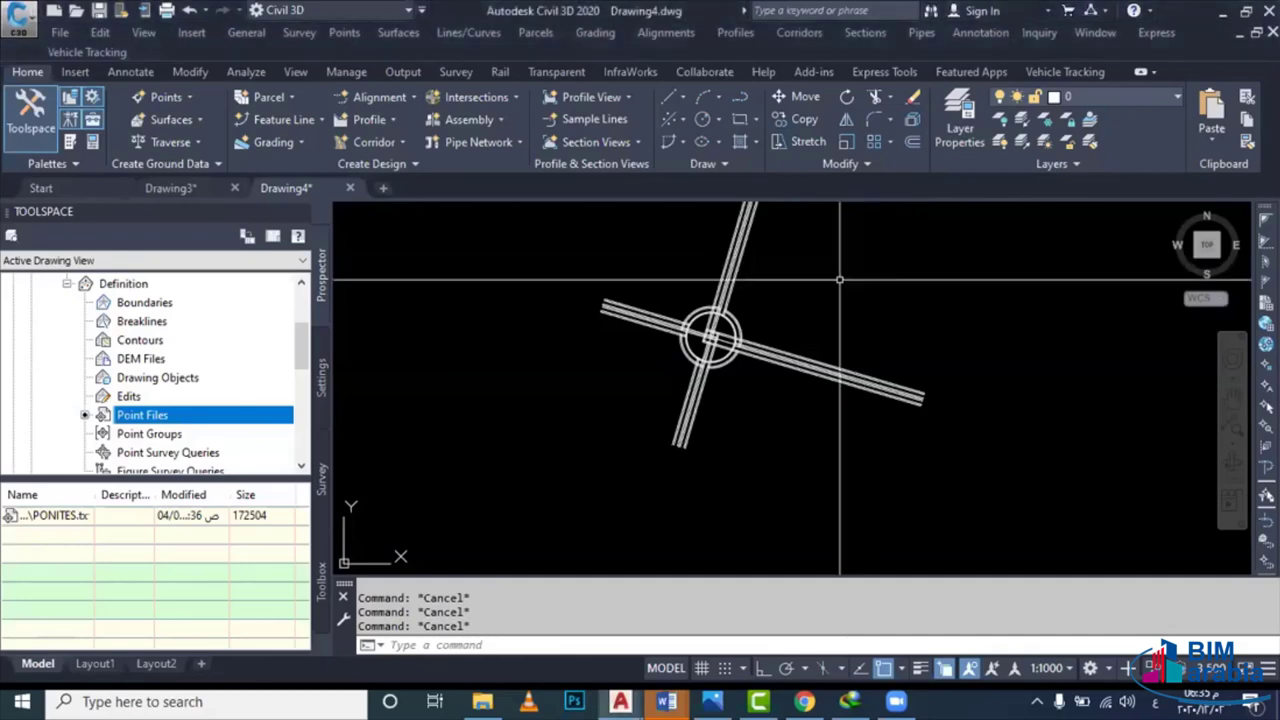
Frame the roundabout and inspect the properties of its outer arc
scroll(662, 380, up, 1)
scroll(662, 380, up, 2)
scroll(662, 380, up, 2)
scroll(662, 380, up, 1)
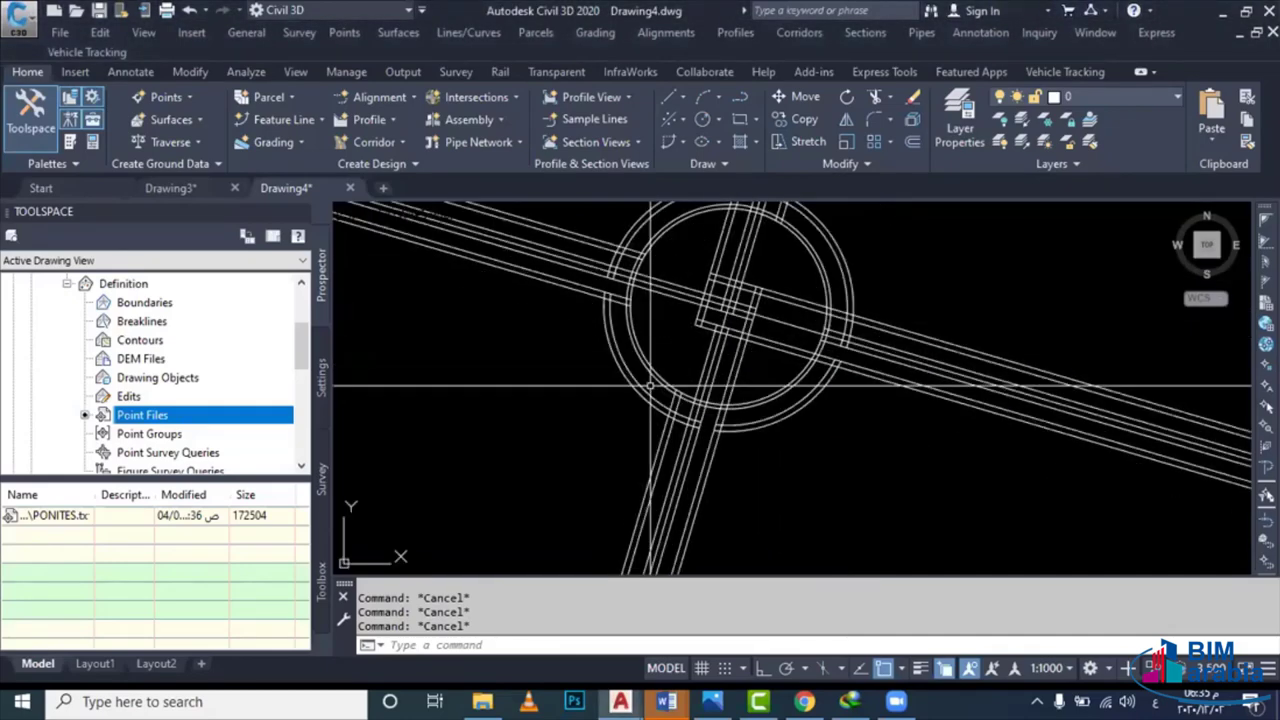
scroll(650, 340, up, 1)
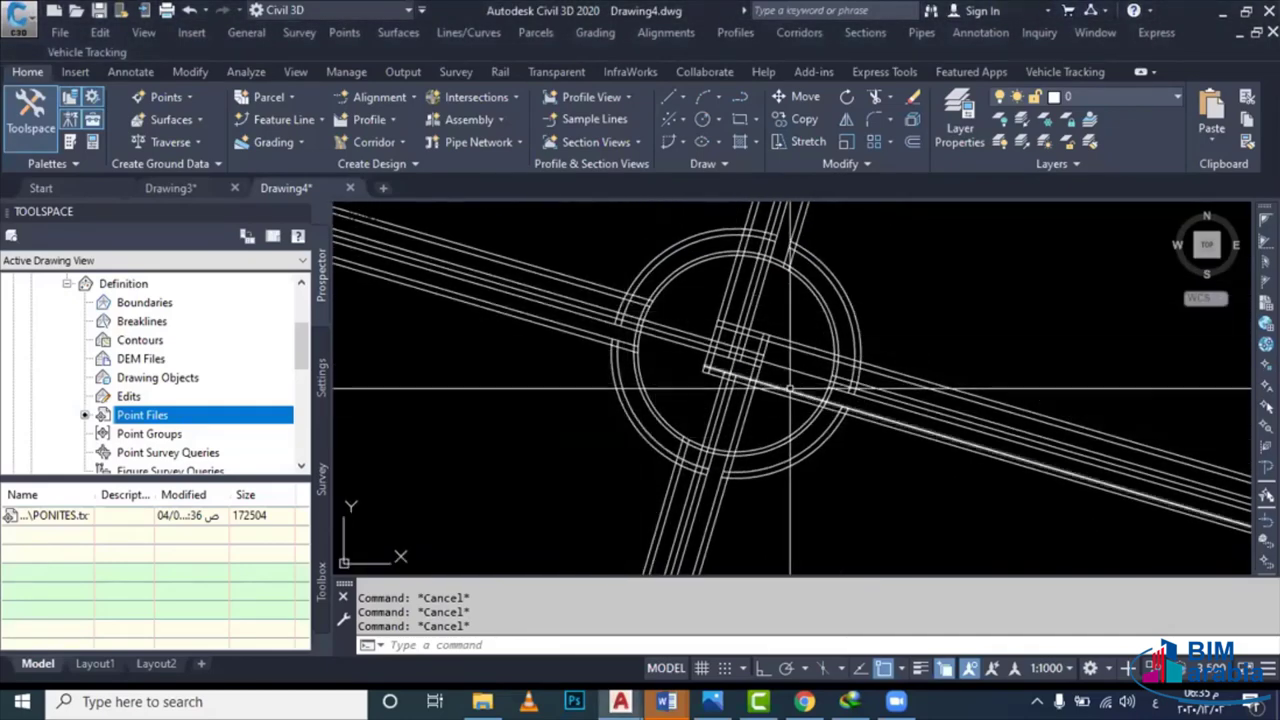
middle_drag(729, 241, 733, 297)
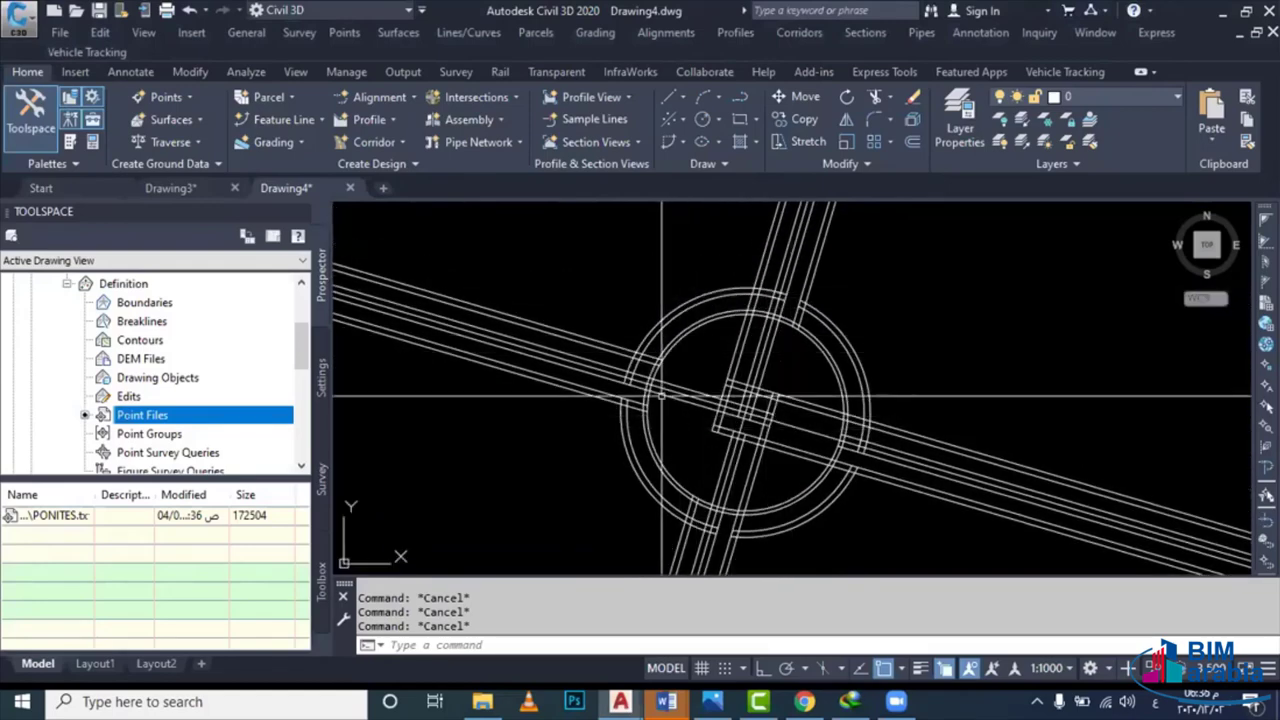
middle_drag(775, 405, 744, 297)
scroll(744, 297, down, 3)
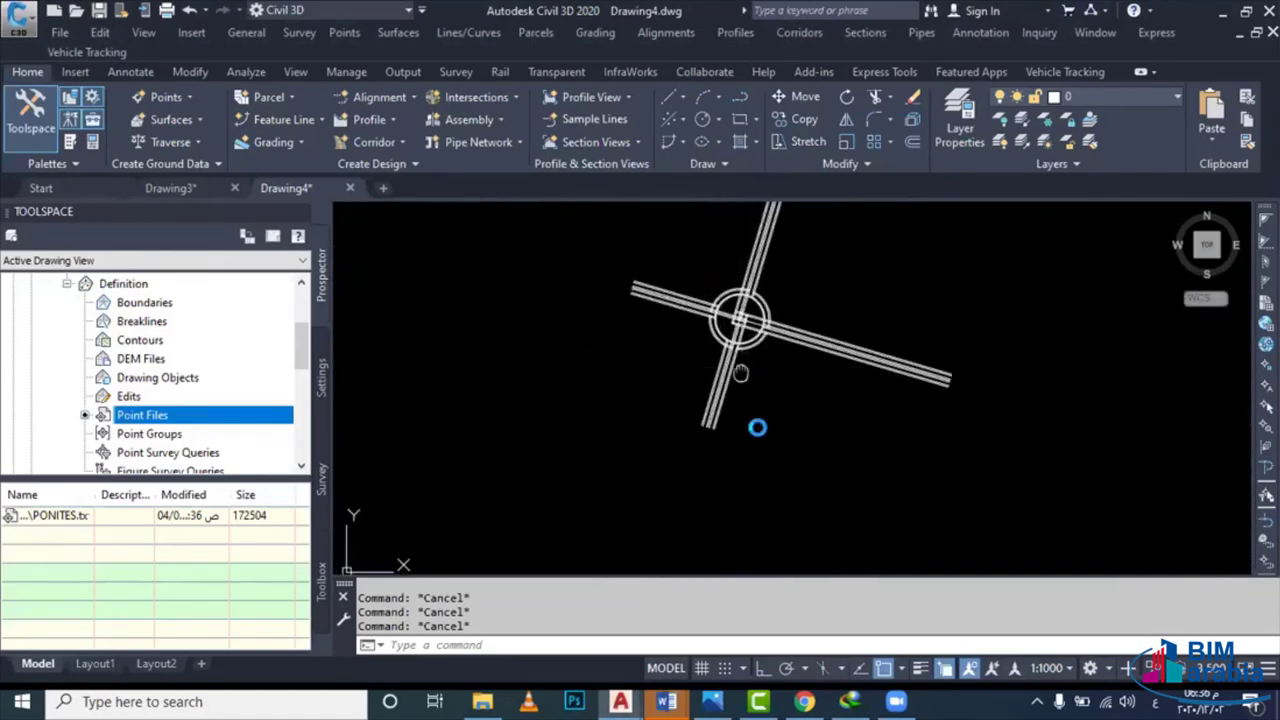
middle_drag(757, 423, 759, 442)
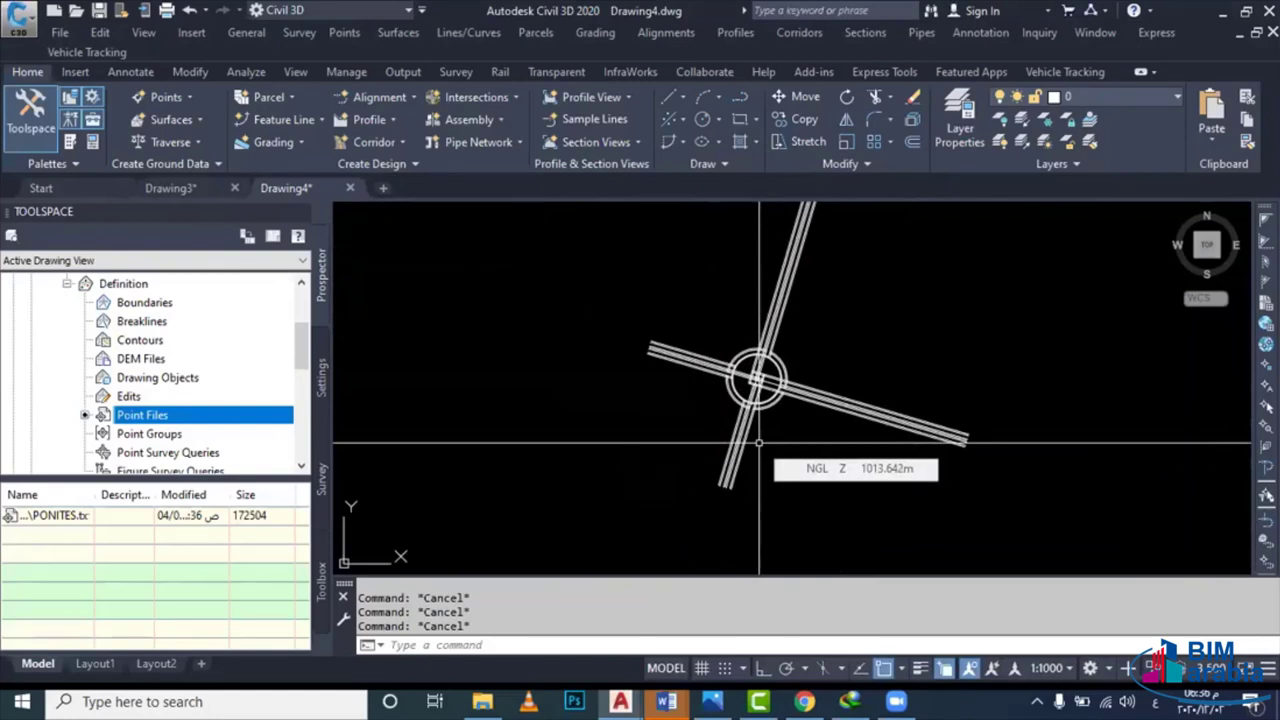
scroll(757, 423, down, 1)
scroll(743, 393, up, 1)
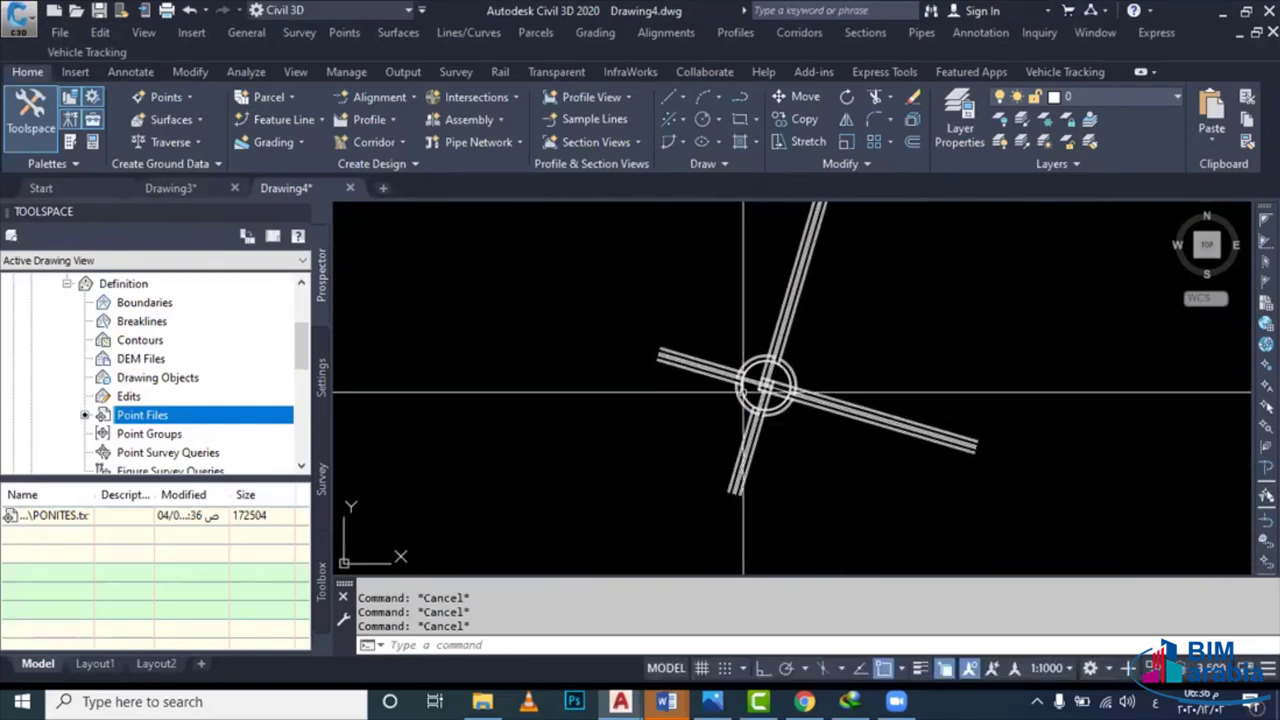
scroll(745, 395, up, 1)
scroll(760, 410, up, 2)
scroll(775, 423, up, 1)
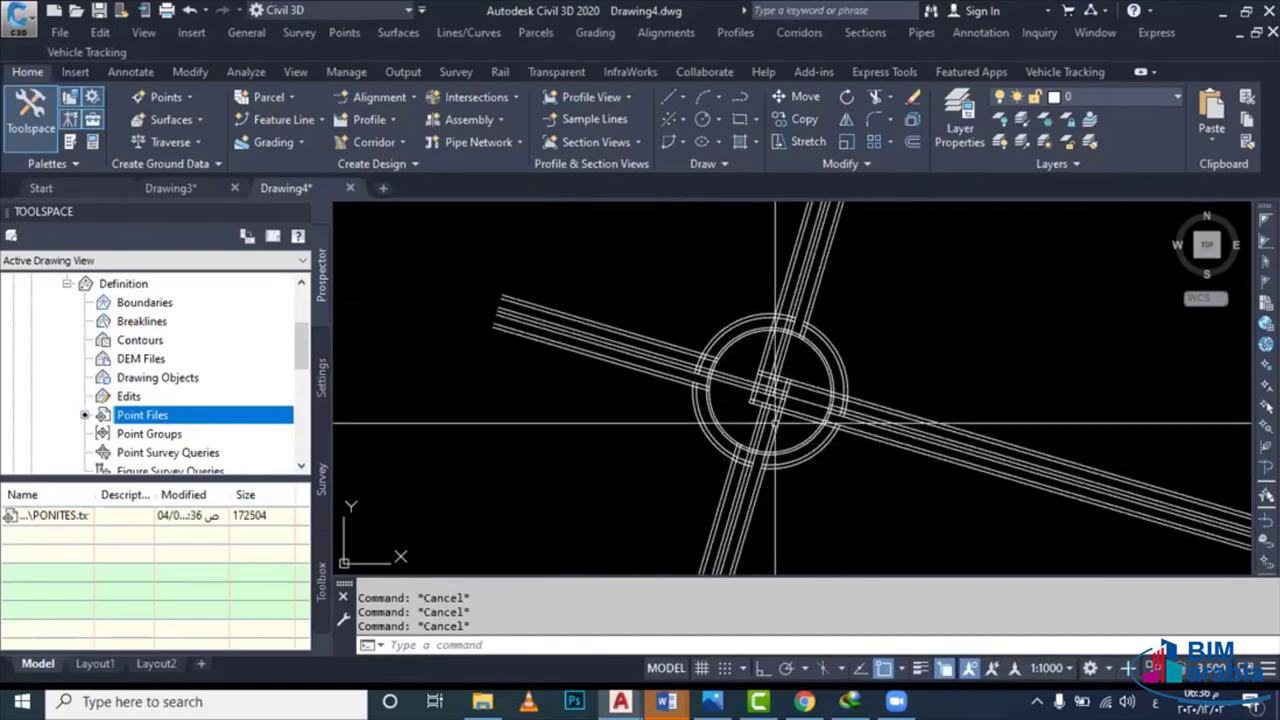
scroll(775, 423, down, 1)
scroll(789, 419, up, 1)
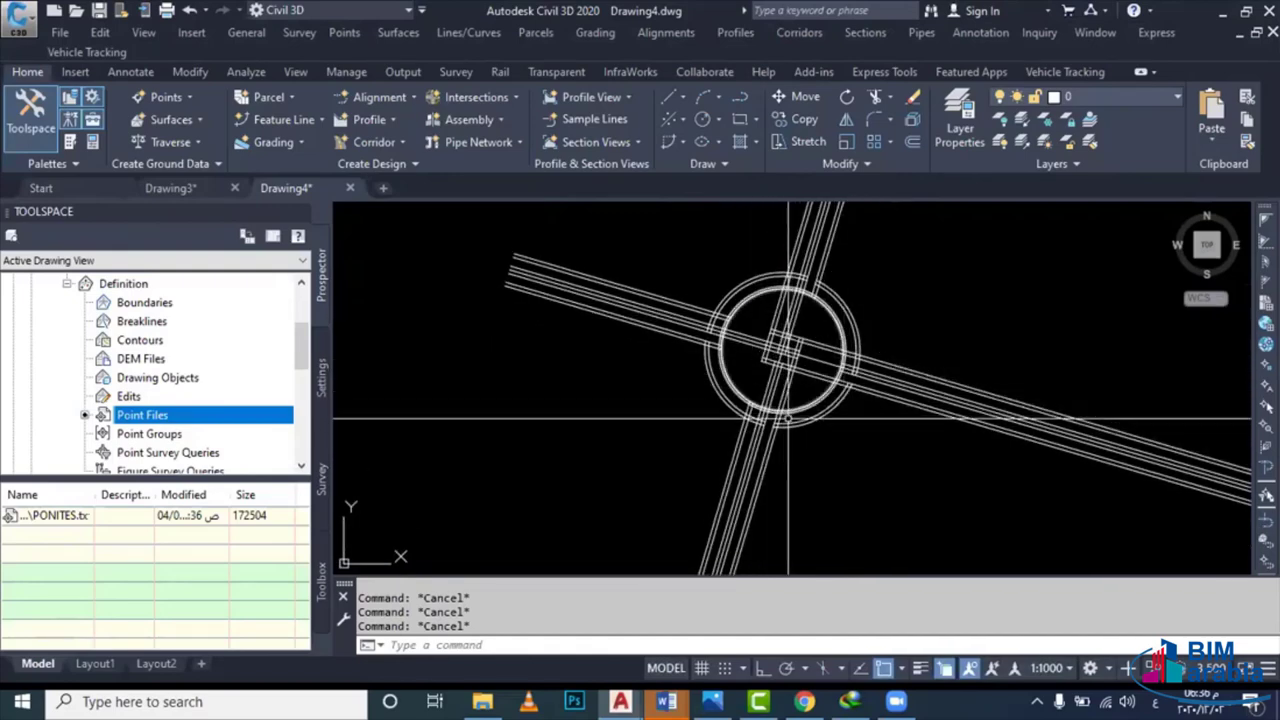
scroll(789, 419, down, 1)
scroll(748, 445, up, 1)
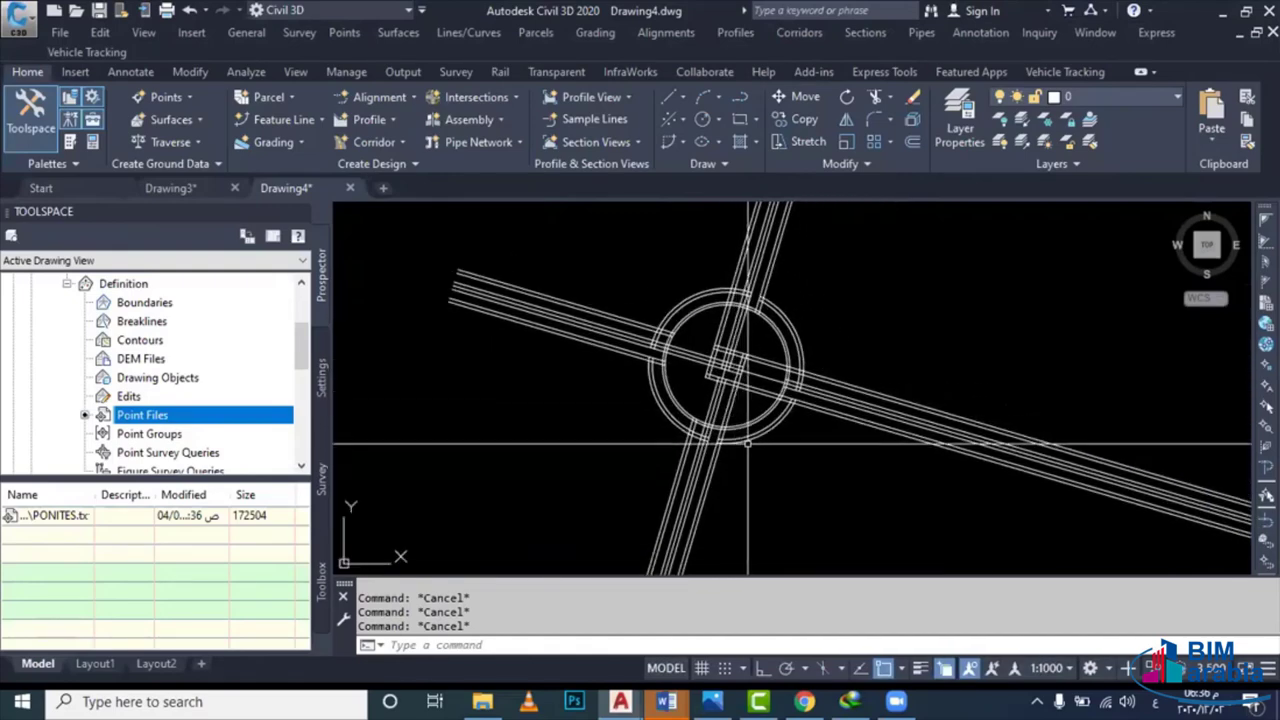
scroll(748, 443, up, 1)
scroll(700, 360, down, 1)
scroll(651, 277, up, 1)
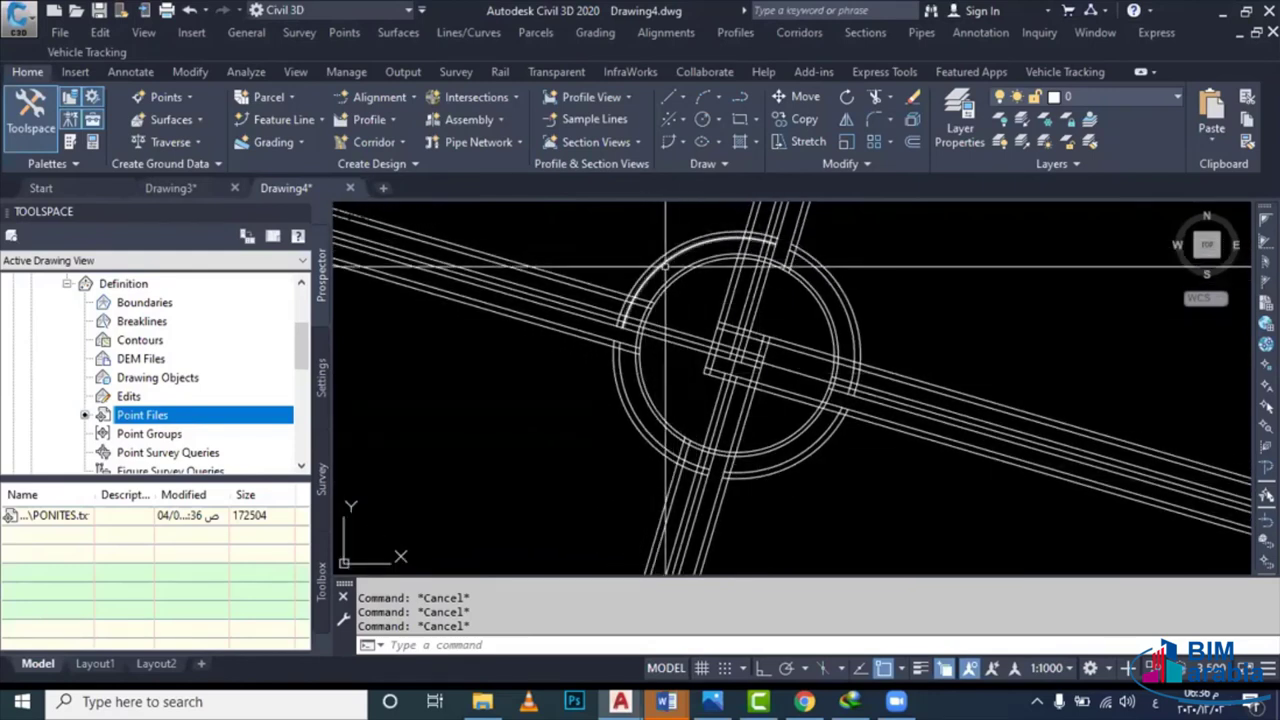
click(665, 265)
click(630, 293)
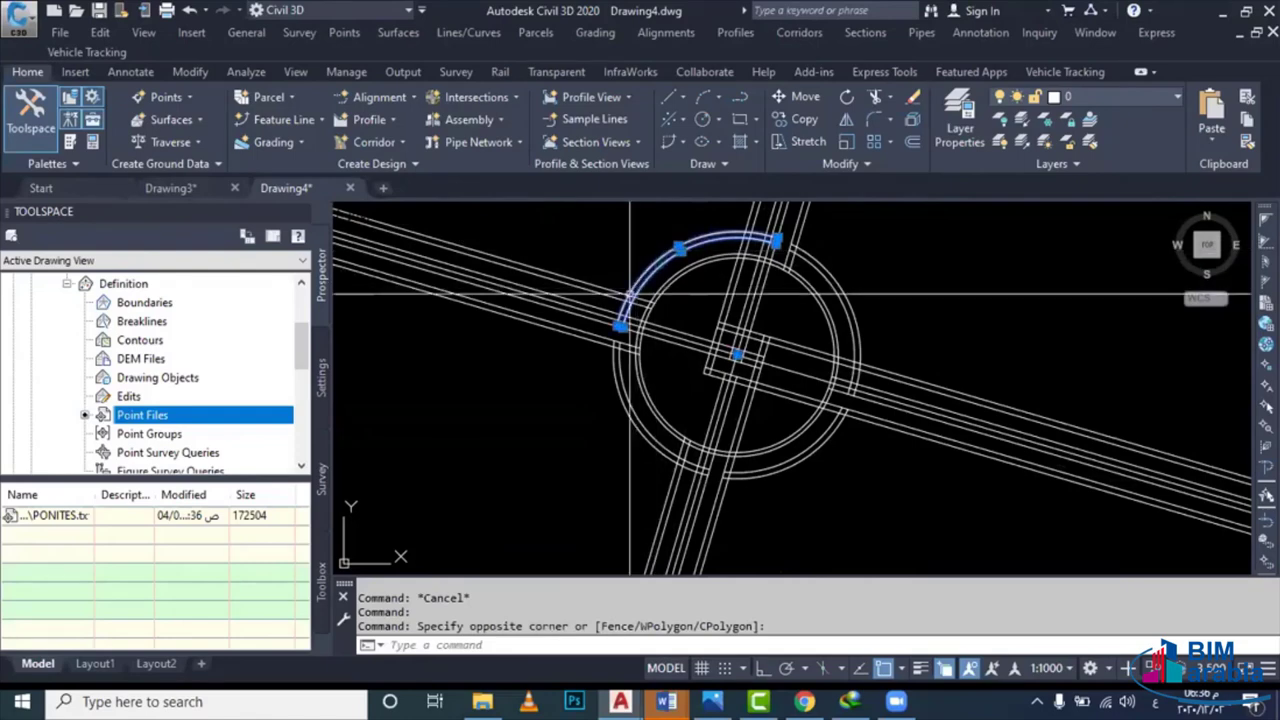
key(ctrl+1)
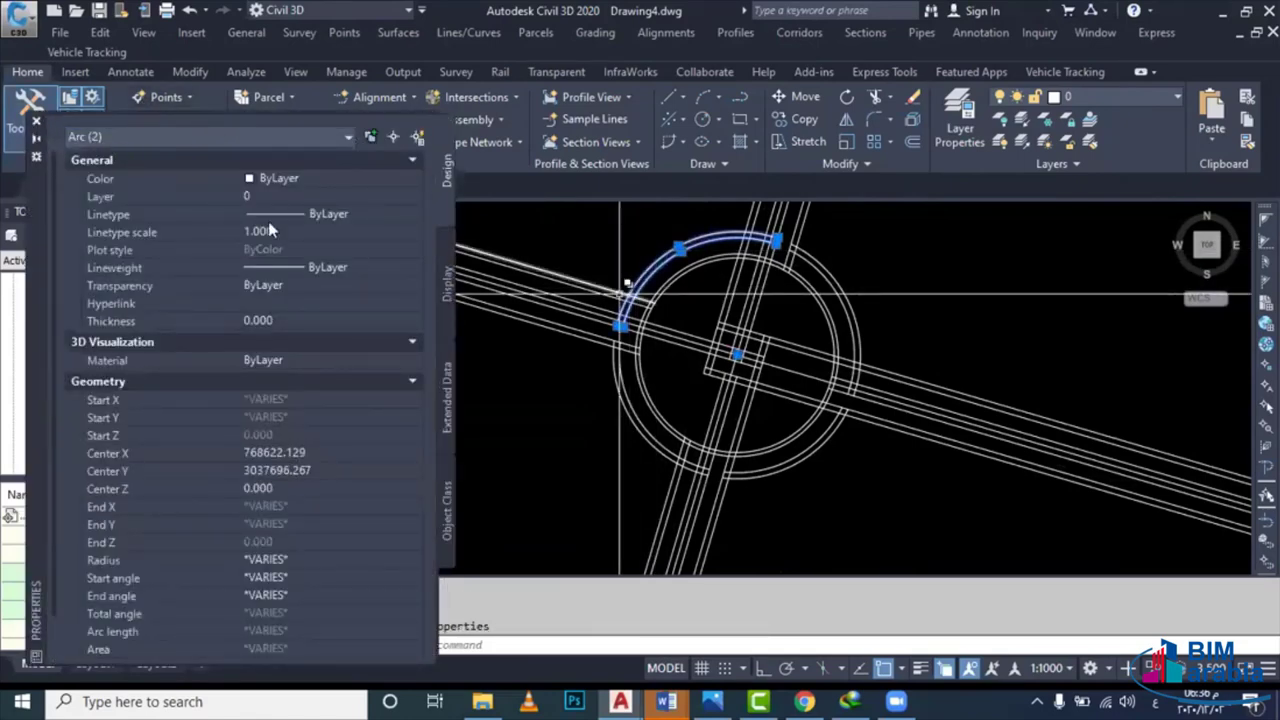
key(ctrl+1)
scroll(692, 414, down, 3)
key(Escape)
Start FILLET with the F alias and set the radius to 20
scroll(692, 414, up, 2)
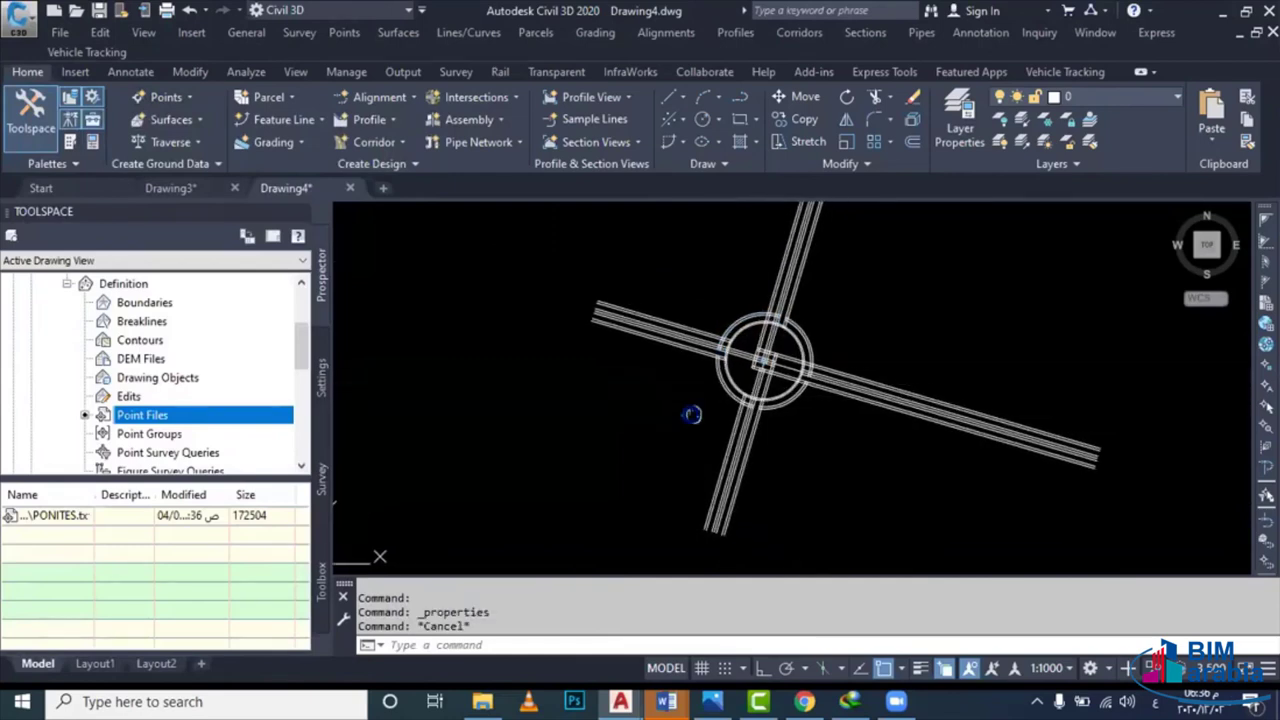
scroll(731, 366, up, 2)
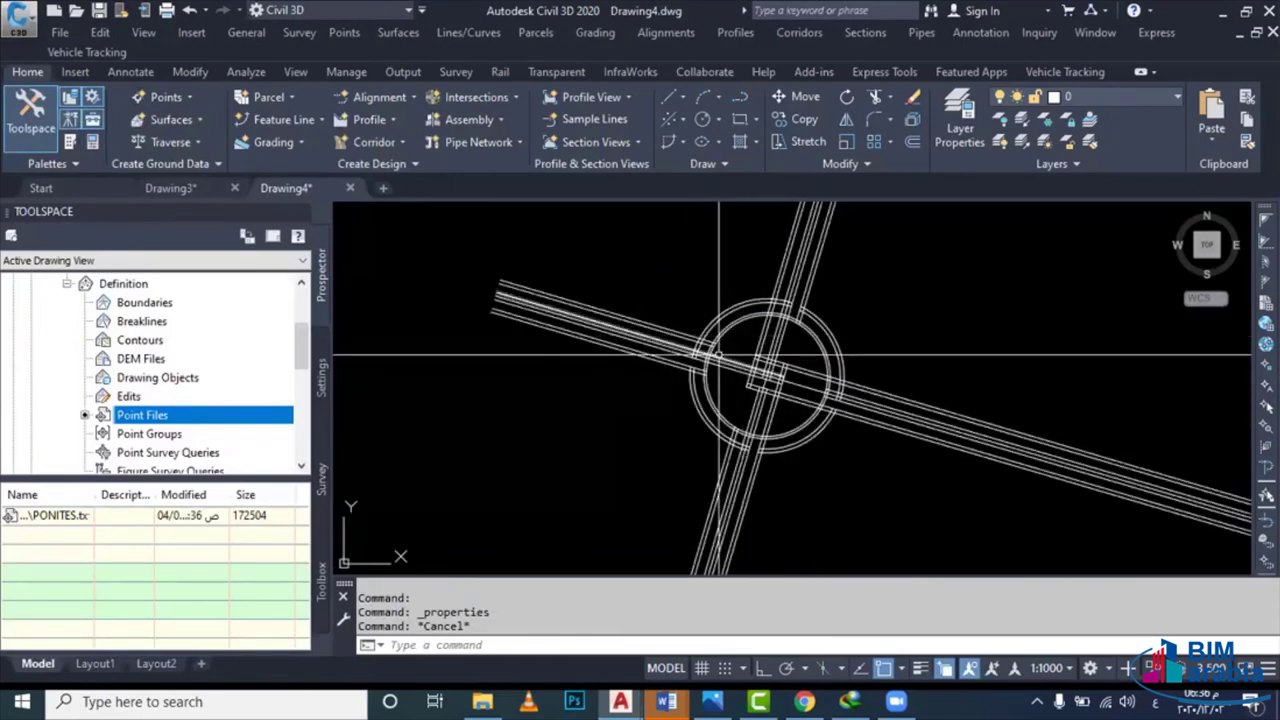
text(ب)
key(space)
key(Escape)
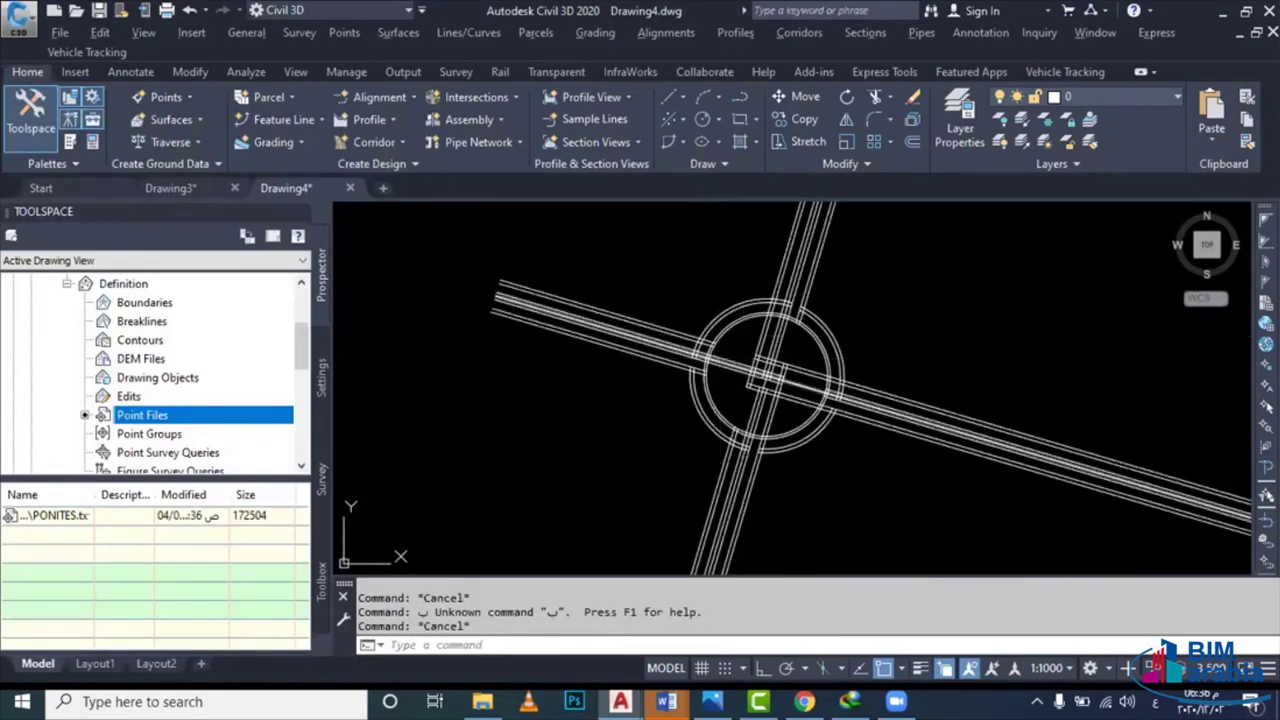
click(483, 400)
key(Escape)
text(f)
key(space)
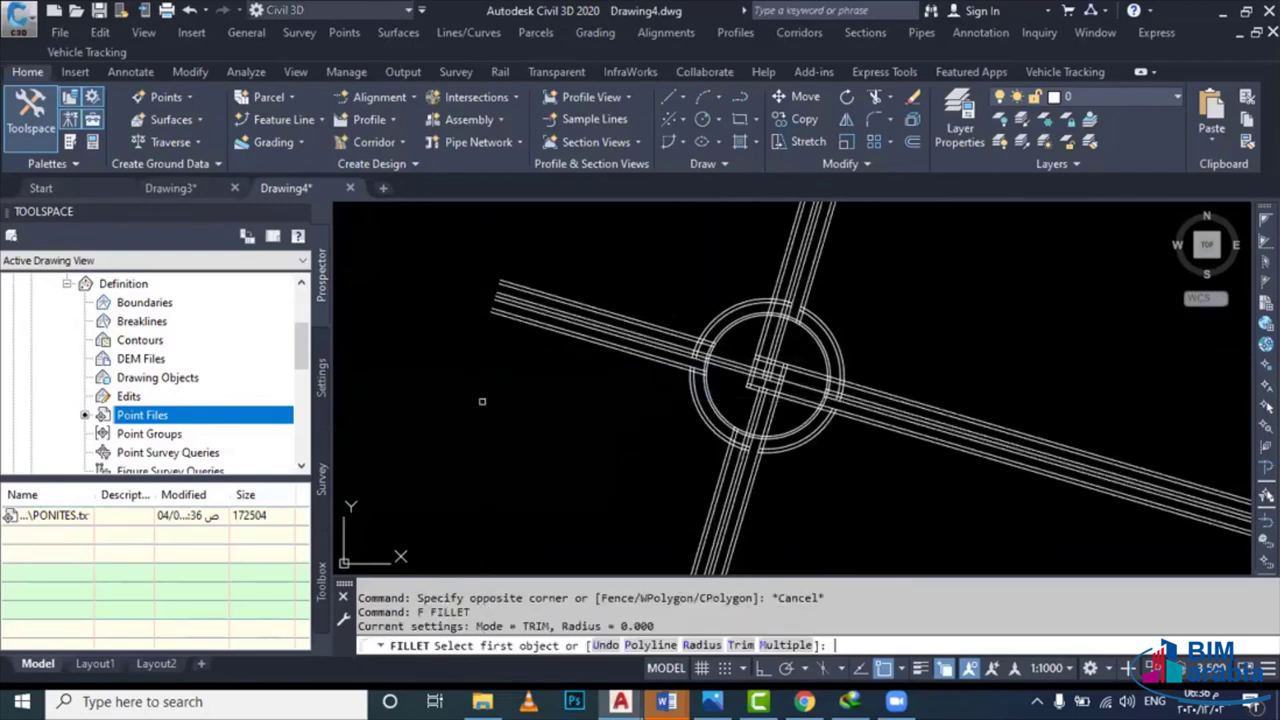
key(space)
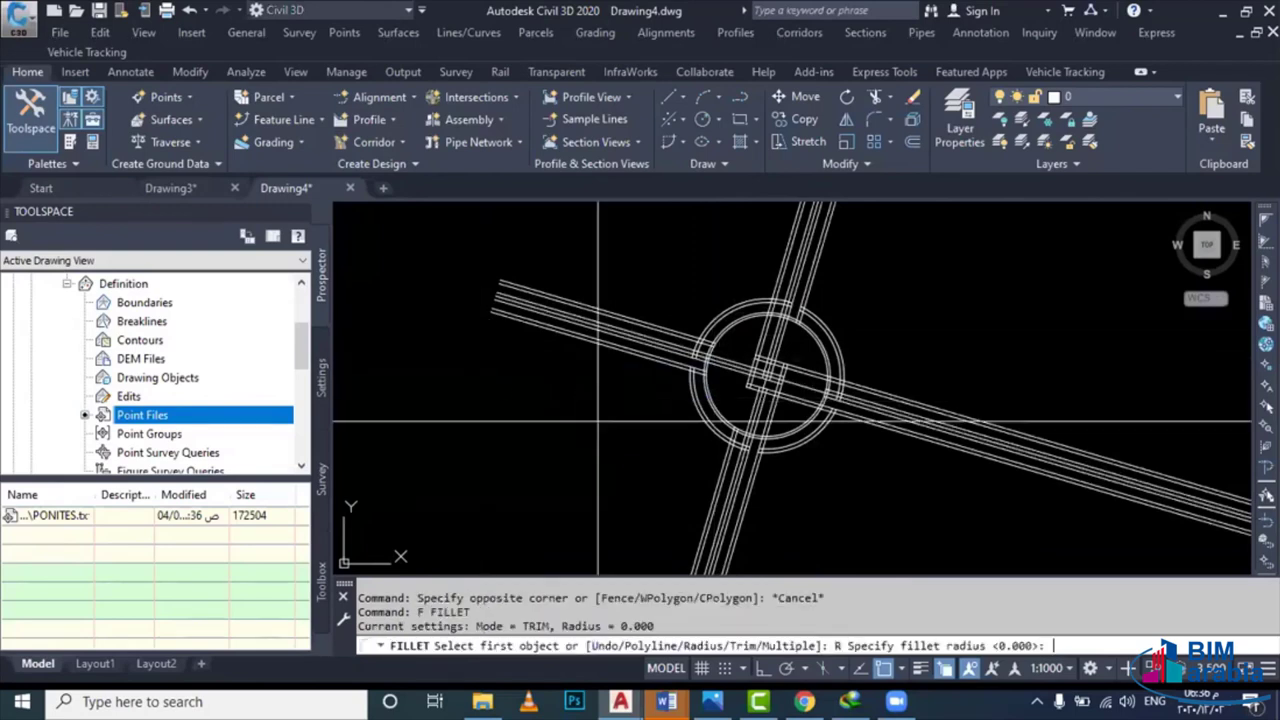
text(0)
key(Return)
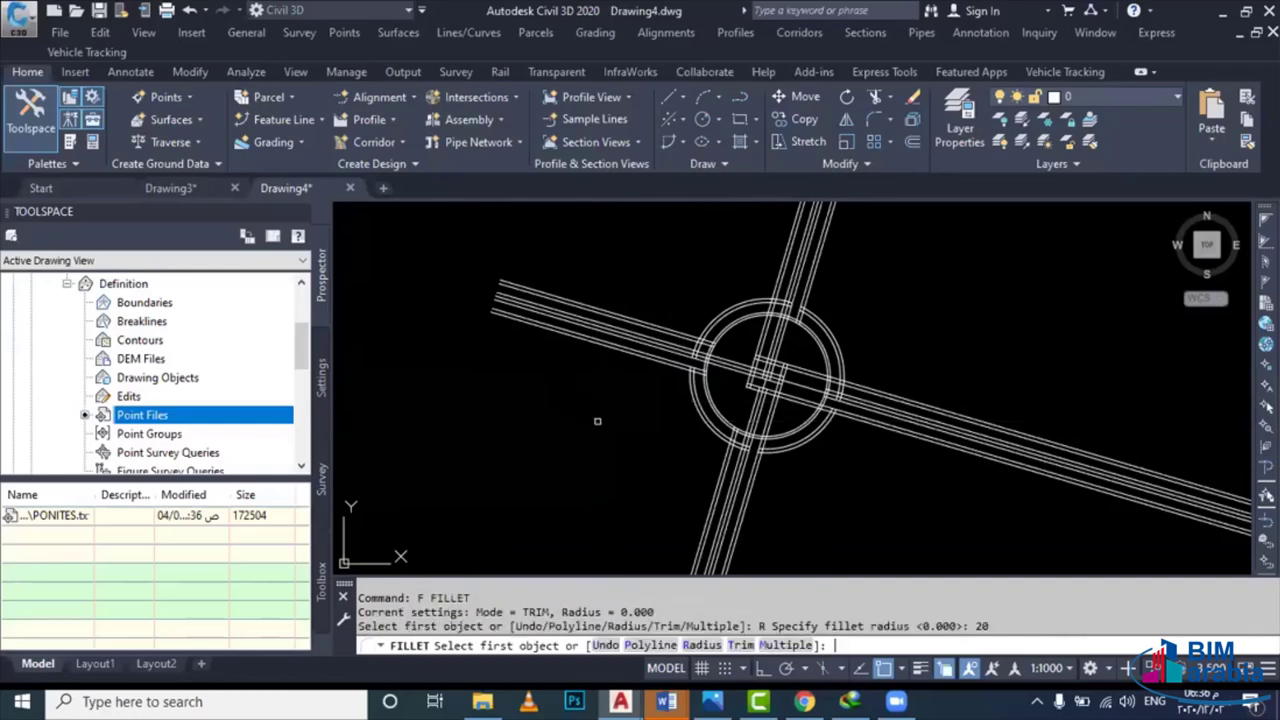
Try filleting a road edge to the roundabout circle; it is refused, so cancel
scroll(692, 341, up, 3)
scroll(641, 330, up, 3)
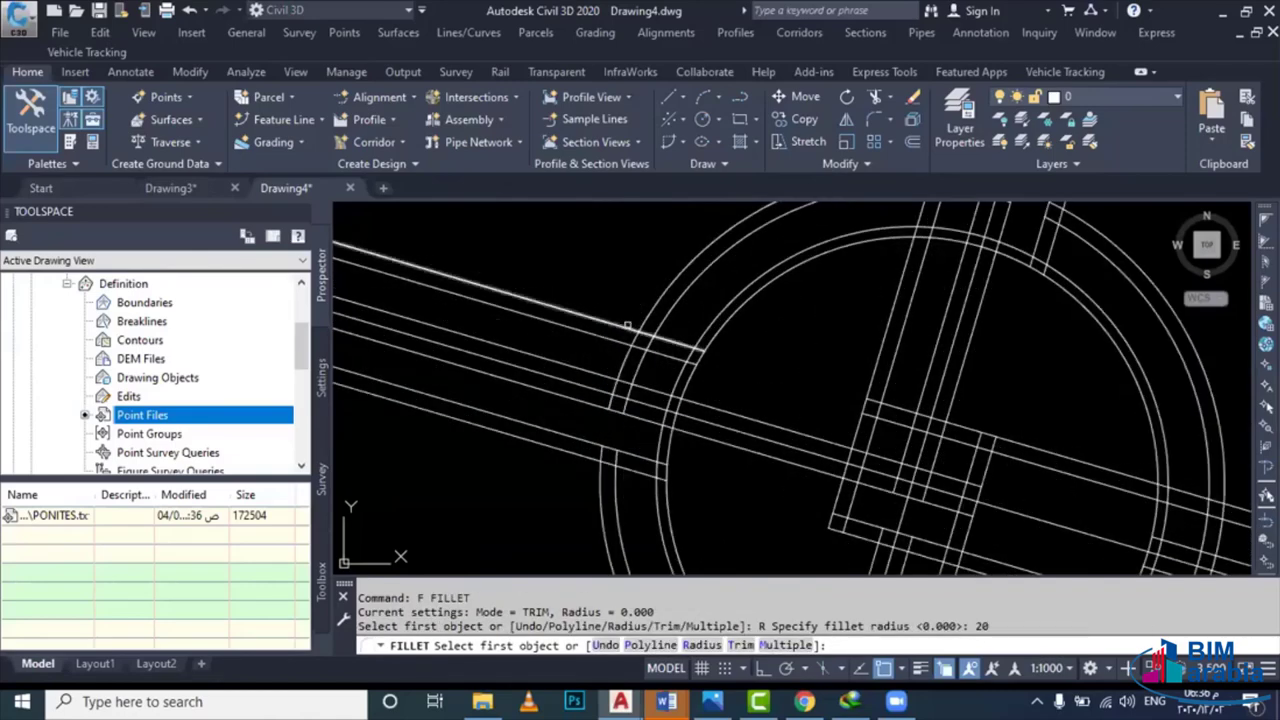
click(629, 326)
click(651, 313)
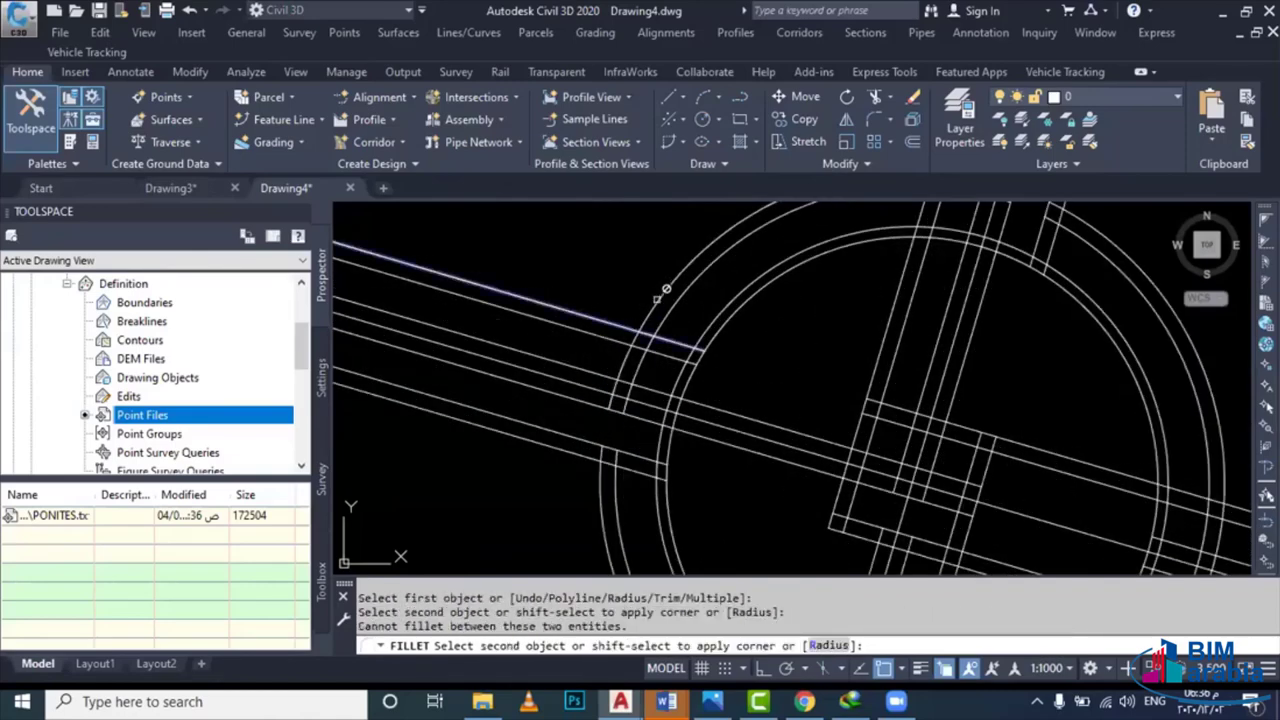
key(Escape)
scroll(658, 300, down, 1)
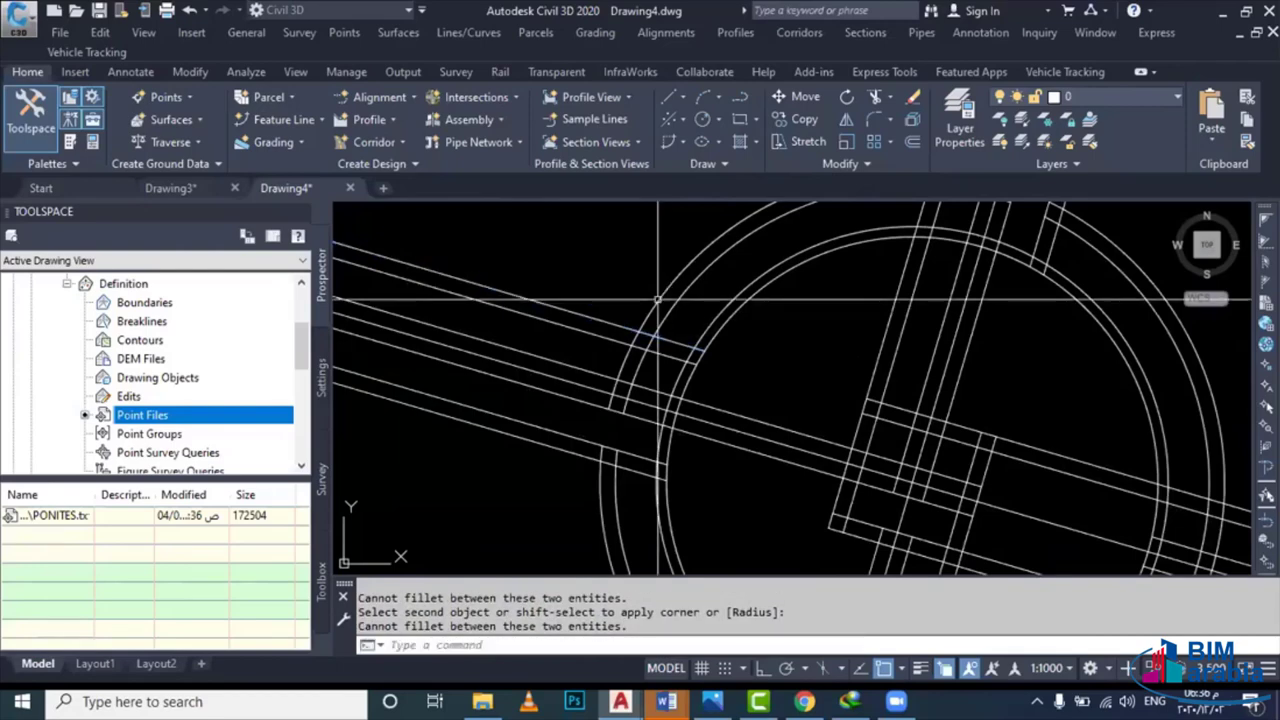
scroll(658, 320, down, 1)
scroll(657, 340, down, 2)
scroll(657, 367, down, 1)
scroll(657, 367, down, 2)
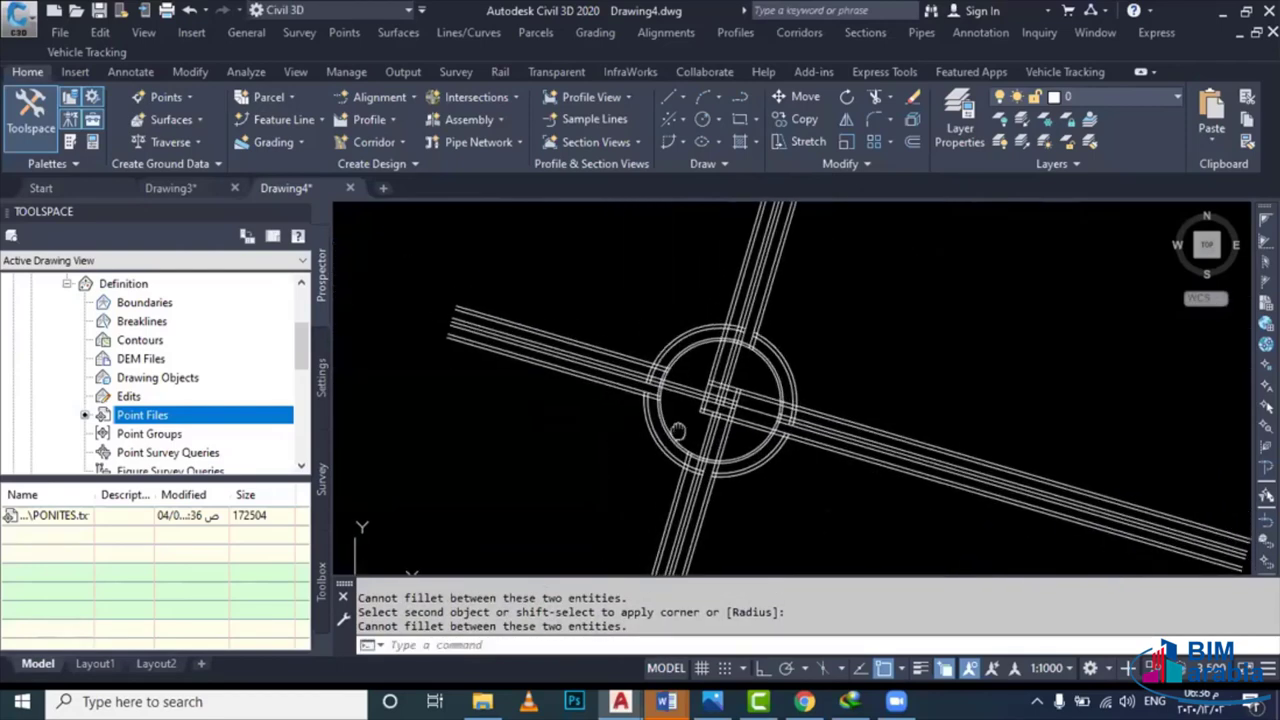
key(Escape)
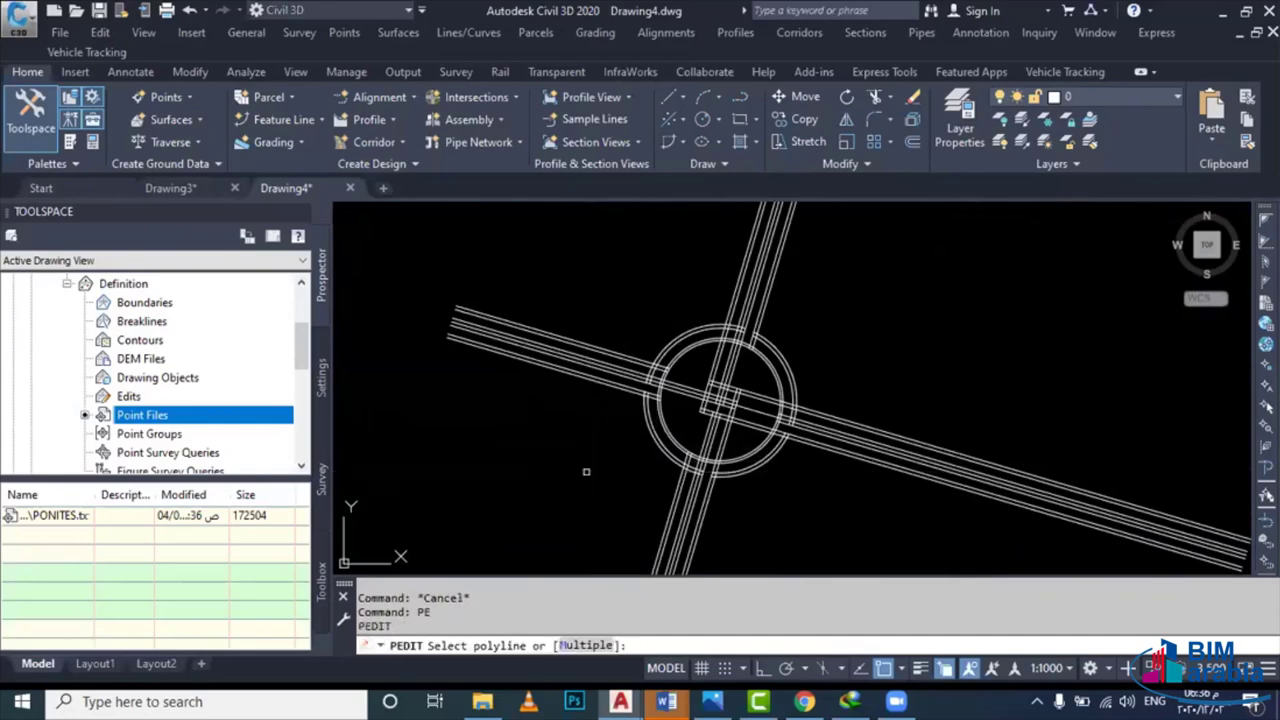
Select all 36 road and roundabout objects with a crossing window for polyline editing
click(884, 307)
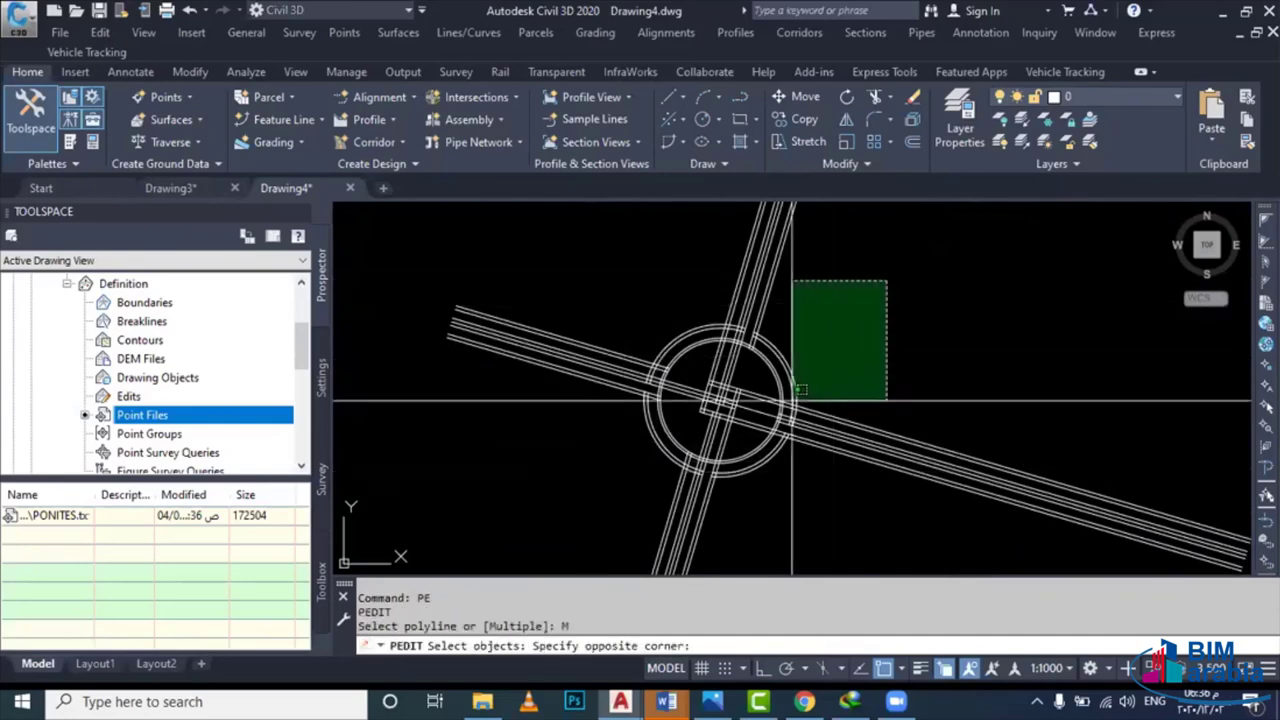
click(583, 504)
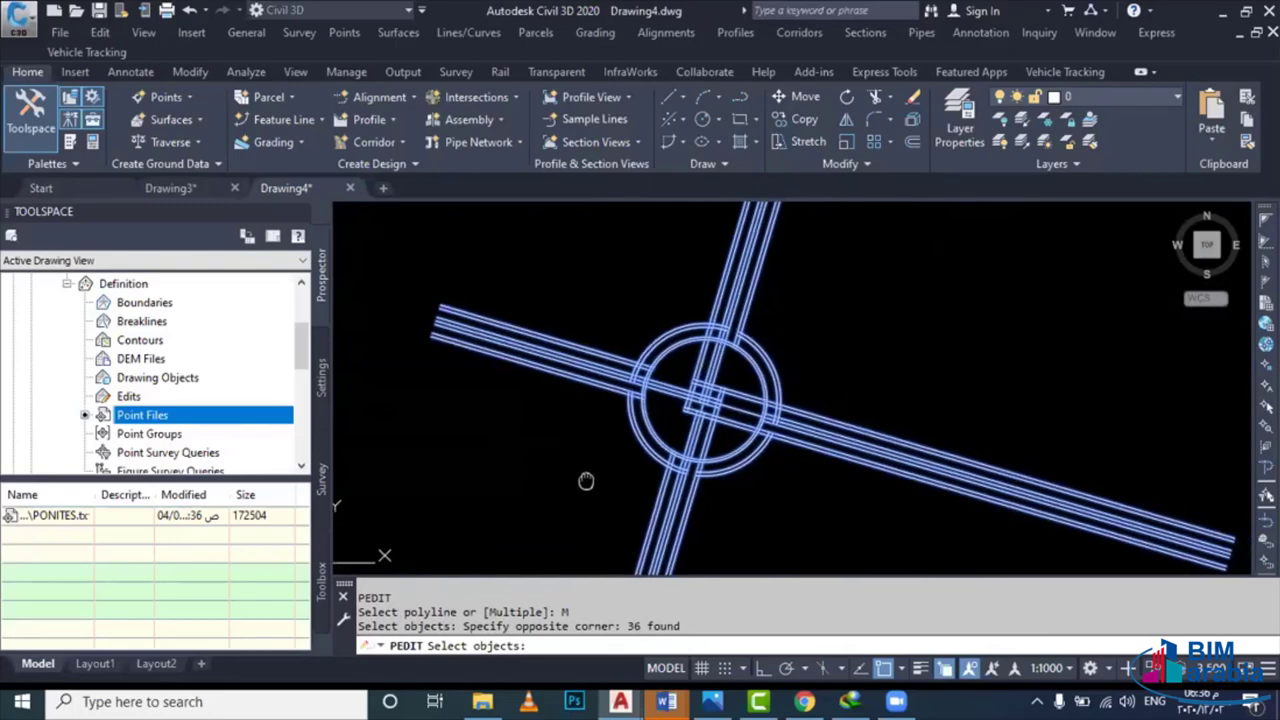
key(Return)
key(Return)
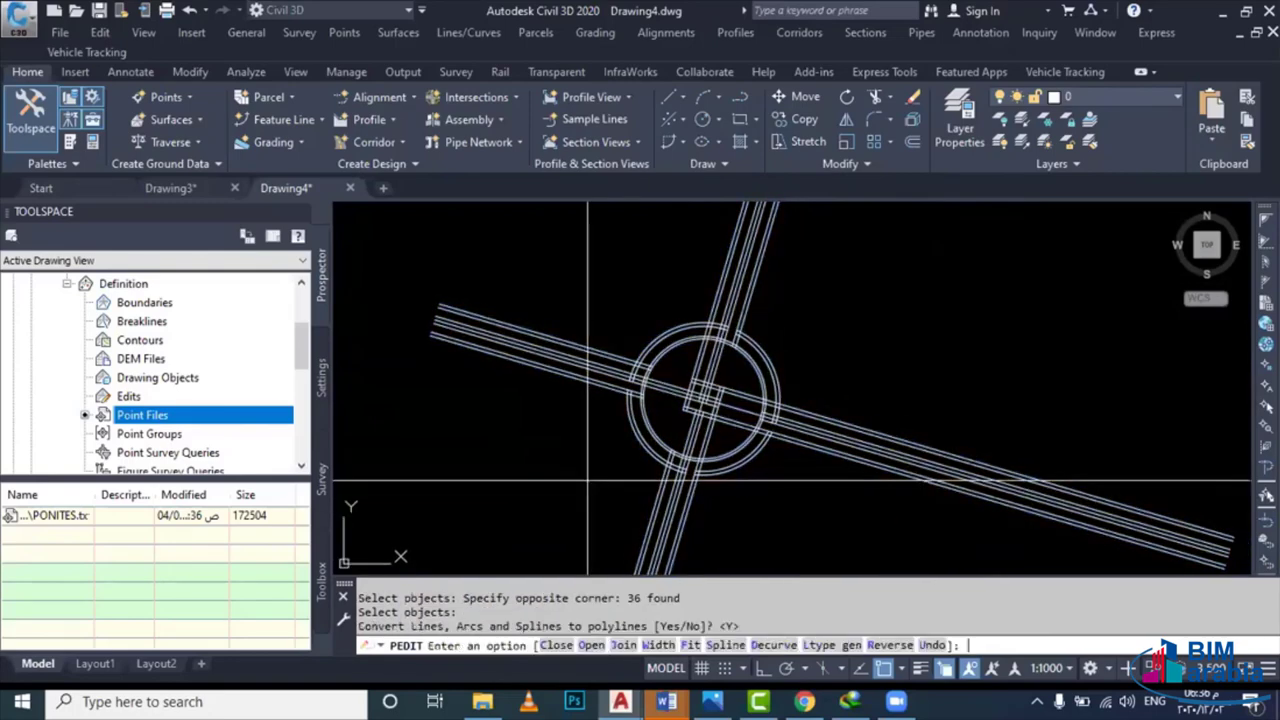
key(Escape)
Check the properties of the curved edge at the road entry, then close them
scroll(626, 422, up, 2)
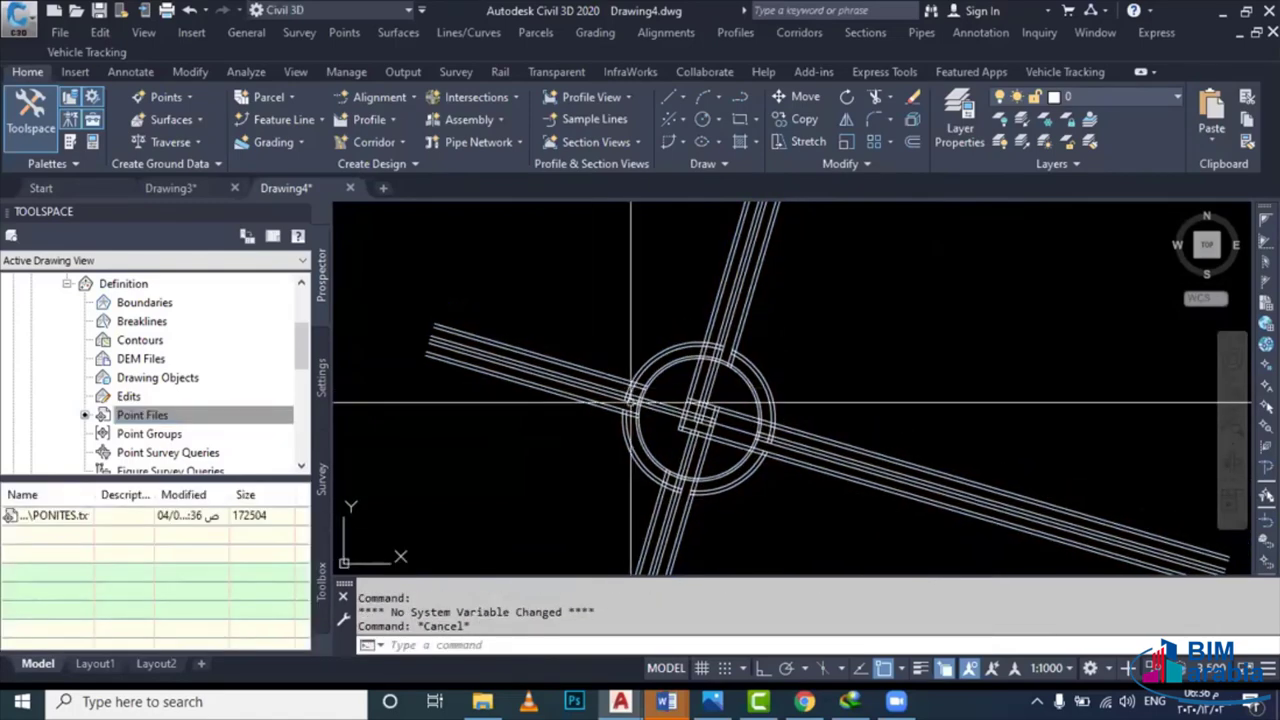
scroll(626, 422, up, 4)
drag(630, 425, 600, 440)
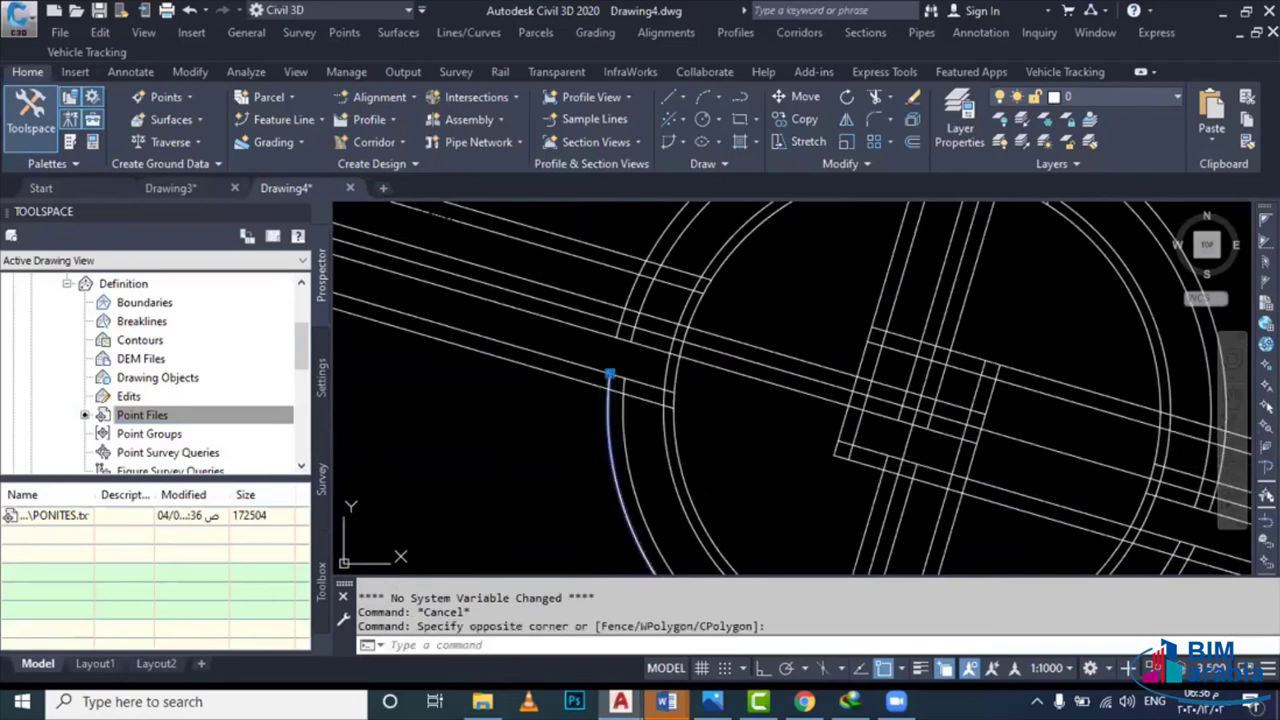
key(ctrl+1)
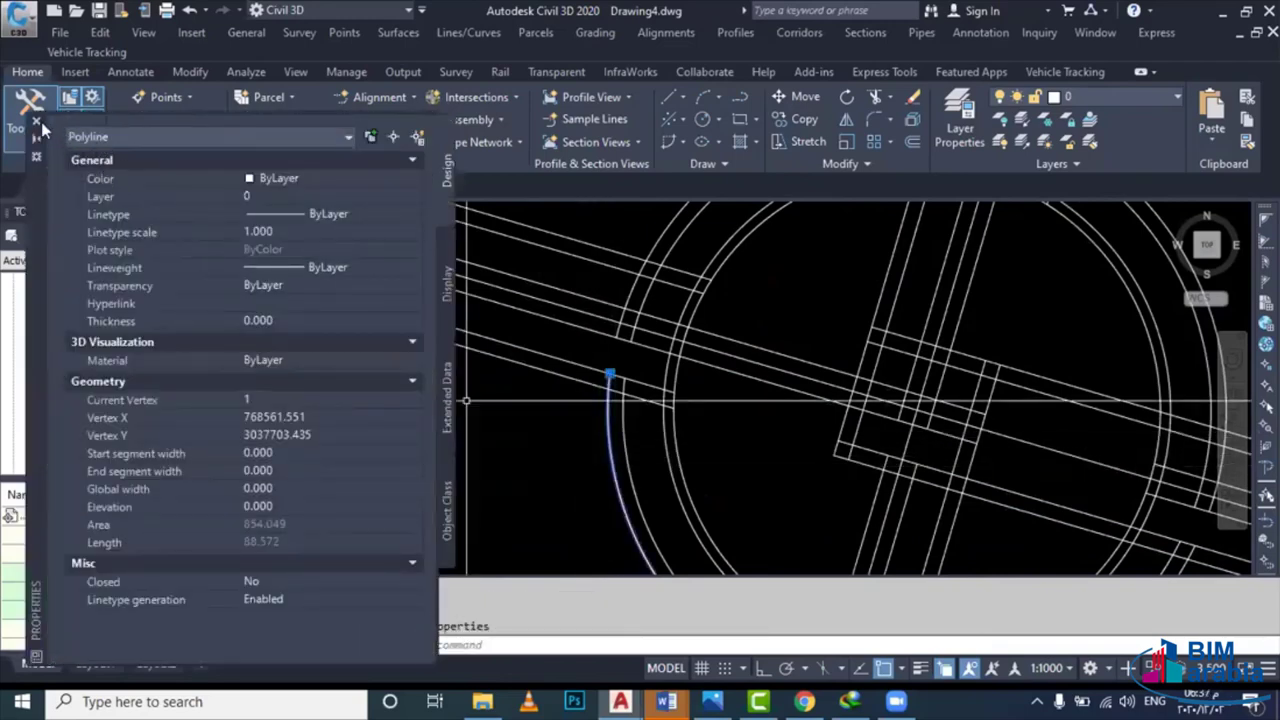
click(36, 121)
scroll(678, 437, down, 5)
key(Escape)
Start the FILLET command again to round the road corners
scroll(678, 437, up, 1)
text(F)
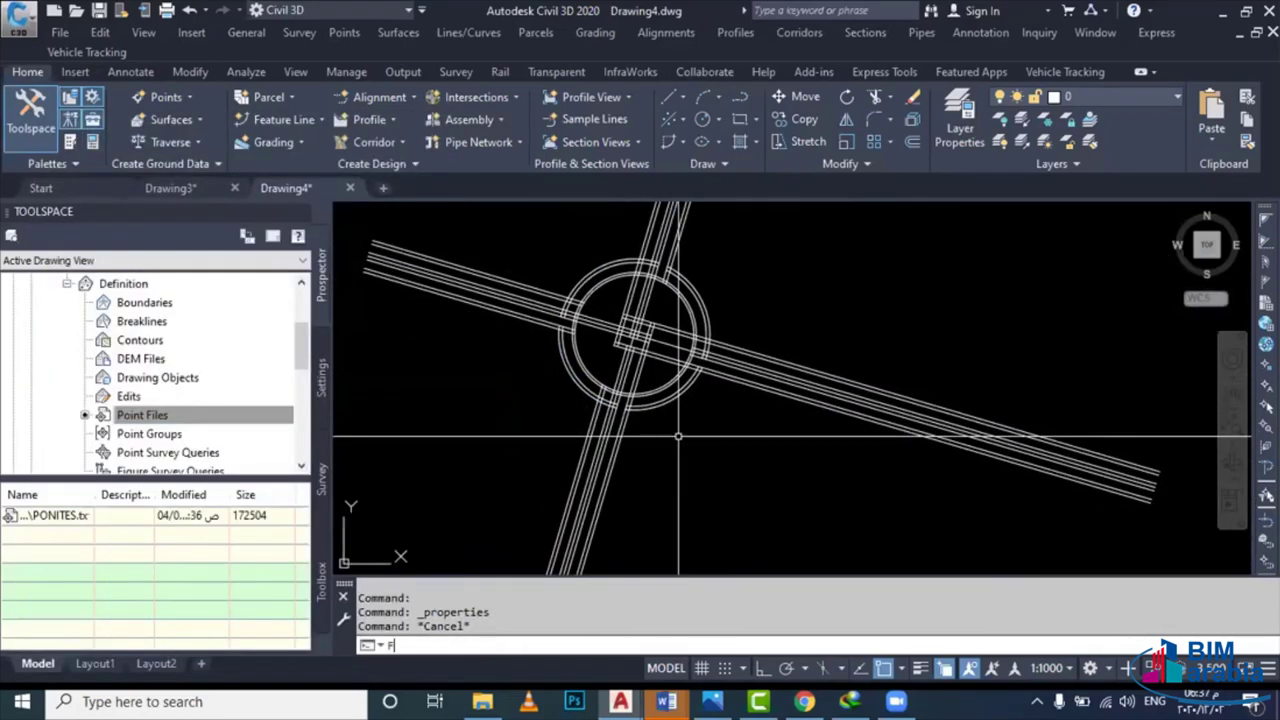
key(Return)
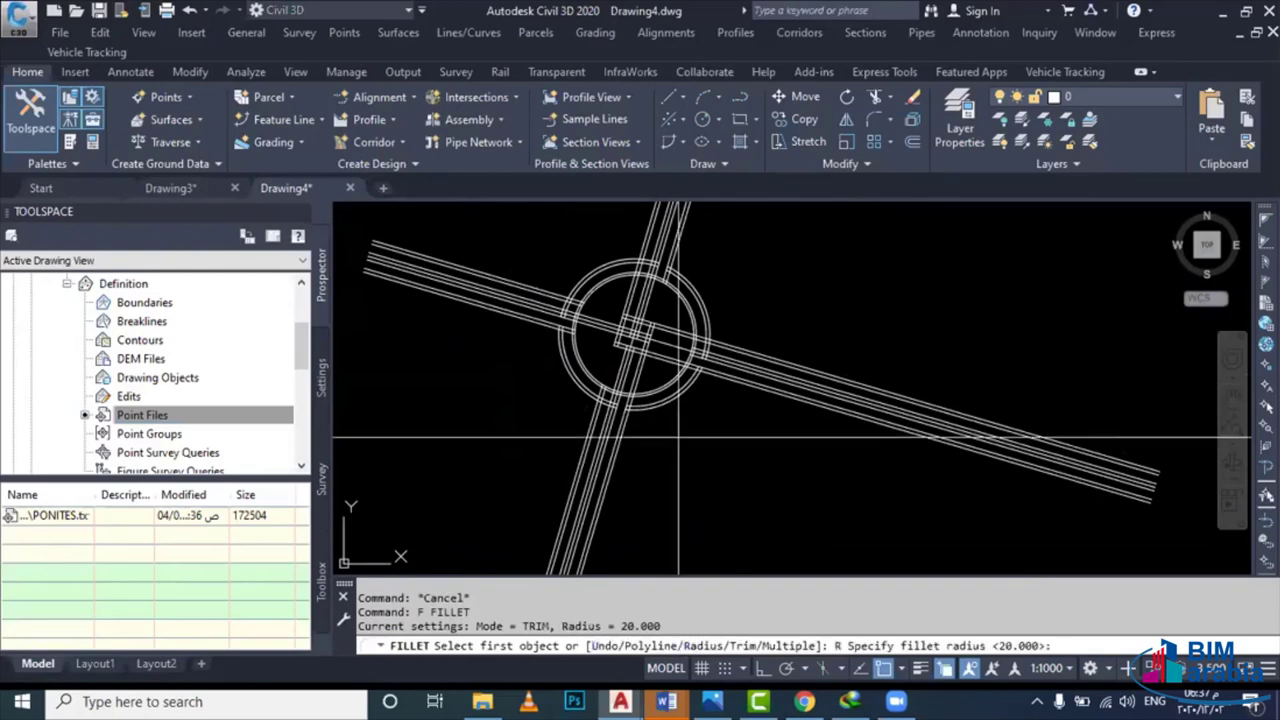
Set the fillet radius to 20 and round the first two road-edge corners at the ring
text(0)
key(Return)
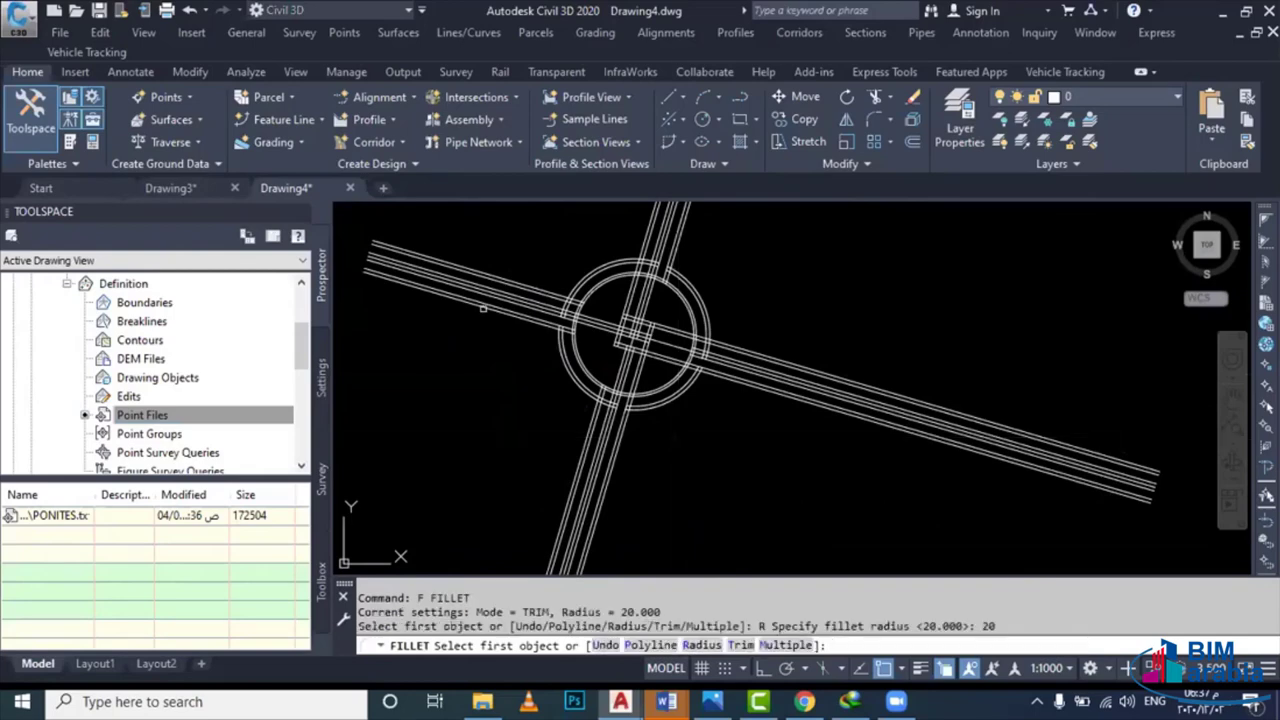
scroll(483, 309, up, 4)
click(597, 330)
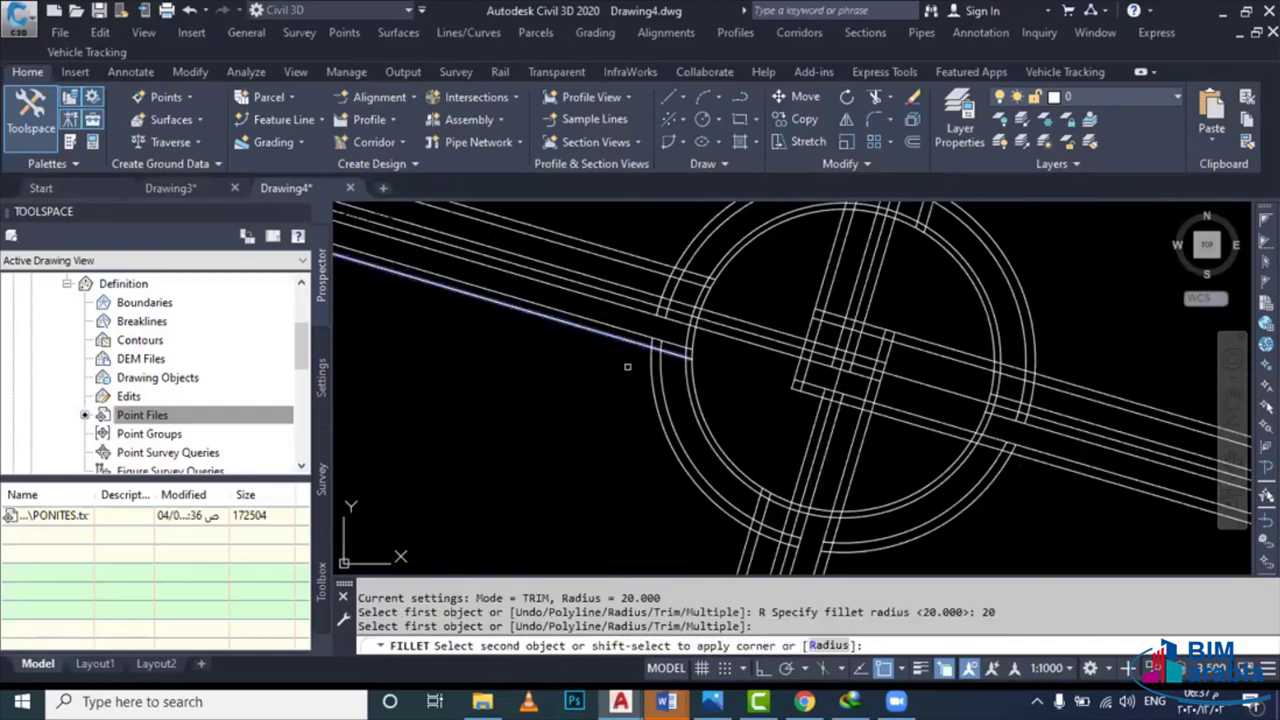
click(654, 404)
middle_drag(654, 404, 576, 320)
key(Return)
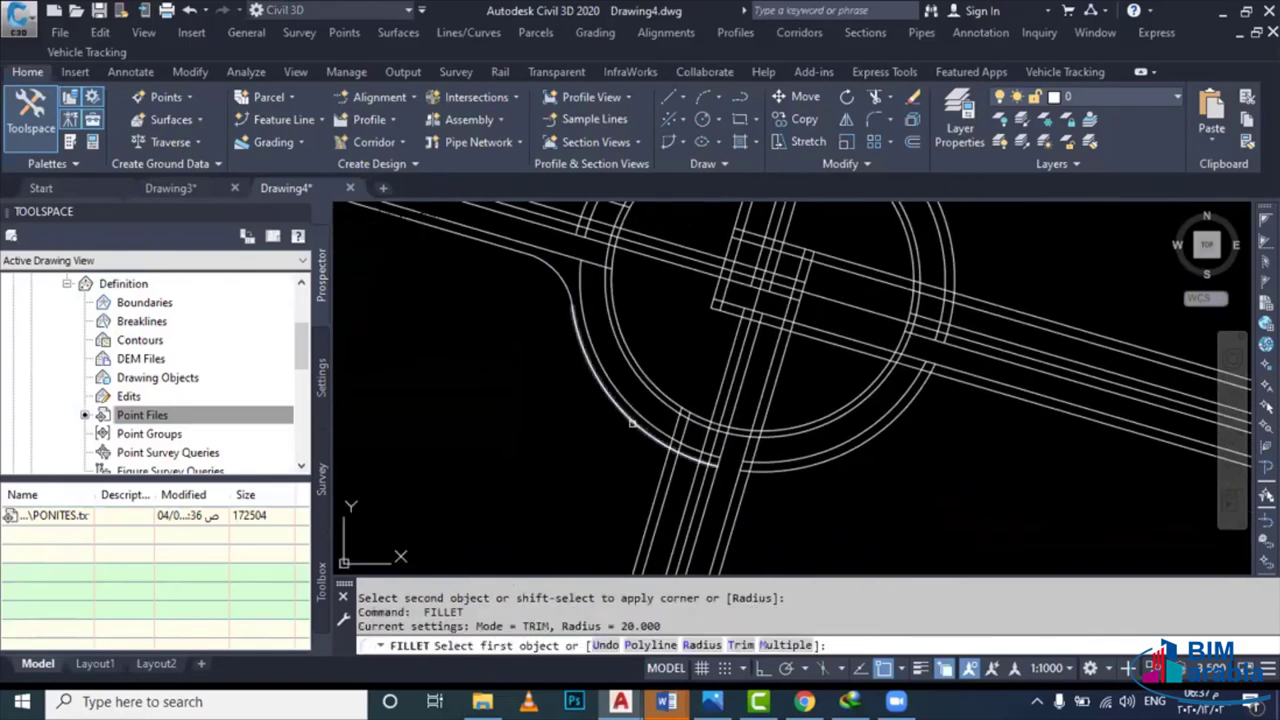
click(640, 430)
click(663, 467)
Round two more road-edge corners on the left side of the roundabout with R20 fillets
key(Return)
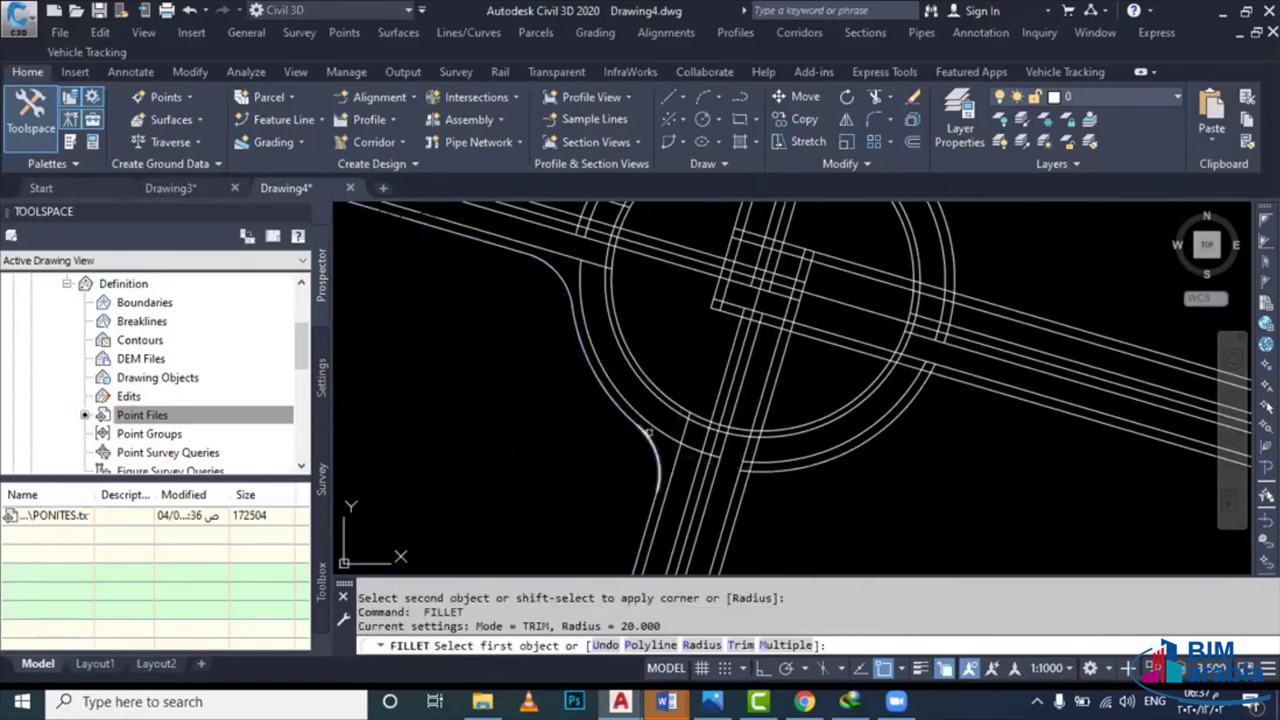
click(658, 428)
click(674, 461)
key(Return)
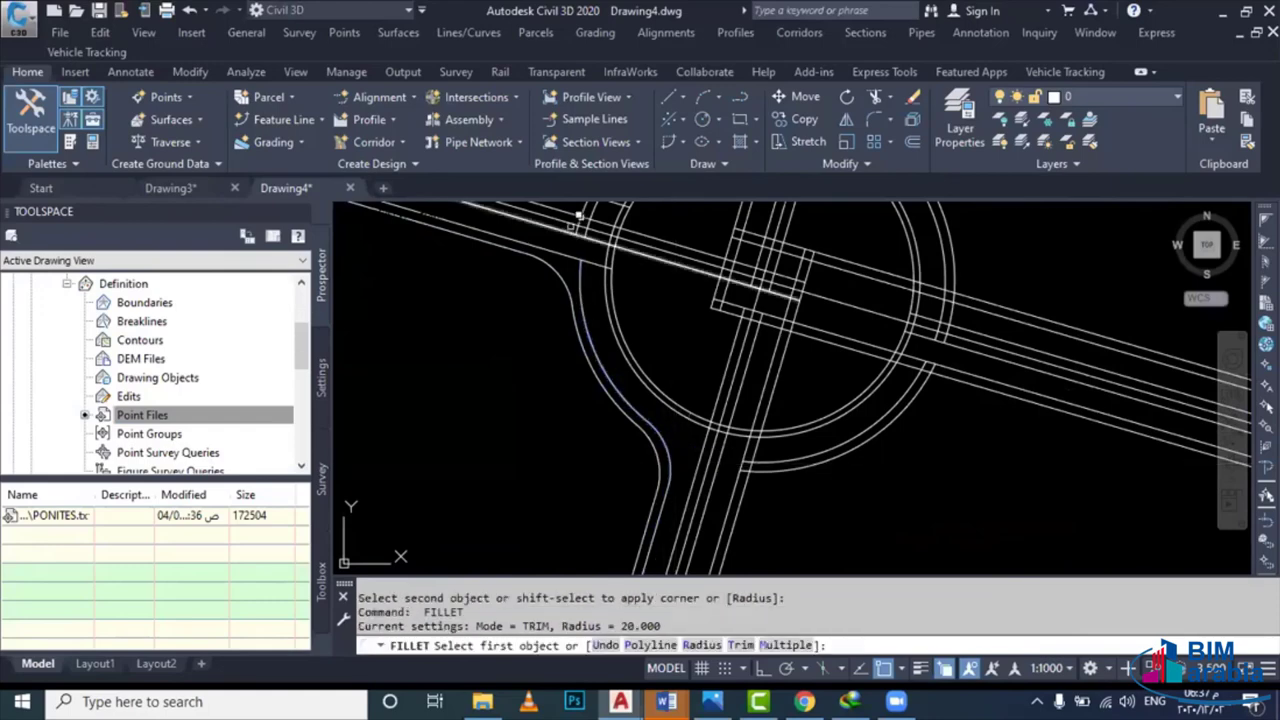
click(566, 258)
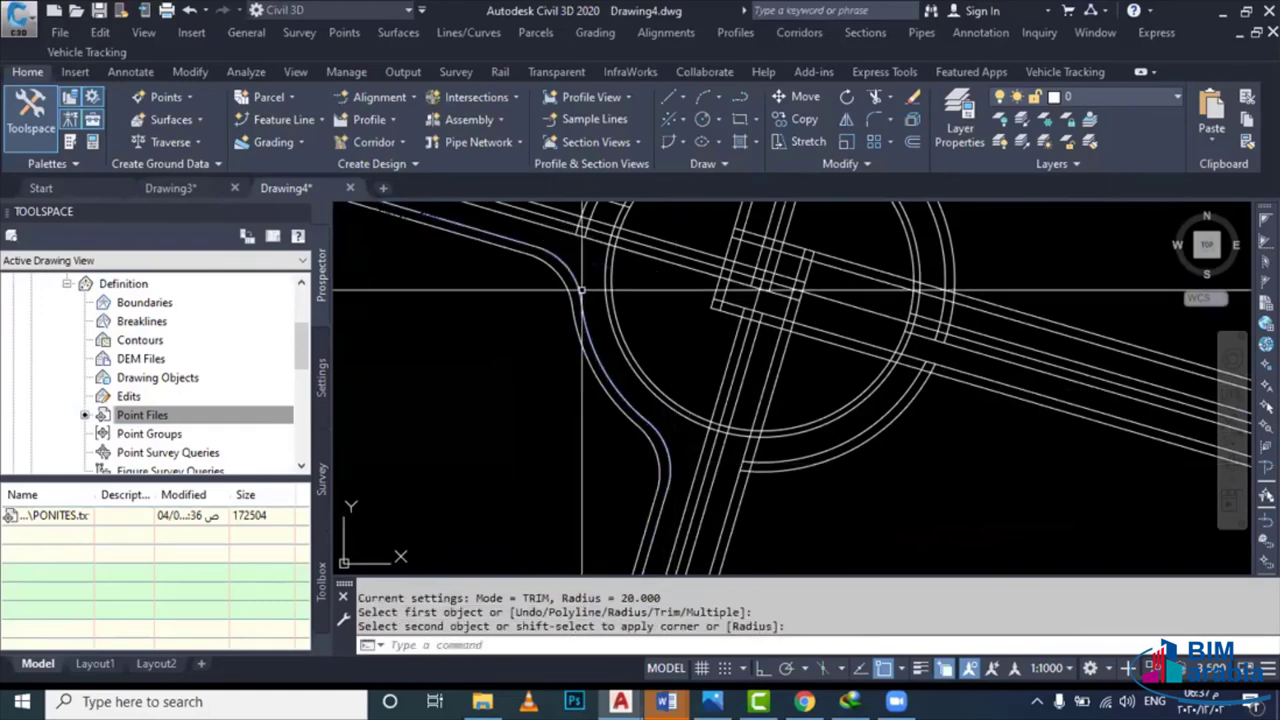
middle_drag(566, 258, 594, 343)
click(648, 337)
Fillet the upper road edge into the ring arc, abandoning one unfinished second fillet
key(Return)
scroll(648, 337, up, 3)
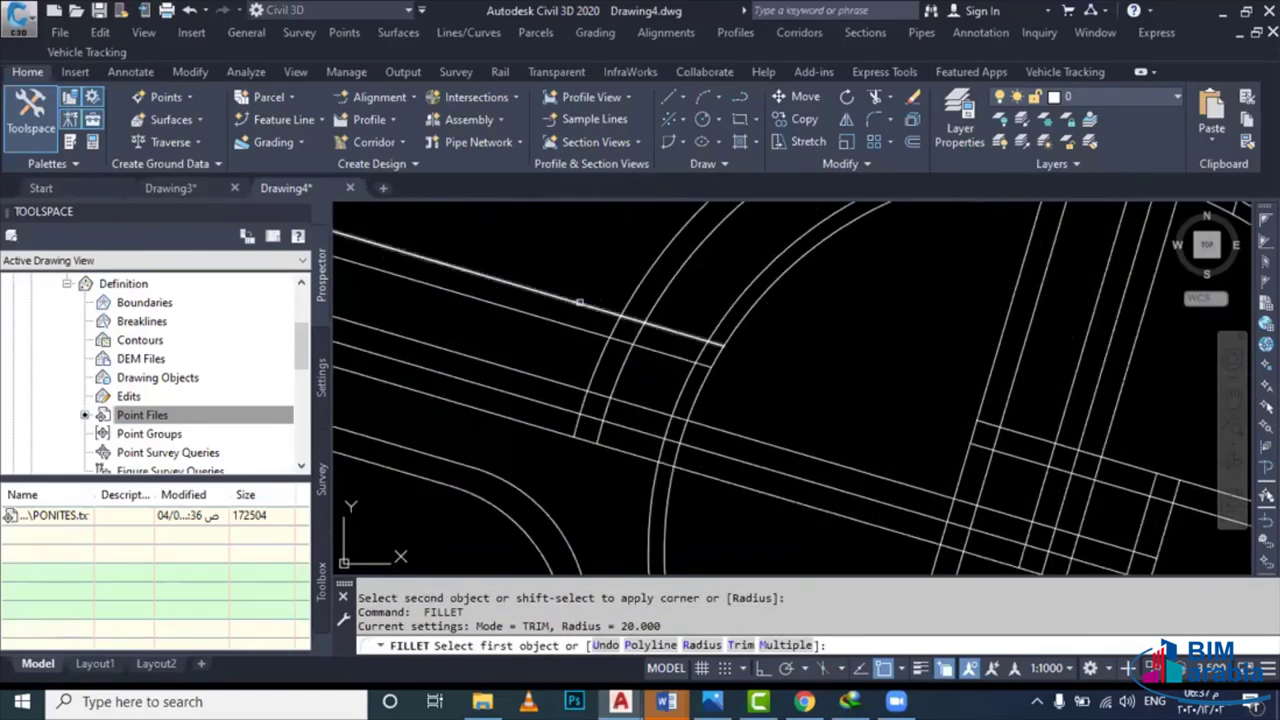
click(579, 301)
click(645, 279)
key(Return)
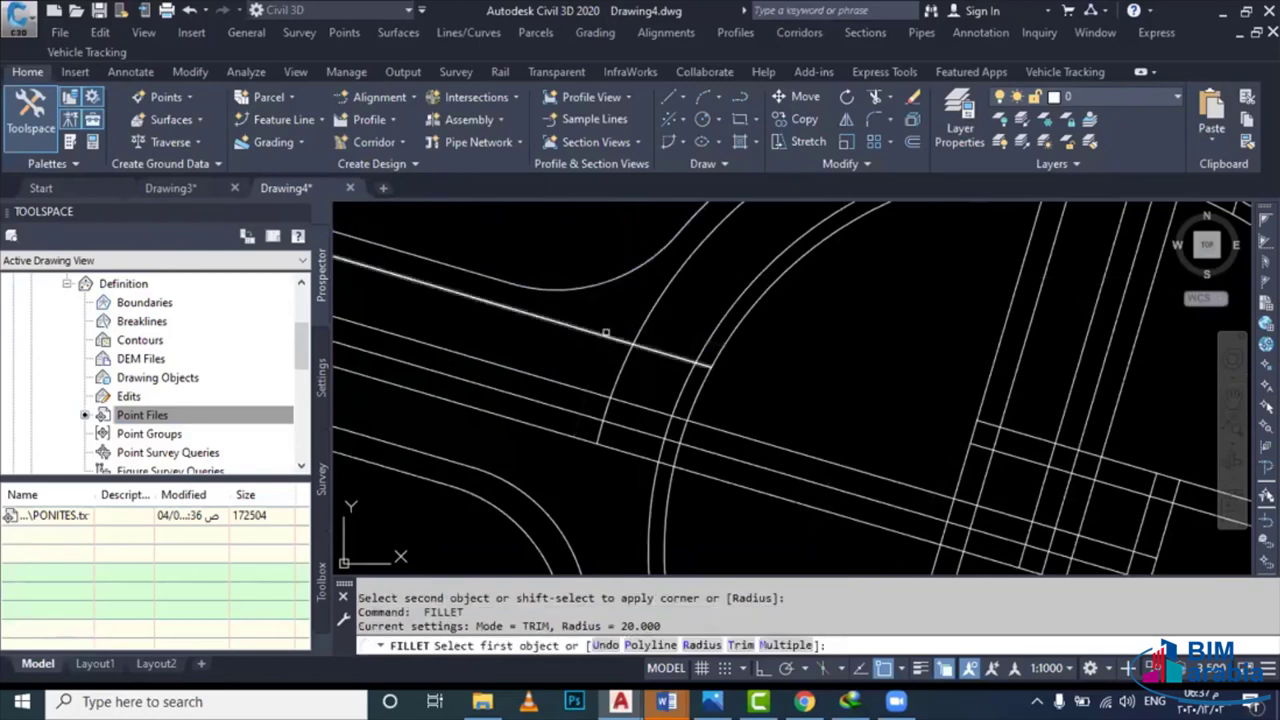
click(655, 312)
click(657, 297)
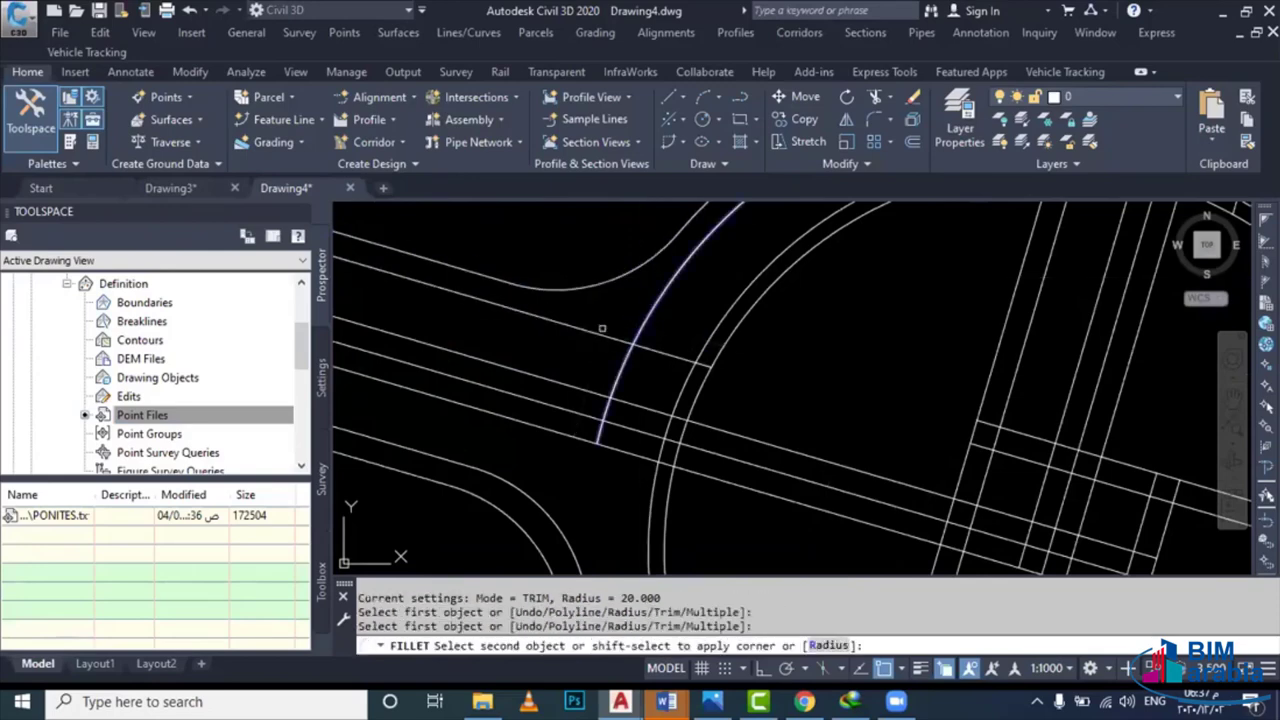
key(Escape)
scroll(640, 352, down, 5)
scroll(643, 358, up, 2)
scroll(643, 358, up, 2)
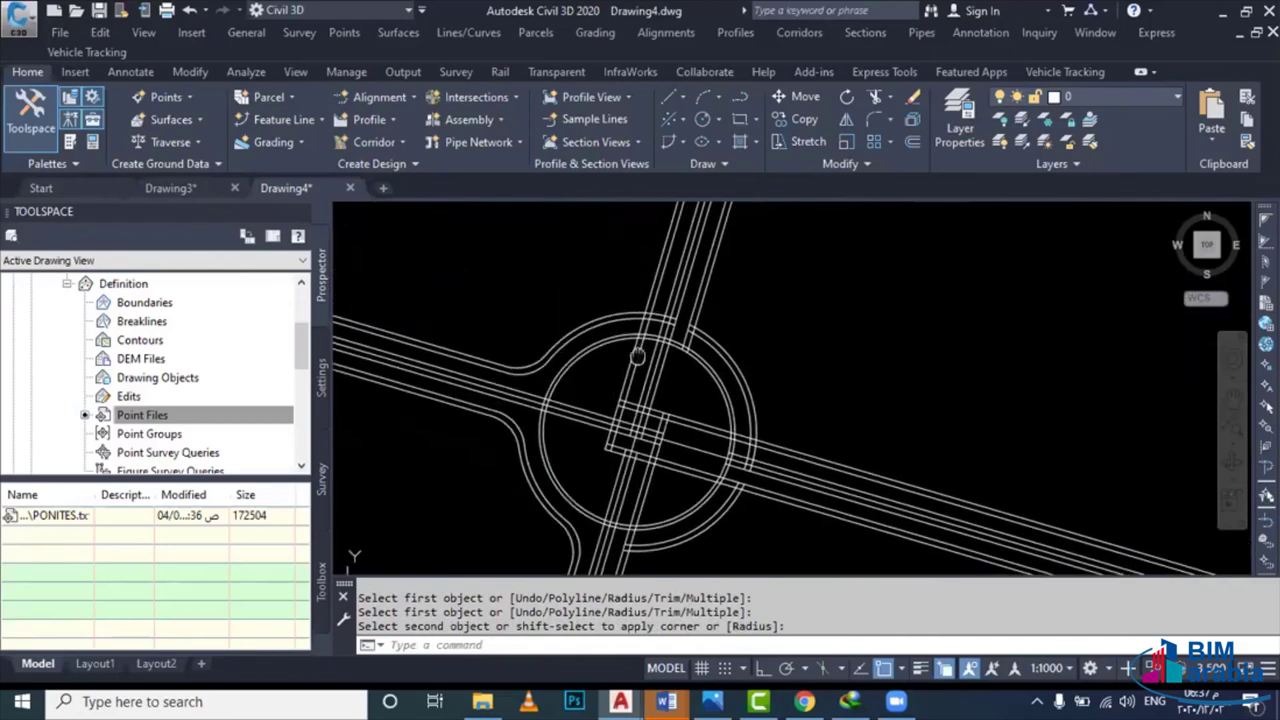
scroll(643, 358, up, 2)
Round three more corners where the ring arc meets the inclined and slanted road edges
key(Return)
scroll(643, 356, up, 2)
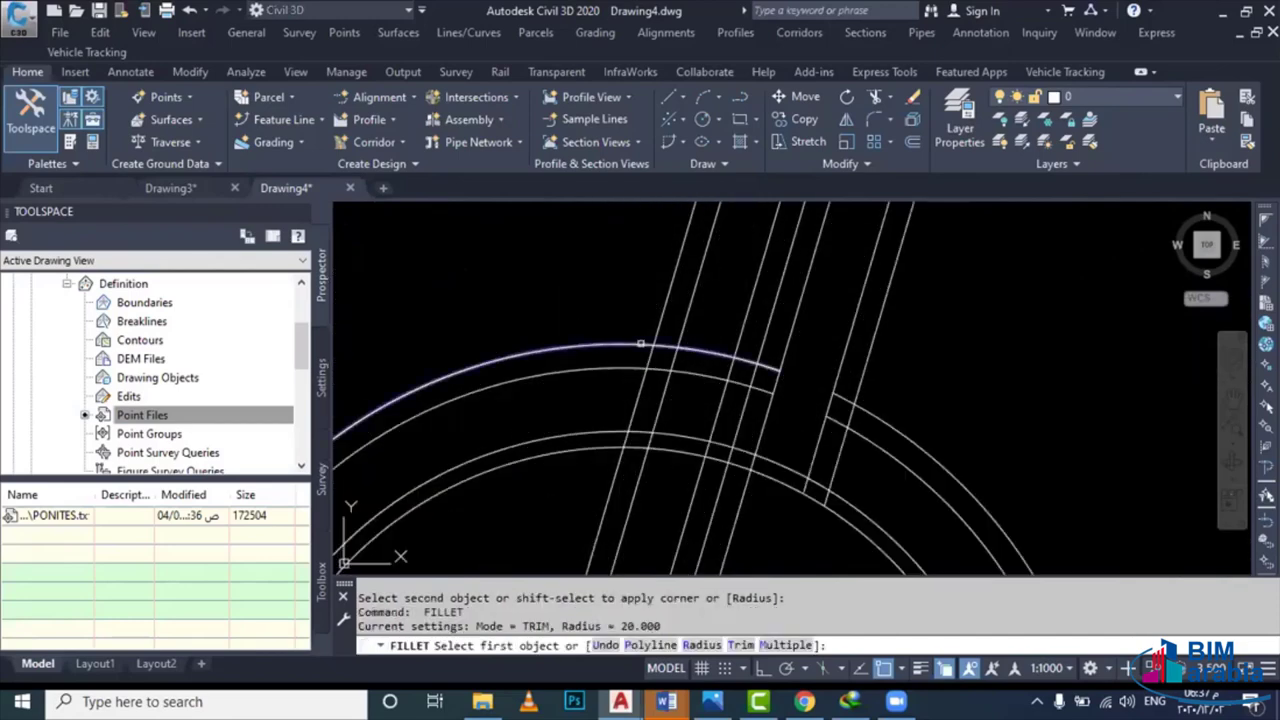
click(641, 344)
click(645, 360)
key(Return)
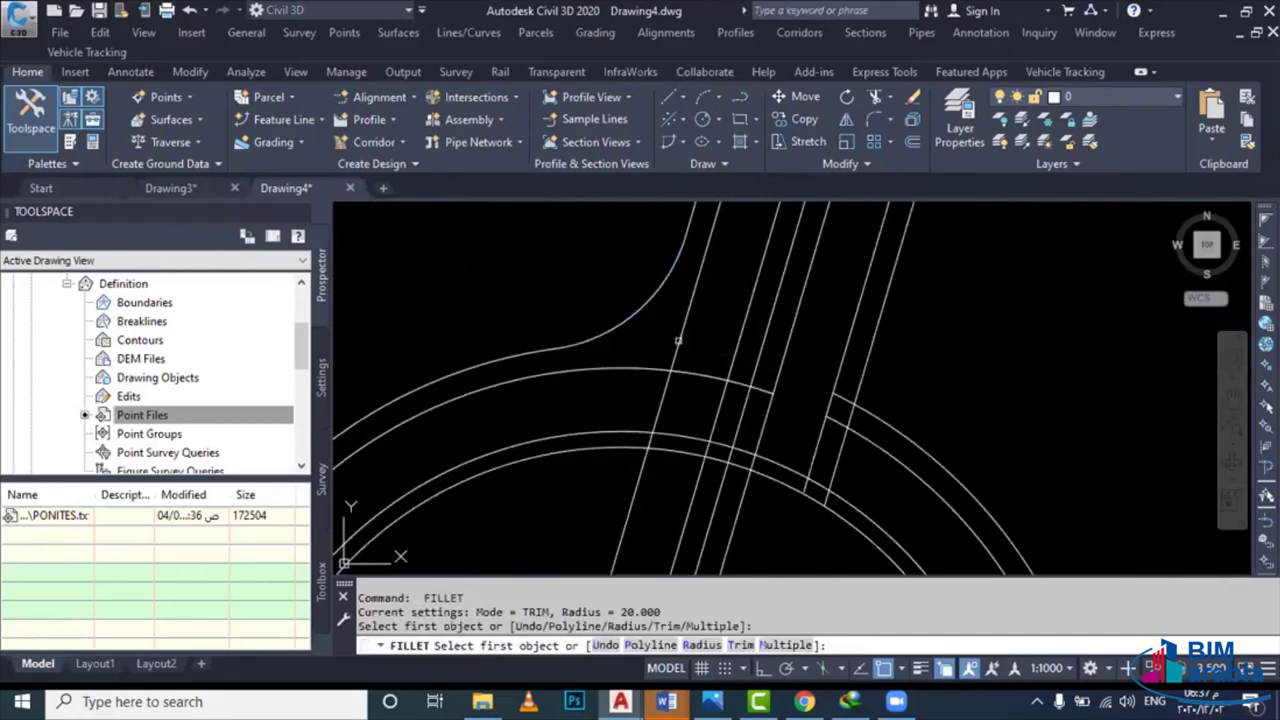
click(650, 371)
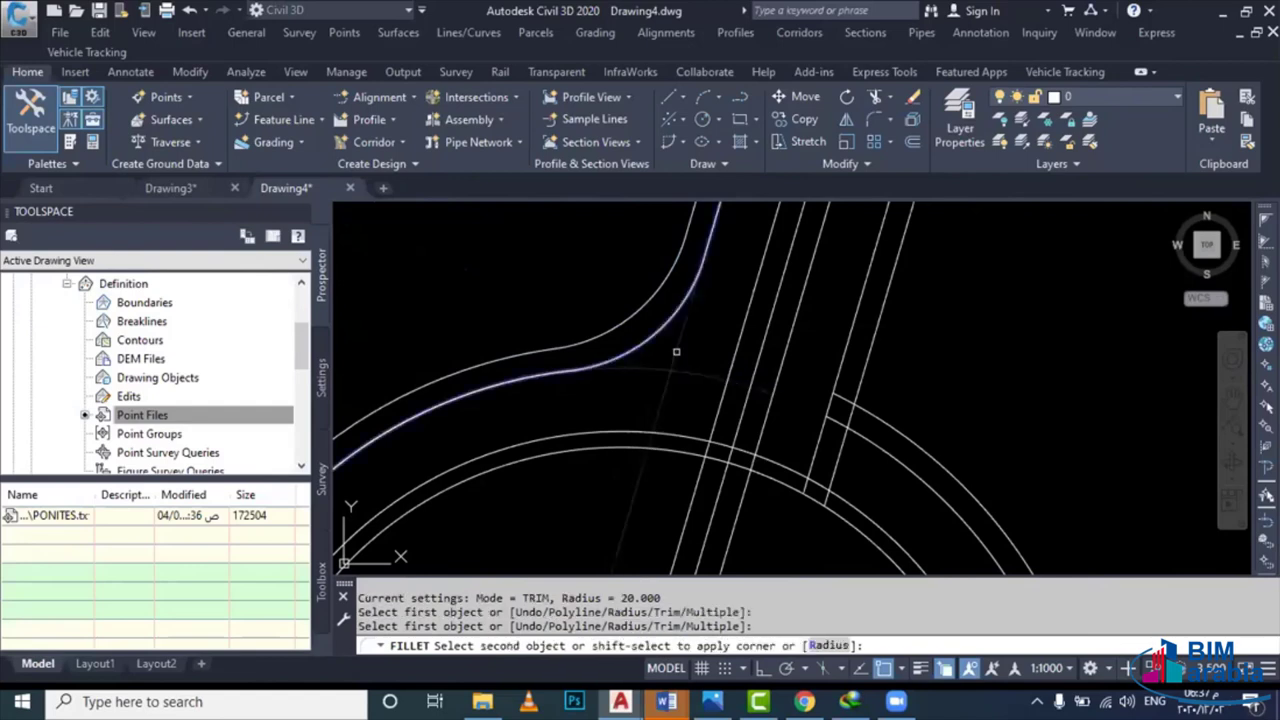
scroll(676, 351, down, 2)
scroll(676, 351, down, 2)
scroll(571, 268, up, 4)
click(571, 268)
key(Return)
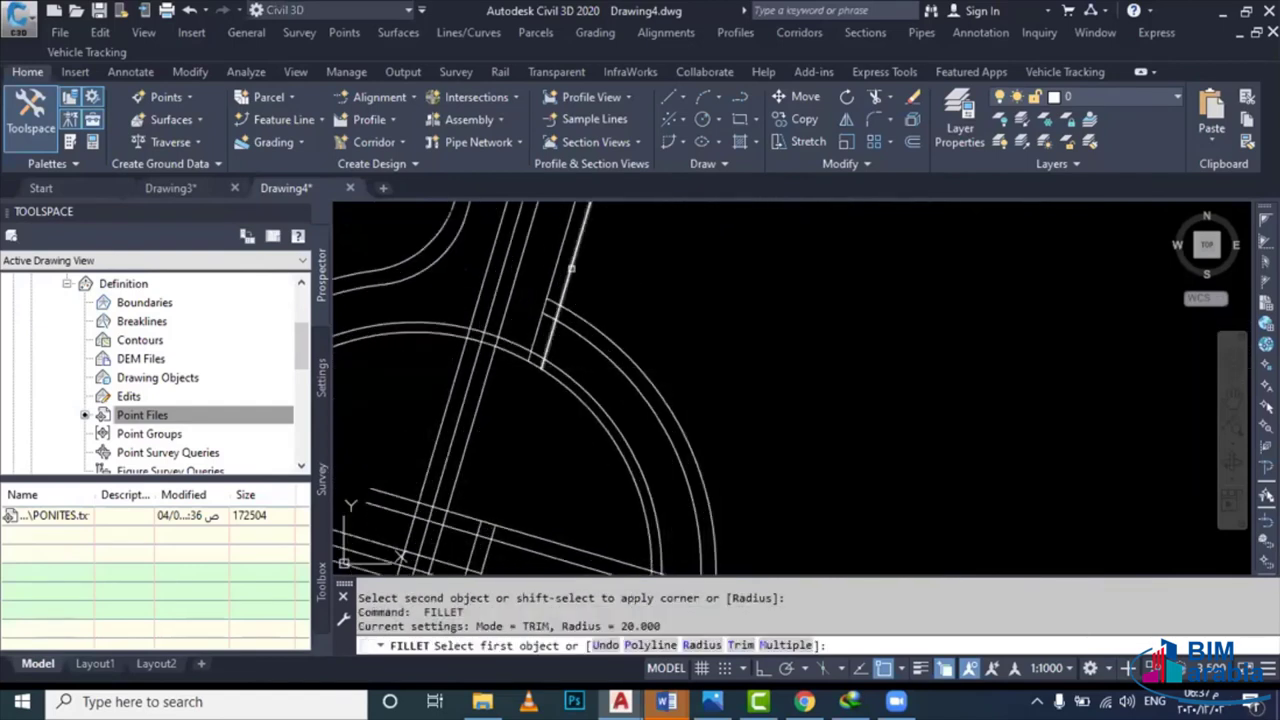
click(571, 268)
click(544, 283)
Fillet the next slanted road edge and two right-side road edges to the ring arcs
key(Return)
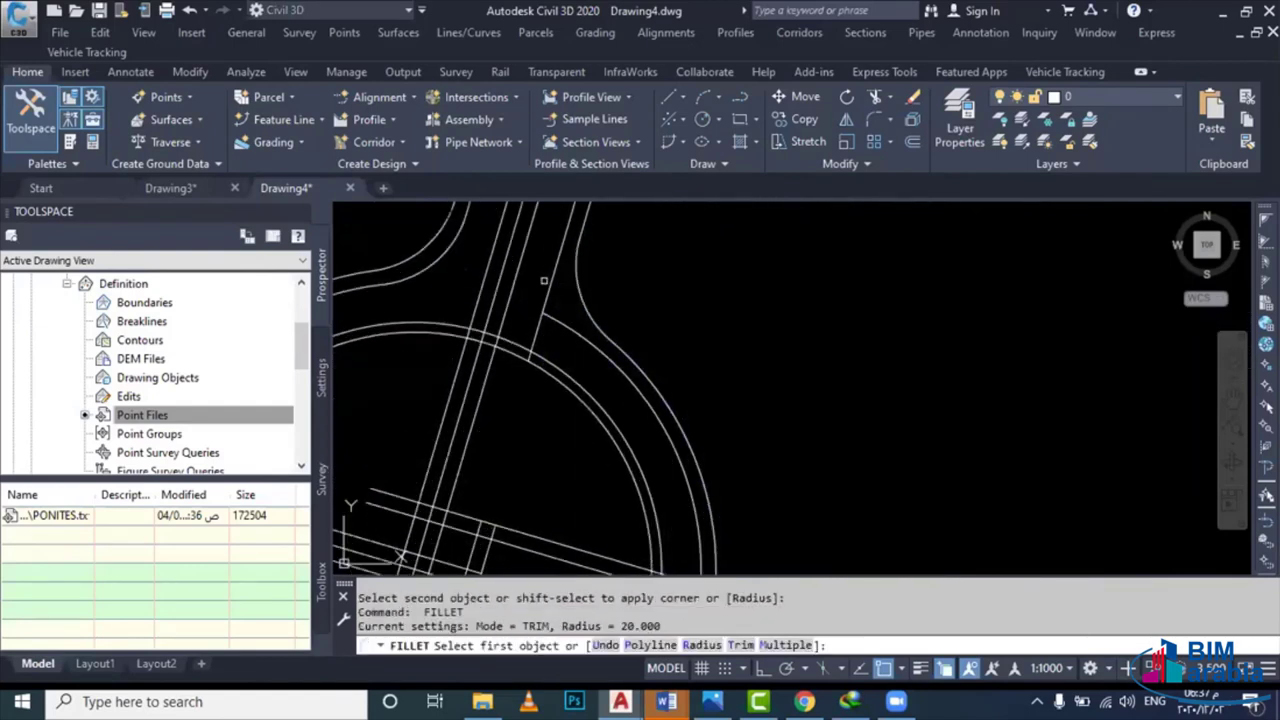
click(550, 287)
click(566, 327)
key(Return)
scroll(566, 327, down, 5)
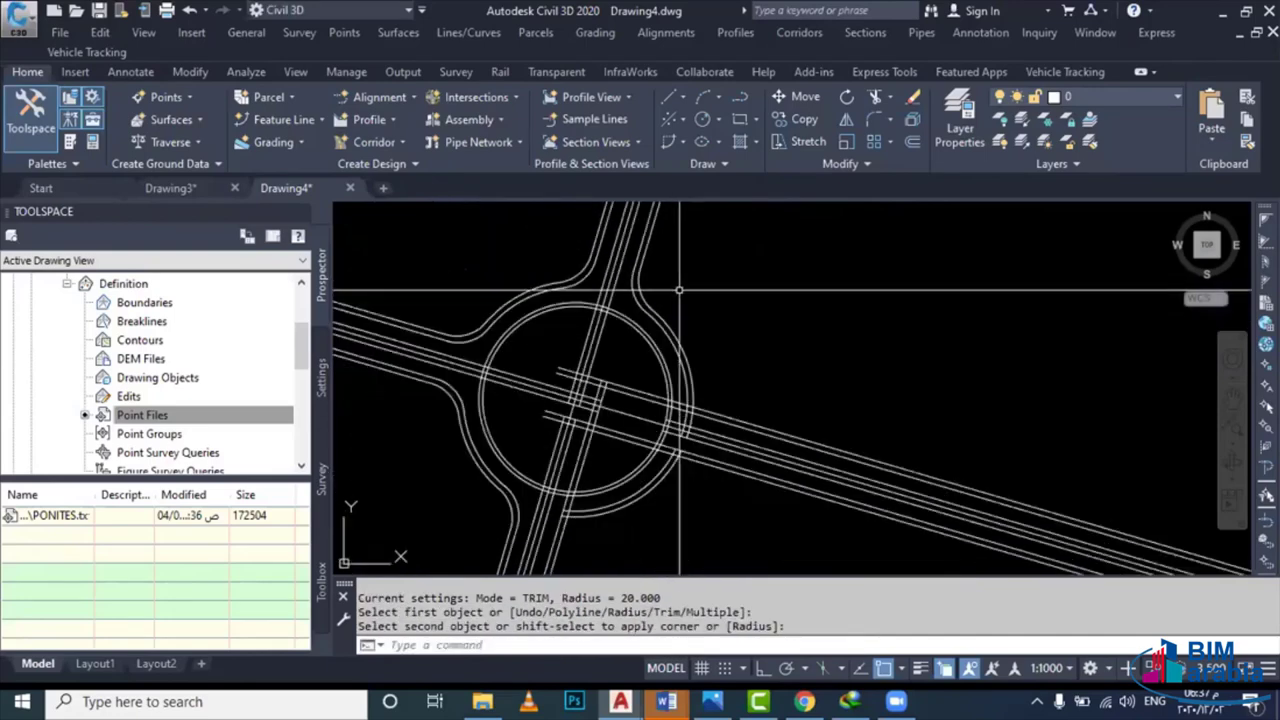
scroll(731, 334, up, 2)
scroll(715, 360, up, 2)
scroll(700, 389, up, 2)
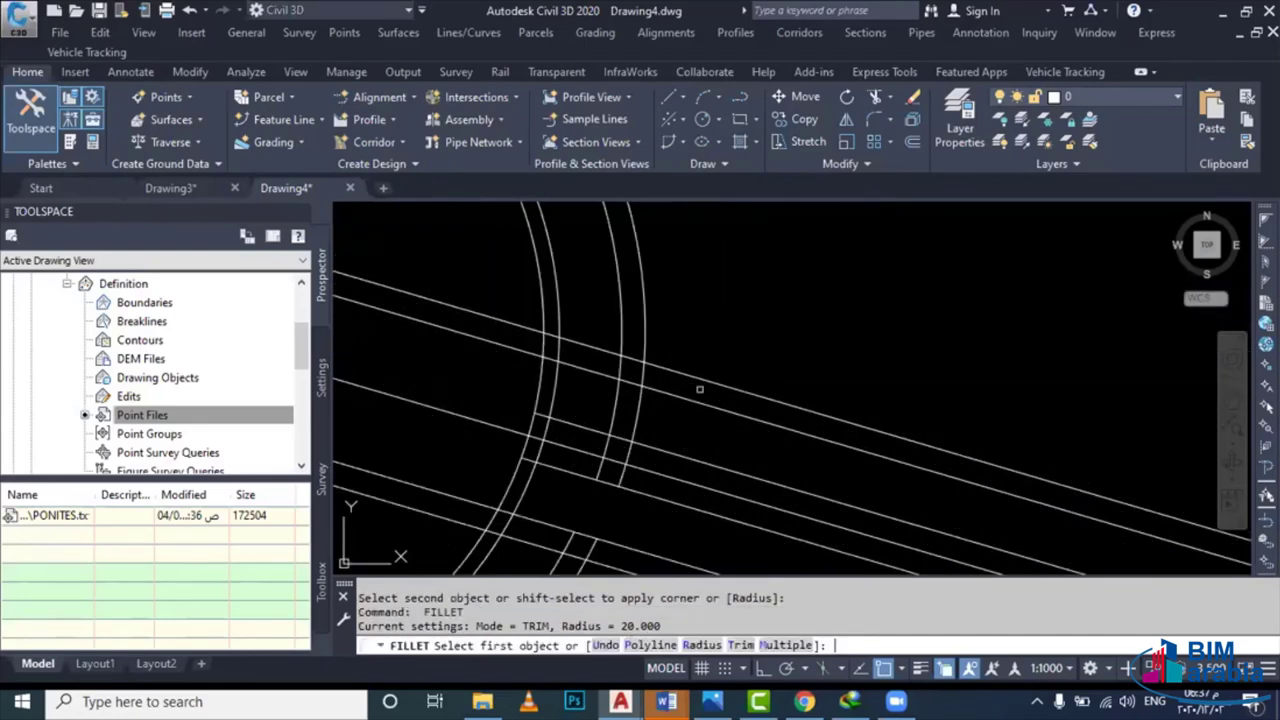
click(652, 335)
click(679, 376)
key(Return)
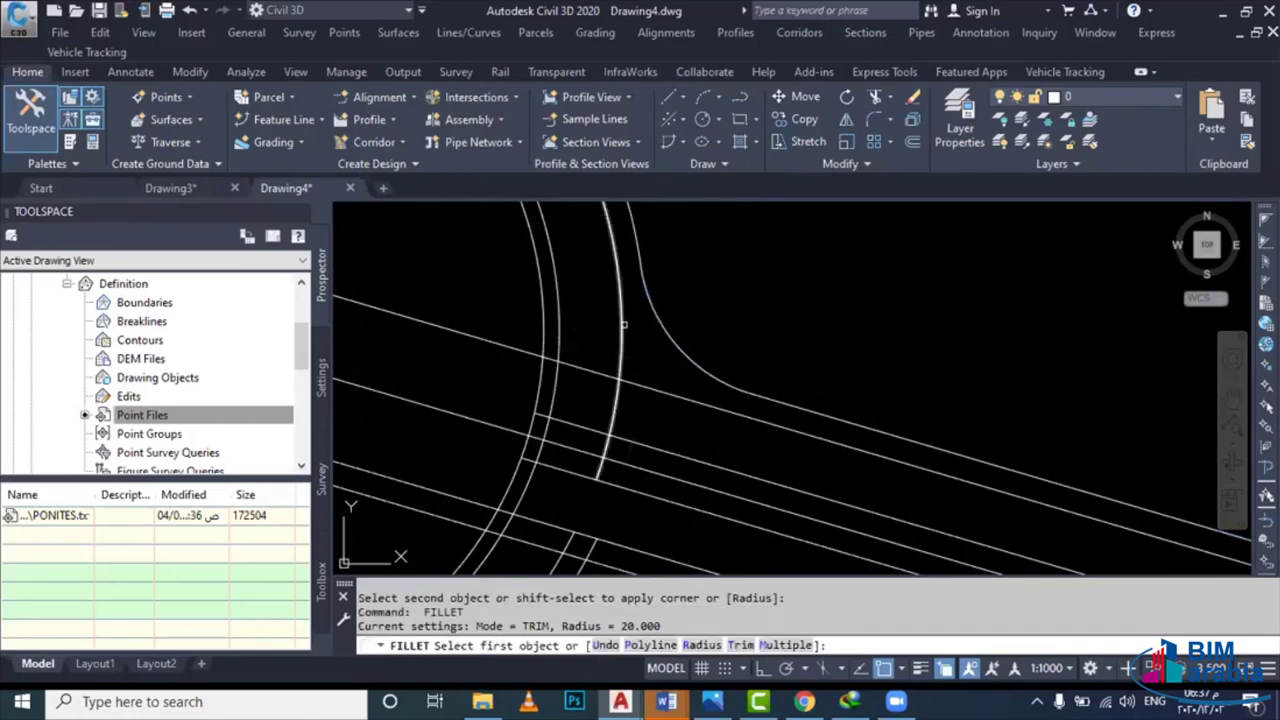
click(618, 355)
click(683, 396)
Round two more road-edge corners against the inner ring arcs with radius 20
scroll(690, 400, down, 2)
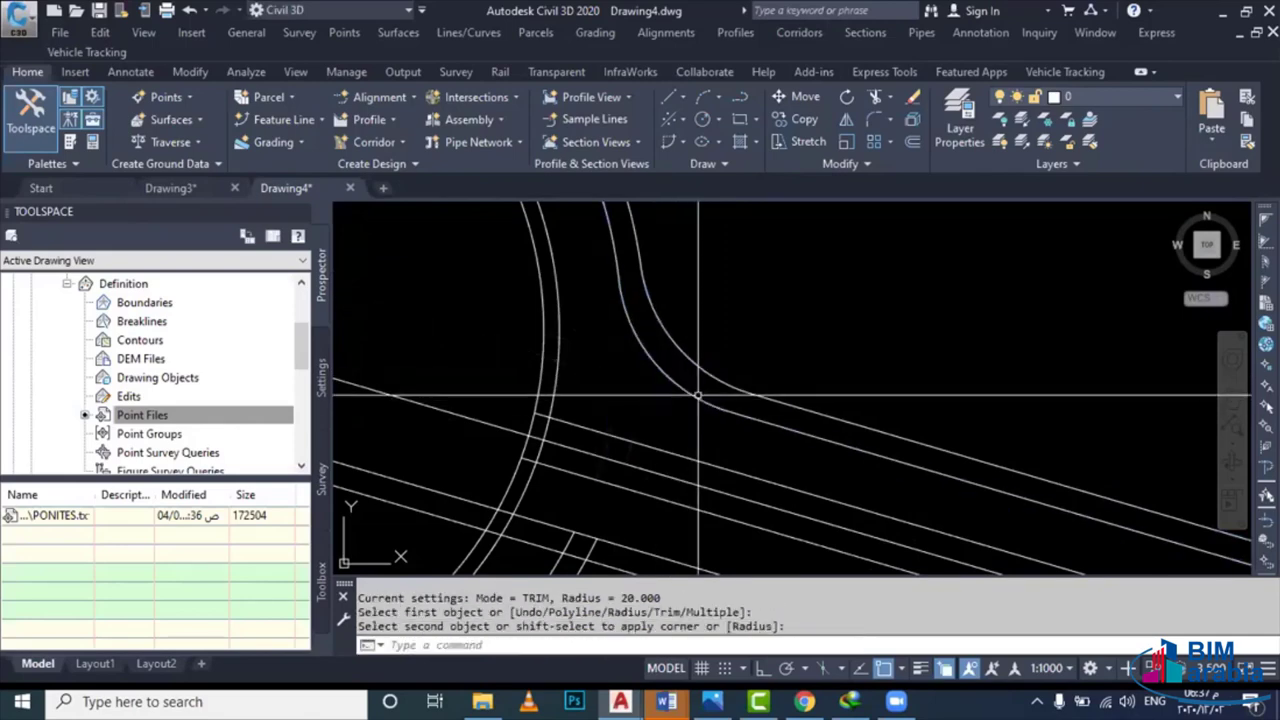
scroll(695, 405, down, 2)
scroll(700, 408, up, 2)
key(Return)
scroll(703, 411, up, 3)
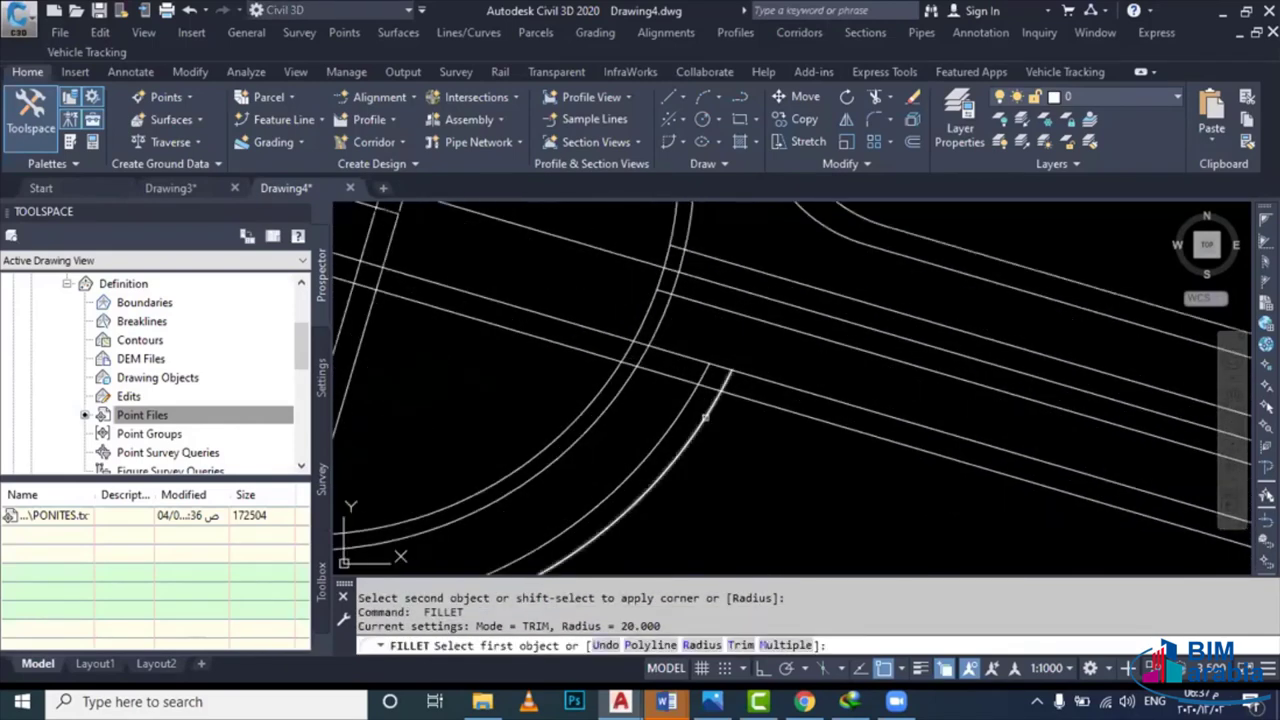
click(705, 417)
click(768, 406)
key(Return)
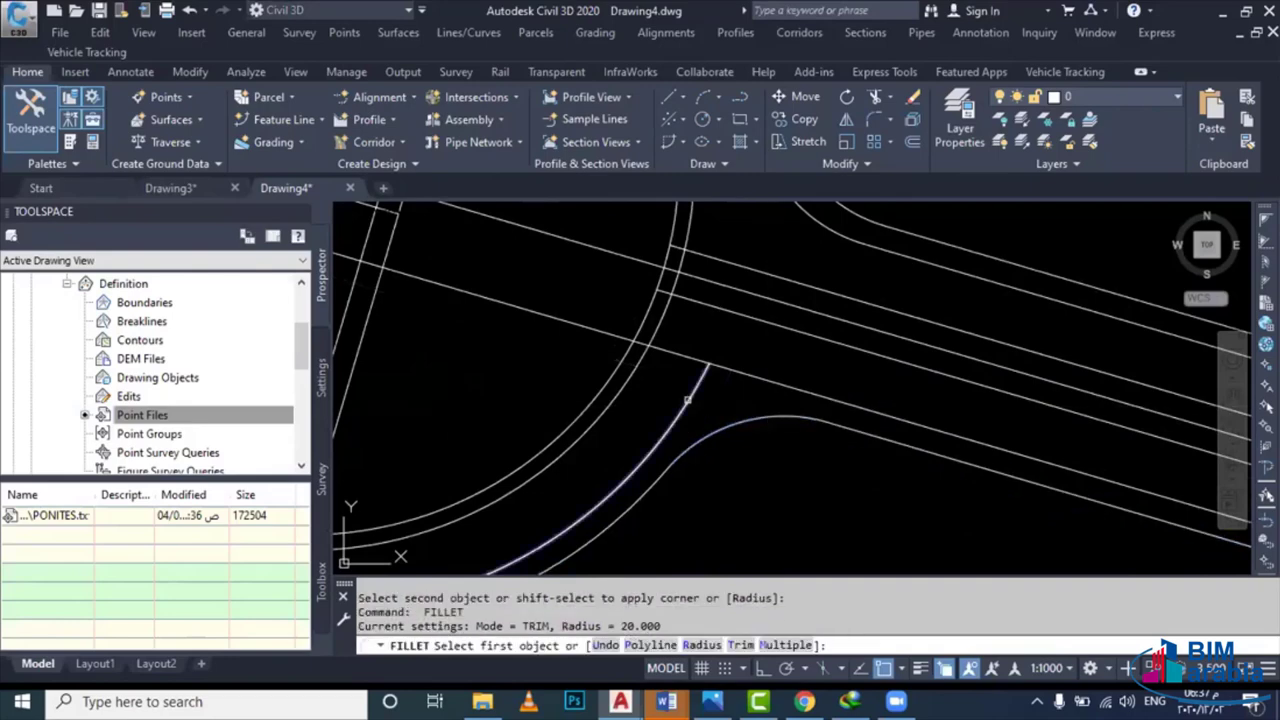
click(687, 400)
scroll(766, 376, down, 3)
scroll(737, 394, up, 3)
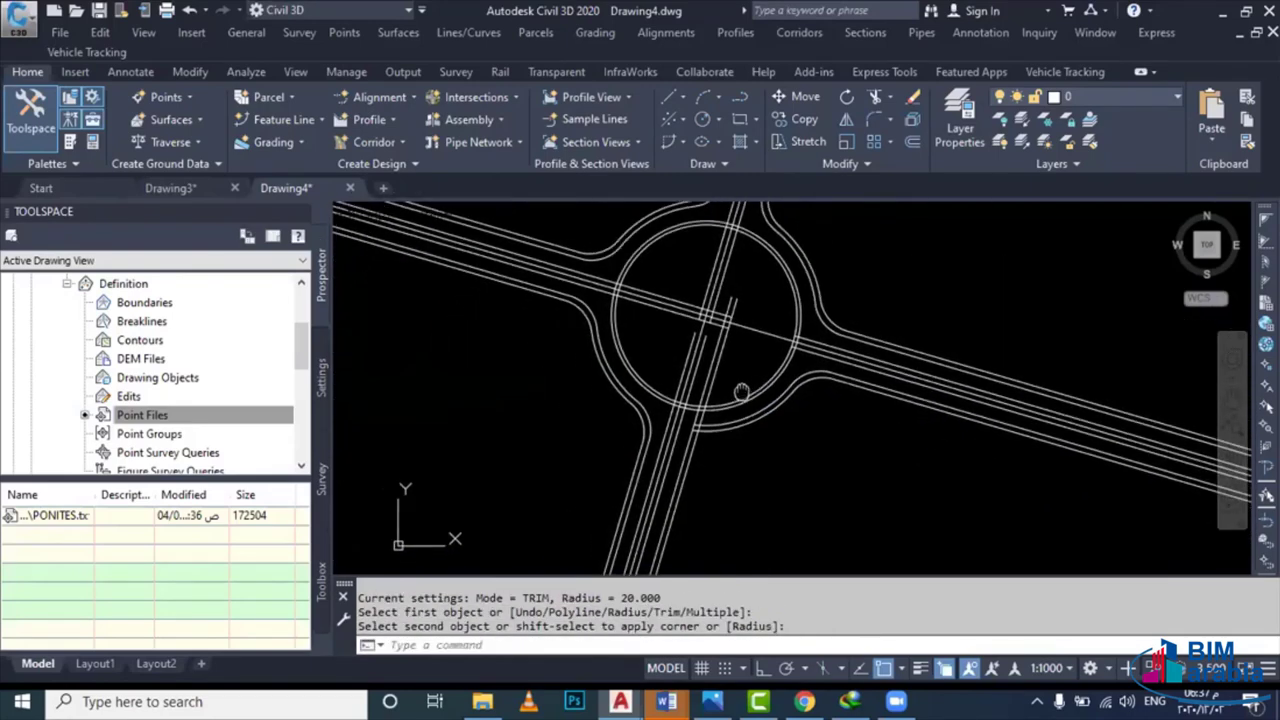
click(673, 425)
key(Return)
Fillet the last two road-edge corners to the ring arc, leaving no fillet pending
click(673, 430)
click(700, 405)
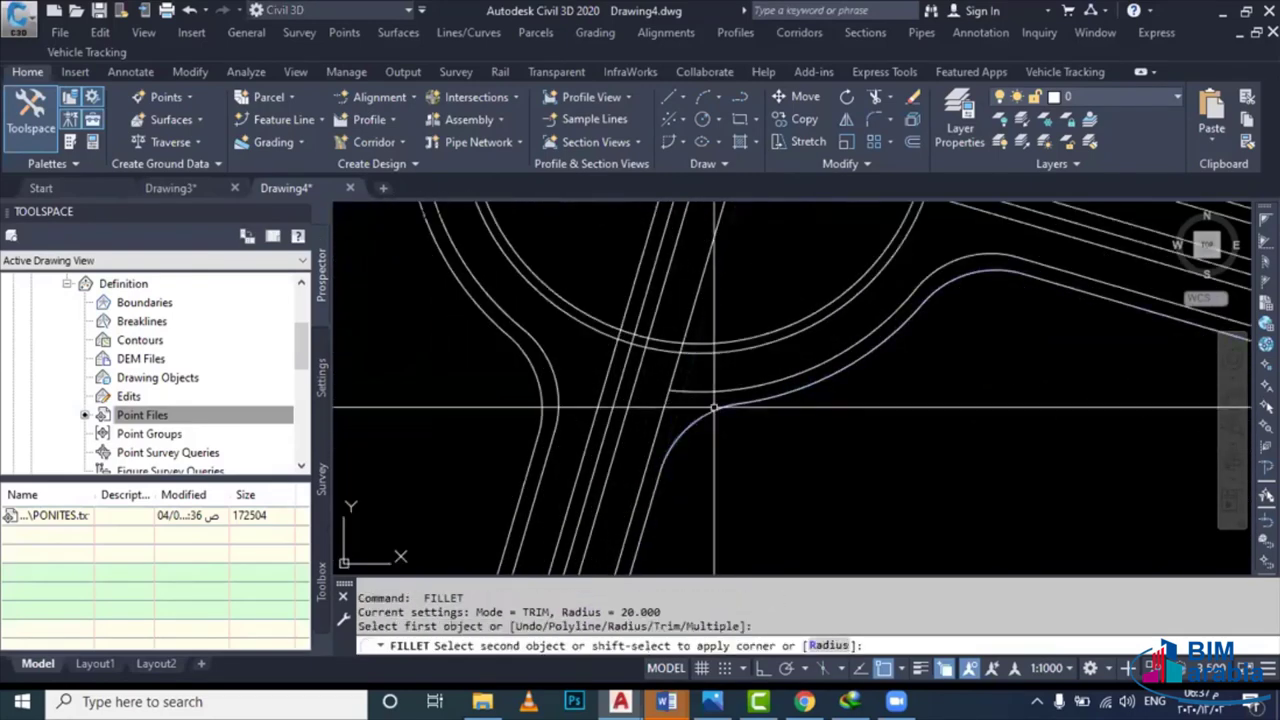
key(Return)
click(661, 416)
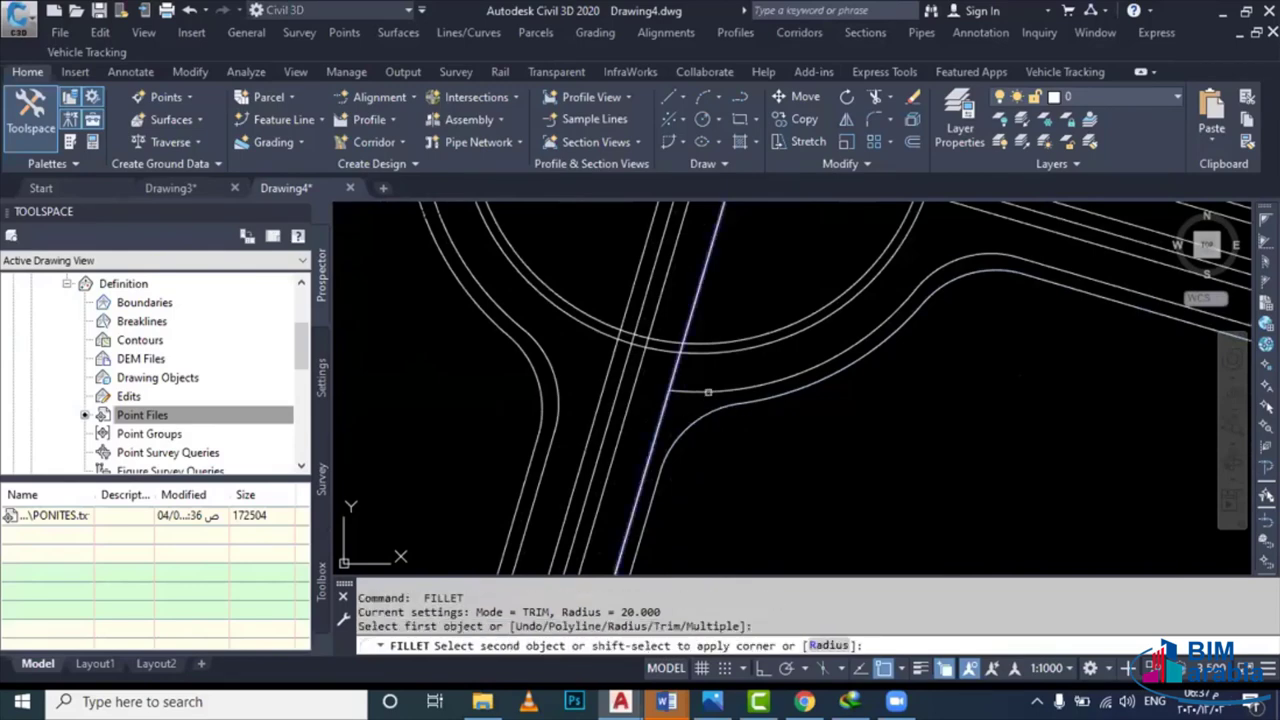
click(708, 392)
scroll(690, 400, down, 3)
scroll(606, 409, up, 2)
scroll(620, 424, up, 2)
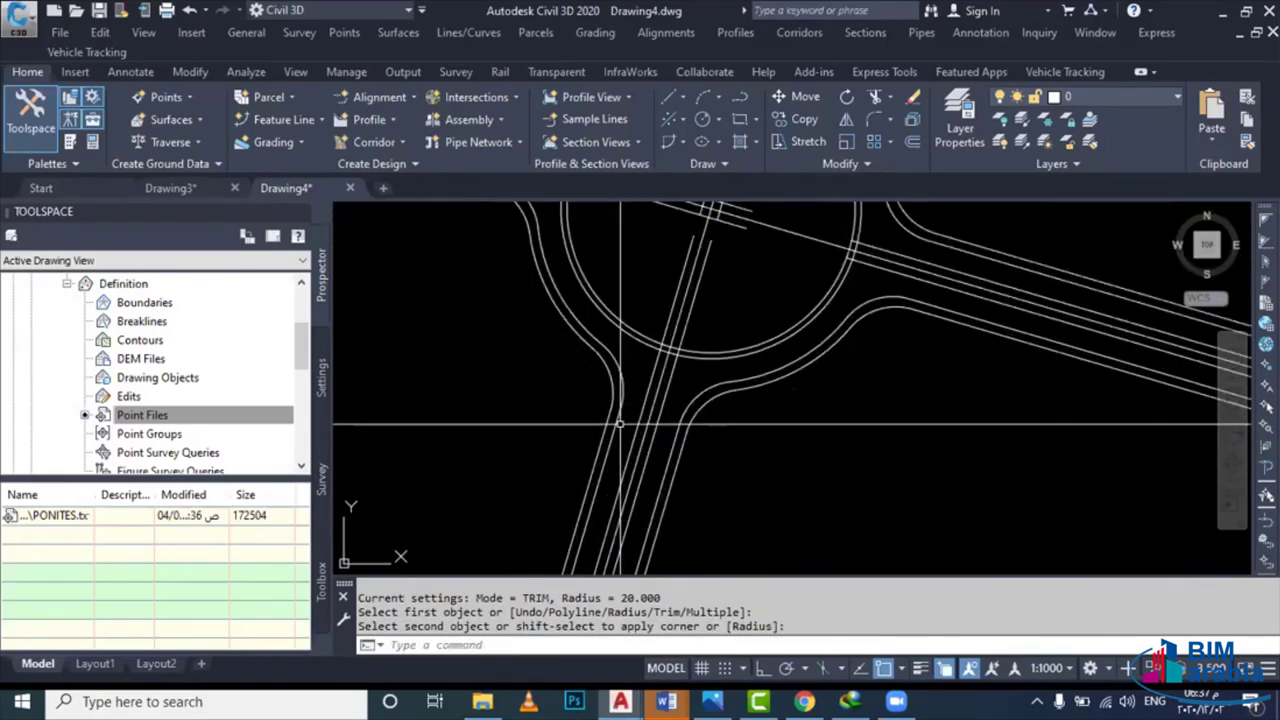
scroll(620, 424, down, 2)
scroll(605, 410, up, 1)
scroll(600, 405, up, 1)
scroll(594, 400, up, 2)
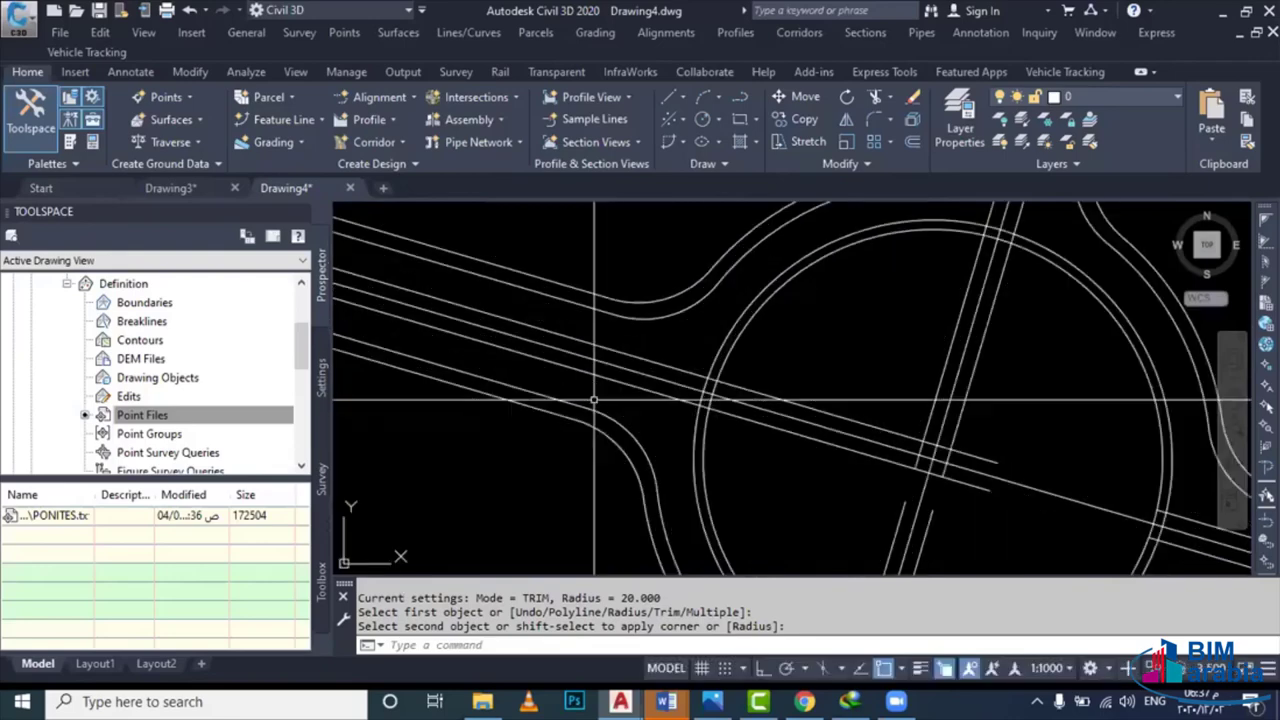
key(Escape)
Draw a short slanted polyline connector between the lane edges
text(PL)
key(Return)
scroll(599, 400, up, 1)
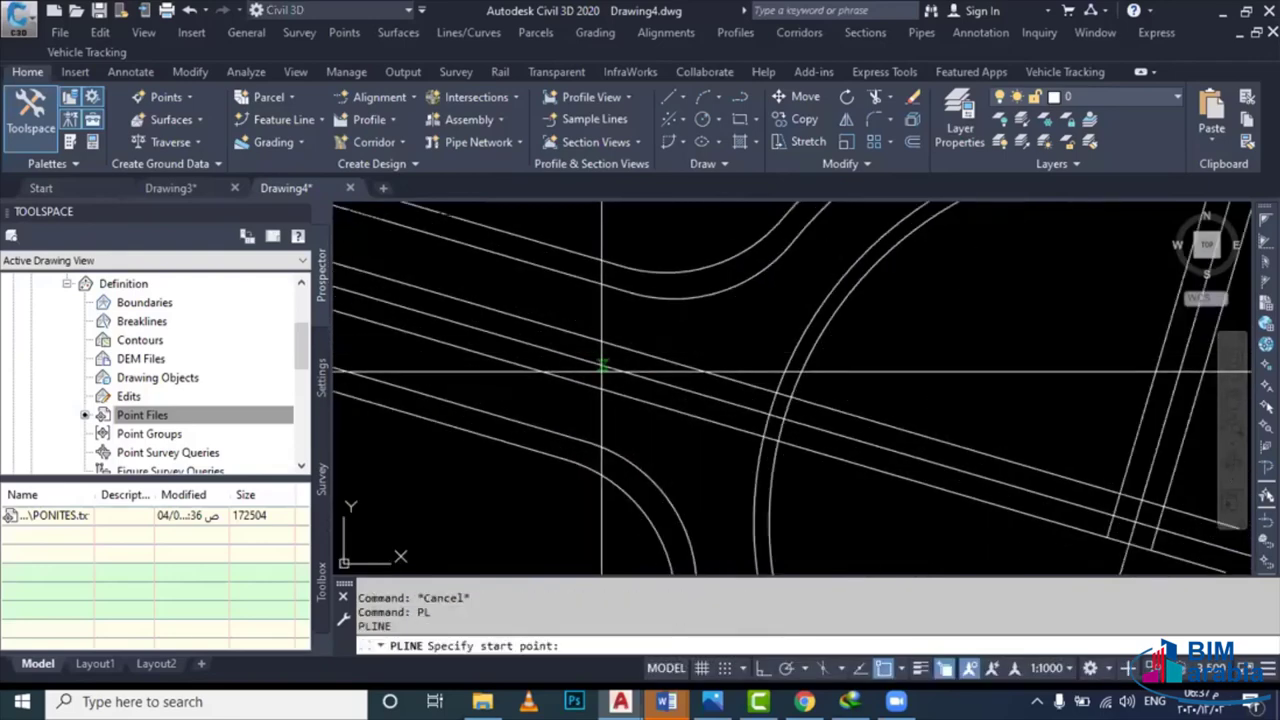
click(587, 441)
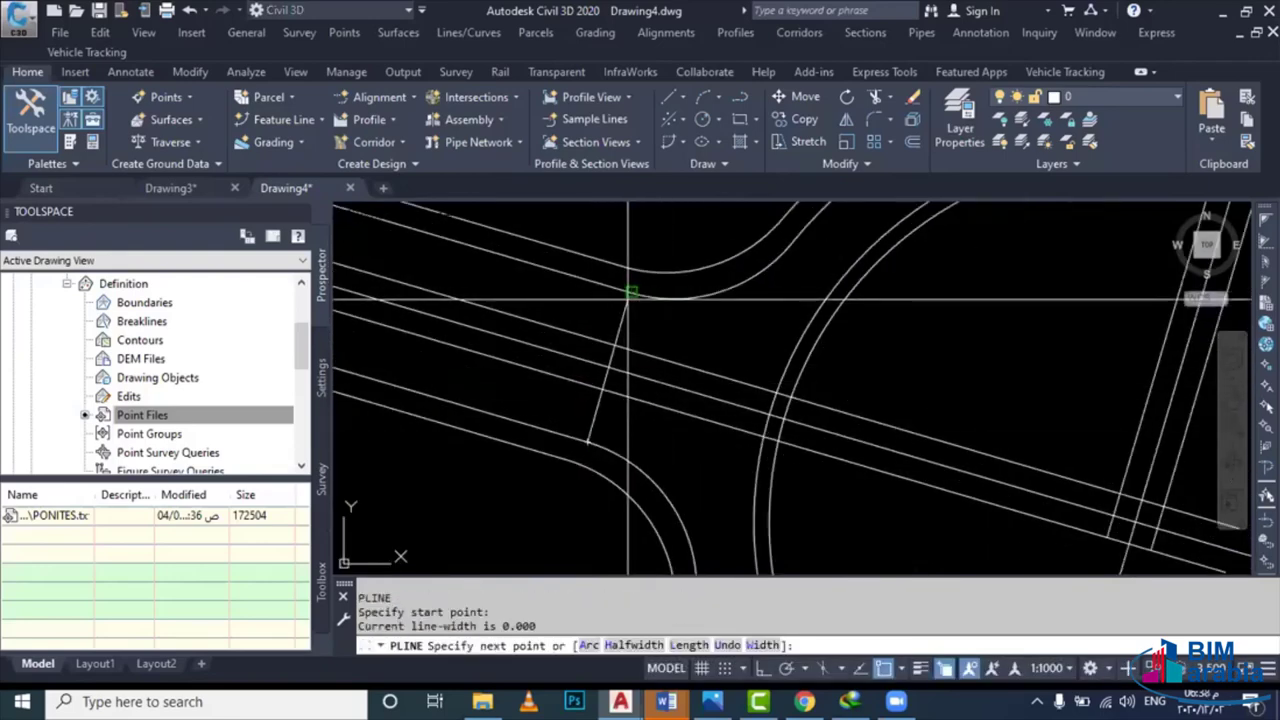
click(623, 289)
key(Escape)
middle_drag(602, 344, 629, 340)
key(Escape)
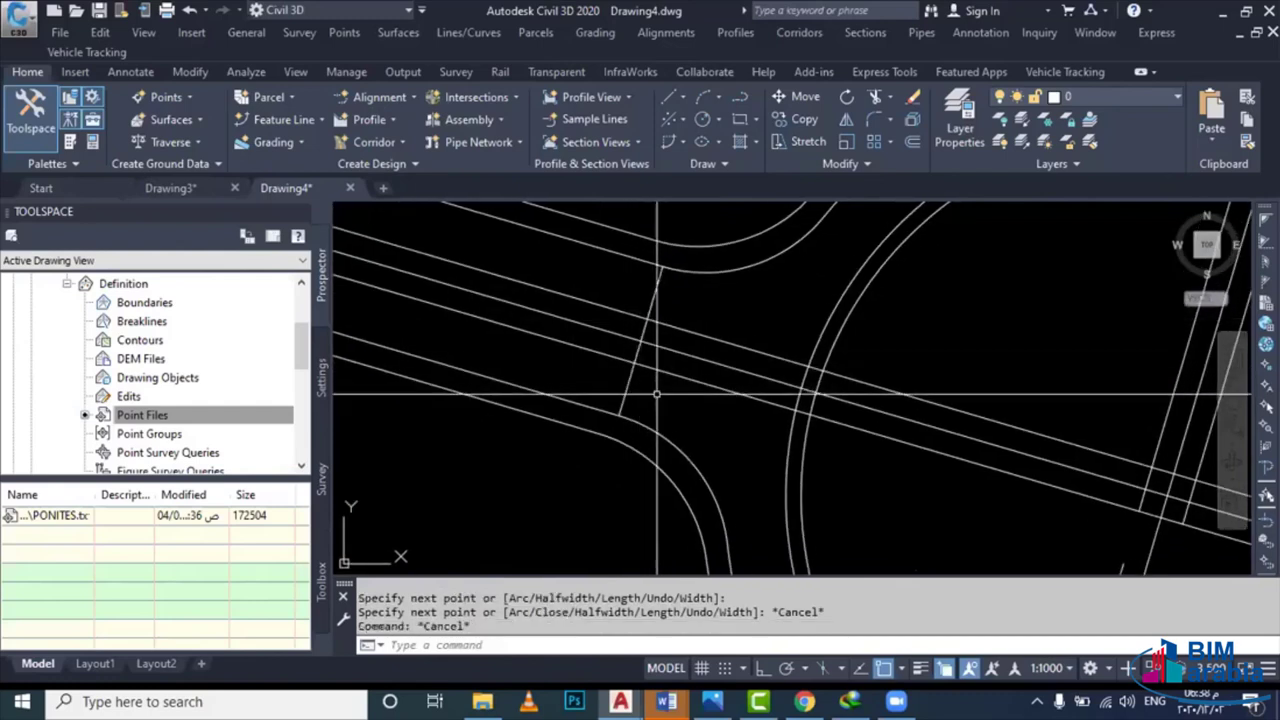
Offset the slanted line 3 units to the left as a parallel copy
click(632, 409)
click(600, 425)
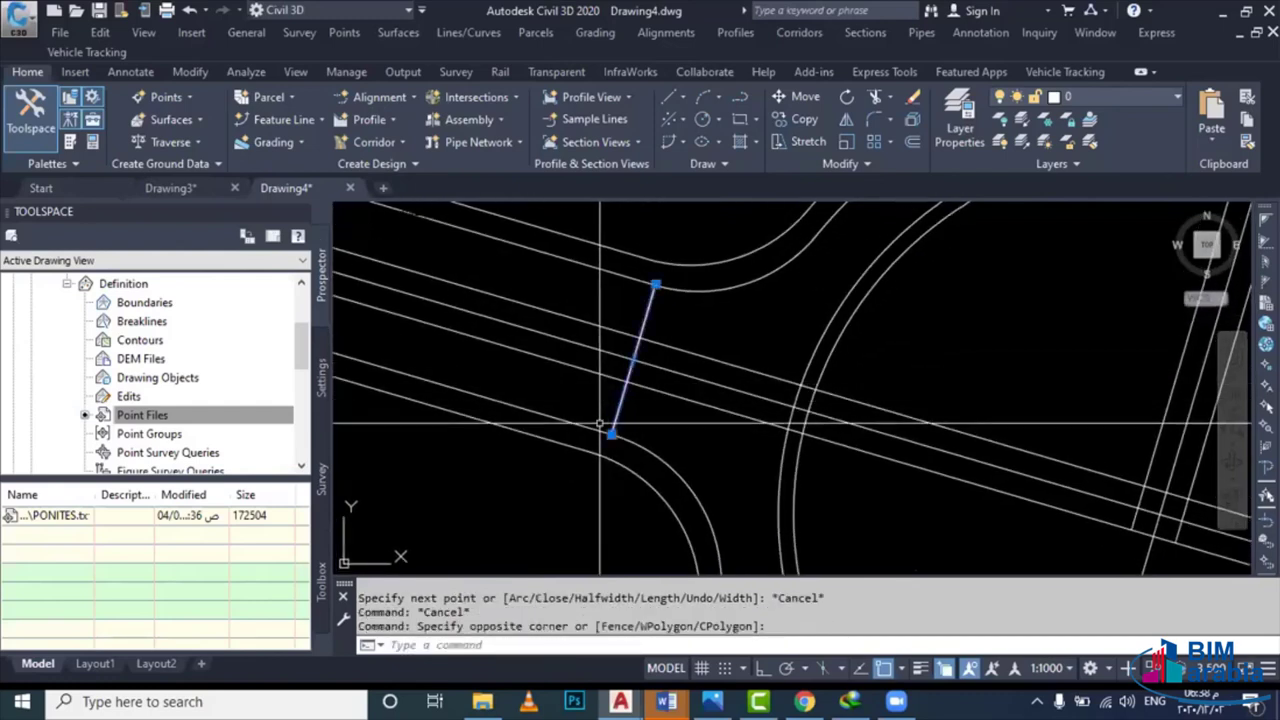
key(o)
key(Return)
key(3)
key(Return)
click(634, 357)
click(560, 366)
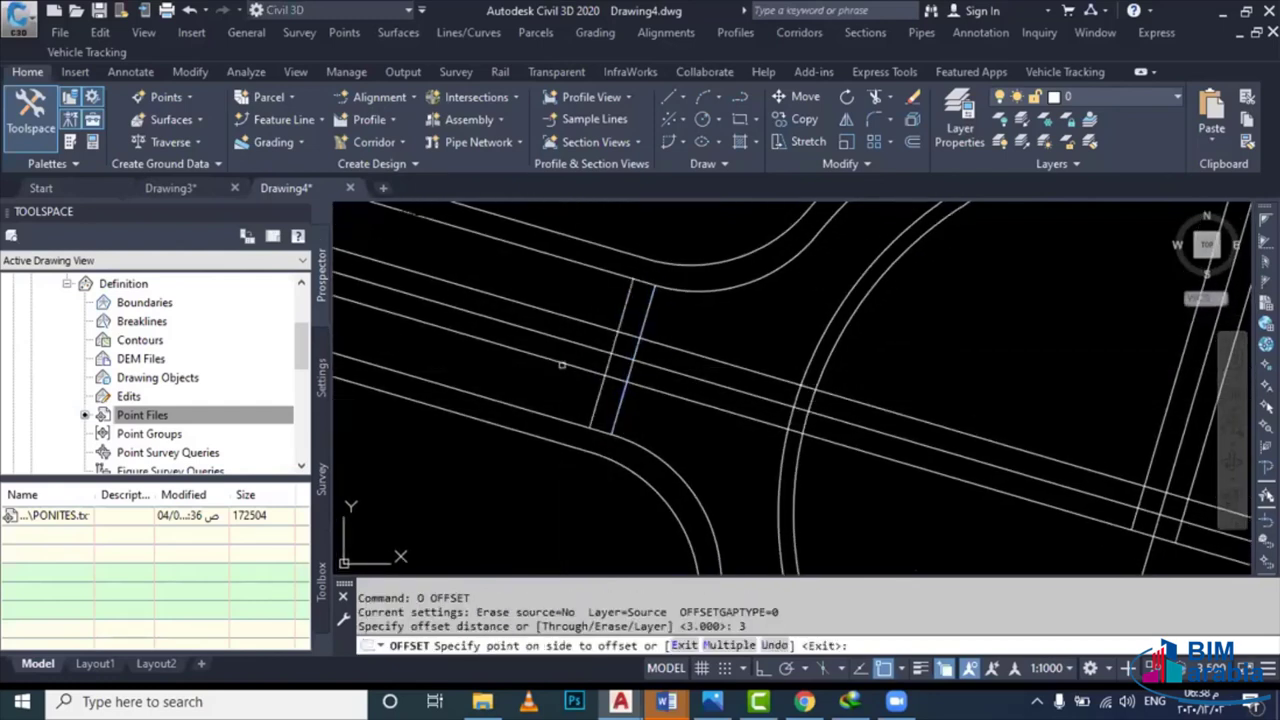
key(Escape)
Draw a circle centred on the intersection of the lines
scroll(589, 365, up, 3)
text(C)
key(Return)
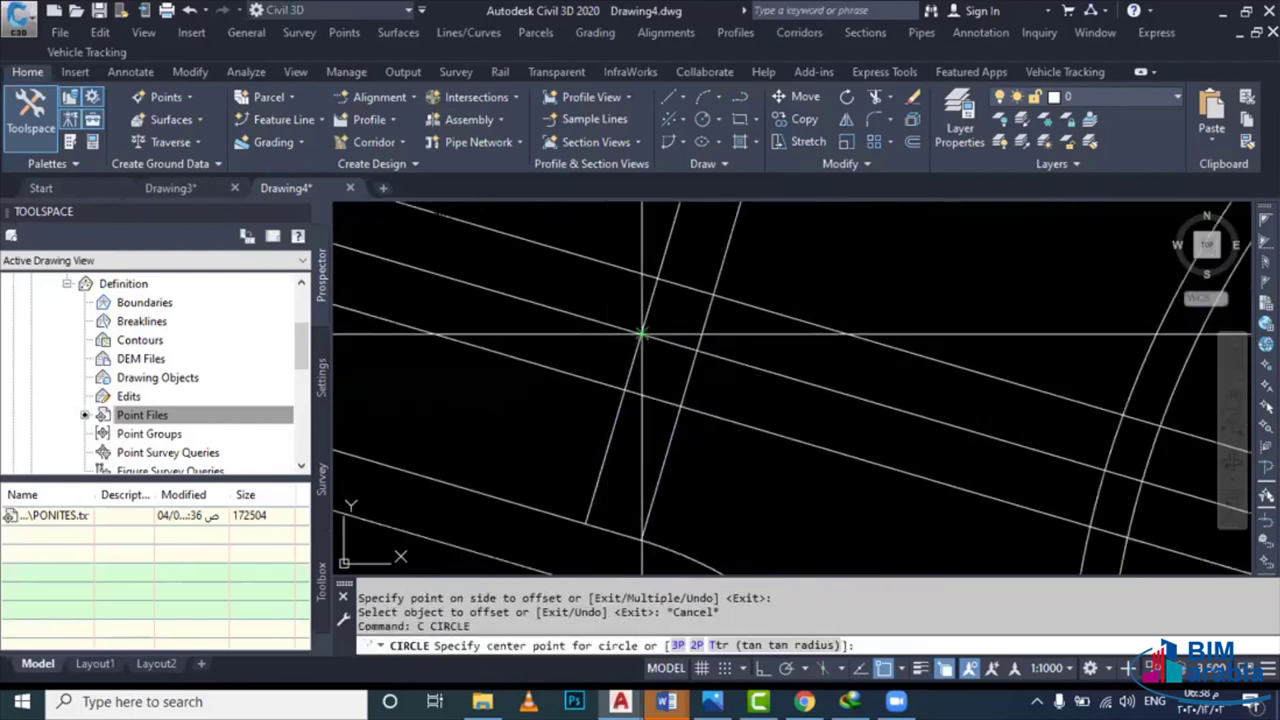
scroll(641, 333, up, 2)
click(641, 322)
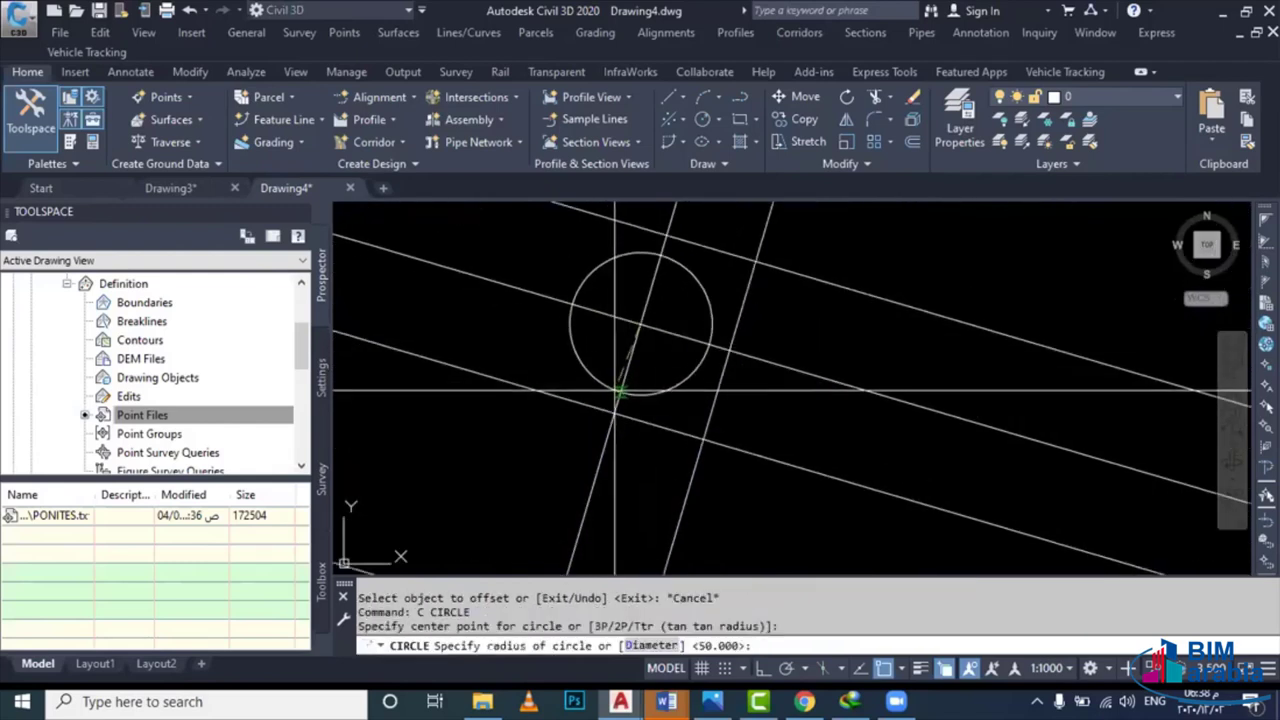
click(614, 412)
scroll(614, 412, down, 2)
scroll(649, 465, up, 2)
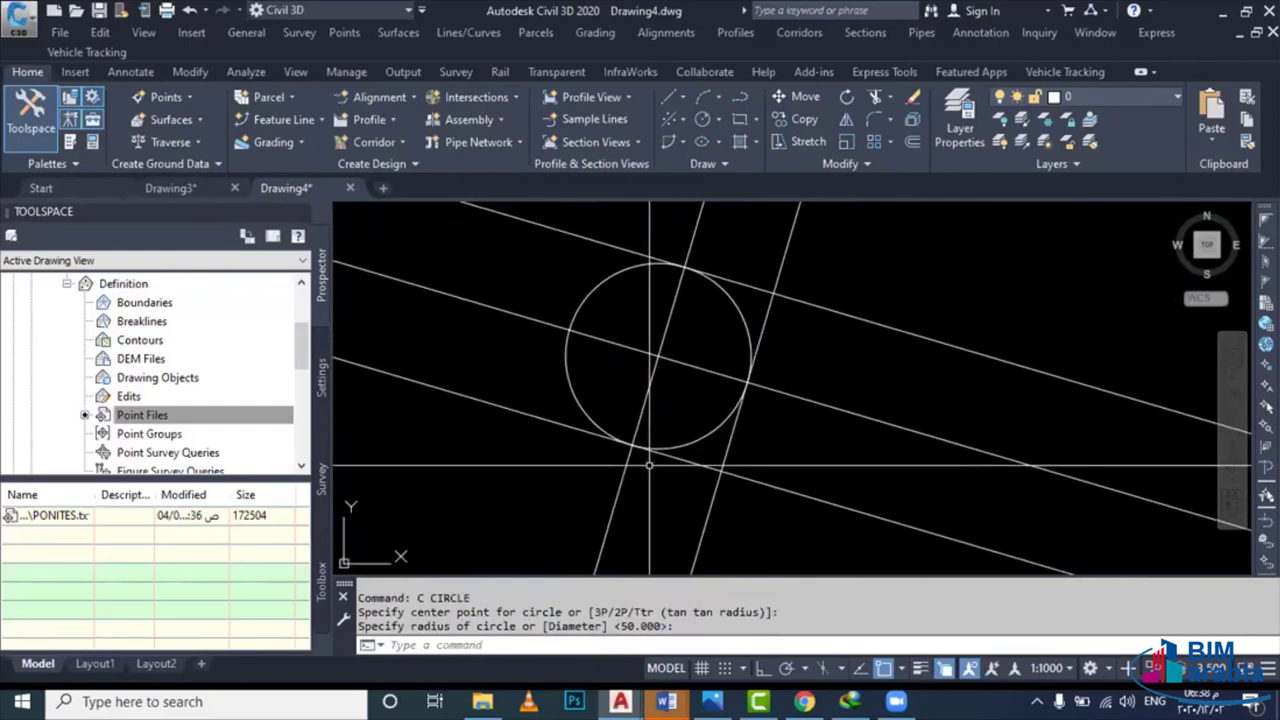
text(T)
Trim the circle's left arcs and overlapping line pieces to form the rounded lane end
key(Return)
key(Return)
click(535, 383)
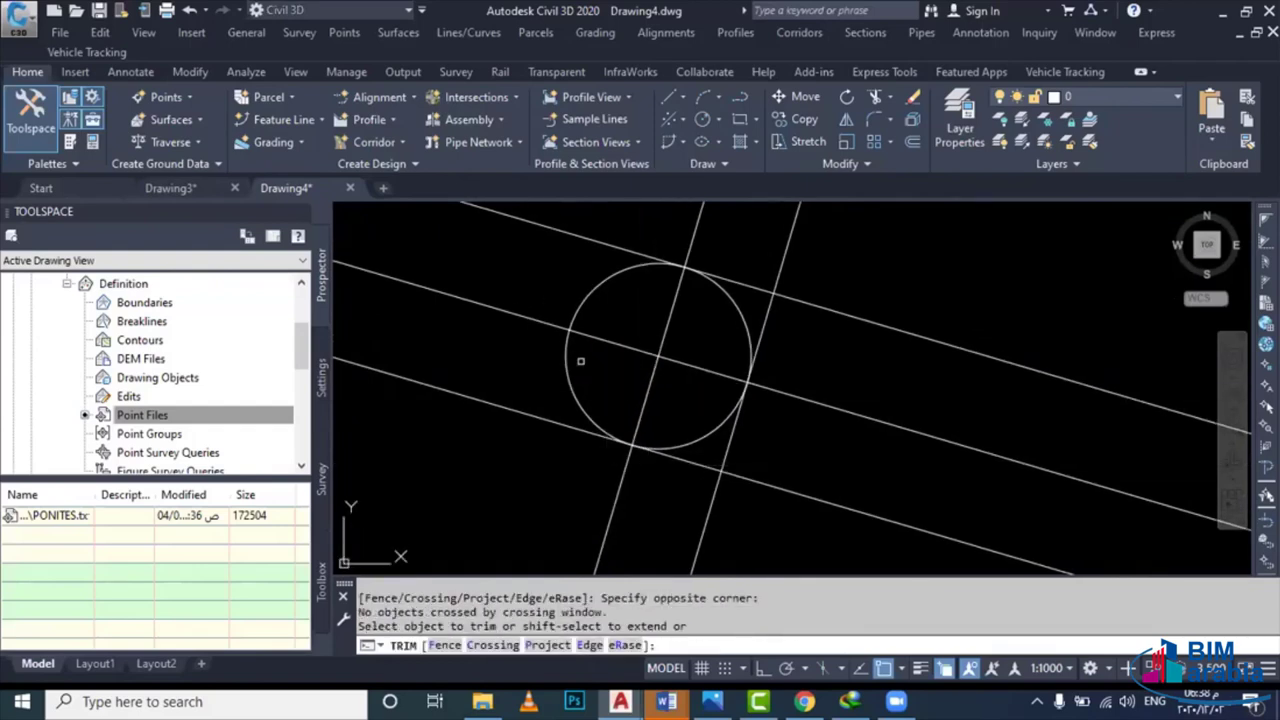
click(568, 363)
click(505, 395)
click(592, 308)
click(582, 283)
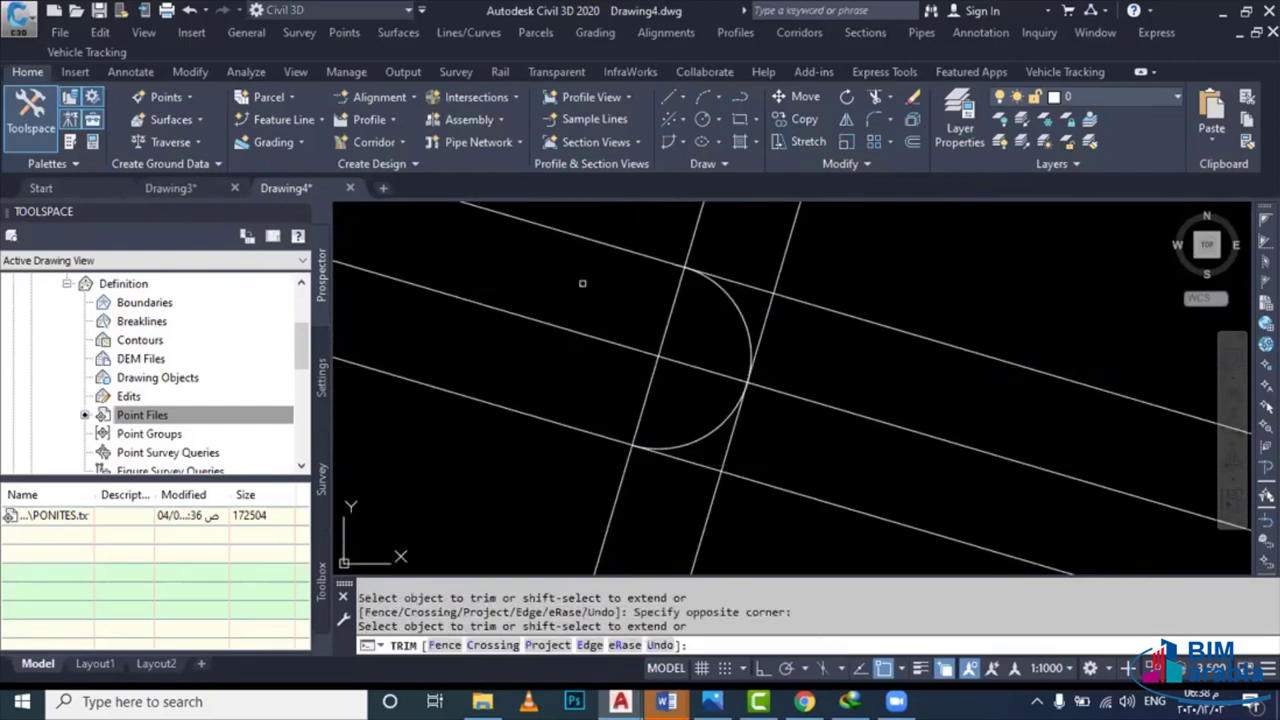
click(758, 281)
click(745, 290)
click(748, 272)
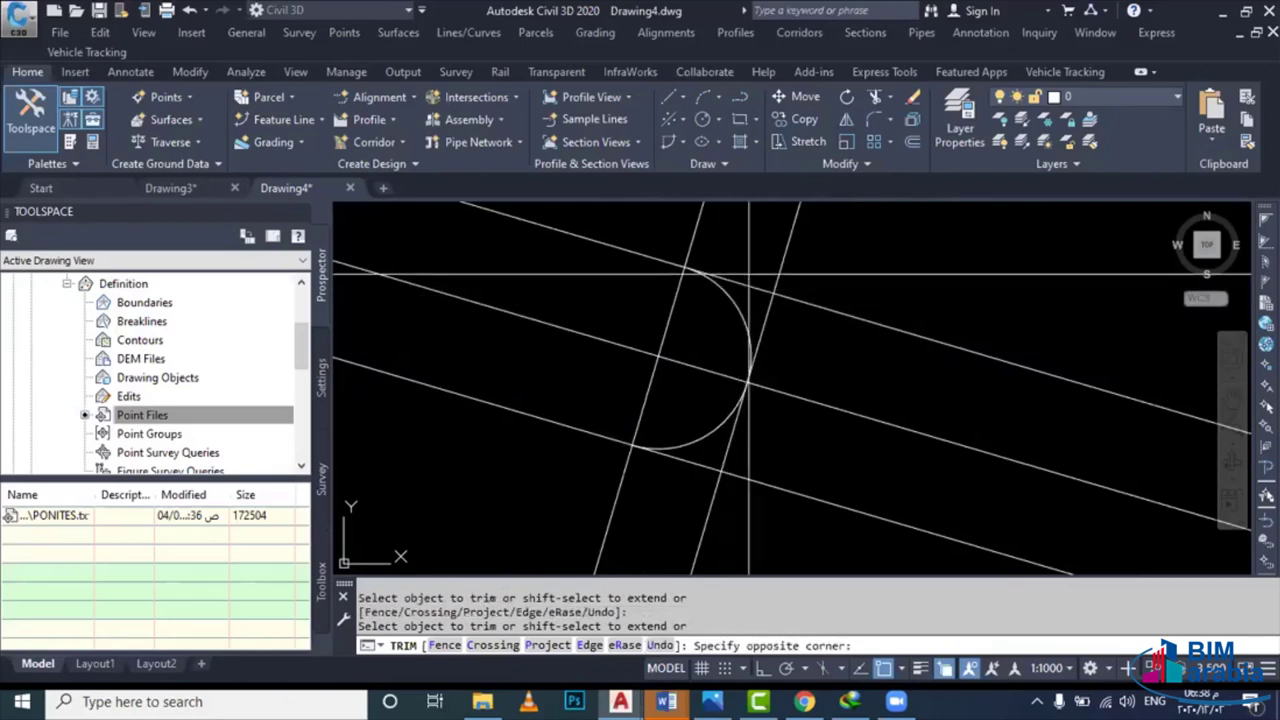
click(748, 290)
click(748, 290)
click(741, 276)
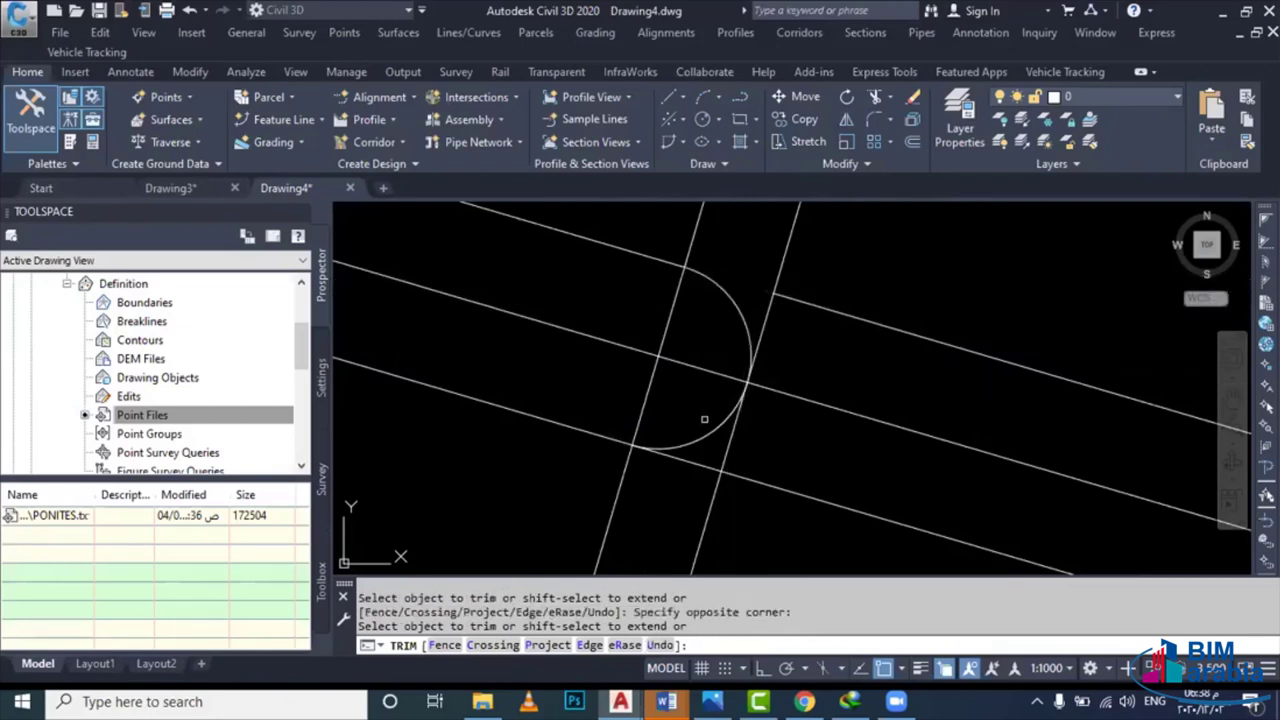
key(Escape)
Erase the leftover construction lines and the remaining slanted helper line
click(700, 480)
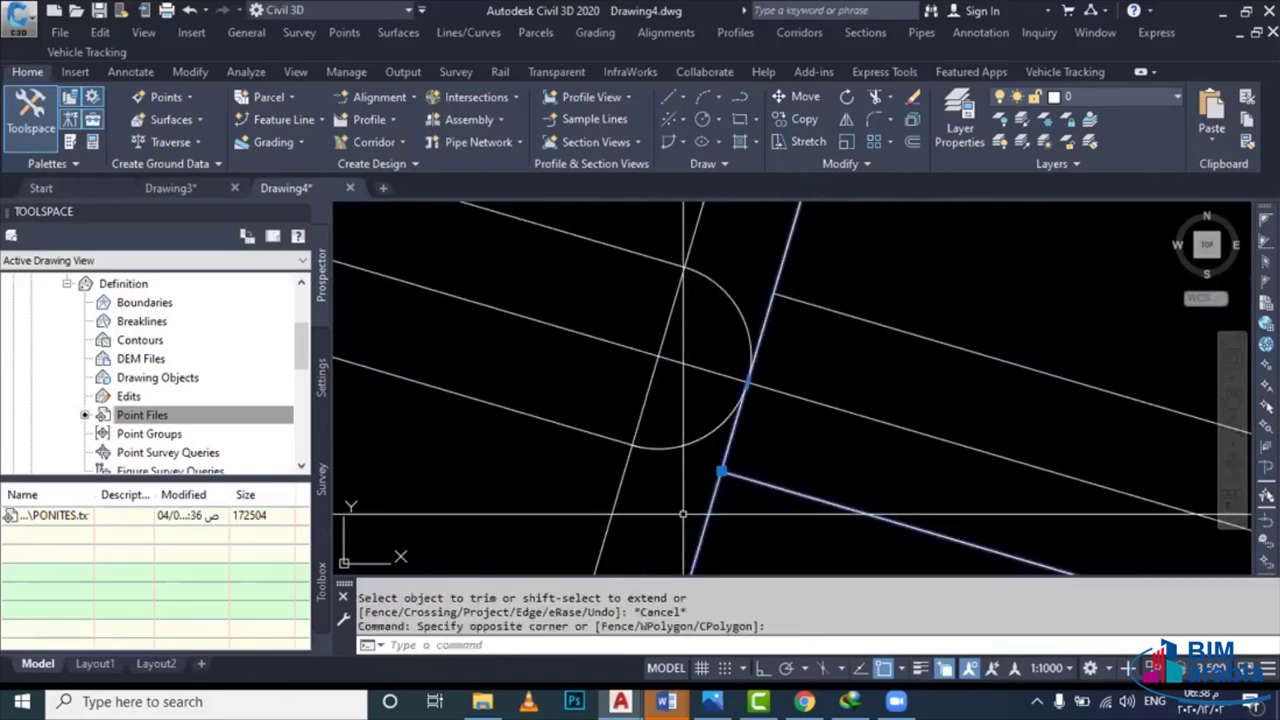
click(589, 507)
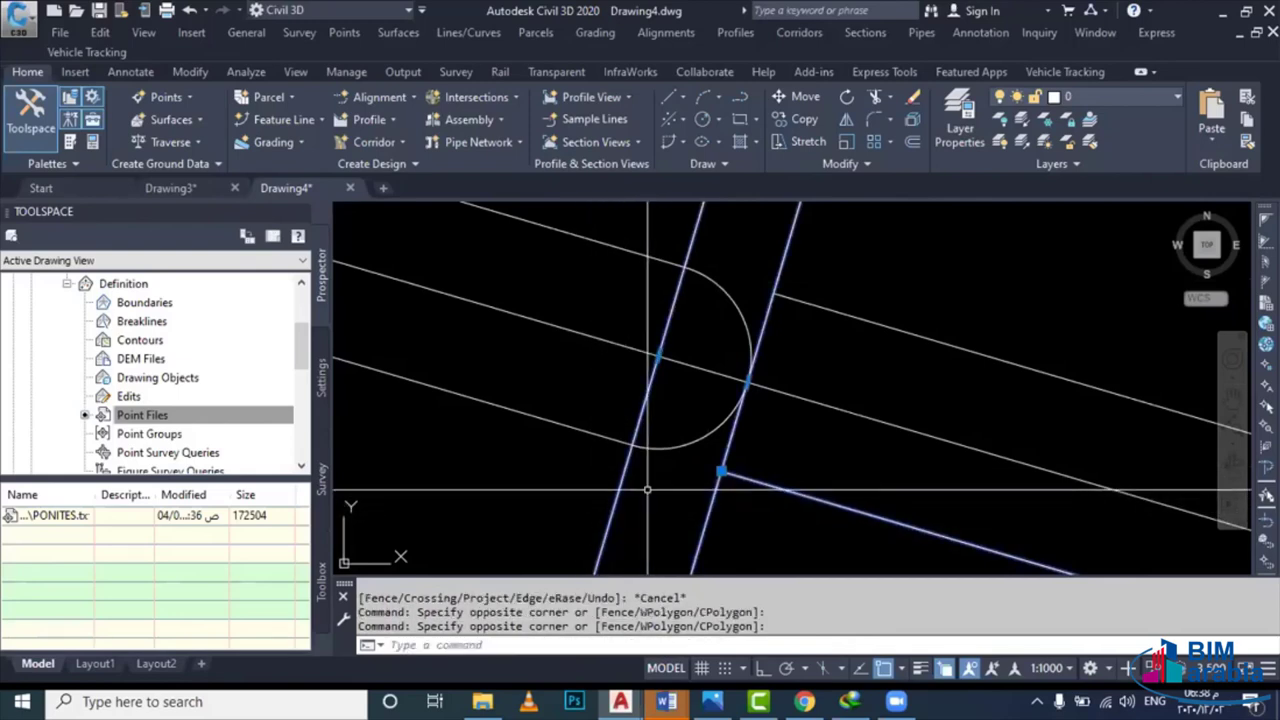
key(Delete)
middle_drag(648, 490, 406, 503)
click(857, 240)
click(850, 322)
key(Delete)
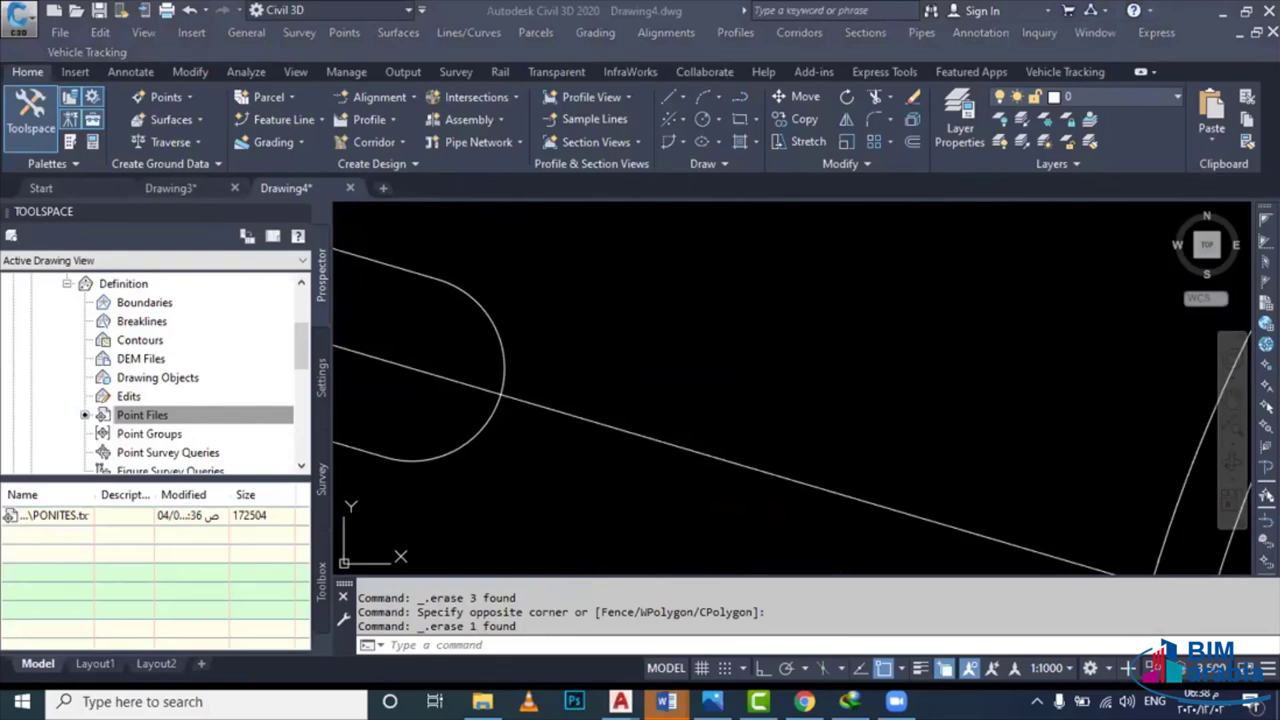
scroll(806, 337, down, 5)
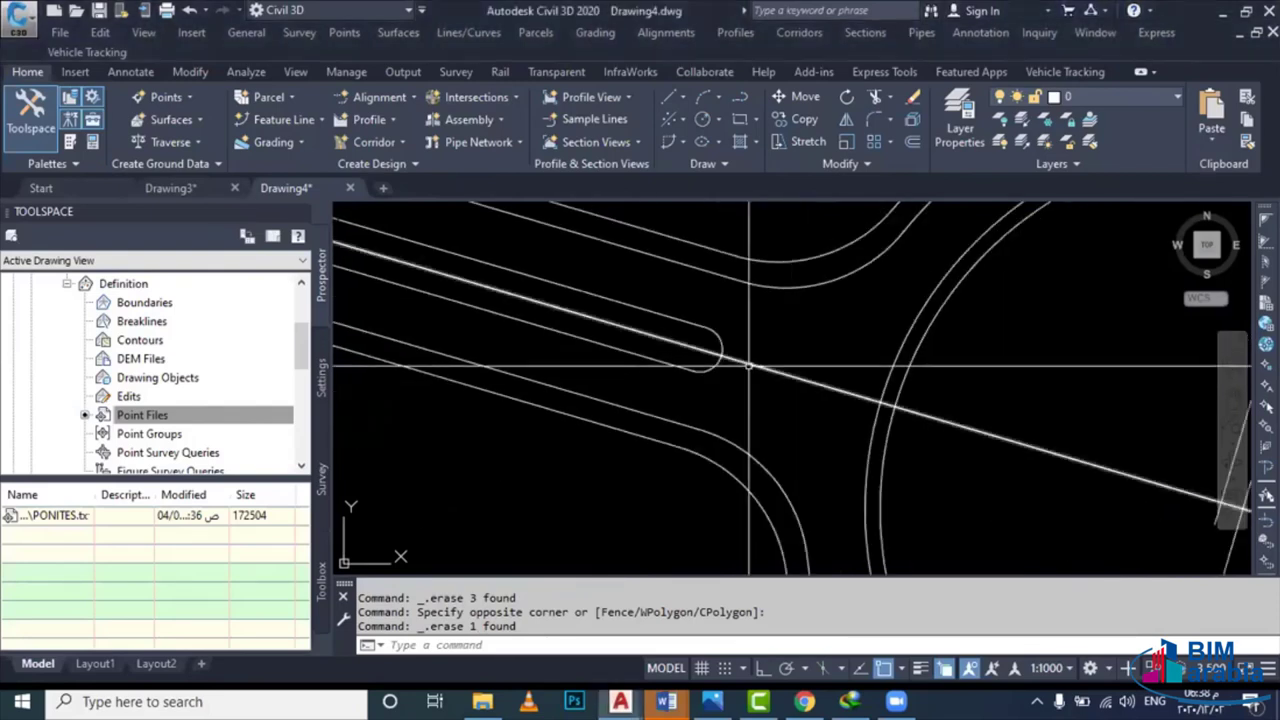
key(Escape)
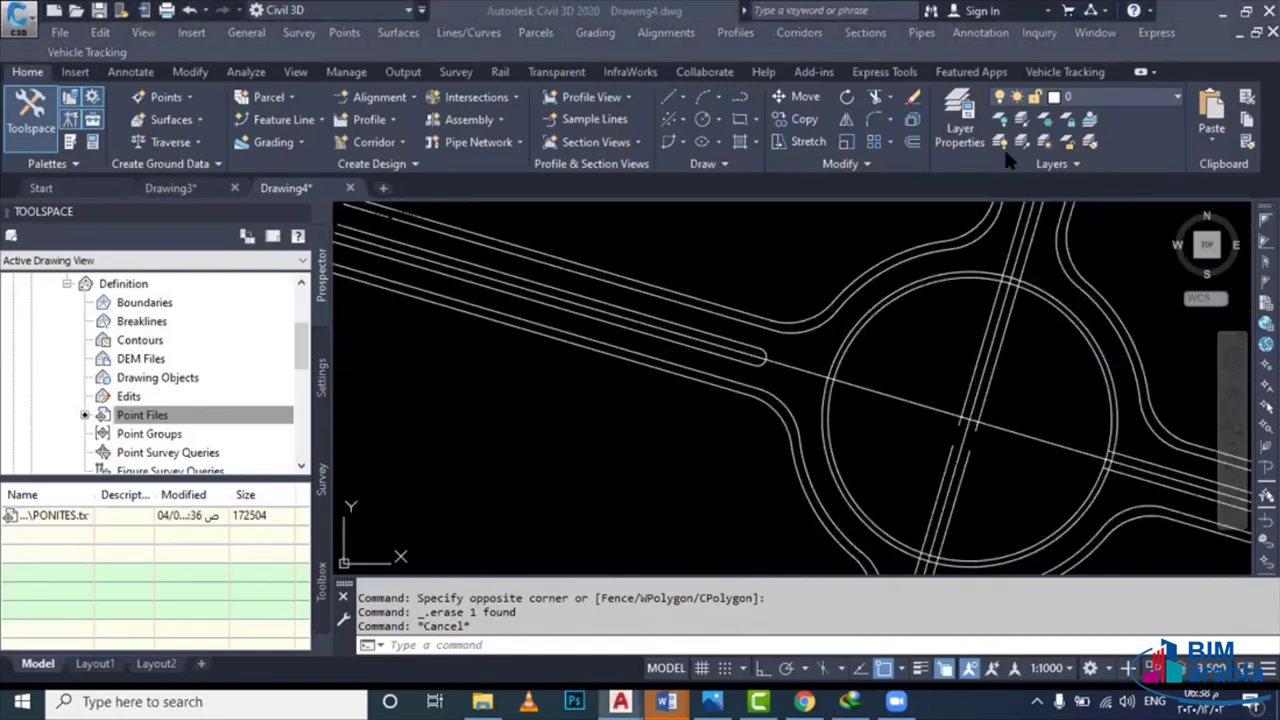
Join the lane end and the long diagonal line into one polyline
scroll(810, 330, up, 3)
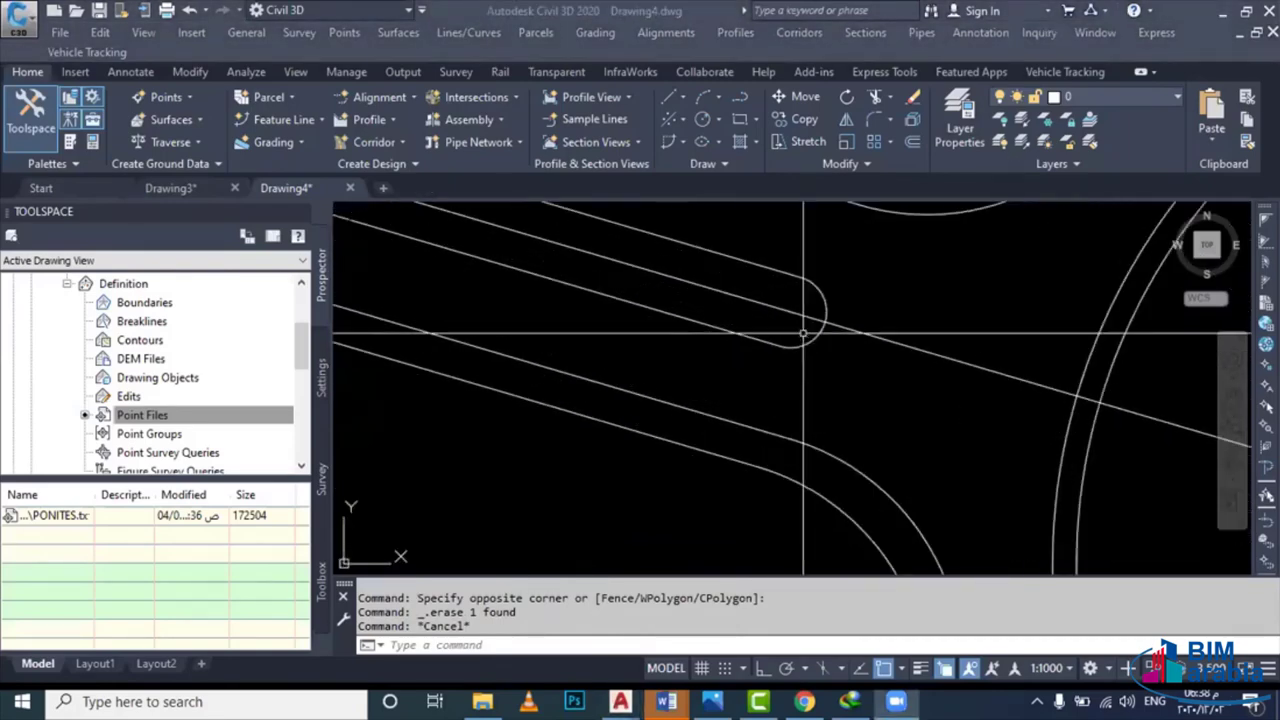
drag(803, 333, 773, 307)
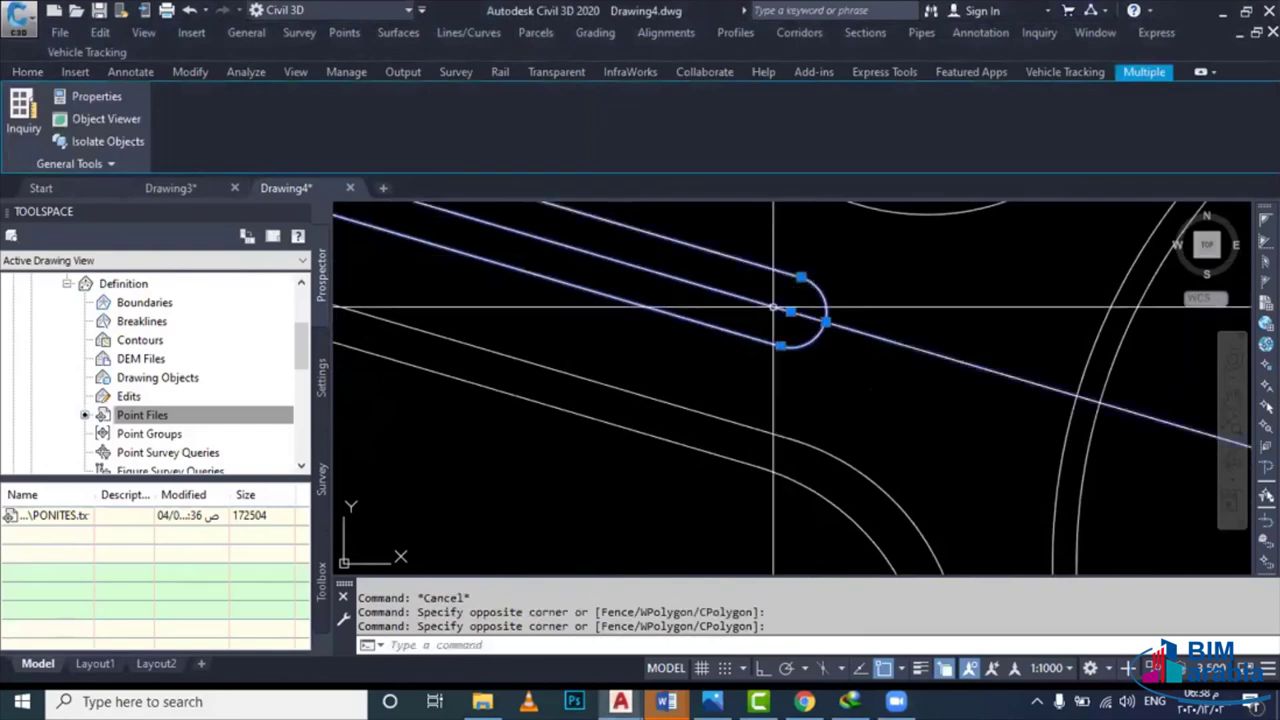
text(j)
key(Return)
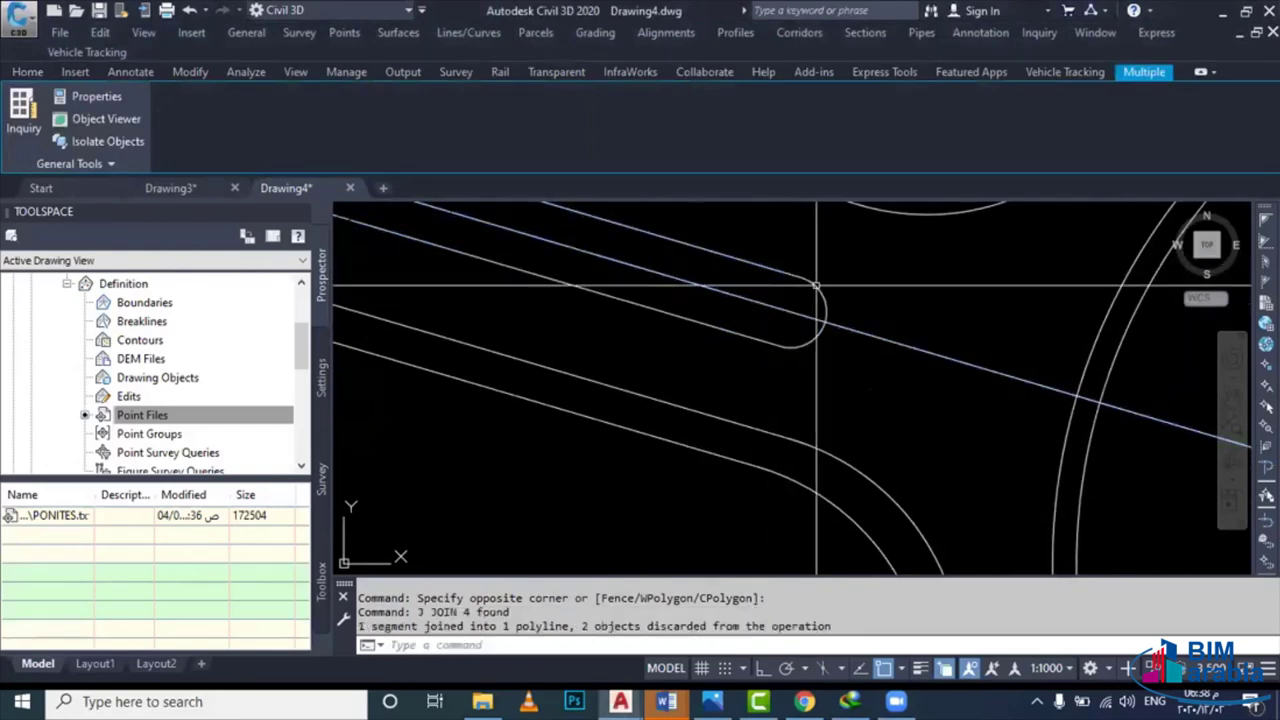
mouse_move(775, 342)
middle_down()
mouse_move(823, 342)
mouse_move(855, 400)
middle_up()
key(Escape)
Stretch the lower lane line's endpoint onto the end of the arc
click(823, 342)
click(855, 402)
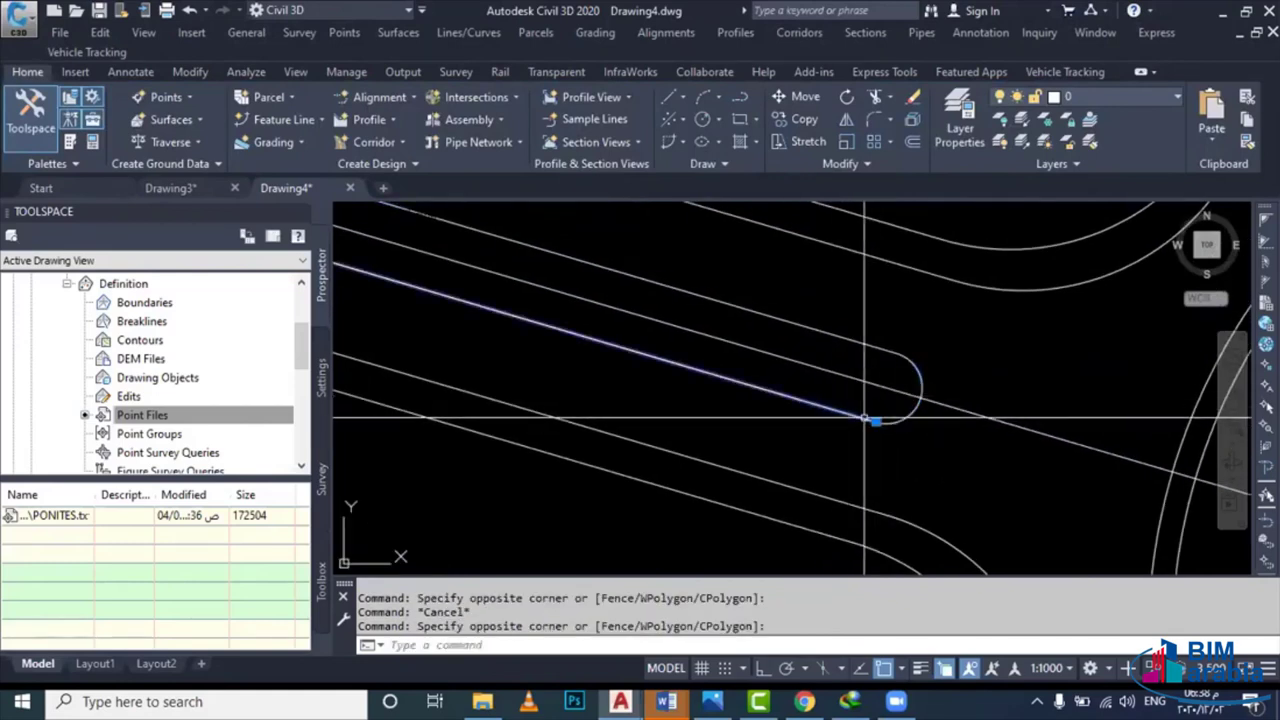
click(825, 435)
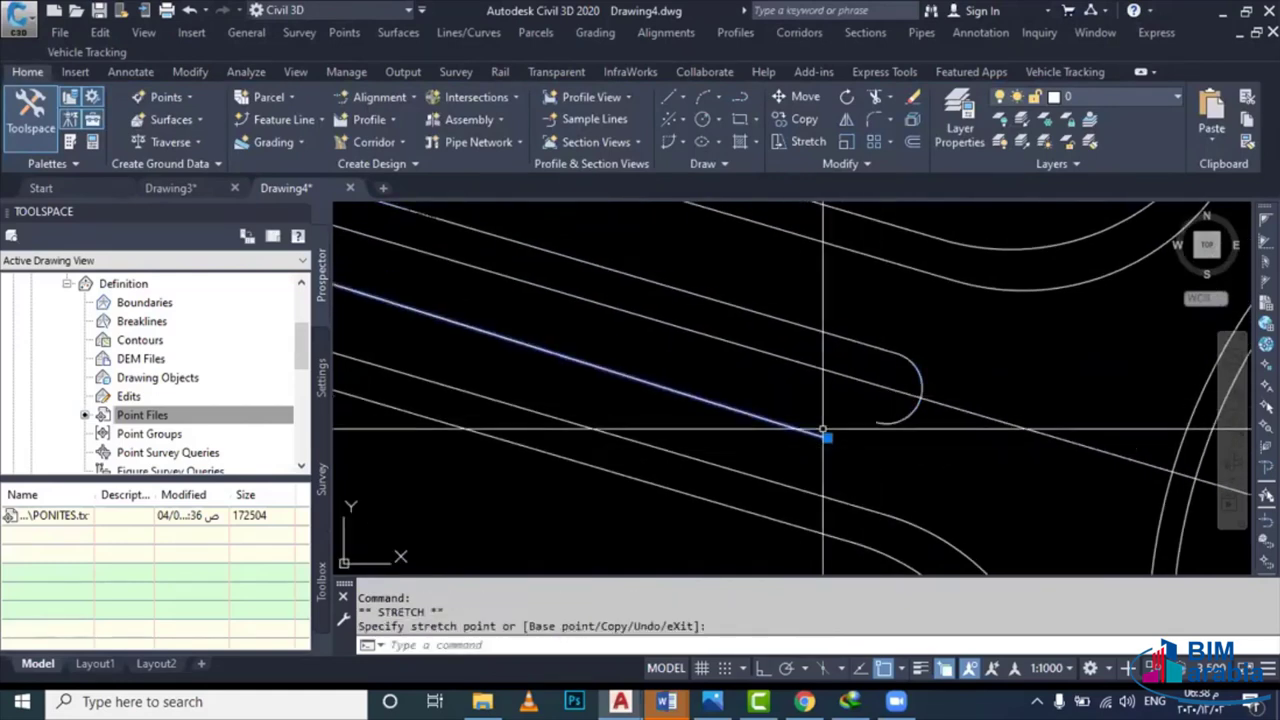
click(828, 438)
scroll(840, 432, up, 3)
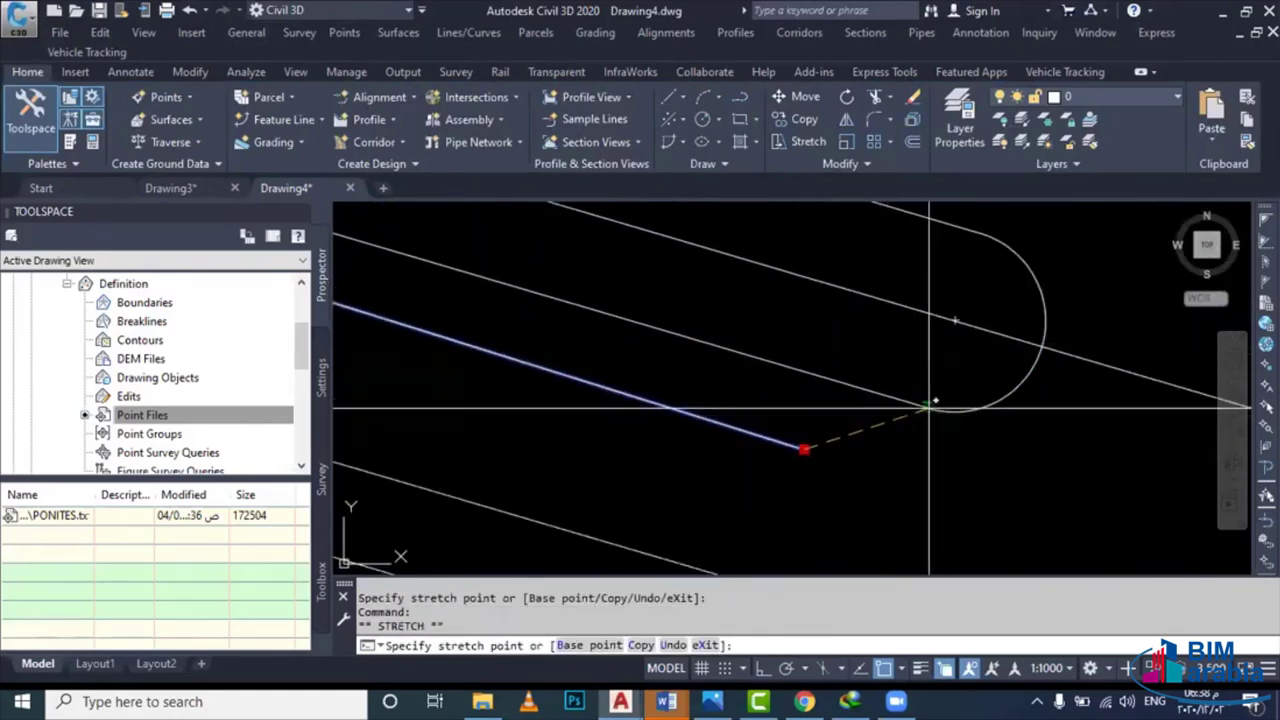
scroll(930, 404, up, 3)
click(928, 405)
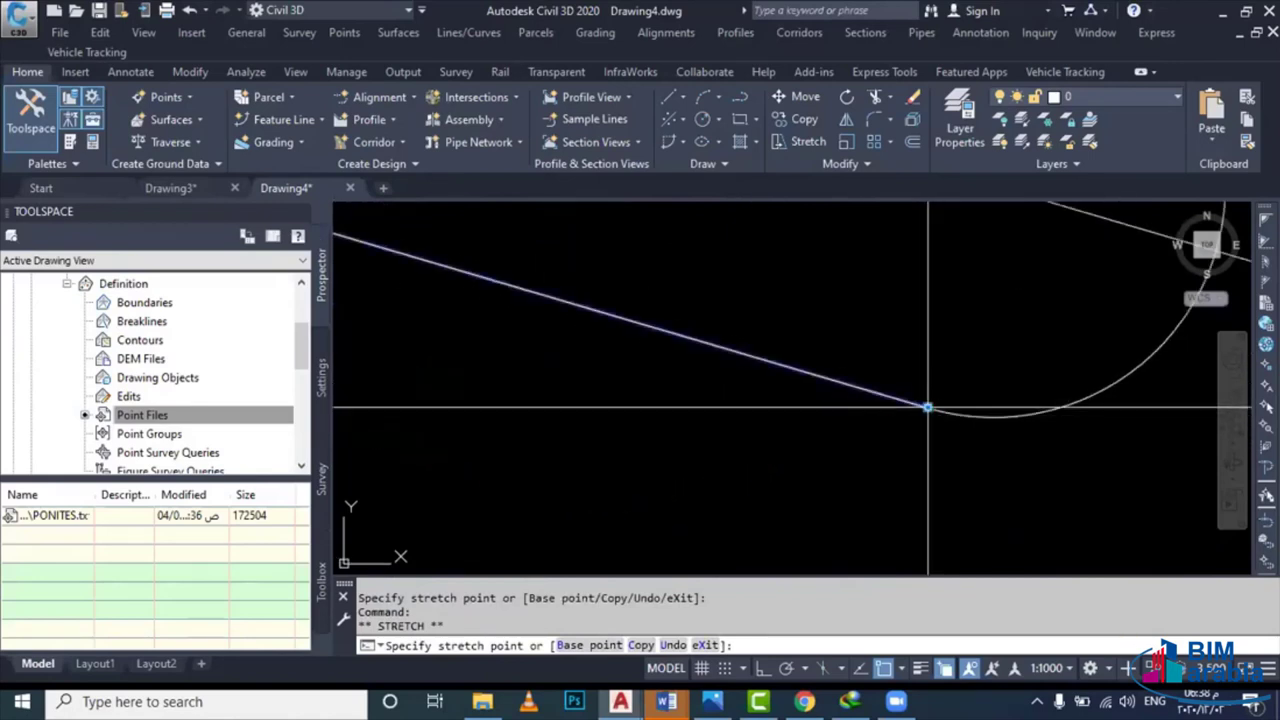
key(Escape)
Join the stretched lower line and the arc into a U-shaped polyline
click(975, 381)
click(840, 430)
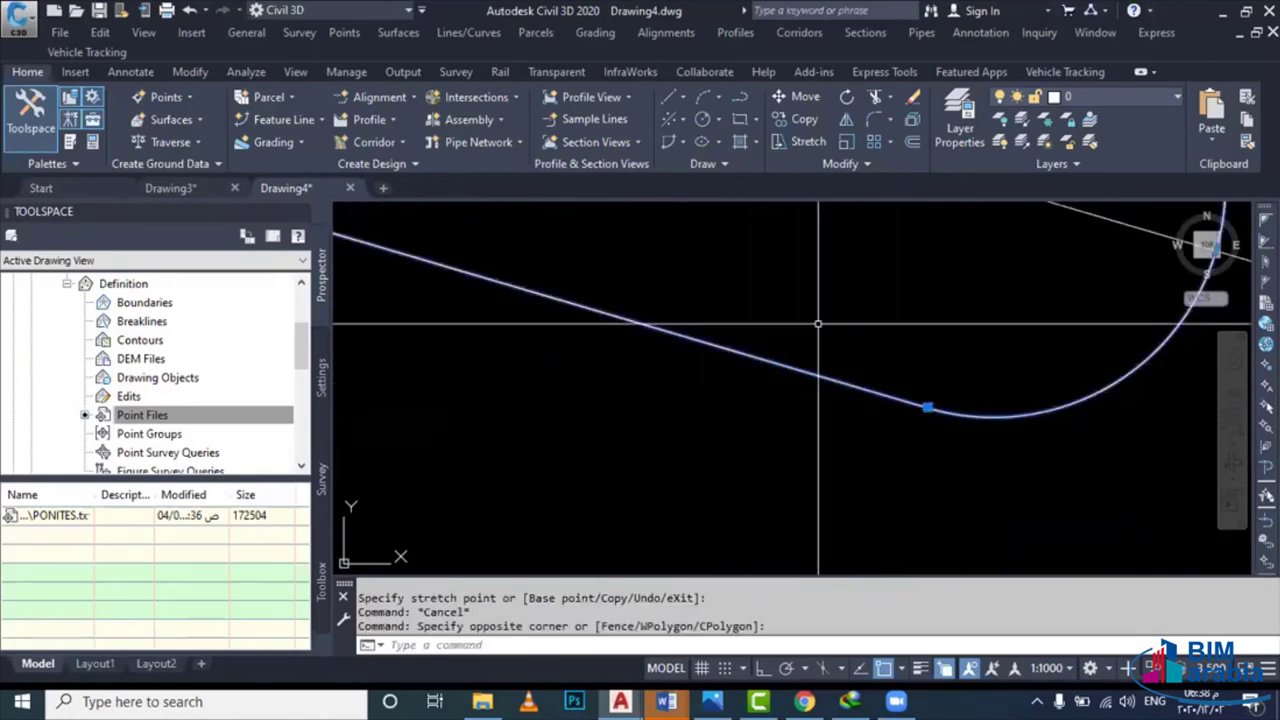
scroll(818, 325, down, 3)
scroll(858, 362, down, 2)
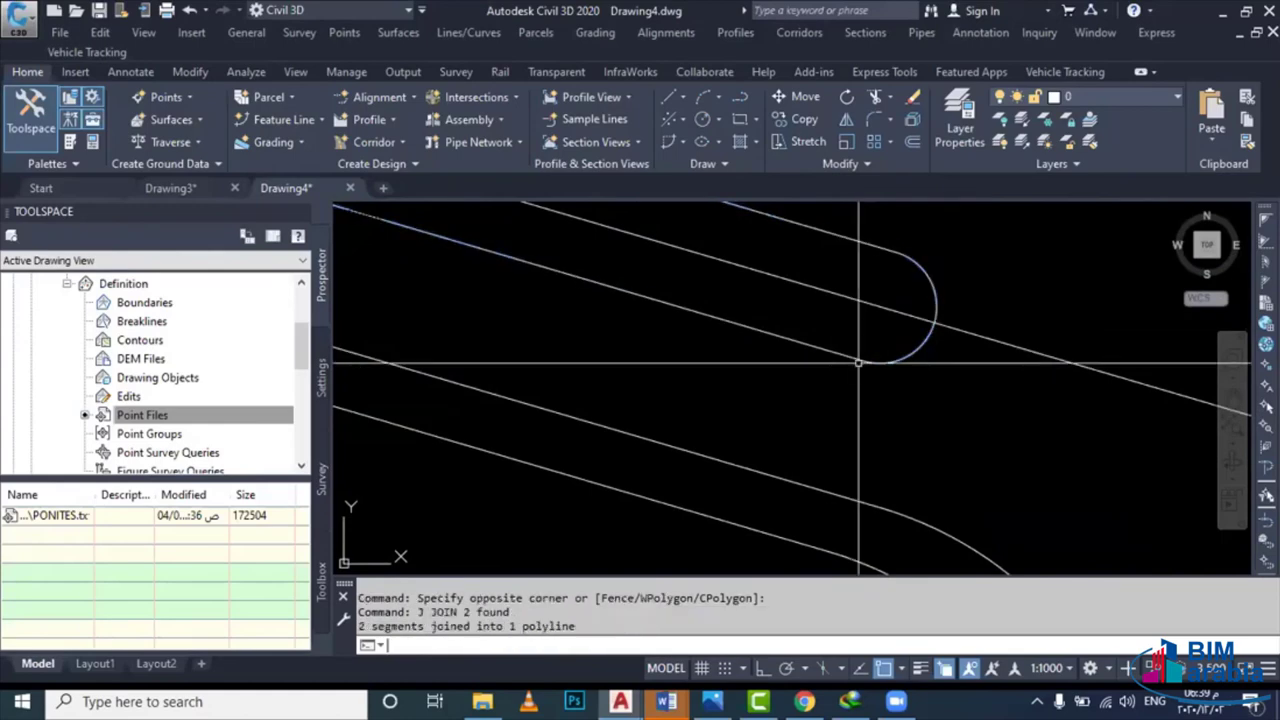
key(Escape)
click(857, 352)
click(854, 363)
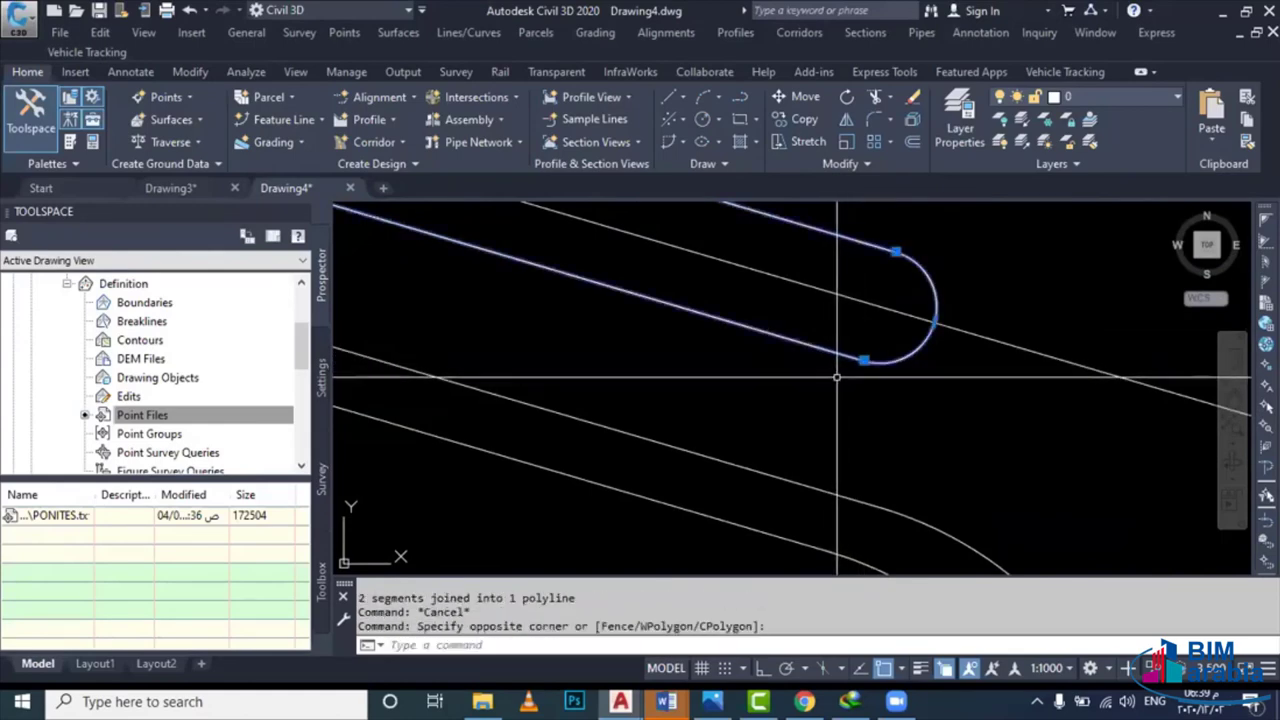
Inspect the joined U-shaped divider outline, then deselect it
scroll(860, 352, down, 2)
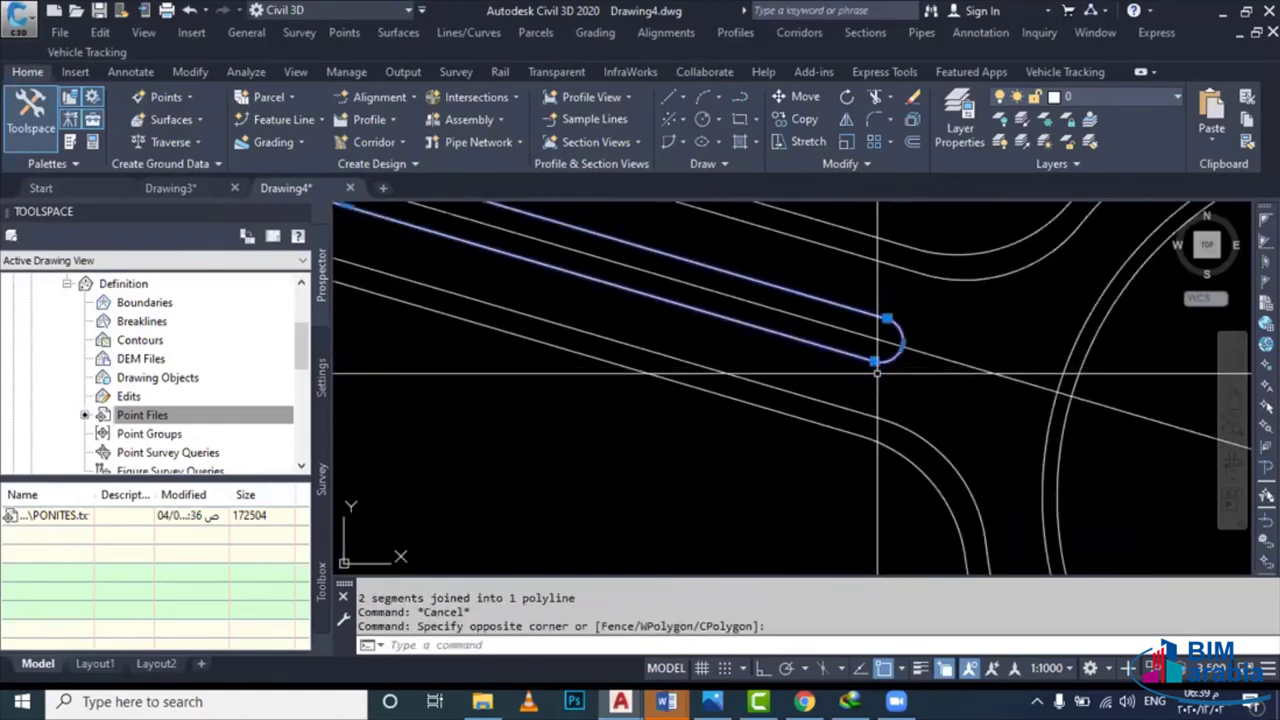
scroll(800, 357, down, 2)
middle_drag(771, 357, 699, 357)
scroll(699, 357, down, 2)
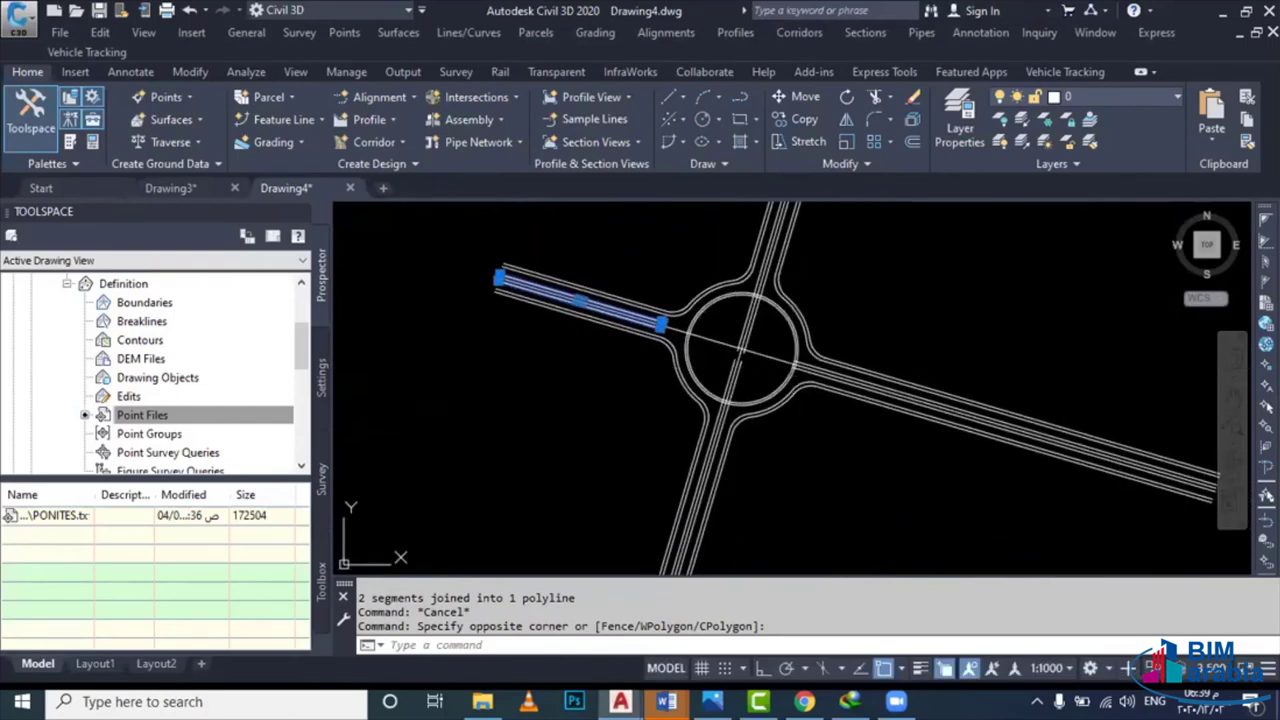
key(Escape)
scroll(800, 370, up, 2)
scroll(821, 377, up, 3)
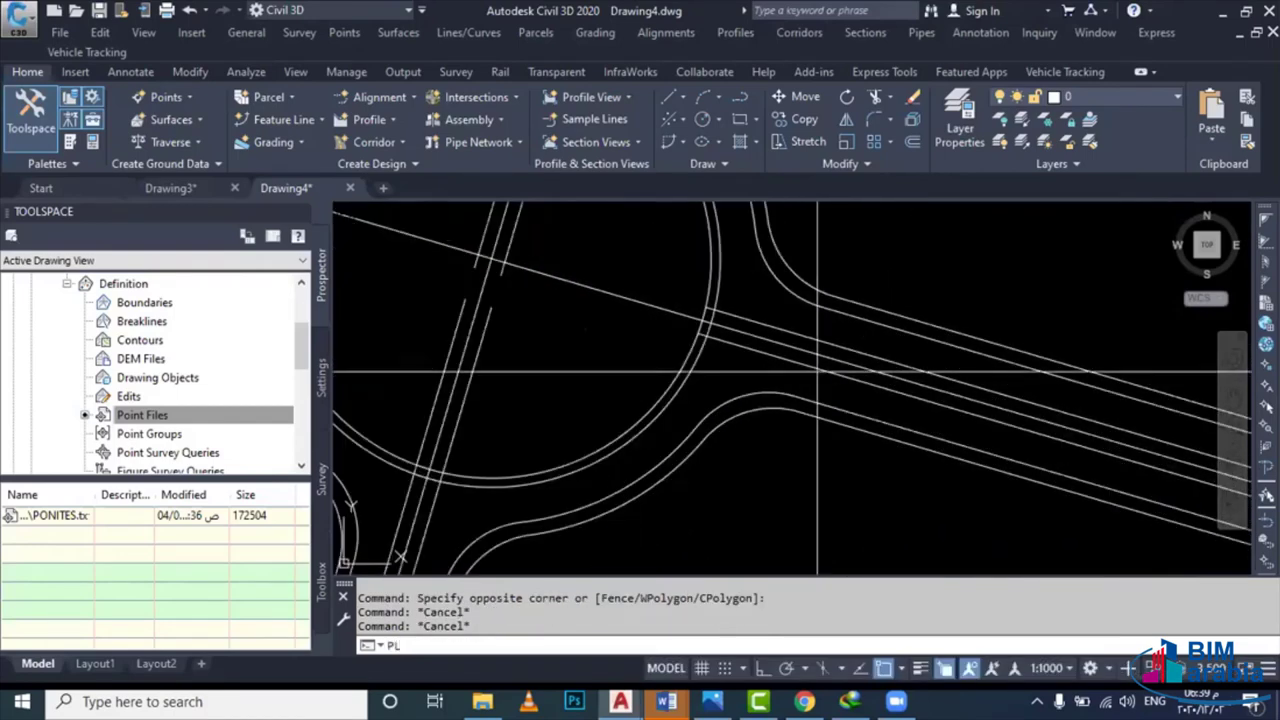
Draw a slanted polyline from the lane edge across to the upper lane line
scroll(821, 377, up, 2)
text(PL)
key(Return)
click(757, 435)
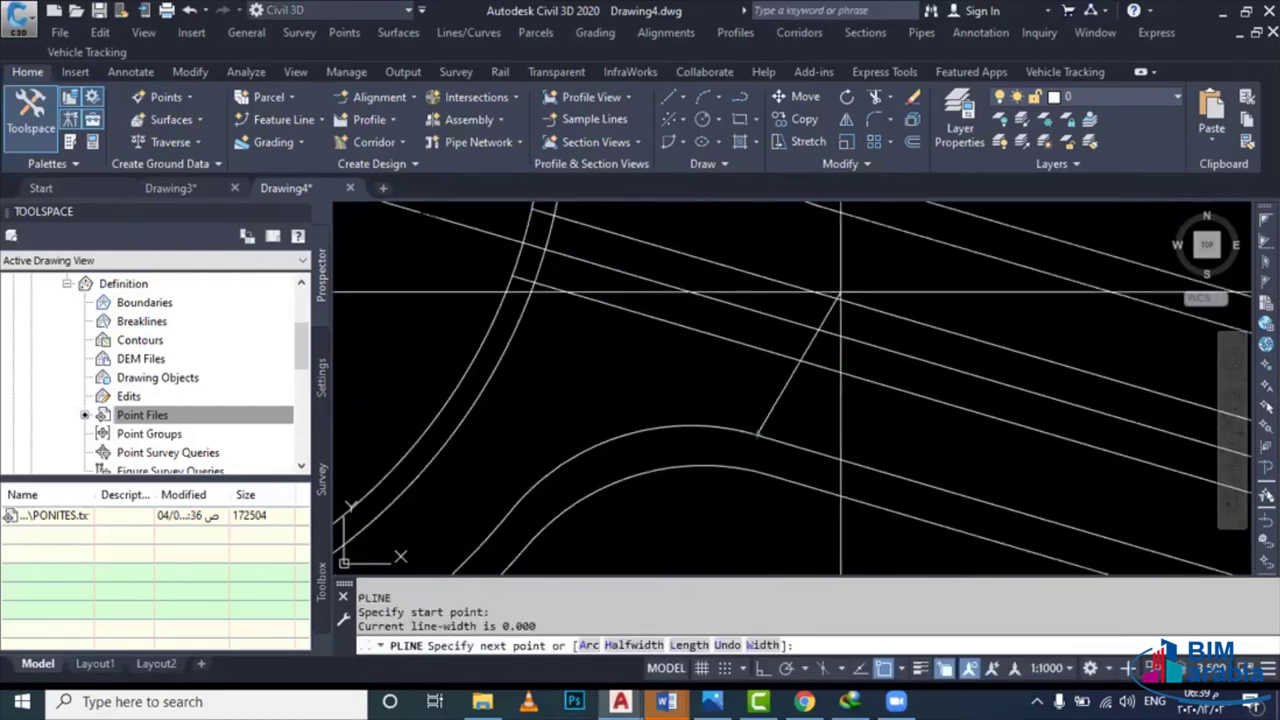
middle_drag(757, 435, 765, 545)
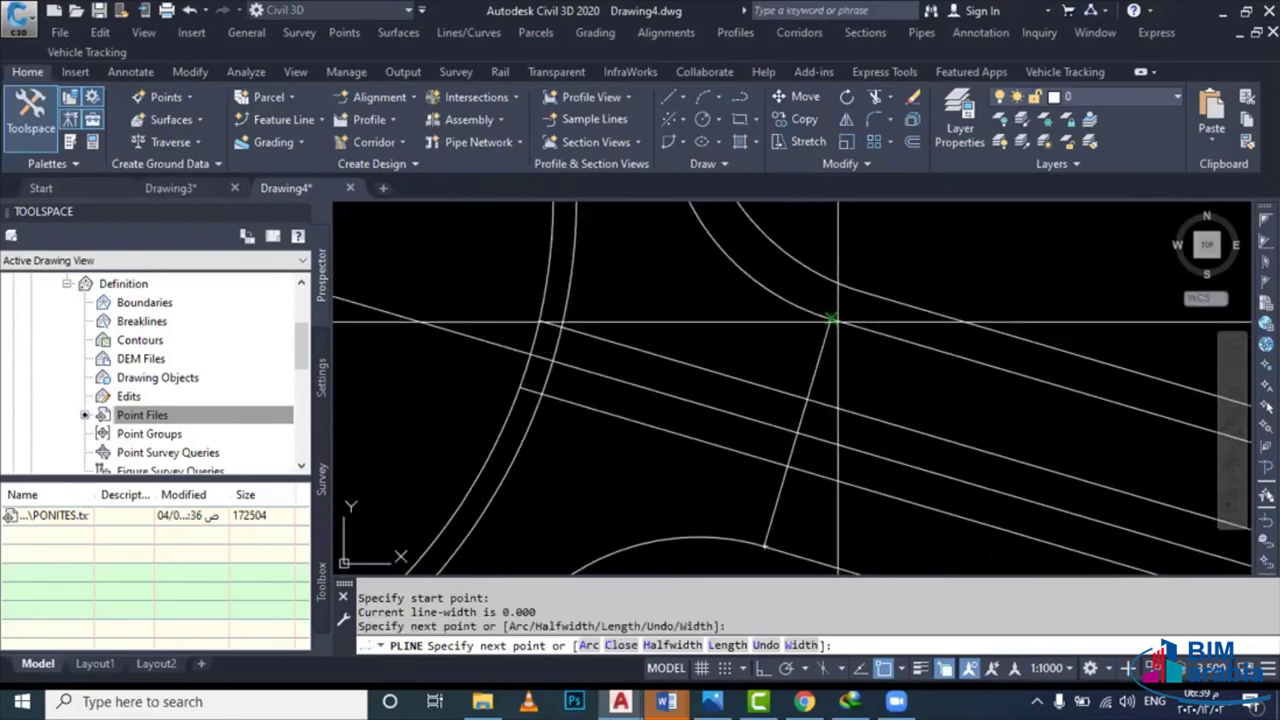
key(Escape)
scroll(829, 380, down, 1)
scroll(805, 340, up, 1)
Offset the crossing line 3 units to its far side
text(o)
key(Return)
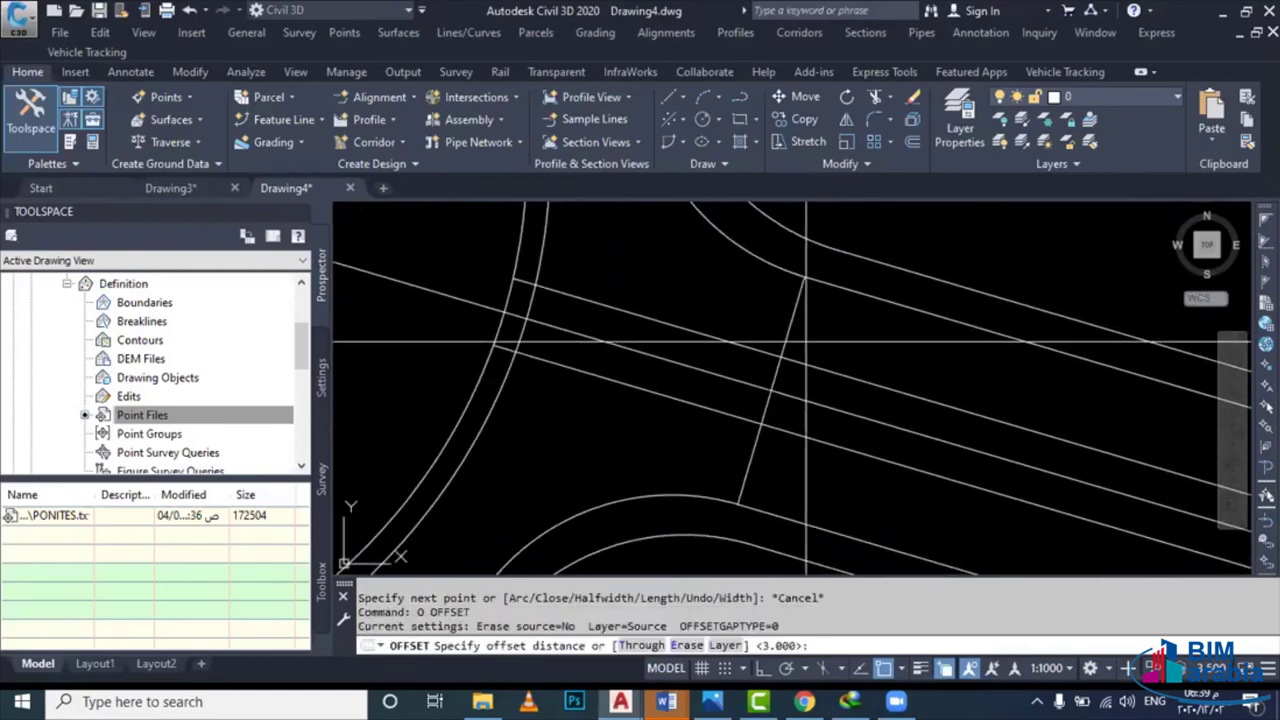
text(3)
key(Return)
click(785, 340)
click(857, 406)
key(Escape)
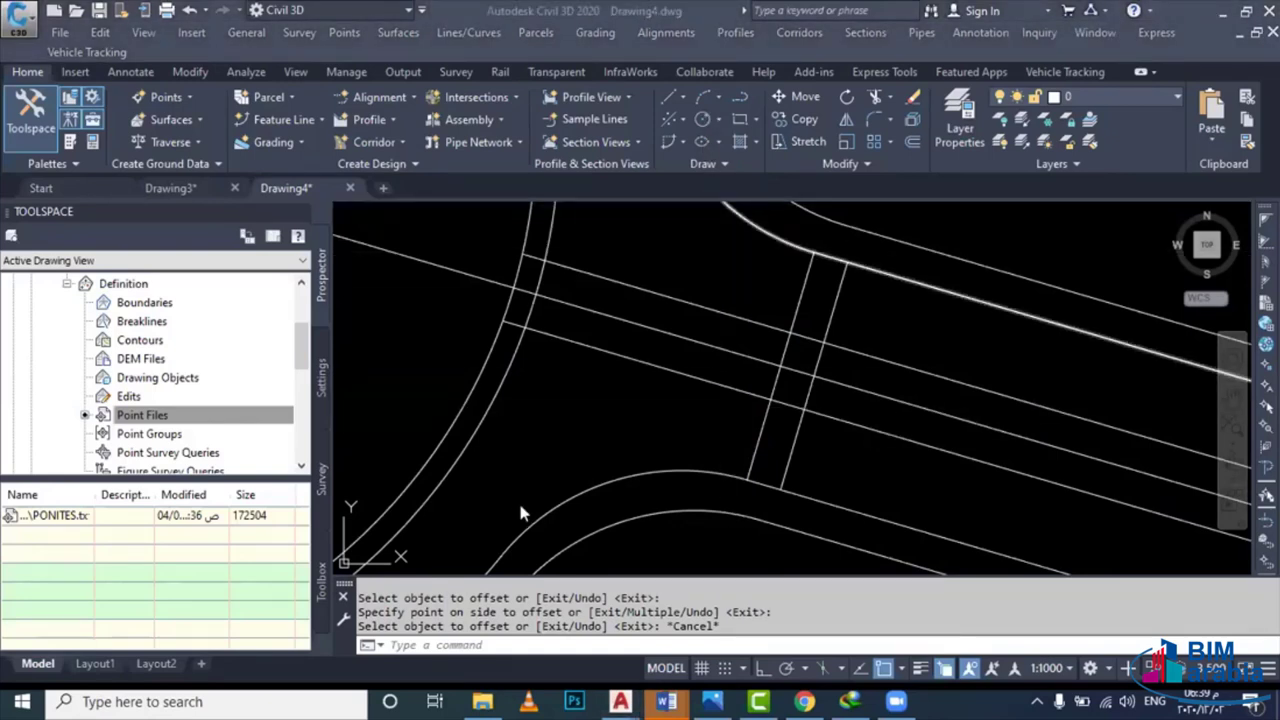
Pan over the road crossing and start a circle with the C alias
middle_drag(627, 404, 565, 416)
key(Escape)
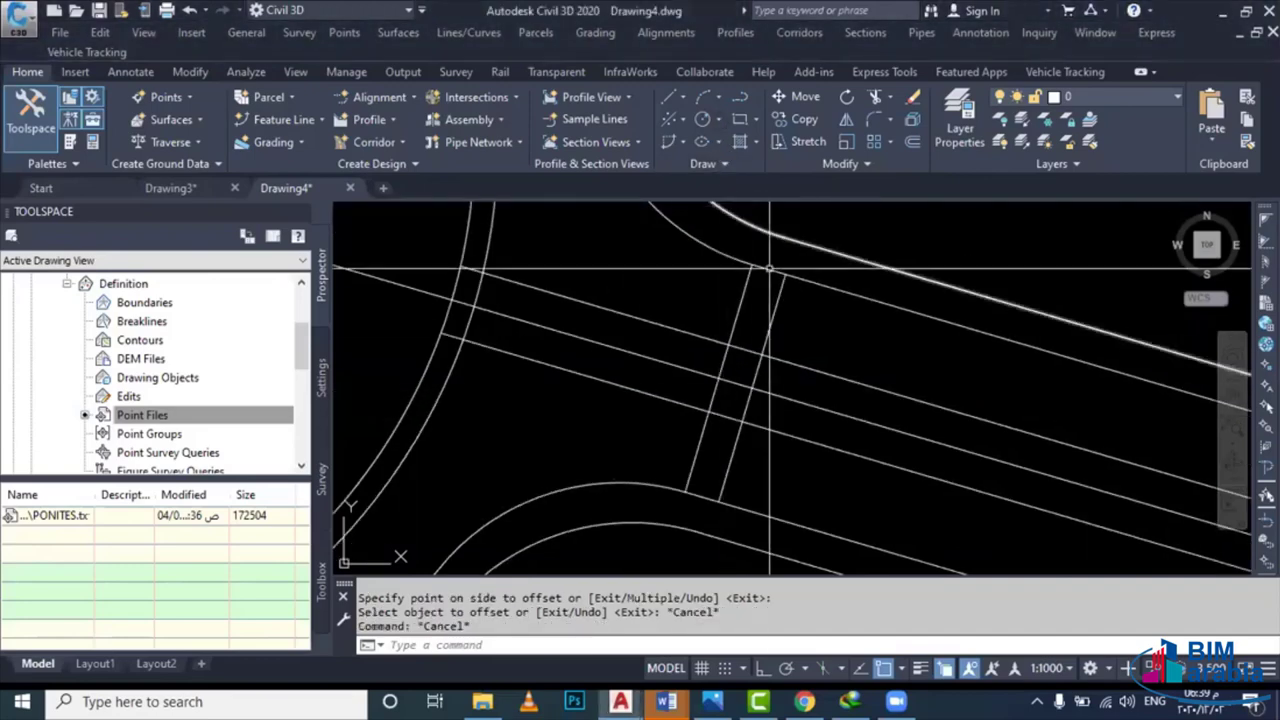
scroll(769, 268, up, 3)
text(c)
key(Return)
Draw a radius-3 circle at the line intersection and trim away half of it
click(762, 381)
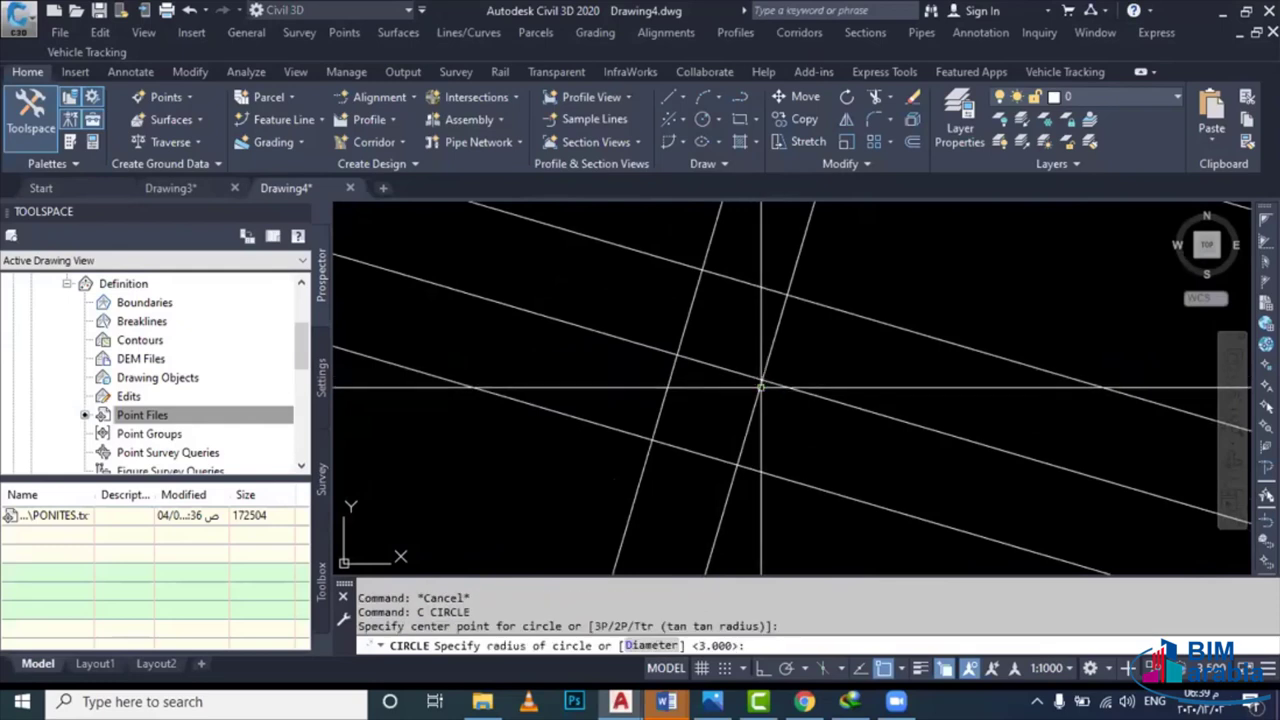
key(Escape)
key(Return)
click(762, 380)
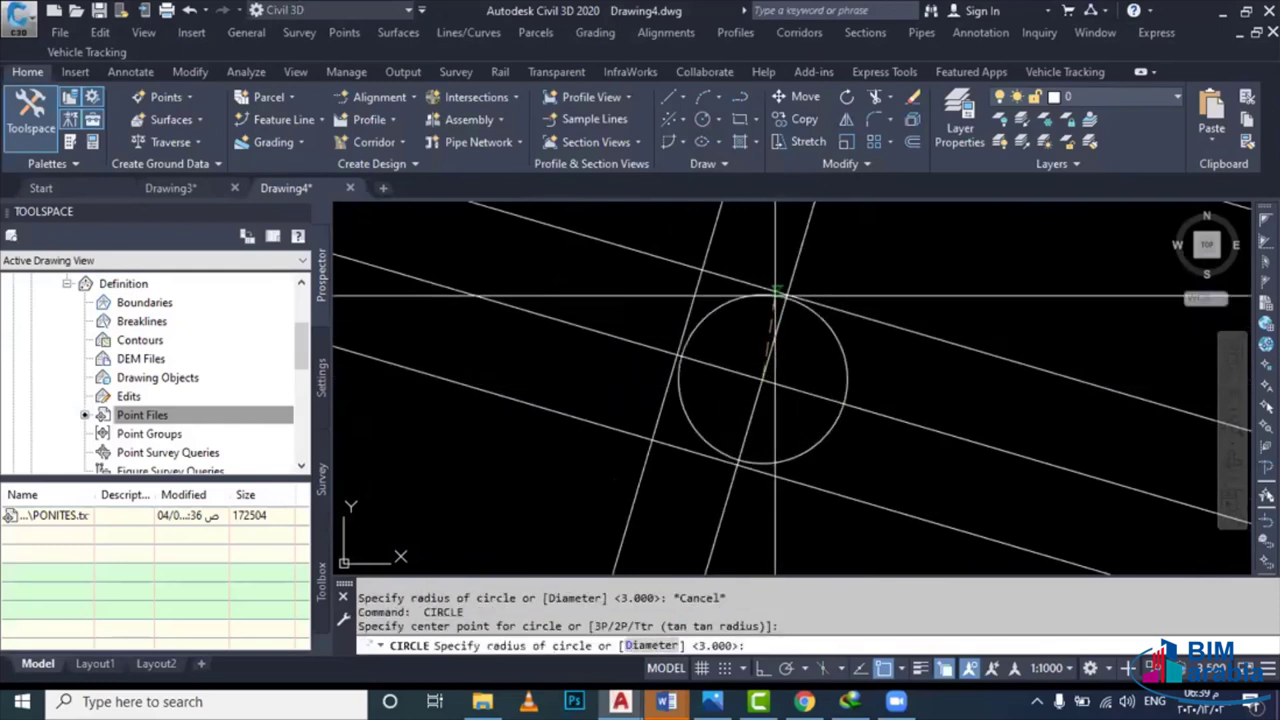
key(Escape)
scroll(750, 368, down, 5)
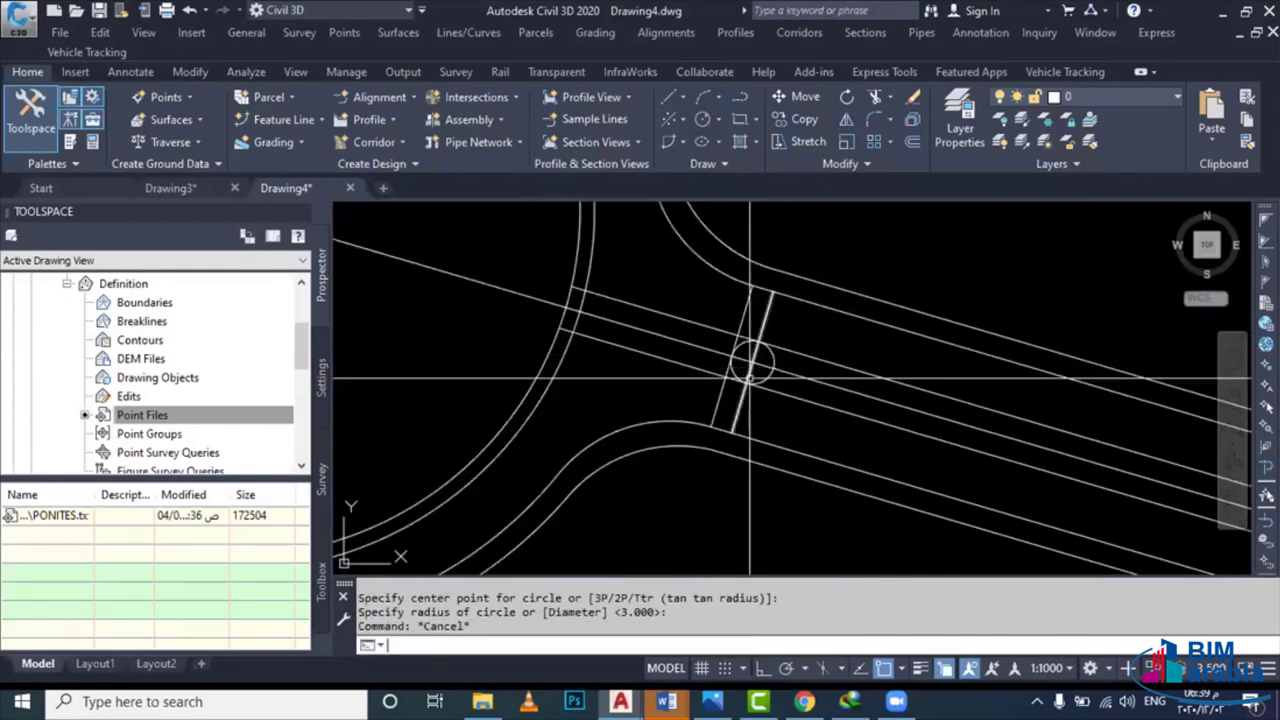
text(tr)
key(Return)
scroll(767, 355, up, 3)
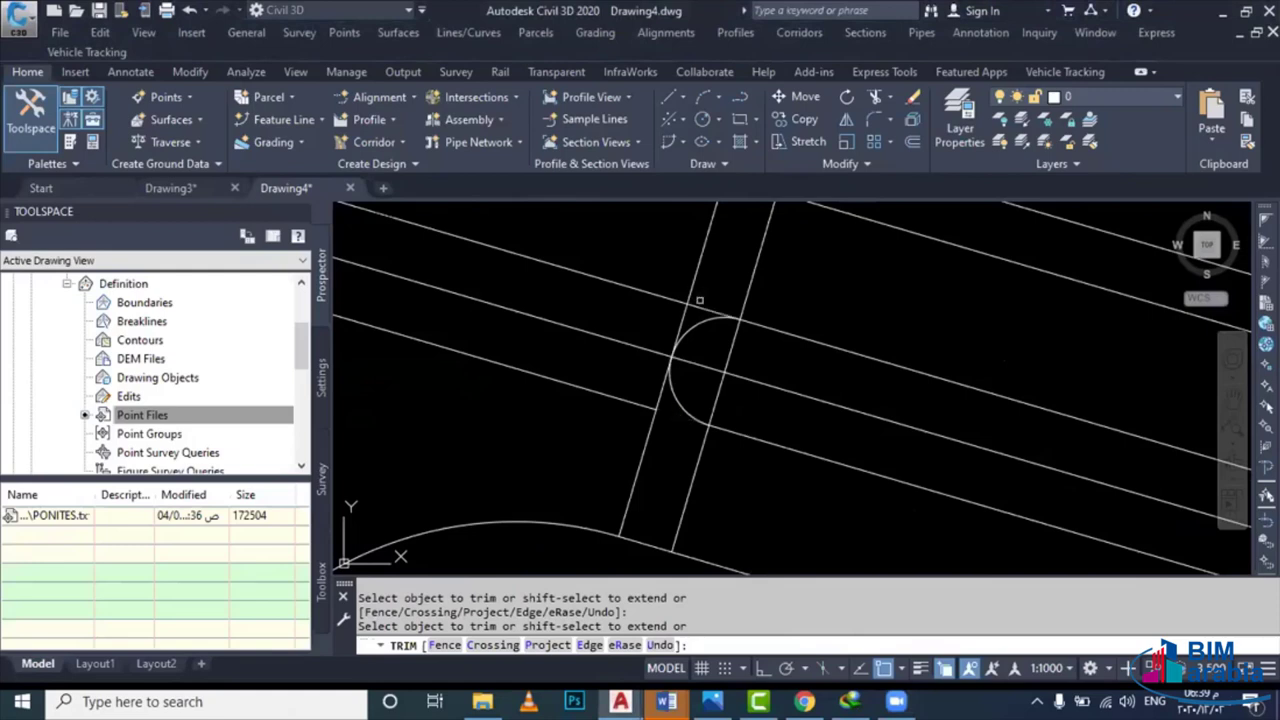
key(Escape)
Window-select the four construction lines and erase them
mouse_move(700, 302)
mouse_down()
mouse_move(662, 273)
mouse_move(575, 398)
mouse_up()
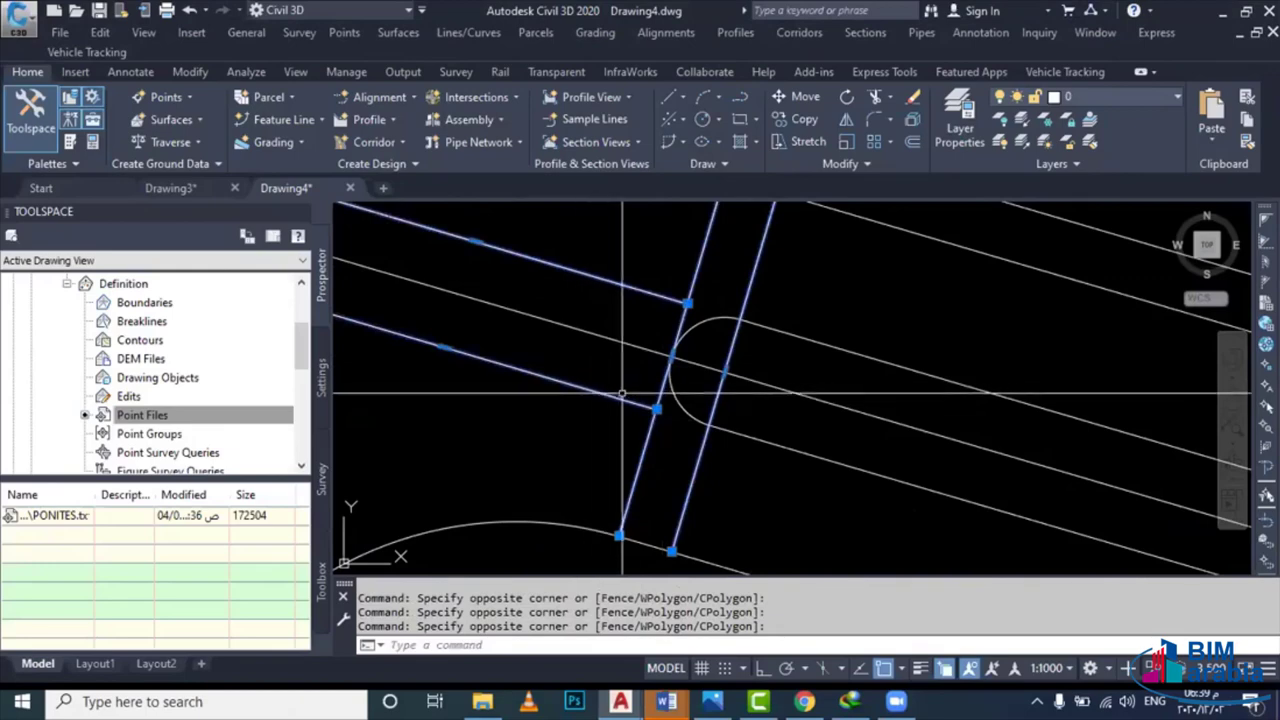
key(Delete)
scroll(663, 467, down, 5)
scroll(663, 467, up, 1)
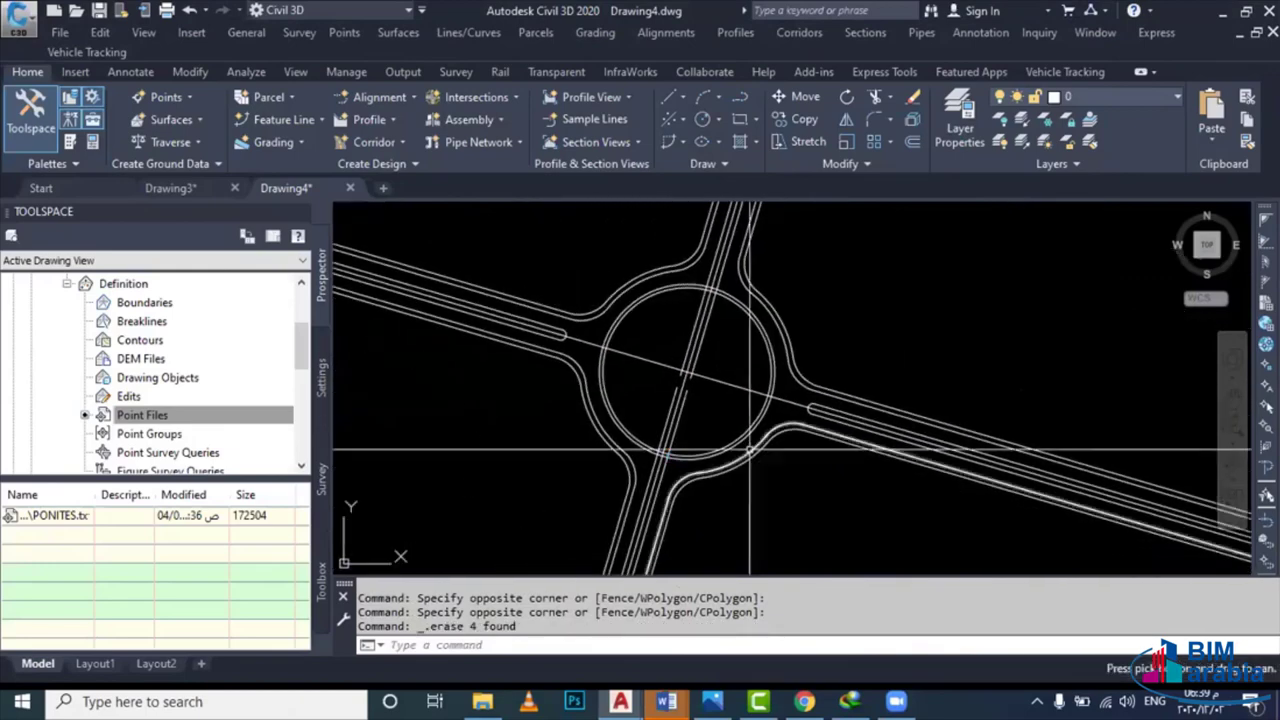
scroll(663, 467, up, 2)
Draw a crossing line between the lower-left arm's road edges
scroll(663, 467, up, 1)
key(Escape)
scroll(660, 493, up, 1)
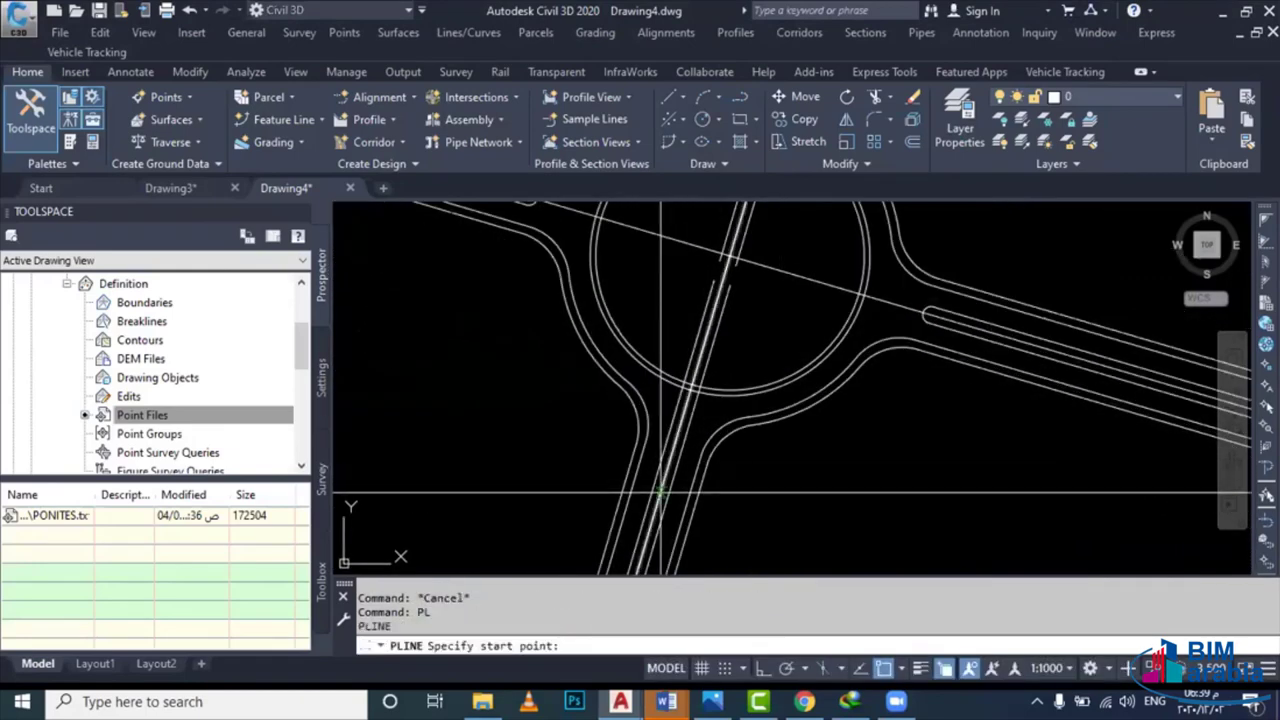
scroll(660, 493, up, 2)
click(629, 374)
scroll(760, 435, up, 1)
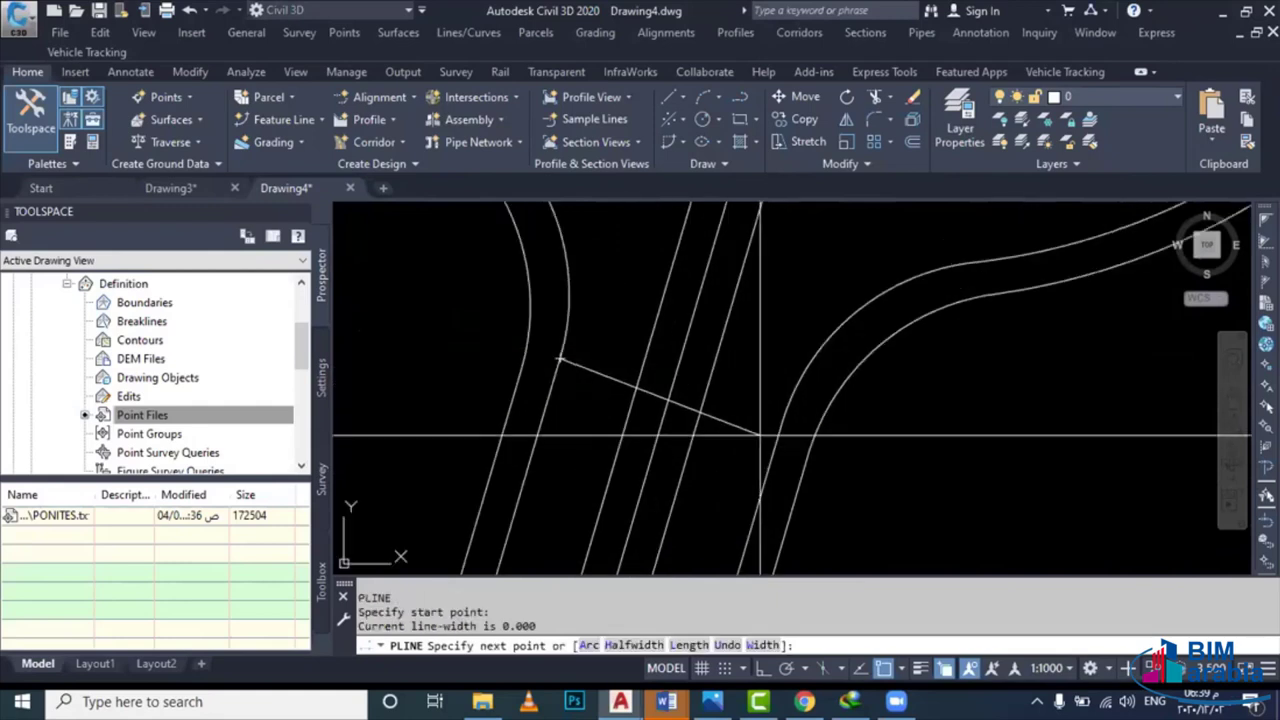
click(774, 427)
key(Escape)
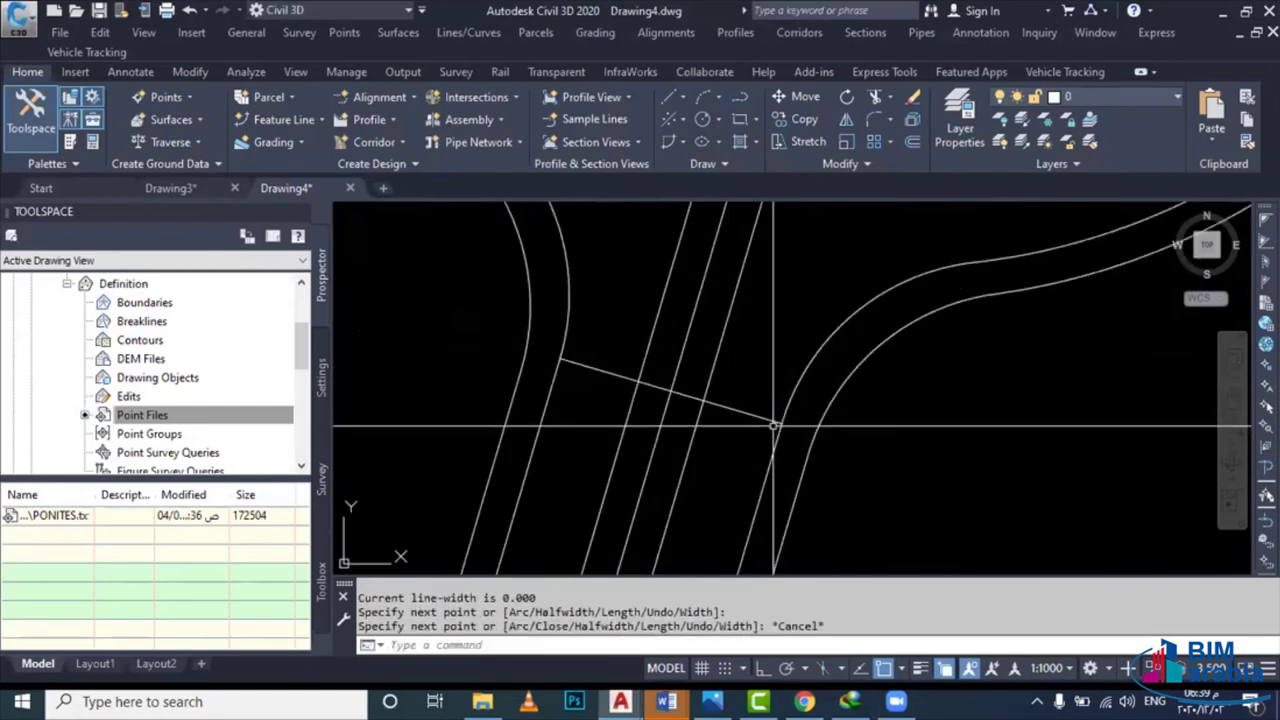
Offset the crossing line 3 units below it
text(o)
key(Return)
Draw a radius-3 circle at the line intersection and trim it to a semicircular nose
key(Return)
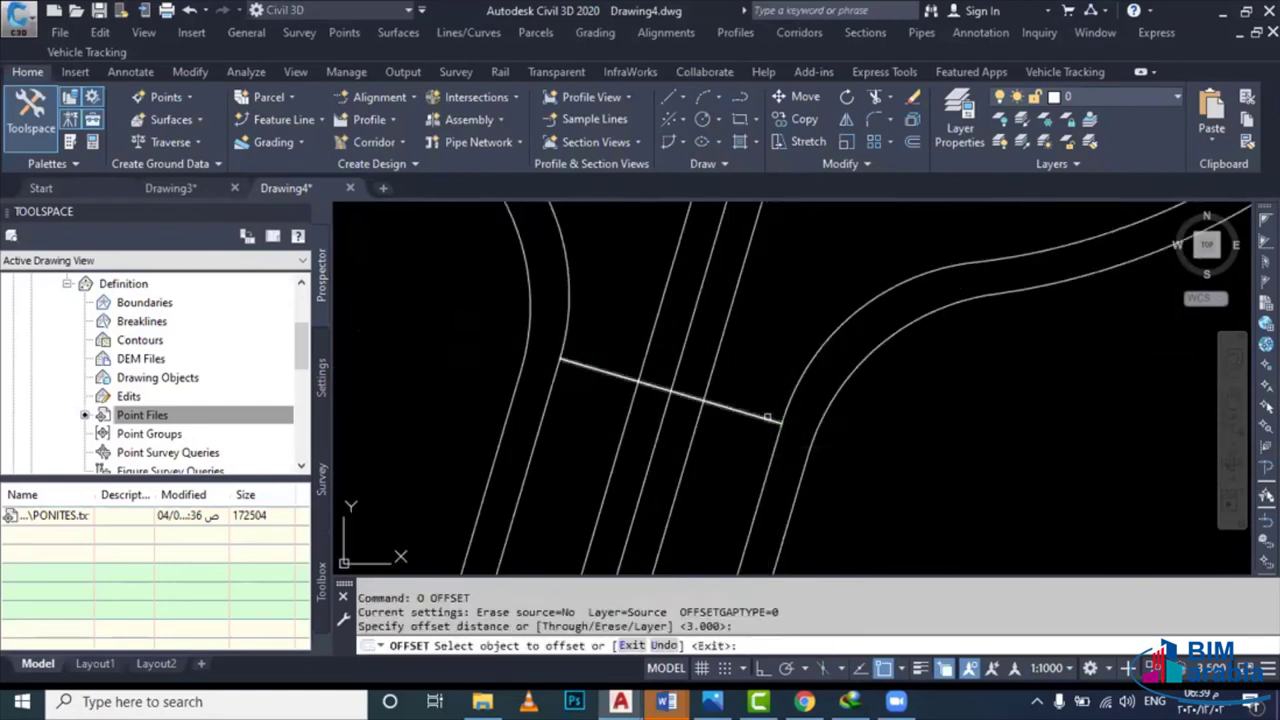
click(768, 417)
click(731, 442)
key(Escape)
text(c)
key(Return)
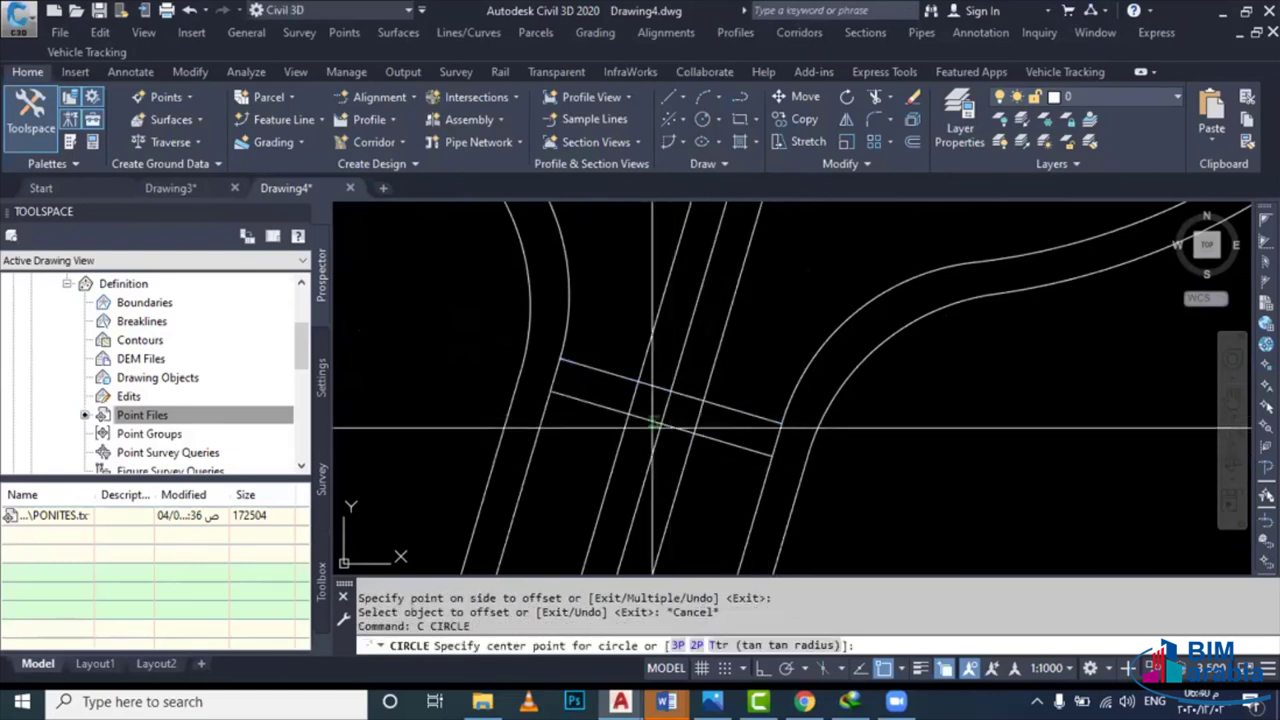
scroll(652, 428, up, 3)
click(671, 421)
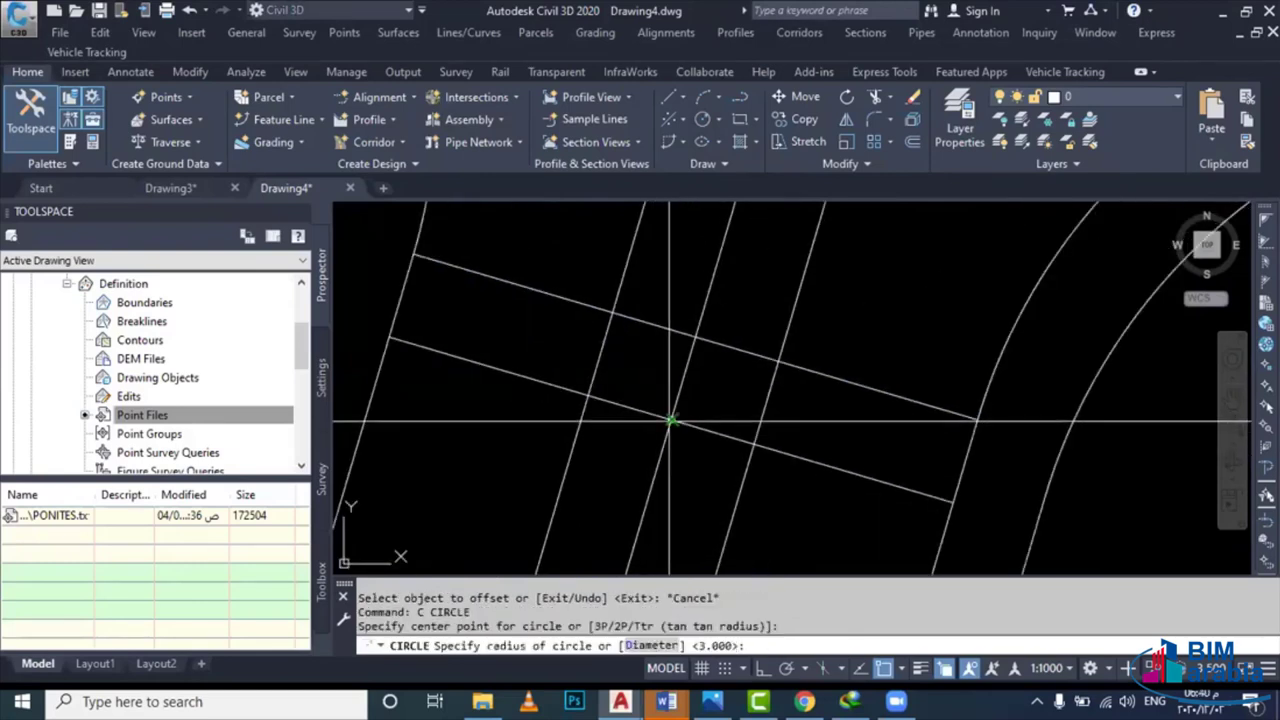
key(Escape)
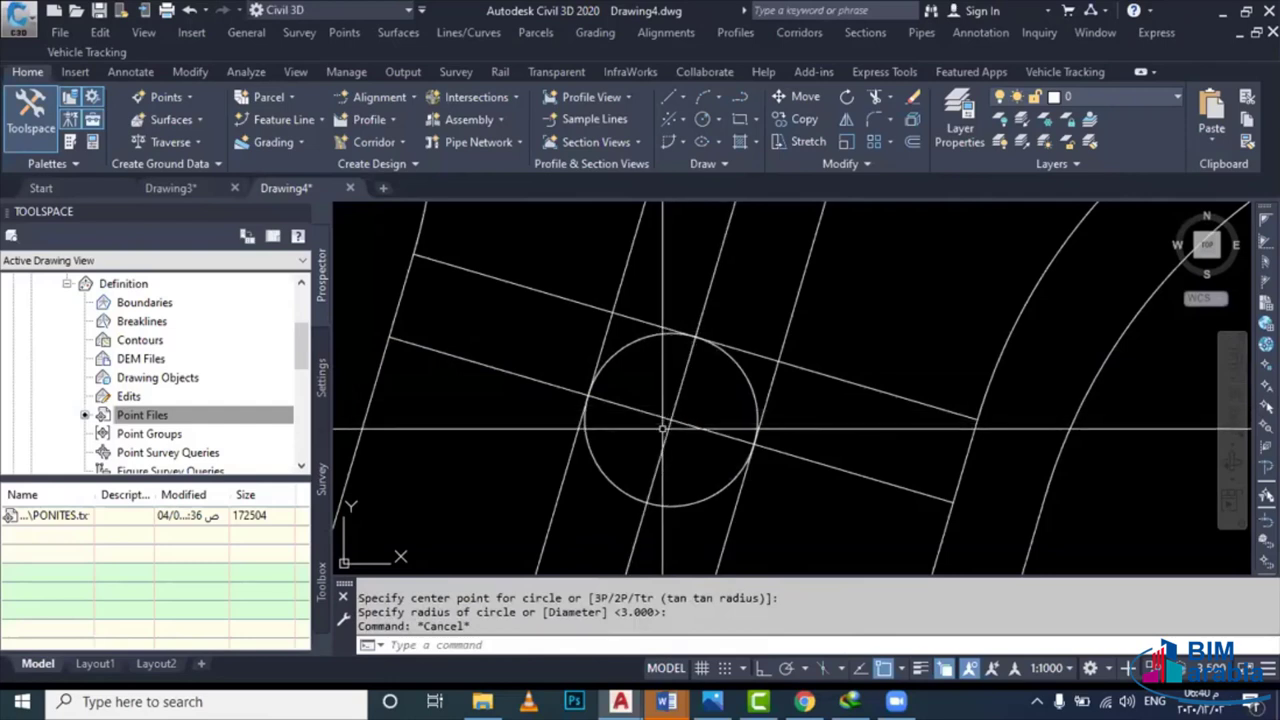
text(TR)
key(Return)
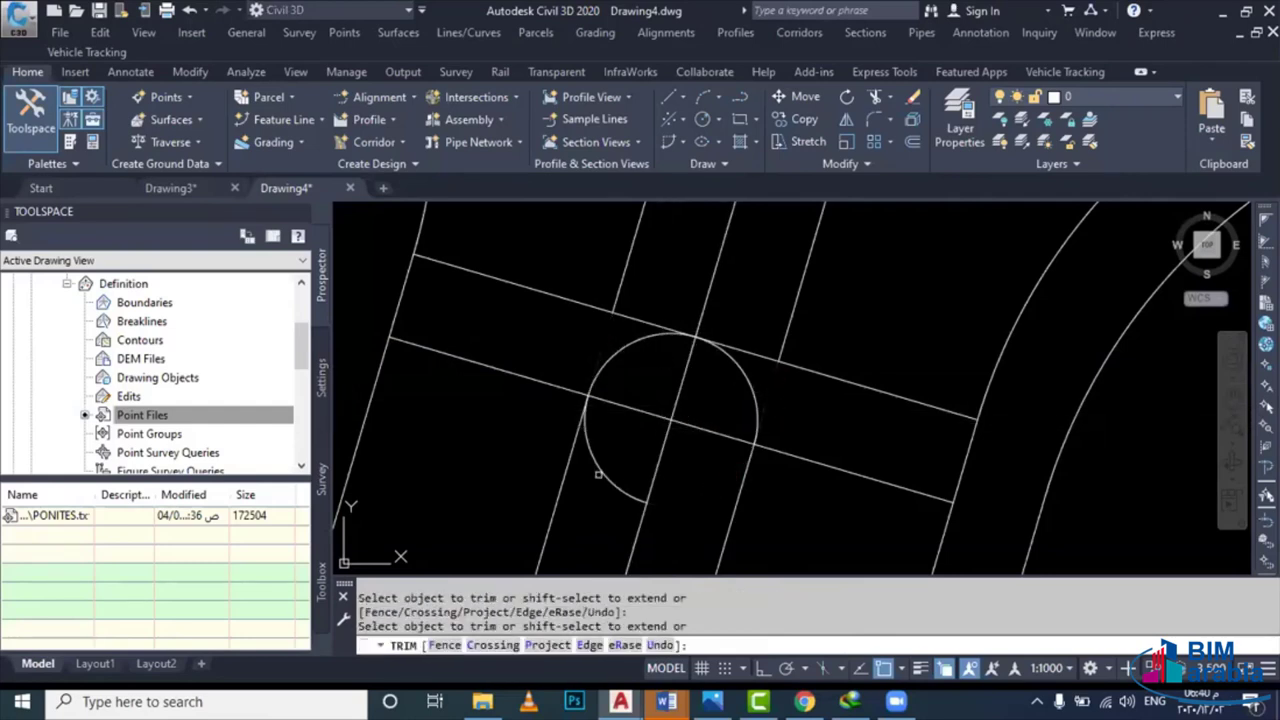
key(Escape)
Select the crossing construction lines and the rounded island outline
scroll(655, 480, down, 3)
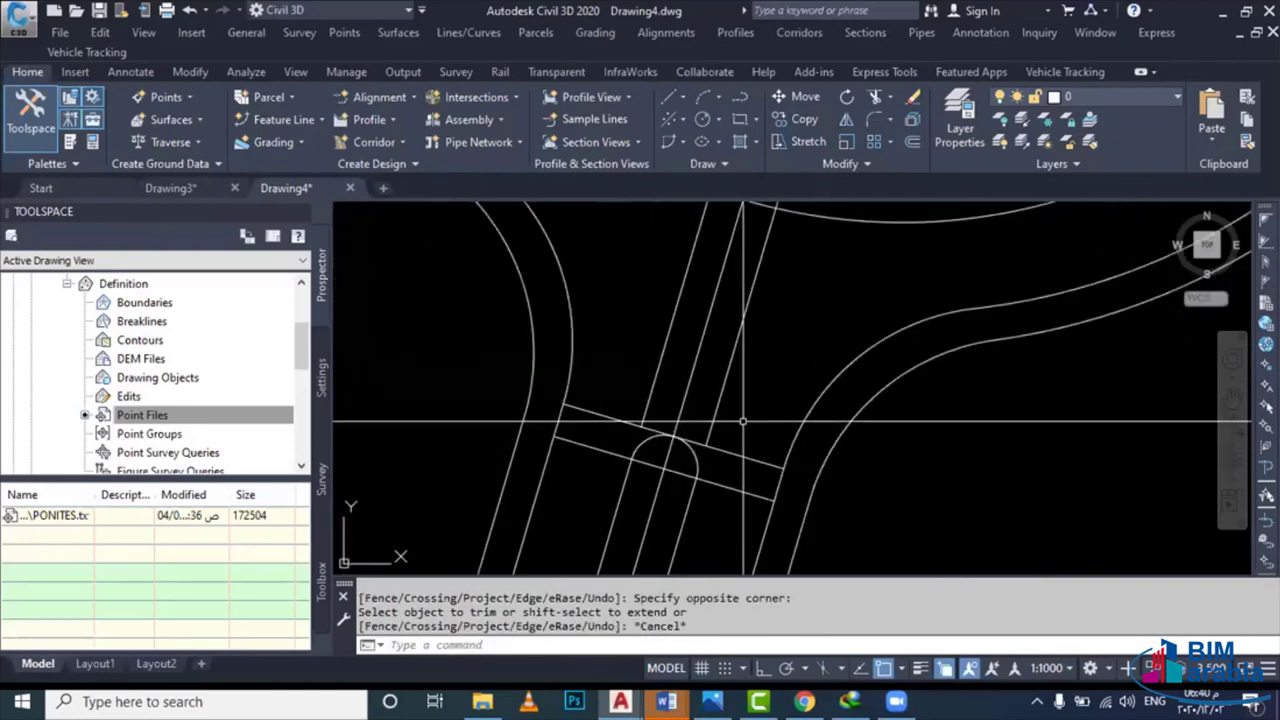
click(545, 395)
click(795, 508)
click(754, 401)
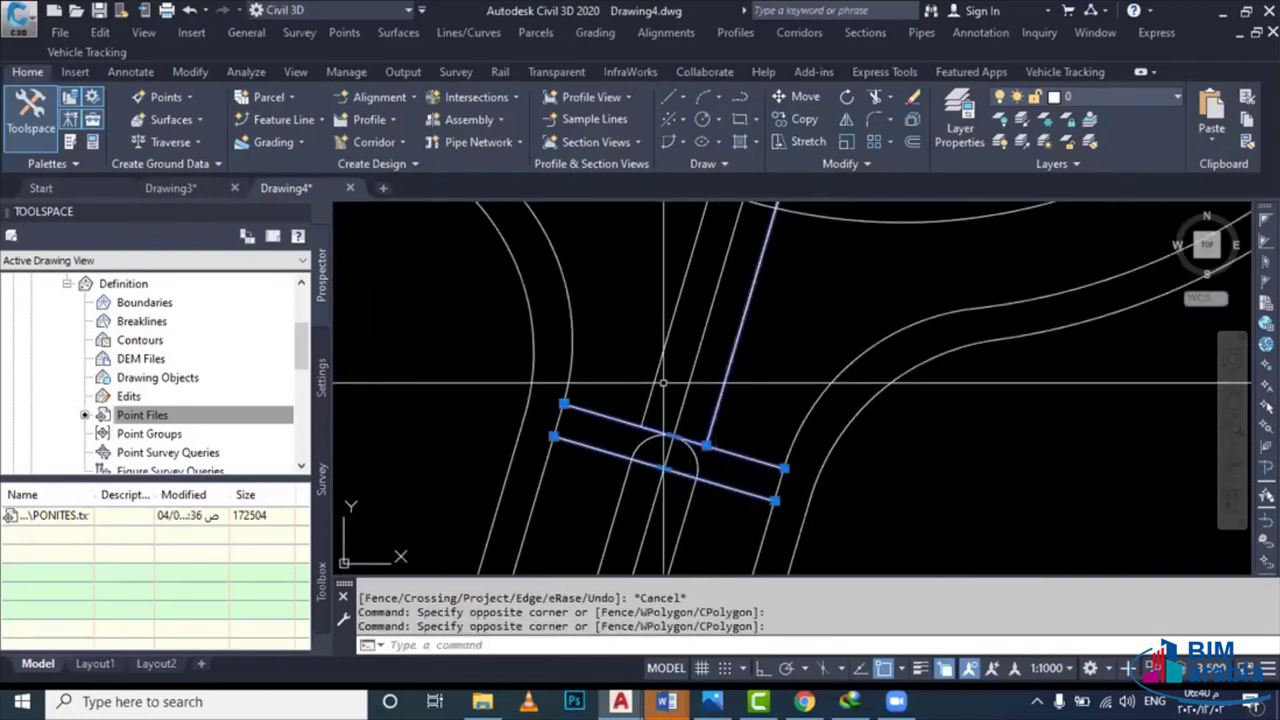
click(641, 401)
middle_drag(660, 455, 645, 403)
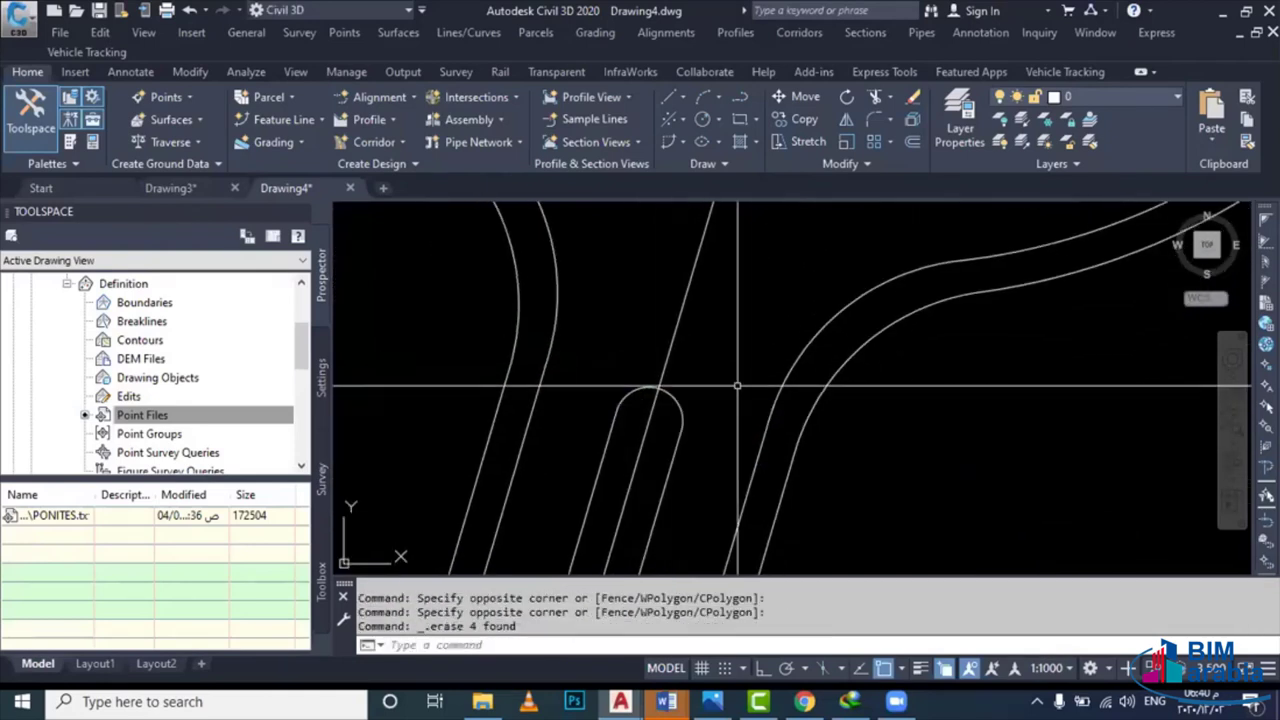
drag(737, 385, 640, 420)
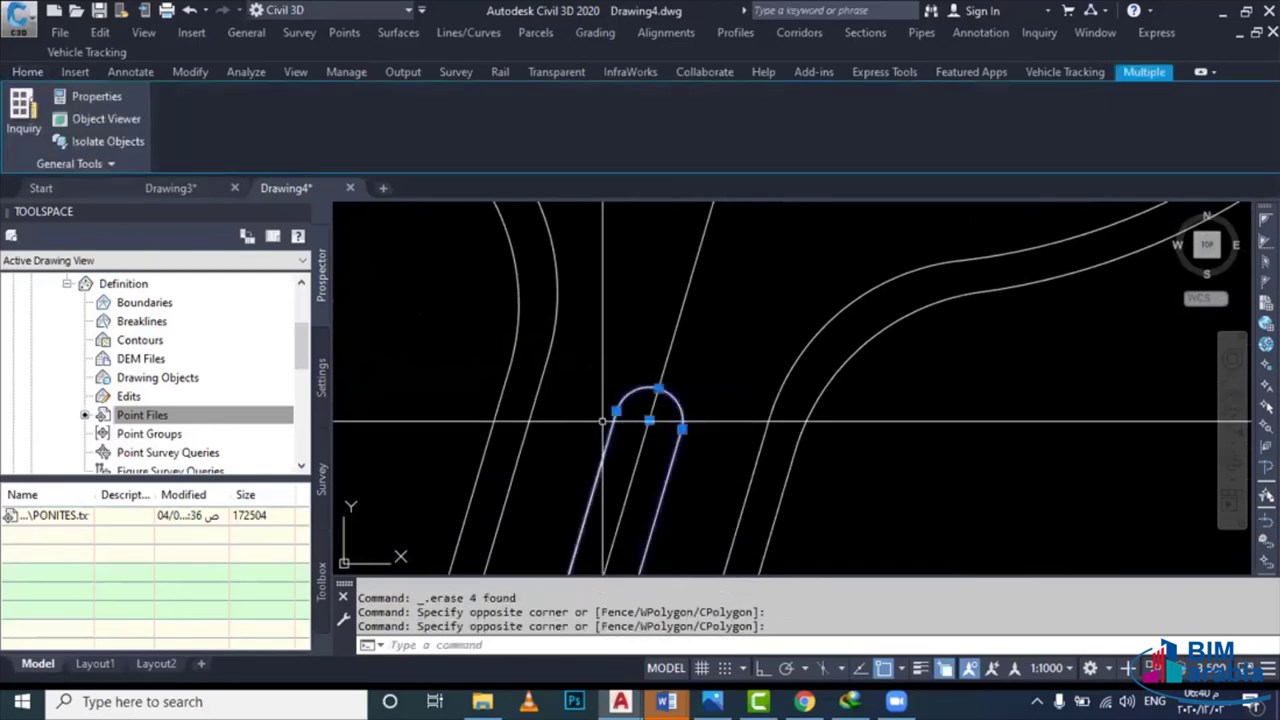
Stretch the island's right edge line end onto the arc end
key(Return)
click(671, 446)
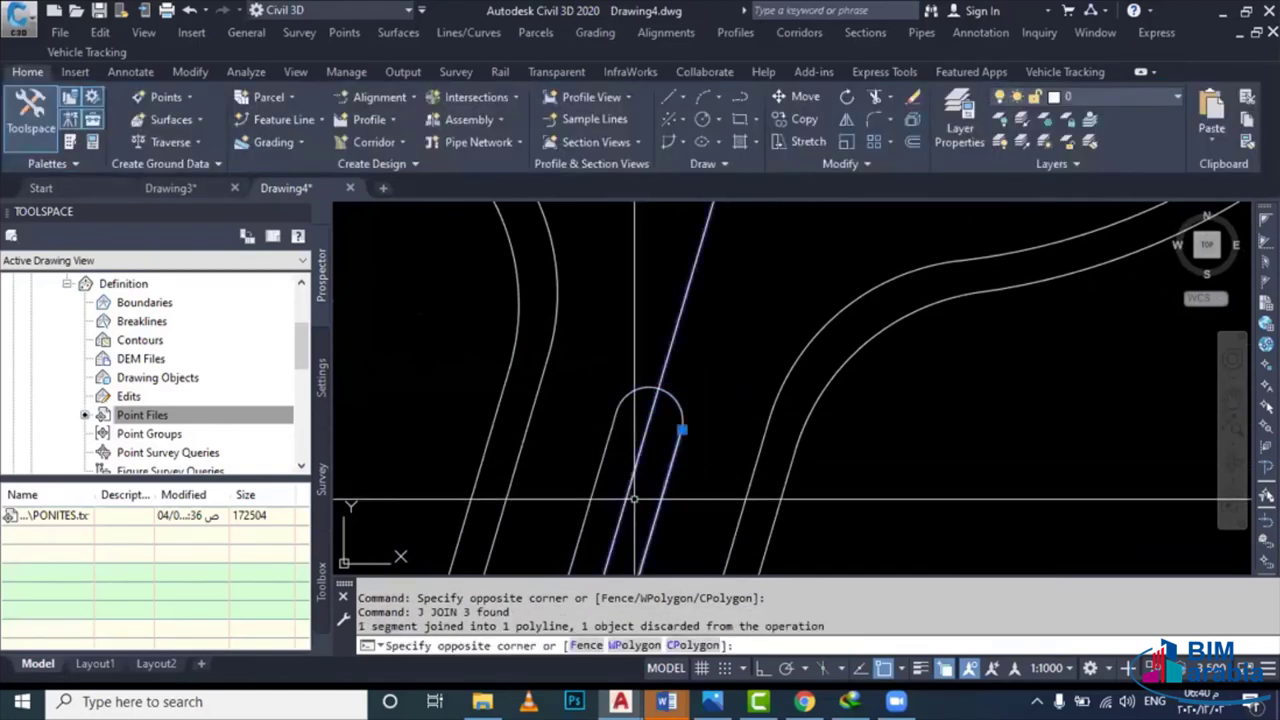
click(672, 447)
key(Escape)
key(Escape)
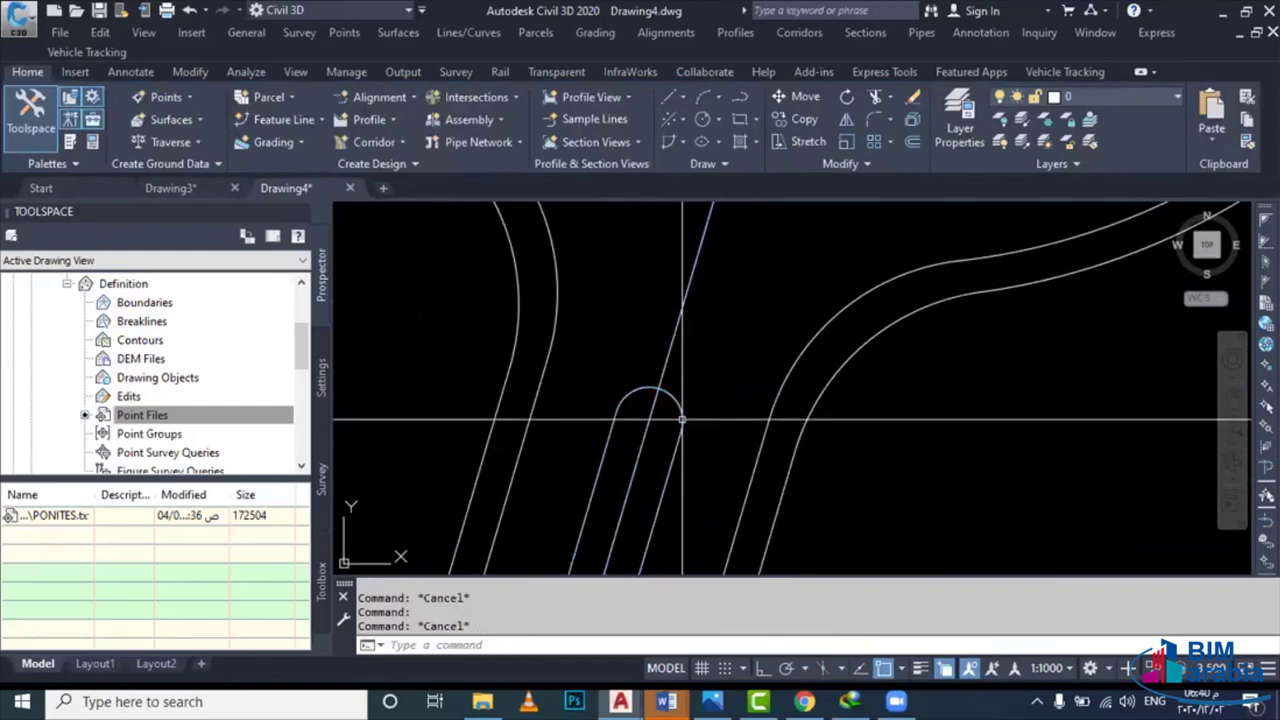
scroll(682, 418, up, 5)
click(701, 424)
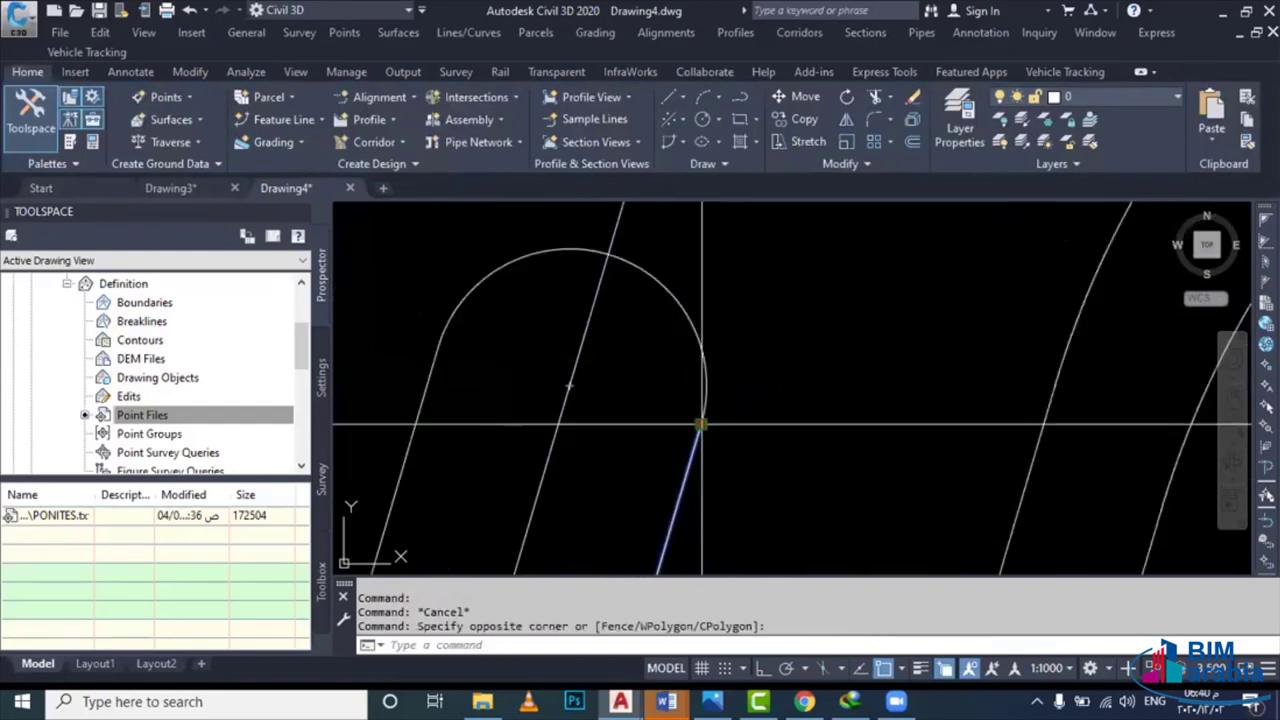
click(701, 424)
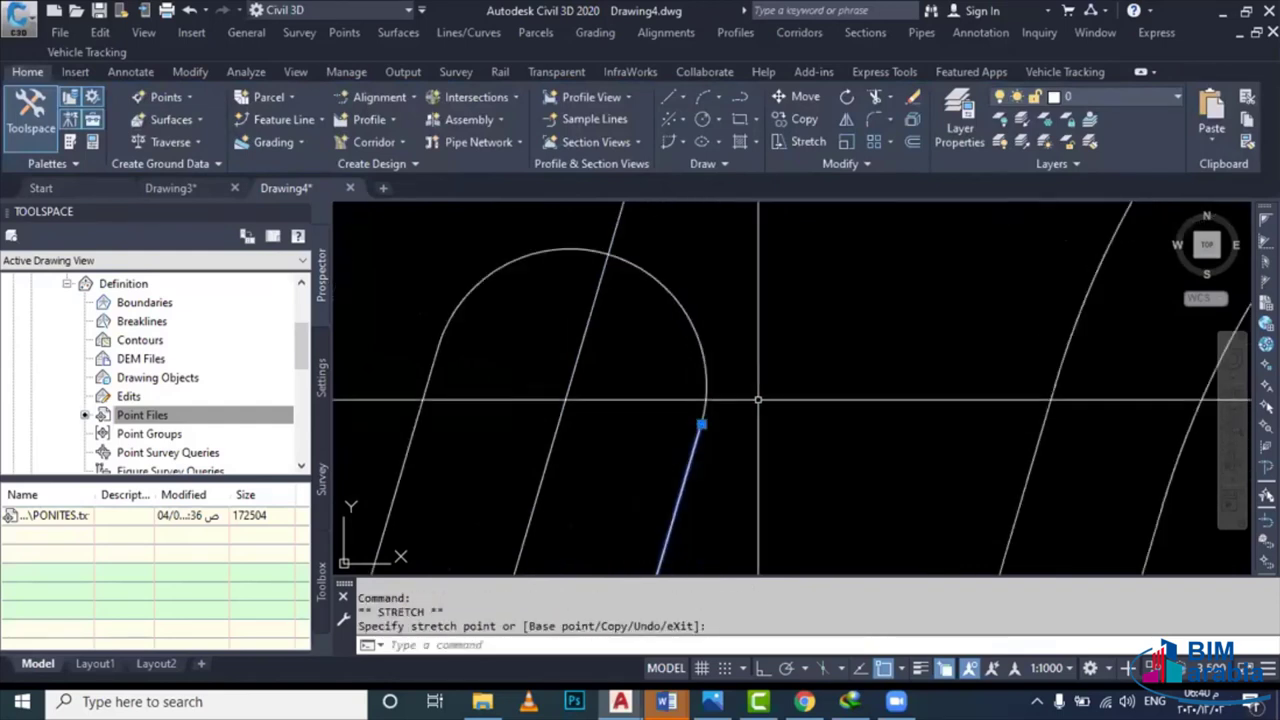
click(701, 424)
Join the arc and edge line into one island polyline
click(697, 454)
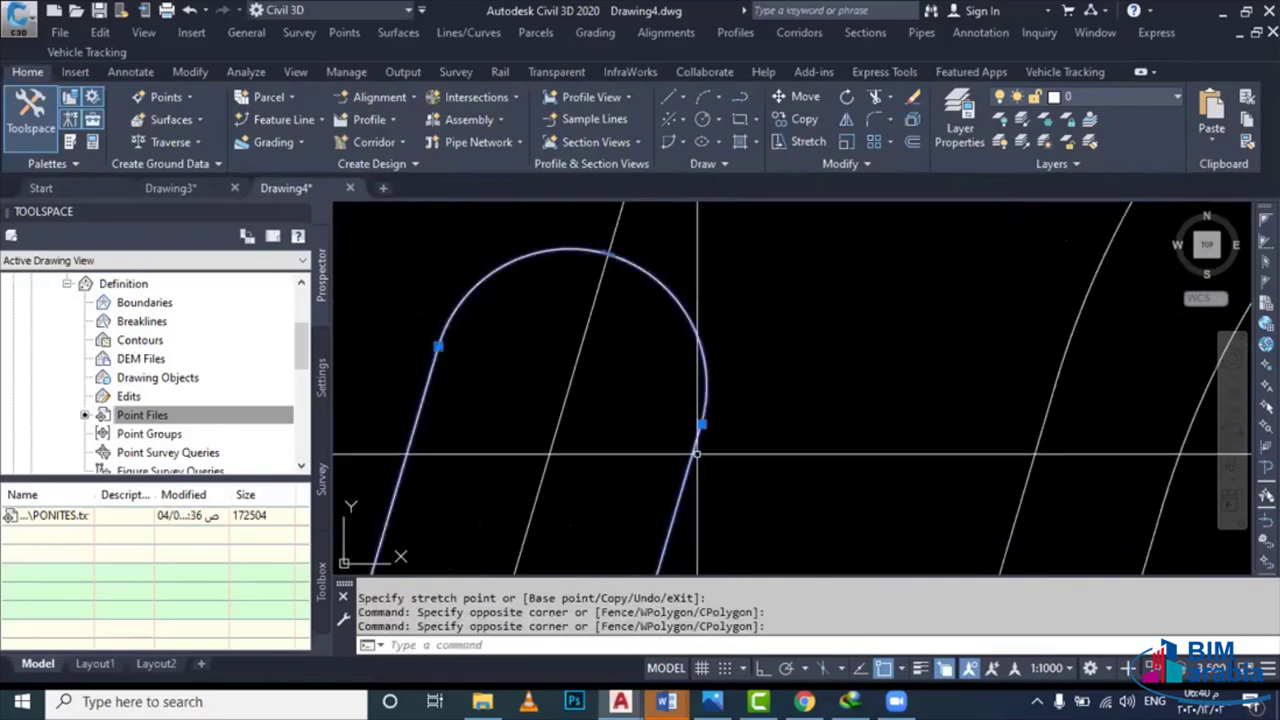
text(j)
key(Return)
click(697, 454)
scroll(705, 420, down, 5)
scroll(715, 414, down, 2)
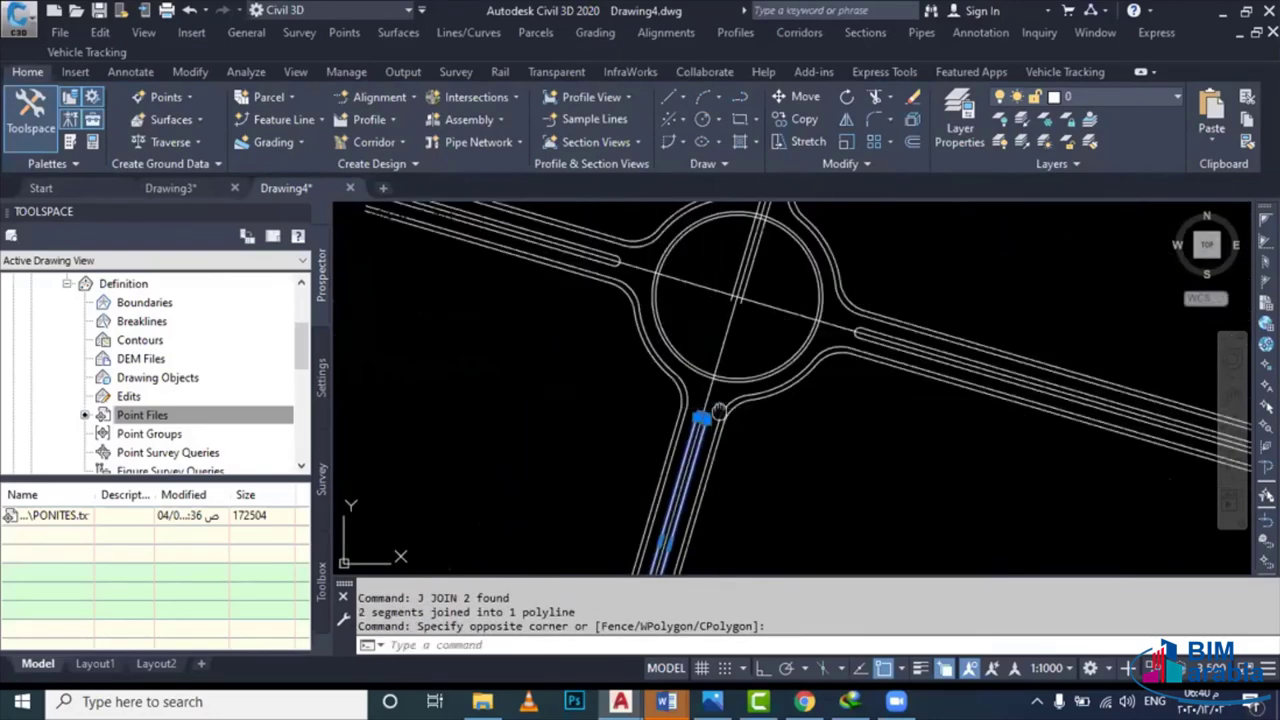
key(Escape)
Select the rounded end and both edges of the right road arm's island
scroll(780, 330, up, 4)
click(830, 335)
middle_drag(830, 335, 834, 375)
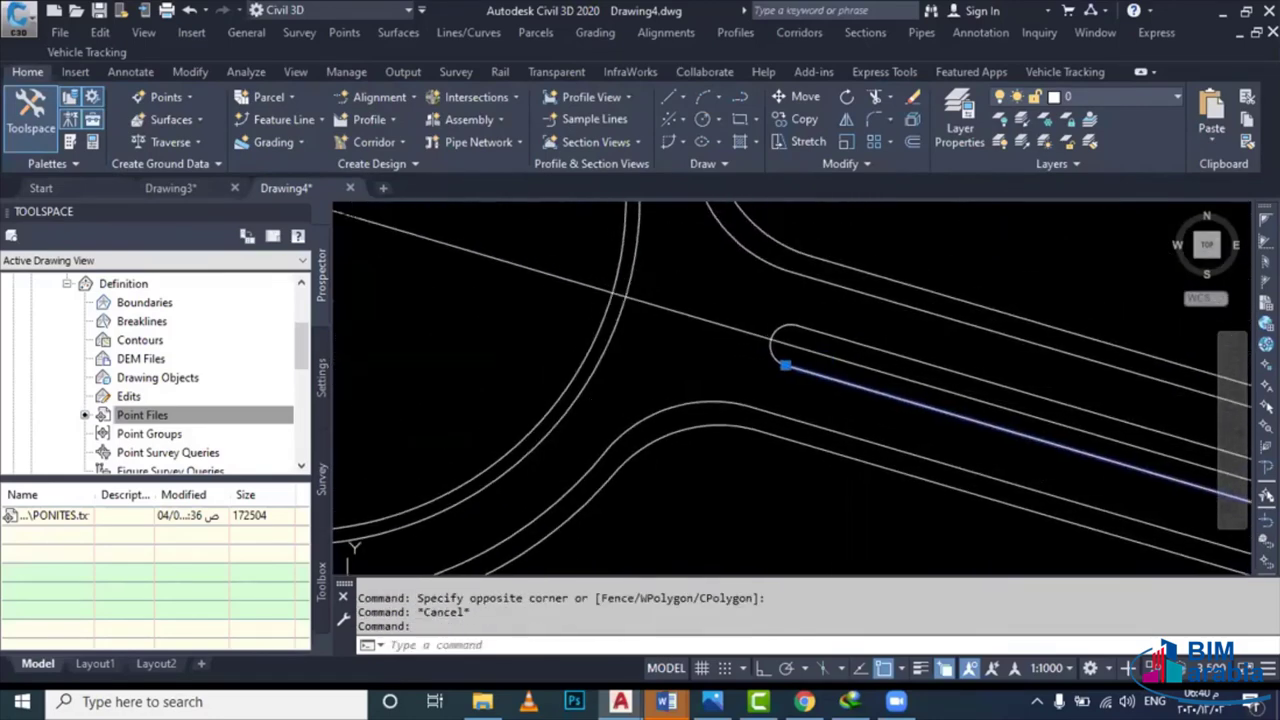
key(Escape)
click(823, 334)
scroll(790, 340, up, 3)
click(697, 355)
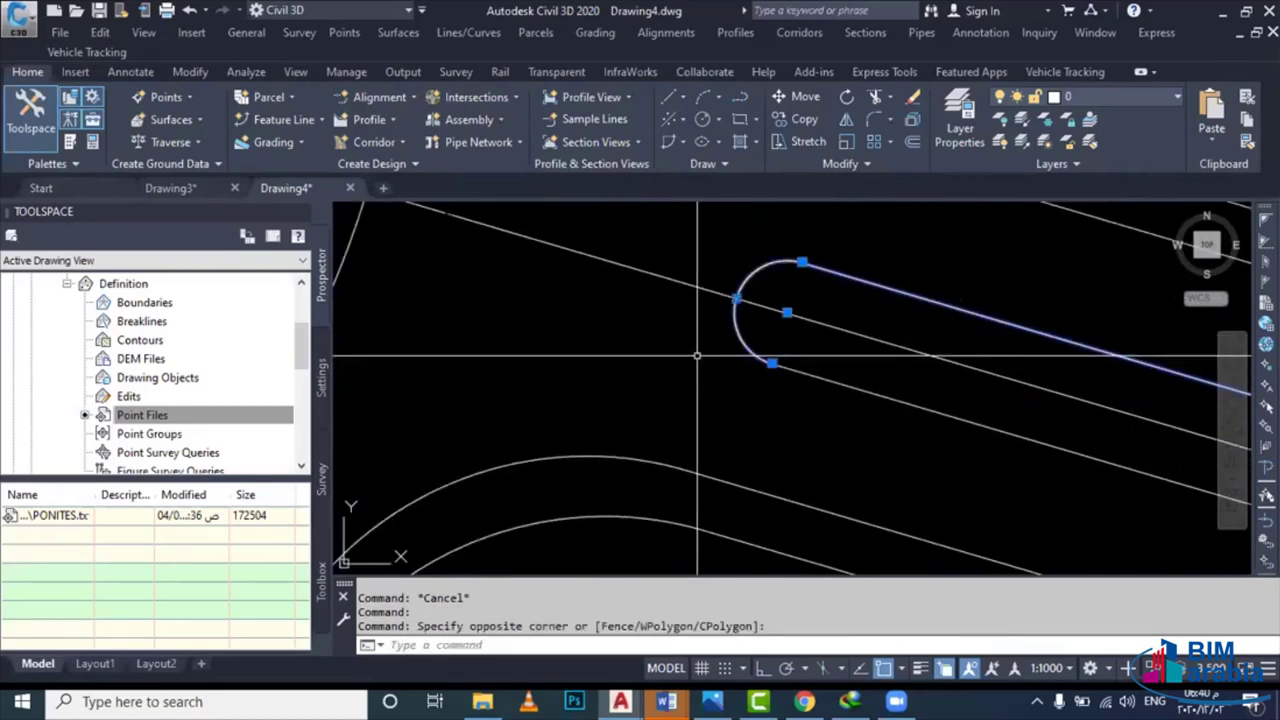
click(775, 365)
Join the right-arm island segments into one continuous polyline
text(j)
key(Return)
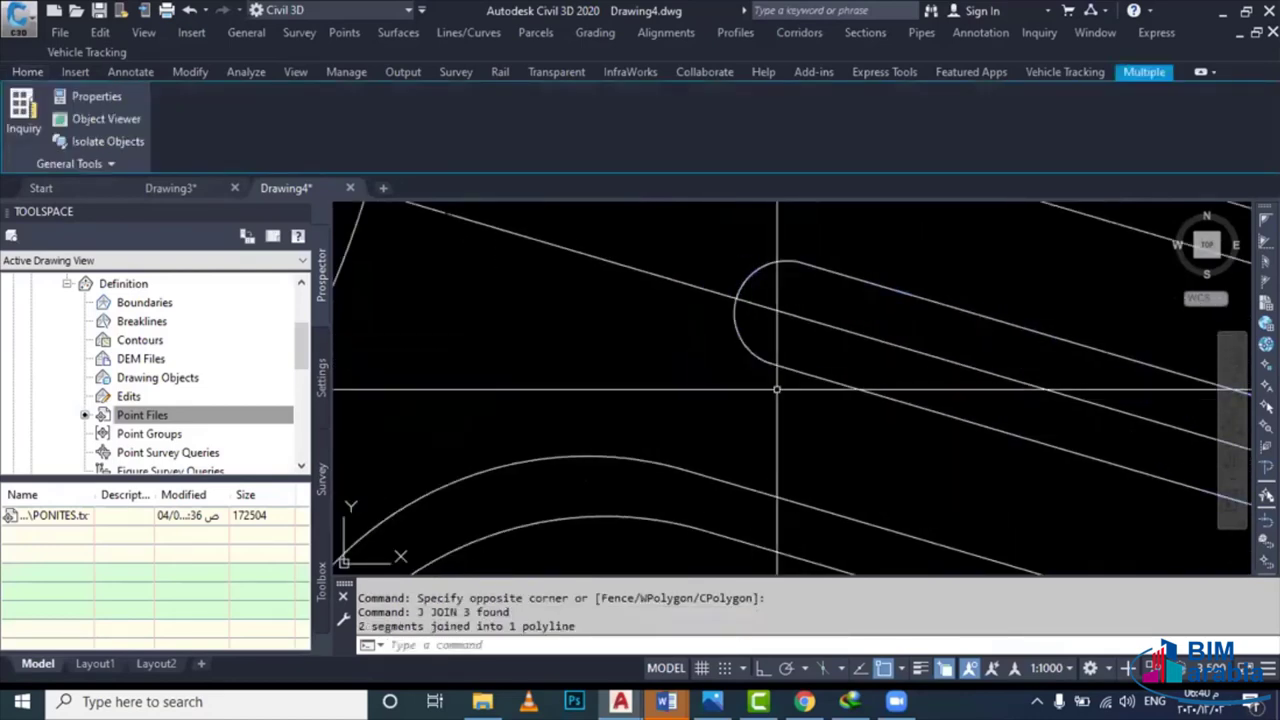
click(823, 366)
click(791, 400)
scroll(770, 385, down, 3)
key(Escape)
Clear the pending selection and zoom out over the roundabout
click(825, 345)
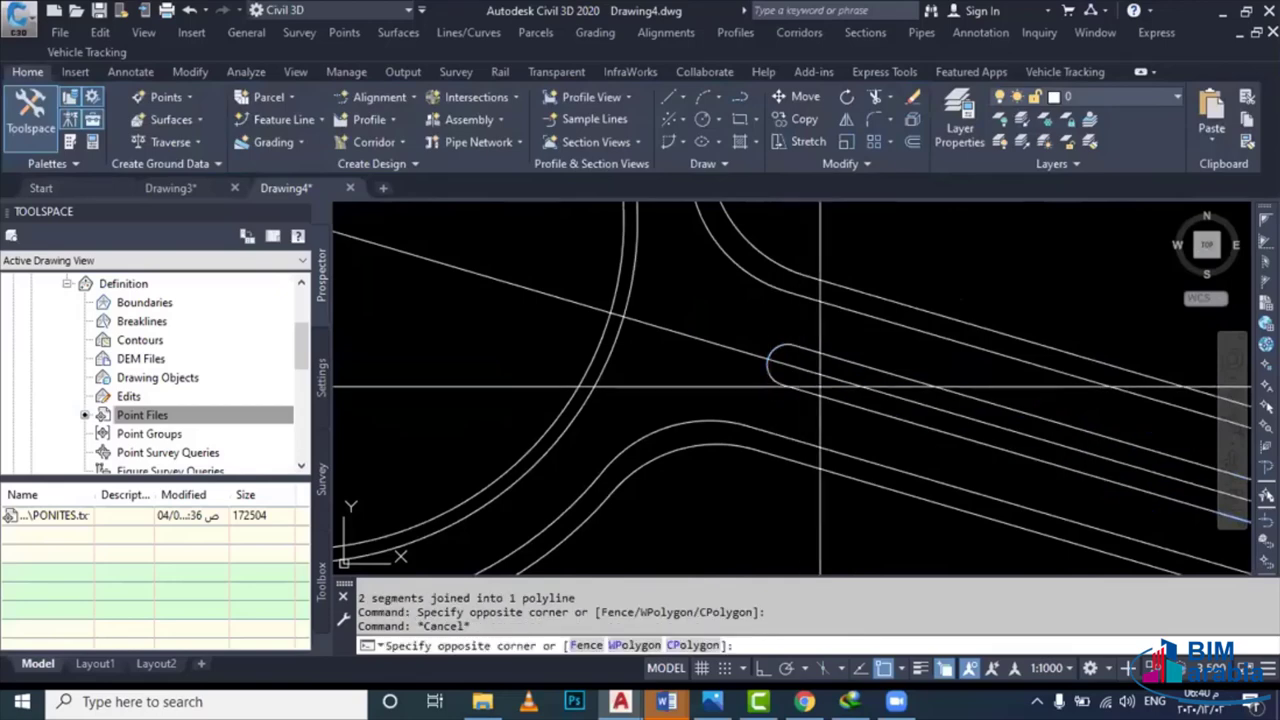
click(794, 409)
key(Escape)
scroll(794, 409, down, 3)
scroll(736, 360, down, 2)
scroll(736, 360, up, 2)
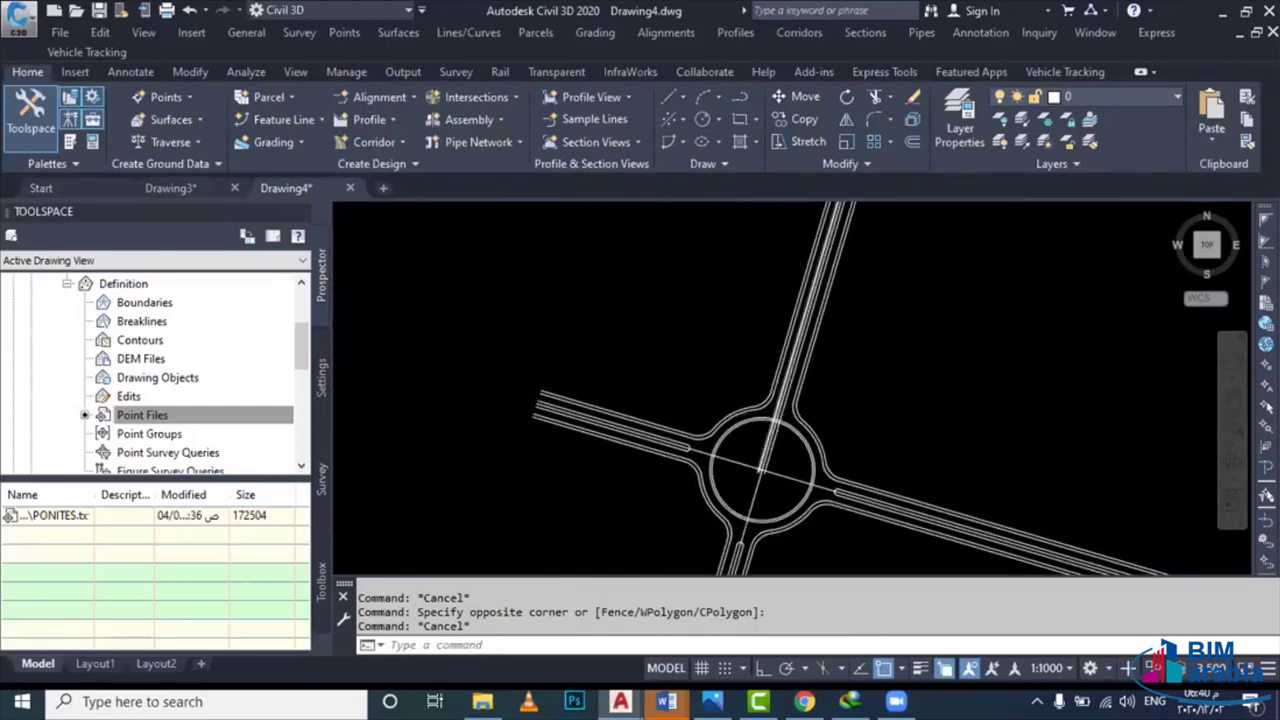
scroll(720, 368, up, 2)
Draw a polyline across the northern arm from the inner road edge to the lane line
scroll(692, 381, up, 2)
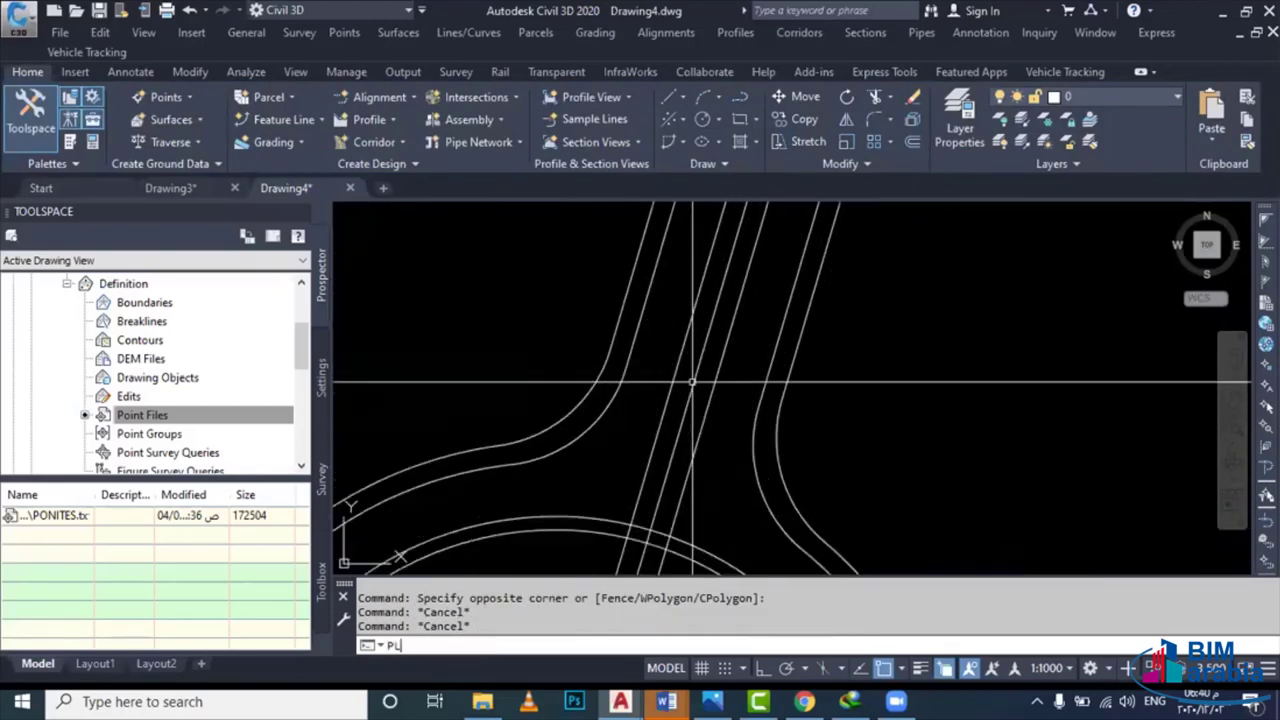
scroll(650, 376, up, 2)
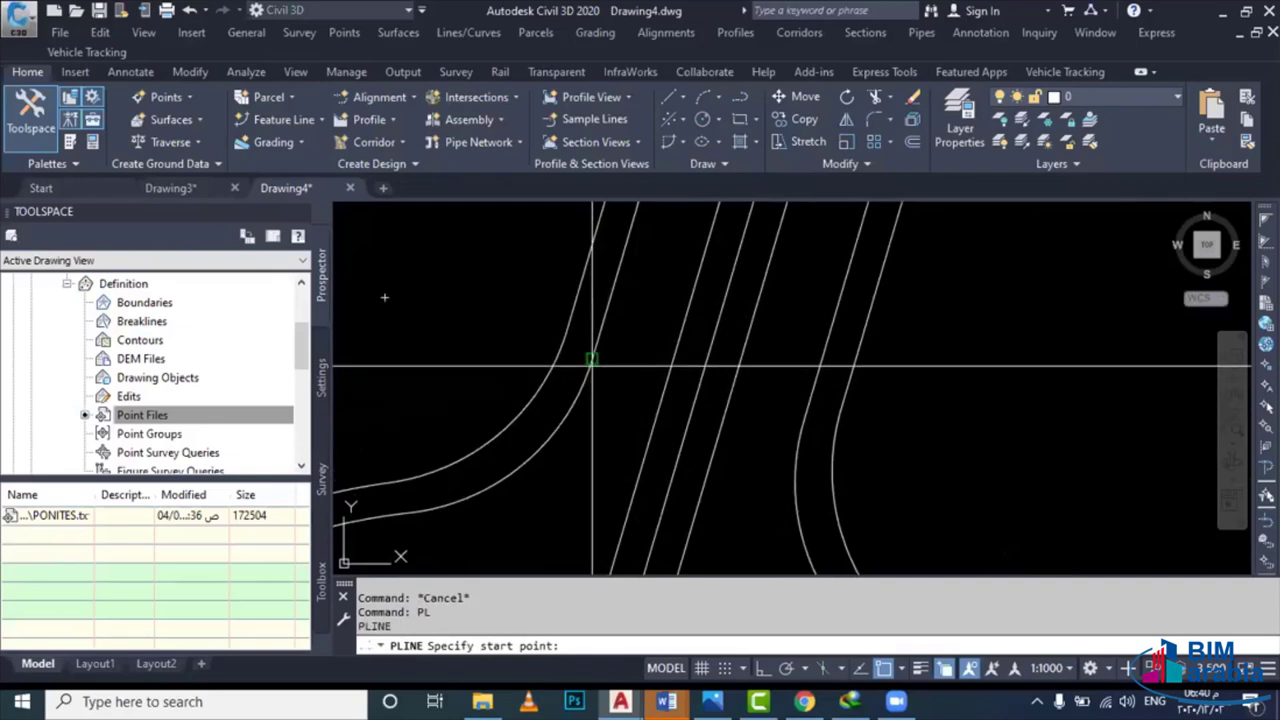
click(591, 358)
click(803, 423)
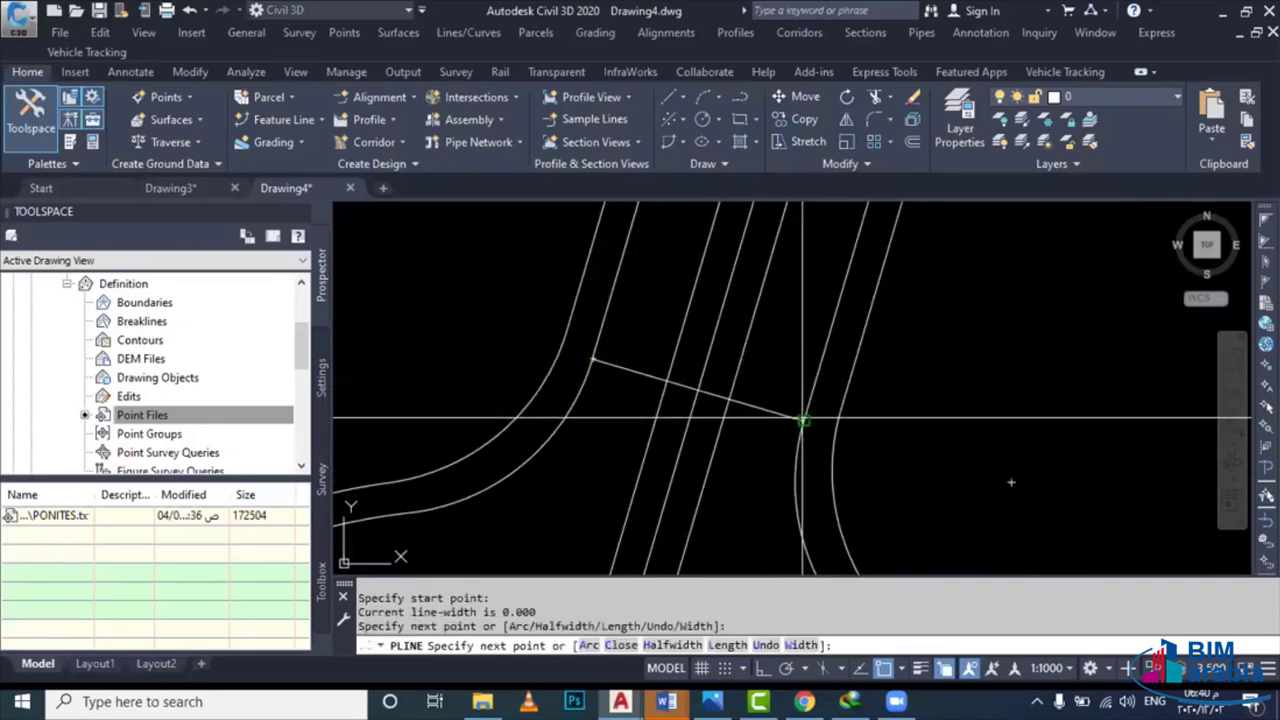
key(Escape)
middle_drag(757, 461, 761, 465)
Offset the cross line by 3 to create a parallel copy beside it
key(Return)
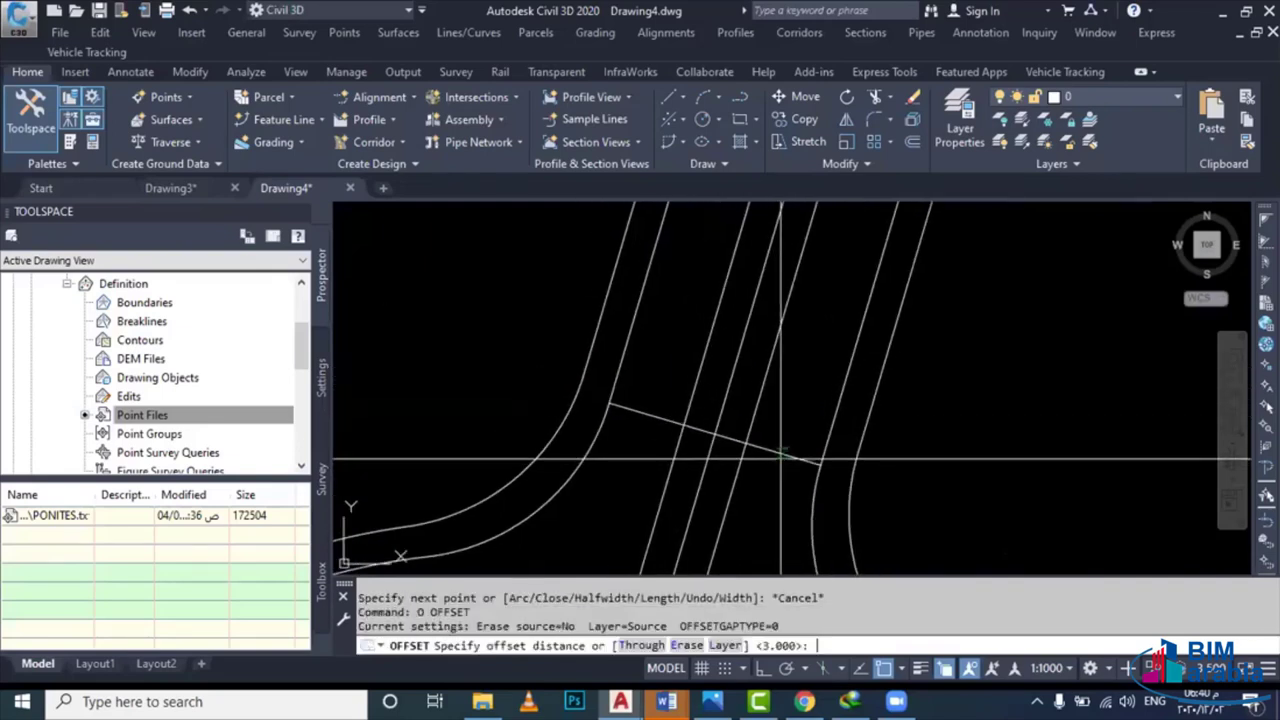
text(3)
key(Return)
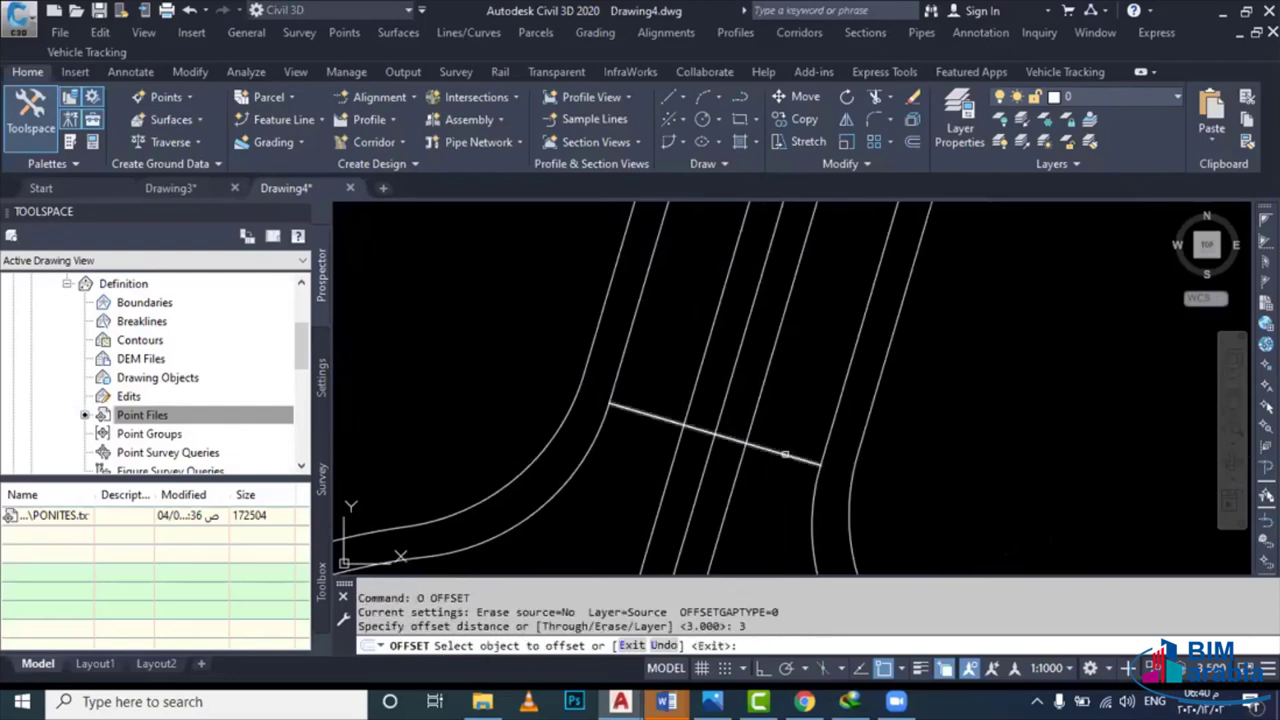
click(785, 454)
click(814, 403)
mouse_move(768, 415)
middle_down()
mouse_move(720, 463)
mouse_move(660, 490)
middle_up()
key(Escape)
text(c)
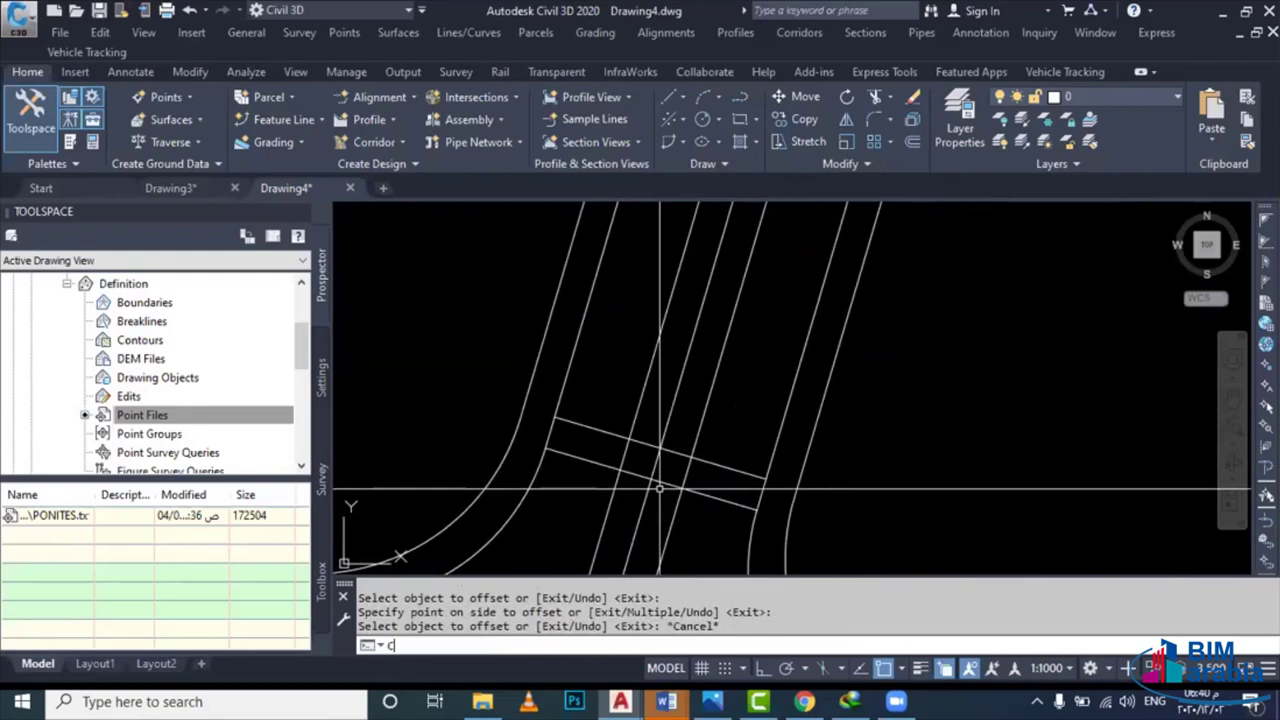
Draw a circle centred between the two cross lines and trim it against the lane lines
key(Return)
scroll(654, 478, up, 2)
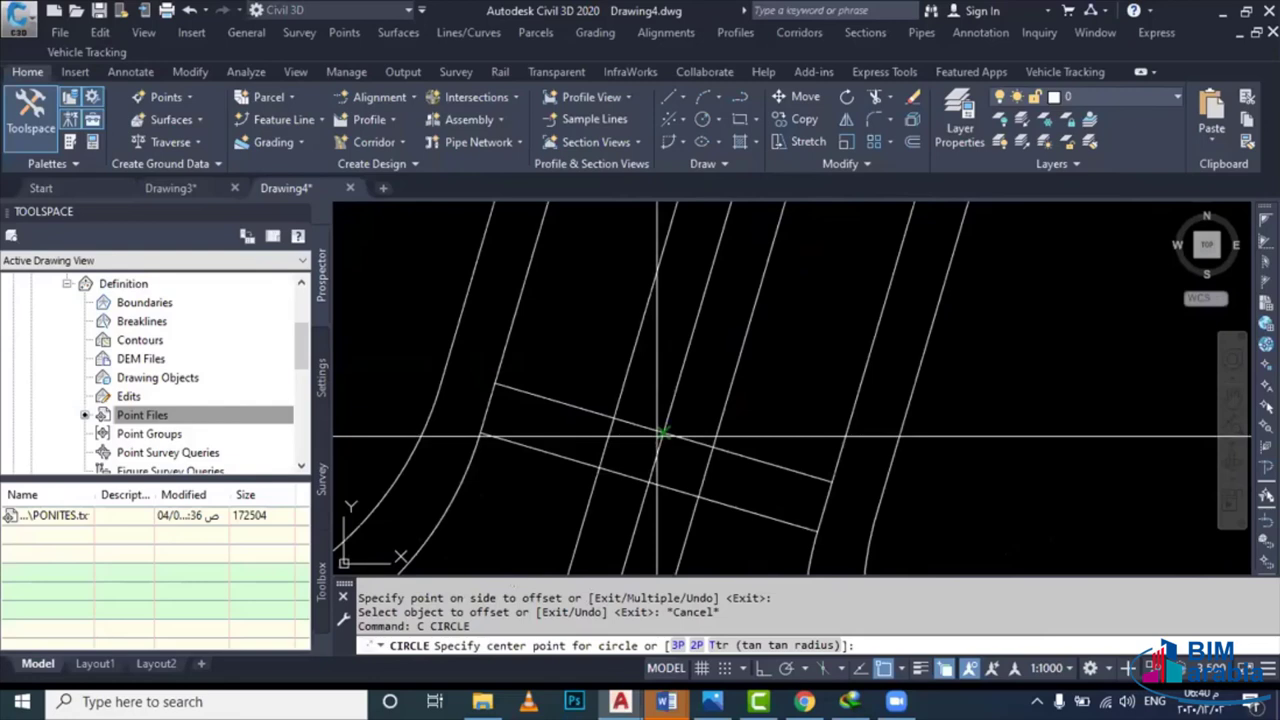
click(662, 432)
scroll(602, 403, up, 2)
scroll(602, 403, up, 2)
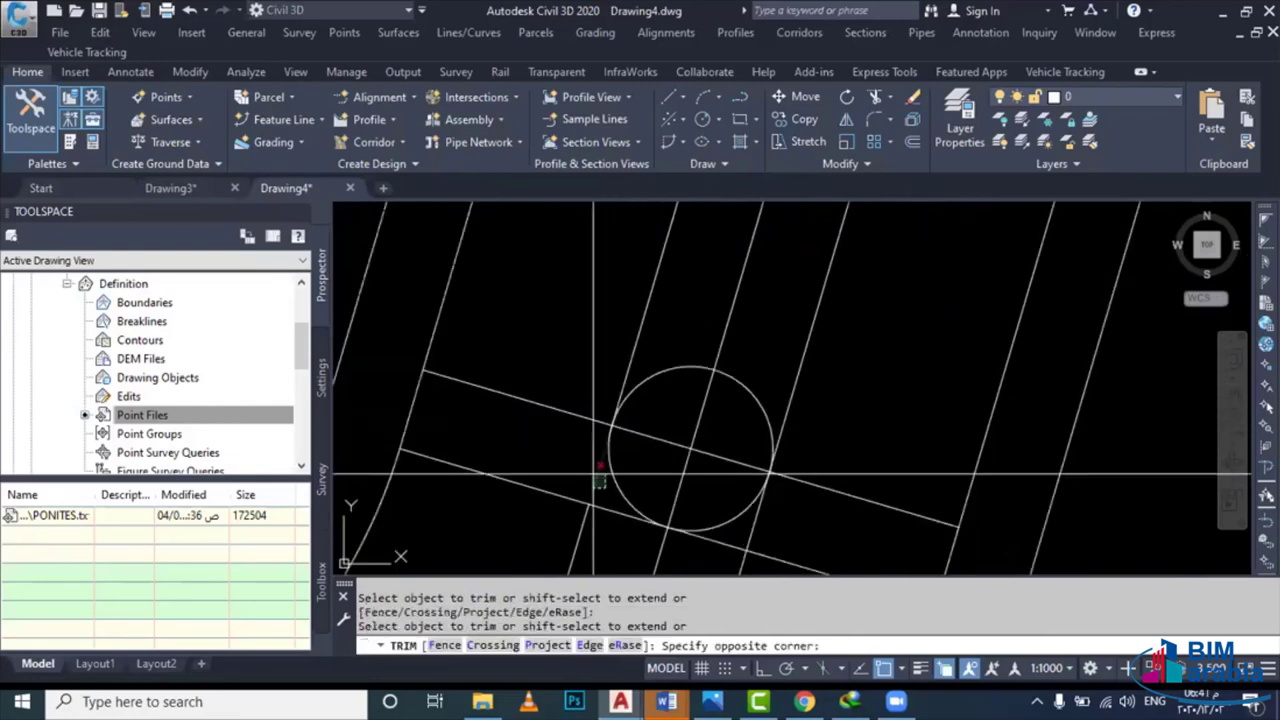
key(Escape)
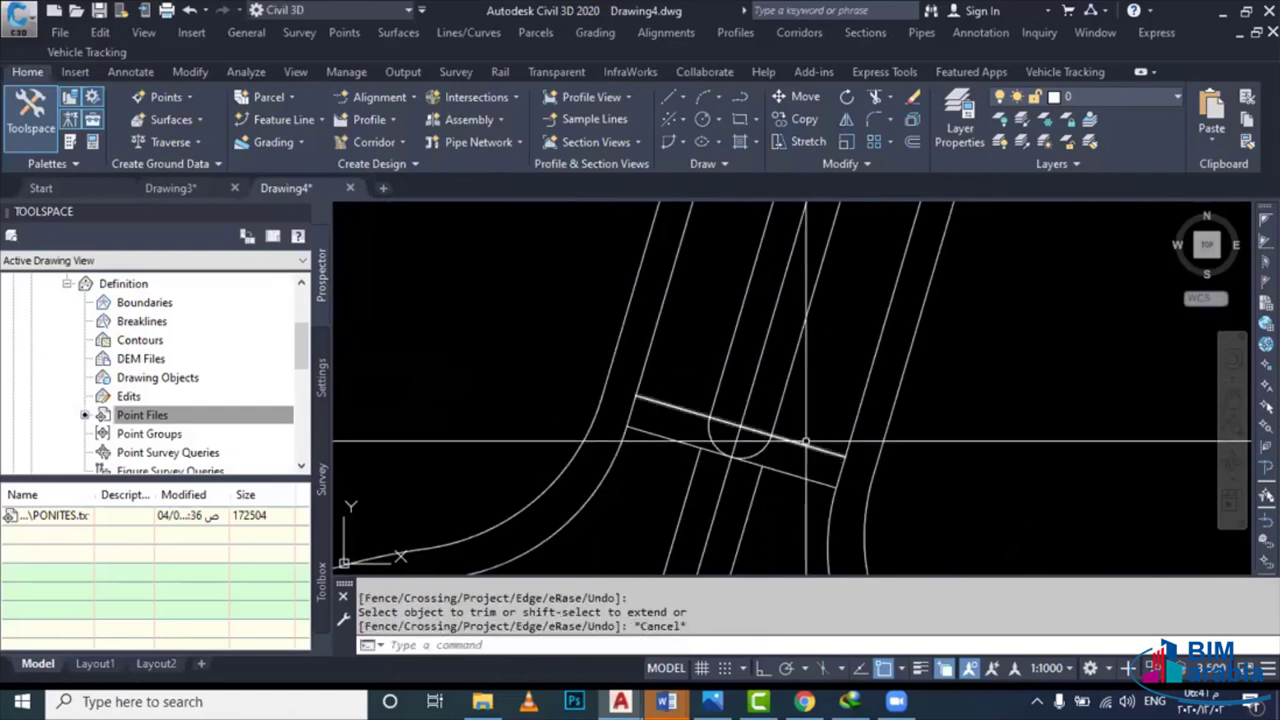
click(741, 511)
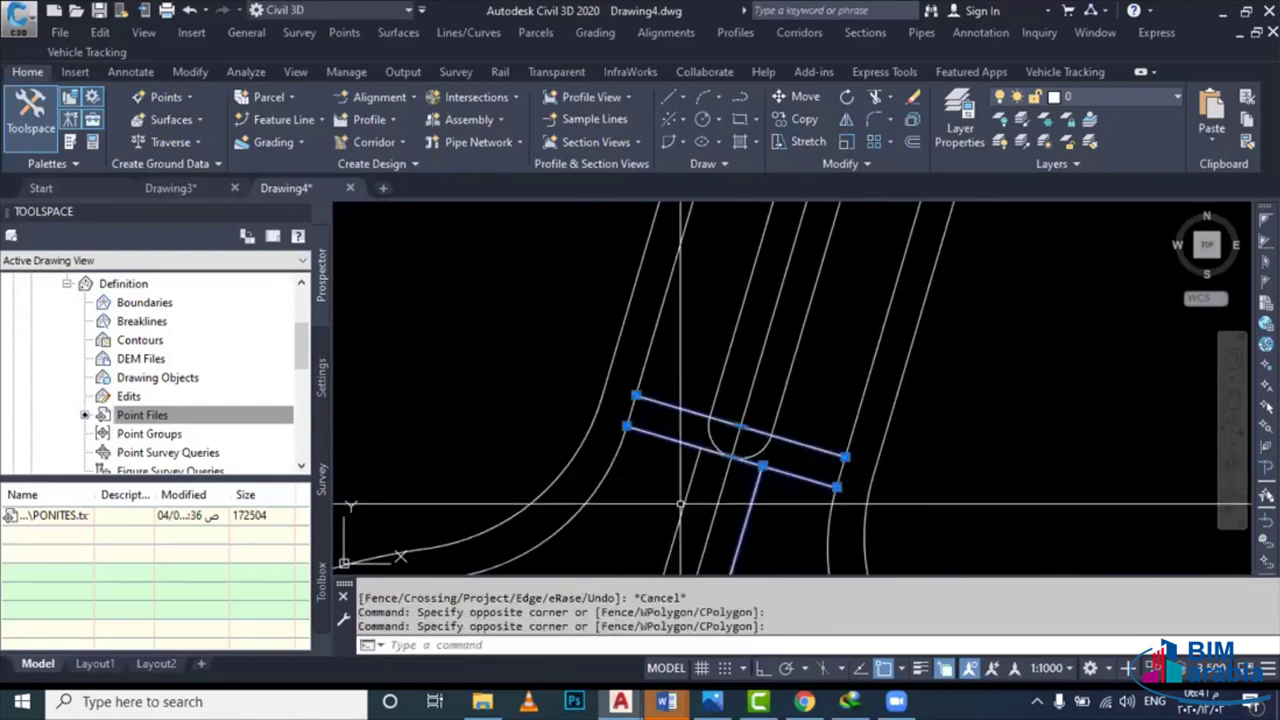
Erase the helper cross lines and join the nose arc with one side line
drag(741, 511, 664, 511)
key(Delete)
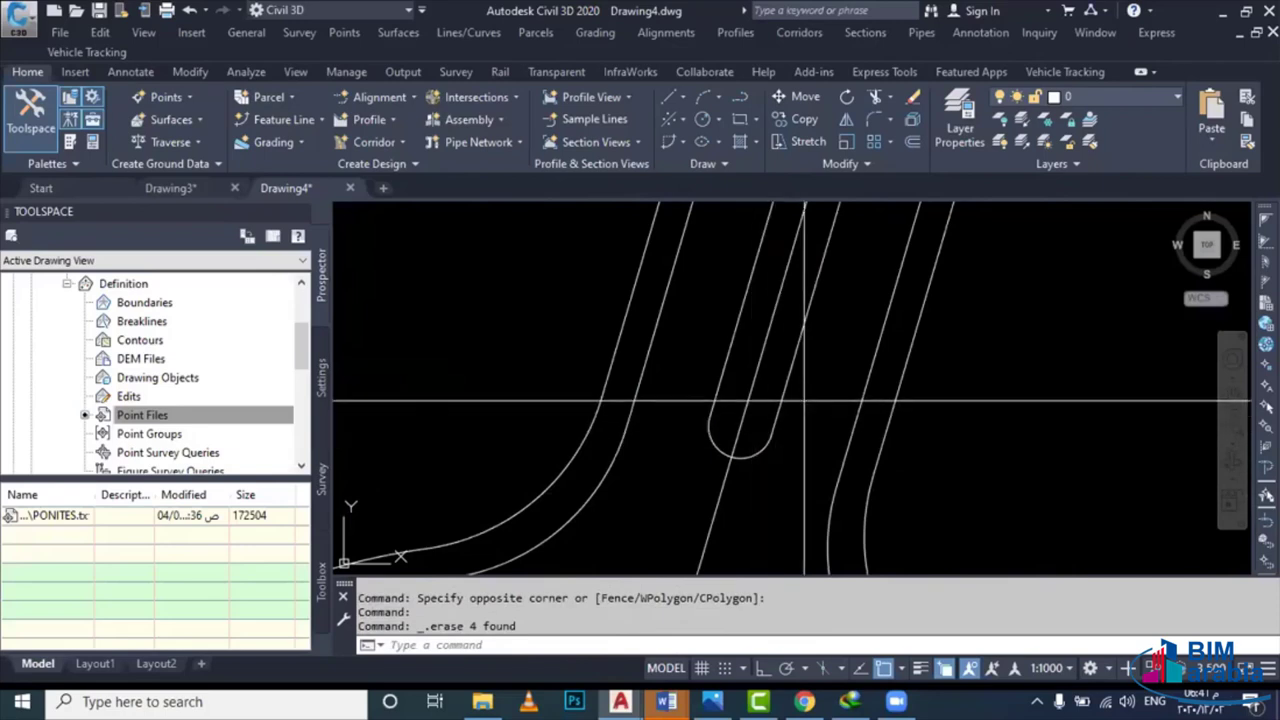
drag(800, 400, 771, 465)
click(768, 448)
click(720, 440)
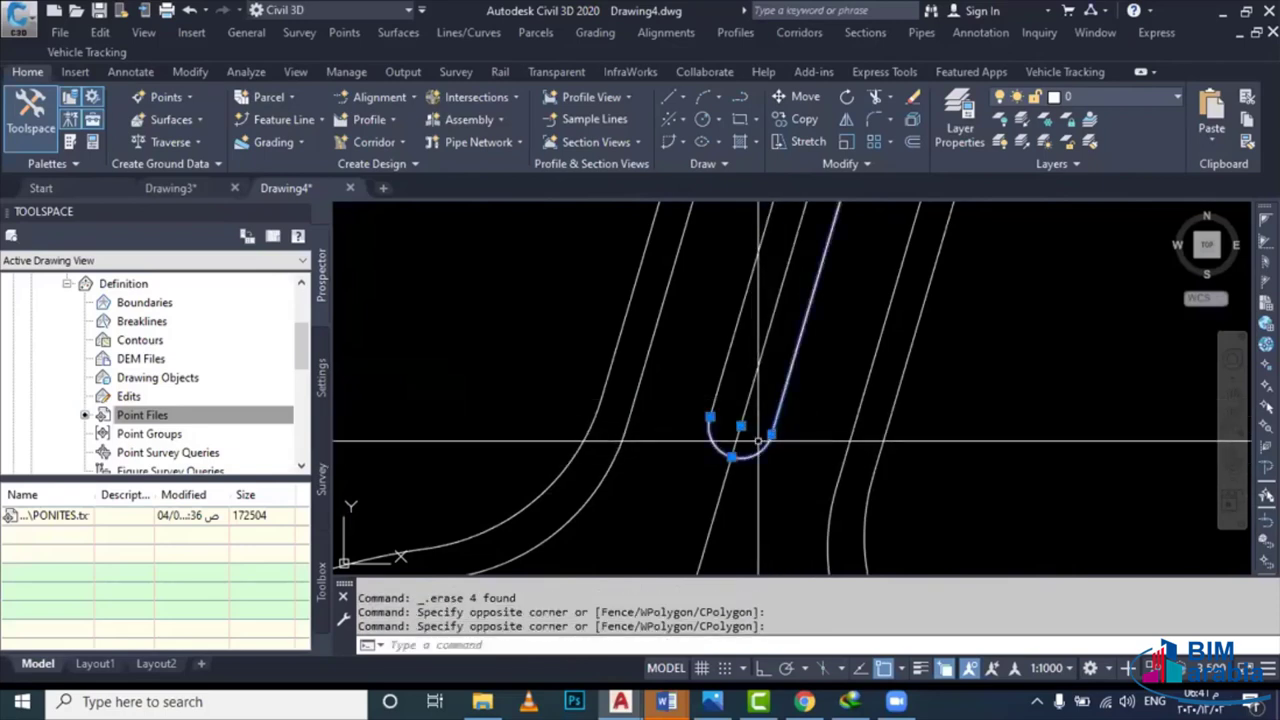
click(668, 419)
click(697, 405)
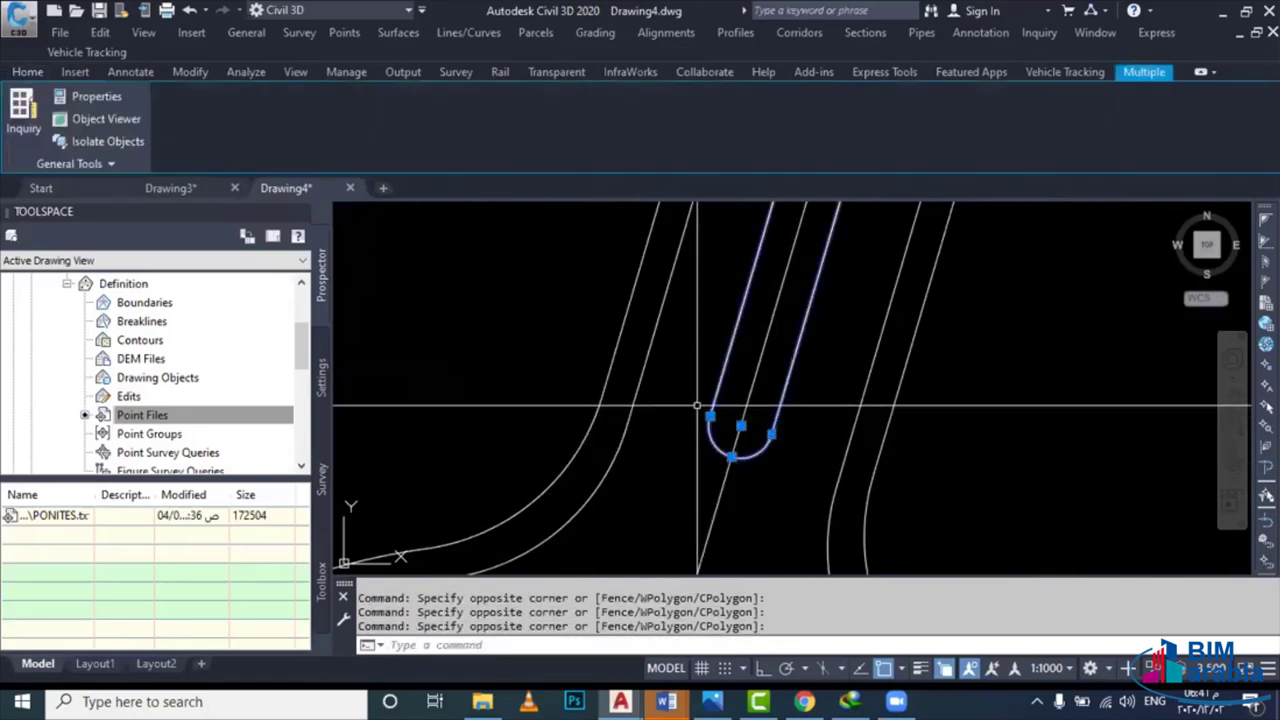
text(j)
key(Return)
Grip-stretch the right side line's lower endpoint onto the end of the nose arc
click(748, 410)
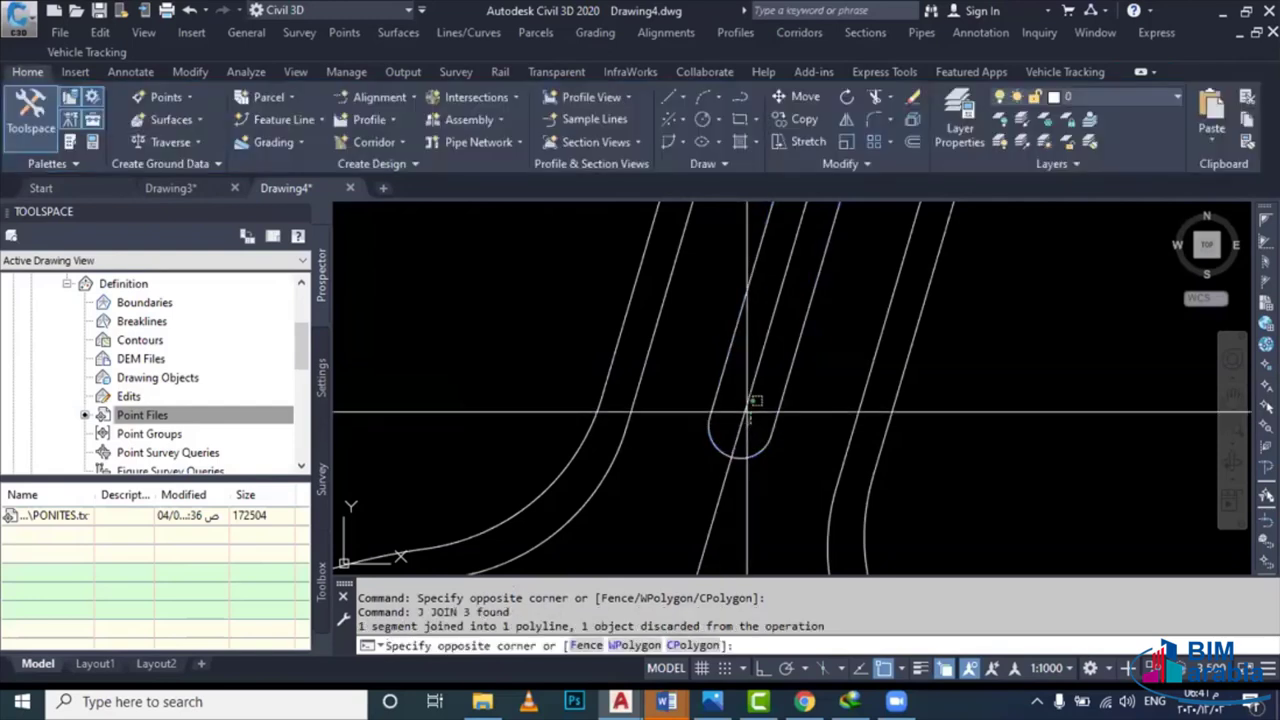
key(Escape)
click(770, 436)
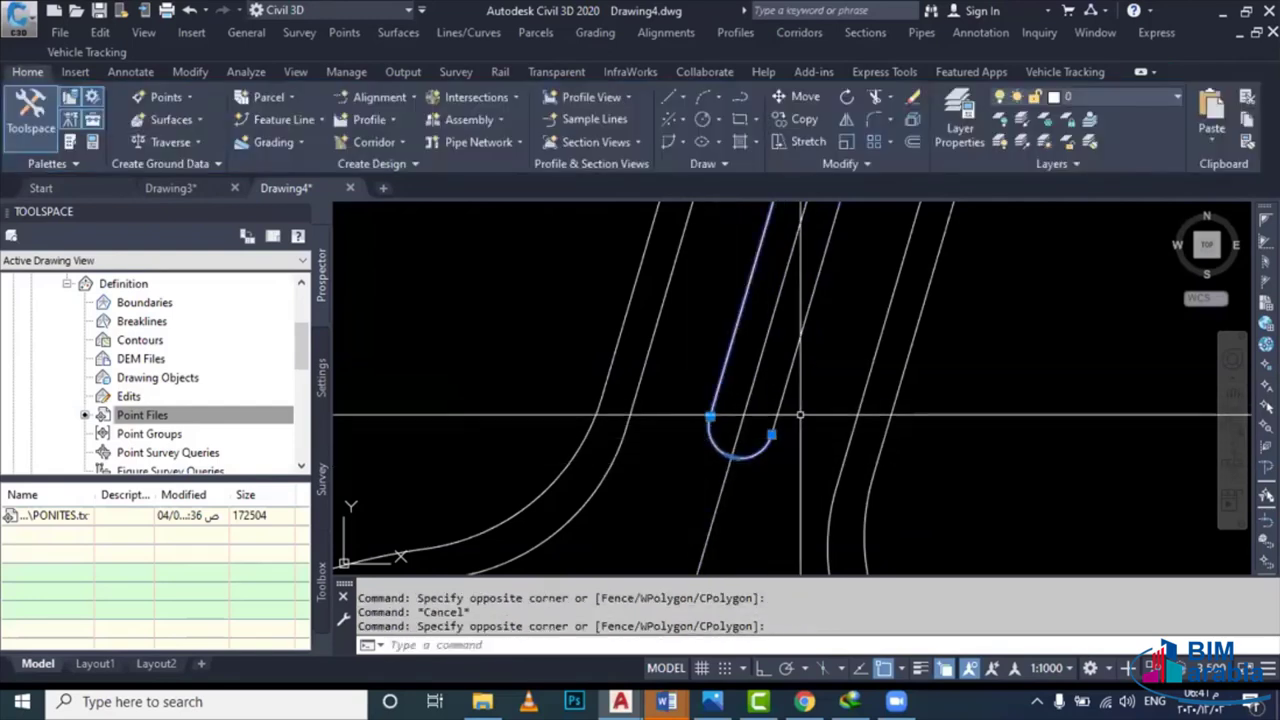
key(Escape)
click(749, 323)
key(Escape)
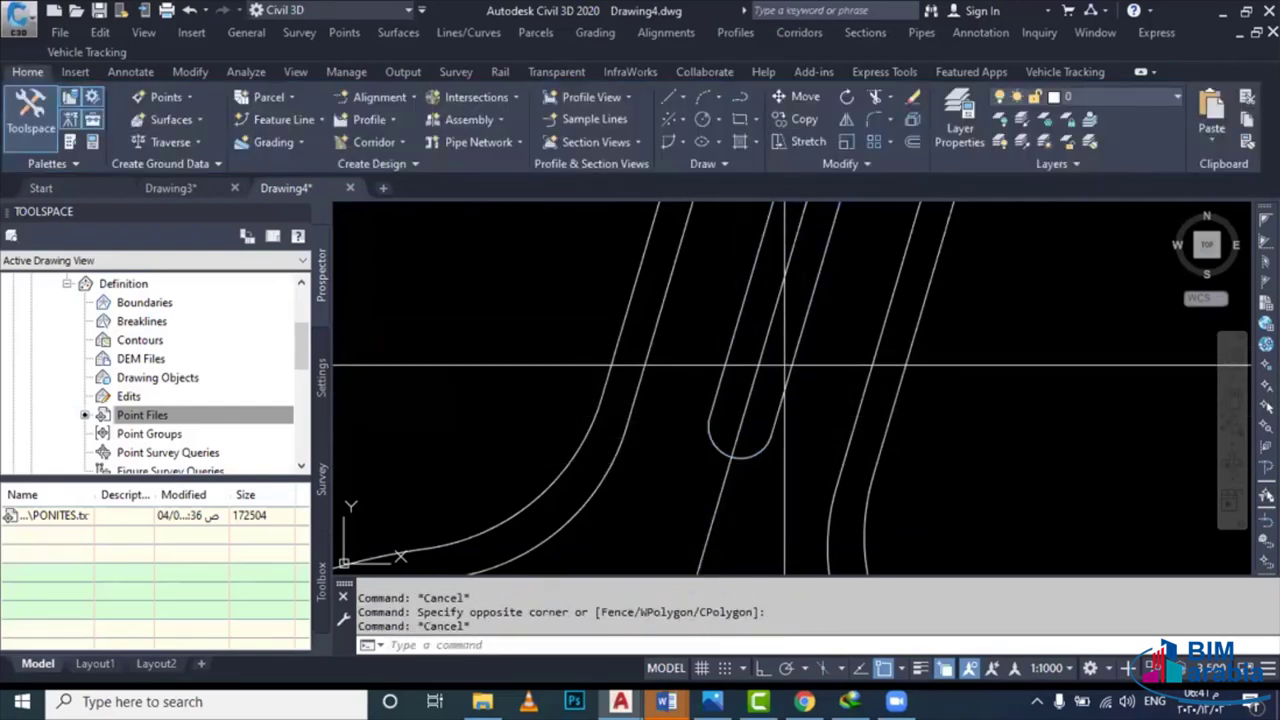
click(771, 434)
click(770, 436)
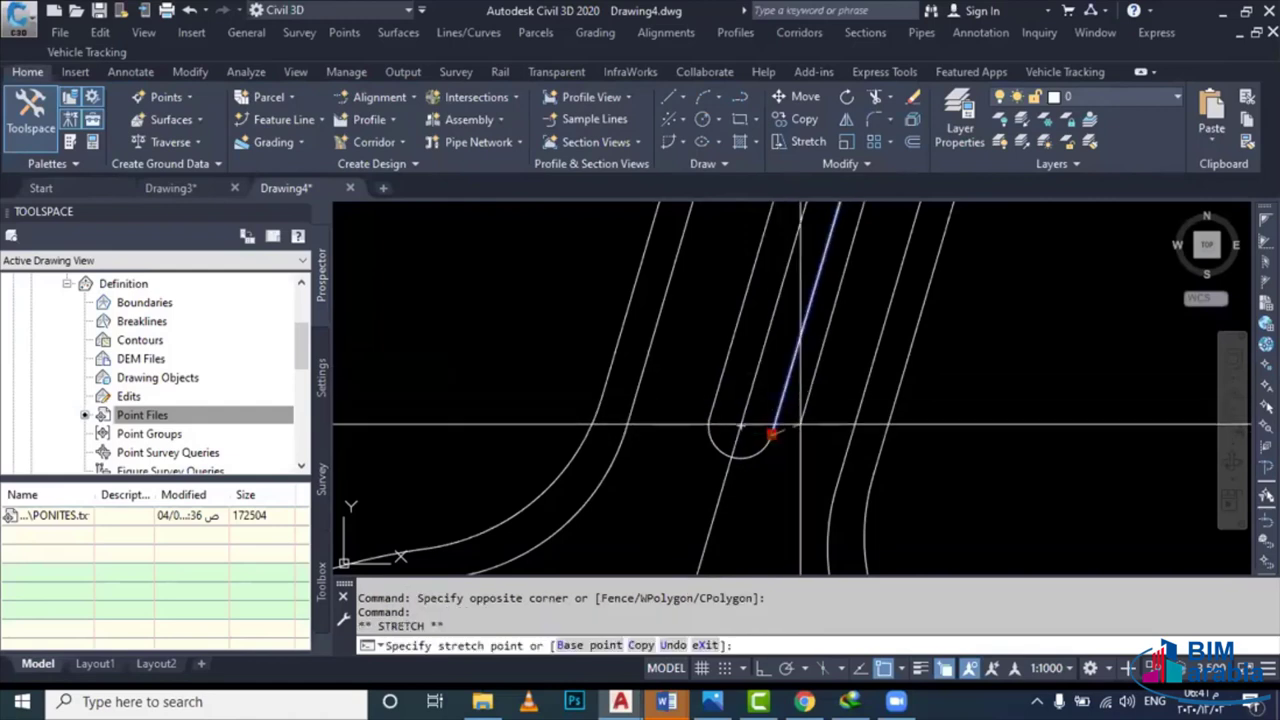
scroll(785, 430, up, 2)
scroll(766, 430, up, 2)
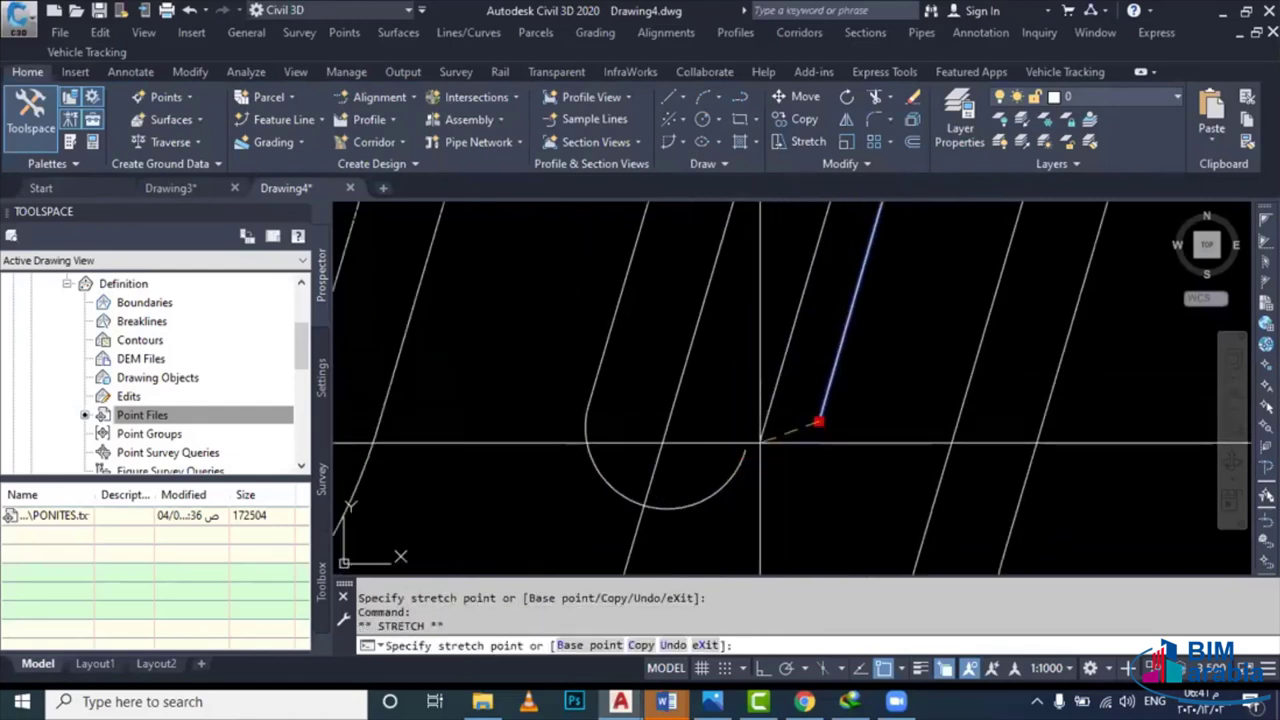
scroll(750, 446, up, 2)
click(733, 442)
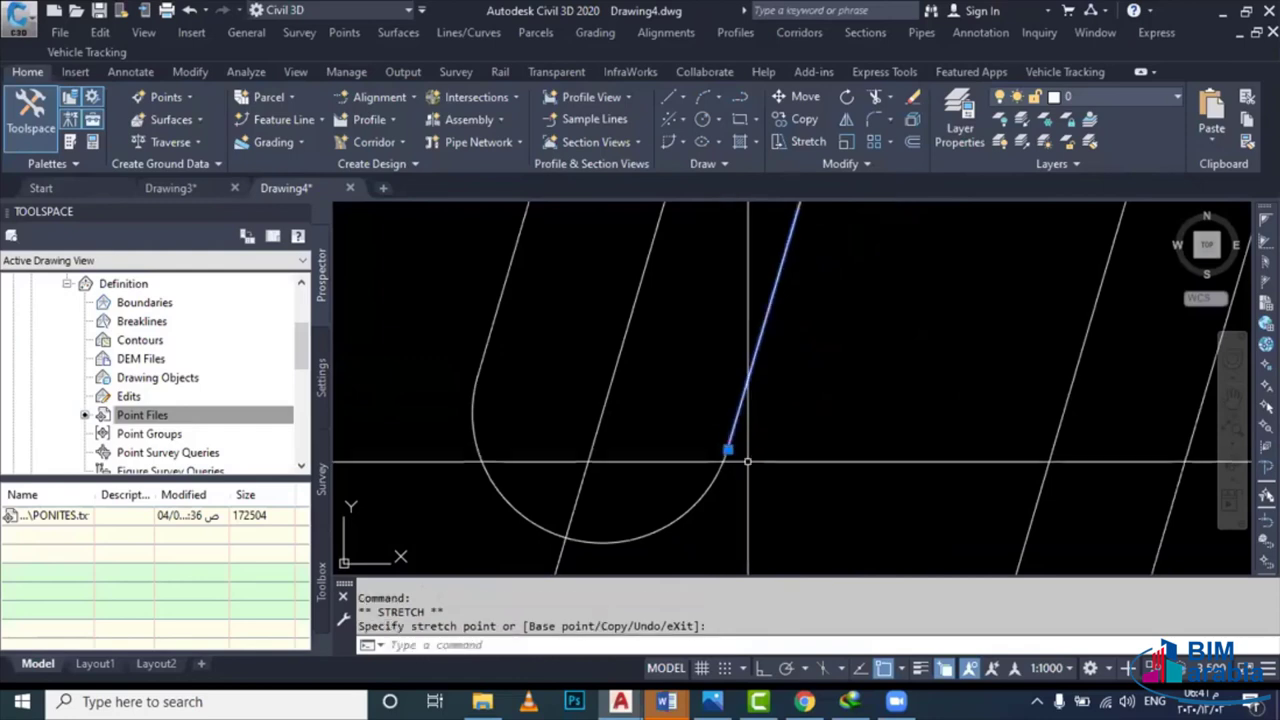
Join the right side line and the arc into one island outline polyline
click(760, 435)
click(730, 484)
text(J)
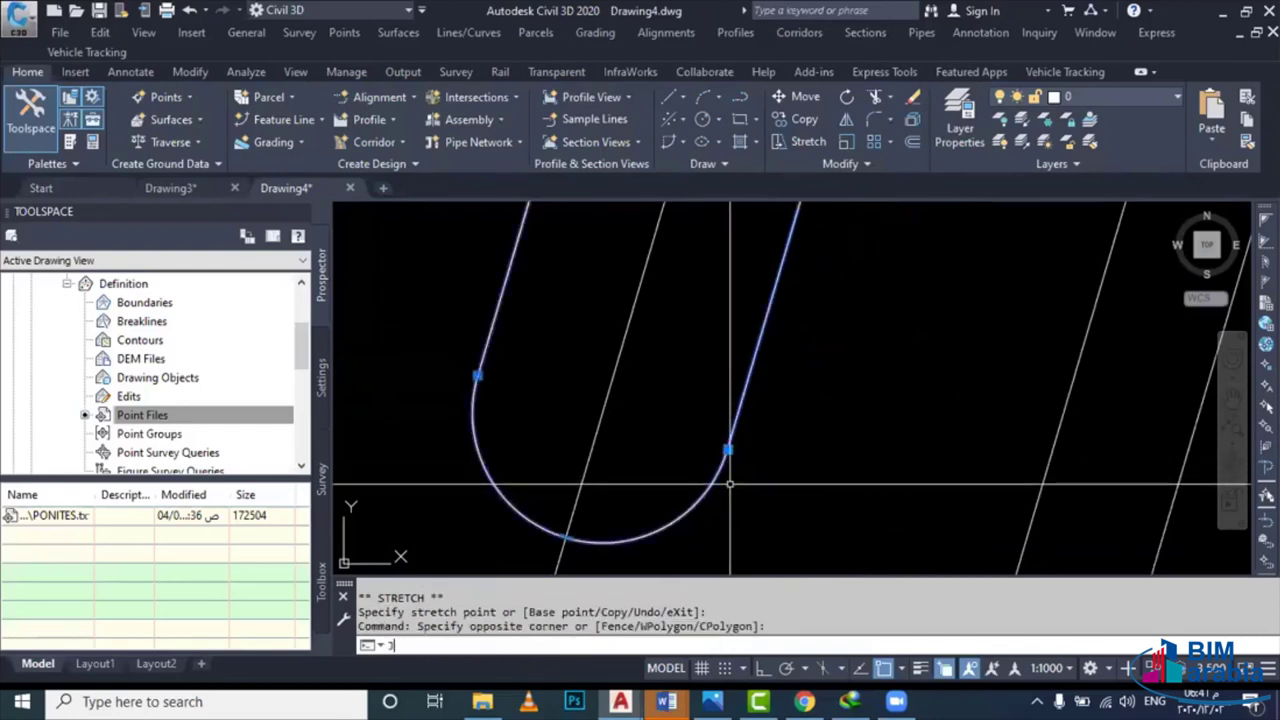
key(Return)
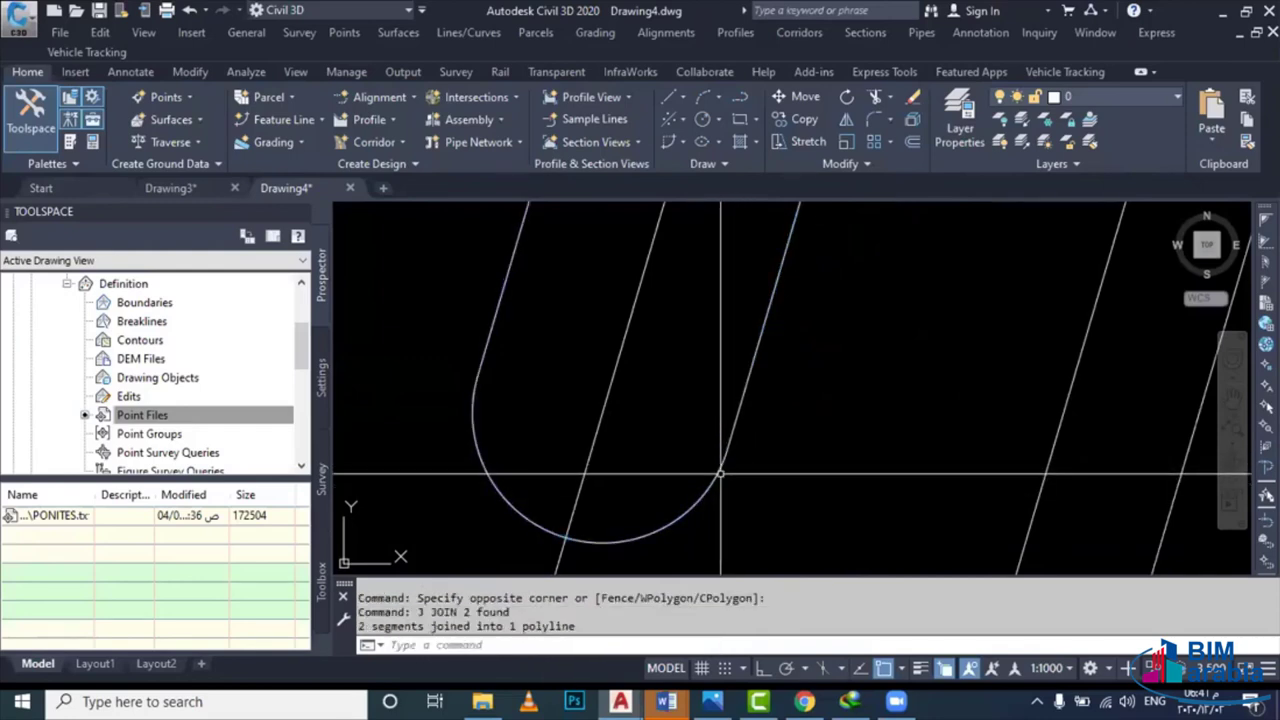
scroll(720, 474, down, 3)
click(788, 460)
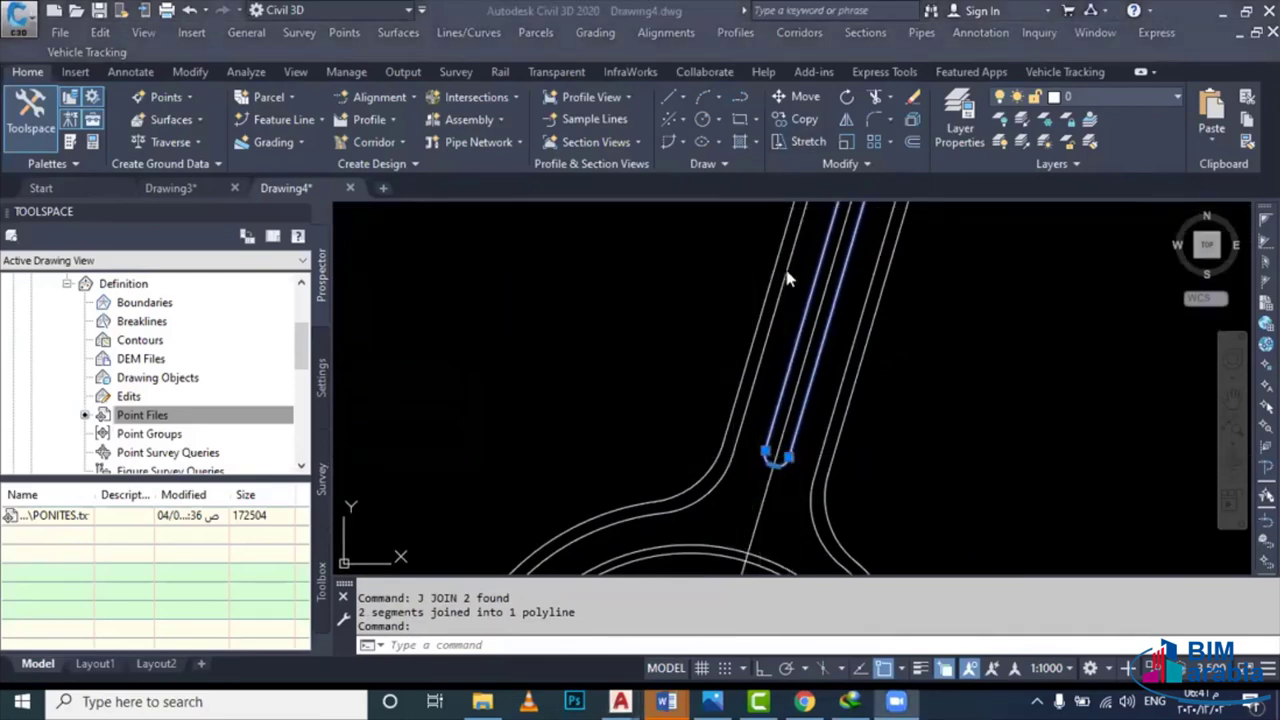
Break the island outline at the nose tip with Break at Point
scroll(810, 410, down, 2)
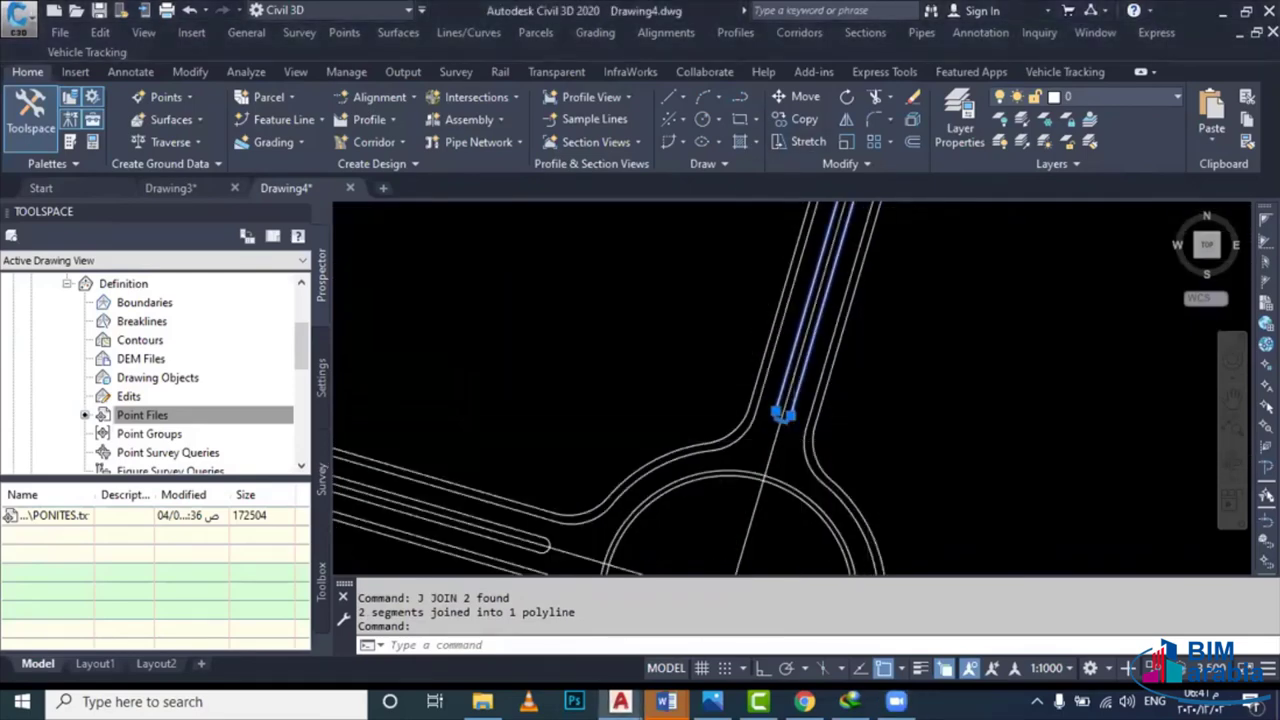
scroll(793, 345, down, 3)
scroll(700, 420, up, 1)
scroll(640, 441, up, 1)
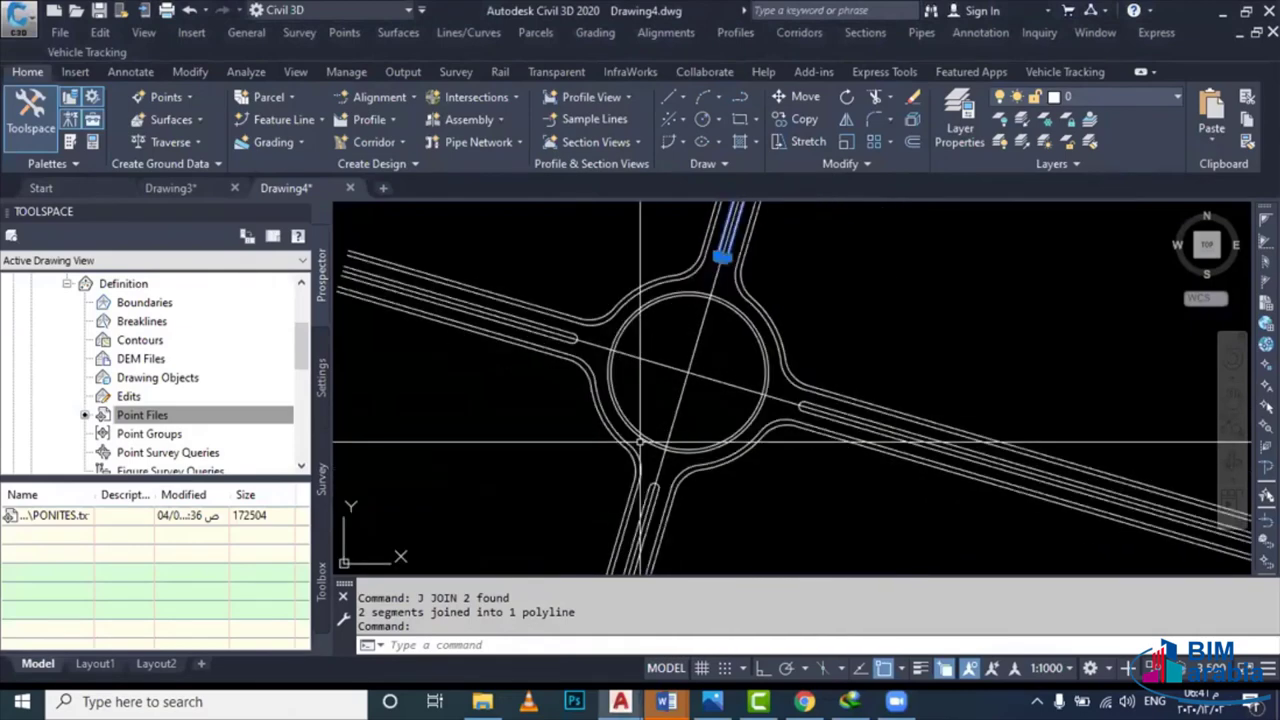
scroll(610, 400, up, 1)
scroll(604, 392, up, 1)
scroll(604, 392, up, 1)
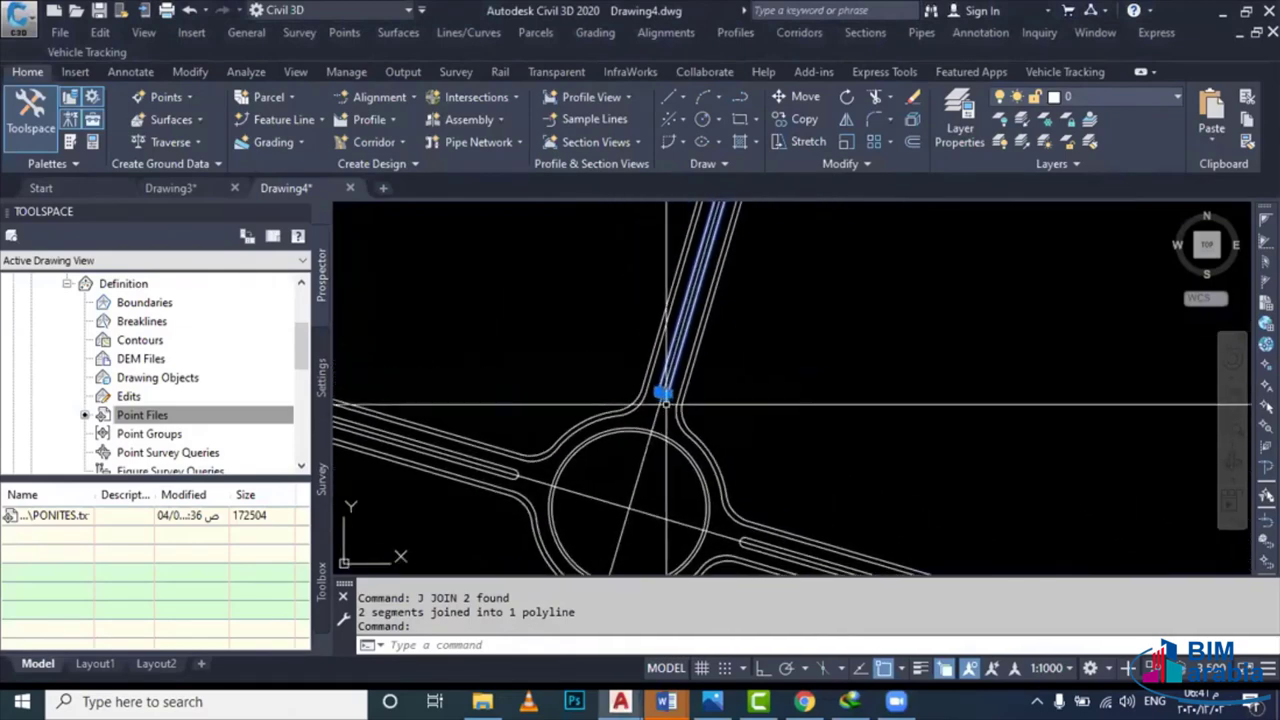
scroll(620, 390, up, 1)
click(840, 168)
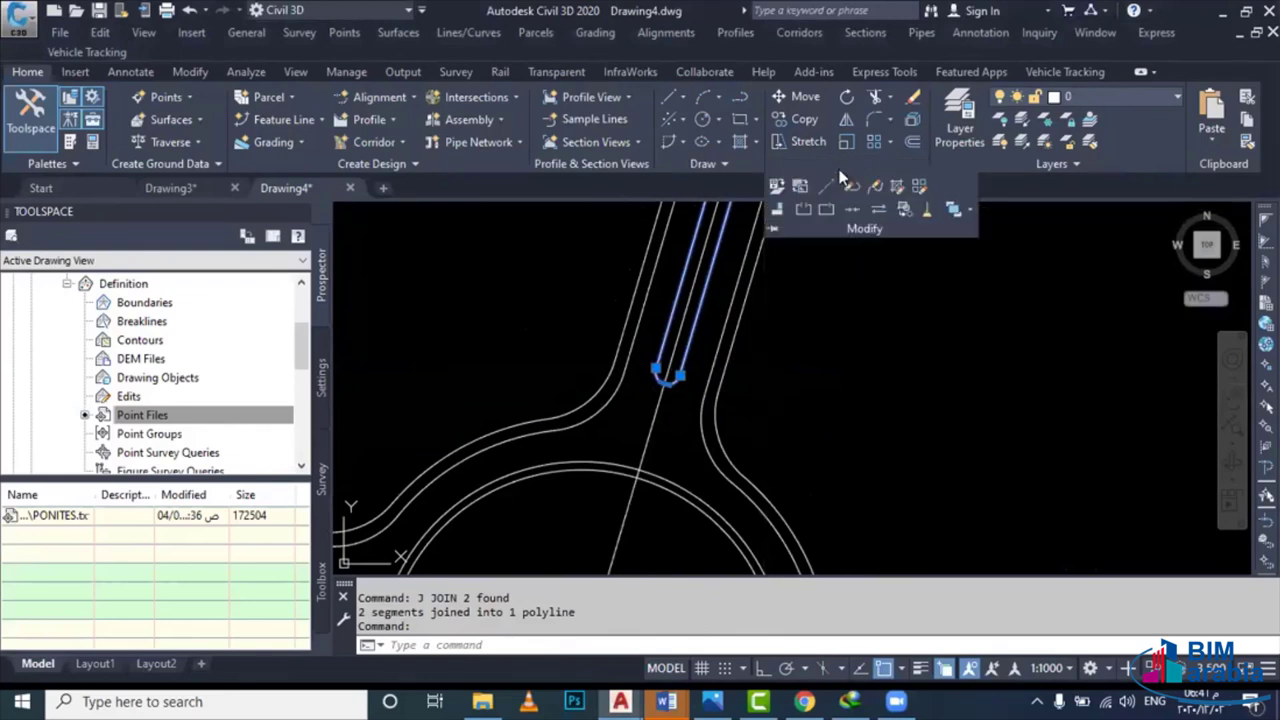
click(829, 208)
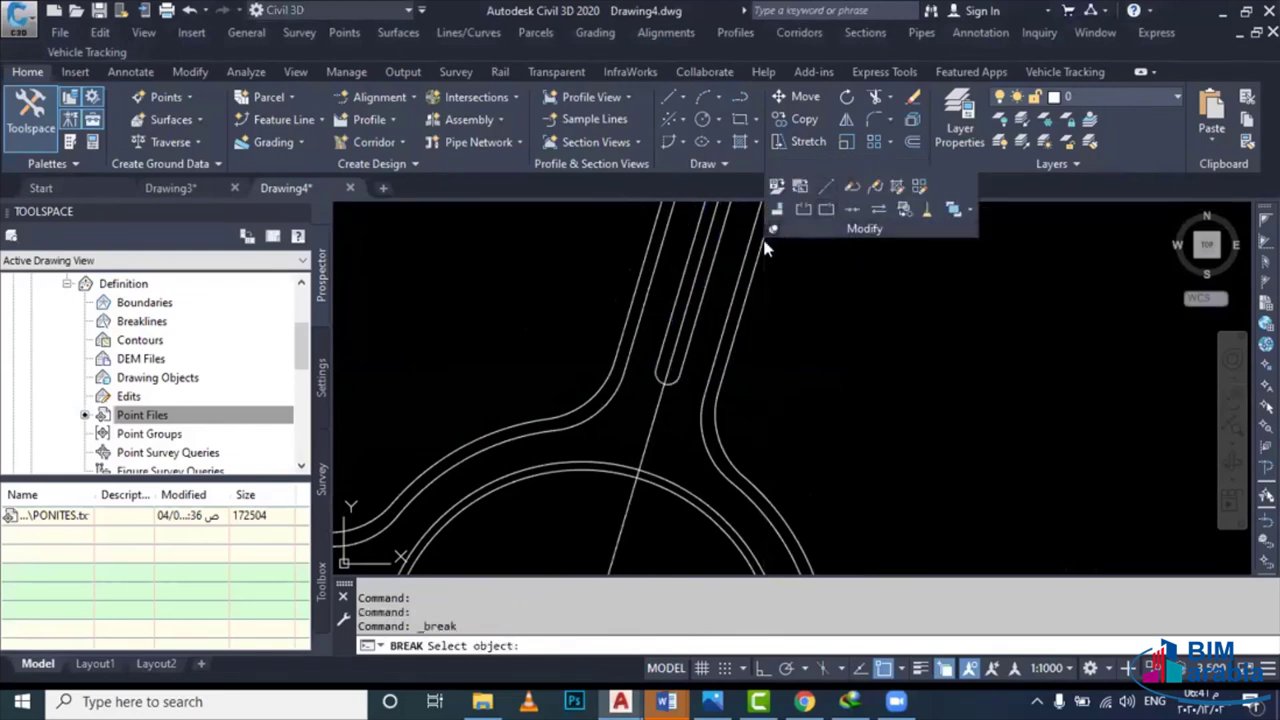
scroll(674, 408, up, 1)
click(672, 405)
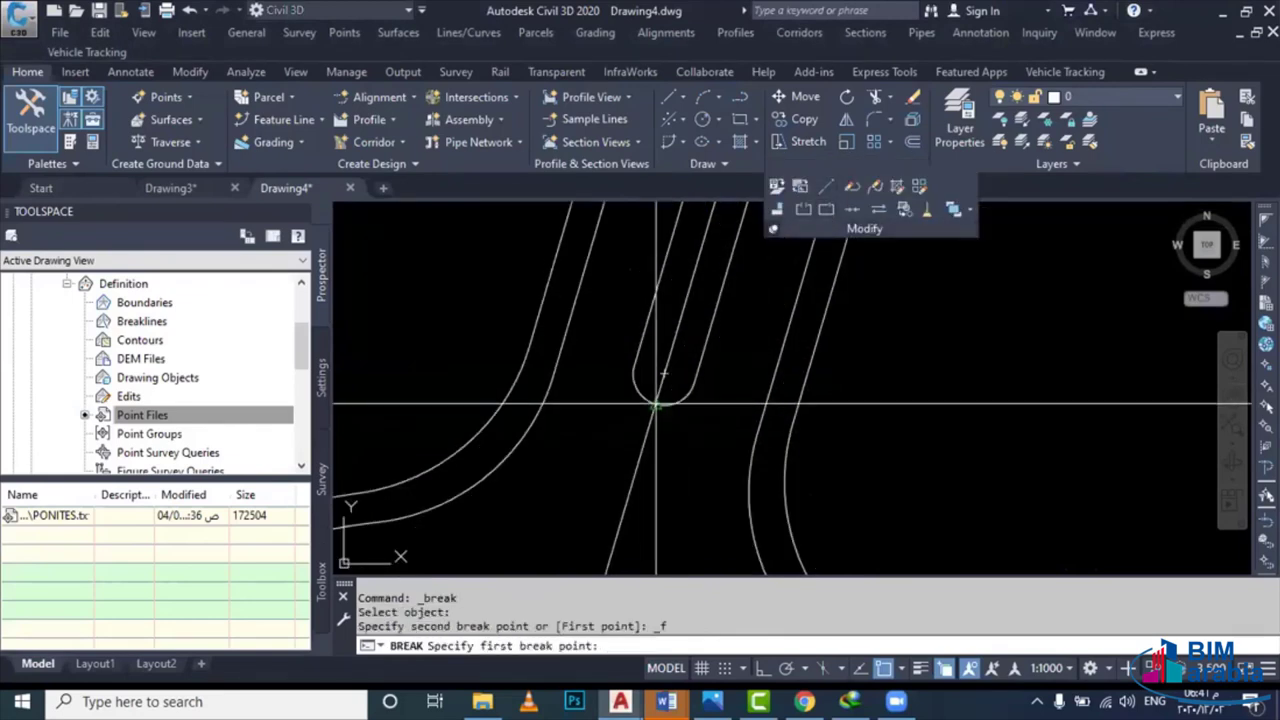
click(815, 300)
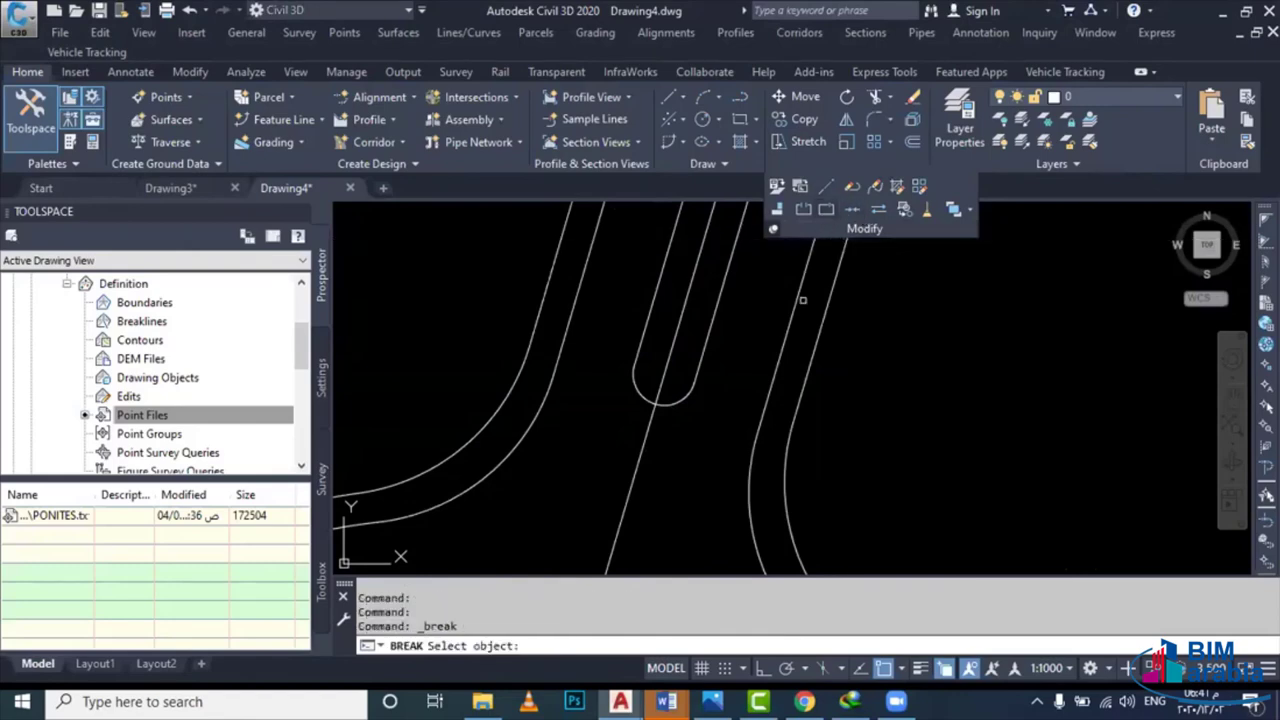
Break the rounded road-end outline where the centre line crosses it
scroll(802, 299, down, 3)
scroll(760, 340, down, 2)
scroll(729, 375, up, 3)
scroll(729, 375, up, 2)
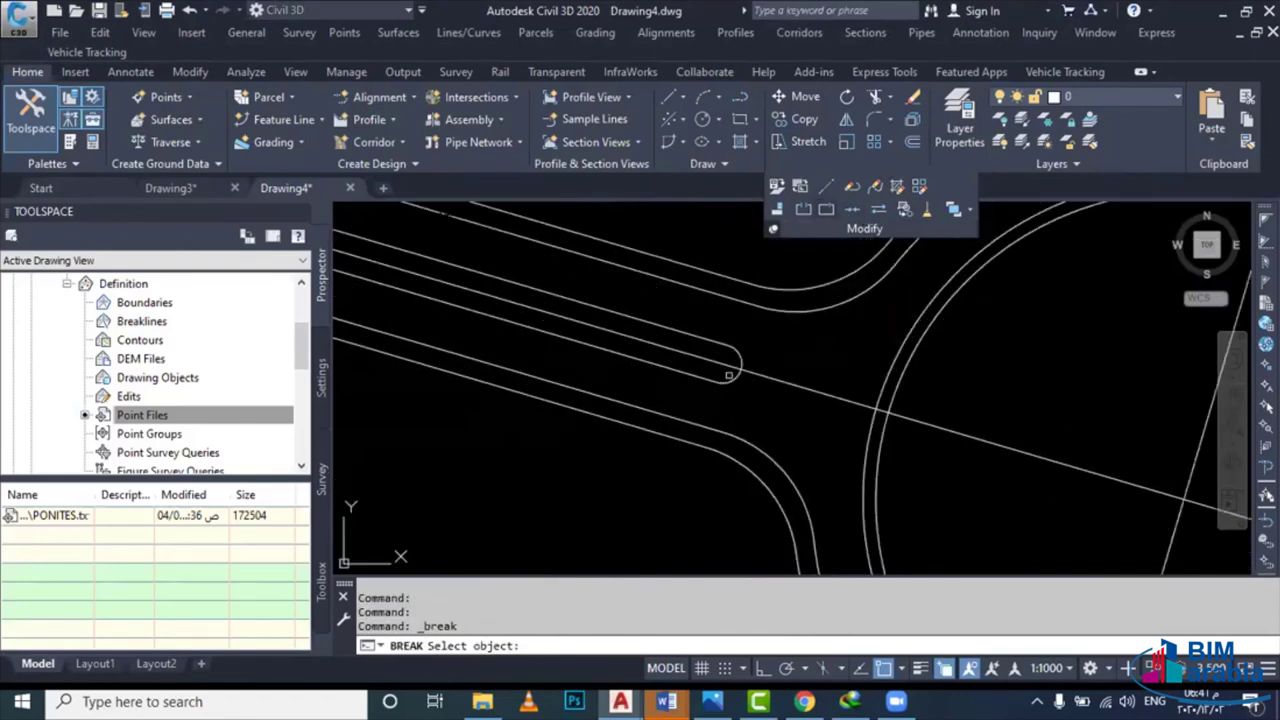
click(729, 375)
scroll(735, 373, up, 4)
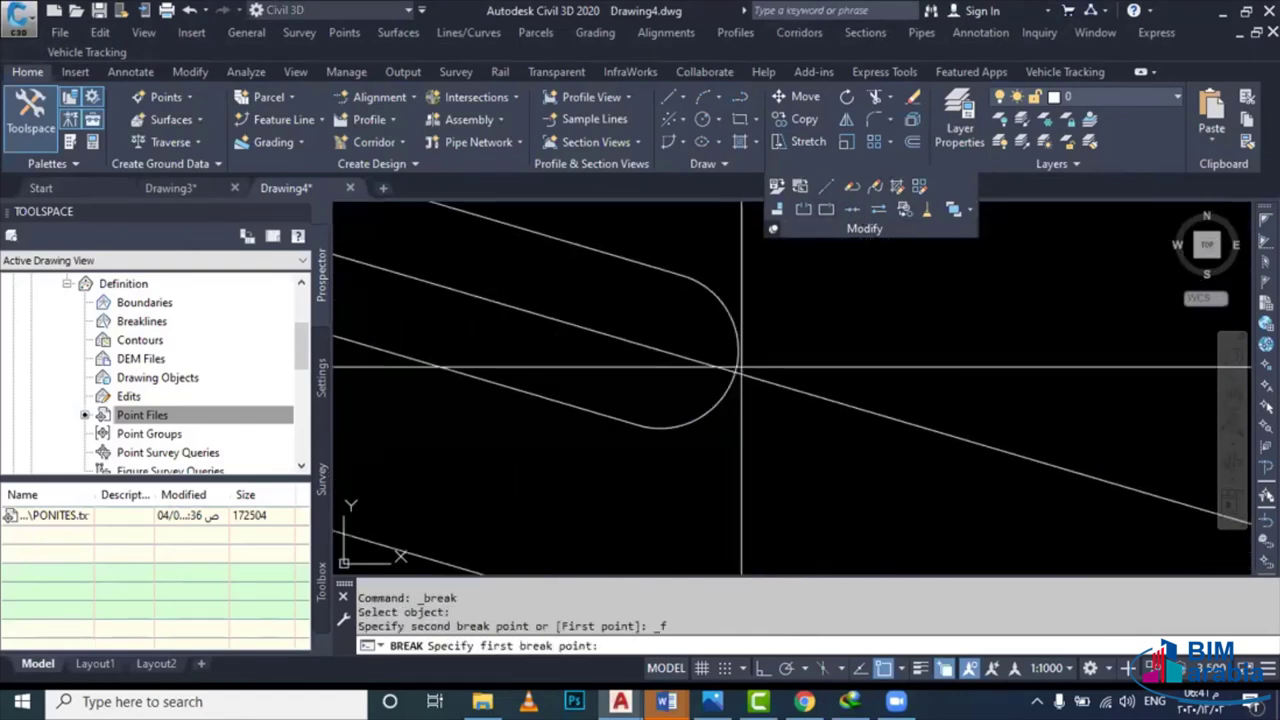
click(738, 372)
scroll(740, 370, down, 1)
scroll(790, 300, down, 2)
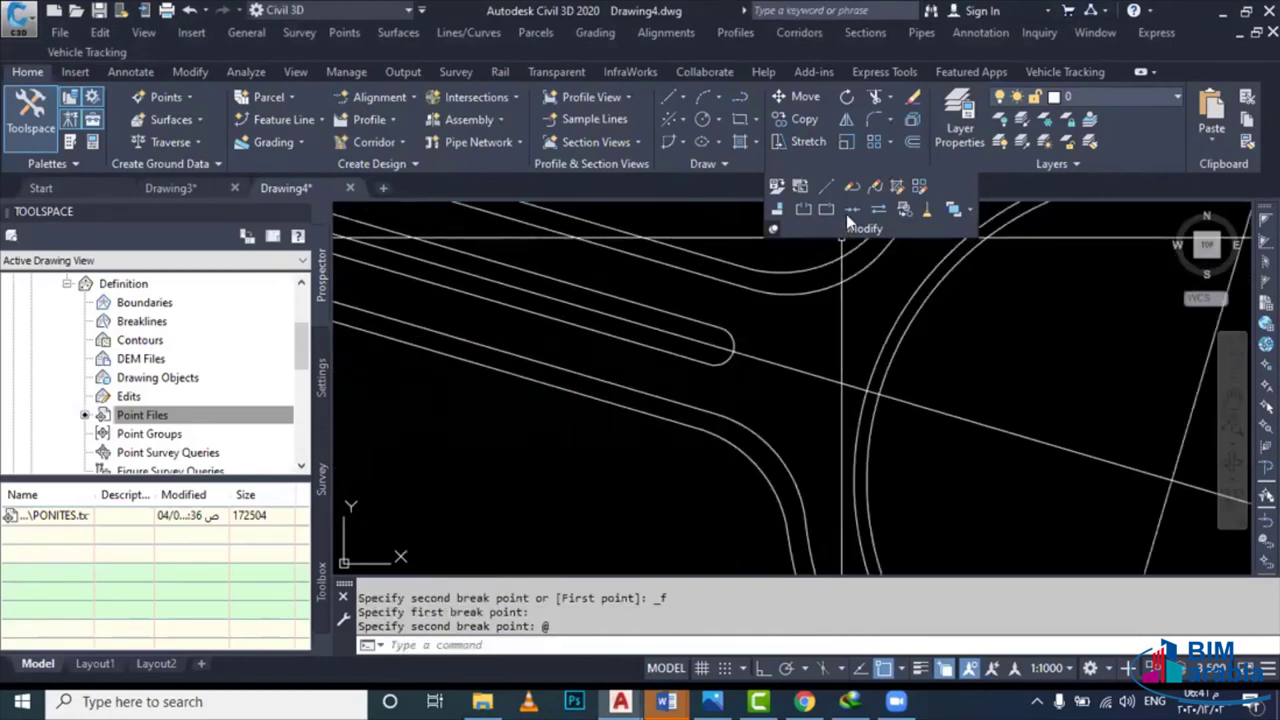
Break the U-shaped road-end outline at the top of its arc
key(Return)
scroll(790, 390, down, 1)
scroll(790, 390, down, 2)
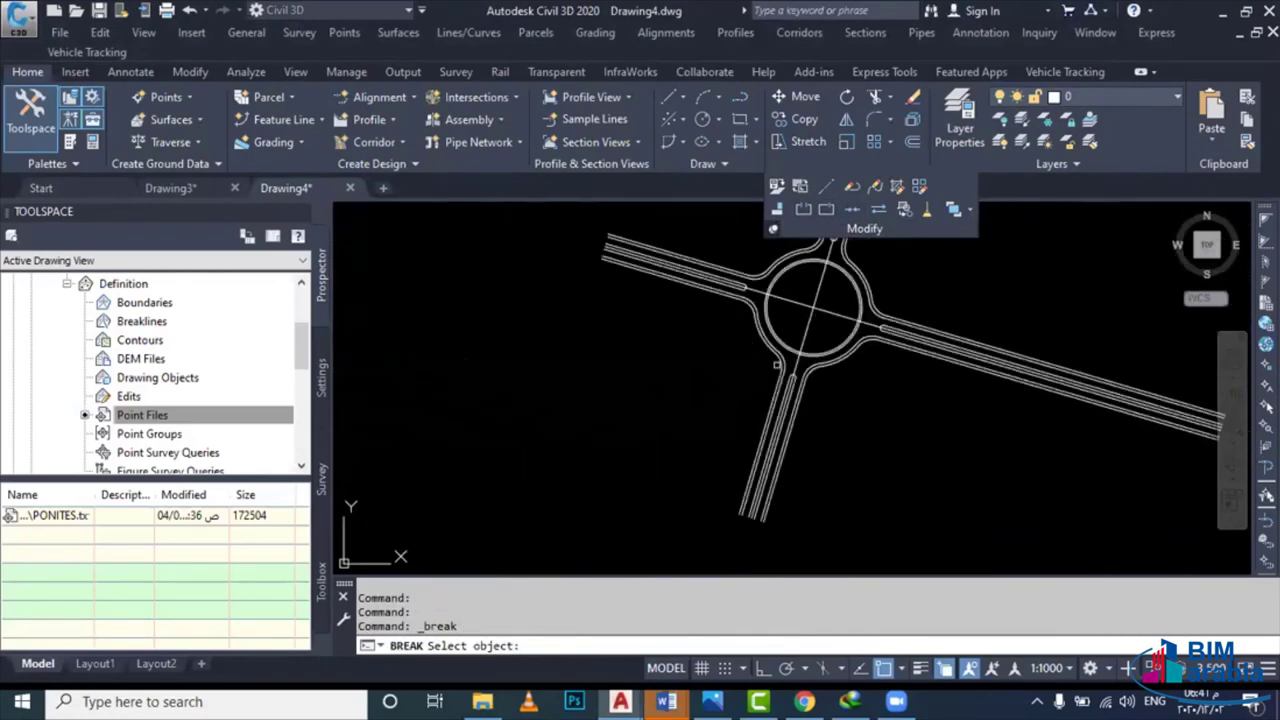
scroll(810, 330, up, 3)
scroll(815, 320, up, 2)
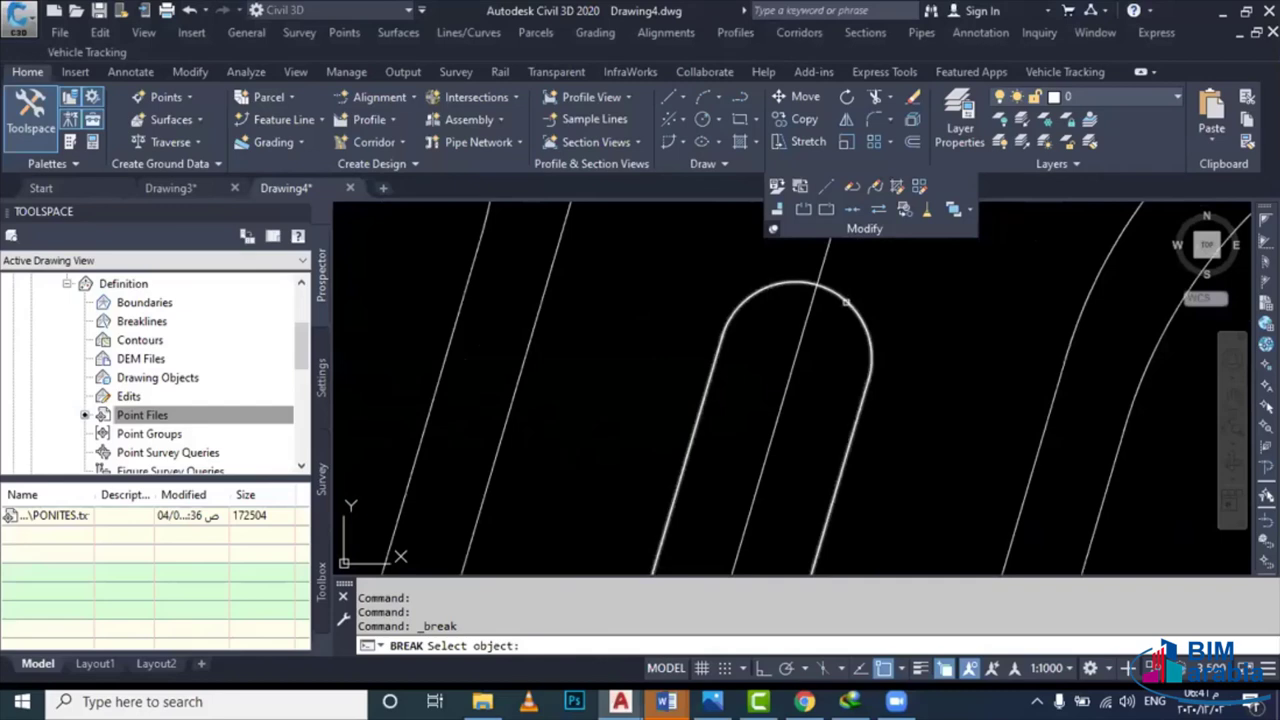
click(849, 298)
click(822, 288)
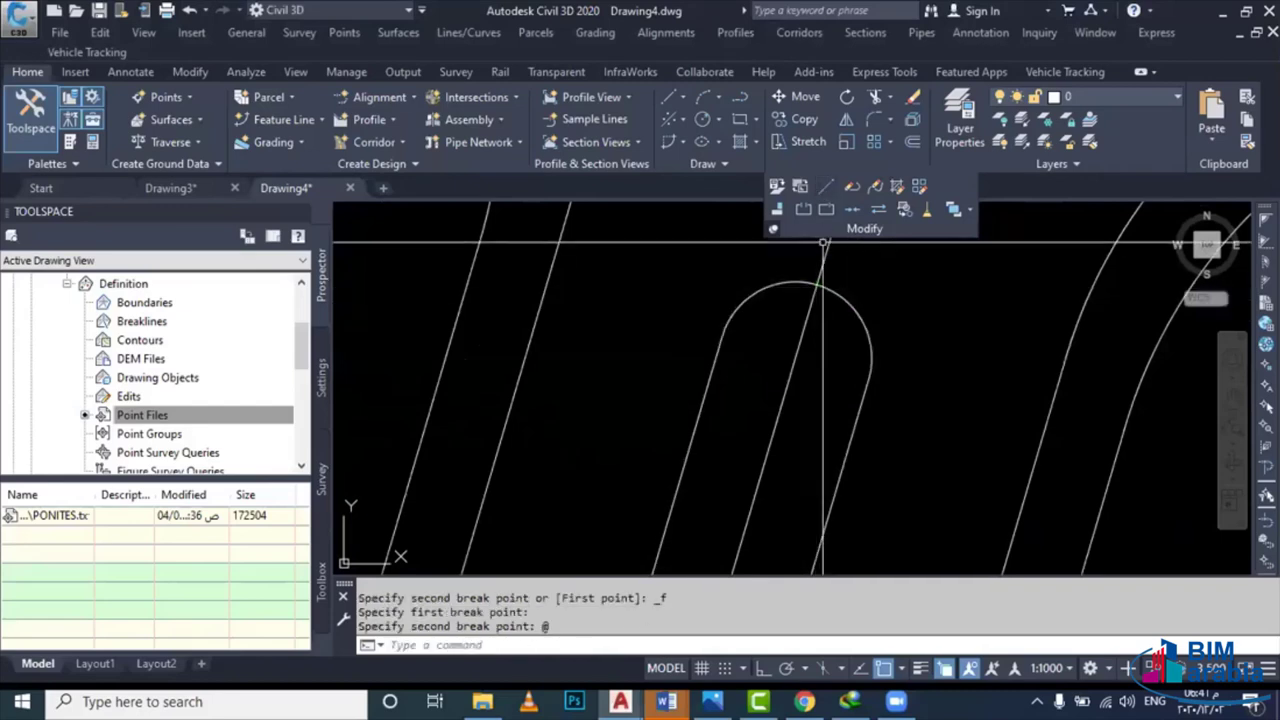
scroll(822, 340, down, 3)
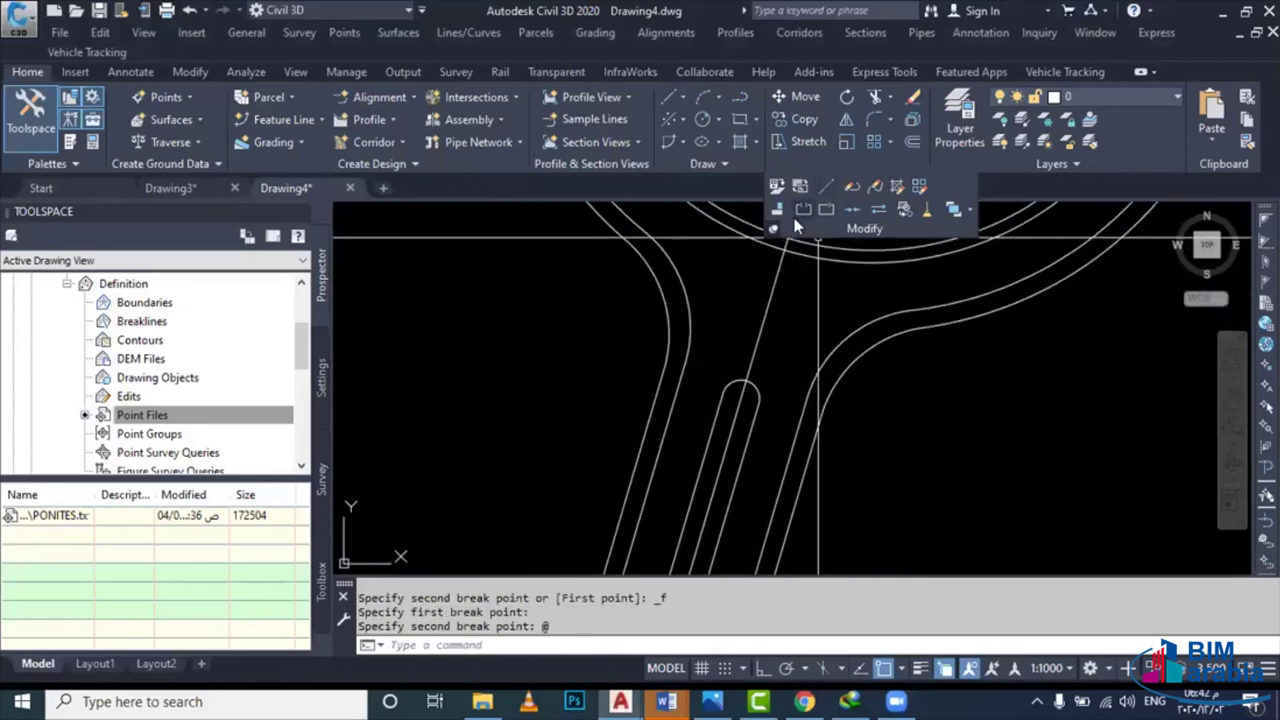
scroll(824, 243, down, 2)
middle_drag(824, 243, 751, 400)
middle_drag(880, 378, 857, 386)
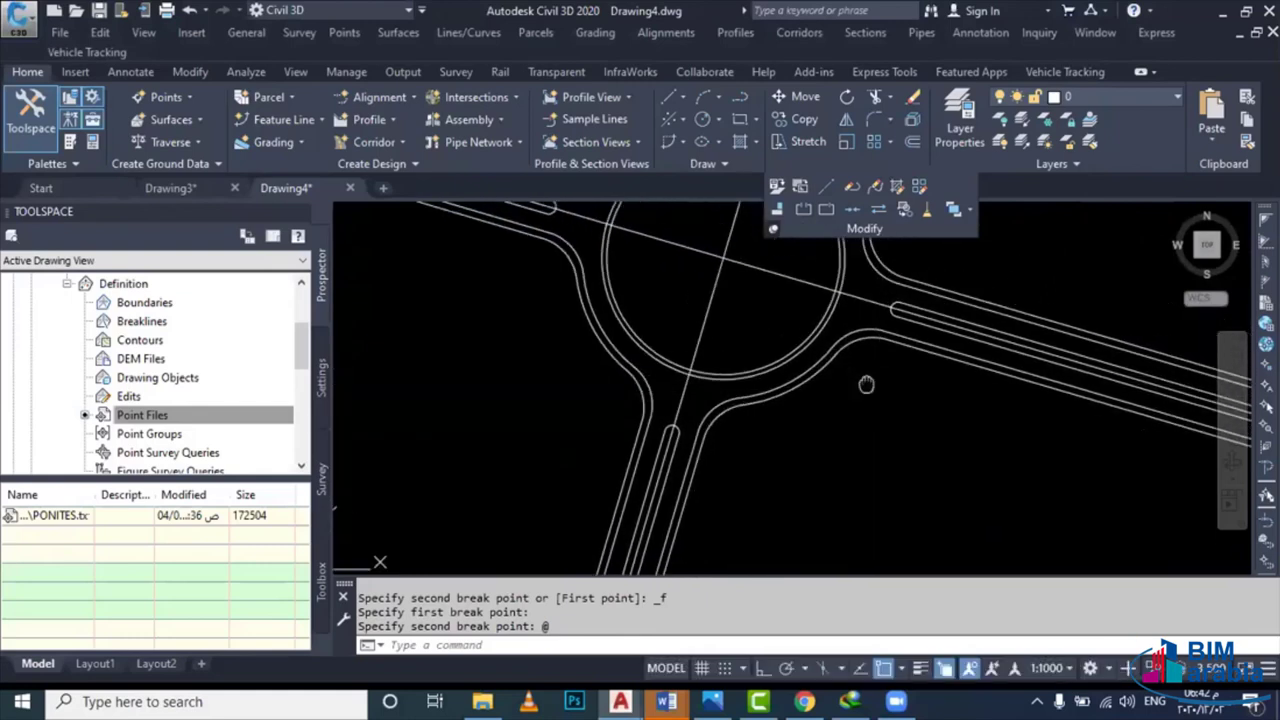
Break one more road-end outline at the centre-line crossing and reframe the plan on the north road
click(816, 210)
scroll(845, 330, up, 2)
scroll(841, 341, up, 2)
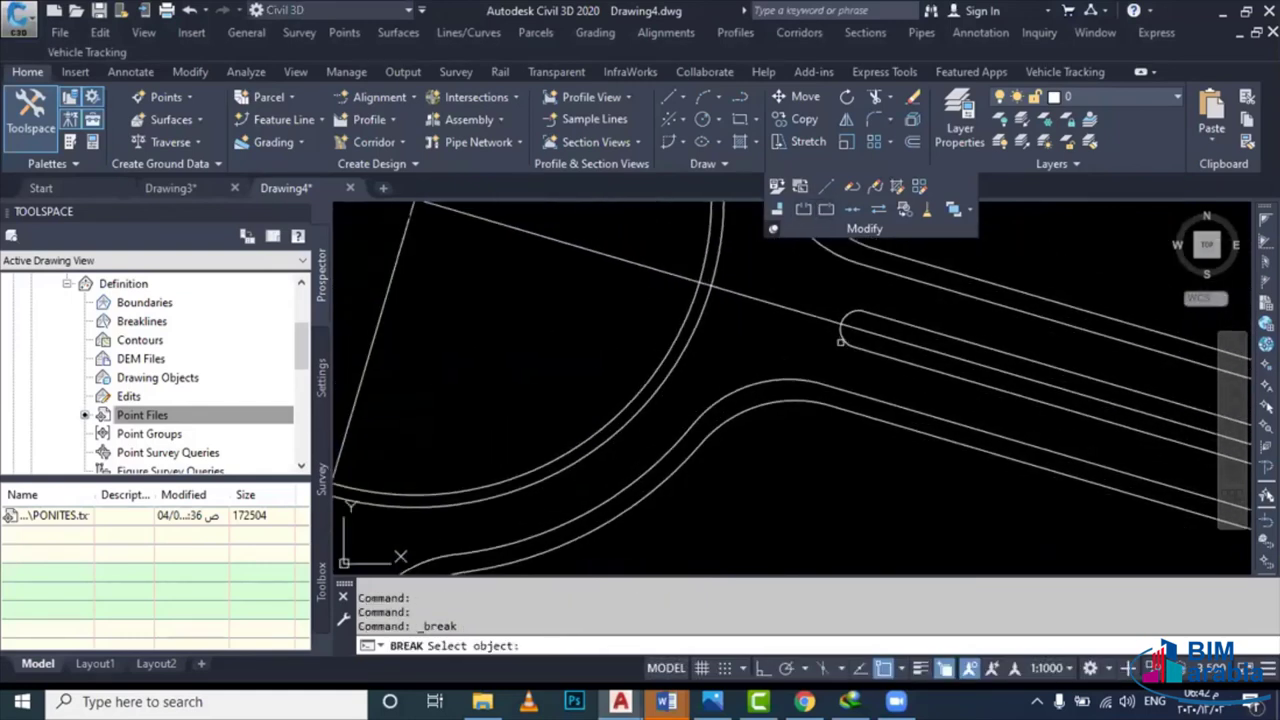
scroll(841, 341, up, 2)
click(836, 294)
click(838, 293)
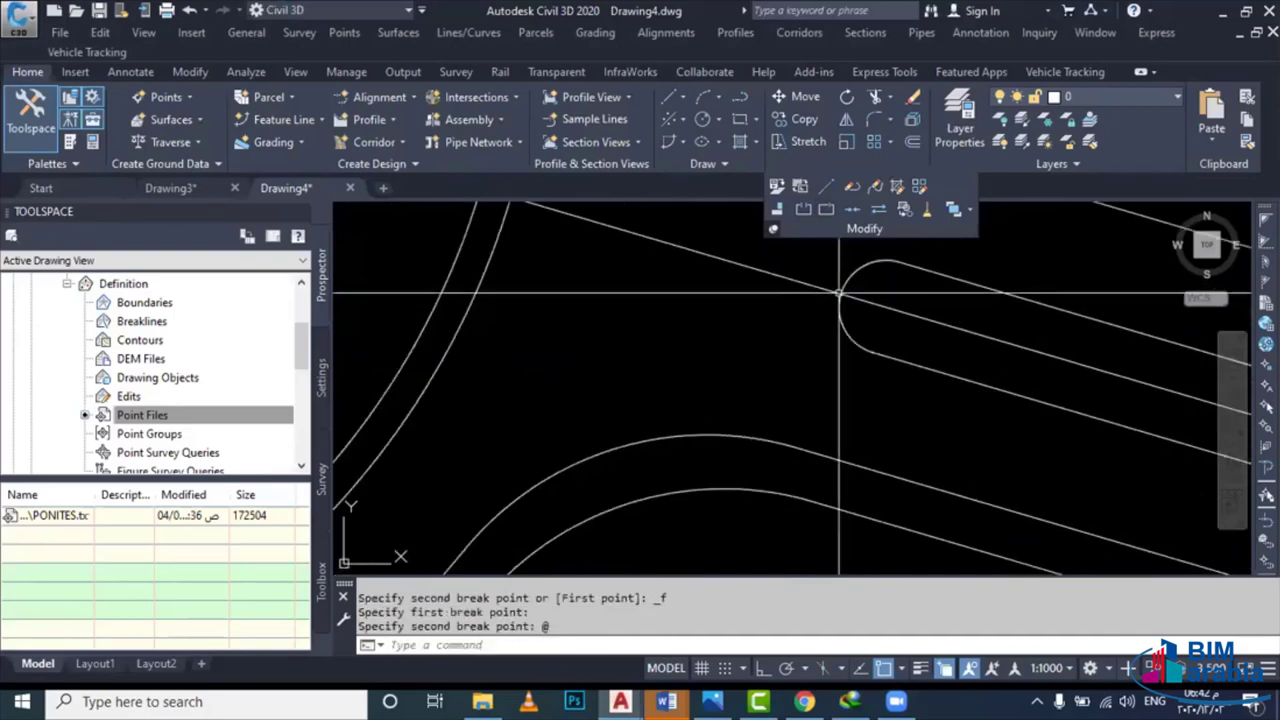
key(Escape)
click(840, 295)
scroll(846, 305, down, 1)
scroll(831, 323, down, 2)
scroll(760, 400, down, 1)
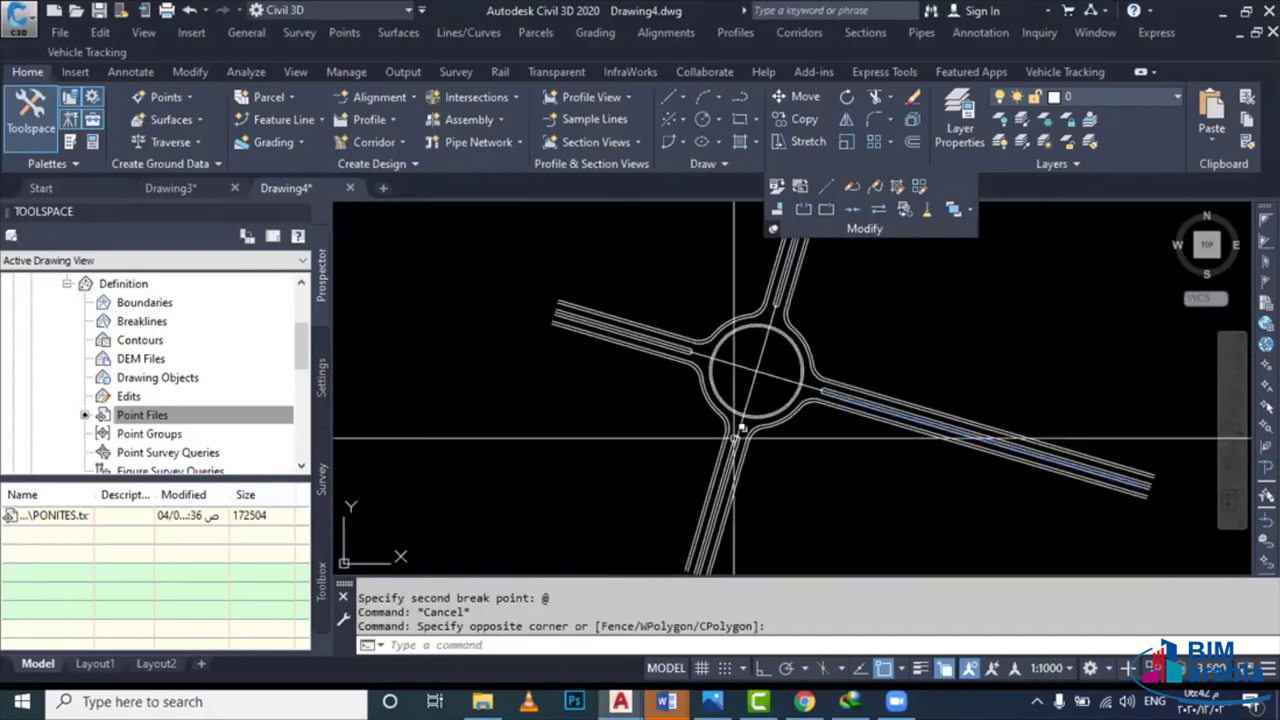
key(Escape)
middle_drag(740, 430, 834, 346)
click(829, 208)
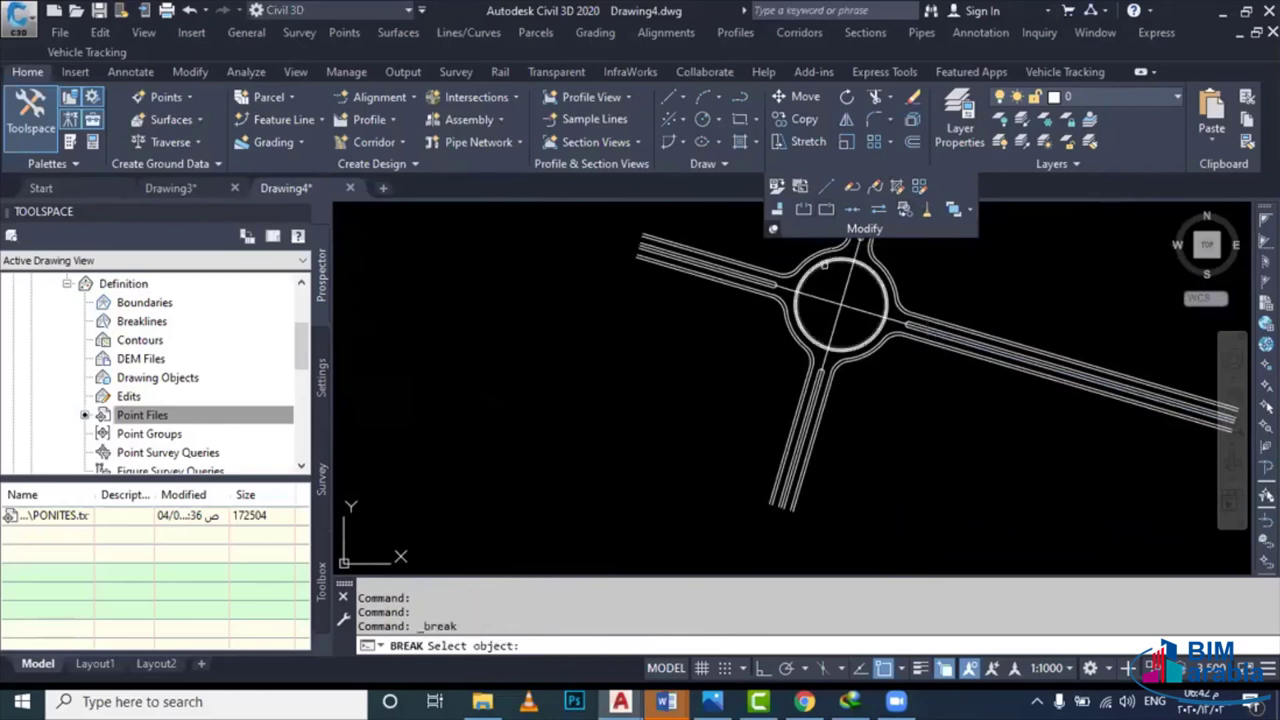
key(Escape)
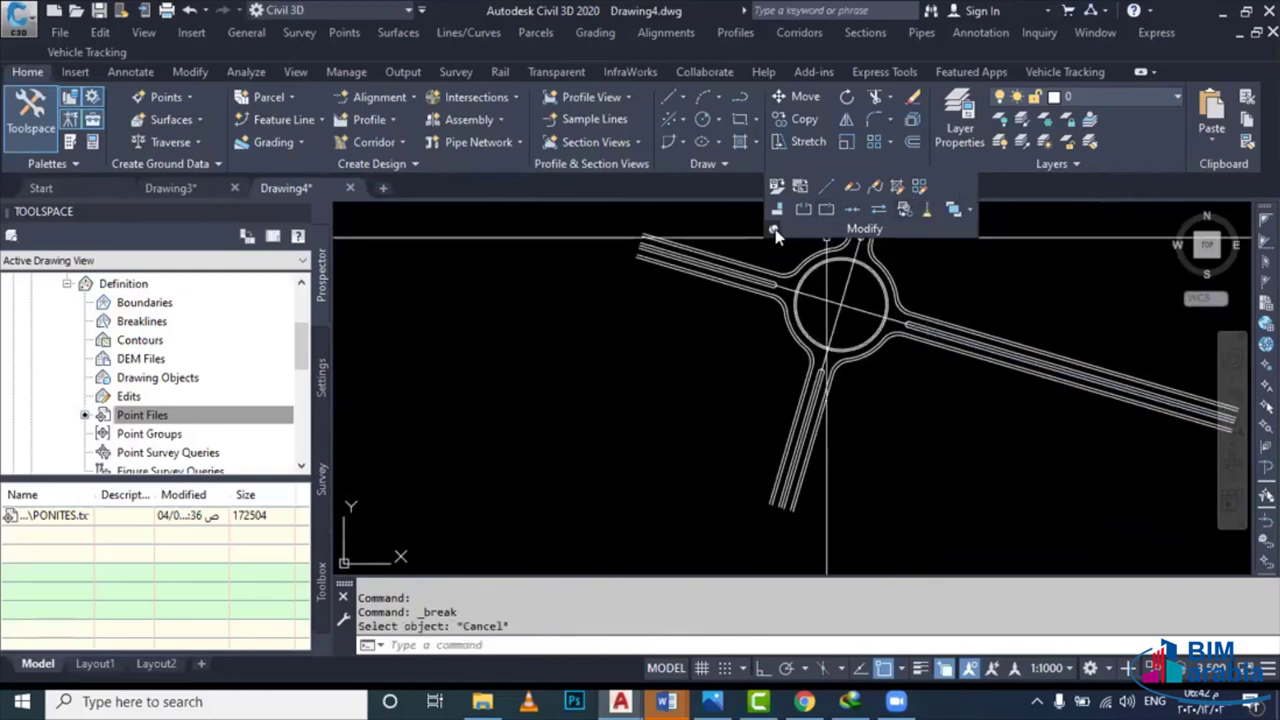
middle_drag(800, 320, 740, 365)
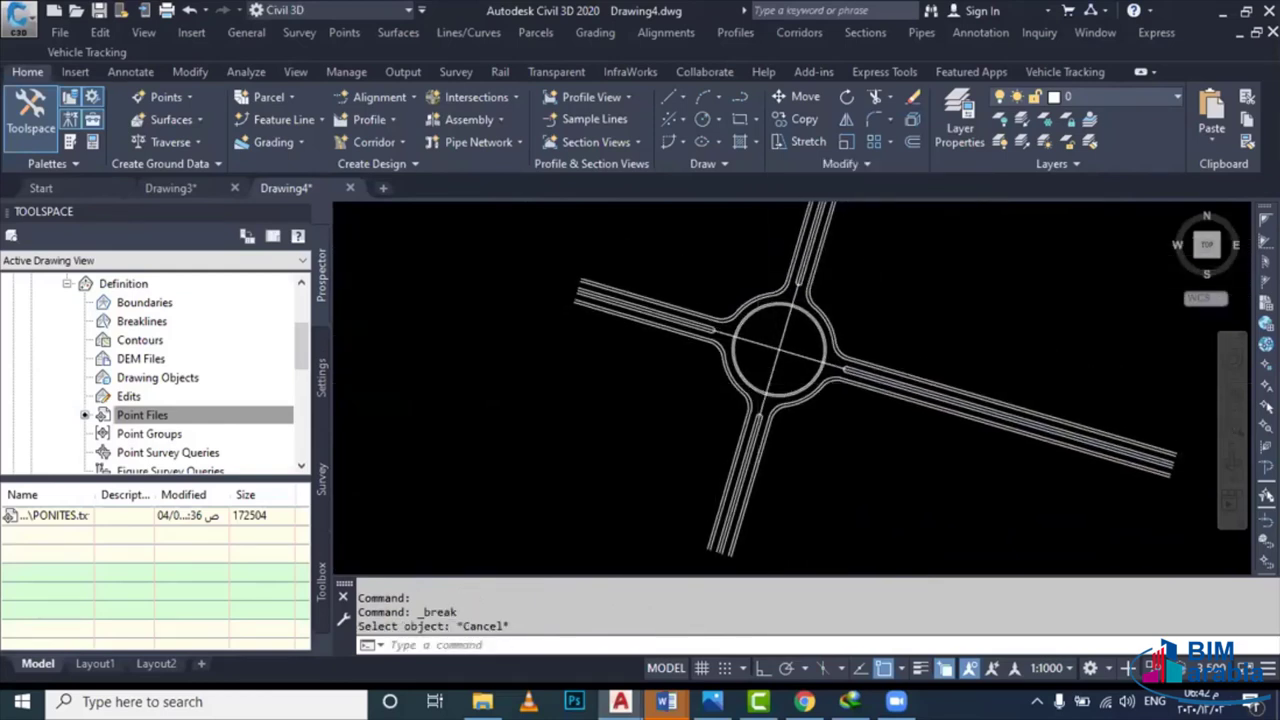
scroll(710, 410, up, 3)
scroll(710, 410, up, 3)
scroll(710, 410, up, 2)
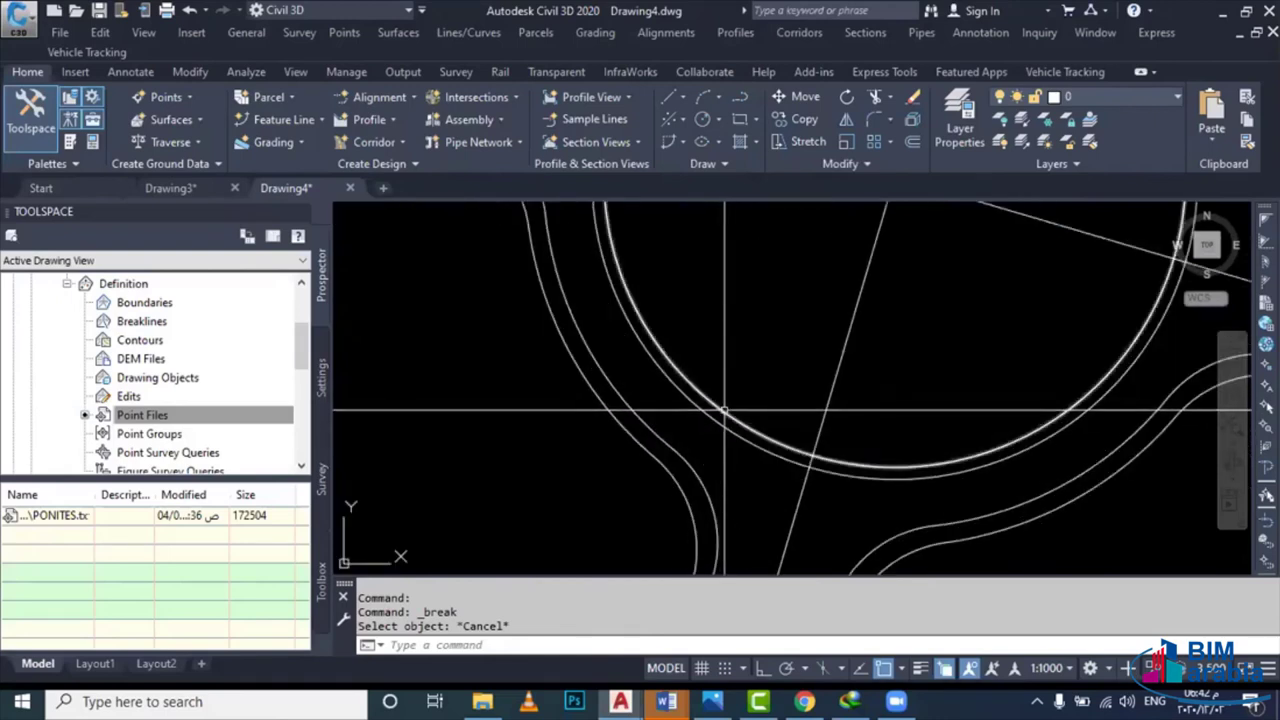
scroll(724, 410, up, 2)
scroll(710, 400, up, 1)
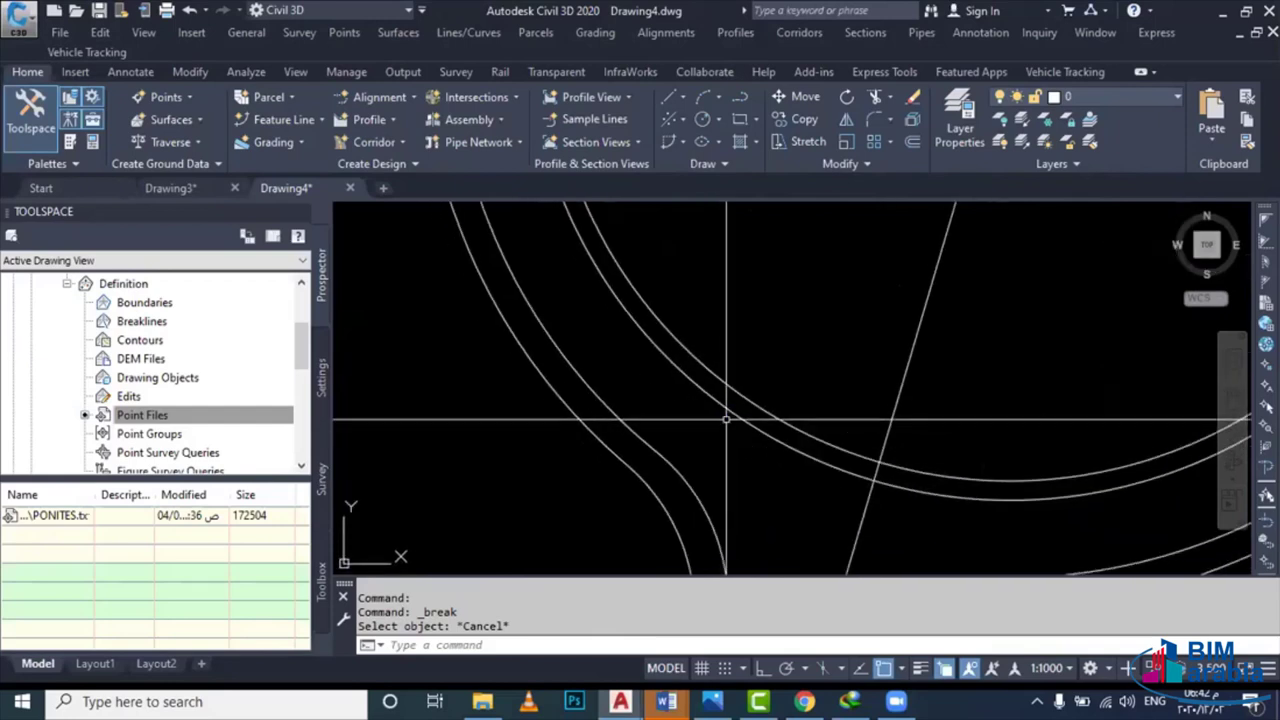
scroll(698, 390, up, 1)
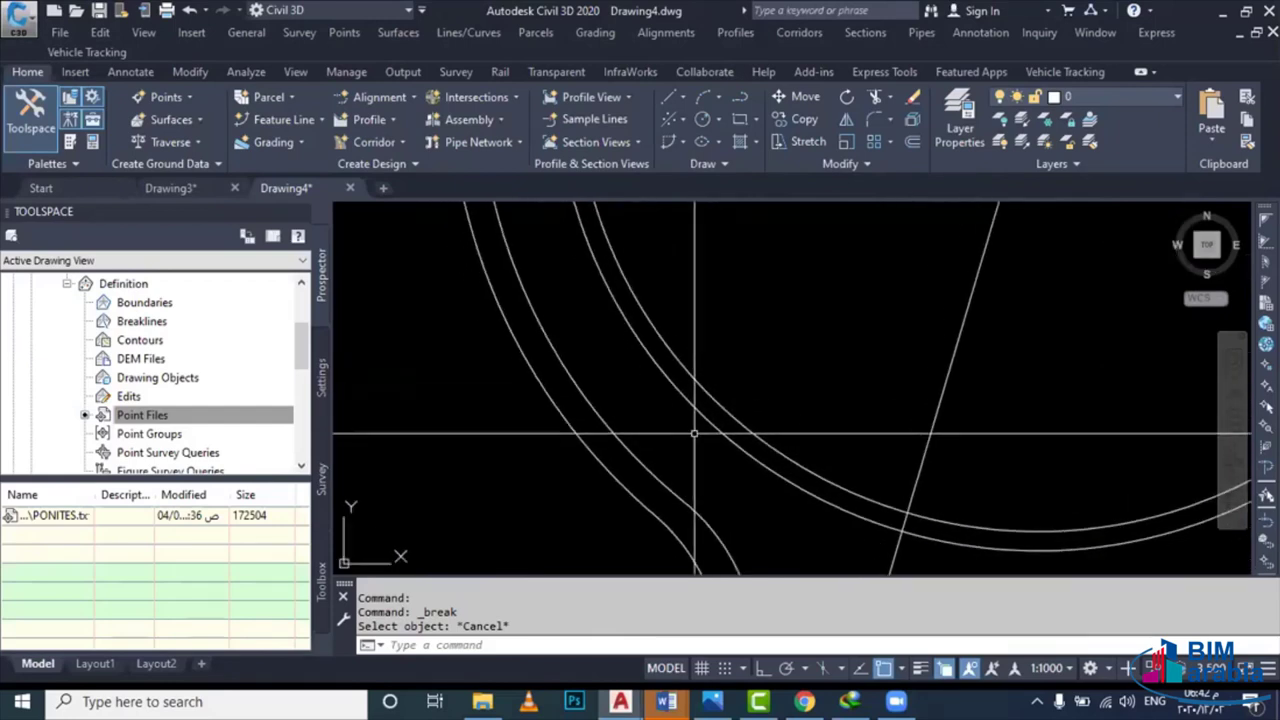
scroll(690, 391, up, 1)
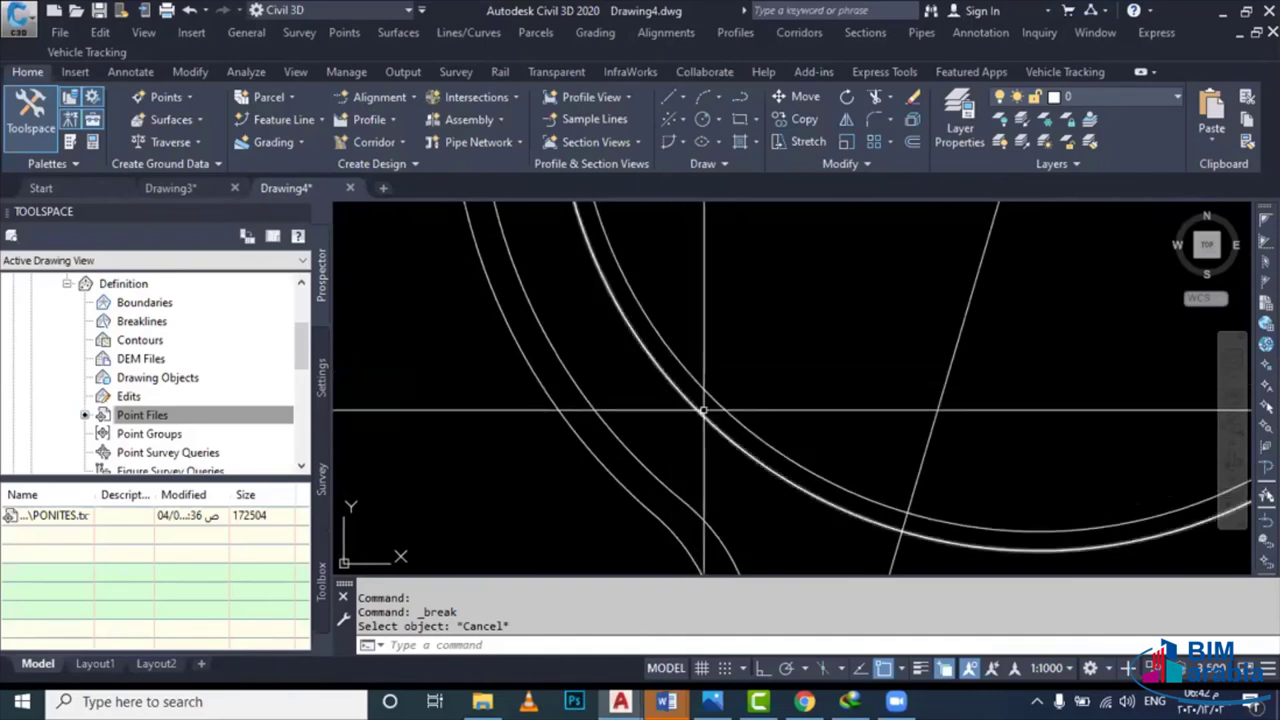
Copy the roundabout circle from Drawing4 and start a new blank Drawing5
scroll(719, 405, down, 5)
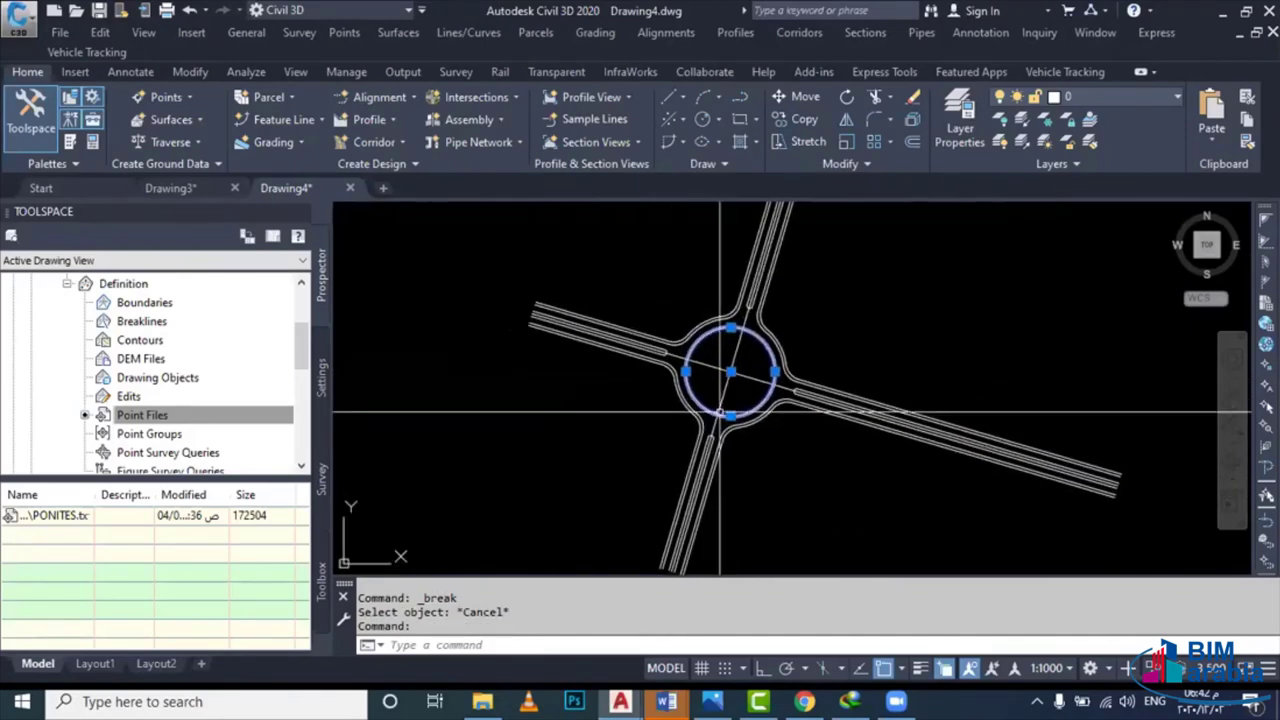
click(783, 336)
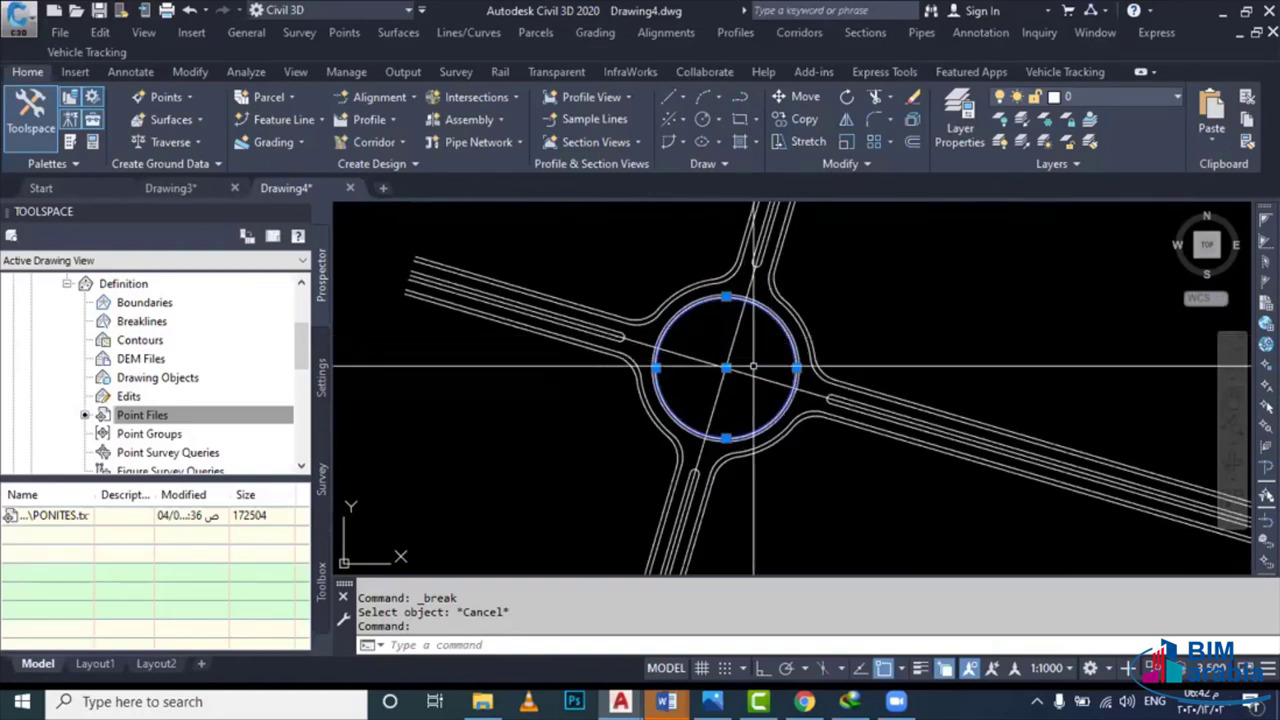
key(ctrl+c)
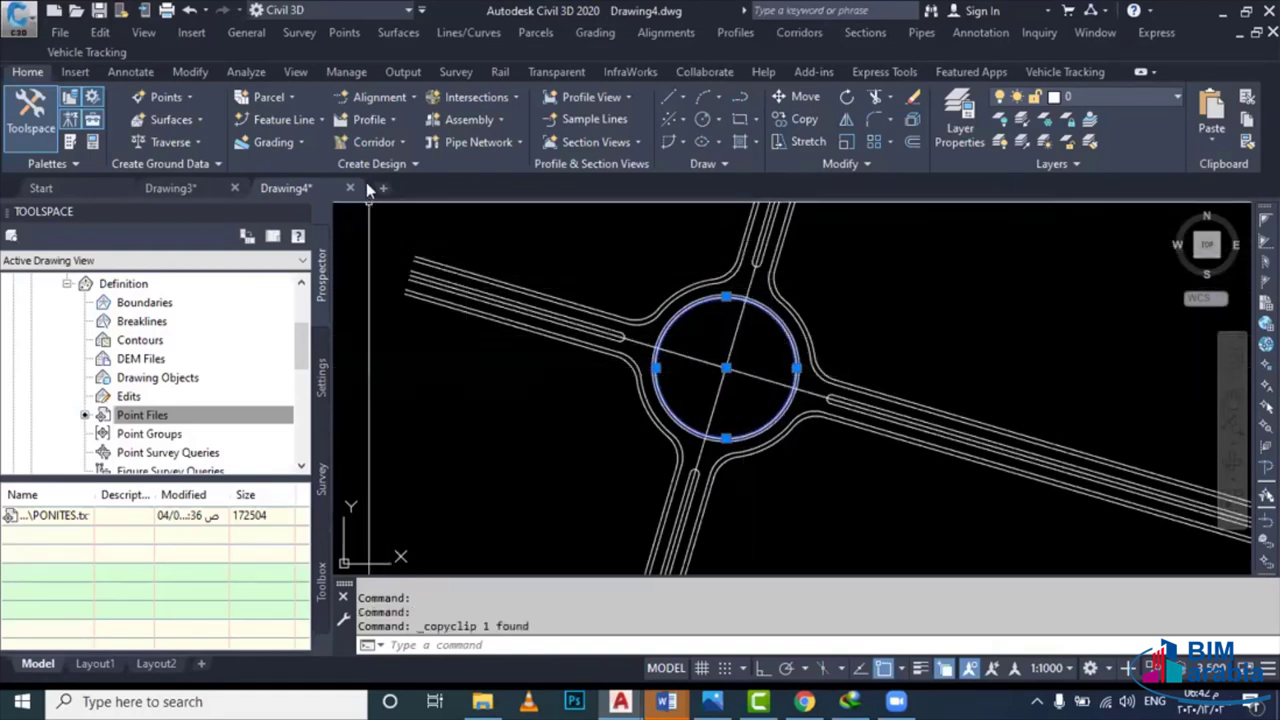
click(377, 185)
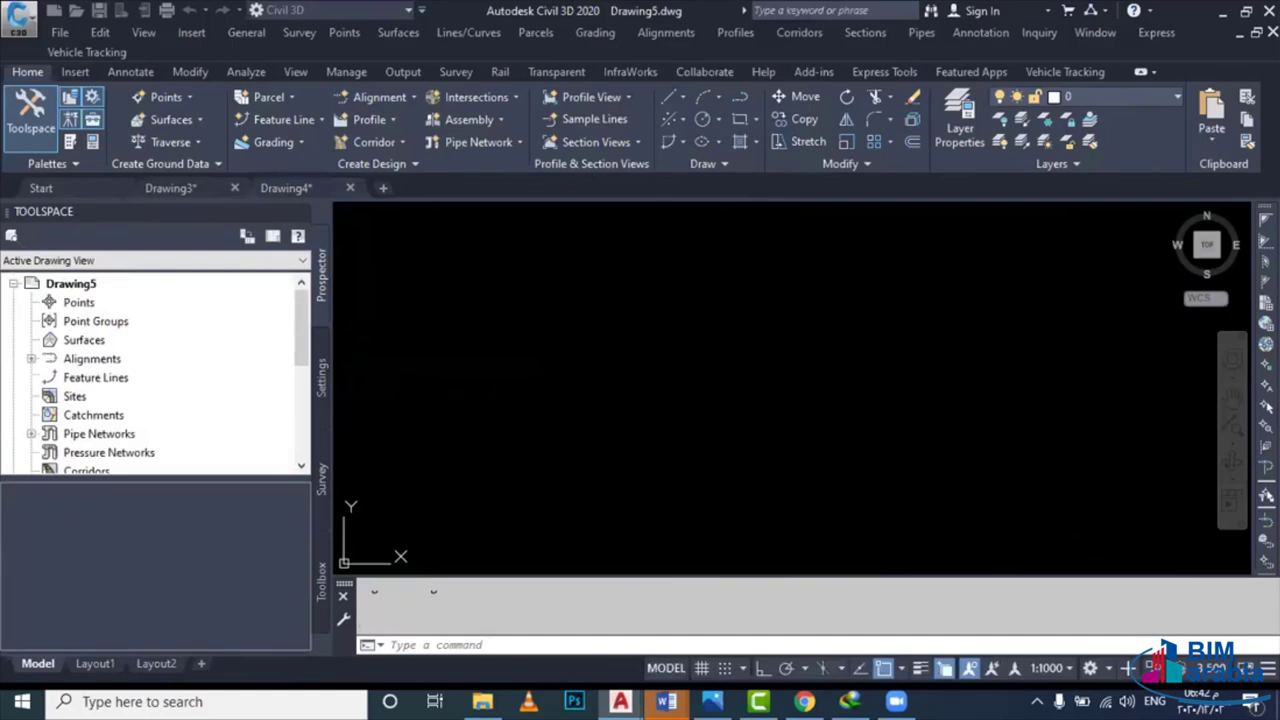
Paste the circle into Drawing5 at its original coordinates and inspect its properties
right_click(703, 377)
mouse_move(757, 431)
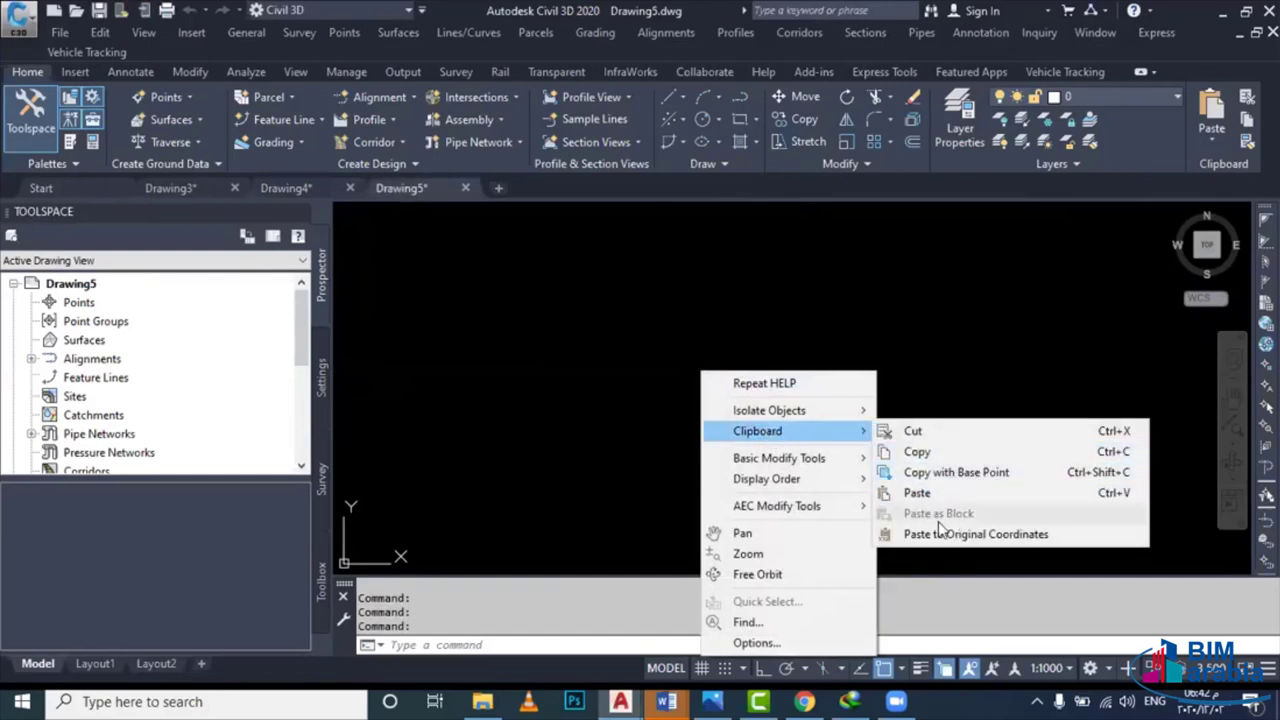
click(940, 535)
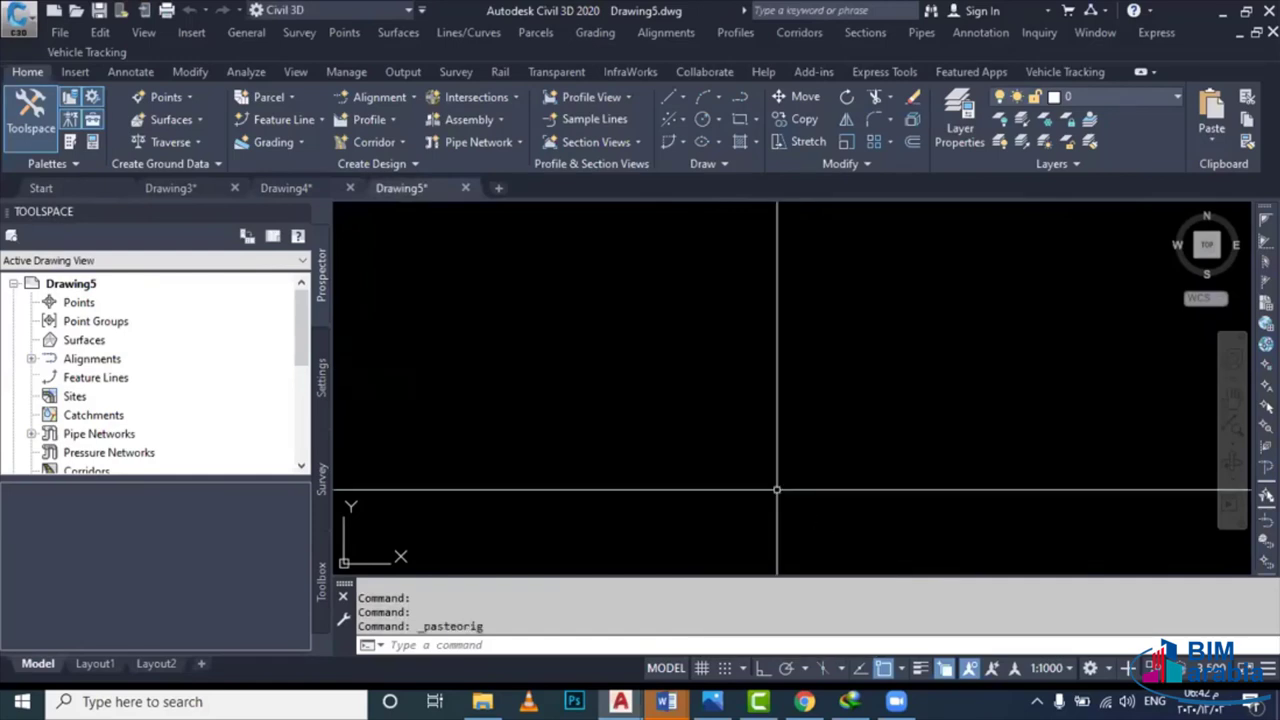
text(ZE)
key(Return)
drag(720, 429, 602, 495)
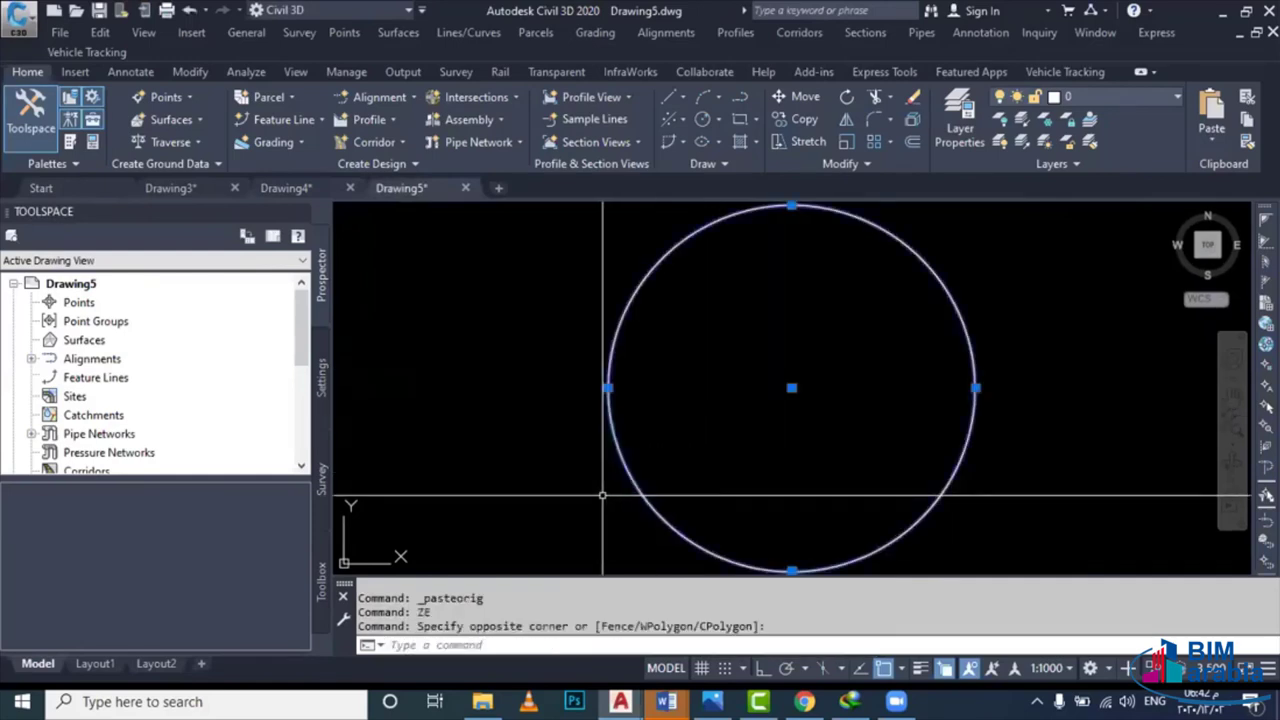
key(ctrl+1)
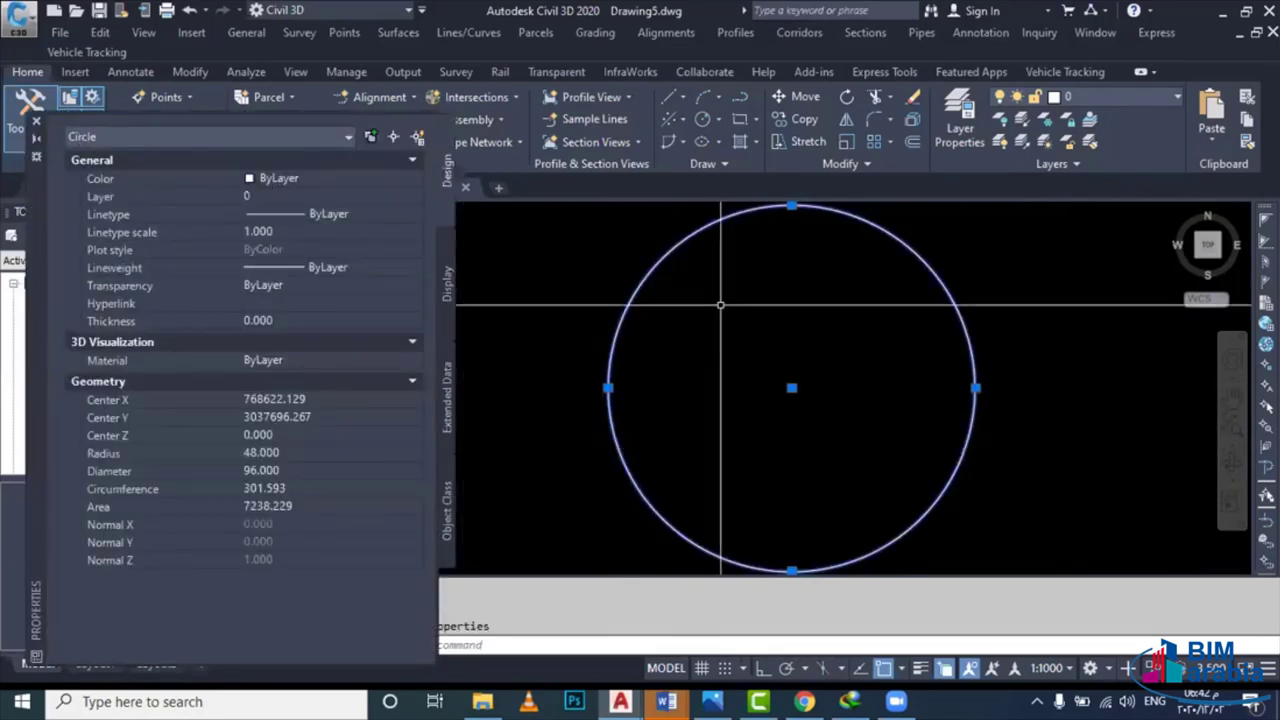
key(Escape)
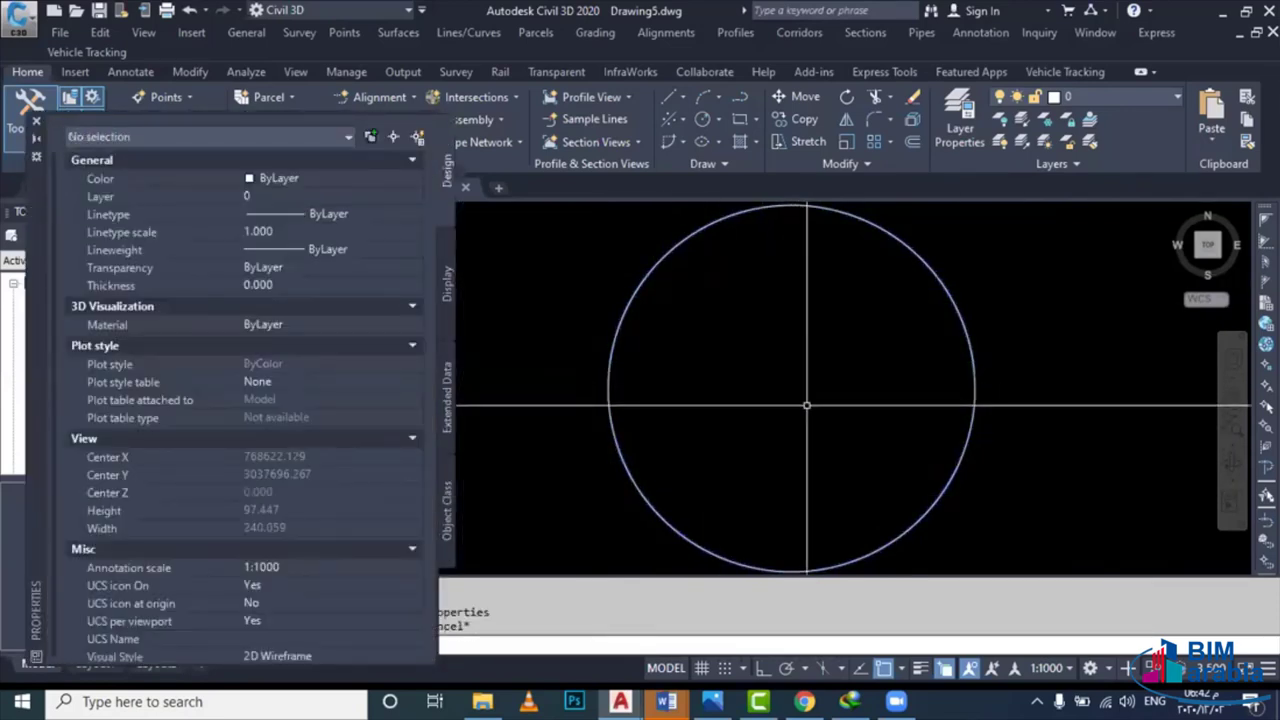
Create a closed boundary polyline inside the circle with BO (area 7238.229)
text(bo)
key(Return)
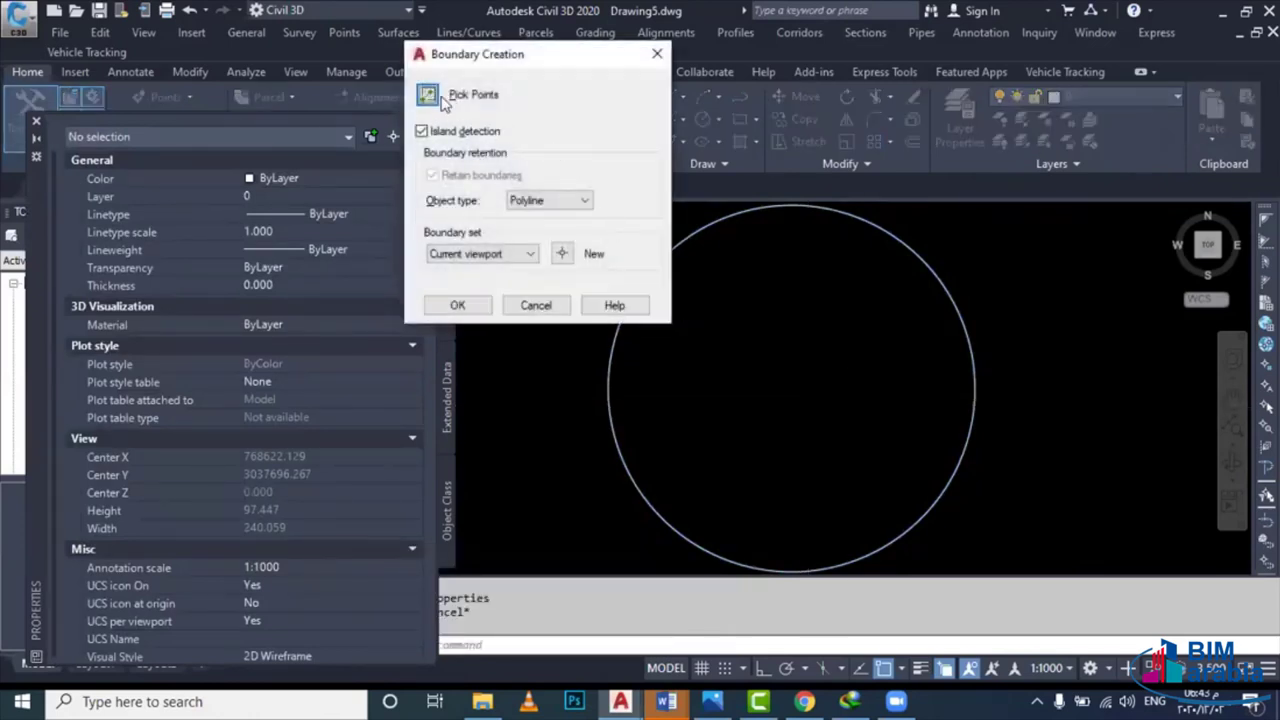
click(429, 95)
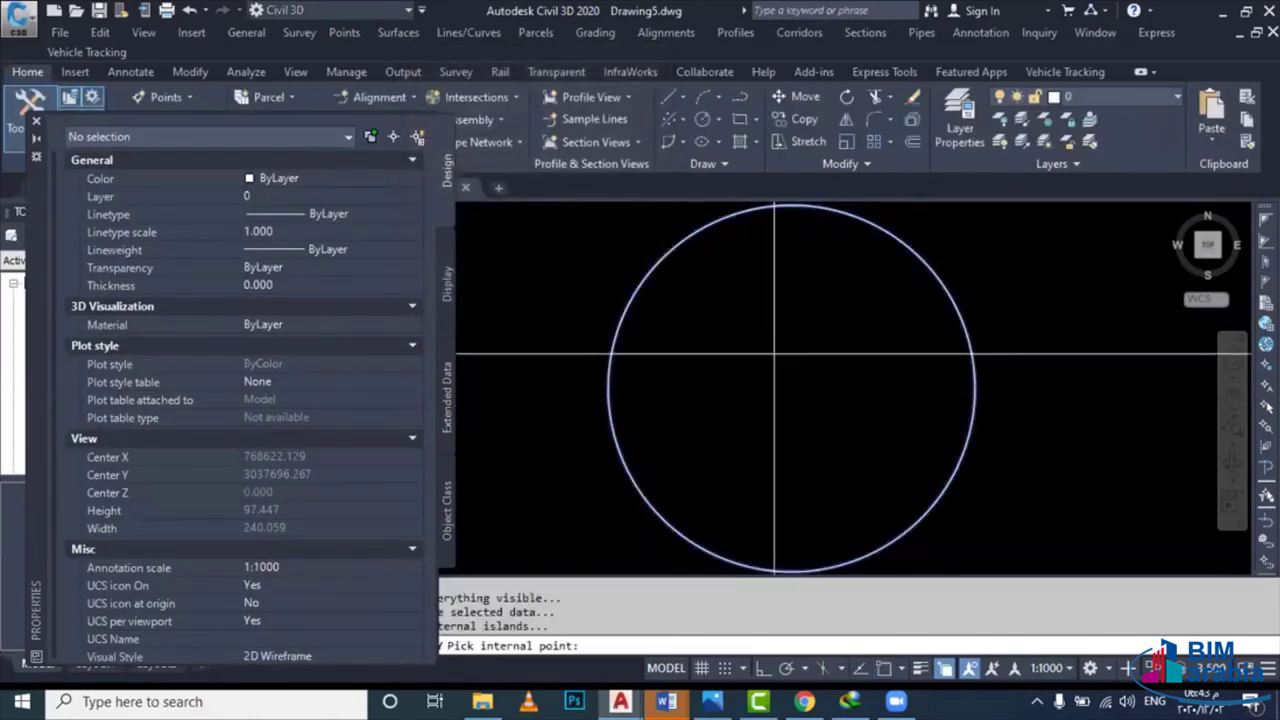
key(Return)
key(Escape)
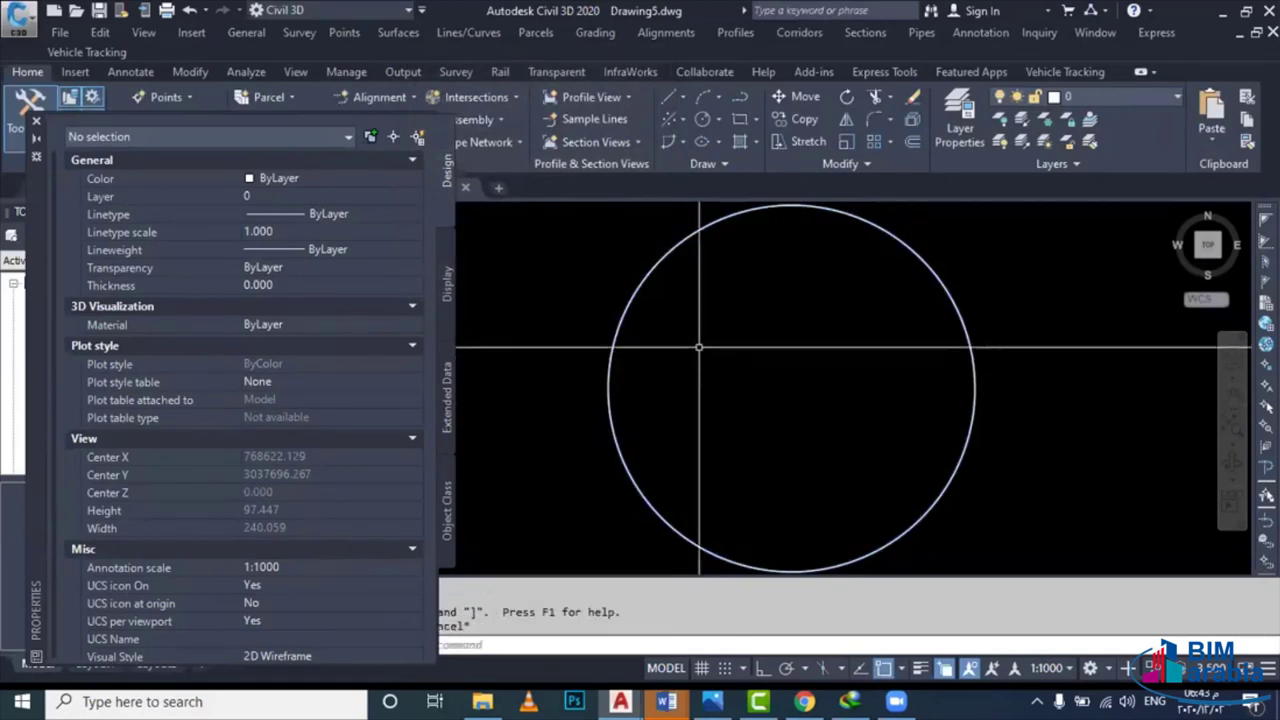
Select the polyline from the overlapping objects and close the Properties palette
click(646, 312)
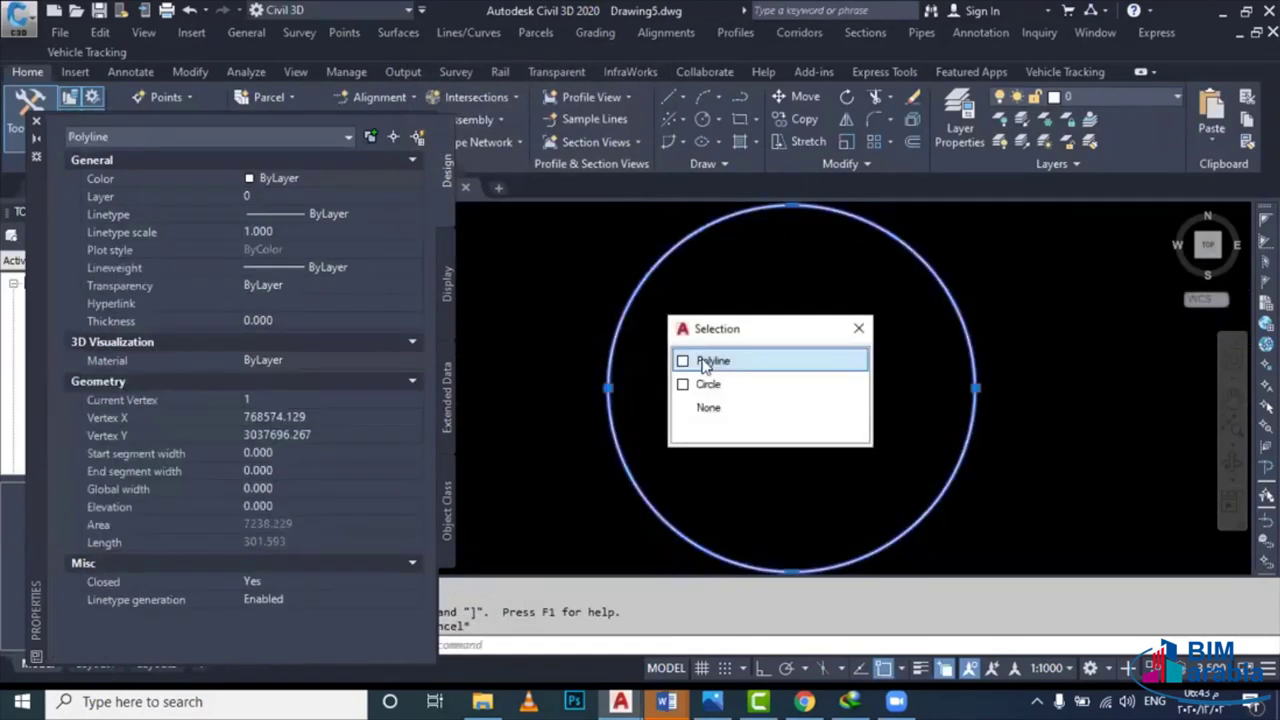
click(705, 362)
scroll(732, 356, down, 4)
scroll(760, 358, down, 2)
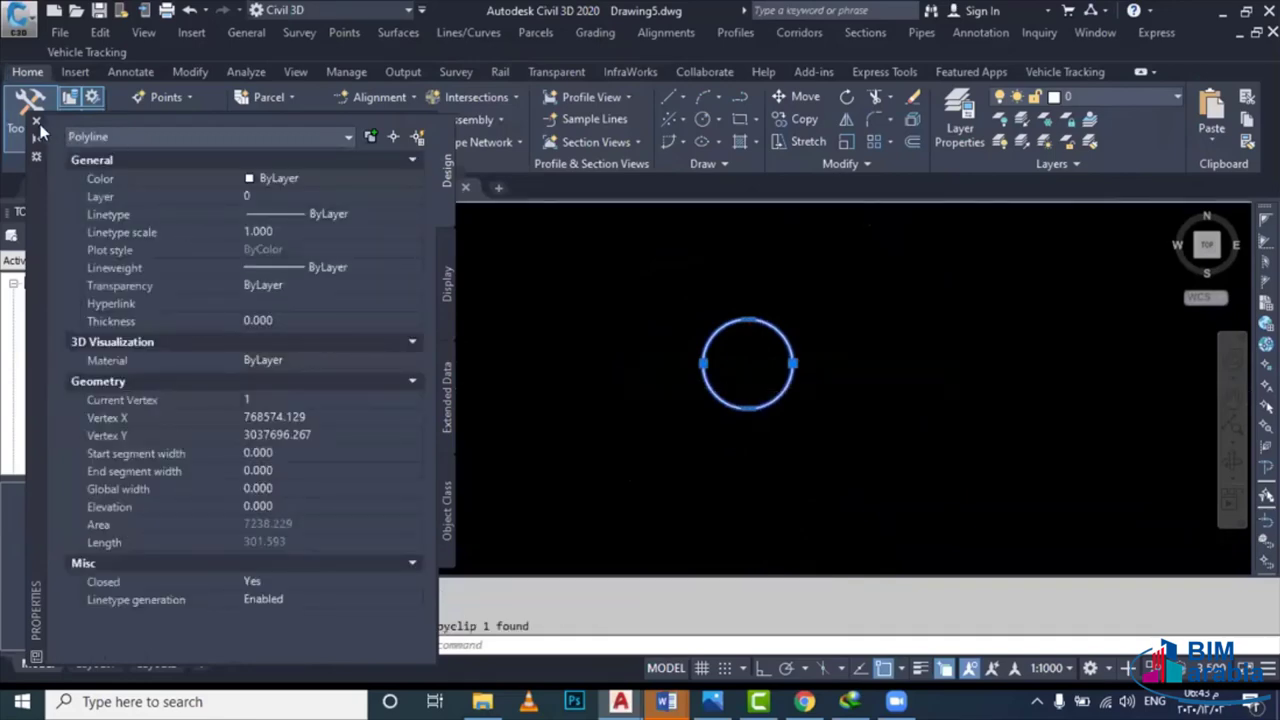
key(ctrl+1)
In Drawing4, erase the roundabout circle and paste the copied circle at its original coordinates
click(307, 190)
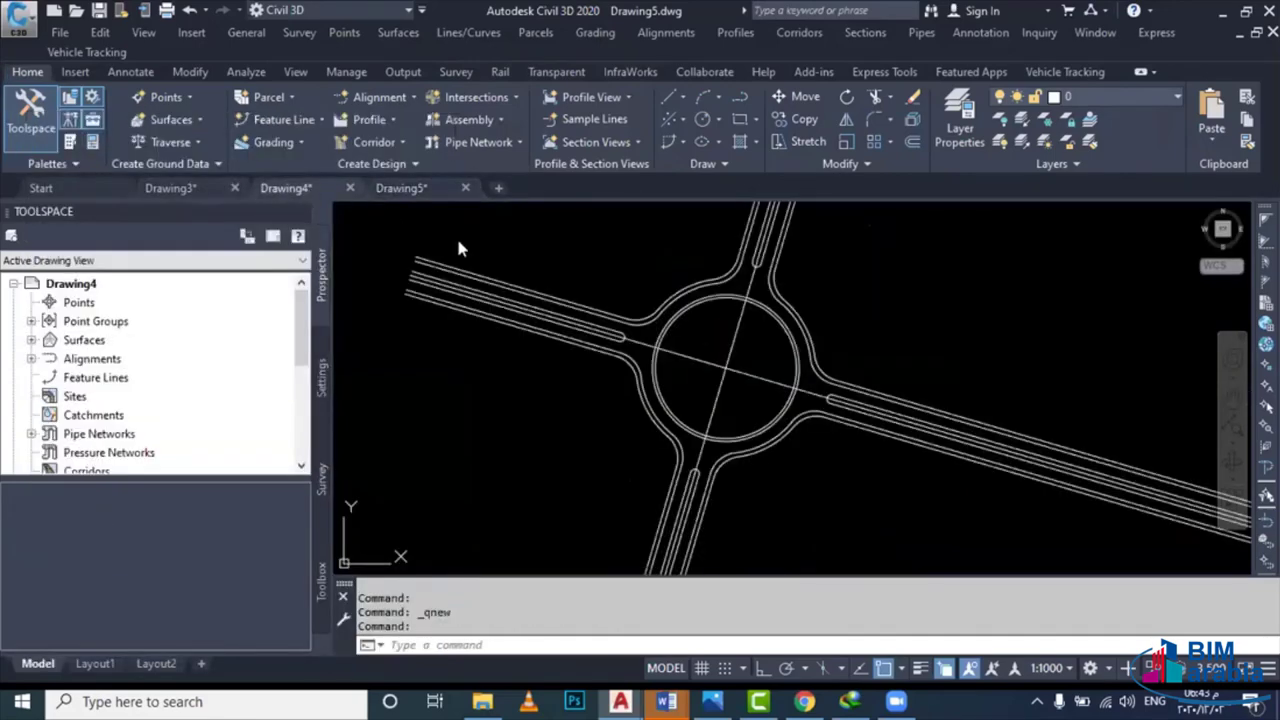
scroll(665, 421, up, 5)
key(Escape)
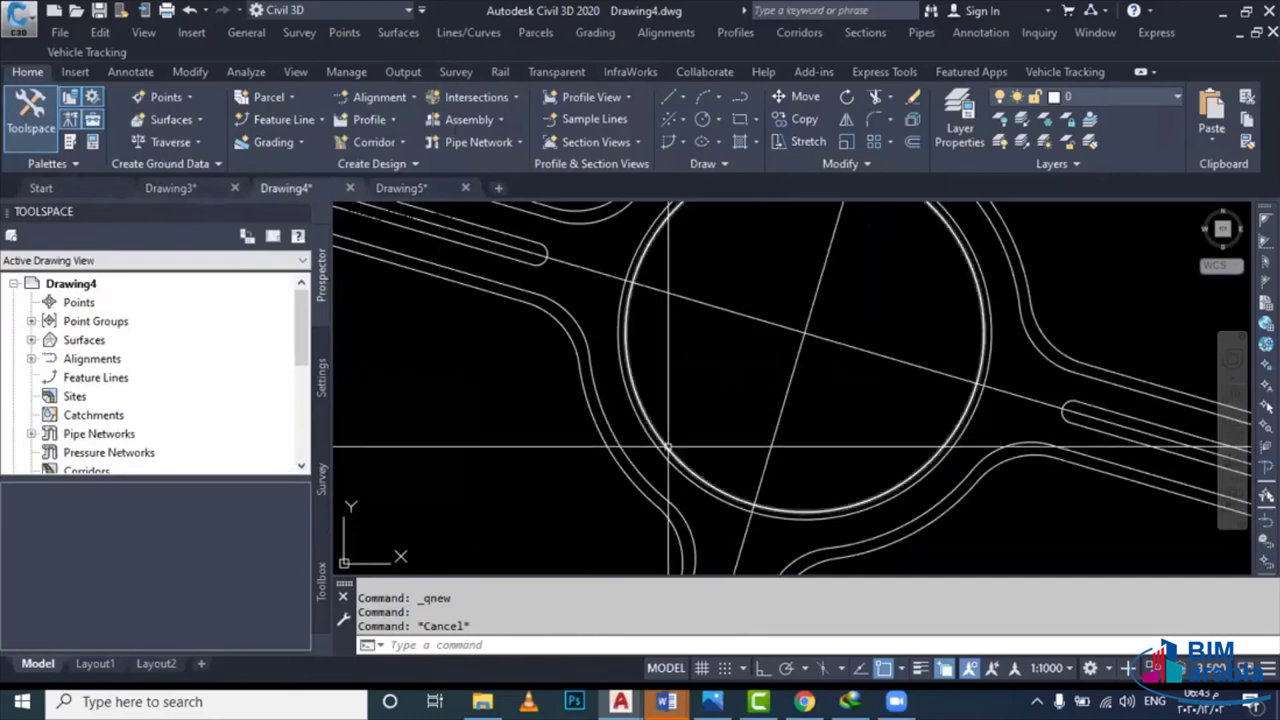
click(642, 421)
key(Delete)
right_click(679, 424)
mouse_move(735, 194)
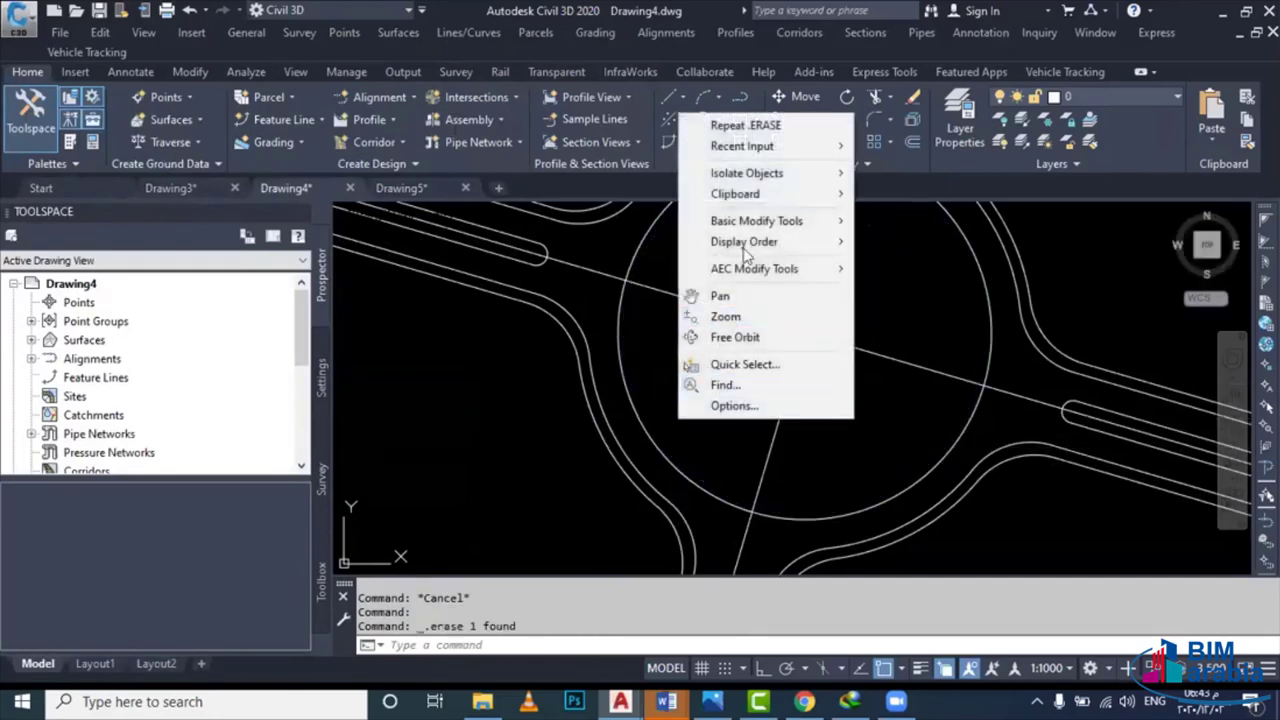
click(913, 297)
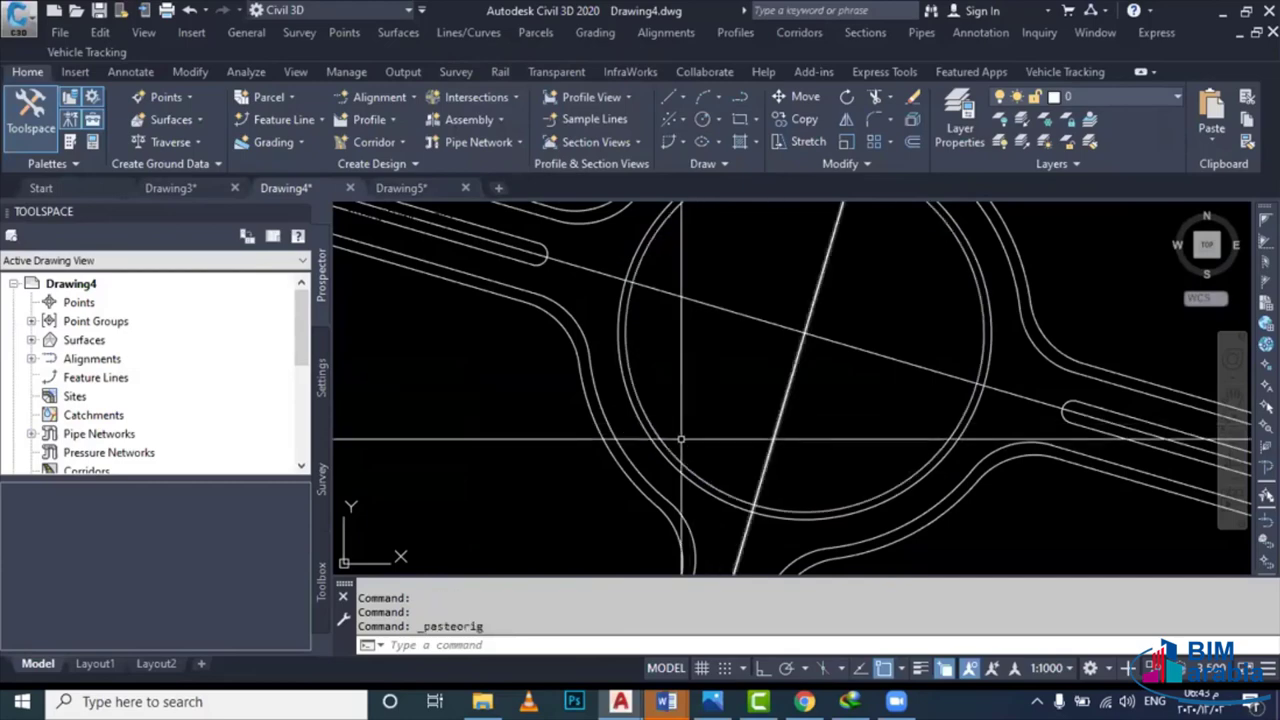
Try an OFFSET with a two-point distance, then cancel it
scroll(656, 430, up, 3)
scroll(711, 447, down, 5)
scroll(690, 410, up, 2)
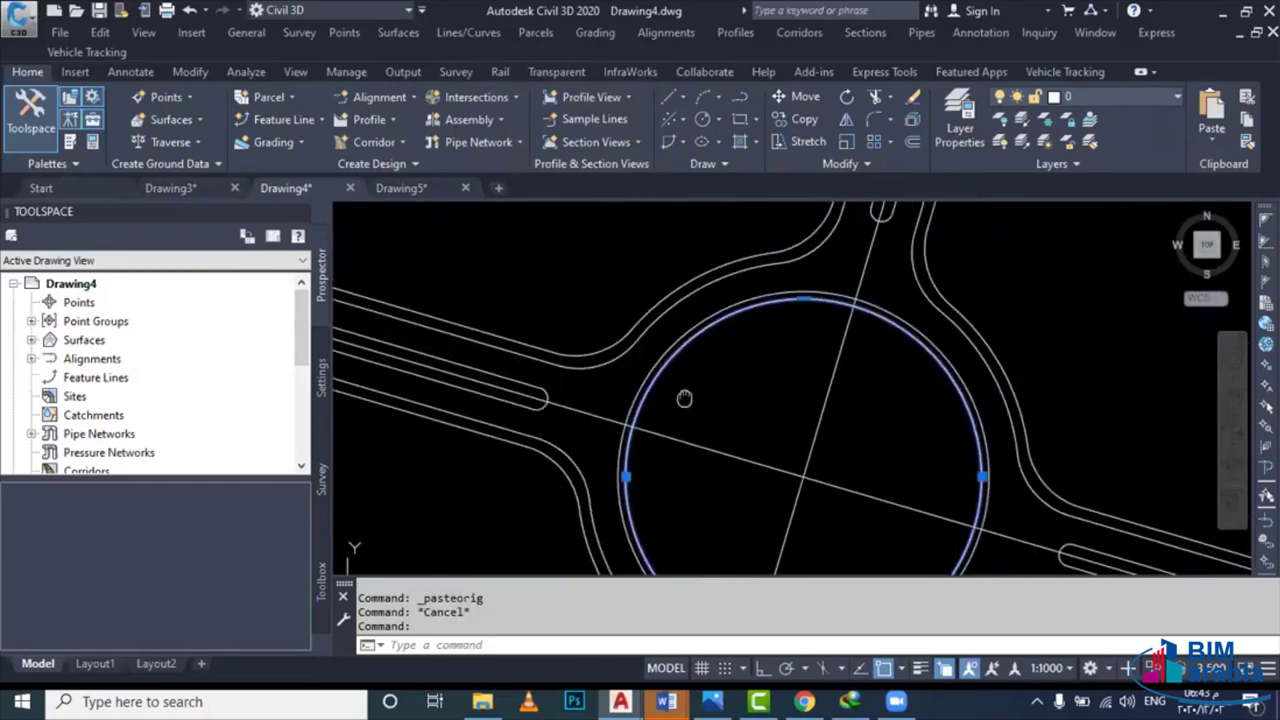
text(o)
key(Return)
scroll(715, 430, up, 4)
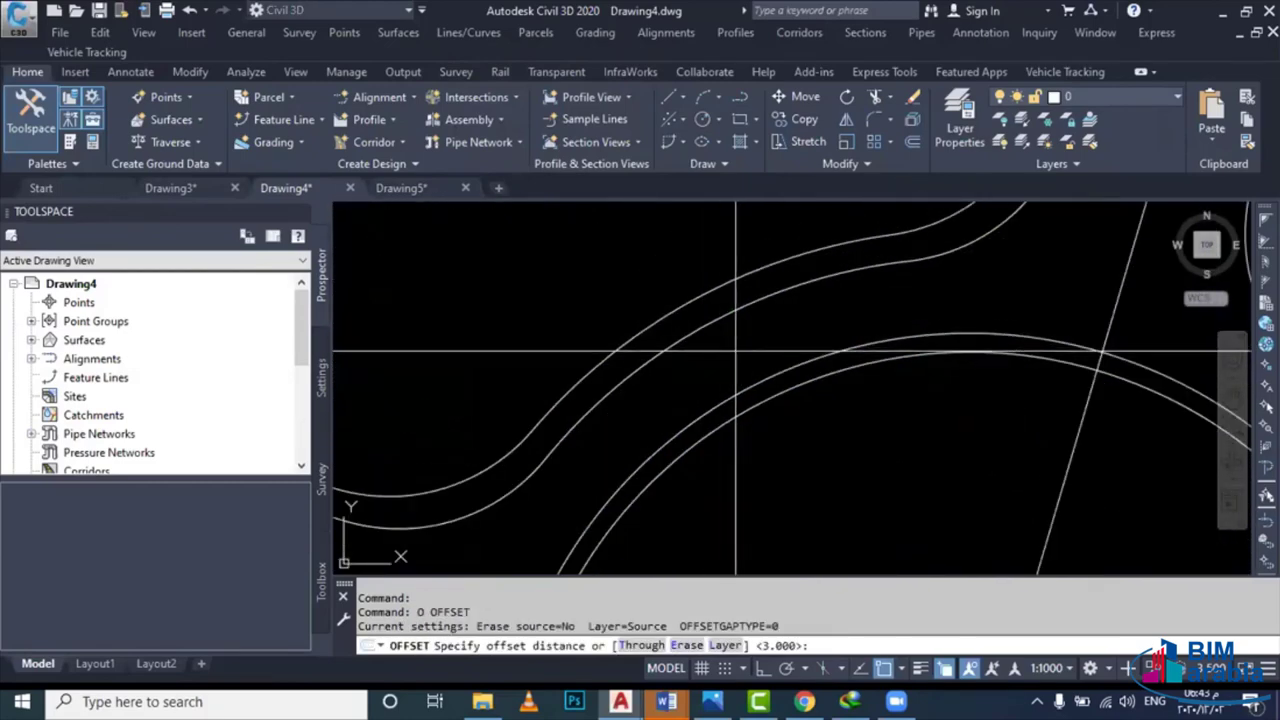
click(722, 429)
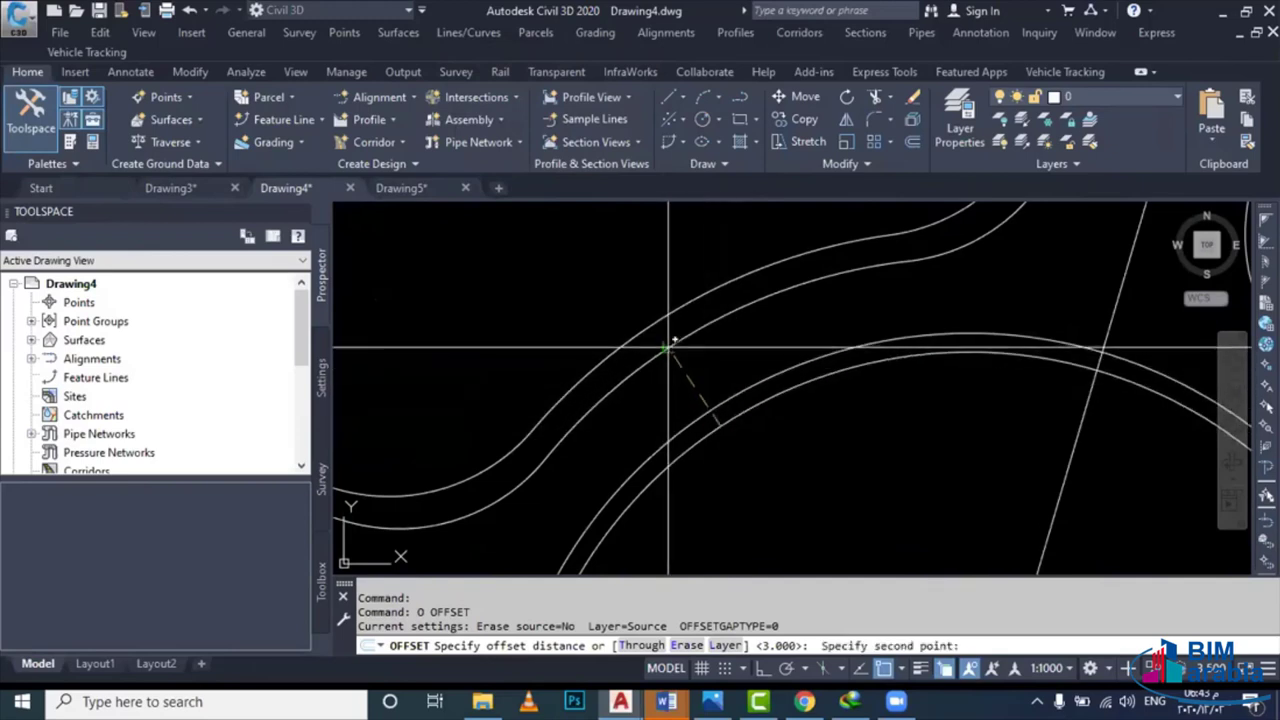
click(668, 349)
scroll(668, 349, down, 2)
scroll(687, 363, down, 2)
scroll(687, 363, down, 2)
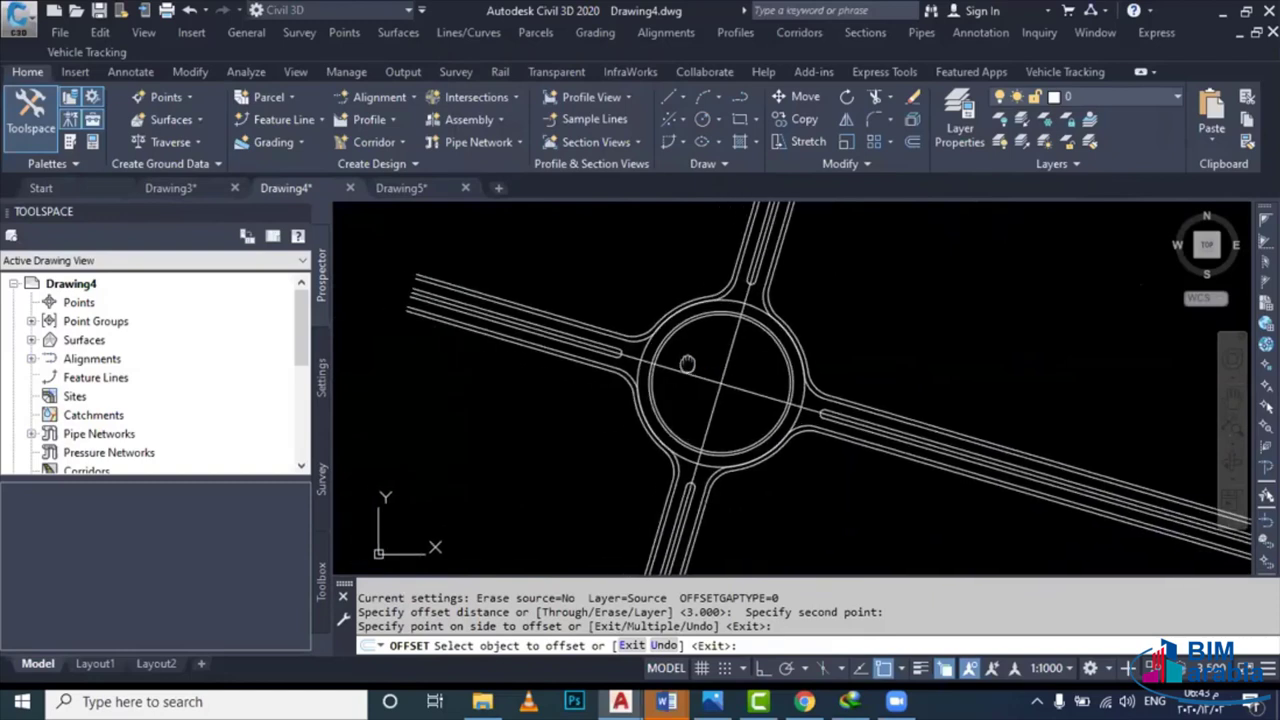
mouse_move(687, 363)
middle_down()
mouse_move(677, 460)
mouse_move(607, 418)
middle_up()
key(Escape)
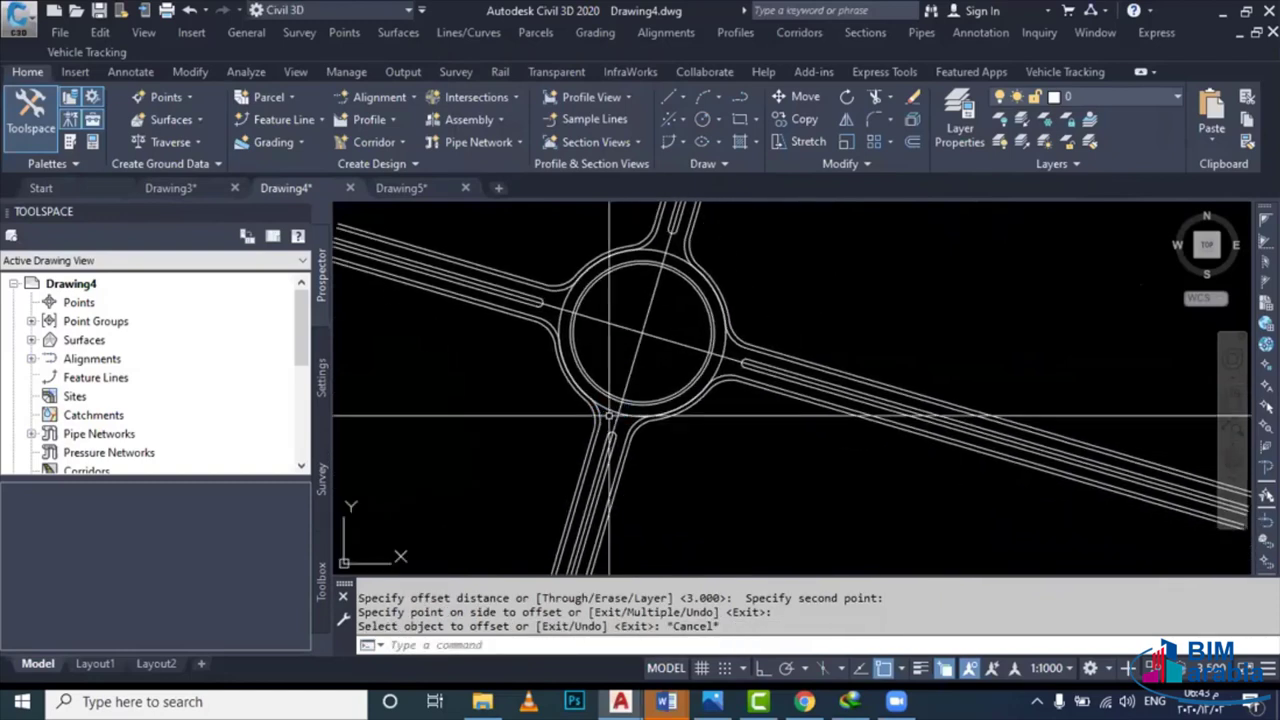
Expand the NGL surface in Prospector and bring up the alignment creation options
scroll(640, 395, down, 1)
scroll(659, 384, down, 3)
scroll(659, 384, down, 1)
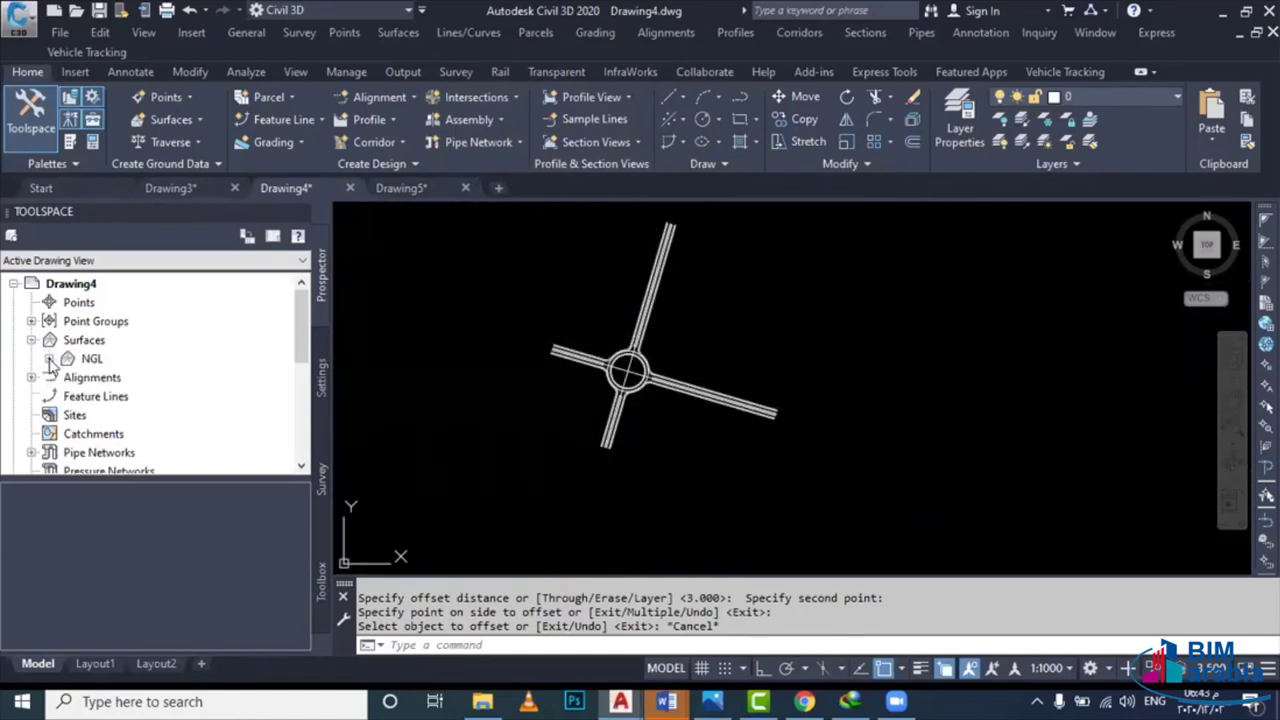
click(48, 358)
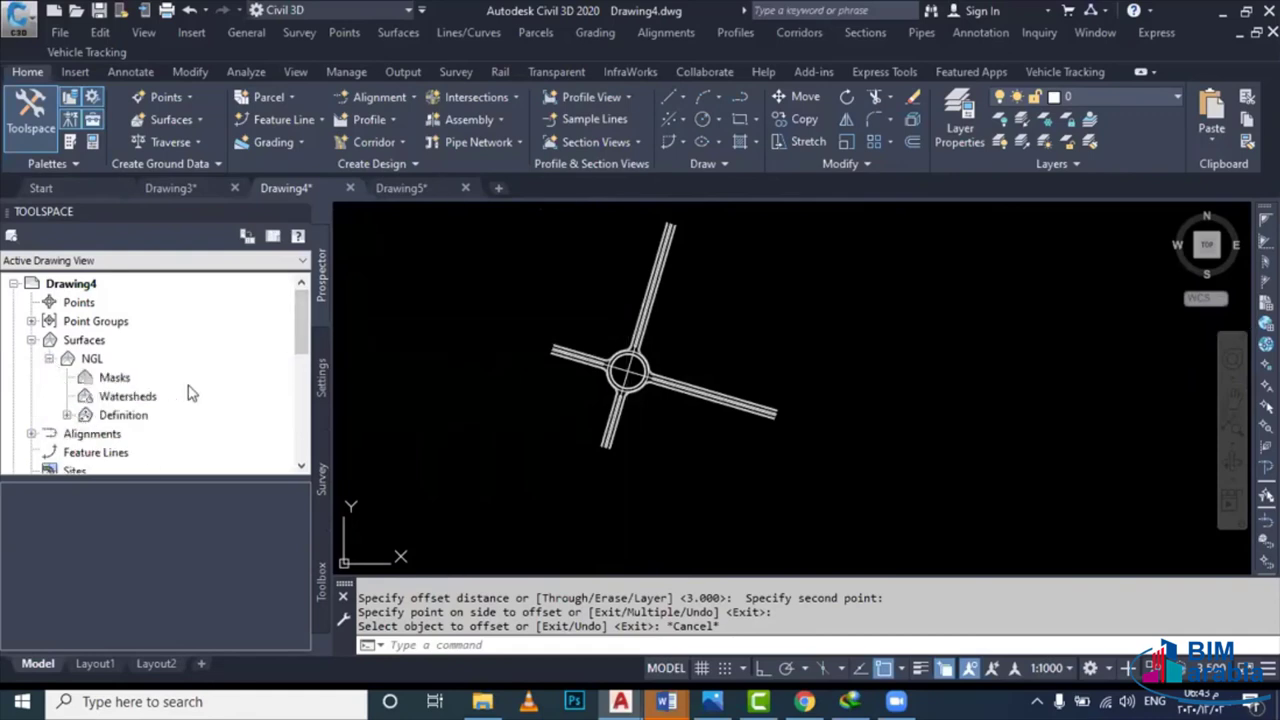
scroll(752, 385, down, 2)
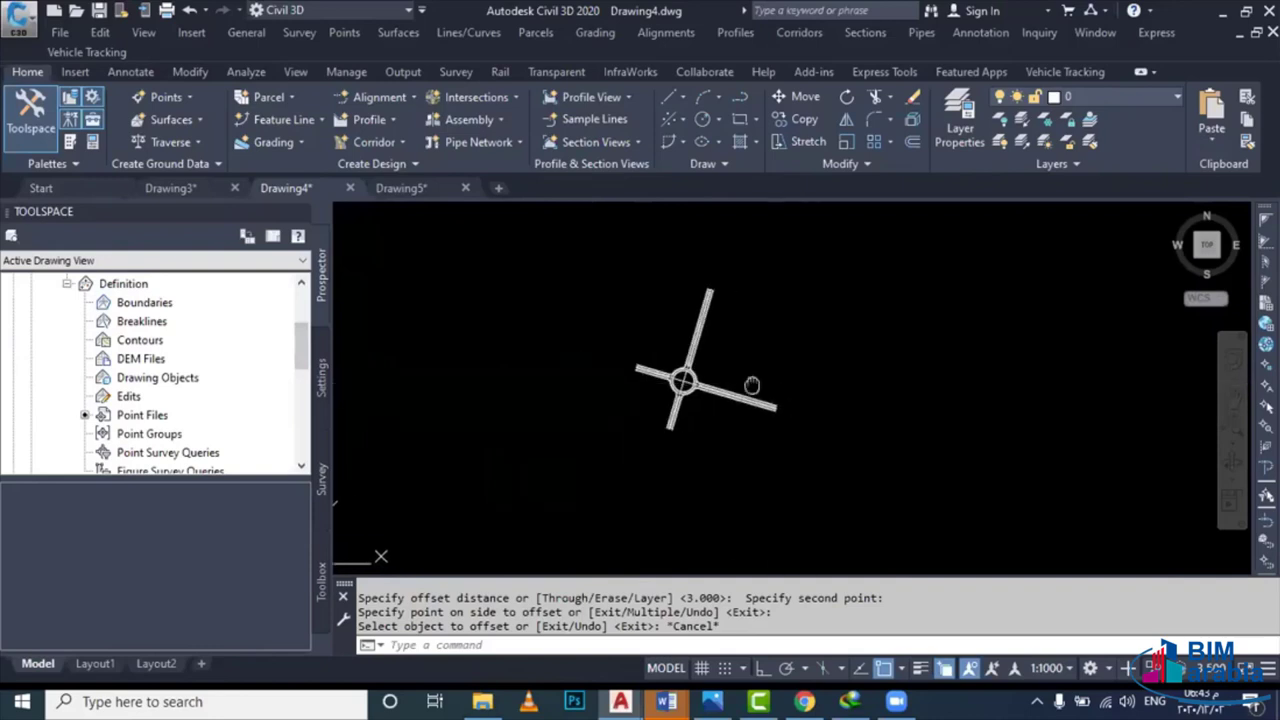
middle_drag(752, 385, 736, 383)
scroll(664, 415, up, 4)
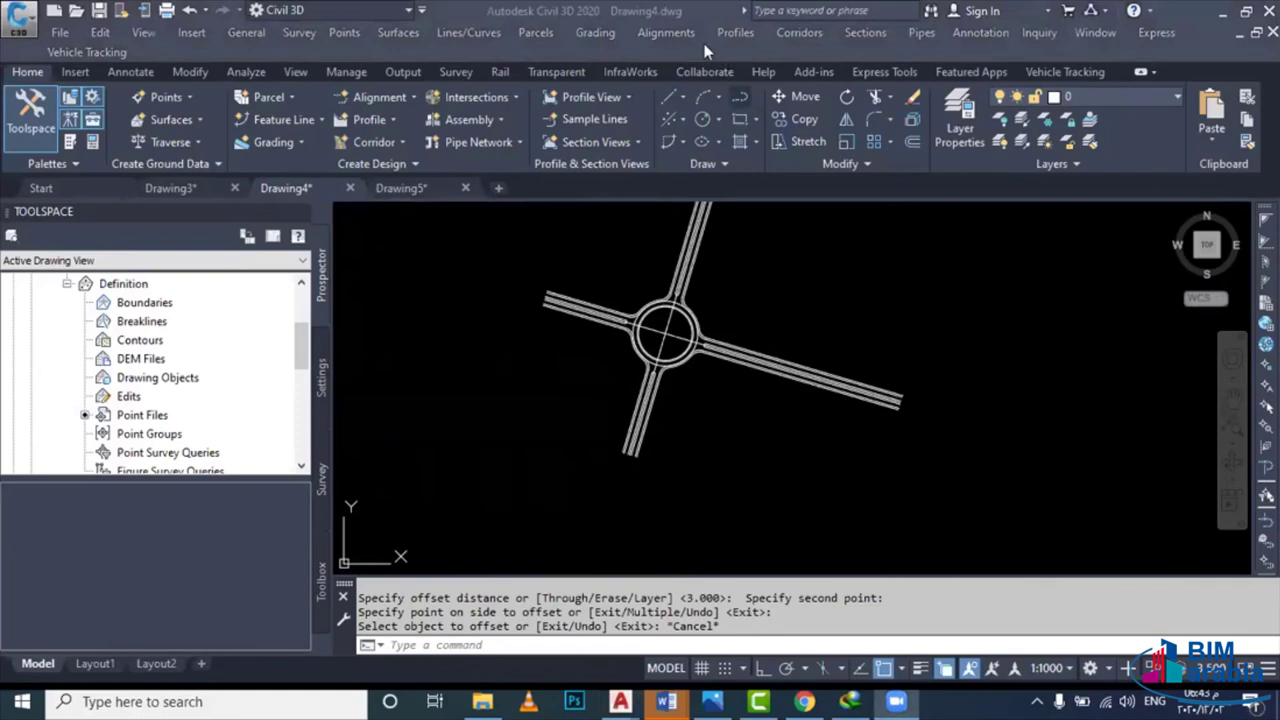
click(680, 34)
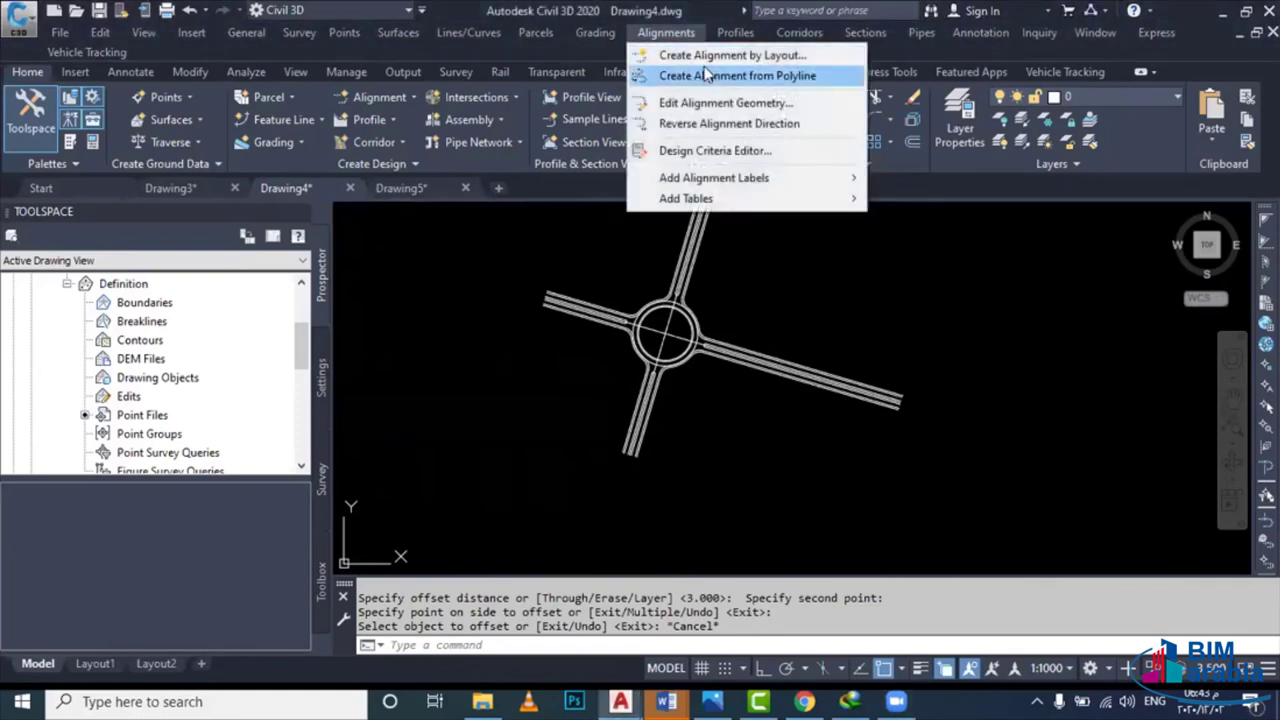
Create alignment RD A from the north–south road centre line with 60 km/h criteria-based design
click(706, 76)
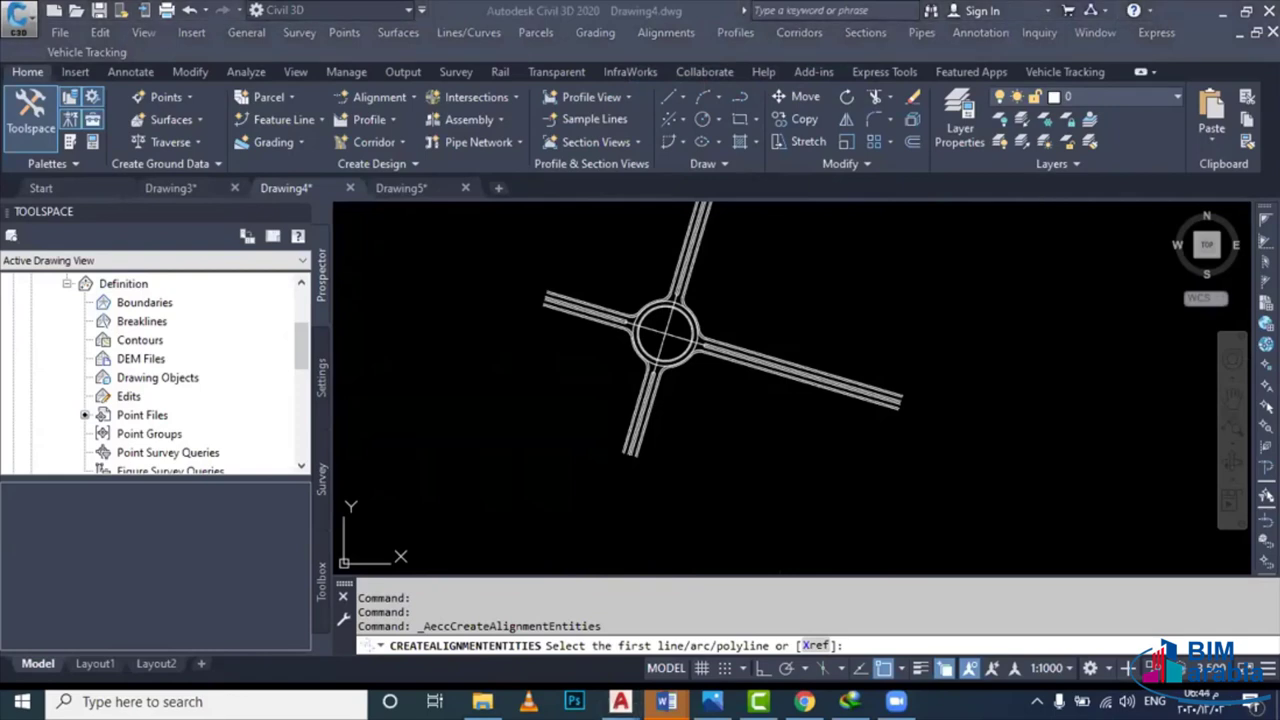
scroll(630, 468, up, 2)
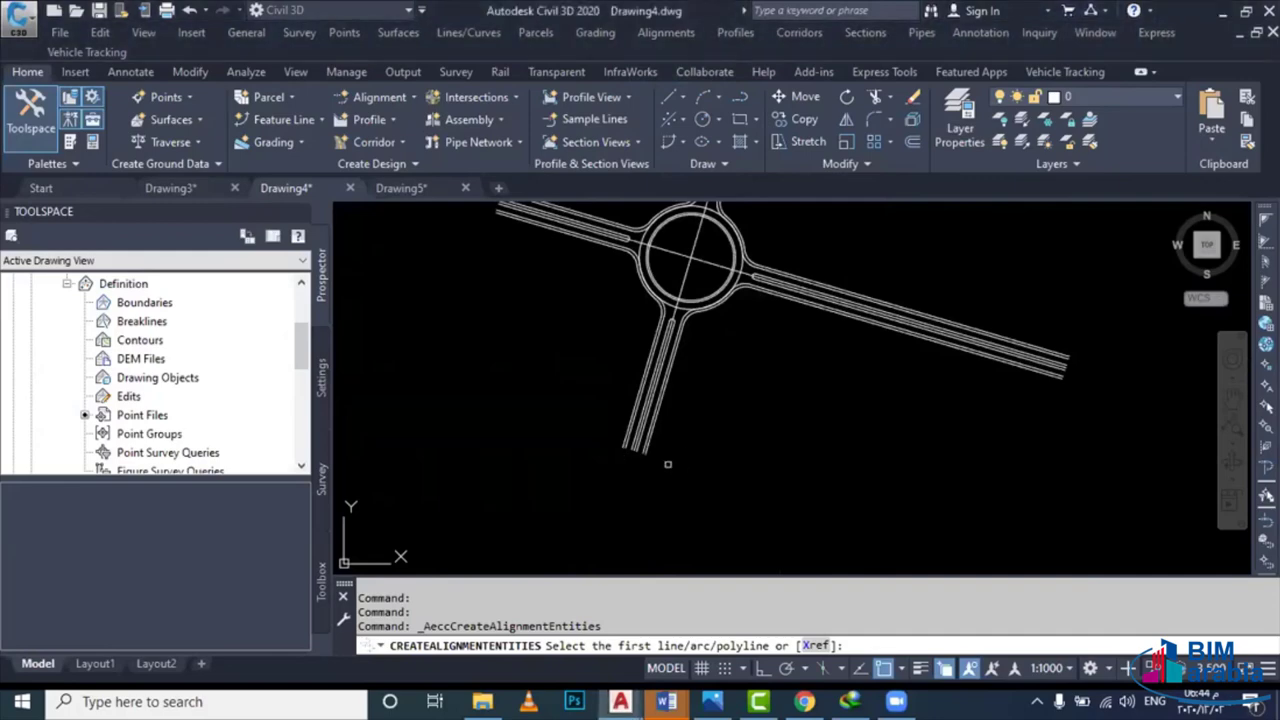
scroll(640, 455, up, 2)
scroll(637, 452, up, 2)
click(637, 452)
key(Return)
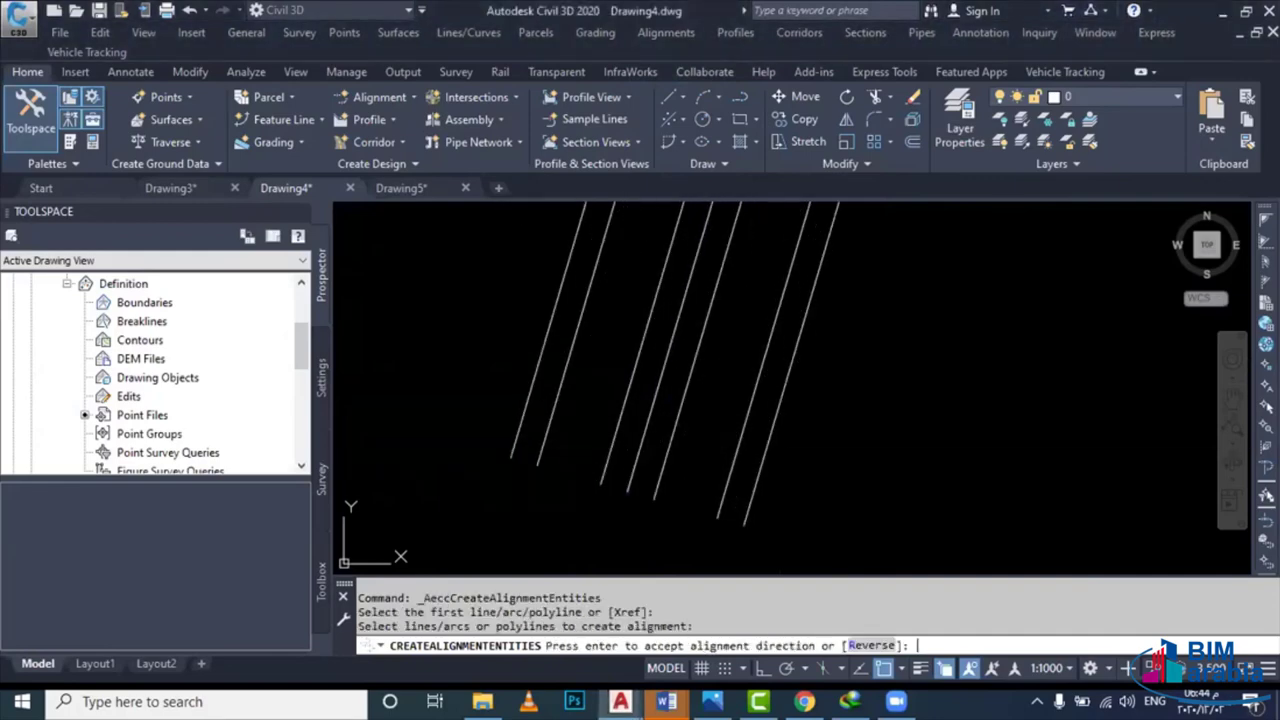
key(Return)
text(RD A)
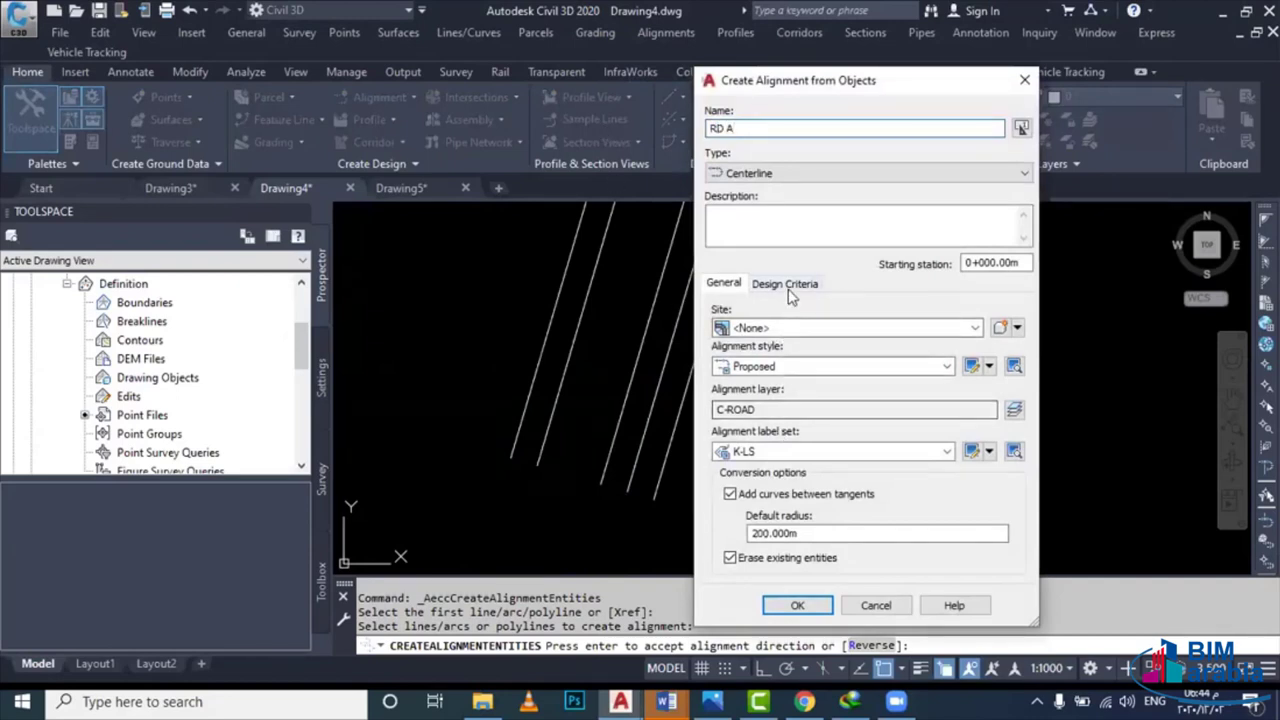
click(788, 287)
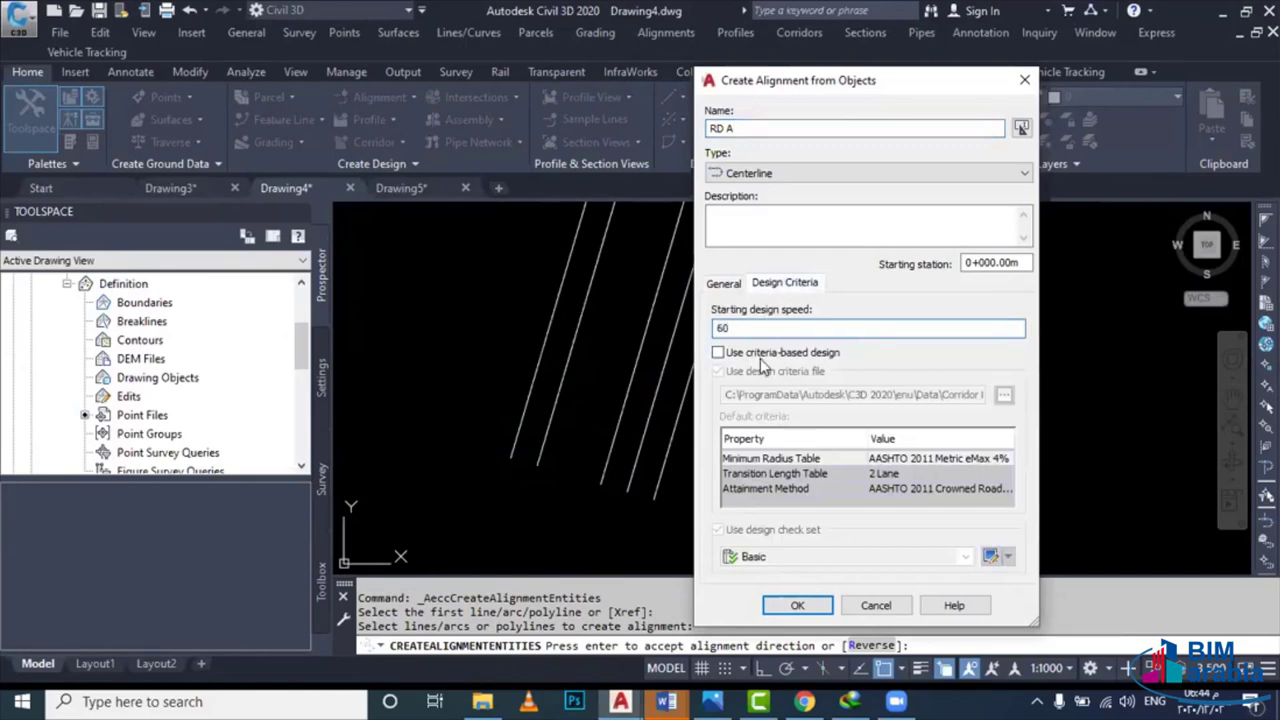
click(760, 356)
click(797, 605)
scroll(740, 390, down, 3)
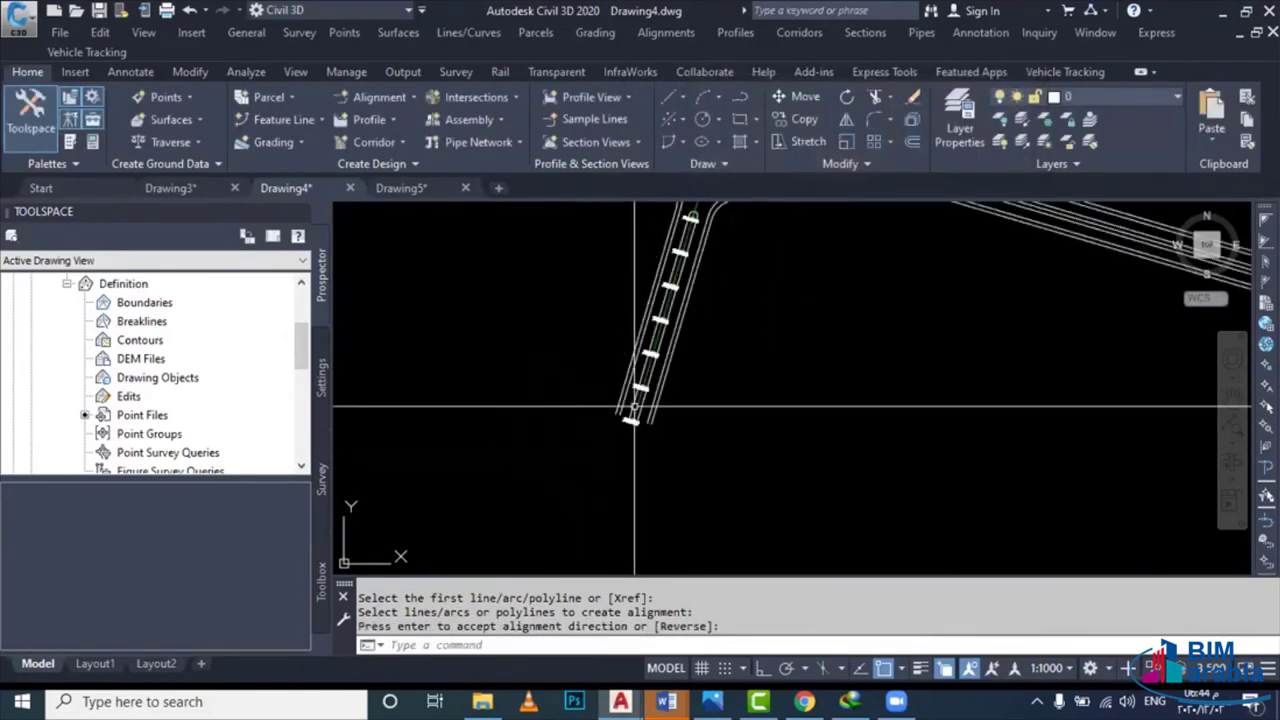
scroll(740, 390, down, 2)
key(Return)
Start another alignment from the east–west road's centre line and accept its direction
key(Escape)
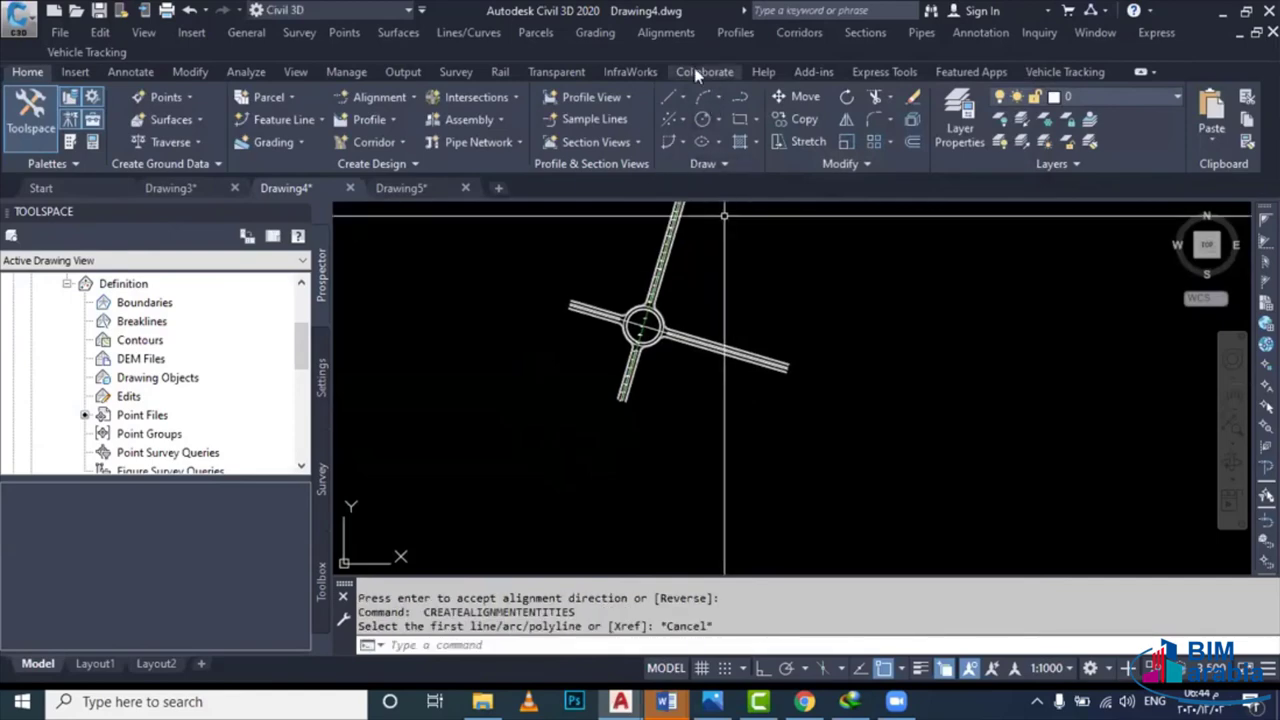
click(665, 32)
click(720, 75)
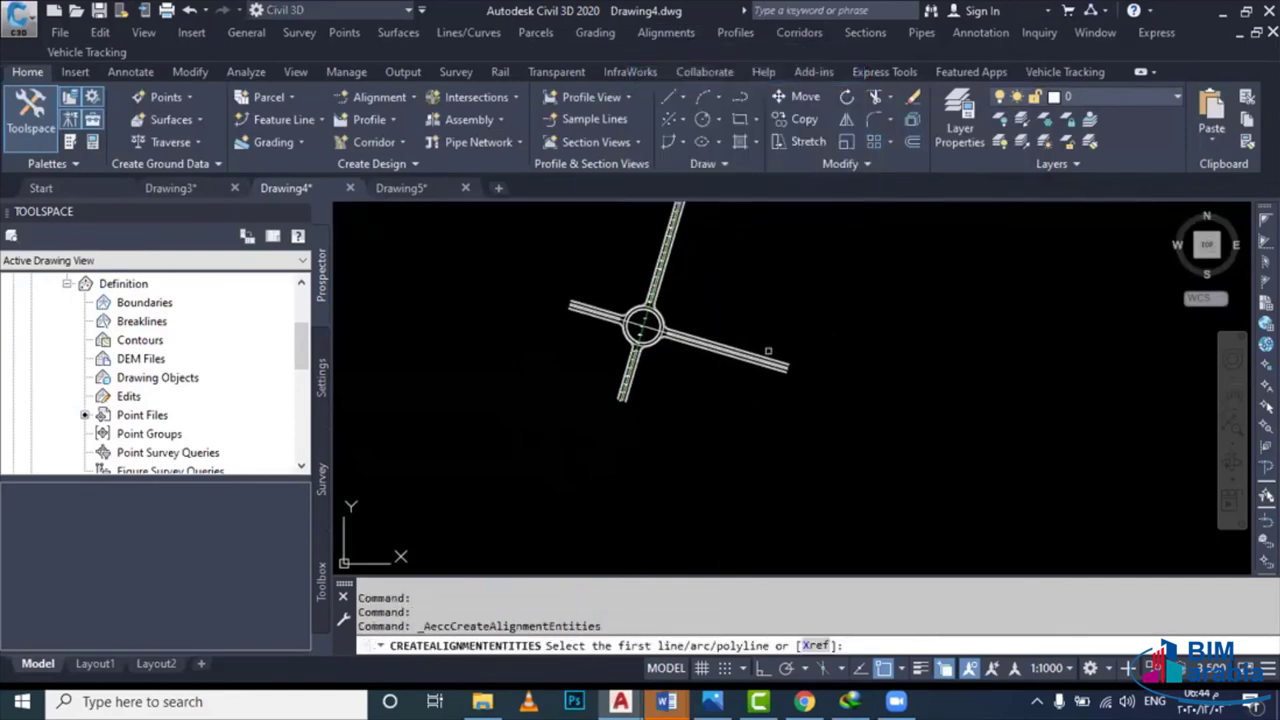
scroll(767, 352, up, 3)
scroll(767, 352, up, 4)
click(853, 444)
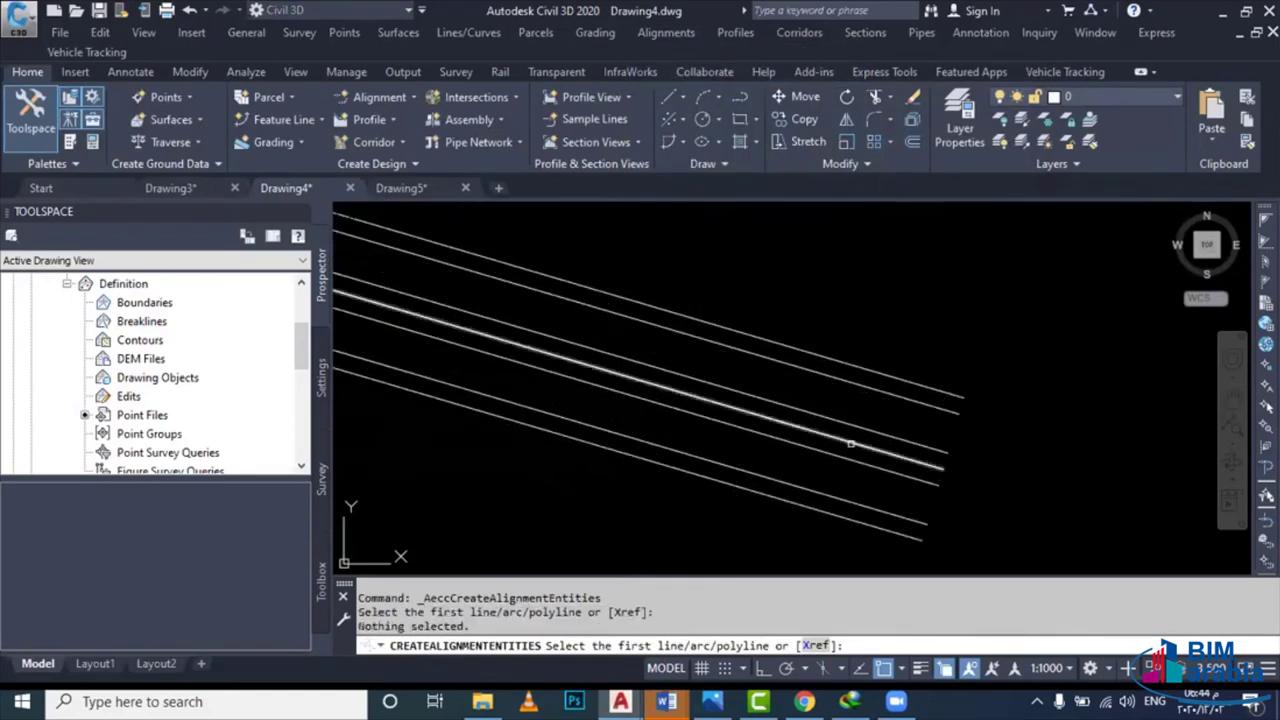
click(851, 444)
key(Return)
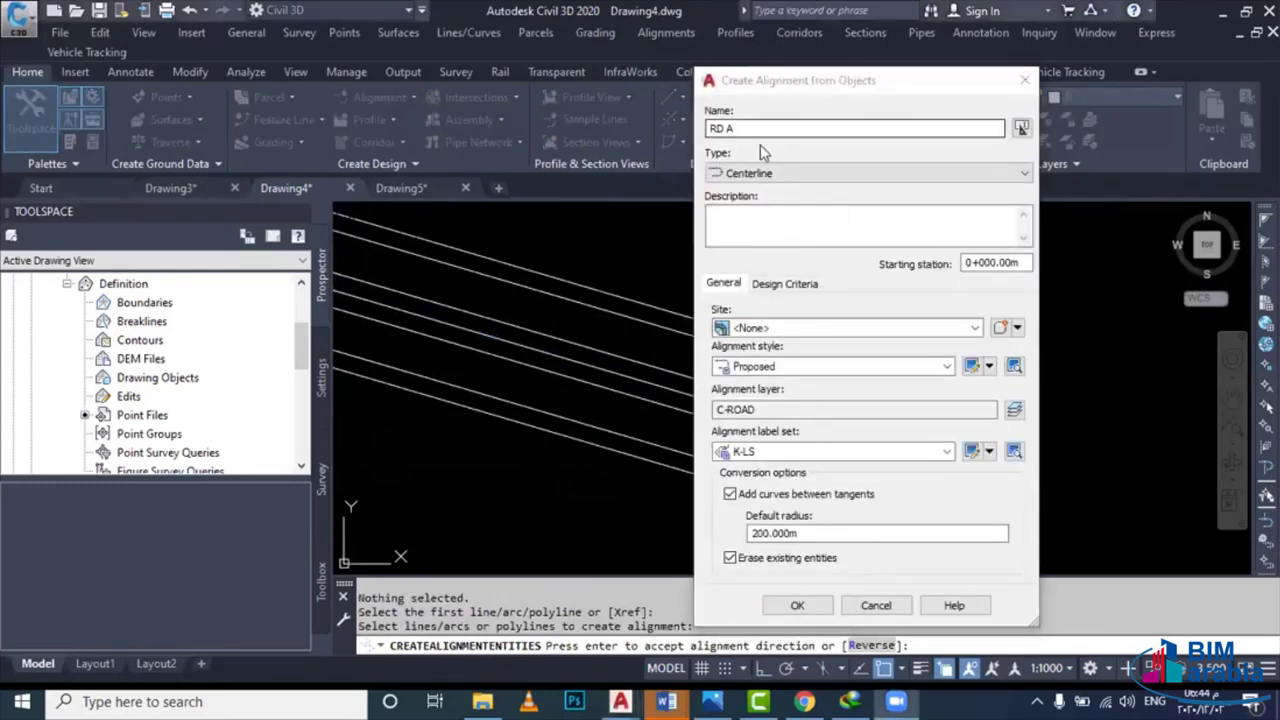
Name it RD B with 60 km/h criteria-based design, then view the whole roundabout
click(763, 128)
text(B)
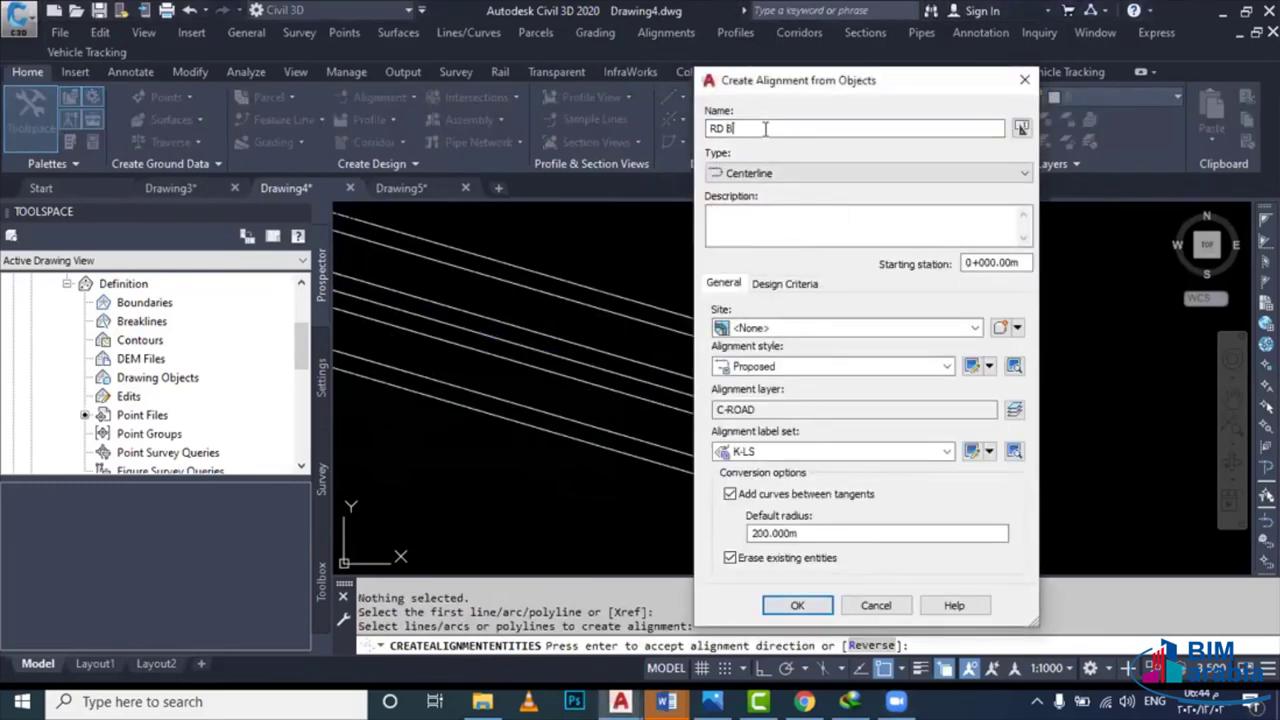
key(ctrl+Tab)
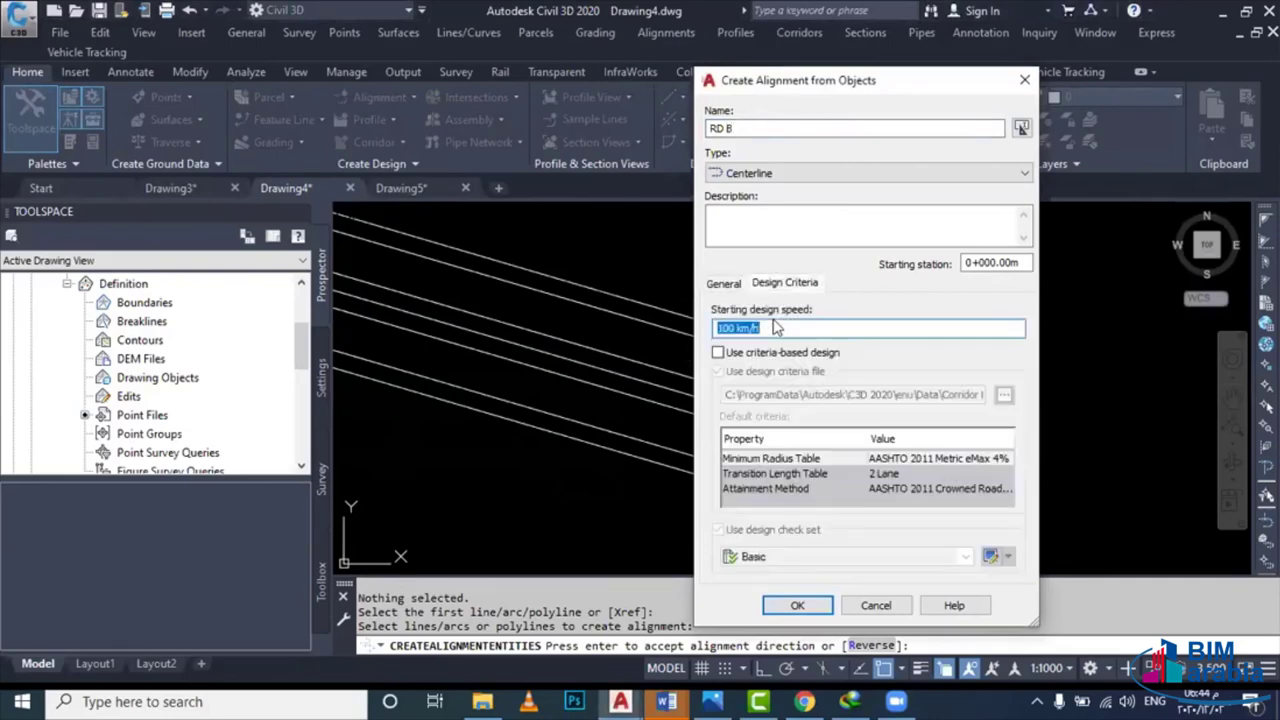
click(781, 352)
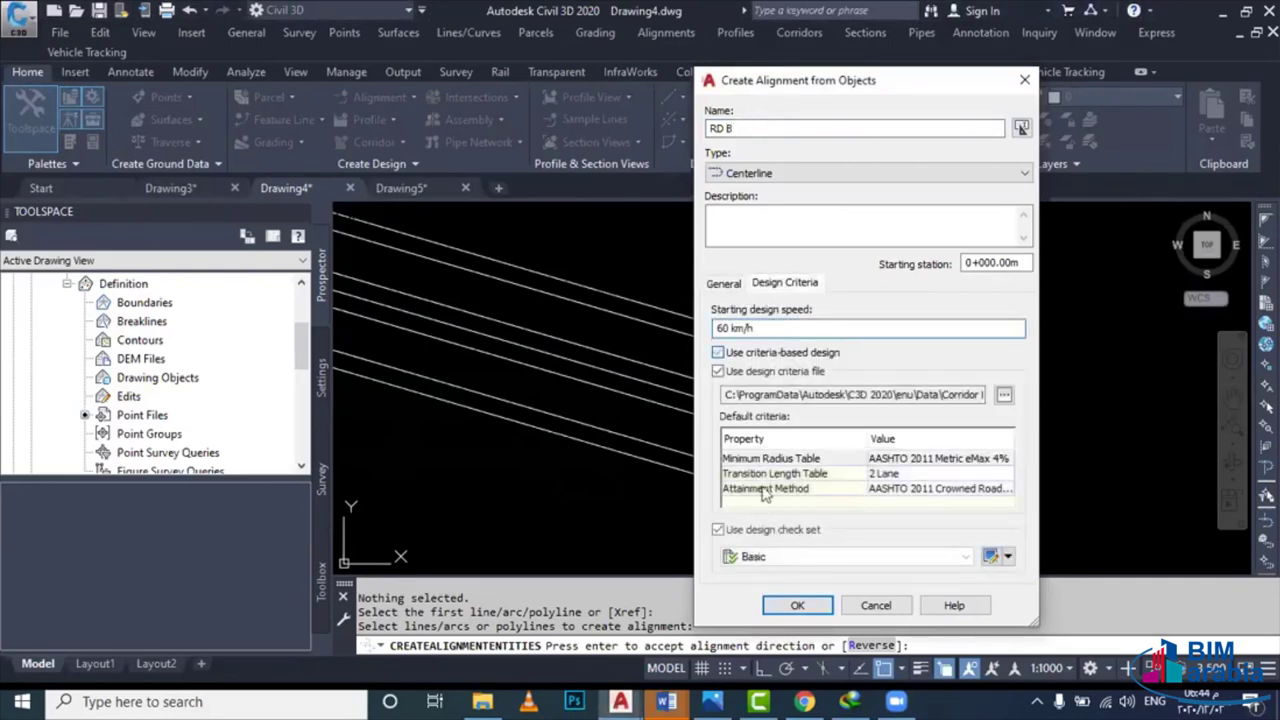
click(795, 604)
scroll(742, 365, down, 2)
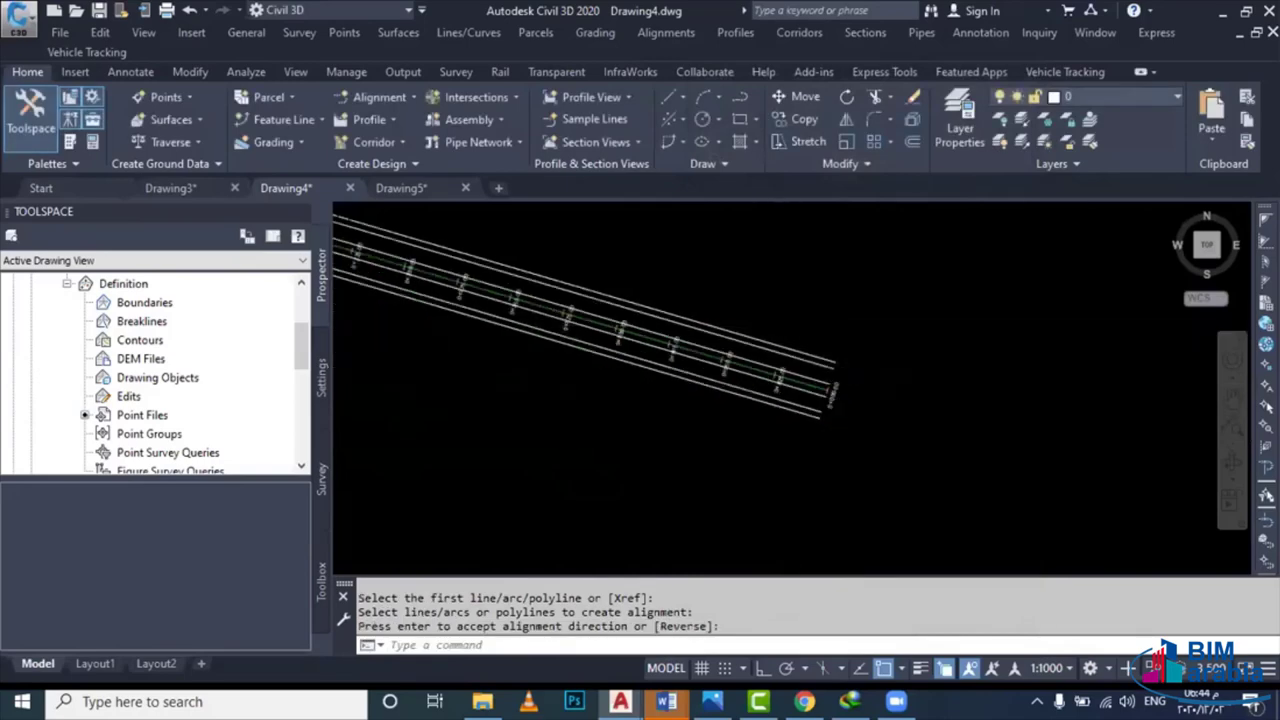
scroll(742, 365, down, 3)
key(Escape)
middle_drag(742, 365, 656, 358)
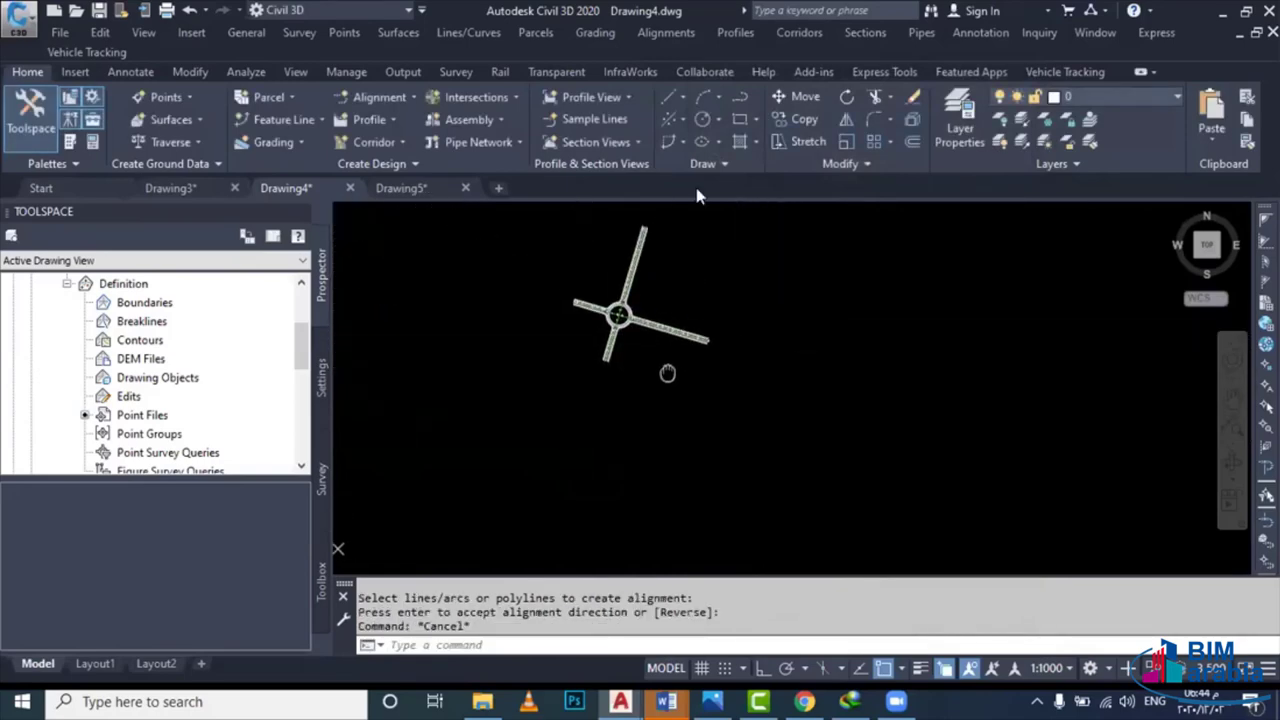
Sample the NGL profile along RD A and place its banded profile view at 1005–1025 m height
click(735, 32)
click(757, 52)
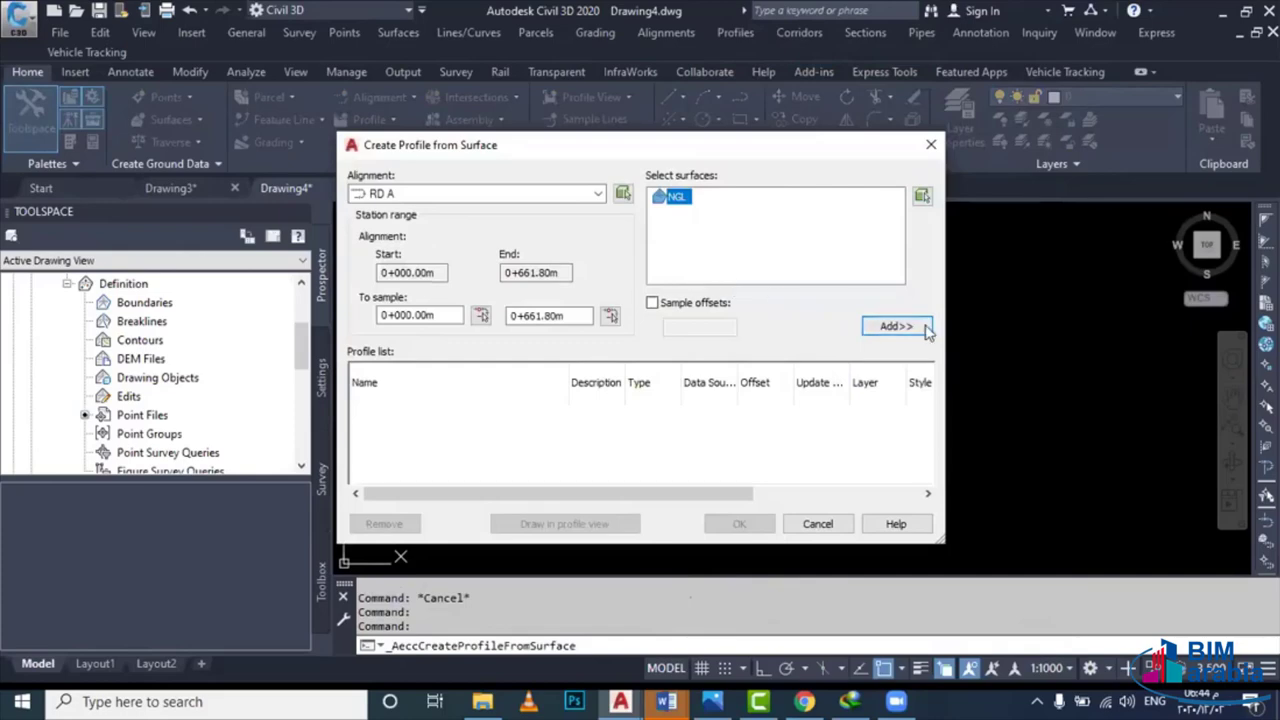
click(897, 327)
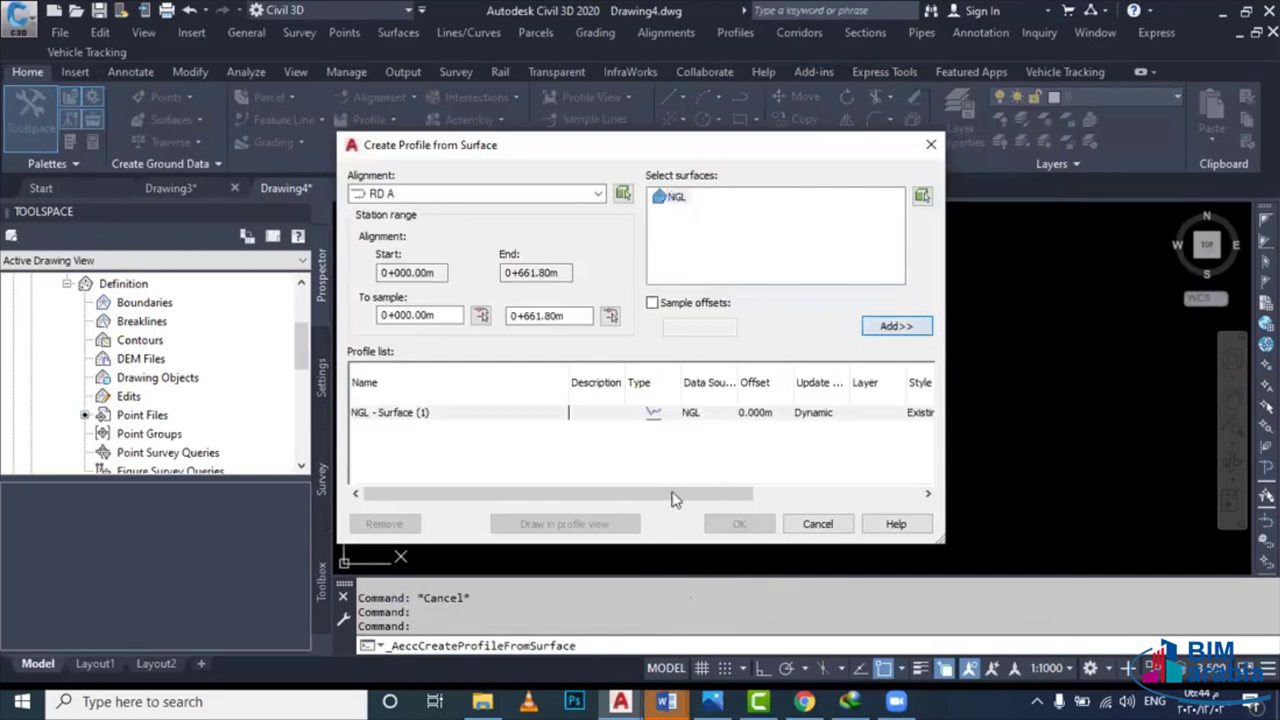
click(564, 524)
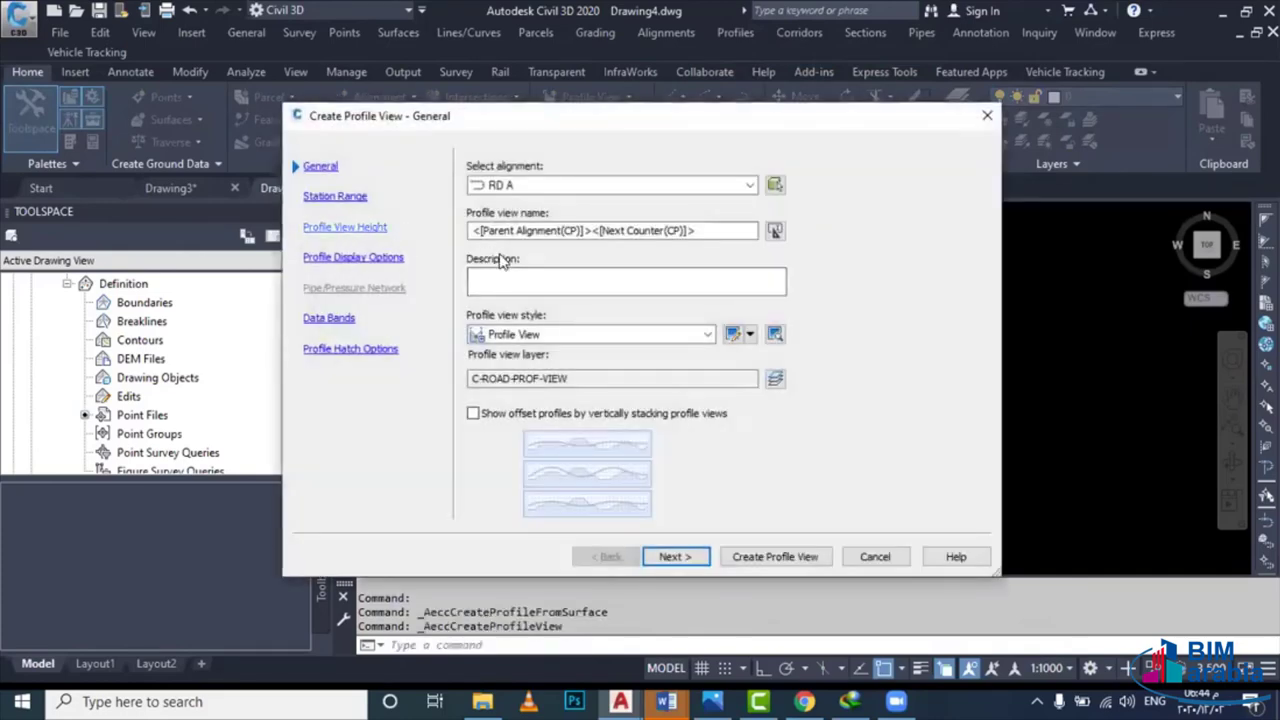
click(344, 227)
text(1025)
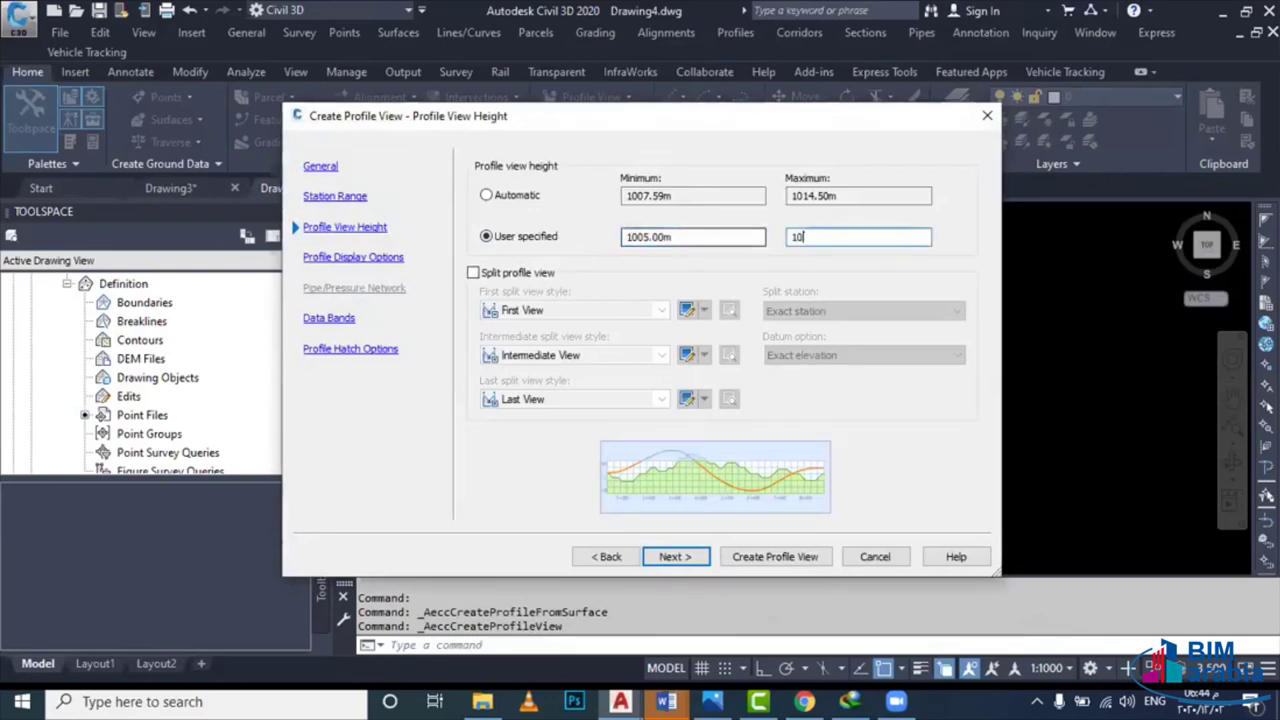
click(787, 557)
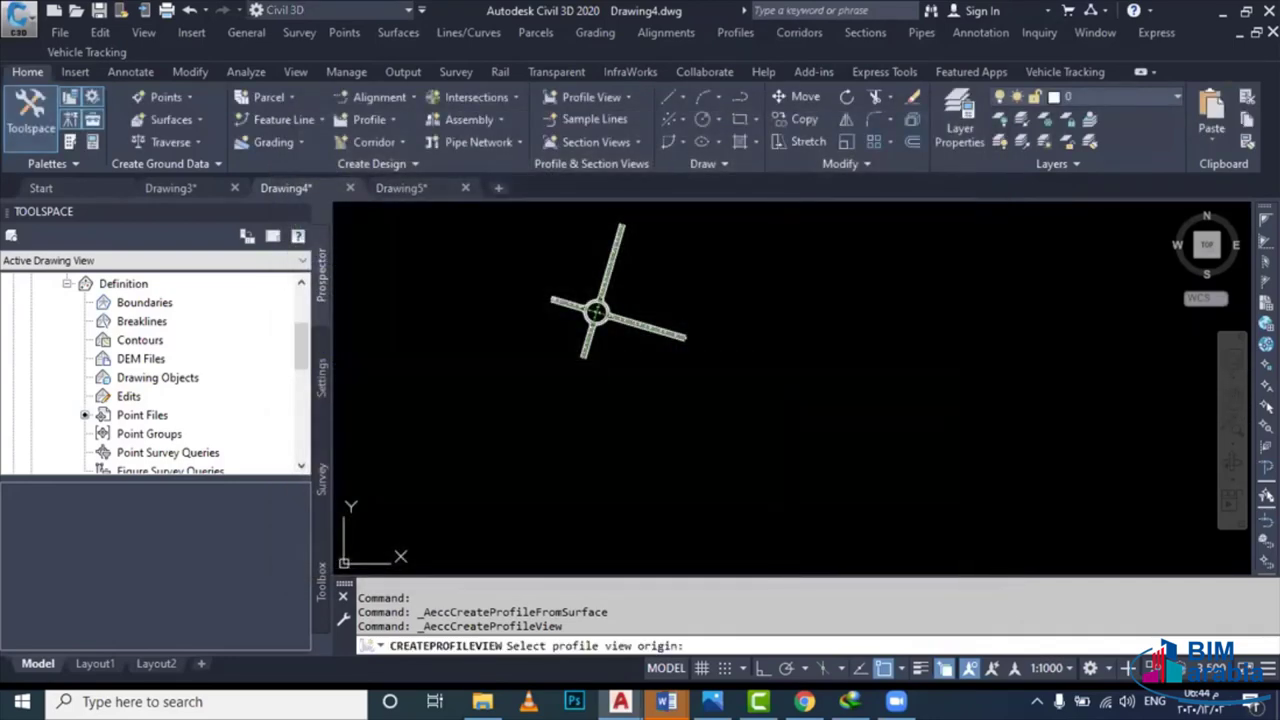
click(760, 355)
scroll(658, 262, up, 3)
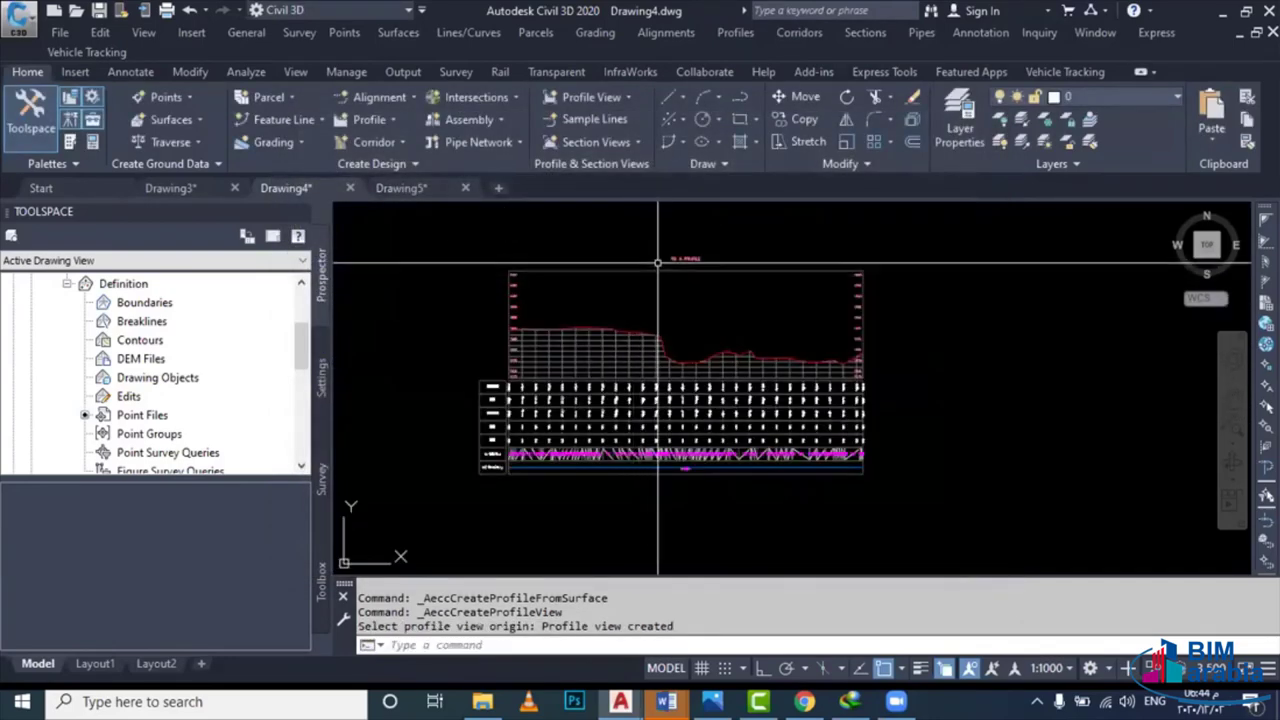
scroll(658, 262, up, 3)
scroll(763, 286, down, 5)
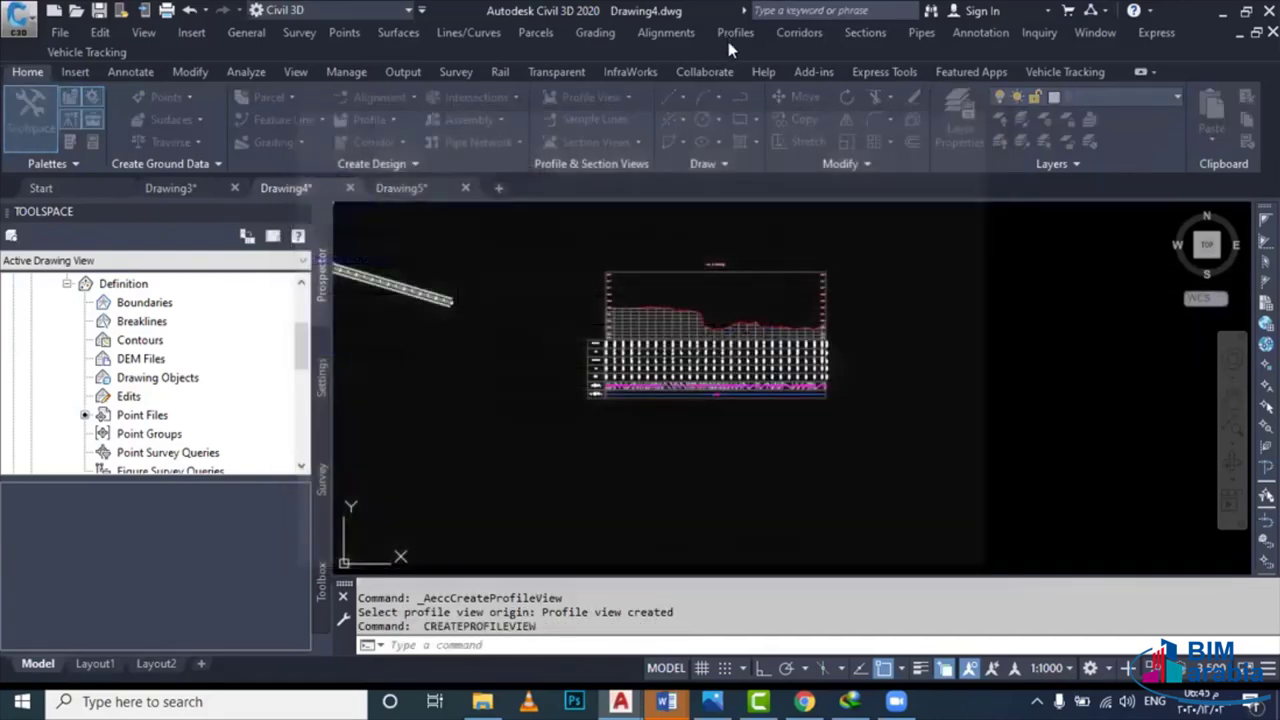
Sample the NGL surface profile along RD B, to be drawn in a profile view
click(735, 32)
click(765, 54)
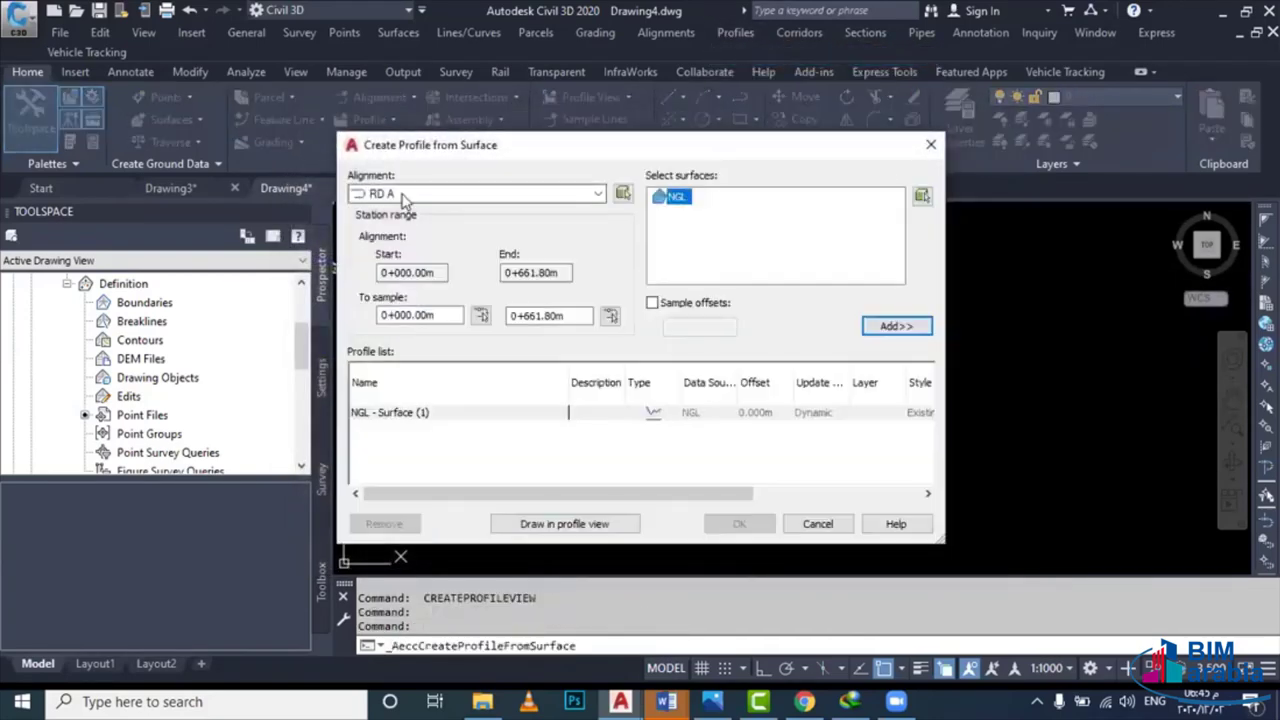
click(405, 195)
click(390, 231)
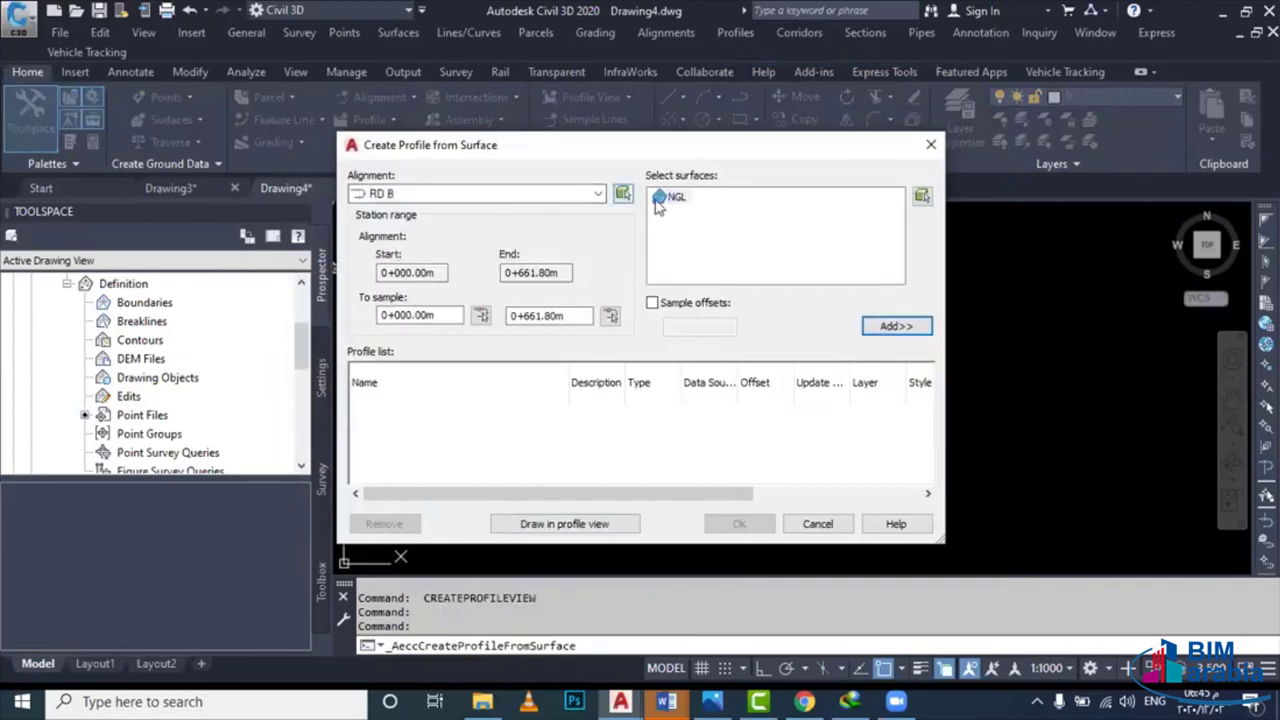
click(885, 326)
click(567, 524)
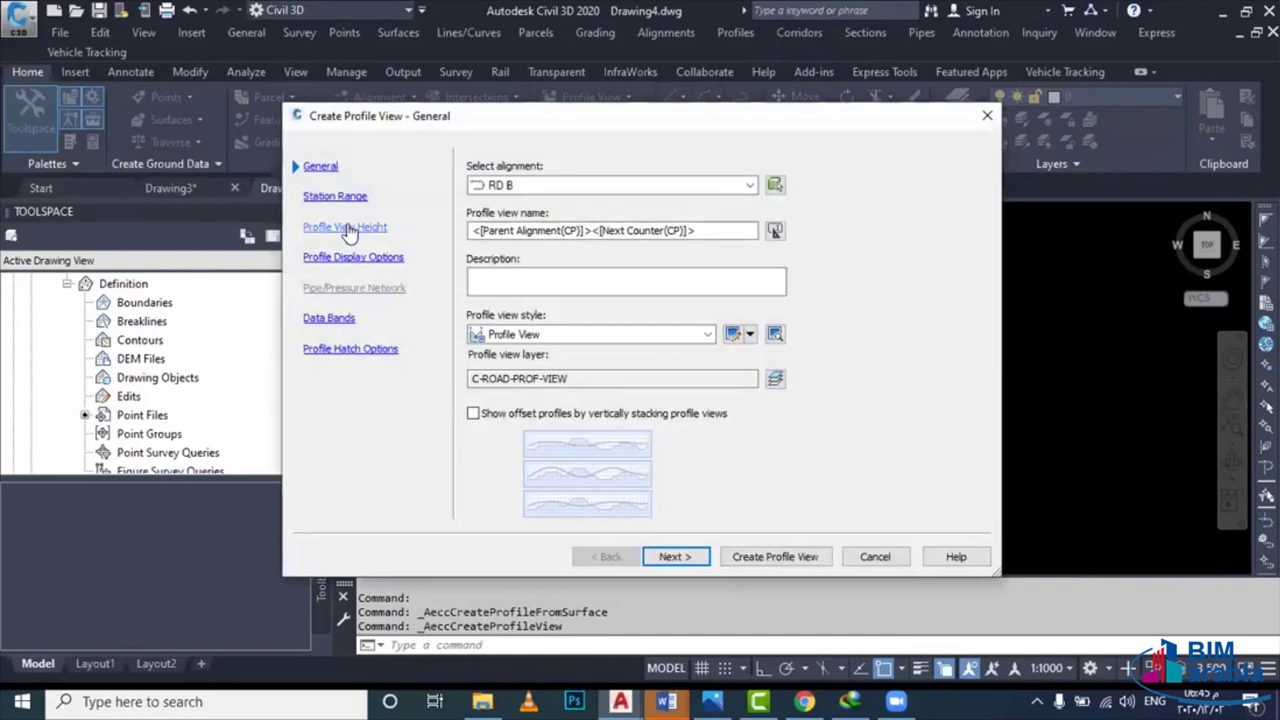
Create the RD B profile view and place it below the first profile view
click(349, 228)
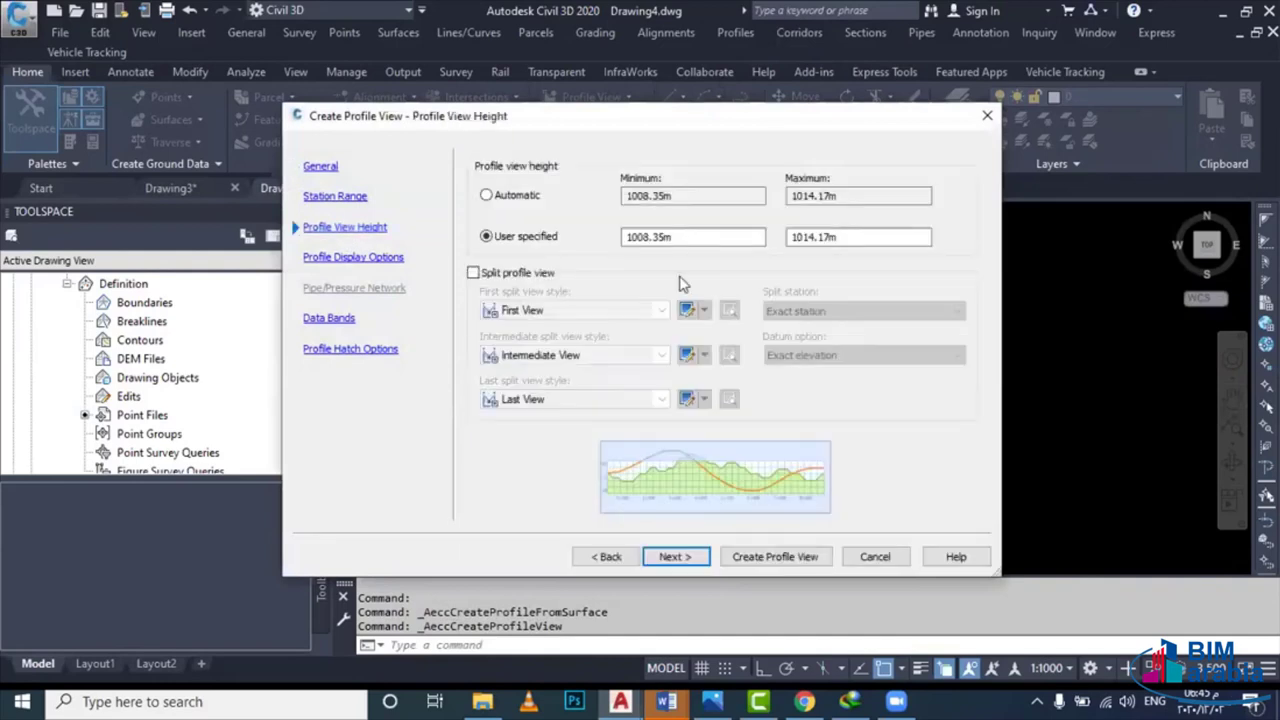
click(766, 557)
middle_drag(714, 467, 730, 375)
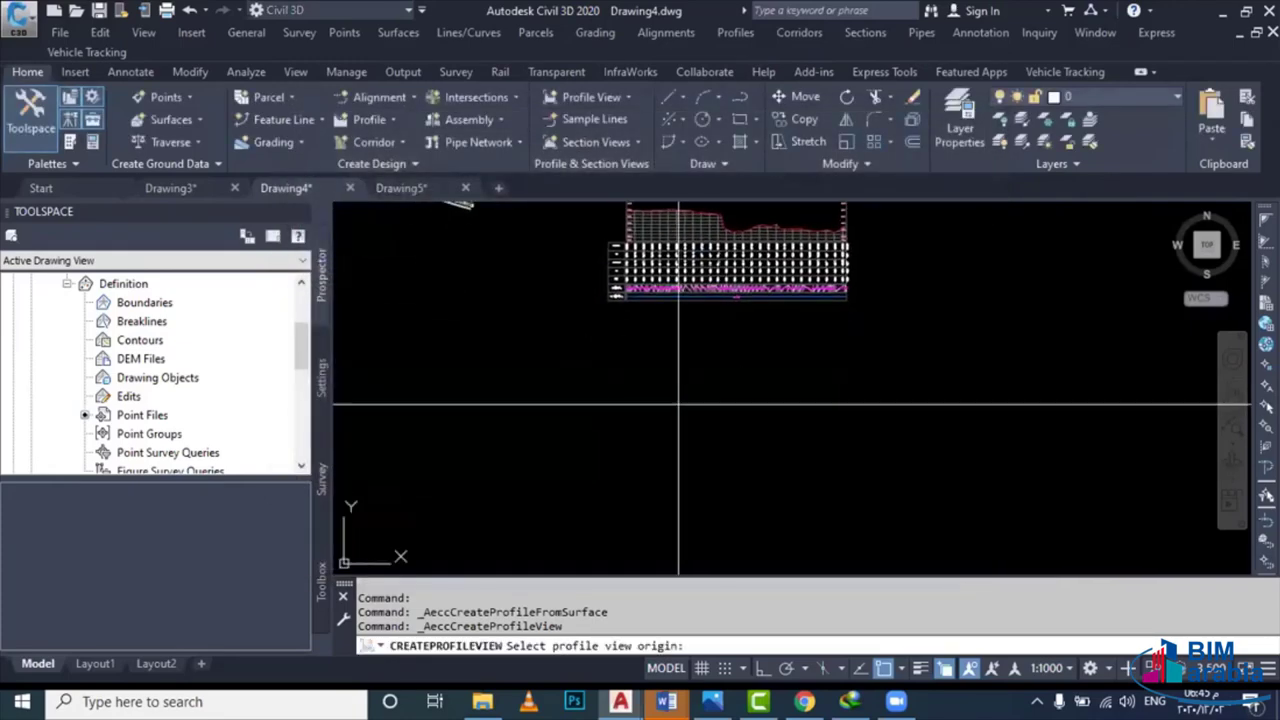
click(633, 425)
key(Escape)
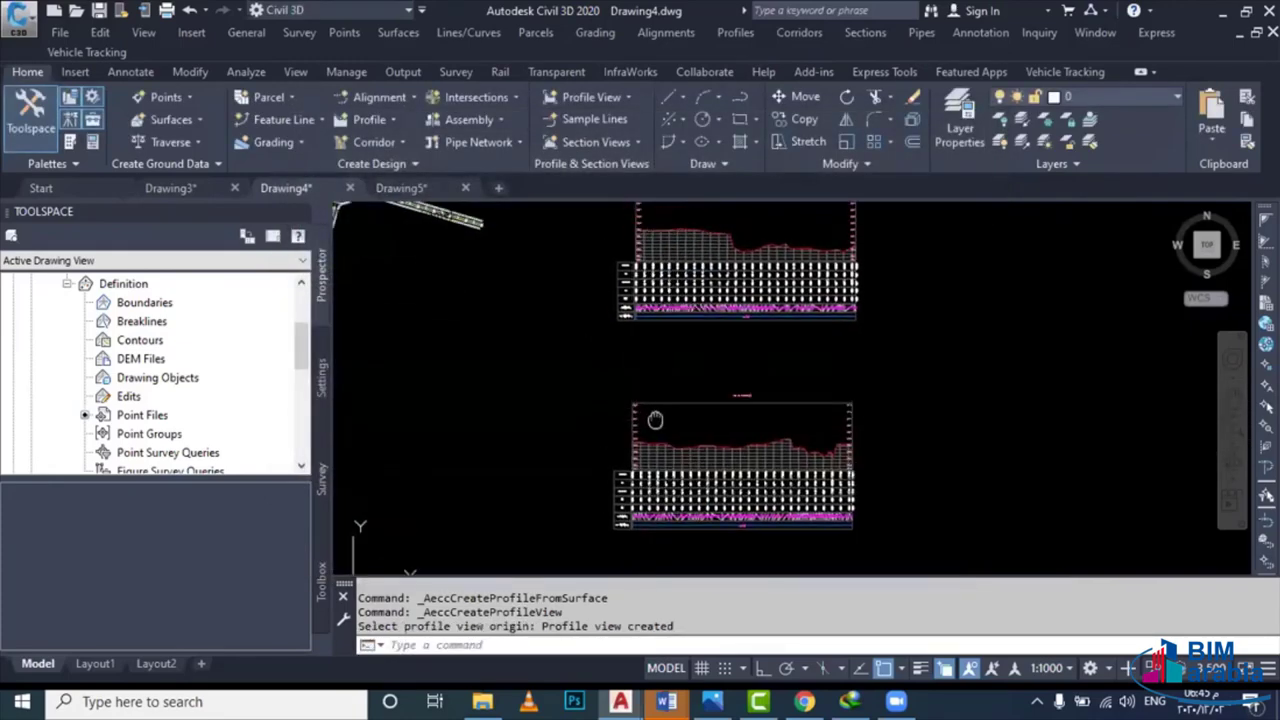
mouse_move(590, 265)
middle_down()
mouse_move(722, 445)
mouse_move(651, 405)
middle_up()
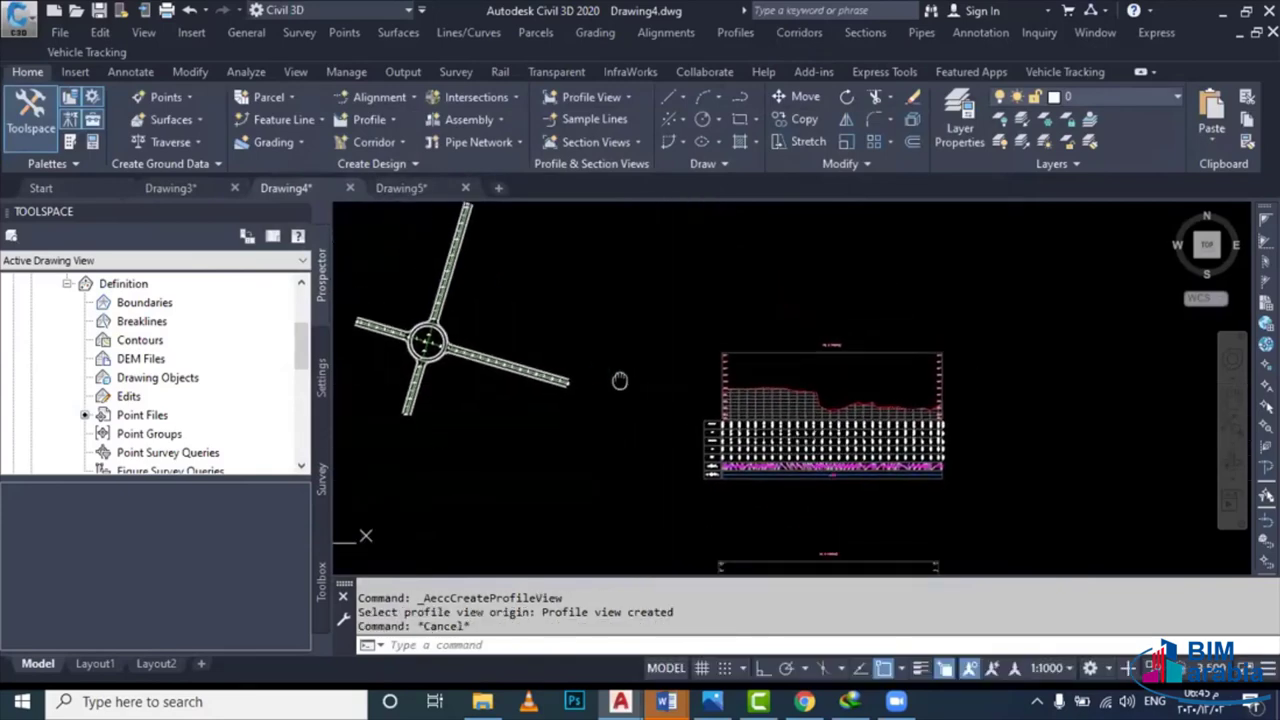
Start a layout design profile named RD A DP on the RD A profile view
click(738, 42)
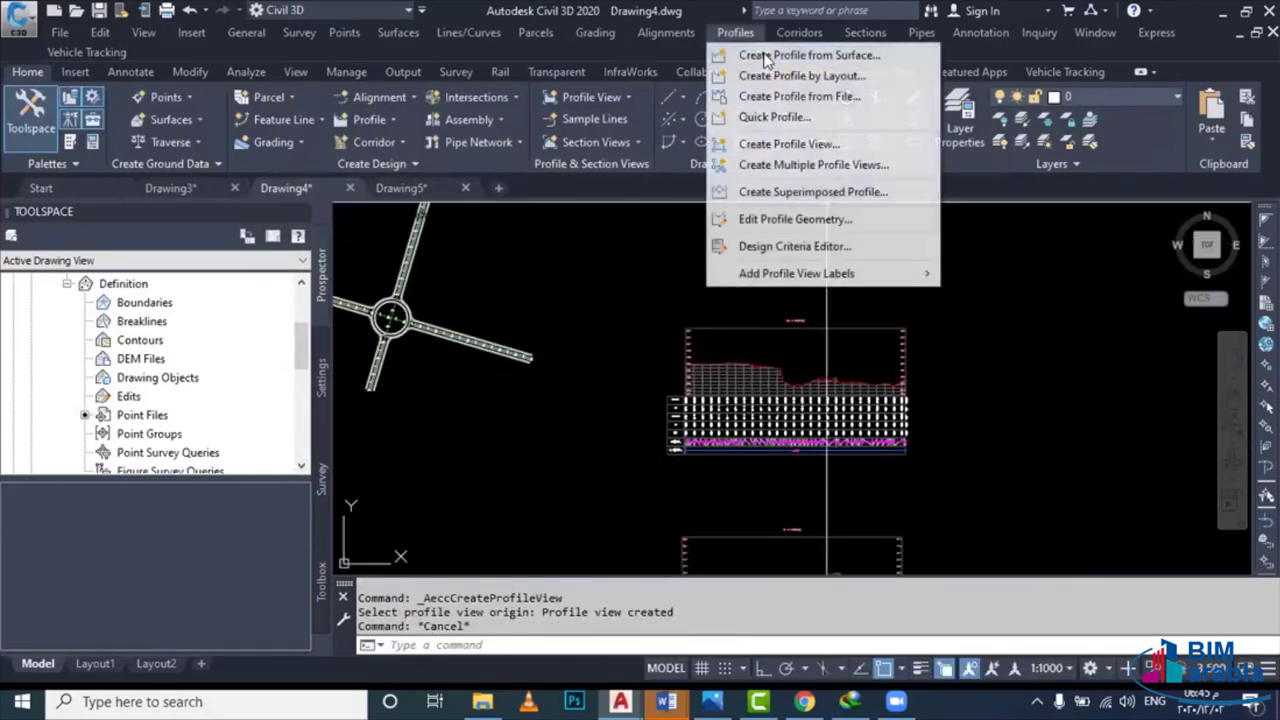
click(770, 55)
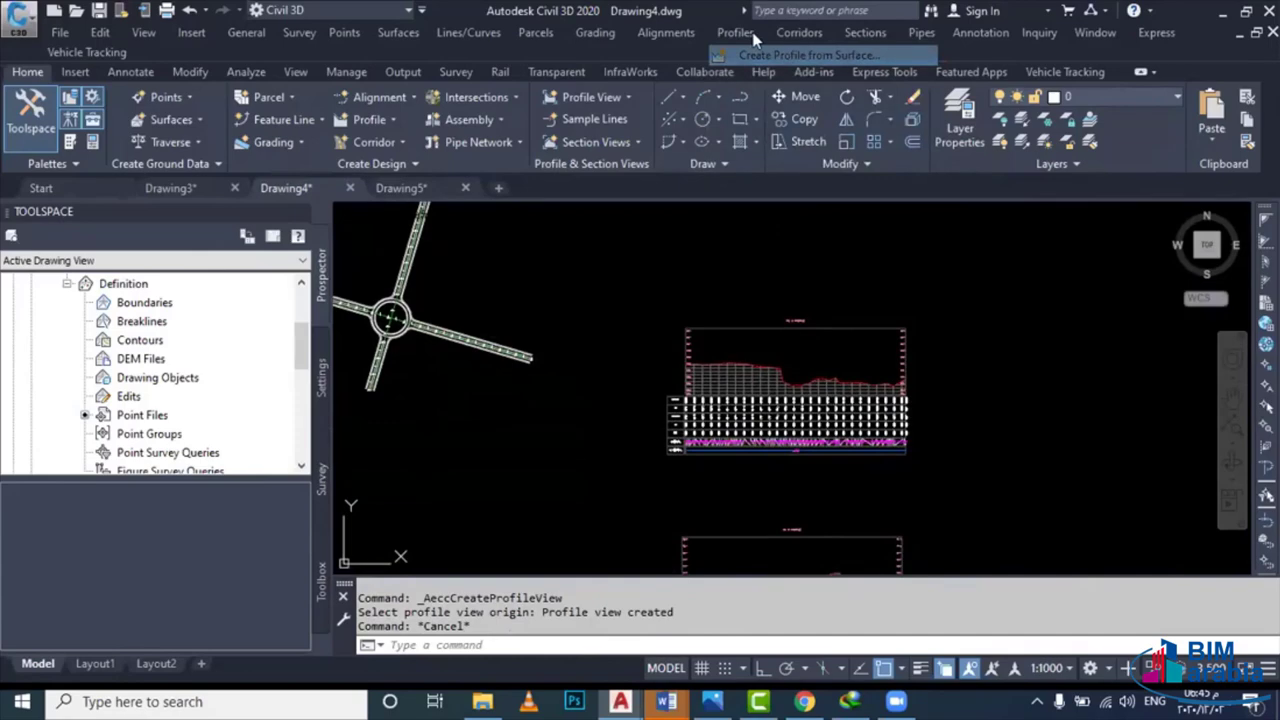
click(755, 38)
click(768, 76)
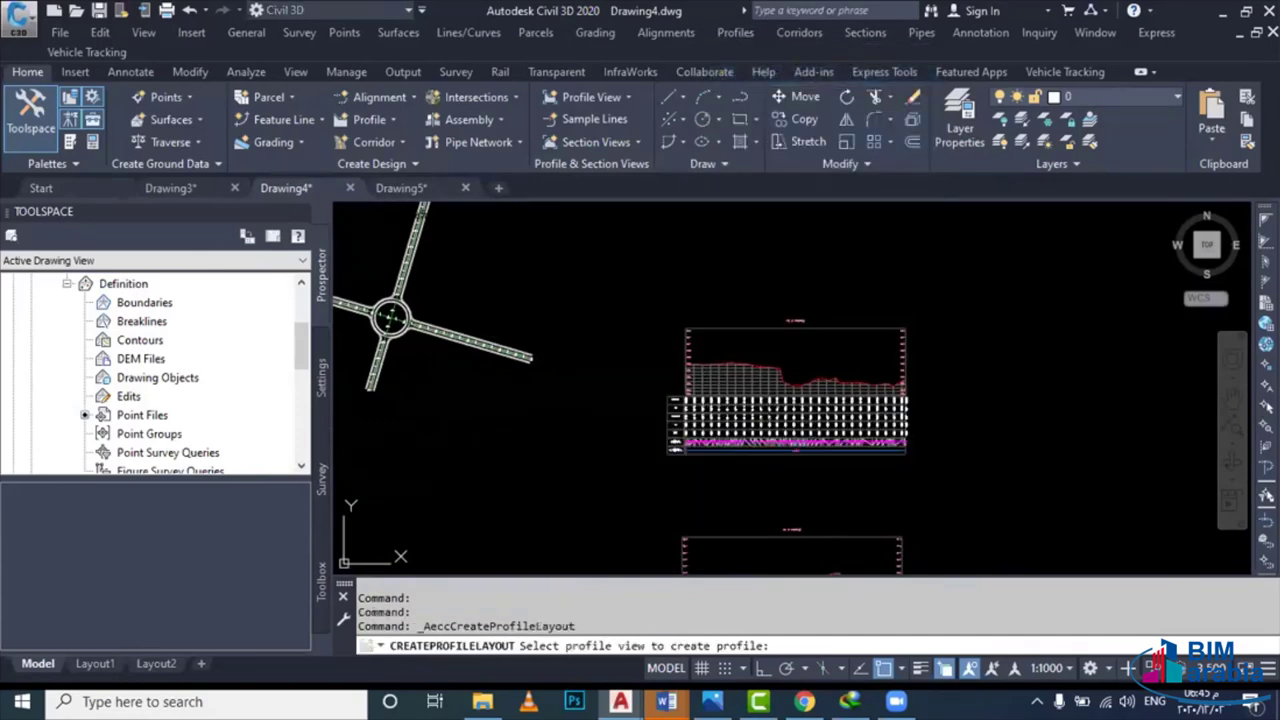
click(790, 400)
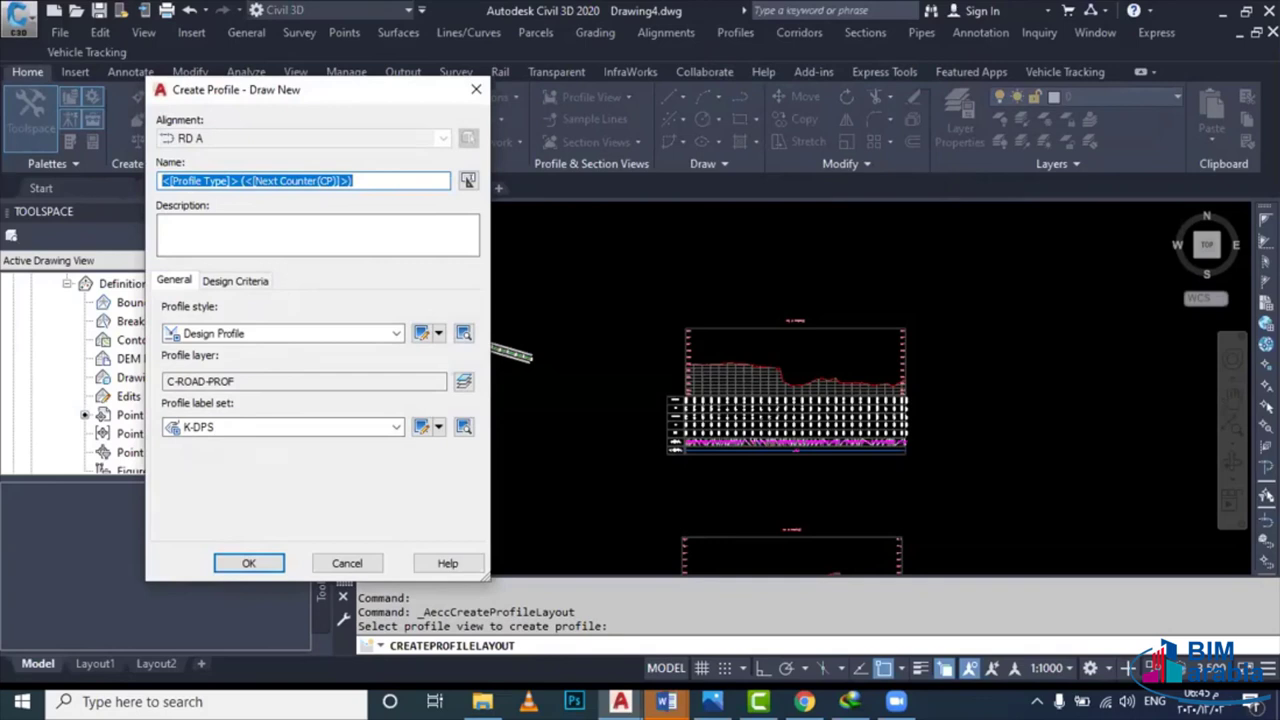
text(RD A DP)
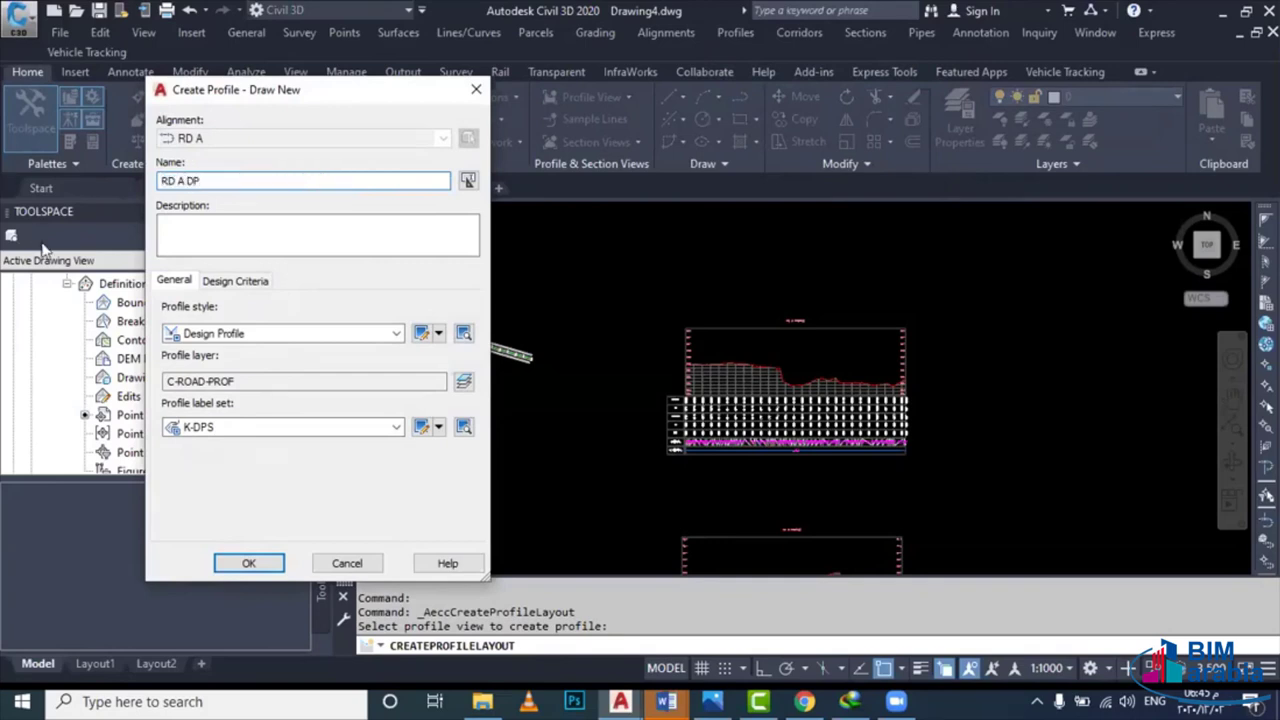
click(210, 284)
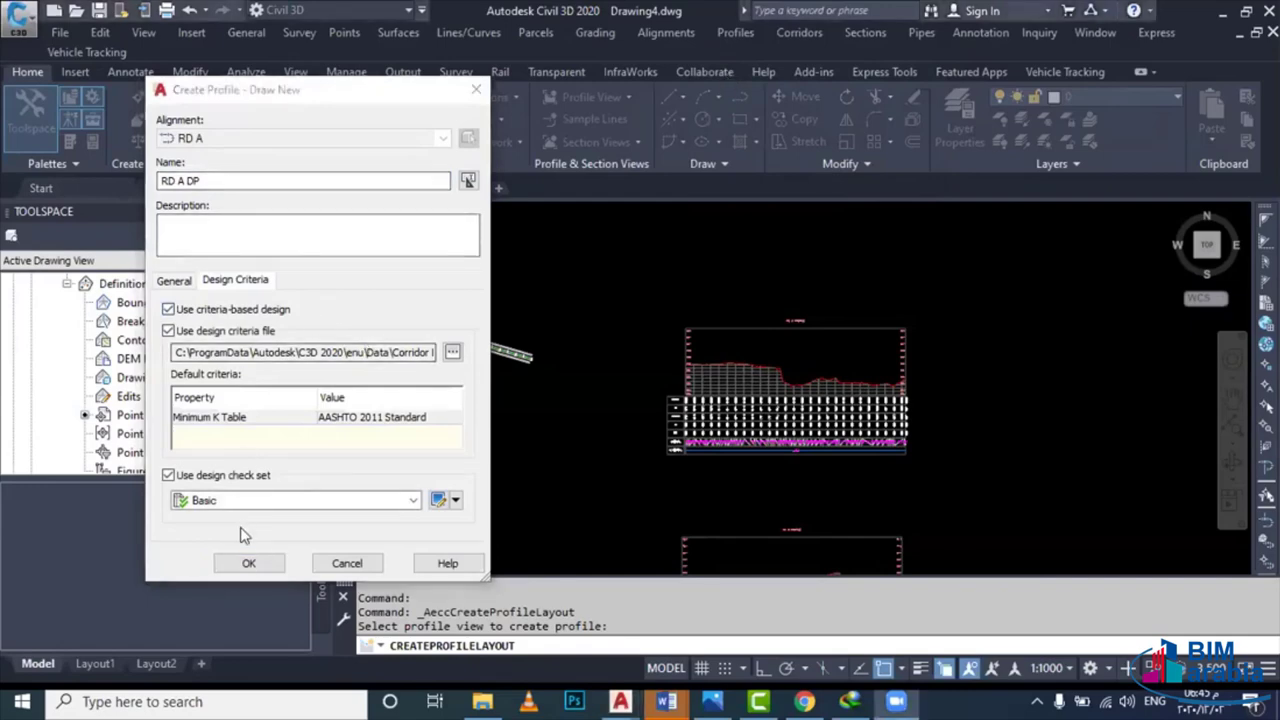
click(248, 563)
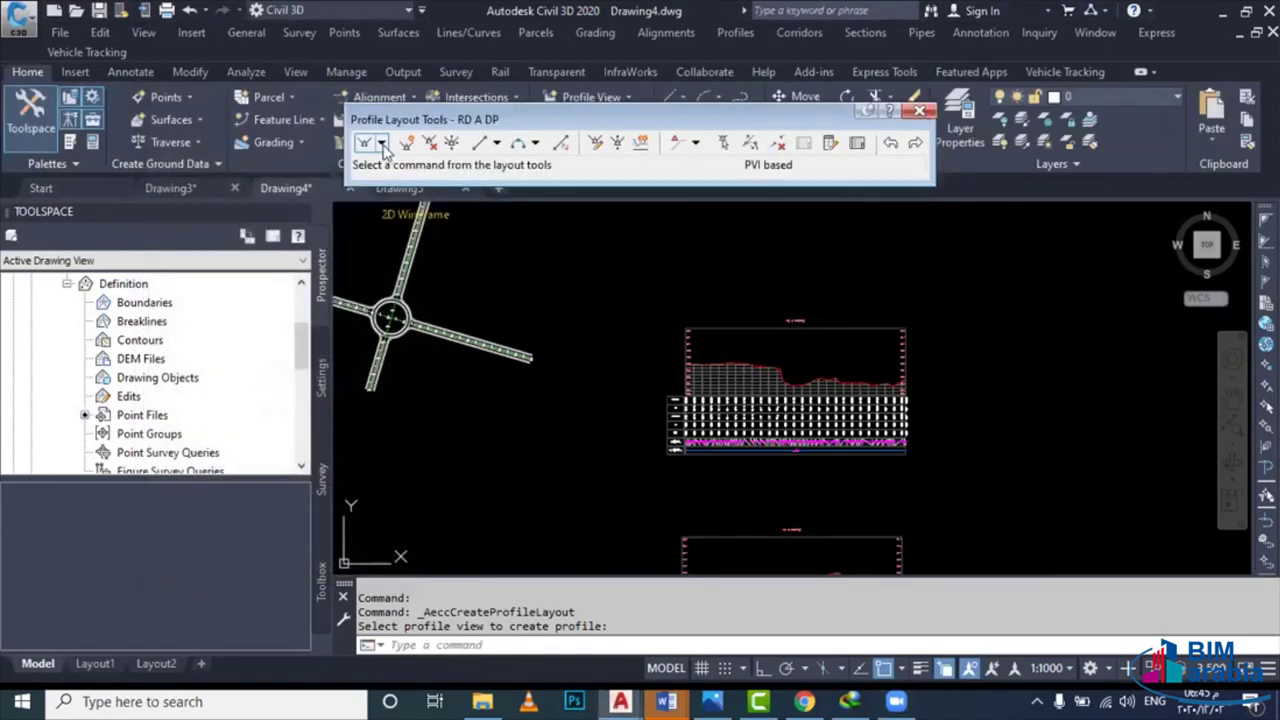
Draw RD A DP as tangents with curves from the view's left end to its right end
click(381, 143)
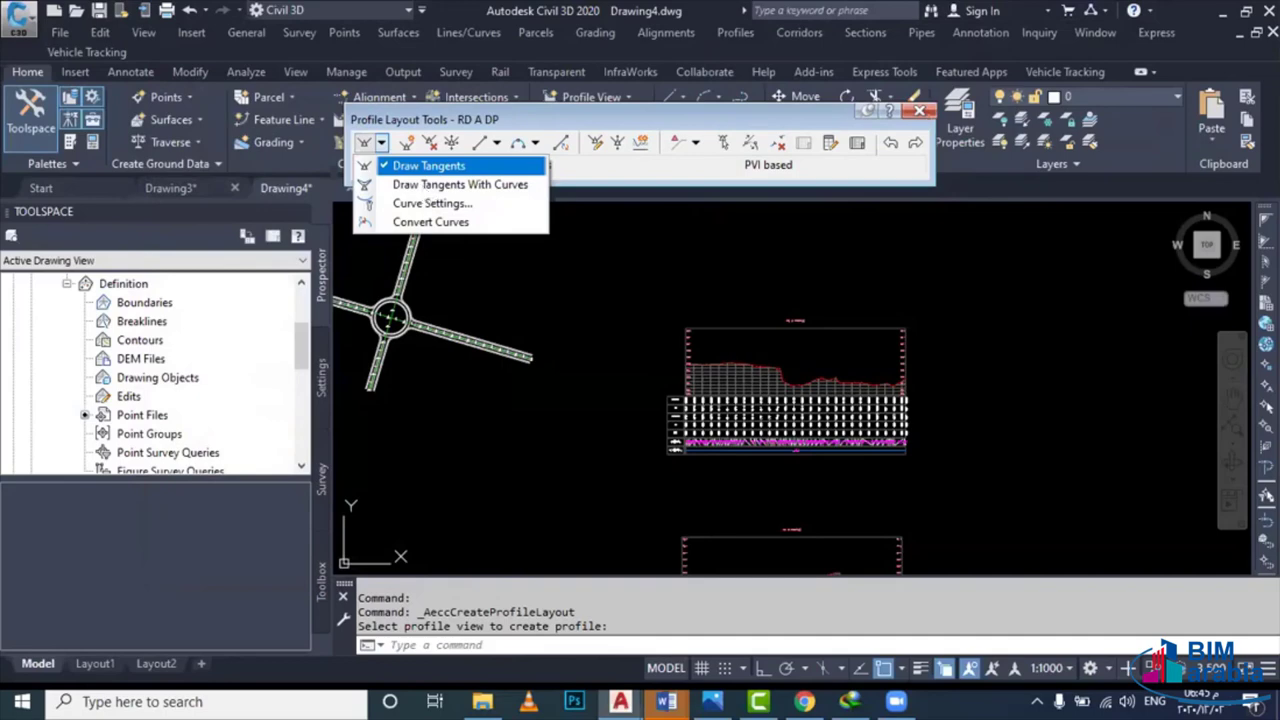
click(460, 184)
scroll(800, 380, up, 3)
scroll(800, 360, up, 2)
scroll(836, 343, down, 1)
click(836, 343)
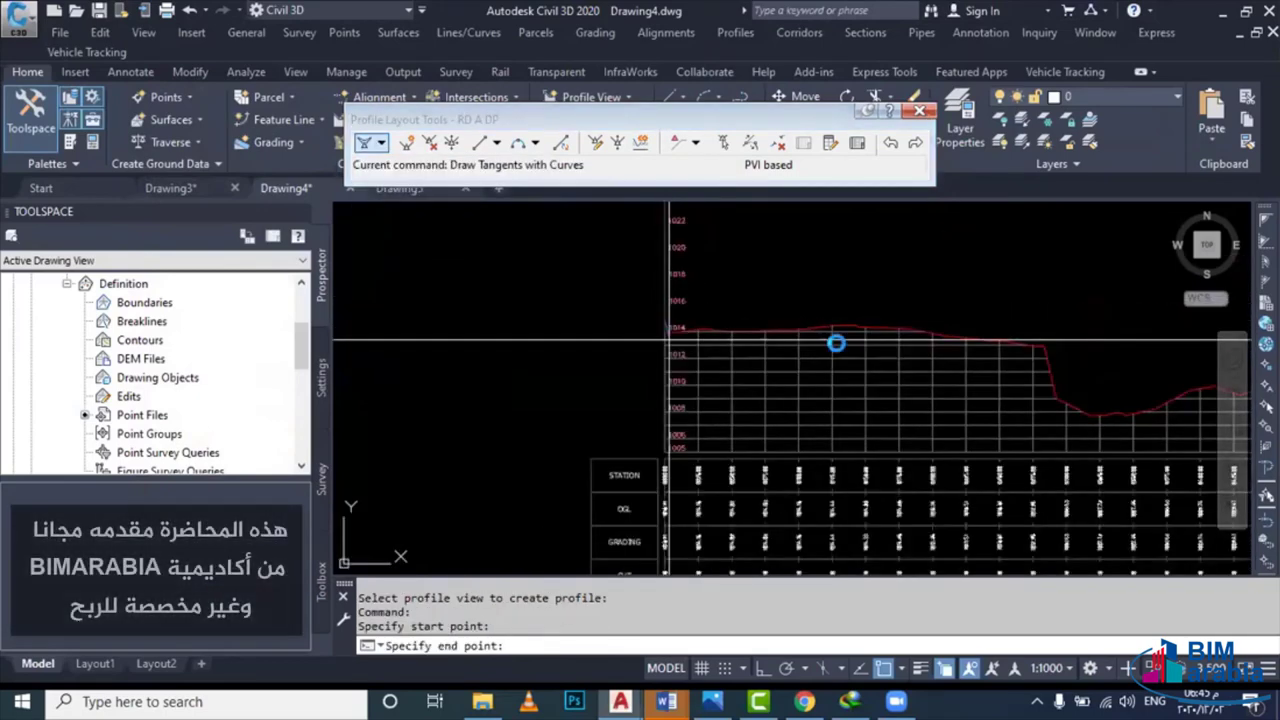
scroll(836, 343, down, 2)
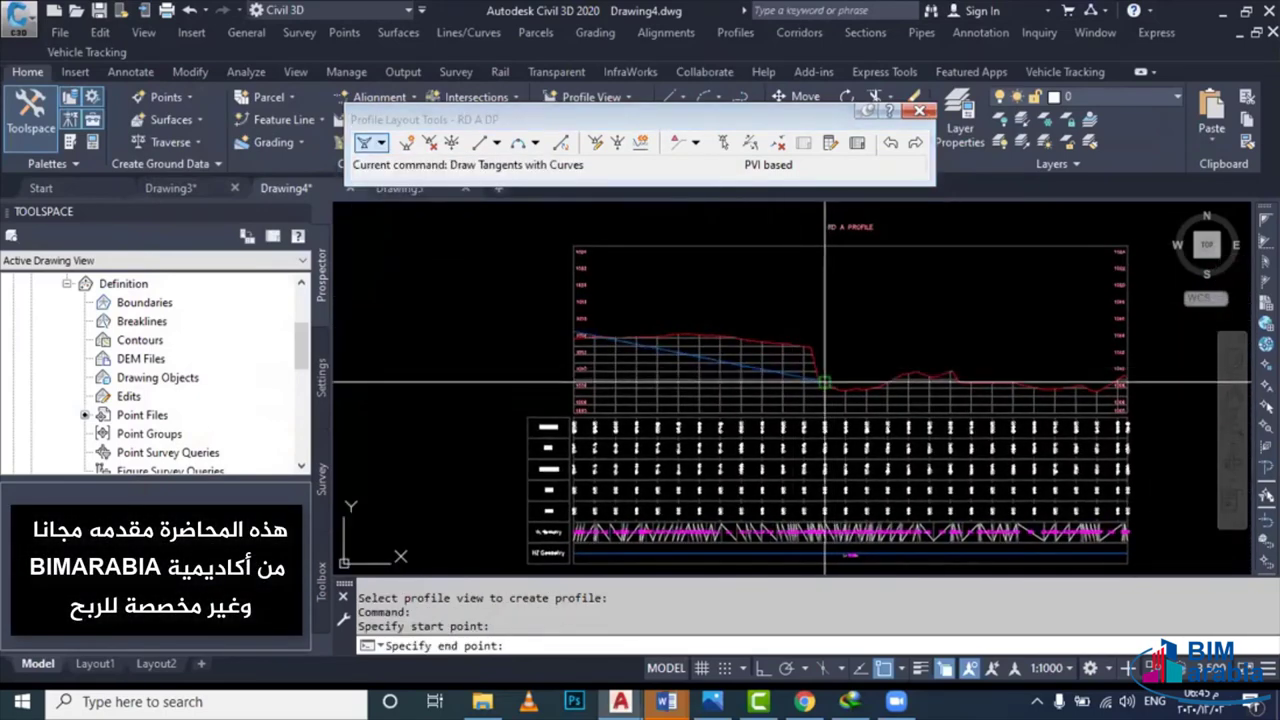
scroll(813, 354, up, 2)
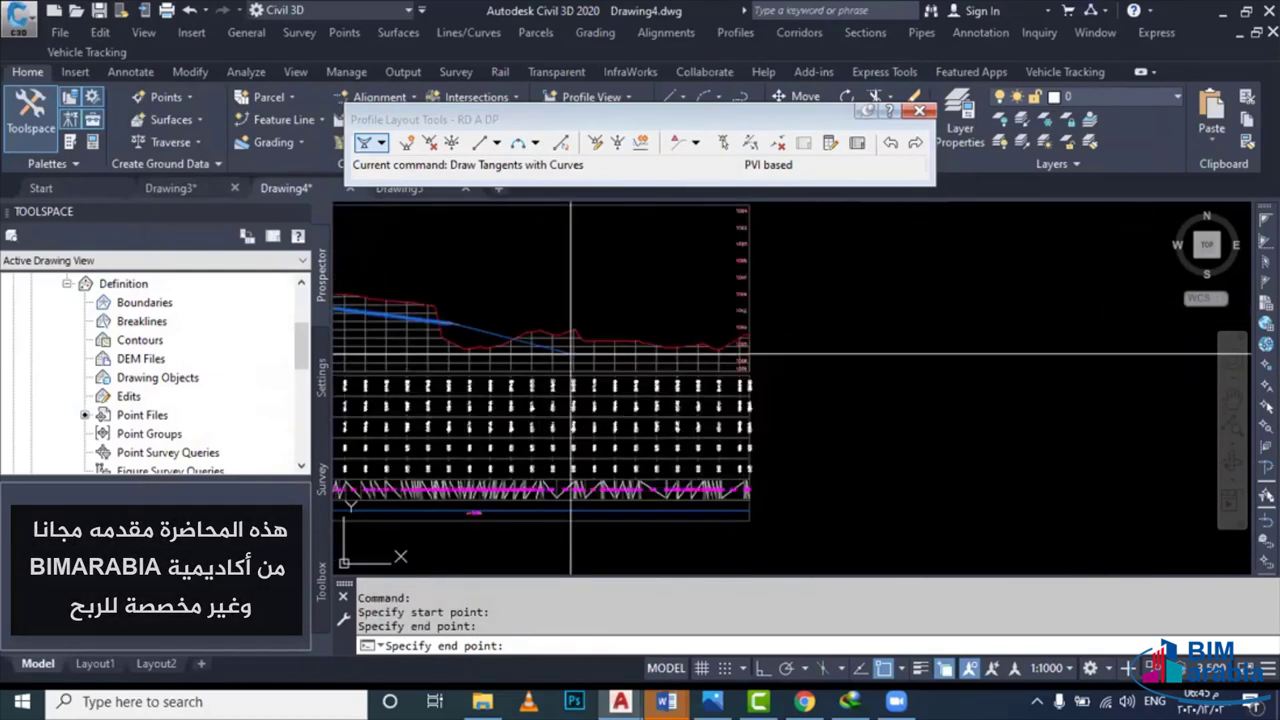
scroll(805, 285, up, 2)
scroll(870, 272, up, 2)
click(878, 265)
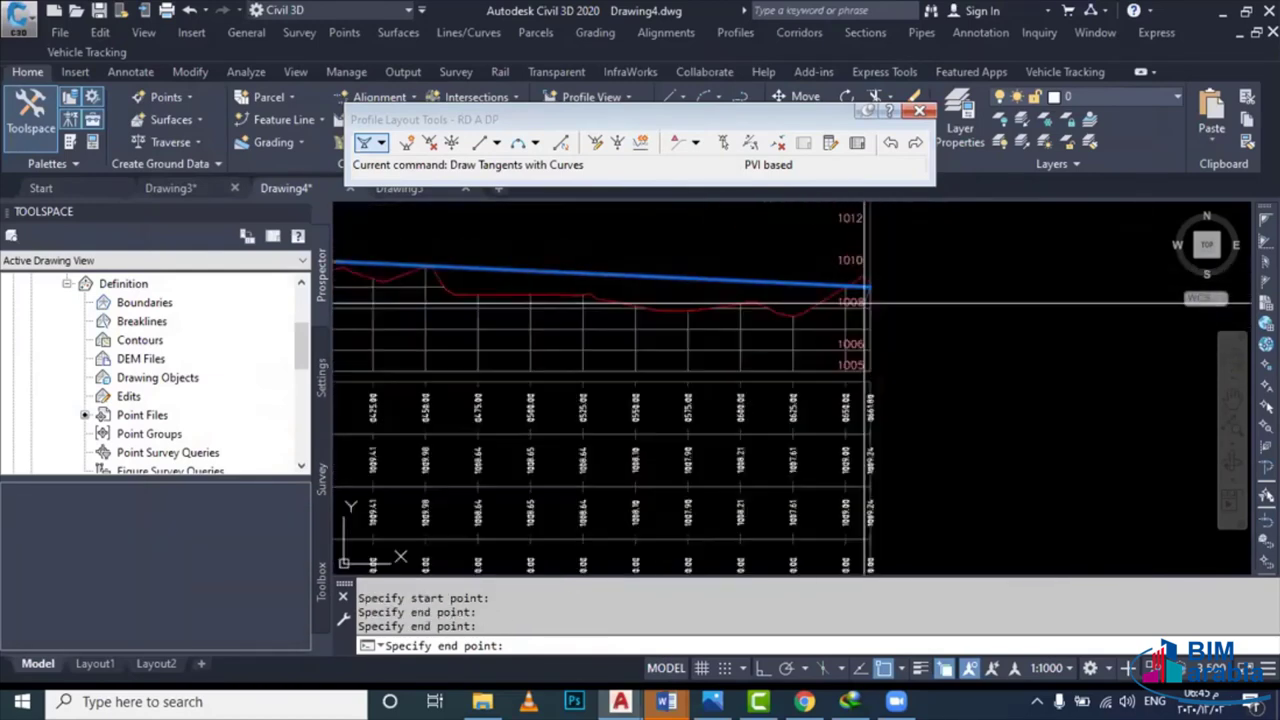
key(Escape)
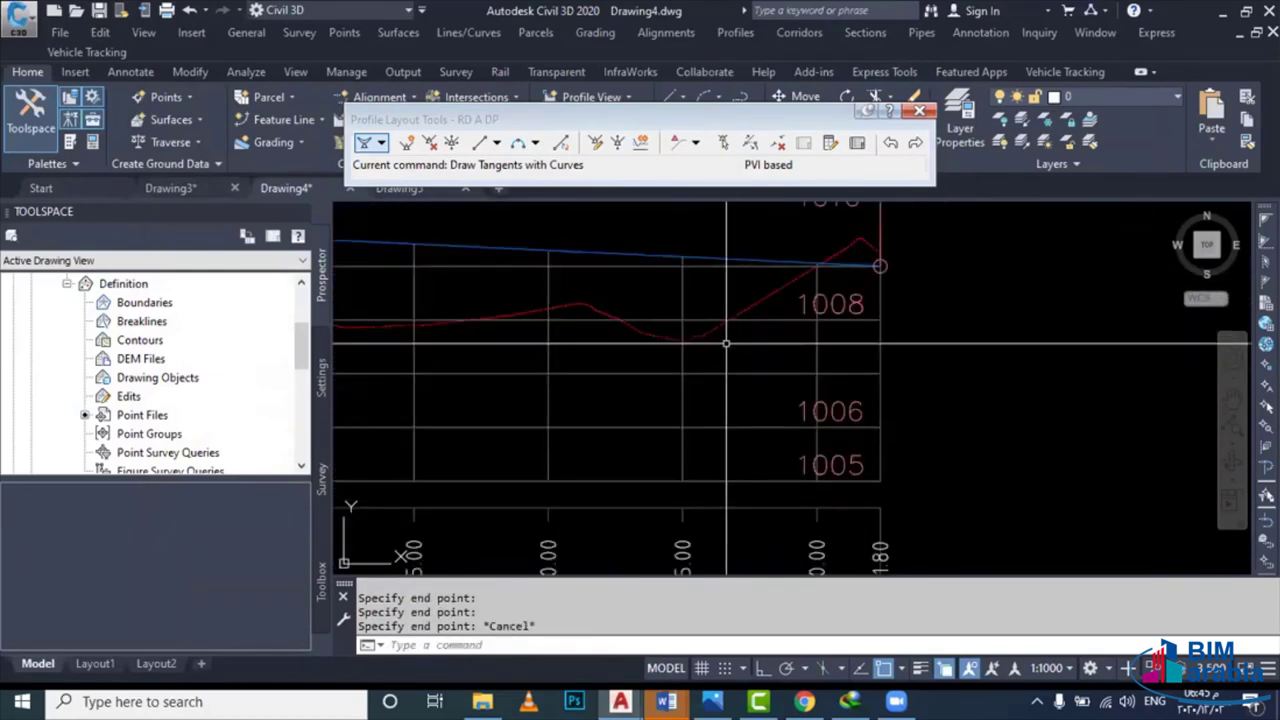
scroll(726, 343, down, 5)
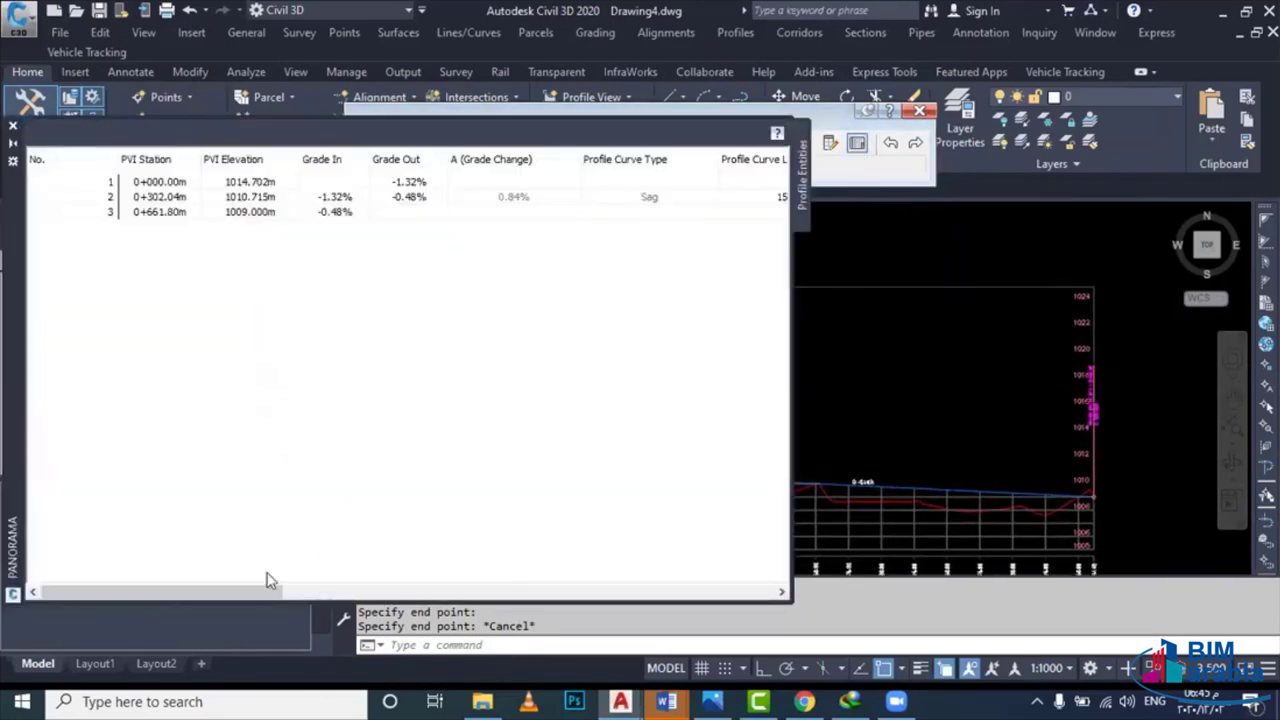
Set the sag curve length to 40 m in Profile Entities, then return to the profile bands
drag(268, 590, 452, 596)
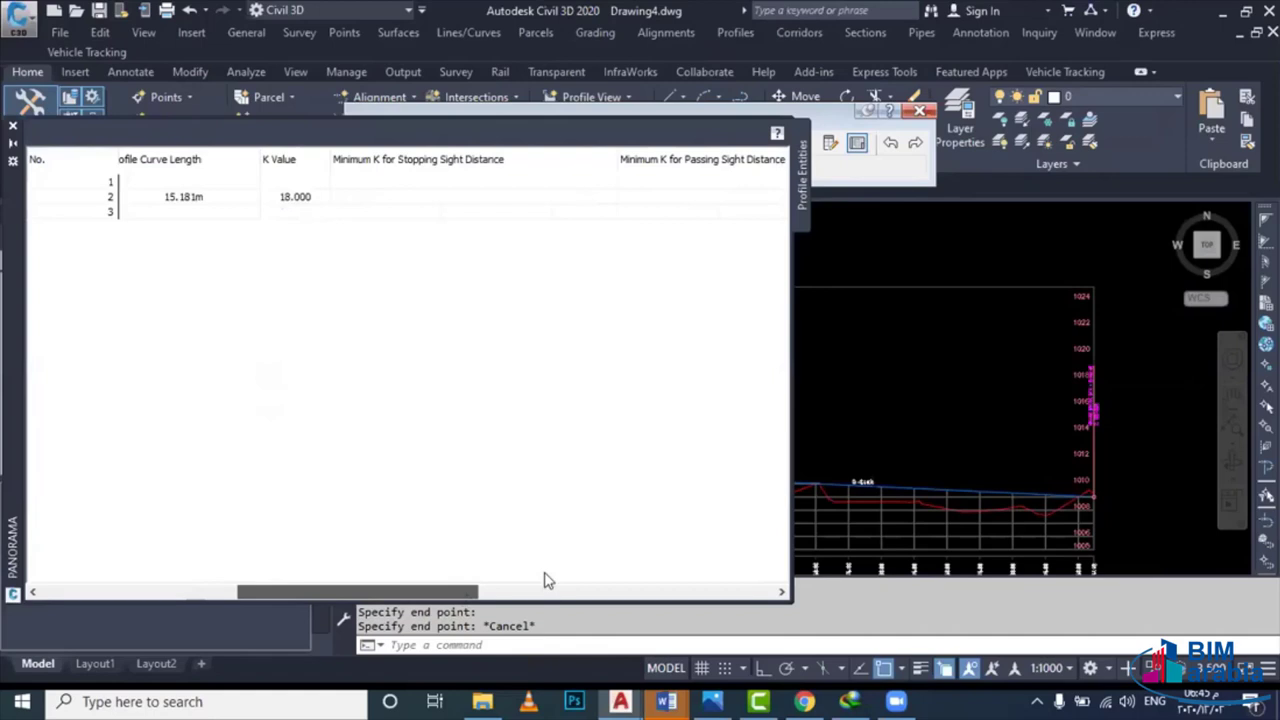
mouse_move(546, 580)
mouse_down()
mouse_move(732, 569)
mouse_move(392, 517)
mouse_move(394, 423)
mouse_up()
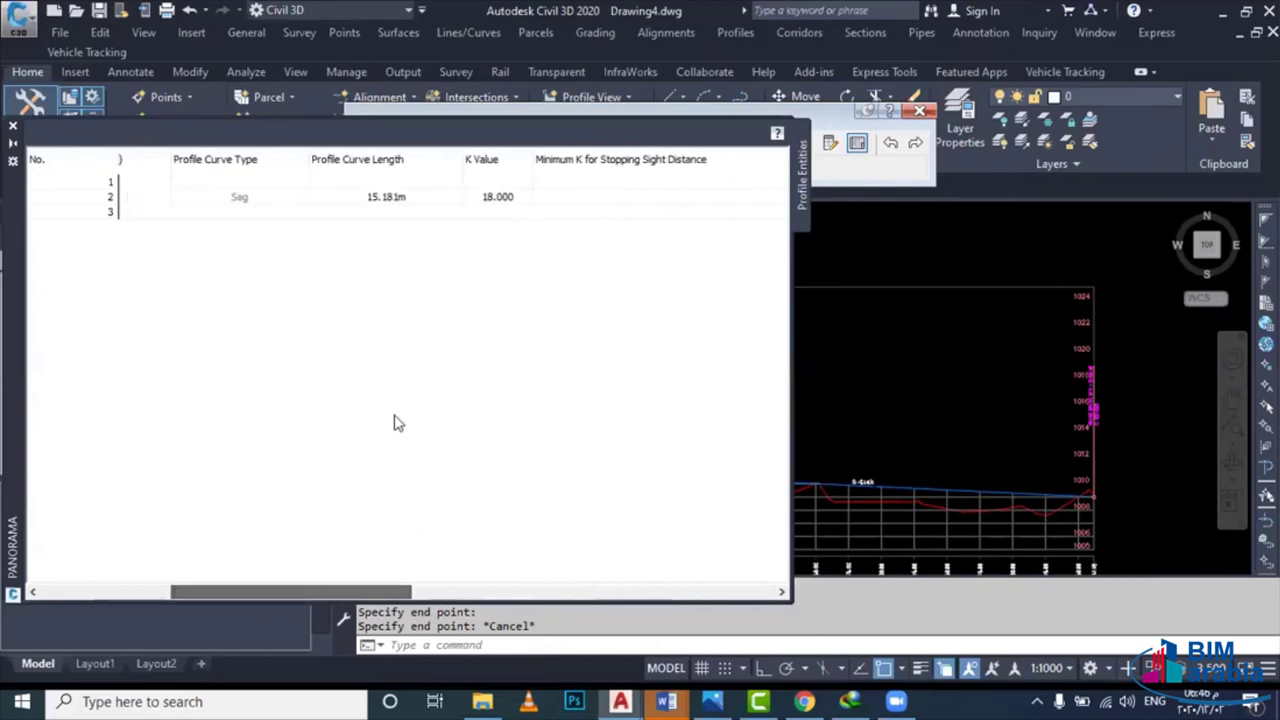
double_click(396, 198)
text(40)
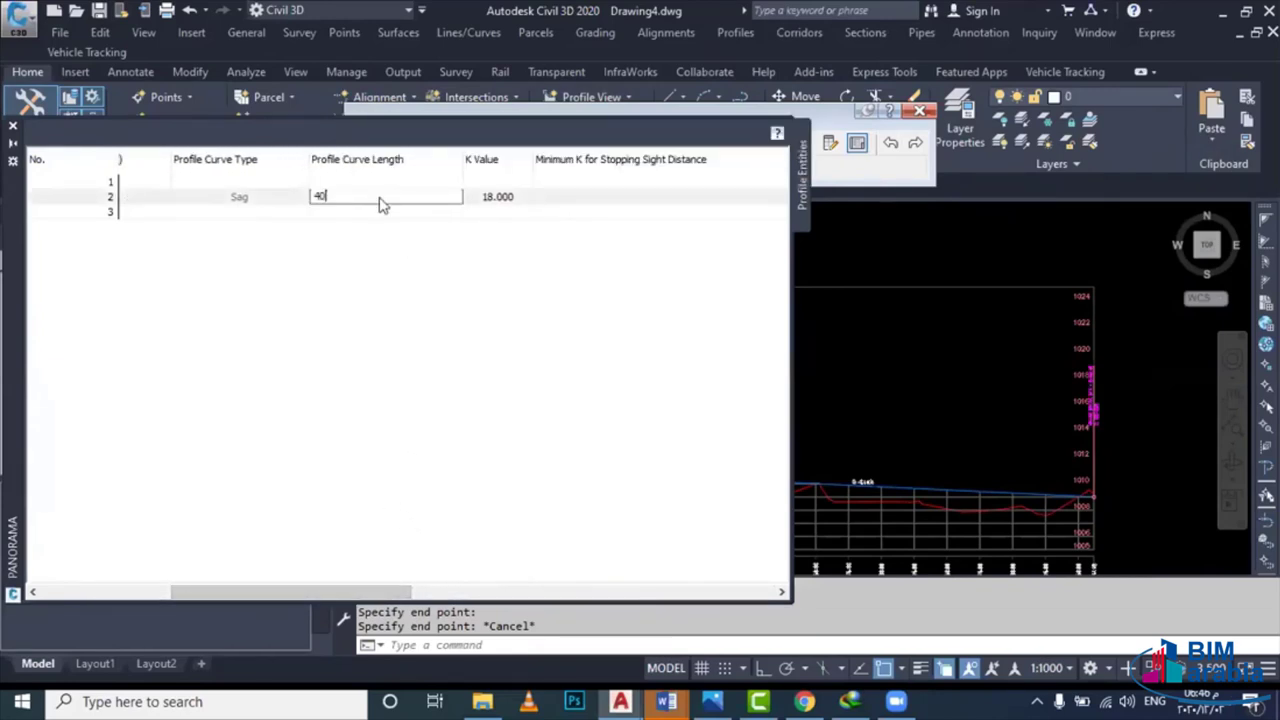
key(Return)
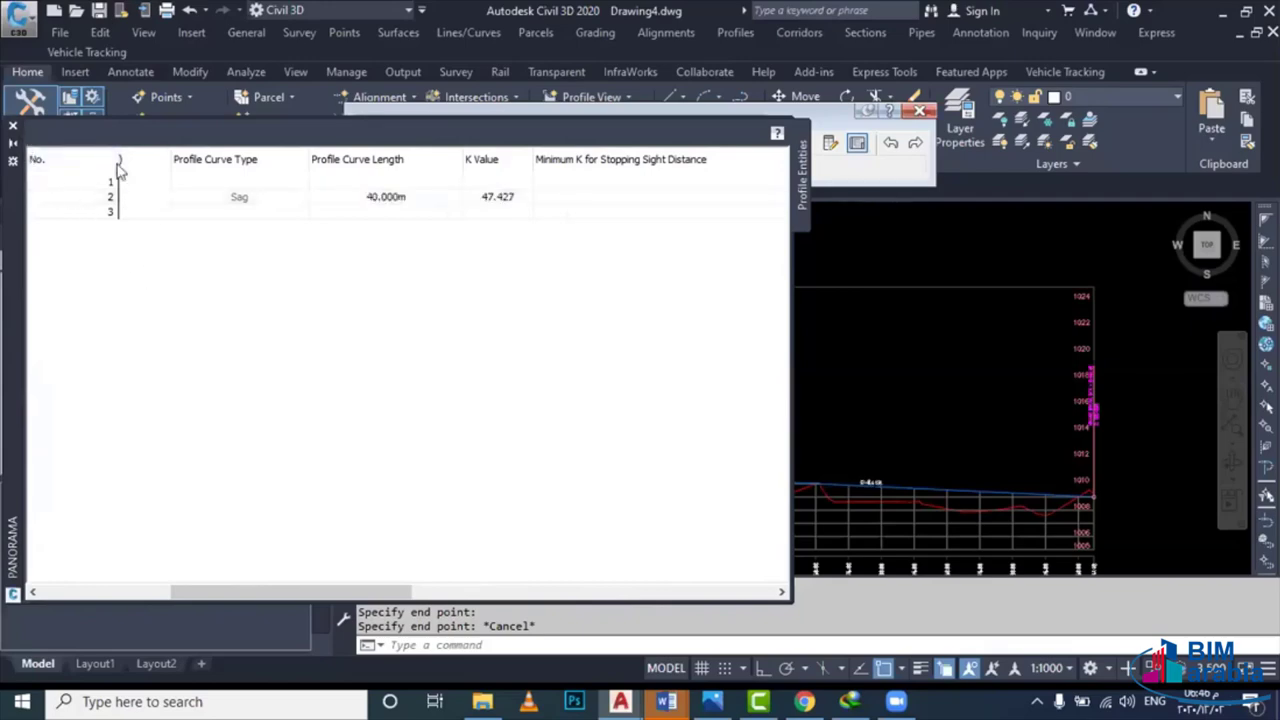
click(12, 125)
scroll(510, 412, down, 4)
key(Escape)
scroll(663, 434, up, 3)
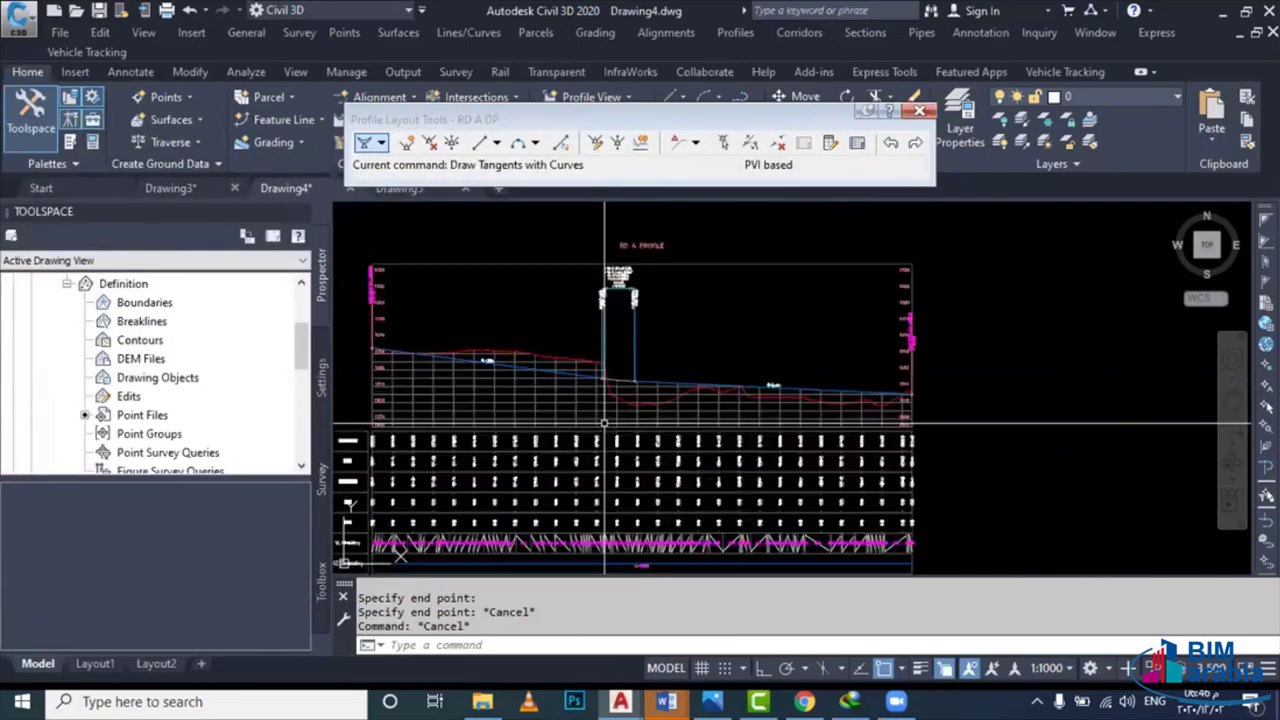
middle_drag(663, 434, 648, 387)
scroll(648, 387, up, 2)
scroll(648, 387, up, 3)
In profile view RD A1's properties, set the GRADING and CUT bands to the RD A DP profile
click(696, 383)
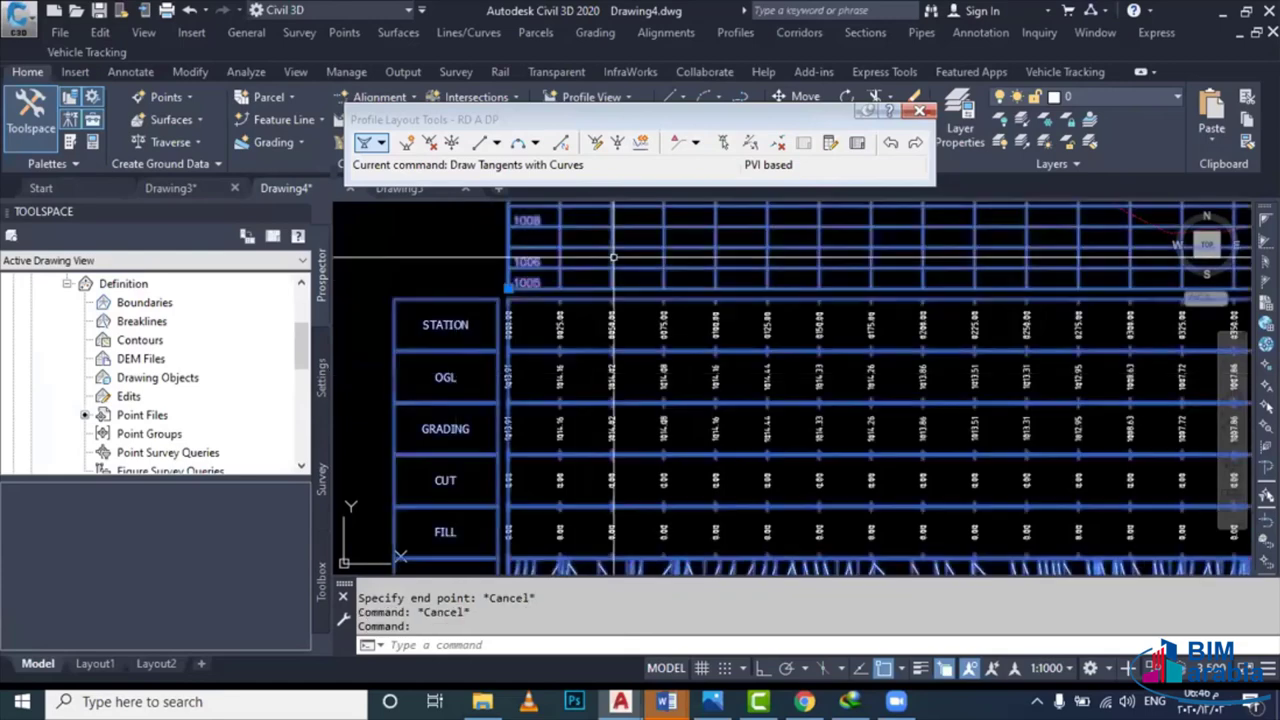
right_click(646, 458)
click(662, 457)
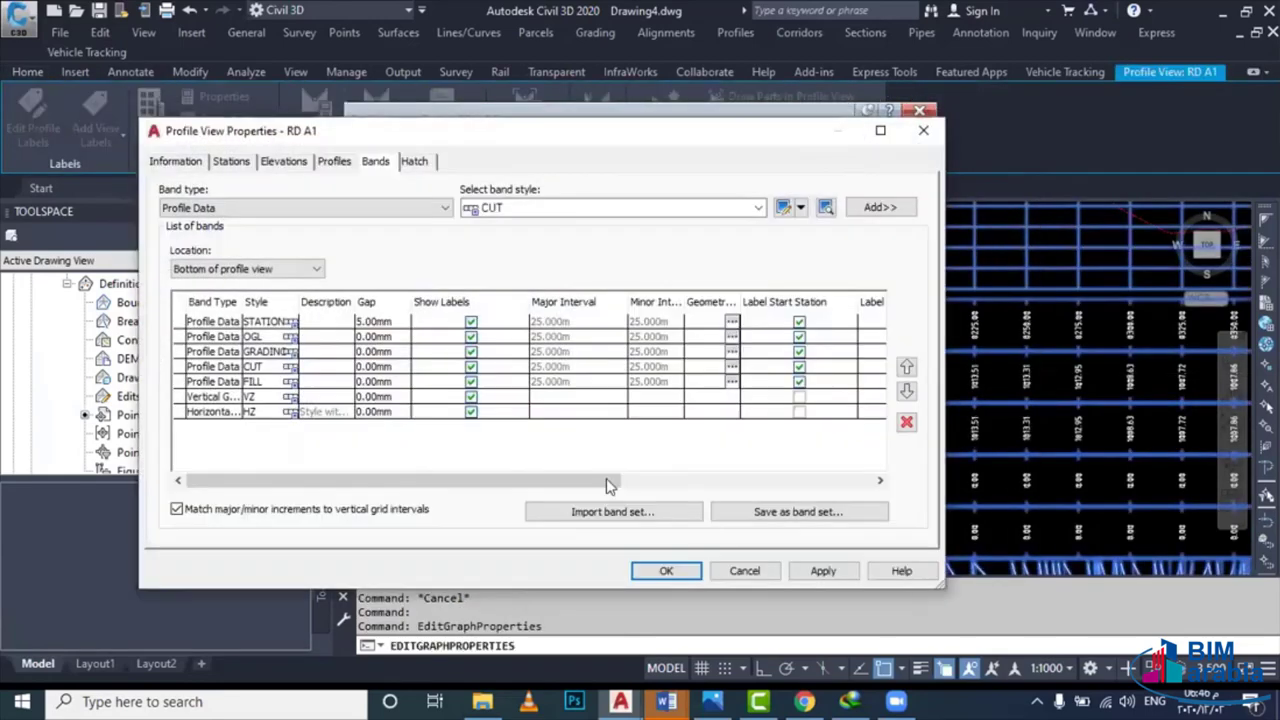
drag(548, 489, 790, 486)
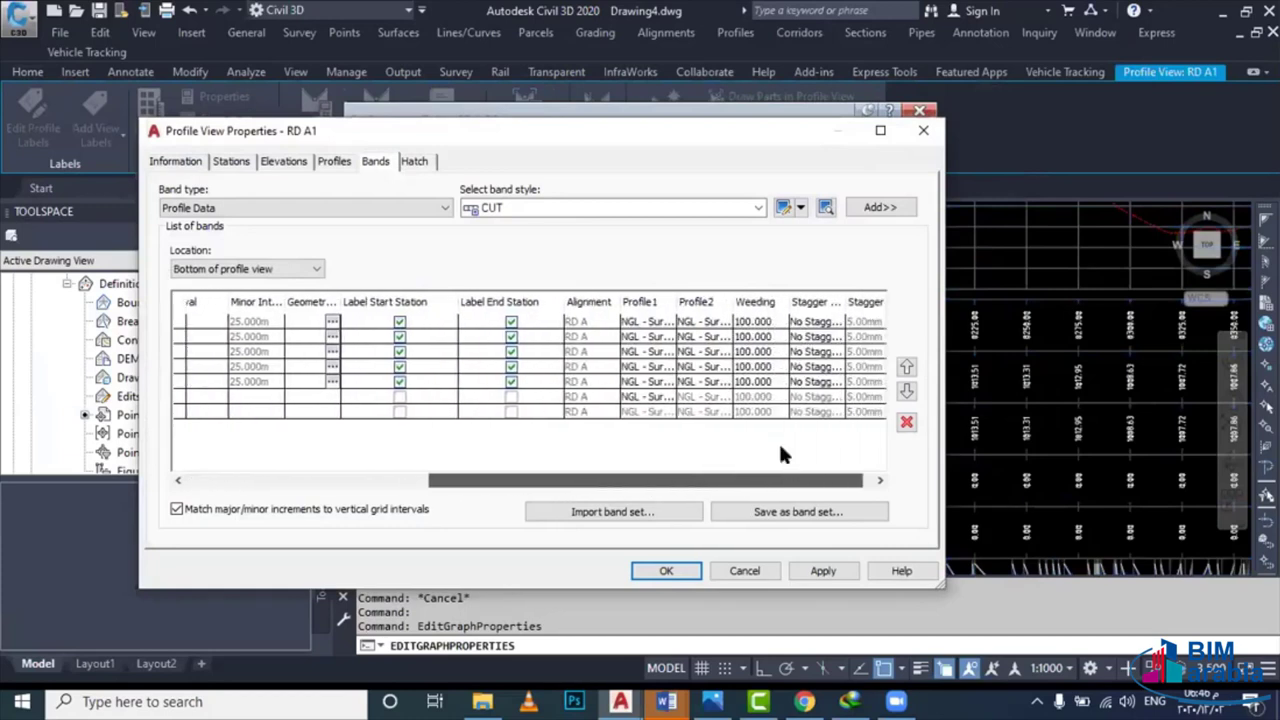
click(648, 351)
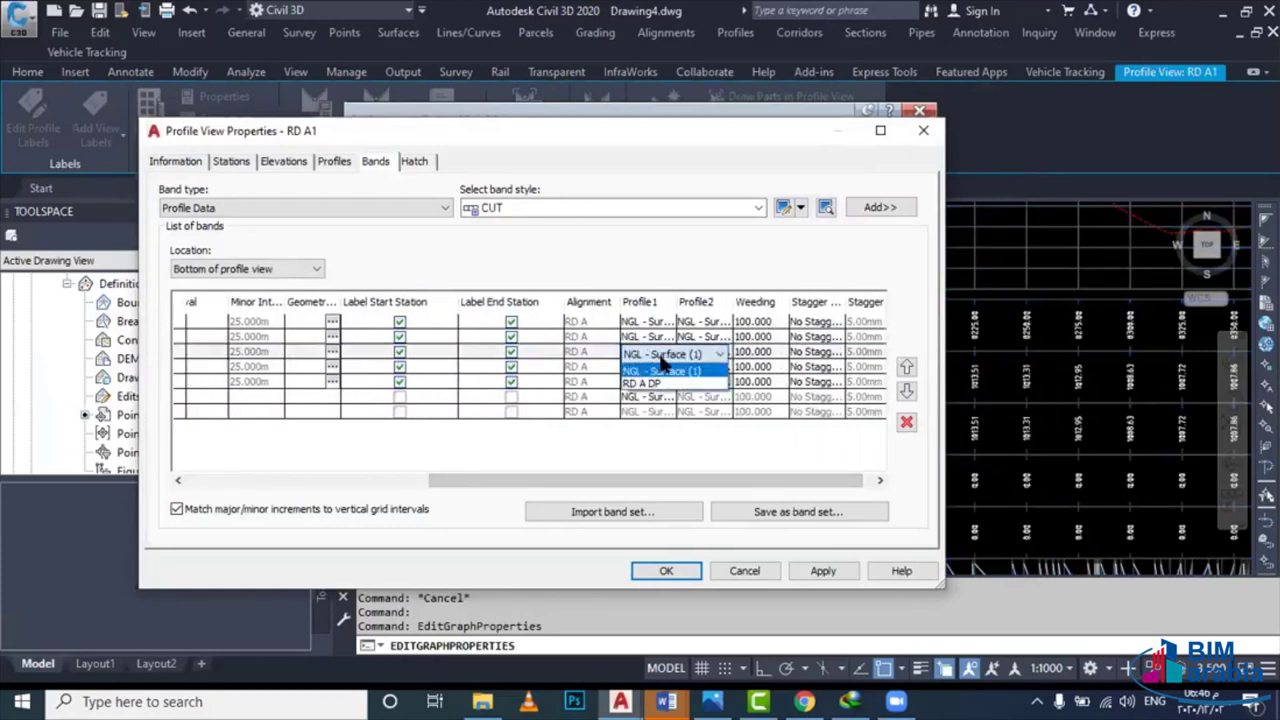
click(688, 372)
click(700, 352)
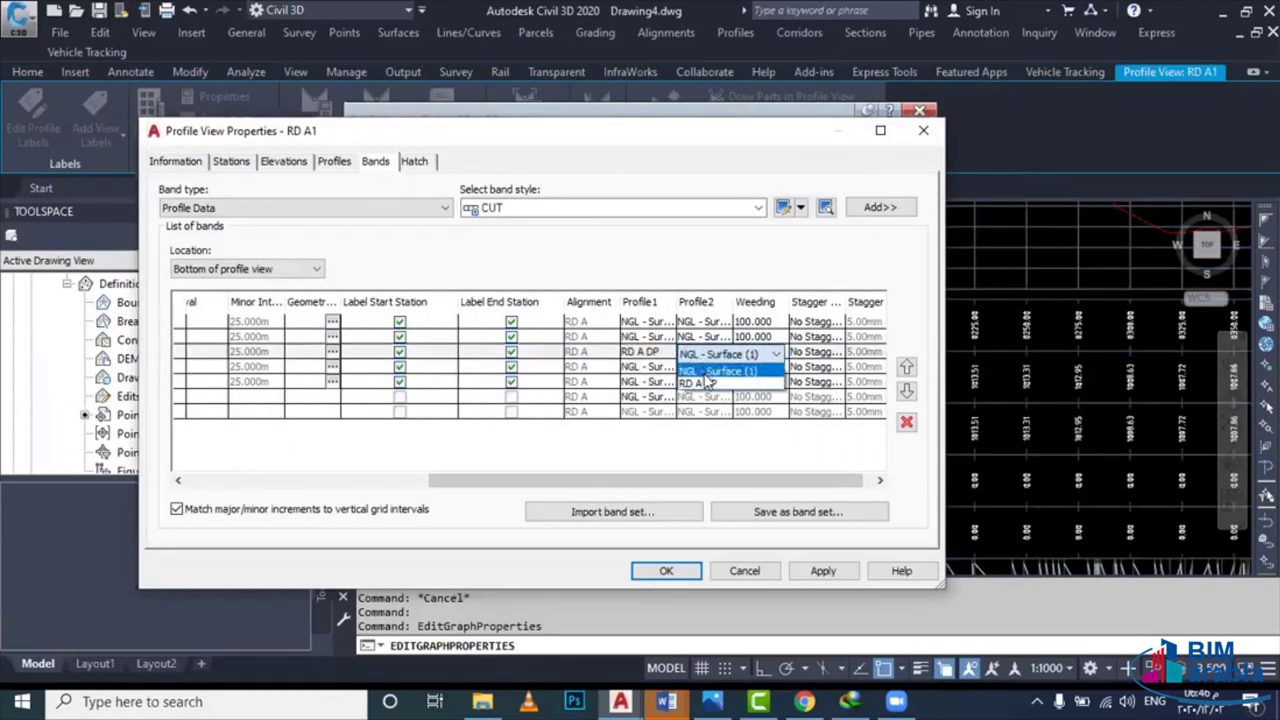
click(706, 386)
click(706, 366)
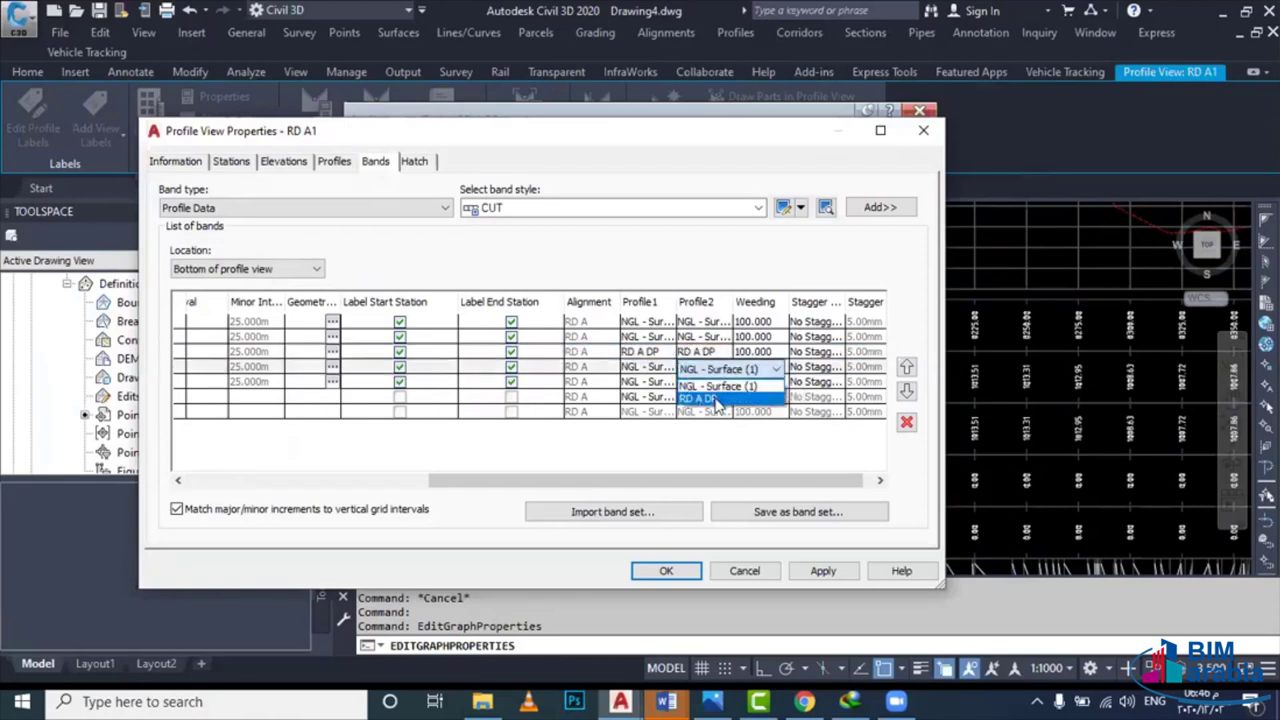
click(706, 396)
Set the FILL and vertical geometry bands to RD A DP and apply the changes
click(715, 396)
click(706, 381)
click(706, 381)
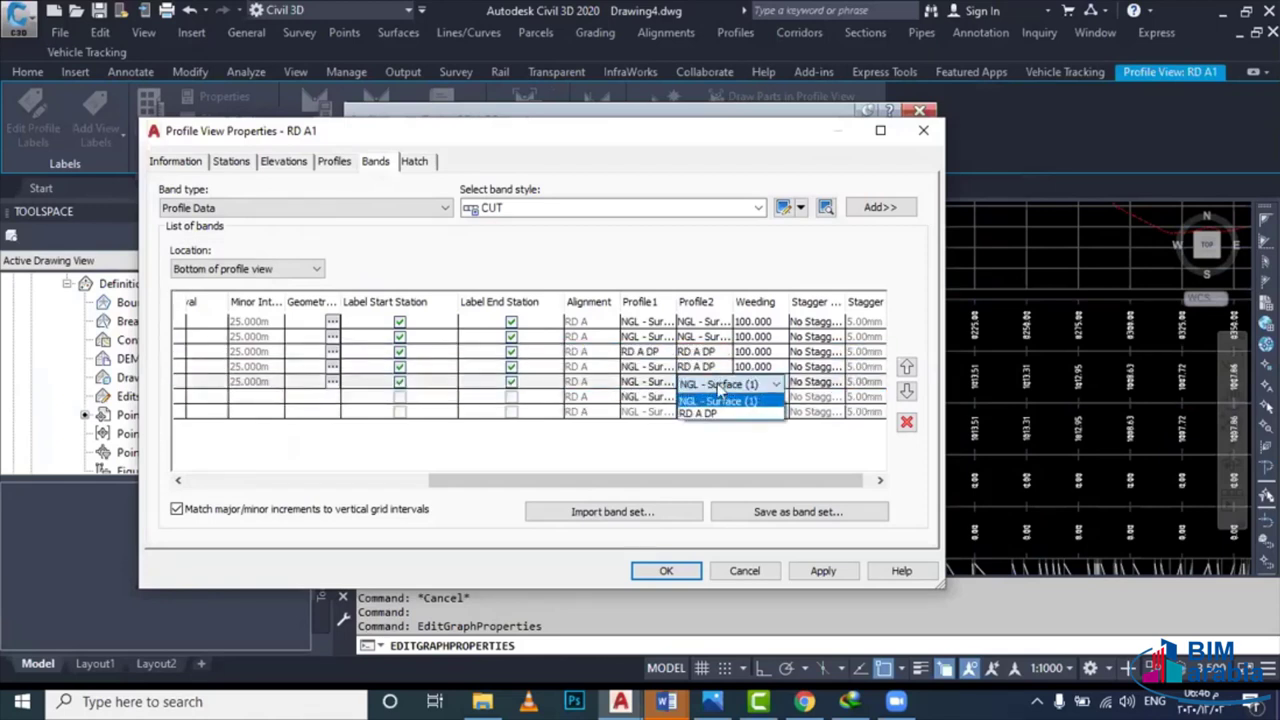
click(688, 411)
click(640, 396)
click(640, 396)
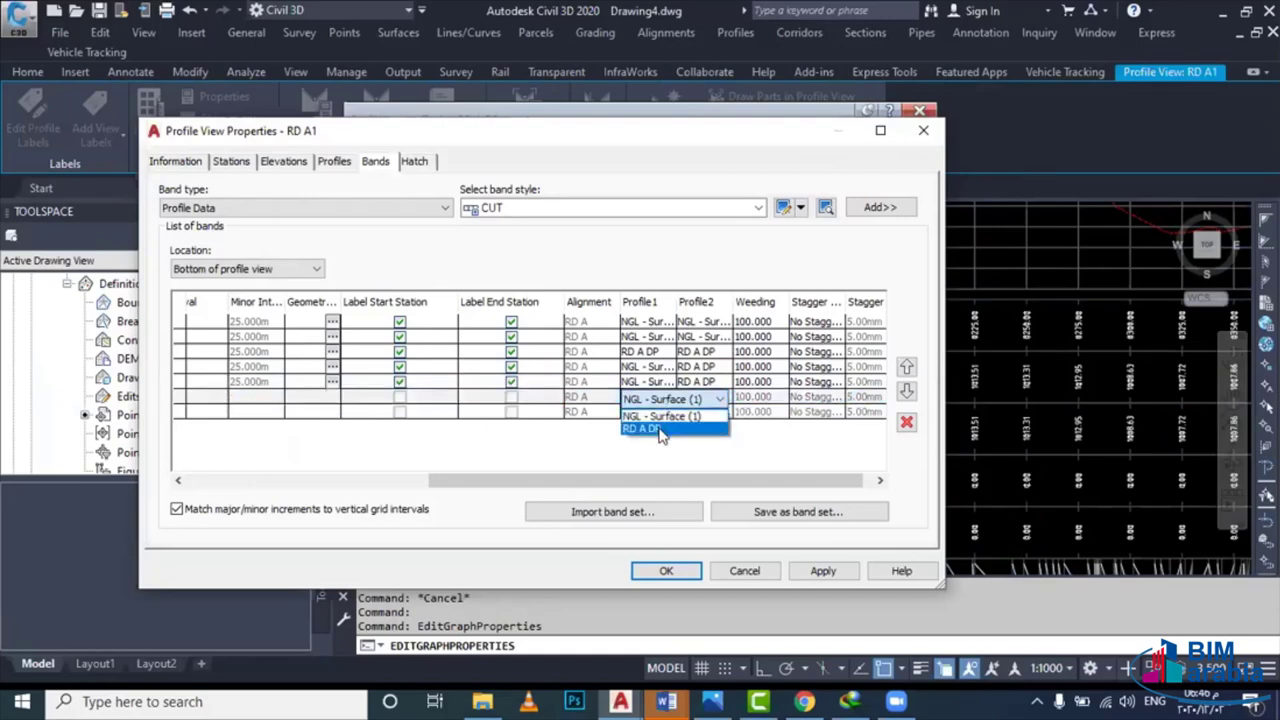
click(650, 426)
click(668, 572)
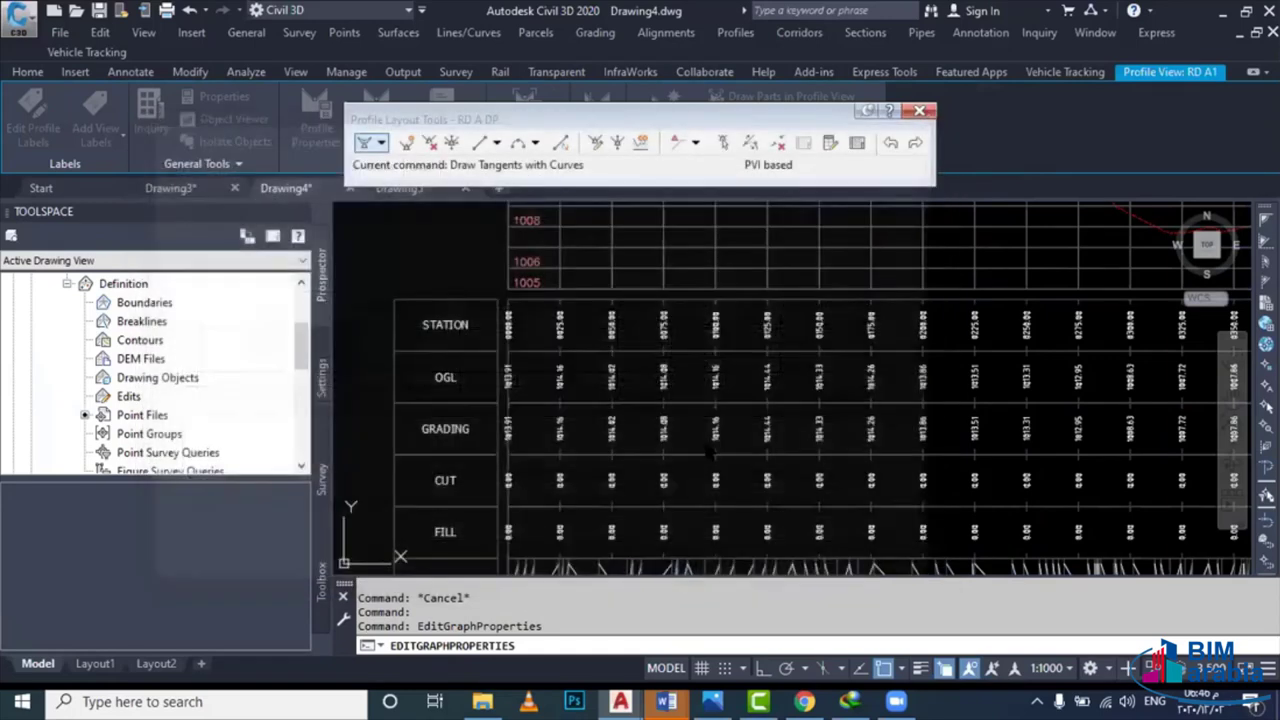
Close the profile layout tools and the Layer Properties Manager
scroll(634, 405, down, 5)
scroll(640, 400, up, 5)
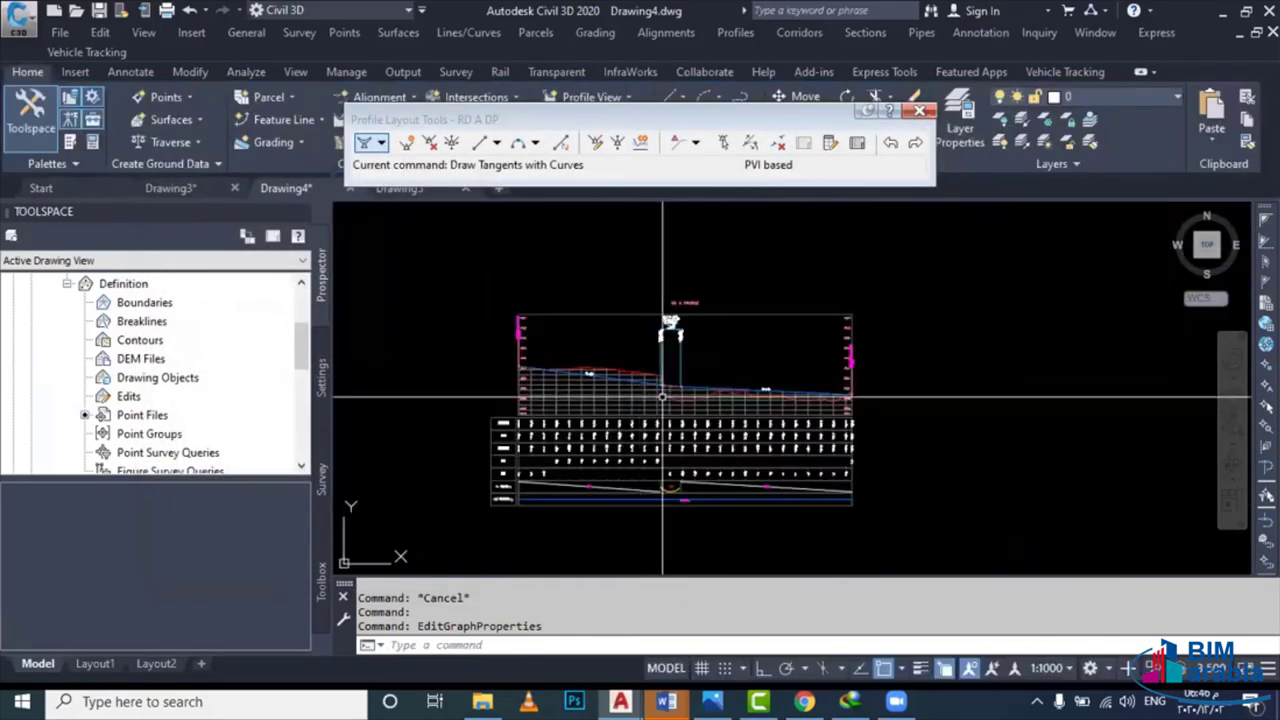
scroll(768, 445, down, 2)
scroll(768, 458, down, 3)
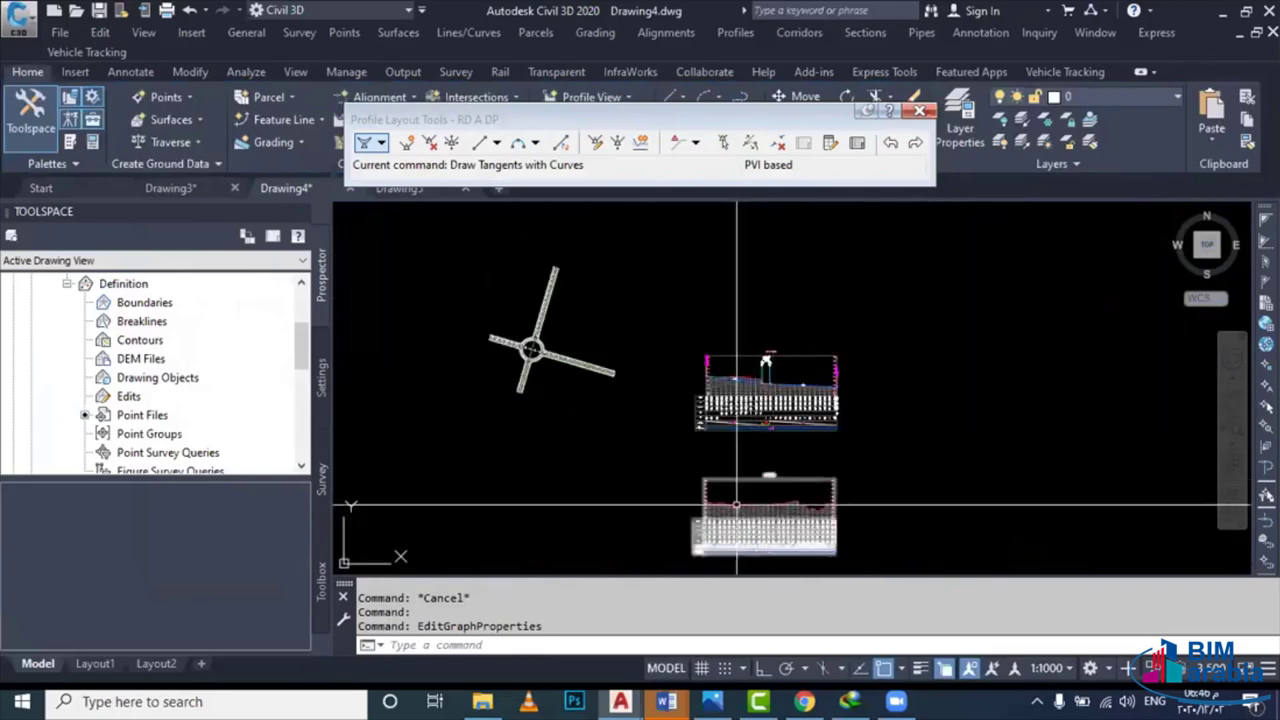
scroll(532, 350, up, 4)
scroll(532, 350, up, 4)
scroll(505, 365, up, 2)
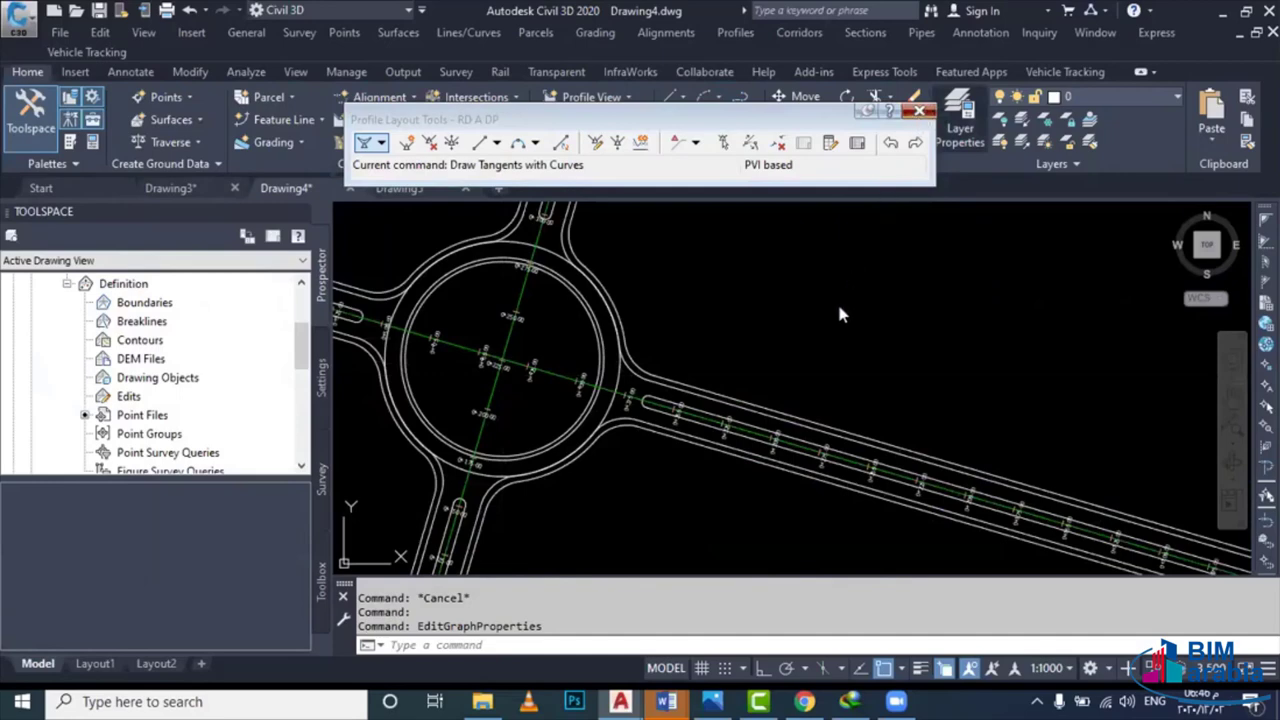
click(960, 128)
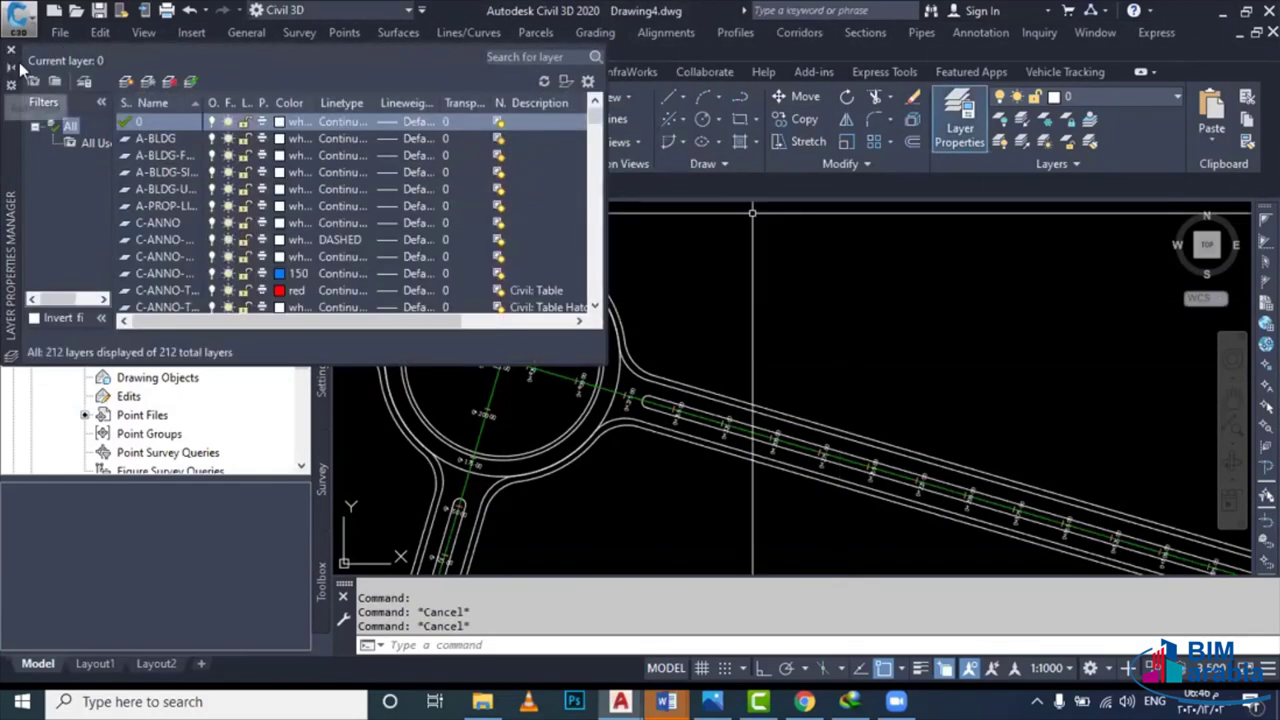
click(11, 50)
Expand the drawing's Point Groups in Prospector
scroll(505, 365, down, 2)
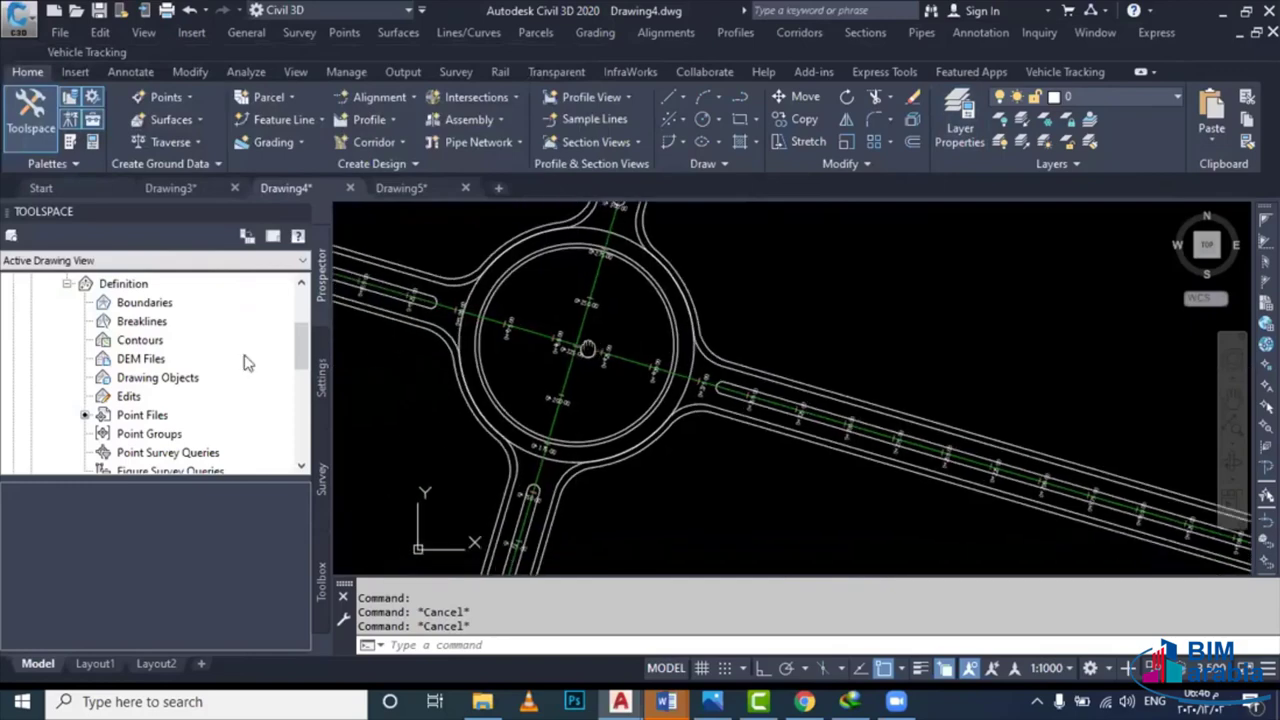
scroll(505, 365, down, 2)
scroll(183, 350, down, 2)
scroll(183, 350, up, 4)
scroll(183, 350, up, 1)
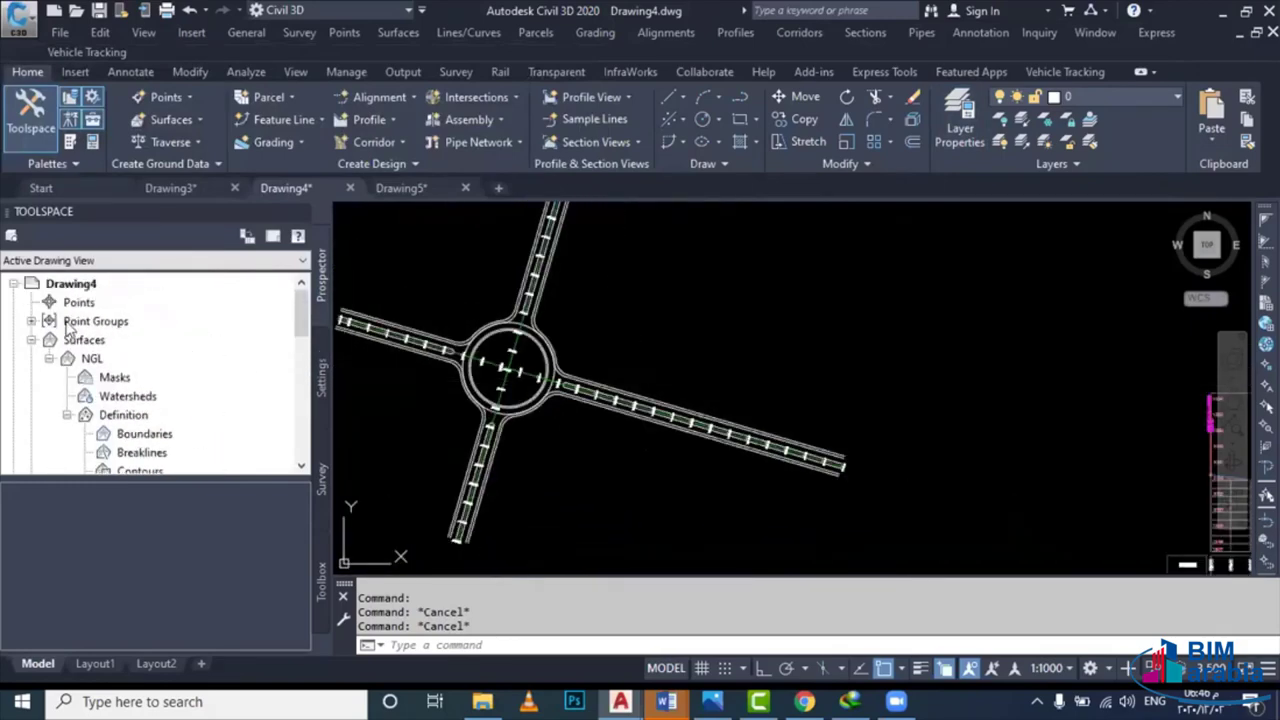
double_click(50, 321)
Create a new point group named IN with point style BP and label style ID
click(70, 324)
right_click(102, 323)
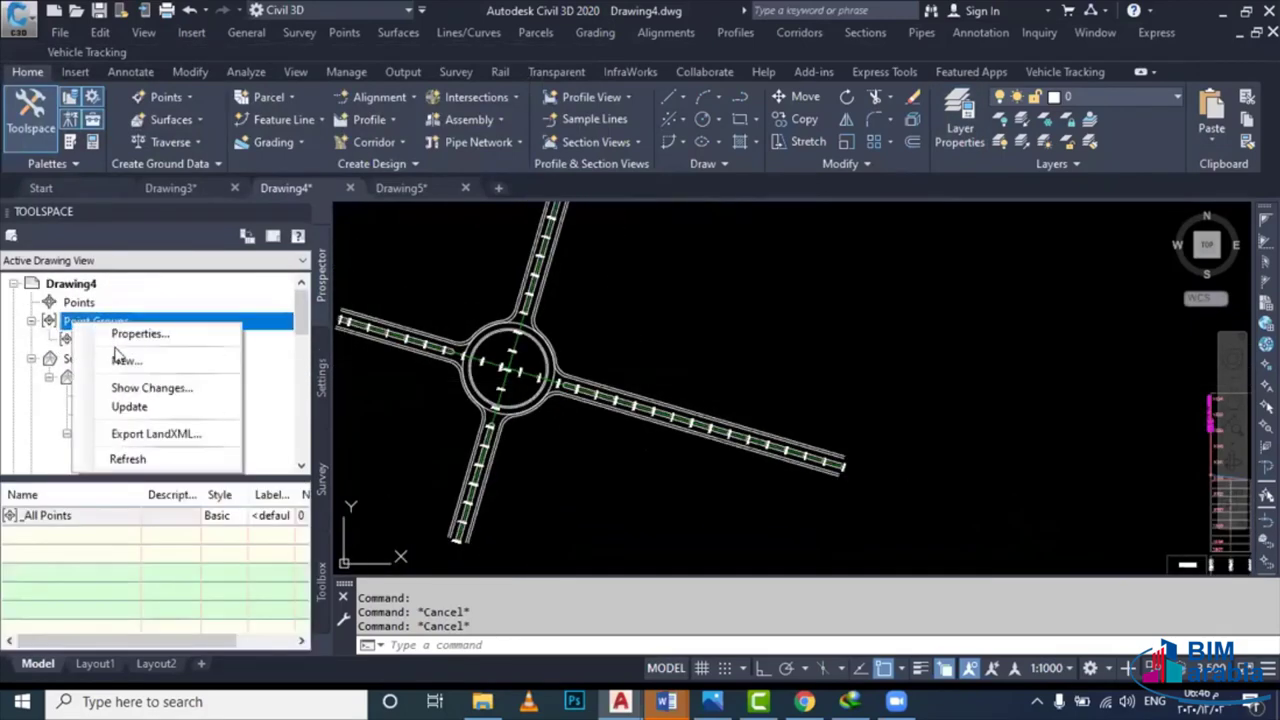
click(125, 360)
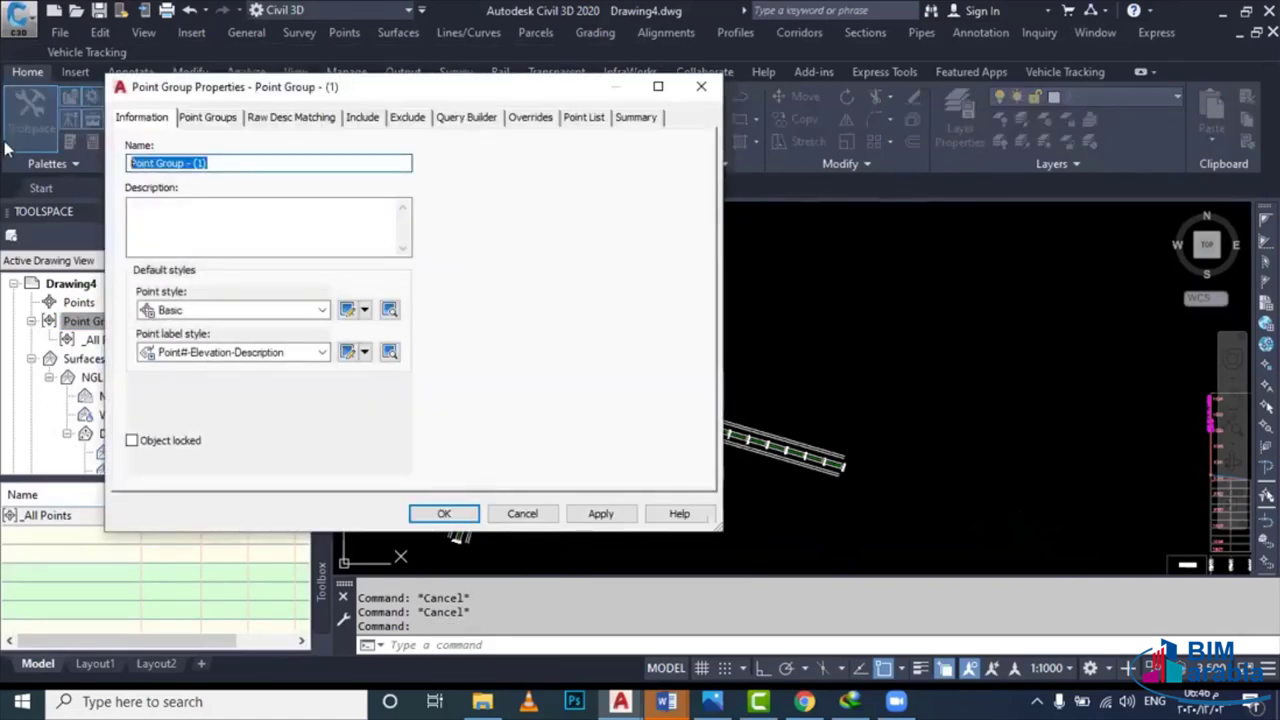
text(IN)
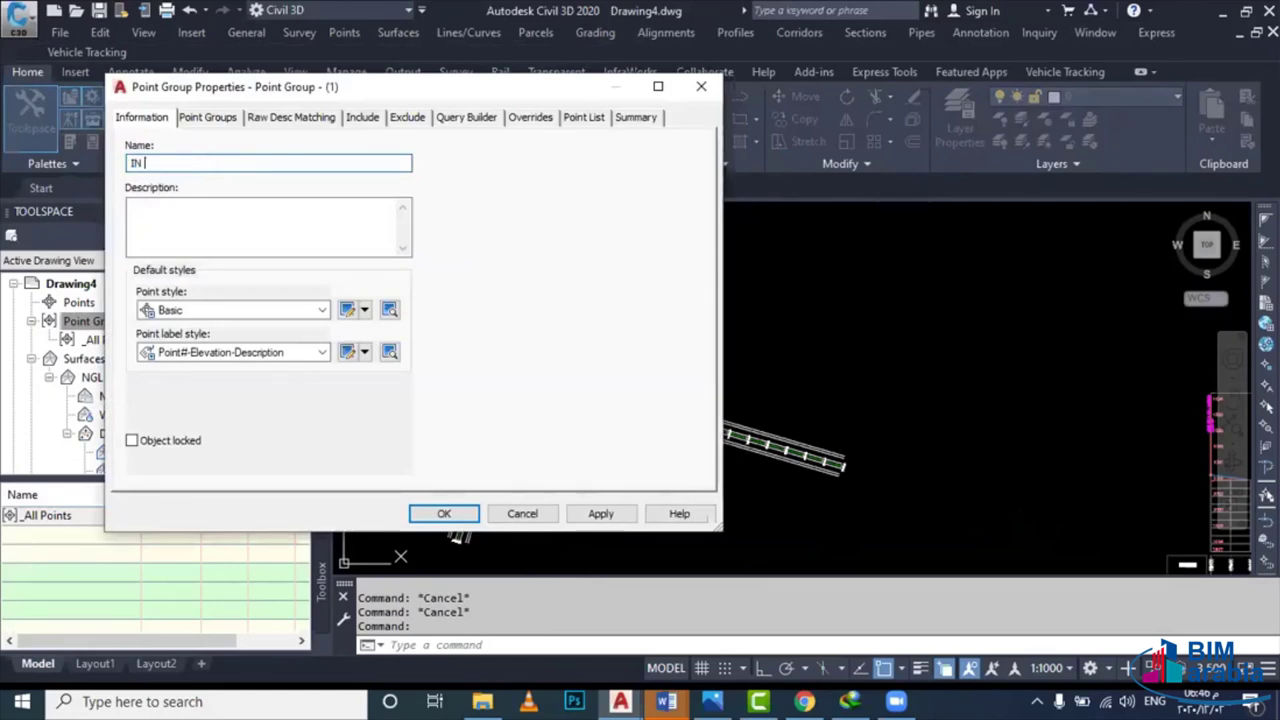
click(212, 313)
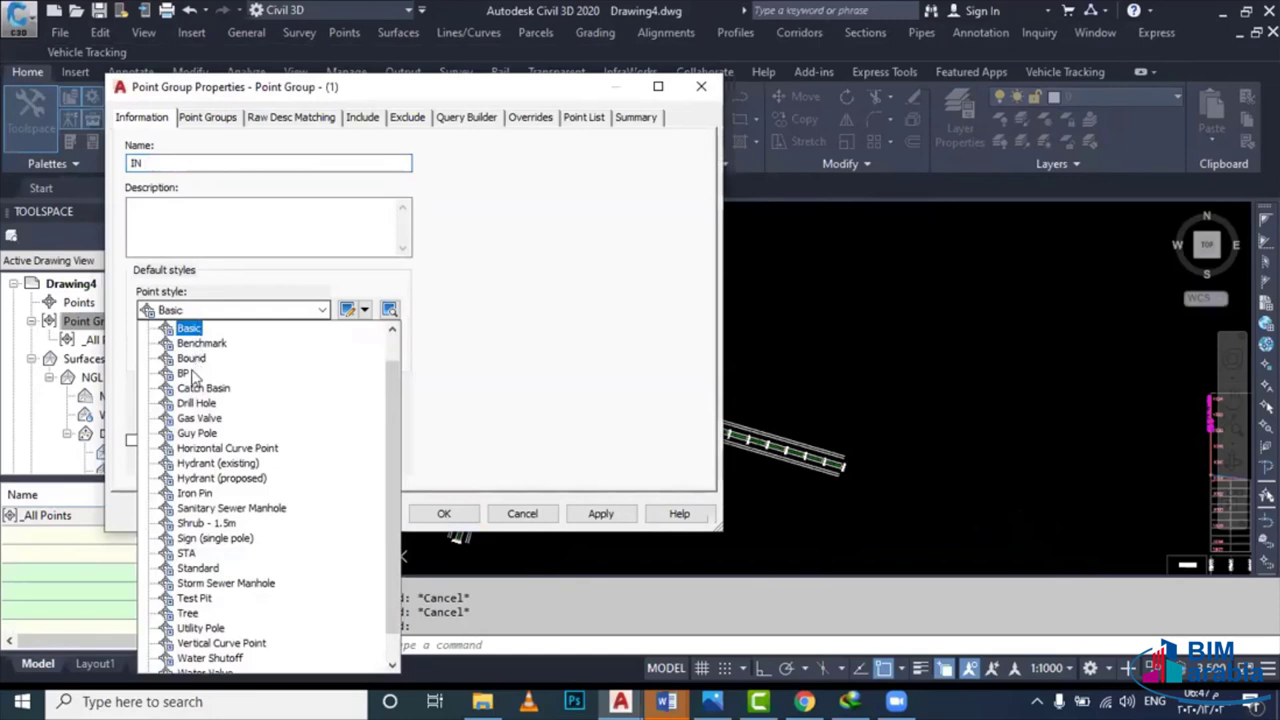
click(193, 373)
click(230, 352)
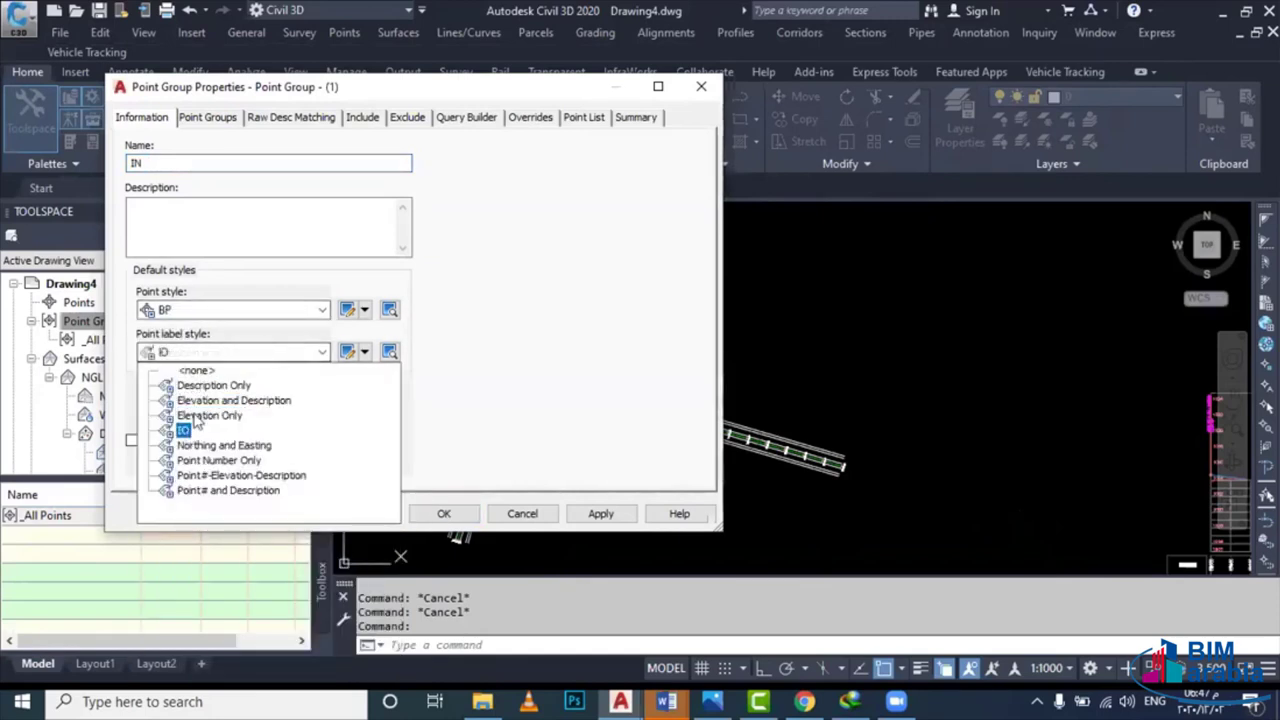
click(194, 428)
Make the IN group include raw descriptions matching IN* and finish creating it
click(368, 118)
click(252, 285)
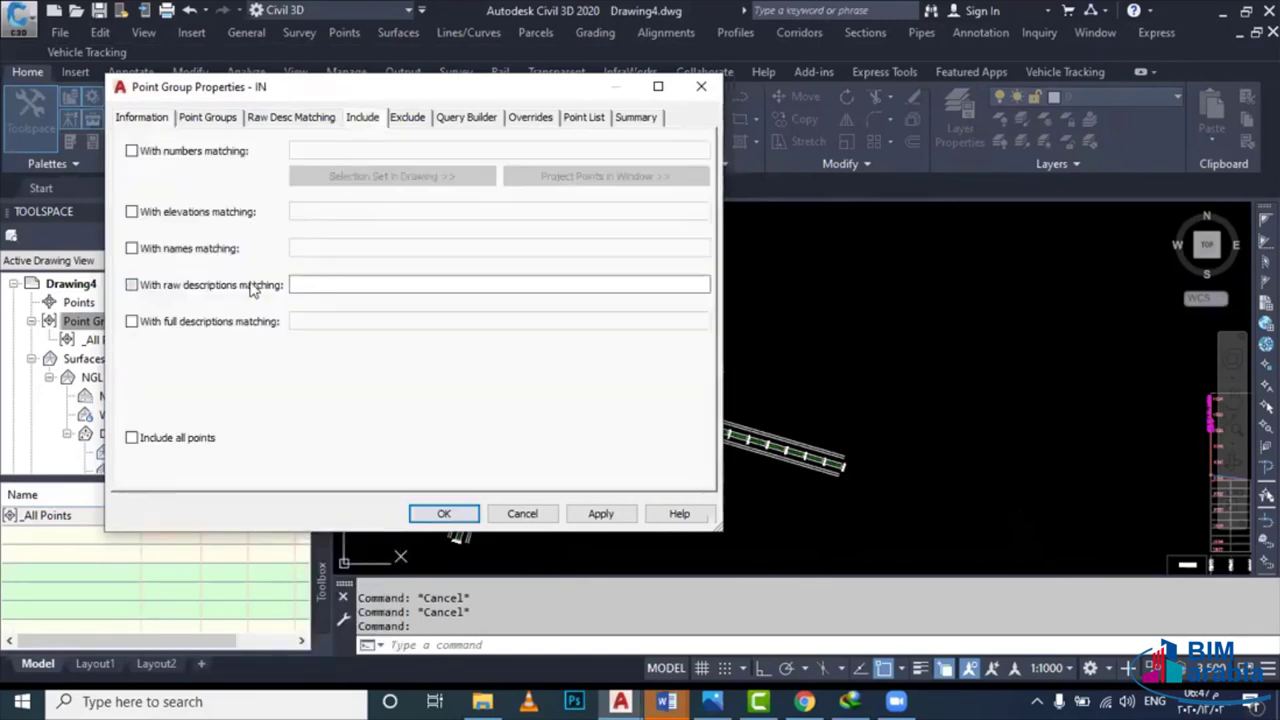
click(313, 288)
text(IN*)
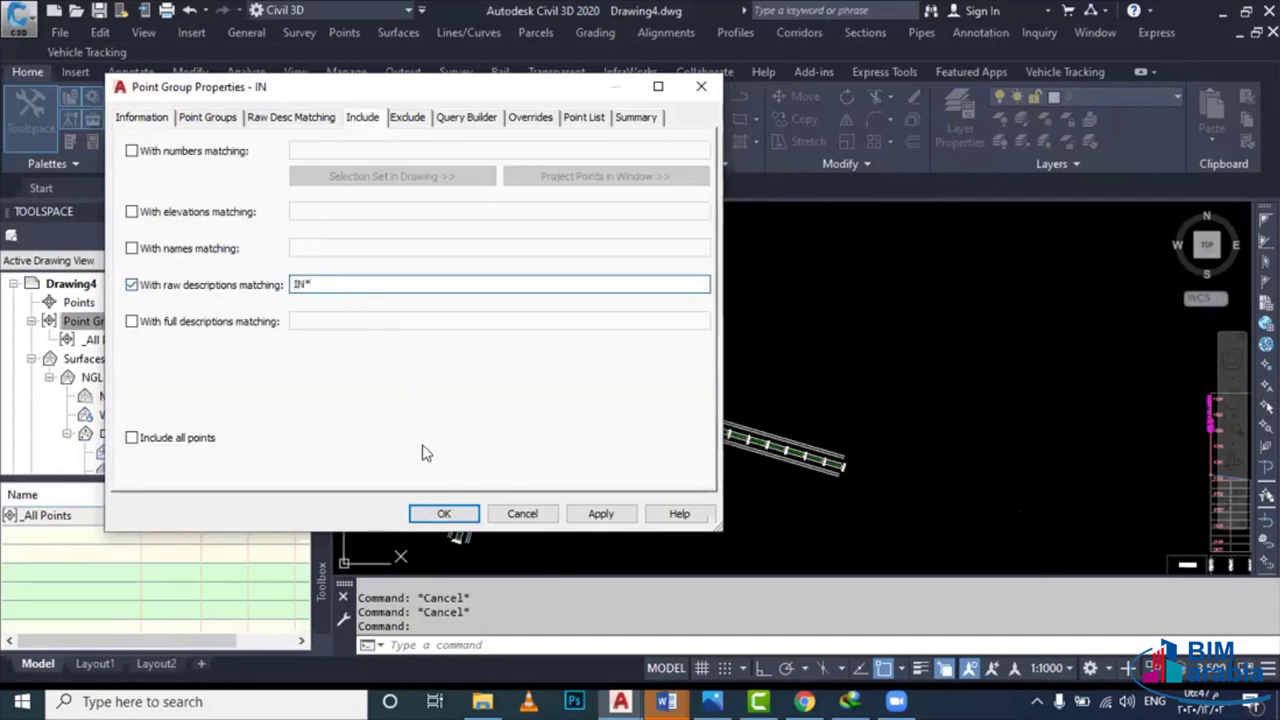
click(444, 514)
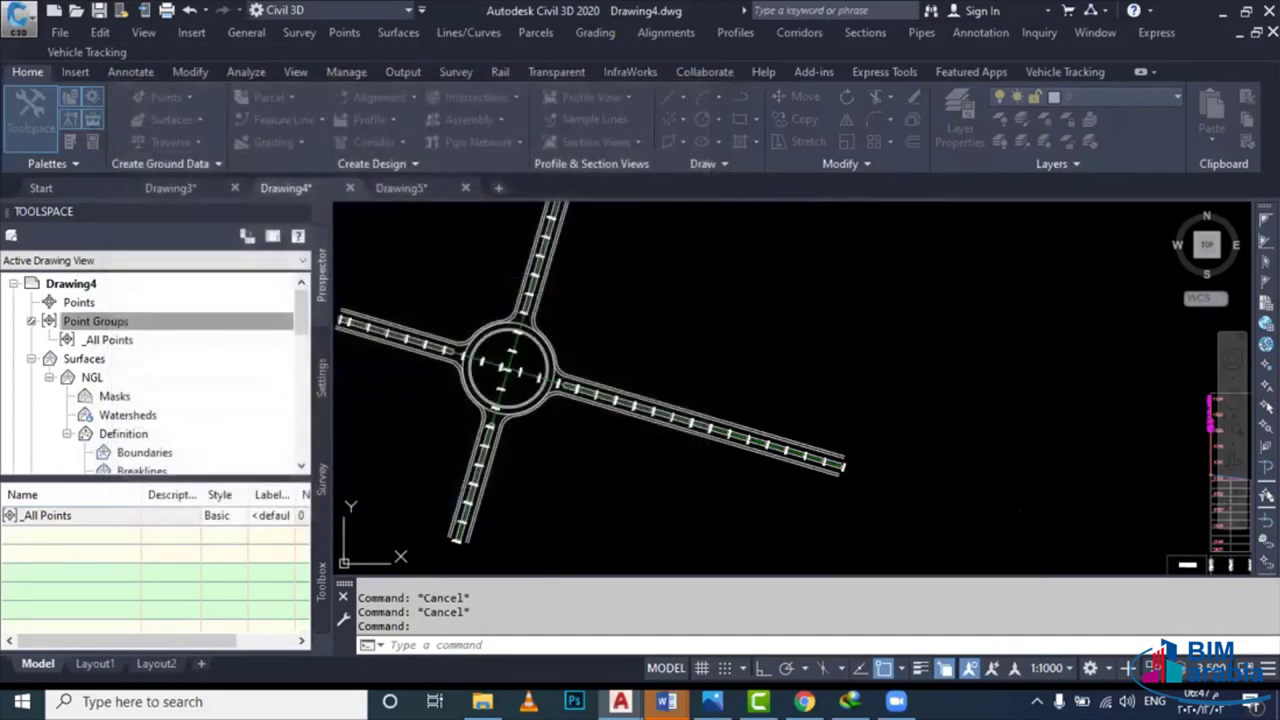
click(146, 321)
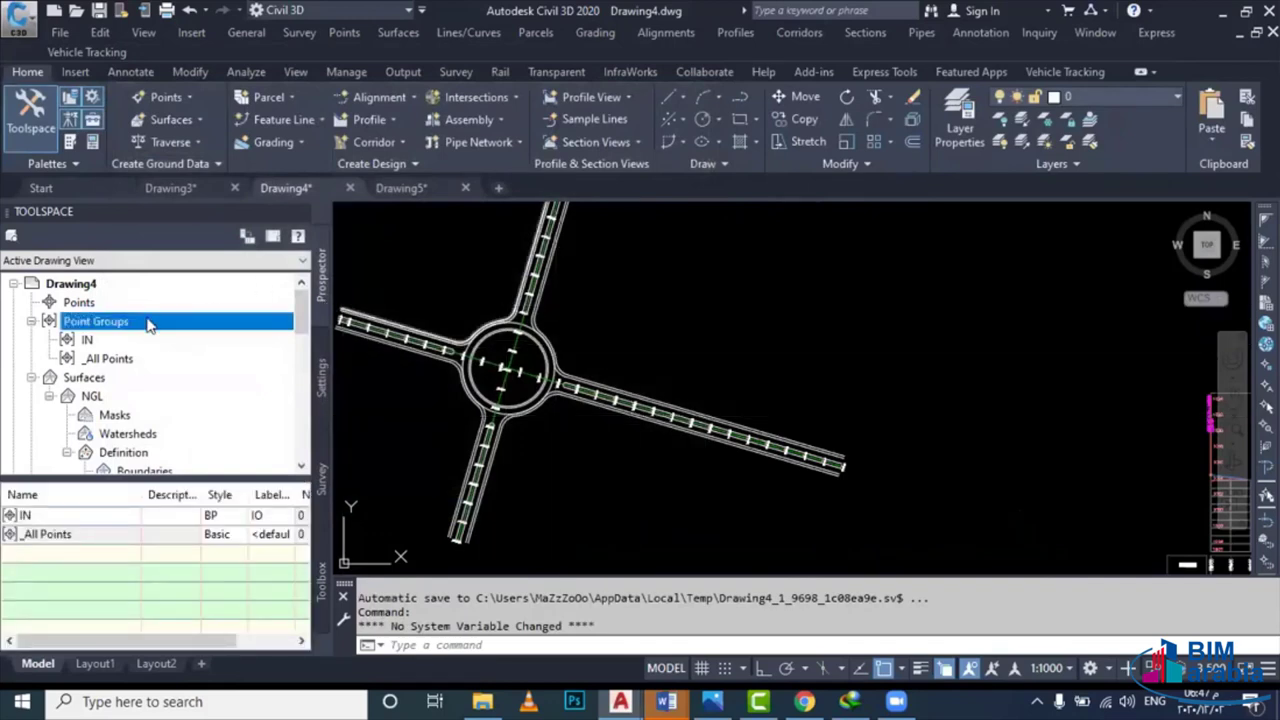
click(82, 302)
Manually place a point at the alignment intersection, described IN 01, with the default elevation
right_click(100, 302)
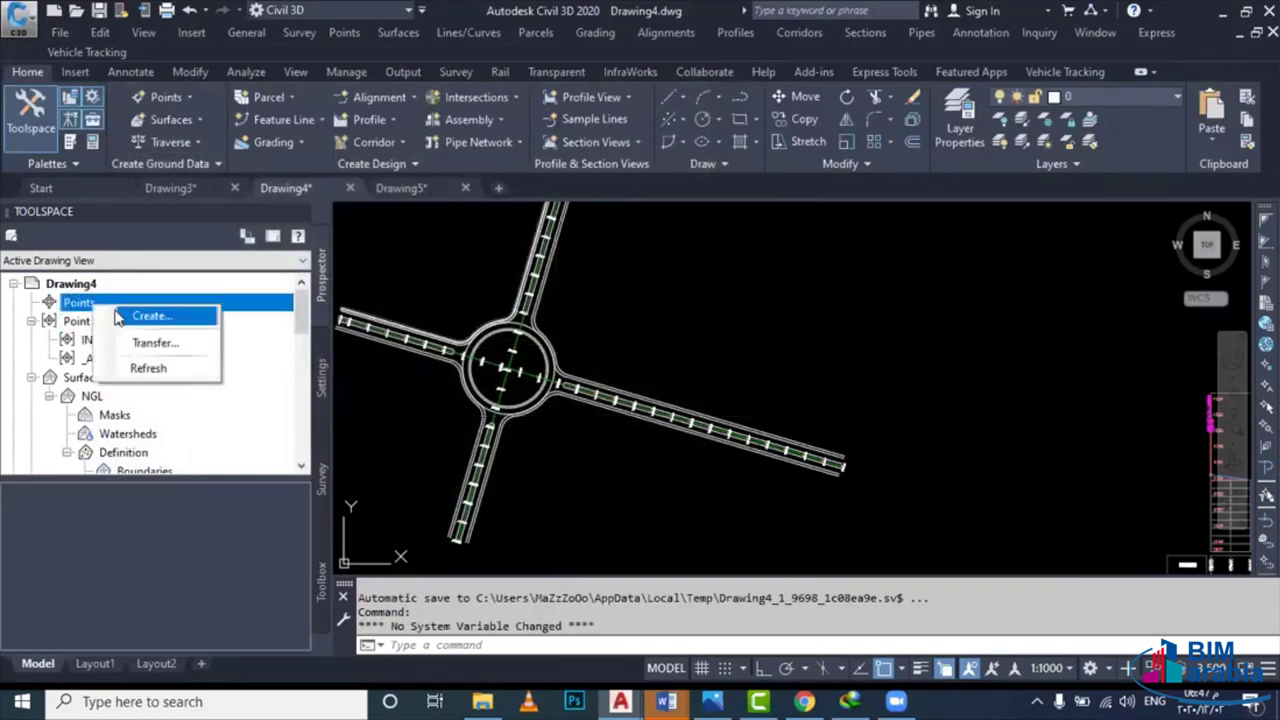
click(125, 313)
click(463, 233)
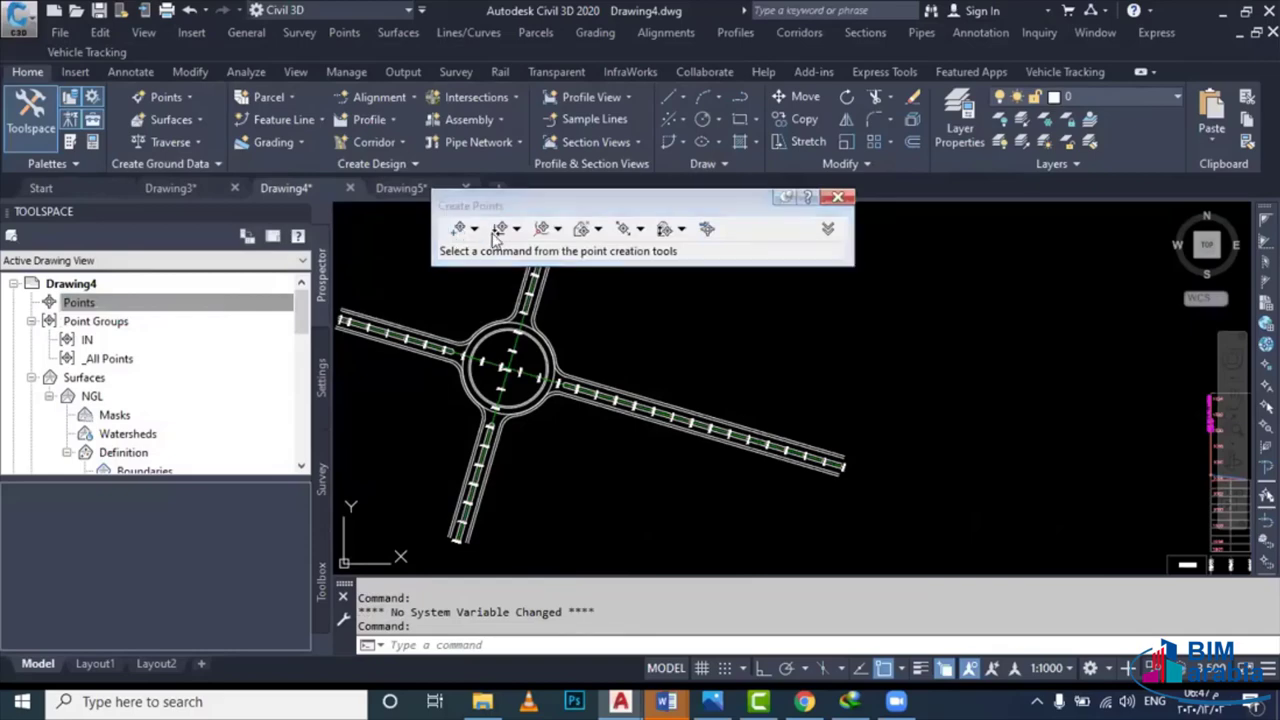
scroll(500, 360, up, 3)
scroll(500, 360, up, 3)
scroll(510, 310, up, 5)
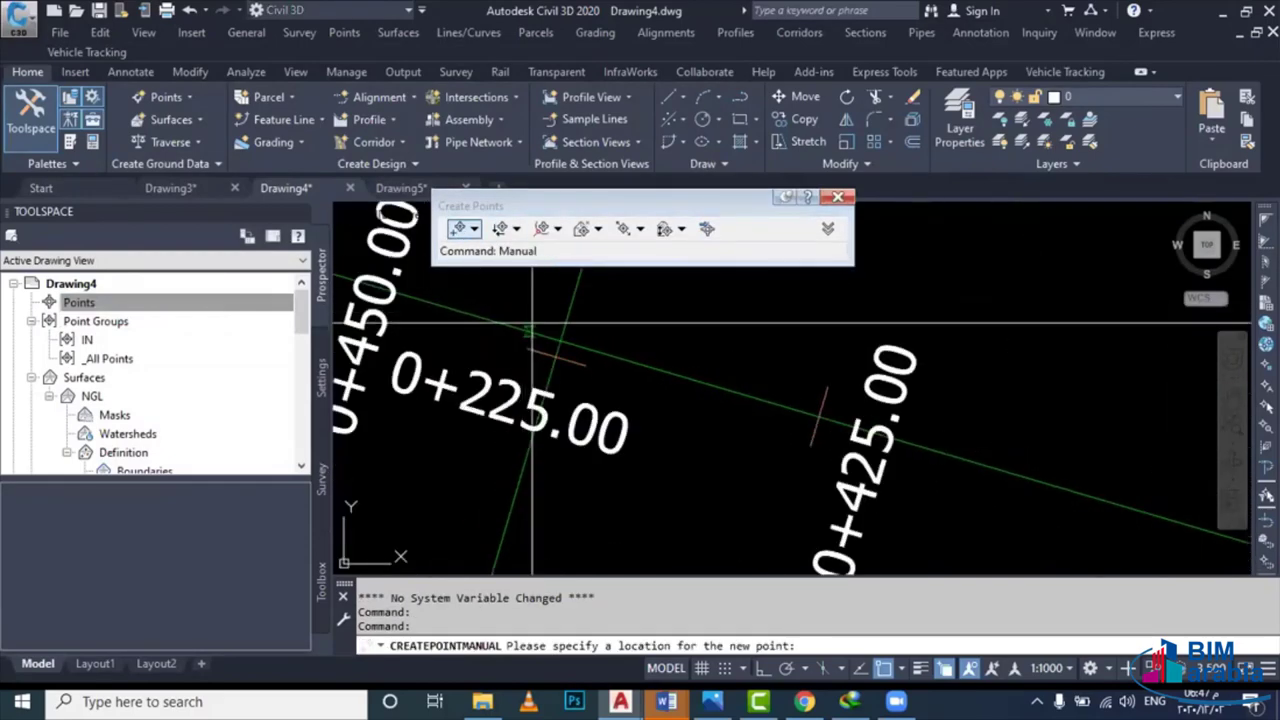
scroll(510, 300, up, 5)
click(586, 430)
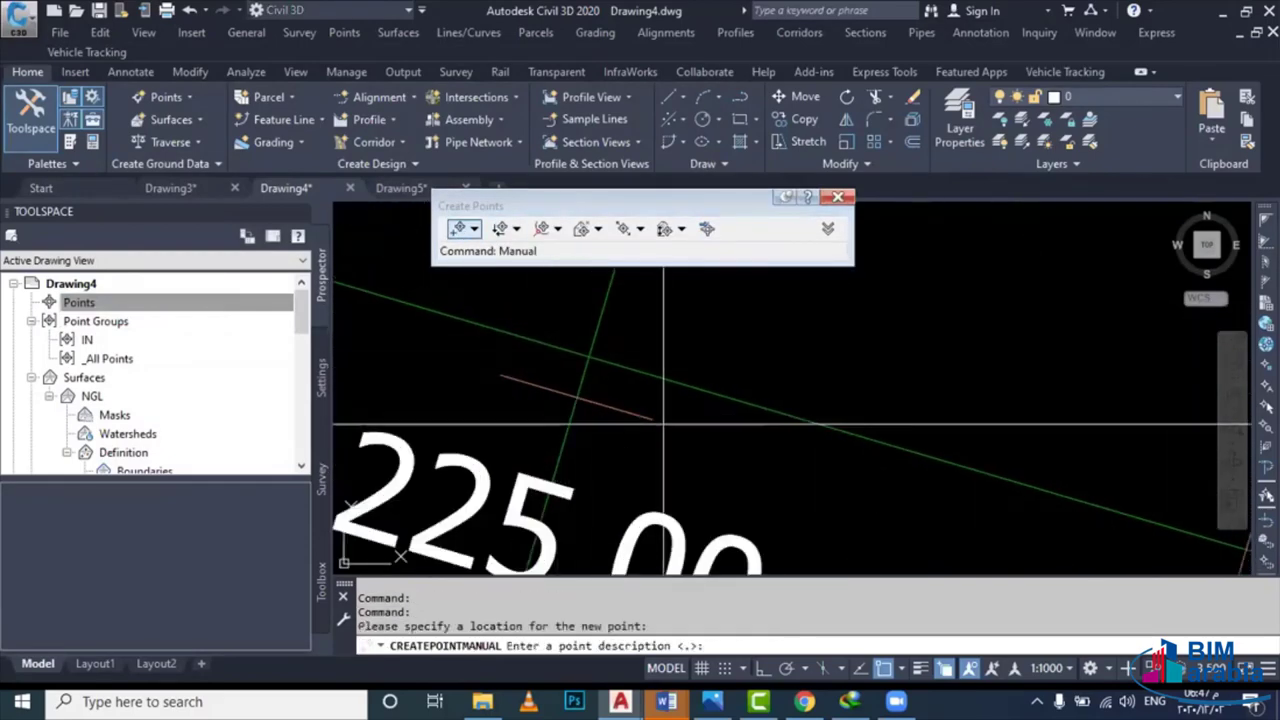
text(IN 01)
key(Return)
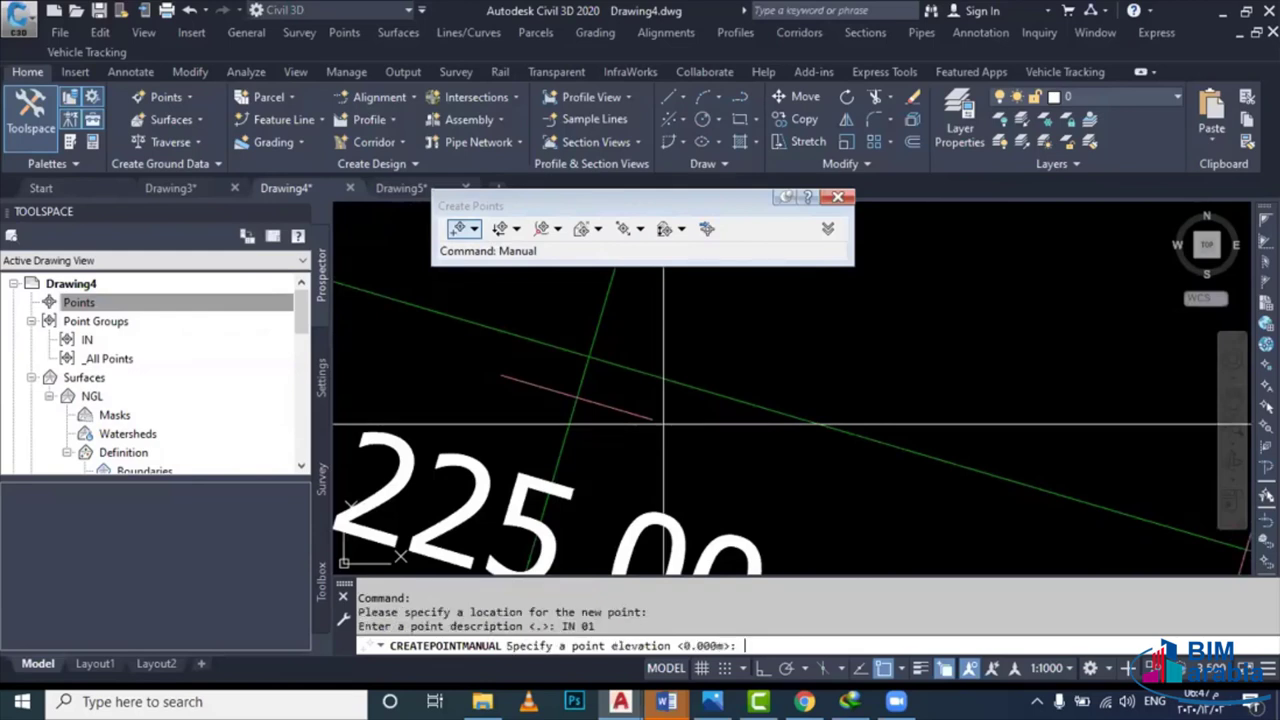
key(Return)
key(Escape)
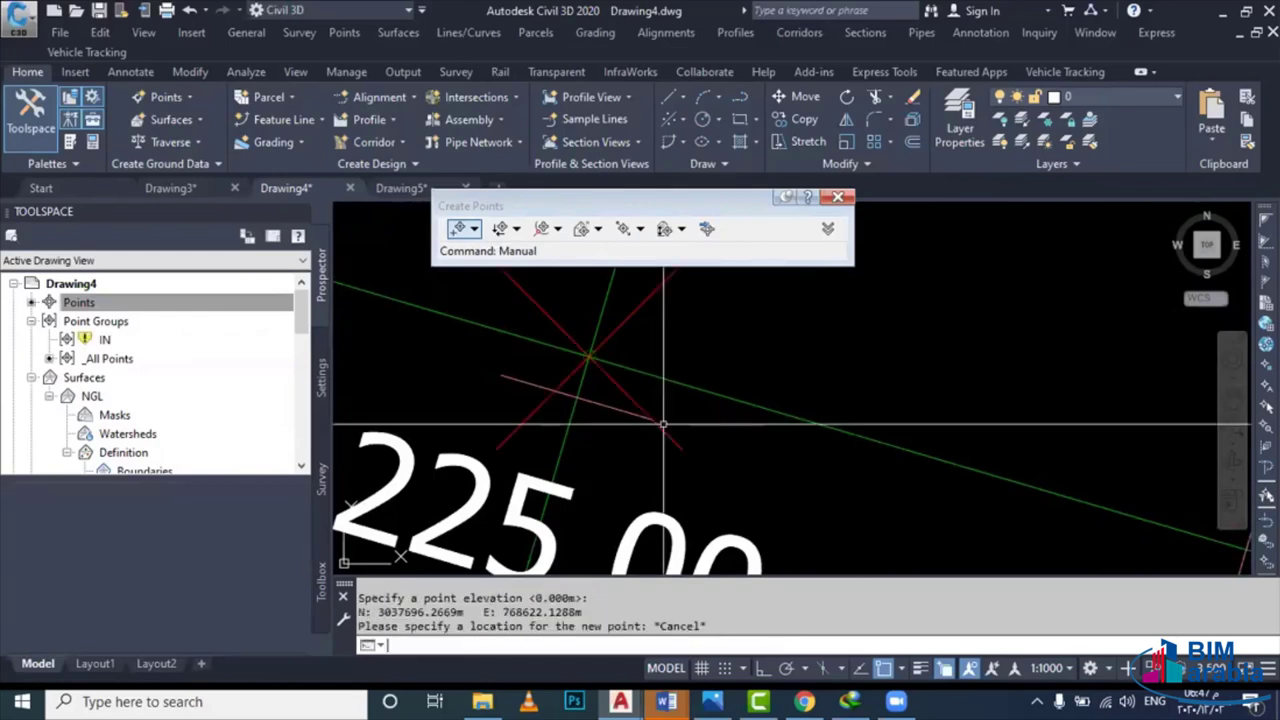
Update the IN point group so it includes the new IN 01 point
click(105, 340)
right_click(110, 342)
click(240, 420)
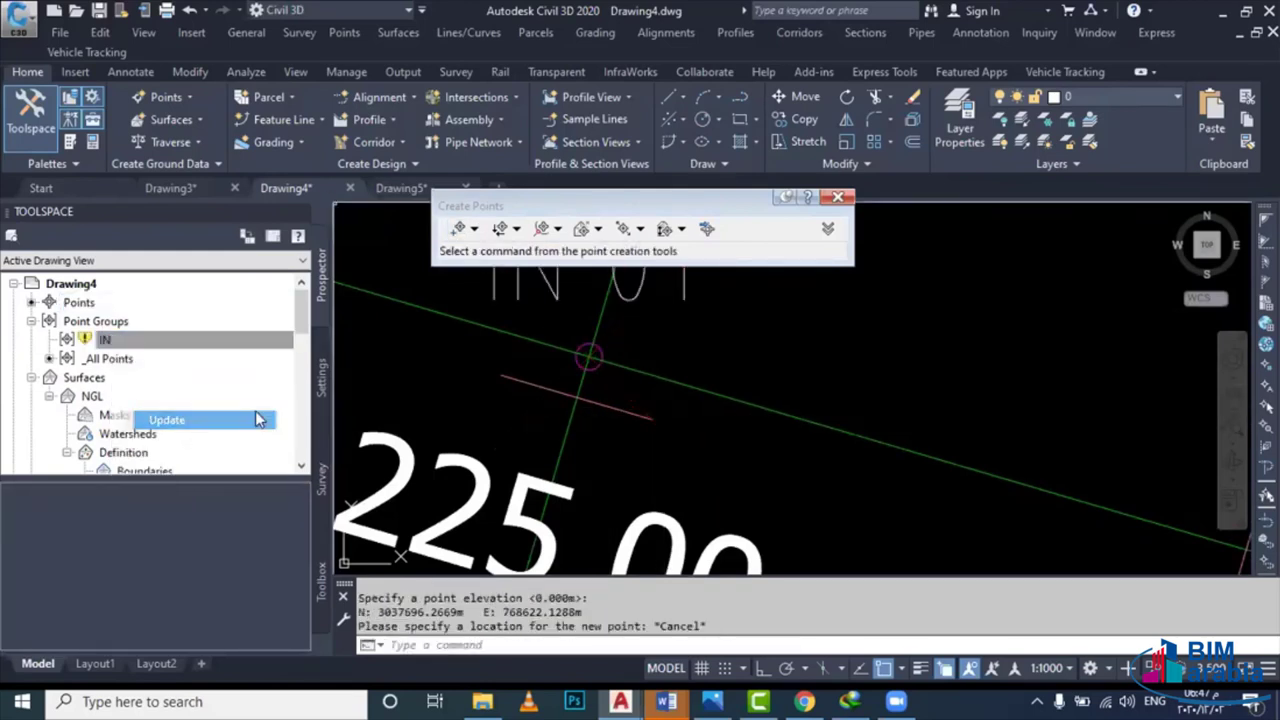
scroll(615, 410, down, 3)
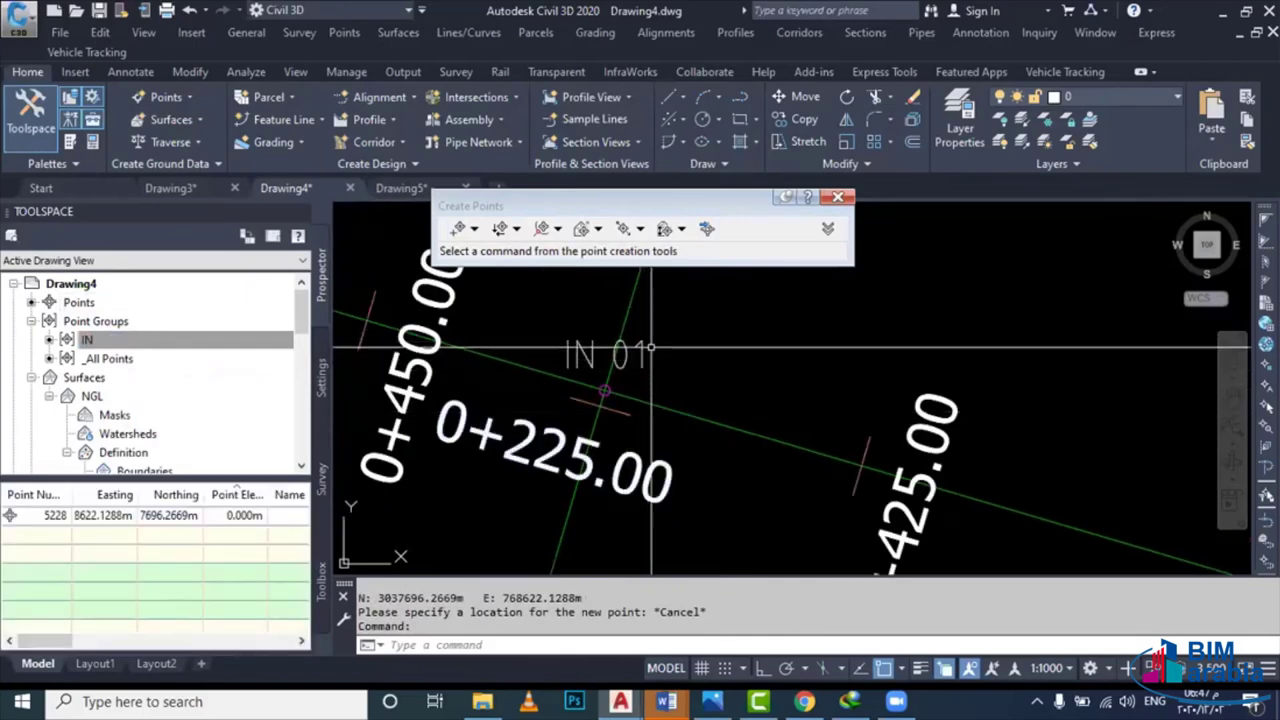
click(838, 196)
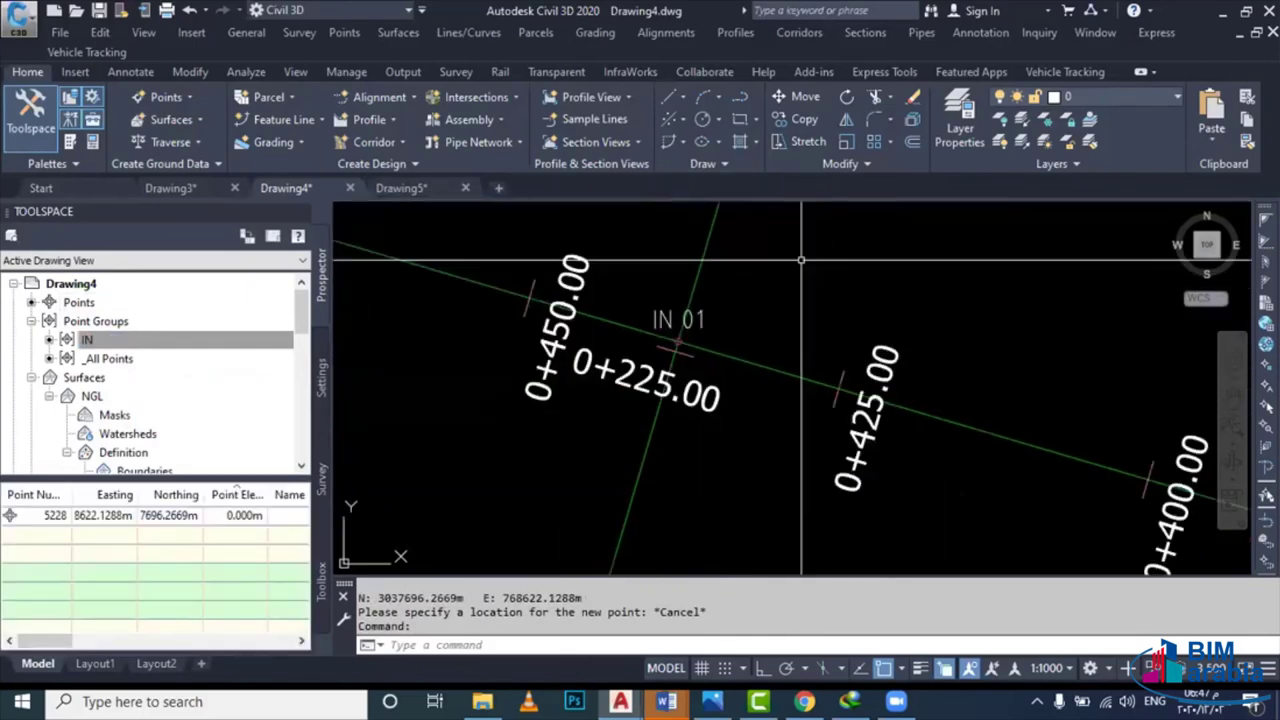
scroll(730, 350, down, 5)
scroll(657, 366, down, 3)
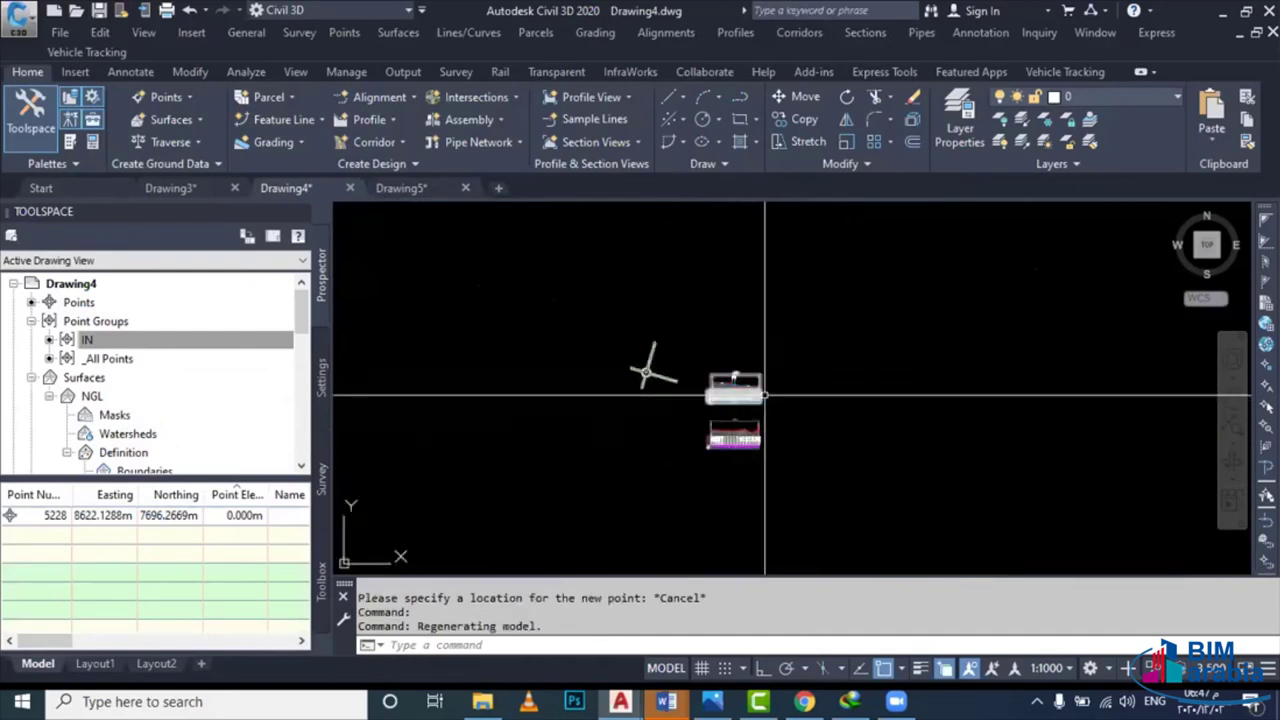
scroll(646, 383, up, 5)
scroll(646, 383, up, 3)
click(654, 347)
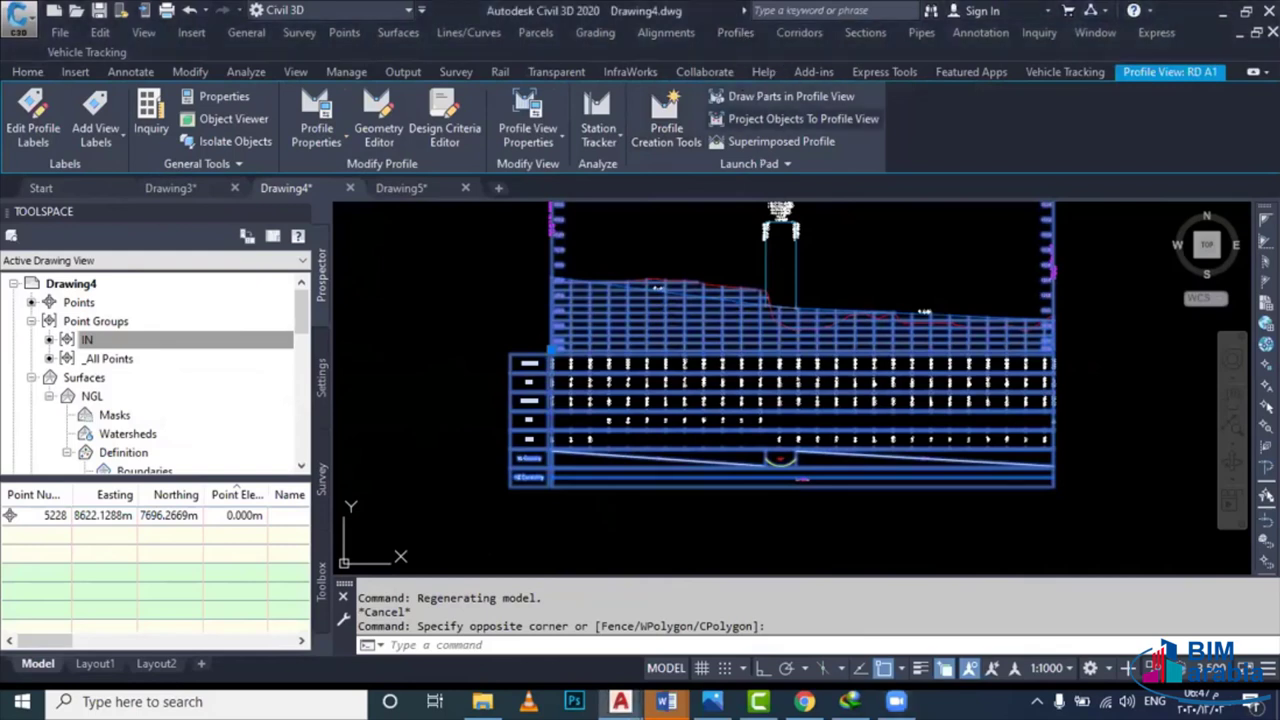
Start projecting point IN 01 onto the RD A1 profile view
scroll(883, 350, down, 5)
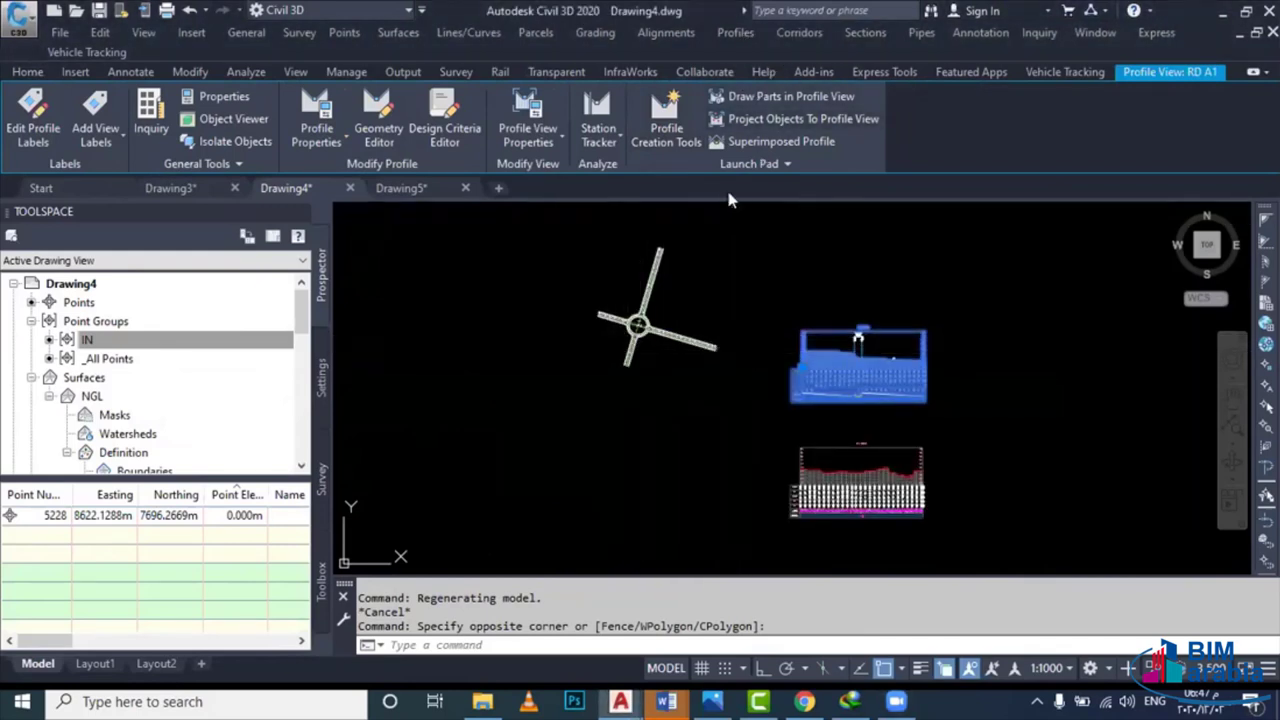
click(752, 119)
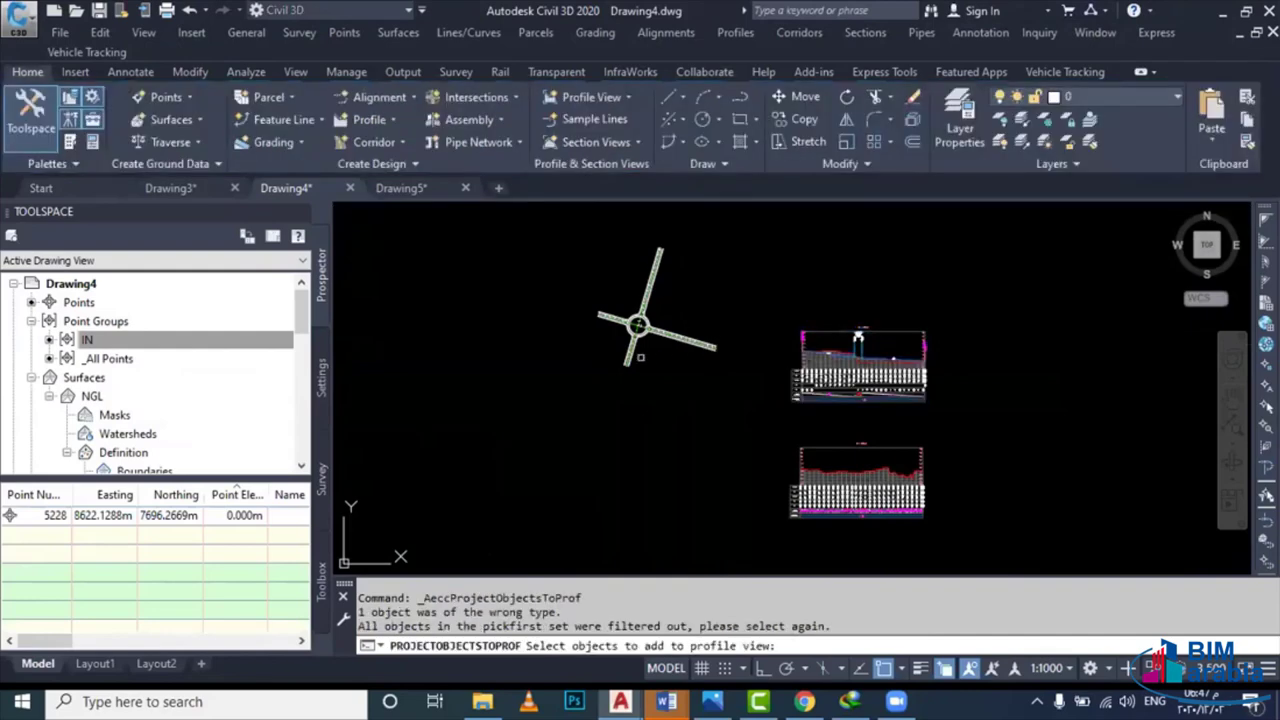
scroll(635, 310, up, 3)
scroll(560, 482, up, 3)
scroll(560, 482, up, 3)
scroll(560, 482, up, 3)
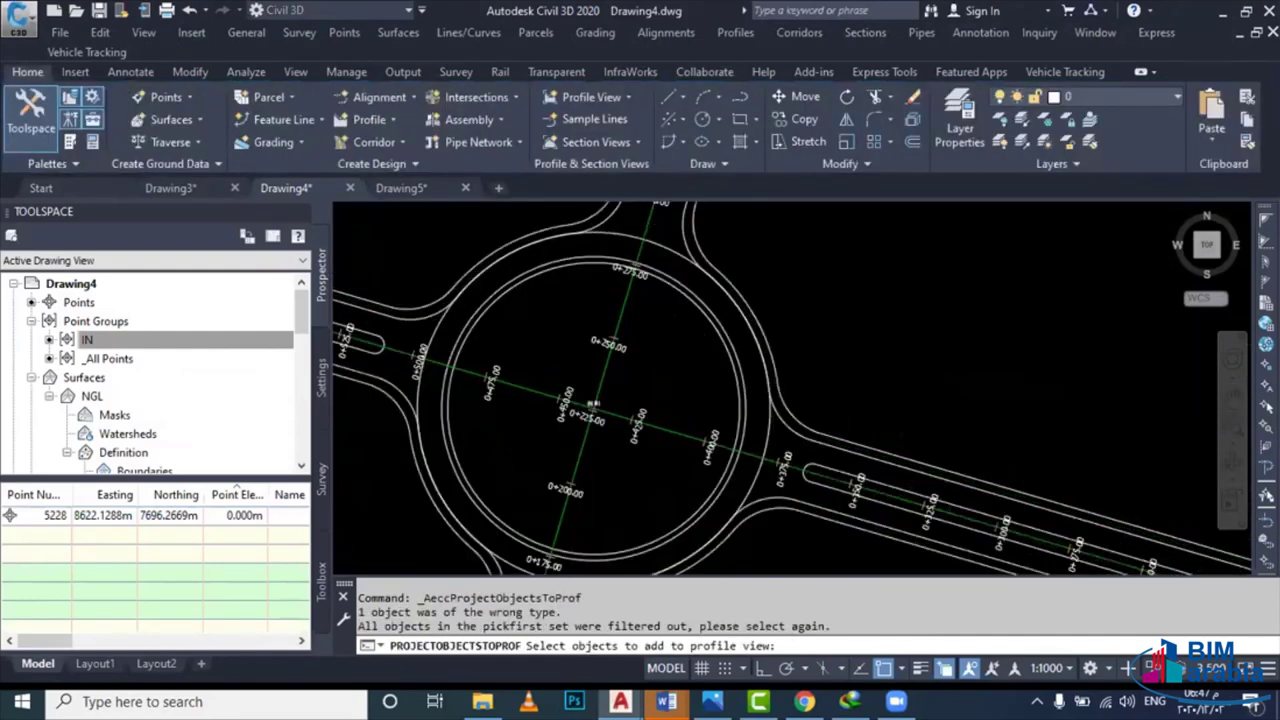
scroll(558, 483, up, 3)
click(573, 483)
key(Return)
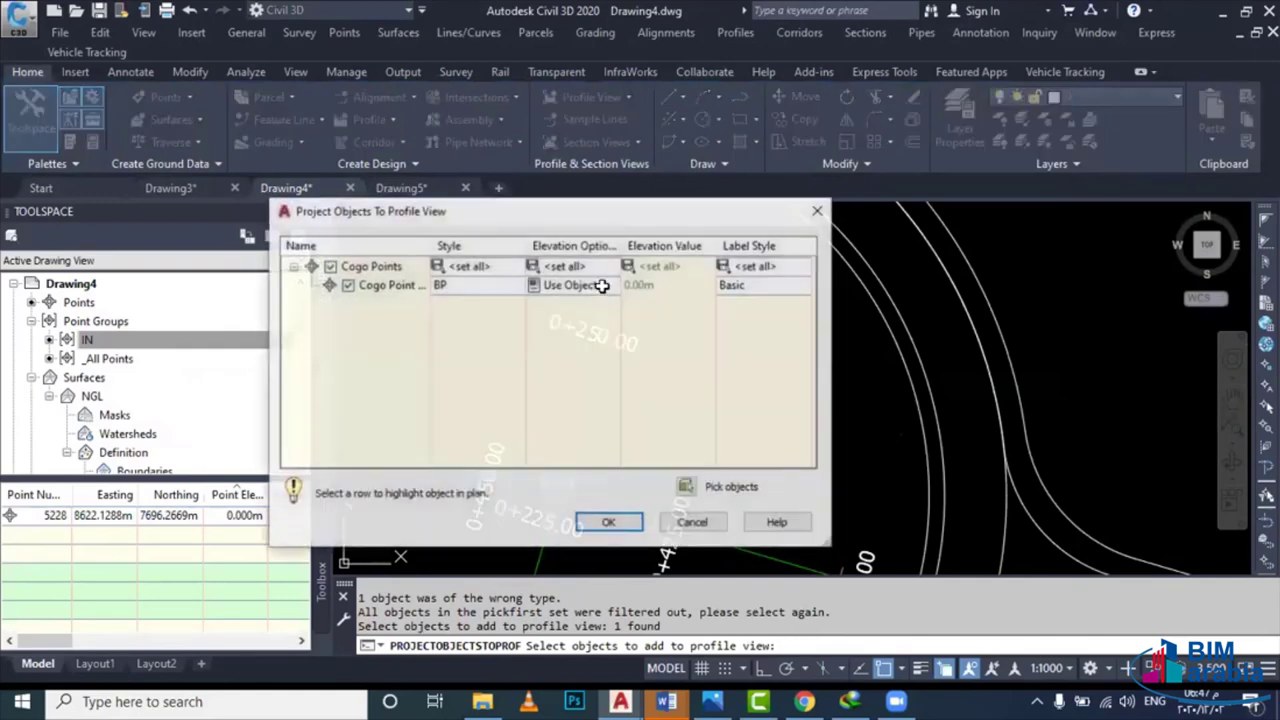
Set the projected point's elevation option to the RD A DP profile
click(605, 289)
click(610, 287)
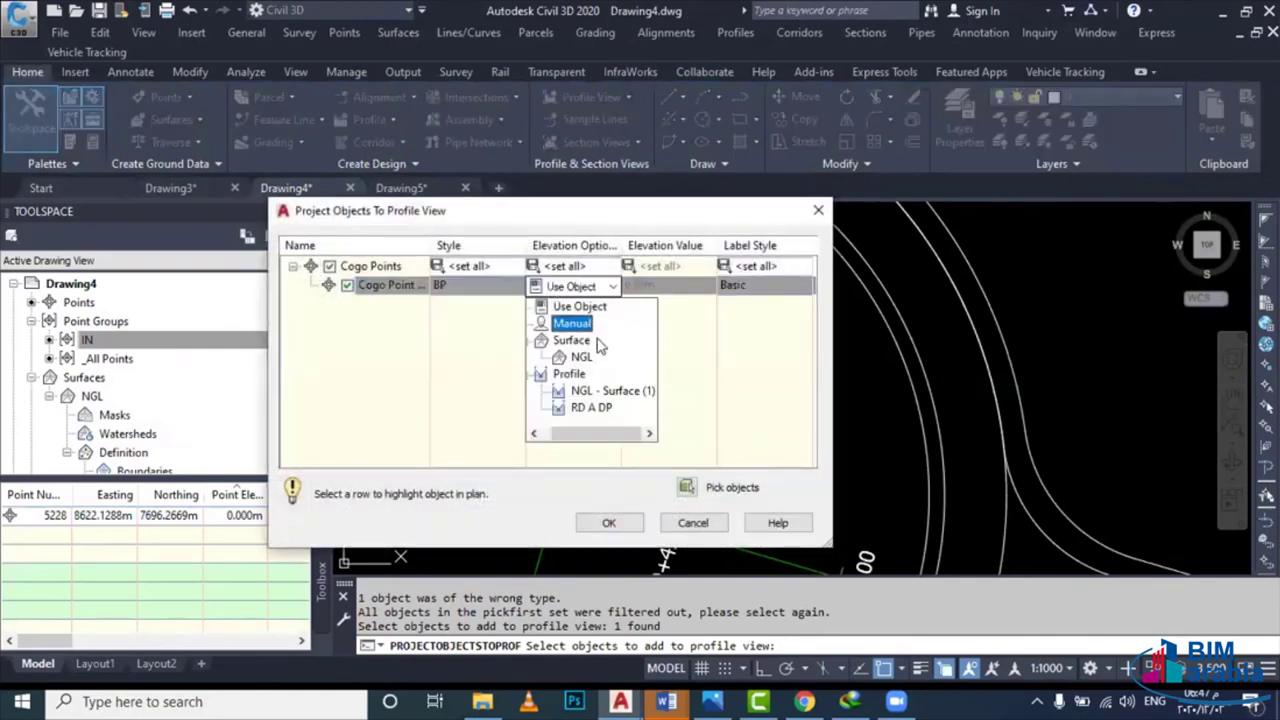
click(600, 410)
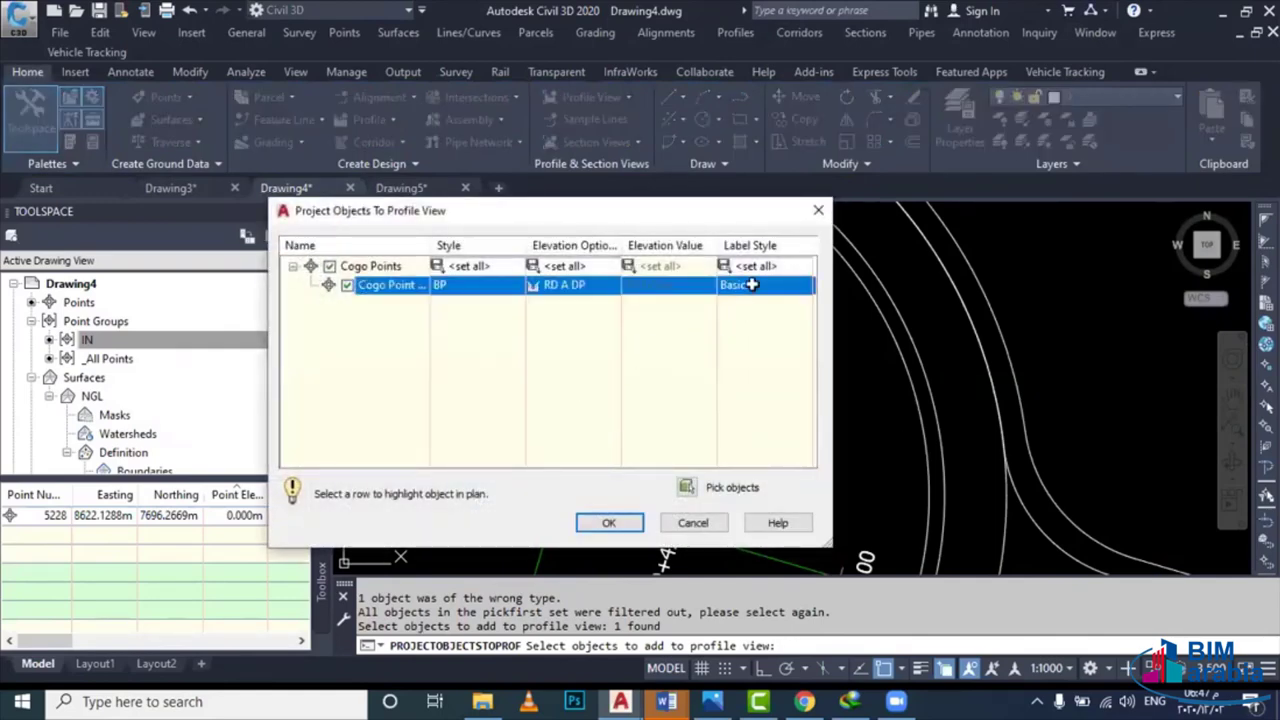
click(752, 285)
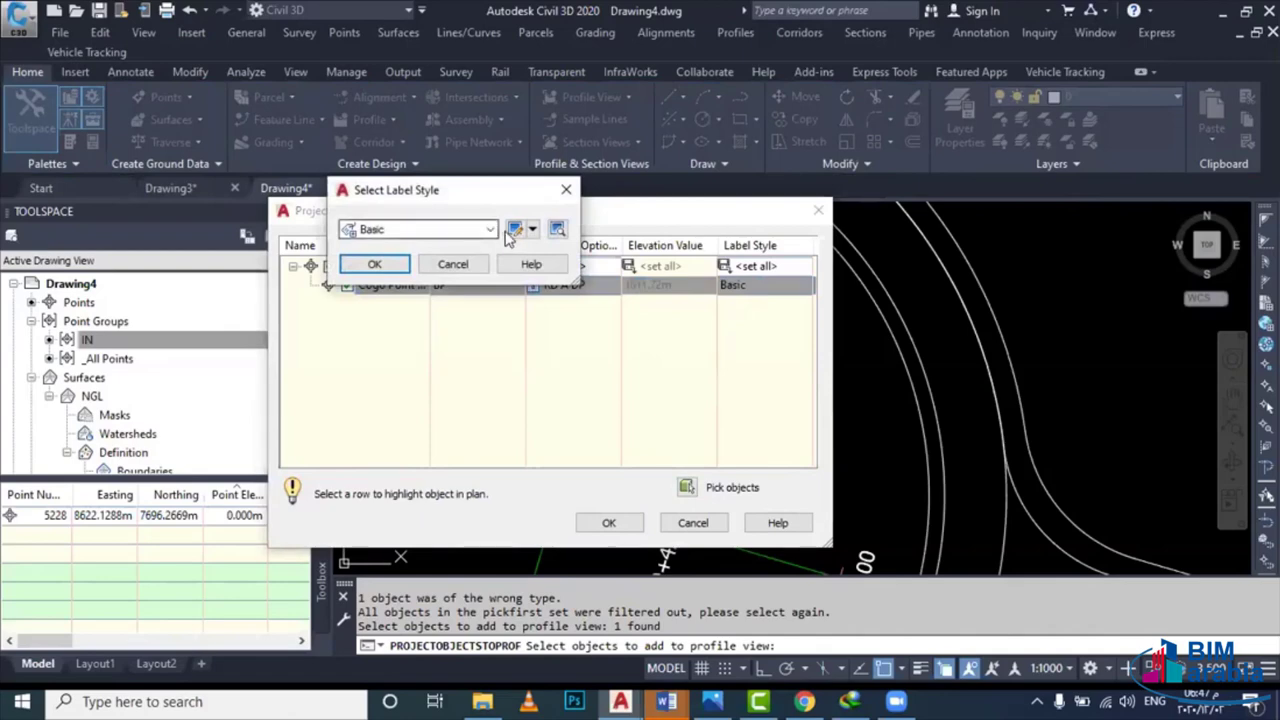
Edit the Basic label style's text contents, replacing the old station and elevation text
click(512, 229)
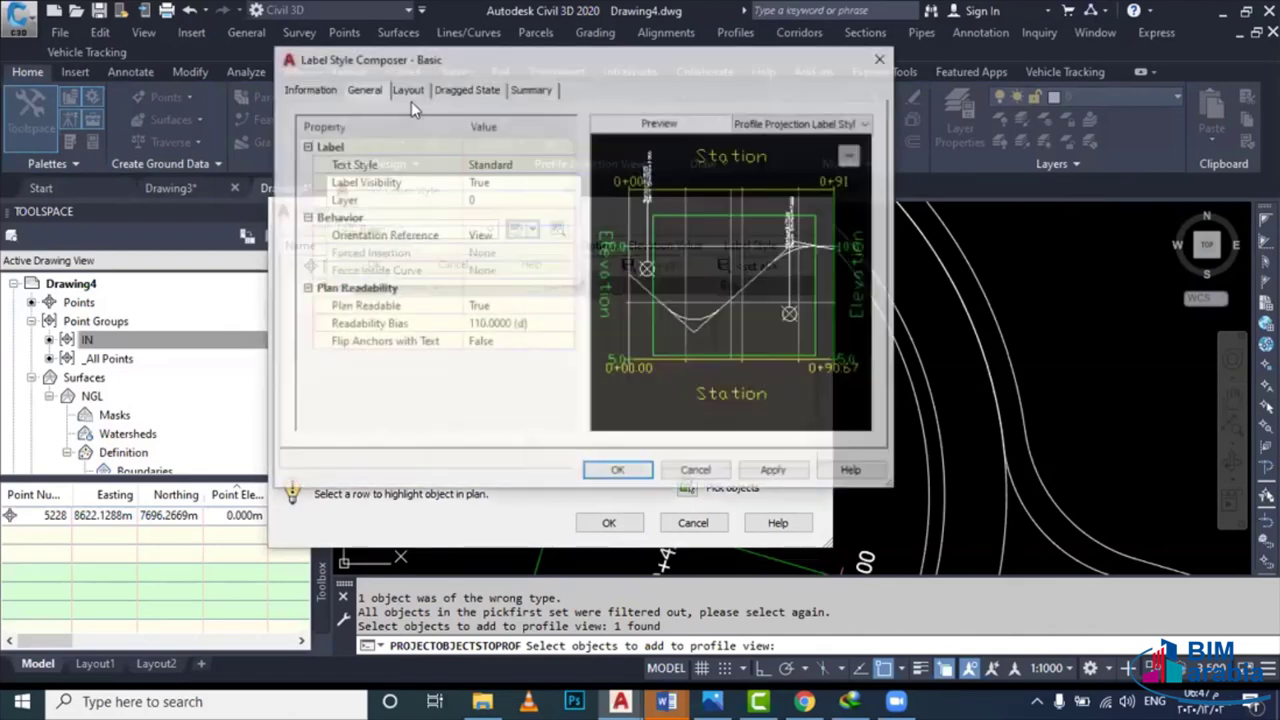
click(462, 288)
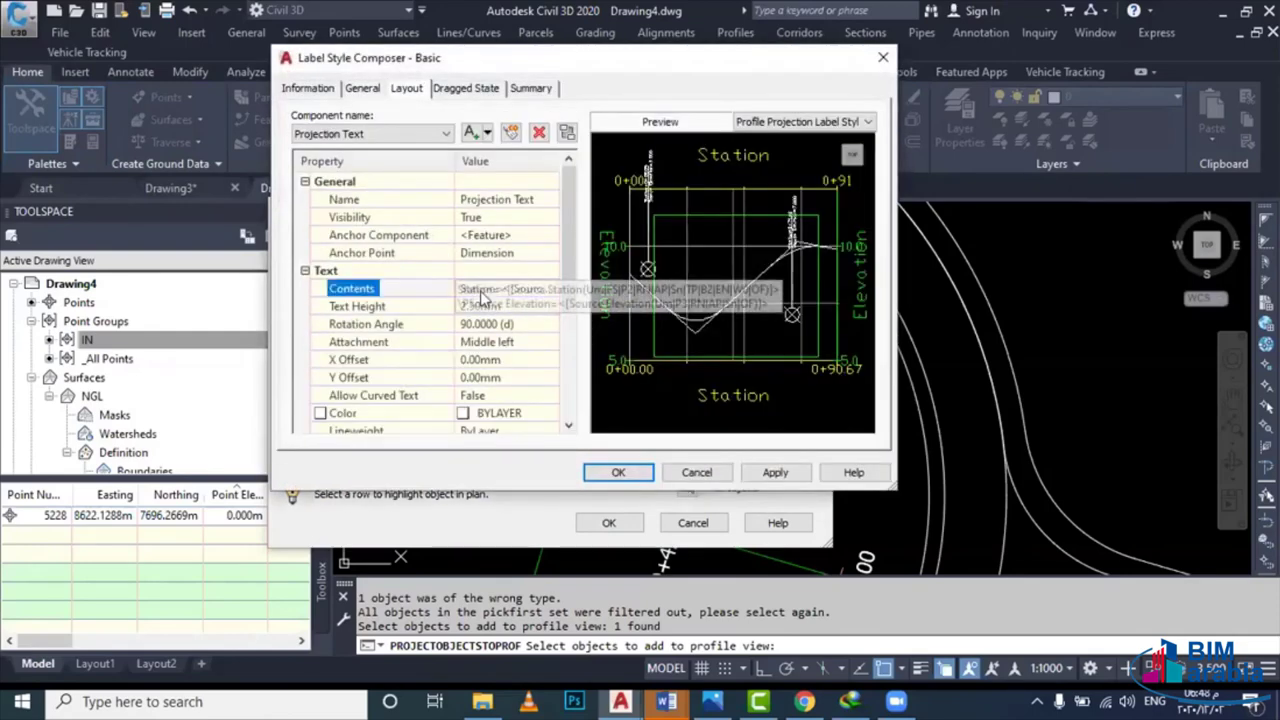
click(472, 288)
click(554, 288)
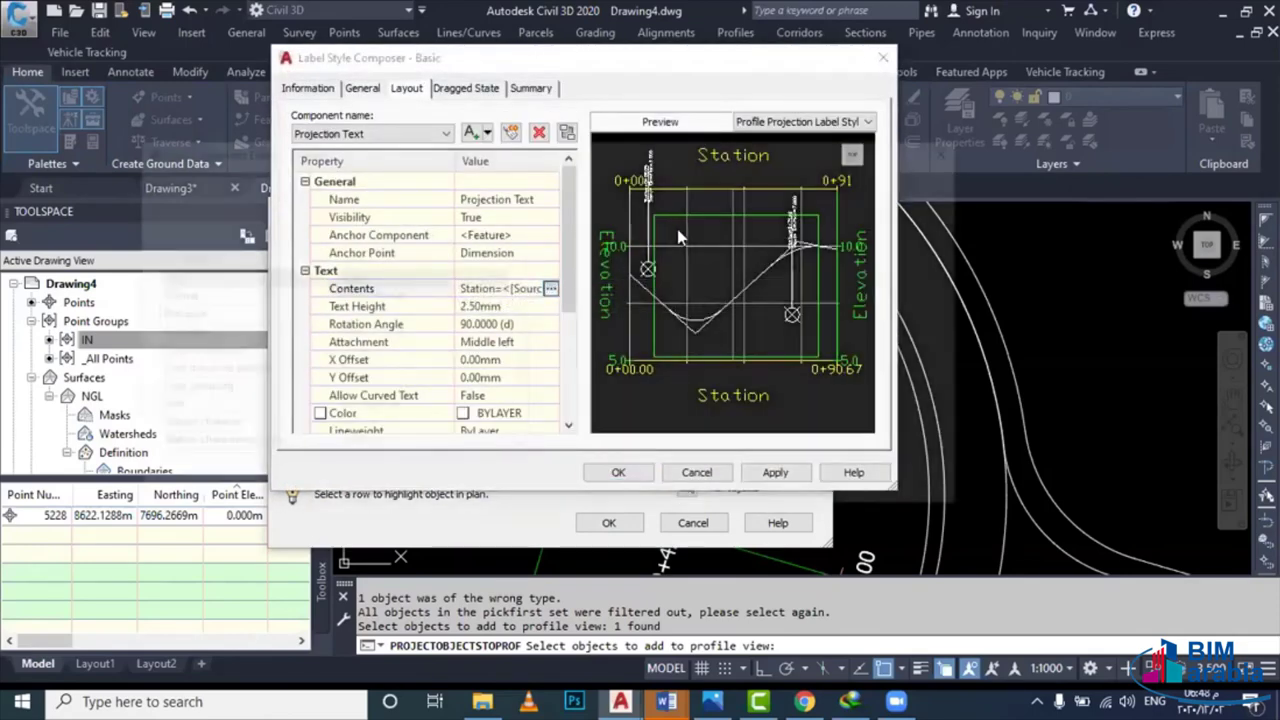
key(ctrl+a)
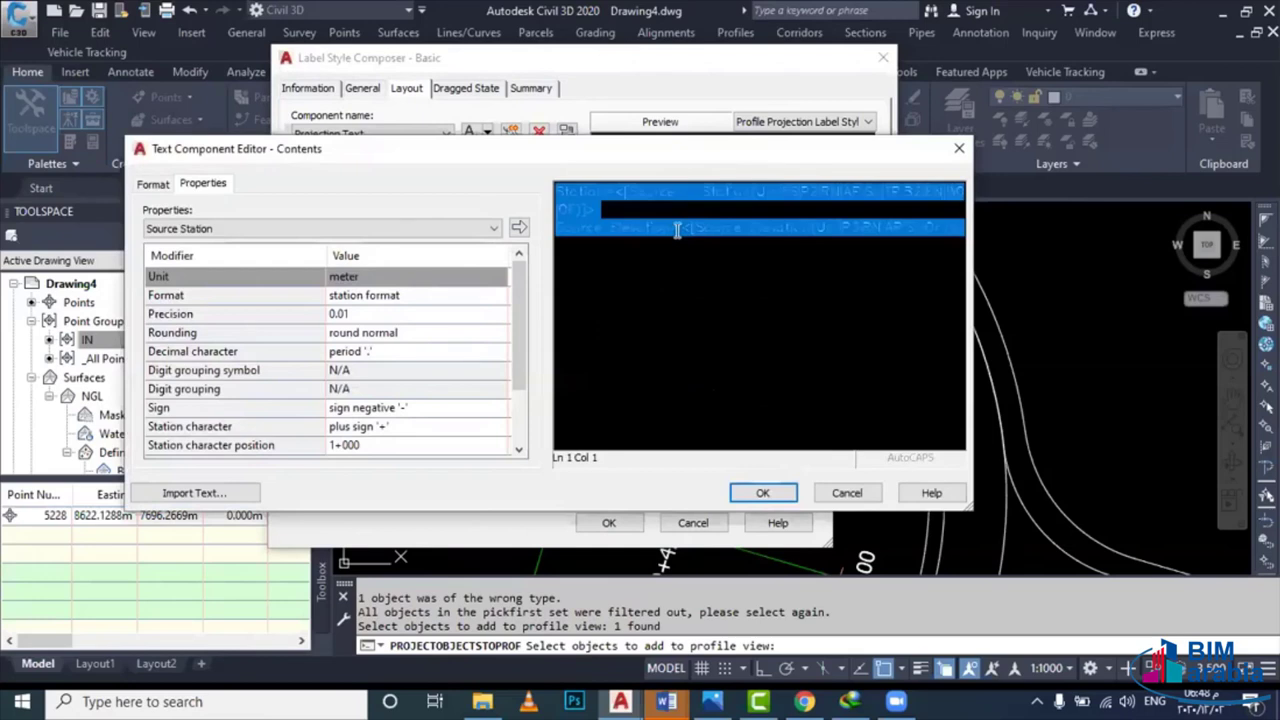
text(St:)
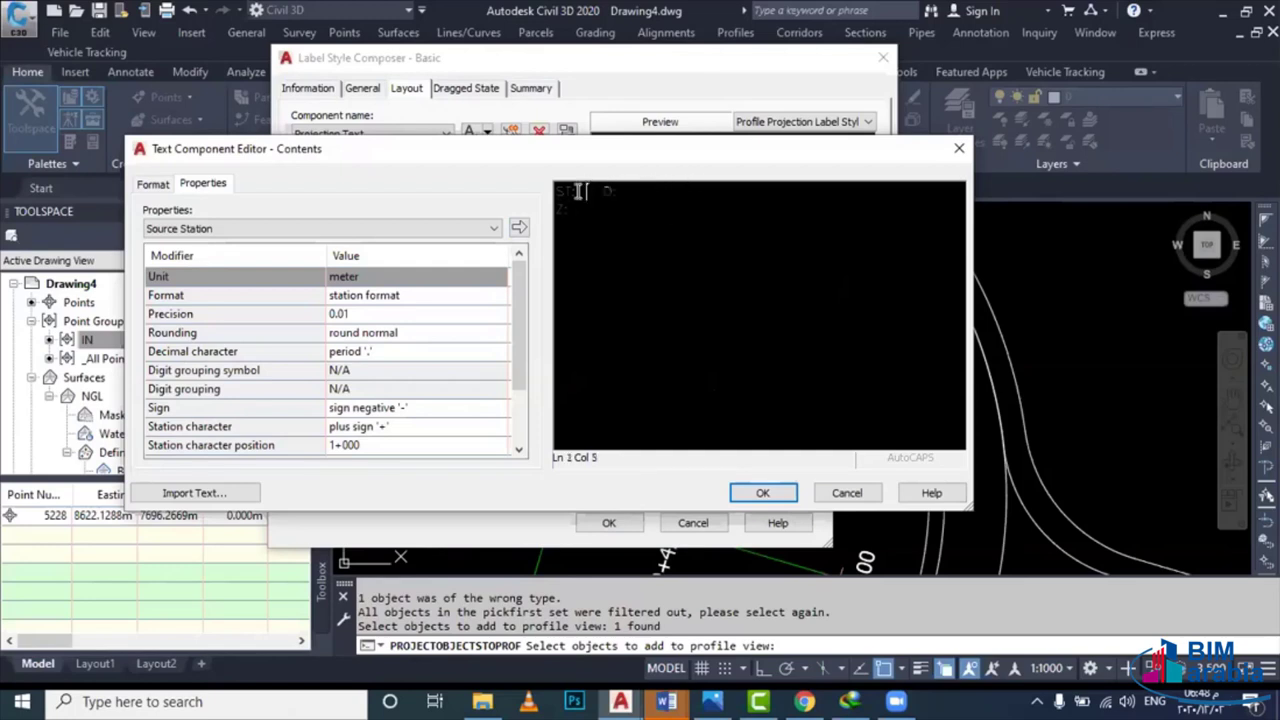
Insert the Source Station field after ST: in the label text
click(357, 240)
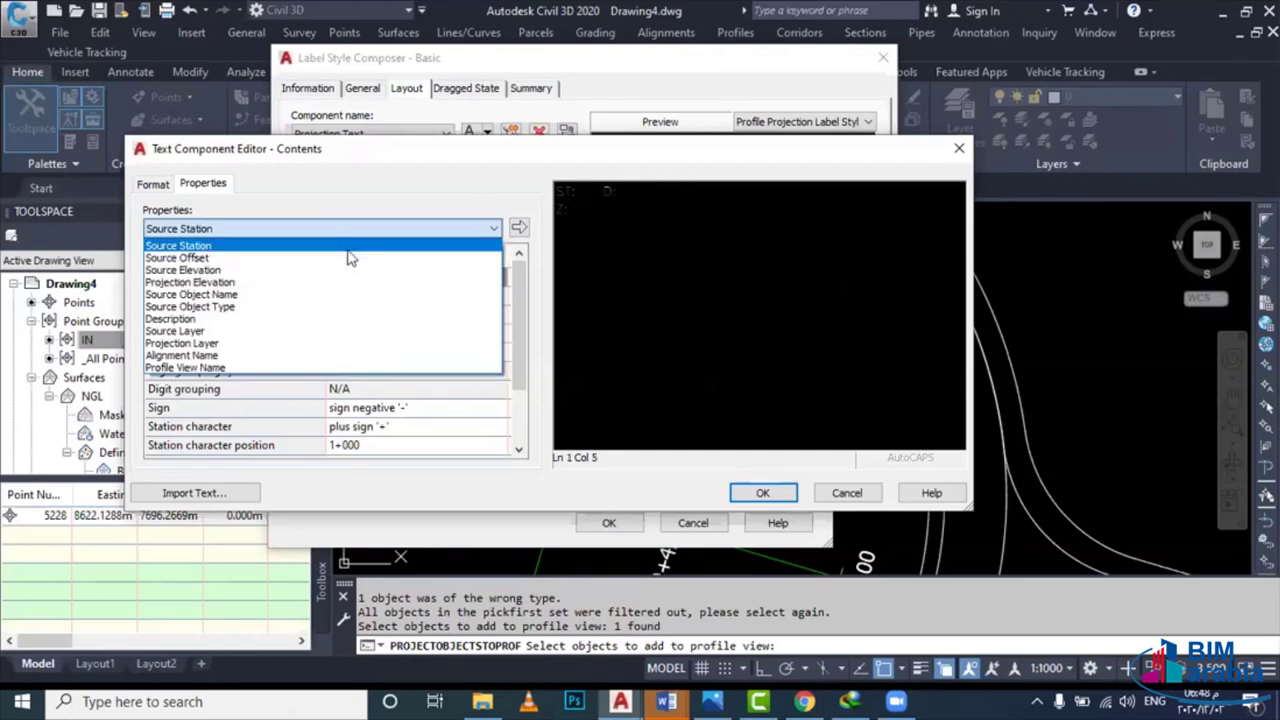
click(349, 260)
click(340, 236)
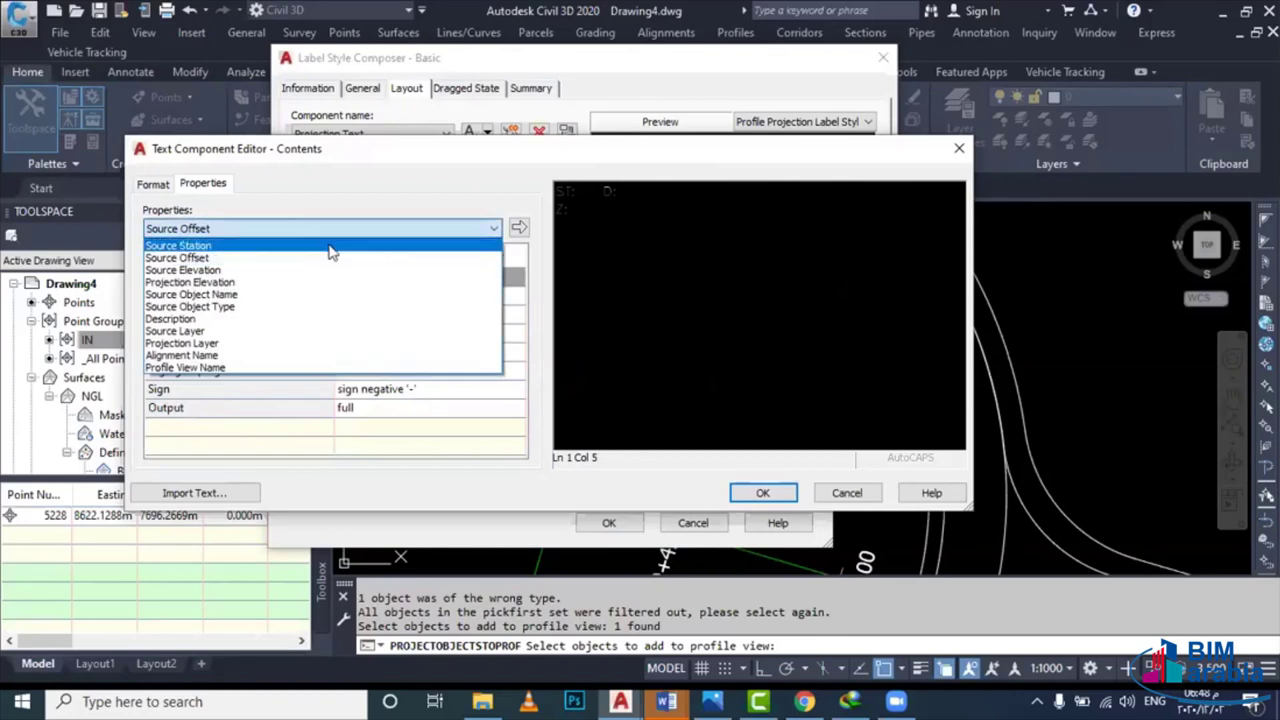
click(328, 246)
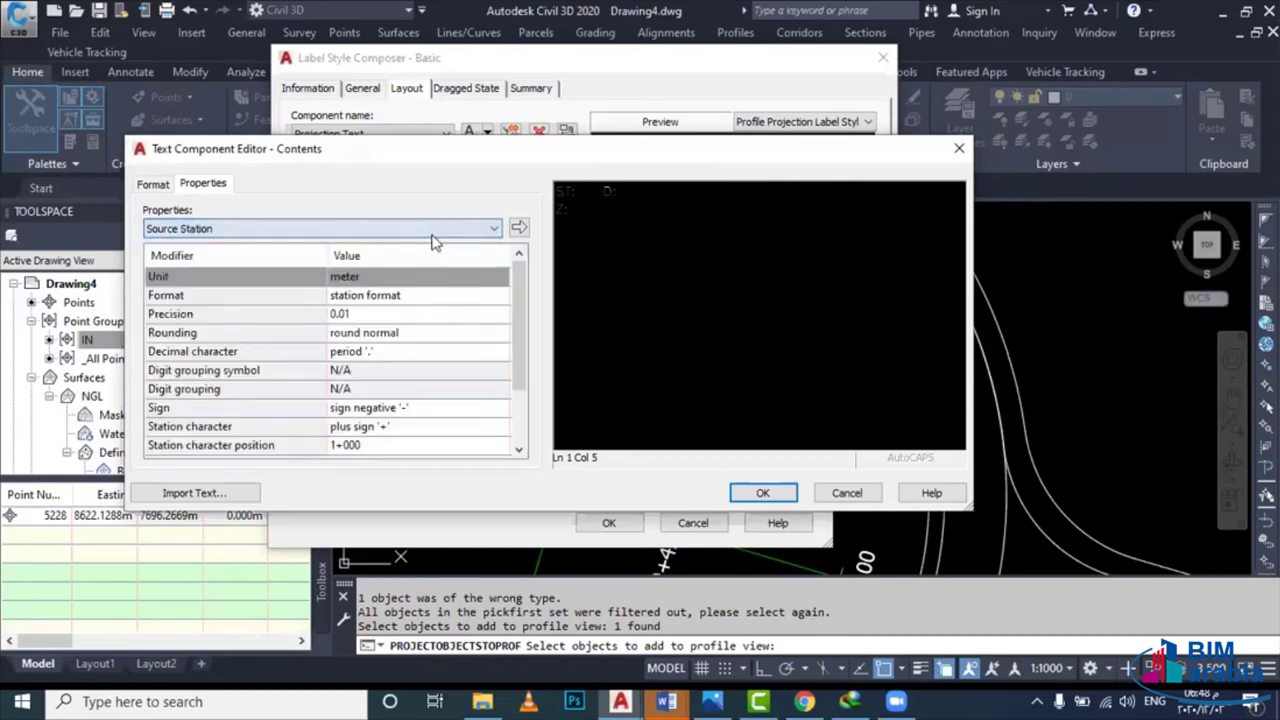
click(518, 227)
Add the Description field on the D: line and Projection Elevation on the Z: line
click(626, 216)
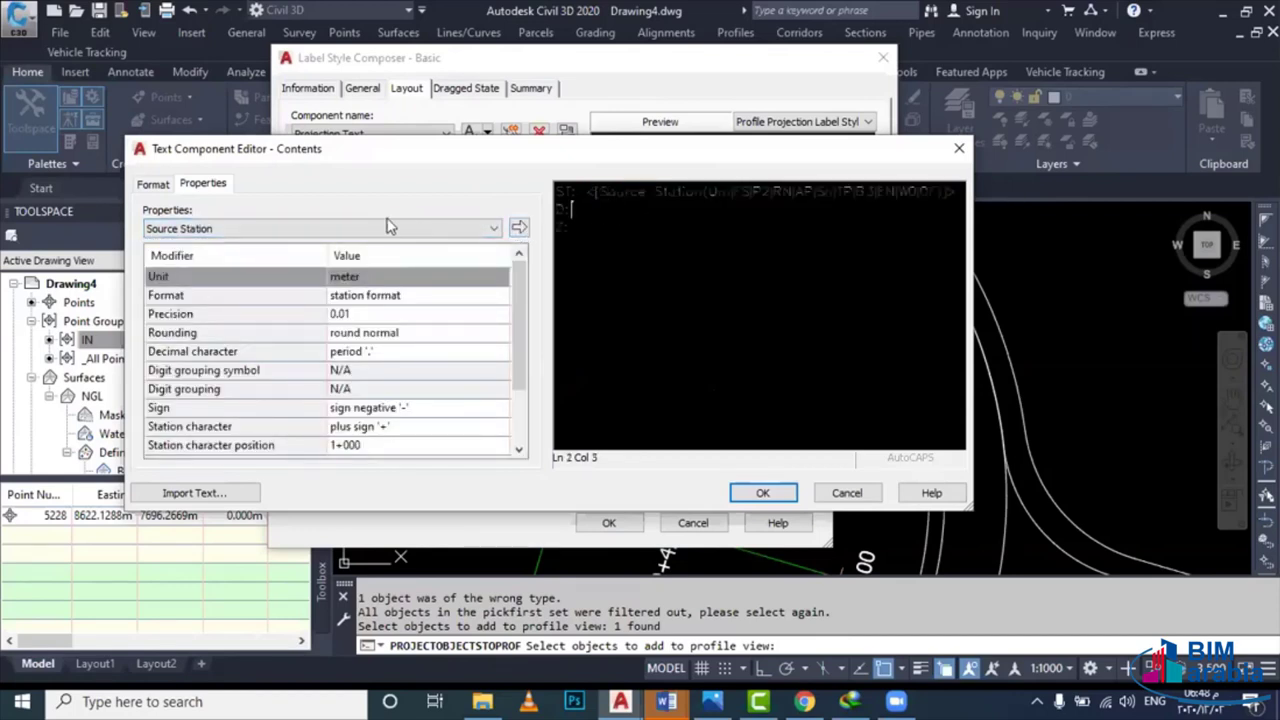
click(364, 235)
click(285, 297)
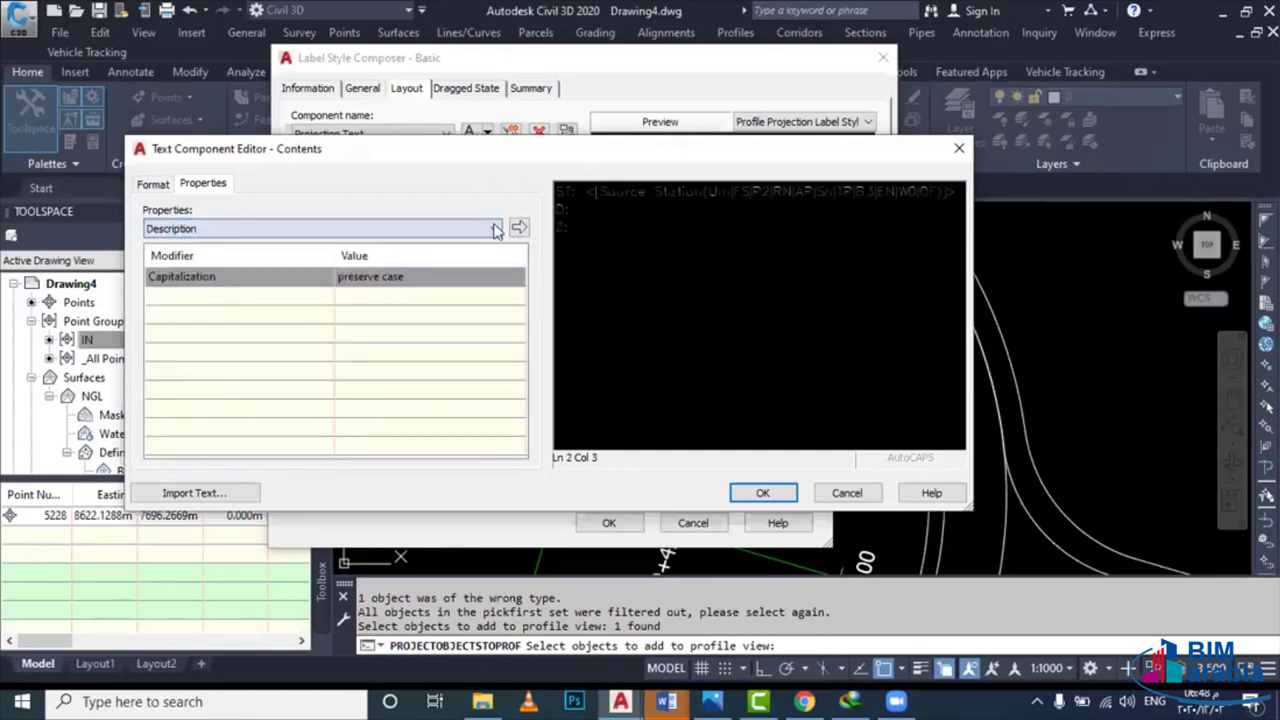
click(518, 227)
click(590, 228)
click(371, 229)
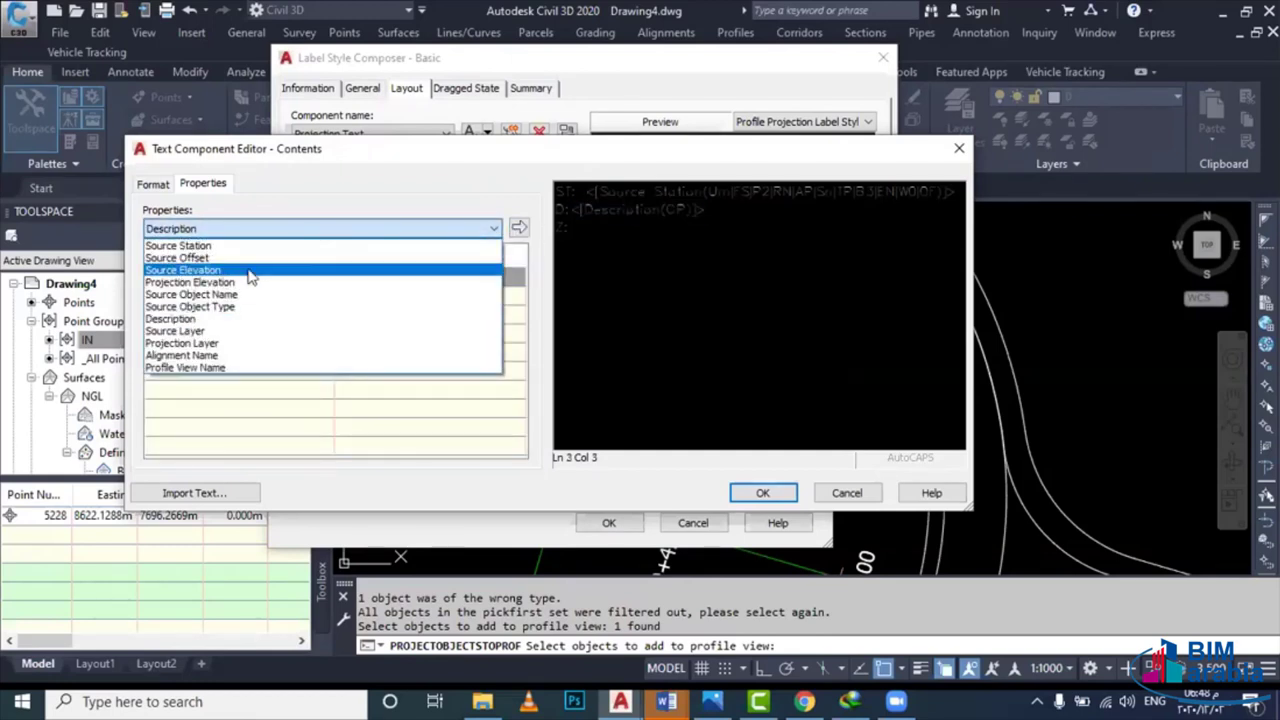
click(460, 282)
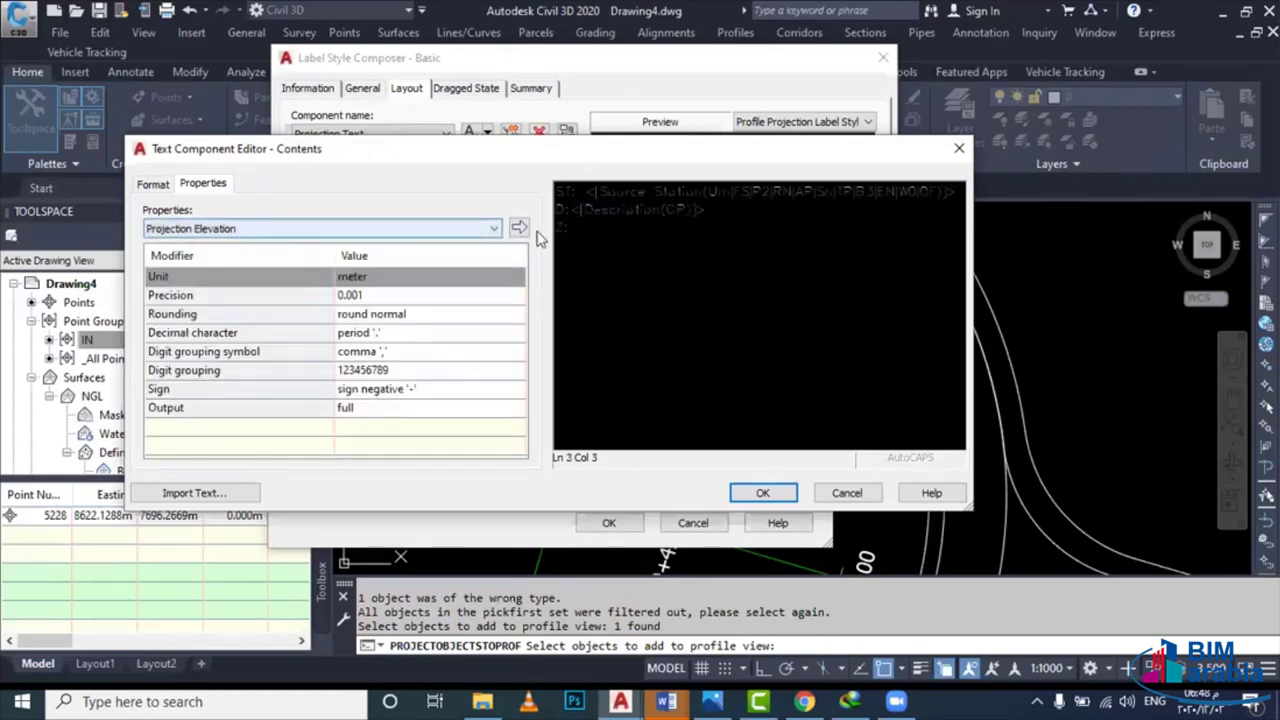
click(518, 228)
Set all the label text to the ISOCP3 font and confirm the contents
key(ctrl+a)
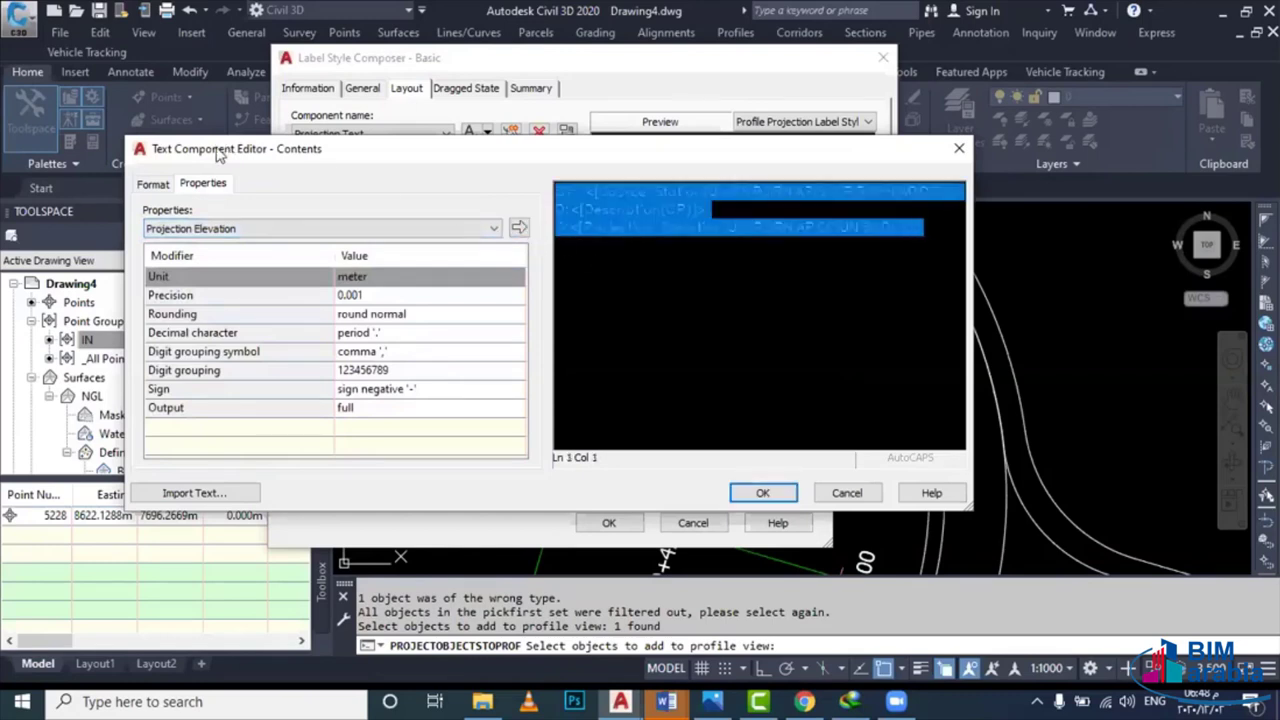
click(160, 188)
click(300, 342)
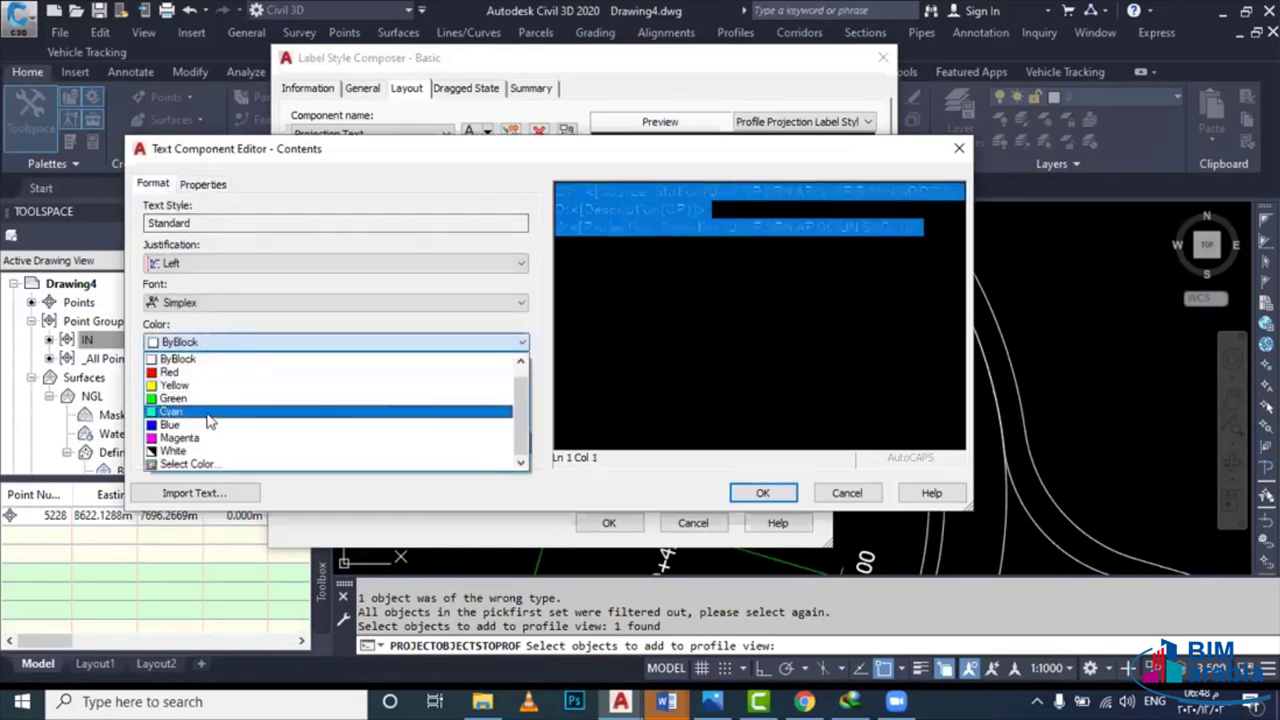
click(172, 451)
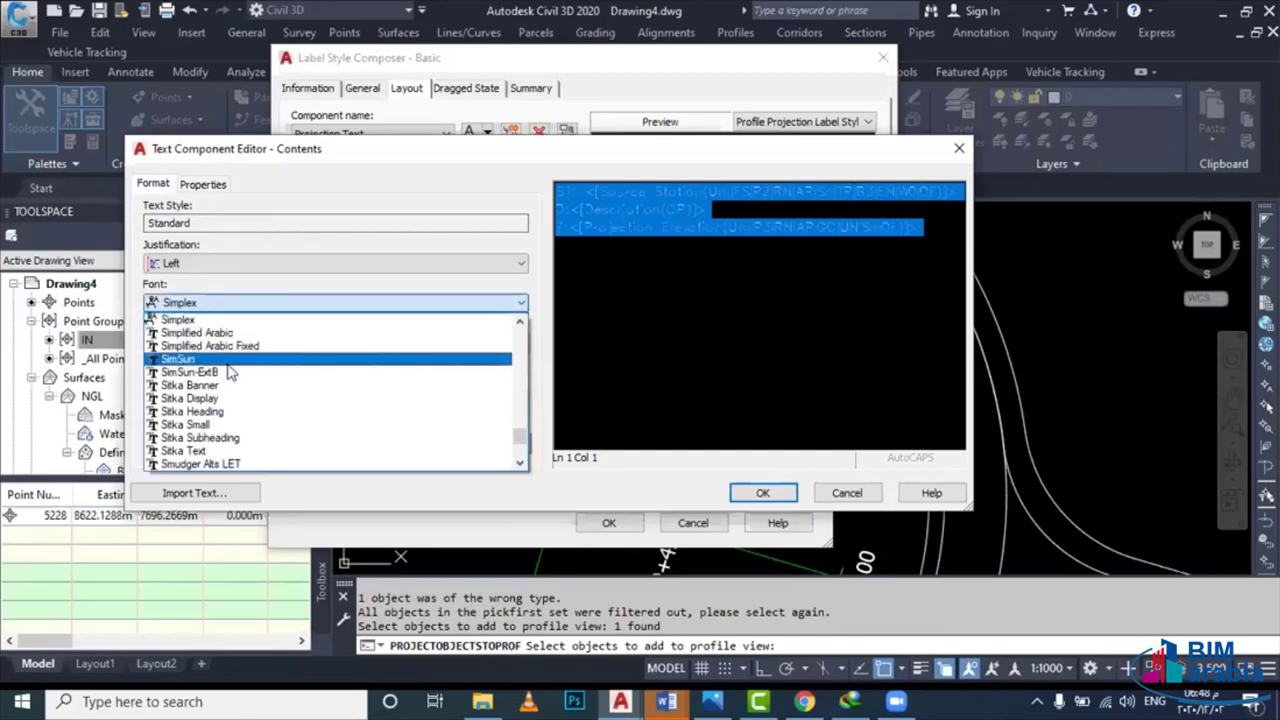
key(i)
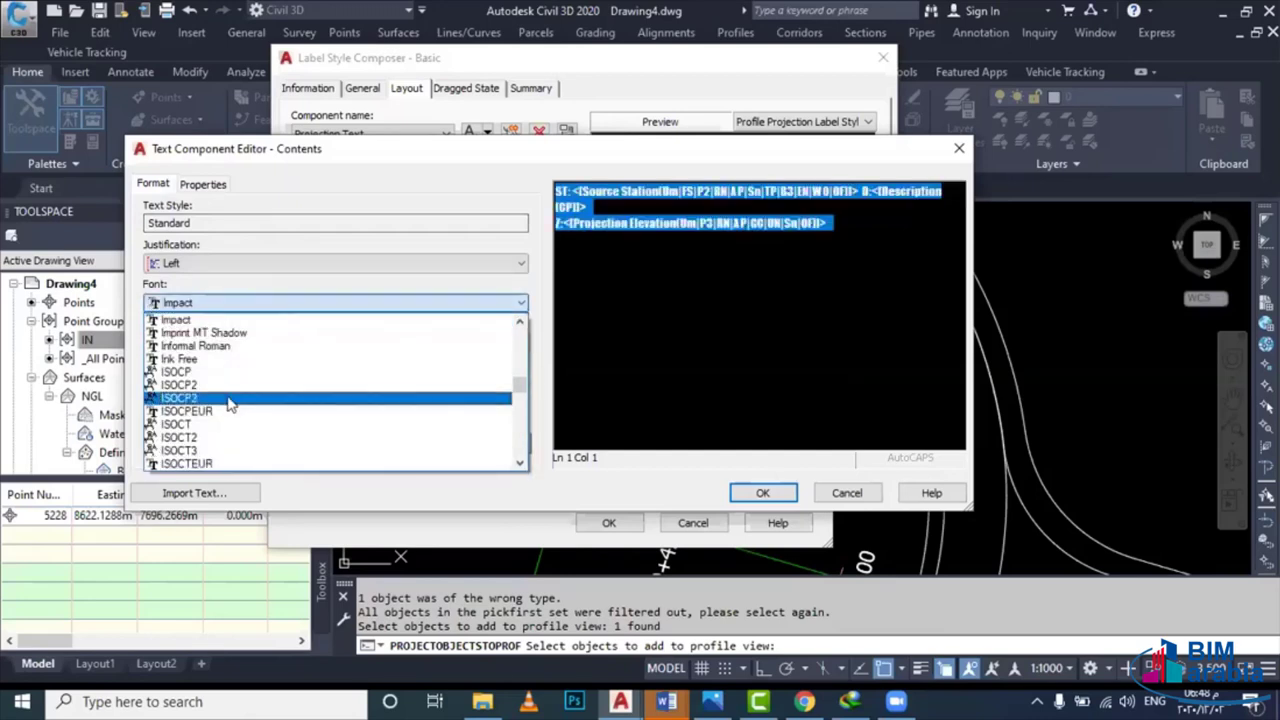
click(230, 403)
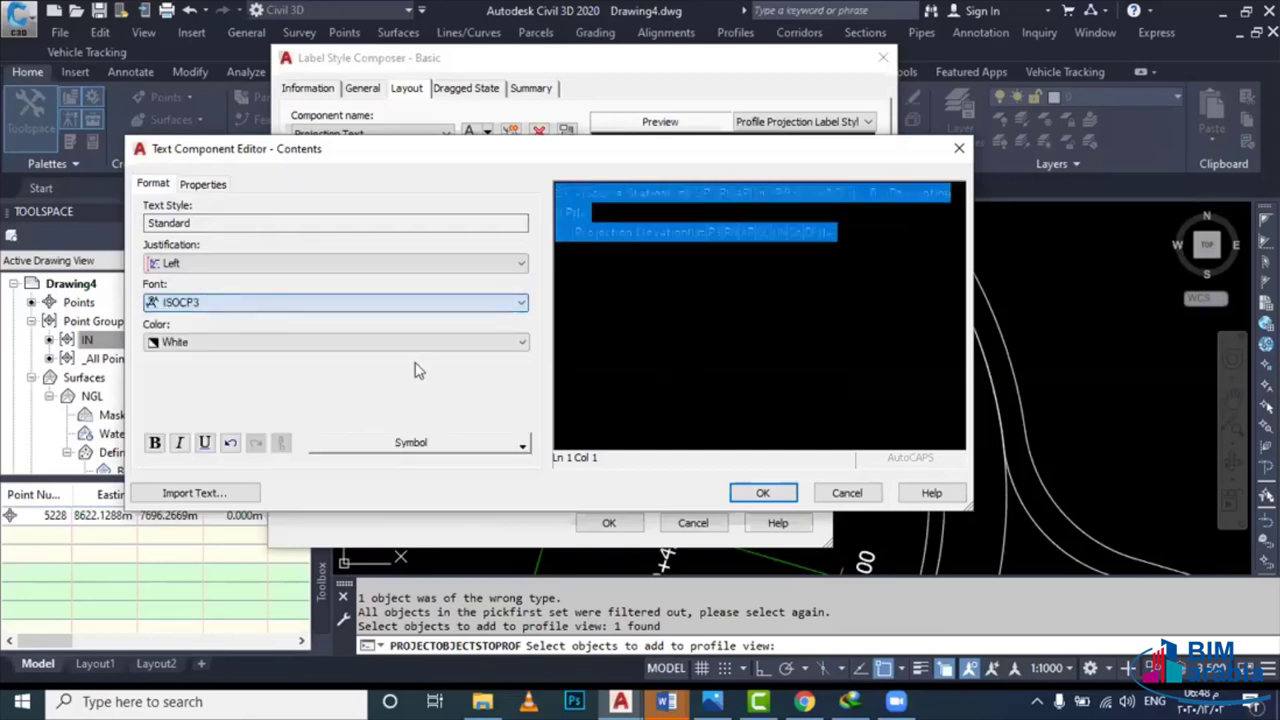
click(760, 492)
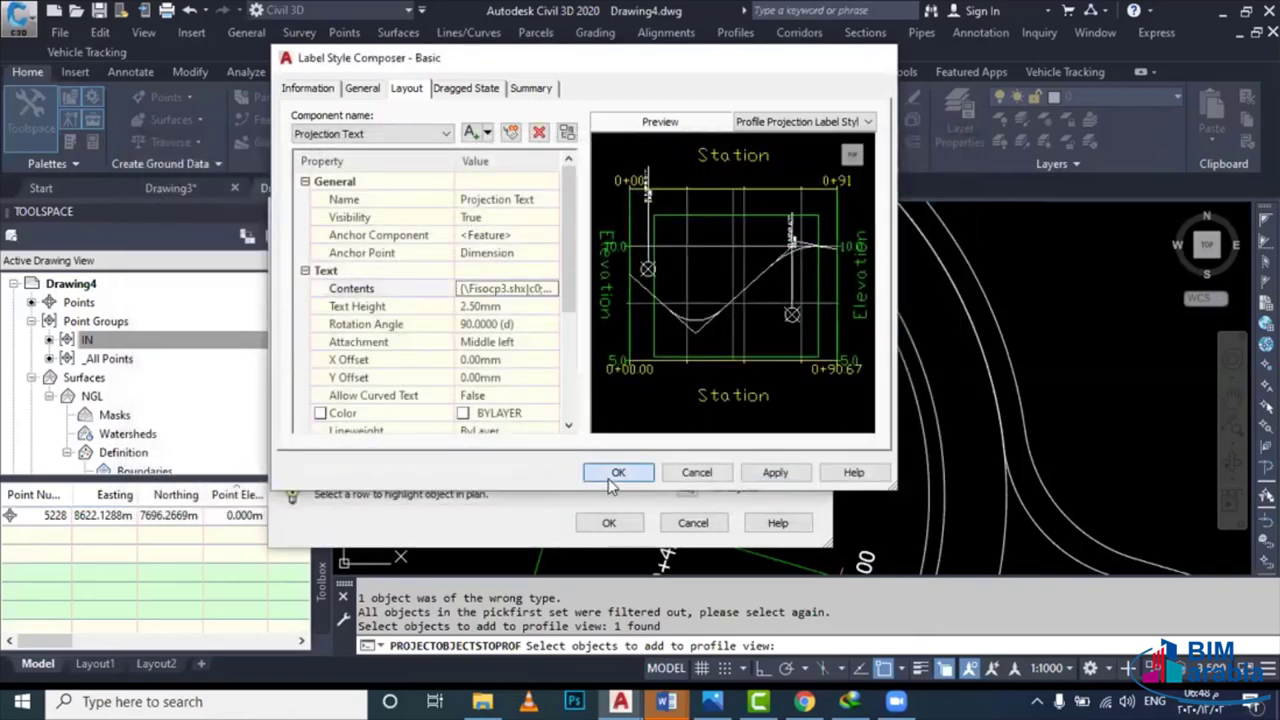
Save the Basic label style and project point IN 01 onto the RD A1 profile view
click(618, 473)
click(374, 265)
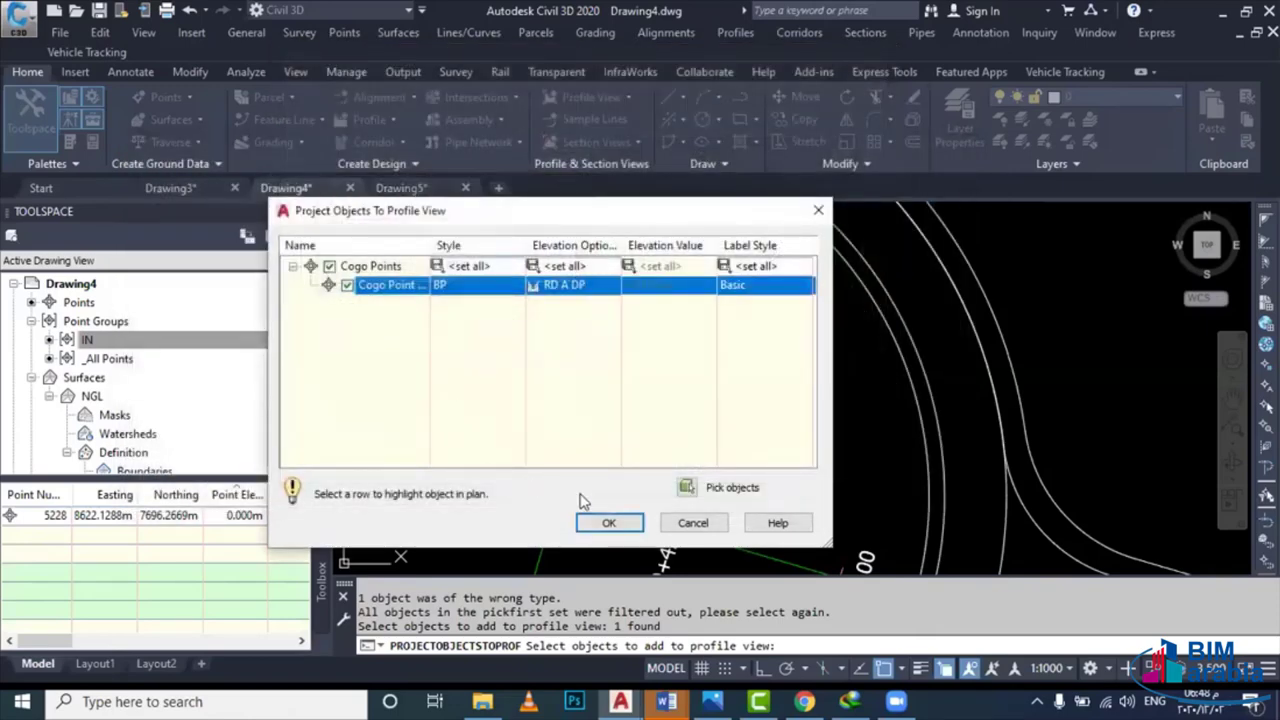
click(609, 522)
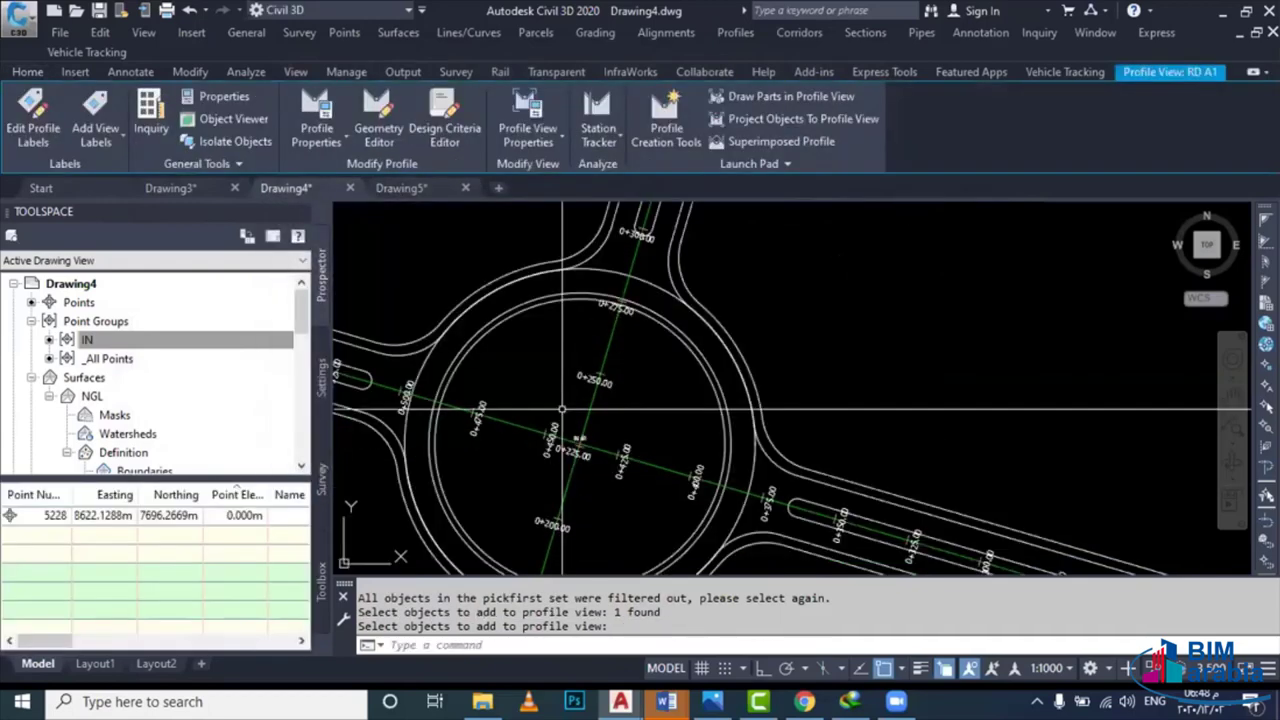
Zoom in to verify the label reads ST: 0+225.81, D: IN, Z: 1011.321, then select the RD B2 view
scroll(557, 413, down, 3)
scroll(786, 372, up, 4)
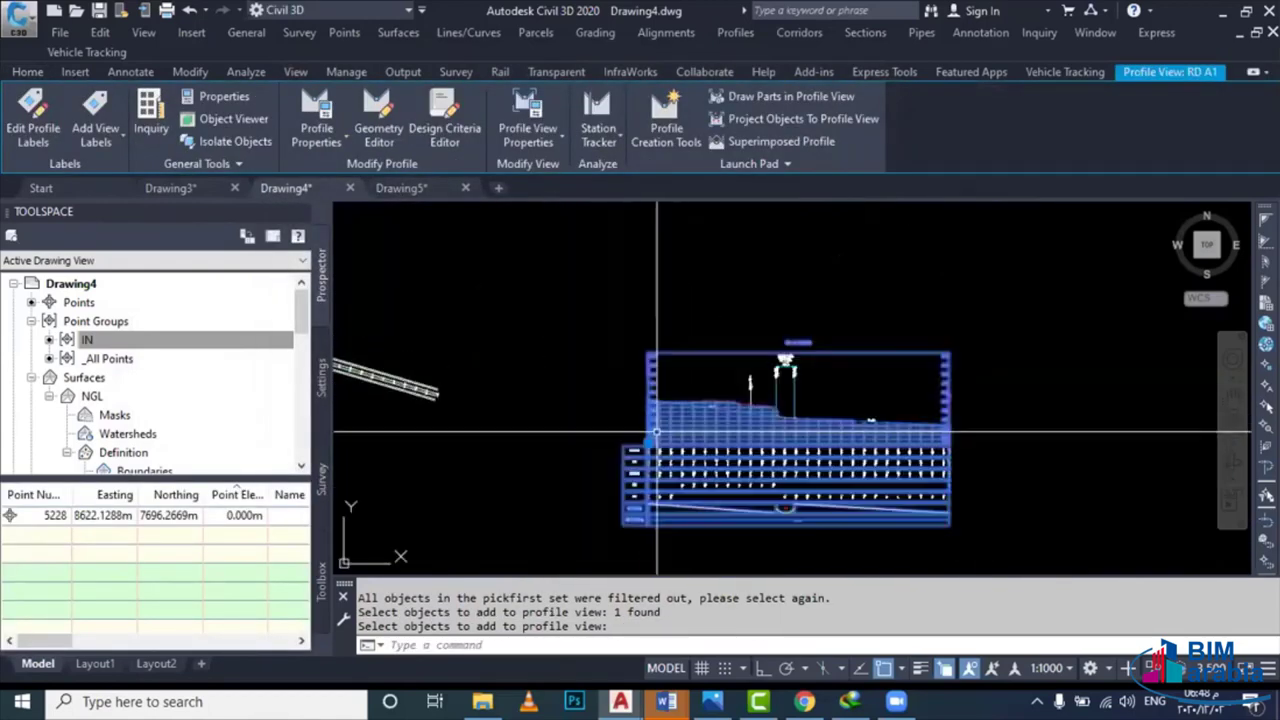
scroll(786, 372, up, 2)
scroll(786, 372, up, 2)
scroll(786, 372, up, 2)
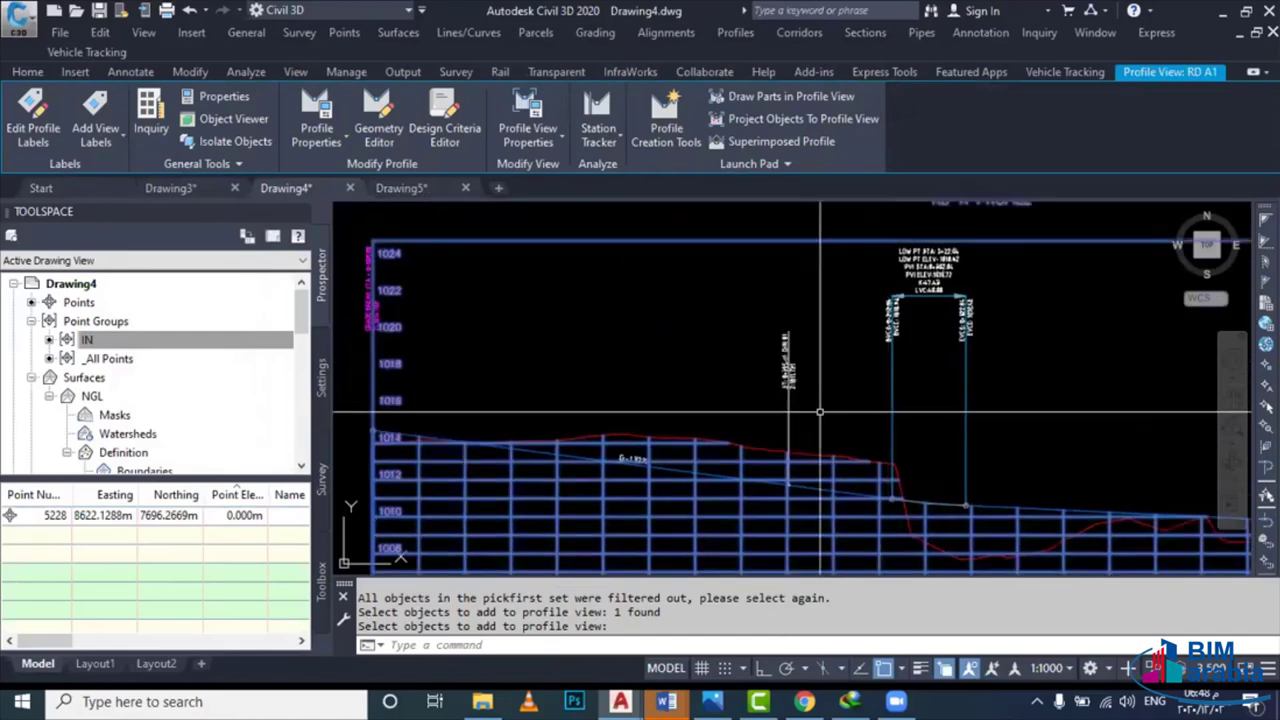
key(Escape)
scroll(770, 355, up, 3)
scroll(764, 351, down, 5)
scroll(754, 434, up, 2)
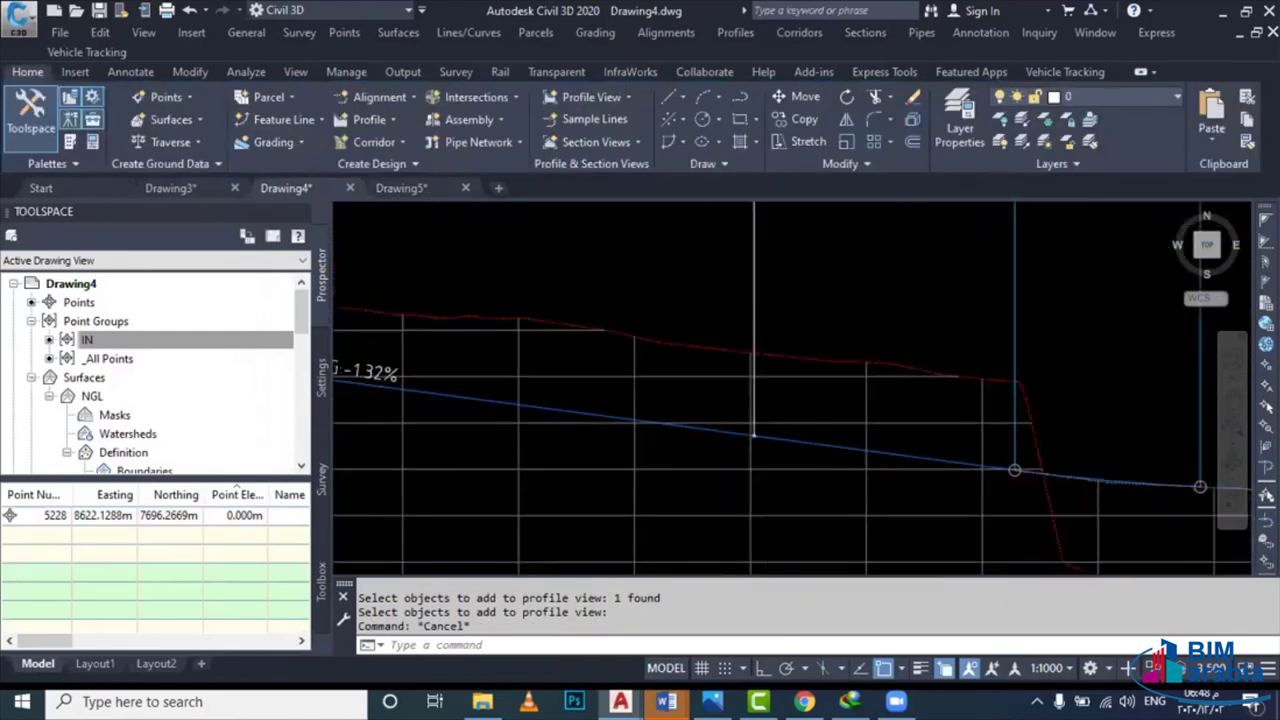
scroll(754, 394, up, 1)
scroll(736, 508, down, 1)
scroll(763, 380, up, 4)
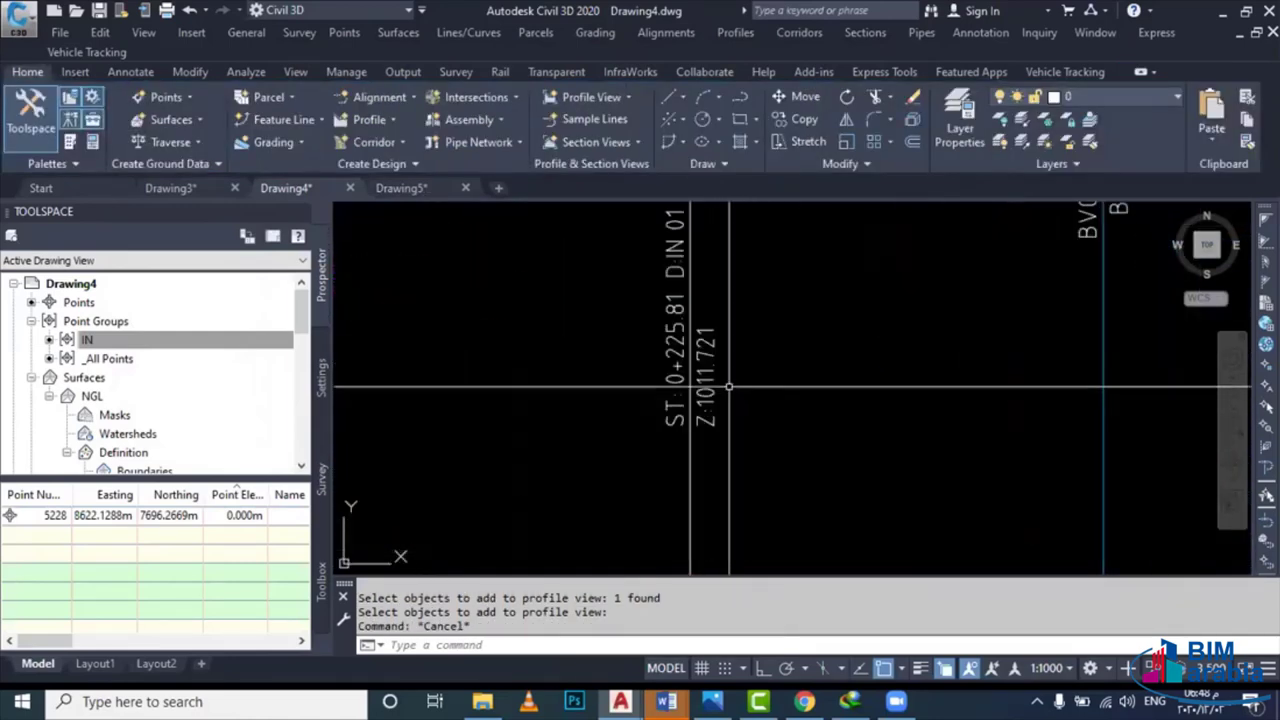
middle_drag(760, 363, 690, 345)
scroll(749, 350, down, 3)
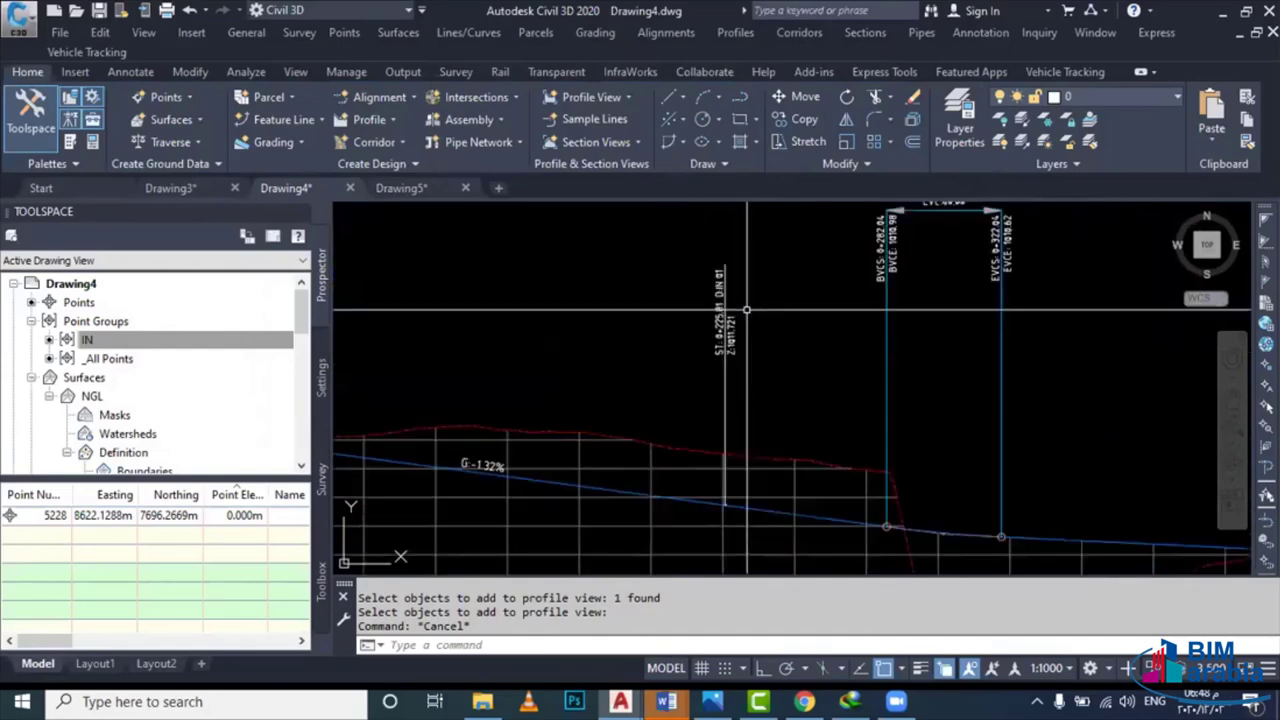
scroll(749, 350, down, 2)
scroll(760, 352, down, 1)
middle_drag(759, 352, 755, 317)
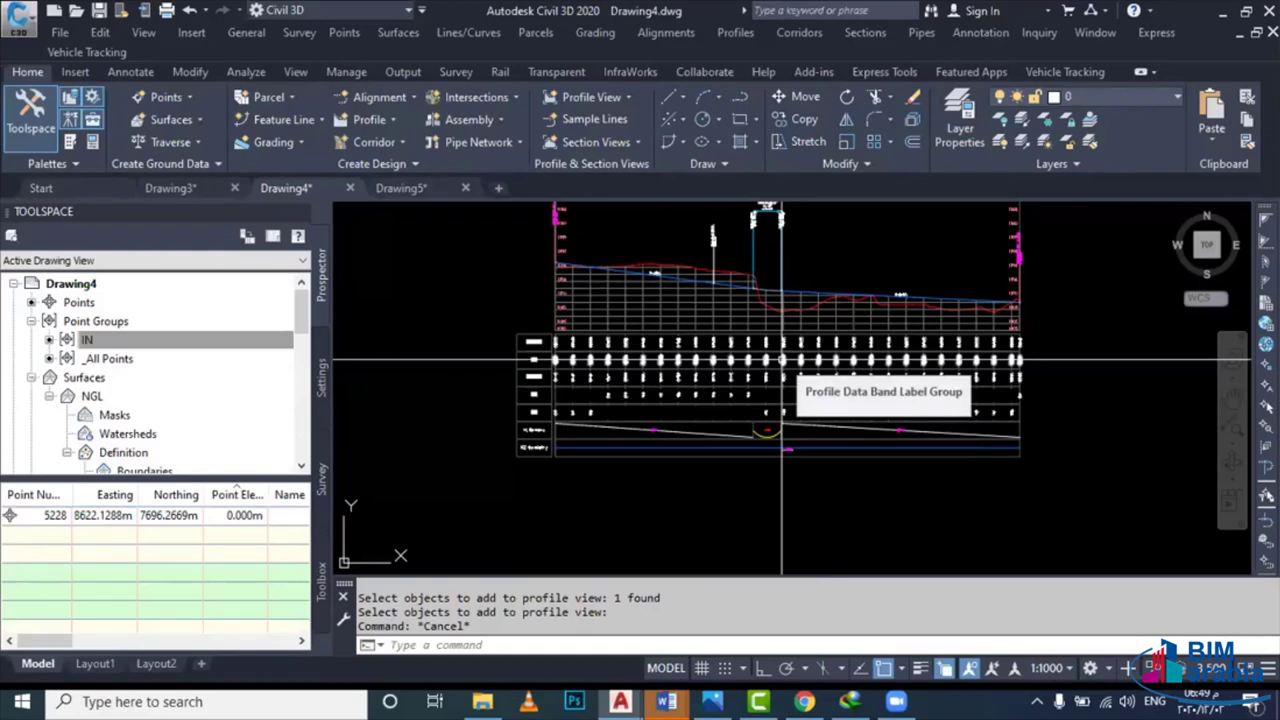
scroll(782, 358, down, 2)
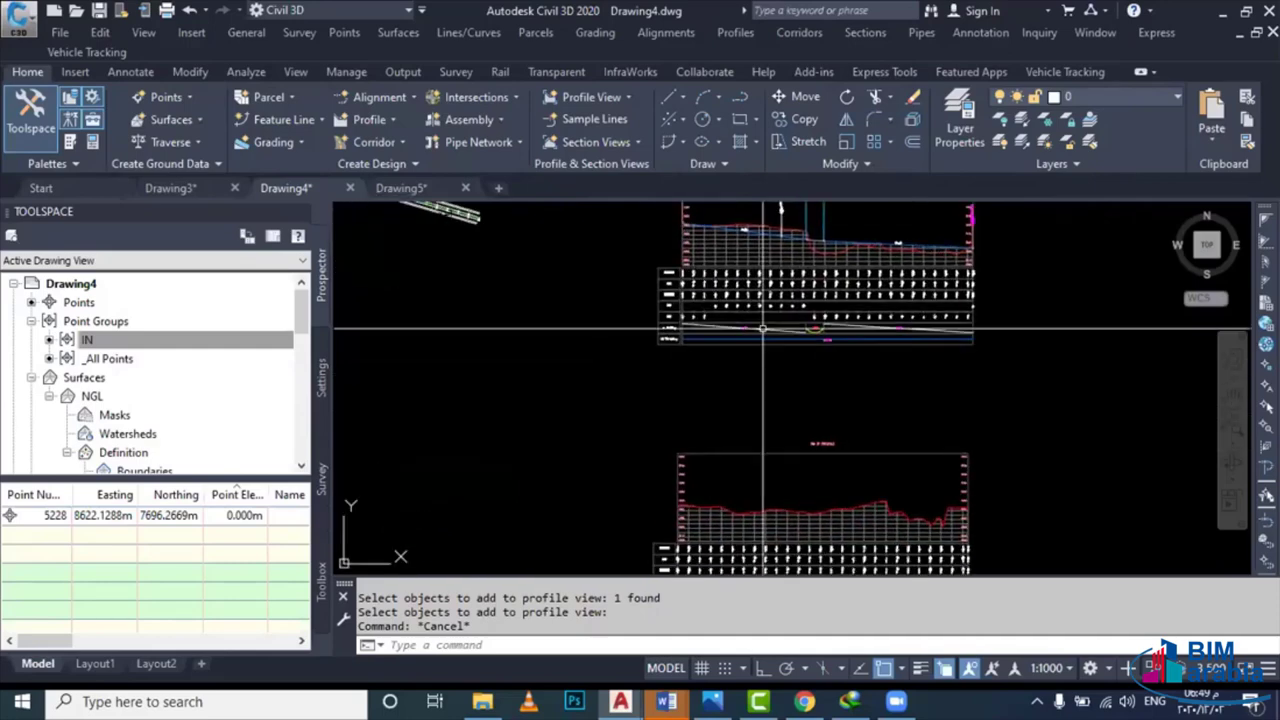
scroll(763, 328, up, 2)
scroll(764, 326, up, 2)
scroll(765, 323, up, 3)
scroll(766, 320, up, 3)
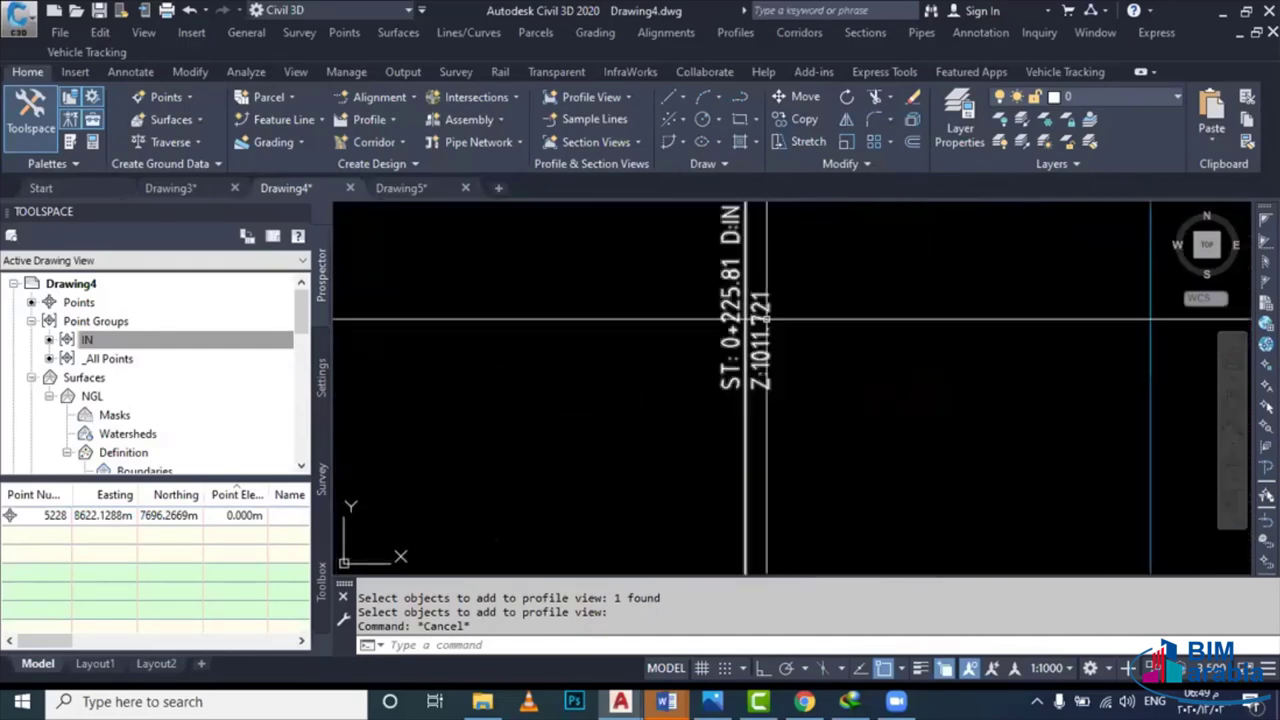
scroll(800, 322, down, 4)
scroll(822, 336, down, 2)
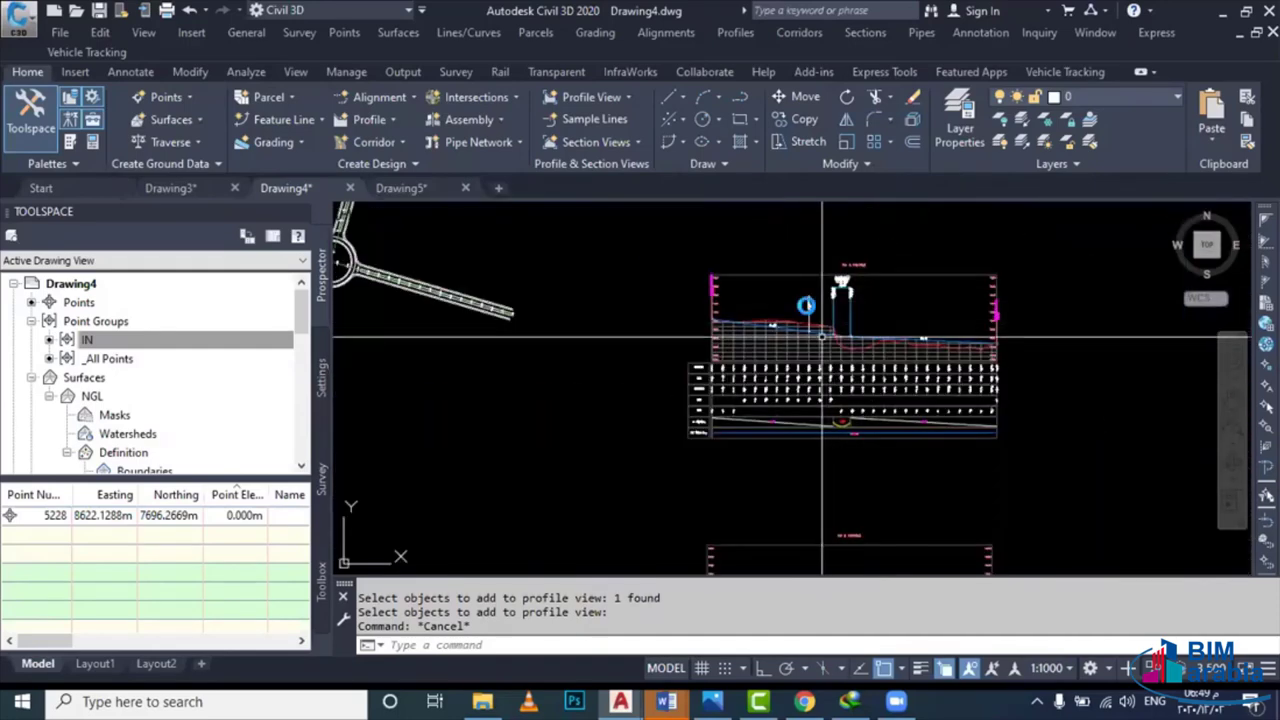
scroll(822, 336, down, 2)
key(Escape)
scroll(865, 460, up, 2)
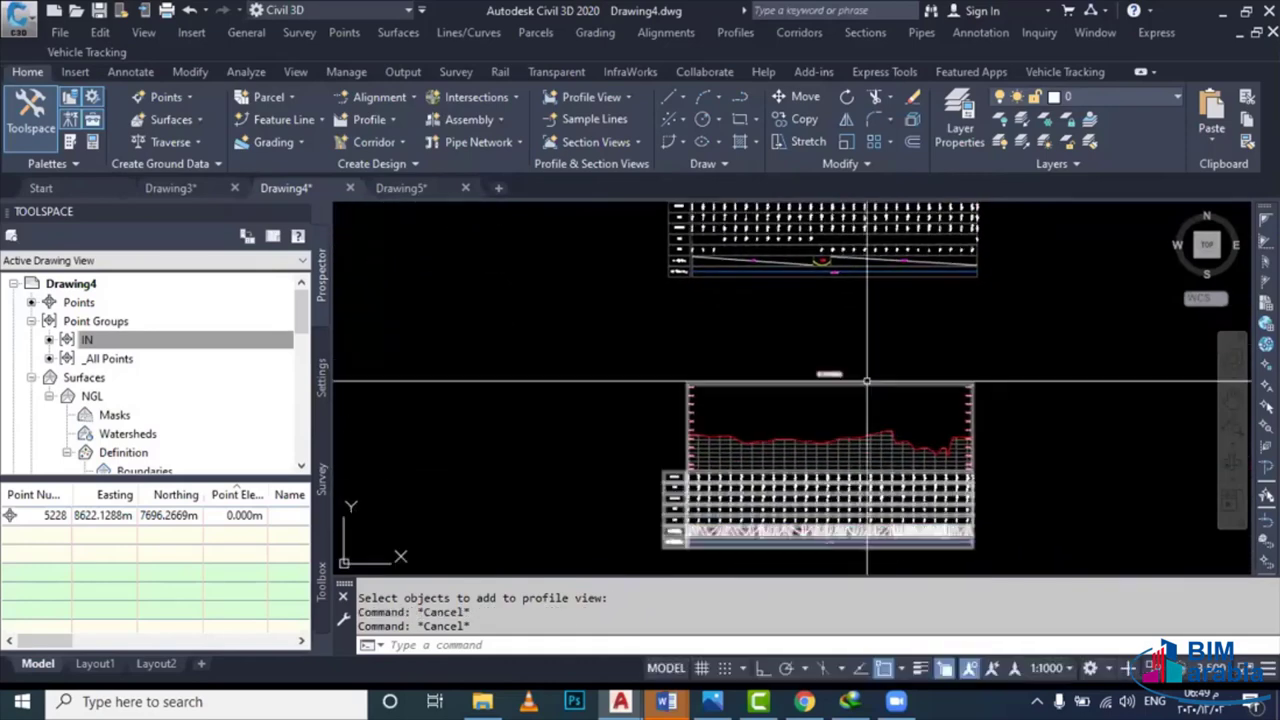
click(865, 460)
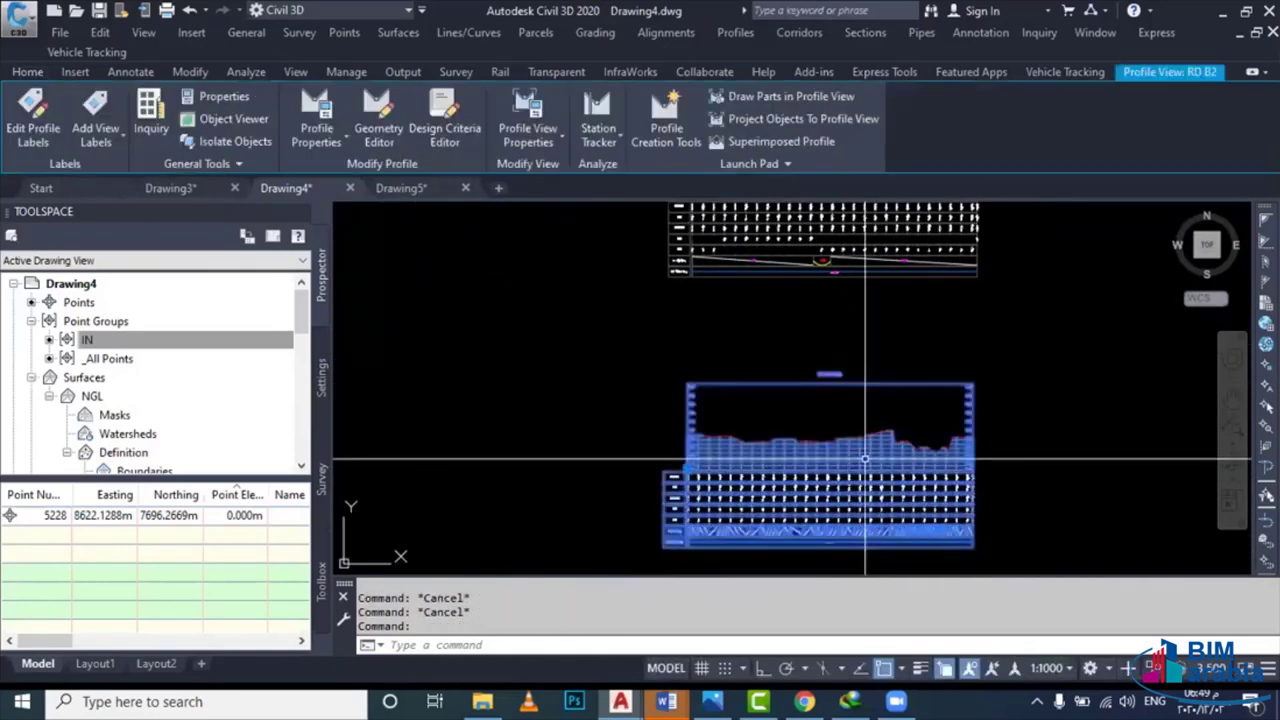
Project objects onto the RD B2 profile view, selecting point IN 01
click(782, 118)
scroll(780, 280, down, 4)
scroll(650, 250, up, 2)
scroll(650, 250, up, 2)
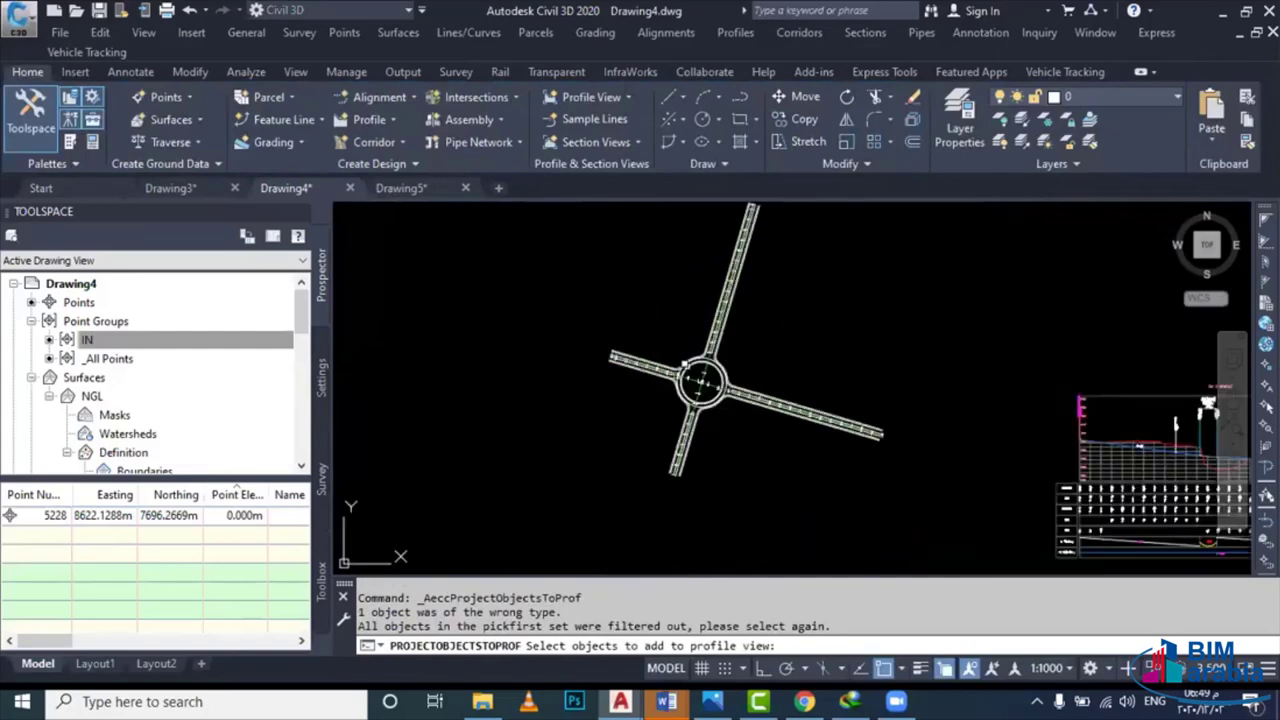
scroll(700, 355, up, 2)
scroll(740, 330, up, 2)
scroll(743, 329, up, 3)
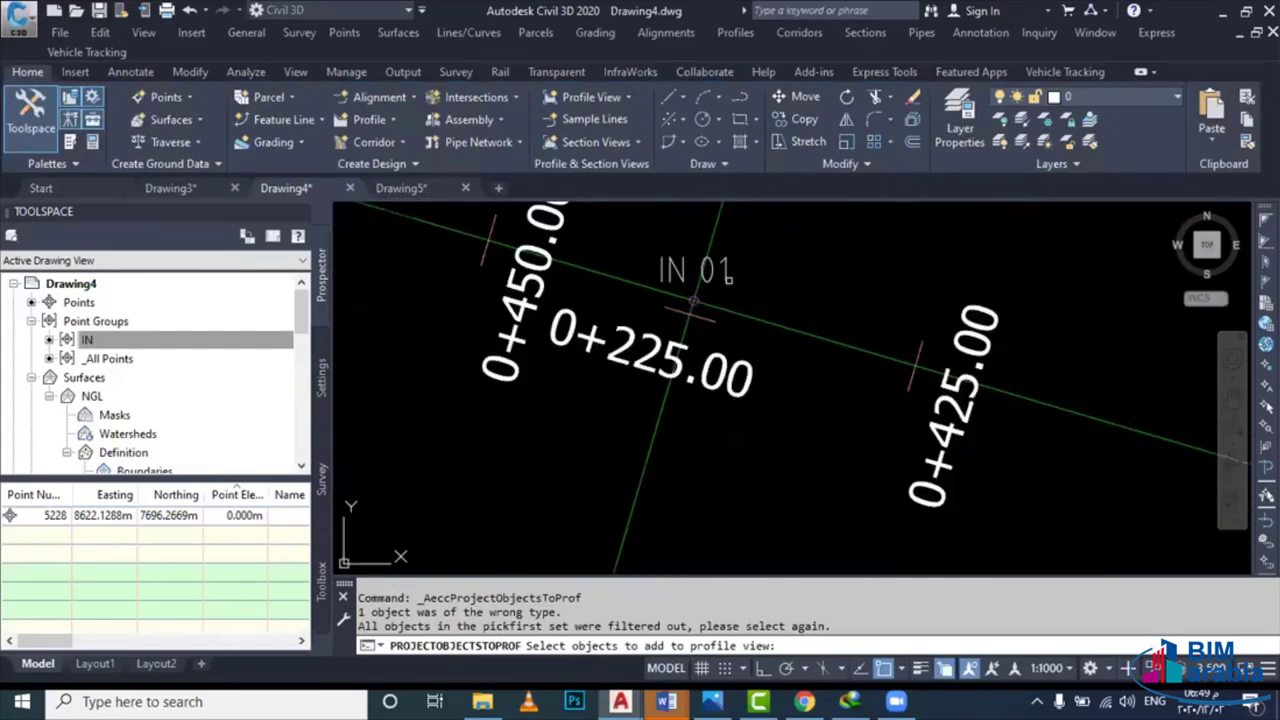
drag(680, 290, 705, 312)
key(Return)
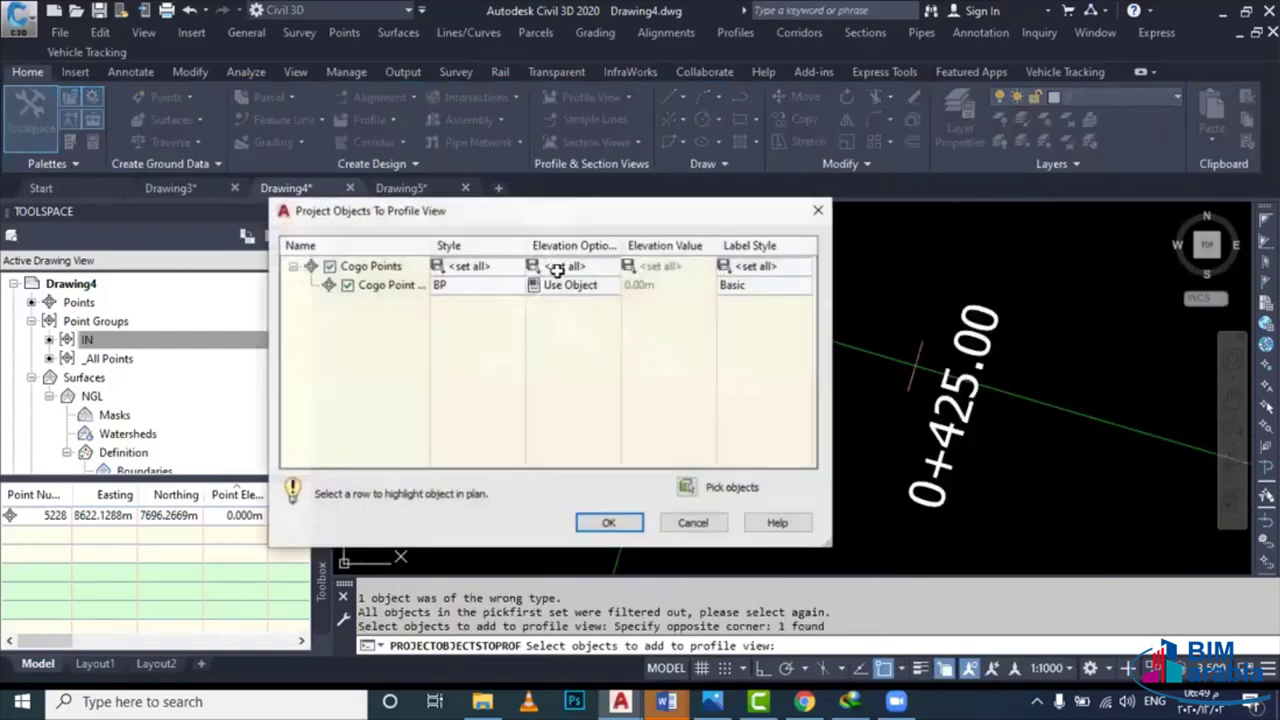
Project the point at a manual elevation of 1011.72 m and end the command
click(584, 285)
click(572, 323)
text(1011.721)
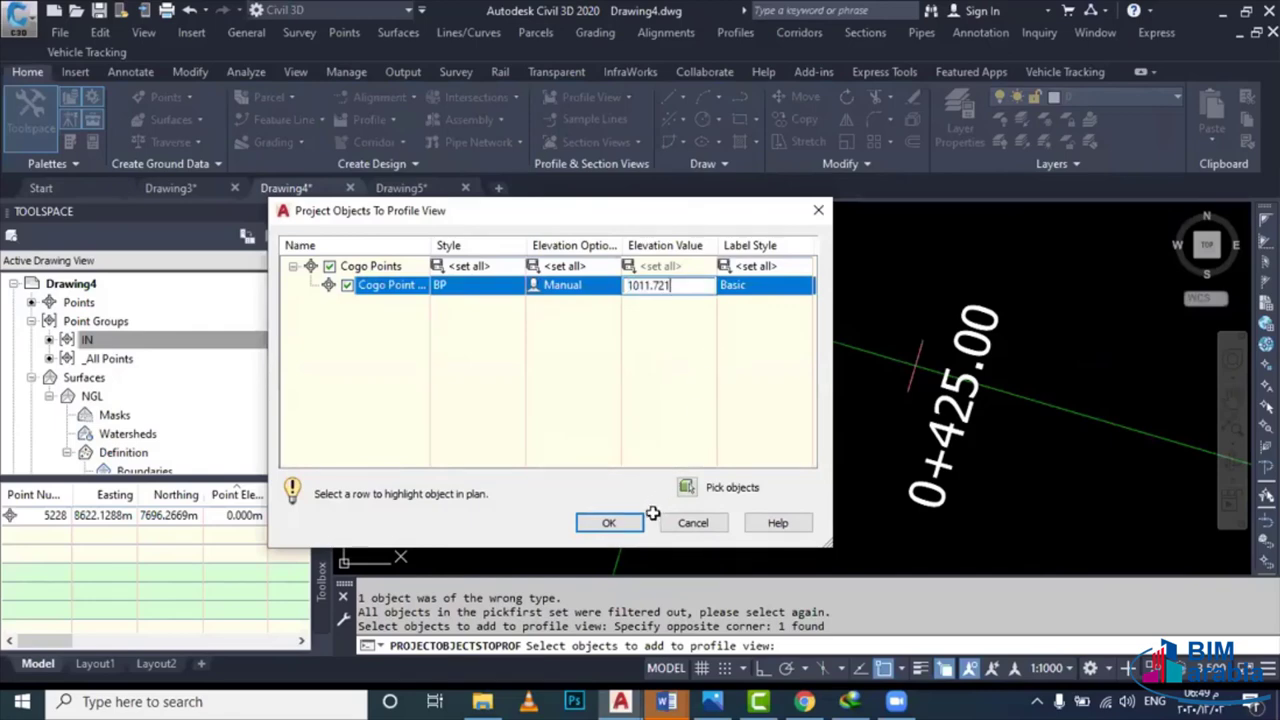
click(632, 532)
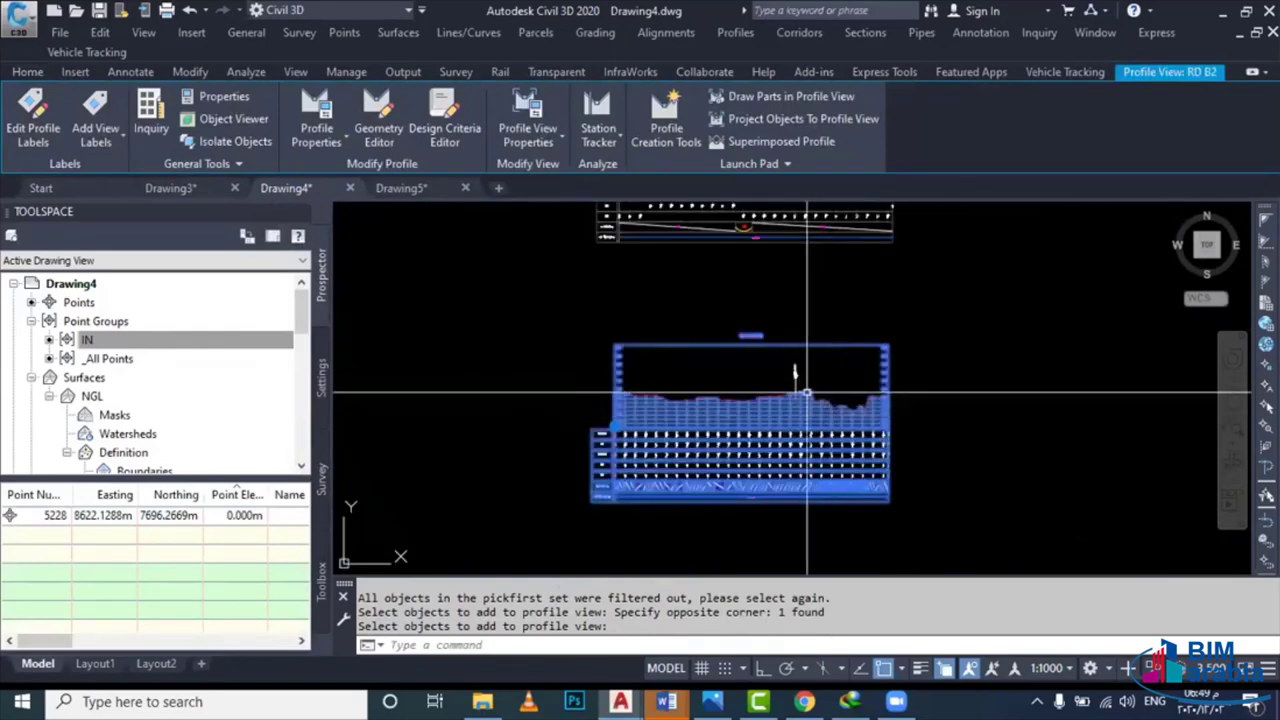
key(Escape)
mouse_move(783, 408)
middle_down()
mouse_move(905, 332)
mouse_move(832, 386)
middle_up()
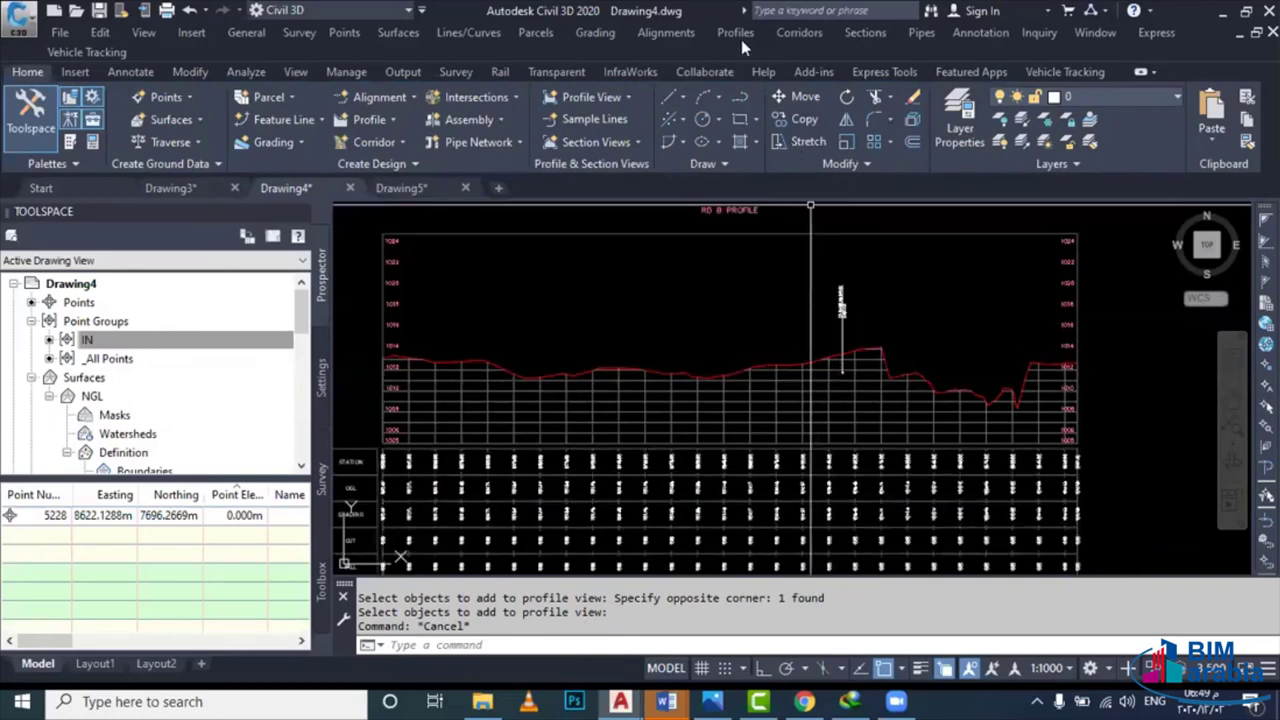
Create layout profile RD B DP on the RD B view with criteria-based design enabled
click(741, 39)
click(741, 77)
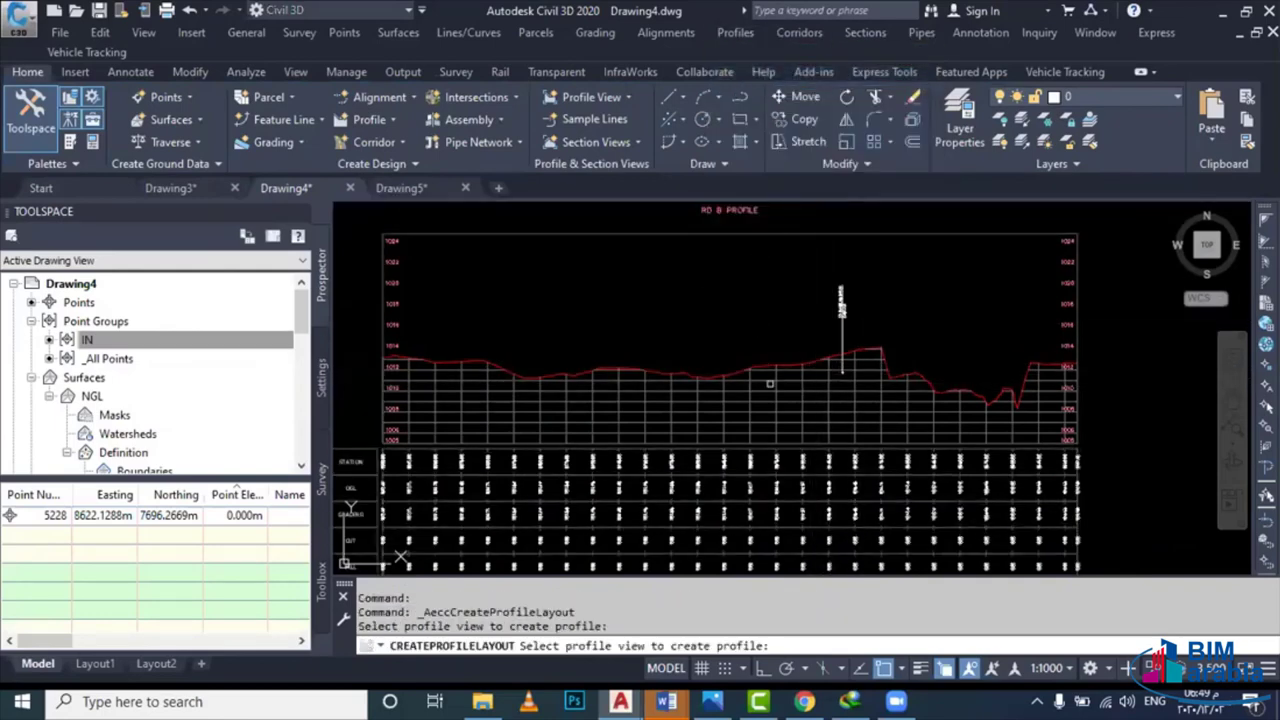
click(772, 378)
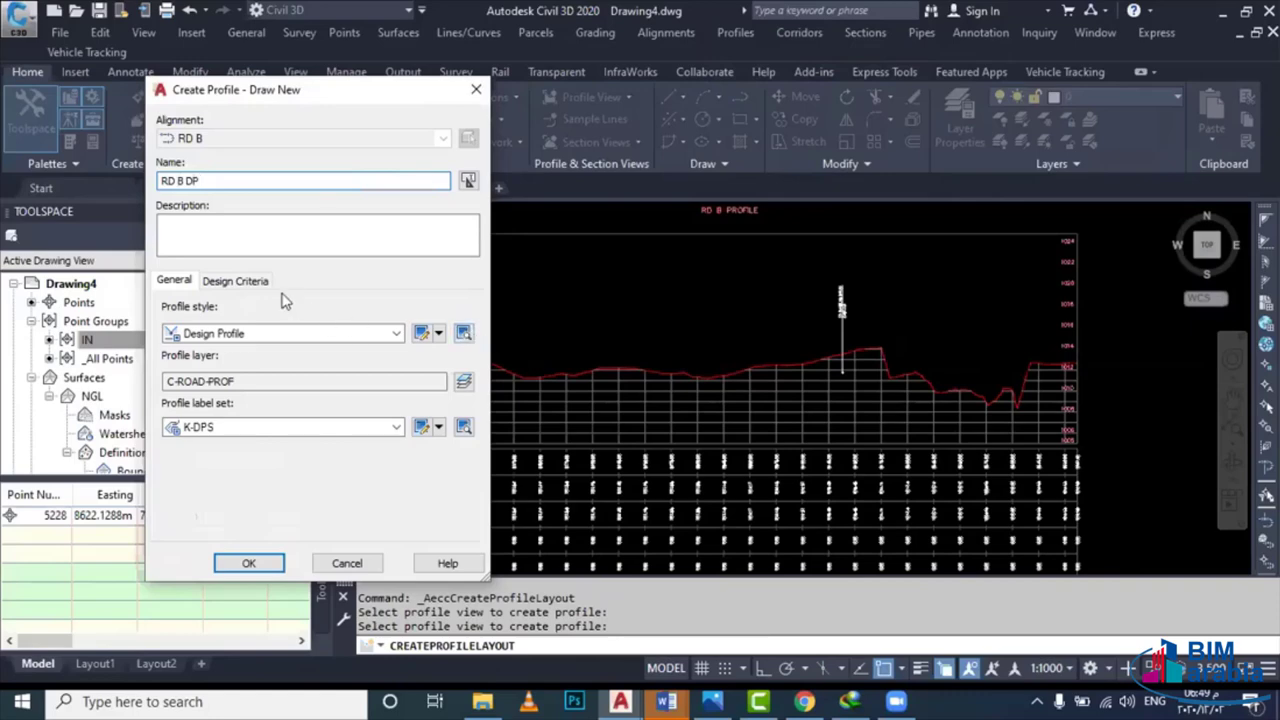
click(234, 283)
click(179, 312)
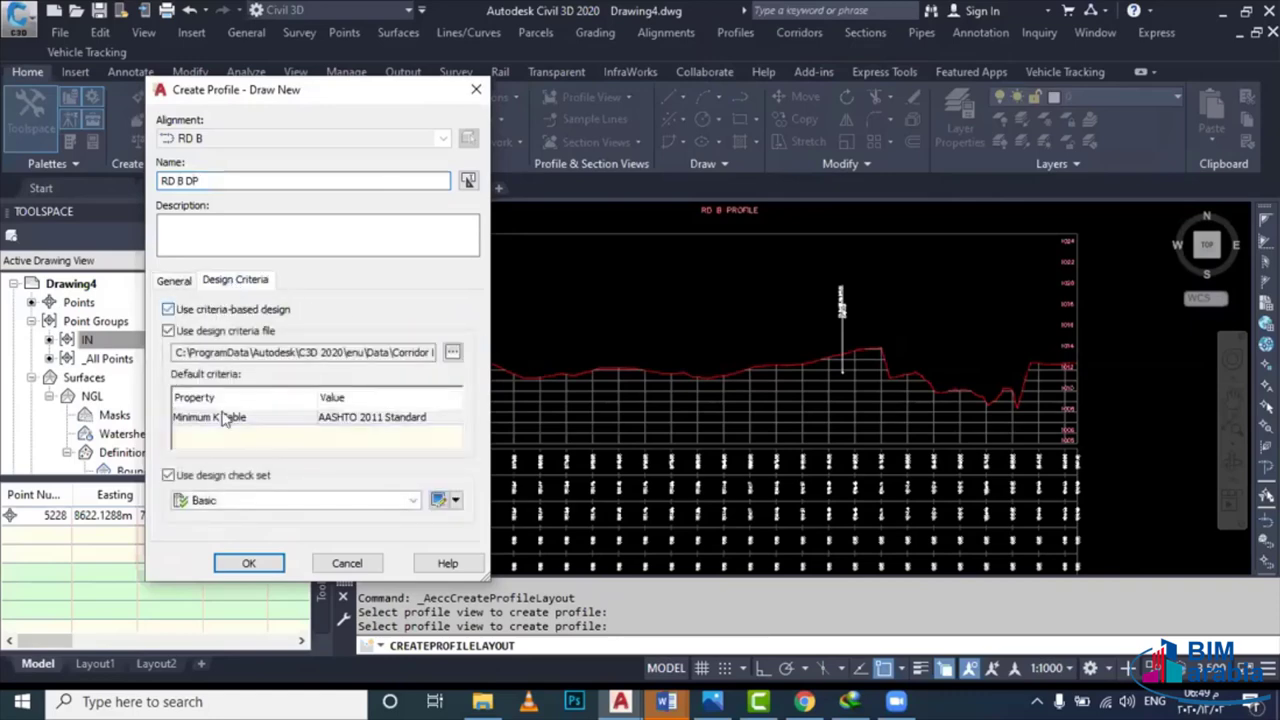
click(247, 563)
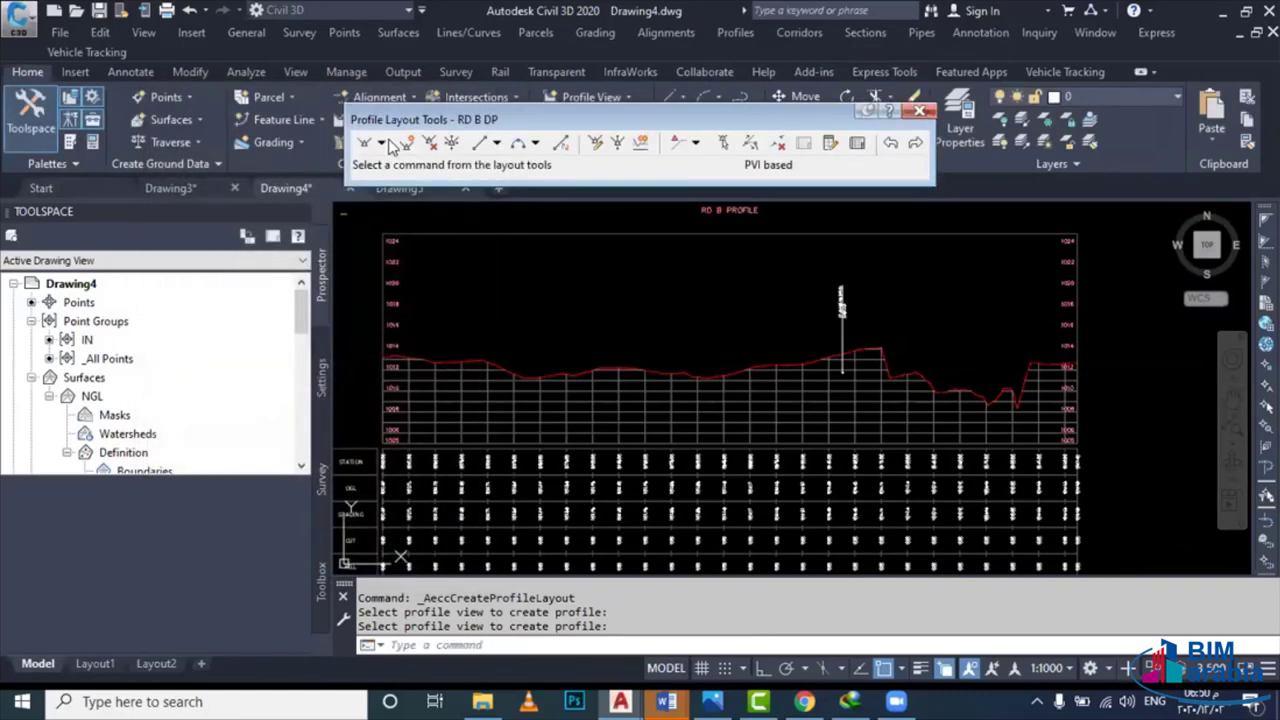
Draw tangents with curves from the profile view's left edge to its right end
click(381, 143)
click(425, 180)
middle_drag(471, 286, 570, 308)
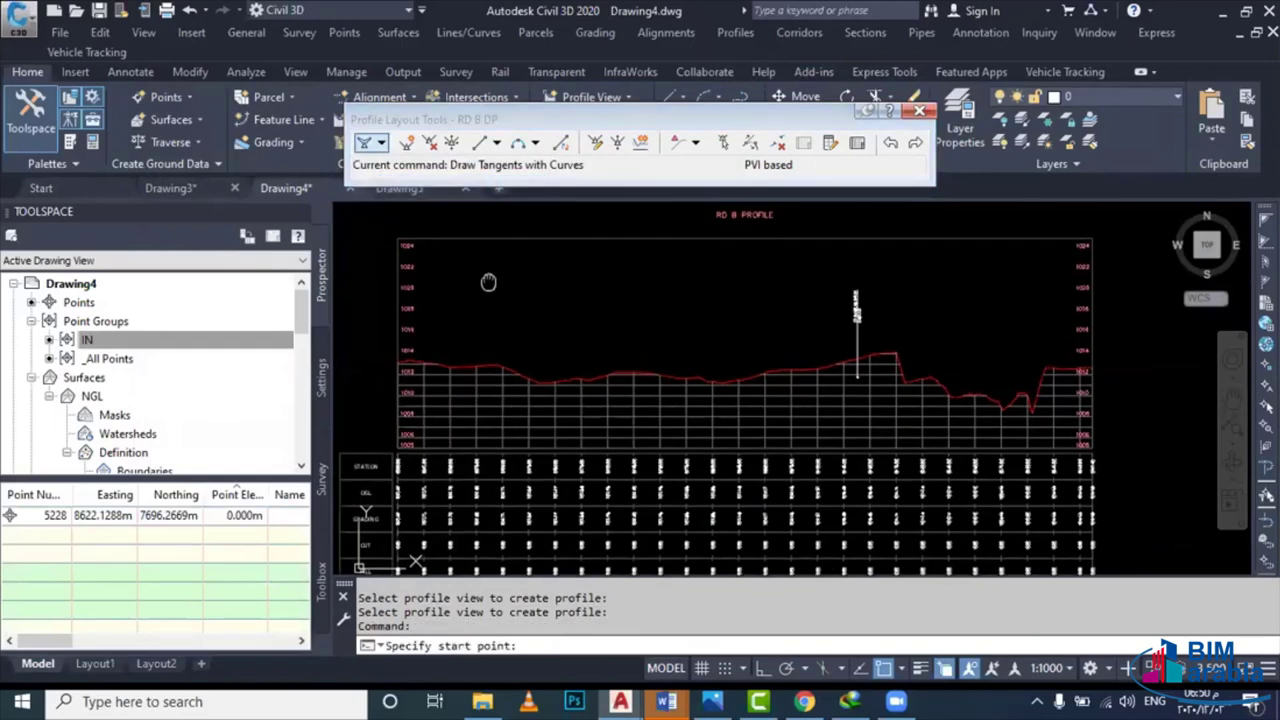
scroll(484, 378, up, 5)
click(360, 350)
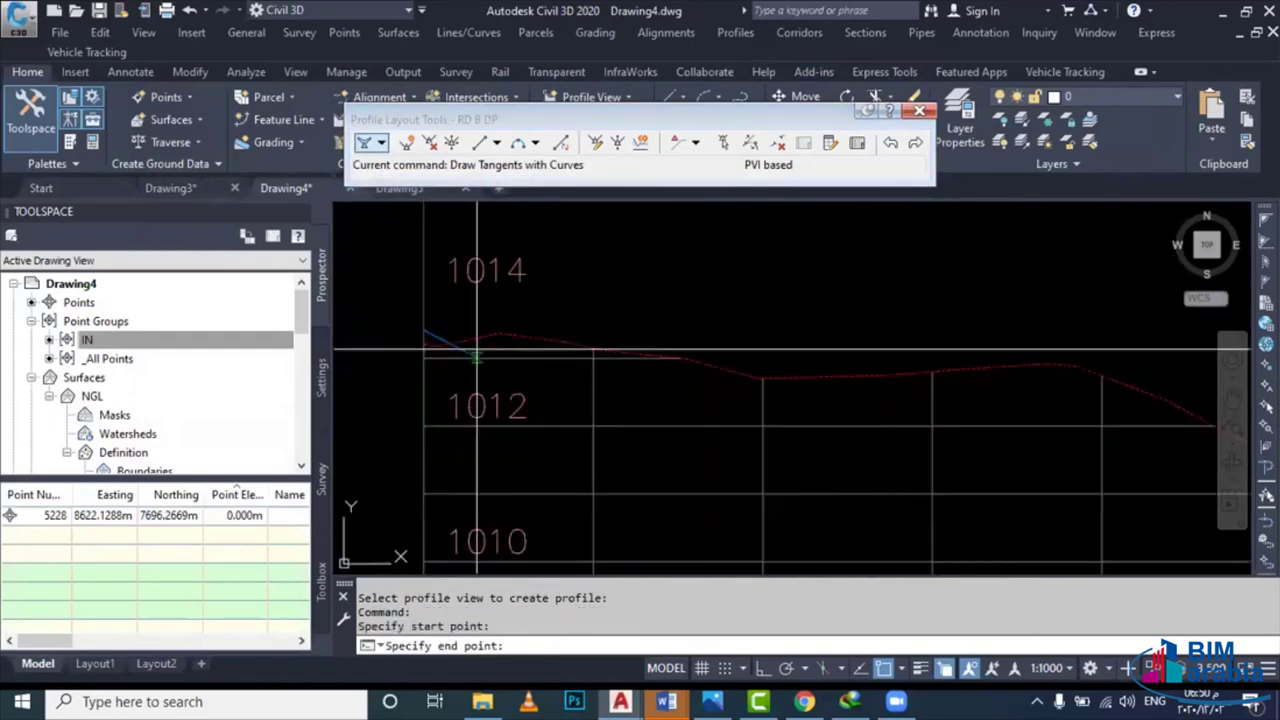
scroll(400, 360, down, 3)
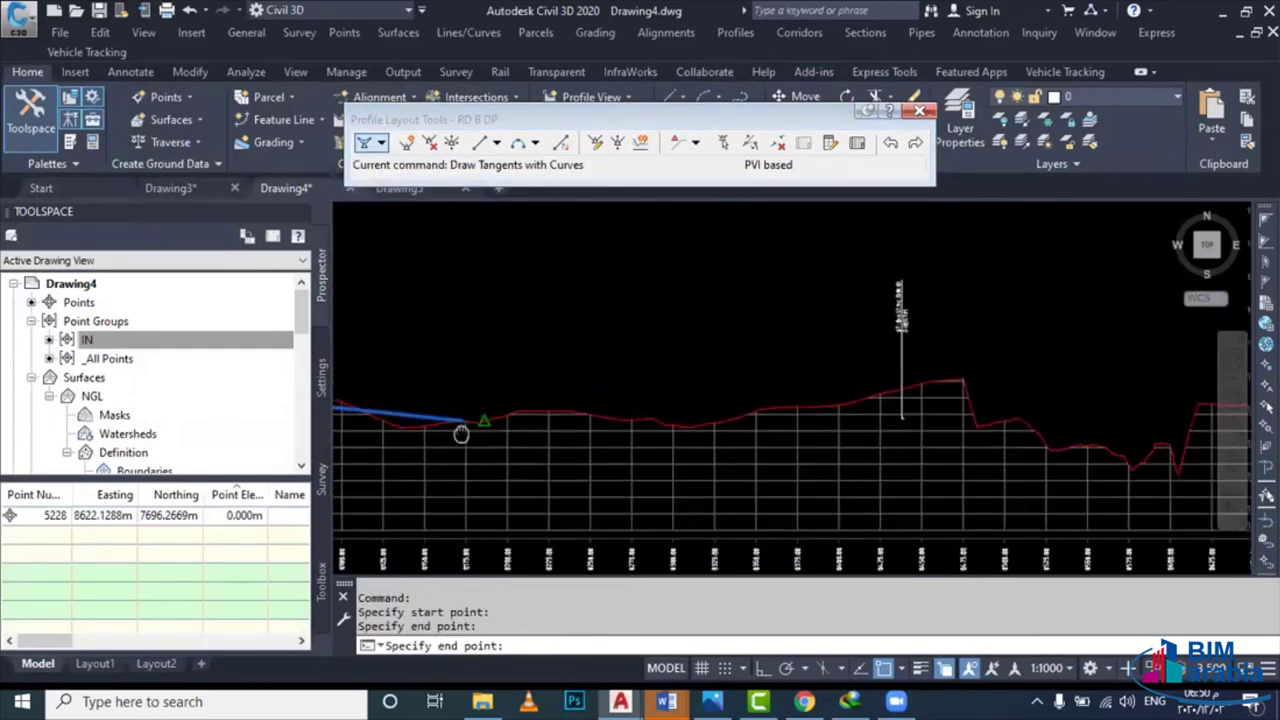
scroll(620, 440, up, 5)
middle_drag(623, 477, 662, 485)
scroll(662, 485, up, 4)
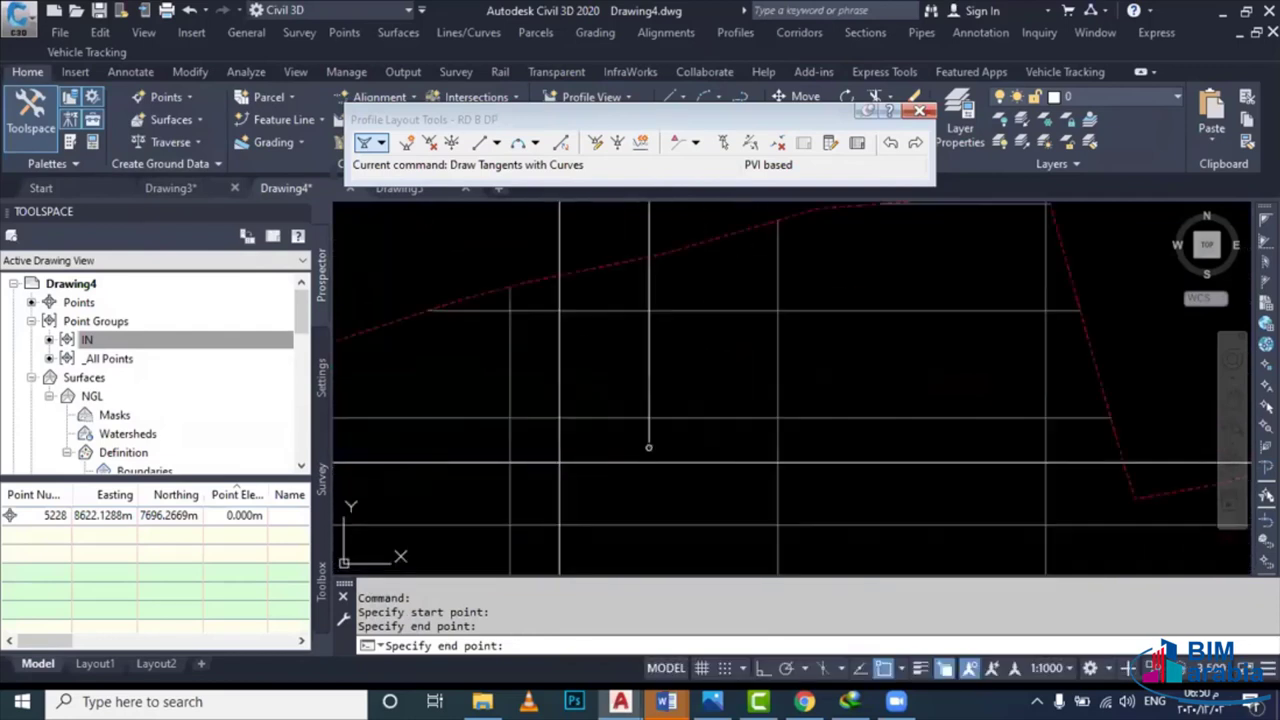
scroll(743, 420, down, 2)
scroll(677, 420, down, 2)
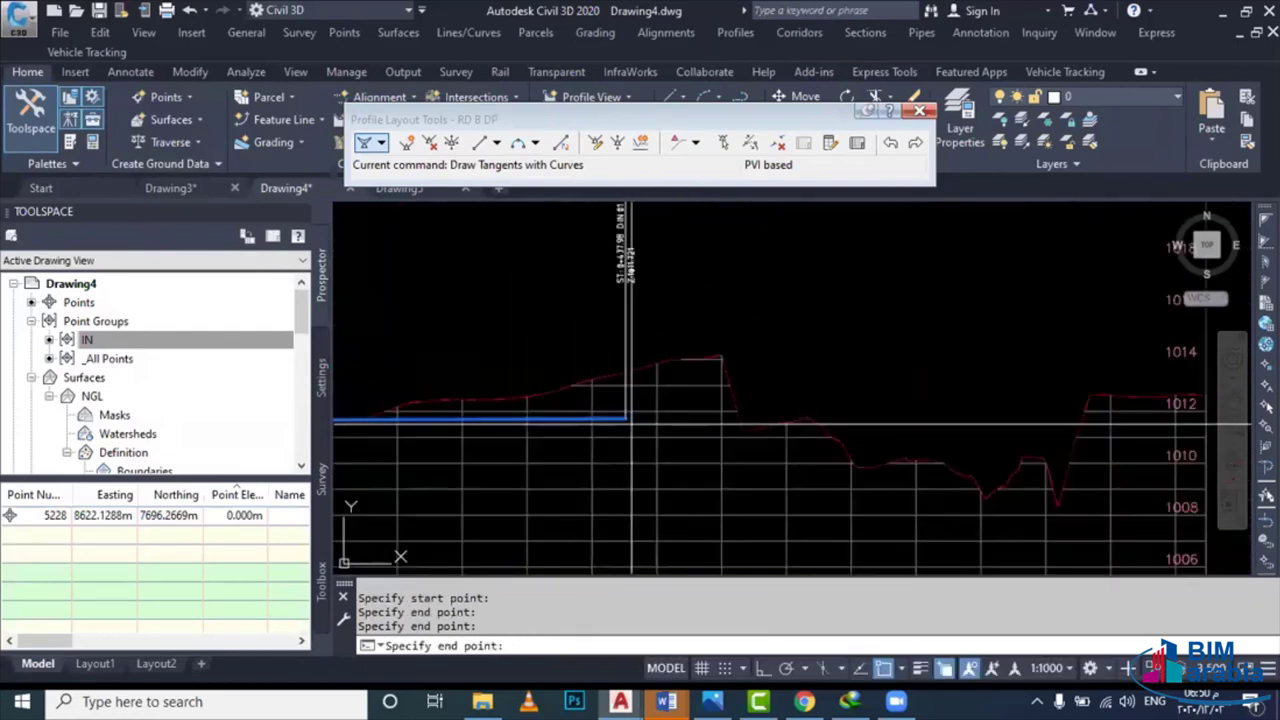
middle_drag(1023, 430, 805, 428)
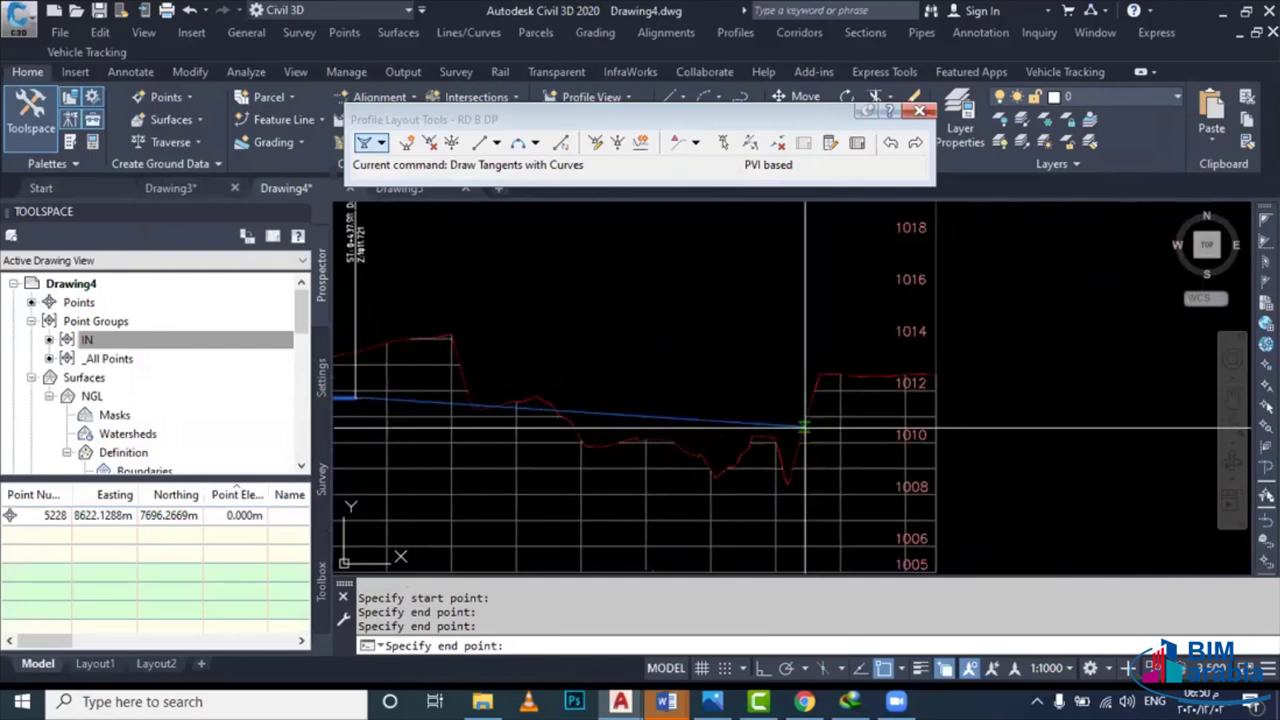
scroll(934, 430, up, 2)
click(934, 430)
scroll(934, 430, down, 3)
scroll(934, 430, up, 3)
key(Escape)
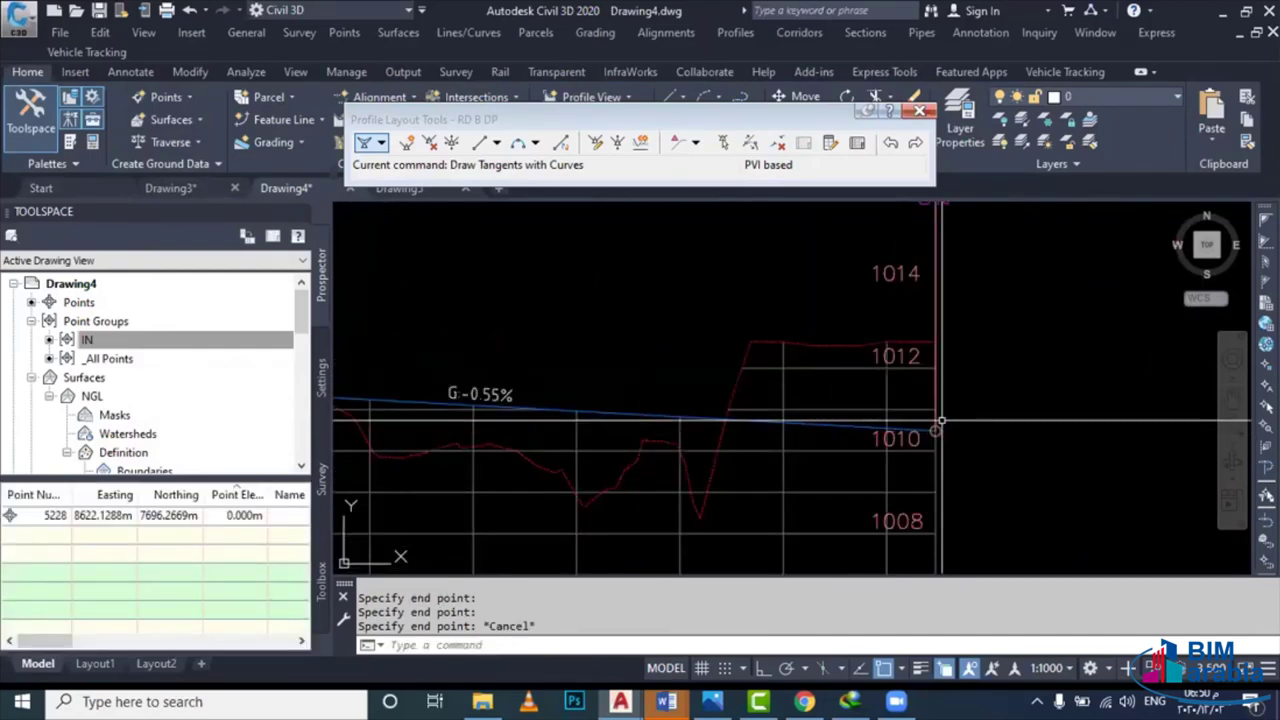
Zoom in and select the new RD B DP profile to inspect it
scroll(704, 350, down, 6)
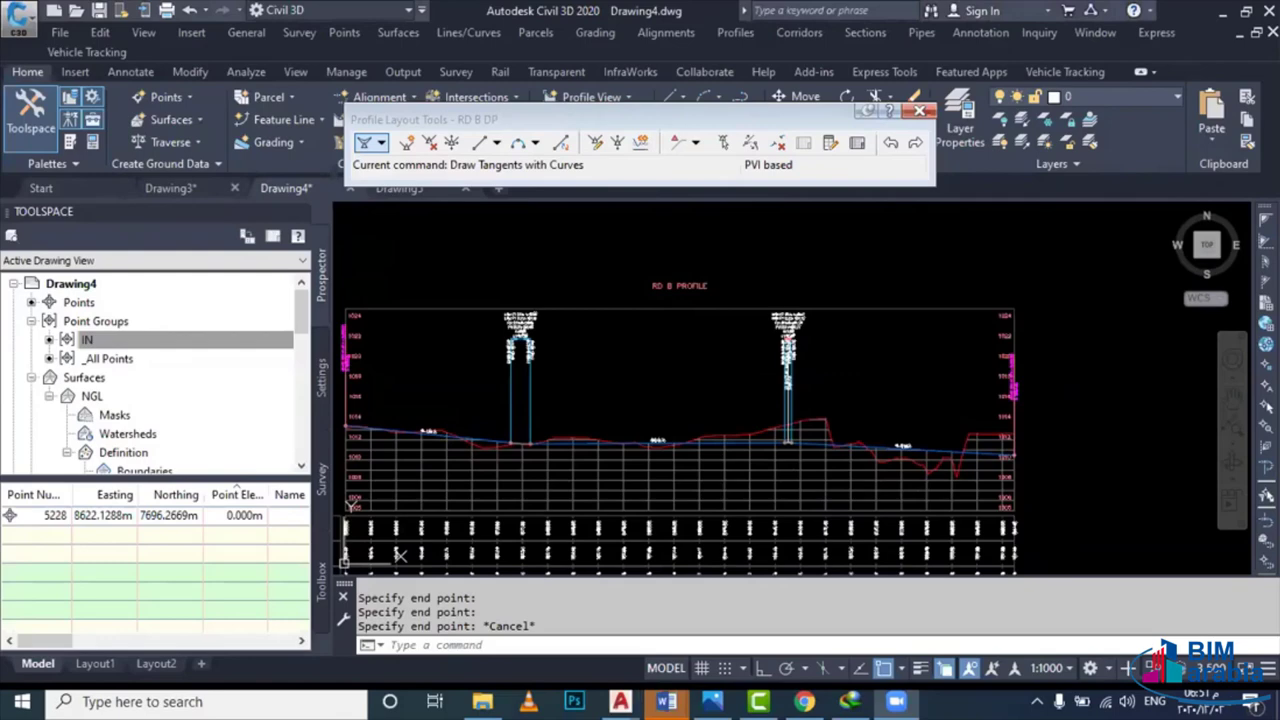
scroll(713, 446, up, 5)
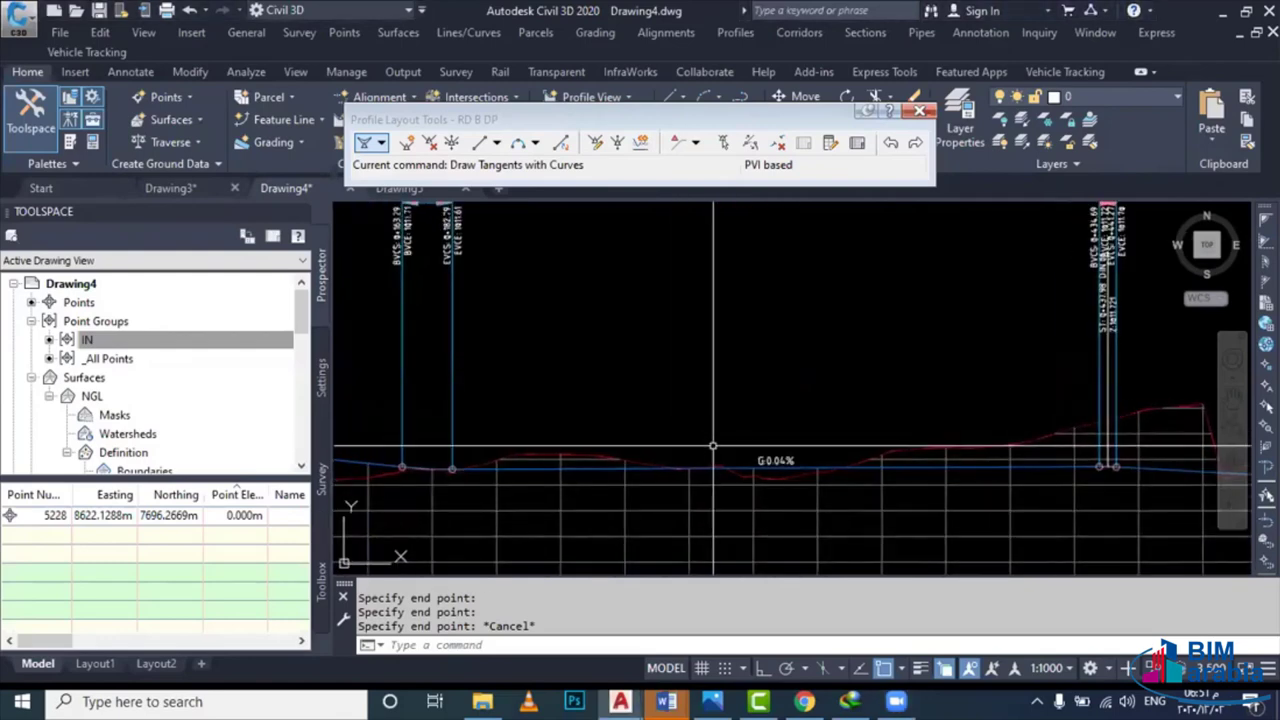
scroll(713, 446, down, 5)
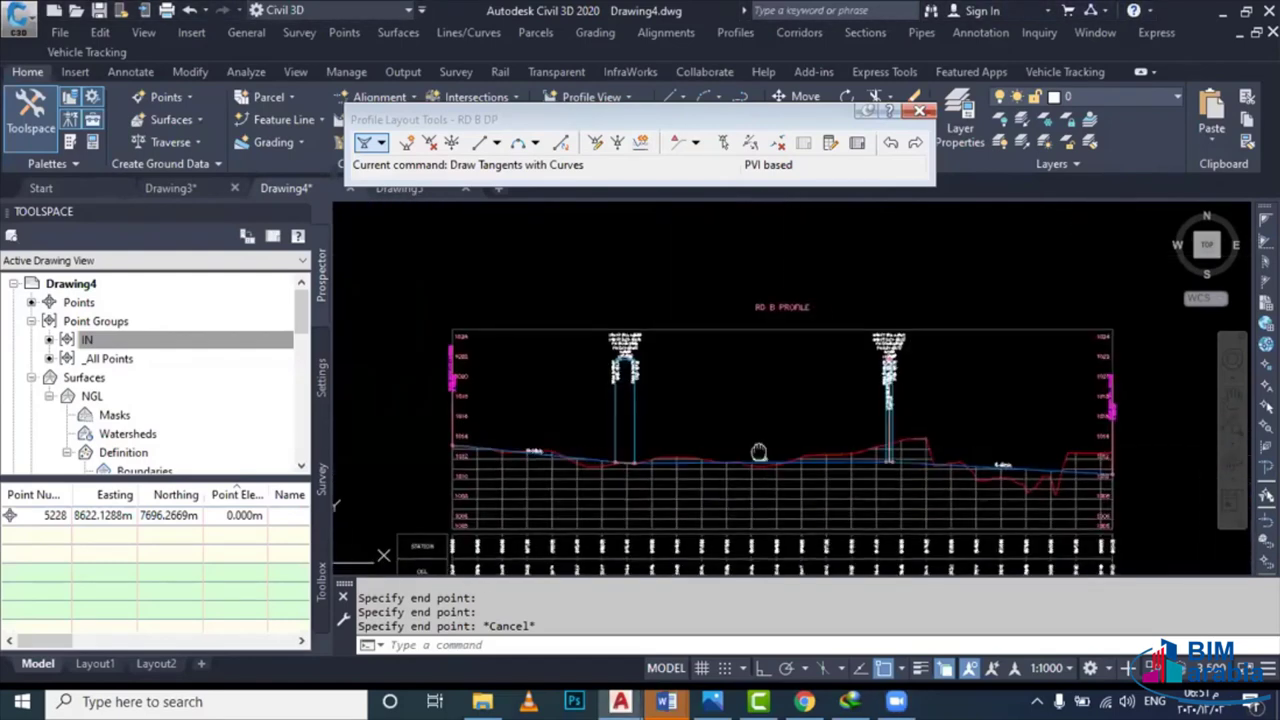
middle_drag(713, 446, 672, 449)
scroll(672, 449, up, 1)
scroll(665, 450, up, 1)
scroll(630, 450, up, 1)
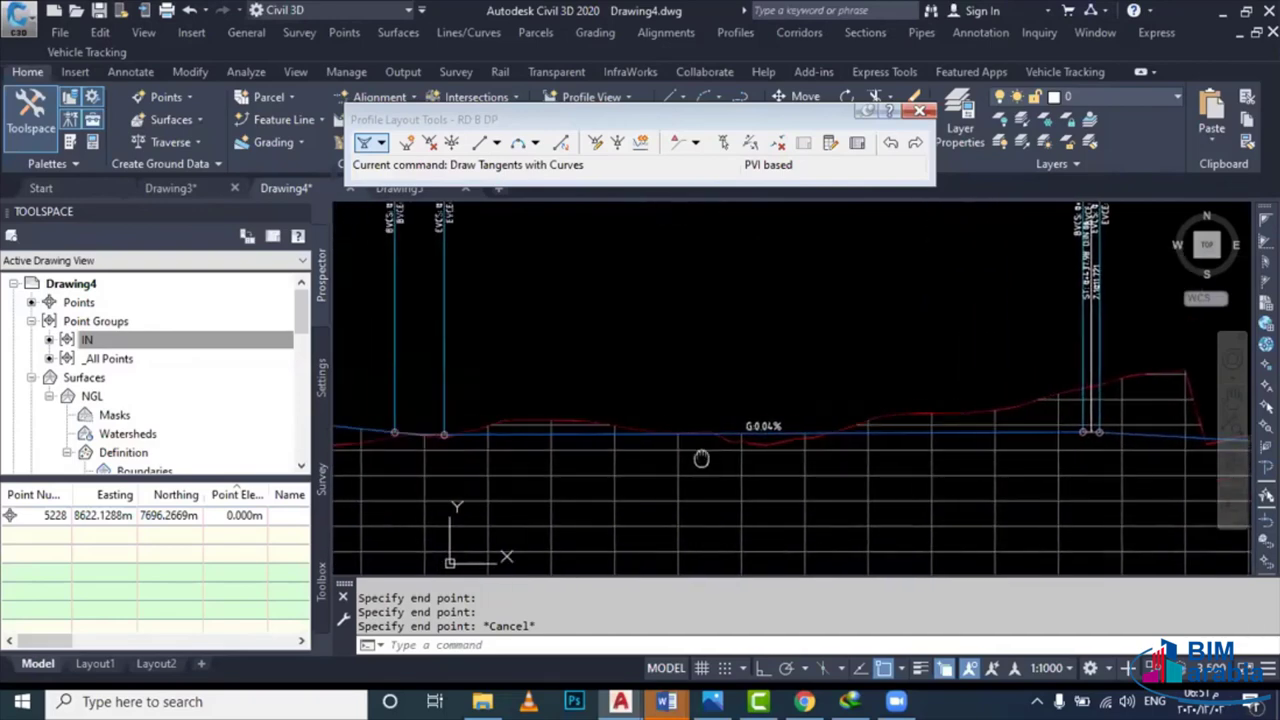
scroll(570, 445, up, 1)
scroll(540, 440, up, 1)
scroll(550, 437, up, 1)
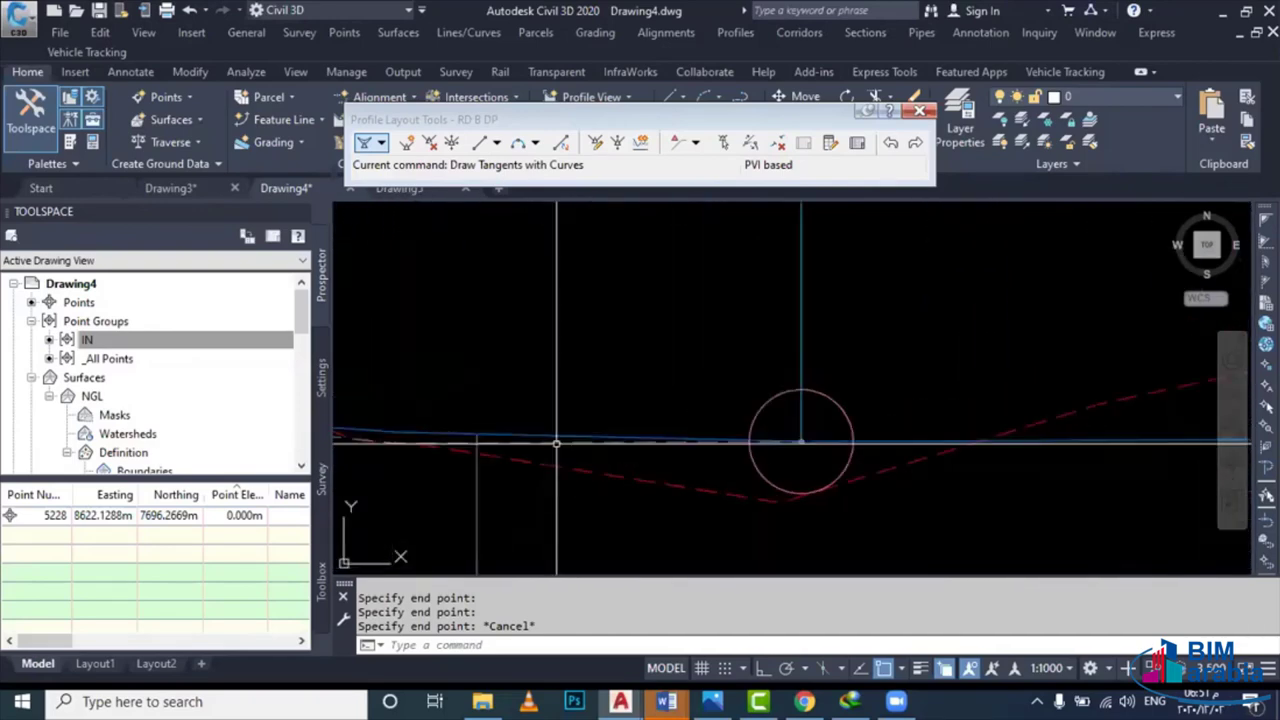
click(386, 434)
scroll(491, 437, down, 1)
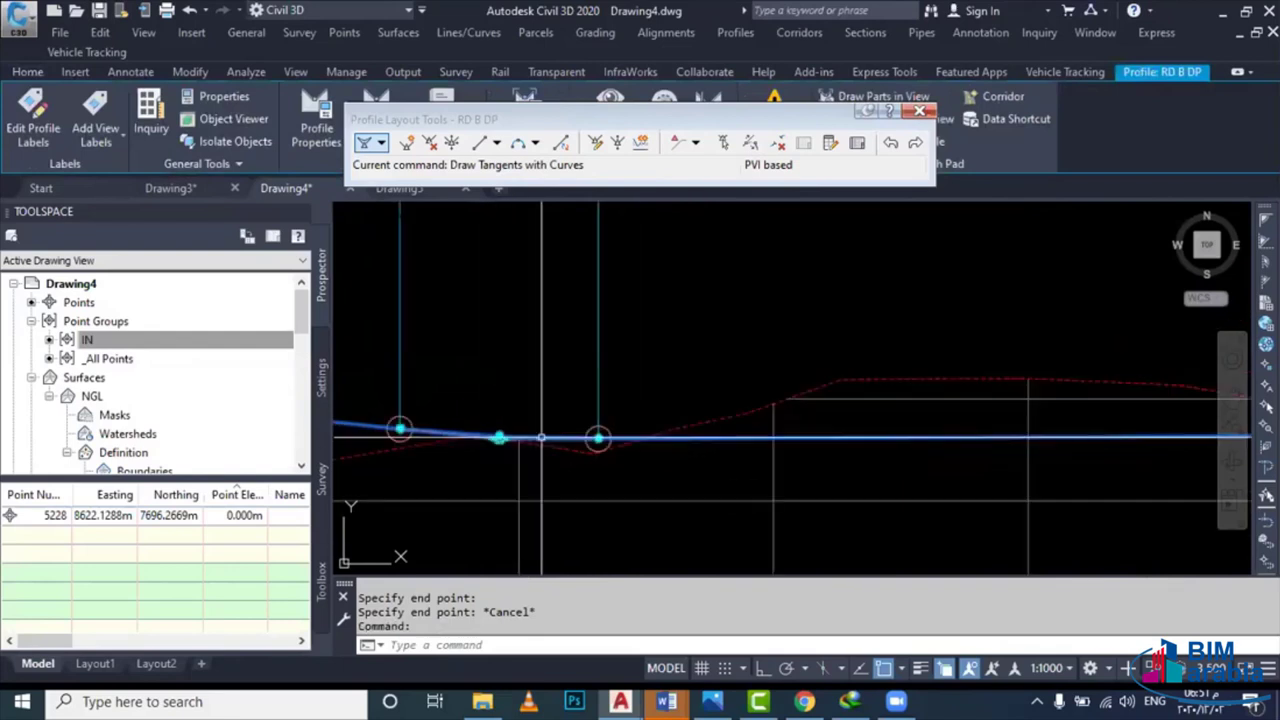
scroll(615, 434, down, 3)
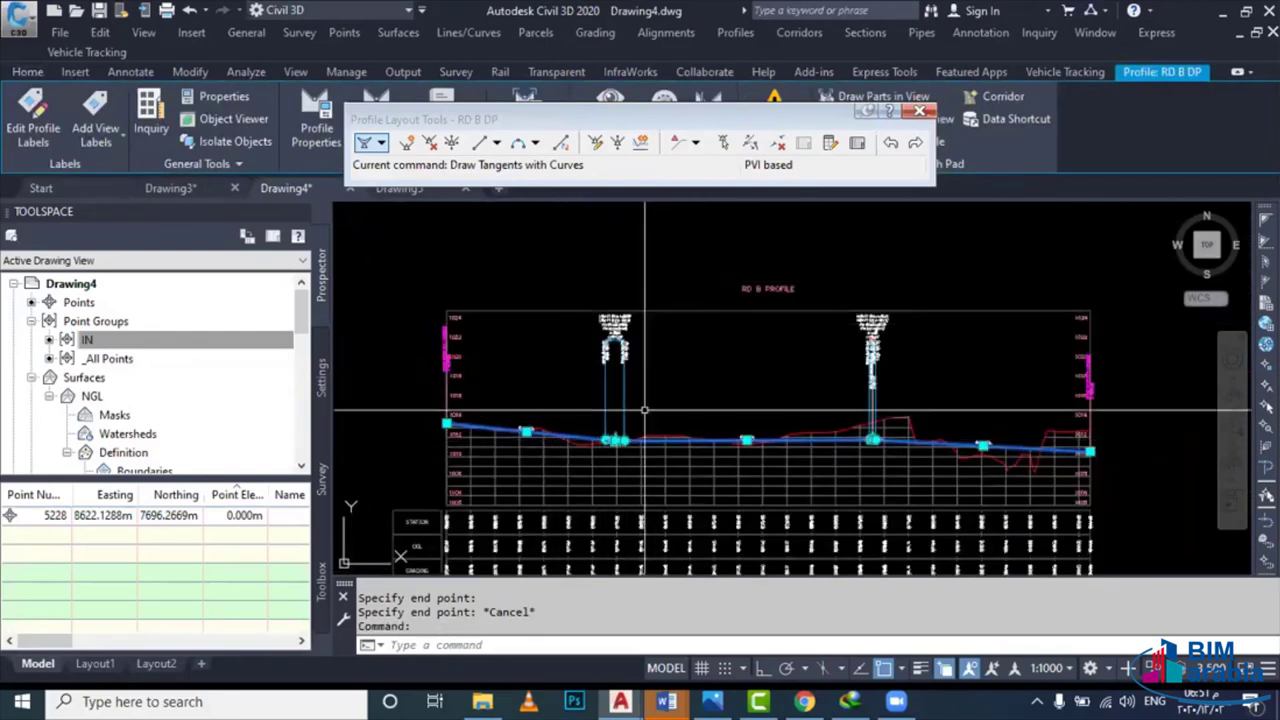
Delete the second PVI from the RD B DP design profile
click(436, 146)
scroll(645, 425, up, 2)
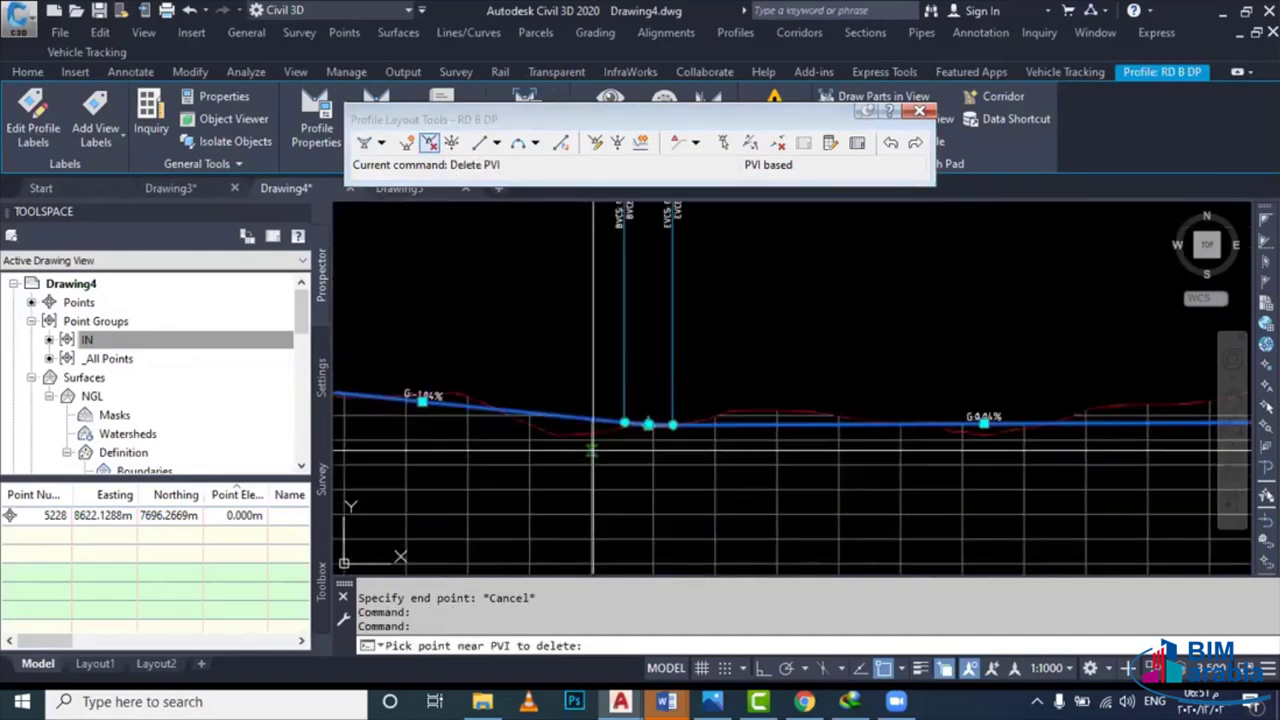
click(648, 424)
key(Escape)
Zoom in on the remaining -0.55% grade running to the profile's right end
middle_drag(600, 425, 543, 427)
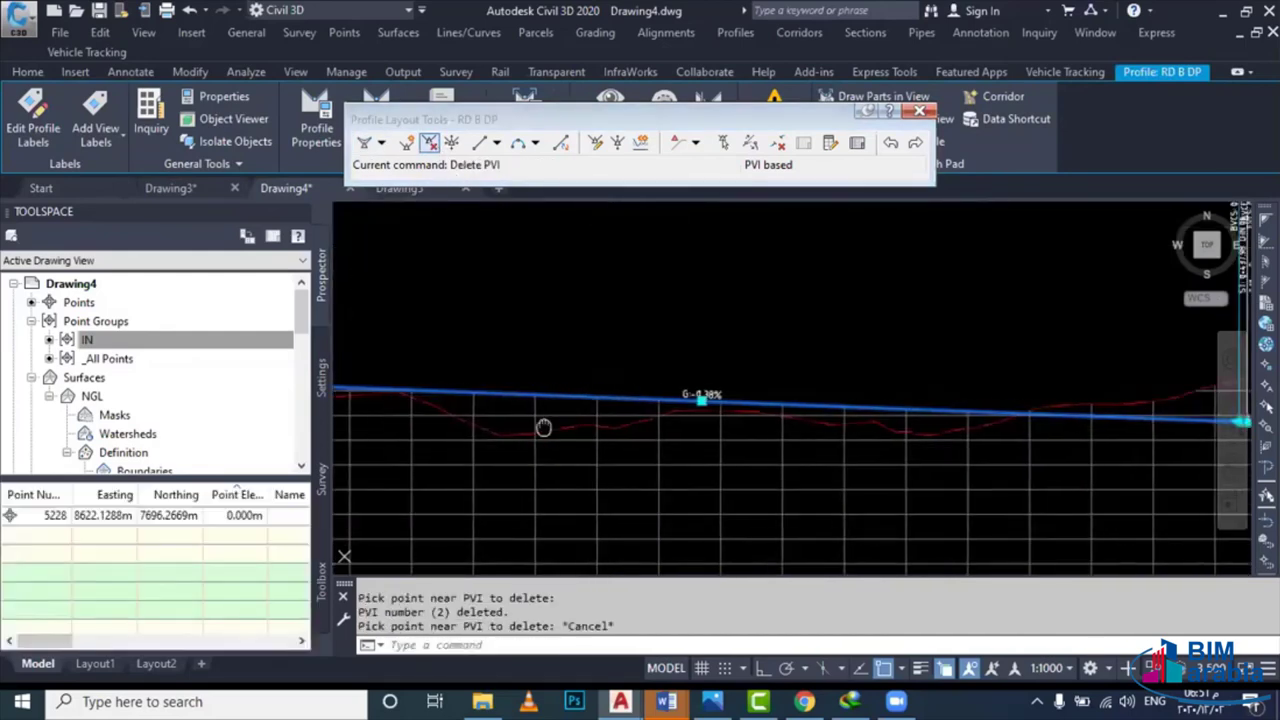
scroll(700, 400, up, 2)
scroll(700, 400, down, 3)
scroll(700, 400, down, 3)
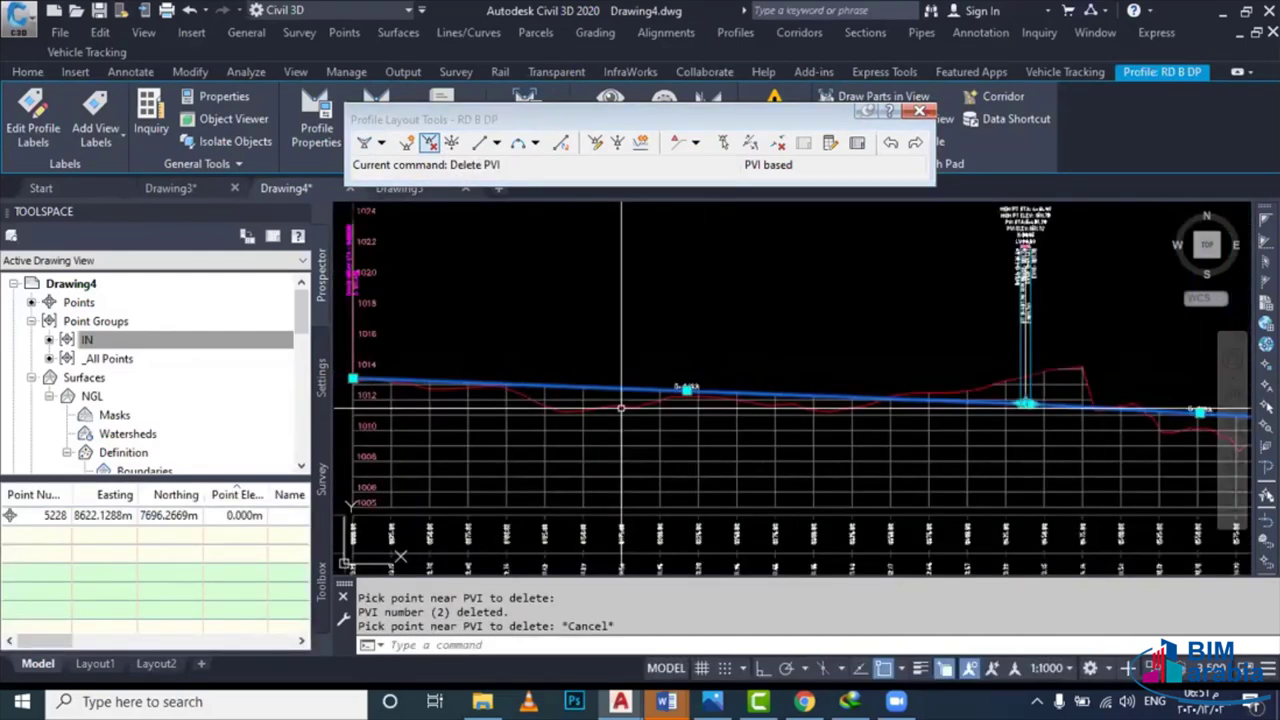
scroll(700, 400, down, 2)
scroll(776, 404, up, 3)
scroll(700, 385, up, 3)
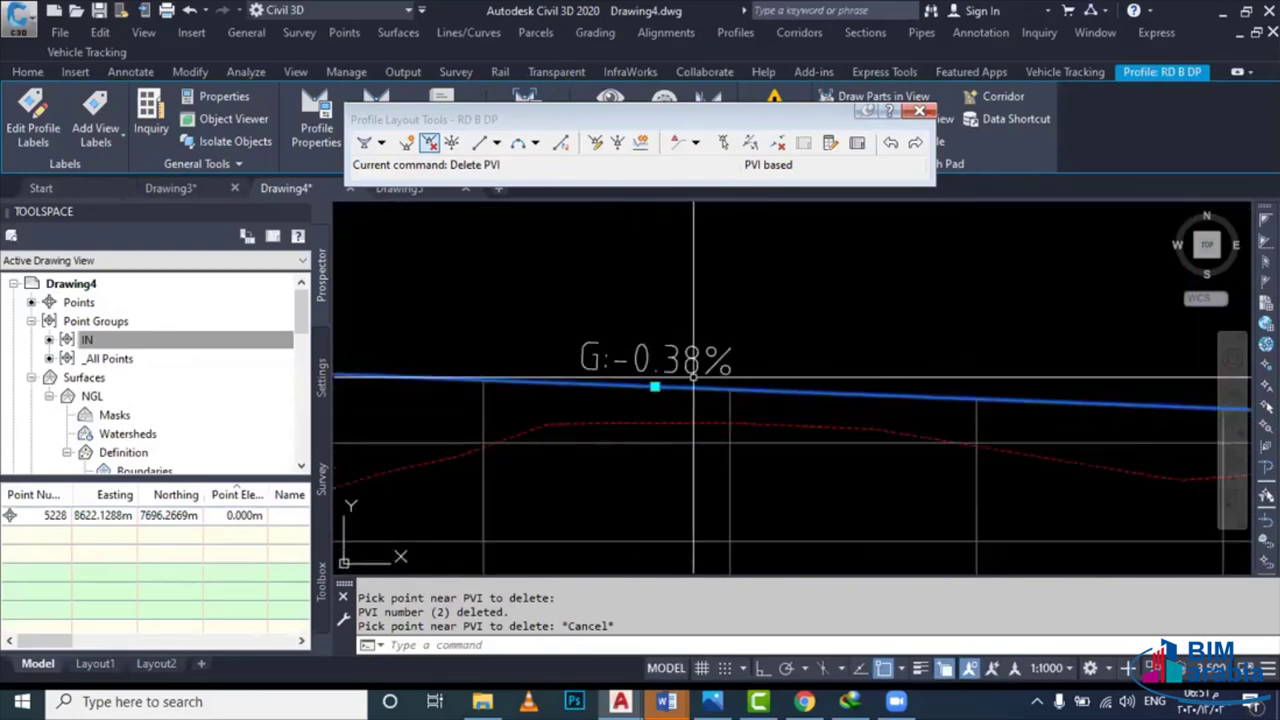
scroll(693, 378, down, 3)
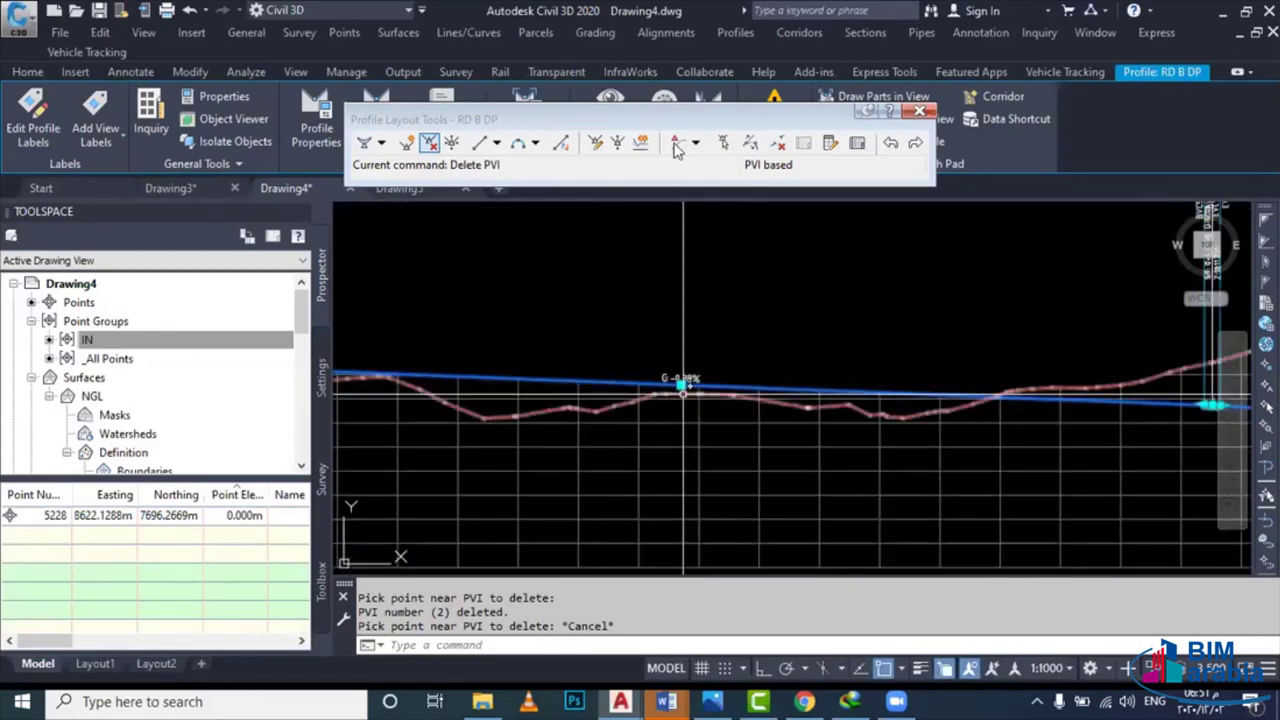
scroll(680, 383, down, 3)
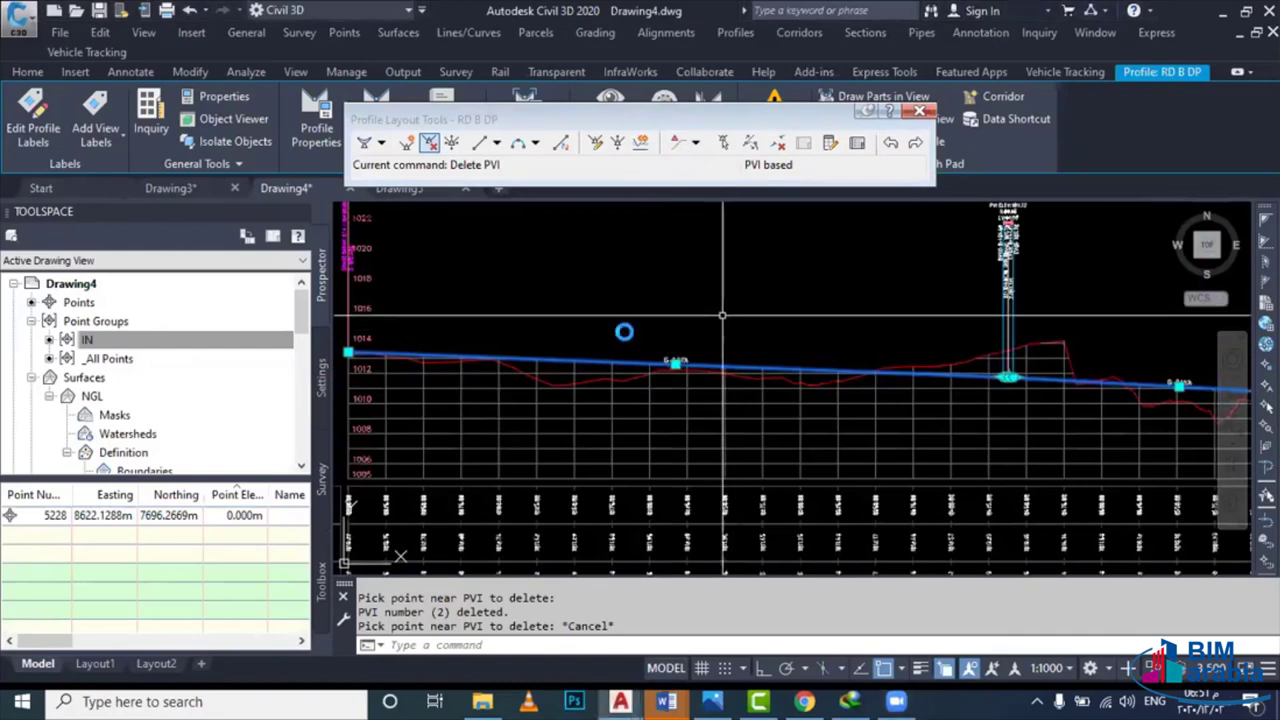
middle_drag(623, 331, 637, 337)
scroll(339, 334, down, 2)
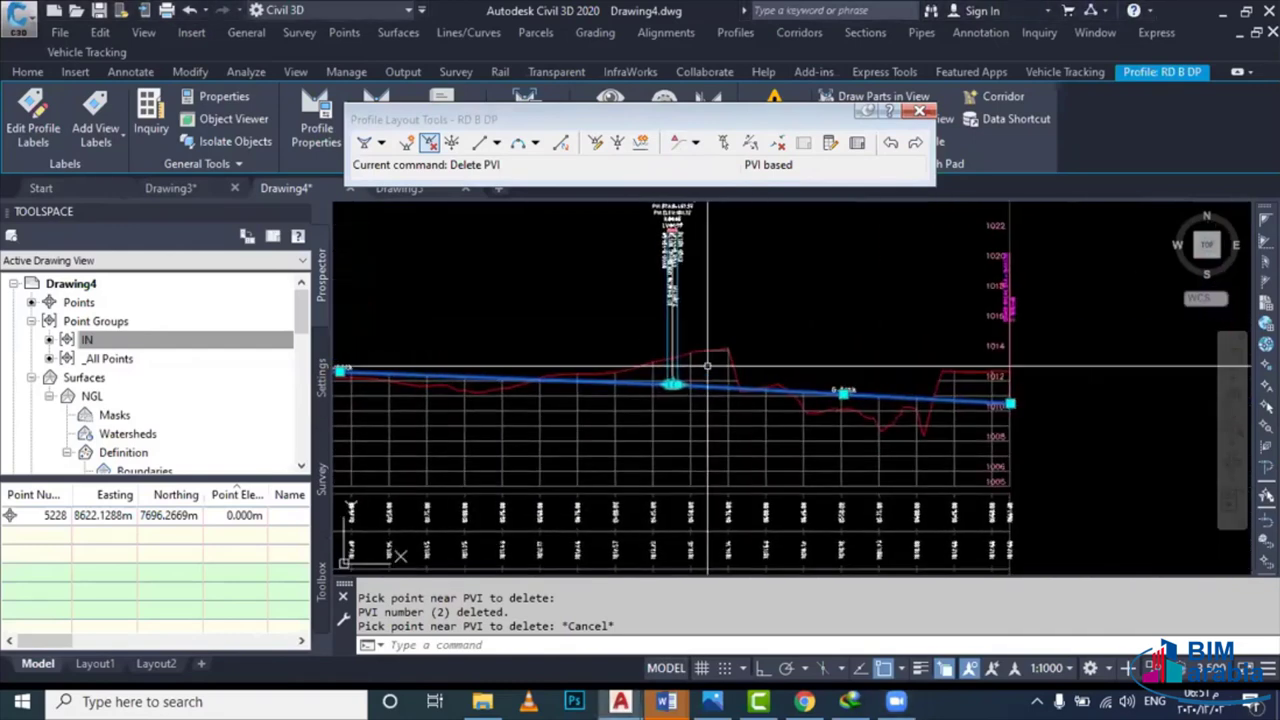
scroll(740, 396, up, 3)
scroll(700, 410, down, 2)
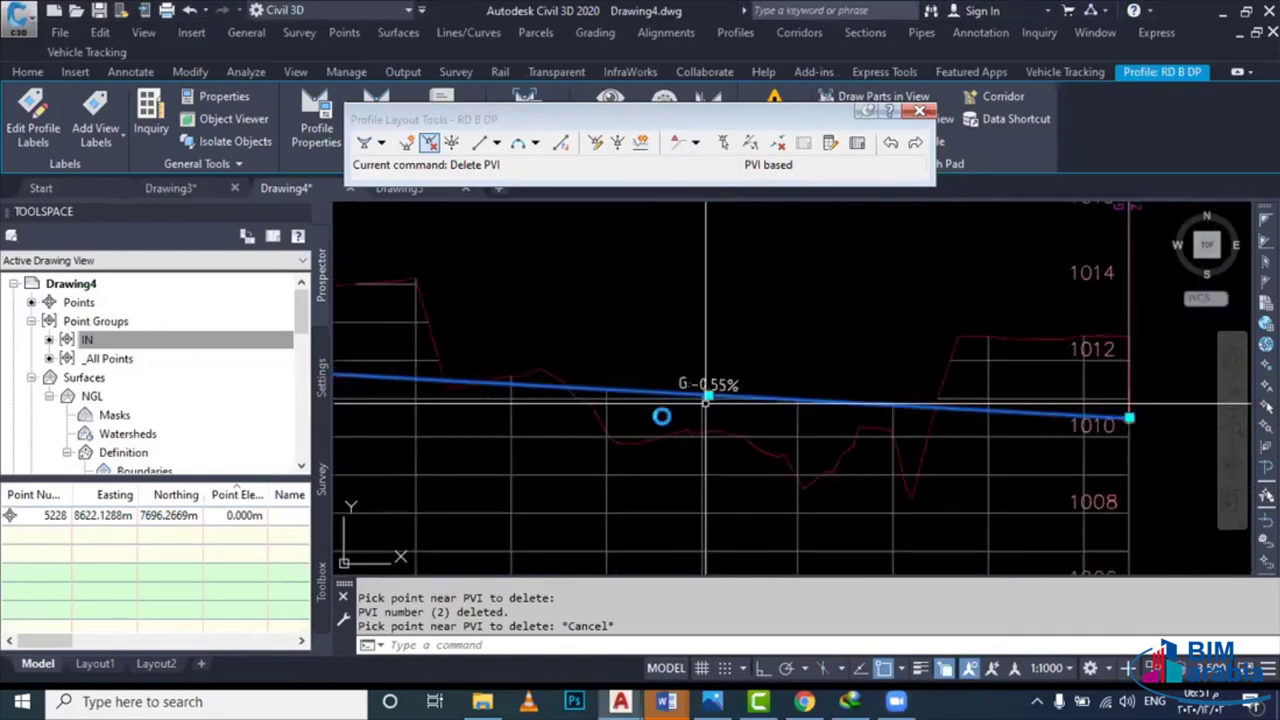
scroll(650, 411, down, 1)
scroll(700, 410, down, 1)
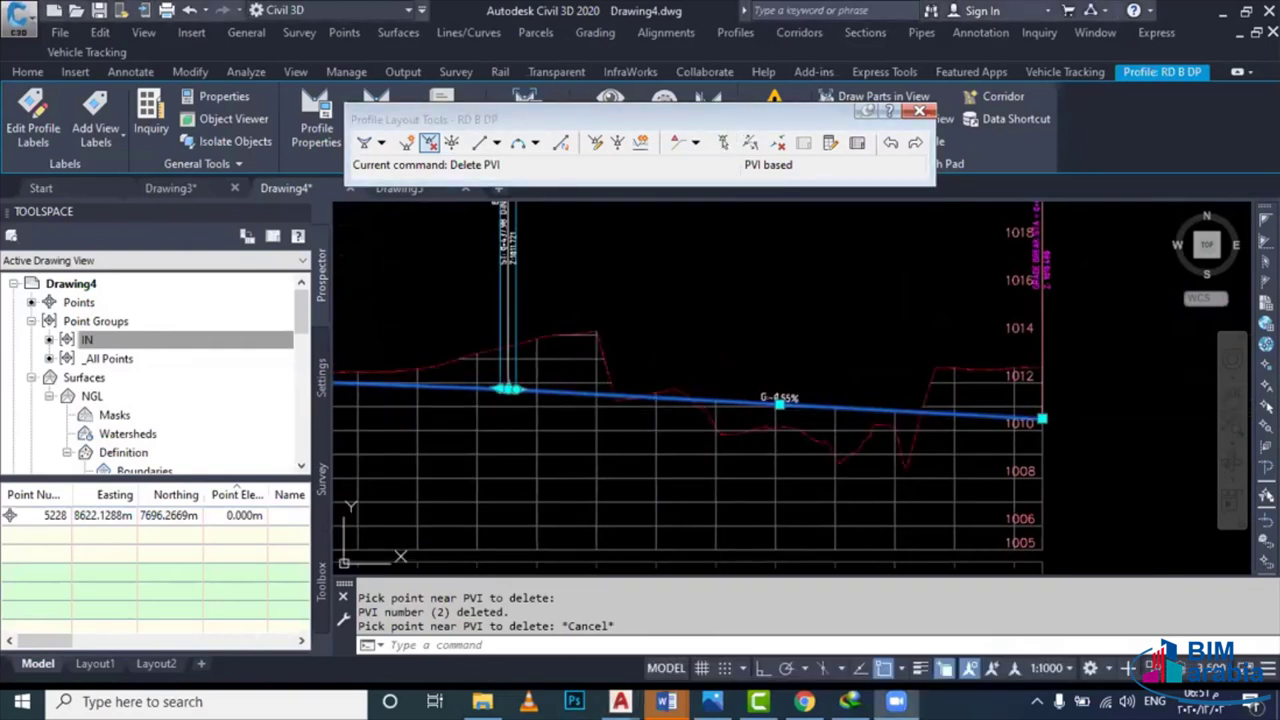
middle_drag(632, 325, 632, 324)
scroll(688, 424, up, 3)
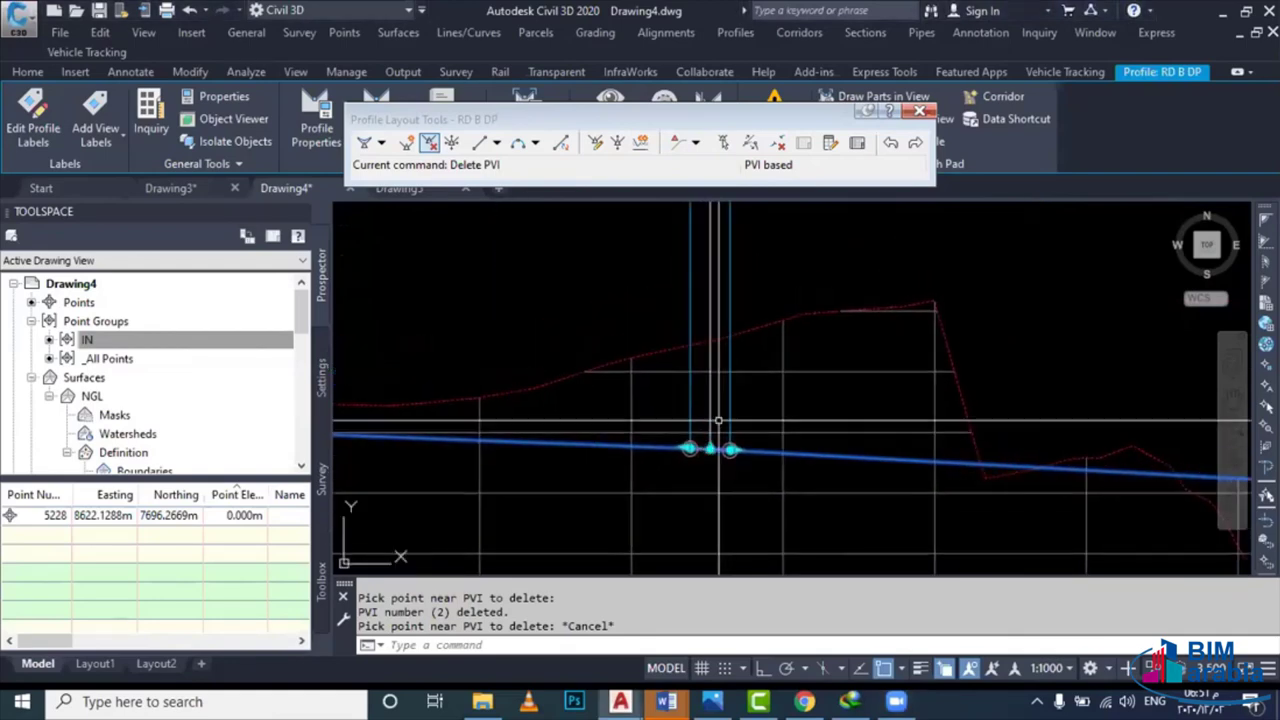
scroll(688, 424, up, 3)
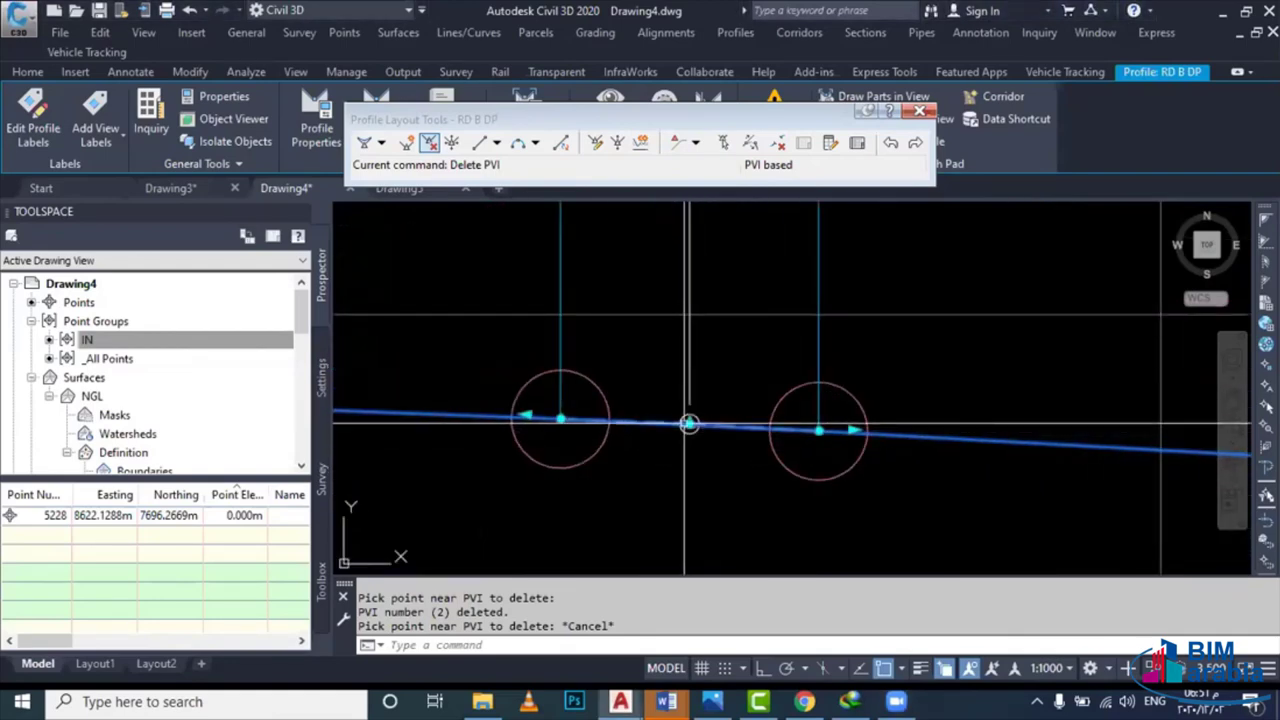
scroll(688, 424, up, 2)
scroll(694, 423, up, 2)
scroll(706, 424, up, 2)
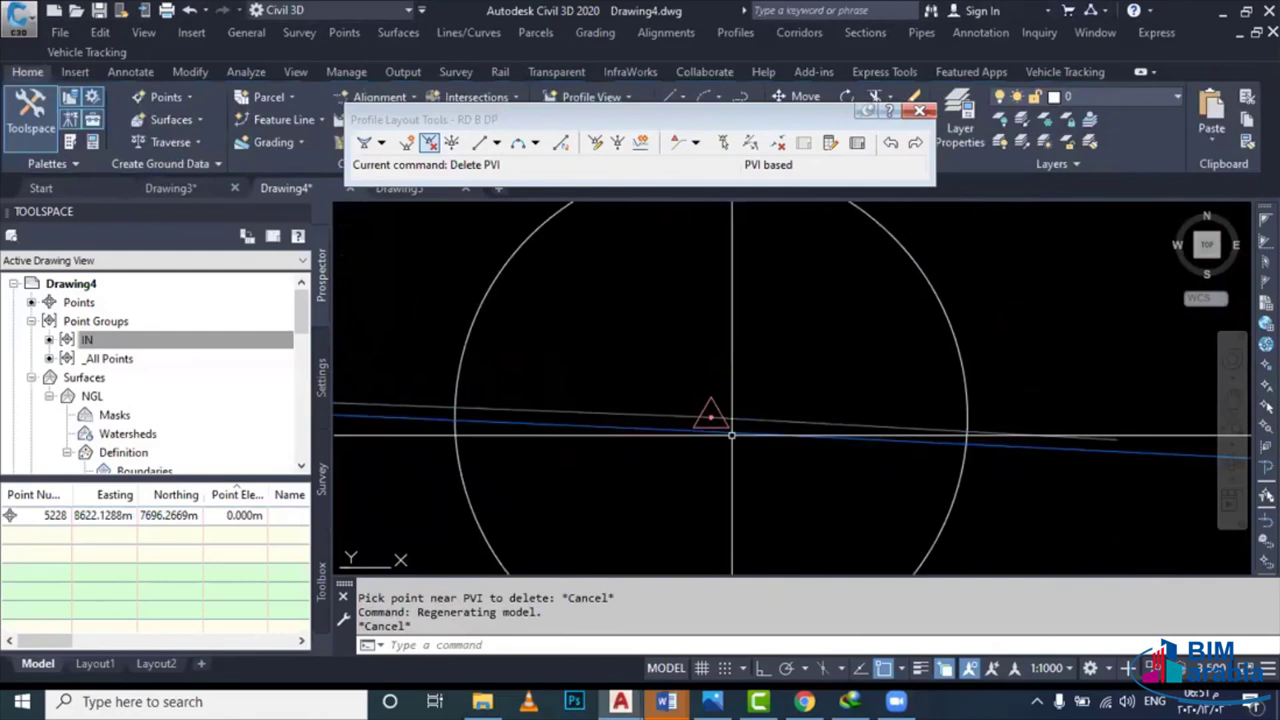
scroll(731, 434, up, 2)
click(676, 400)
click(673, 390)
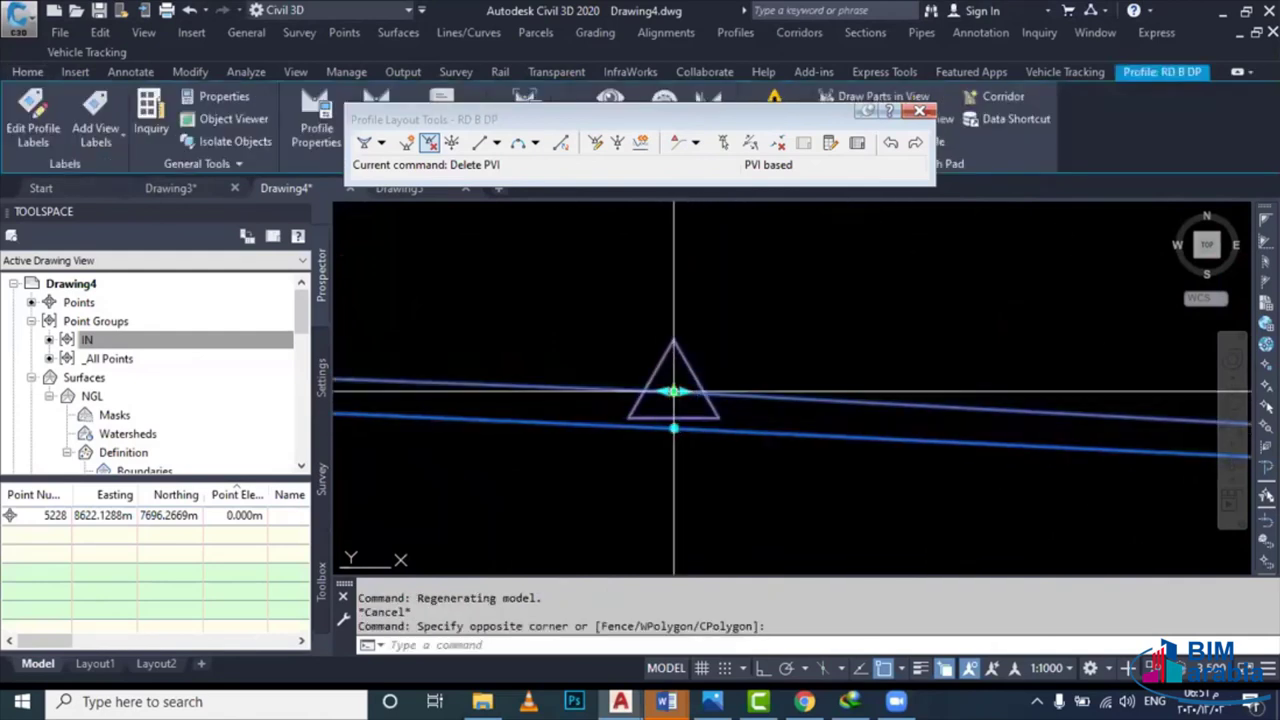
scroll(673, 390, down, 2)
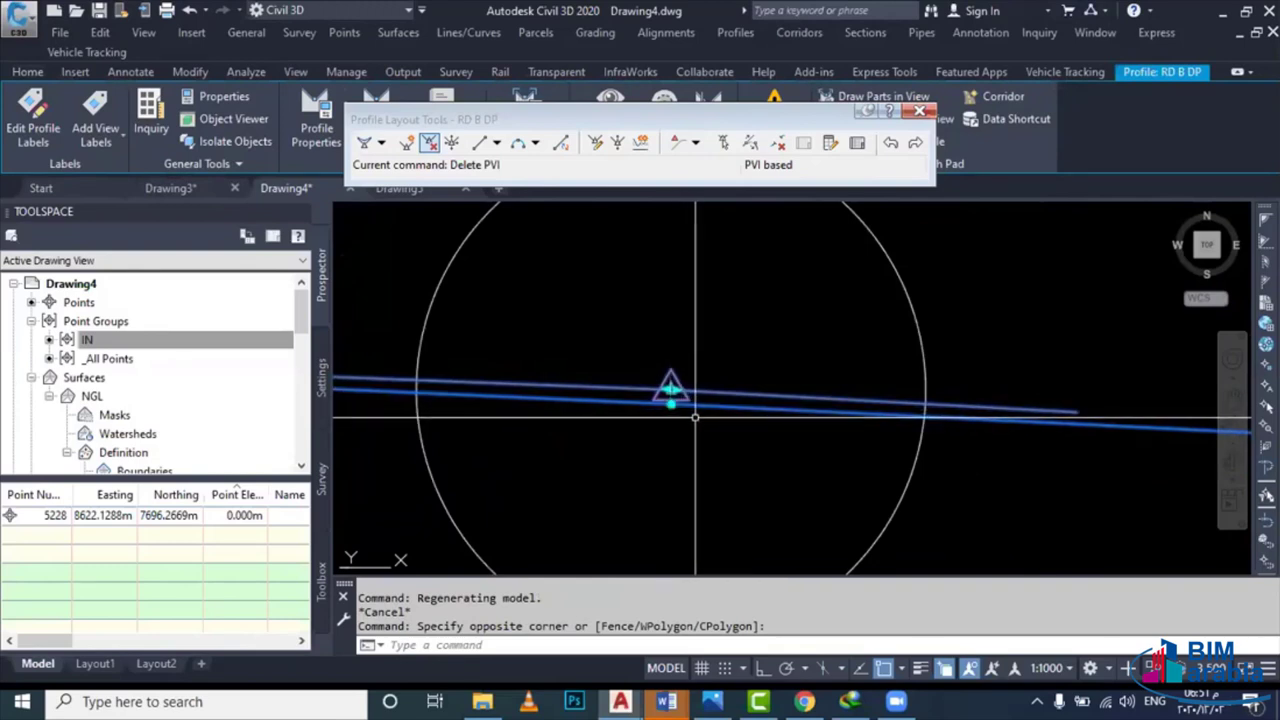
scroll(672, 420, up, 1)
scroll(670, 438, down, 1)
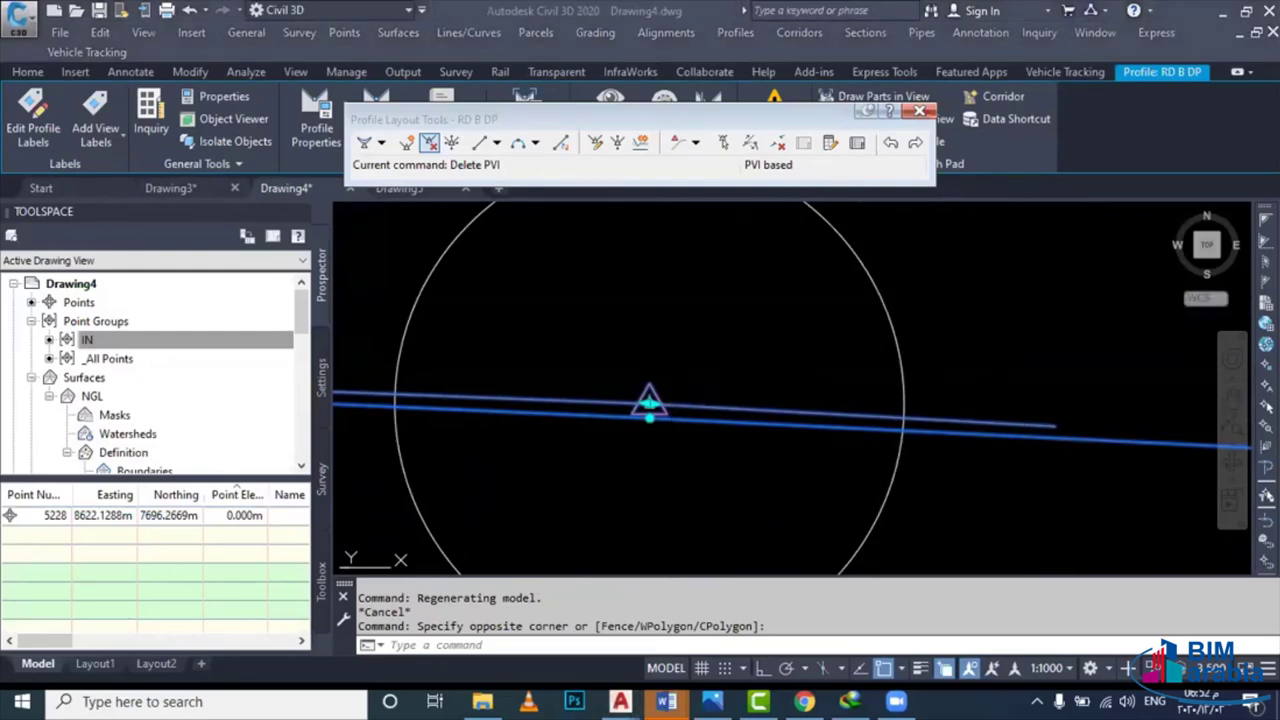
scroll(843, 409, down, 3)
middle_drag(769, 419, 849, 473)
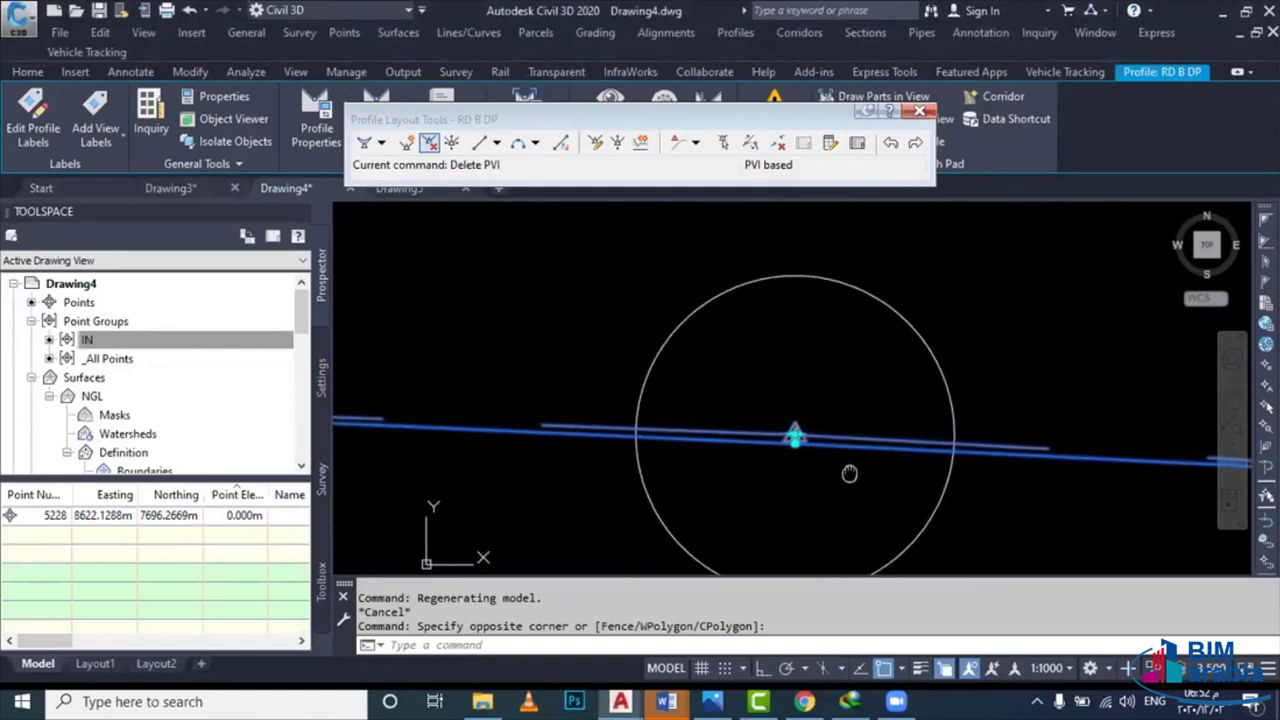
scroll(826, 460, up, 3)
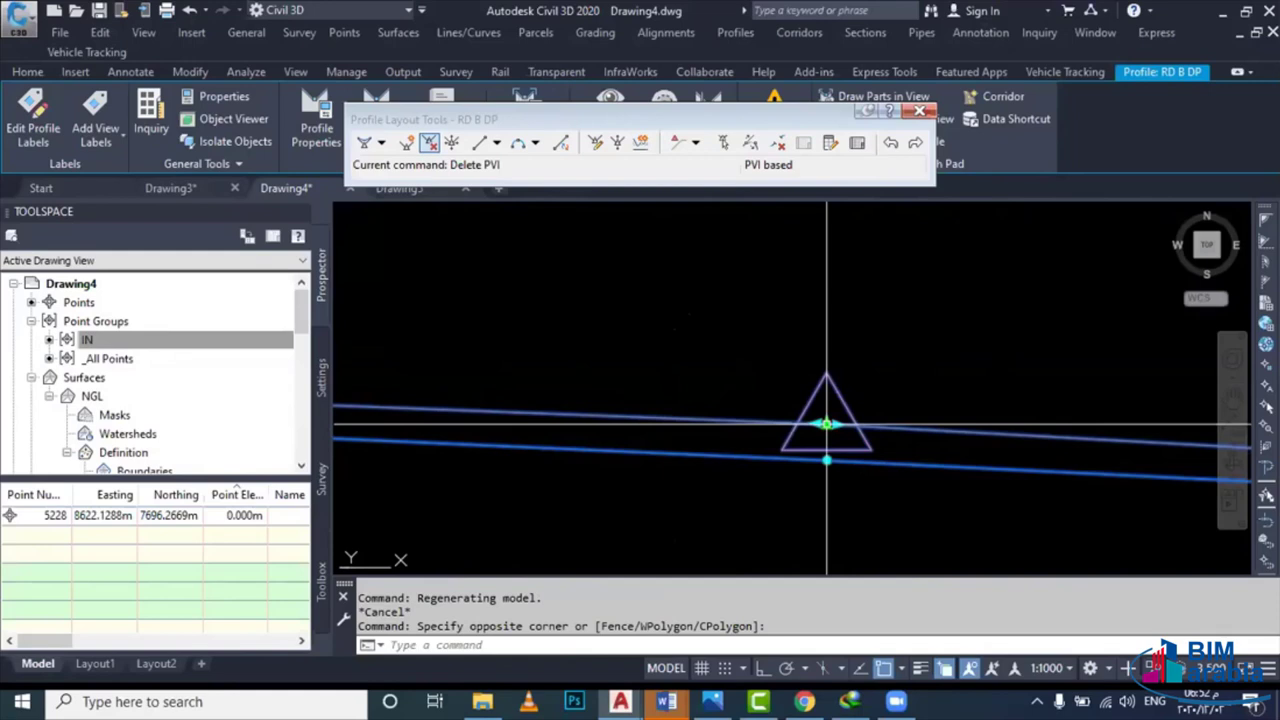
scroll(820, 428, down, 1)
scroll(810, 430, down, 1)
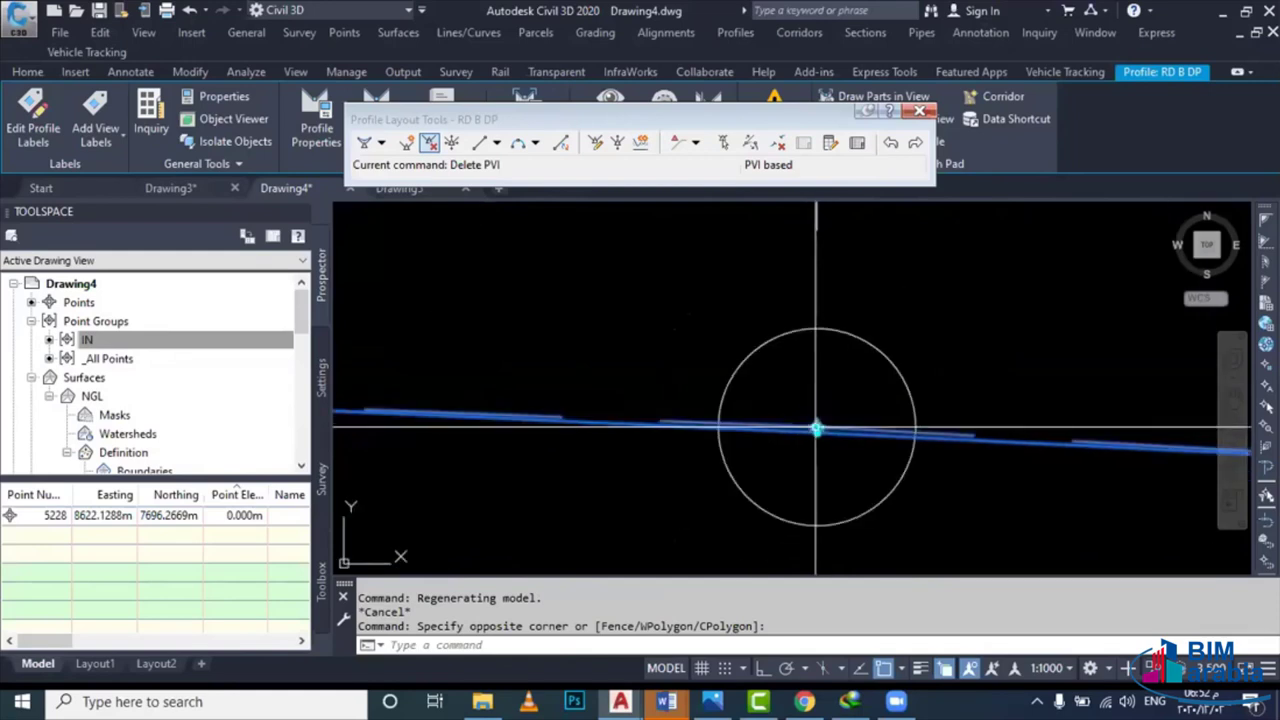
scroll(774, 455, down, 1)
scroll(774, 455, down, 1)
scroll(730, 462, down, 1)
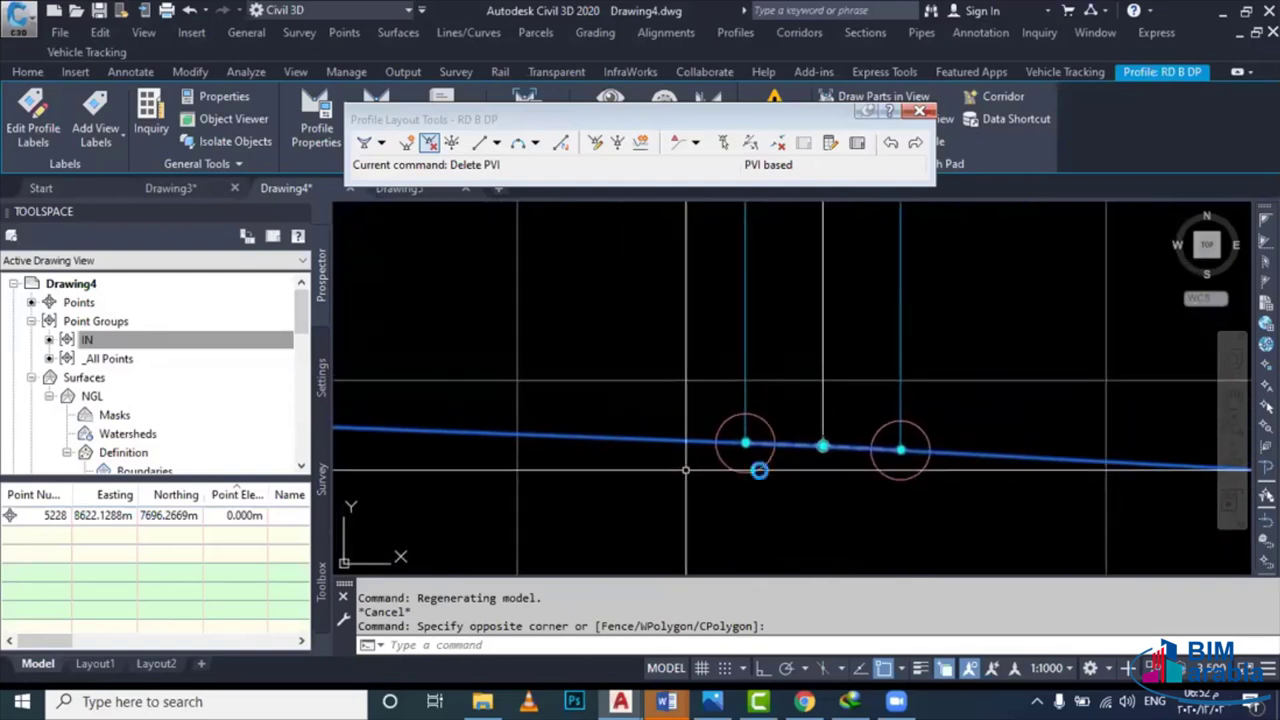
key(Escape)
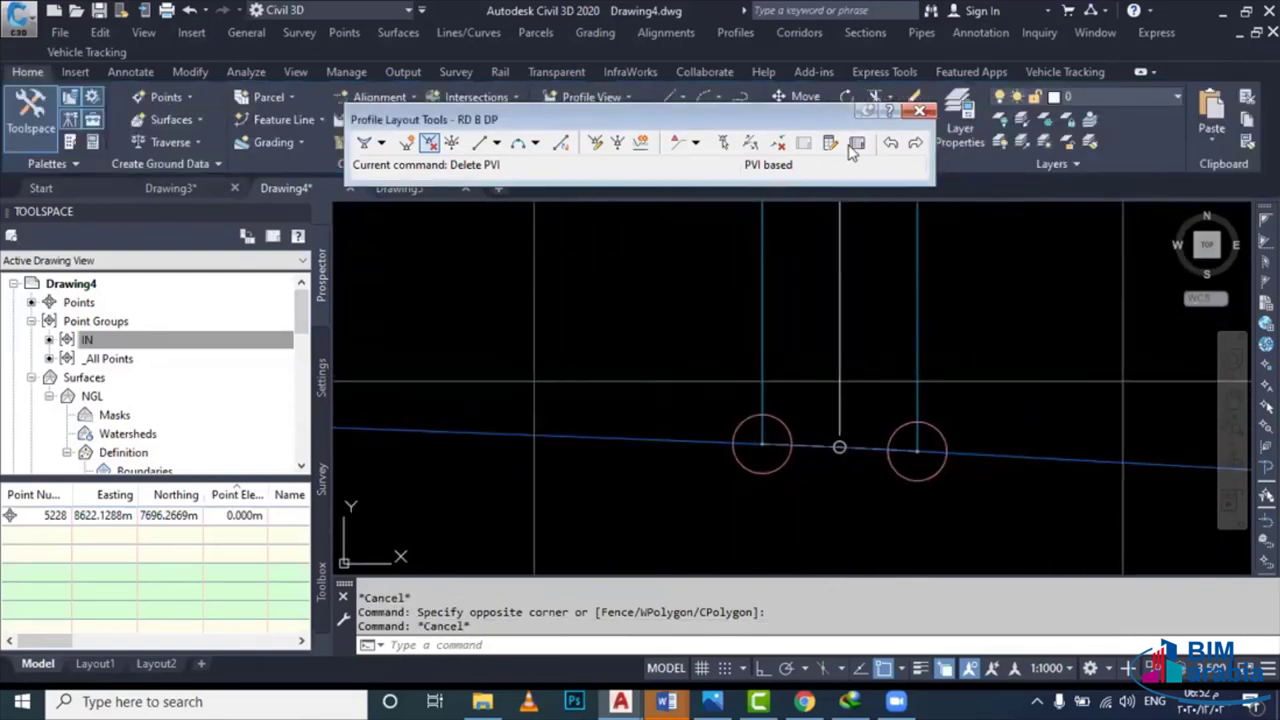
Set PVI 2's crest curve length to 50 m in the Profile Grid View, giving K 293.058
click(857, 142)
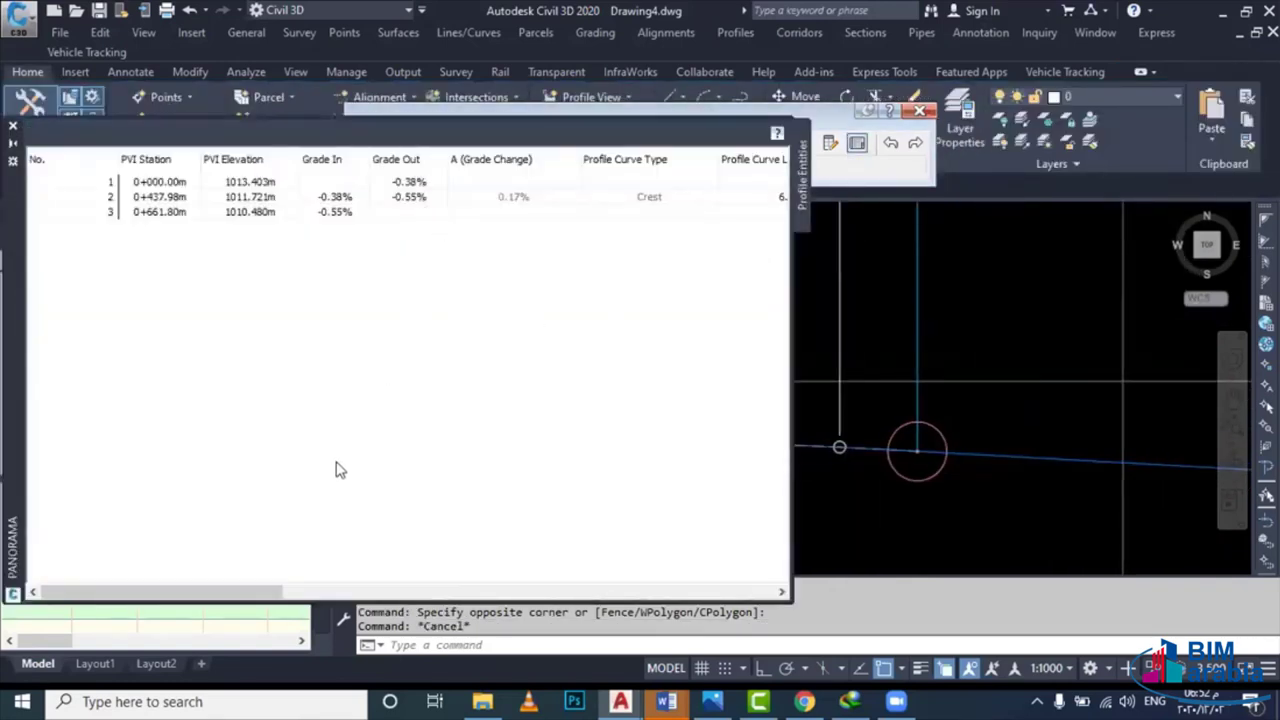
drag(275, 595, 425, 588)
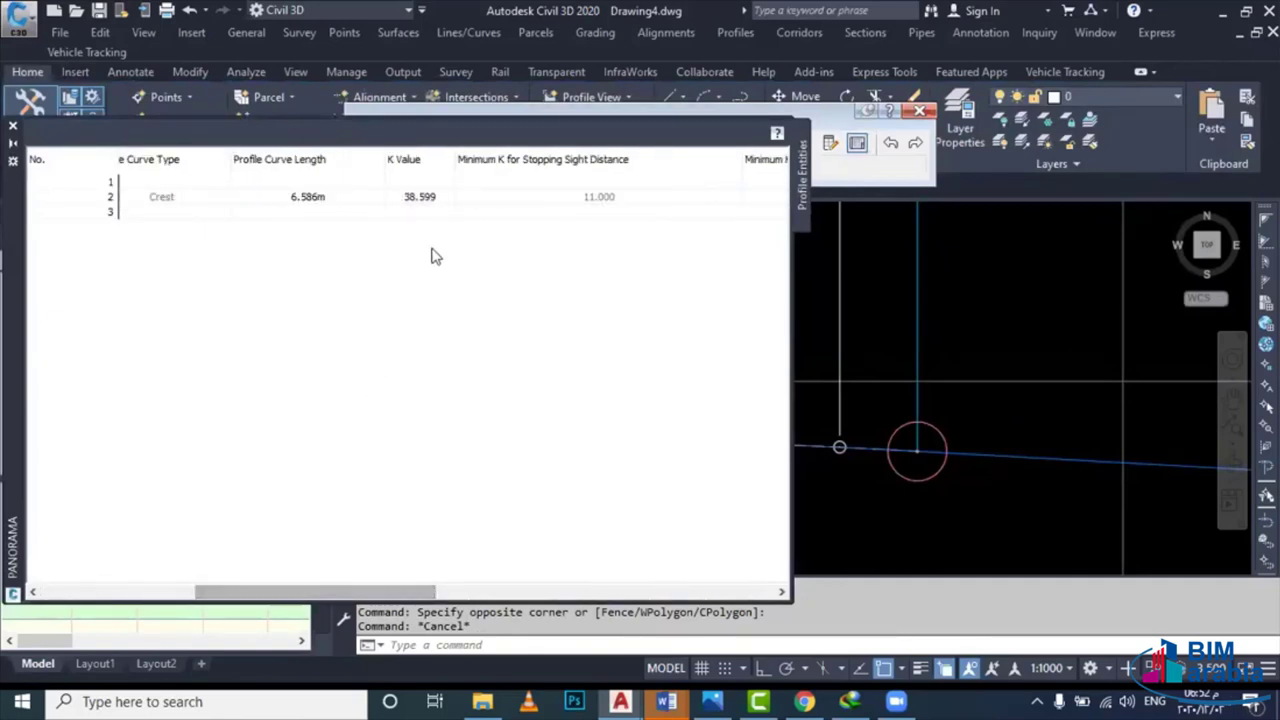
double_click(320, 200)
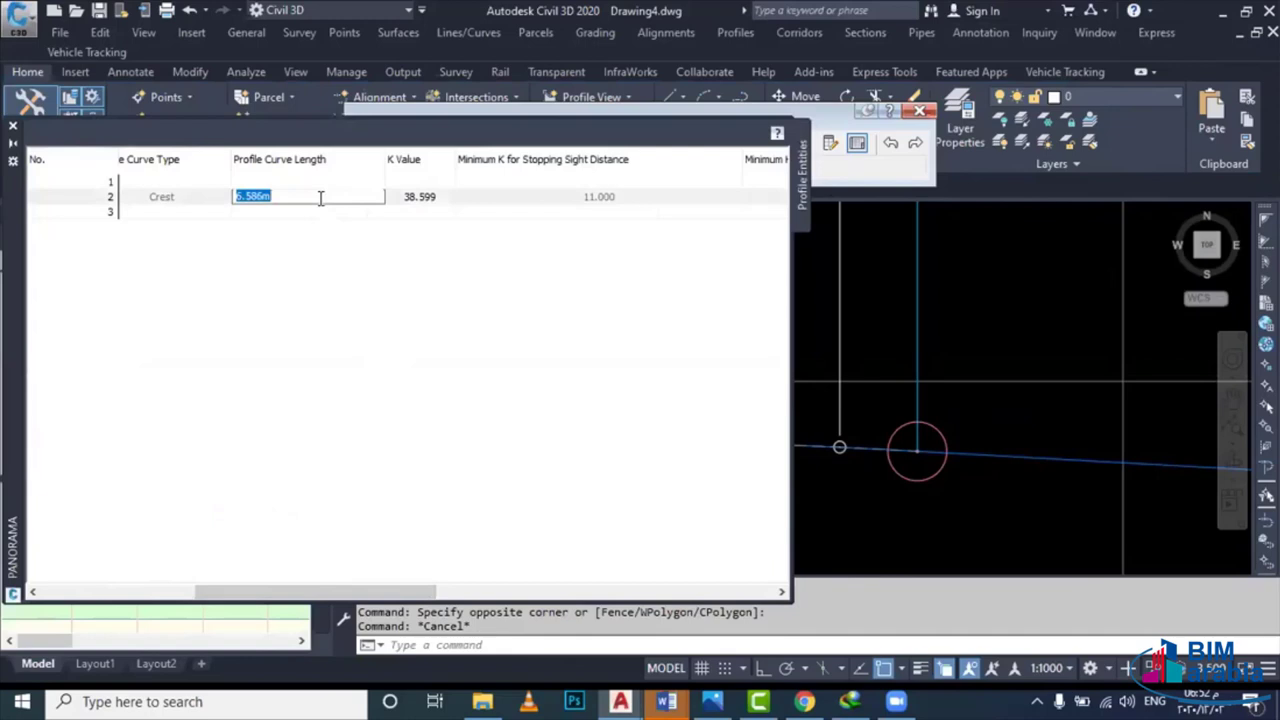
text(50)
key(Return)
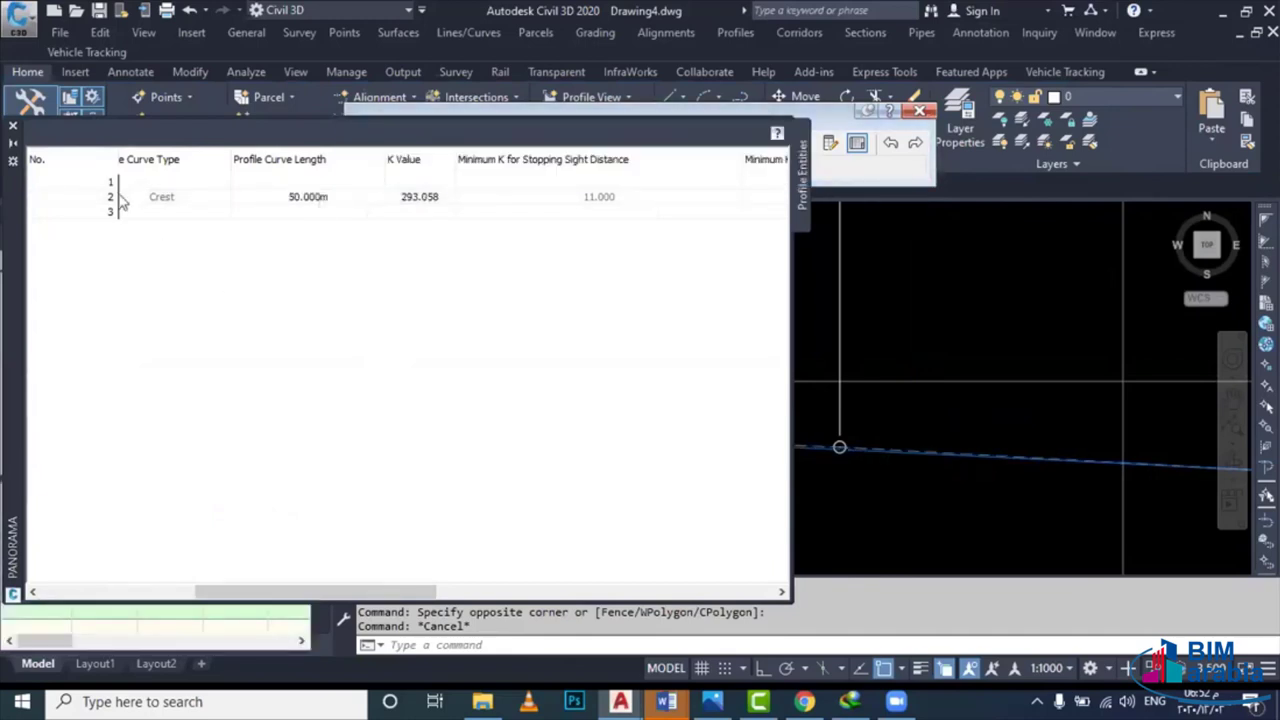
click(12, 126)
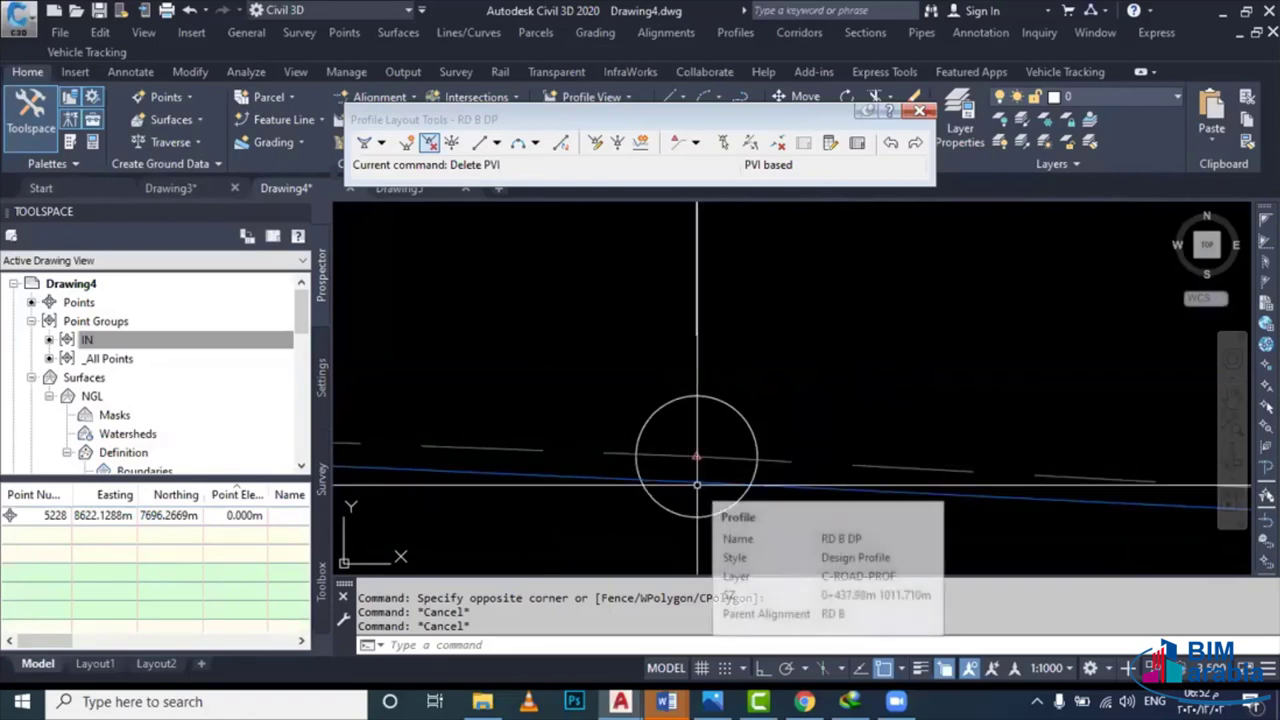
Draw a short sloped boundary polyline (PL) across the grade line near the profile's start
click(697, 485)
scroll(700, 485, down, 3)
scroll(706, 485, up, 2)
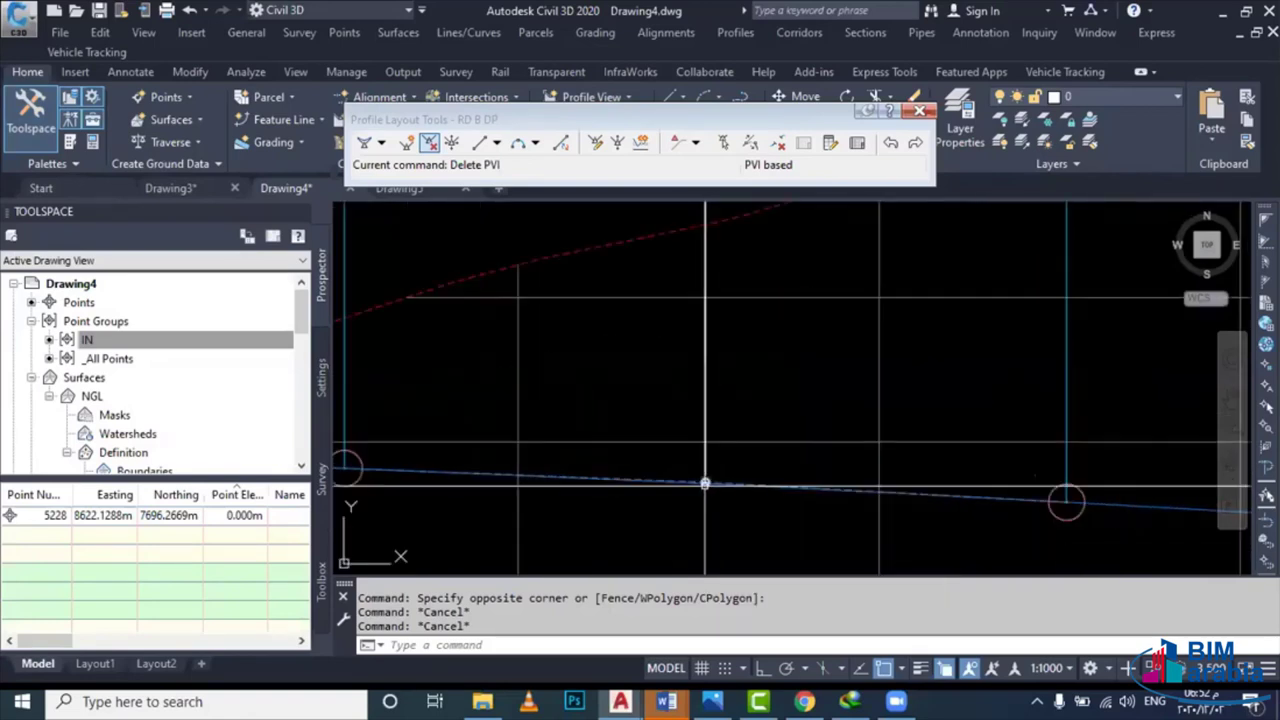
scroll(708, 470, down, 5)
scroll(710, 458, down, 2)
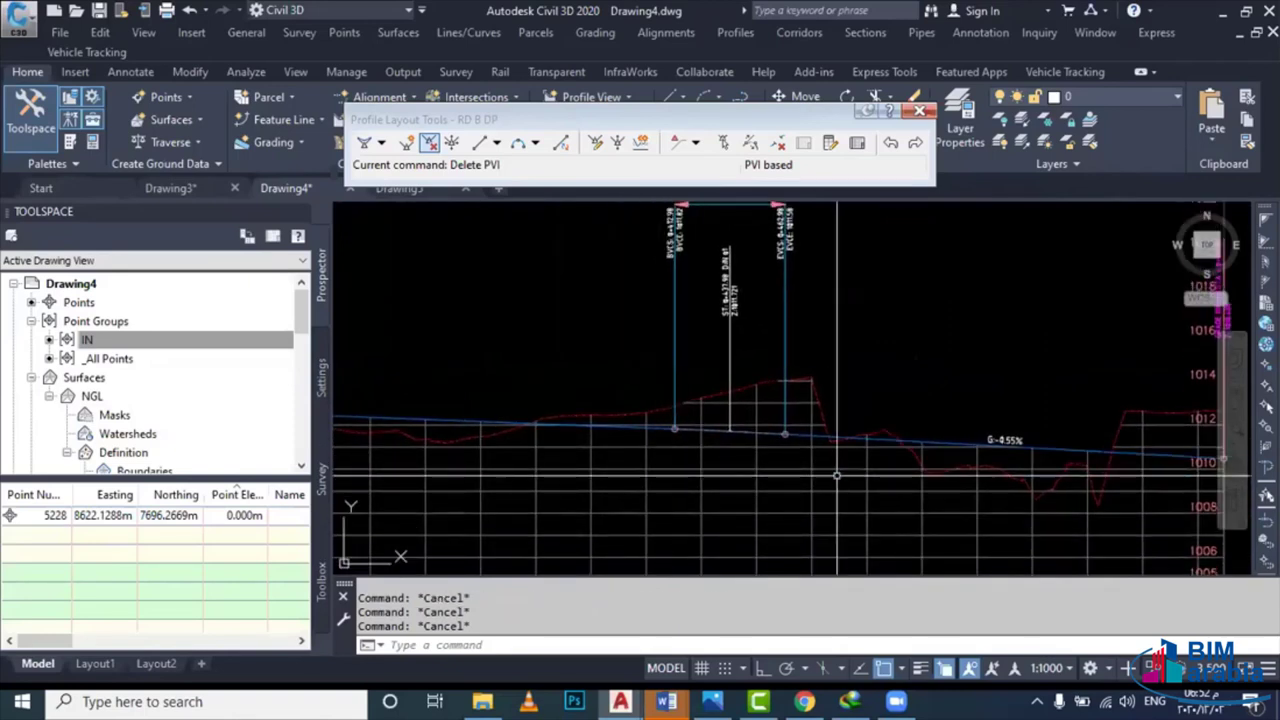
text(PL)
key(Return)
scroll(866, 449, up, 2)
scroll(866, 449, up, 3)
scroll(840, 440, up, 2)
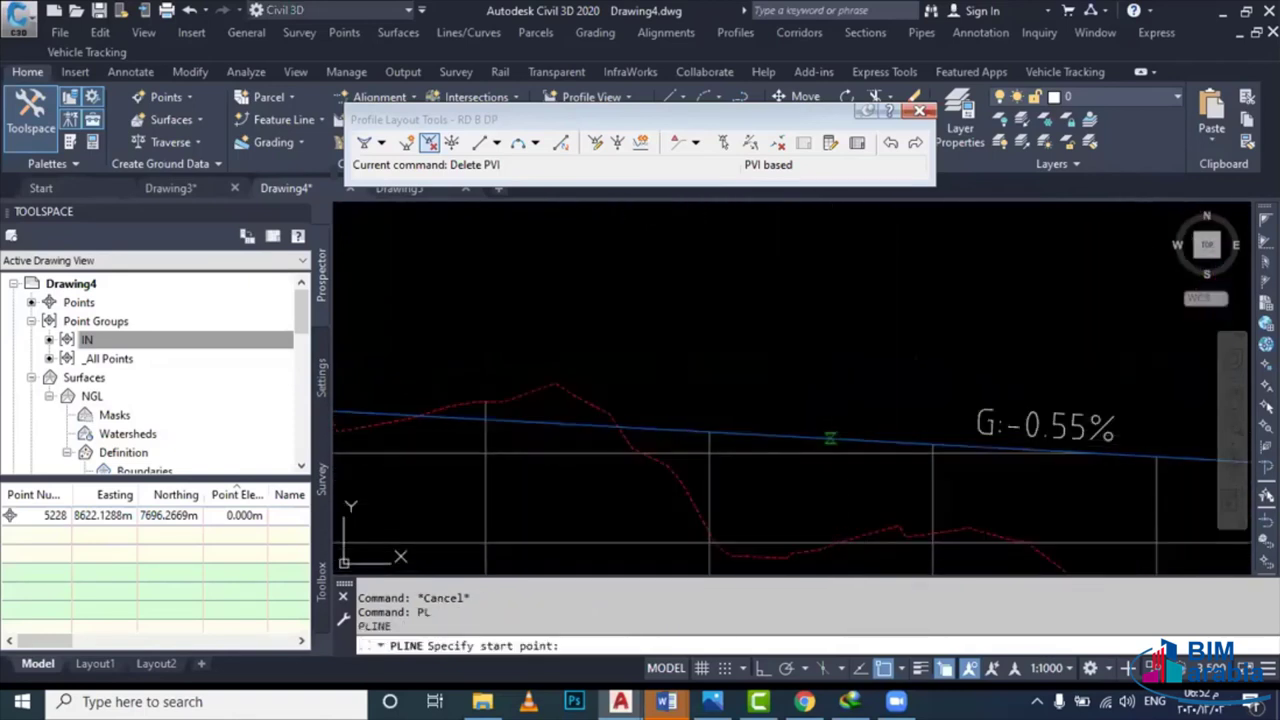
click(830, 438)
scroll(584, 391, up, 2)
click(700, 451)
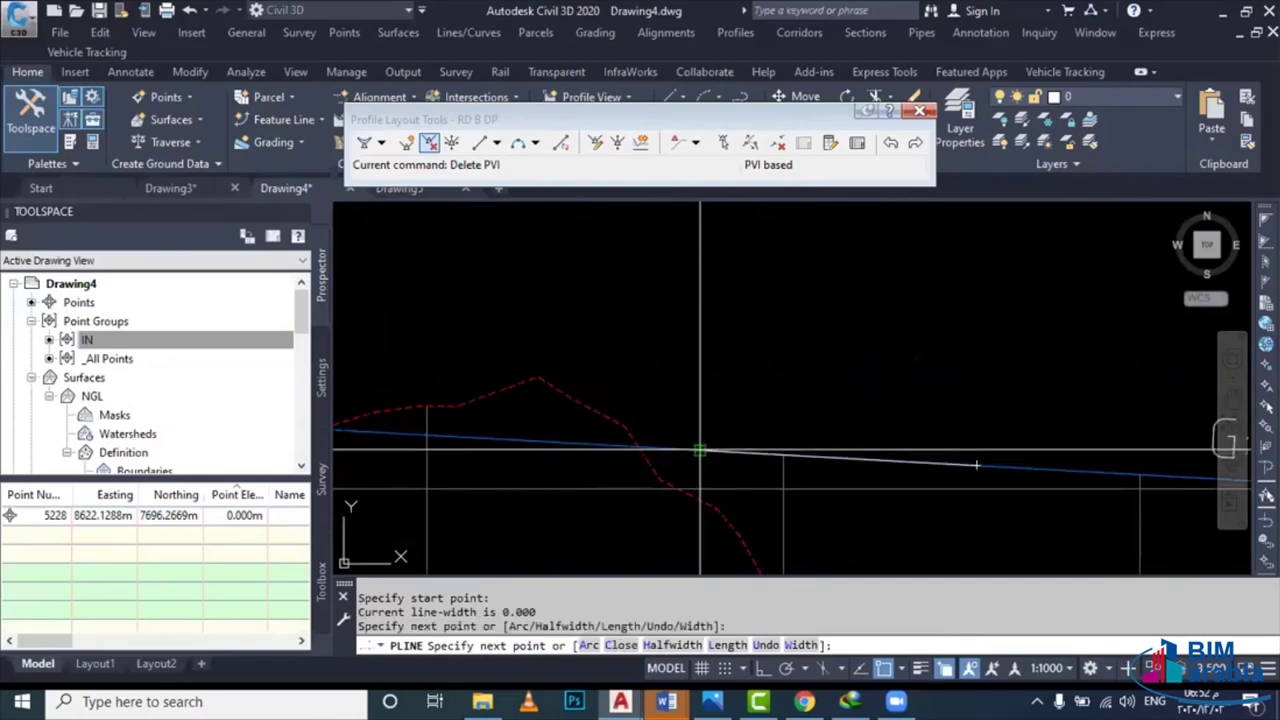
key(Escape)
scroll(843, 451, down, 2)
scroll(586, 400, down, 2)
scroll(418, 476, down, 2)
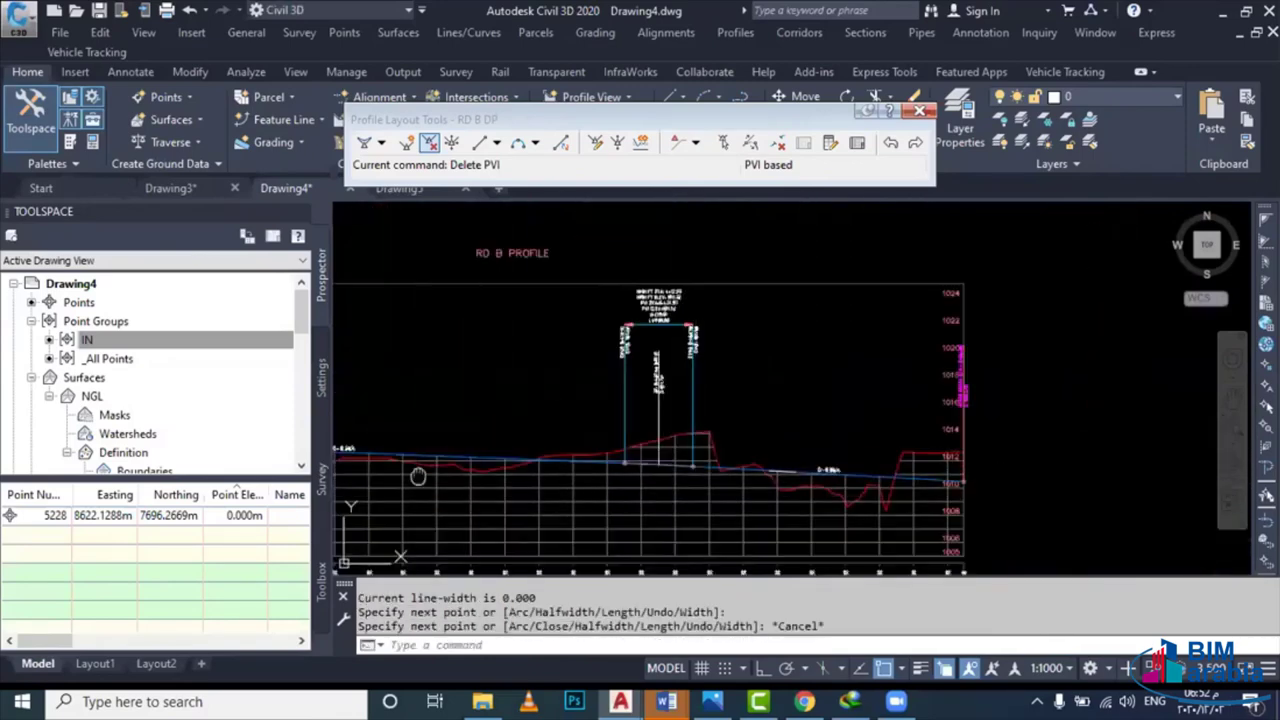
middle_drag(418, 476, 868, 470)
key(Return)
Extend the crossed grade line to the new sloped boundary line
click(568, 493)
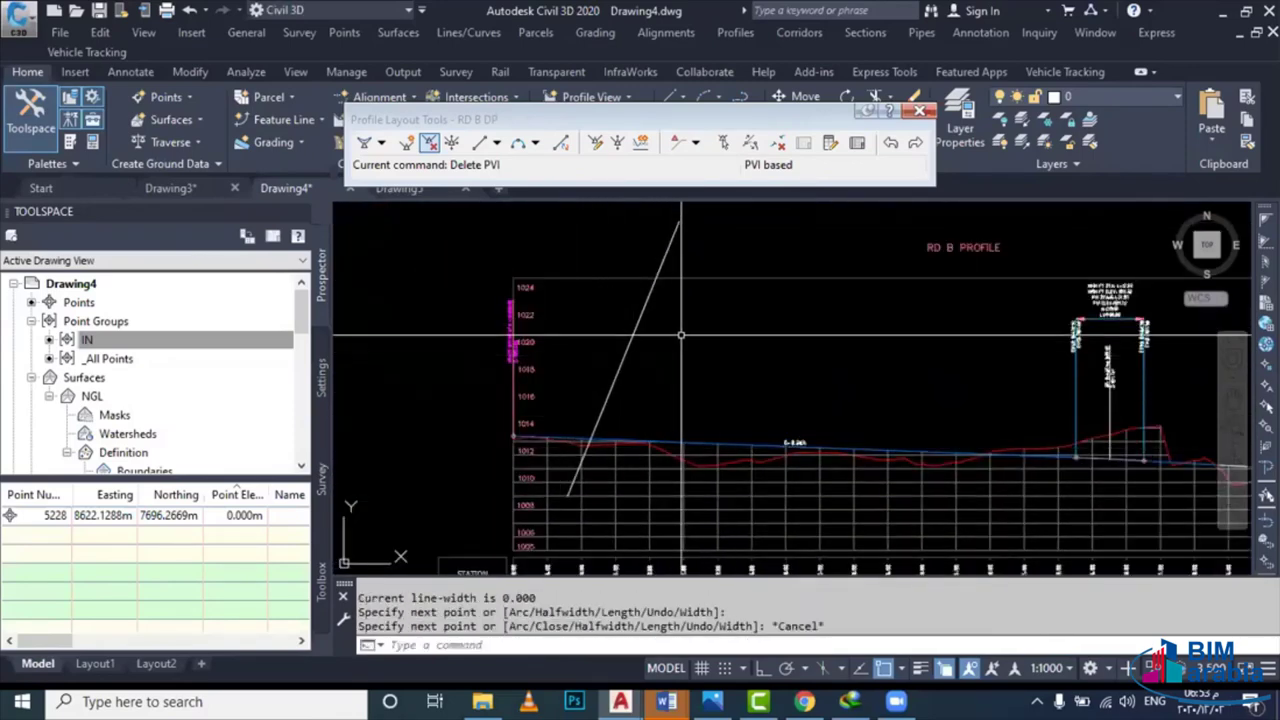
drag(680, 335, 643, 390)
key(Return)
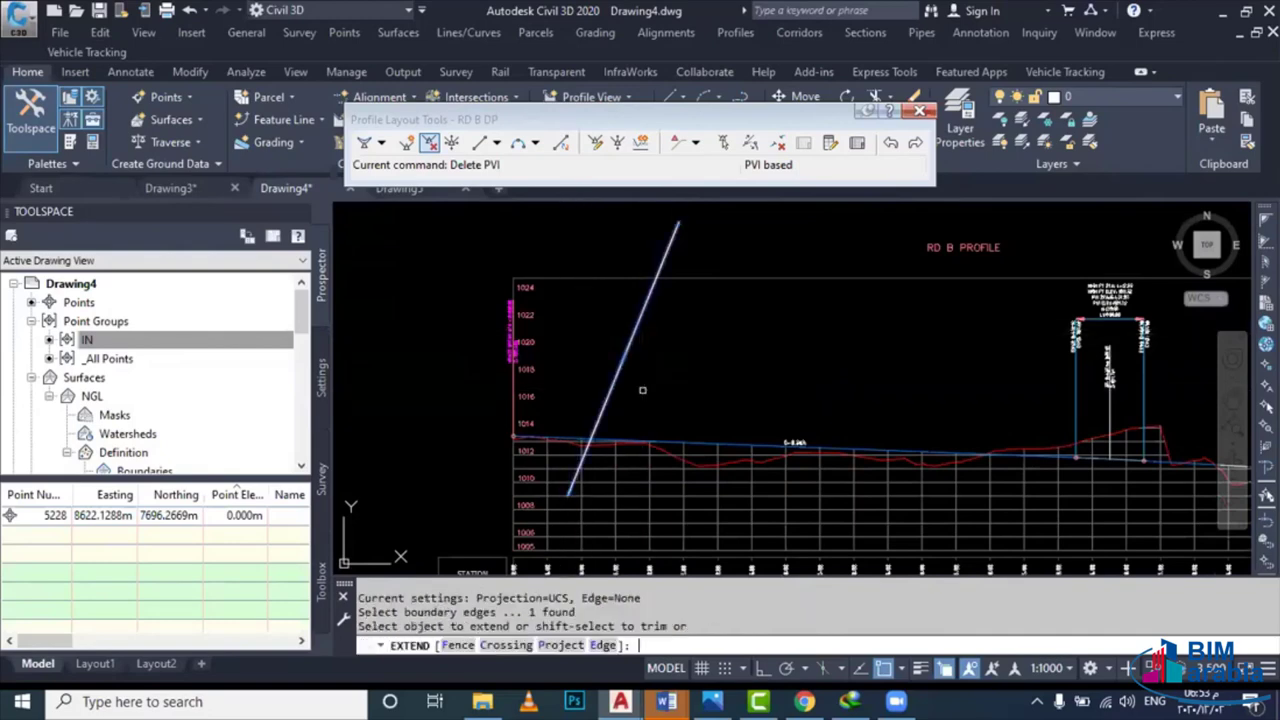
scroll(663, 378, down, 3)
click(663, 378)
scroll(778, 443, up, 6)
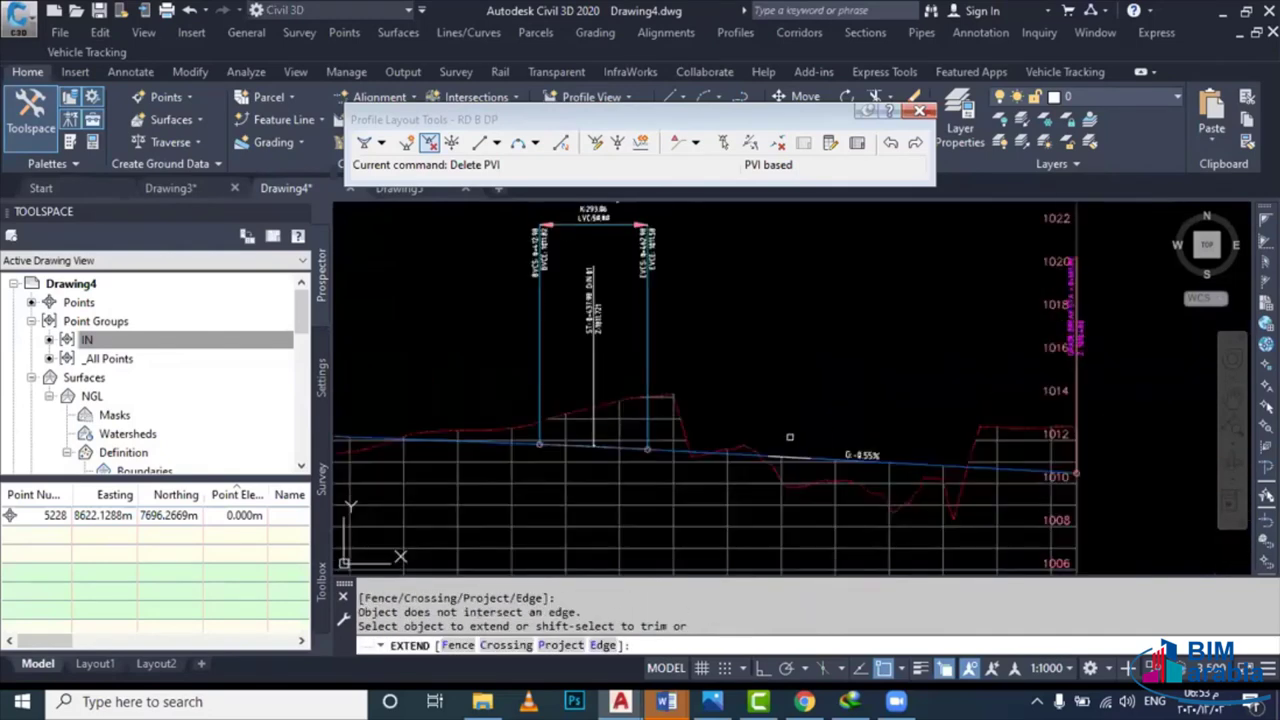
drag(778, 443, 755, 457)
scroll(762, 443, up, 2)
key(Escape)
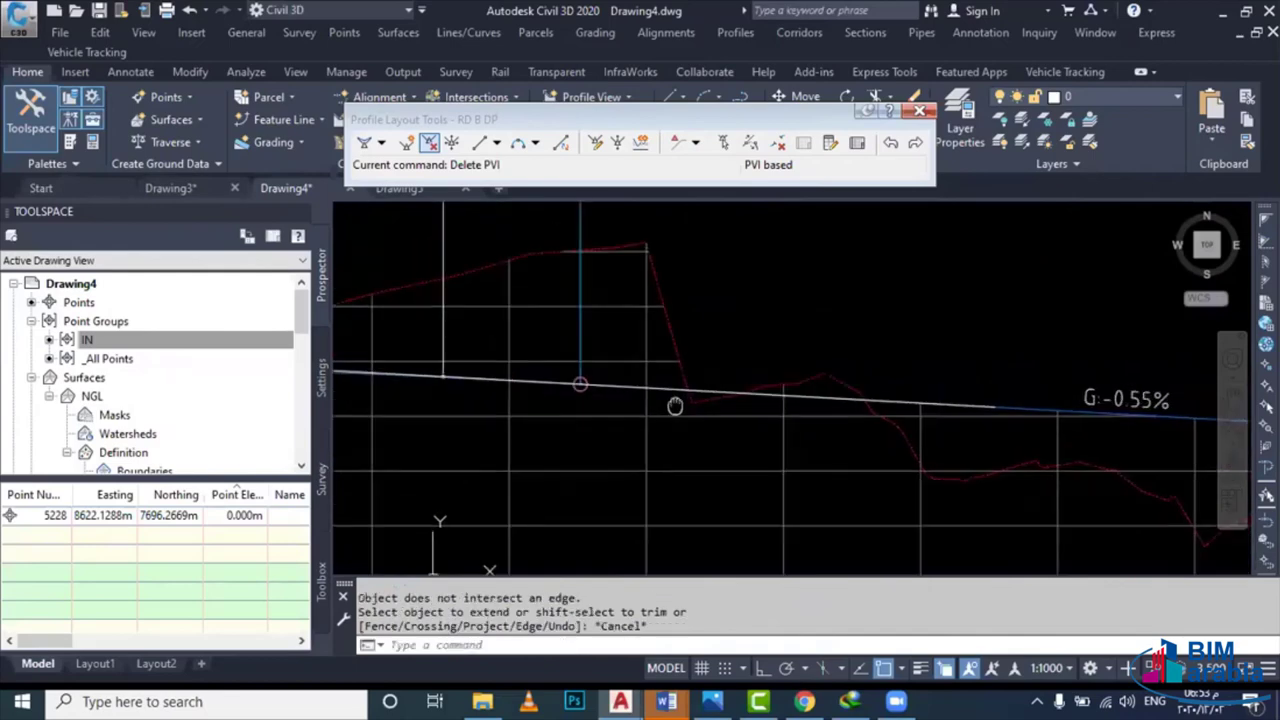
scroll(760, 415, down, 3)
scroll(416, 395, up, 4)
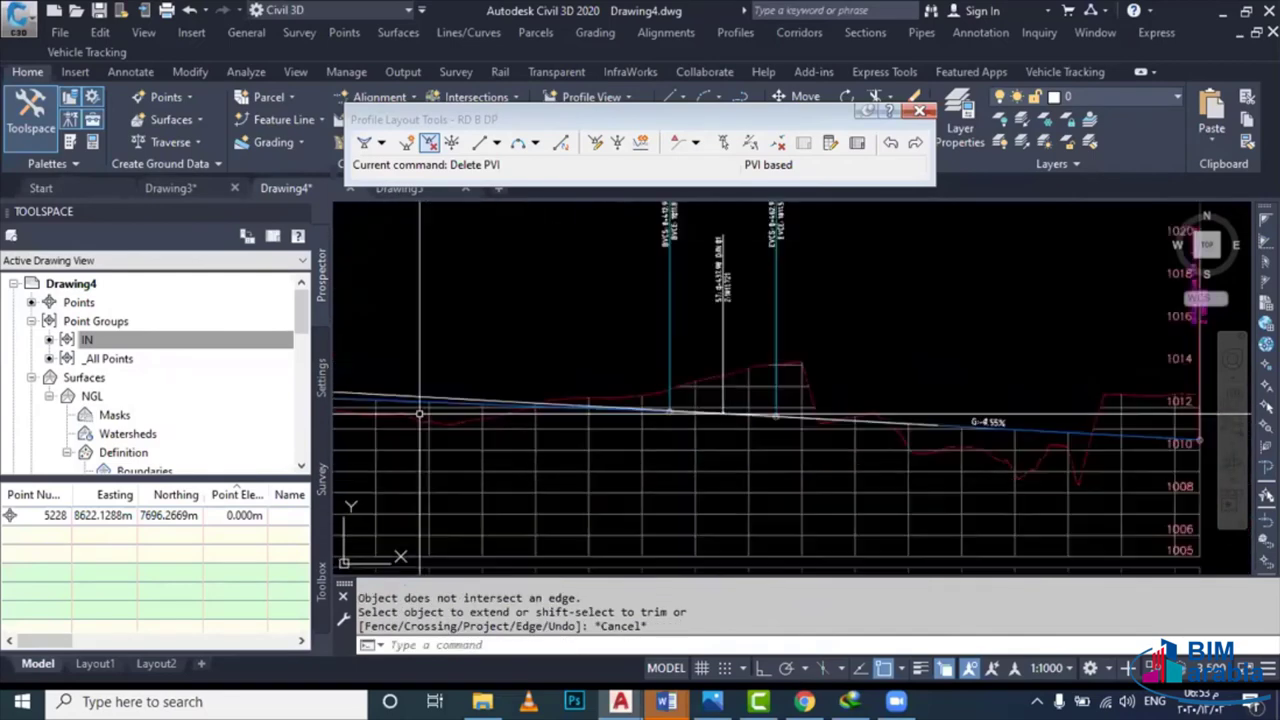
key(Escape)
Stretch the RD B DP design profile's overlapping PVI grip to a new position
click(416, 395)
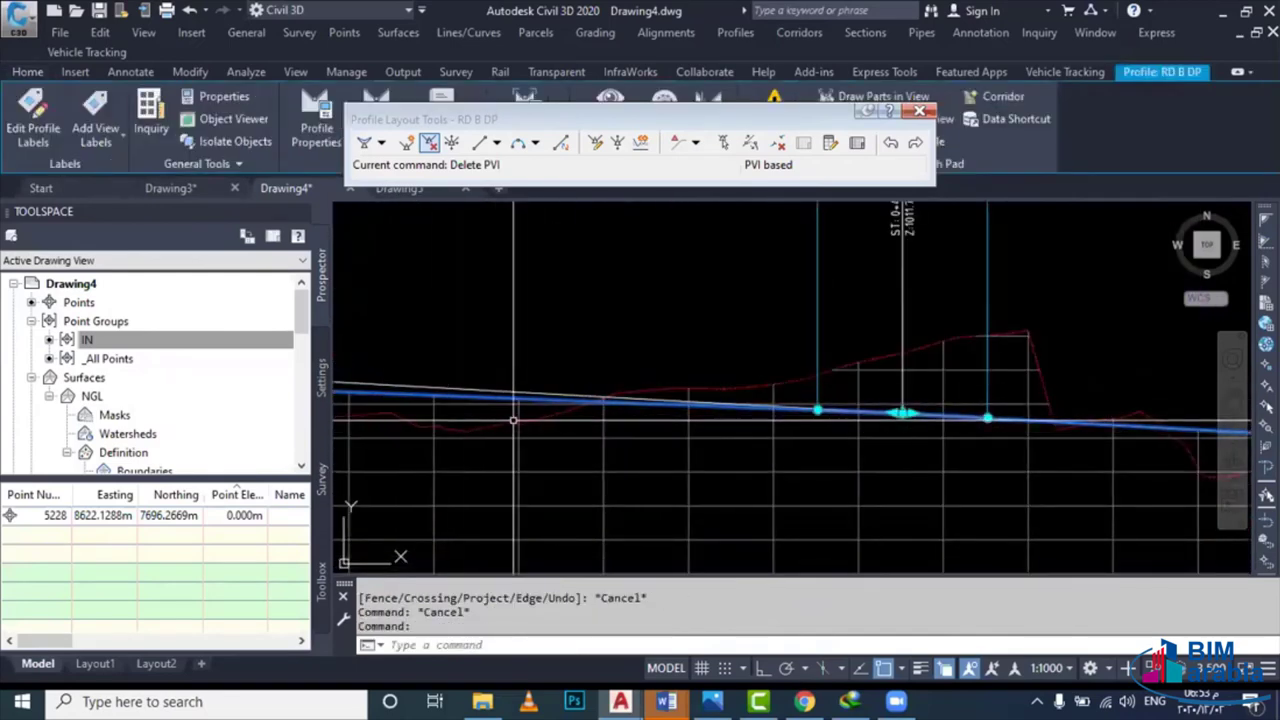
scroll(594, 442, up, 1)
scroll(829, 418, up, 1)
scroll(820, 410, up, 5)
scroll(810, 402, up, 4)
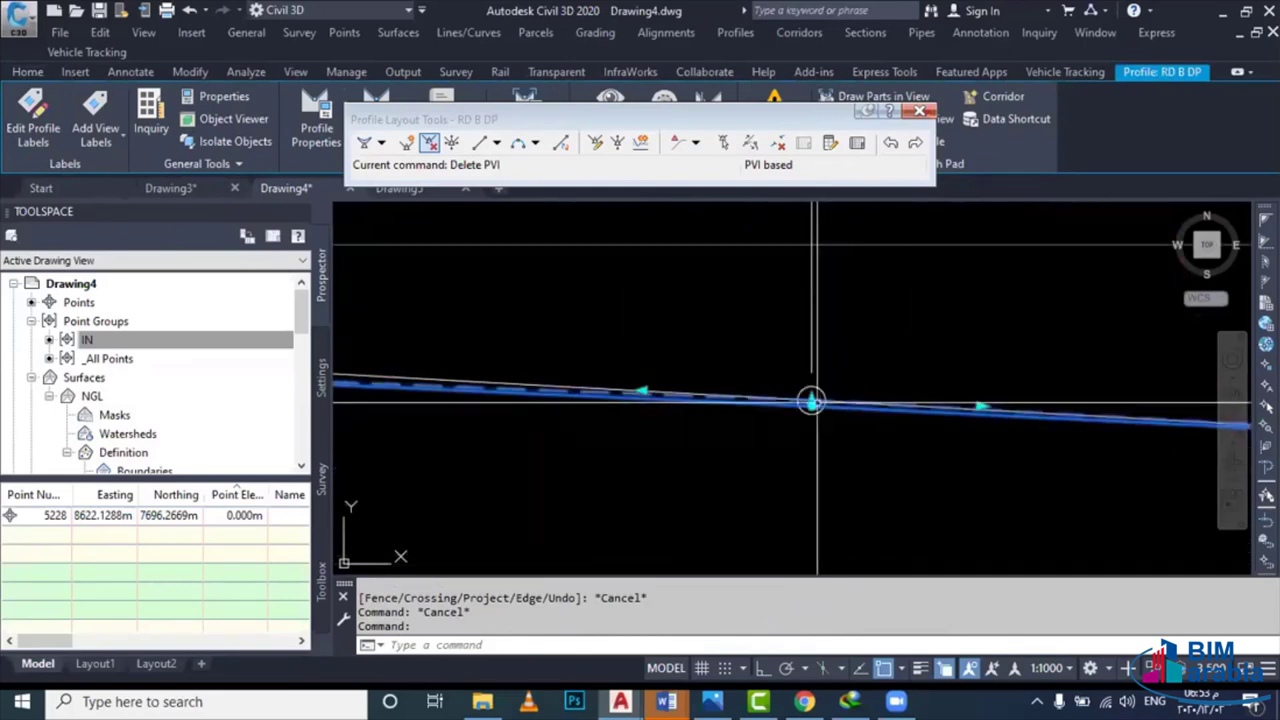
click(807, 411)
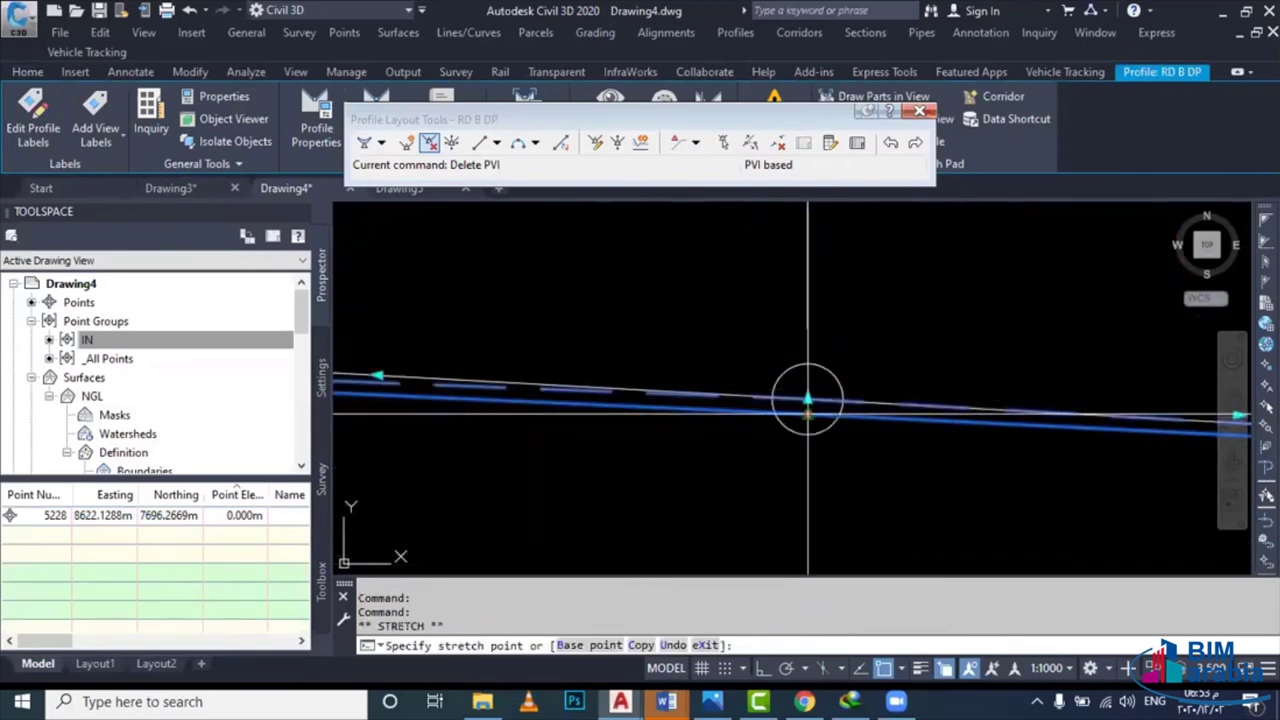
scroll(808, 400, down, 3)
key(Escape)
scroll(760, 385, up, 3)
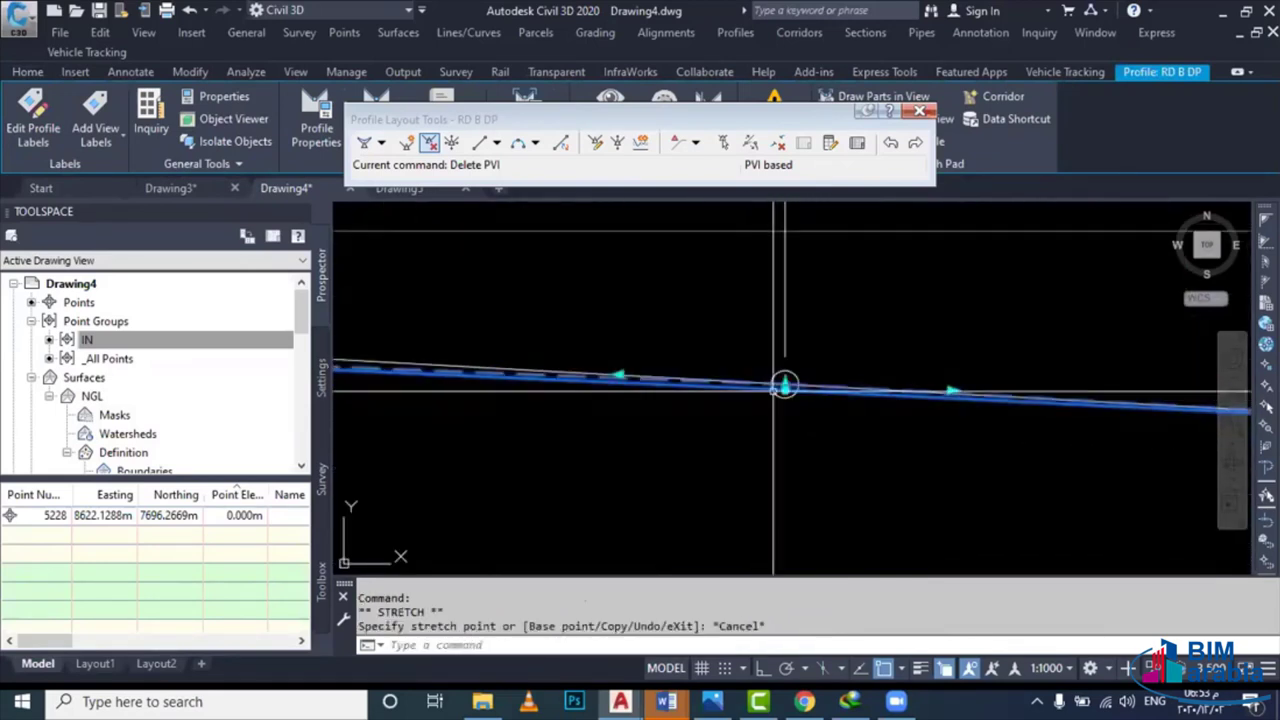
click(783, 386)
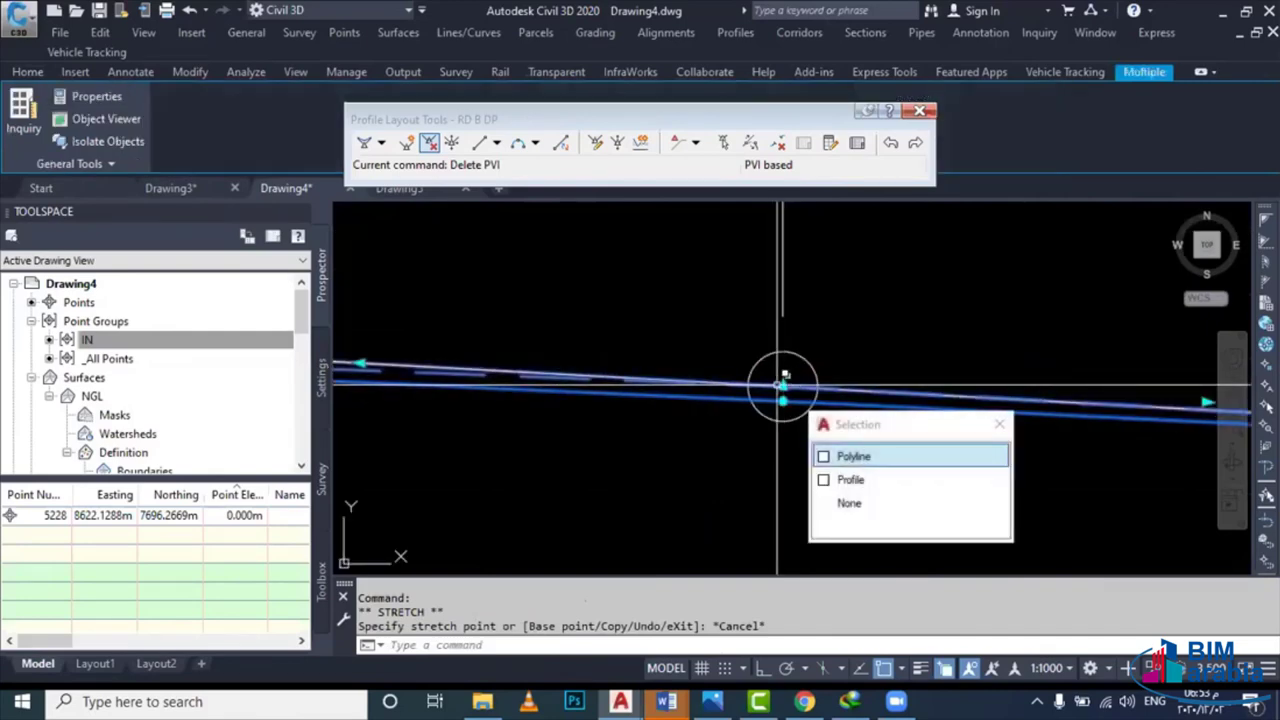
click(783, 386)
scroll(858, 380, down, 3)
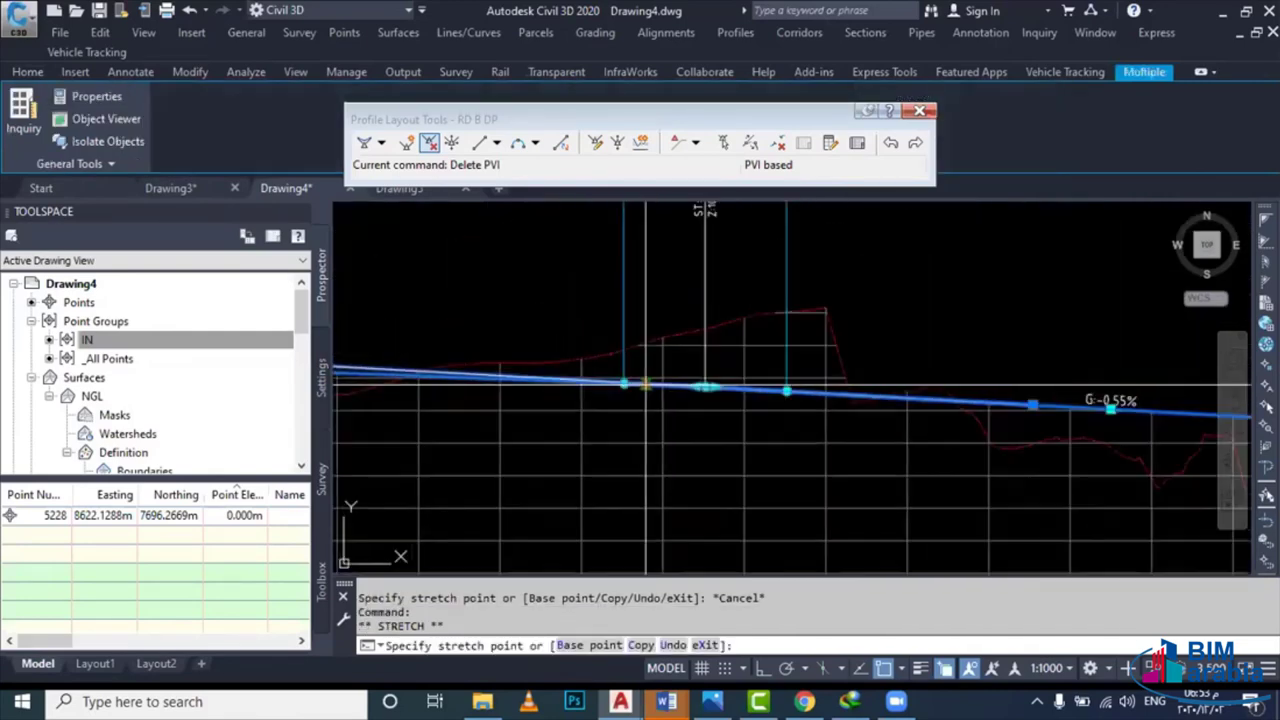
scroll(643, 386, up, 2)
scroll(586, 378, up, 2)
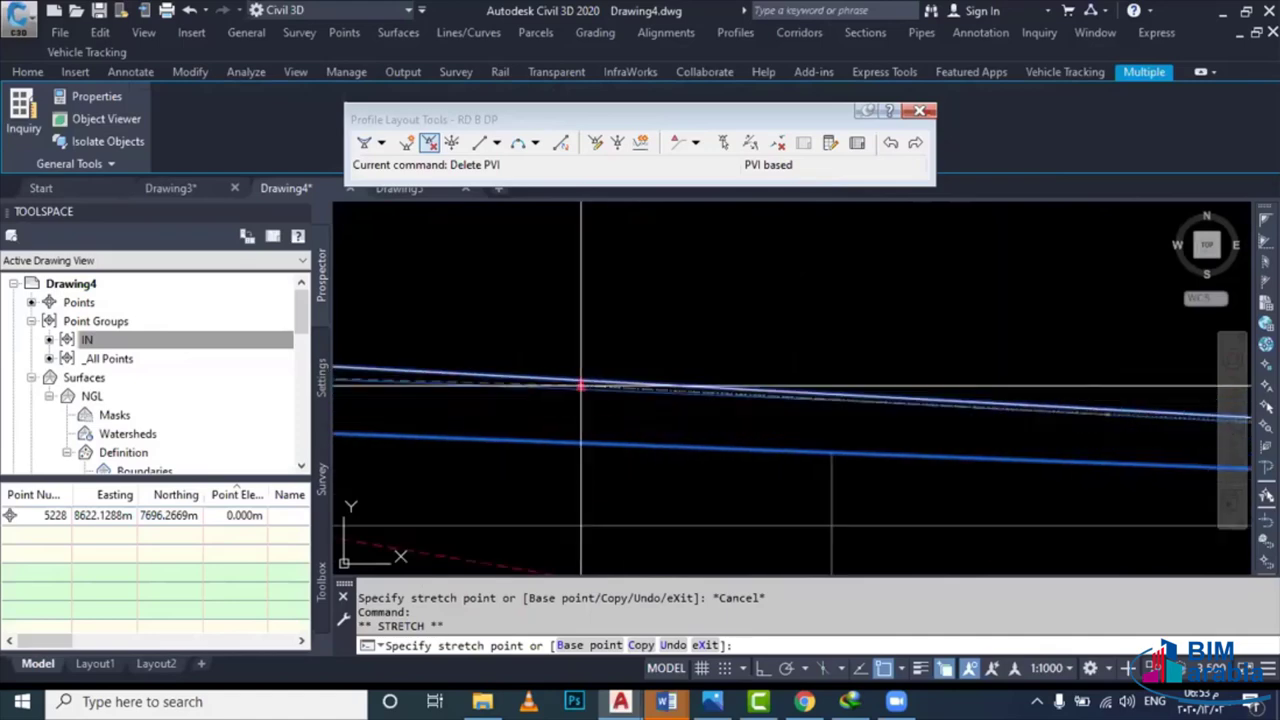
click(586, 378)
Delete the two stray objects crossing the start of the profile view
scroll(1114, 409, down, 3)
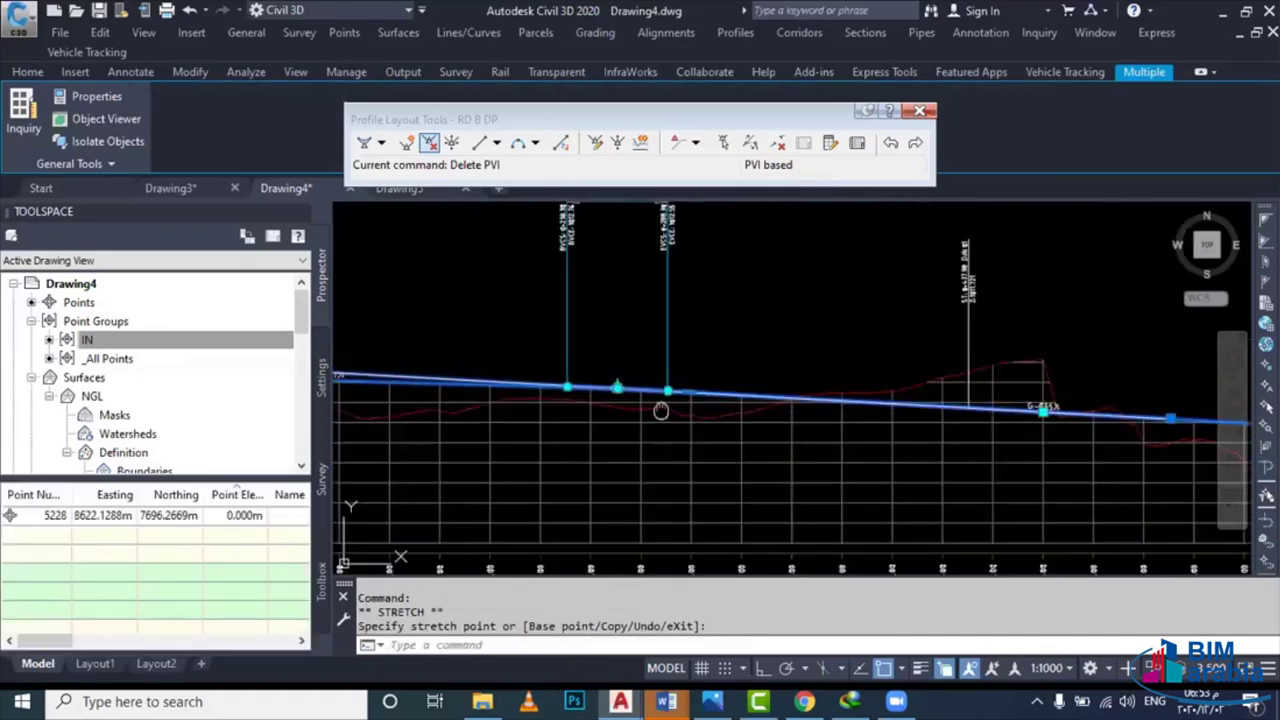
middle_drag(663, 409, 562, 432)
scroll(780, 422, up, 2)
scroll(800, 425, up, 1)
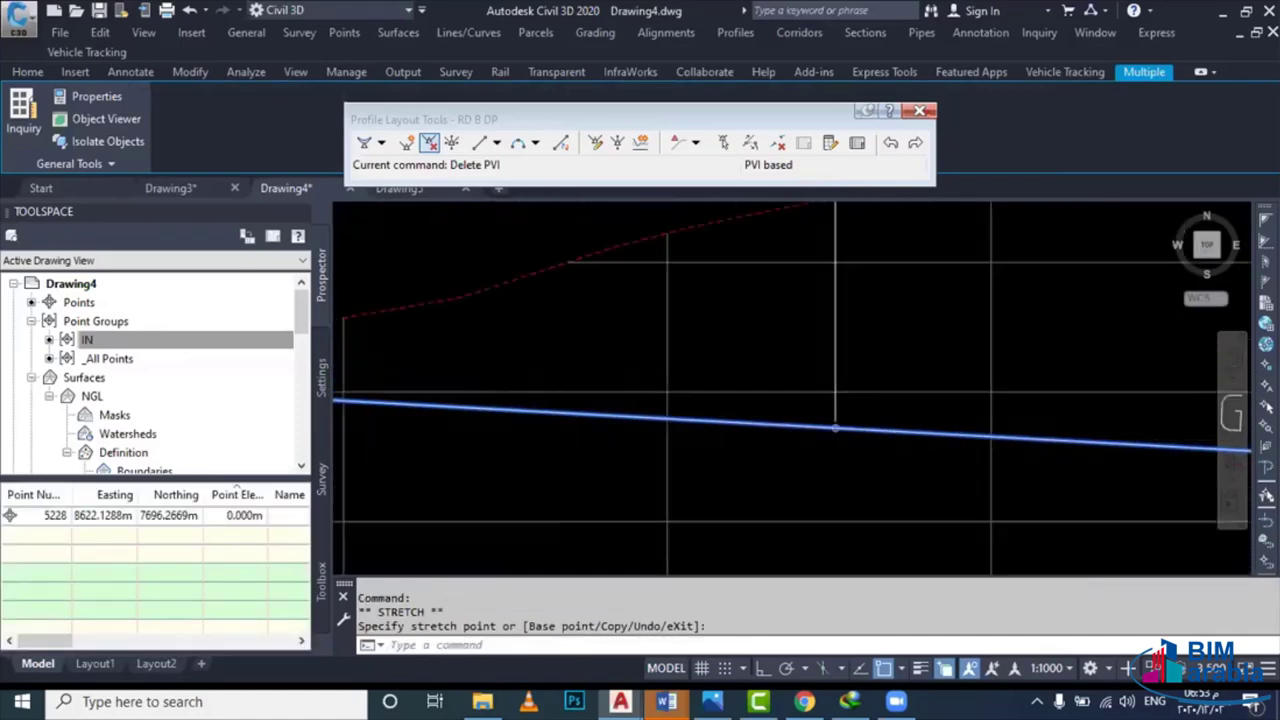
scroll(820, 430, down, 3)
scroll(838, 435, up, 2)
scroll(838, 435, up, 2)
scroll(840, 436, down, 3)
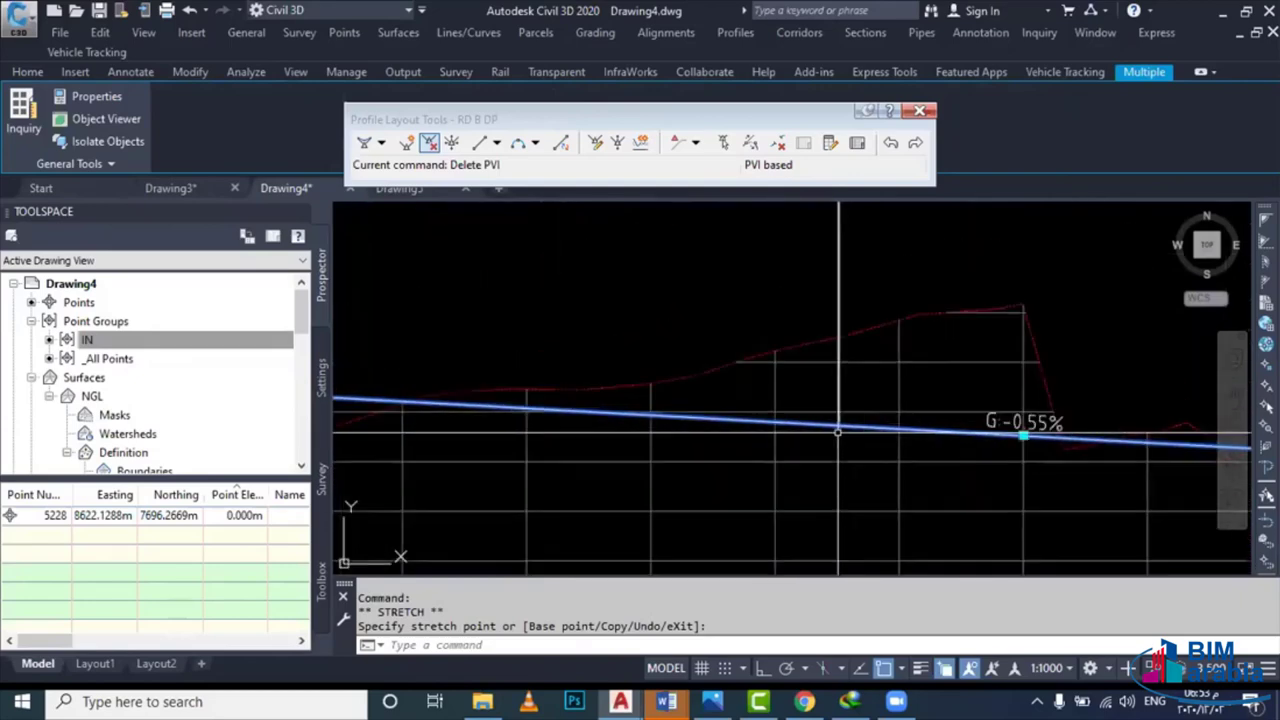
scroll(860, 440, down, 2)
scroll(880, 443, down, 1)
scroll(880, 443, down, 2)
key(Escape)
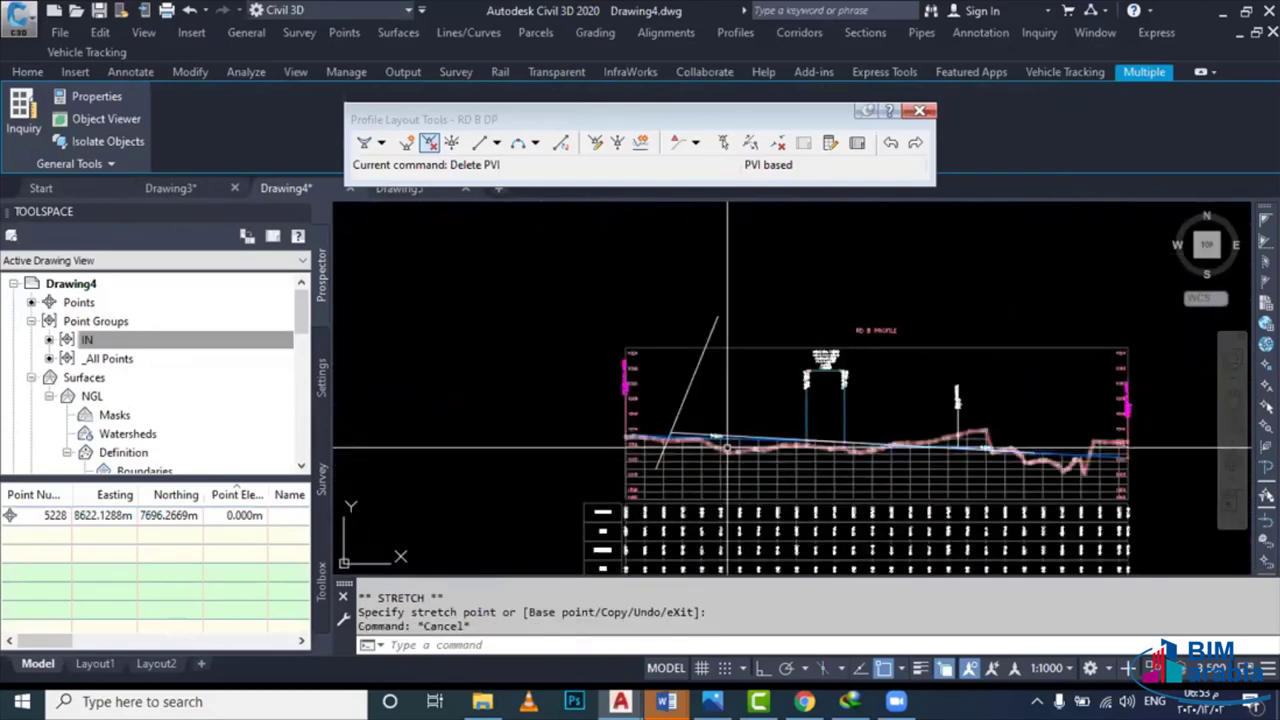
key(Escape)
scroll(770, 435, up, 4)
drag(759, 433, 686, 443)
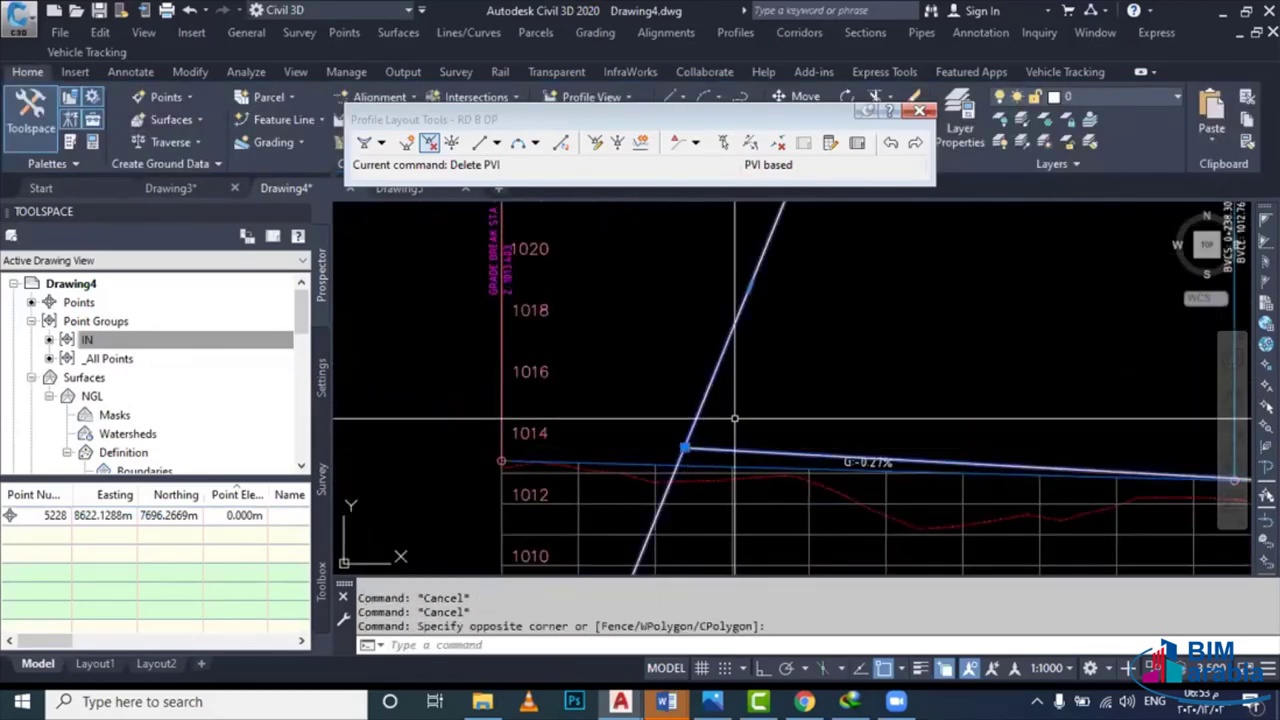
key(Delete)
scroll(696, 424, down, 5)
key(Escape)
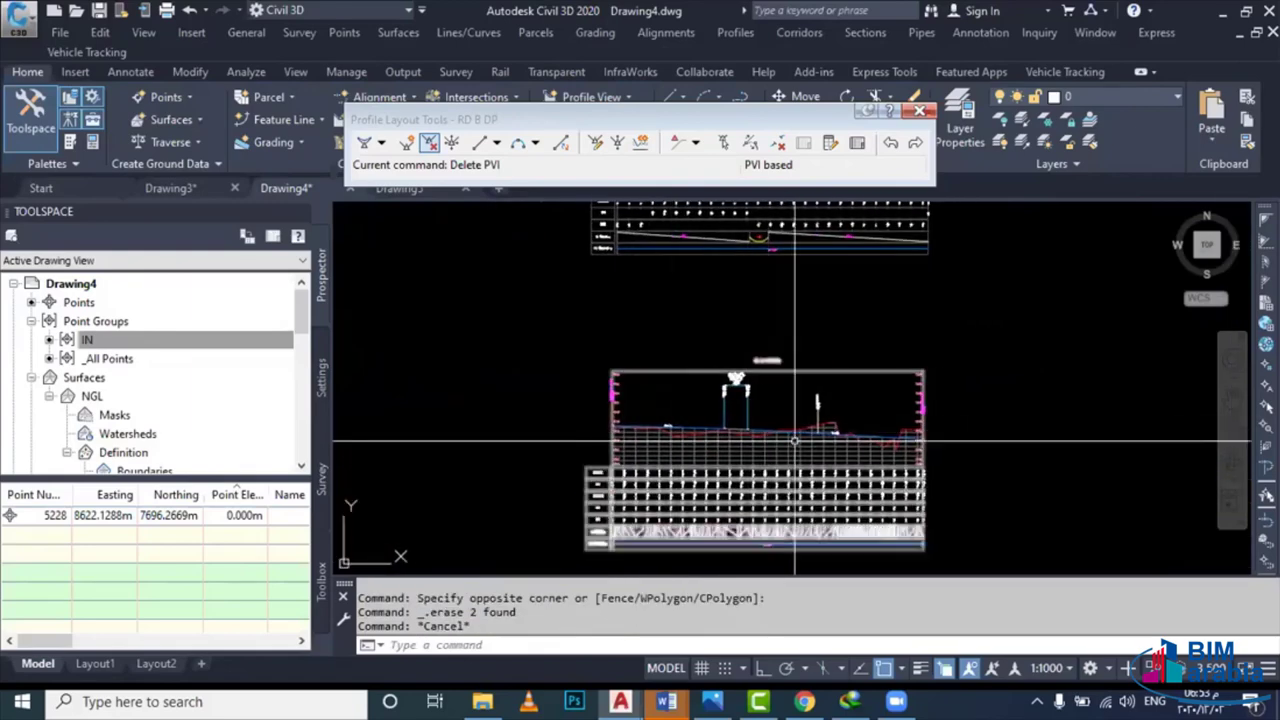
middle_drag(797, 463, 774, 428)
In RD B2's bands, set the third band's Profile1/Profile2 and the fourth and fifth bands' Profile2 to RD B DP
click(801, 408)
right_click(801, 408)
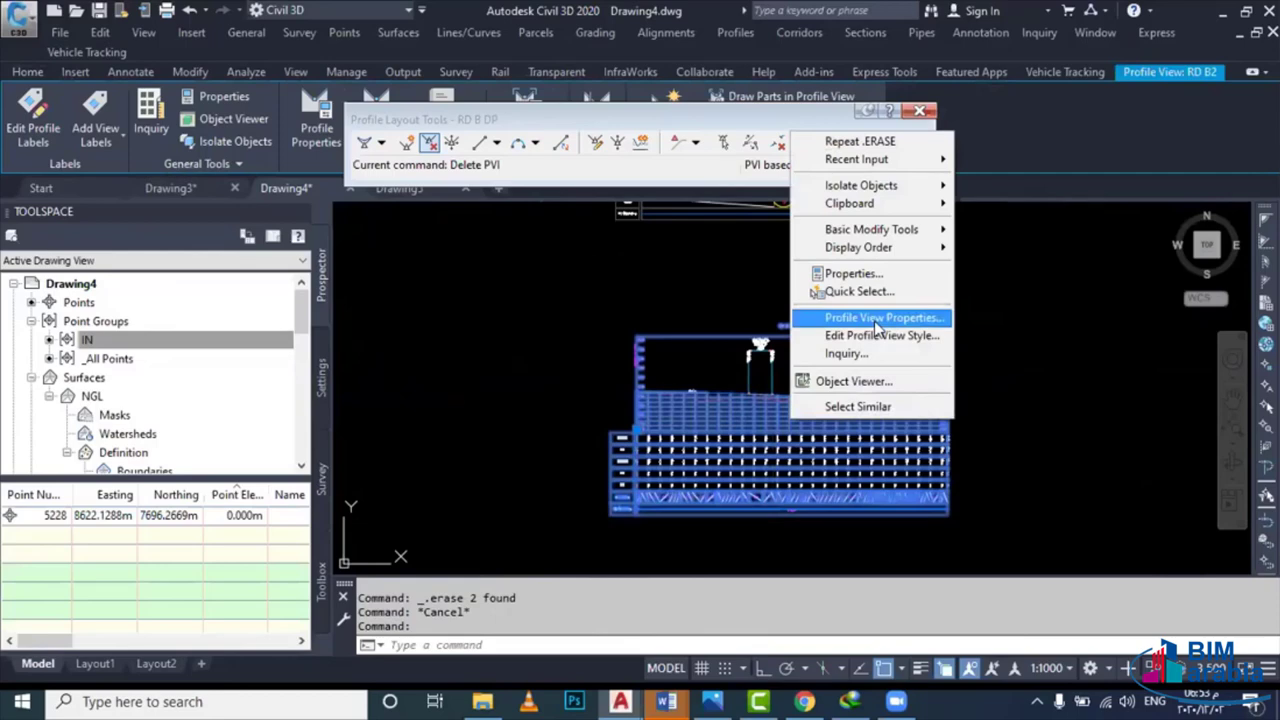
click(877, 318)
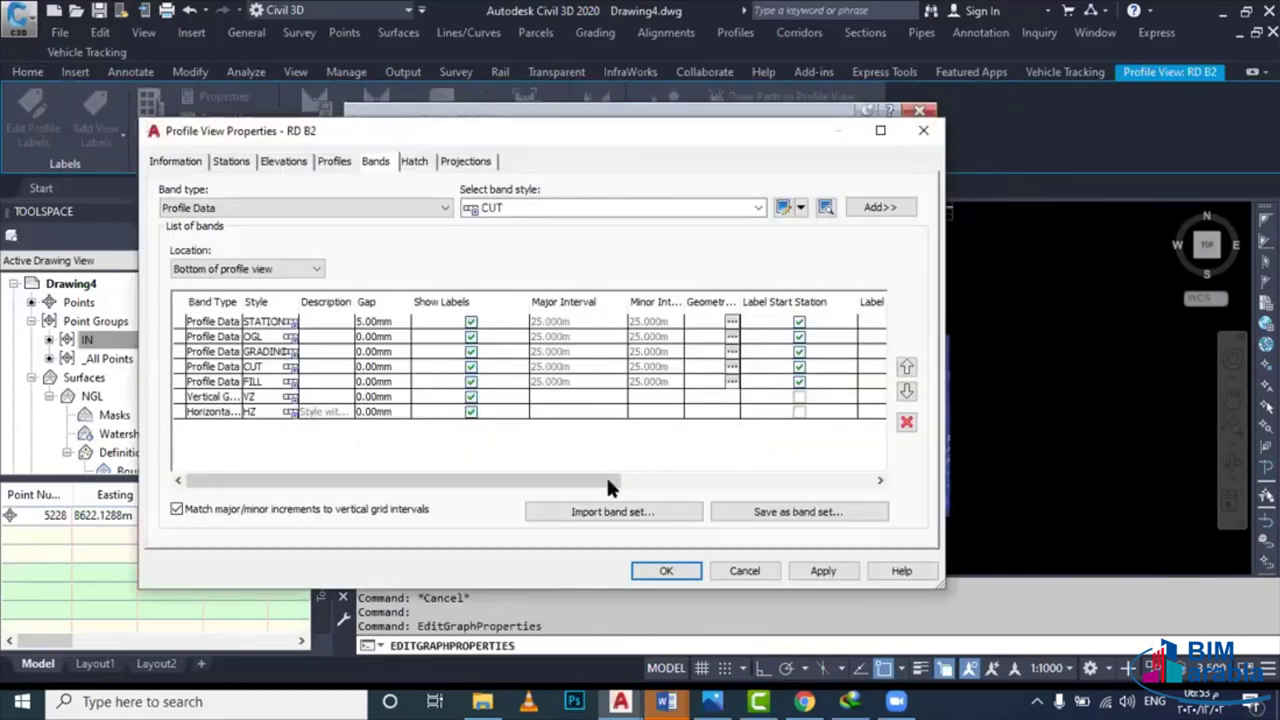
drag(612, 487, 872, 487)
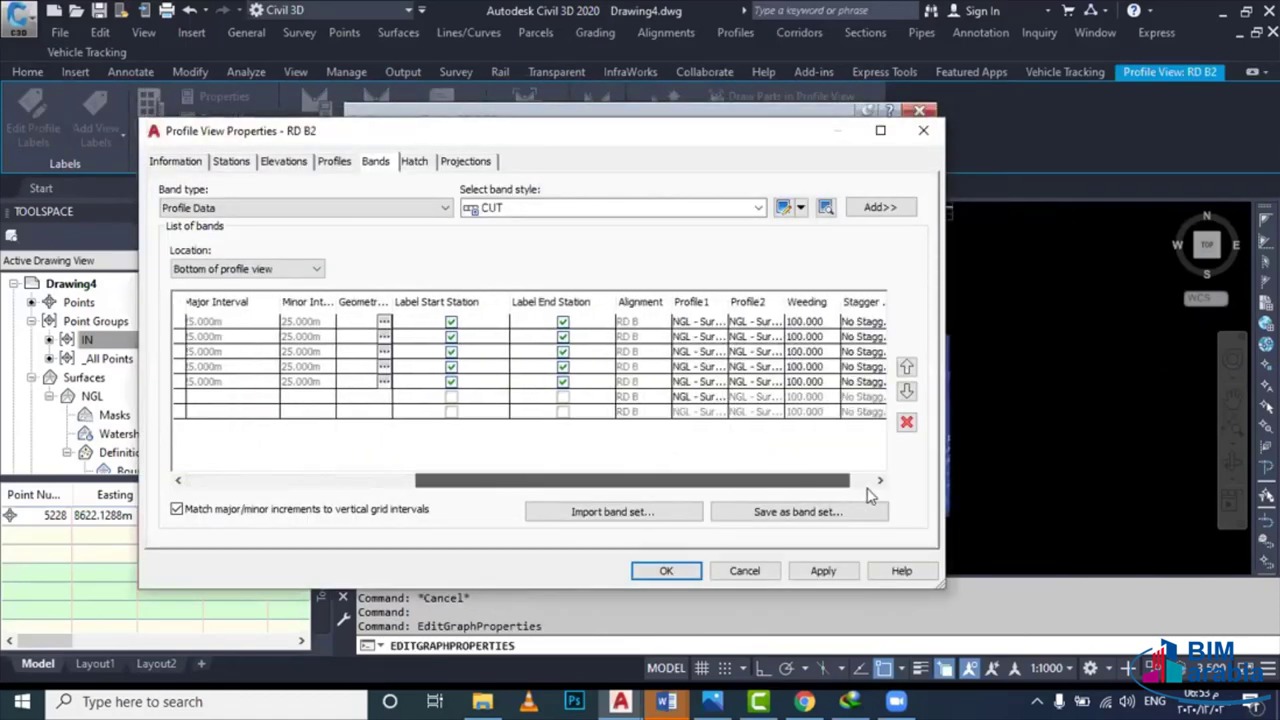
click(656, 358)
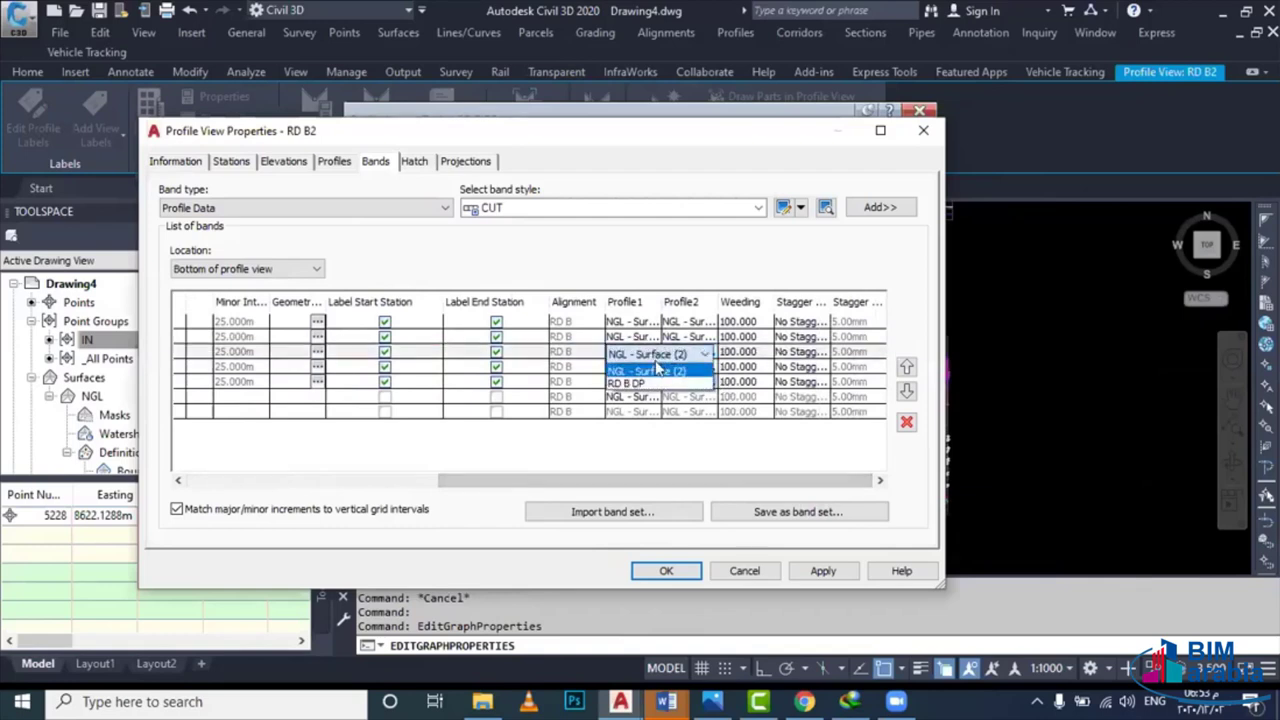
click(657, 384)
click(692, 356)
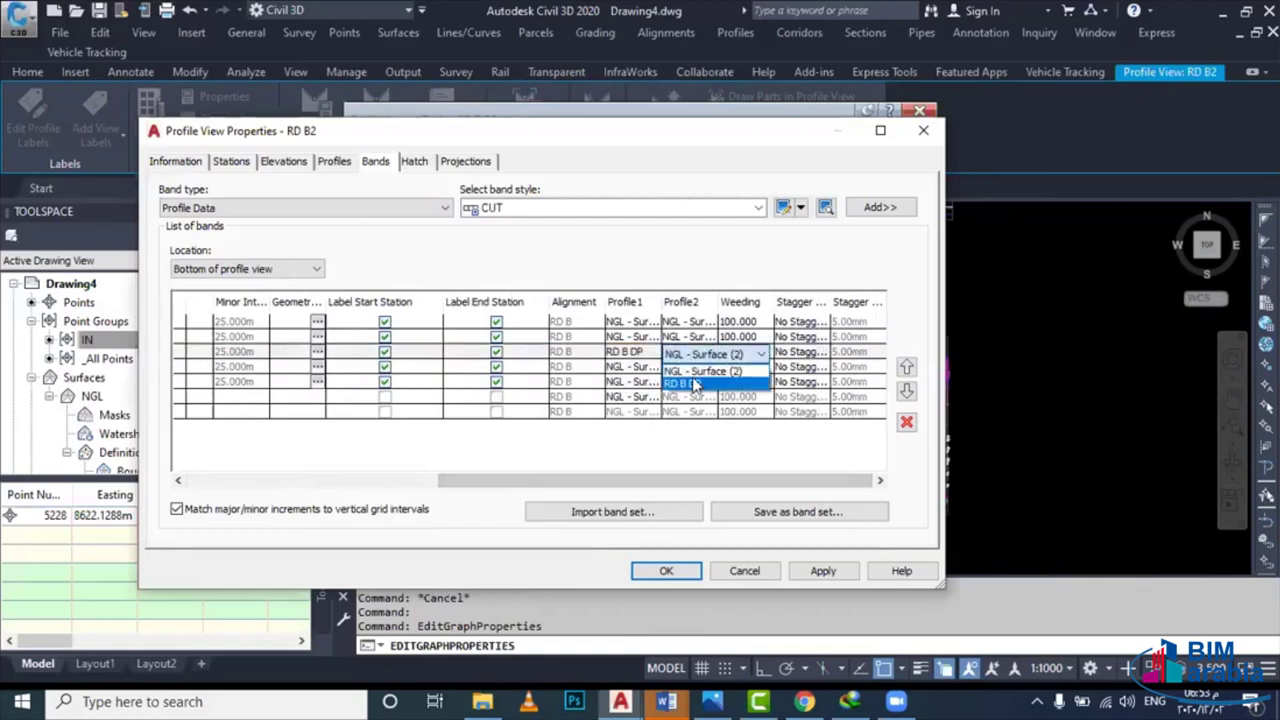
click(695, 384)
click(700, 367)
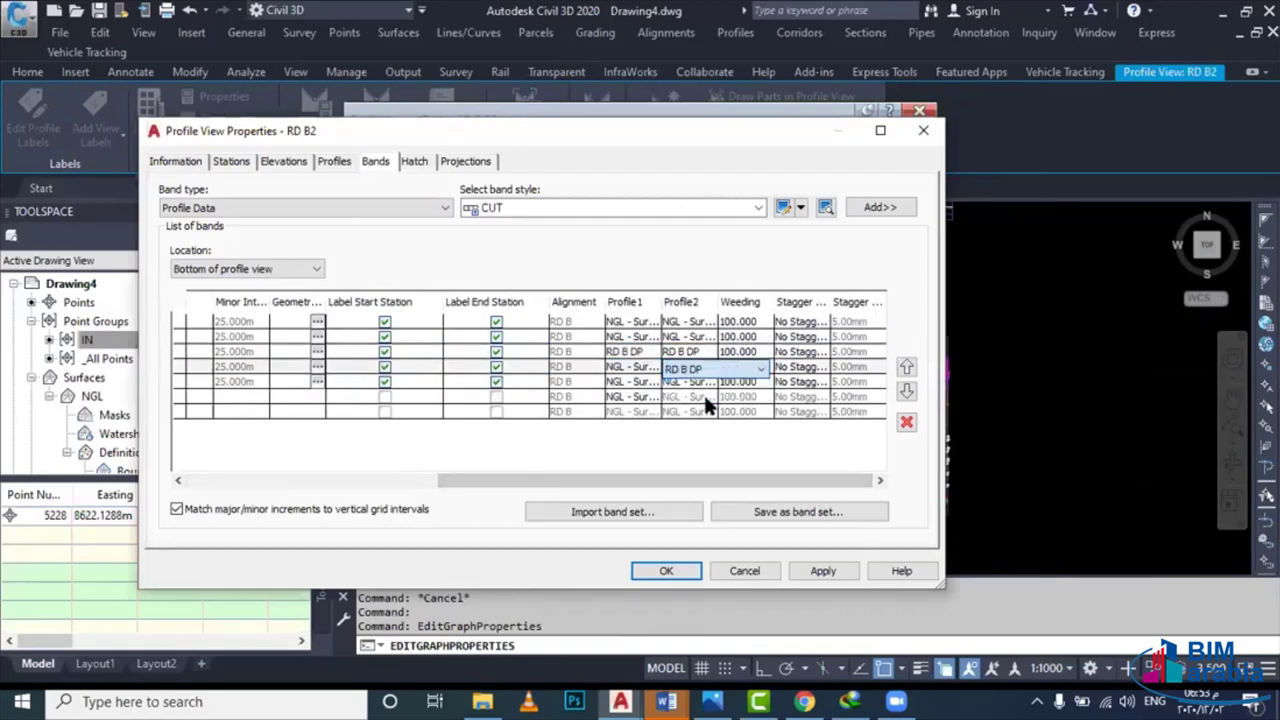
click(703, 383)
click(703, 383)
click(700, 412)
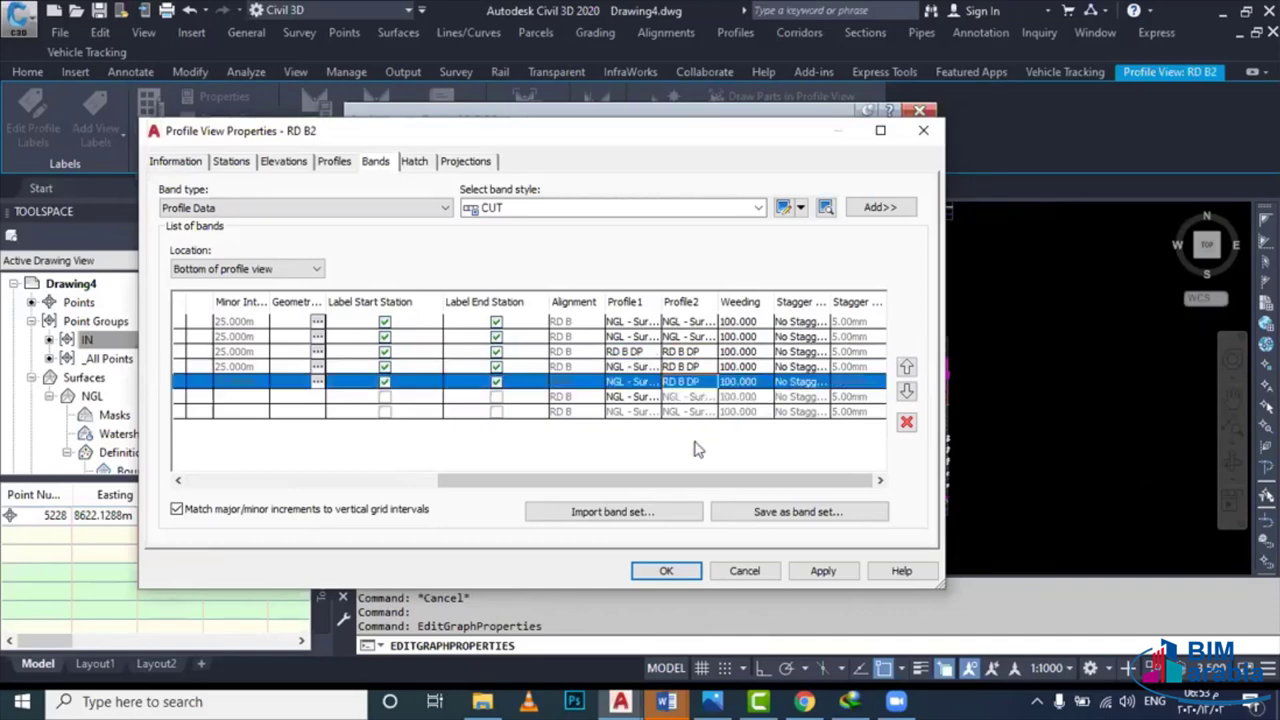
click(666, 570)
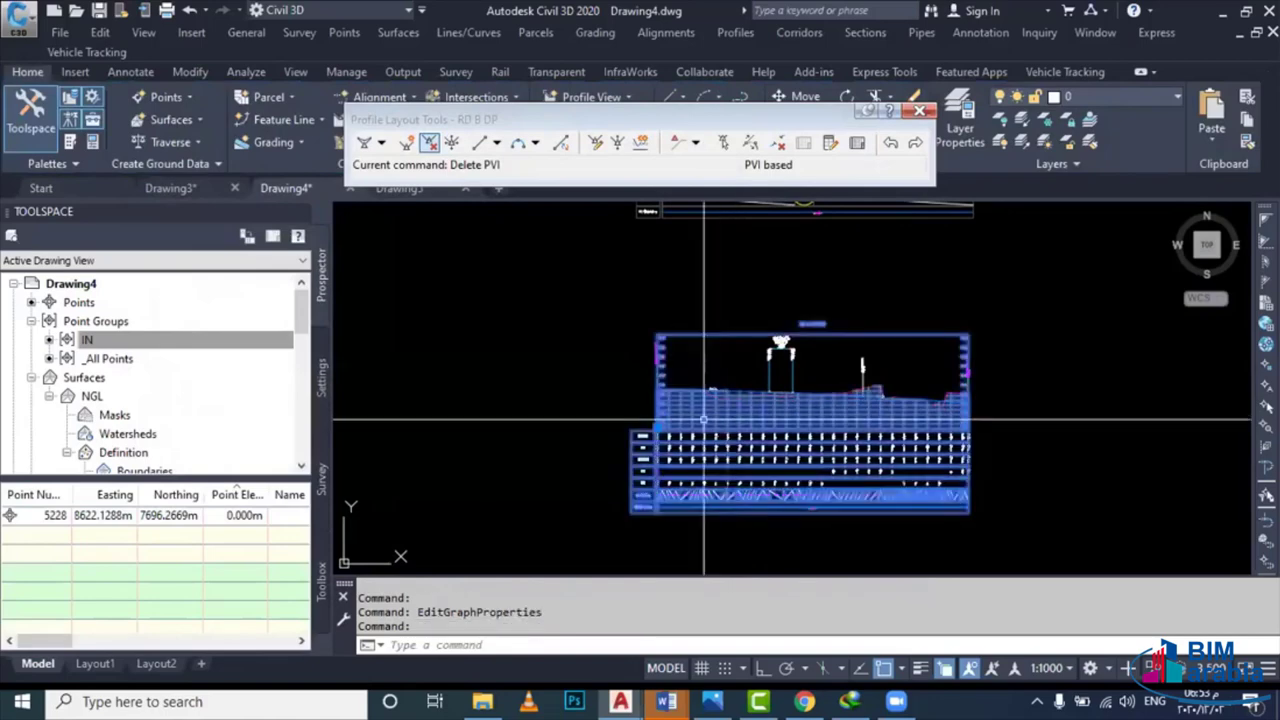
Set the sixth band's Profile1 to RD B DP and apply the changes
double_click(732, 500)
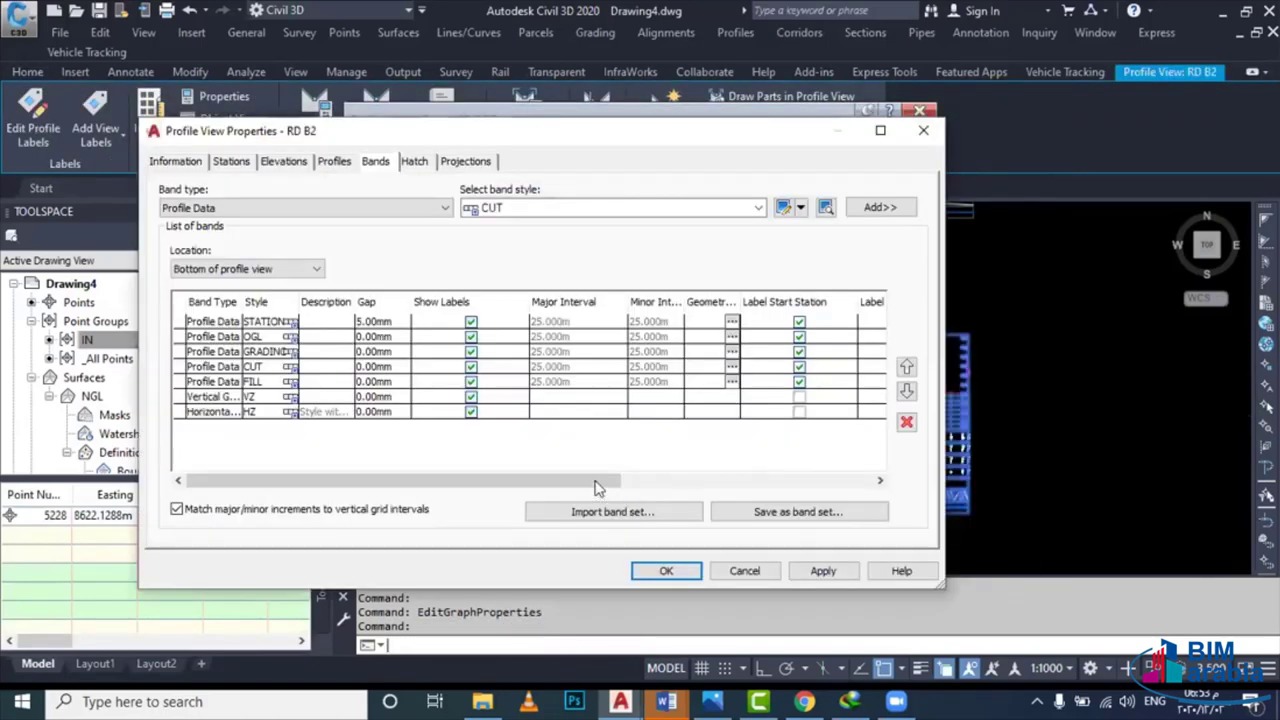
drag(617, 481, 776, 481)
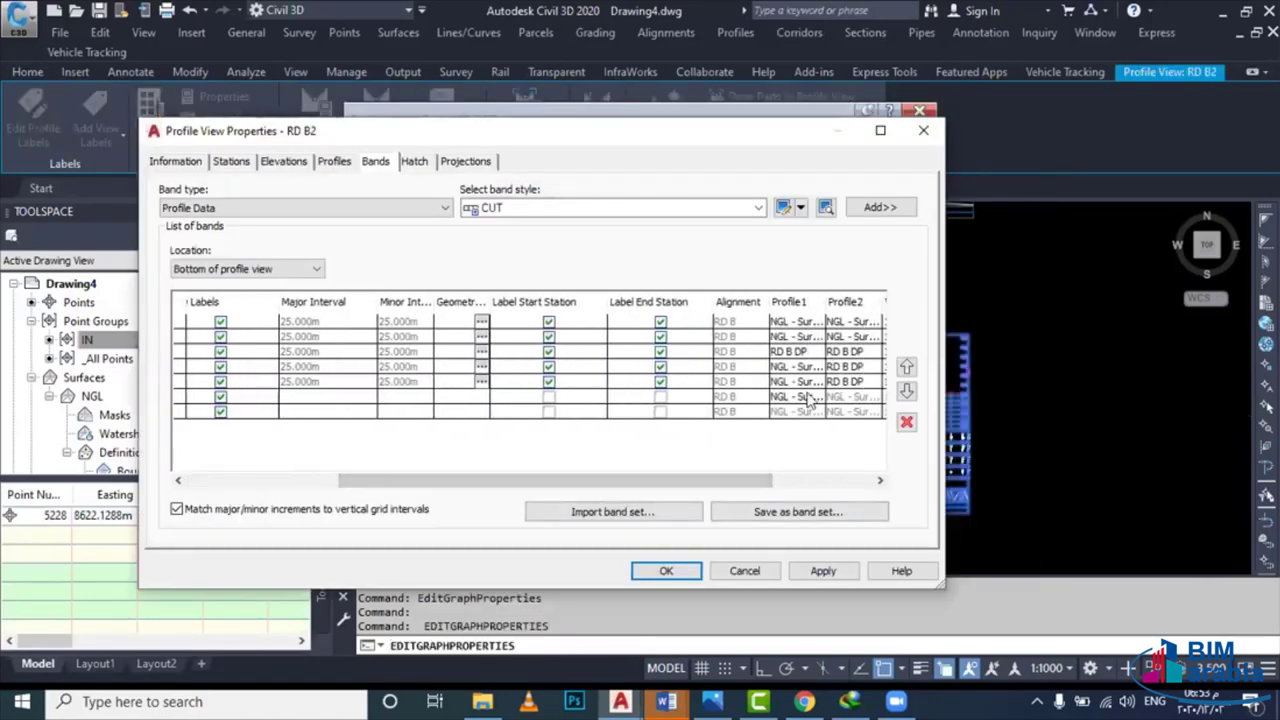
click(805, 398)
click(805, 398)
click(797, 429)
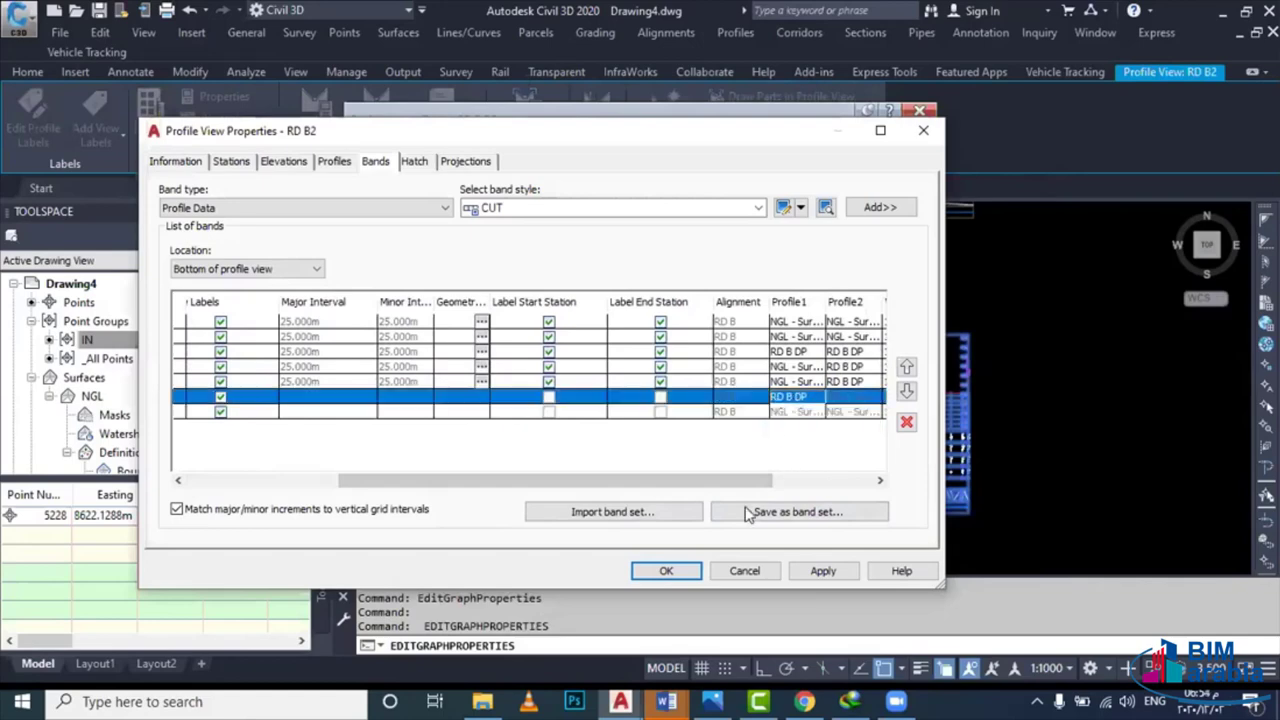
click(668, 571)
text(ZE)
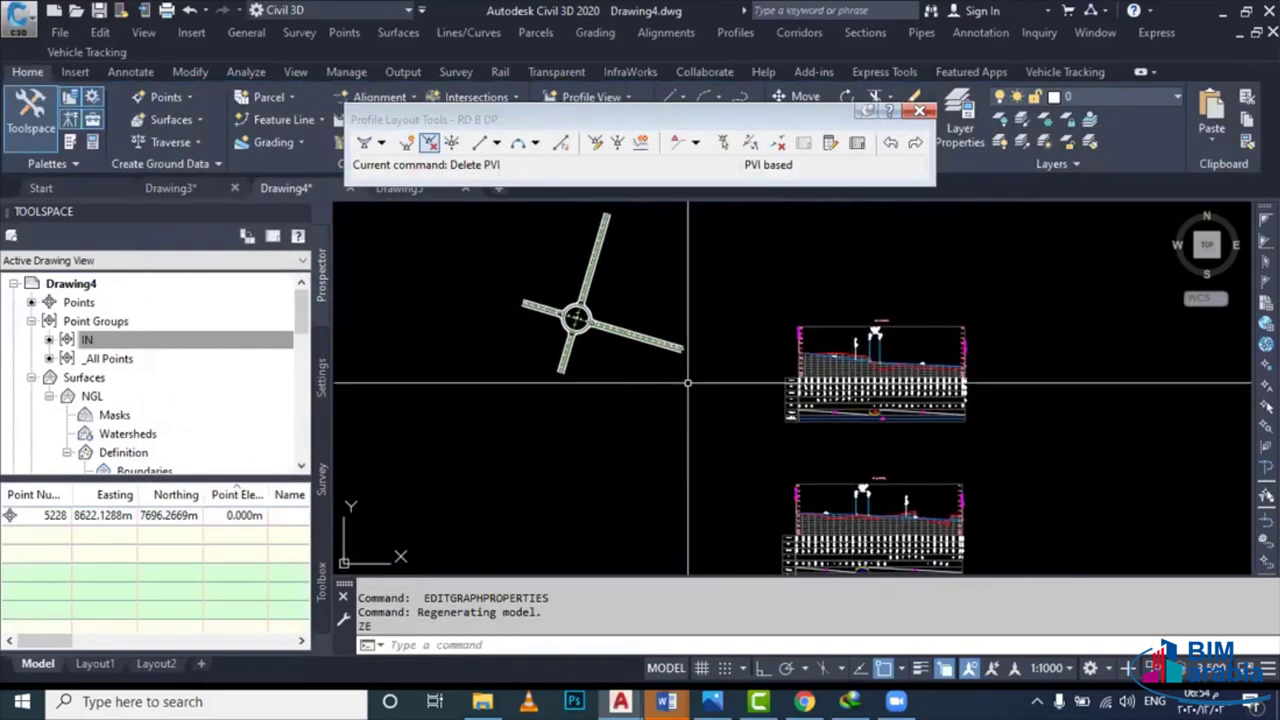
Close the profile layout tools and zoom out to show the roundabout and both section views
click(920, 110)
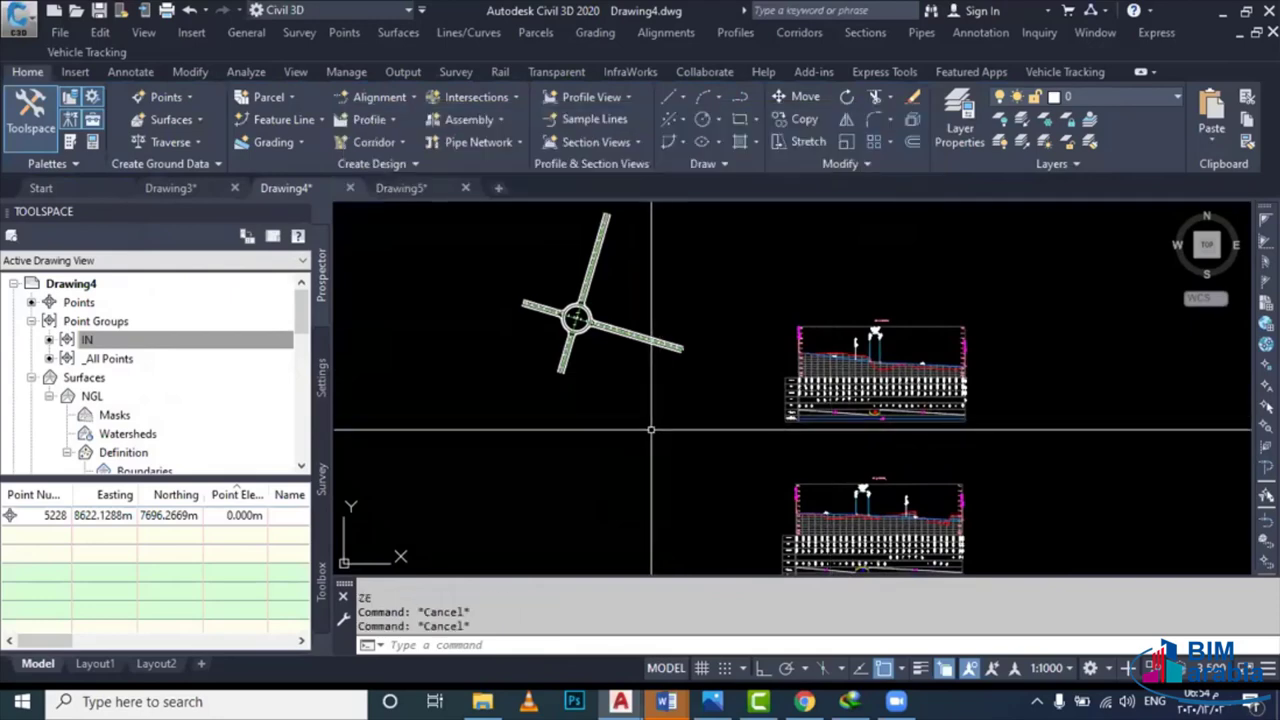
scroll(697, 403, up, 1)
scroll(689, 360, up, 3)
scroll(699, 308, up, 2)
middle_drag(699, 308, 751, 434)
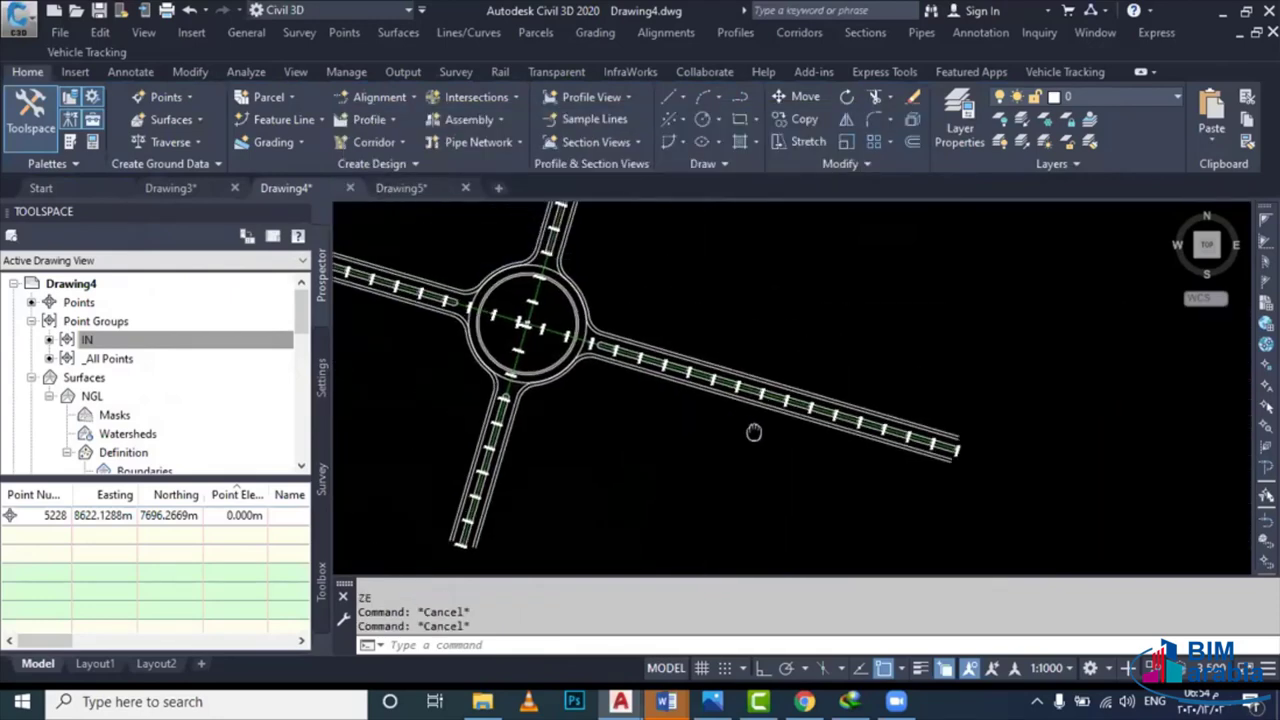
scroll(857, 429, up, 1)
scroll(802, 427, up, 2)
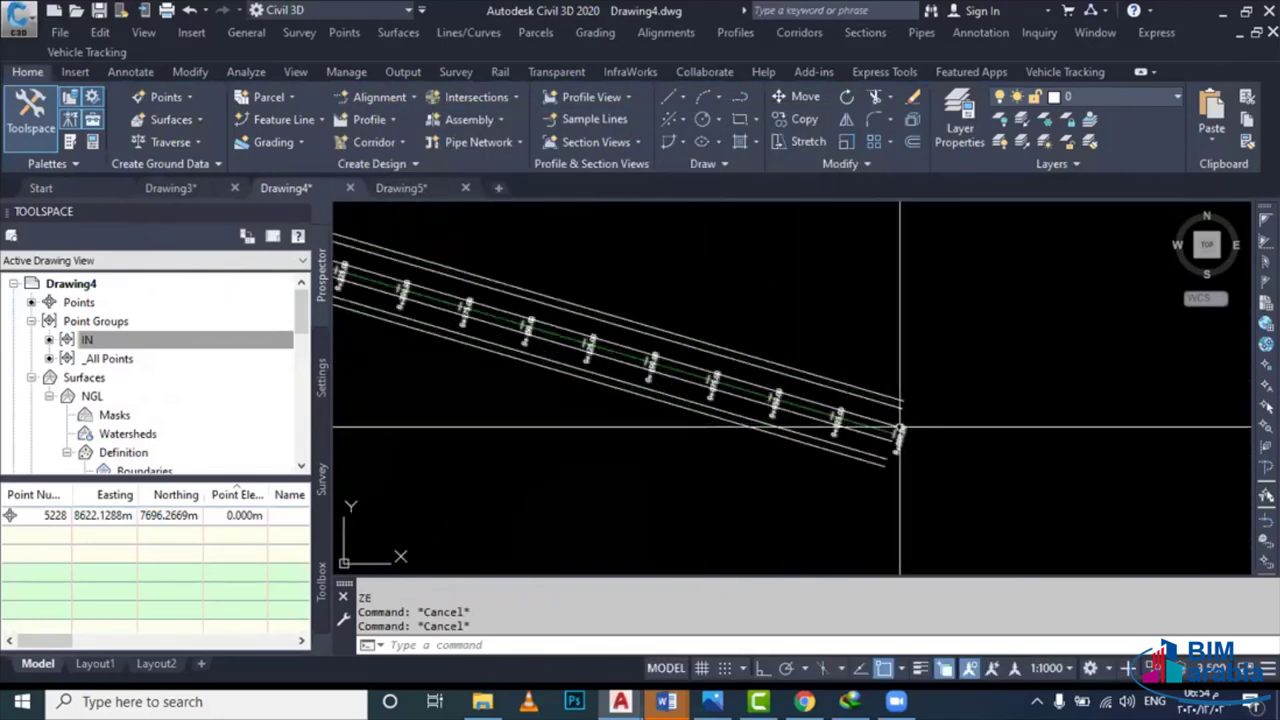
scroll(903, 428, down, 2)
middle_drag(460, 466, 734, 449)
scroll(657, 497, up, 1)
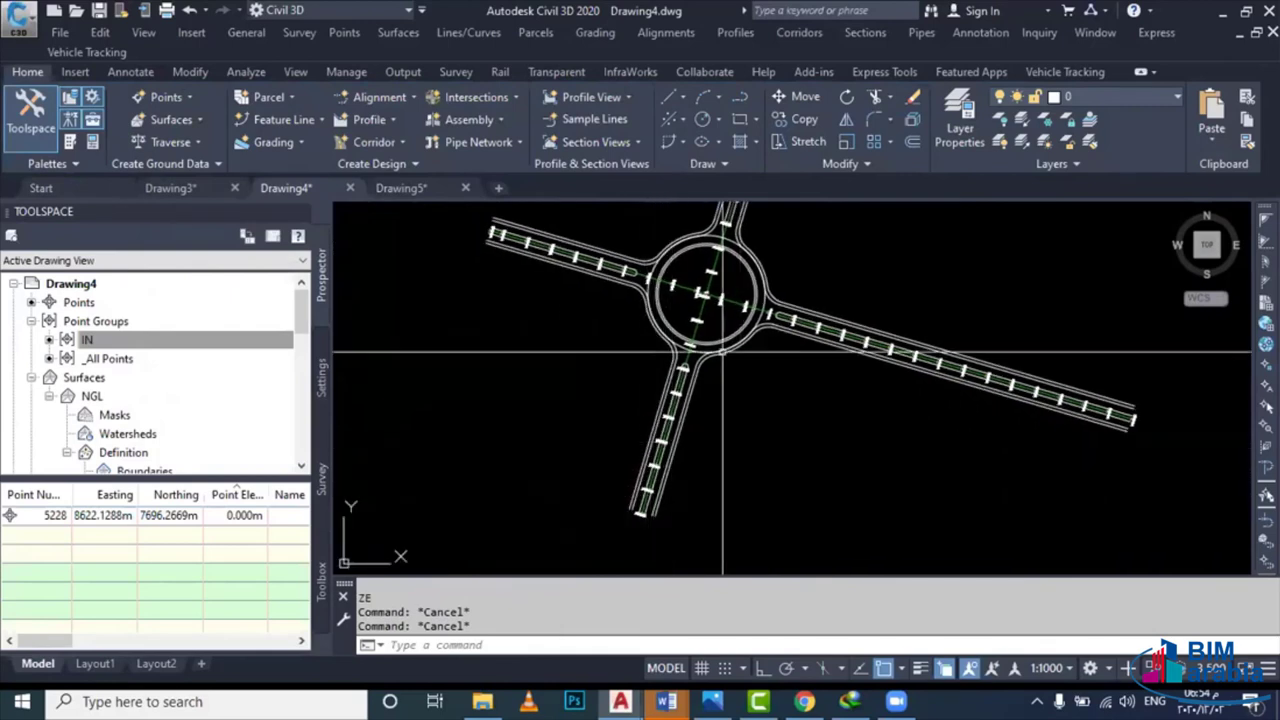
middle_drag(721, 360, 723, 443)
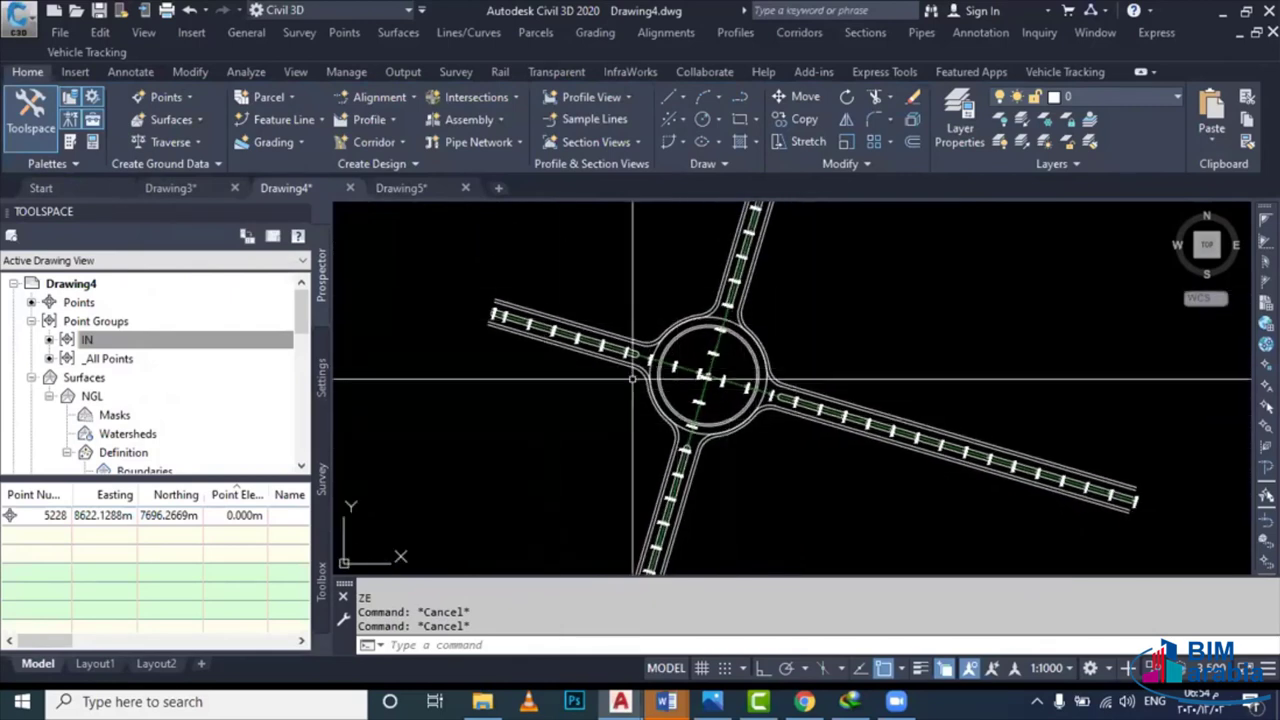
scroll(723, 443, down, 3)
middle_drag(771, 480, 653, 303)
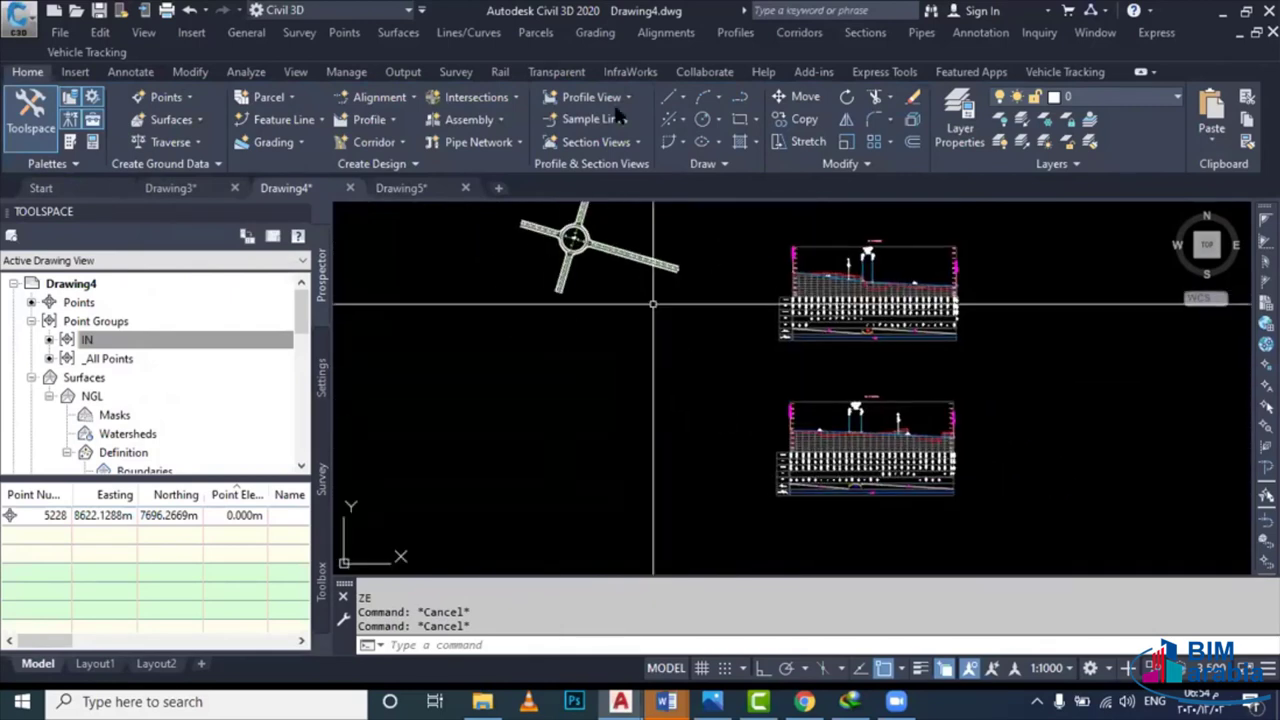
Create a new assembly named A
click(788, 34)
click(812, 56)
text(A)
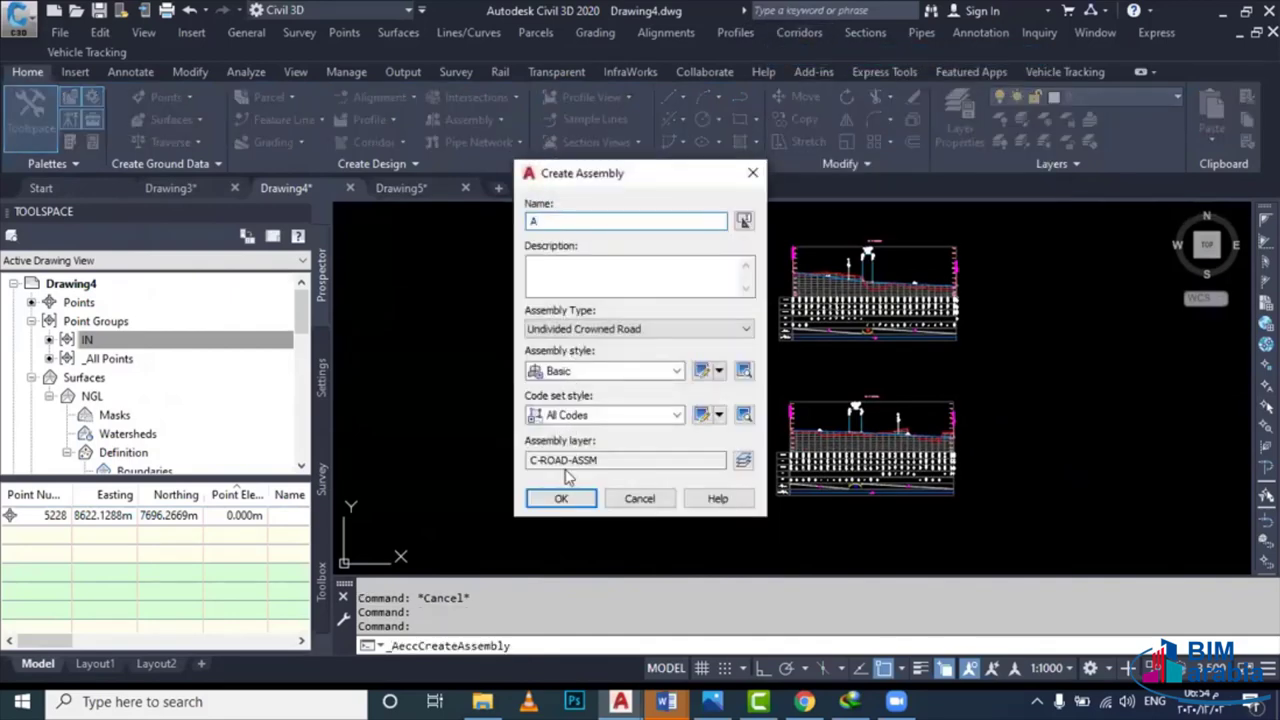
click(561, 500)
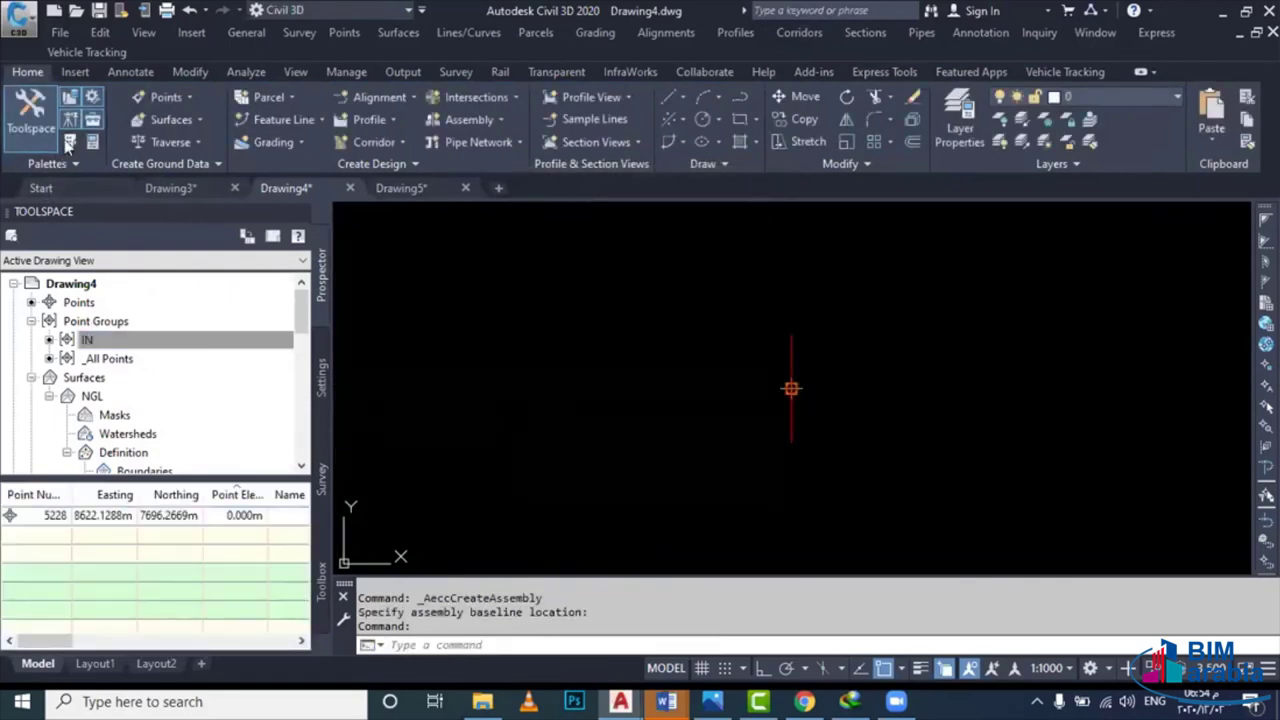
Add a LaneFromTaperedMedian1 lane with Pave1 0.05, Pave2 0.06, Base 0.2 and Sub-base 0
key(ctrl+3)
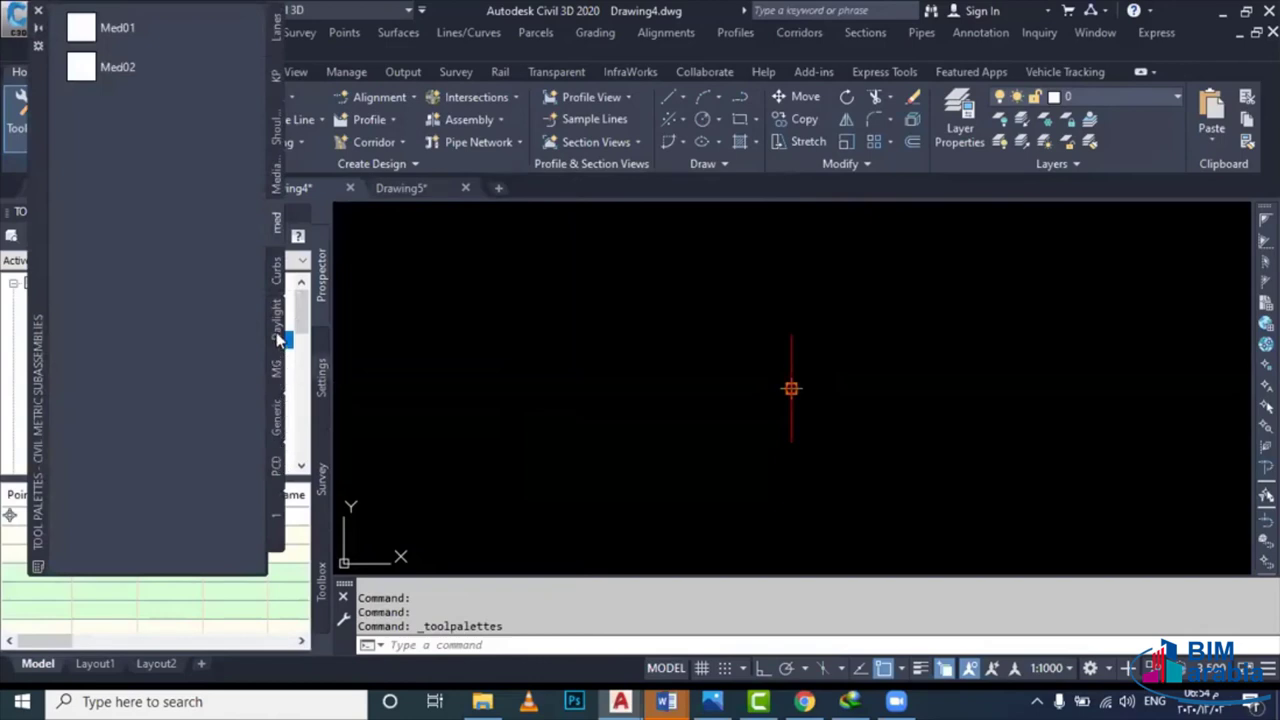
click(277, 40)
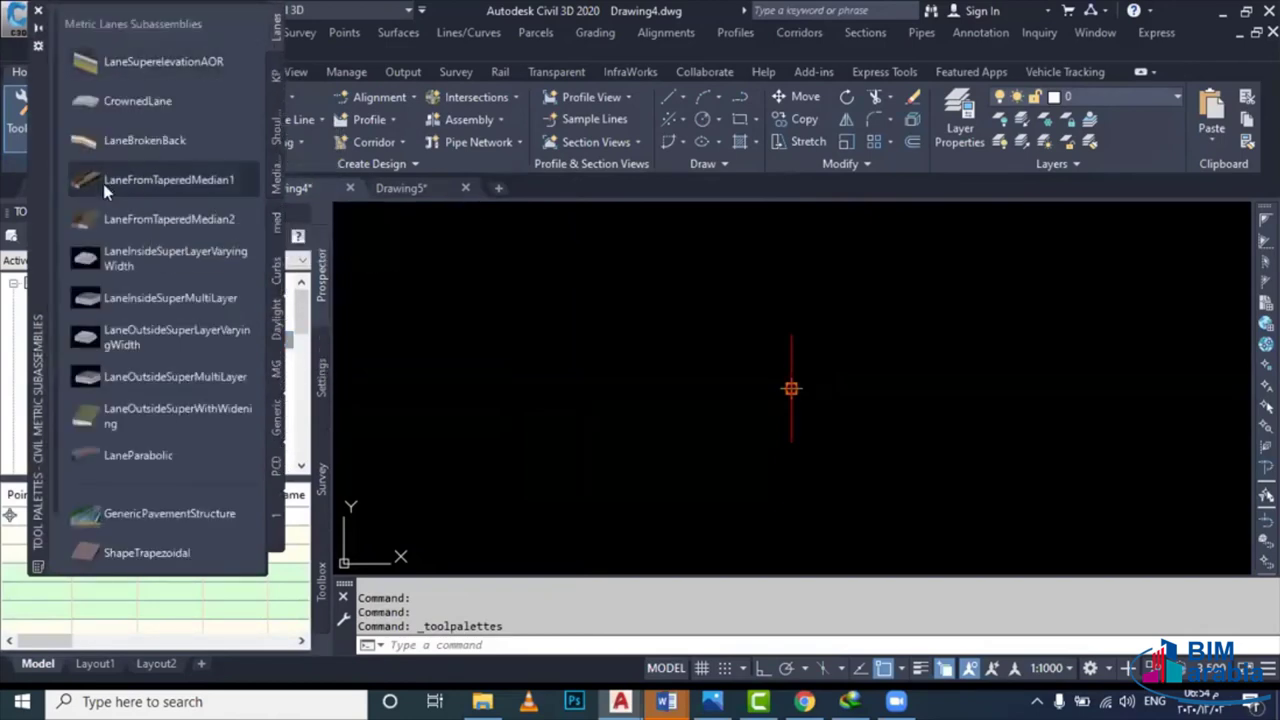
click(168, 179)
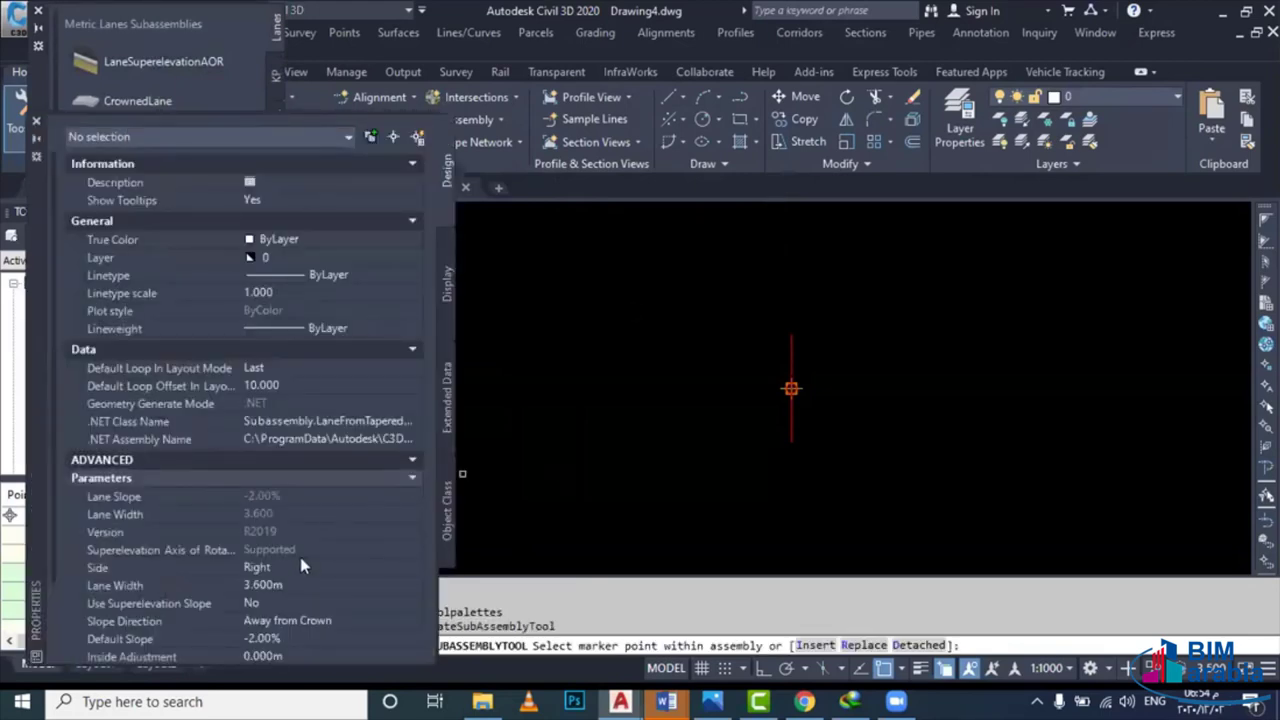
scroll(296, 567, down, 3)
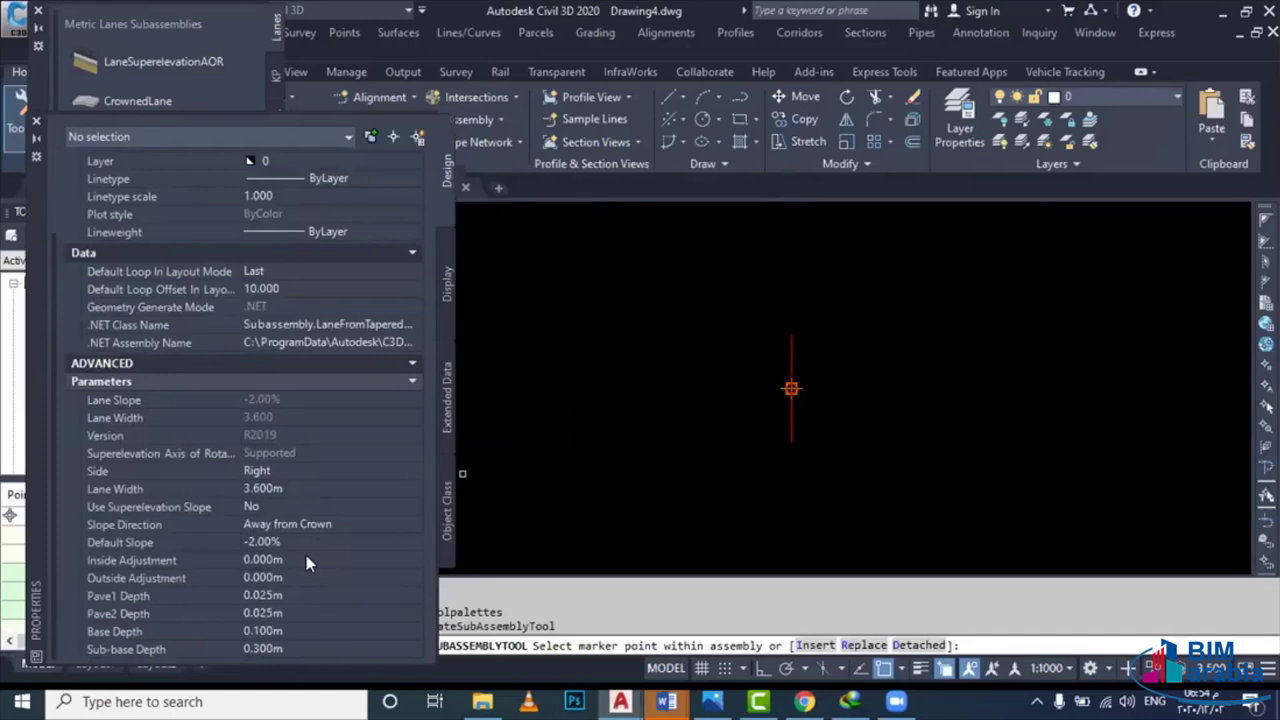
click(298, 596)
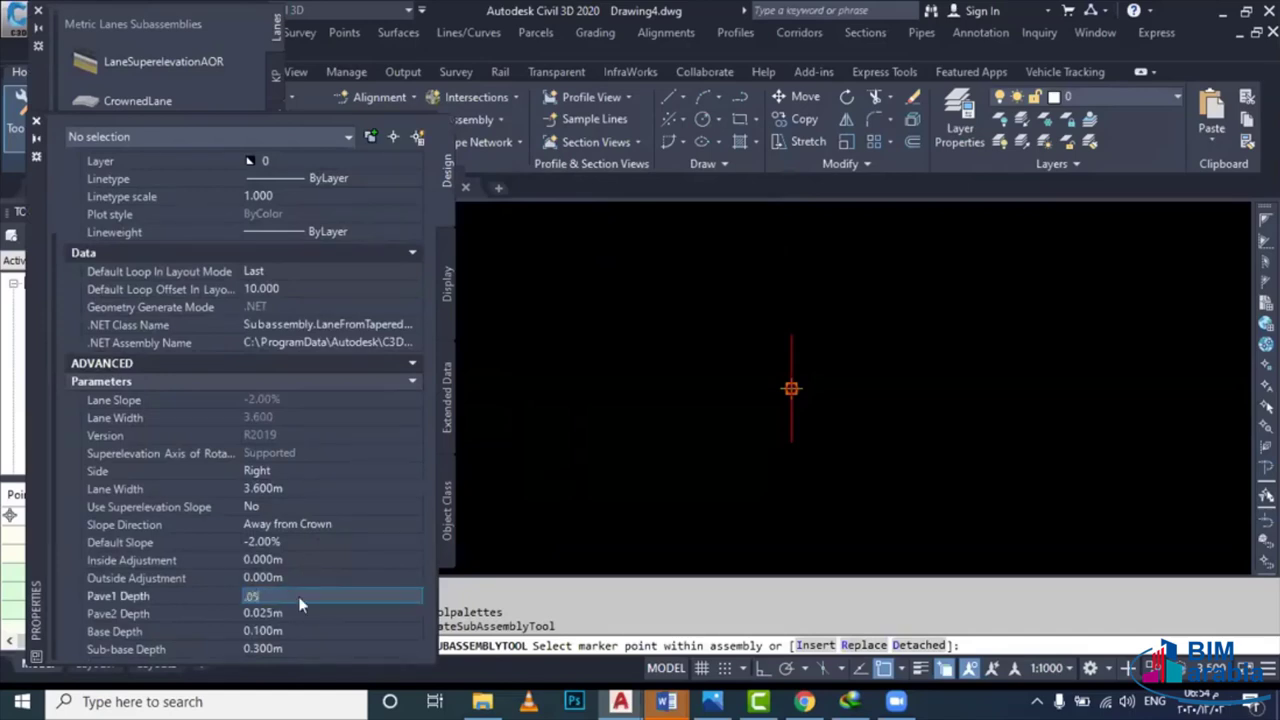
key(Tab)
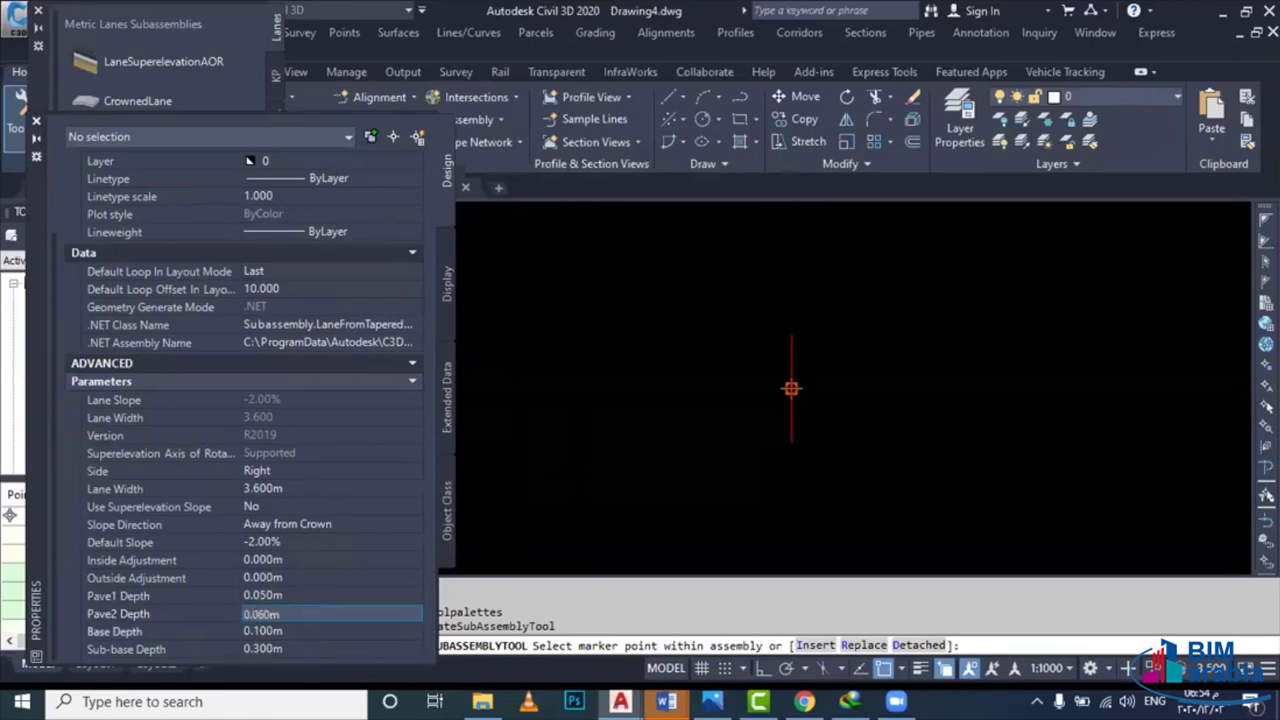
key(Tab)
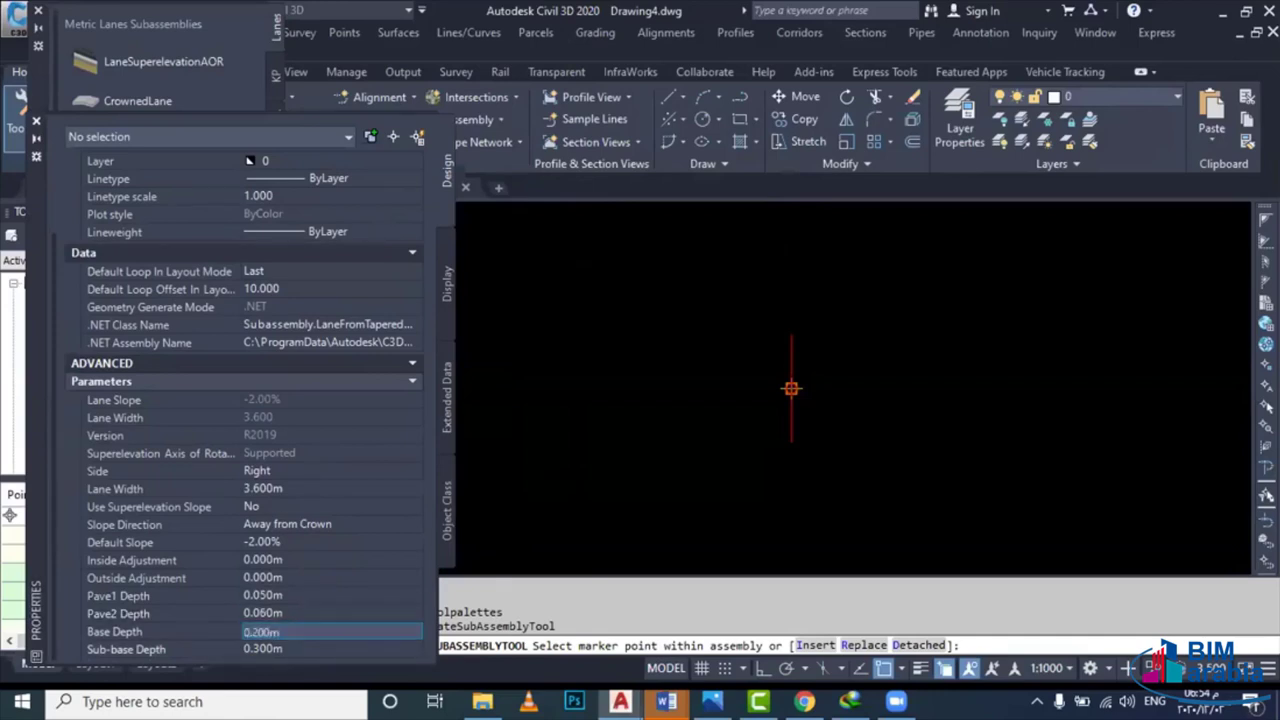
key(Tab)
text(0)
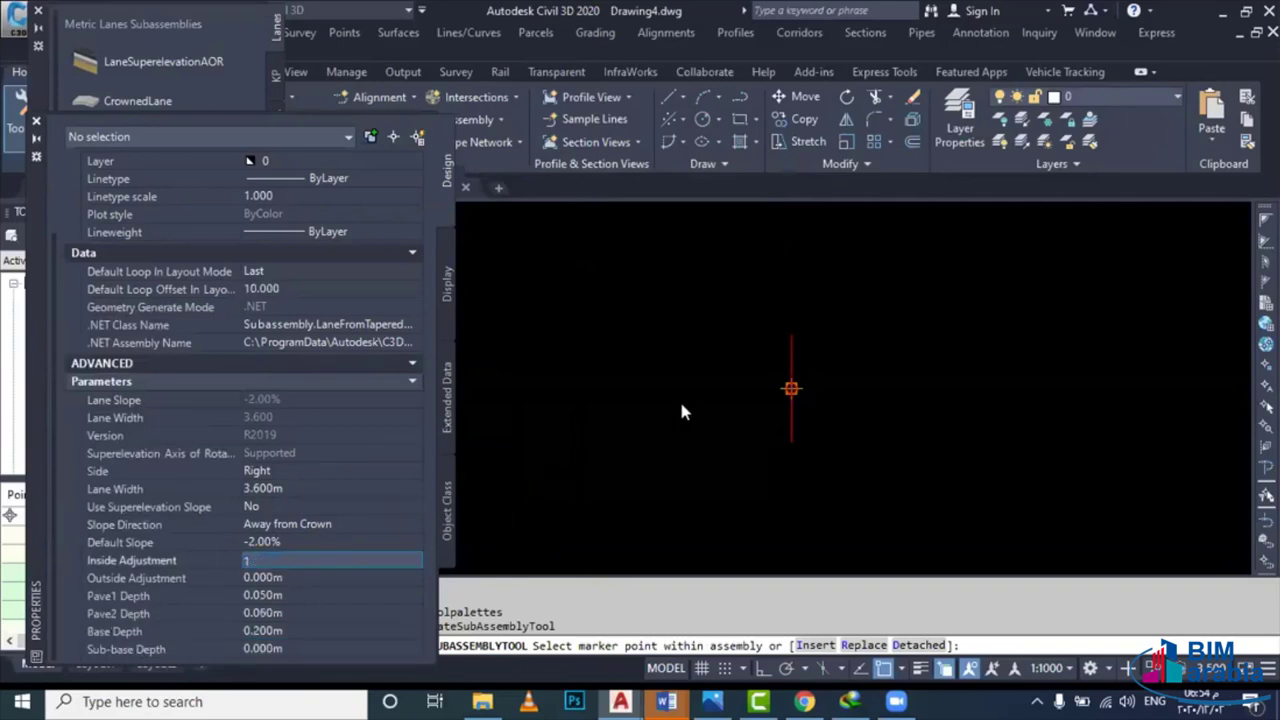
scroll(780, 400, down, 3)
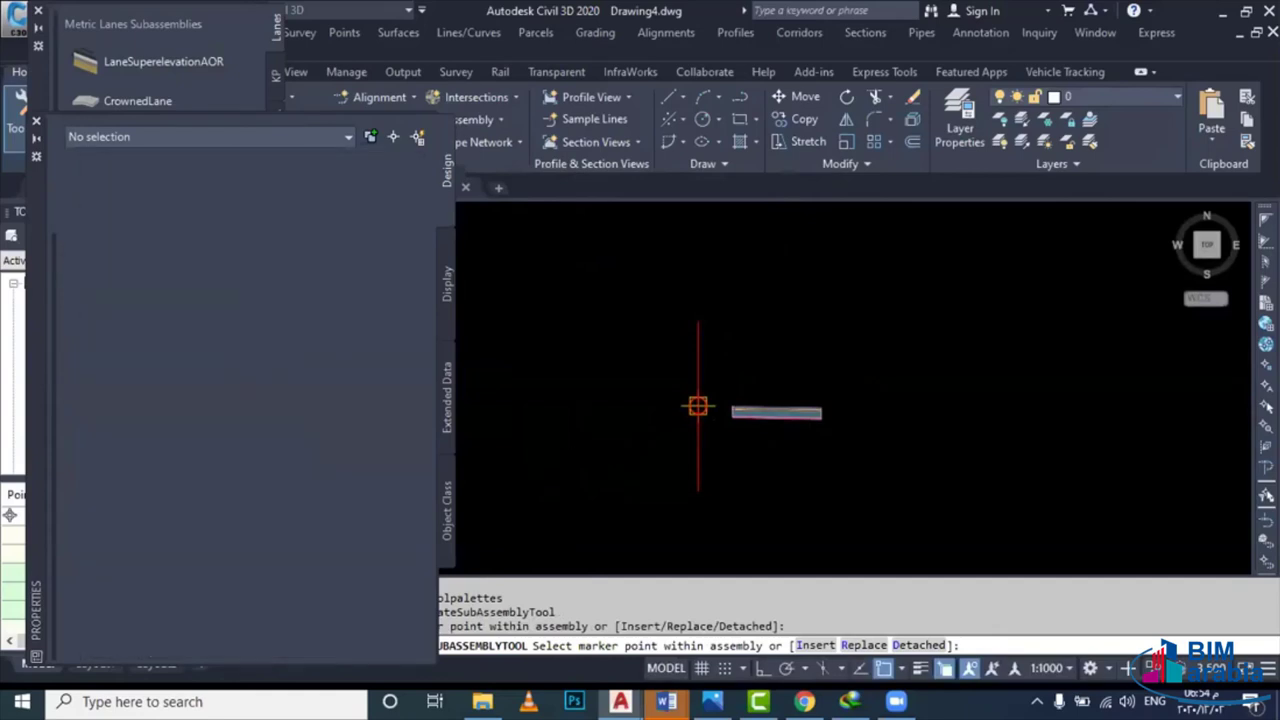
Choose UrbanCurbGutterGeneral with Subbase Depth 0.310 and Subbase Extension 0, then try placing it
key(Escape)
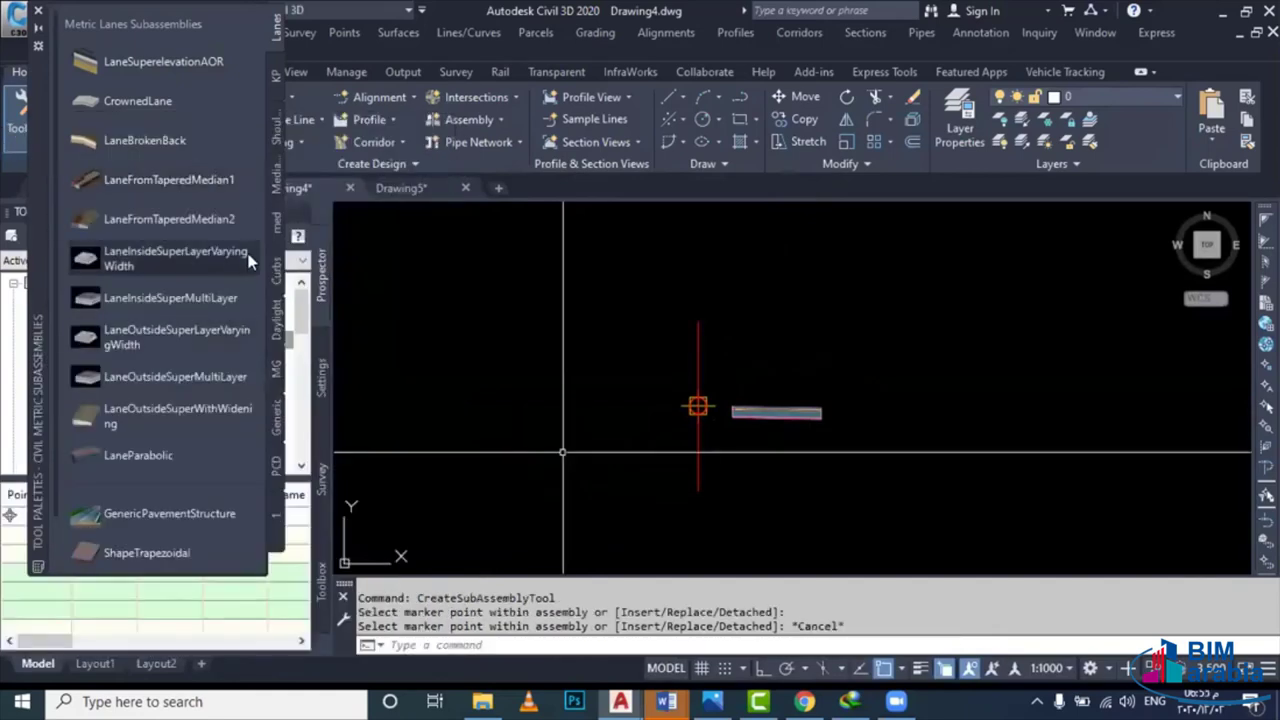
click(103, 64)
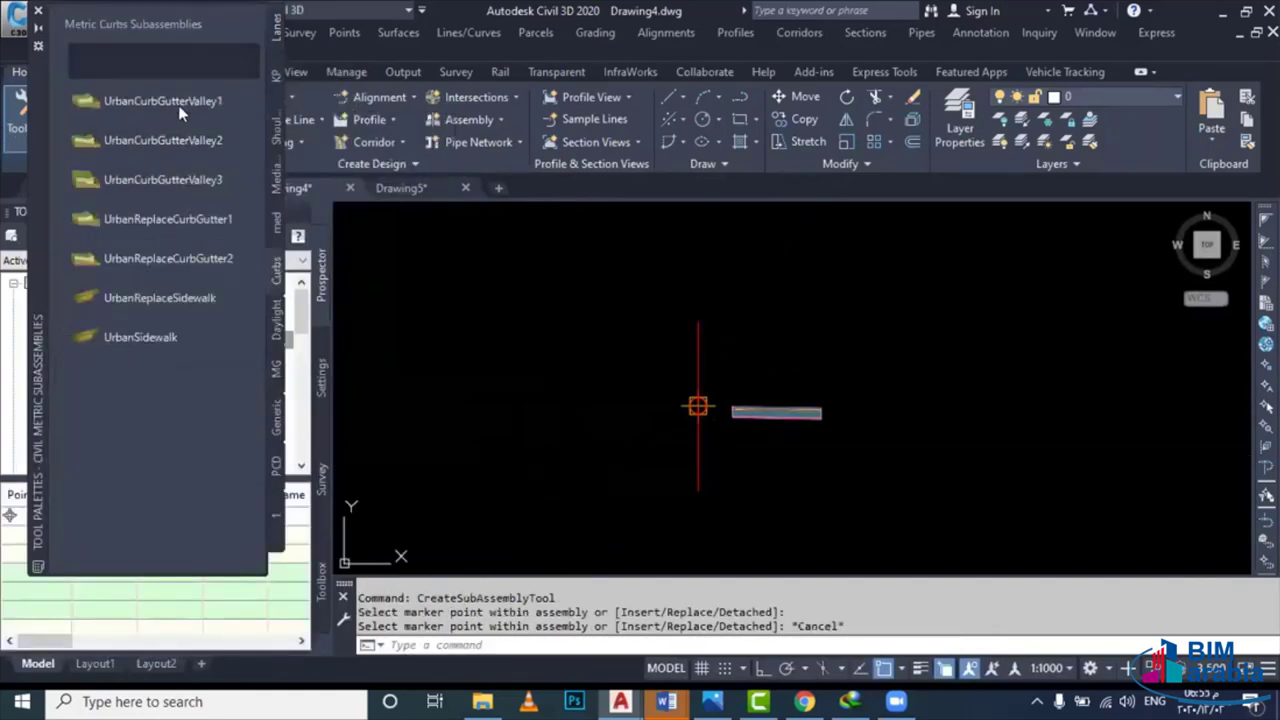
scroll(306, 350, down, 3)
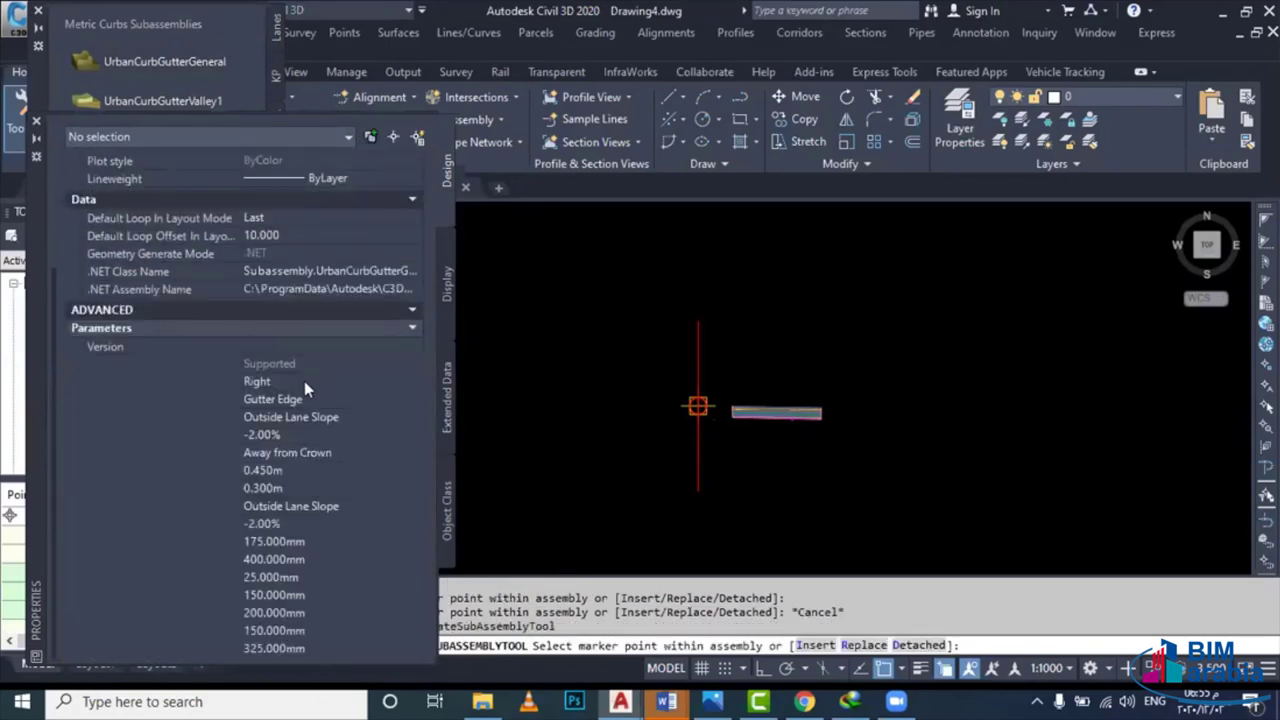
click(308, 473)
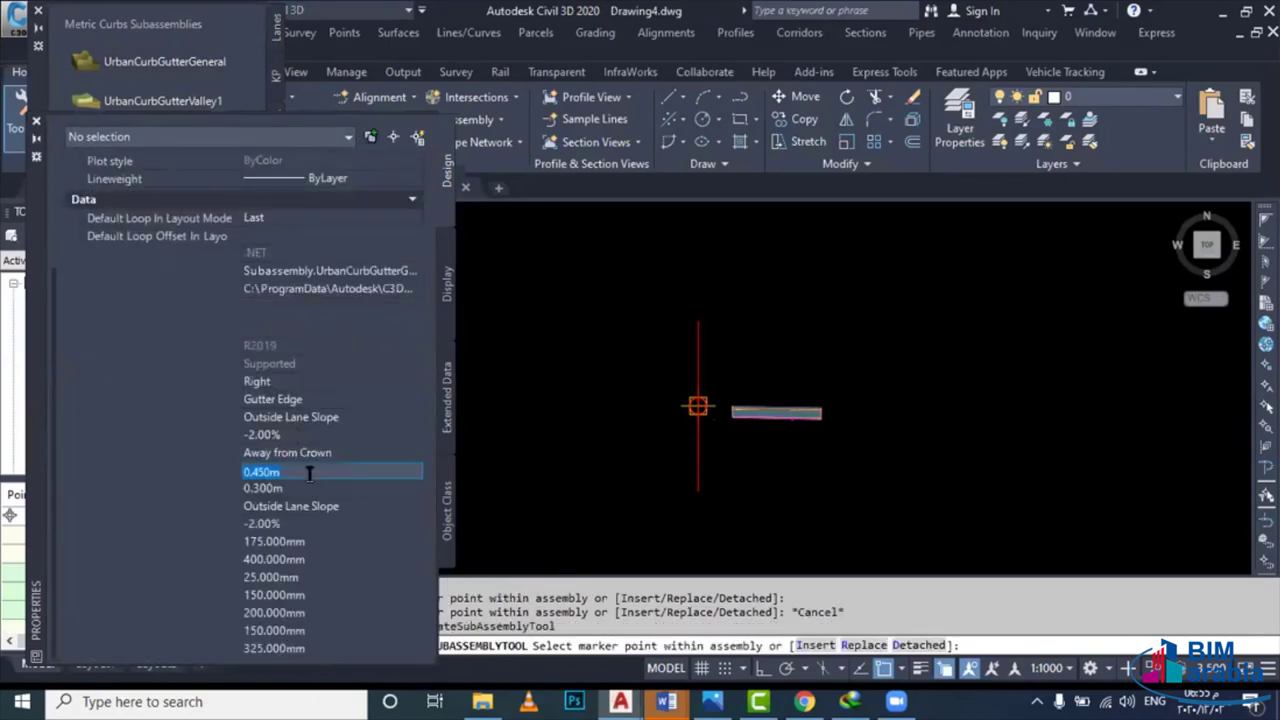
text(.31)
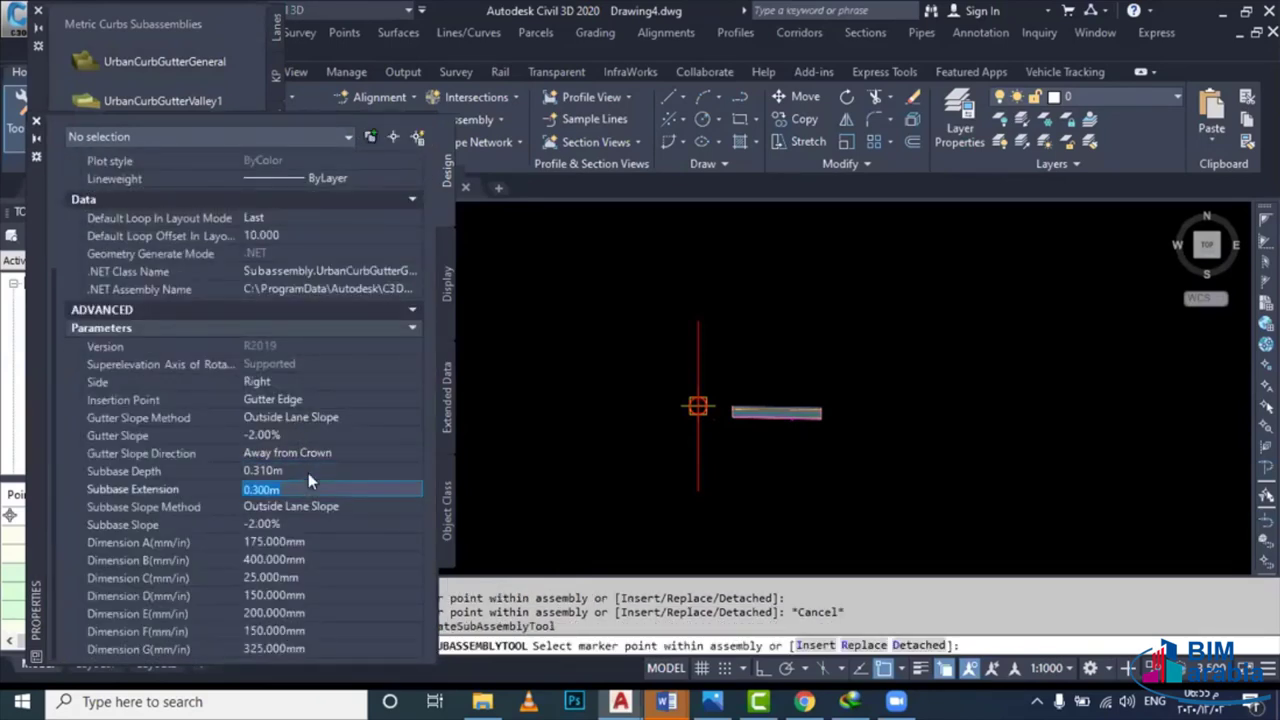
text(0)
key(Tab)
key(Tab)
key(Tab)
key(Tab)
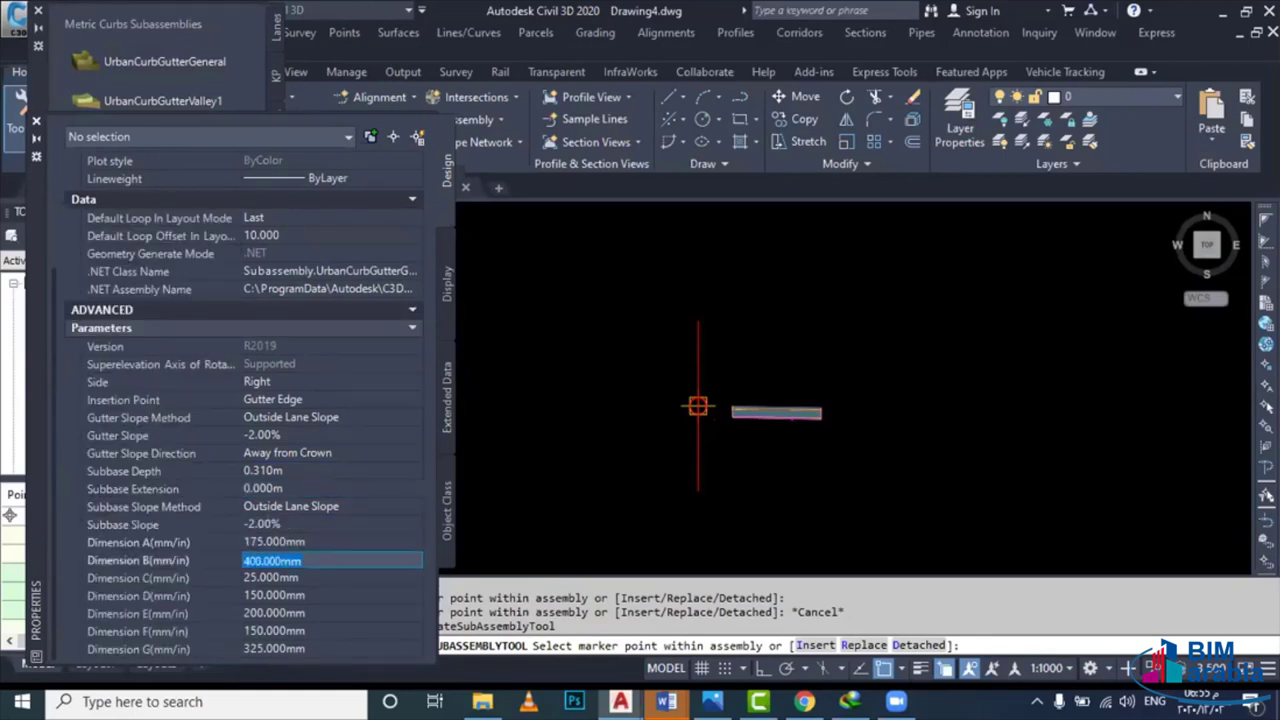
text(.0)
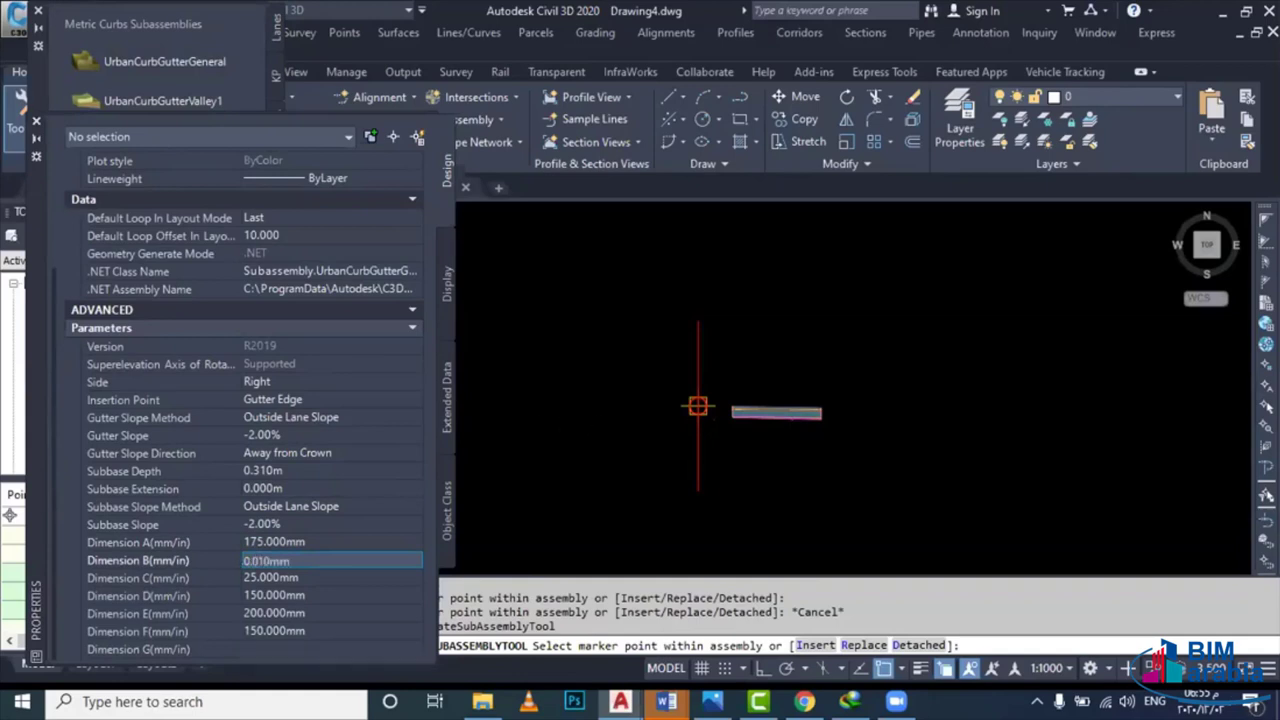
scroll(857, 409, down, 2)
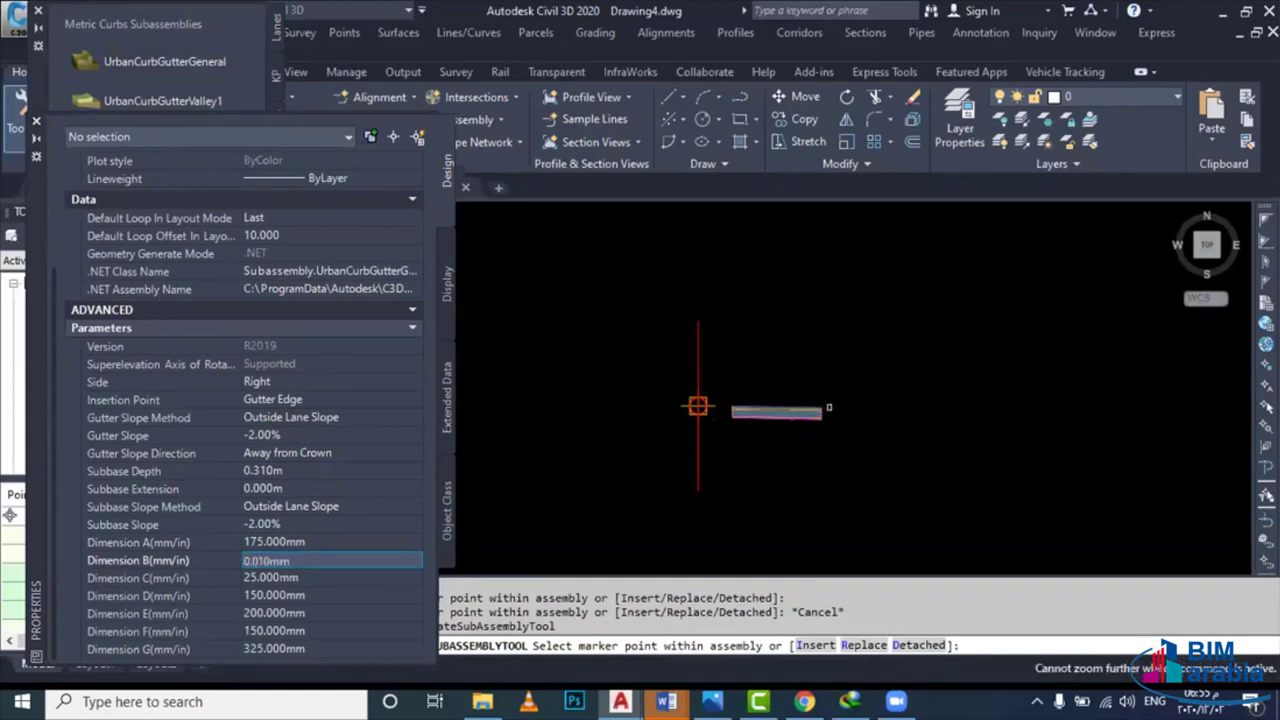
click(834, 400)
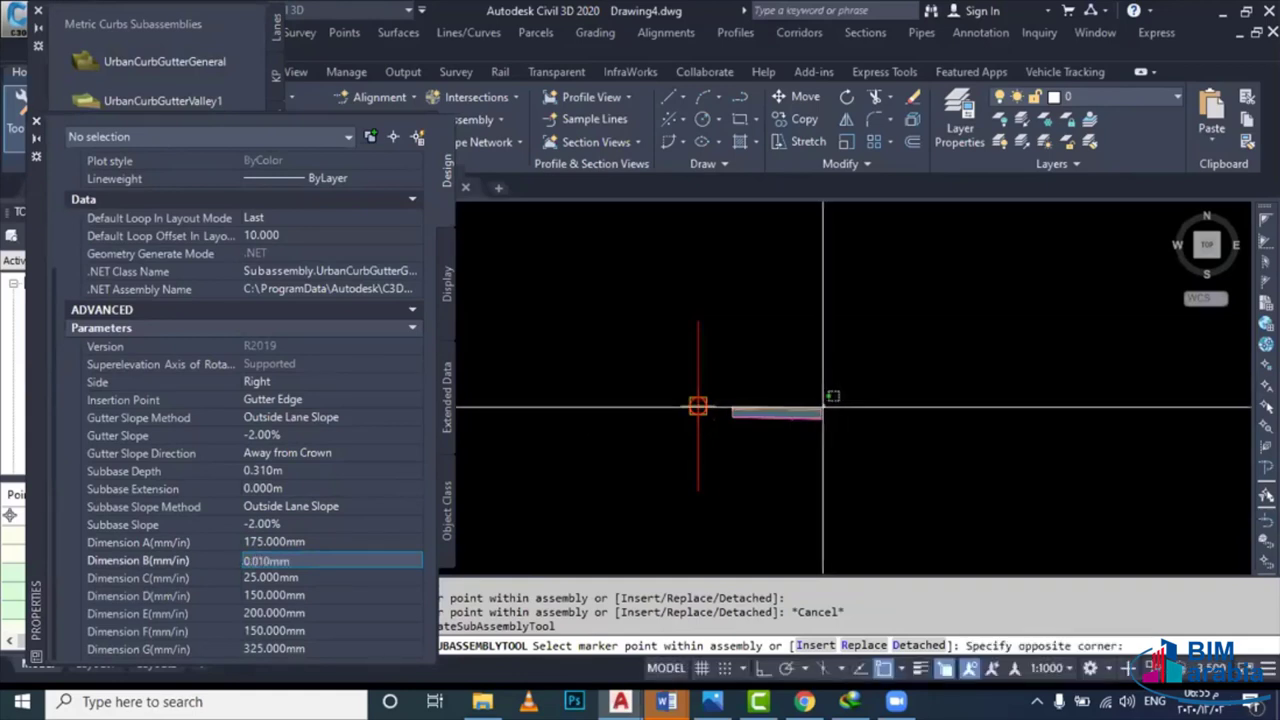
key(Escape)
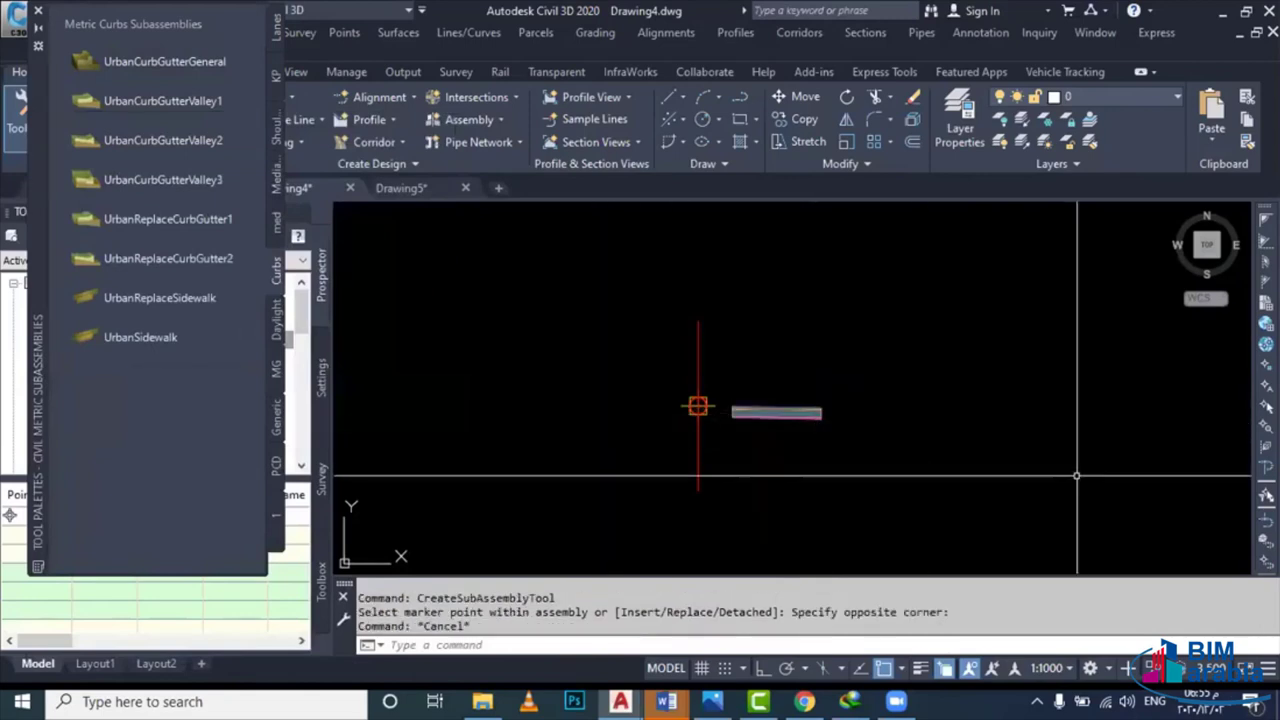
key(Escape)
Regenerate the display, re-enter Subbase Extension 0 and finish placing the curb at the lane's edge
text(re)
key(Return)
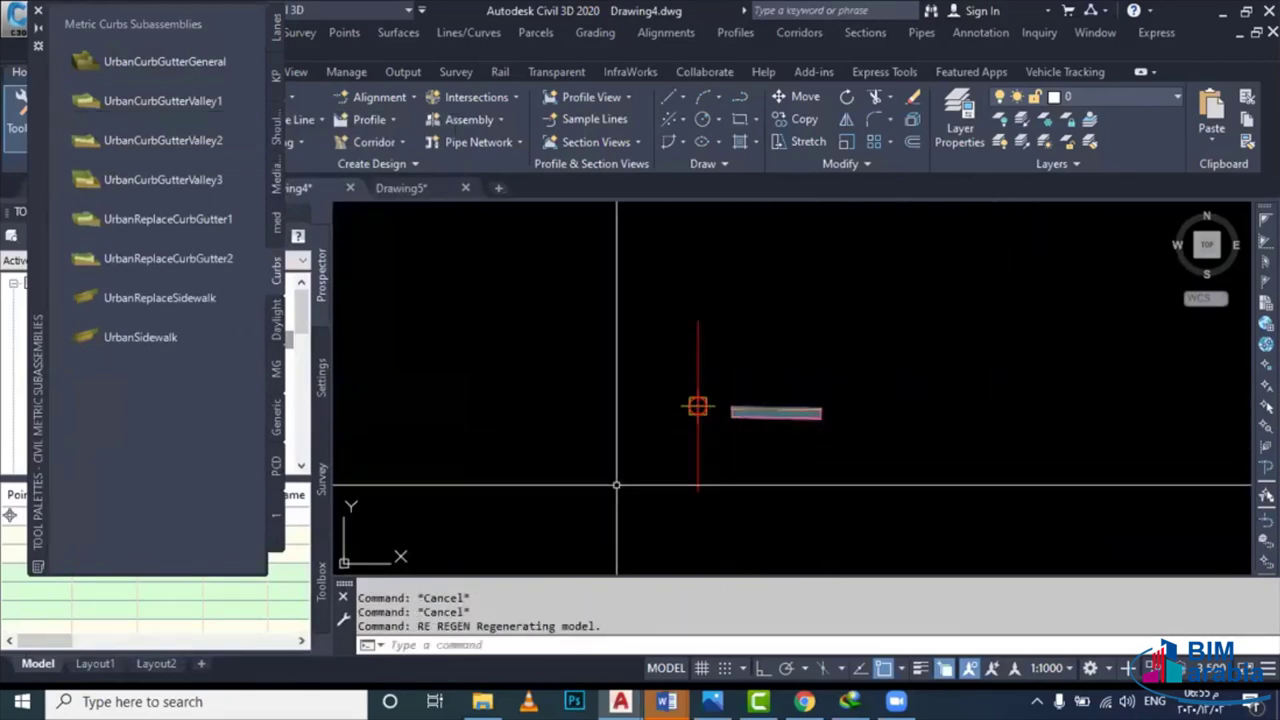
text(e)
key(Return)
scroll(777, 414, up, 5)
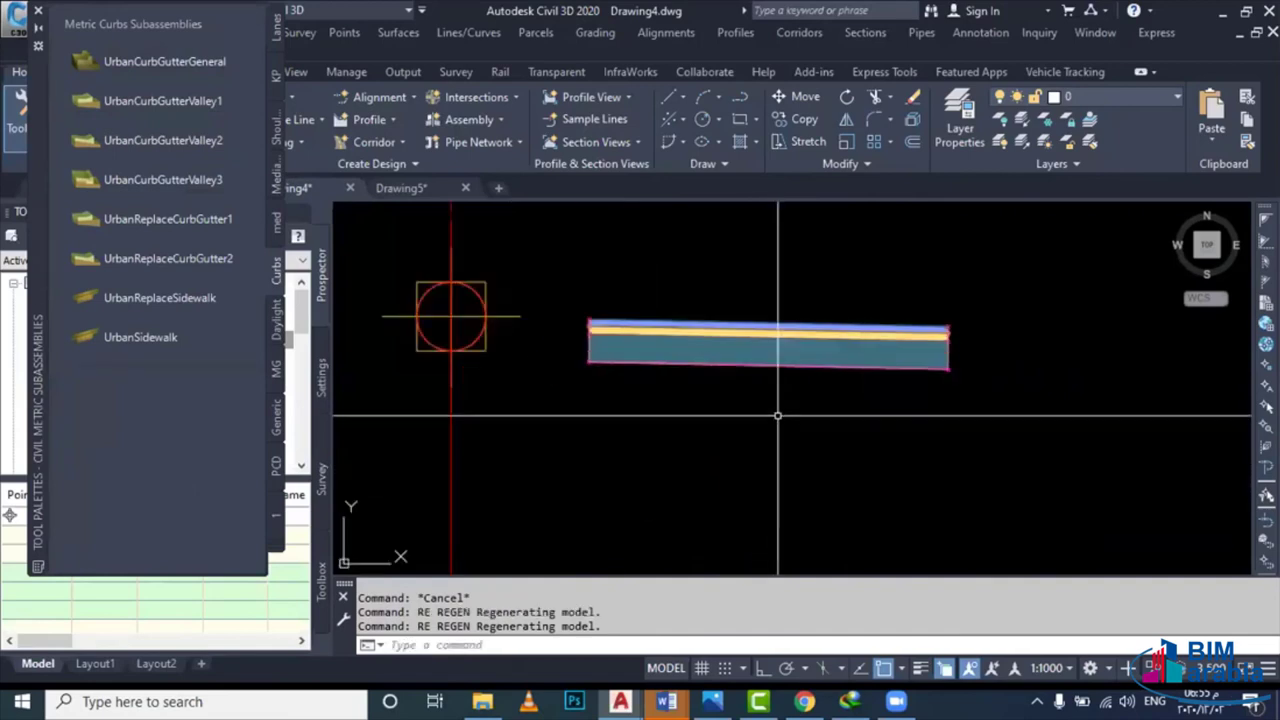
middle_drag(846, 369, 726, 439)
text(.01)
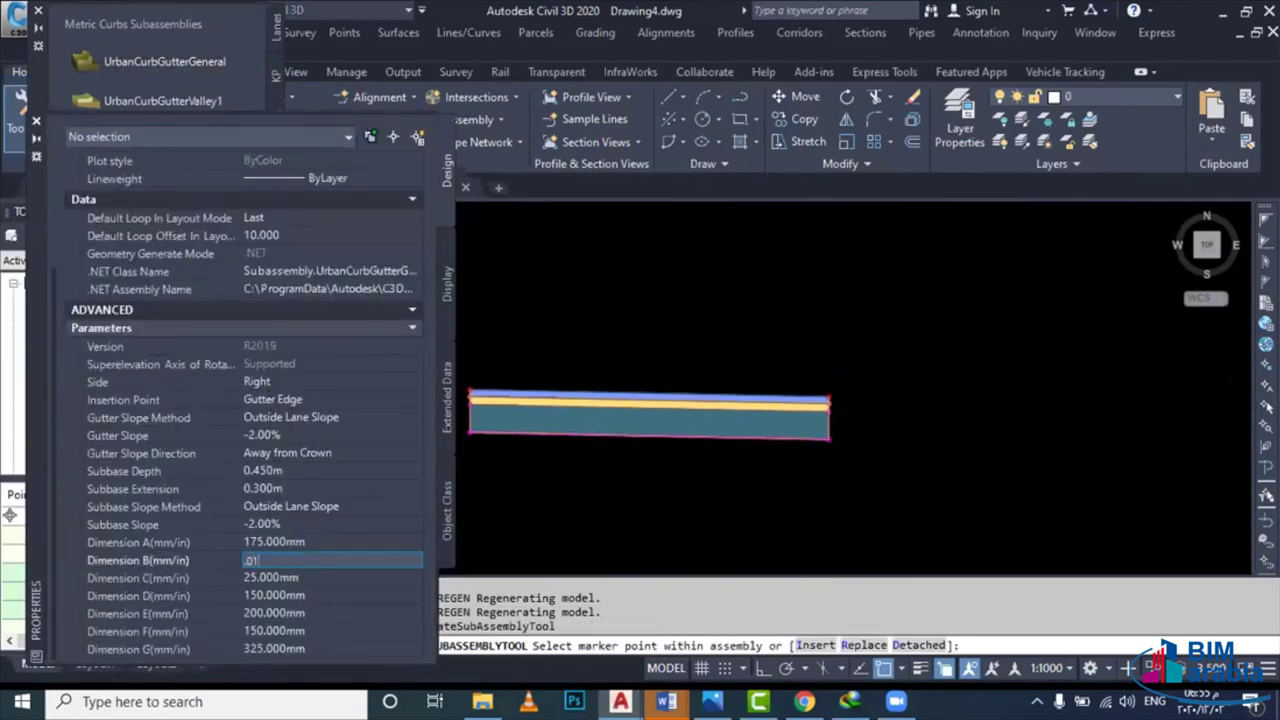
click(282, 471)
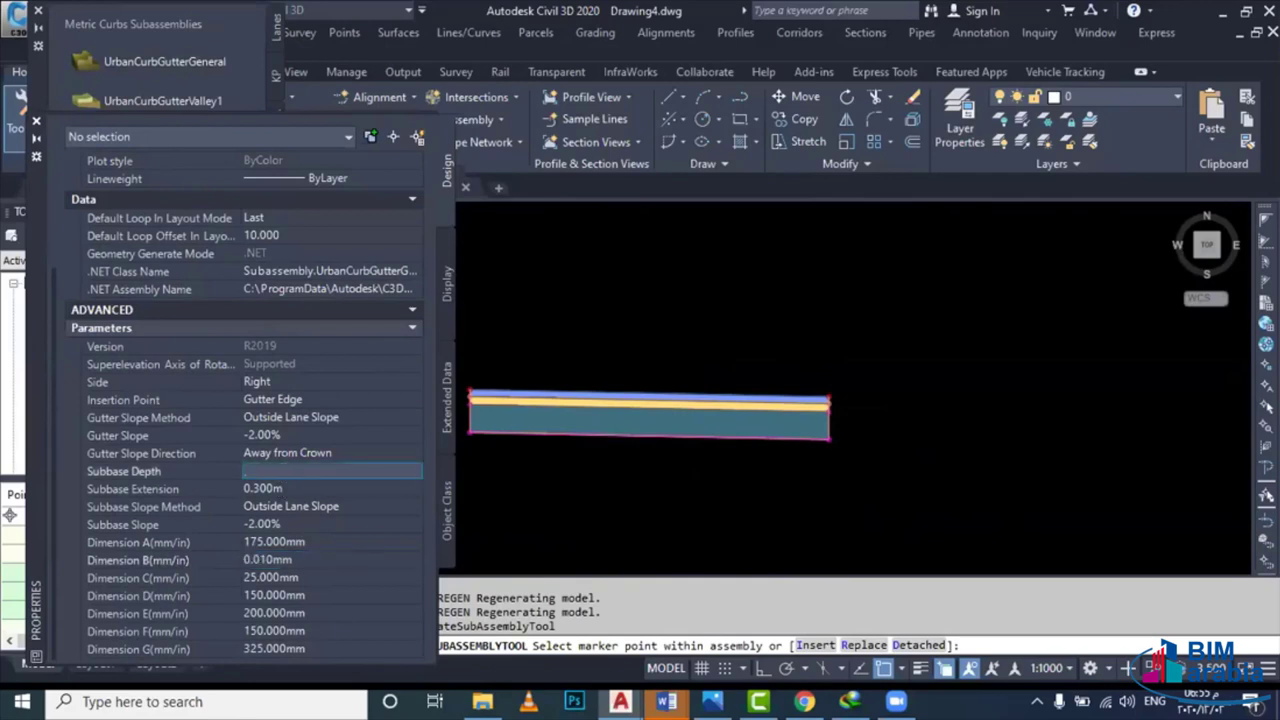
text(.3)
click(283, 487)
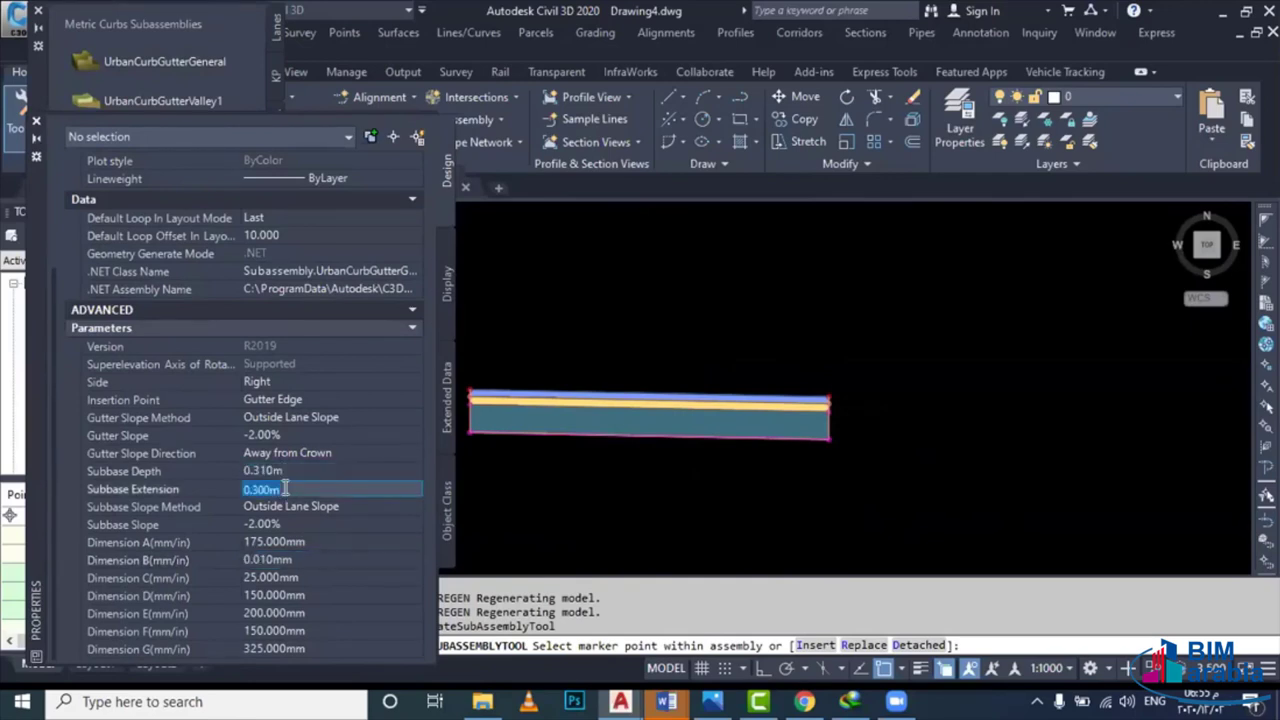
text(.0)
scroll(849, 411, up, 2)
scroll(829, 394, up, 4)
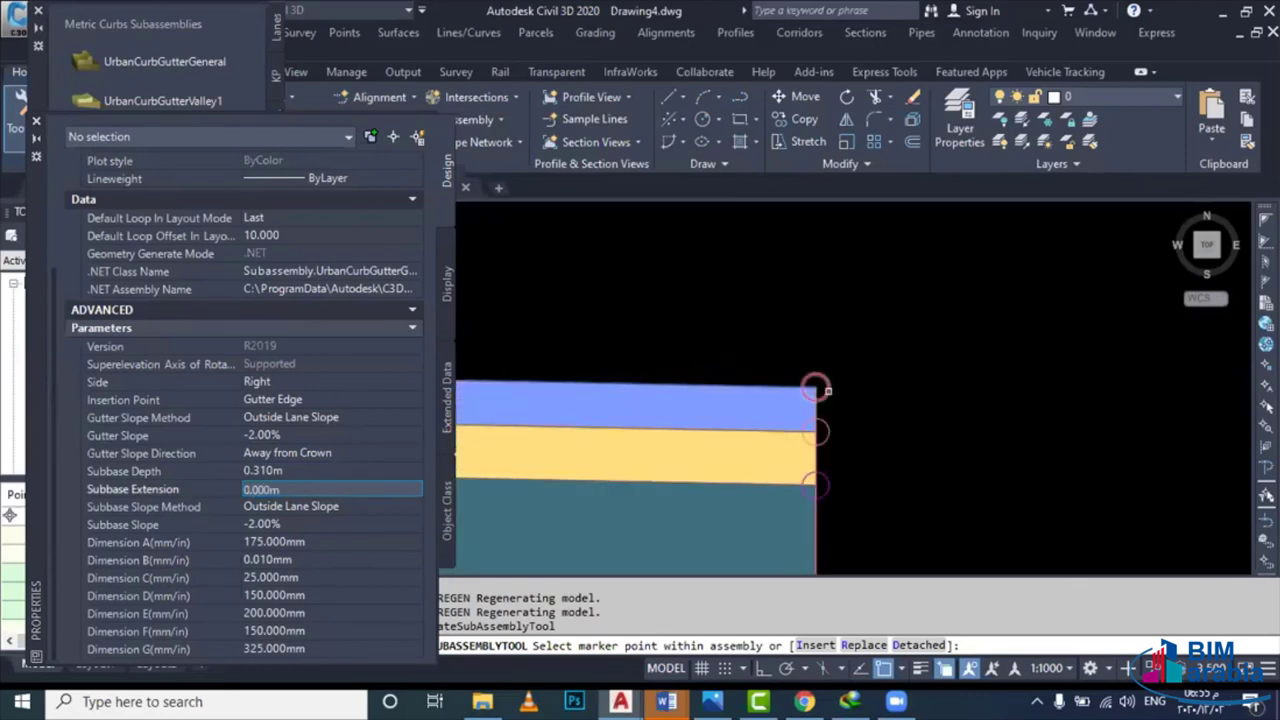
scroll(815, 390, down, 3)
scroll(840, 400, down, 2)
key(Escape)
Mirror the curb subassembly about the assembly baseline point
click(834, 346)
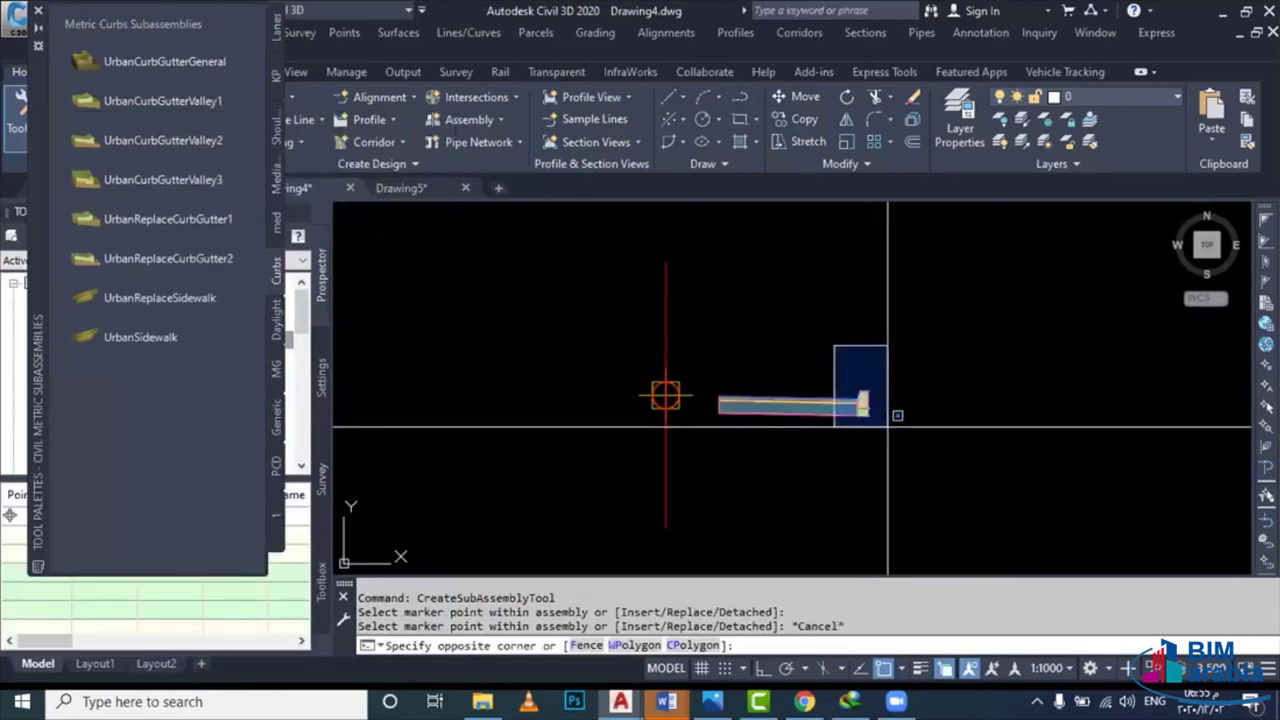
click(888, 427)
right_click(870, 405)
click(905, 330)
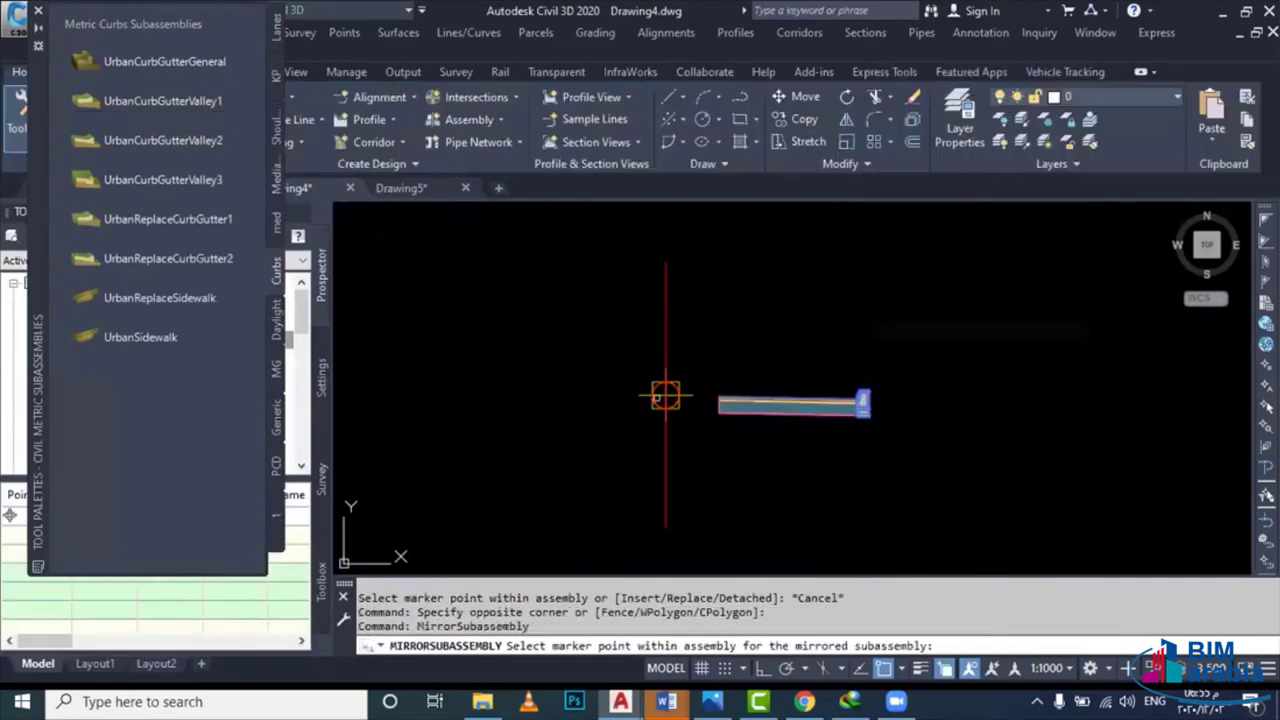
scroll(666, 396, up, 5)
scroll(885, 405, up, 4)
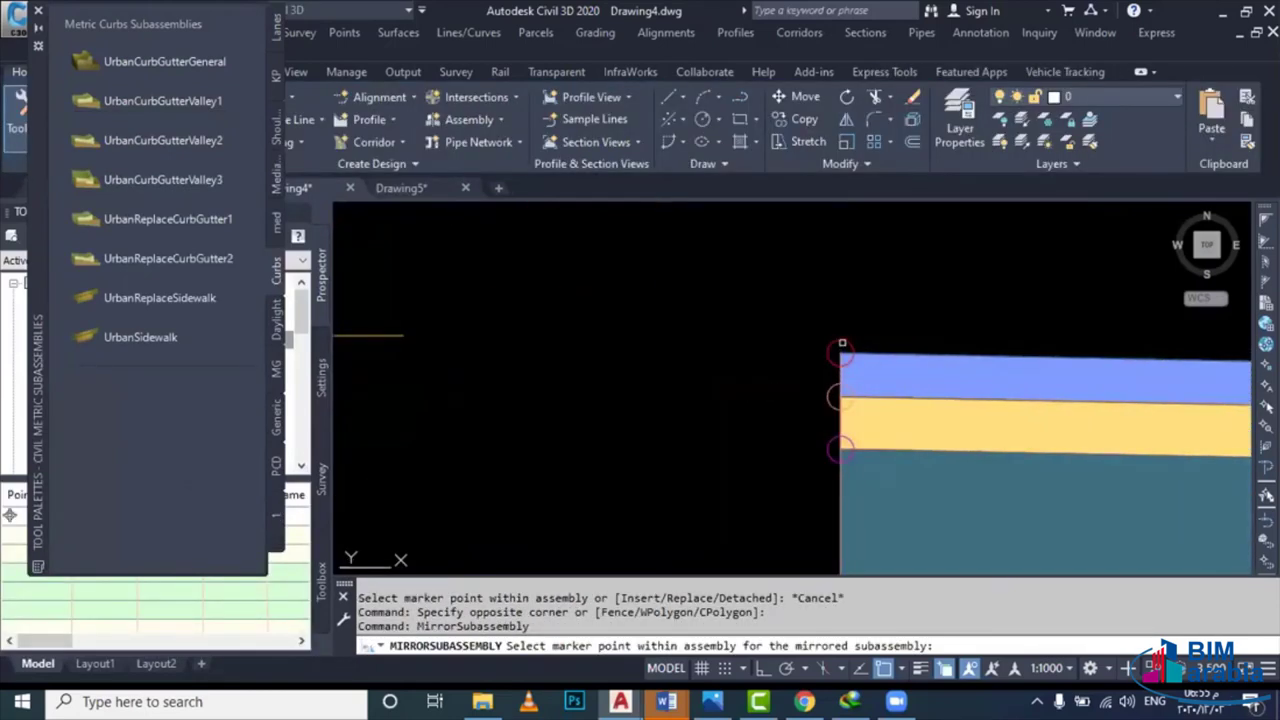
click(840, 349)
click(702, 388)
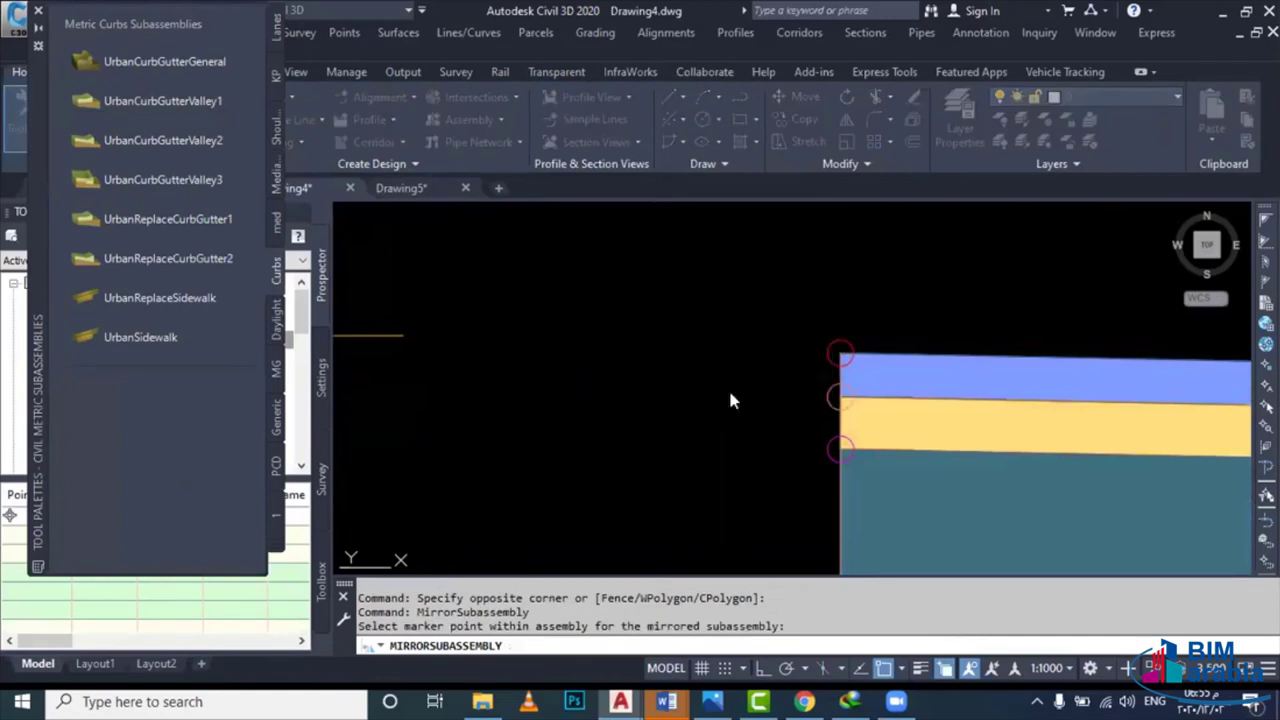
scroll(728, 390, down, 3)
scroll(714, 405, down, 4)
Try the UrbanSidewalk subassembly tool, then cancel its placement
click(116, 337)
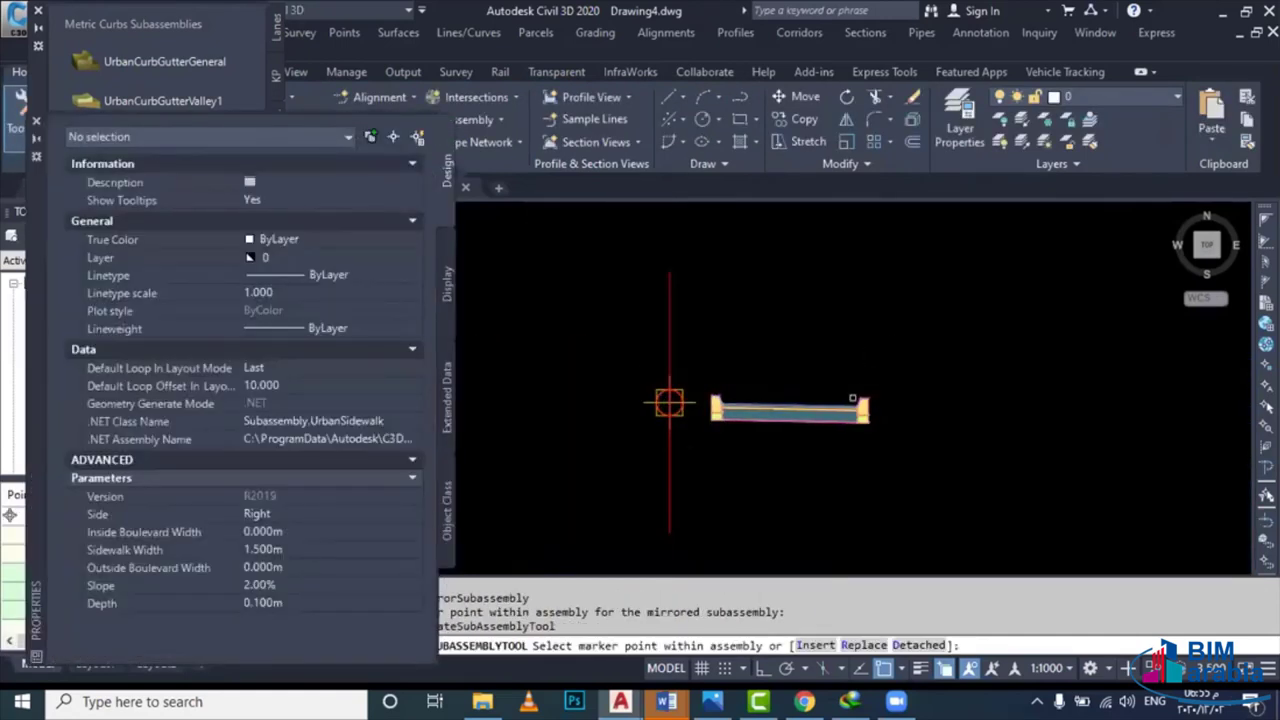
scroll(875, 335, up, 4)
scroll(837, 434, up, 2)
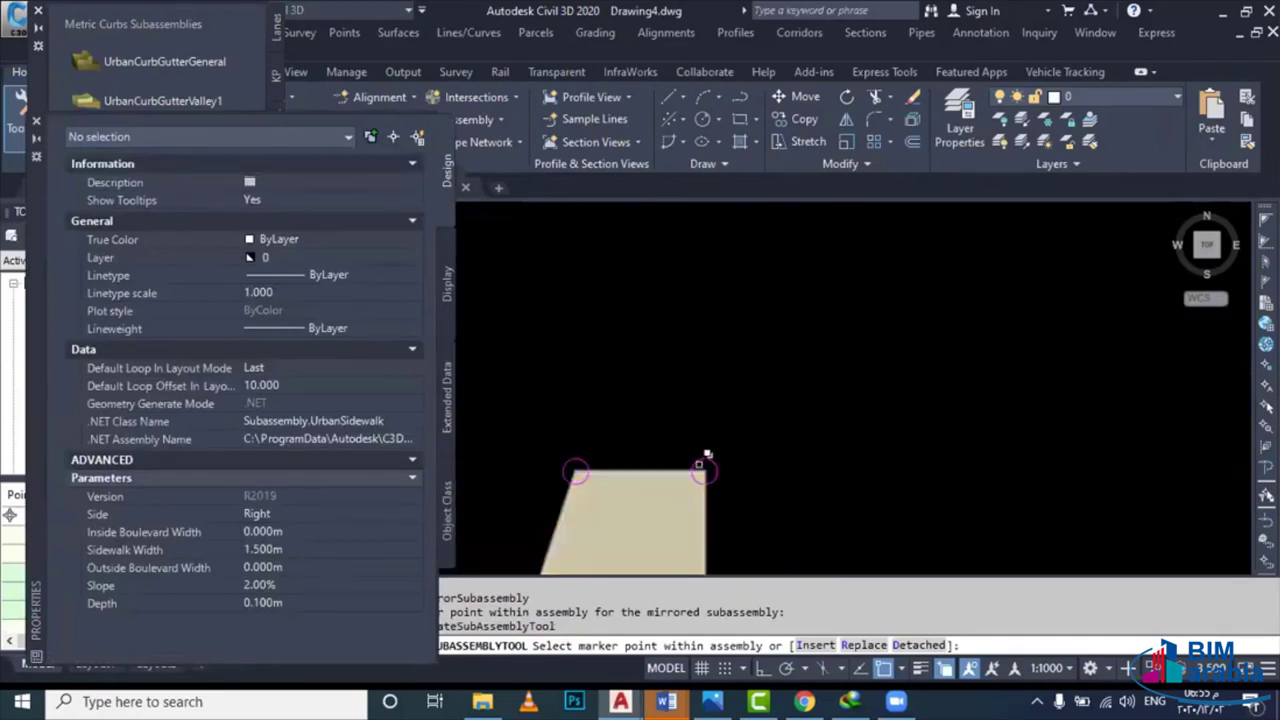
scroll(707, 470, down, 2)
scroll(707, 465, down, 3)
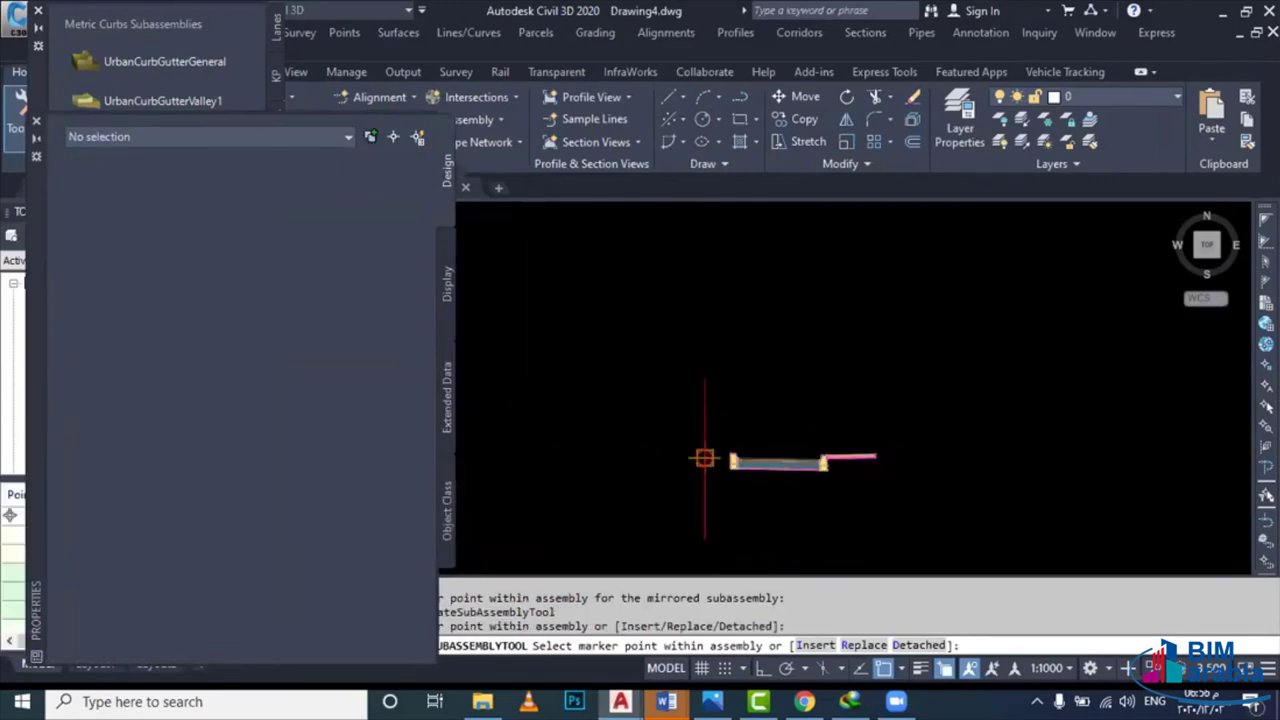
key(Escape)
Mirror the selected right-side lane, curb and sidewalk subassemblies onto the left side of the baseline
click(858, 413)
click(750, 490)
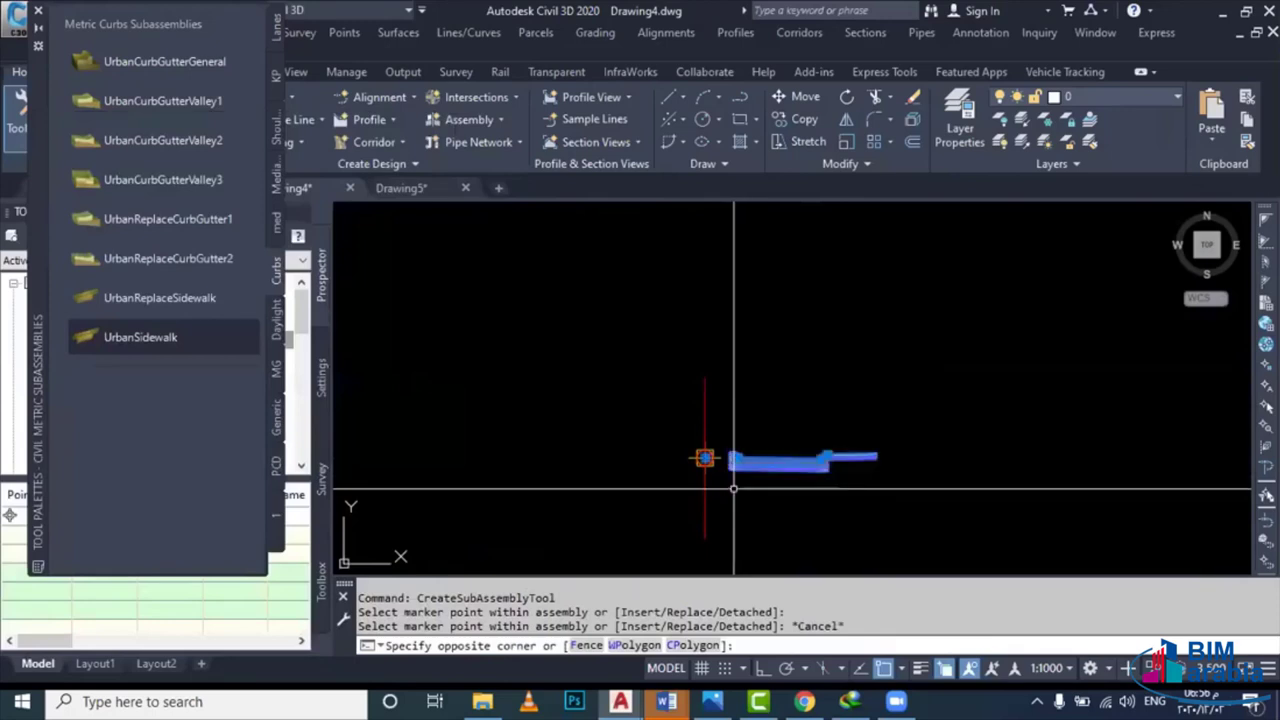
right_click(740, 462)
click(763, 445)
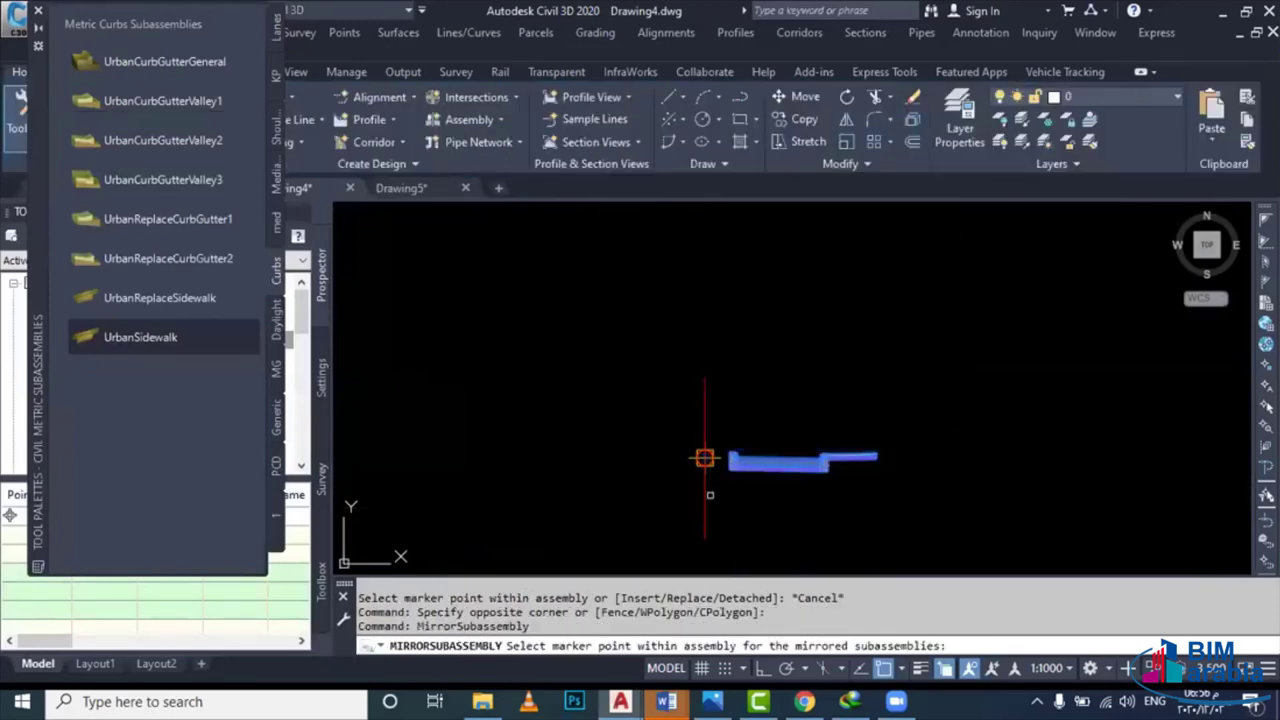
click(704, 458)
key(Escape)
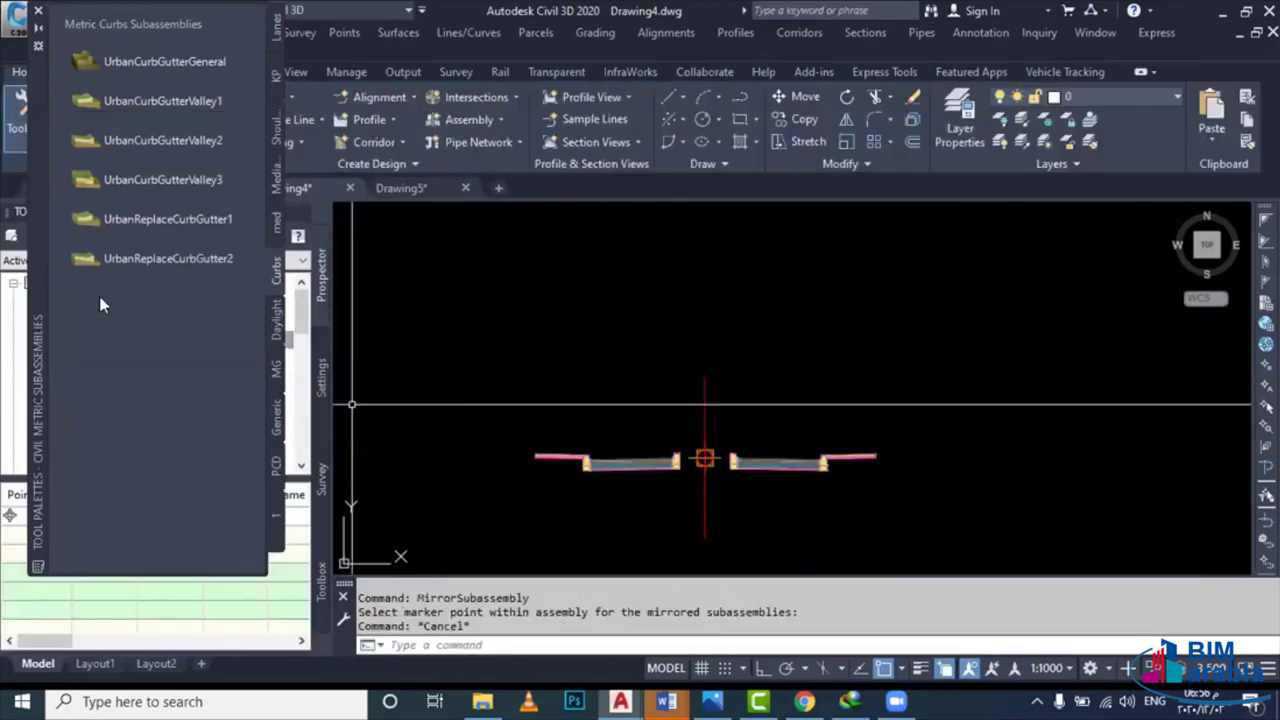
Add a MedianRaisedConstantSlope median at the assembly baseline and show the list of subassembly palettes
click(270, 180)
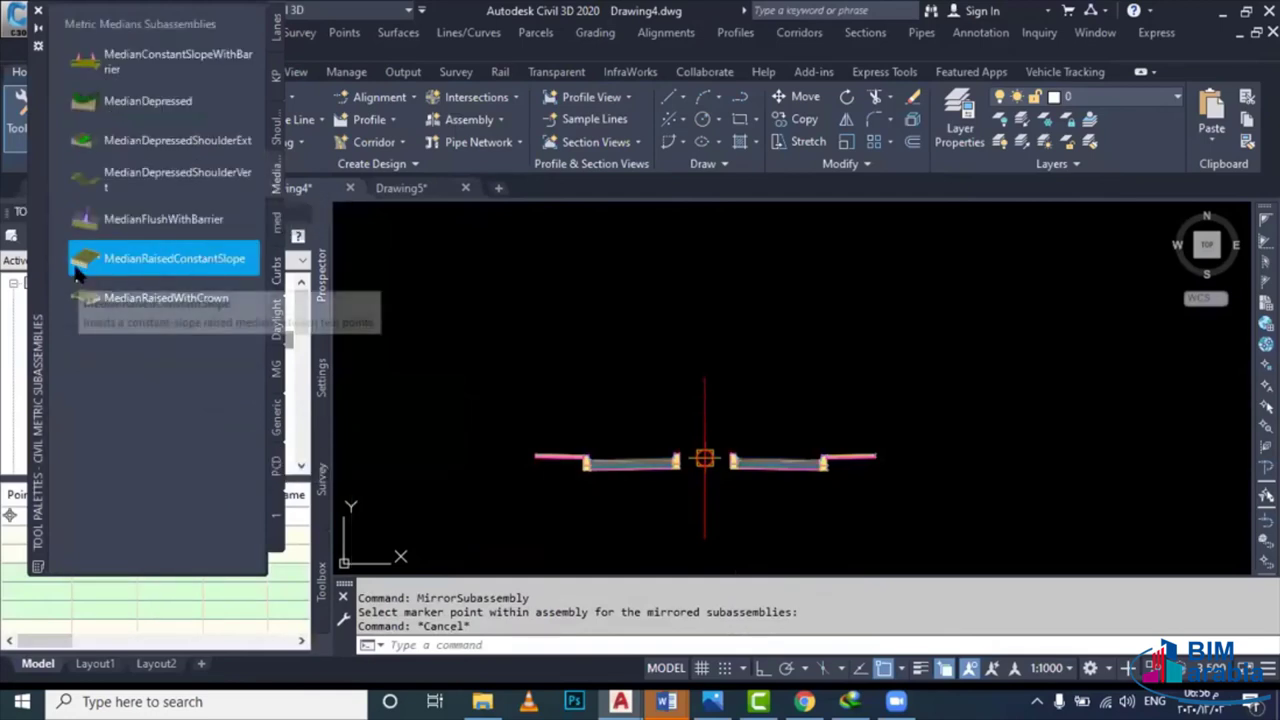
click(83, 274)
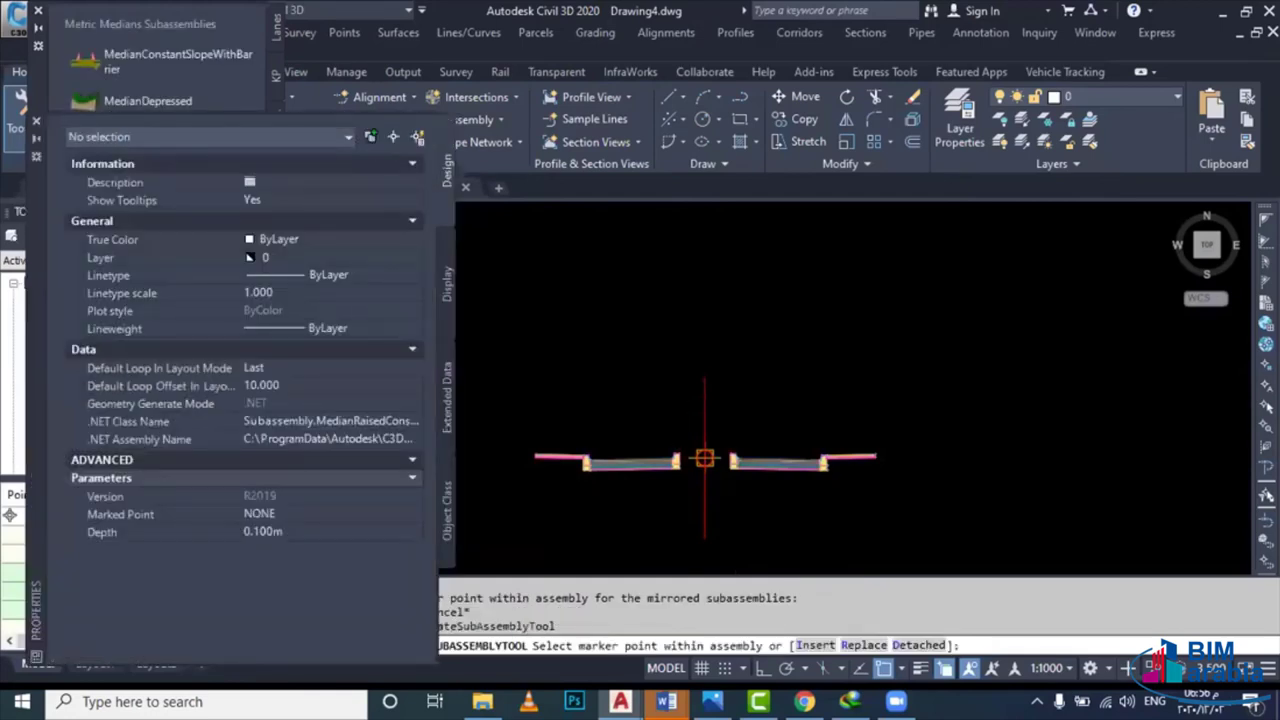
scroll(705, 458, up, 8)
scroll(780, 443, up, 2)
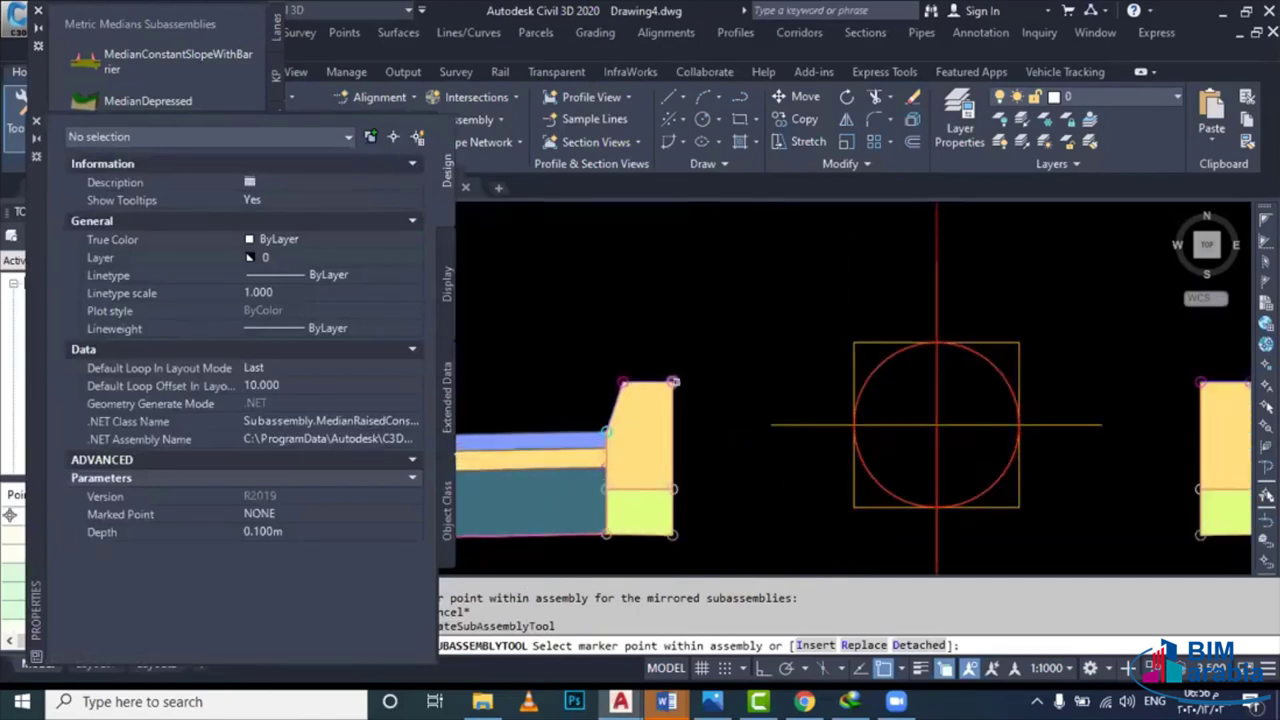
scroll(850, 420, down, 3)
scroll(780, 410, down, 2)
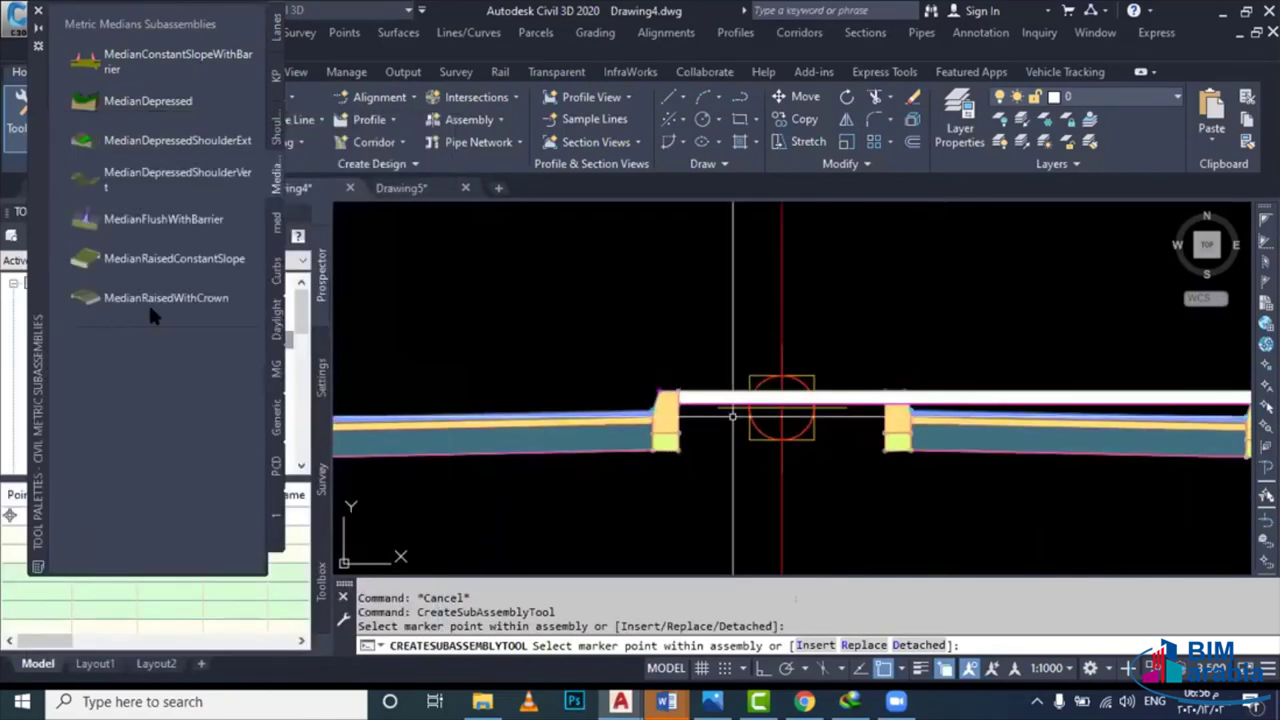
key(Escape)
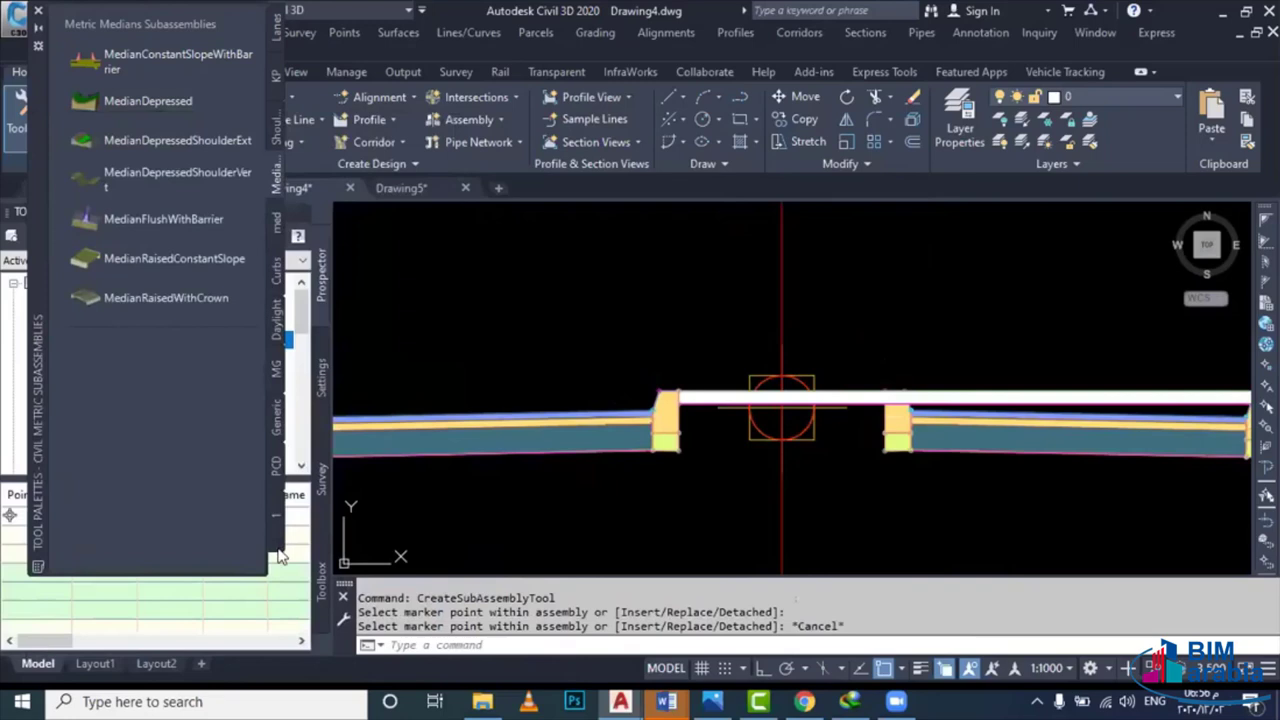
right_click(334, 443)
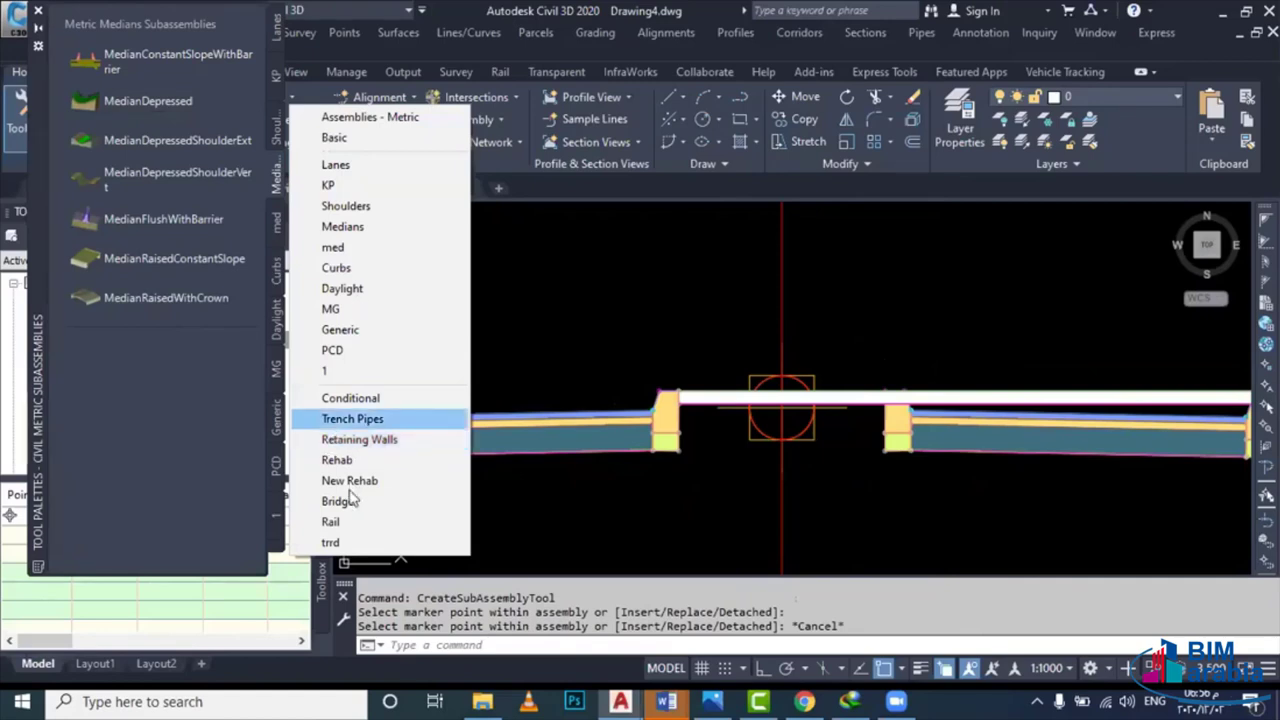
Place a Generic MarkPoint subassembly named AAAA on the raised median
click(260, 418)
scroll(118, 510, down, 2)
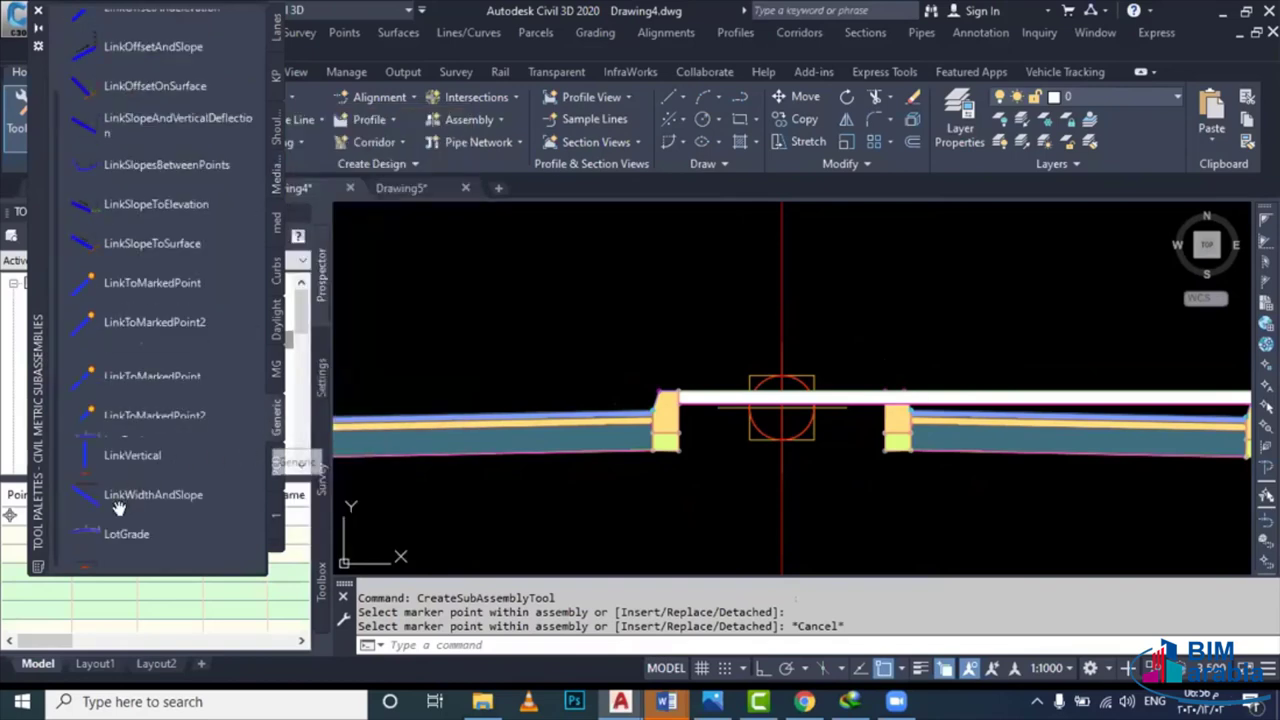
scroll(118, 510, down, 2)
click(100, 480)
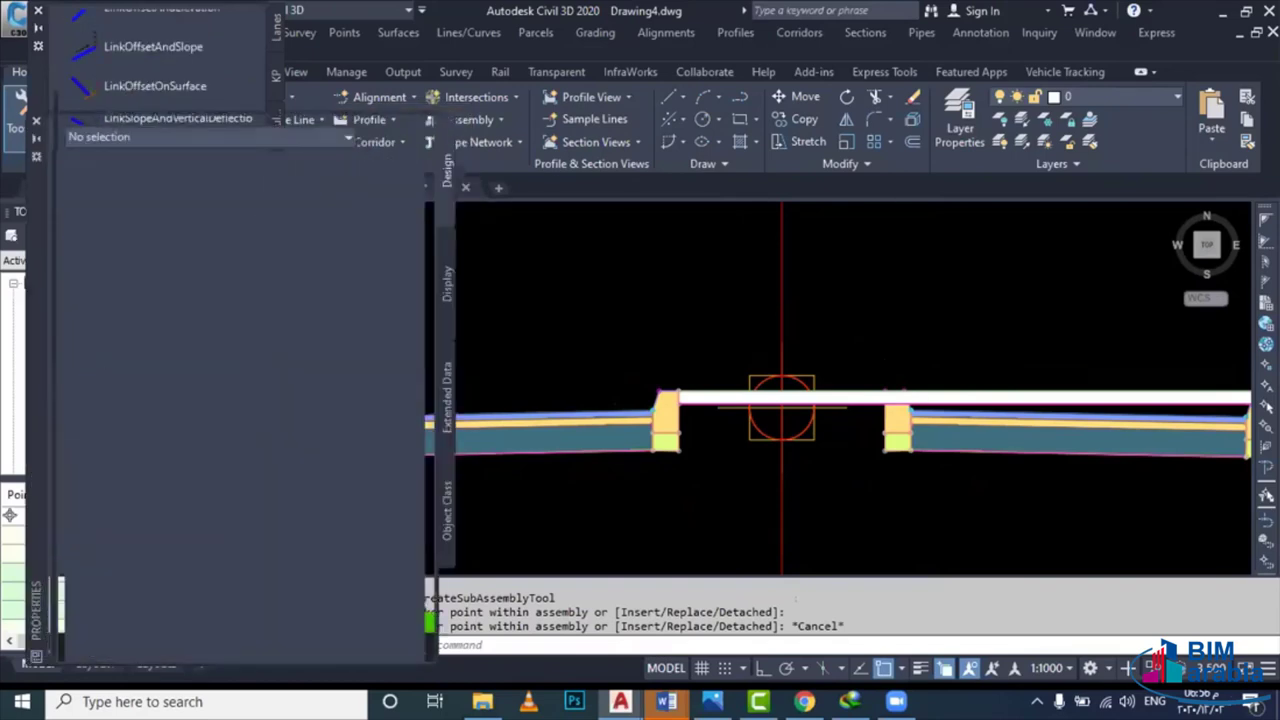
click(274, 514)
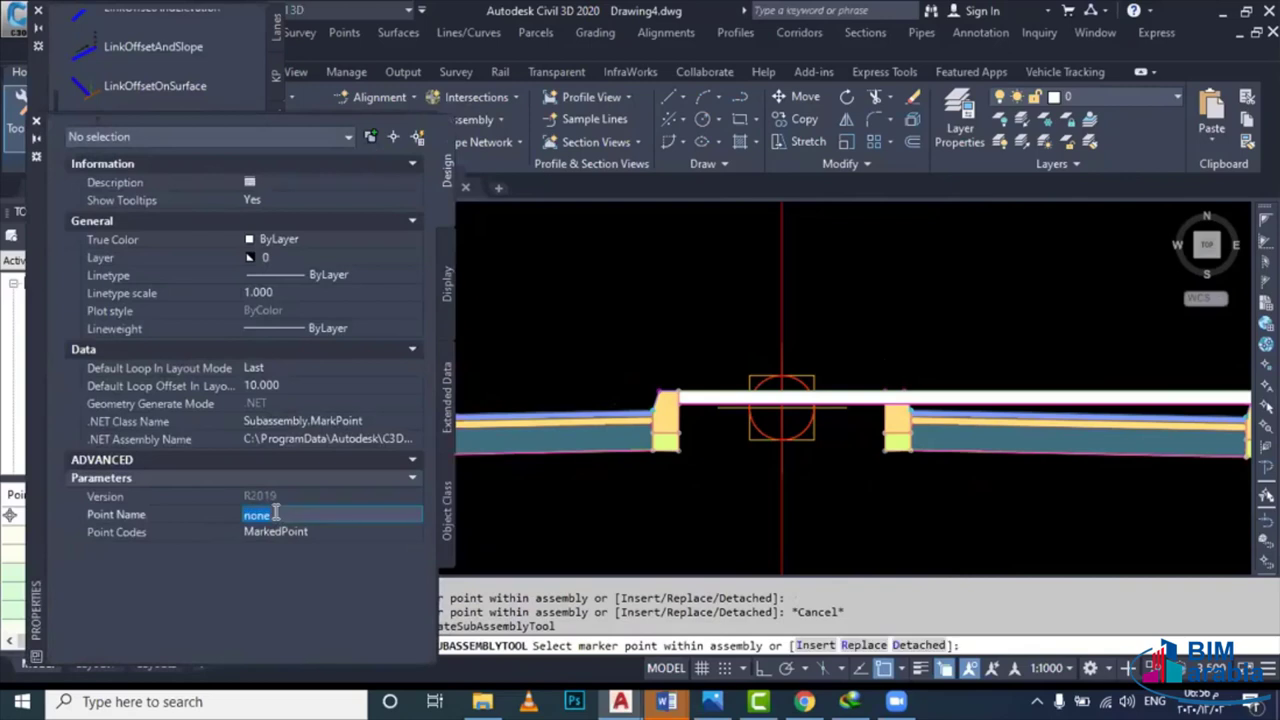
text(AAAA)
key(Return)
scroll(880, 370, up, 5)
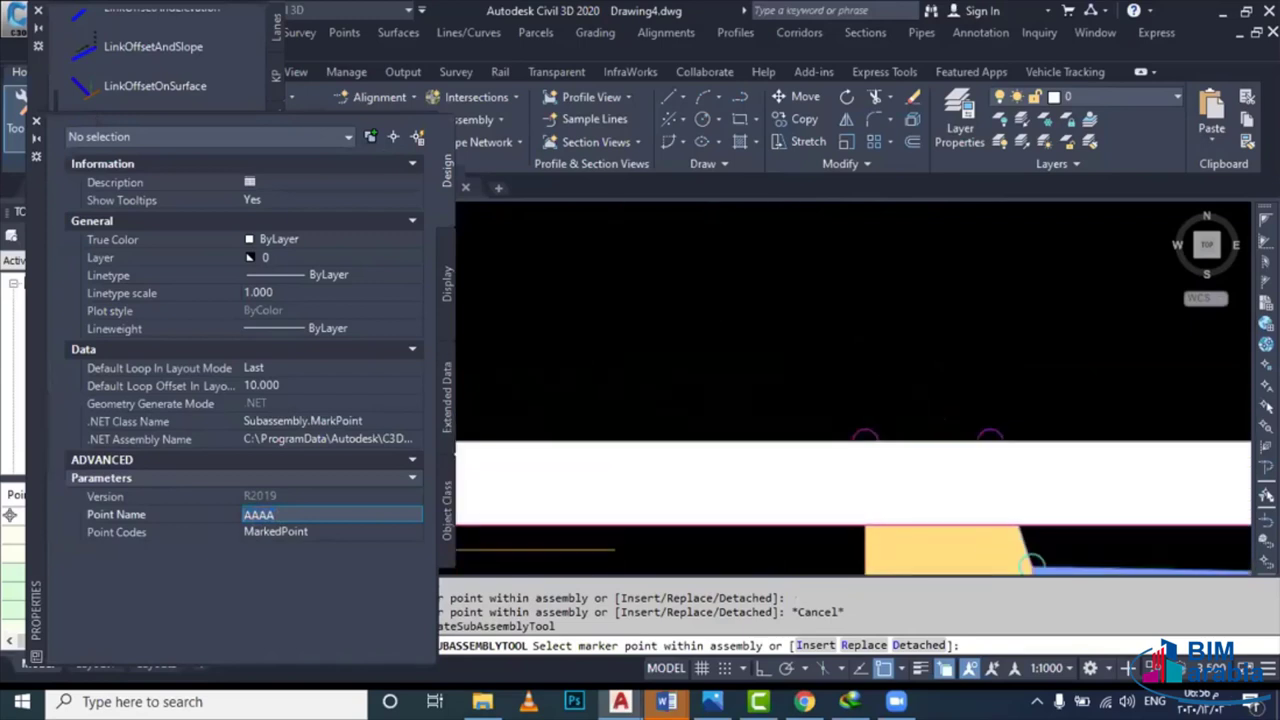
scroll(845, 460, down, 2)
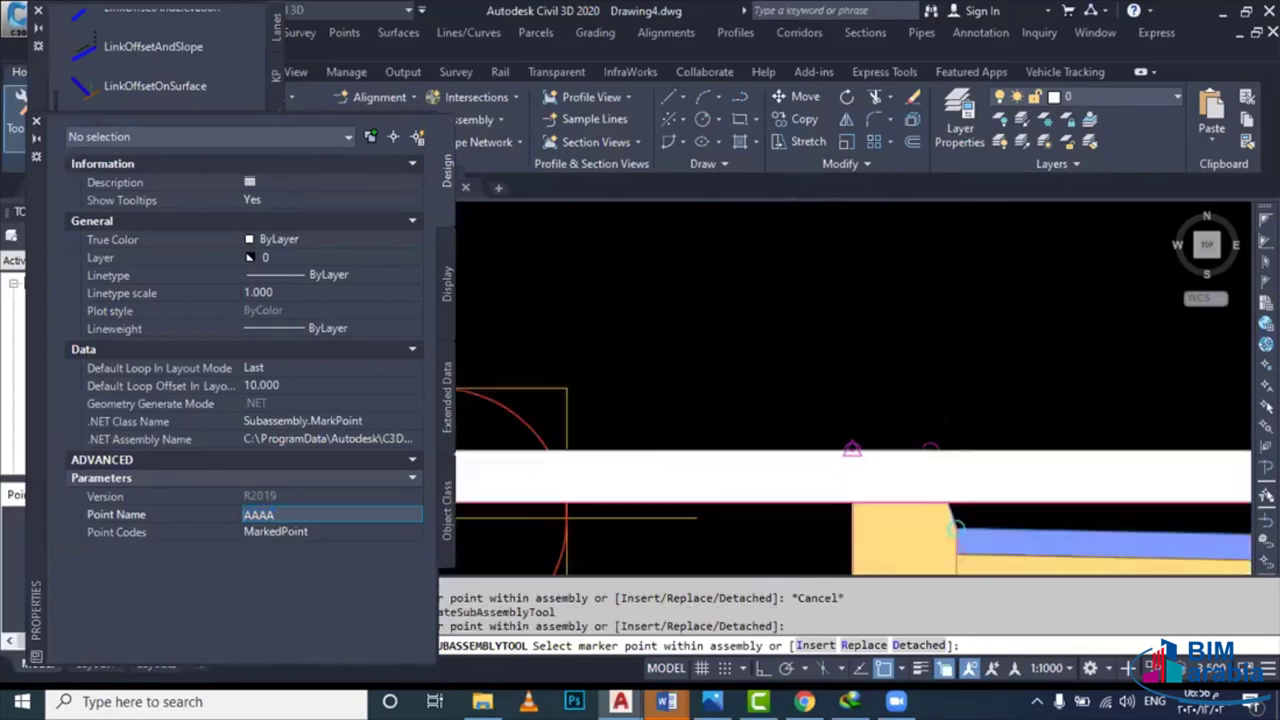
key(Escape)
Set the raised median's Marked Point property to AAAA
click(772, 424)
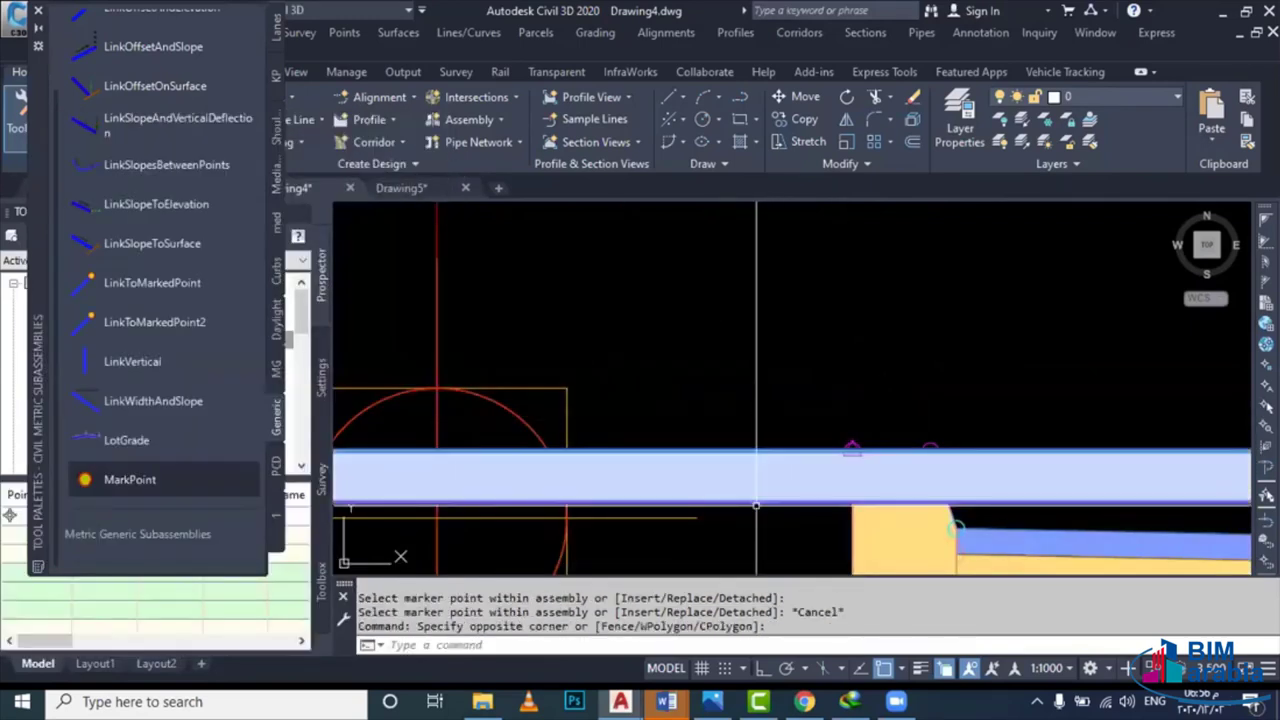
click(756, 505)
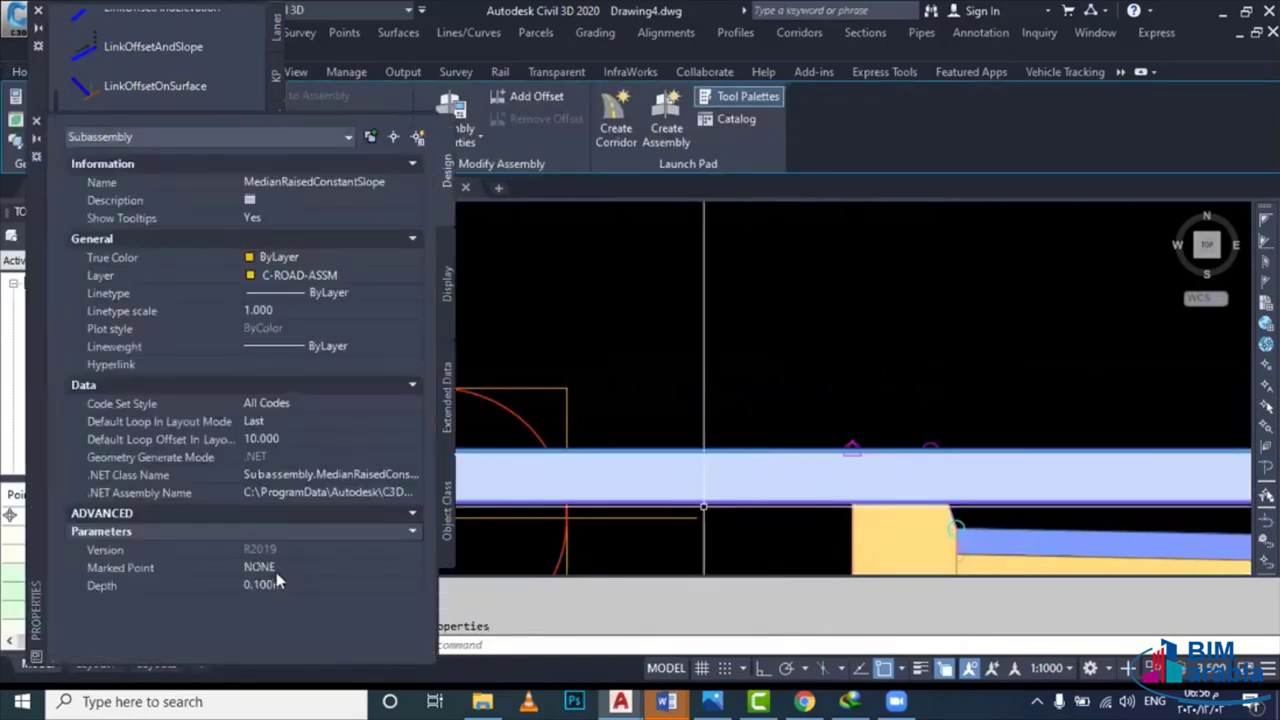
click(288, 567)
text(AAAA)
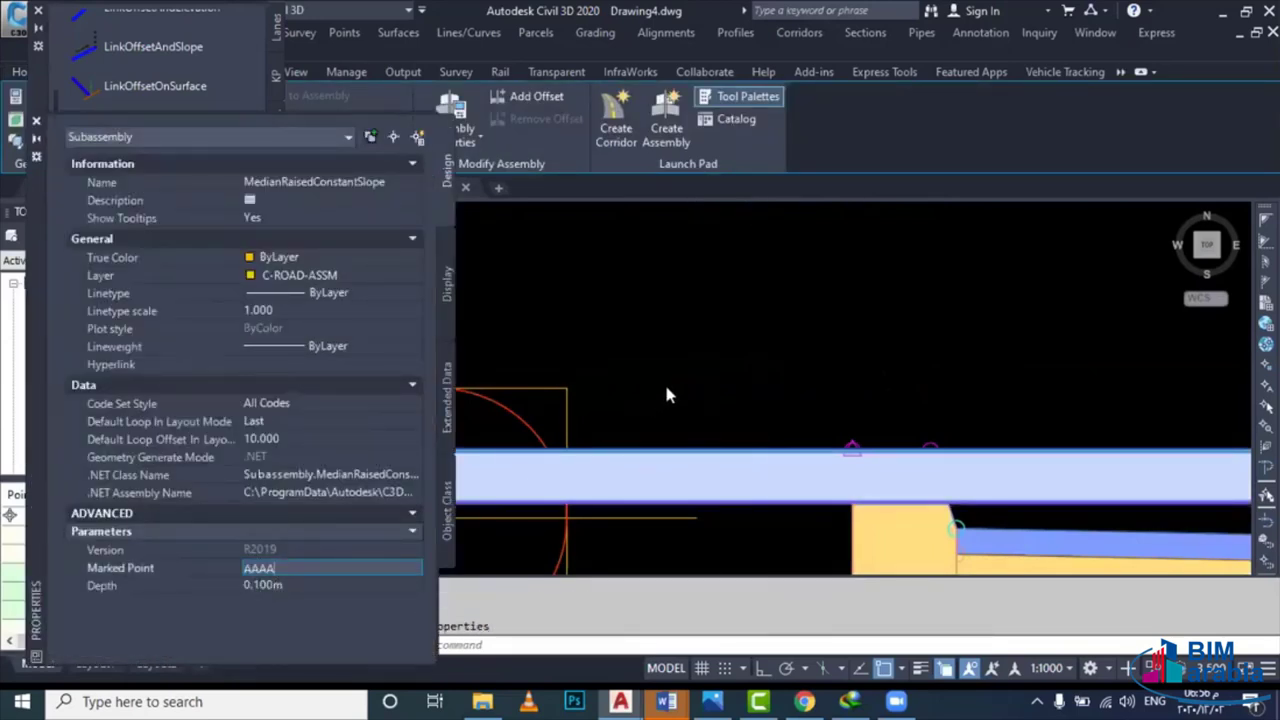
key(Return)
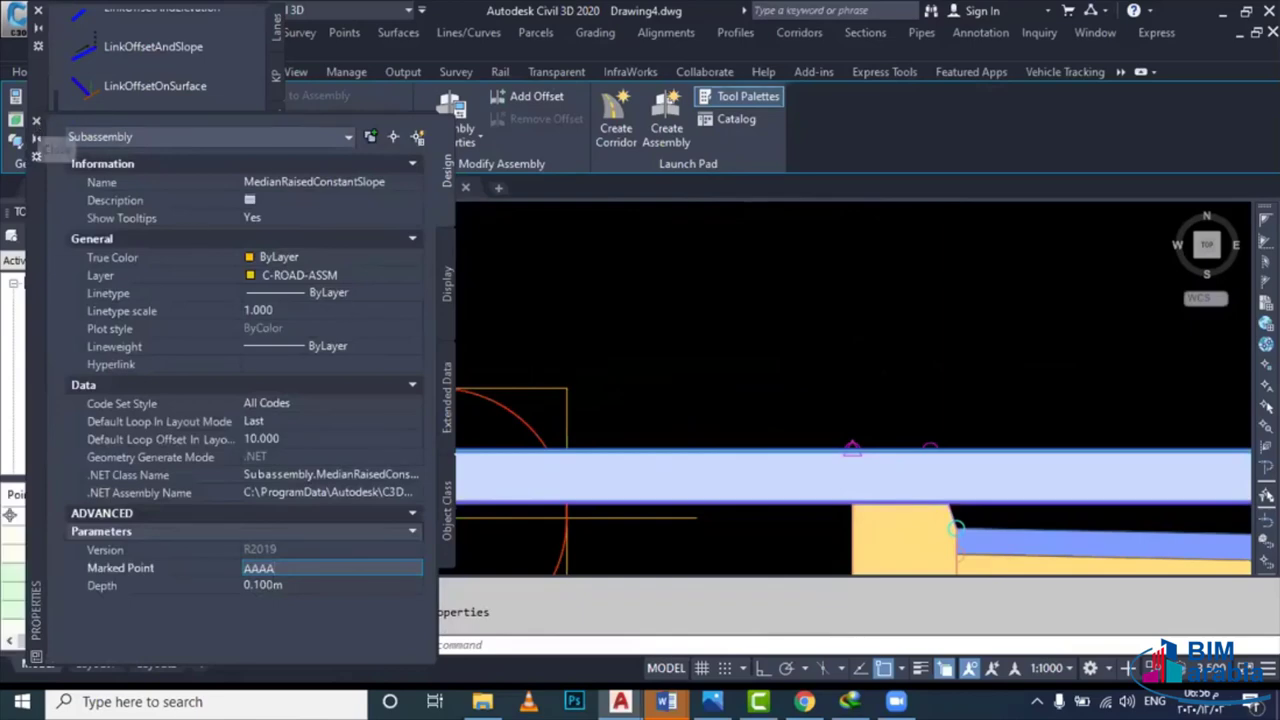
scroll(762, 378, down, 5)
Revise both lane subassemblies' Inside Adjustment so the lanes meet the central median
key(Escape)
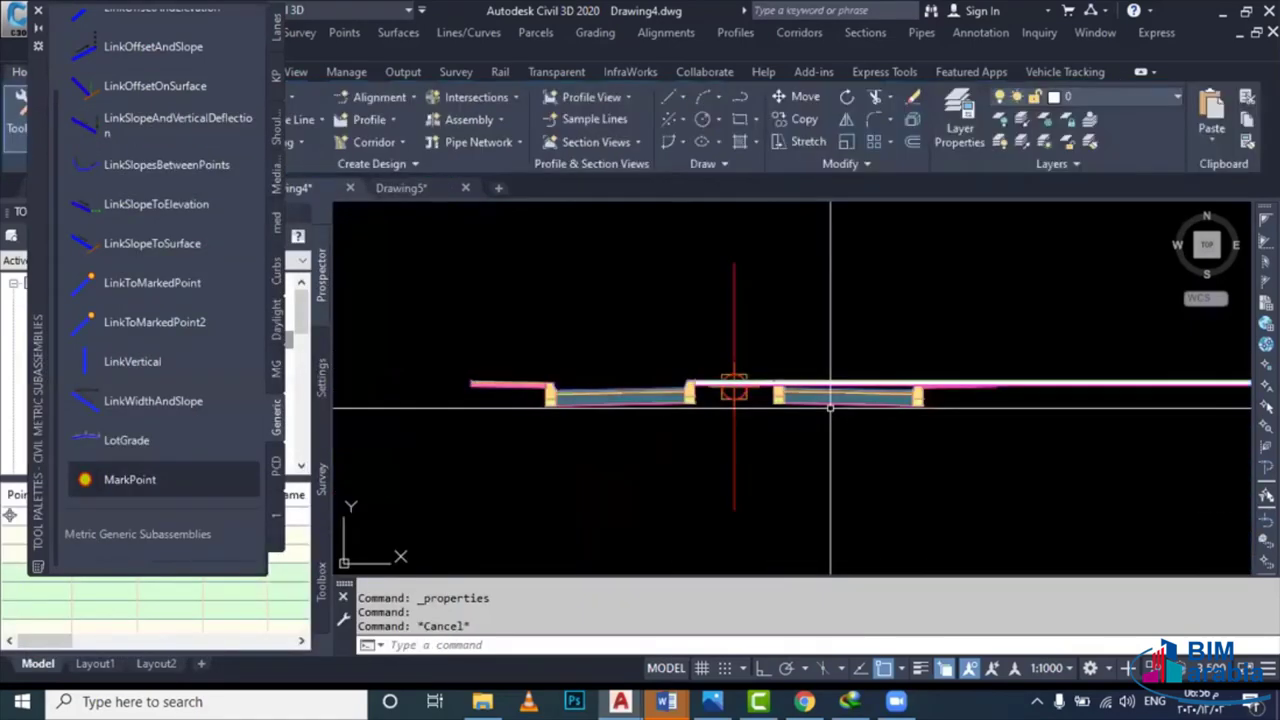
click(831, 396)
click(607, 384)
click(598, 408)
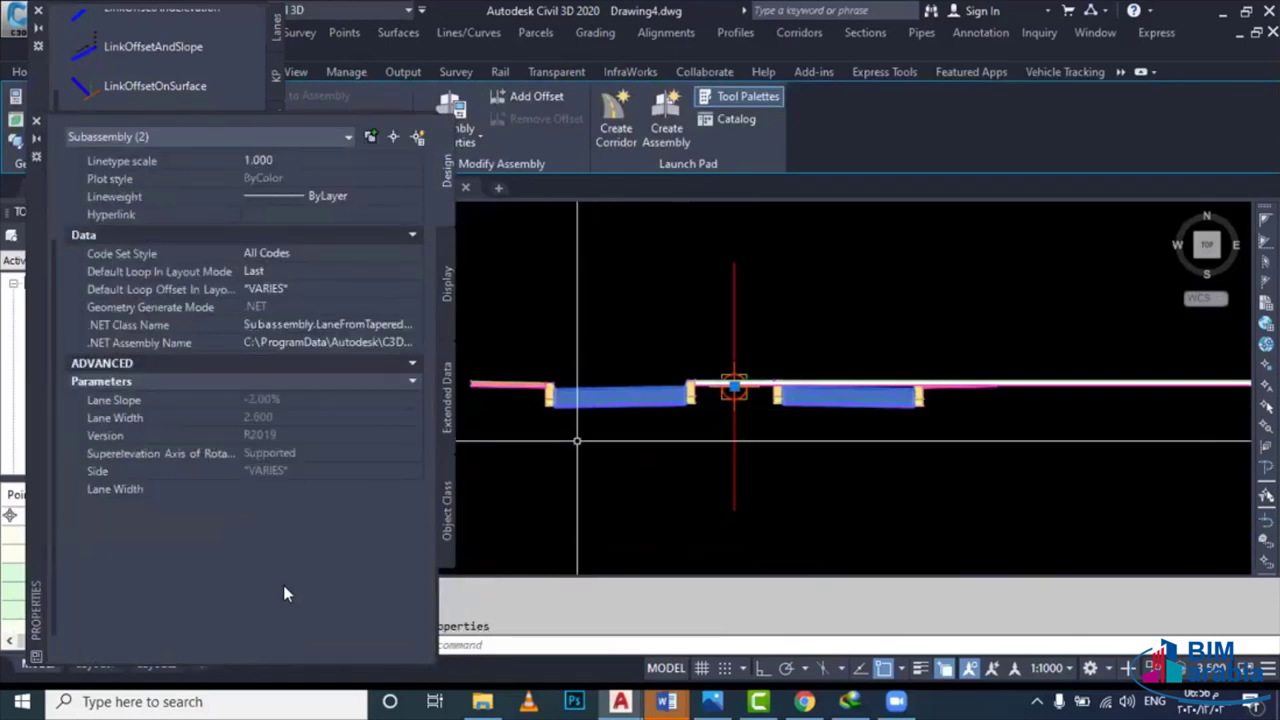
click(300, 559)
text(0)
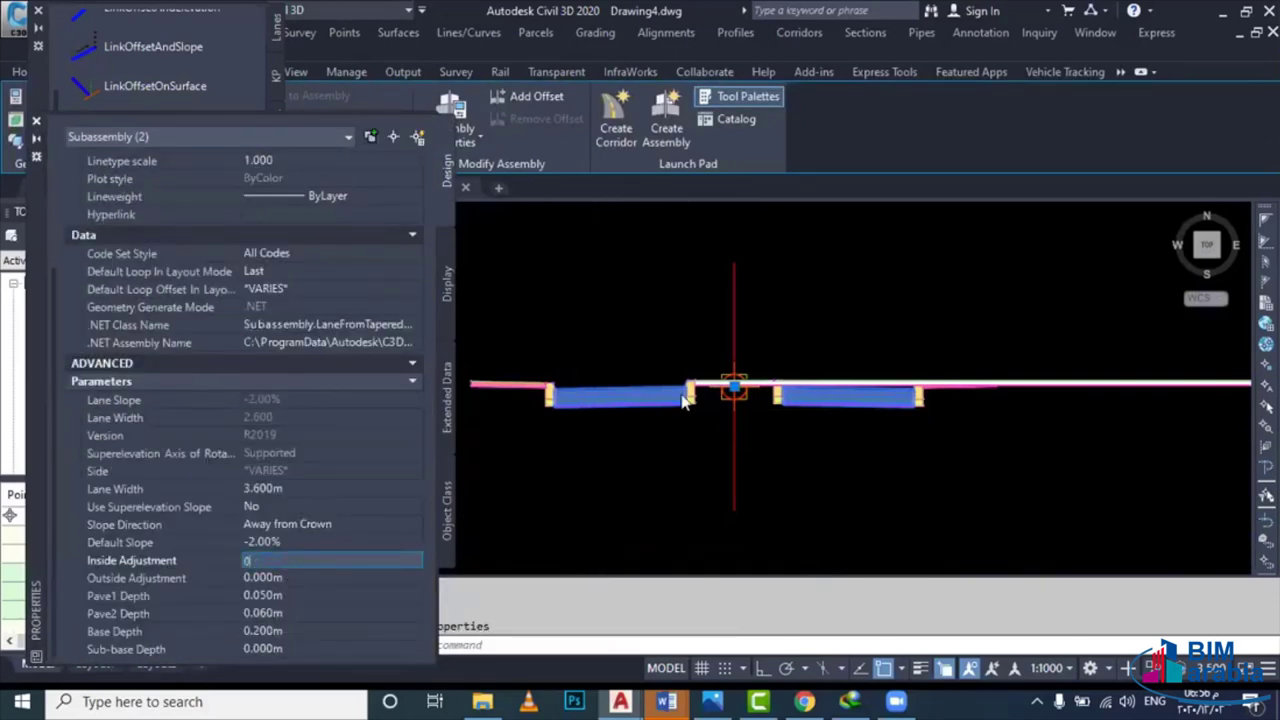
key(Return)
key(Escape)
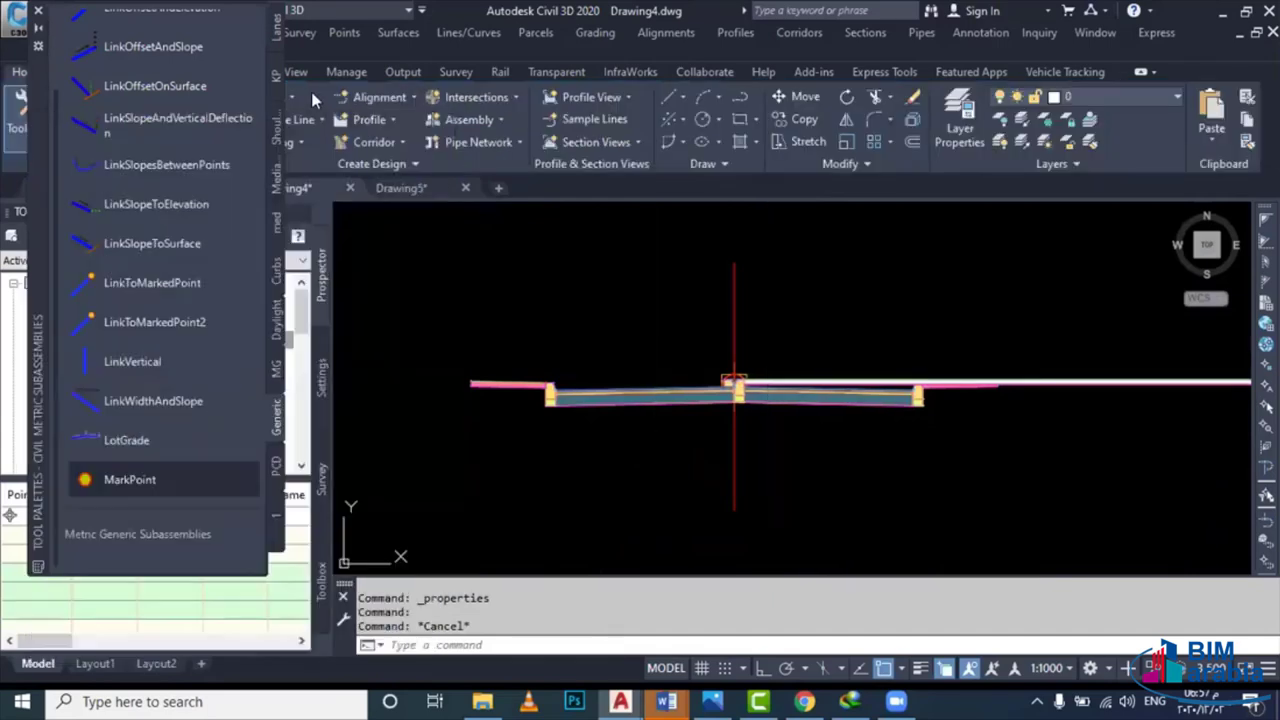
Zoom out to show the whole roundabout layout and its section views
scroll(725, 362, down, 3)
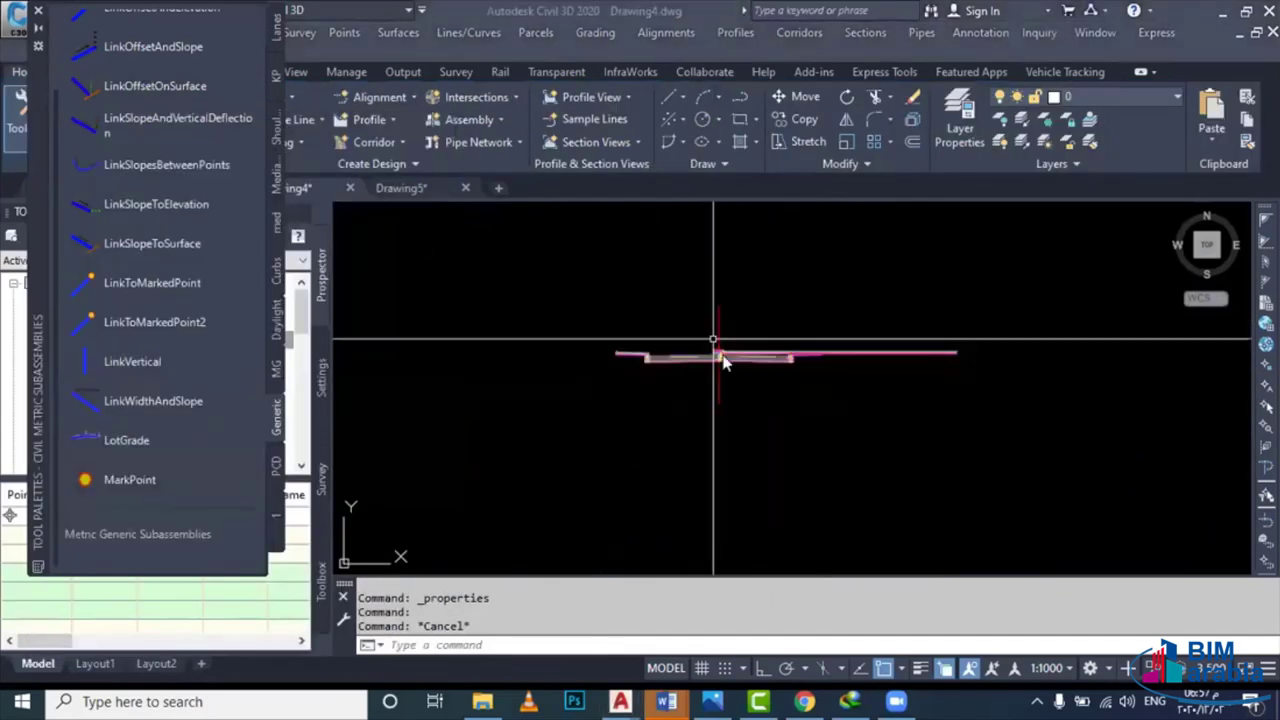
scroll(782, 484, down, 4)
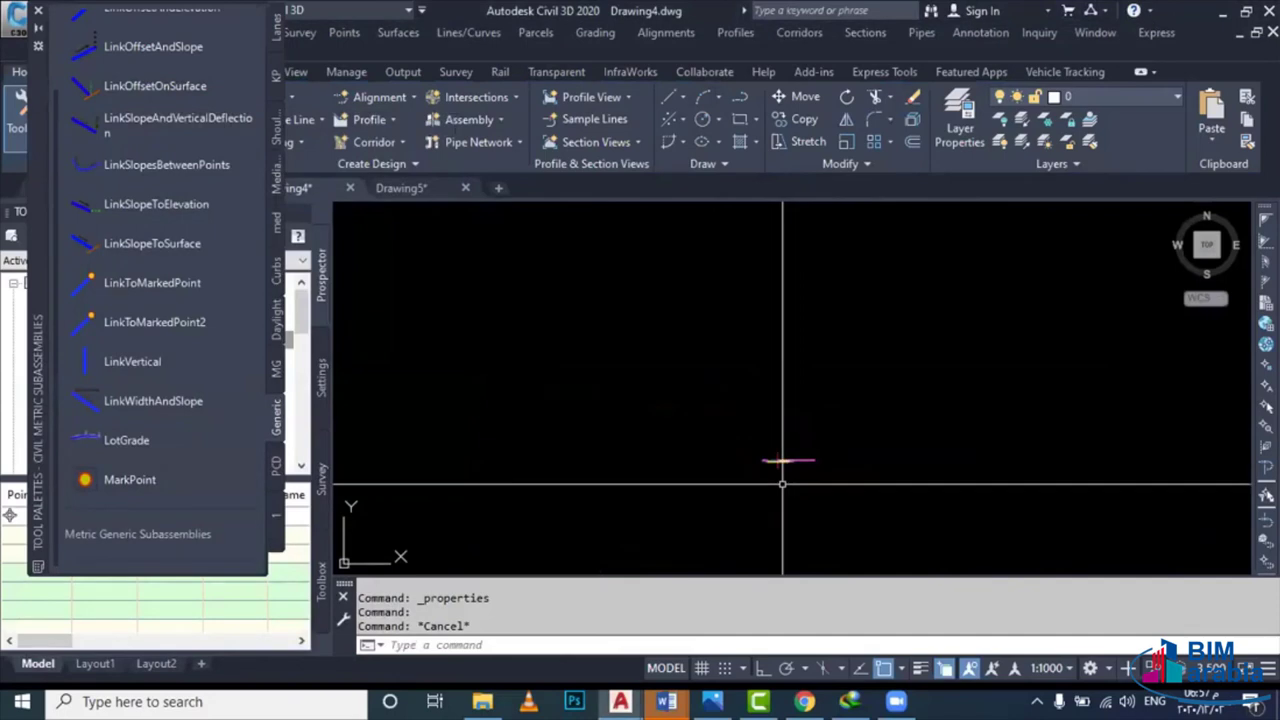
scroll(782, 484, down, 3)
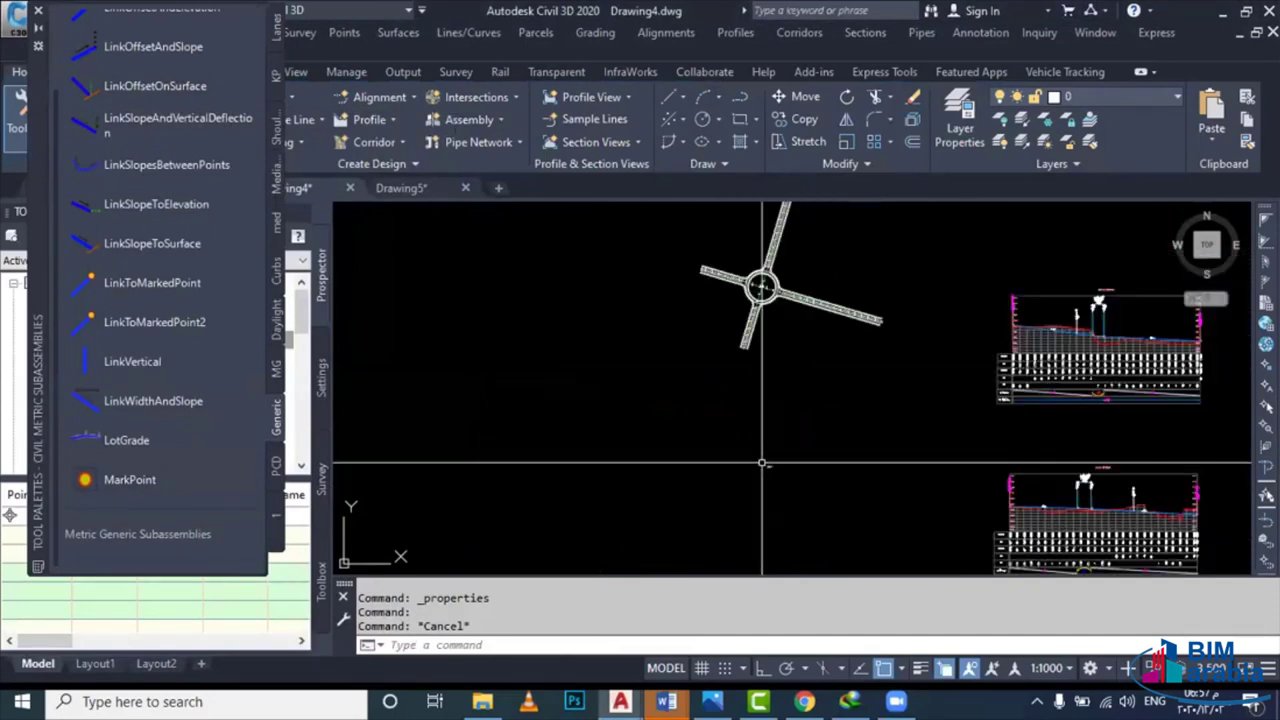
Define corridor RD A with profile RD A DP, assembly A, target surface NGL, and baseline/region parameters enabled
click(805, 32)
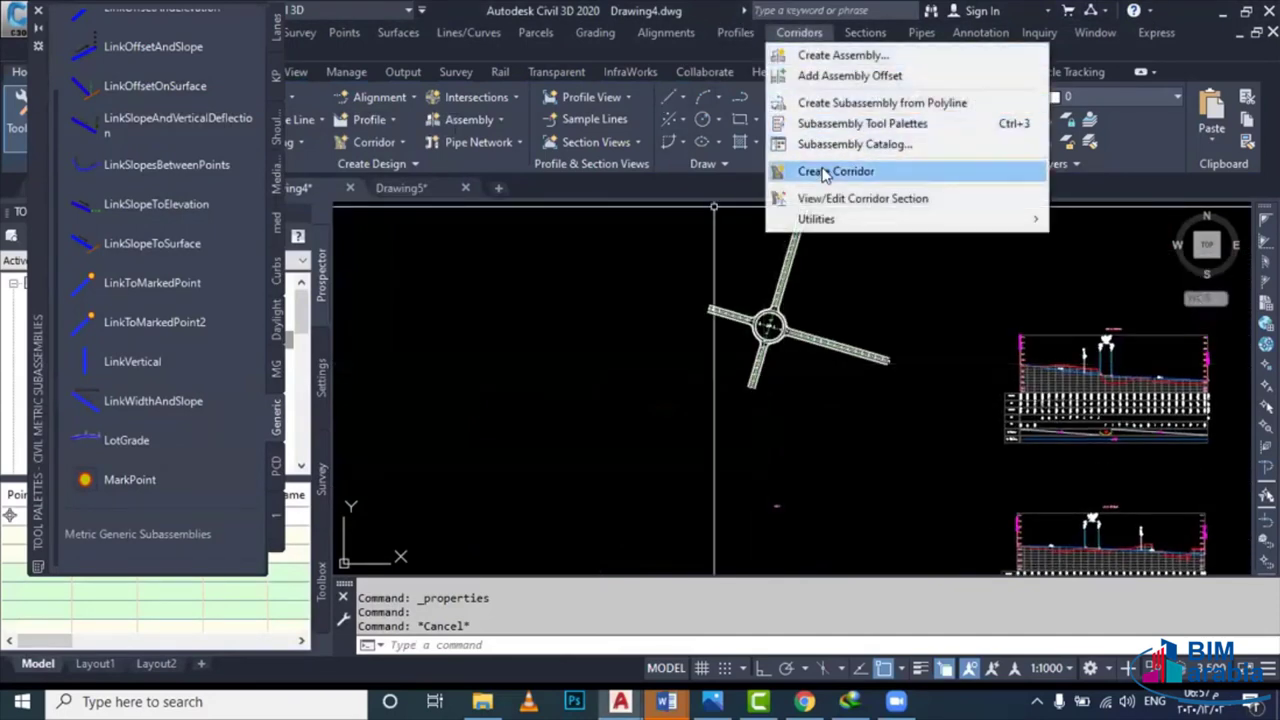
click(727, 410)
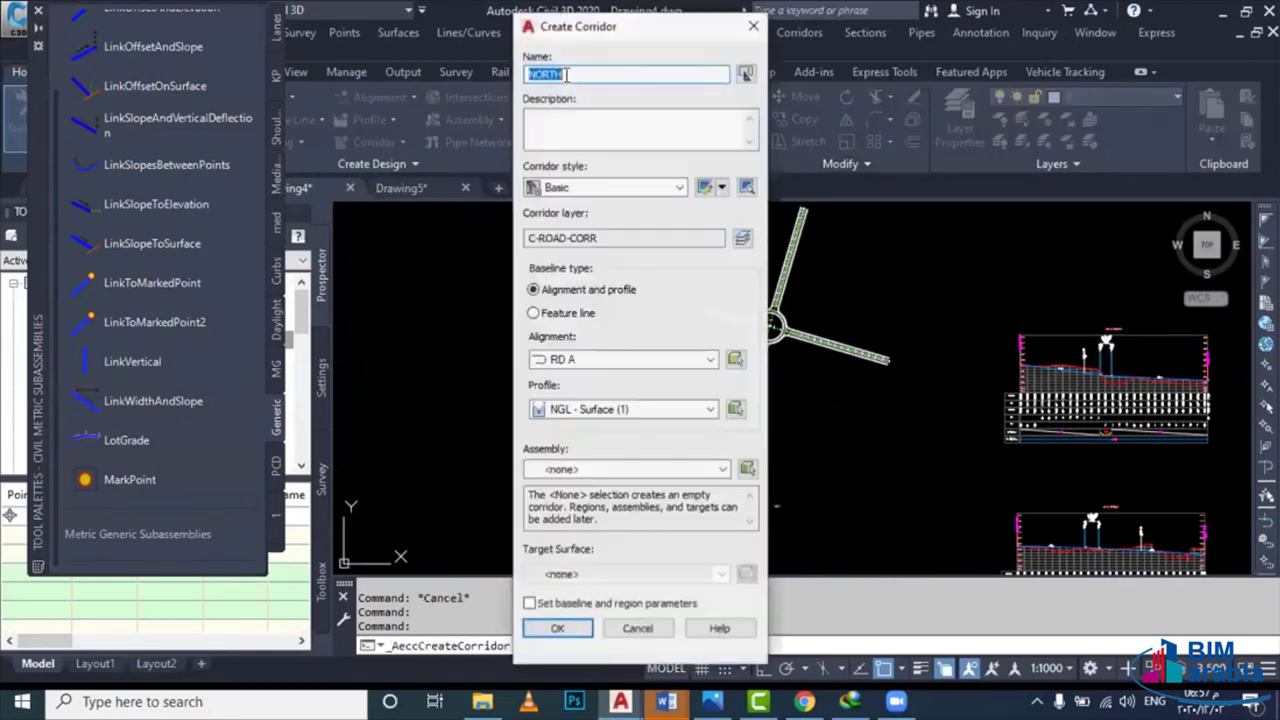
text(RD A)
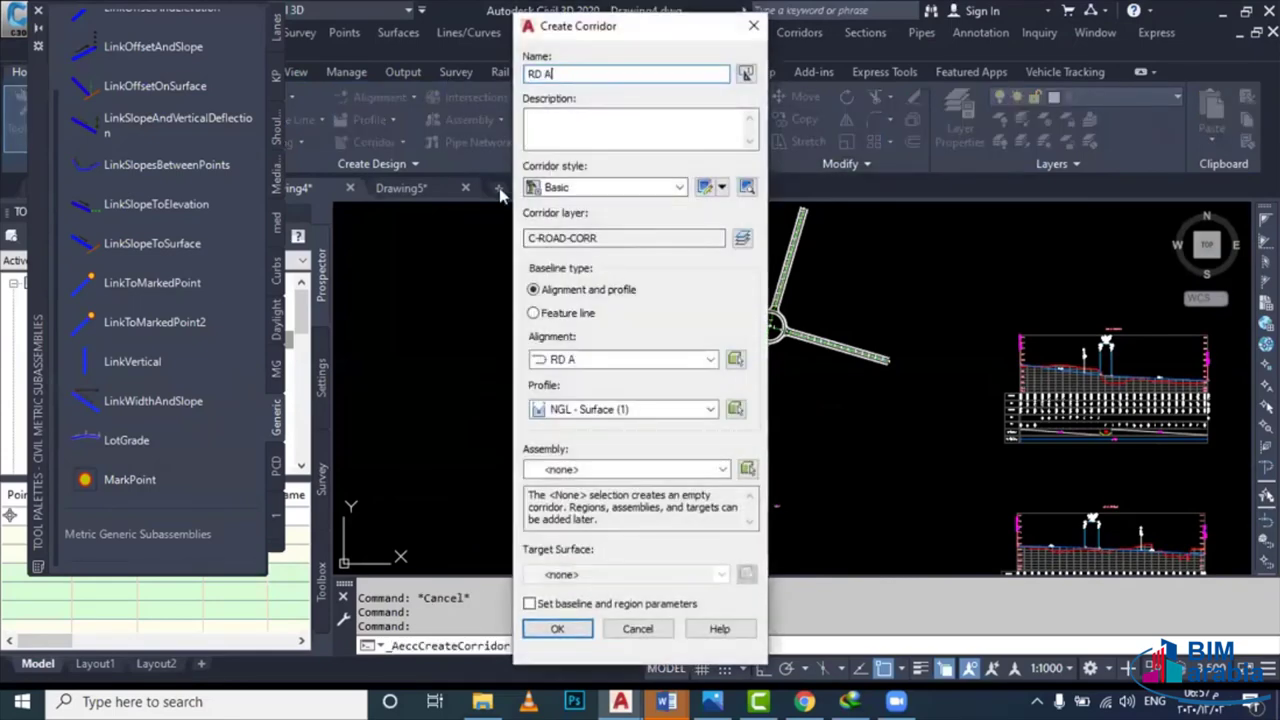
click(595, 409)
click(594, 442)
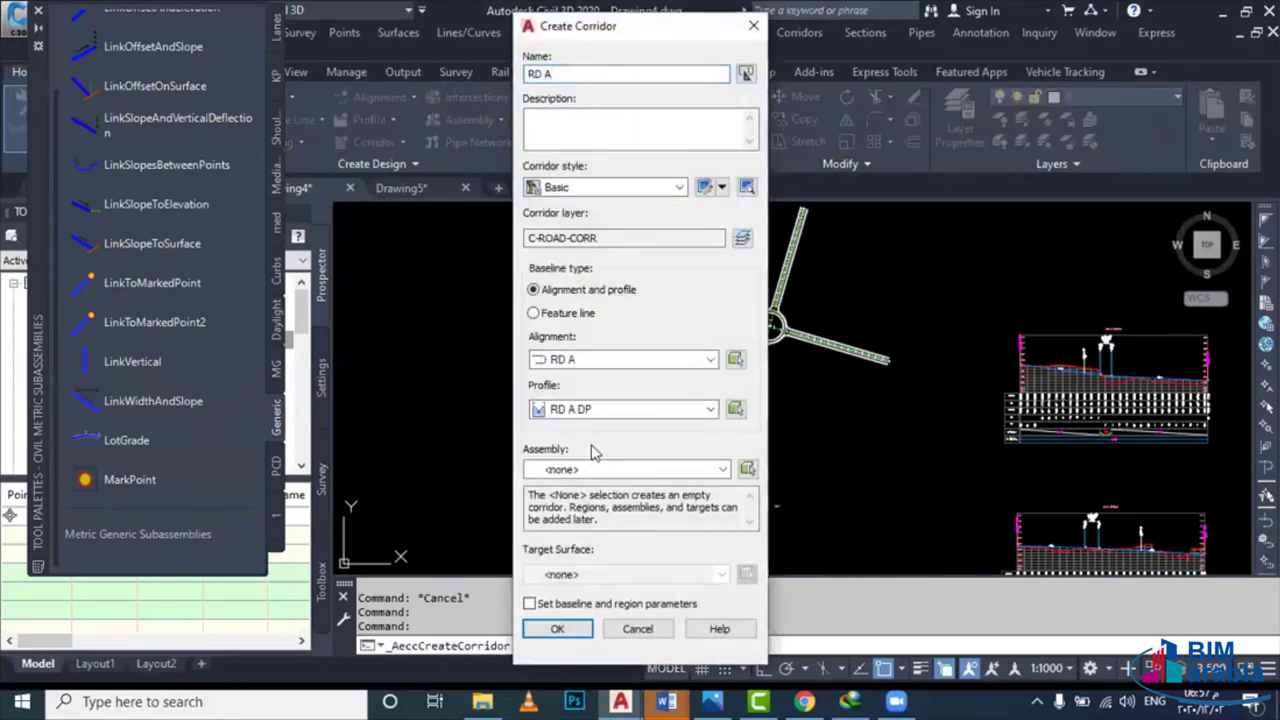
click(595, 469)
click(568, 508)
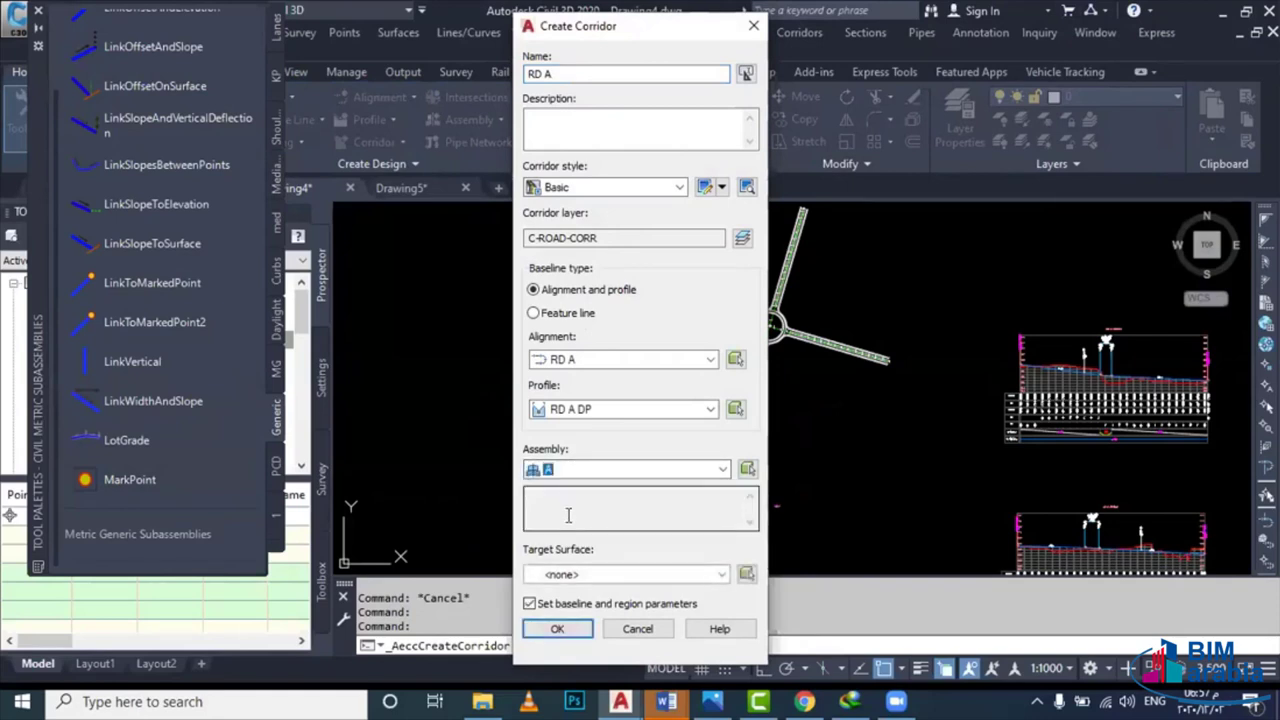
click(571, 606)
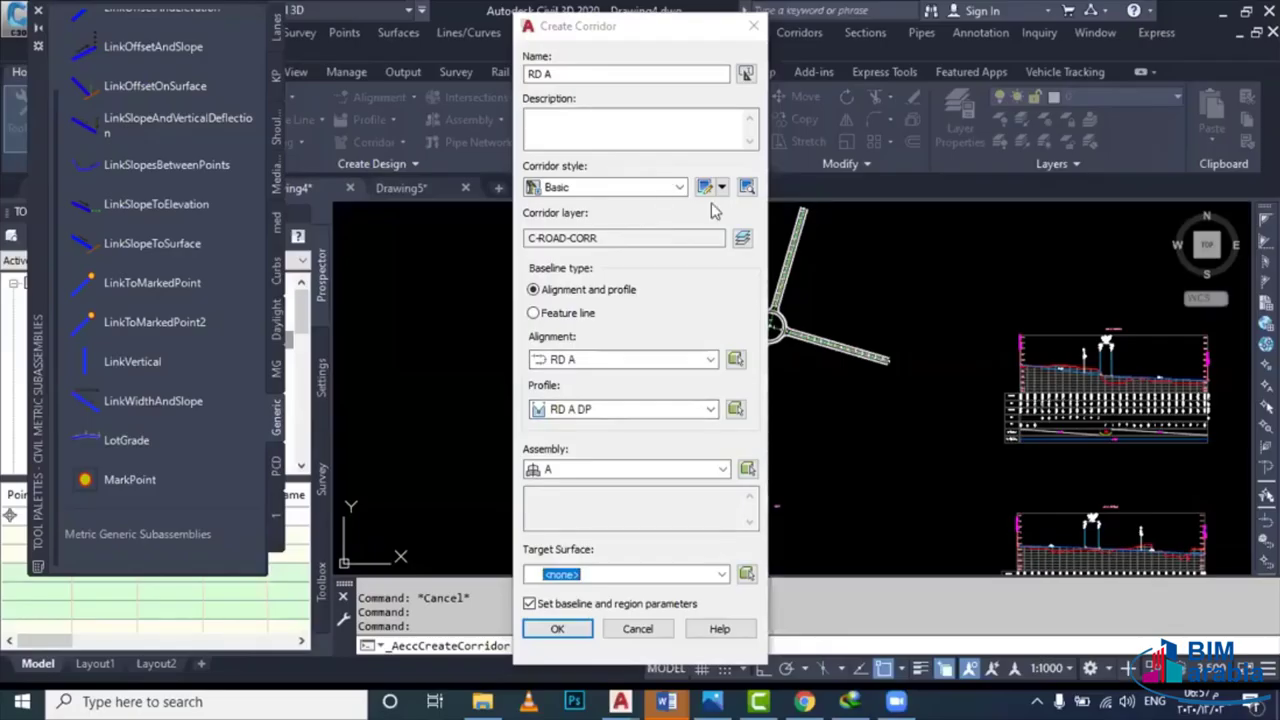
click(605, 576)
click(575, 607)
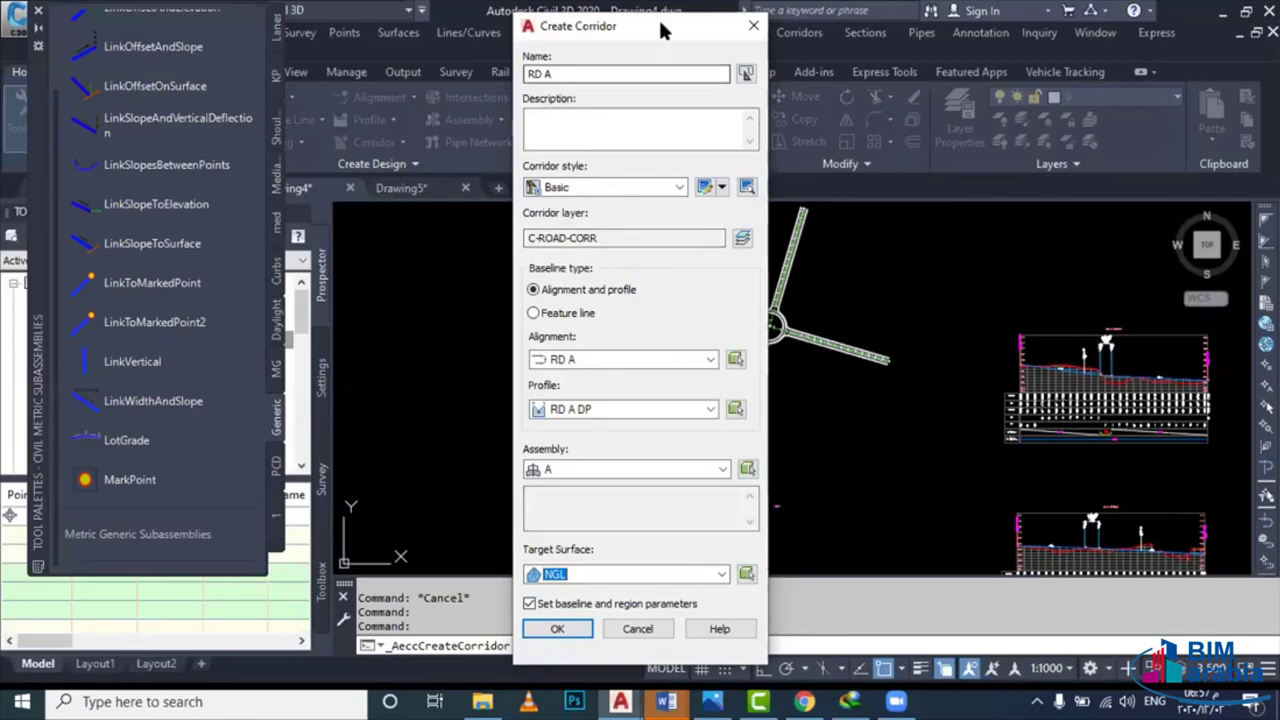
drag(666, 20, 752, 8)
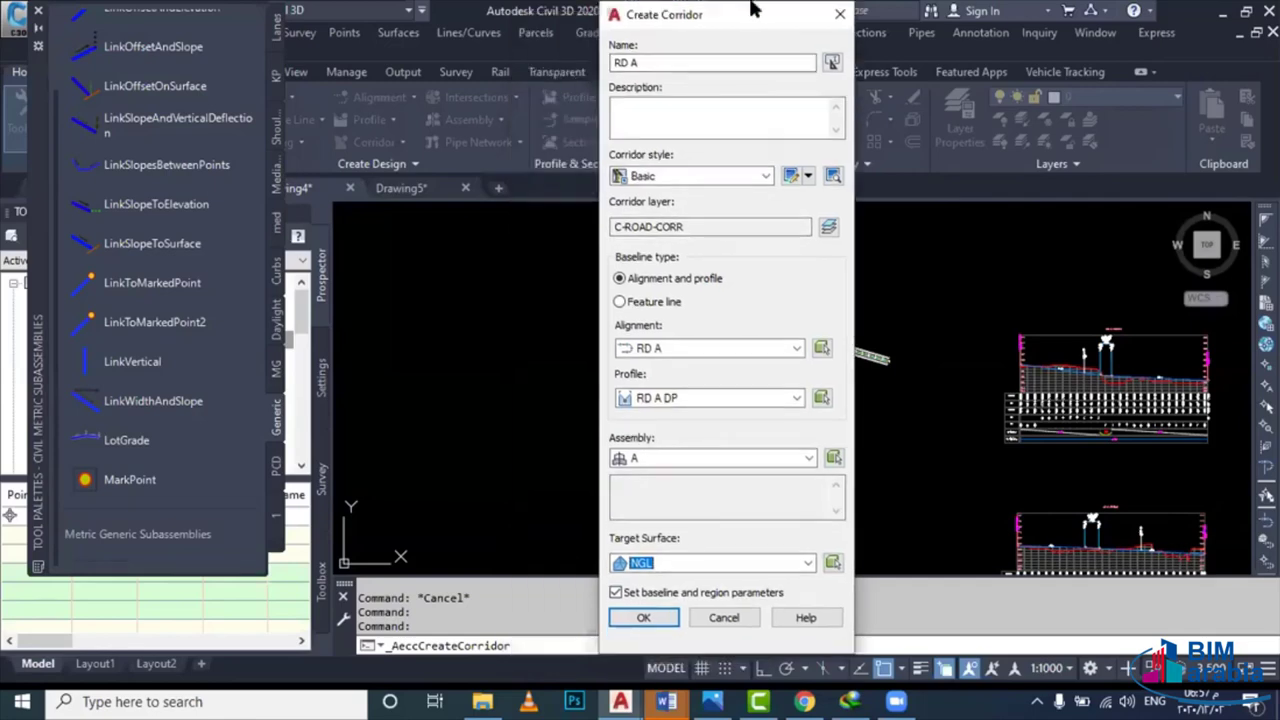
Create corridor RD A and map two lane edge polylines as the right lane width target
click(658, 616)
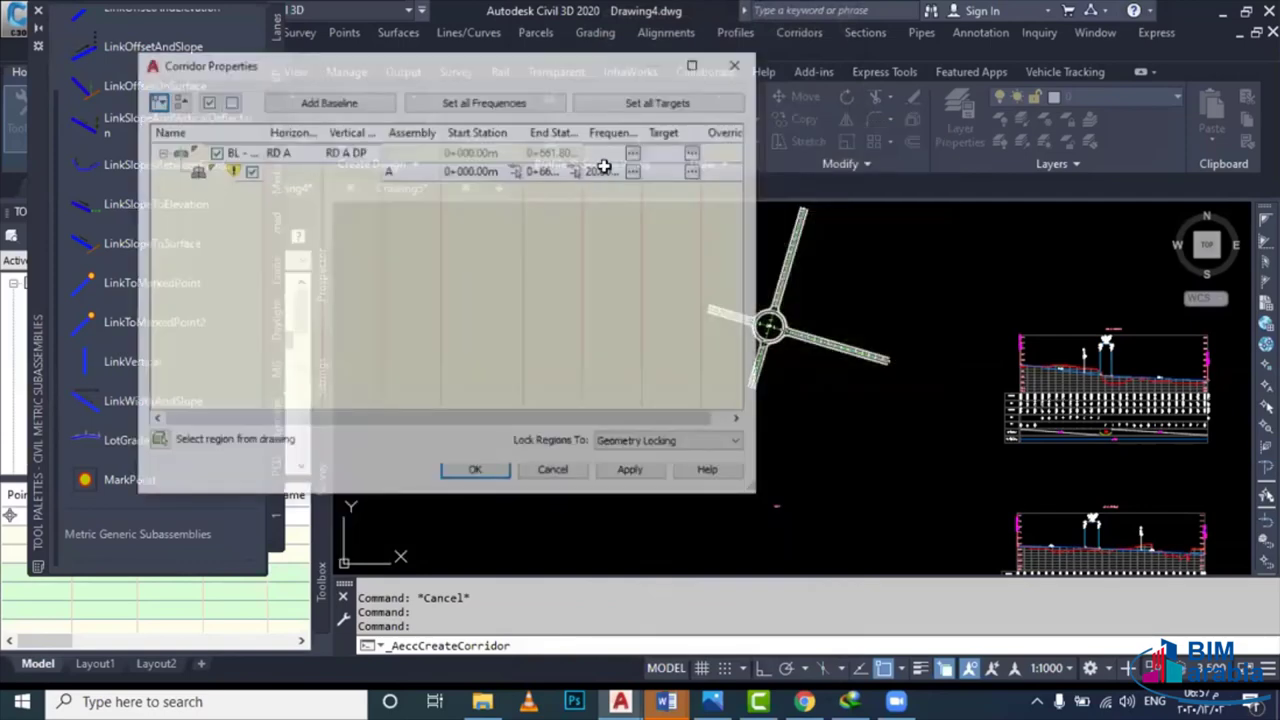
click(676, 172)
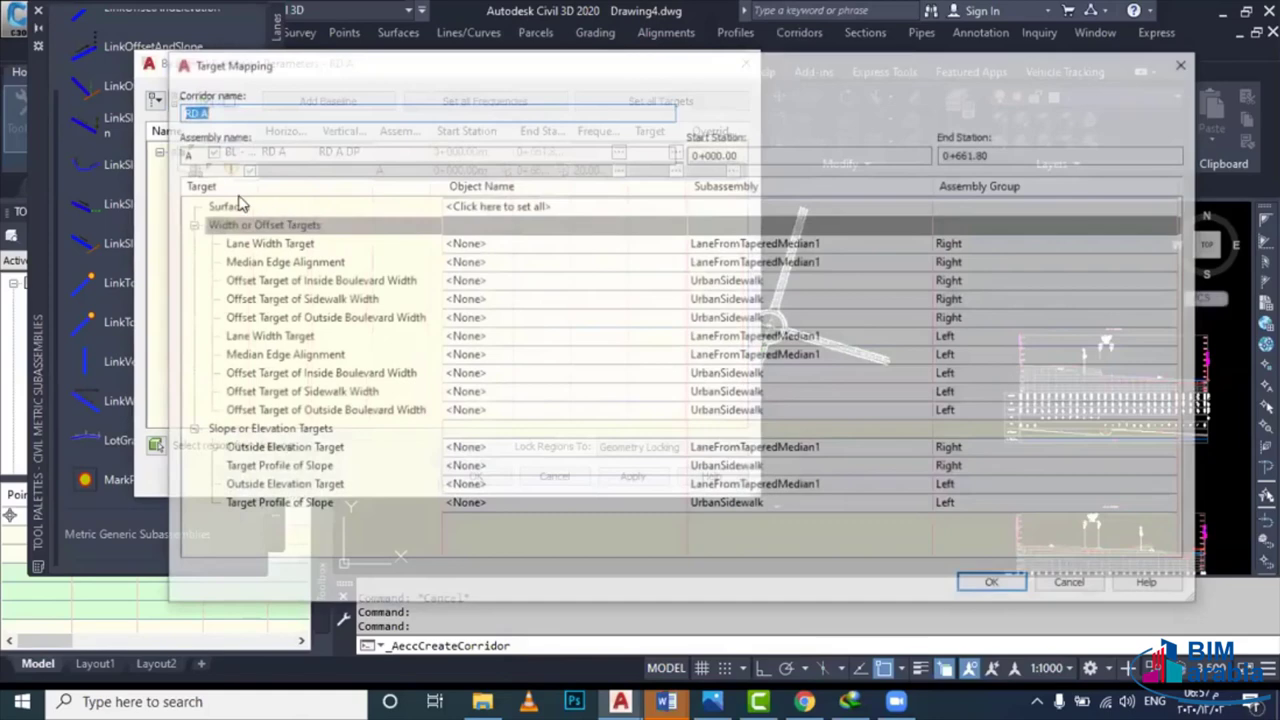
click(465, 243)
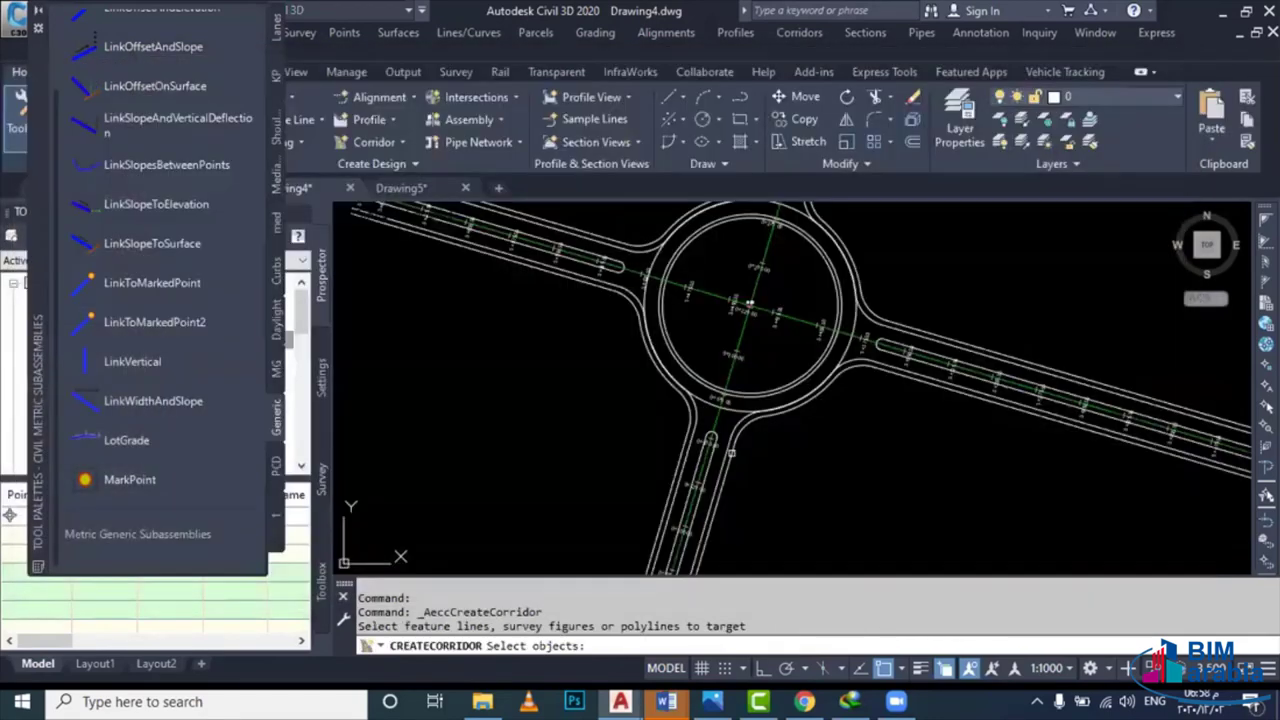
click(1000, 563)
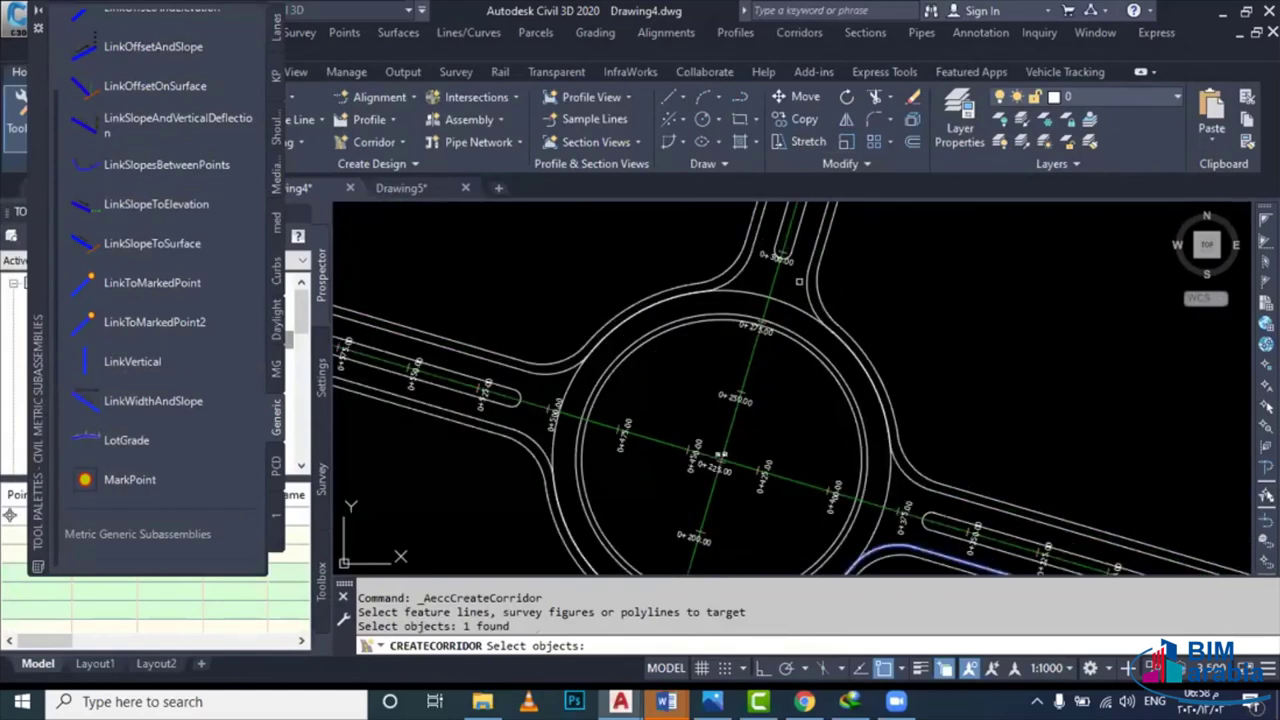
click(801, 284)
key(Return)
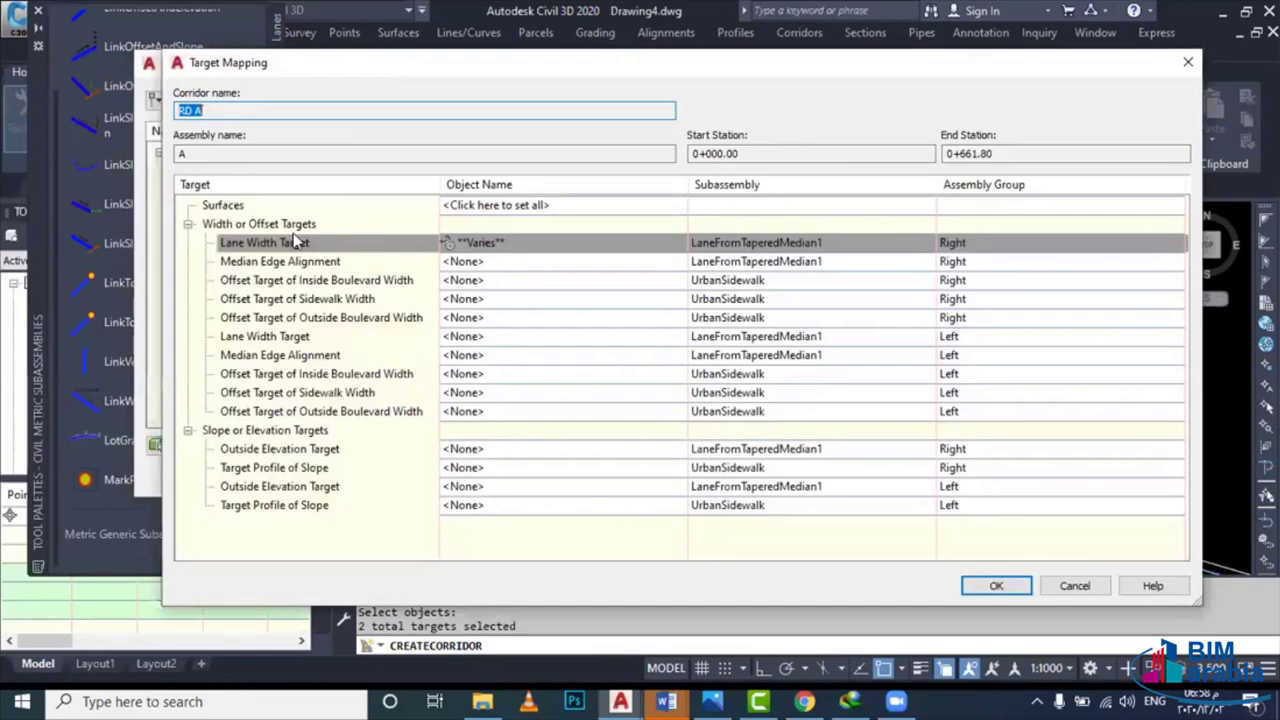
Map two polylines as the right median edge target
click(470, 261)
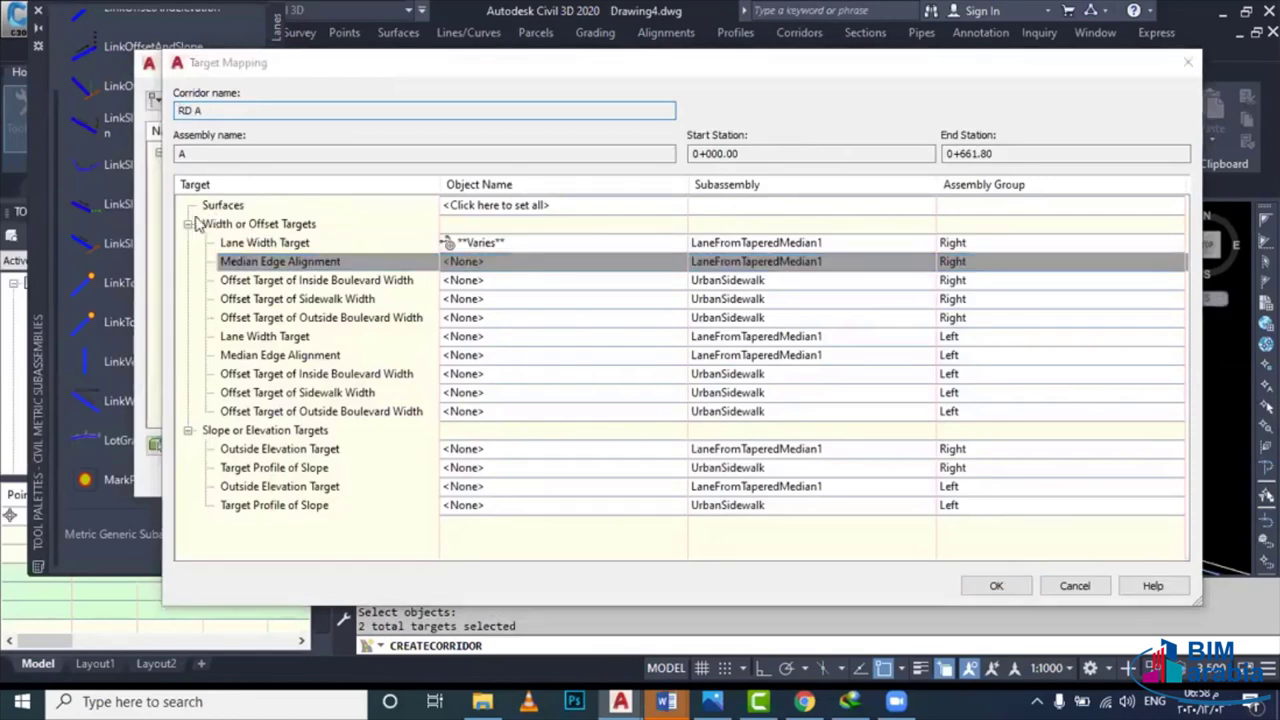
key(Return)
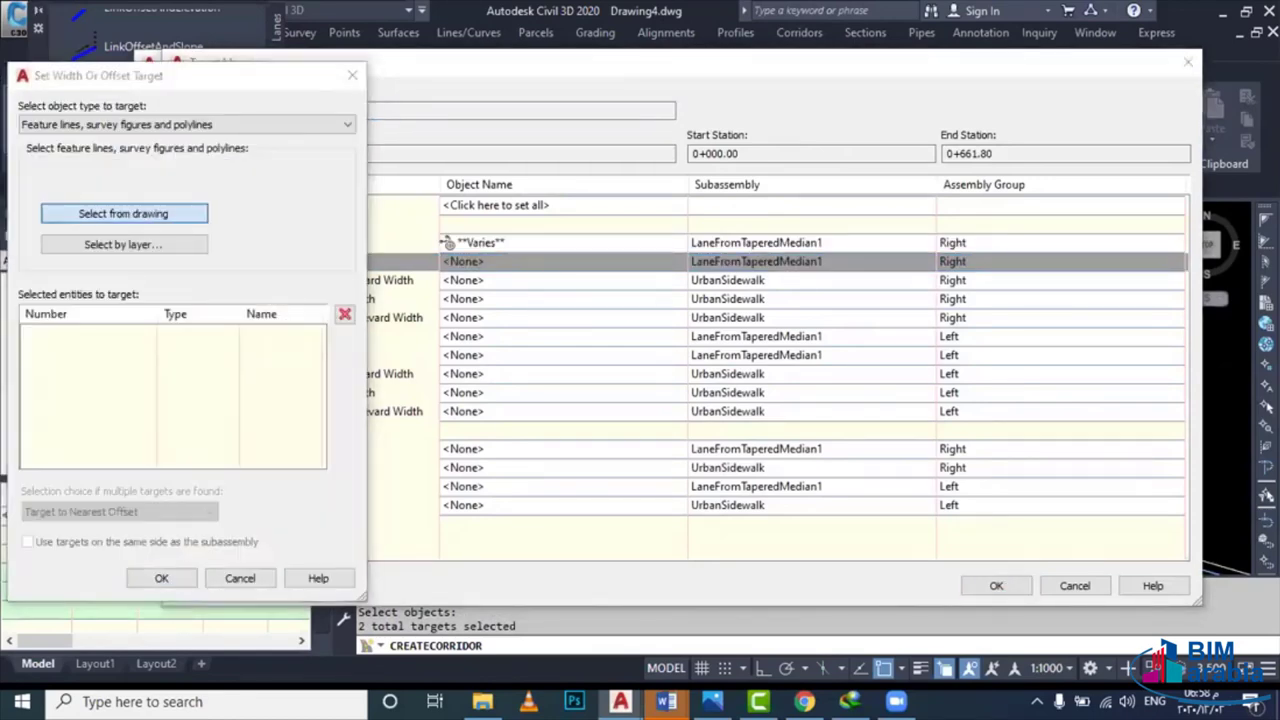
scroll(694, 517, up, 3)
click(694, 517)
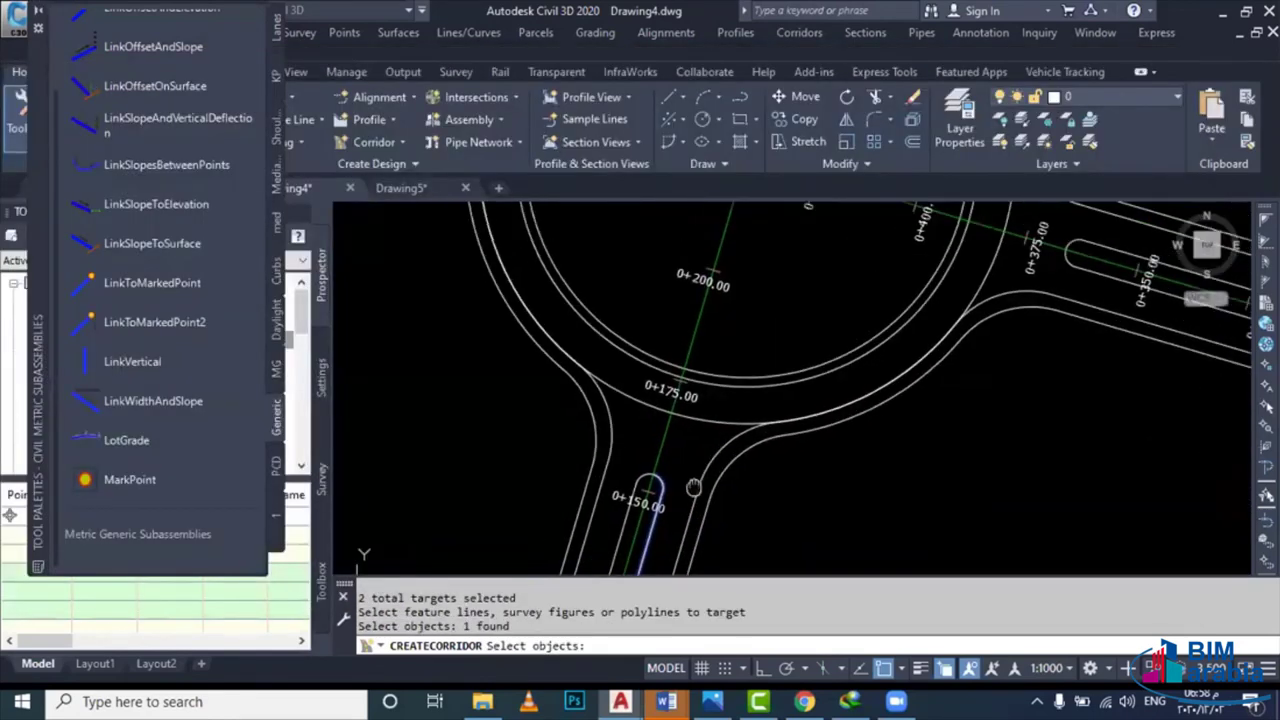
scroll(768, 262, down, 4)
scroll(730, 452, up, 2)
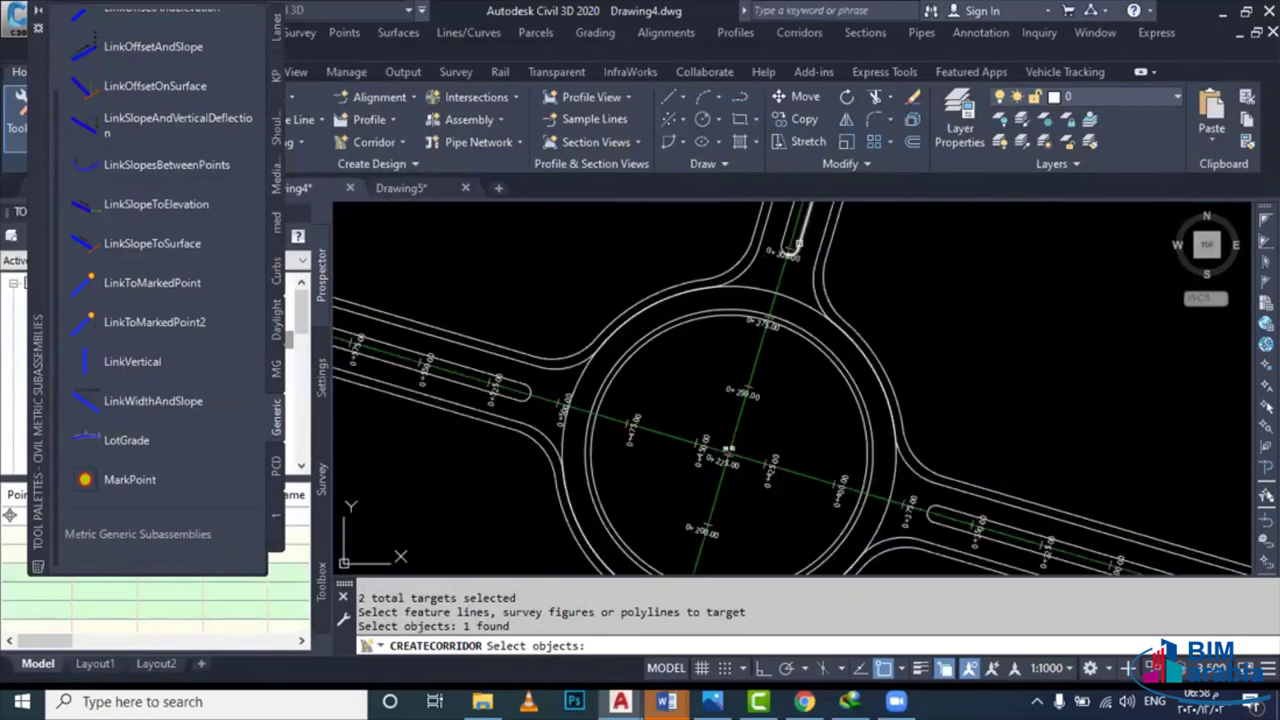
click(408, 360)
key(Return)
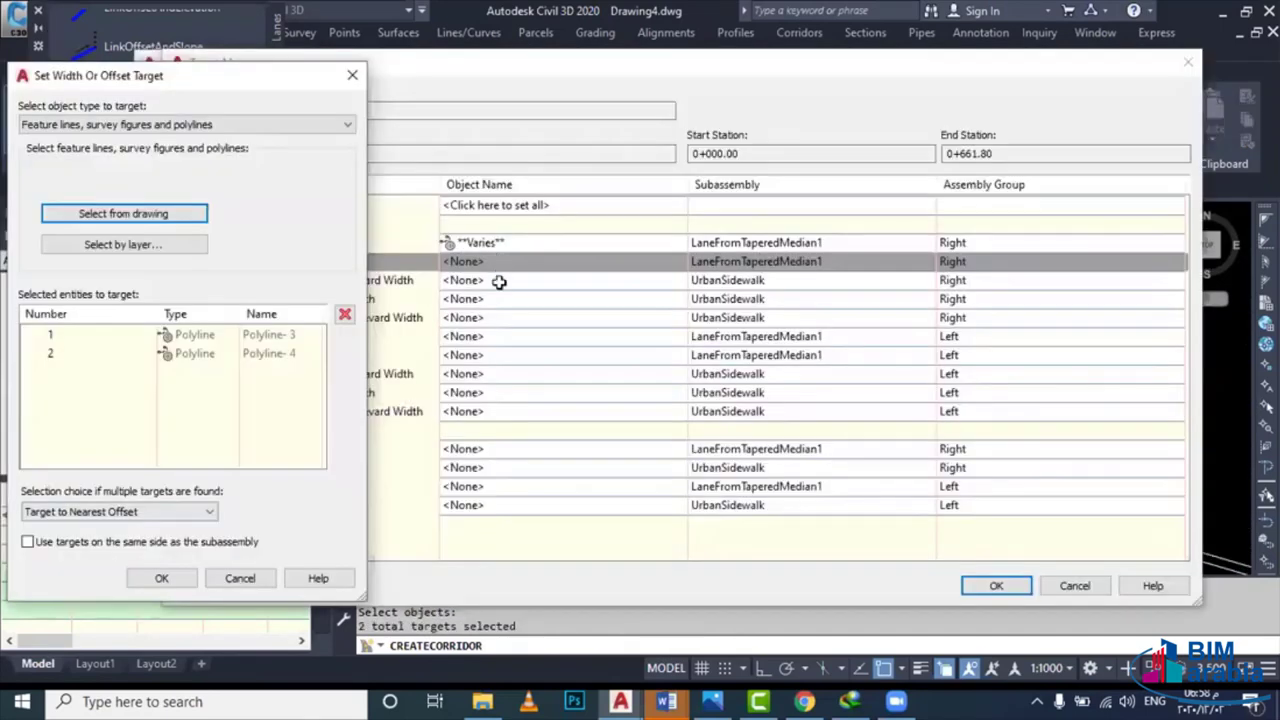
key(Return)
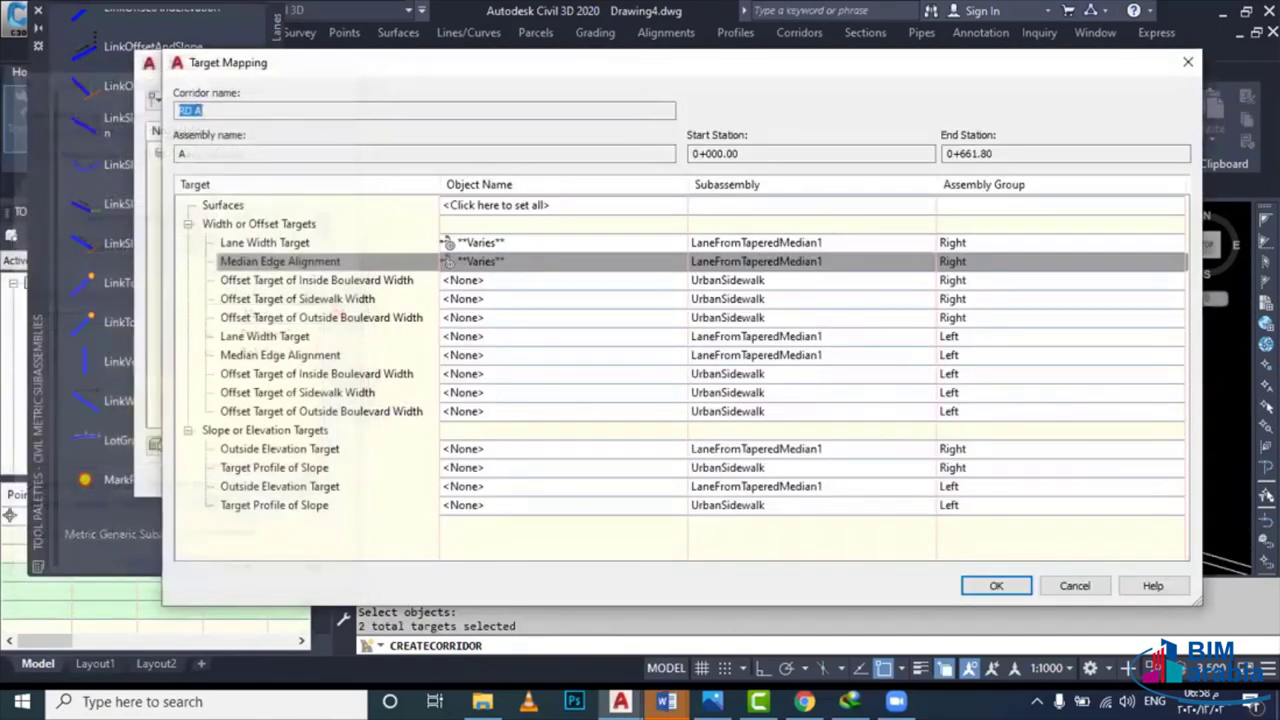
Map two sidewalk edge polylines as the right sidewalk width target
click(464, 298)
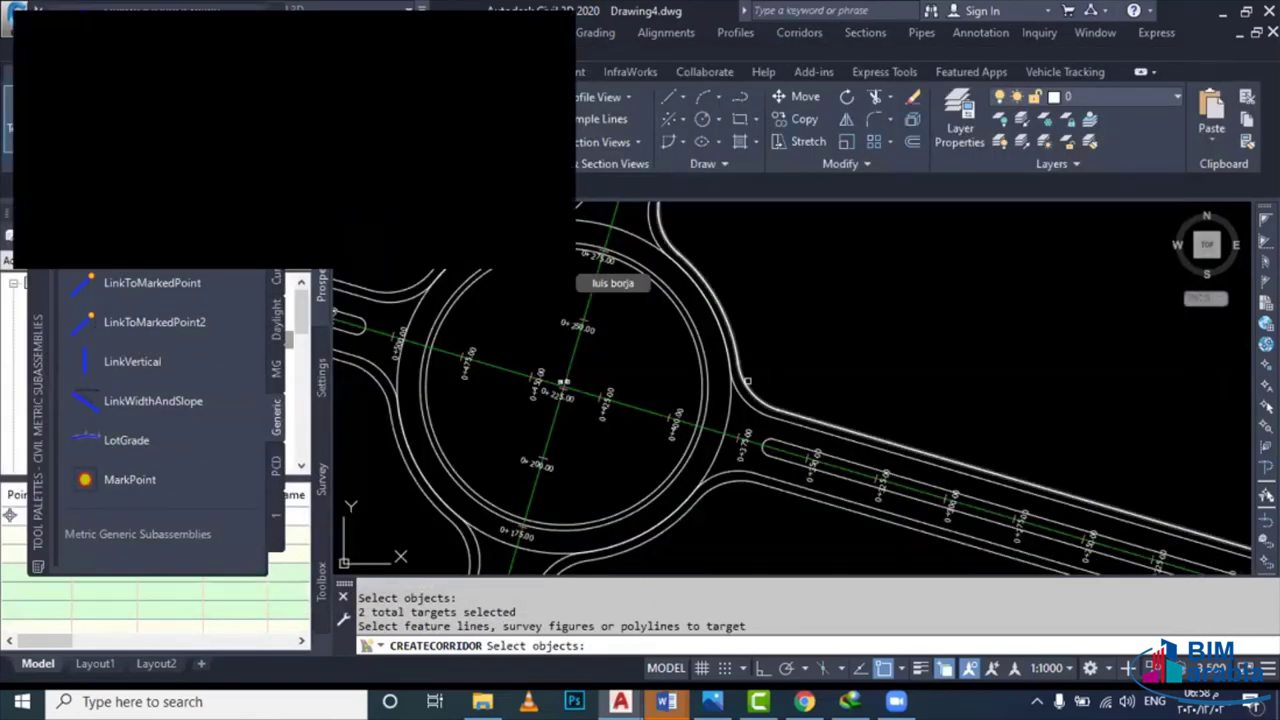
click(740, 390)
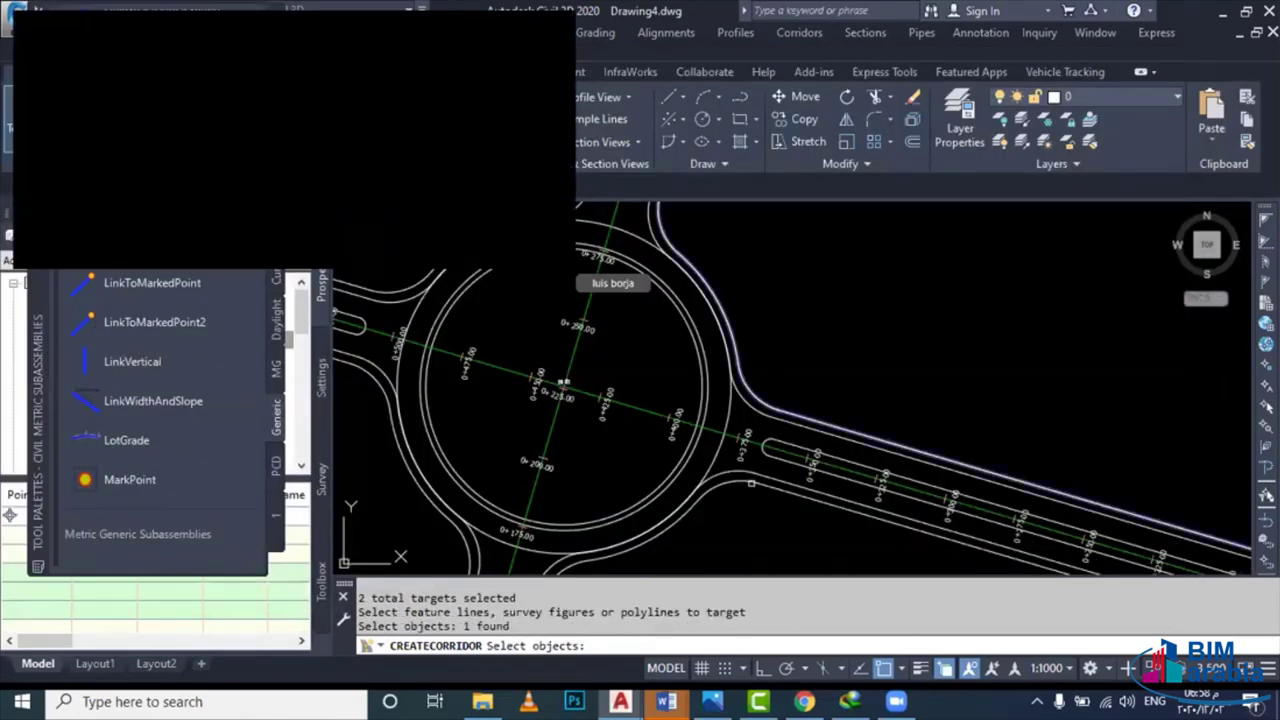
click(800, 500)
key(Return)
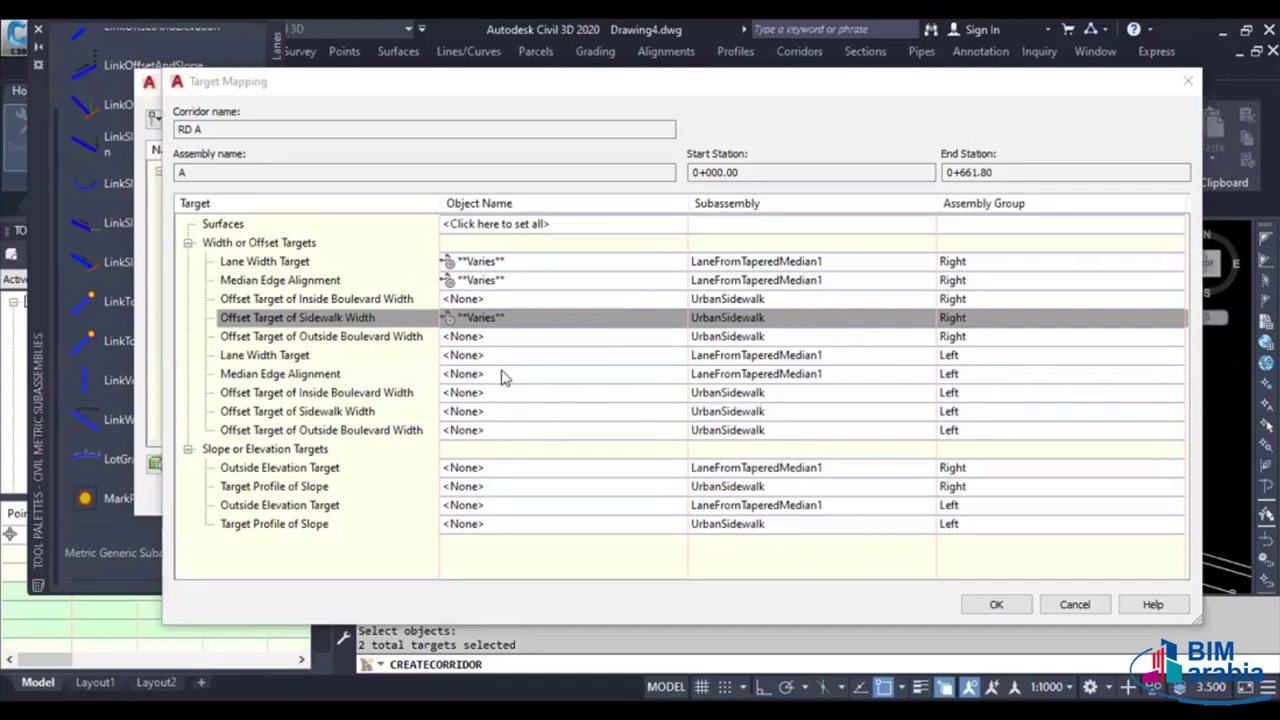
click(504, 374)
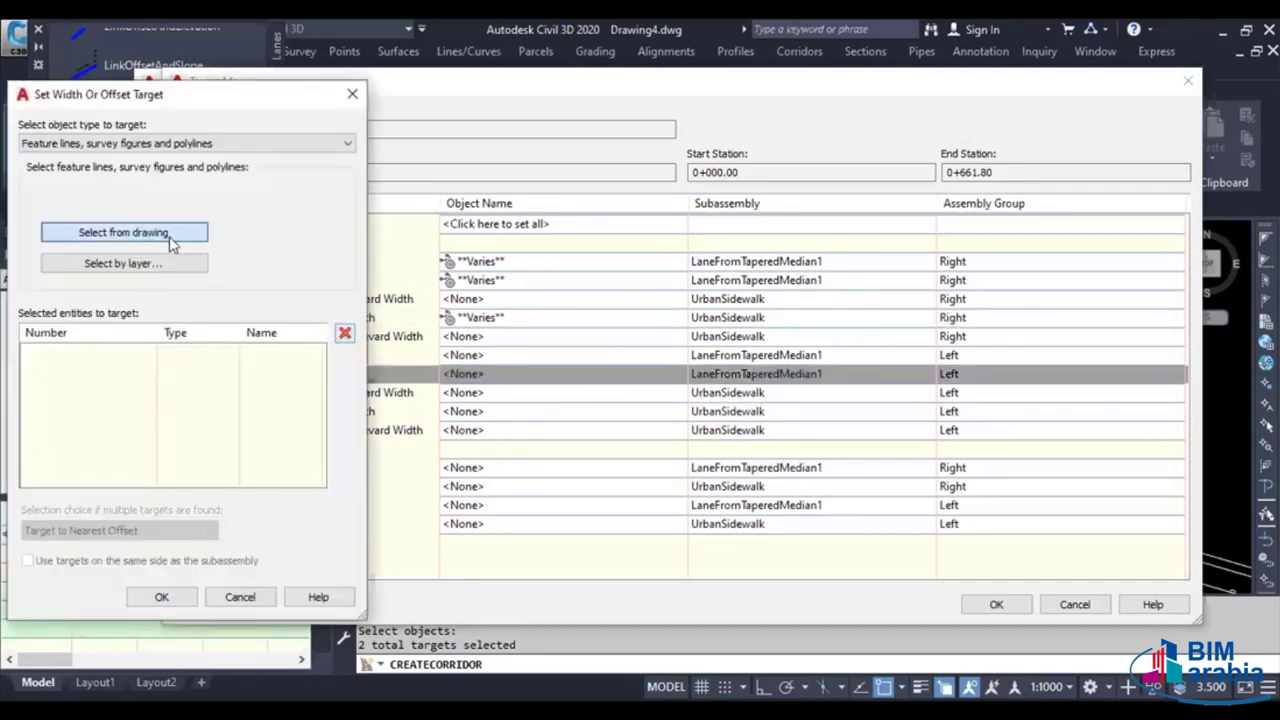
Assign the left curb polylines as the left median edge target
click(171, 240)
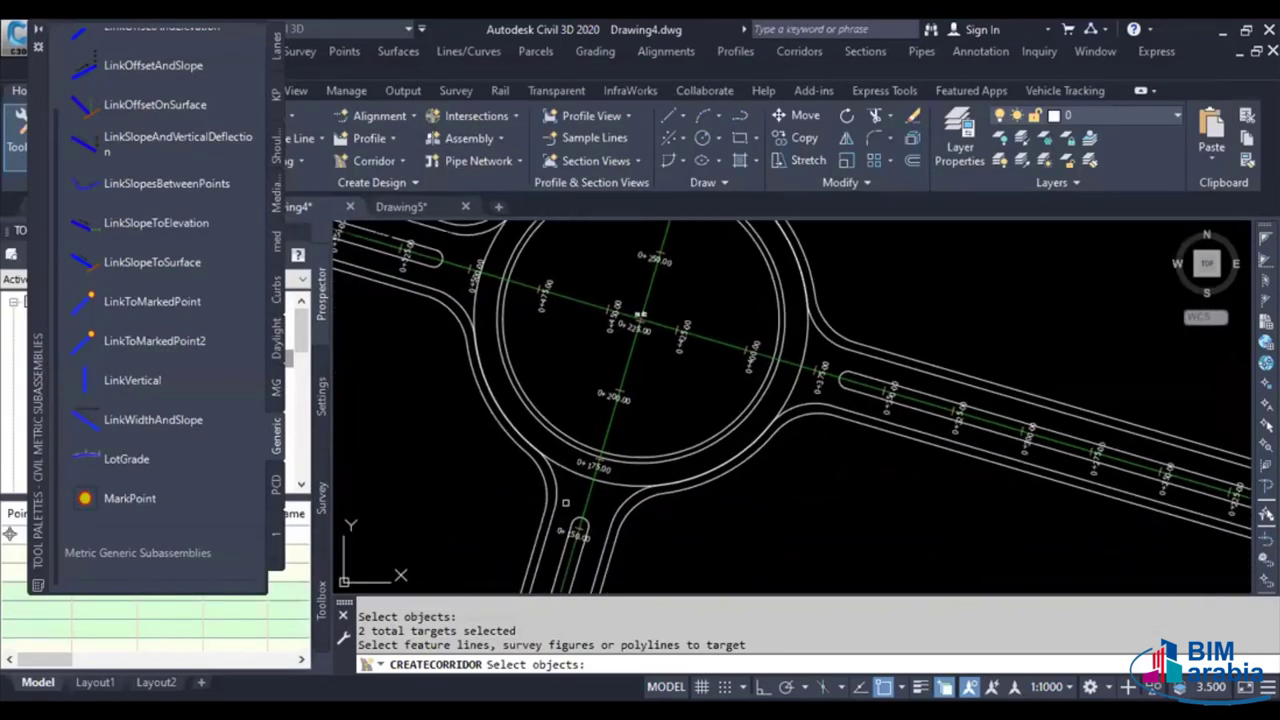
click(560, 490)
click(470, 545)
middle_drag(560, 490, 572, 592)
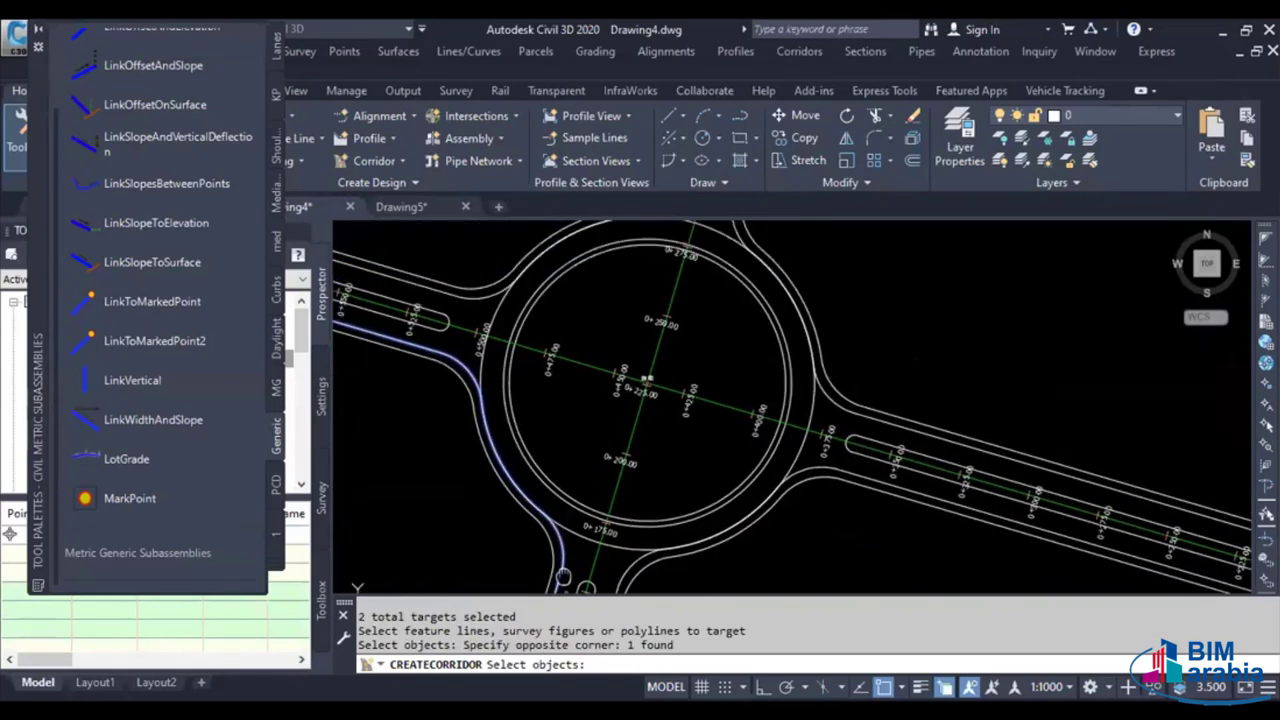
click(656, 252)
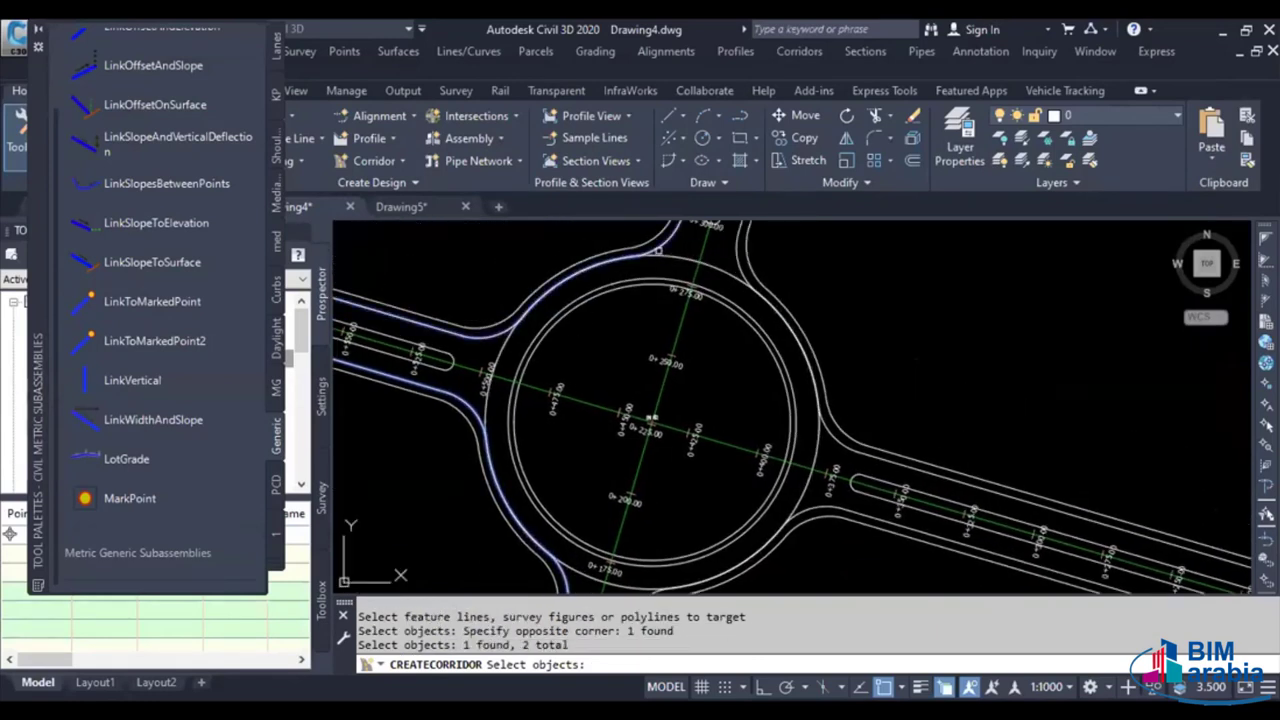
click(657, 250)
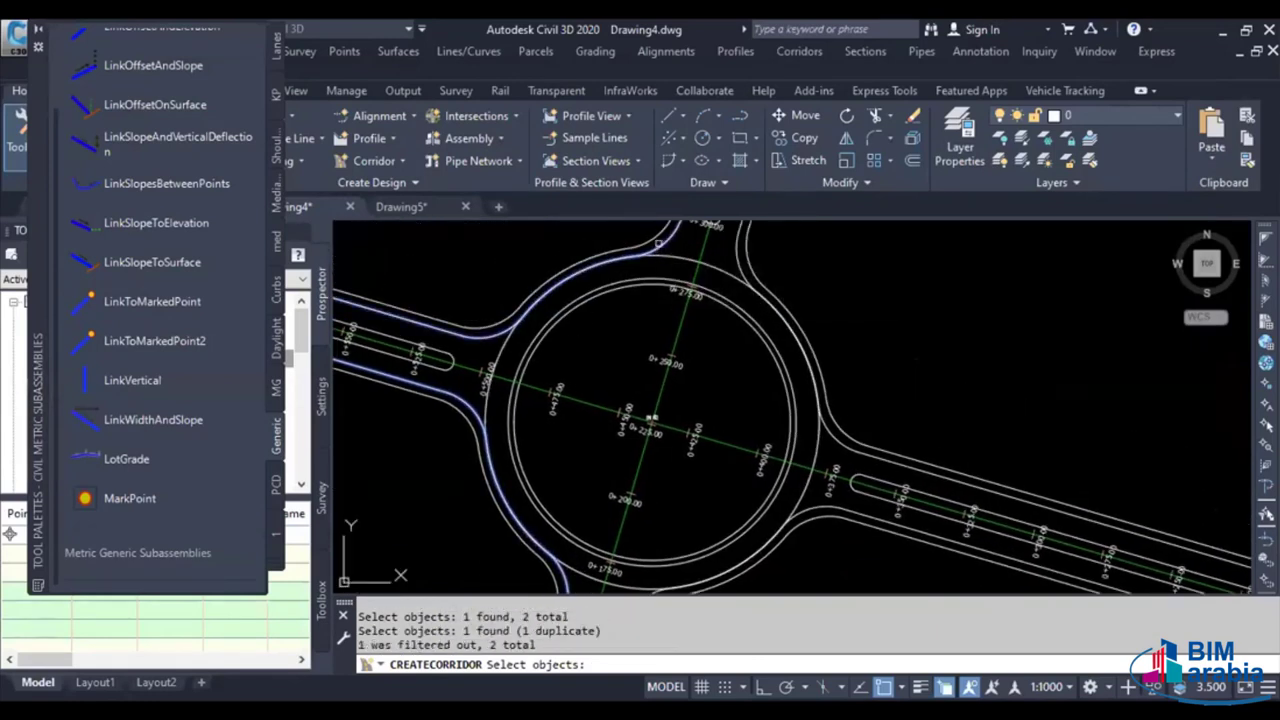
key(Return)
click(166, 597)
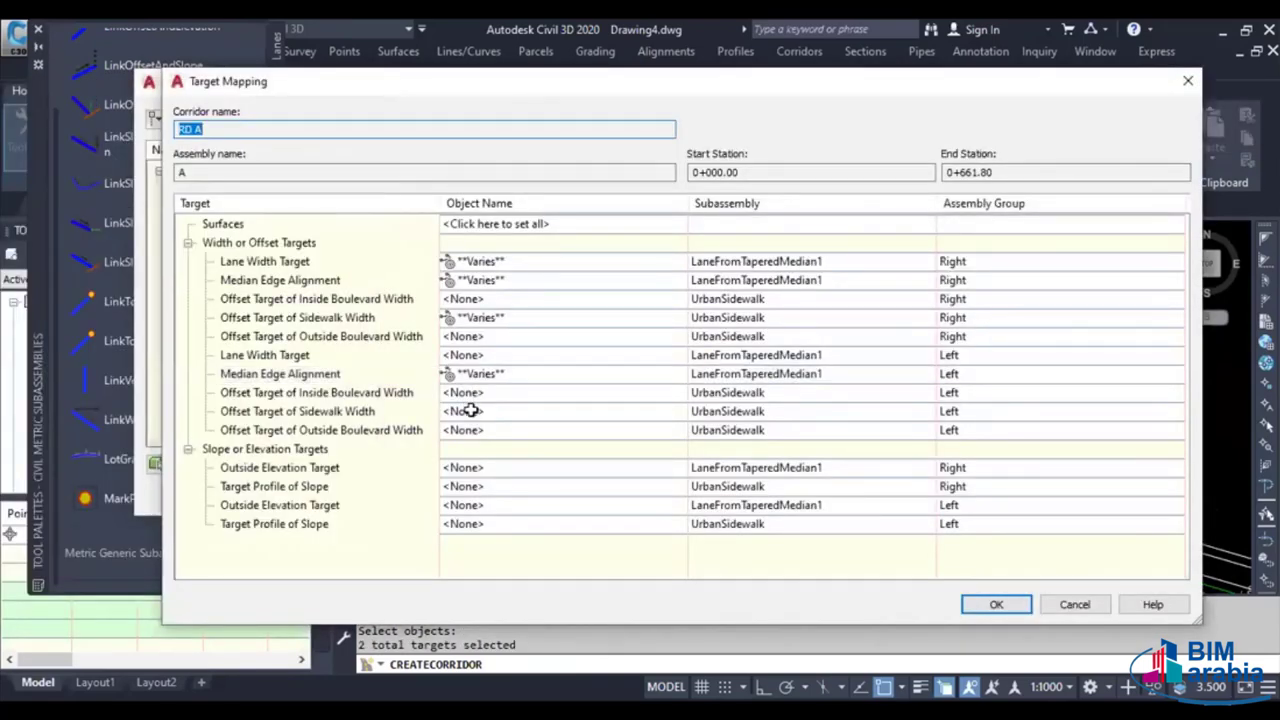
Assign the lines near stations 0+150 and 0+325 as the left sidewalk width target
click(470, 410)
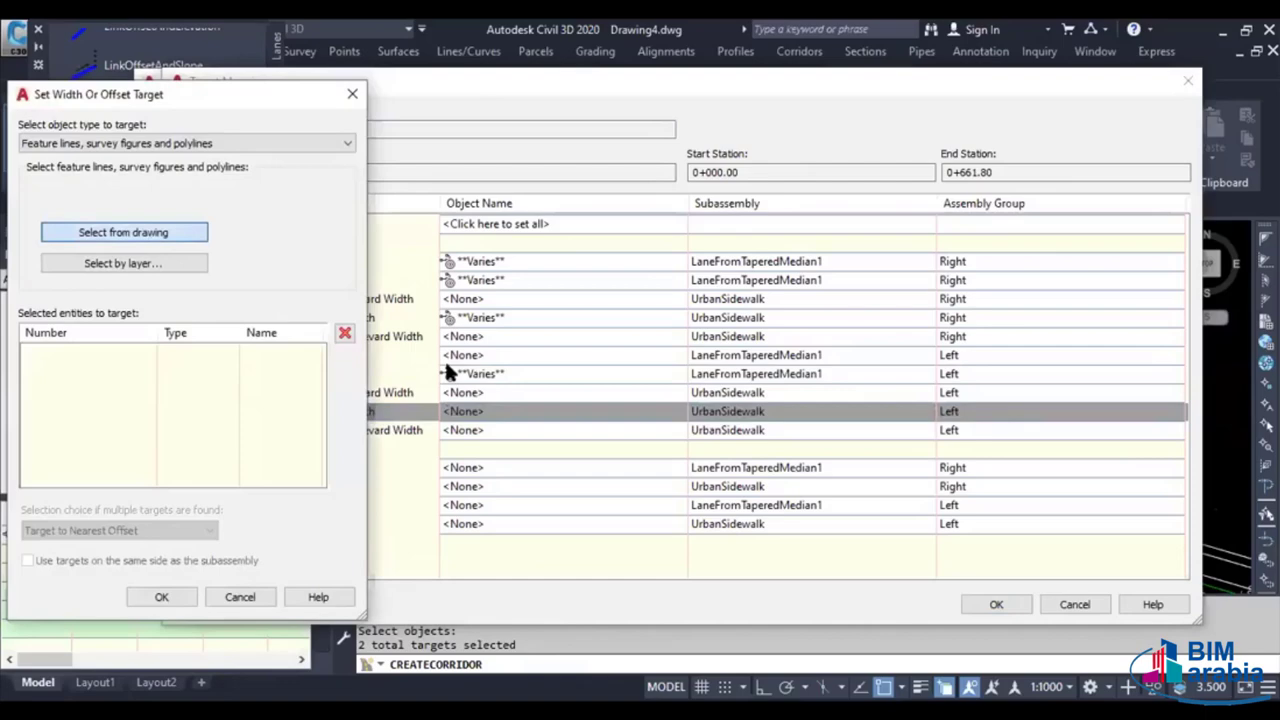
click(123, 232)
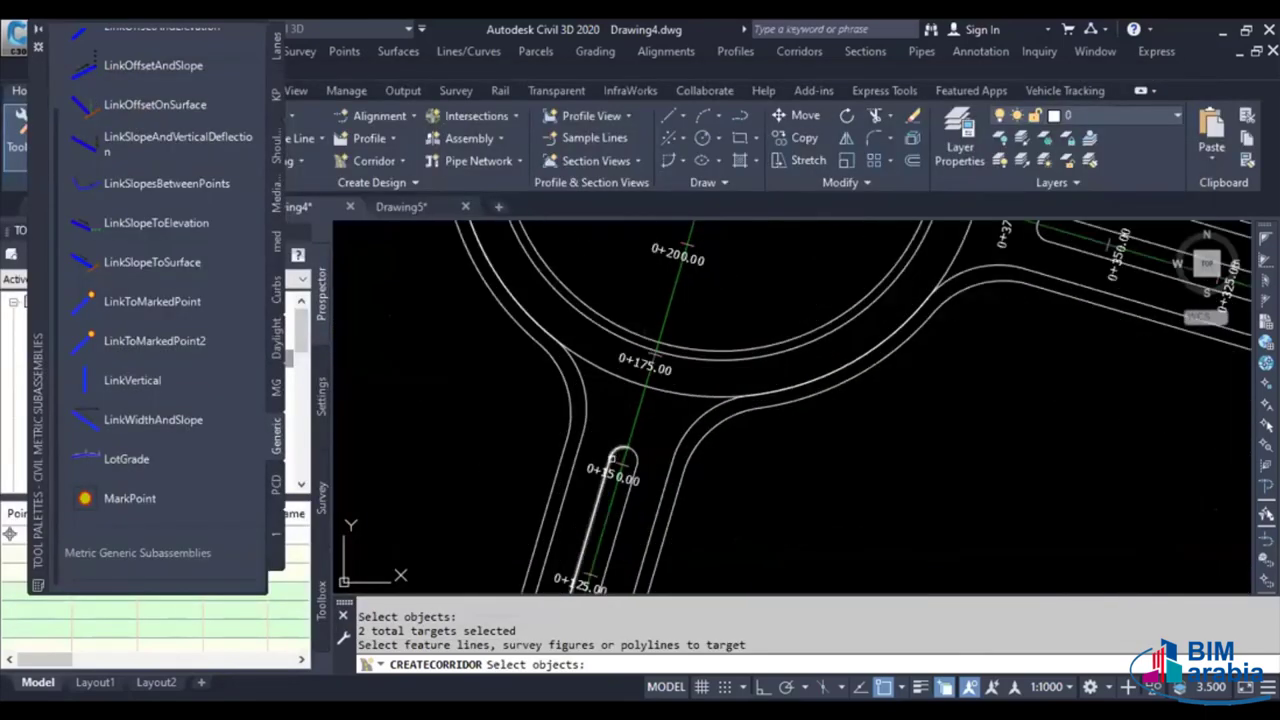
click(612, 455)
scroll(612, 455, down, 3)
middle_drag(686, 300, 686, 457)
scroll(688, 347, up, 3)
click(688, 347)
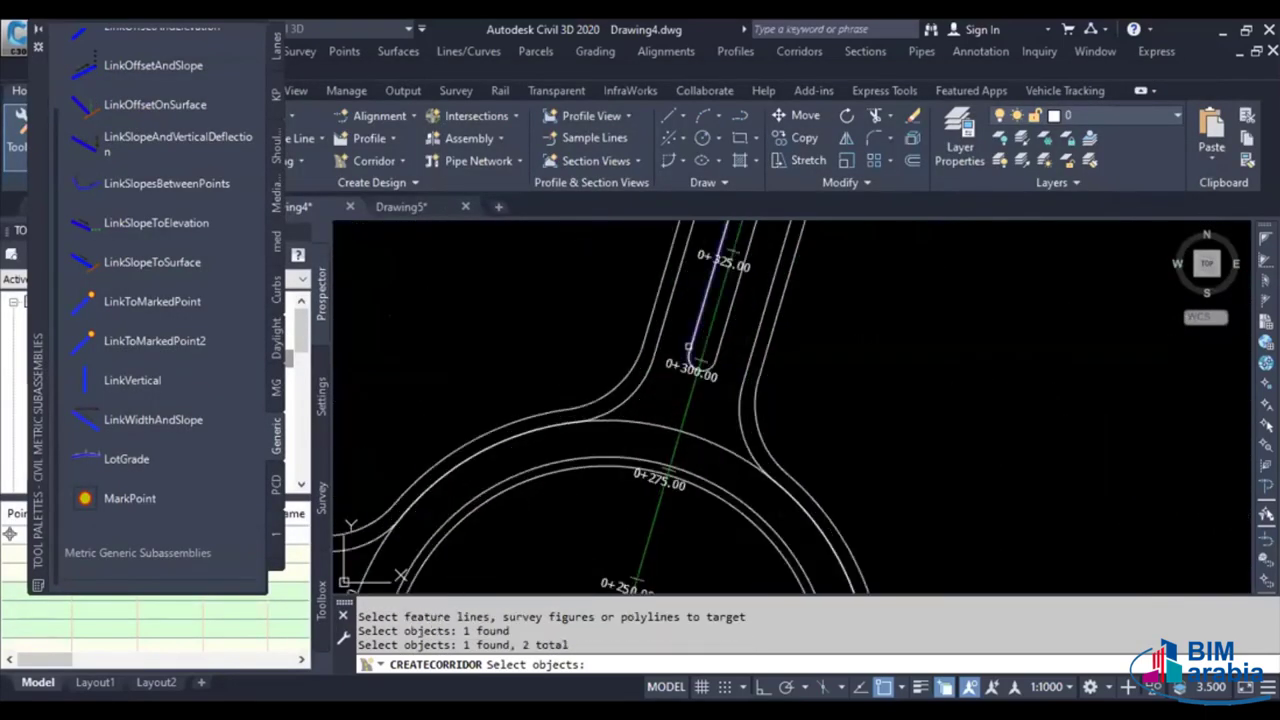
key(Return)
click(186, 602)
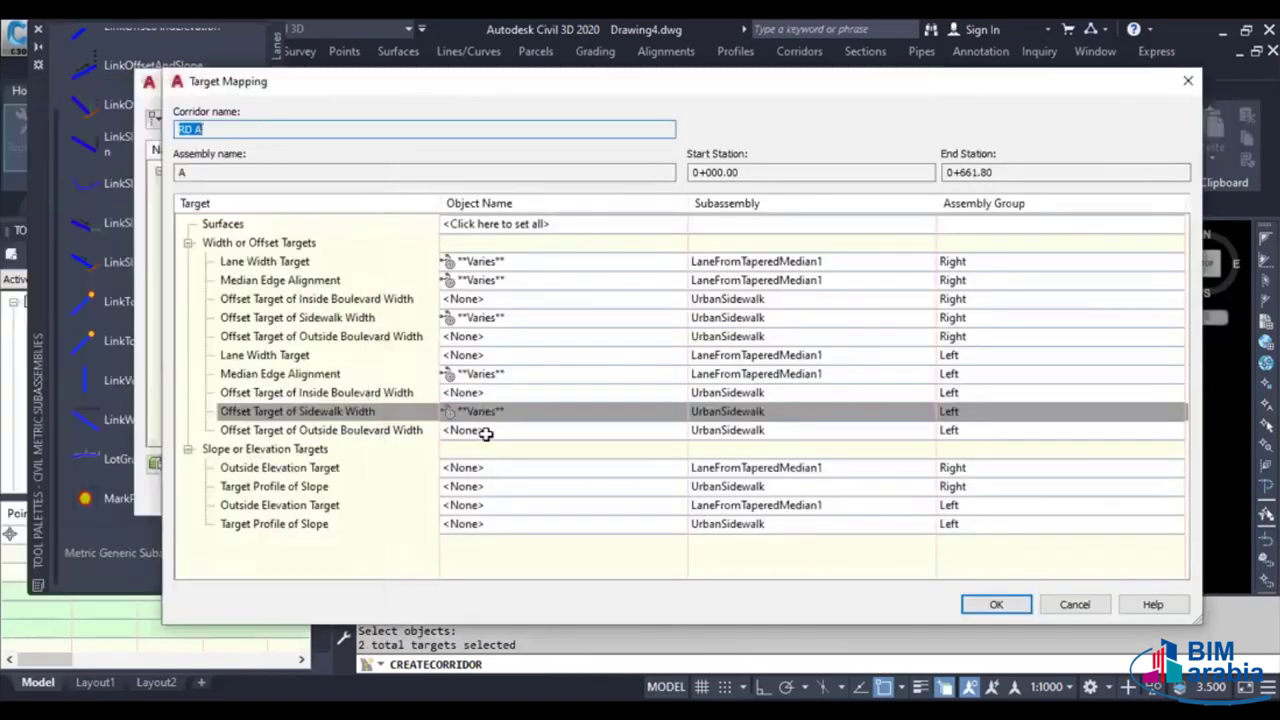
Assign two curb lines as the left lane width target
click(495, 355)
click(495, 355)
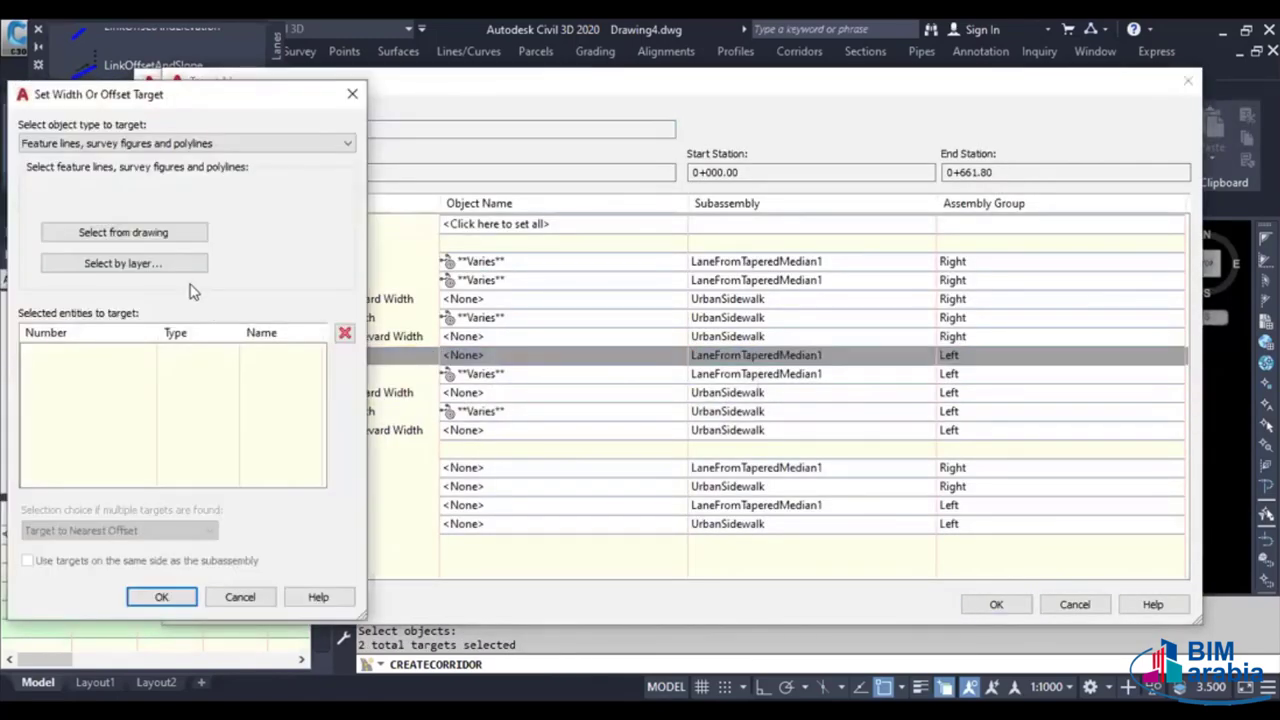
click(173, 234)
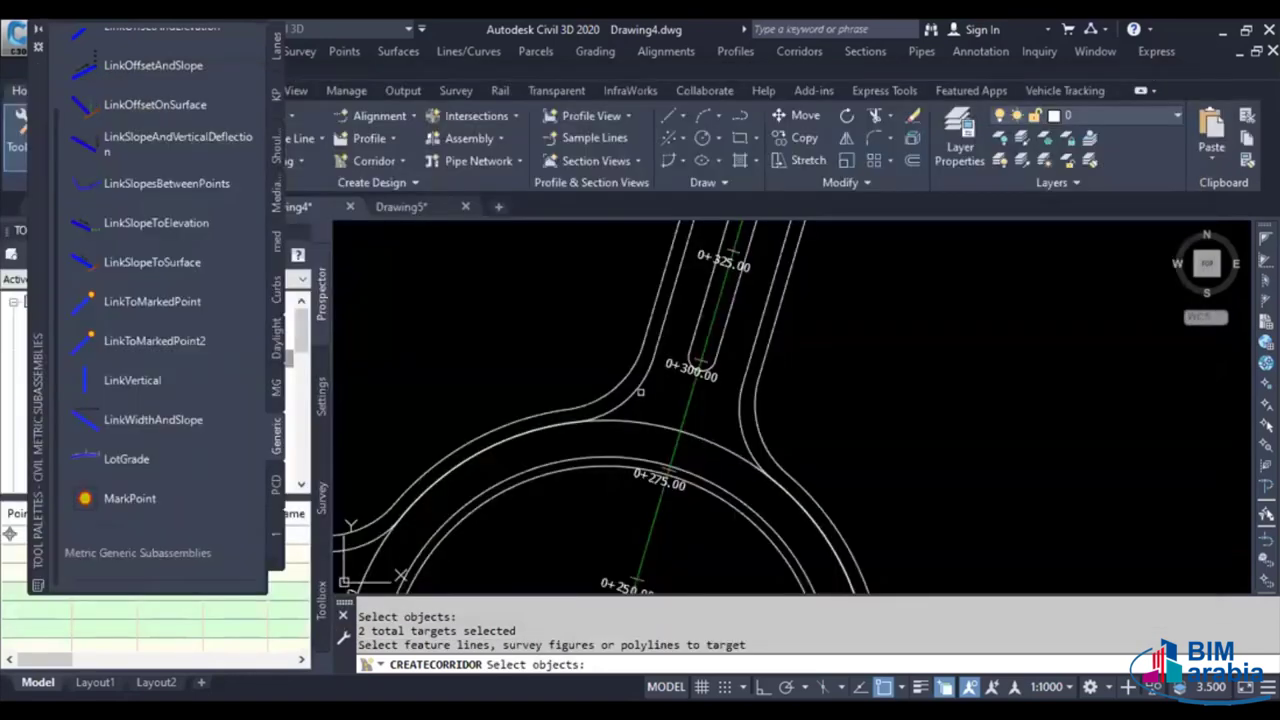
drag(642, 402, 636, 383)
scroll(636, 383, down, 4)
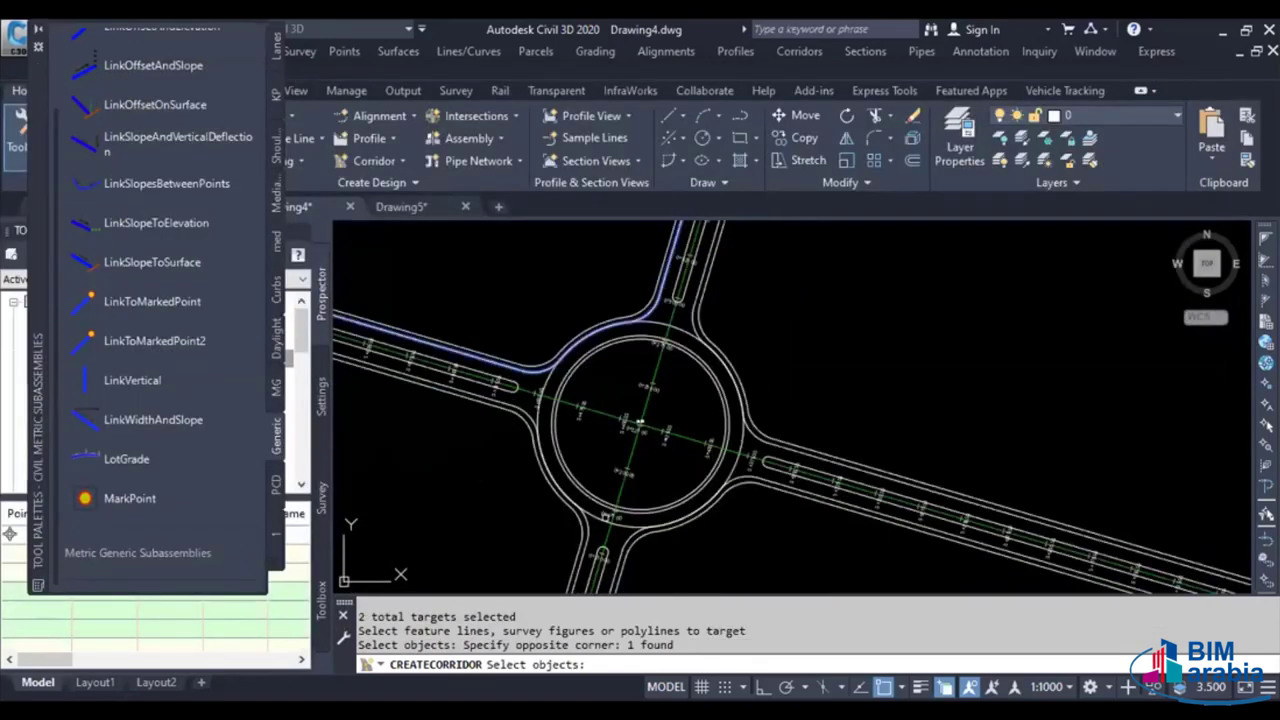
scroll(580, 556, up, 2)
click(580, 556)
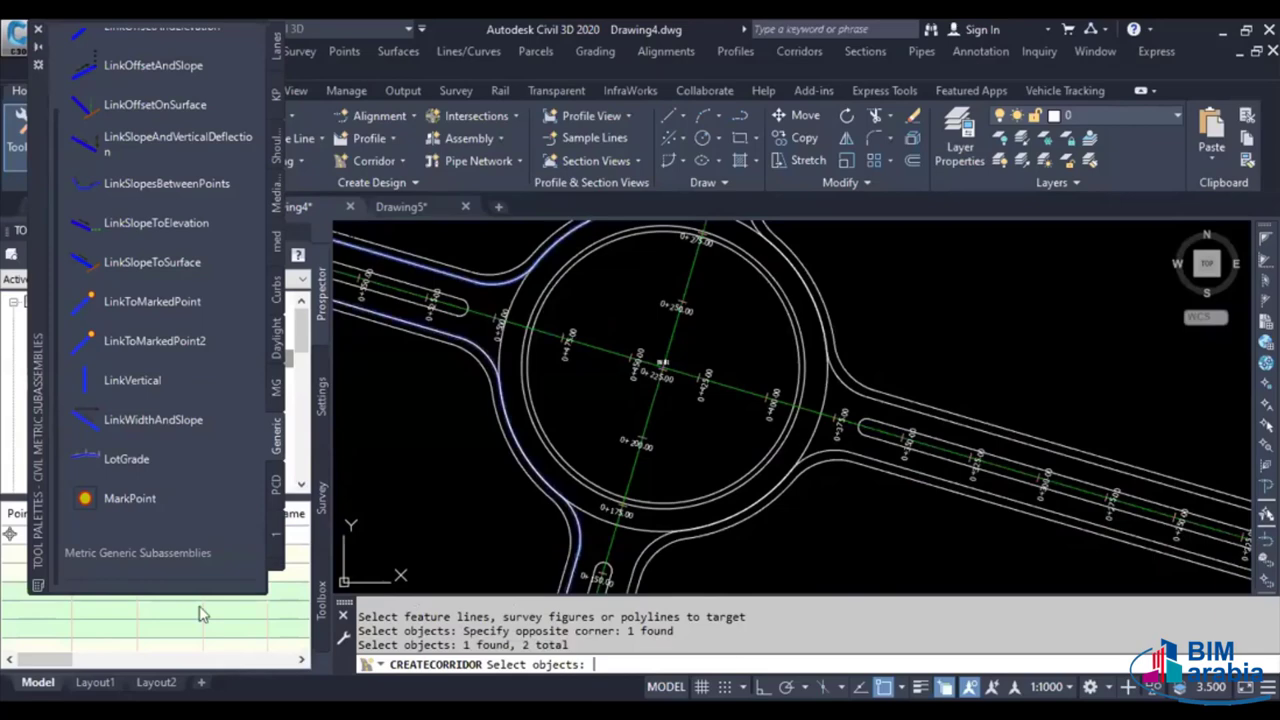
key(Return)
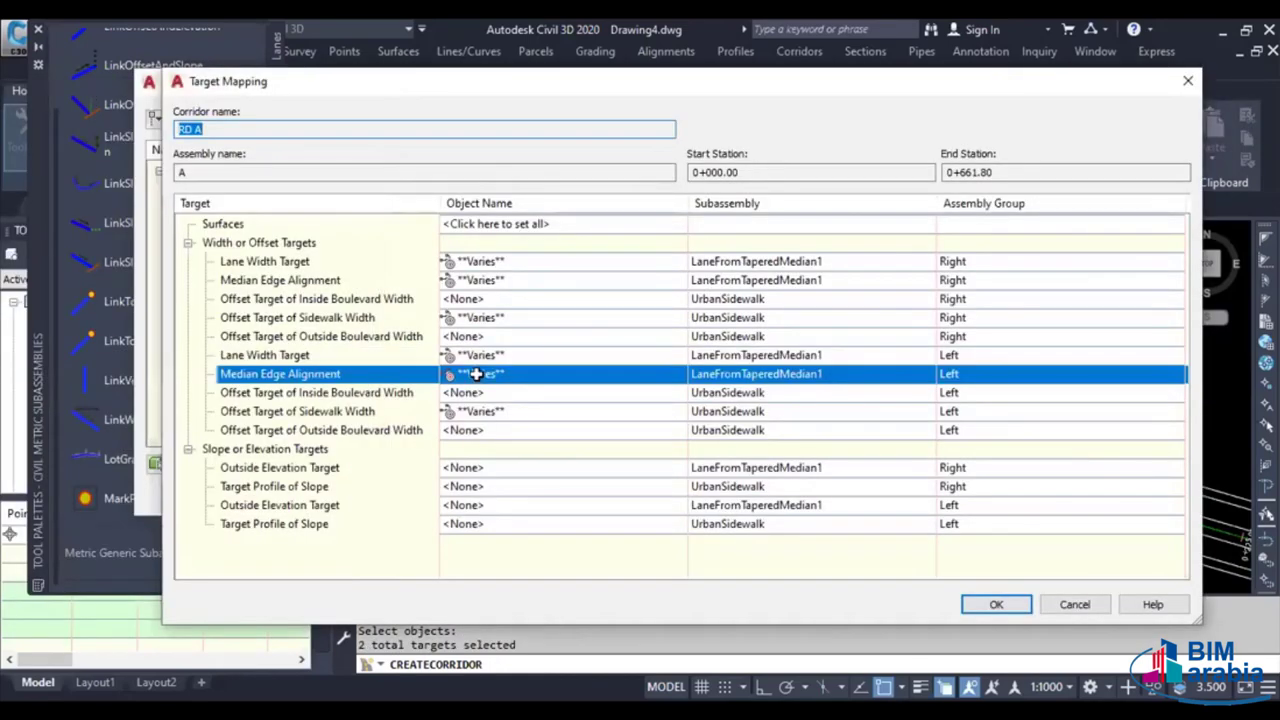
Replace the median edge targets with the median lines near stations 0+150 and 0+325
click(344, 333)
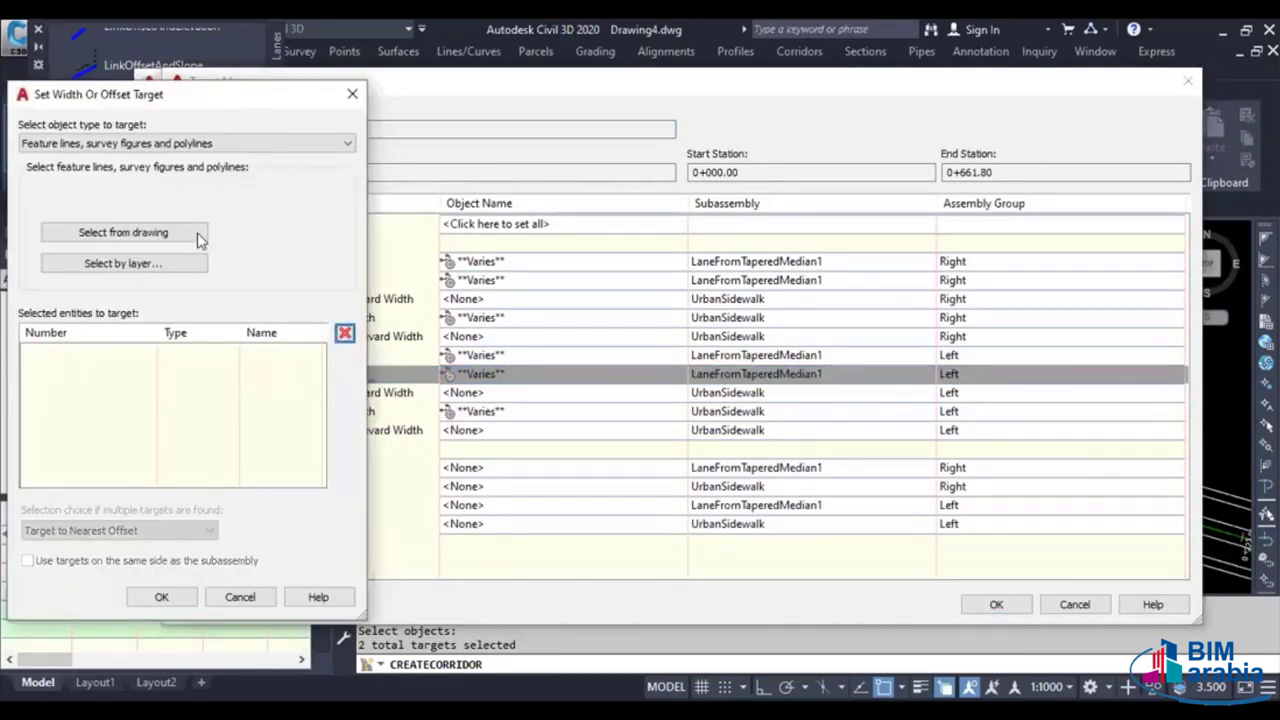
click(123, 232)
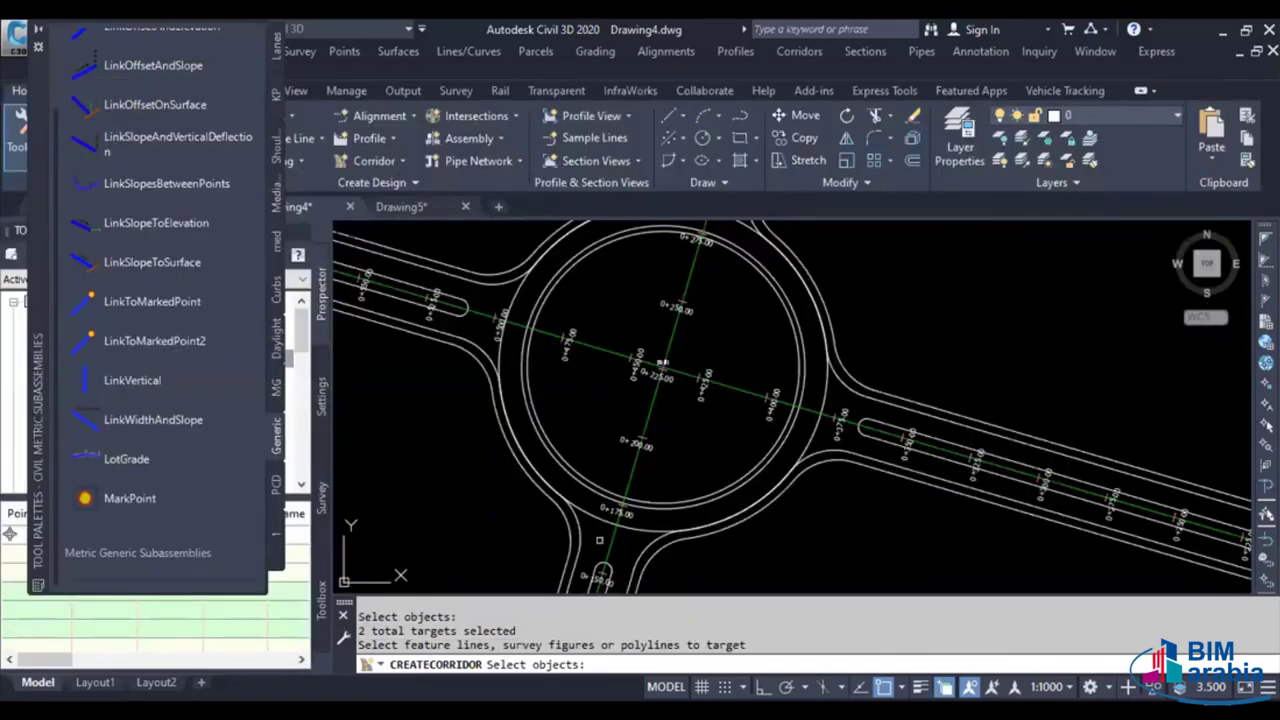
scroll(592, 535, up, 3)
click(589, 529)
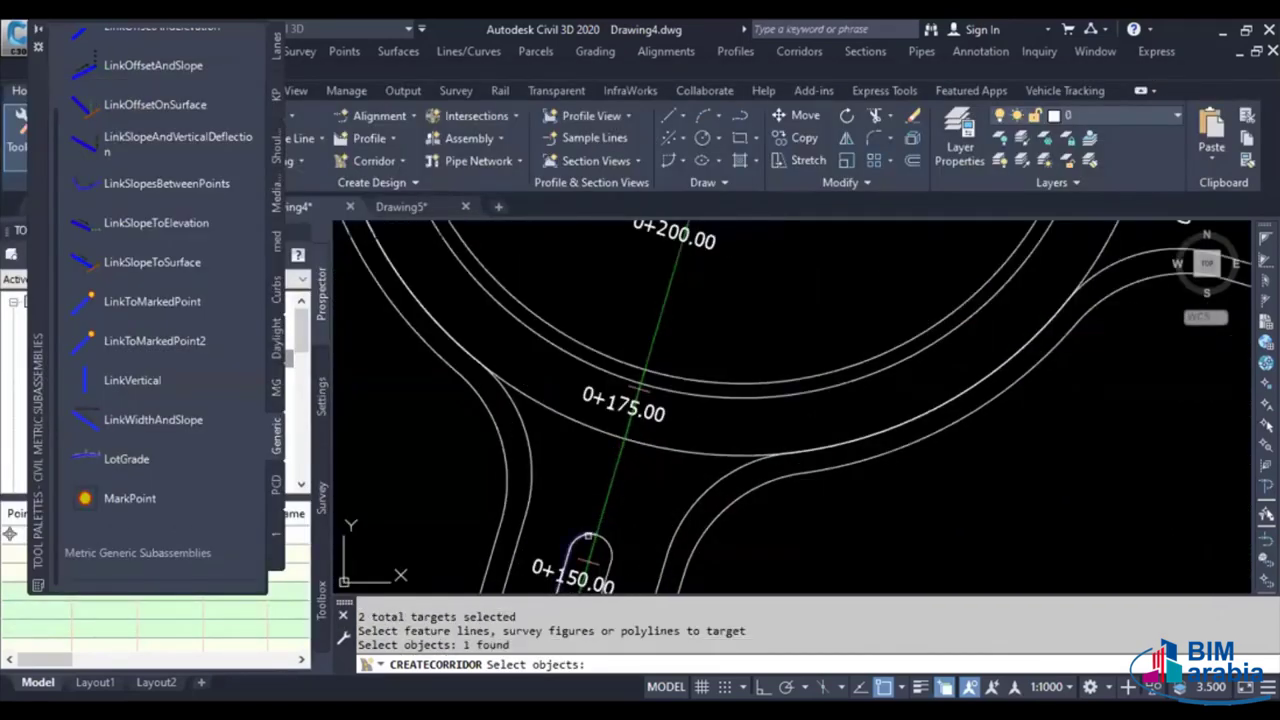
scroll(589, 529, down, 5)
scroll(638, 316, up, 5)
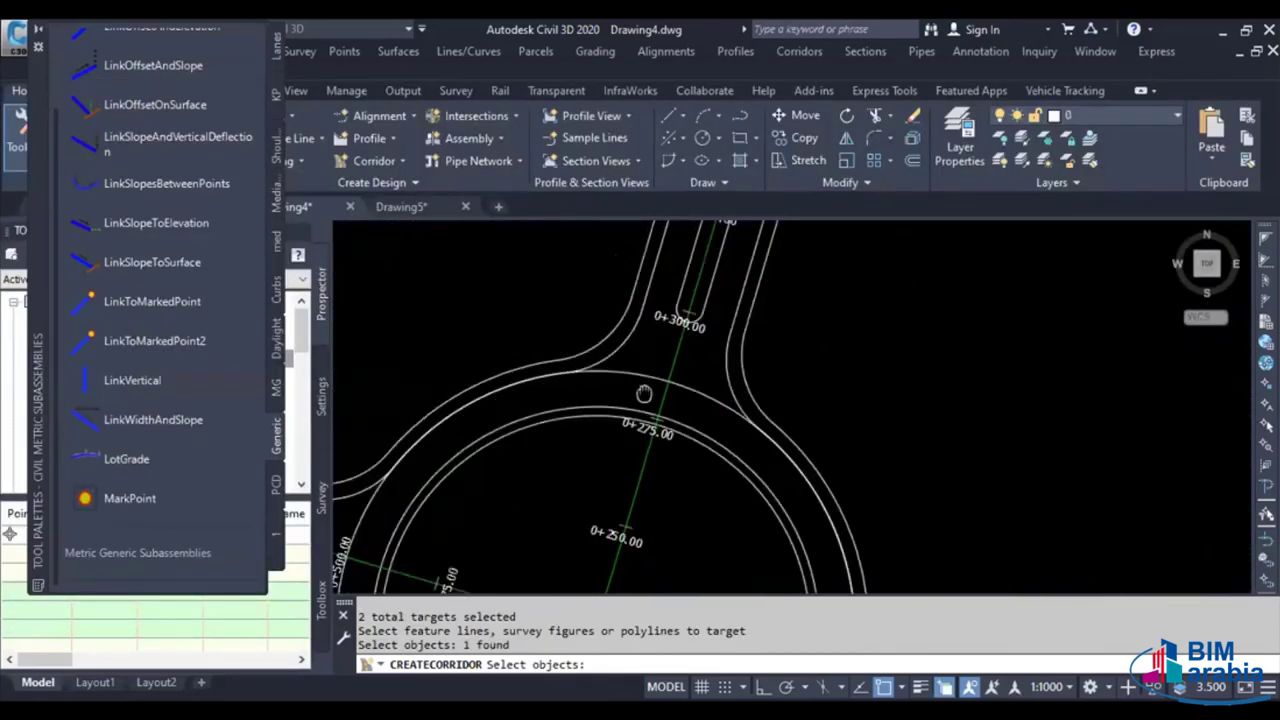
middle_drag(638, 316, 645, 427)
click(688, 285)
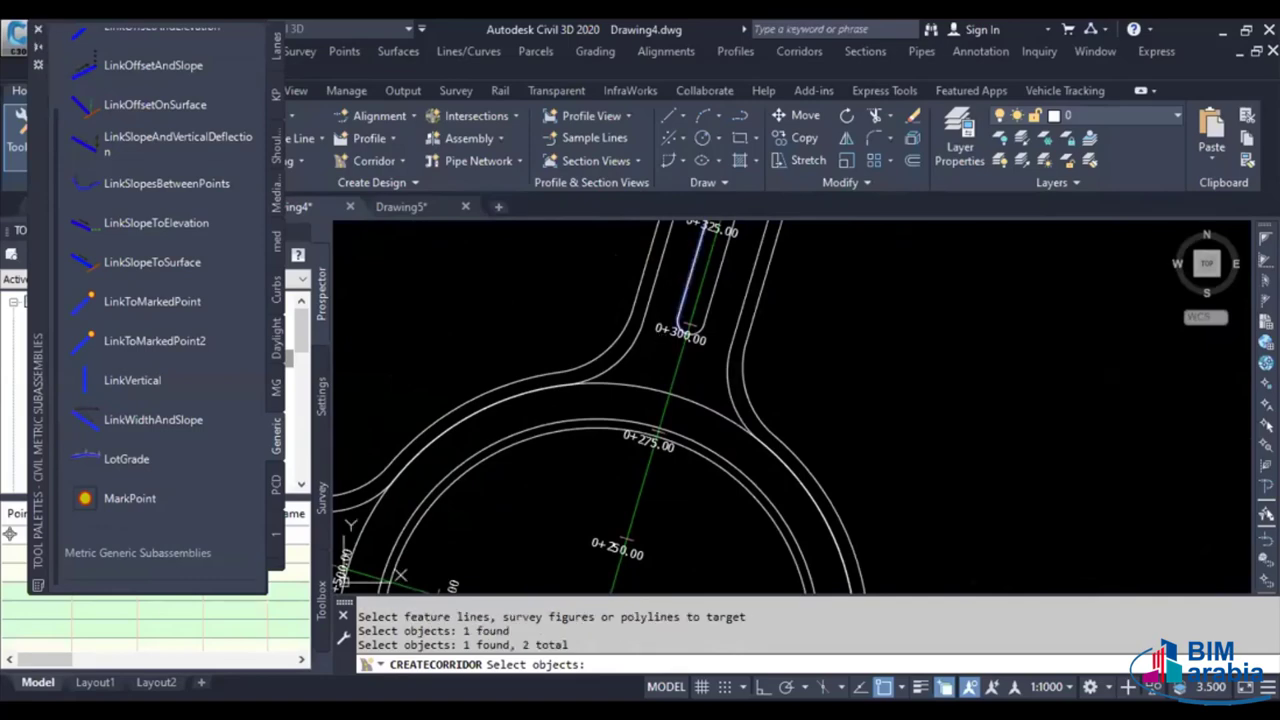
key(Return)
Replace the left sidewalk targets with Polyline-11 and Polyline-12, then accept the RD A target mapping
click(480, 411)
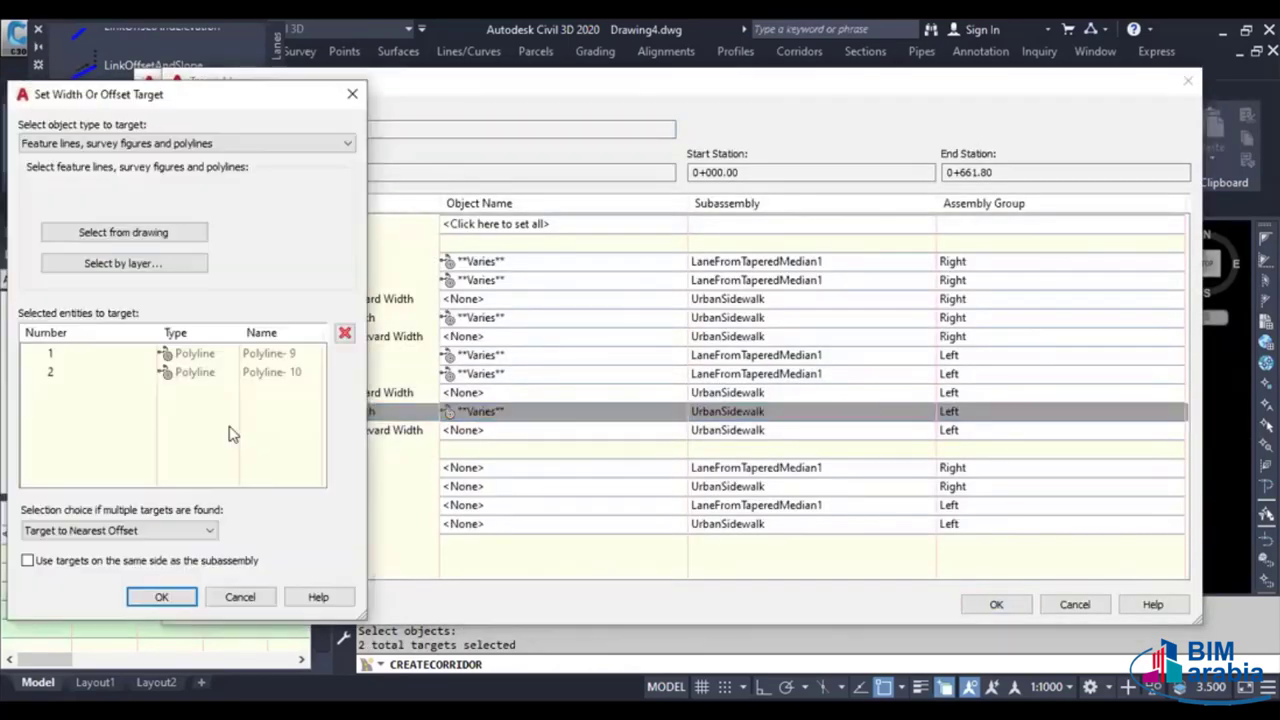
drag(237, 424, 274, 352)
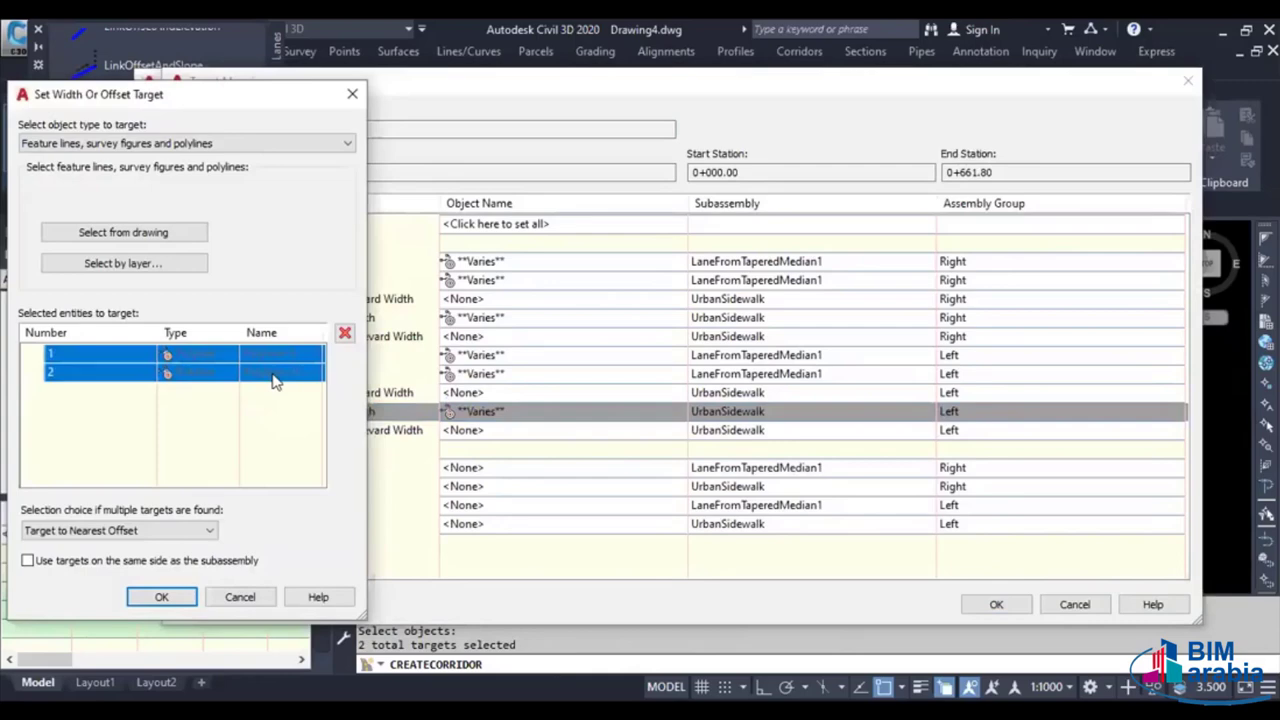
click(343, 334)
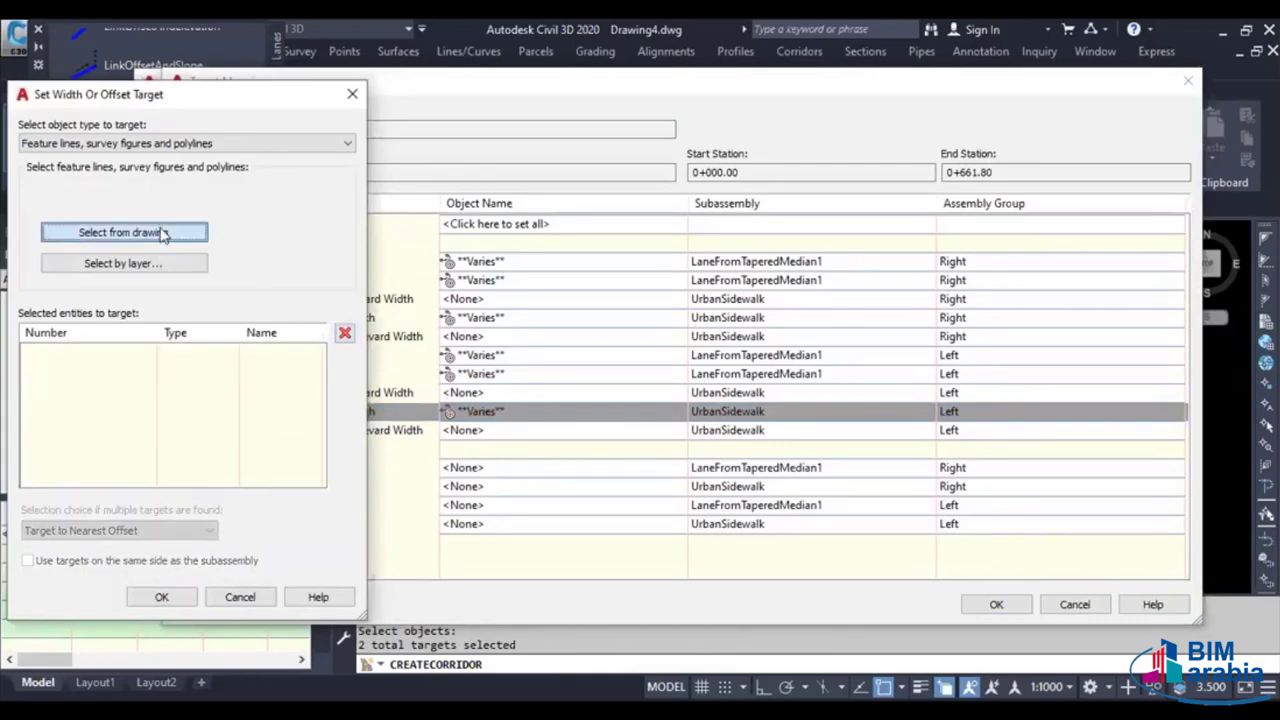
click(123, 232)
click(580, 300)
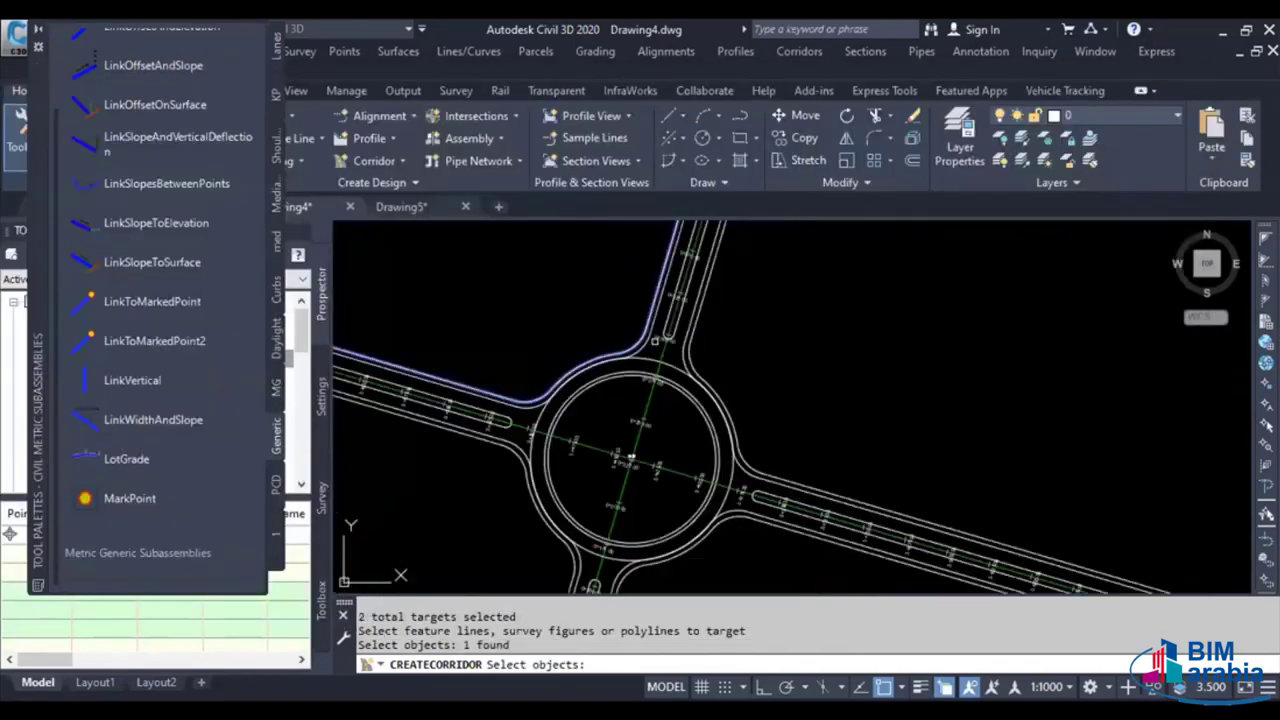
scroll(742, 407, down, 3)
scroll(742, 407, up, 4)
scroll(742, 407, up, 2)
click(566, 394)
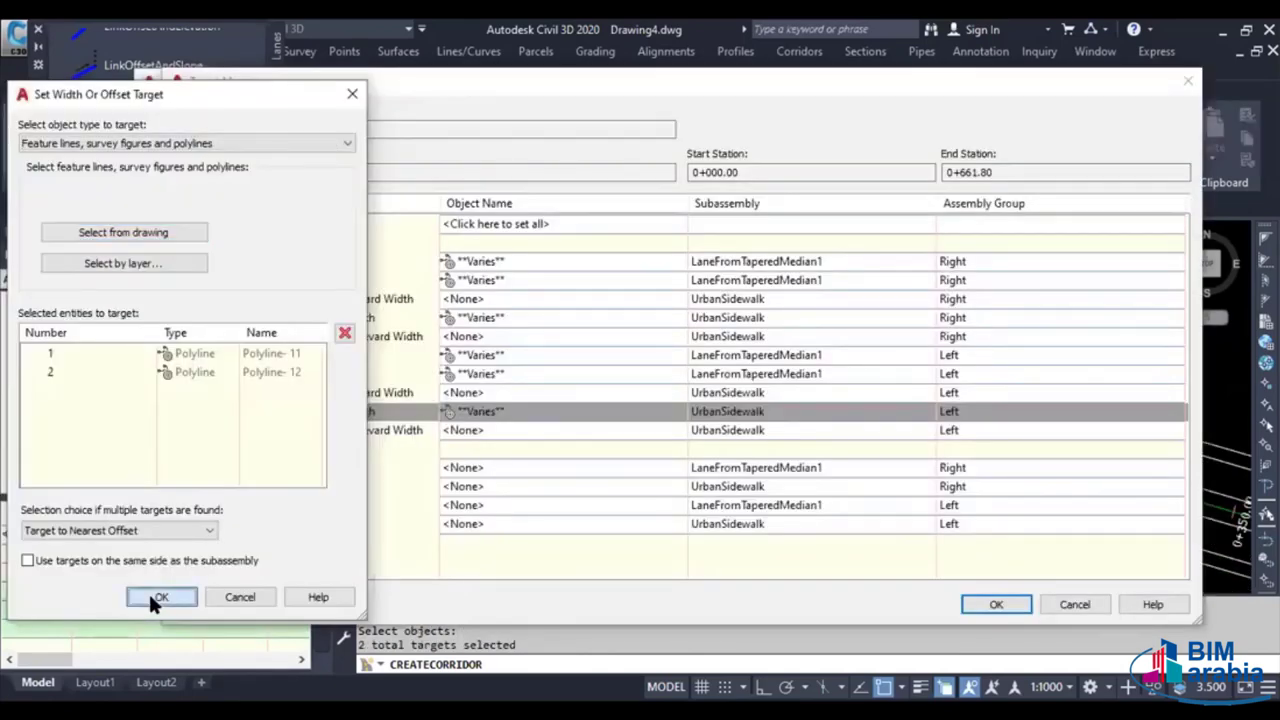
click(150, 593)
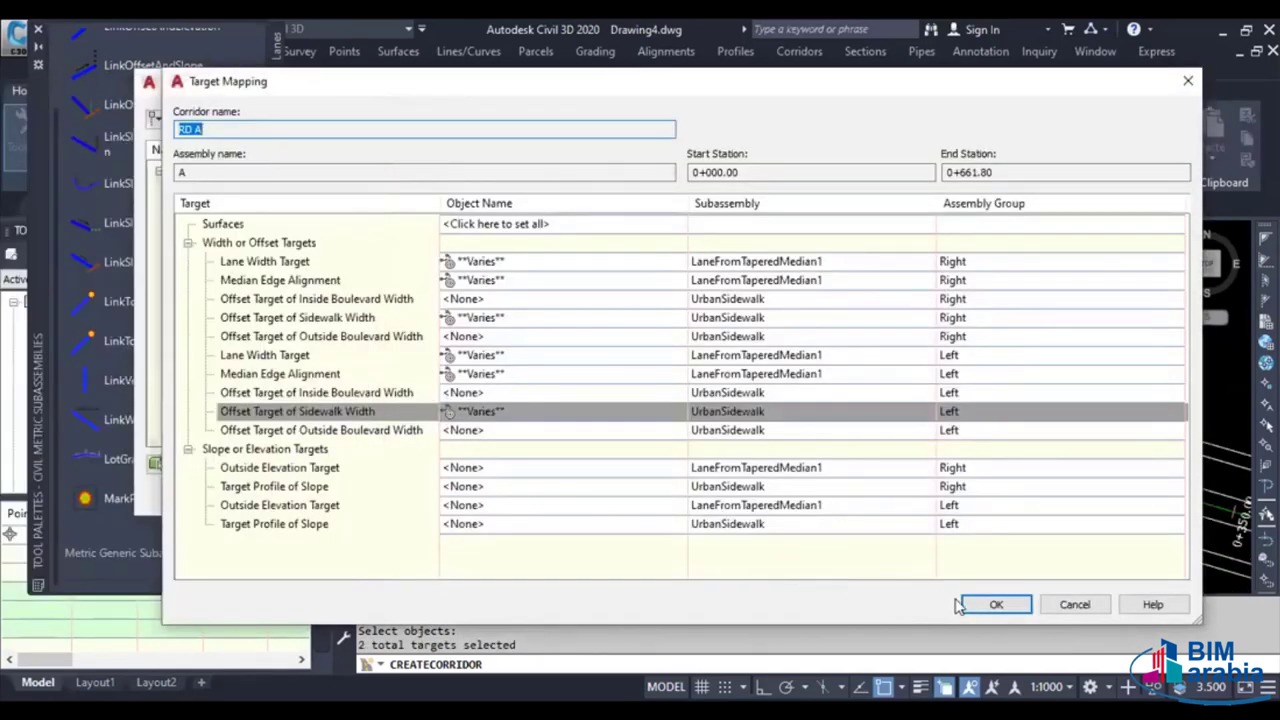
click(962, 604)
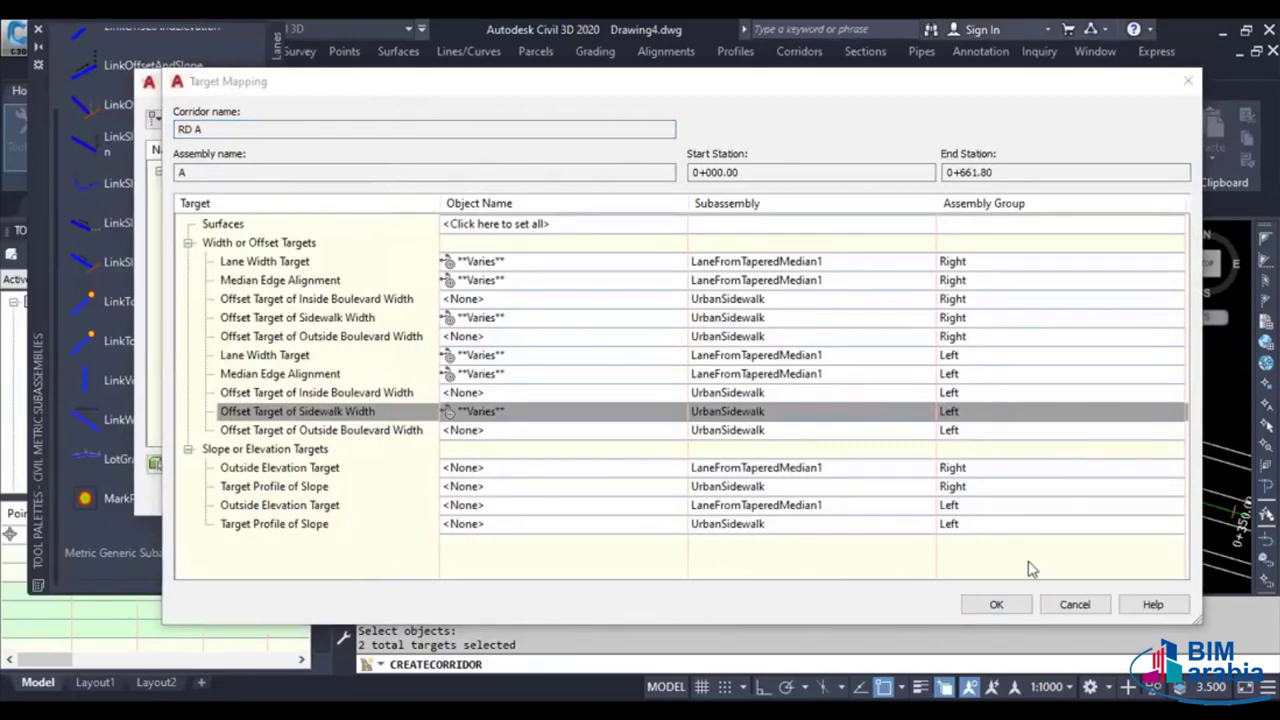
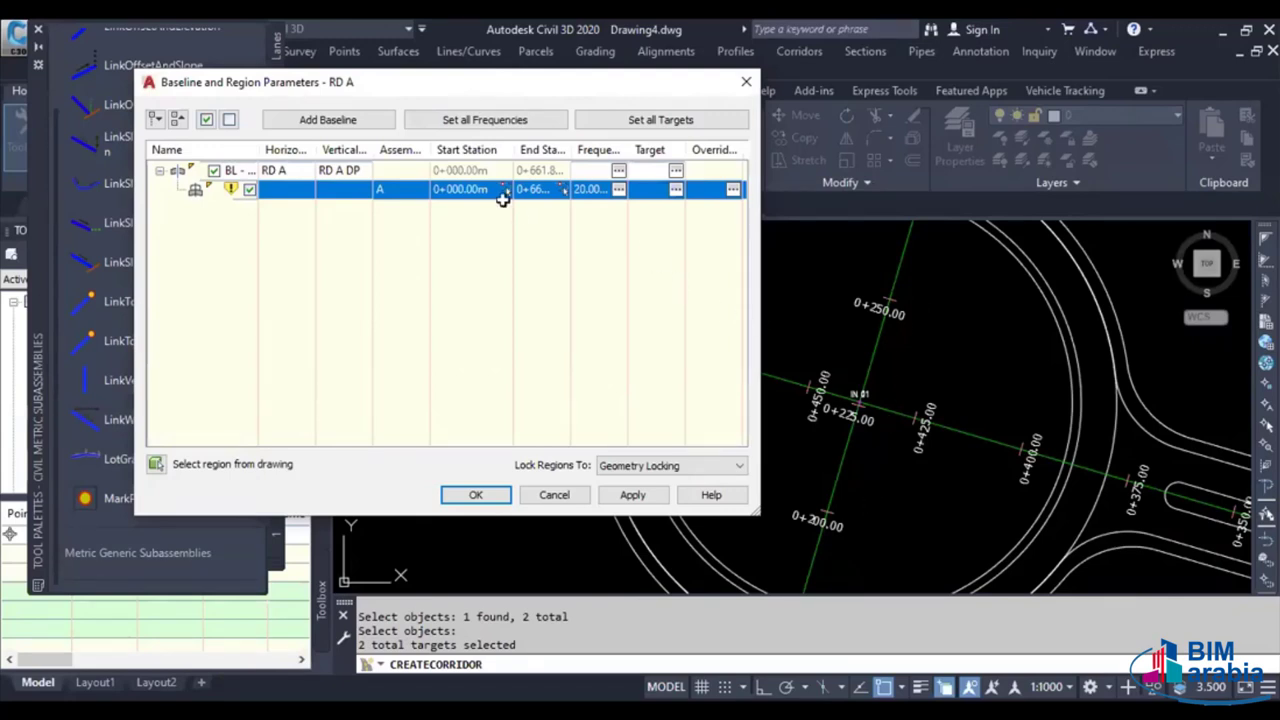
Split RD A's region at station 0+153.89m
right_click(464, 188)
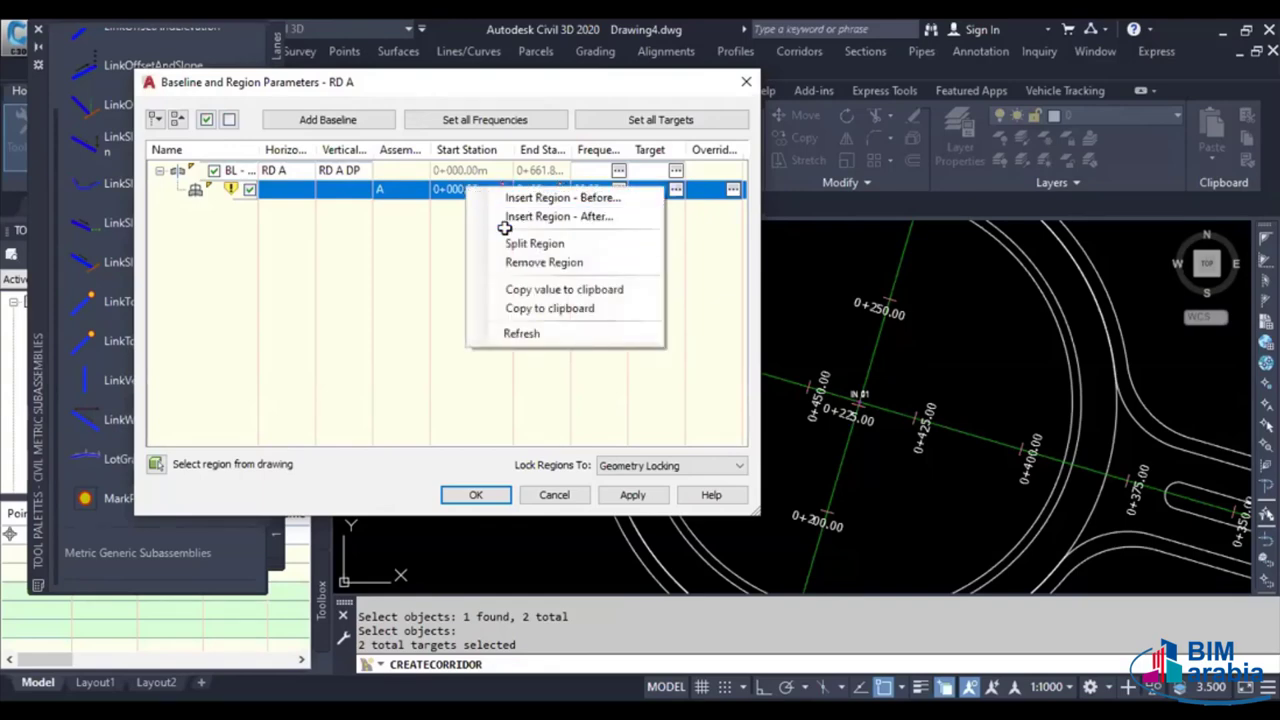
click(630, 245)
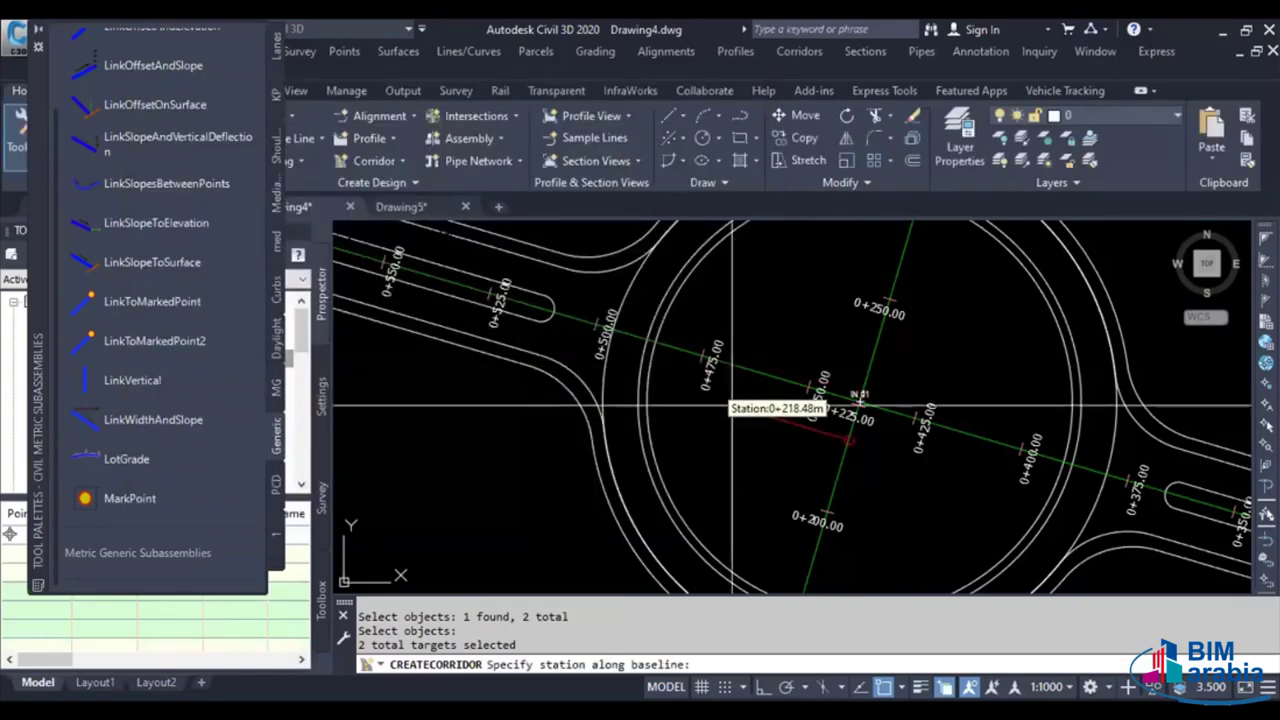
scroll(662, 473, up, 3)
scroll(738, 358, up, 2)
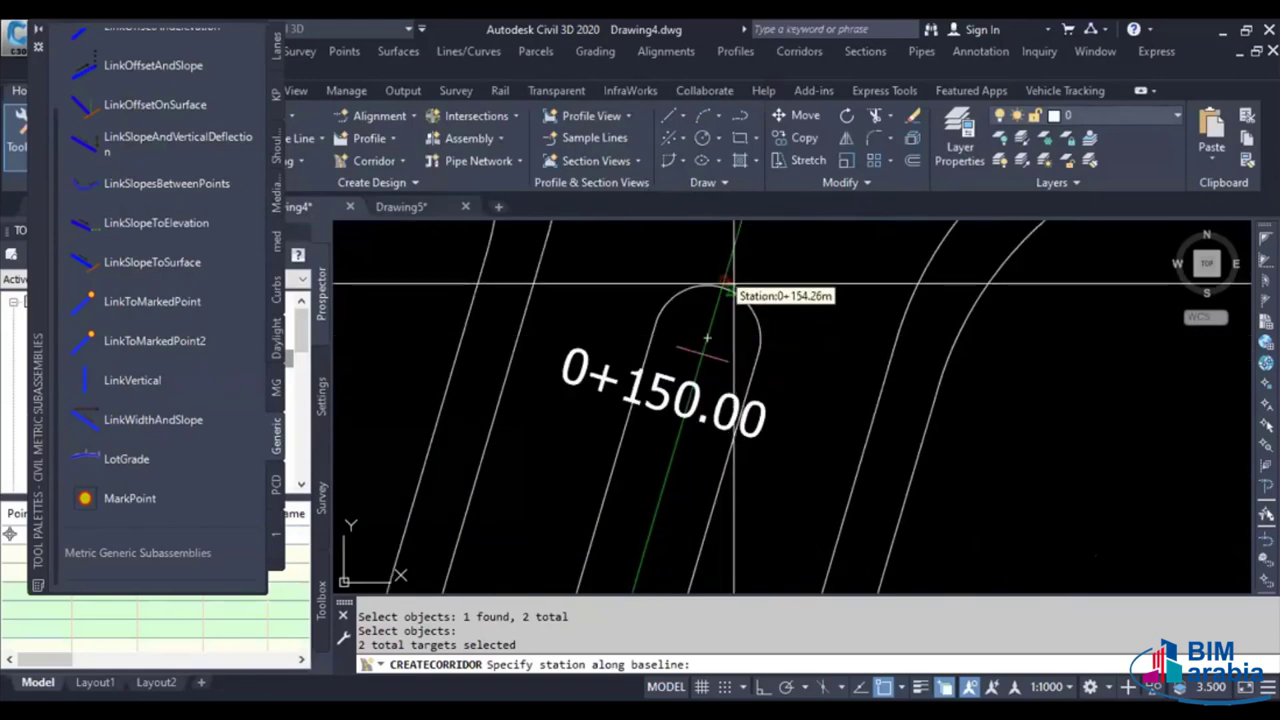
click(694, 360)
Add a second split at station 0+297.72m and finish the split
scroll(678, 392, down, 4)
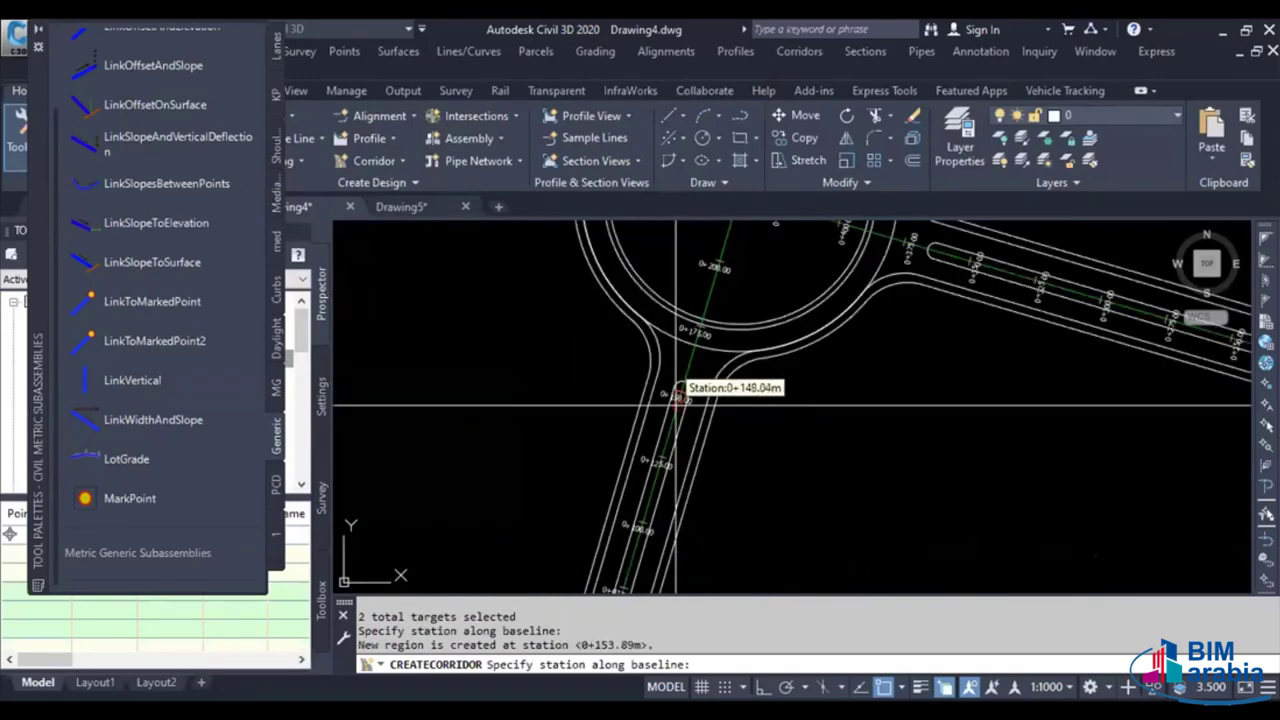
scroll(677, 398, down, 2)
scroll(790, 330, up, 2)
scroll(795, 325, up, 2)
scroll(800, 398, up, 3)
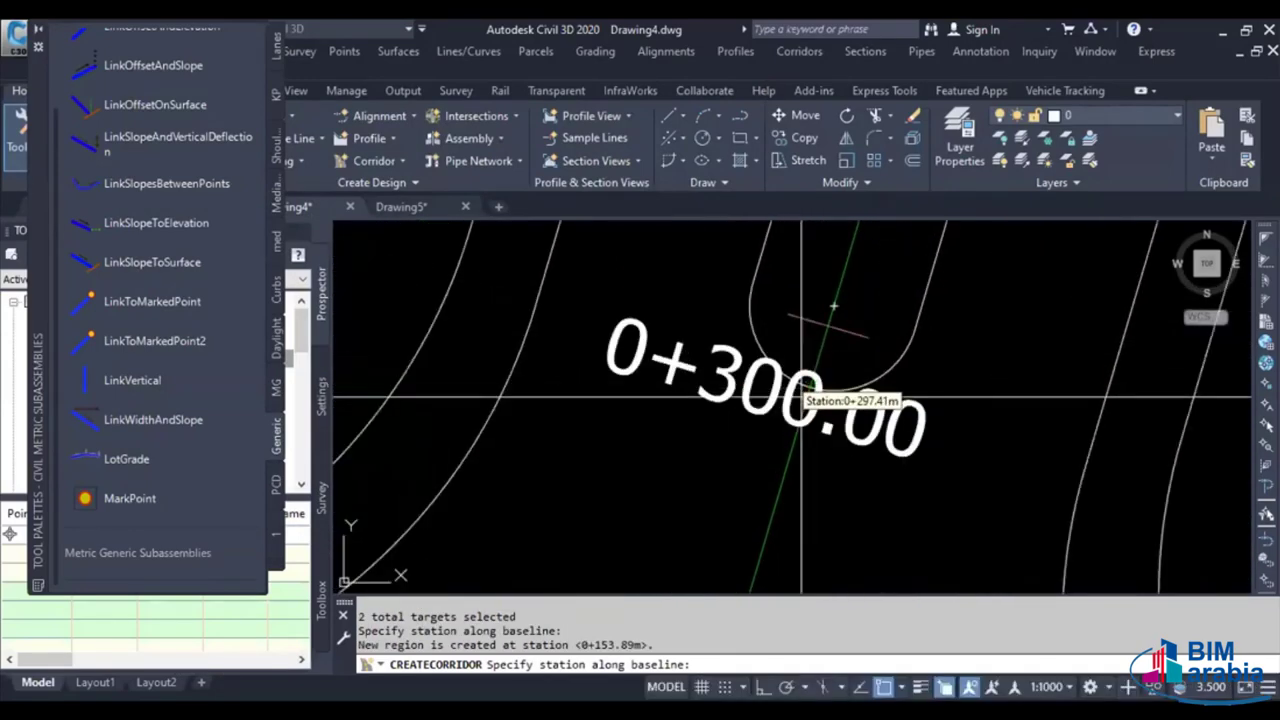
scroll(808, 365, up, 3)
scroll(818, 340, up, 2)
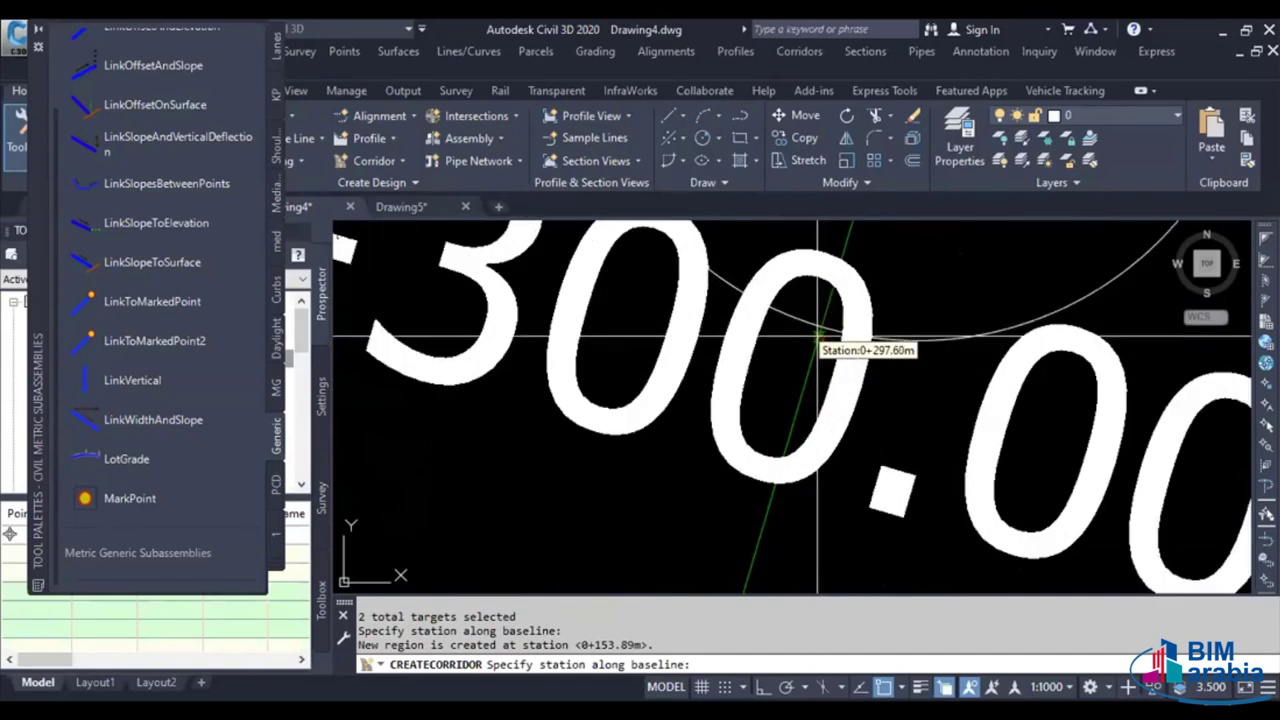
click(820, 338)
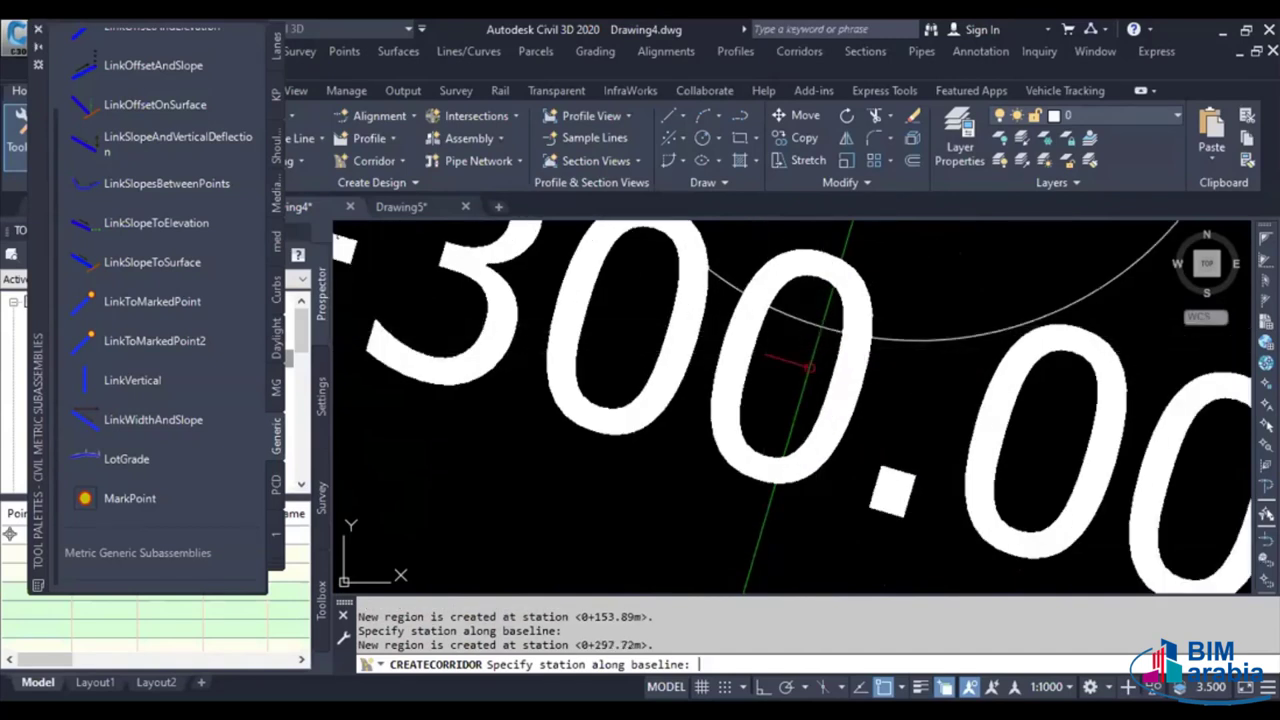
key(Return)
Remove the 0+153.89m–0+297.72m region from RD A and rebuild the corridor
click(412, 217)
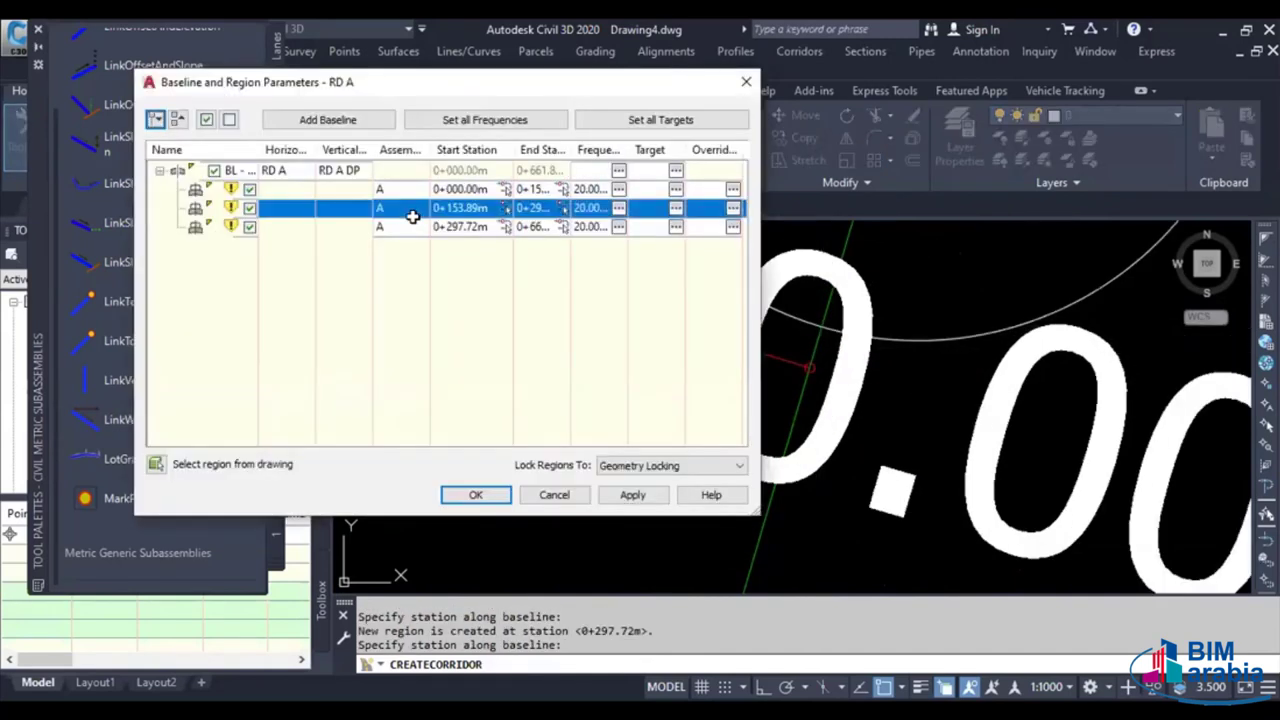
double_click(377, 222)
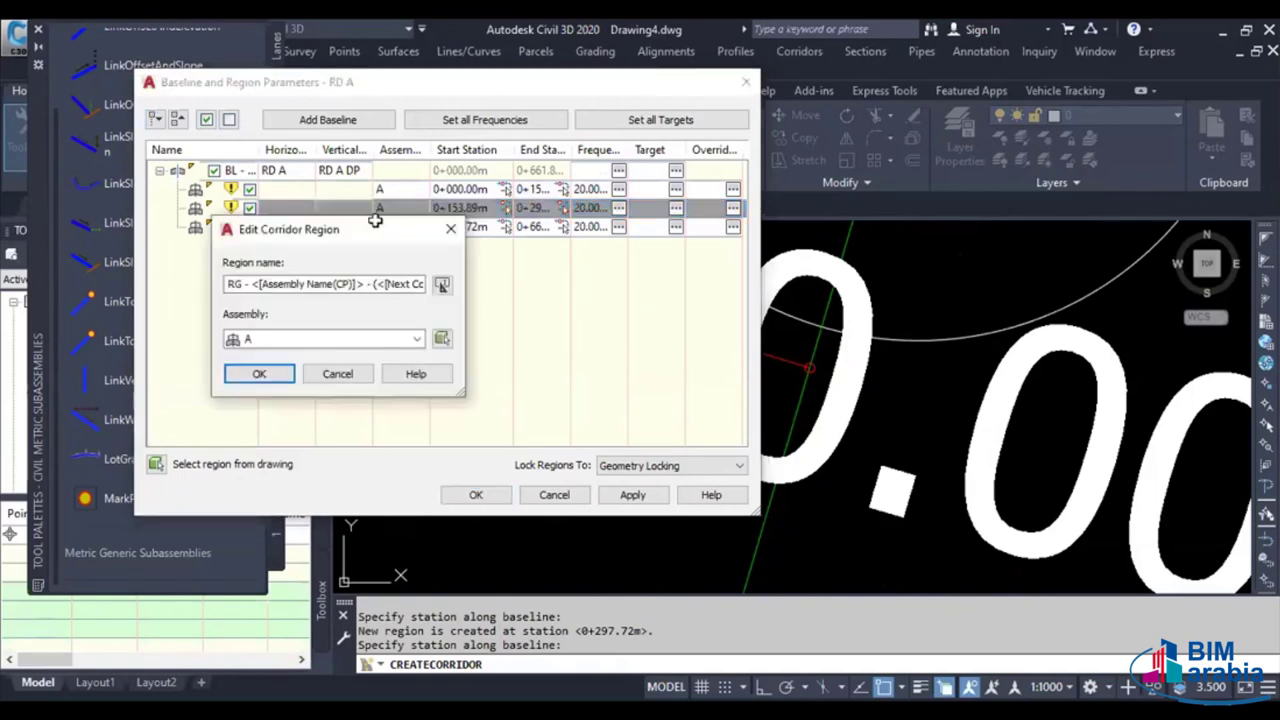
key(Escape)
right_click(414, 208)
click(445, 289)
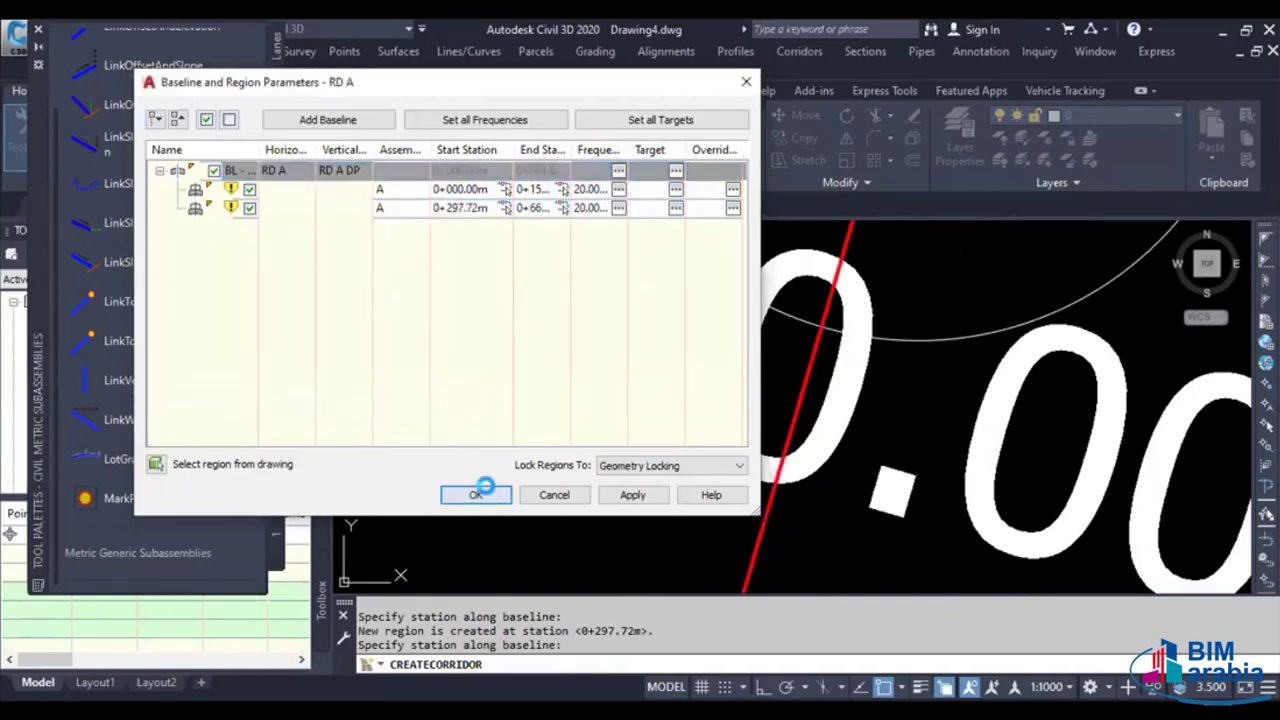
key(Return)
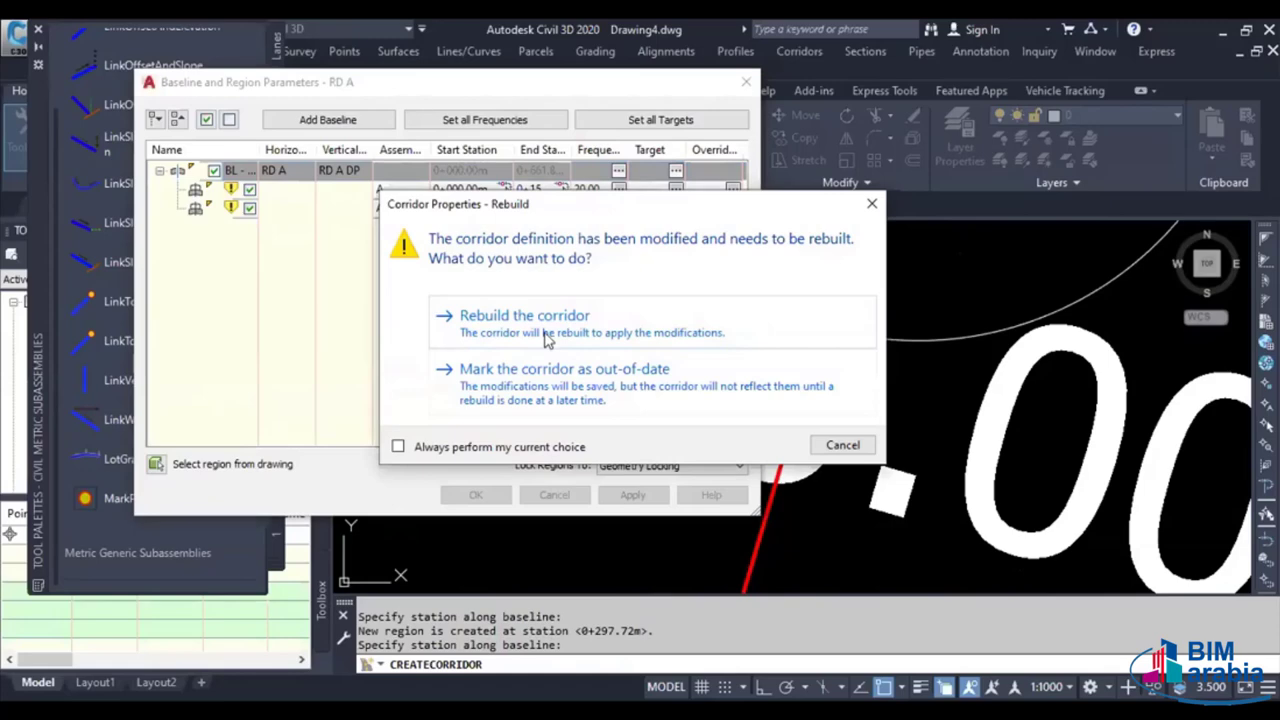
click(545, 338)
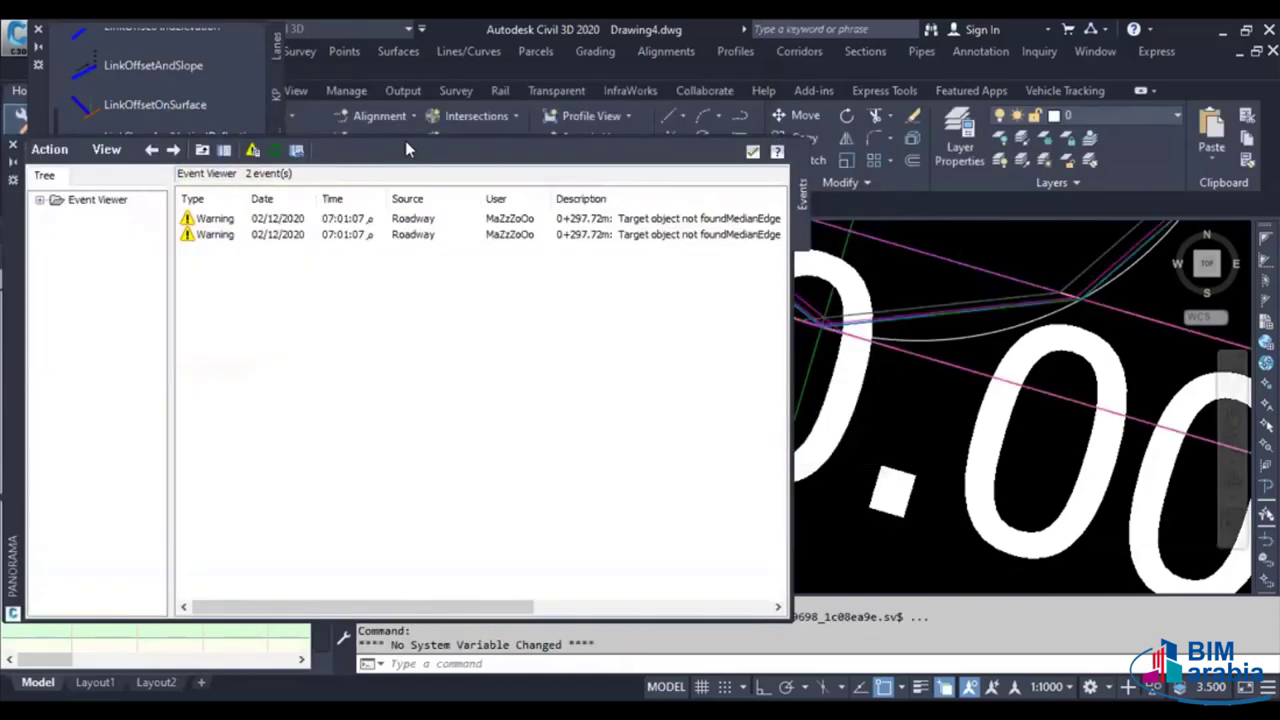
click(752, 151)
Recentre the view on the whole roundabout and launch Create Corridor
scroll(760, 400, down, 3)
scroll(771, 430, down, 2)
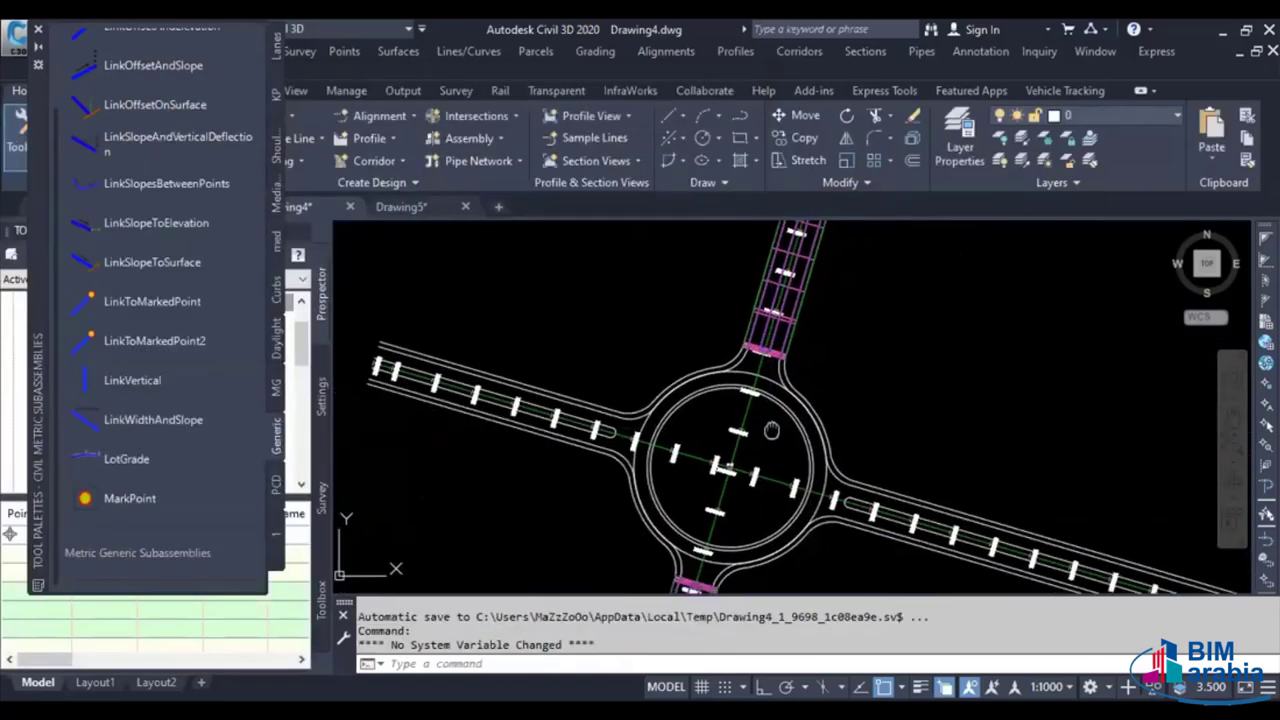
middle_drag(771, 430, 773, 350)
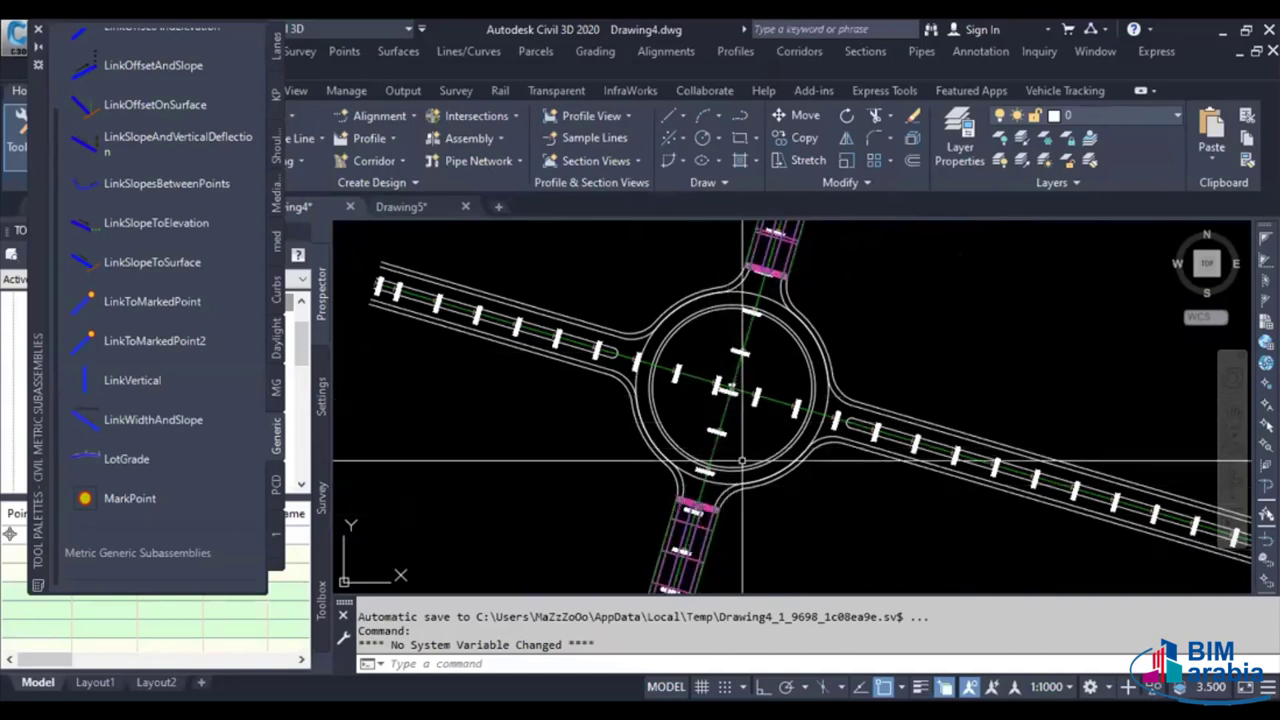
scroll(742, 461, down, 2)
scroll(773, 467, down, 2)
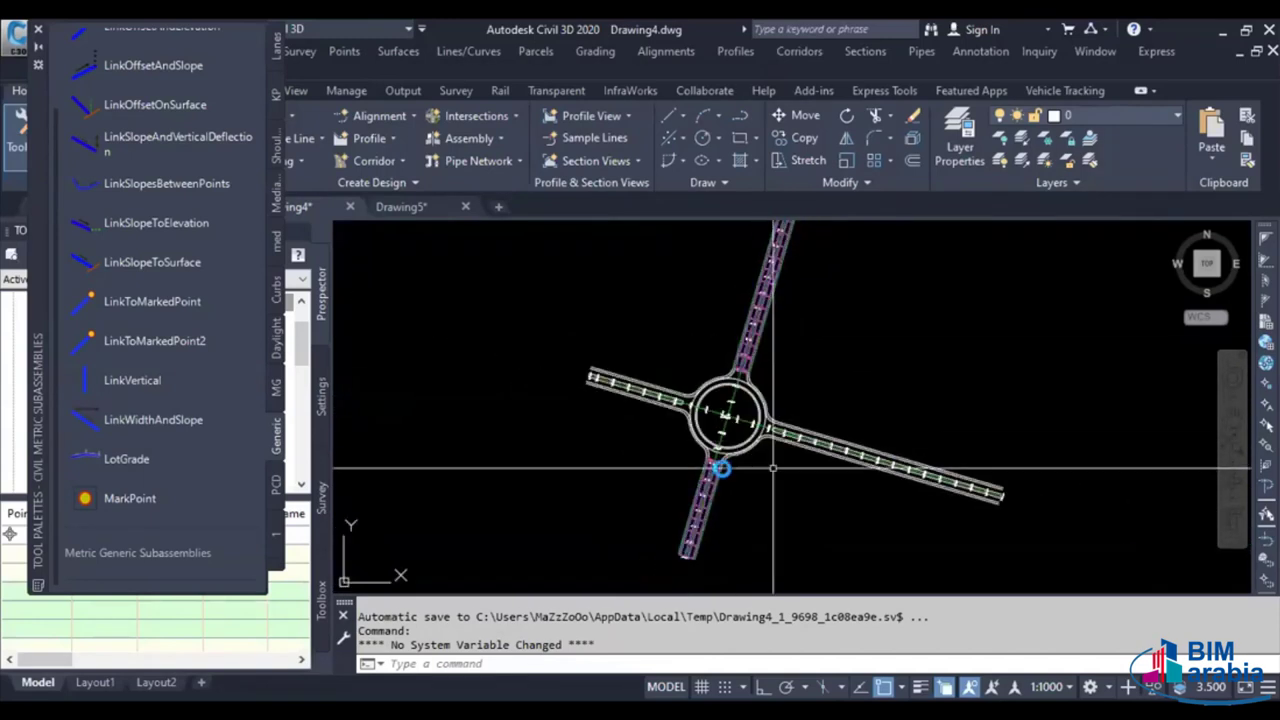
middle_drag(773, 467, 683, 414)
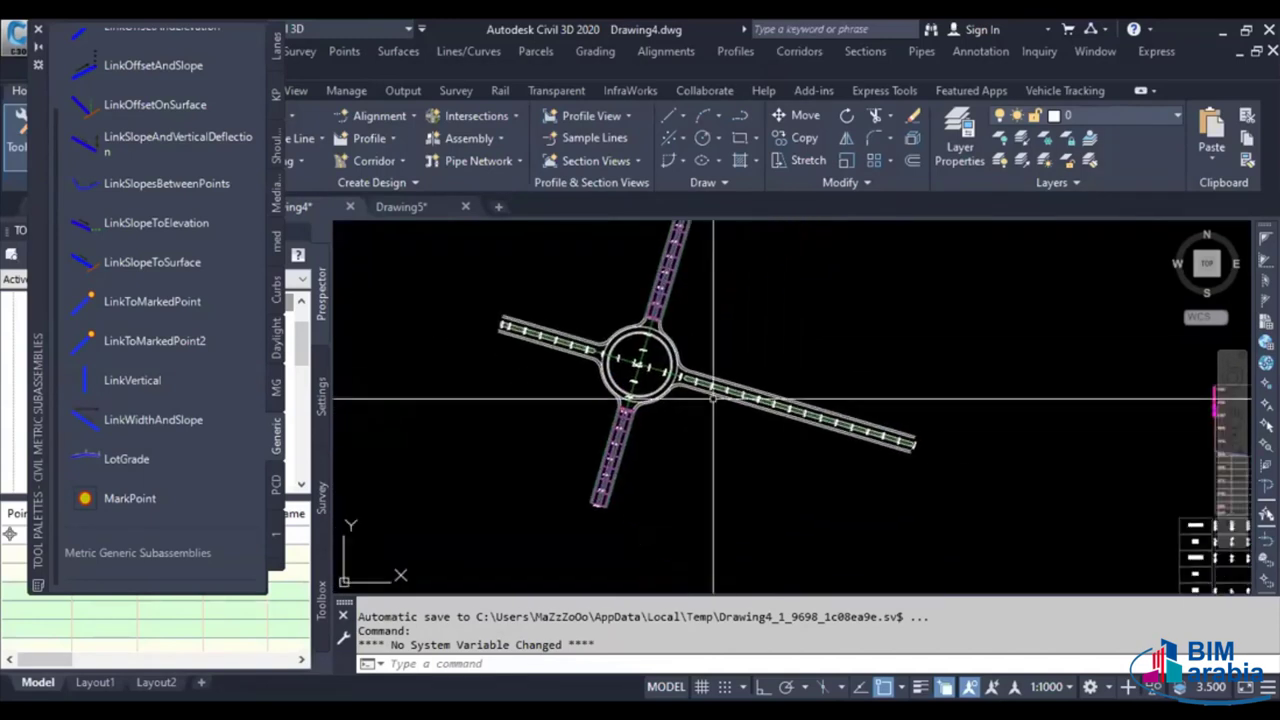
click(799, 51)
click(836, 190)
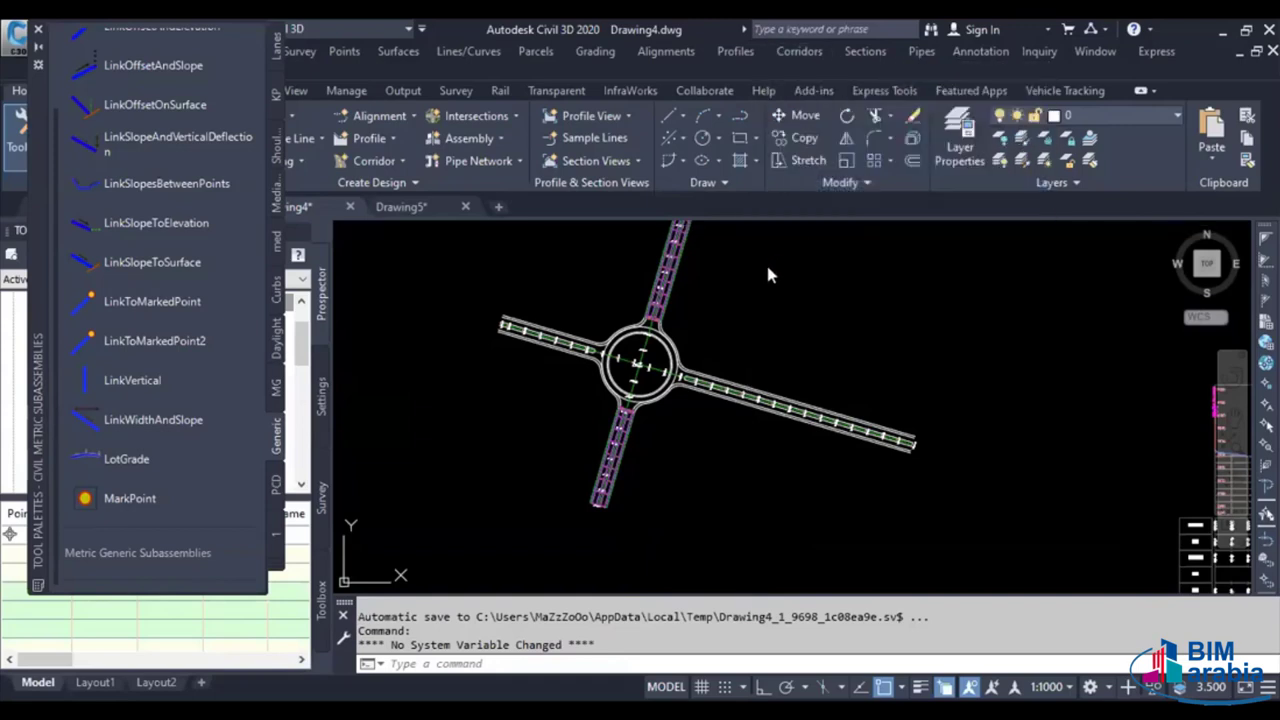
Create corridor RD B with profile RD B DP and target surface NGL, enabling region parameters
text(RD B)
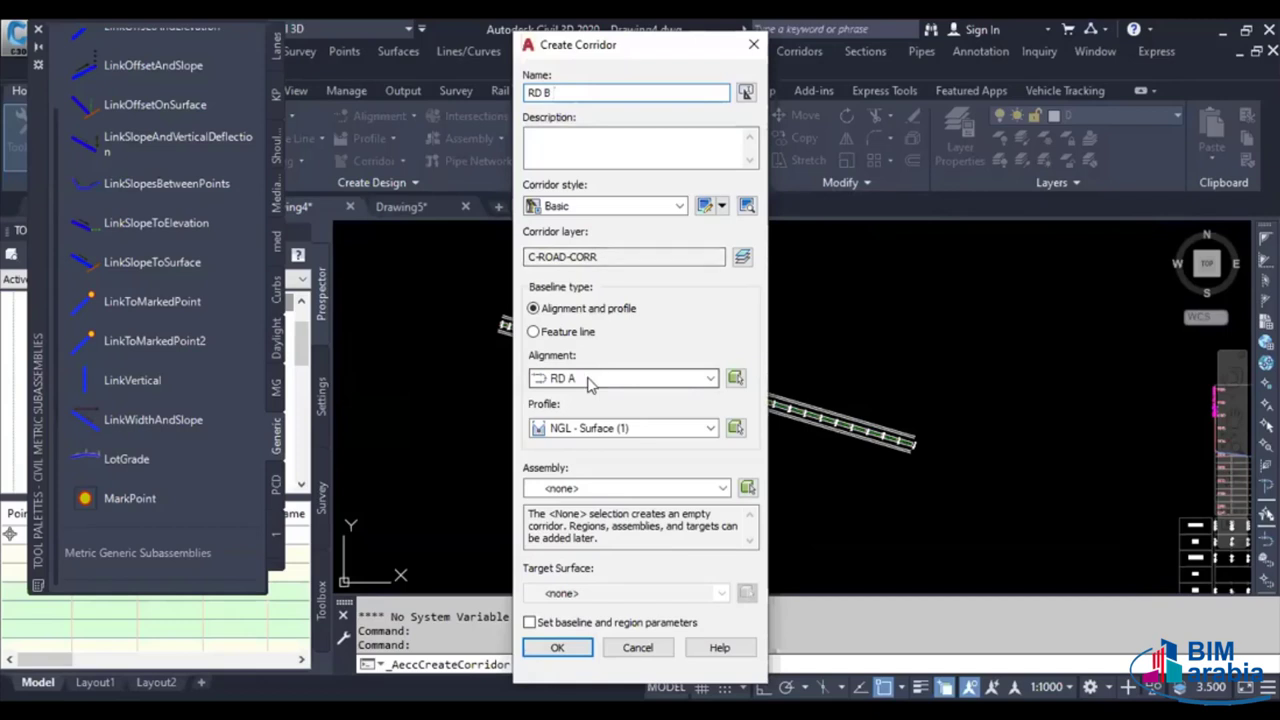
click(583, 430)
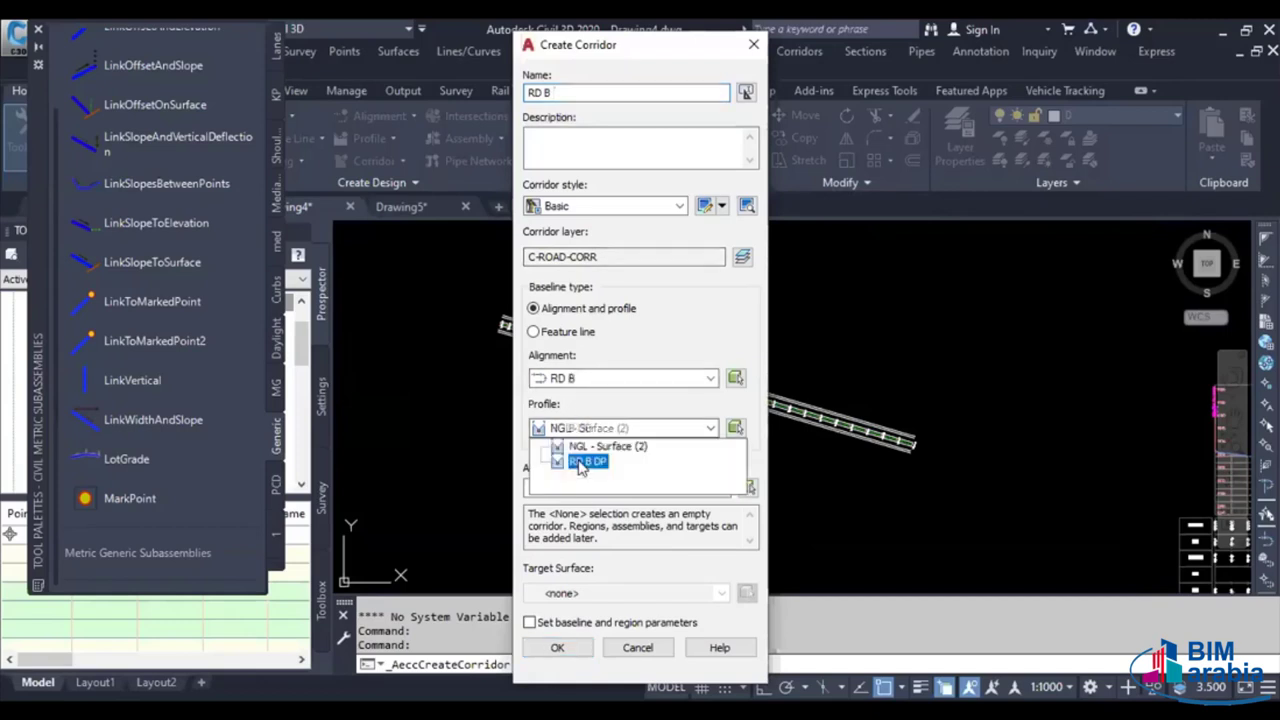
click(587, 461)
click(576, 623)
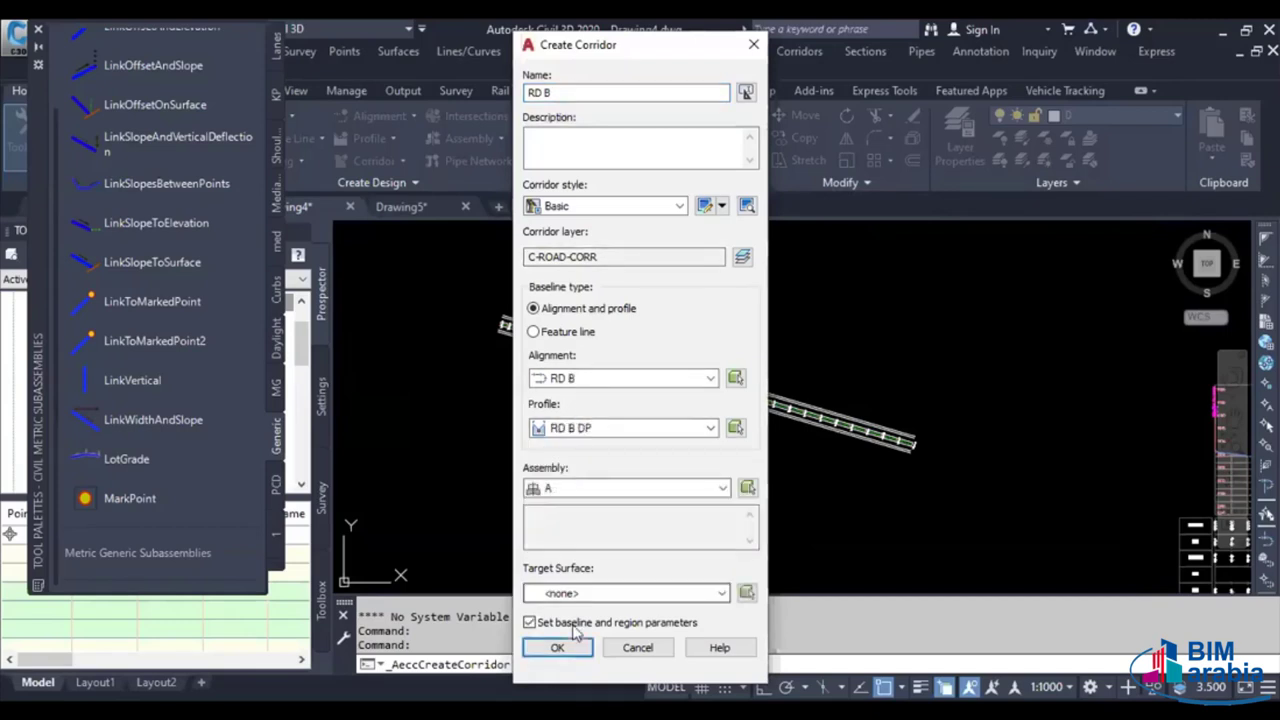
click(625, 593)
click(570, 623)
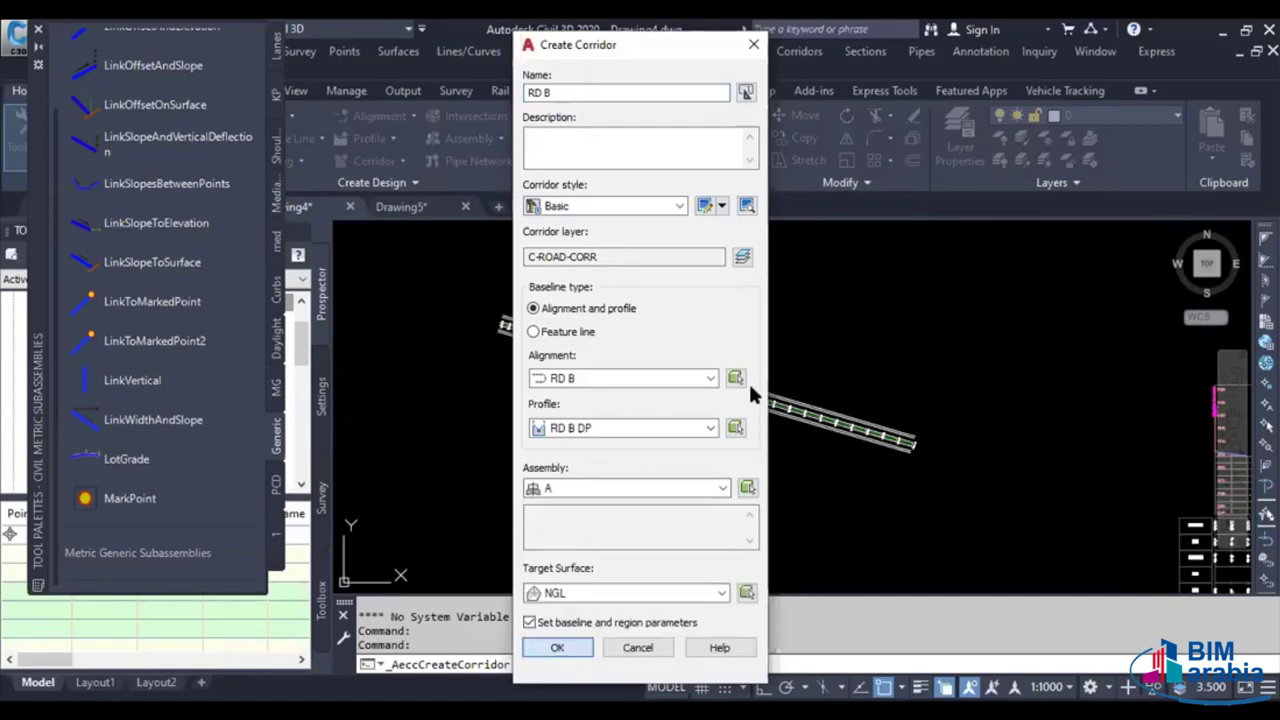
key(Return)
Target RD B's right lane width to two picked road-edge polylines
click(675, 191)
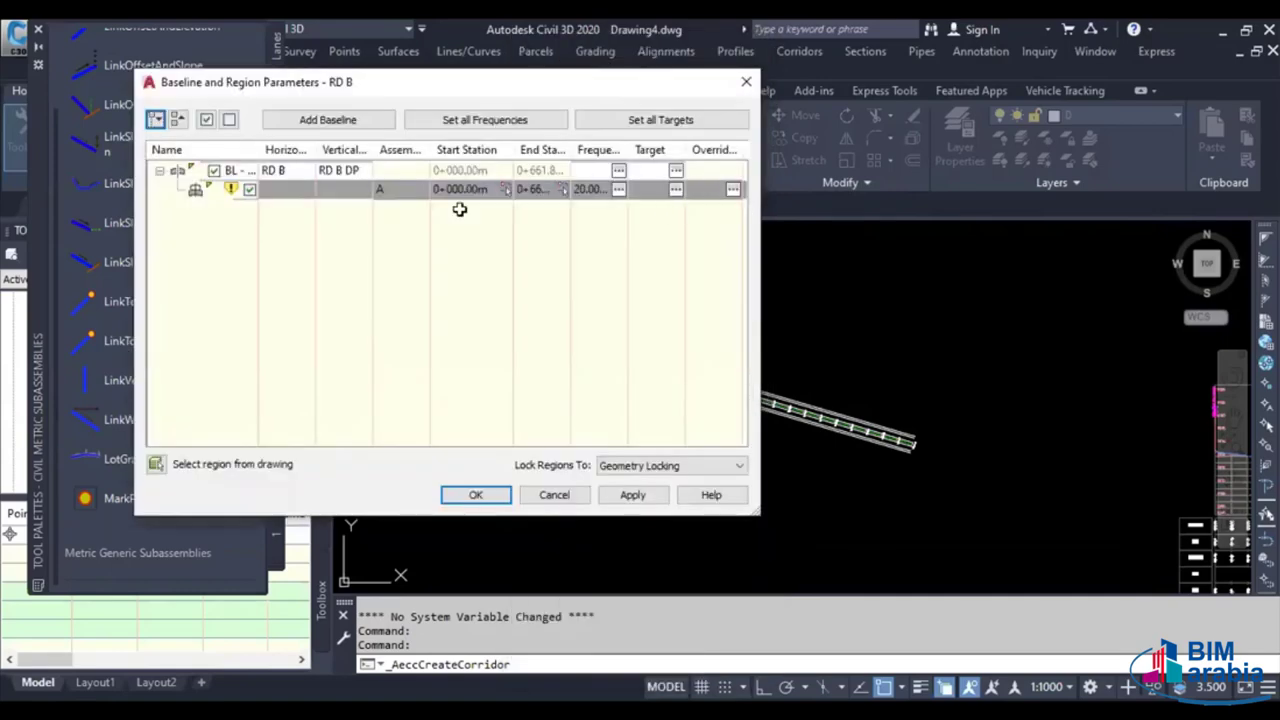
click(497, 260)
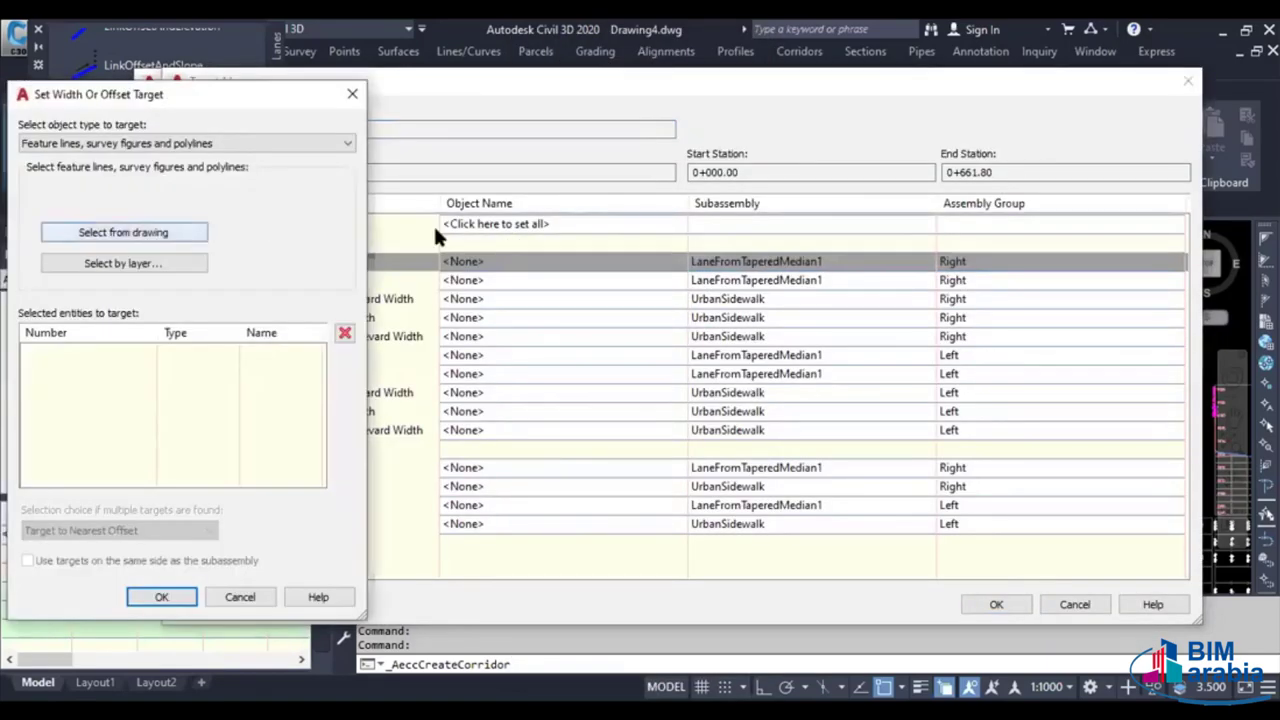
click(123, 232)
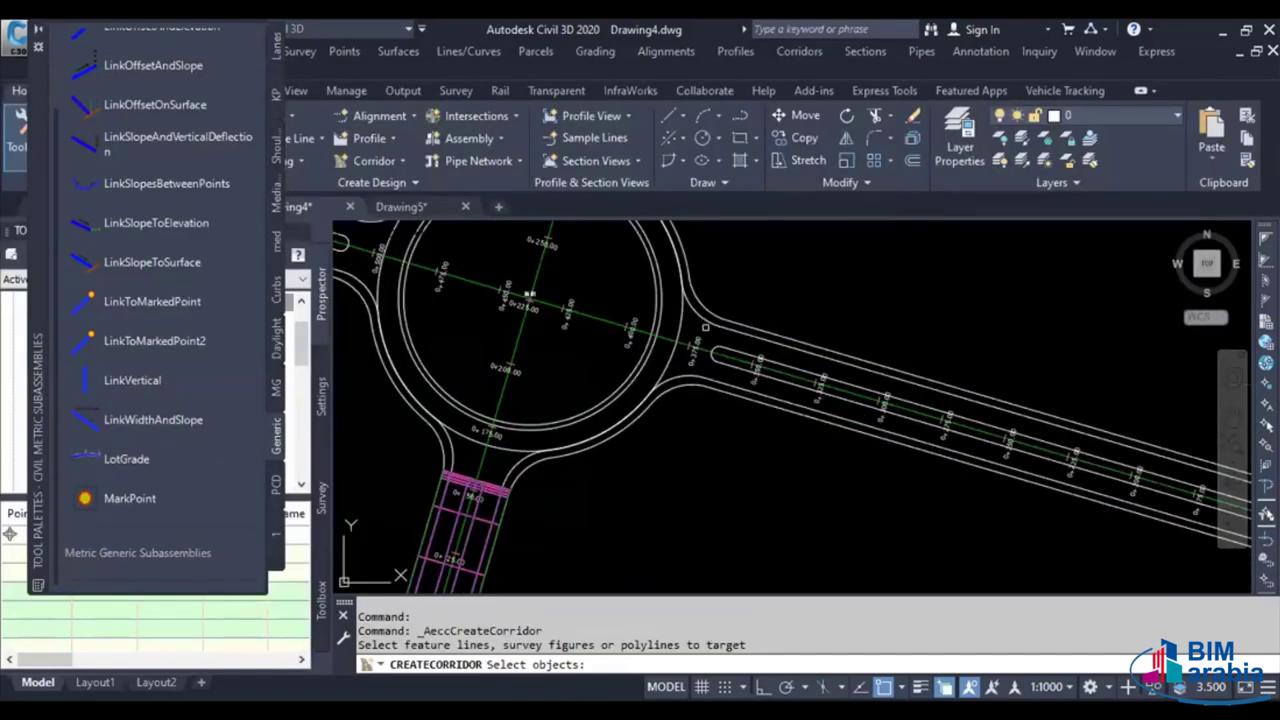
click(705, 324)
middle_drag(682, 376, 1042, 566)
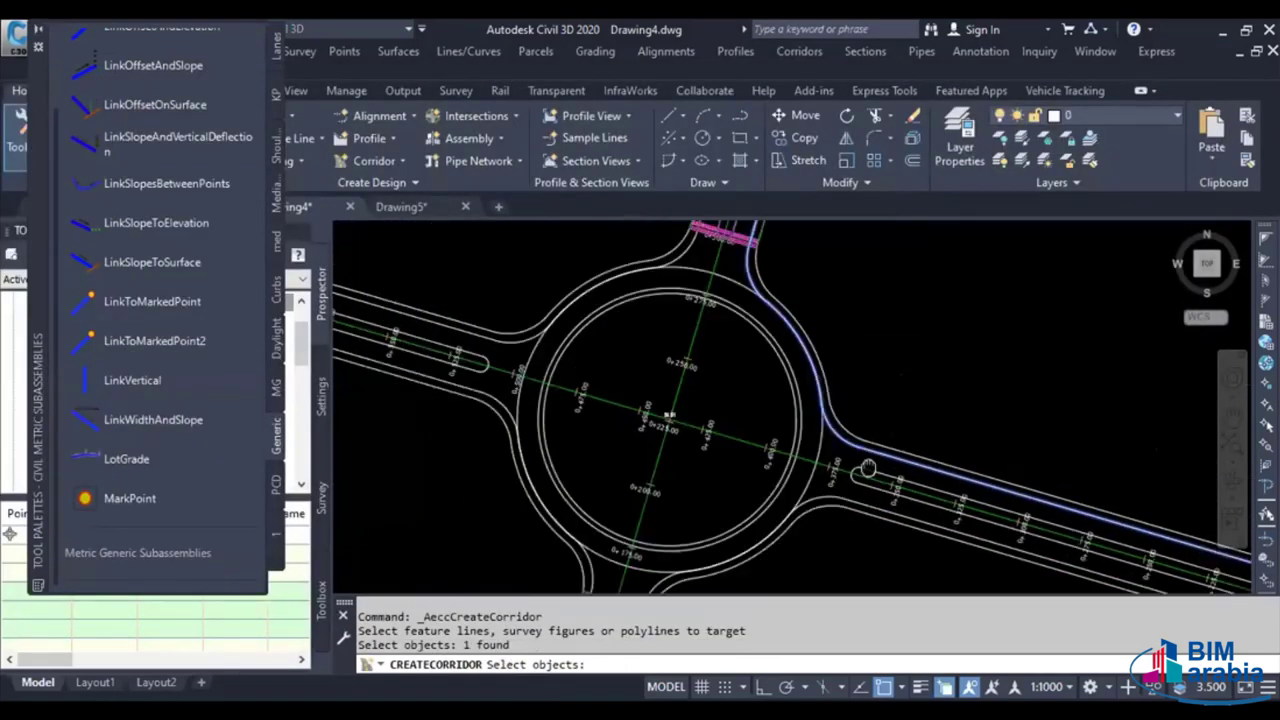
click(731, 461)
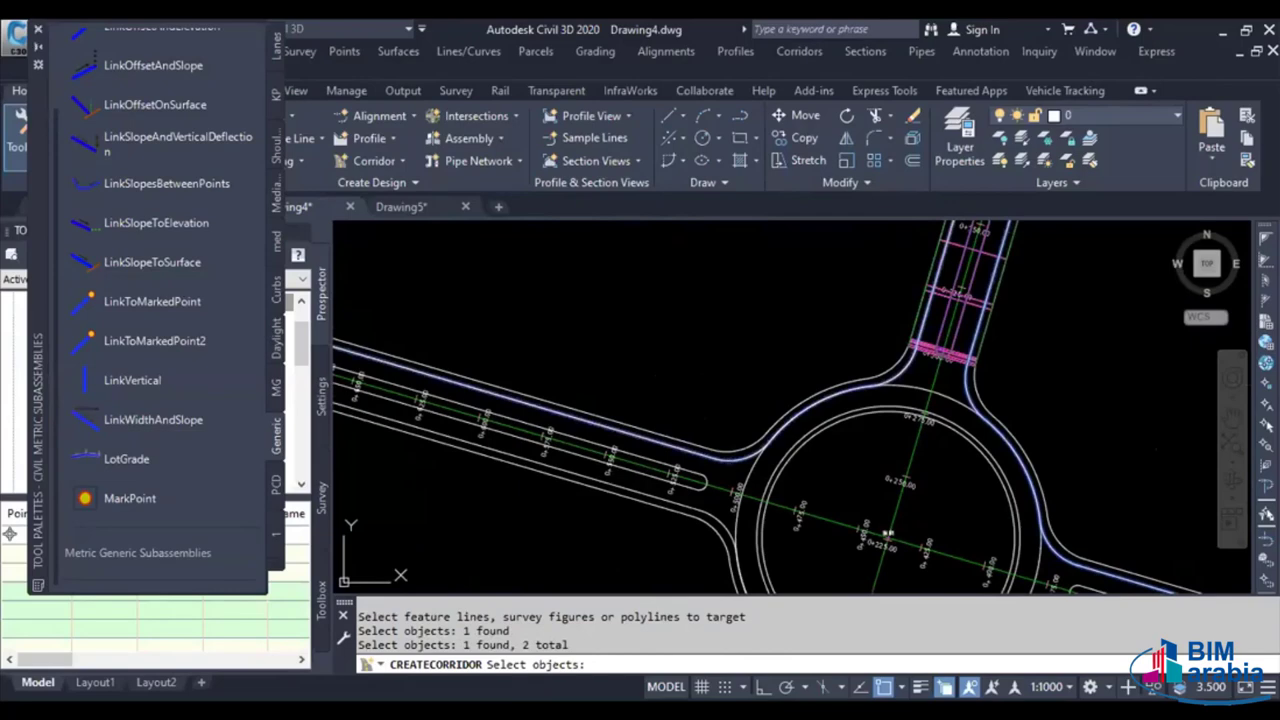
key(Return)
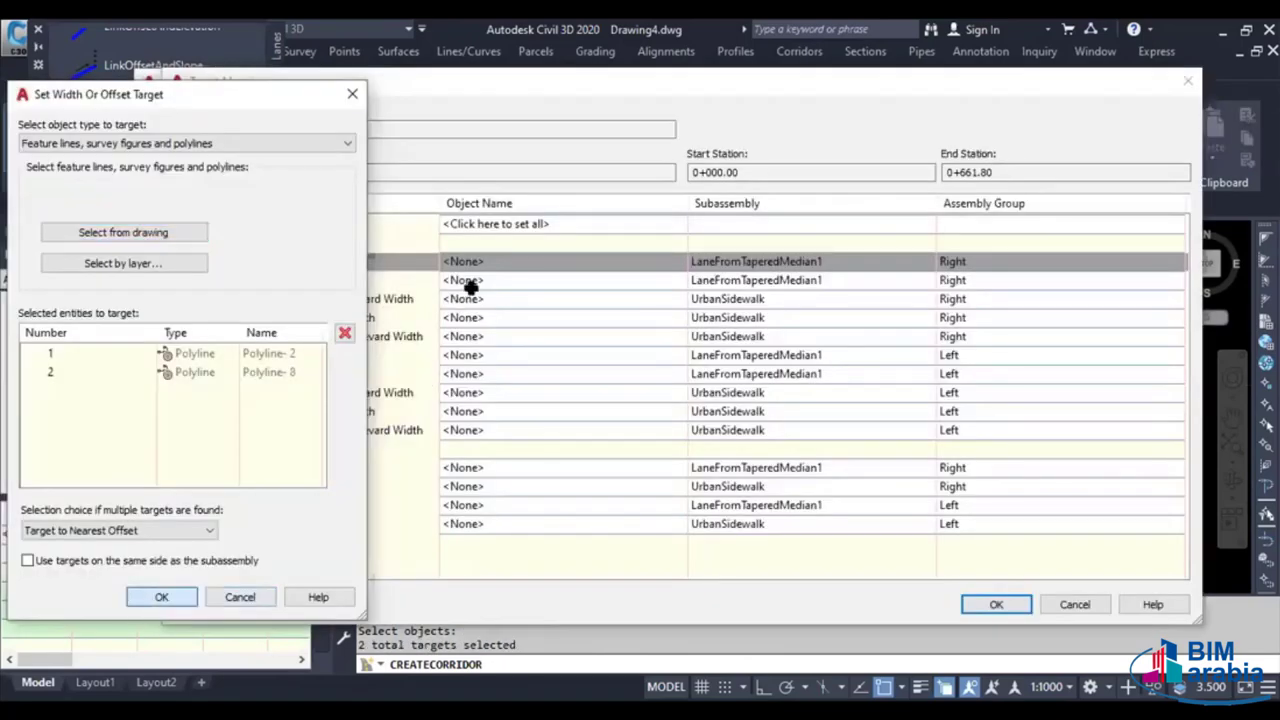
key(Return)
Target the right median edge to two picked edge polylines
click(482, 283)
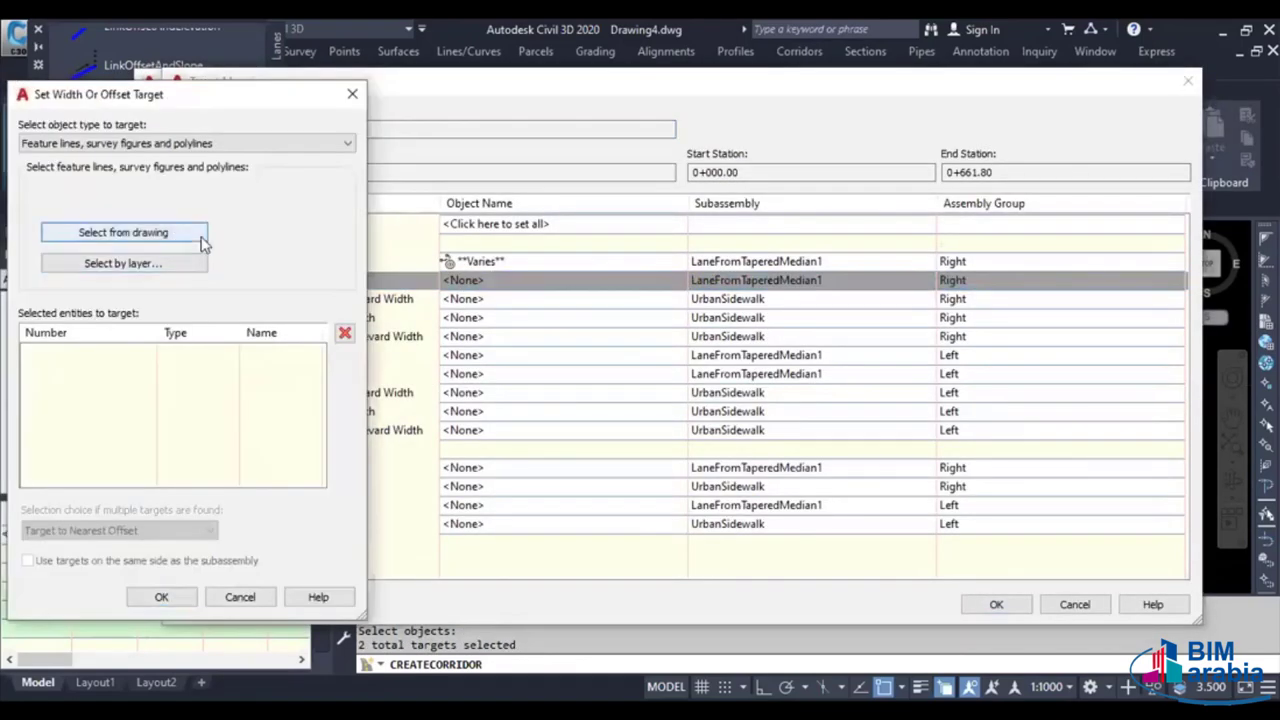
click(137, 231)
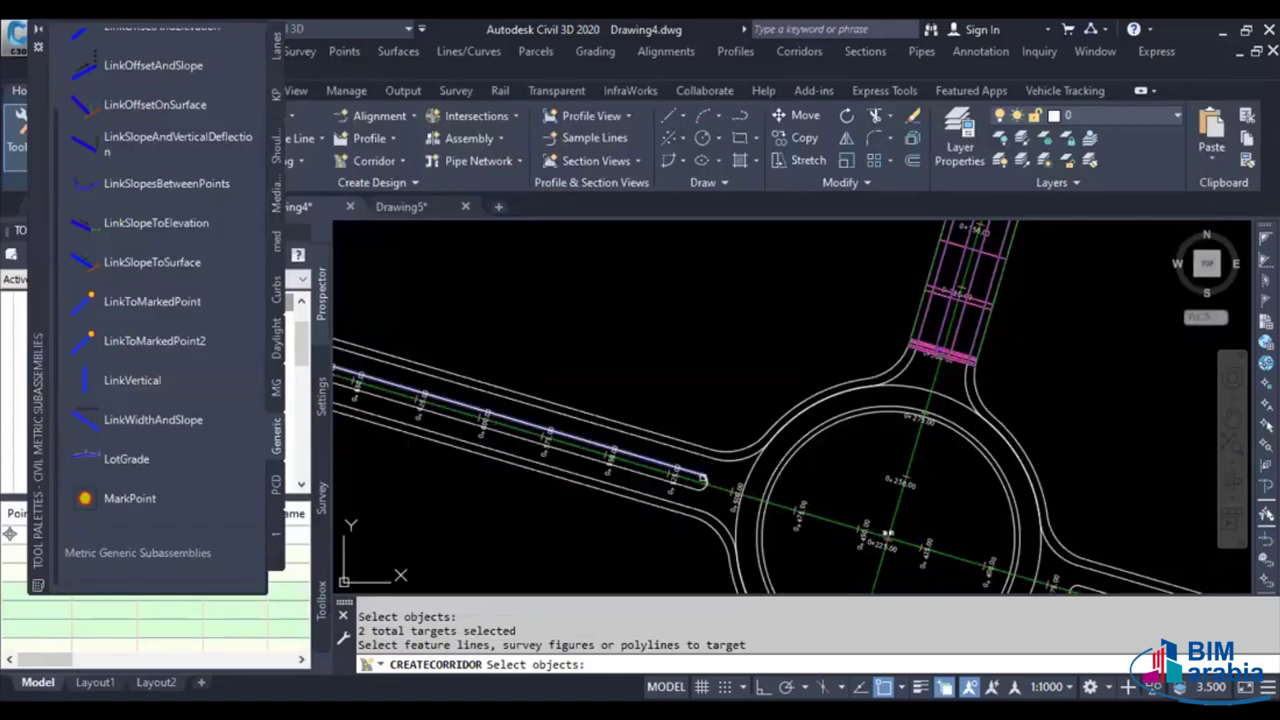
click(704, 482)
scroll(713, 475, down, 3)
scroll(757, 460, up, 3)
scroll(540, 400, up, 3)
click(873, 482)
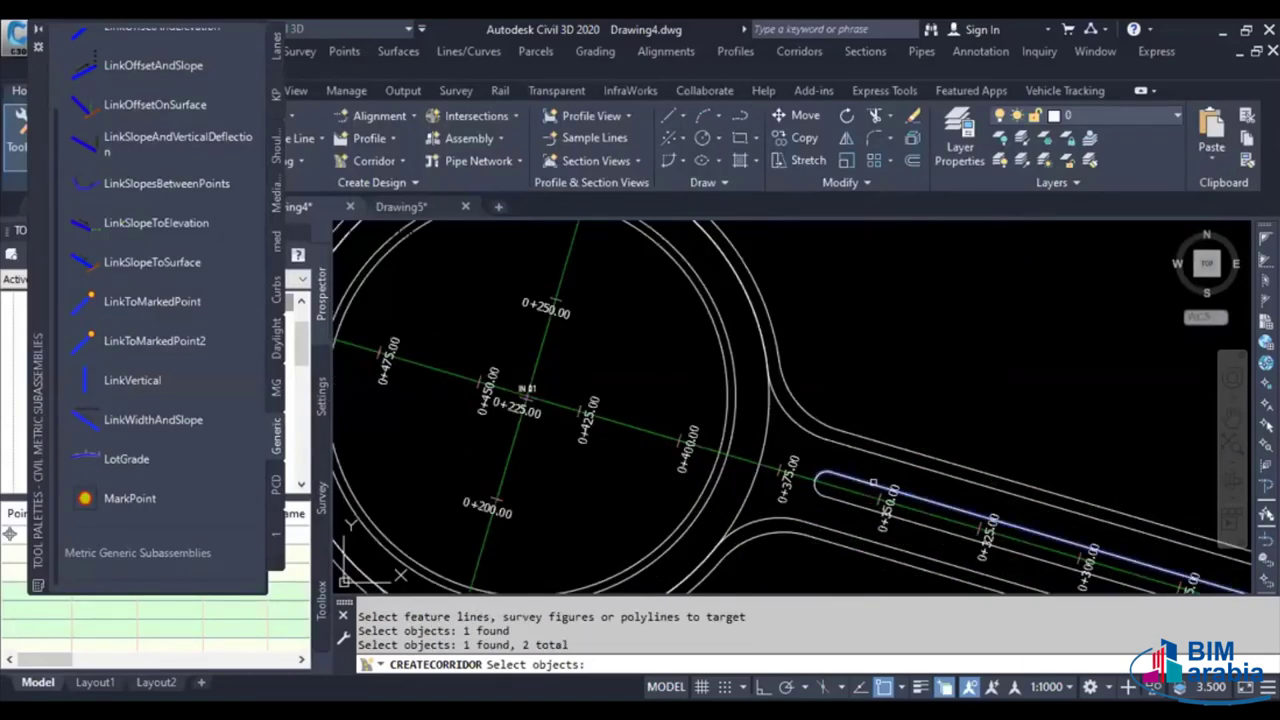
key(Return)
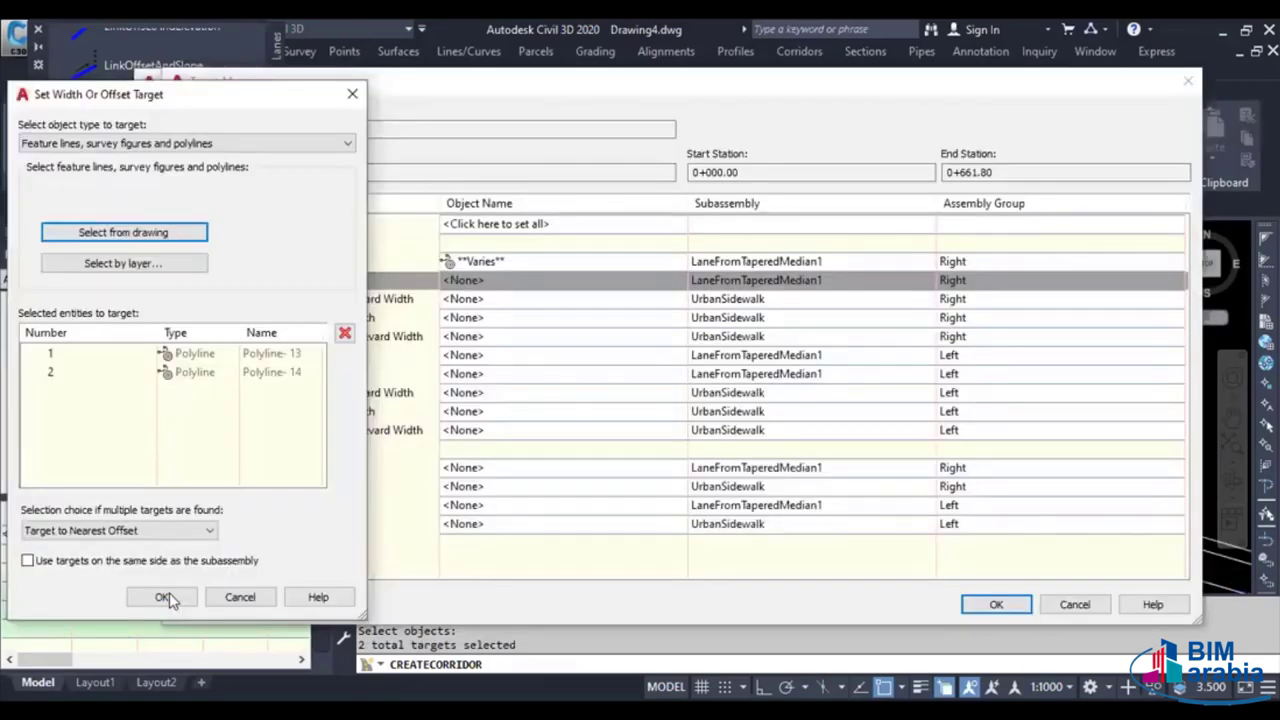
click(168, 600)
Target the right sidewalk width to two picked road-edge polylines
click(474, 320)
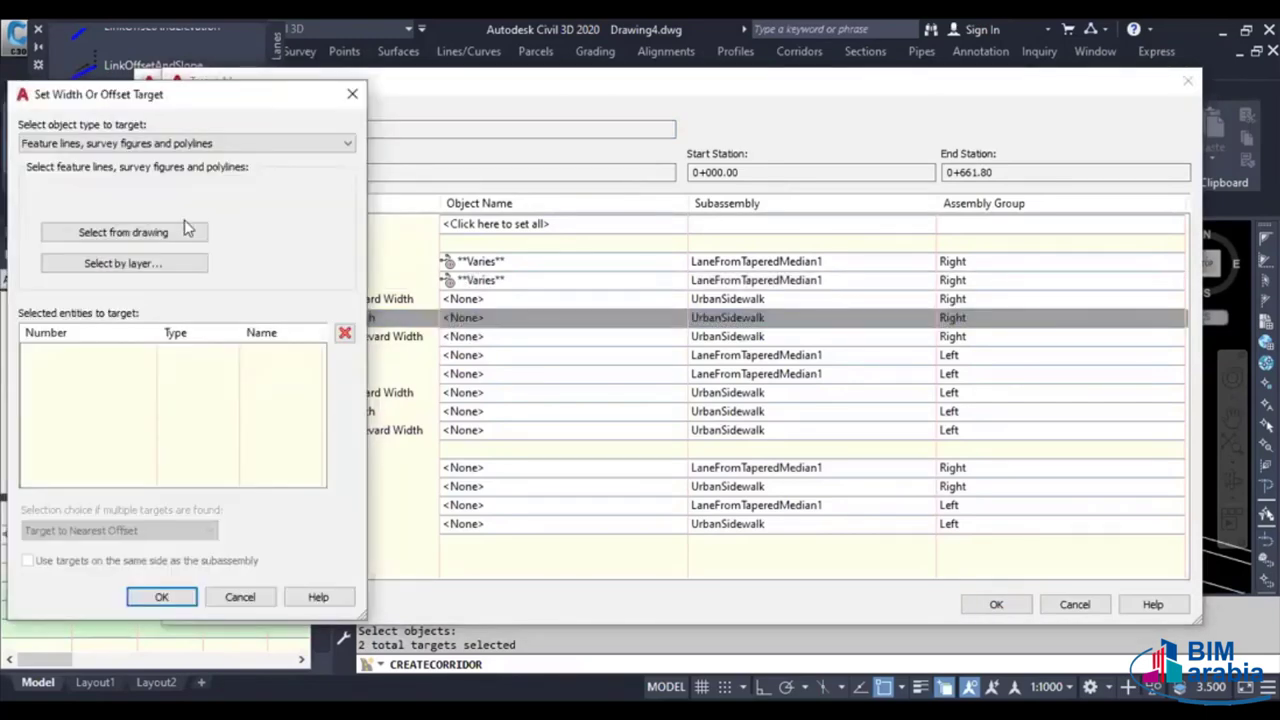
click(180, 233)
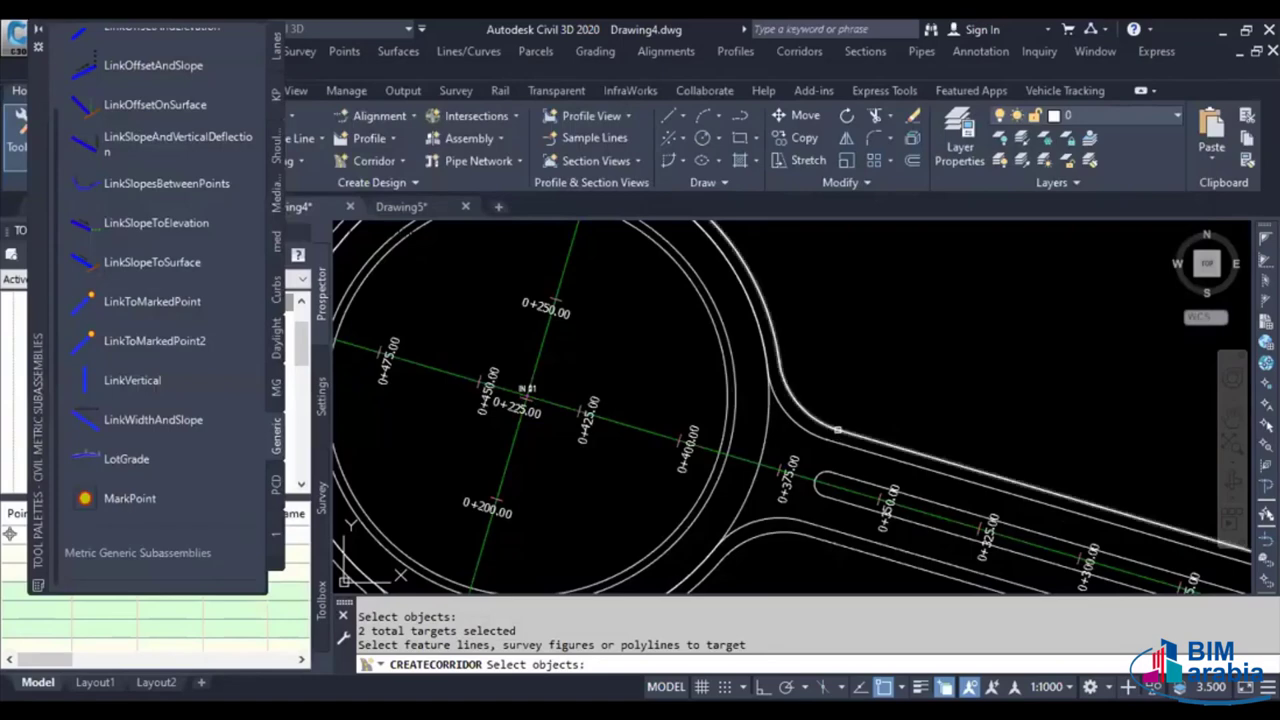
click(828, 429)
scroll(828, 429, down, 4)
scroll(645, 328, up, 2)
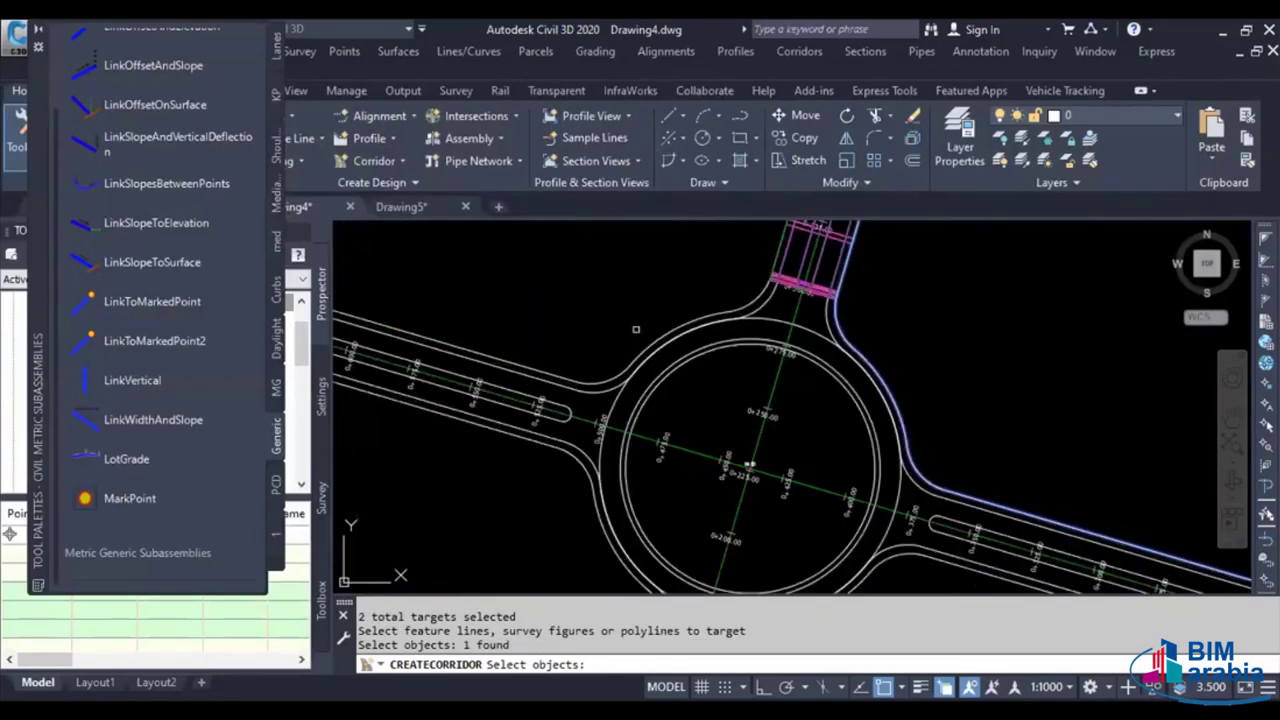
scroll(600, 390, up, 2)
click(674, 363)
scroll(674, 363, down, 4)
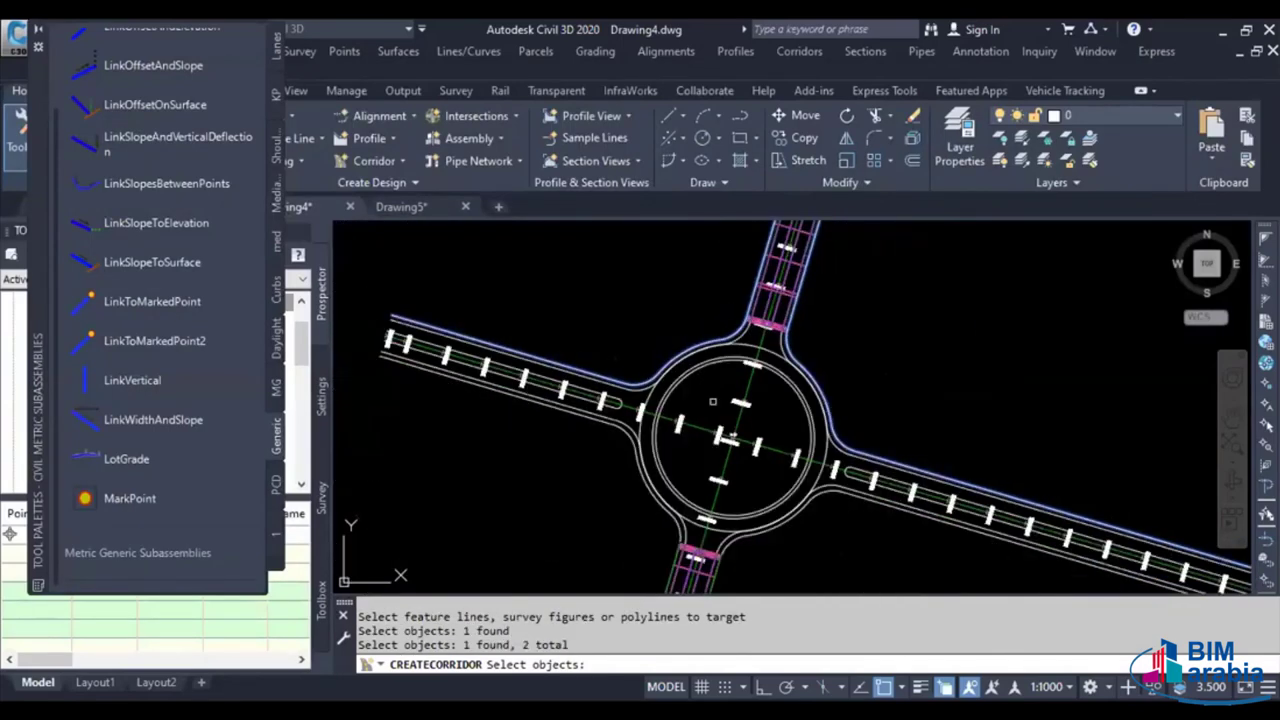
key(Return)
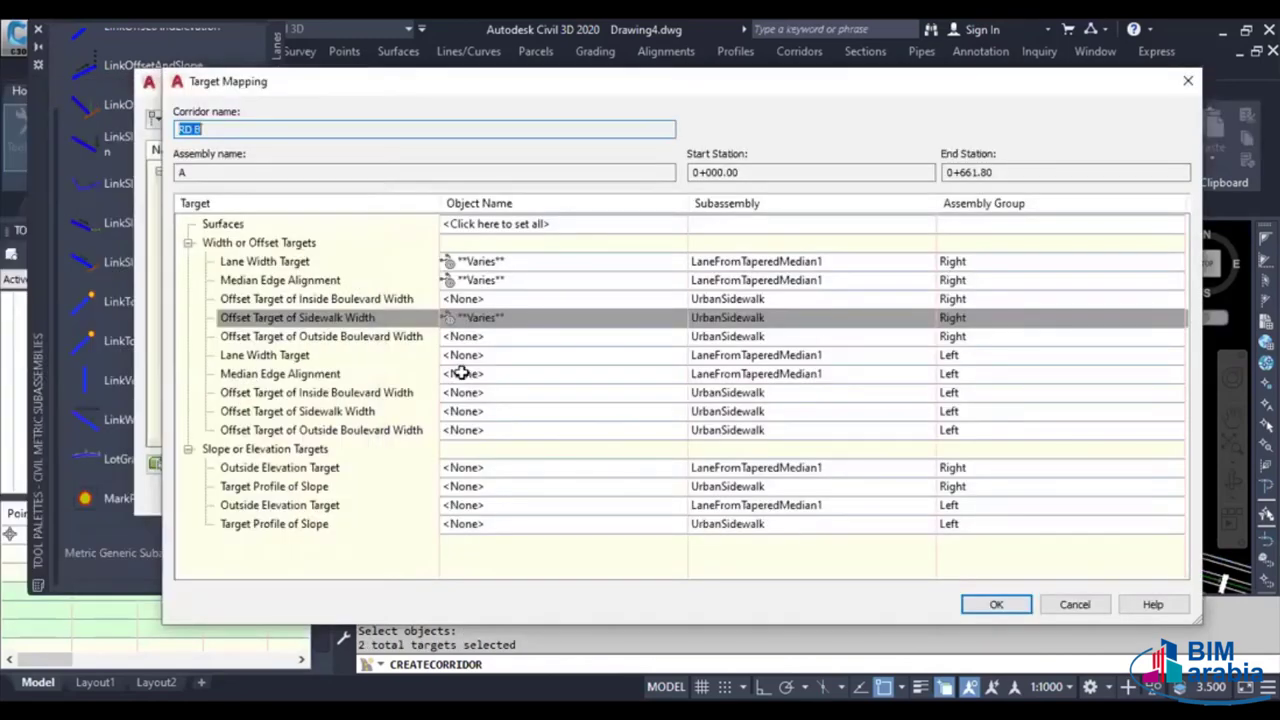
Target the left lane width to the lower and left road-edge polylines
click(472, 356)
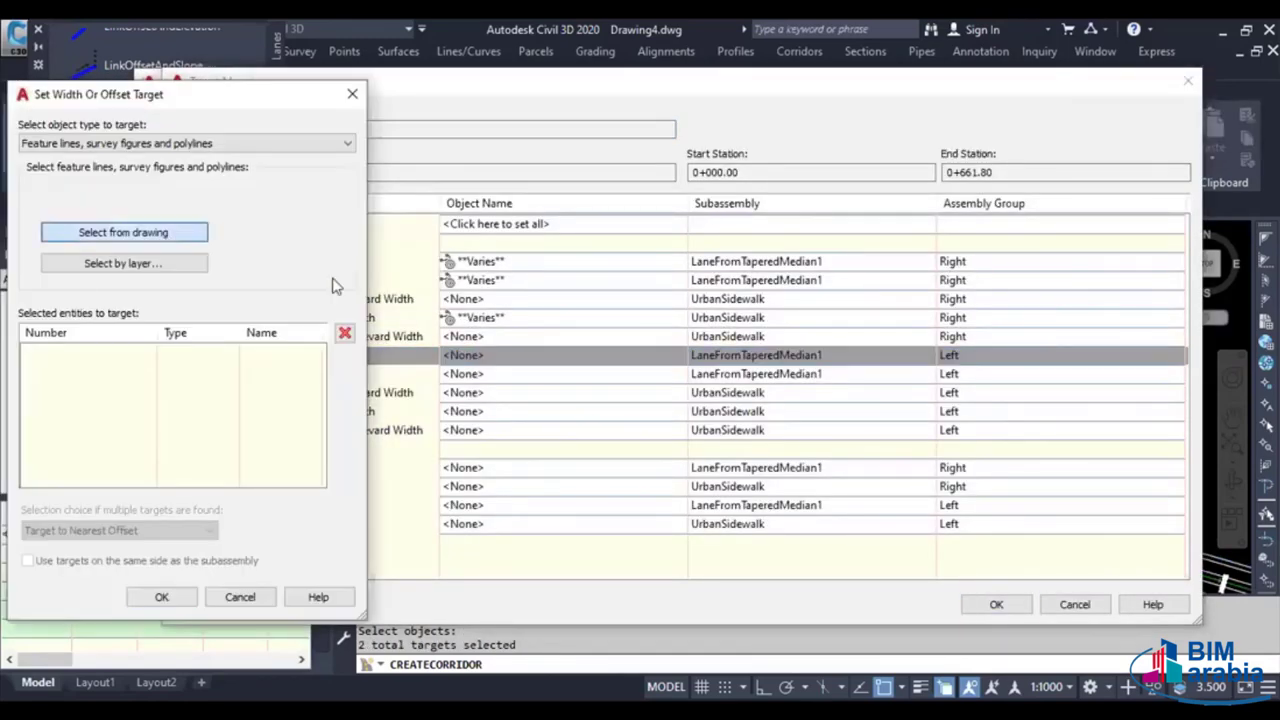
click(123, 232)
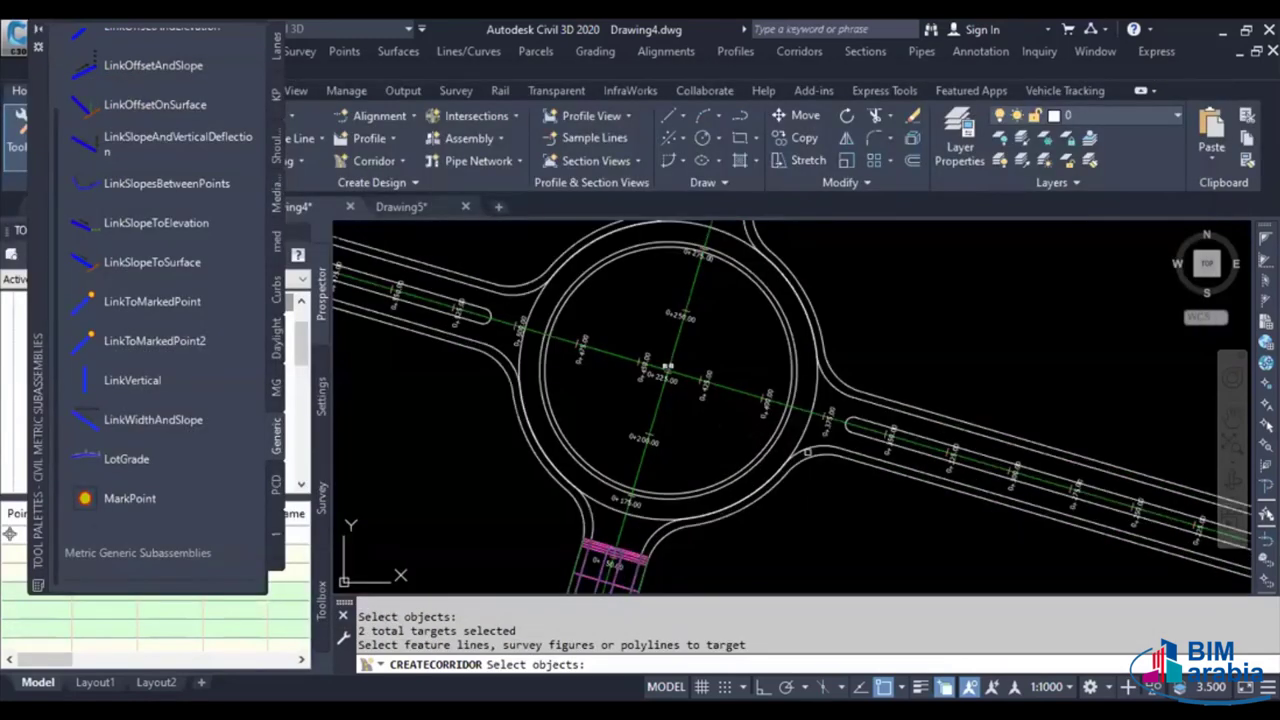
click(789, 453)
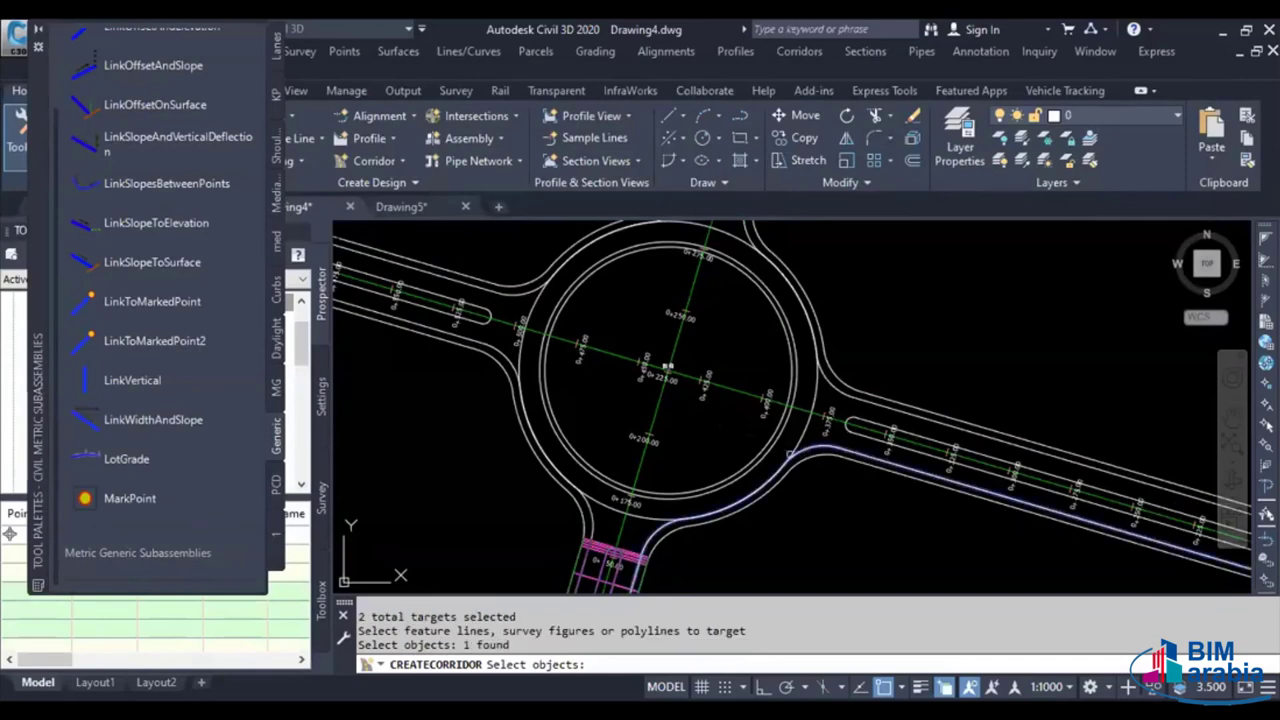
click(596, 523)
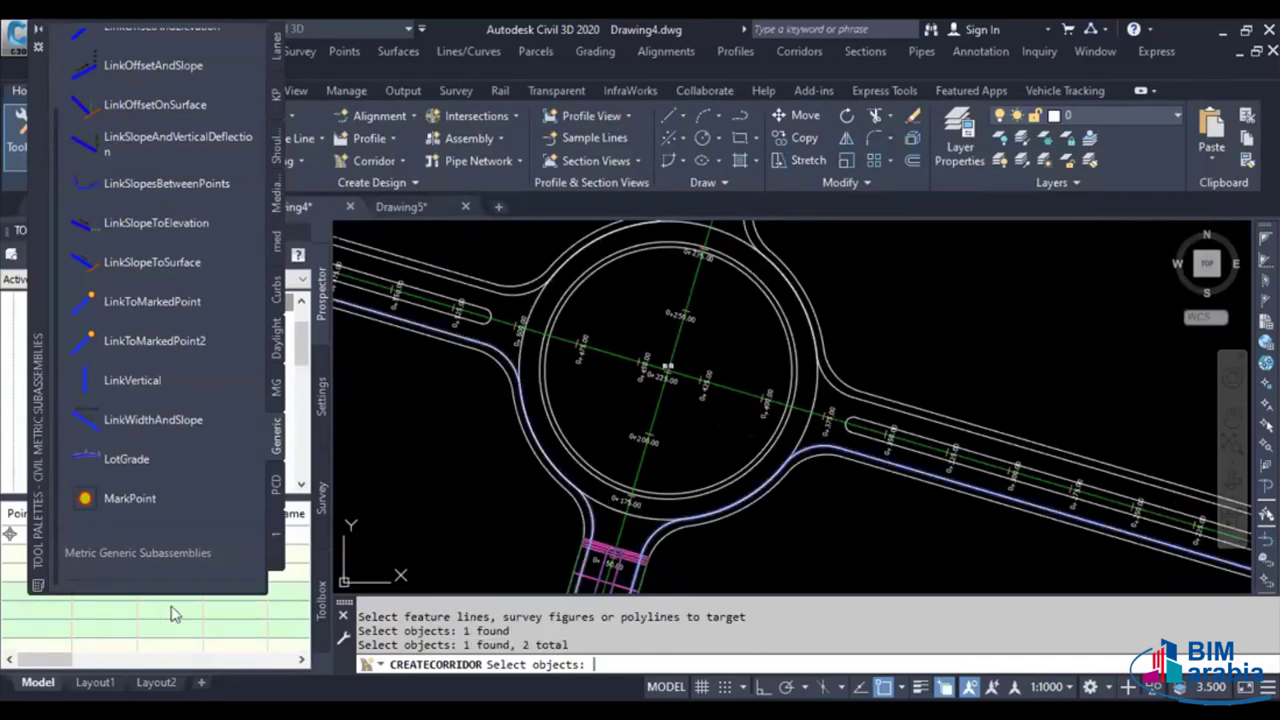
key(Return)
click(468, 373)
Target the left median edge to the east and west median polylines
click(468, 373)
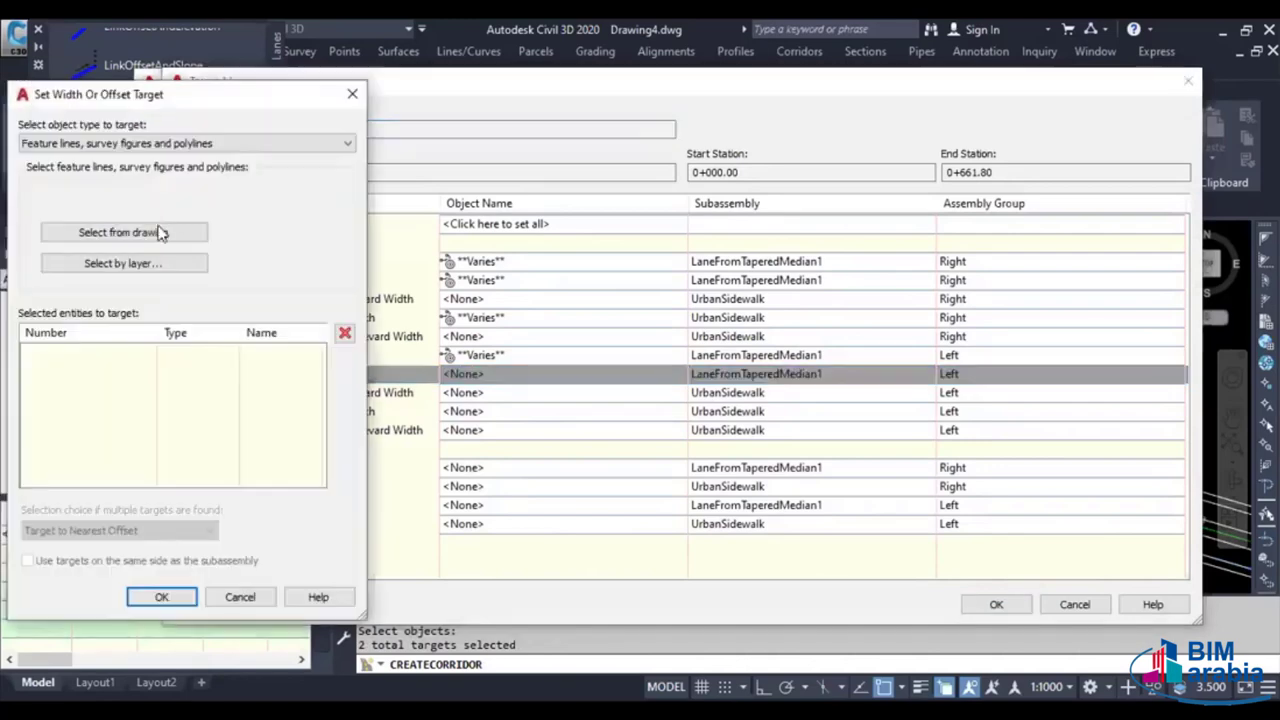
click(123, 232)
scroll(866, 440, up, 3)
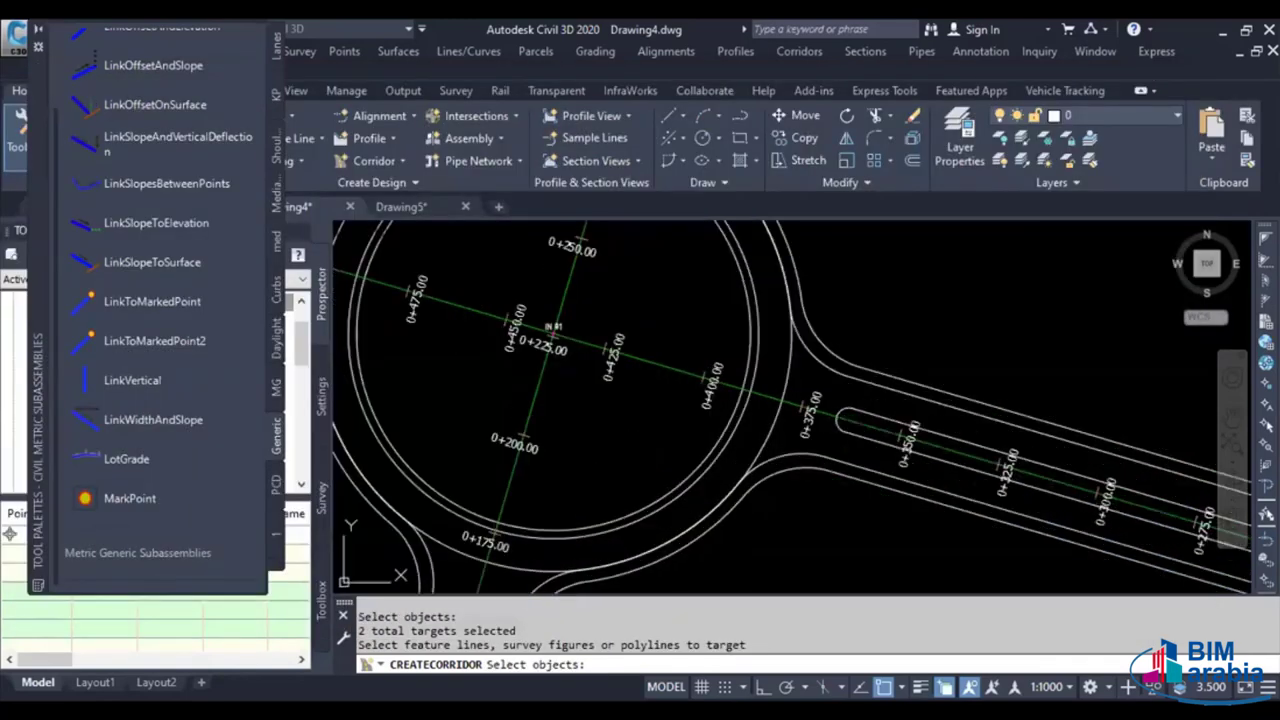
double_click(866, 440)
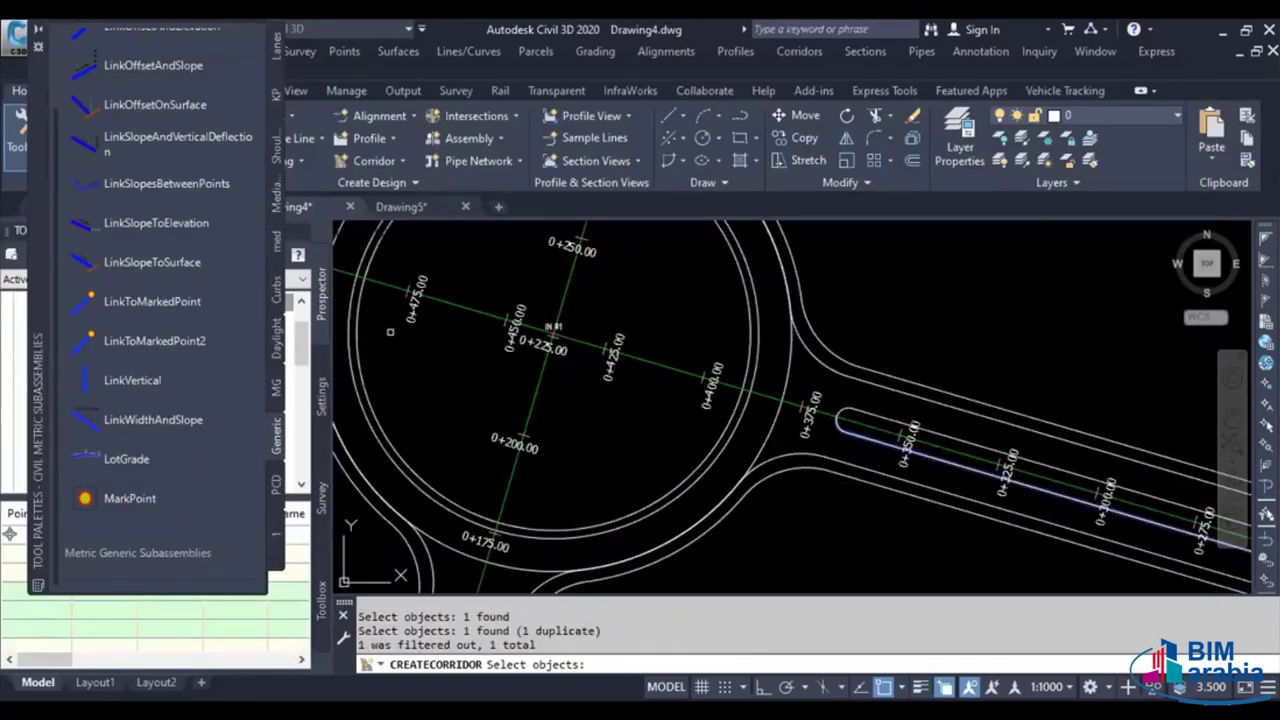
middle_drag(451, 363, 816, 413)
click(619, 300)
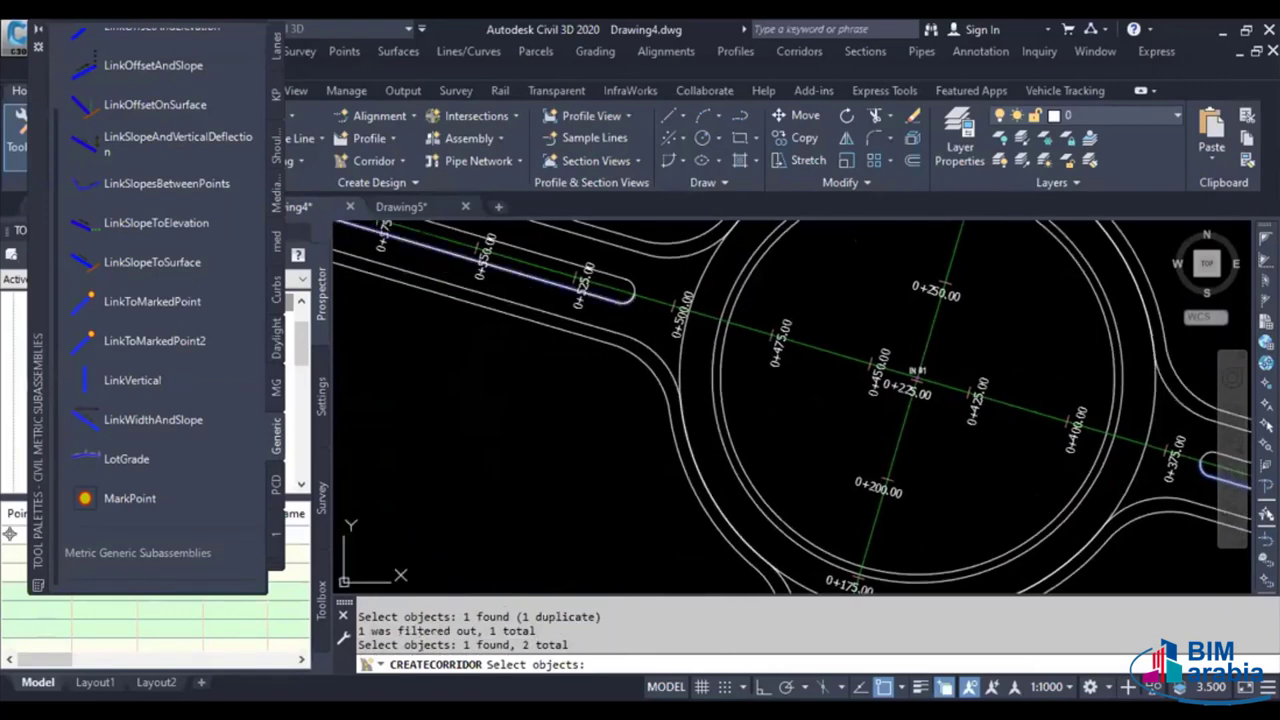
key(Return)
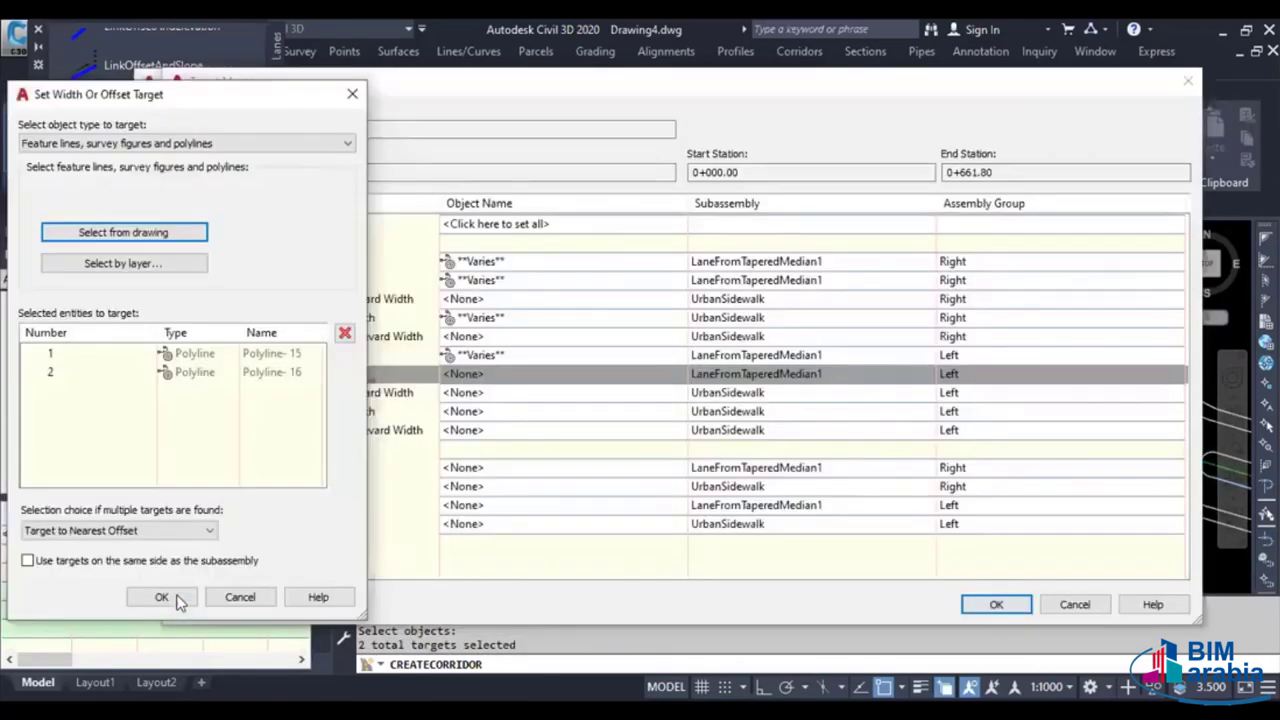
click(172, 598)
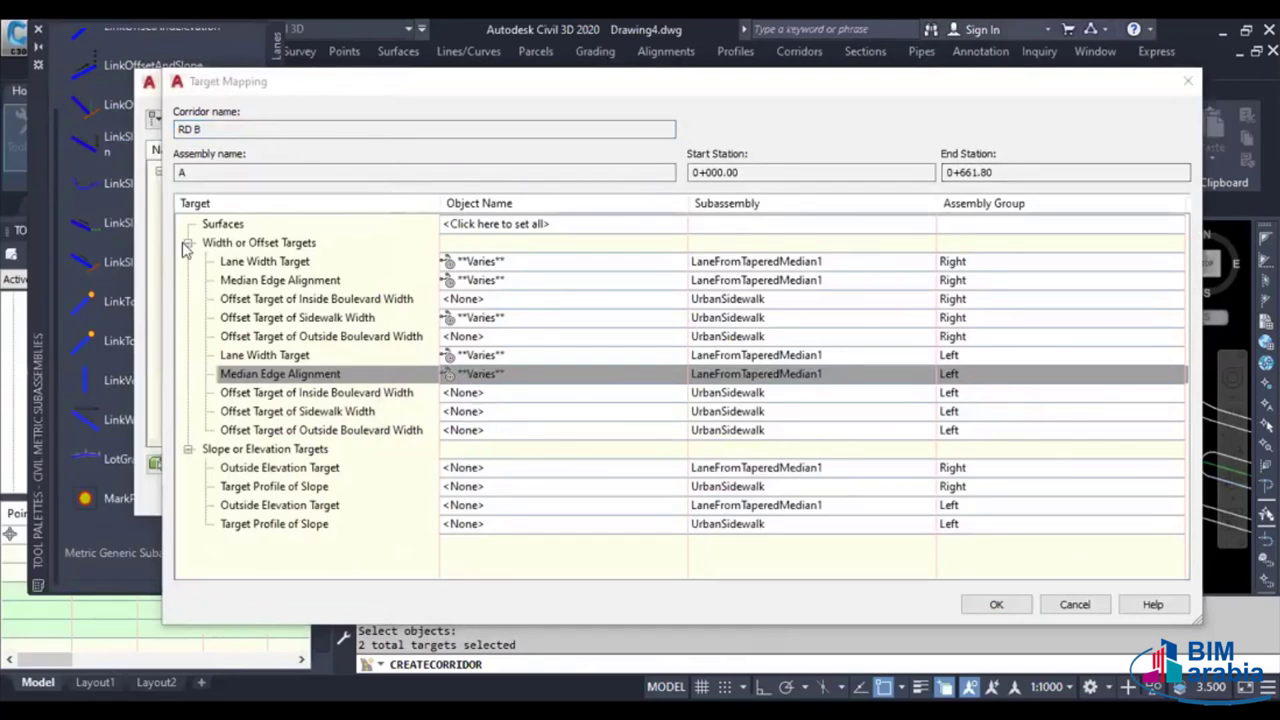
Target the left sidewalk width to two curb curves and accept the target mapping
click(465, 411)
click(123, 232)
scroll(801, 477, up, 4)
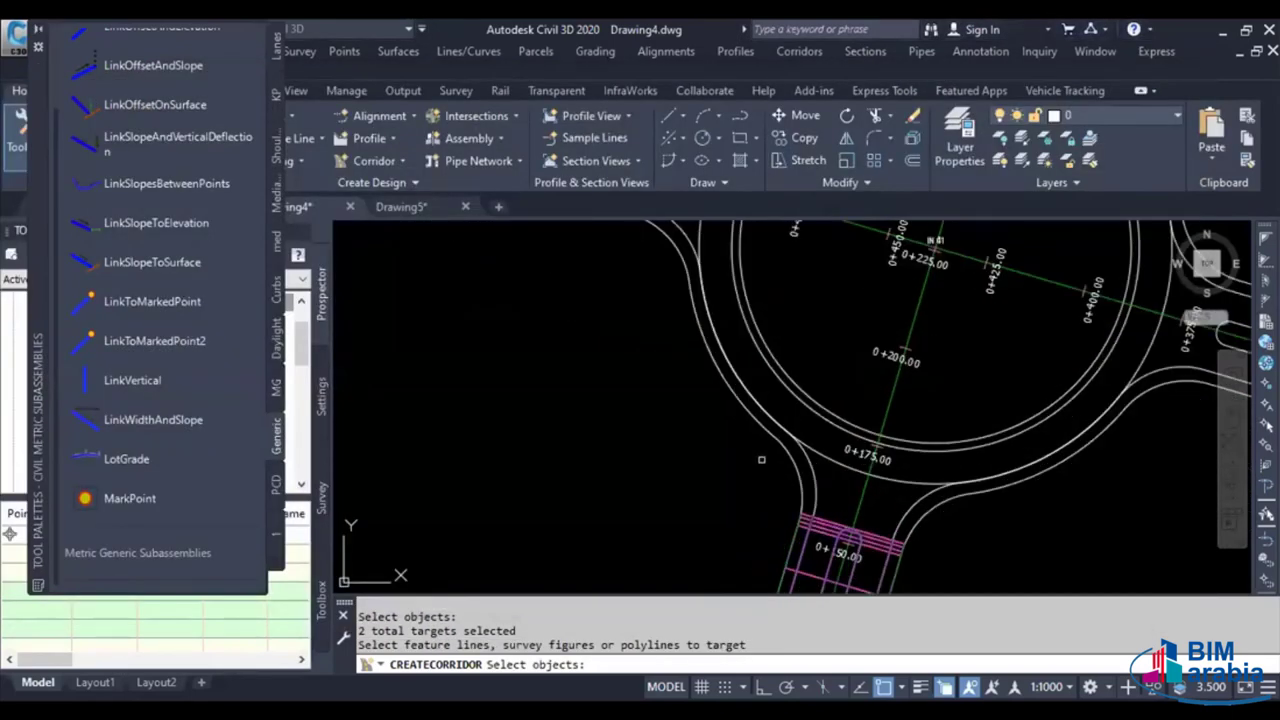
click(801, 477)
click(783, 483)
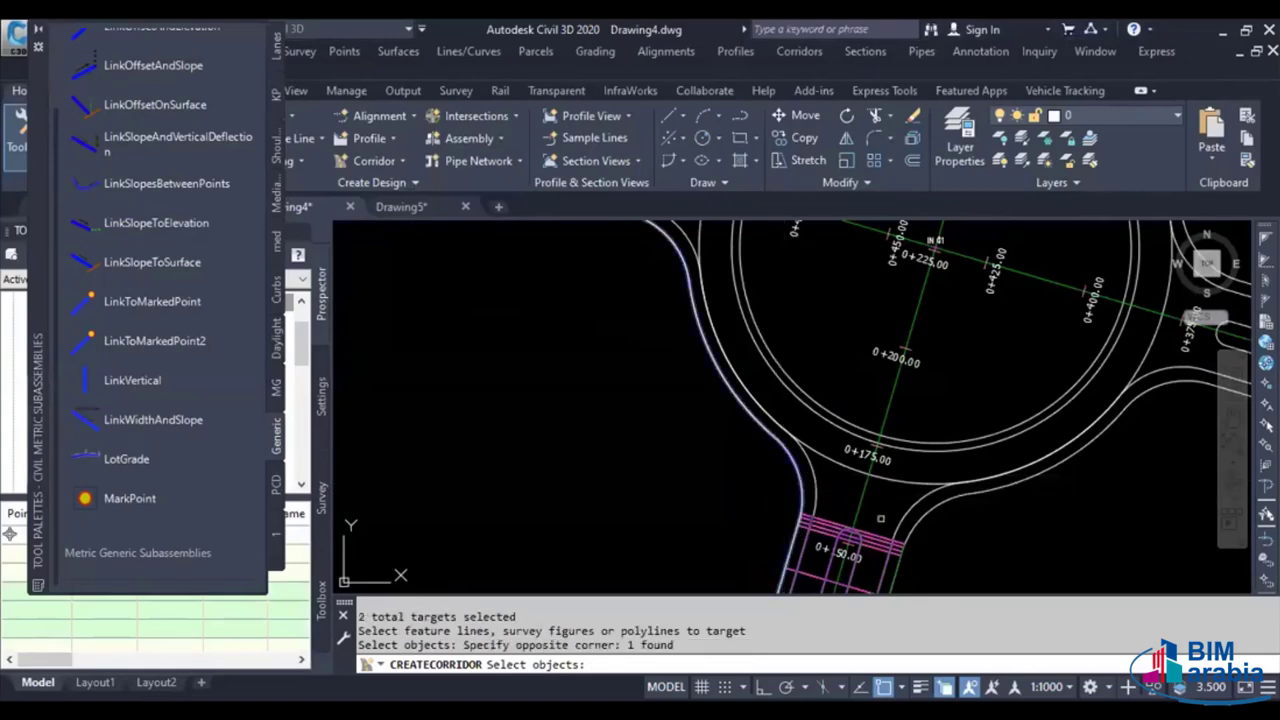
click(922, 522)
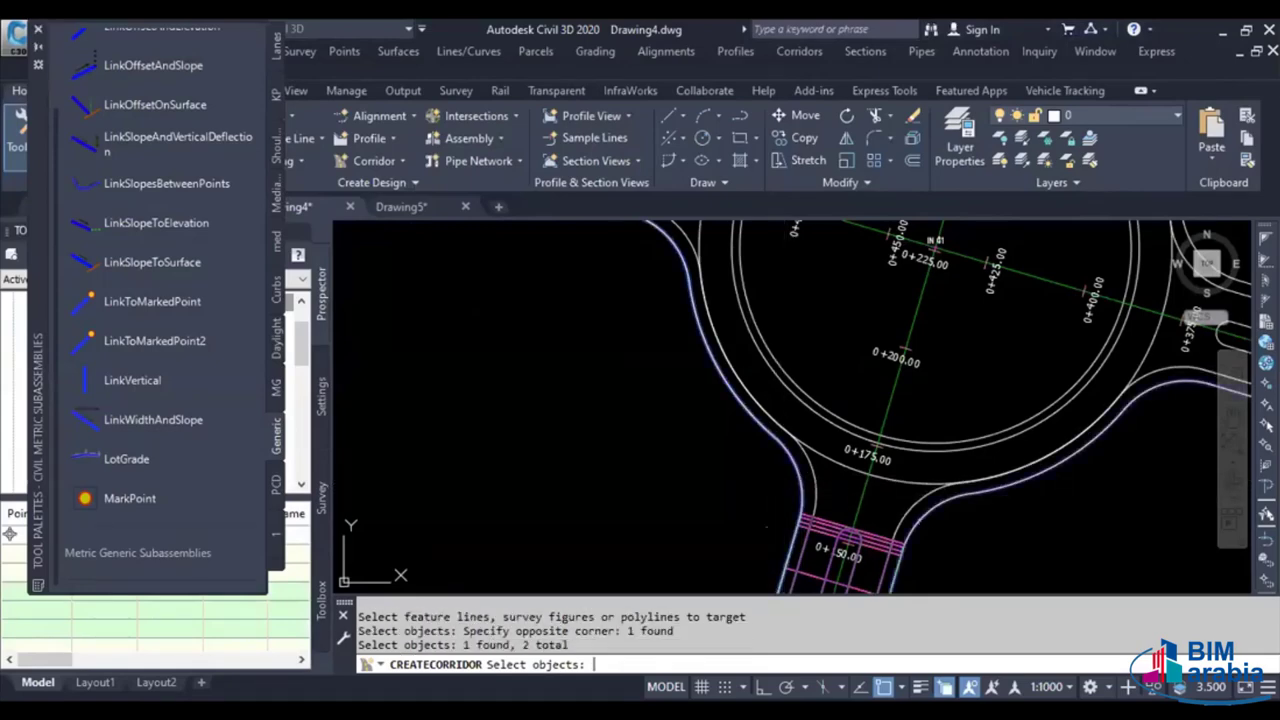
key(Return)
click(165, 596)
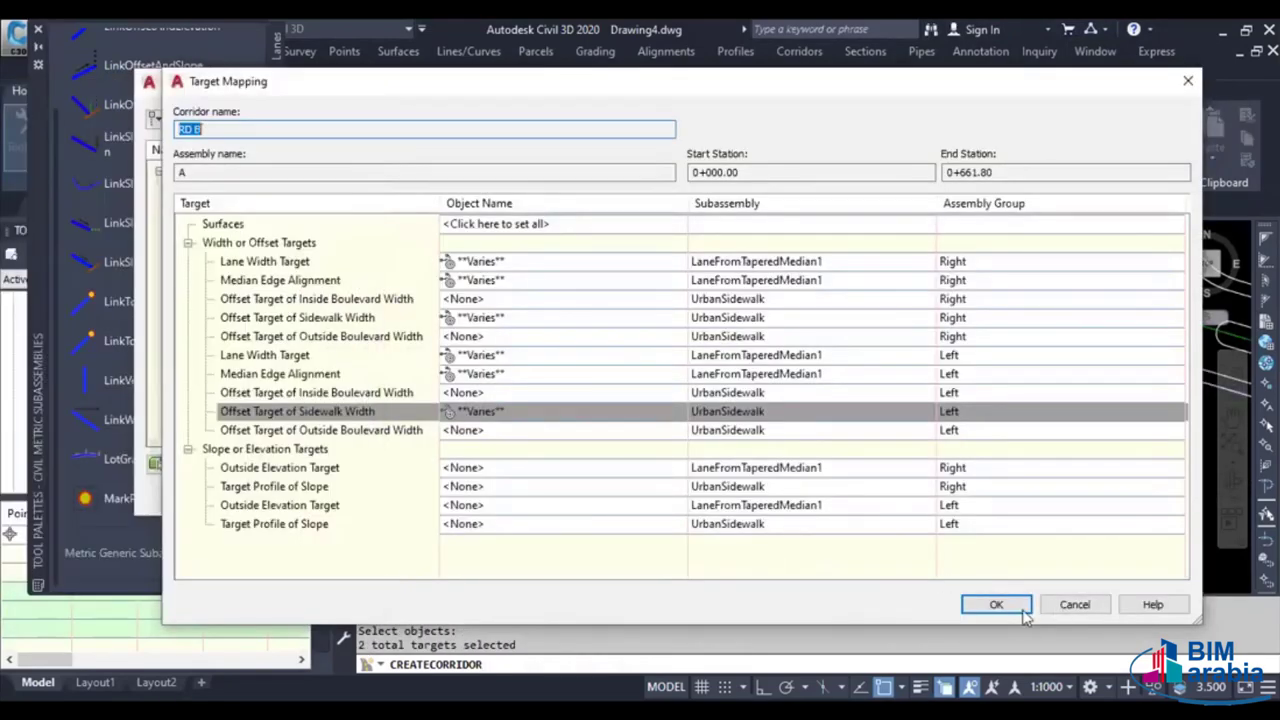
click(1000, 606)
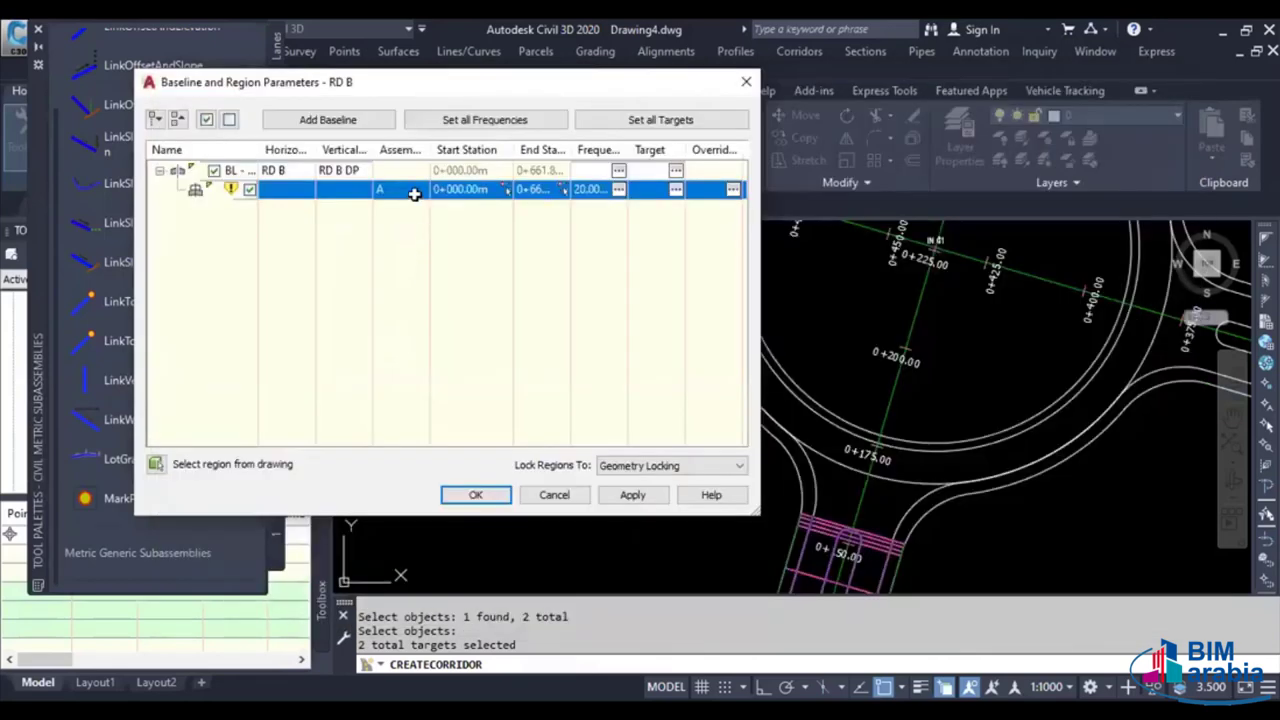
Split RD B's region at station 0+366.06m
right_click(414, 194)
click(450, 252)
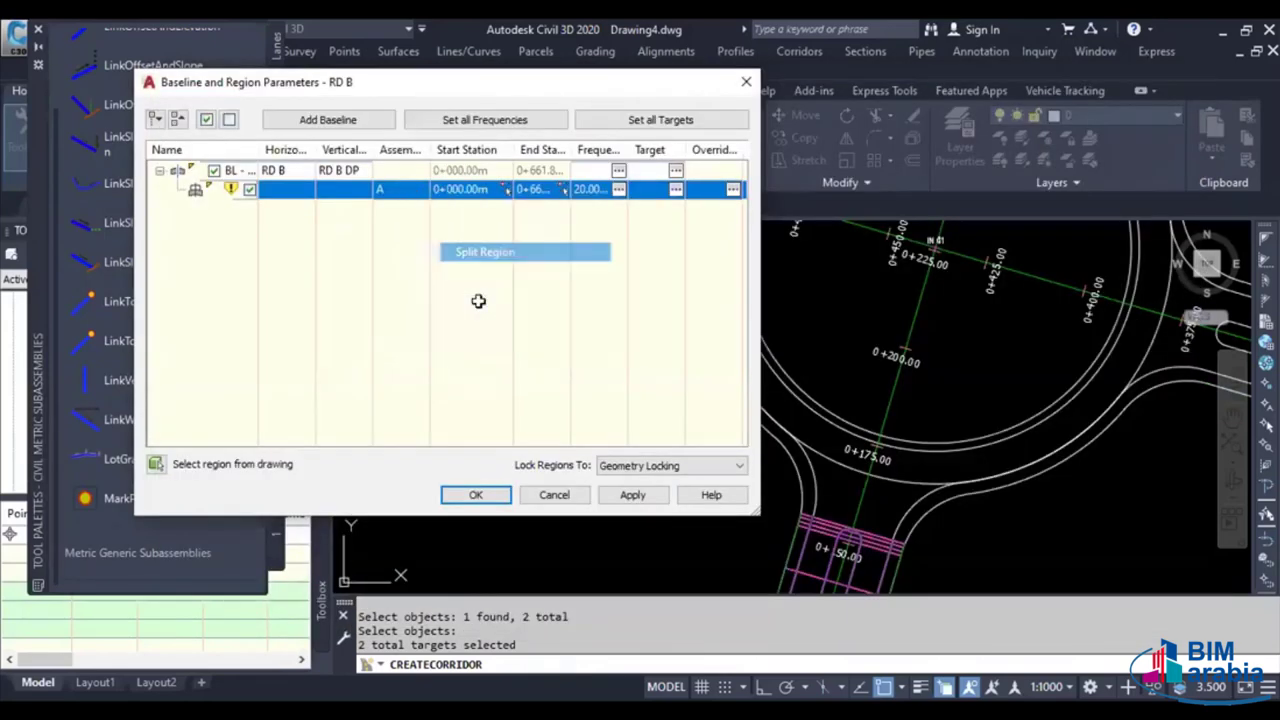
scroll(903, 427, down, 3)
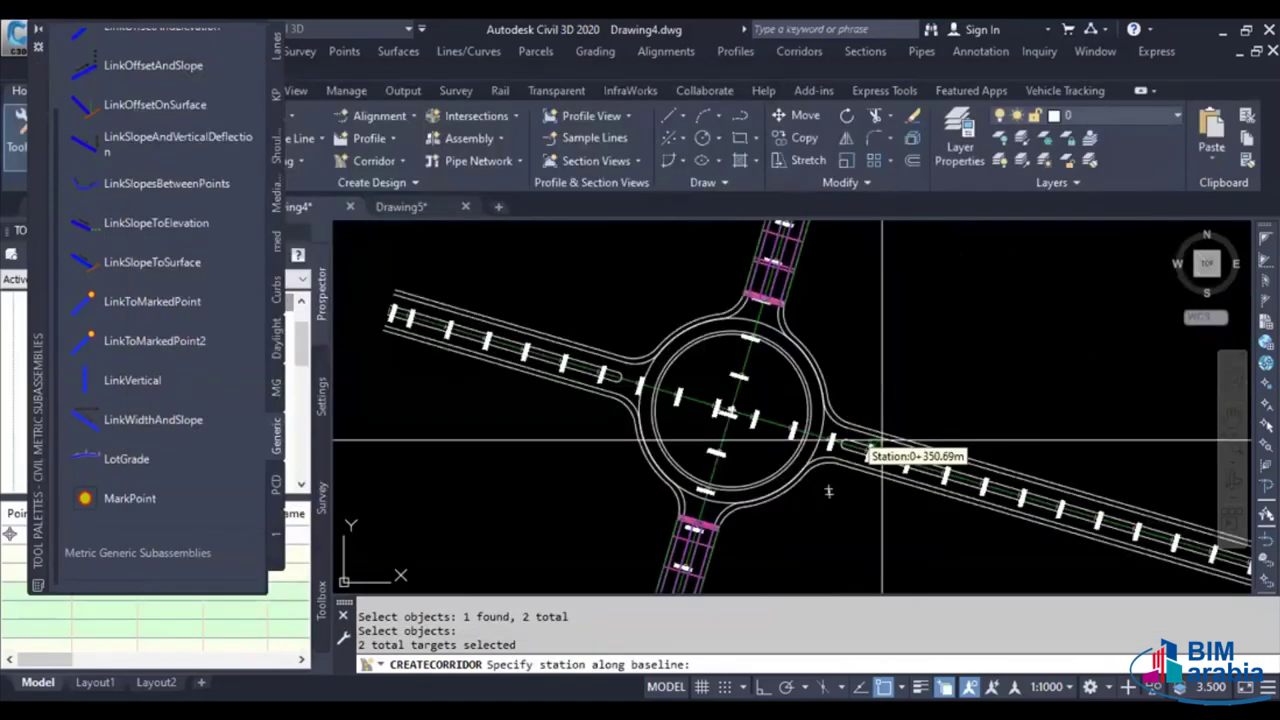
scroll(829, 434, up, 3)
scroll(771, 446, up, 3)
scroll(740, 428, up, 1)
click(740, 428)
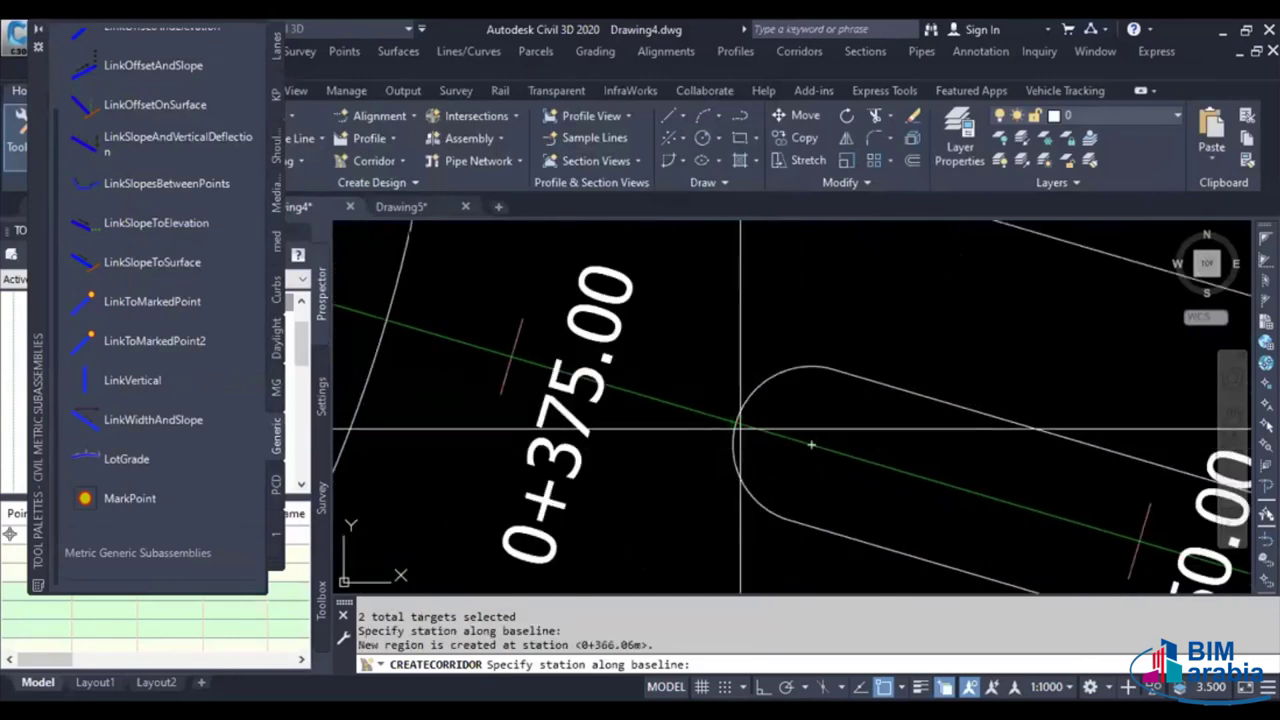
Add a second split at station 0+509.90m and finish splitting
scroll(740, 428, down, 3)
middle_drag(880, 500, 1200, 437)
scroll(1200, 440, down, 3)
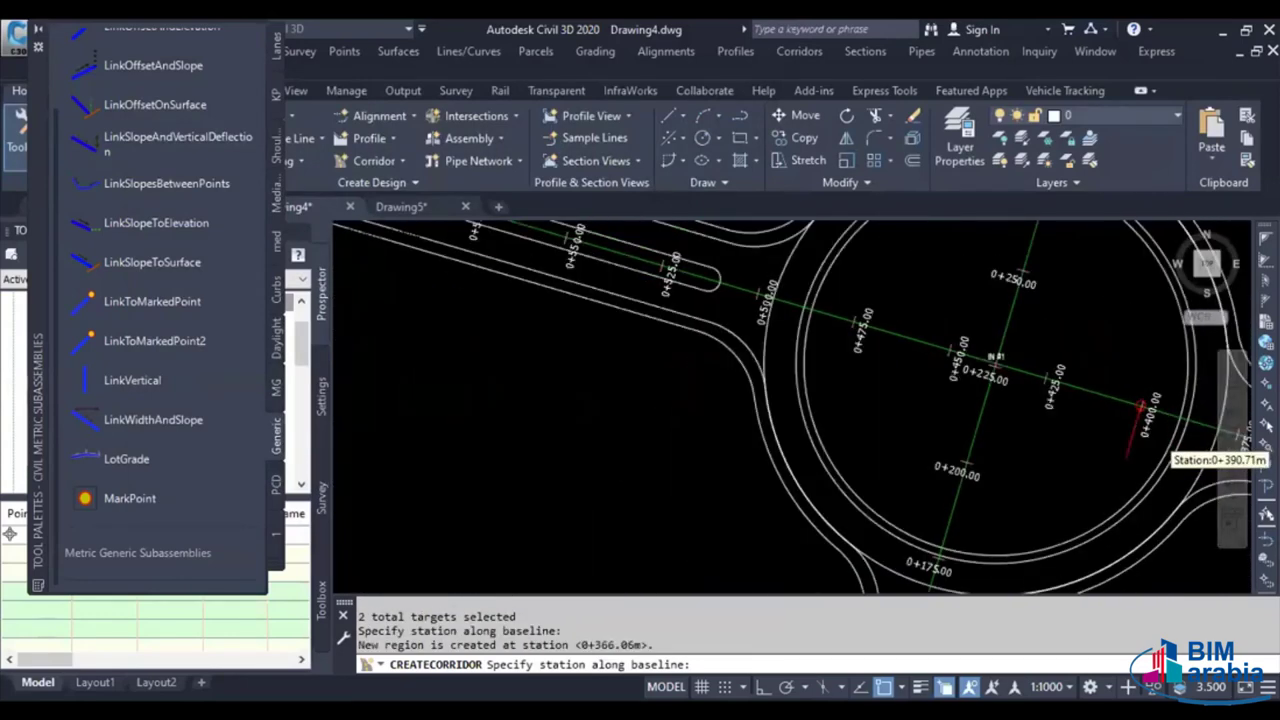
scroll(943, 240, up, 2)
scroll(771, 320, up, 1)
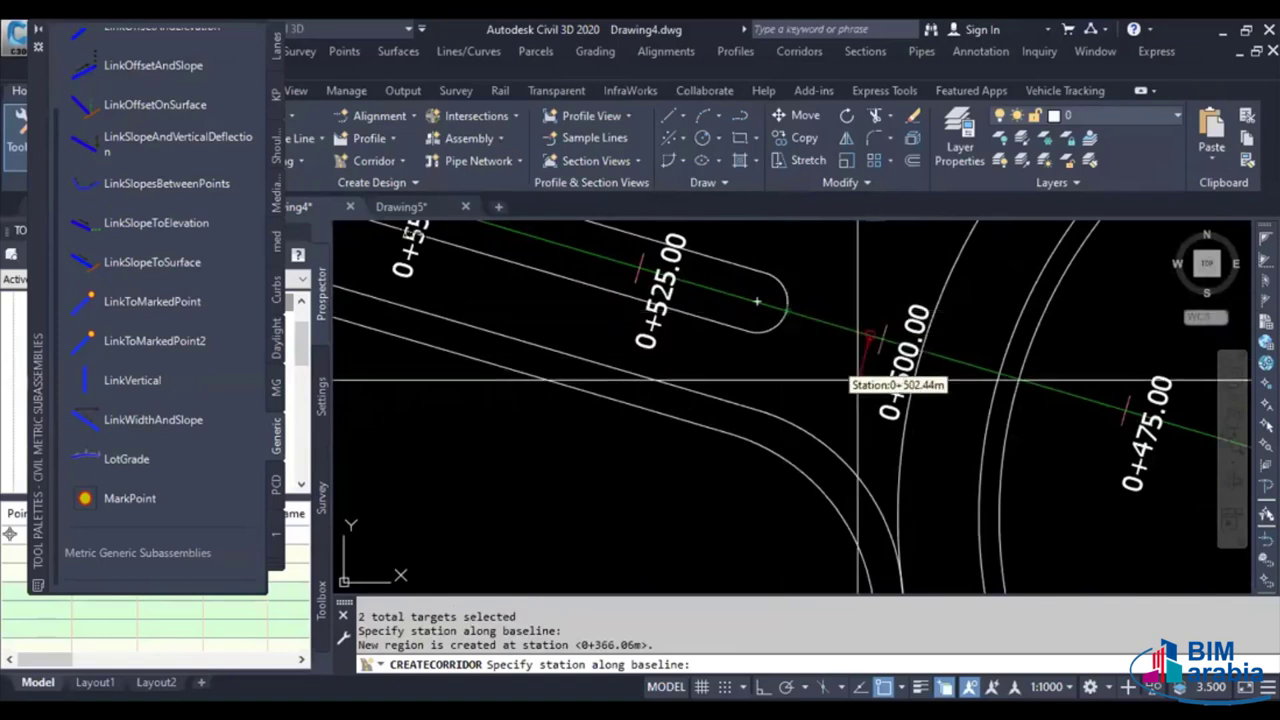
click(788, 316)
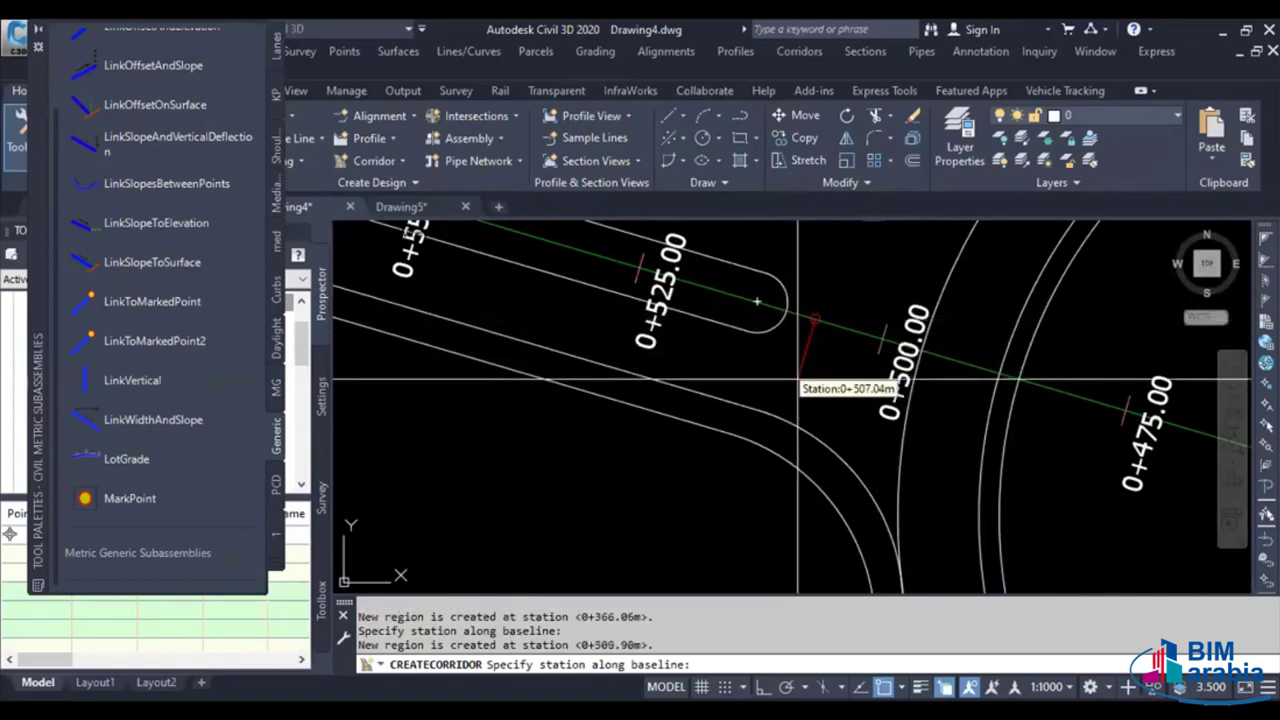
key(Return)
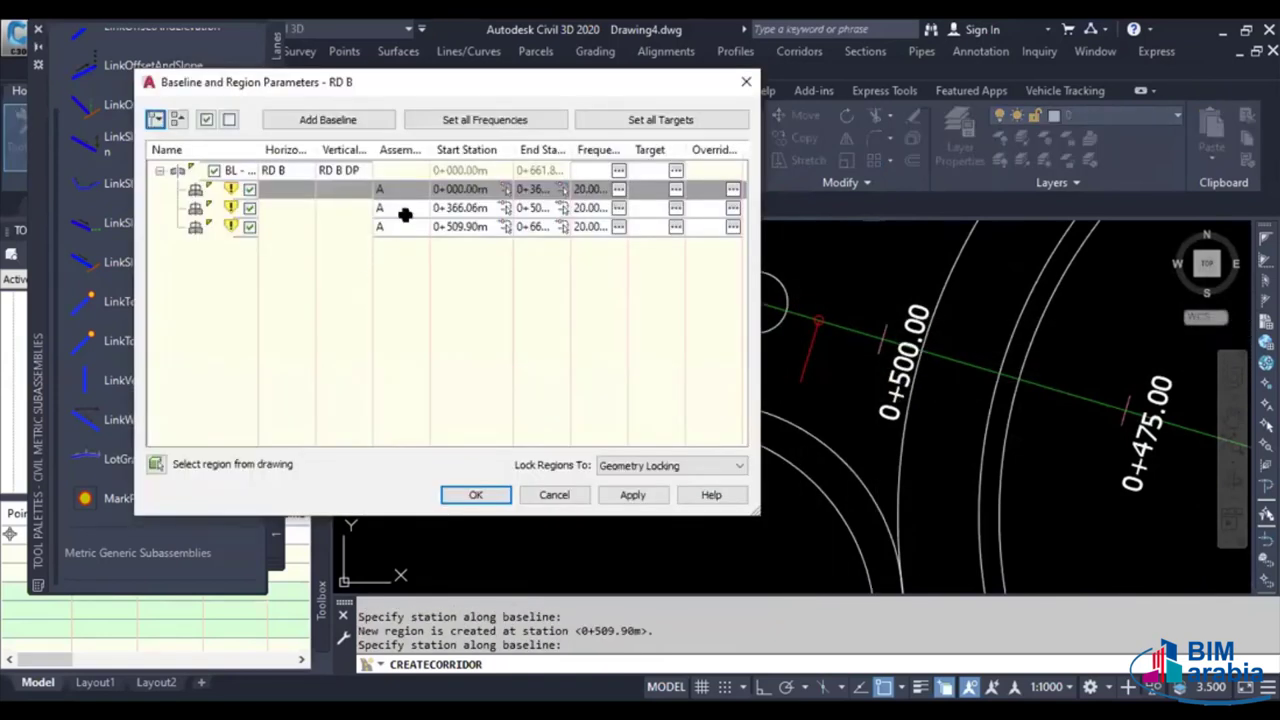
Remove the middle region through the roundabout and rebuild corridor RD B
right_click(405, 215)
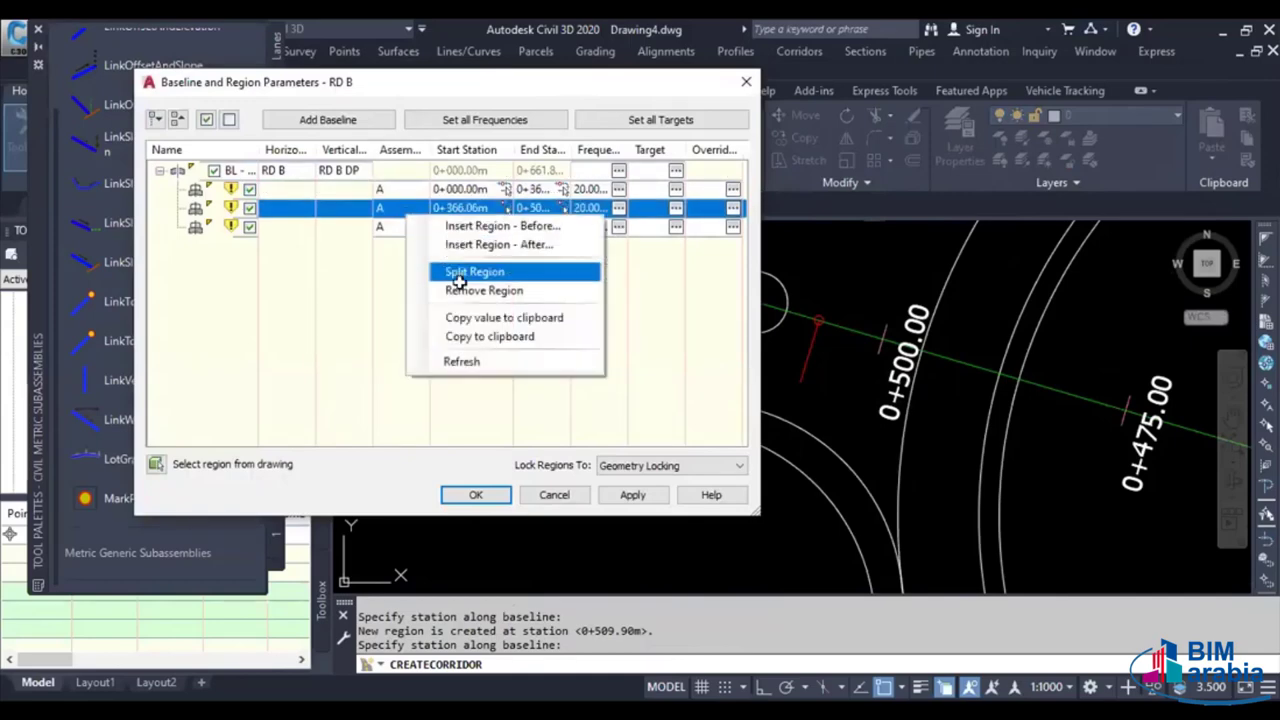
click(480, 290)
click(478, 496)
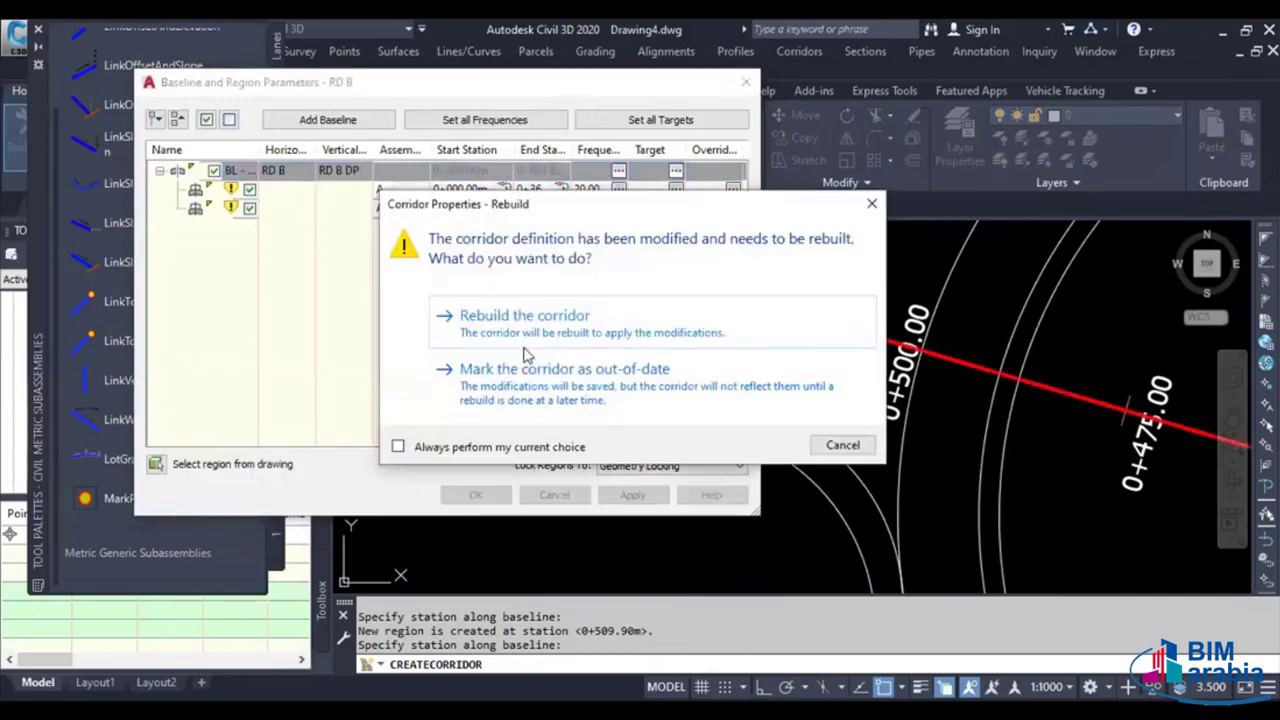
click(523, 334)
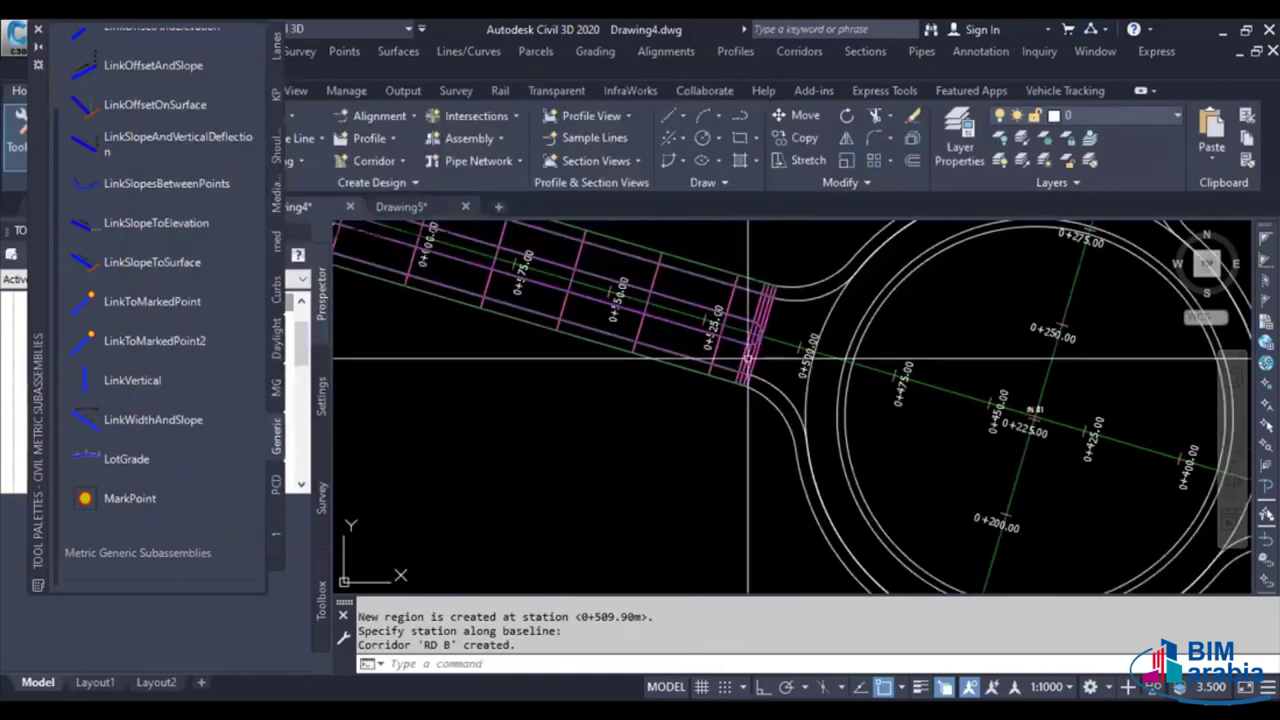
Select corridor RD A and open its Corridor Properties
scroll(733, 436, up, 1)
key(Escape)
scroll(790, 420, down, 1)
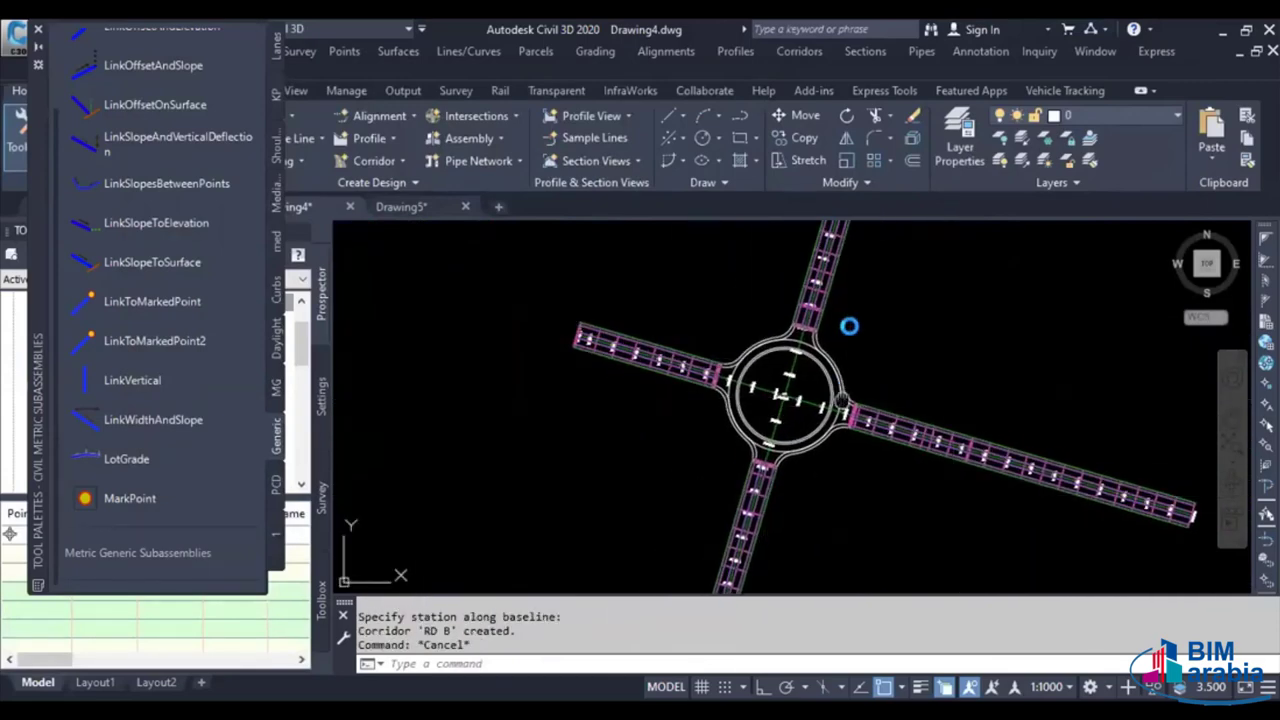
key(Escape)
scroll(802, 432, up, 3)
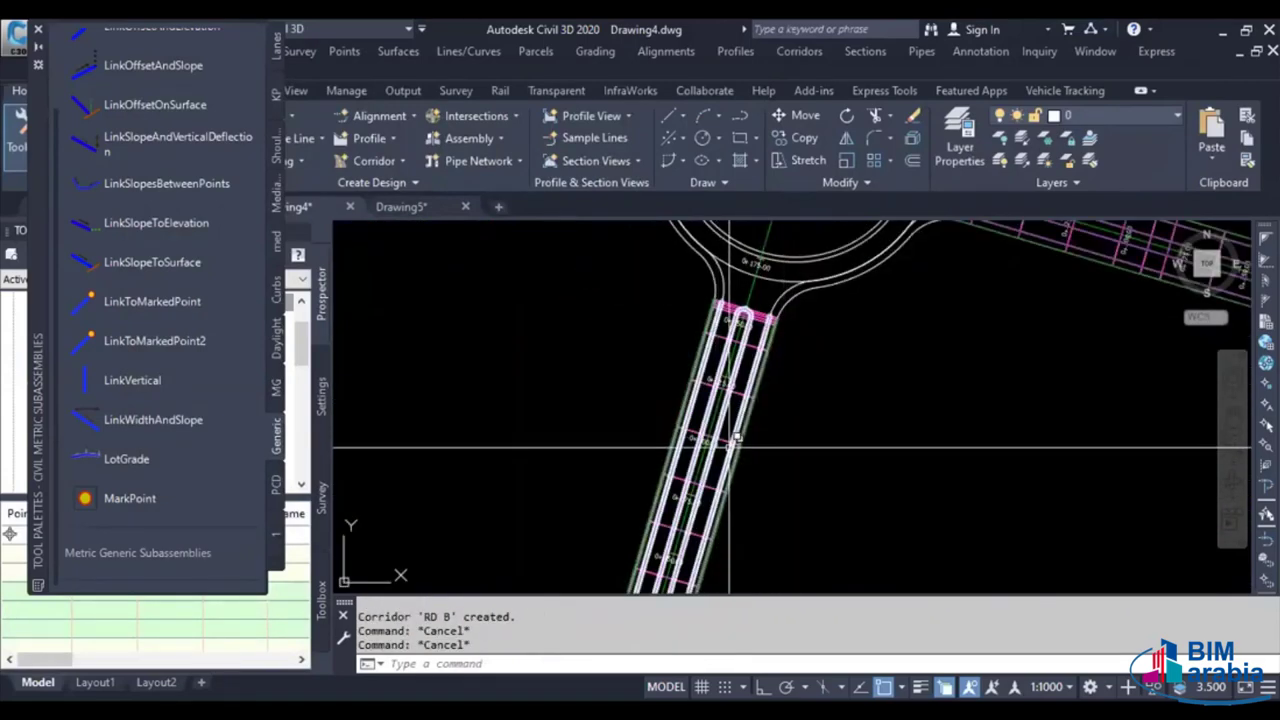
click(733, 440)
key(Escape)
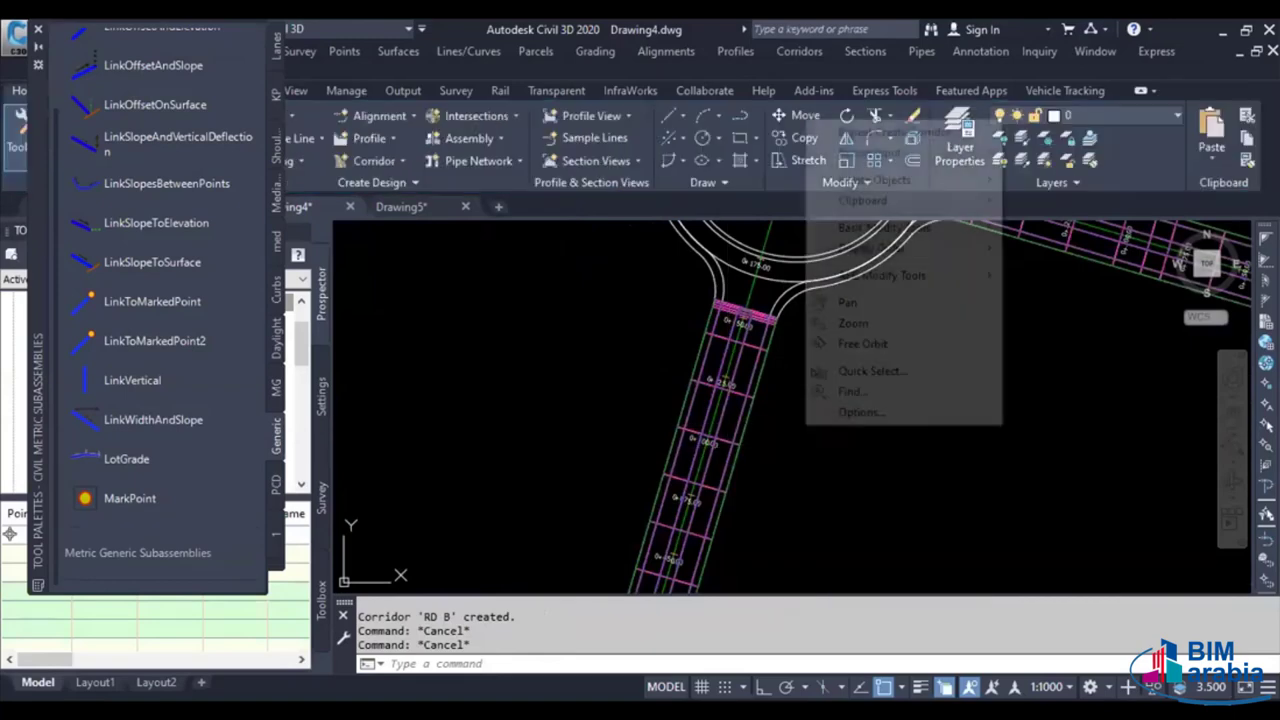
click(740, 424)
right_click(789, 460)
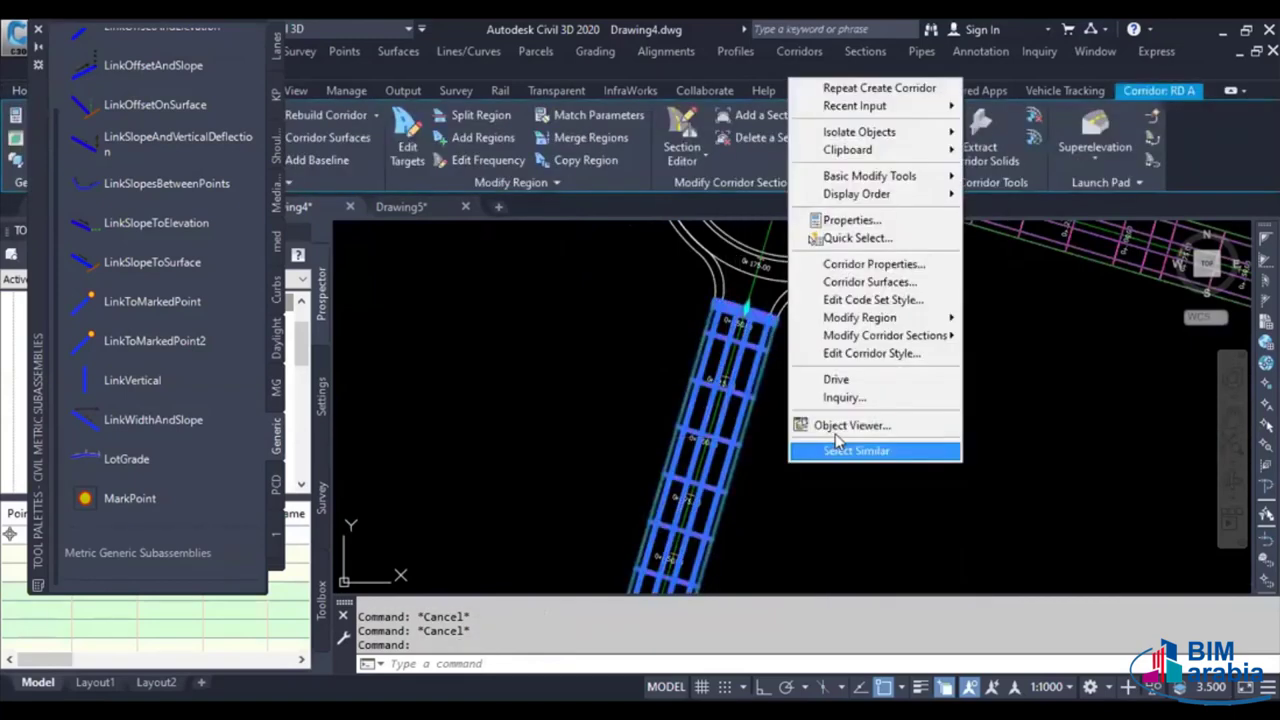
click(930, 268)
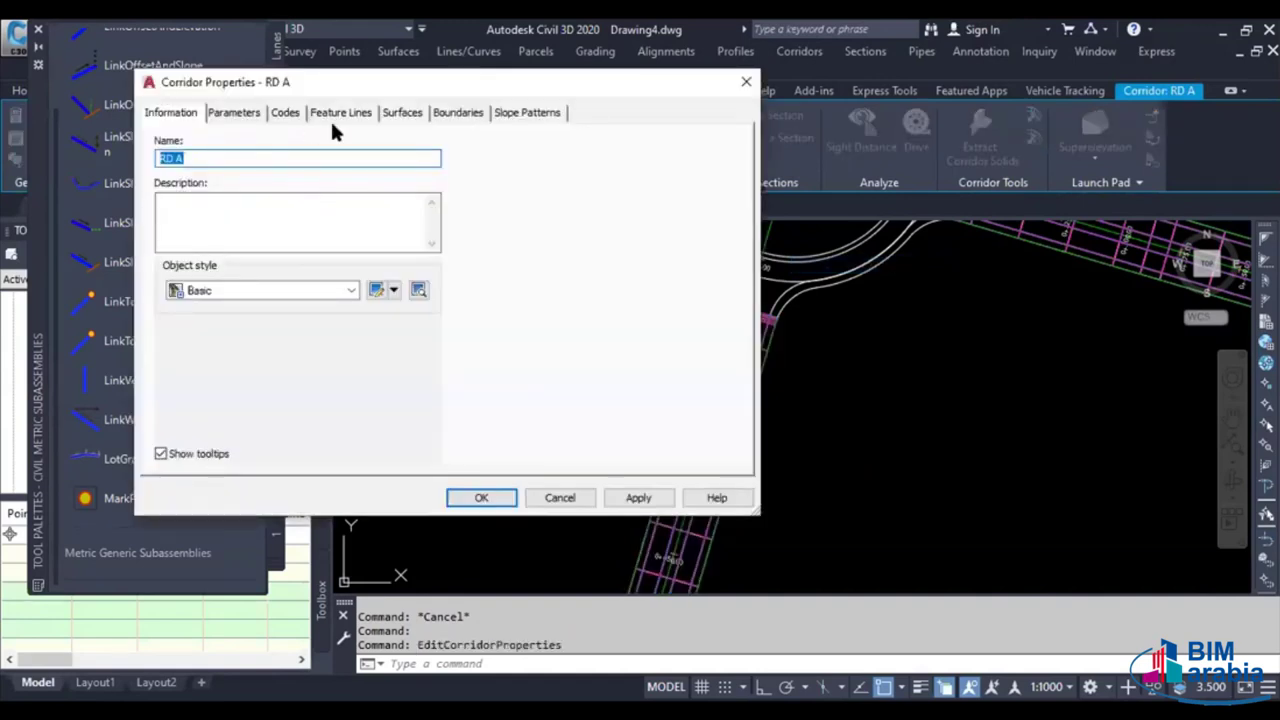
Create surface RD A TOP from Top links as breaklines, overhang correction Top Links
click(402, 112)
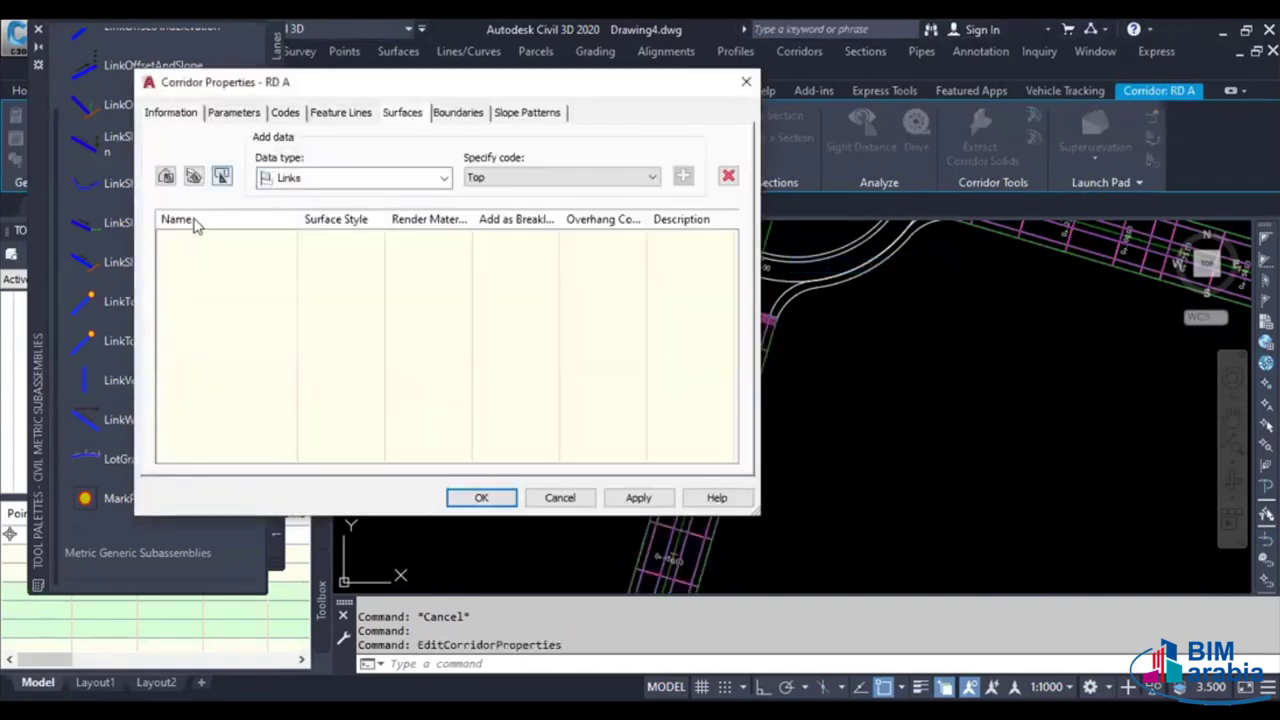
click(165, 176)
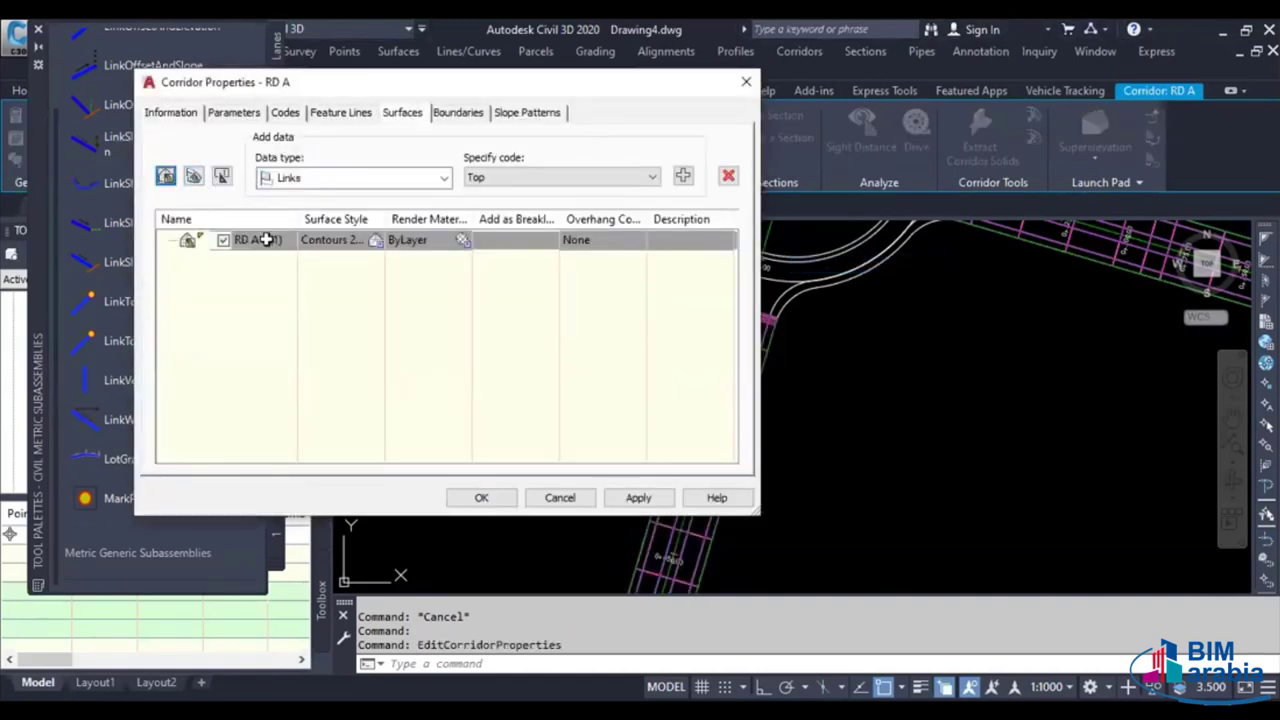
double_click(264, 240)
text(TOP)
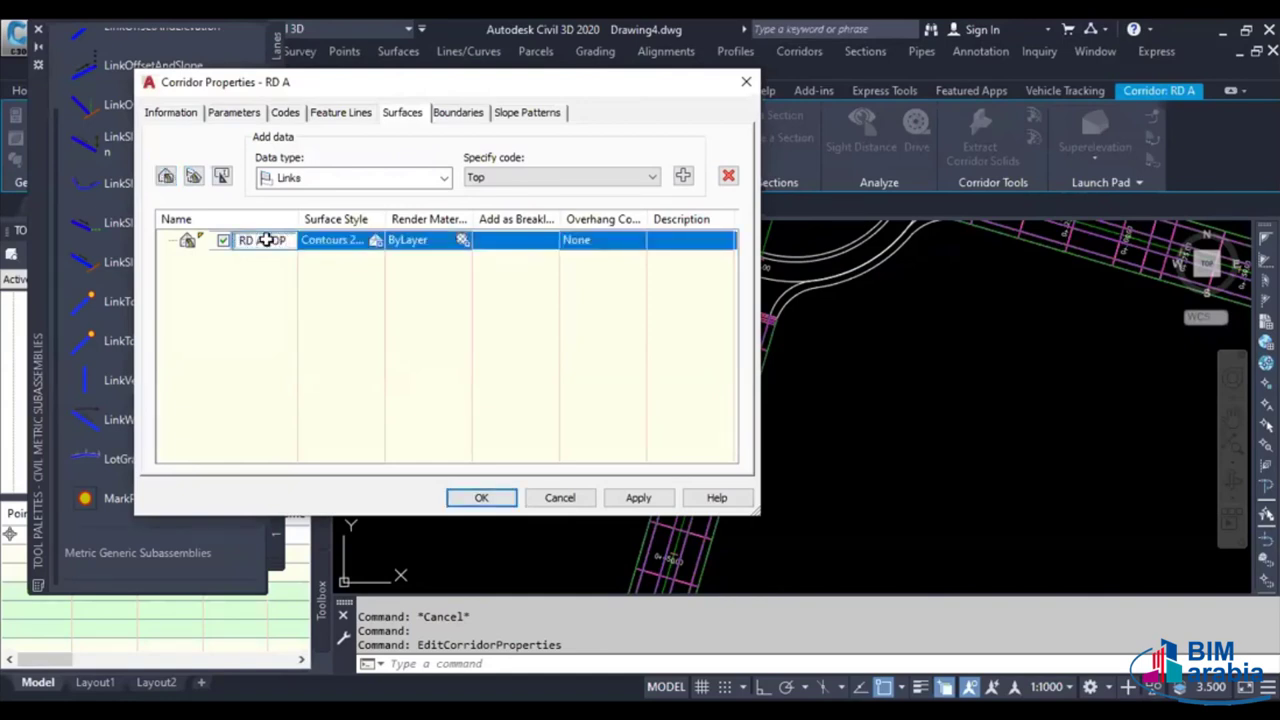
click(682, 175)
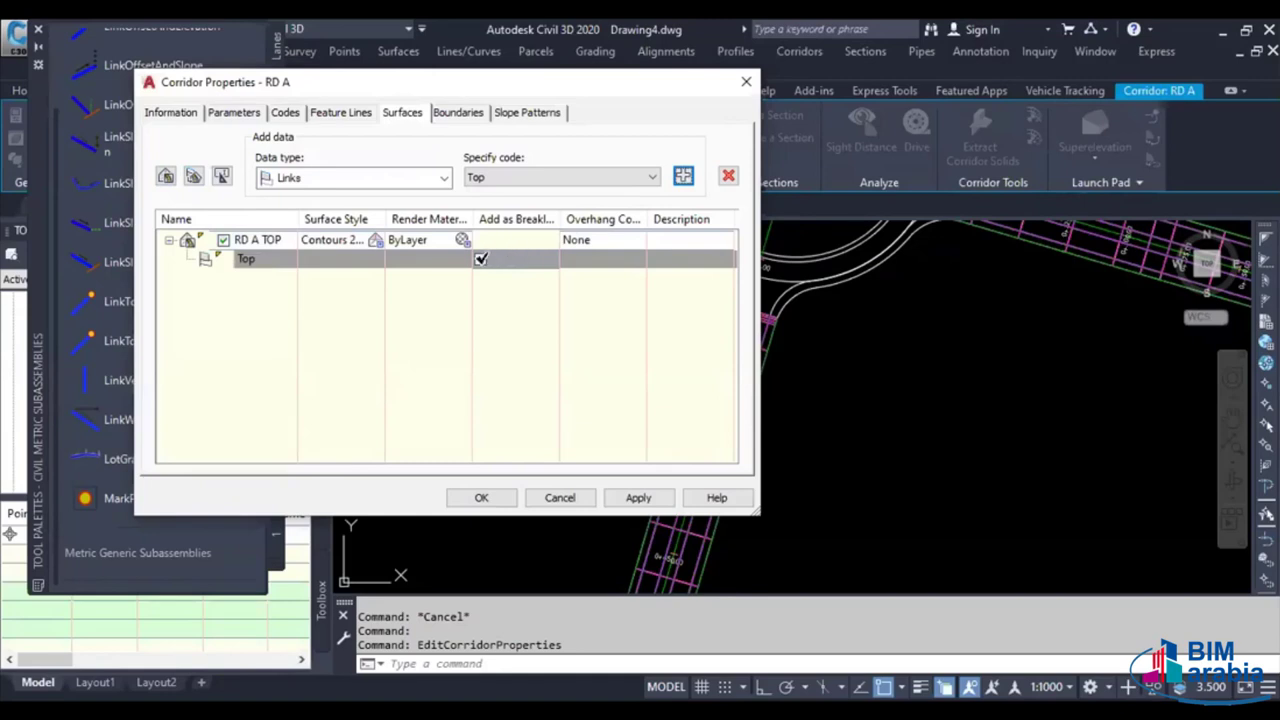
click(480, 259)
click(600, 240)
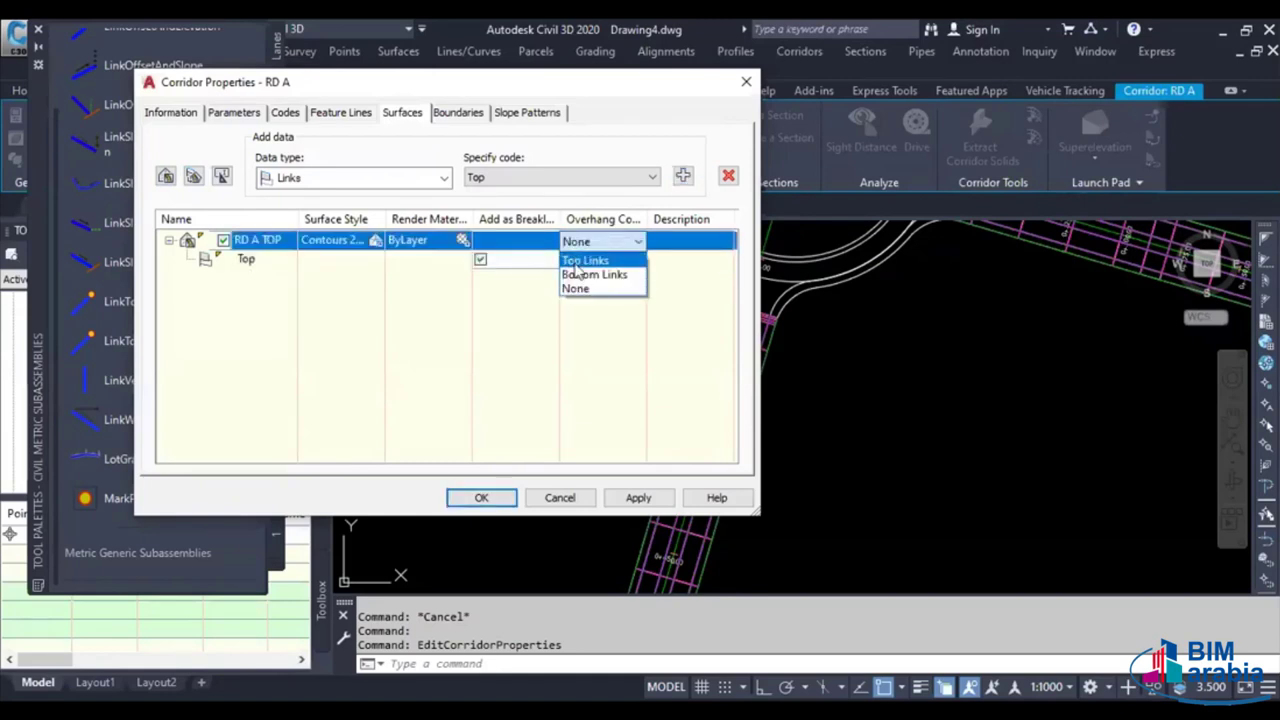
click(590, 256)
Add the corridor outline as RD A TOP's boundary and style it Contours and Triangles
click(460, 113)
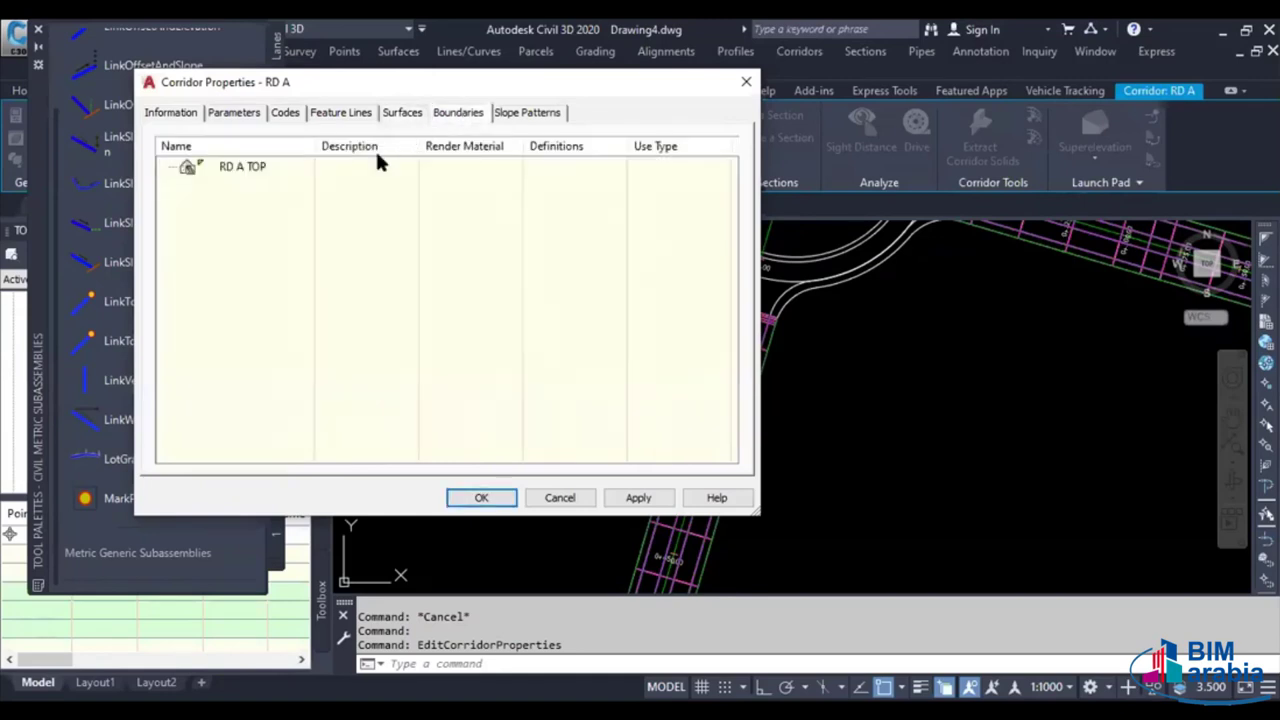
right_click(307, 168)
click(352, 176)
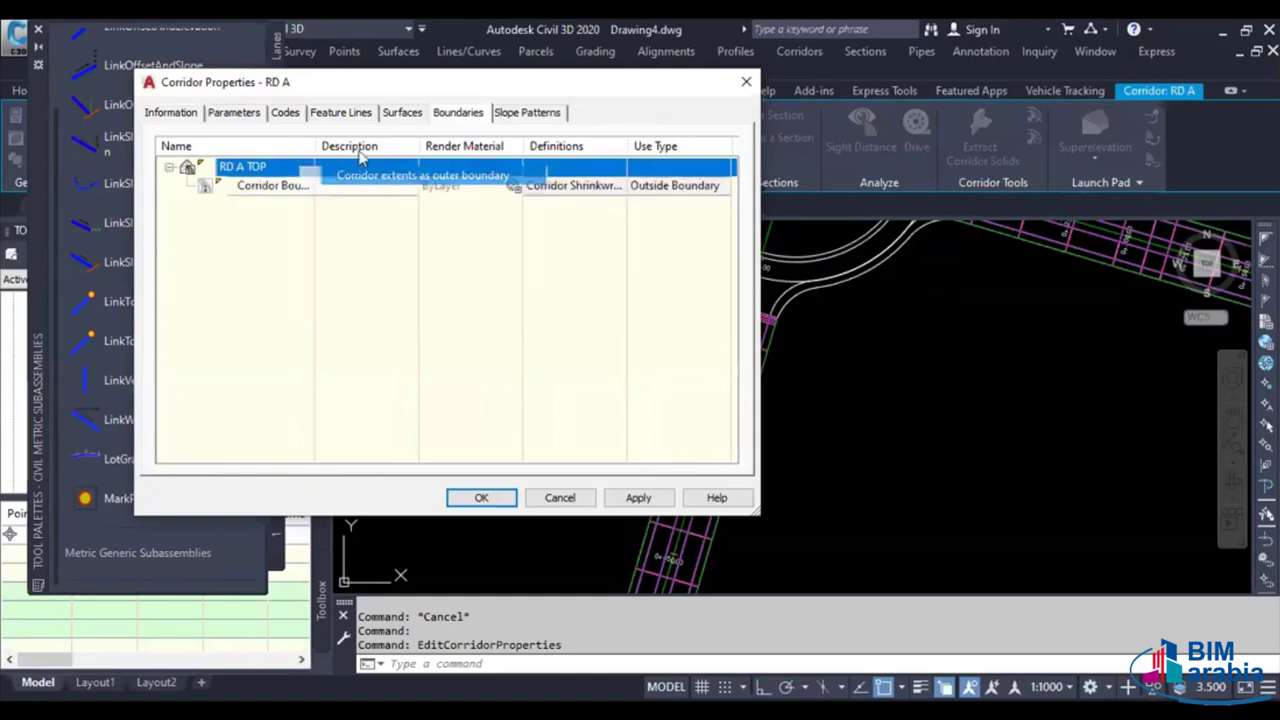
click(410, 116)
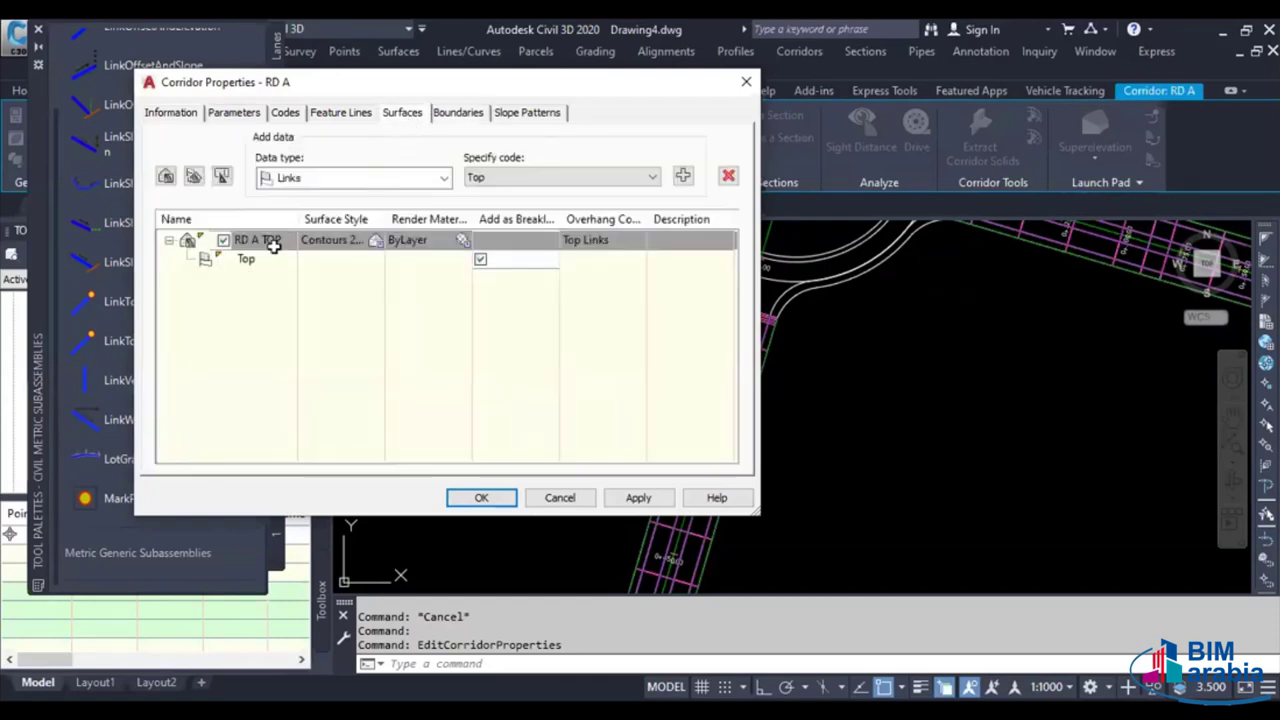
click(370, 241)
click(372, 241)
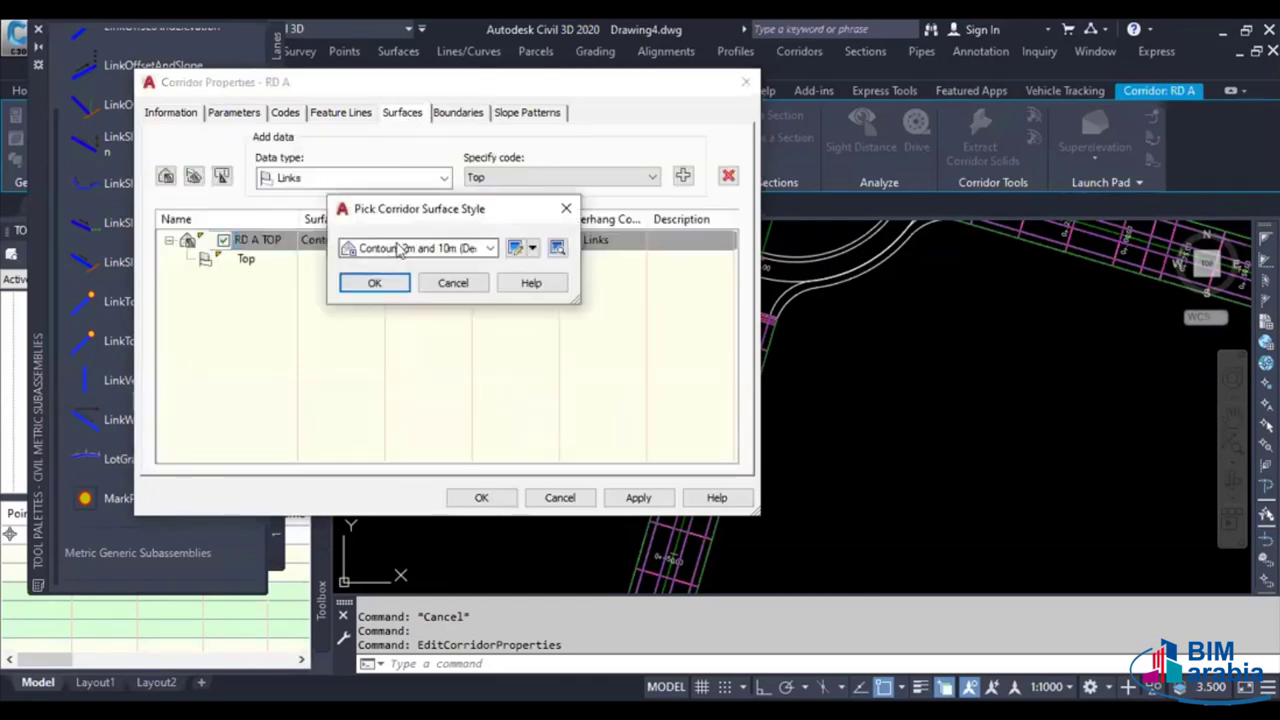
click(400, 250)
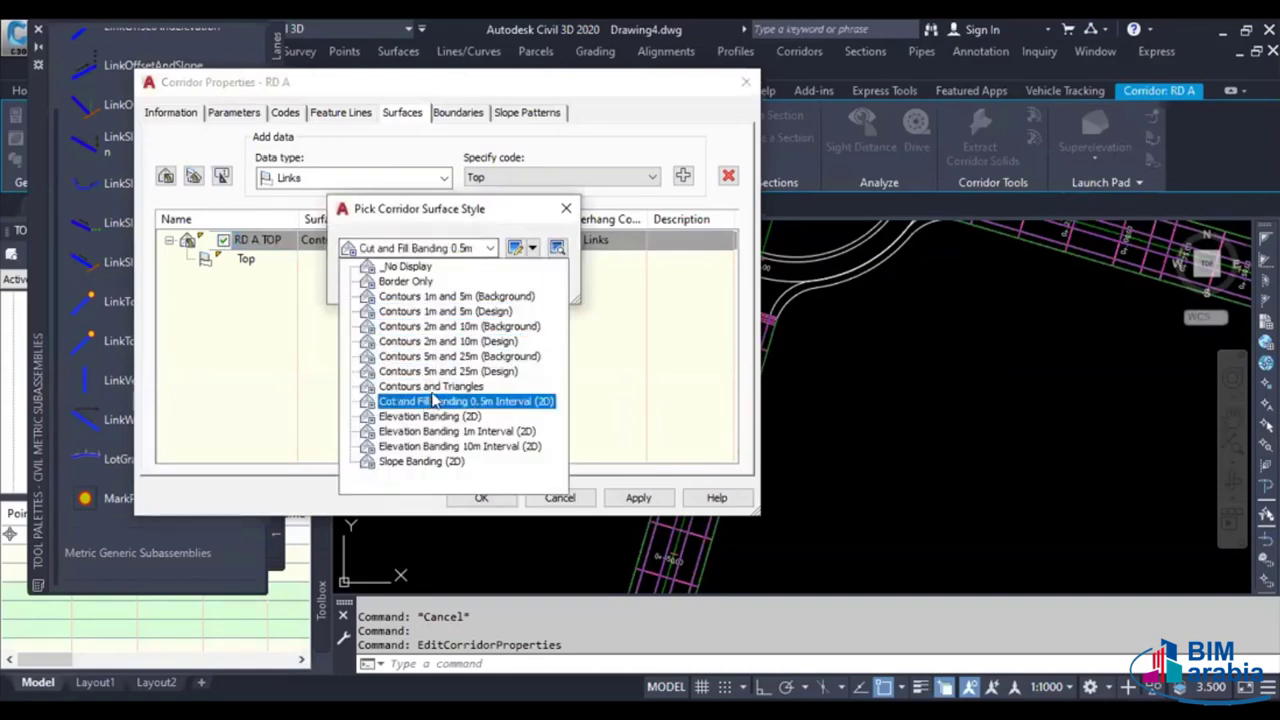
key(Up)
click(430, 386)
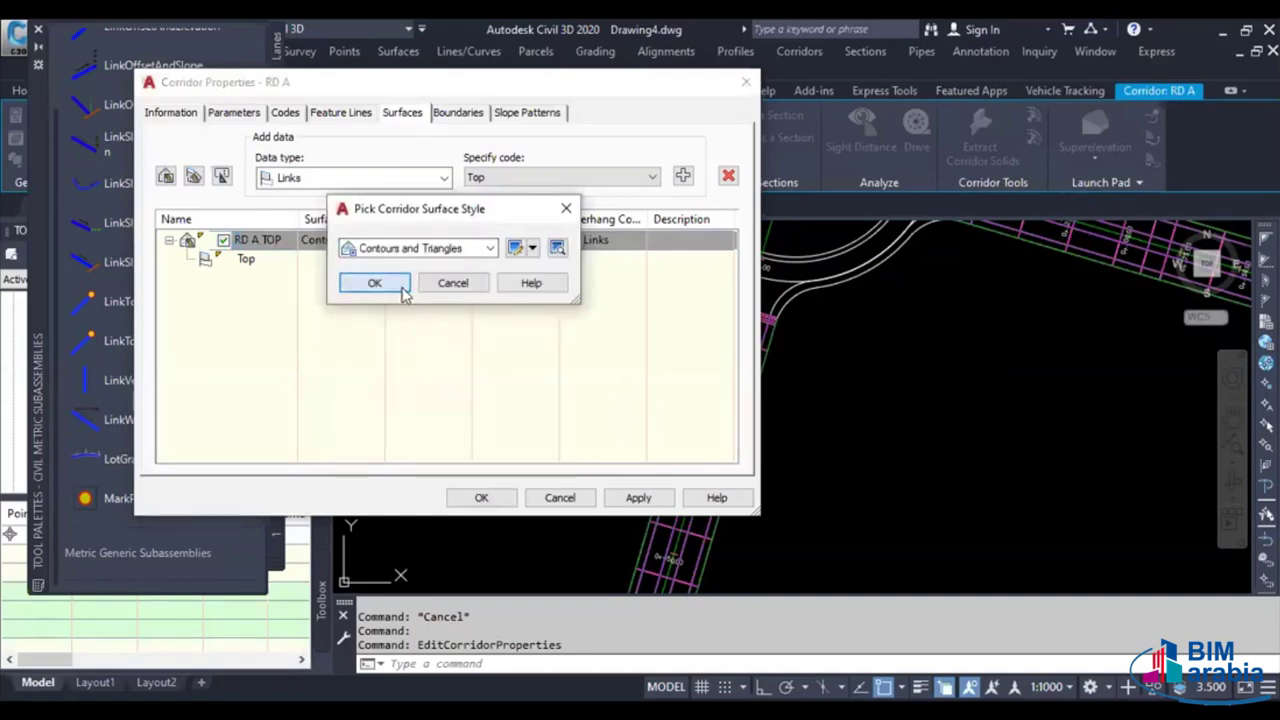
click(400, 292)
click(482, 497)
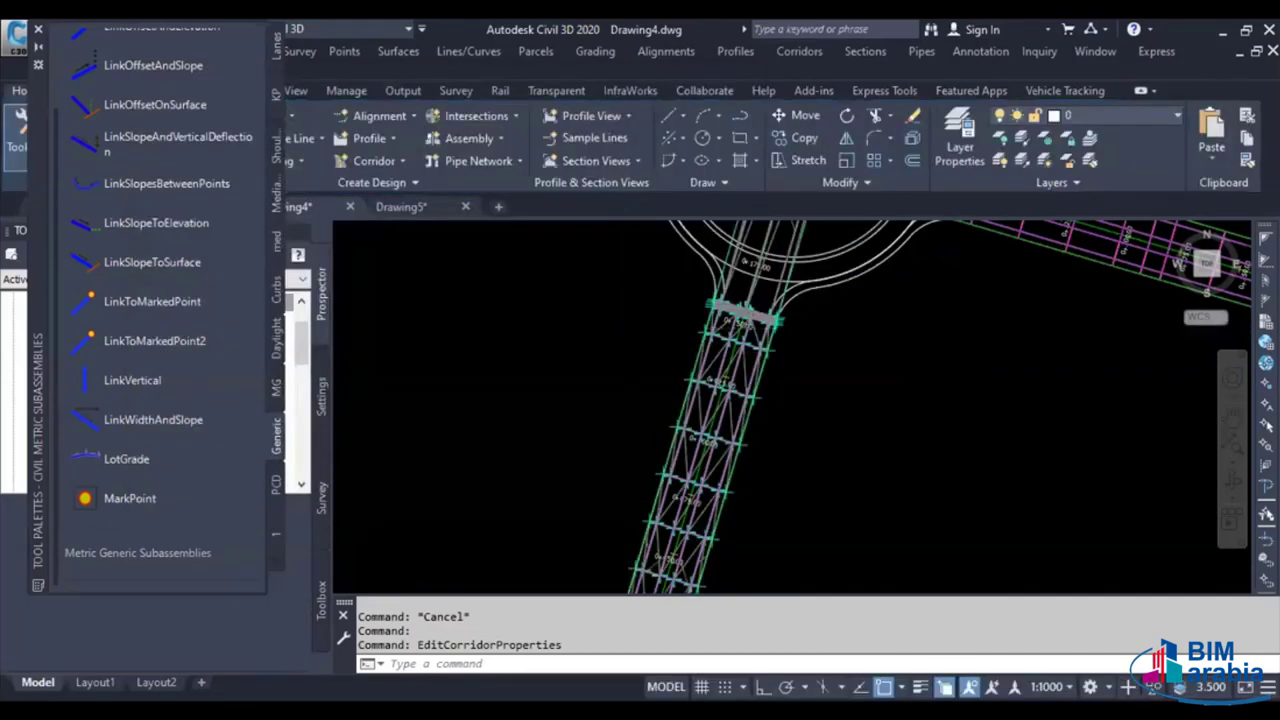
scroll(743, 451, down, 5)
scroll(740, 400, up, 2)
scroll(735, 380, up, 2)
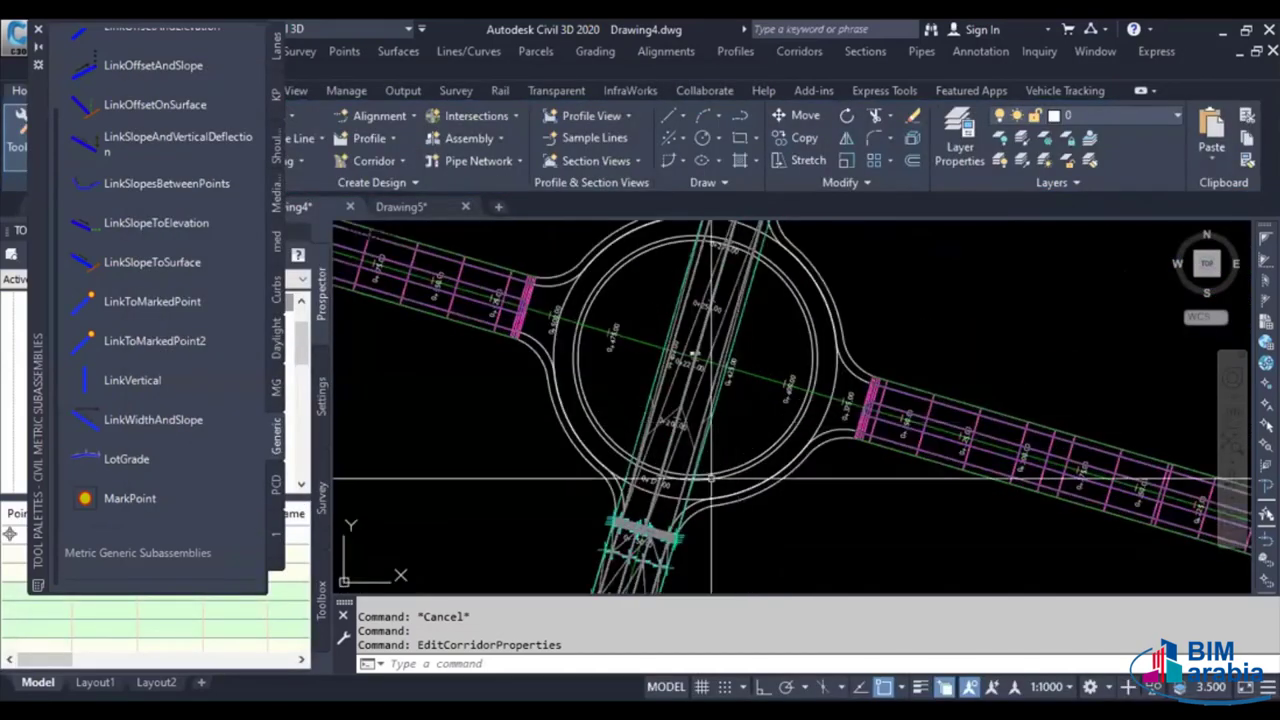
middle_drag(731, 358, 726, 449)
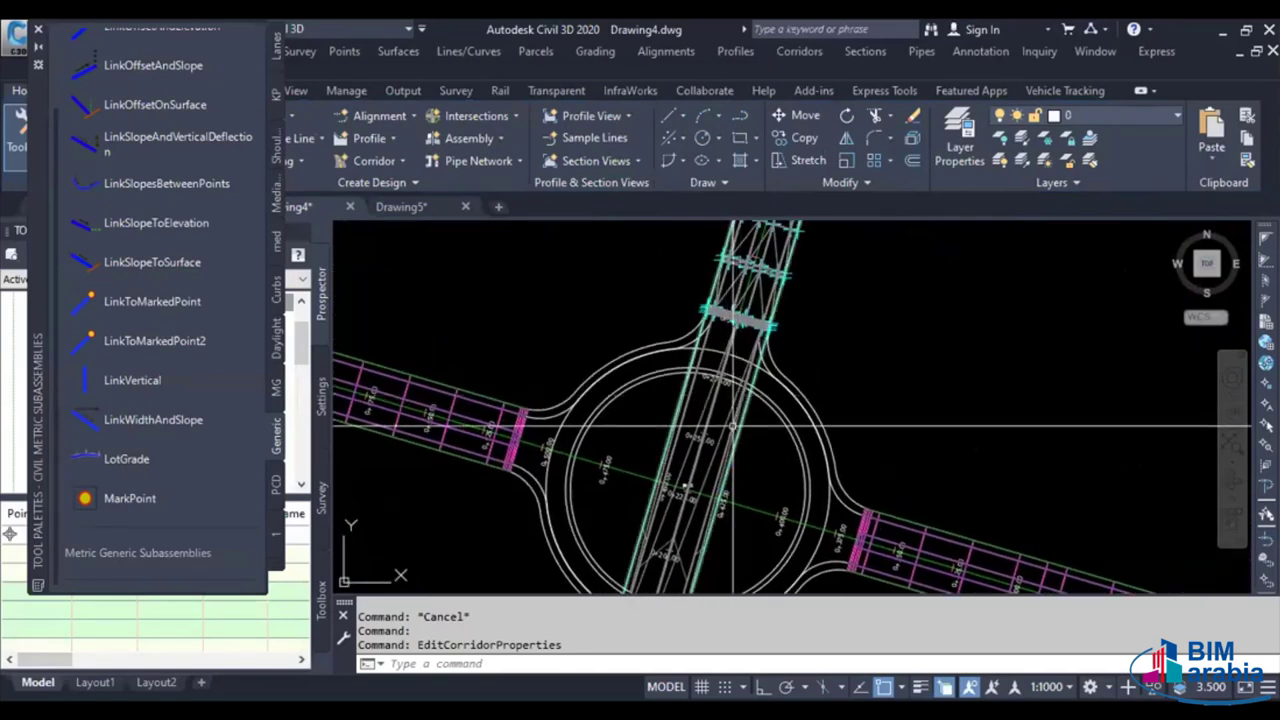
scroll(760, 455, down, 3)
scroll(760, 455, up, 2)
key(Escape)
scroll(760, 455, up, 2)
click(650, 400)
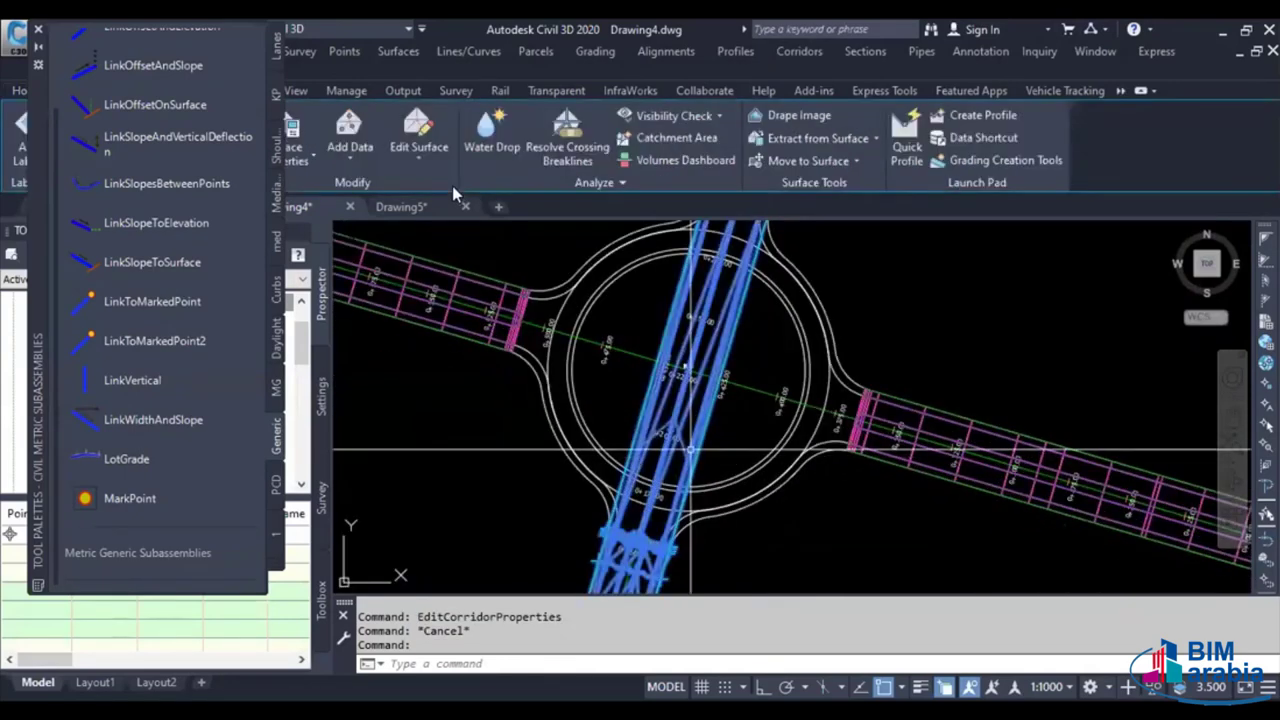
right_click(614, 412)
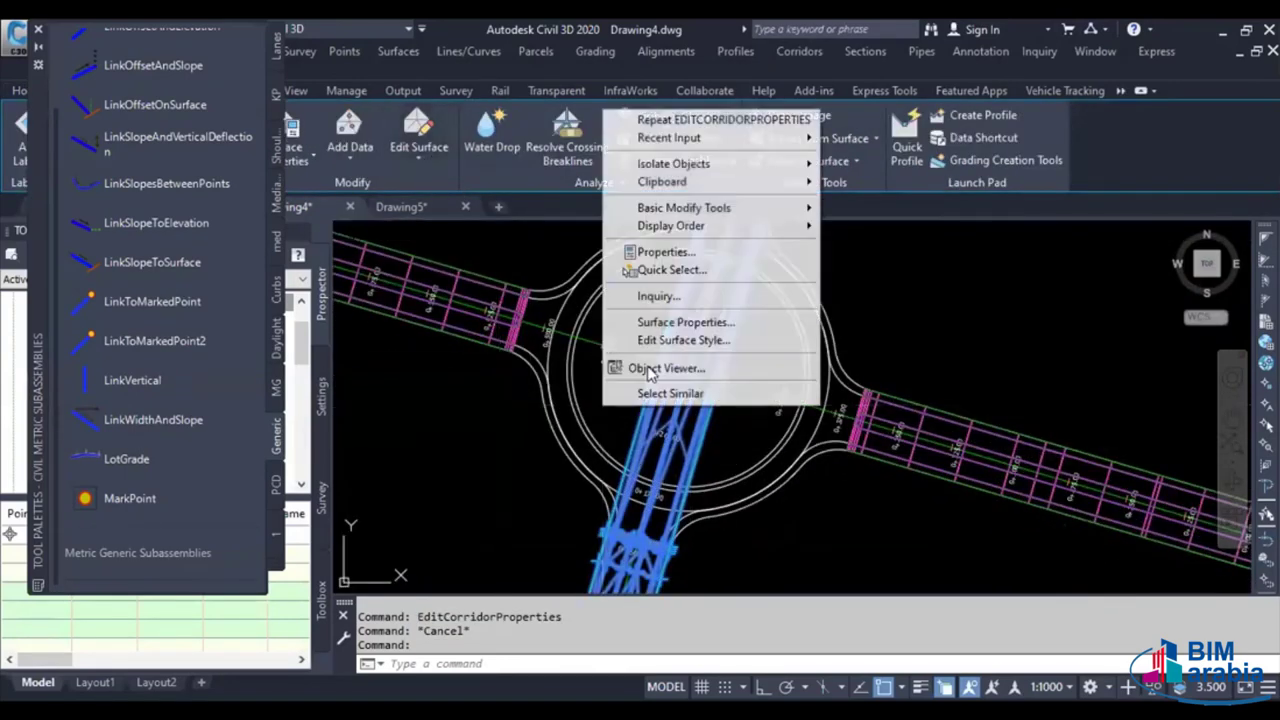
key(Escape)
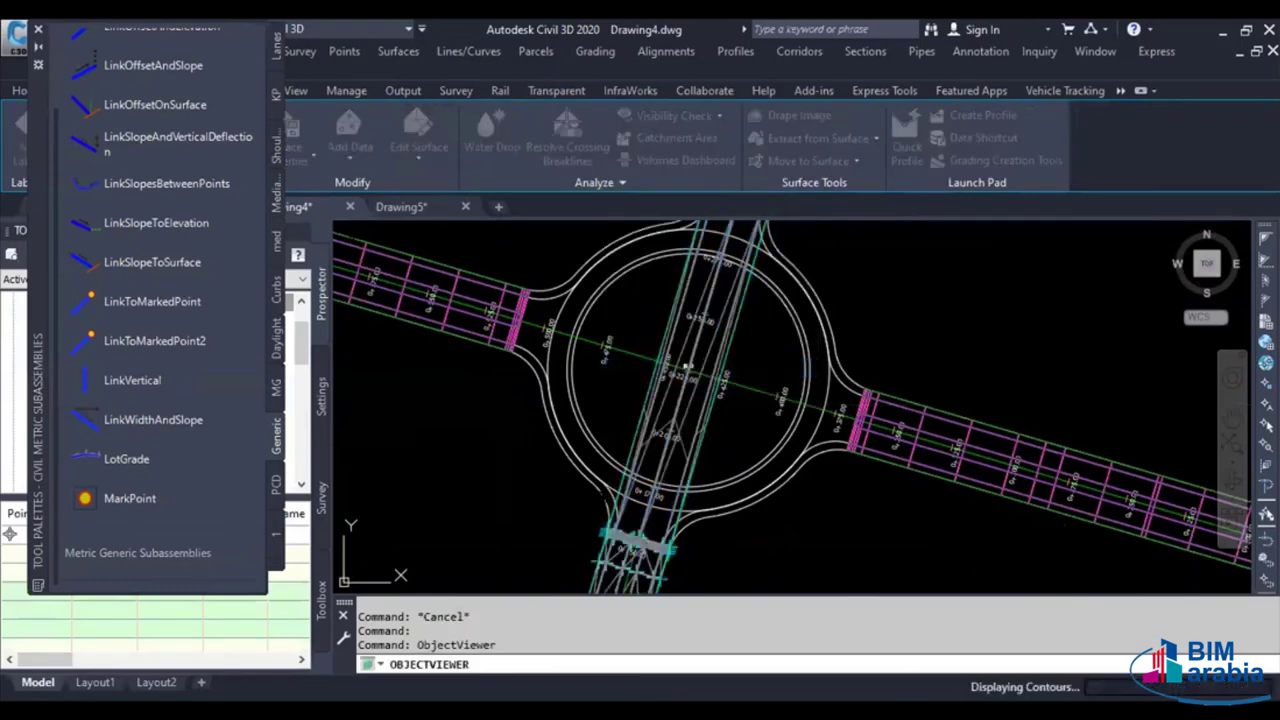
scroll(637, 480, up, 3)
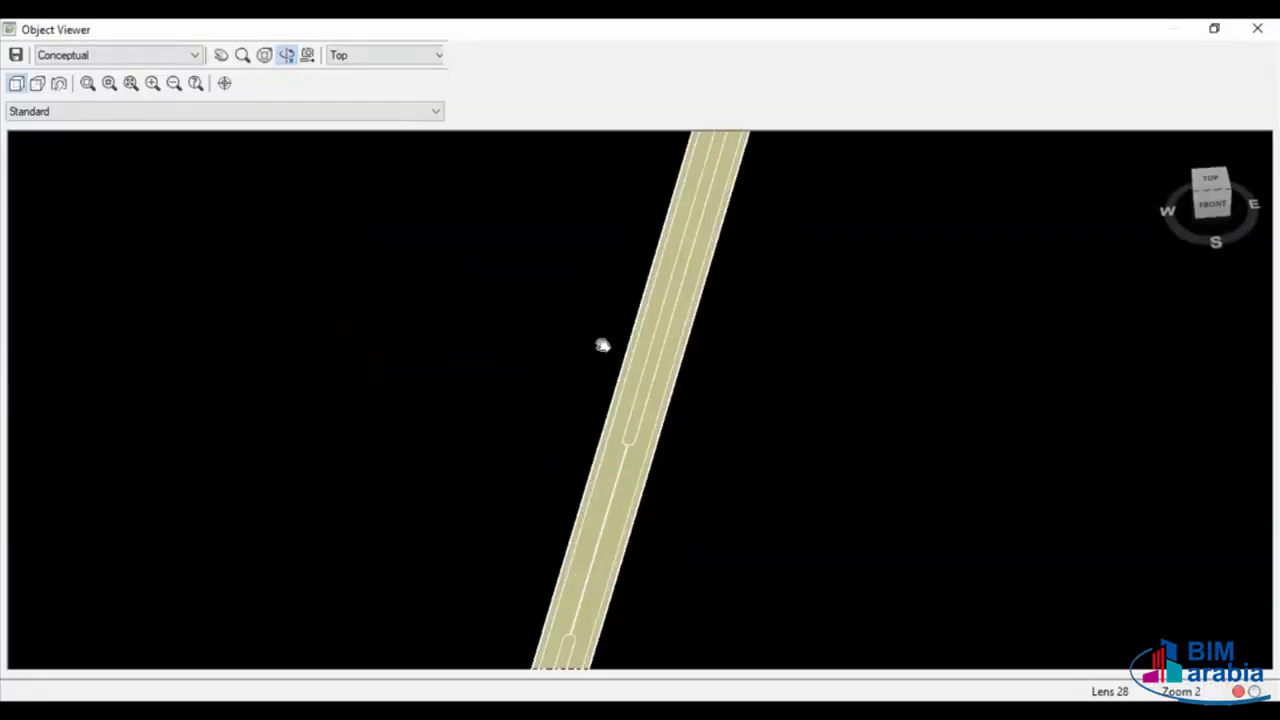
scroll(603, 343, up, 2)
mouse_move(498, 441)
mouse_down()
mouse_move(531, 580)
mouse_move(579, 433)
mouse_up()
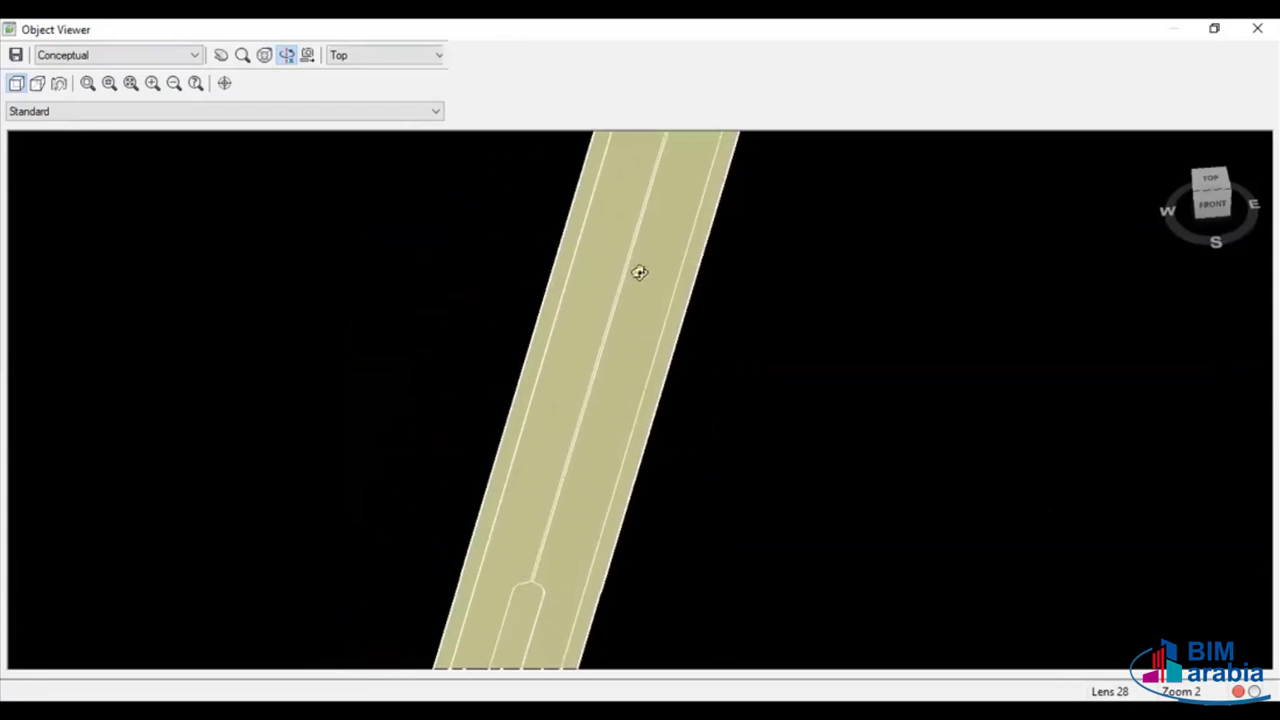
scroll(618, 357, down, 3)
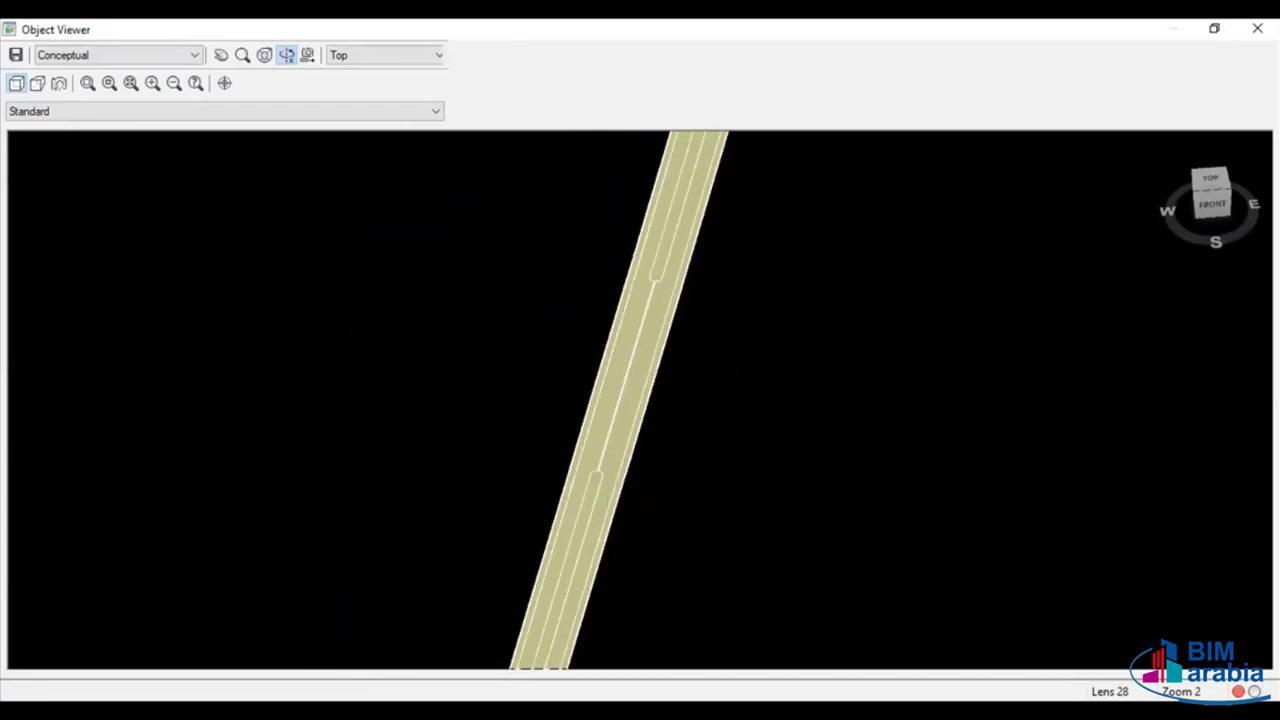
key(Escape)
scroll(724, 330, down, 3)
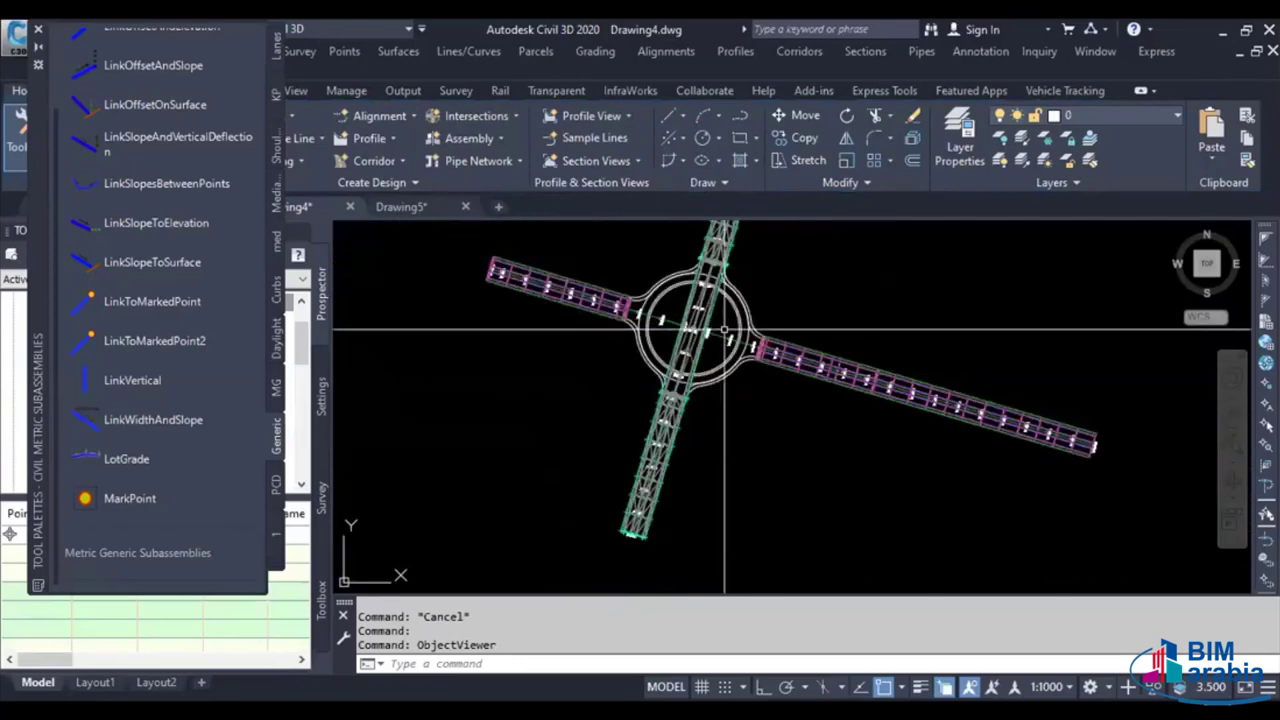
scroll(700, 370, up, 1)
scroll(740, 375, up, 2)
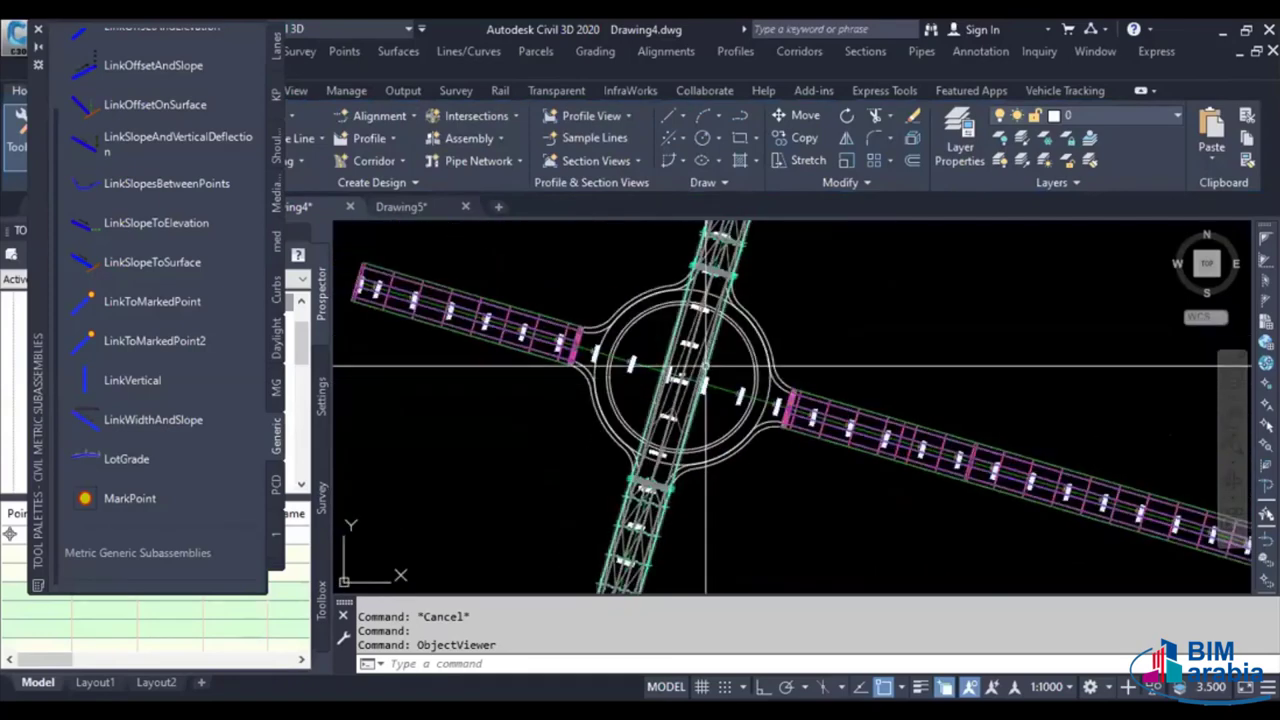
click(759, 376)
click(675, 372)
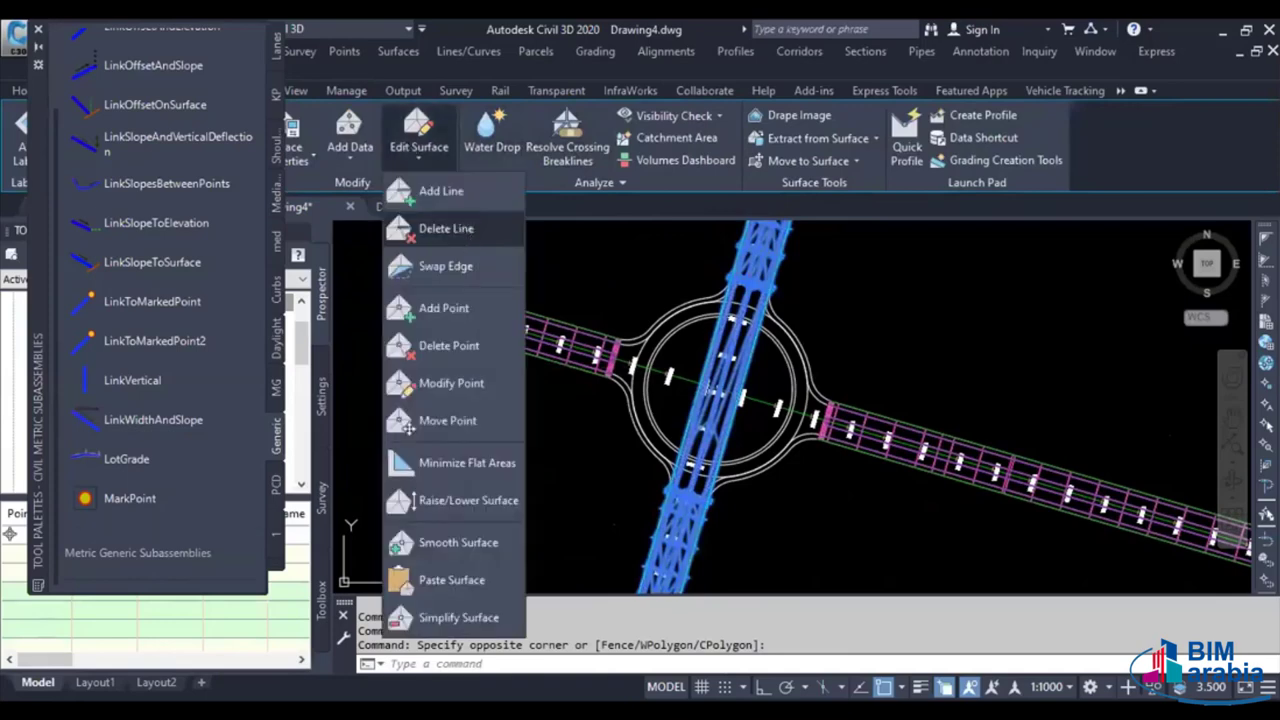
click(446, 228)
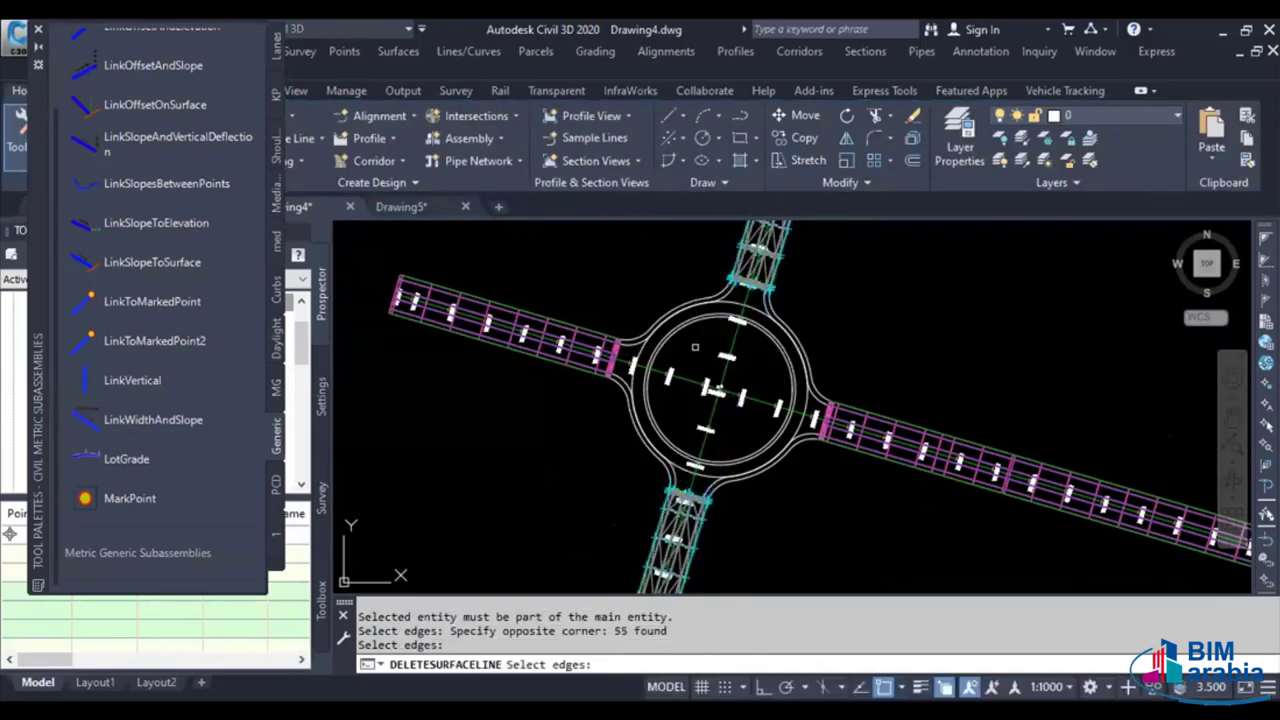
key(Escape)
click(694, 343)
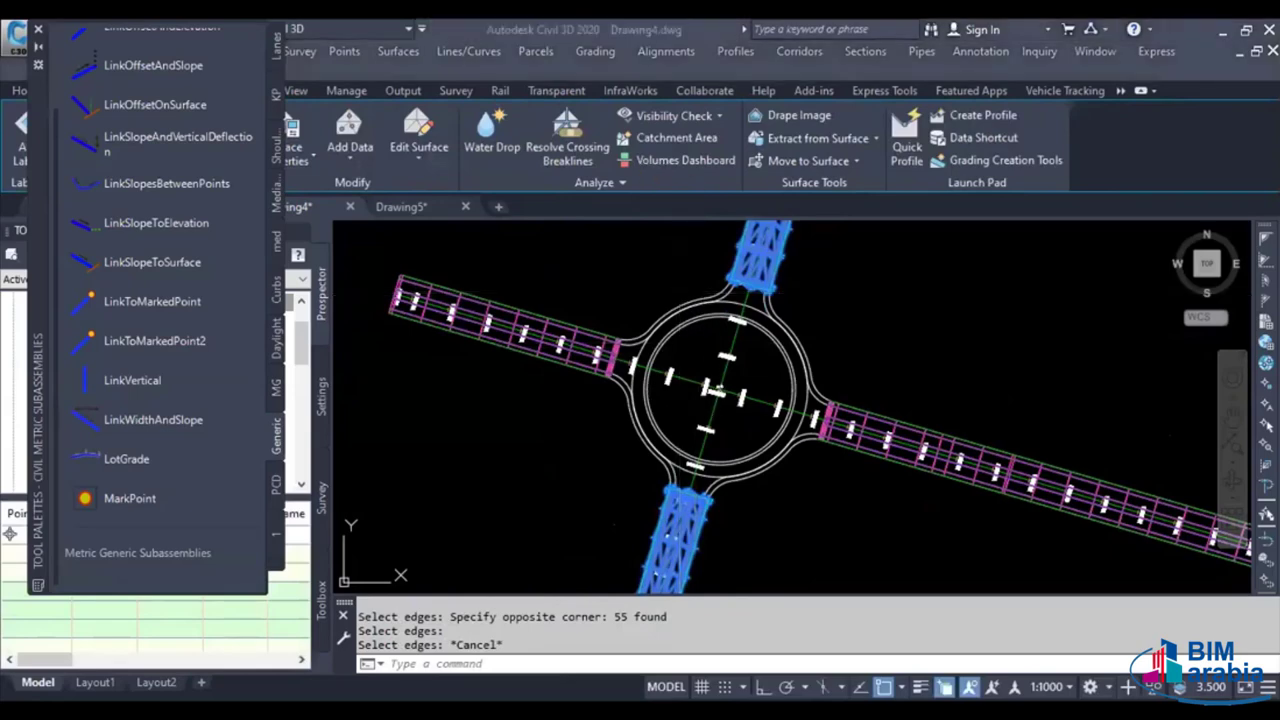
key(Escape)
scroll(838, 420, up, 4)
click(816, 420)
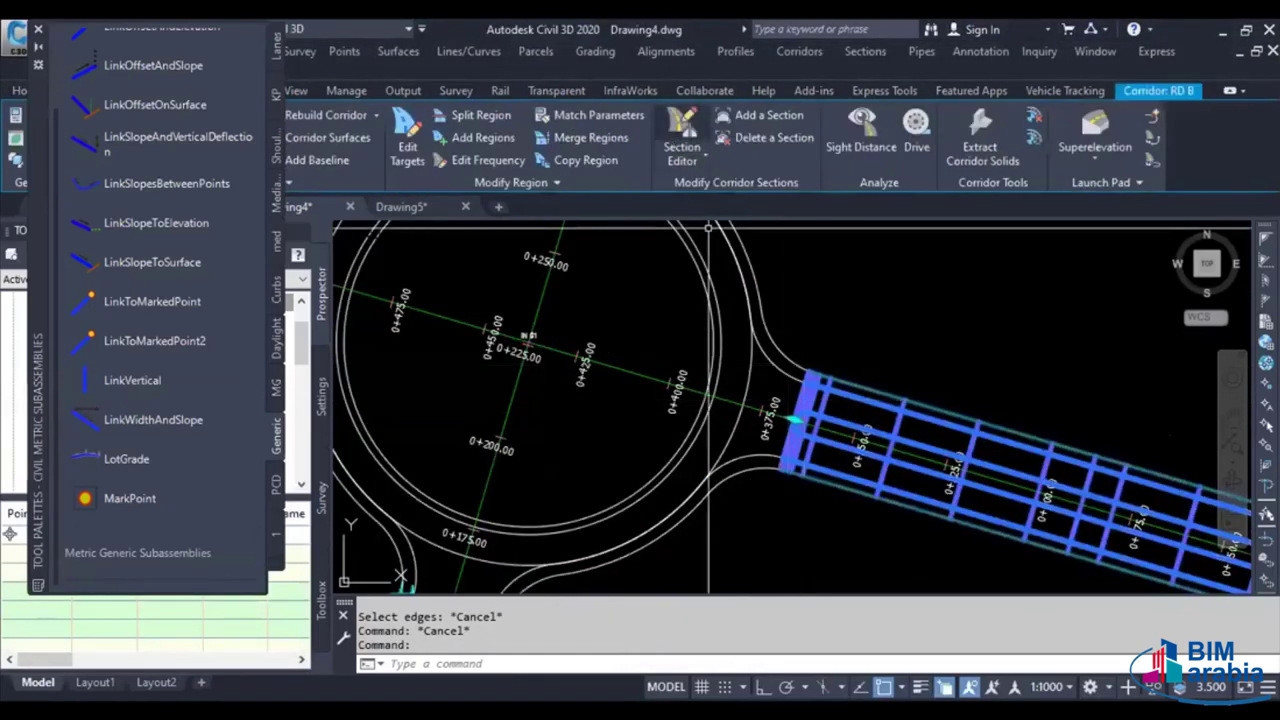
Add an RD B TOP corridor surface from Top links as breaklines, with Top Links overhang correction
right_click(704, 268)
click(802, 456)
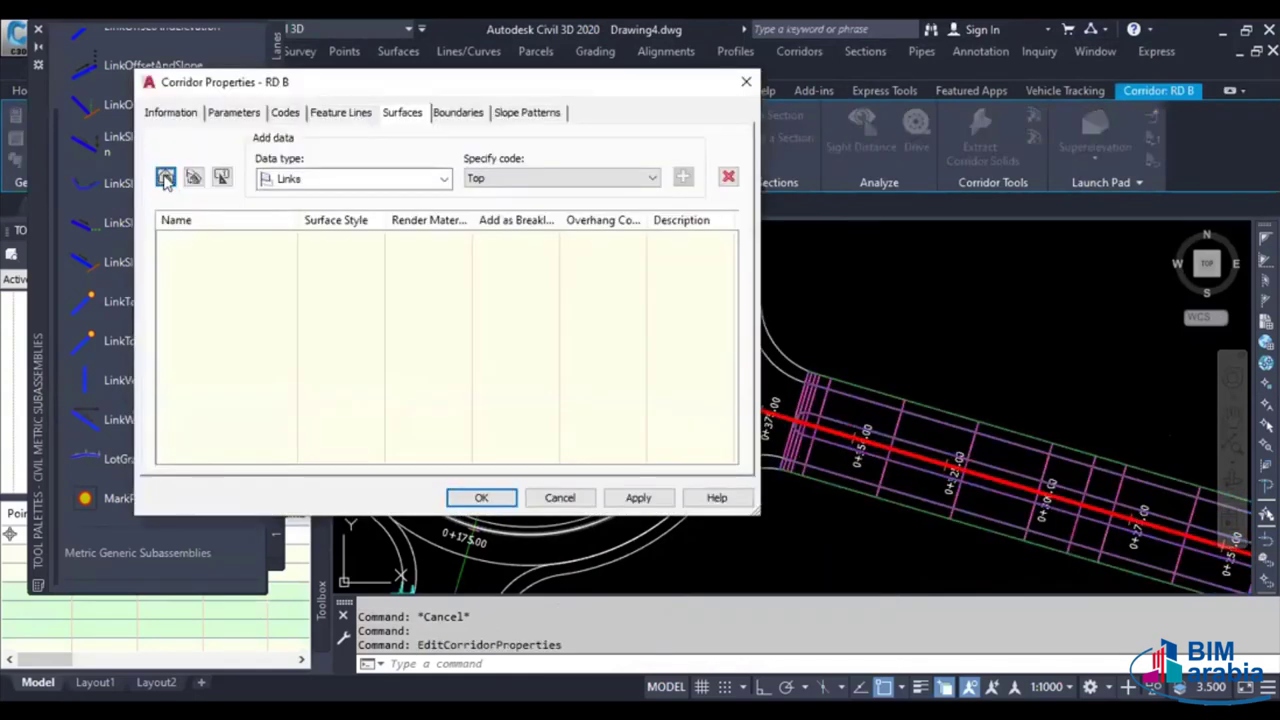
click(166, 178)
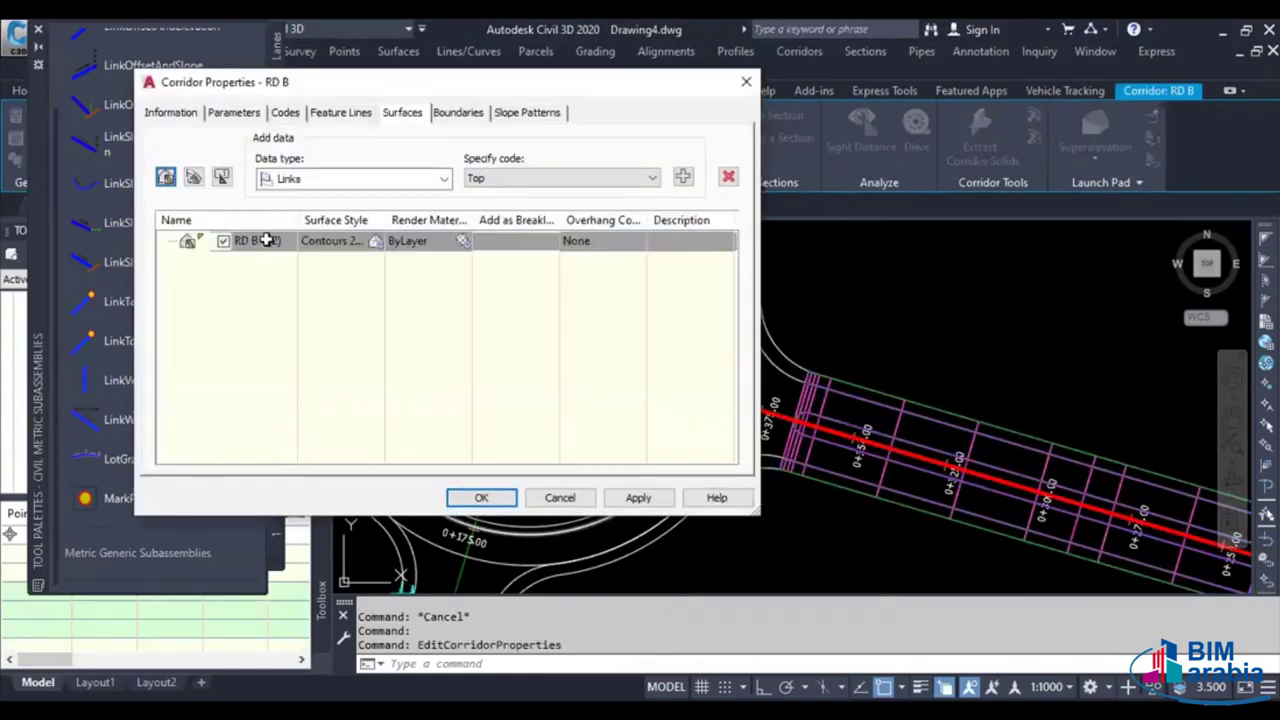
double_click(267, 241)
text(TOP)
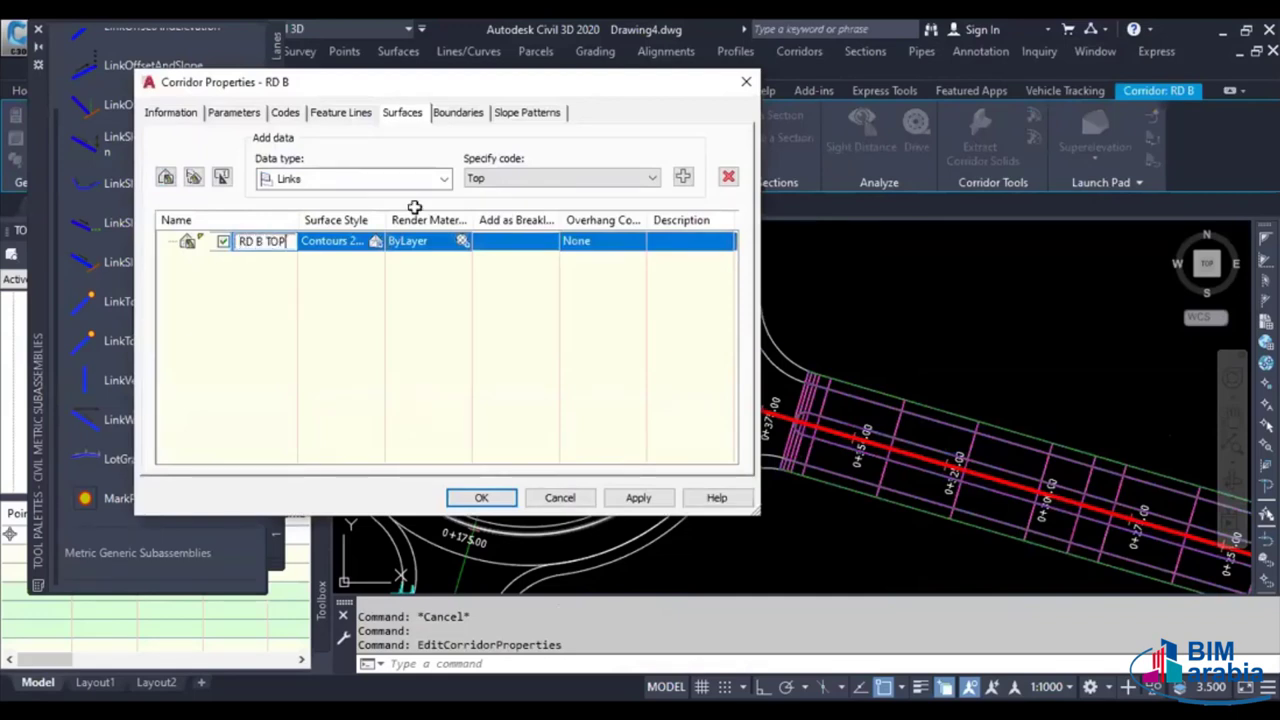
click(684, 178)
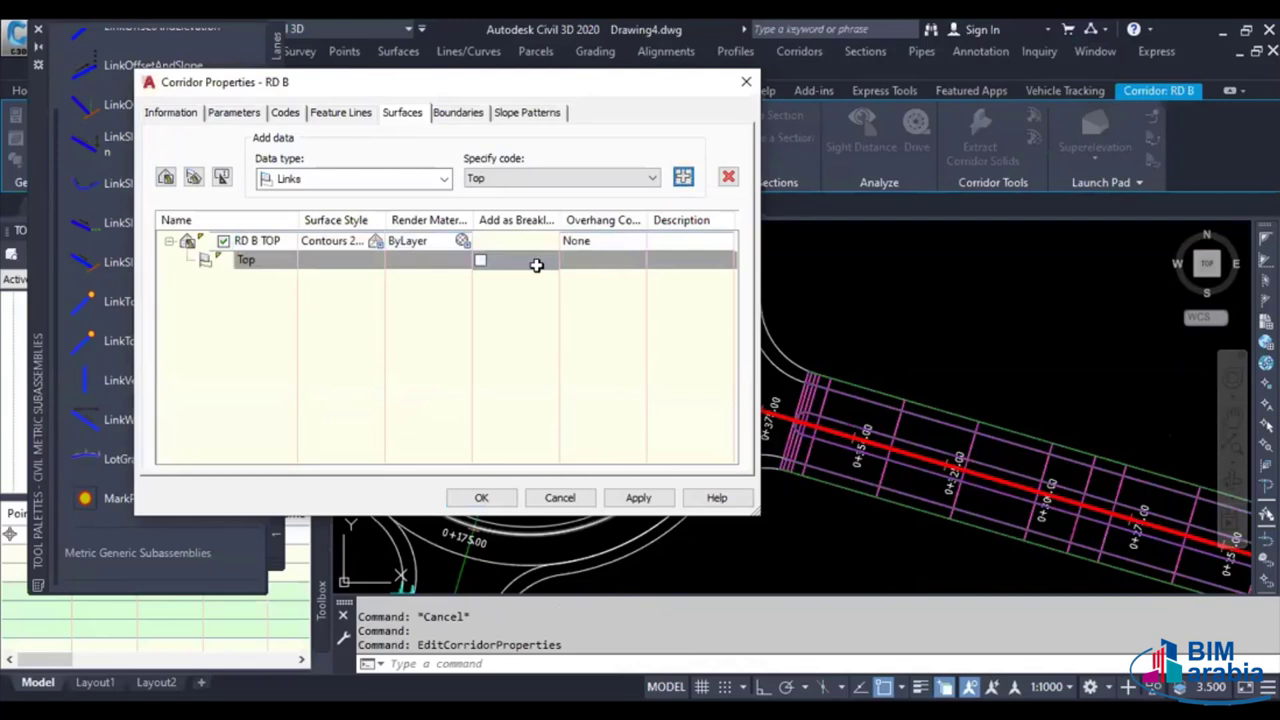
click(480, 260)
click(585, 241)
click(585, 241)
click(596, 262)
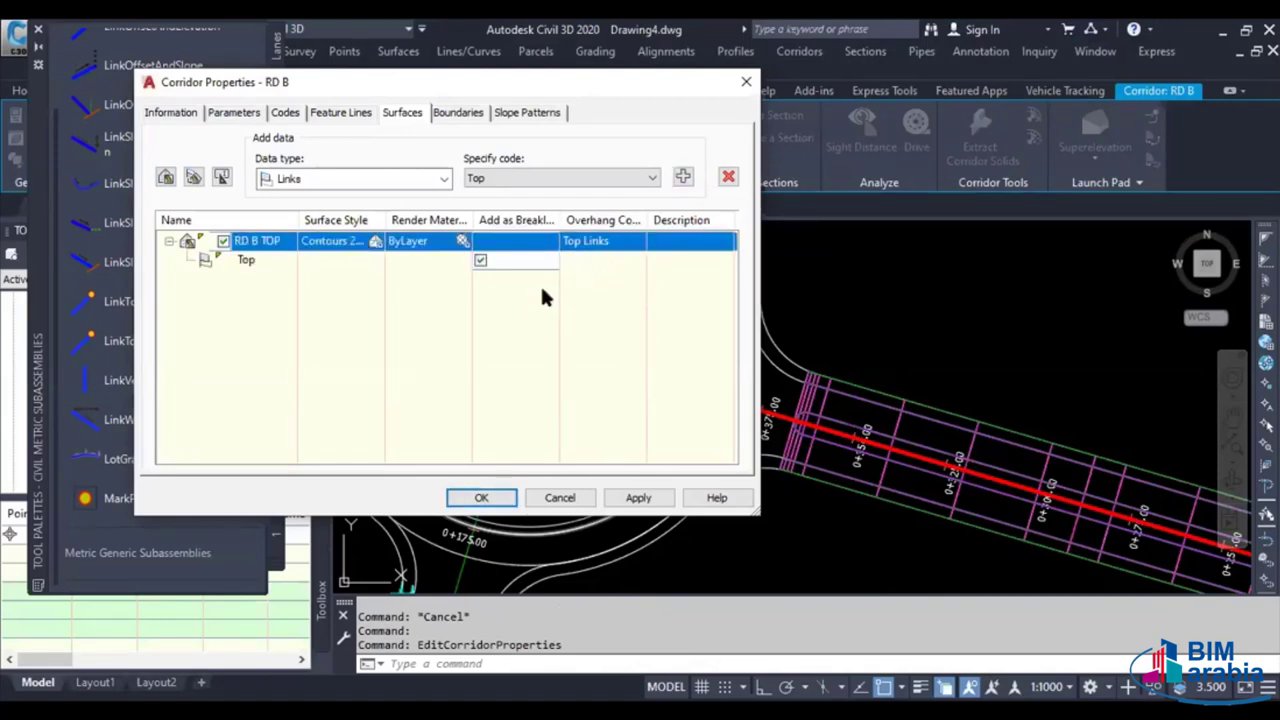
Bound RD B TOP by the corridor extents, apply the changes and rebuild the corridor
click(458, 112)
right_click(345, 167)
click(430, 175)
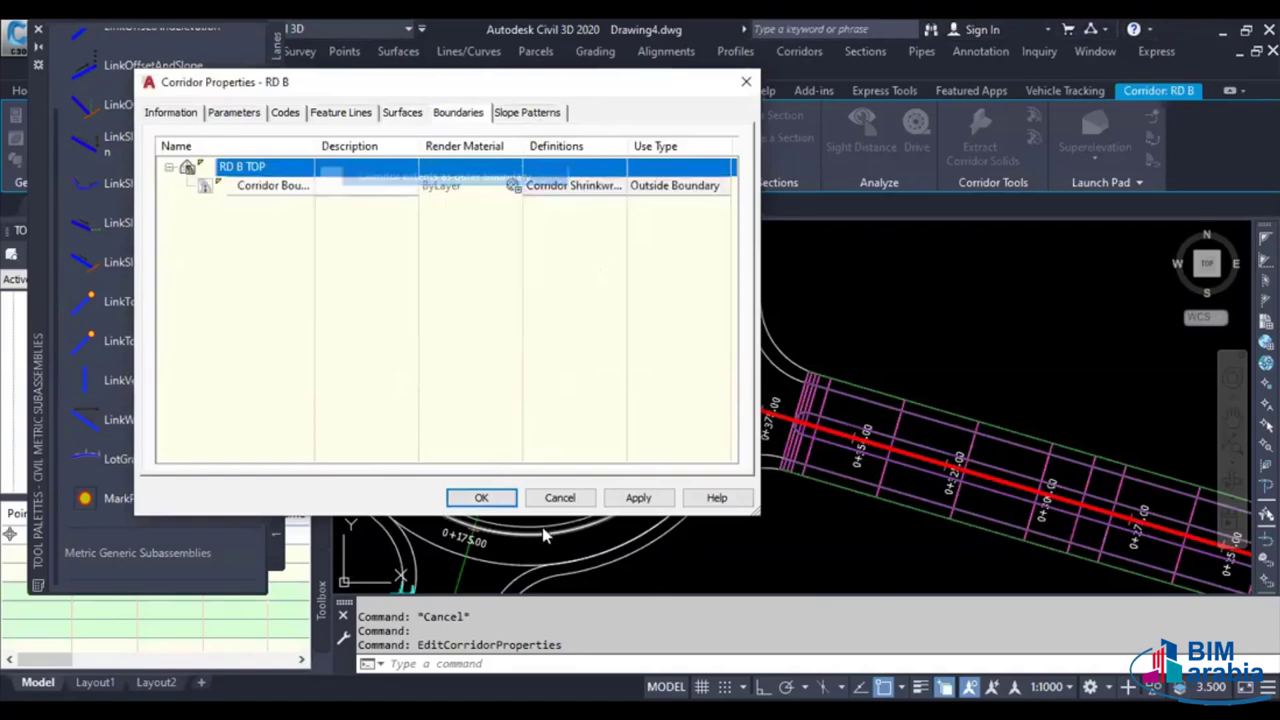
click(486, 497)
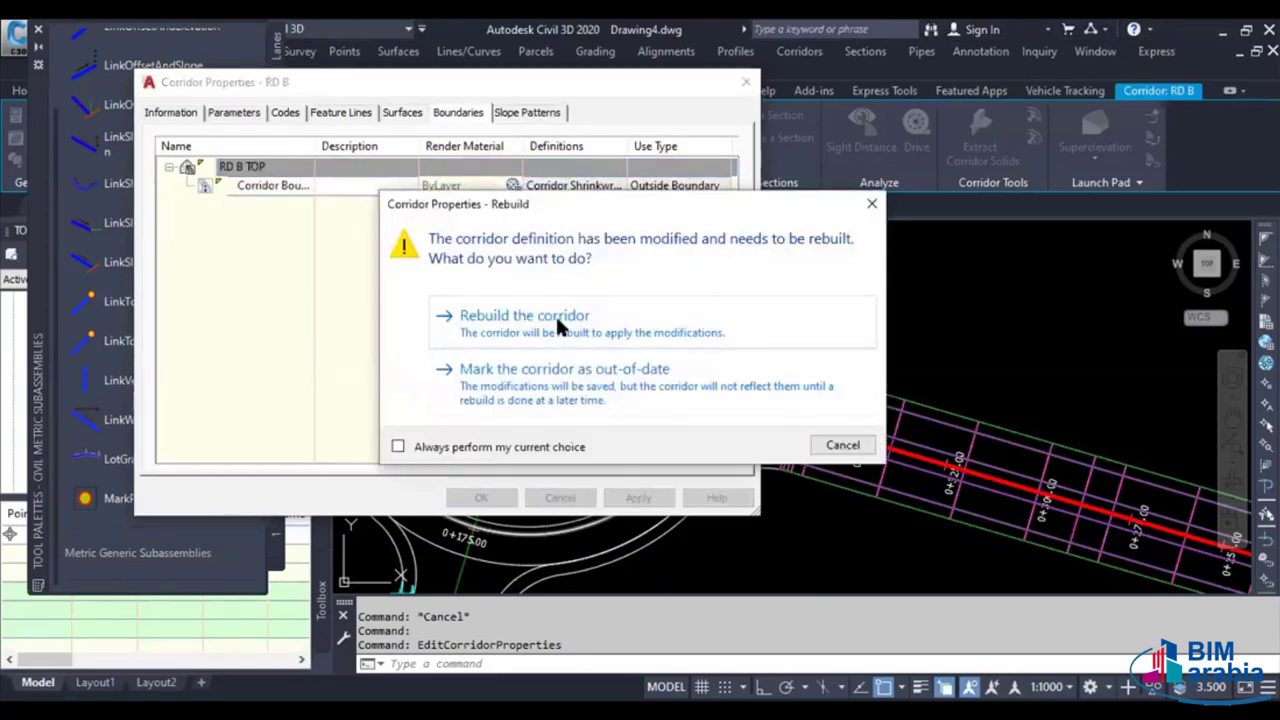
click(558, 320)
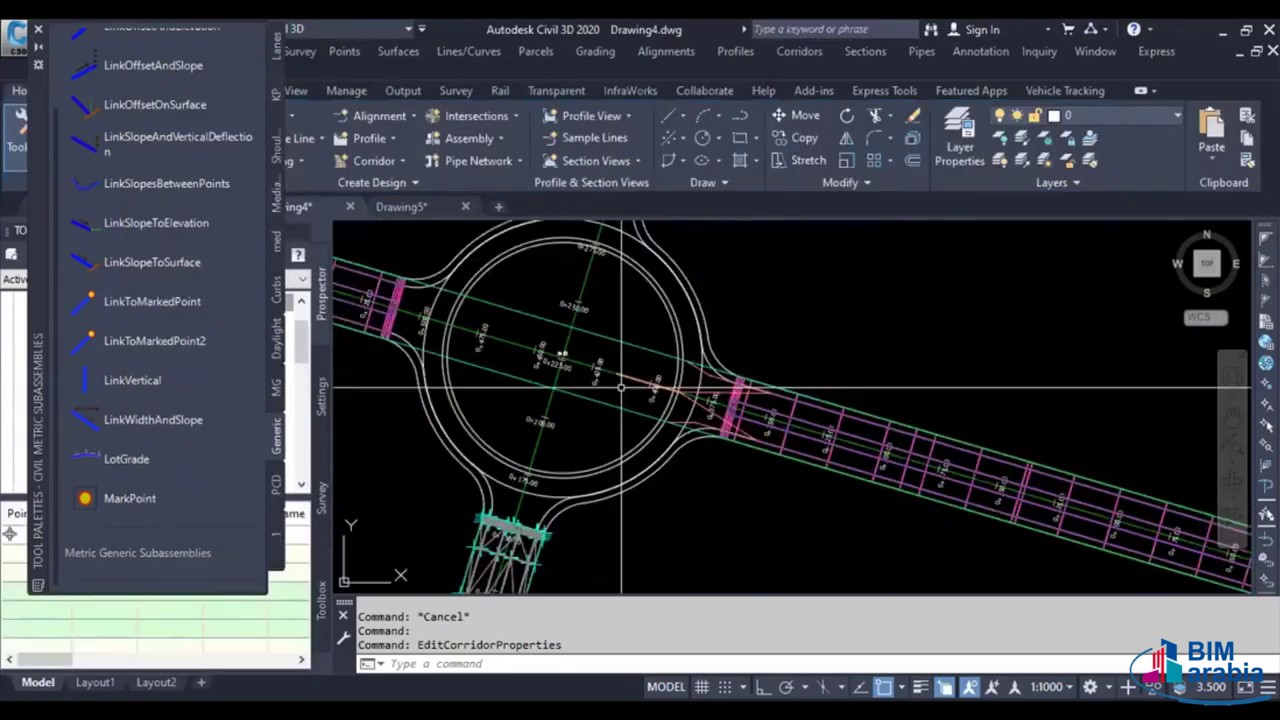
Set the corridor surface style to Contours and Triangles
click(620, 388)
click(716, 334)
right_click(641, 382)
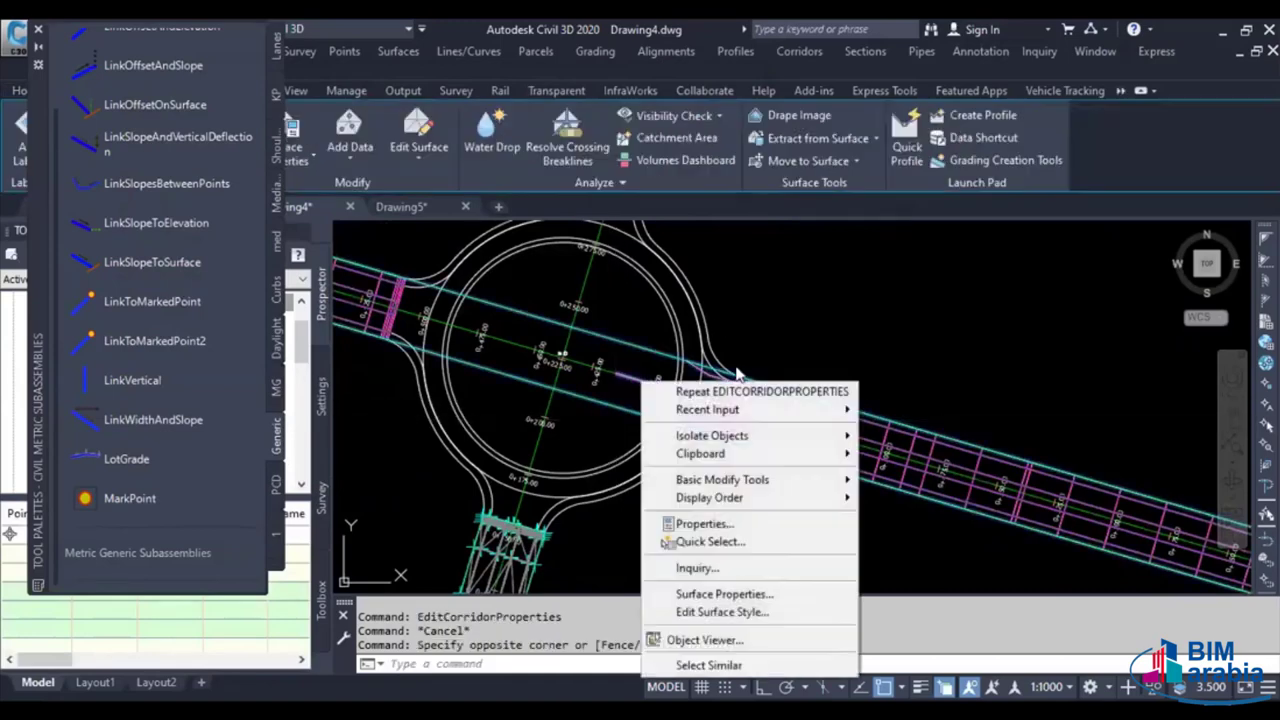
click(759, 593)
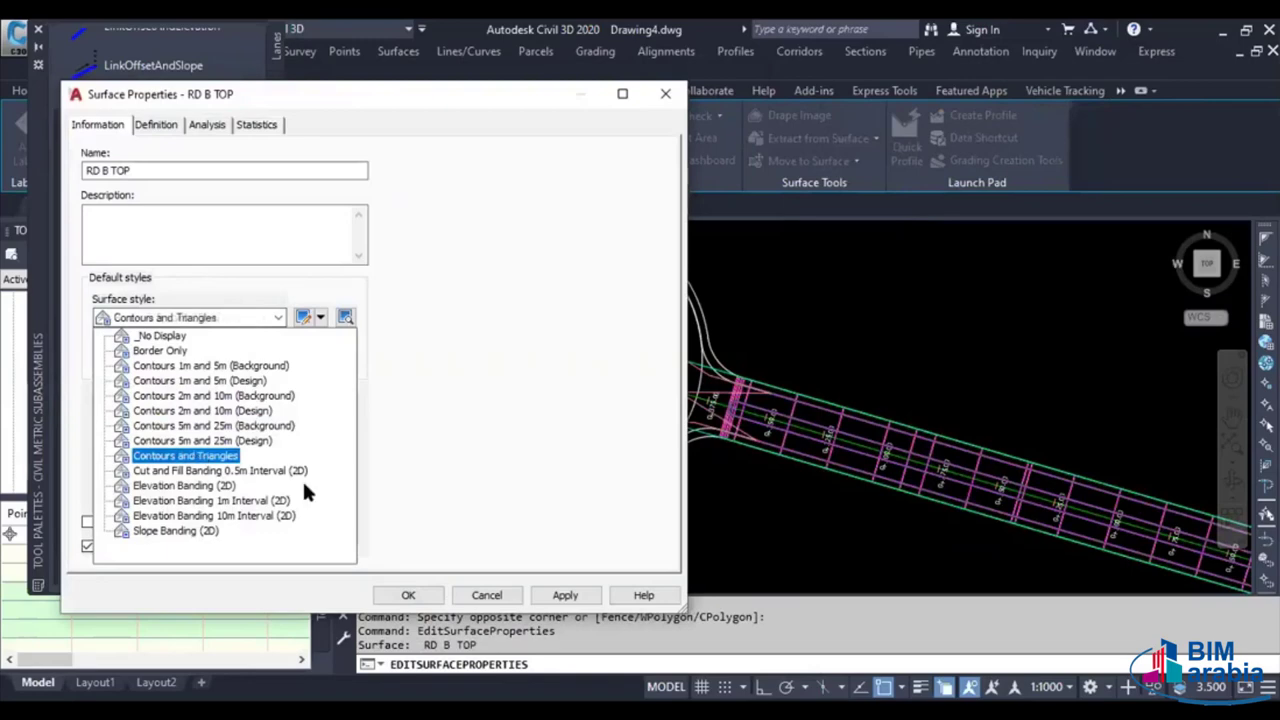
click(390, 598)
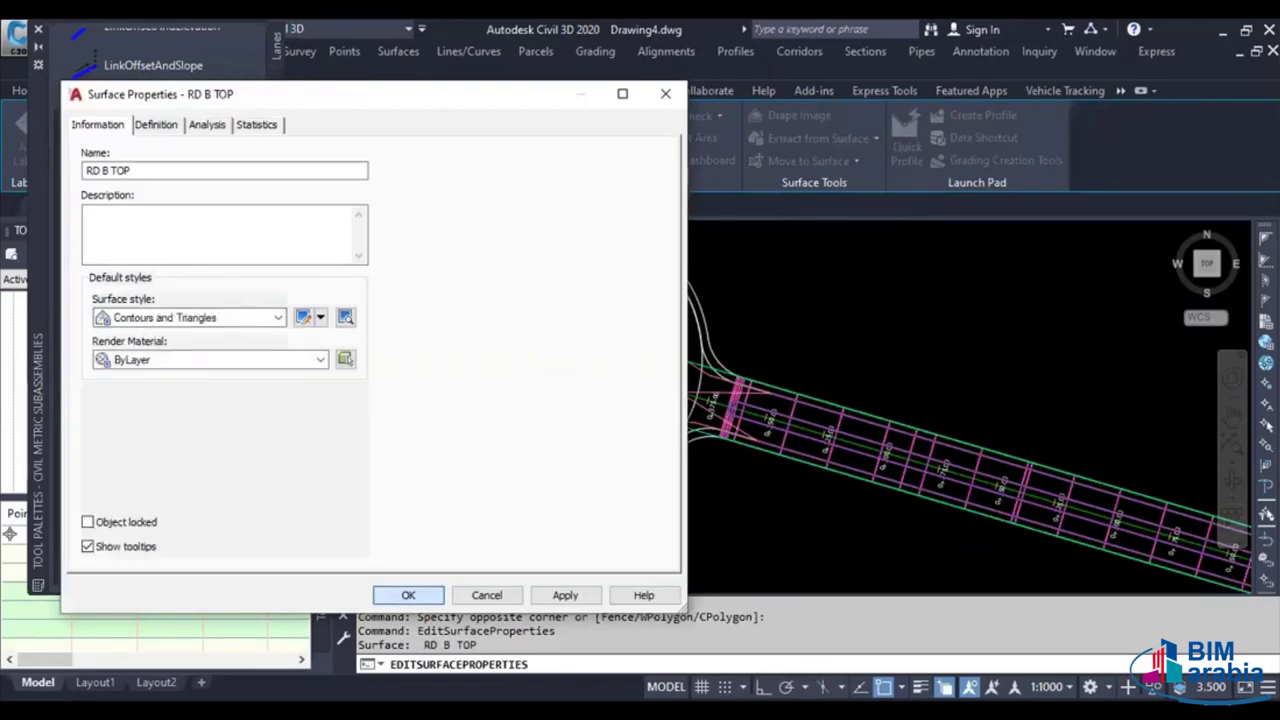
click(408, 595)
Delete the RD B TOP triangle edges spanning the roundabout centre
key(Escape)
click(560, 380)
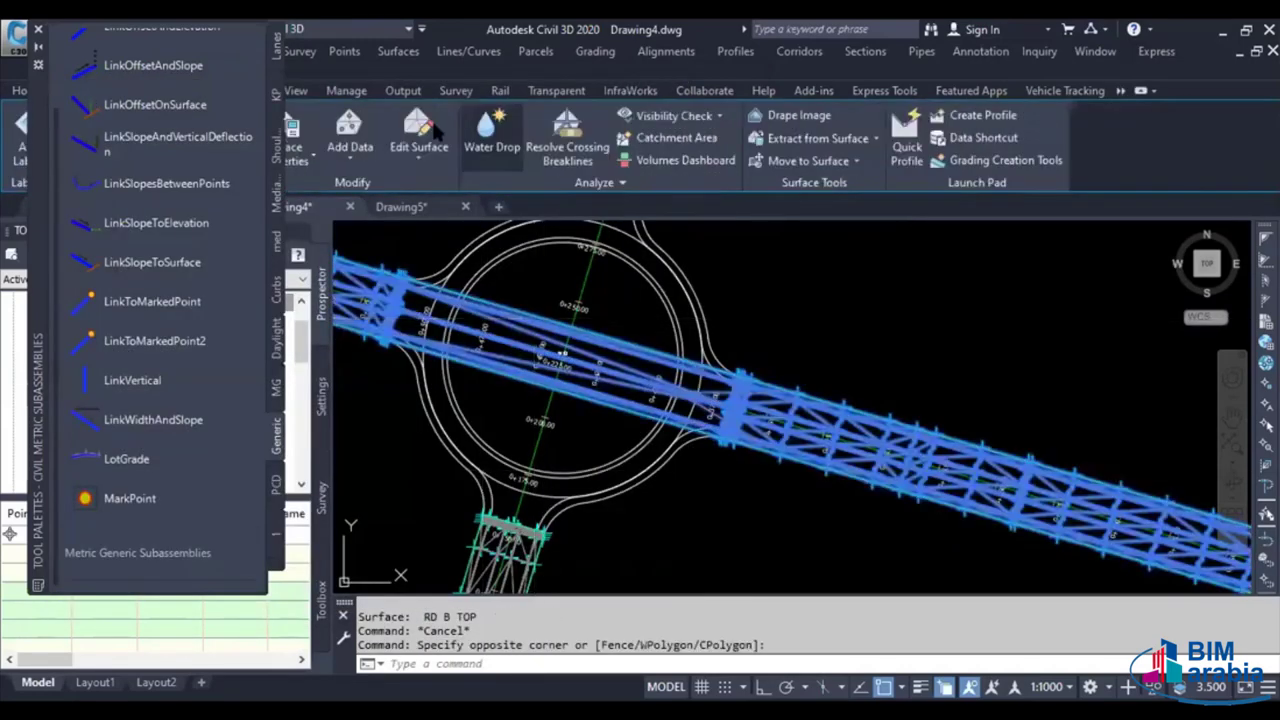
click(419, 140)
click(446, 229)
click(555, 300)
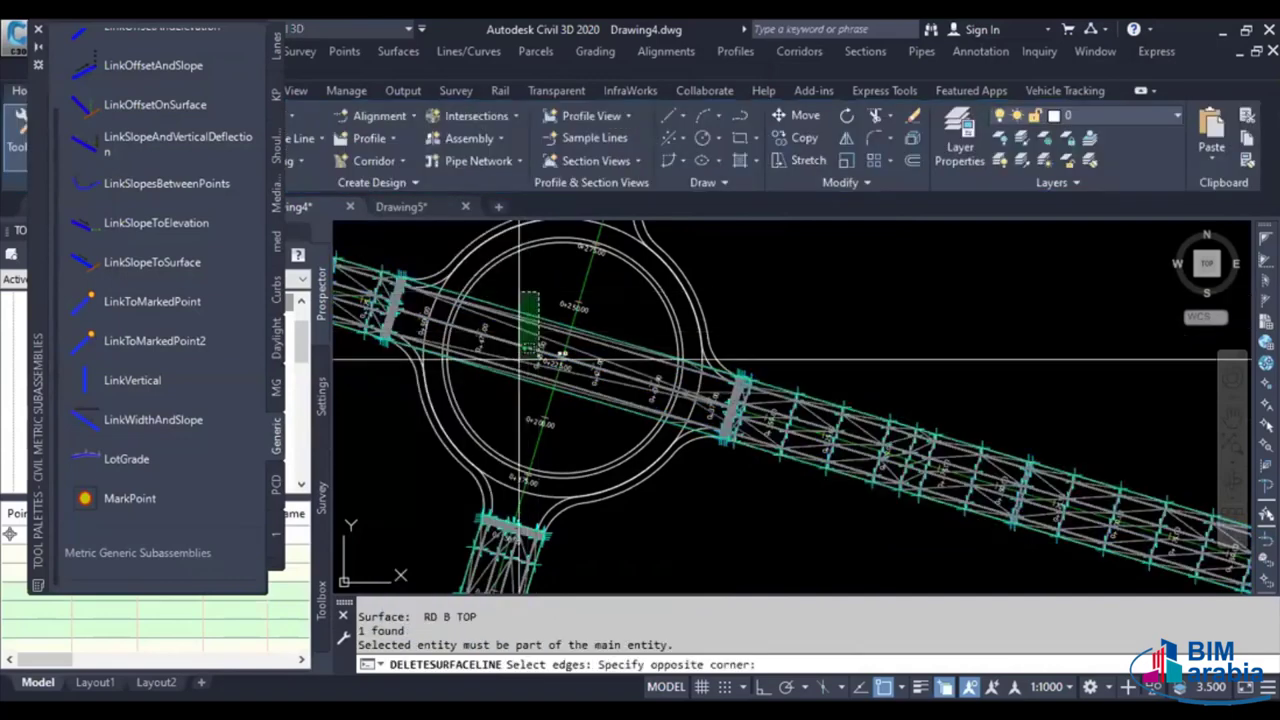
click(515, 385)
scroll(400, 560, down, 3)
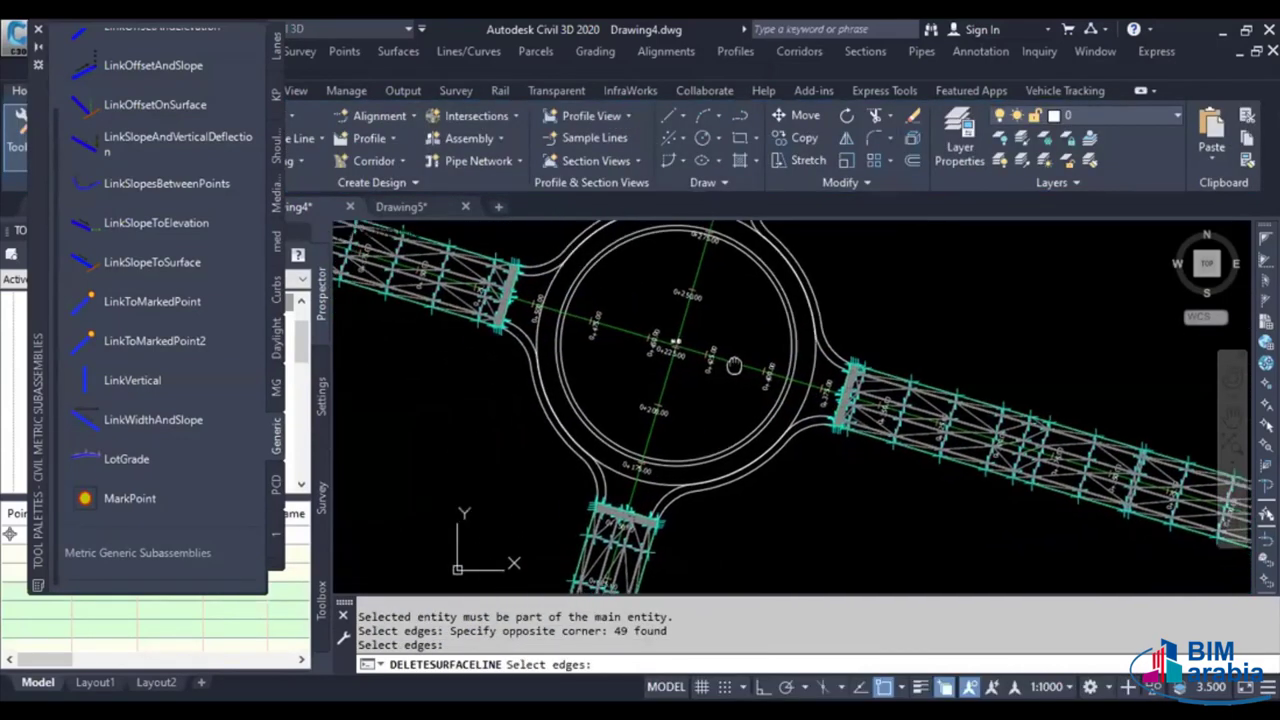
key(Escape)
Inspect all four corridor road arms together in the Object Viewer
right_click(587, 468)
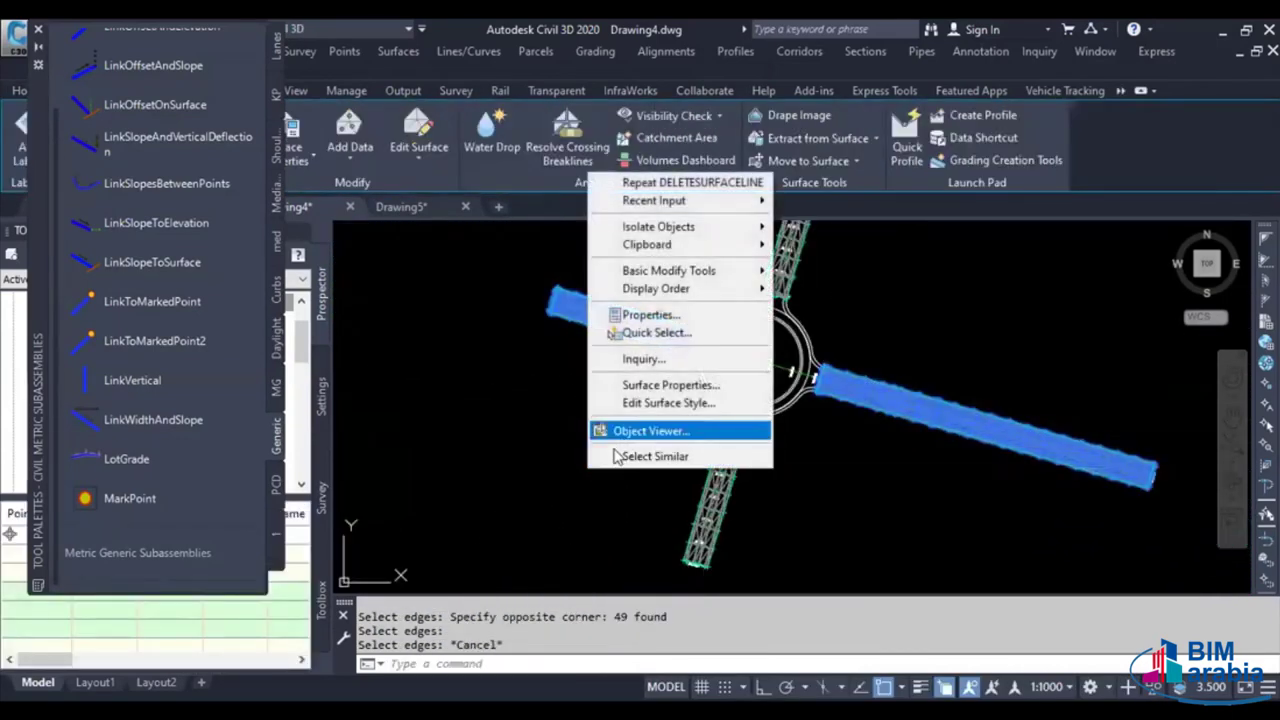
click(630, 429)
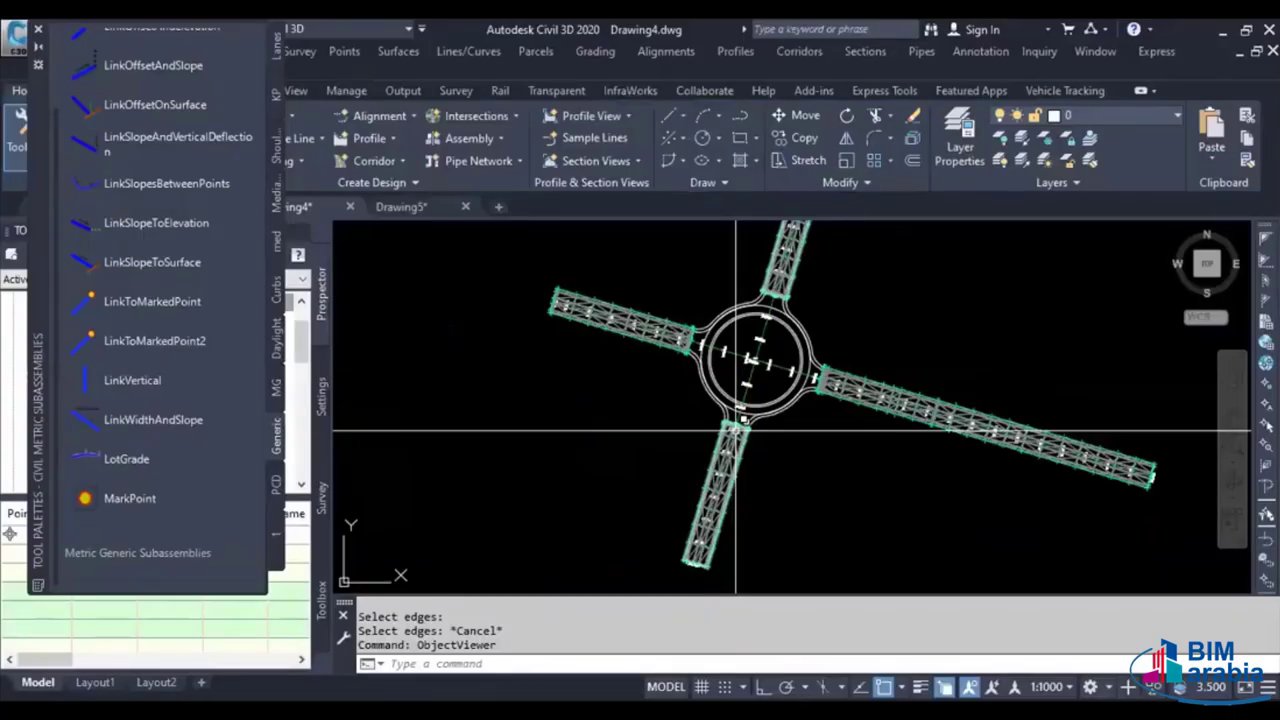
scroll(736, 431, up, 4)
click(705, 455)
right_click(615, 412)
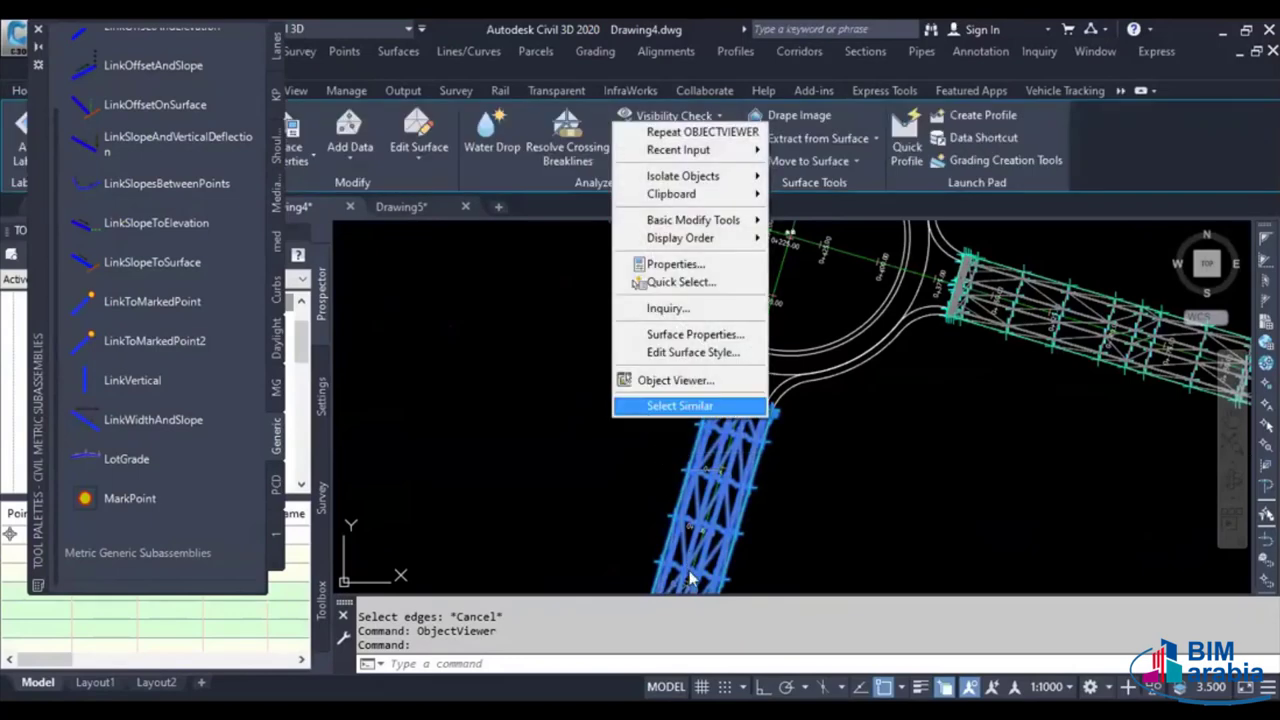
click(680, 405)
right_click(605, 418)
click(690, 609)
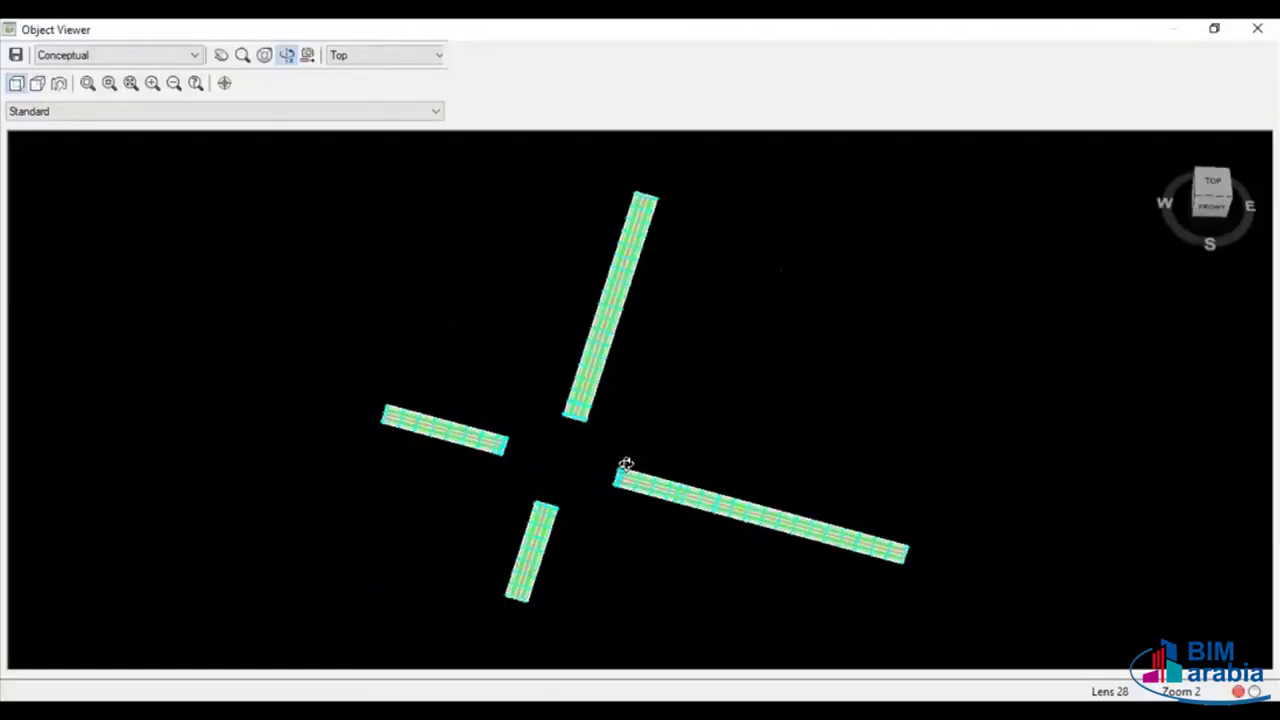
mouse_move(626, 466)
mouse_down()
mouse_move(605, 413)
mouse_move(674, 477)
mouse_move(663, 411)
mouse_move(609, 466)
mouse_move(652, 516)
mouse_up()
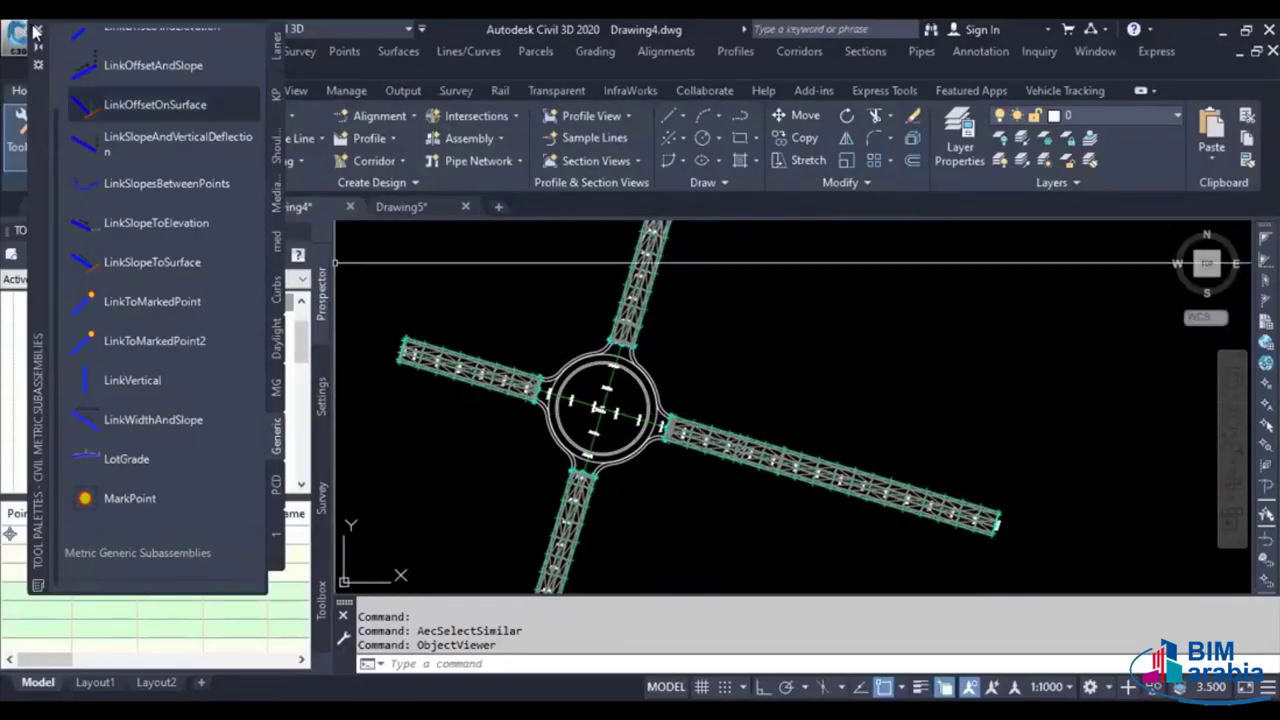
scroll(655, 445, up, 3)
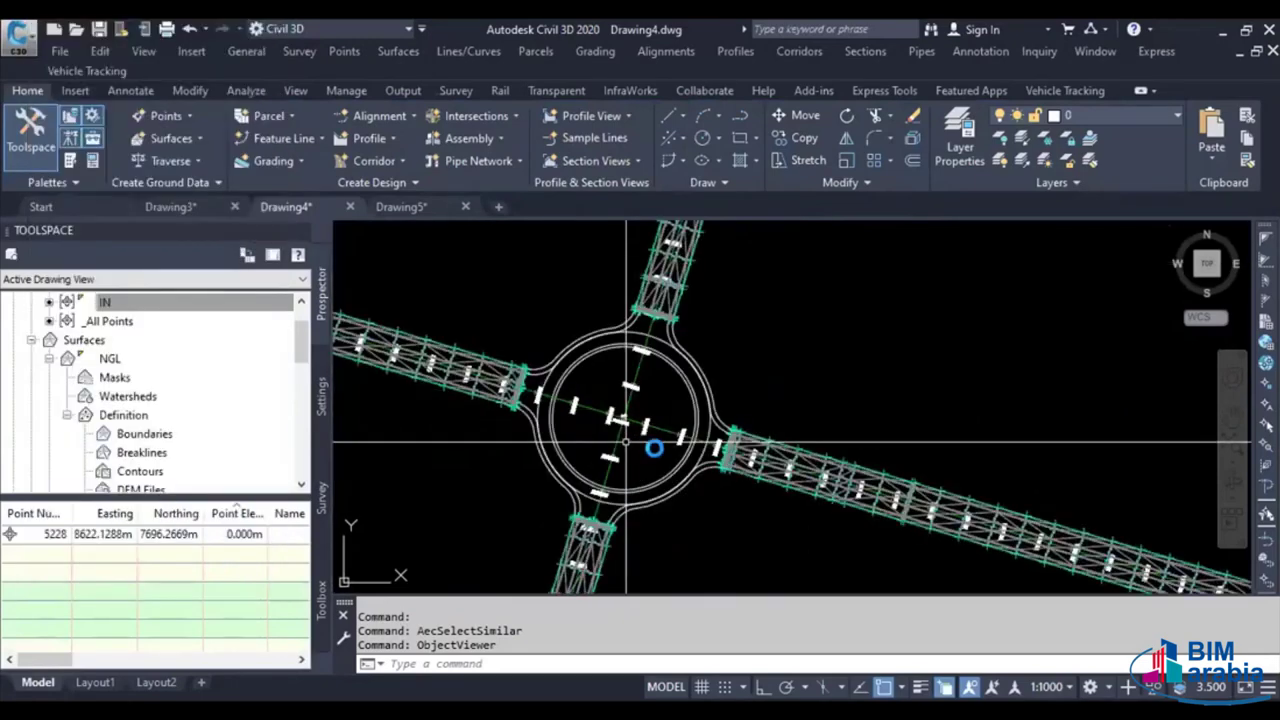
scroll(638, 386, up, 3)
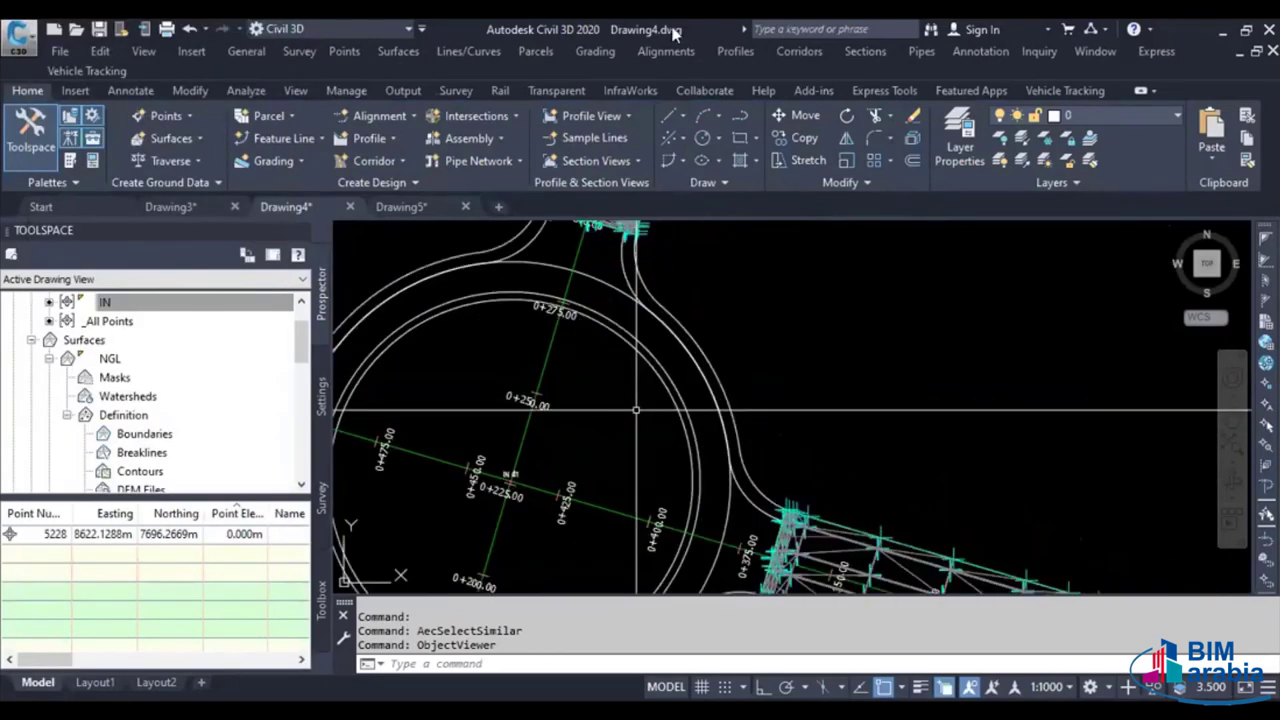
Create the ROUNDABOUT alignment with a label set and 40 km/h criteria-based design
click(666, 51)
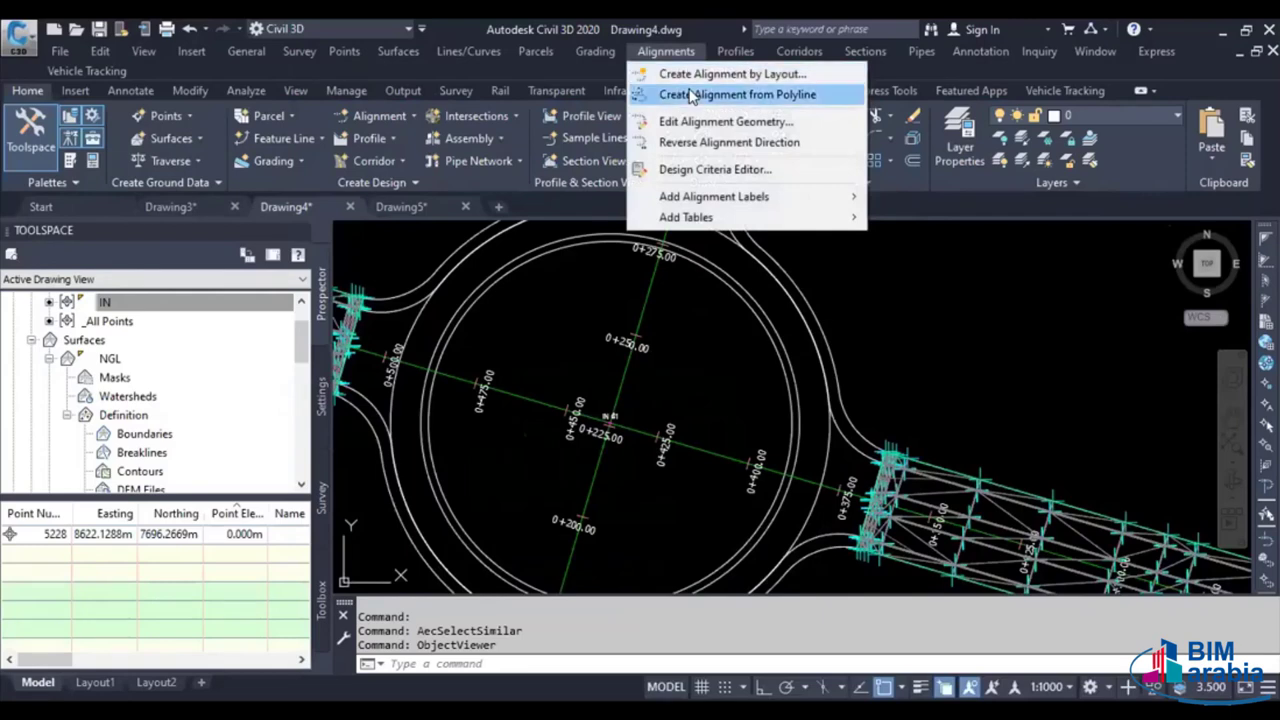
key(Return)
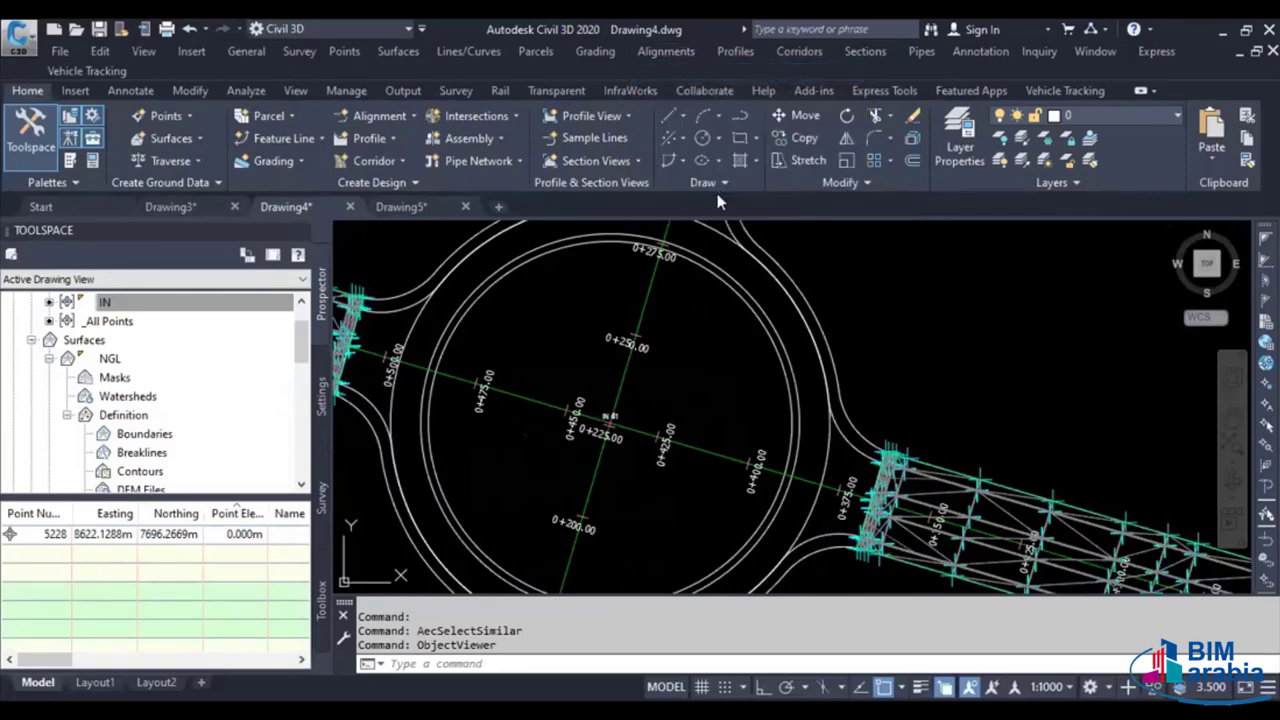
text(ROUNDABOUT)
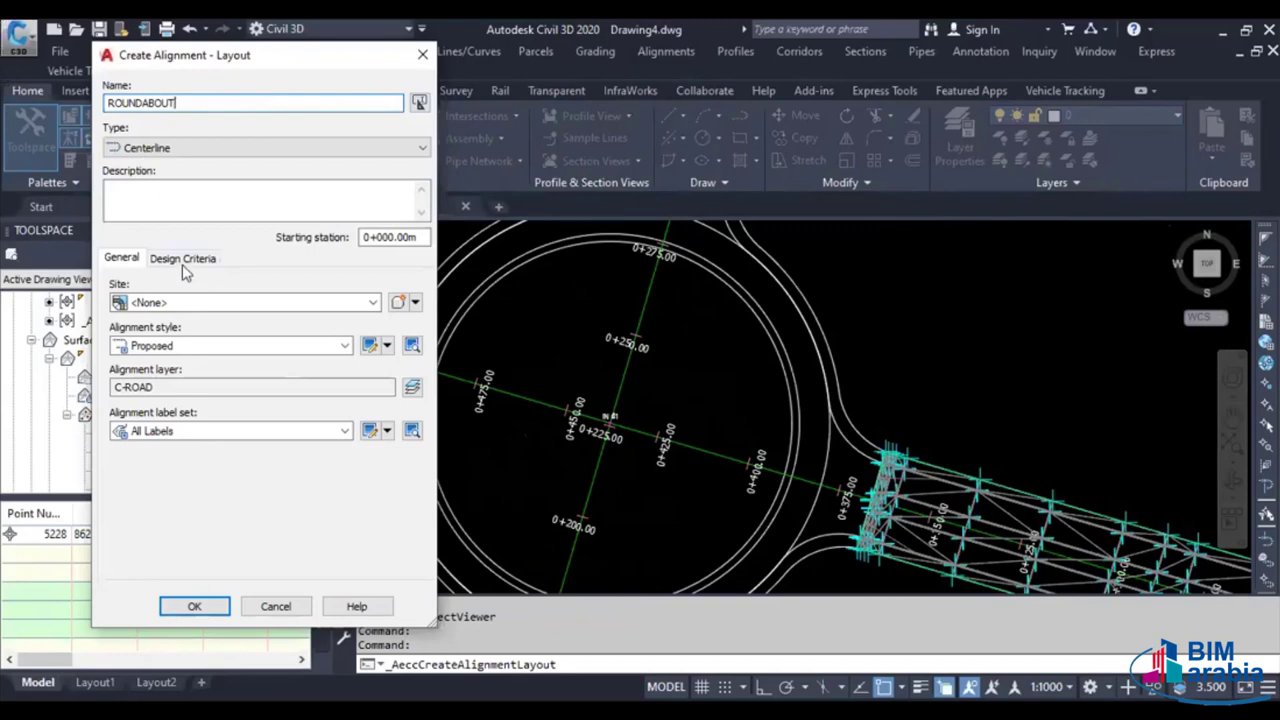
click(181, 438)
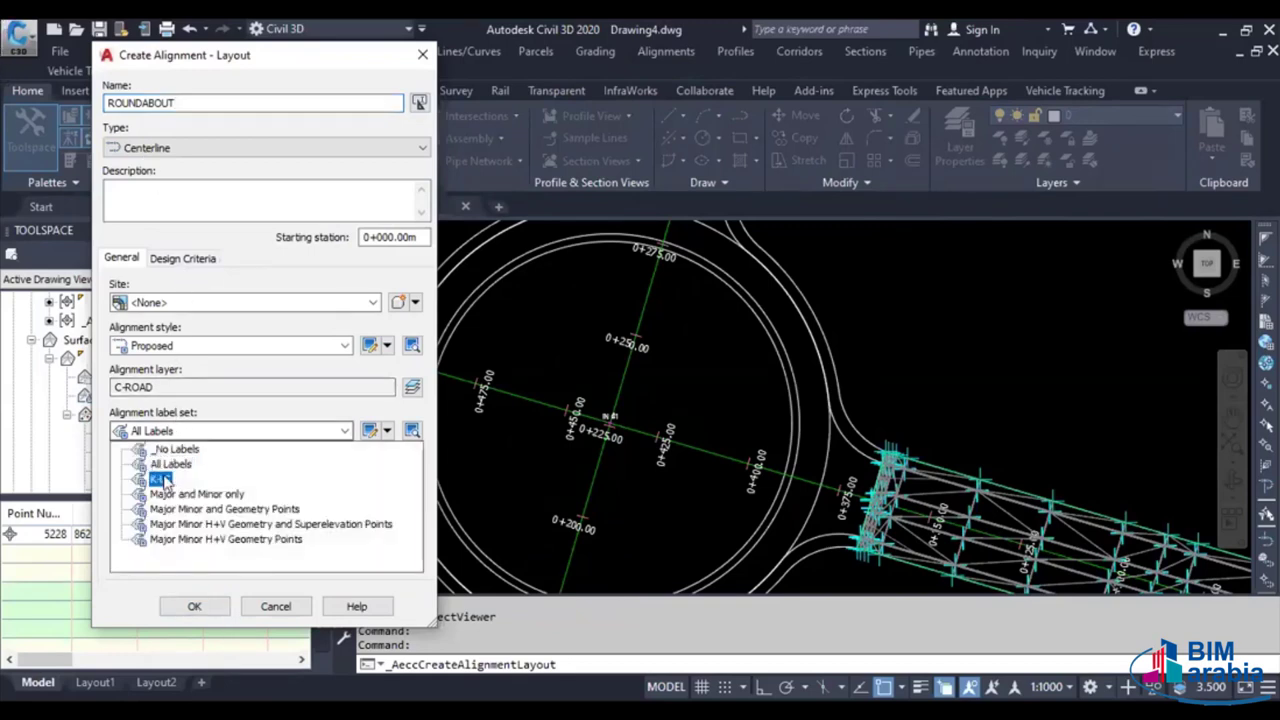
click(190, 260)
click(190, 260)
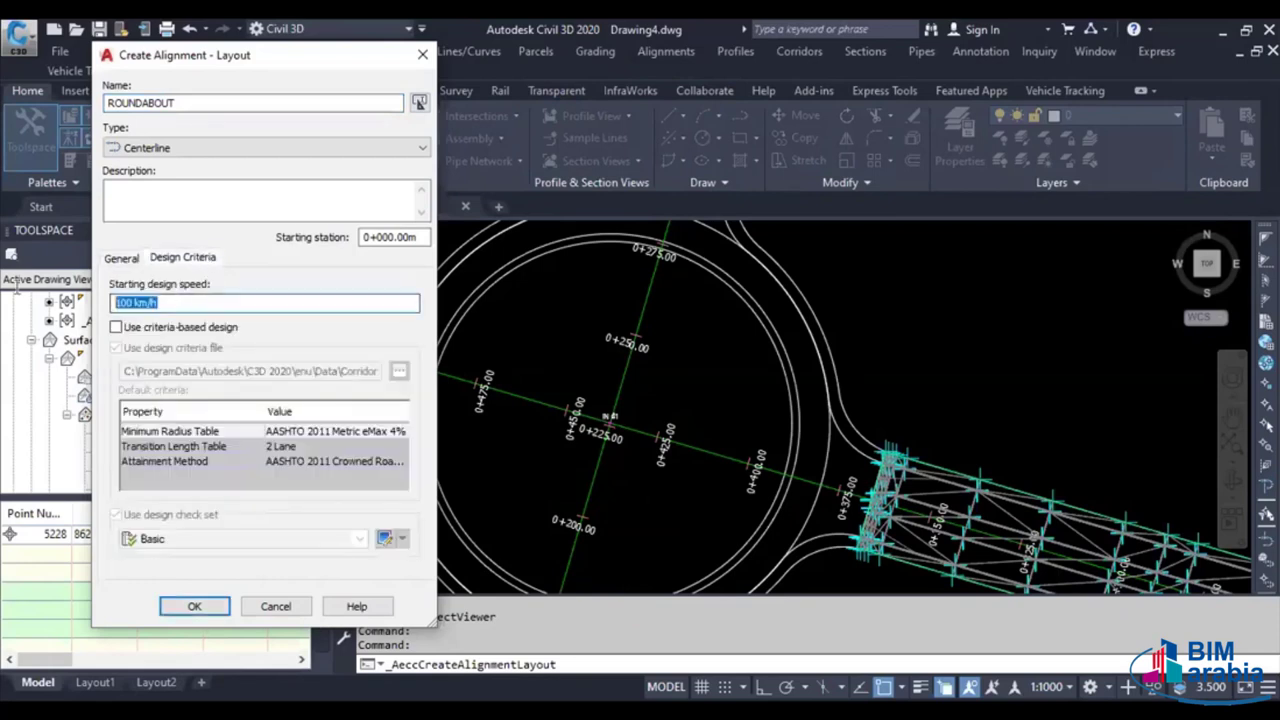
text(4)
click(139, 328)
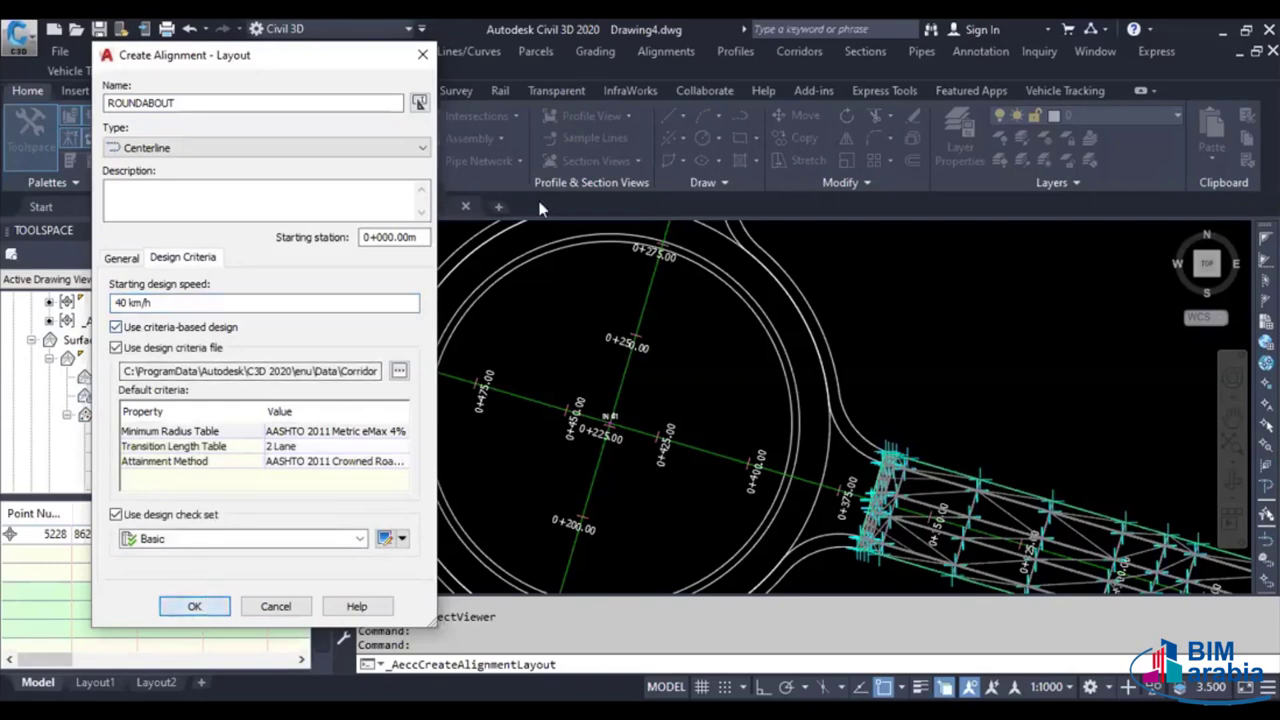
click(591, 198)
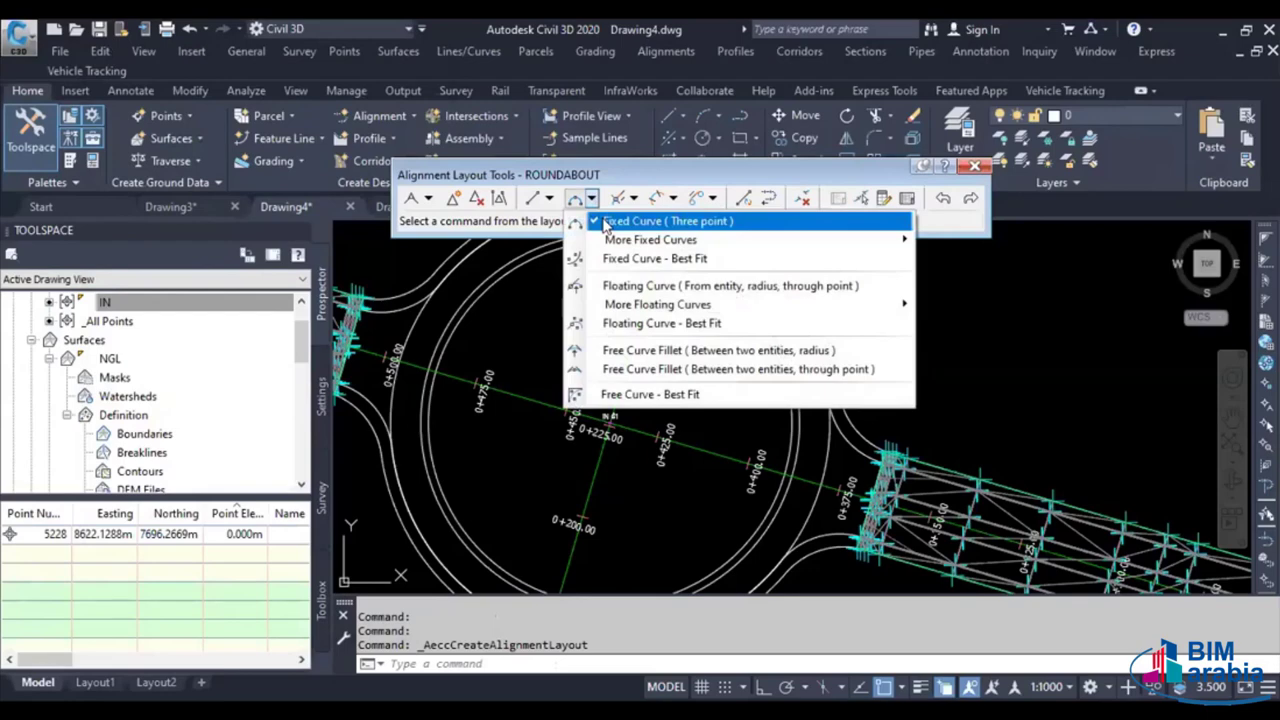
Draw a three-point fixed curve through points near stations 0+275.00, 0+400.00 and 0+175.00
click(605, 222)
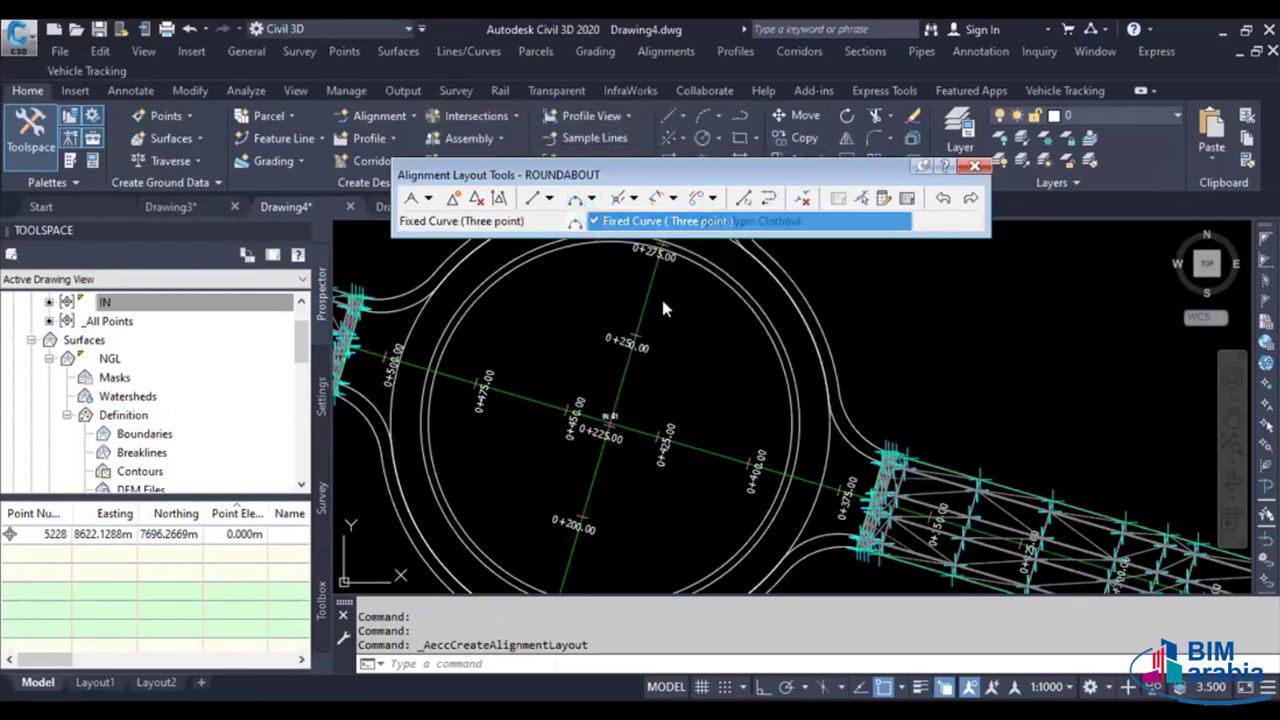
scroll(640, 245, up, 5)
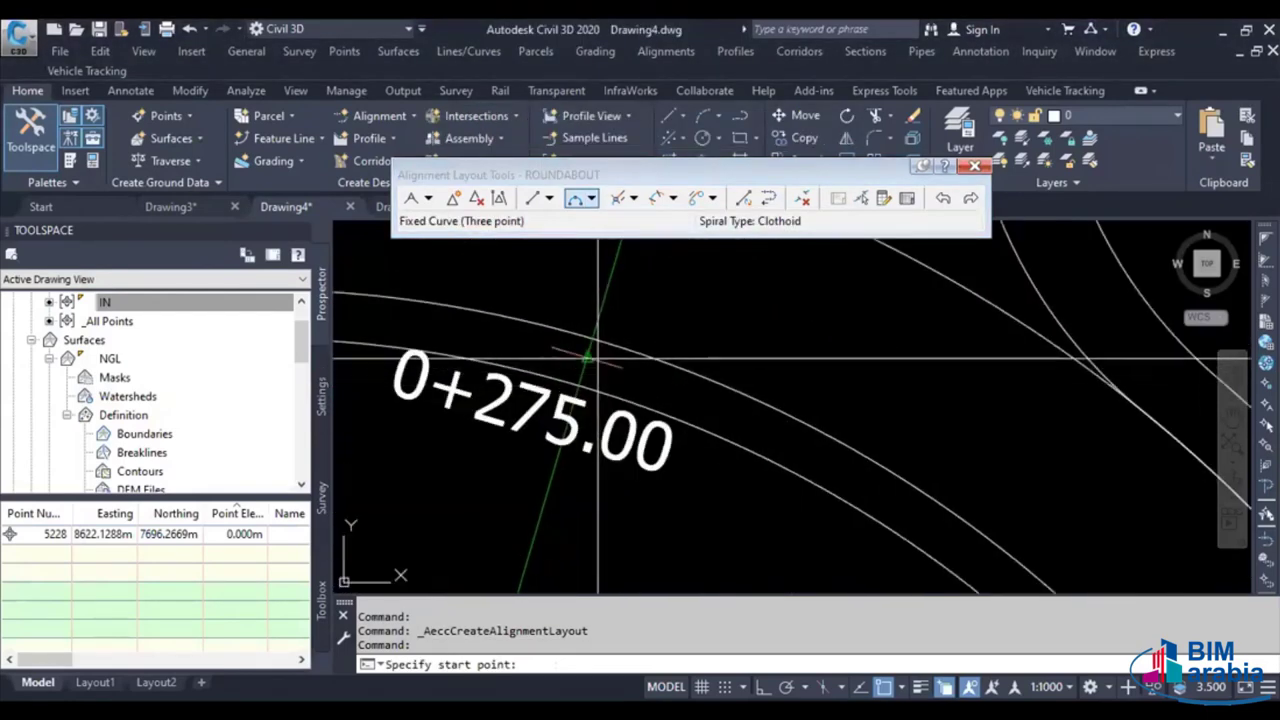
scroll(597, 350, down, 2)
click(597, 350)
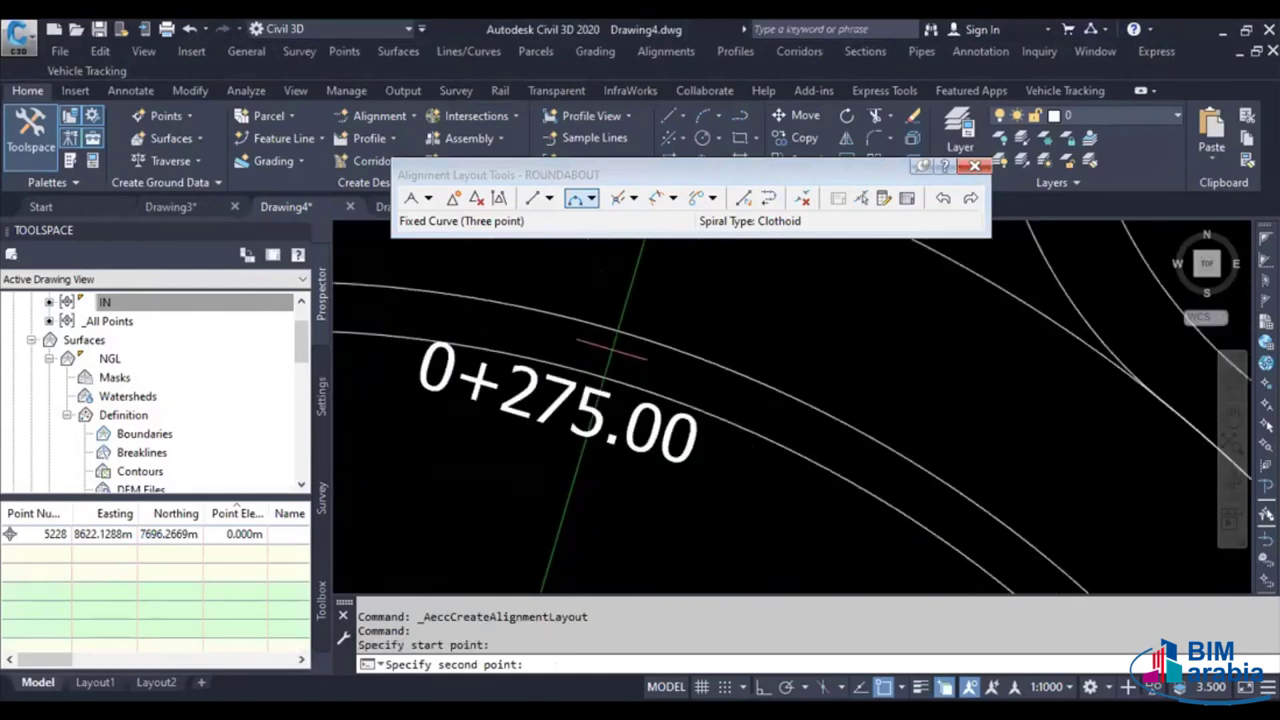
scroll(849, 438, down, 5)
scroll(820, 520, up, 5)
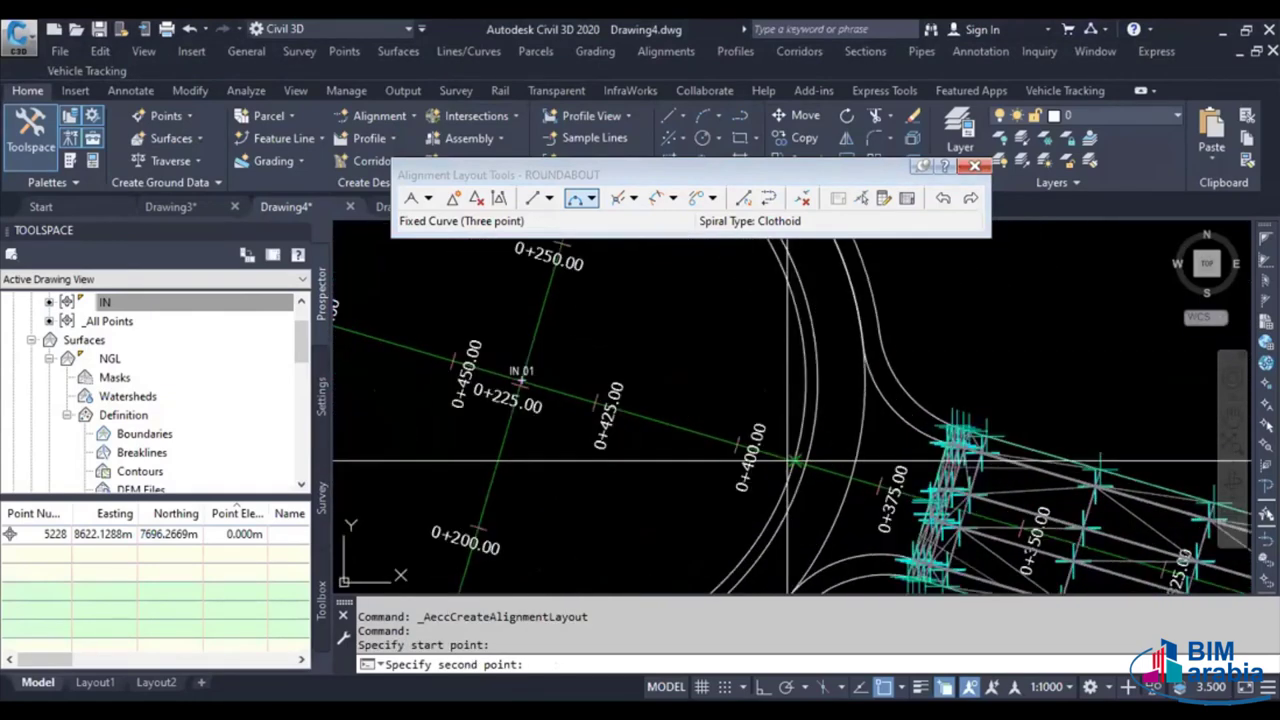
click(843, 355)
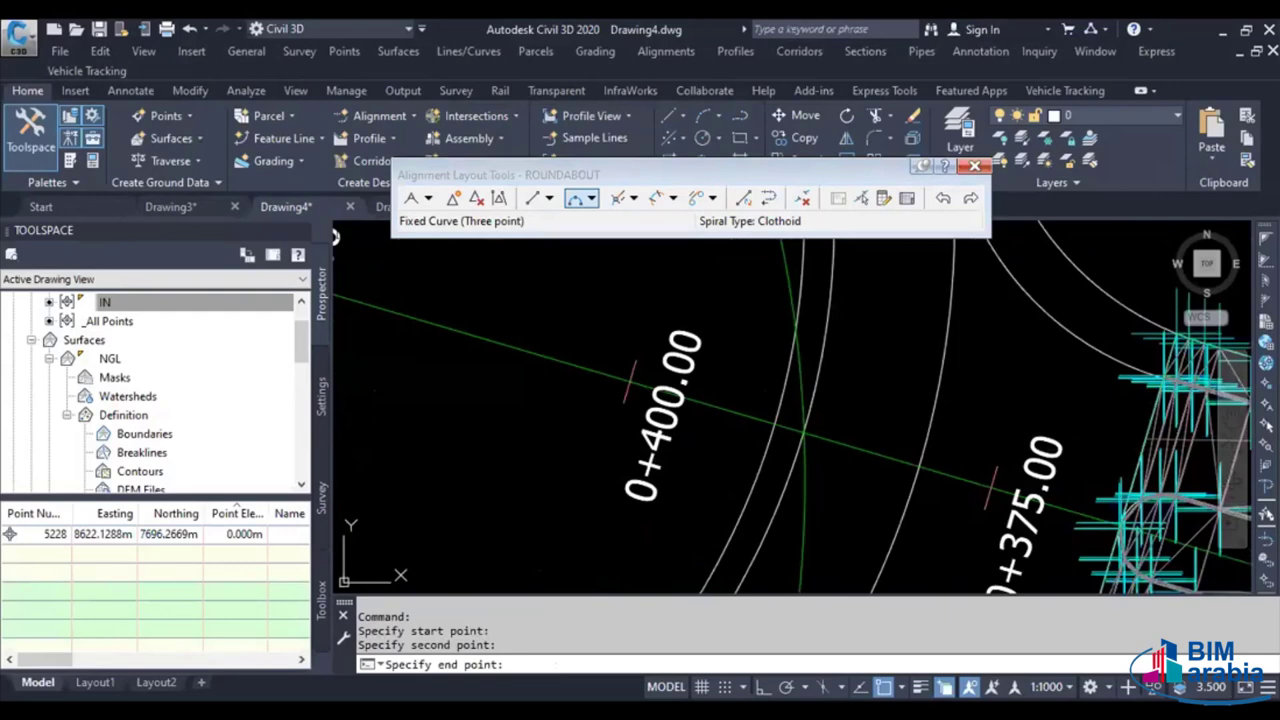
scroll(665, 435, down, 4)
scroll(665, 435, up, 2)
scroll(665, 435, up, 2)
scroll(665, 435, up, 2)
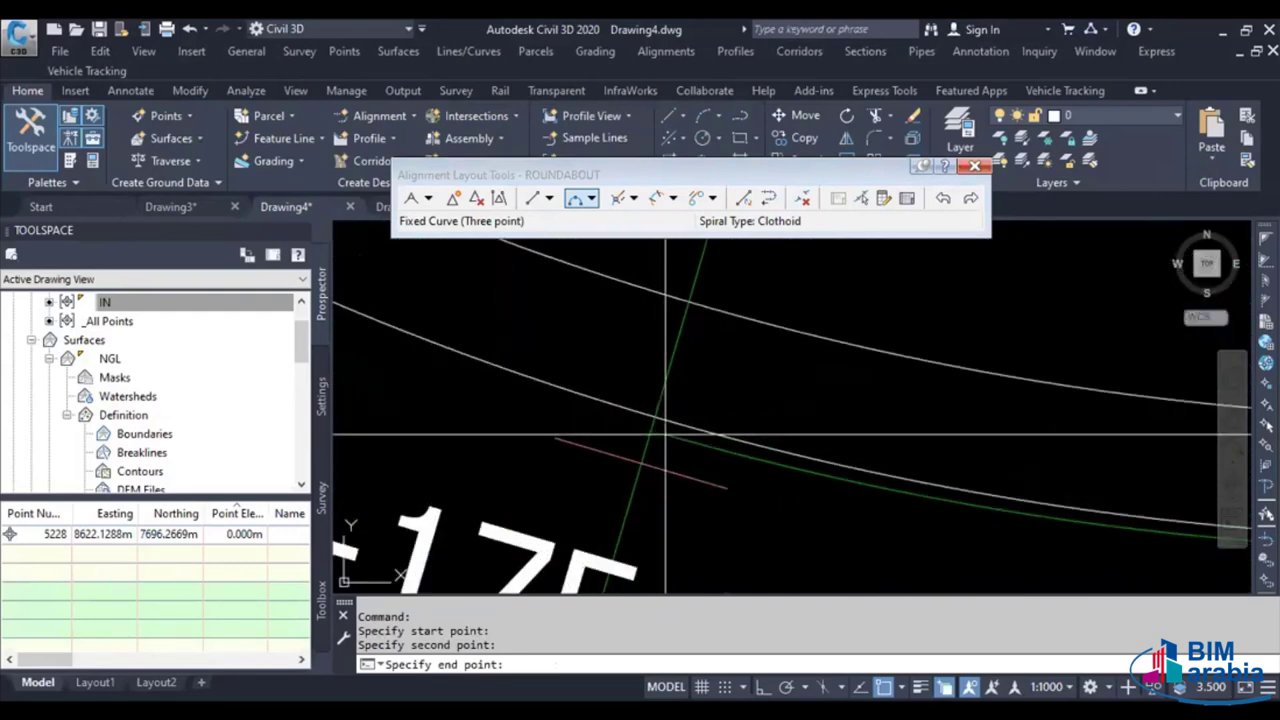
click(657, 420)
key(Return)
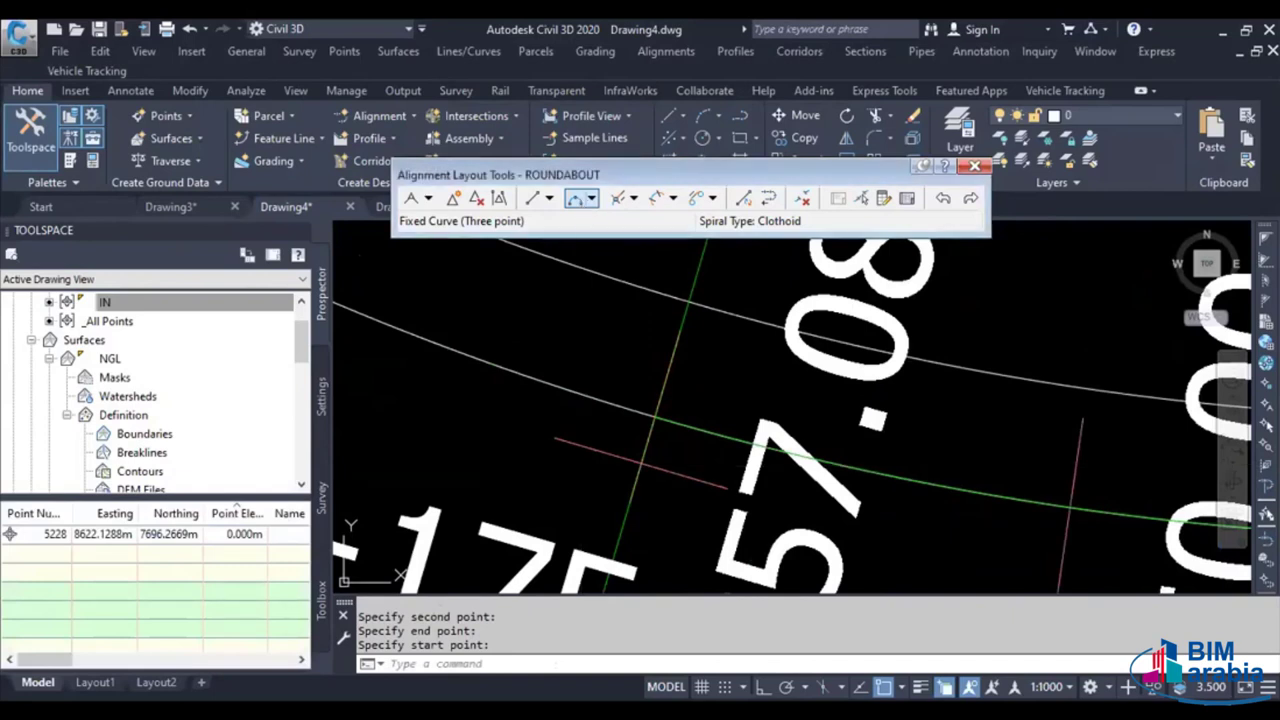
Draw a second three-point curve from the line intersection to the arc midpoint using endpoint snaps
click(576, 197)
scroll(657, 414, up, 2)
scroll(651, 423, up, 2)
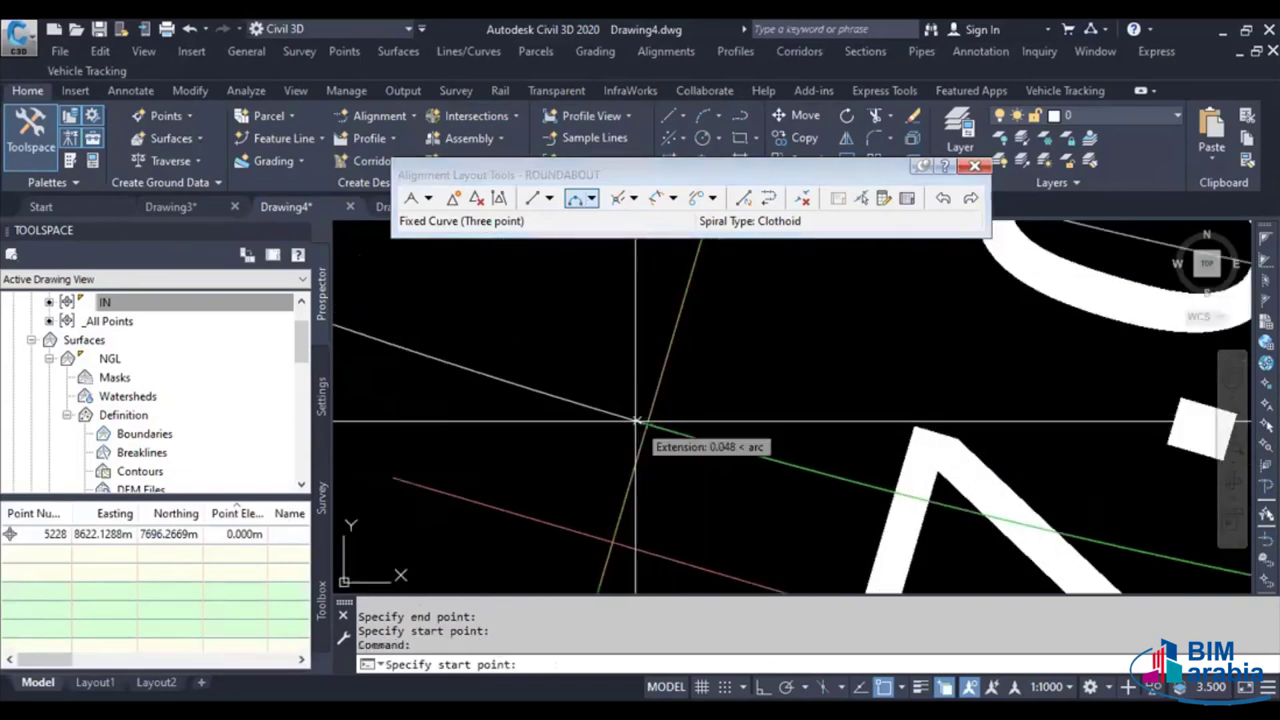
scroll(638, 422, up, 2)
middle_drag(640, 422, 649, 382)
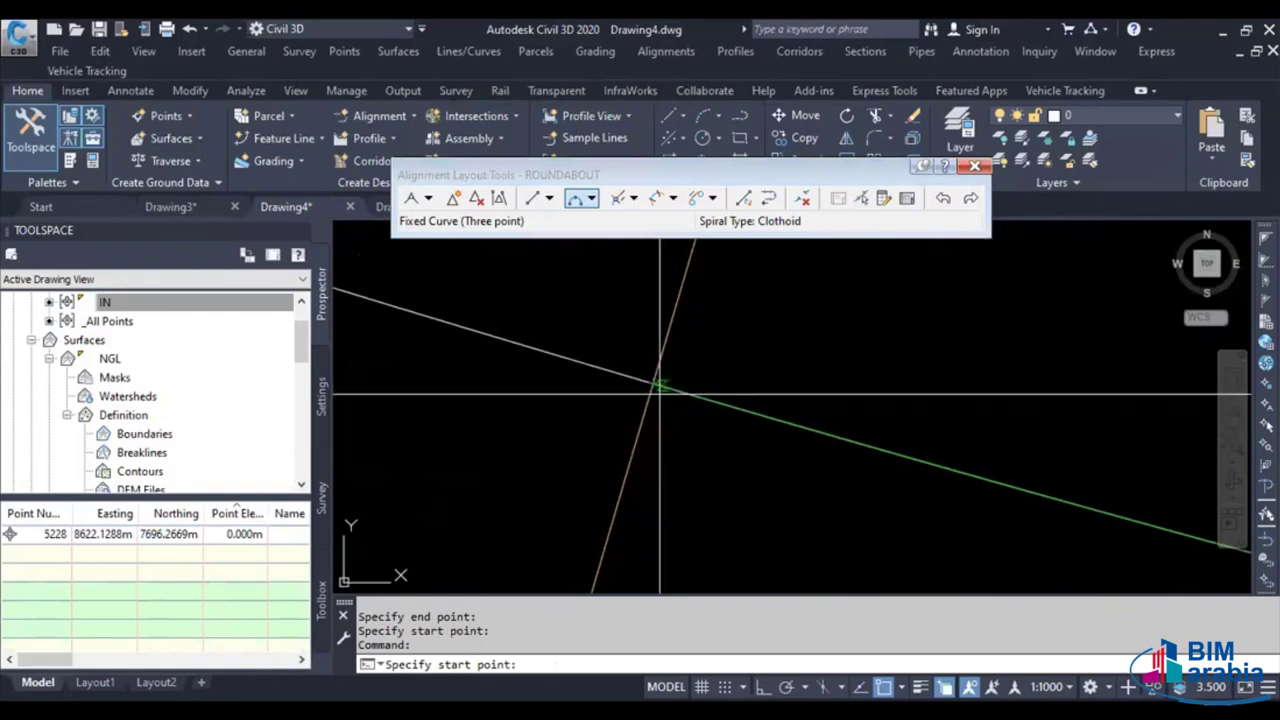
middle_drag(658, 393, 668, 382)
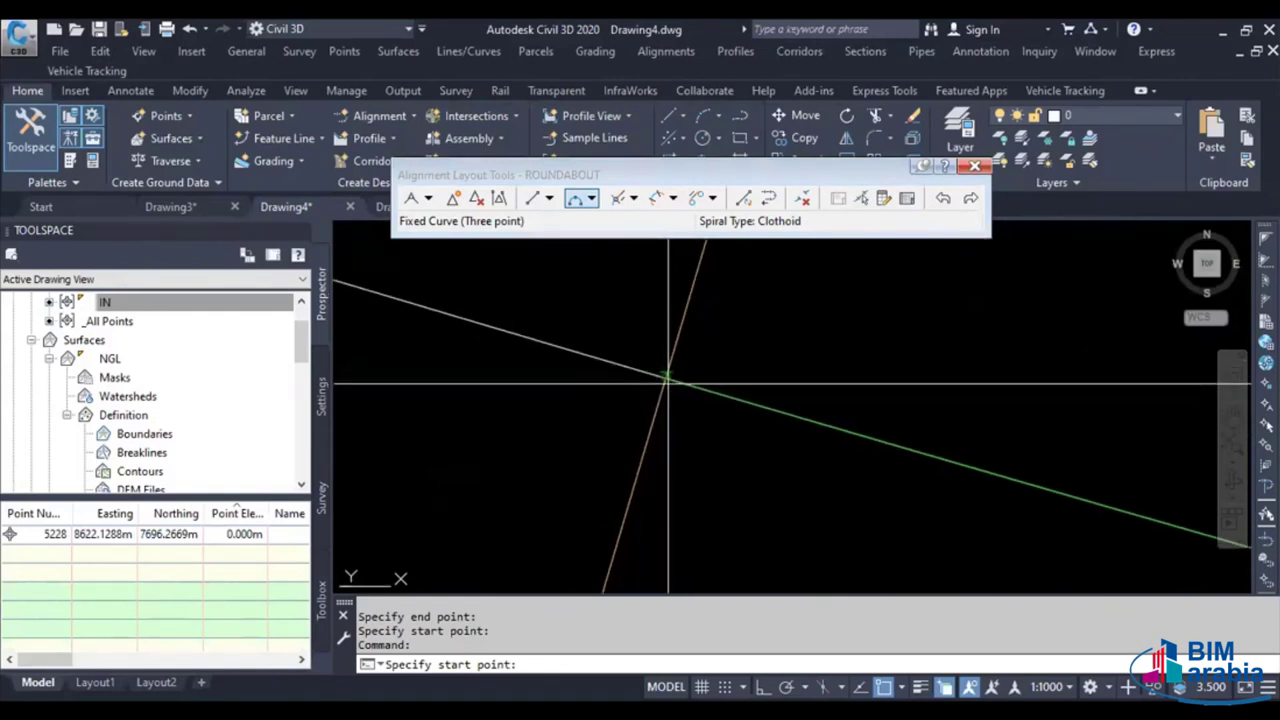
text(END)
key(Return)
click(668, 380)
scroll(665, 390, up, 4)
scroll(633, 475, down, 3)
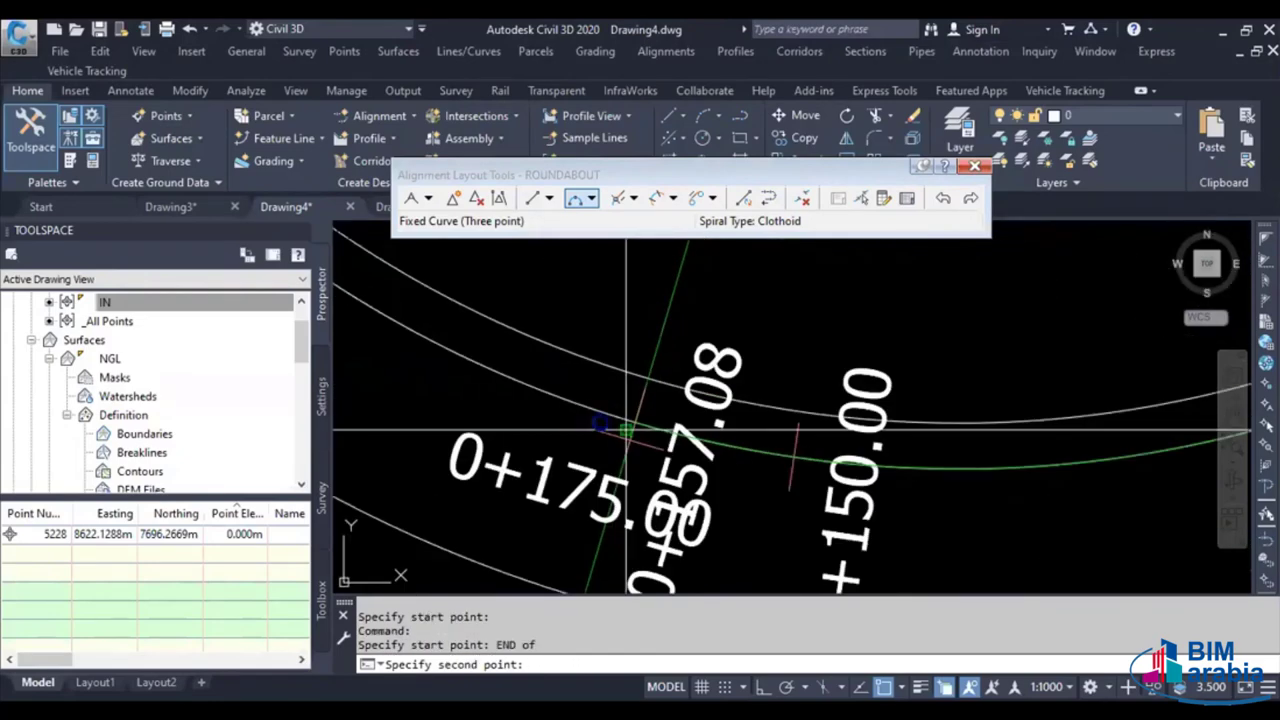
scroll(633, 475, down, 3)
mouse_move(616, 283)
middle_down()
mouse_move(674, 443)
mouse_move(680, 520)
middle_up()
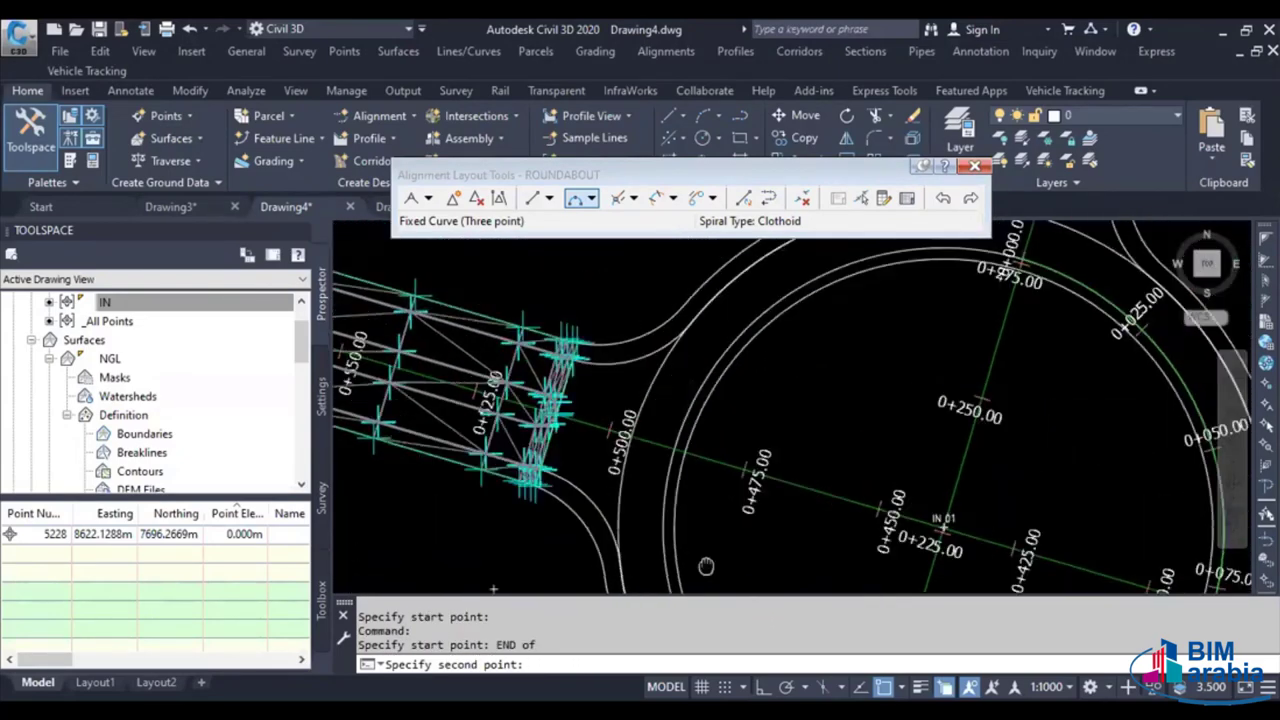
scroll(680, 440, up, 4)
click(680, 440)
scroll(763, 408, down, 5)
scroll(760, 415, up, 2)
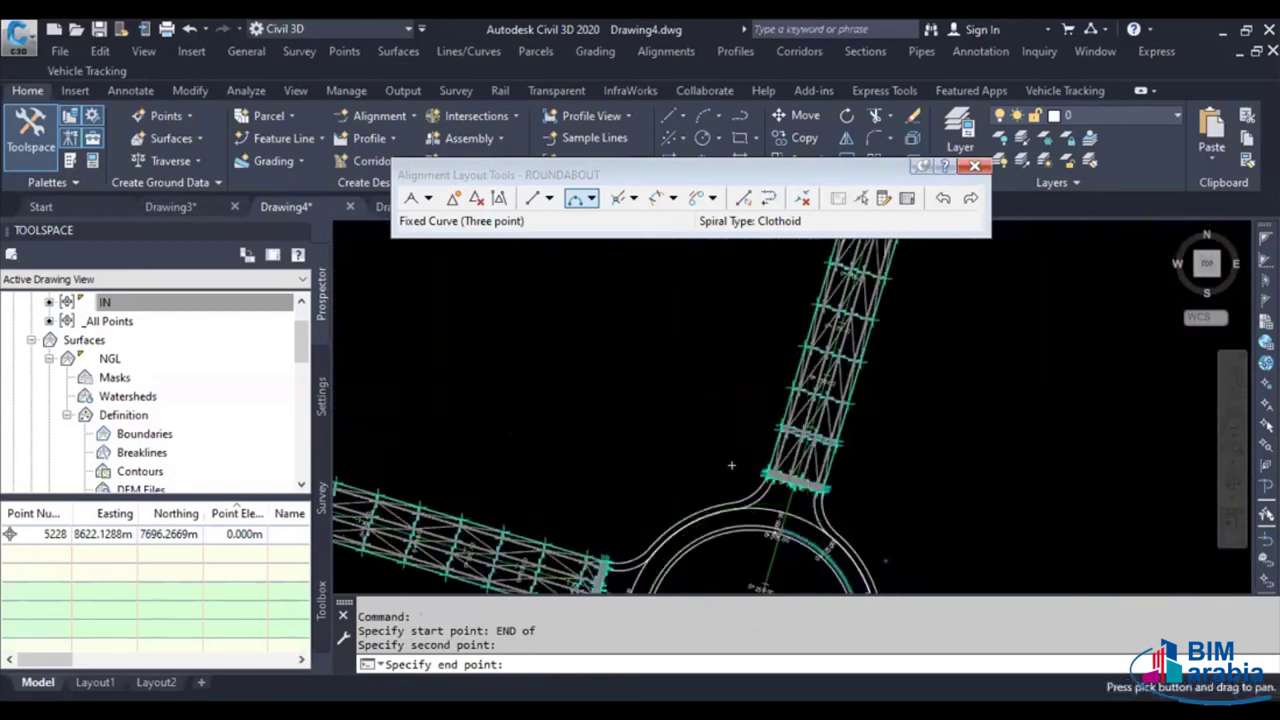
scroll(745, 435, up, 2)
scroll(725, 460, up, 2)
scroll(705, 480, up, 2)
scroll(690, 470, up, 2)
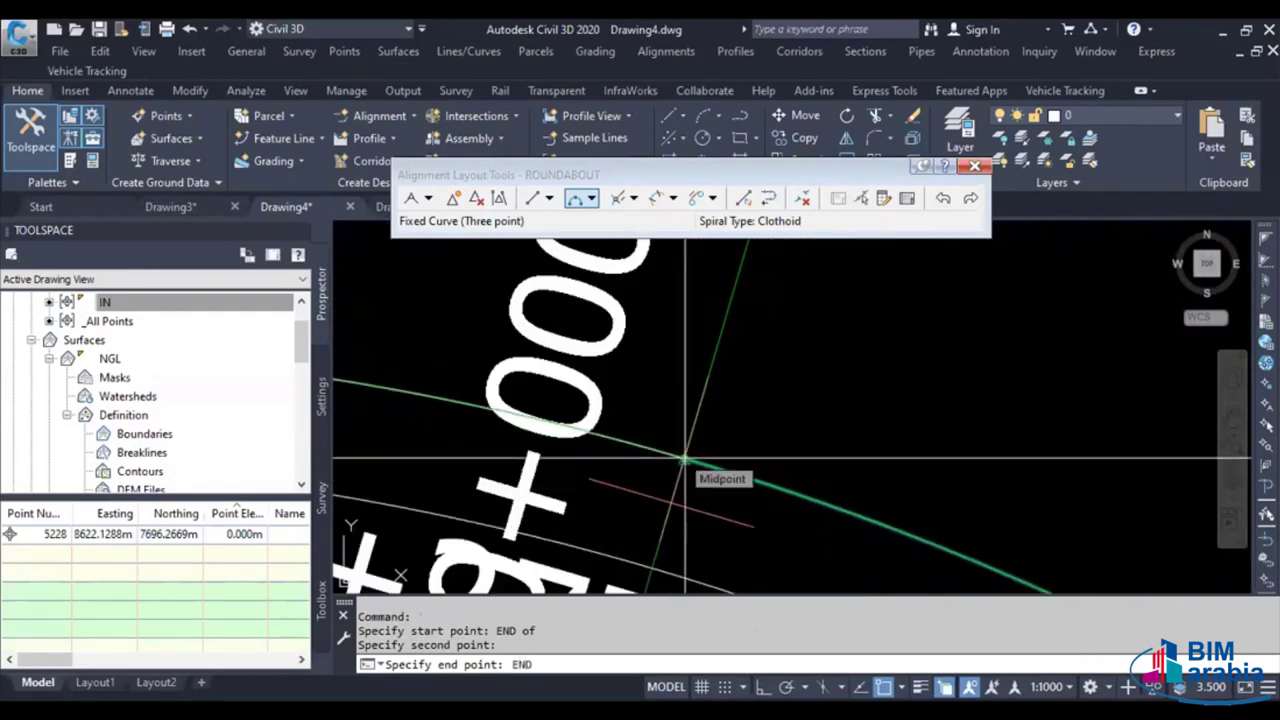
click(684, 459)
key(Escape)
Finish editing the ROUNDABOUT alignment and pan back to the existing profile views
scroll(694, 463, down, 2)
scroll(774, 378, down, 2)
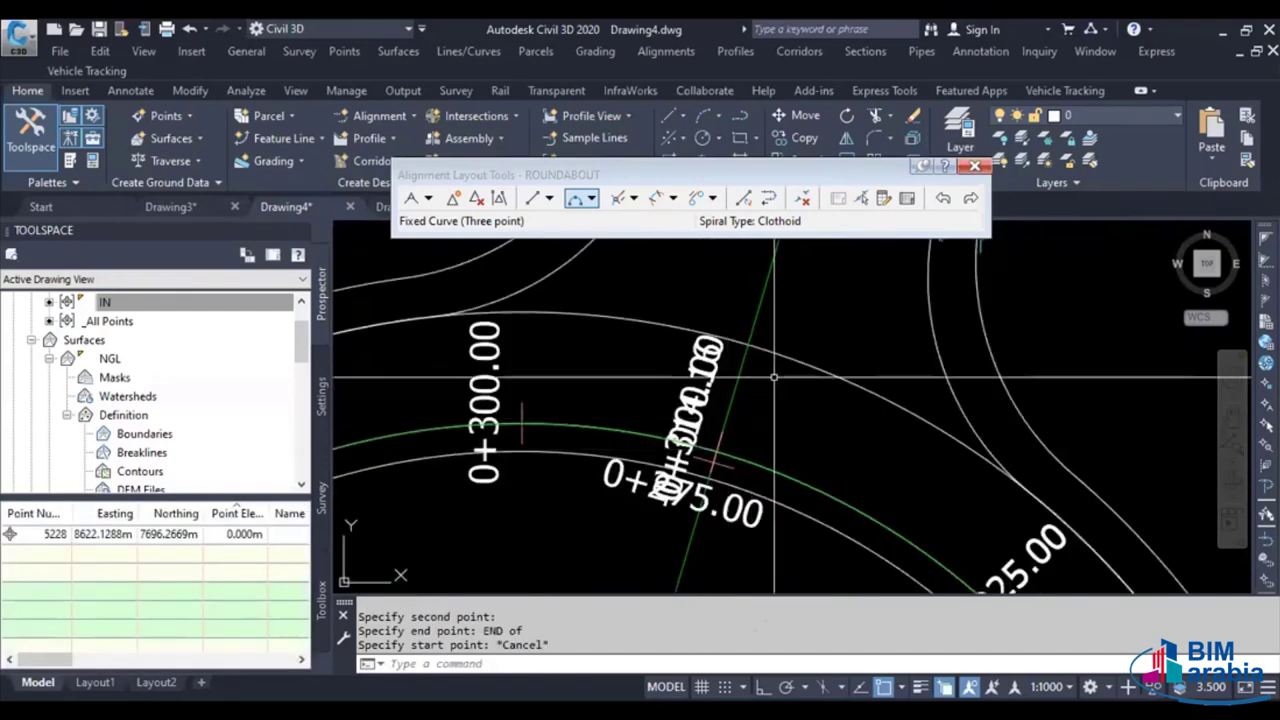
scroll(774, 378, down, 3)
scroll(820, 505, down, 2)
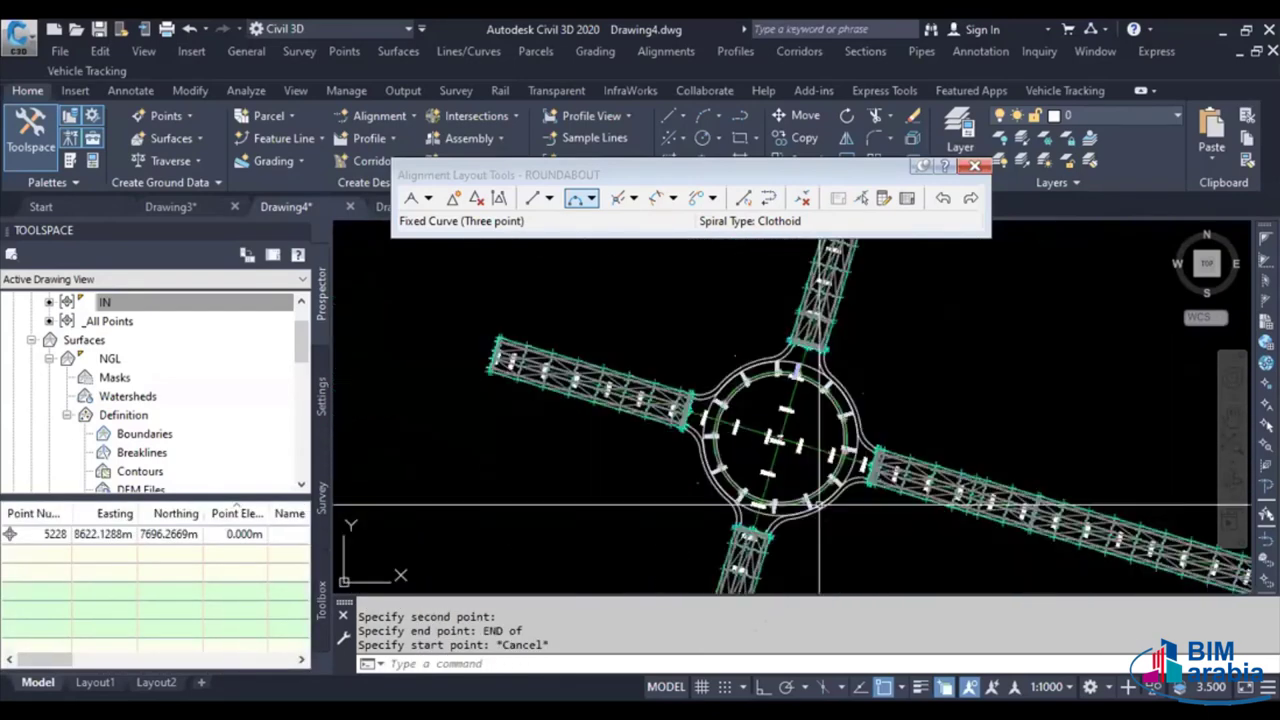
scroll(820, 505, up, 5)
middle_drag(919, 301, 906, 492)
scroll(880, 400, down, 3)
scroll(880, 400, down, 1)
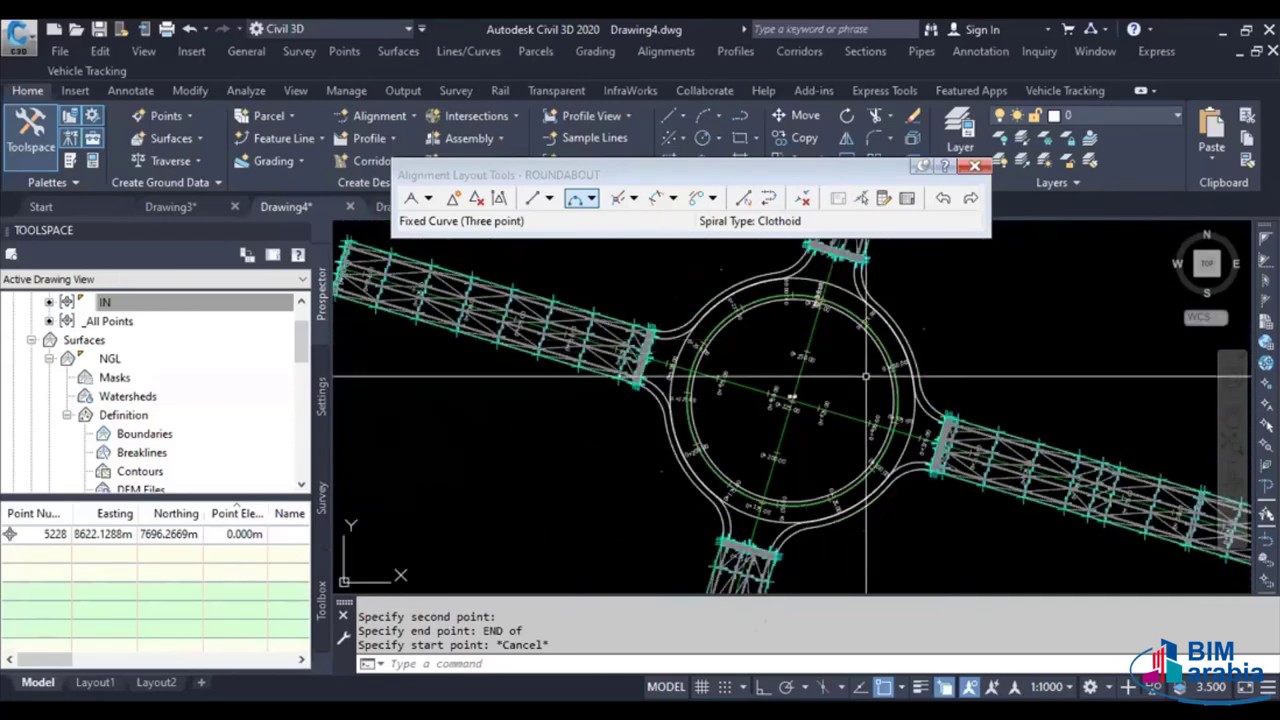
click(974, 165)
scroll(809, 355, down, 4)
middle_drag(809, 355, 565, 219)
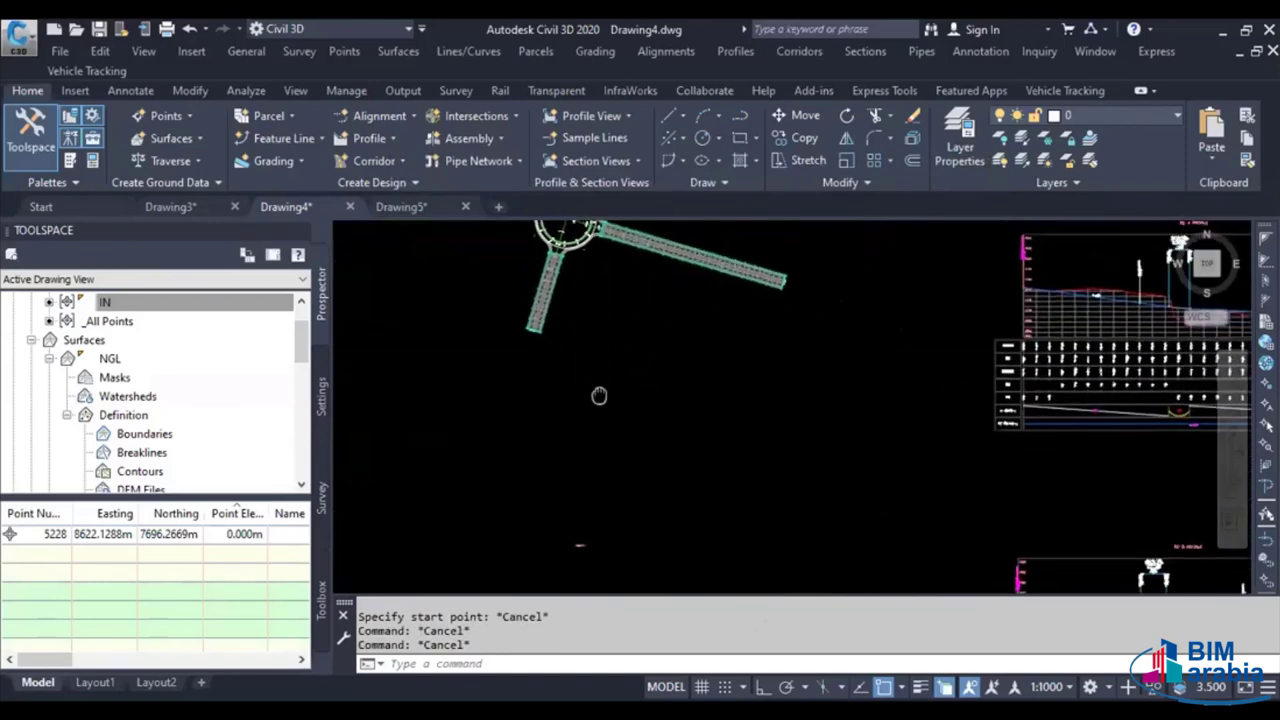
Add the NGL surface ground profile for the ROUNDABOUT alignment
click(735, 51)
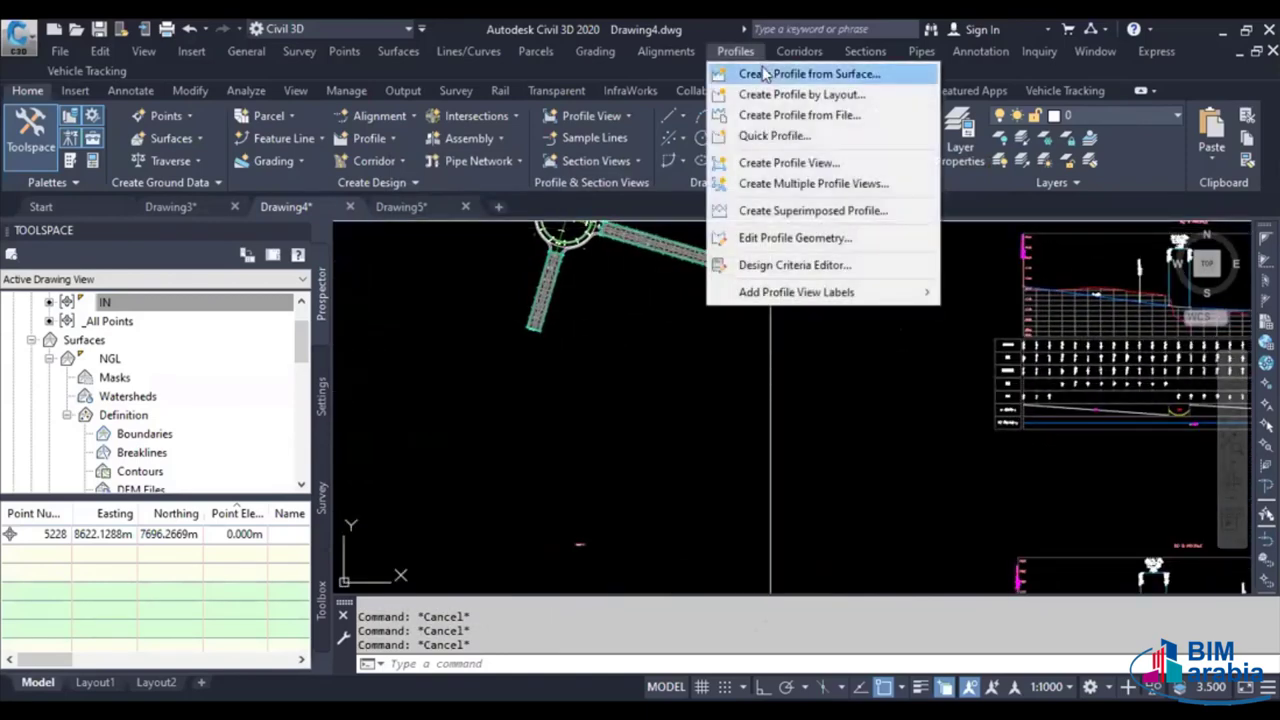
click(771, 72)
click(418, 213)
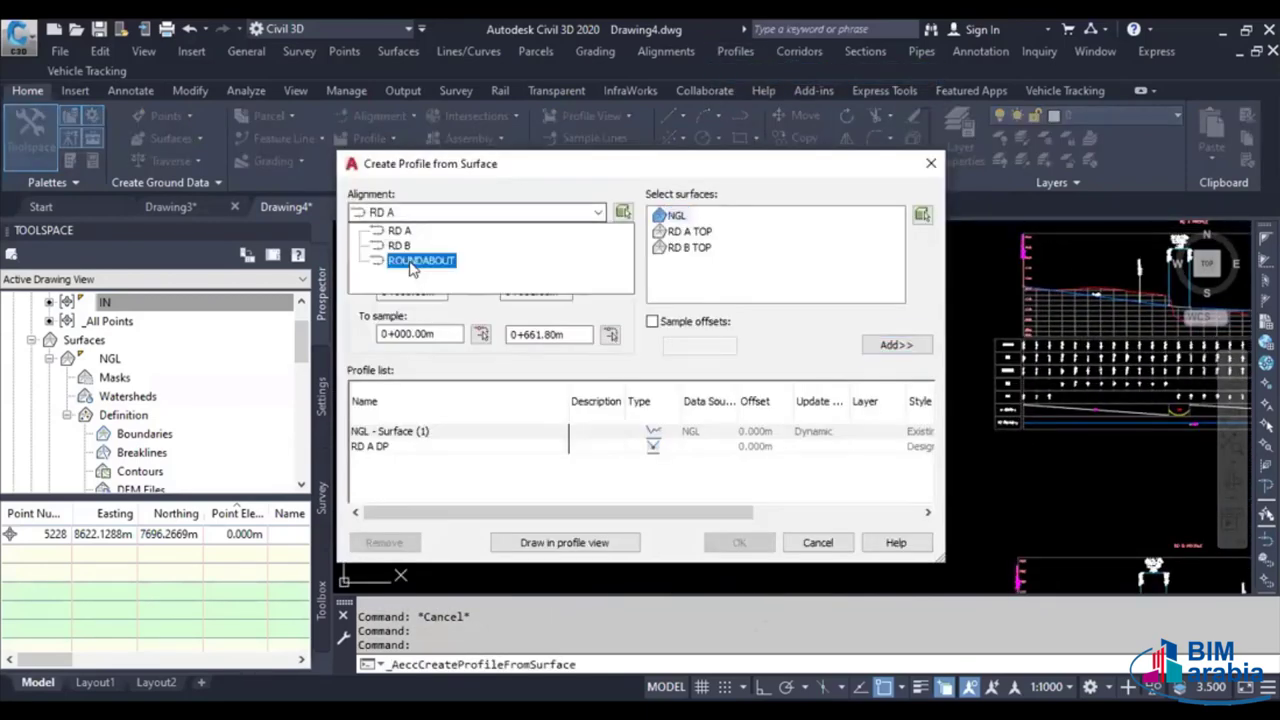
click(412, 261)
click(675, 216)
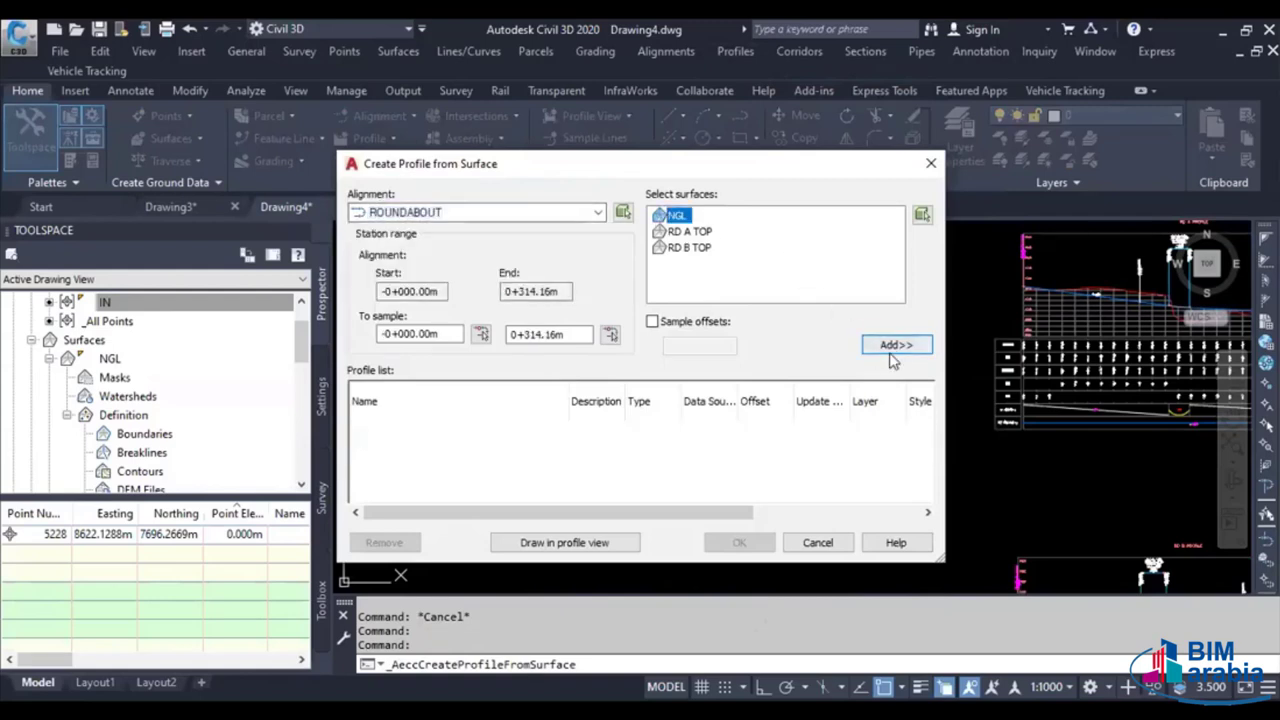
click(895, 345)
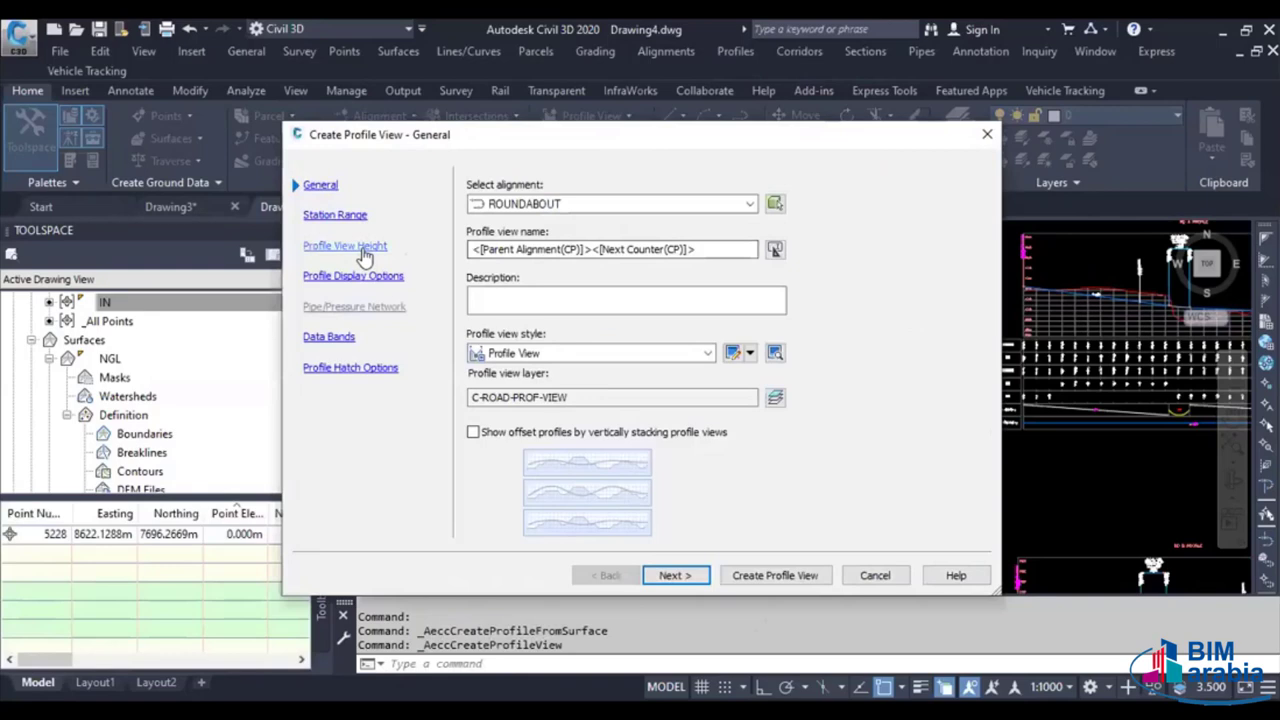
Set the profile view height to 1005–1025 m and place the view in the drawing
click(337, 249)
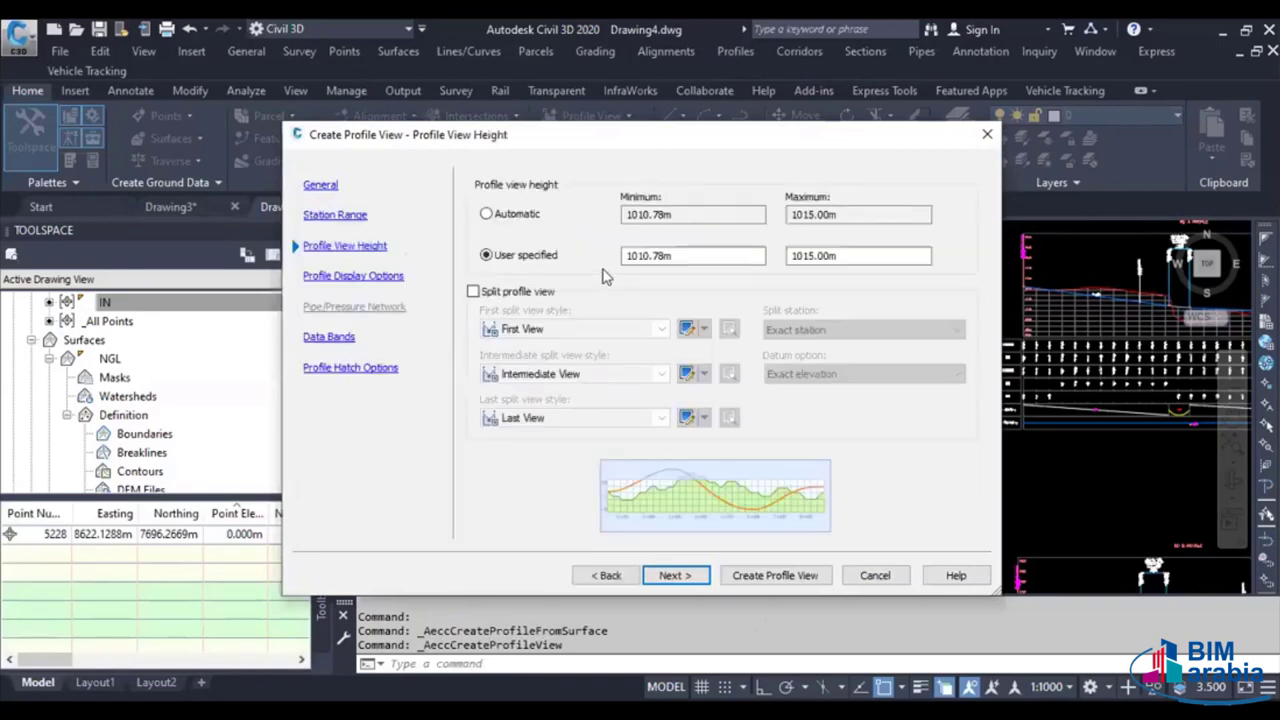
double_click(674, 256)
text(1005)
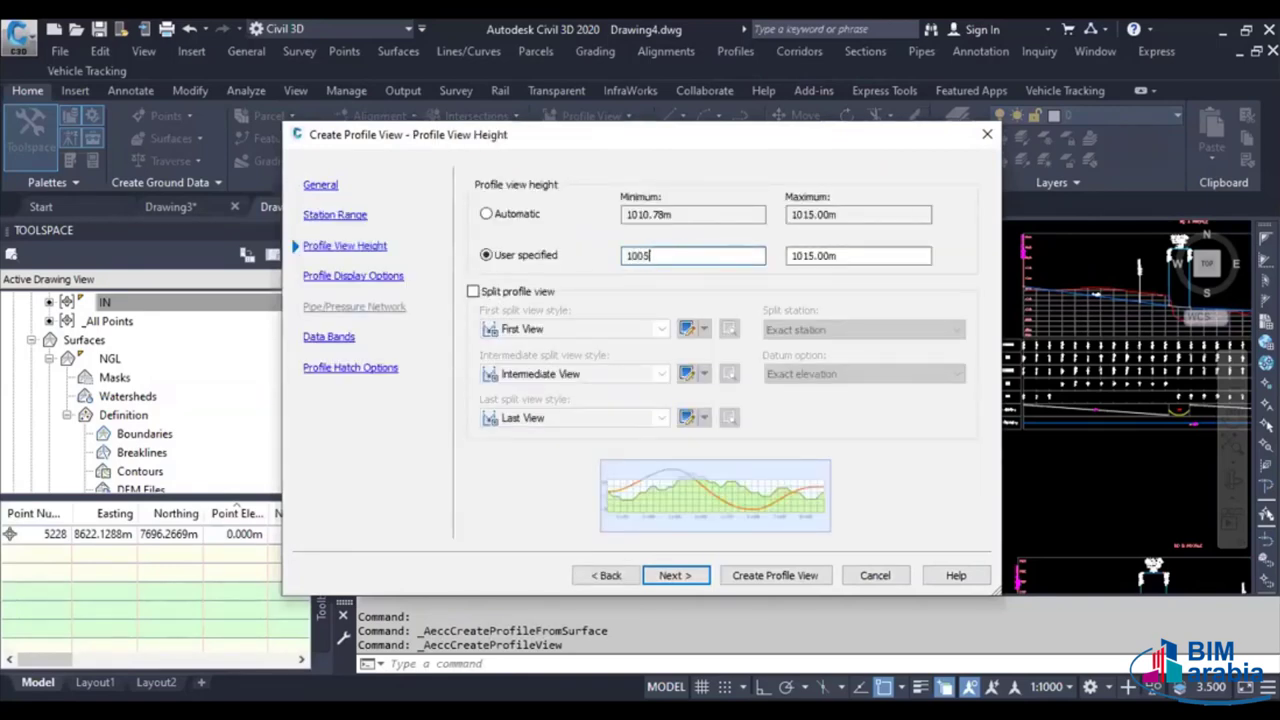
key(Tab)
text(10)
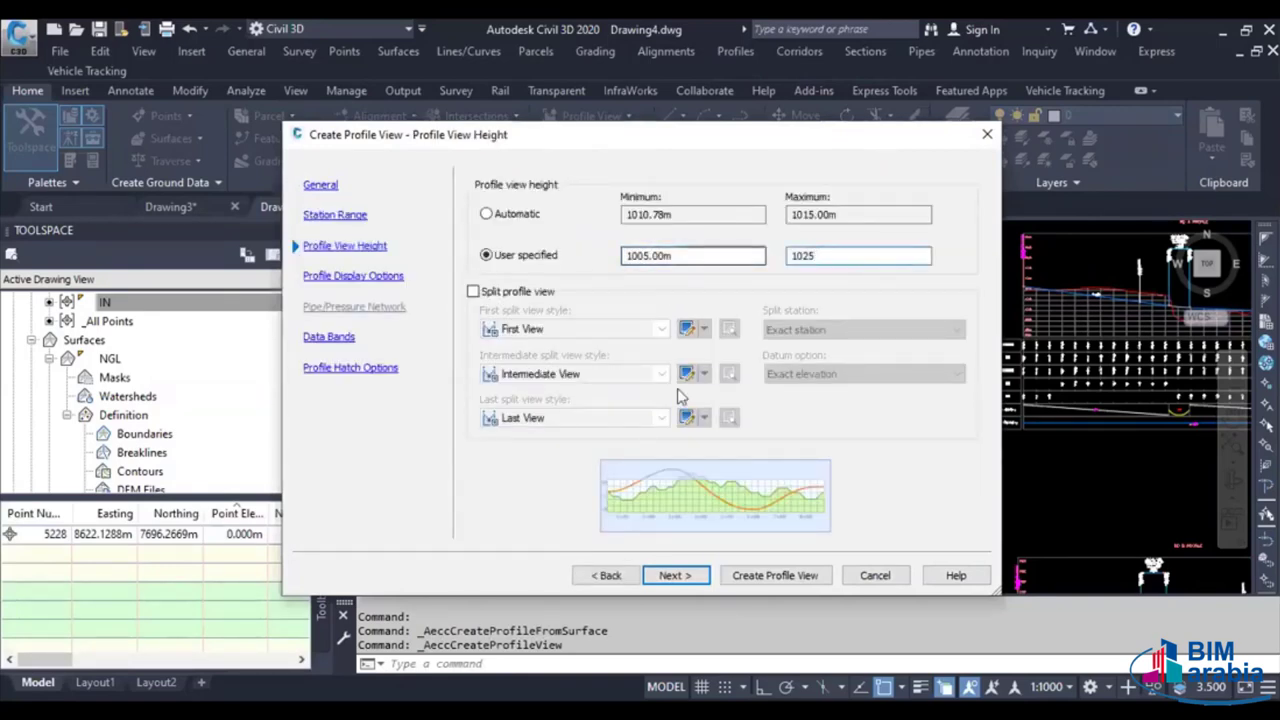
click(765, 578)
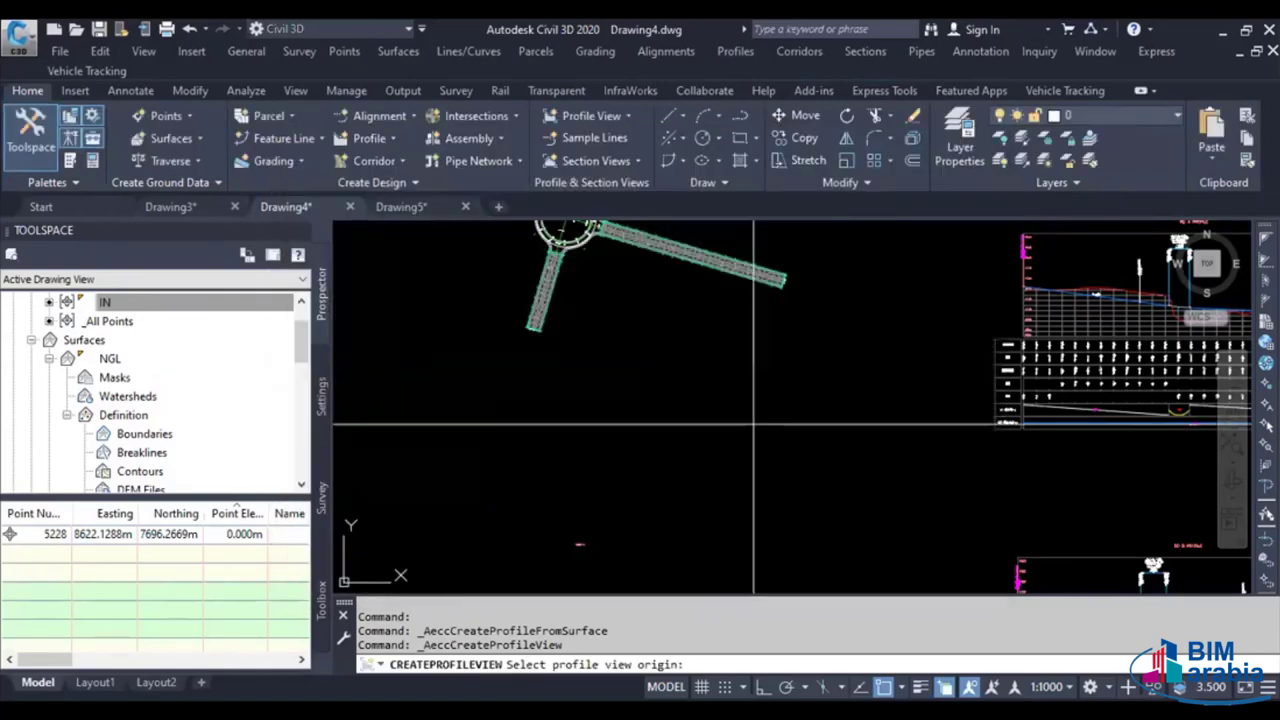
scroll(1020, 450, down, 3)
click(1020, 450)
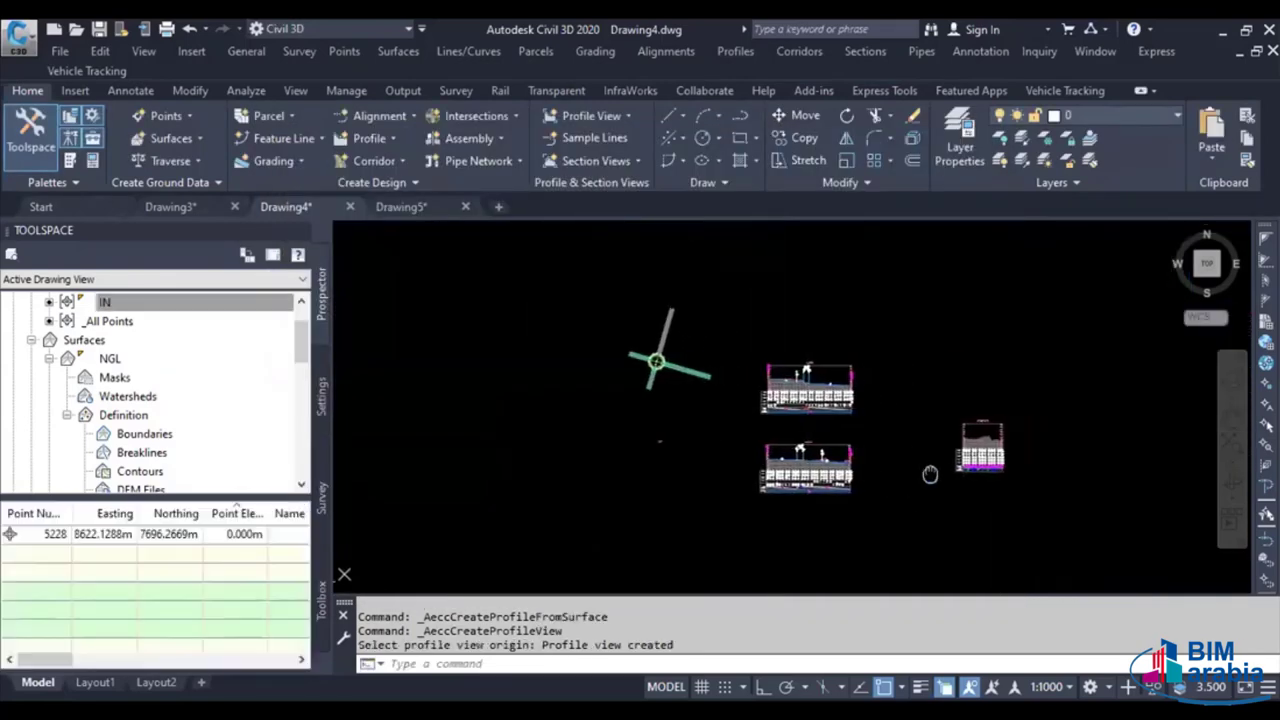
scroll(1000, 450, up, 3)
scroll(991, 448, up, 3)
key(Escape)
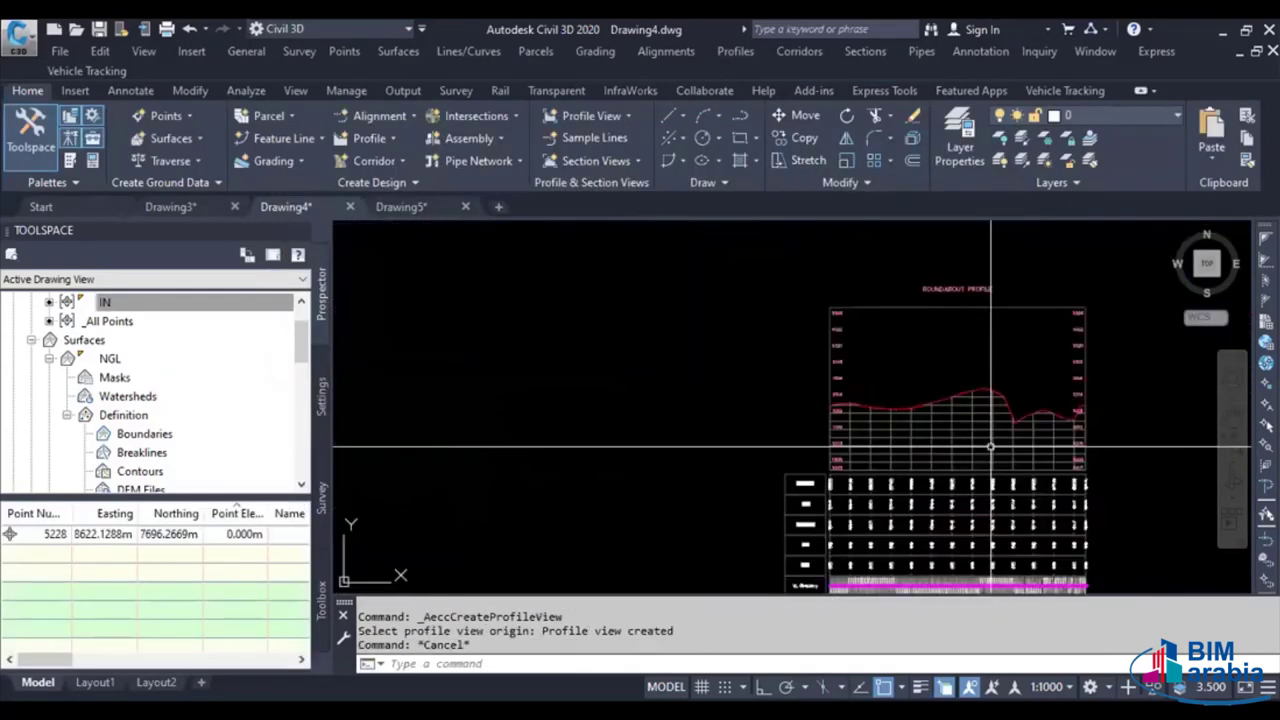
scroll(991, 447, down, 2)
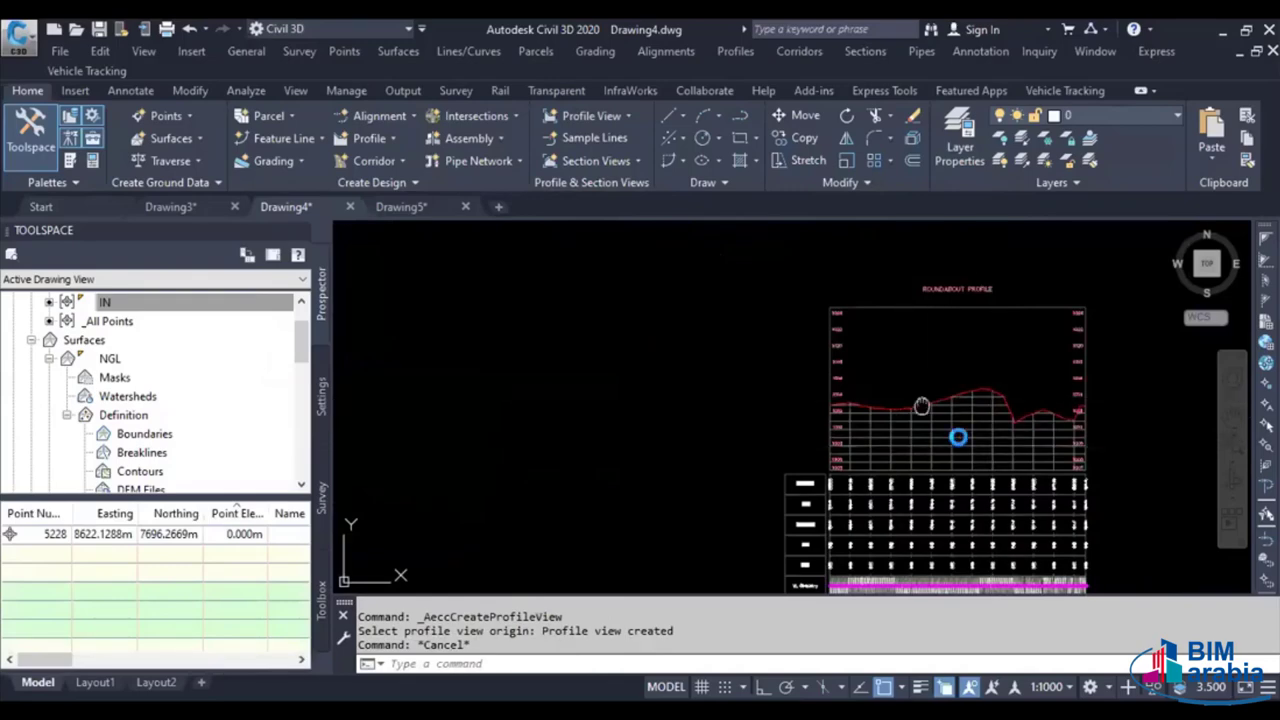
scroll(960, 443, down, 3)
scroll(550, 400, up, 3)
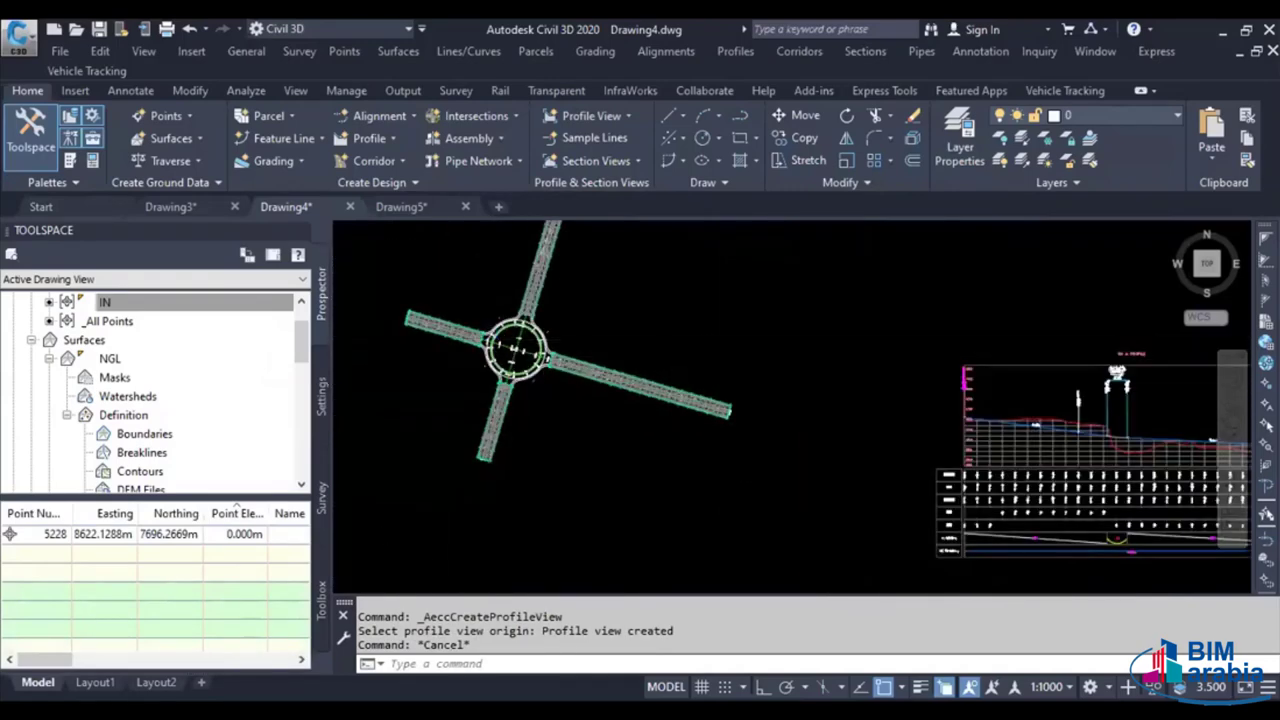
scroll(510, 375, up, 3)
scroll(470, 355, up, 2)
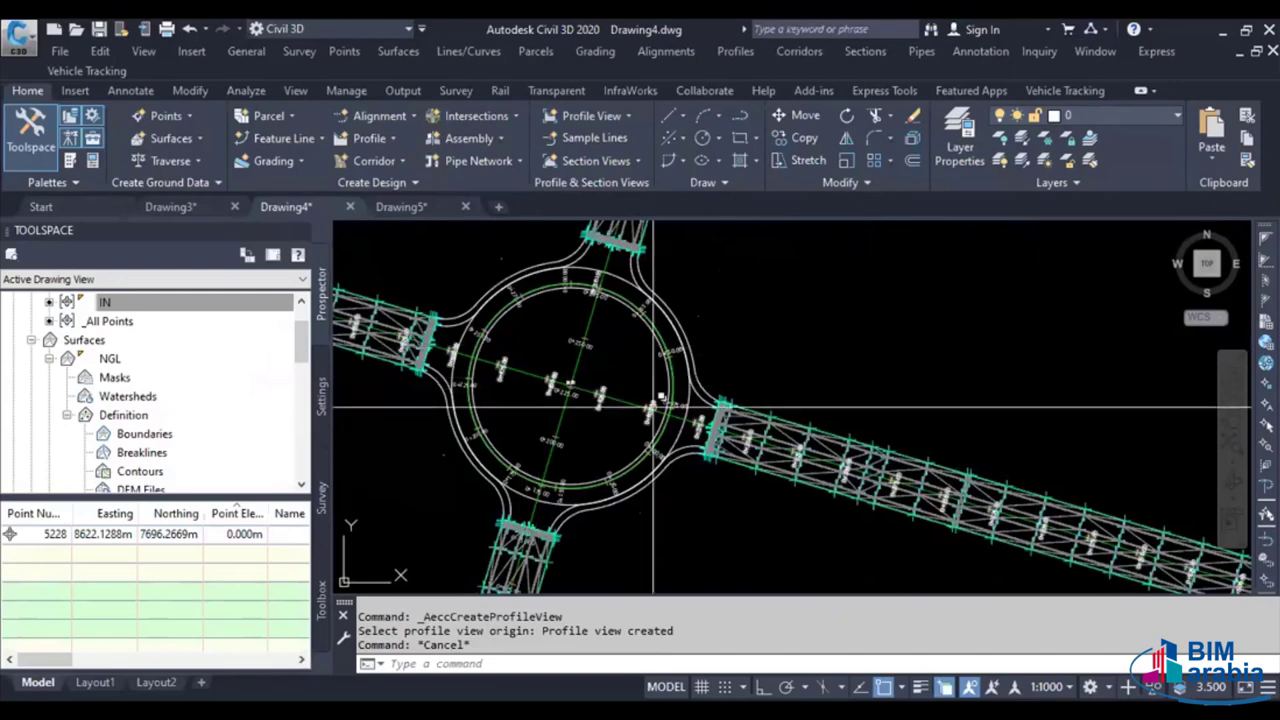
scroll(634, 549, up, 2)
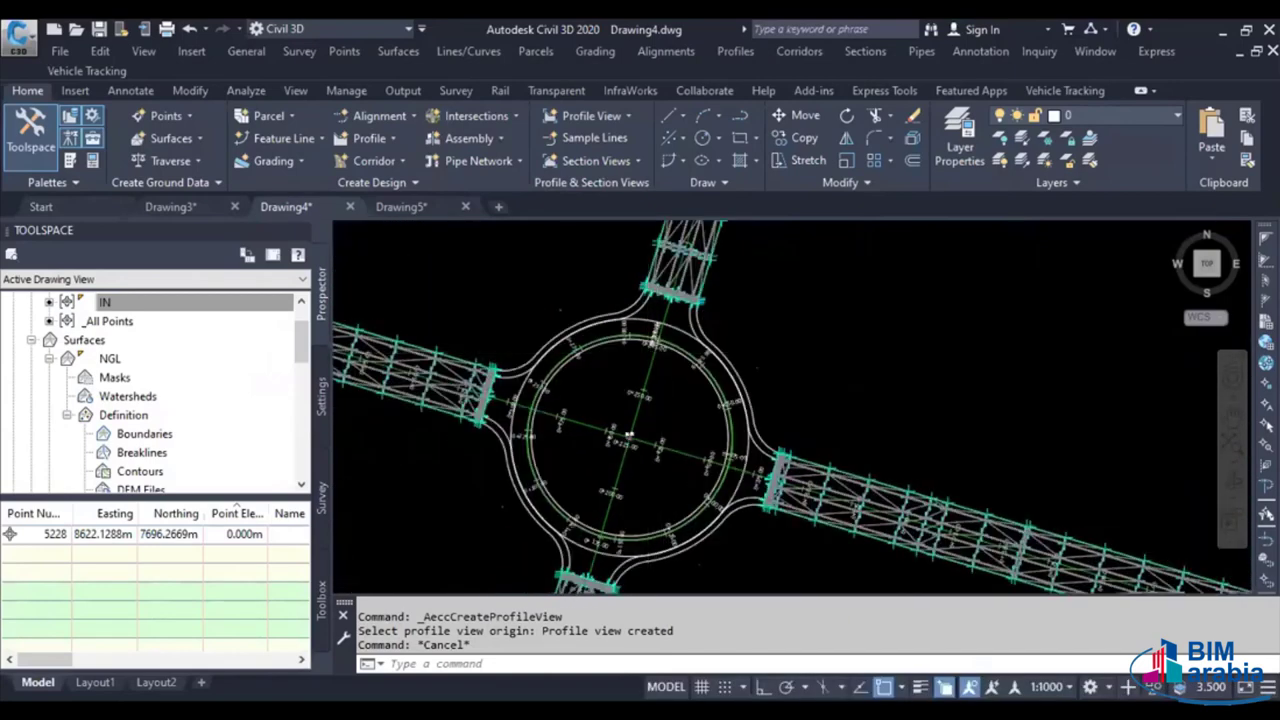
scroll(650, 355, up, 2)
scroll(665, 360, up, 3)
scroll(670, 362, down, 2)
scroll(670, 362, down, 4)
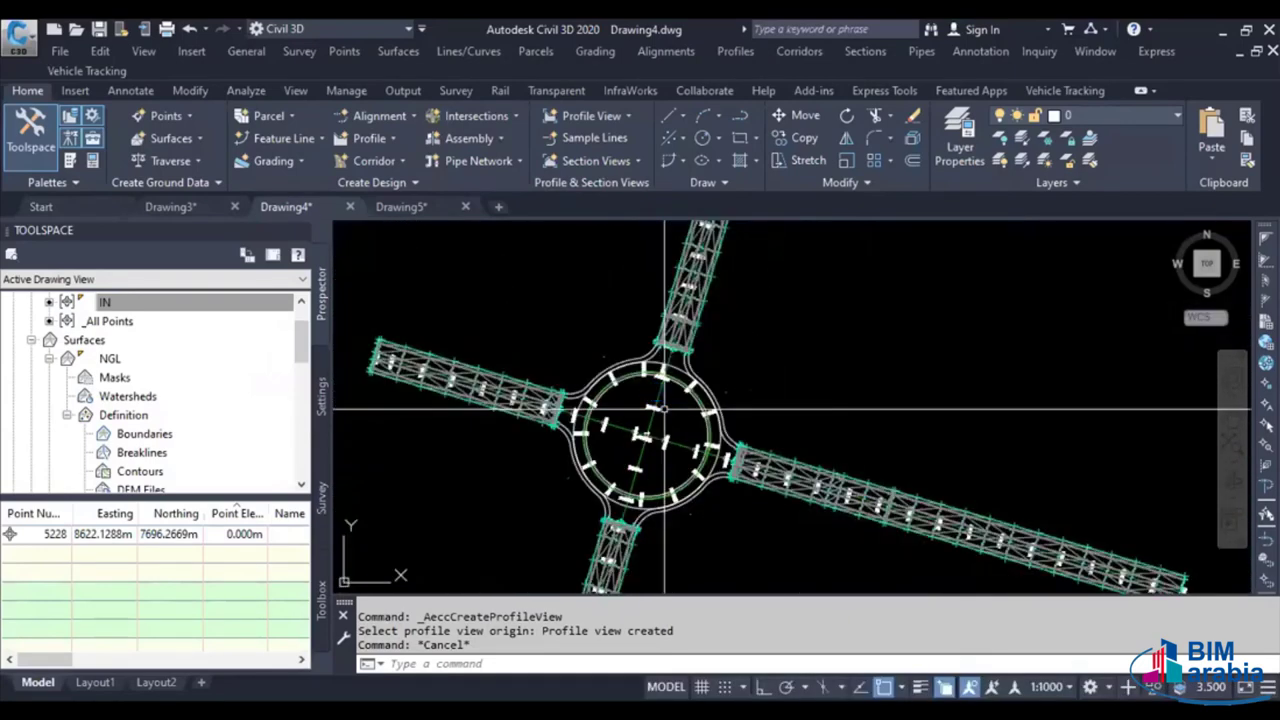
scroll(640, 390, up, 1)
scroll(615, 415, up, 3)
scroll(594, 438, up, 3)
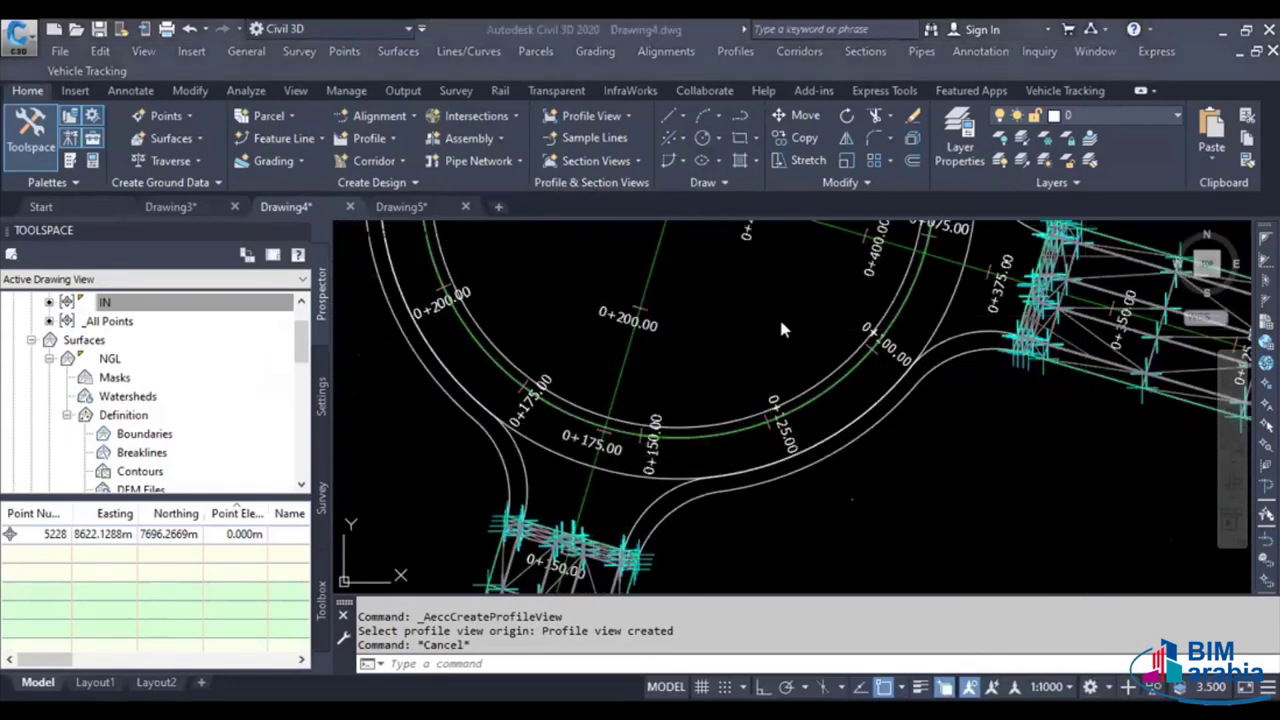
scroll(786, 376, down, 2)
scroll(786, 376, down, 3)
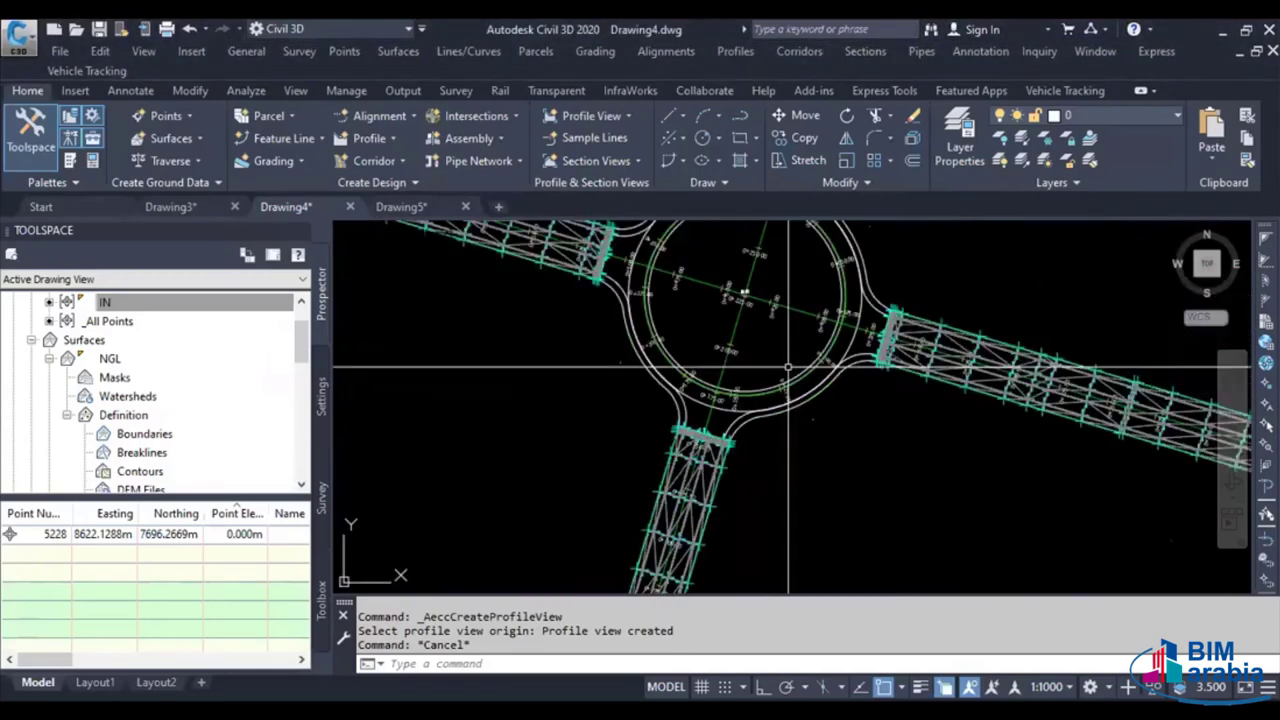
scroll(820, 420, down, 2)
middle_drag(803, 483, 797, 492)
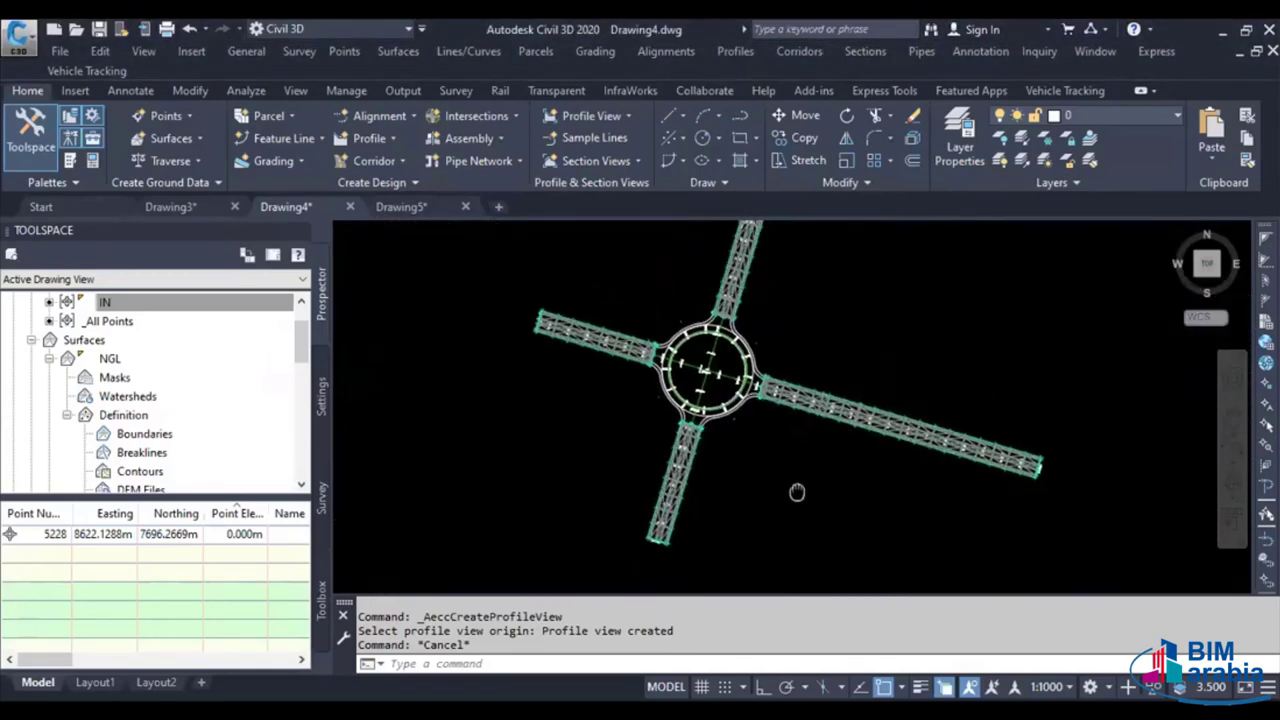
scroll(117, 330, up, 2)
Manually place point IN 100 at the first alignment crossing with default elevation
right_click(128, 324)
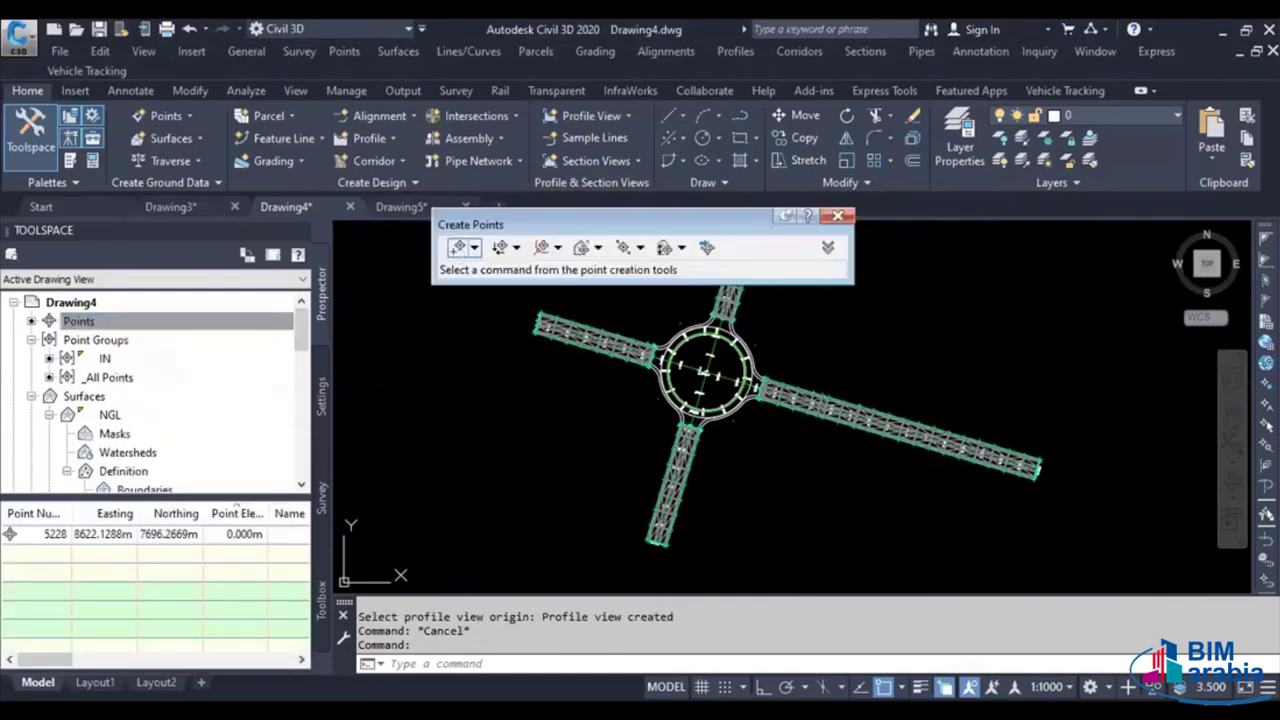
click(459, 247)
scroll(680, 385, up, 3)
scroll(686, 377, up, 2)
scroll(670, 390, up, 2)
scroll(660, 400, up, 2)
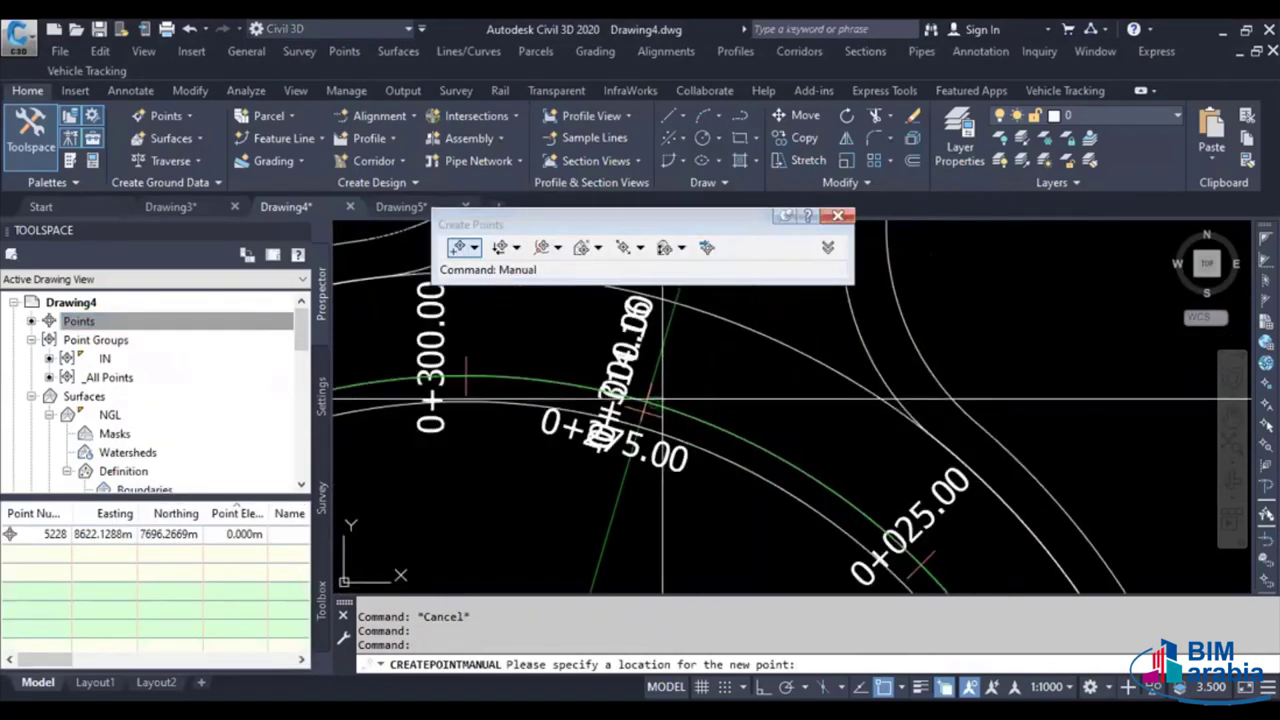
scroll(661, 400, up, 2)
scroll(618, 408, up, 2)
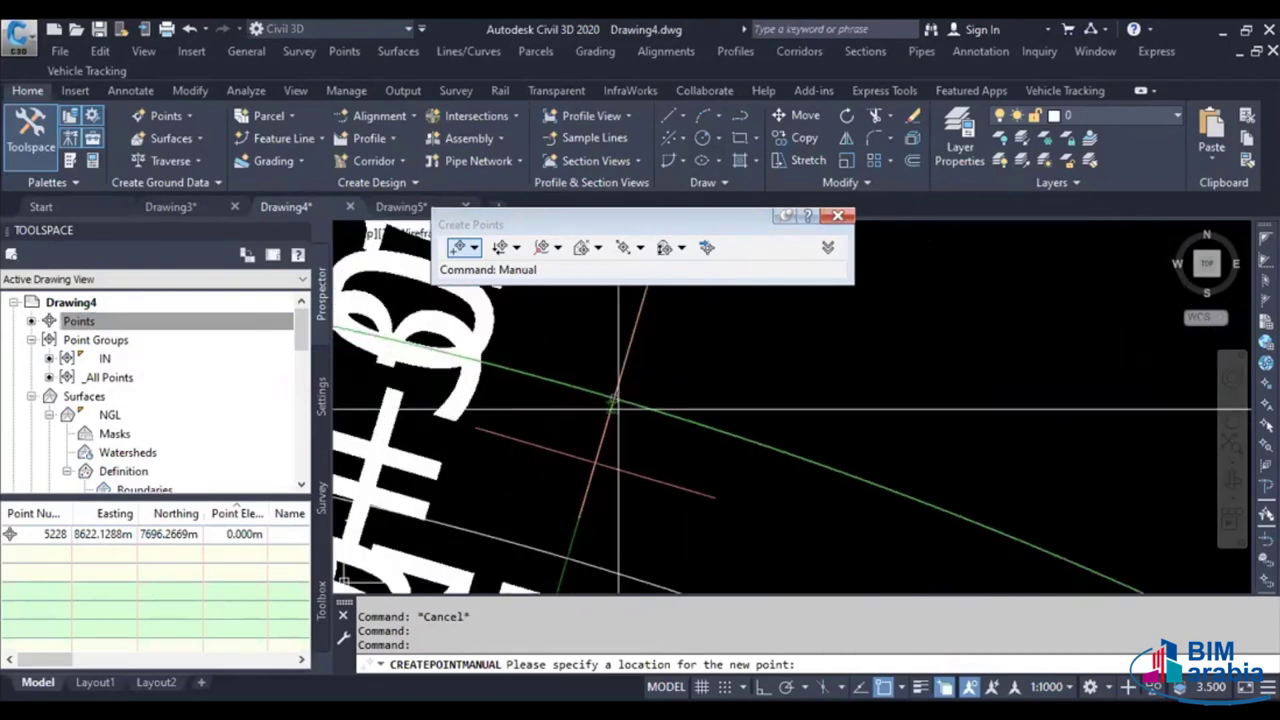
click(614, 402)
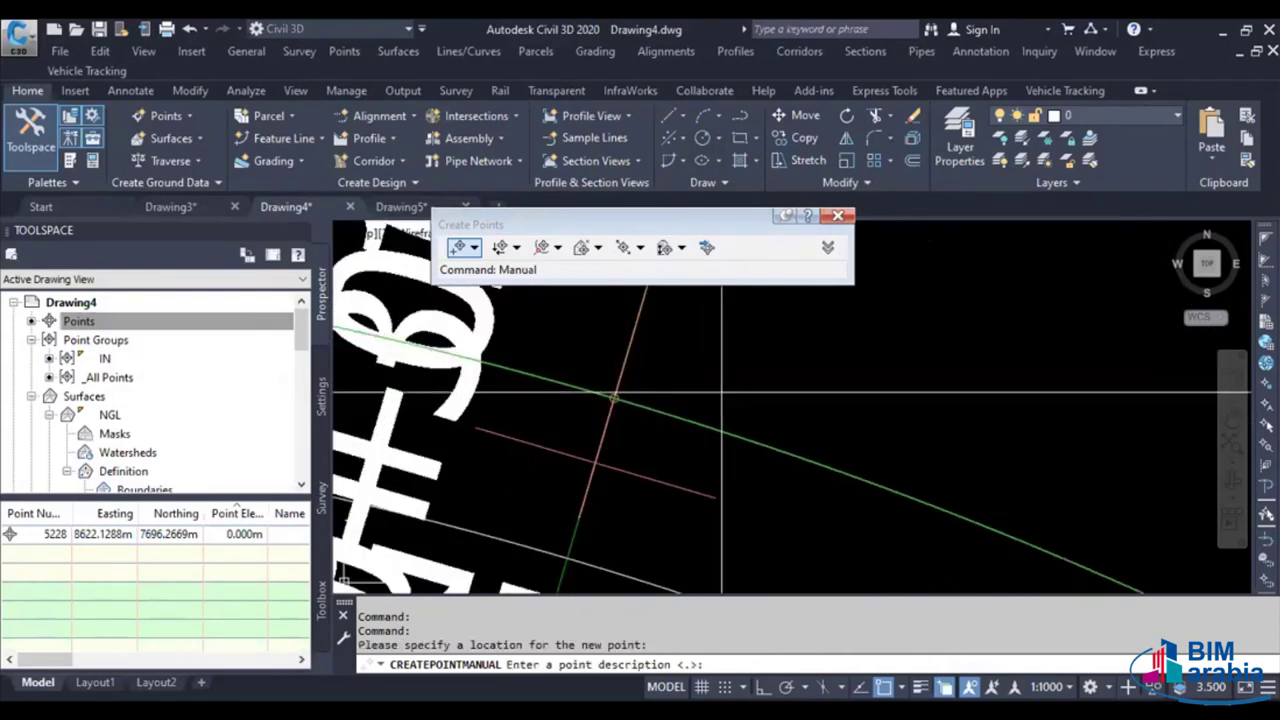
text(IN 100)
key(Return)
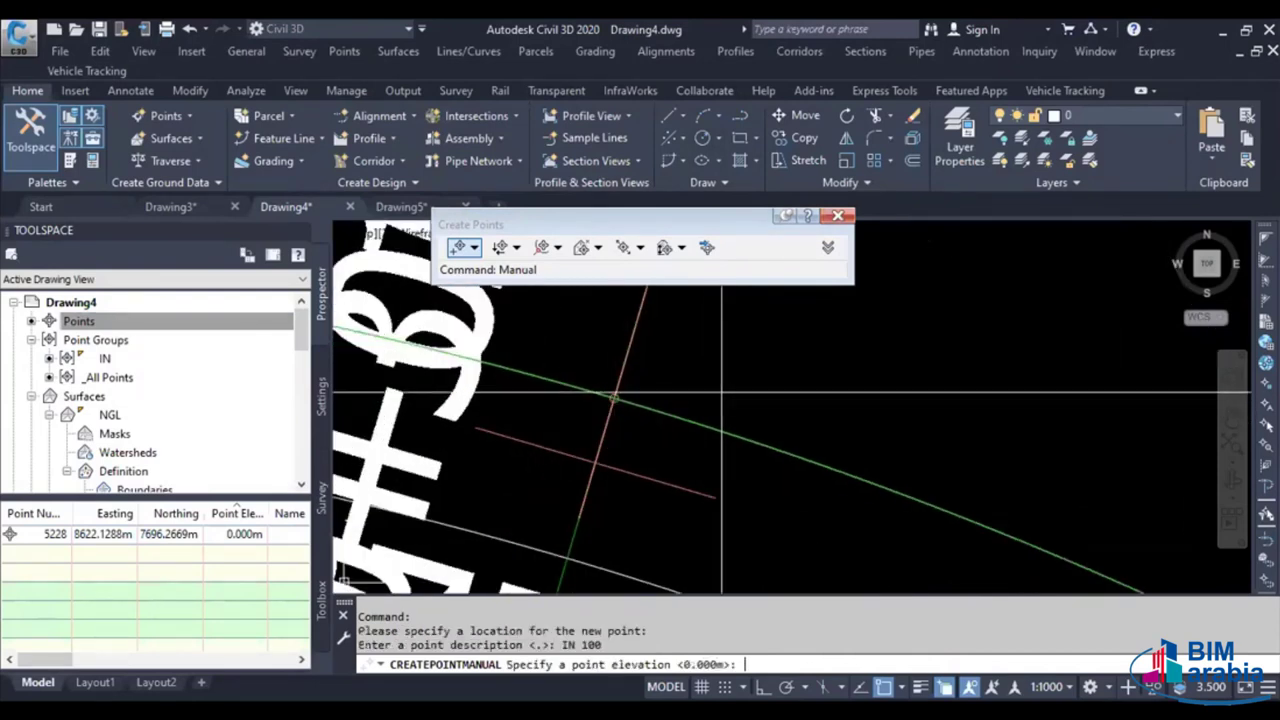
key(Return)
Place point IN 200 at the 0+400/0+075 alignment crossing
scroll(871, 366, down, 3)
scroll(929, 429, down, 3)
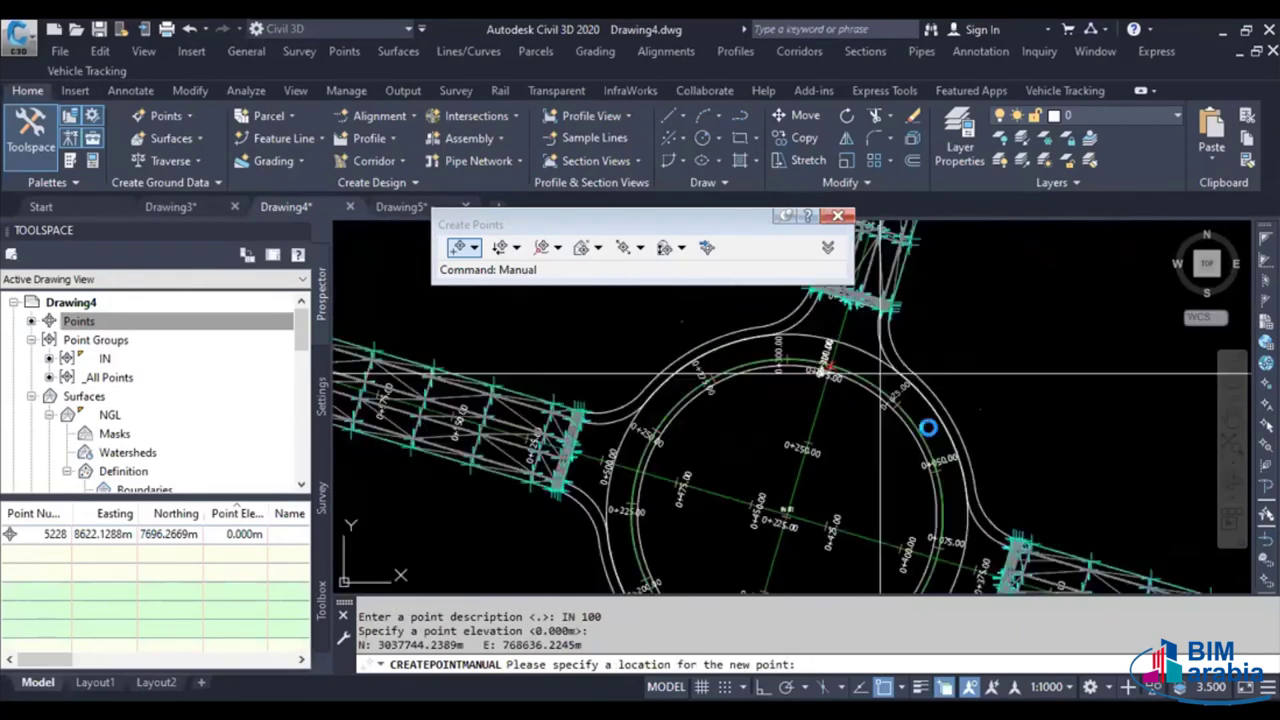
scroll(926, 409, up, 3)
scroll(926, 409, up, 2)
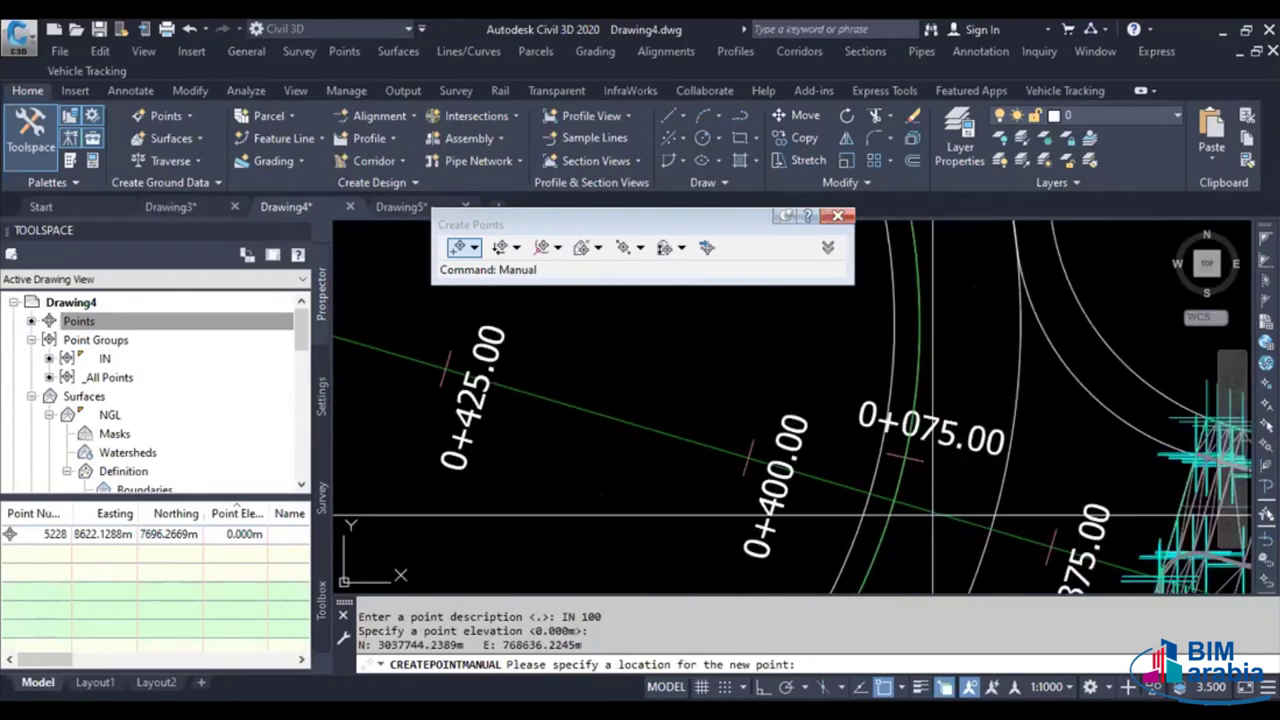
click(860, 456)
mouse_move(1203, 526)
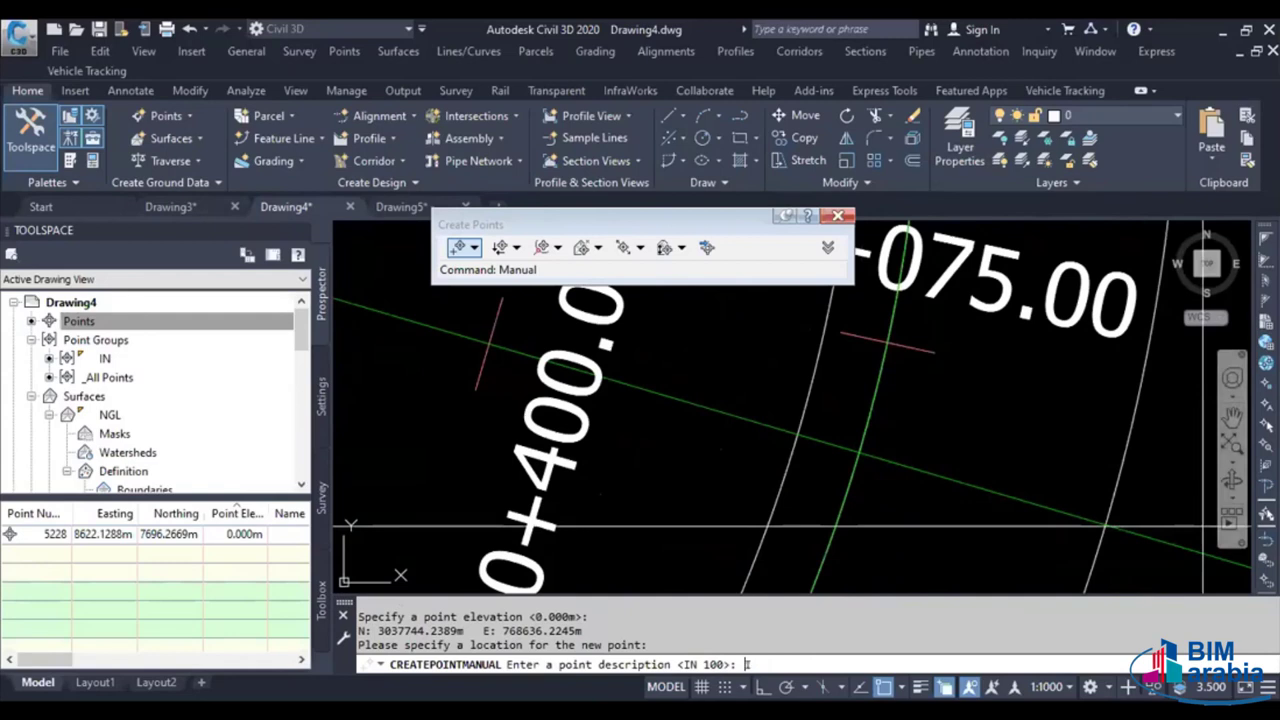
text(IN 200)
key(Return)
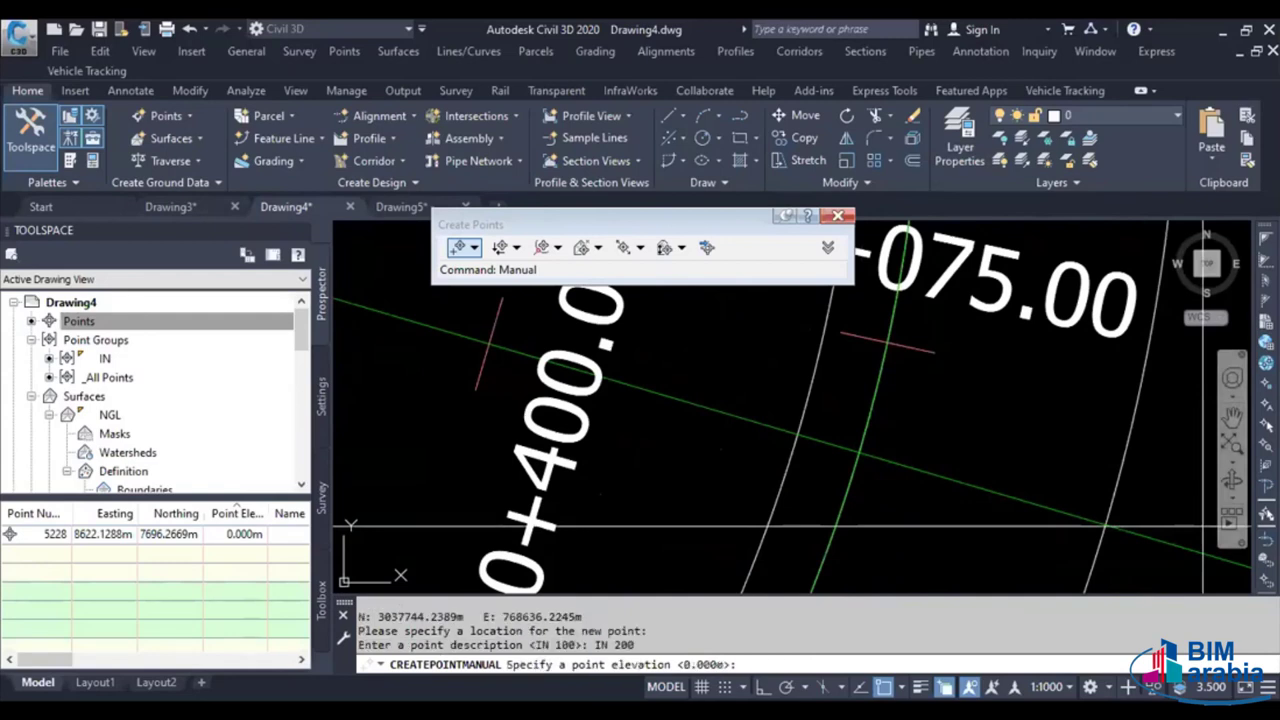
key(Return)
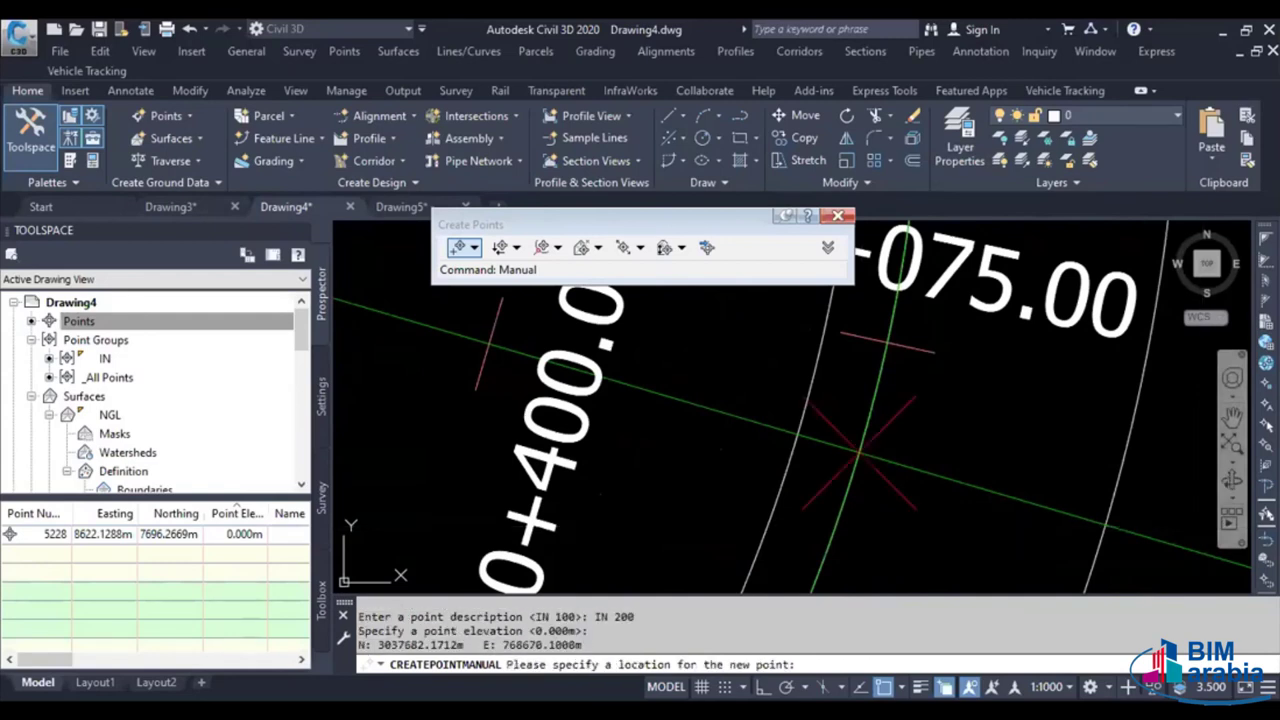
Place point IN 300 at the crossing near station 0+175
middle_drag(858, 453, 667, 500)
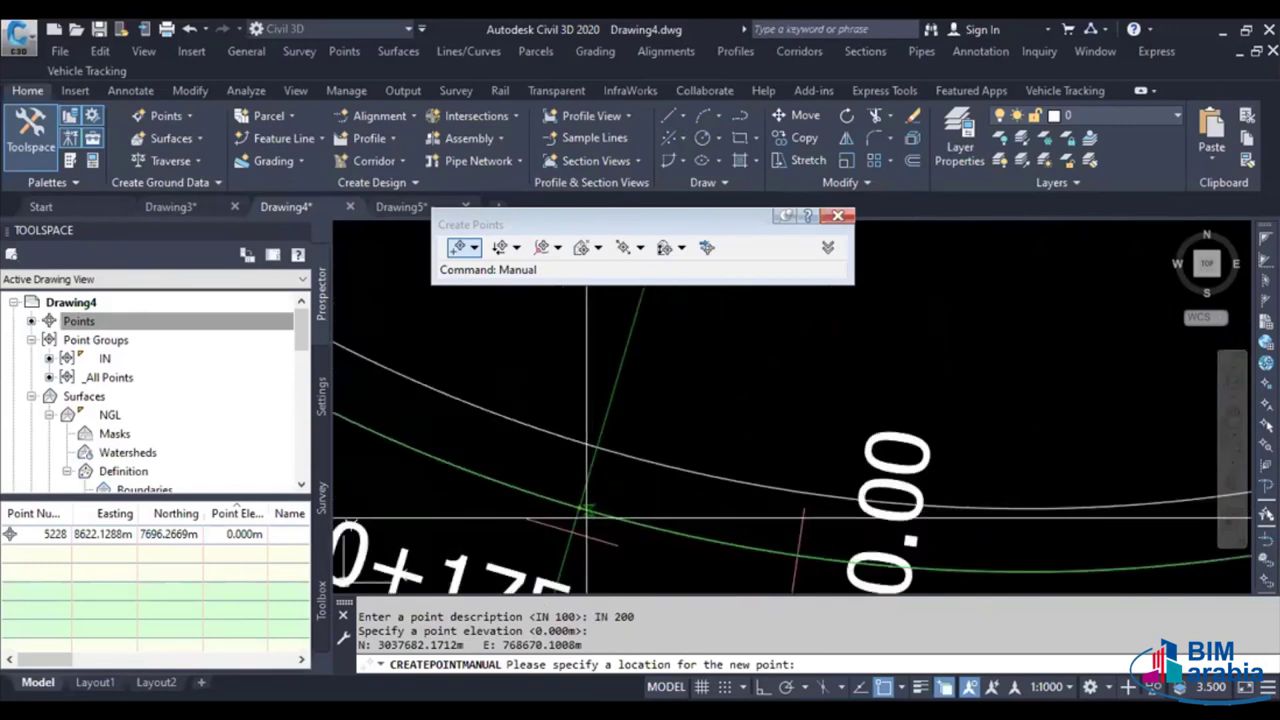
click(667, 500)
text(IN 3)
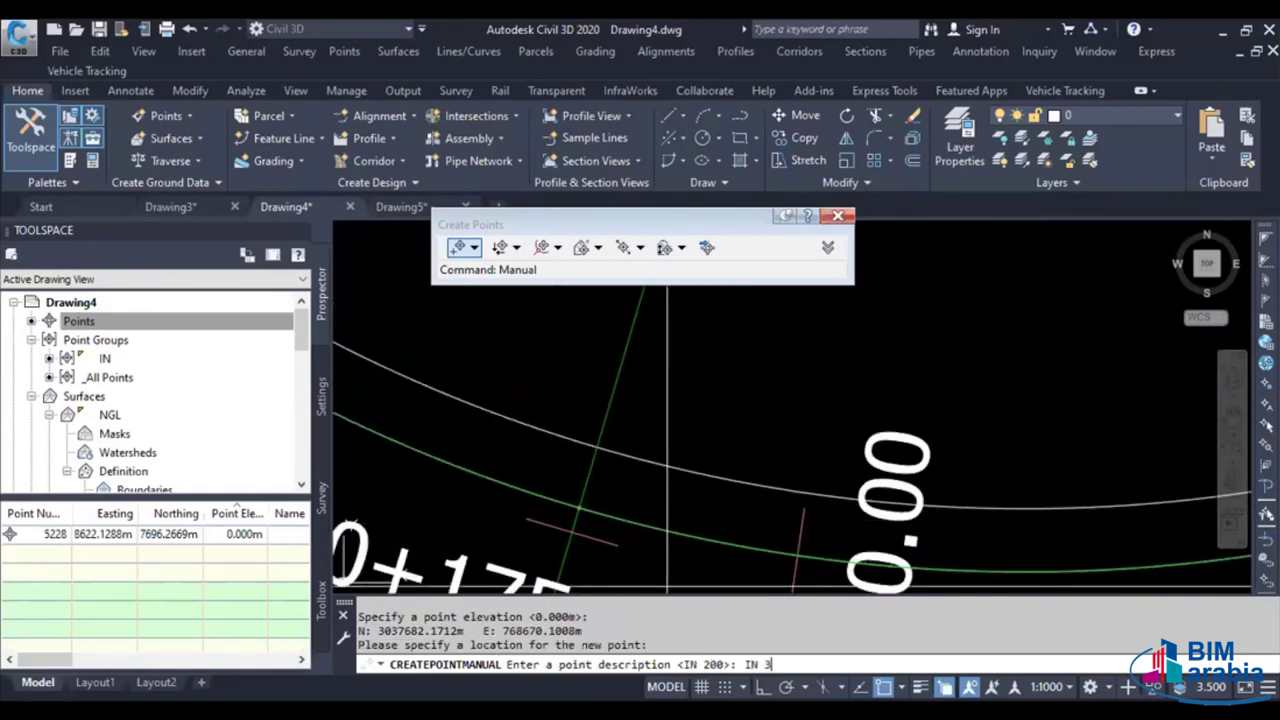
text(00)
key(Return)
key(Return)
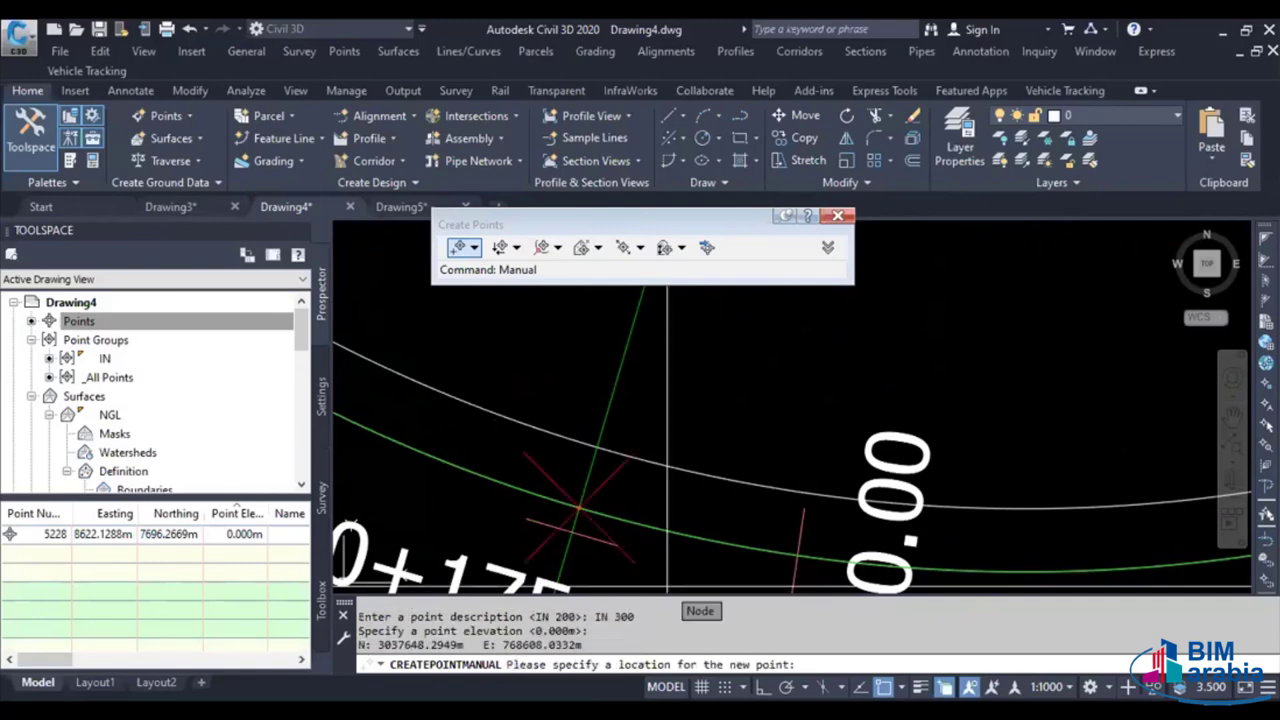
Place point IN 400 at the remaining alignment crossing and end point creation
scroll(667, 500, down, 3)
scroll(667, 500, down, 3)
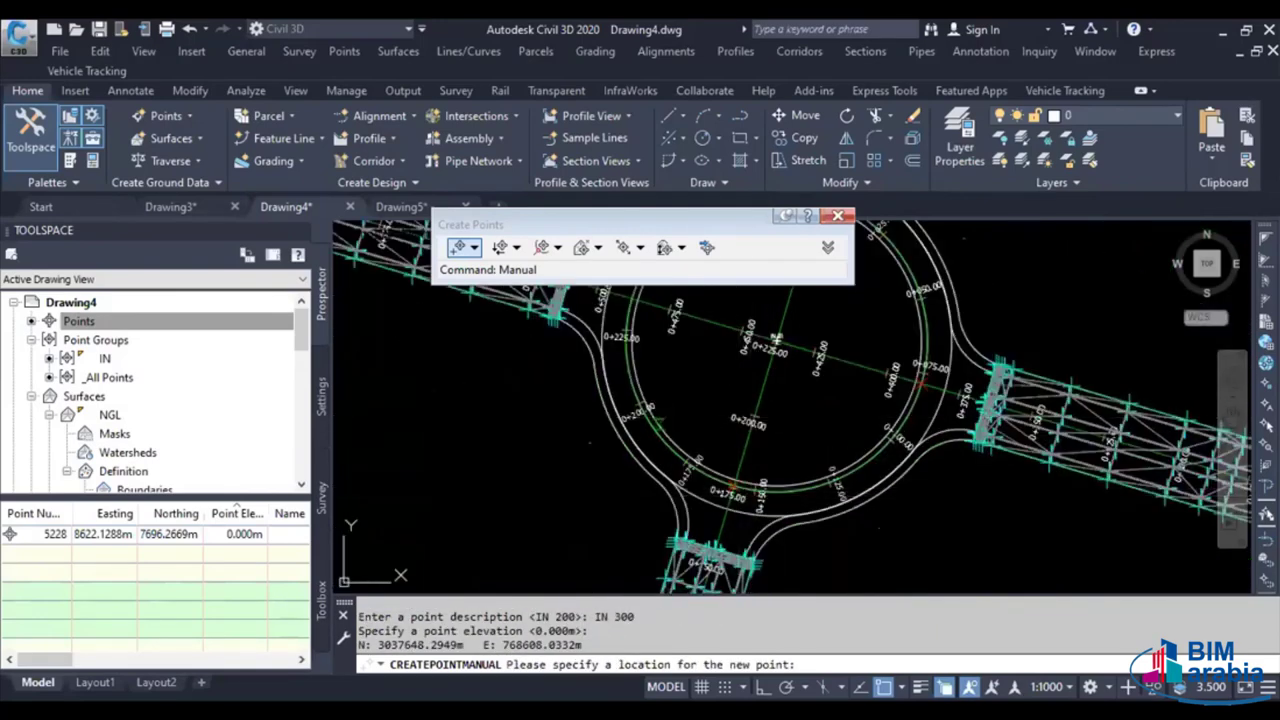
scroll(644, 374, up, 3)
scroll(644, 374, up, 3)
scroll(644, 374, up, 2)
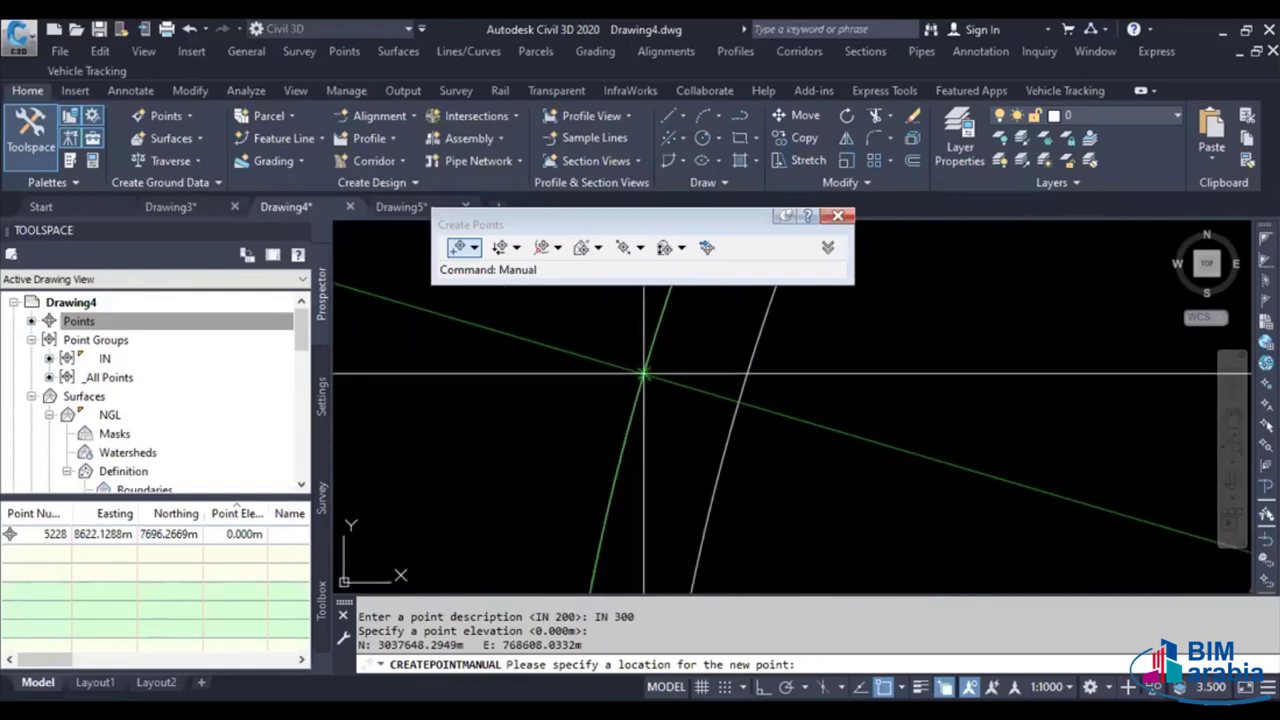
click(644, 374)
text(IN 400)
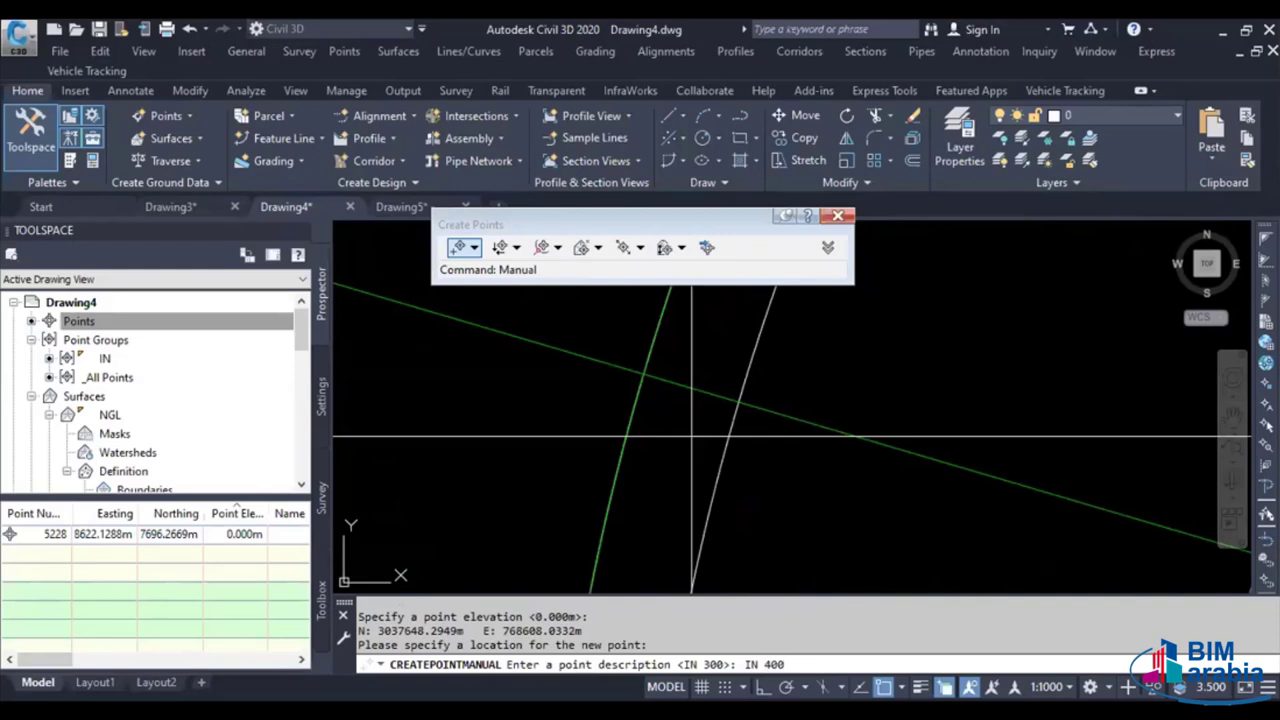
key(Return)
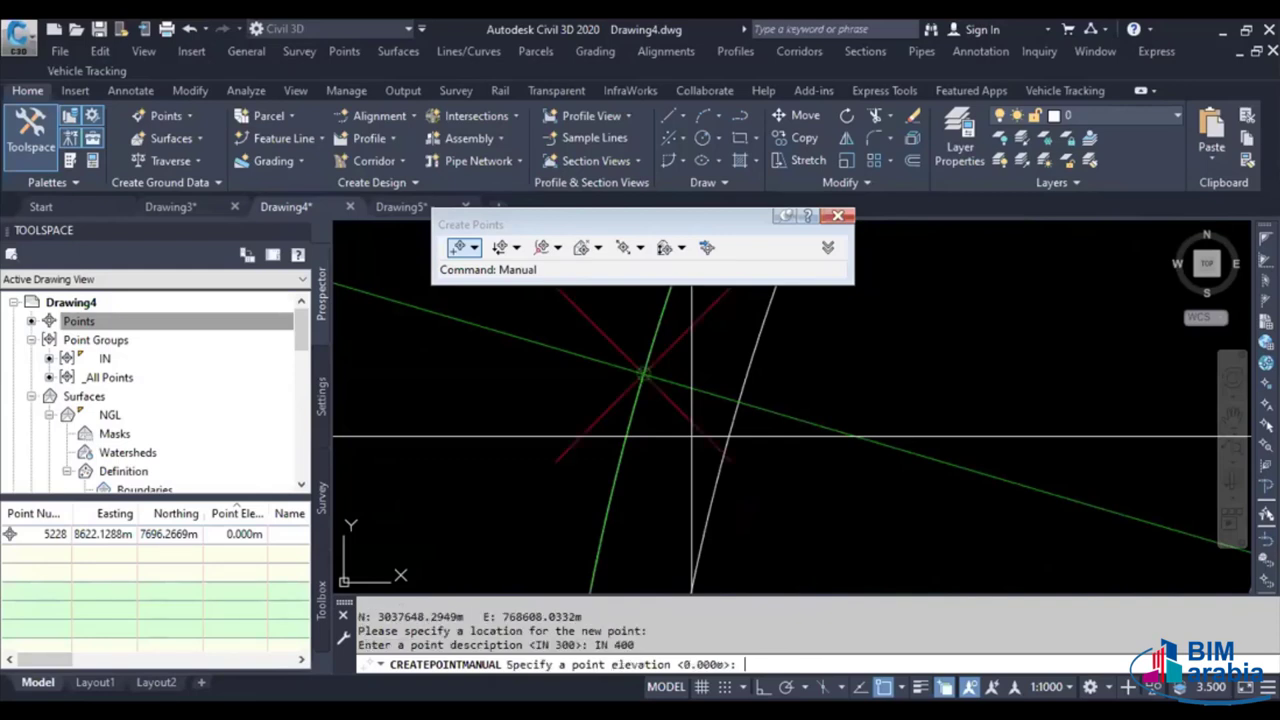
key(Return)
key(Escape)
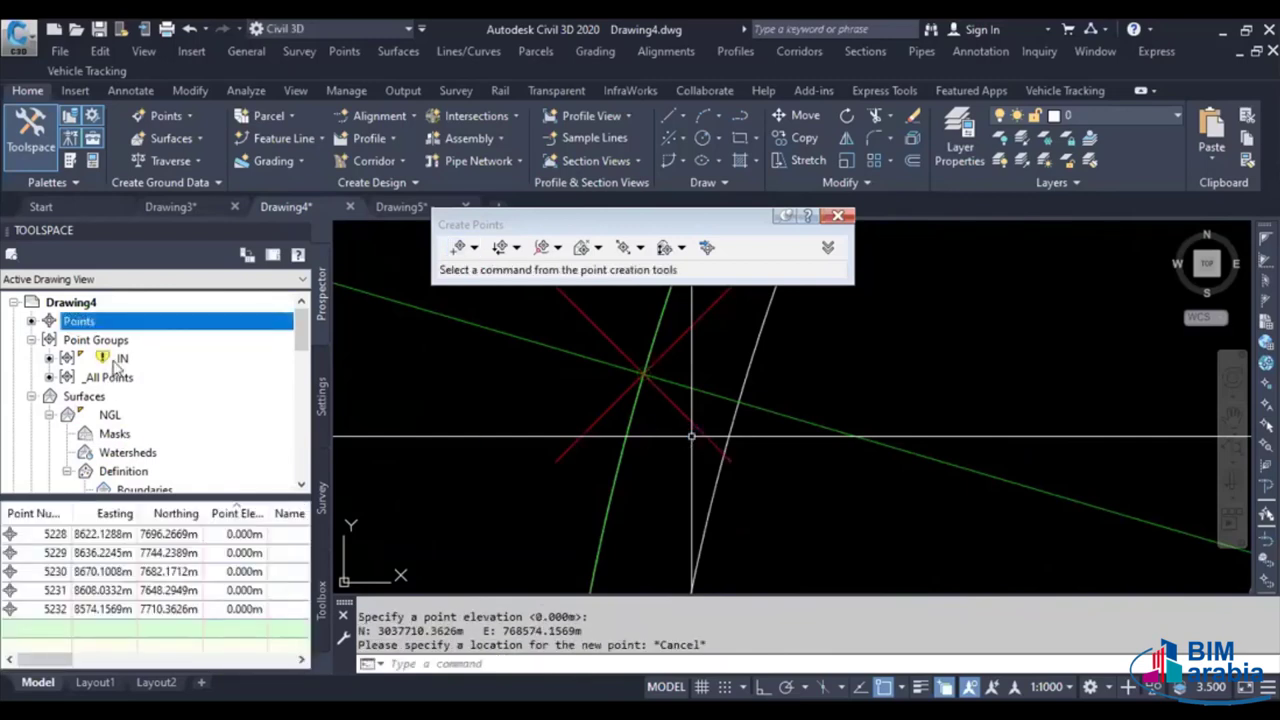
Update the IN point group so it includes the new points
click(116, 358)
right_click(116, 358)
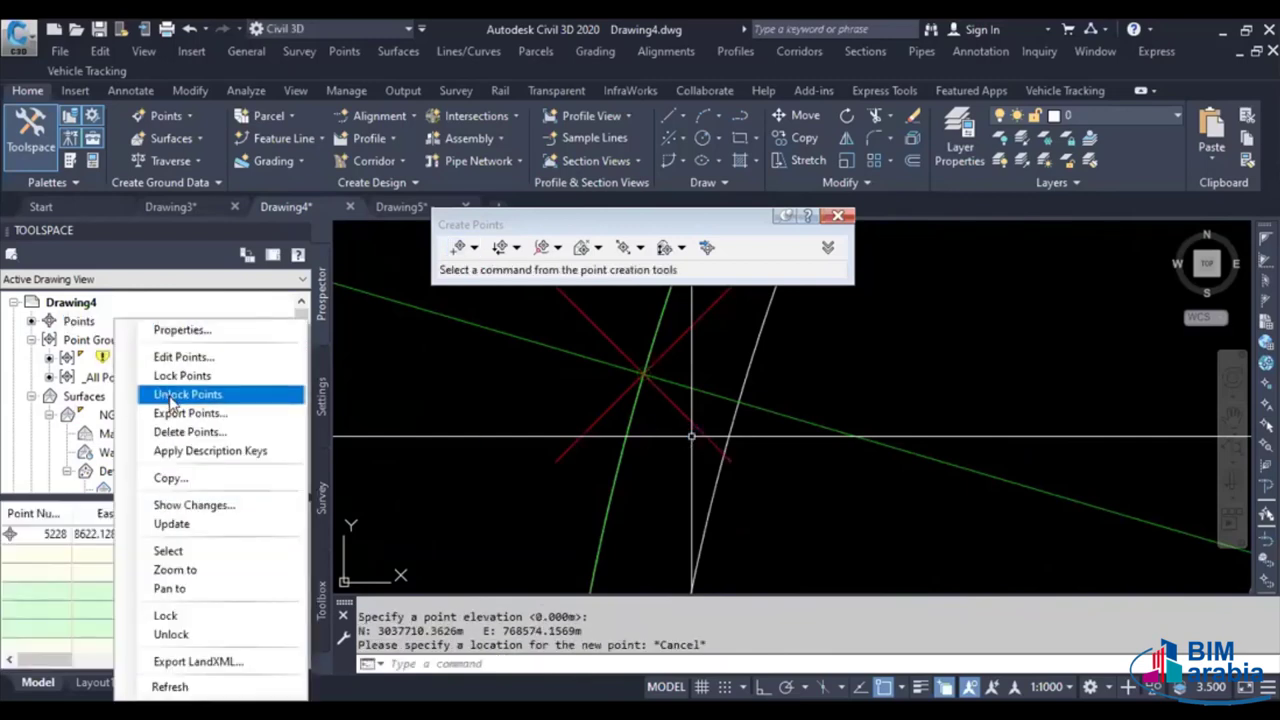
click(198, 537)
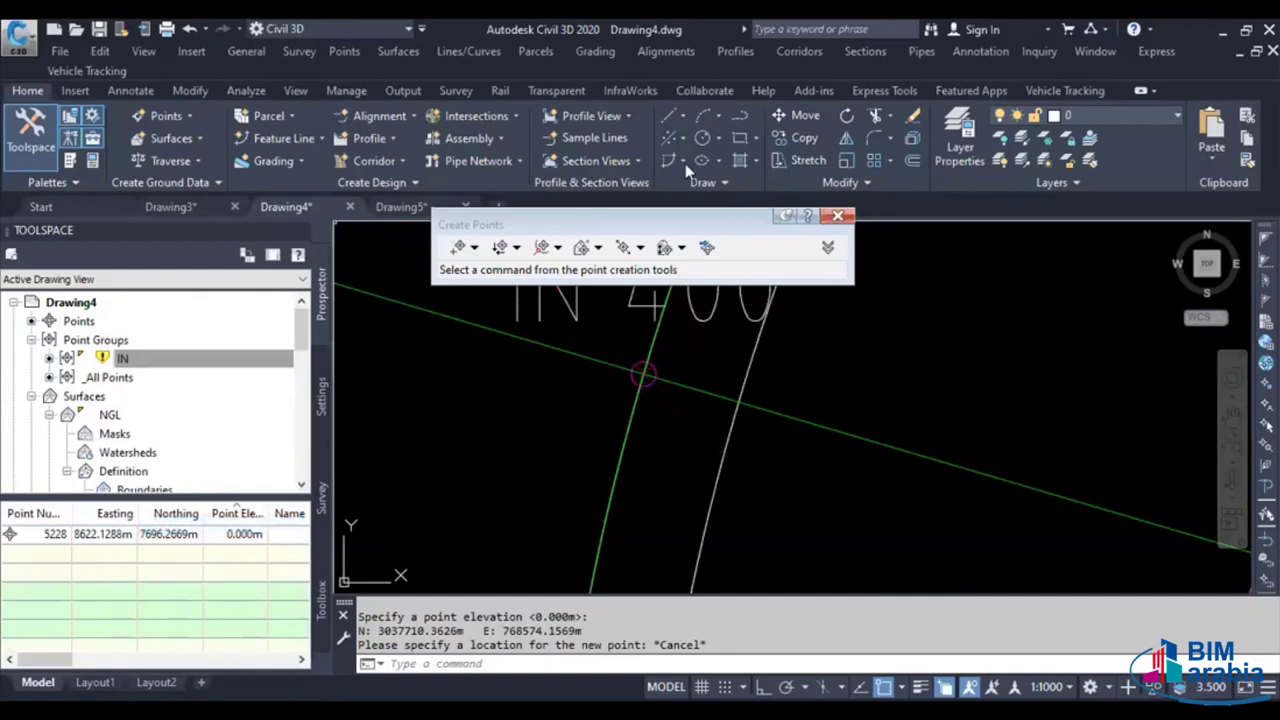
scroll(685, 421, down, 3)
scroll(665, 432, down, 2)
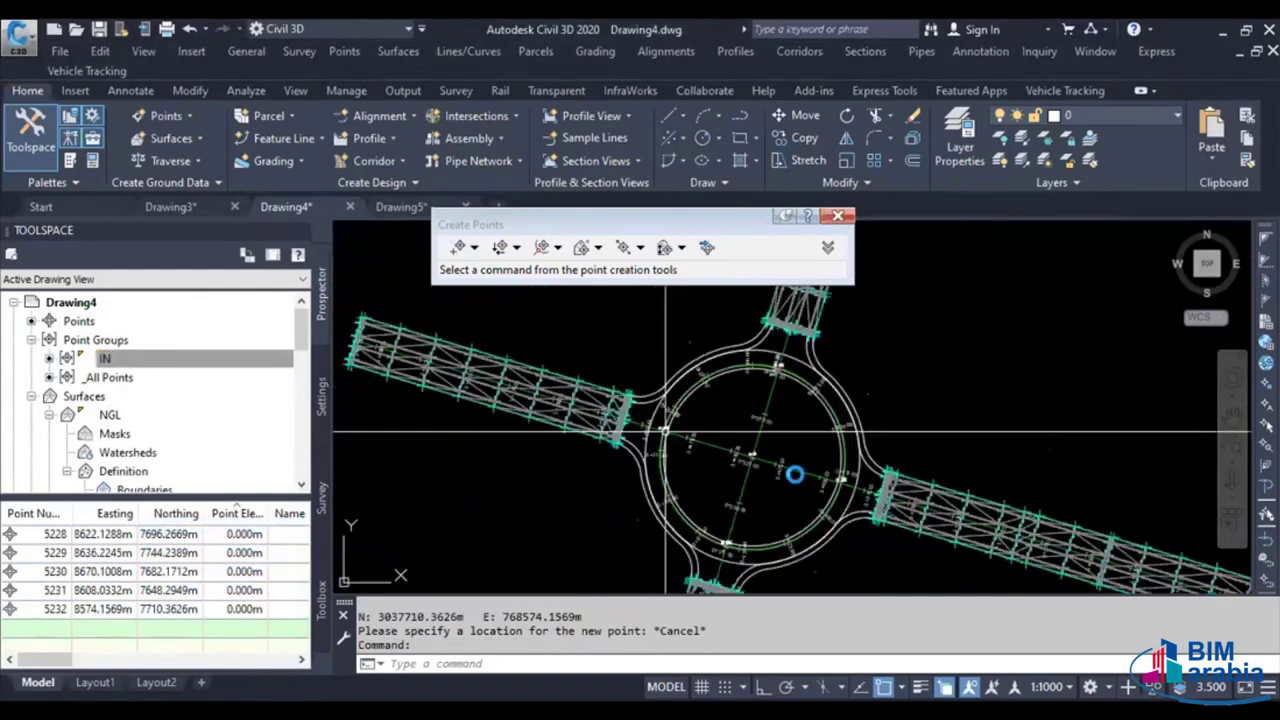
scroll(665, 432, down, 3)
scroll(900, 445, up, 3)
Select the profile view and pick two points, including IN 300, to project
scroll(900, 445, up, 2)
key(Escape)
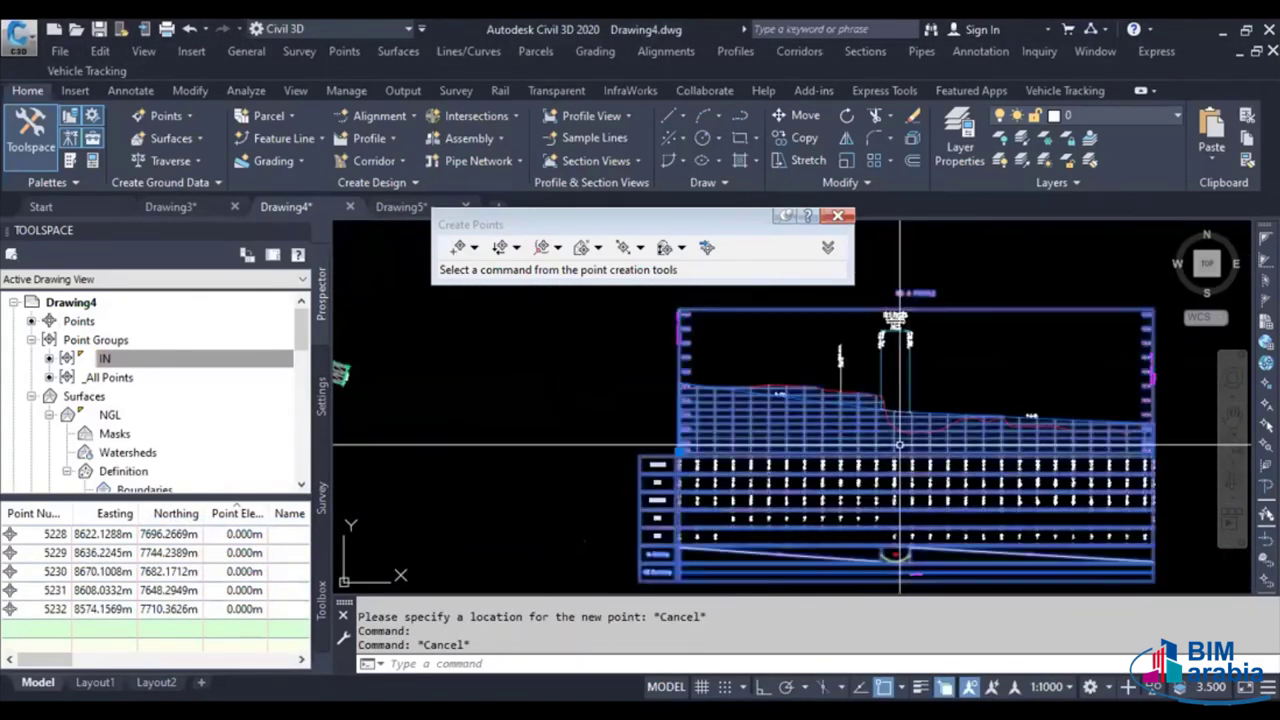
click(900, 445)
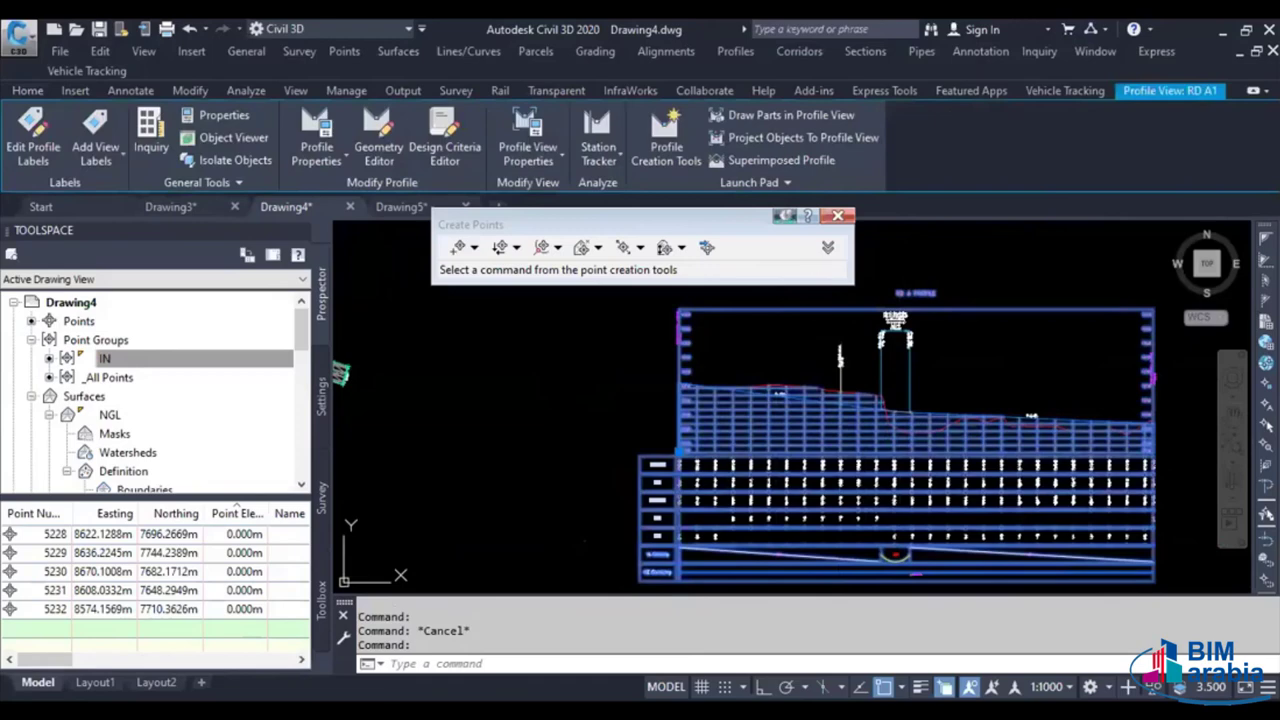
scroll(622, 463, up, 2)
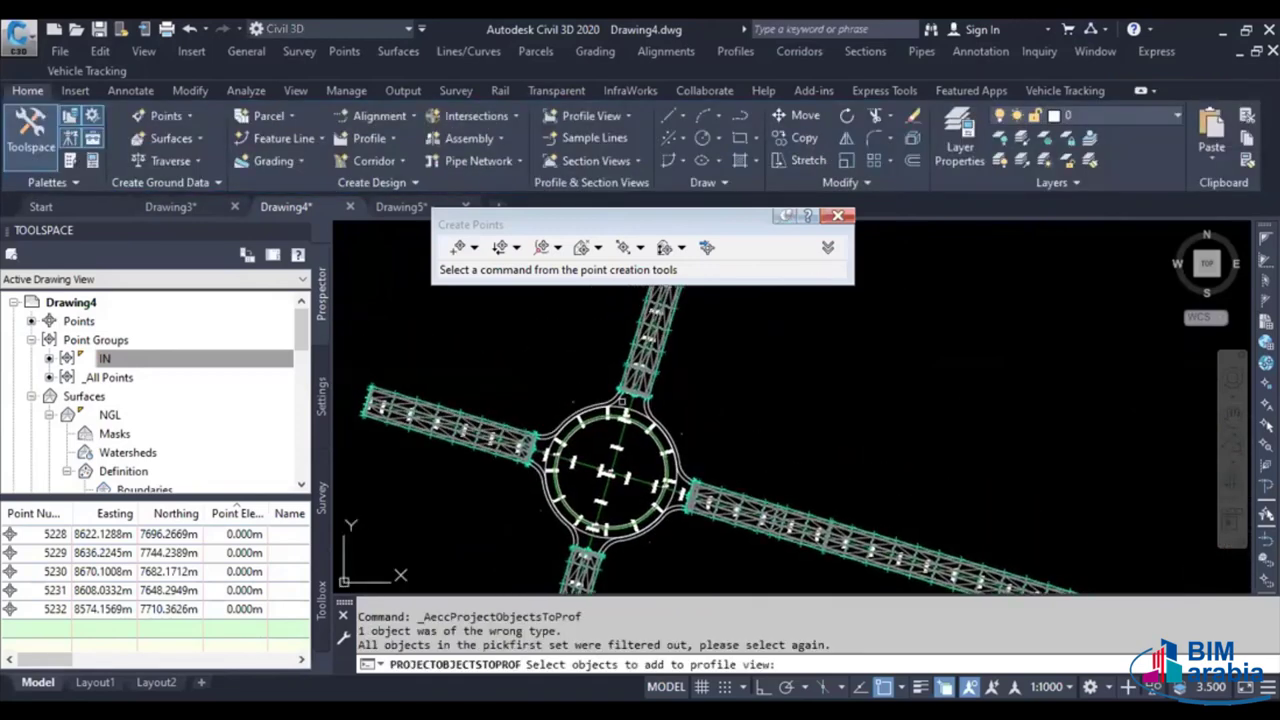
scroll(630, 470, up, 3)
scroll(650, 490, up, 2)
click(673, 505)
scroll(673, 505, down, 3)
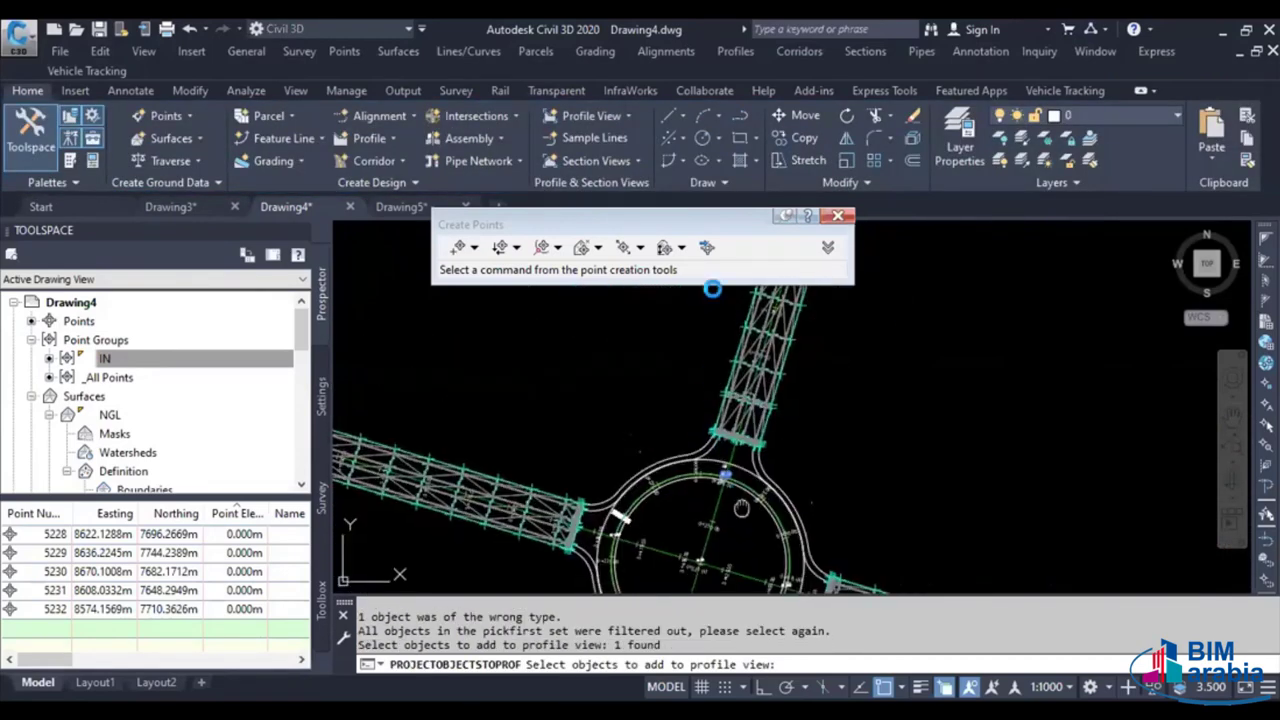
scroll(660, 400, down, 2)
middle_drag(558, 385, 663, 345)
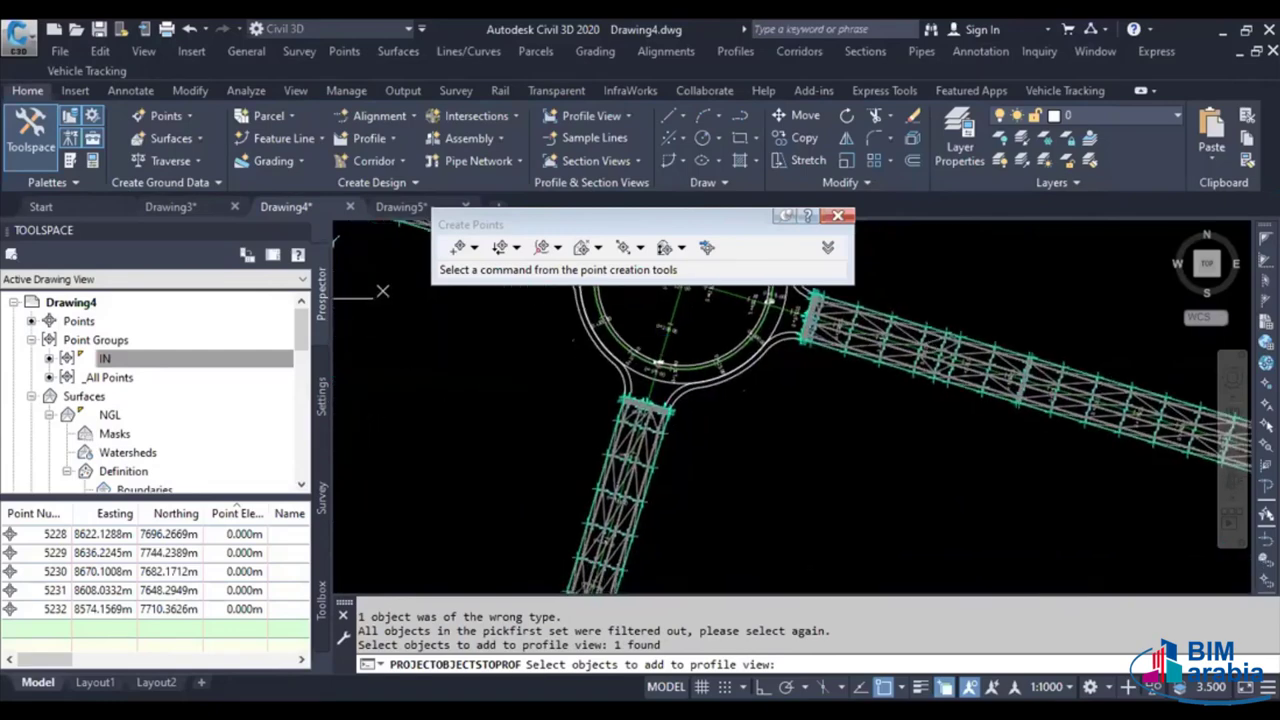
scroll(650, 380, up, 3)
click(622, 512)
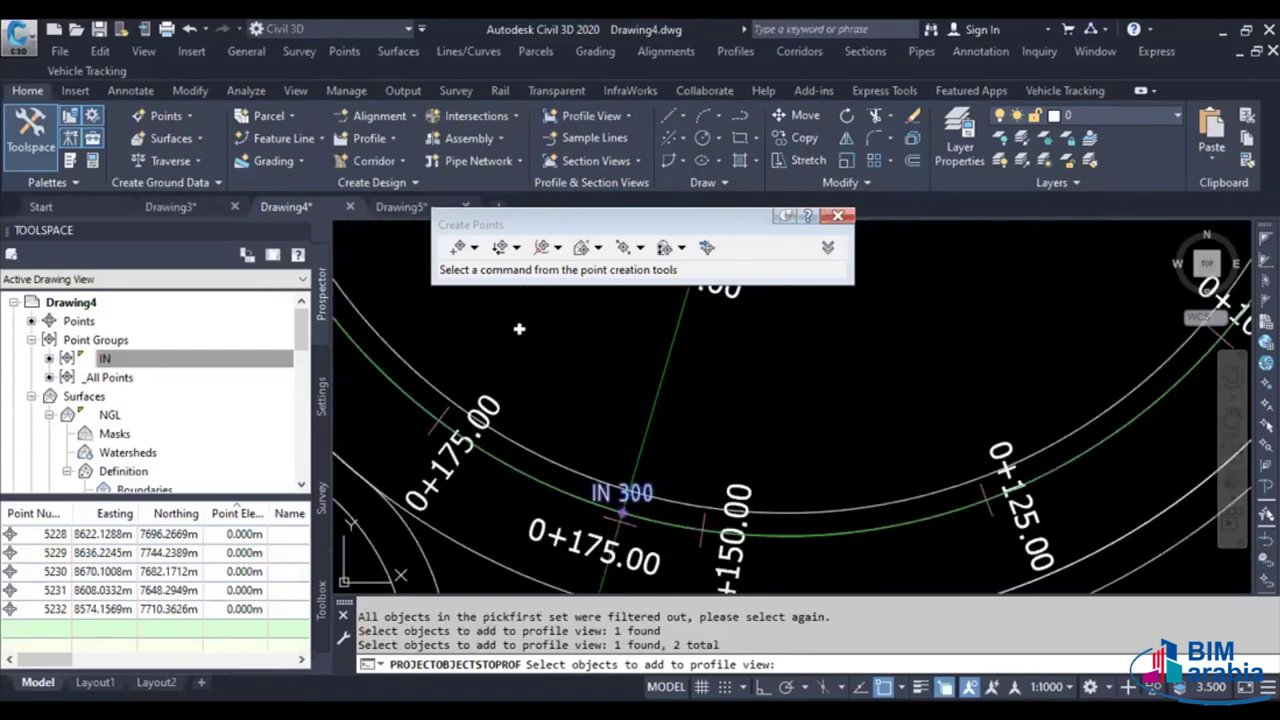
key(Return)
Project those points using elevations from the NGL ground profile
click(567, 288)
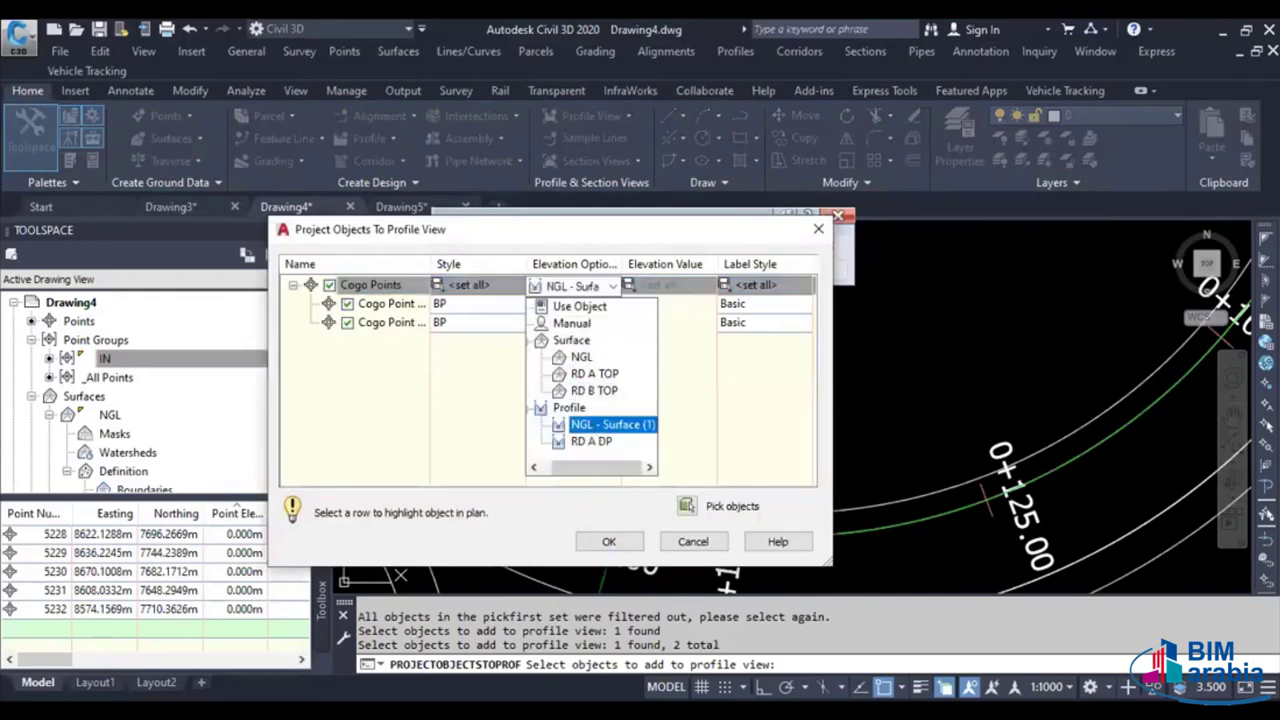
click(612, 424)
click(608, 541)
scroll(826, 497, down, 6)
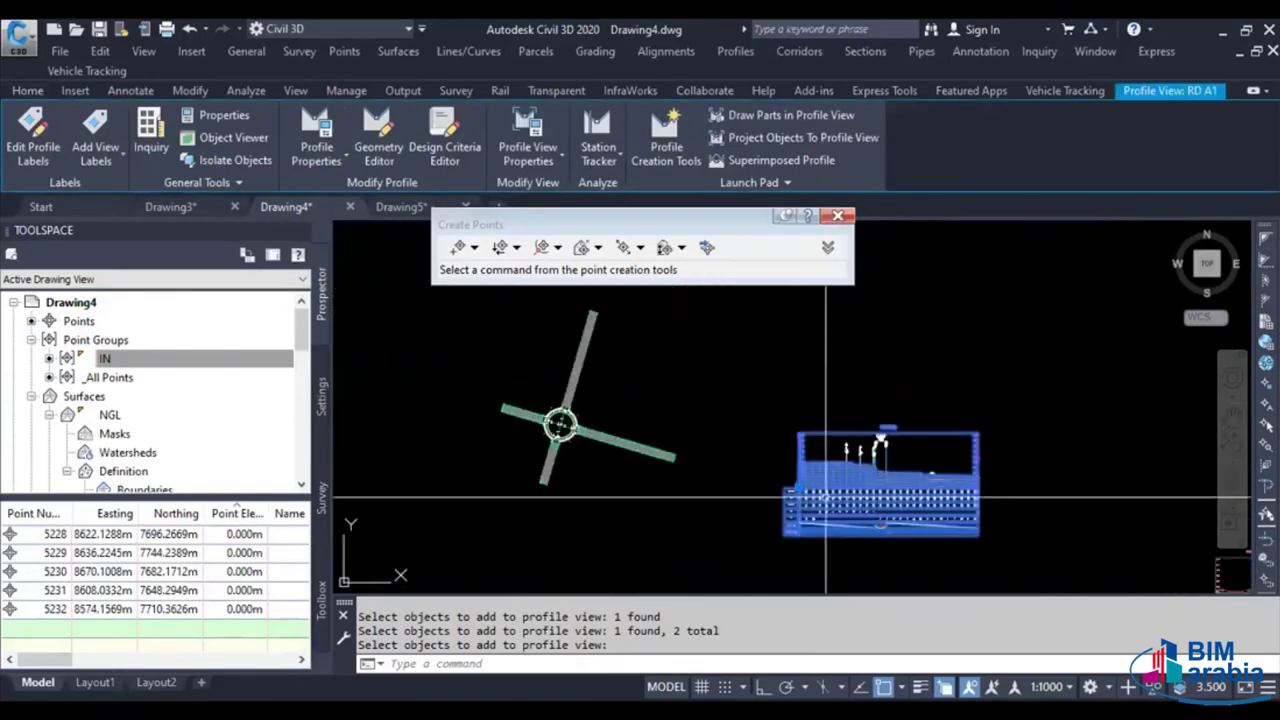
key(Escape)
Rerun Project Objects To Profile View and pick two points, including IN 200
scroll(826, 497, up, 3)
scroll(810, 460, up, 2)
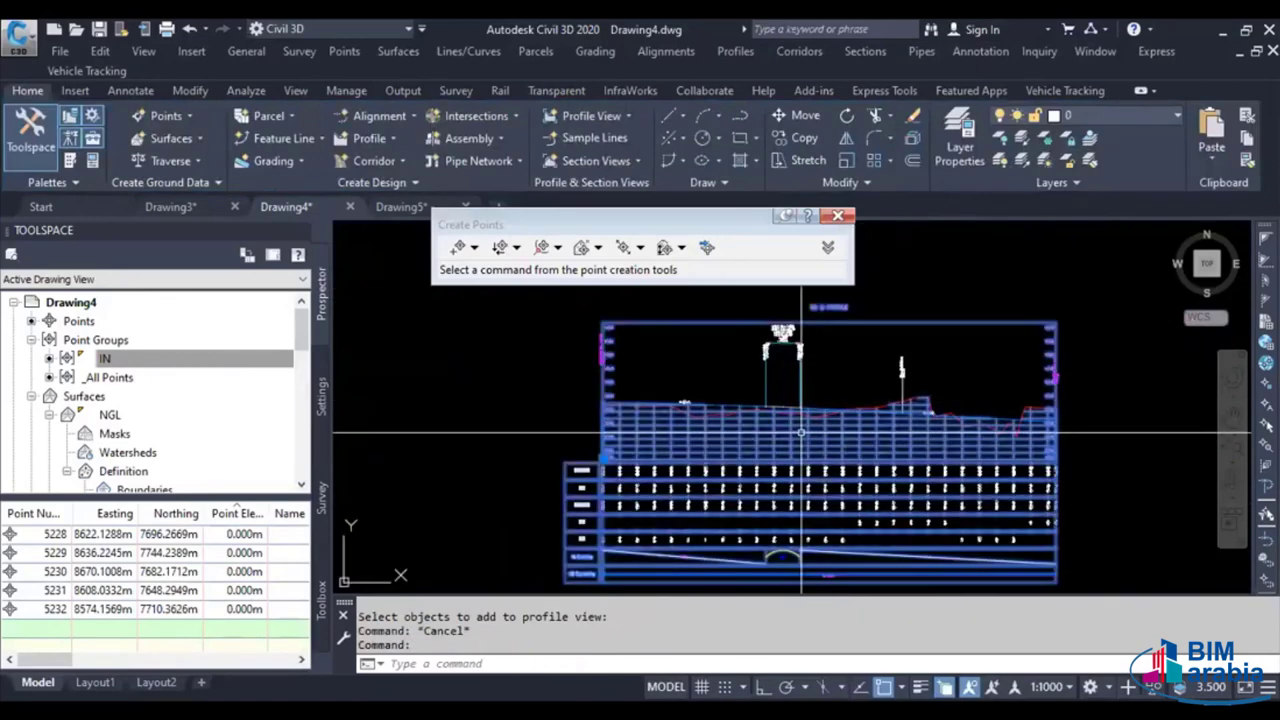
click(801, 432)
click(820, 137)
scroll(860, 560, down, 3)
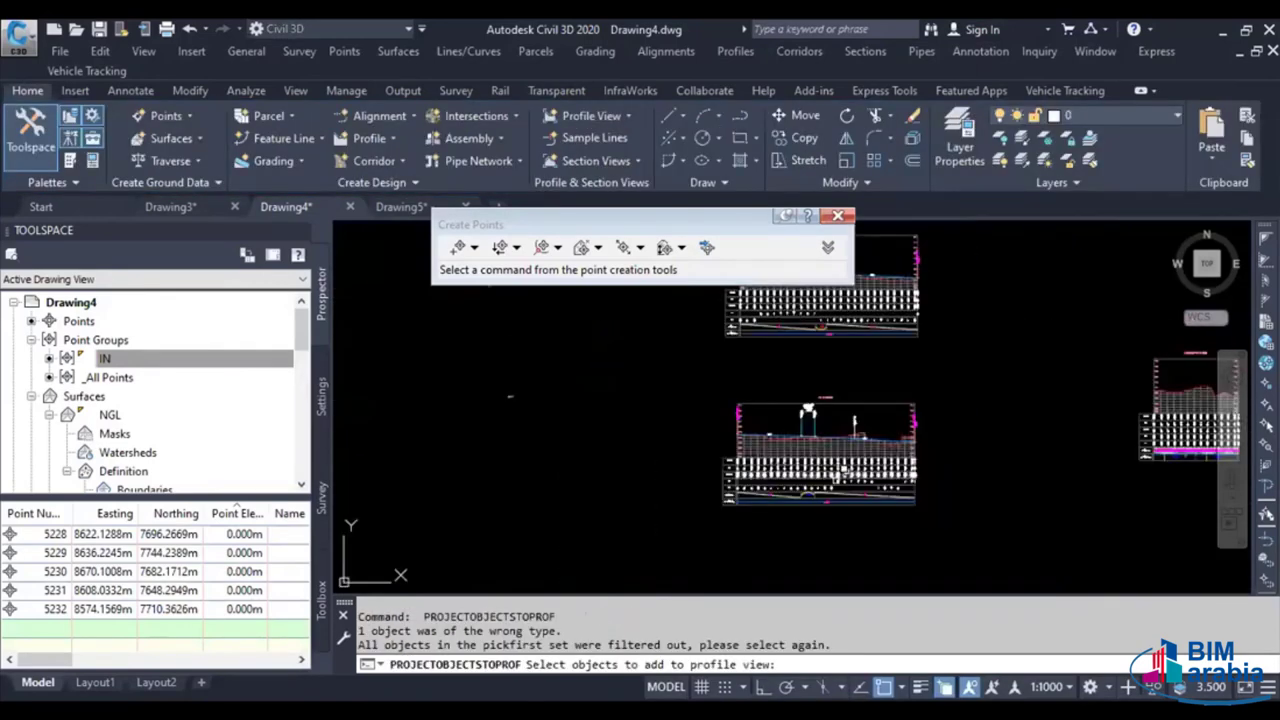
mouse_move(666, 508)
middle_down()
mouse_move(856, 568)
mouse_move(880, 596)
middle_up()
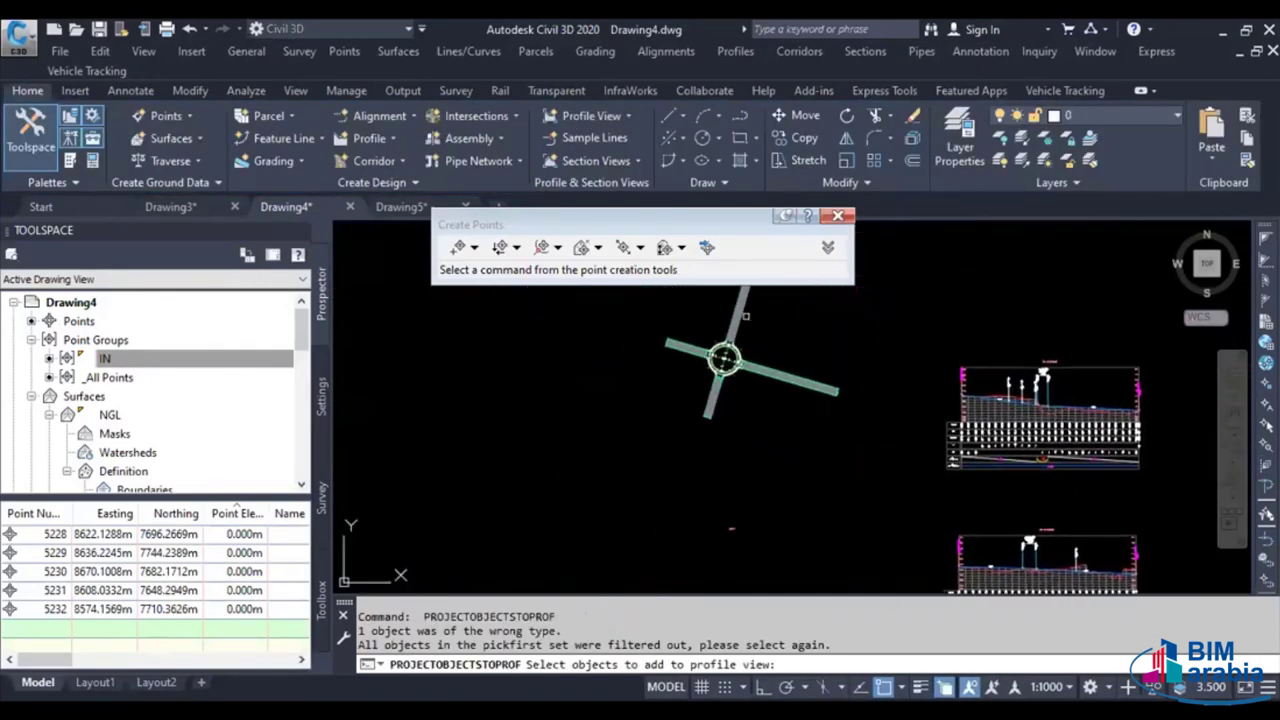
scroll(651, 389, up, 1)
scroll(651, 389, up, 2)
scroll(648, 390, up, 1)
scroll(649, 389, up, 1)
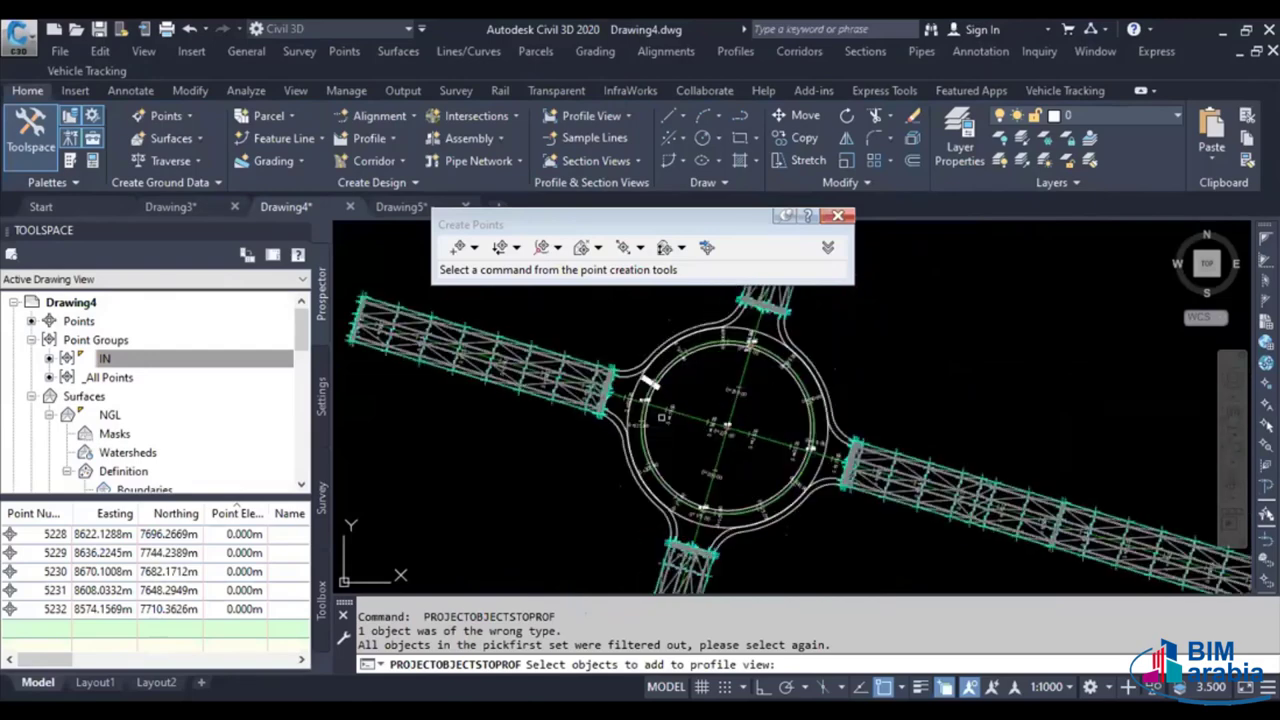
scroll(645, 410, up, 2)
scroll(640, 424, down, 2)
click(640, 424)
scroll(640, 424, up, 4)
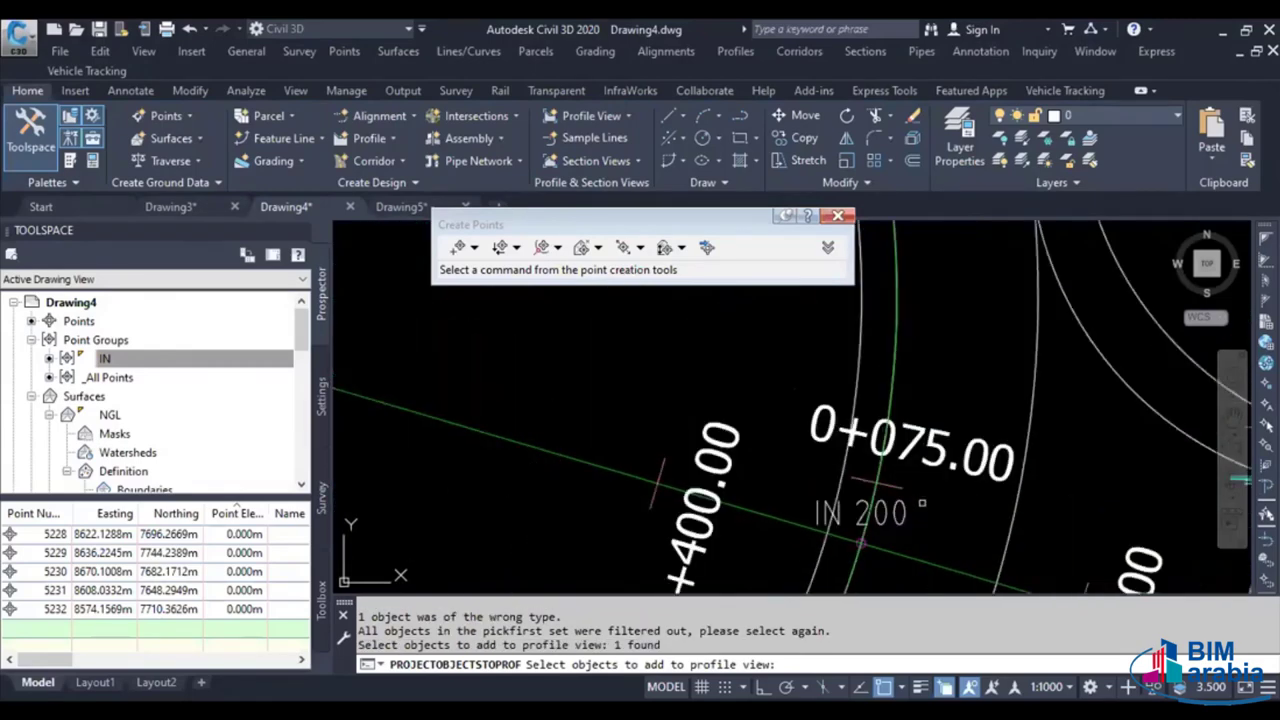
click(905, 511)
key(Return)
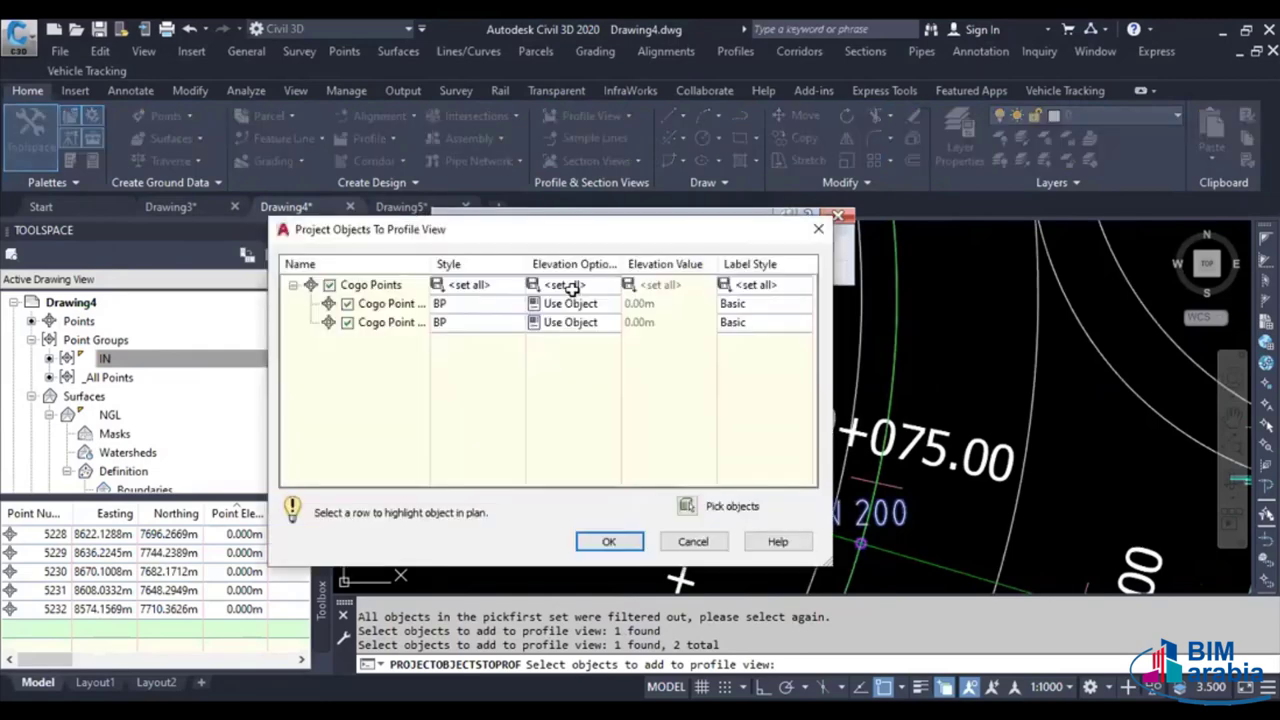
Project the points using elevations from the RD B DP profile
click(570, 285)
click(570, 285)
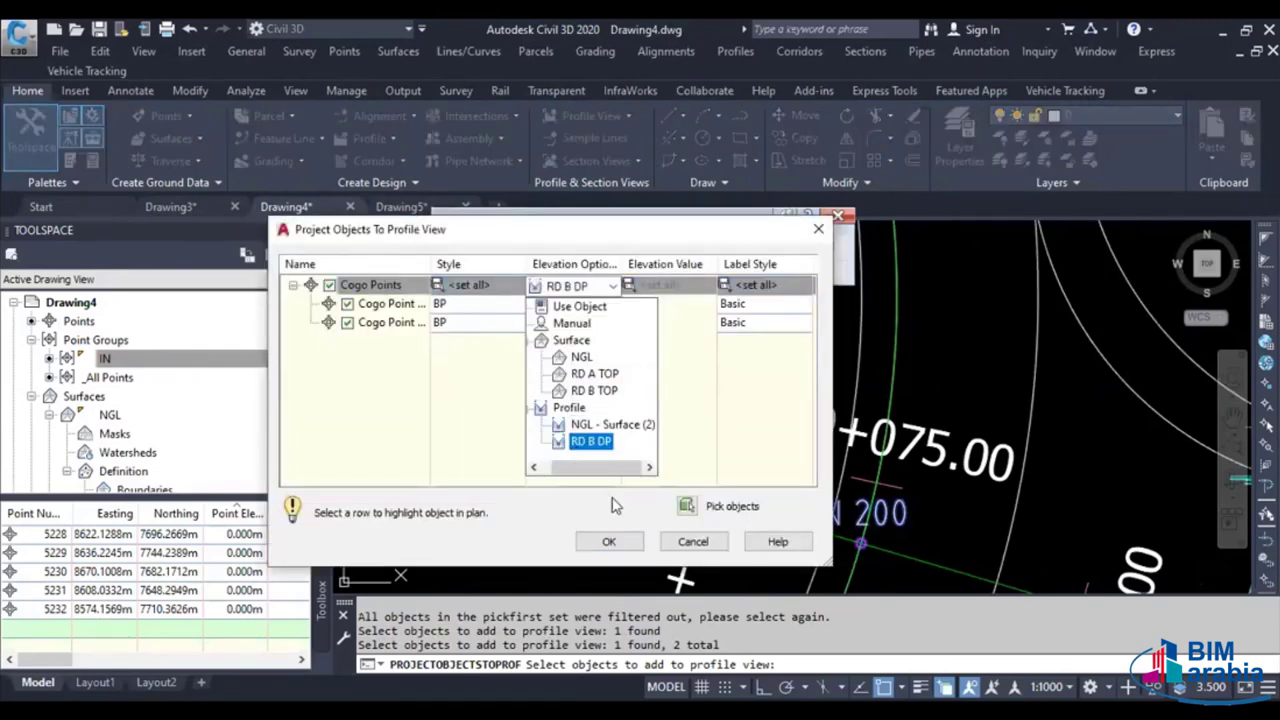
click(576, 450)
click(608, 541)
Exit the command and select the roundabout profile view
scroll(790, 420, down, 3)
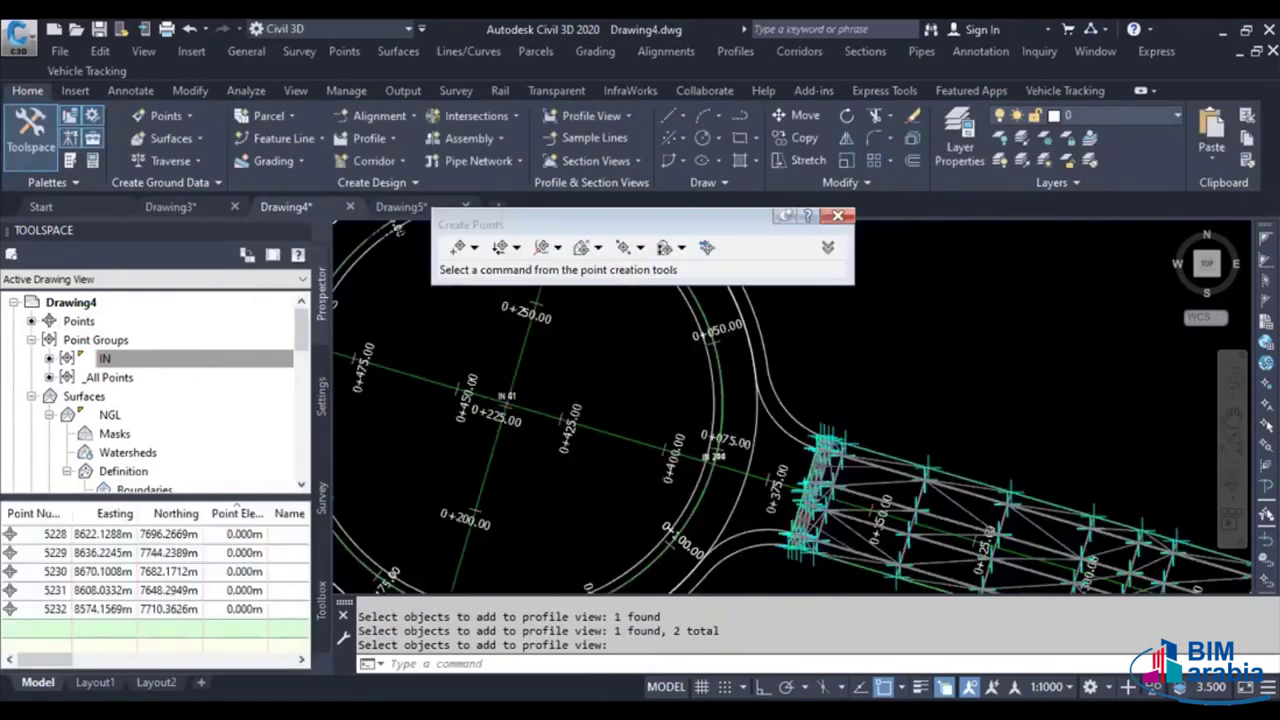
scroll(790, 420, down, 3)
scroll(777, 417, down, 4)
key(Escape)
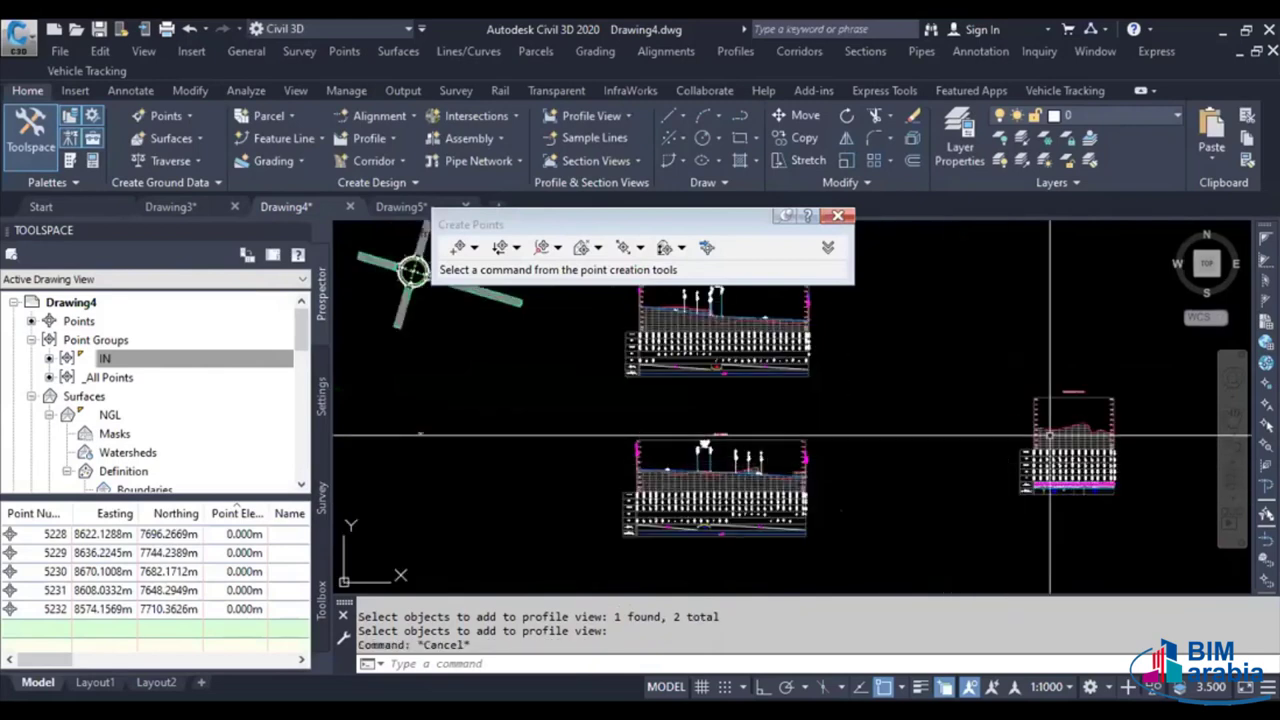
click(1060, 465)
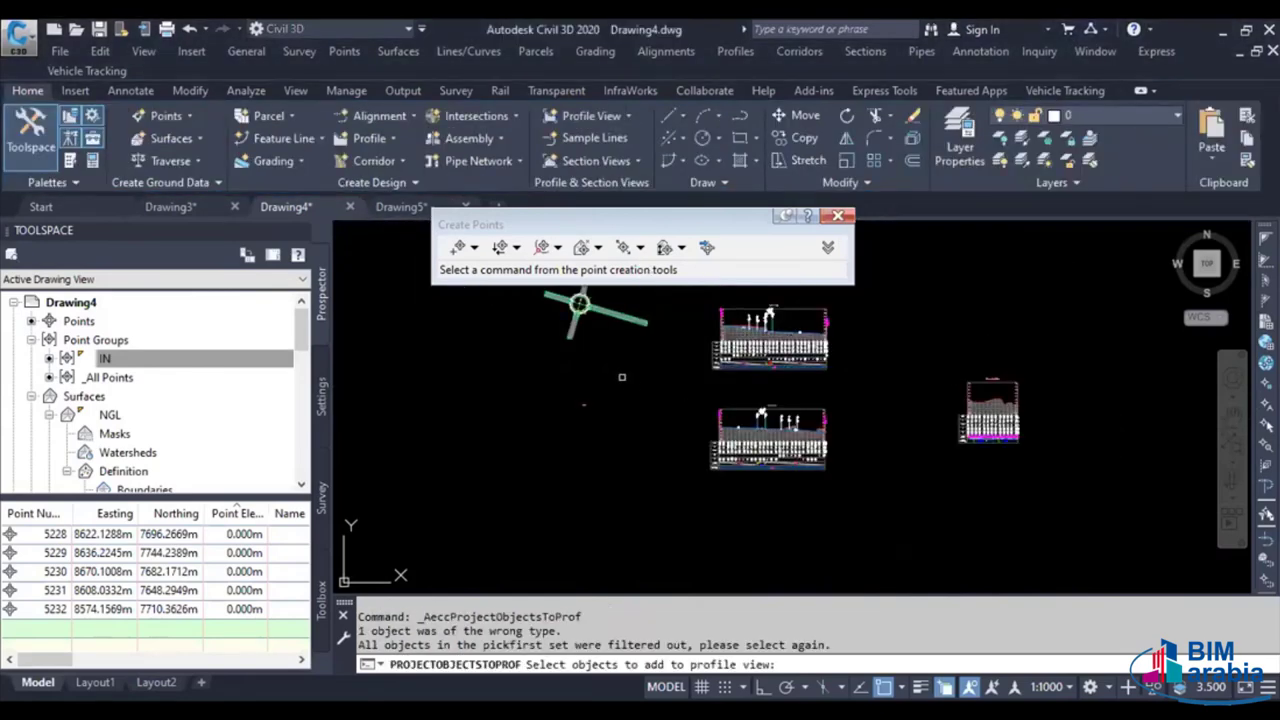
Pick roundabout points IN 01, IN 100, IN 300 and IN 400 for projection
click(654, 407)
click(614, 374)
middle_drag(614, 374, 679, 484)
scroll(676, 443, up, 4)
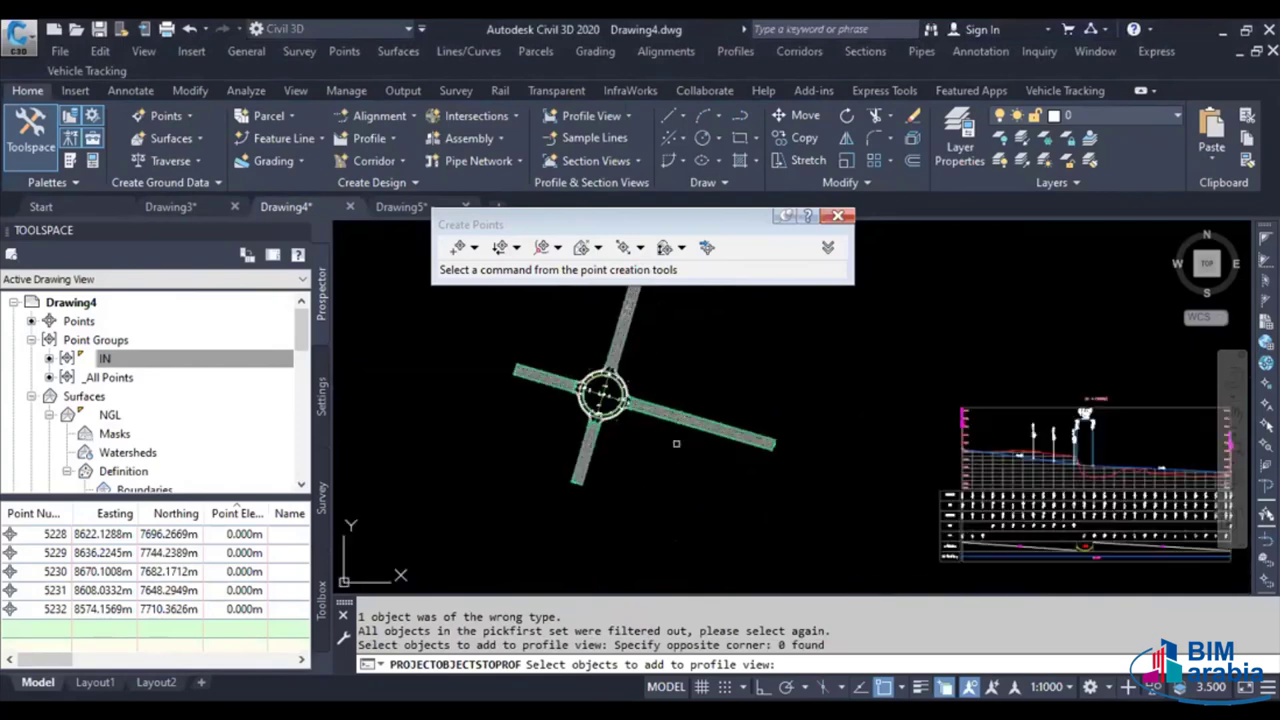
scroll(577, 374, up, 4)
scroll(617, 385, up, 2)
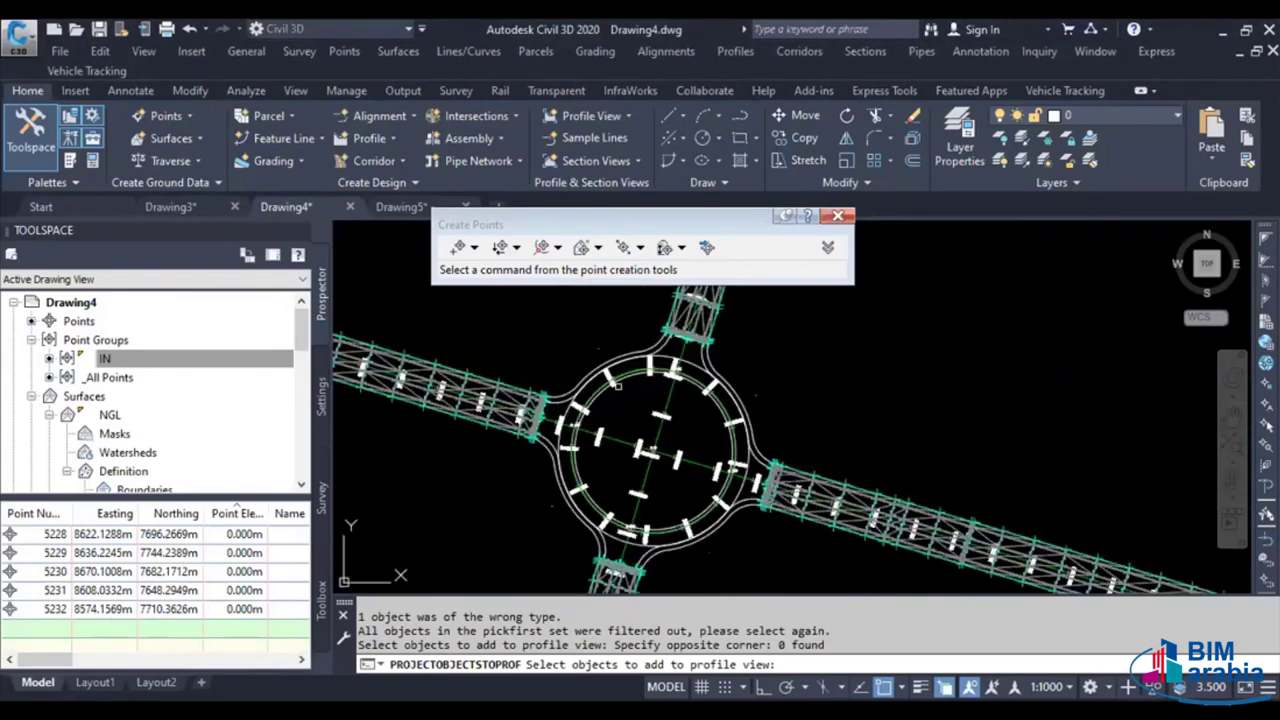
scroll(617, 385, up, 4)
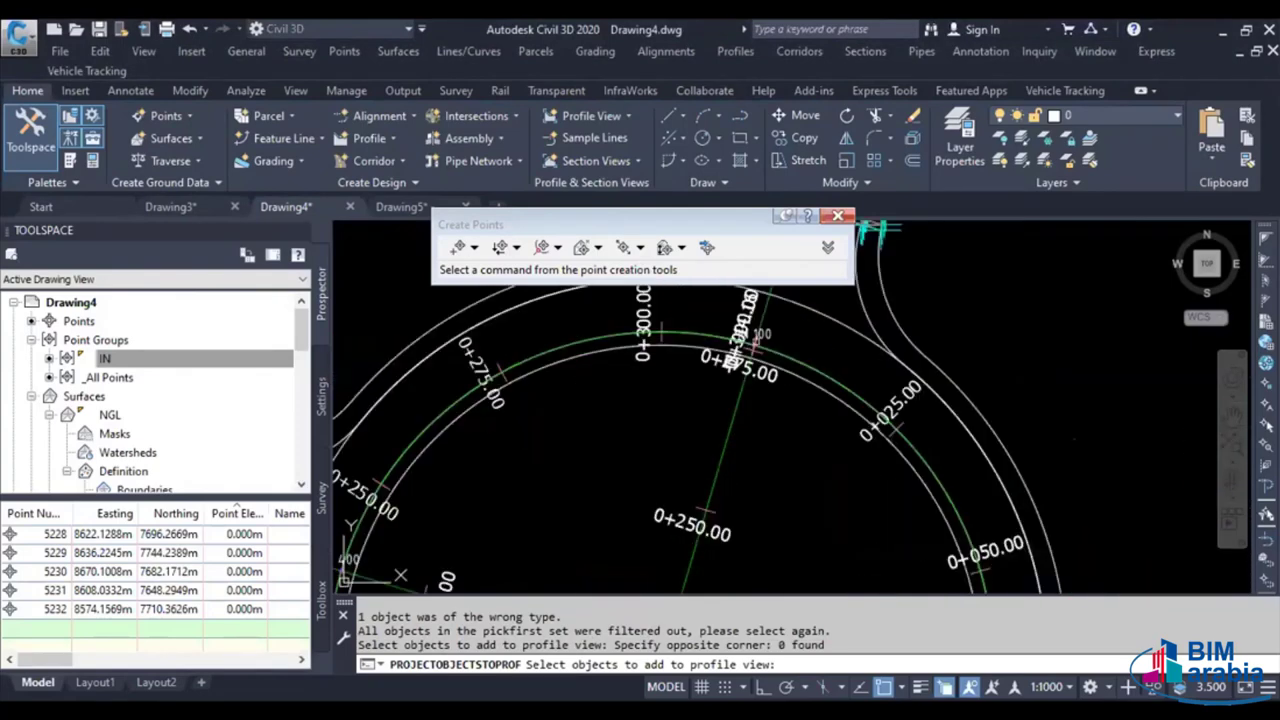
click(755, 337)
scroll(755, 337, down, 3)
click(830, 414)
scroll(651, 543, down, 2)
scroll(703, 487, down, 2)
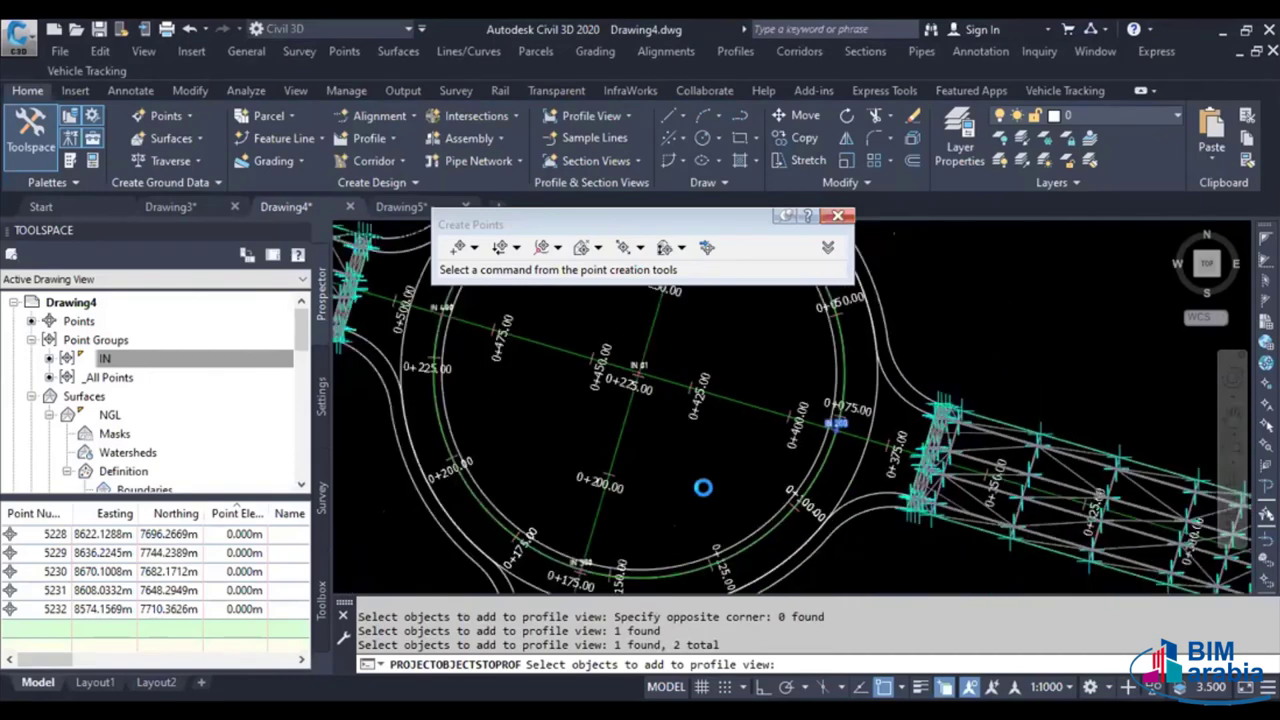
scroll(703, 487, down, 1)
scroll(720, 455, up, 5)
click(723, 450)
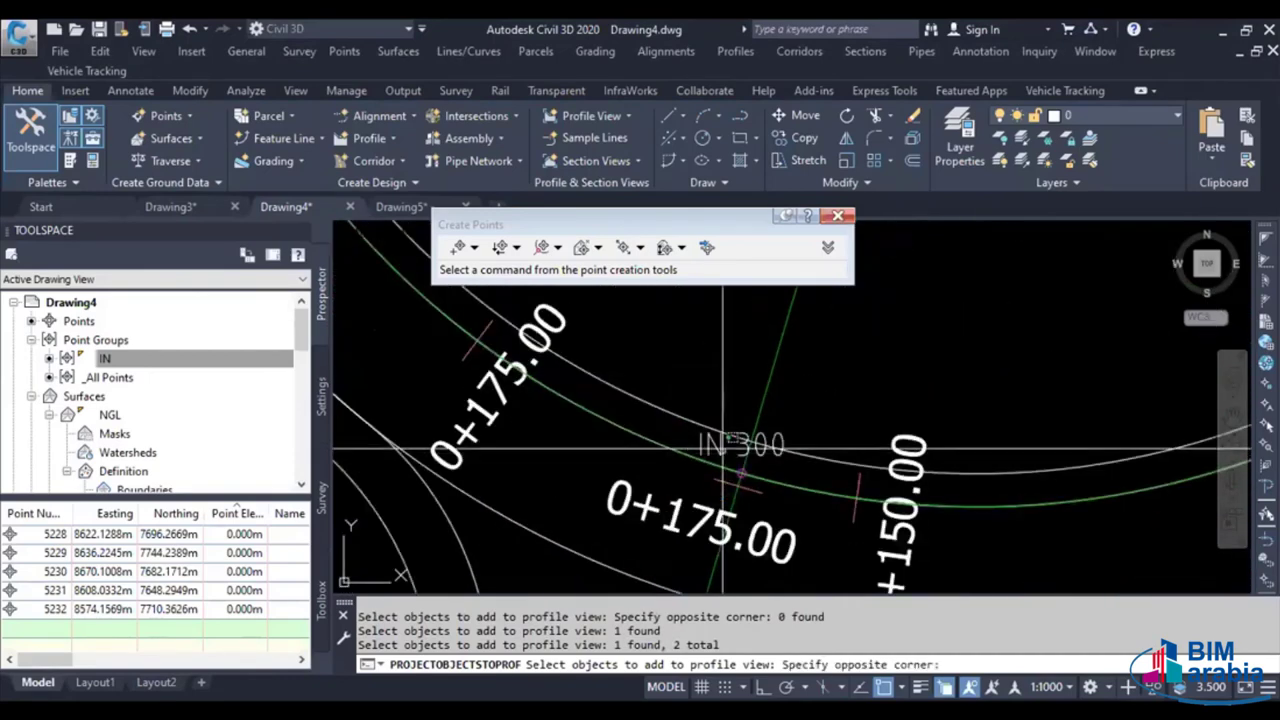
click(732, 578)
scroll(732, 578, down, 4)
scroll(719, 547, down, 1)
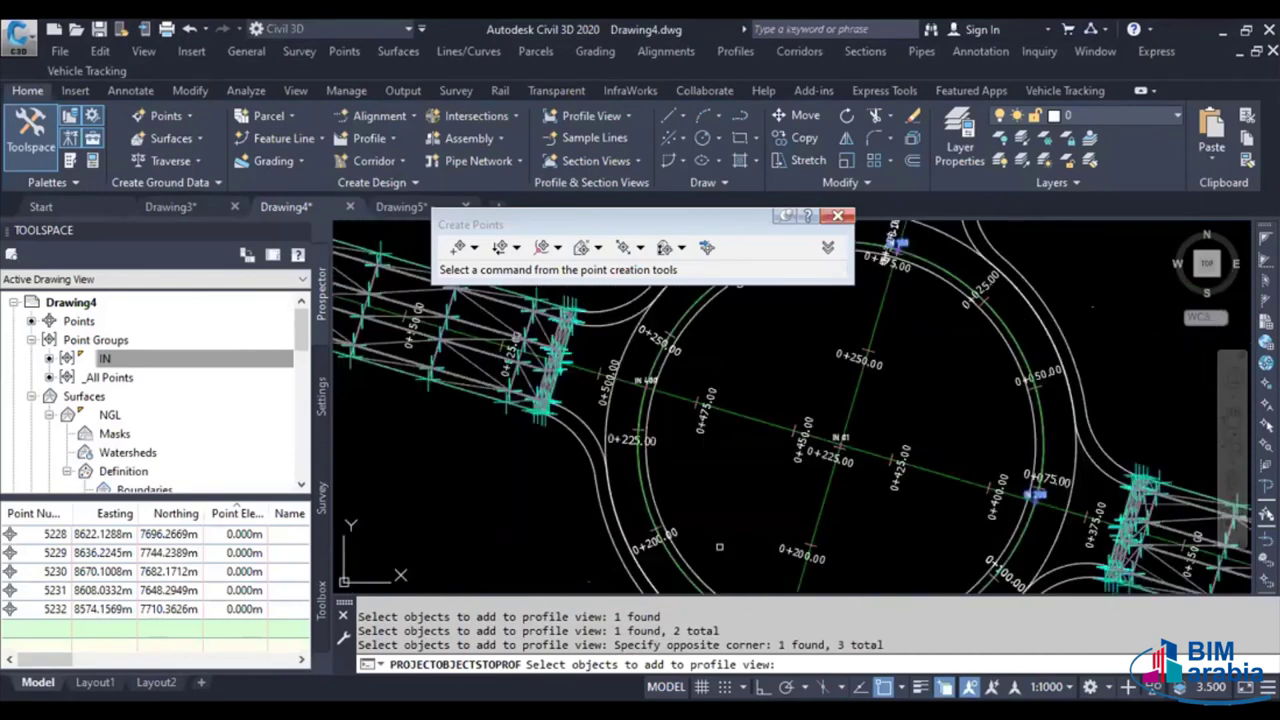
scroll(652, 360, up, 3)
scroll(652, 360, up, 2)
click(613, 484)
Project all four points using elevations from the NGL surface profile
key(Return)
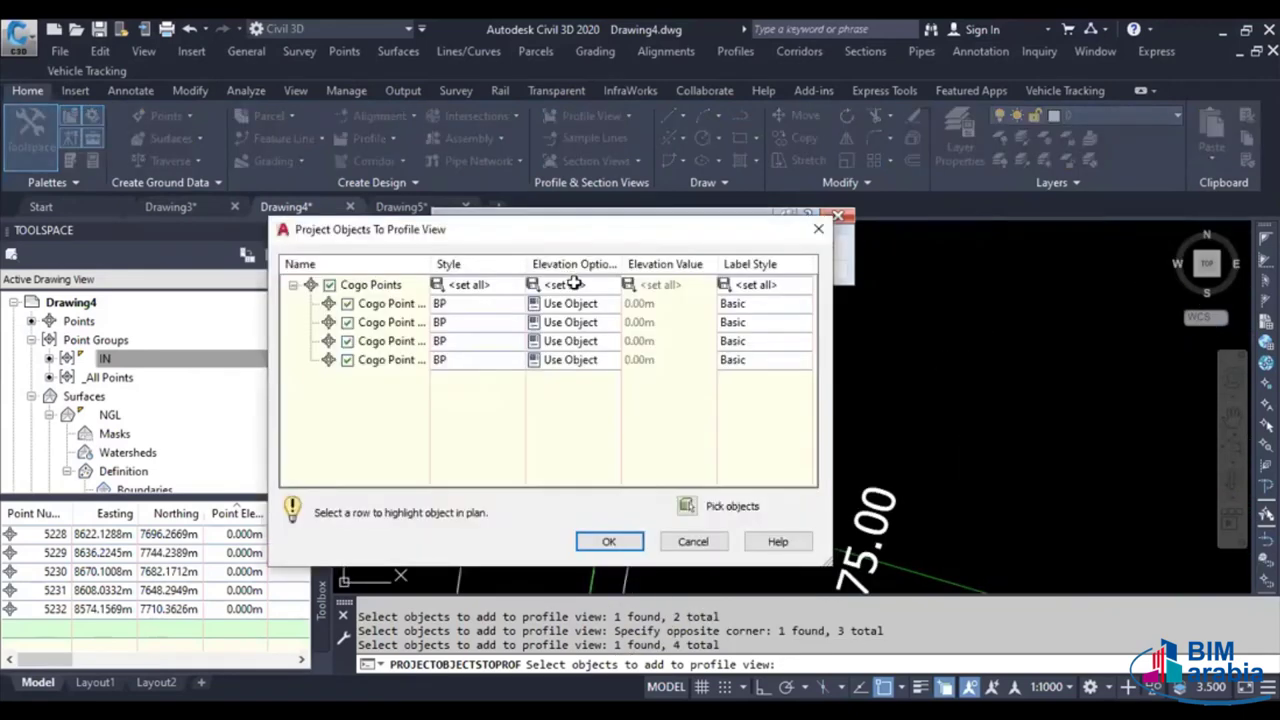
click(575, 285)
click(575, 286)
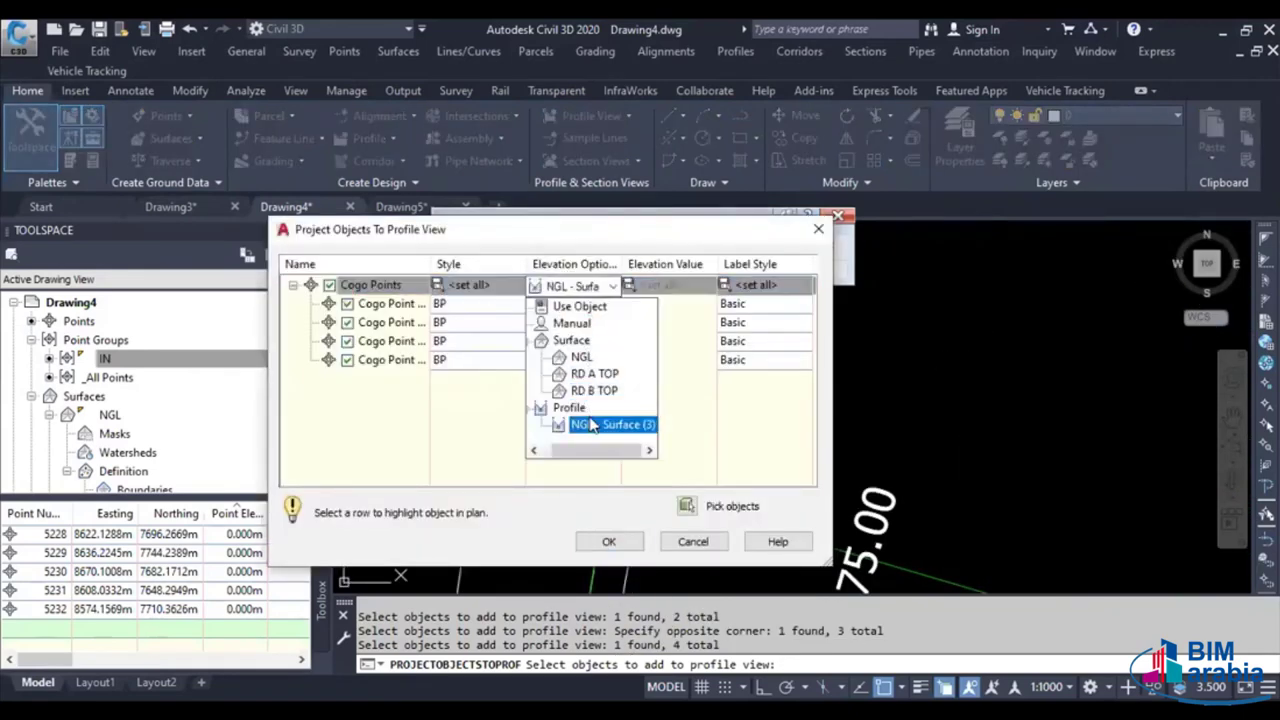
click(613, 543)
click(609, 541)
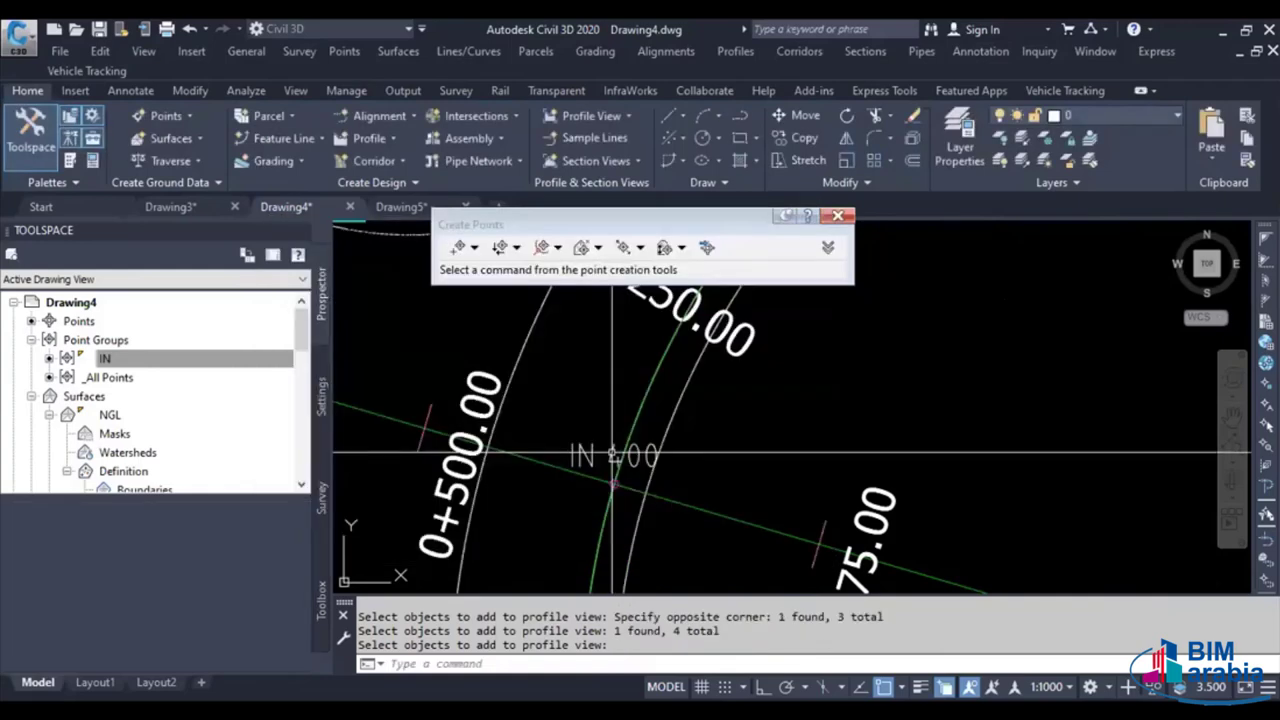
Zoom in to inspect the four projected points, then select the ROUNDABOUT profile view
scroll(710, 454, down, 2)
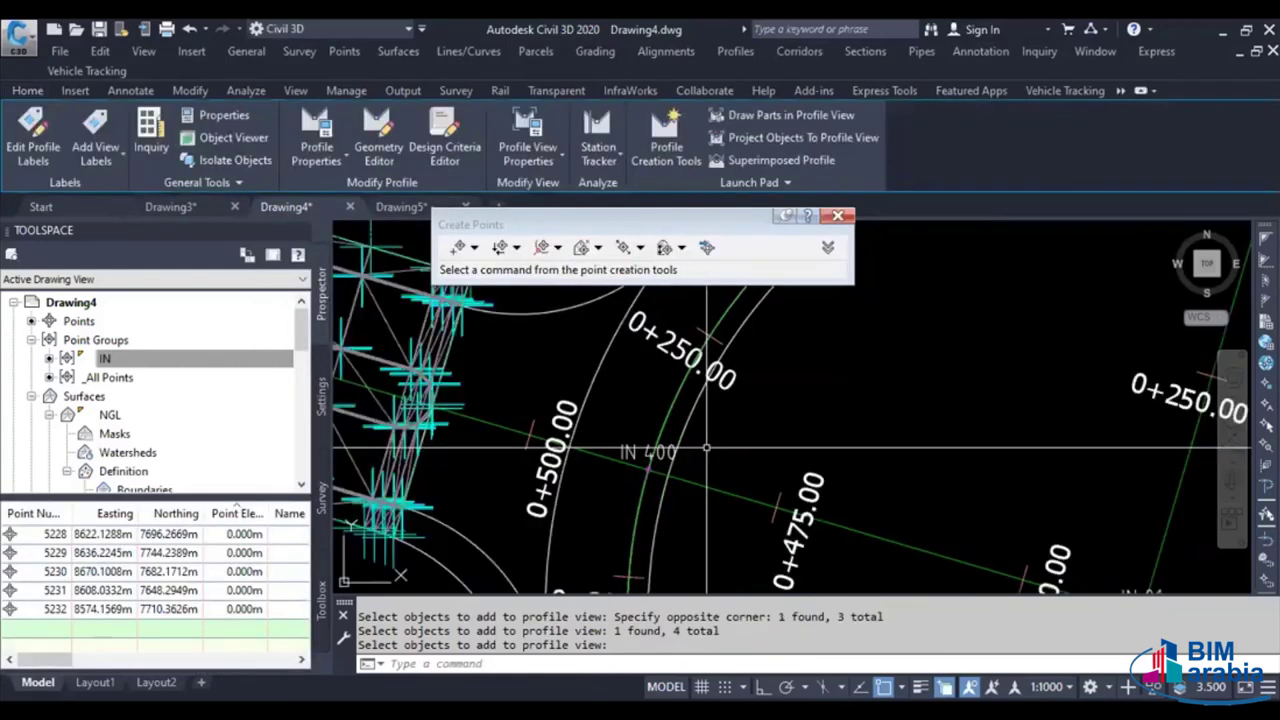
scroll(686, 380, down, 2)
scroll(838, 414, up, 3)
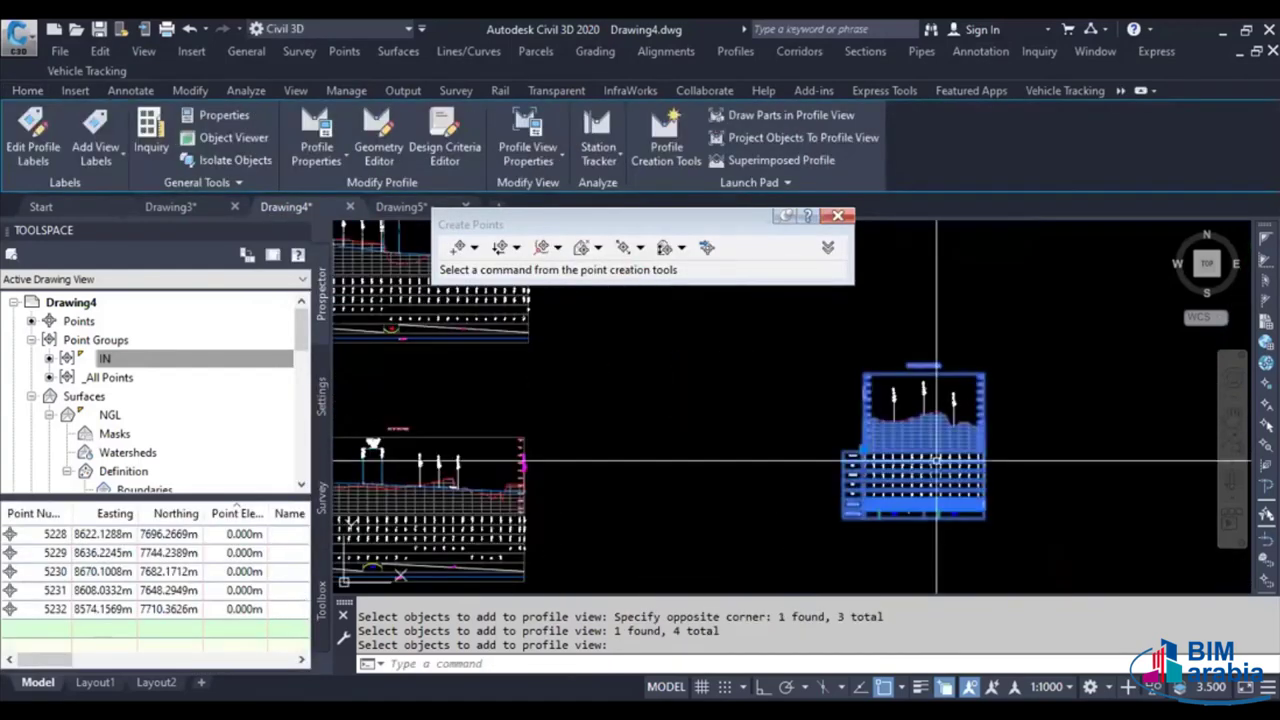
key(Escape)
scroll(838, 414, up, 2)
scroll(838, 414, up, 1)
scroll(817, 486, up, 2)
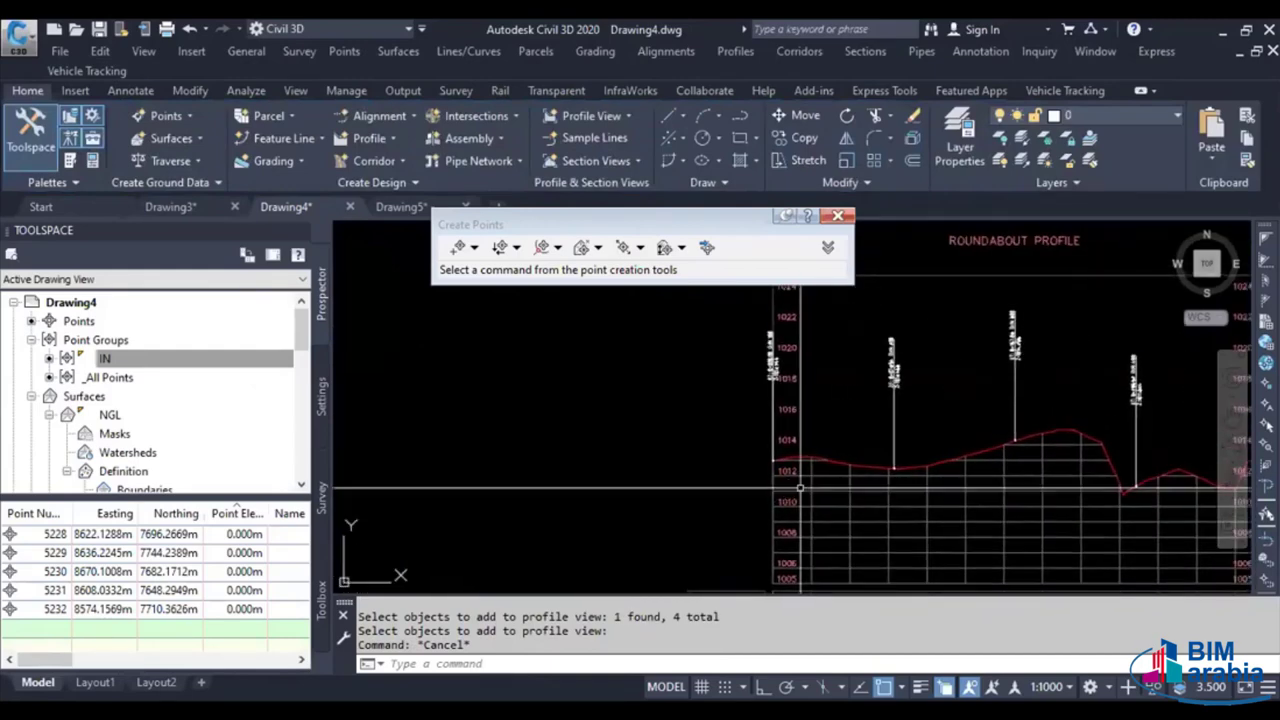
scroll(870, 478, up, 2)
middle_drag(870, 478, 876, 524)
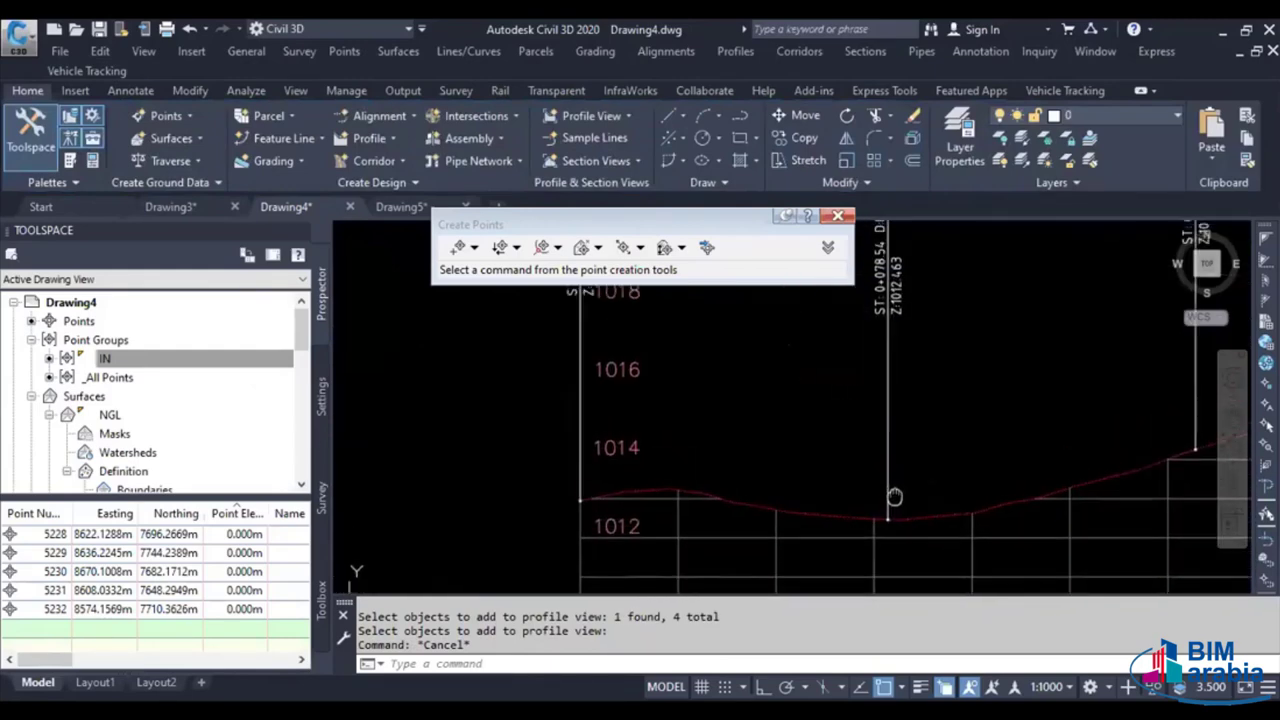
scroll(890, 506, down, 5)
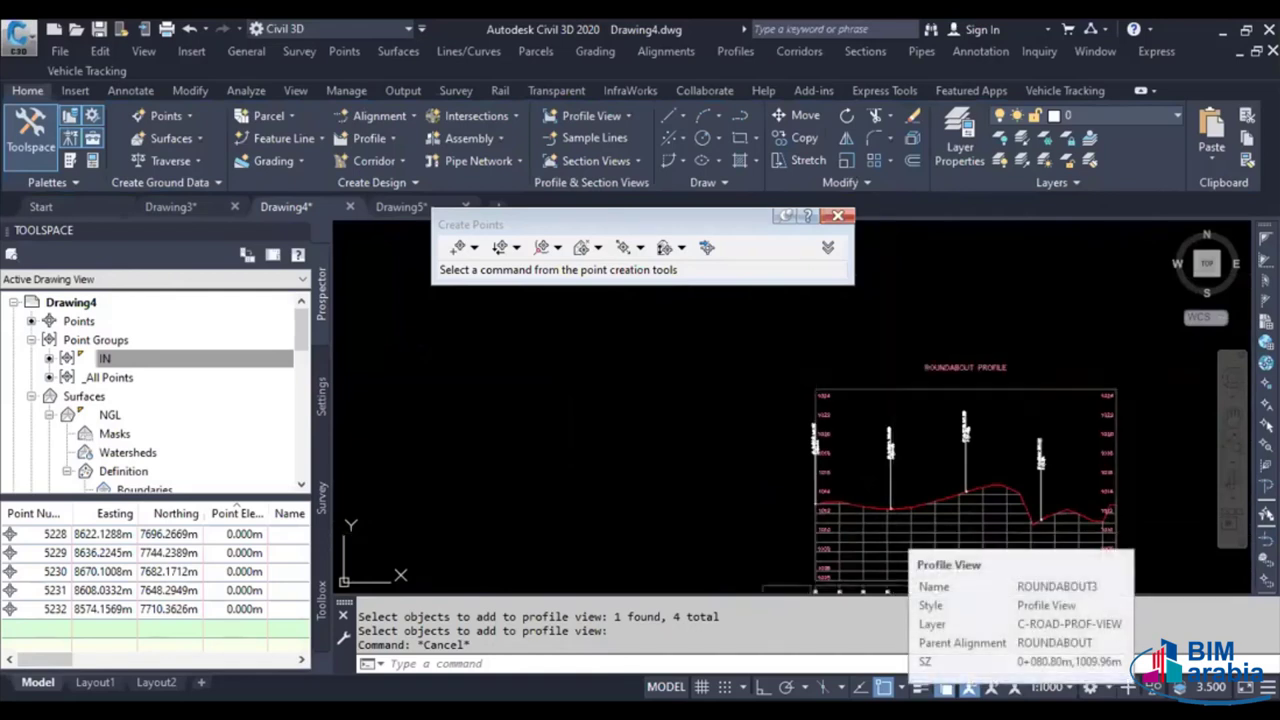
click(893, 532)
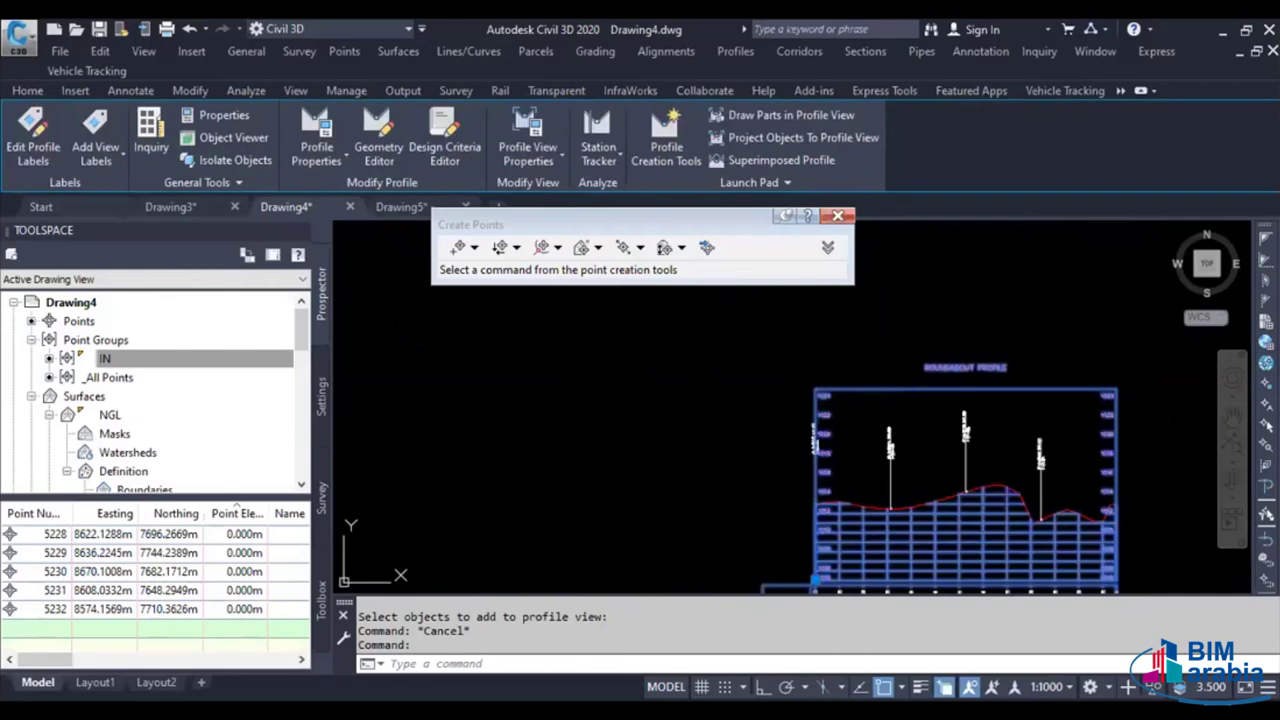
Start a Station Elevation profile view label and pick the profile's start station
click(120, 158)
click(127, 192)
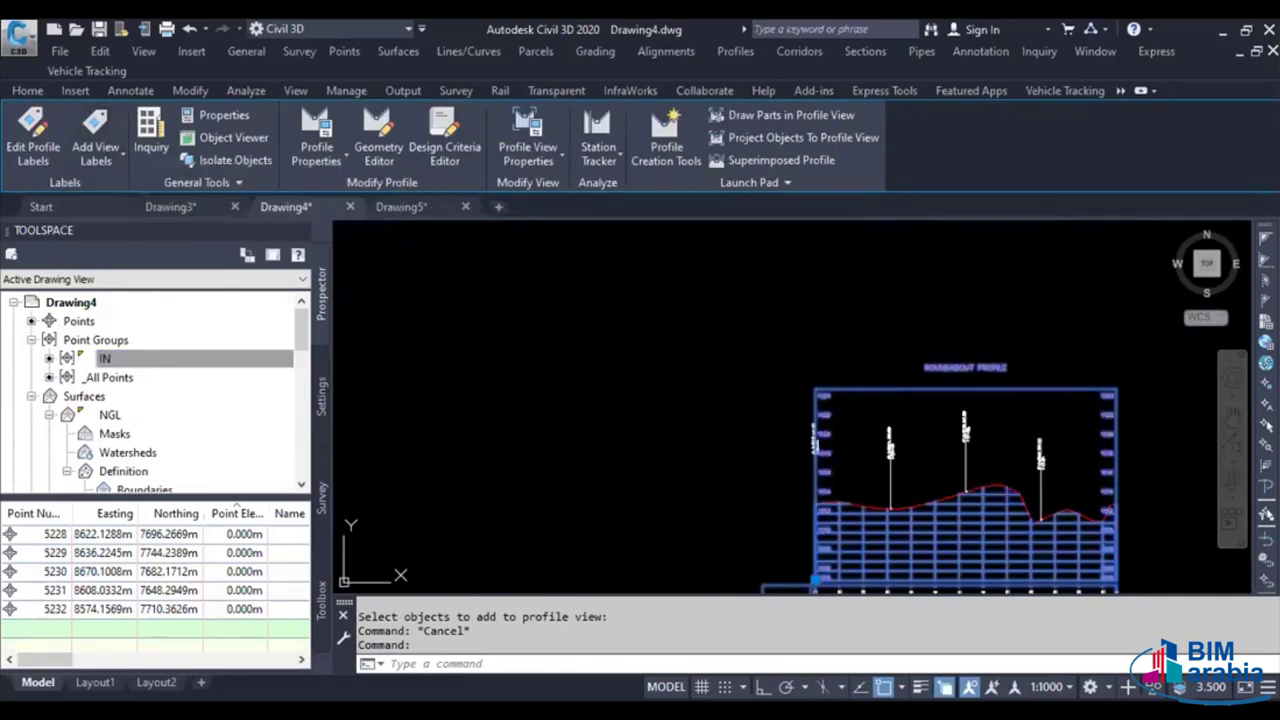
scroll(896, 490, up, 5)
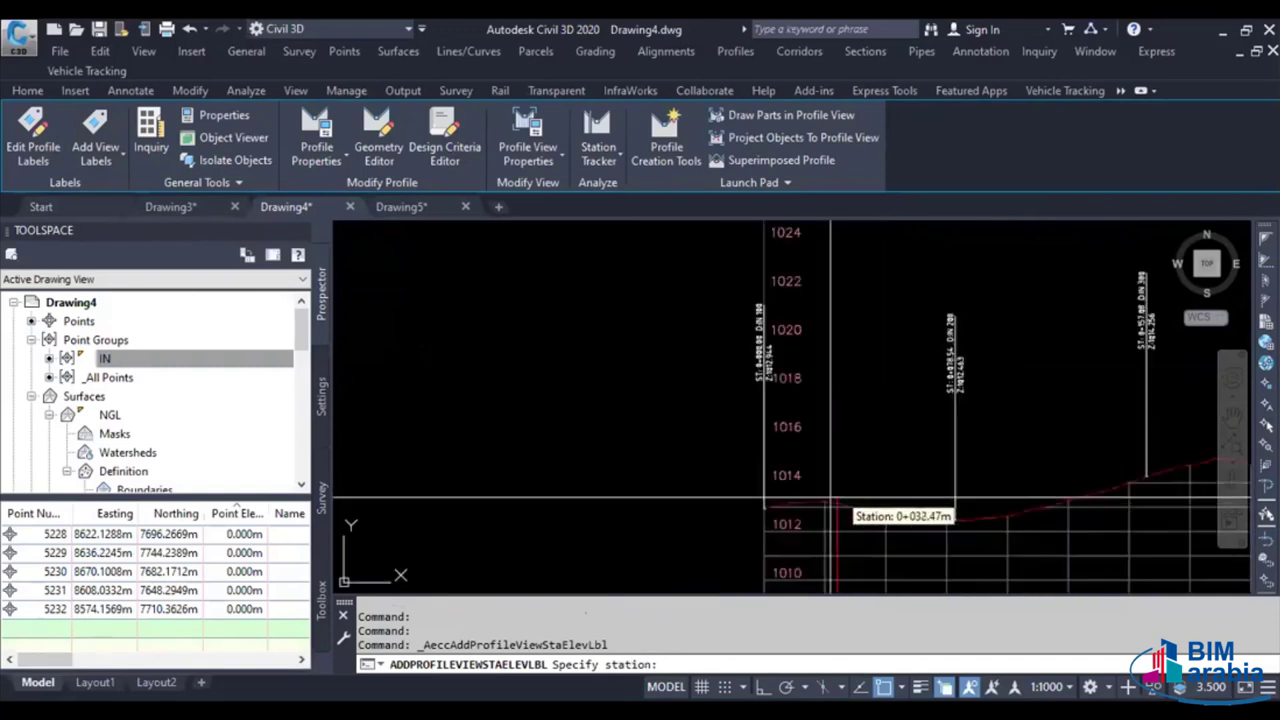
scroll(740, 503, up, 4)
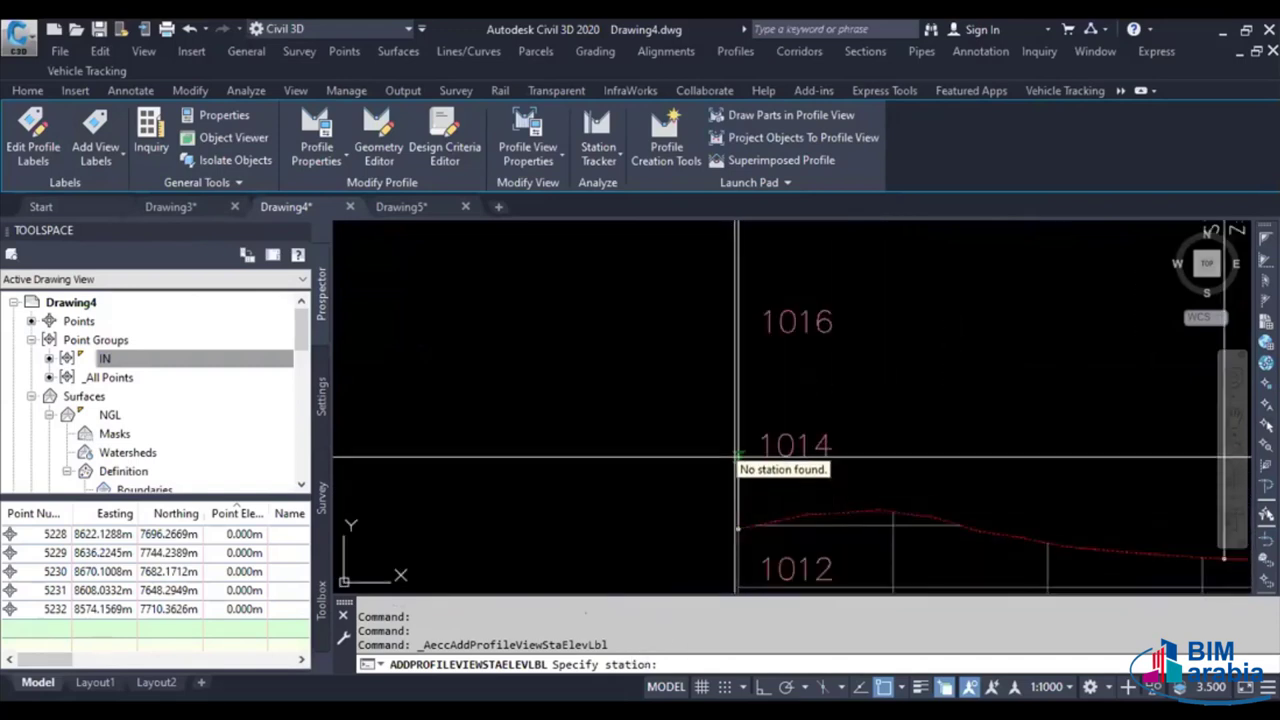
click(740, 463)
Set the label's elevation to 1011.061, matching the IN 100 point's level
scroll(735, 440, down, 5)
scroll(715, 395, up, 4)
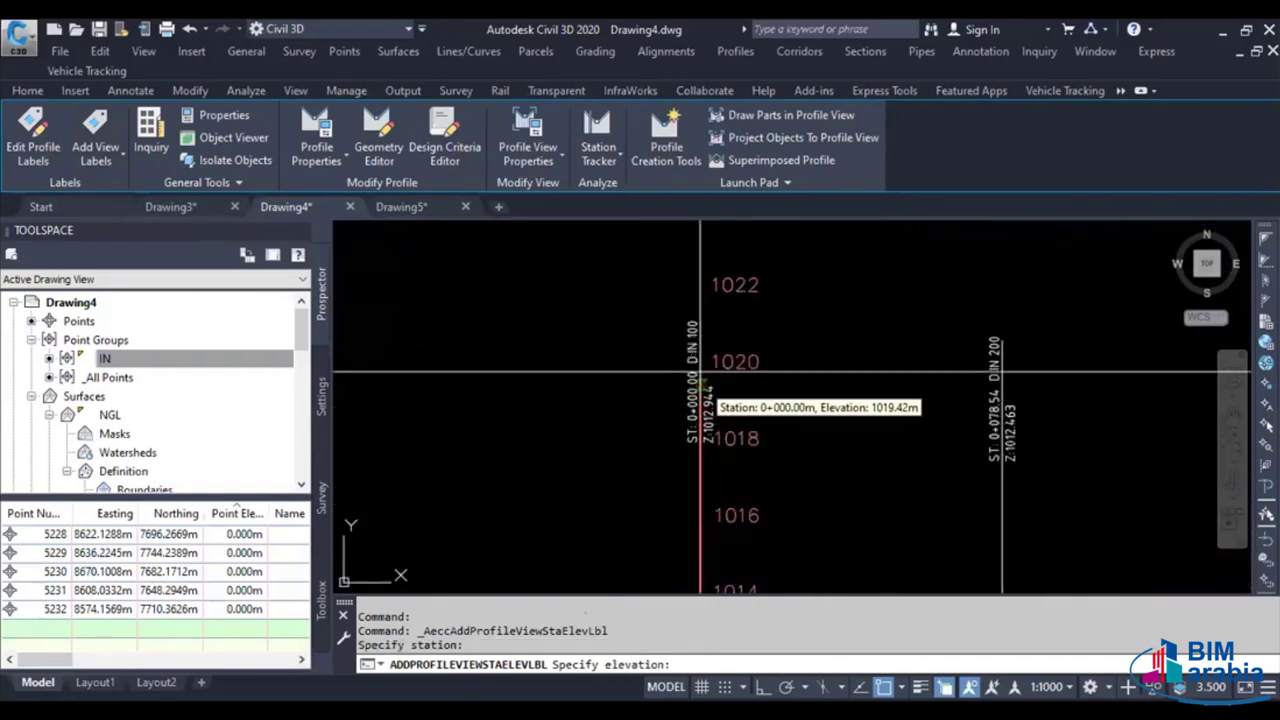
scroll(708, 430, down, 3)
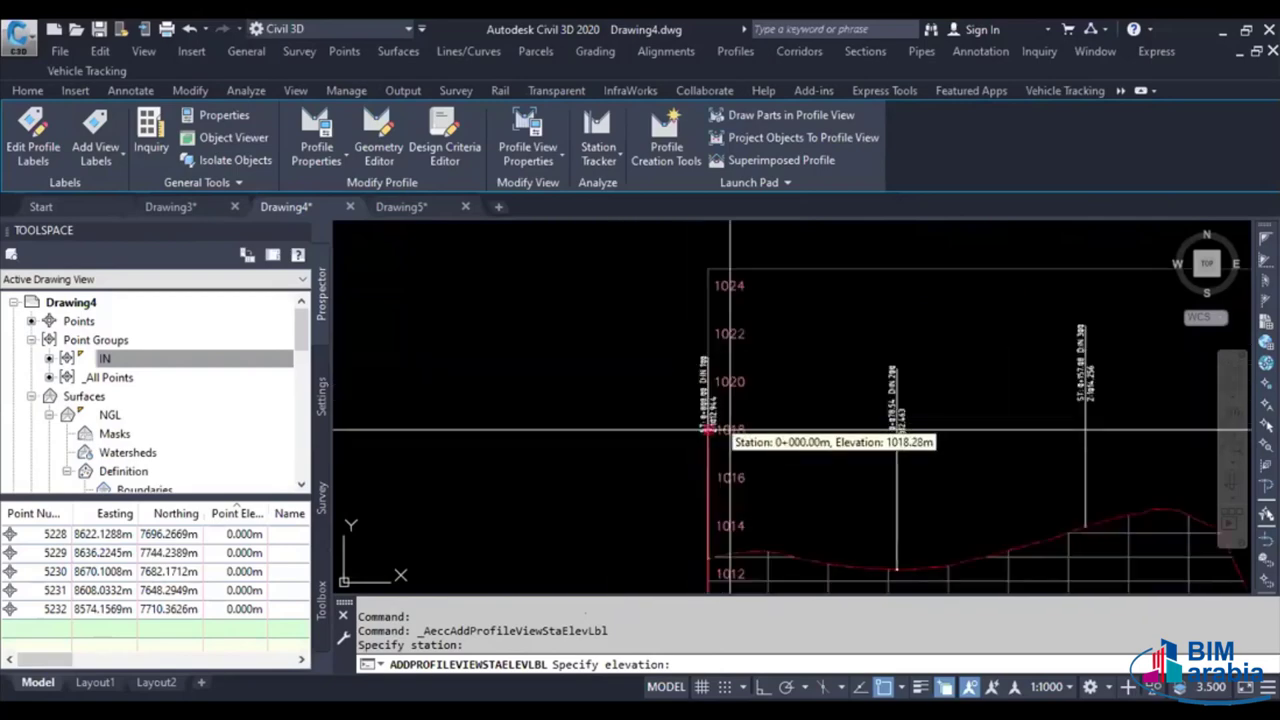
scroll(708, 430, down, 3)
scroll(686, 457, down, 4)
middle_drag(686, 457, 858, 487)
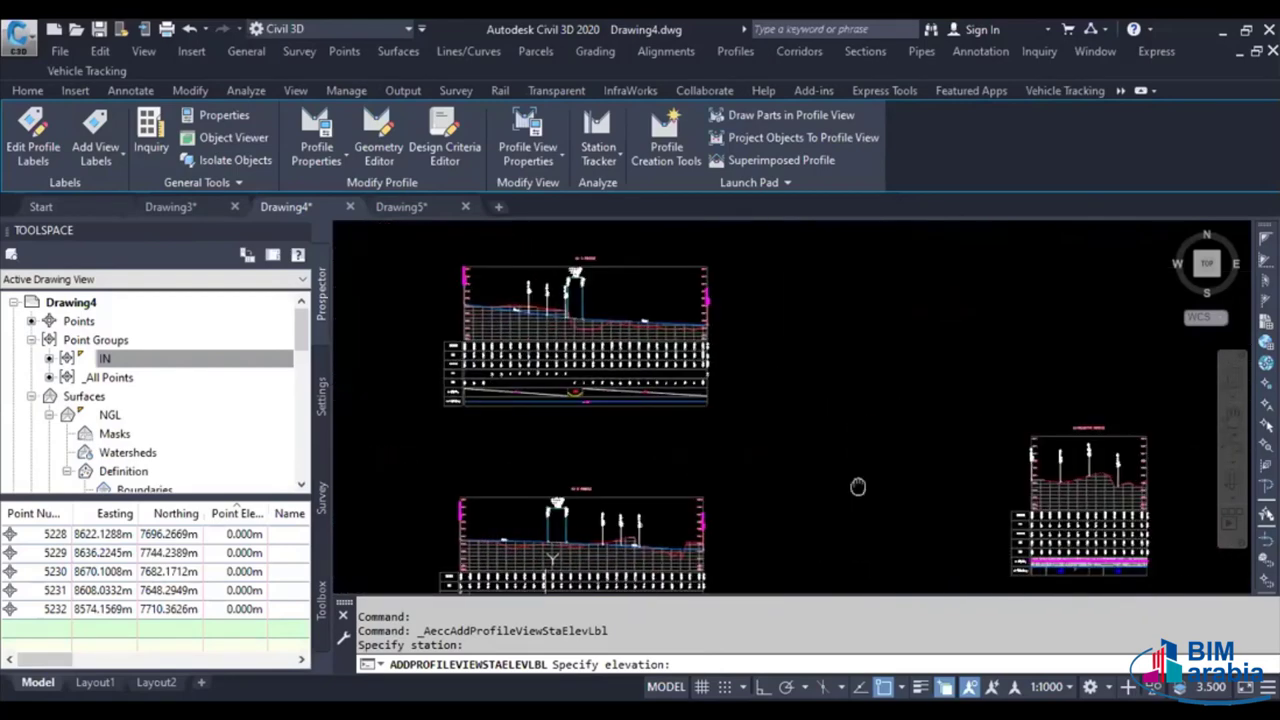
scroll(571, 386, down, 3)
scroll(557, 400, up, 2)
scroll(552, 395, up, 3)
scroll(552, 392, up, 2)
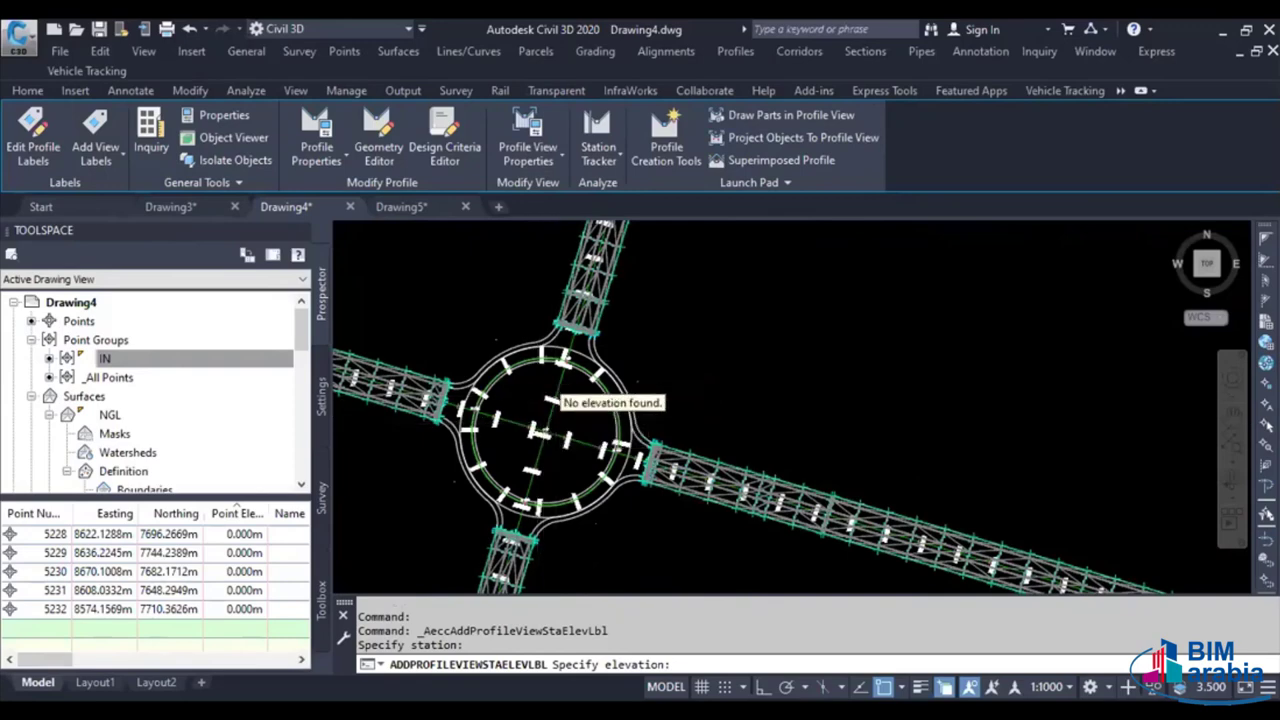
scroll(552, 392, up, 3)
scroll(565, 370, up, 2)
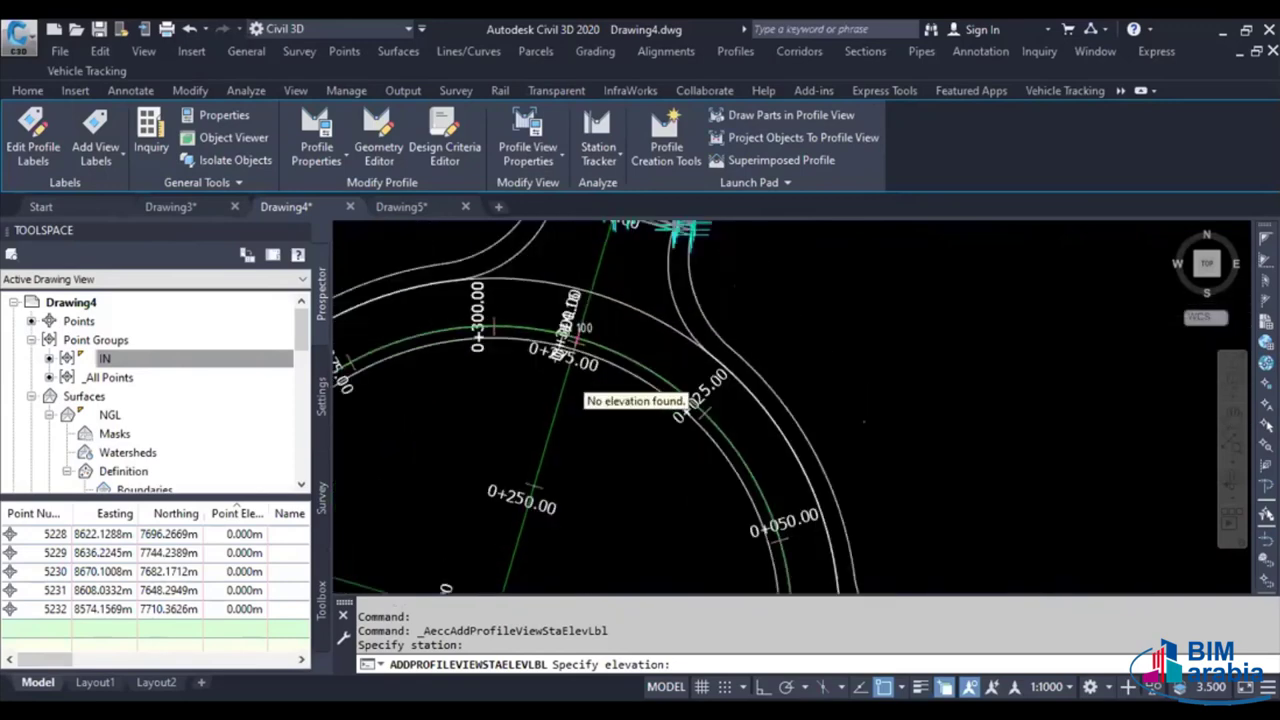
scroll(620, 381, down, 4)
scroll(710, 383, down, 3)
scroll(837, 457, down, 2)
middle_drag(914, 477, 636, 456)
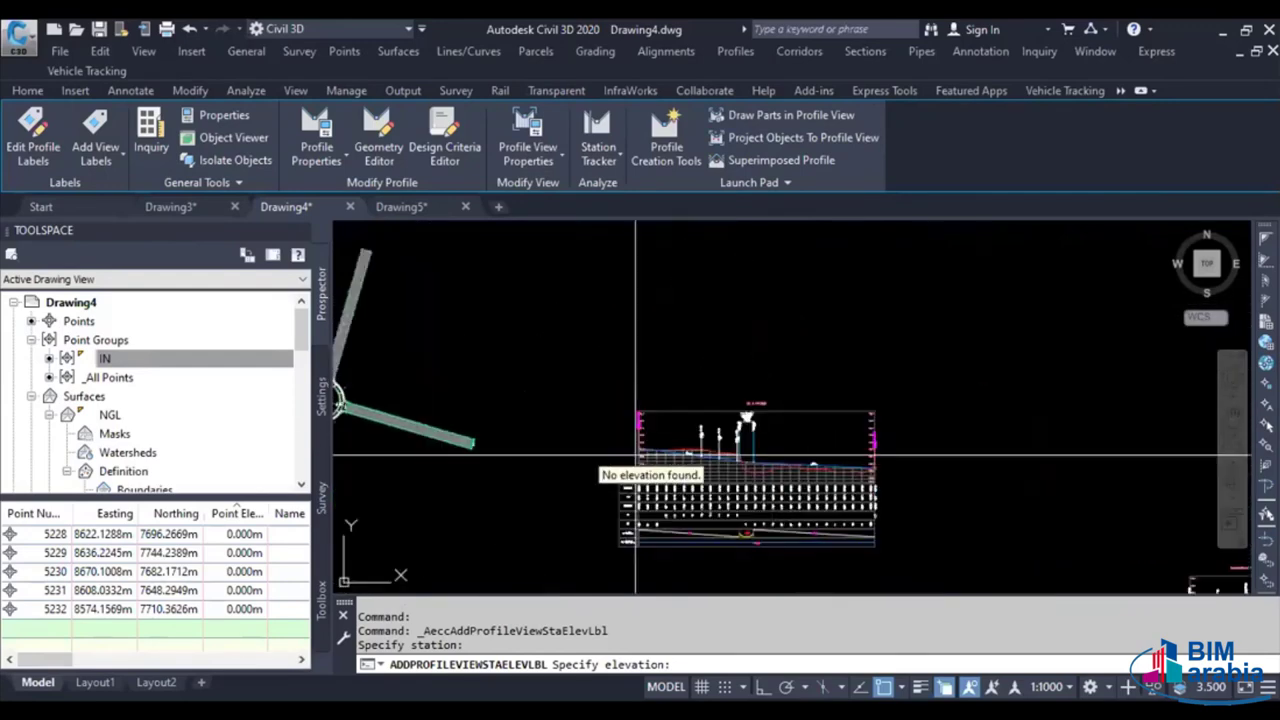
scroll(748, 436, up, 1)
scroll(595, 428, up, 3)
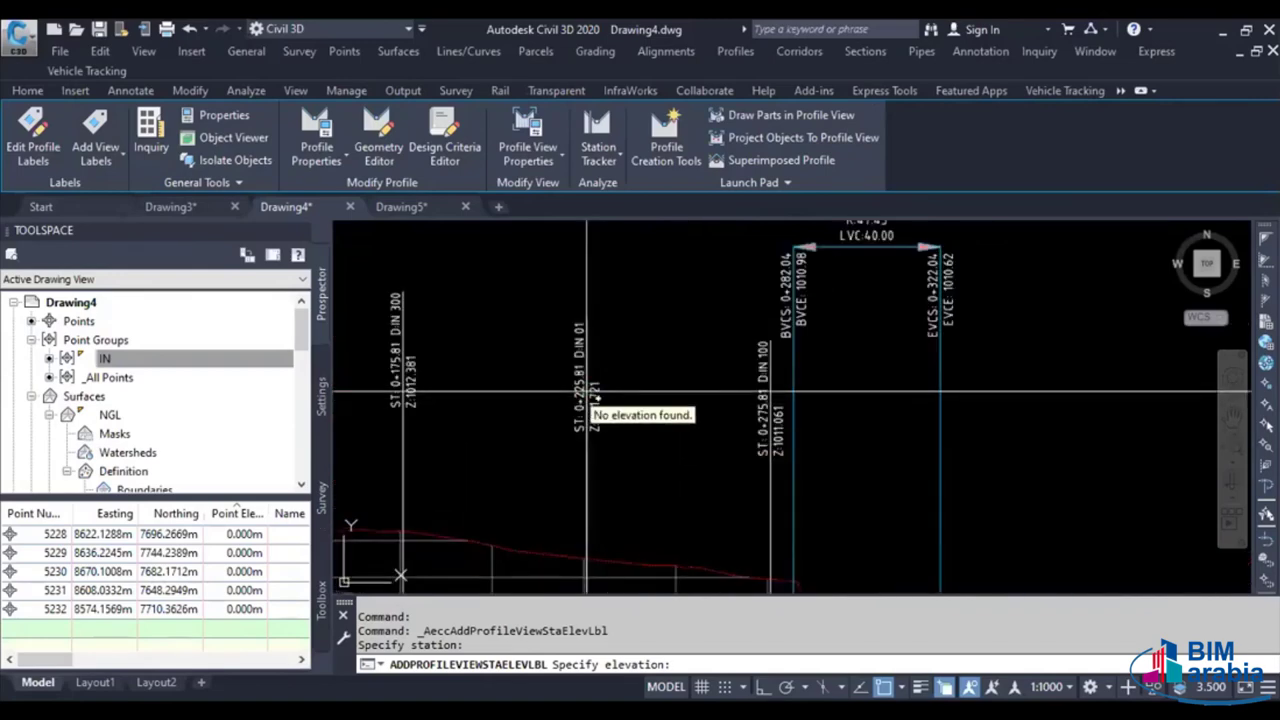
scroll(586, 395, up, 1)
scroll(674, 415, down, 1)
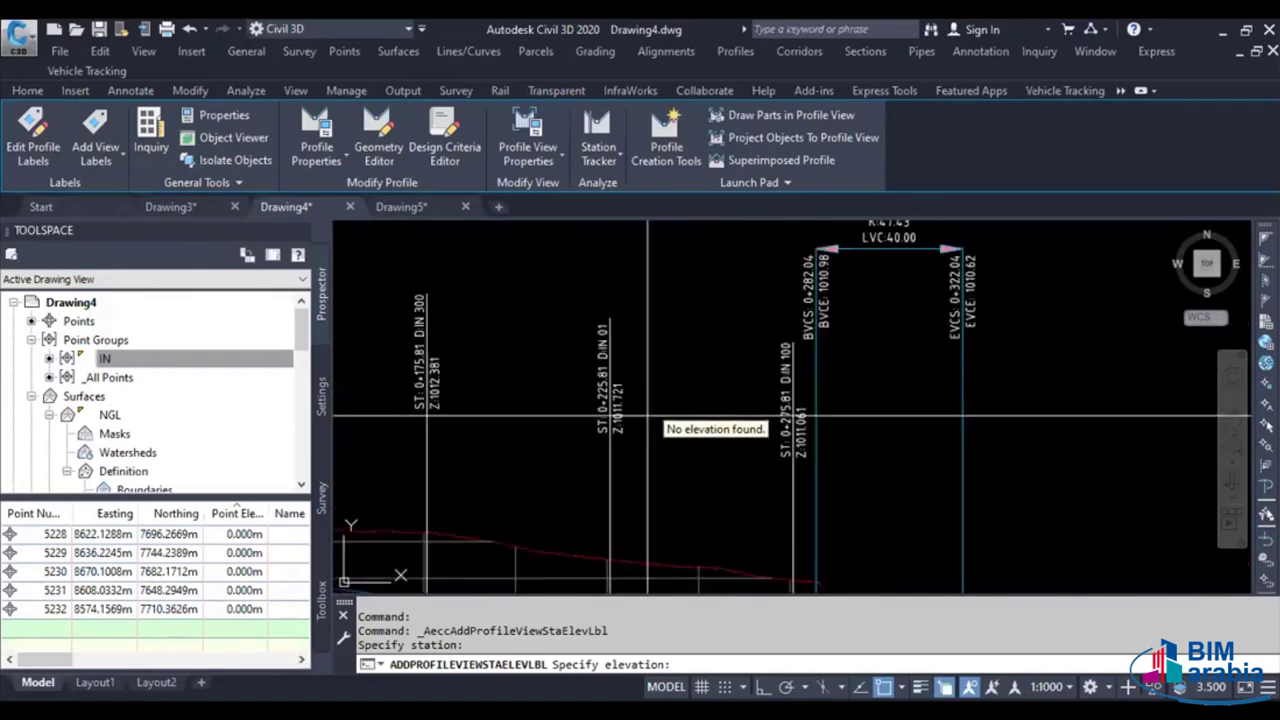
scroll(440, 385, down, 3)
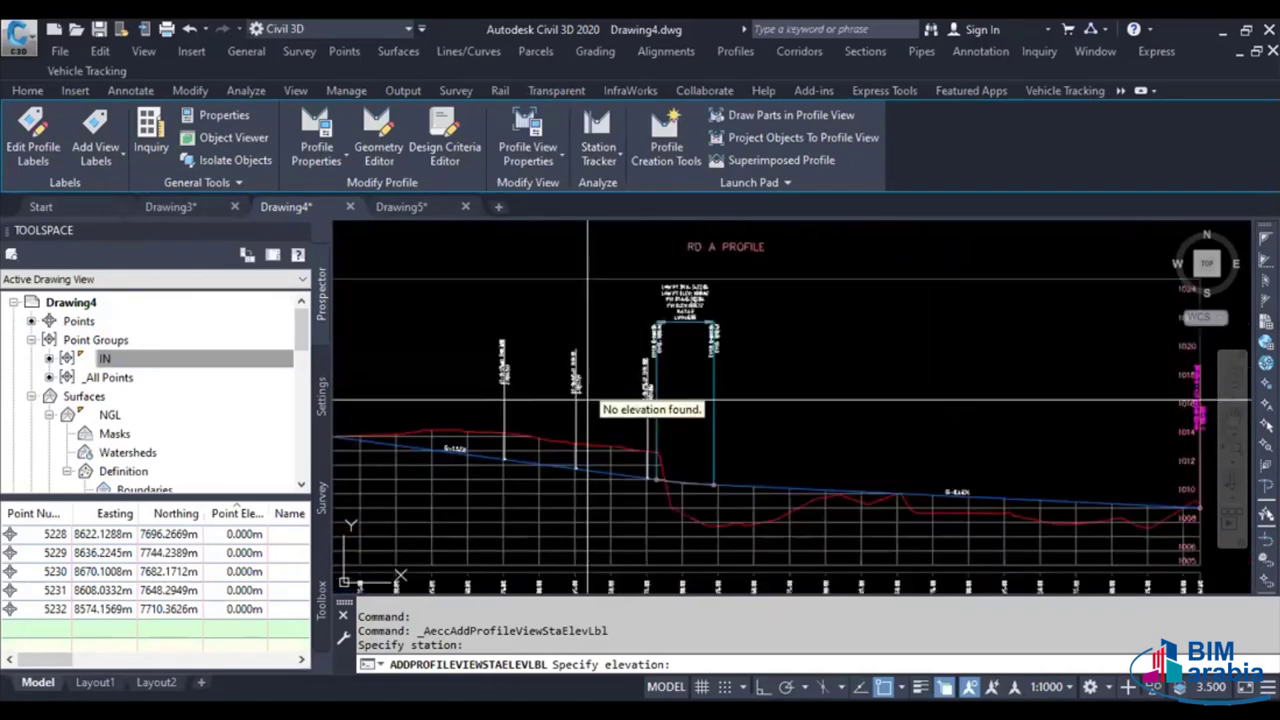
scroll(630, 430, up, 1)
middle_drag(620, 430, 727, 400)
scroll(727, 400, up, 5)
text(1011)
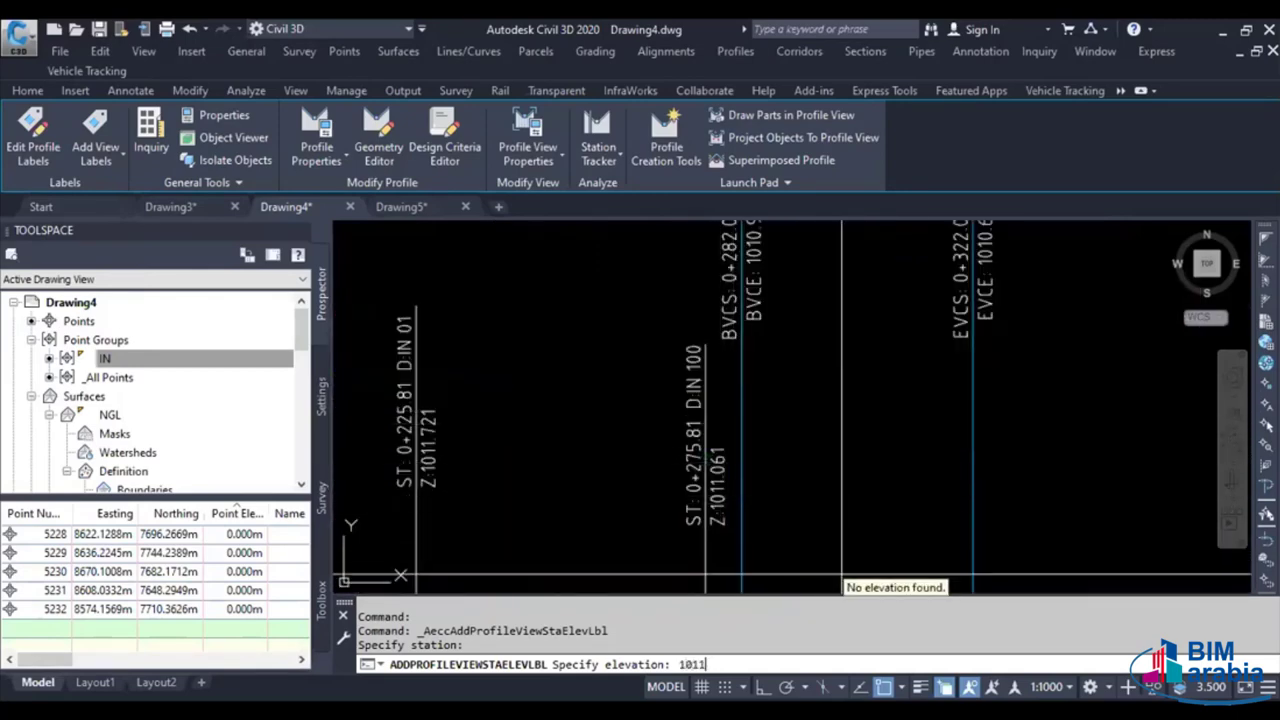
text(61)
key(Return)
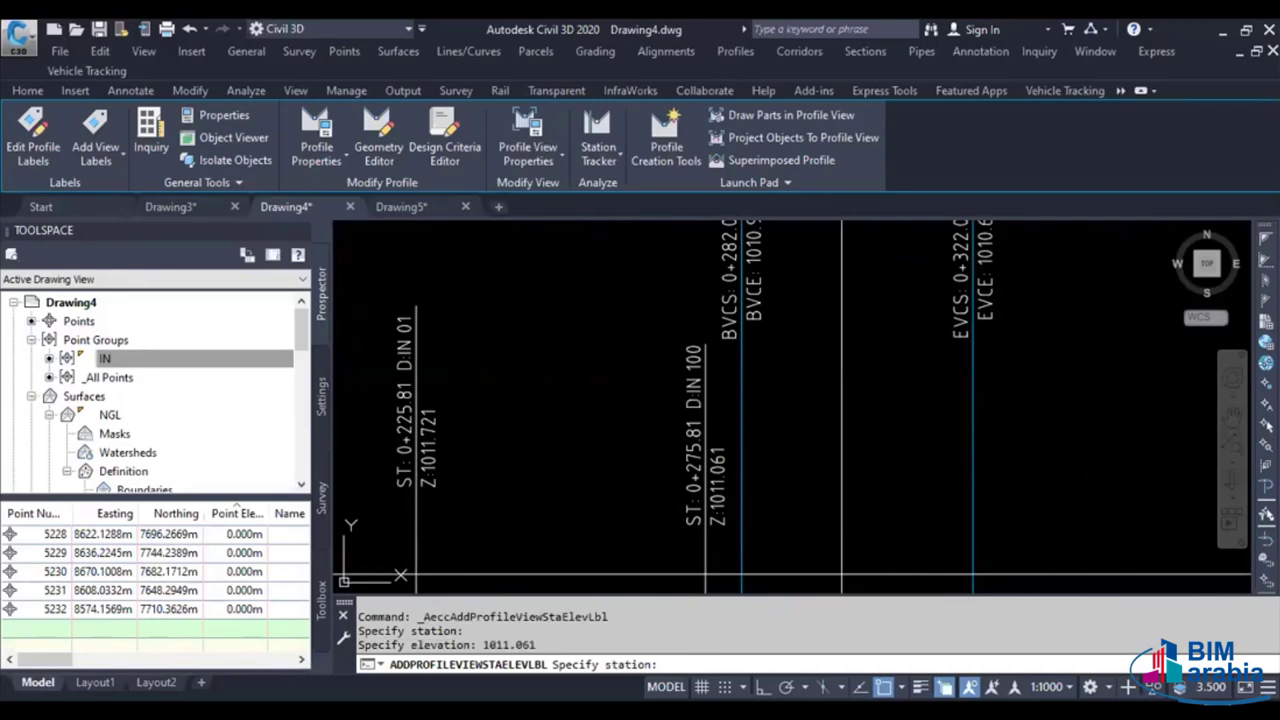
Label the roundabout profile's end station at elevation 1011.061
scroll(790, 290, down, 3)
scroll(790, 410, down, 3)
scroll(800, 410, down, 2)
middle_drag(800, 410, 990, 371)
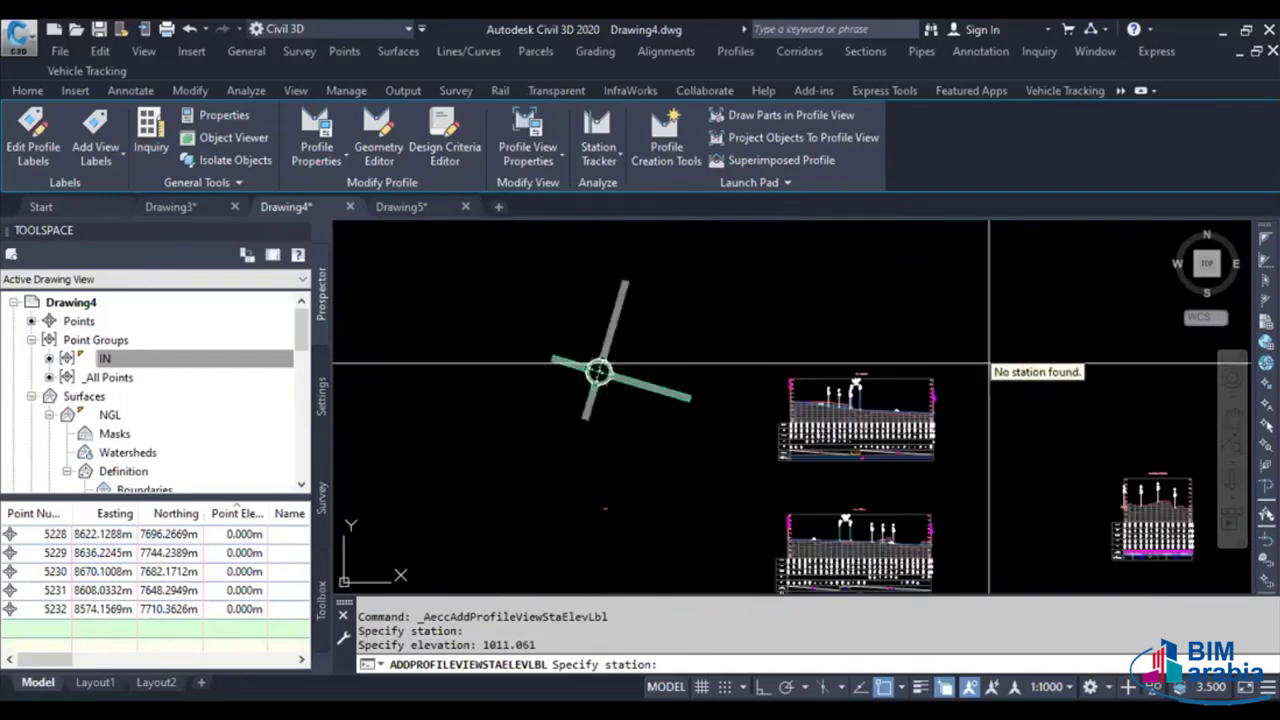
scroll(990, 371, down, 2)
scroll(900, 400, up, 5)
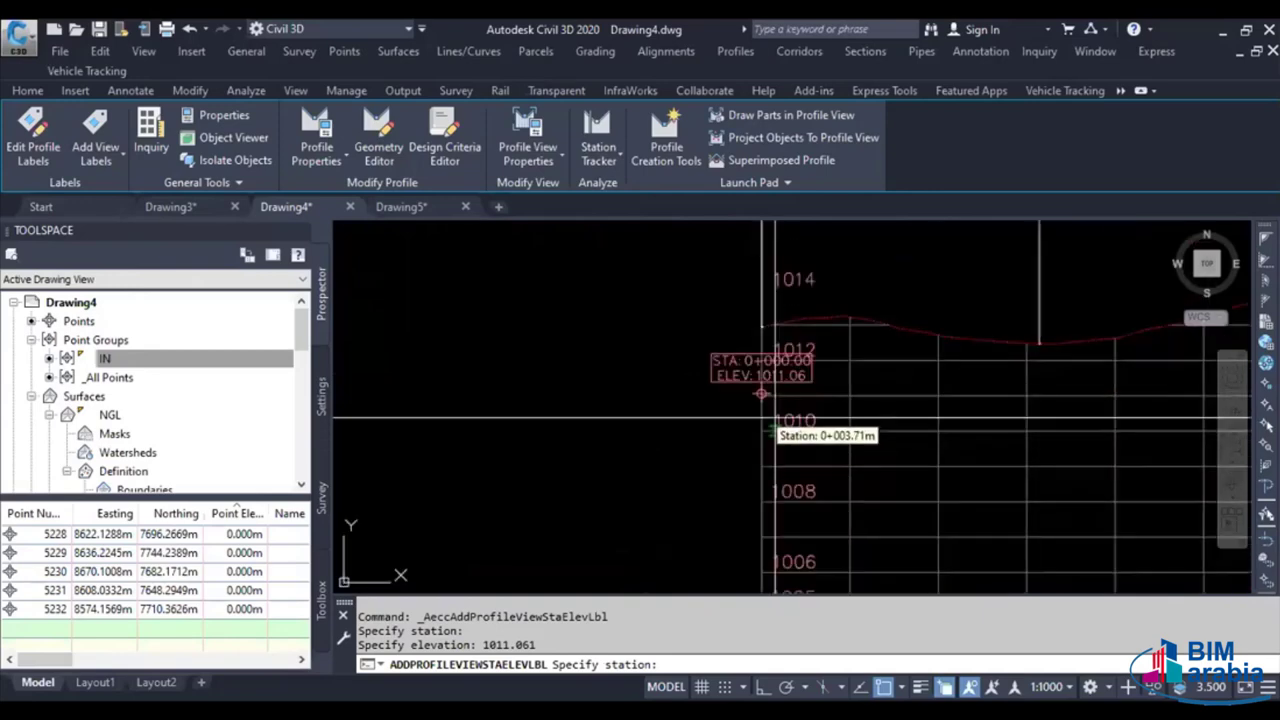
scroll(955, 400, down, 3)
scroll(990, 456, up, 2)
scroll(990, 456, up, 2)
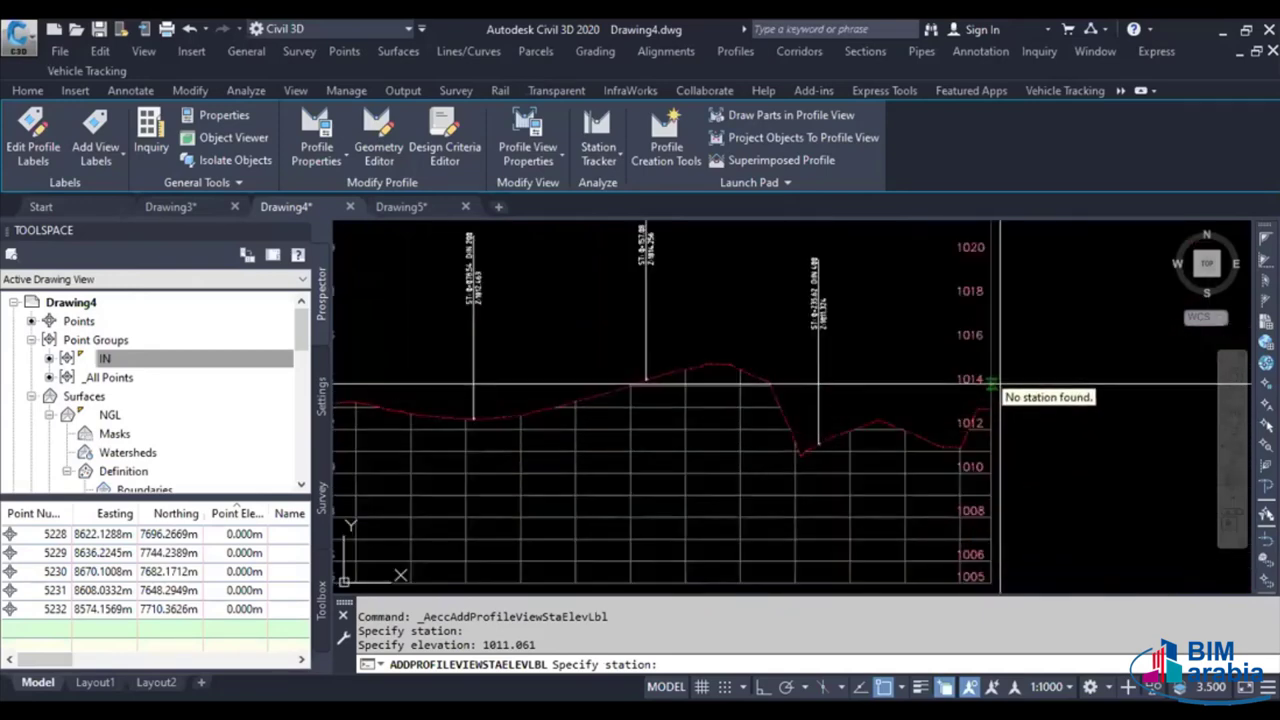
click(1072, 398)
scroll(1000, 400, down, 4)
scroll(986, 408, down, 1)
text(1011.061)
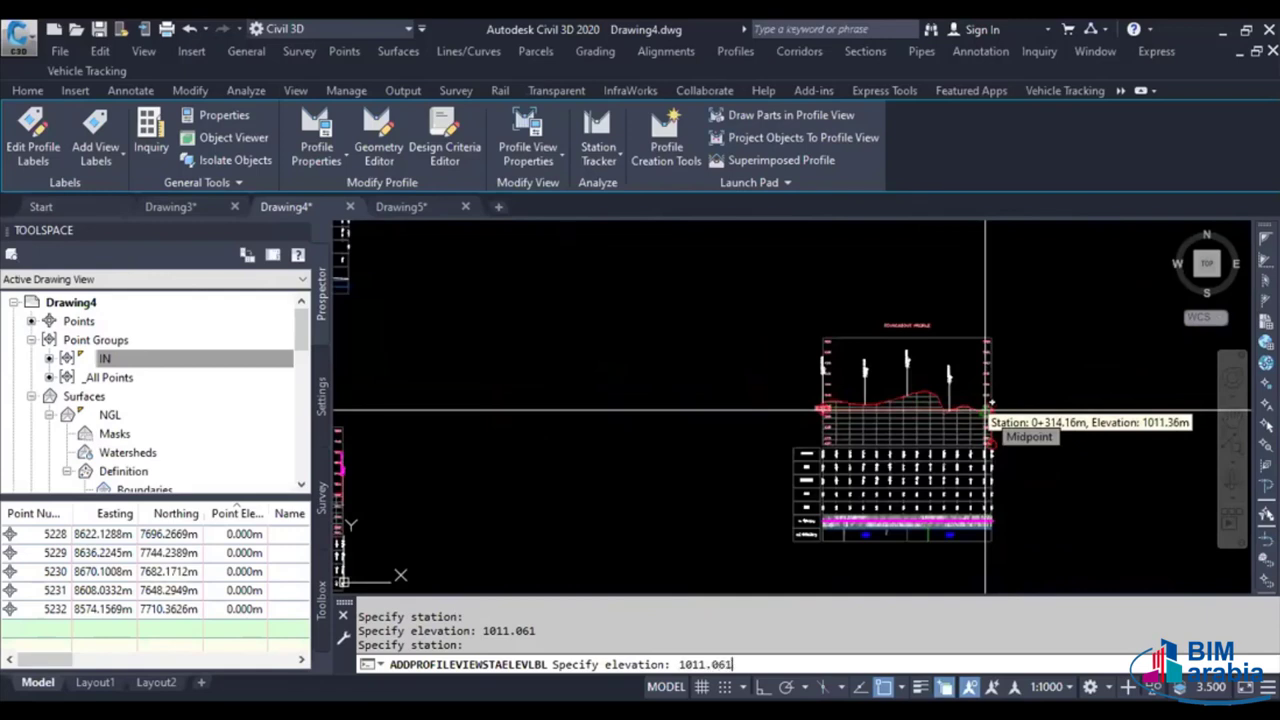
key(Return)
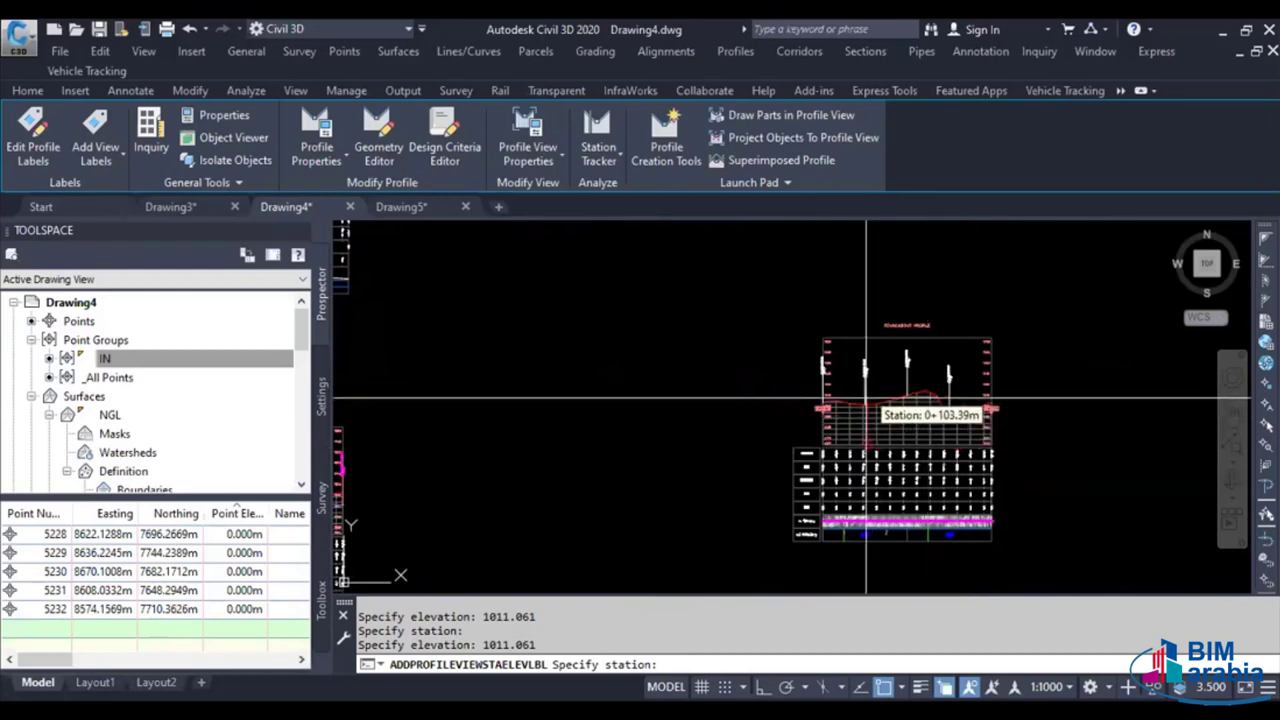
Label station 0+078.54 at the IN 200 crossing with elevation 1011.998
scroll(866, 400, up, 4)
scroll(866, 320, up, 2)
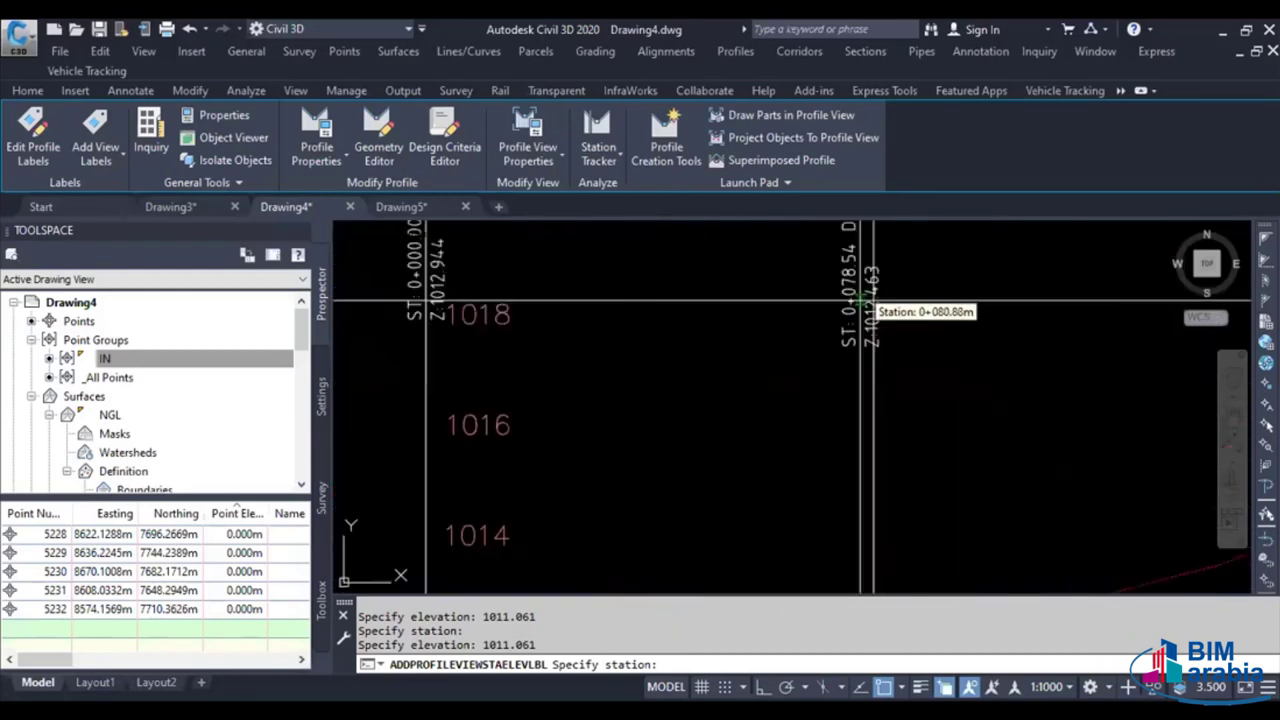
scroll(862, 421, down, 2)
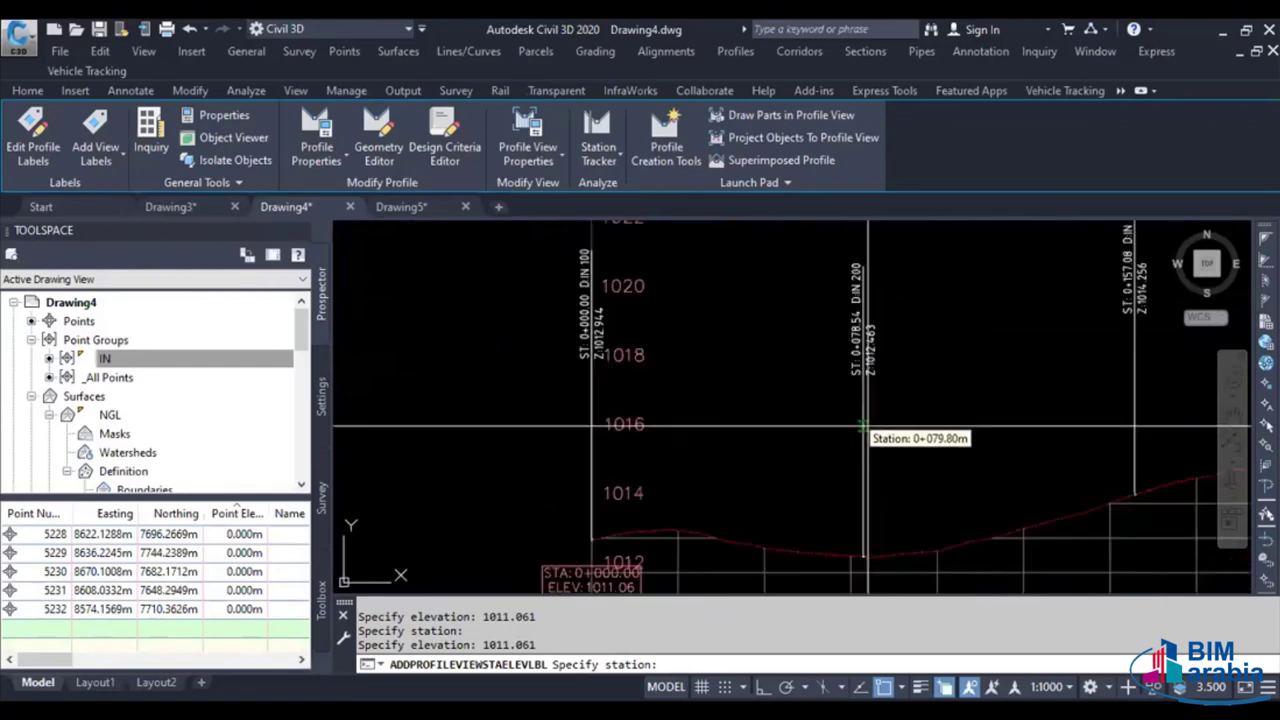
click(866, 428)
scroll(866, 428, down, 3)
scroll(680, 460, down, 3)
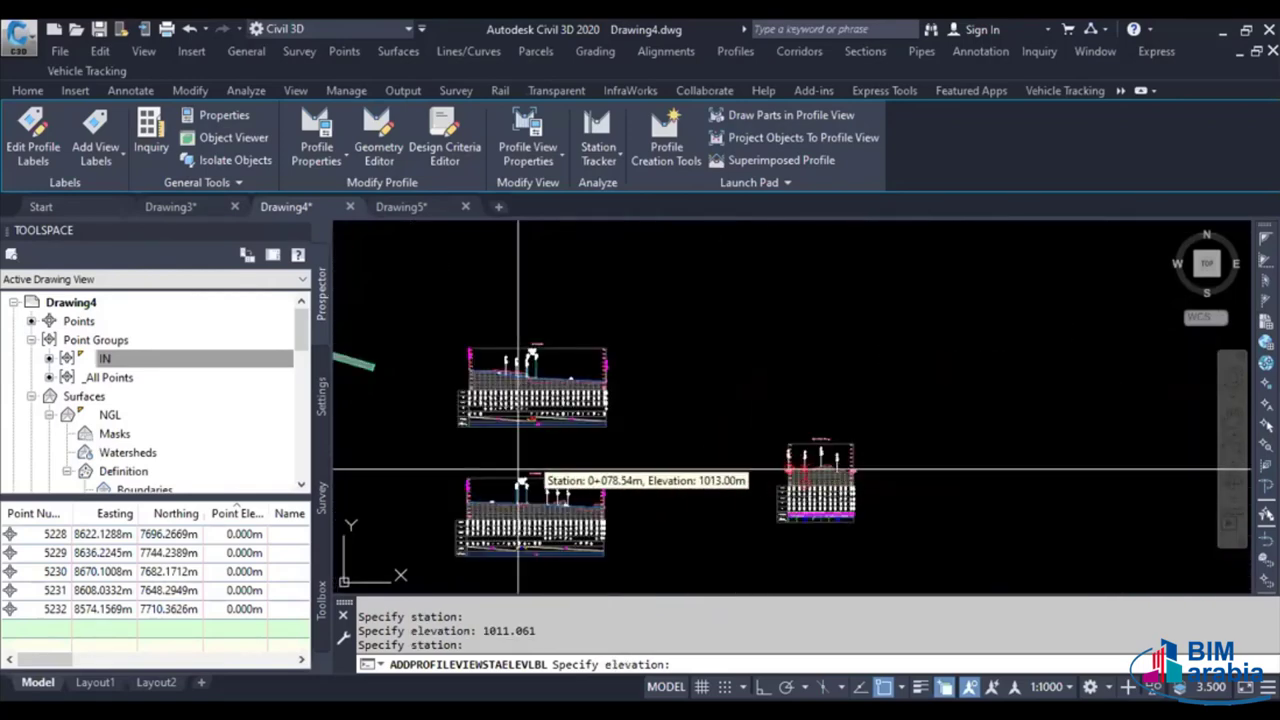
scroll(519, 480, up, 1)
scroll(470, 505, up, 3)
scroll(600, 500, up, 2)
scroll(700, 420, up, 2)
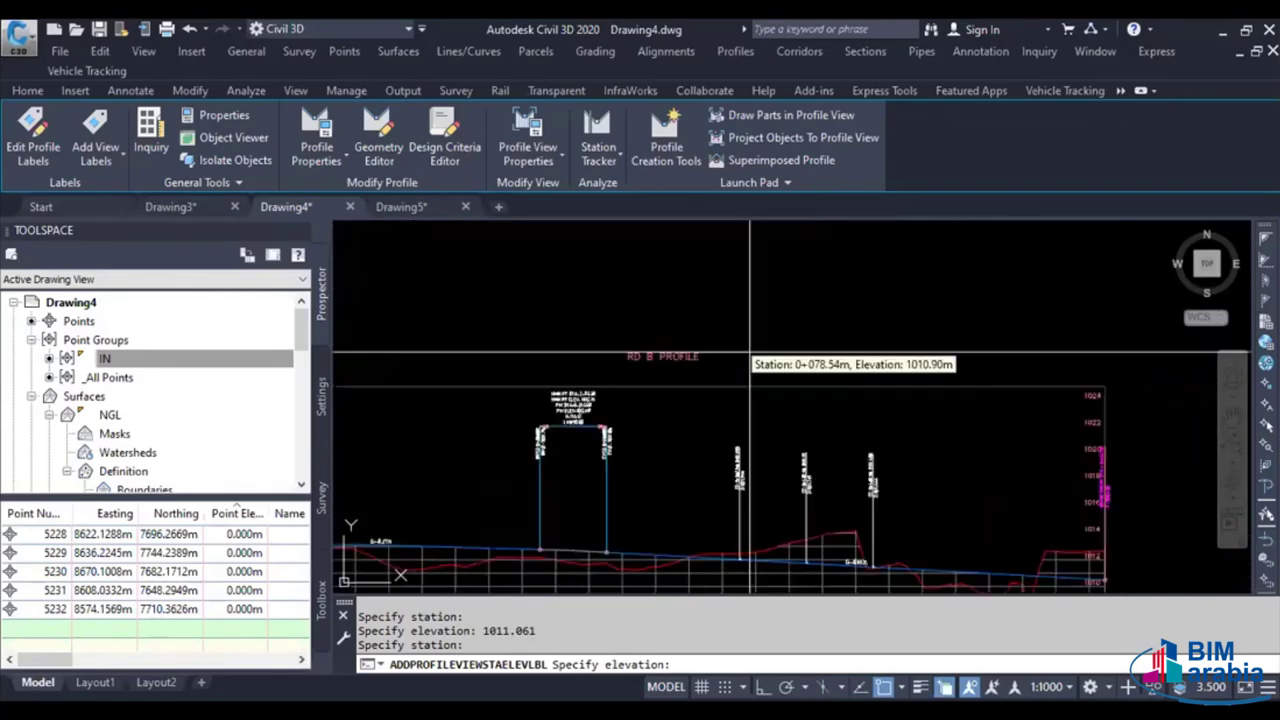
scroll(800, 495, up, 3)
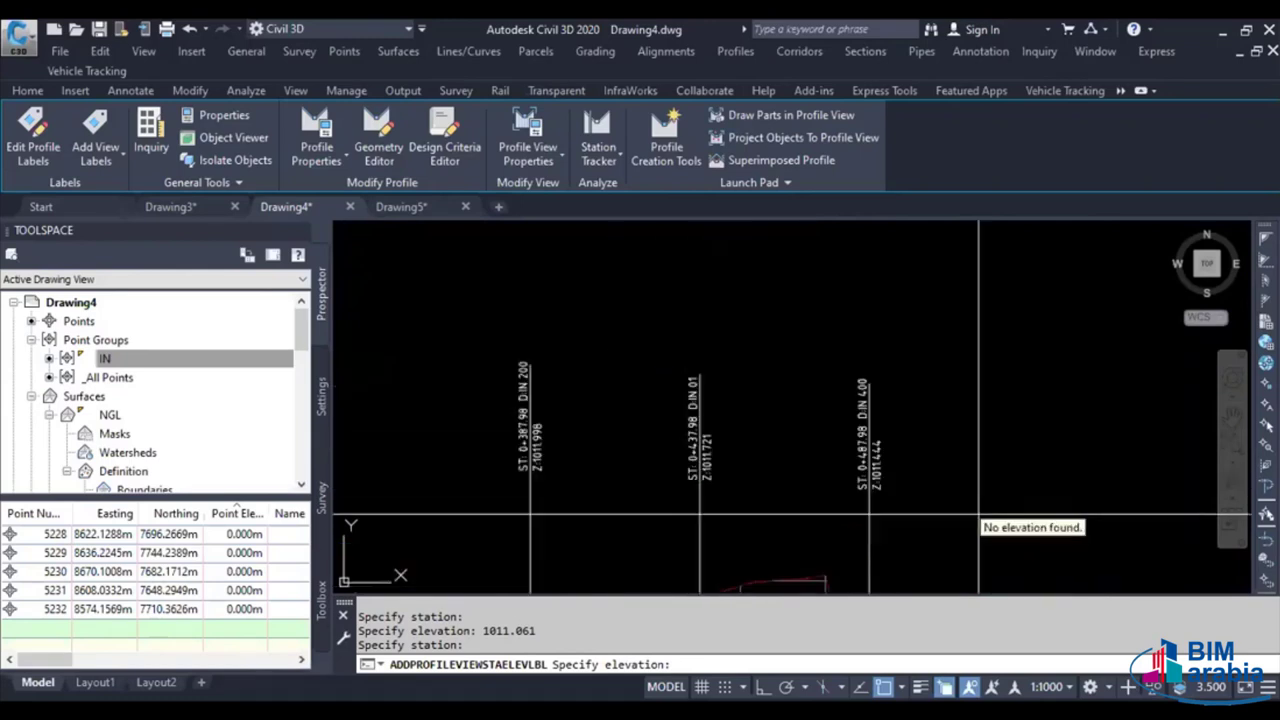
scroll(600, 520, up, 2)
text(1011.998)
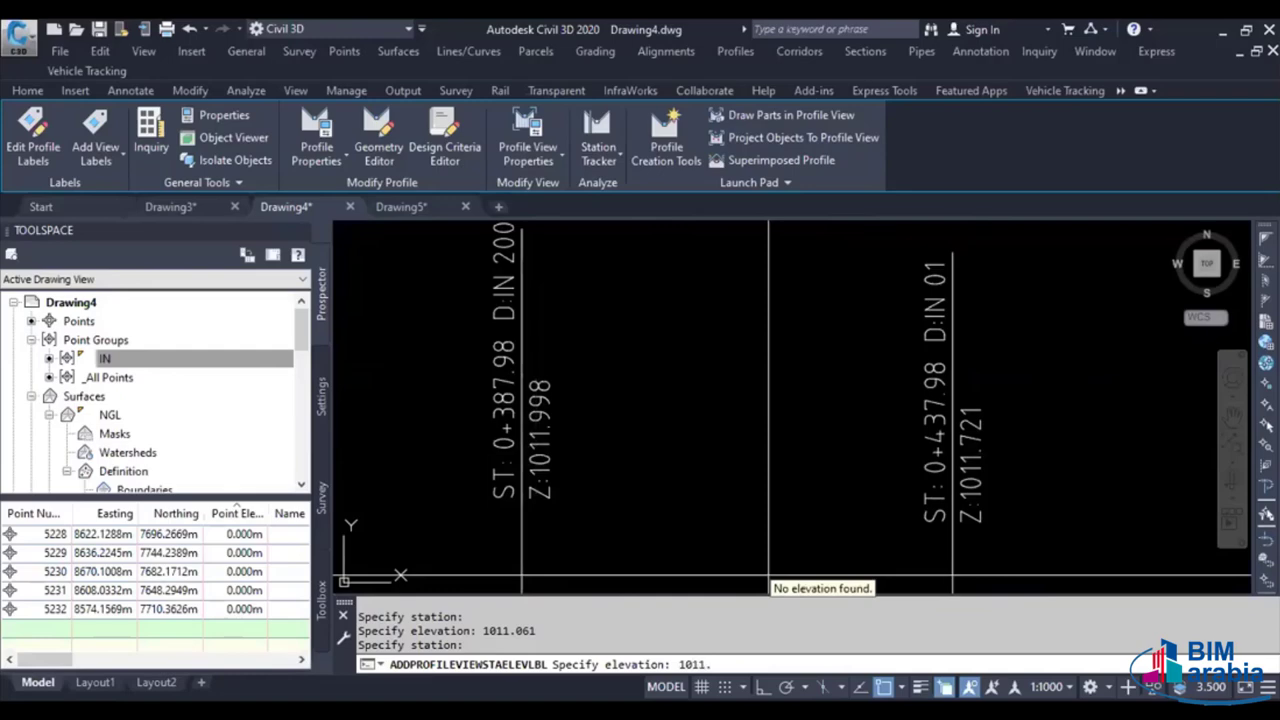
key(Return)
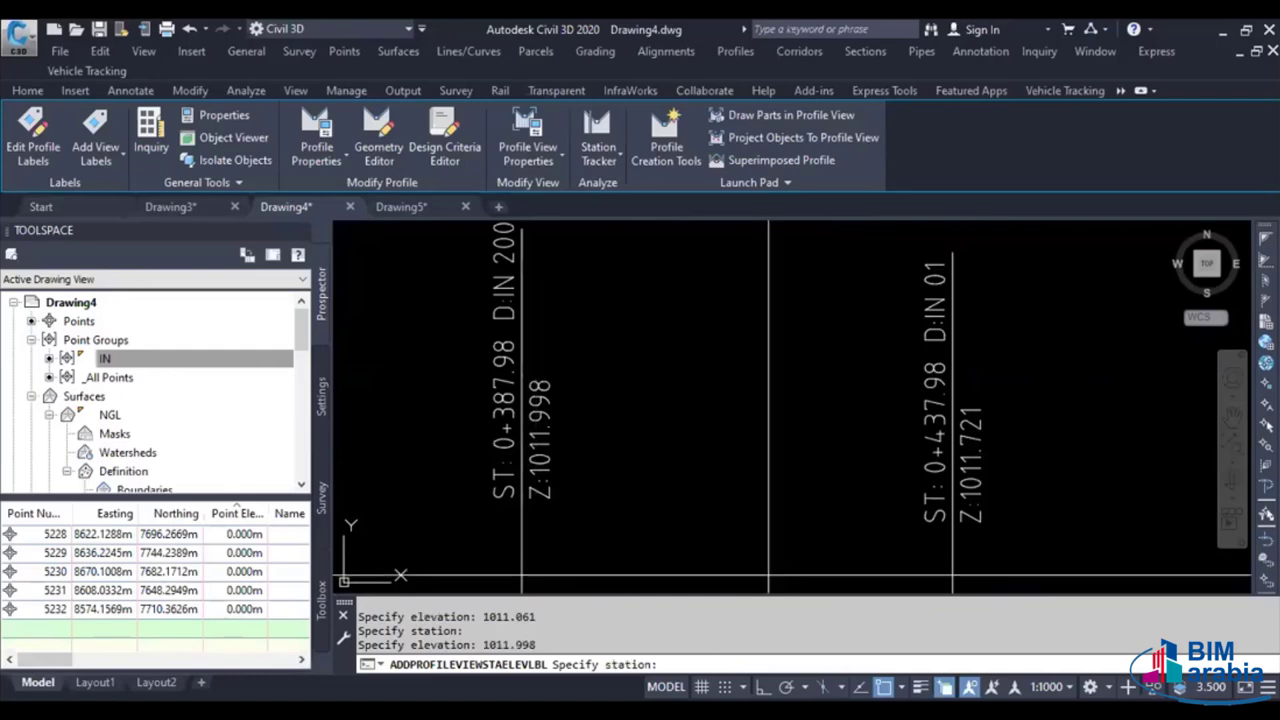
Label station 0+157.08 at the IN 300 crossing with elevation 1012.381
scroll(750, 440, down, 3)
scroll(750, 440, down, 2)
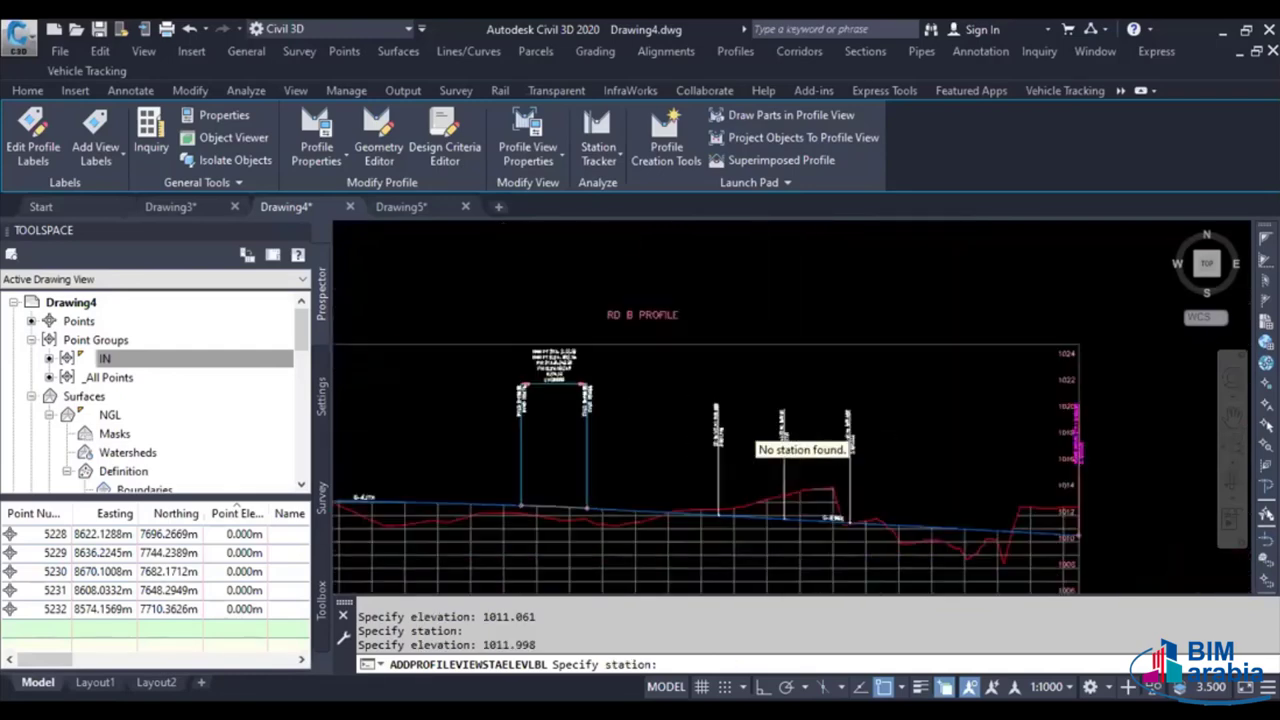
scroll(752, 442, down, 1)
scroll(880, 440, down, 3)
scroll(1108, 408, up, 2)
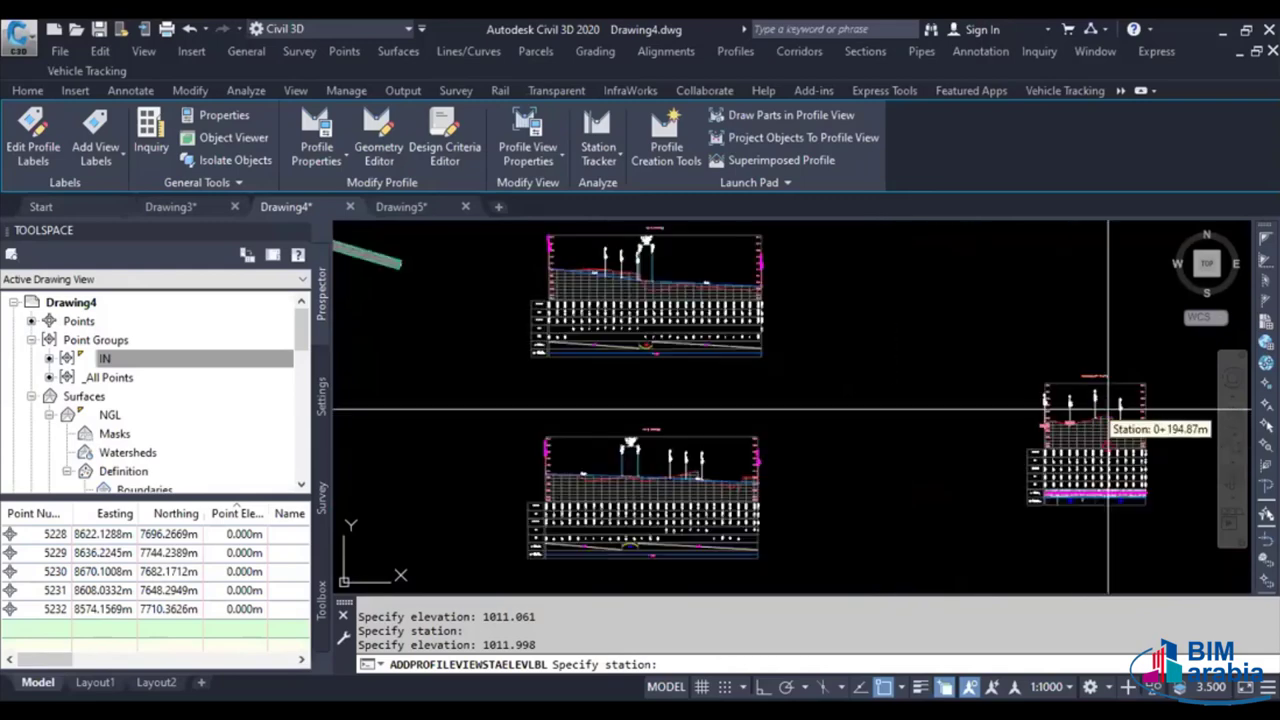
scroll(1090, 415, up, 2)
scroll(1045, 430, up, 2)
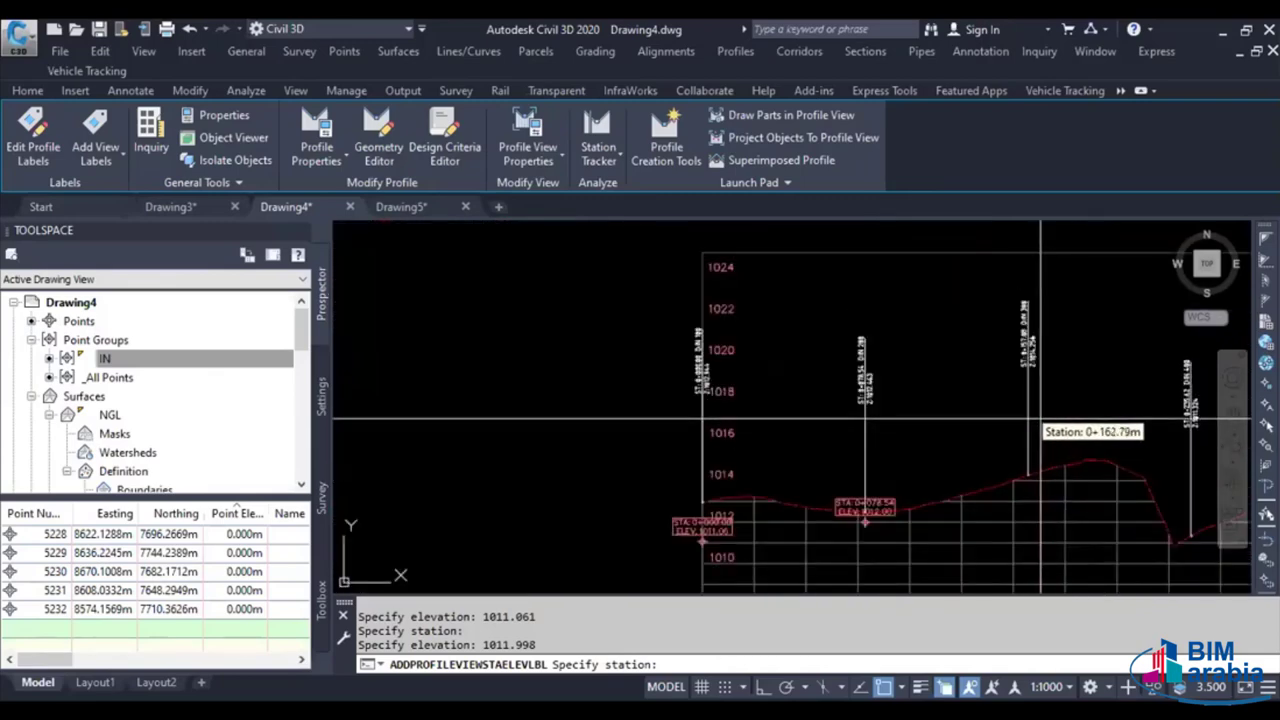
click(1027, 423)
scroll(1060, 330, up, 2)
scroll(1000, 345, down, 2)
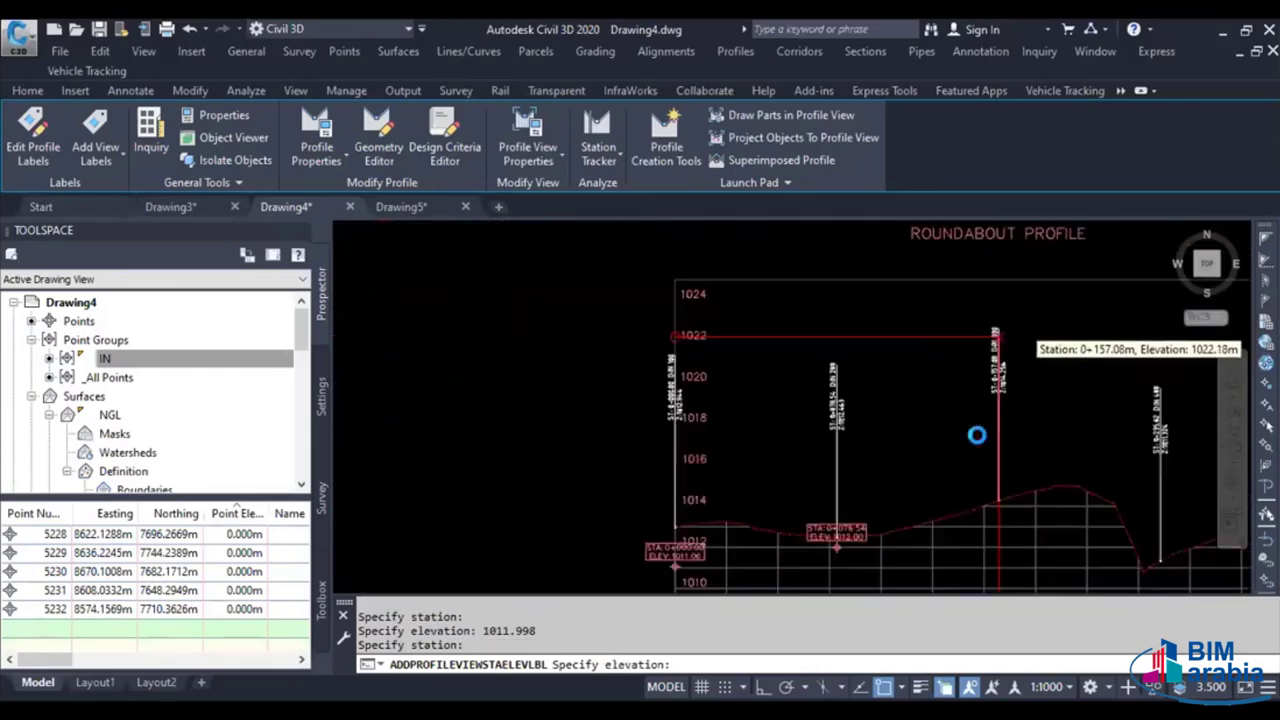
scroll(977, 435, down, 2)
scroll(990, 375, down, 2)
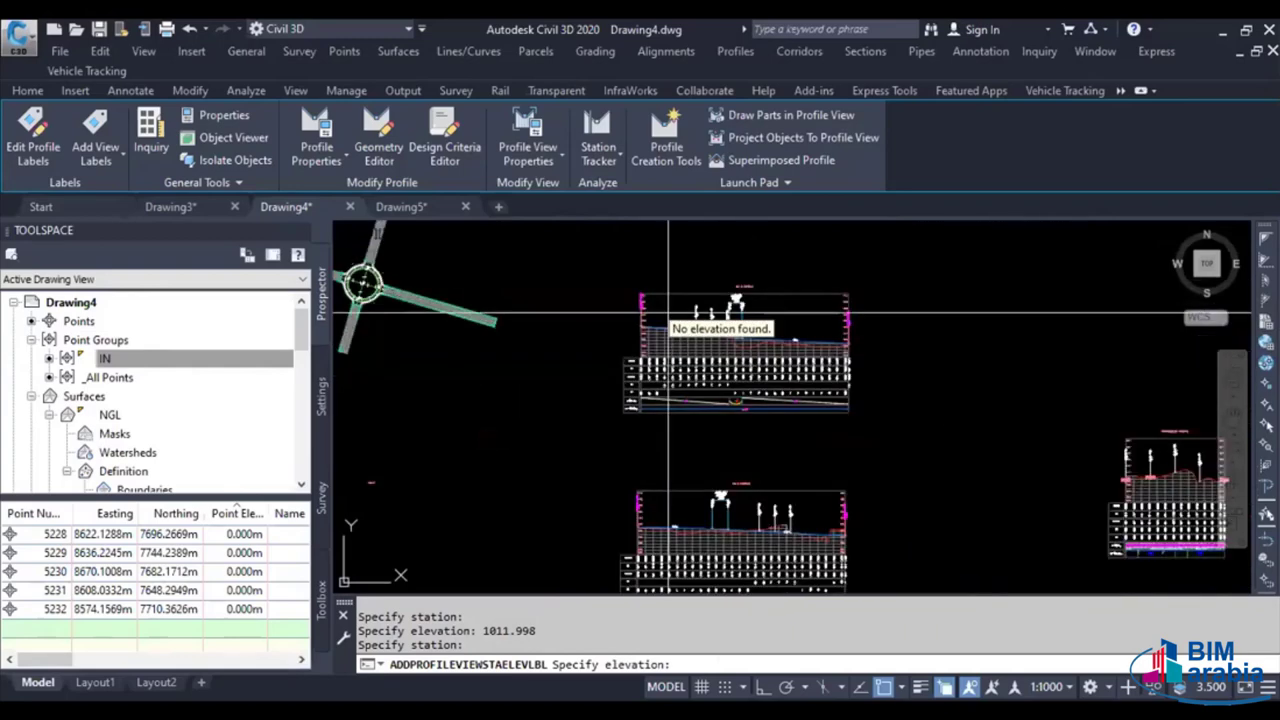
scroll(680, 318, up, 3)
scroll(725, 420, up, 2)
text(1012.38)
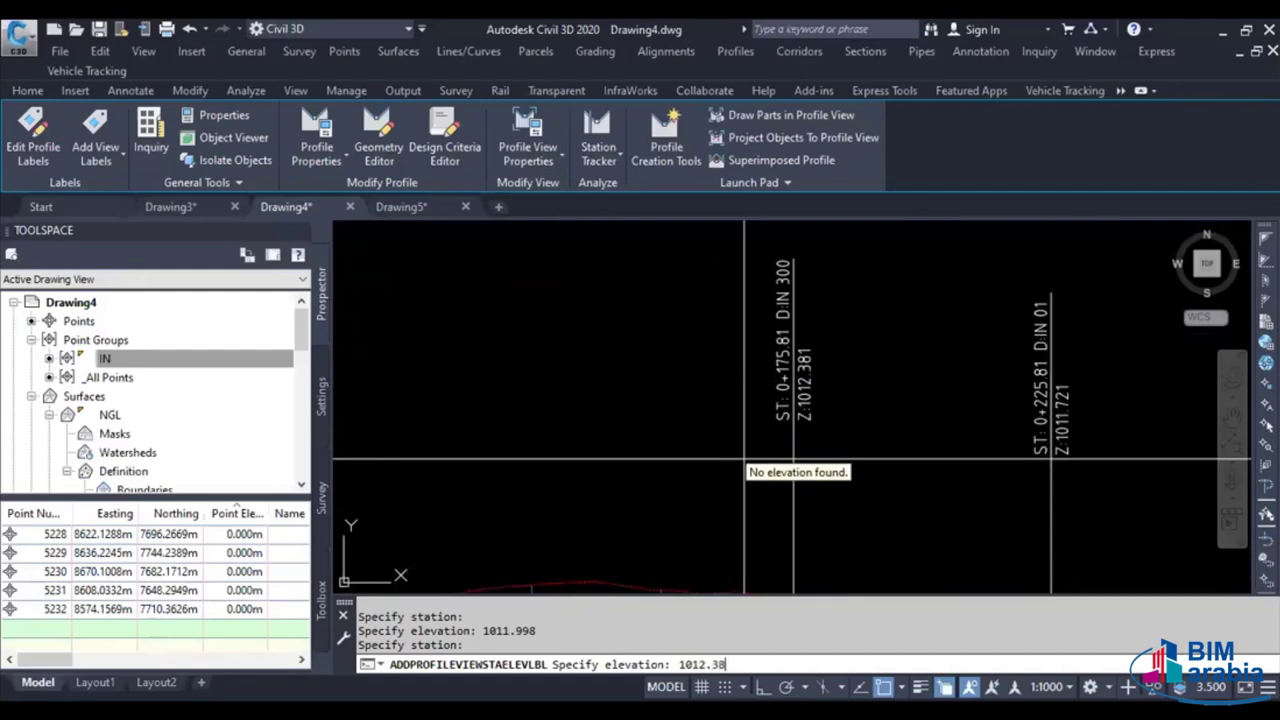
text(1)
key(Return)
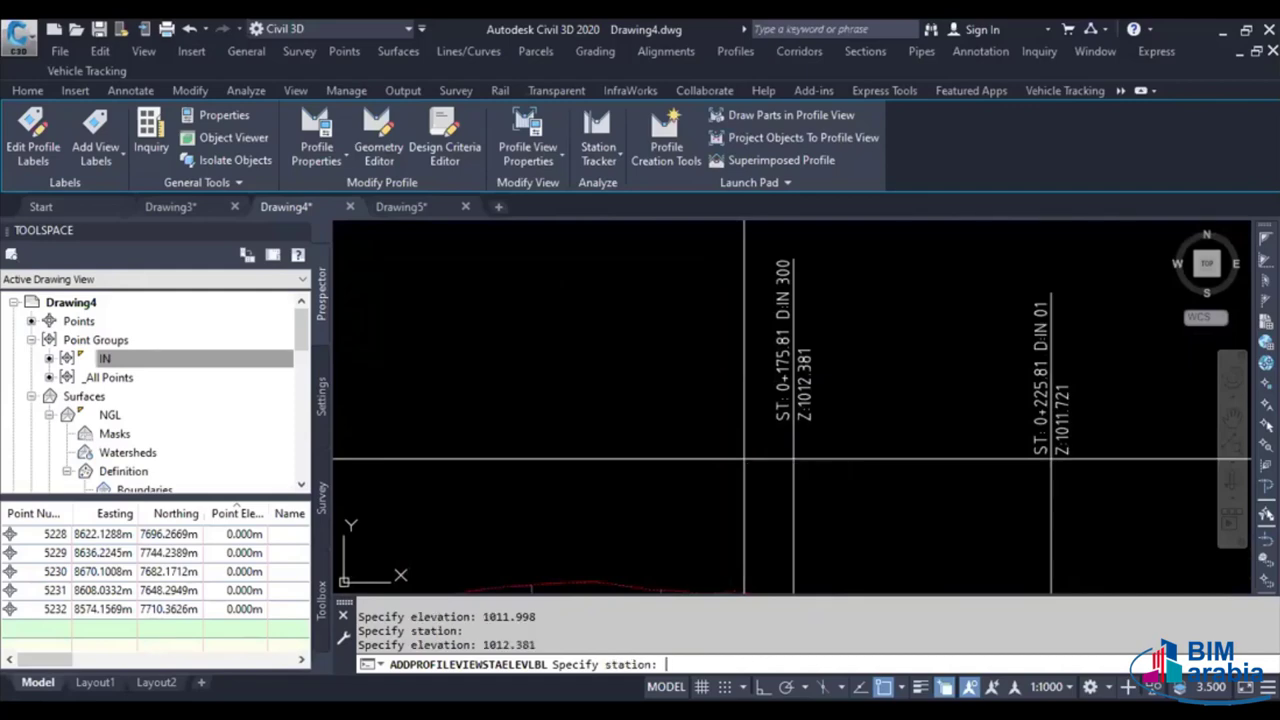
Label station 0+235.62 at the IN 400 crossing with elevation 1011.444
scroll(694, 338, down, 1)
scroll(665, 355, down, 1)
scroll(686, 368, down, 2)
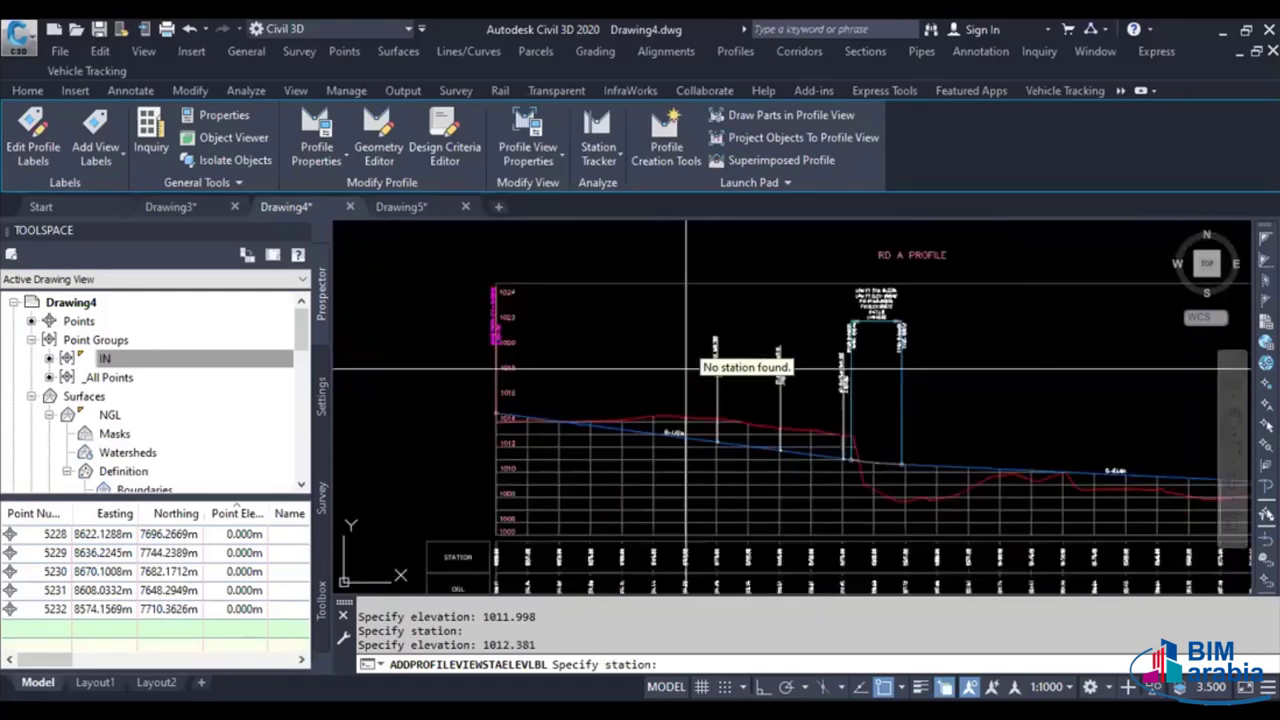
scroll(686, 368, down, 2)
scroll(1105, 552, up, 1)
scroll(888, 449, up, 2)
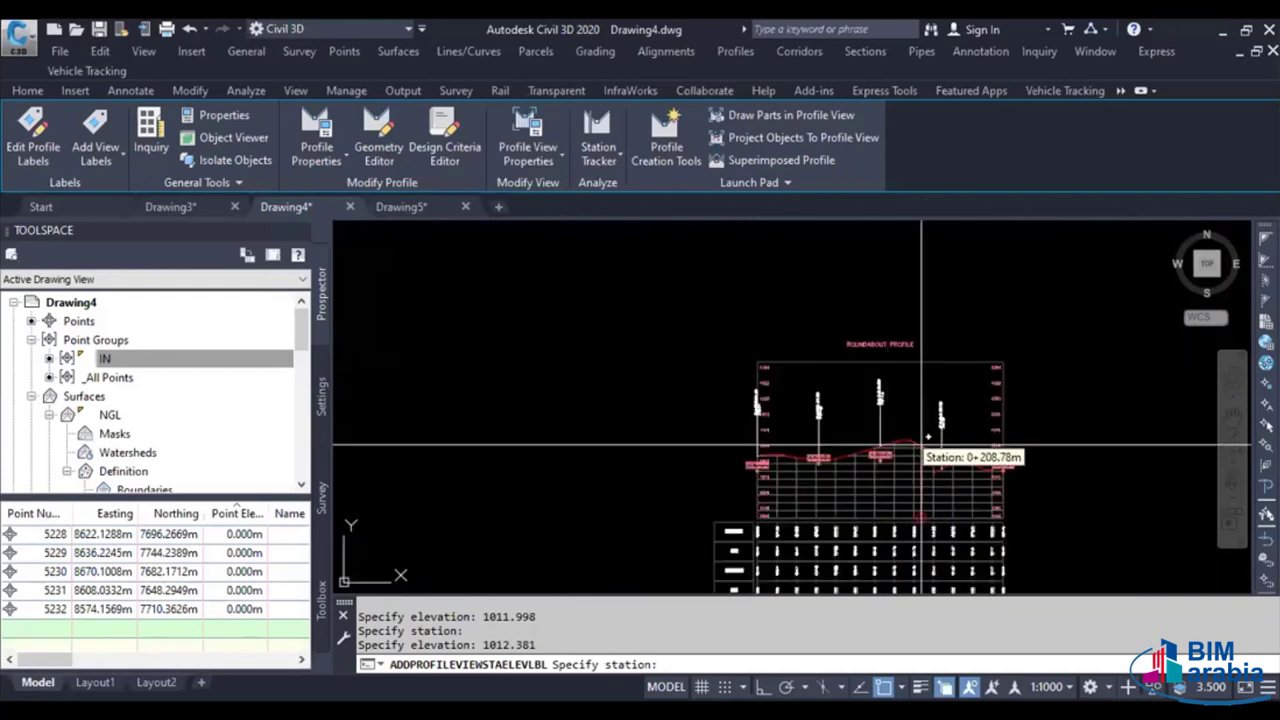
scroll(921, 447, up, 1)
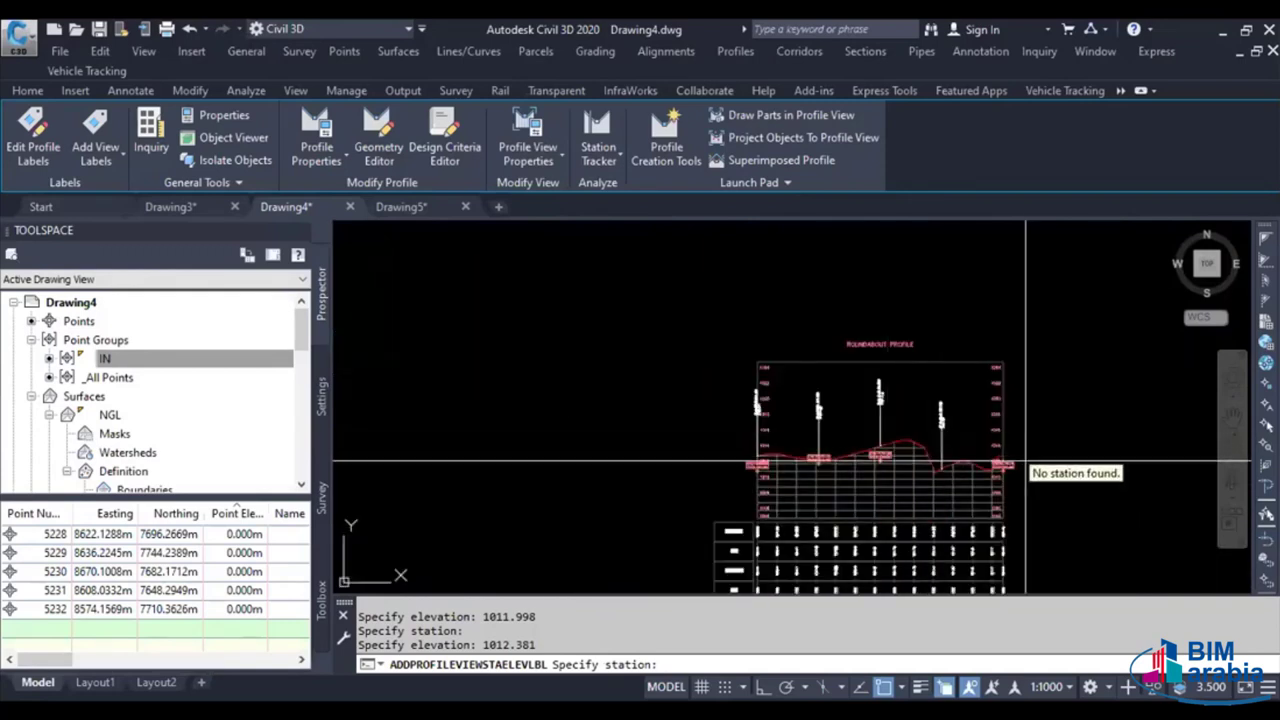
scroll(1000, 460, up, 1)
scroll(1060, 455, up, 1)
scroll(880, 450, up, 2)
middle_drag(853, 441, 888, 521)
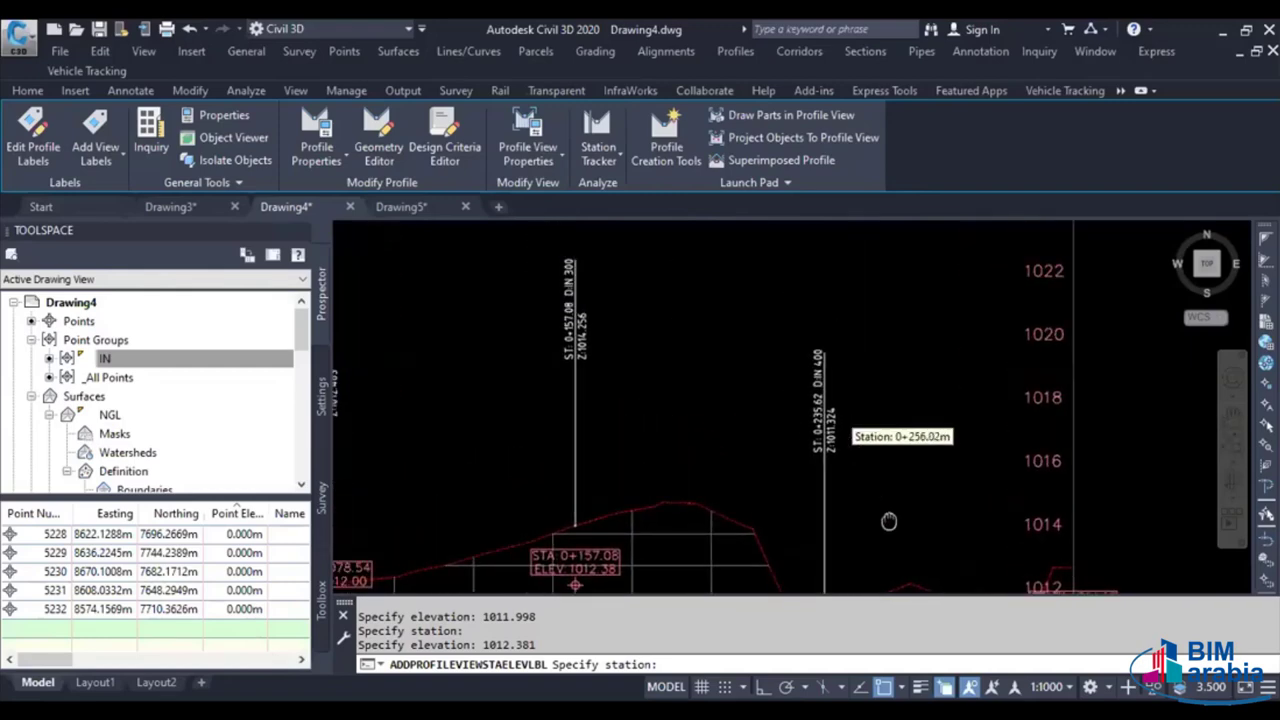
click(888, 521)
scroll(888, 521, down, 3)
scroll(940, 520, down, 2)
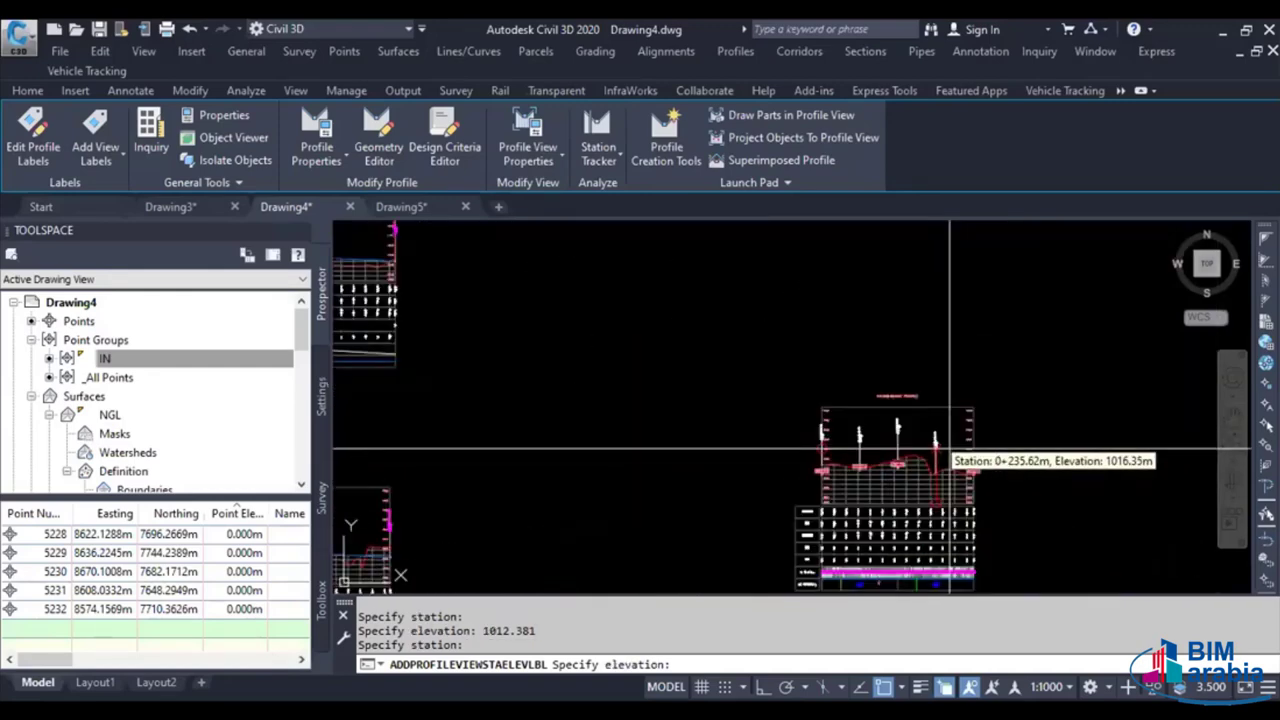
scroll(700, 430, down, 2)
scroll(567, 410, up, 2)
scroll(560, 418, up, 1)
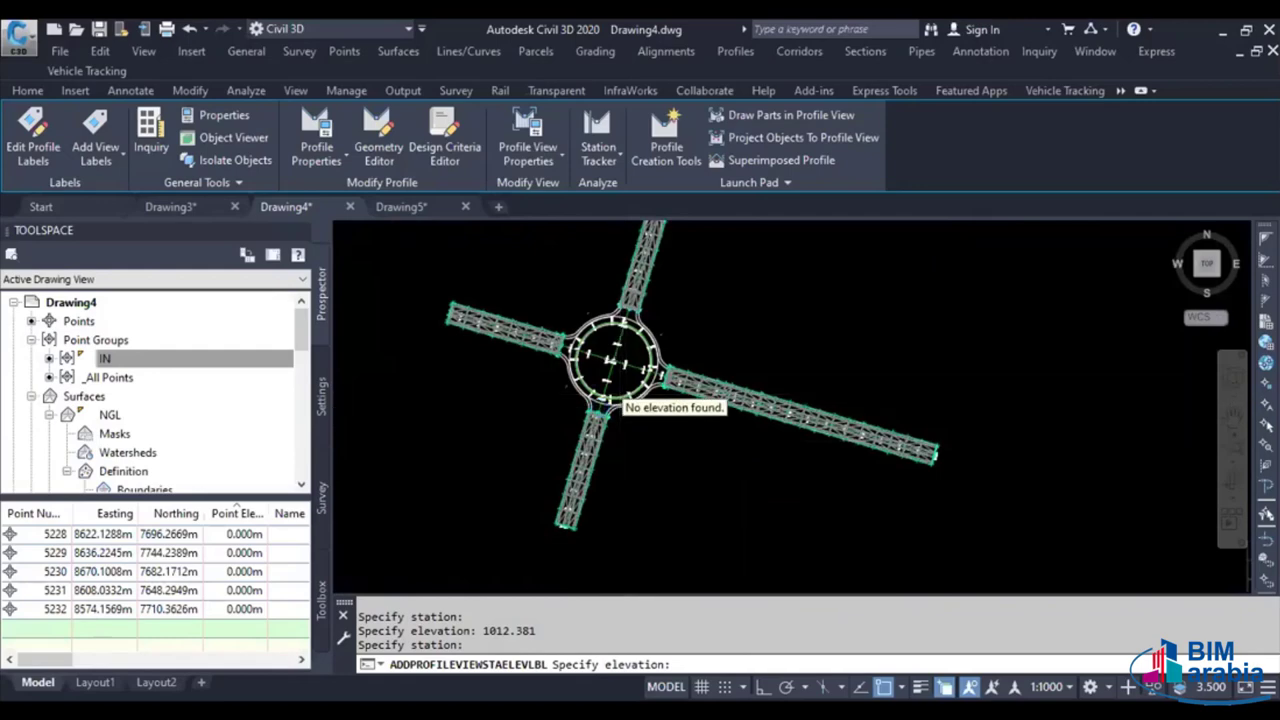
scroll(553, 425, up, 2)
scroll(546, 432, up, 2)
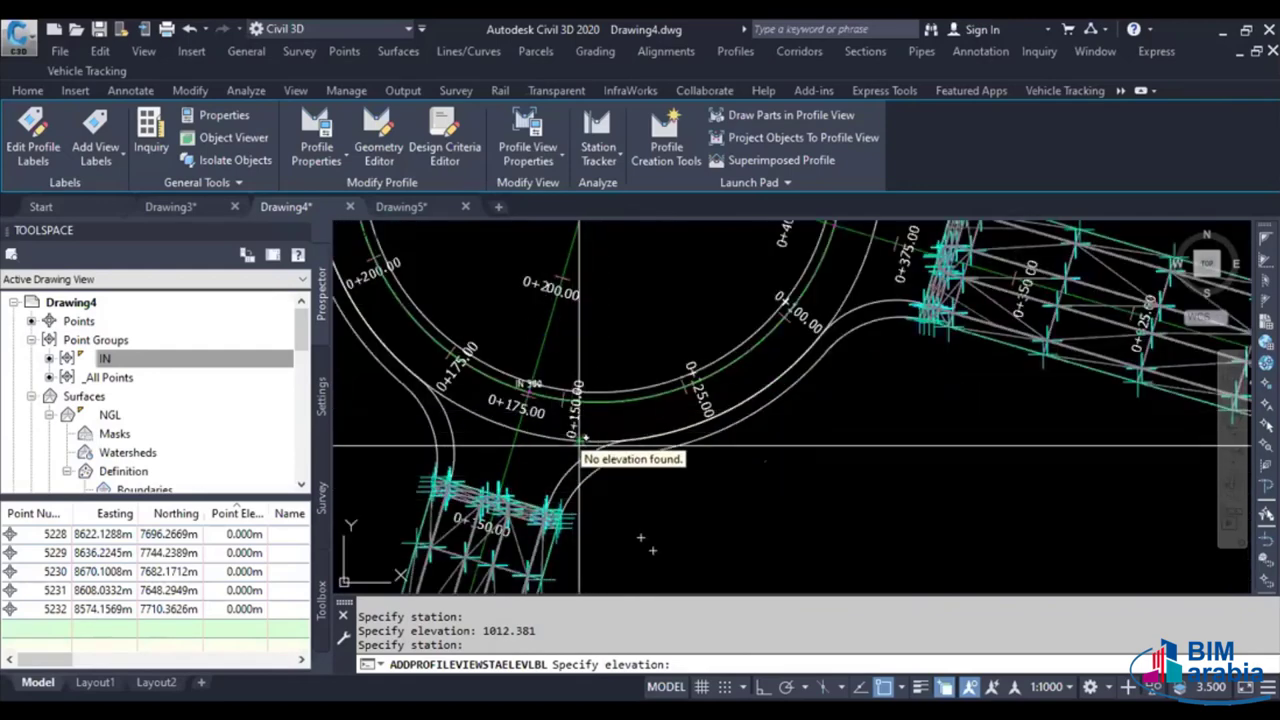
scroll(429, 437, down, 2)
scroll(566, 423, down, 2)
scroll(509, 350, up, 2)
scroll(530, 441, up, 3)
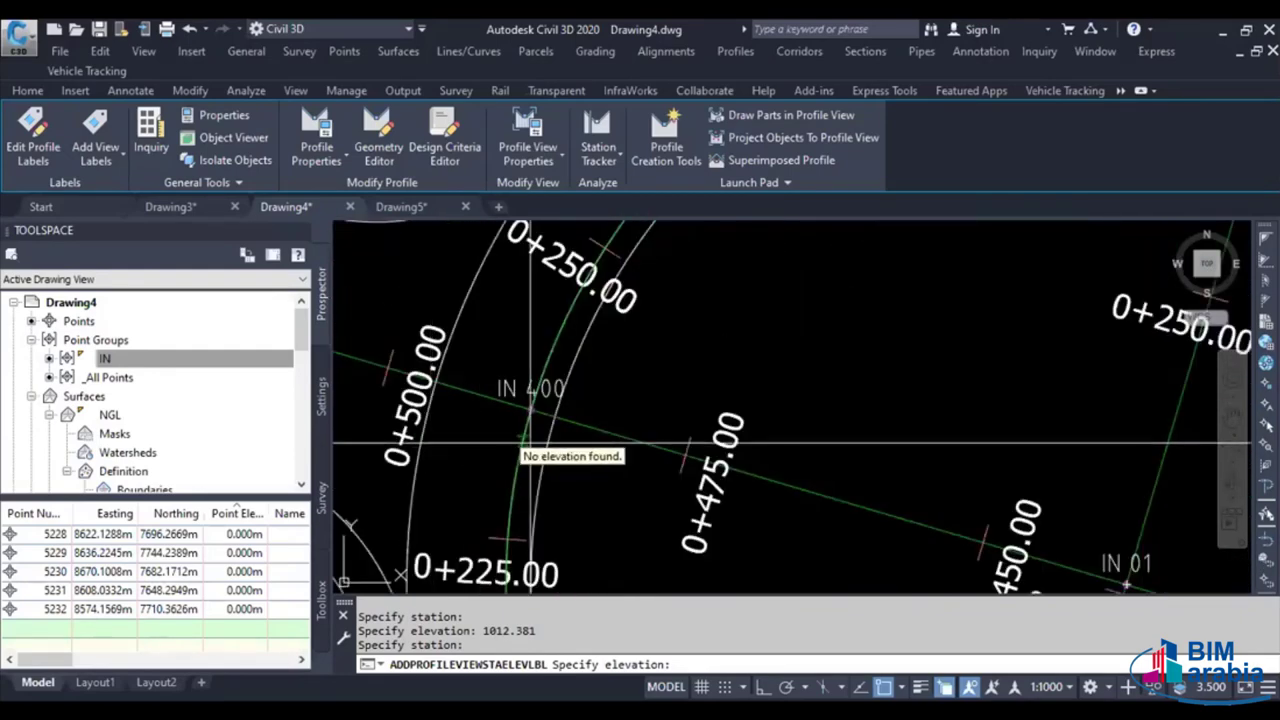
scroll(531, 441, down, 2)
scroll(760, 480, down, 3)
scroll(900, 500, down, 1)
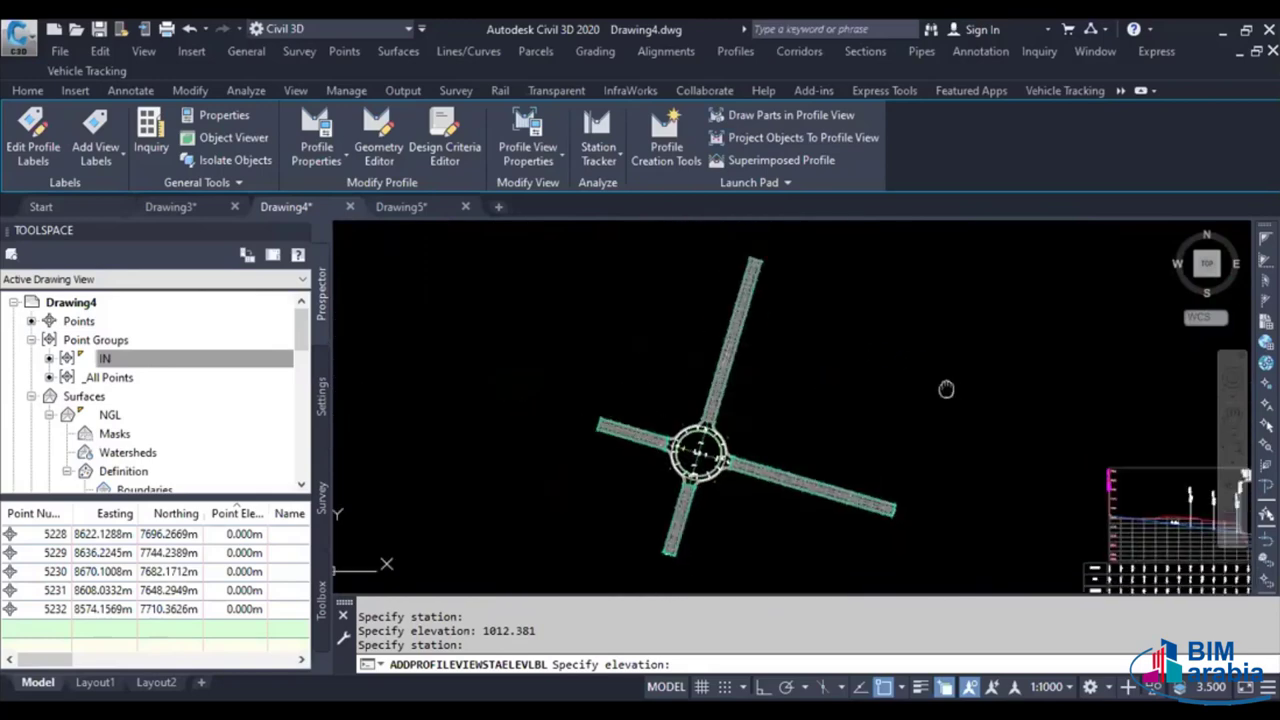
scroll(900, 470, down, 1)
scroll(826, 385, up, 2)
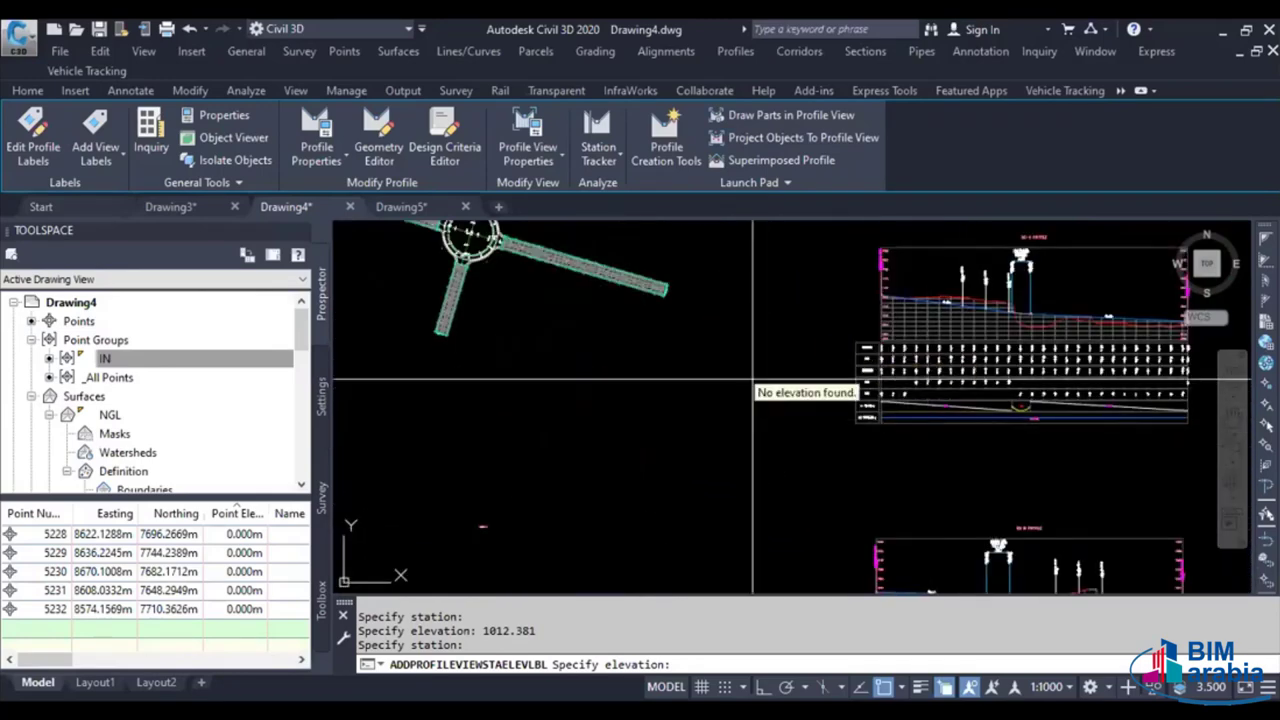
scroll(832, 458, down, 2)
scroll(950, 510, up, 2)
scroll(1010, 537, up, 2)
scroll(1008, 525, up, 1)
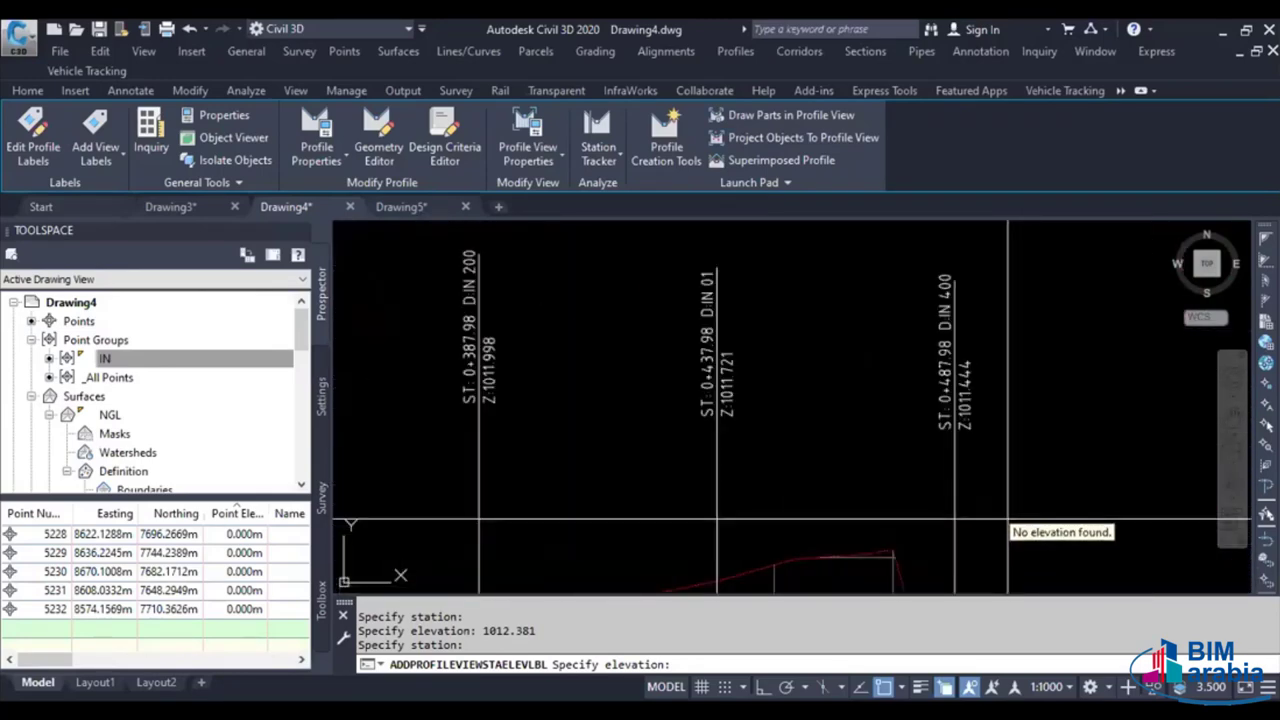
scroll(1008, 522, up, 2)
text(1011.4)
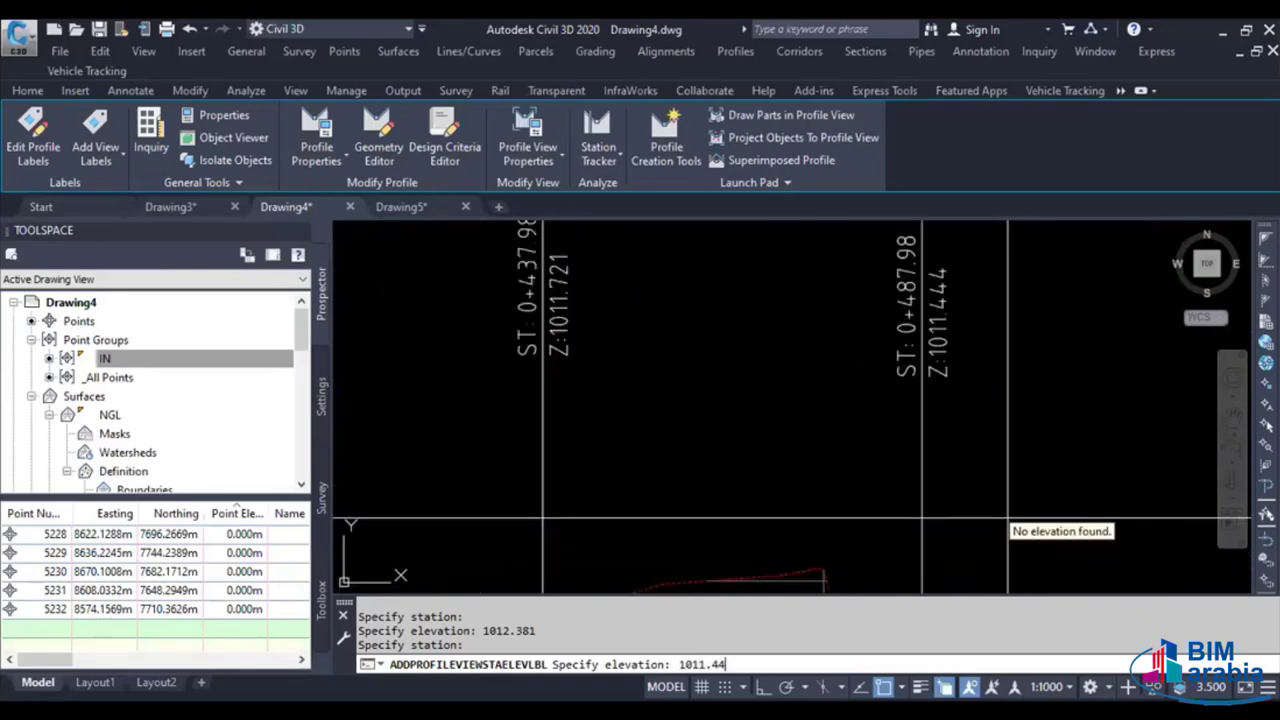
text(4)
key(Return)
key(Return)
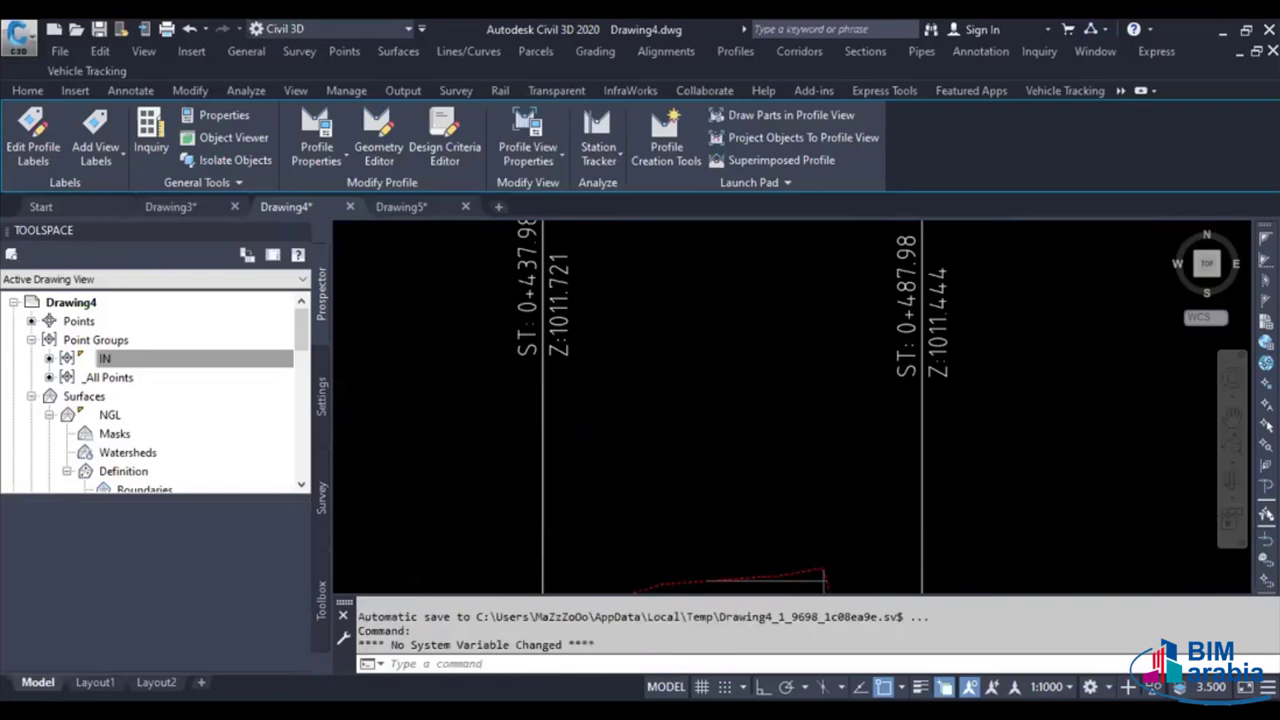
scroll(741, 405, down, 3)
Snap the projected point at station 0+078.54 onto the ground line, making its elevation manual
scroll(741, 405, down, 1)
scroll(742, 404, down, 1)
scroll(741, 404, down, 2)
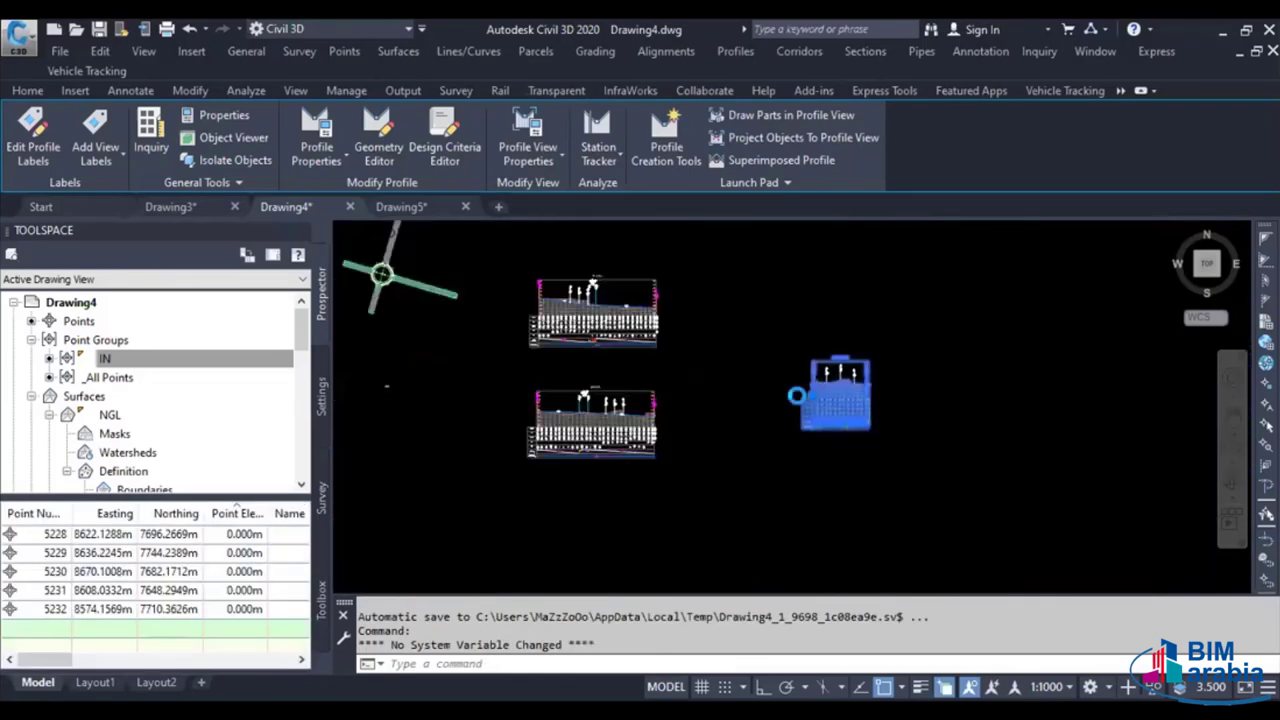
scroll(888, 372, up, 3)
key(Escape)
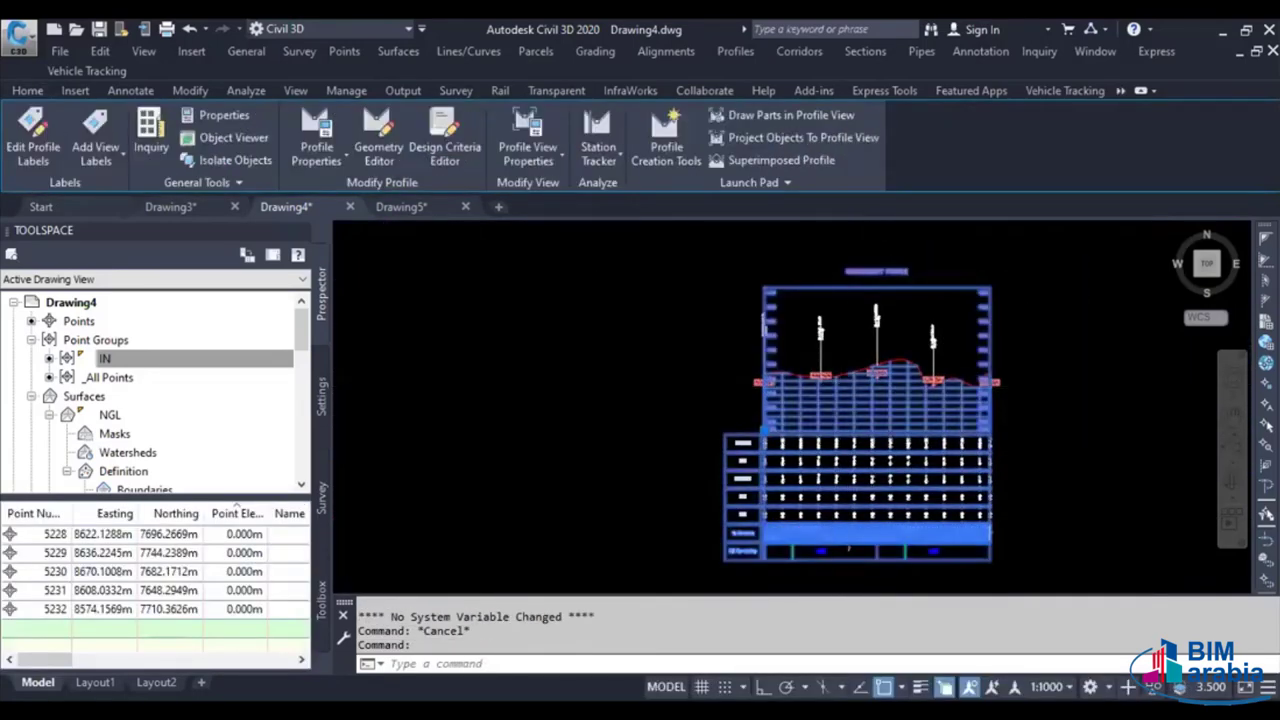
scroll(785, 484, up, 5)
key(Escape)
scroll(785, 484, up, 5)
scroll(800, 423, up, 2)
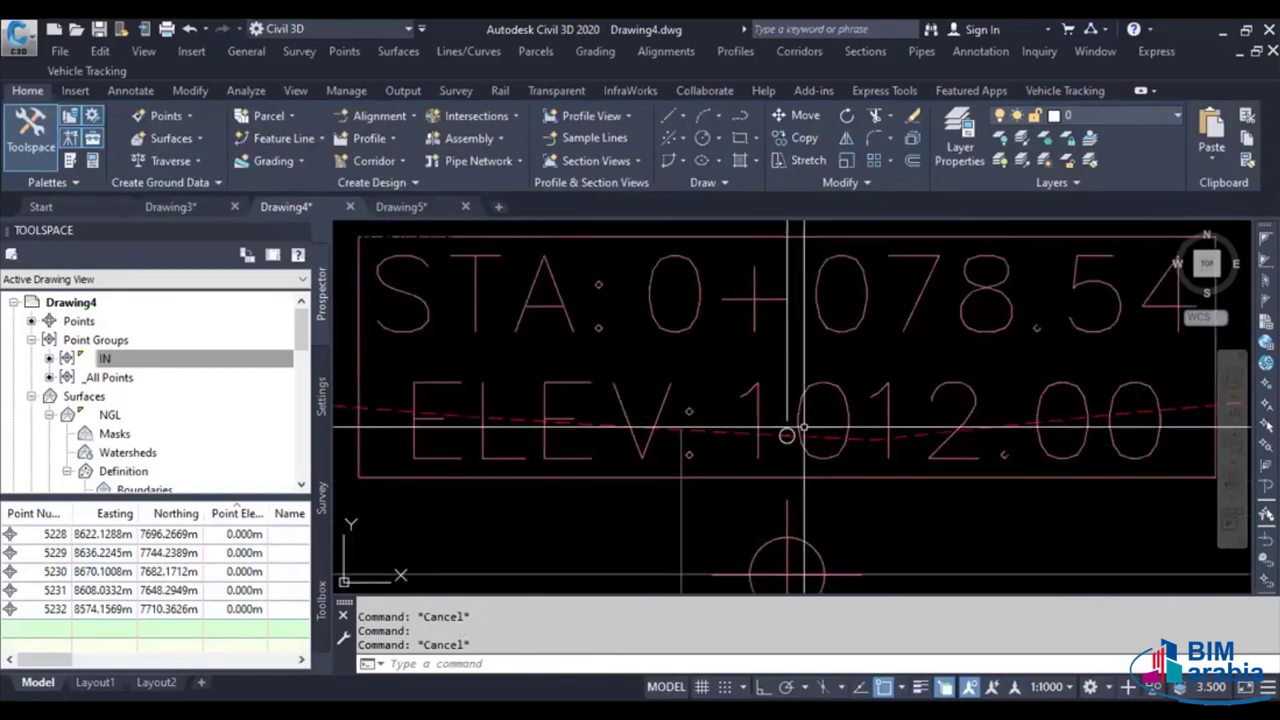
scroll(778, 443, up, 2)
click(778, 443)
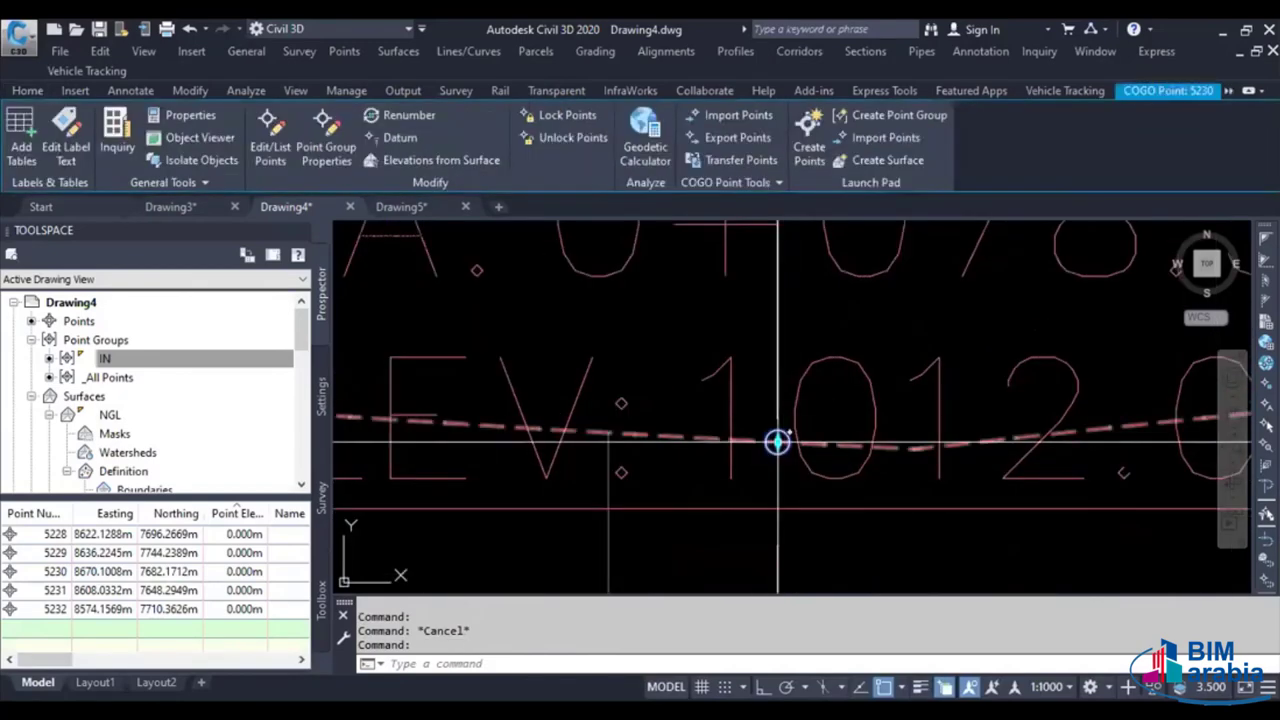
click(778, 443)
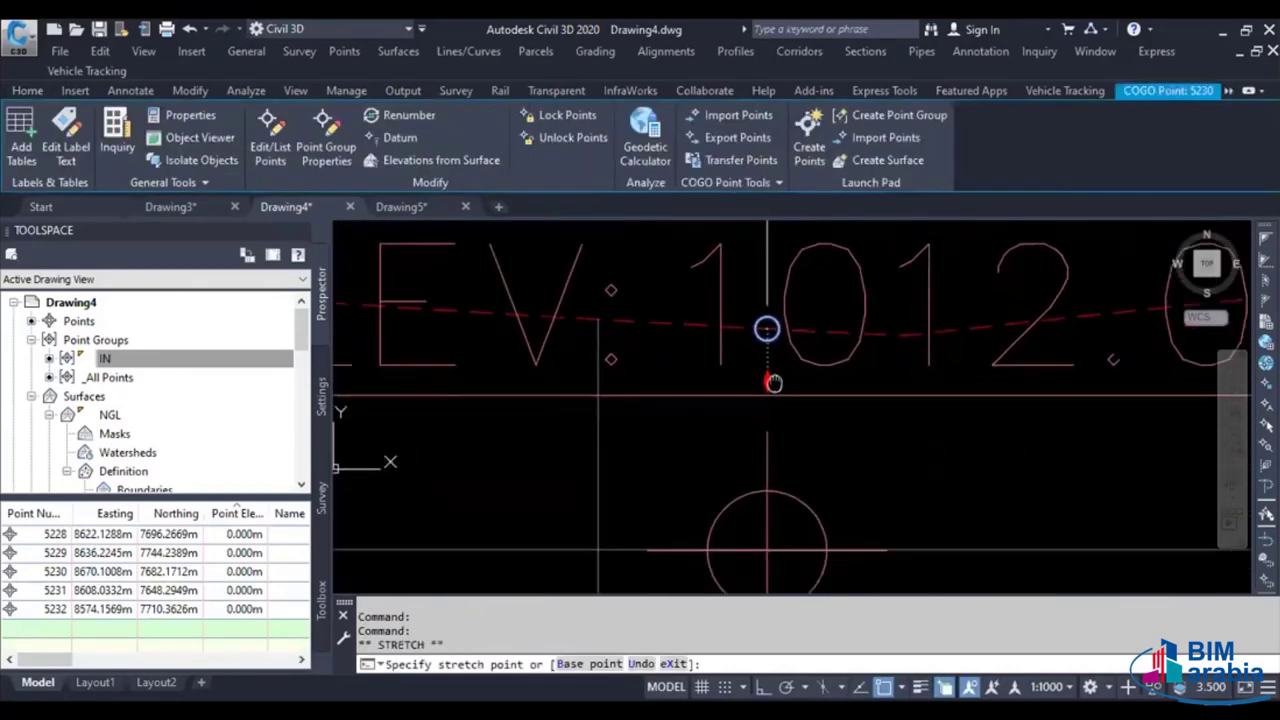
scroll(771, 505, up, 3)
scroll(765, 497, up, 3)
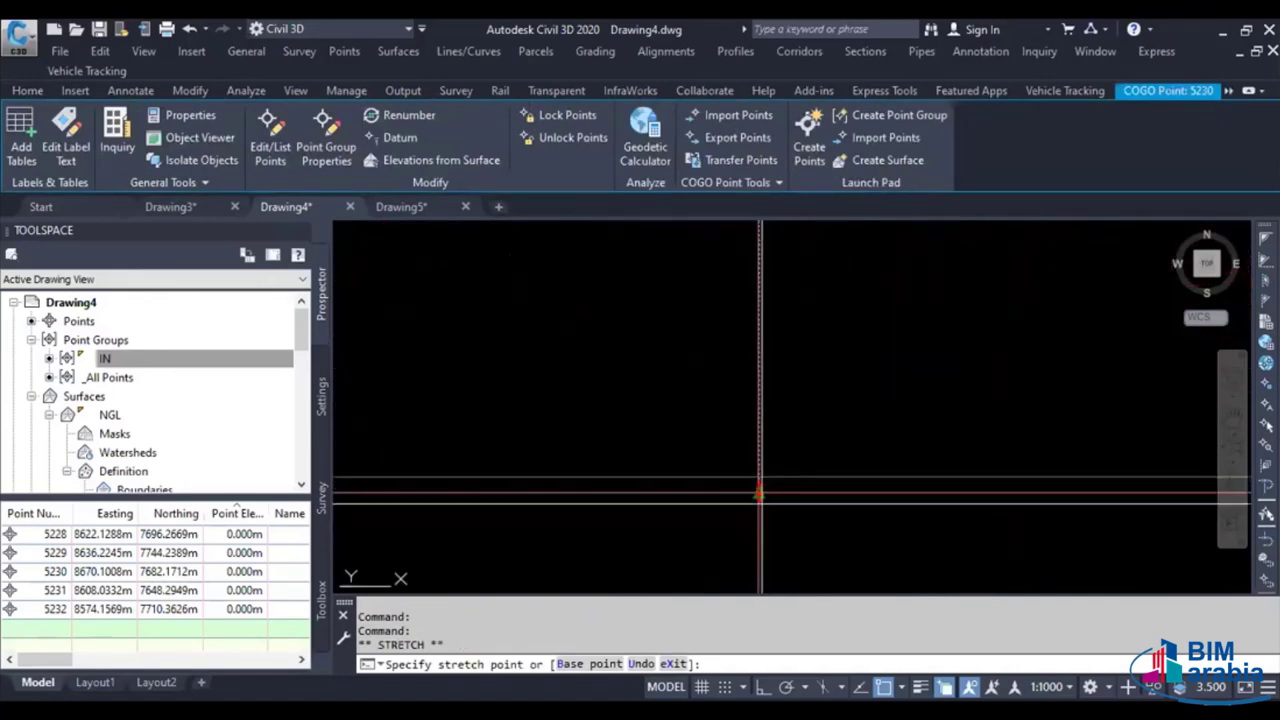
click(756, 492)
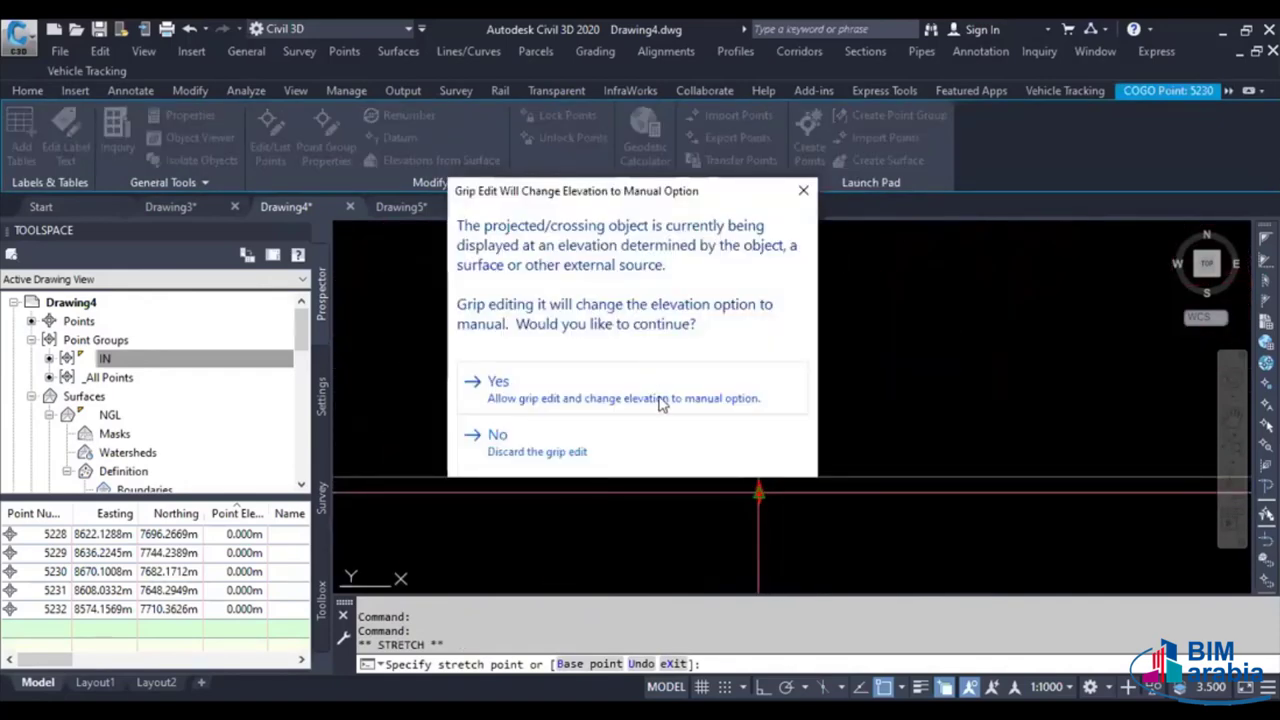
key(Return)
Window-select the next projected point and place it on the ground line with manual elevation
scroll(900, 450, down, 3)
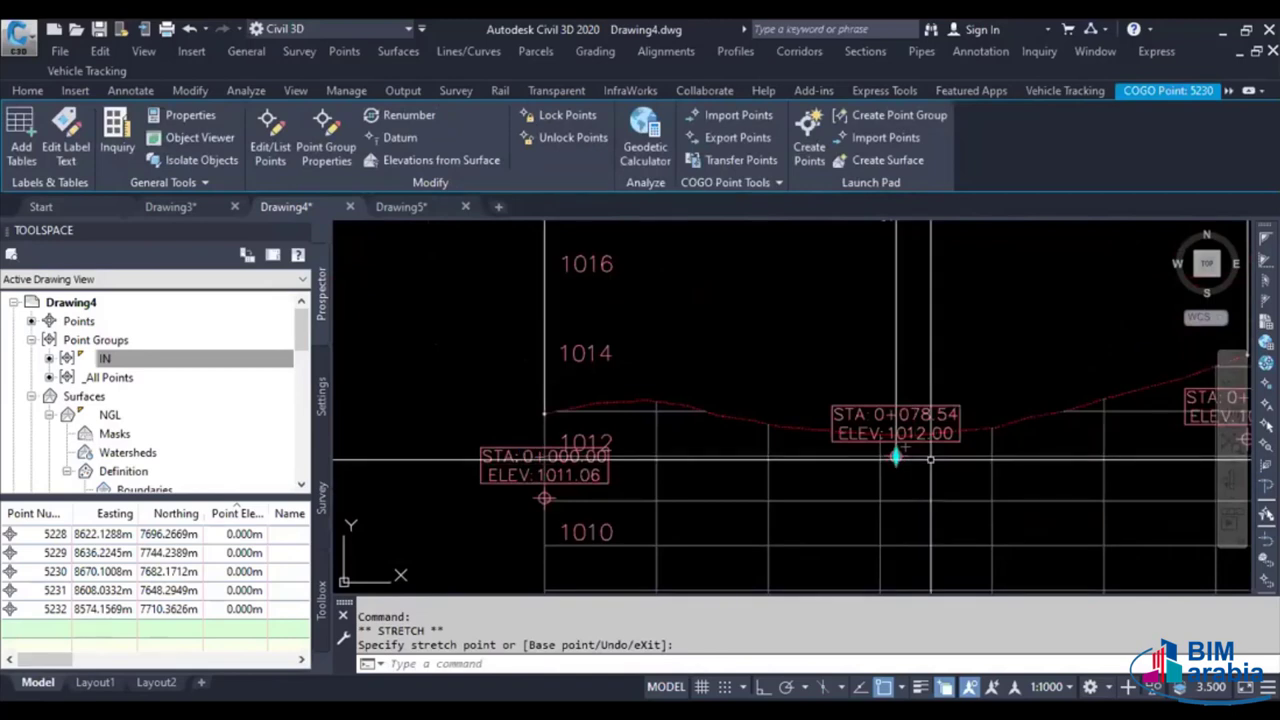
middle_drag(941, 459, 517, 440)
scroll(849, 289, up, 5)
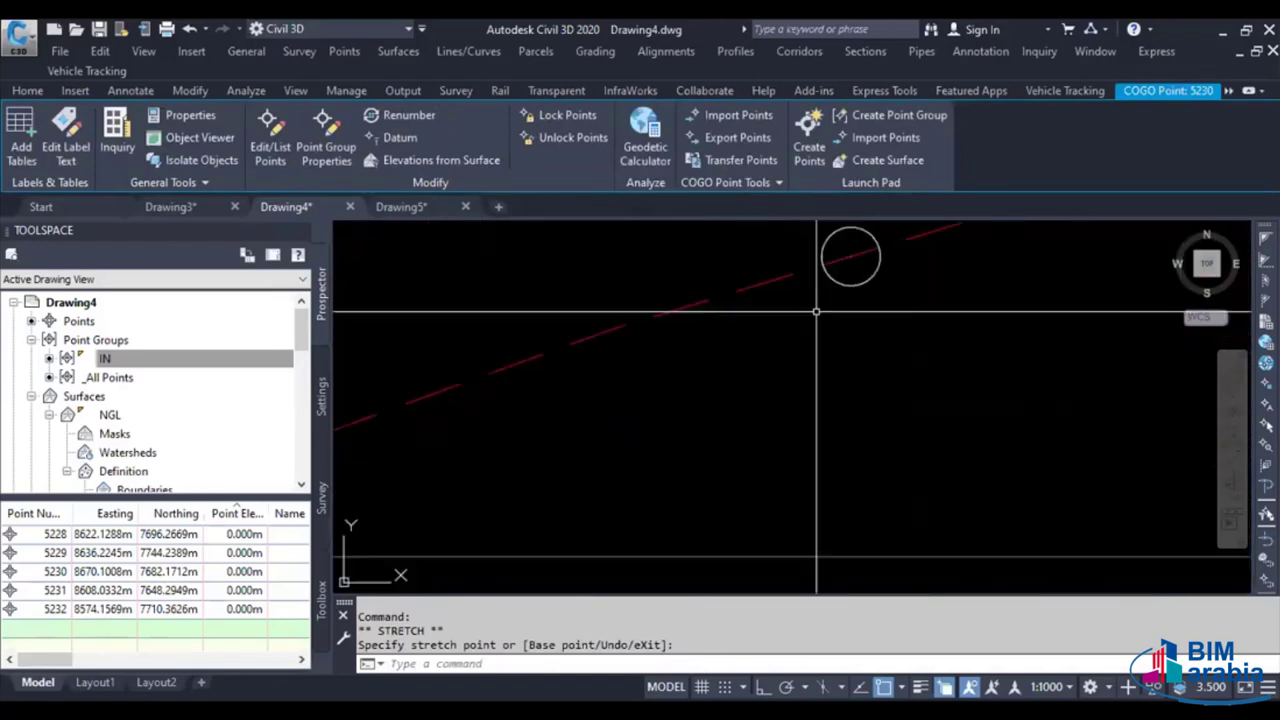
click(848, 276)
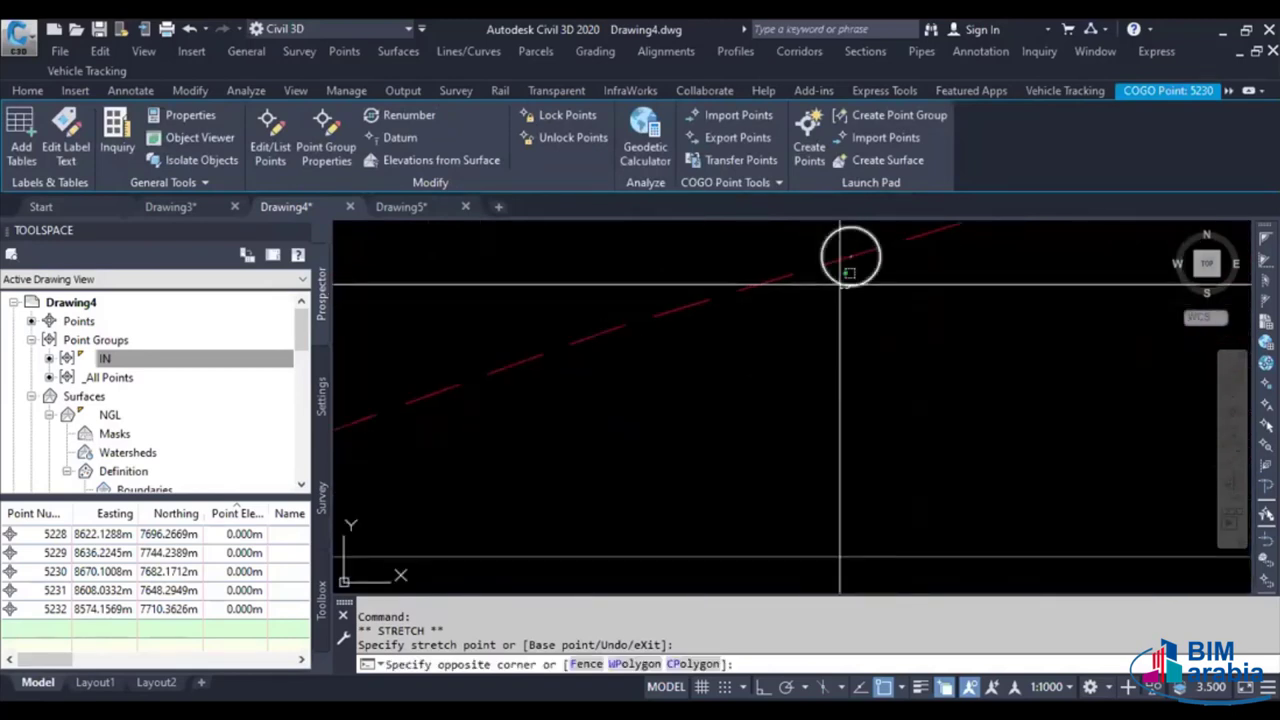
click(851, 256)
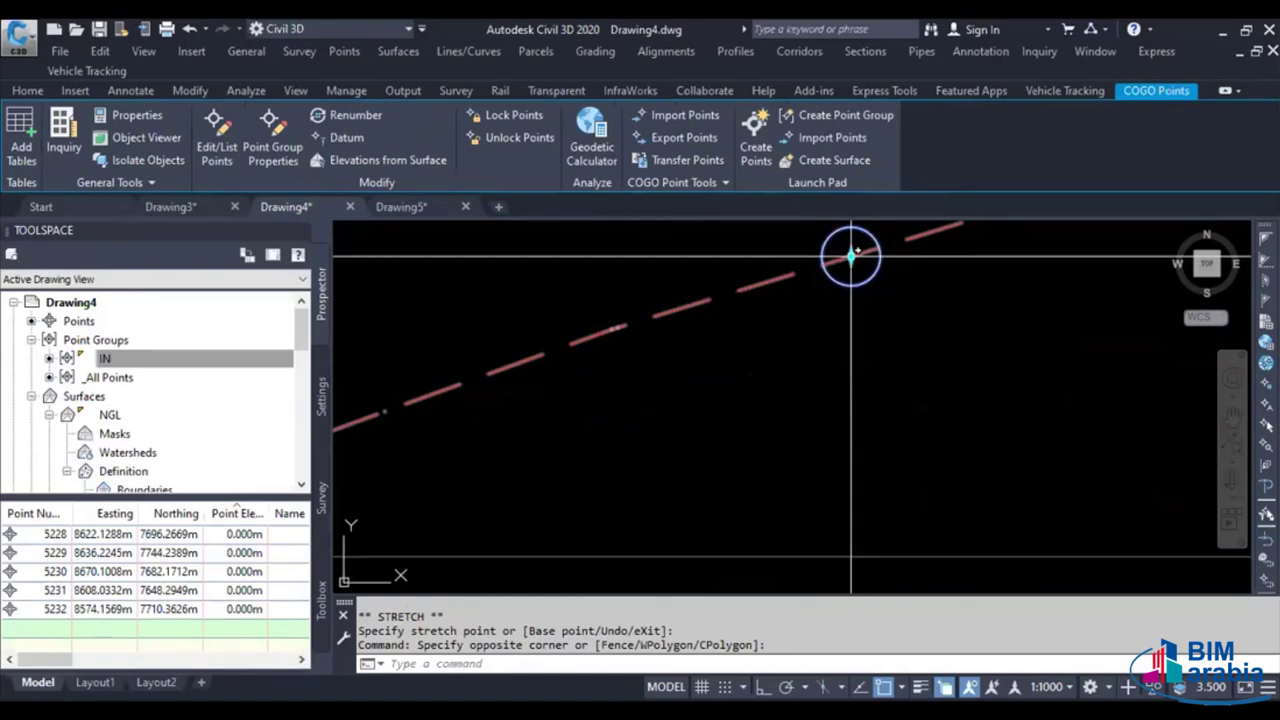
scroll(849, 300, up, 3)
scroll(808, 323, up, 2)
scroll(777, 414, up, 2)
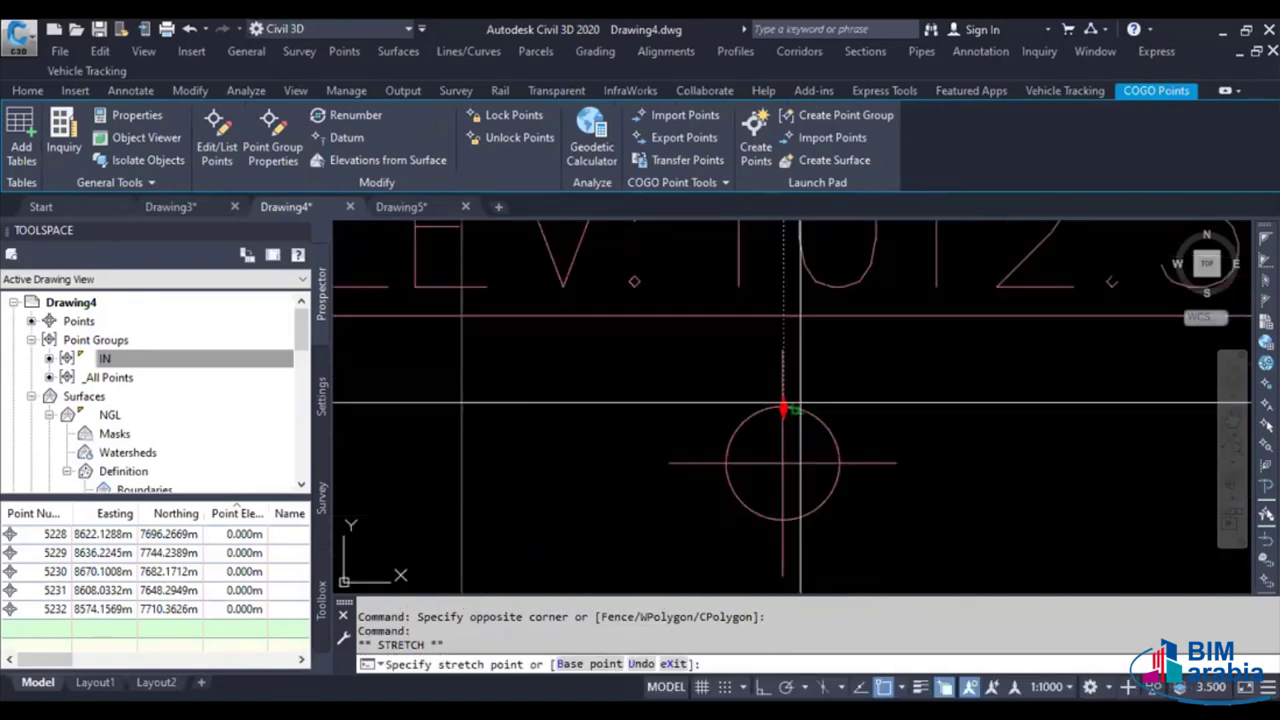
click(783, 462)
click(559, 373)
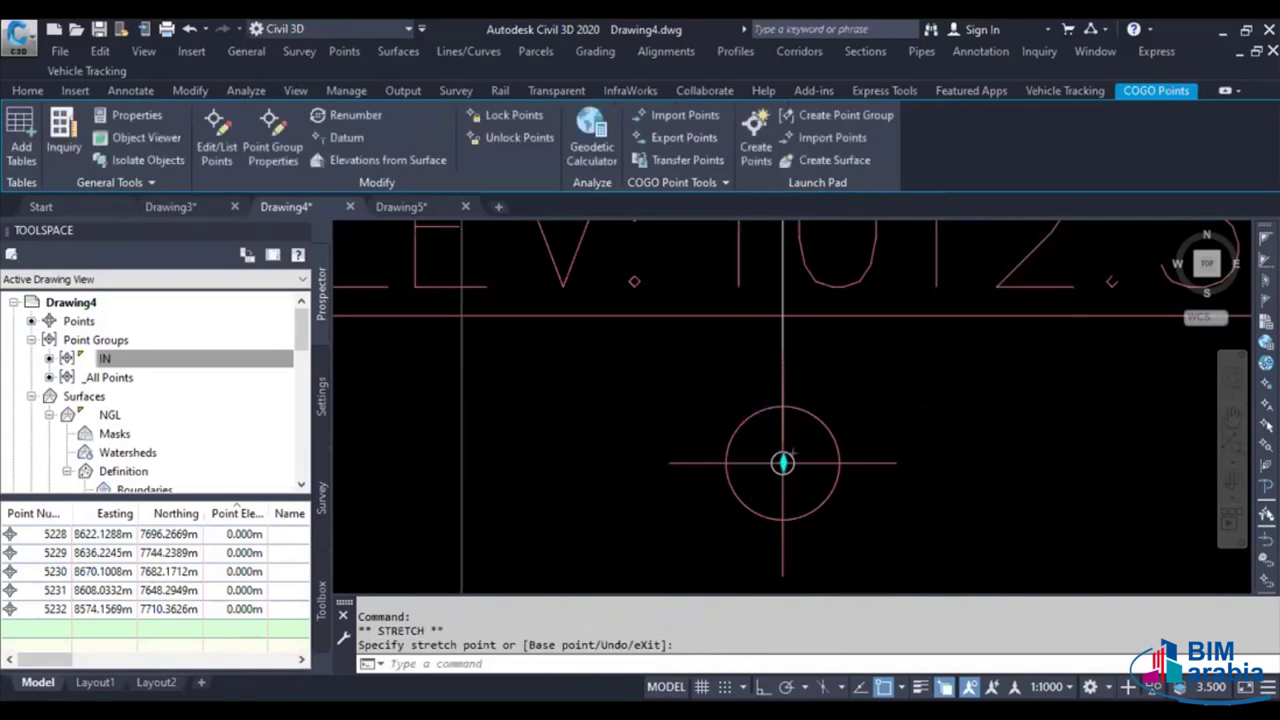
Move the following projected point onto the ground line, accepting manual elevation
scroll(720, 390, down, 2)
scroll(715, 400, up, 4)
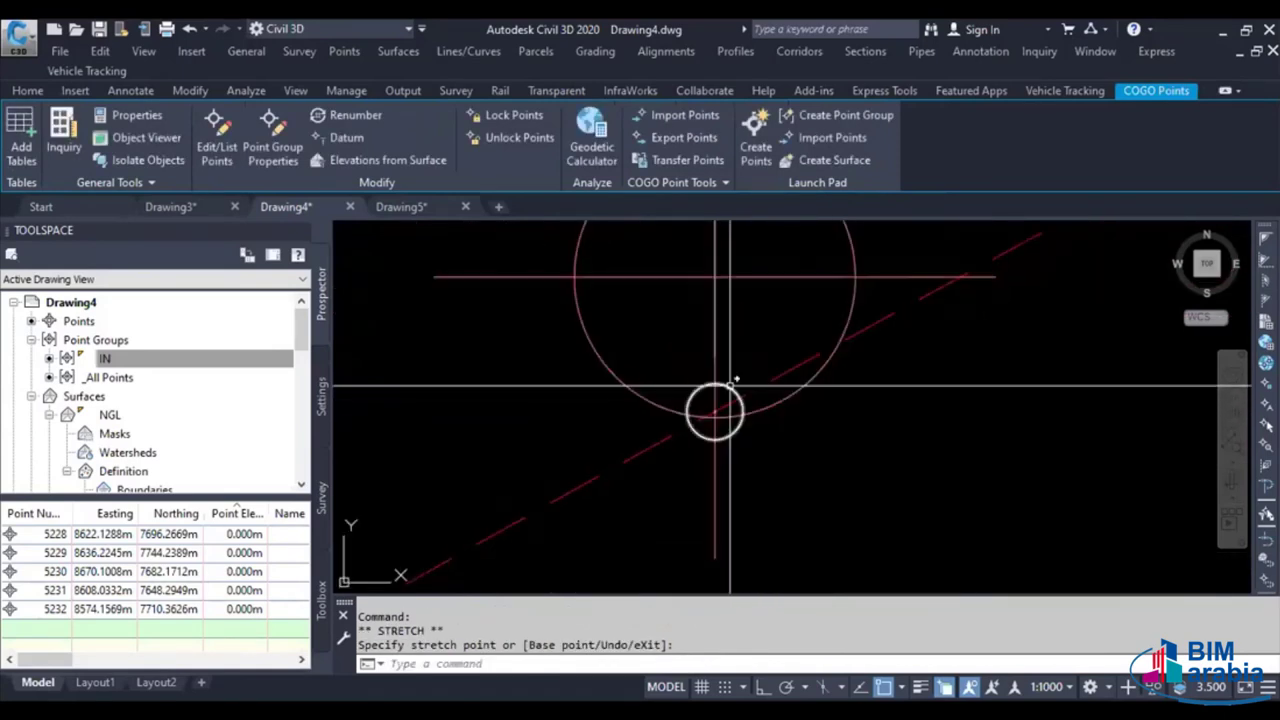
click(714, 410)
click(714, 410)
scroll(718, 510, up, 2)
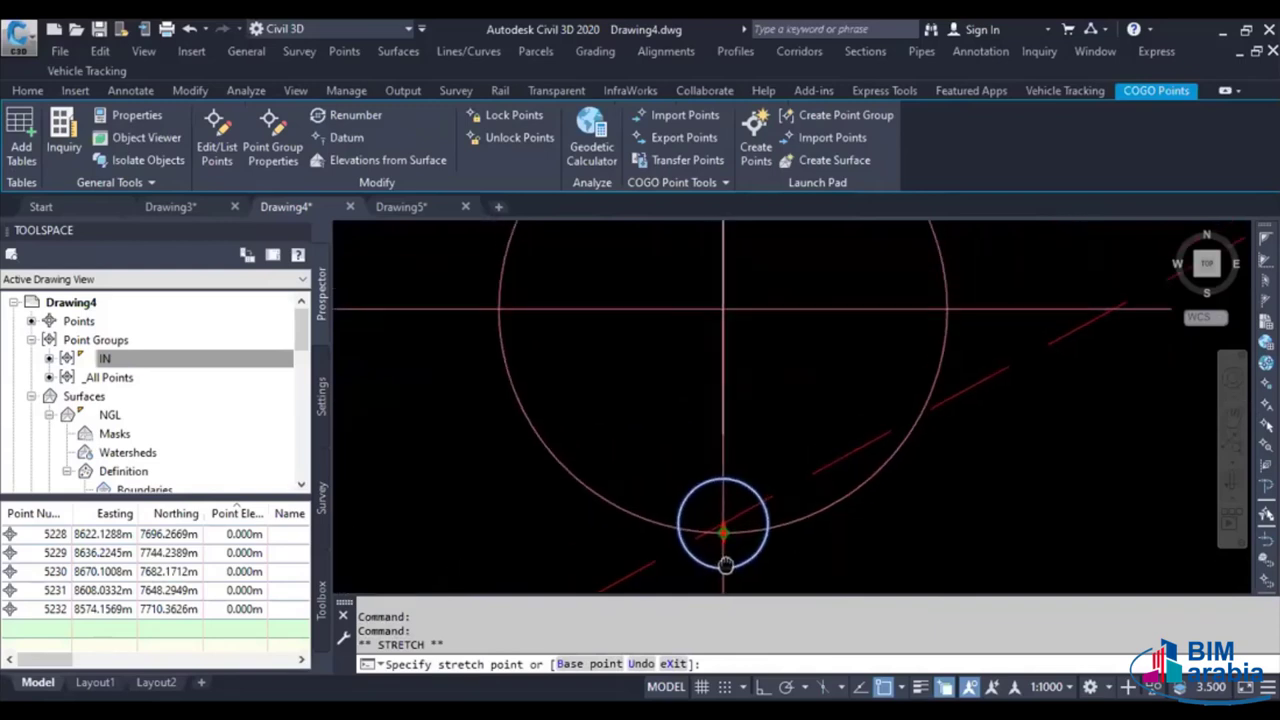
scroll(727, 540, up, 1)
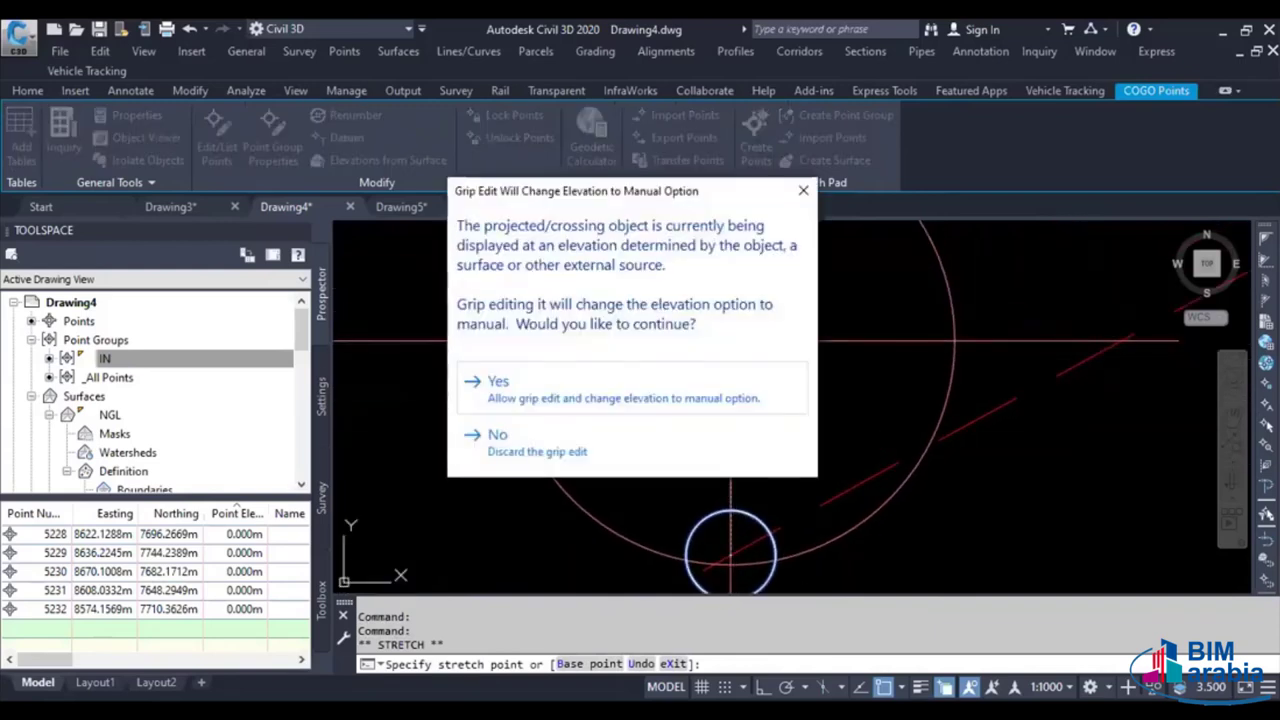
key(Return)
click(730, 341)
Drop the left-end point at station 0+000.00 onto the 1011.06 ground elevation, set to manual
scroll(730, 341, down, 5)
scroll(1023, 365, up, 2)
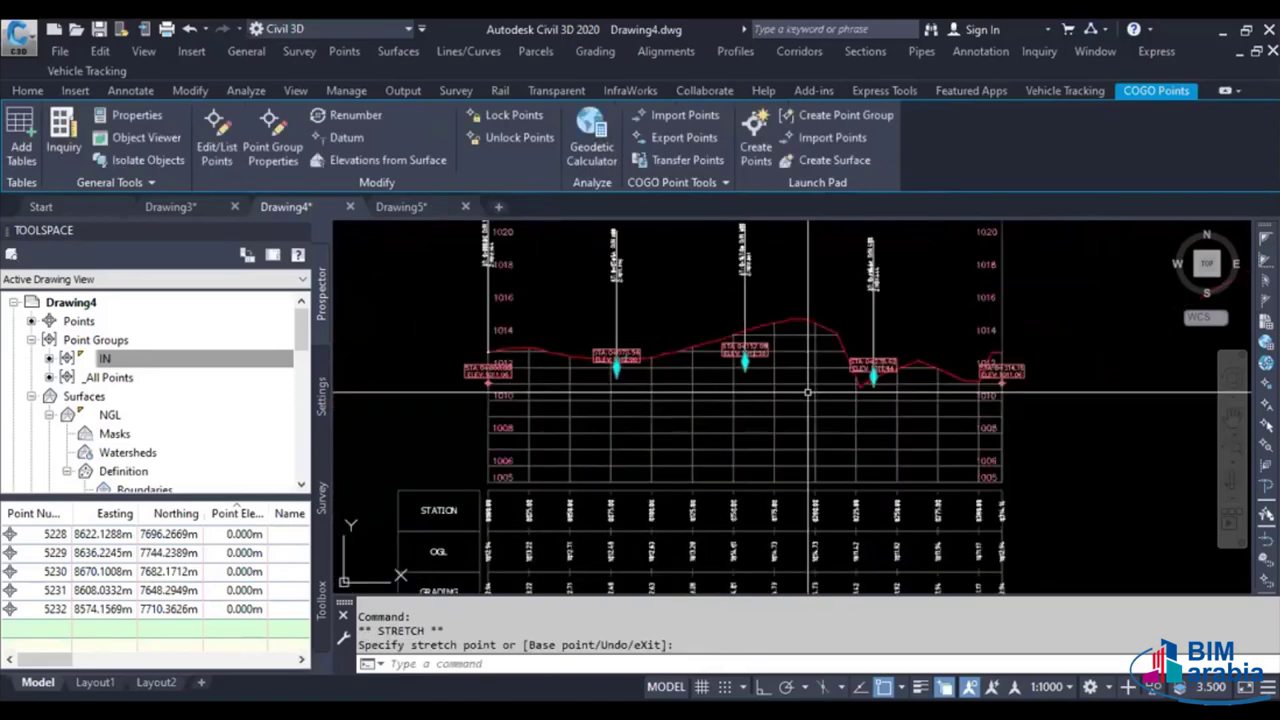
scroll(1023, 365, up, 2)
scroll(1023, 365, up, 2)
scroll(491, 272, up, 3)
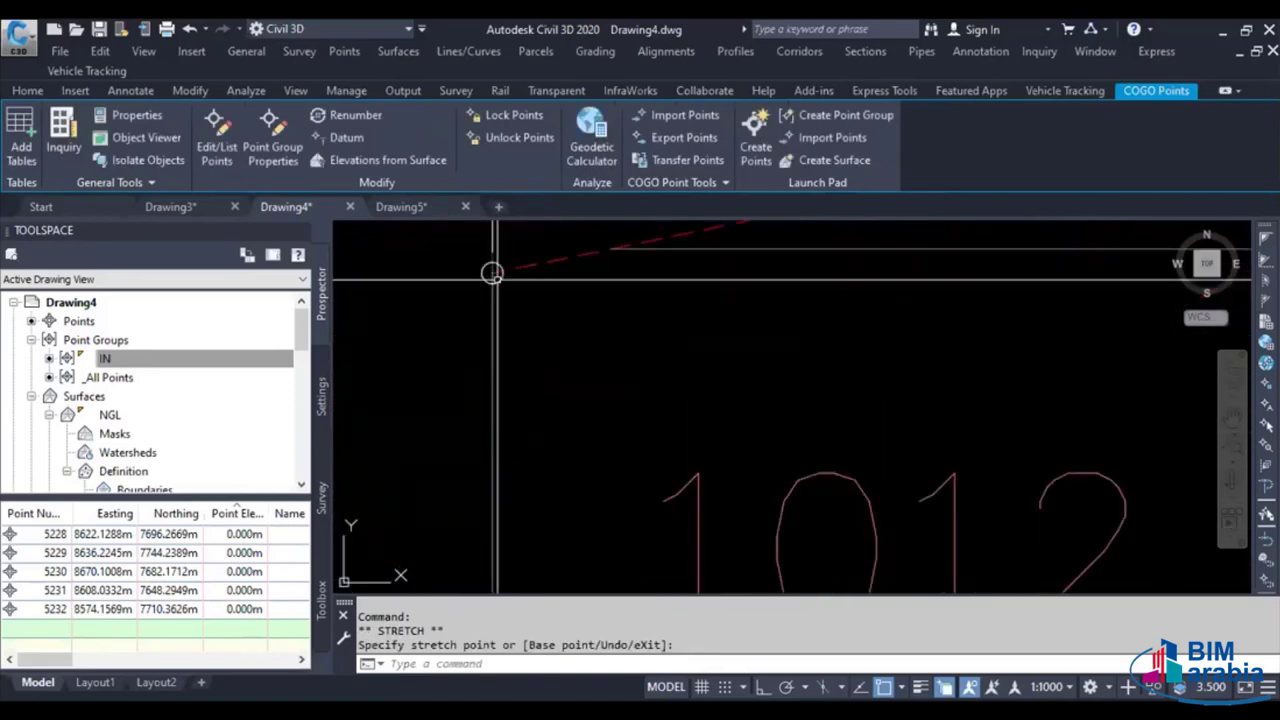
scroll(491, 272, up, 2)
scroll(491, 272, up, 2)
click(491, 272)
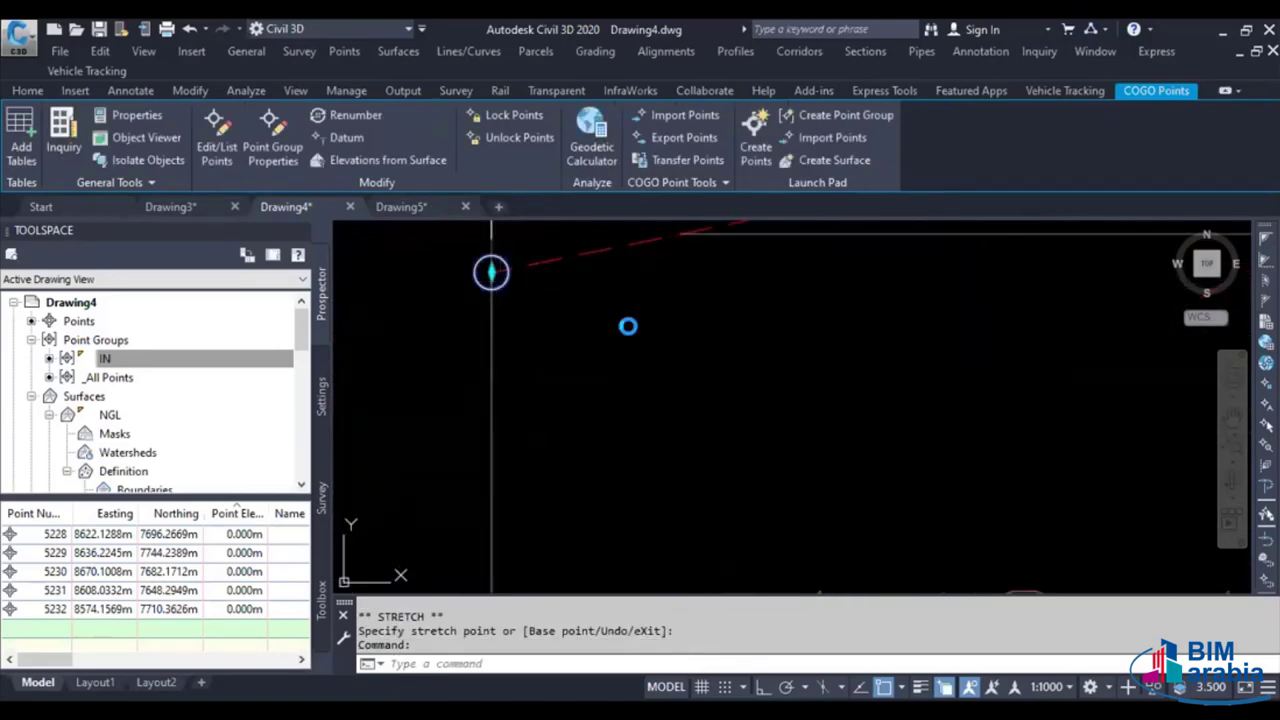
click(491, 272)
scroll(607, 524, up, 3)
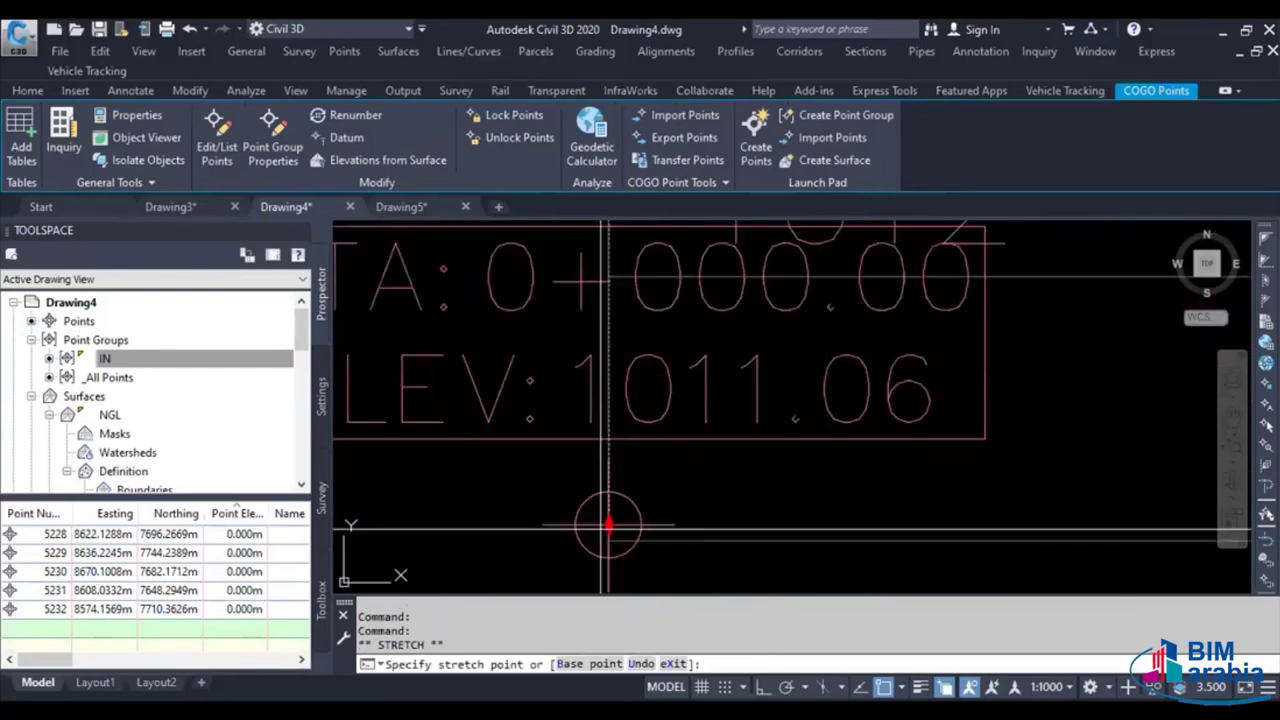
scroll(607, 524, up, 2)
click(603, 524)
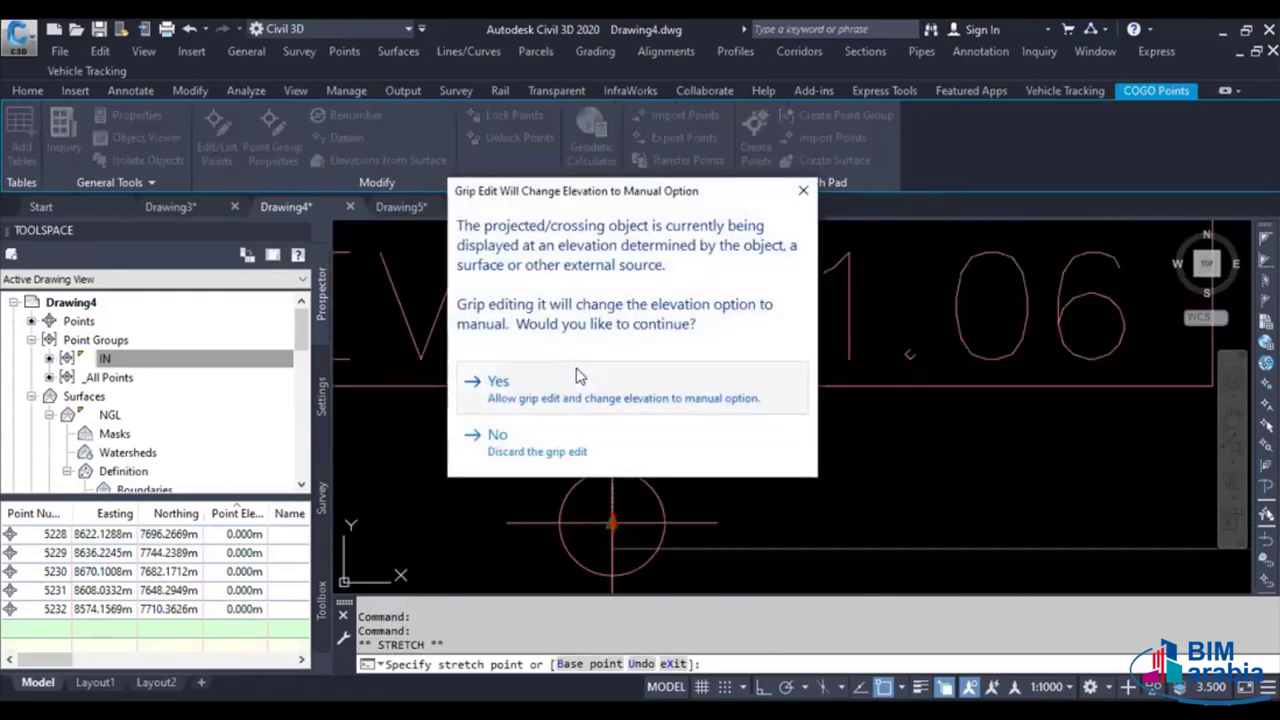
click(497, 382)
scroll(616, 438, down, 3)
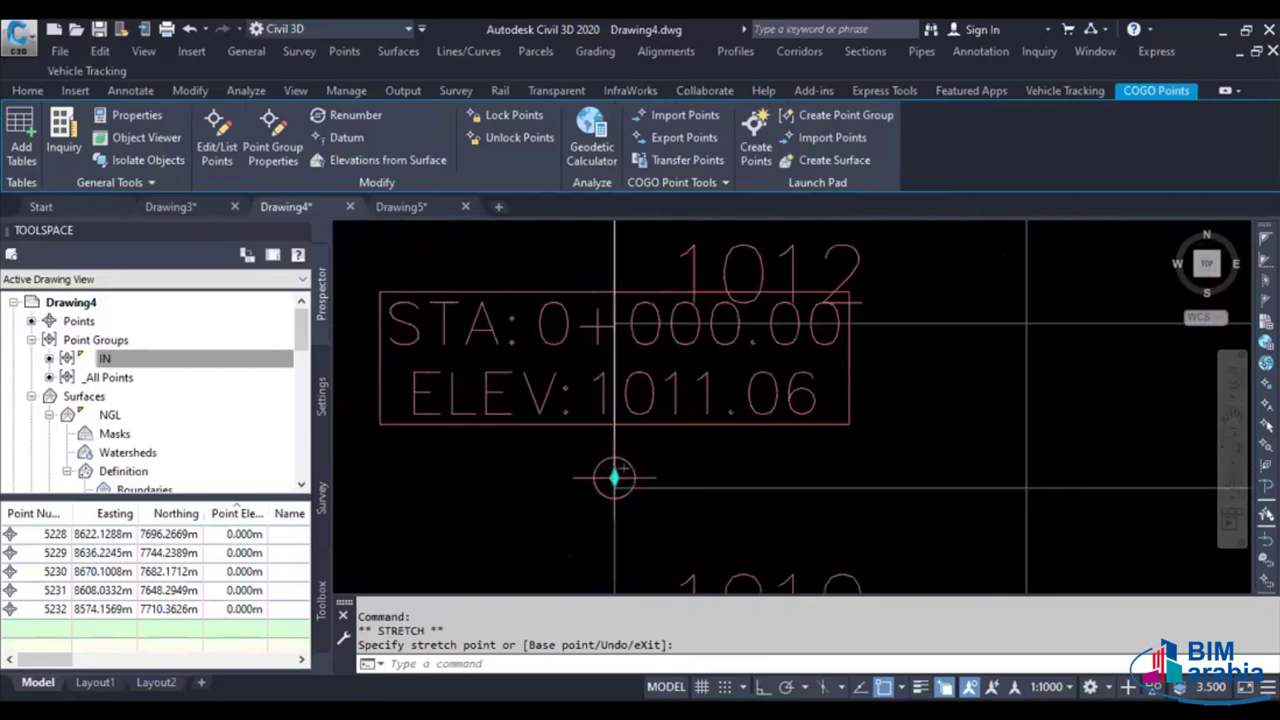
scroll(614, 477, down, 2)
scroll(671, 466, down, 4)
scroll(790, 450, down, 3)
Cancel the leftover stretch and clear the selection near the roundabout profile view
scroll(600, 380, down, 3)
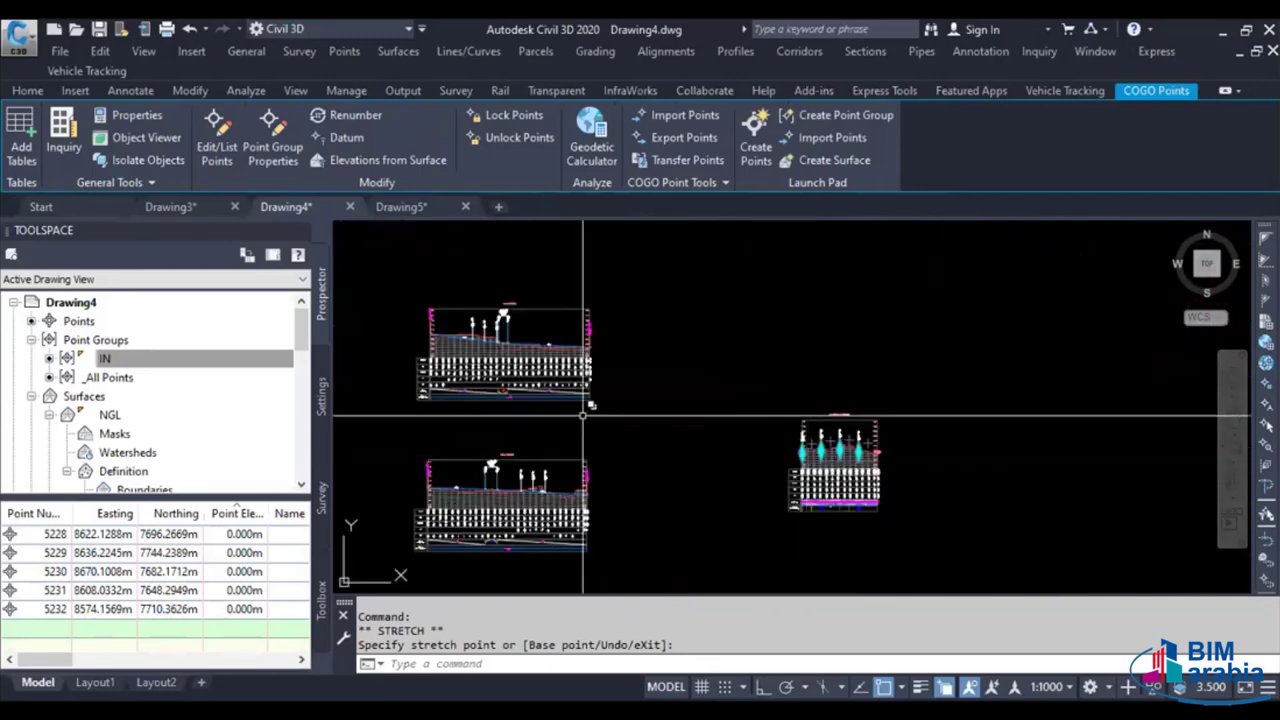
scroll(394, 297, up, 1)
scroll(674, 290, up, 3)
scroll(674, 295, up, 3)
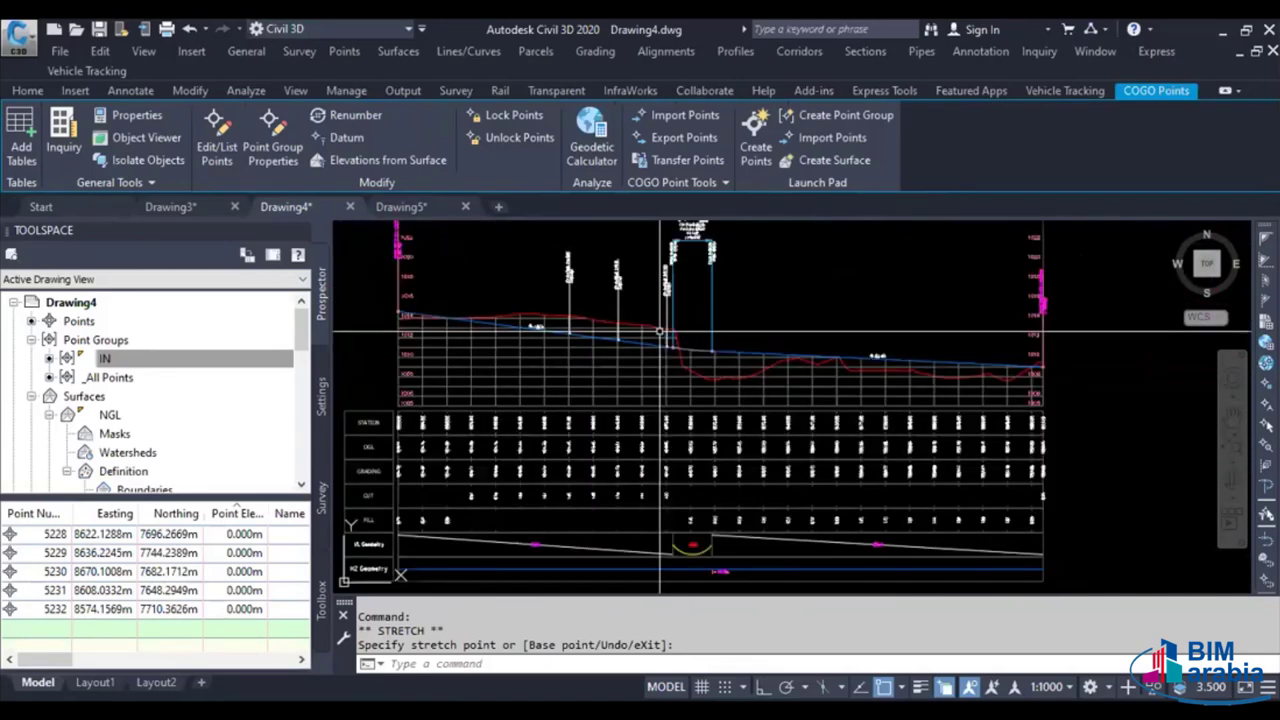
scroll(674, 285, up, 3)
scroll(686, 435, up, 2)
scroll(686, 435, down, 1)
scroll(686, 435, down, 3)
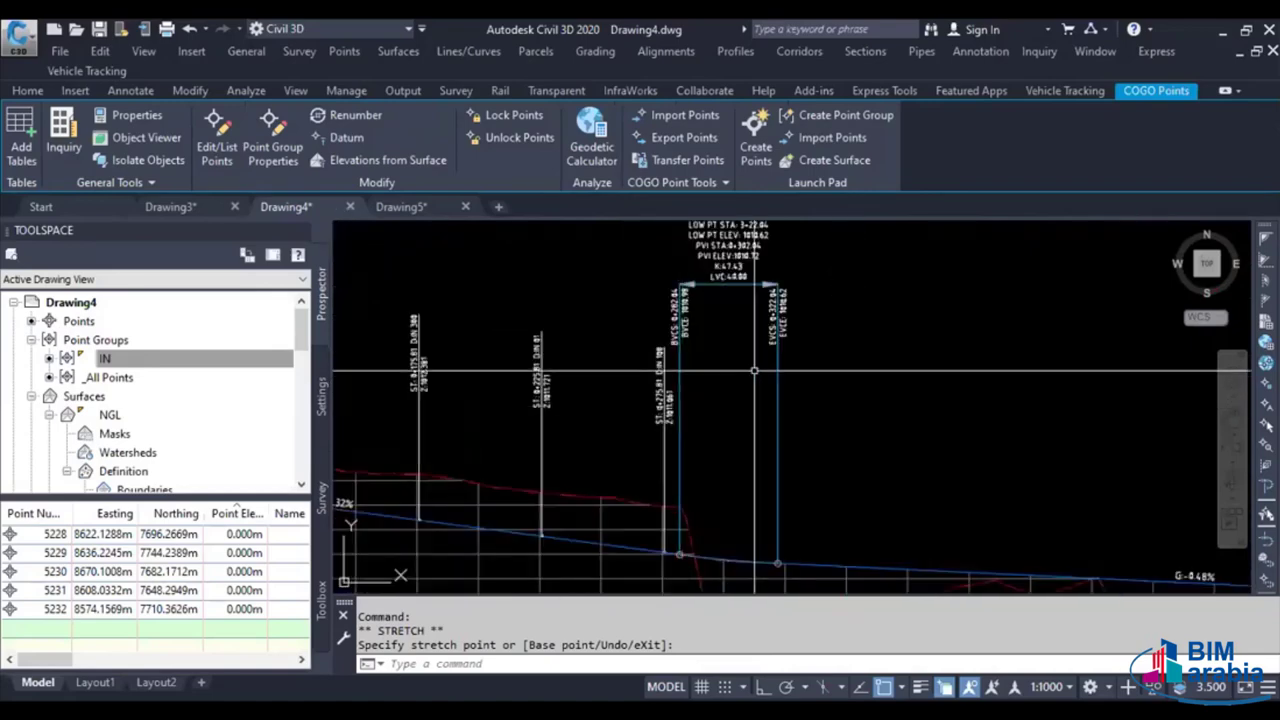
scroll(686, 430, down, 2)
scroll(700, 420, down, 2)
middle_drag(805, 447, 663, 423)
key(Escape)
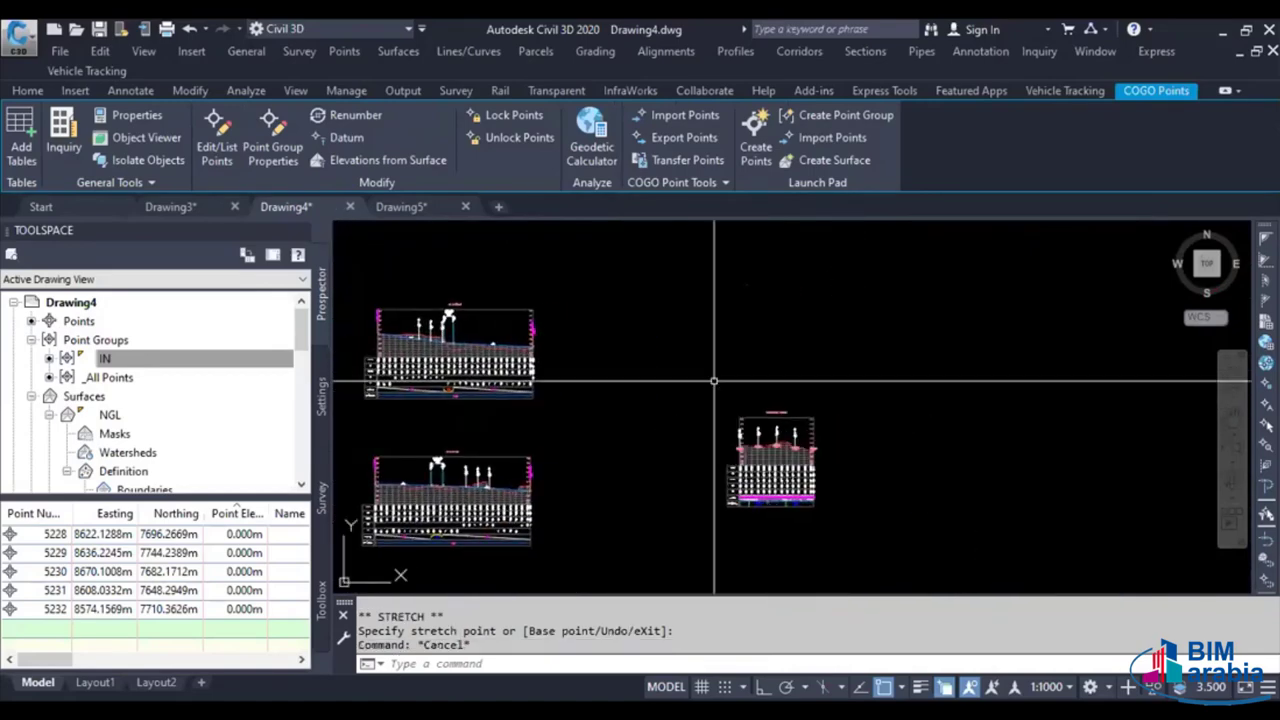
scroll(742, 455, up, 3)
scroll(742, 455, up, 2)
key(Escape)
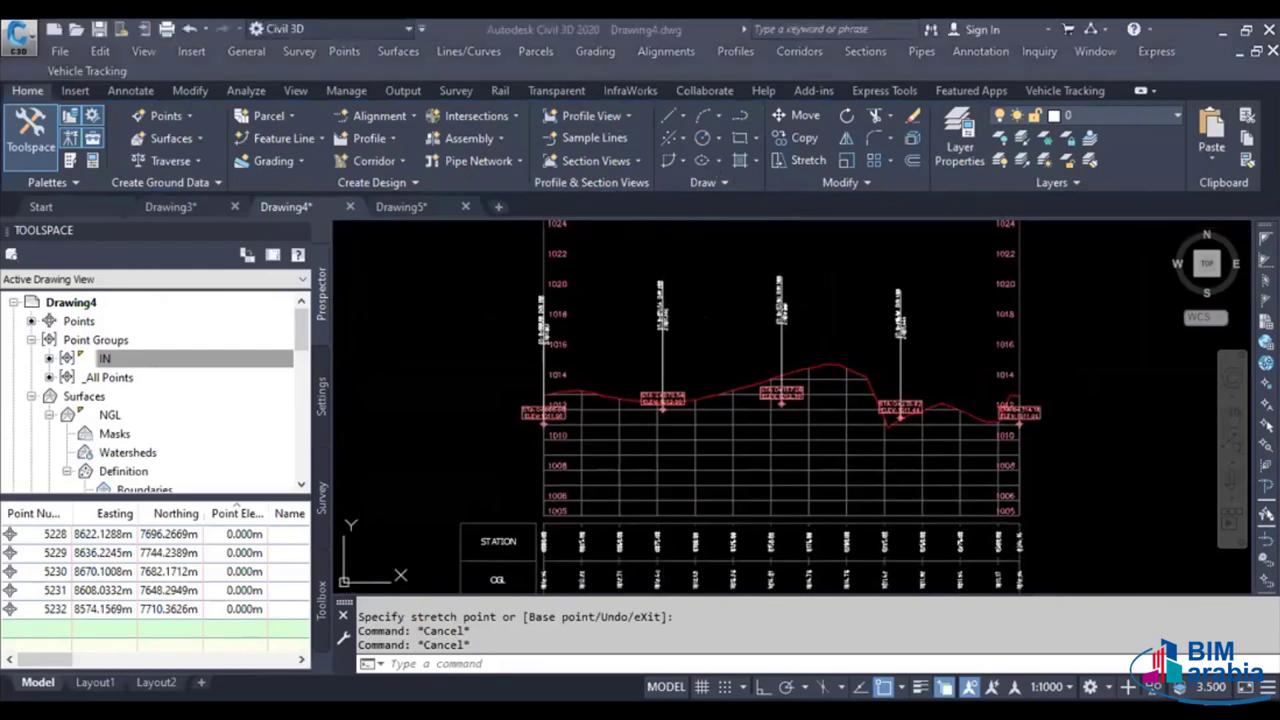
Start Create Profile by Layout on the ROUNDABOUT profile view
click(743, 456)
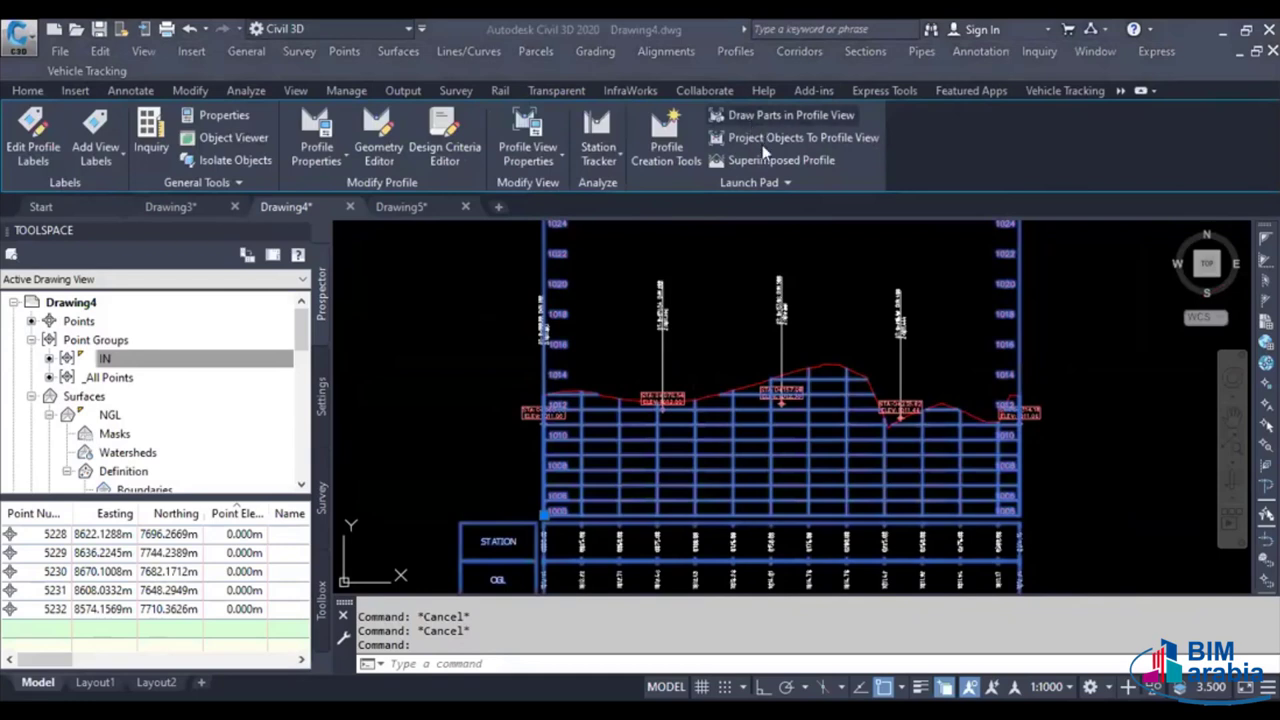
click(739, 51)
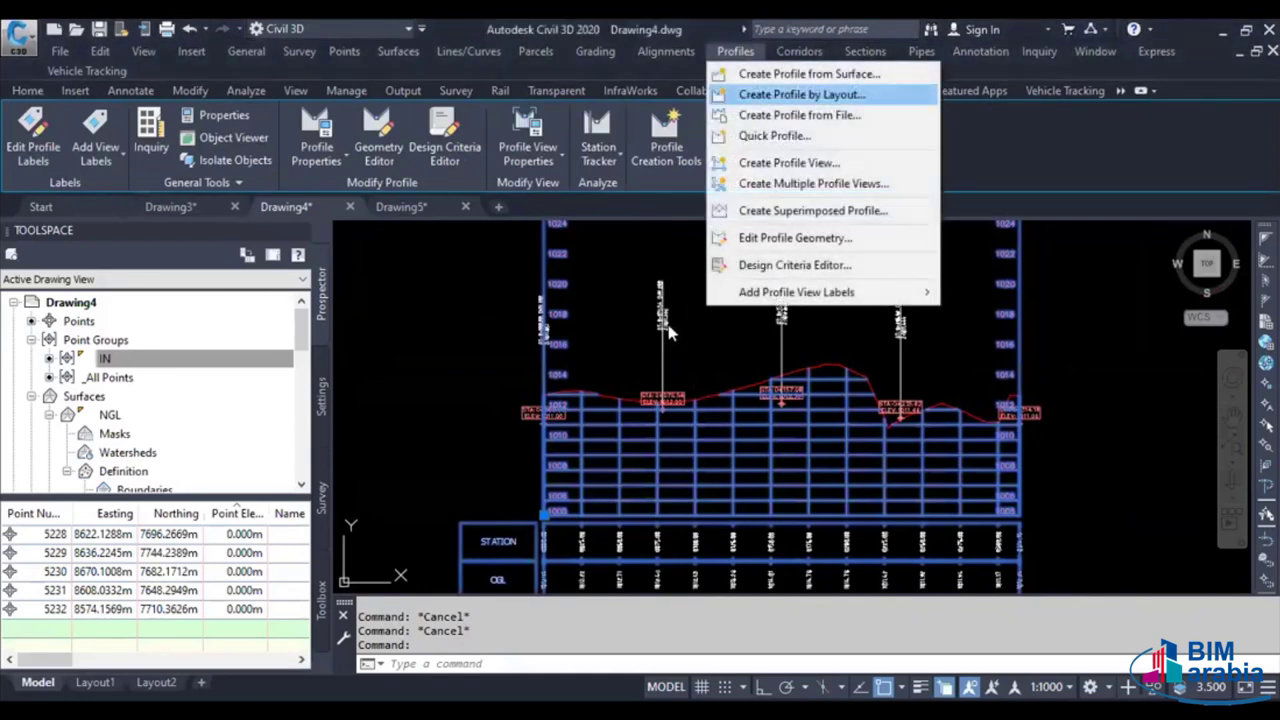
click(800, 94)
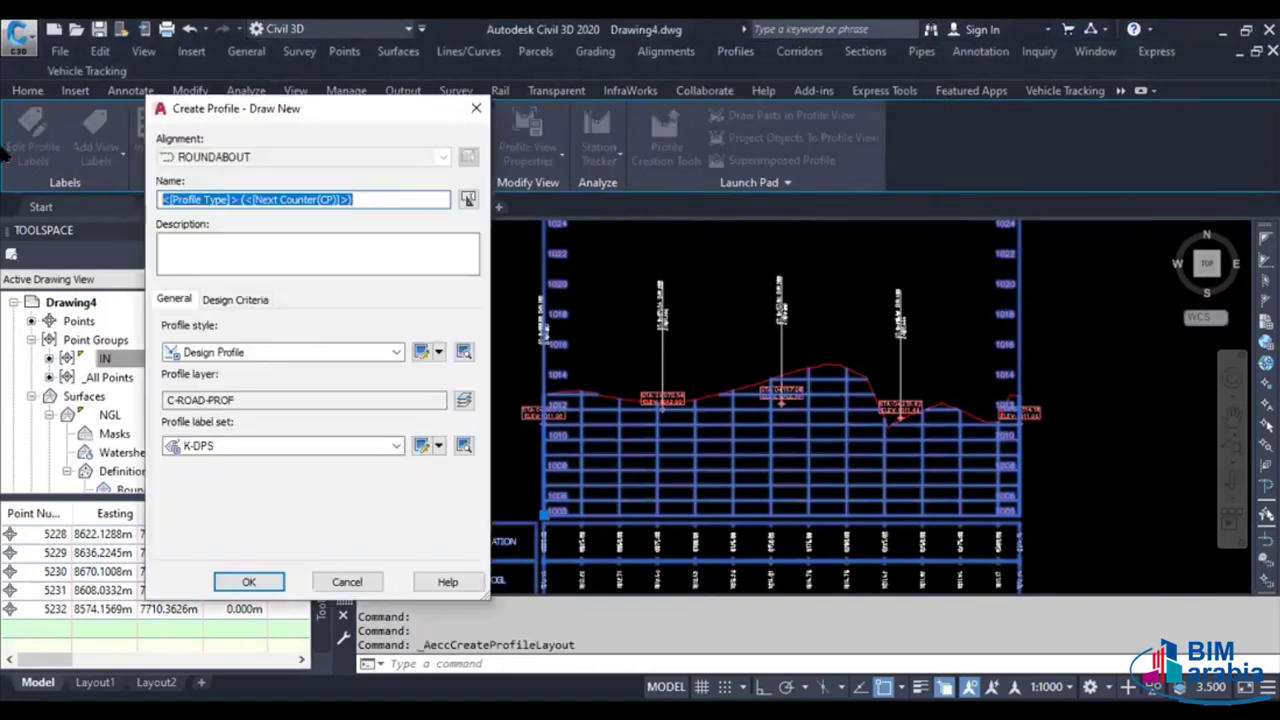
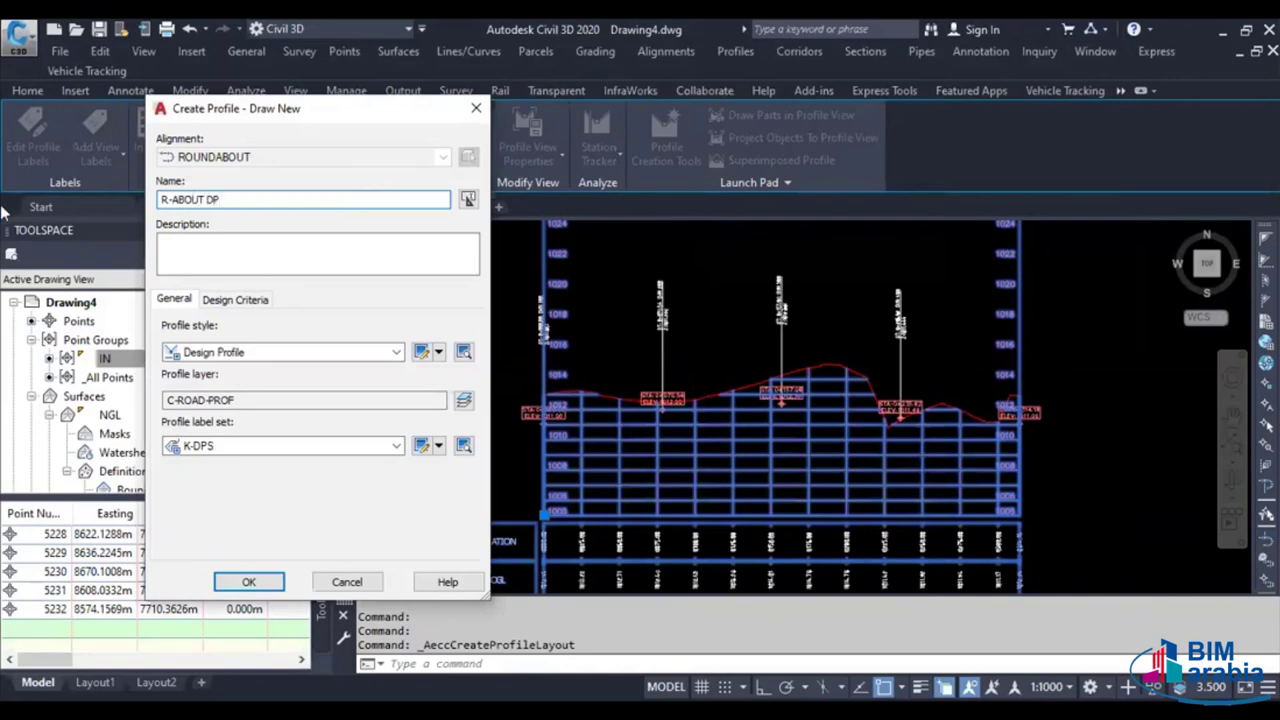
Create the R-ABOUT DP profile on ROUNDABOUT, laid out with plain tangents
click(215, 301)
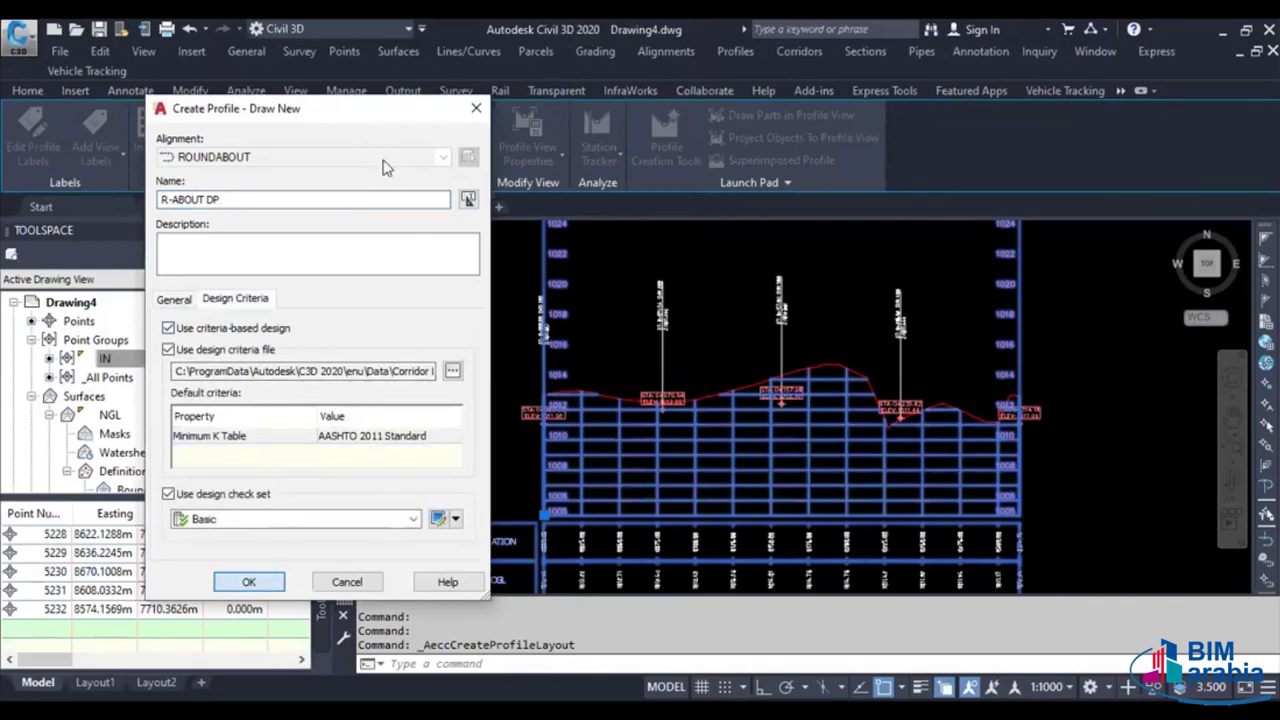
click(381, 162)
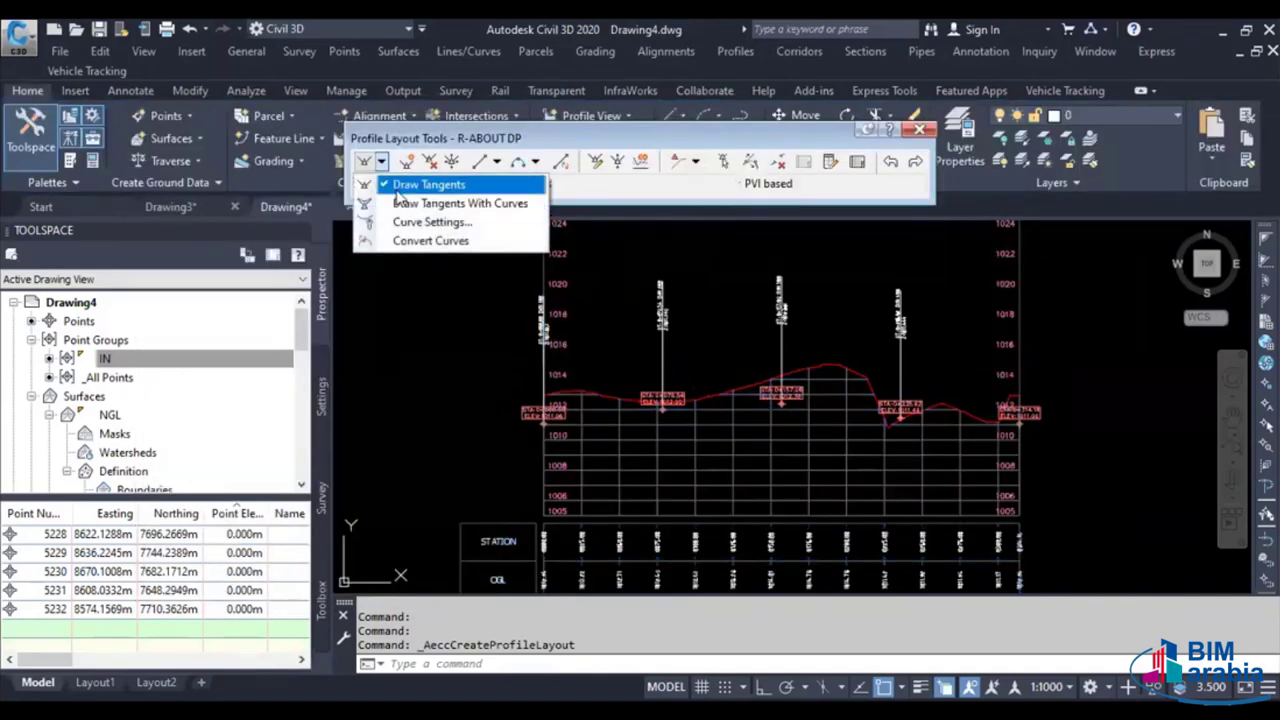
click(430, 185)
scroll(543, 500, up, 5)
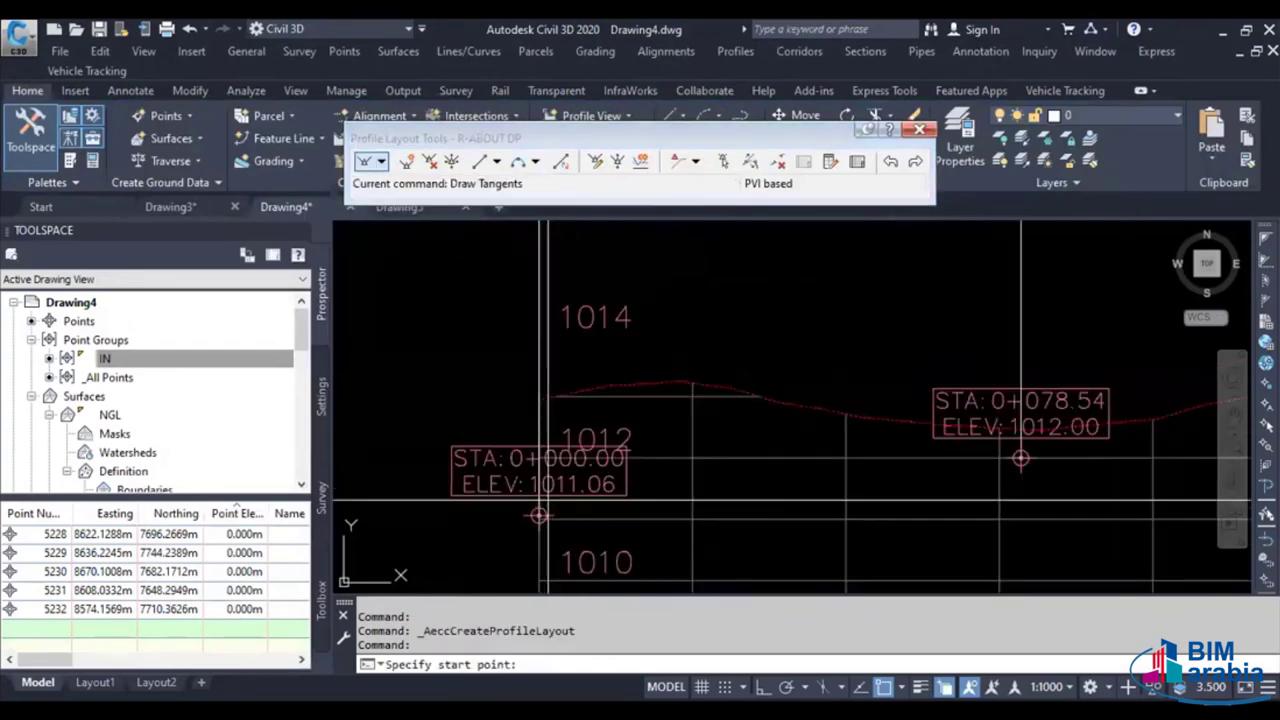
scroll(503, 540, up, 3)
scroll(498, 447, up, 3)
scroll(498, 447, down, 3)
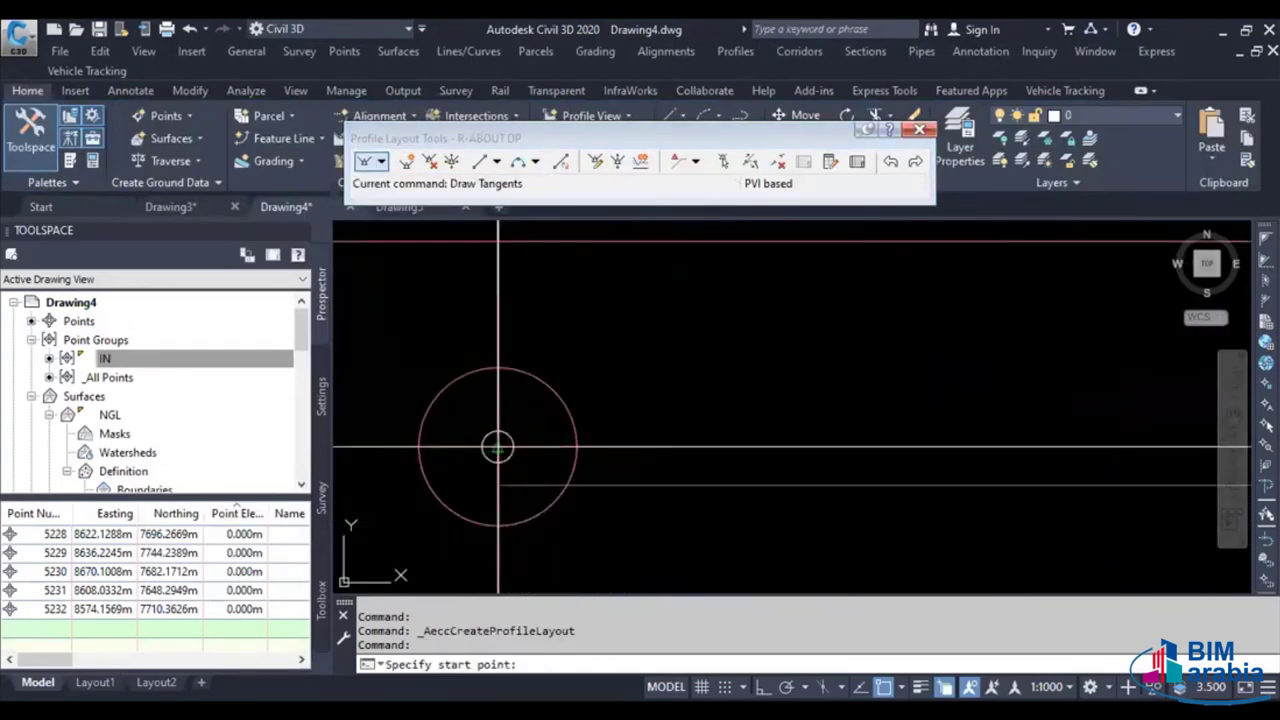
Start the design tangents at station 0+000 and place a PVI at 0+157.08
click(497, 449)
scroll(494, 457, down, 2)
middle_drag(684, 572, 673, 497)
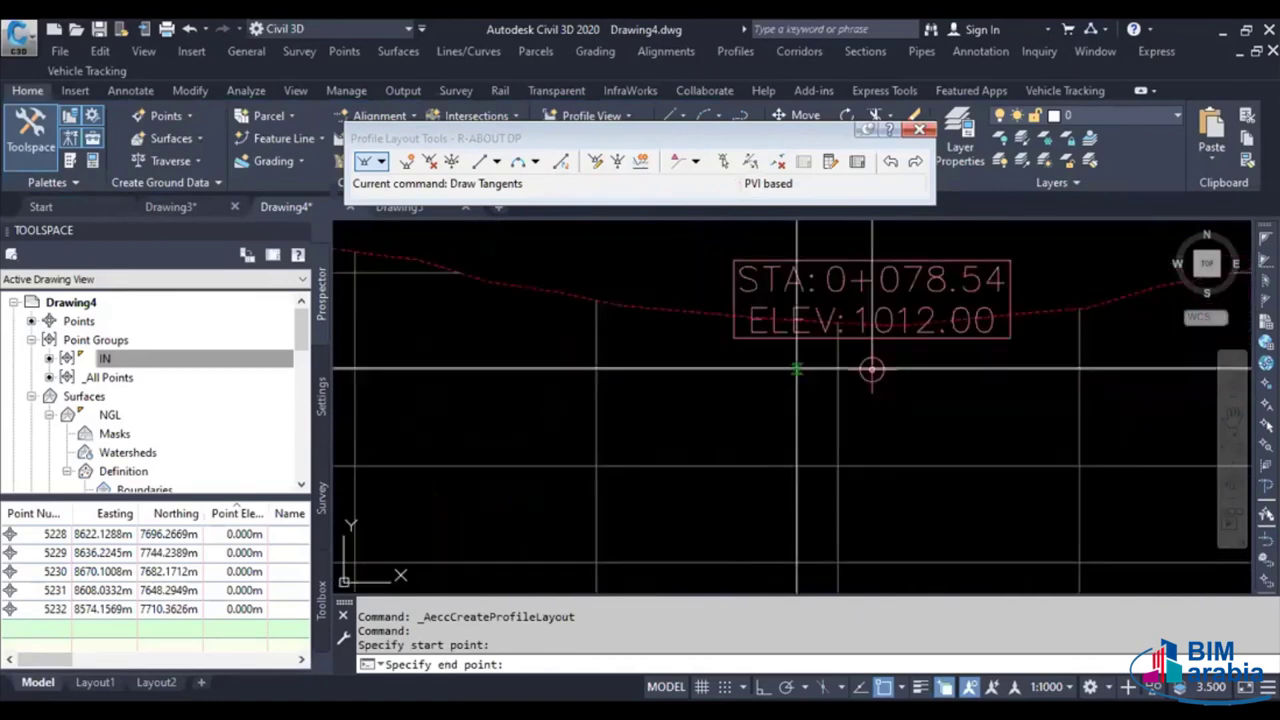
scroll(757, 430, up, 5)
scroll(700, 425, down, 2)
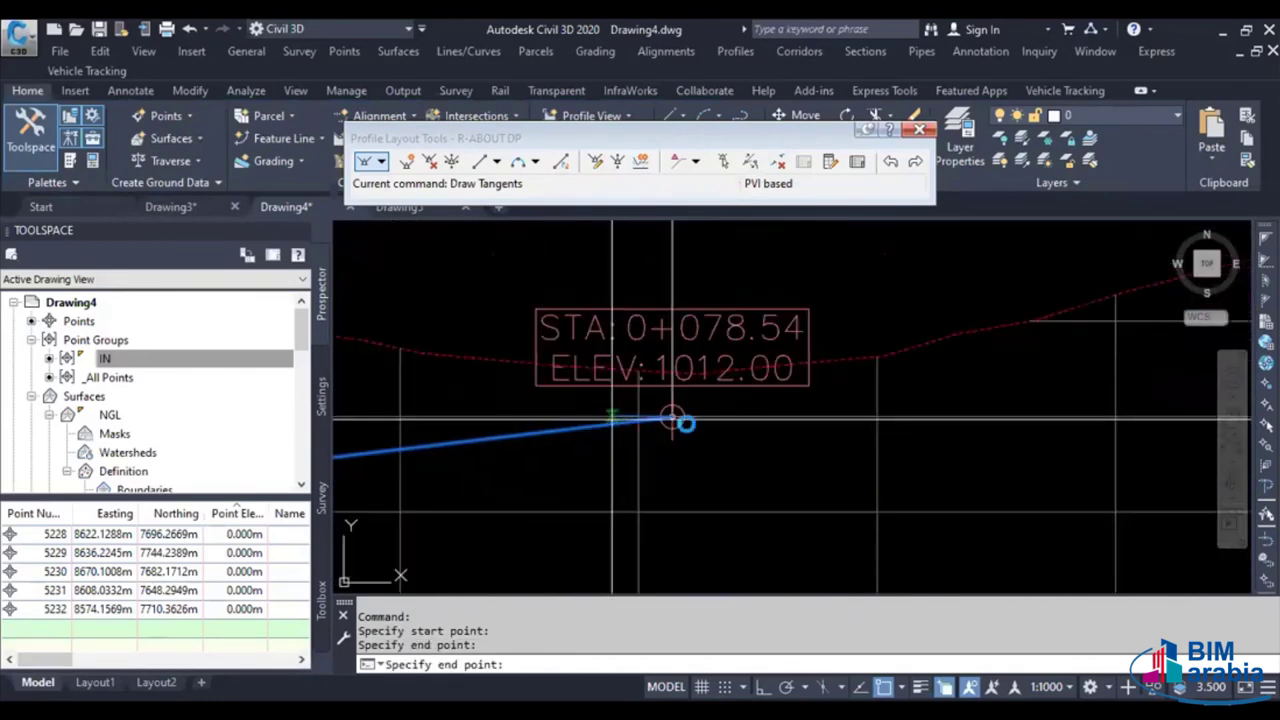
scroll(680, 425, down, 3)
scroll(685, 445, up, 5)
scroll(685, 445, up, 2)
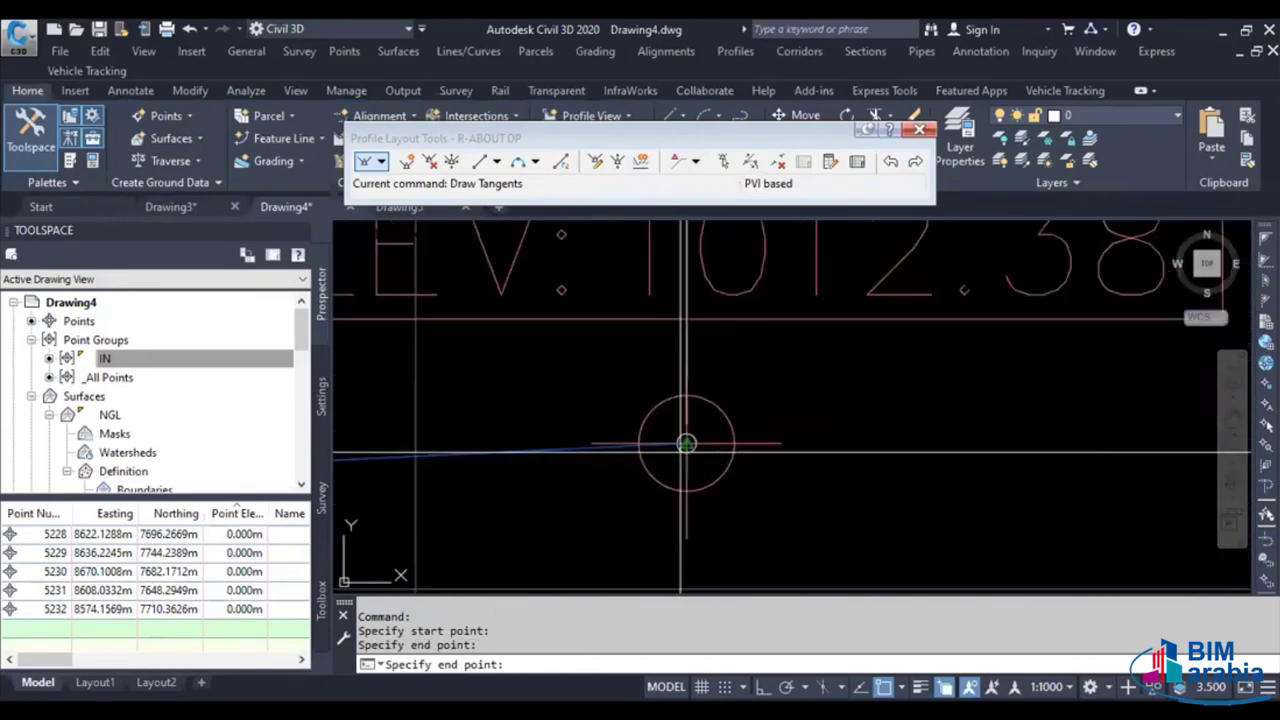
click(686, 442)
scroll(670, 425, down, 5)
scroll(687, 447, down, 3)
scroll(687, 446, up, 3)
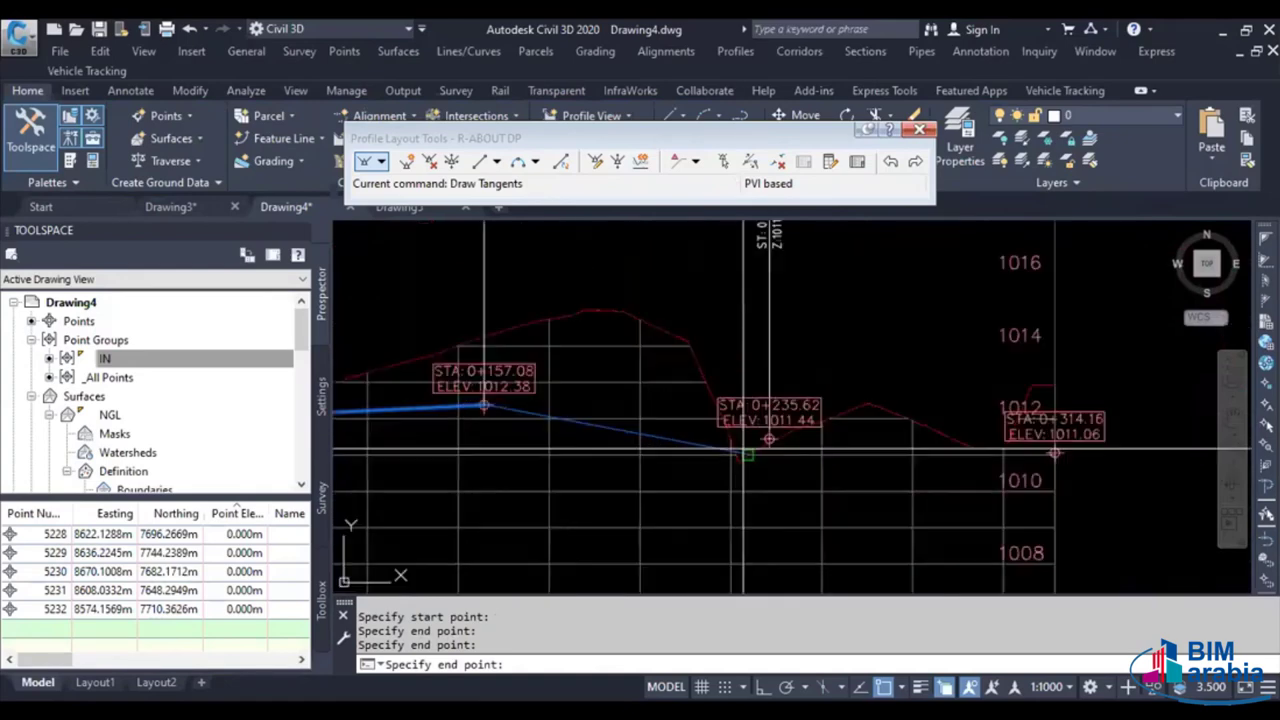
scroll(651, 431, up, 3)
scroll(680, 434, up, 3)
Continue the tangents through PVIs at 0+235.62 and 0+314.16, then finish drawing
click(680, 432)
scroll(680, 432, down, 3)
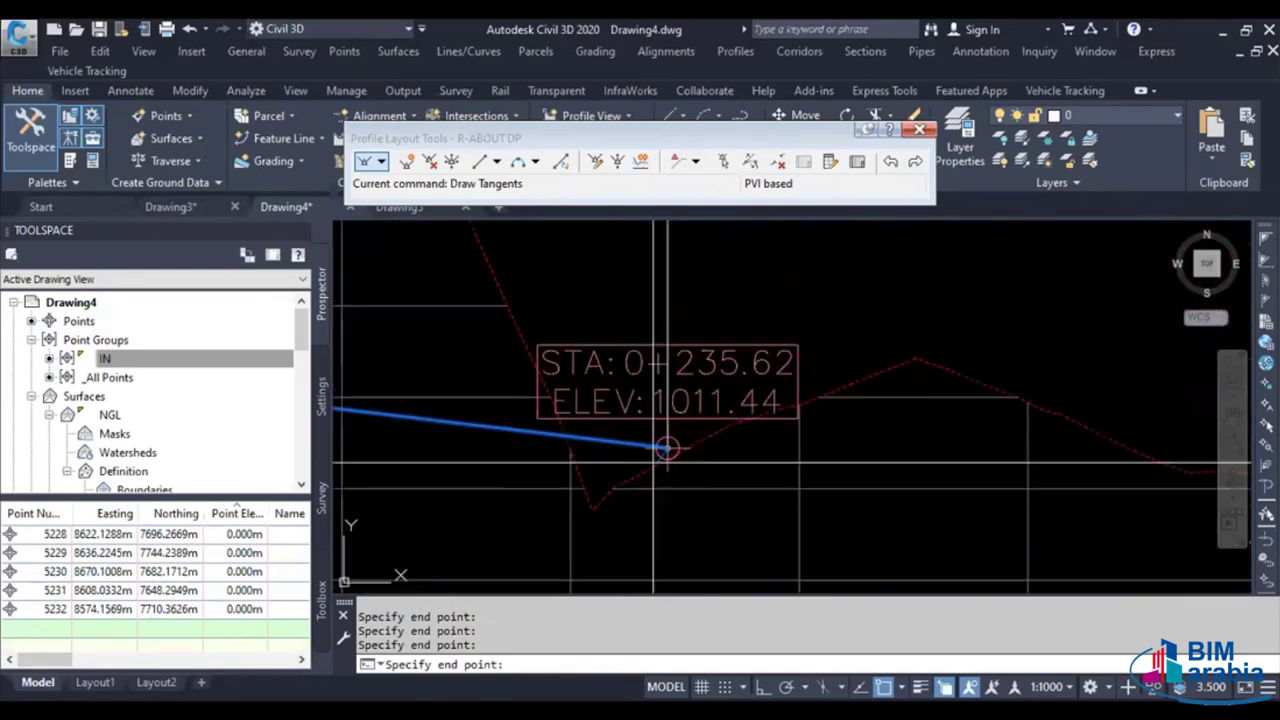
scroll(657, 449, down, 2)
middle_drag(1114, 480, 800, 486)
scroll(820, 468, up, 4)
scroll(820, 468, up, 2)
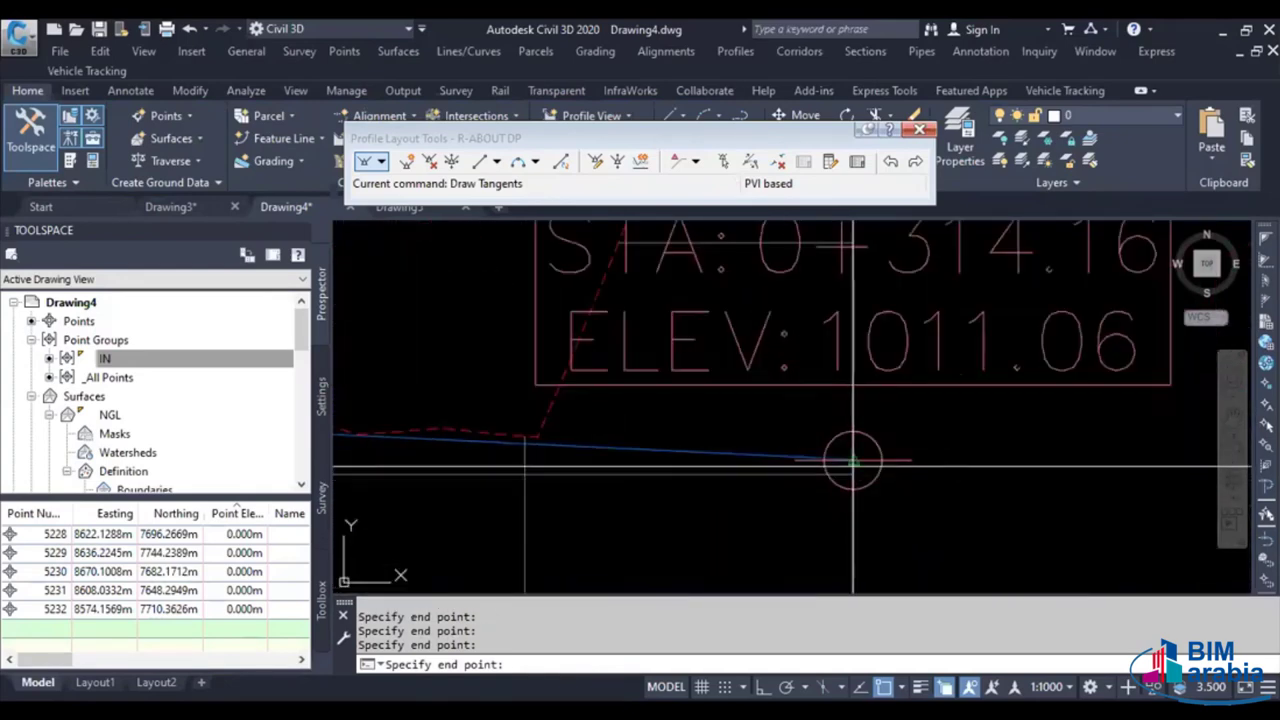
click(853, 457)
scroll(853, 457, down, 4)
scroll(896, 455, down, 1)
scroll(850, 452, up, 3)
key(Escape)
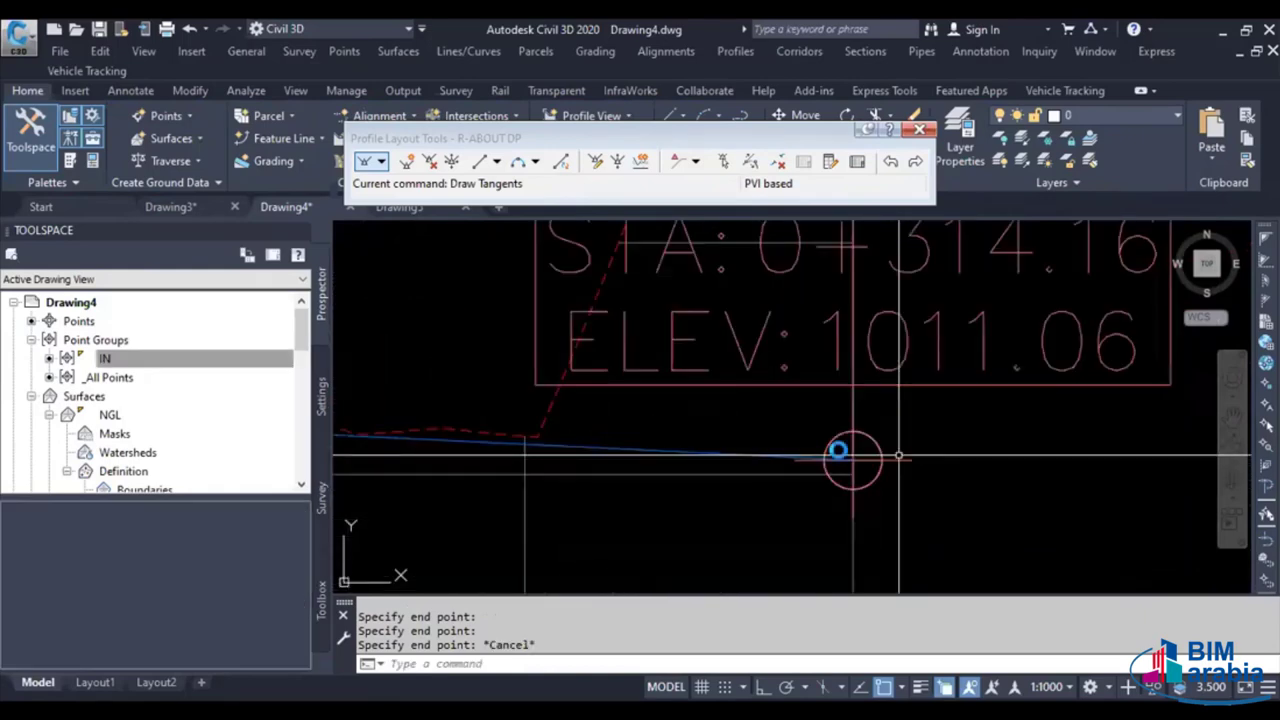
Recentre and select the roundabout profile view, bringing up its context menu
scroll(843, 449, down, 3)
scroll(830, 450, down, 3)
scroll(813, 452, down, 2)
middle_drag(813, 452, 866, 424)
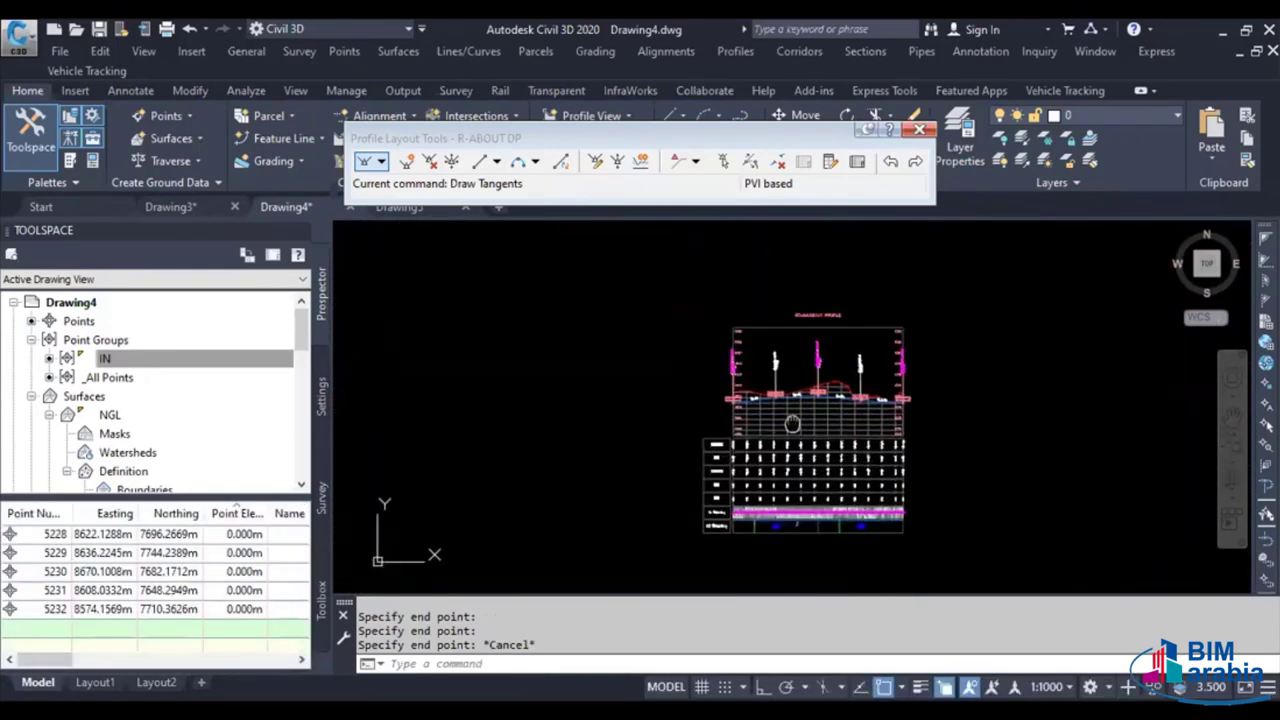
click(813, 436)
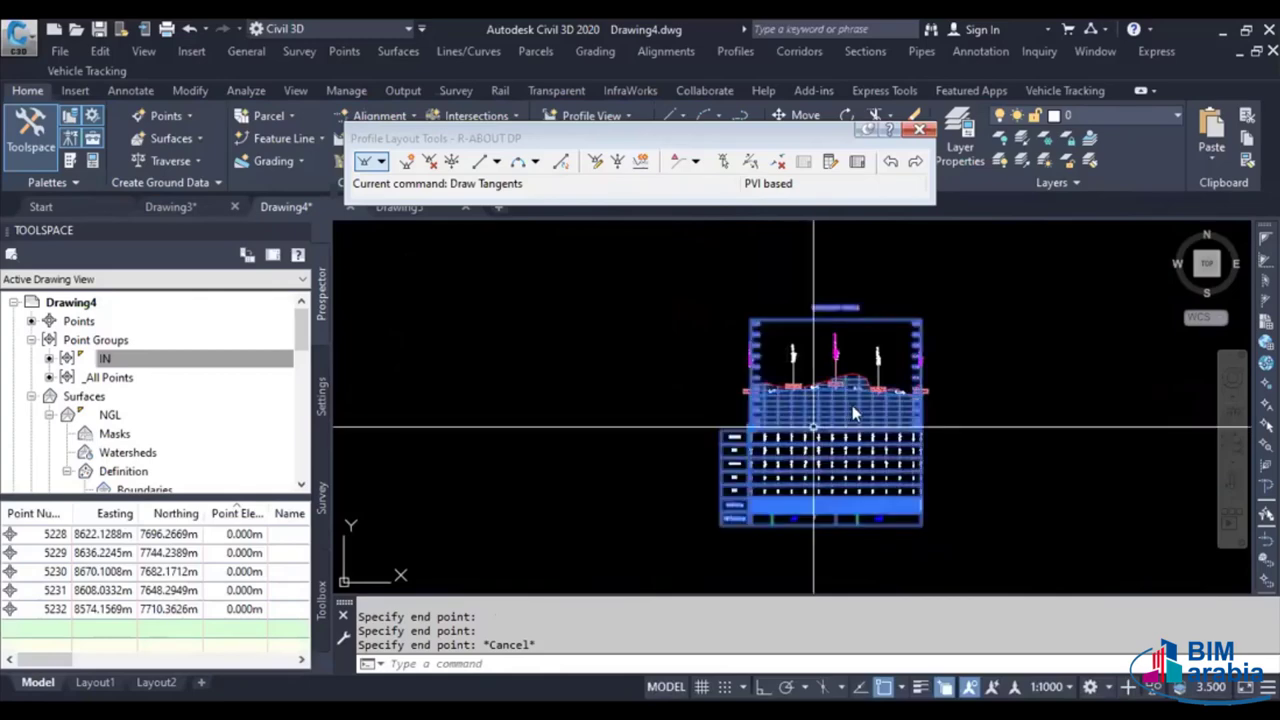
right_click(810, 434)
Set Profile1 and Profile2 of the GRADING, CUT, FILL and VZ bands to R-ABOUT DP
click(916, 327)
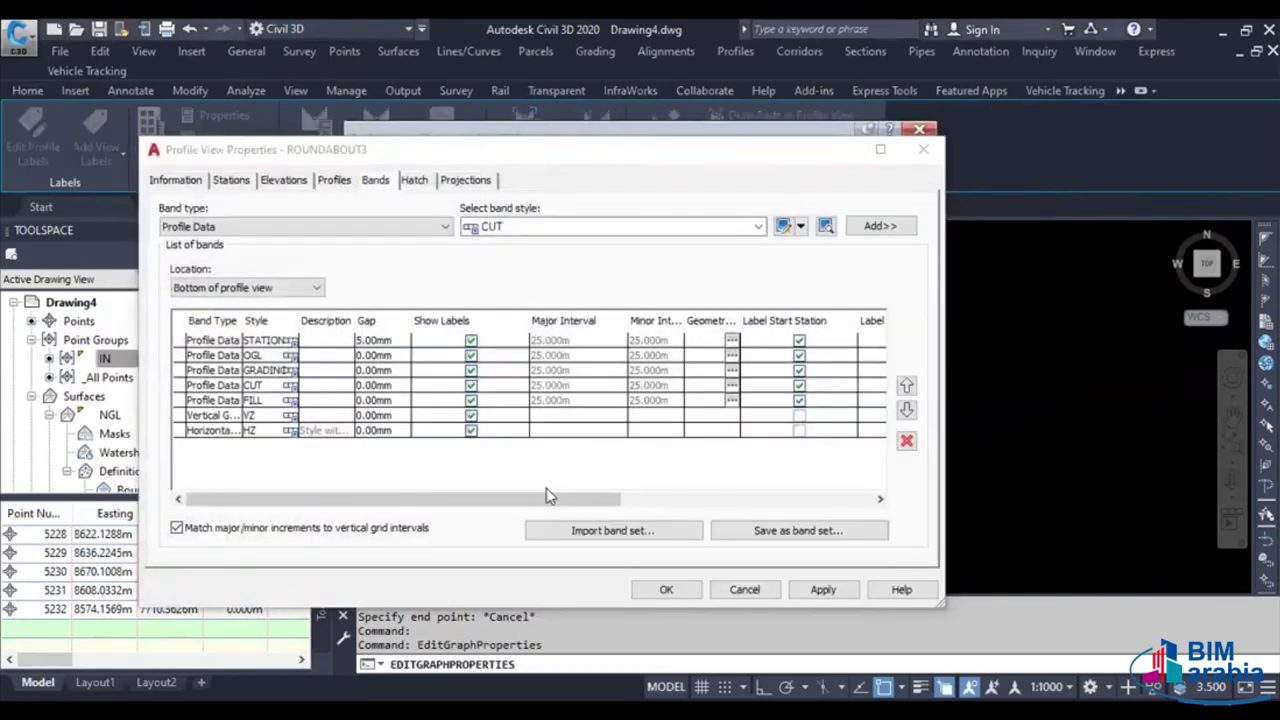
click(800, 498)
click(617, 372)
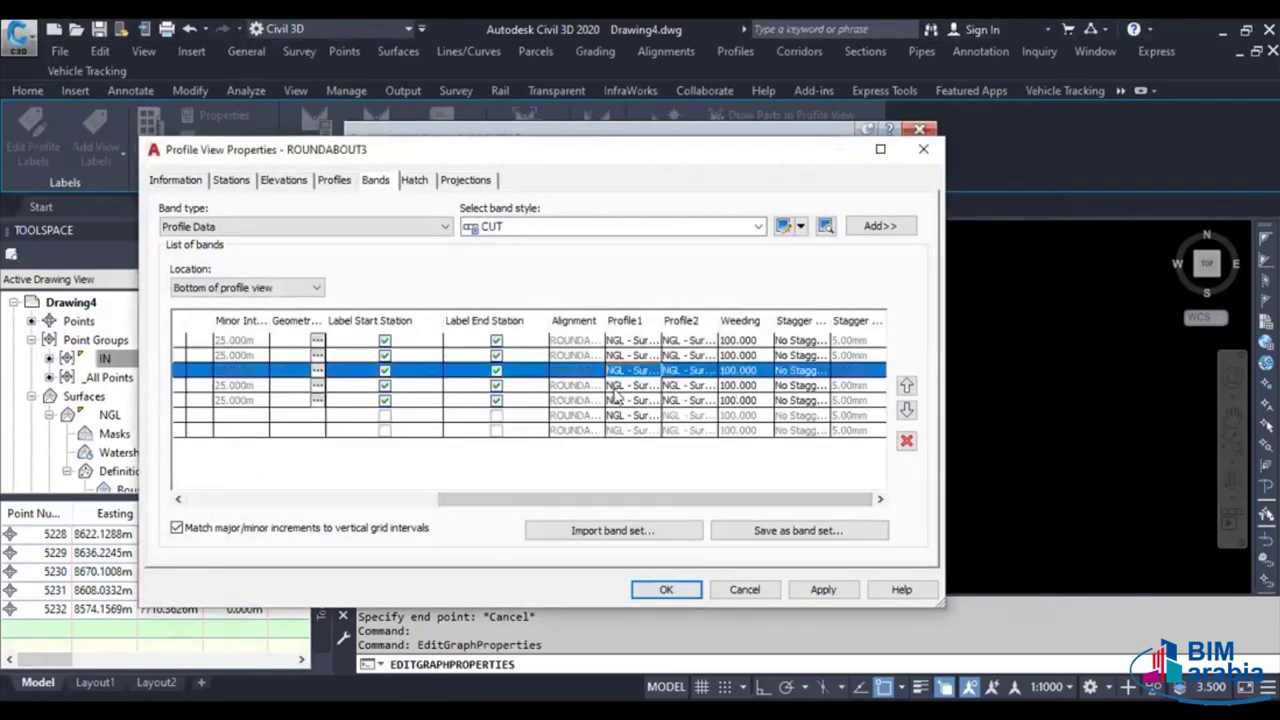
click(640, 402)
click(700, 372)
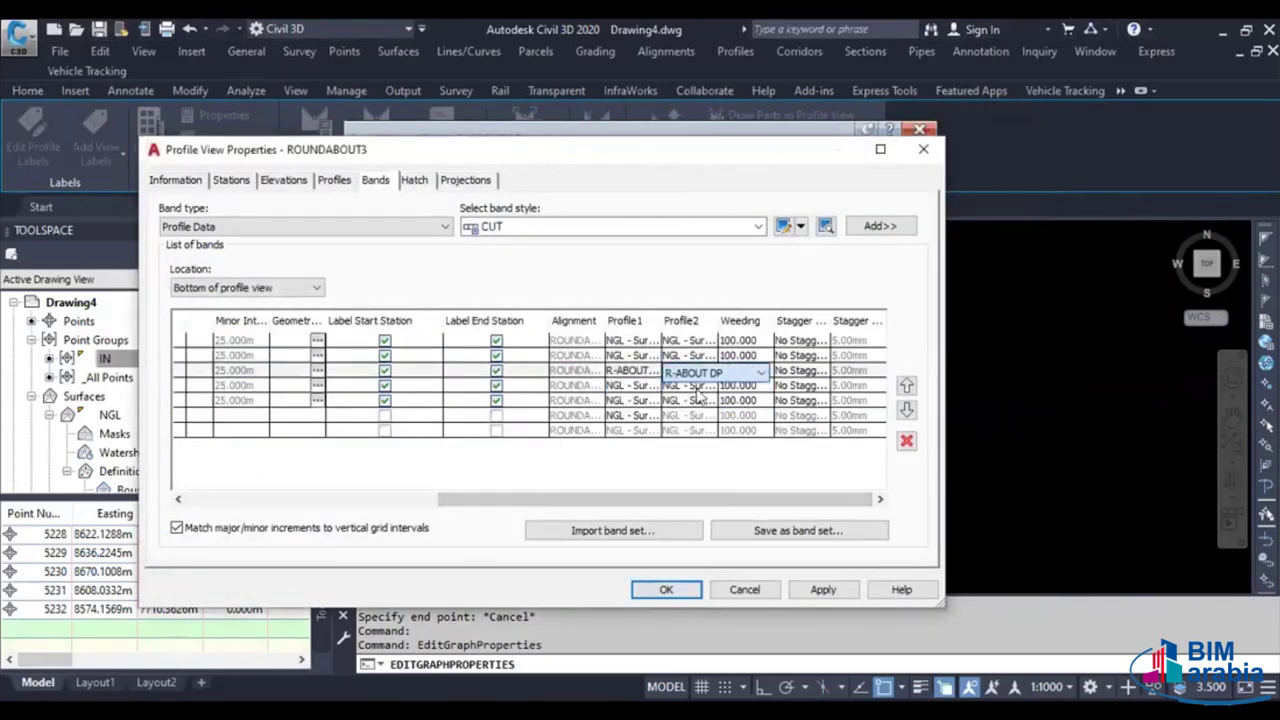
click(698, 388)
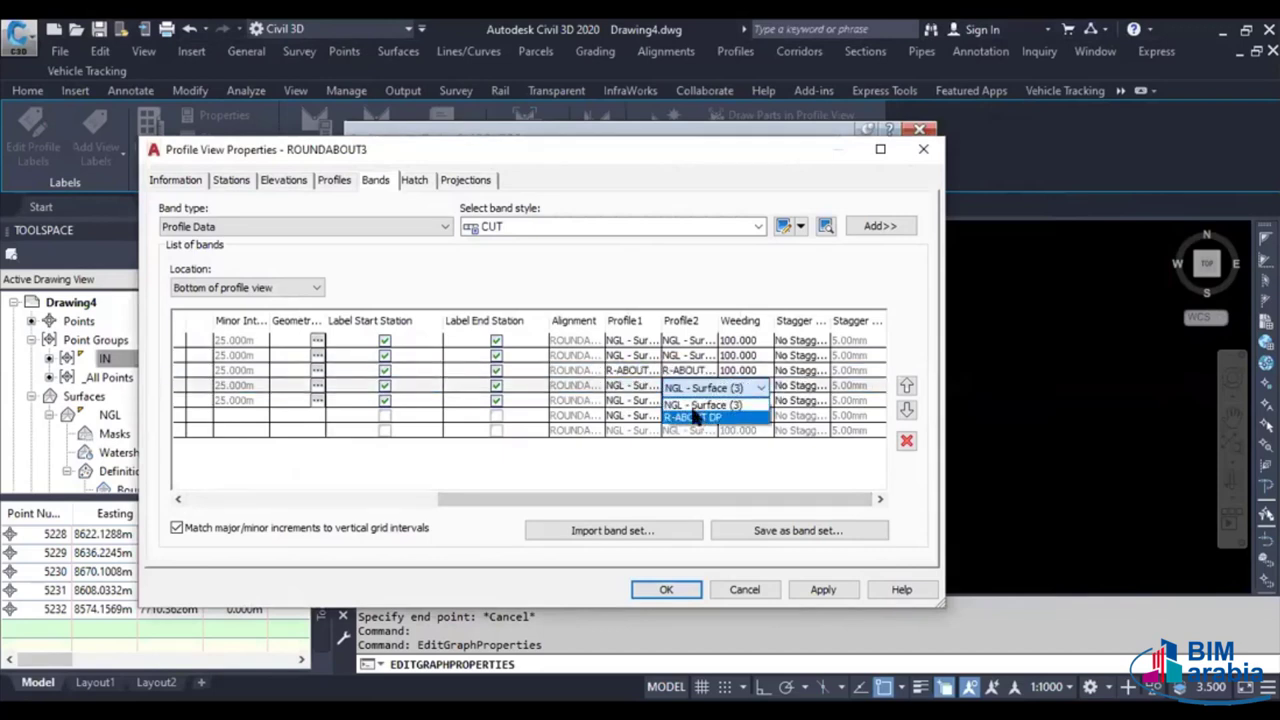
click(700, 416)
click(630, 400)
click(630, 415)
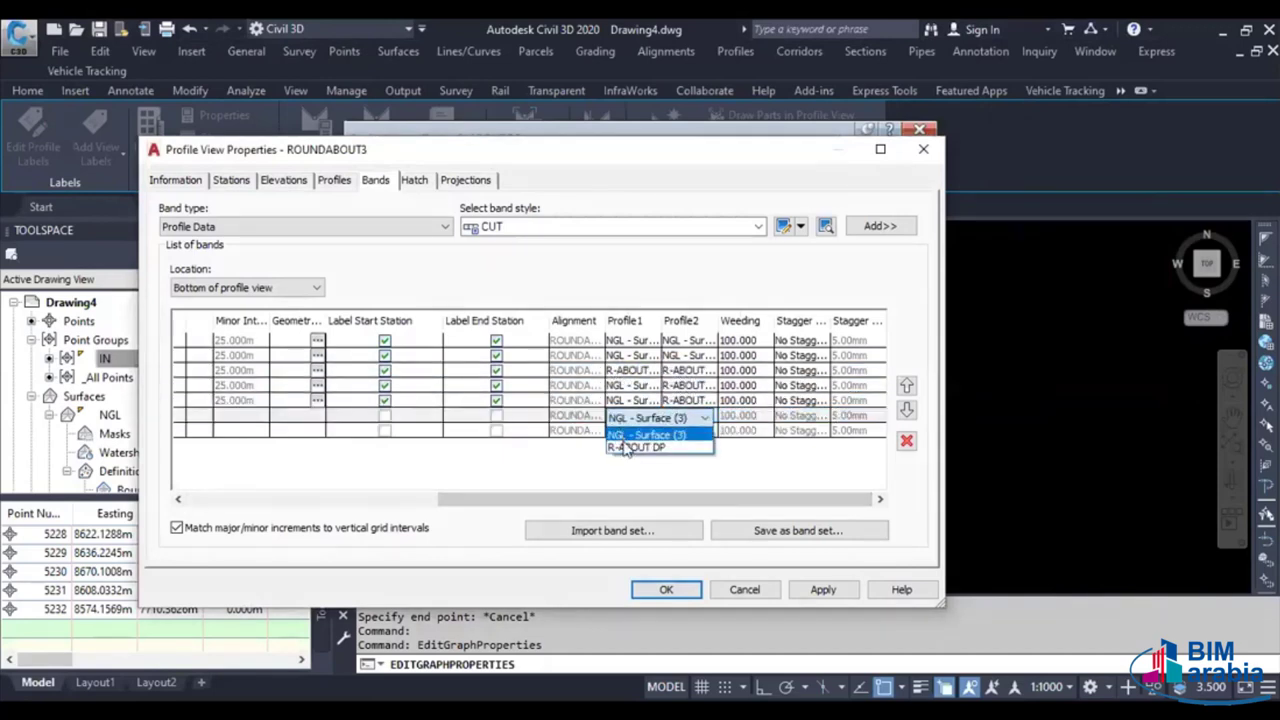
click(630, 446)
click(667, 590)
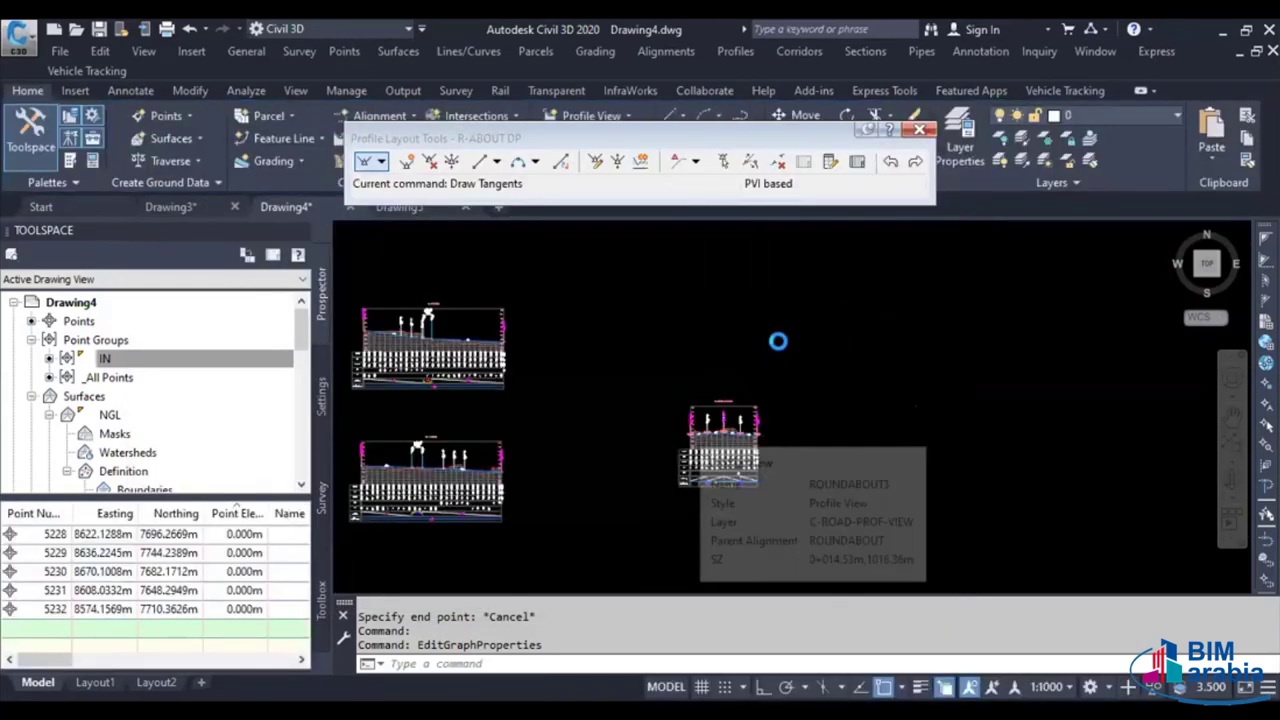
Save the drawing in the Desktop folder under the file name BA LEC 04
scroll(778, 341, down, 2)
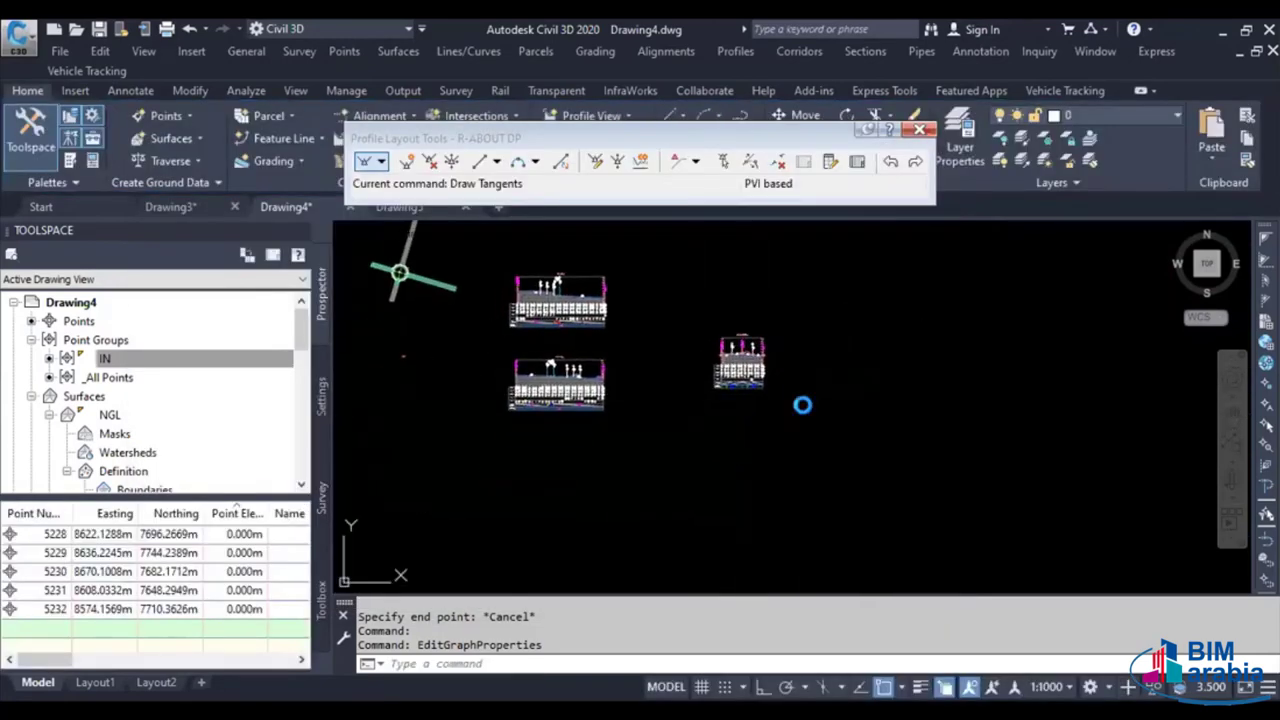
key(ctrl+s)
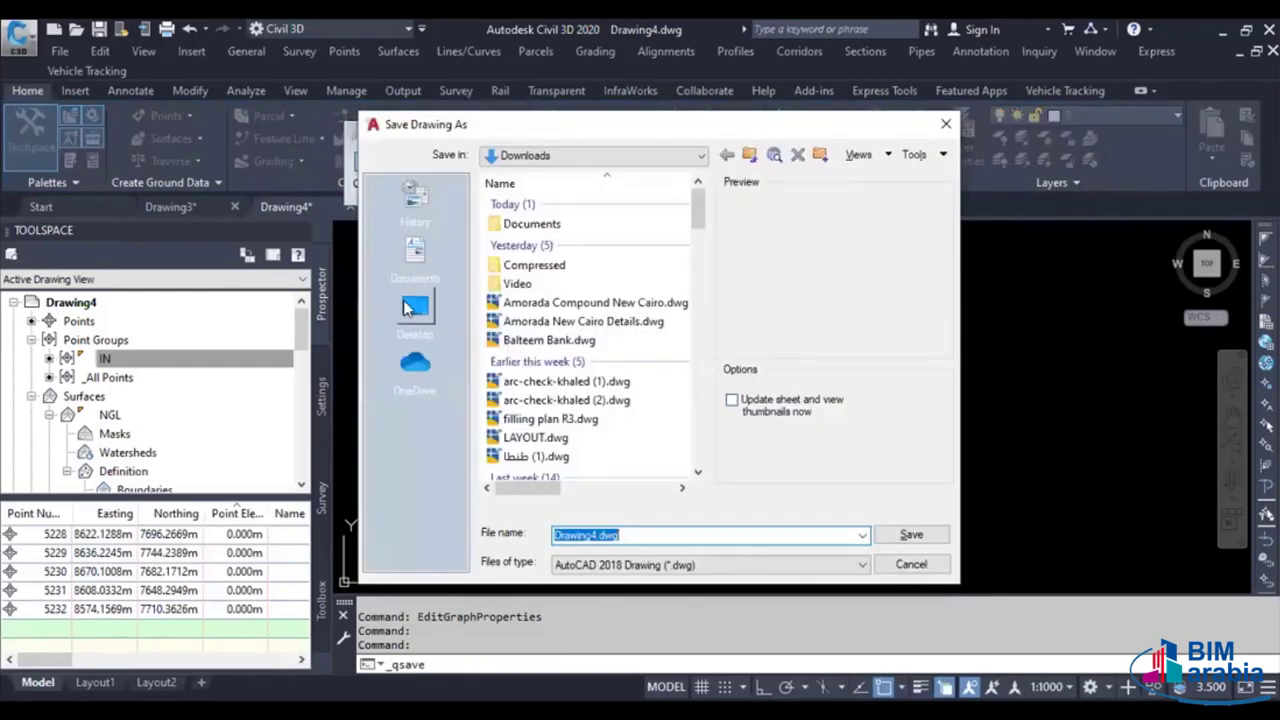
click(410, 308)
text(BA LEC 04)
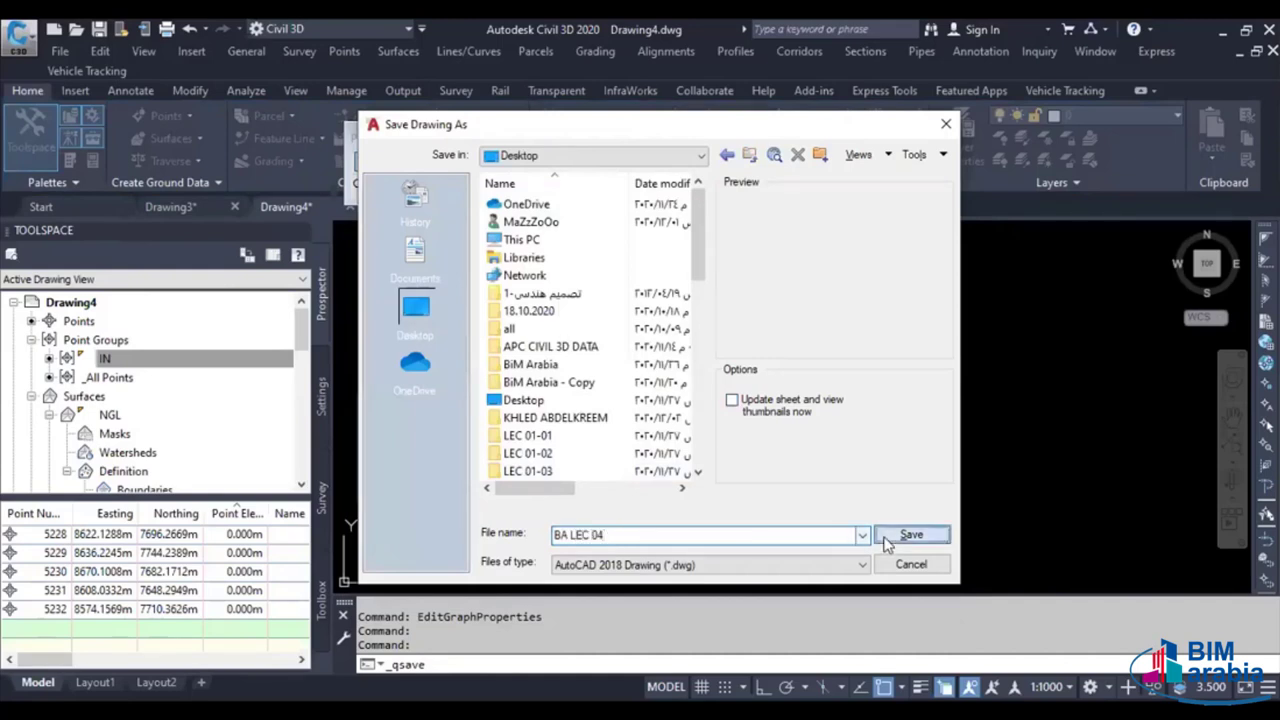
key(Return)
Confirm the save, recentre the roundabout plan and profile, and end the layout session
click(819, 489)
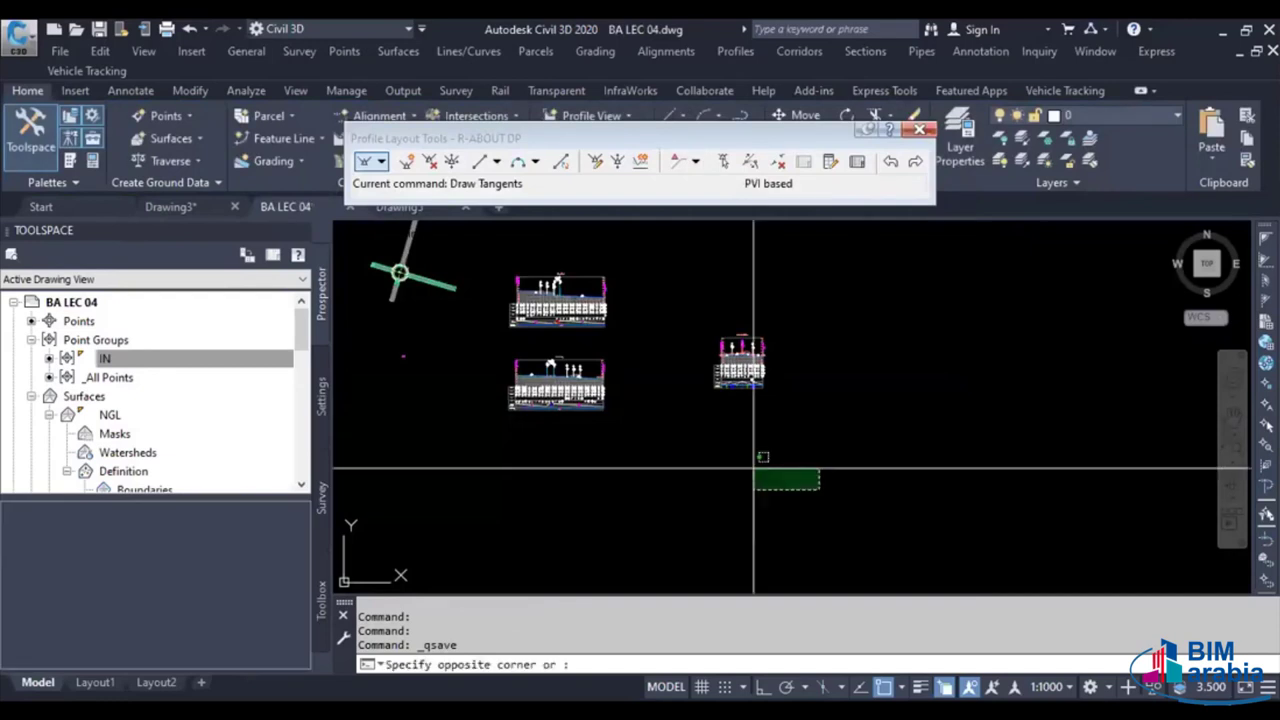
key(Escape)
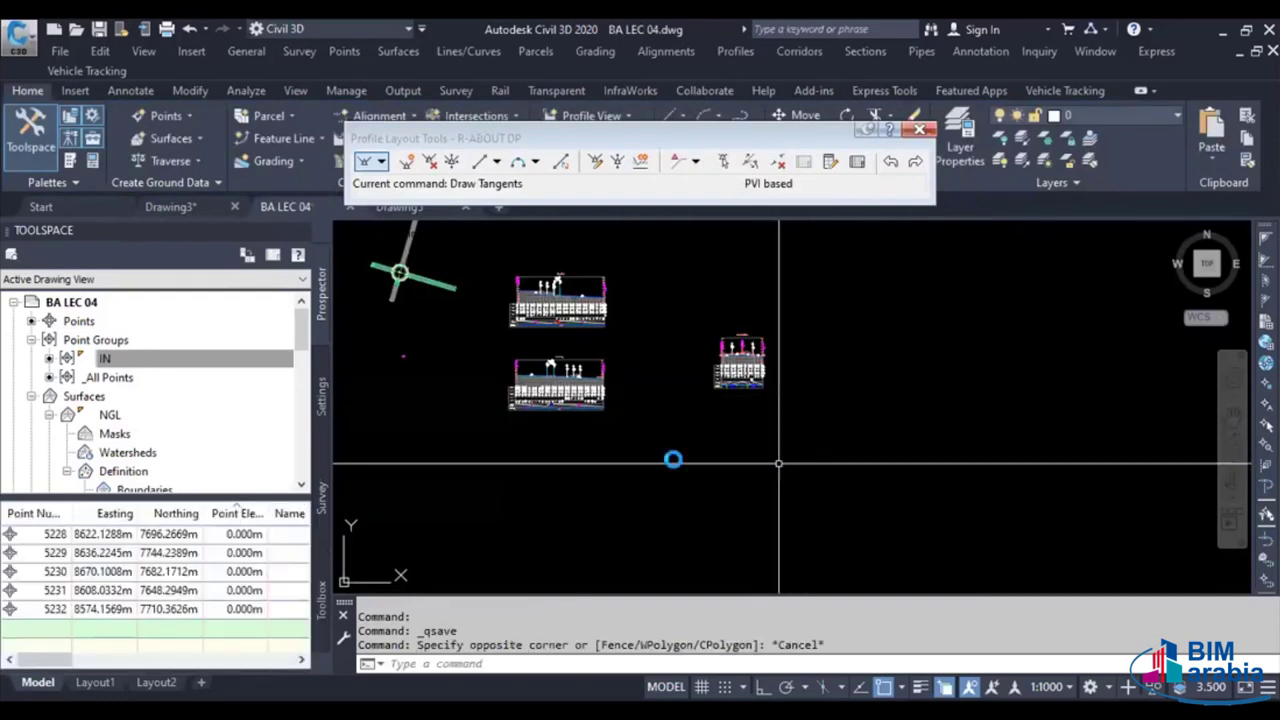
middle_drag(777, 463, 915, 508)
scroll(594, 323, up, 1)
scroll(600, 300, up, 1)
scroll(643, 408, up, 2)
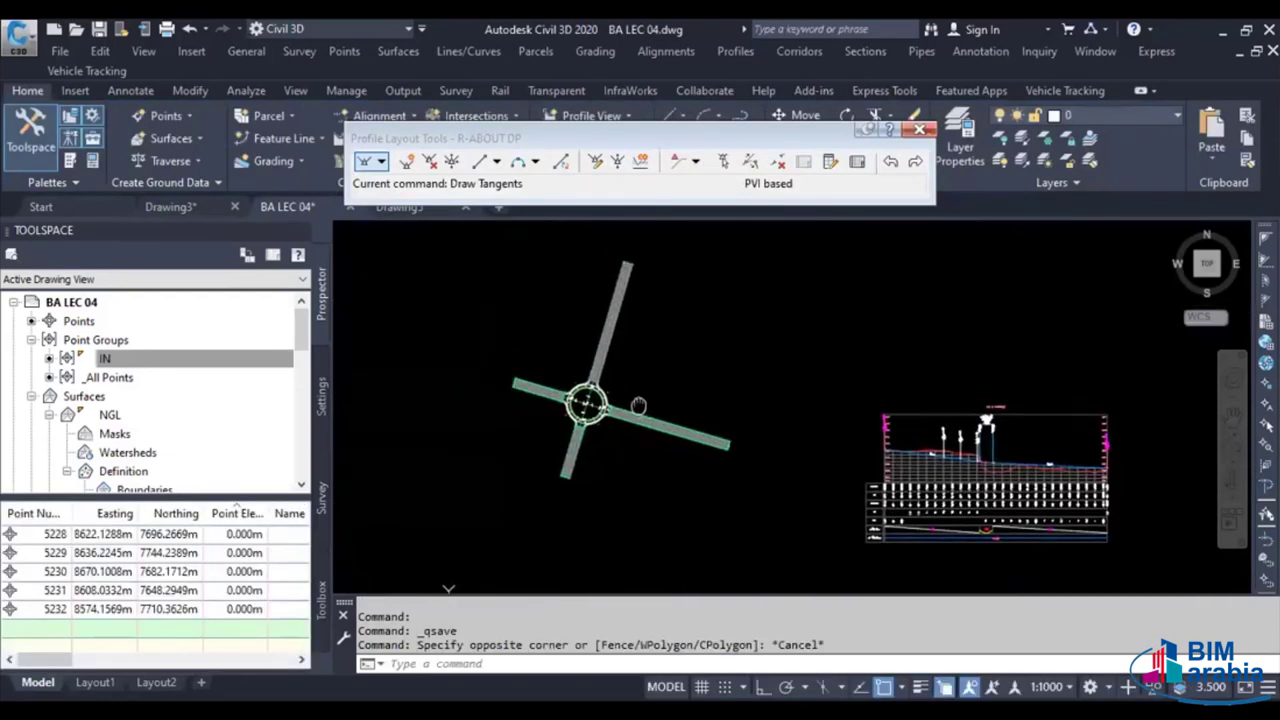
scroll(645, 415, up, 1)
middle_drag(645, 420, 596, 412)
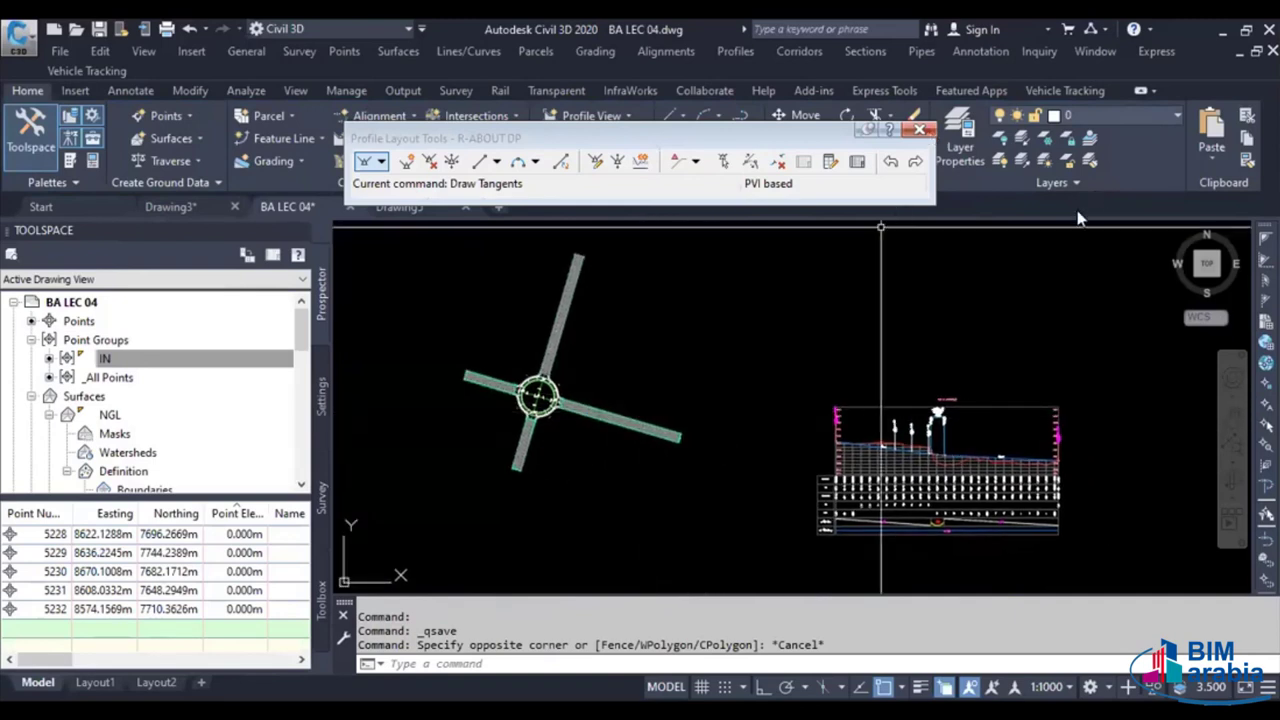
key(Escape)
key(Escape)
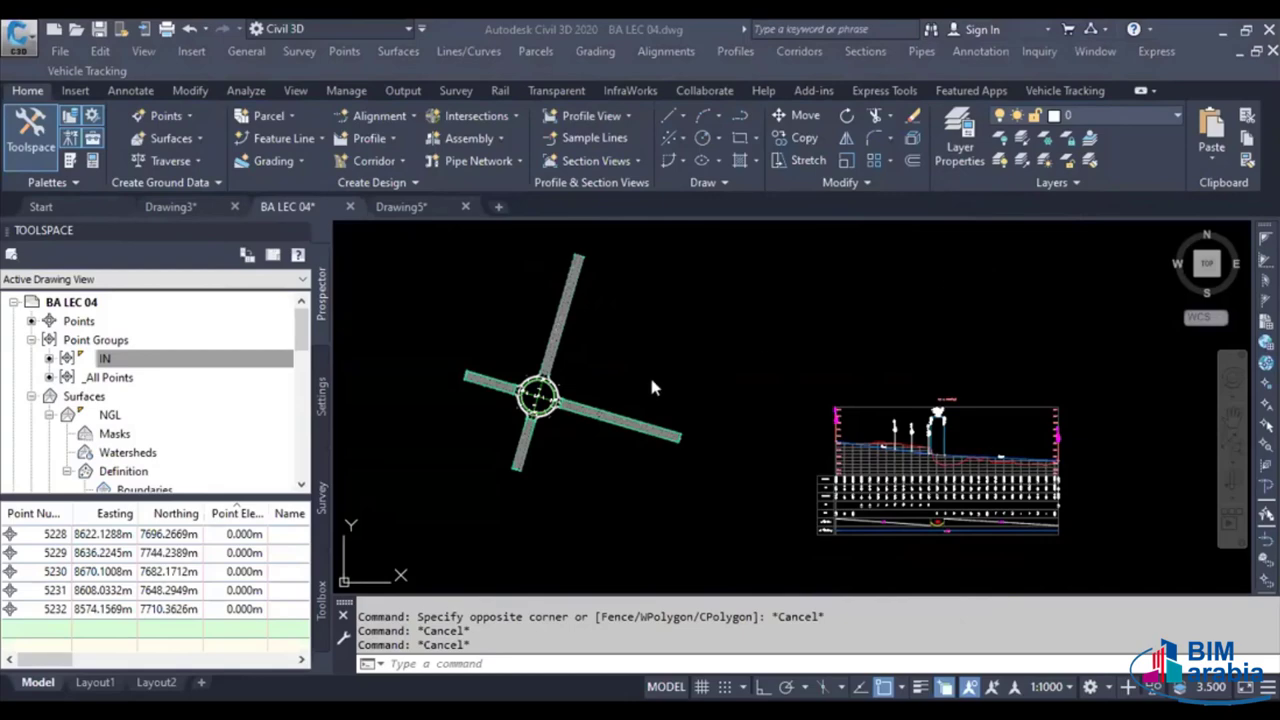
Pan and zoom across the ring to locate the road assembly
scroll(540, 390, up, 1)
scroll(537, 388, up, 3)
scroll(545, 390, up, 3)
scroll(560, 392, up, 3)
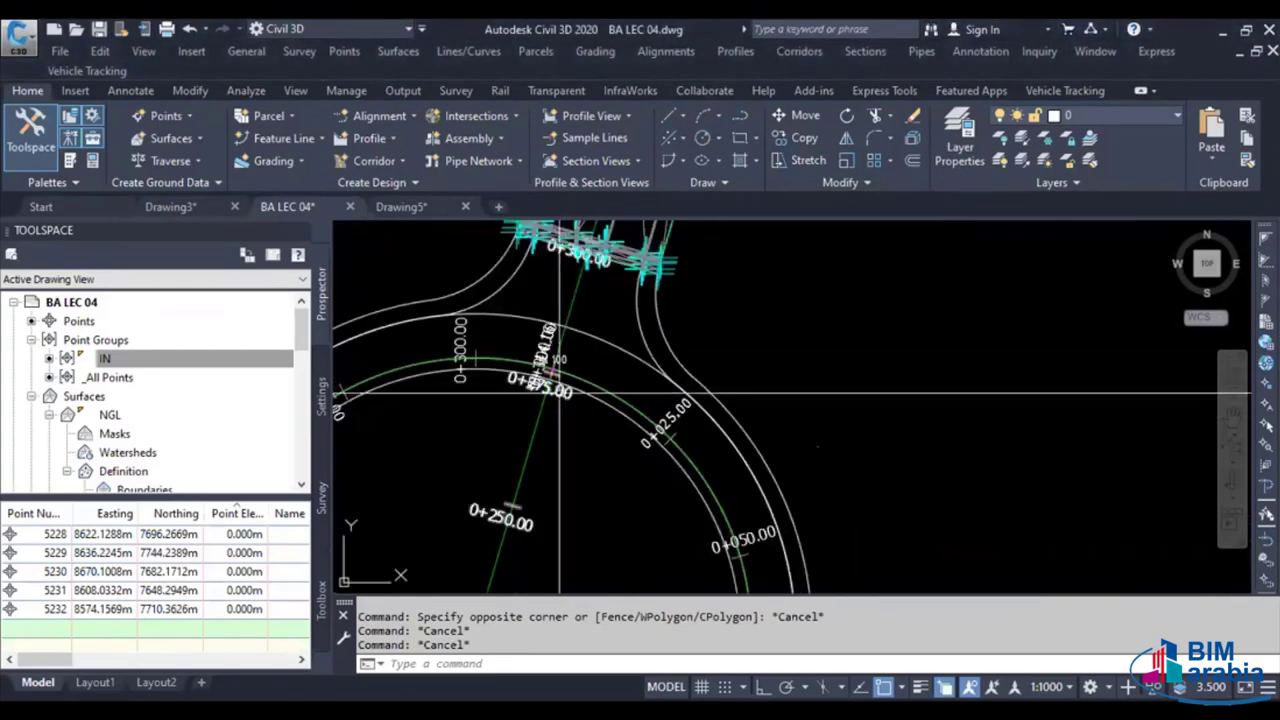
scroll(560, 390, up, 3)
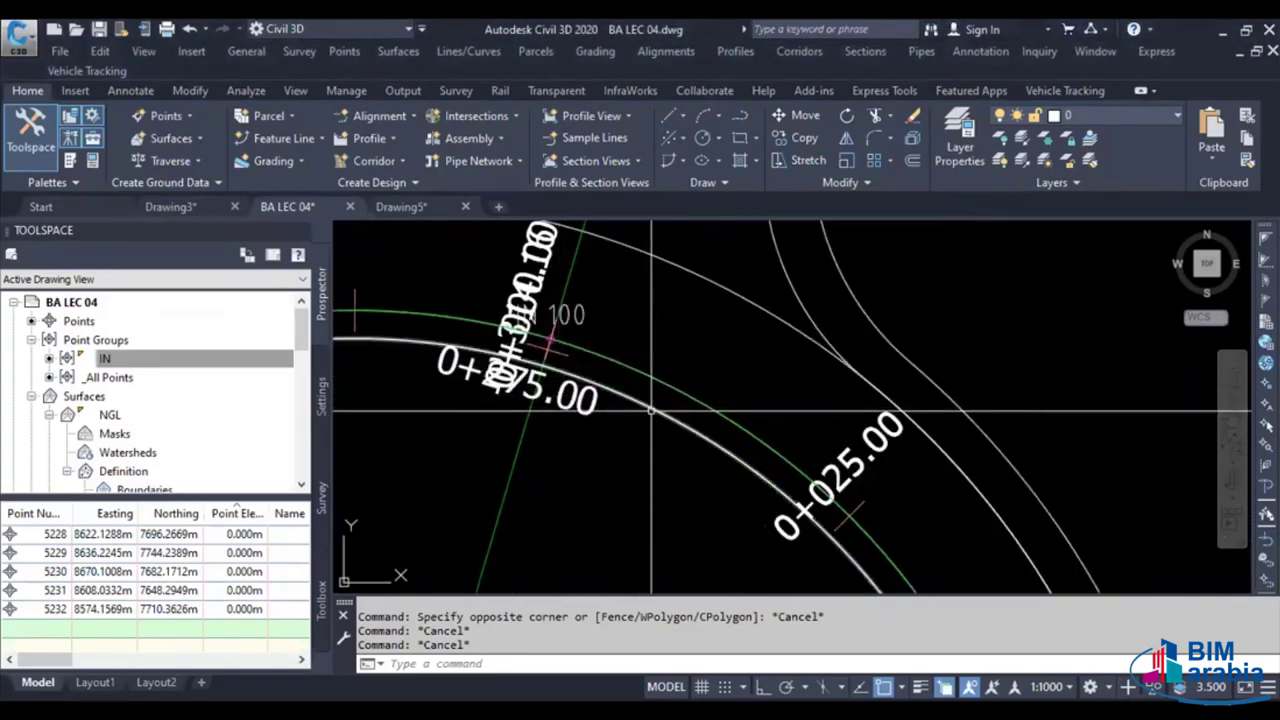
middle_drag(698, 303, 700, 363)
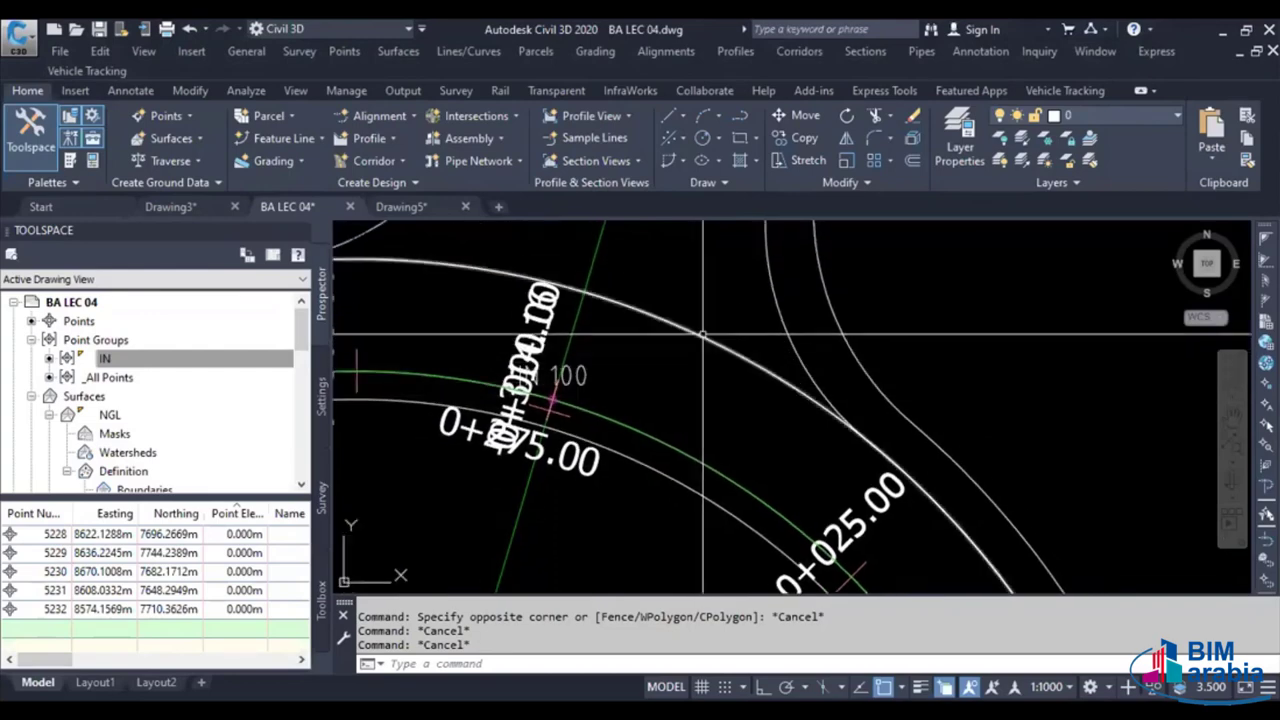
scroll(651, 400, down, 2)
scroll(690, 410, down, 2)
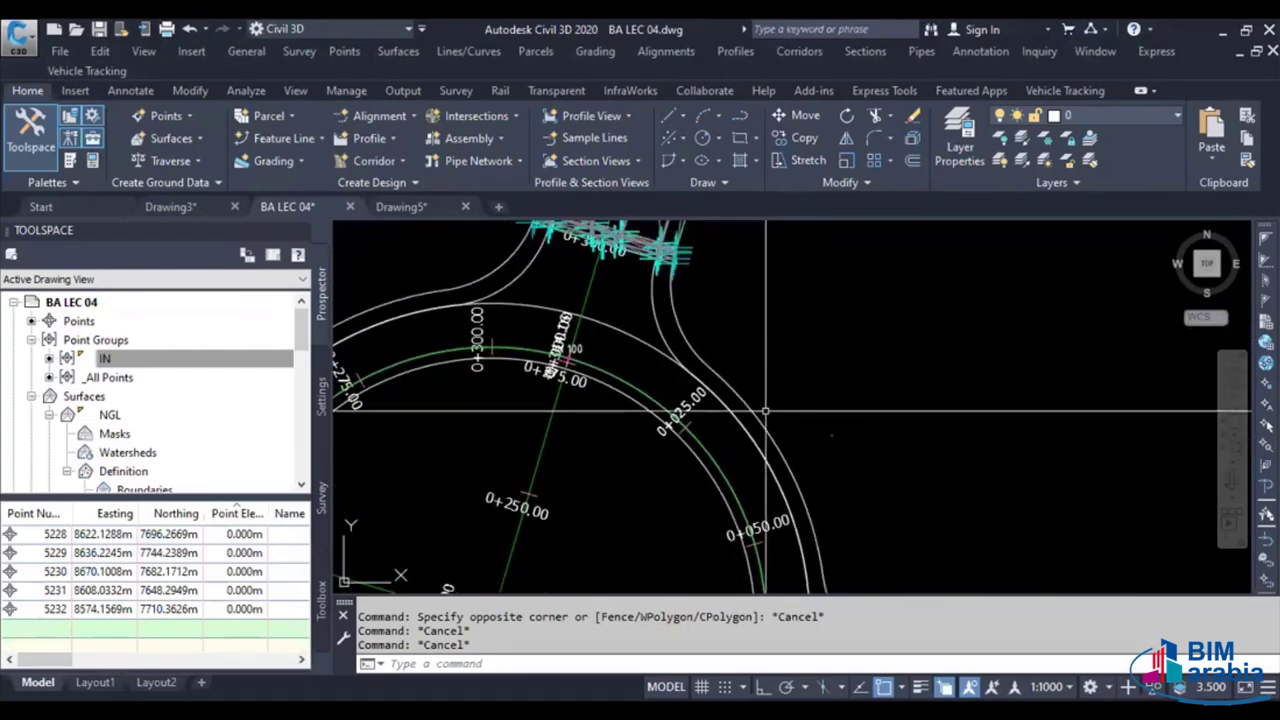
middle_drag(498, 411, 694, 366)
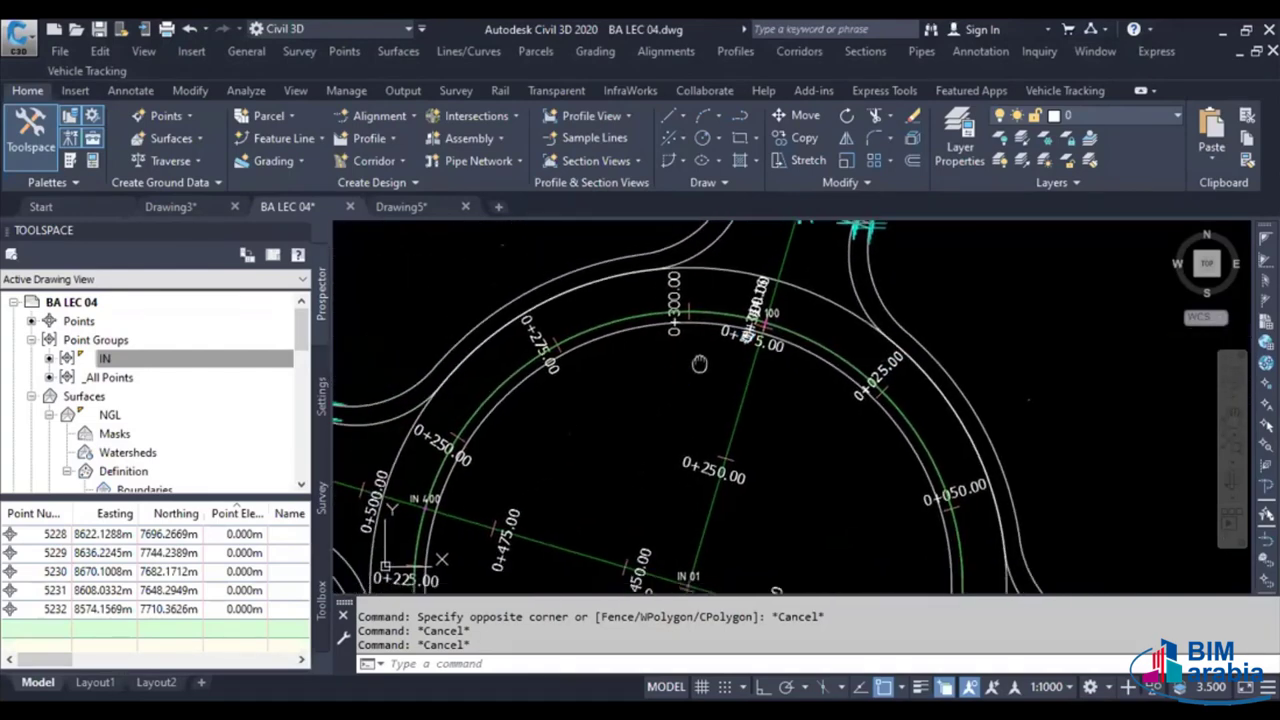
scroll(699, 363, down, 3)
scroll(660, 340, down, 2)
scroll(680, 420, down, 1)
scroll(699, 491, down, 2)
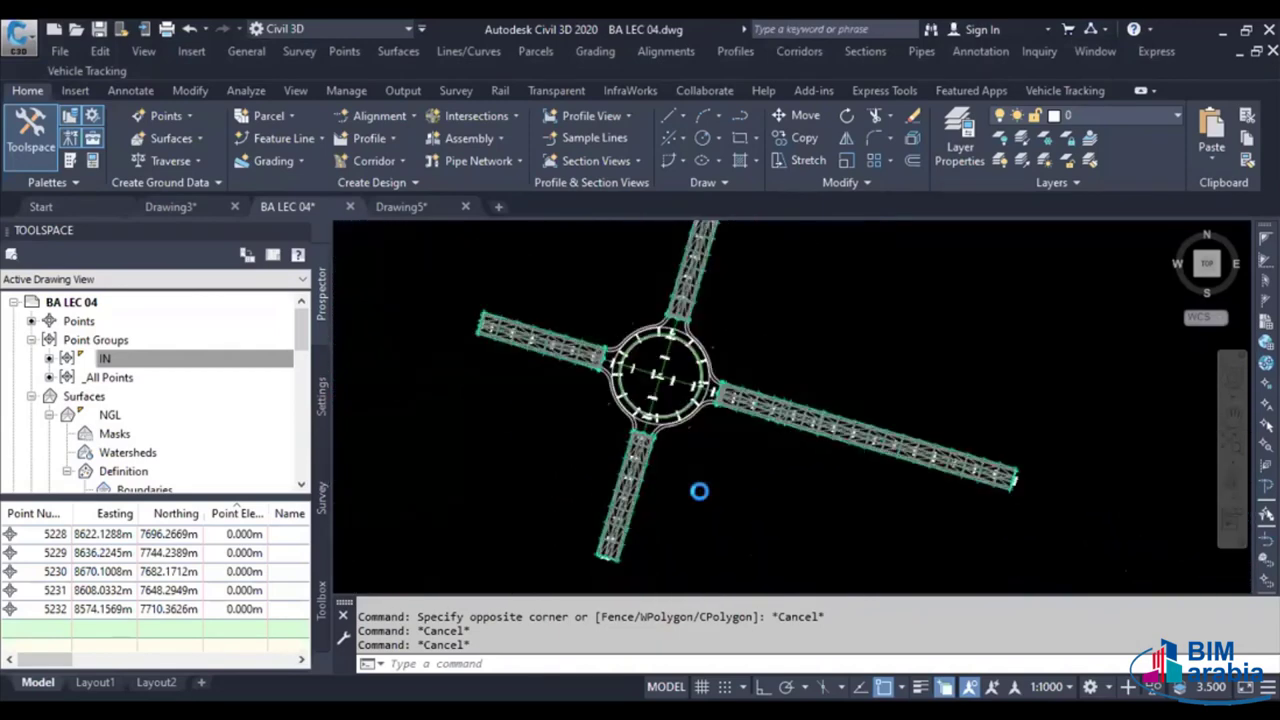
scroll(699, 491, down, 2)
middle_drag(686, 434, 674, 434)
scroll(674, 434, down, 4)
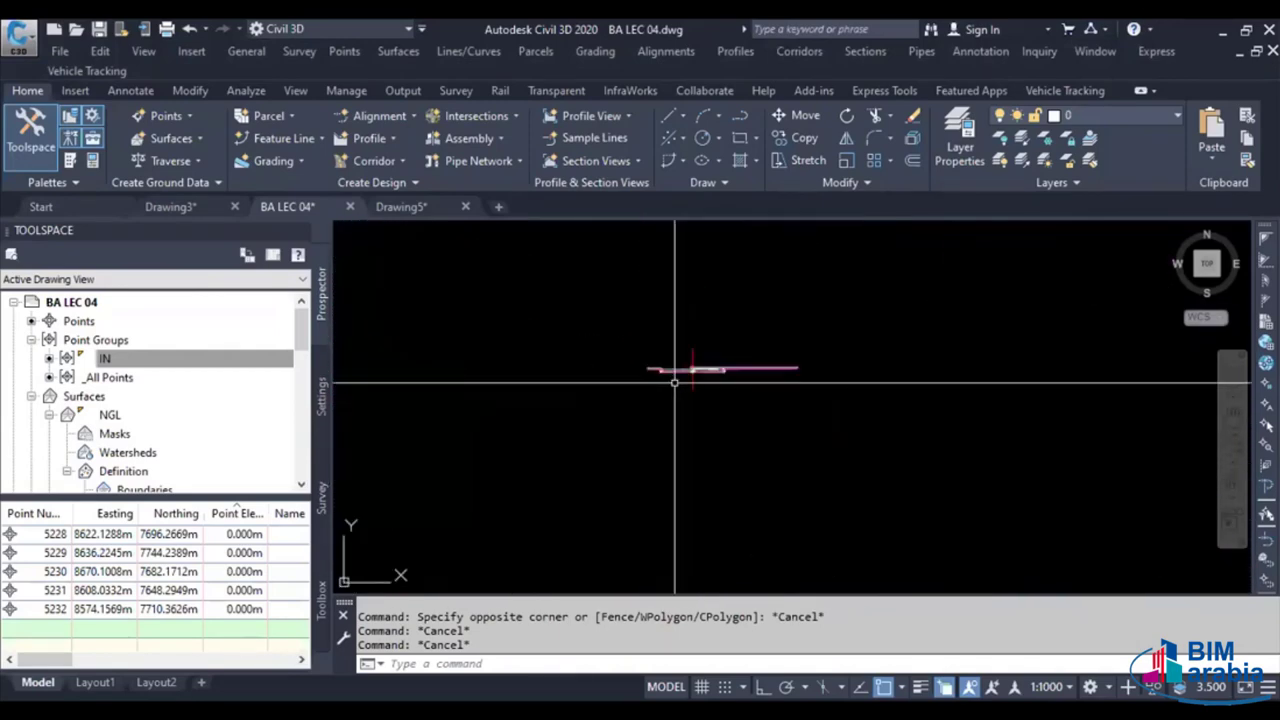
scroll(674, 382, up, 4)
Copy the road assembly and place the copy beside the original
drag(694, 382, 696, 412)
text(CO)
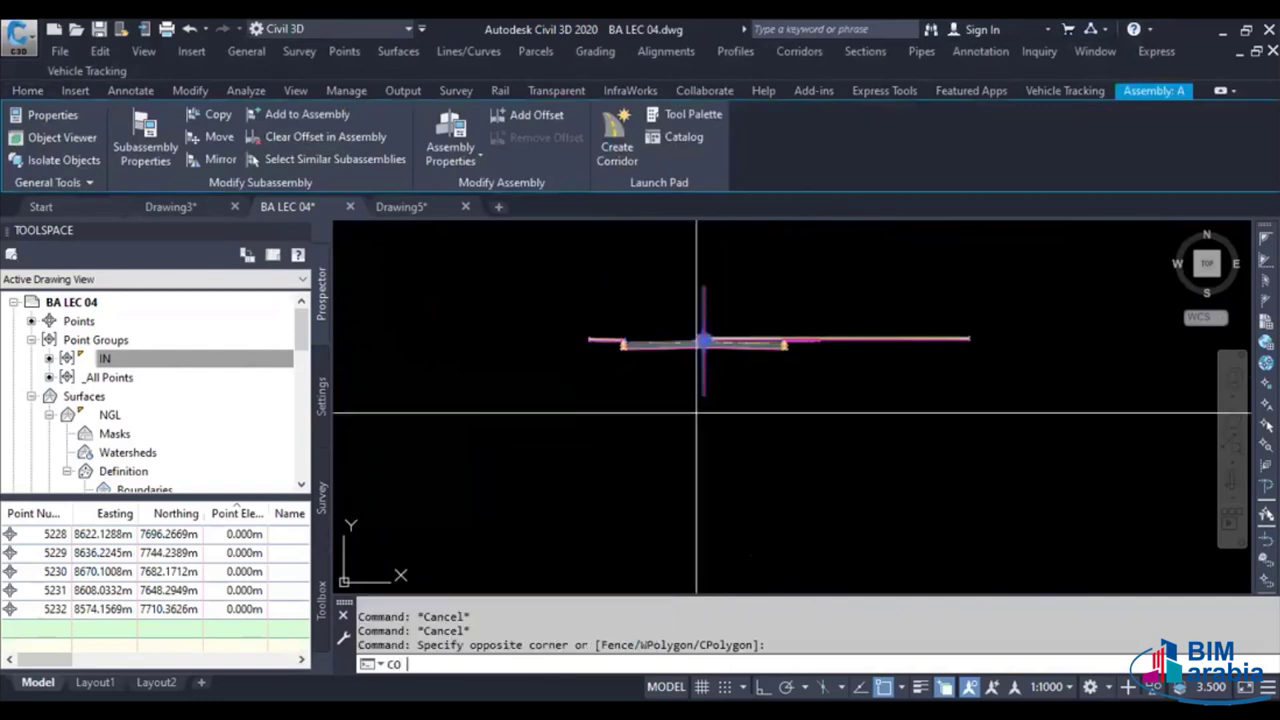
key(Return)
click(704, 342)
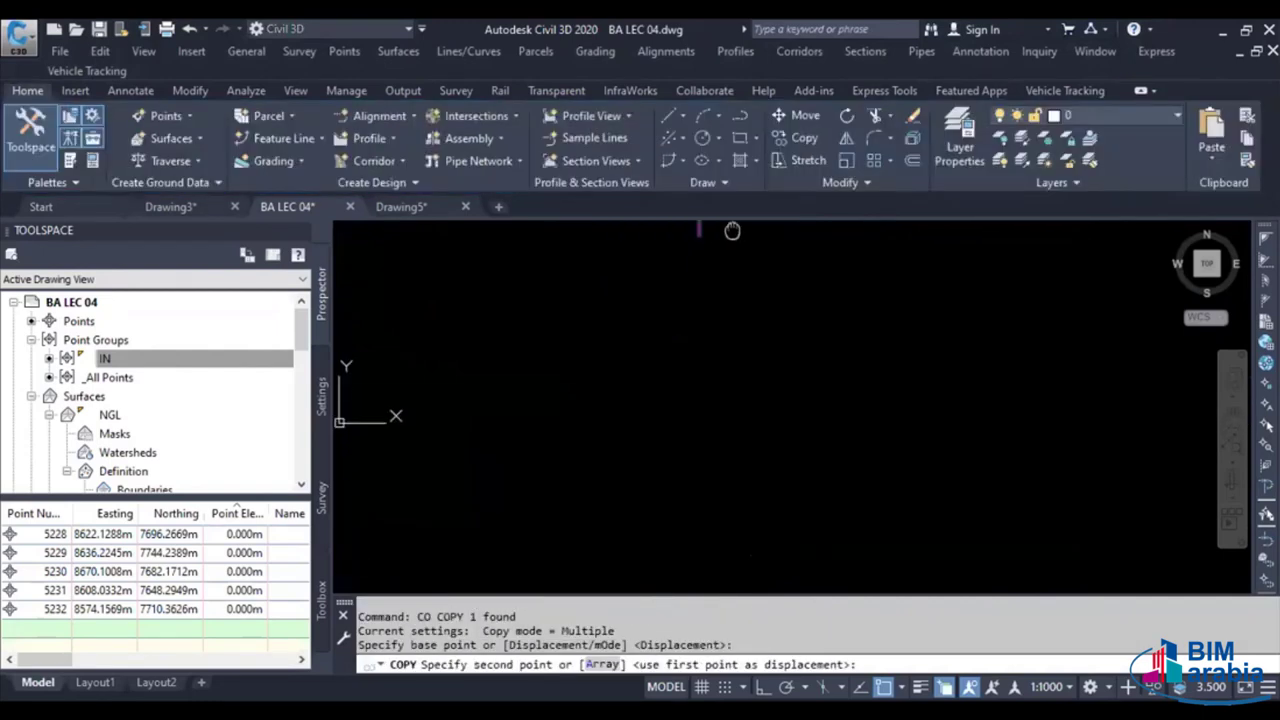
click(697, 430)
key(Escape)
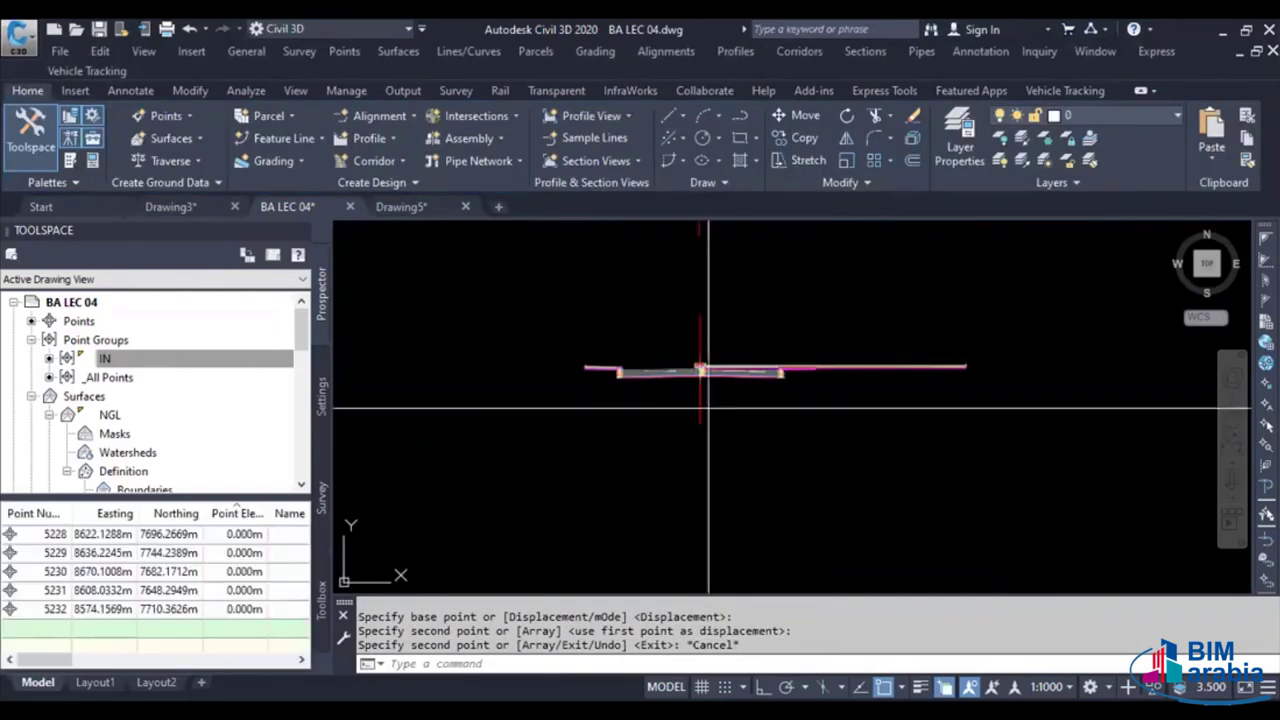
Rename the copied assembly to ROUND 01 in its Properties
click(708, 408)
click(677, 429)
key(ctrl+1)
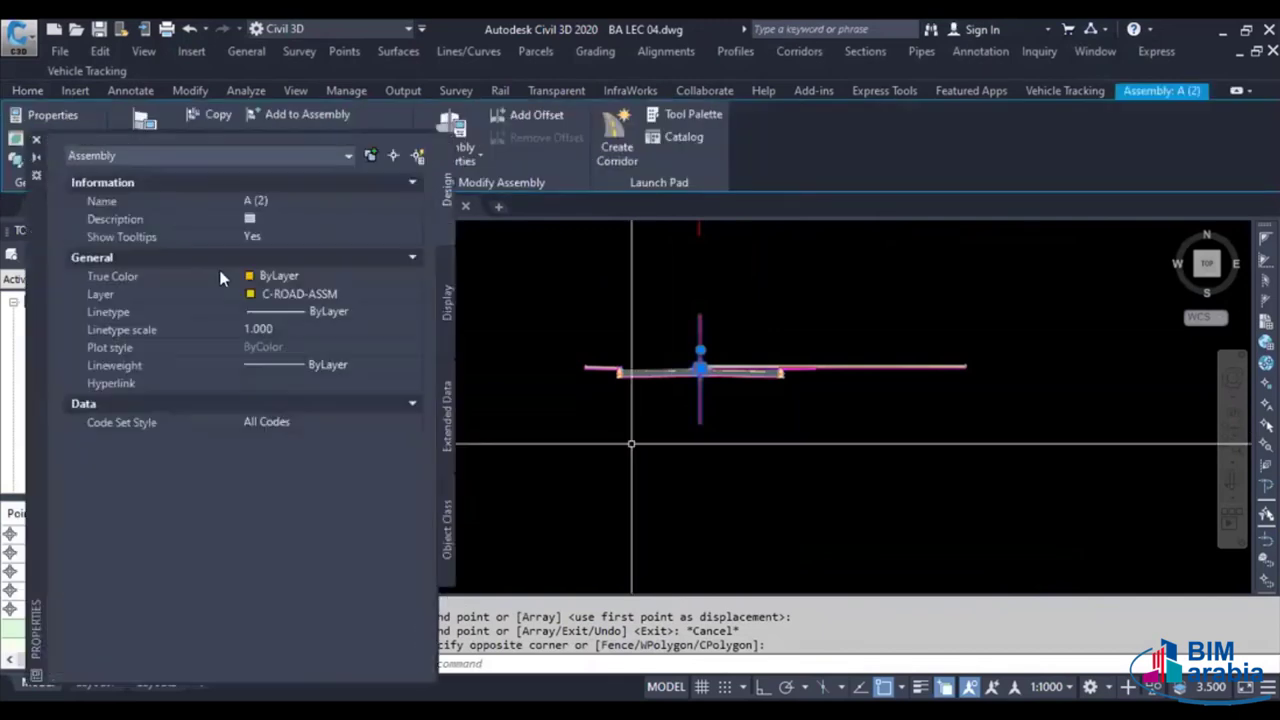
click(250, 201)
text(ROUND 01)
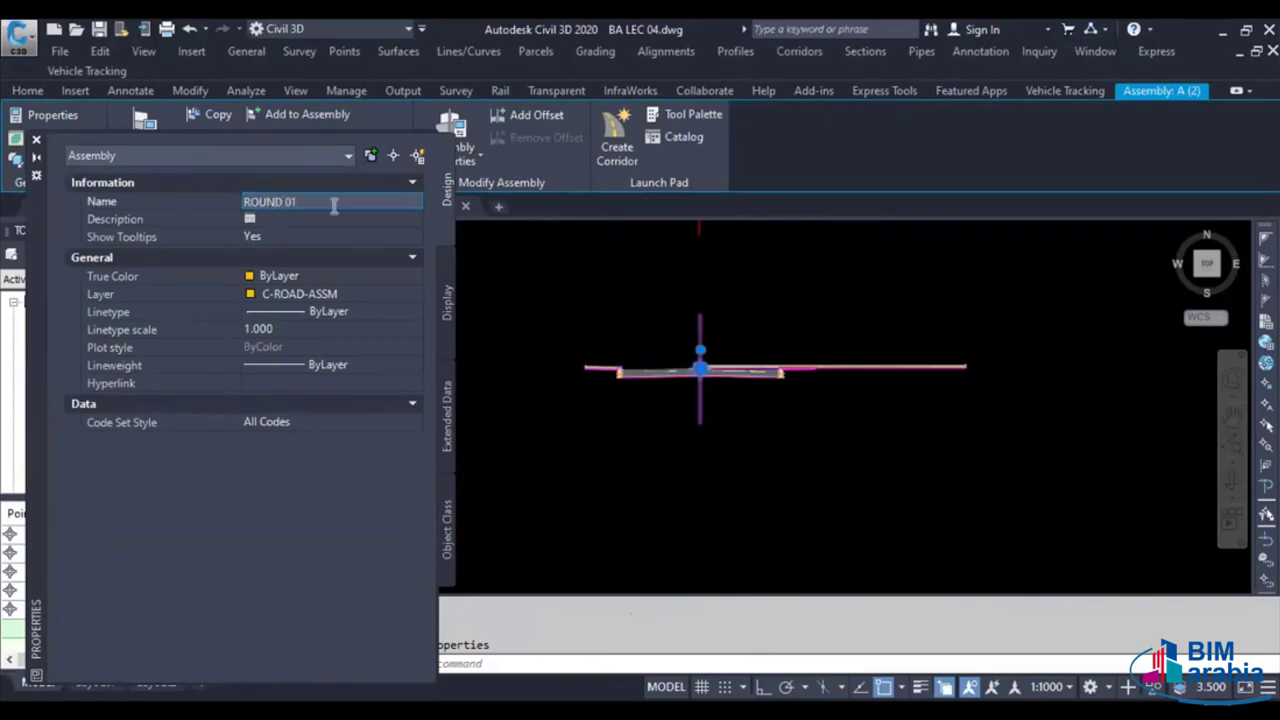
key(Escape)
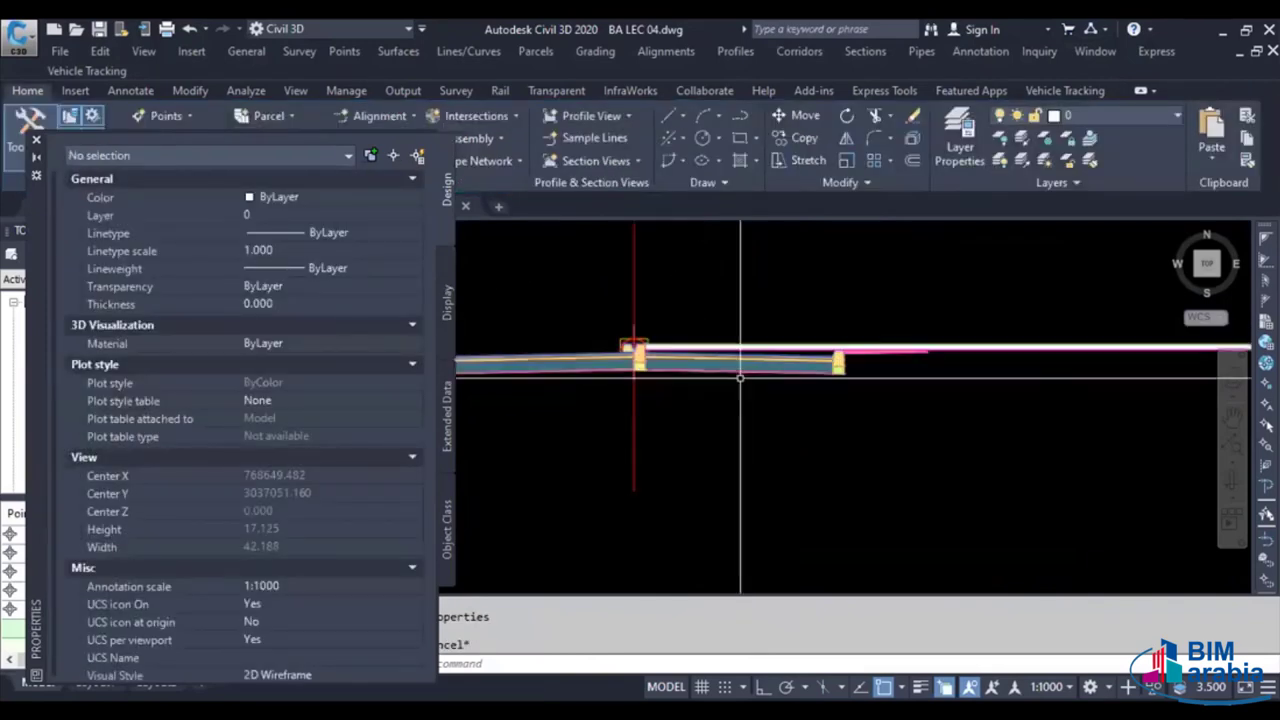
Erase the centre and right lane subassemblies from ROUND 01
scroll(671, 328, up, 4)
click(786, 322)
click(836, 365)
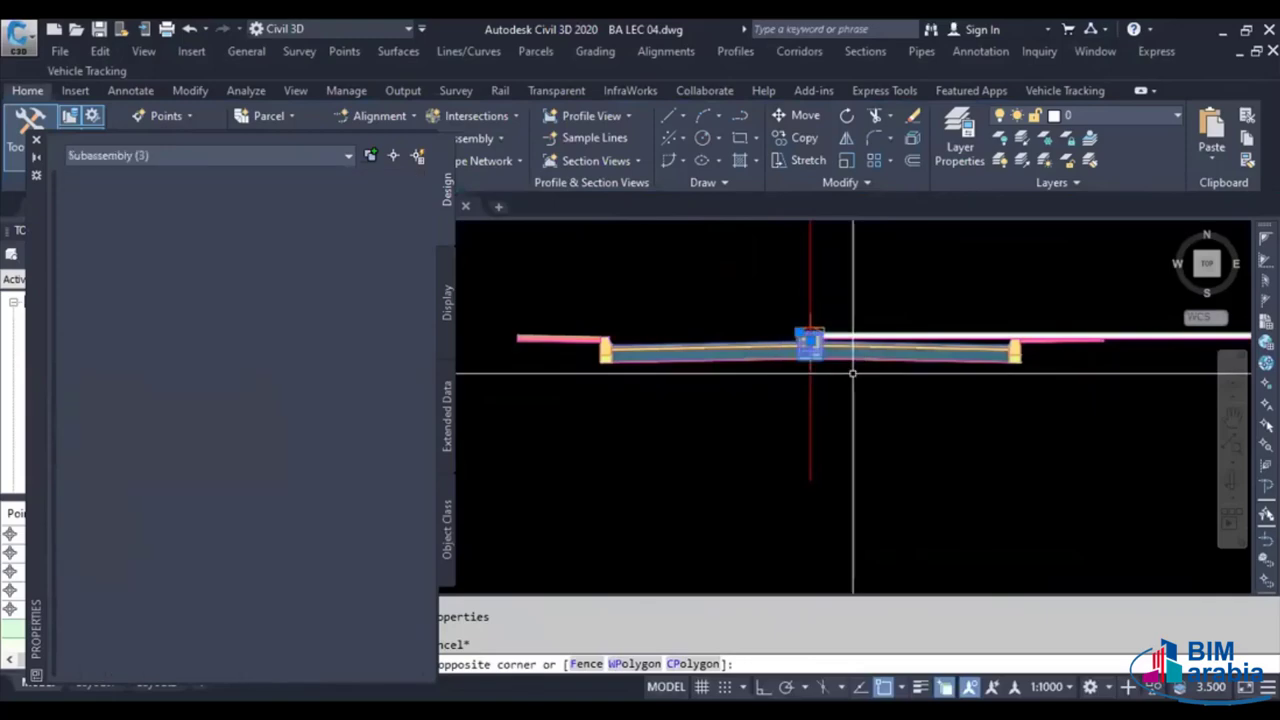
middle_drag(1150, 385, 988, 373)
key(Escape)
click(988, 373)
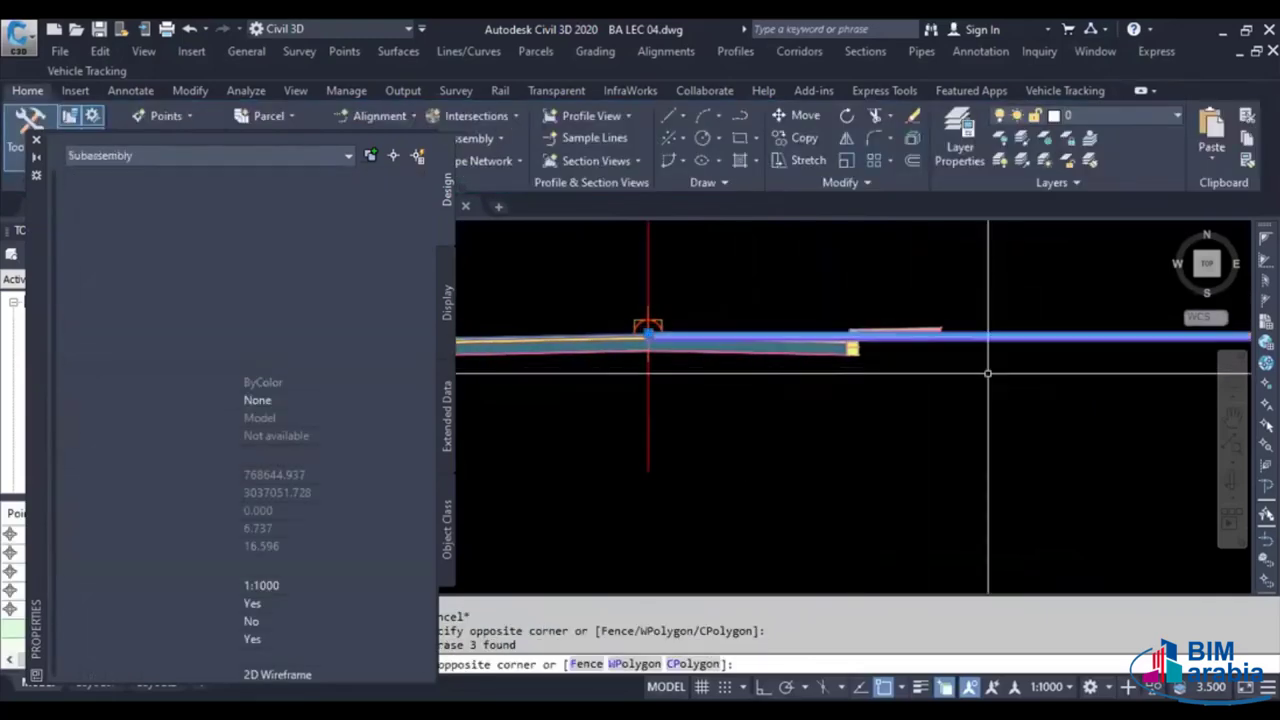
key(Delete)
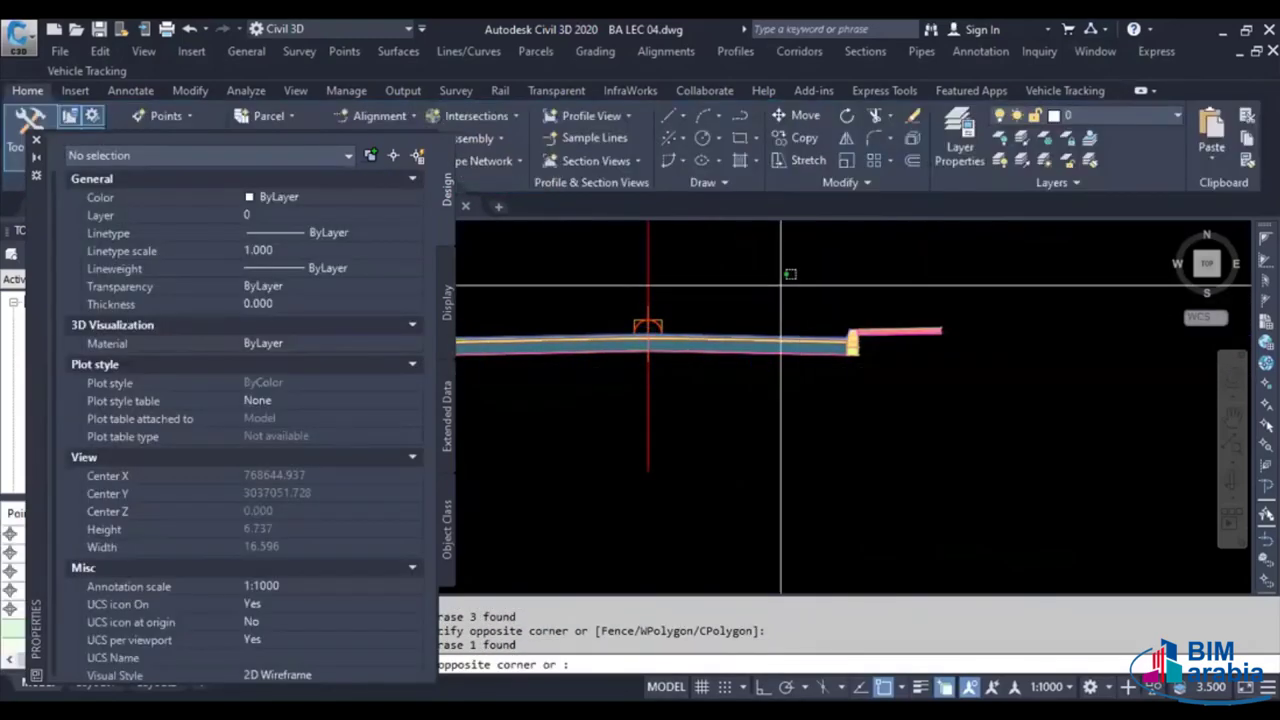
click(760, 372)
click(735, 325)
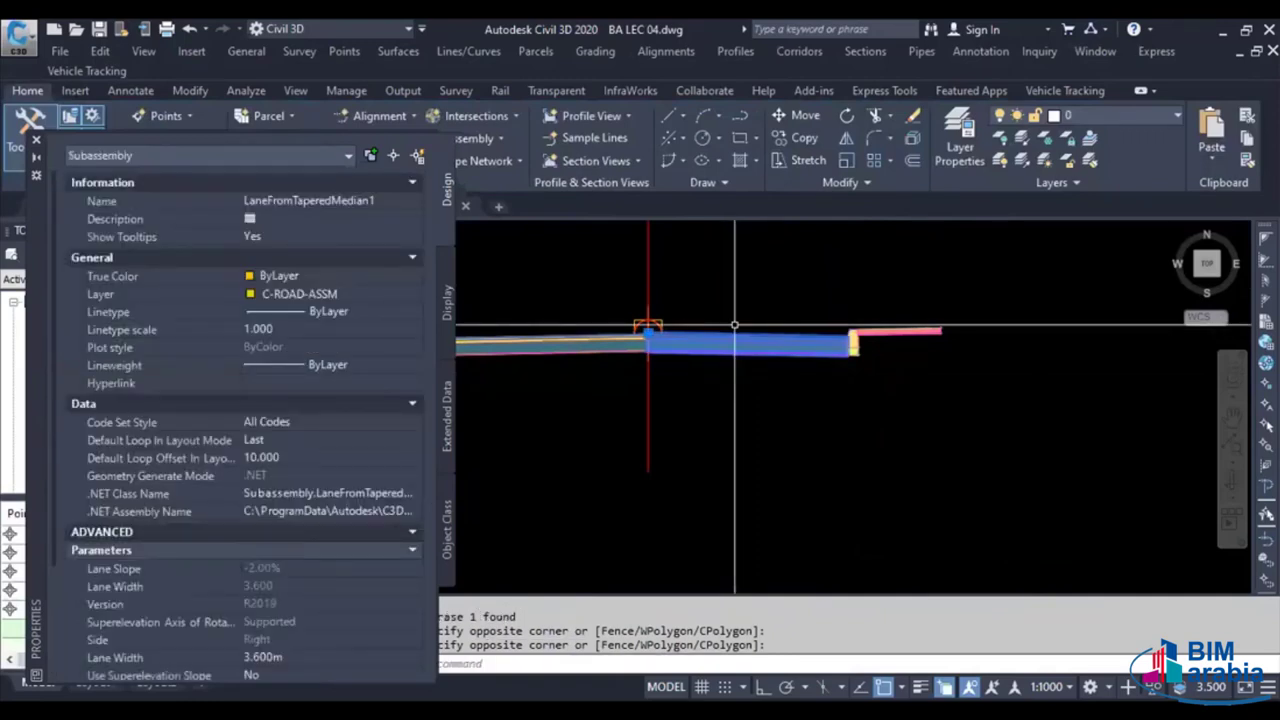
key(Delete)
Copy the trimmed ROUND 01 assembly with CO to a new location
scroll(849, 411, down, 2)
middle_drag(849, 411, 948, 400)
click(915, 398)
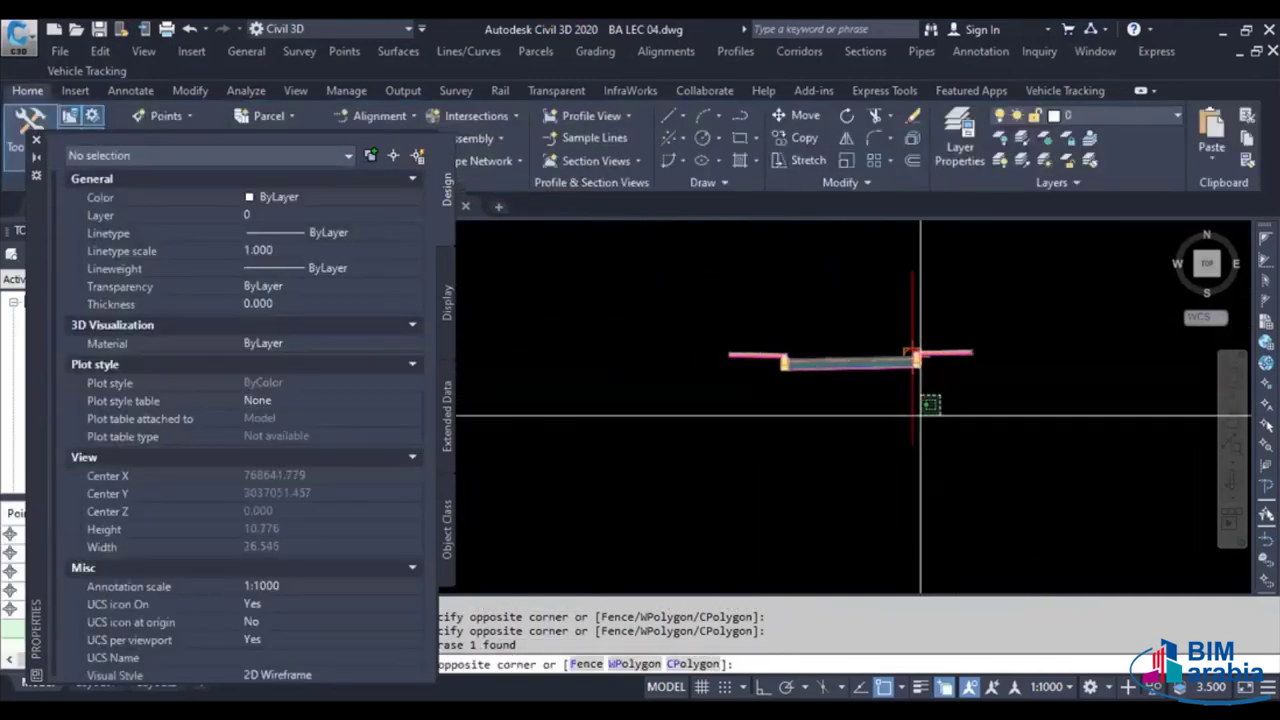
text(co)
key(Return)
click(858, 455)
middle_drag(858, 455, 831, 268)
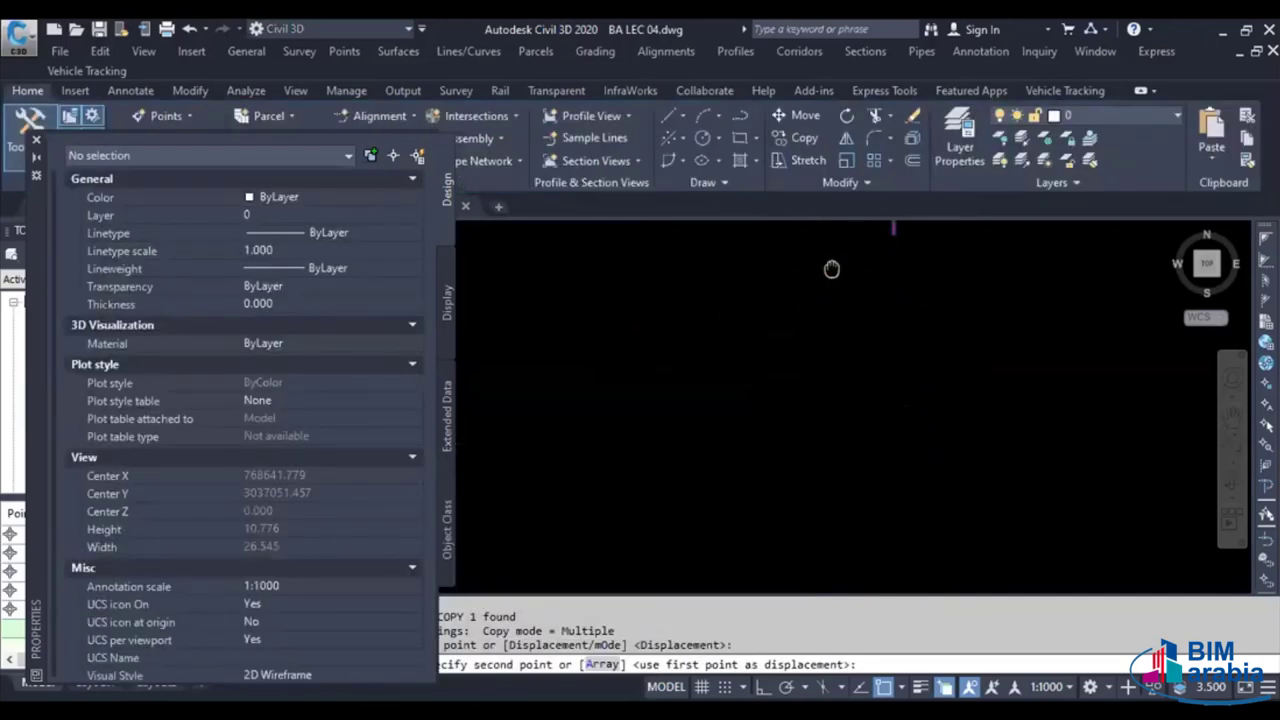
click(908, 372)
key(Escape)
Rename the second assembly copy to ROUND 02
click(634, 326)
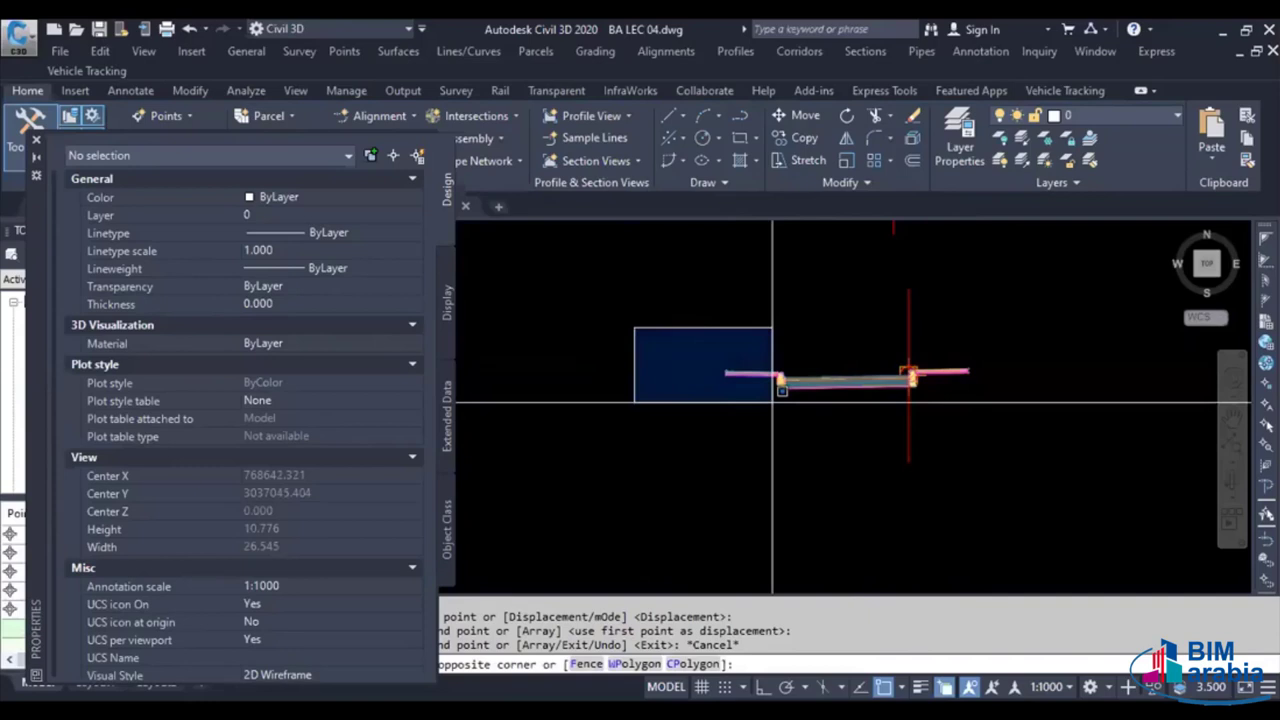
click(771, 401)
click(482, 289)
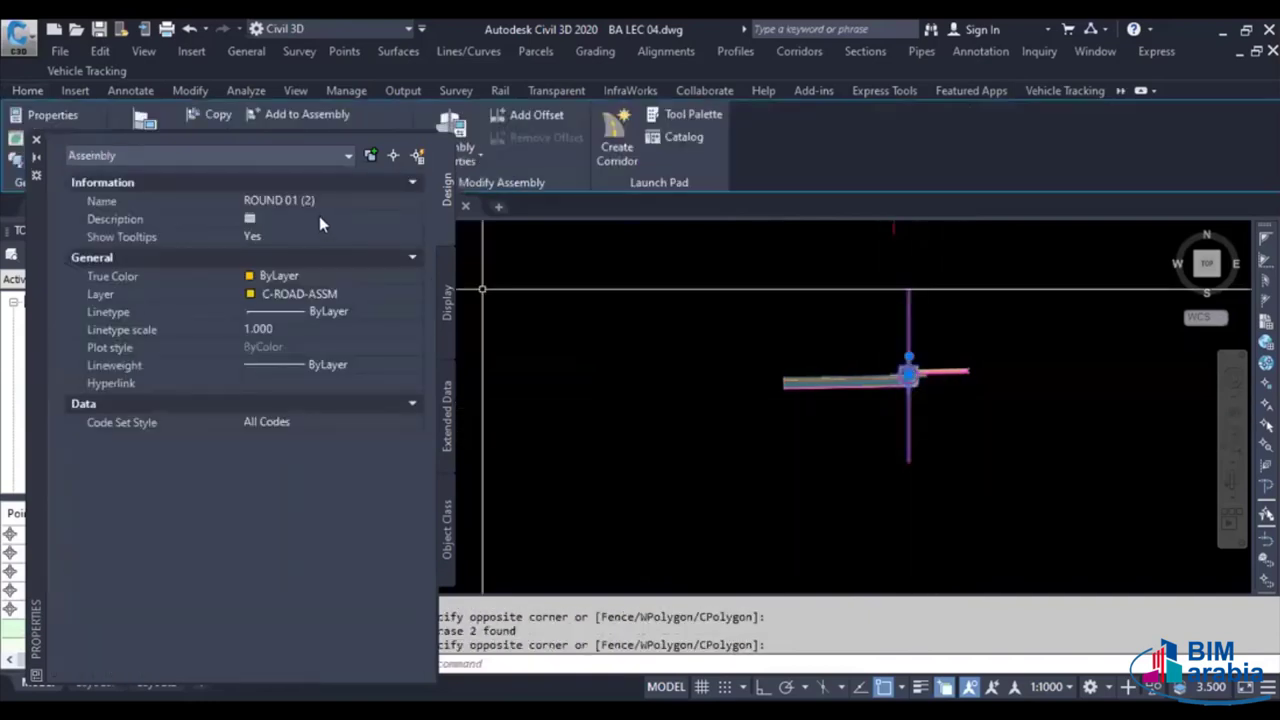
click(323, 202)
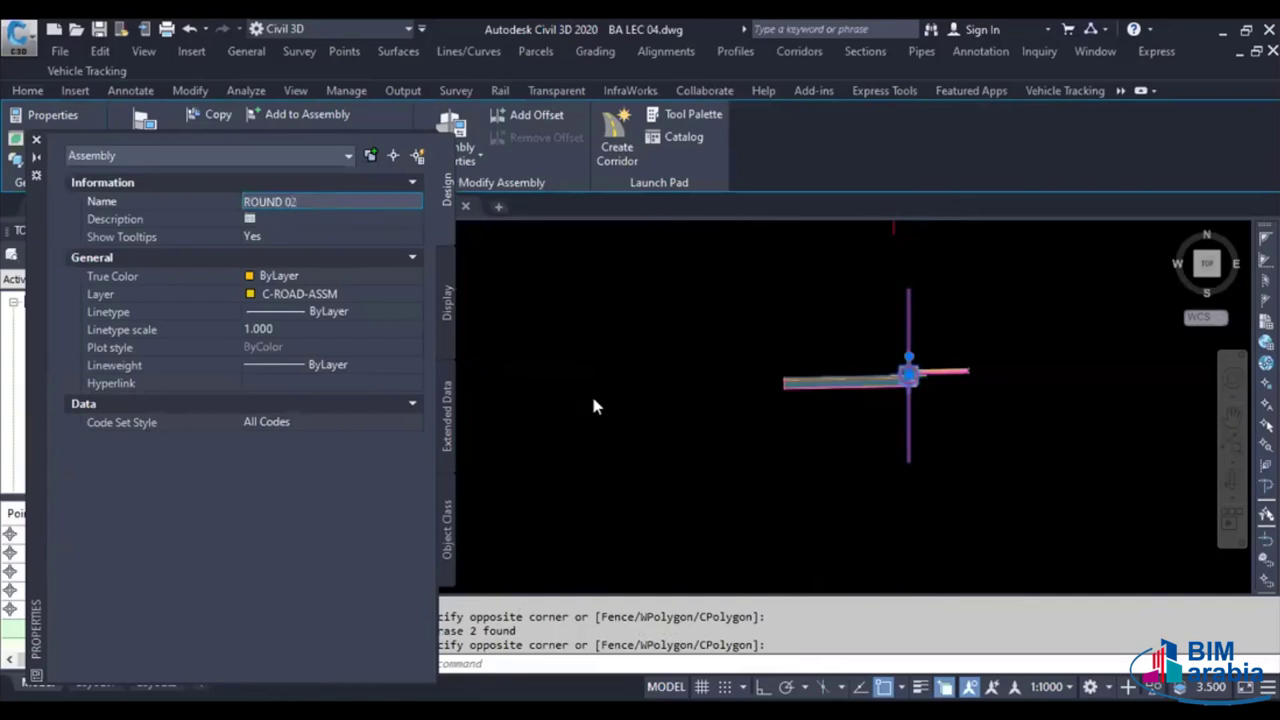
key(Return)
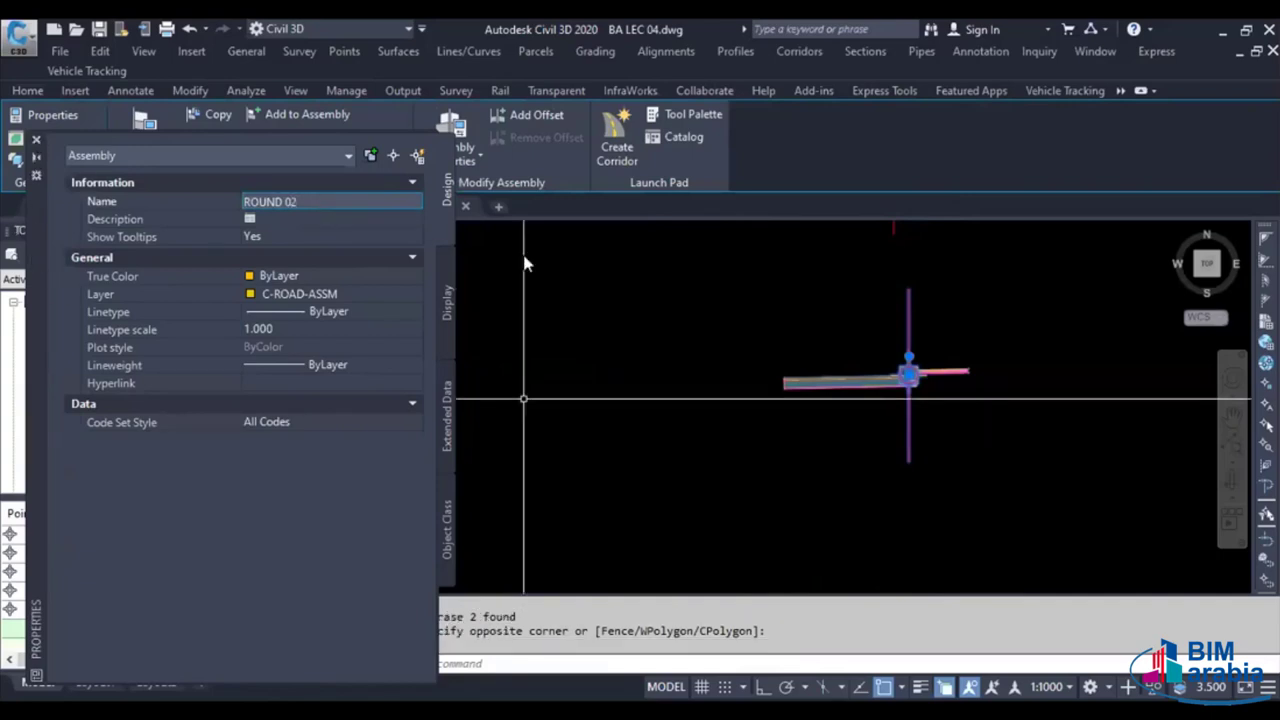
scroll(524, 398, down, 5)
scroll(700, 390, up, 2)
Zoom in and pan across the roundabout to its outer ring line
scroll(705, 400, up, 2)
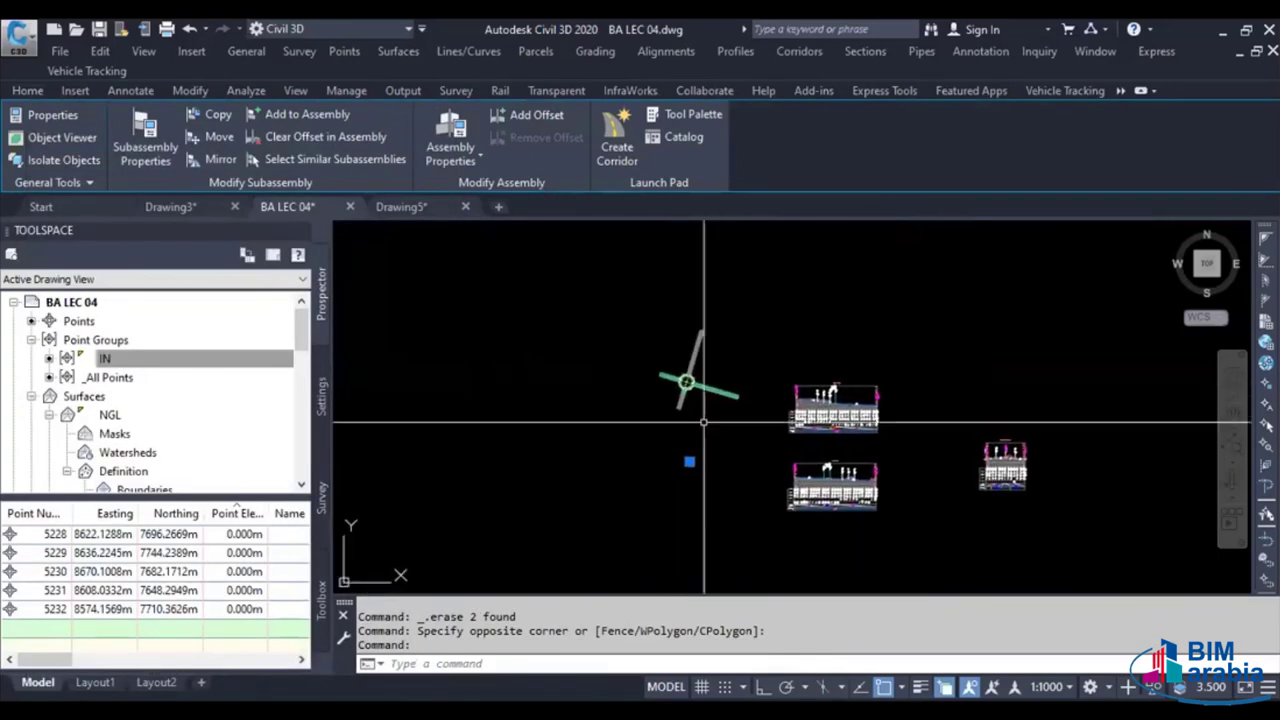
scroll(683, 392, up, 2)
scroll(683, 392, up, 1)
scroll(684, 400, up, 2)
scroll(686, 430, up, 2)
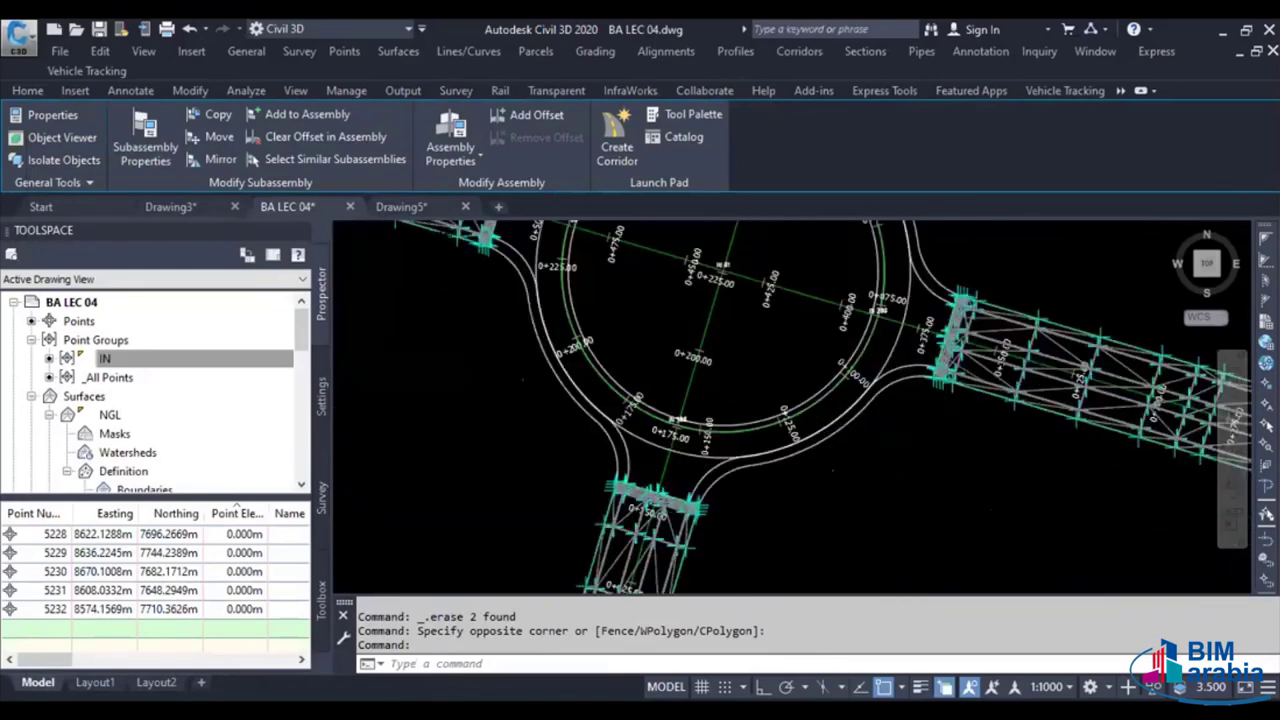
scroll(688, 460, up, 2)
key(Escape)
middle_drag(663, 468, 619, 518)
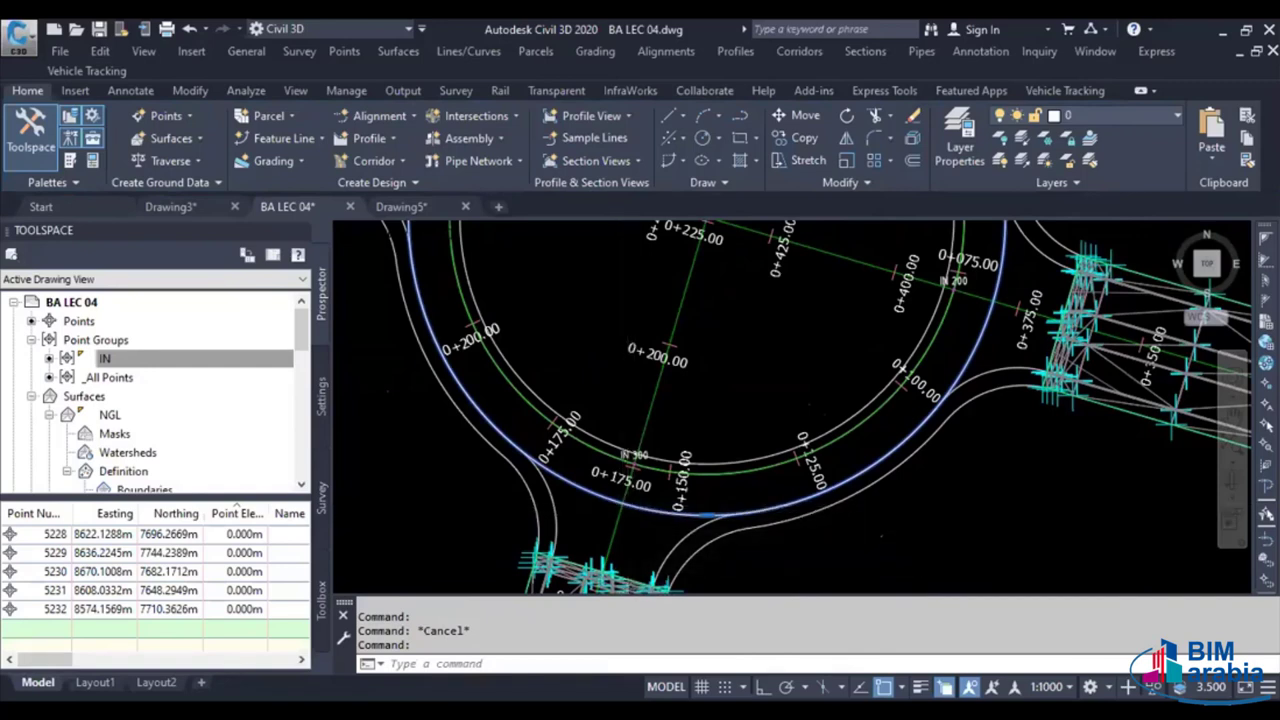
scroll(632, 508, up, 2)
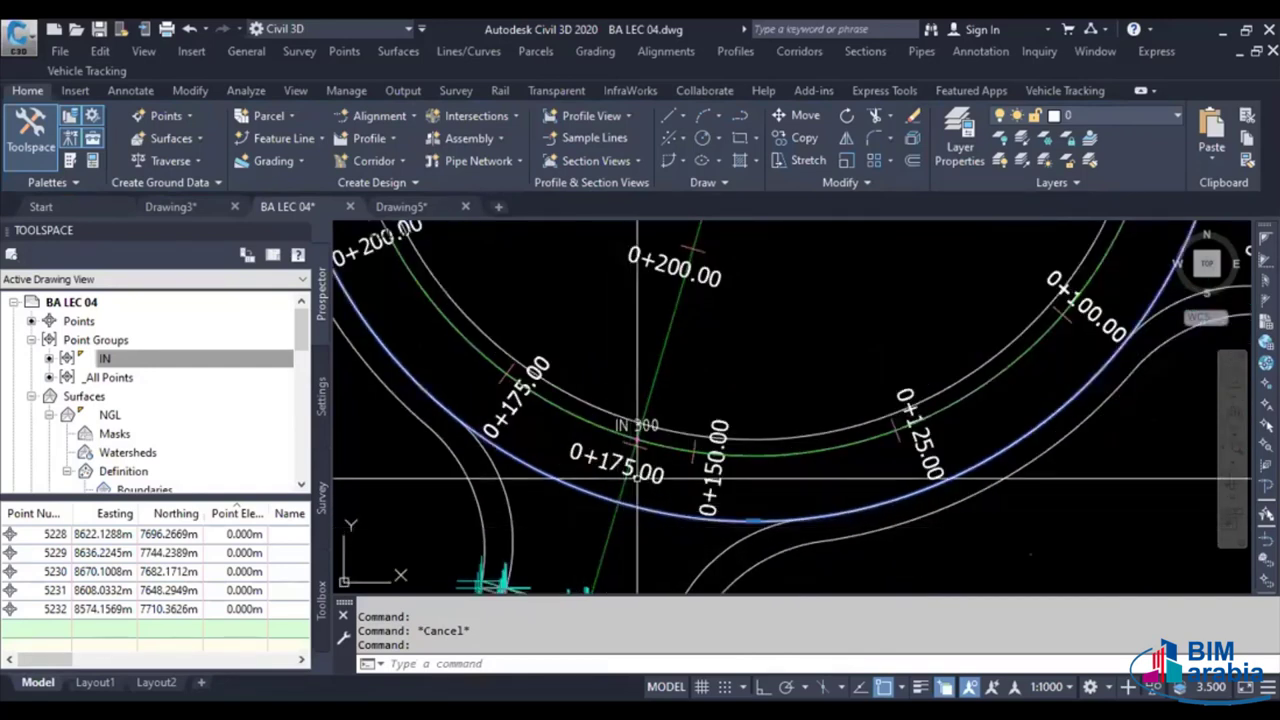
Break the outer ring curve at a single point near station 0+175
click(838, 188)
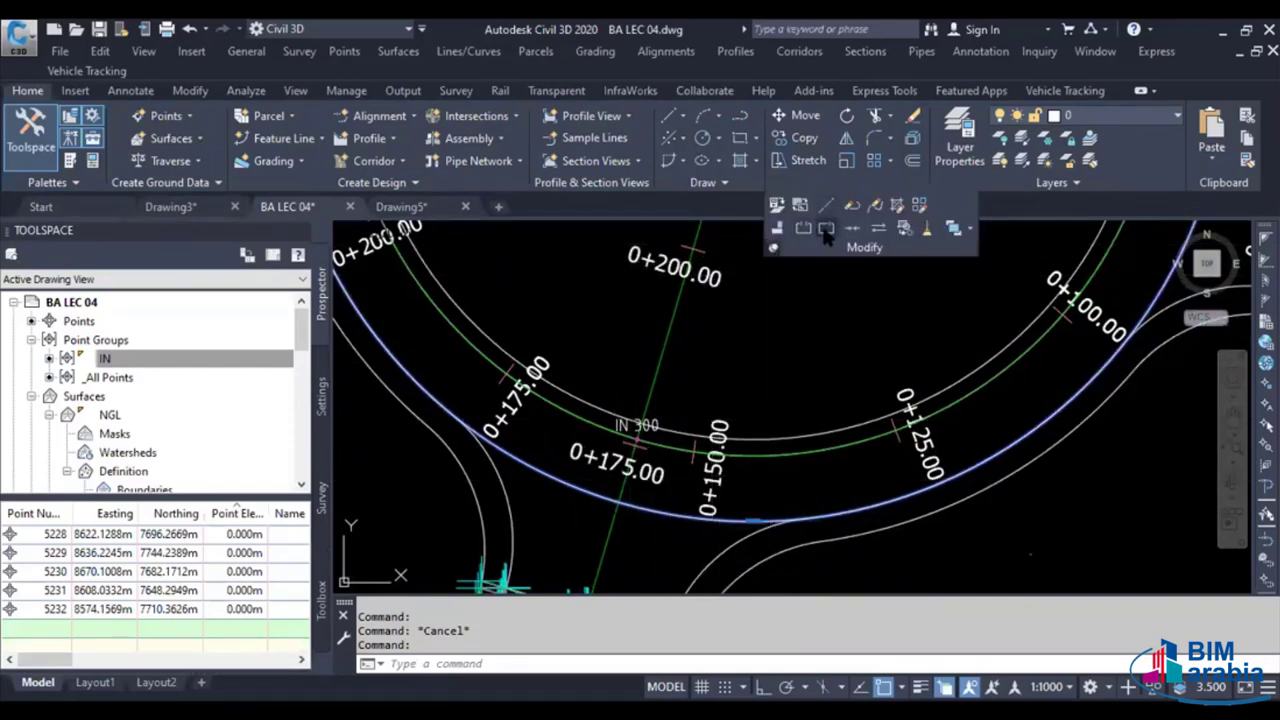
click(851, 228)
click(636, 509)
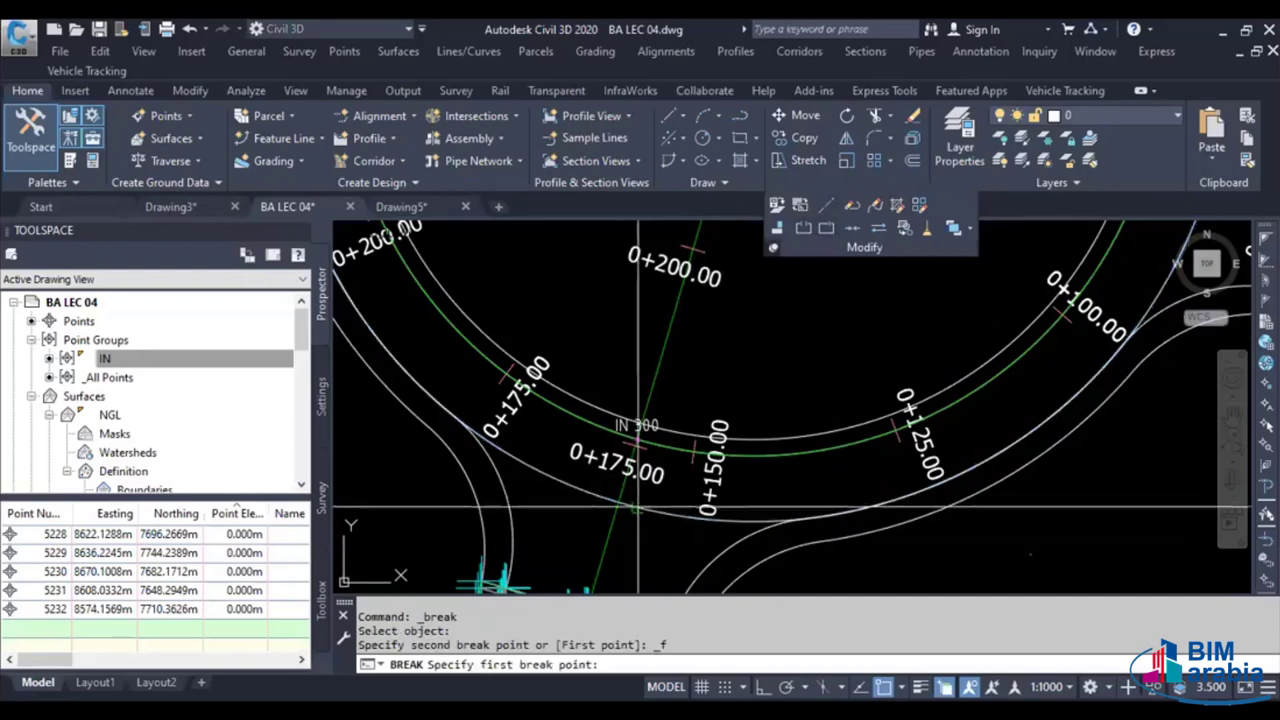
click(616, 503)
scroll(663, 500, down, 5)
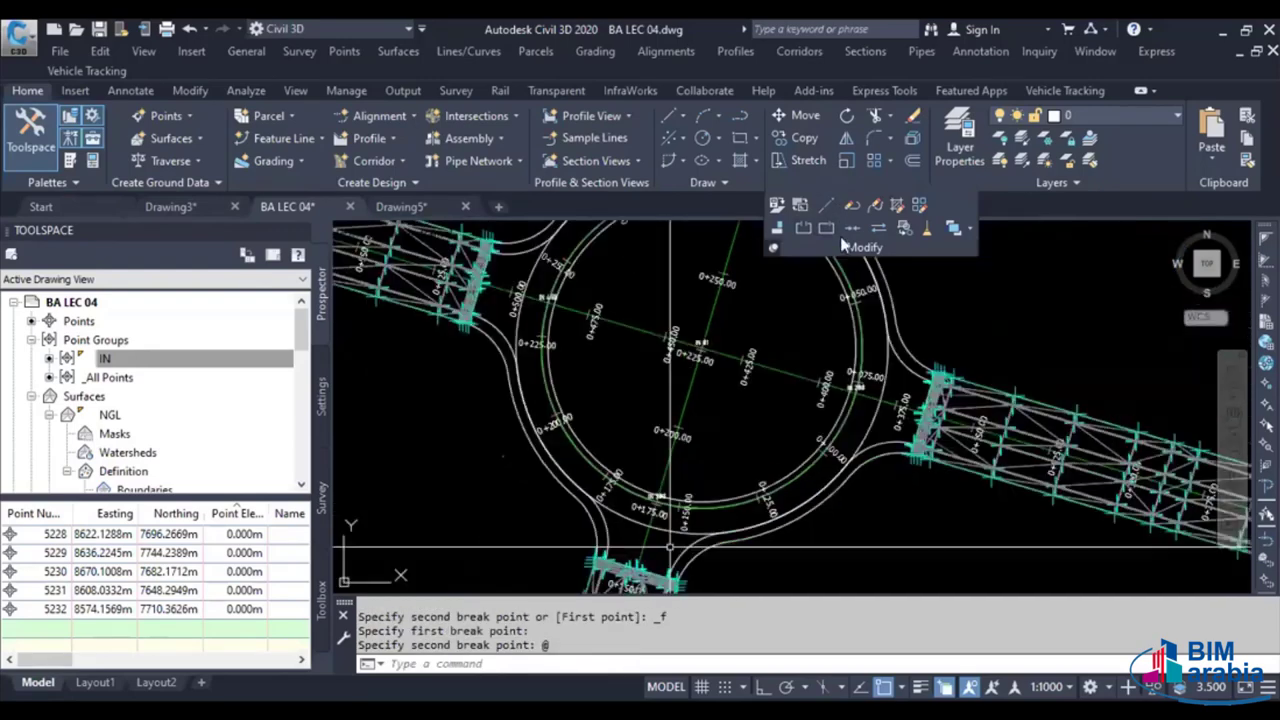
text(@)
key(Return)
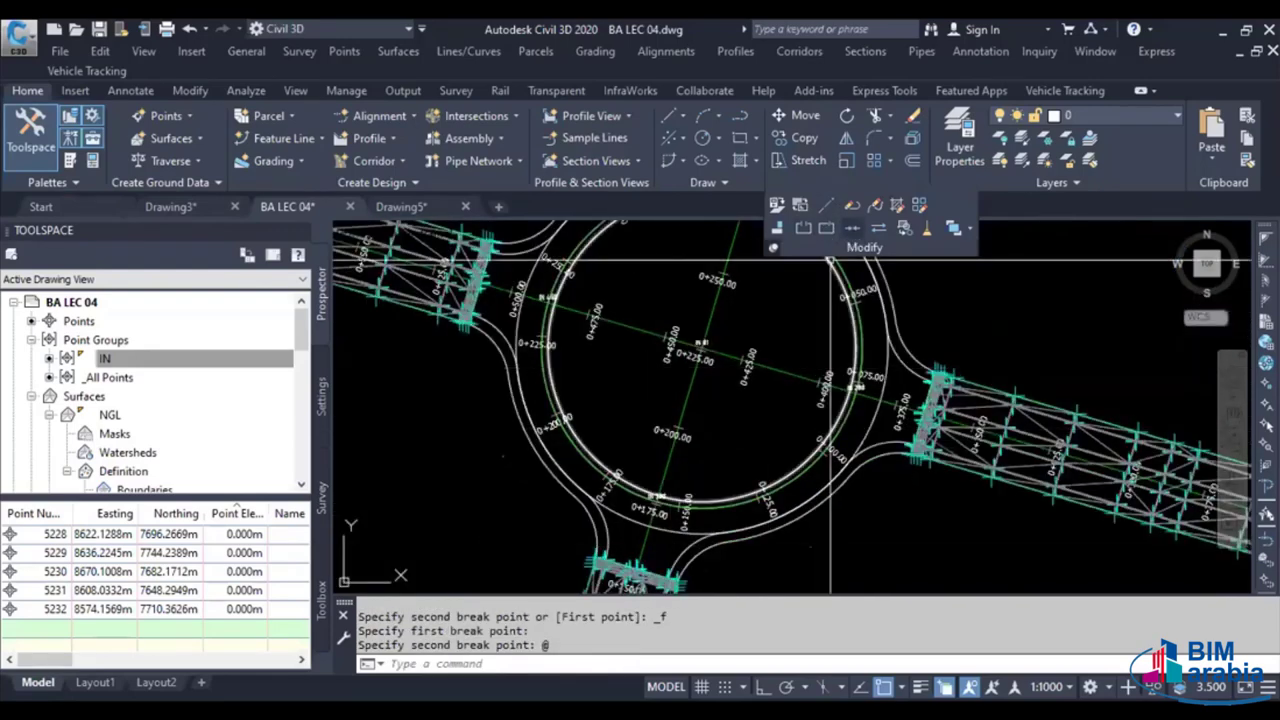
scroll(505, 330, up, 3)
key(Return)
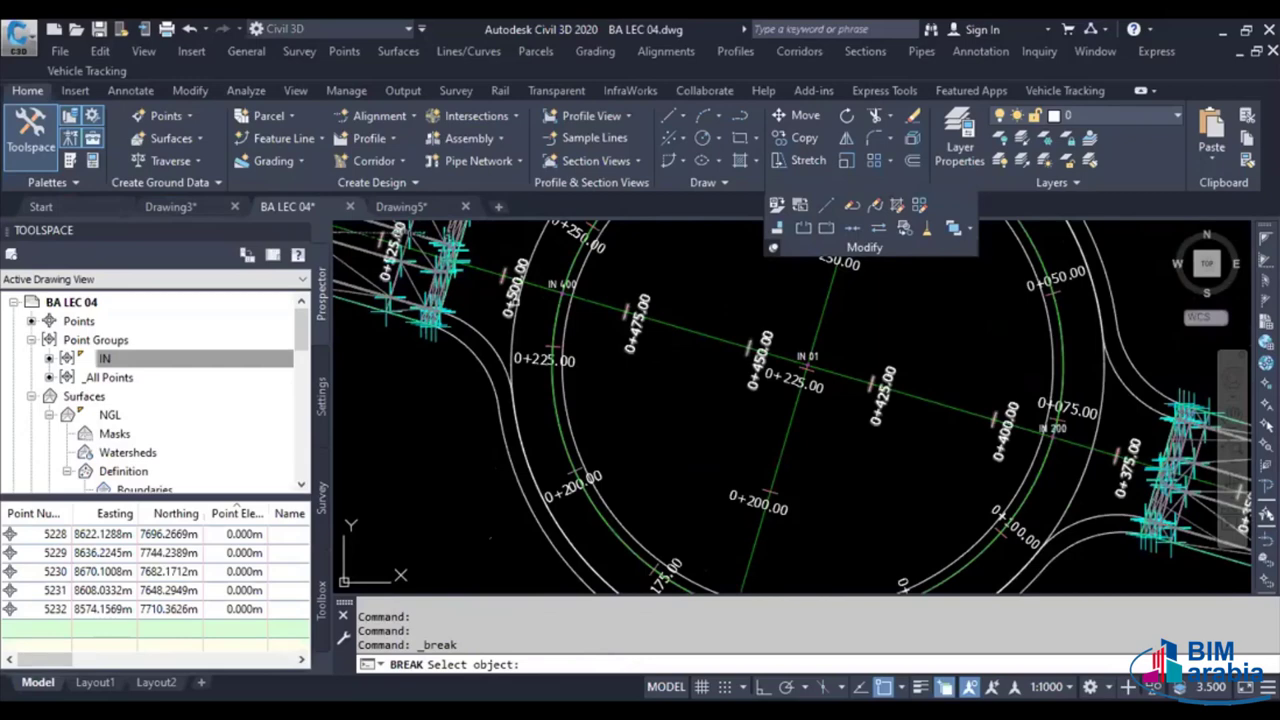
scroll(512, 348, up, 2)
key(Escape)
Stretch the ring arc's end onto the 0+500.00 alignment crossing
scroll(512, 400, up, 3)
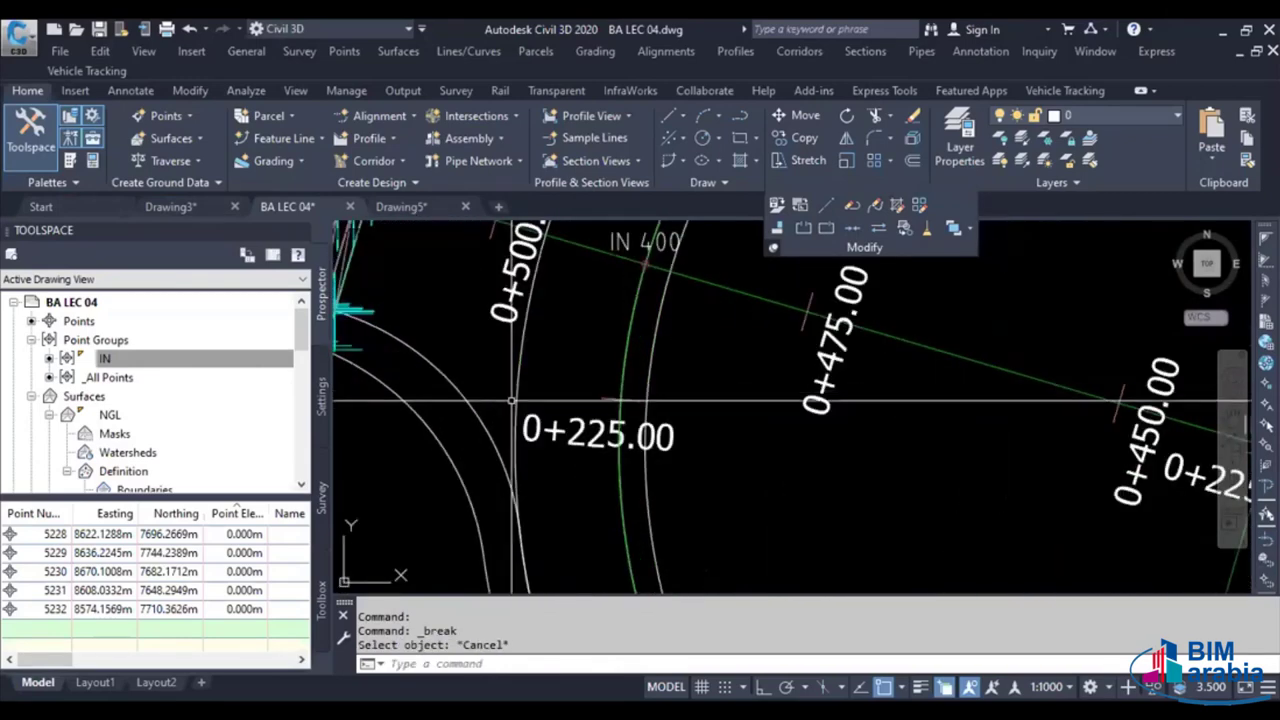
click(514, 428)
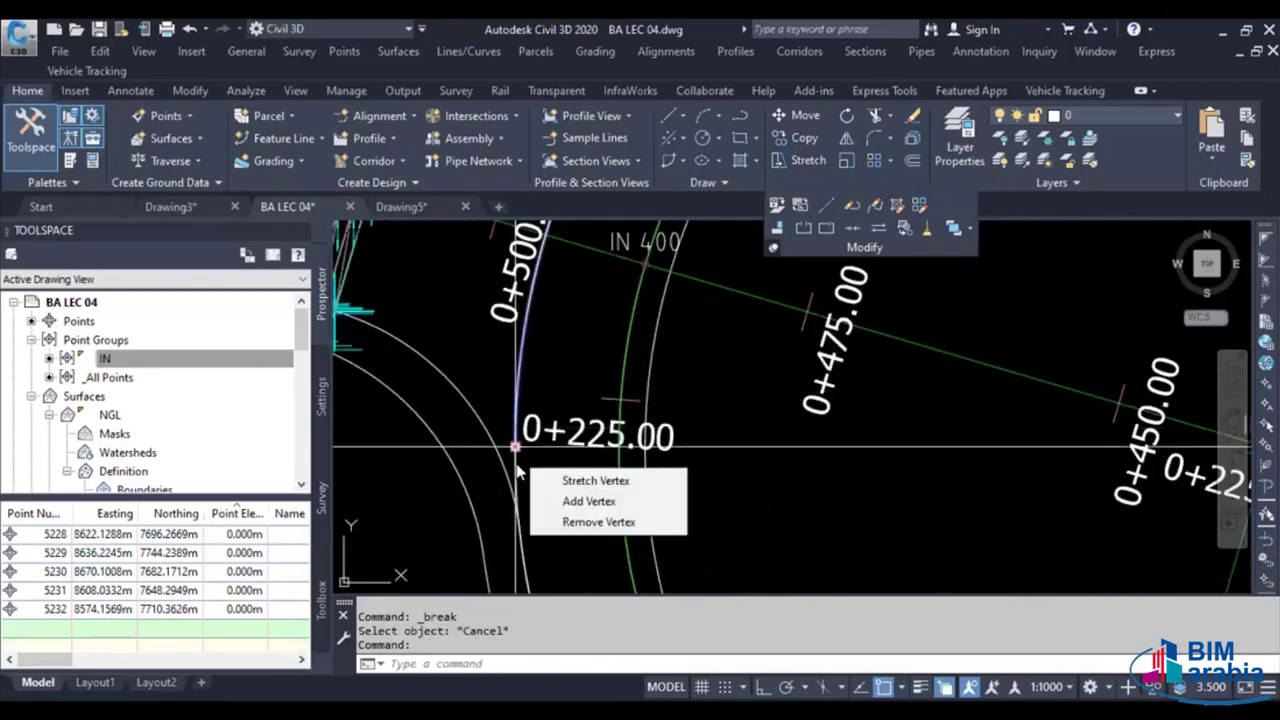
click(516, 448)
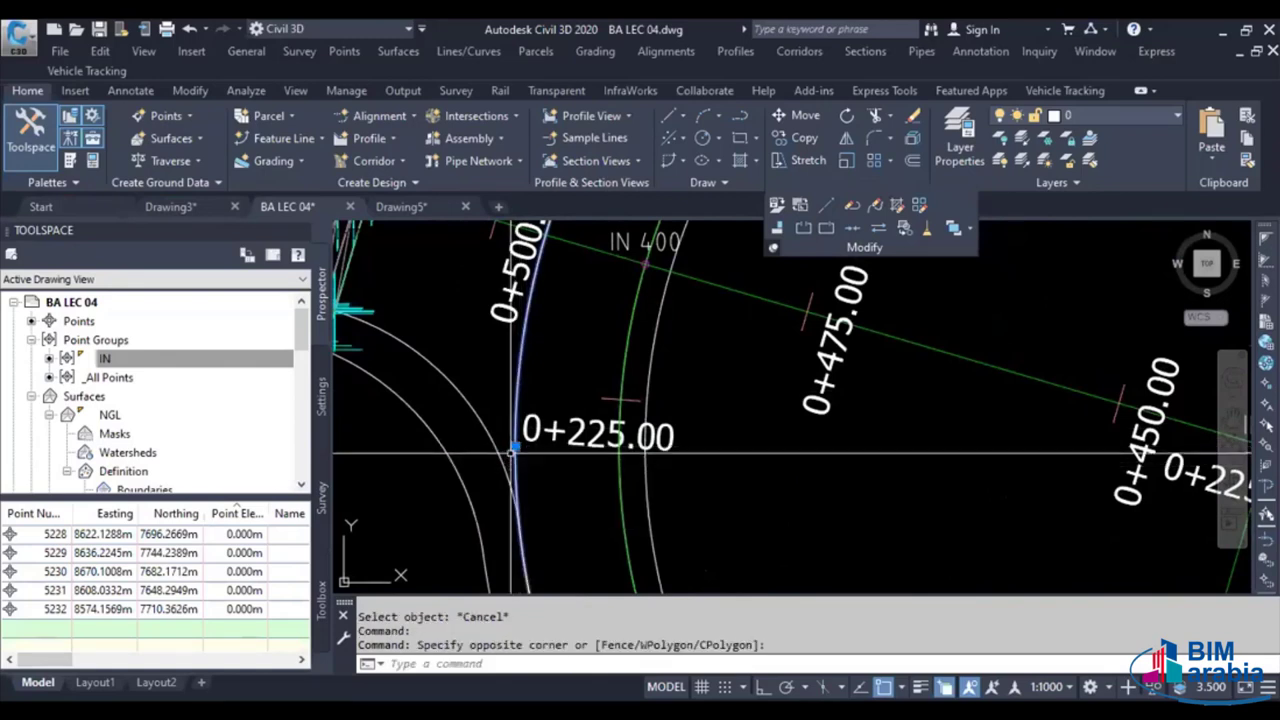
click(514, 447)
middle_drag(514, 447, 497, 511)
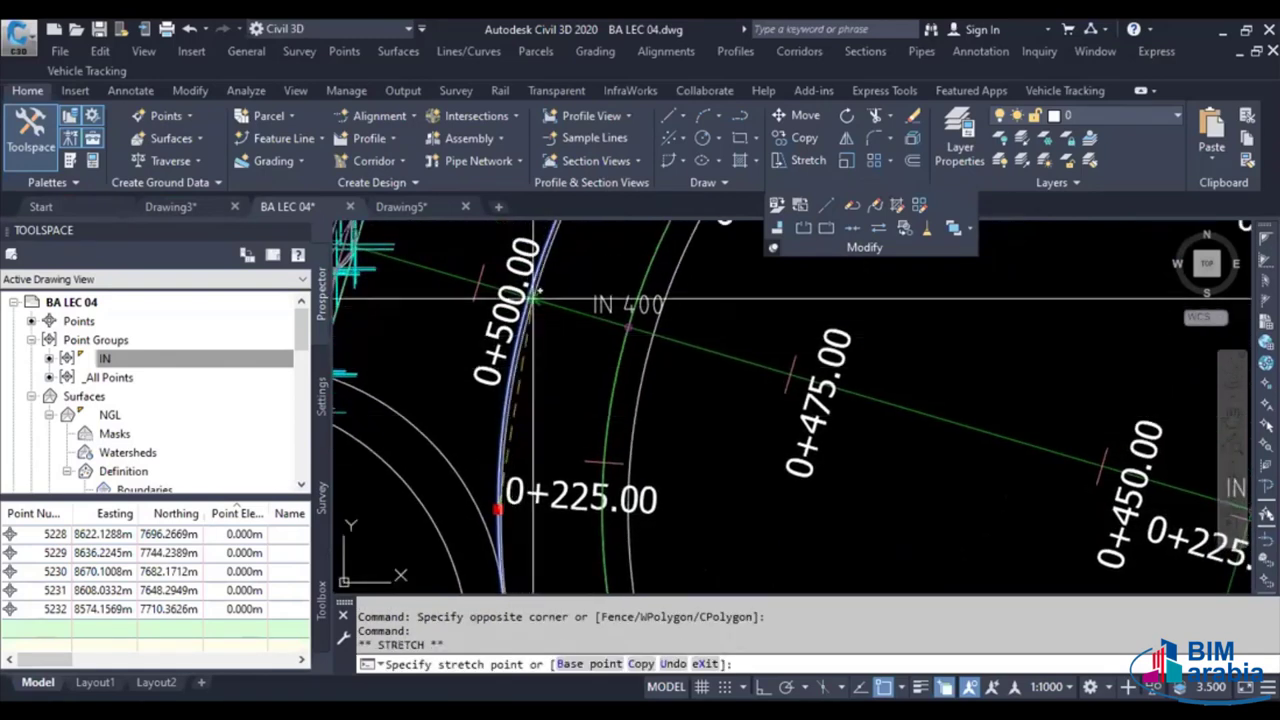
scroll(497, 511, up, 2)
scroll(515, 341, down, 2)
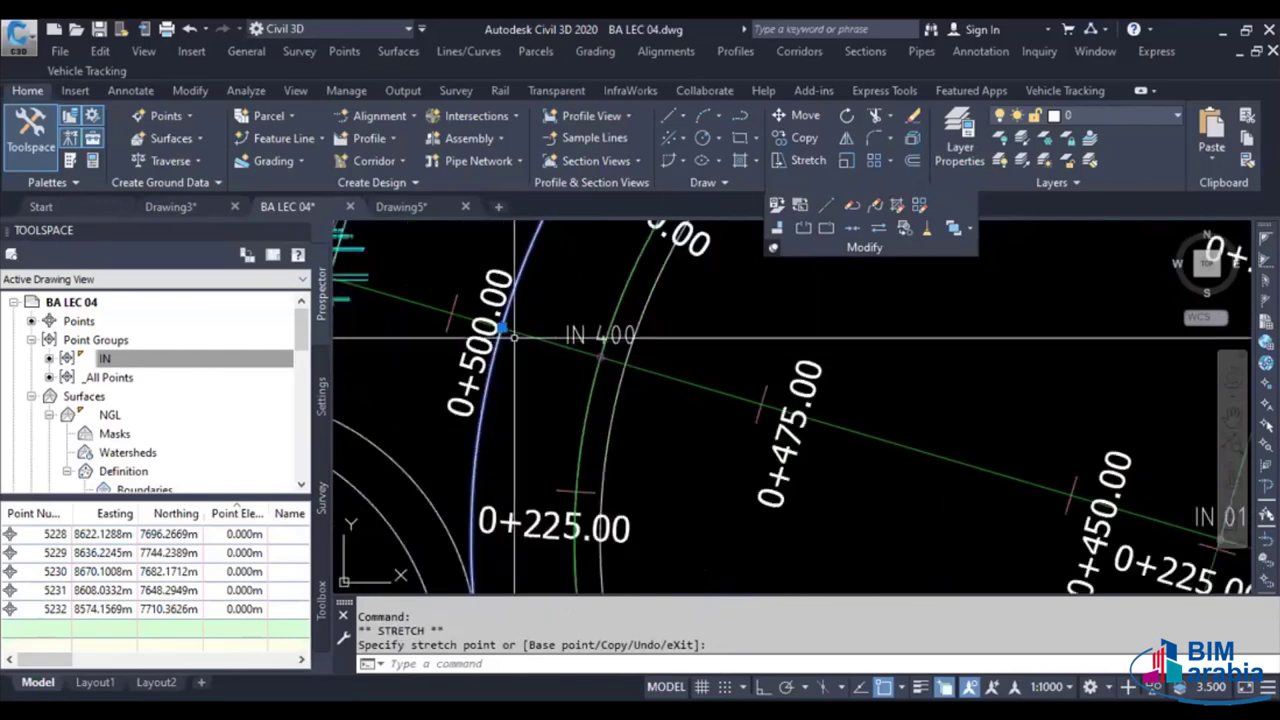
scroll(515, 341, down, 3)
scroll(515, 341, down, 2)
scroll(515, 341, down, 1)
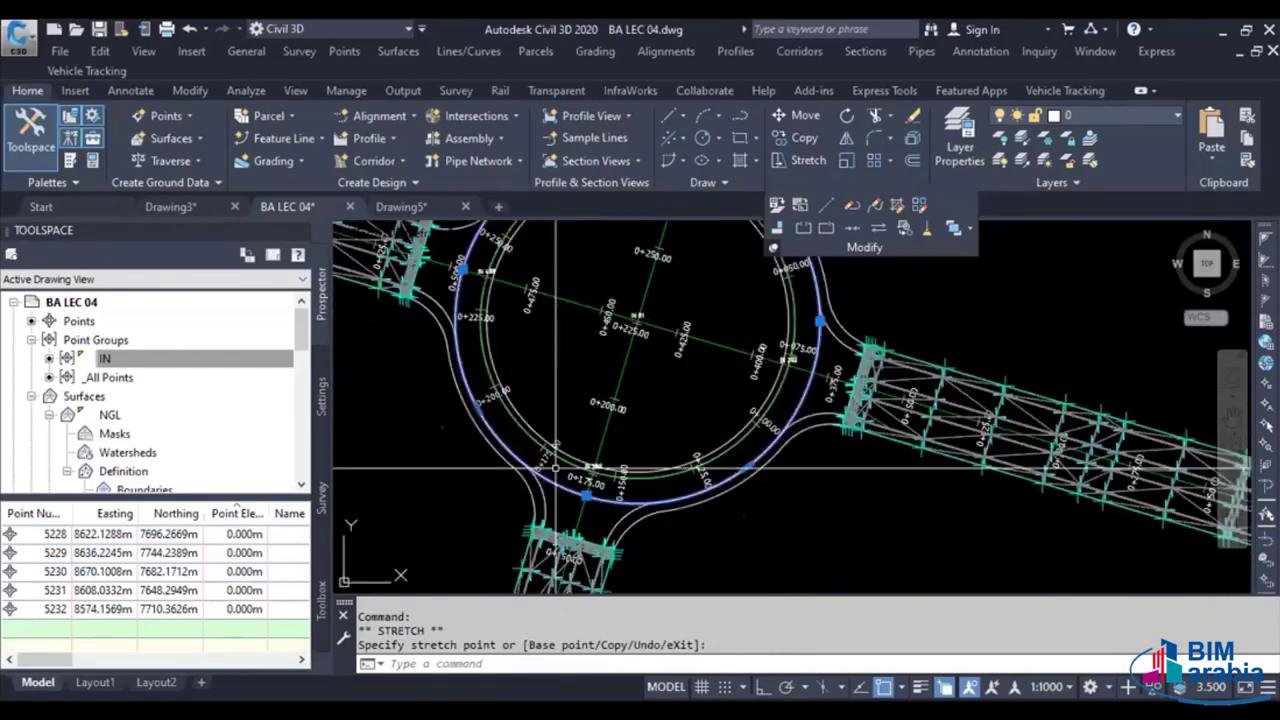
scroll(800, 357, up, 1)
click(800, 357)
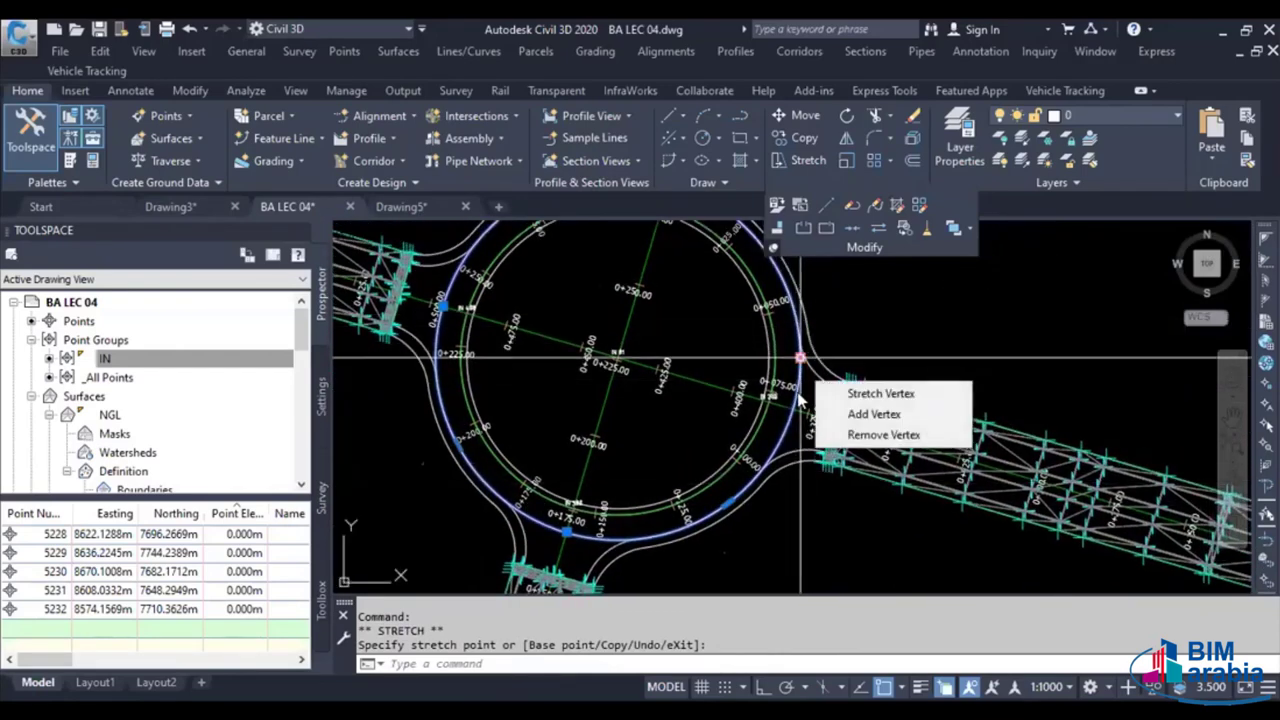
click(800, 382)
key(Escape)
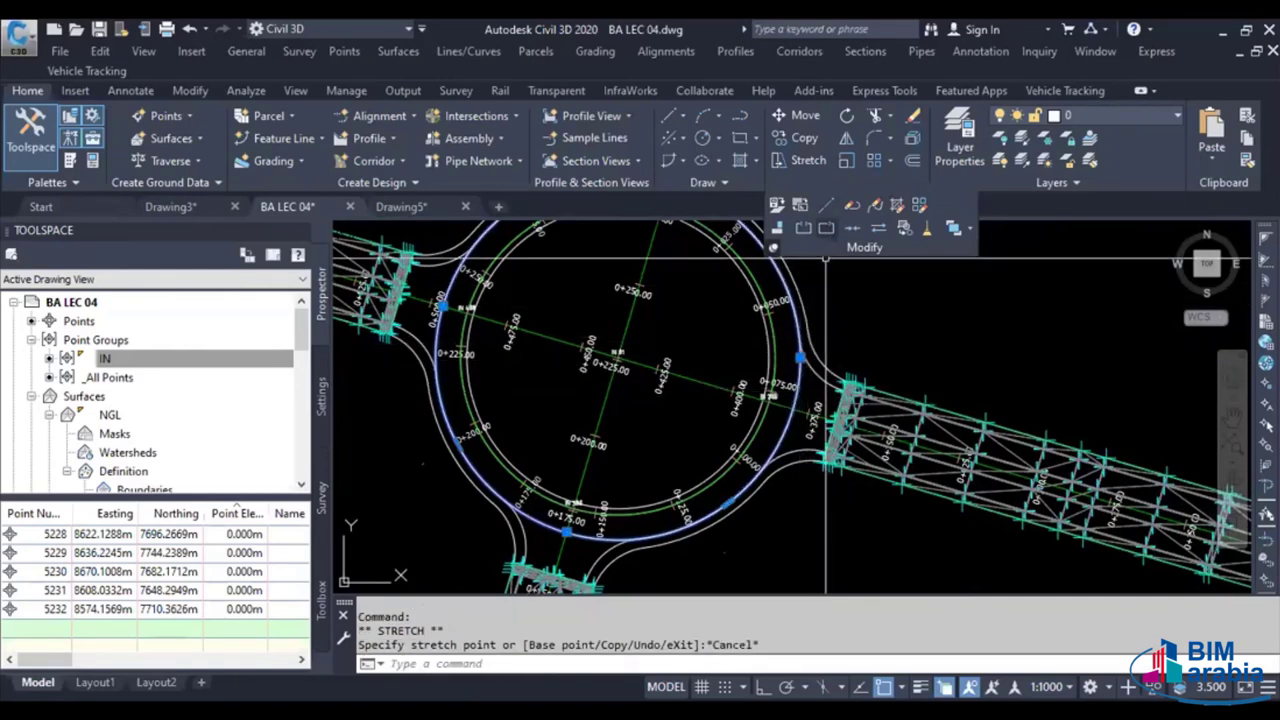
Break the top ring arc at the alignment crossing using BREAK with @
click(826, 228)
scroll(798, 461, up, 1)
scroll(765, 370, down, 3)
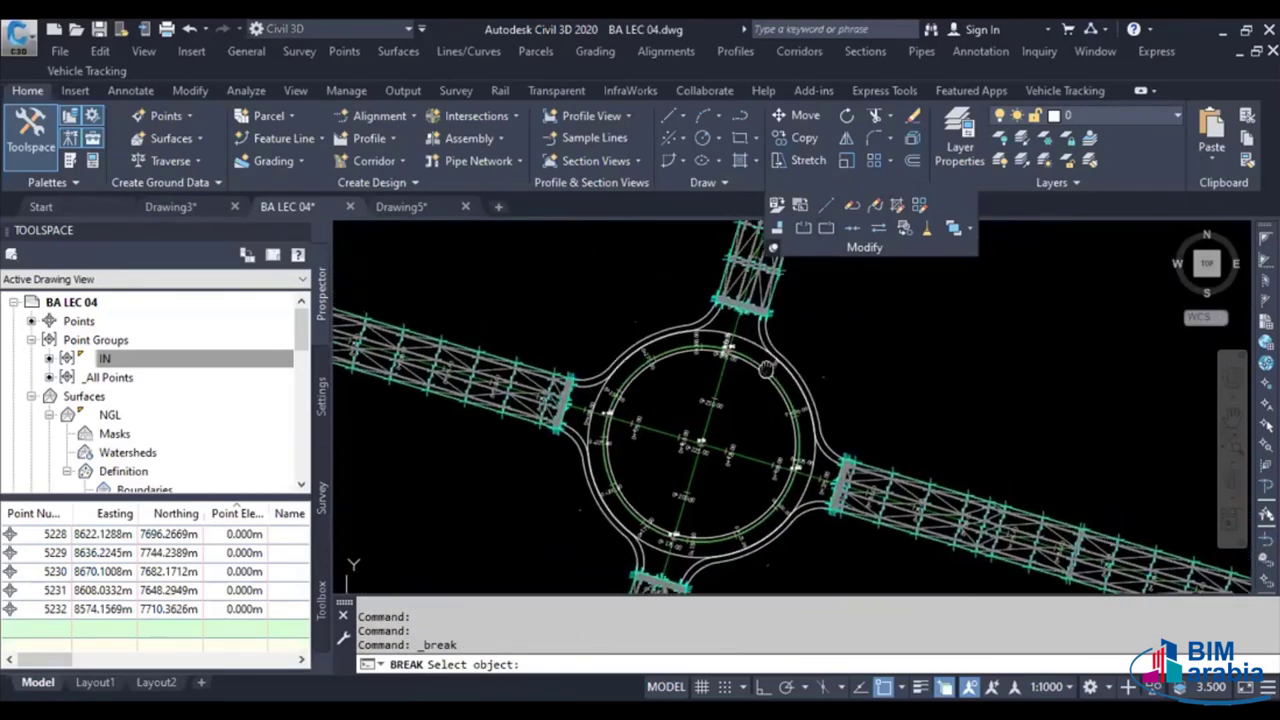
scroll(765, 370, up, 3)
scroll(700, 345, up, 2)
click(688, 358)
scroll(688, 360, up, 2)
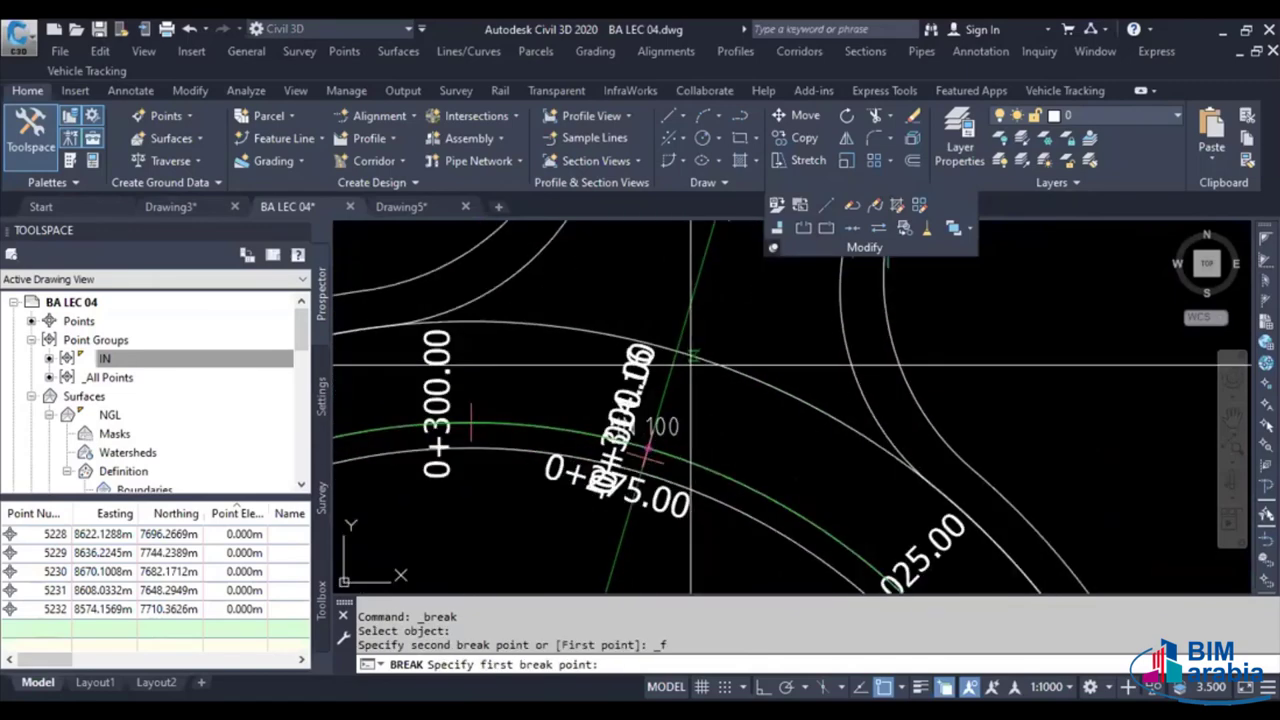
scroll(680, 355, up, 1)
click(675, 352)
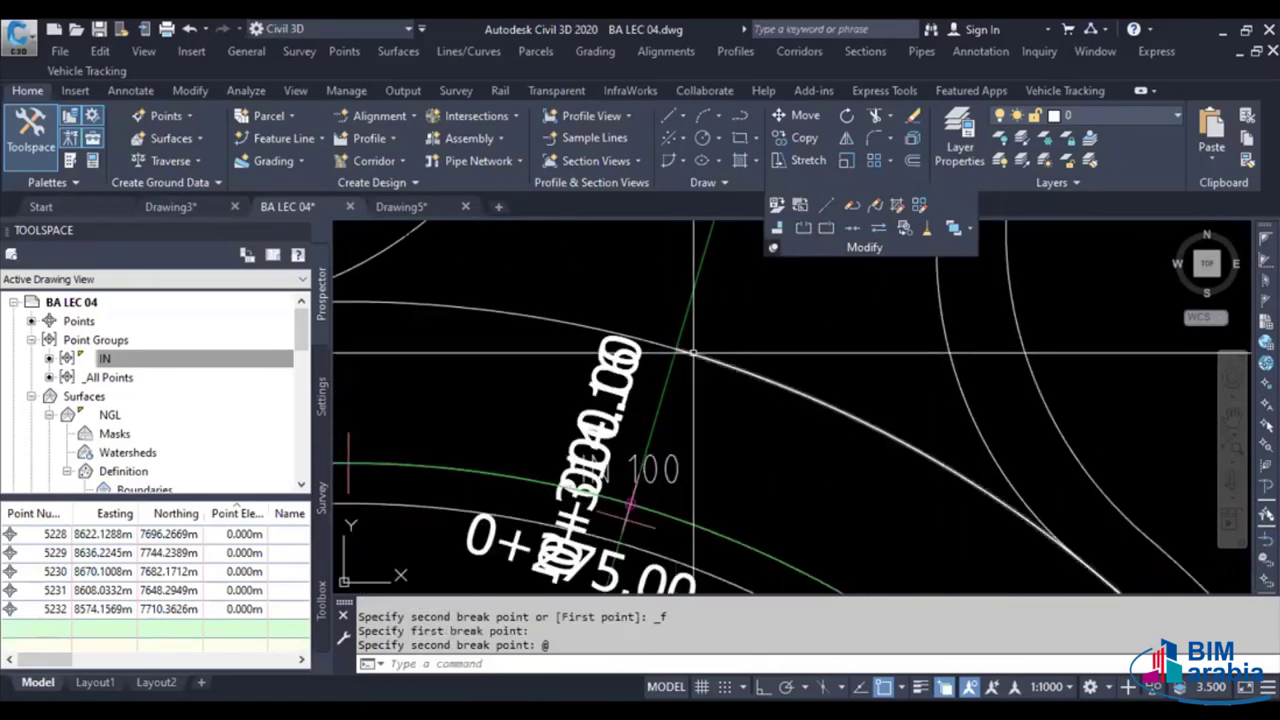
text(@)
key(Return)
key(Escape)
Stretch the broken arc's top end onto the east alignment crossing
click(677, 352)
scroll(680, 352, down, 3)
scroll(680, 352, down, 2)
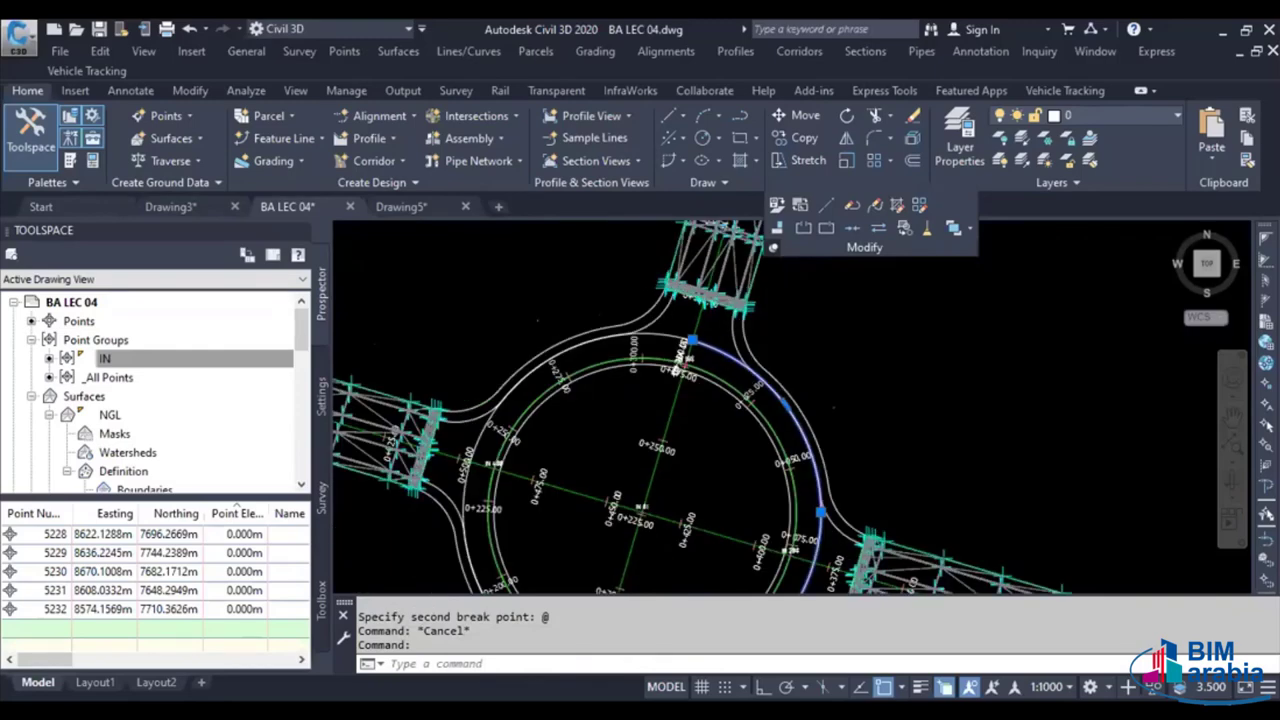
scroll(700, 330, down, 2)
scroll(715, 305, up, 3)
scroll(715, 305, up, 2)
scroll(715, 305, up, 1)
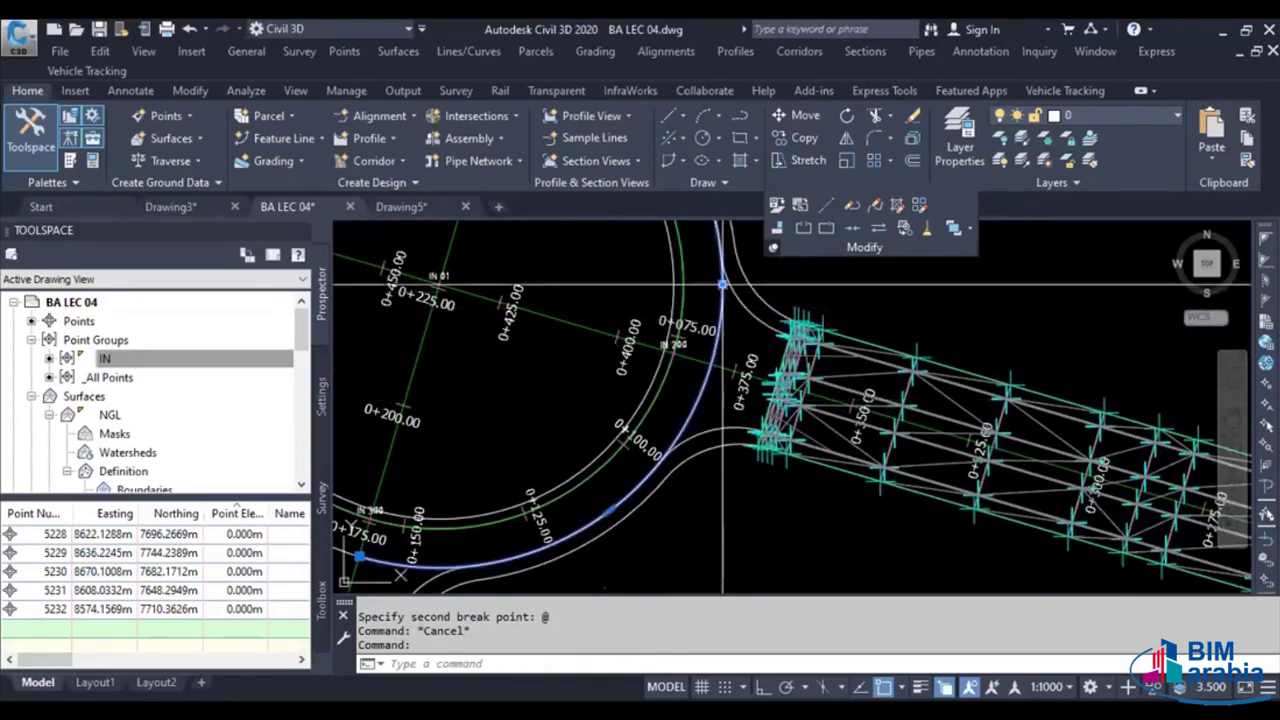
click(727, 279)
scroll(715, 330, up, 2)
click(712, 362)
scroll(712, 362, down, 2)
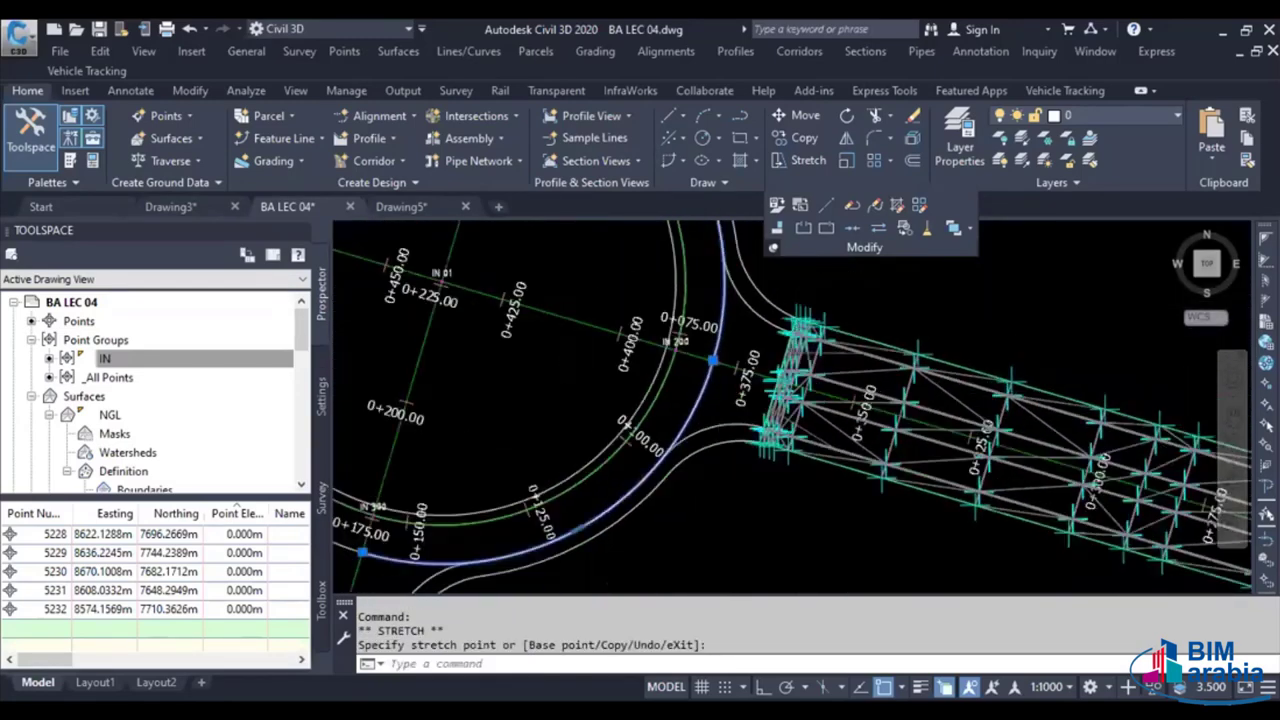
scroll(712, 362, down, 3)
scroll(690, 340, up, 1)
scroll(676, 322, up, 3)
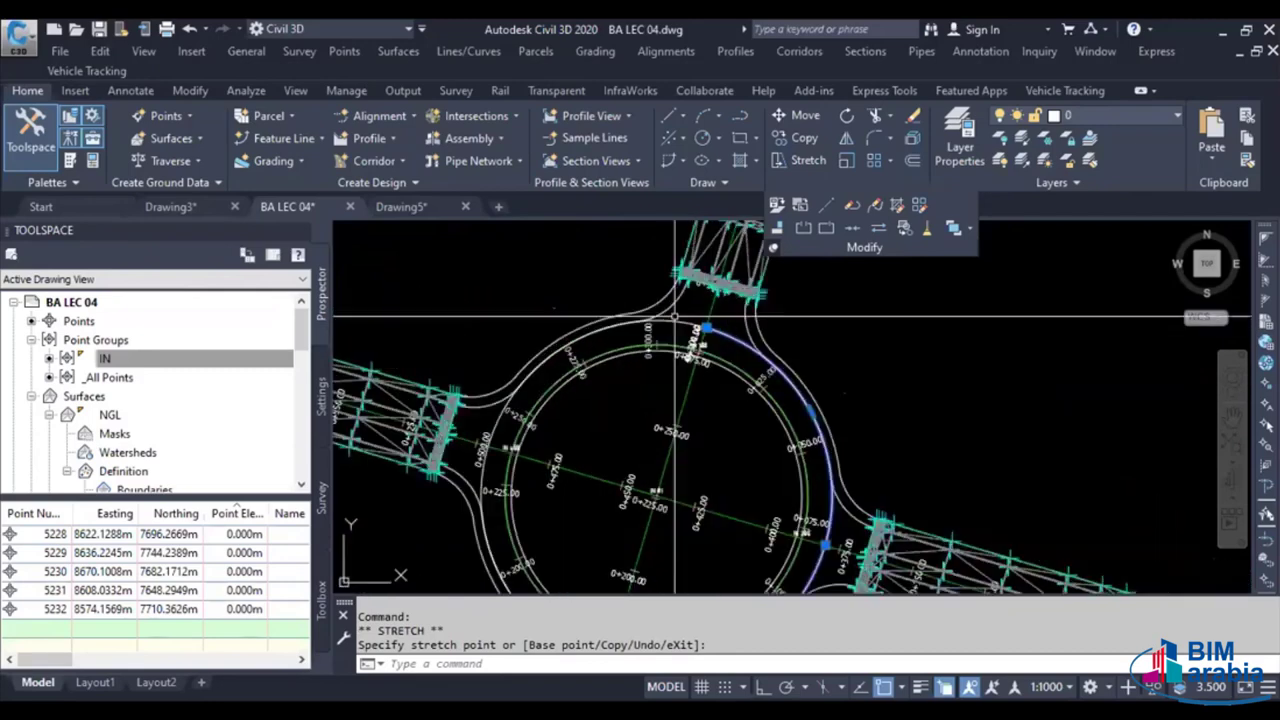
scroll(494, 476, up, 2)
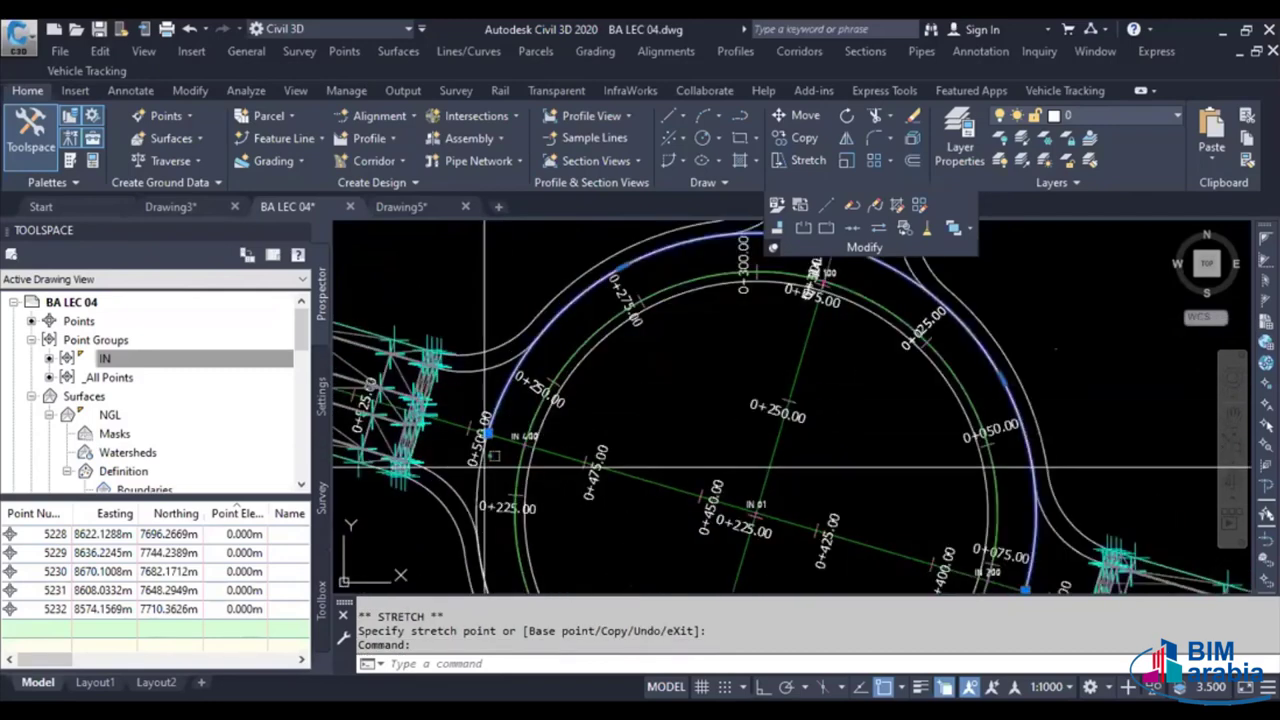
Window-select the ring pieces and JOIN them into one polyline
click(494, 476)
click(561, 455)
text(j)
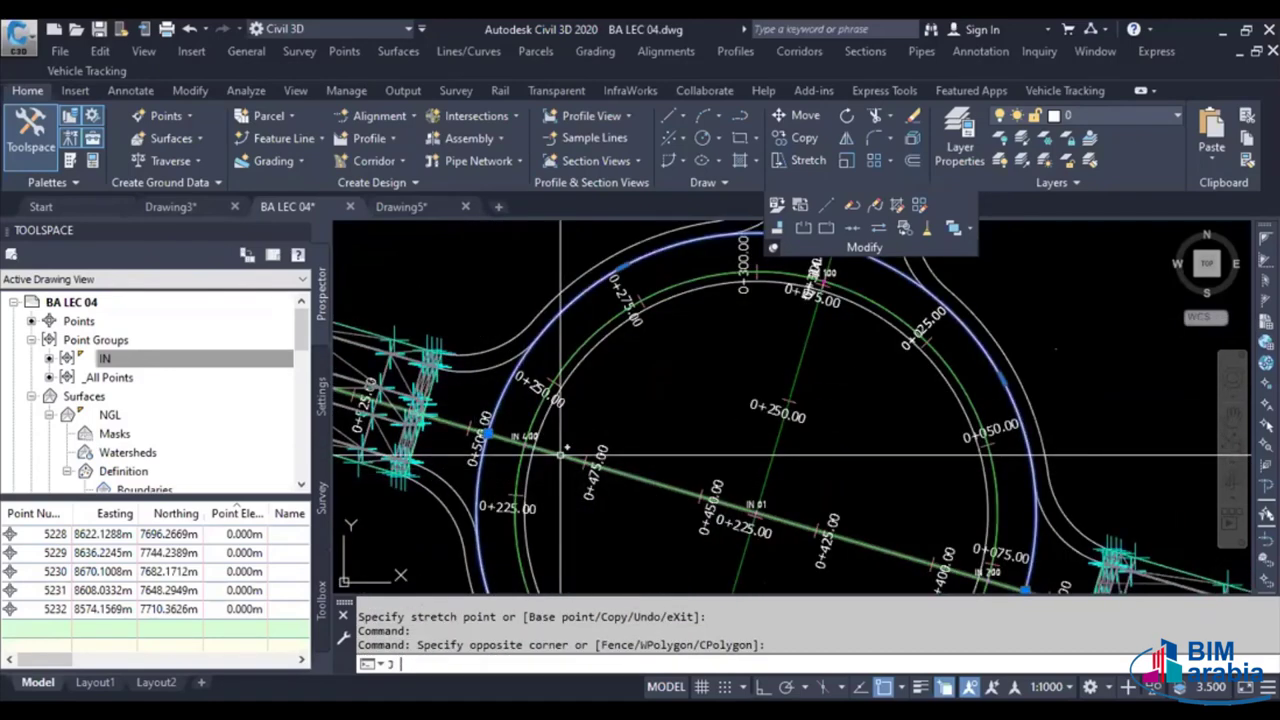
key(Return)
middle_drag(476, 464, 490, 428)
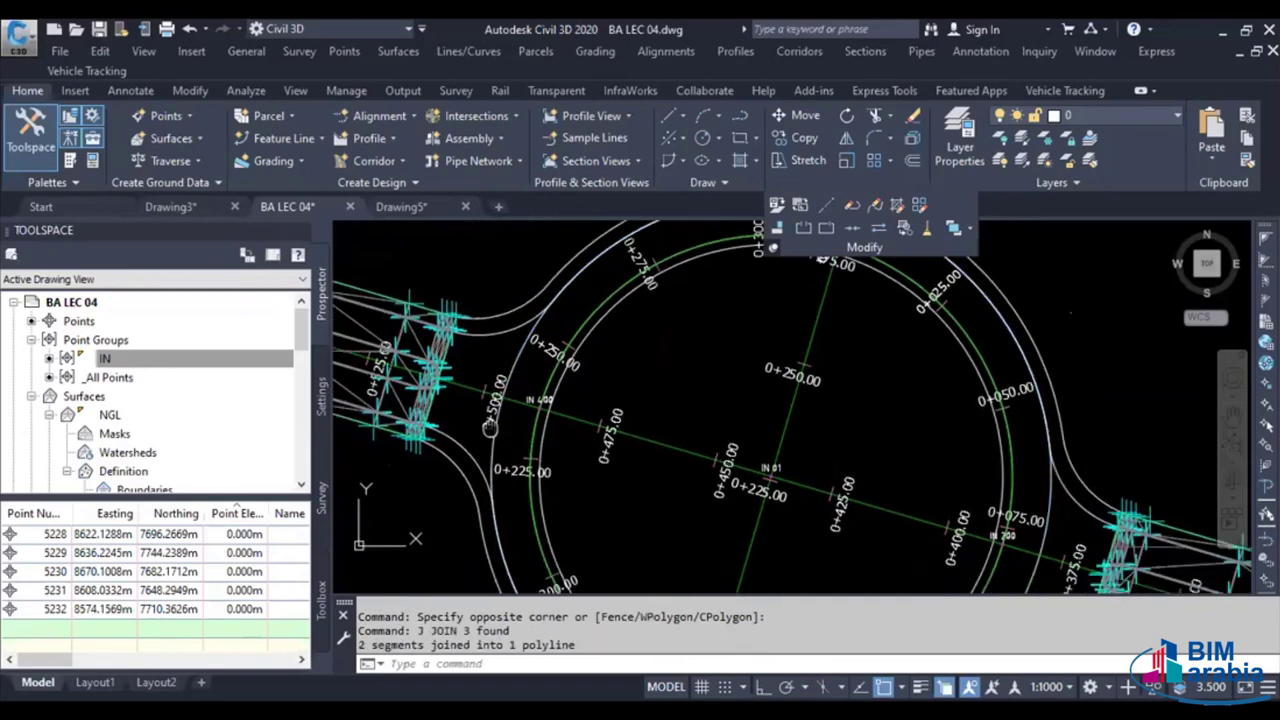
scroll(490, 428, down, 1)
click(510, 405)
Create a Corridor Daylight feature line in Site 1 from the ring polyline at 0.000m
scroll(510, 405, down, 3)
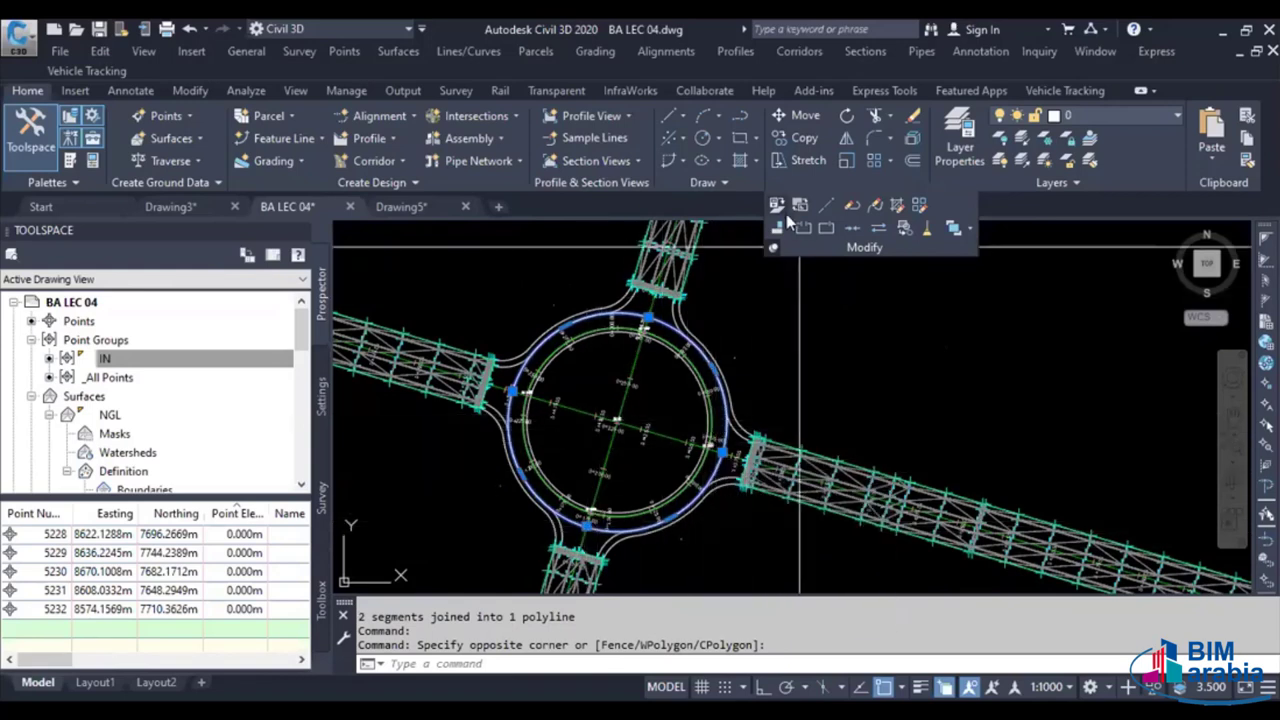
click(300, 140)
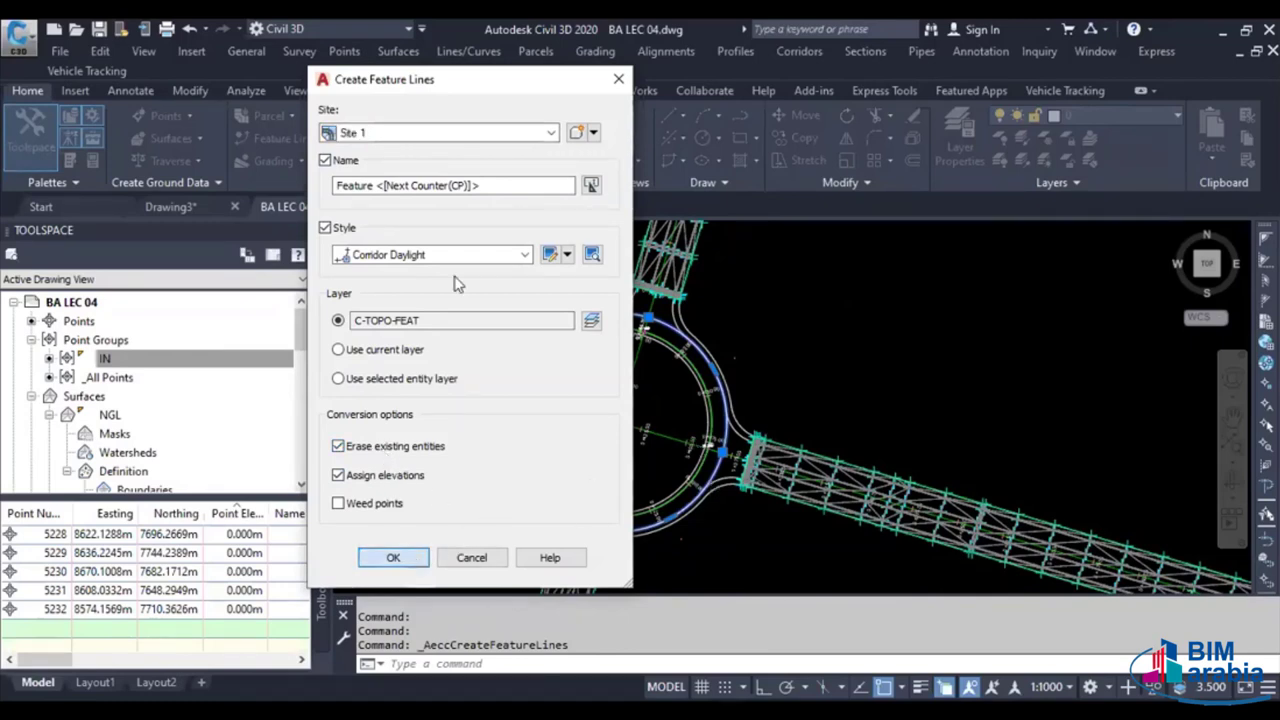
key(Return)
click(206, 283)
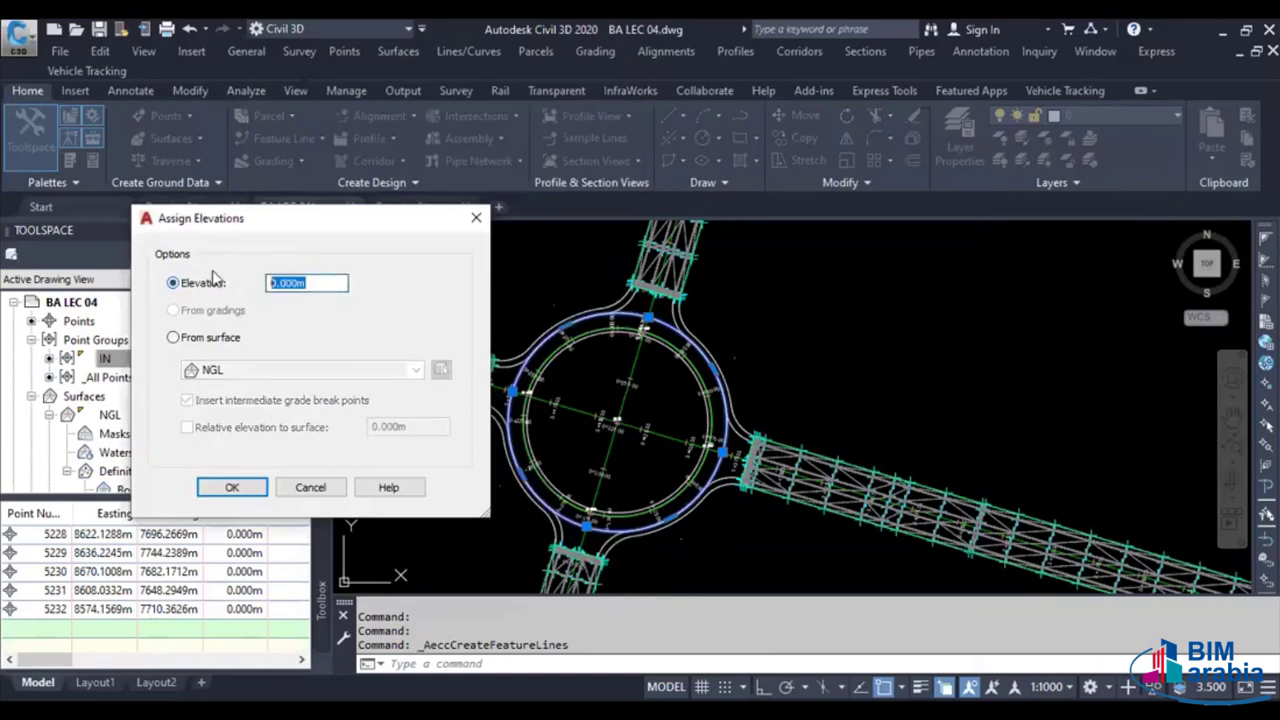
click(232, 488)
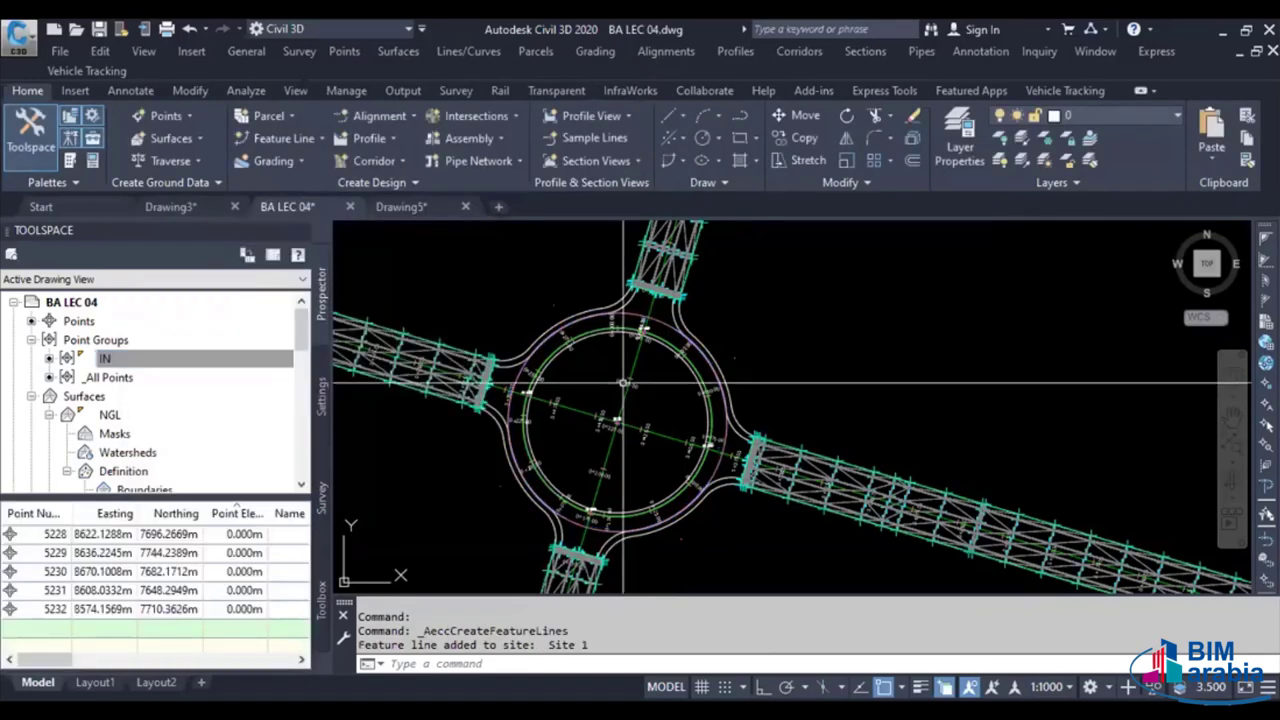
scroll(657, 327, up, 2)
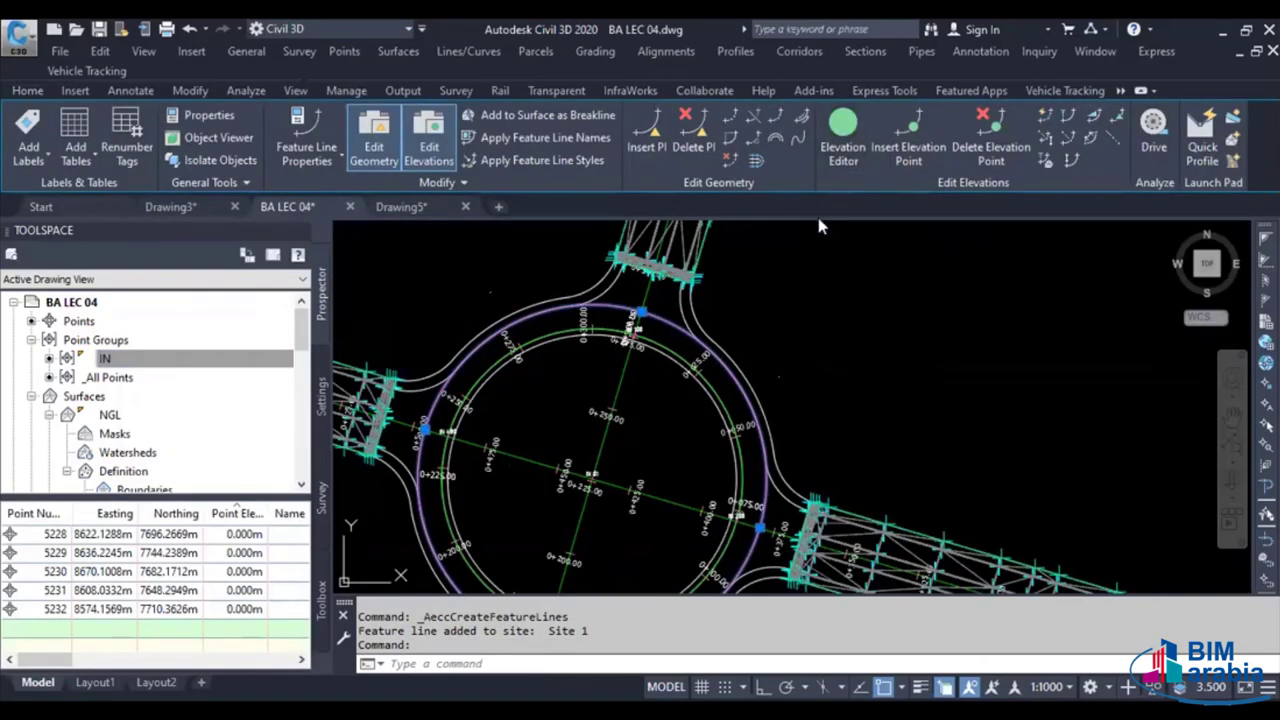
Review the ring feature line's elevations in the elevation editor, then clear the selection
click(843, 135)
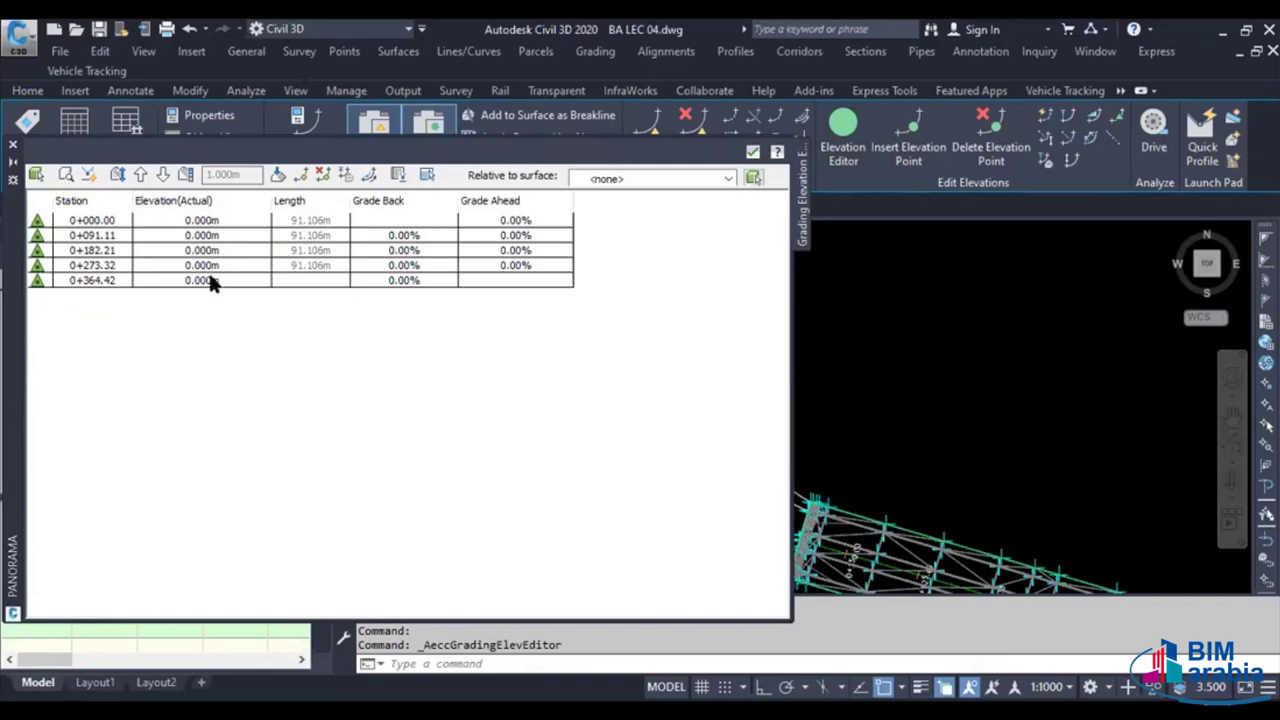
click(957, 353)
click(938, 373)
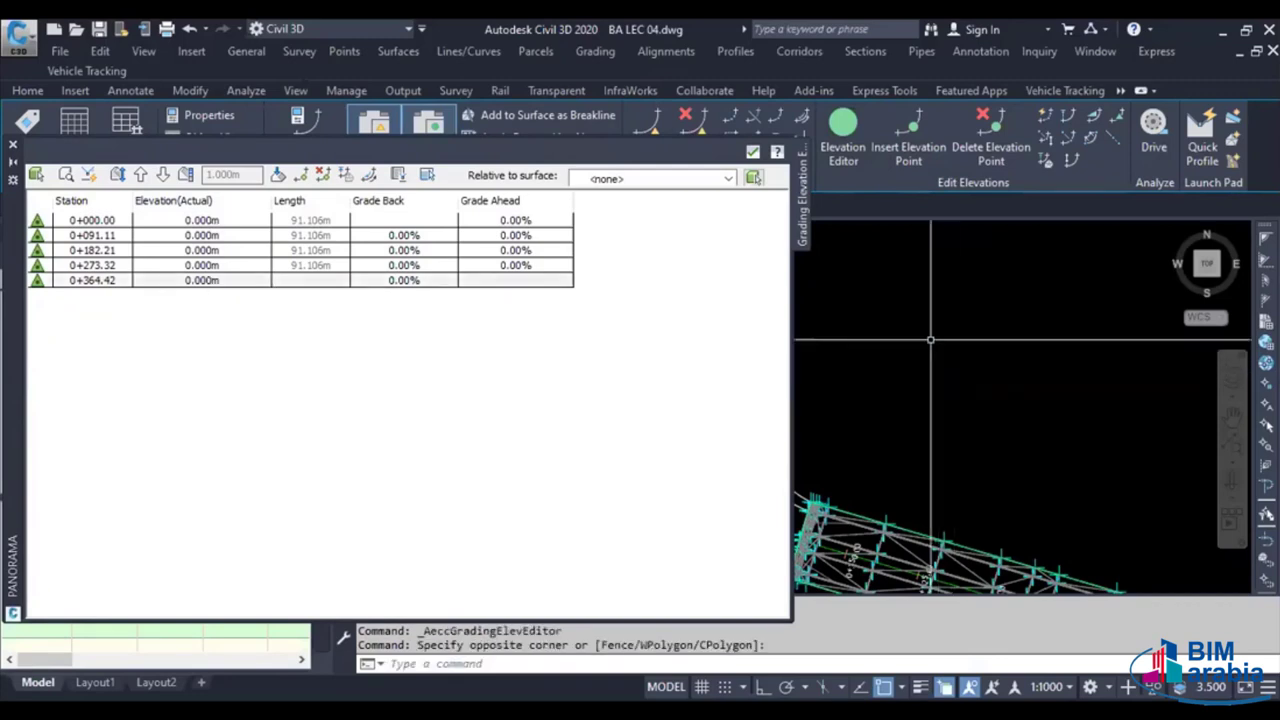
click(12, 145)
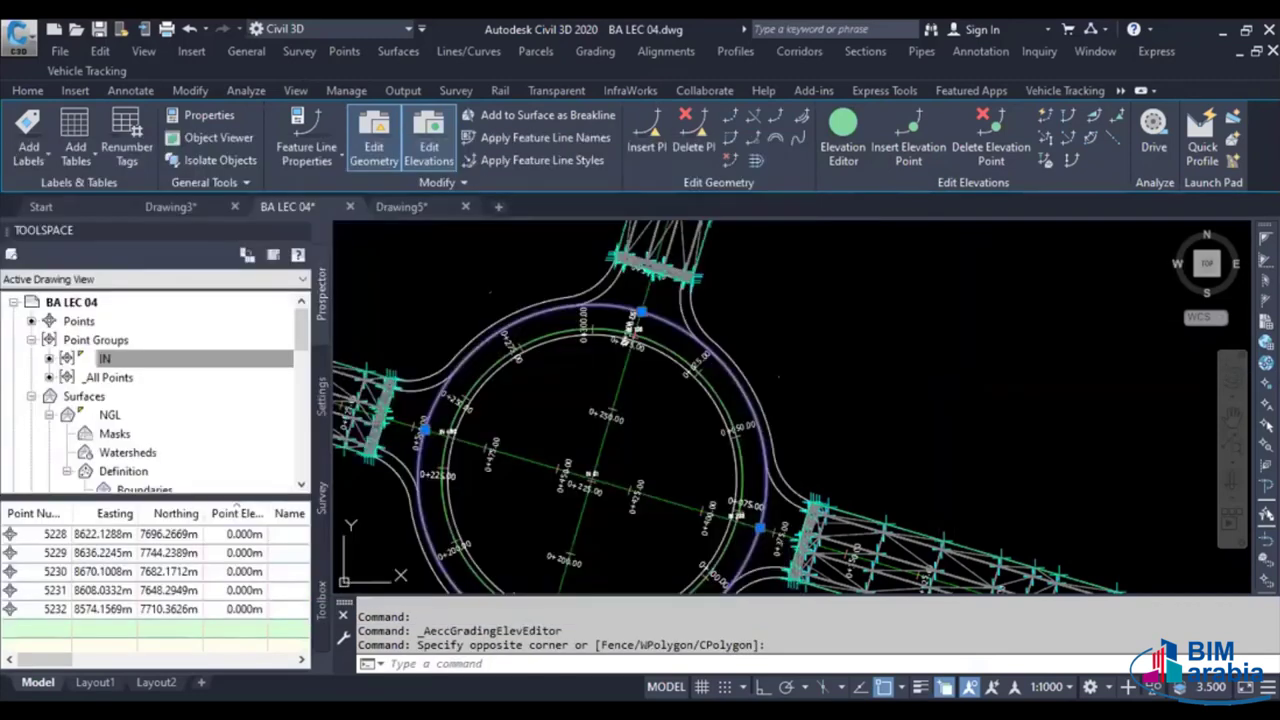
scroll(731, 386, down, 2)
scroll(731, 386, down, 2)
middle_drag(731, 386, 802, 370)
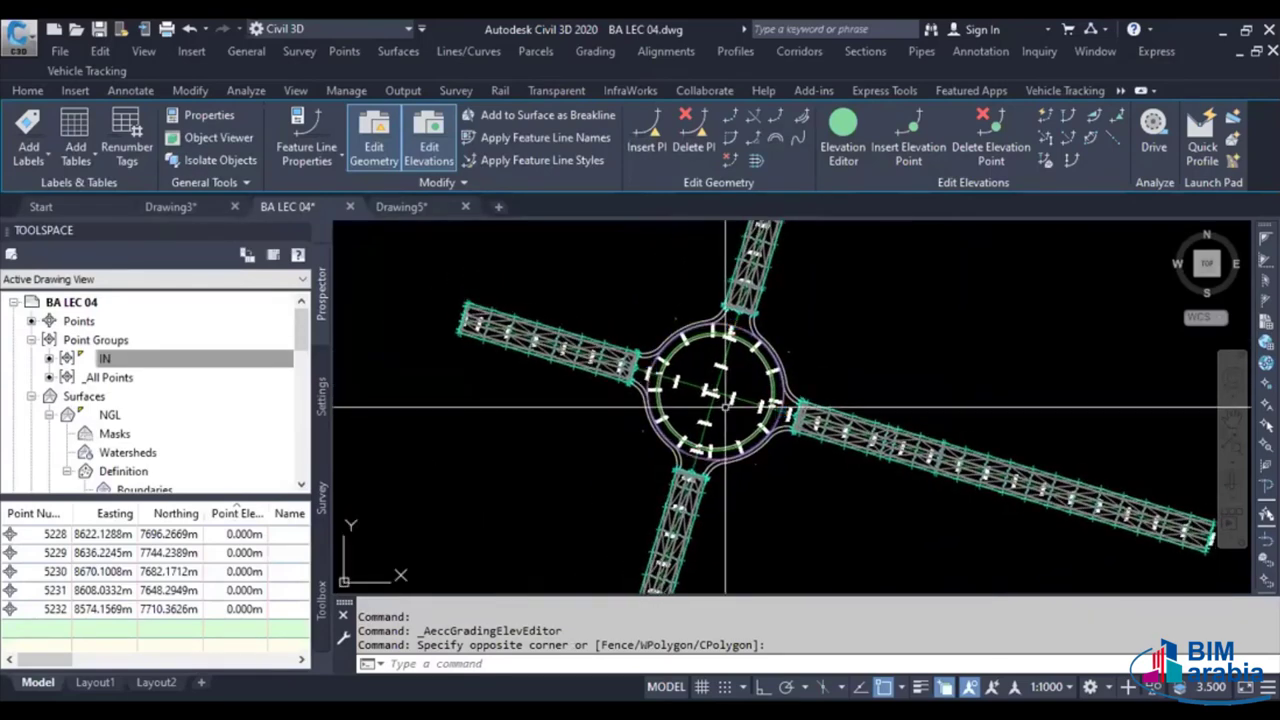
key(Escape)
Frame the roundabout with all four approaches and start Create Points from Prospector's Points
middle_drag(667, 418, 657, 452)
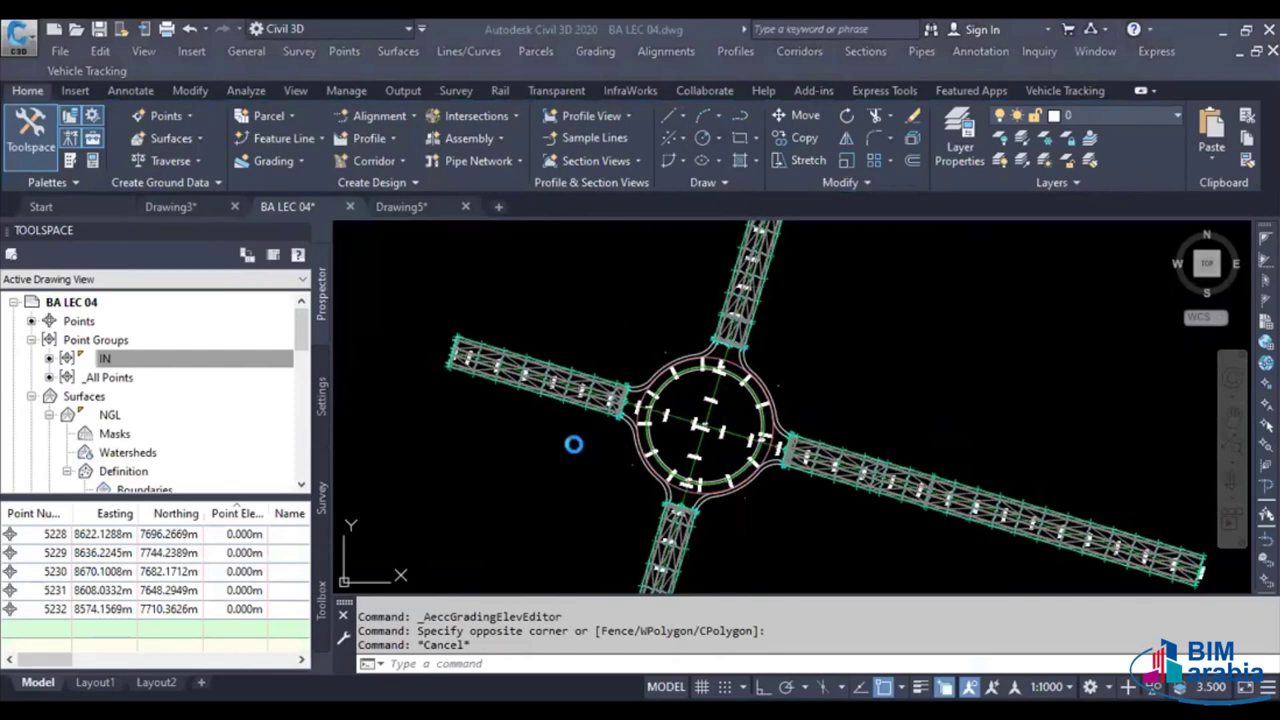
middle_drag(573, 444, 548, 425)
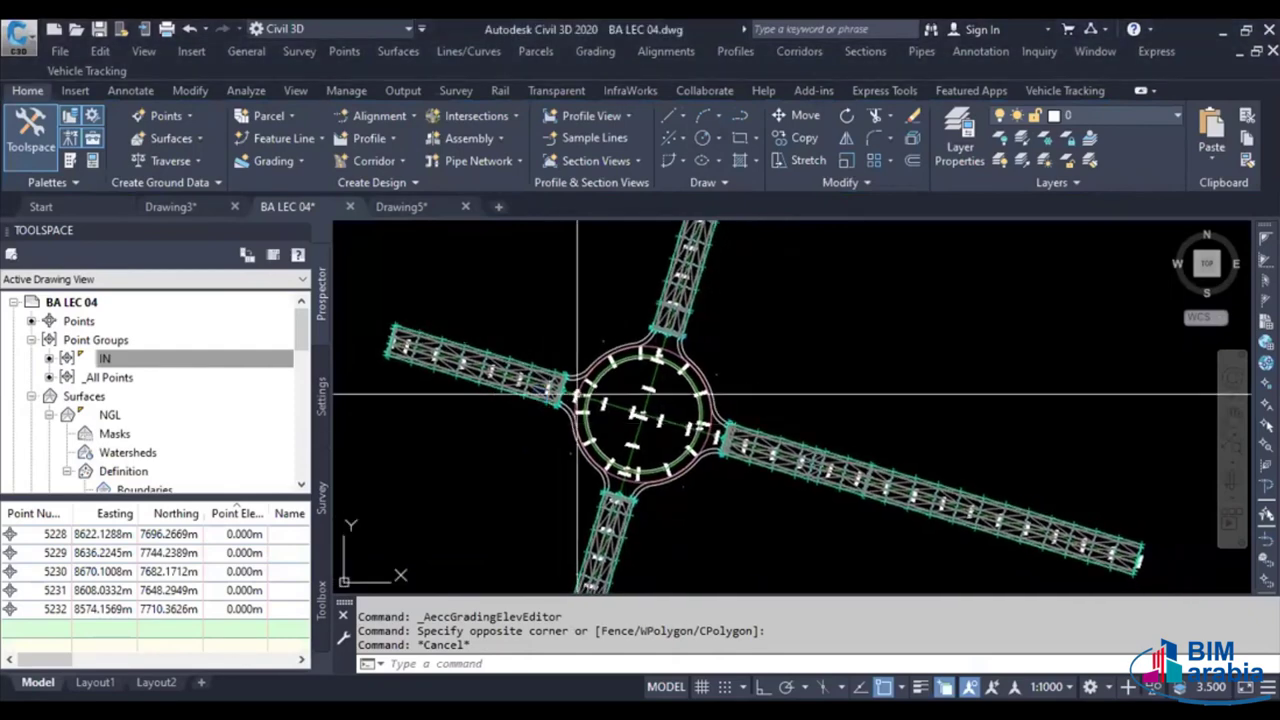
scroll(548, 425, up, 3)
scroll(548, 390, up, 2)
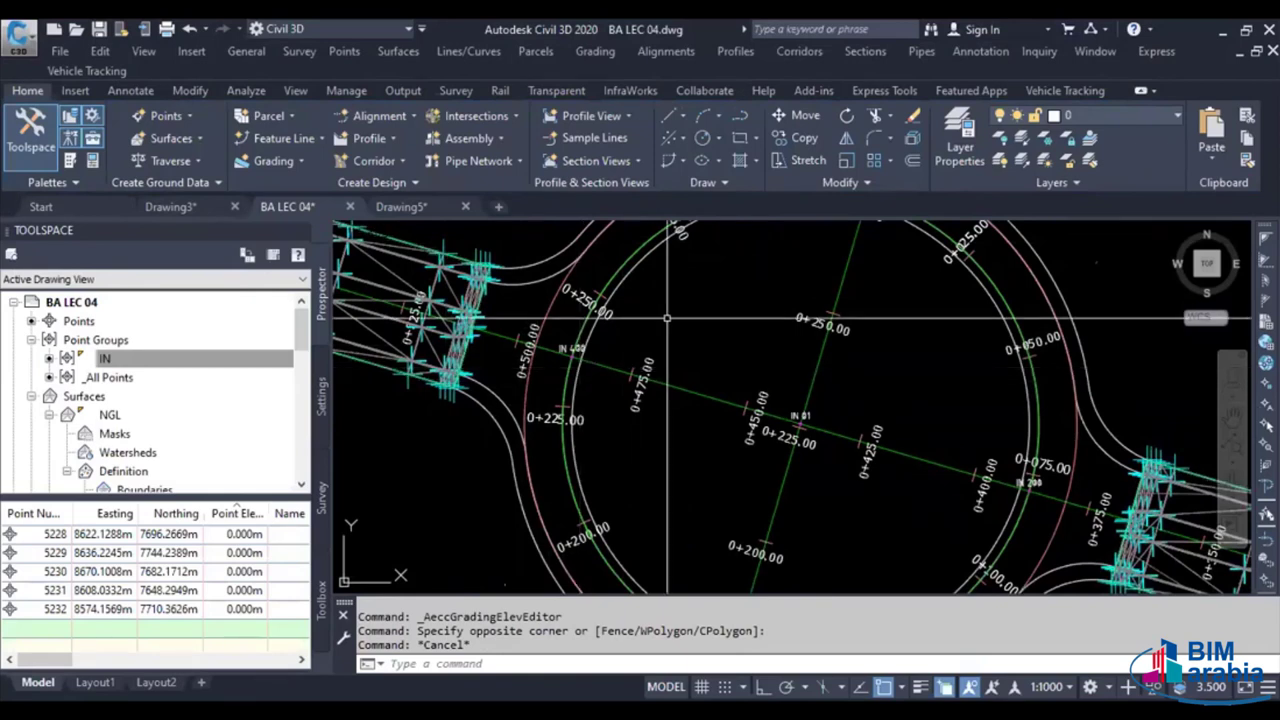
click(113, 321)
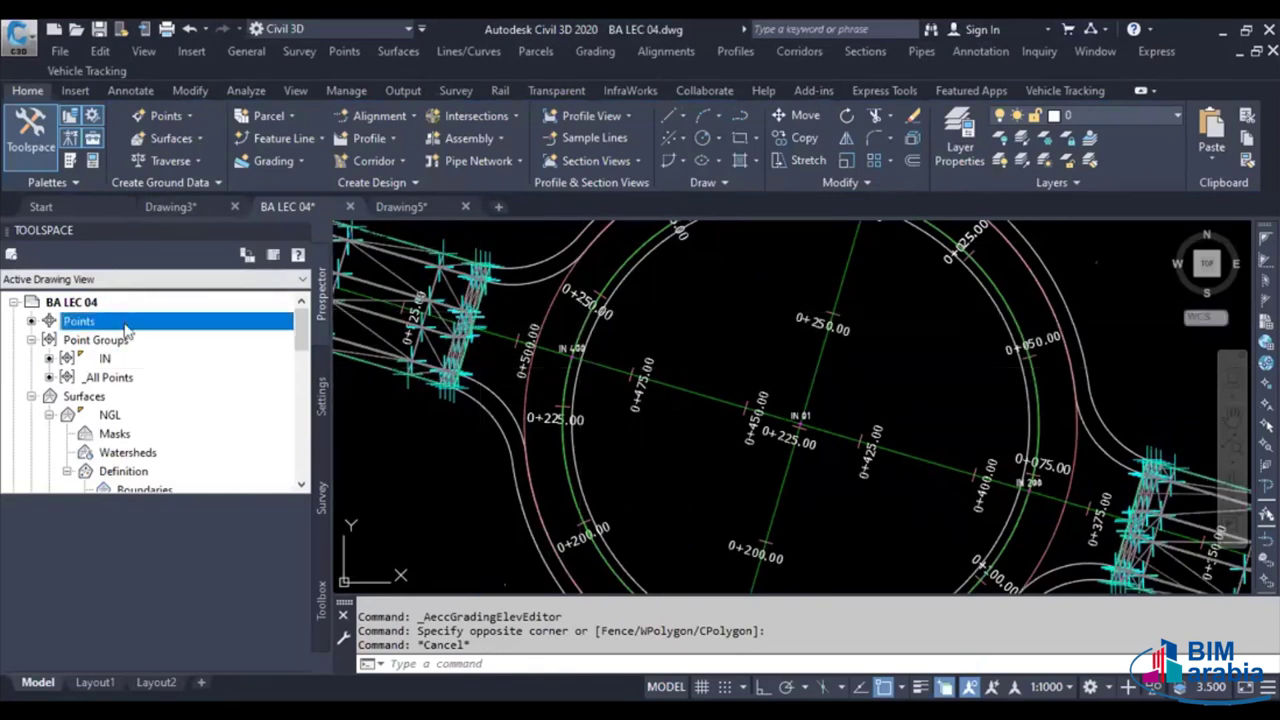
right_click(126, 330)
click(170, 327)
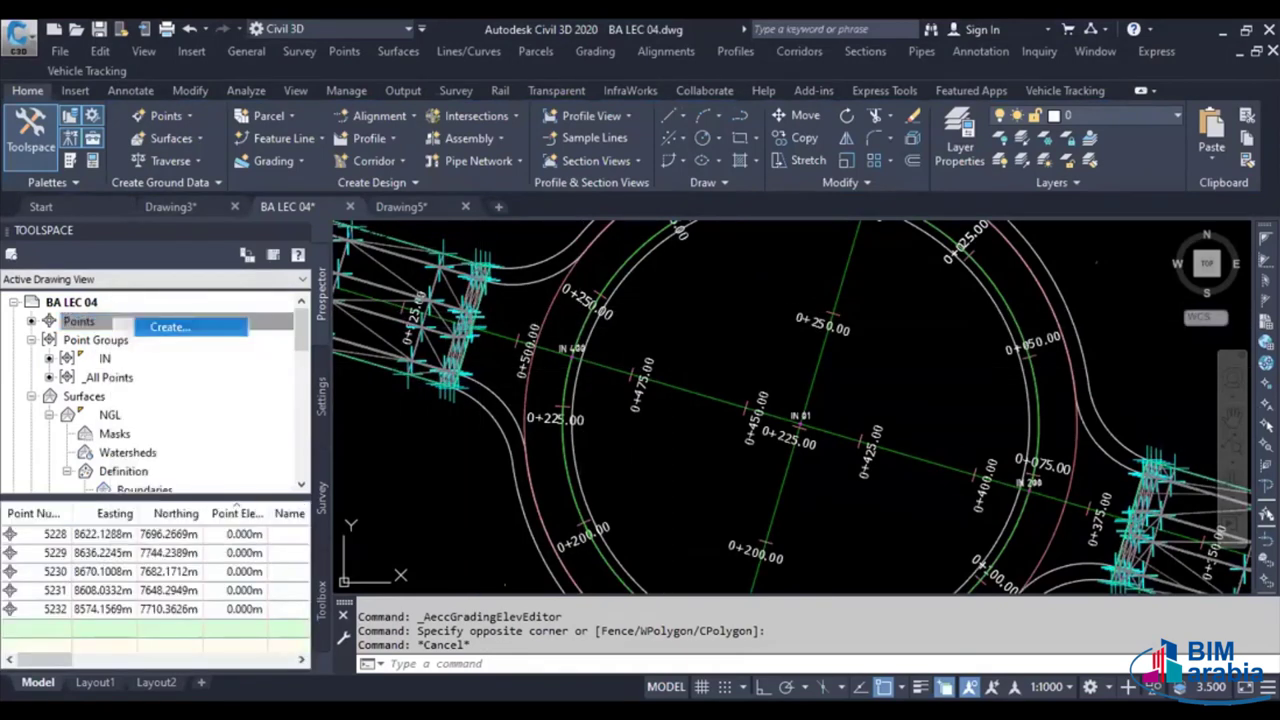
scroll(900, 480, up, 3)
Place ring-crossing points described IN X and IN Y at the default elevation
mouse_move(930, 495)
middle_down()
mouse_move(858, 490)
mouse_move(866, 542)
middle_up()
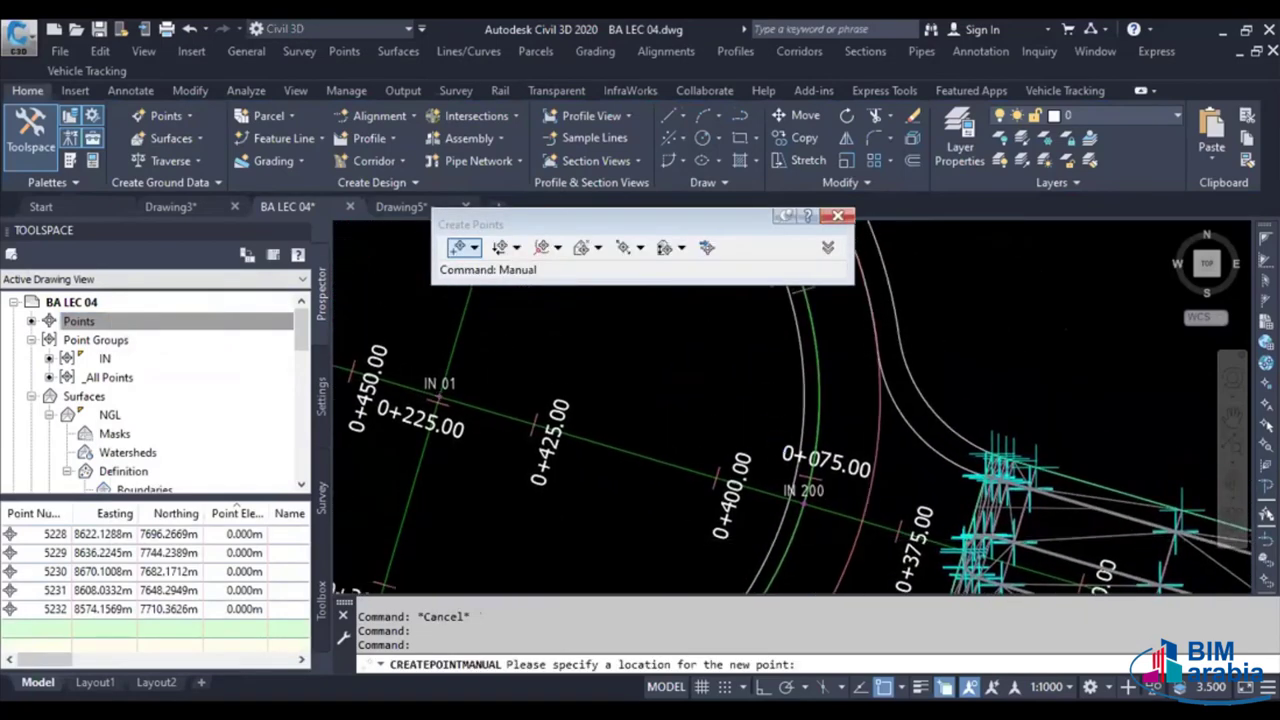
scroll(866, 540, down, 4)
scroll(800, 465, up, 3)
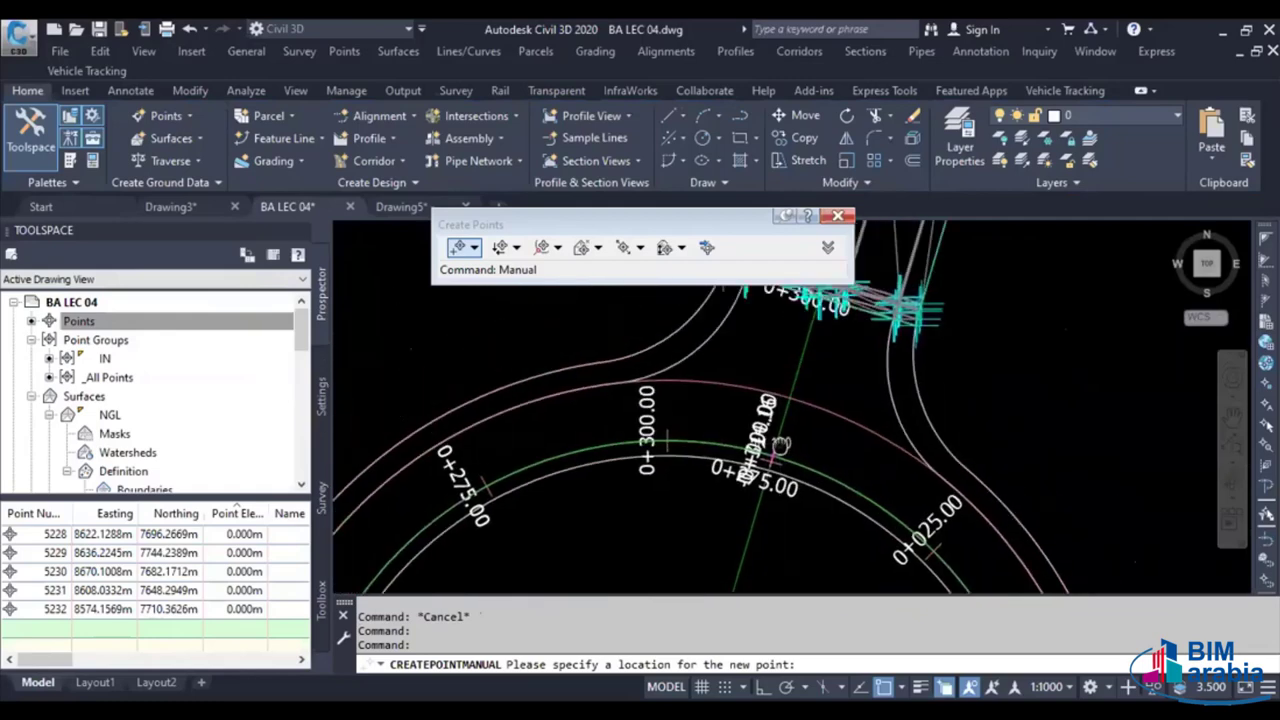
scroll(790, 440, up, 3)
click(750, 425)
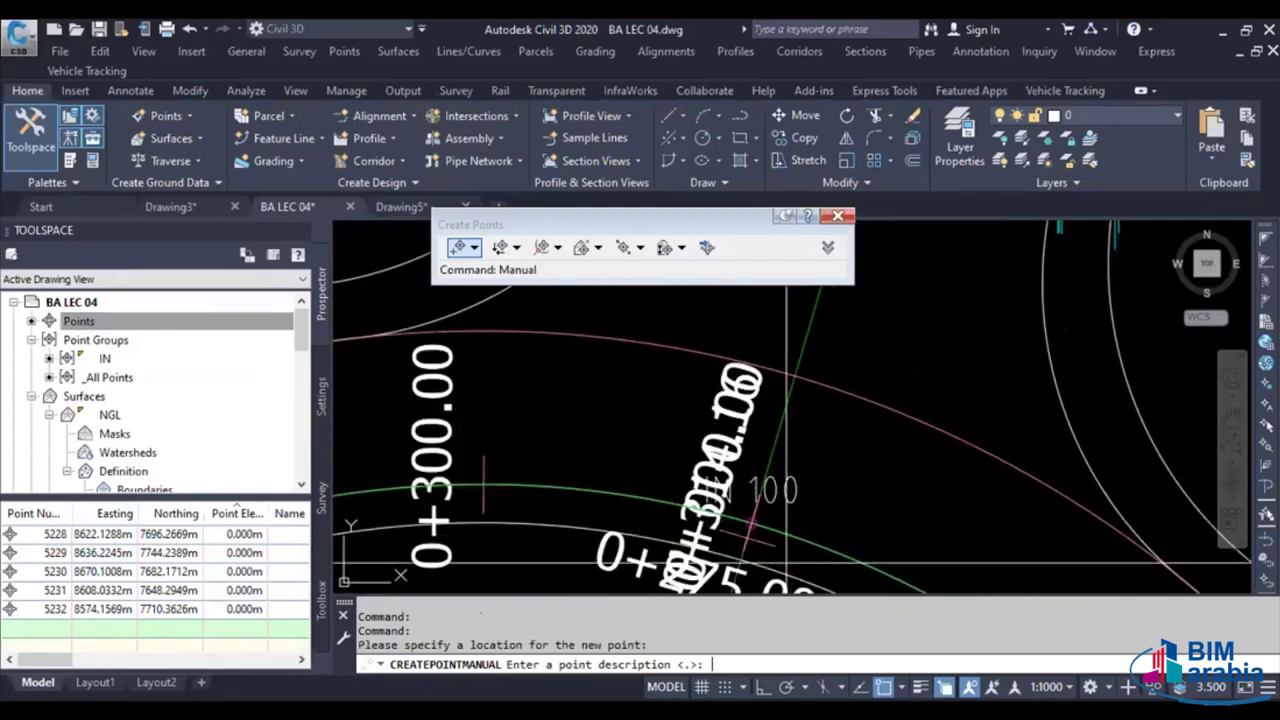
text(IN X)
key(Return)
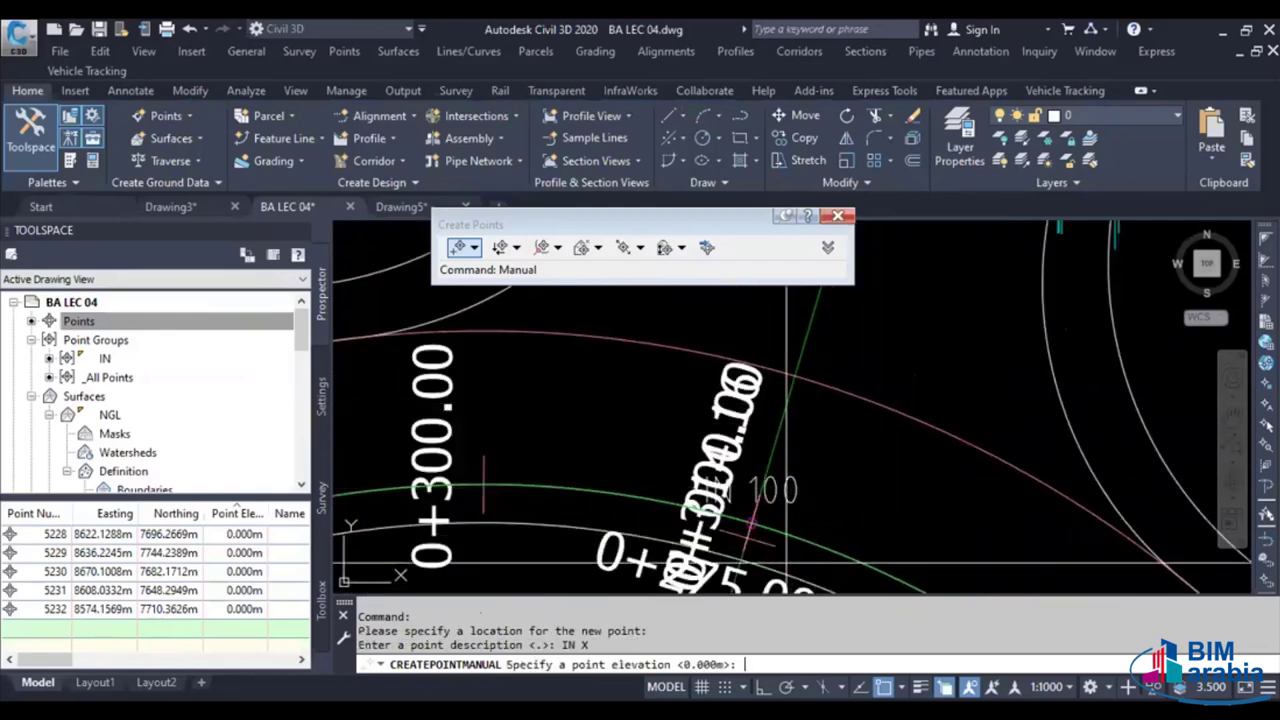
key(Return)
scroll(848, 412, down, 3)
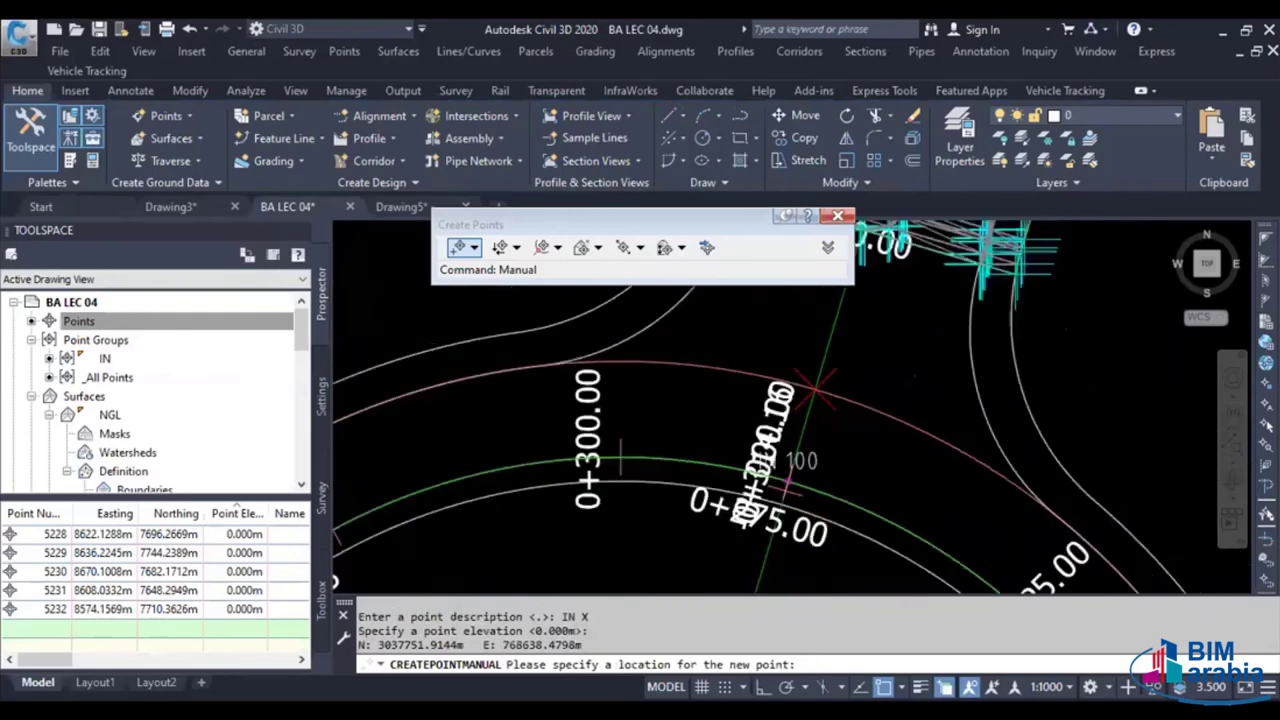
scroll(848, 412, down, 5)
middle_drag(845, 415, 820, 265)
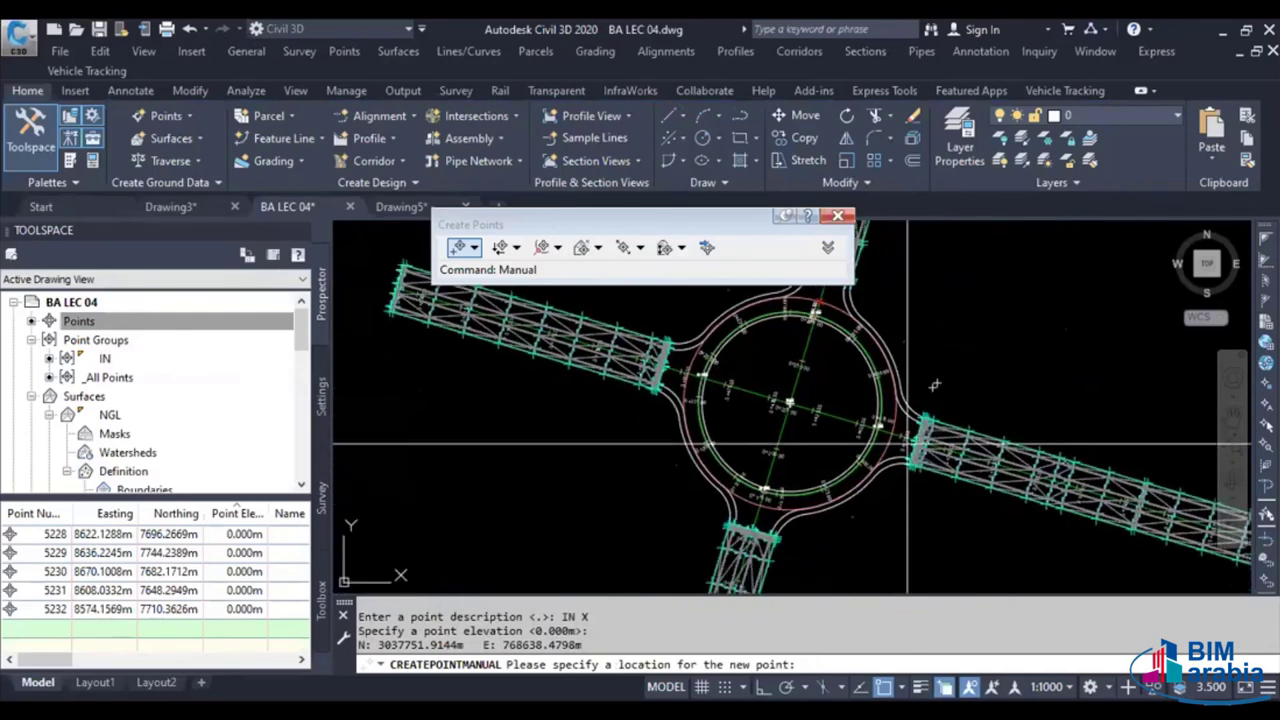
scroll(893, 490, up, 3)
click(893, 490)
text(IN )
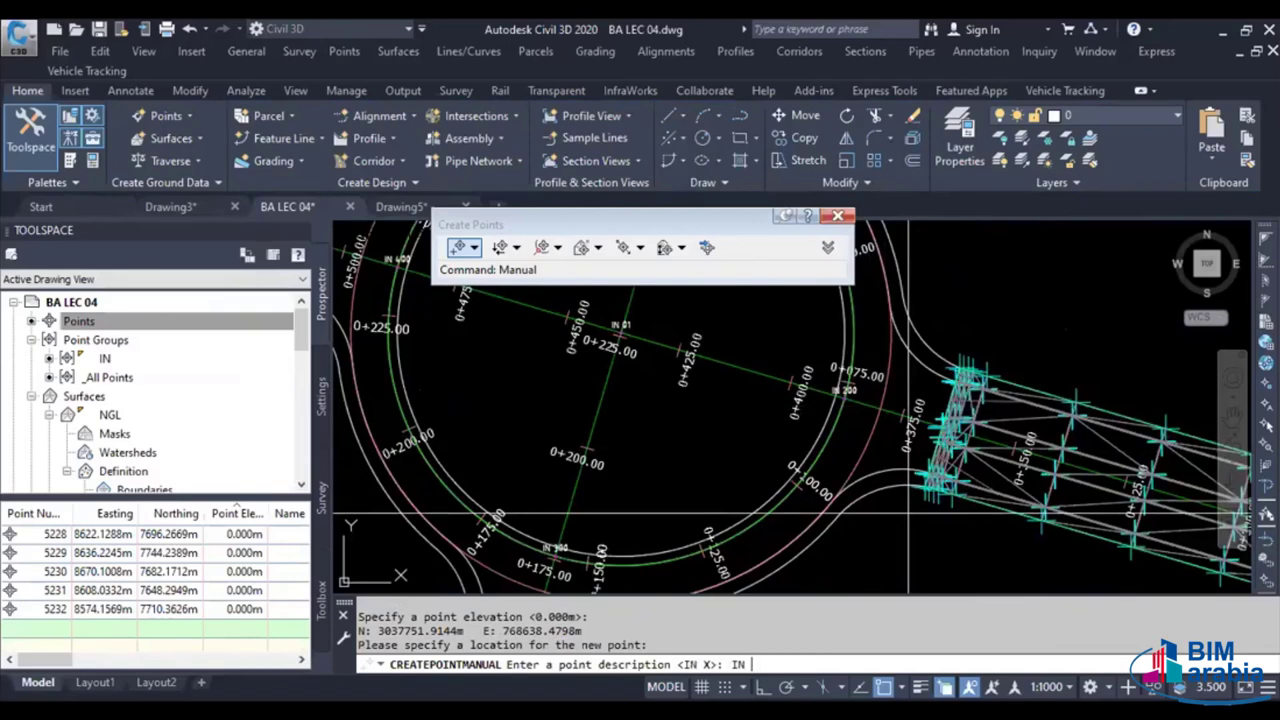
text(Y)
key(Return)
key(Return)
Place ring-crossing points IN Z and IN T, then finish point creation
scroll(855, 511, down, 3)
scroll(792, 487, up, 3)
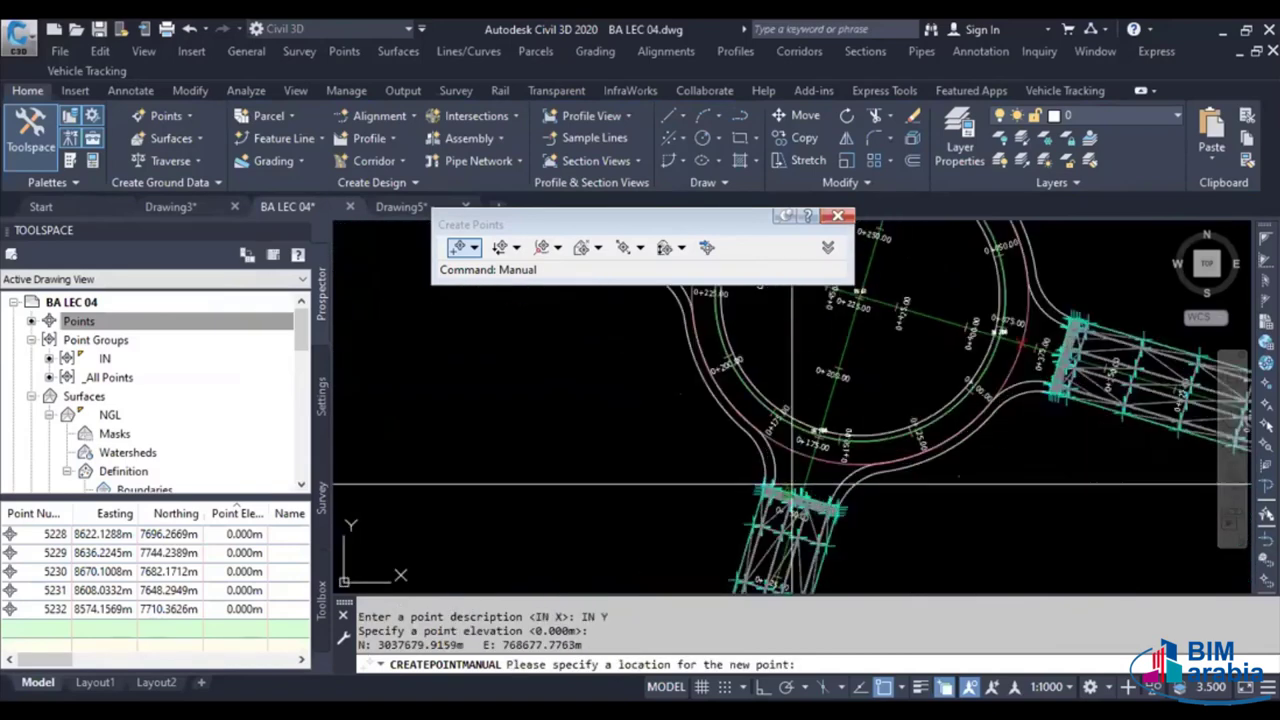
scroll(792, 487, up, 2)
click(884, 522)
text(IN Z)
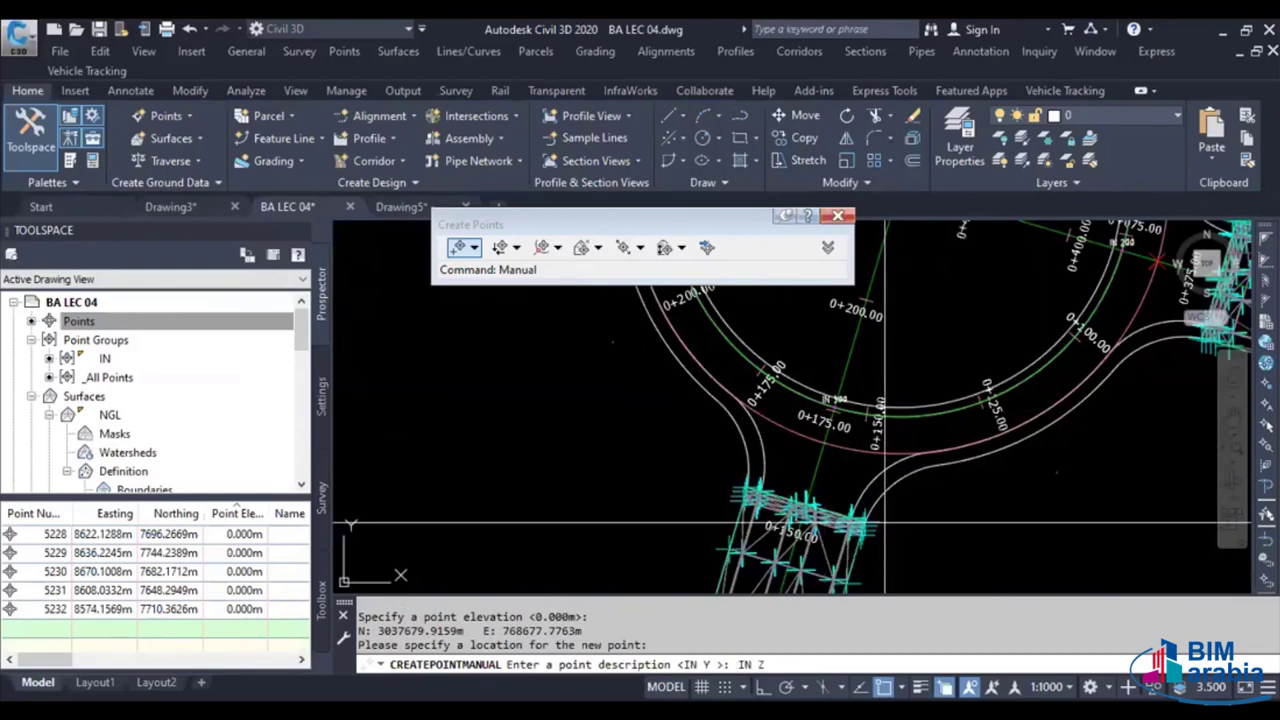
key(Return)
key(Return)
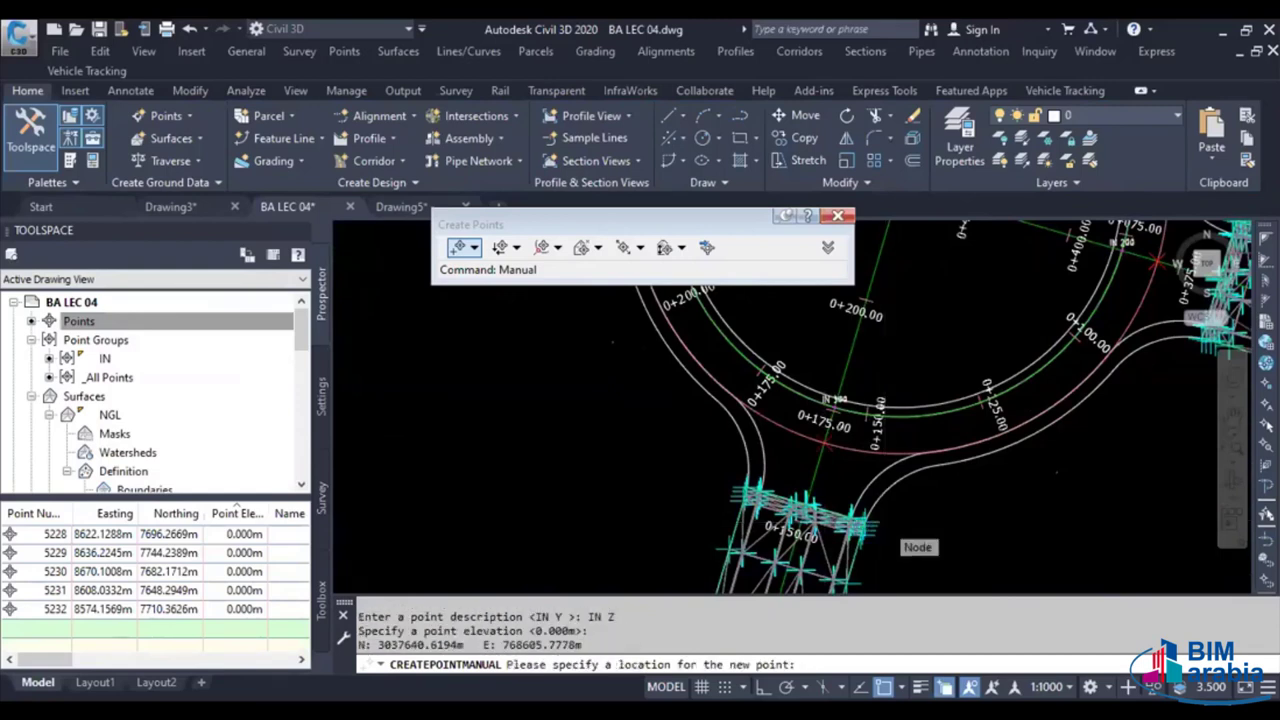
scroll(885, 530, down, 2)
scroll(830, 420, down, 2)
scroll(787, 357, up, 4)
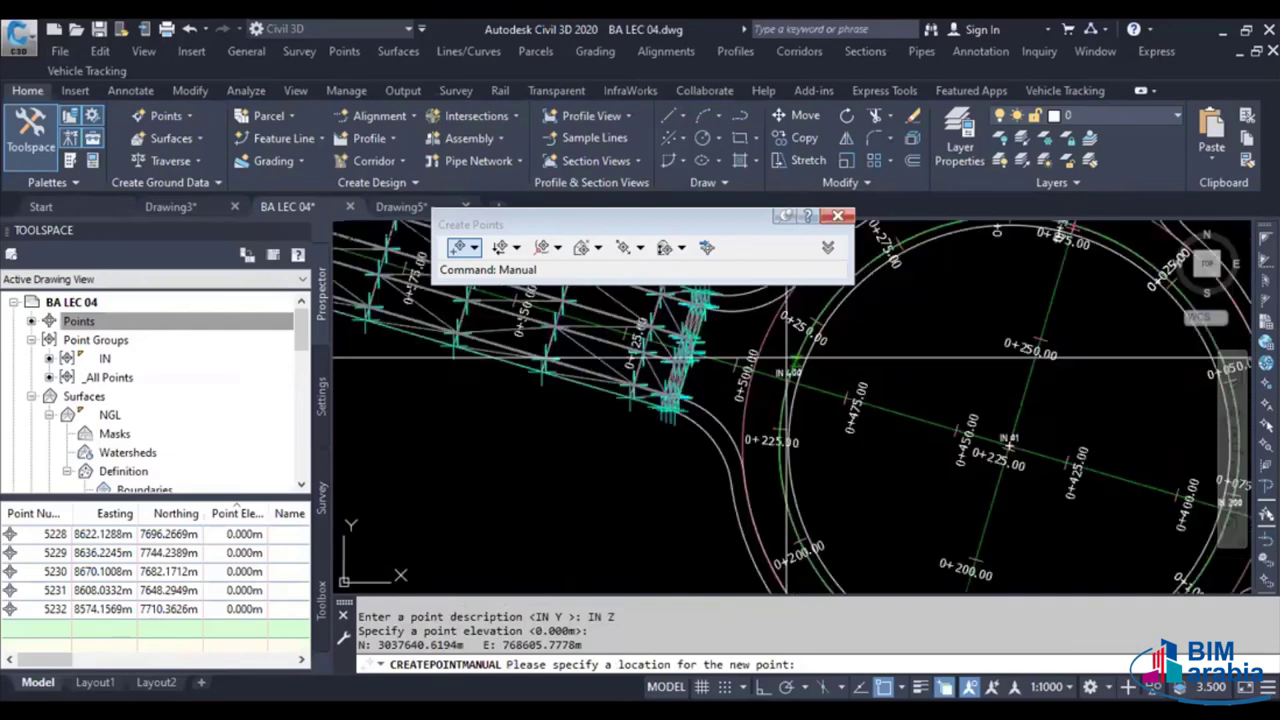
scroll(787, 357, up, 7)
click(820, 457)
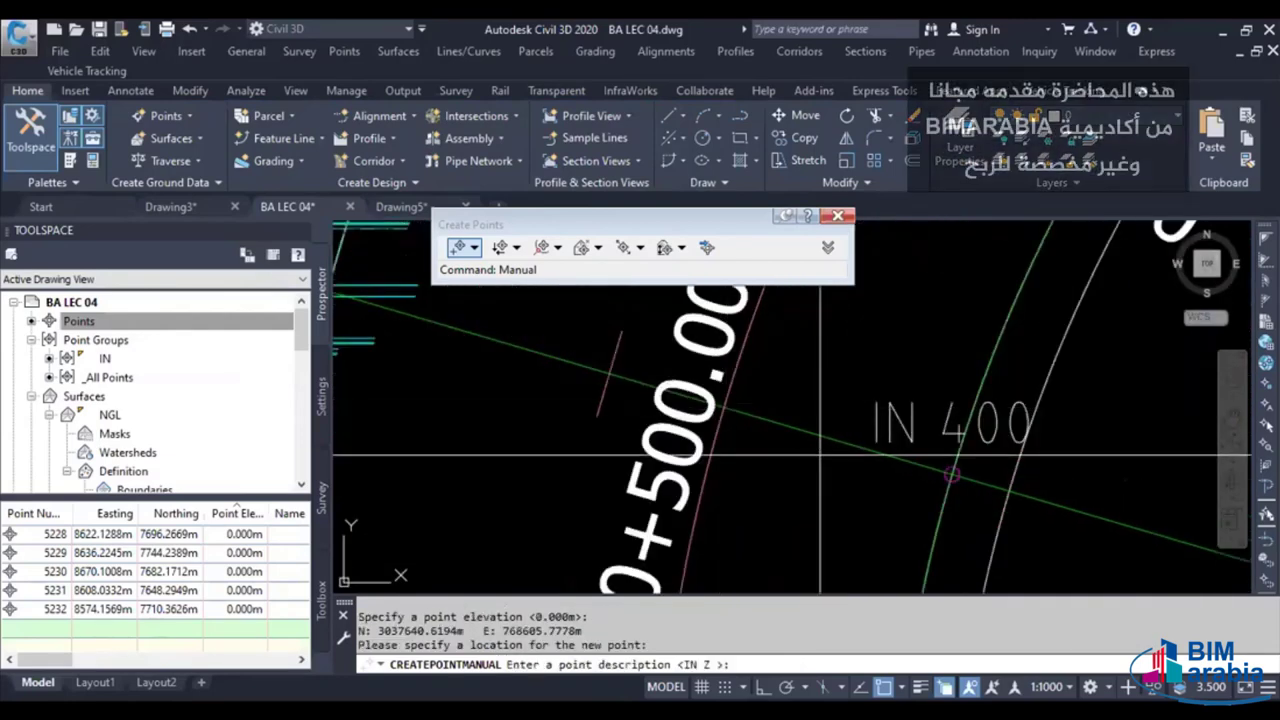
text(IN T)
key(Return)
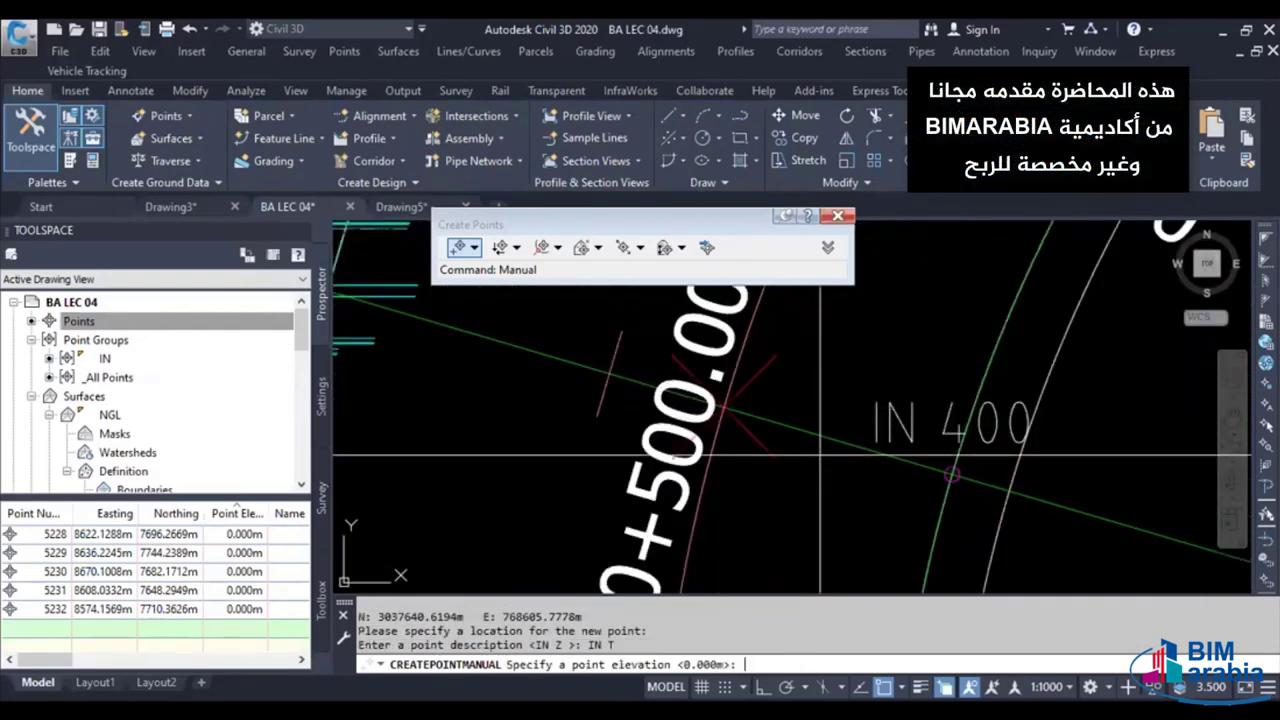
key(Return)
key(Escape)
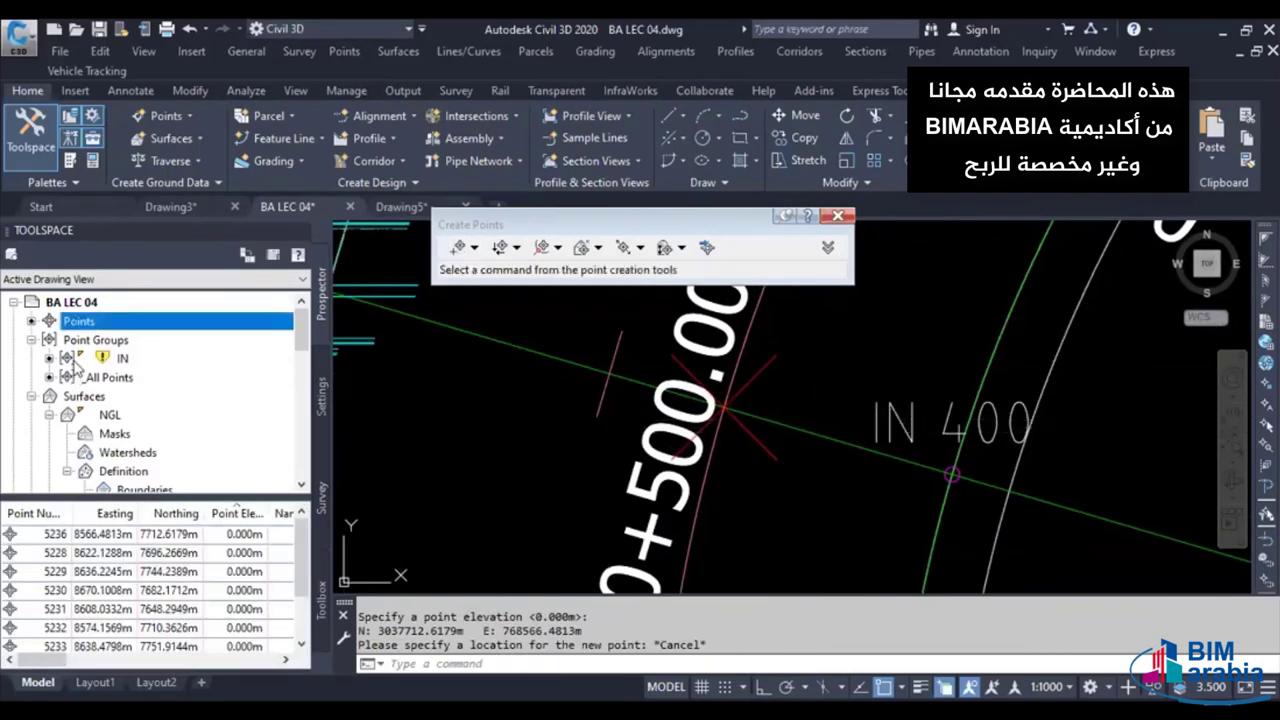
Refresh the IN point group and select the RD A1 profile view
right_click(110, 358)
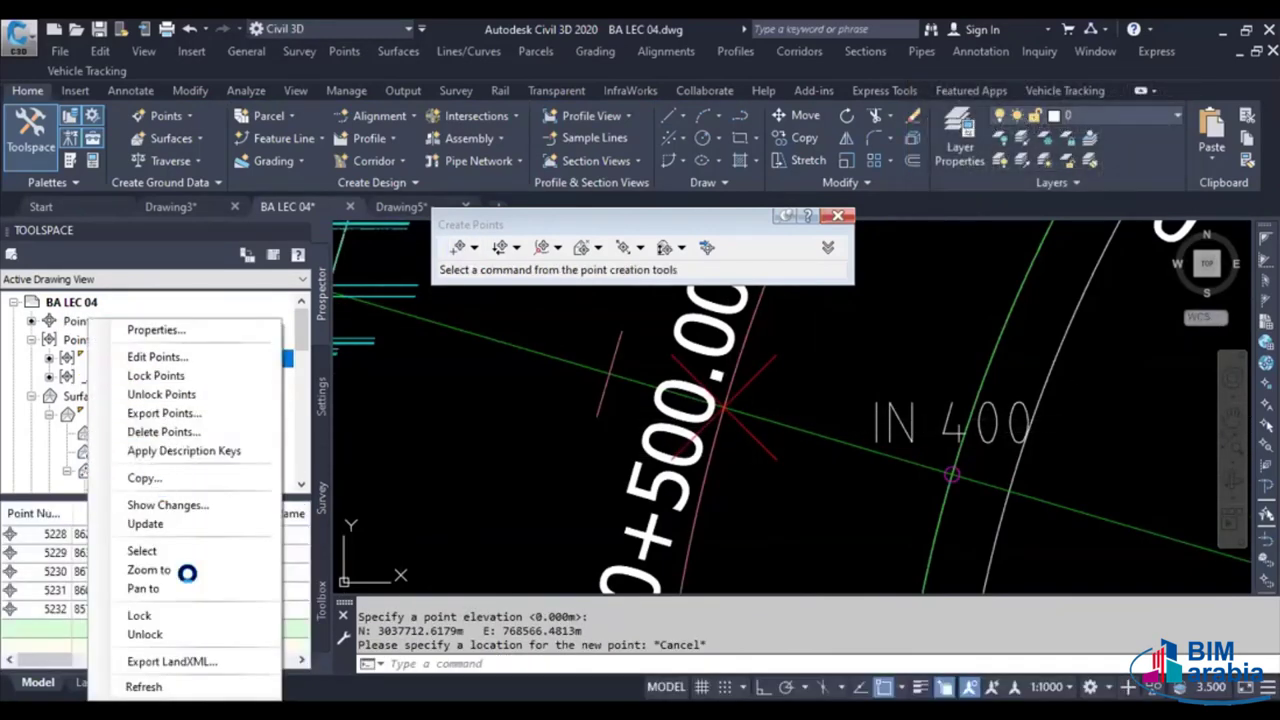
click(145, 524)
scroll(608, 403, down, 3)
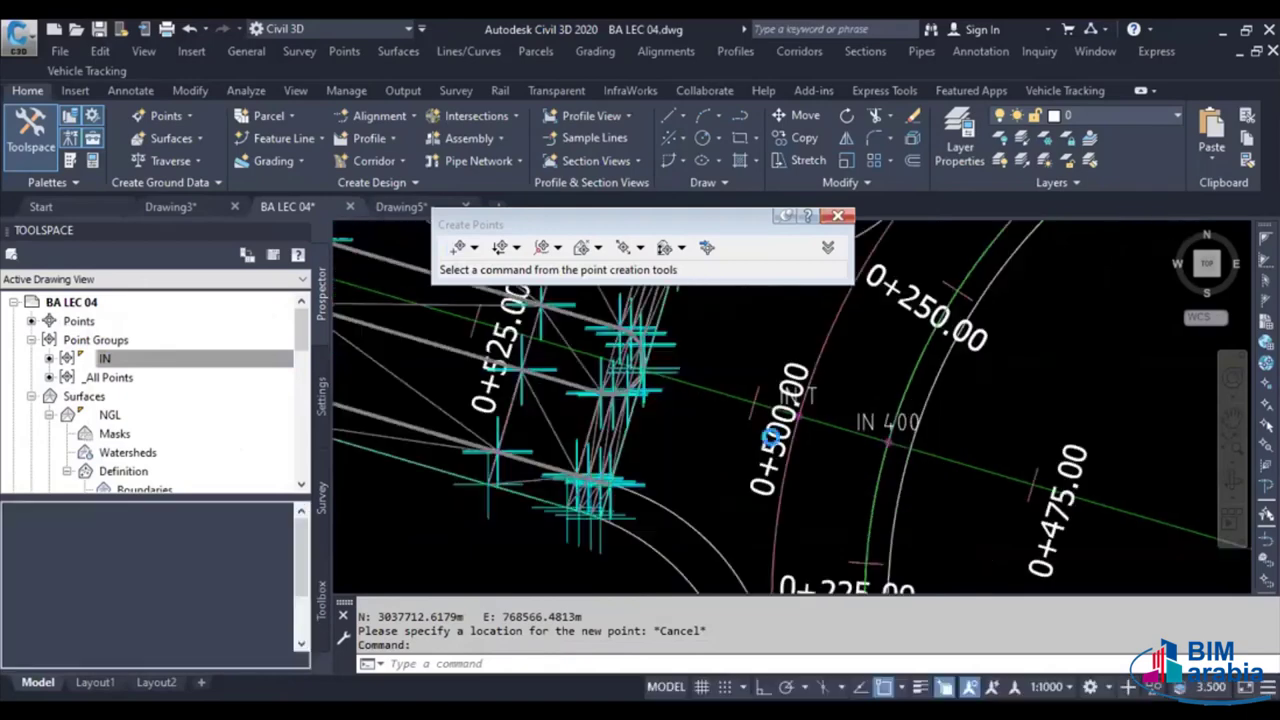
scroll(608, 403, down, 2)
scroll(608, 403, down, 2)
middle_drag(608, 403, 40, 313)
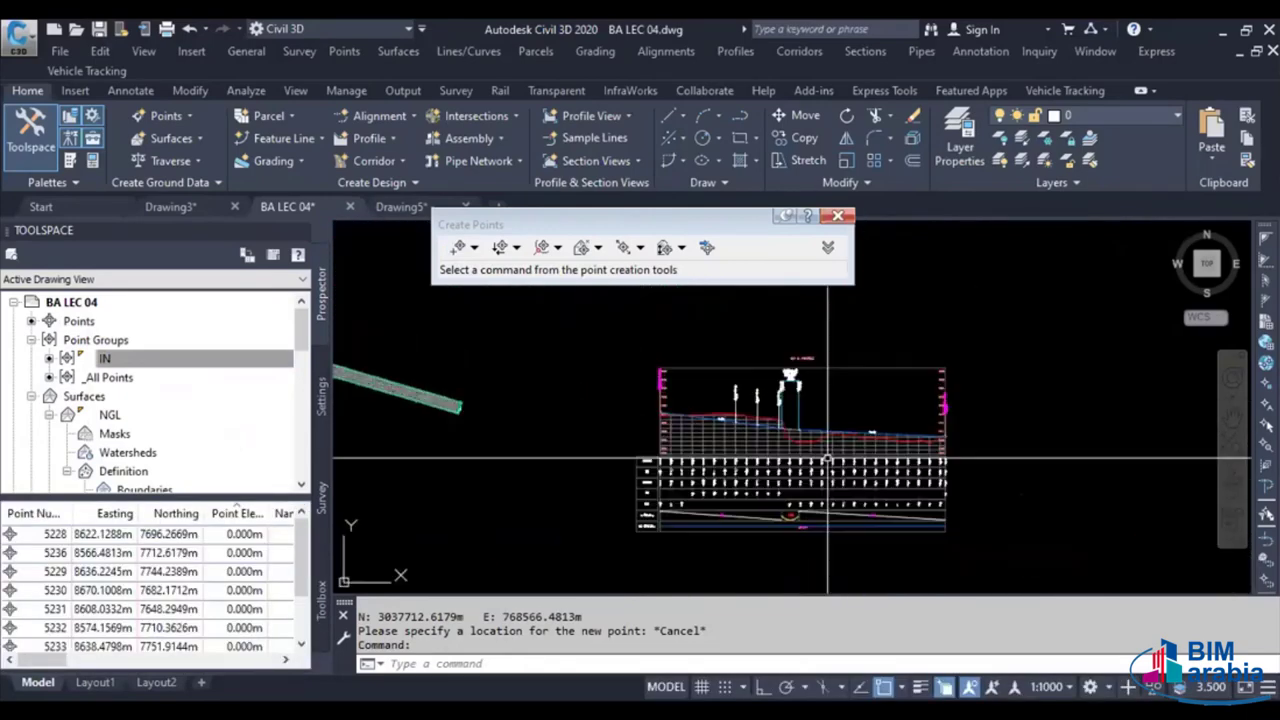
key(Escape)
click(819, 441)
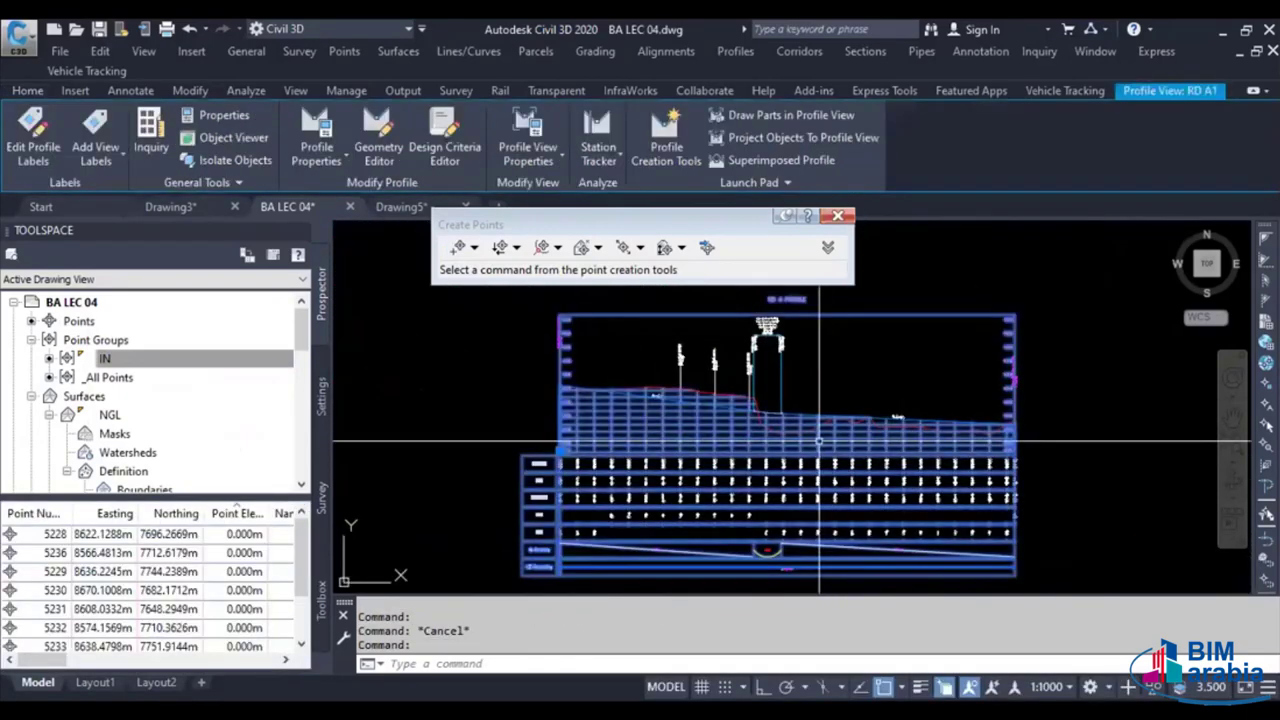
click(838, 216)
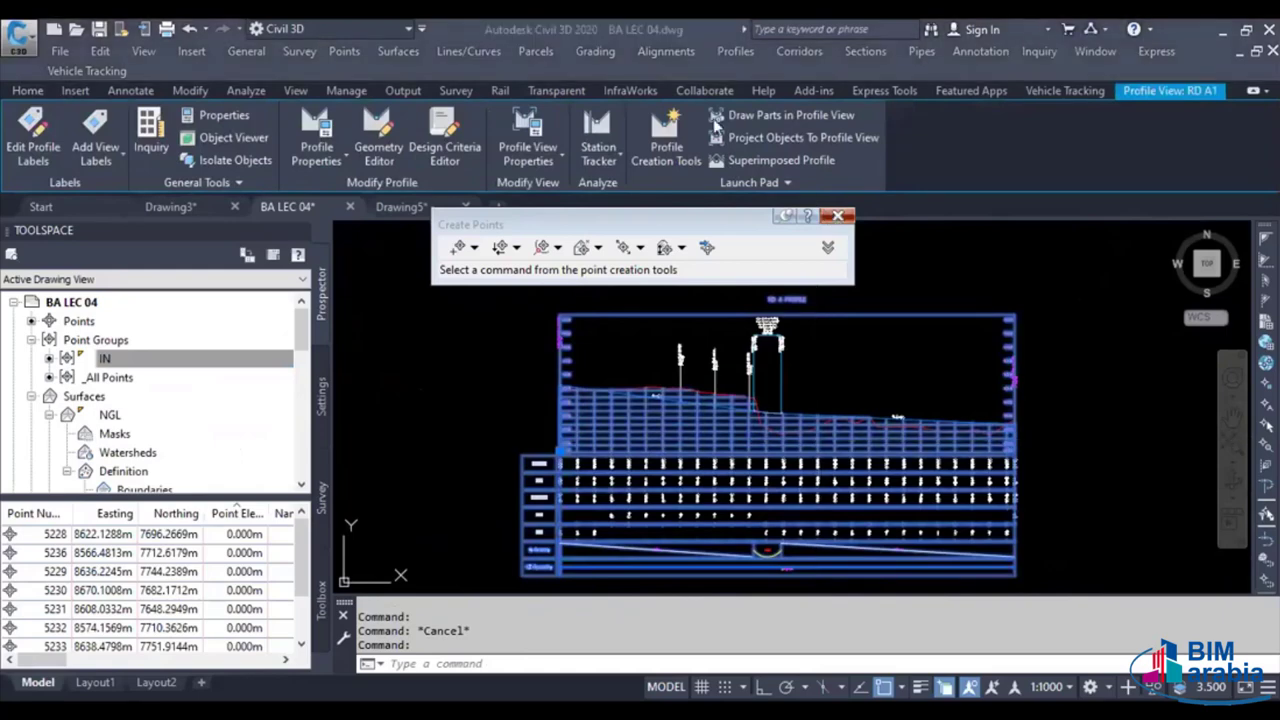
Pick ring points IN X and IN Z to project into the profile view
click(790, 137)
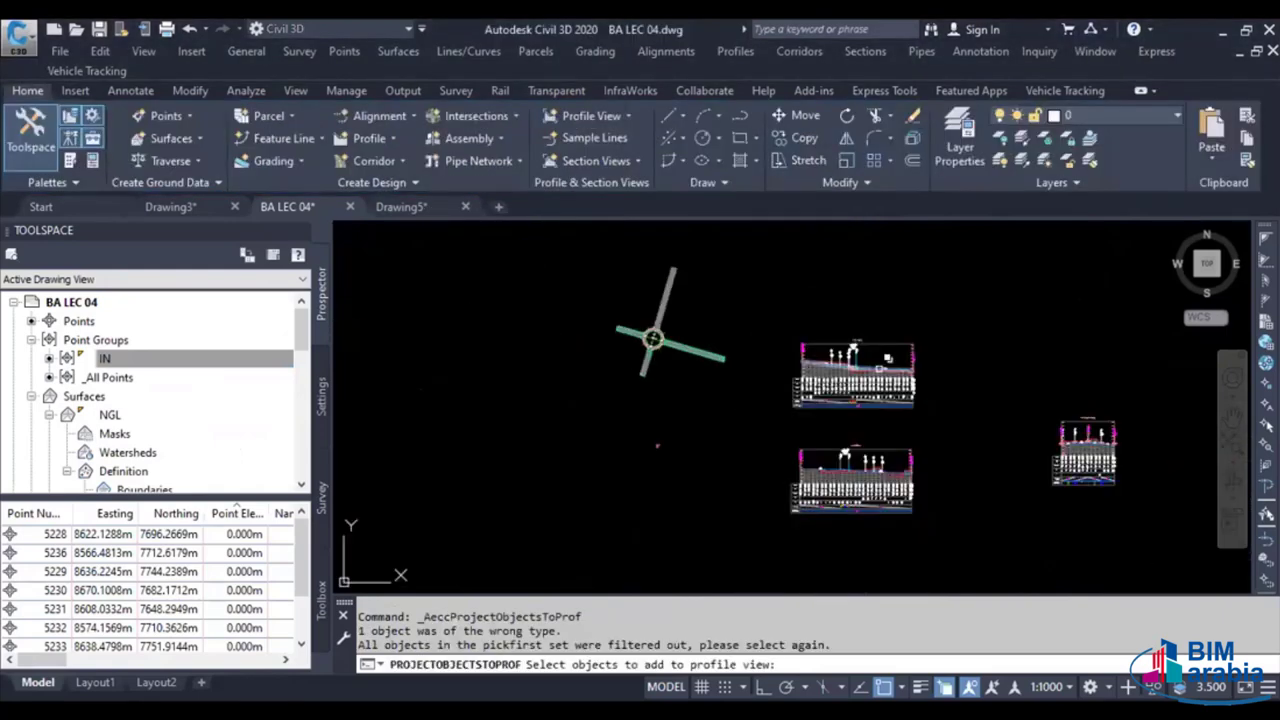
scroll(652, 340, up, 5)
scroll(652, 340, up, 2)
scroll(652, 340, up, 2)
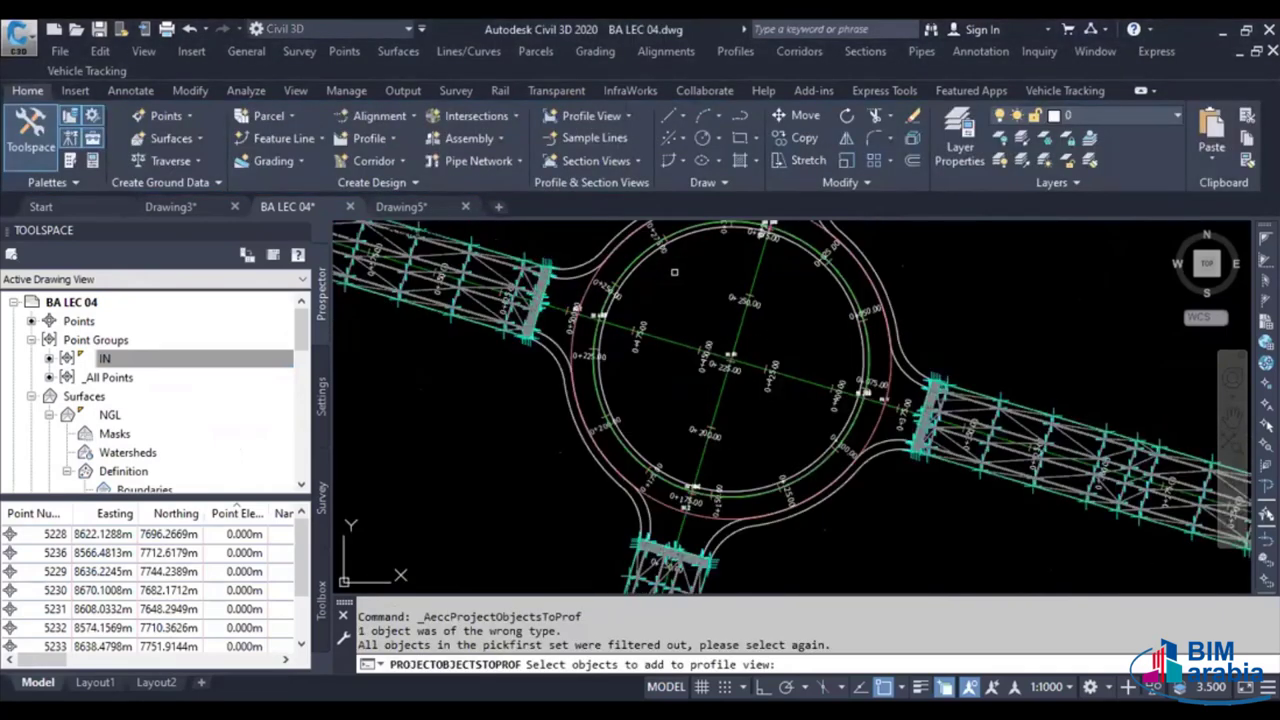
scroll(652, 340, up, 2)
scroll(785, 325, up, 3)
click(828, 312)
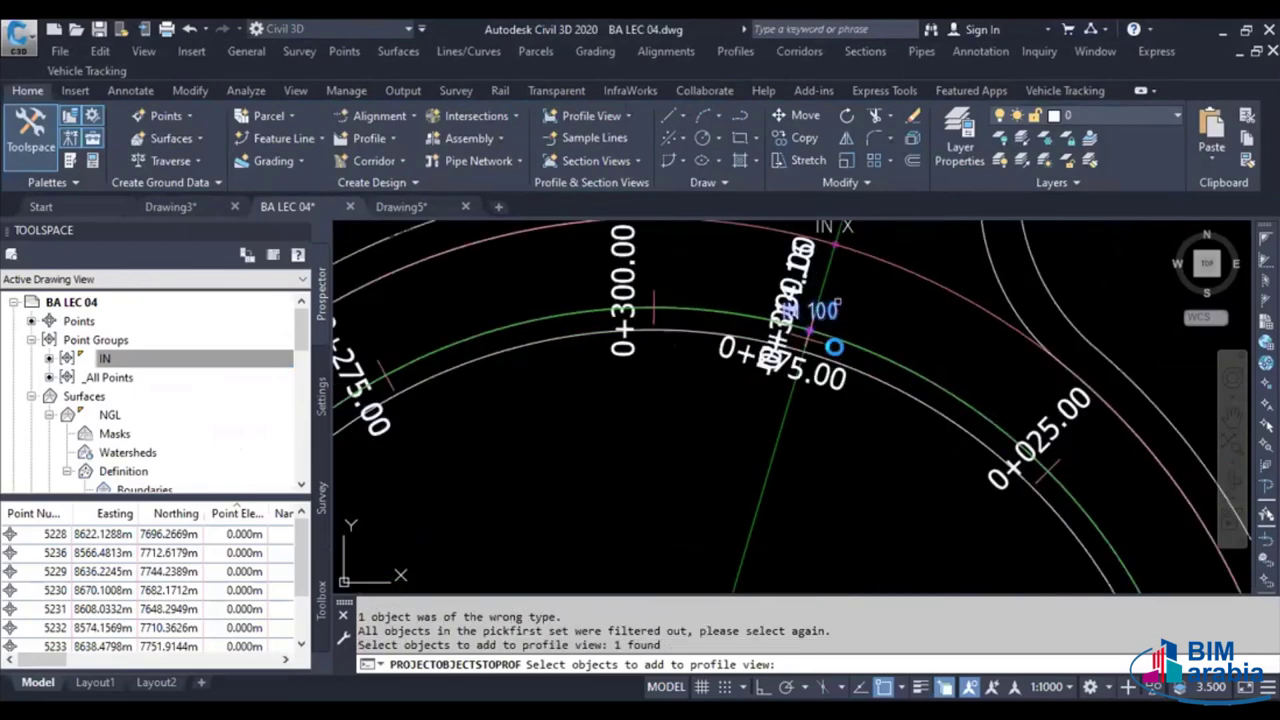
scroll(834, 348, down, 1)
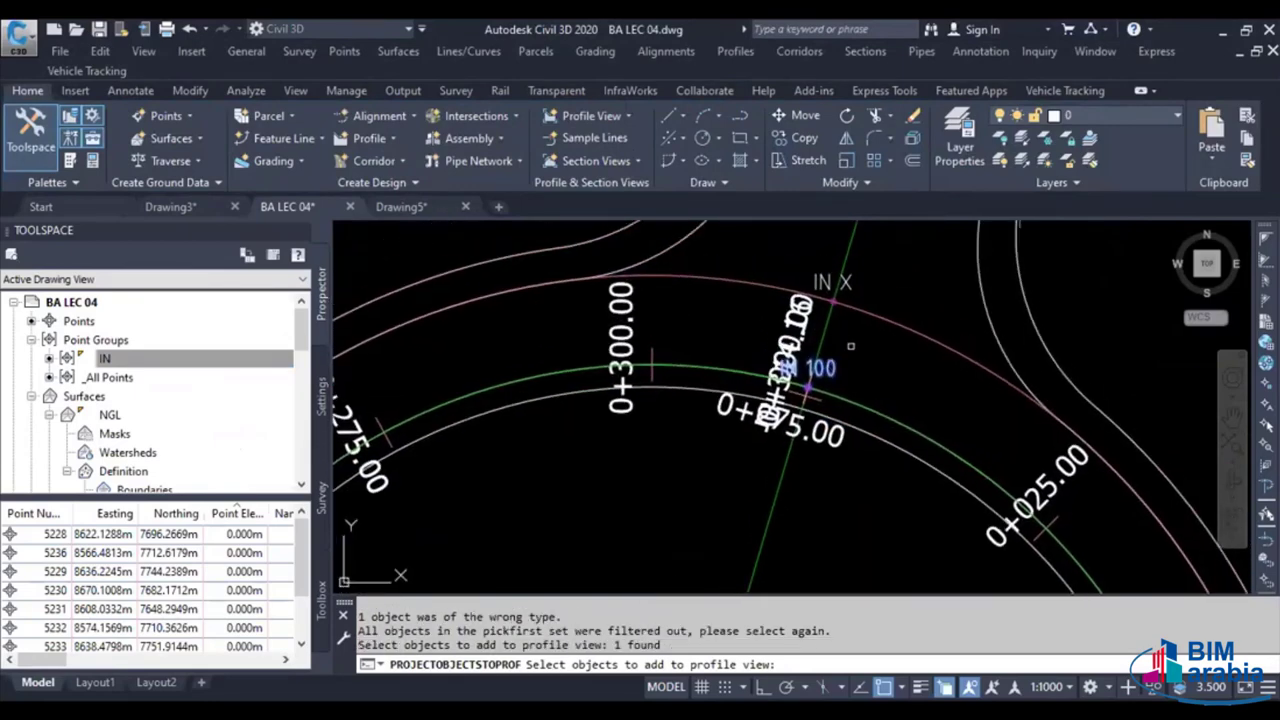
shift+click(851, 348)
shift+click(824, 372)
click(788, 368)
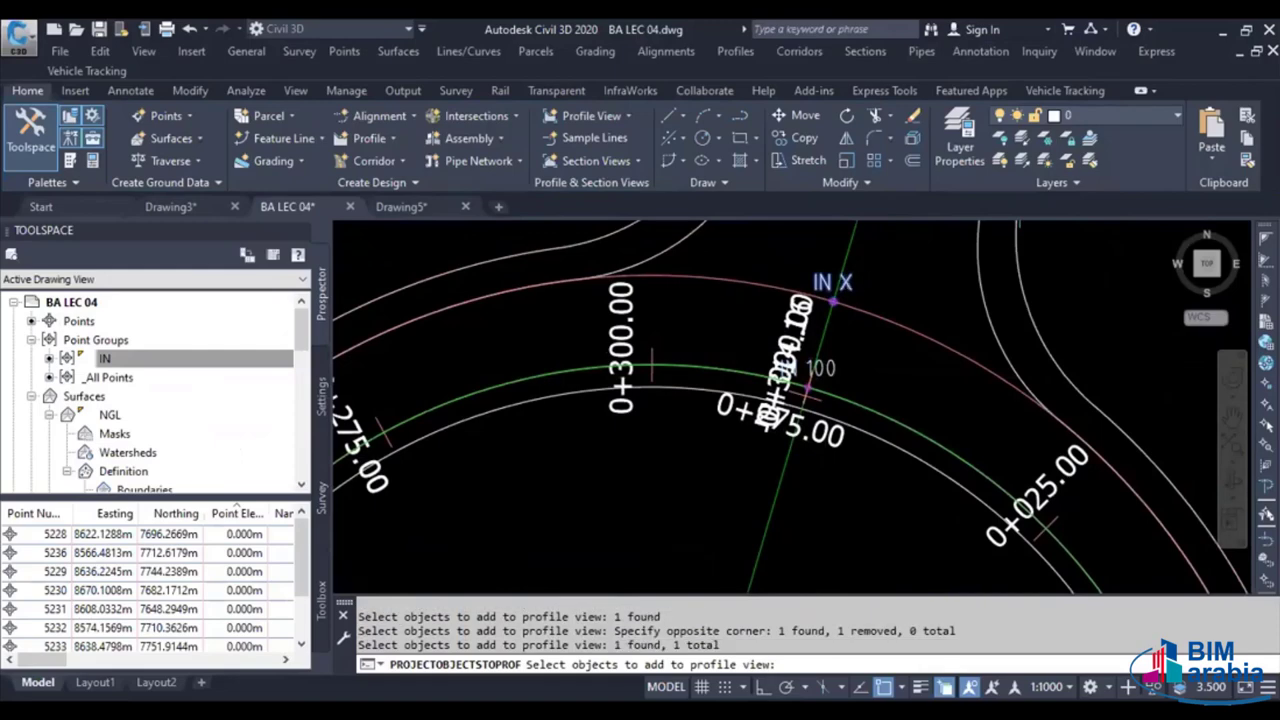
scroll(800, 370, down, 3)
scroll(815, 370, down, 2)
middle_drag(823, 370, 825, 234)
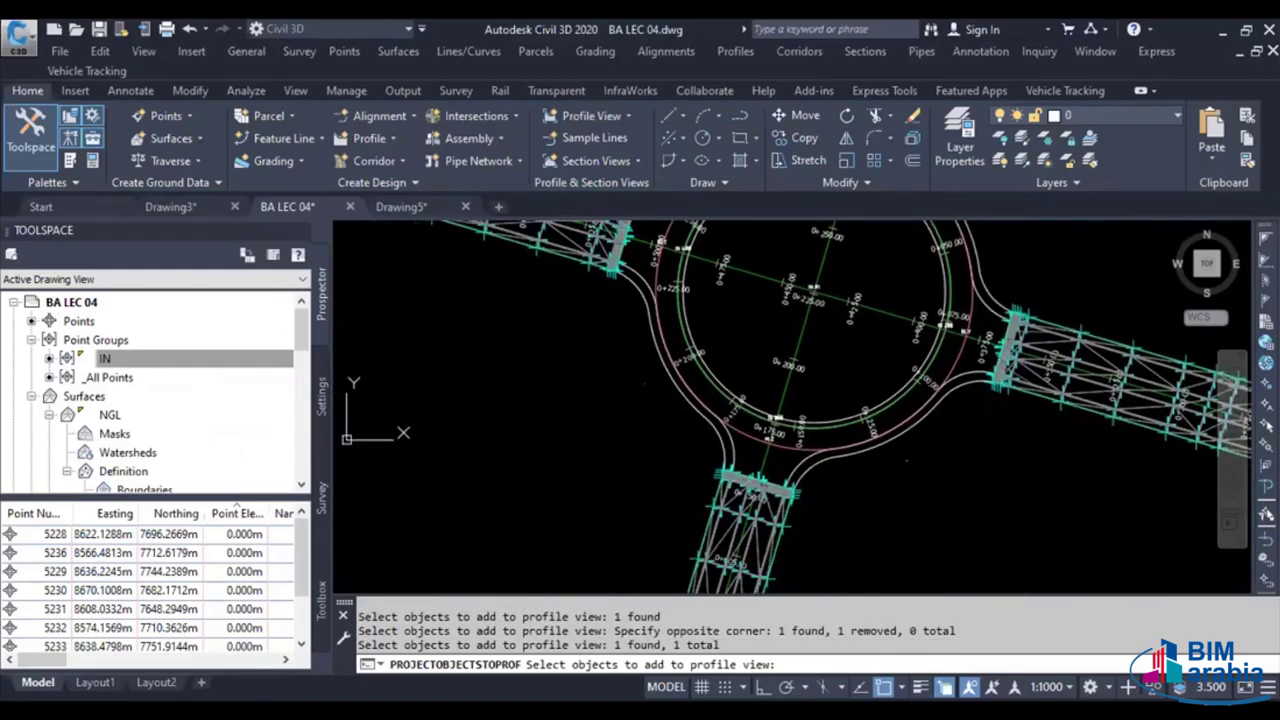
scroll(725, 540, up, 6)
click(729, 540)
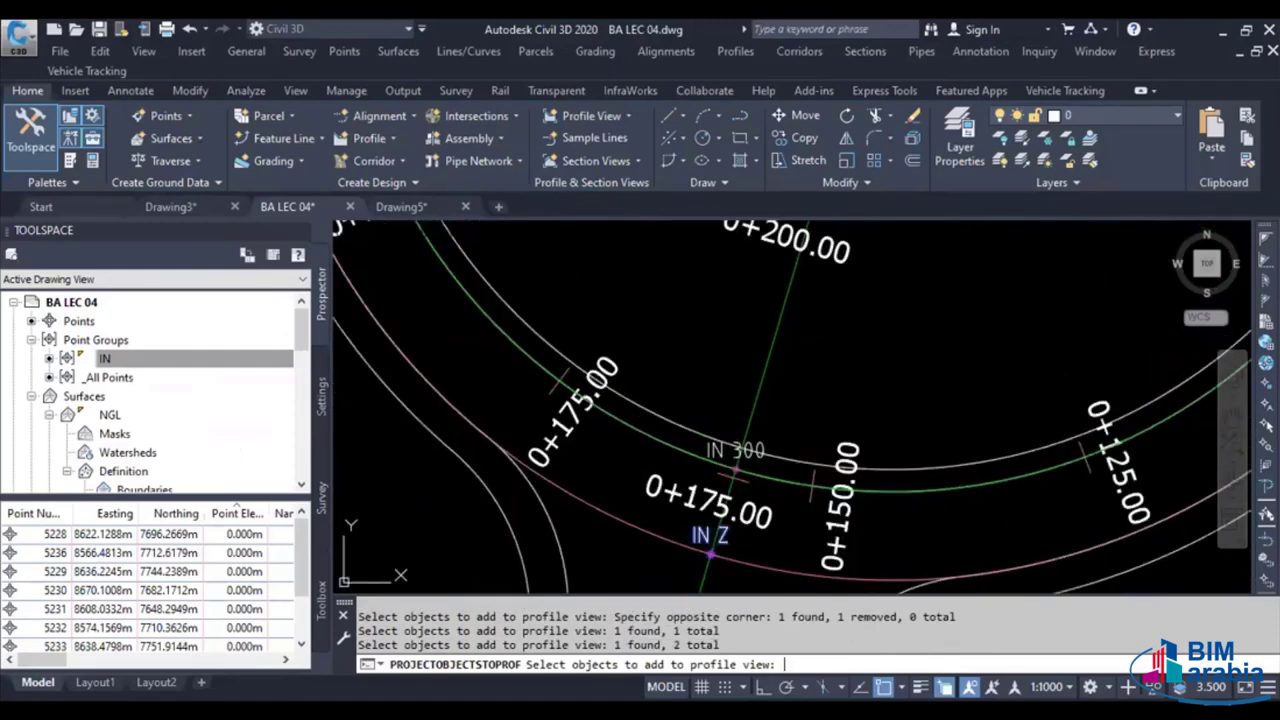
key(Return)
Set both points' elevations from the RD A DP profile and project them
click(571, 286)
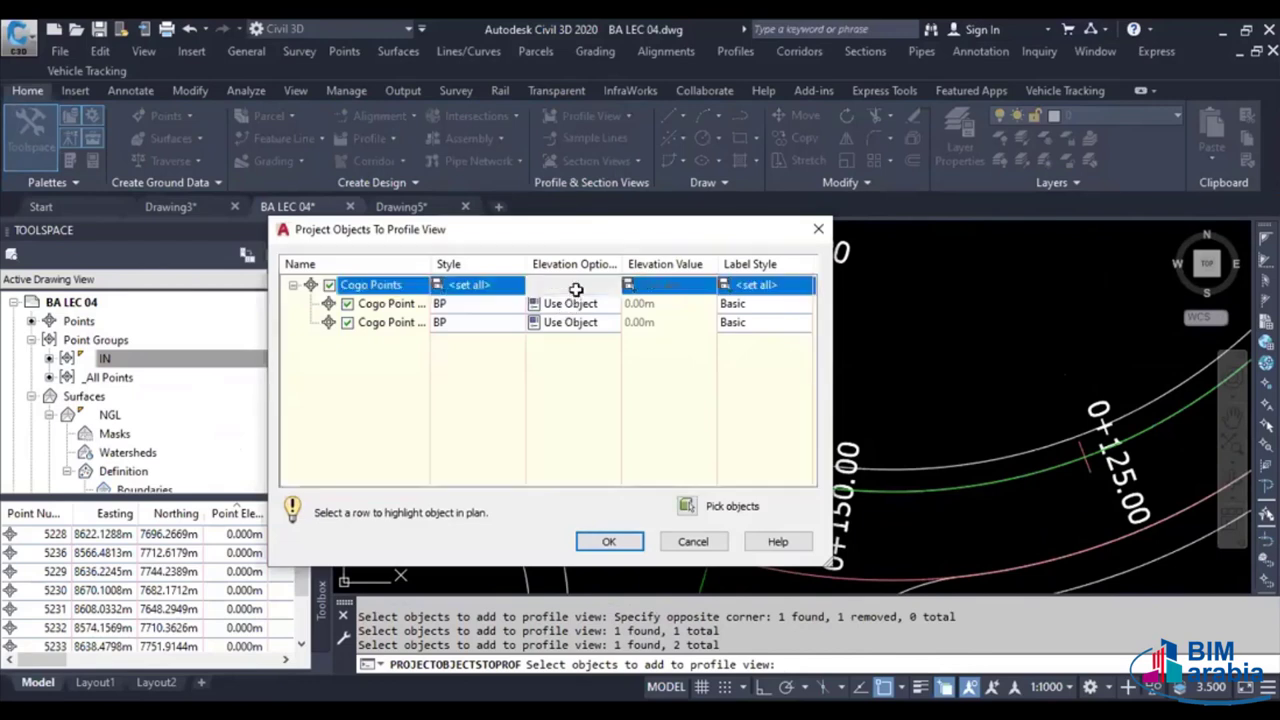
click(585, 286)
click(584, 424)
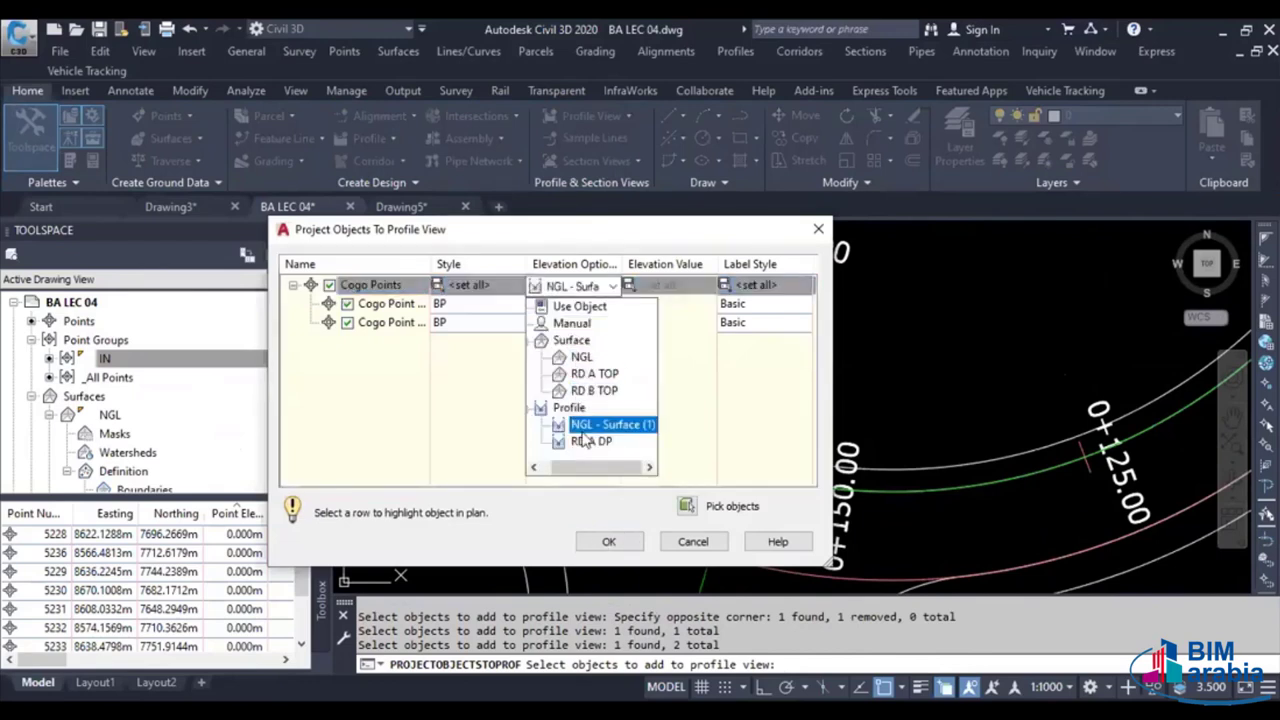
click(585, 286)
click(592, 441)
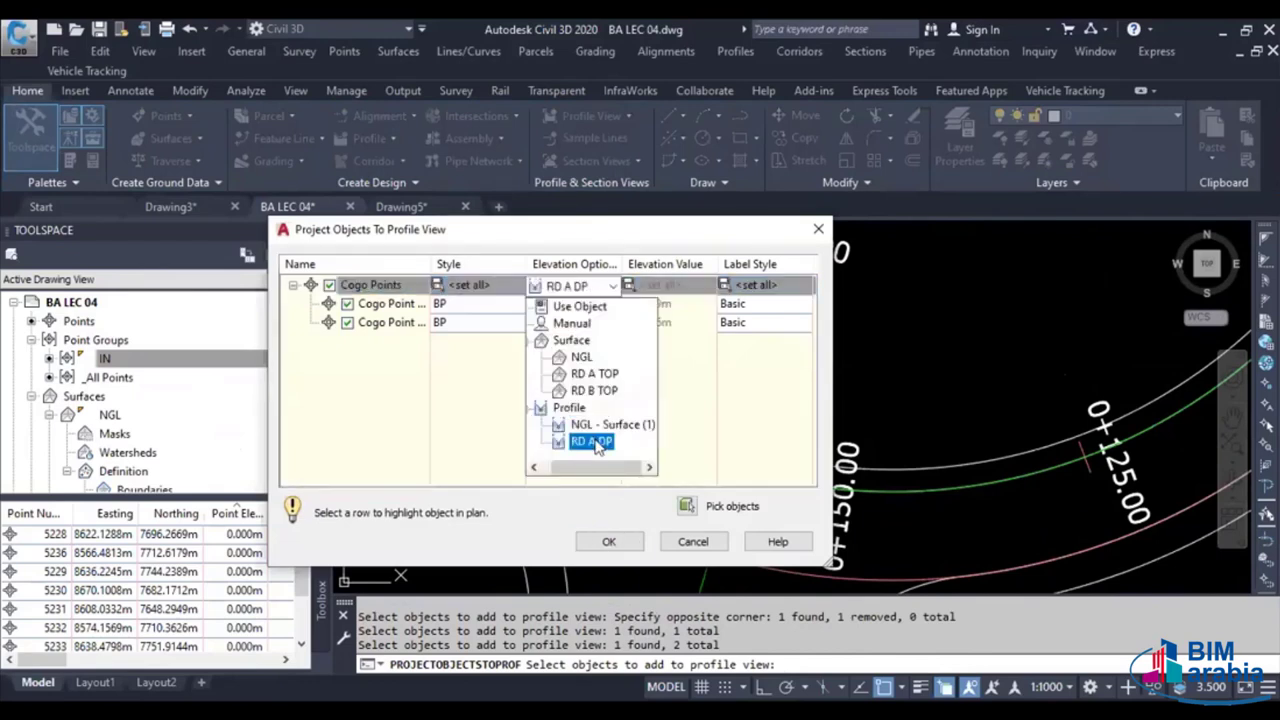
click(606, 541)
scroll(733, 403, down, 3)
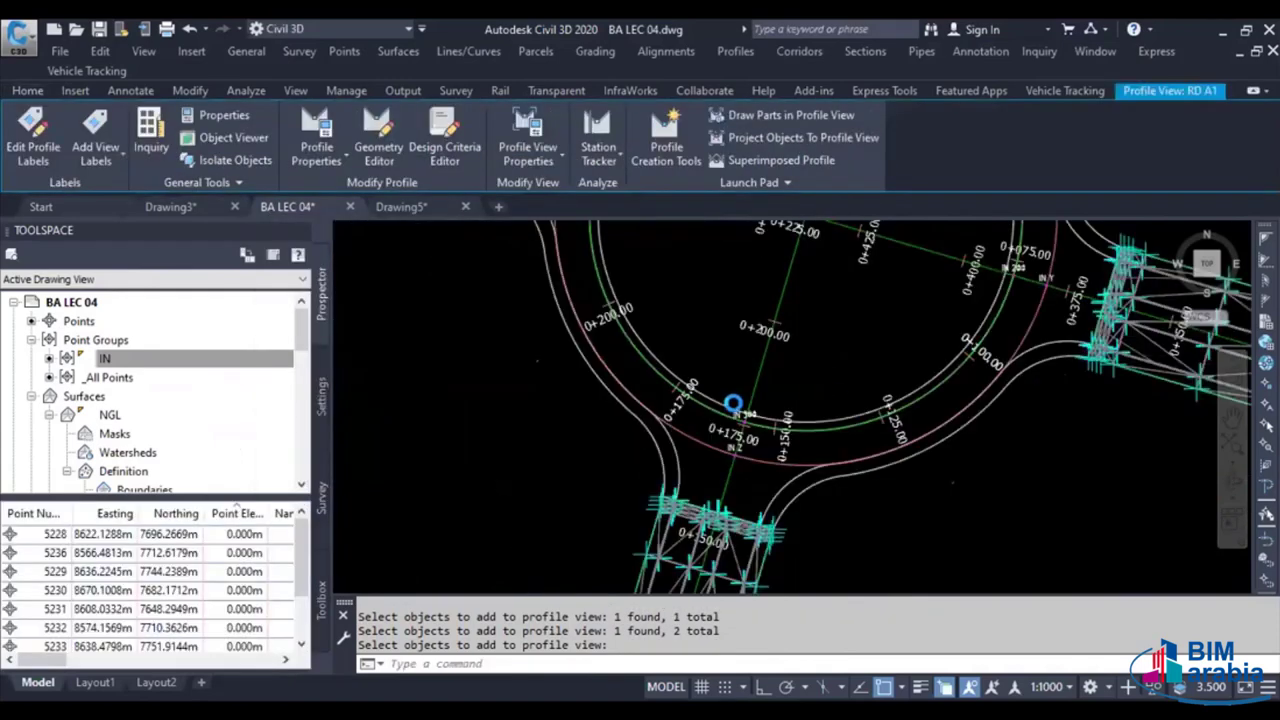
scroll(733, 403, down, 2)
middle_drag(733, 403, 647, 413)
Select the RD B profile view as the projection target
scroll(647, 413, down, 3)
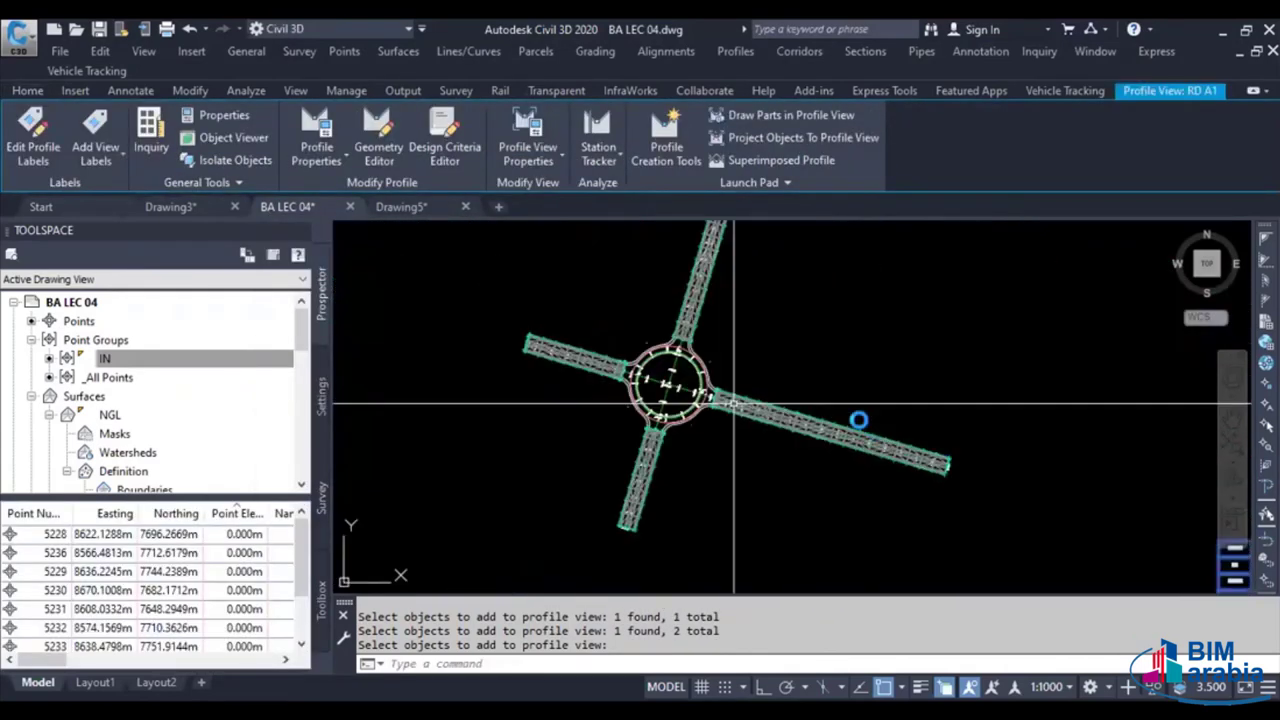
key(Escape)
middle_drag(962, 529, 945, 505)
scroll(945, 505, up, 3)
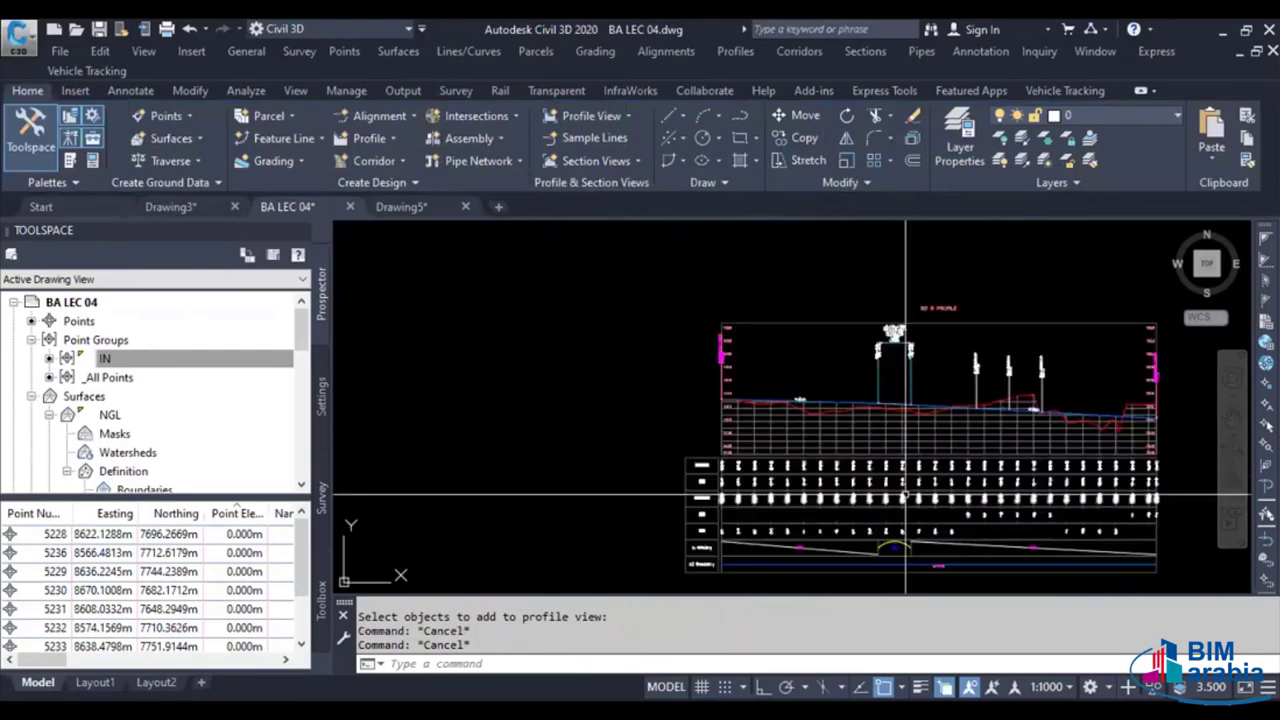
click(900, 461)
scroll(900, 440, down, 1)
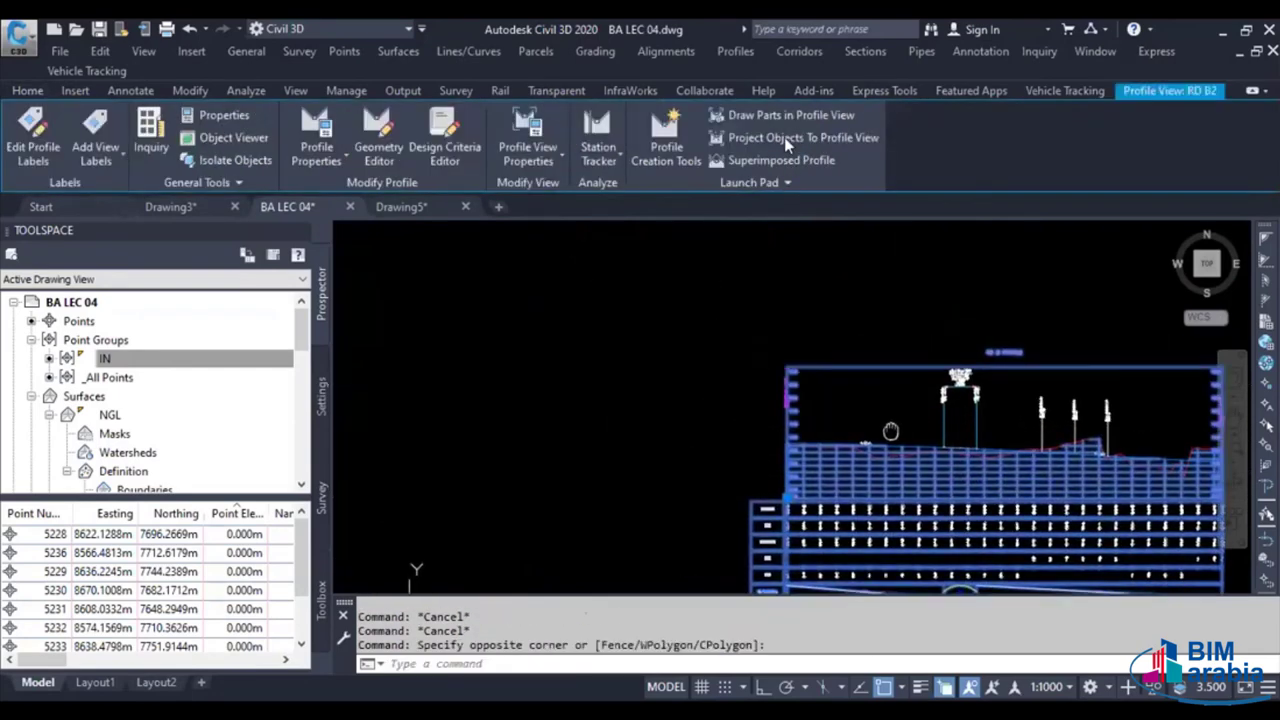
Pick ring points IN 200 and IN Y to project into the profile view
click(784, 137)
scroll(713, 356, down, 3)
middle_drag(713, 356, 742, 397)
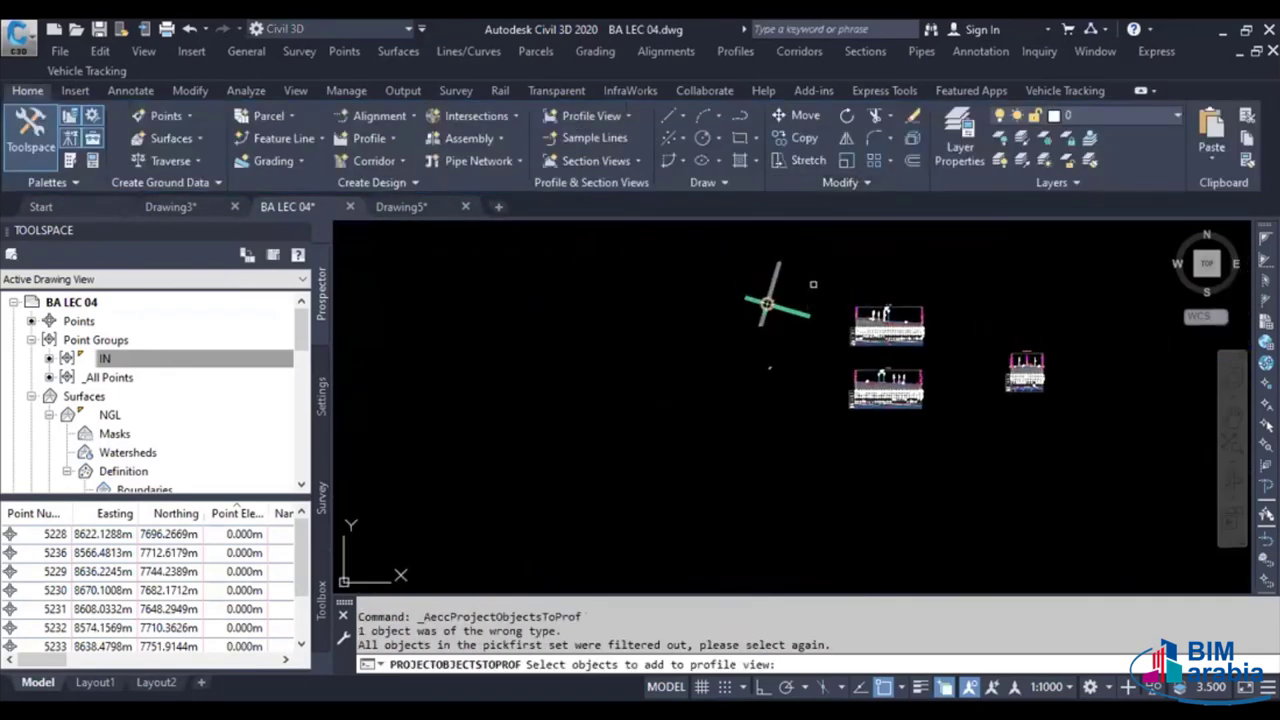
scroll(740, 370, up, 3)
scroll(740, 360, up, 3)
scroll(740, 360, up, 3)
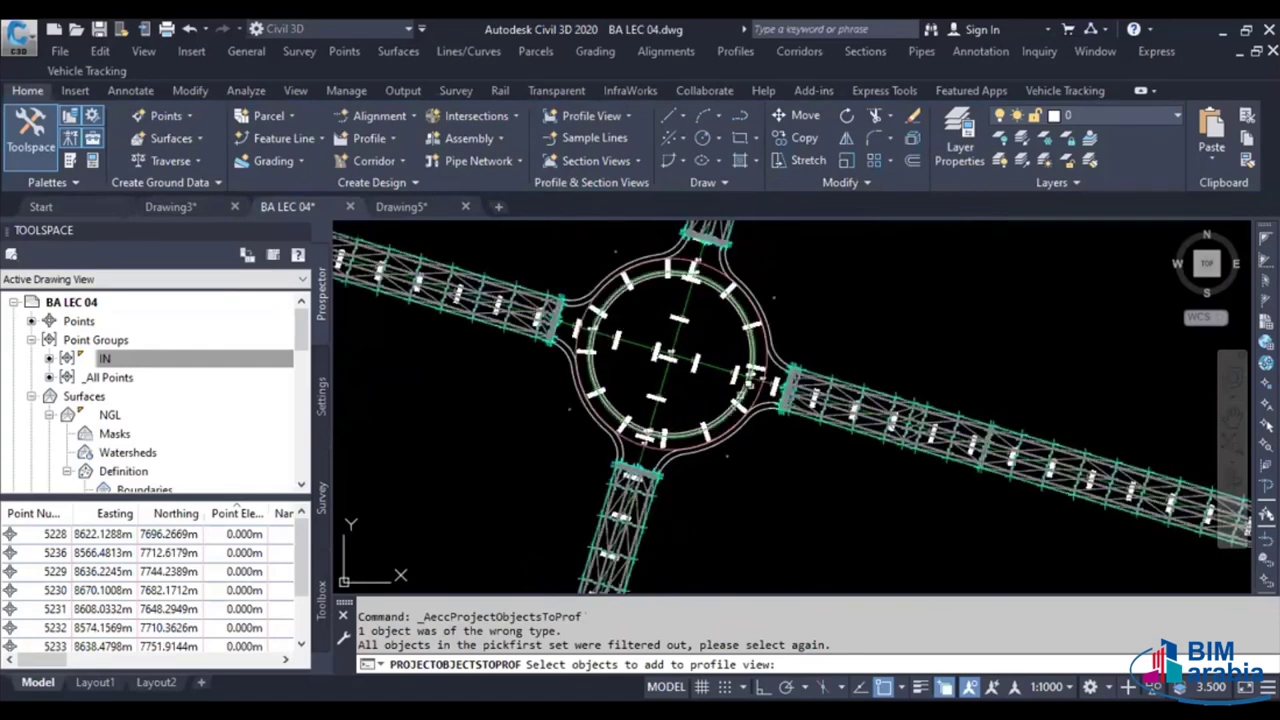
scroll(740, 398, up, 3)
scroll(745, 405, up, 3)
click(752, 415)
scroll(750, 415, down, 1)
scroll(780, 445, down, 5)
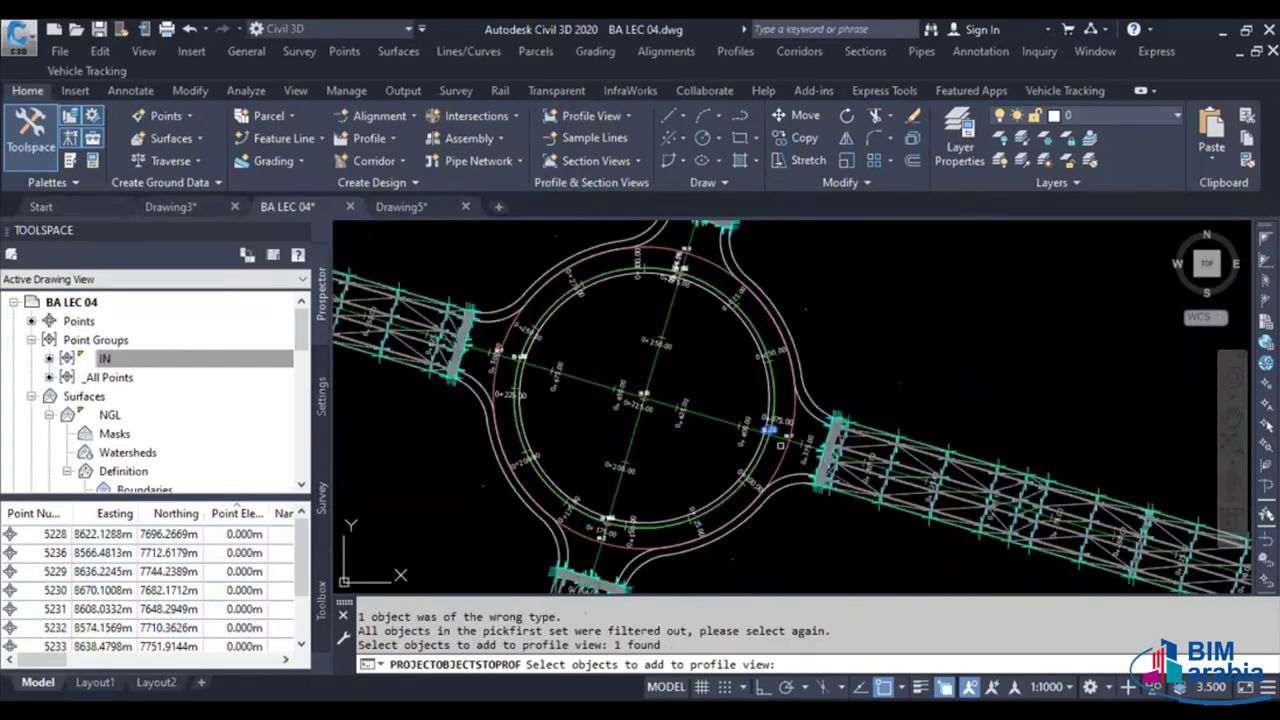
middle_drag(536, 355, 598, 420)
scroll(598, 420, up, 4)
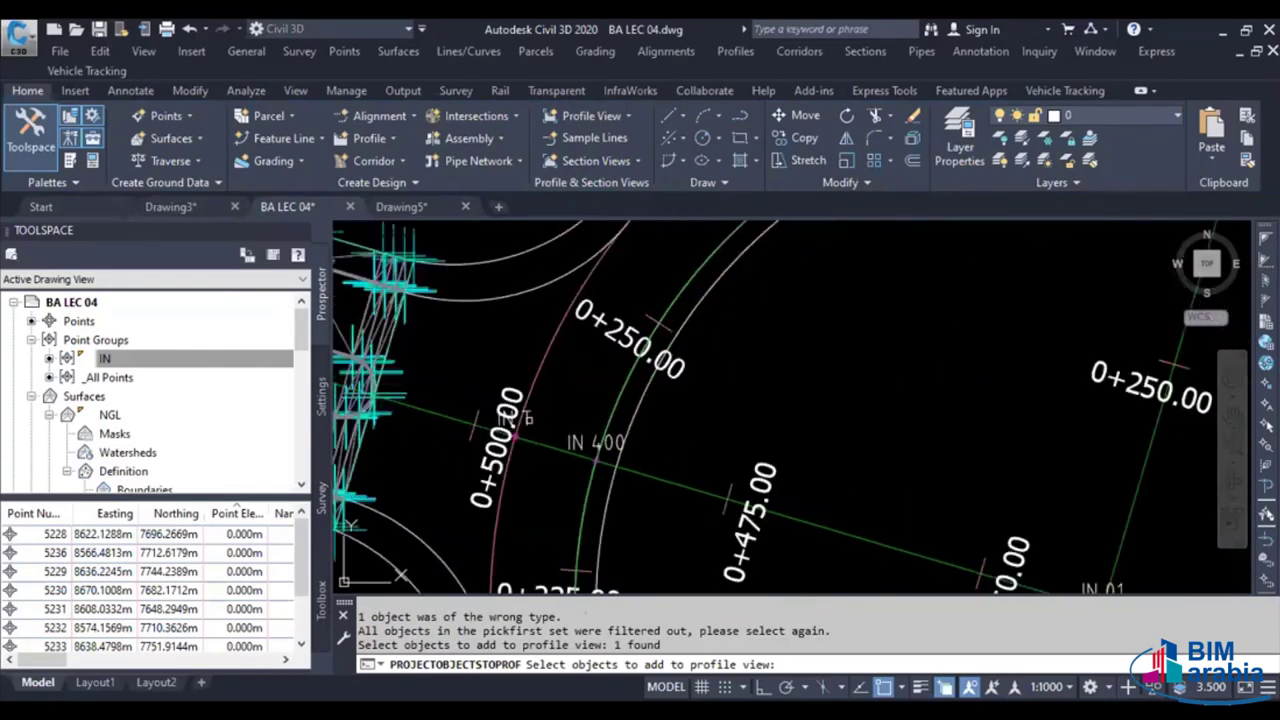
click(598, 420)
scroll(600, 420, down, 2)
scroll(600, 420, down, 2)
scroll(778, 467, up, 3)
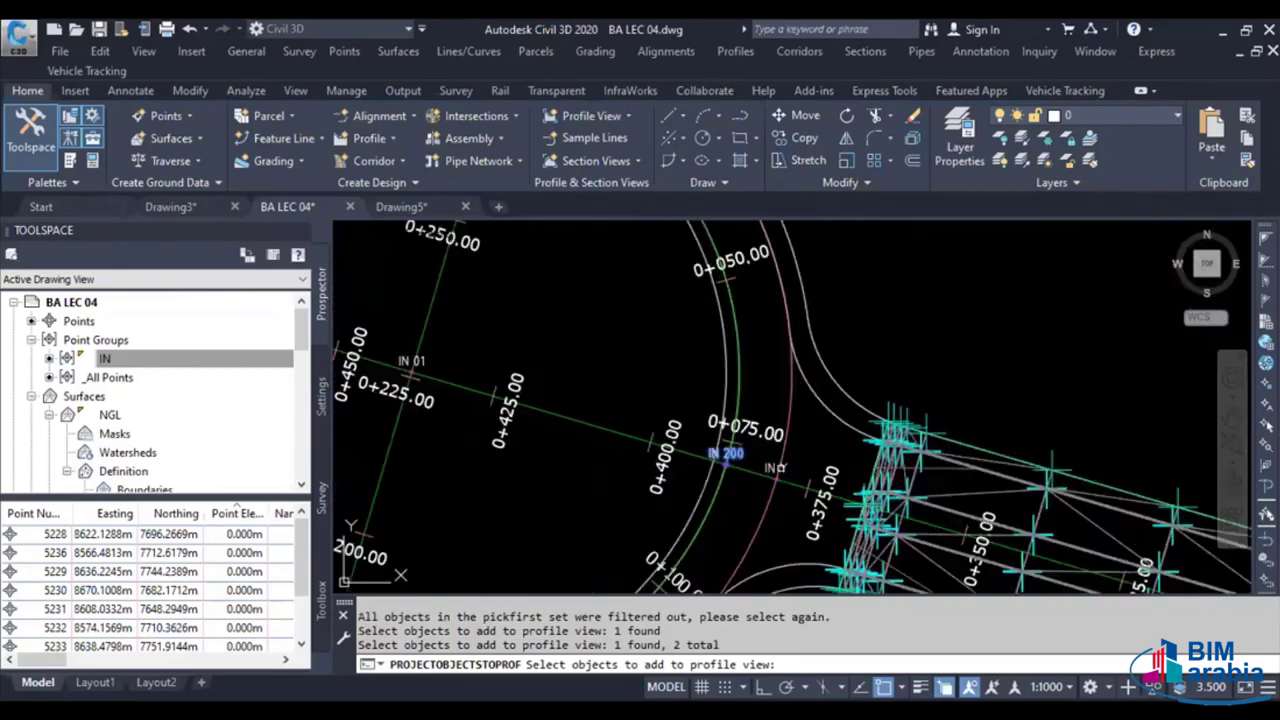
scroll(759, 447, up, 3)
drag(655, 475, 685, 500)
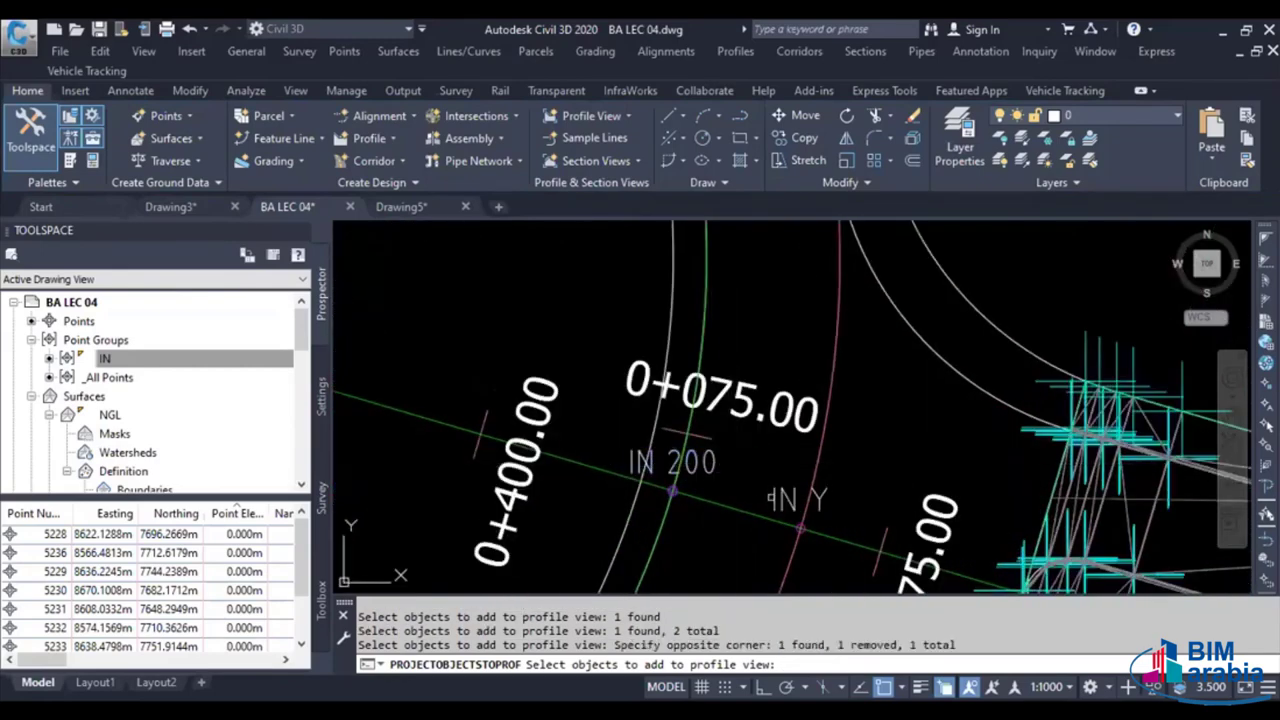
drag(770, 497, 764, 467)
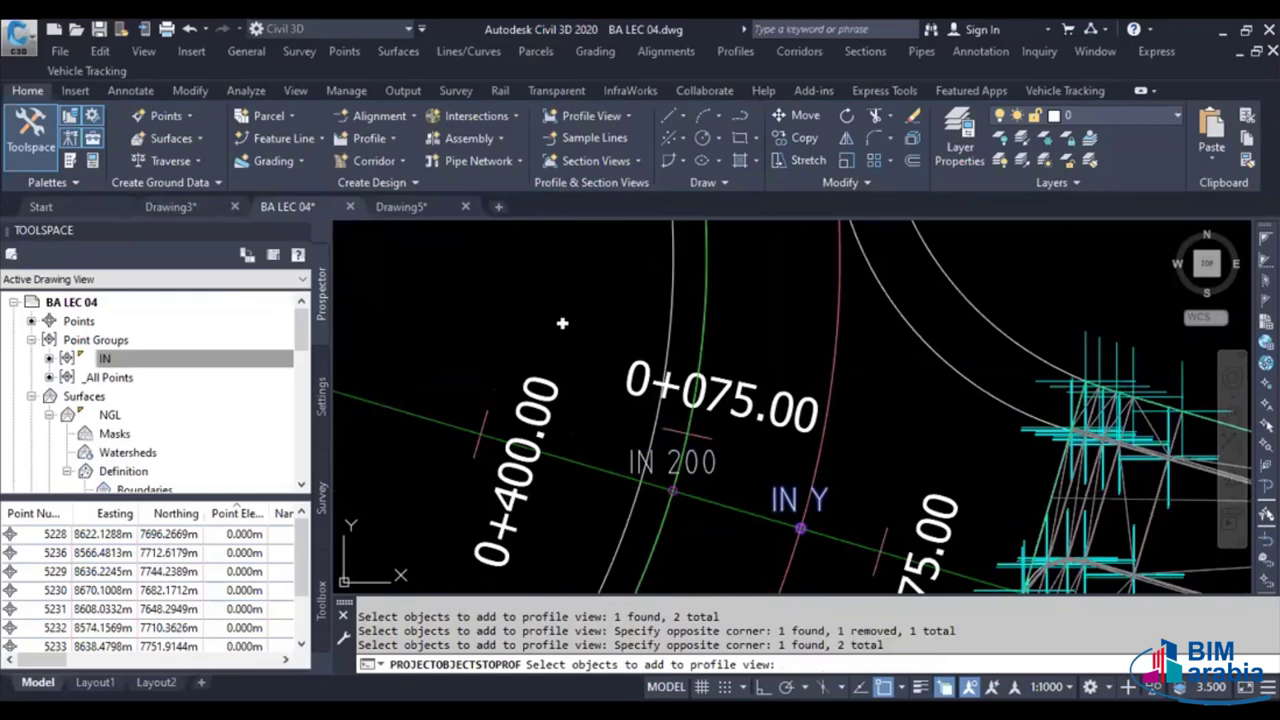
Take both points' elevations from the RD B DP profile and confirm
key(Return)
click(566, 287)
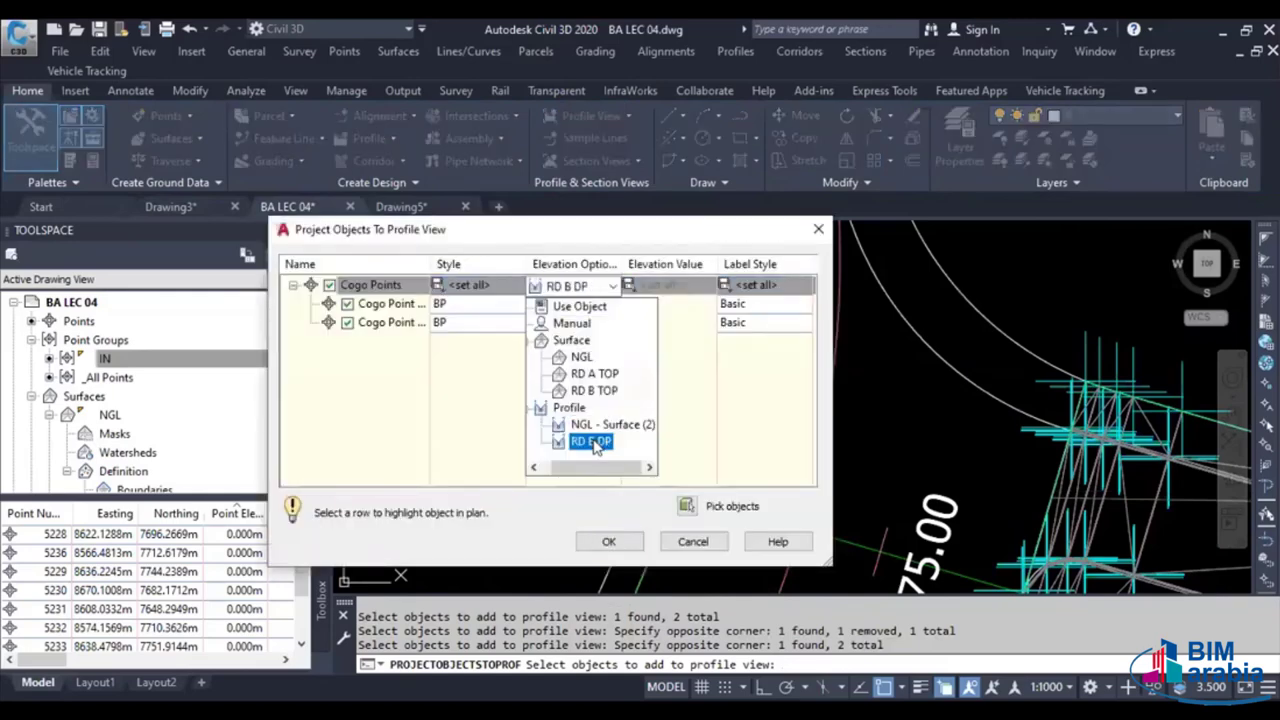
click(588, 443)
click(609, 543)
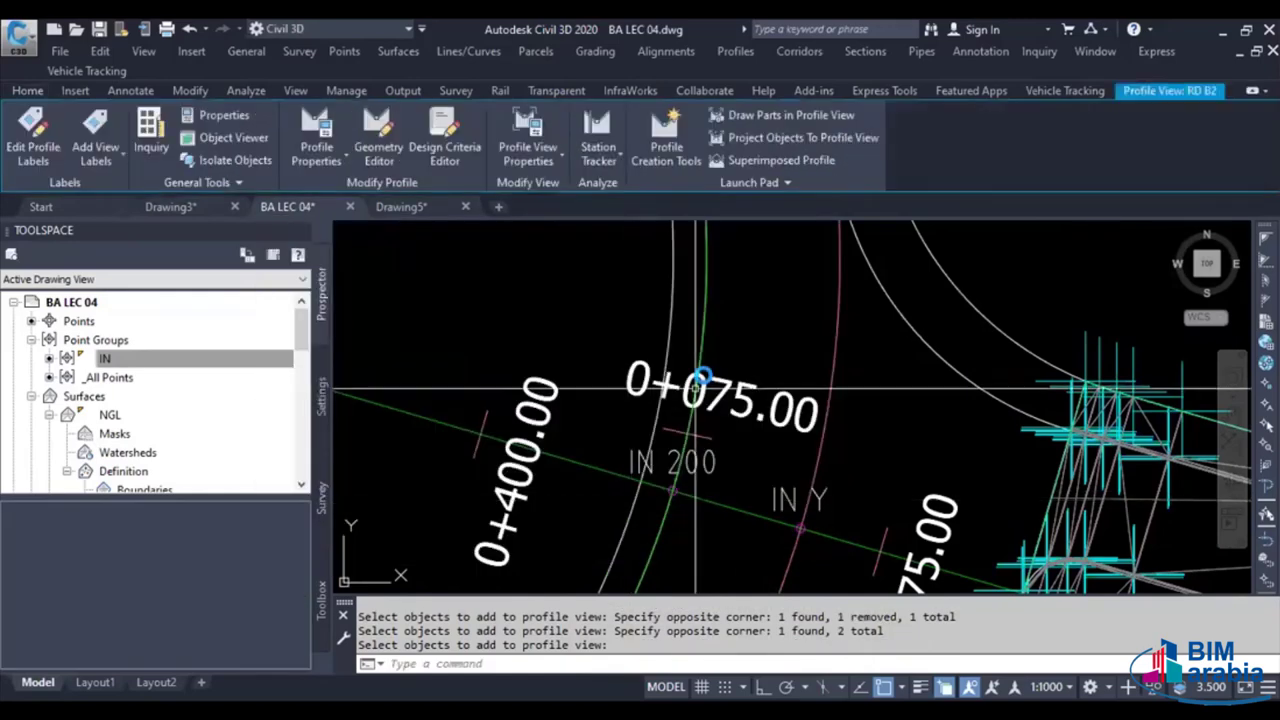
Clear the selection and select the roundabout ring feature line
scroll(686, 467, down, 3)
scroll(686, 467, down, 2)
scroll(686, 467, down, 2)
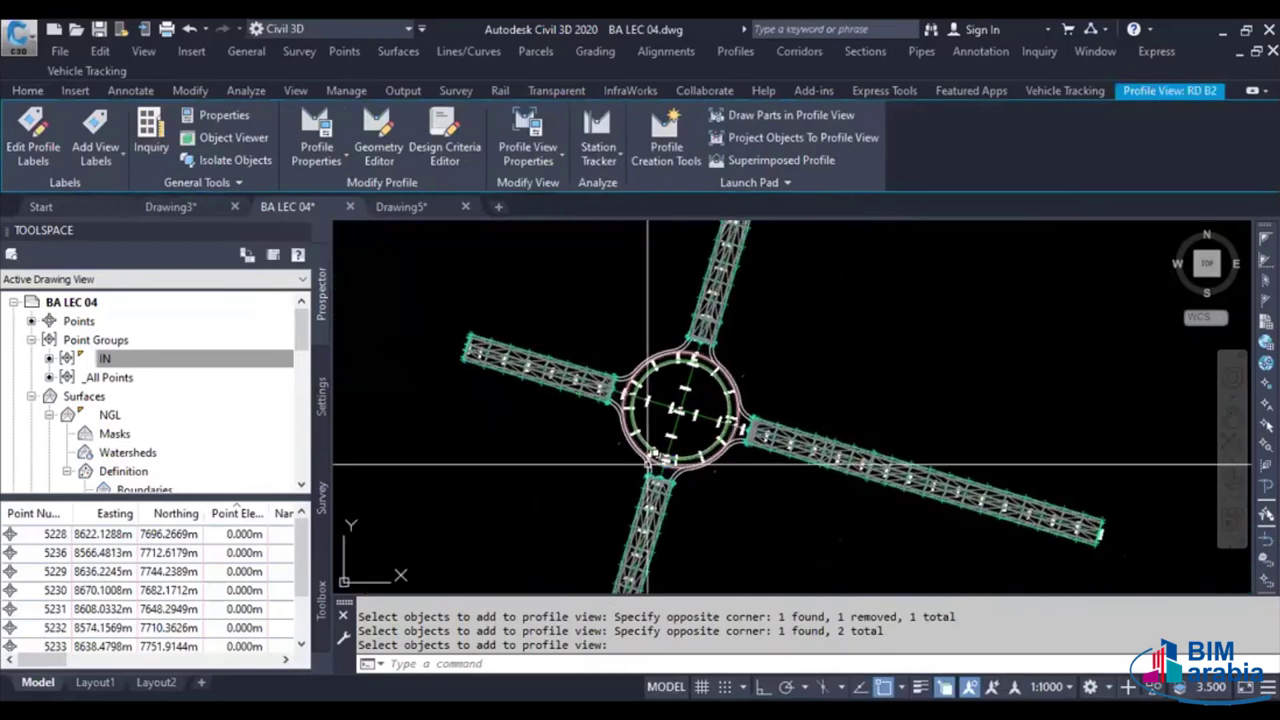
scroll(670, 462, up, 2)
key(Escape)
scroll(665, 462, up, 1)
click(665, 462)
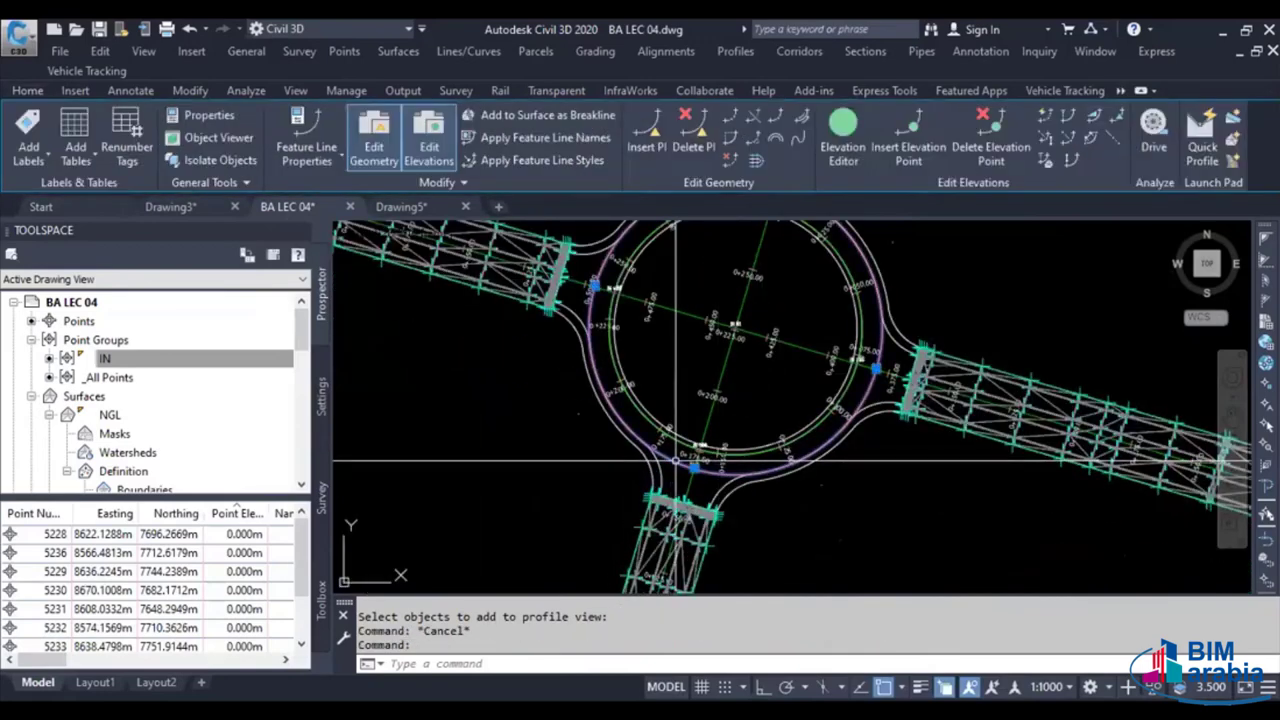
Open the ring feature line's Grading Elevation Editor, shrunk to reveal the roundabout
click(845, 140)
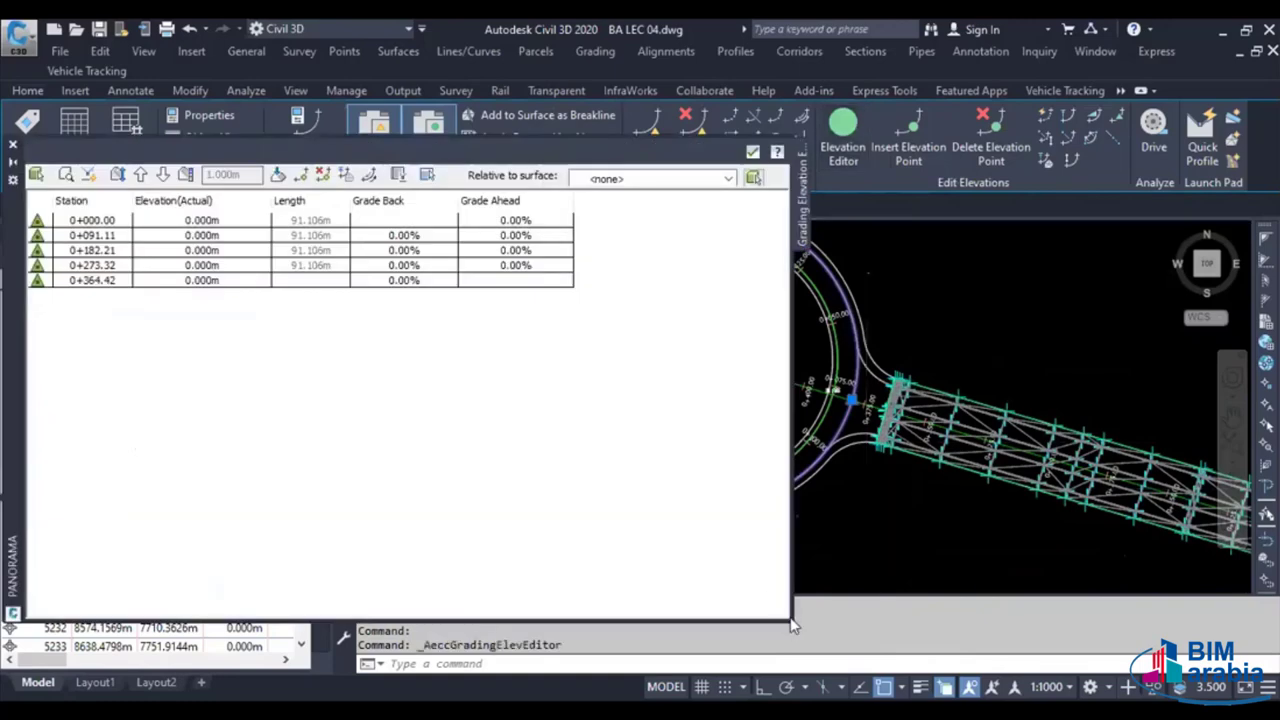
drag(790, 618, 666, 348)
middle_drag(688, 454, 728, 524)
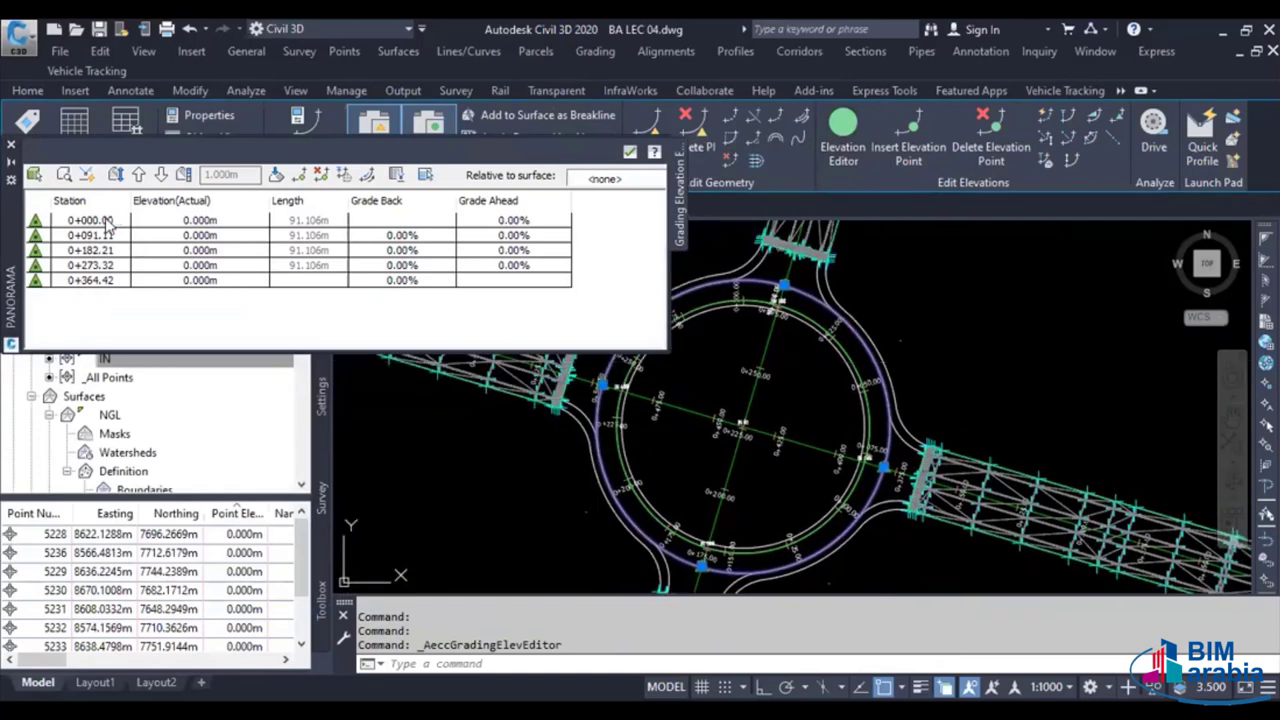
Locate stations 0+000.00, 0+091.11 and 0+182.21 on the ring
click(107, 221)
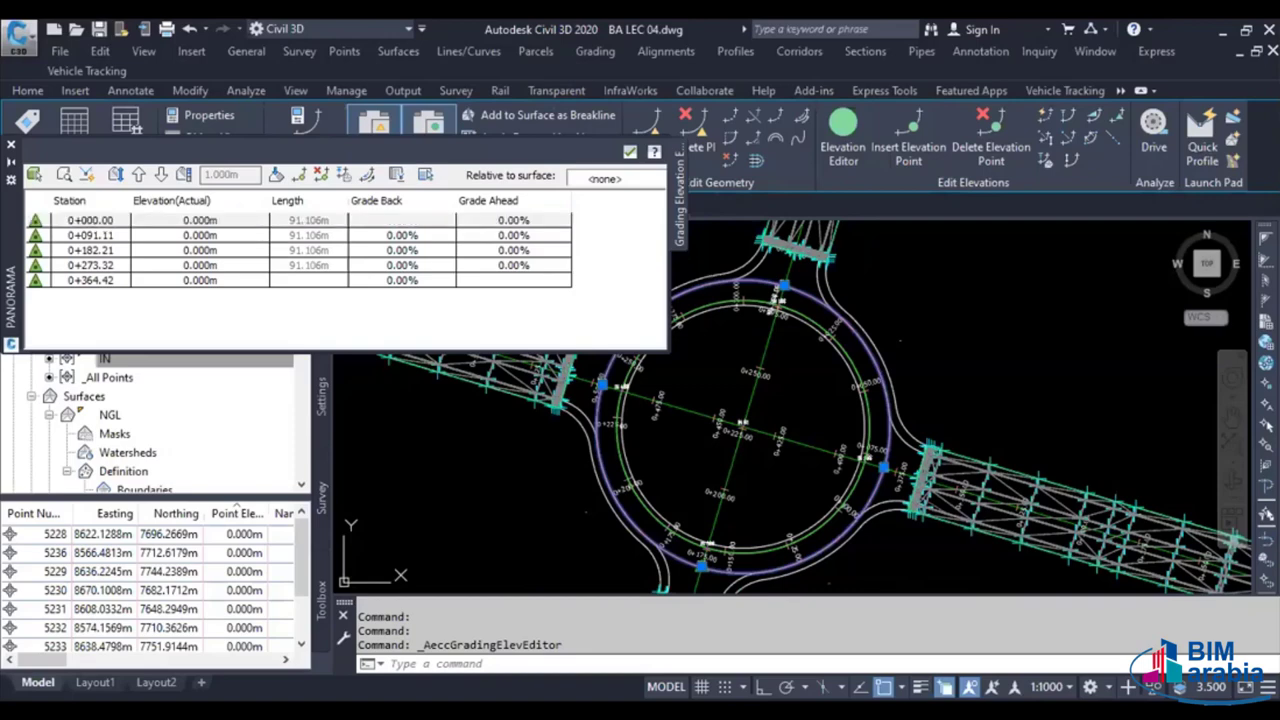
scroll(781, 268, up, 3)
scroll(781, 268, up, 3)
scroll(743, 337, up, 3)
scroll(757, 371, up, 2)
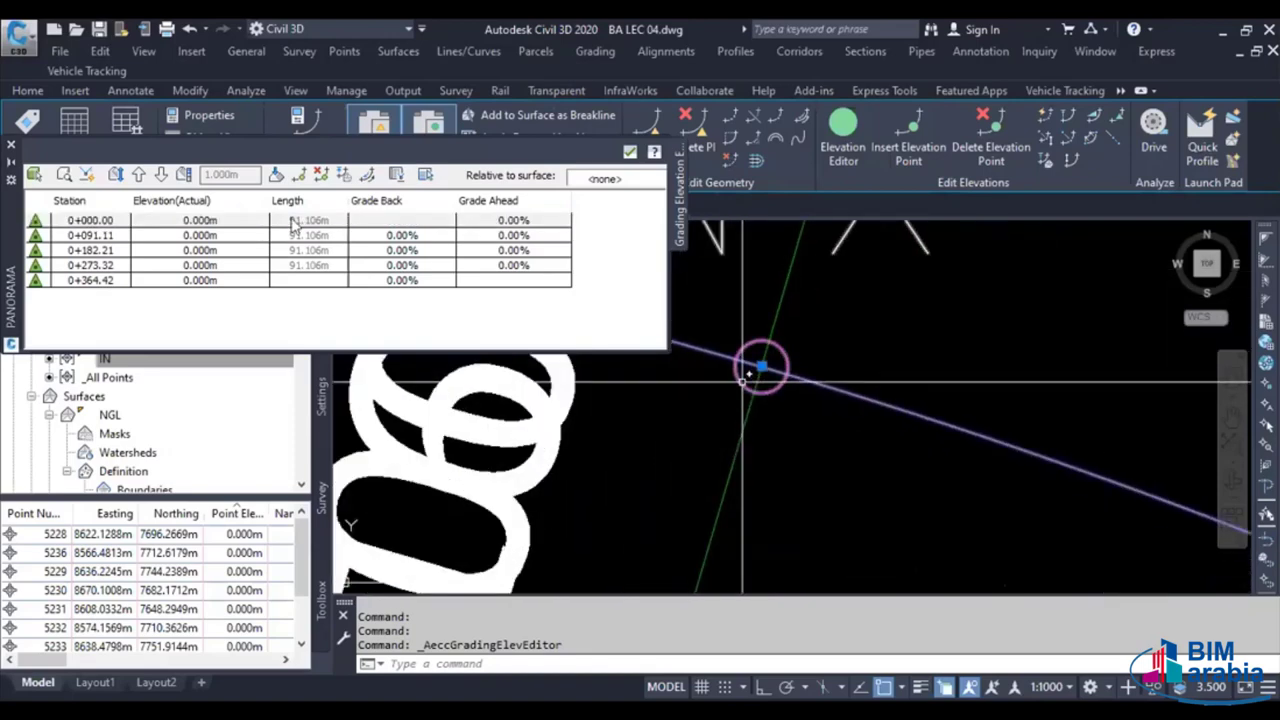
scroll(755, 275, down, 3)
scroll(566, 405, down, 2)
scroll(566, 404, down, 4)
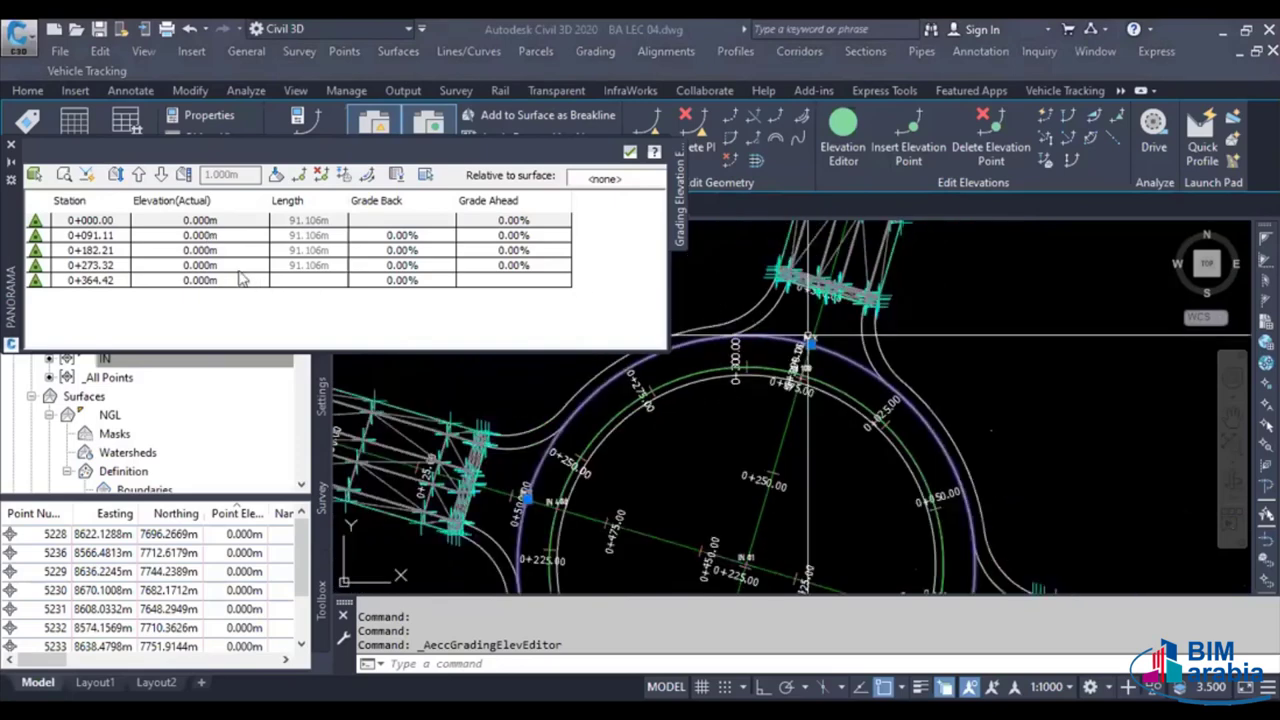
click(113, 237)
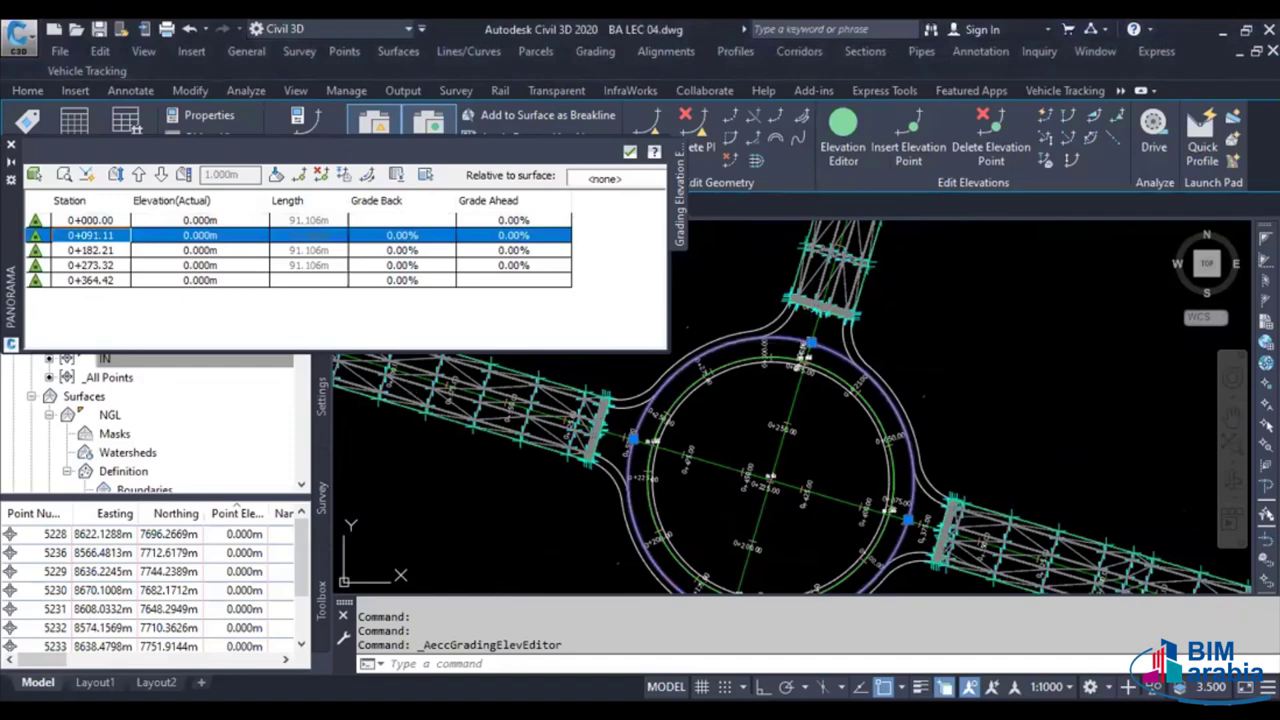
scroll(910, 524, up, 5)
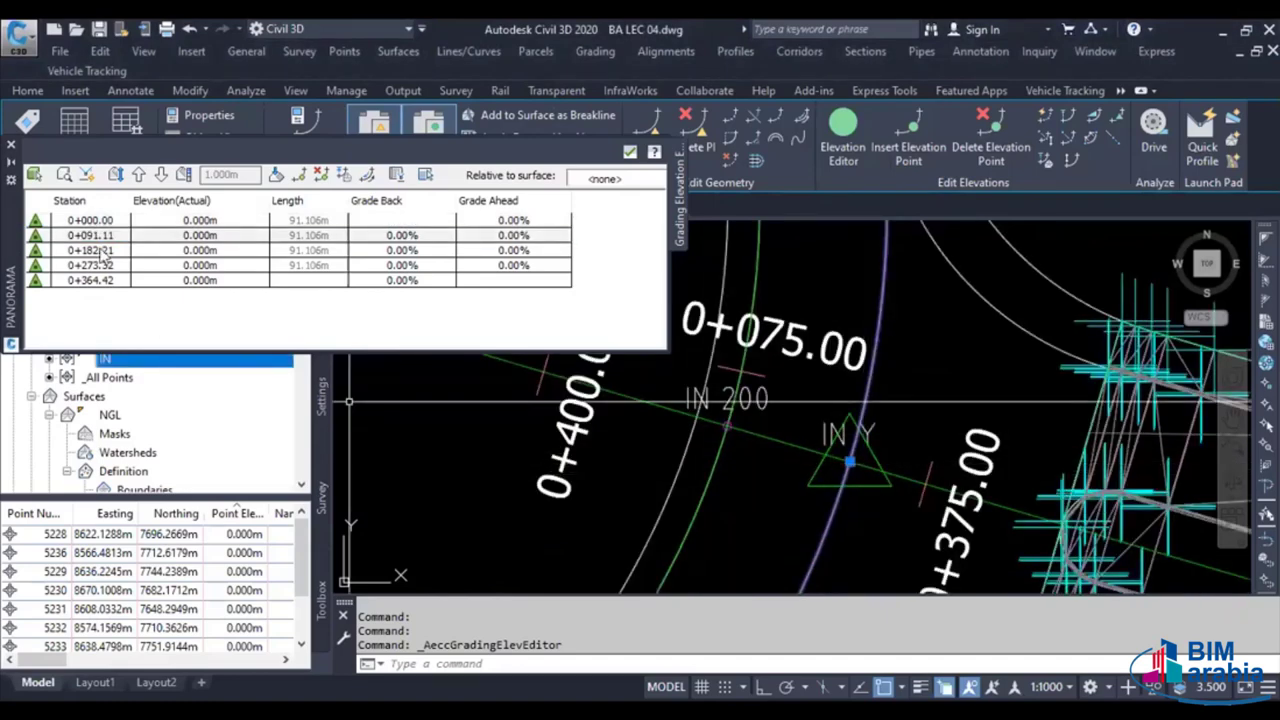
click(90, 250)
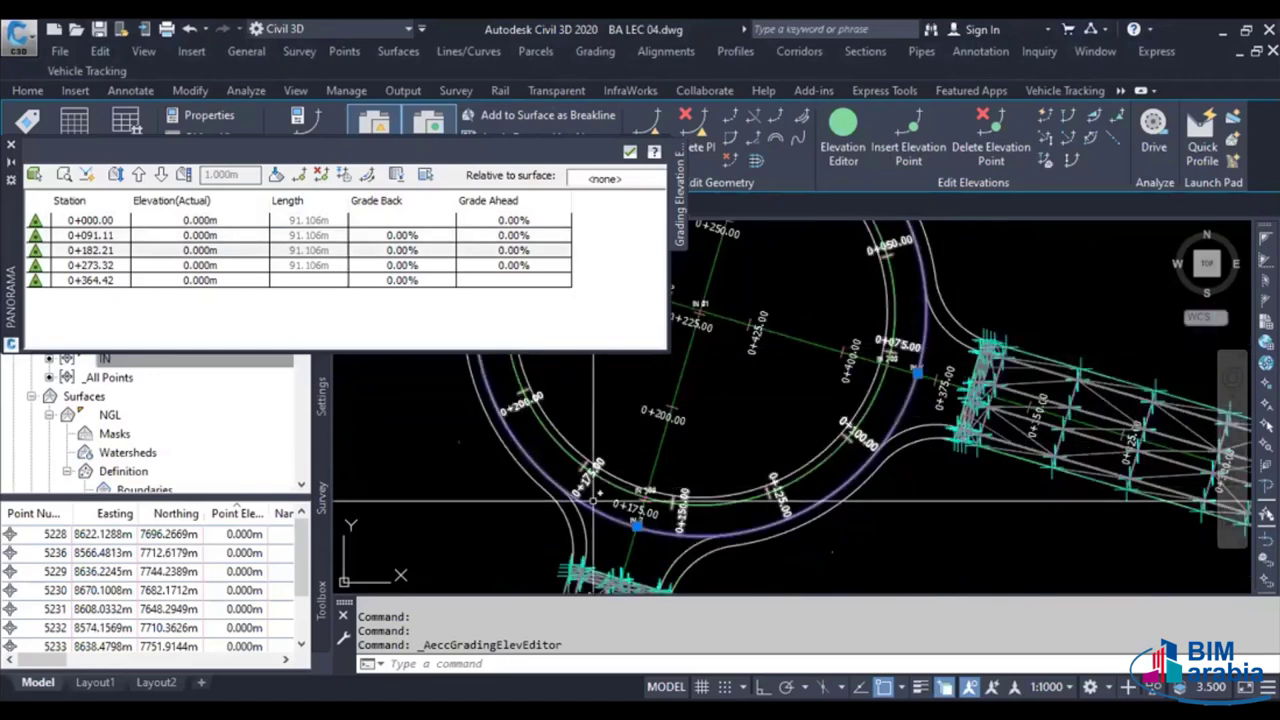
scroll(786, 514, up, 2)
scroll(794, 509, down, 3)
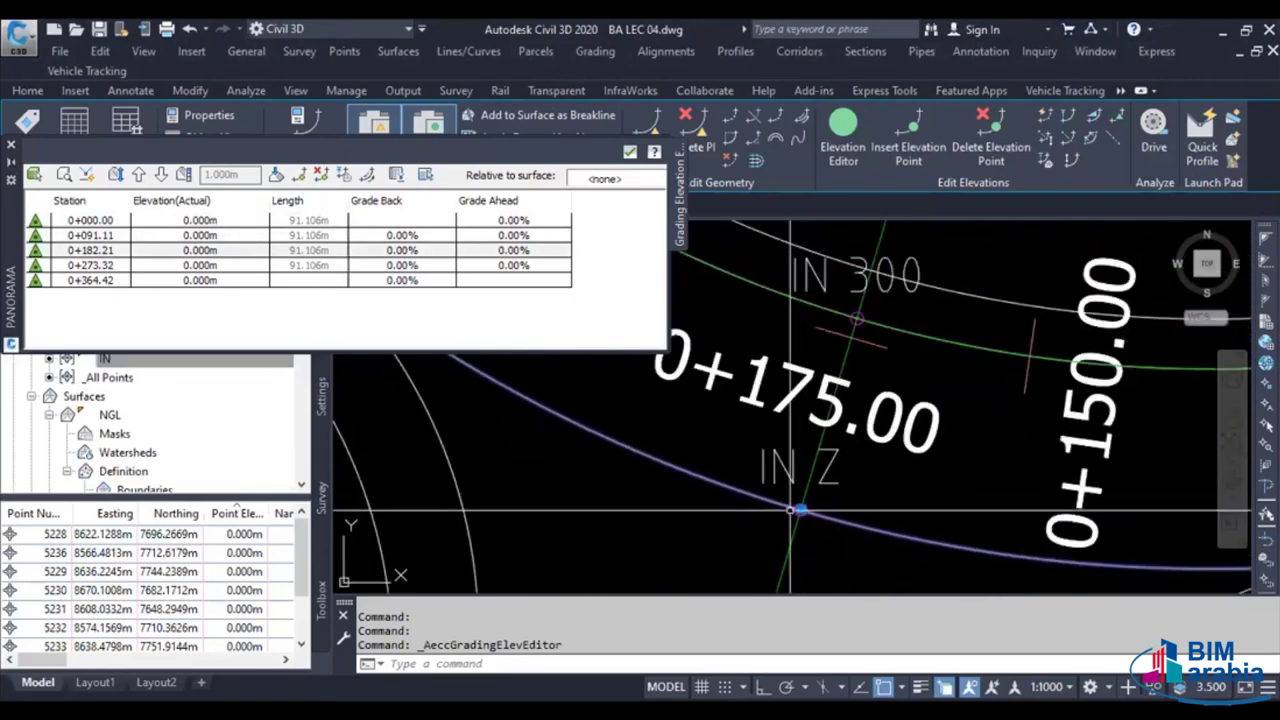
scroll(820, 470, down, 3)
scroll(843, 428, down, 2)
scroll(815, 420, up, 3)
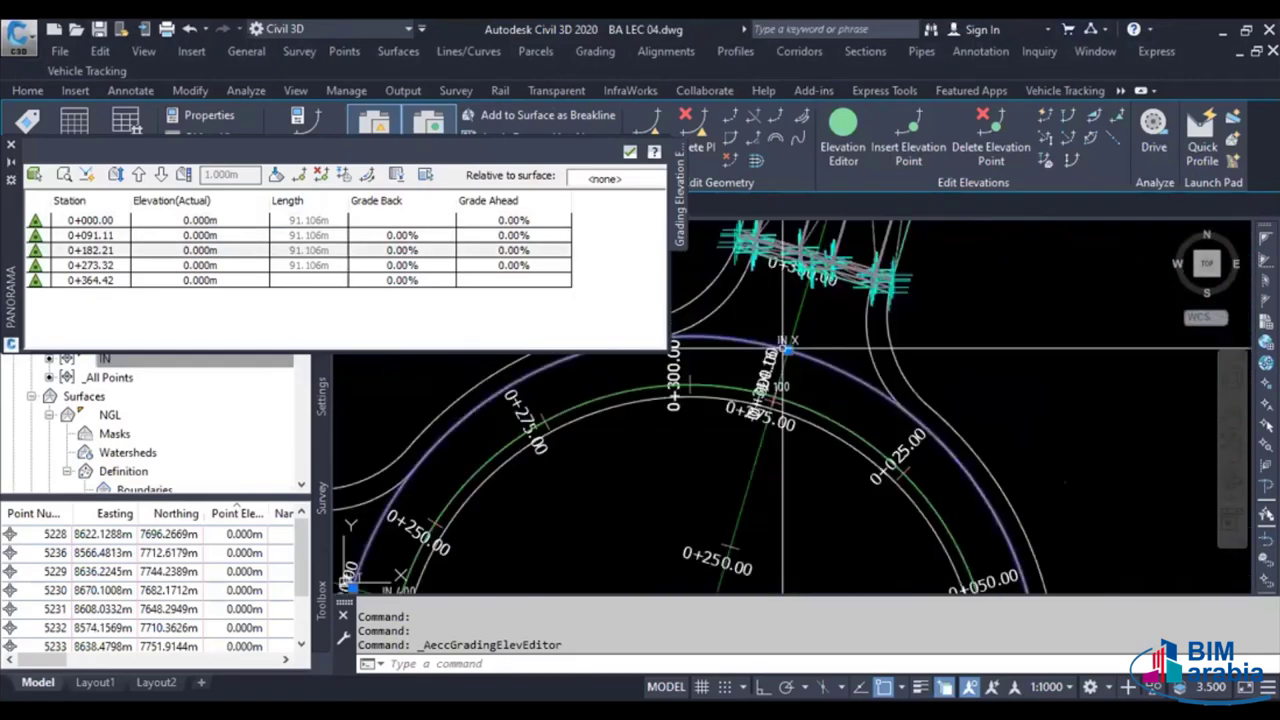
scroll(798, 395, up, 2)
scroll(790, 385, up, 2)
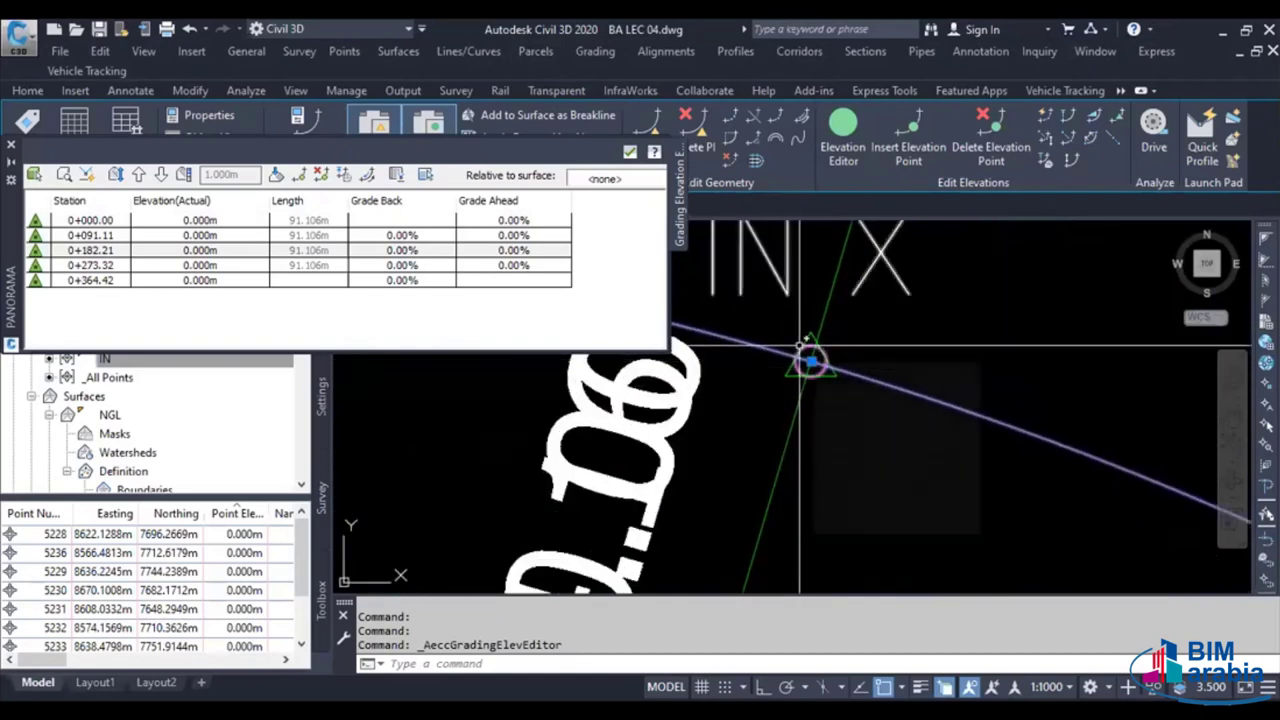
Read Z:1010.956 at IN X in the profile and enter it for station 0+182.21
click(185, 251)
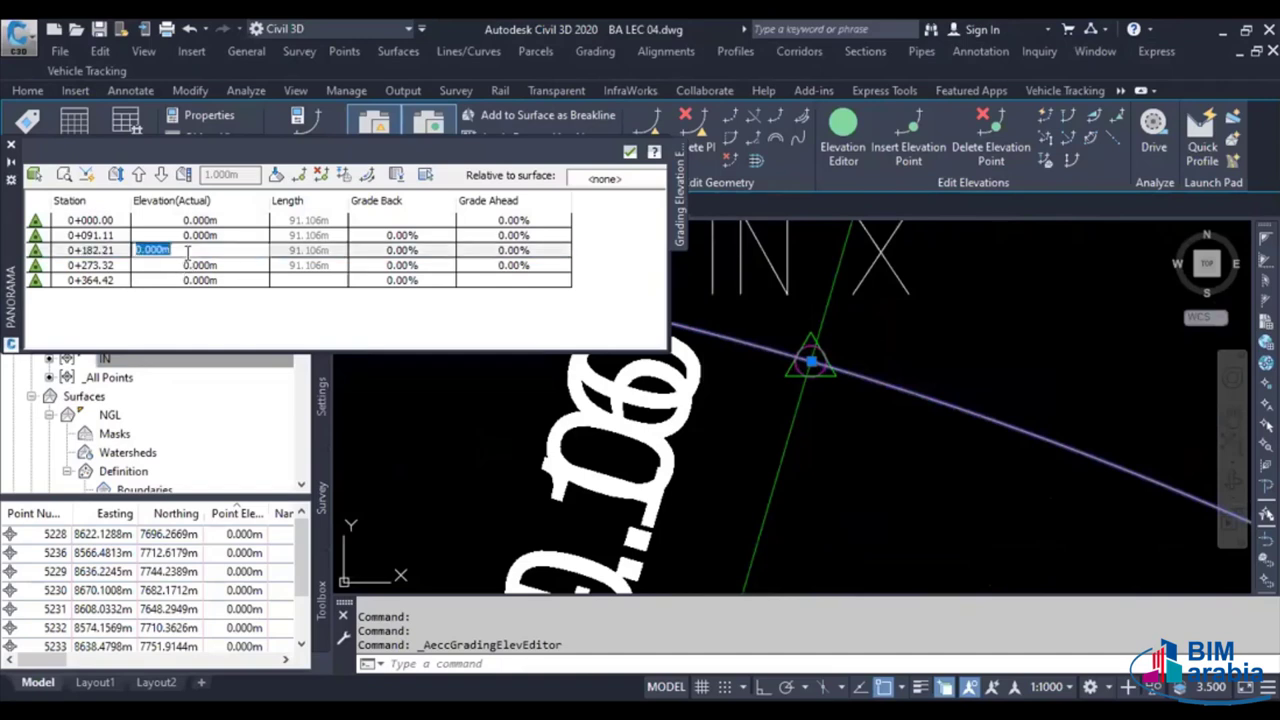
scroll(882, 362, down, 3)
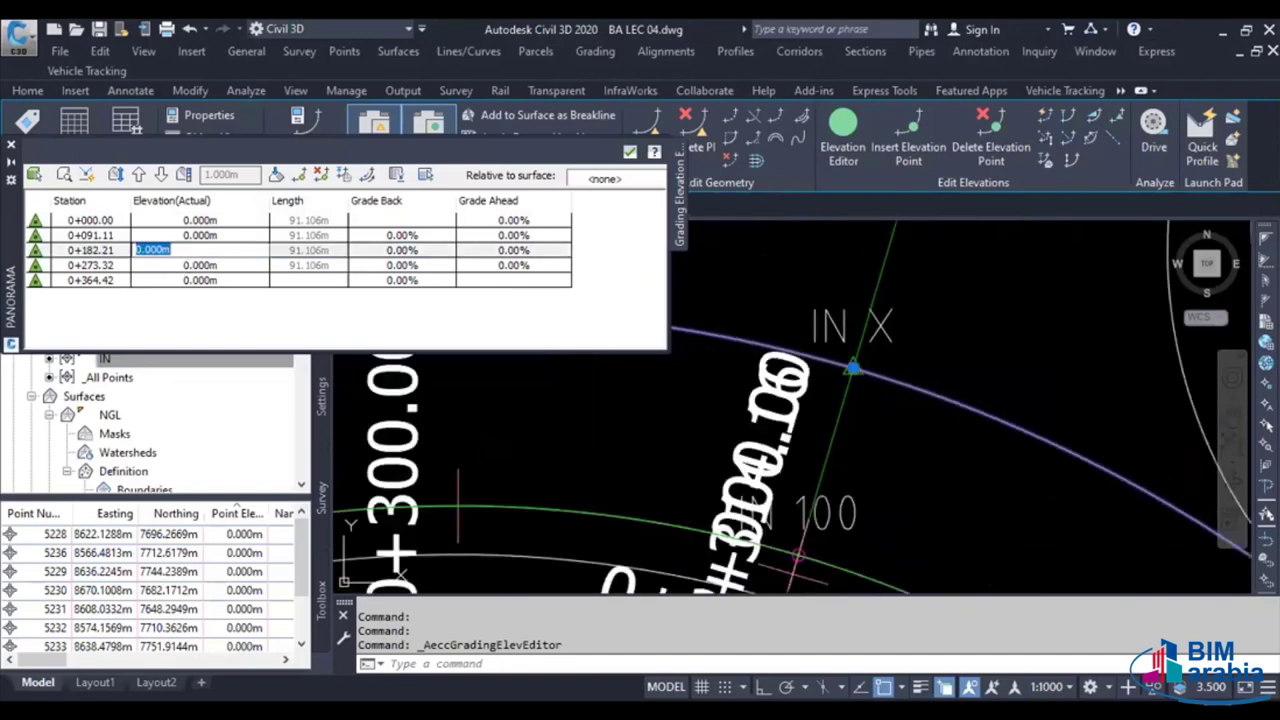
scroll(890, 385, down, 2)
scroll(922, 425, down, 2)
scroll(922, 425, down, 6)
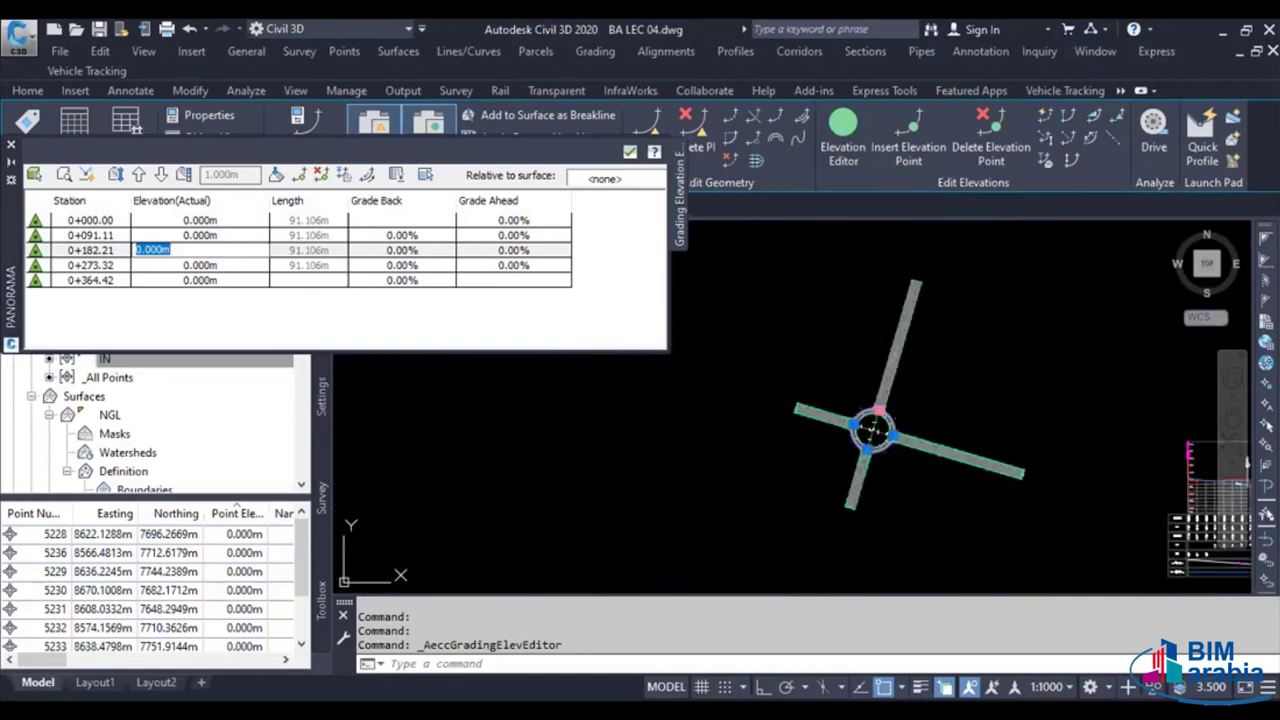
middle_drag(998, 424, 555, 380)
scroll(901, 469, up, 5)
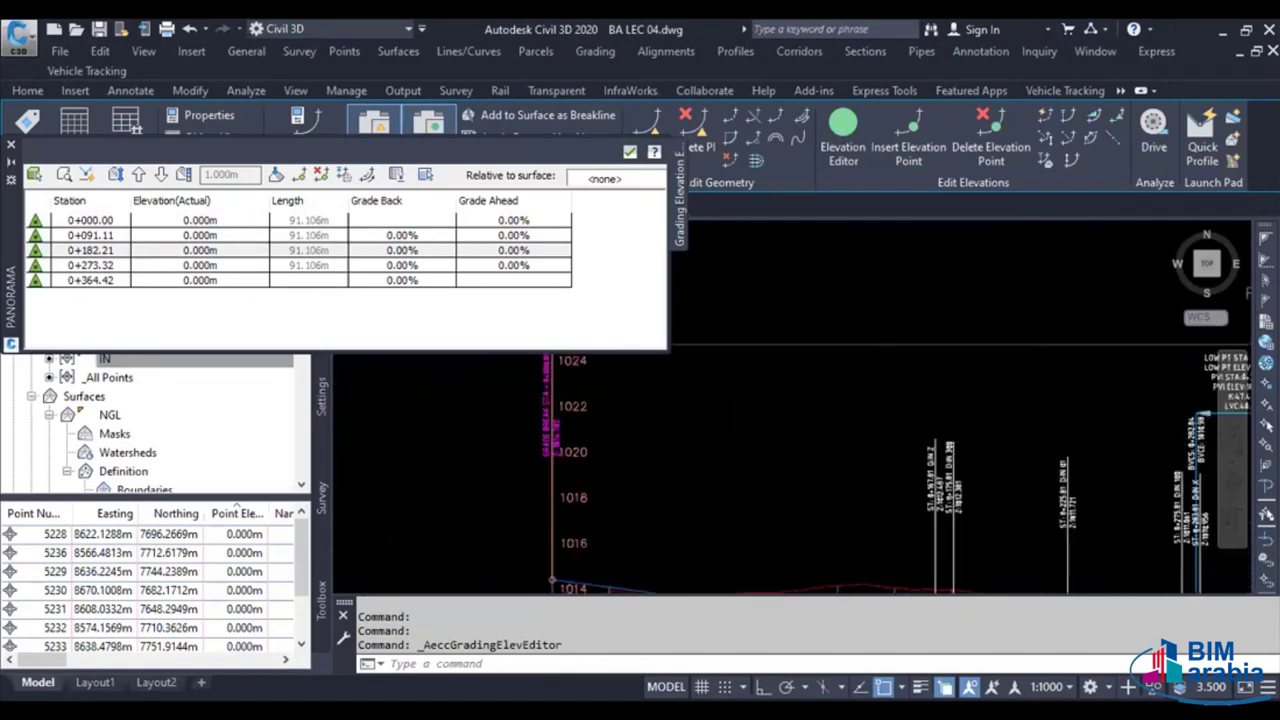
scroll(901, 469, up, 4)
middle_drag(901, 469, 300, 470)
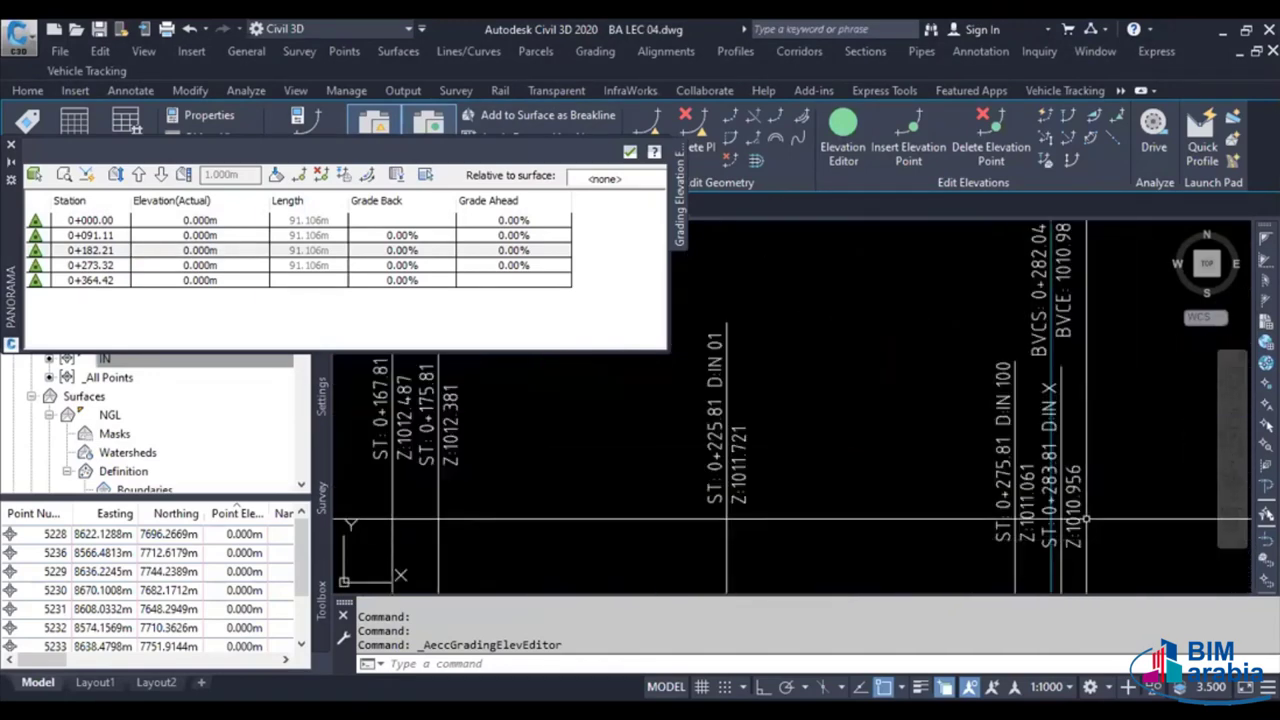
scroll(1083, 510, up, 2)
scroll(1083, 515, up, 1)
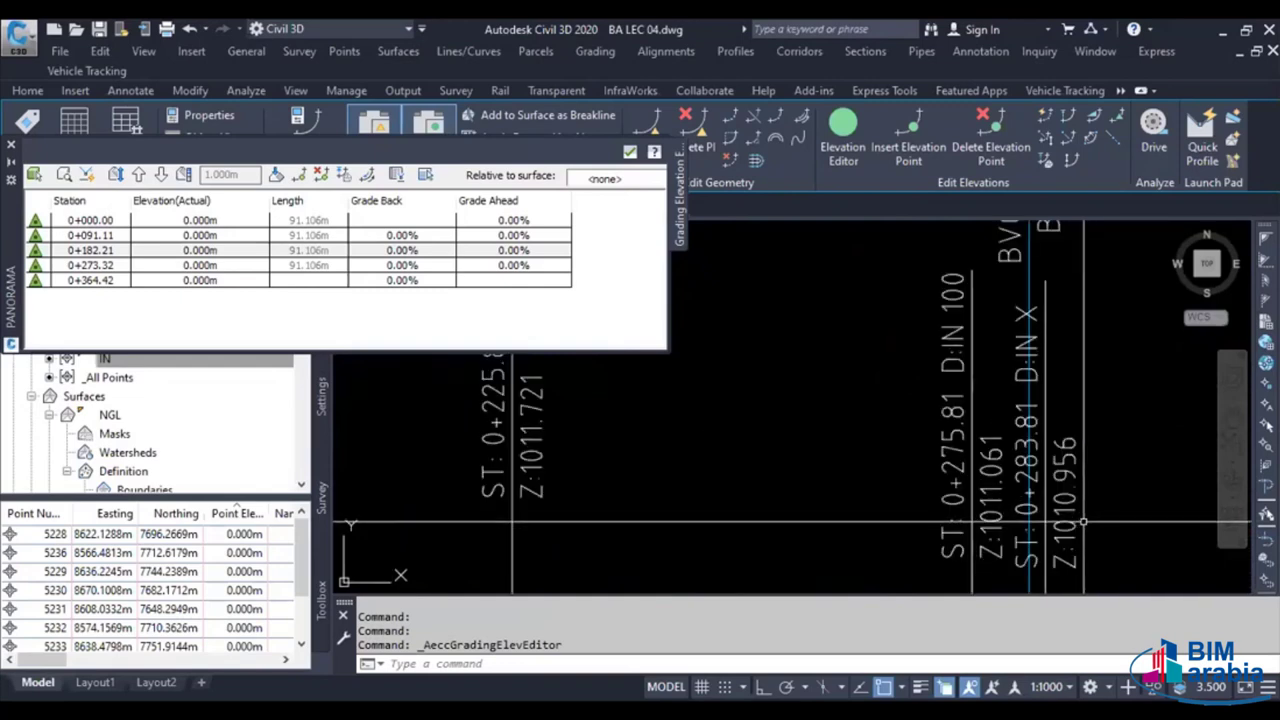
click(227, 251)
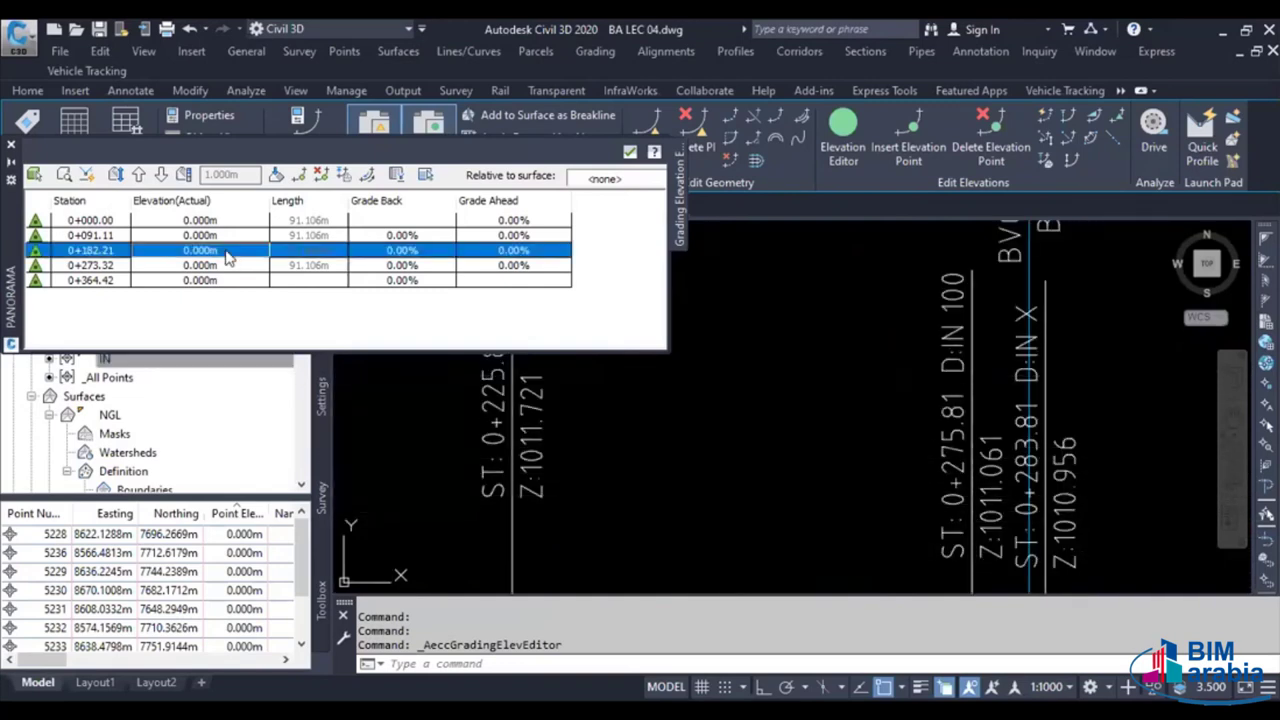
text(1010.956)
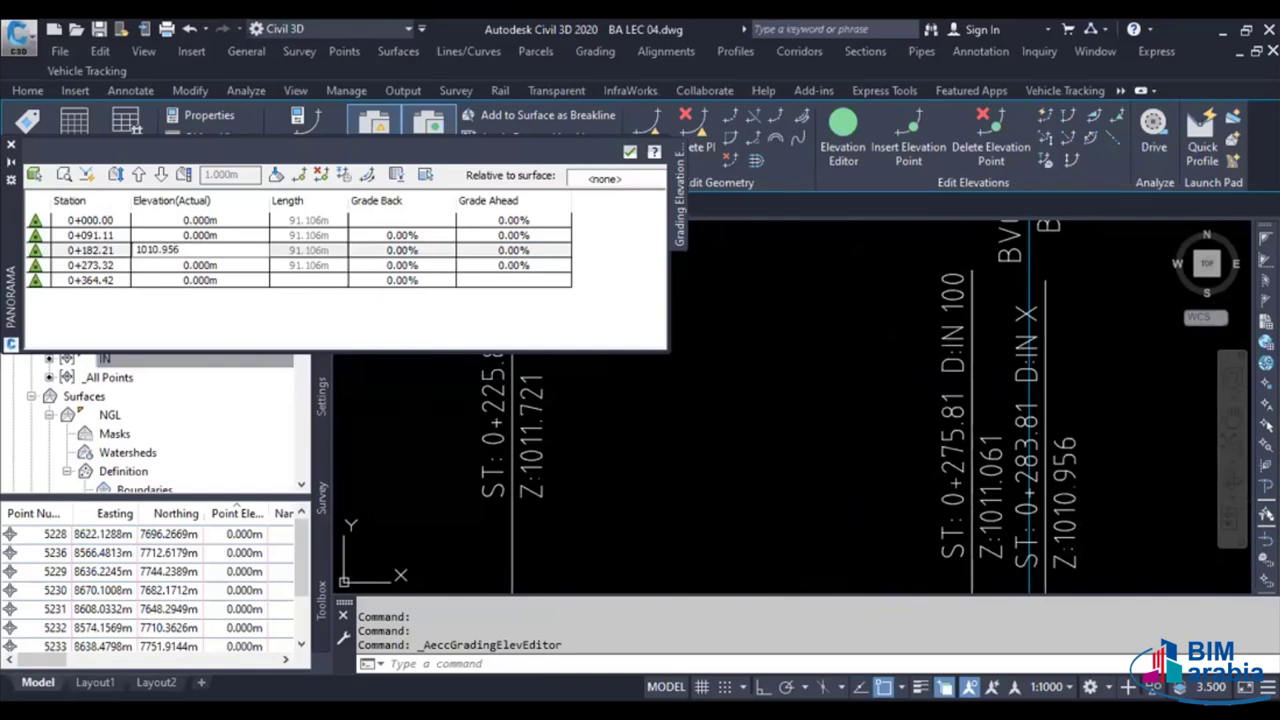
key(Return)
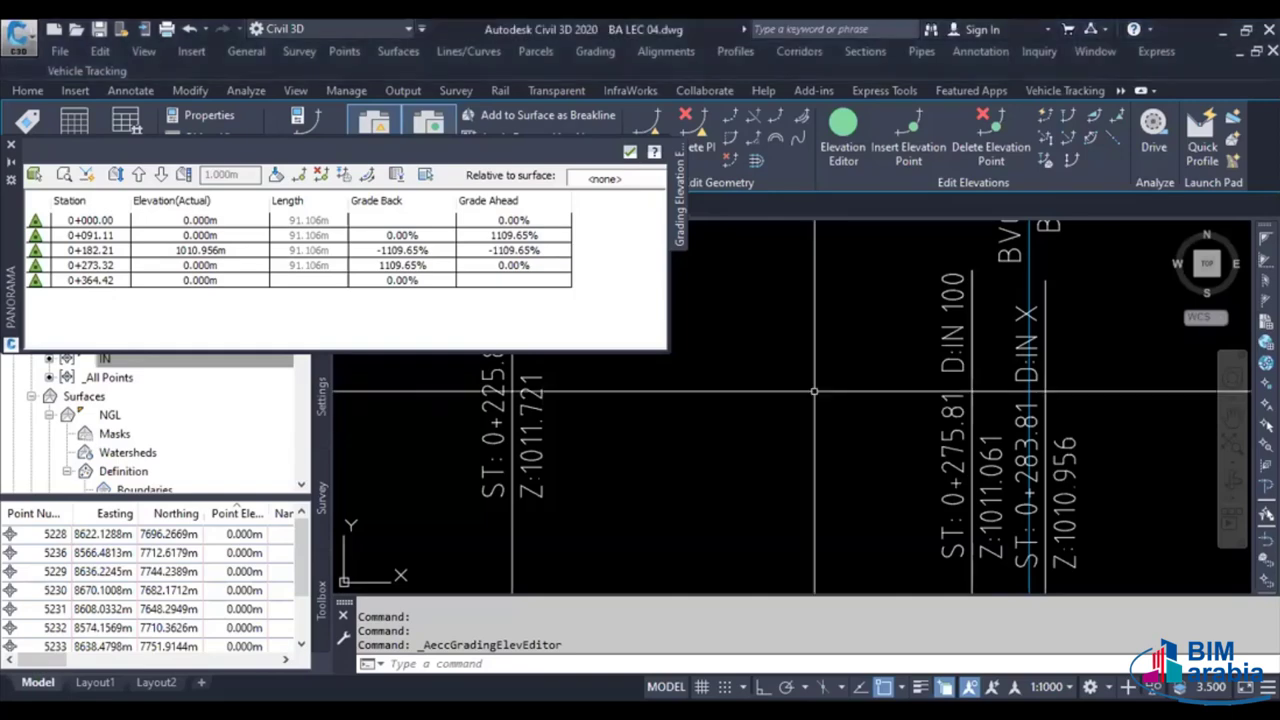
Set ring station 0+091.11 to 1012.043m, read from the IN Y profile label
scroll(808, 390, down, 6)
middle_drag(525, 444, 785, 468)
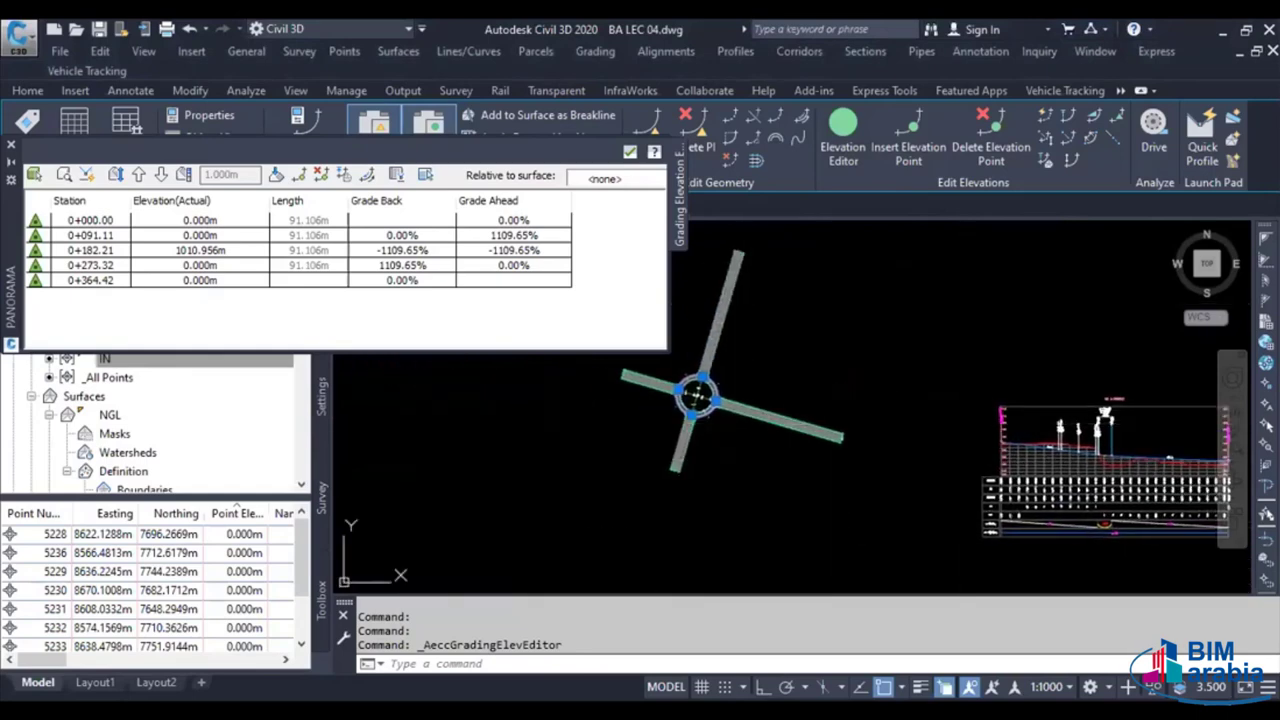
scroll(704, 390, up, 2)
scroll(704, 390, up, 2)
scroll(704, 390, up, 2)
scroll(760, 433, up, 3)
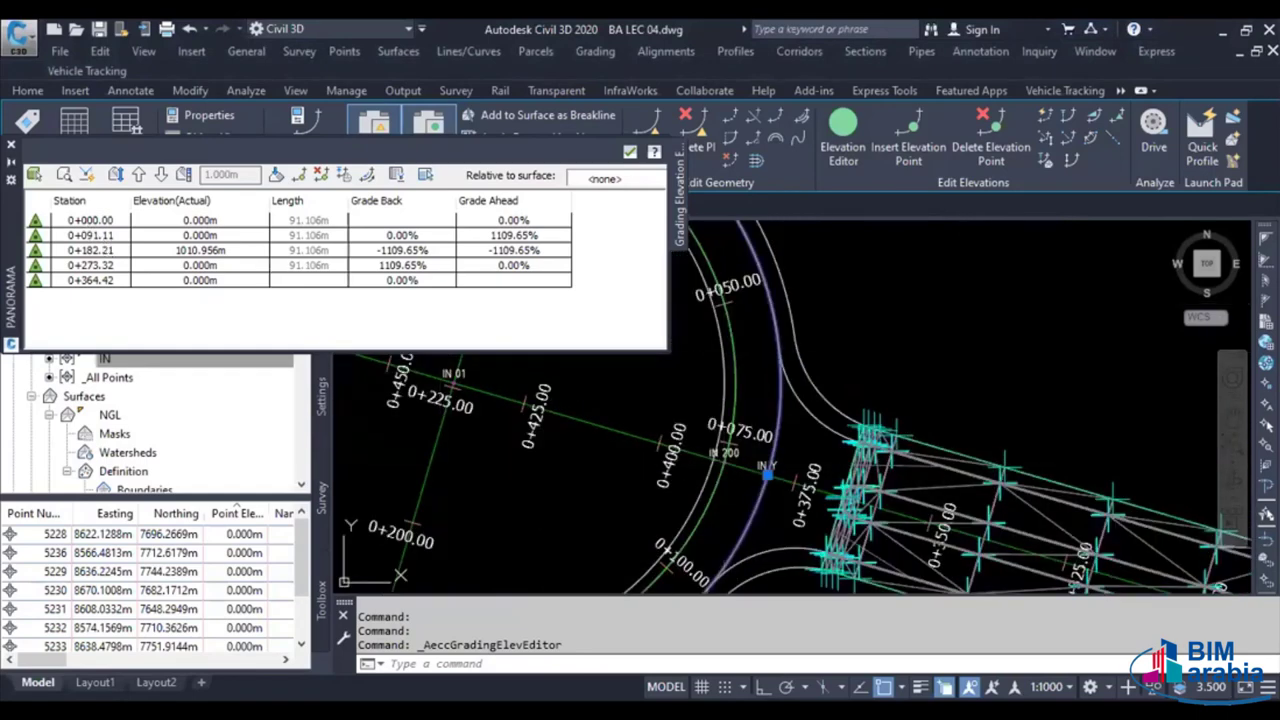
scroll(762, 456, up, 5)
scroll(808, 388, down, 3)
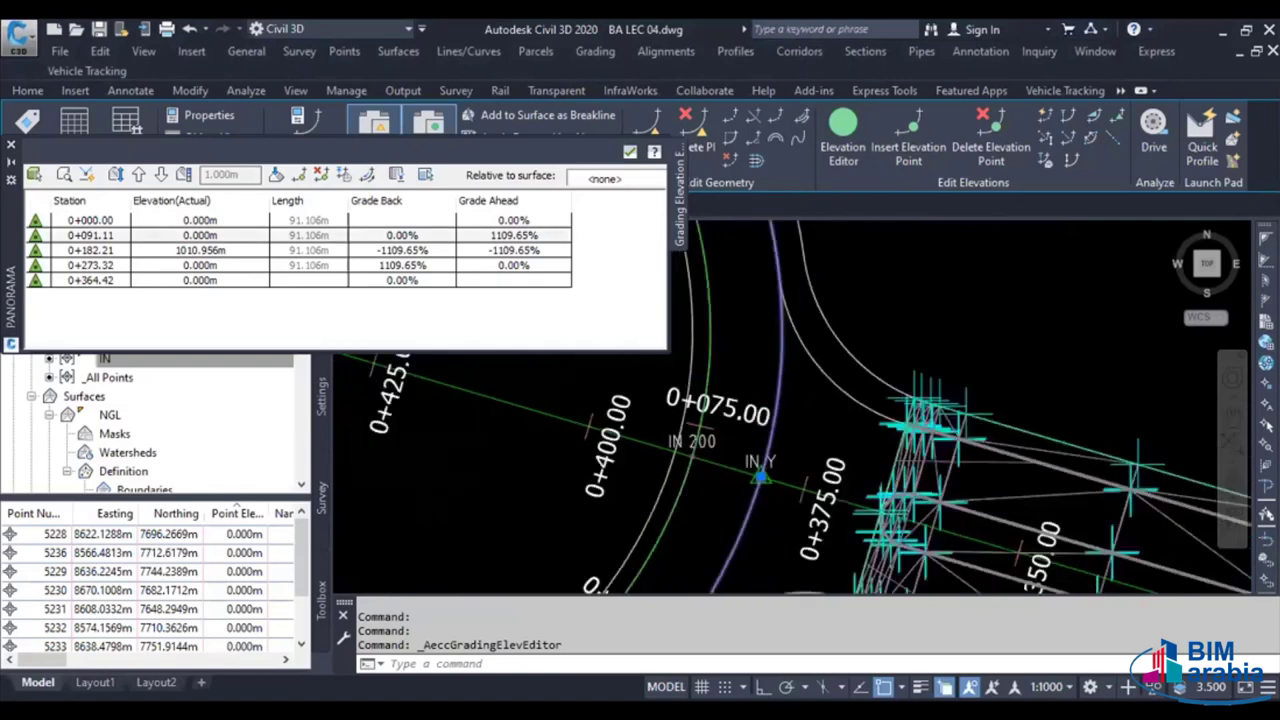
scroll(808, 388, down, 6)
scroll(1030, 440, up, 2)
scroll(794, 420, up, 2)
scroll(794, 420, up, 2)
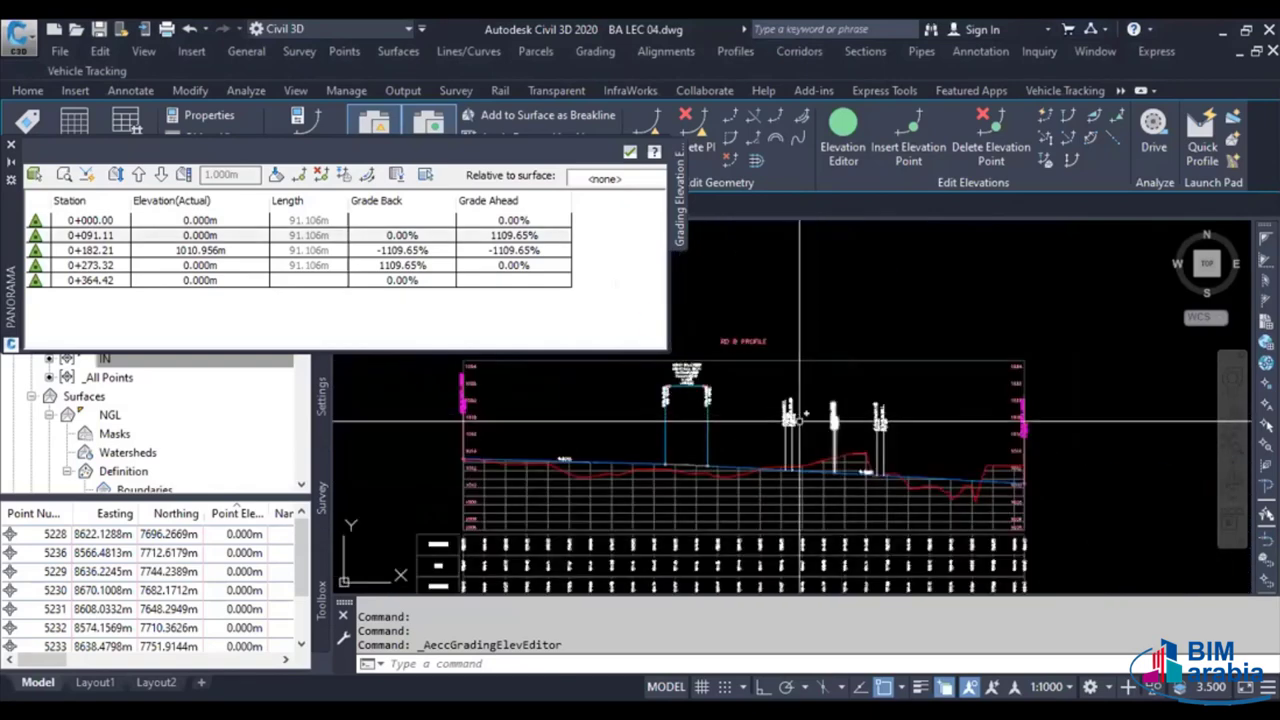
scroll(794, 420, up, 1)
scroll(800, 440, up, 2)
scroll(808, 470, up, 2)
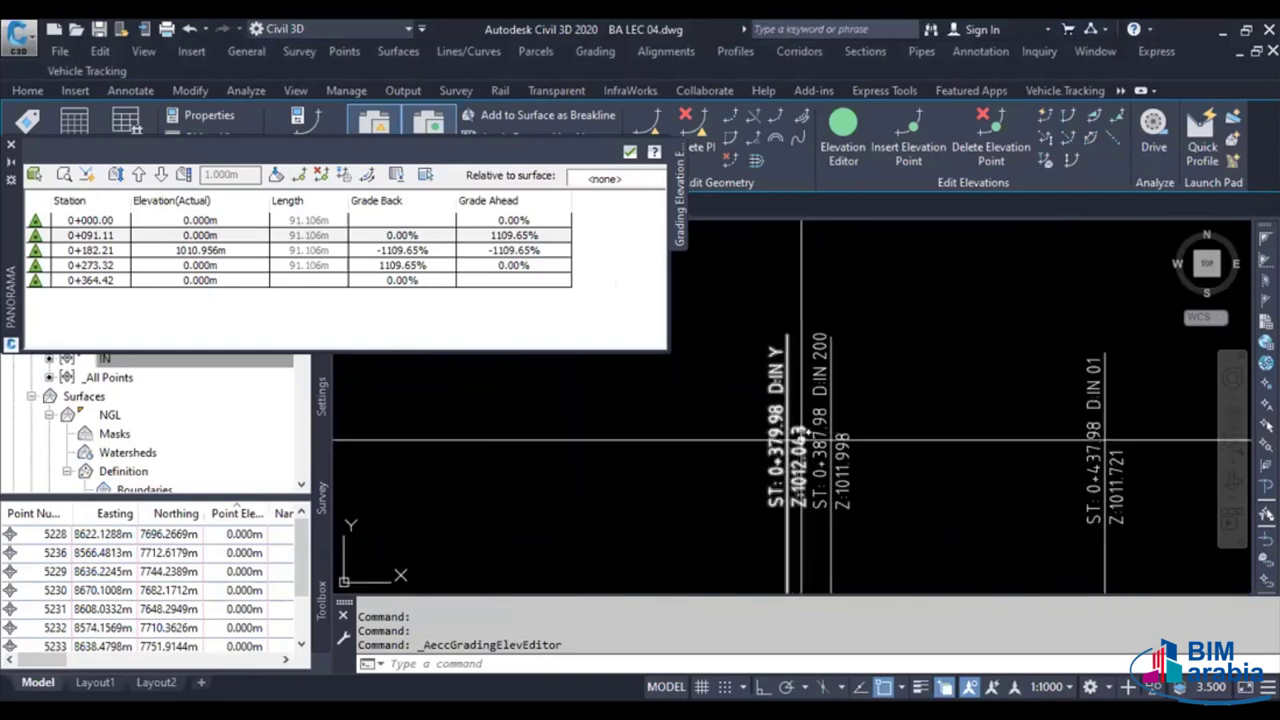
scroll(814, 492, up, 1)
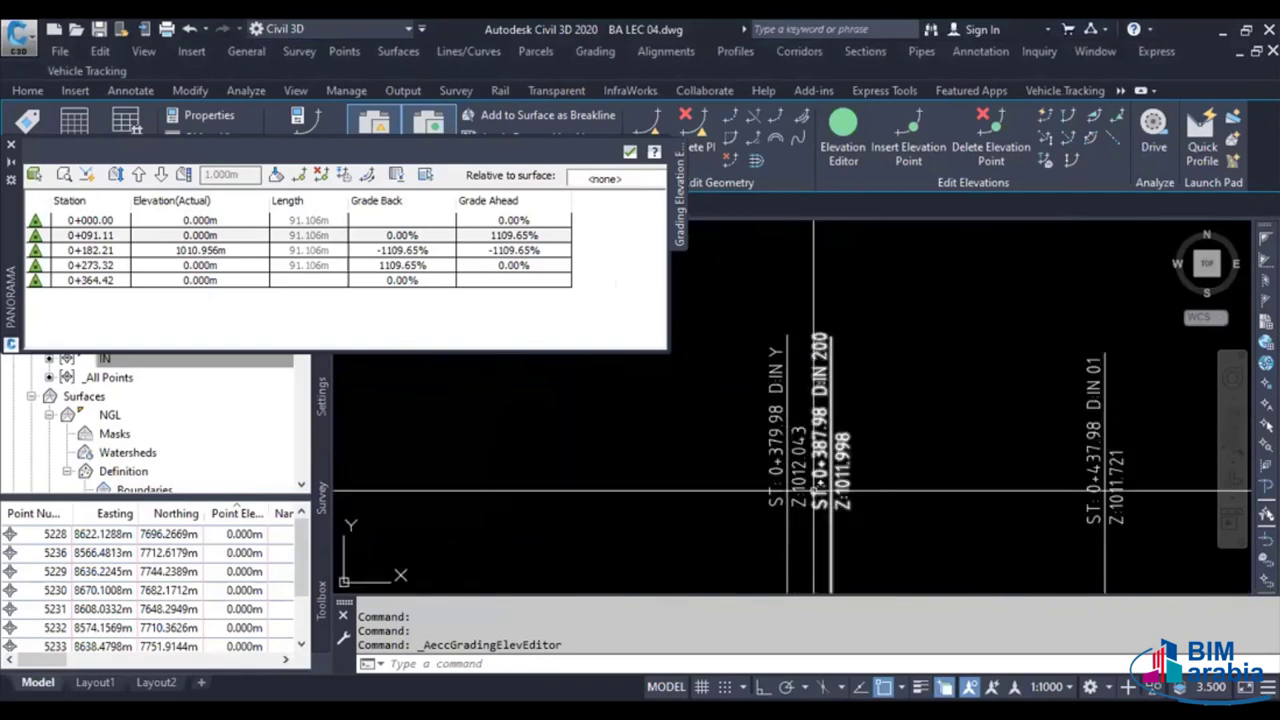
double_click(239, 238)
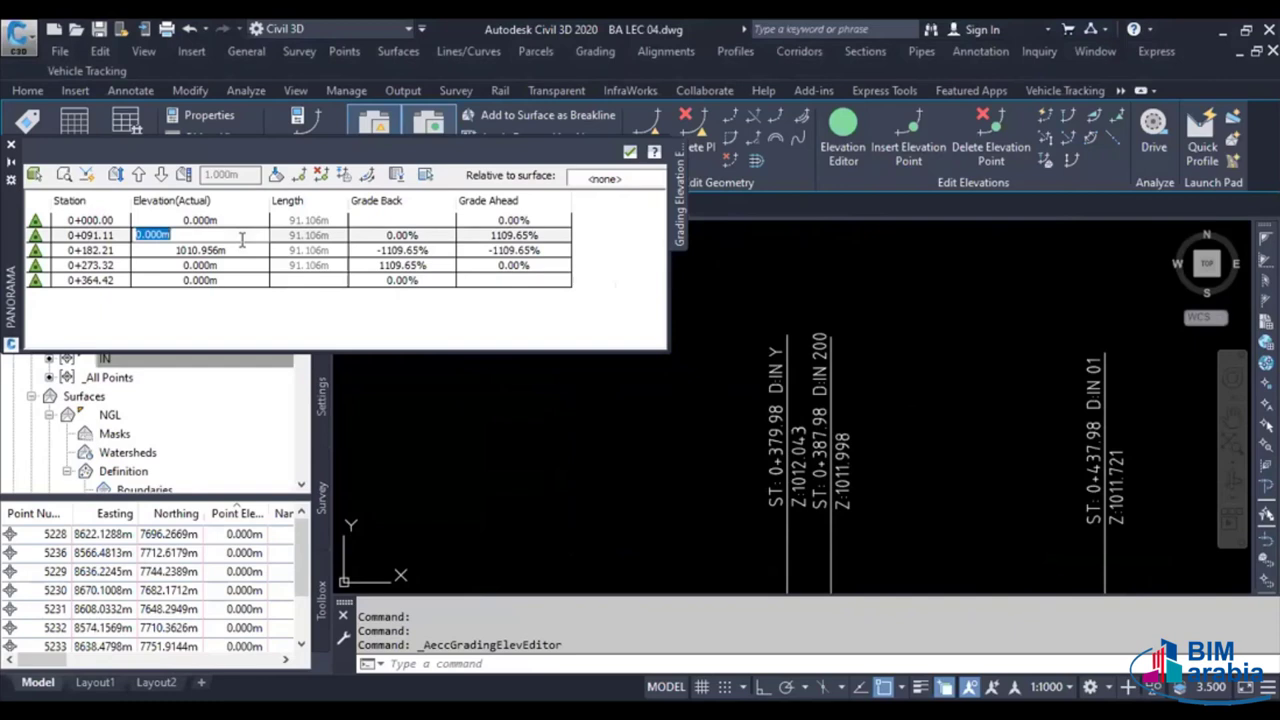
text(1012)
key(Return)
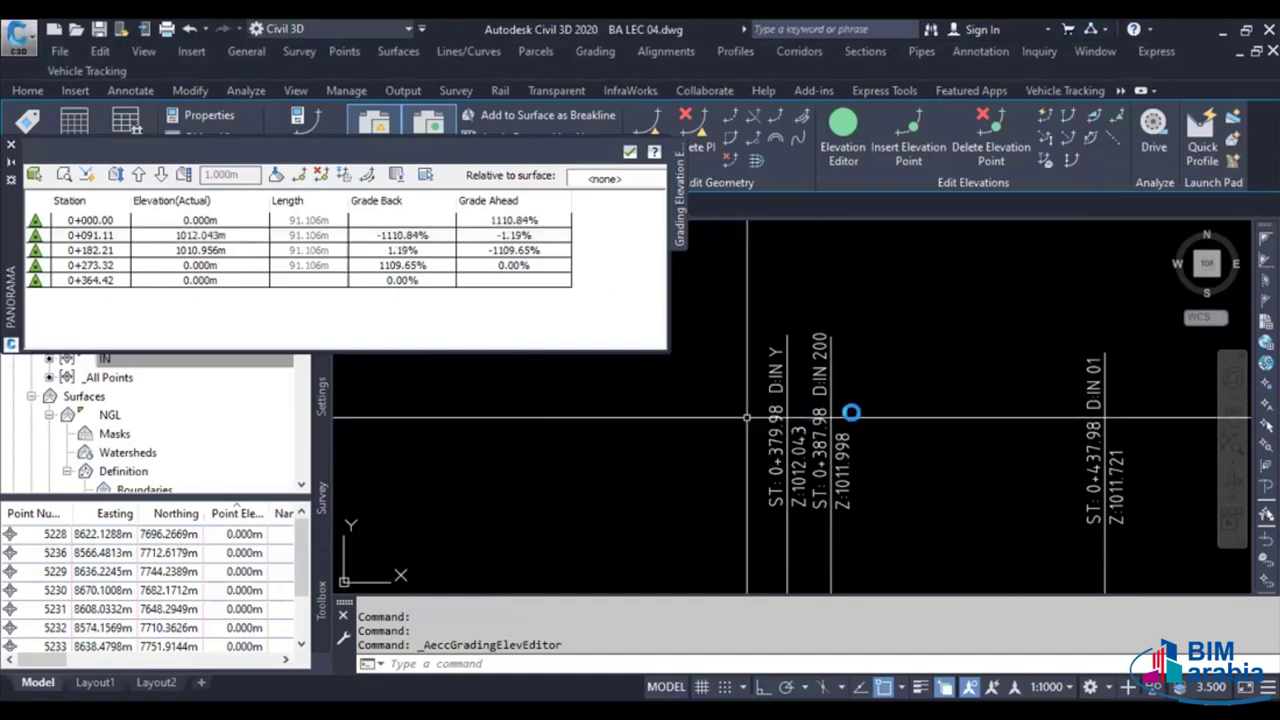
Enter 1011.399m, read from the IN T label, for station 0+273.32
scroll(849, 414, down, 5)
scroll(740, 405, up, 2)
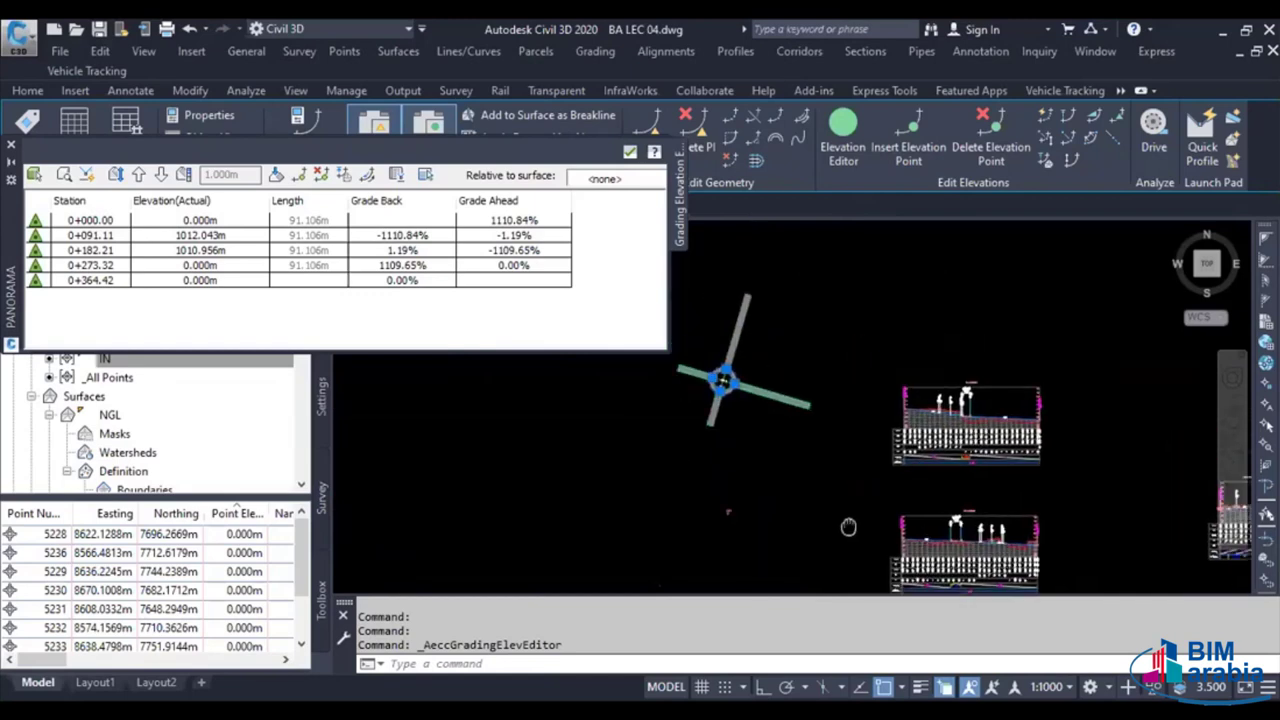
scroll(720, 410, up, 2)
scroll(705, 425, up, 2)
scroll(690, 440, up, 1)
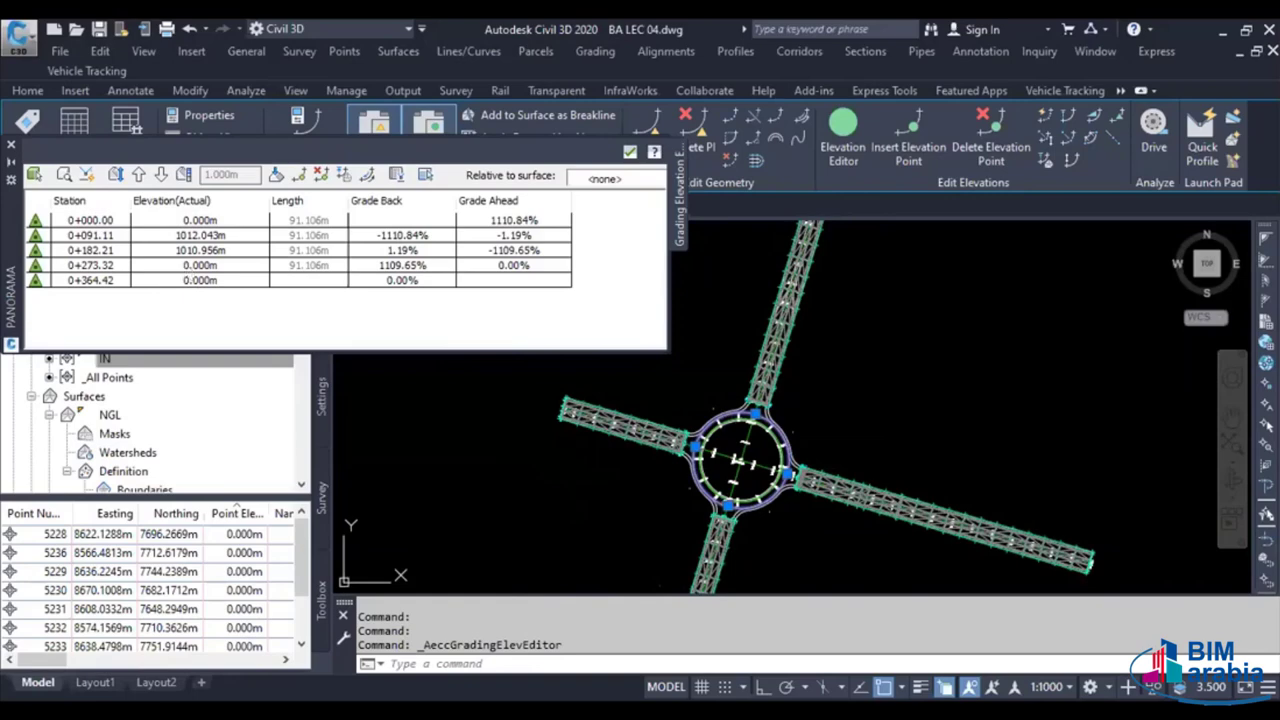
scroll(677, 430, up, 3)
scroll(677, 430, up, 3)
scroll(677, 430, up, 3)
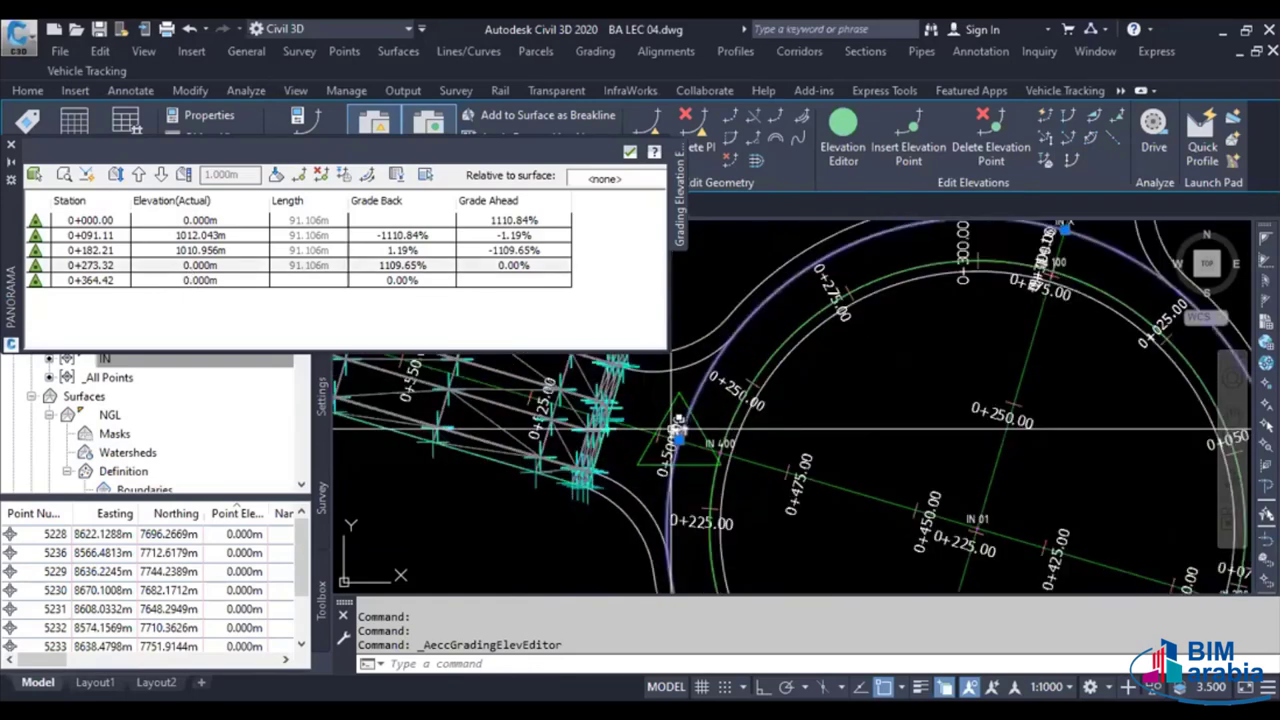
scroll(677, 430, up, 2)
scroll(677, 430, down, 5)
scroll(677, 430, down, 3)
middle_drag(842, 472, 742, 414)
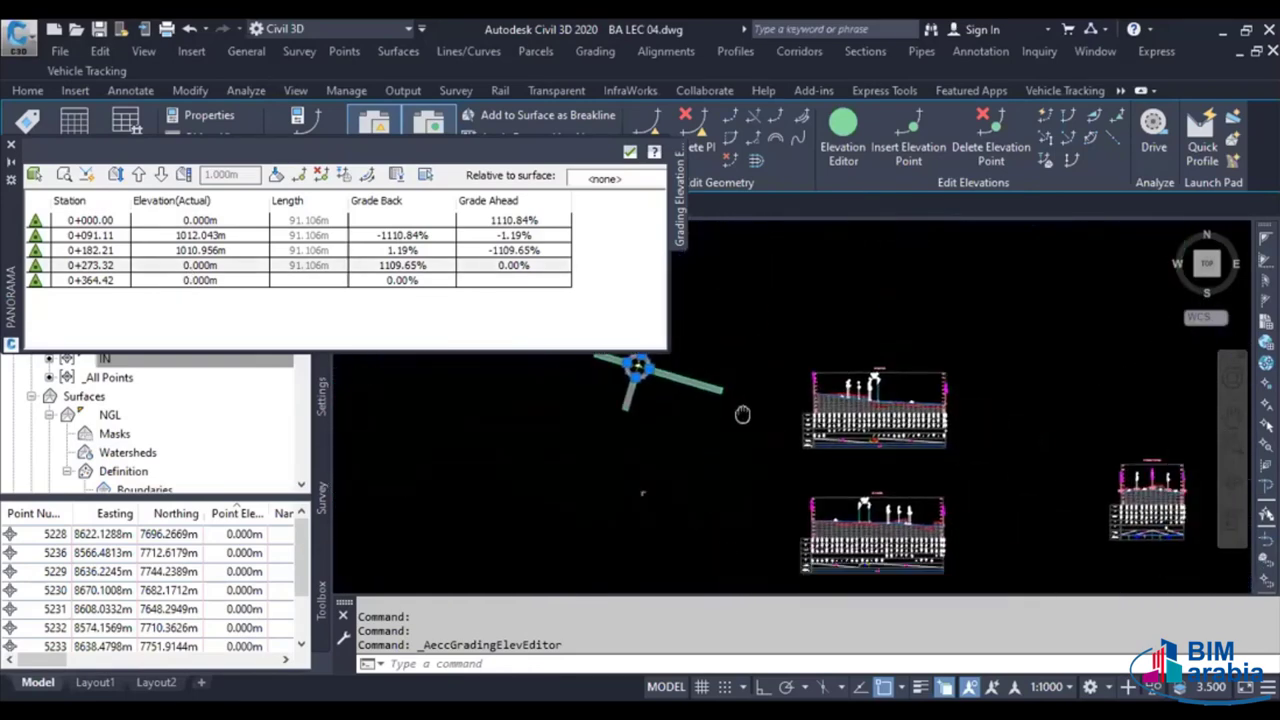
scroll(820, 470, up, 3)
scroll(886, 442, up, 2)
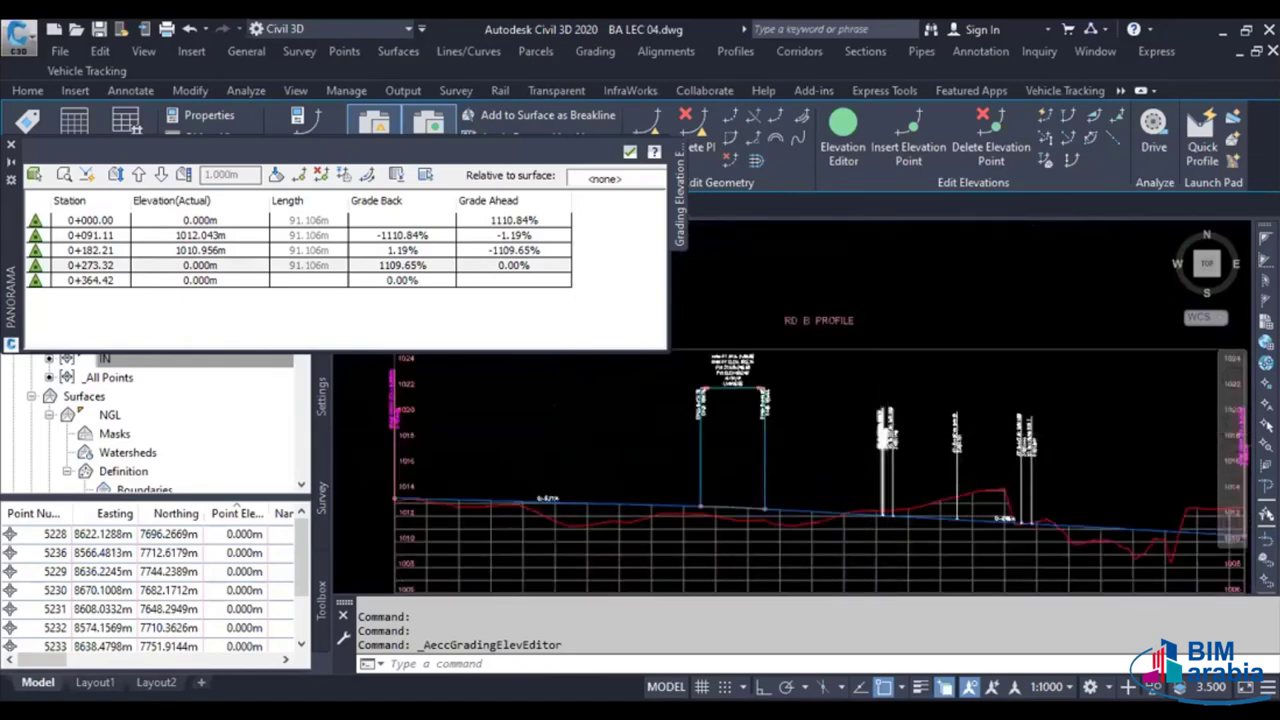
scroll(820, 450, up, 3)
scroll(820, 450, down, 3)
scroll(820, 450, up, 3)
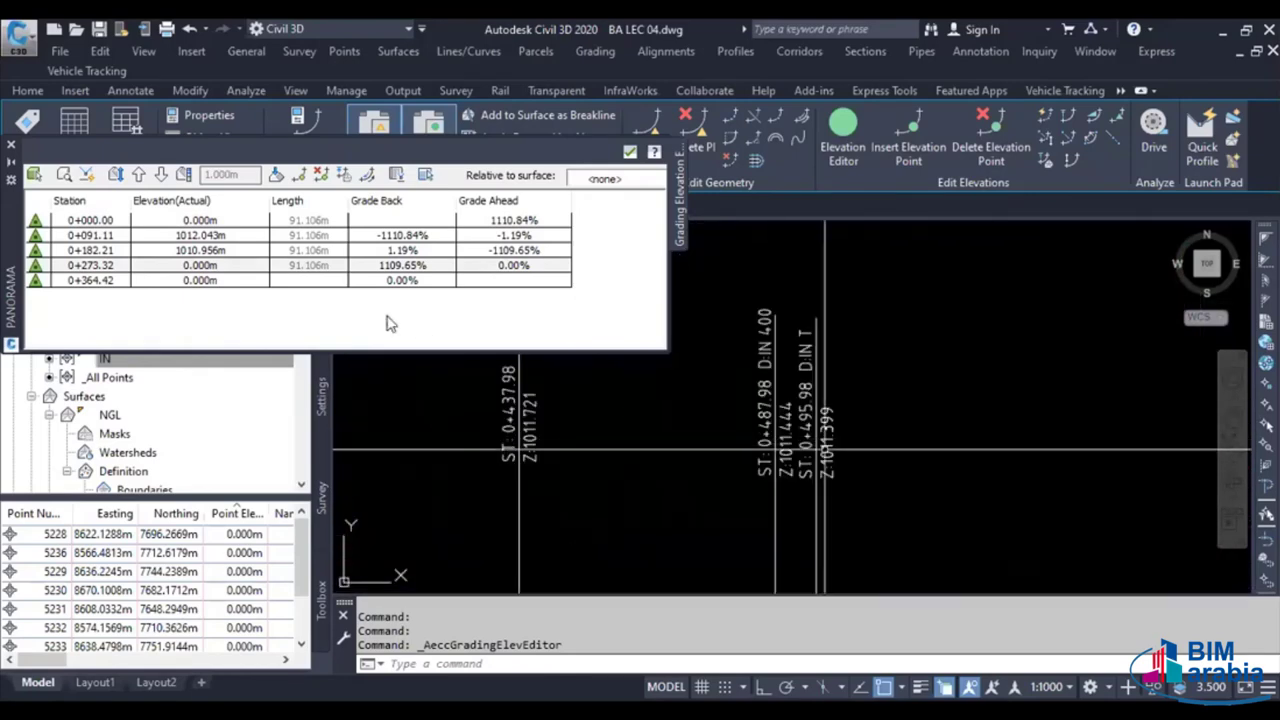
double_click(215, 265)
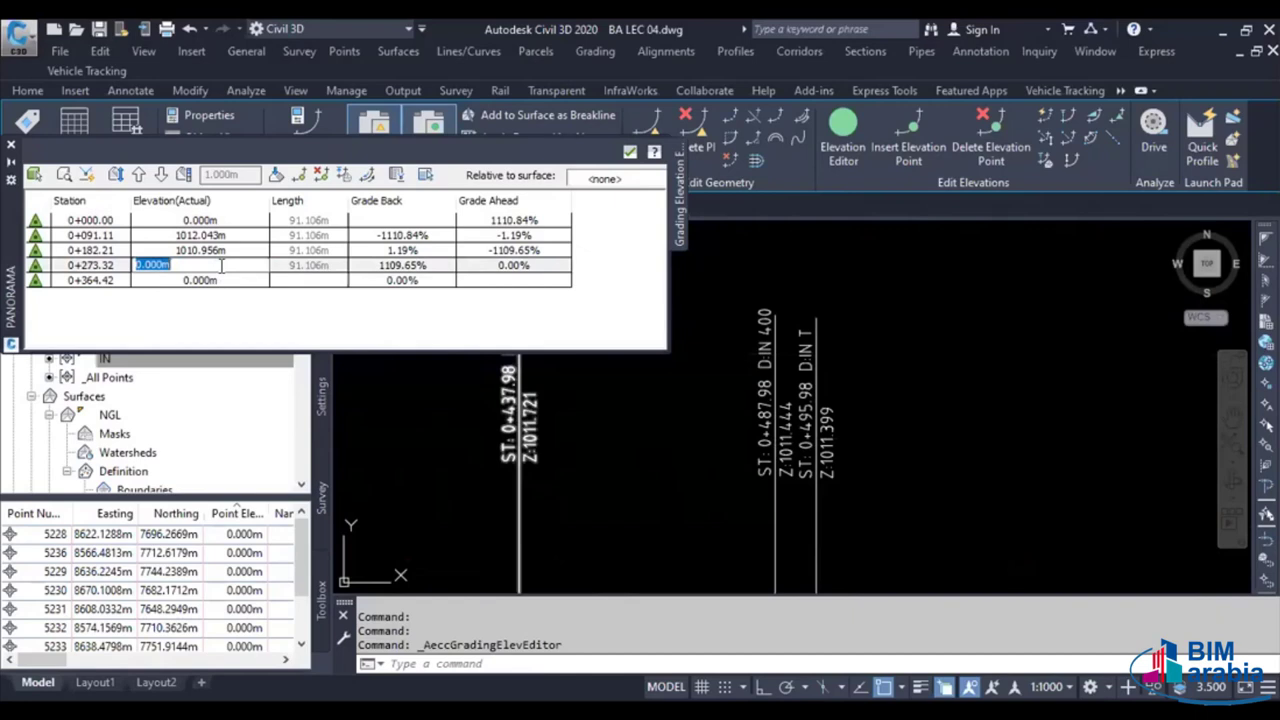
text(1011.399)
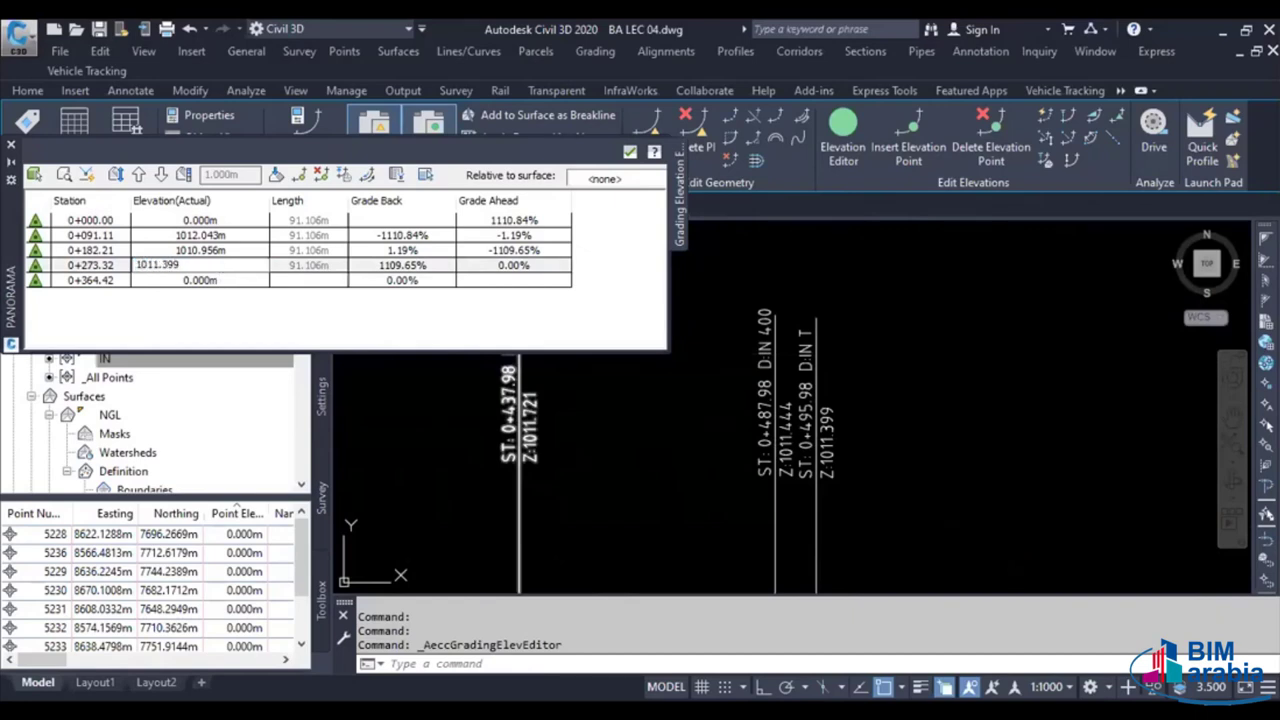
Confirm 1011.399 m at station 0+273.32 and leave the 0+091.11 elevation unchanged
key(Return)
scroll(663, 371, down, 5)
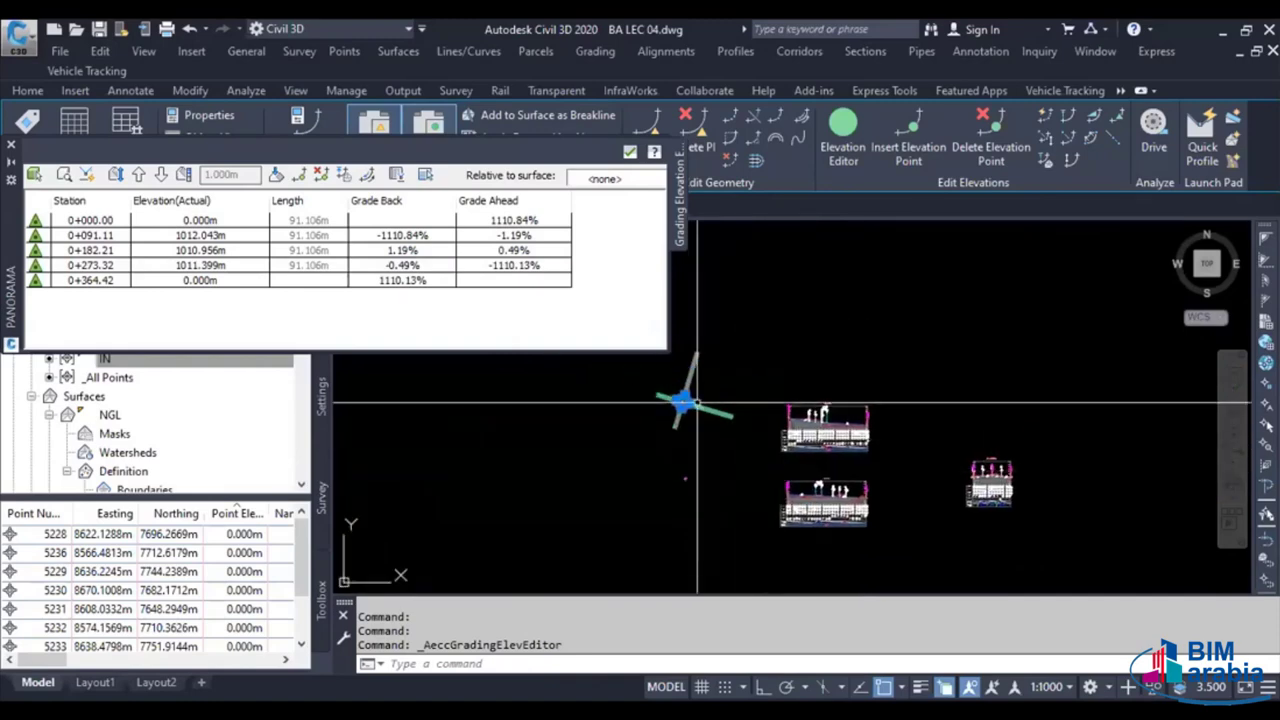
scroll(657, 398, up, 2)
scroll(655, 398, up, 2)
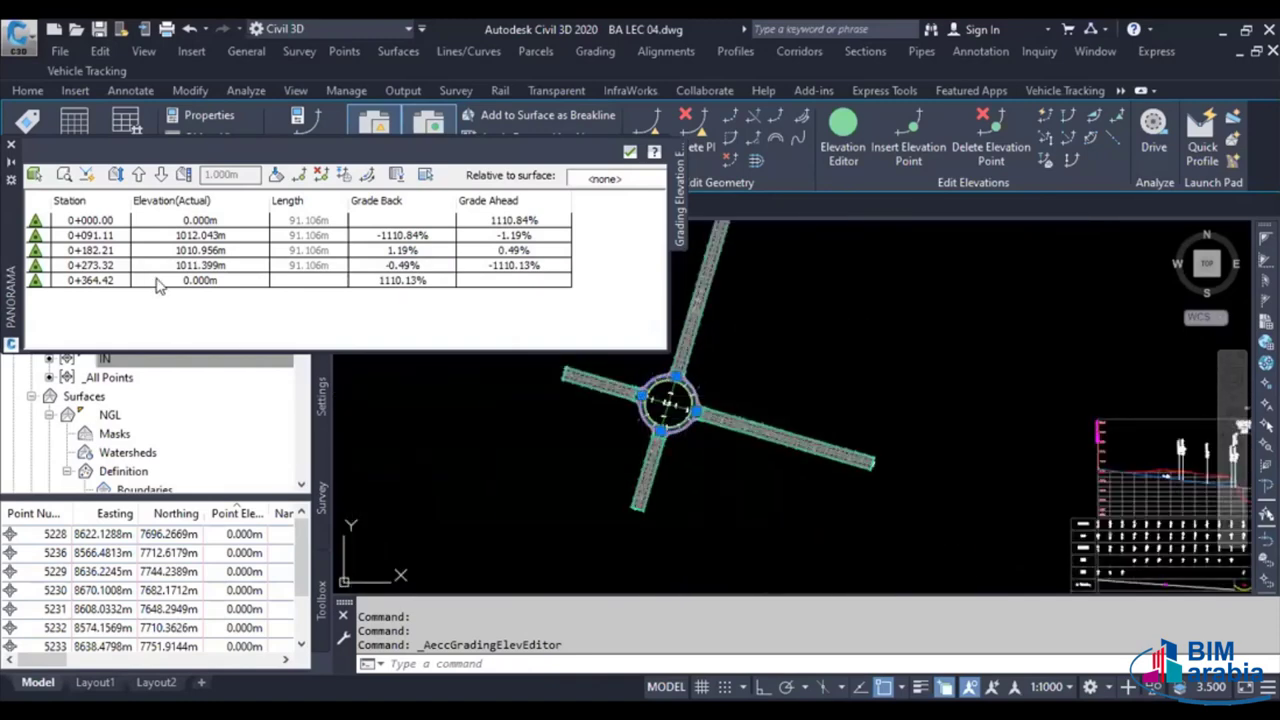
middle_drag(453, 378, 475, 415)
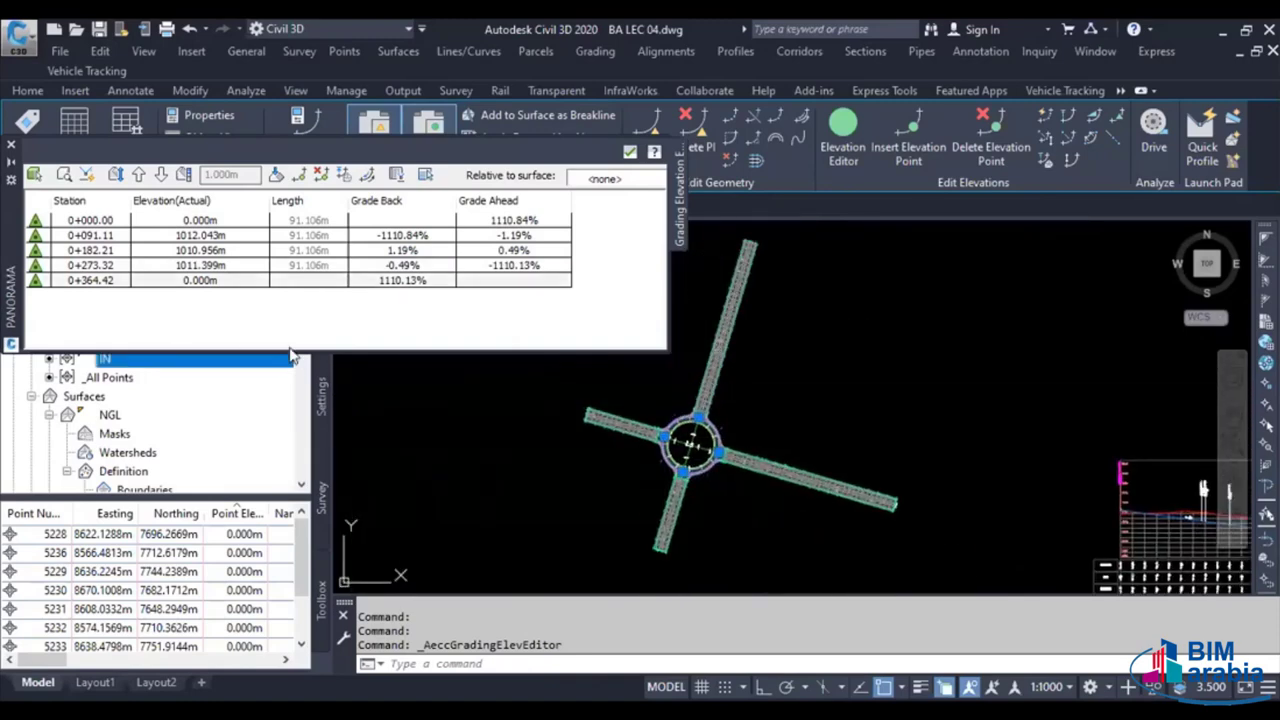
scroll(708, 410, up, 5)
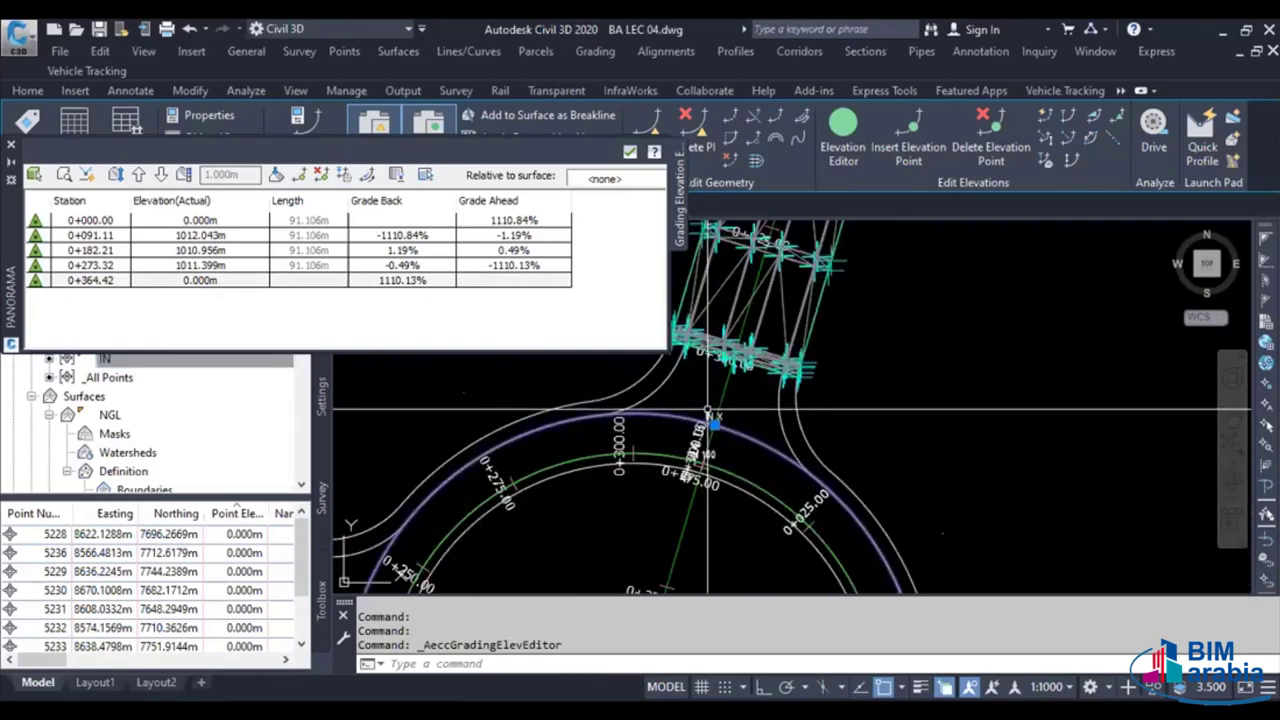
scroll(708, 410, up, 4)
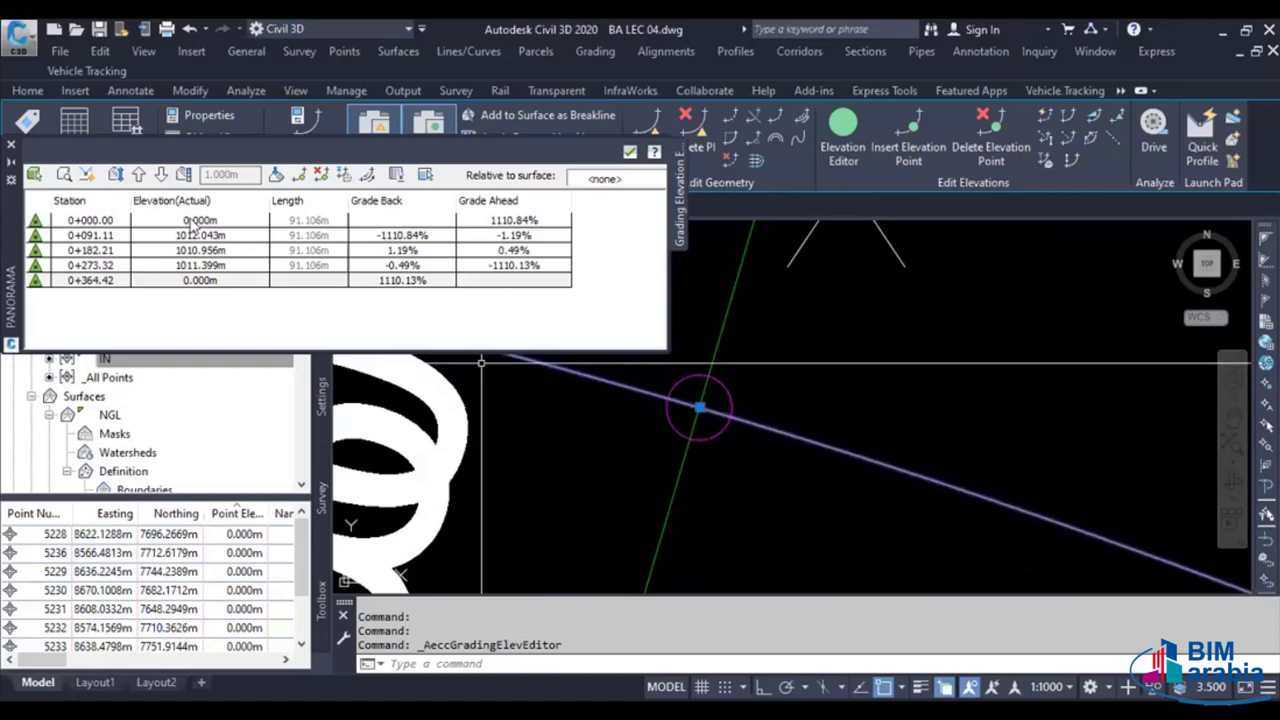
scroll(634, 365, up, 2)
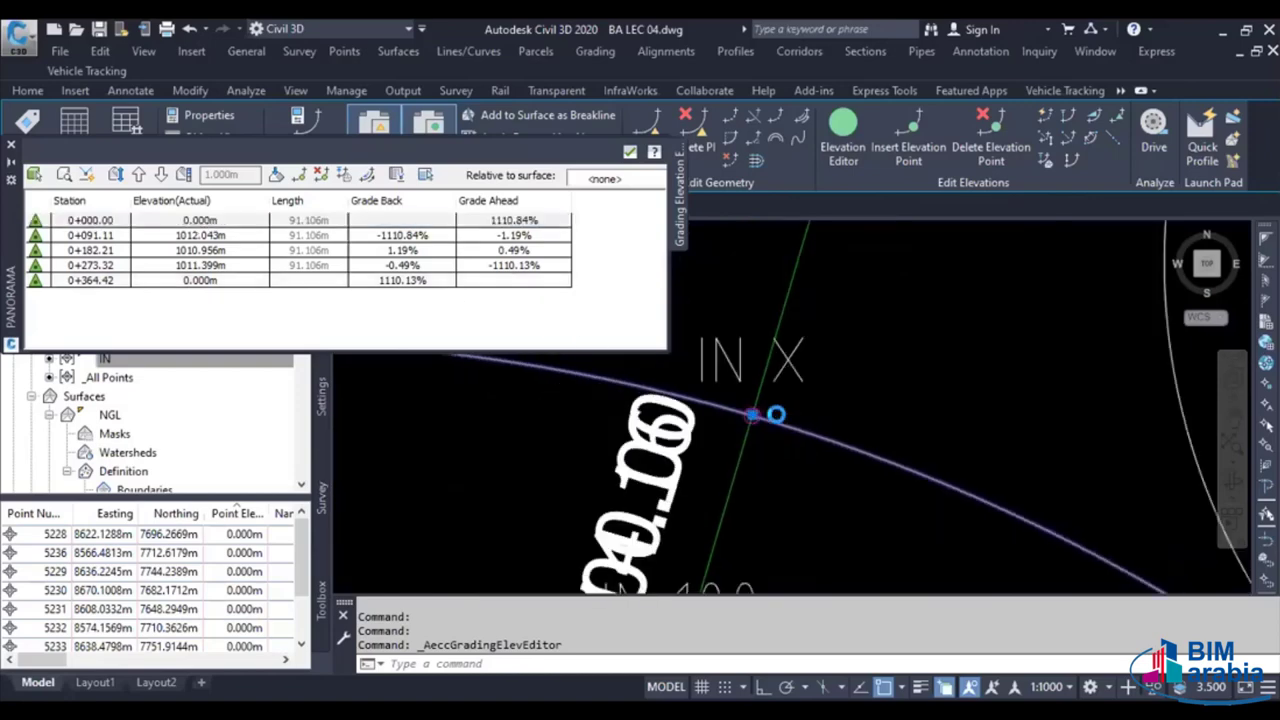
scroll(712, 516, down, 5)
scroll(712, 516, up, 2)
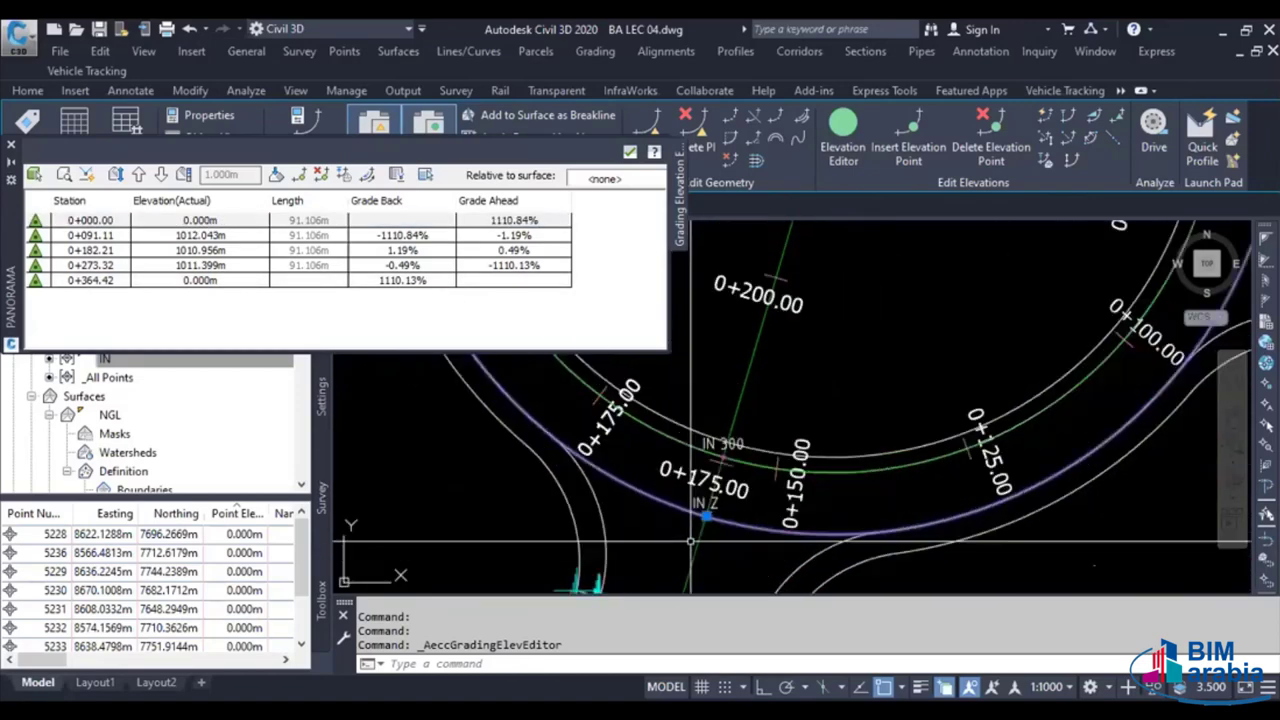
scroll(712, 516, up, 2)
scroll(712, 516, up, 2)
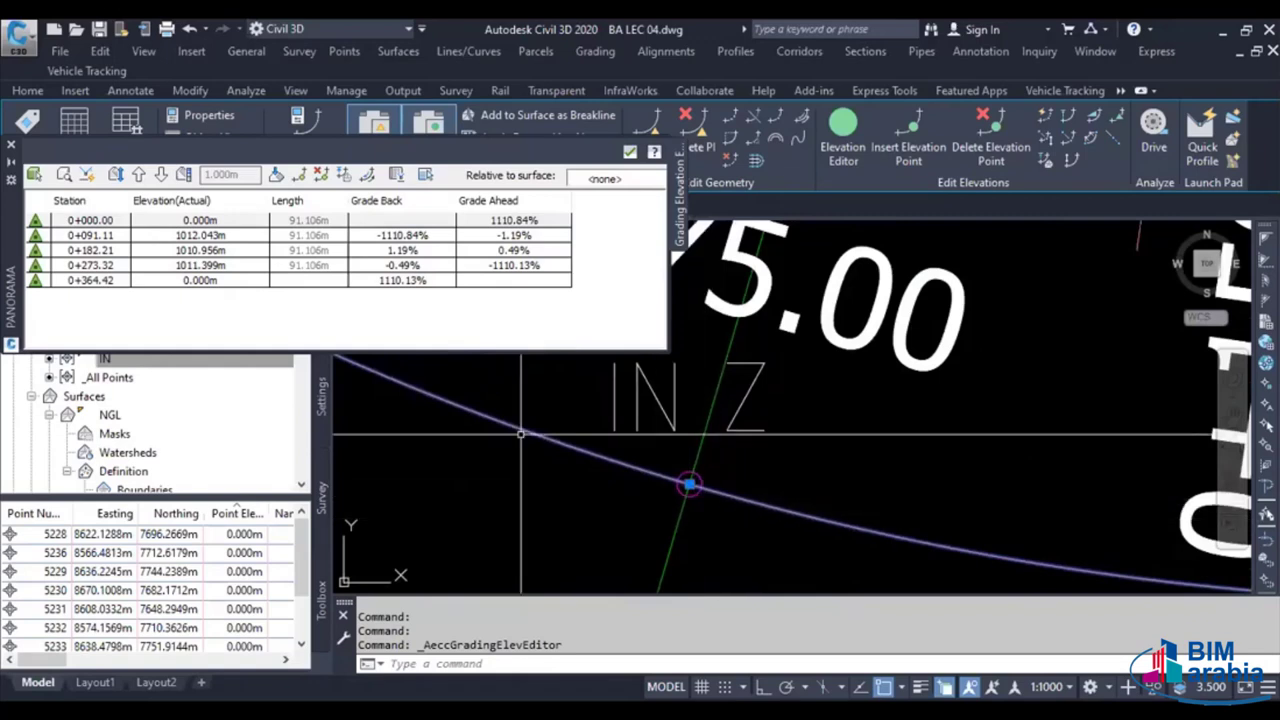
click(188, 234)
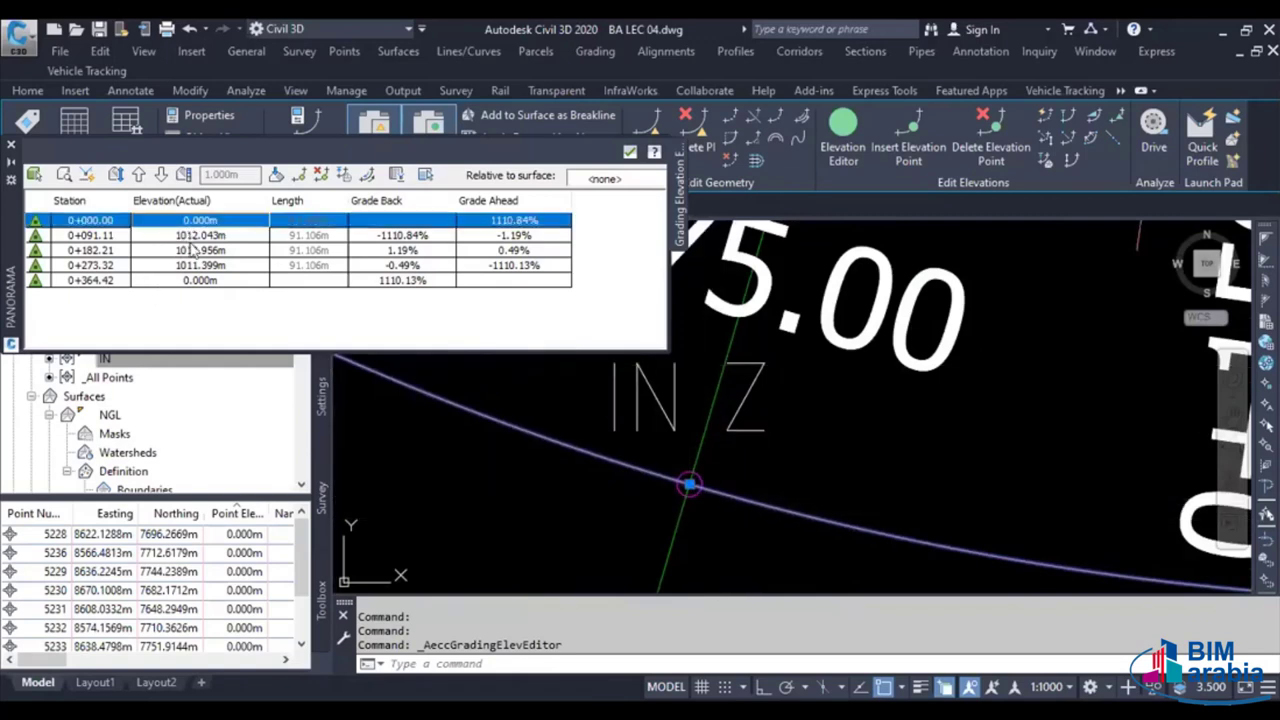
click(188, 235)
key(Return)
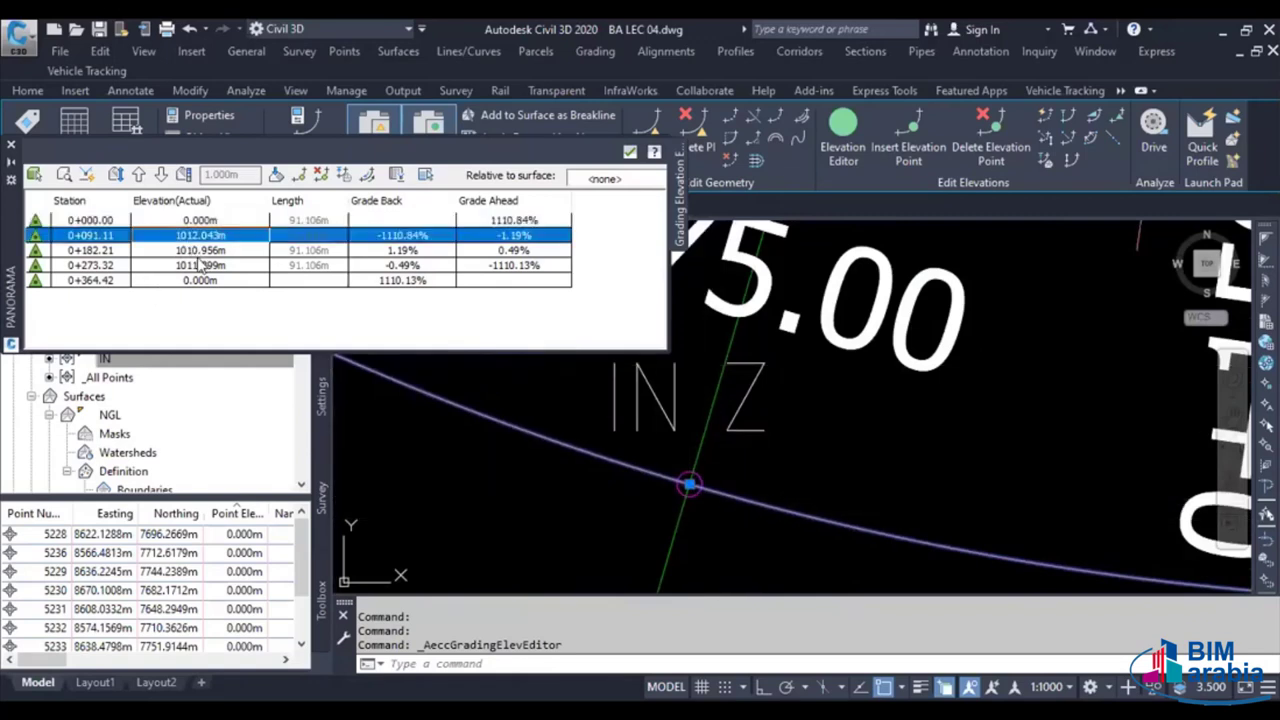
Inspect the 0+000.00 elevation and the IN Z point on the road profile
click(210, 220)
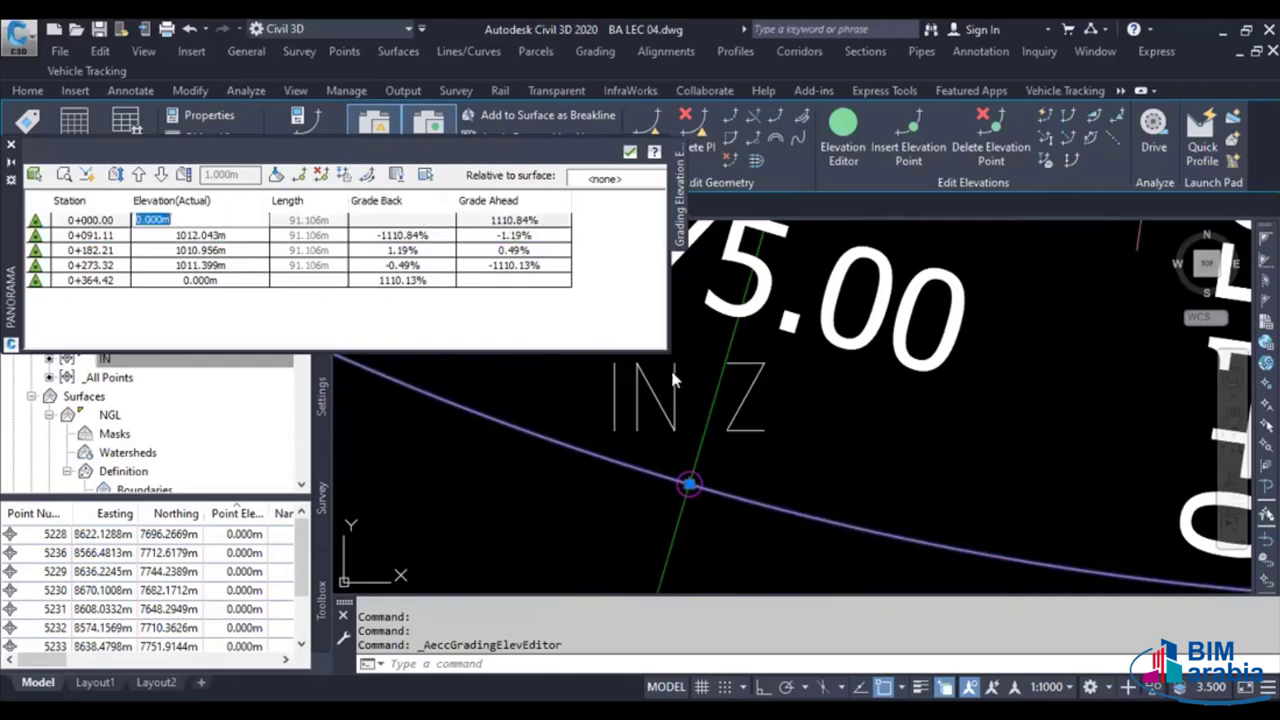
scroll(725, 462, down, 3)
scroll(600, 450, down, 3)
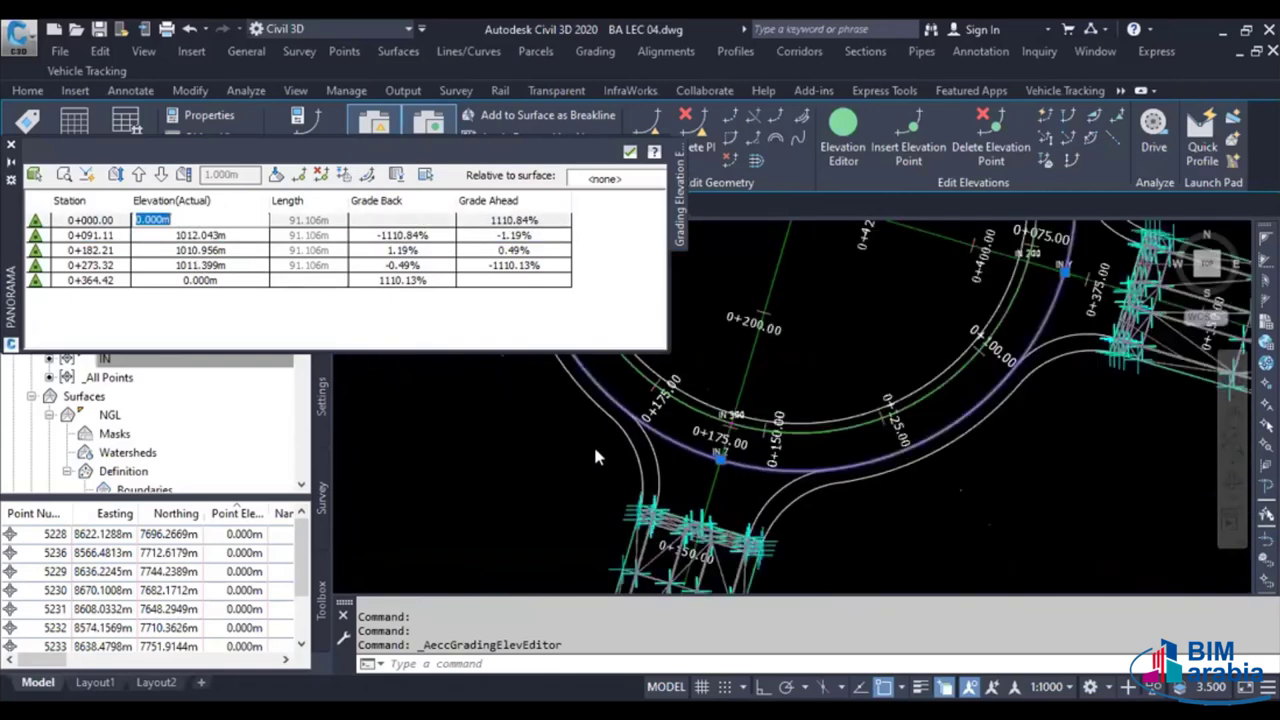
scroll(600, 450, down, 3)
scroll(985, 477, up, 3)
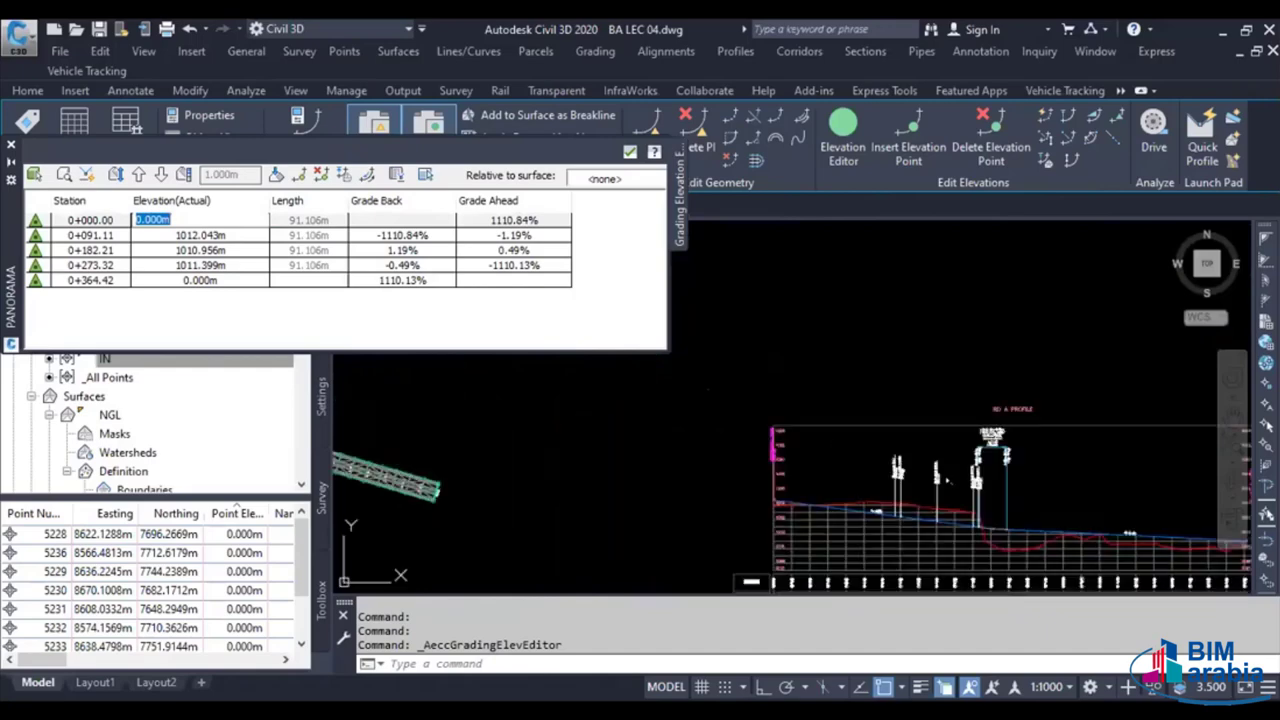
scroll(935, 480, up, 2)
scroll(860, 480, up, 2)
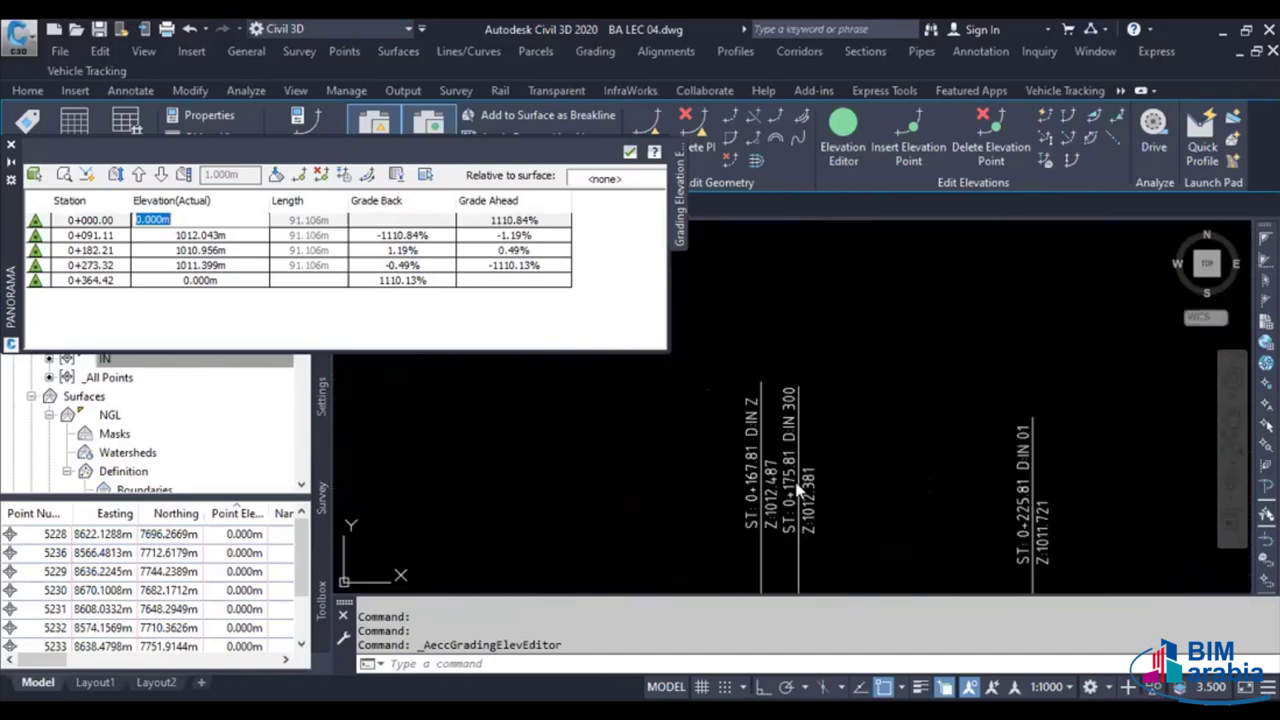
scroll(798, 486, down, 3)
scroll(891, 484, down, 2)
scroll(925, 514, up, 5)
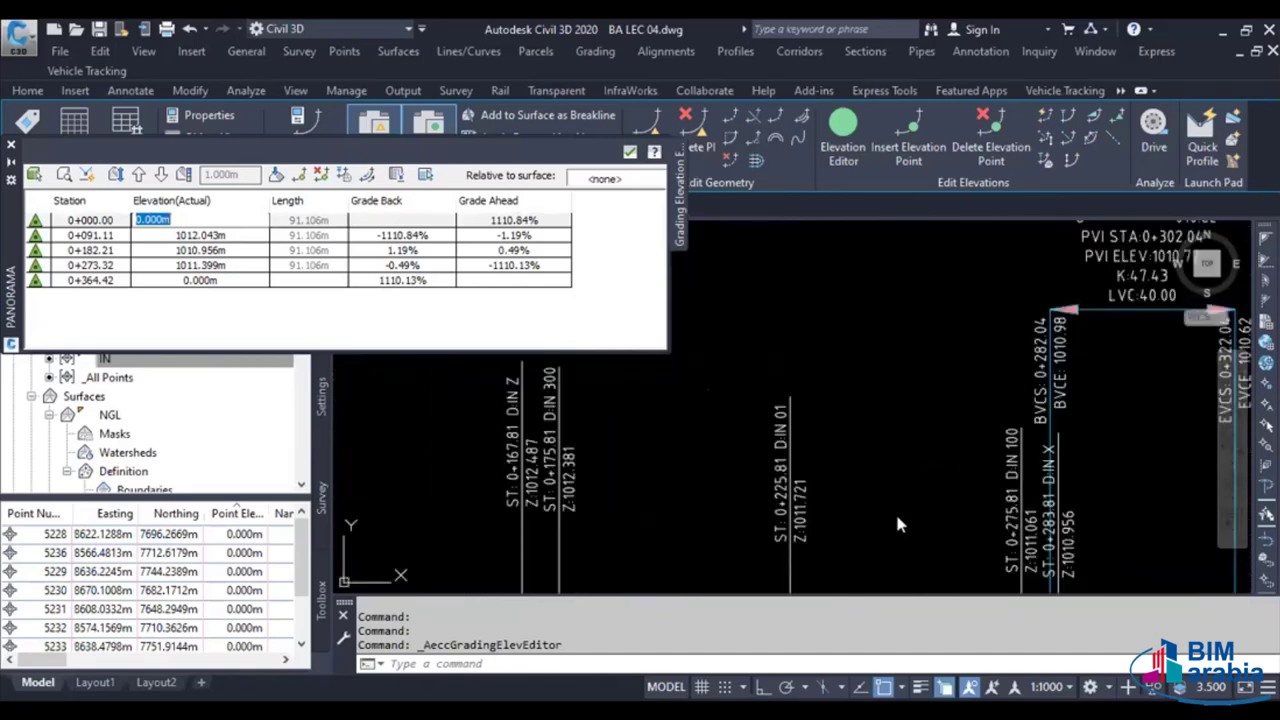
scroll(895, 518, down, 3)
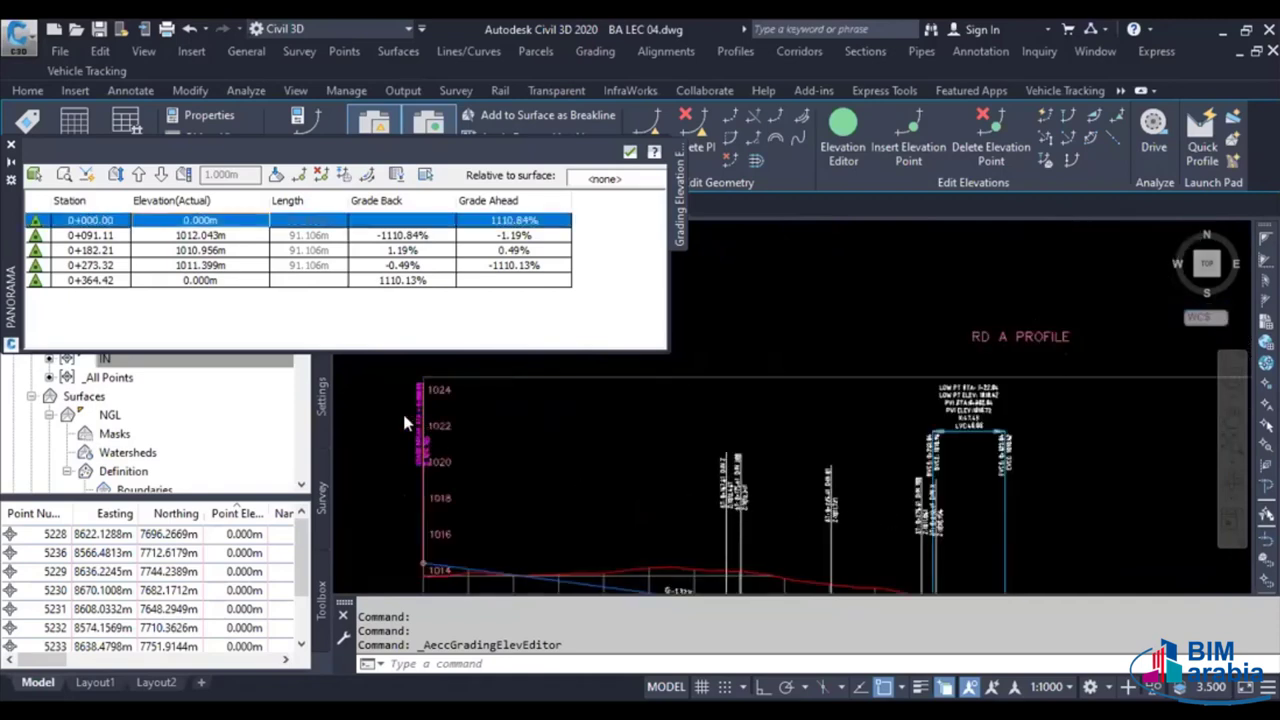
scroll(670, 374, down, 5)
scroll(593, 416, up, 4)
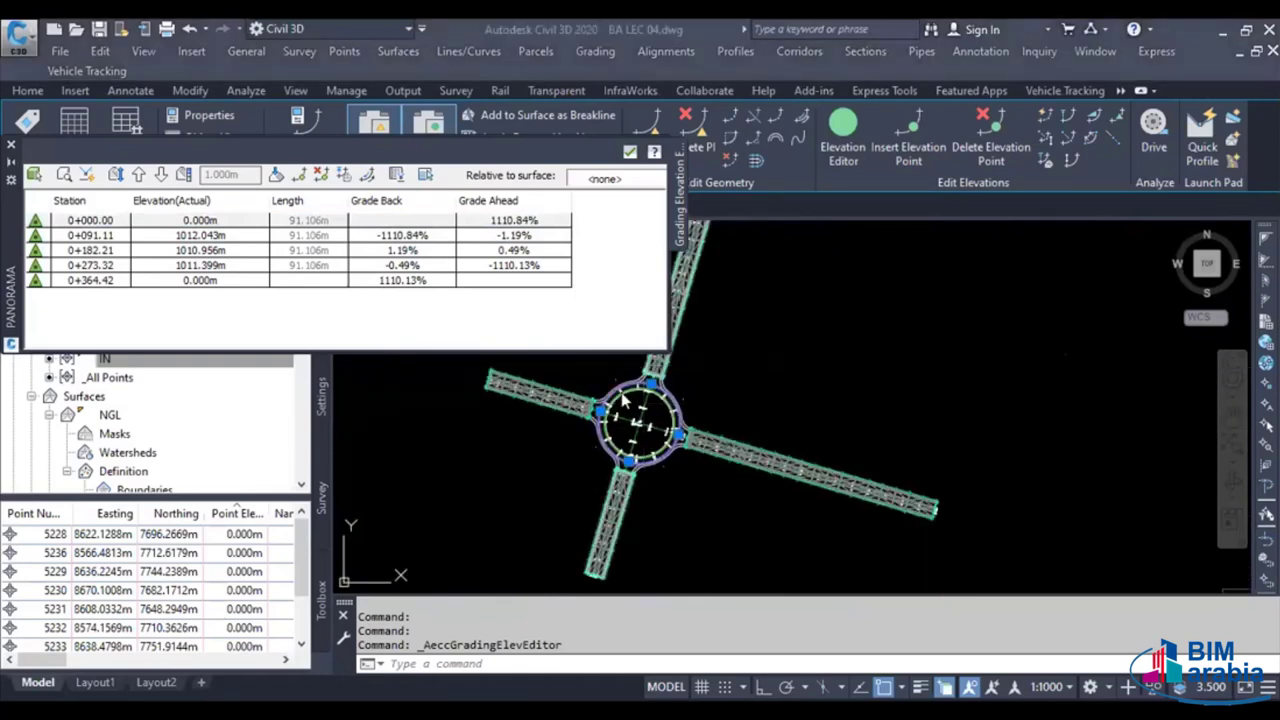
scroll(811, 413, up, 3)
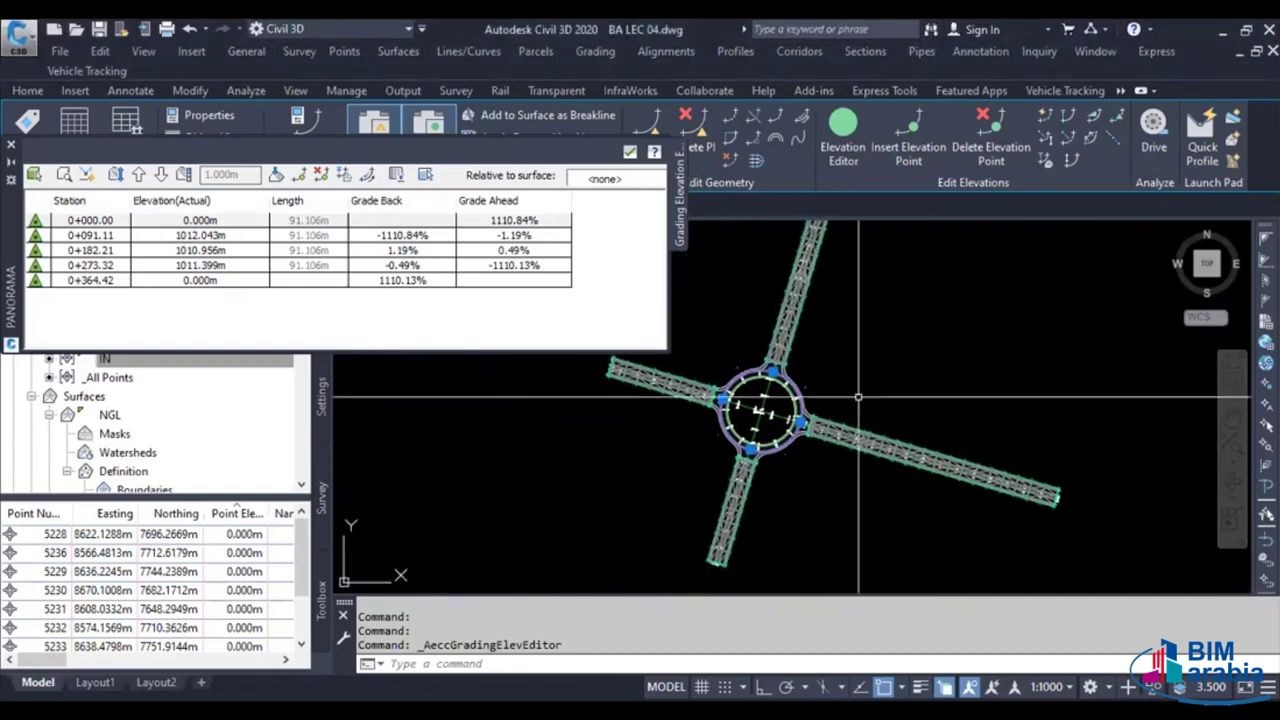
key(Escape)
scroll(717, 484, up, 3)
scroll(717, 484, up, 2)
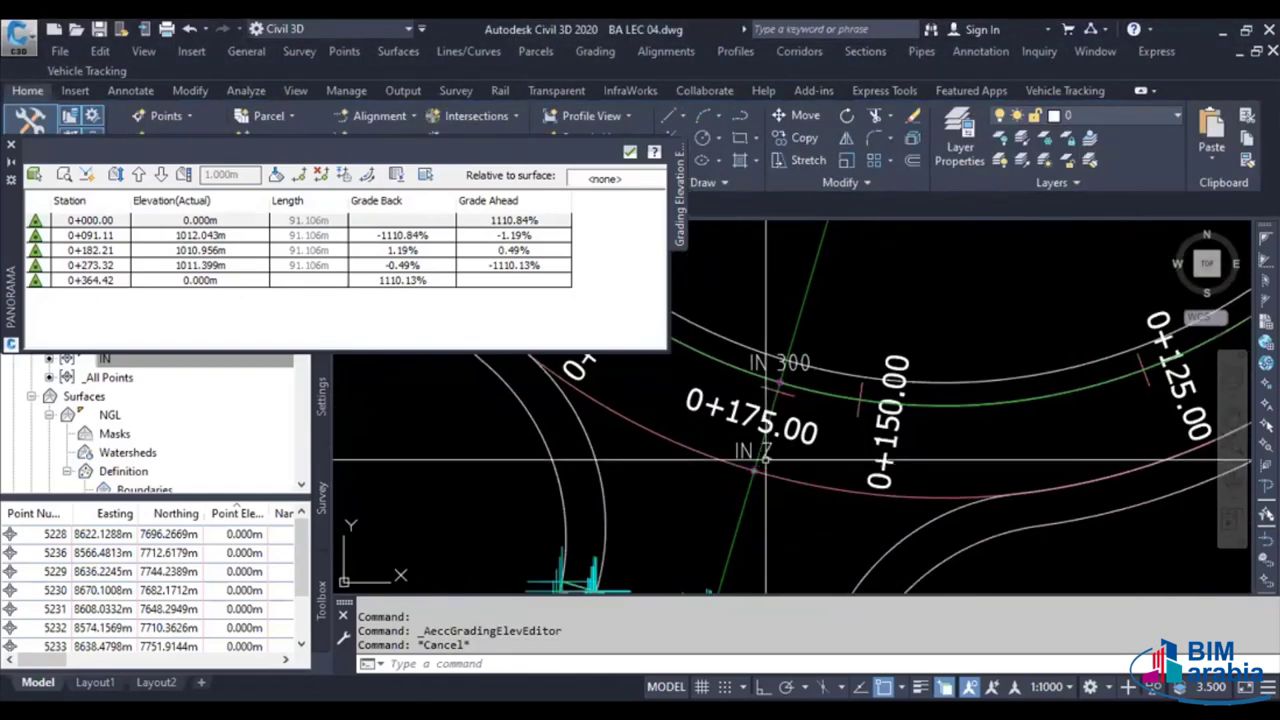
click(754, 462)
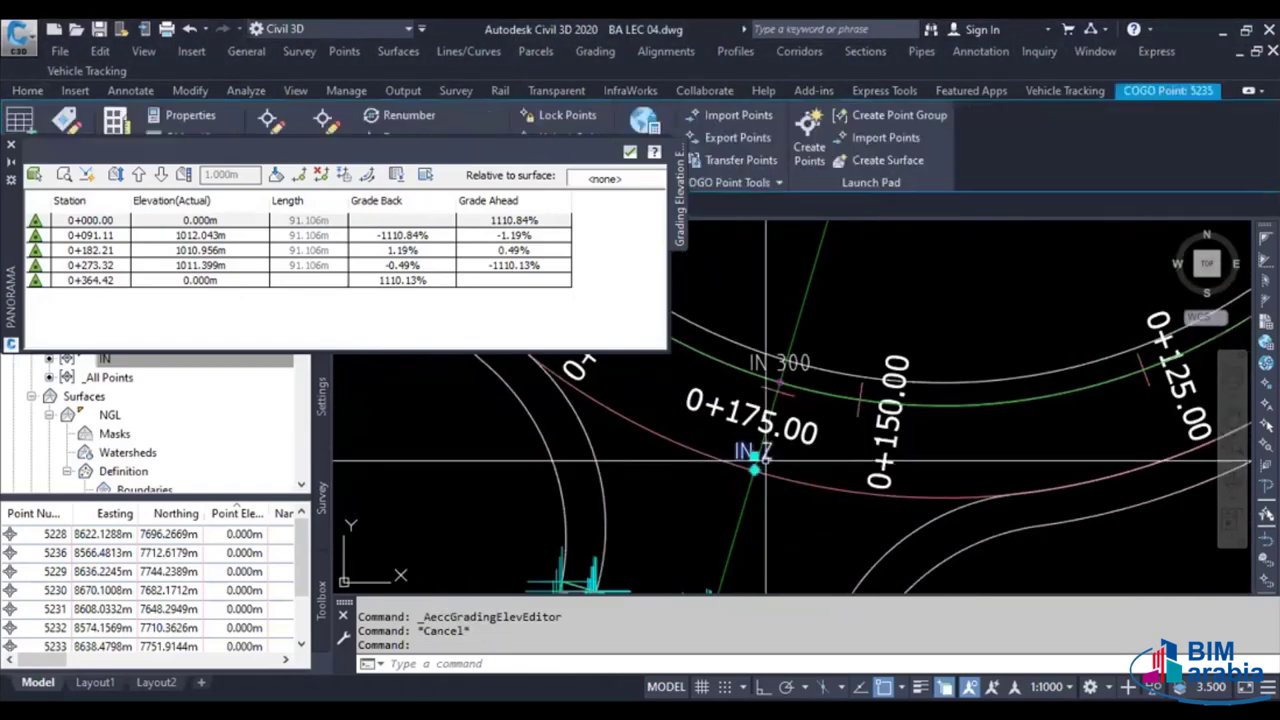
click(222, 283)
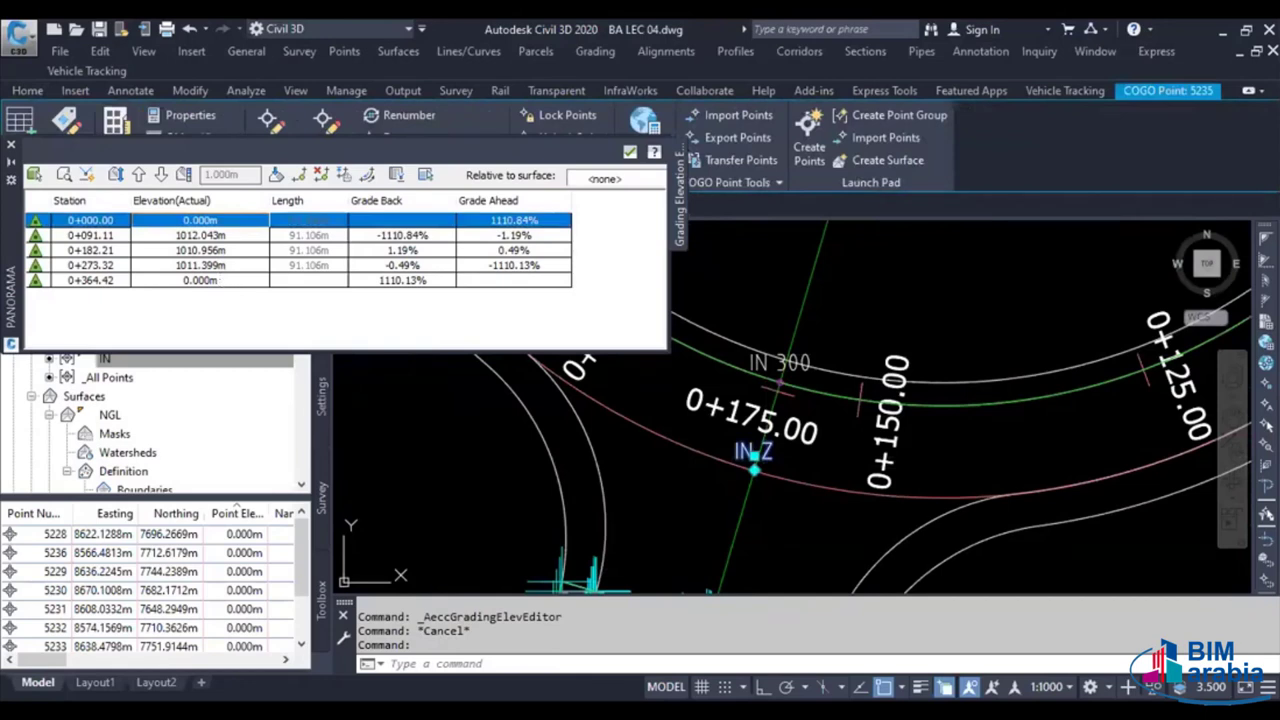
click(237, 284)
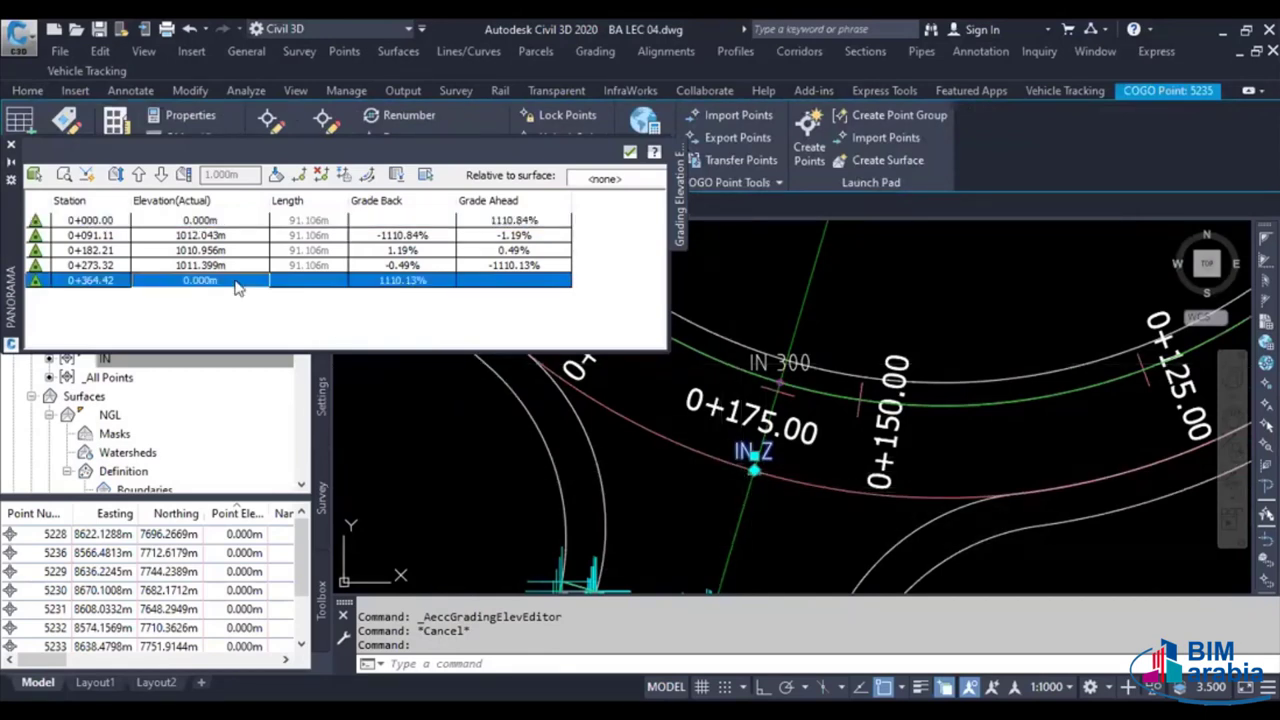
Set station 0+364.42 to 1012.487 m and close the Elevation Editor
click(237, 284)
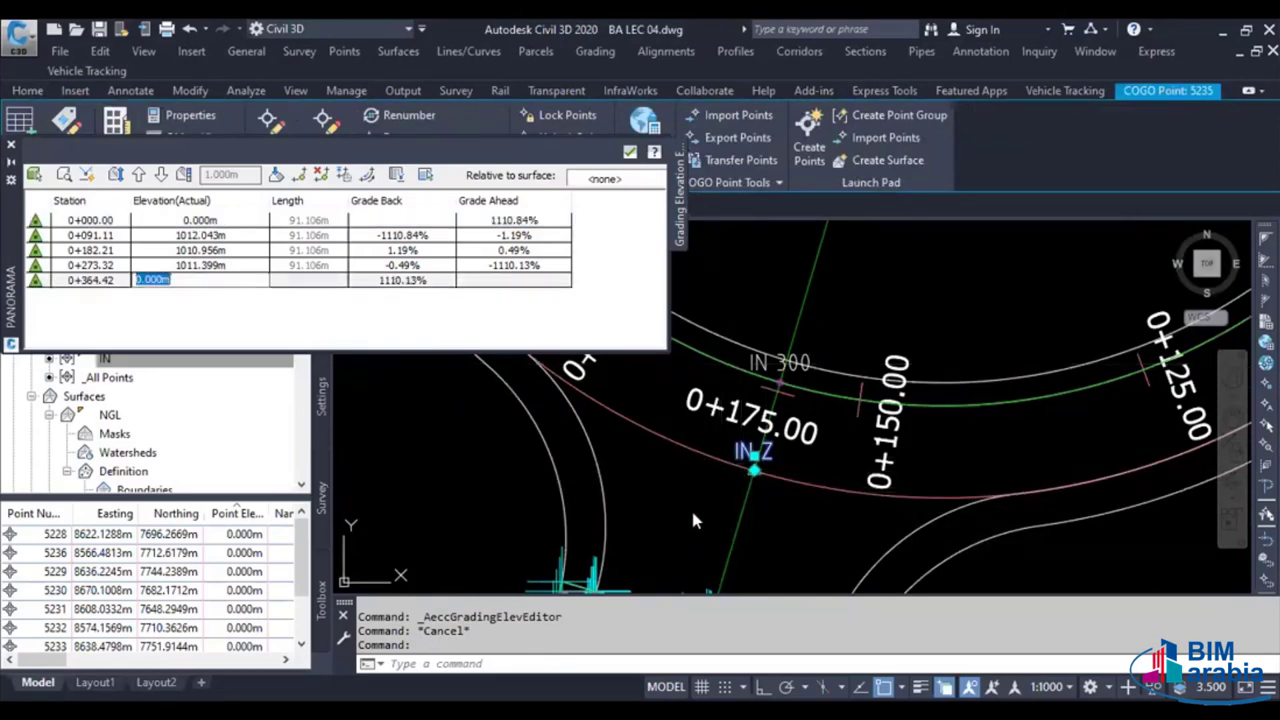
scroll(690, 506, up, 5)
scroll(665, 501, down, 8)
scroll(870, 512, up, 3)
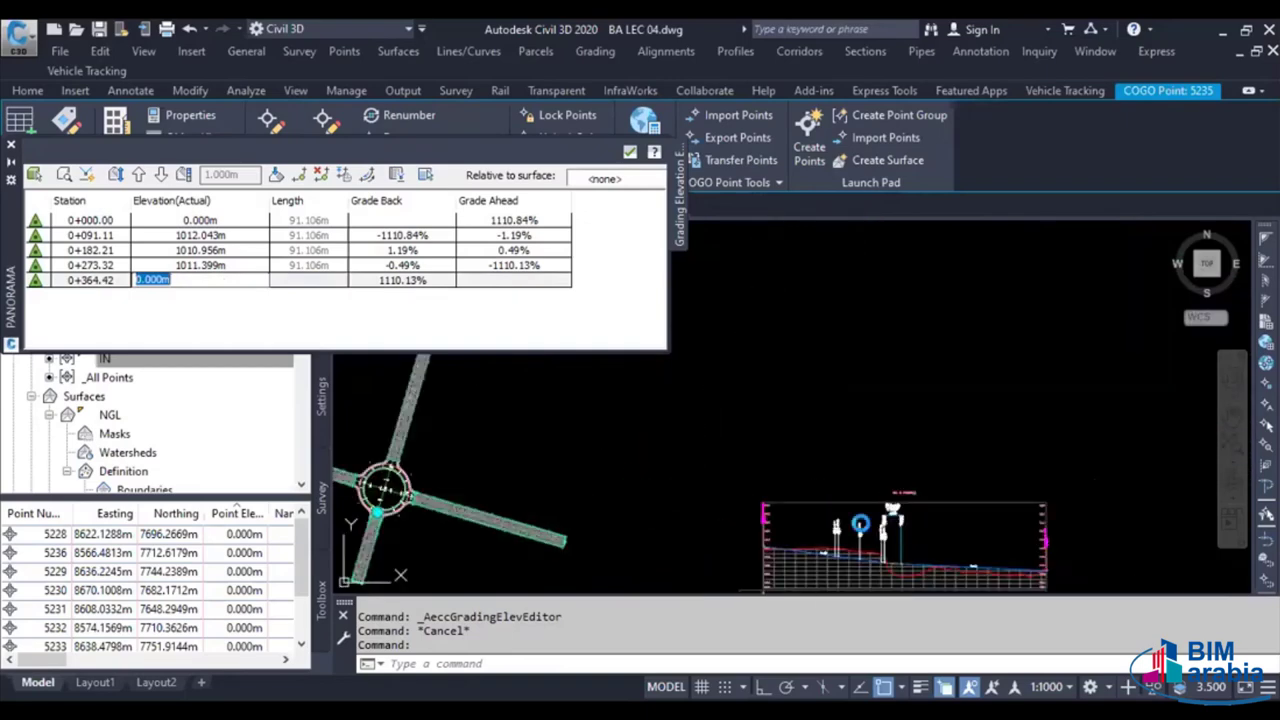
scroll(790, 530, up, 3)
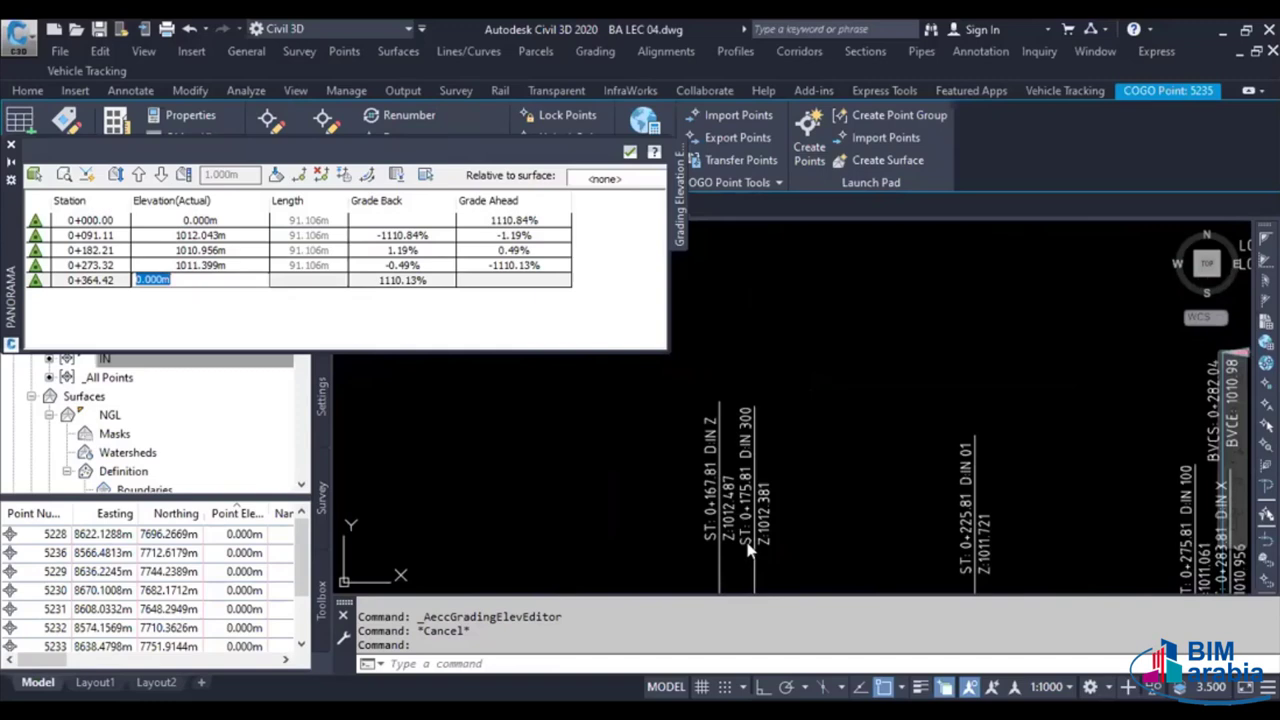
text(1012.48)
text(7)
key(Return)
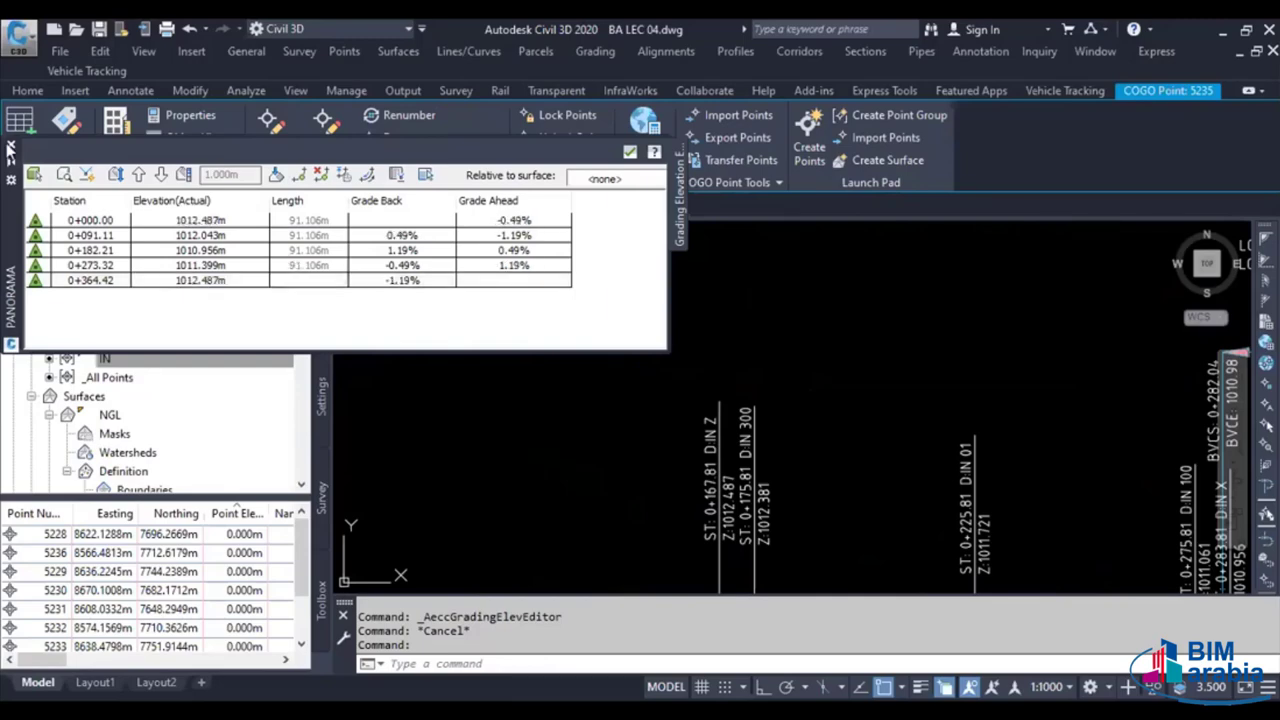
click(629, 151)
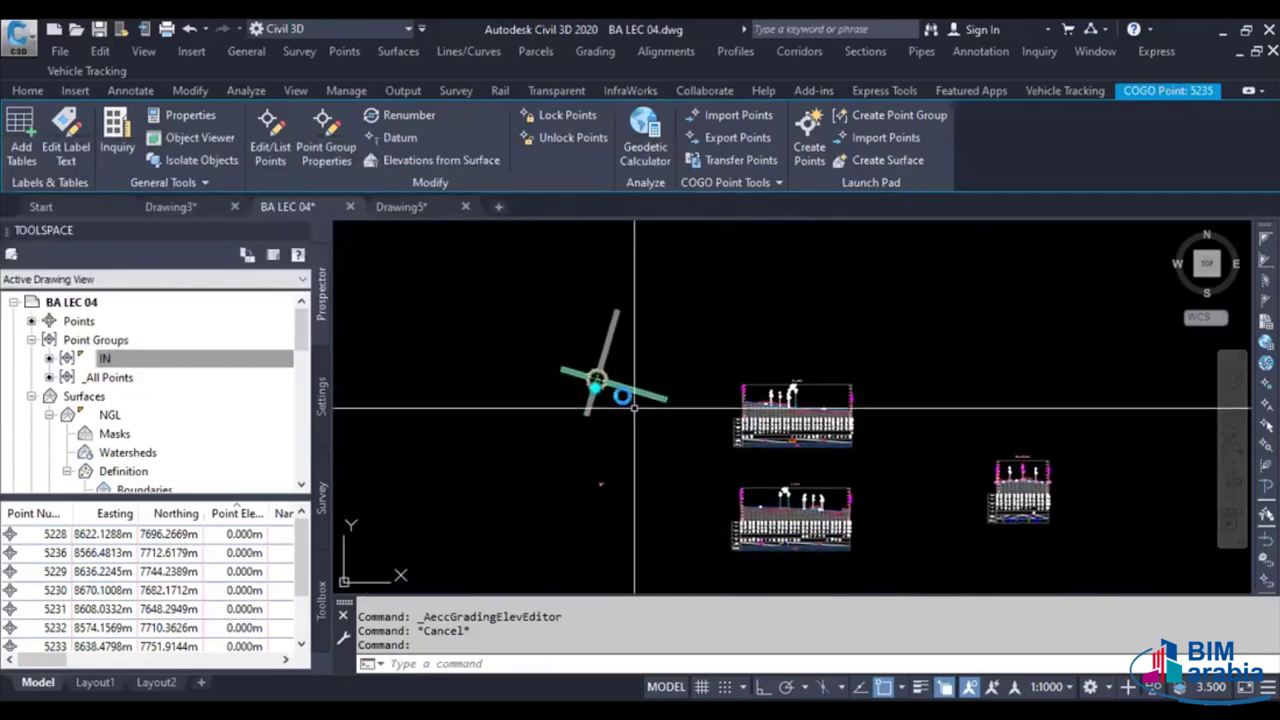
Centre the intersection in view and start the Create Corridor command
scroll(515, 358, up, 5)
key(Escape)
key(Escape)
key(Escape)
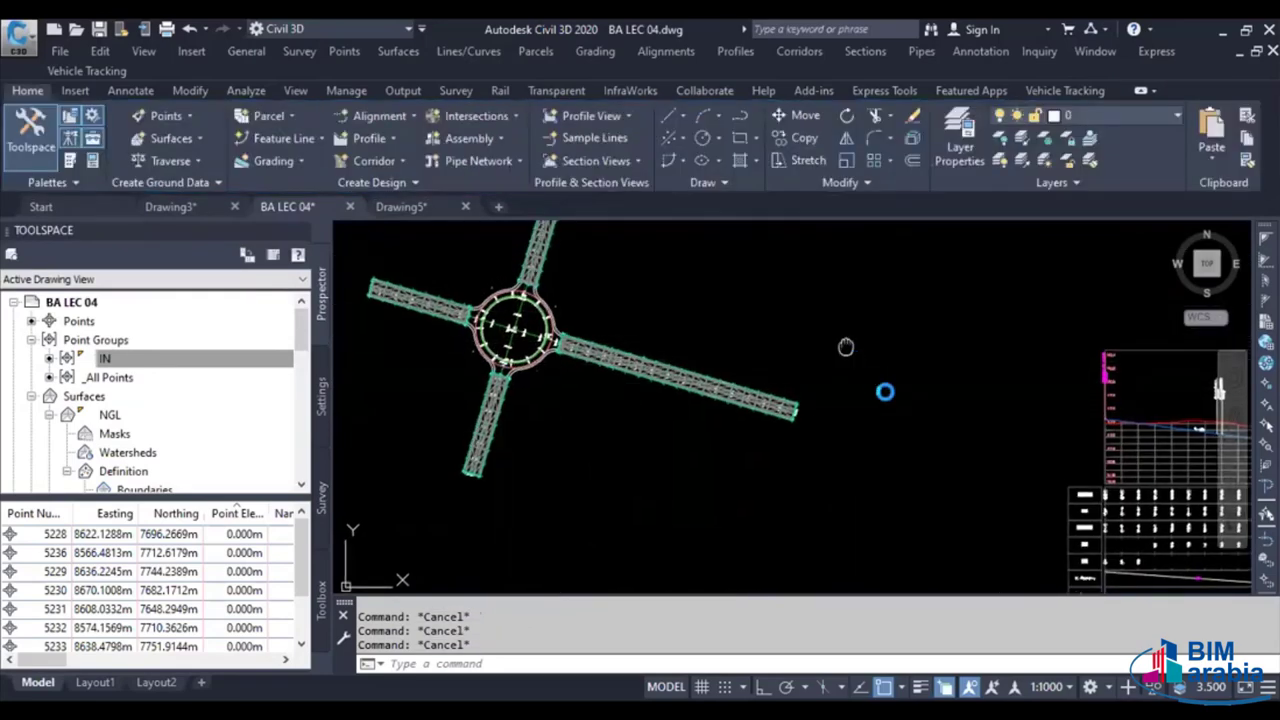
scroll(880, 410, down, 4)
middle_drag(718, 420, 622, 420)
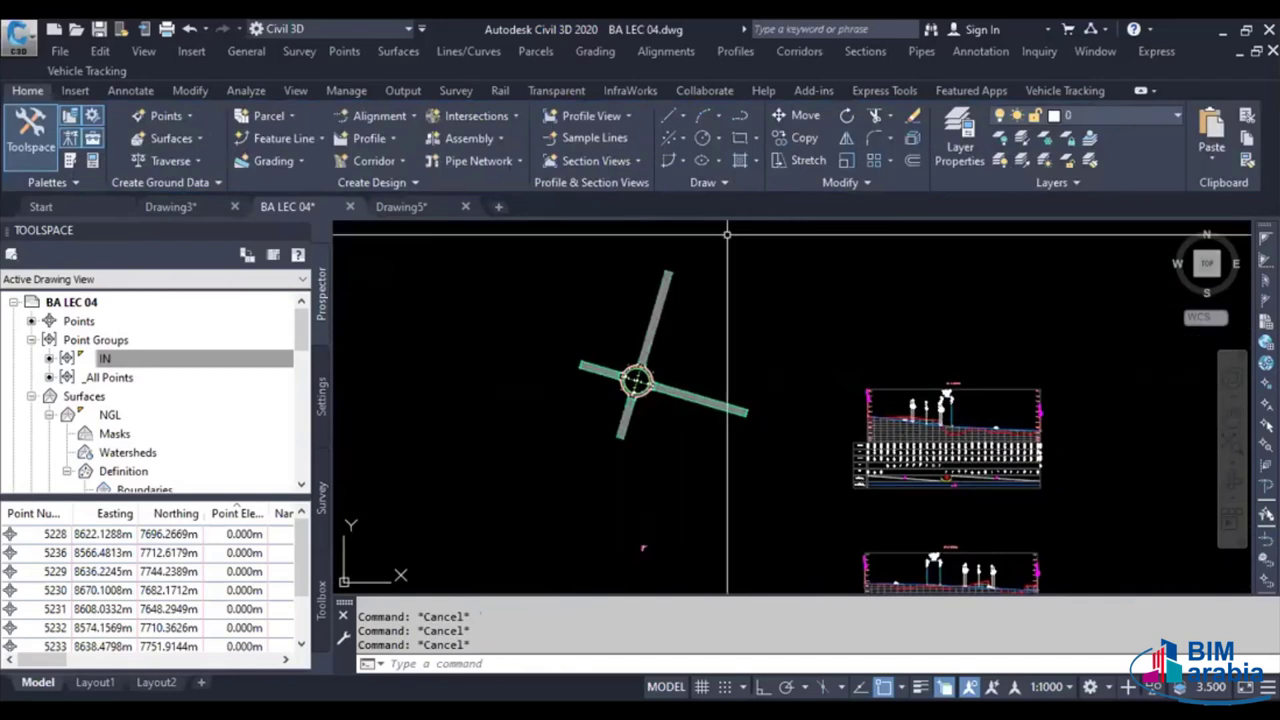
scroll(650, 393, up, 4)
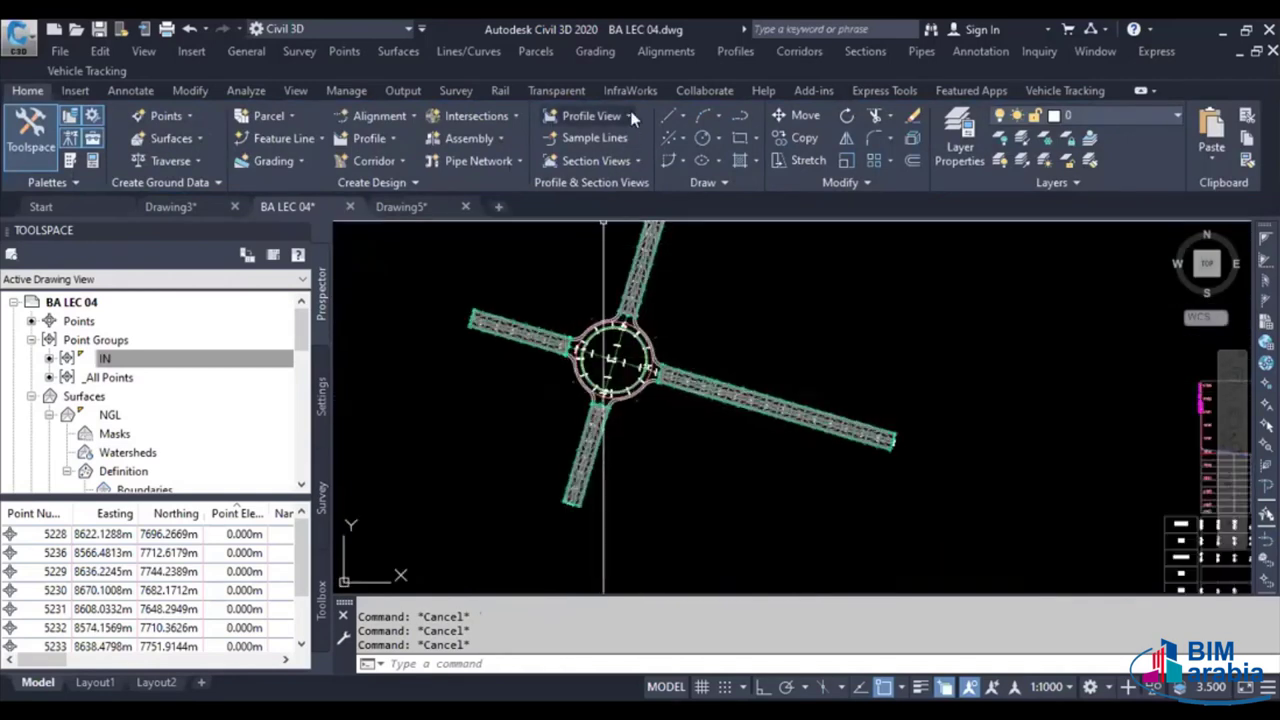
click(800, 51)
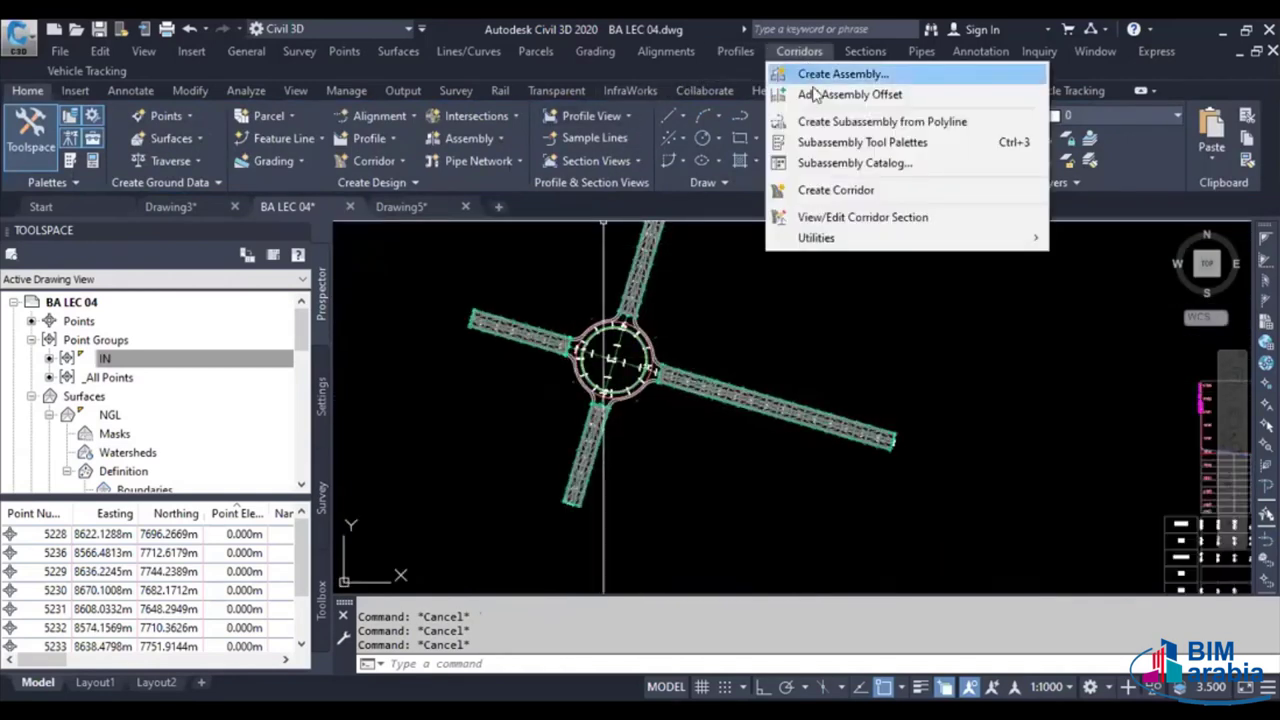
click(830, 190)
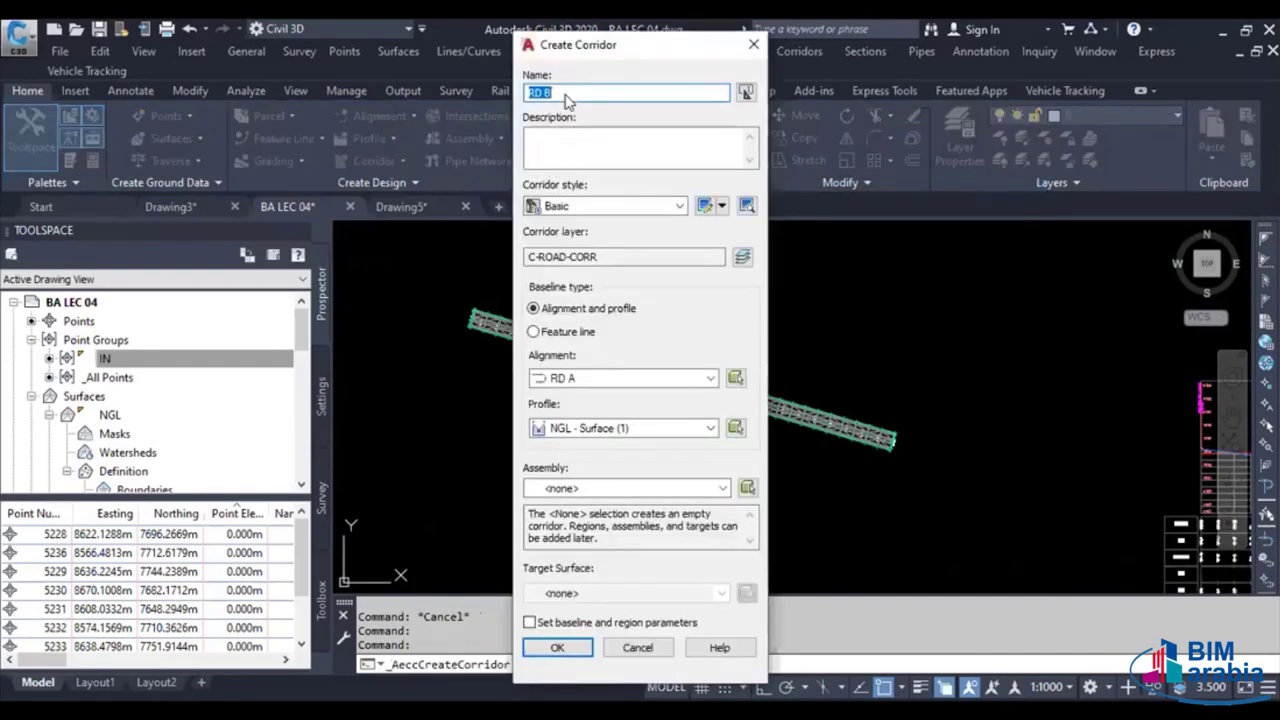
key(Escape)
key(Return)
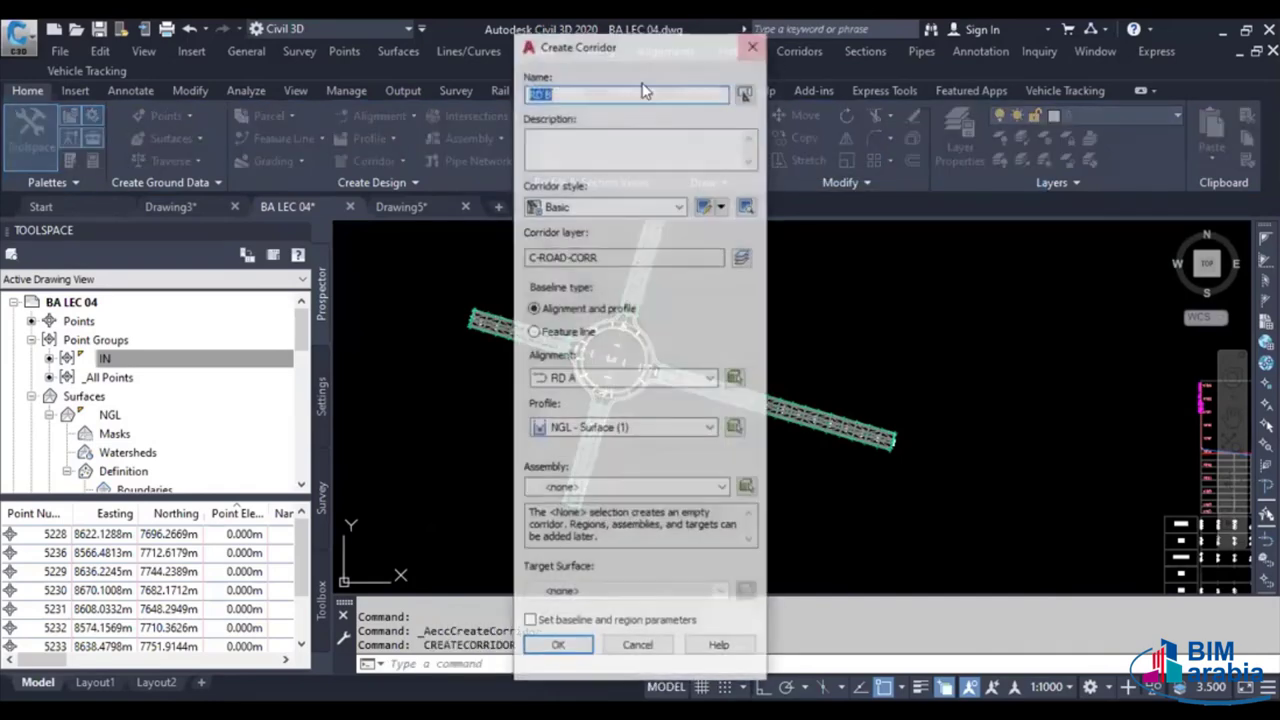
Name the corridor R-ABOUT C with alignment ROUNDABOUT, assembly ROUND 01 and target surface NGL
text(RD B)
key(BackSpace)
key(BackSpace)
key(BackSpace)
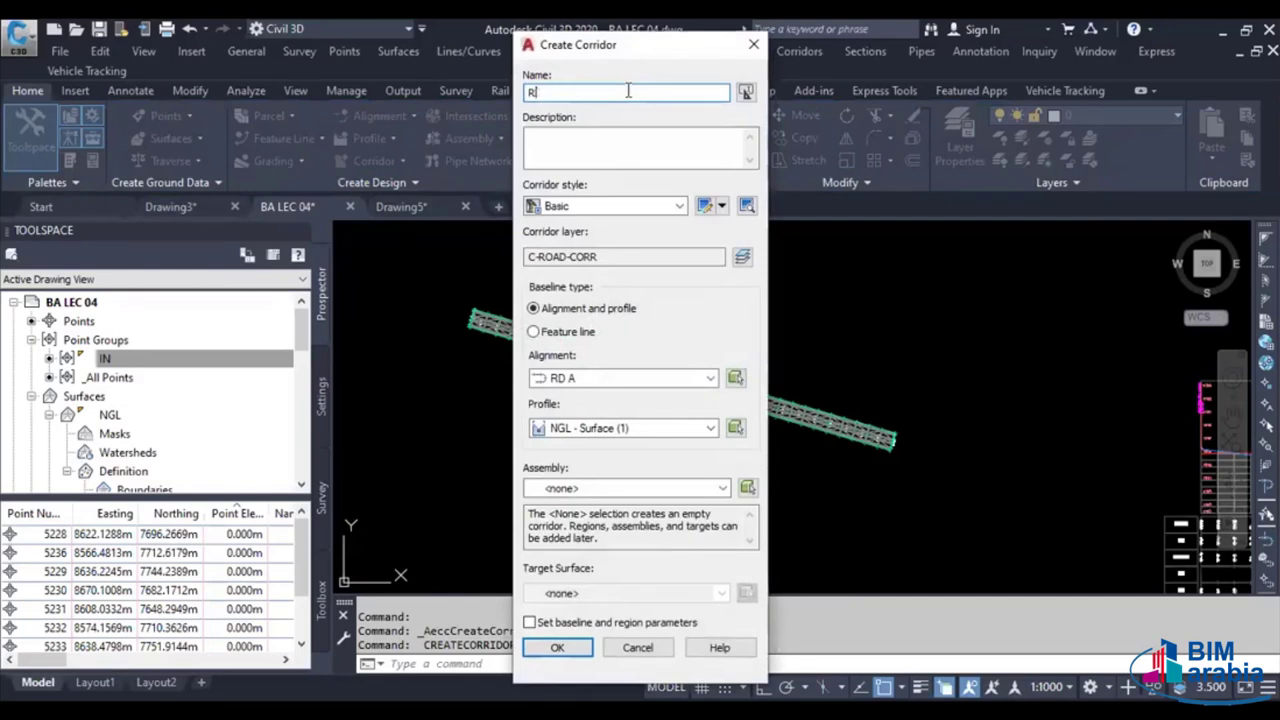
text(-ABOUT)
text( C)
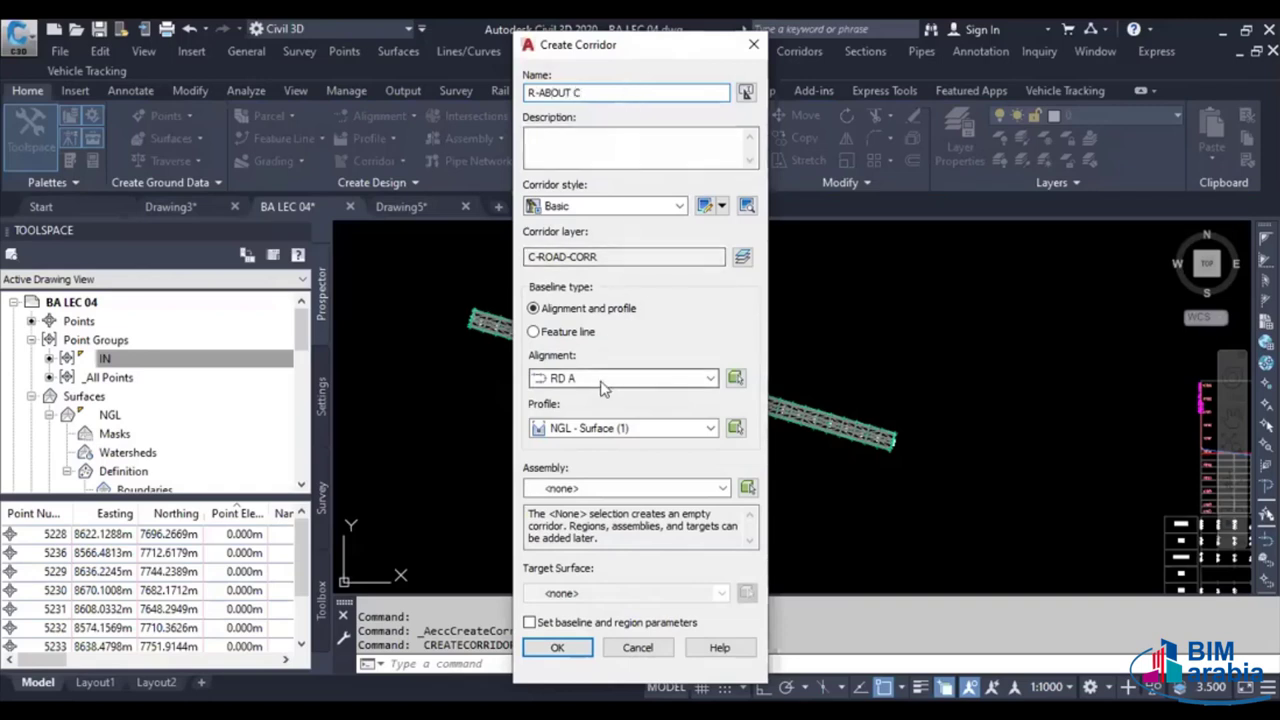
click(660, 378)
click(608, 426)
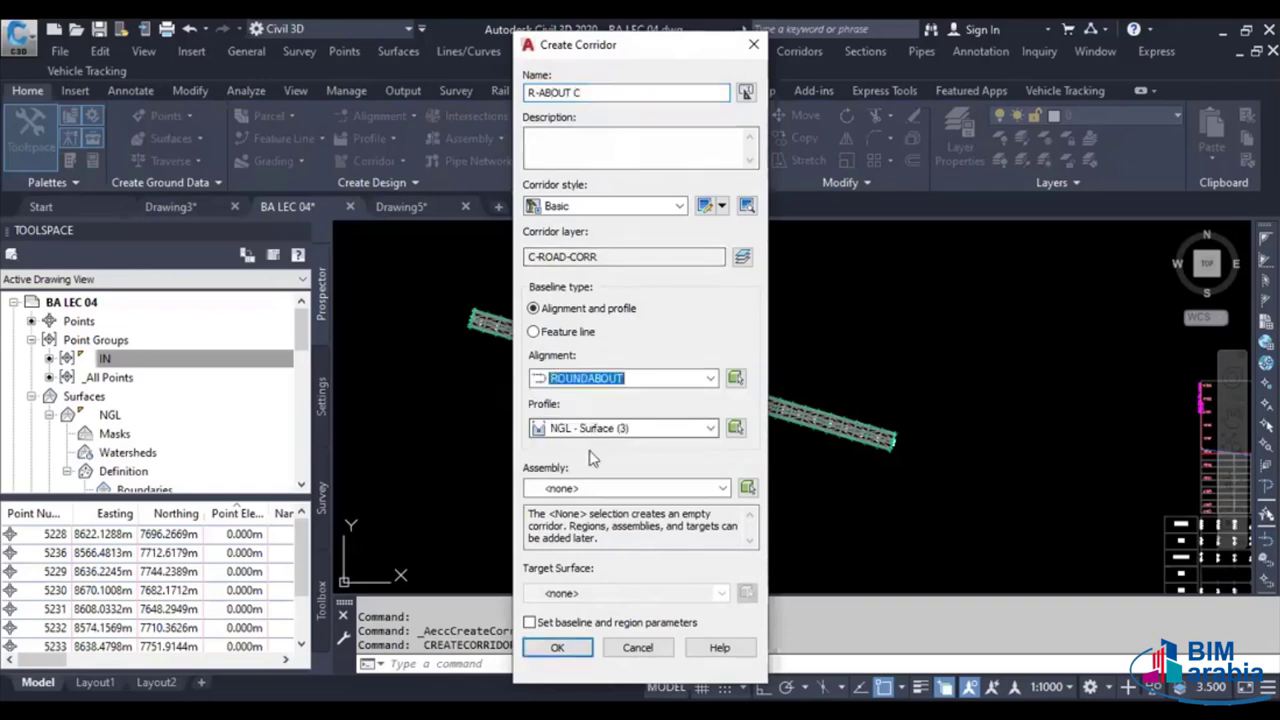
click(593, 488)
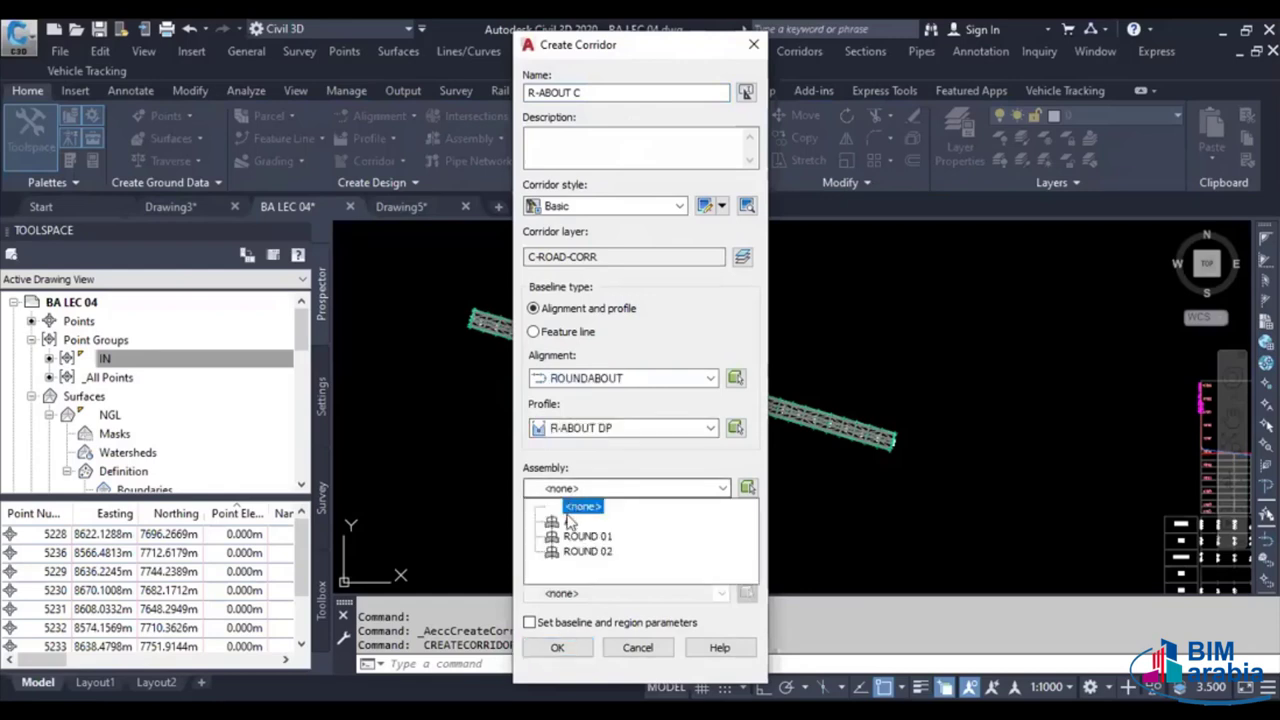
click(561, 595)
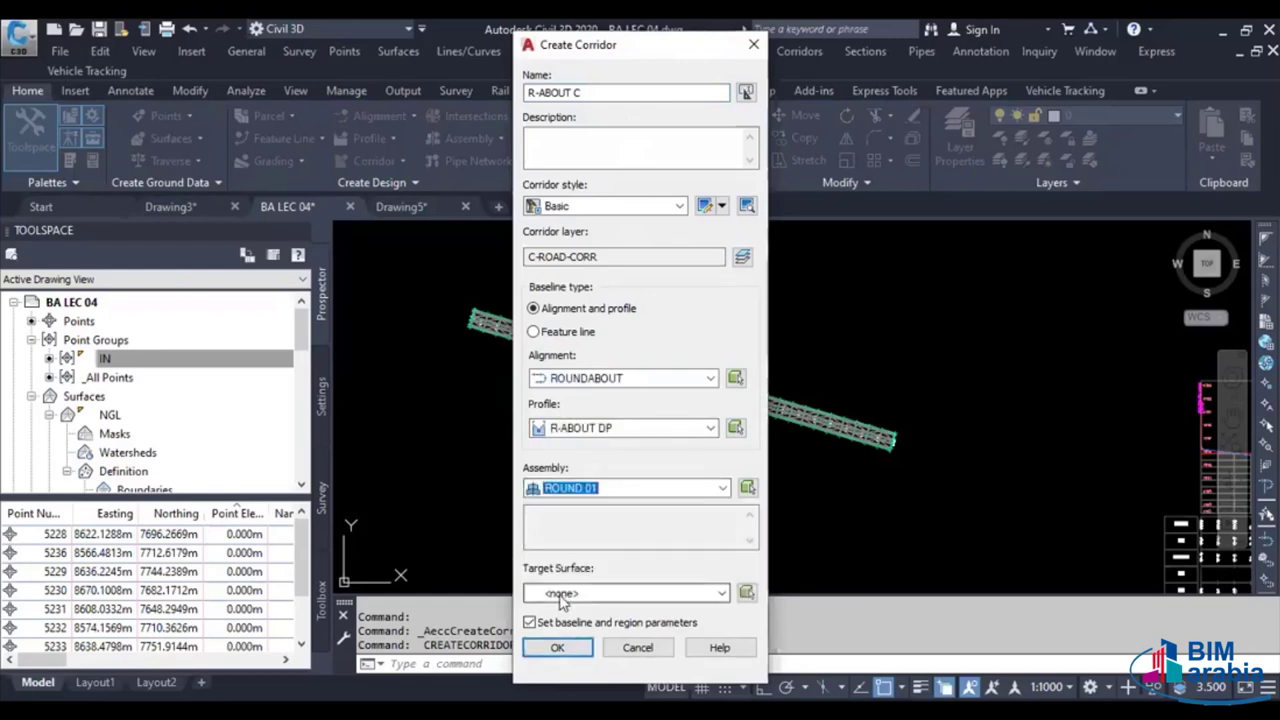
click(561, 595)
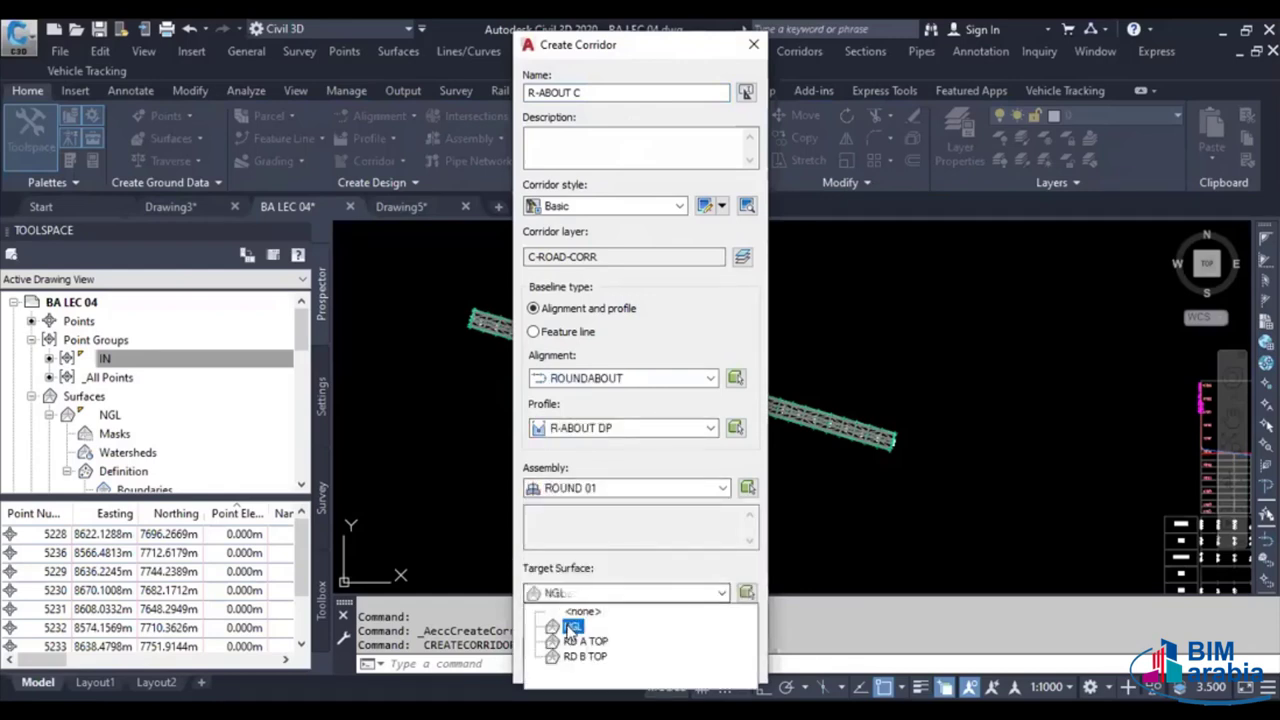
click(566, 625)
click(556, 648)
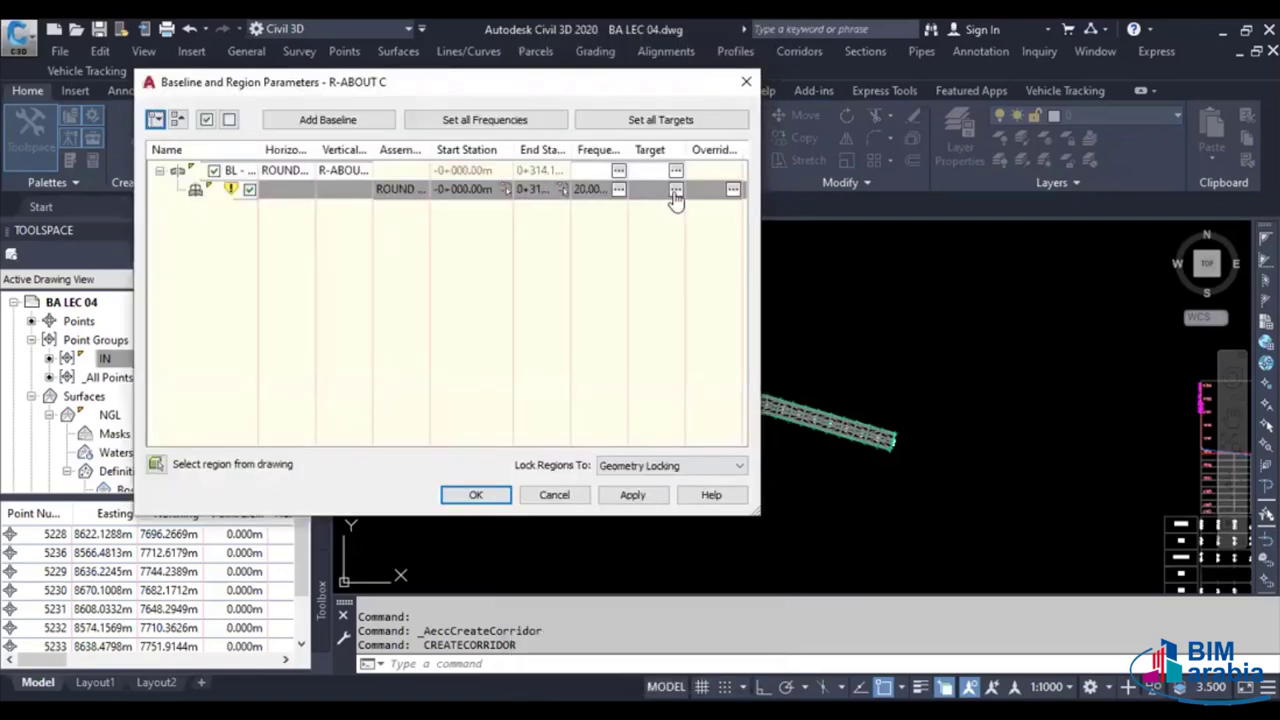
Target the right sidewalk width to the inner roundabout circle, Polyline-17
click(676, 192)
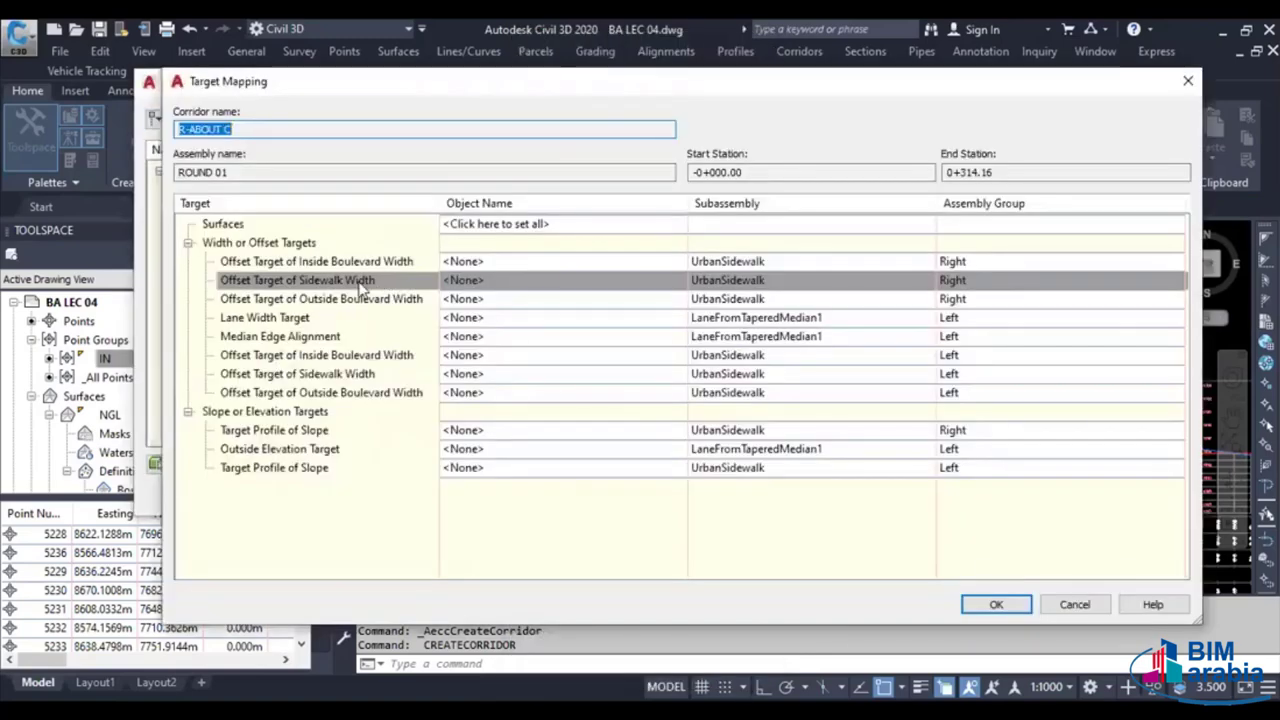
click(352, 283)
click(463, 280)
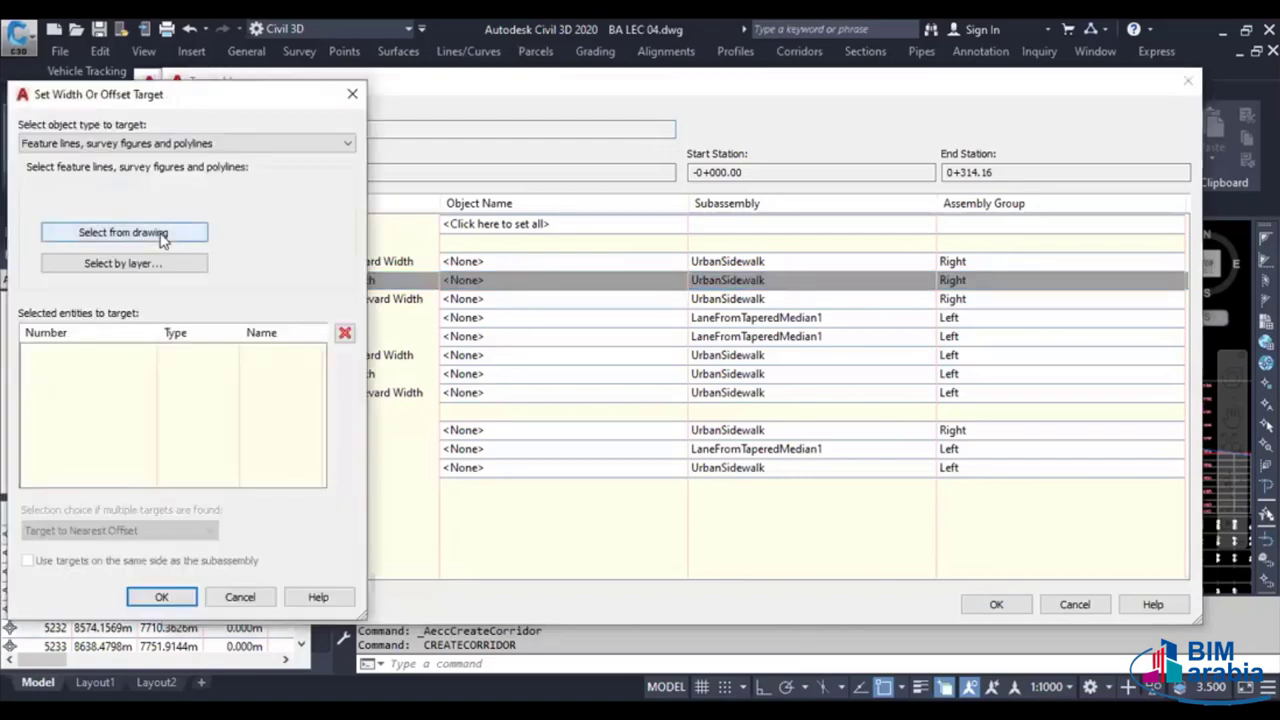
click(165, 240)
scroll(680, 362, up, 4)
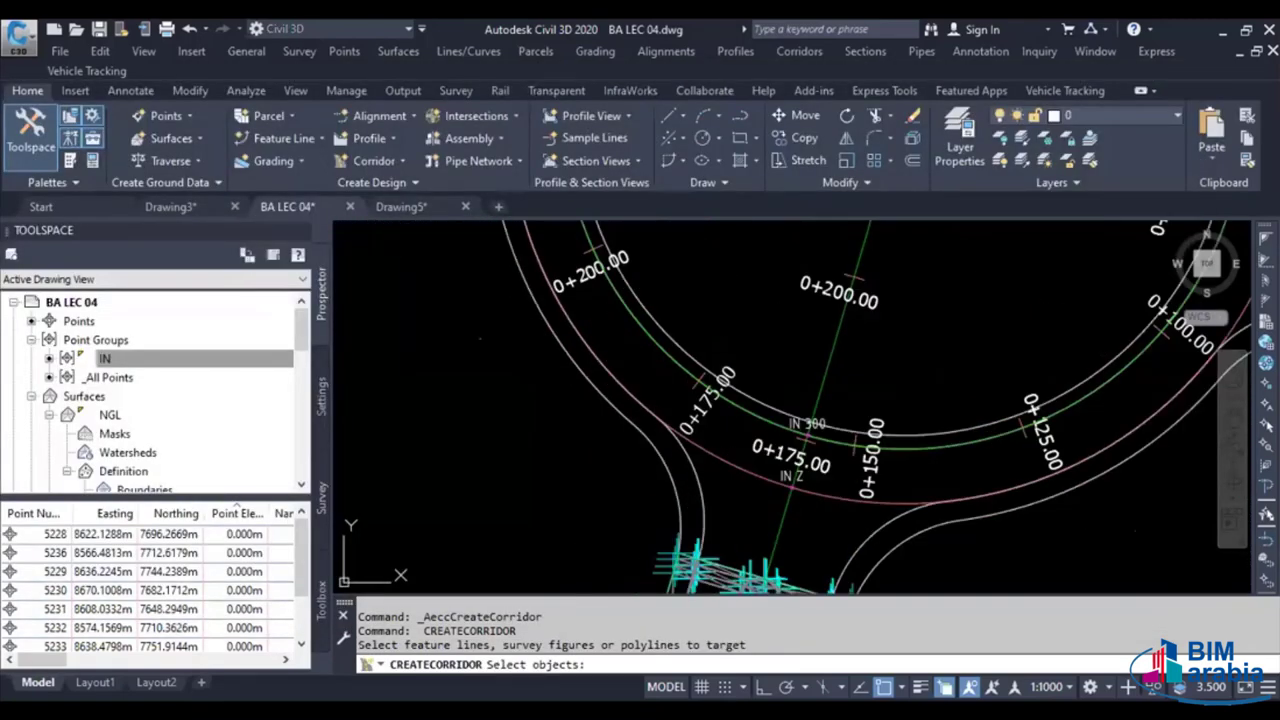
click(685, 349)
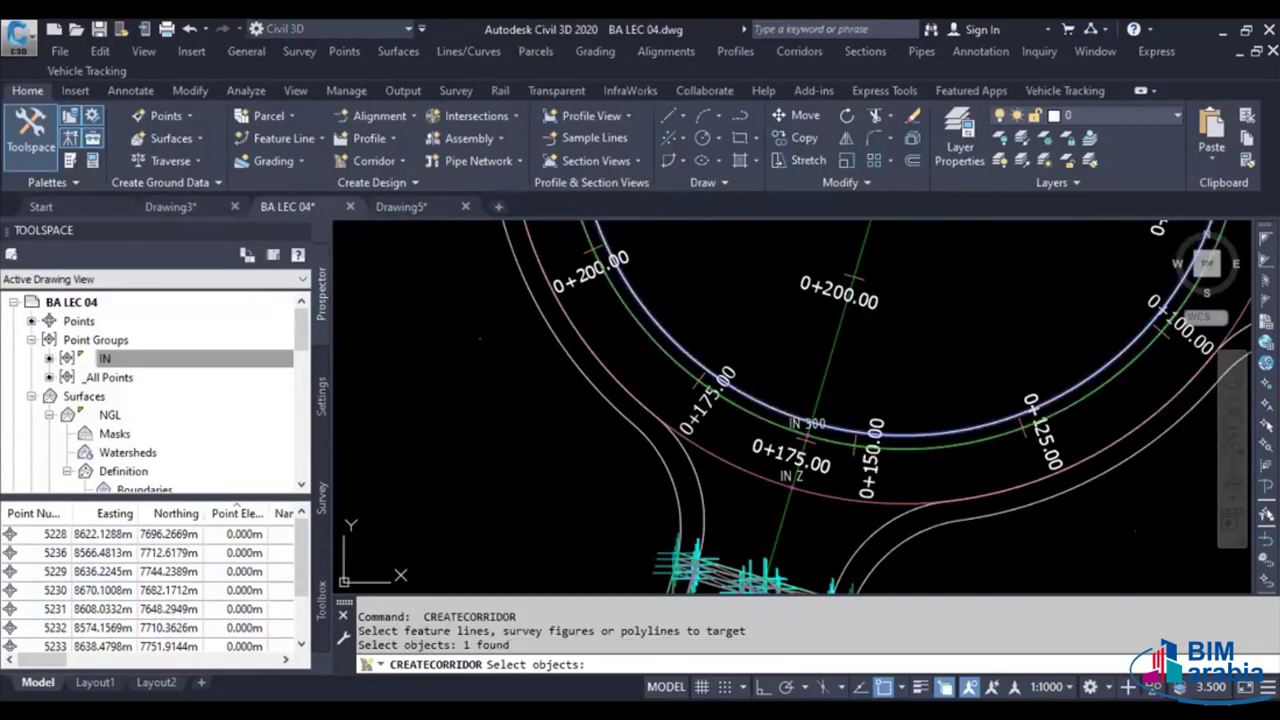
key(Return)
key(Return)
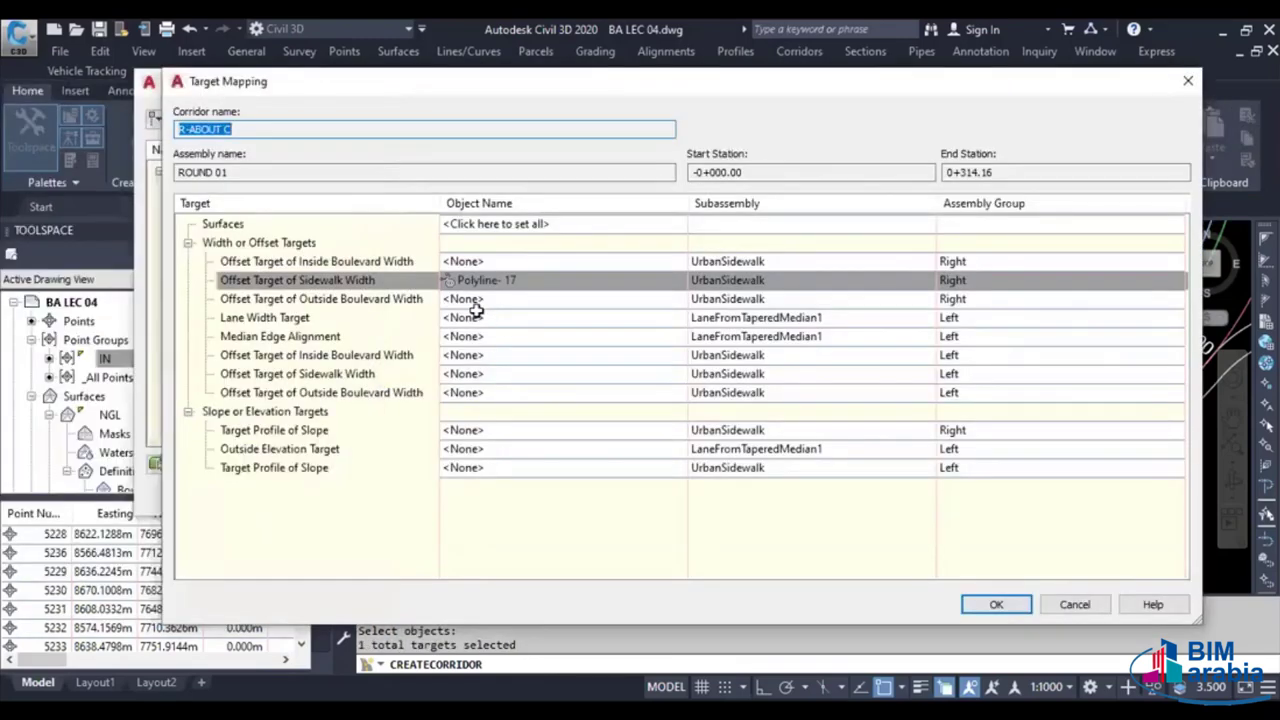
Target the lane width to the pink ring feature line, Feature 1
click(476, 317)
click(190, 232)
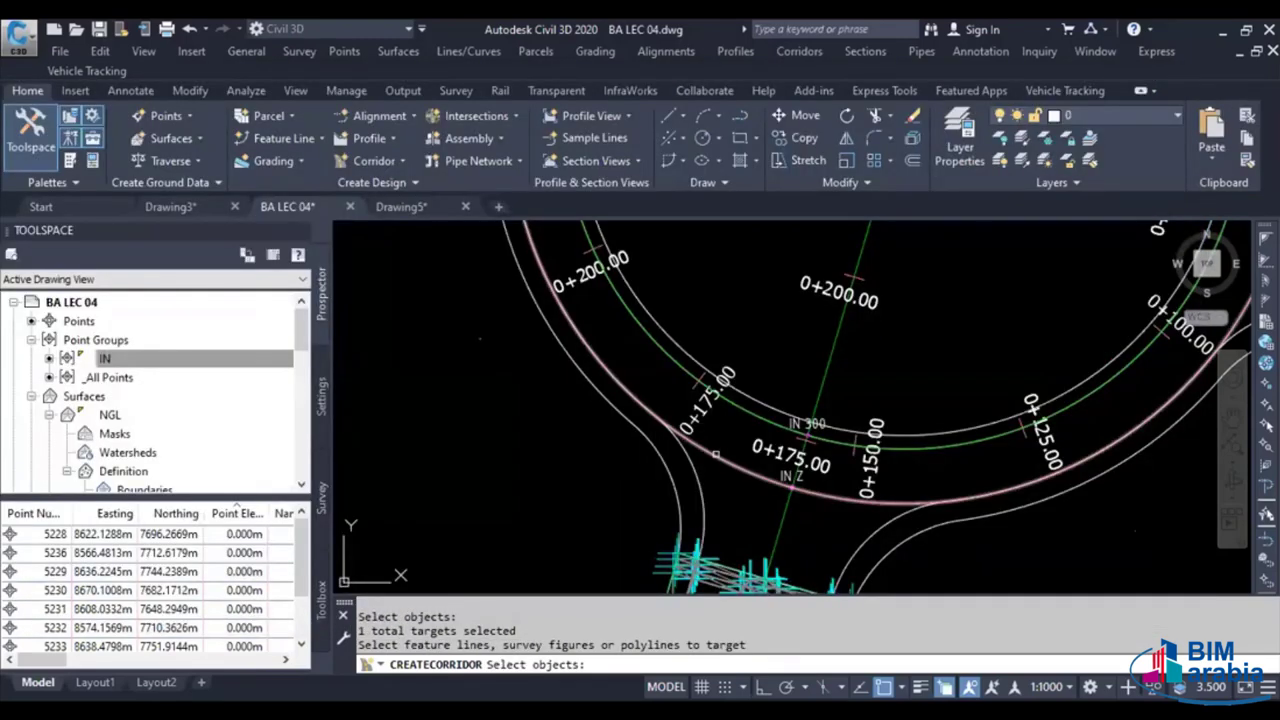
click(716, 452)
double_click(714, 456)
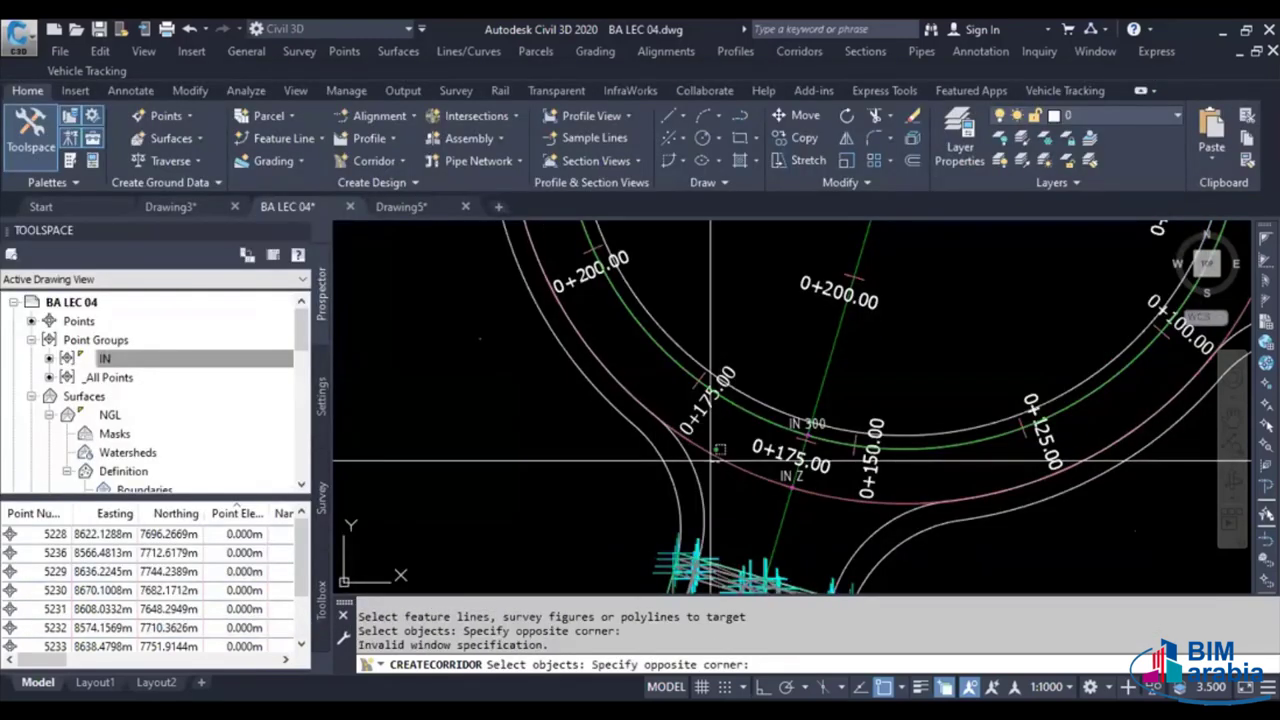
click(703, 449)
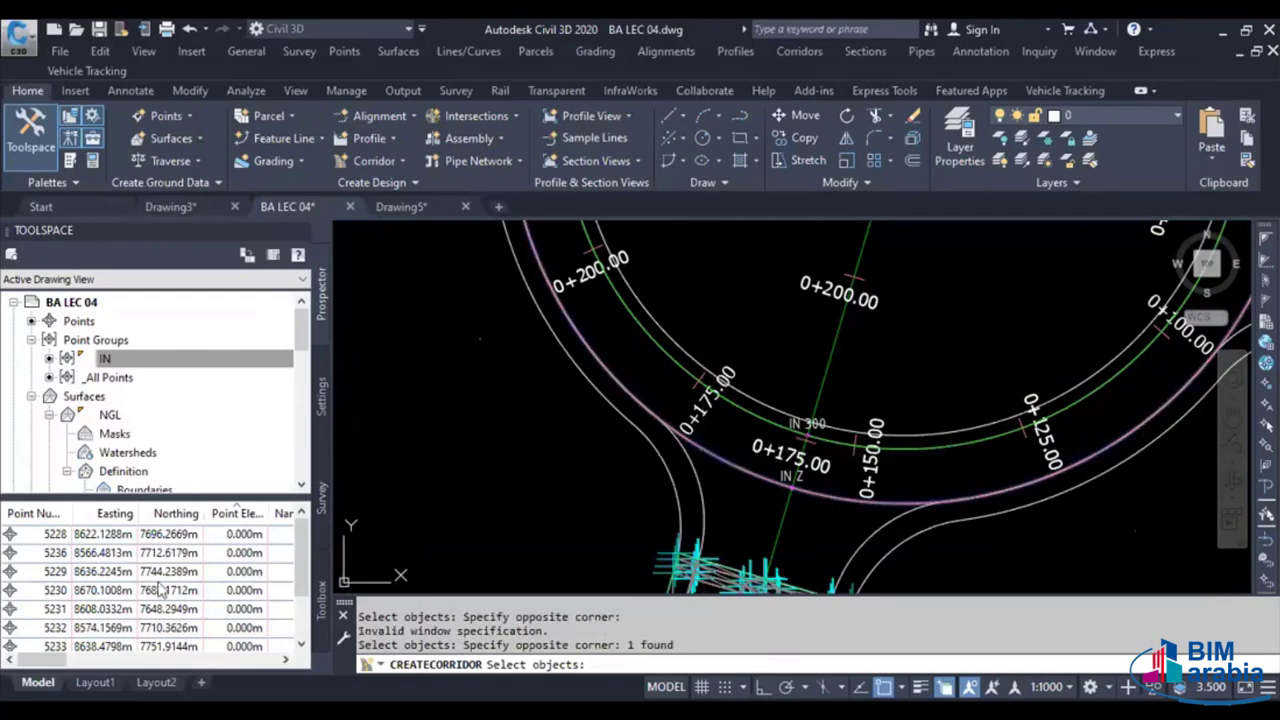
key(Return)
click(162, 596)
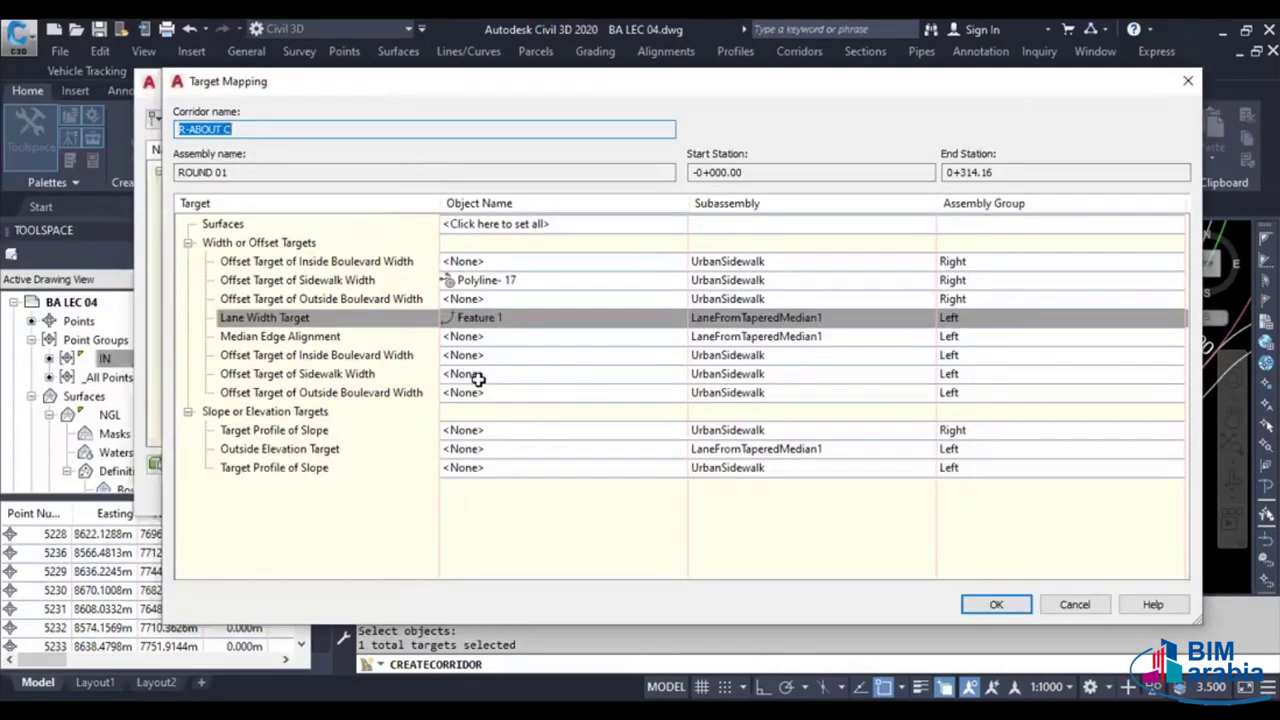
Target the left sidewalk width to four objects around the ring
click(477, 374)
click(477, 374)
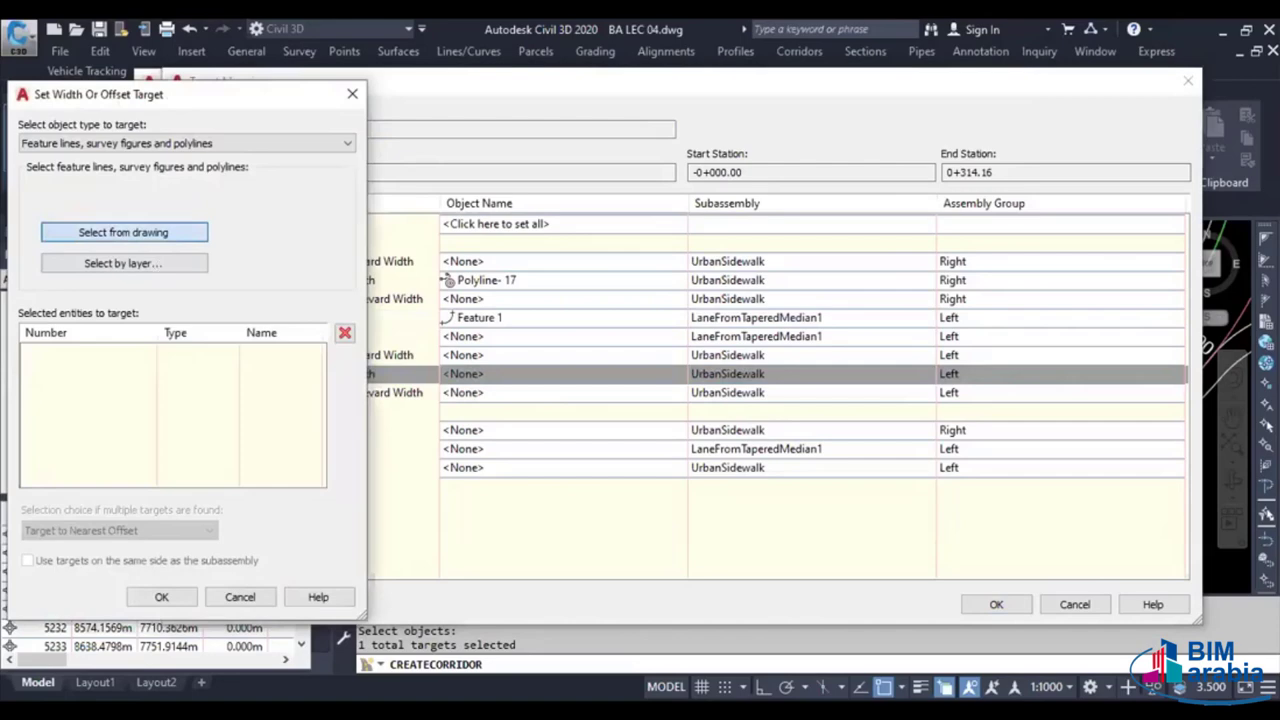
click(123, 232)
click(561, 343)
click(561, 343)
scroll(533, 371, down, 5)
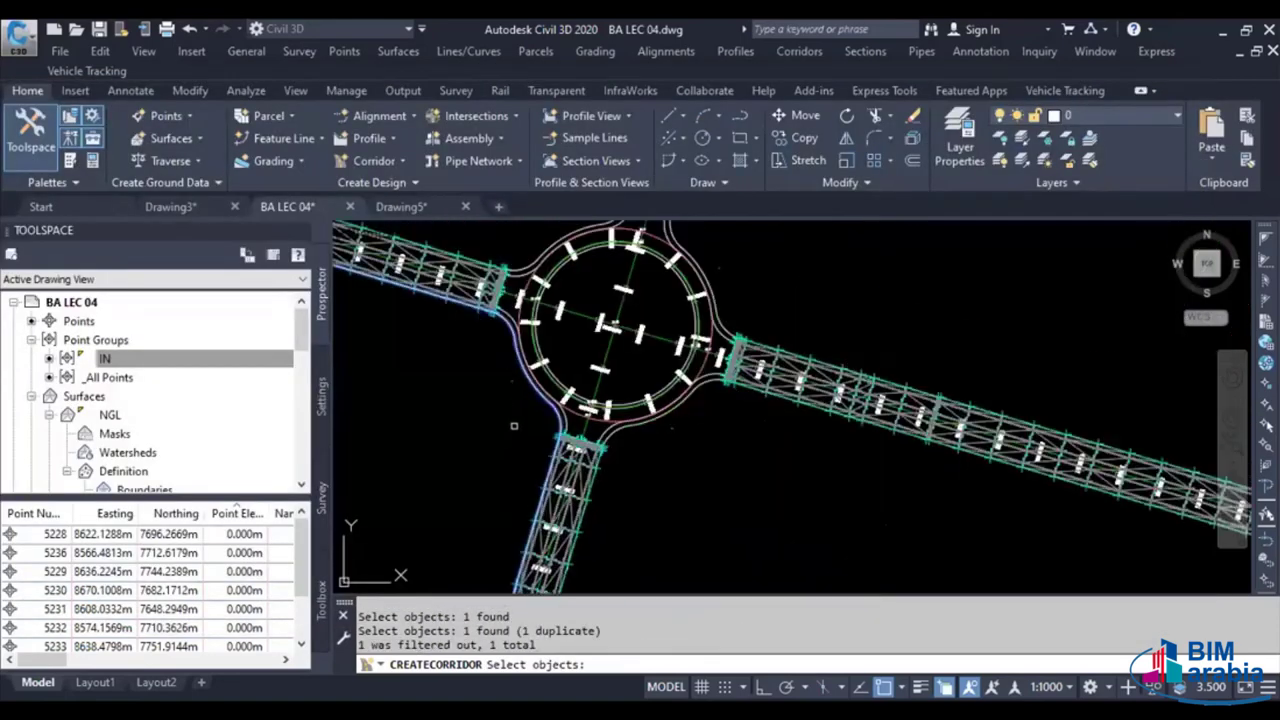
scroll(546, 258, up, 2)
scroll(540, 240, up, 2)
click(548, 270)
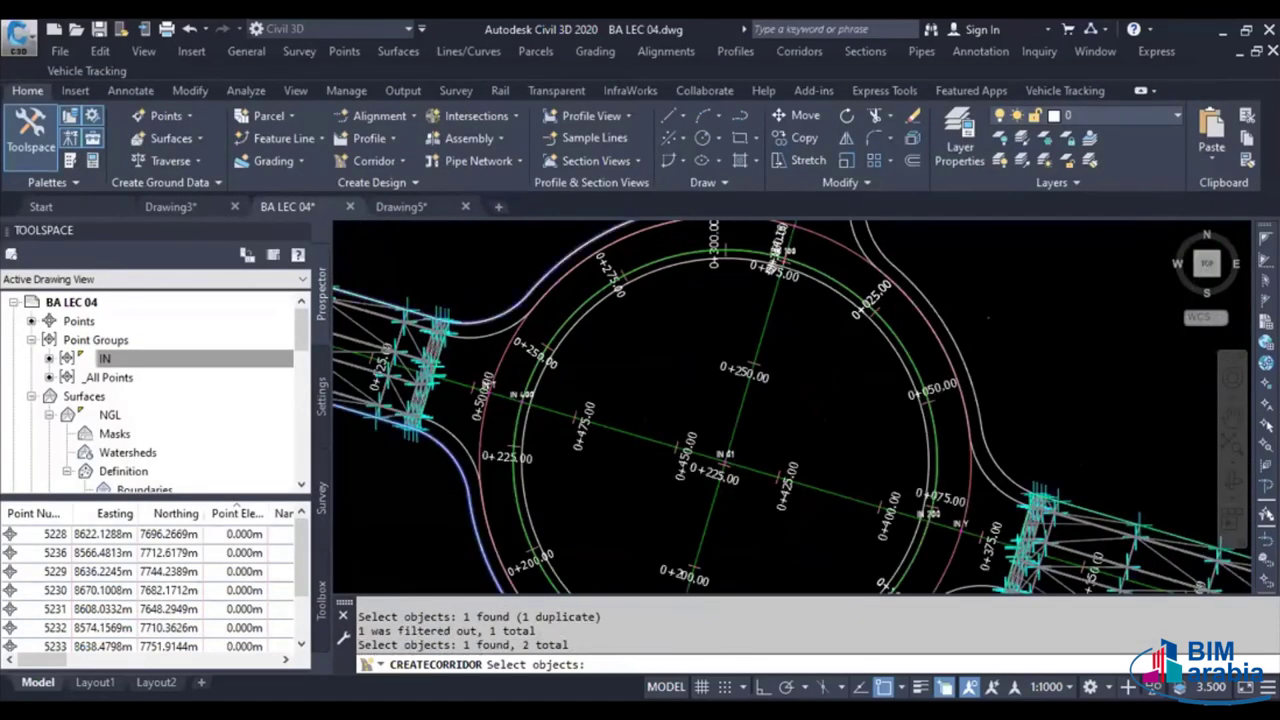
scroll(560, 300, down, 3)
scroll(700, 310, up, 3)
scroll(724, 312, up, 1)
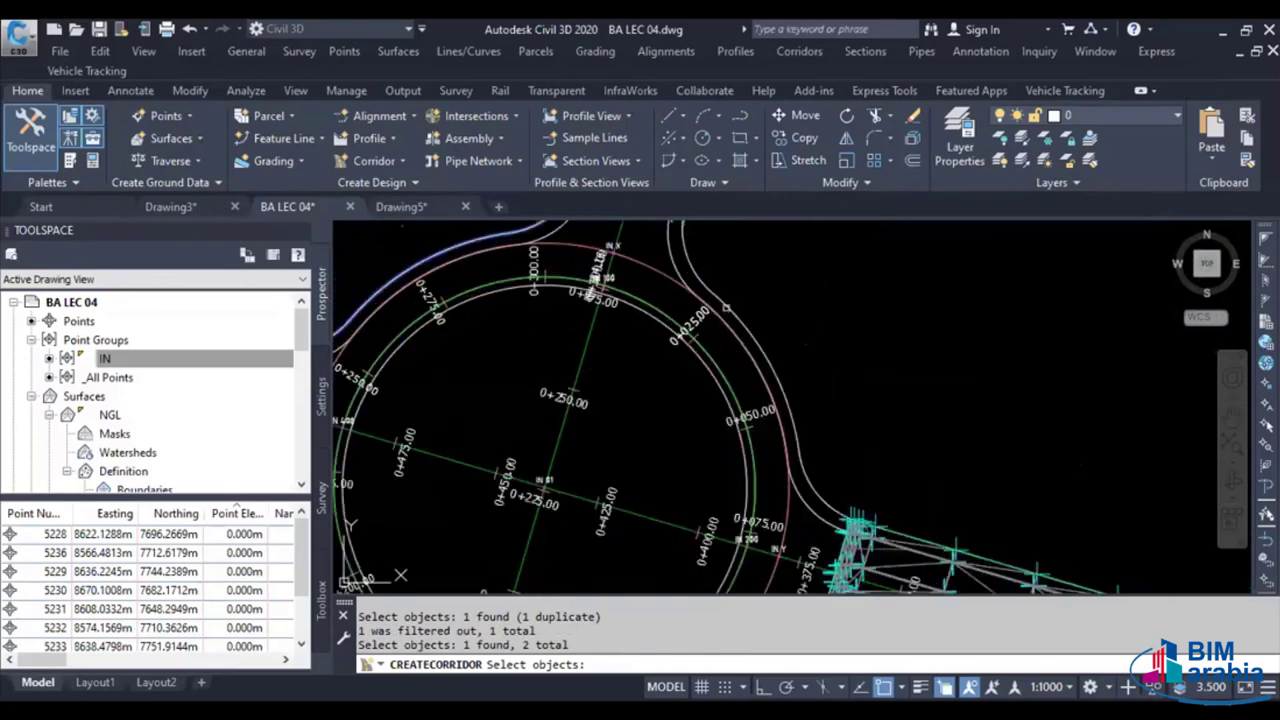
click(726, 309)
scroll(730, 330, down, 2)
scroll(750, 380, down, 1)
scroll(772, 416, up, 3)
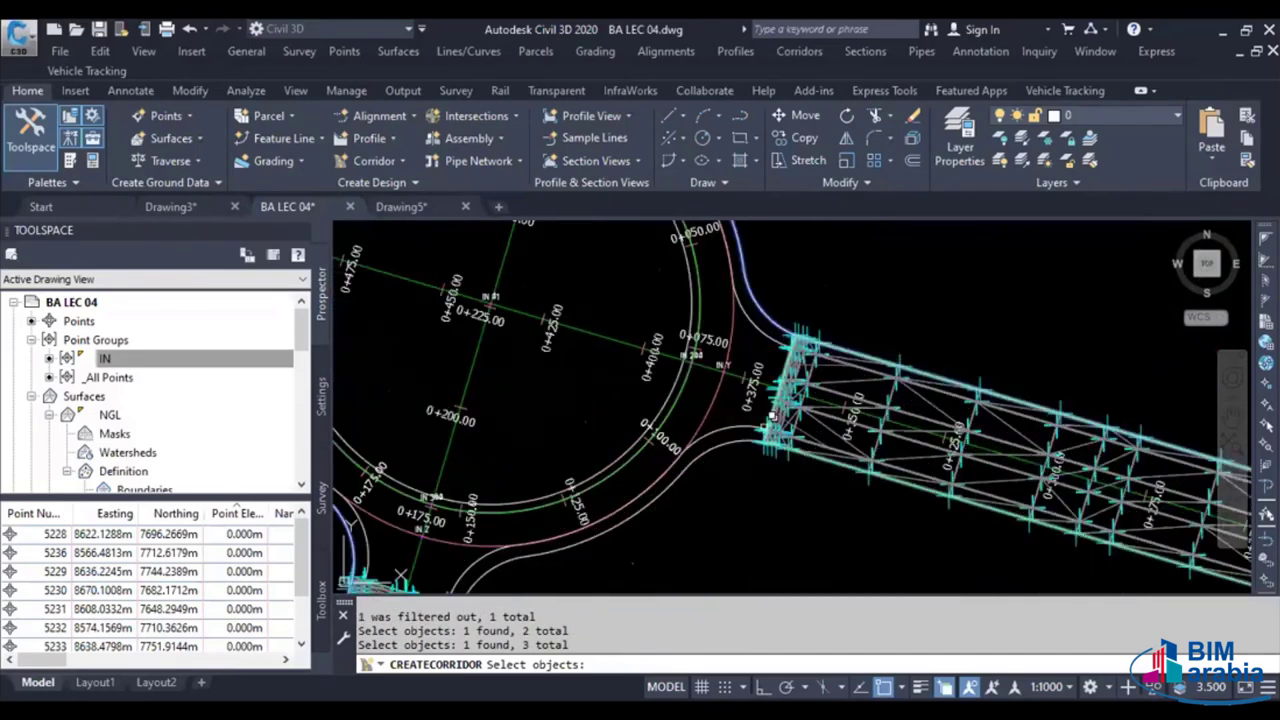
click(745, 440)
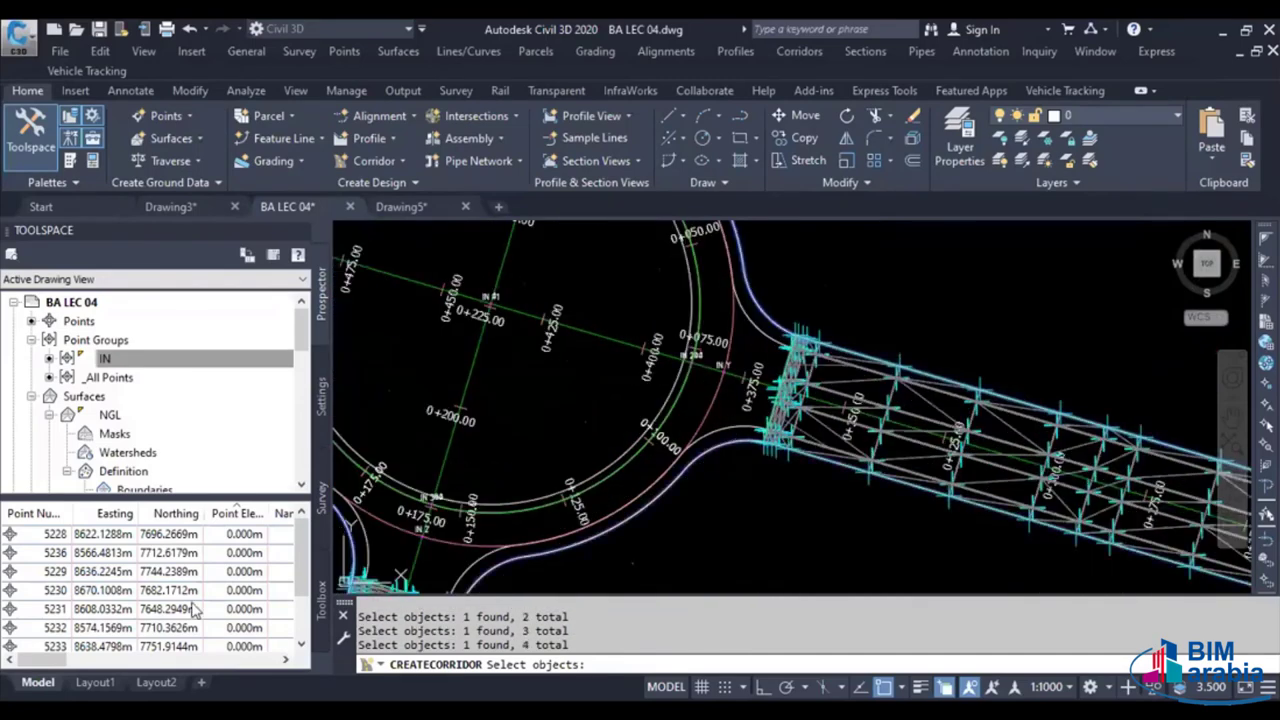
key(Return)
click(243, 595)
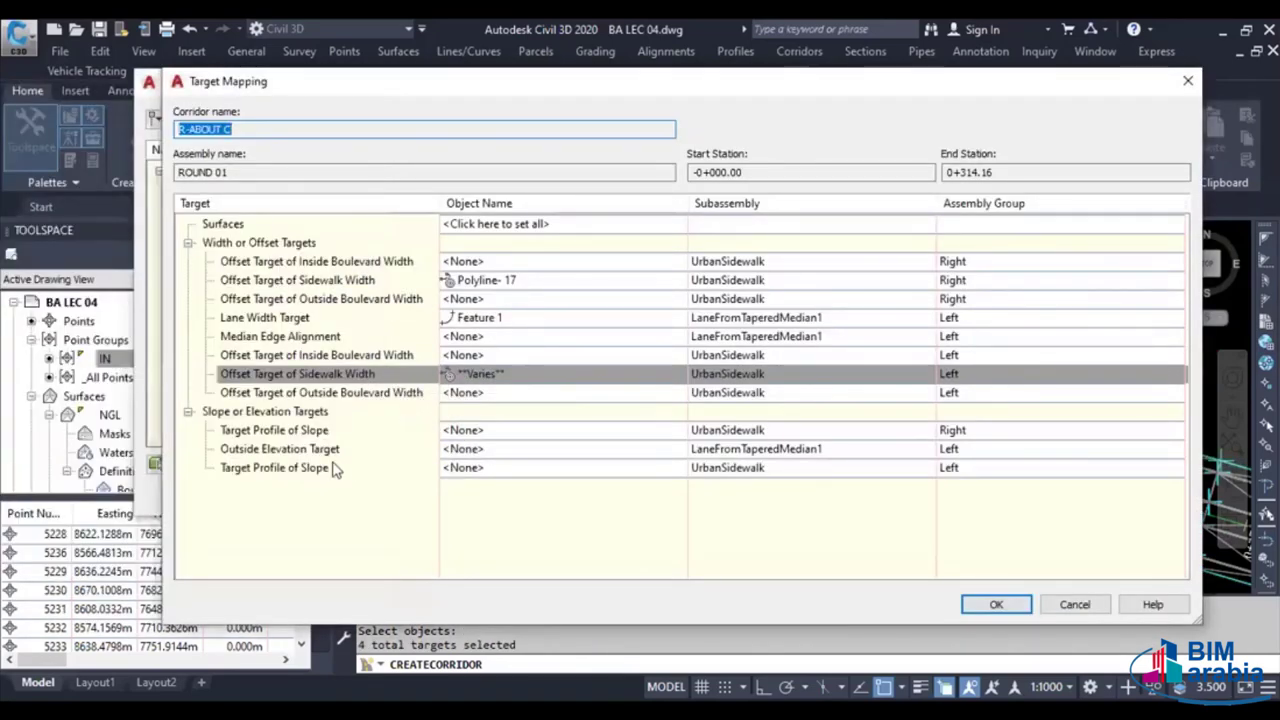
click(303, 450)
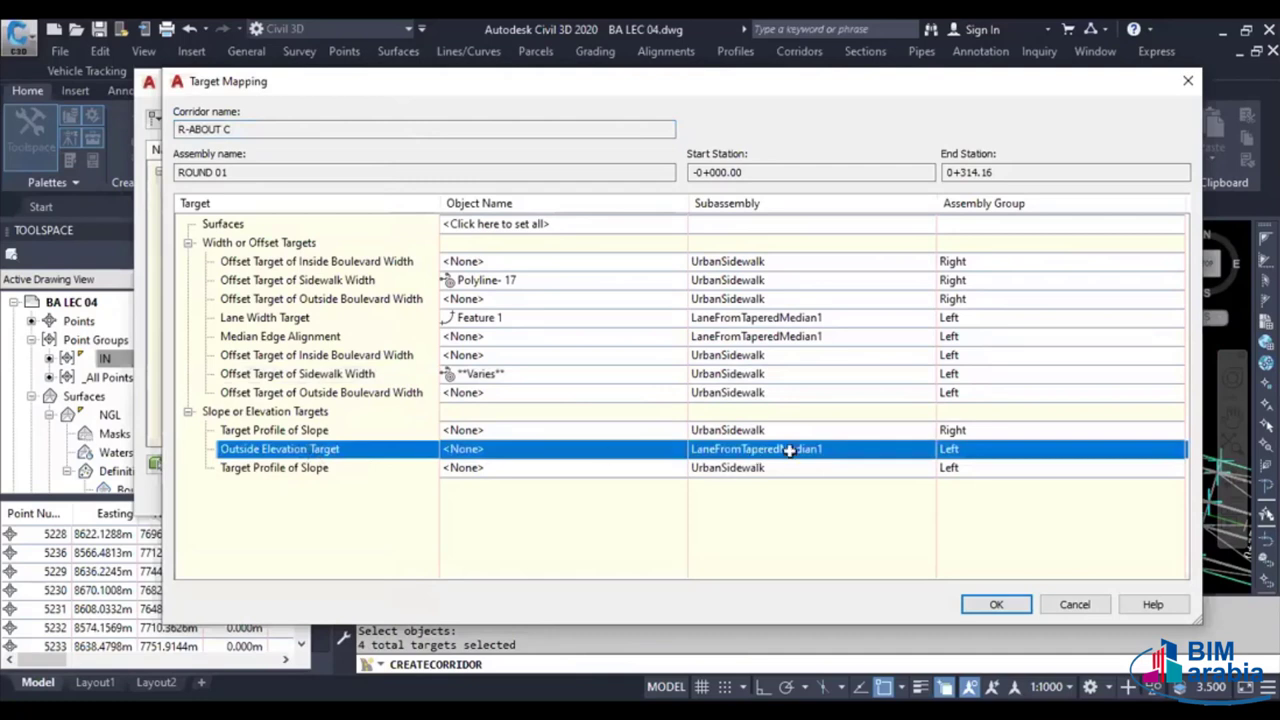
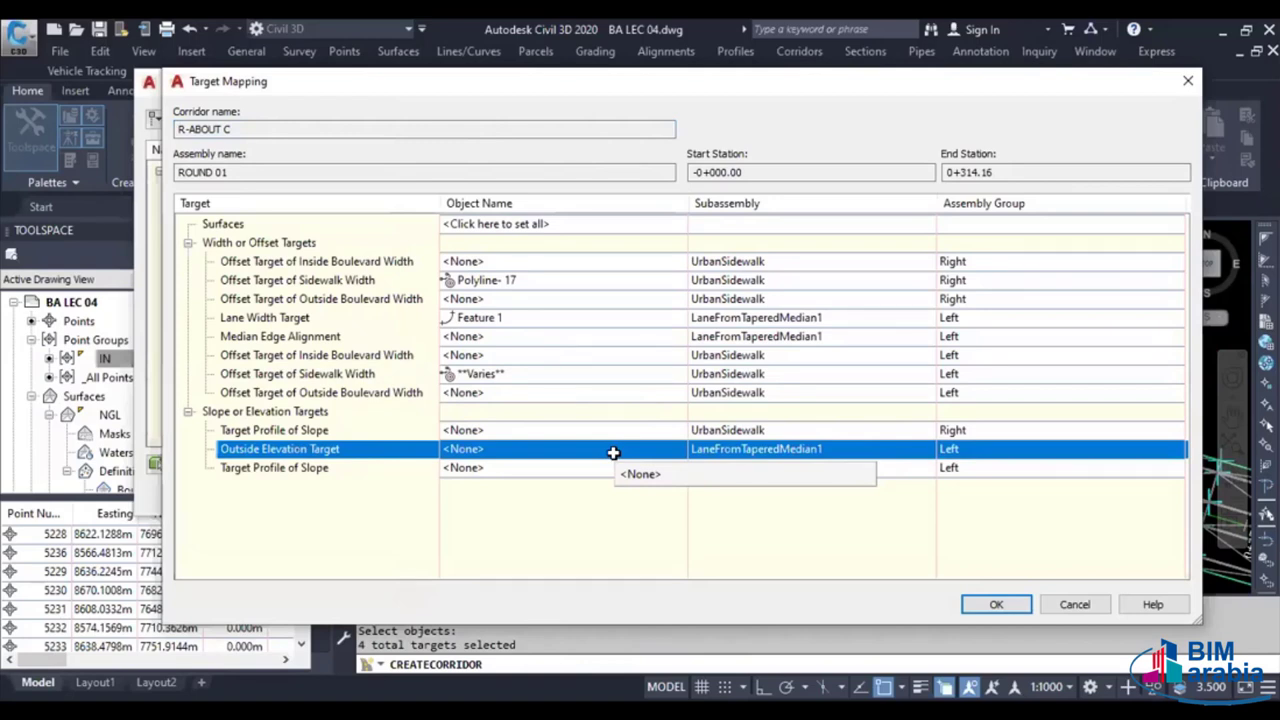
Set the arc feature line Feature 1 as the outside elevation target in Target Mapping
click(613, 452)
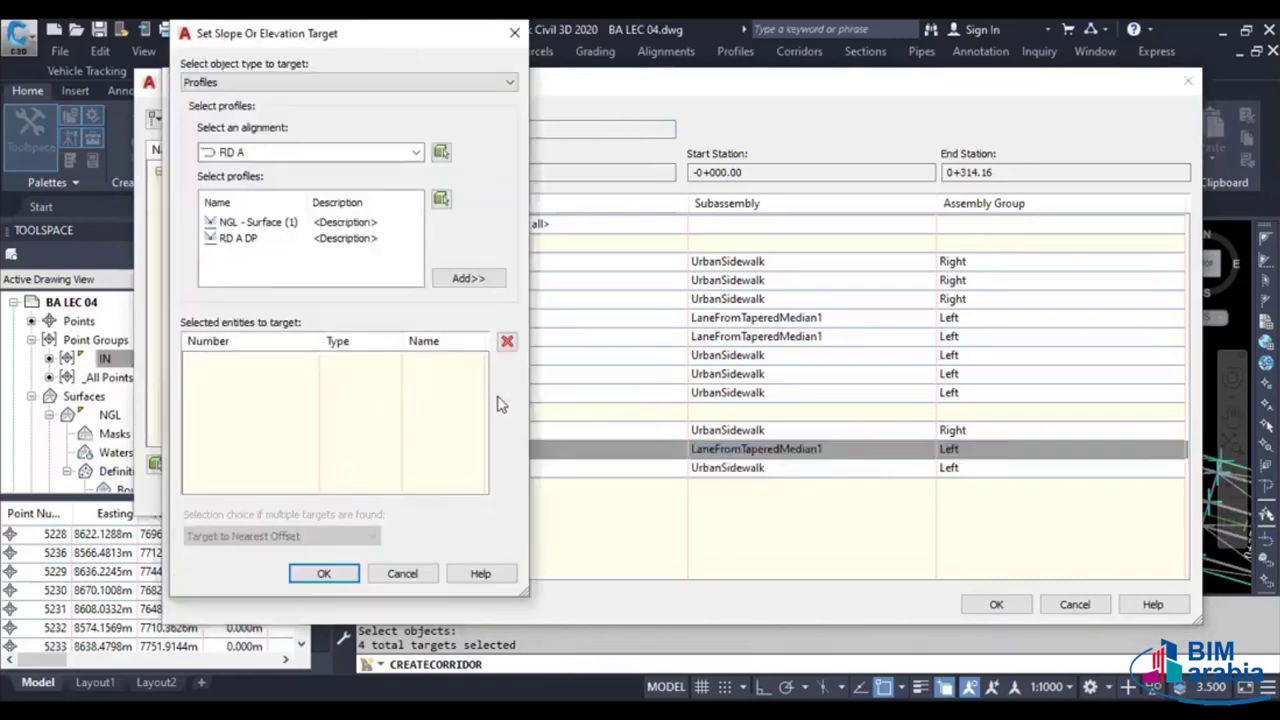
click(320, 83)
click(316, 110)
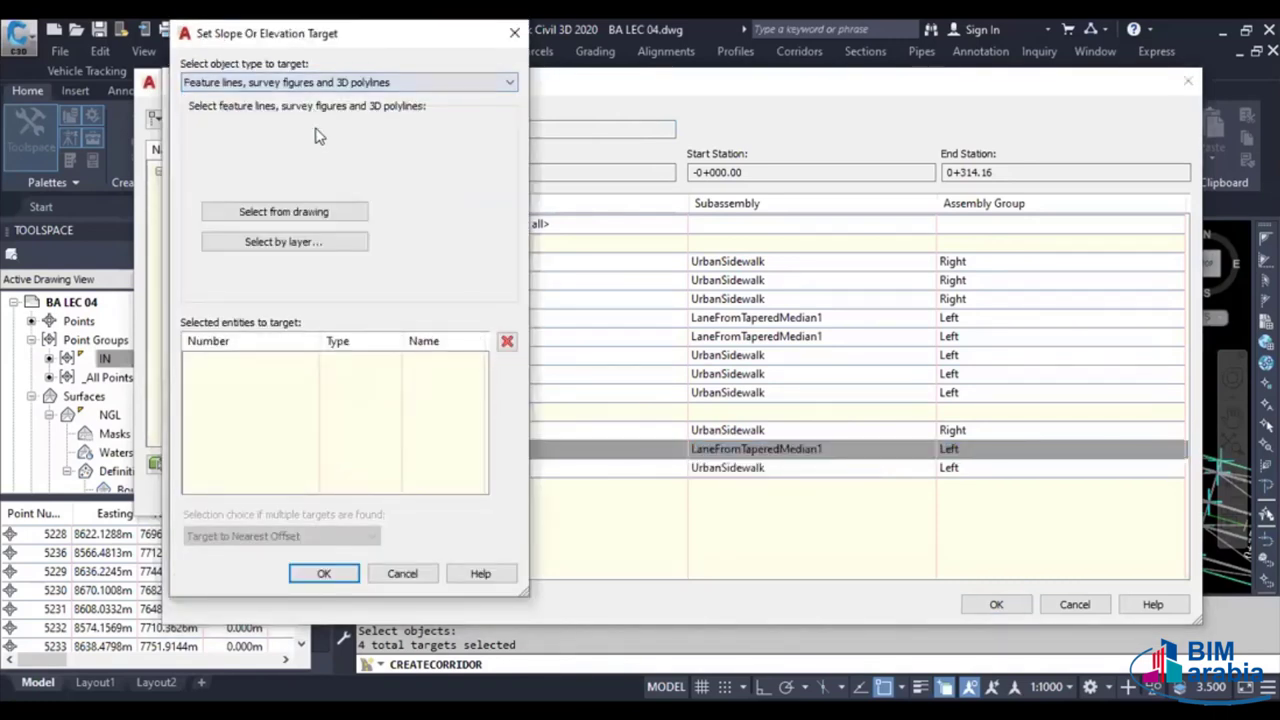
click(307, 219)
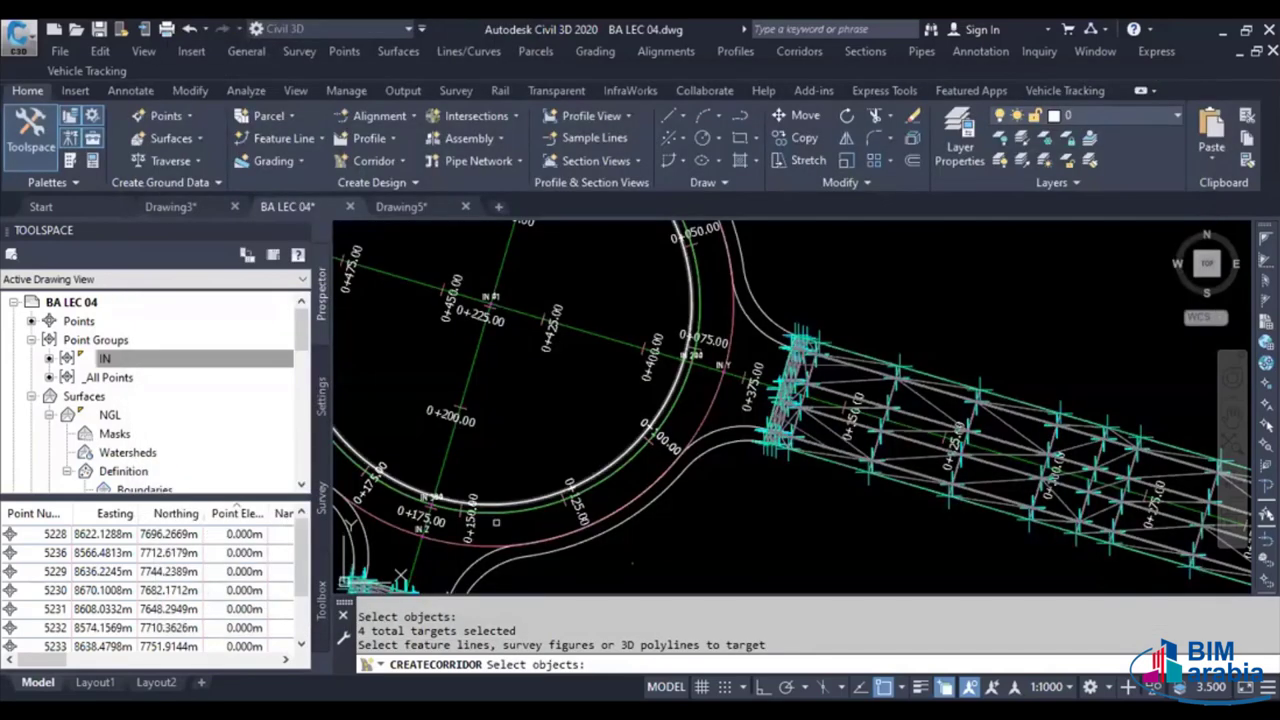
click(722, 390)
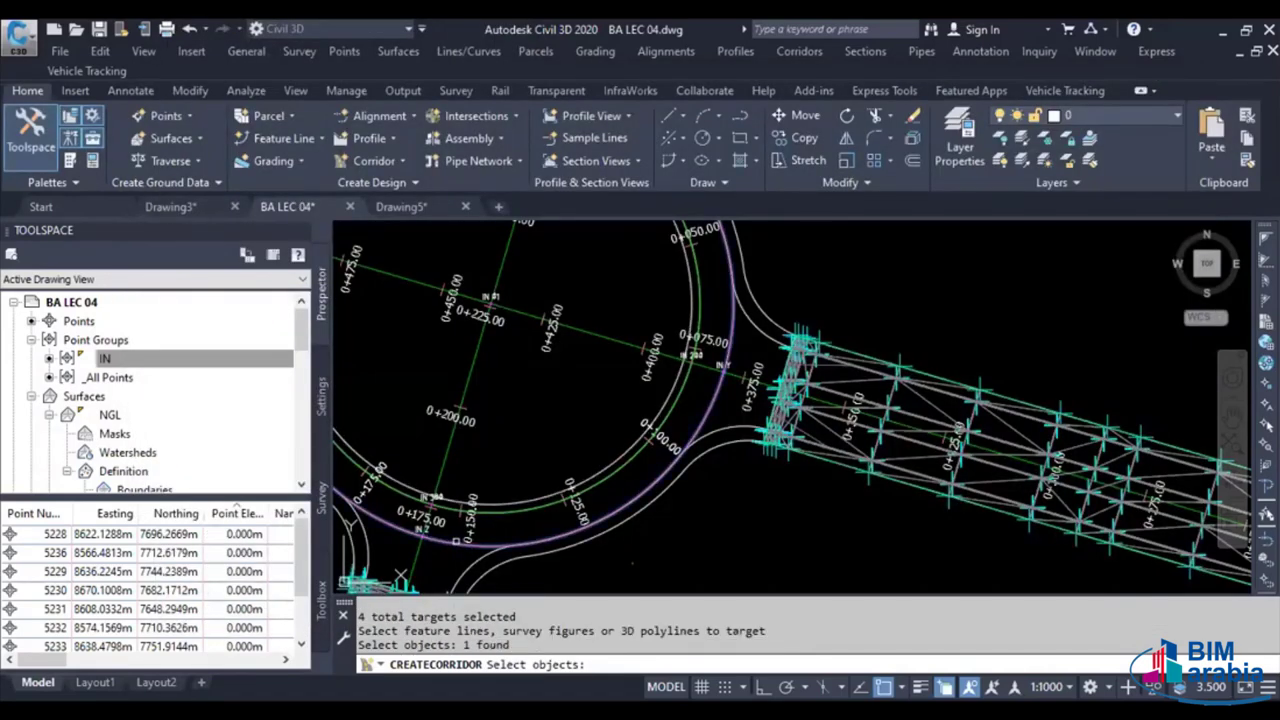
key(Return)
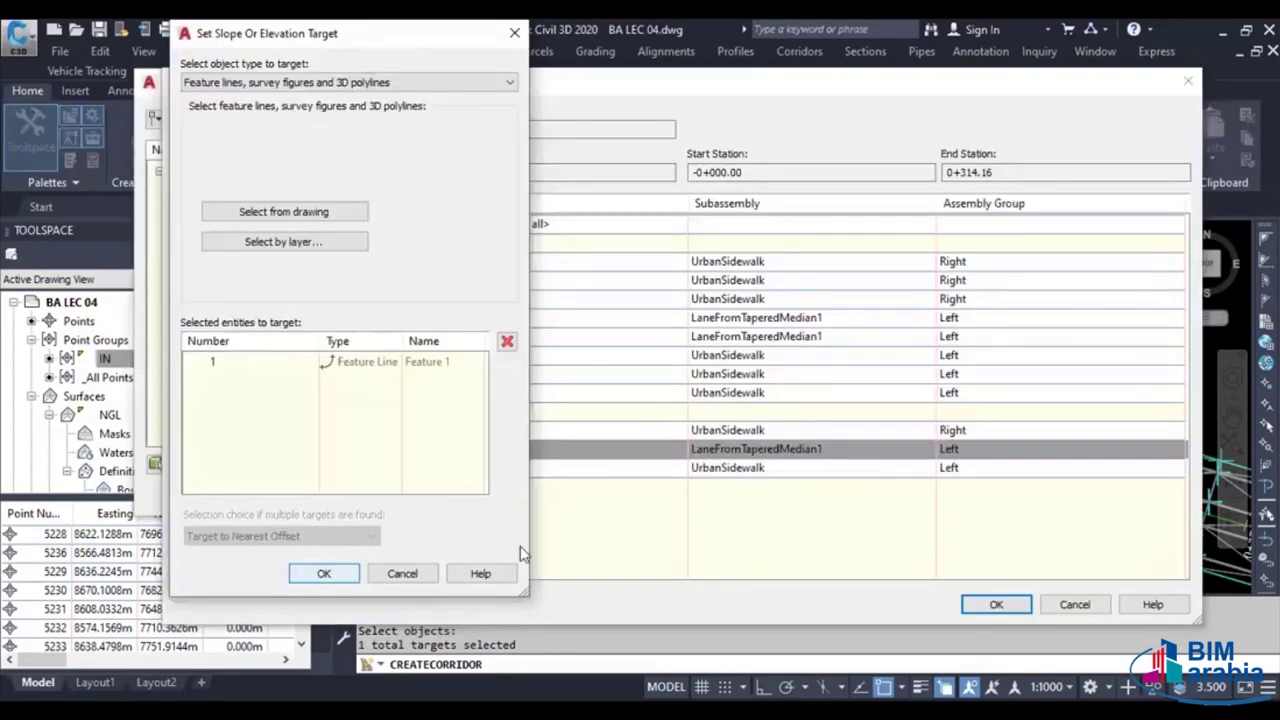
click(318, 571)
click(972, 604)
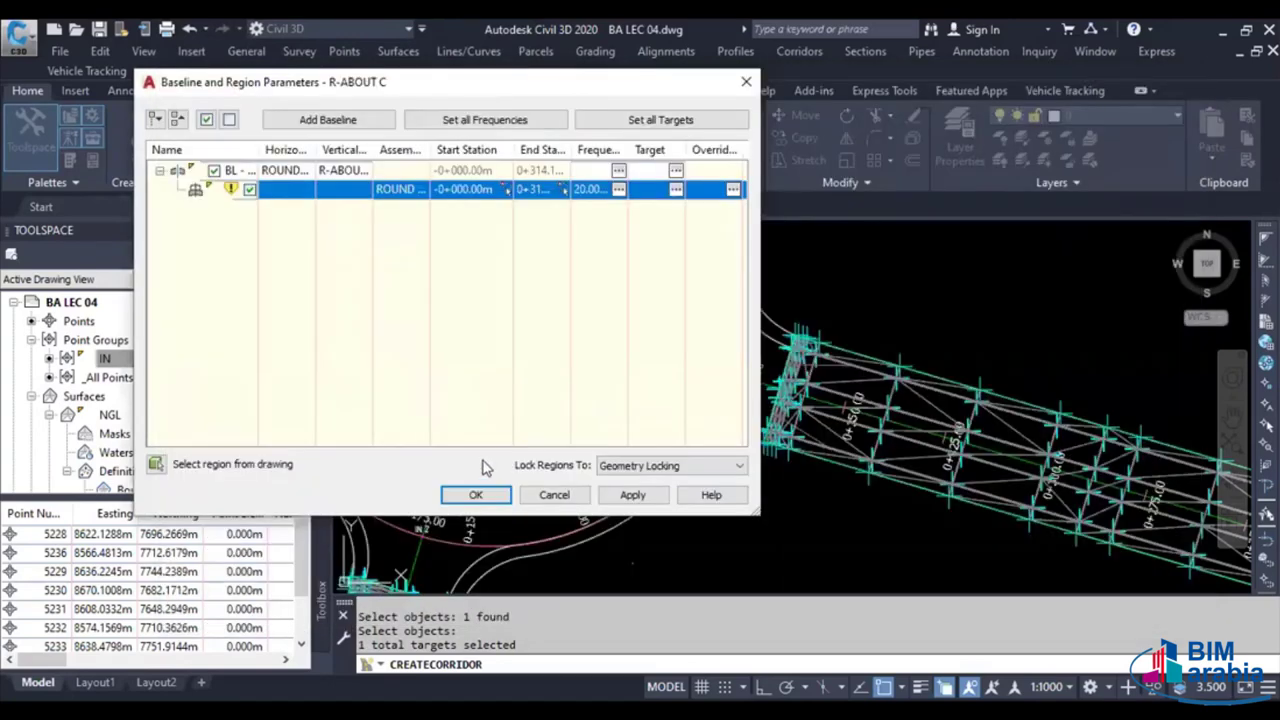
Apply the region parameters, rebuild corridor R-ABOUT C, and close the event viewer
click(478, 493)
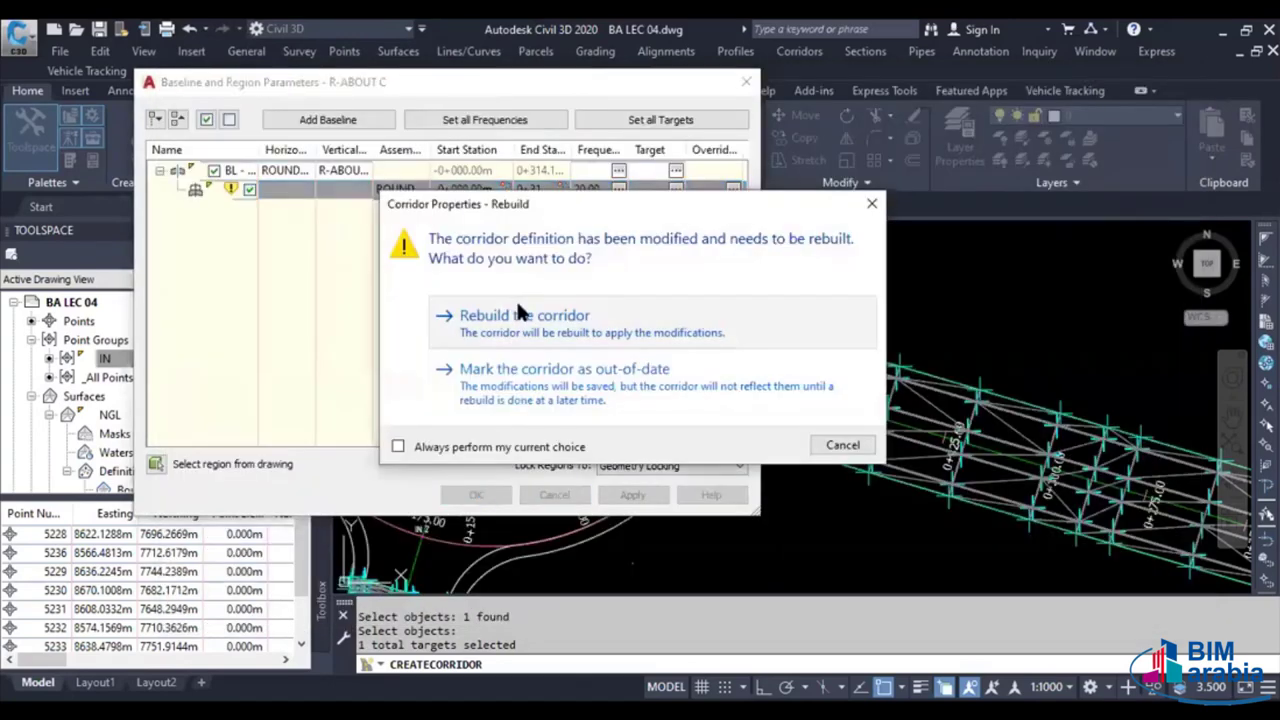
click(517, 306)
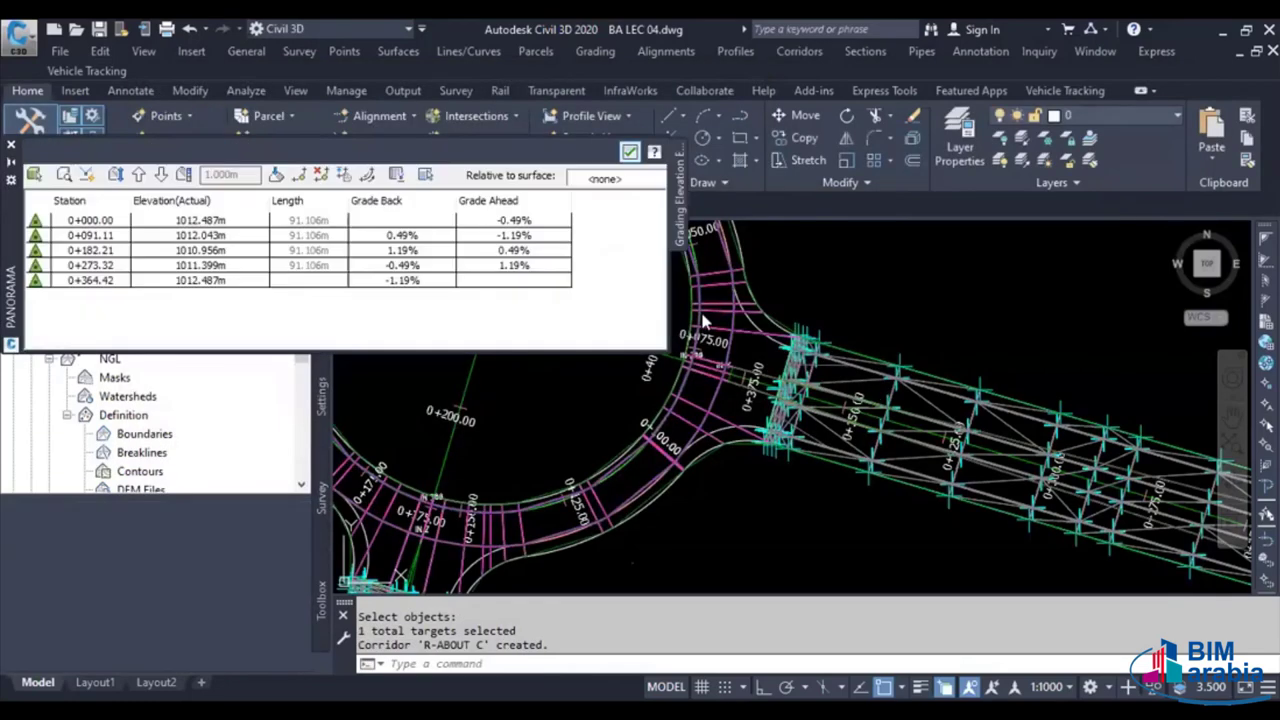
click(630, 151)
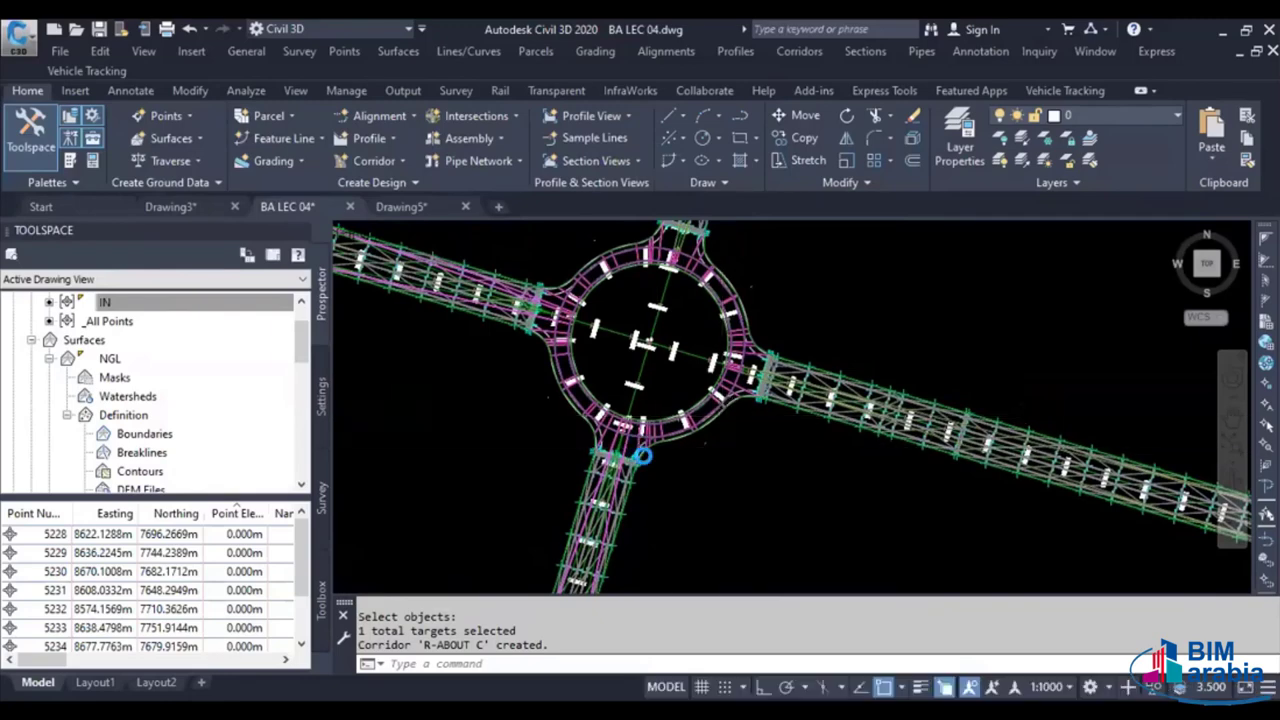
scroll(631, 483, up, 3)
scroll(631, 483, up, 3)
scroll(631, 483, up, 2)
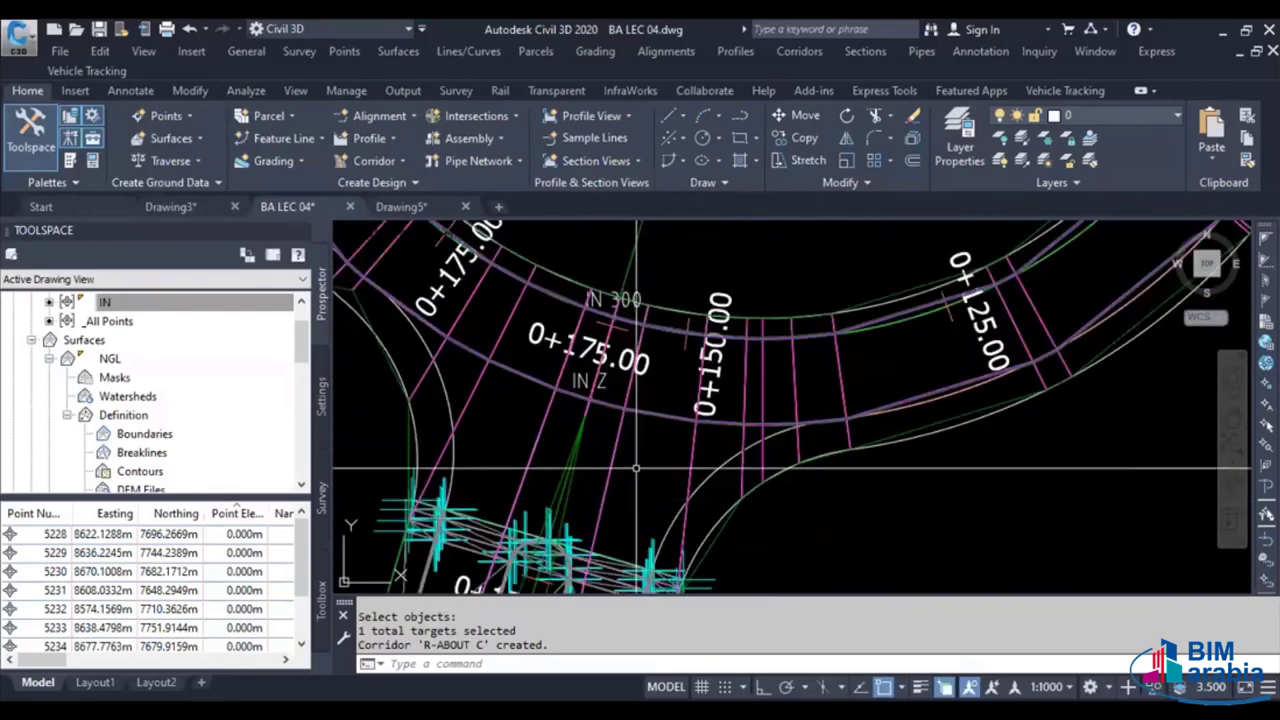
scroll(631, 483, down, 2)
scroll(624, 505, down, 3)
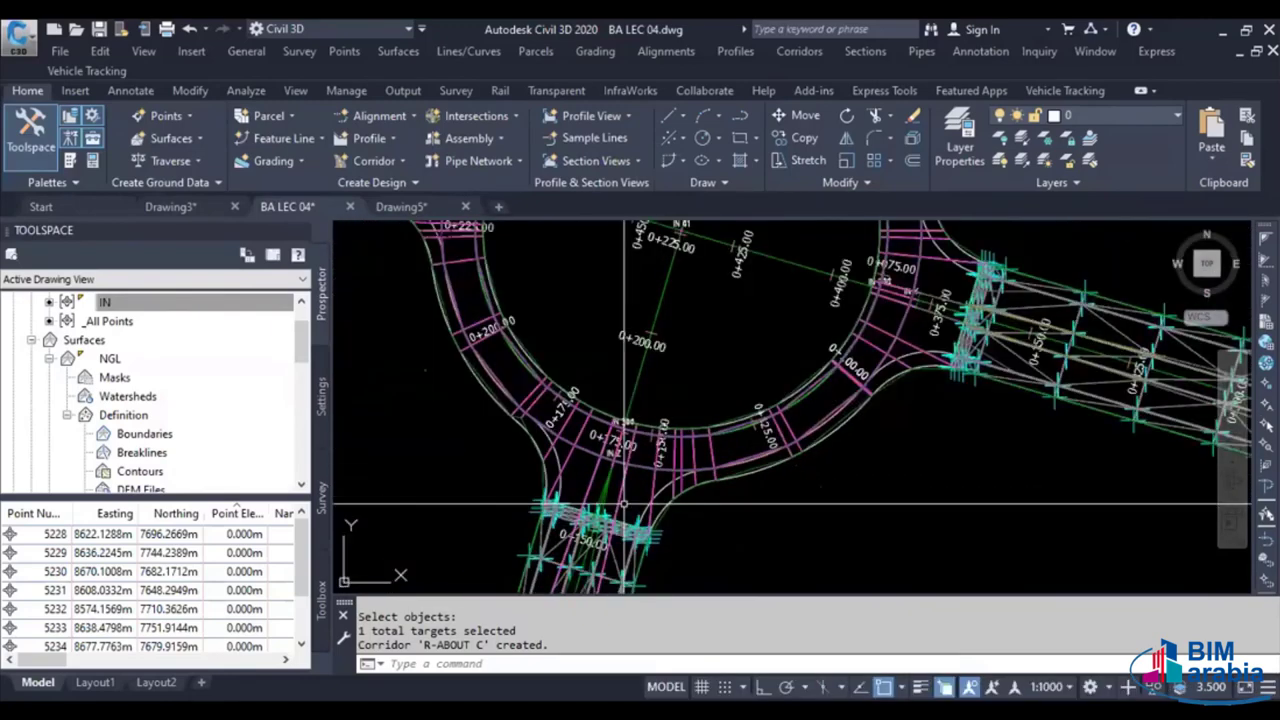
scroll(757, 435, down, 2)
scroll(650, 420, down, 1)
scroll(580, 410, down, 1)
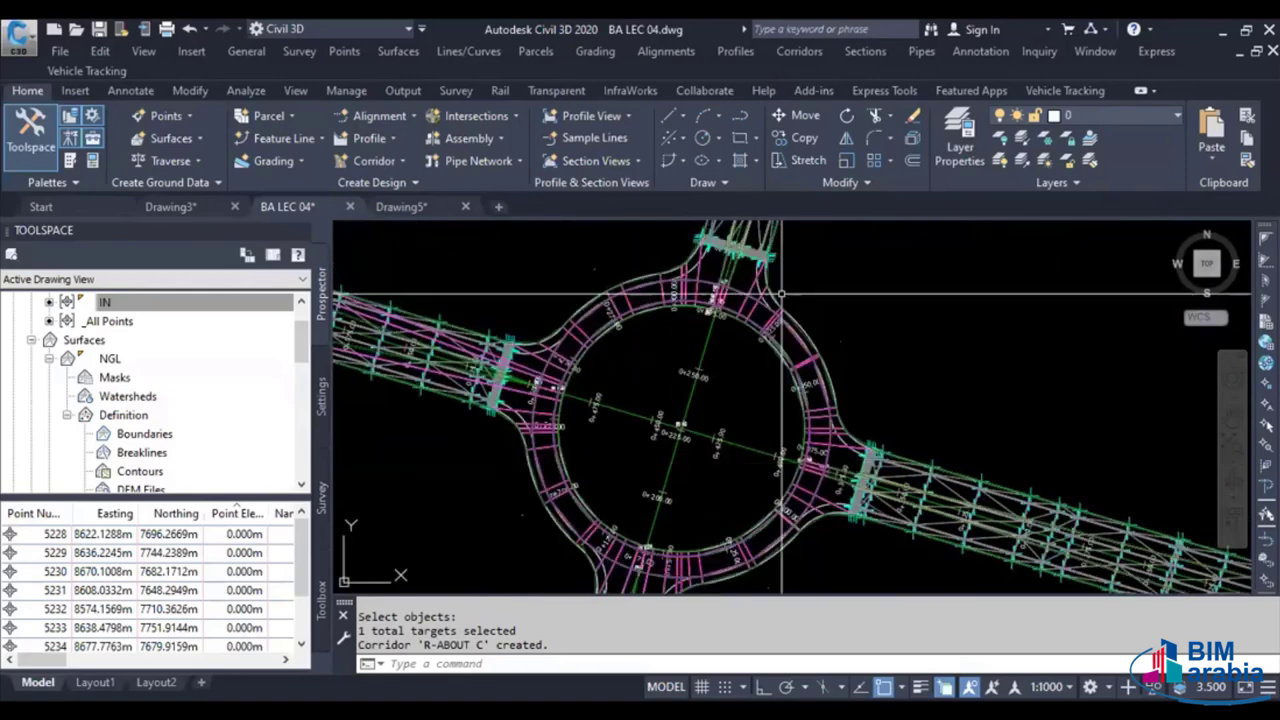
middle_drag(546, 382, 546, 397)
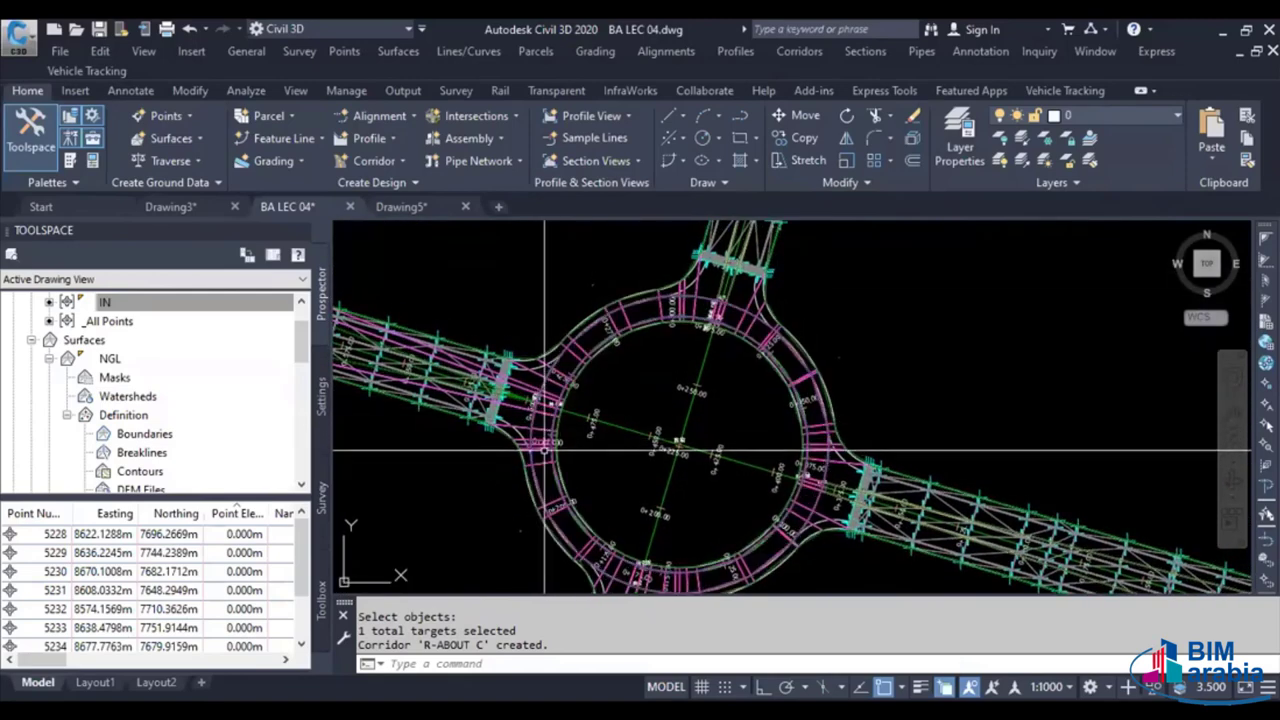
Split region RG - ROUND 01 at a first point near station 0+025 using an endpoint snap
click(546, 455)
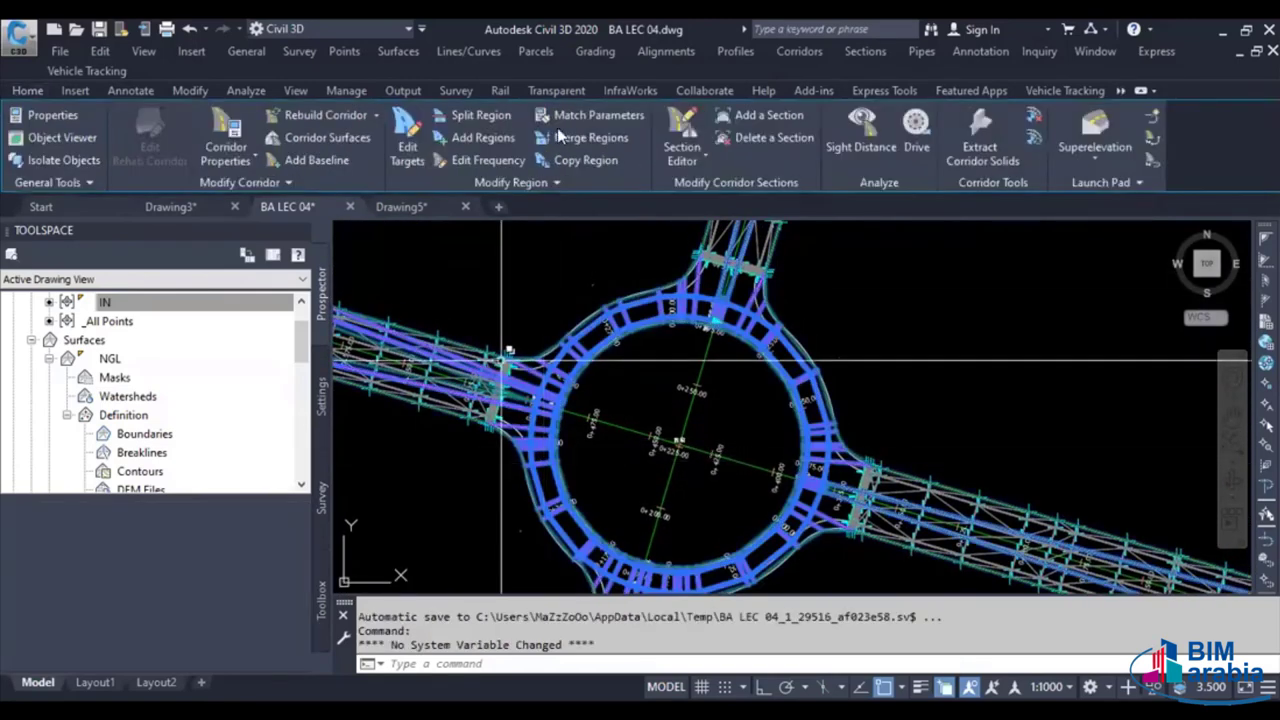
click(470, 115)
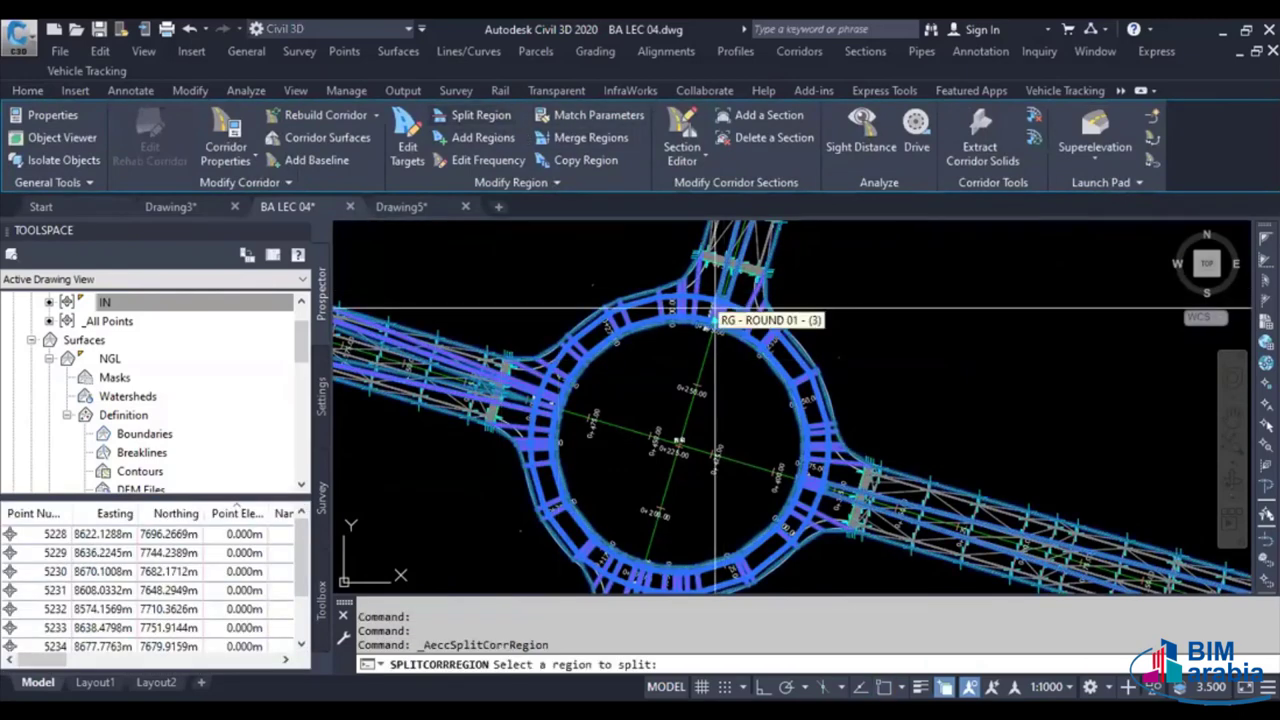
scroll(546, 370, up, 3)
scroll(546, 370, up, 2)
middle_drag(546, 370, 597, 420)
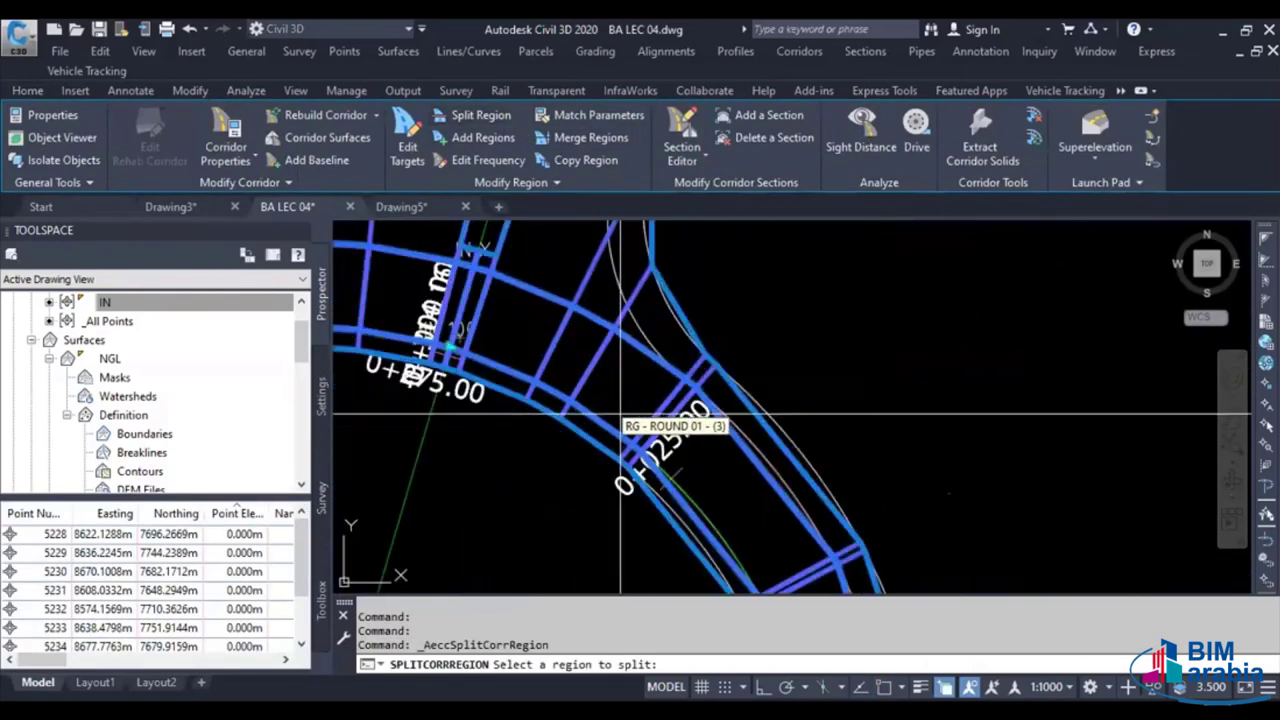
scroll(590, 410, up, 2)
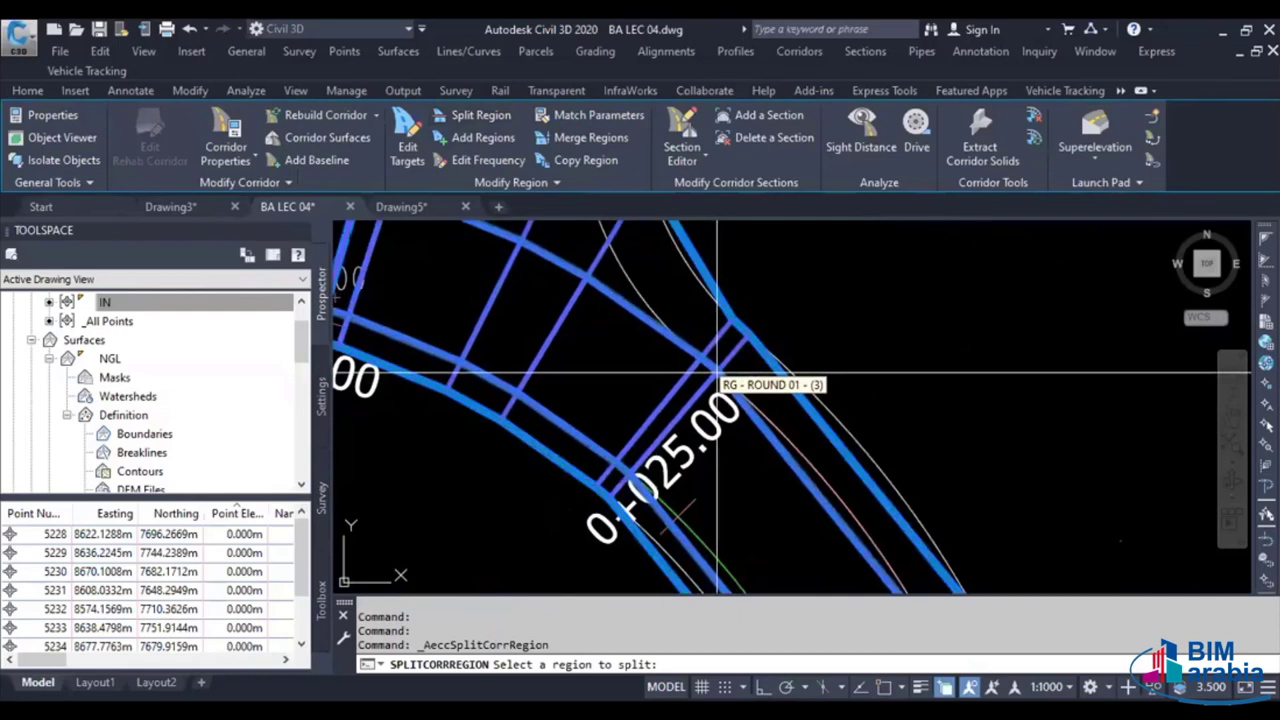
text(END)
key(Return)
click(716, 373)
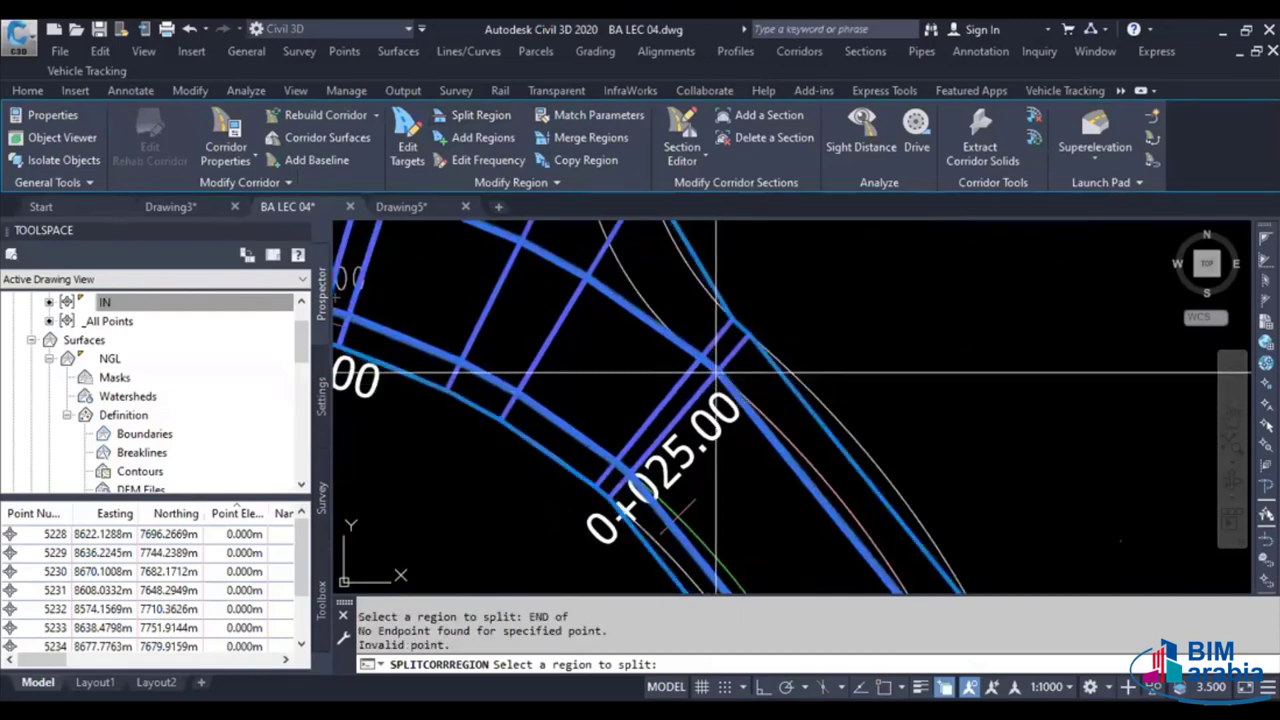
click(716, 373)
click(716, 373)
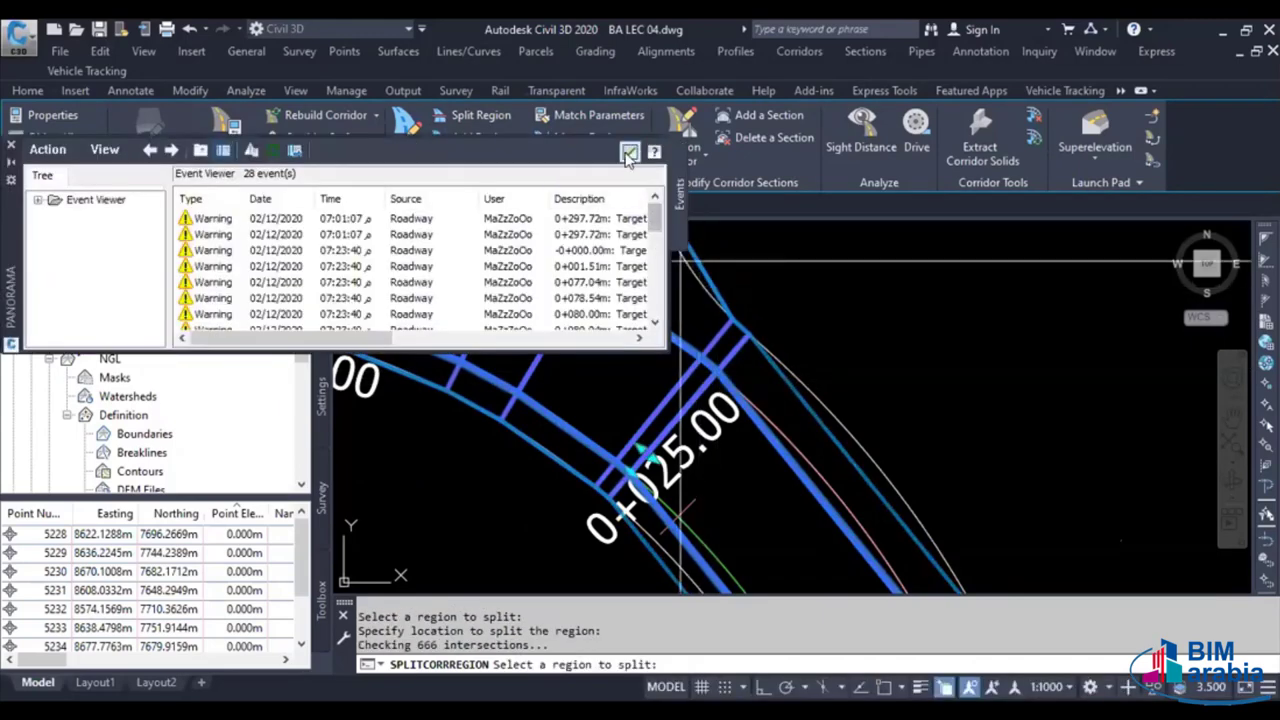
click(629, 151)
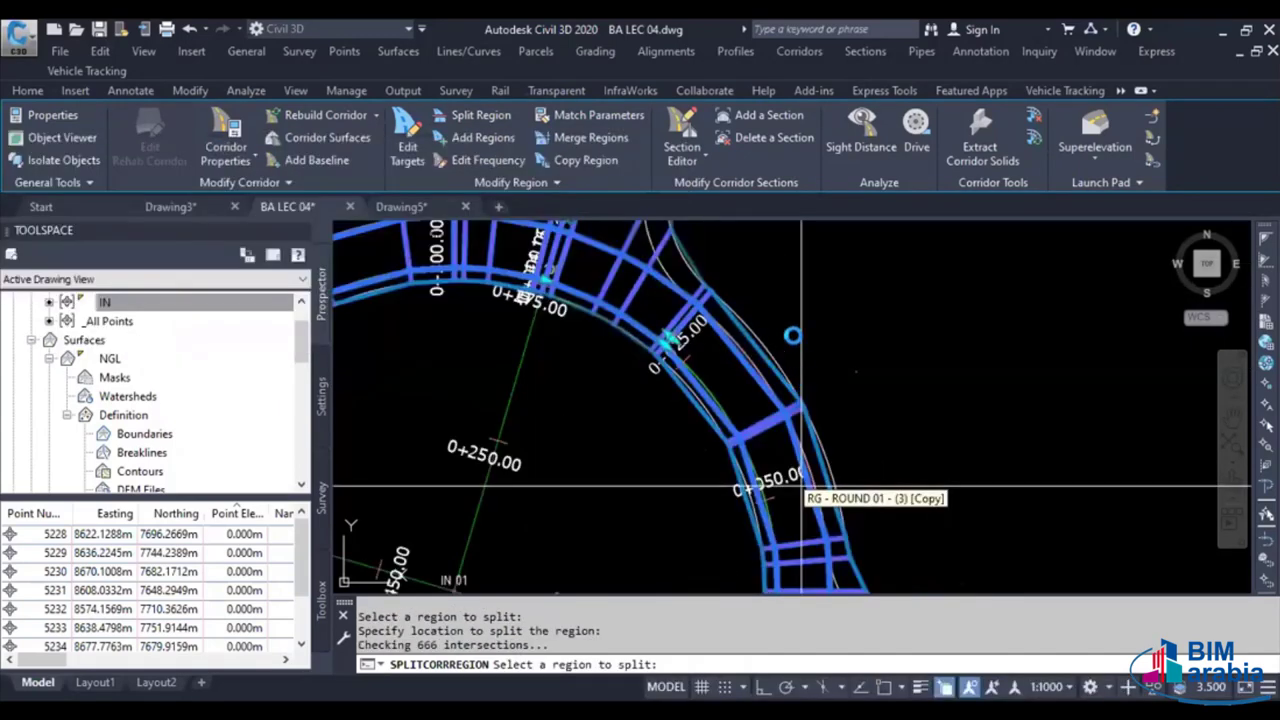
Split the next ring regions at two further picked points
middle_drag(700, 450, 812, 398)
scroll(812, 398, up, 2)
text(EN)
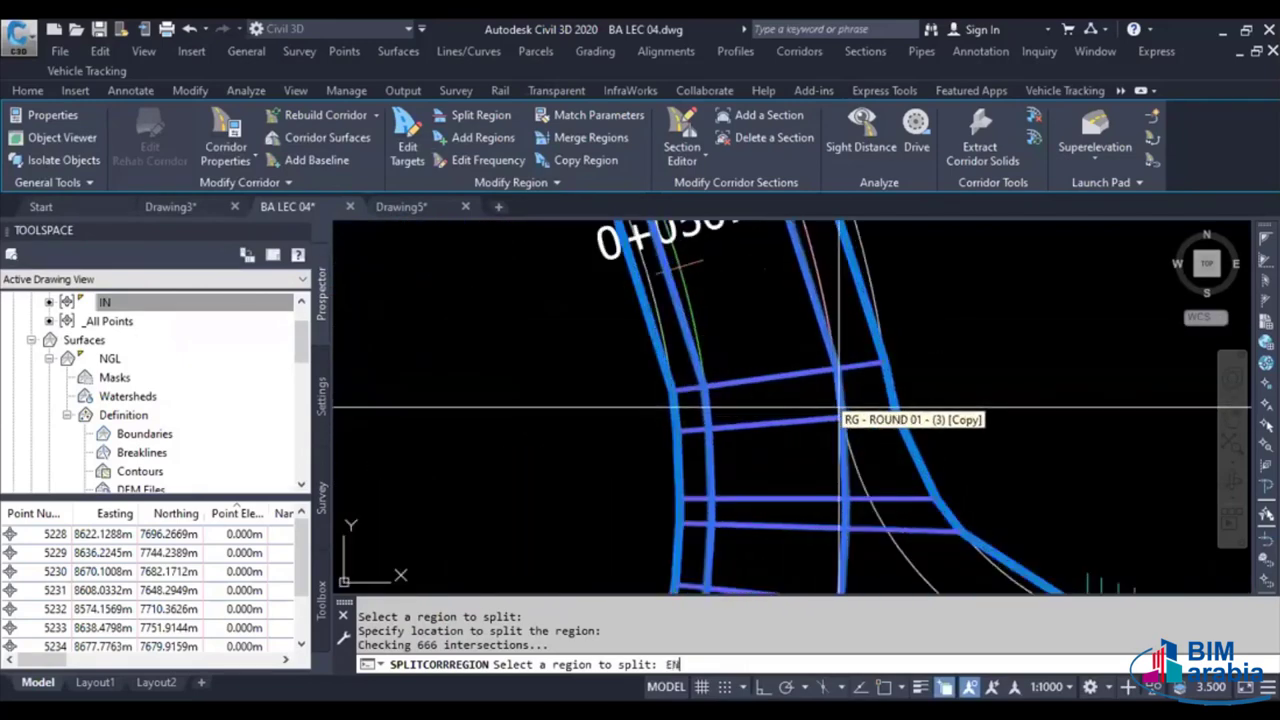
text(D of)
key(Return)
click(838, 408)
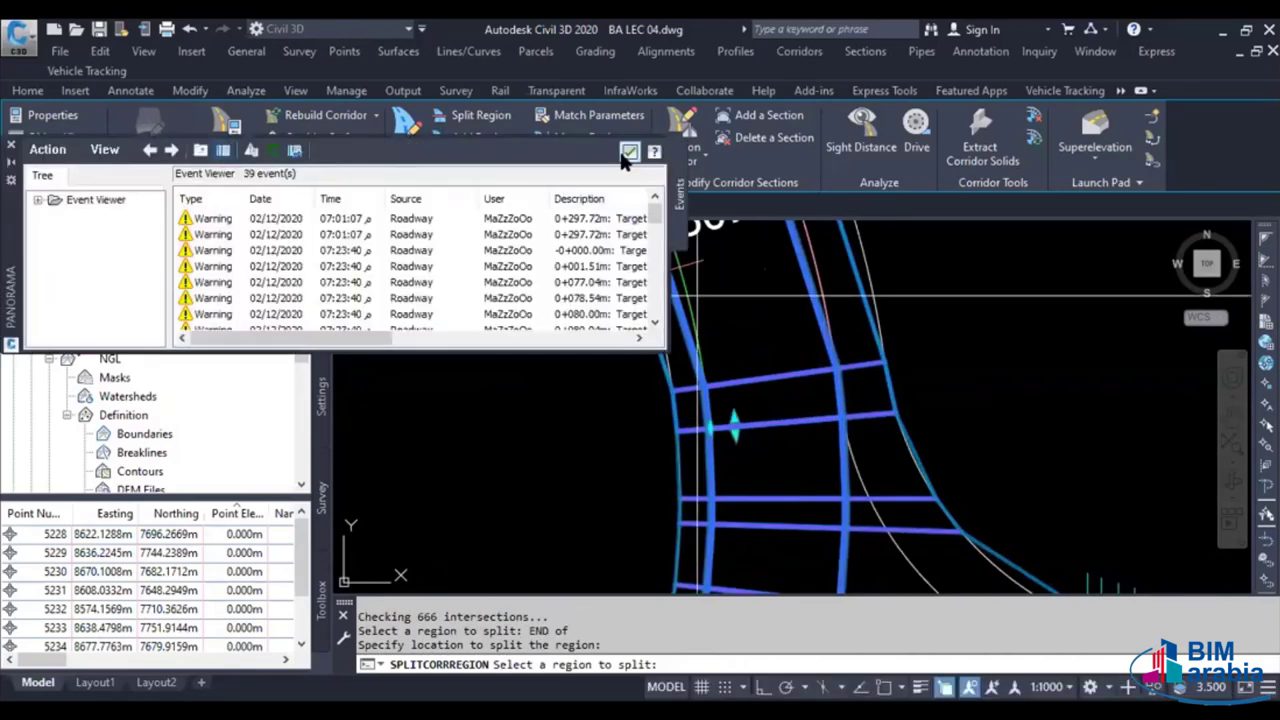
scroll(857, 432, down, 5)
scroll(857, 432, up, 2)
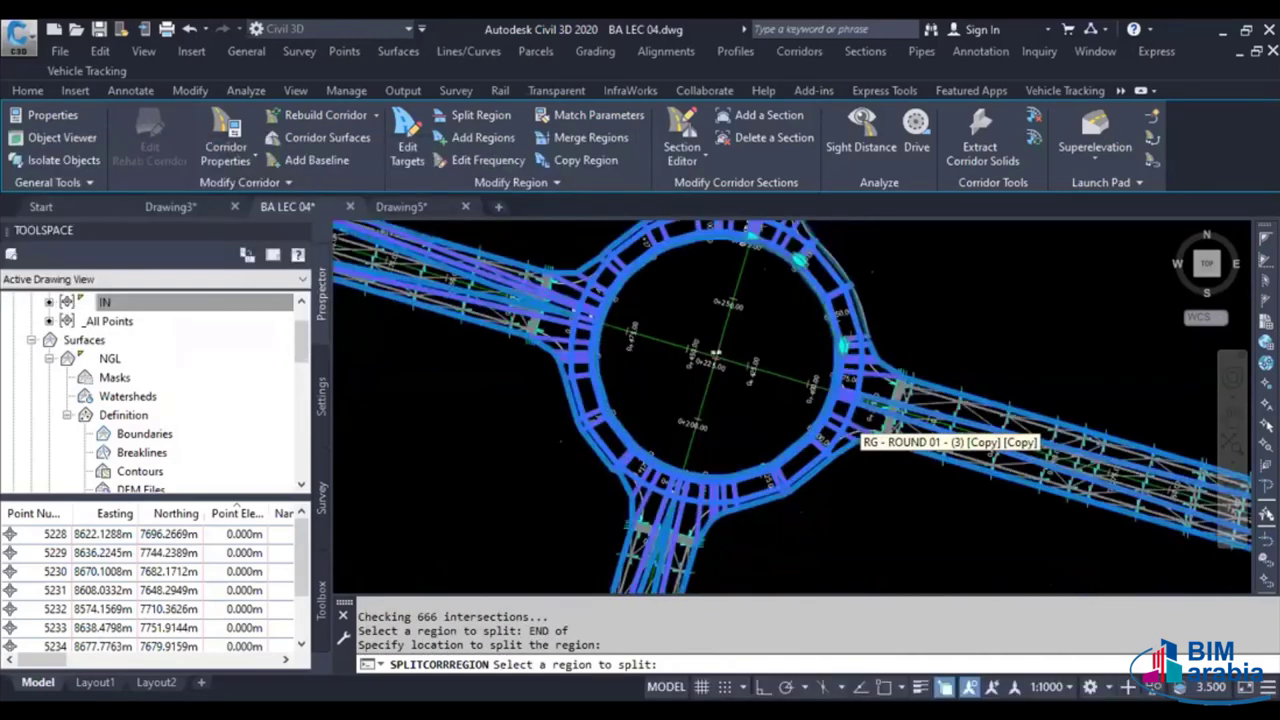
scroll(857, 432, up, 2)
scroll(857, 432, up, 2)
scroll(857, 432, up, 2)
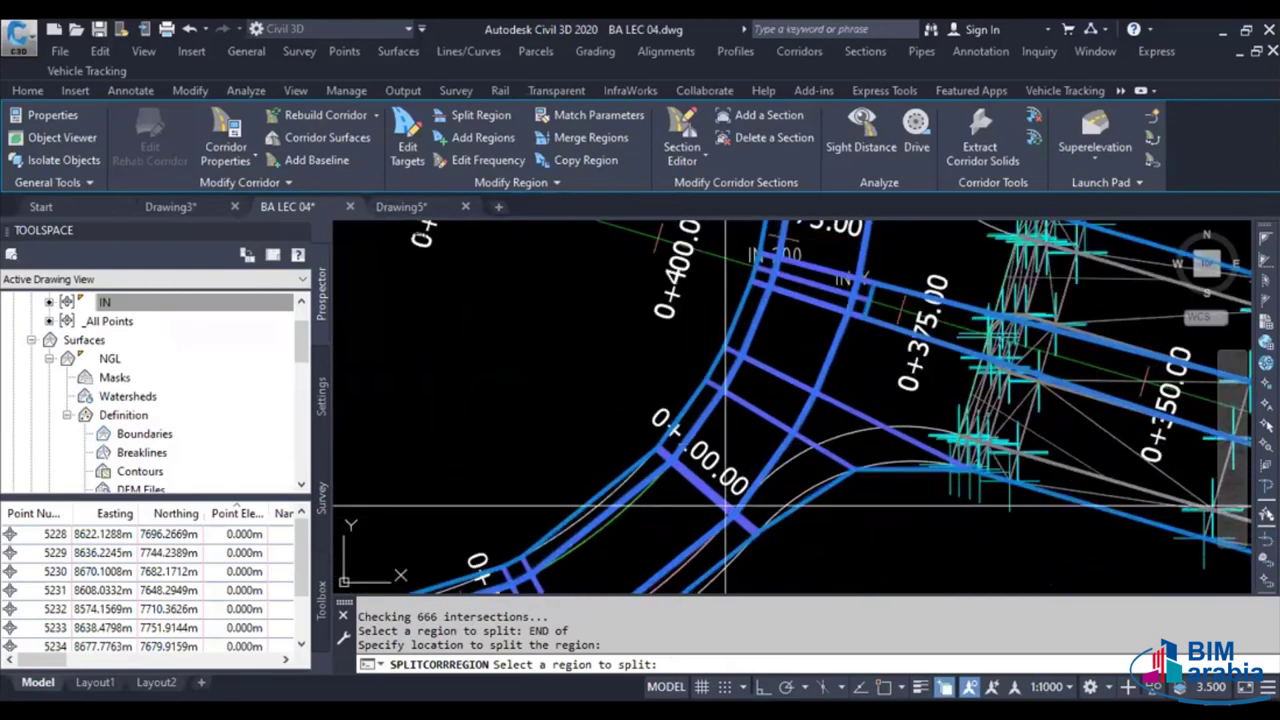
click(726, 507)
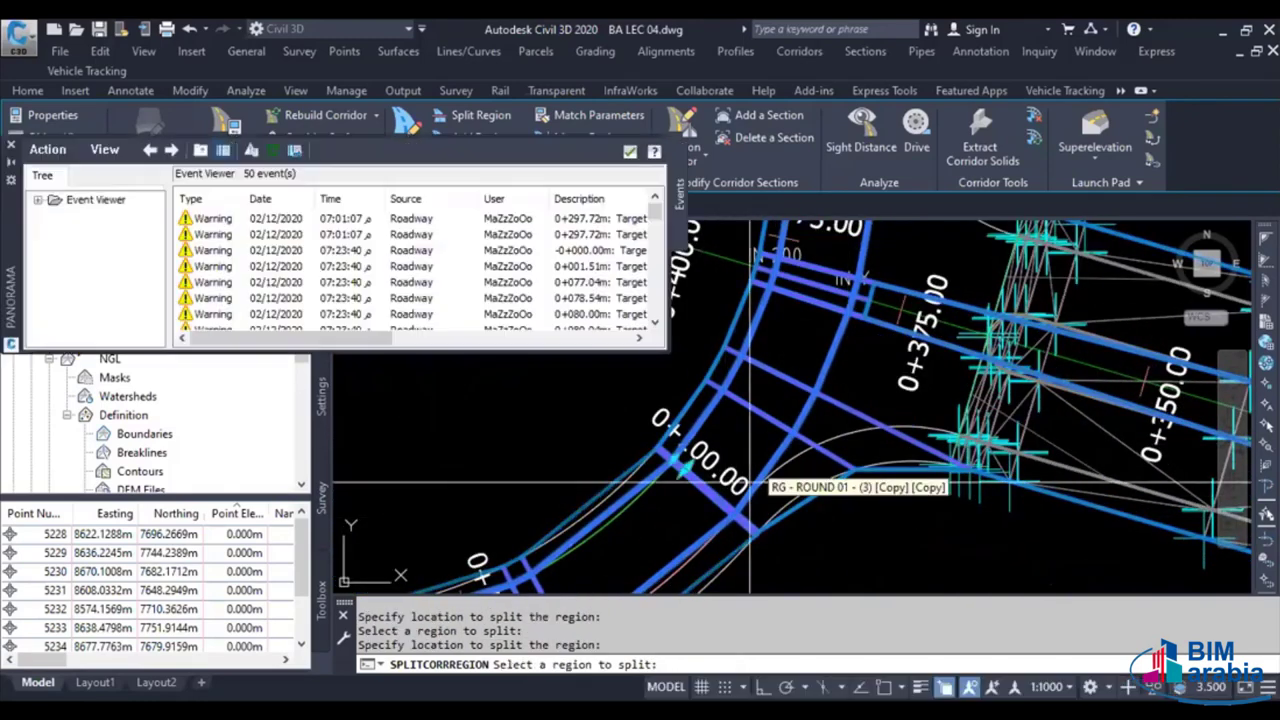
scroll(771, 486, down, 2)
scroll(857, 428, down, 2)
scroll(722, 487, up, 3)
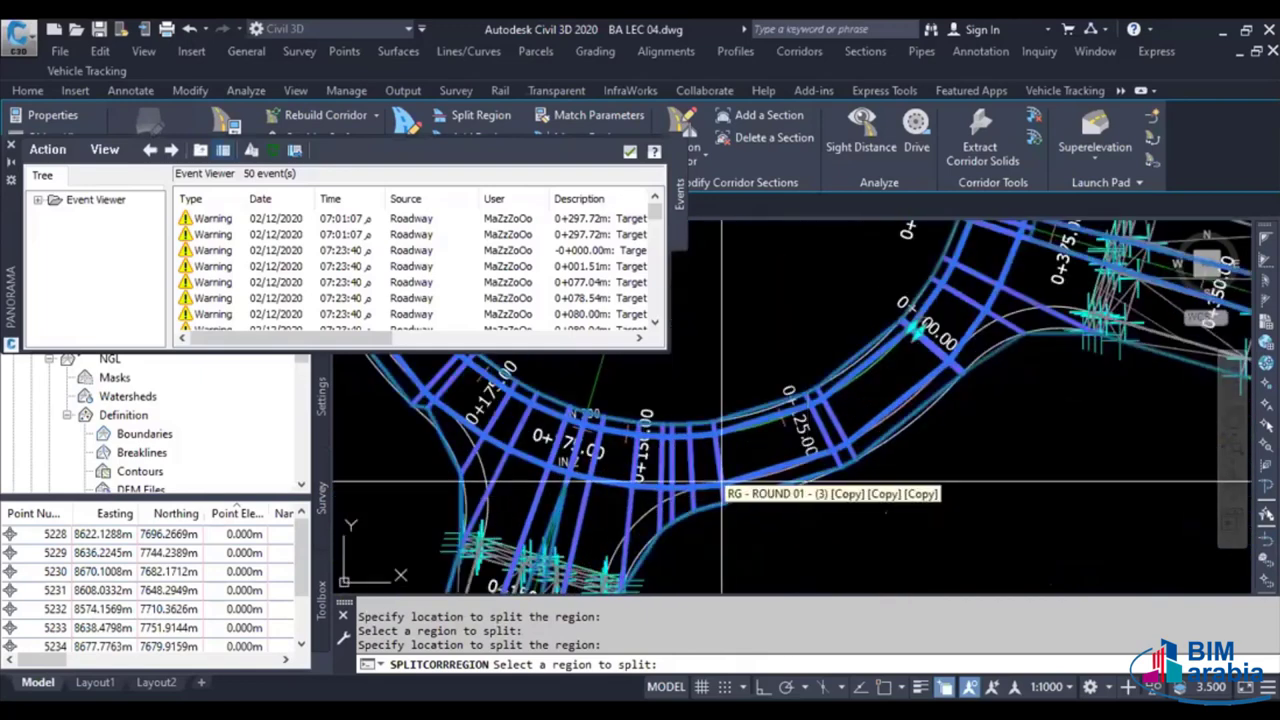
click(722, 465)
Split the ring regions near station 0+175 and on the ring's left side
scroll(722, 462, down, 1)
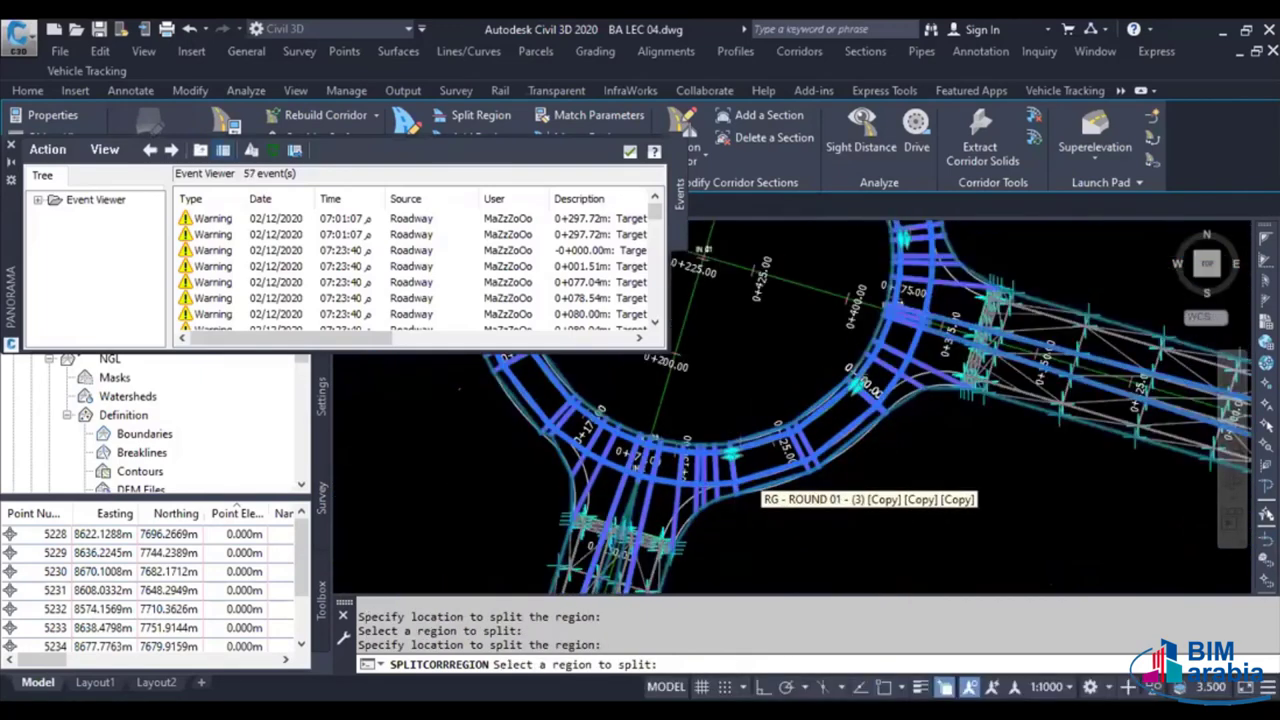
scroll(724, 462, down, 2)
scroll(726, 463, up, 2)
scroll(726, 463, up, 1)
scroll(726, 463, up, 1)
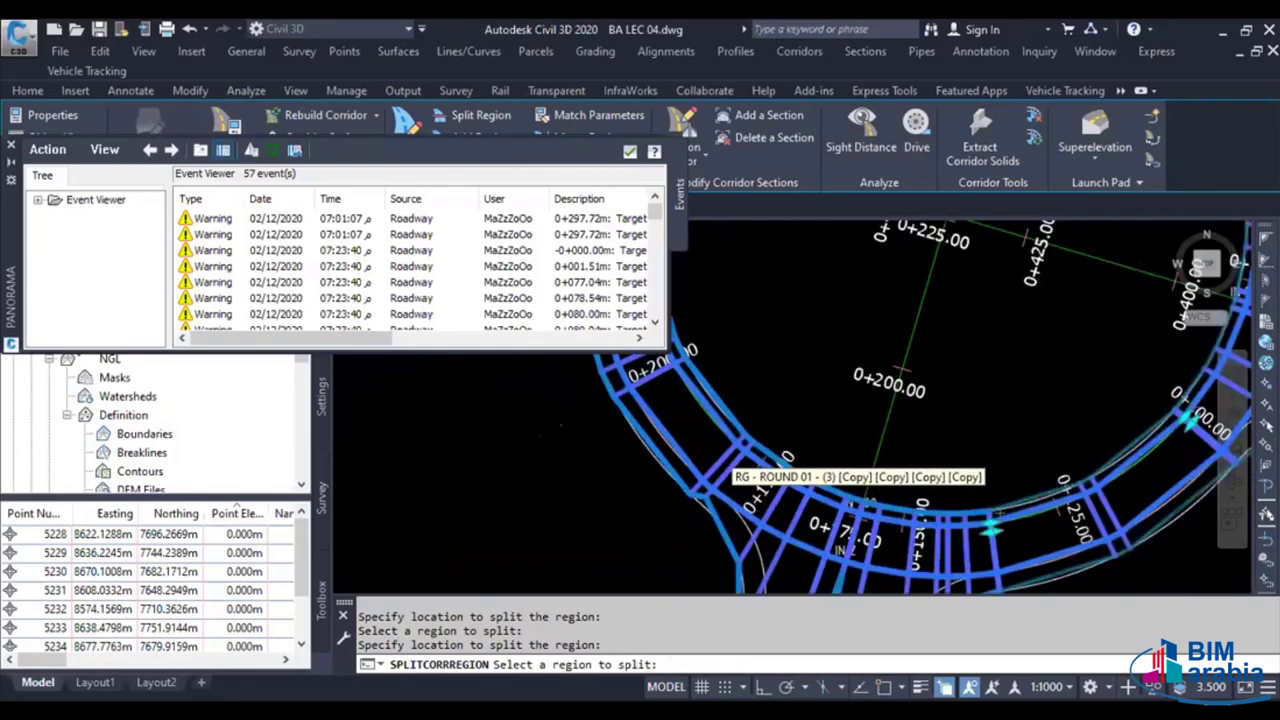
scroll(720, 475, up, 1)
scroll(713, 493, down, 1)
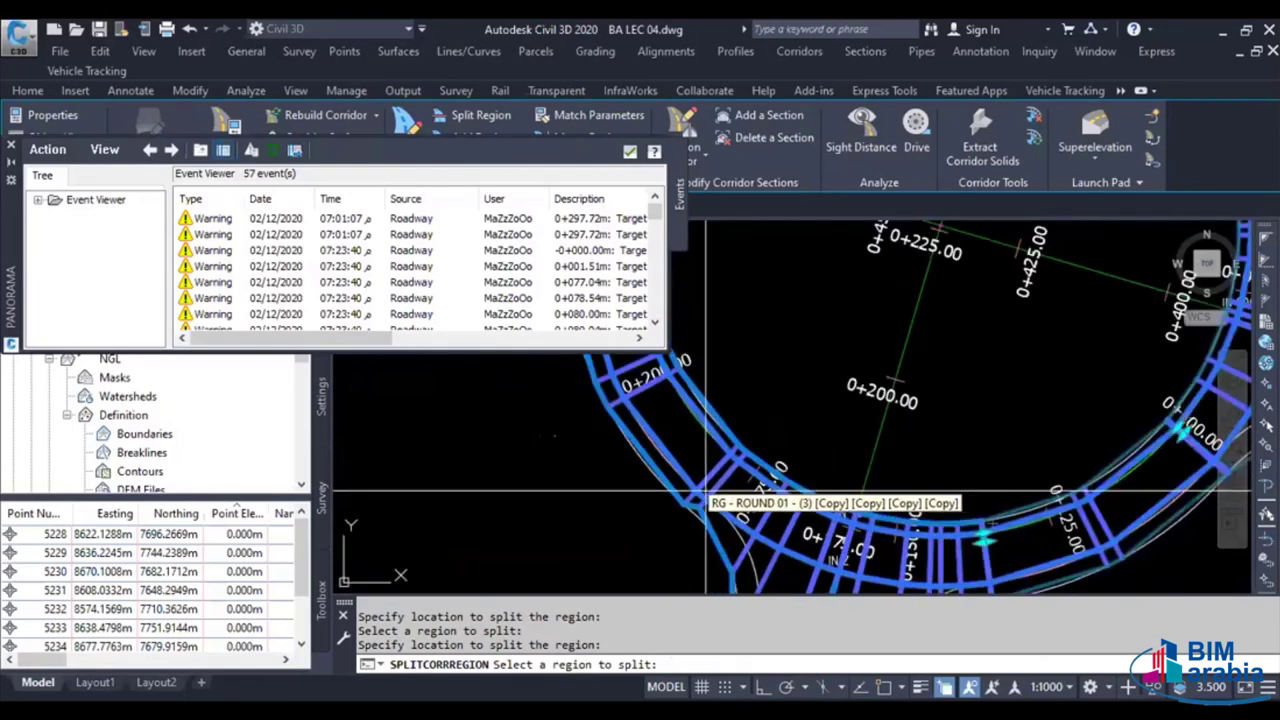
scroll(713, 493, up, 1)
scroll(715, 525, up, 1)
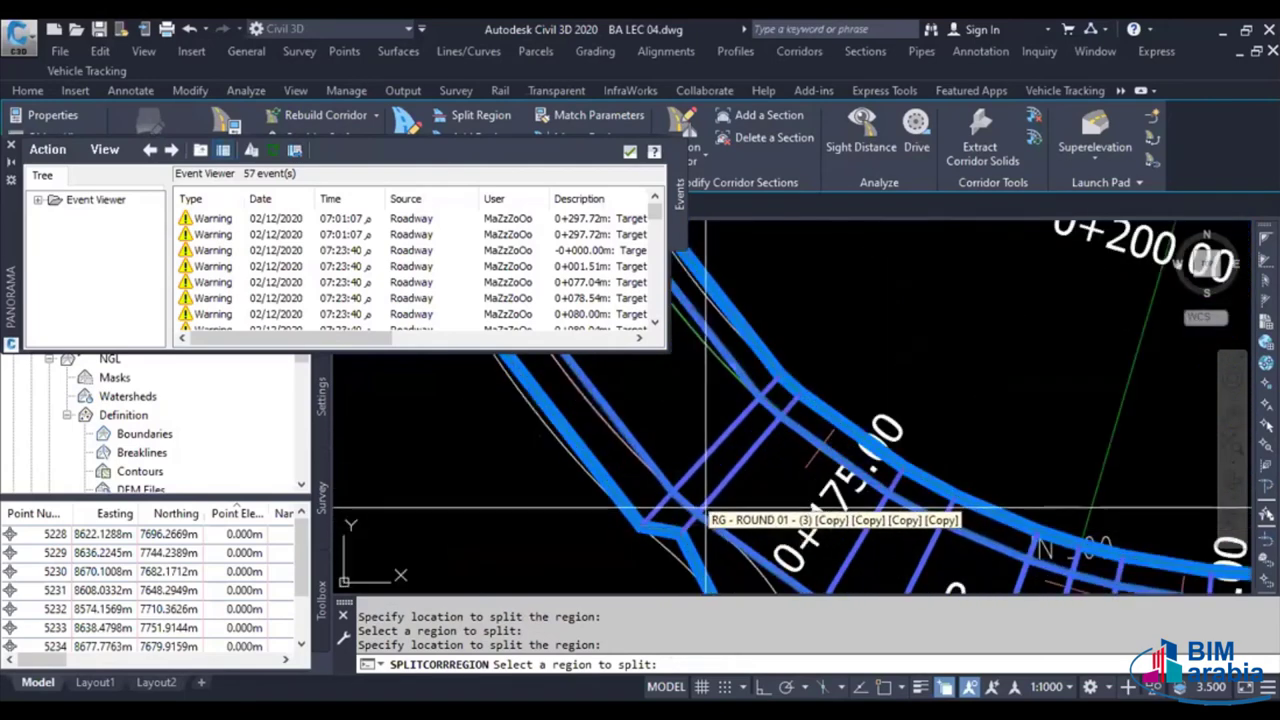
click(714, 517)
click(711, 504)
scroll(711, 504, down, 1)
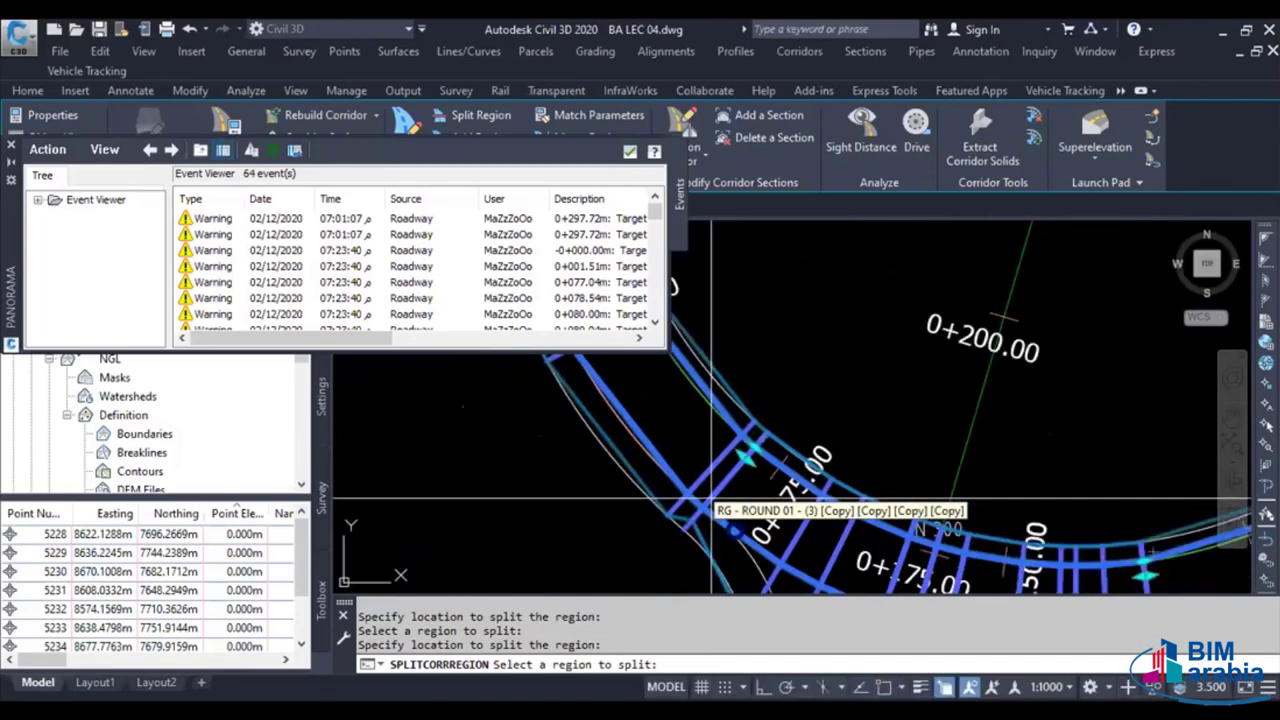
scroll(711, 504, down, 2)
scroll(711, 504, down, 1)
scroll(750, 533, up, 4)
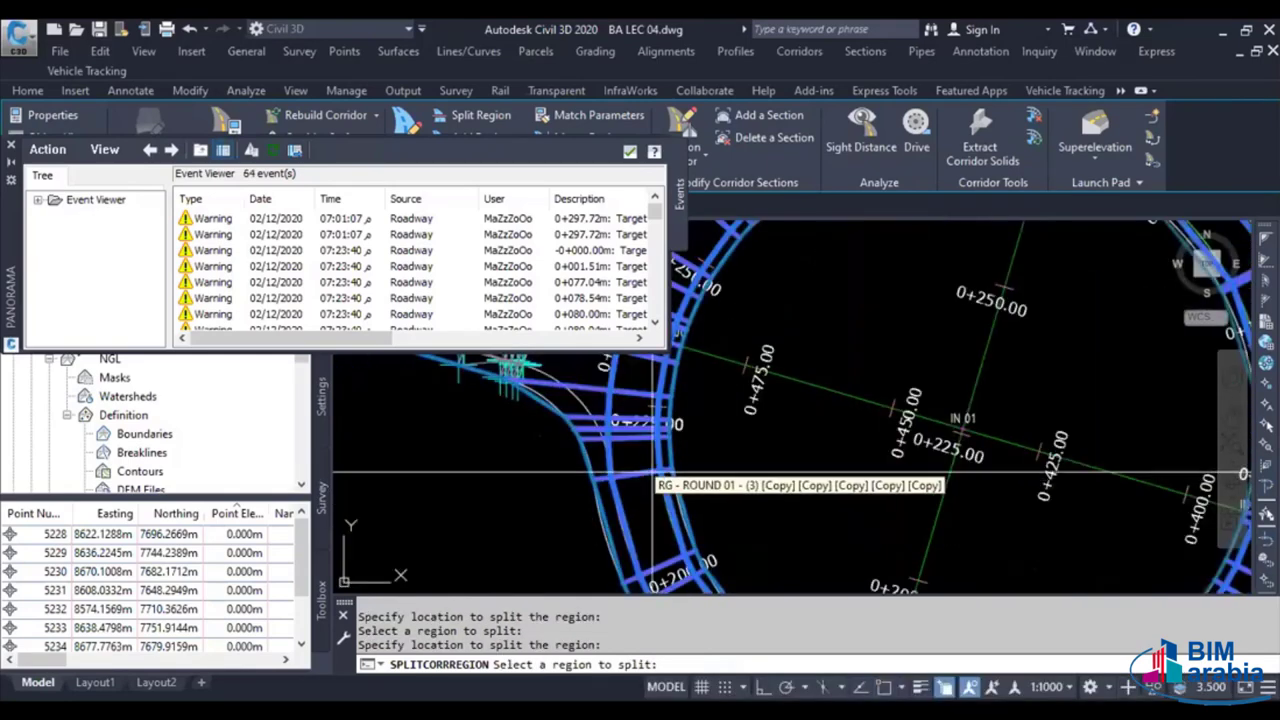
click(652, 472)
click(652, 472)
Split the ring near stations 0+256.74 and 0+300, then end the command and close the event log
scroll(660, 460, down, 3)
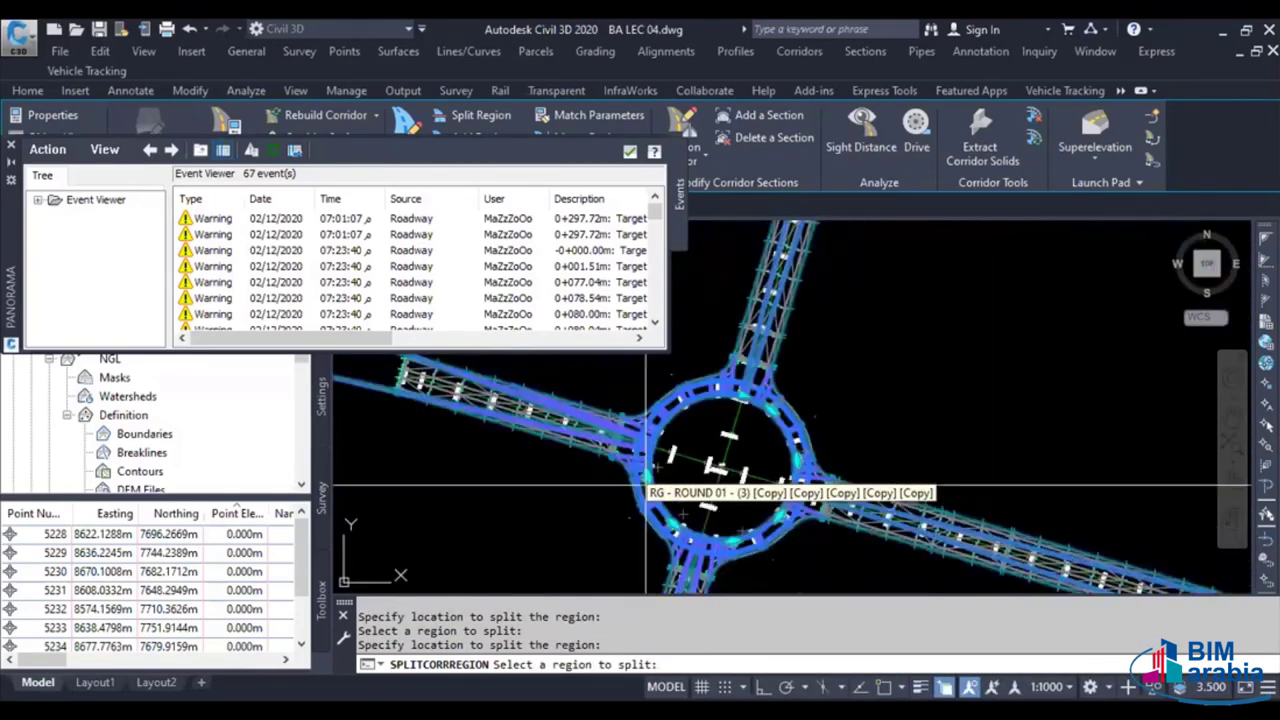
scroll(690, 437, up, 1)
scroll(696, 416, up, 1)
scroll(690, 440, up, 2)
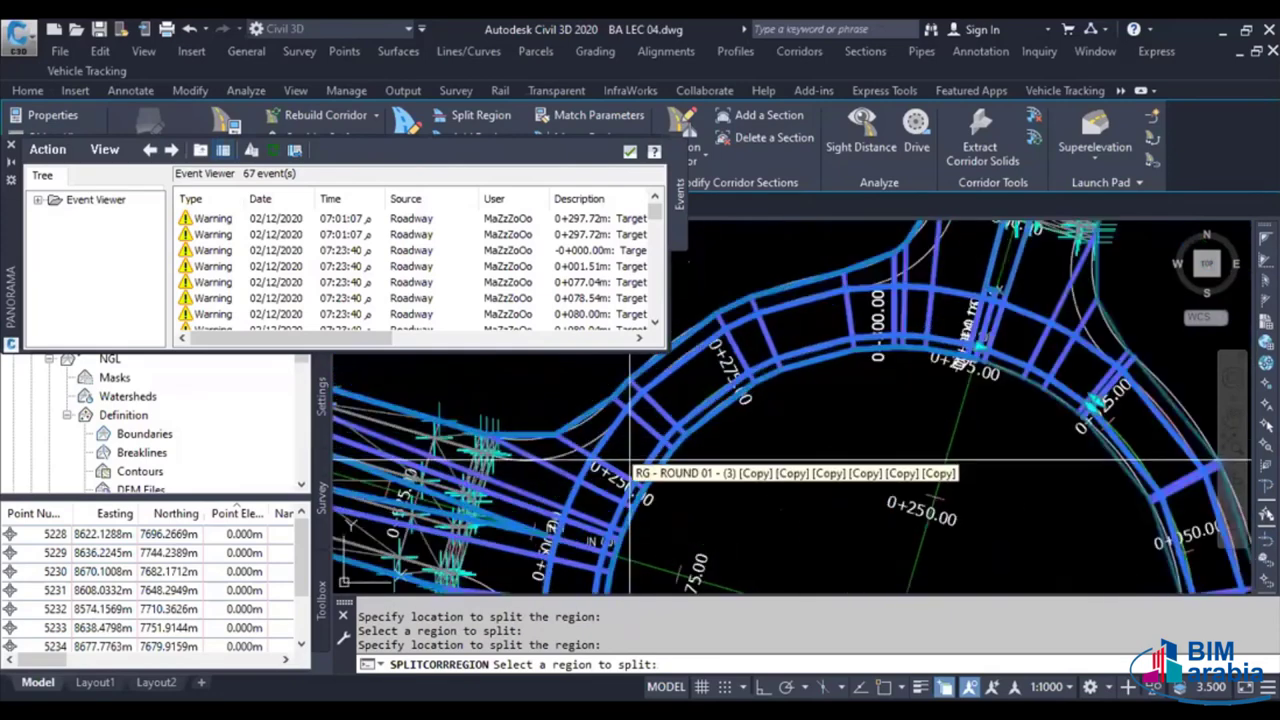
scroll(668, 425, up, 2)
click(666, 420)
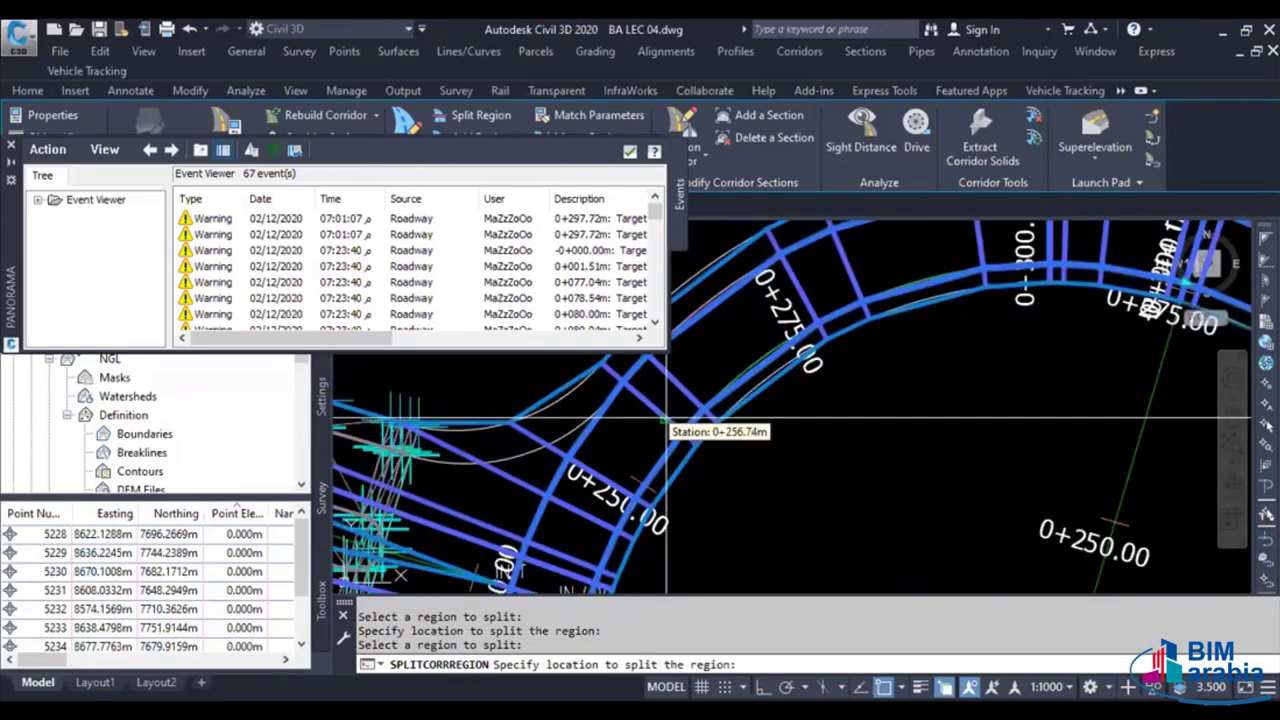
click(668, 422)
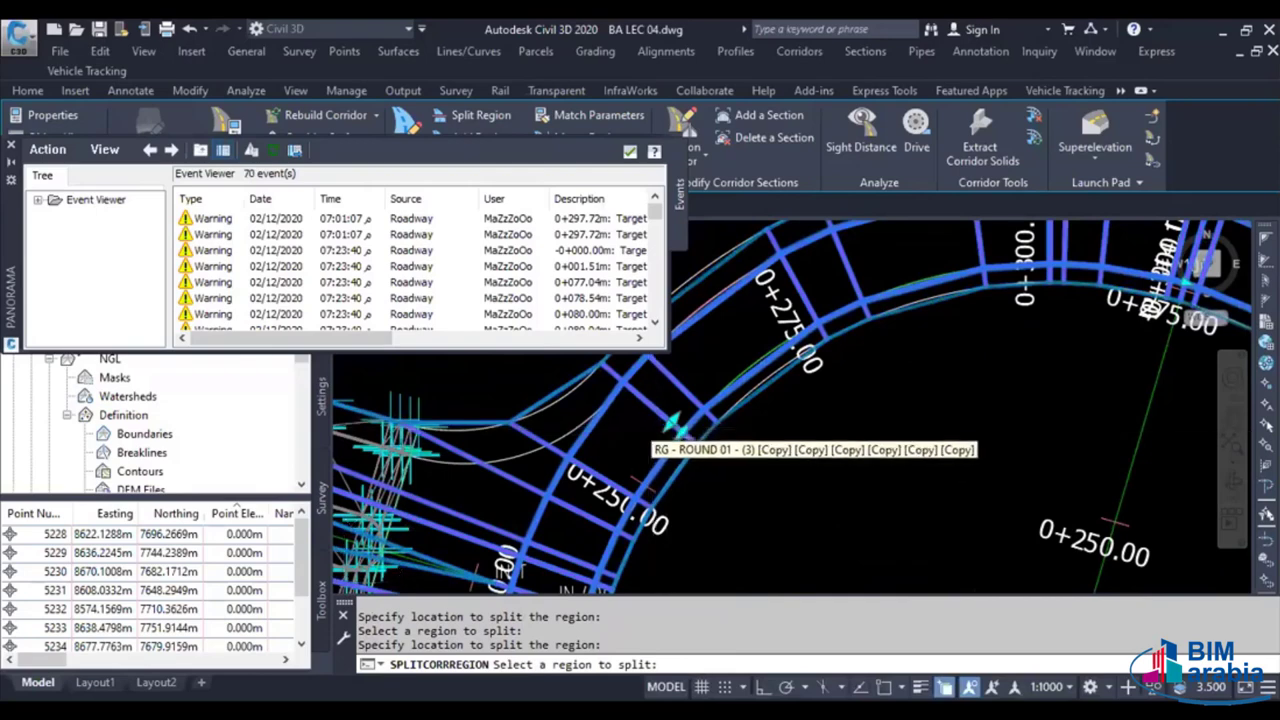
scroll(670, 423, down, 3)
scroll(782, 415, up, 2)
scroll(782, 415, up, 1)
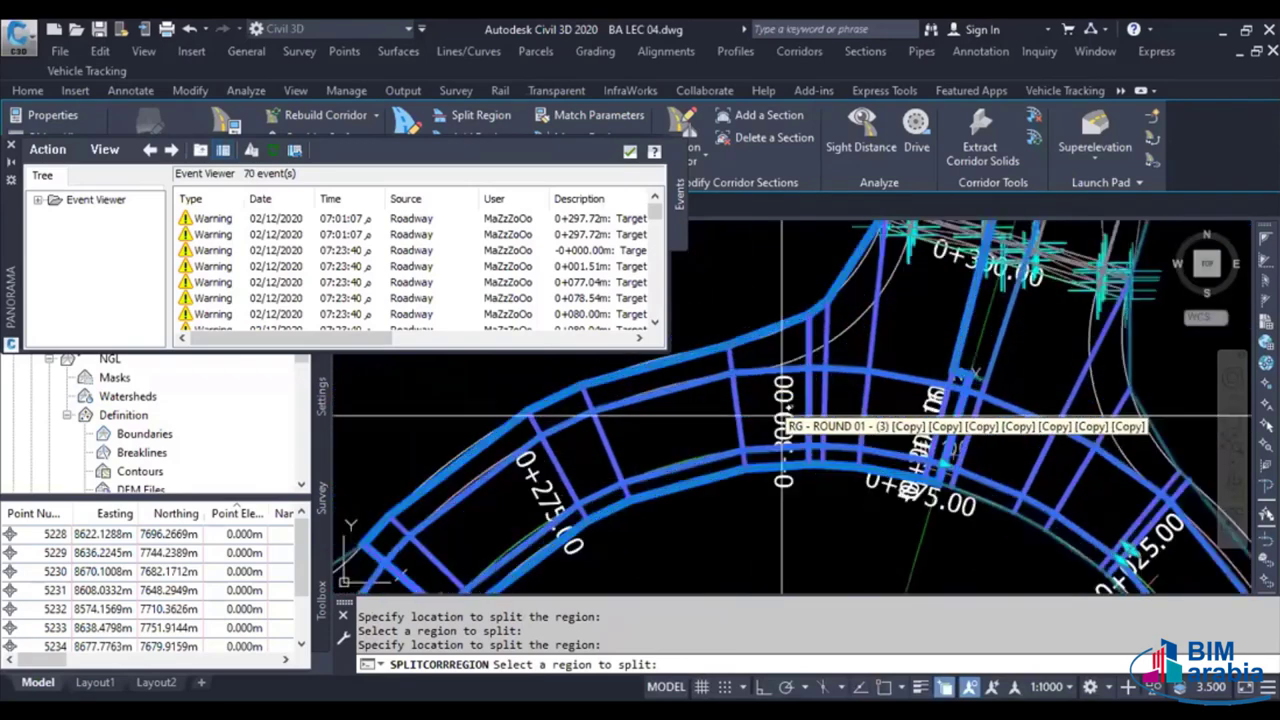
click(745, 430)
click(741, 432)
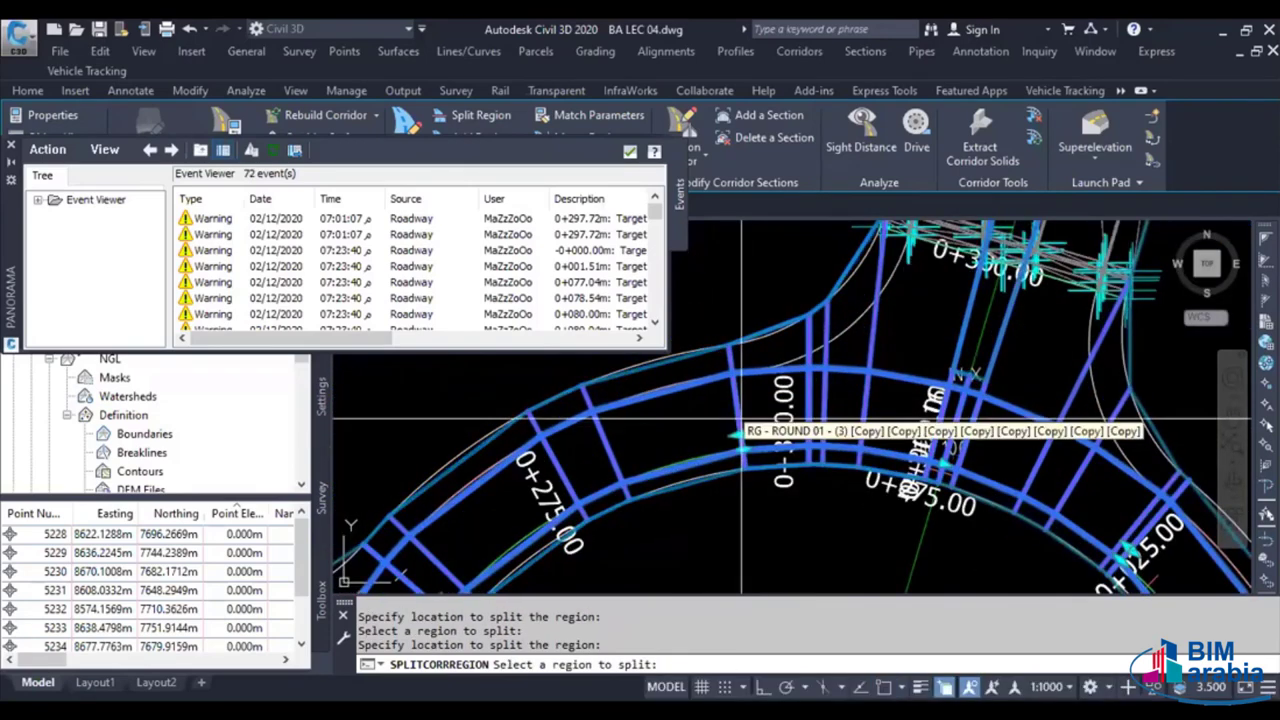
scroll(741, 420, down, 2)
scroll(741, 420, down, 2)
key(Escape)
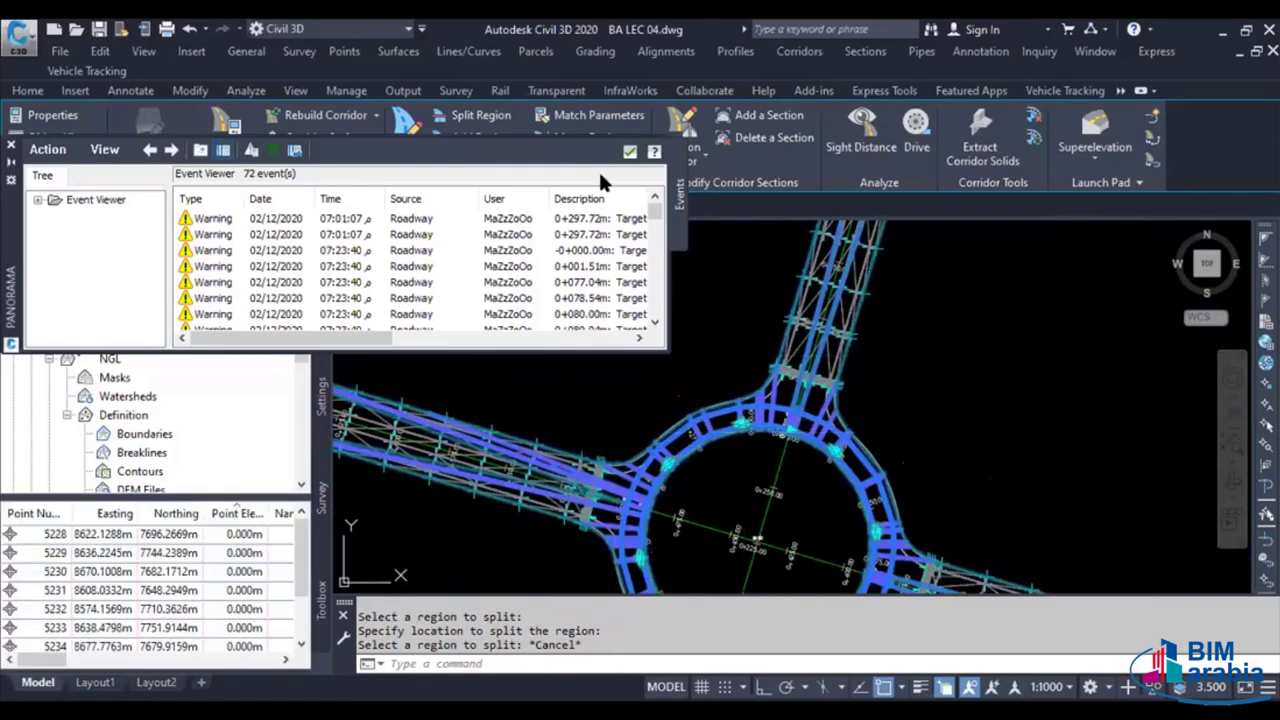
click(623, 156)
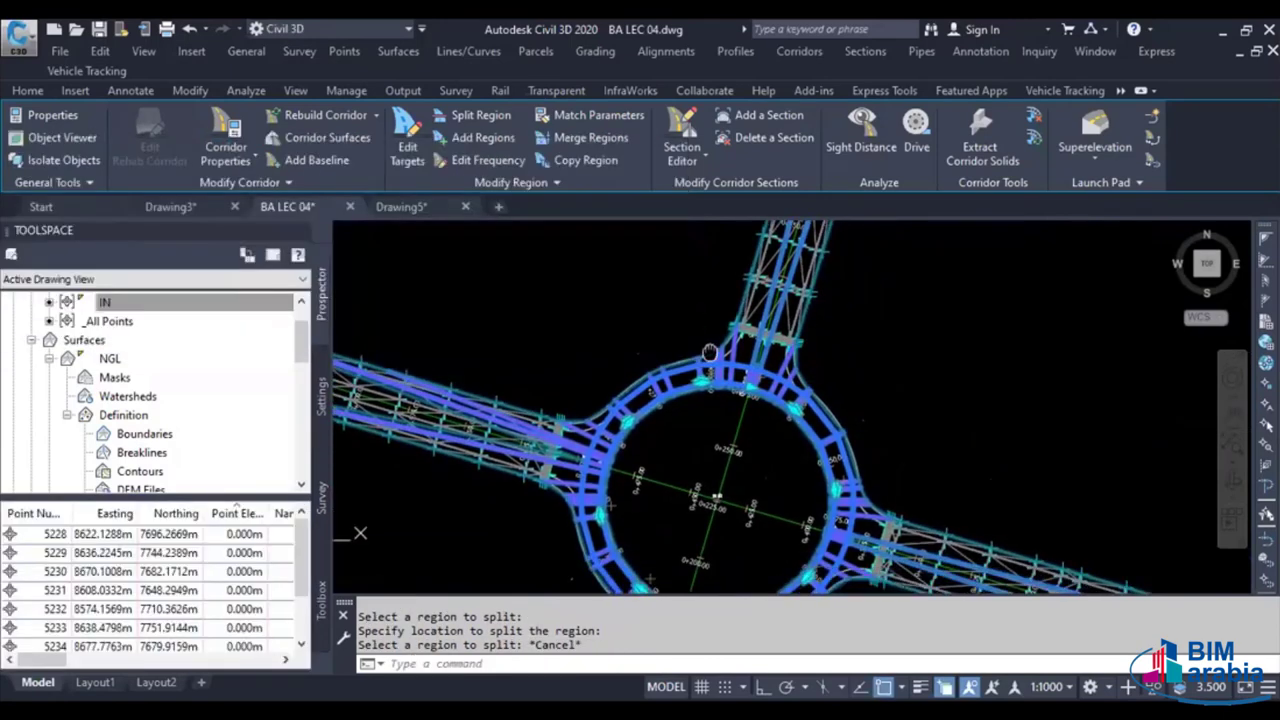
Assign the ROUND 02 assembly to the first picked ring region
click(556, 183)
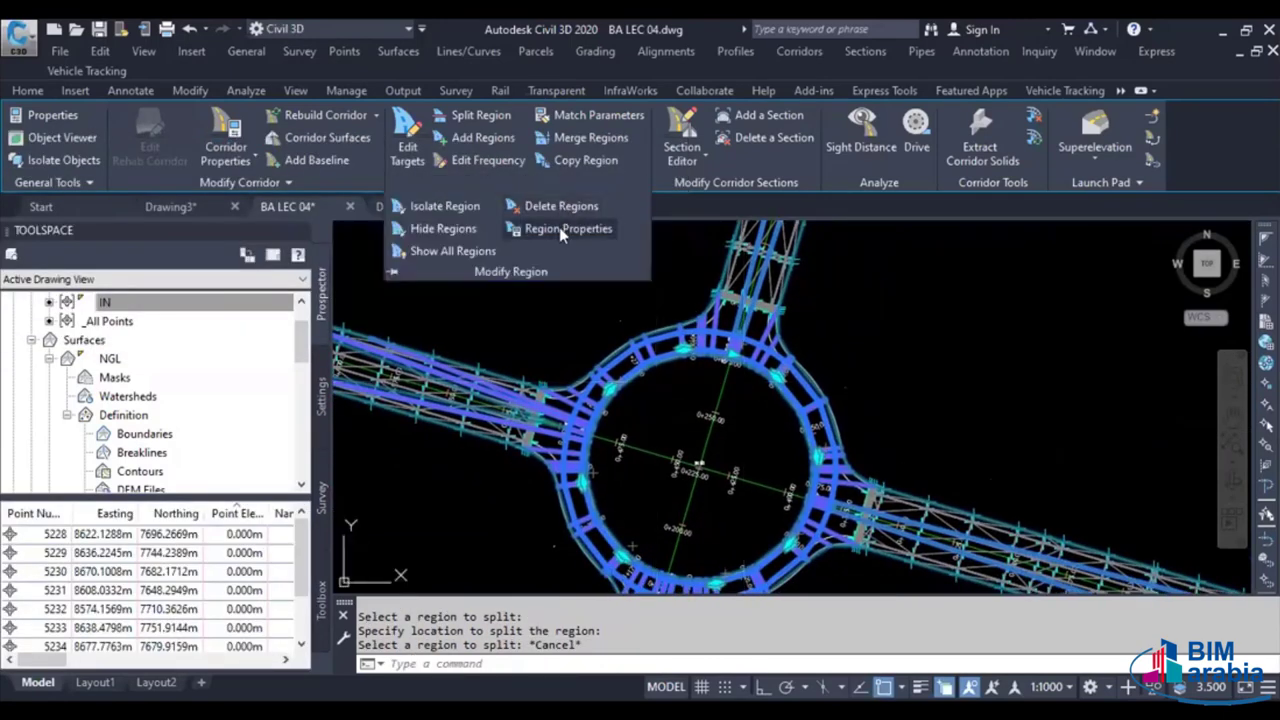
click(568, 228)
scroll(749, 337, up, 3)
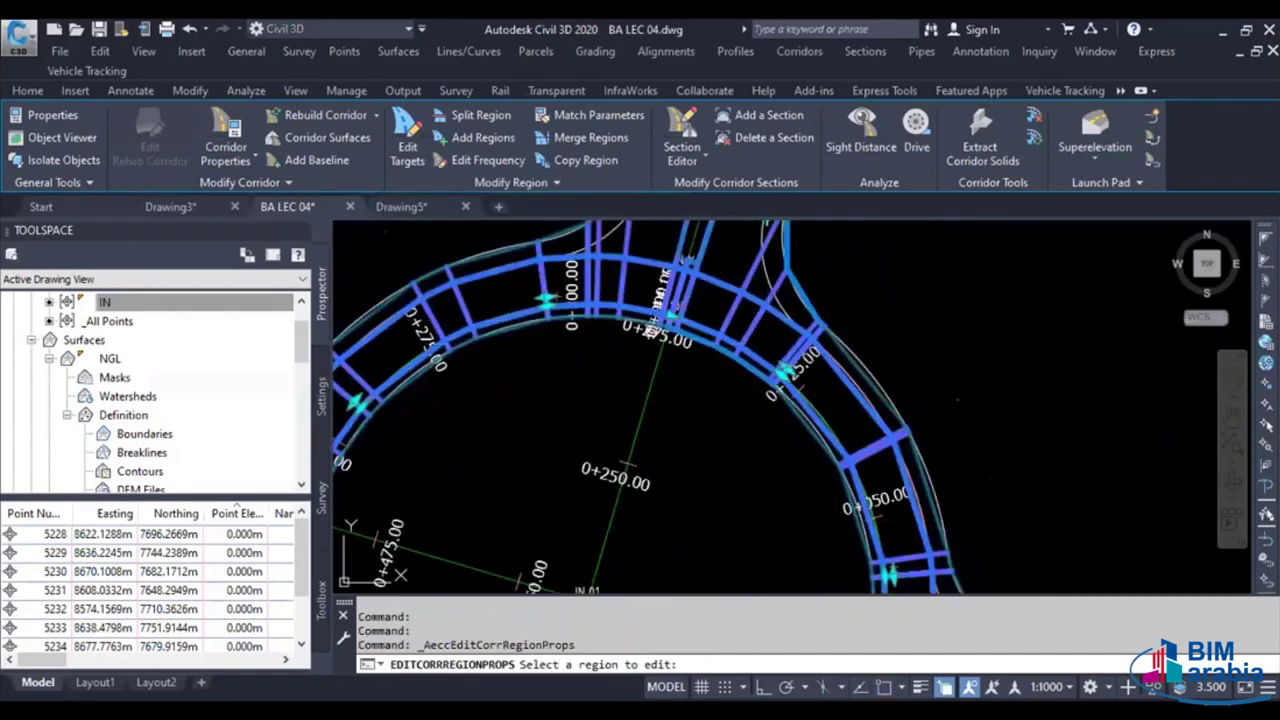
click(418, 519)
click(452, 495)
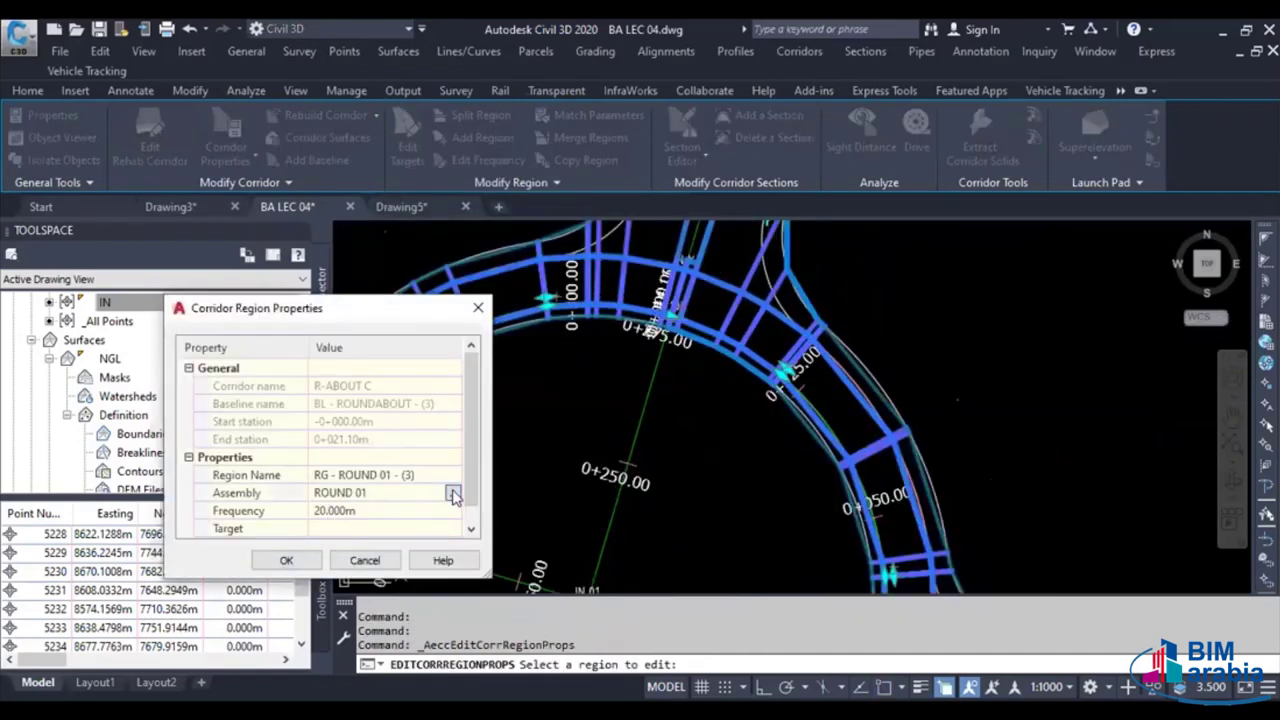
click(452, 494)
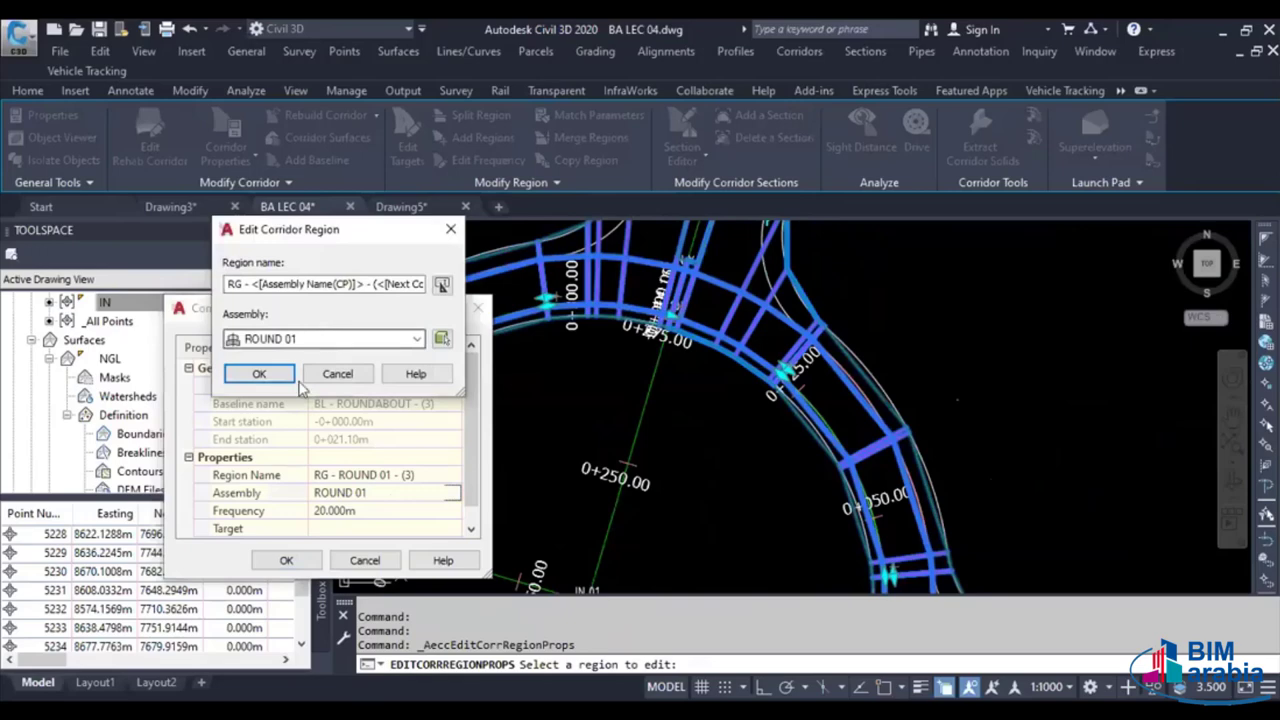
click(290, 339)
click(287, 387)
click(286, 560)
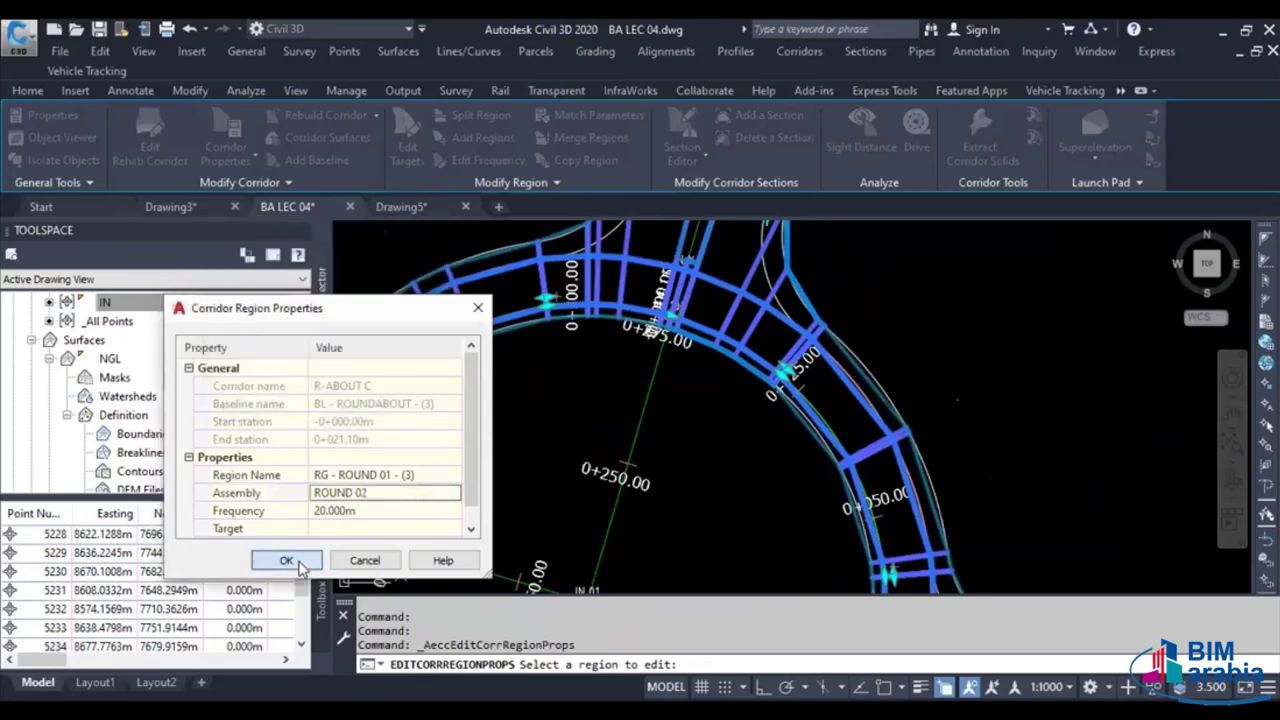
click(286, 560)
Assign the ROUND 02 assembly to the region at the lower-right exit
scroll(748, 352, down, 4)
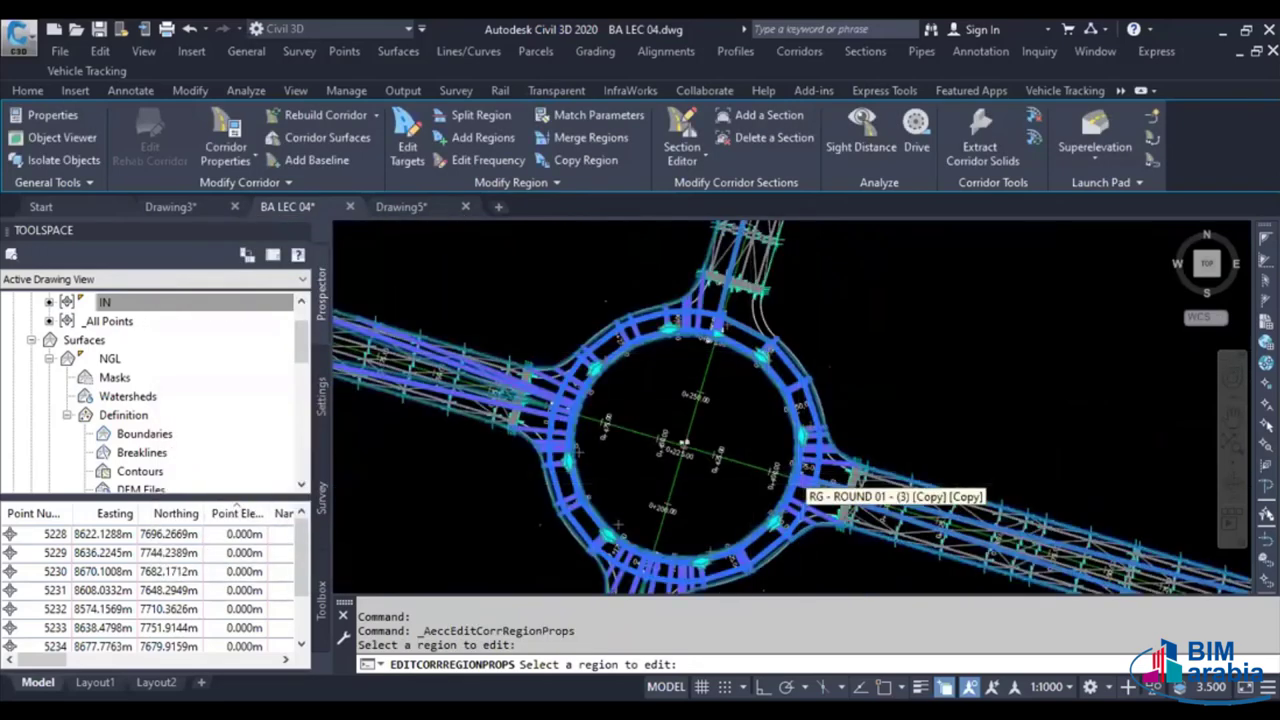
scroll(645, 490, up, 5)
click(433, 502)
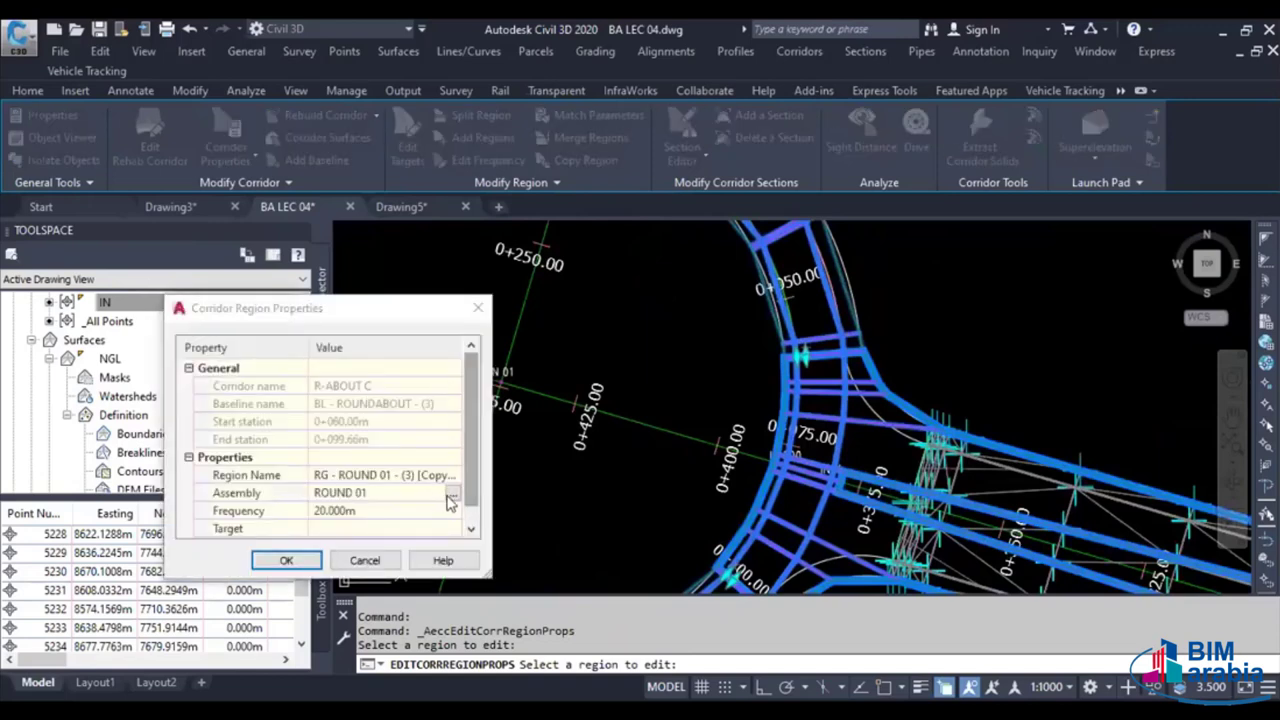
click(452, 493)
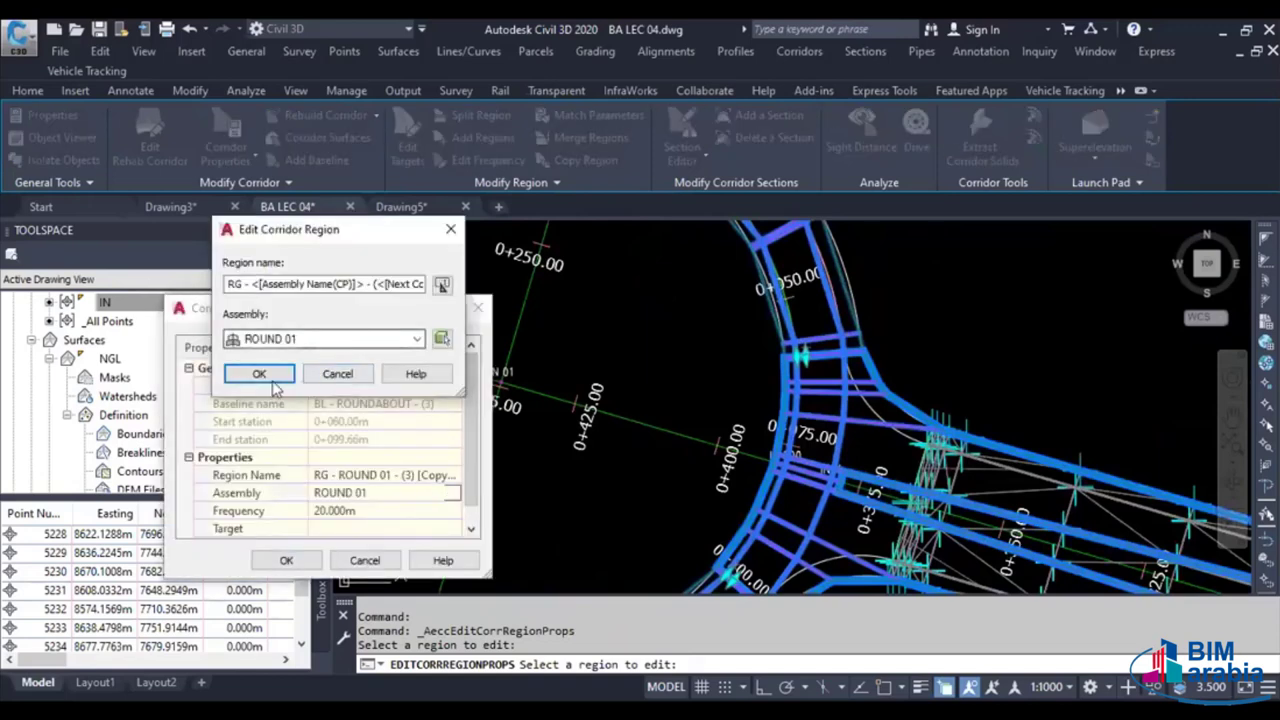
key(alt+Down)
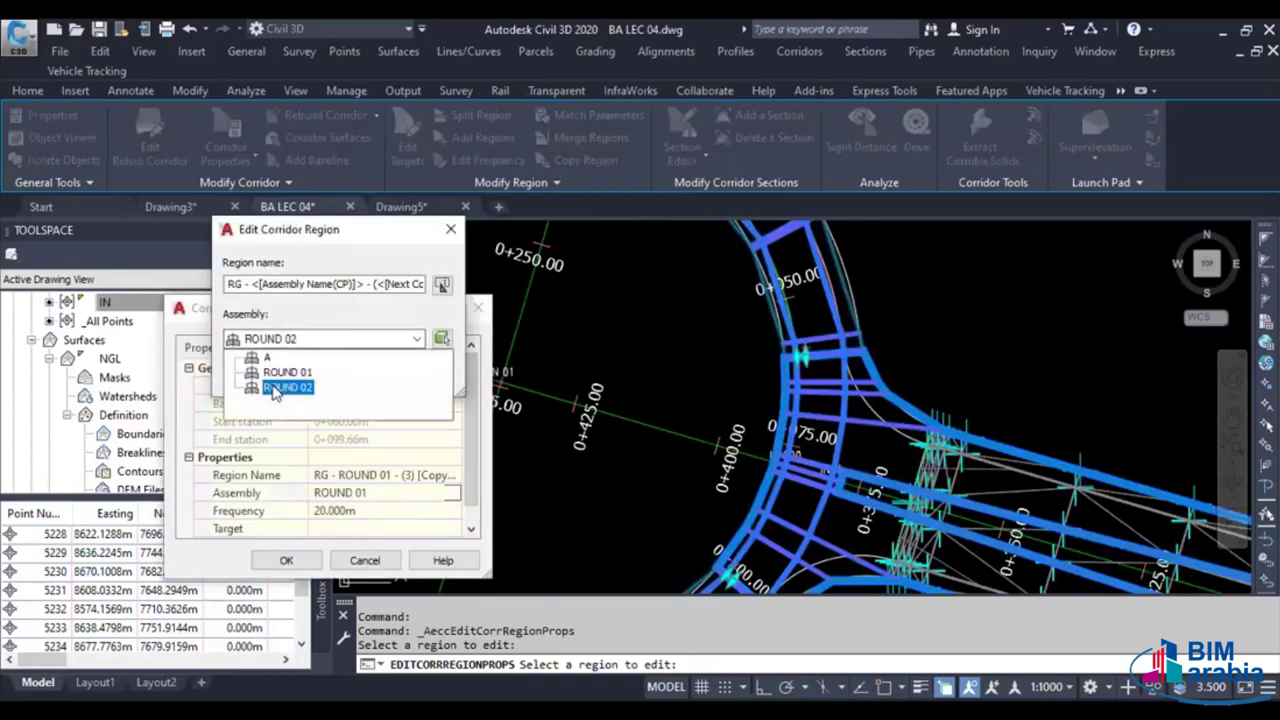
click(277, 388)
key(Return)
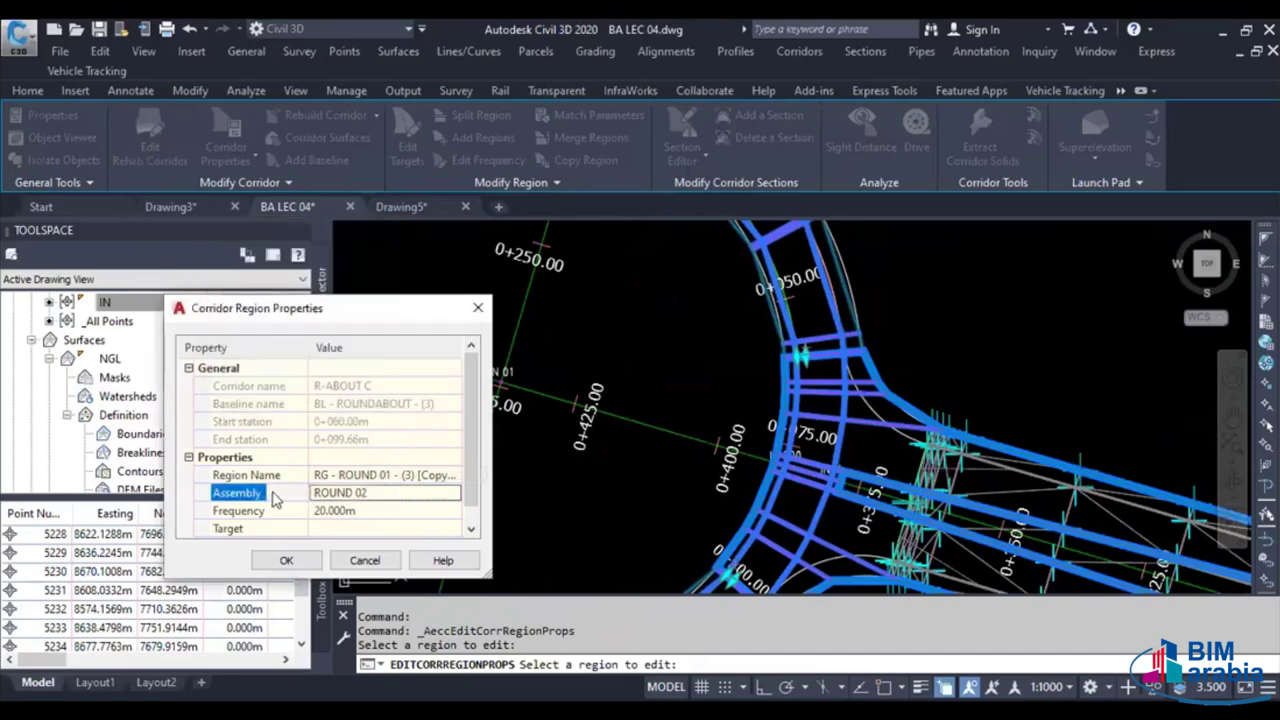
click(360, 561)
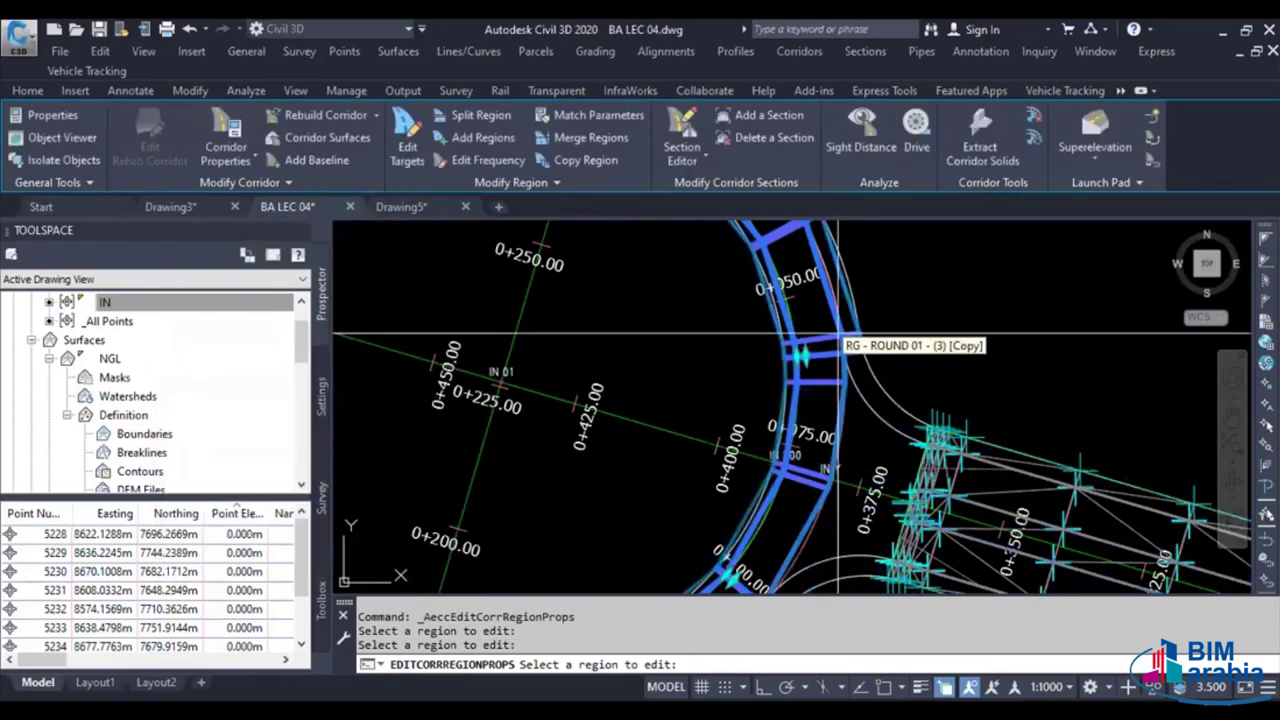
Switch the lower ring region's assembly to ROUND 02
scroll(727, 450, up, 2)
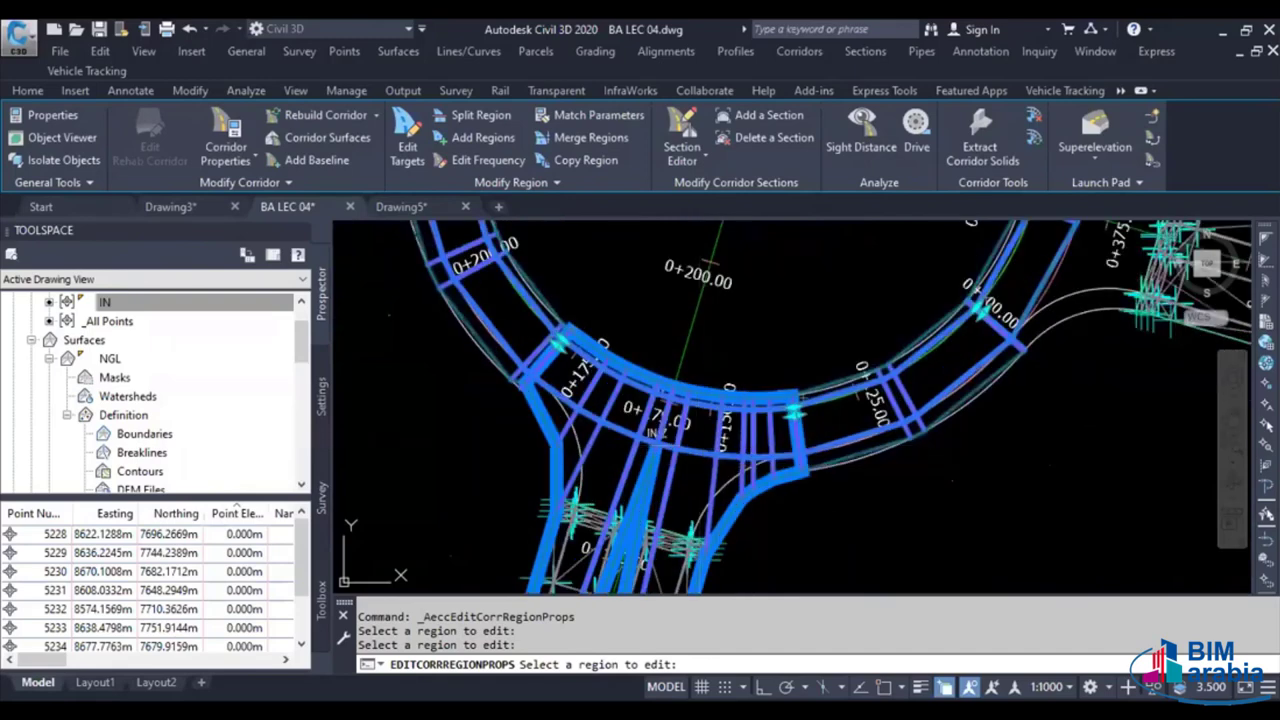
click(418, 476)
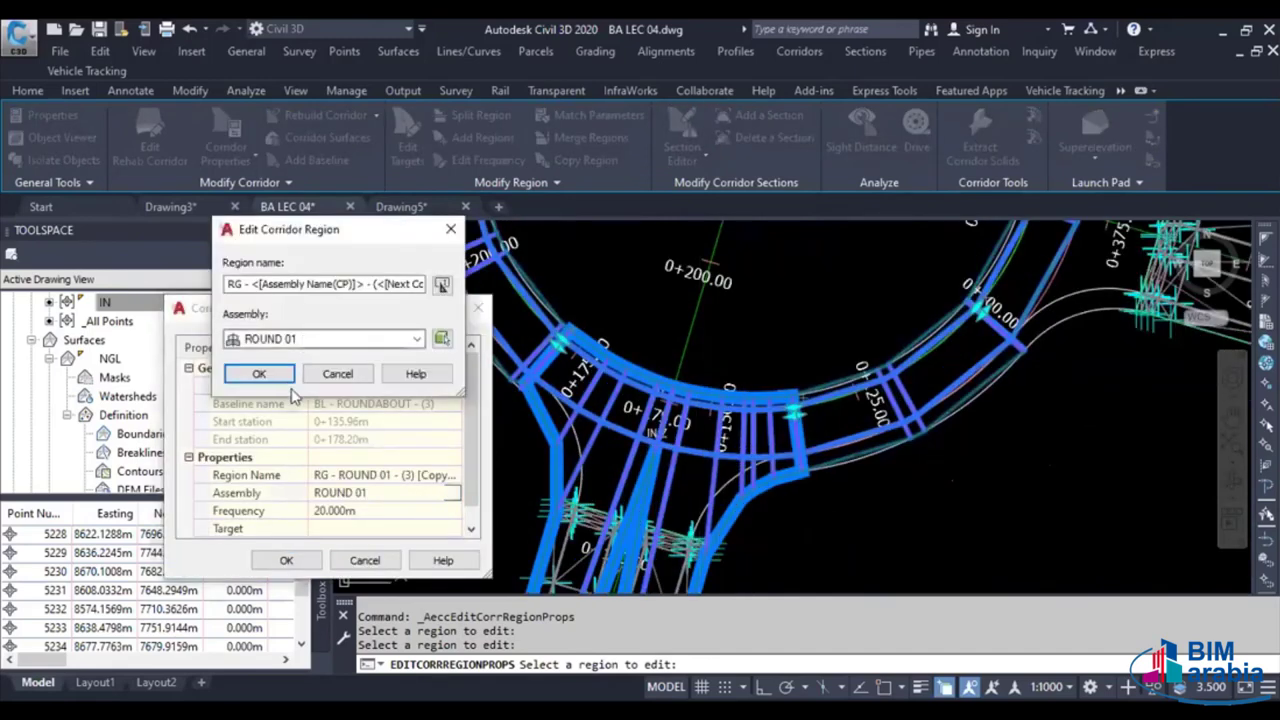
click(330, 338)
click(290, 372)
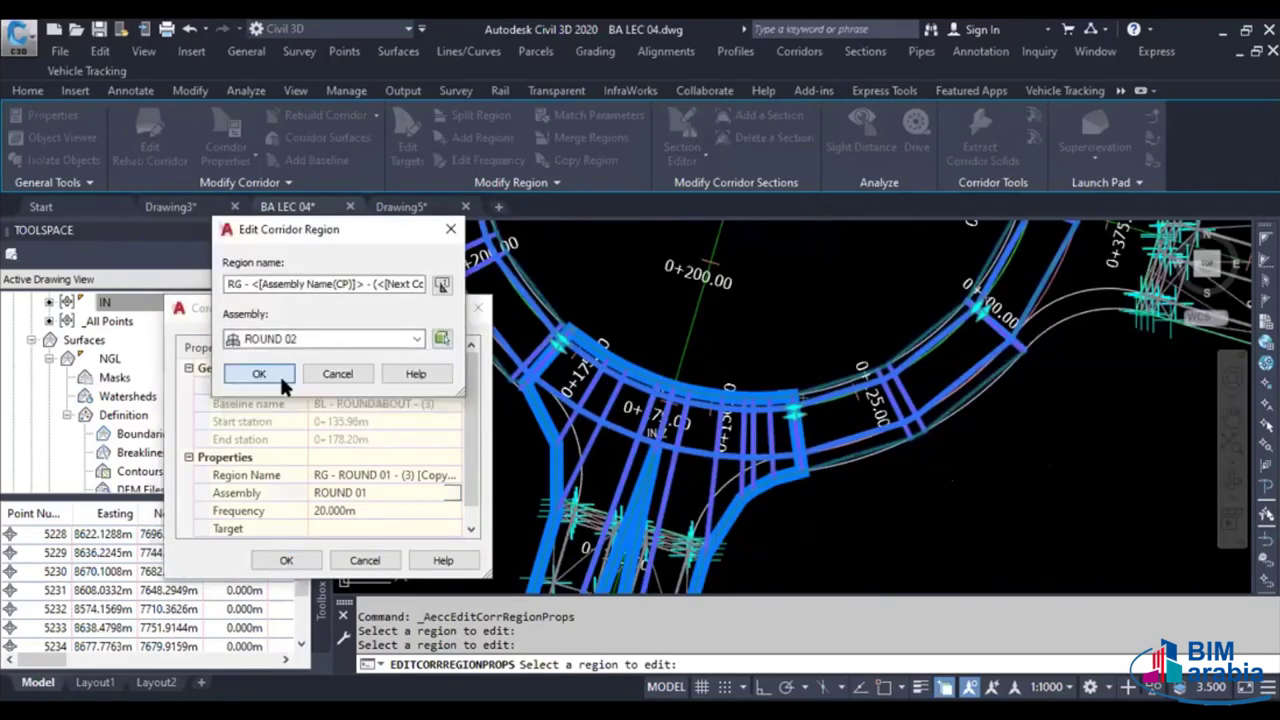
click(286, 560)
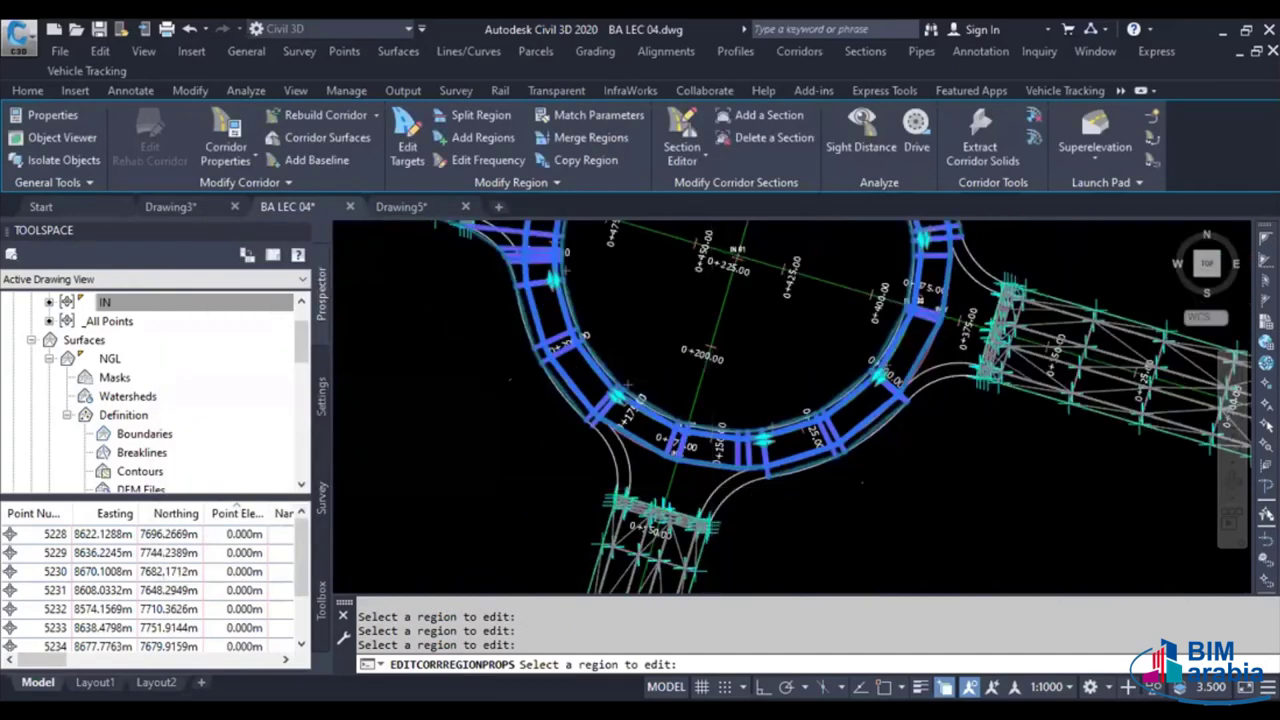
Give the ring region ending at station 0+256.74 the ROUND 02 assembly
scroll(515, 365, up, 3)
click(520, 365)
click(420, 493)
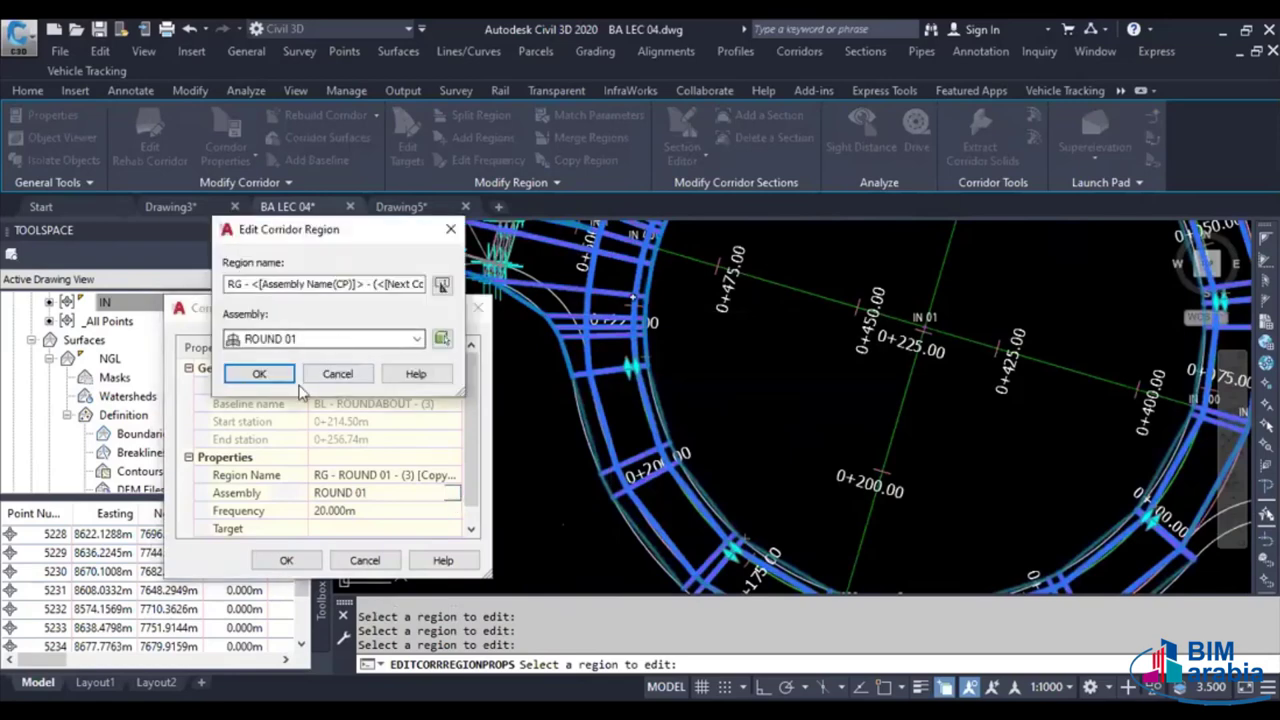
key(Down)
click(260, 374)
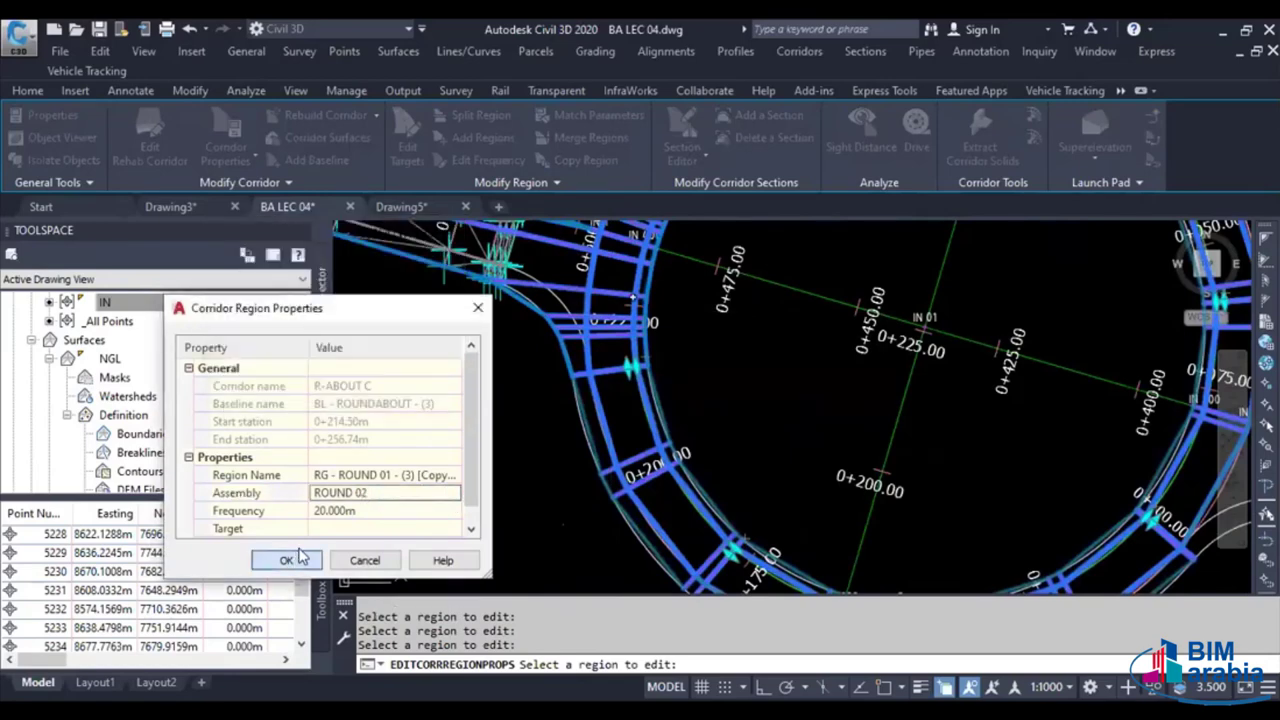
key(Return)
Set the top ring region to ROUND 02, rebuild the corridor, and end the command
scroll(600, 440, down, 5)
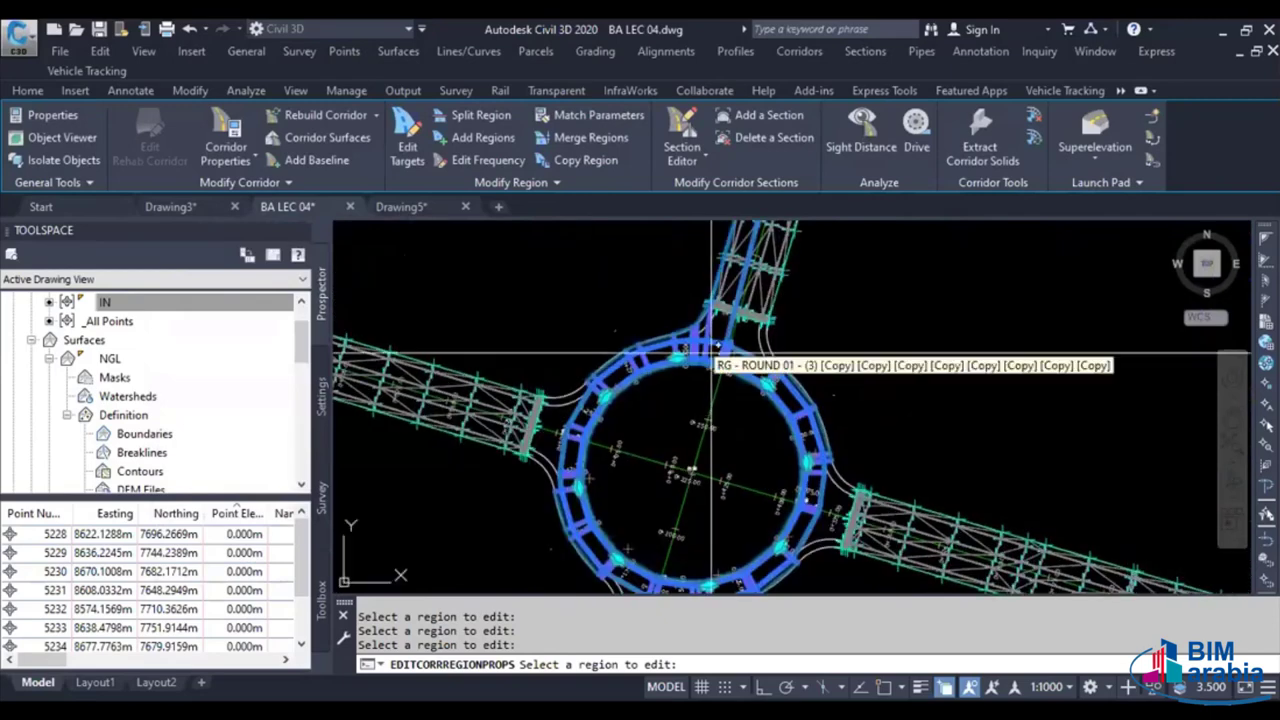
scroll(640, 440, up, 5)
click(395, 490)
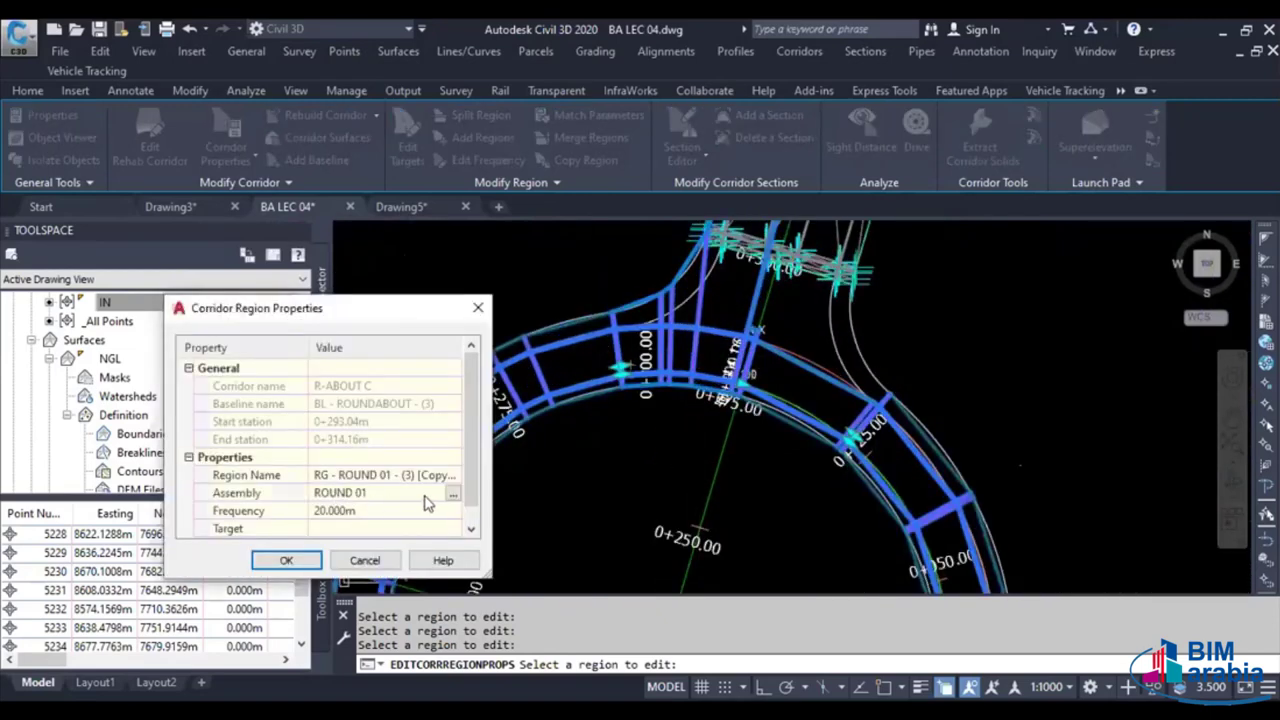
click(451, 495)
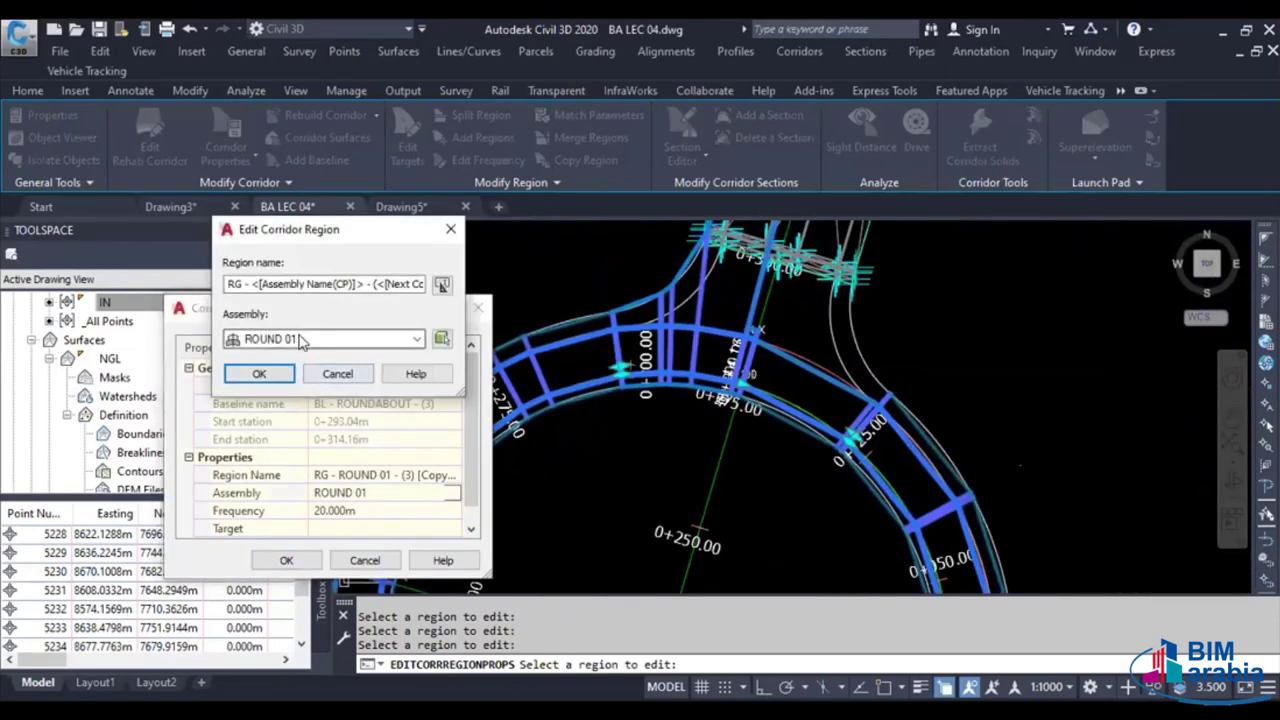
click(300, 339)
click(293, 393)
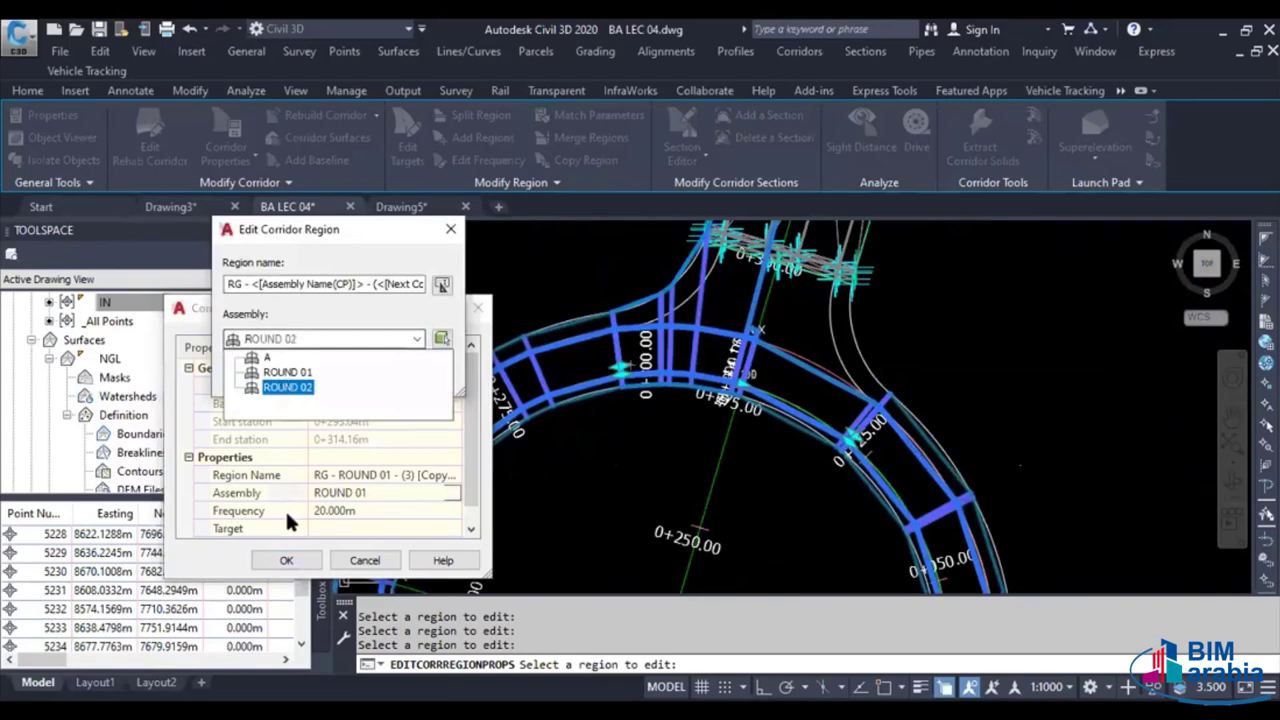
key(Return)
click(286, 560)
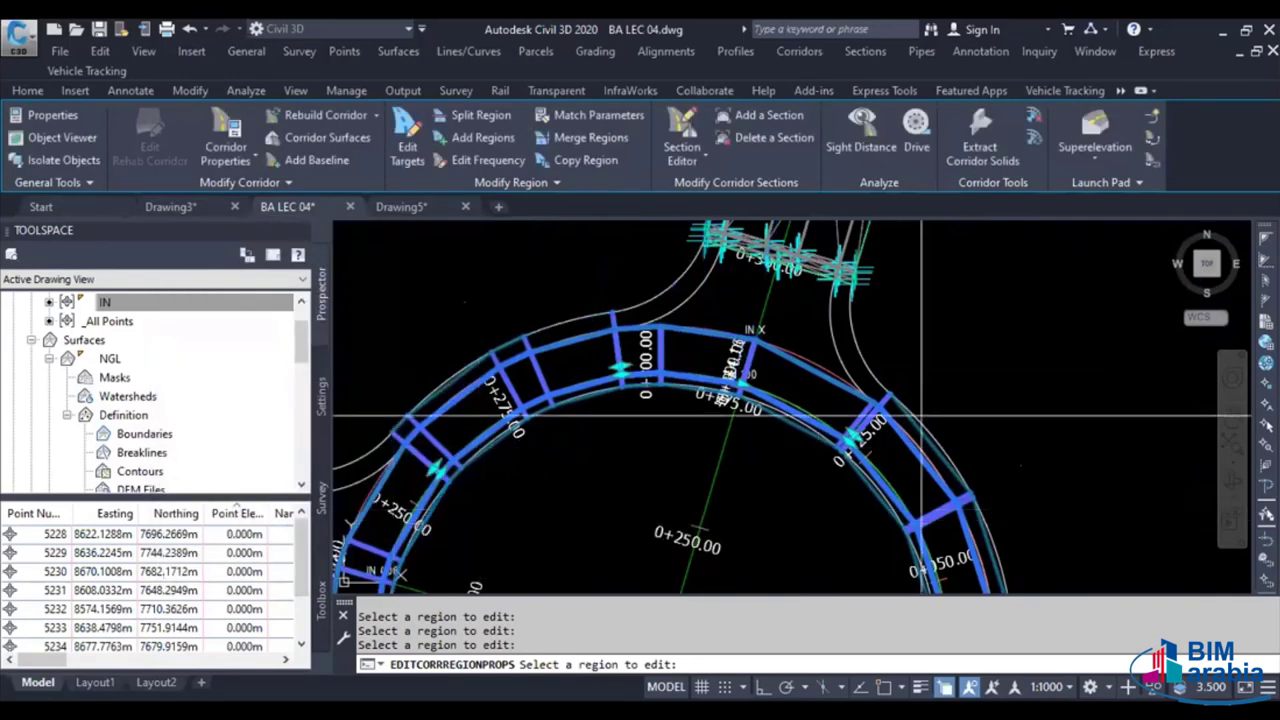
key(Escape)
scroll(656, 420, down, 2)
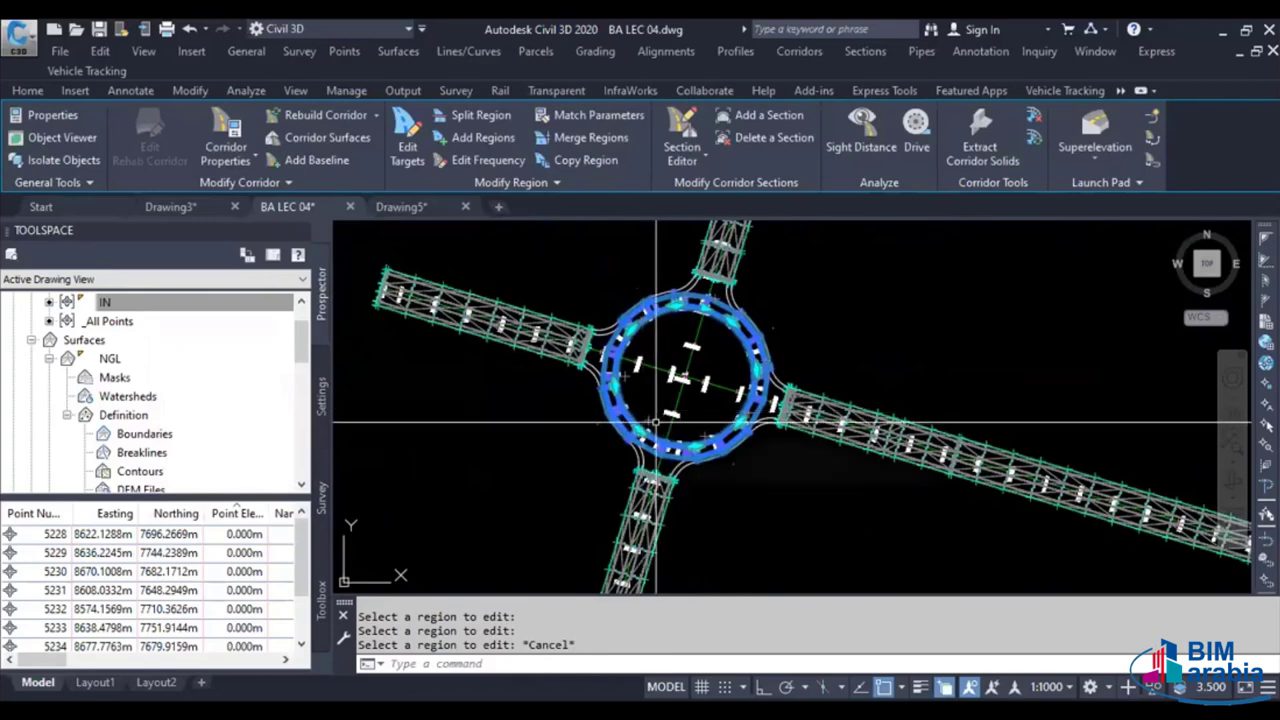
In R-ABOUT C Corridor Properties, use Set all Frequencies with curve increment 1, apply, and rebuild
right_click(656, 424)
click(738, 225)
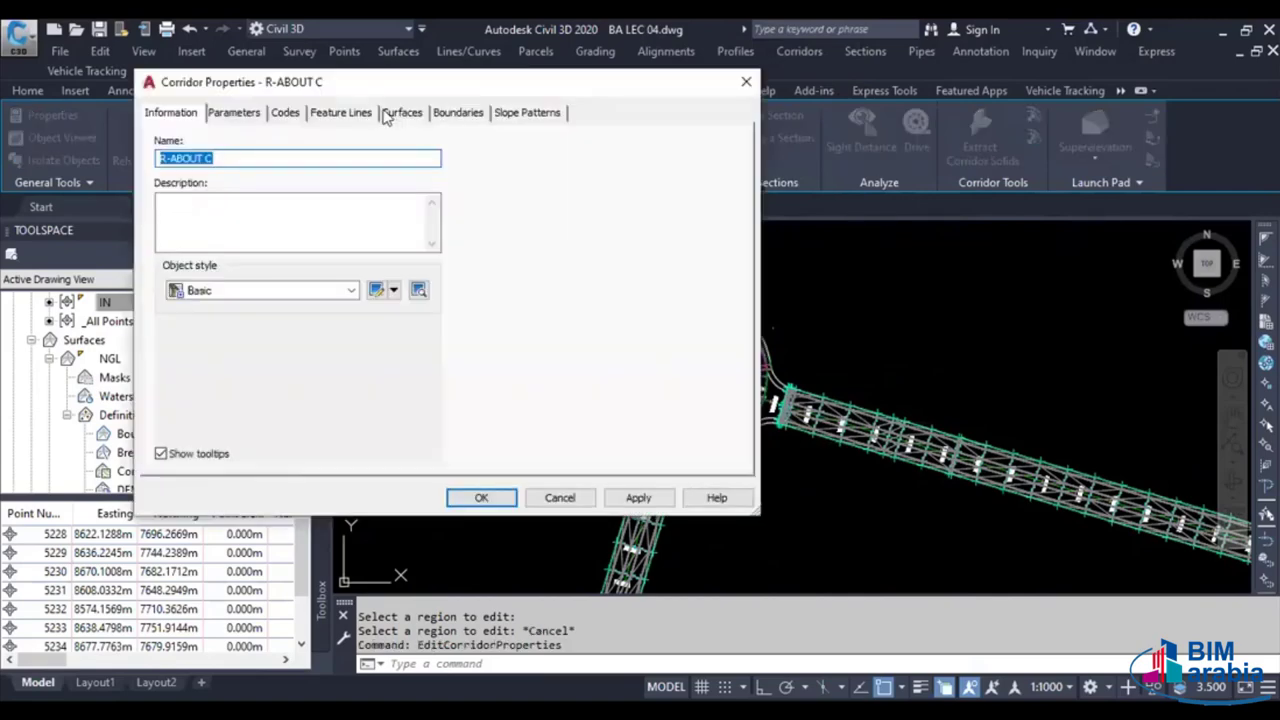
click(400, 112)
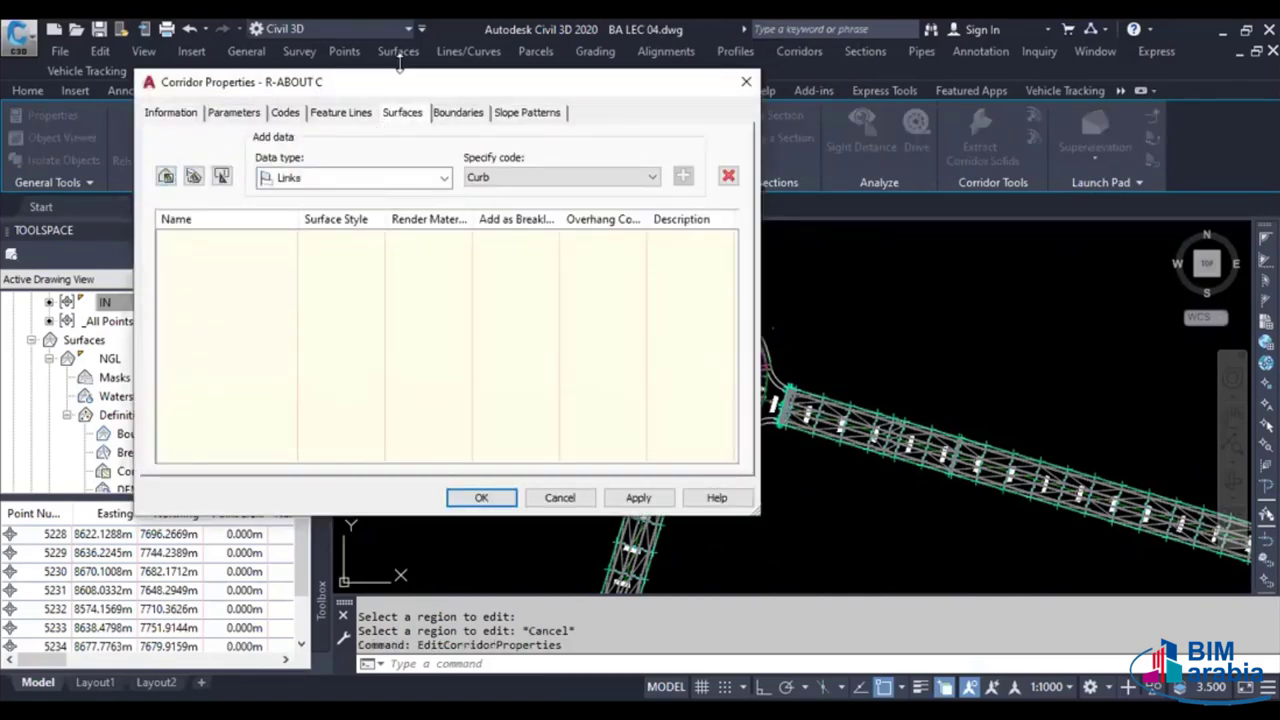
click(207, 111)
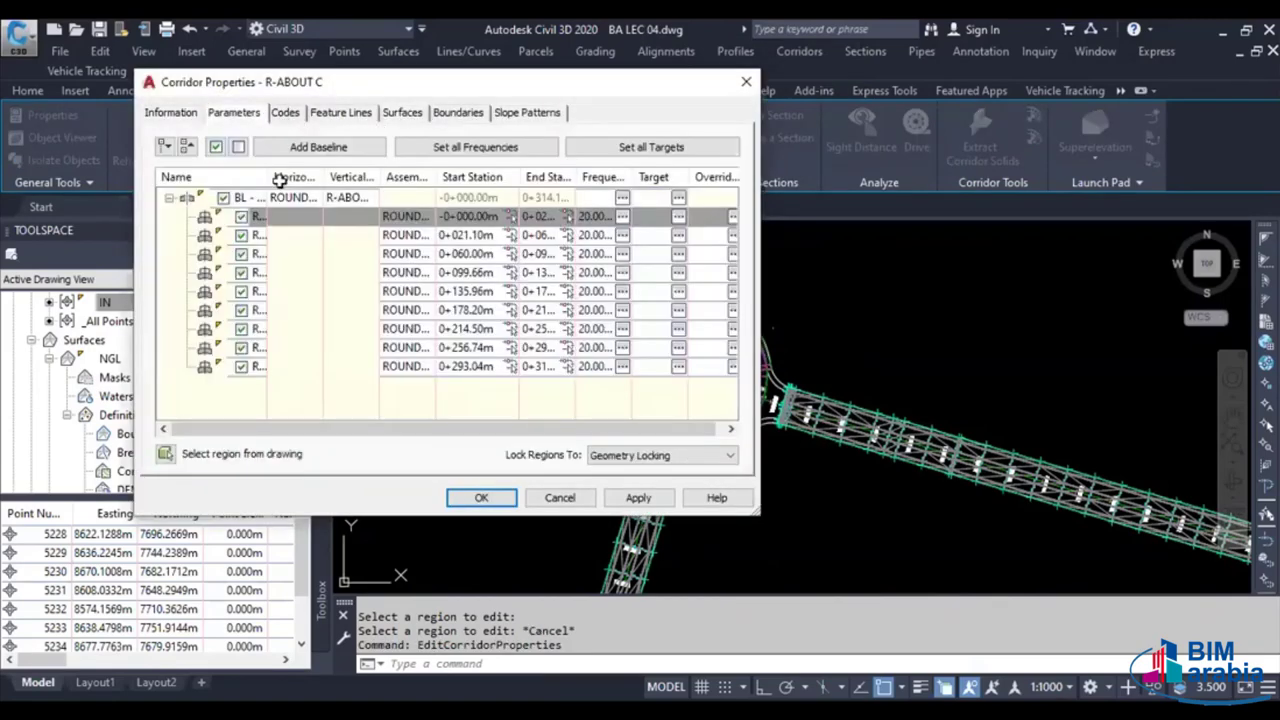
drag(512, 85, 317, 123)
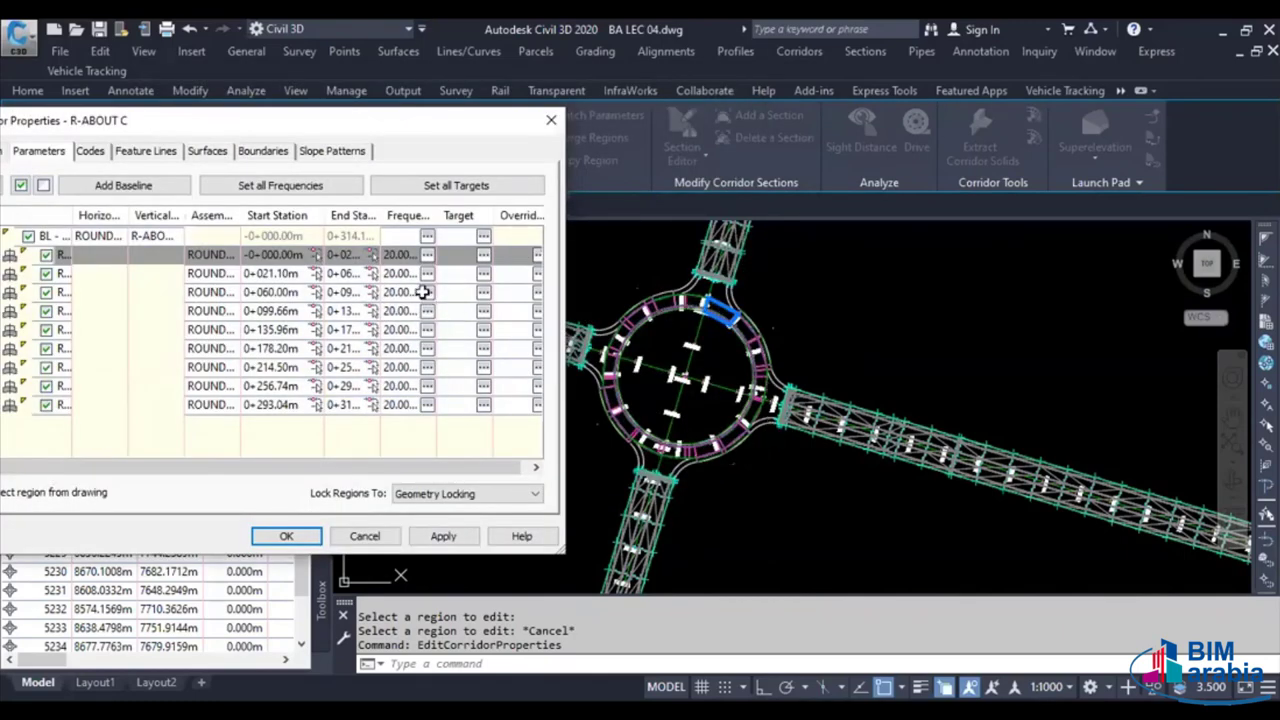
click(307, 190)
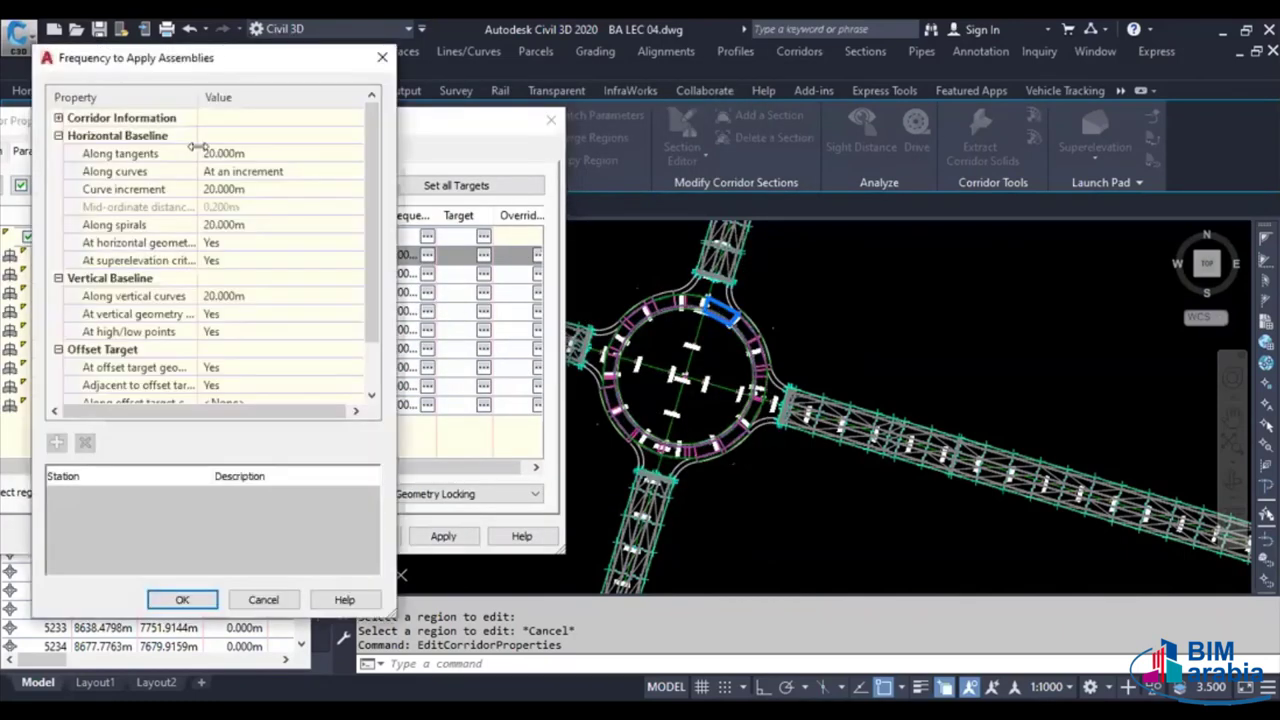
click(240, 189)
text(1)
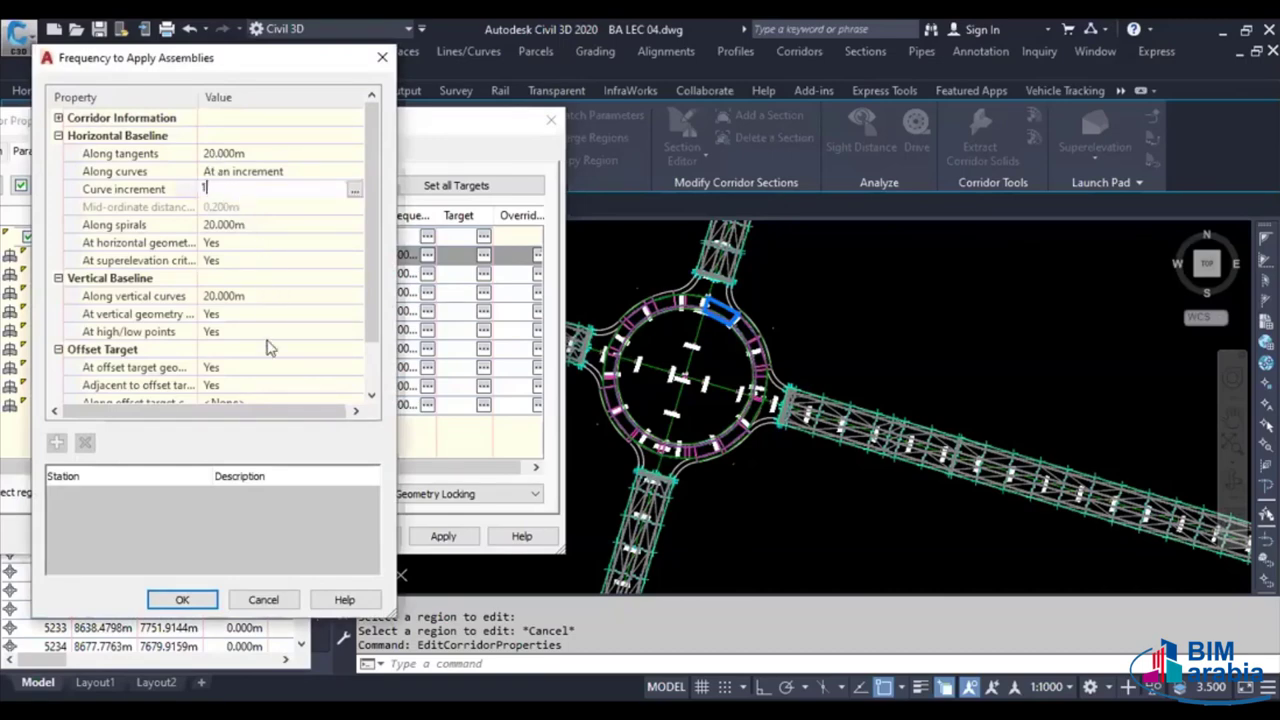
click(185, 599)
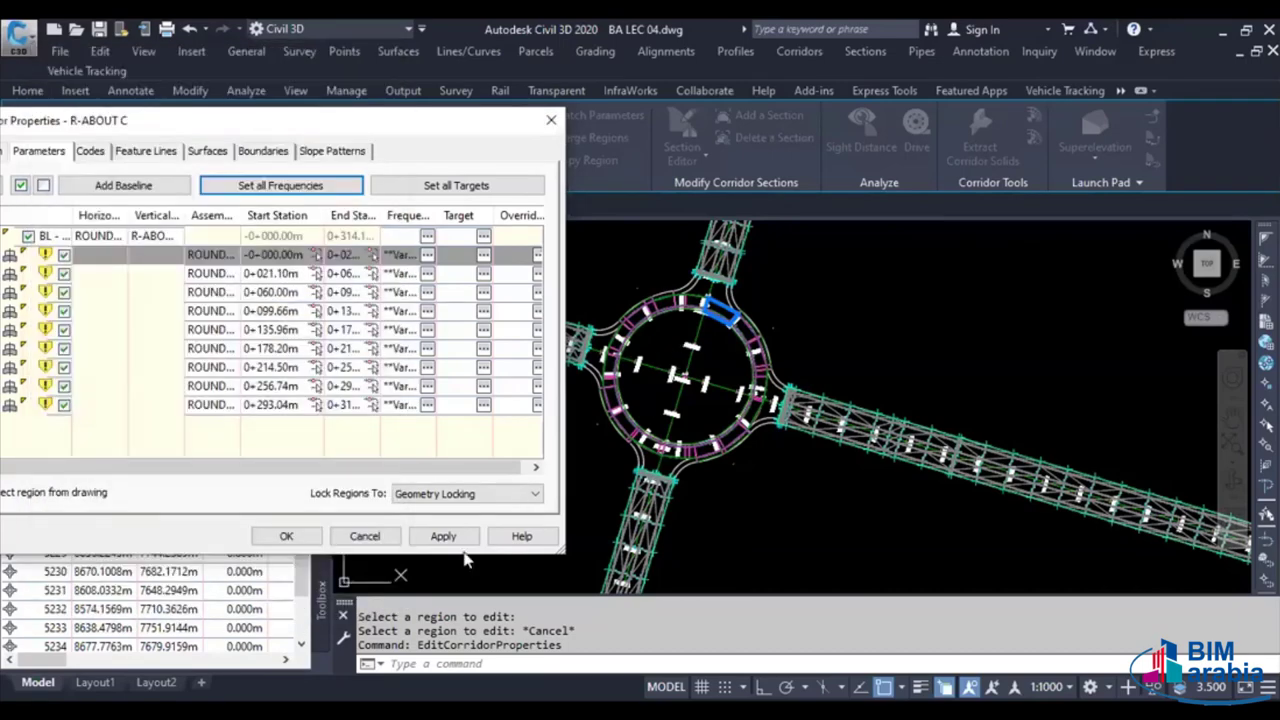
click(451, 533)
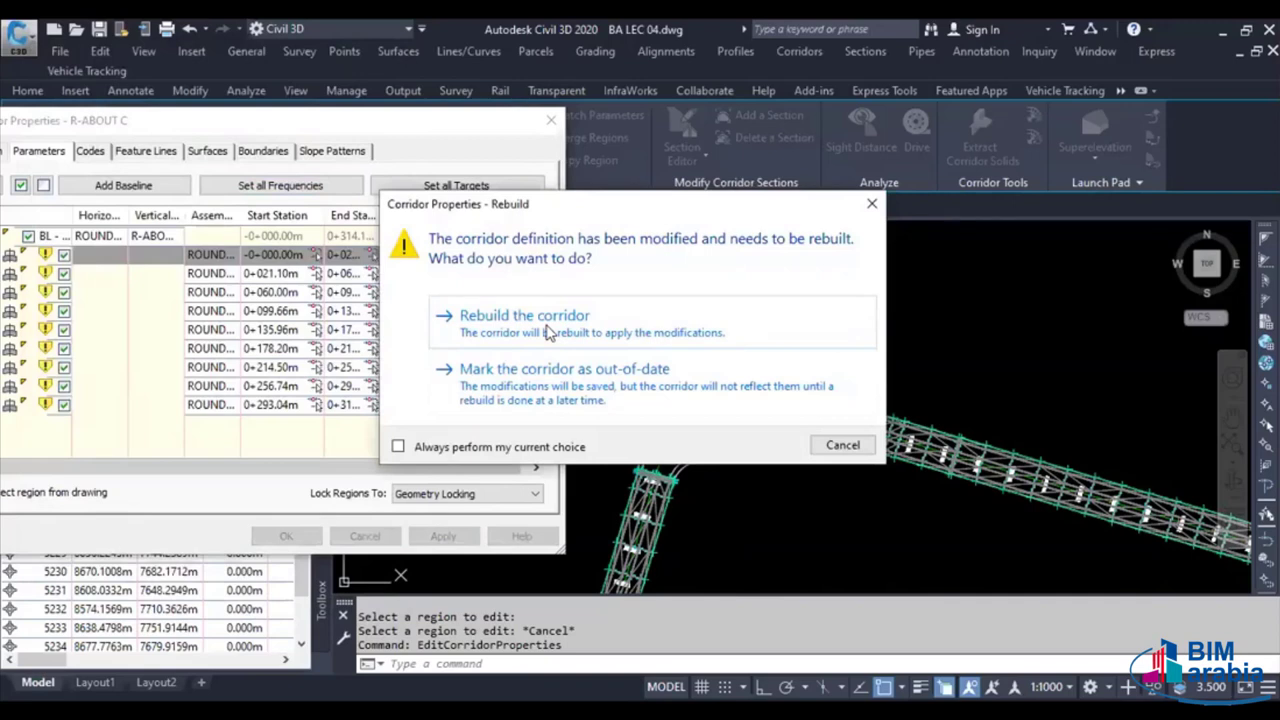
click(547, 330)
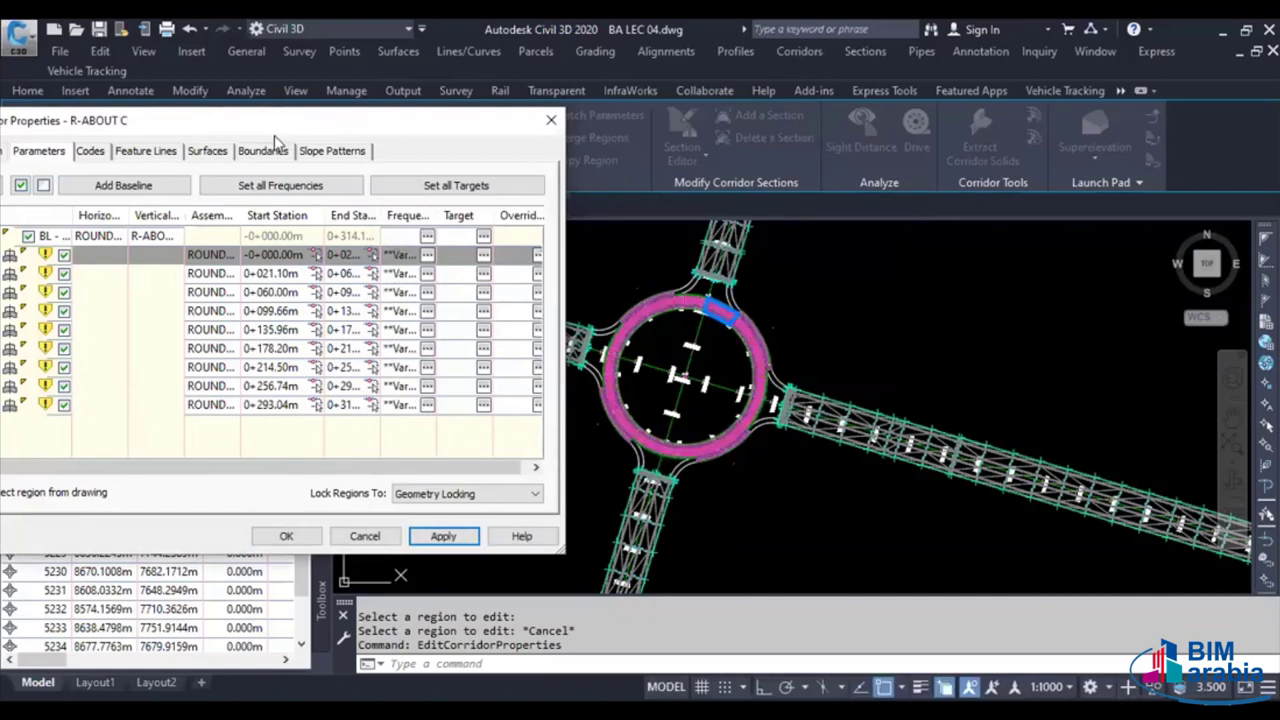
Add a new corridor surface and rename it R-ABOUT TOP
click(208, 152)
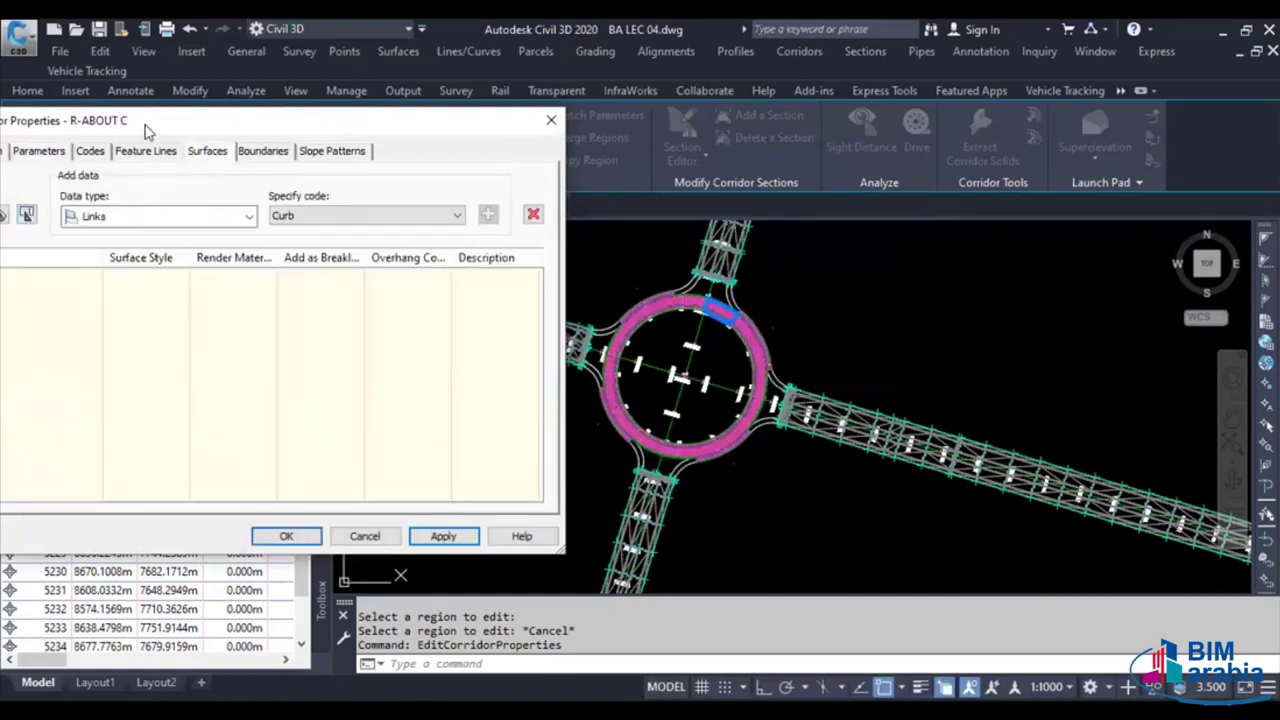
drag(148, 122, 257, 108)
click(79, 200)
click(177, 264)
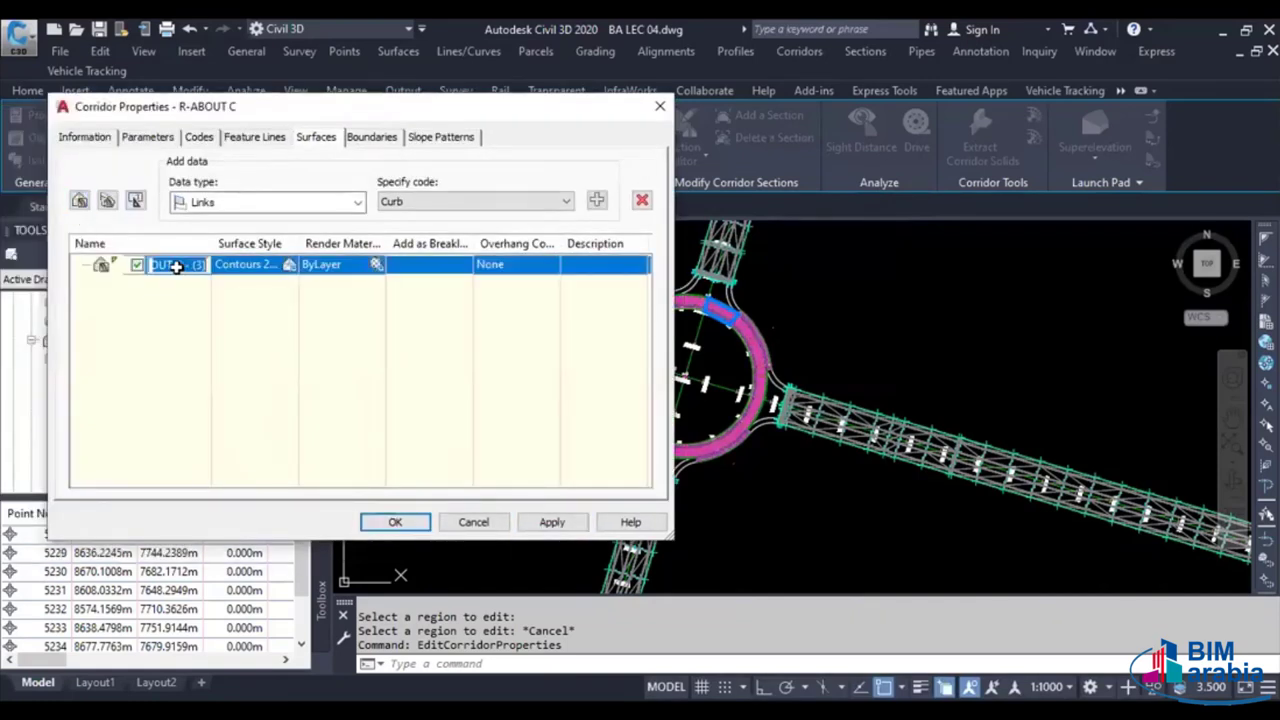
click(199, 264)
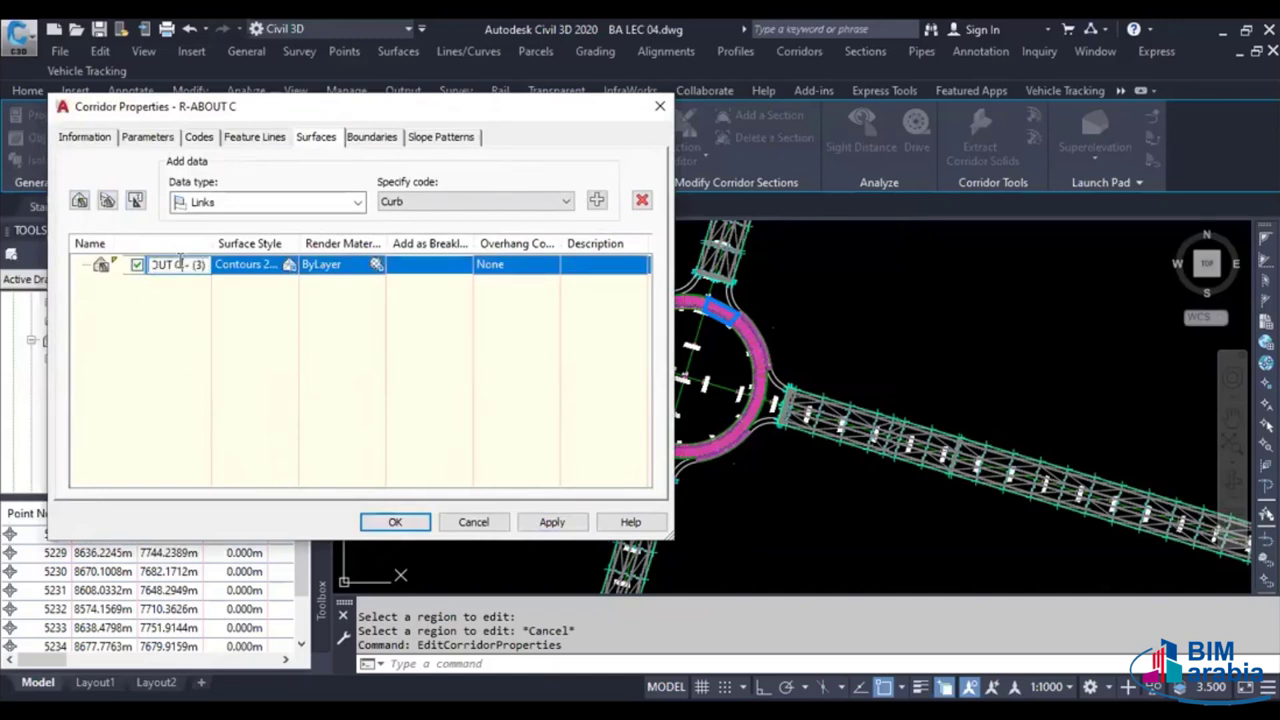
click(250, 288)
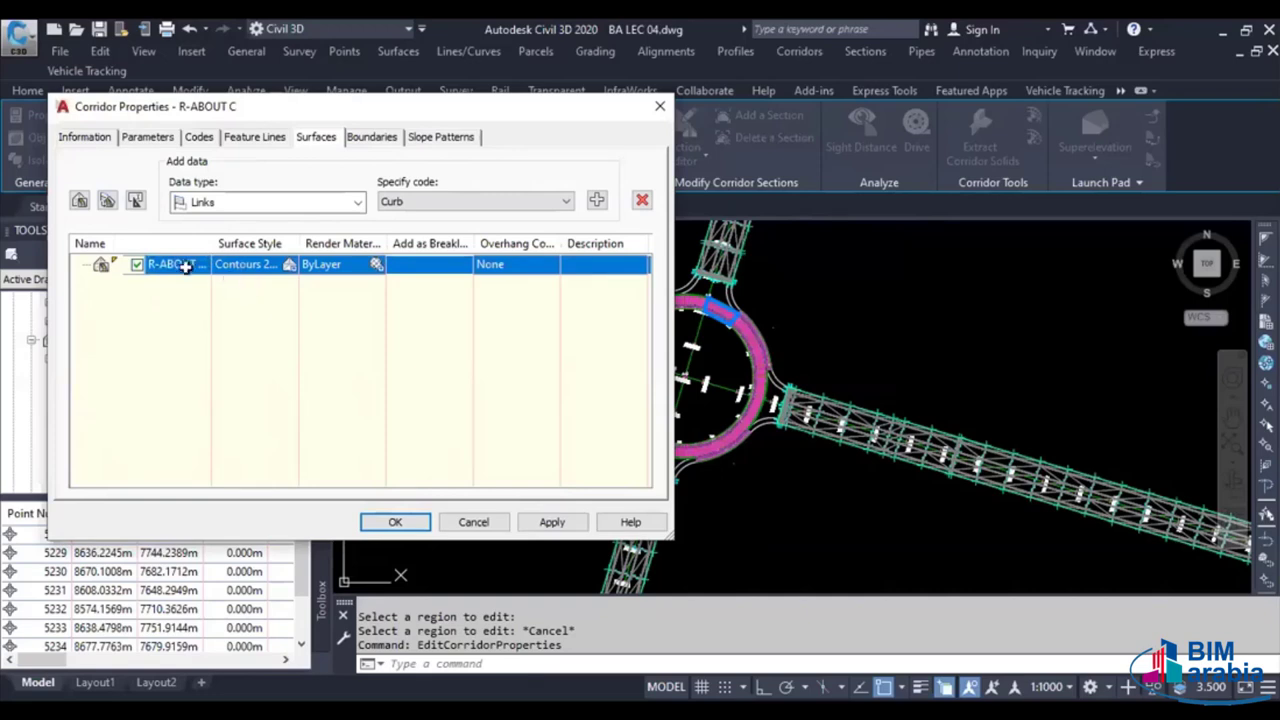
click(185, 265)
click(199, 264)
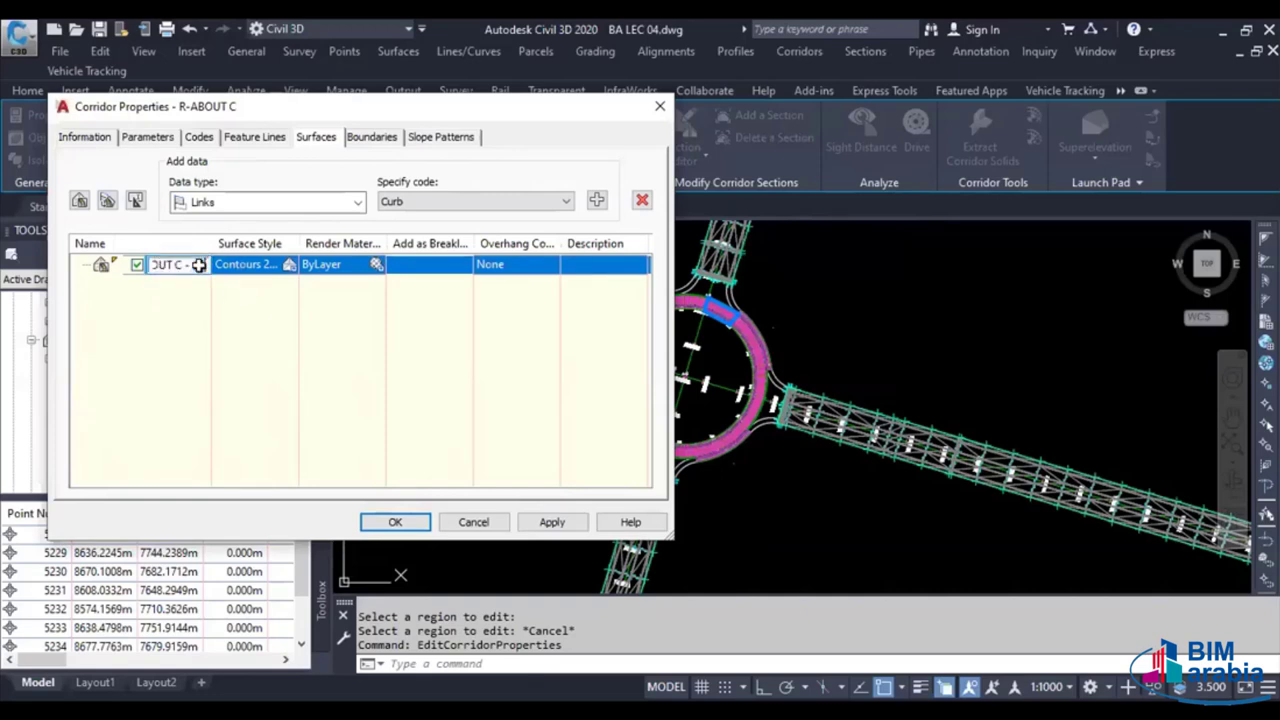
key(Left)
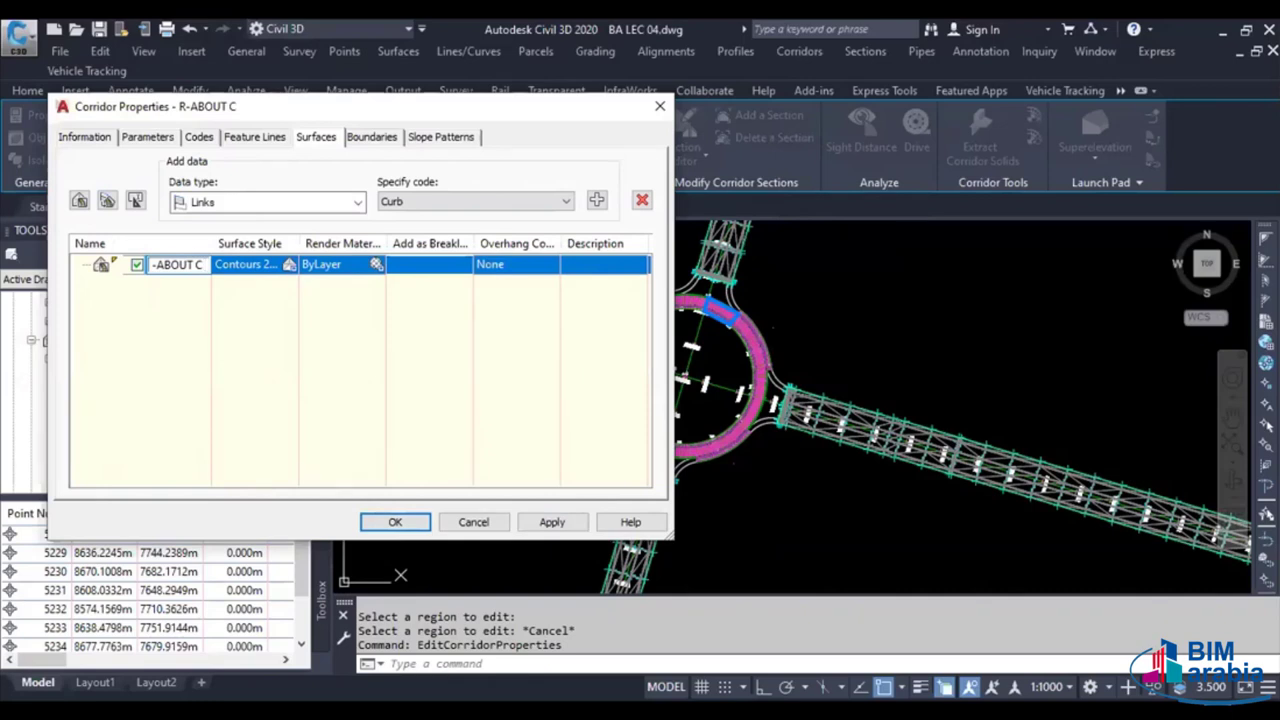
text(TO)
text(P)
Add the Top link code as breaklines, with overhang correction set to Top Links
click(544, 200)
click(514, 243)
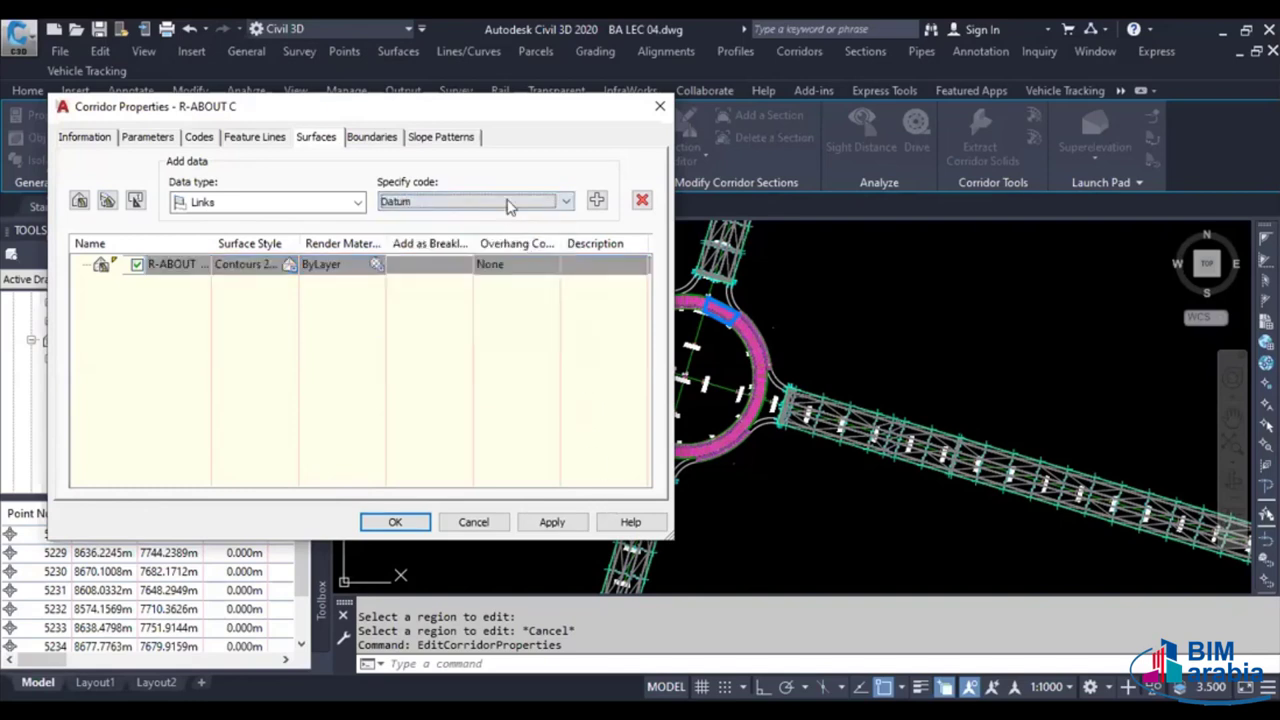
click(509, 202)
click(494, 230)
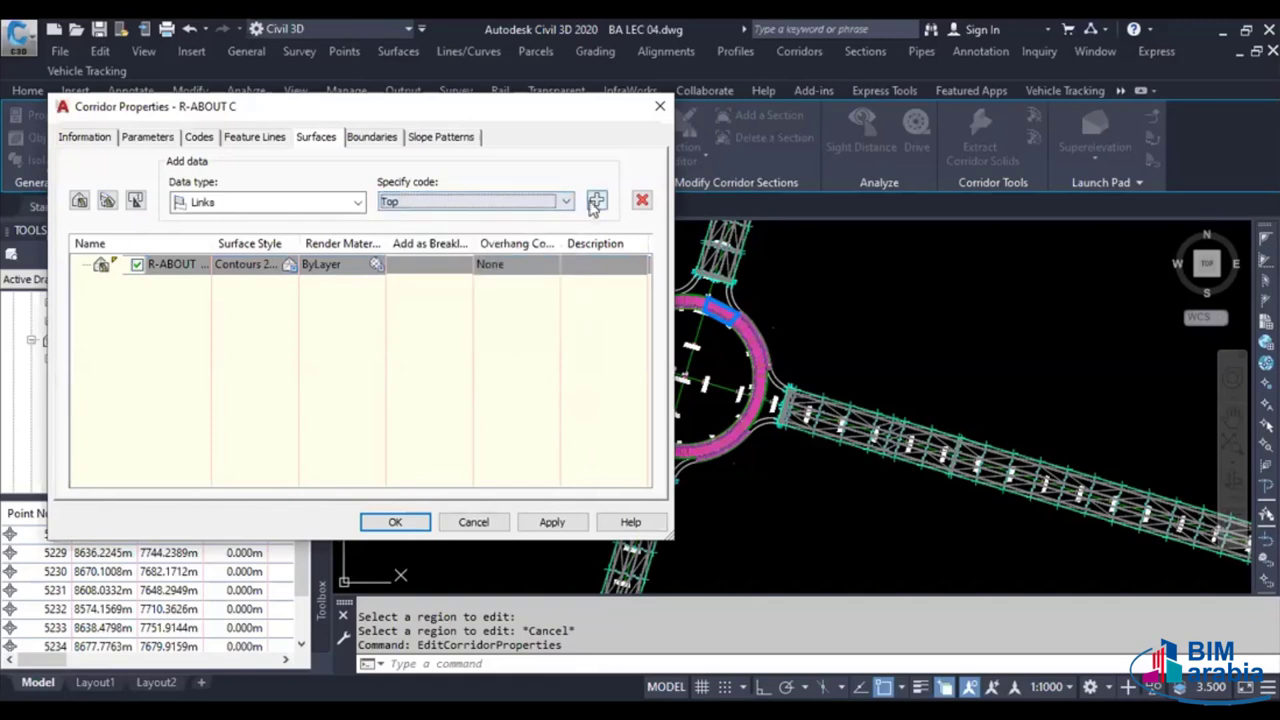
click(596, 200)
click(392, 286)
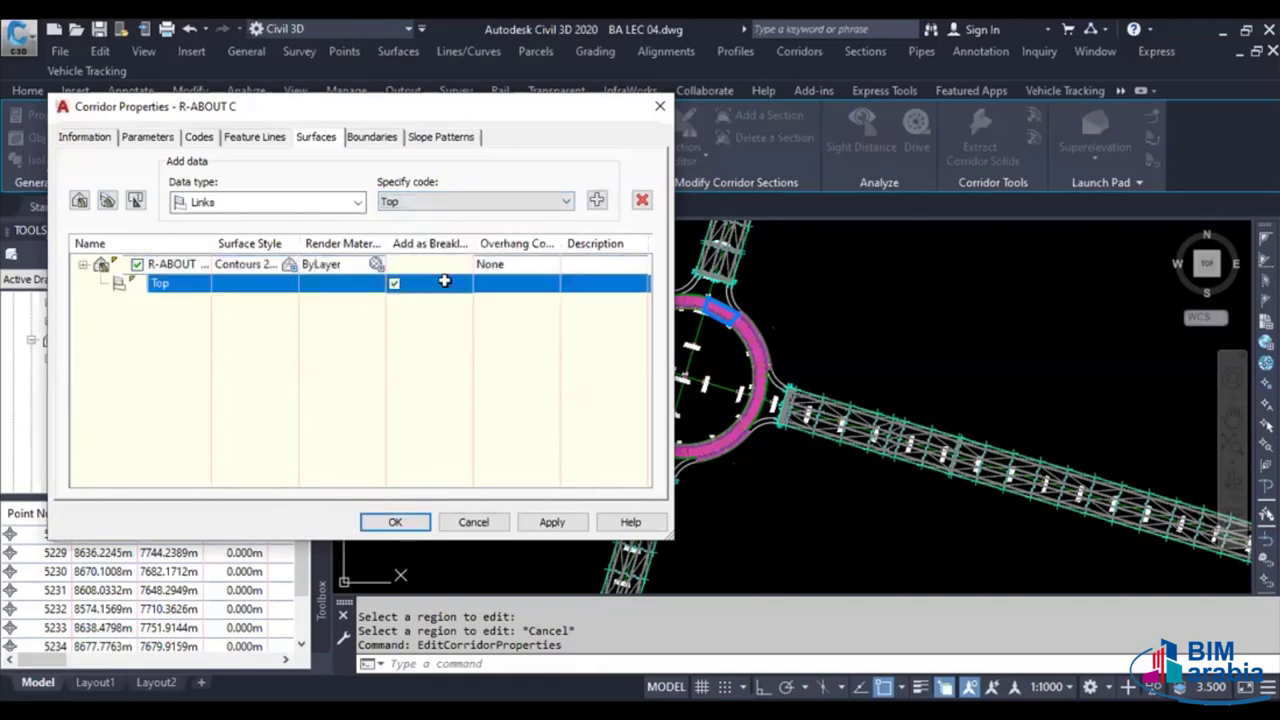
click(500, 264)
click(498, 283)
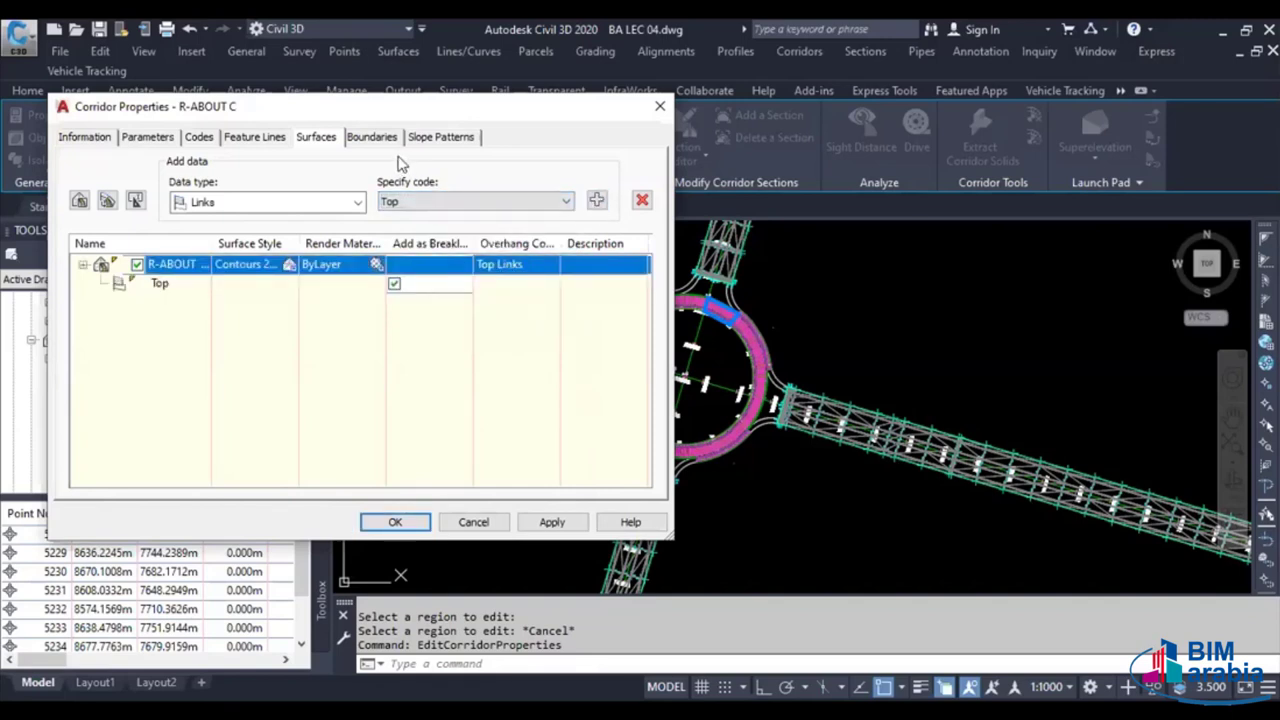
Use the corridor extents as the surface's outer boundary and accept the changes
click(371, 137)
right_click(247, 193)
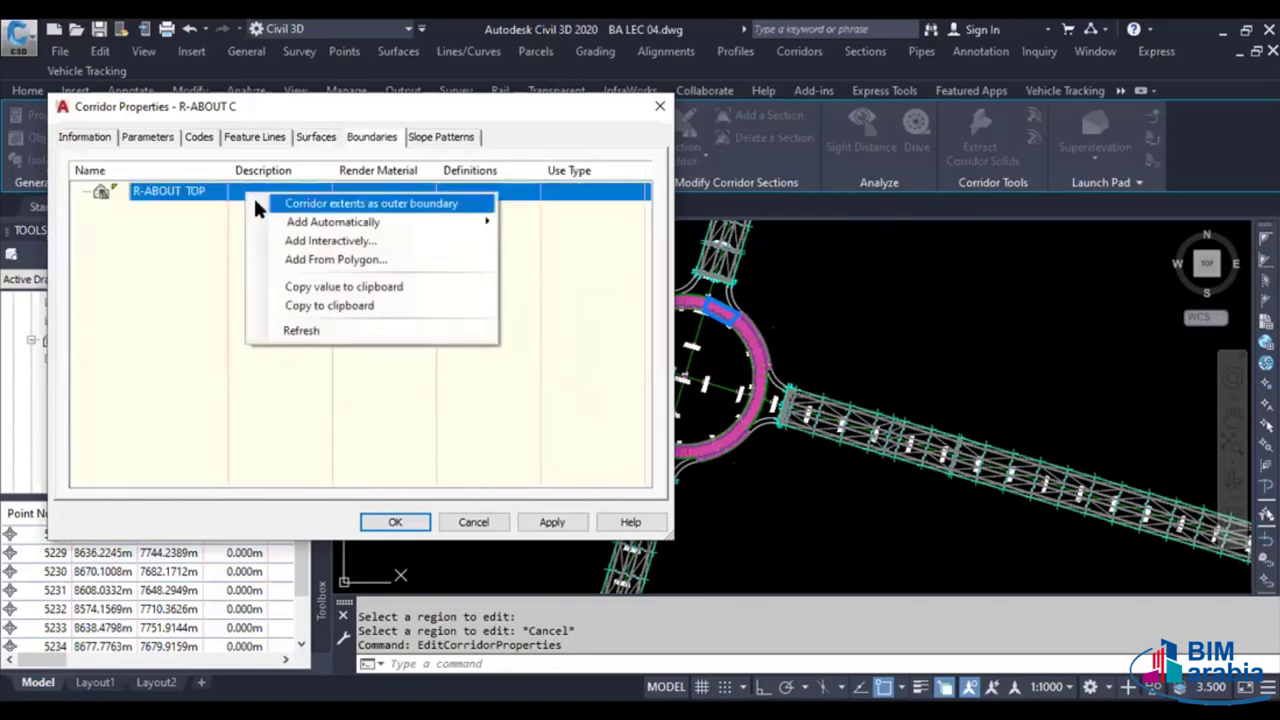
click(262, 204)
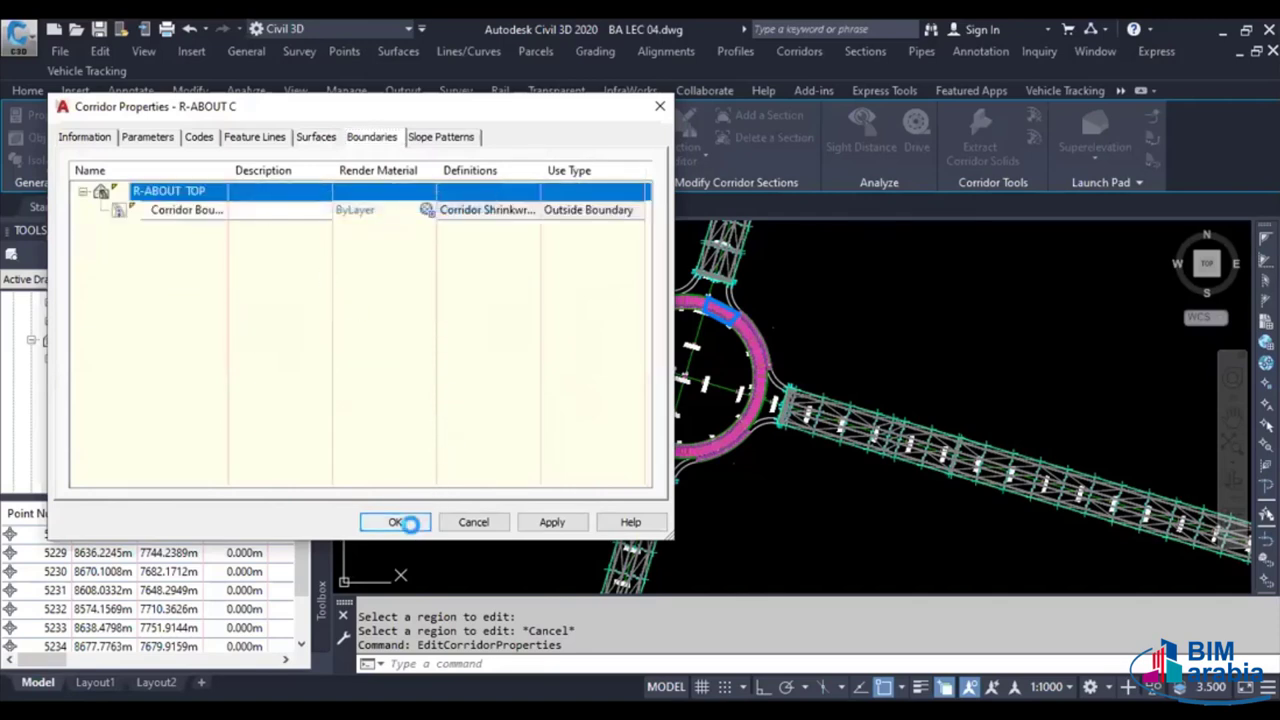
click(409, 522)
Rebuild the corridor and zoom in on the new R-ABOUT TOP surface
click(511, 342)
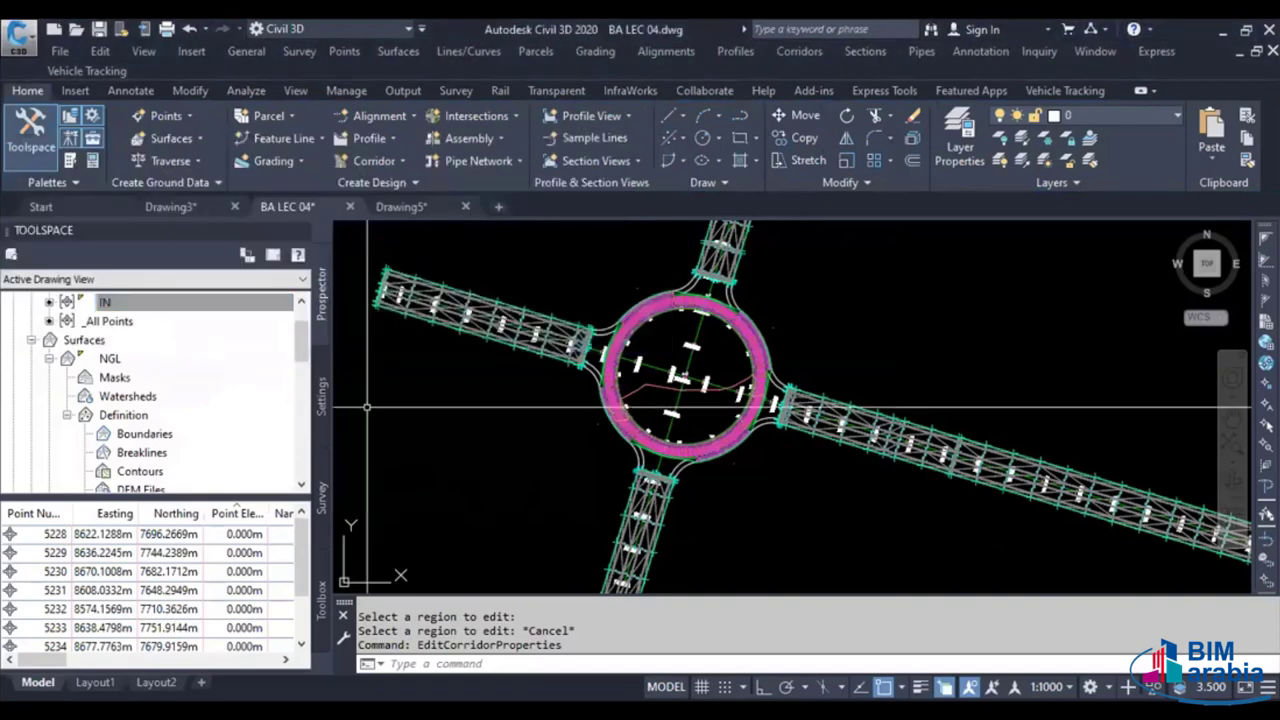
scroll(690, 330, up, 3)
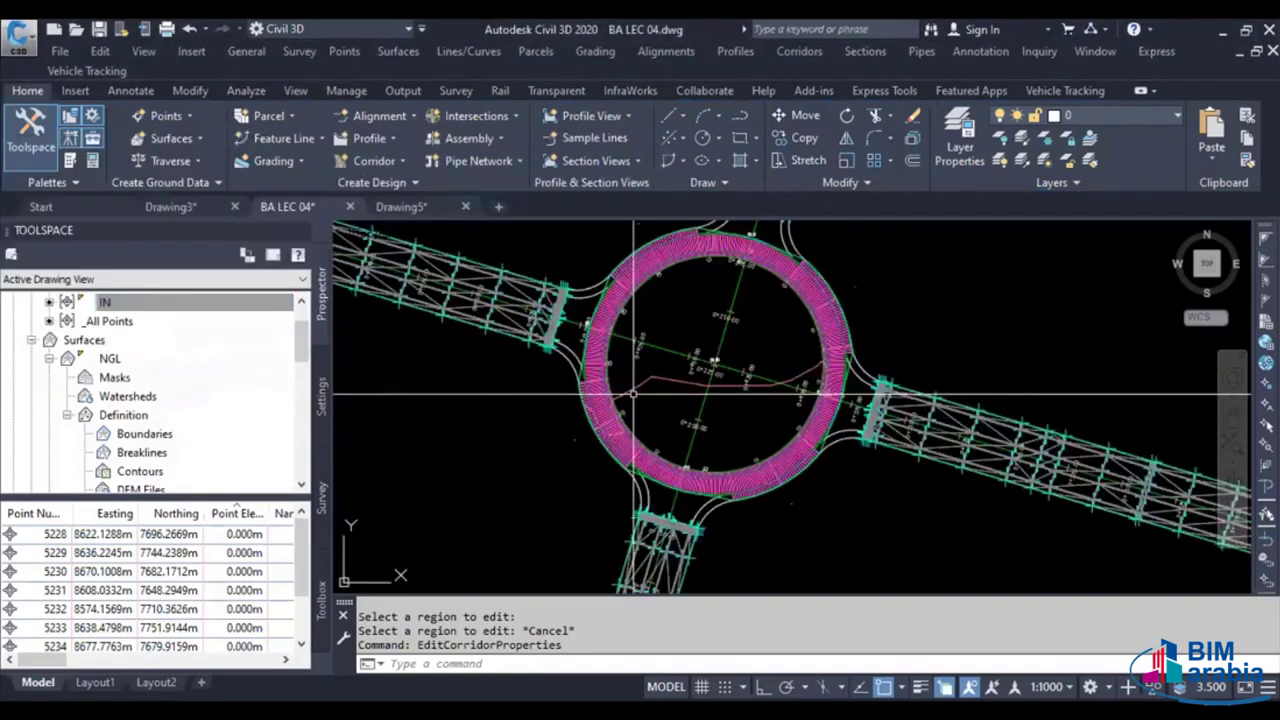
scroll(558, 430, up, 3)
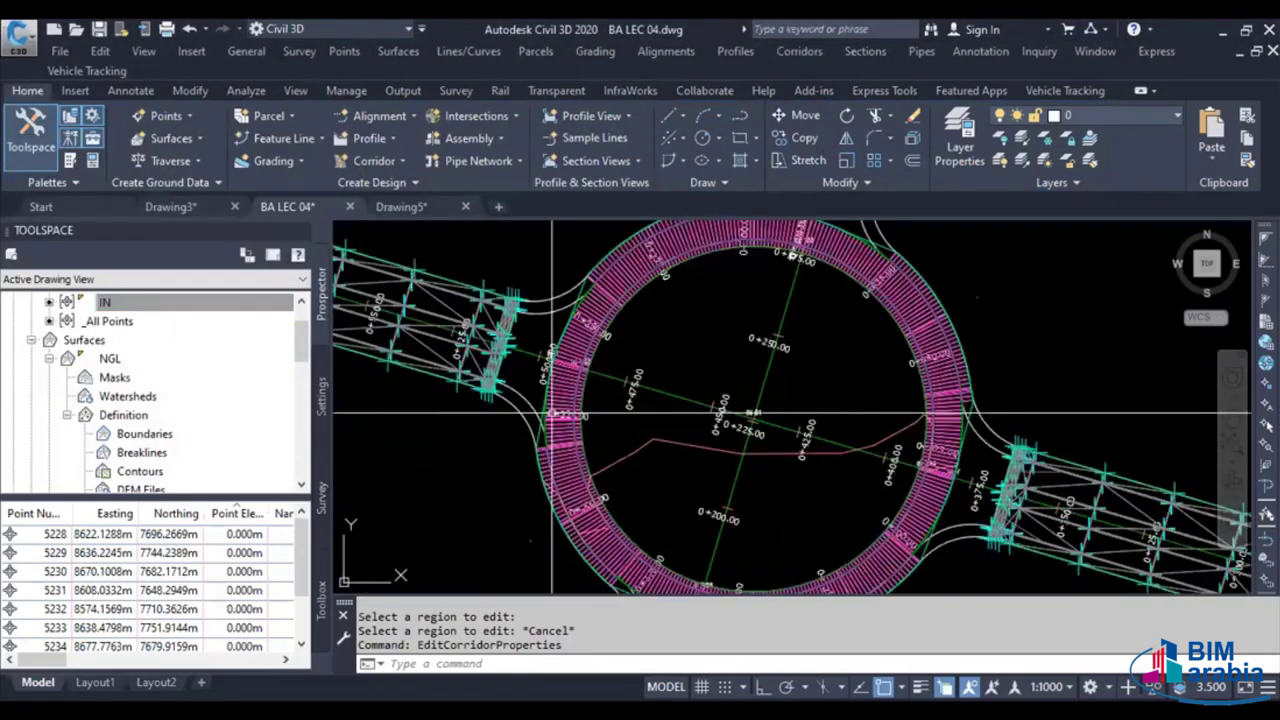
key(Escape)
Select R-ABOUT TOP in the drawing and open its Surface Properties
click(694, 503)
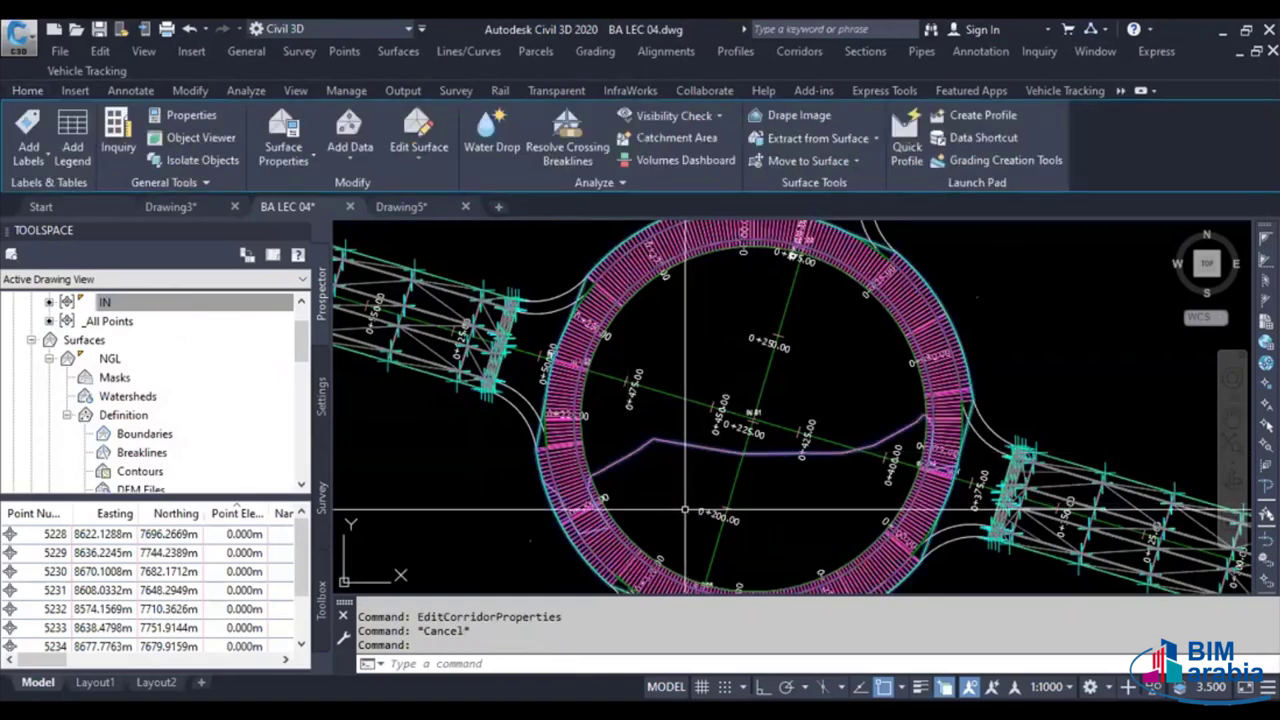
mouse_move(682, 511)
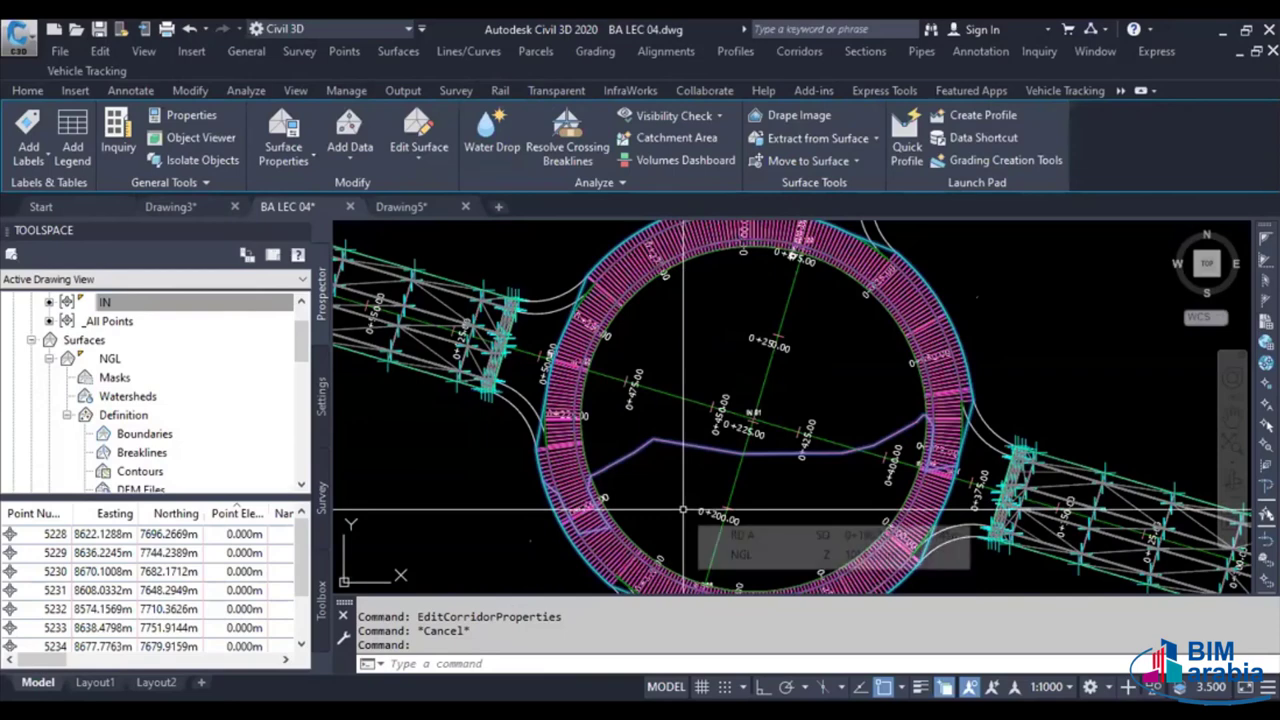
click(683, 510)
right_click(674, 478)
click(767, 397)
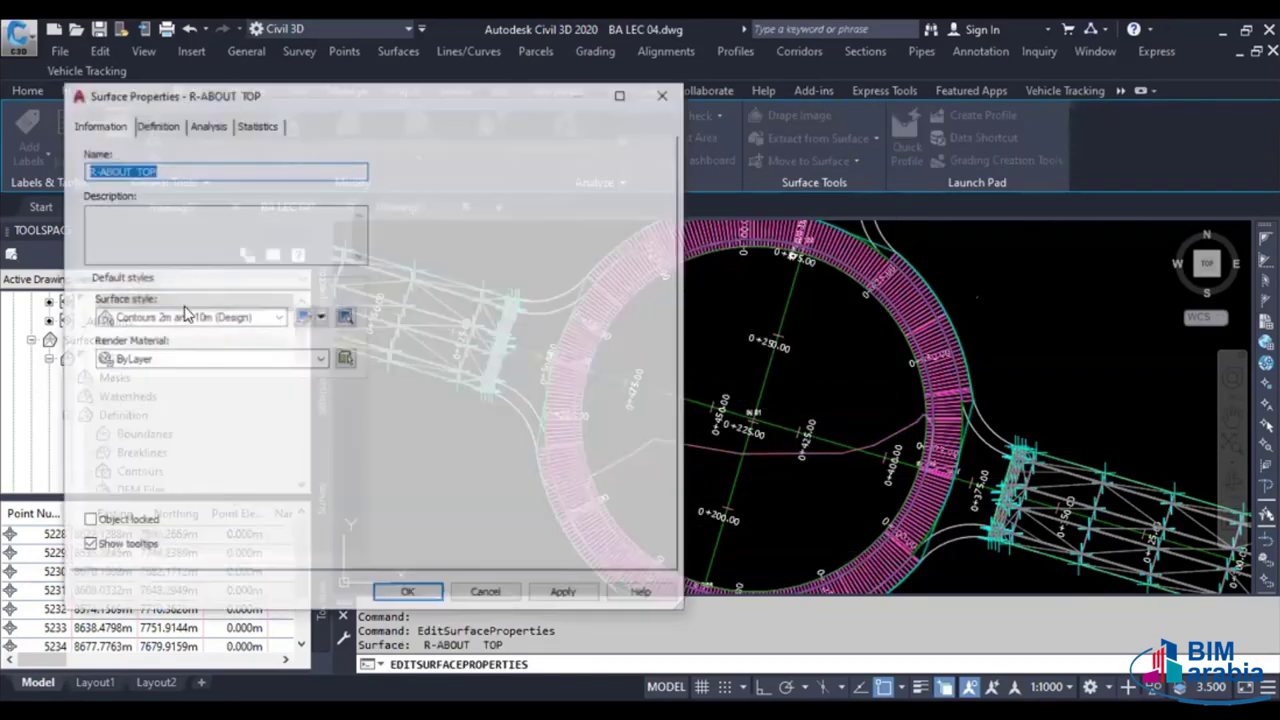
key(Escape)
scroll(490, 358, down, 2)
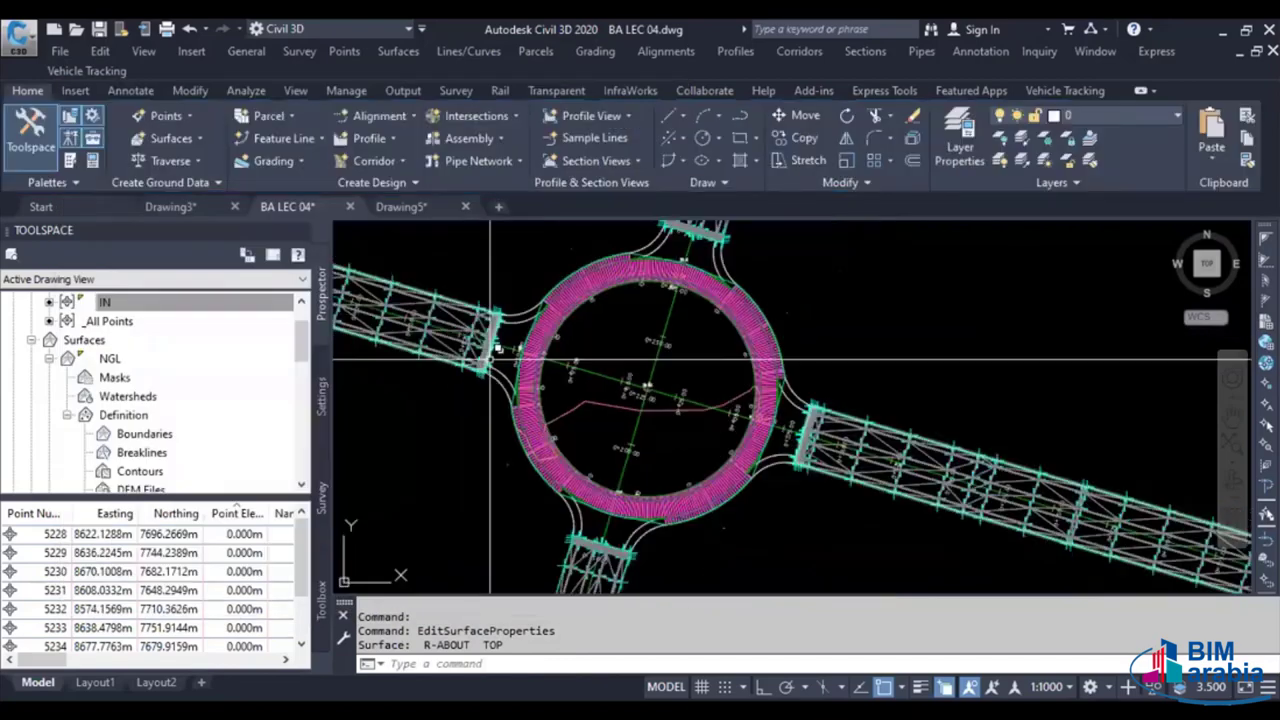
click(580, 401)
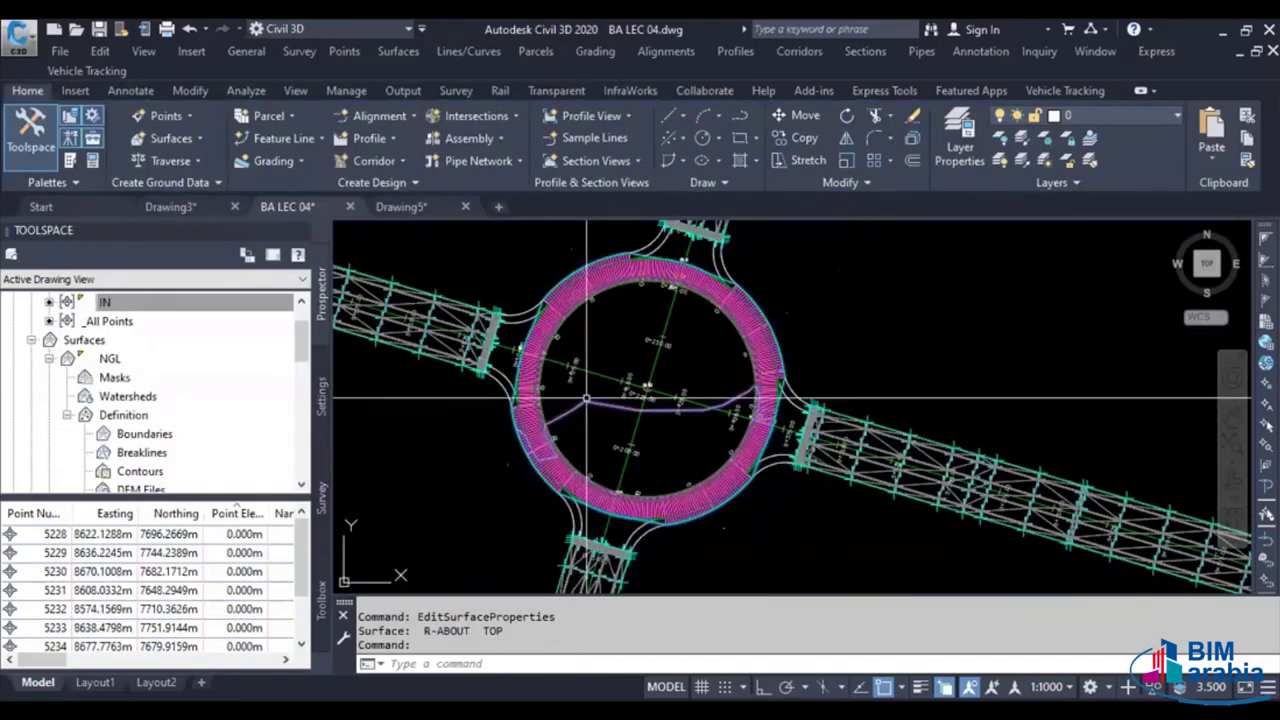
right_click(450, 456)
click(512, 412)
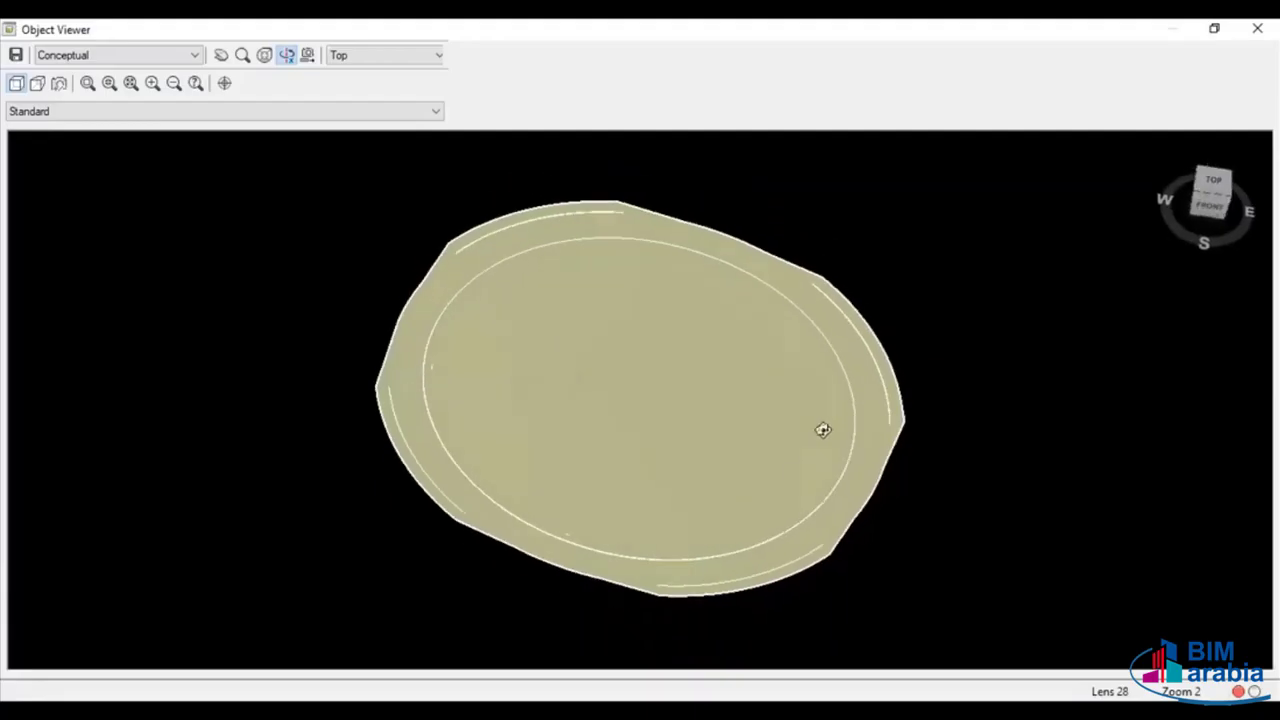
mouse_move(823, 429)
mouse_down()
mouse_move(723, 525)
mouse_move(720, 569)
mouse_move(694, 477)
mouse_move(656, 505)
mouse_up()
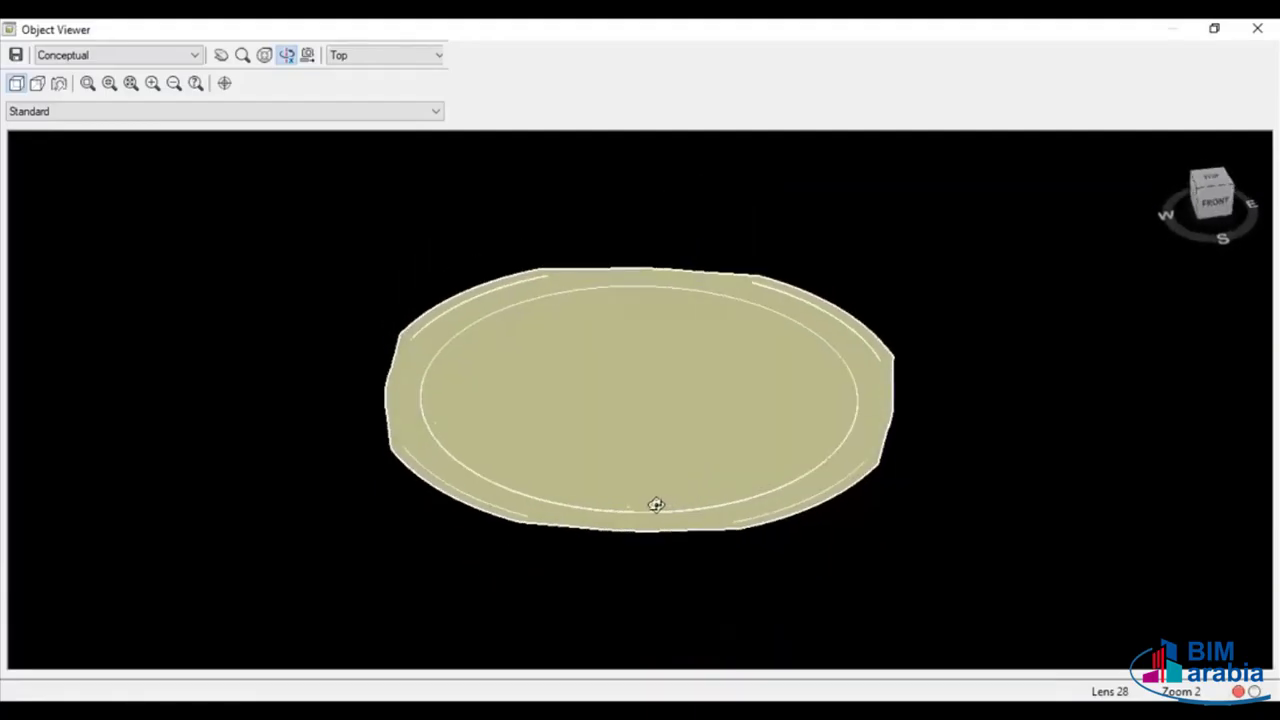
click(1257, 28)
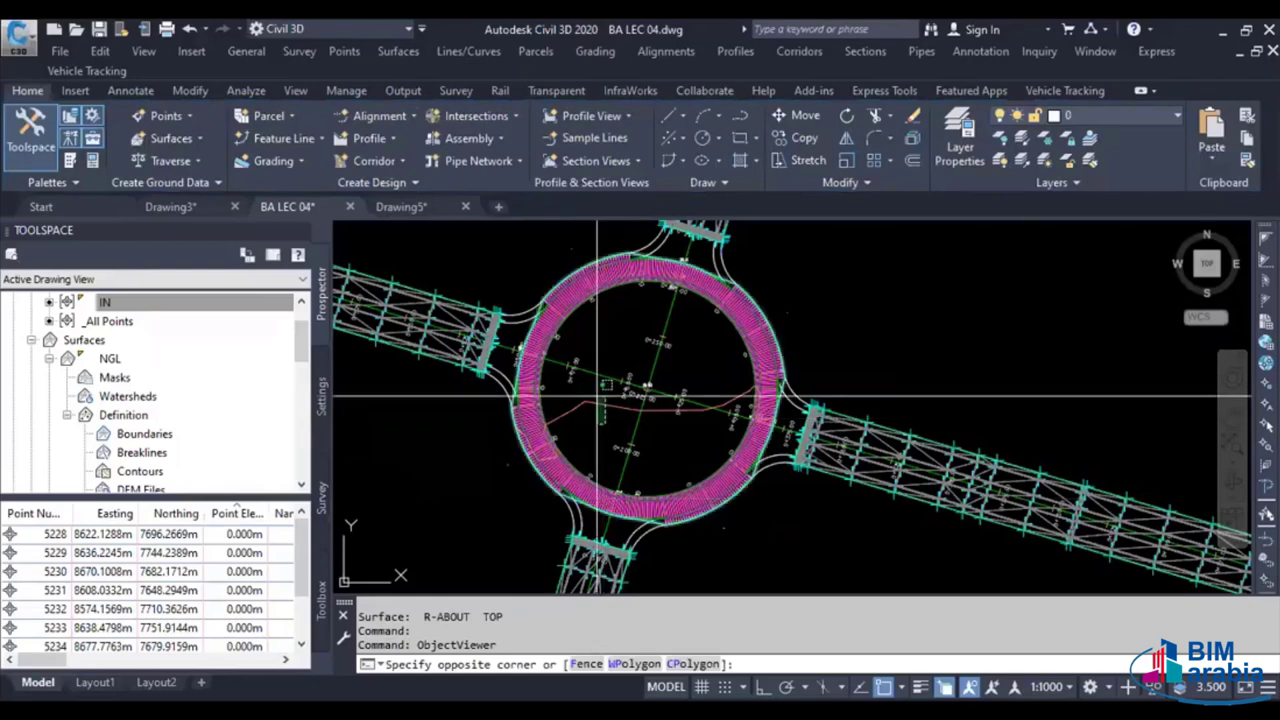
right_click(660, 382)
Set R-ABOUT TOP's surface style to Contours and Triangles
click(670, 342)
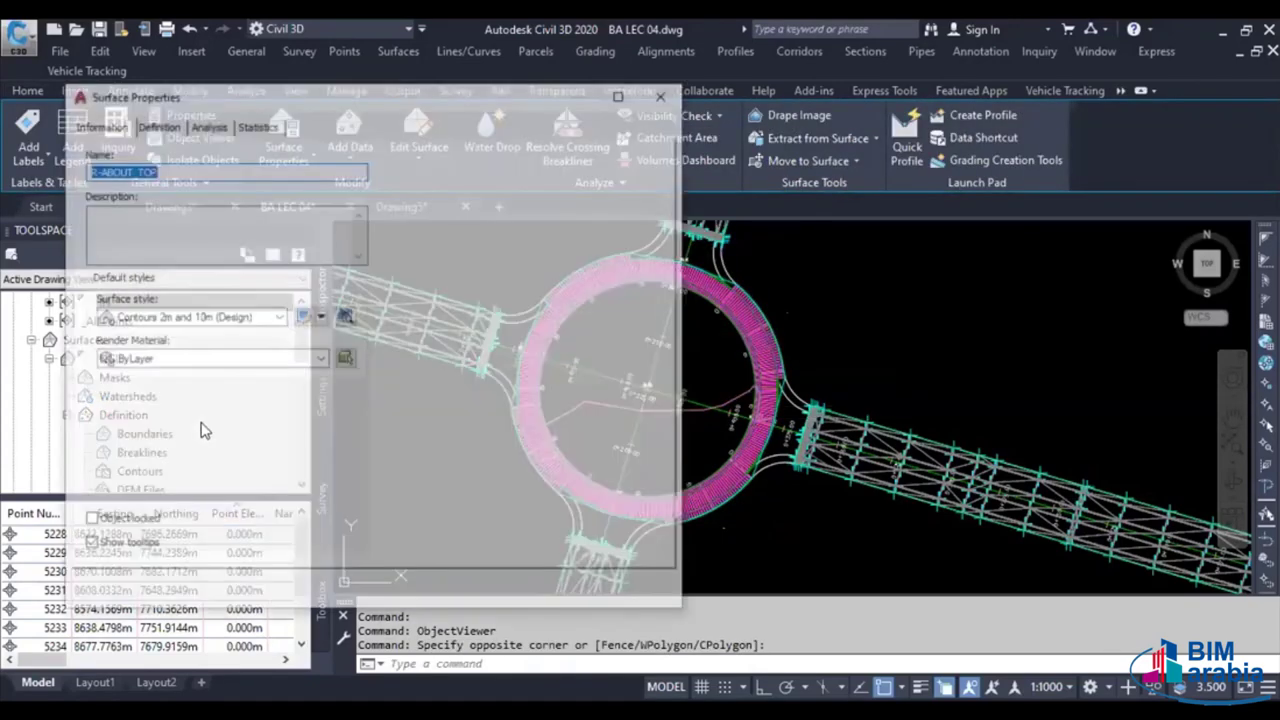
click(195, 317)
click(223, 456)
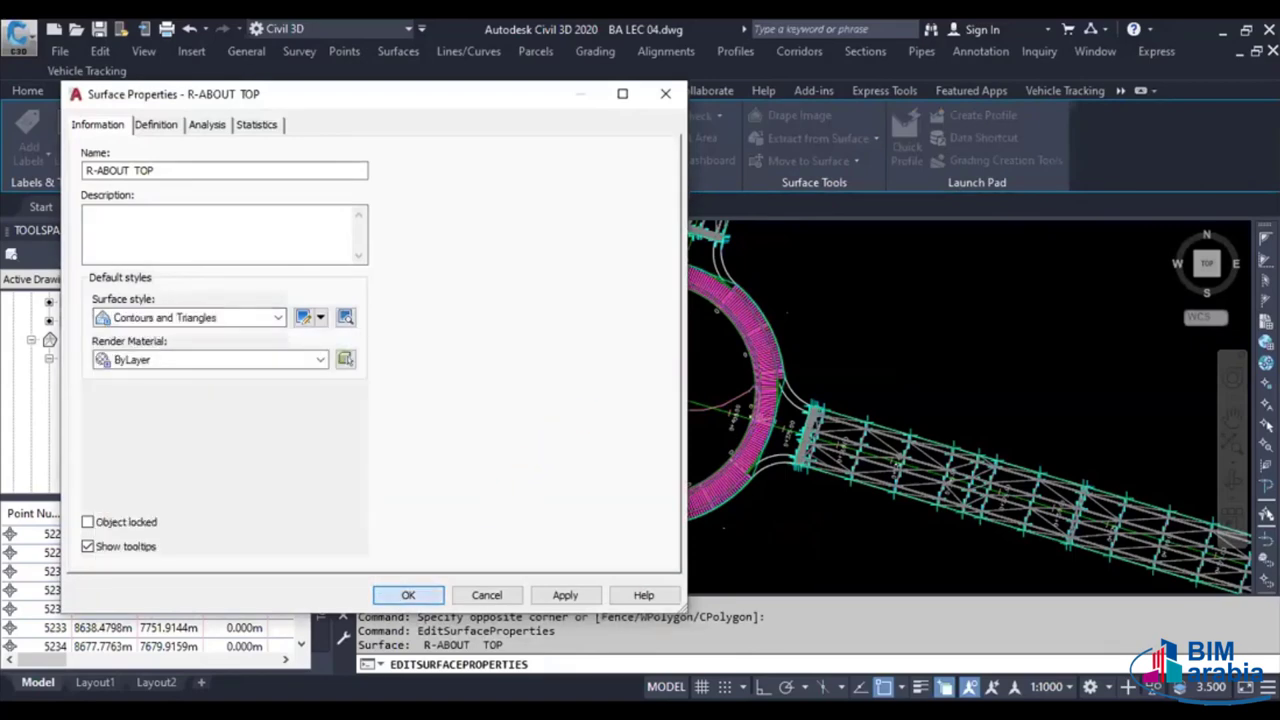
click(408, 595)
Zoom in on the roundabout ring and select the surface for editing
scroll(605, 465, up, 3)
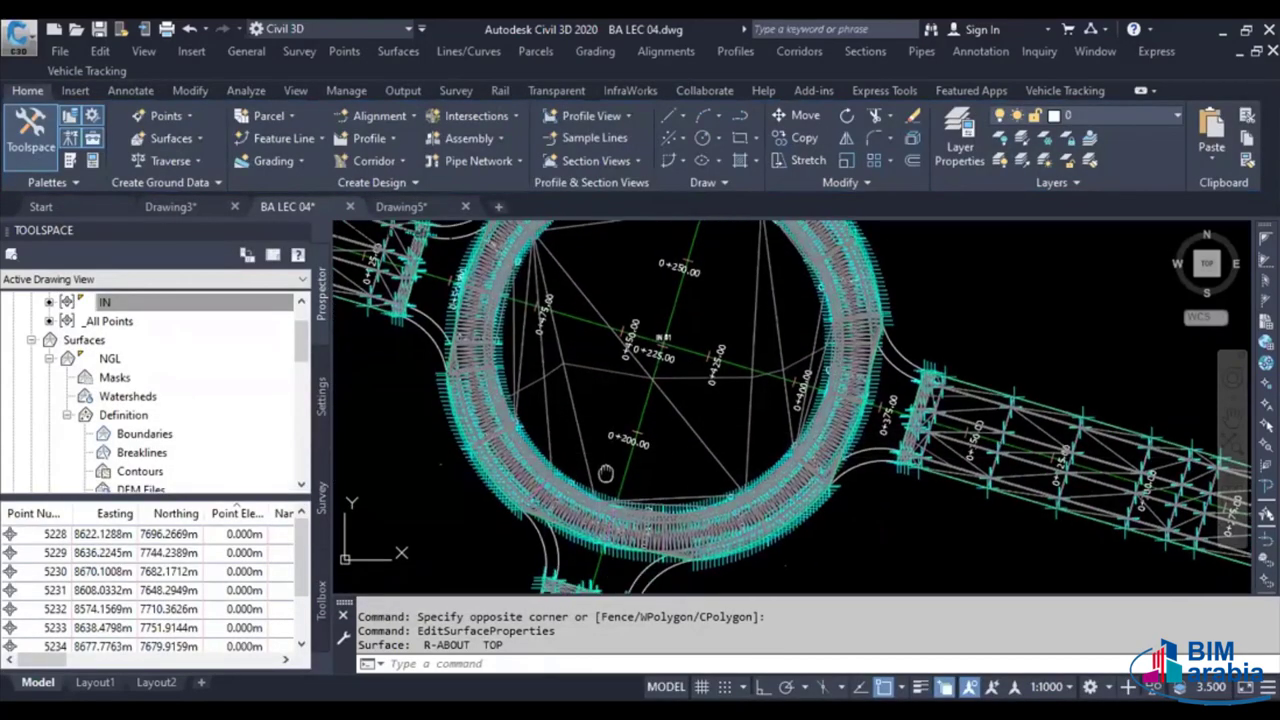
middle_drag(605, 473, 611, 428)
scroll(611, 428, up, 4)
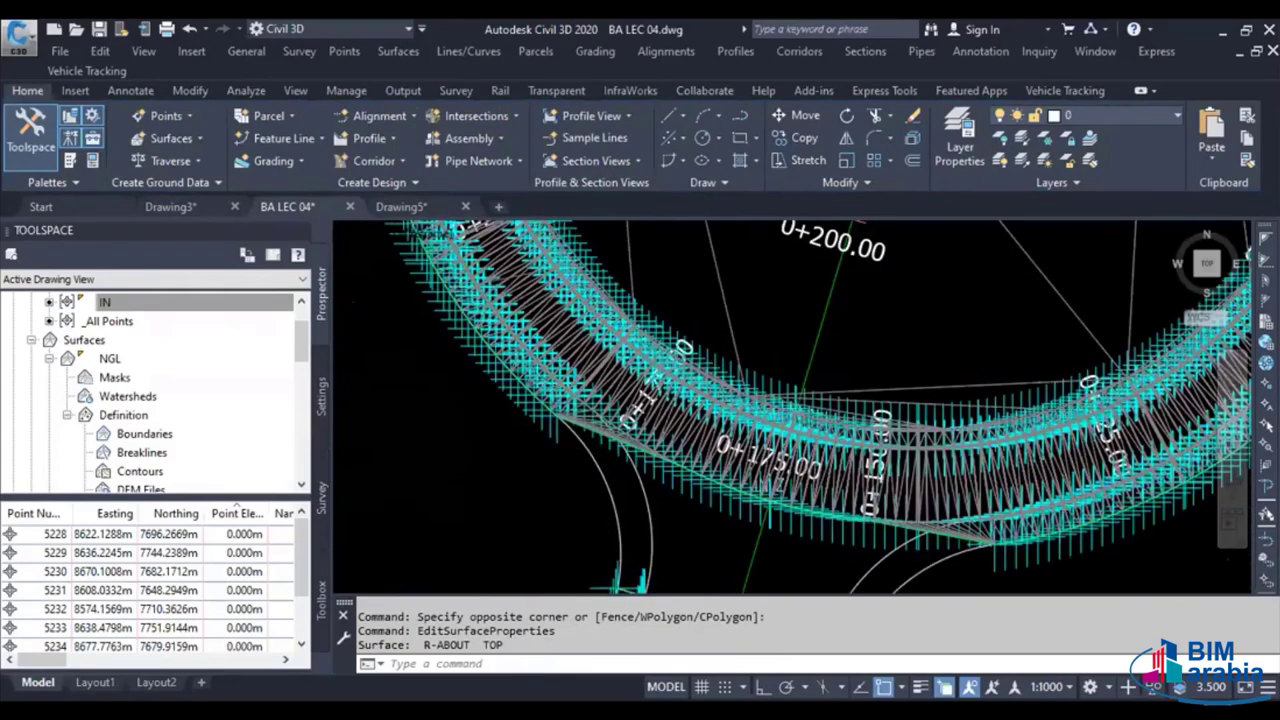
scroll(548, 418, up, 2)
scroll(585, 410, up, 2)
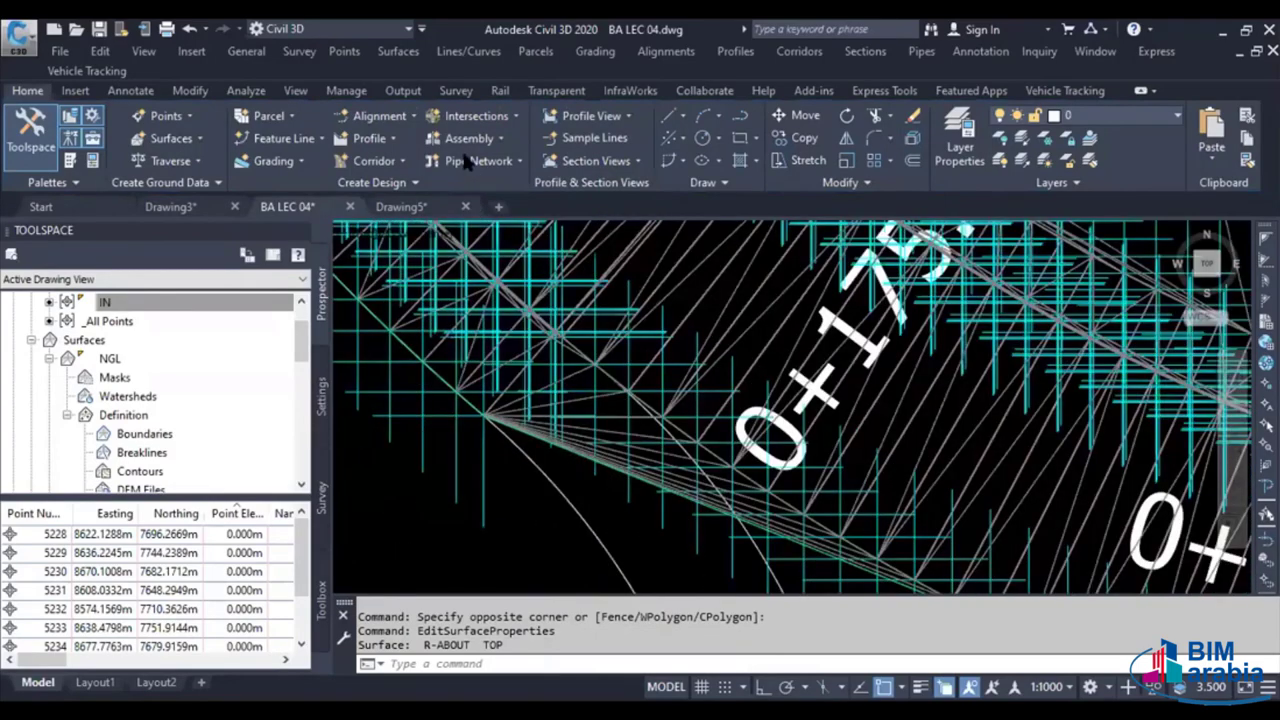
click(445, 225)
click(419, 140)
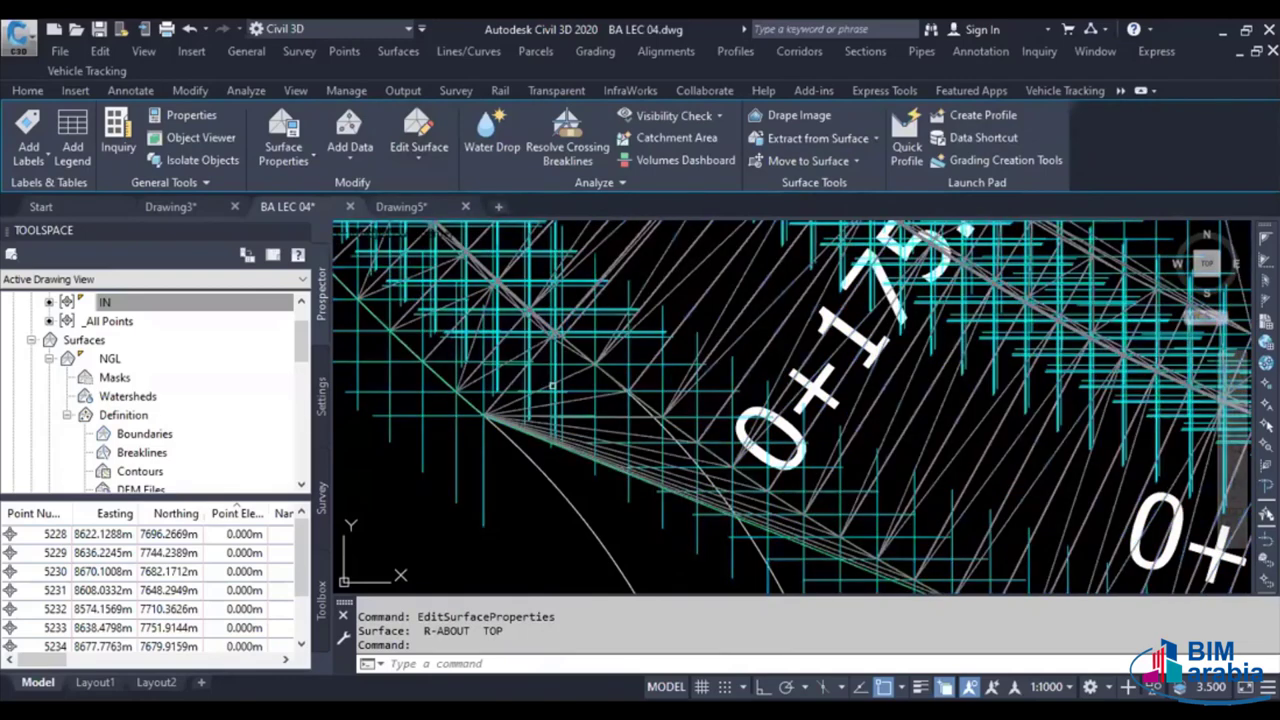
Start Delete Line on R-ABOUT TOP and select the first stray triangle edges
click(551, 385)
scroll(551, 385, up, 3)
click(576, 324)
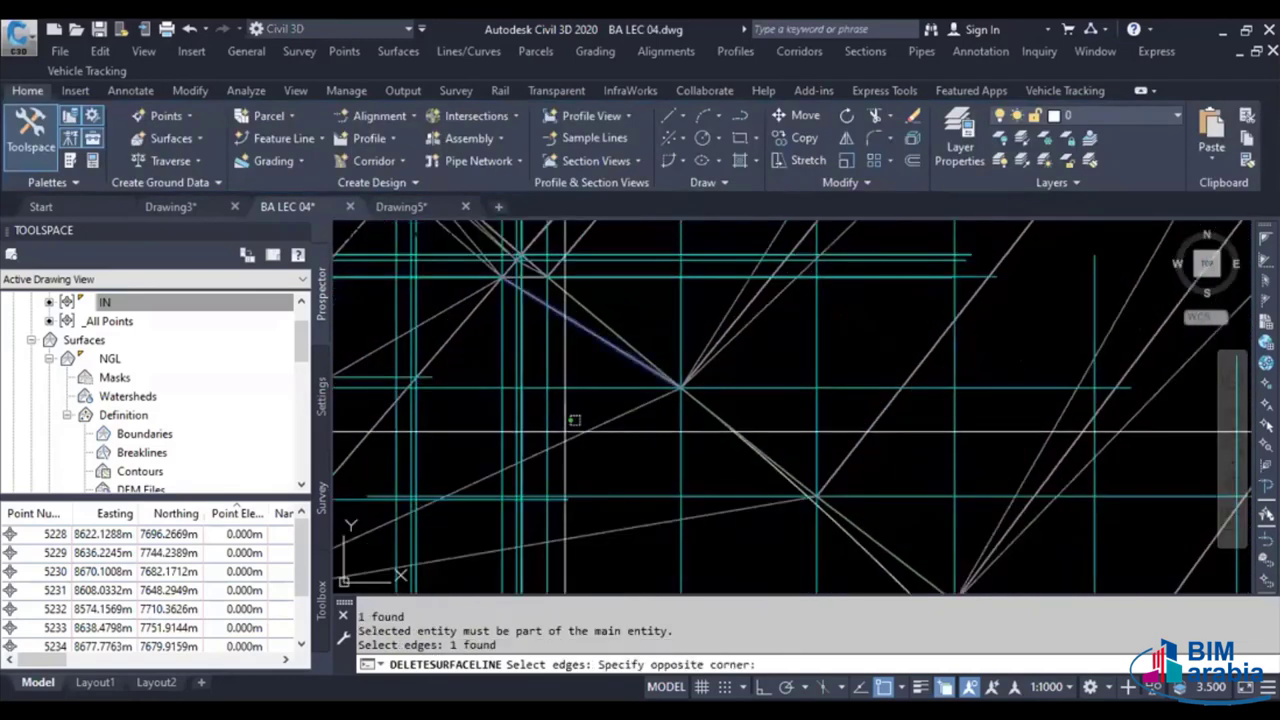
scroll(574, 380, down, 2)
scroll(572, 430, down, 2)
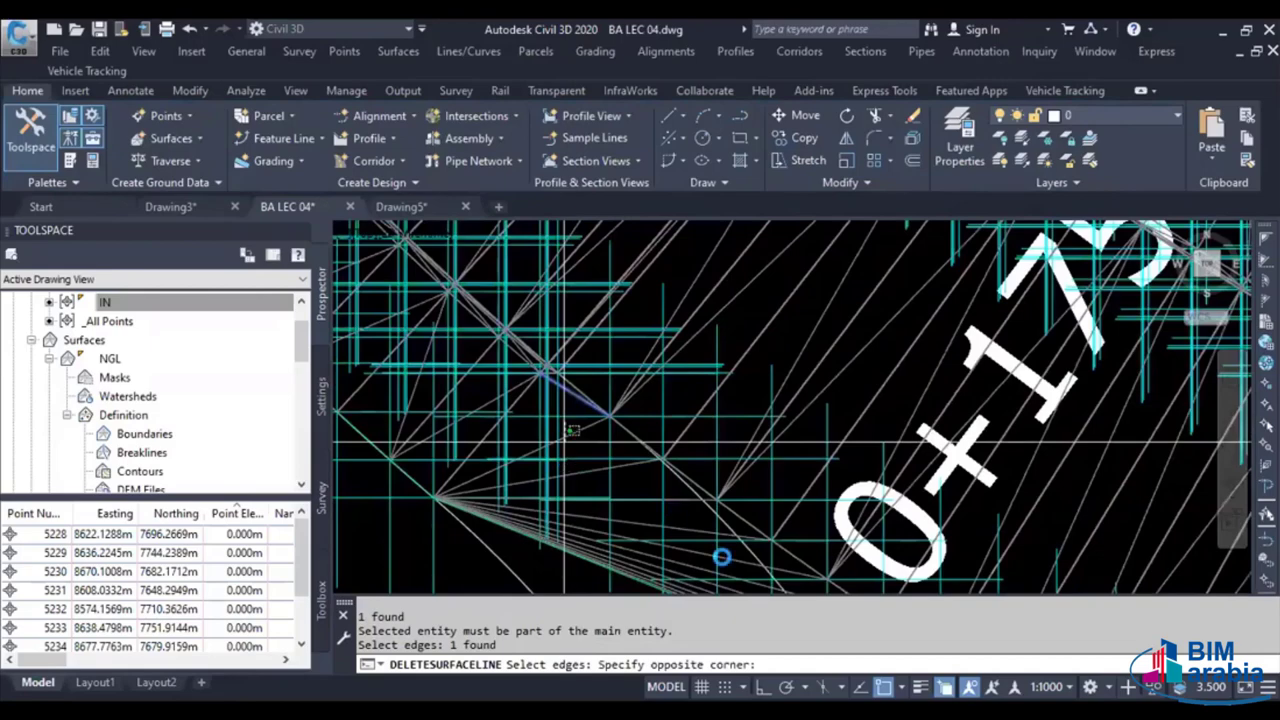
click(722, 557)
scroll(590, 377, down, 3)
scroll(636, 392, up, 1)
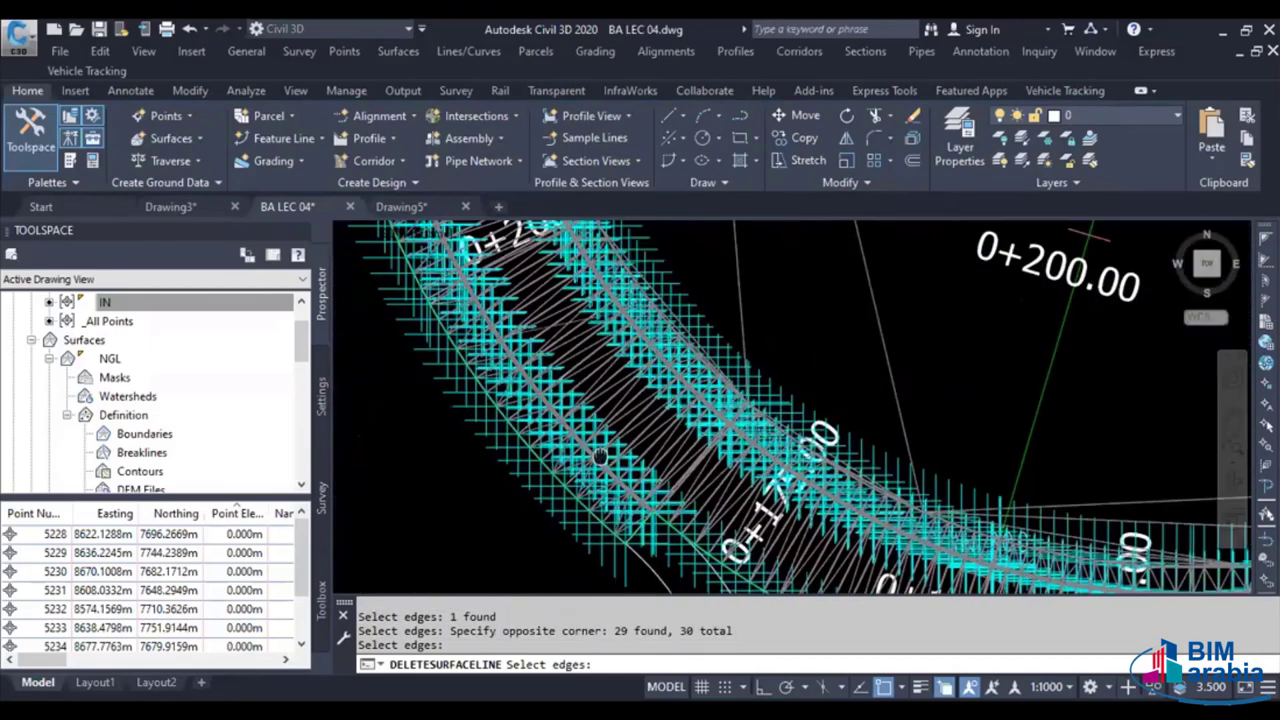
scroll(585, 335, up, 3)
scroll(654, 384, up, 2)
scroll(669, 327, up, 2)
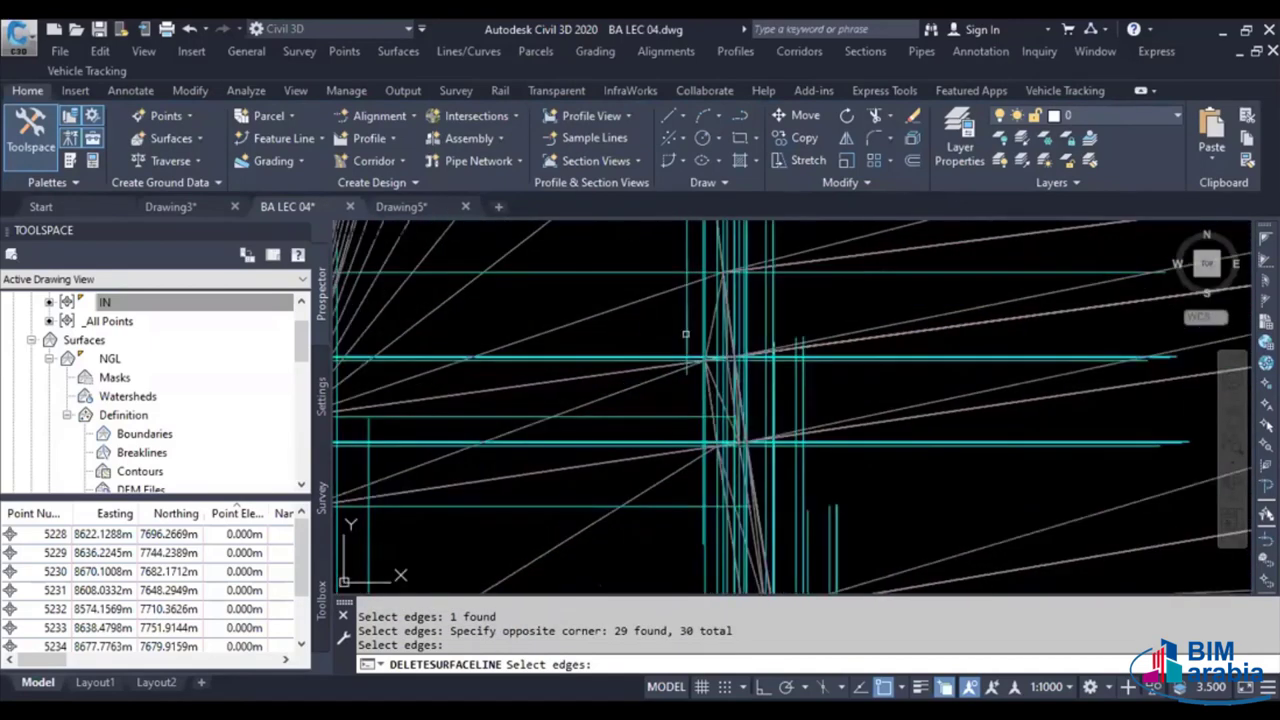
scroll(669, 327, up, 1)
click(725, 349)
scroll(665, 315, up, 1)
click(659, 323)
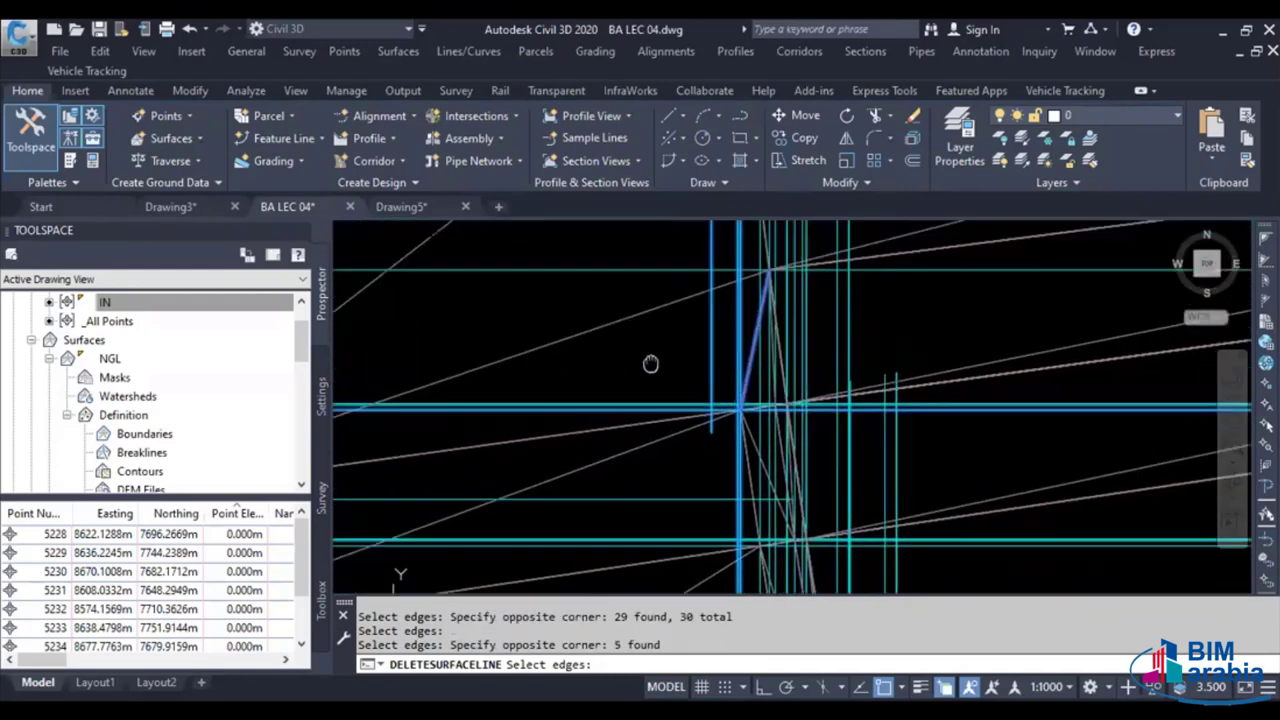
scroll(651, 363, down, 2)
scroll(646, 363, down, 1)
click(640, 366)
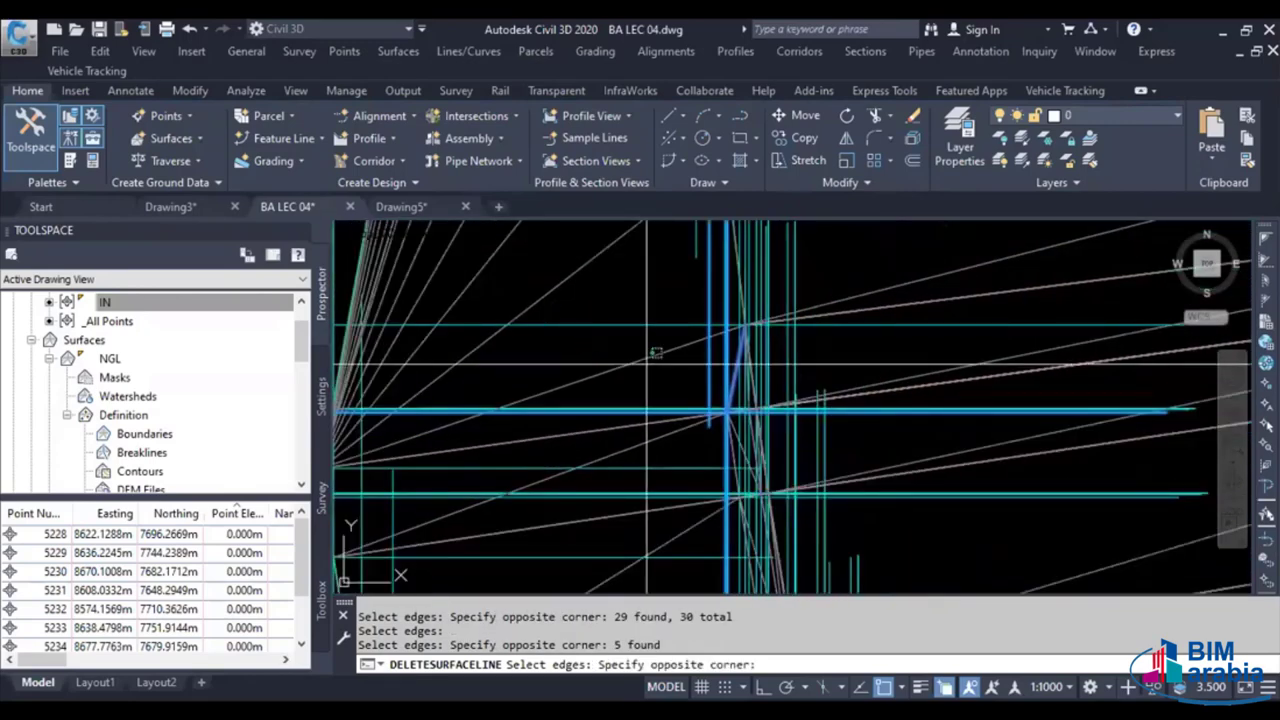
scroll(655, 352, down, 2)
click(655, 352)
scroll(560, 400, down, 2)
scroll(478, 437, up, 1)
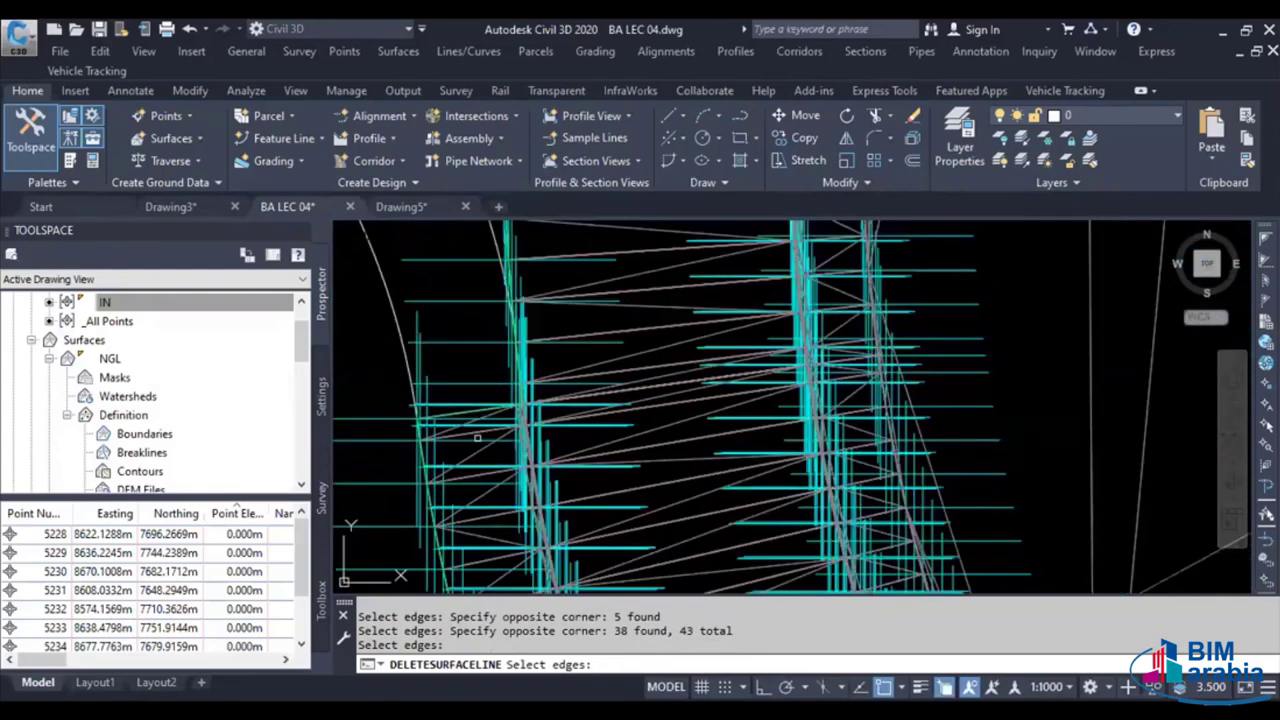
scroll(478, 437, down, 2)
scroll(490, 420, down, 2)
scroll(510, 400, up, 2)
scroll(532, 380, up, 1)
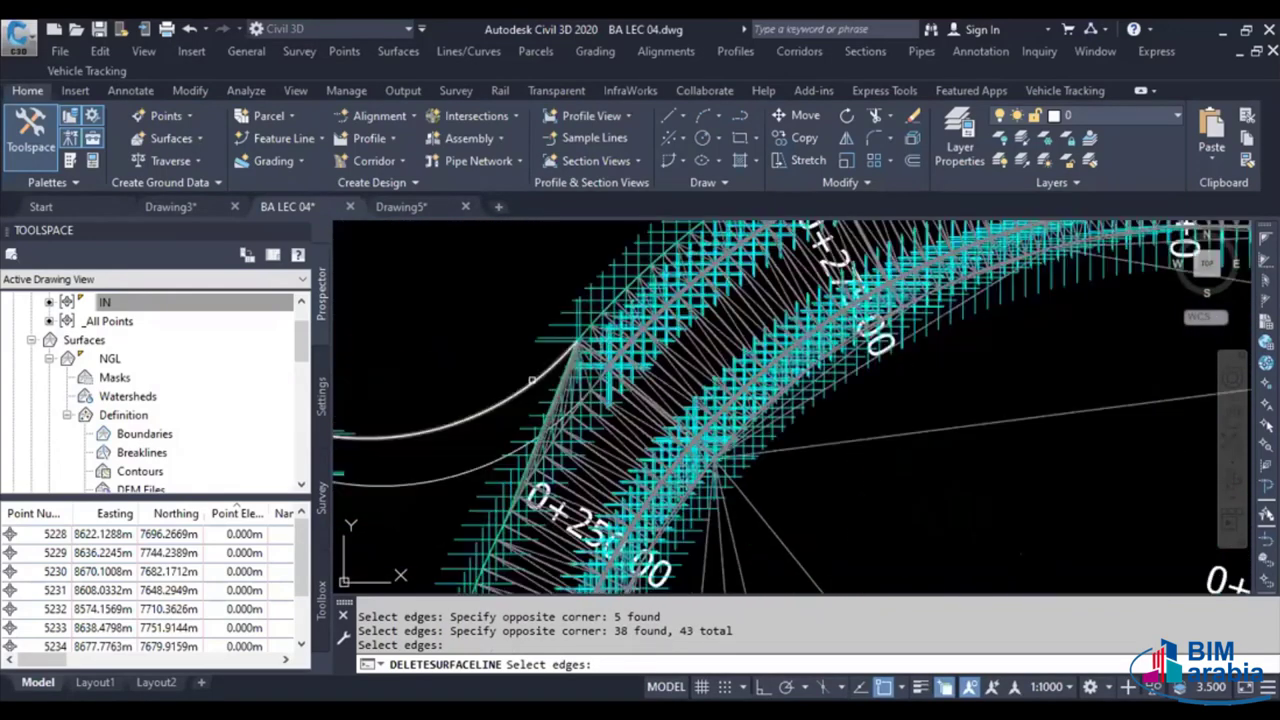
scroll(532, 380, up, 2)
scroll(620, 400, up, 2)
scroll(700, 410, up, 2)
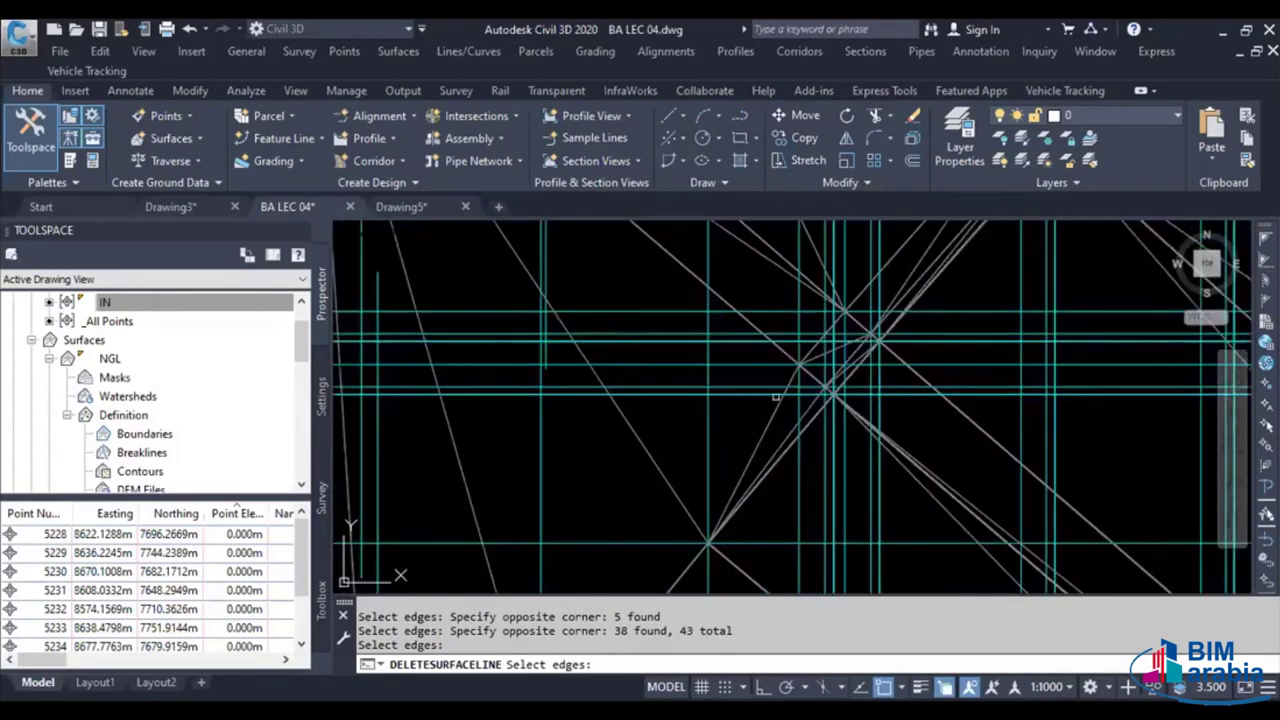
scroll(748, 420, down, 2)
Window-select further batches of unwanted triangle edges near stations 0+350–0+400
drag(560, 300, 440, 540)
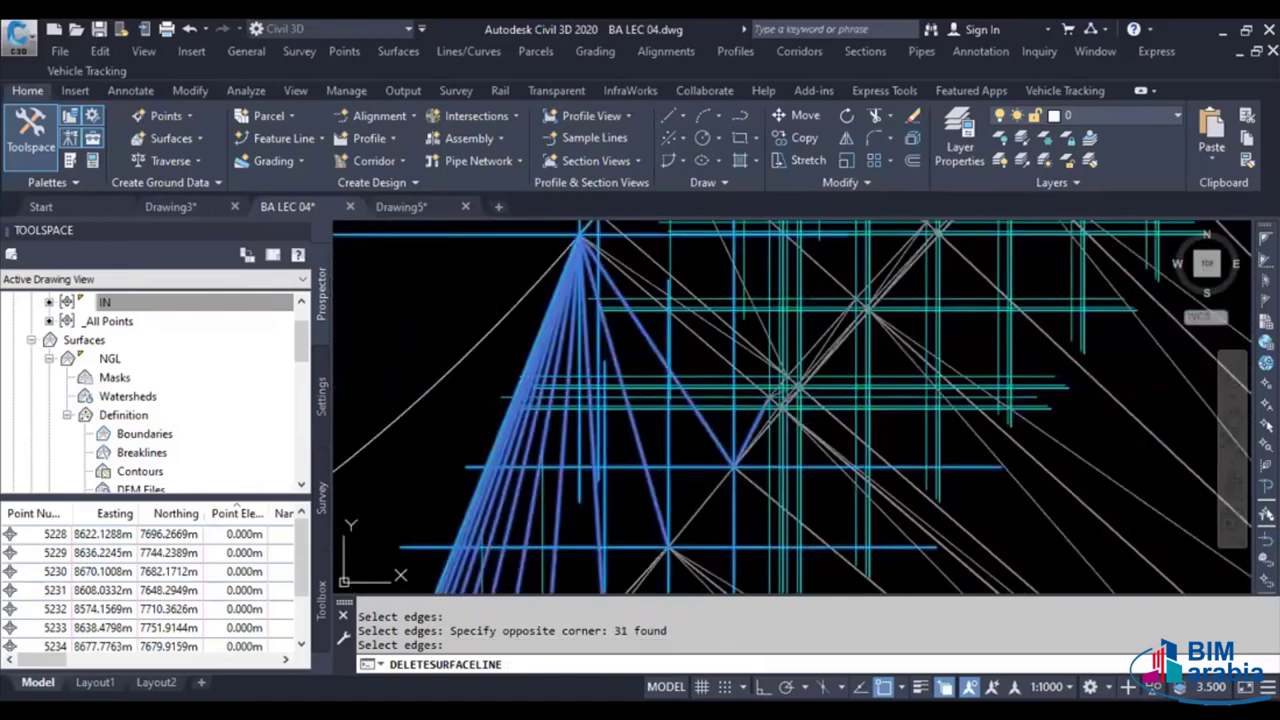
scroll(635, 408, down, 2)
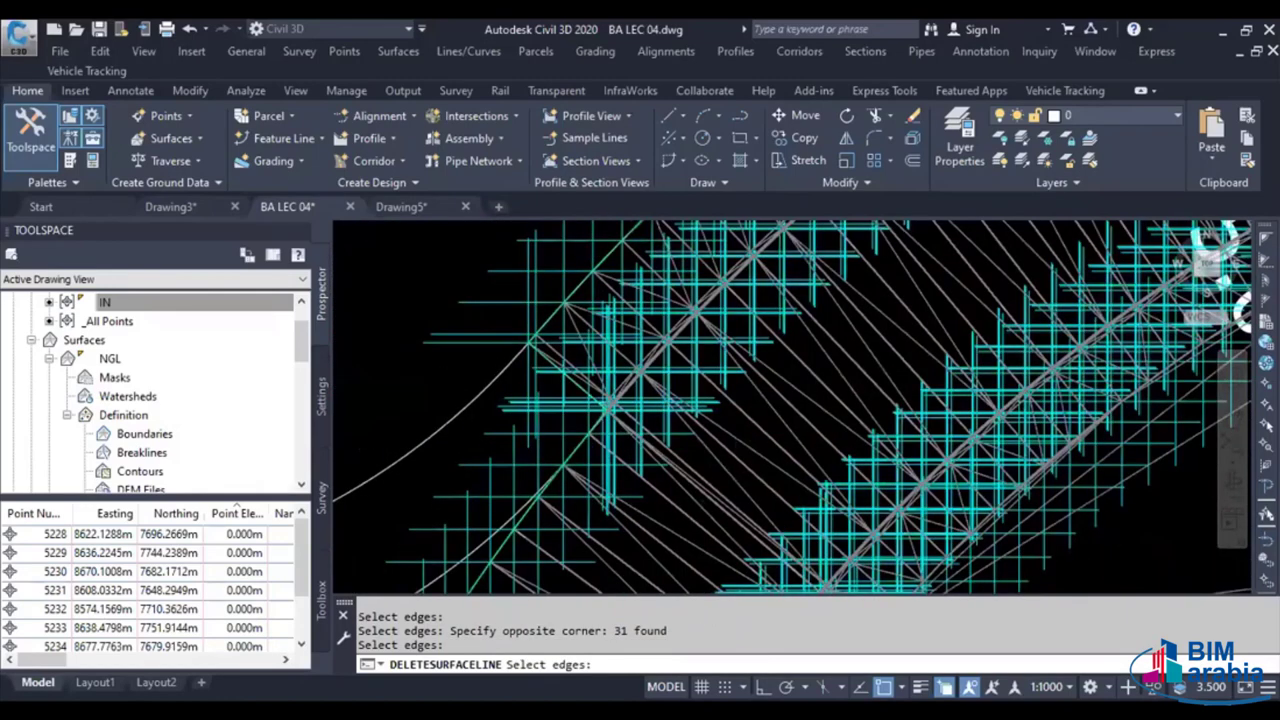
scroll(640, 408, up, 2)
click(682, 340)
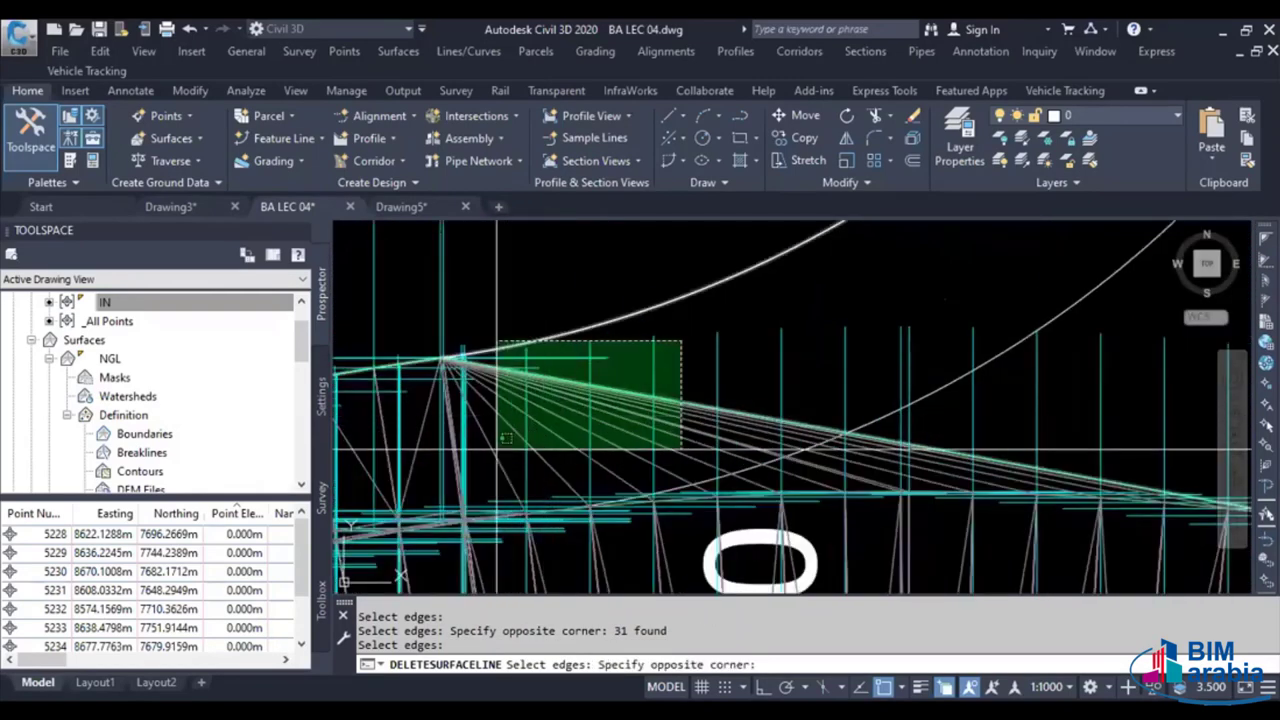
click(505, 438)
scroll(490, 460, up, 2)
scroll(476, 500, up, 2)
scroll(476, 515, up, 2)
scroll(450, 480, up, 2)
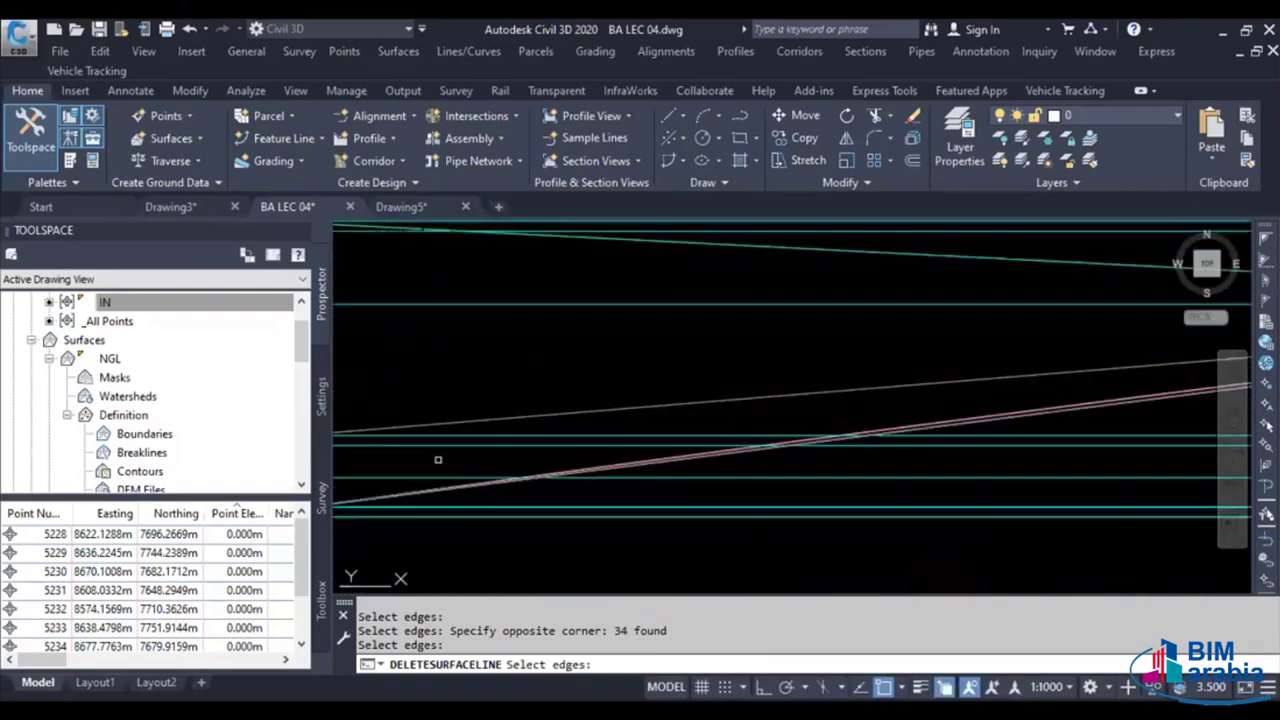
click(437, 459)
click(417, 386)
scroll(480, 408, down, 2)
scroll(497, 405, down, 3)
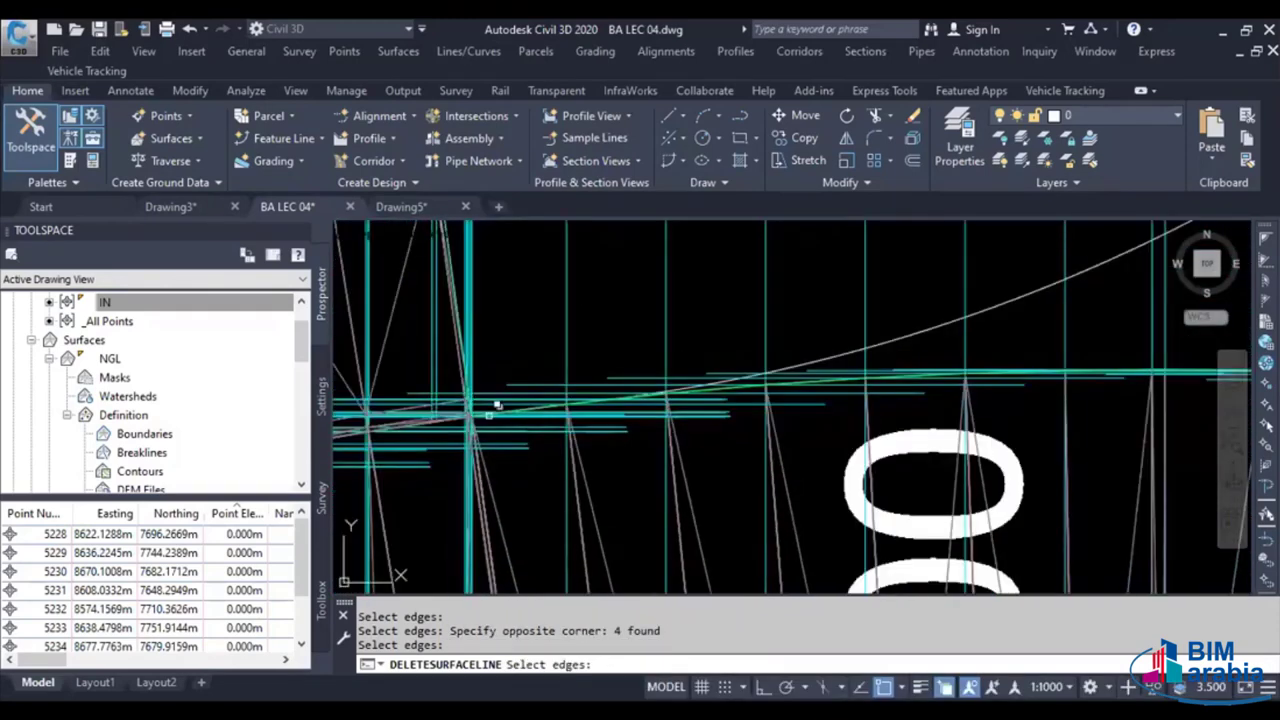
scroll(497, 405, down, 3)
scroll(497, 405, down, 2)
scroll(497, 405, up, 4)
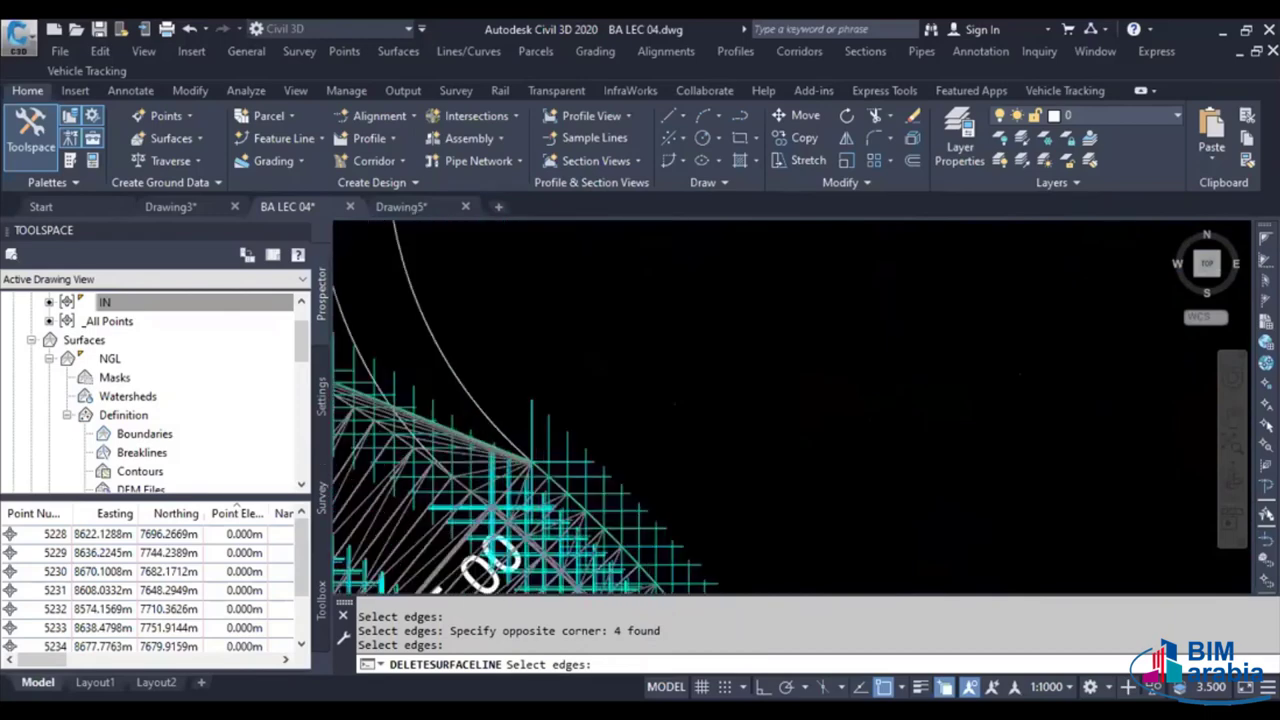
scroll(560, 420, up, 3)
Select the long converging edges, catching 27, and delete them from the surface
click(920, 240)
click(430, 450)
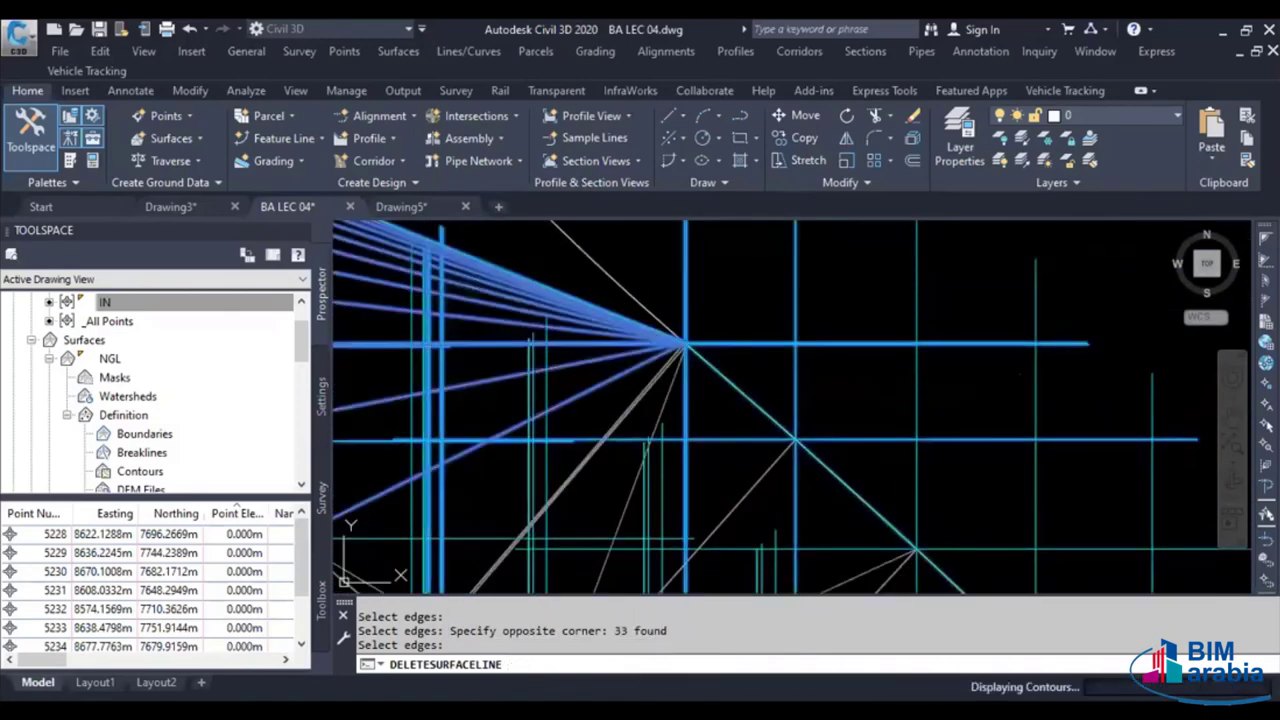
scroll(560, 420, down, 3)
scroll(560, 420, down, 2)
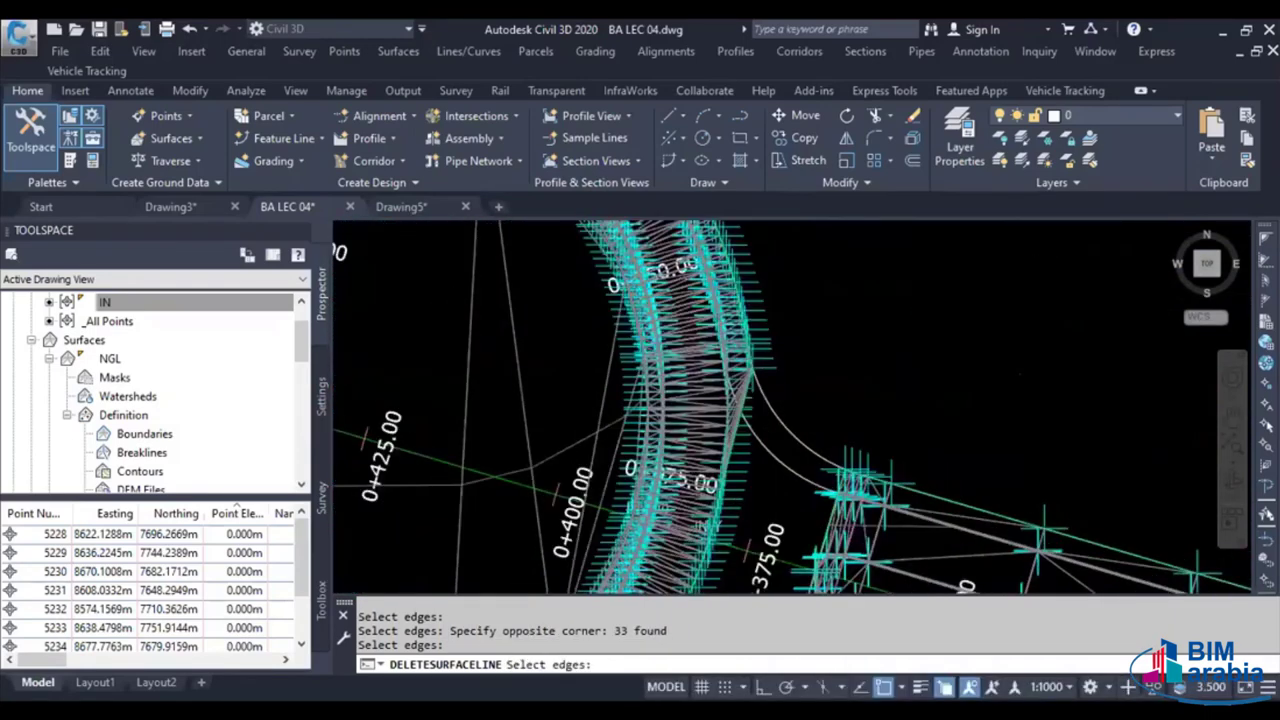
scroll(640, 310, up, 4)
click(695, 355)
click(590, 275)
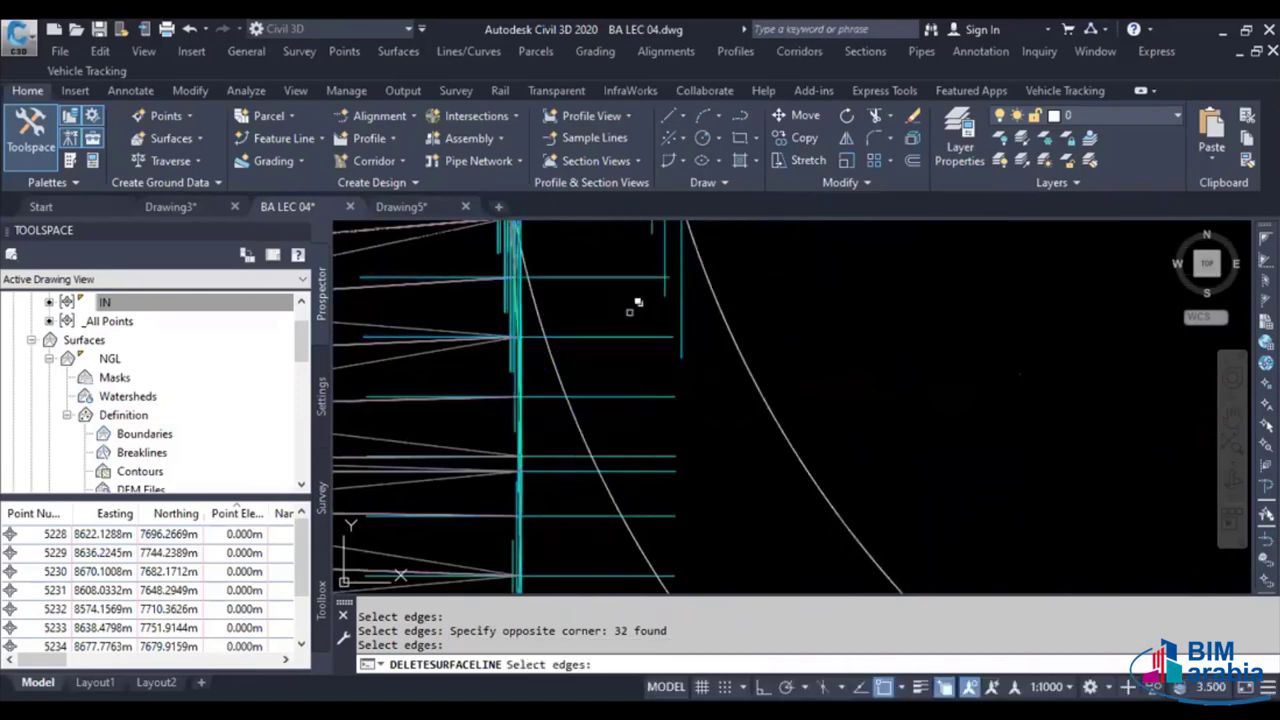
scroll(713, 392, down, 2)
scroll(713, 392, up, 2)
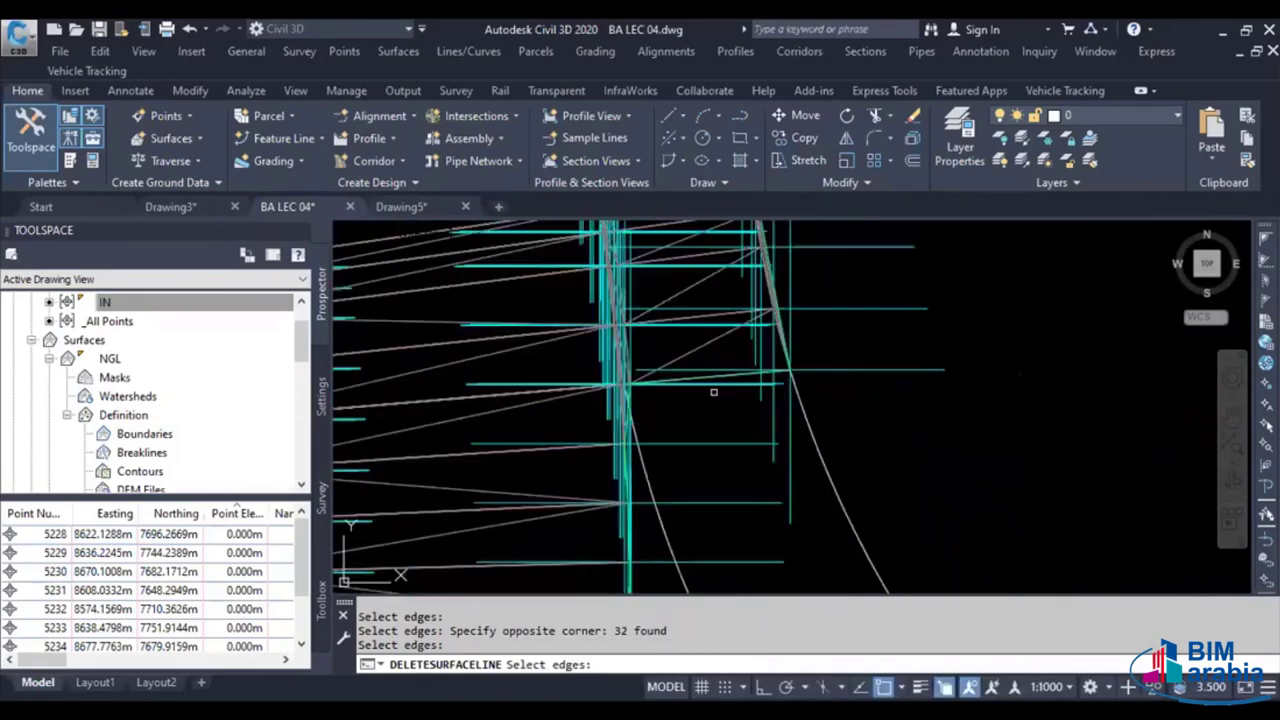
scroll(700, 395, down, 2)
scroll(720, 410, down, 3)
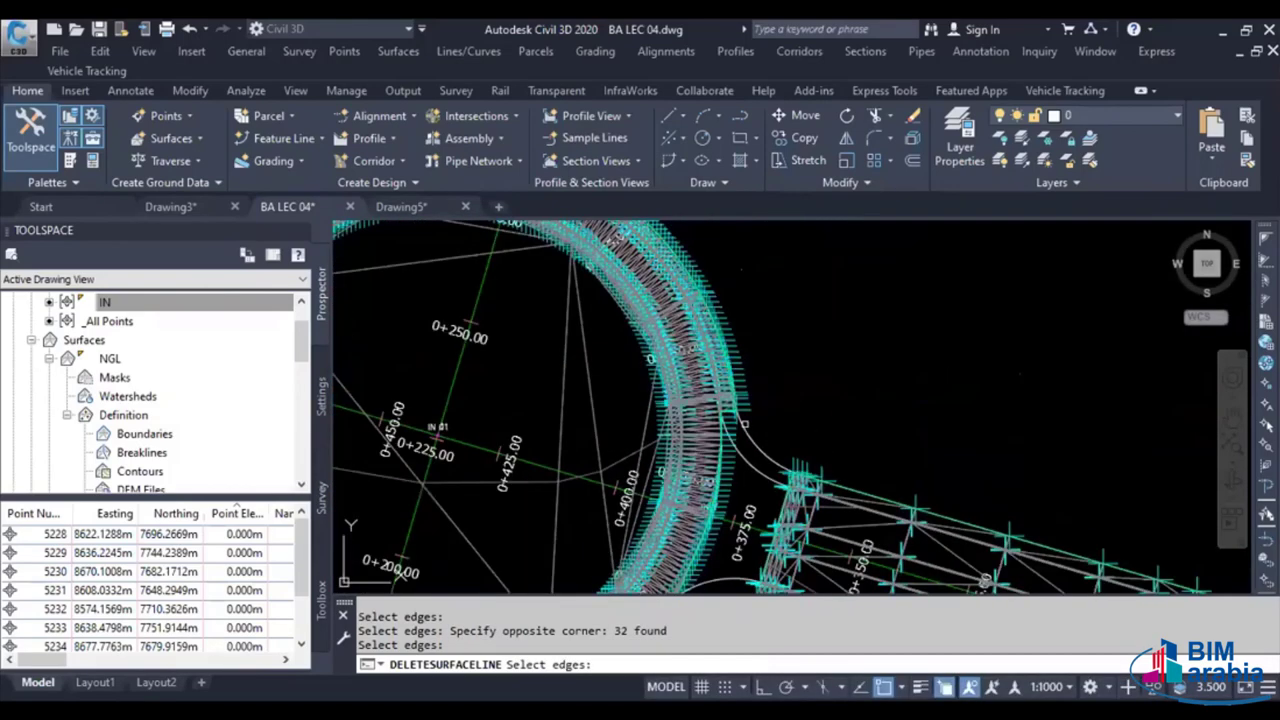
middle_drag(744, 424, 728, 367)
scroll(685, 481, up, 3)
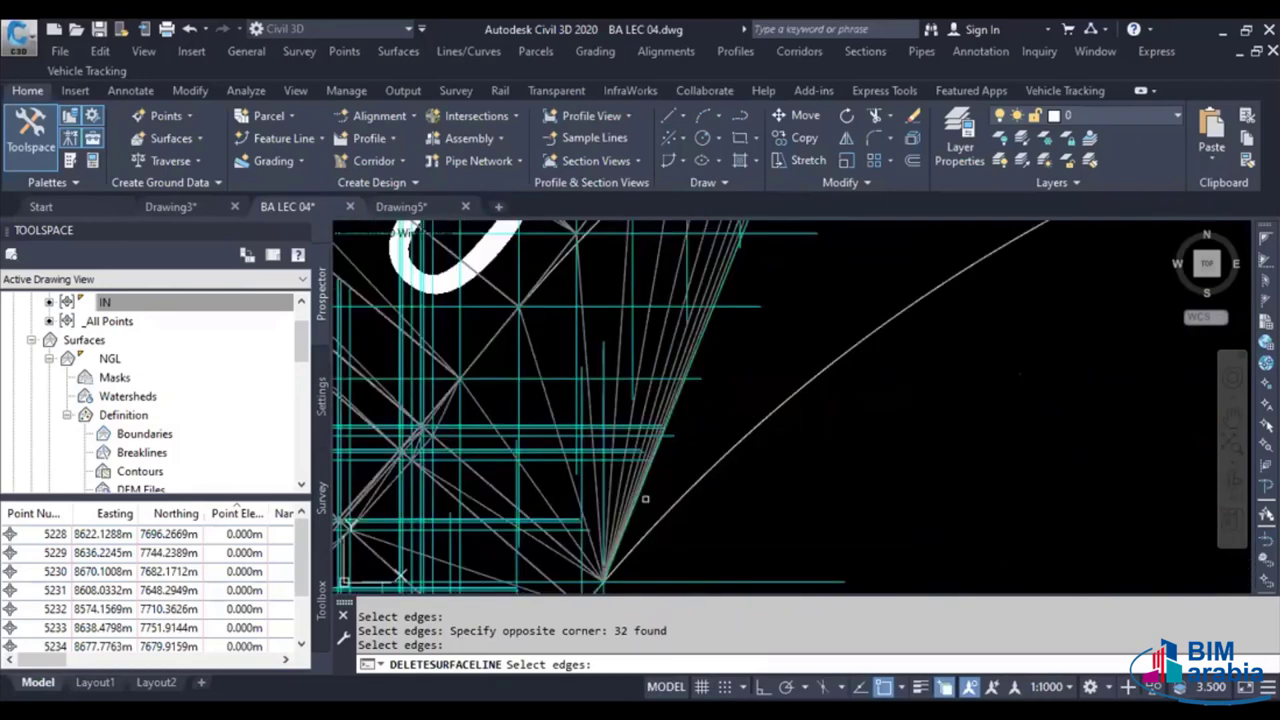
click(657, 467)
click(340, 590)
key(Return)
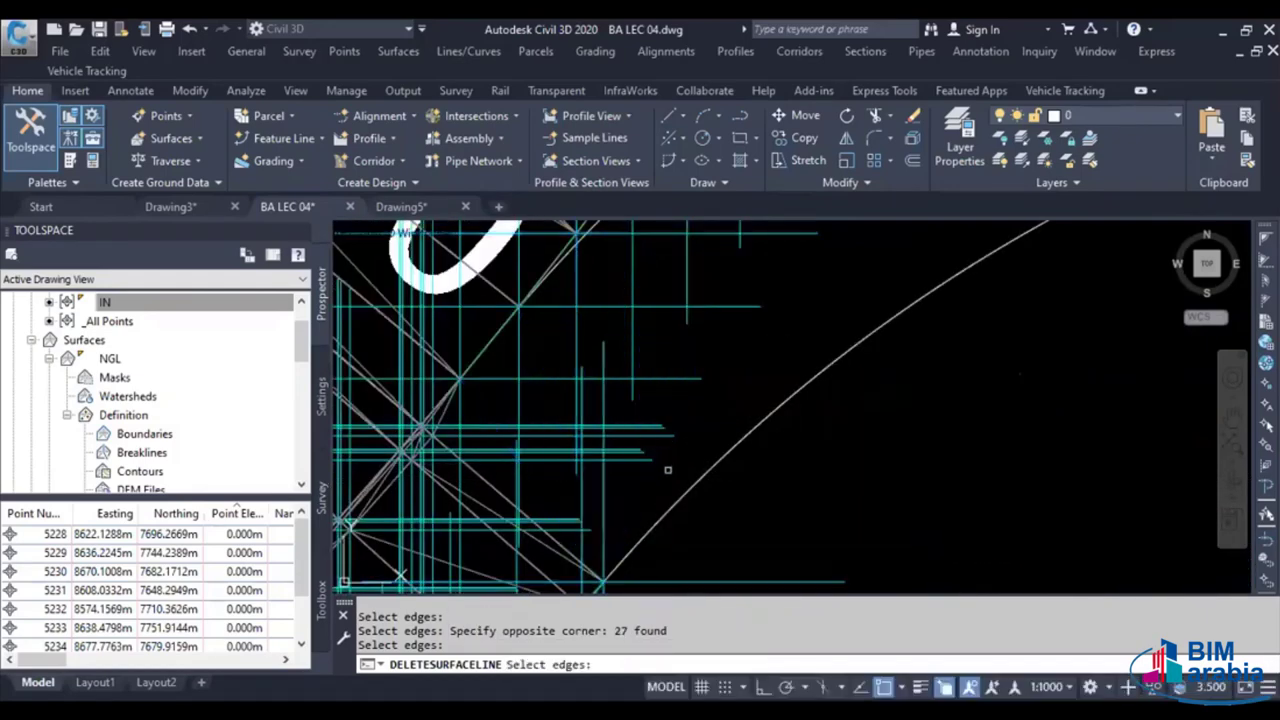
Select another 16 unwanted edges plus one stray edge for deletion
scroll(680, 475, down, 1)
scroll(705, 500, down, 1)
scroll(736, 482, down, 1)
scroll(745, 475, down, 3)
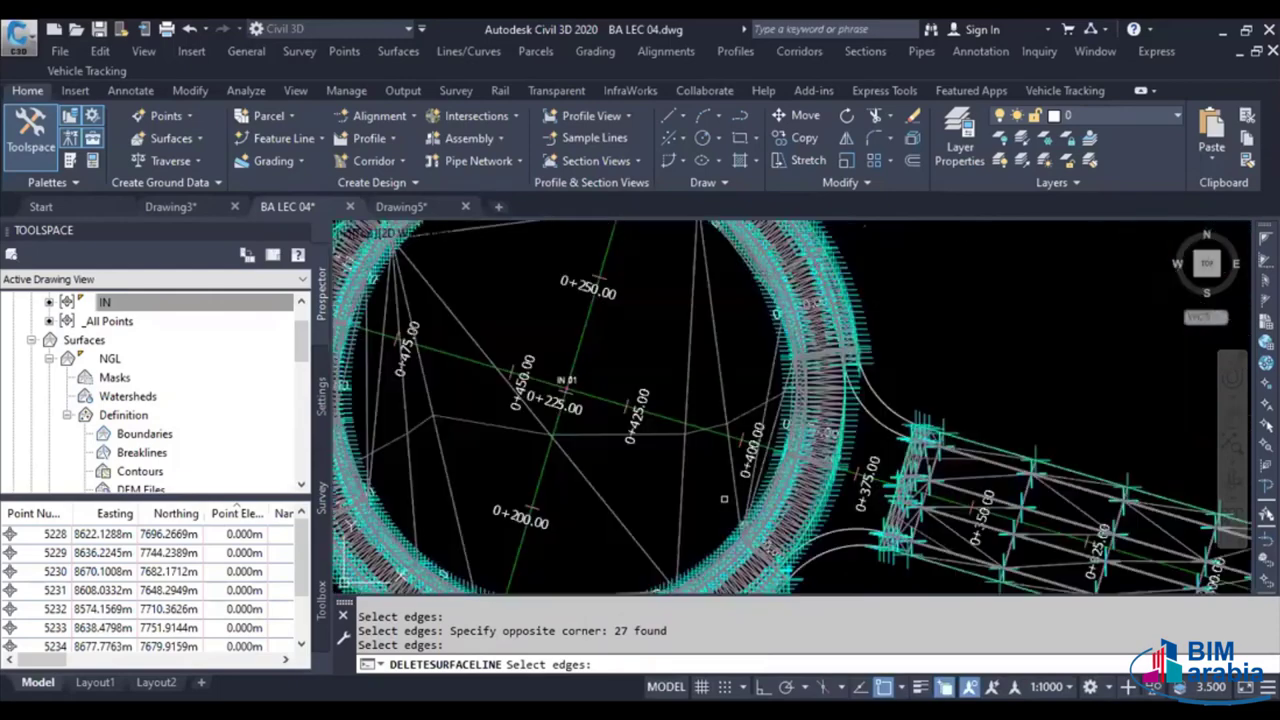
scroll(760, 468, up, 3)
scroll(766, 466, up, 2)
scroll(806, 515, up, 2)
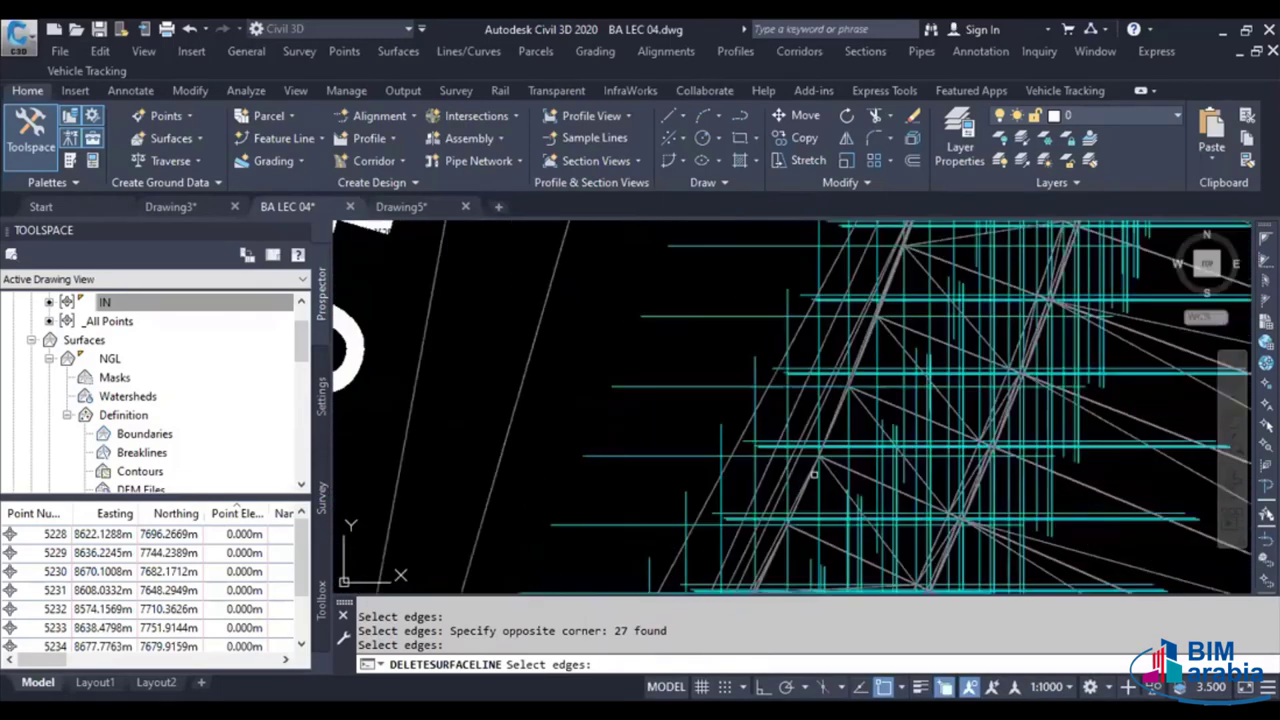
scroll(806, 490, up, 1)
click(800, 465)
click(647, 401)
scroll(650, 415, down, 1)
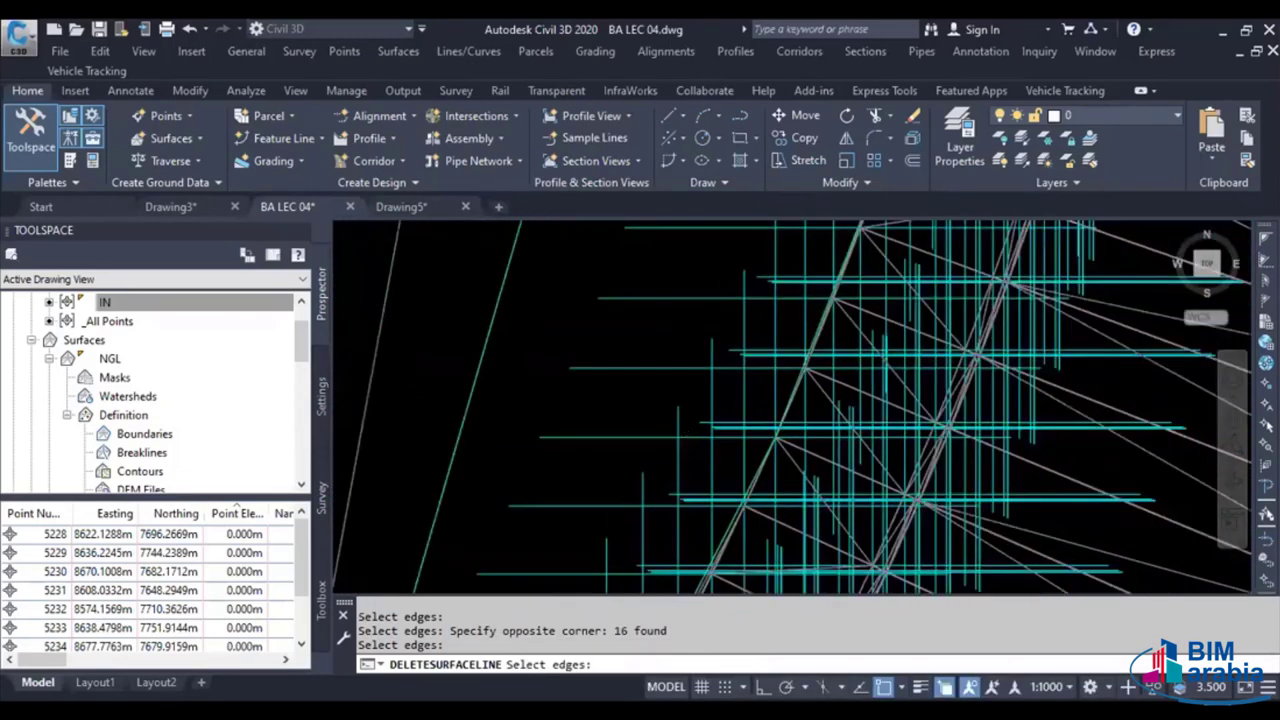
scroll(656, 435, down, 1)
click(626, 410)
scroll(630, 410, down, 2)
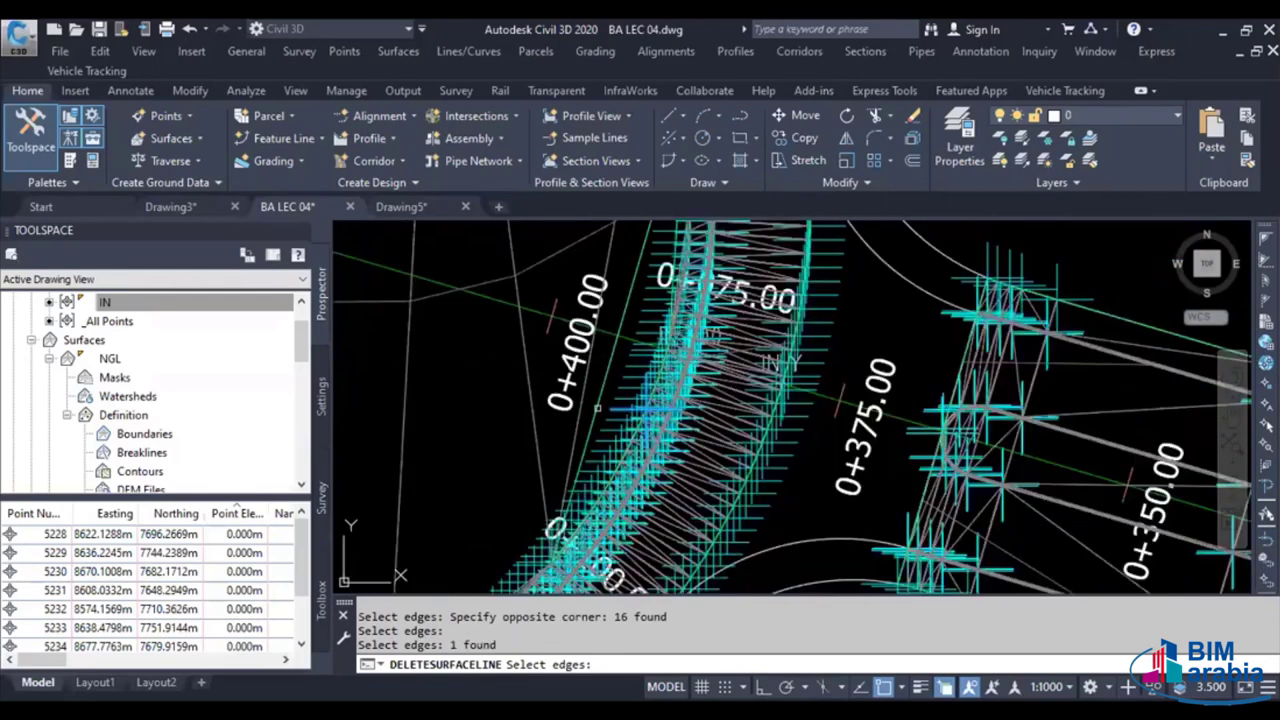
Begin a fence from near station 0+400 across the roundabout interior
text(F)
key(Return)
scroll(600, 390, down, 2)
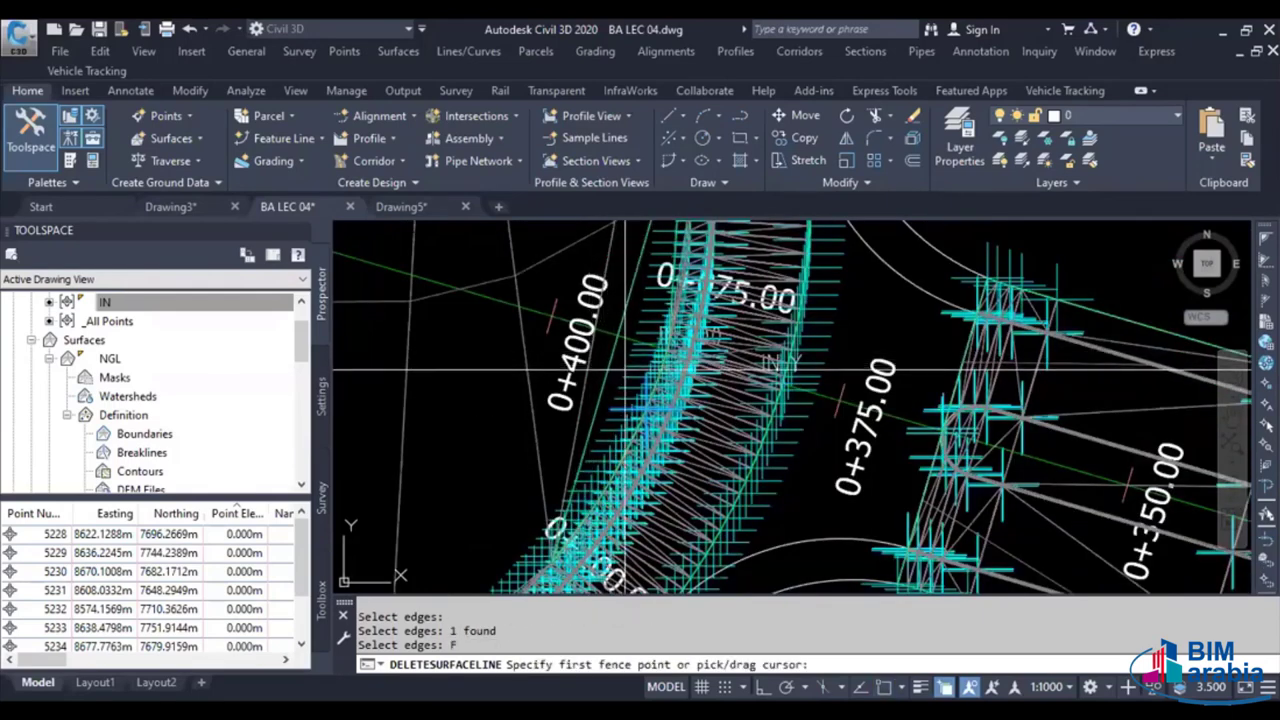
click(455, 404)
scroll(573, 390, down, 2)
scroll(573, 390, down, 3)
scroll(571, 382, up, 2)
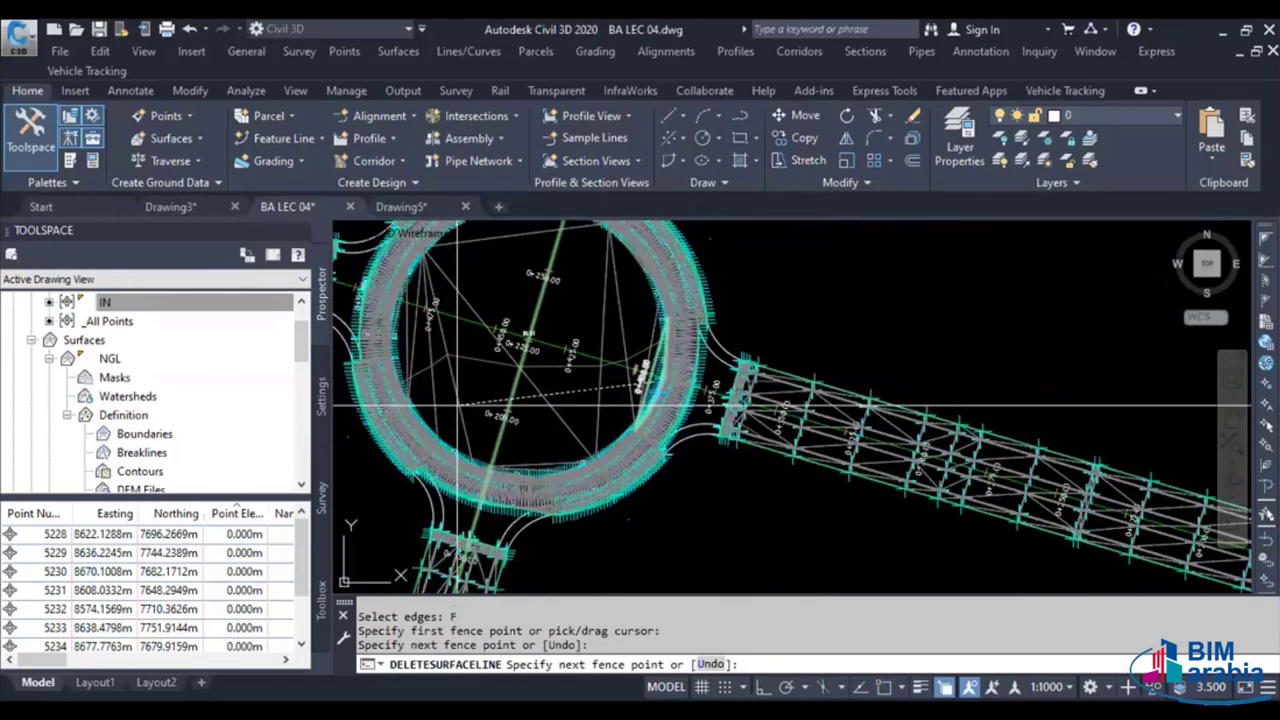
scroll(571, 381, up, 2)
scroll(572, 400, up, 1)
click(914, 350)
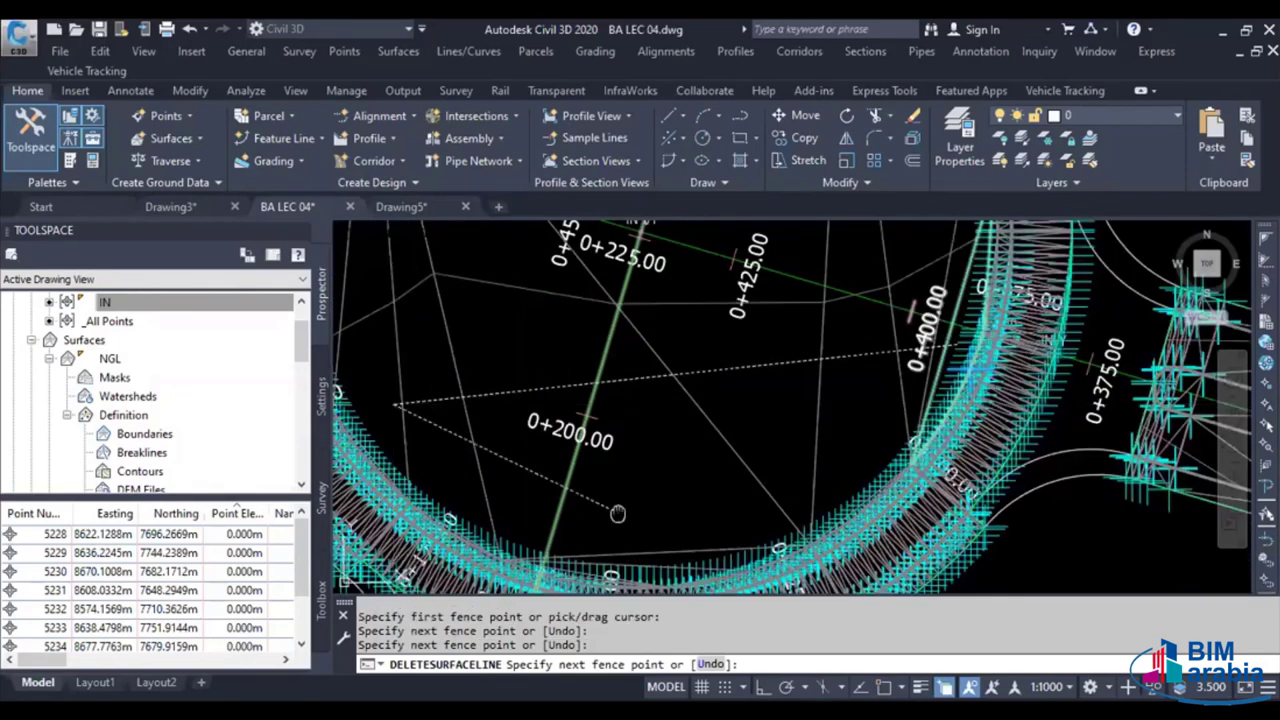
scroll(600, 480, up, 5)
click(598, 488)
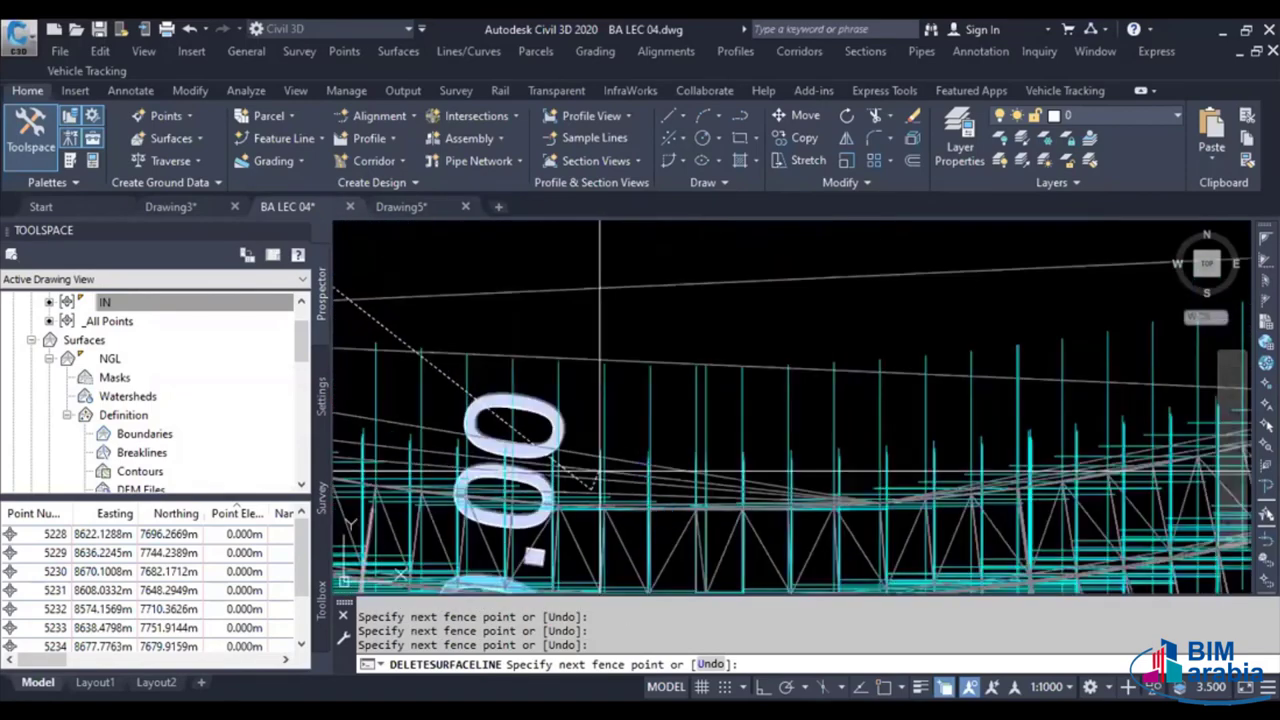
Complete the fence through the ring, deleting the 272 crossed triangle edges
scroll(598, 488, down, 2)
scroll(598, 488, down, 3)
scroll(598, 488, down, 2)
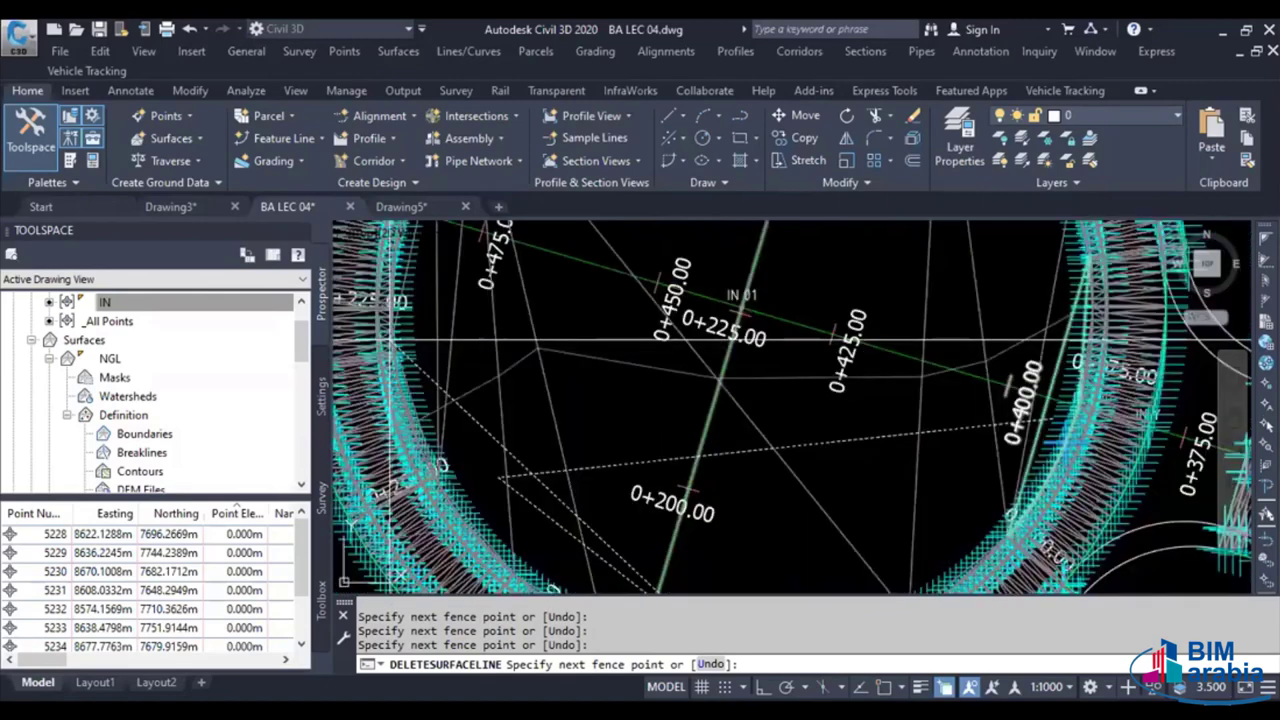
scroll(502, 478, up, 1)
middle_drag(543, 358, 605, 416)
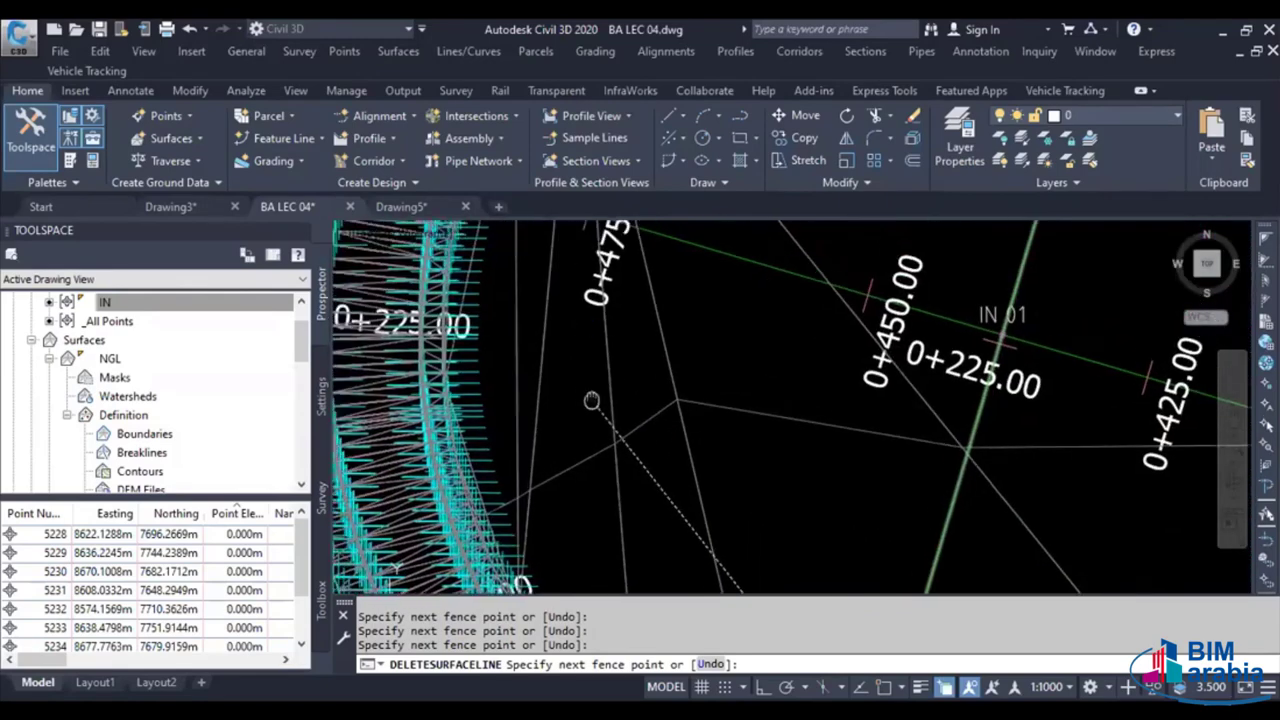
scroll(605, 416, up, 3)
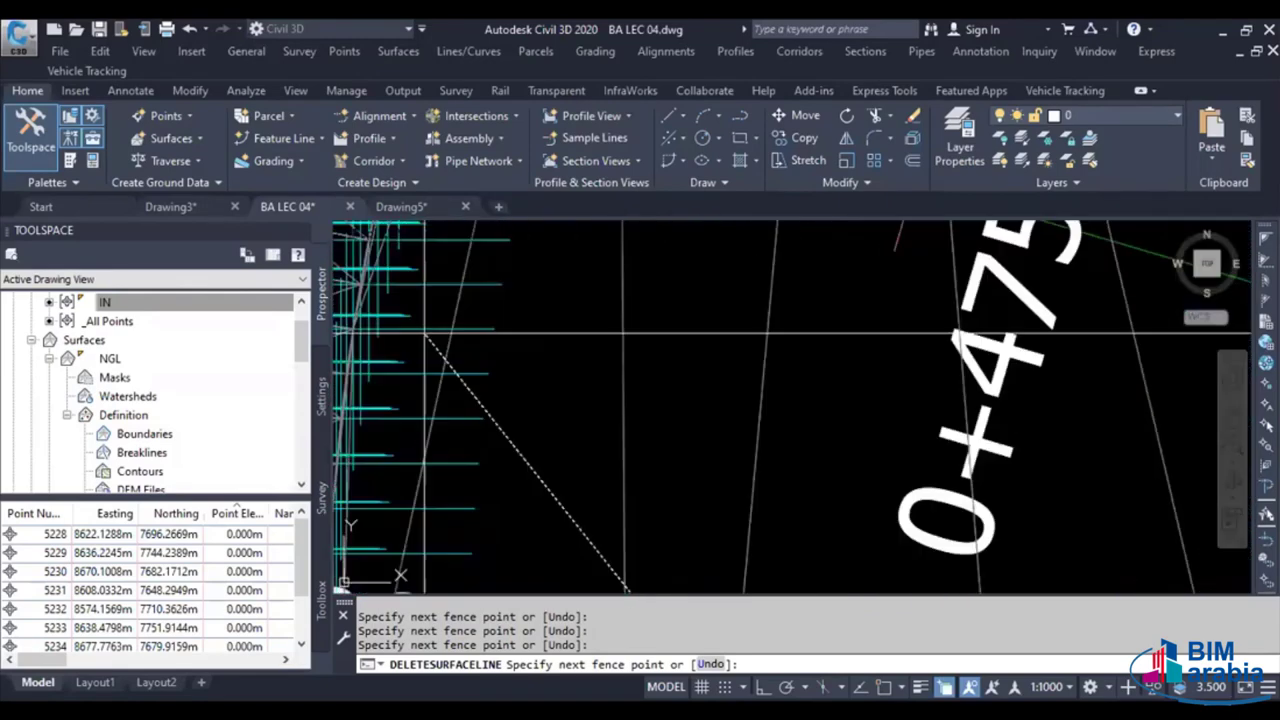
scroll(483, 437, up, 2)
scroll(755, 463, down, 2)
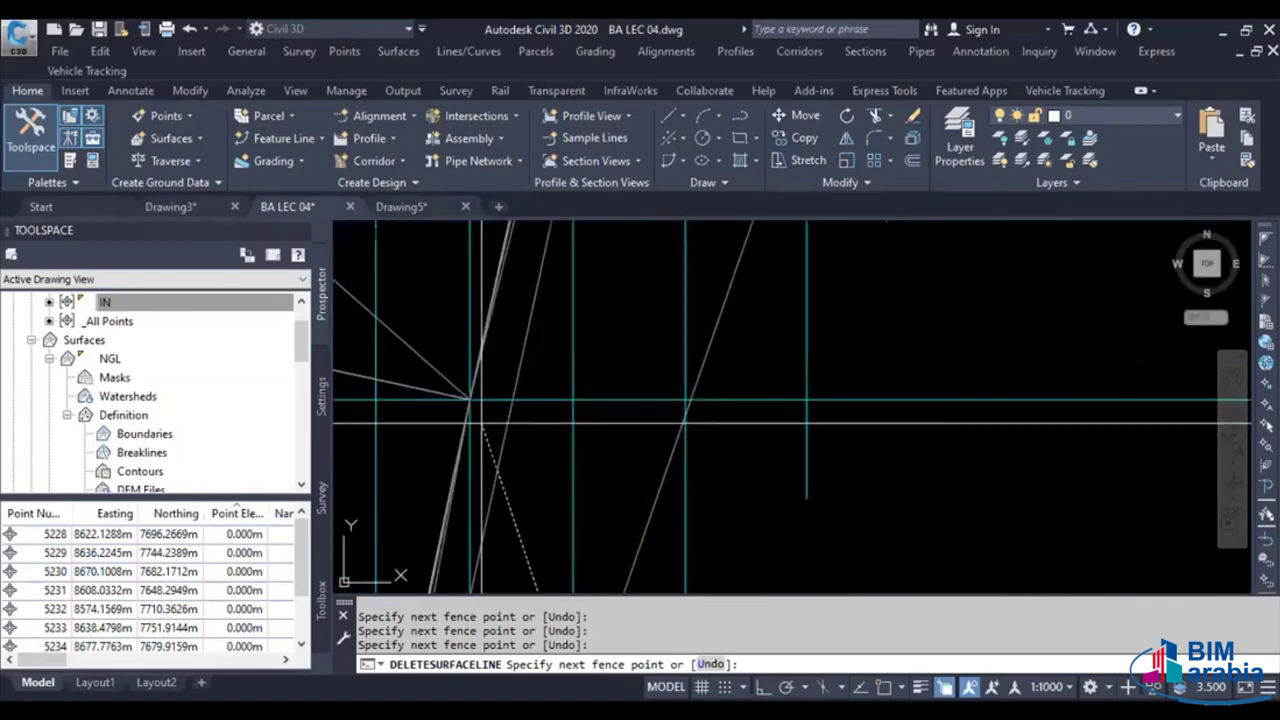
scroll(755, 463, down, 2)
scroll(690, 519, down, 2)
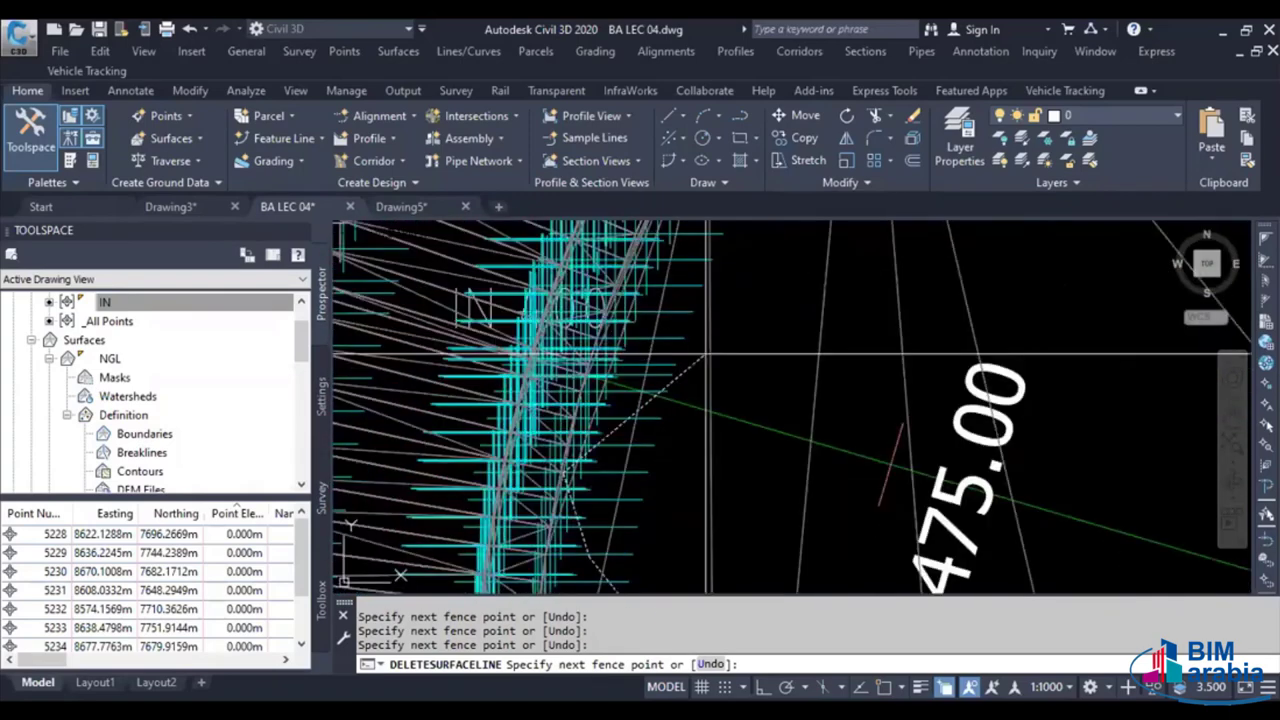
scroll(699, 519, down, 2)
scroll(699, 519, down, 1)
scroll(699, 518, up, 2)
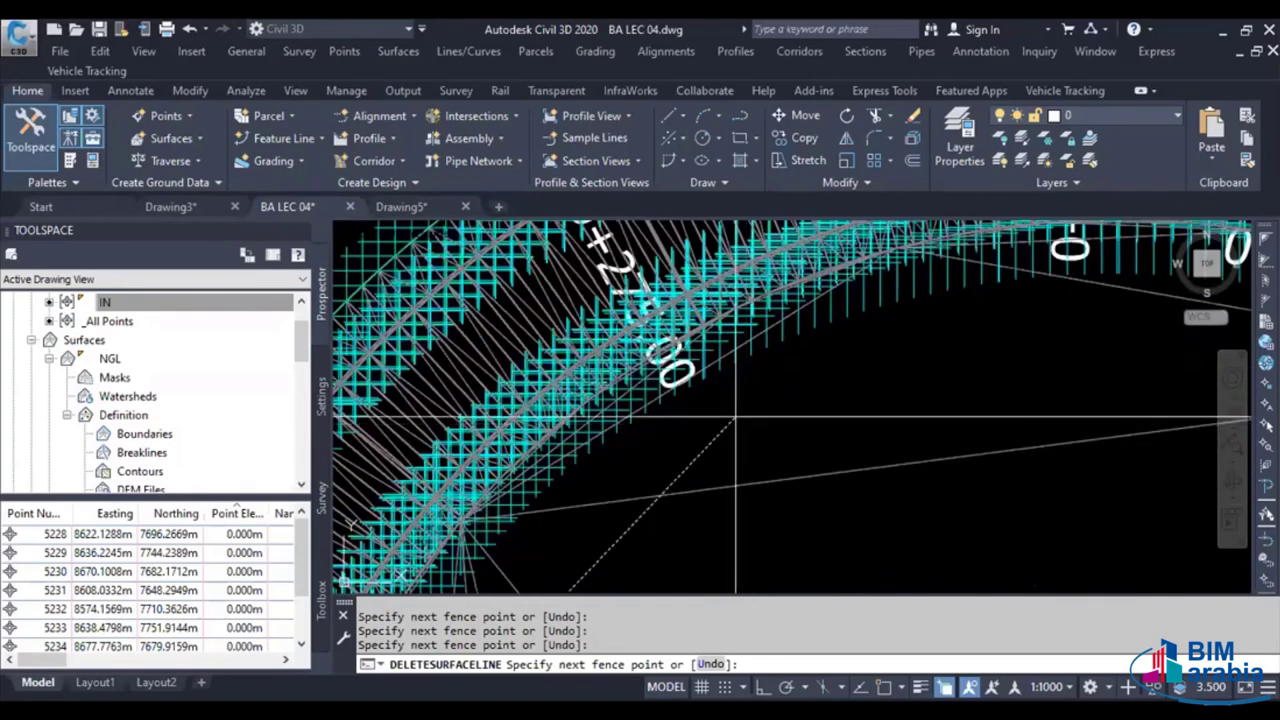
scroll(735, 418, up, 2)
scroll(600, 300, down, 1)
scroll(550, 398, down, 1)
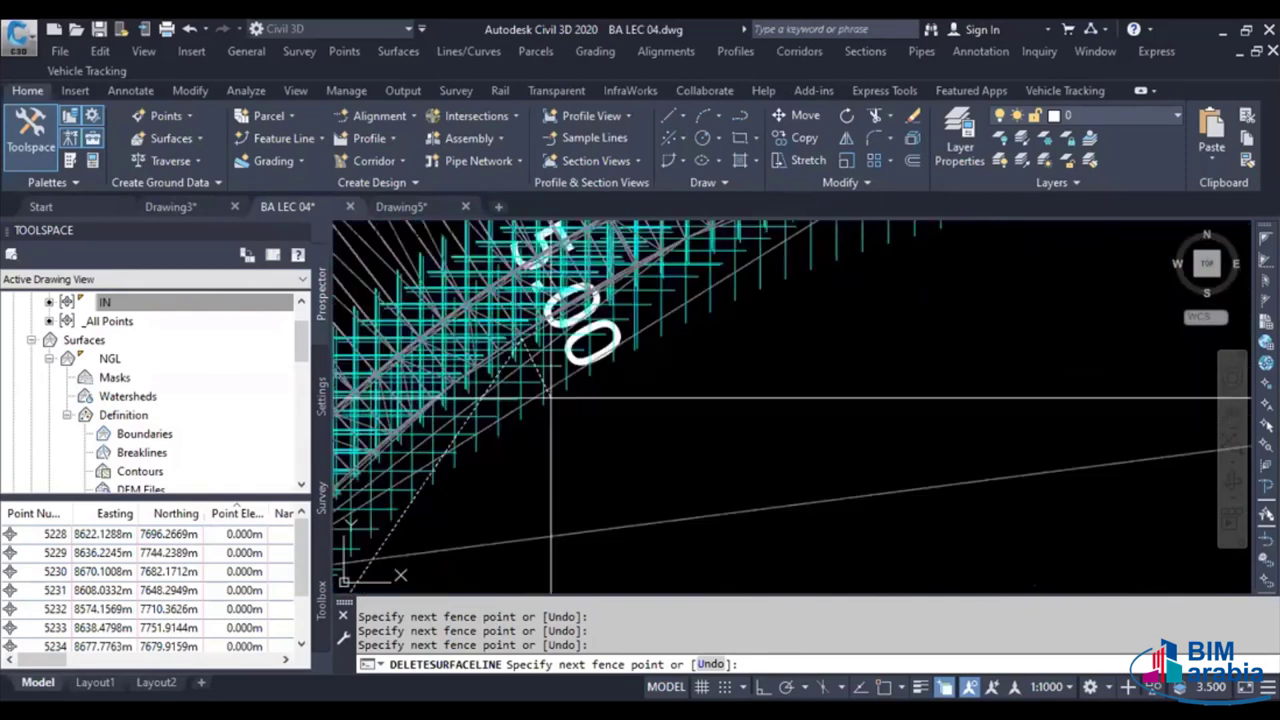
scroll(686, 430, down, 2)
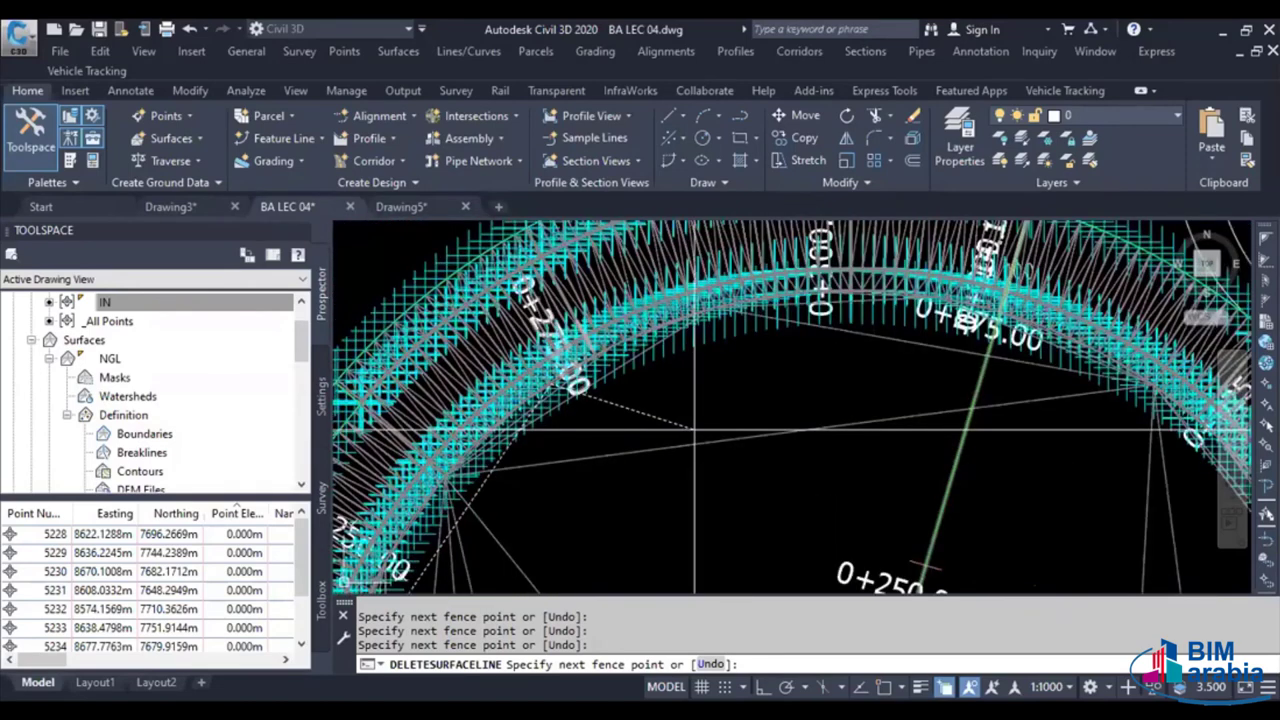
scroll(692, 428, up, 3)
scroll(657, 394, up, 2)
scroll(669, 429, up, 1)
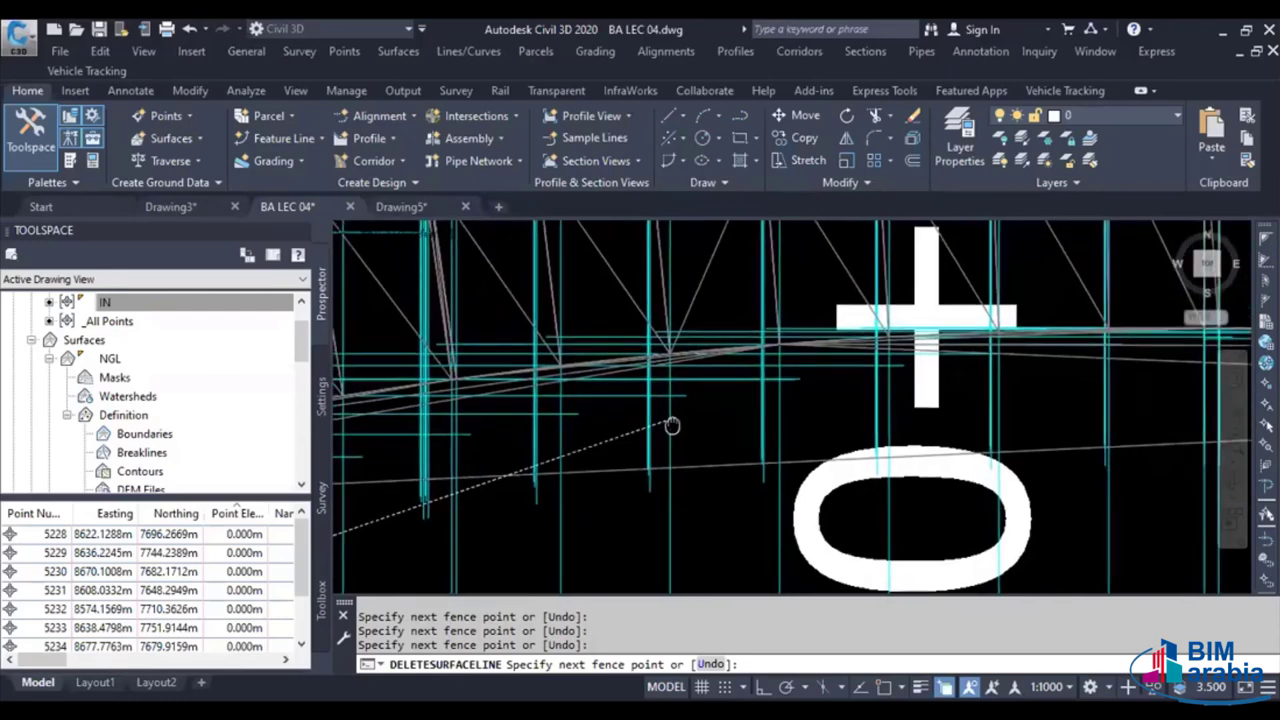
scroll(583, 395, down, 2)
scroll(592, 382, down, 1)
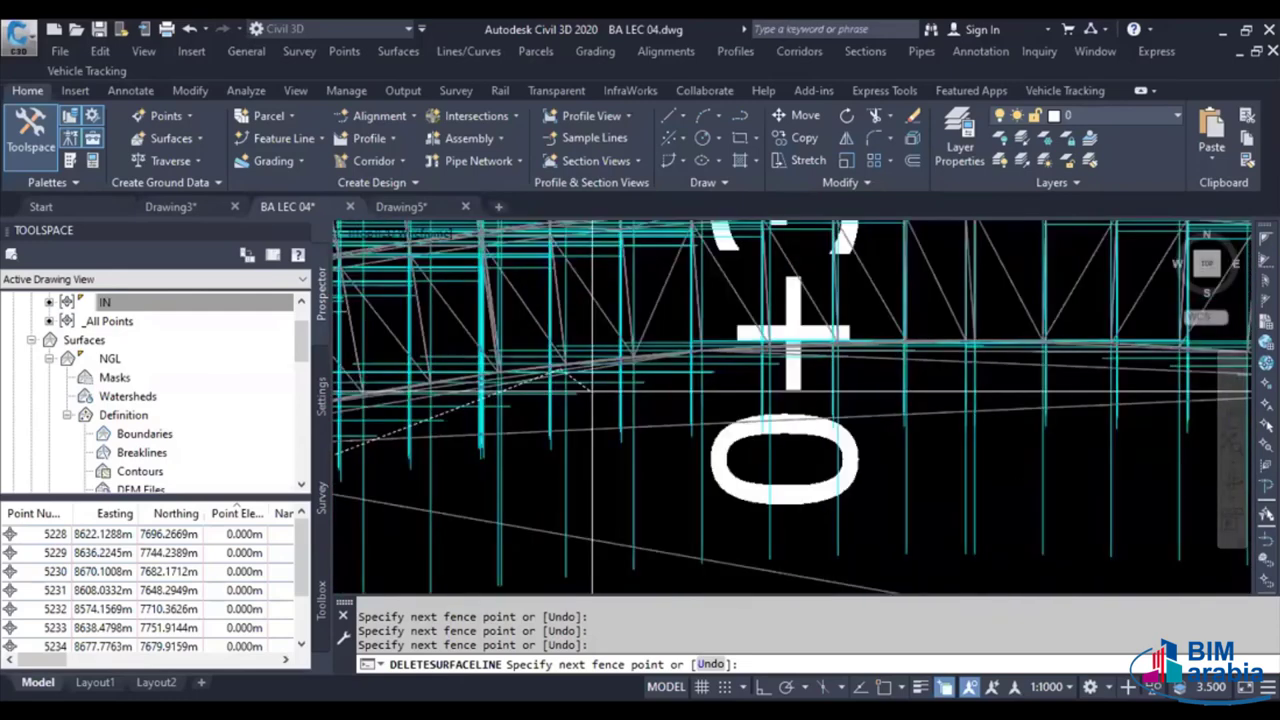
scroll(772, 458, down, 2)
scroll(772, 458, up, 2)
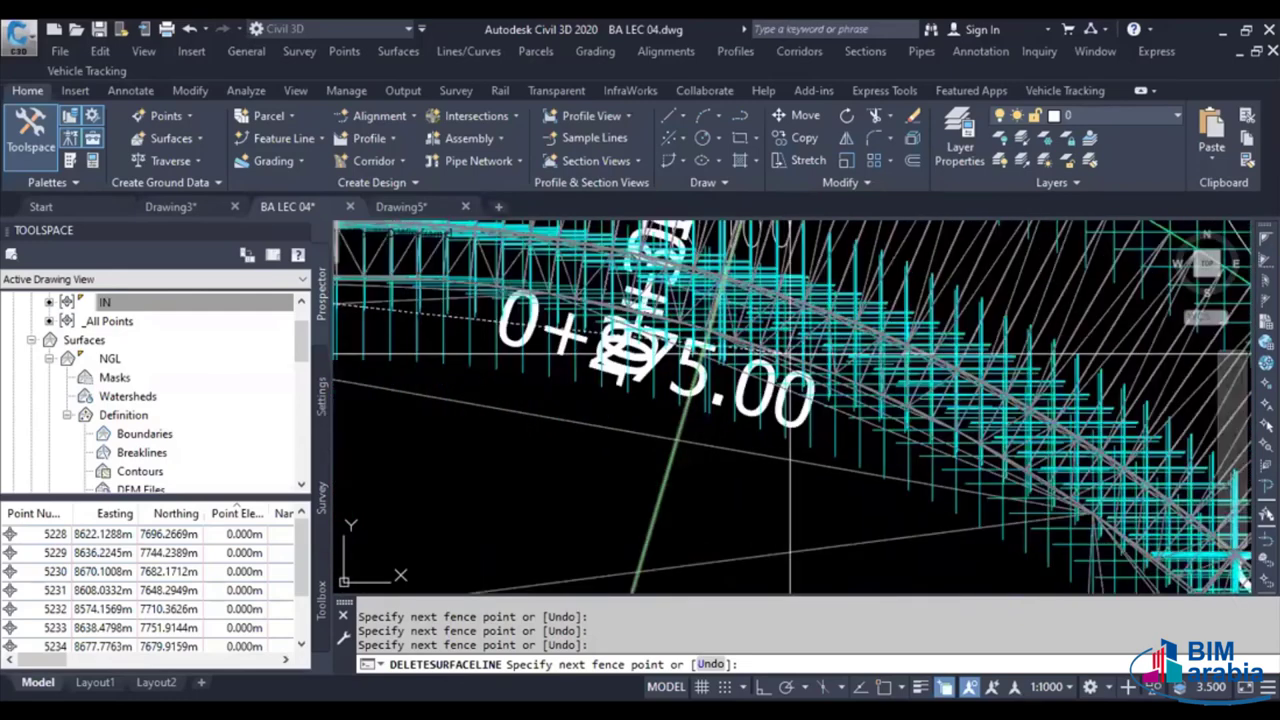
scroll(740, 461, up, 3)
scroll(700, 362, down, 3)
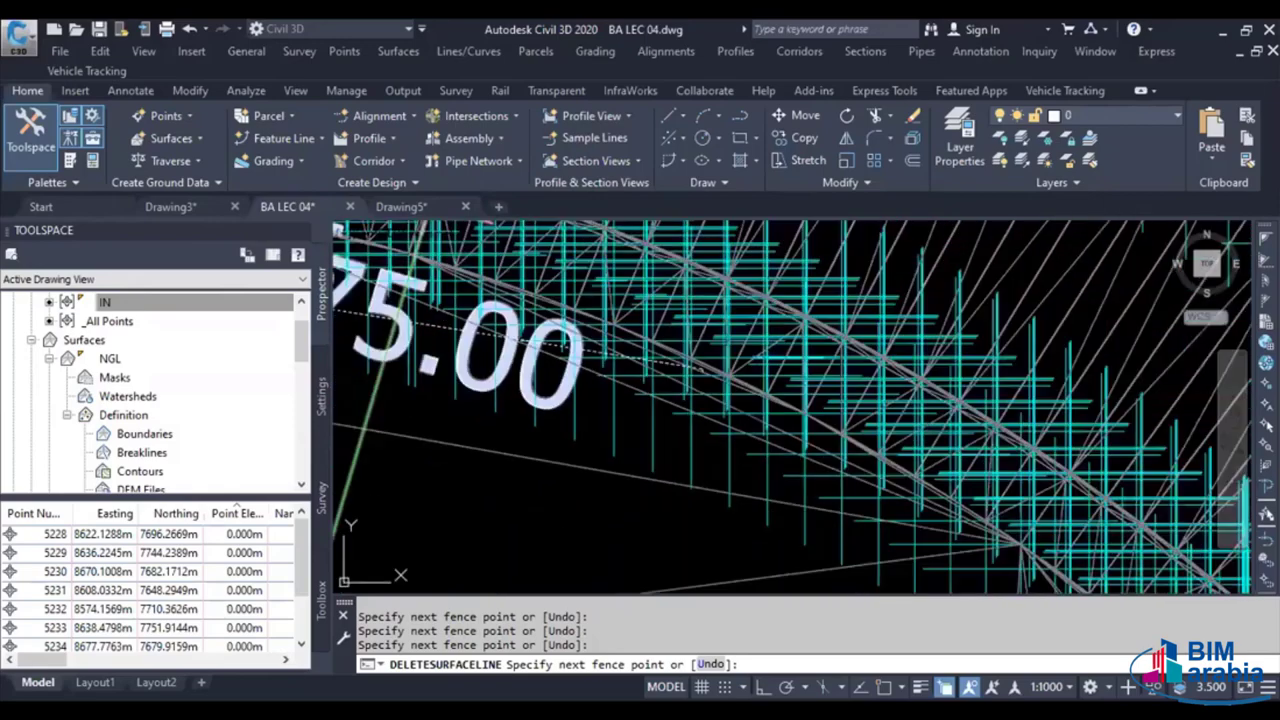
scroll(912, 518, down, 1)
scroll(911, 518, up, 1)
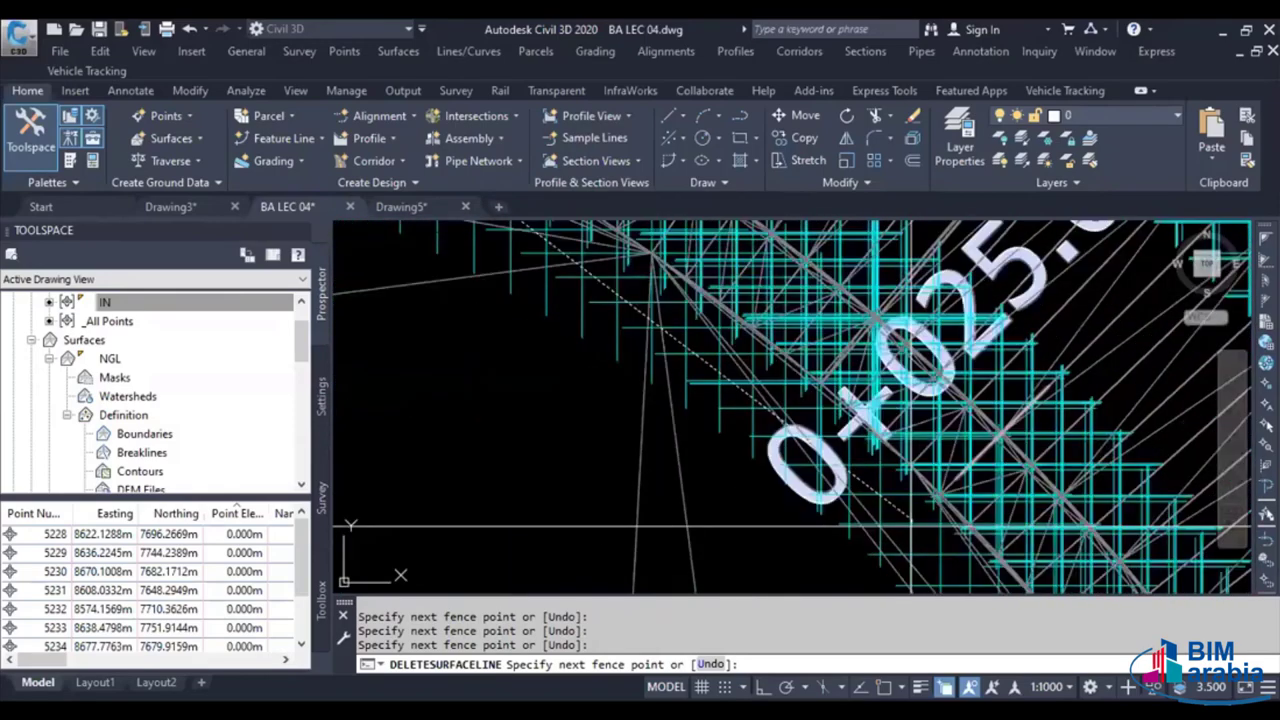
scroll(580, 470, up, 2)
scroll(565, 450, down, 1)
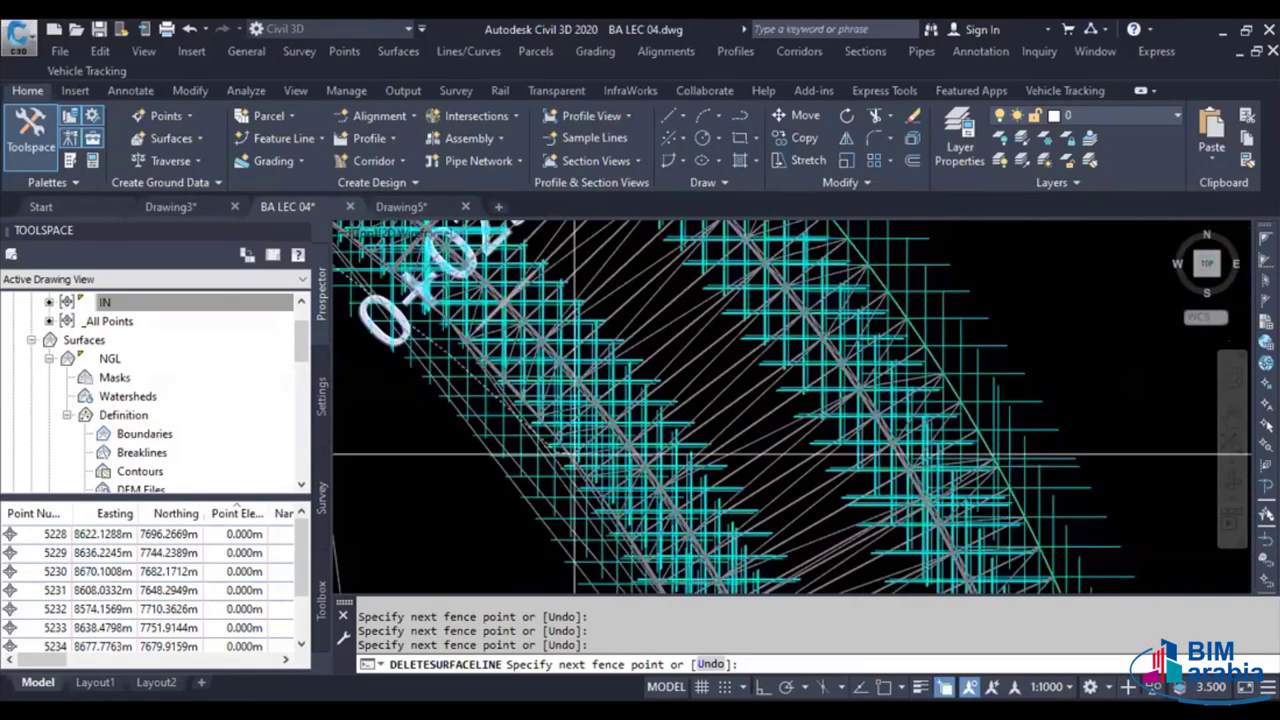
scroll(580, 460, down, 3)
scroll(600, 470, down, 2)
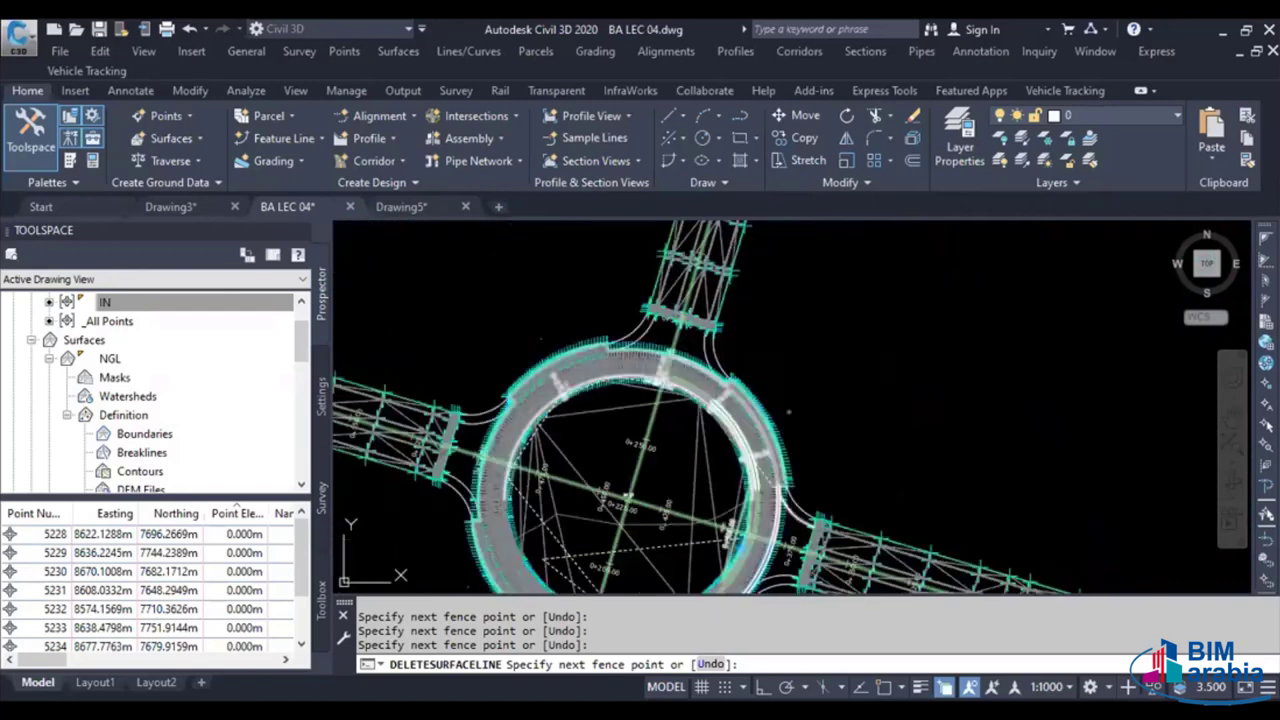
key(Return)
middle_drag(630, 483, 713, 357)
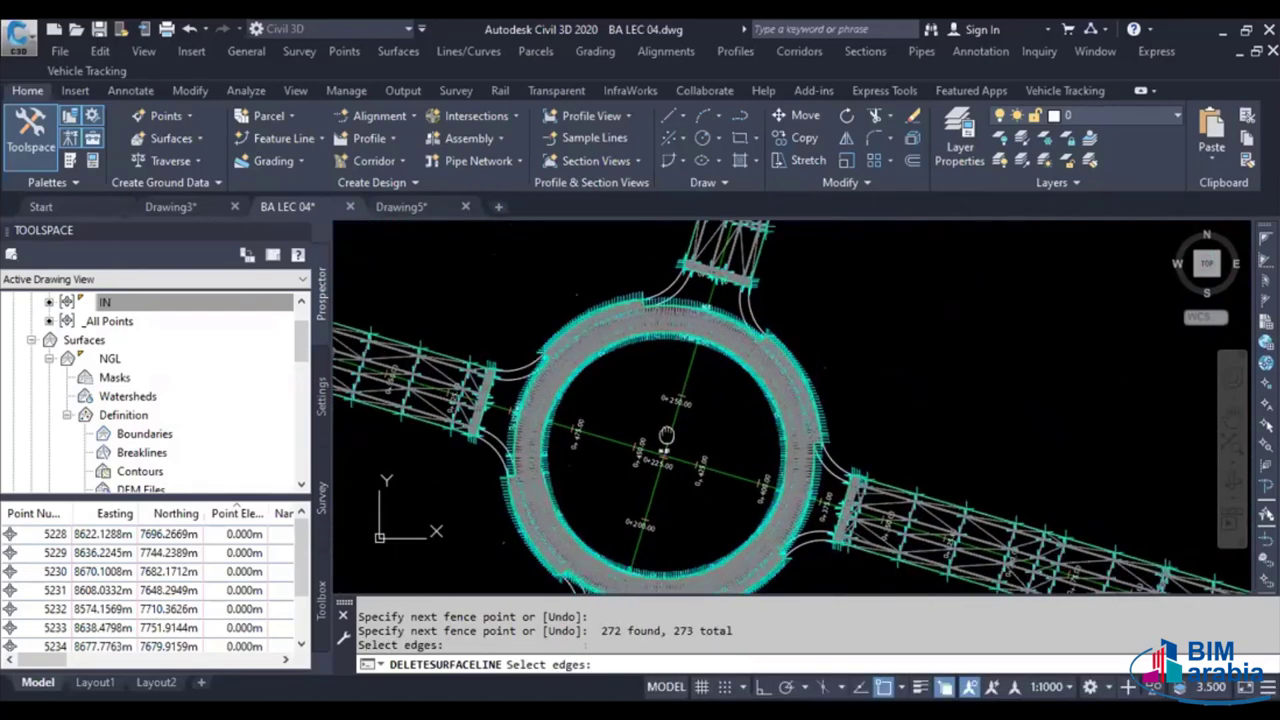
key(Escape)
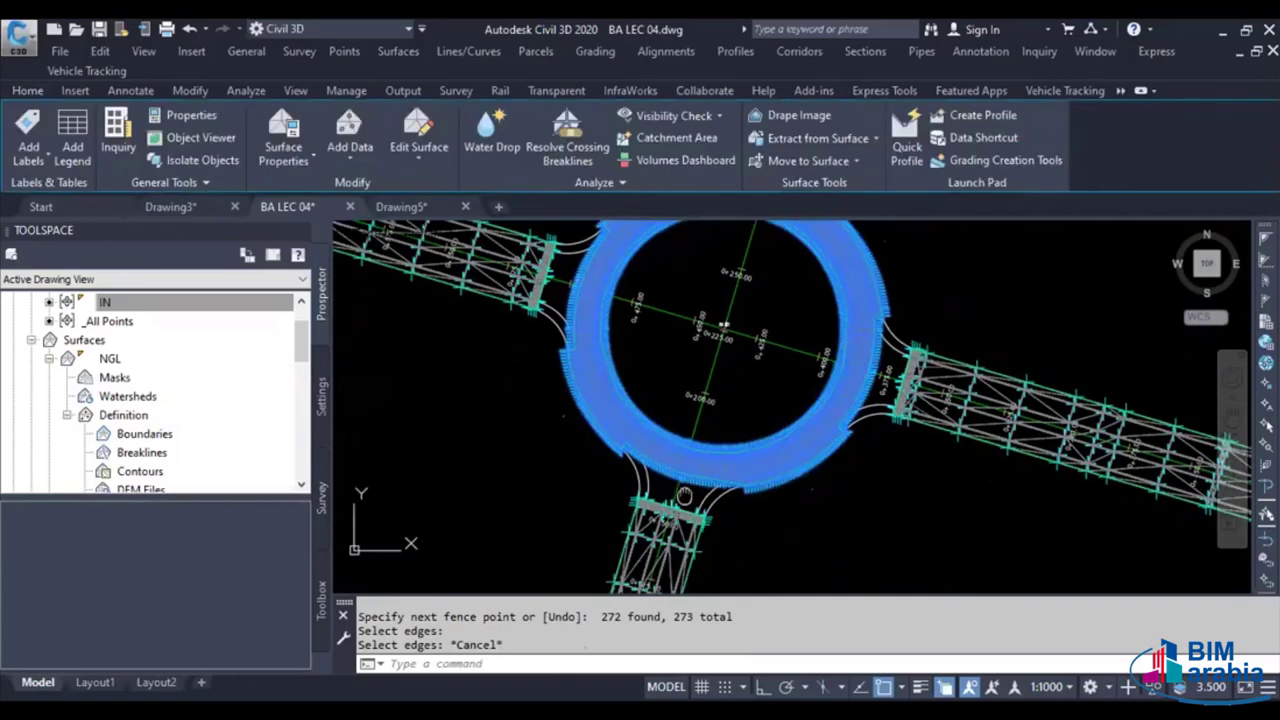
middle_drag(679, 300, 679, 500)
click(679, 500)
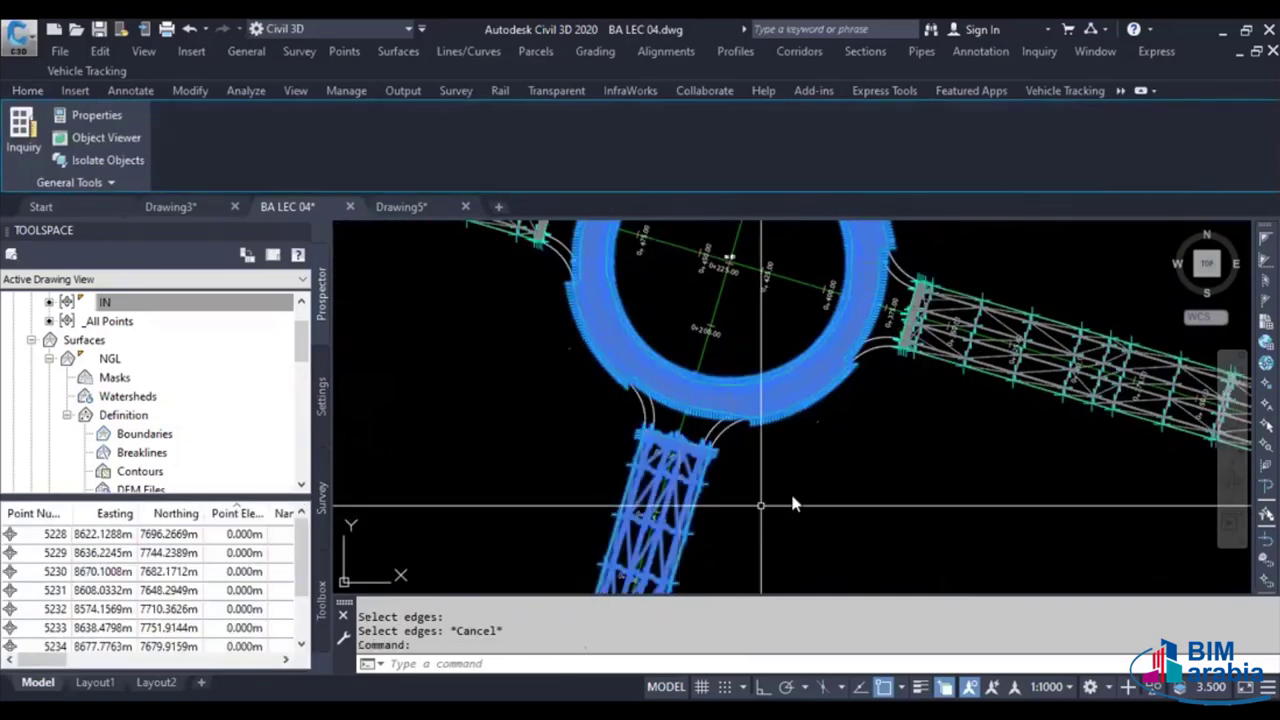
right_click(760, 500)
click(818, 494)
right_click(818, 494)
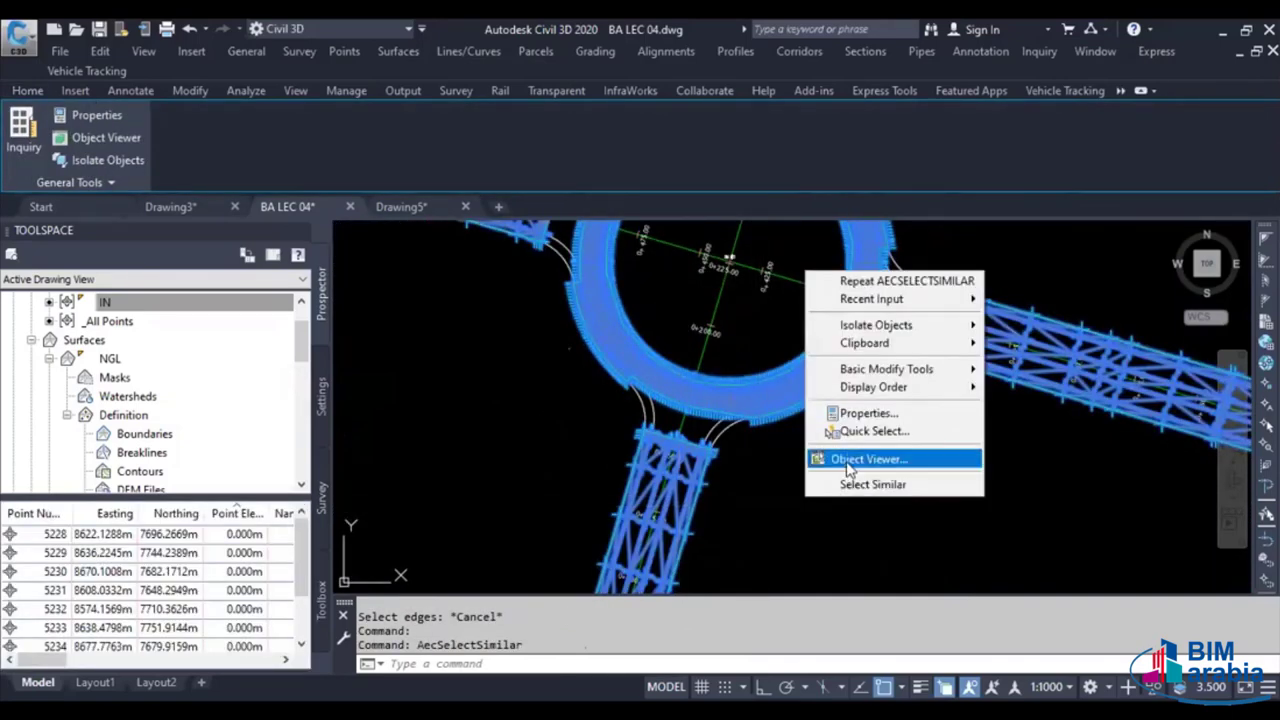
click(843, 459)
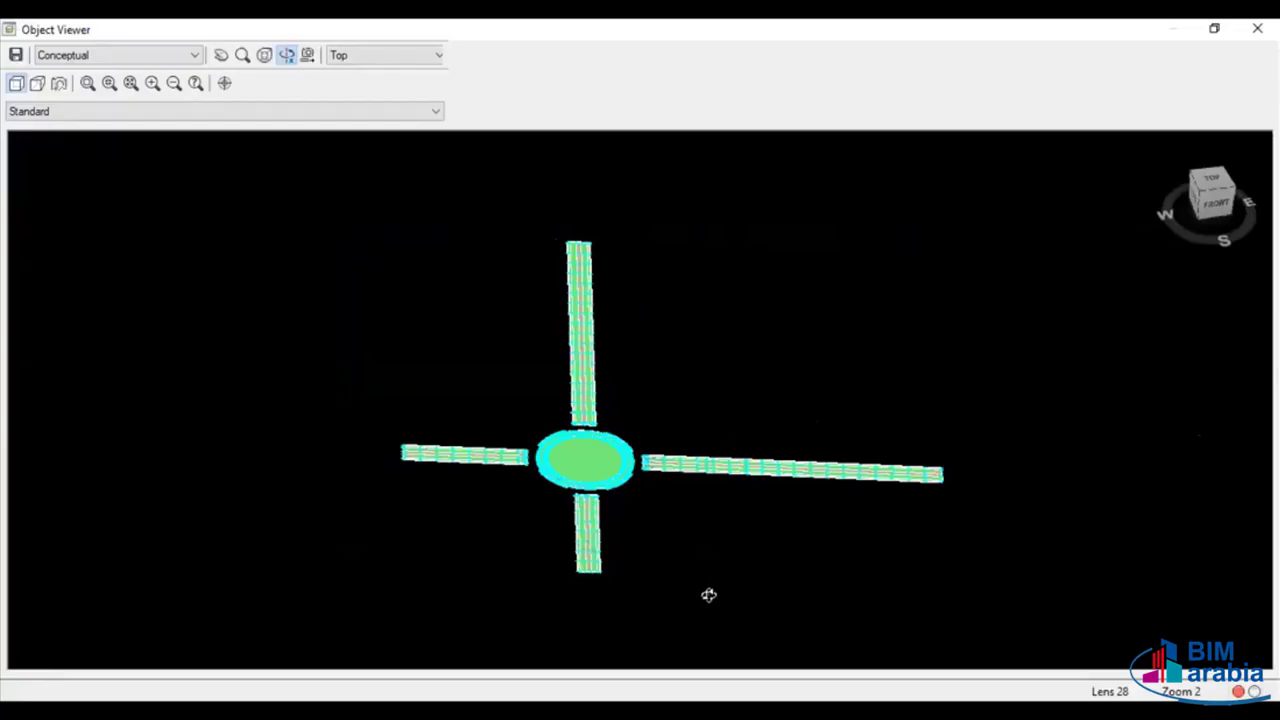
mouse_move(709, 594)
mouse_down()
mouse_move(777, 546)
mouse_move(803, 500)
mouse_move(609, 553)
mouse_move(677, 489)
mouse_move(886, 500)
mouse_move(894, 554)
mouse_move(746, 540)
mouse_up()
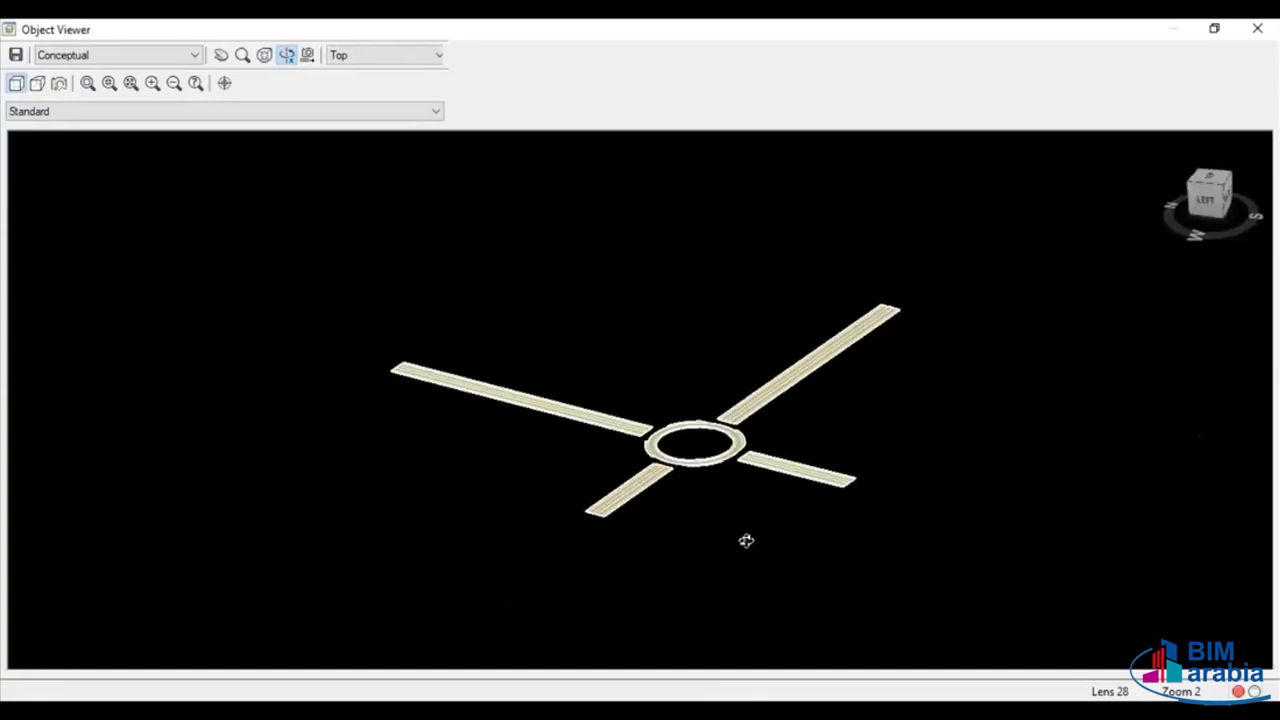
scroll(537, 374, up, 3)
scroll(509, 417, up, 1)
scroll(563, 437, up, 3)
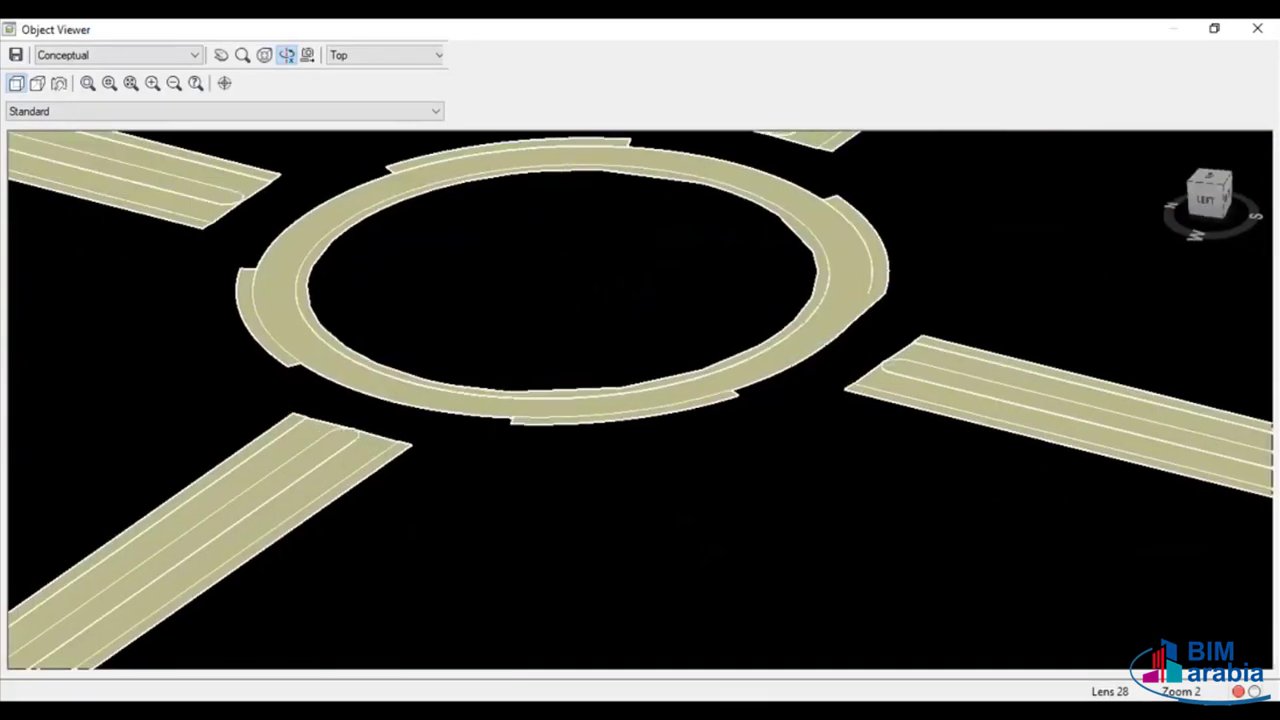
mouse_move(490, 440)
mouse_down()
mouse_move(552, 503)
mouse_move(443, 531)
mouse_move(519, 507)
mouse_up()
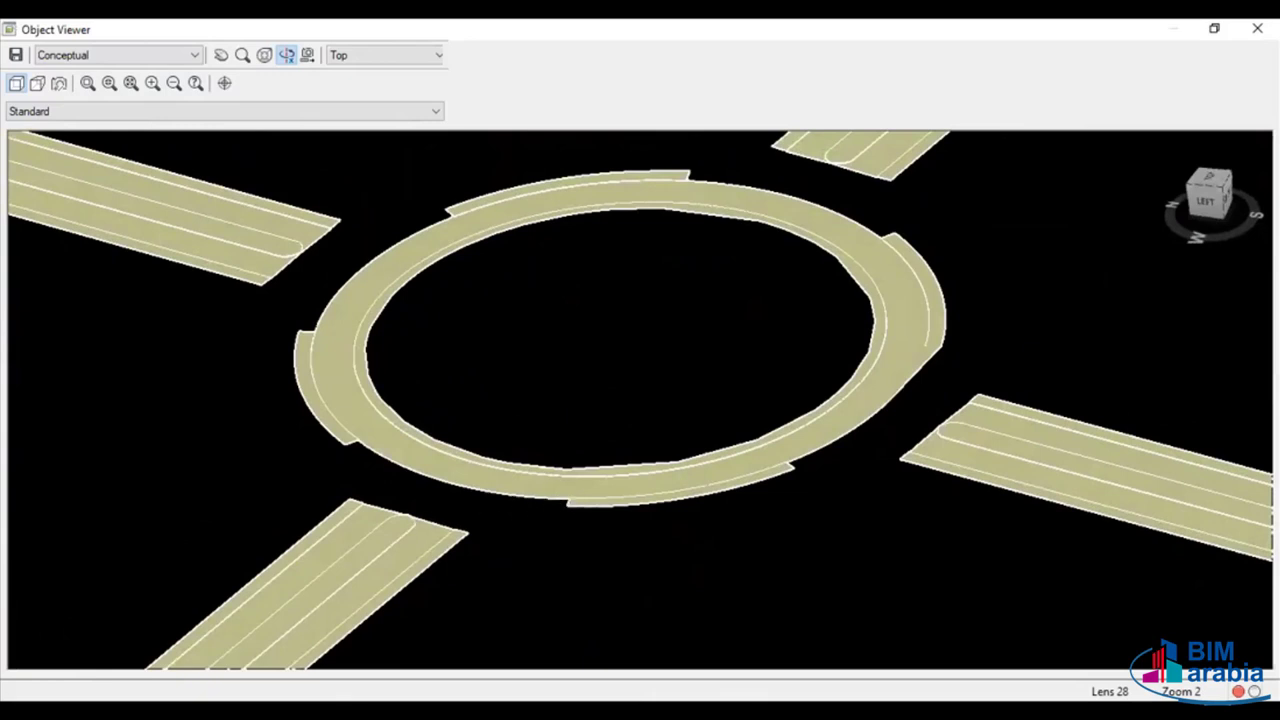
click(1257, 28)
middle_drag(717, 448, 800, 562)
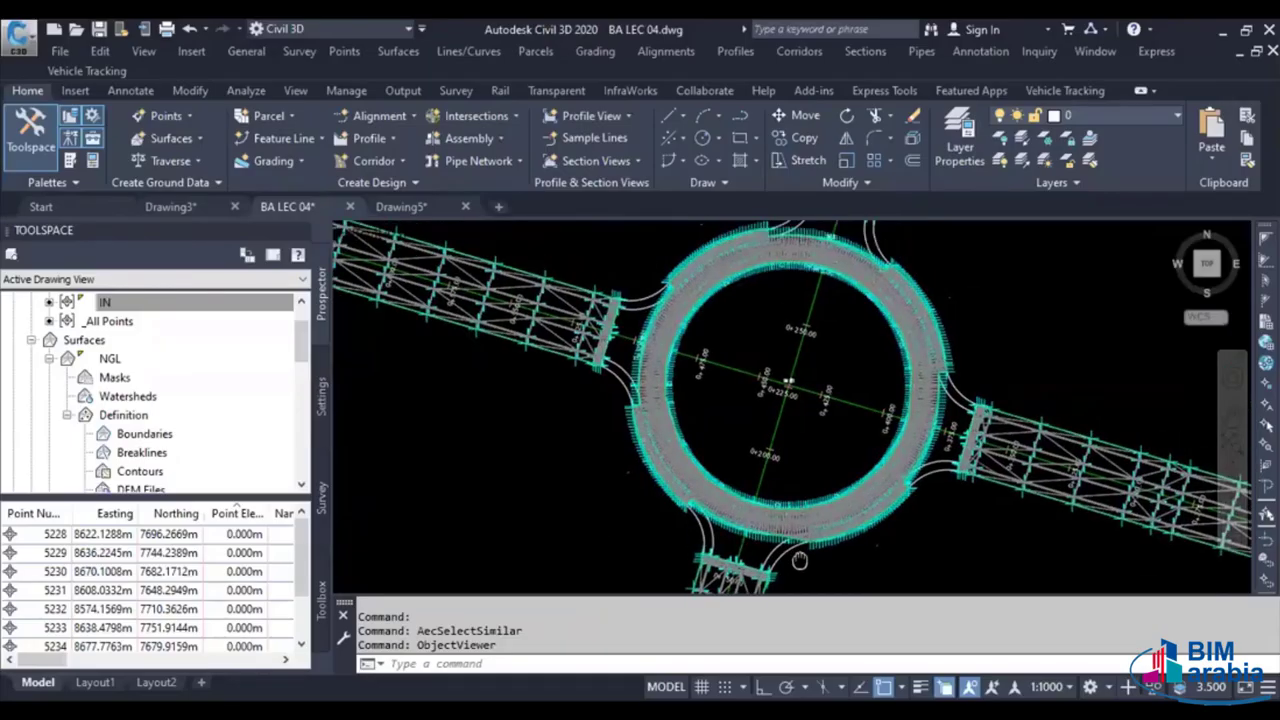
Copy the left-arm corner curve and paste it into Drawing5 at original coordinates
scroll(631, 391, up, 2)
key(Escape)
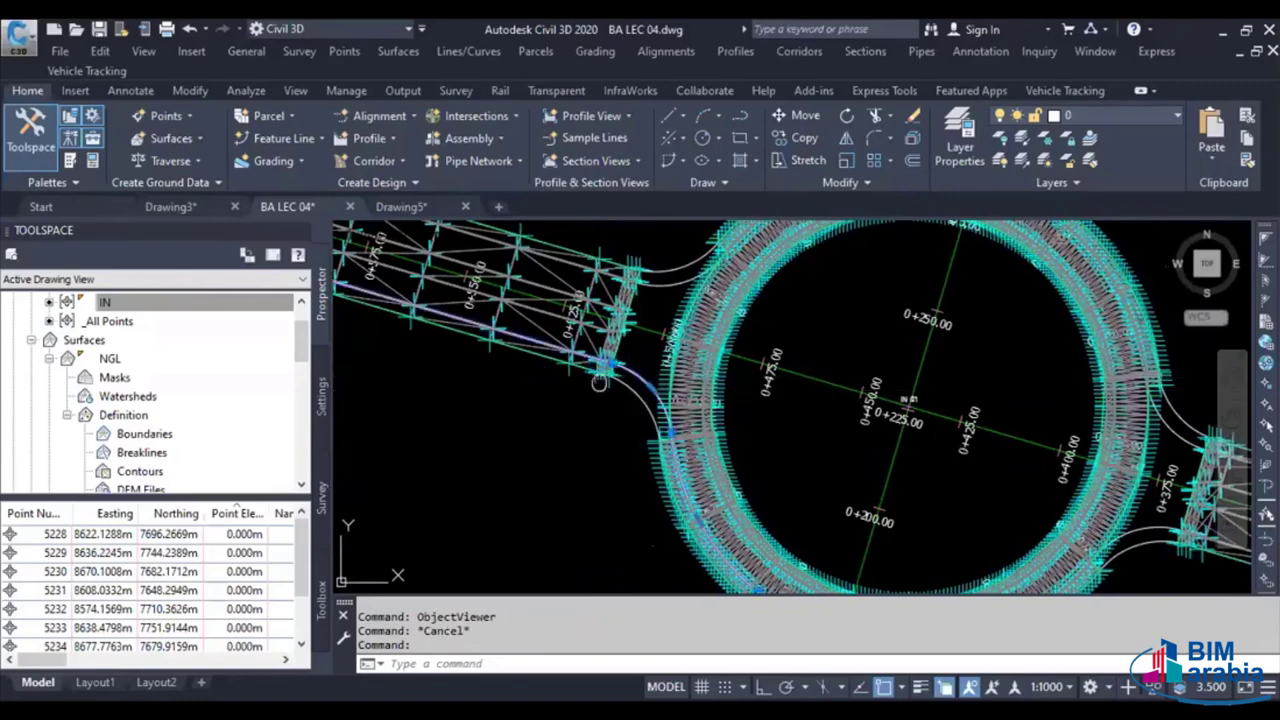
middle_drag(631, 391, 598, 378)
key(ctrl+c)
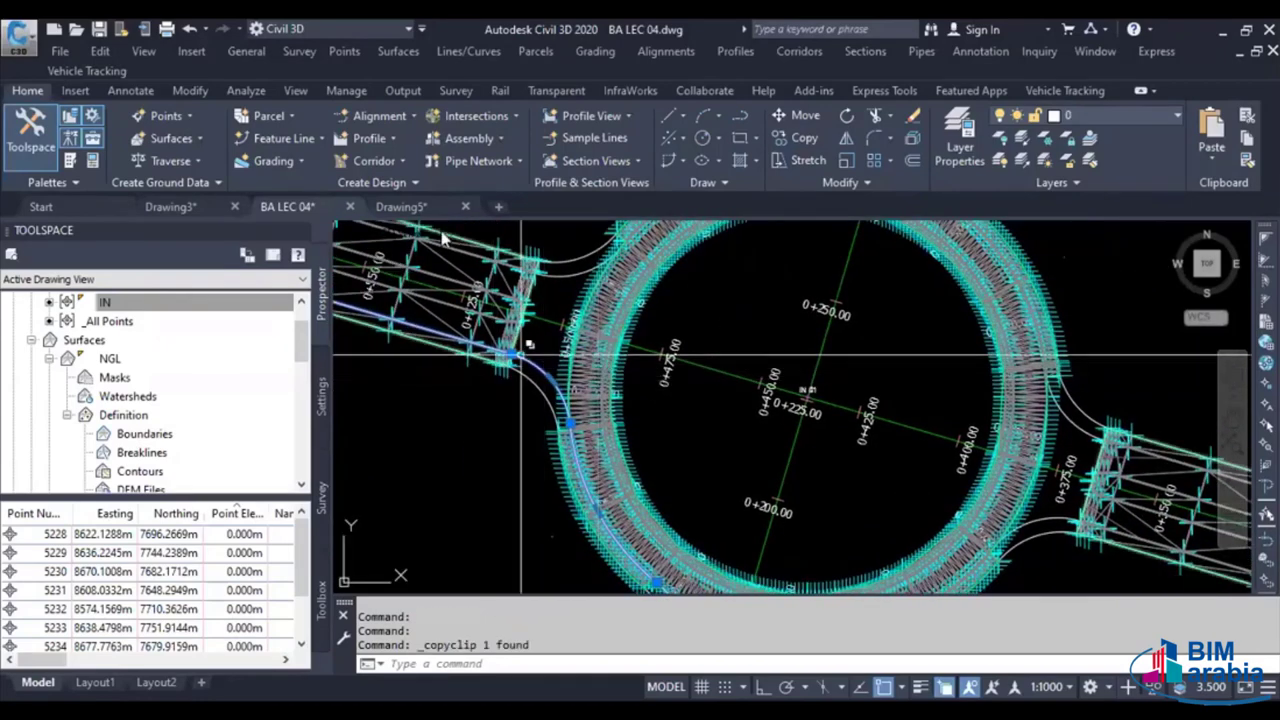
click(401, 206)
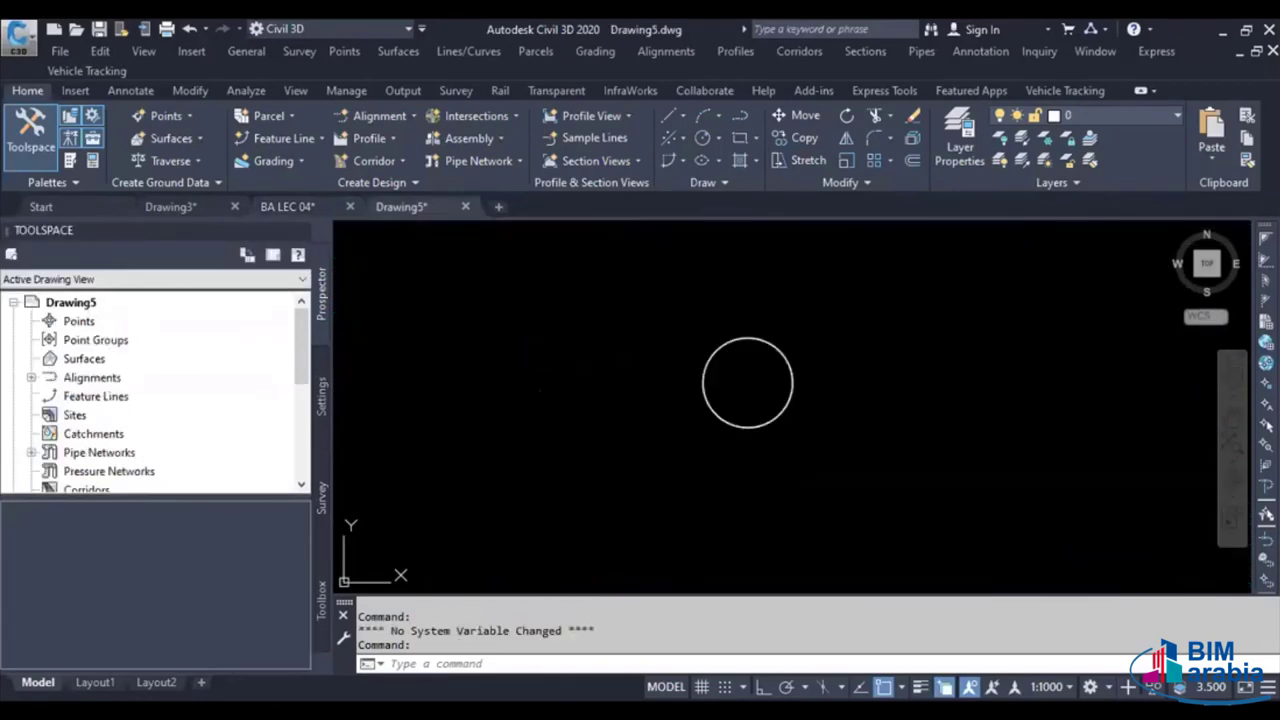
right_click(547, 358)
mouse_move(604, 438)
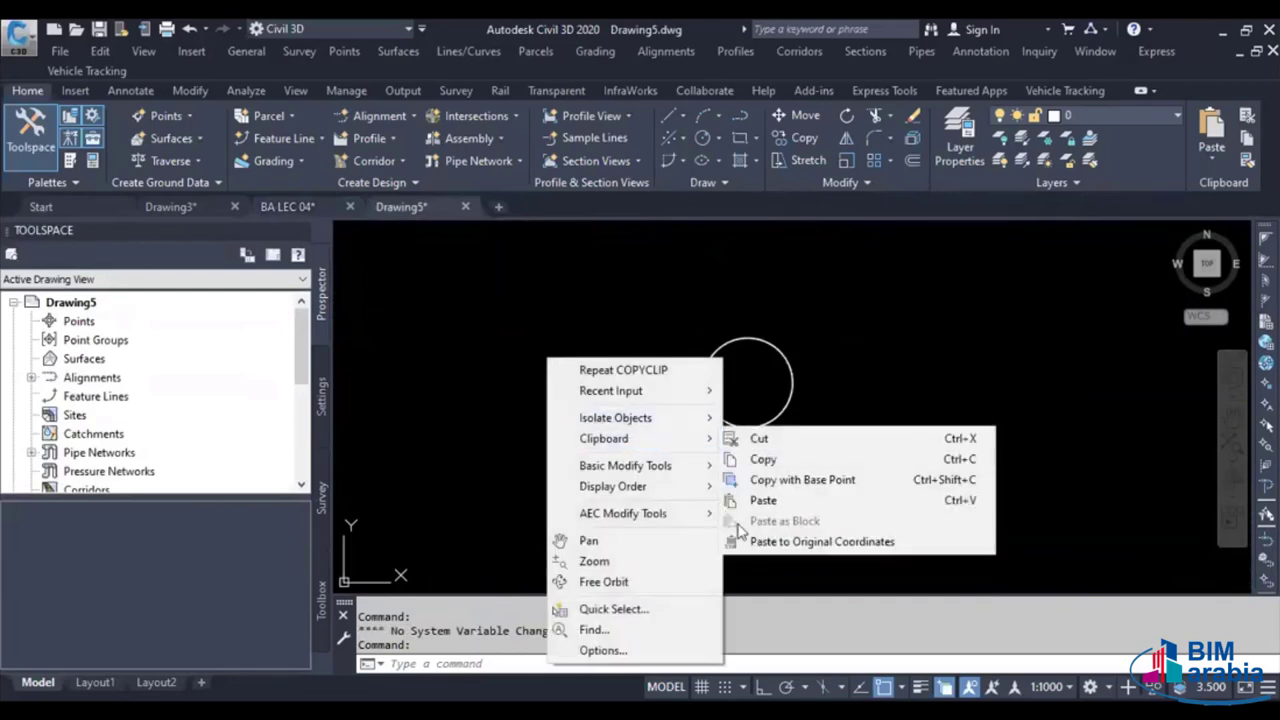
click(753, 542)
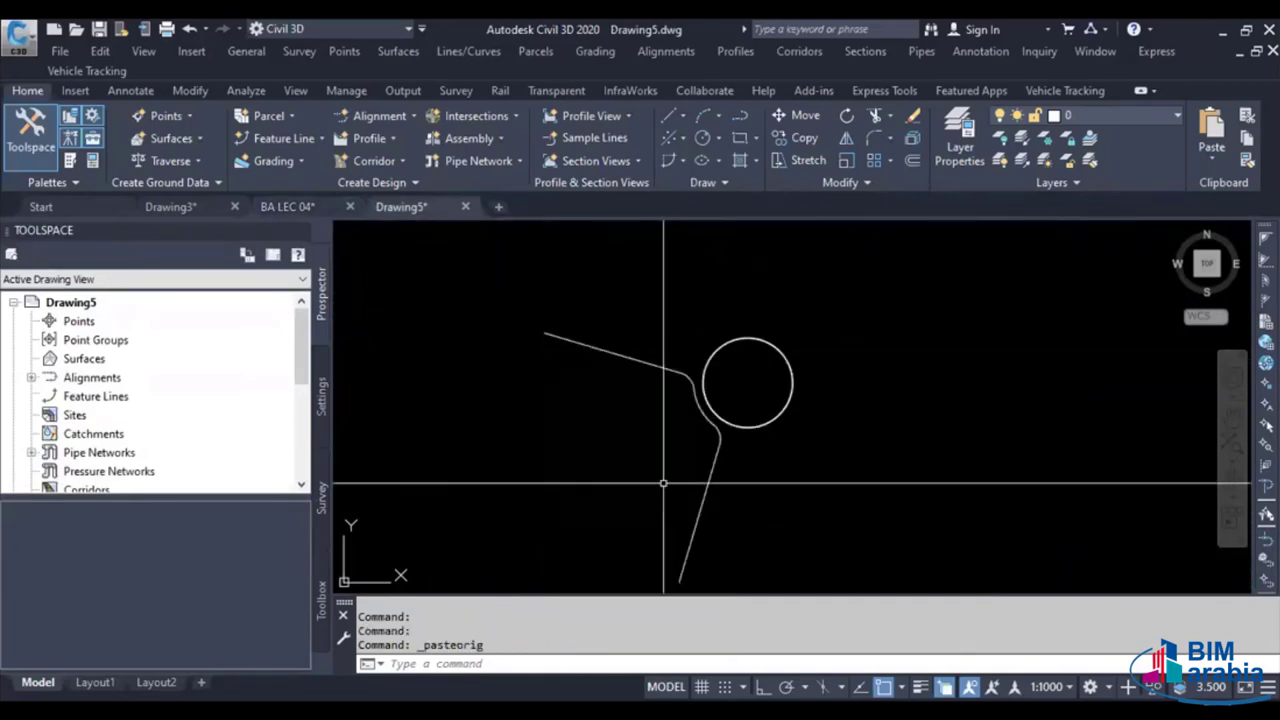
scroll(698, 389, up, 4)
key(Escape)
Explode the pasted corner polyline into separate pieces
click(674, 371)
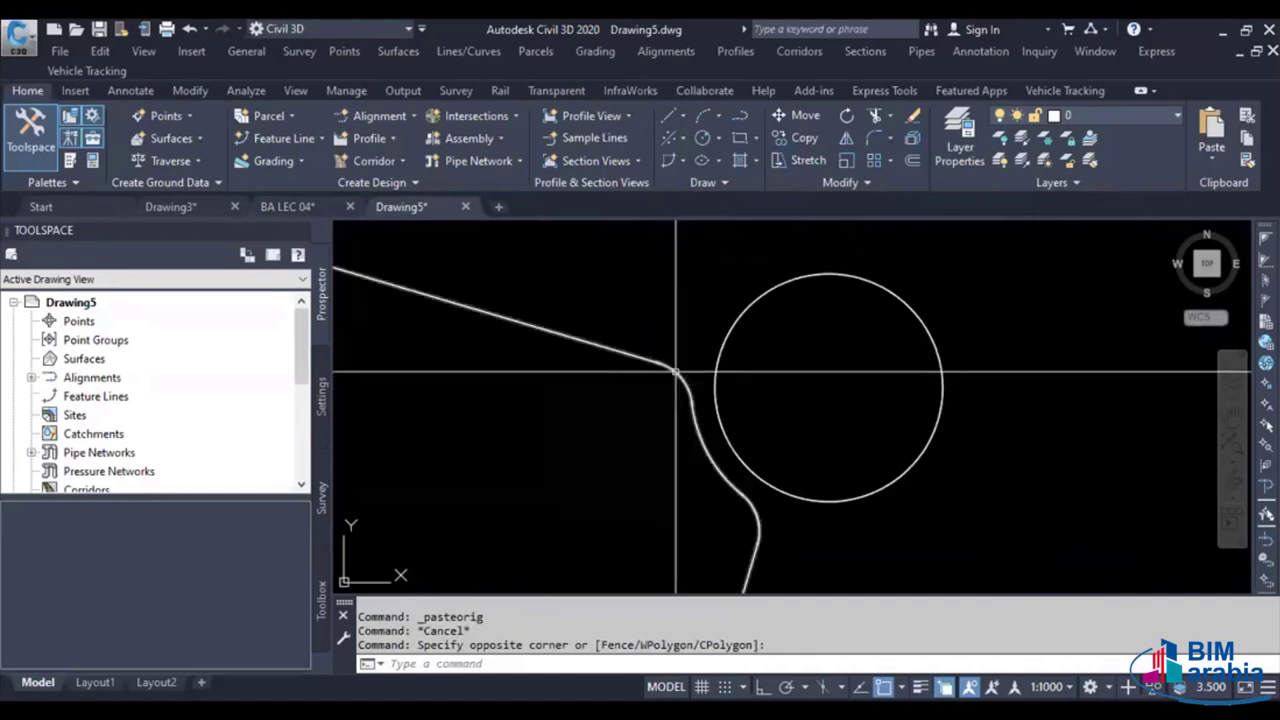
click(645, 380)
text(x)
key(Return)
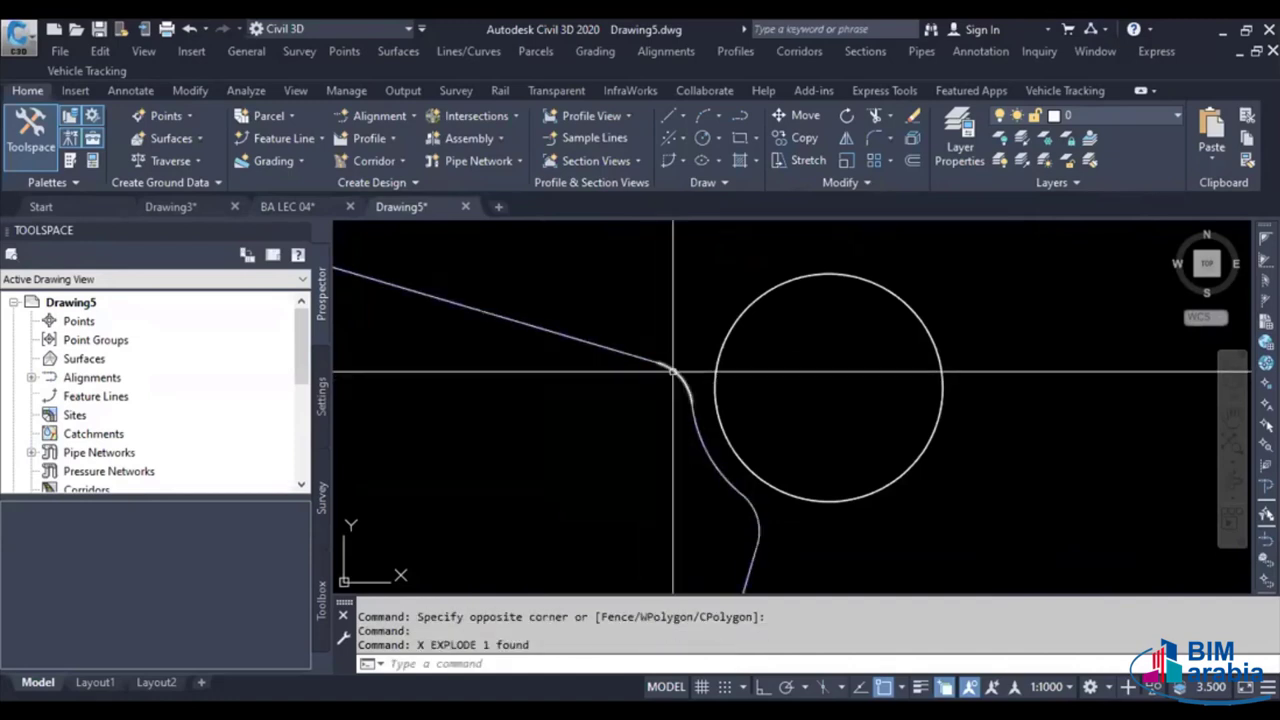
Inspect the small 20 m-radius arc's properties and copy the arc
double_click(672, 372)
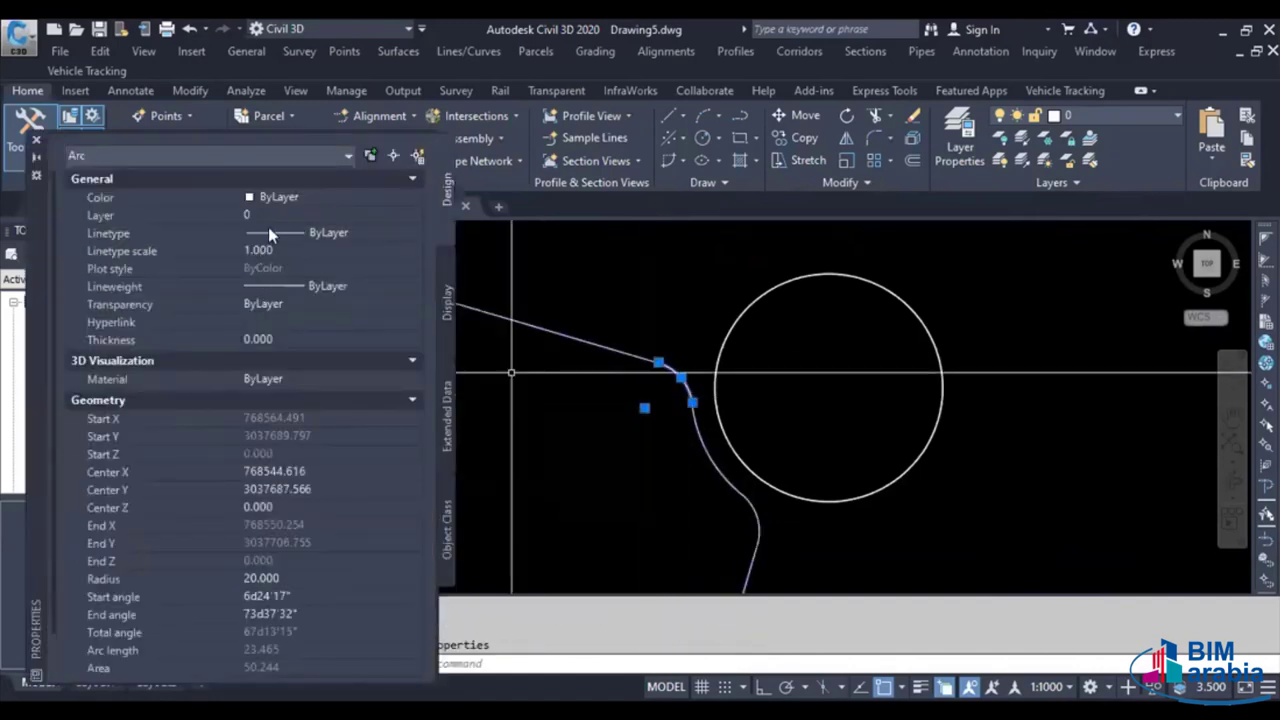
click(289, 197)
text(PE)
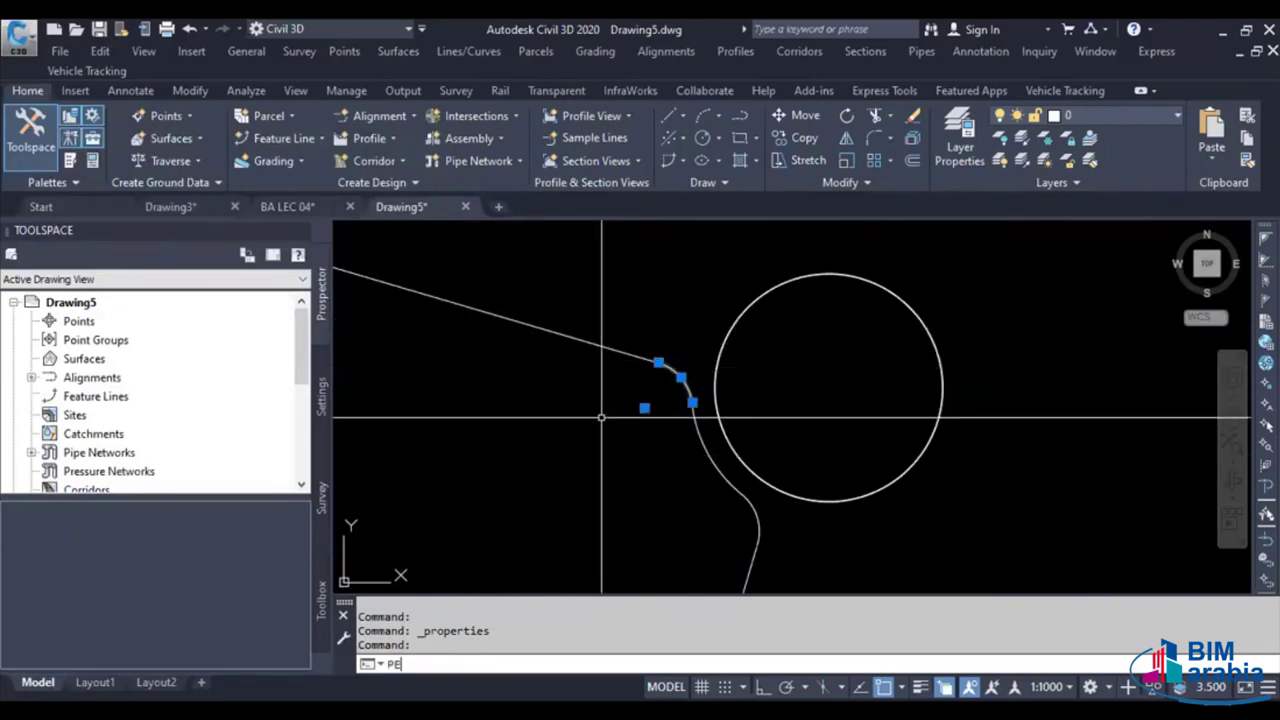
key(Return)
key(Return)
key(Return)
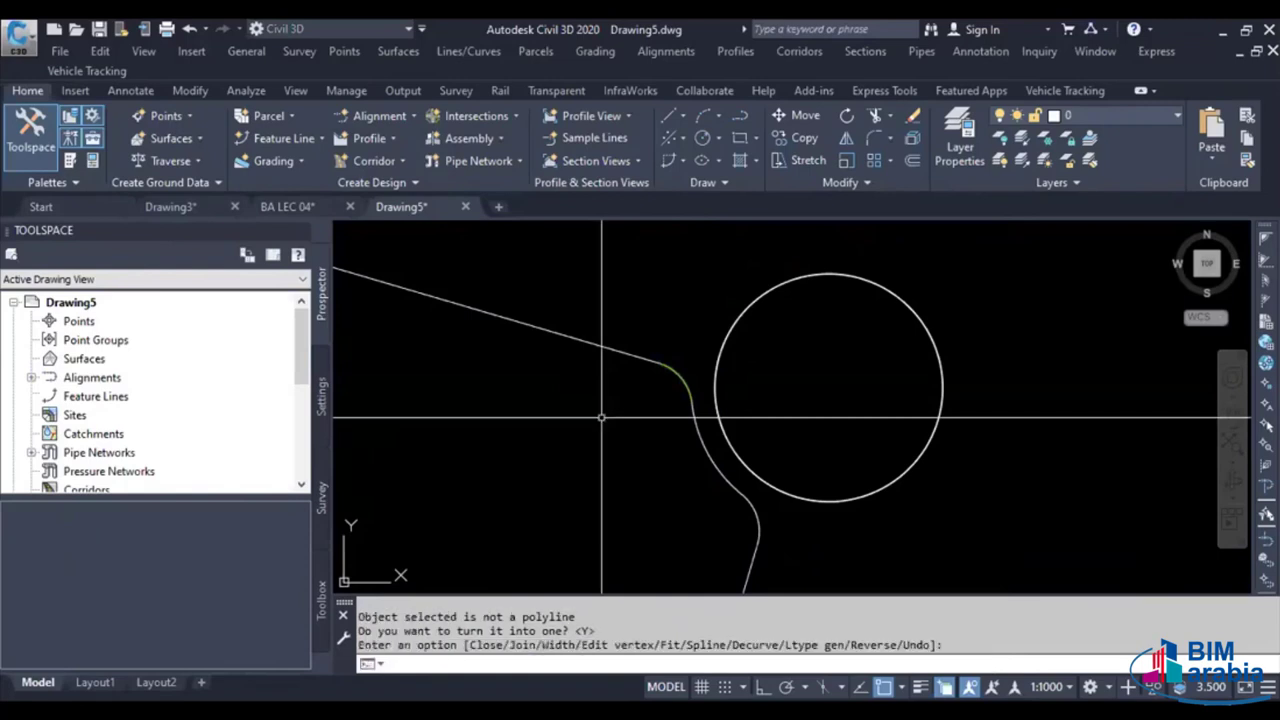
key(Escape)
click(686, 392)
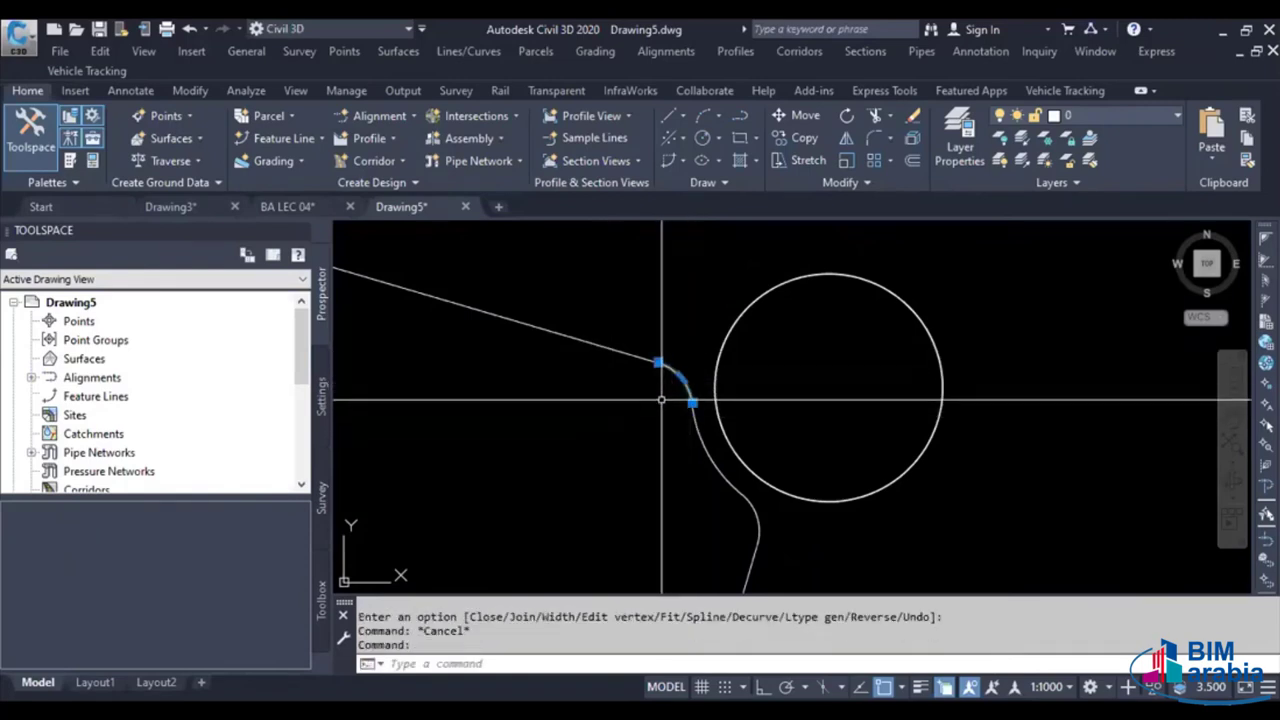
key(ctrl+c)
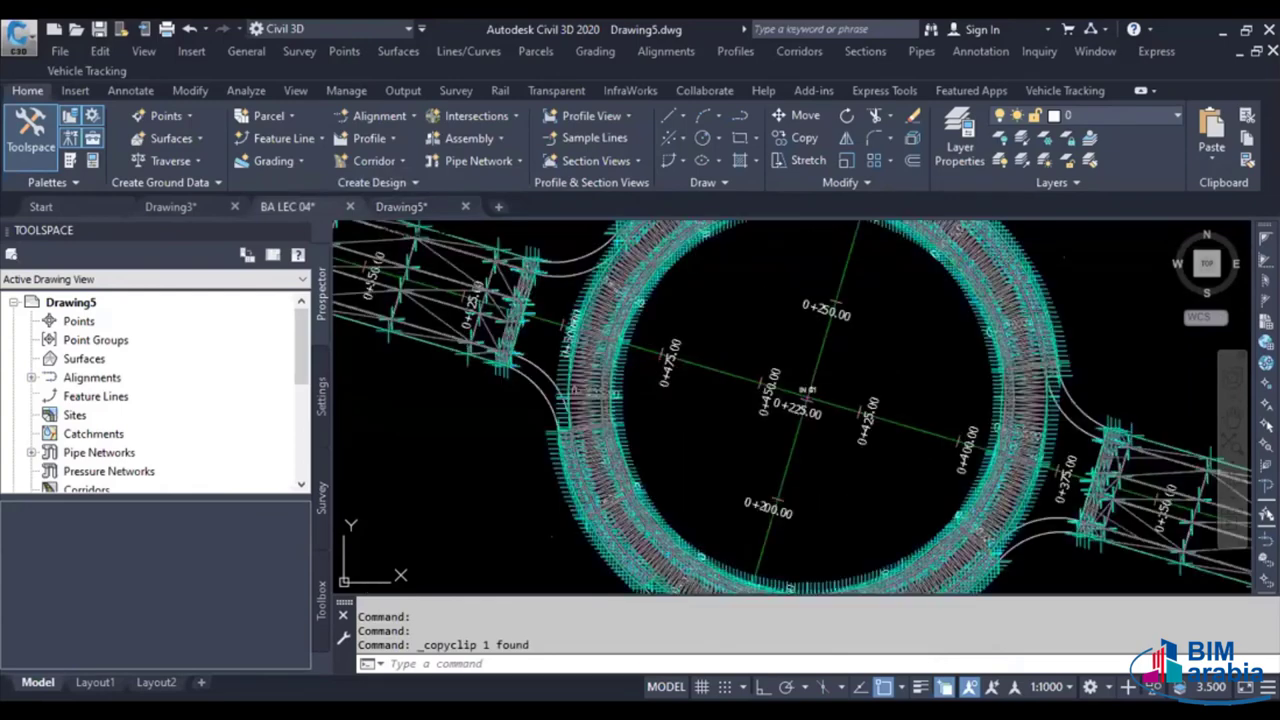
Paste the 20 m arc into BA LEC 04 at its original coordinates
click(287, 206)
right_click(623, 222)
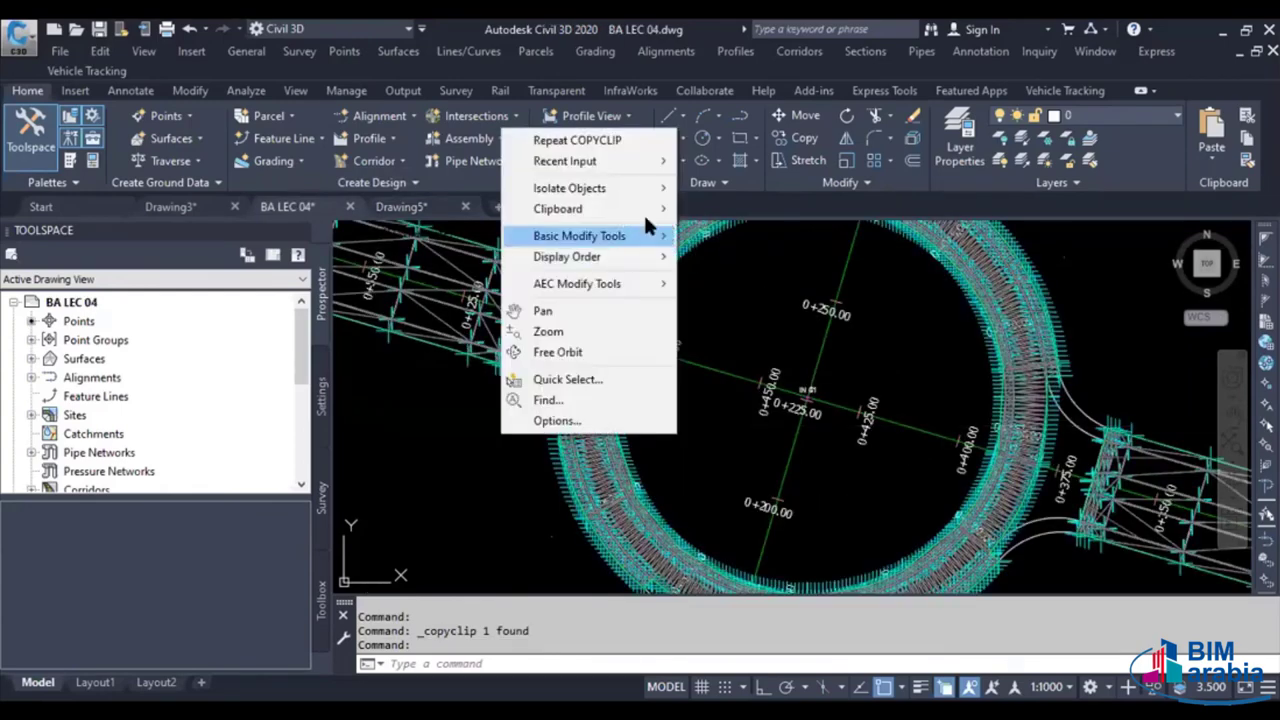
click(760, 309)
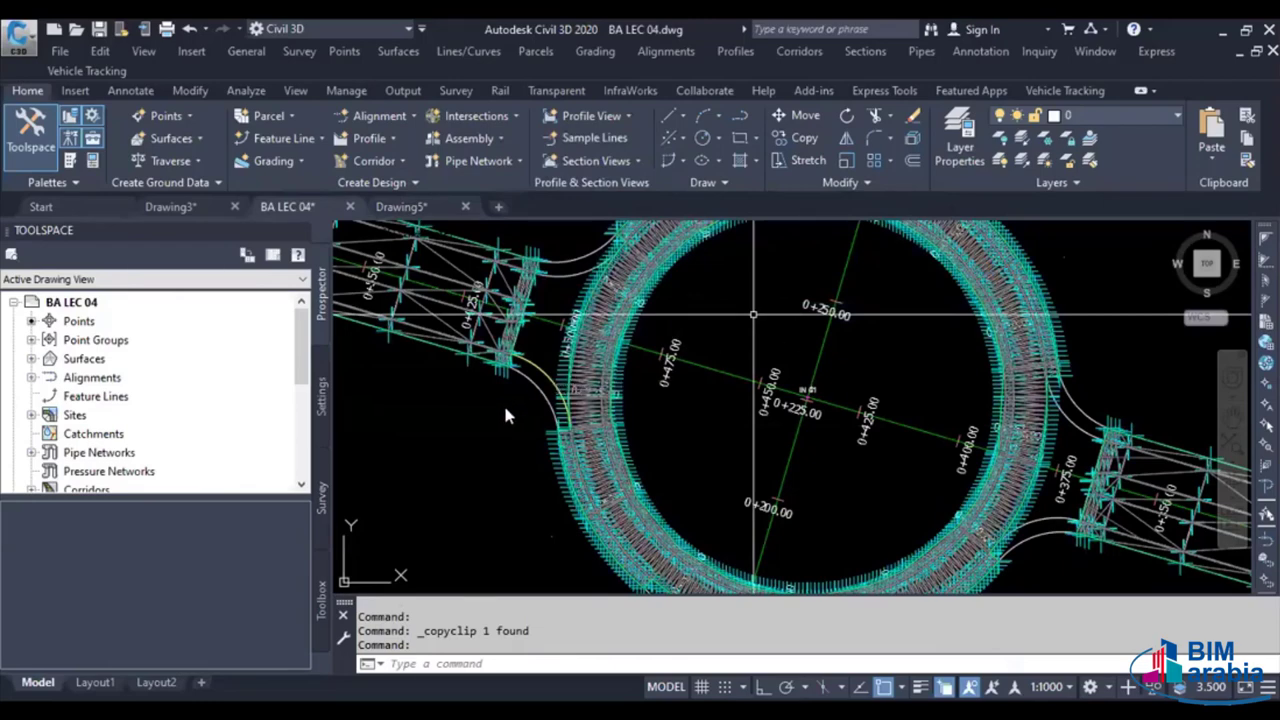
middle_drag(506, 414, 513, 462)
Create alignment CR 01 from the pasted arc with the _No Labels label set
click(668, 55)
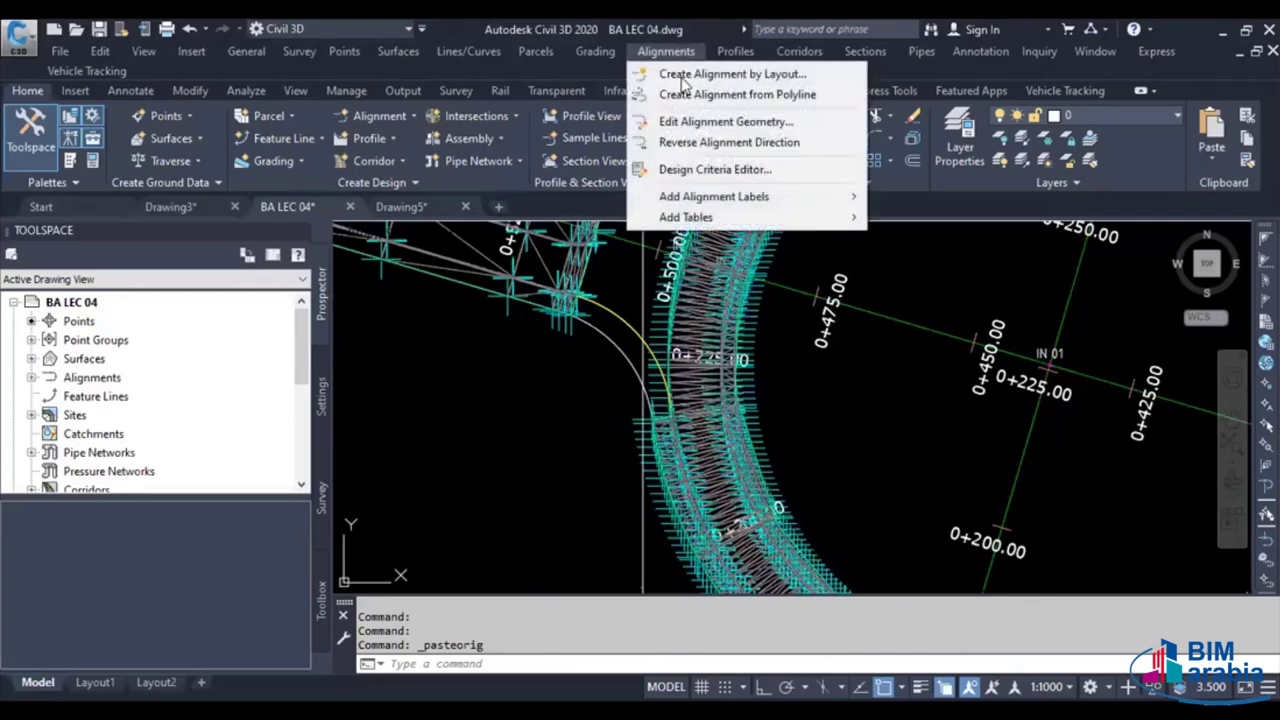
click(700, 94)
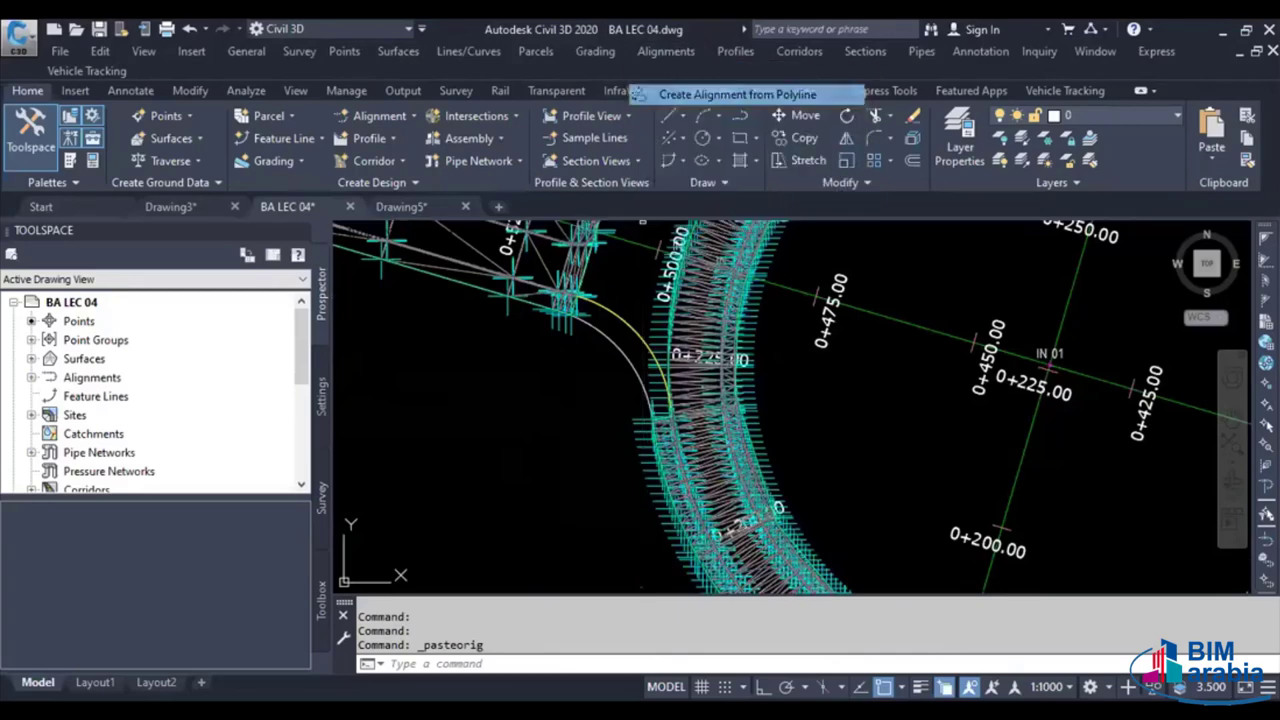
scroll(578, 260, up, 2)
scroll(578, 260, up, 2)
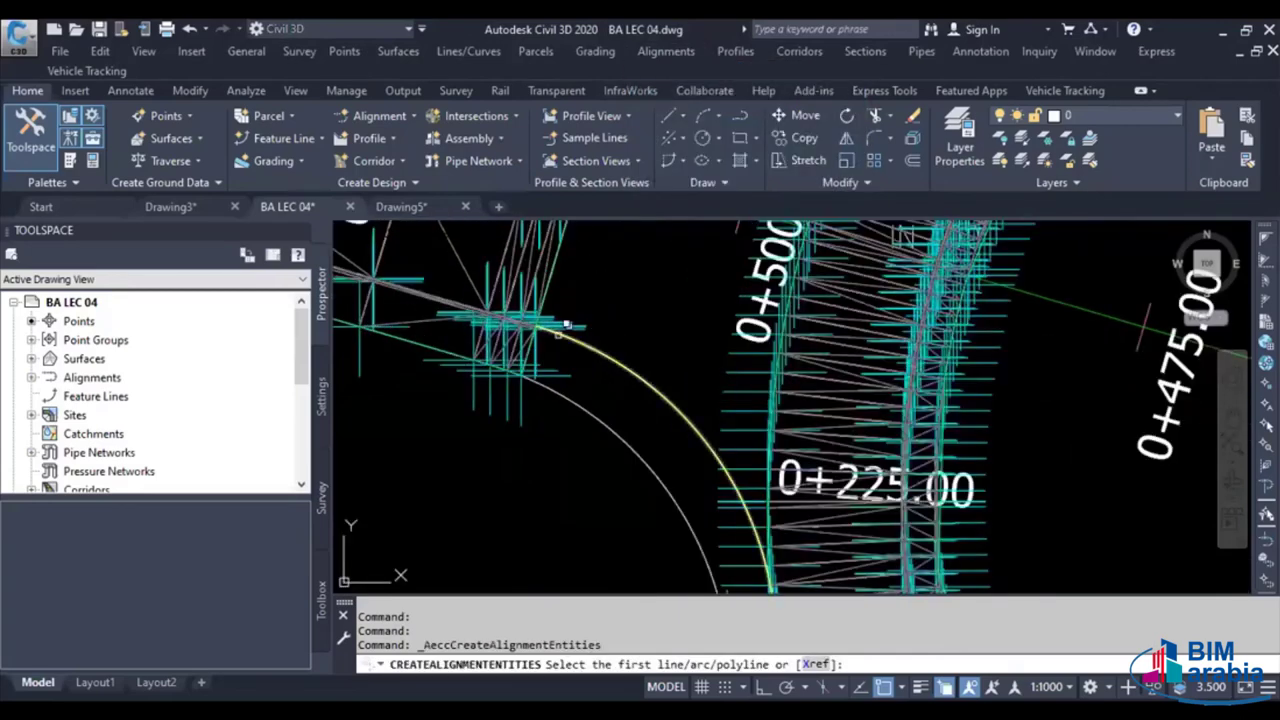
click(566, 325)
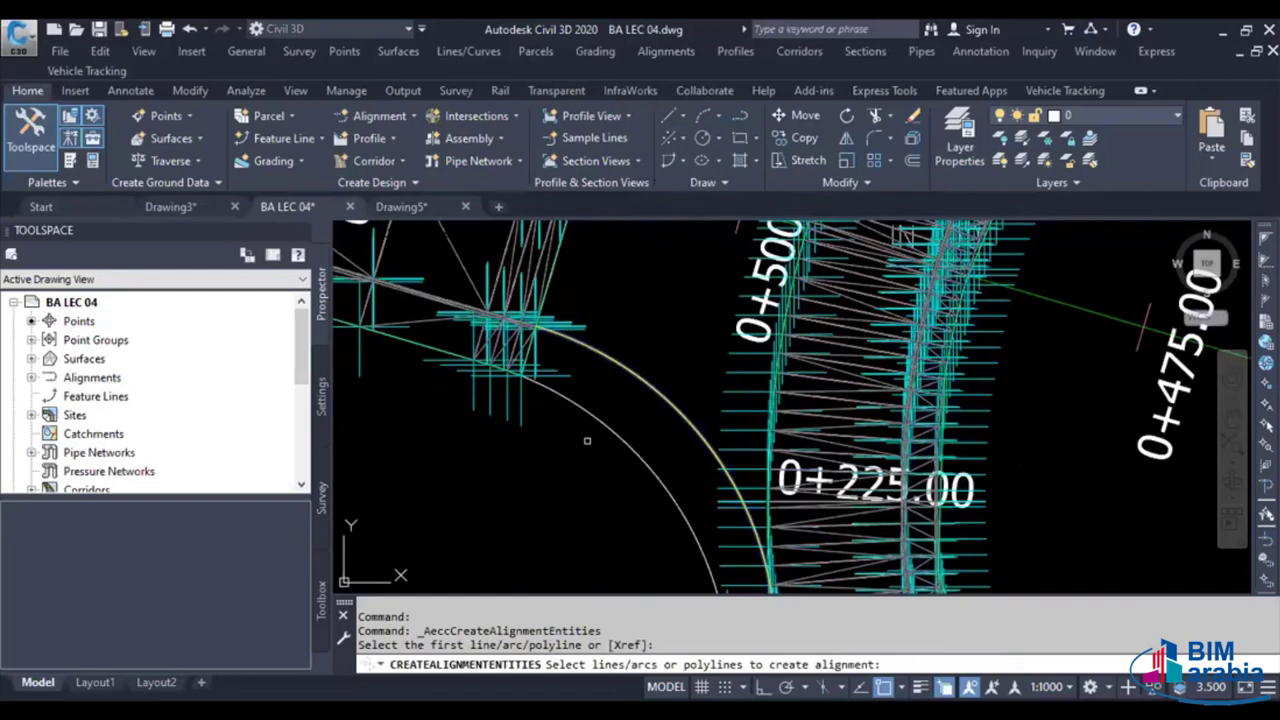
key(Return)
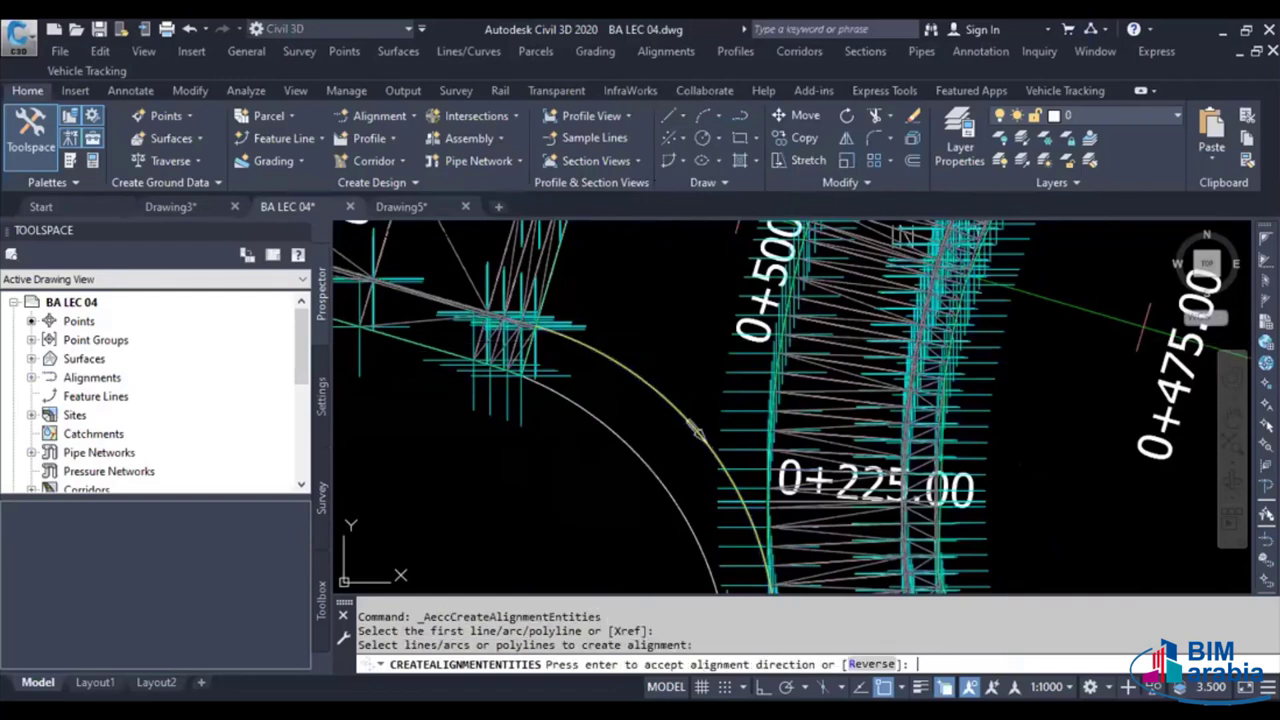
key(Return)
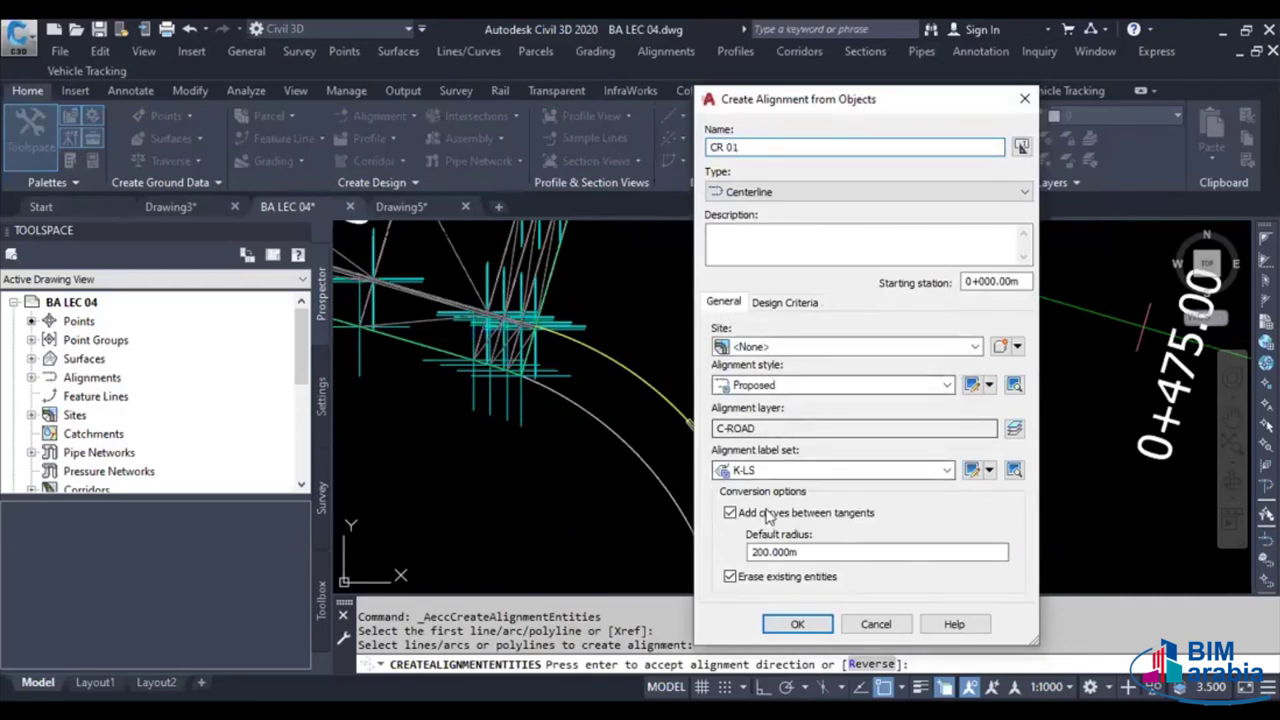
click(768, 470)
click(767, 490)
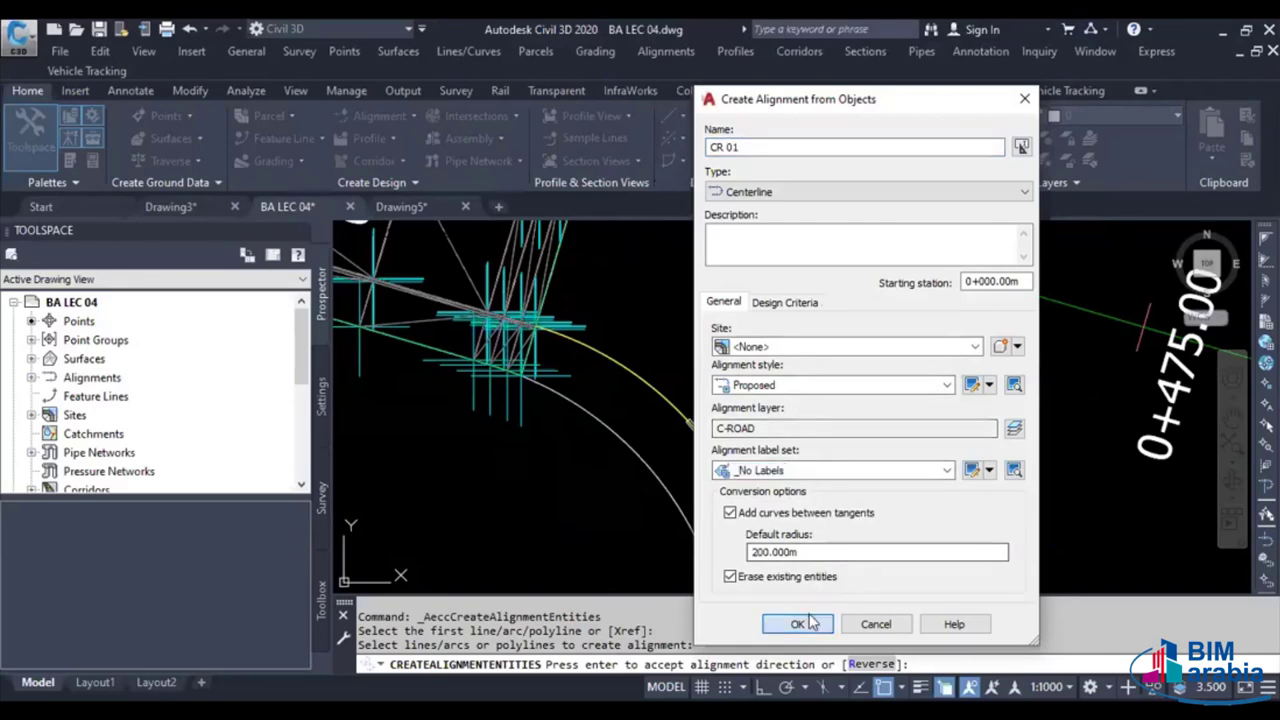
click(797, 623)
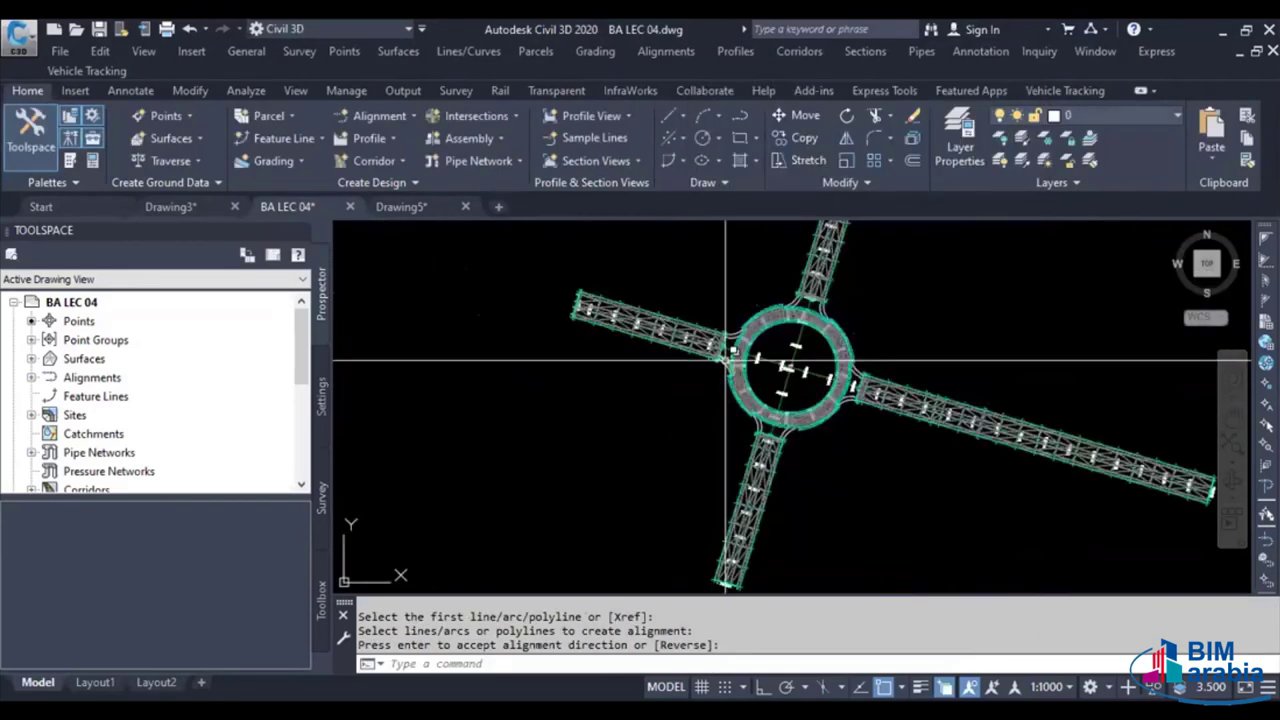
Sample the NGL surface profile along CR 01 for drawing in a profile view
click(735, 52)
click(760, 72)
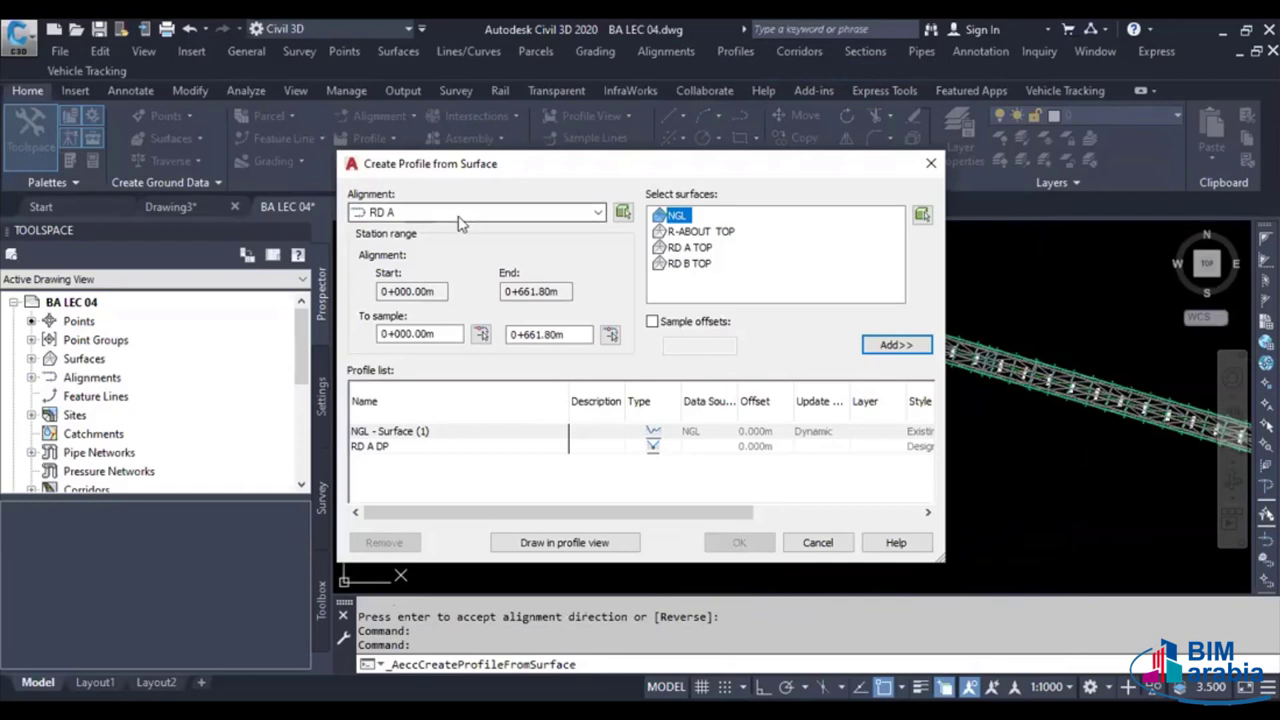
click(477, 212)
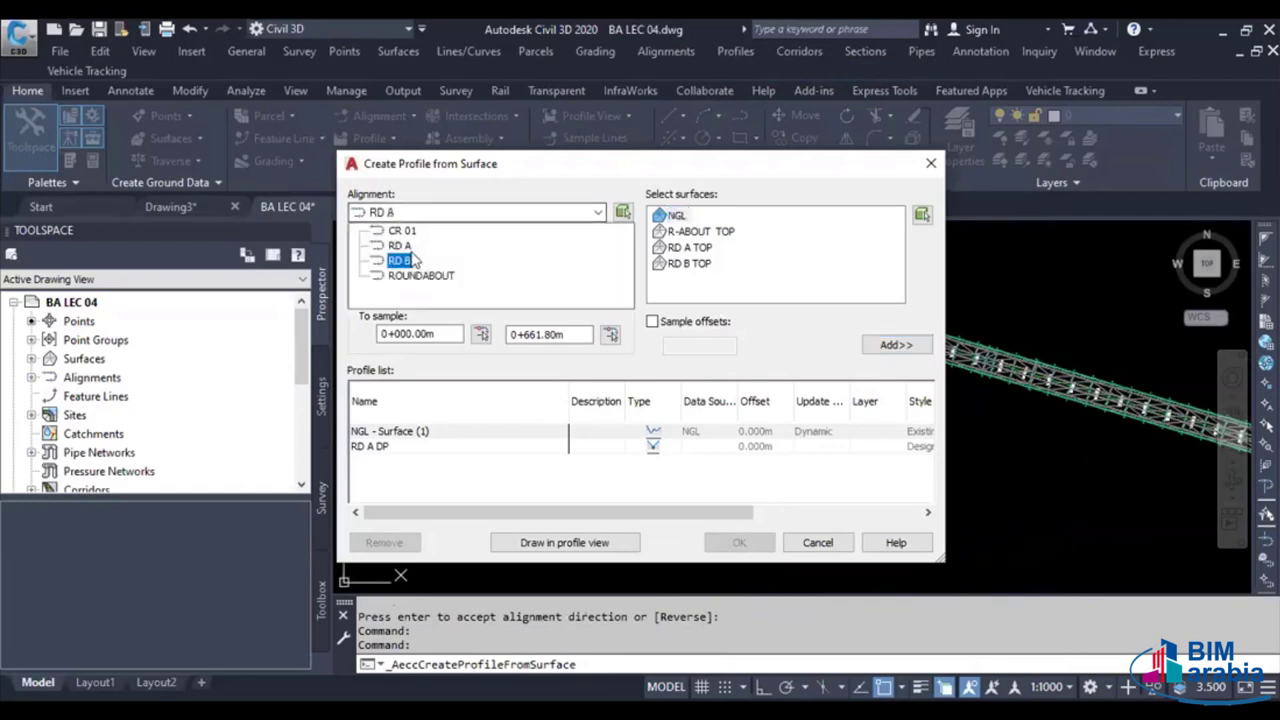
click(402, 231)
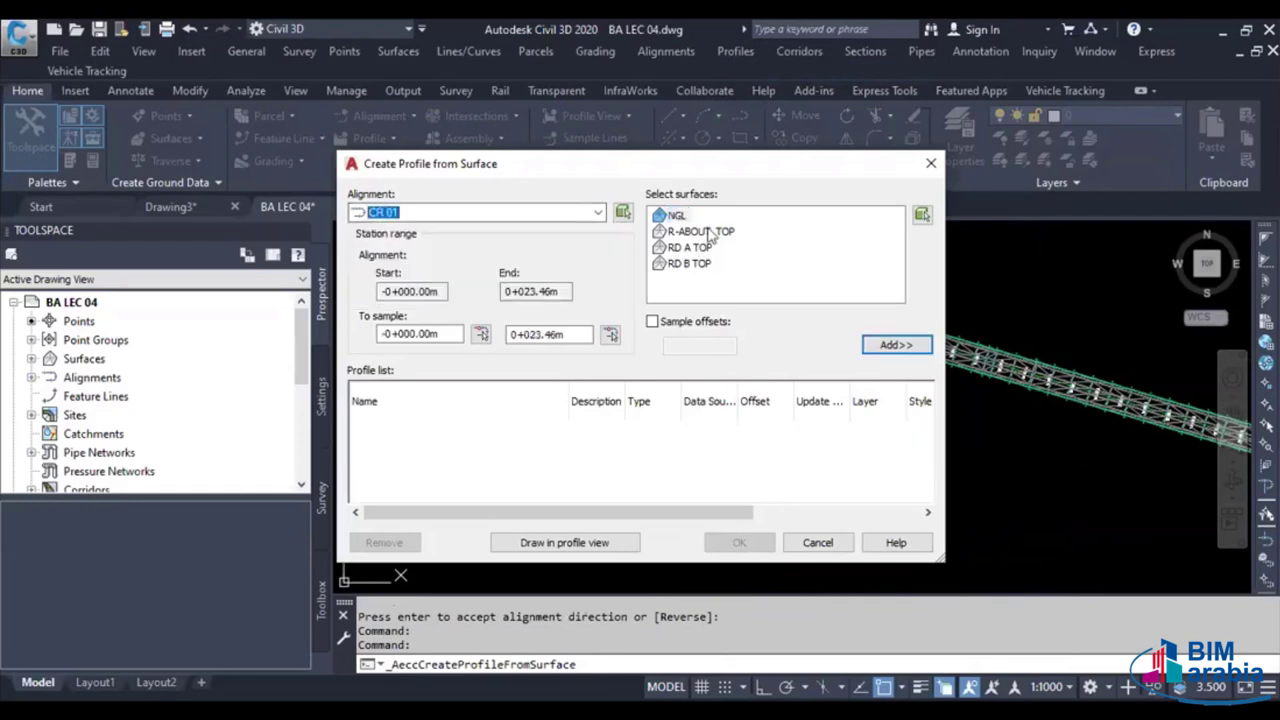
click(677, 216)
click(895, 345)
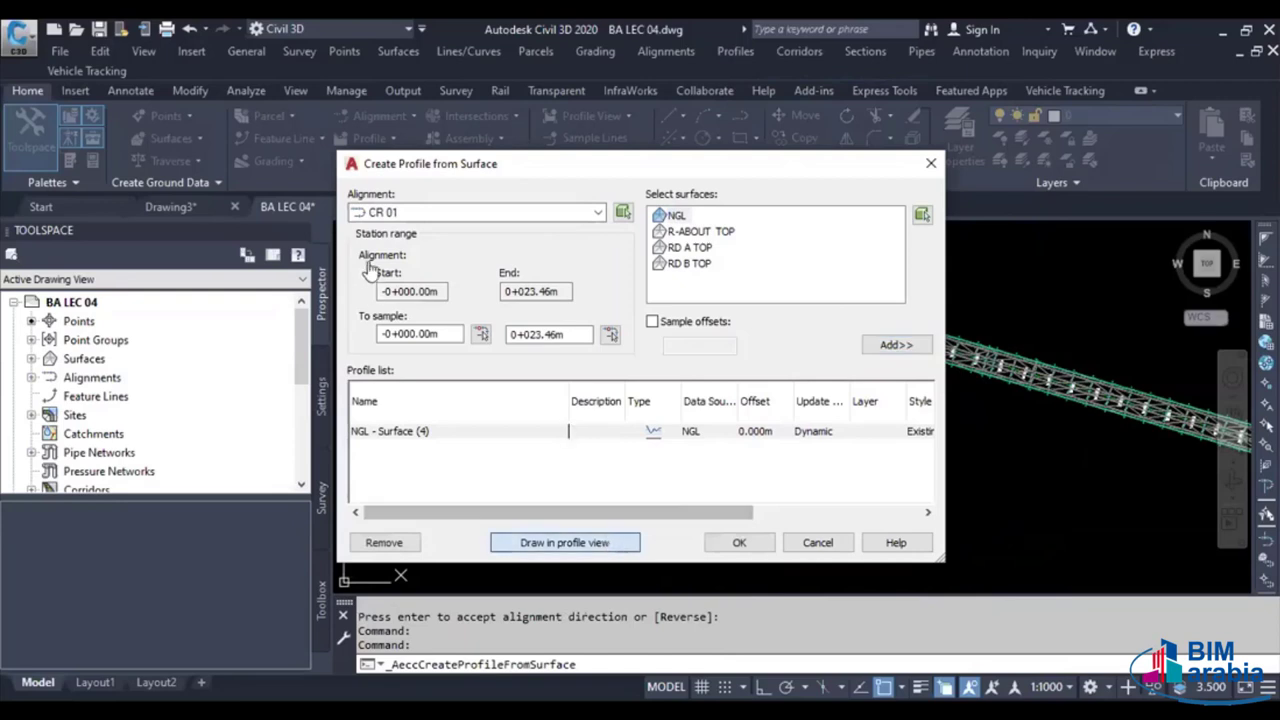
click(564, 542)
Set profile view height to 1005–1025 m and place the CR 01 profile view
click(345, 245)
double_click(642, 256)
text(1025)
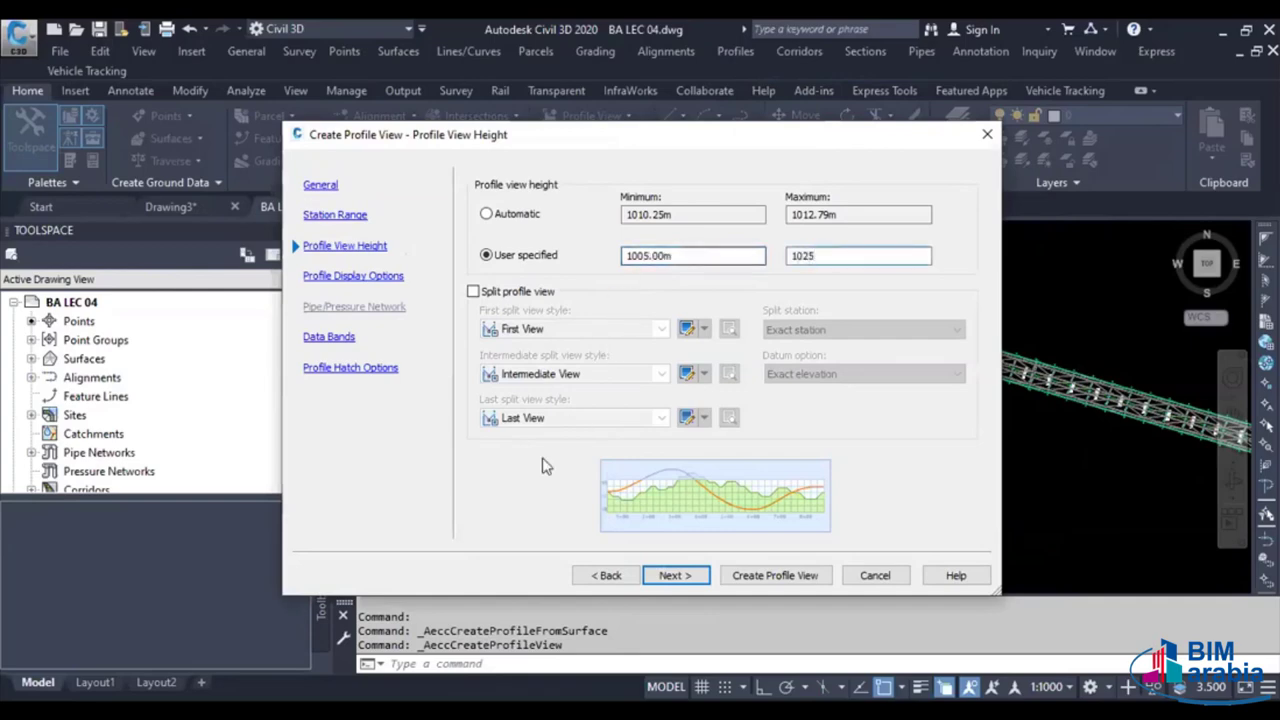
click(754, 585)
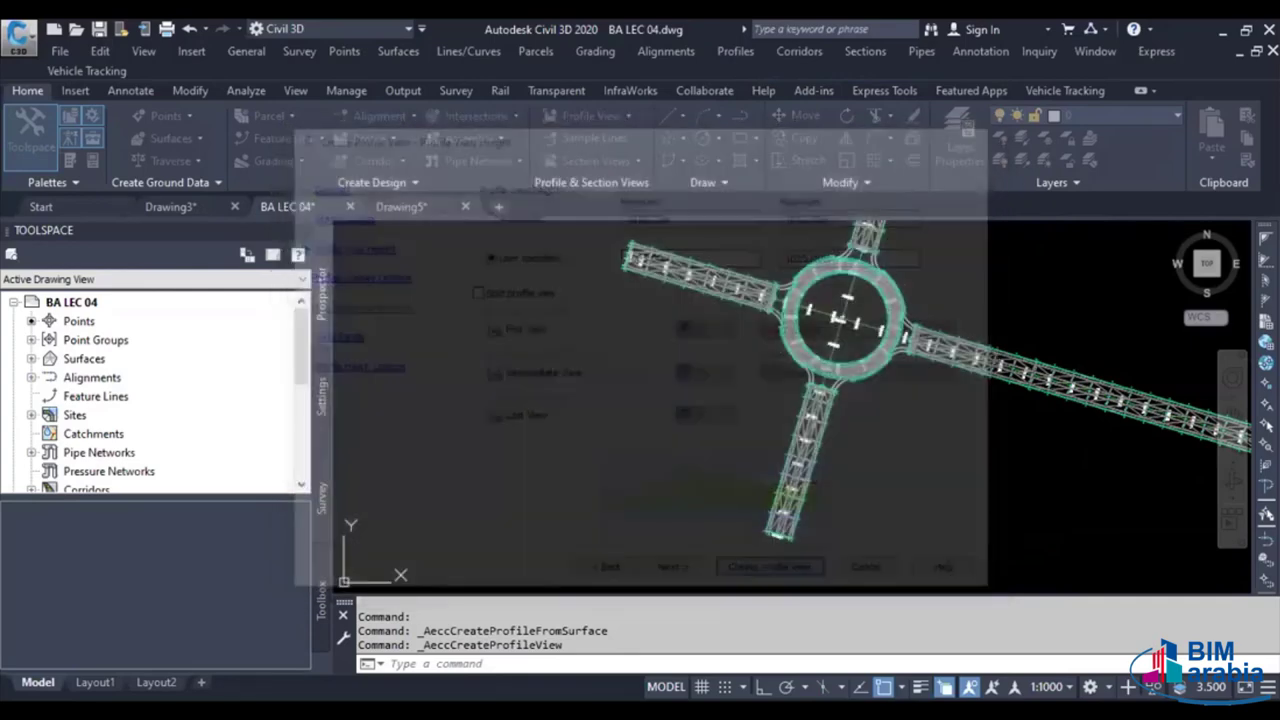
click(613, 437)
middle_drag(613, 437, 625, 471)
key(Escape)
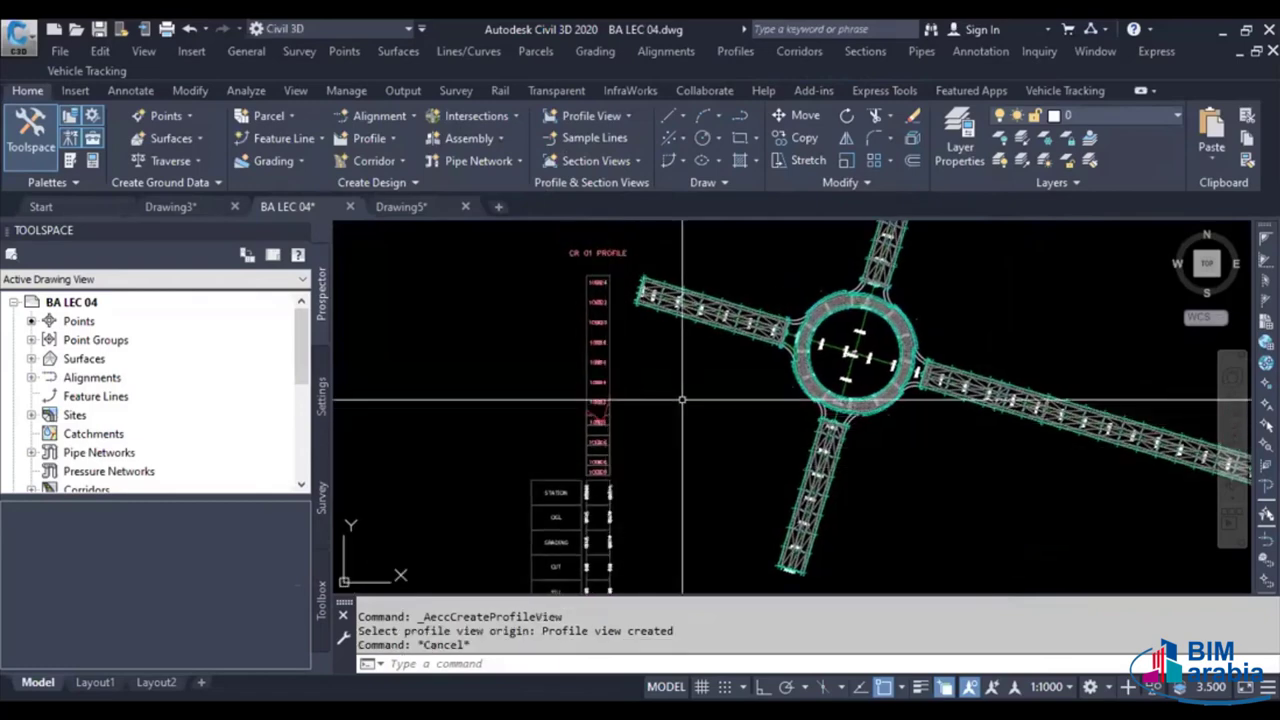
Select the corridor objects with a crossing window
scroll(745, 355, up, 2)
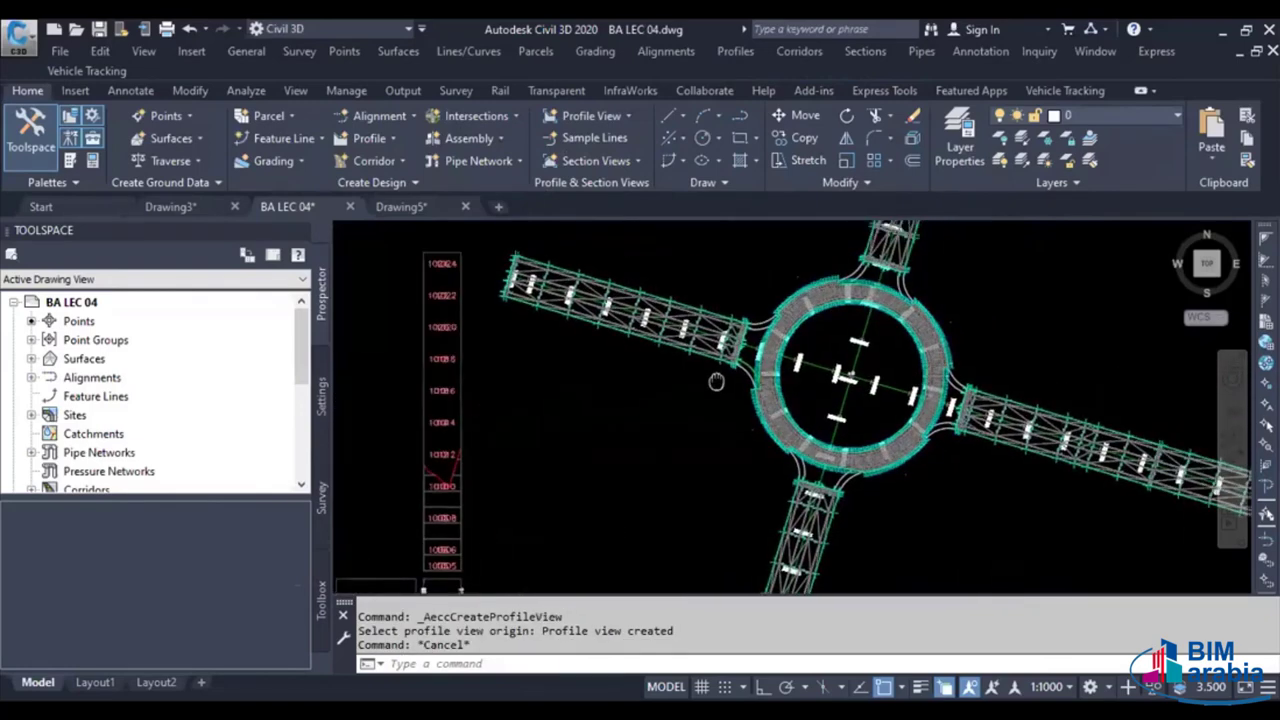
scroll(732, 354, up, 3)
key(Escape)
click(732, 354)
click(541, 260)
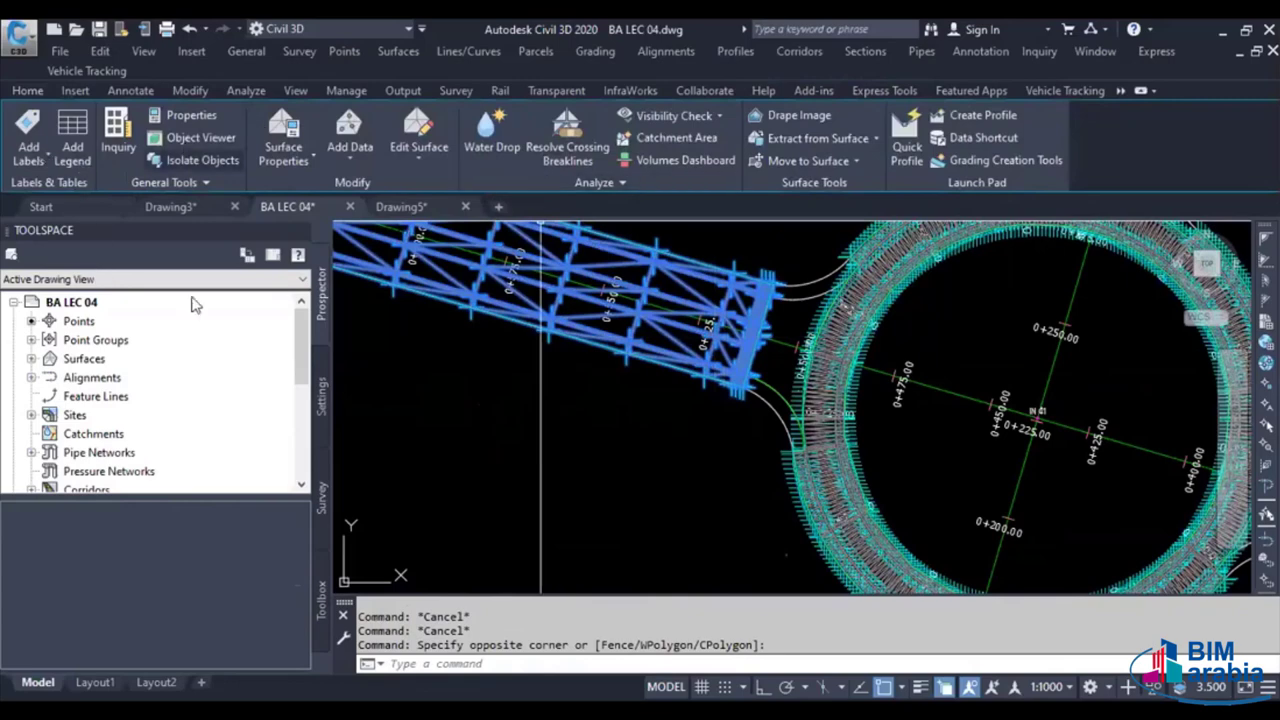
Place an RD B TOP spot elevation label (EL: 1011.12) at the roundabout approach
click(28, 150)
click(100, 340)
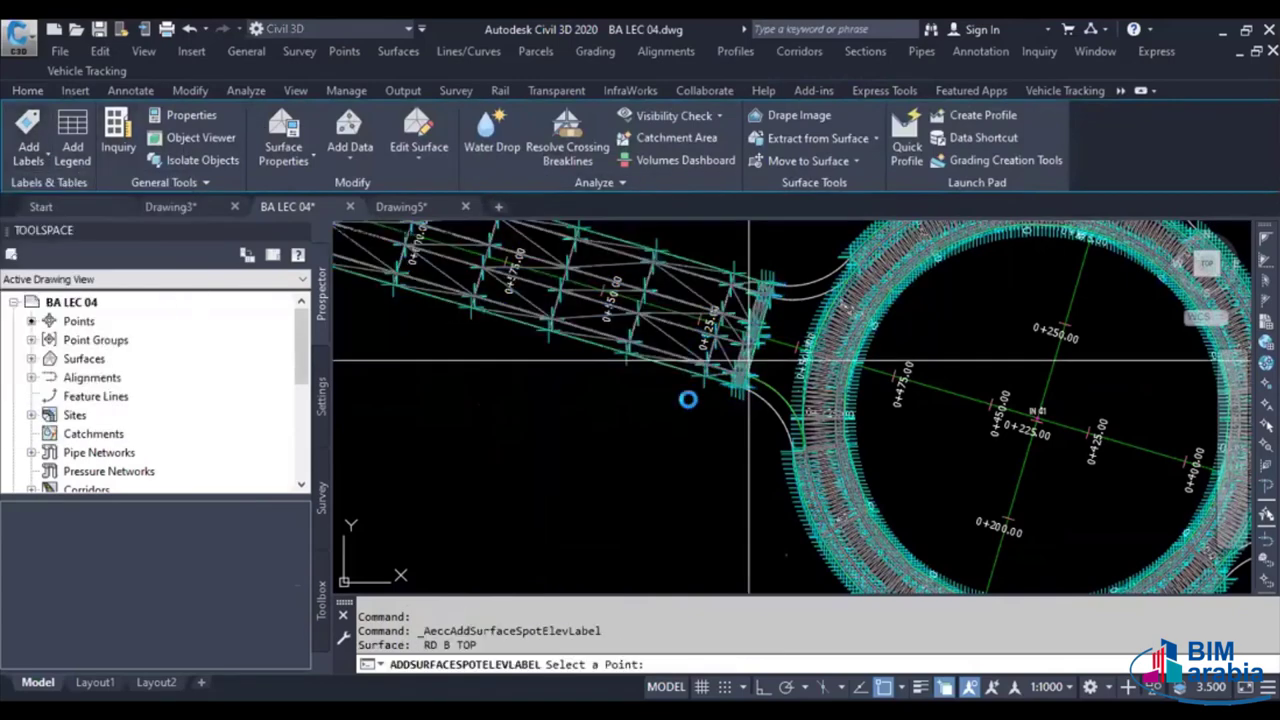
scroll(688, 399, up, 5)
scroll(628, 398, up, 5)
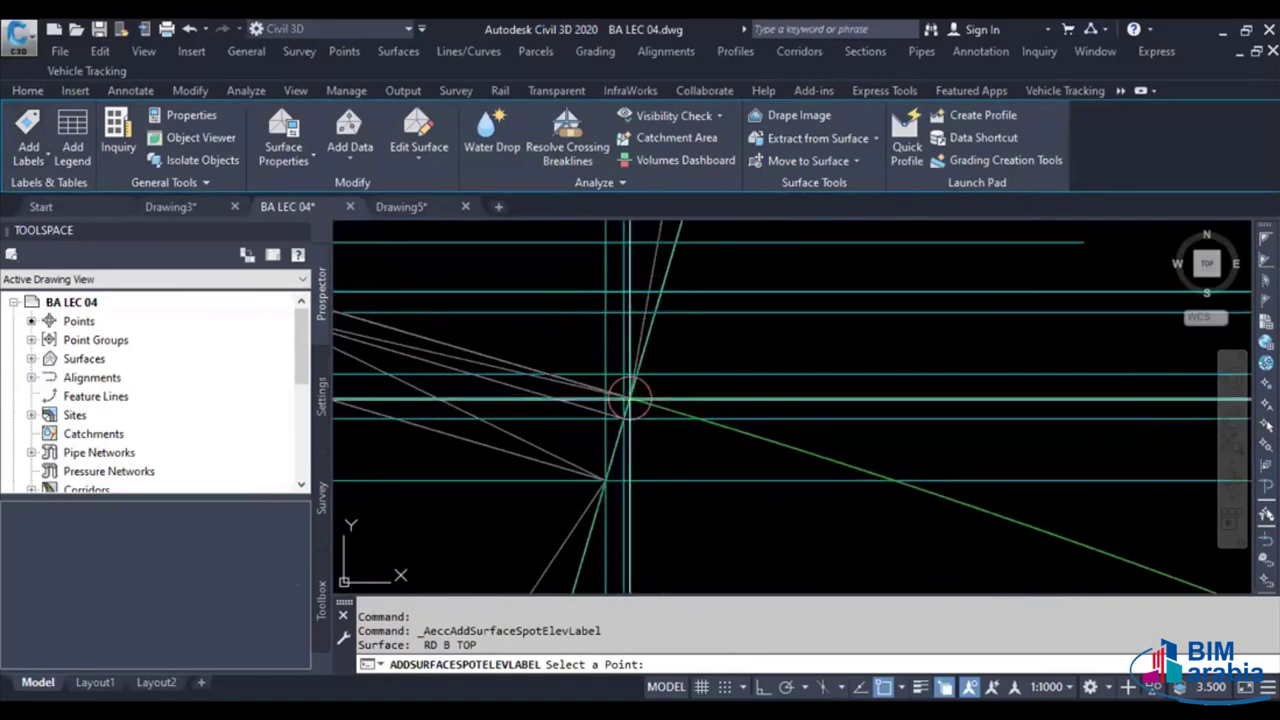
click(628, 398)
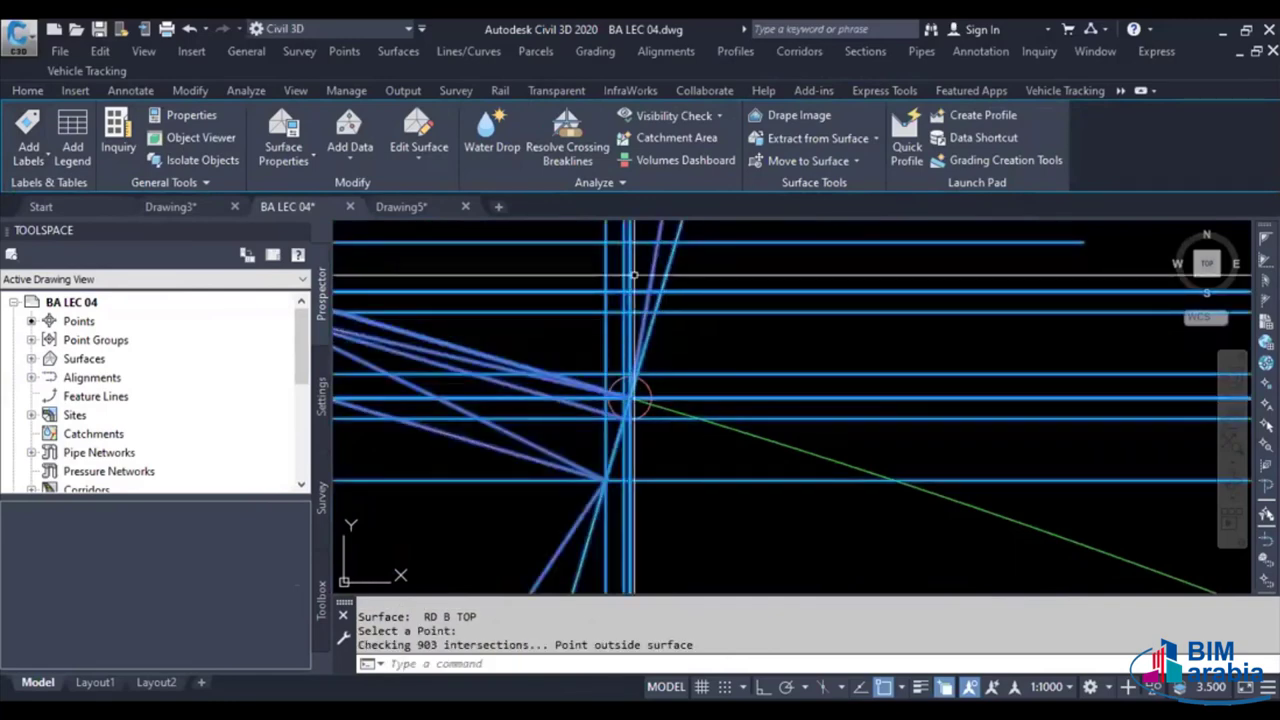
scroll(626, 400, down, 2)
scroll(708, 443, down, 2)
scroll(647, 349, down, 2)
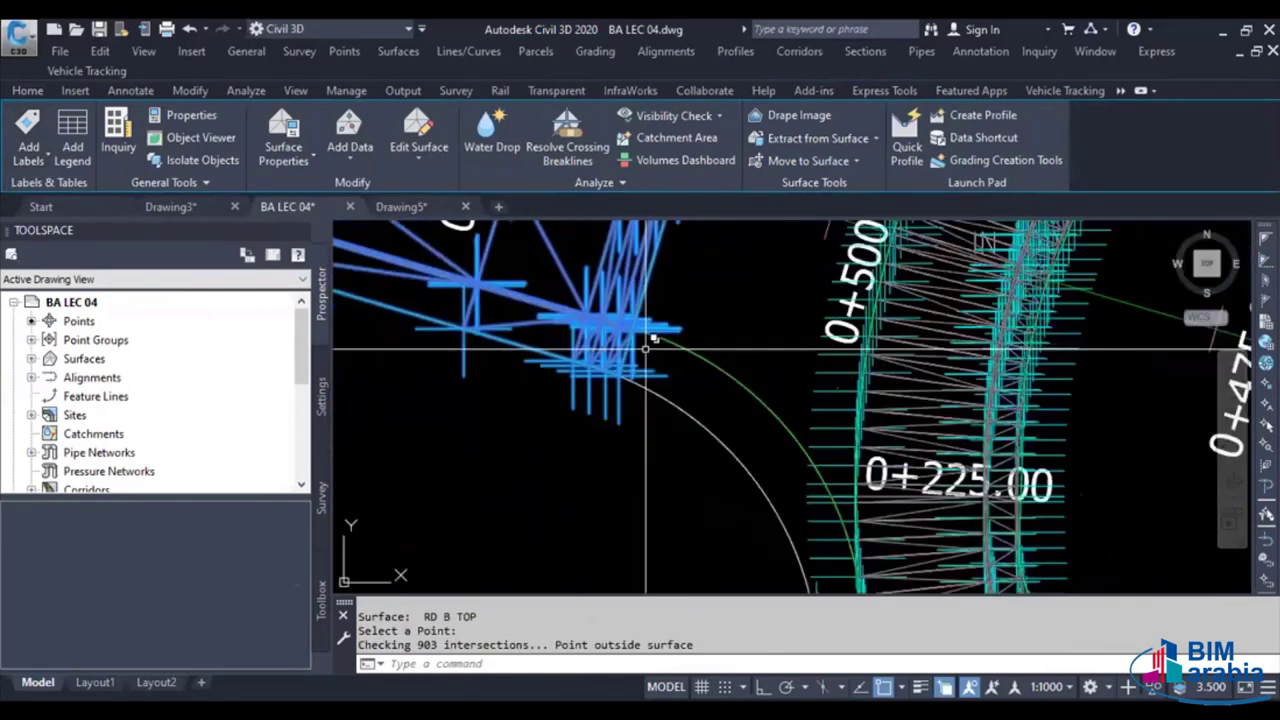
middle_drag(647, 349, 708, 455)
Resume spot elevation labelling, zoom around the approach, and relaunch the command
key(Return)
scroll(652, 371, up, 3)
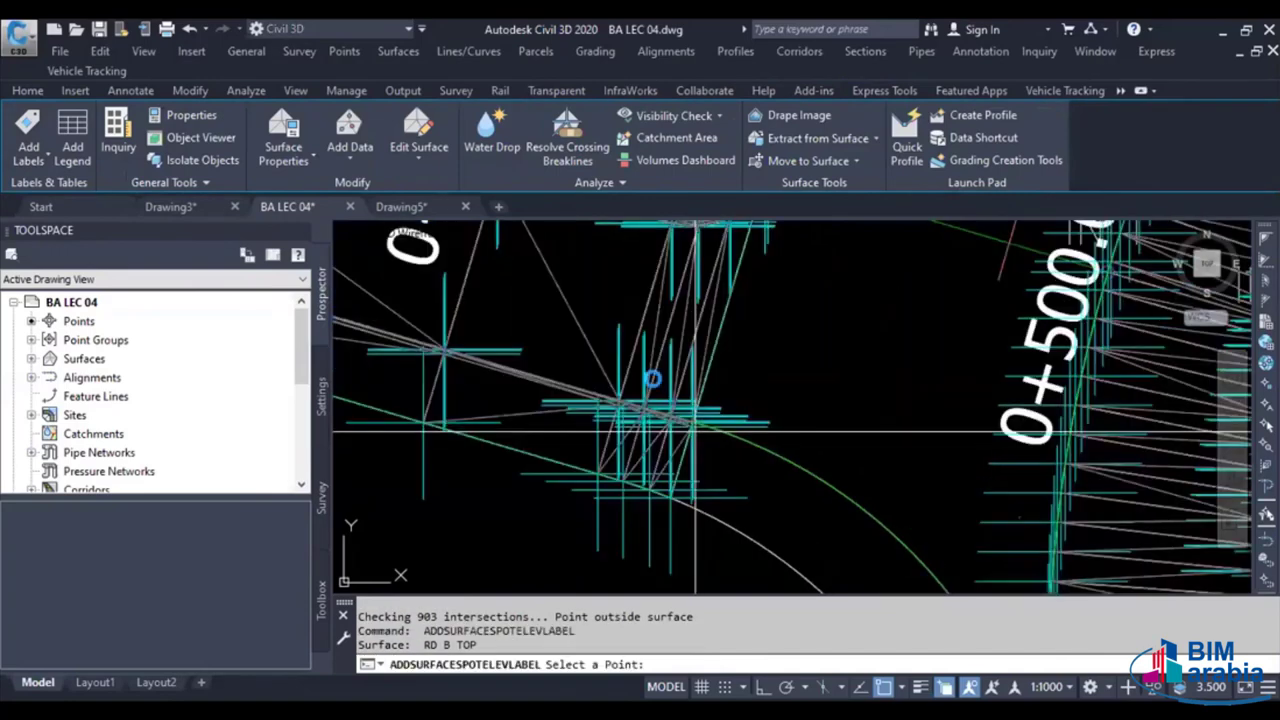
scroll(648, 360, up, 3)
scroll(643, 340, up, 2)
scroll(640, 347, up, 1)
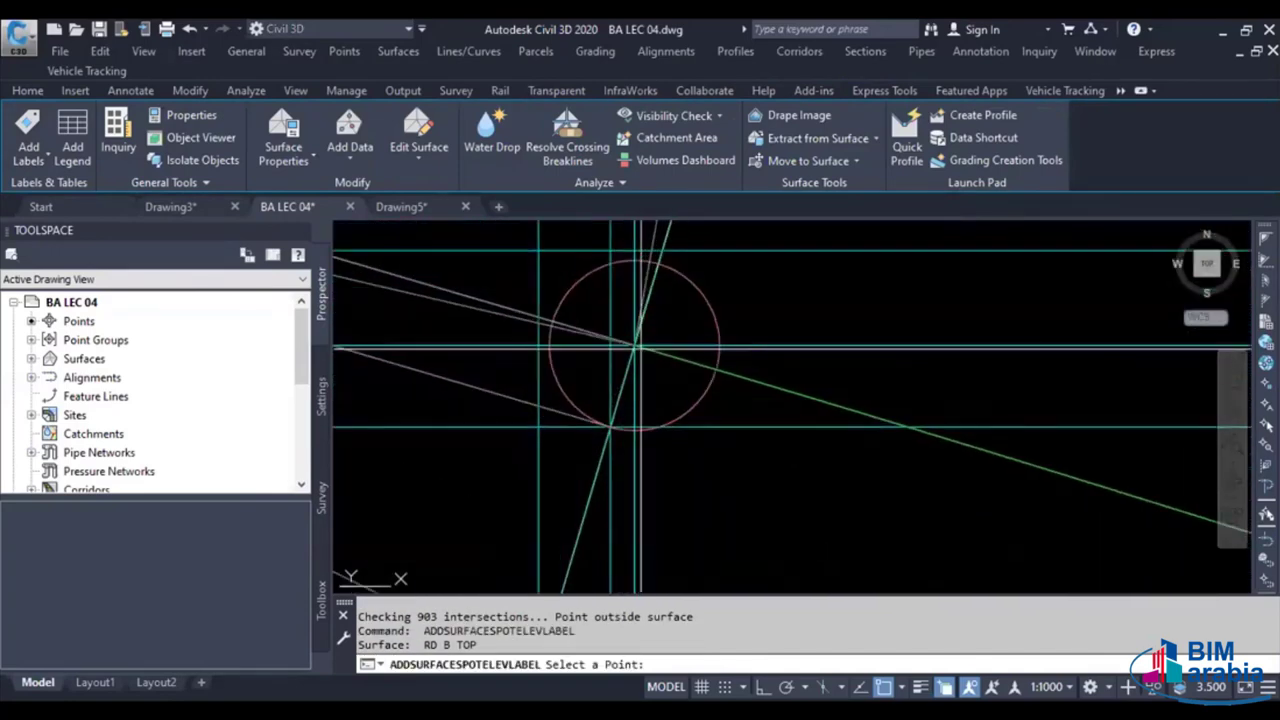
scroll(633, 345, up, 2)
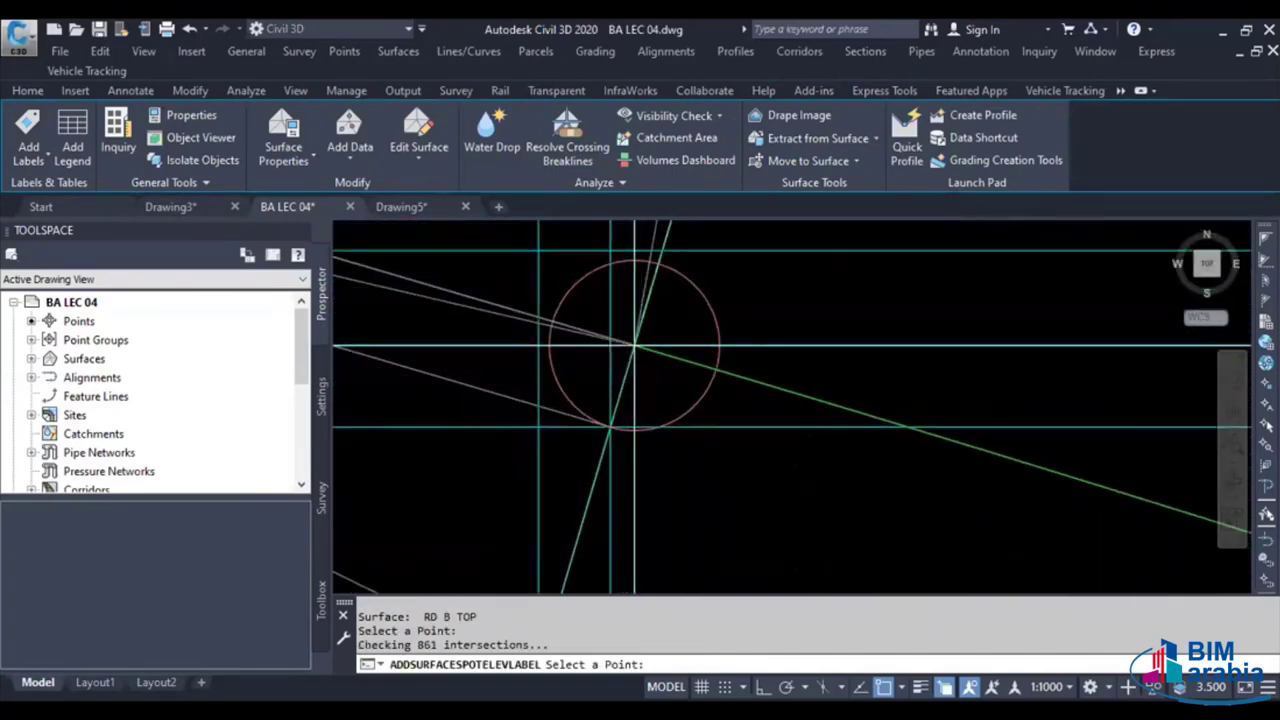
scroll(633, 345, down, 2)
scroll(666, 371, down, 2)
scroll(670, 372, down, 3)
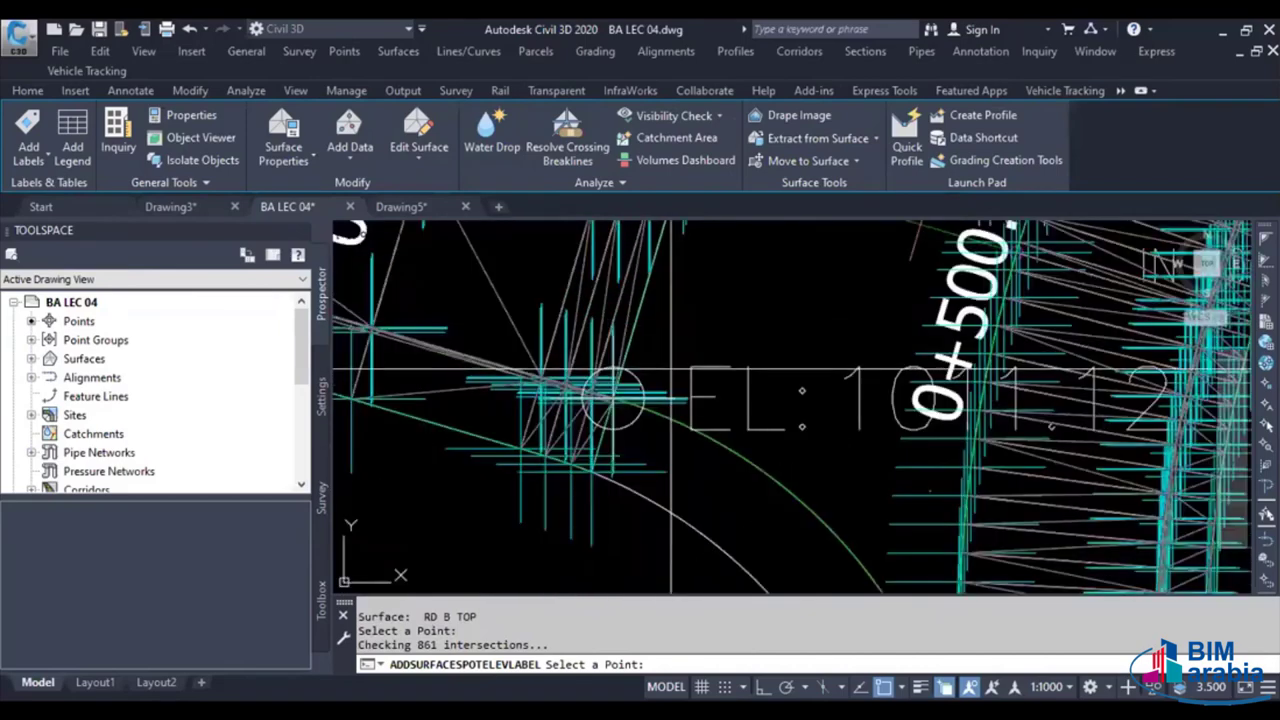
scroll(670, 372, down, 5)
scroll(660, 380, down, 3)
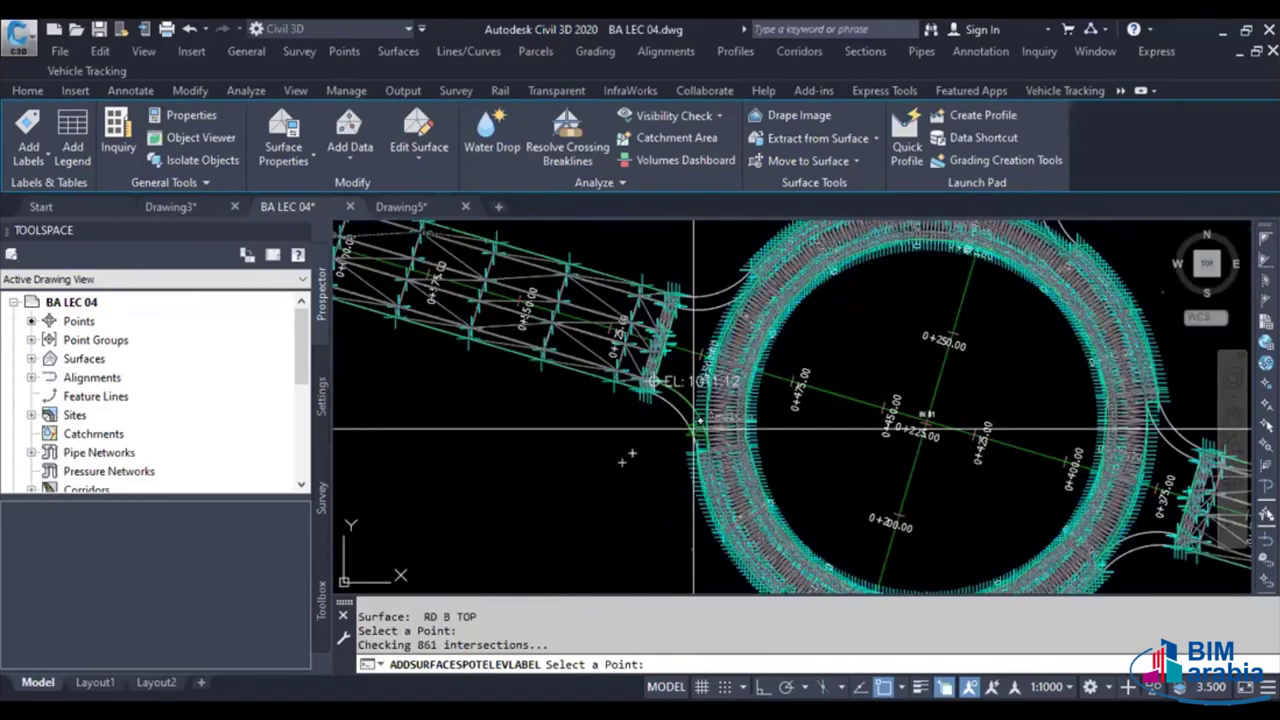
key(Escape)
key(Escape)
scroll(694, 428, up, 5)
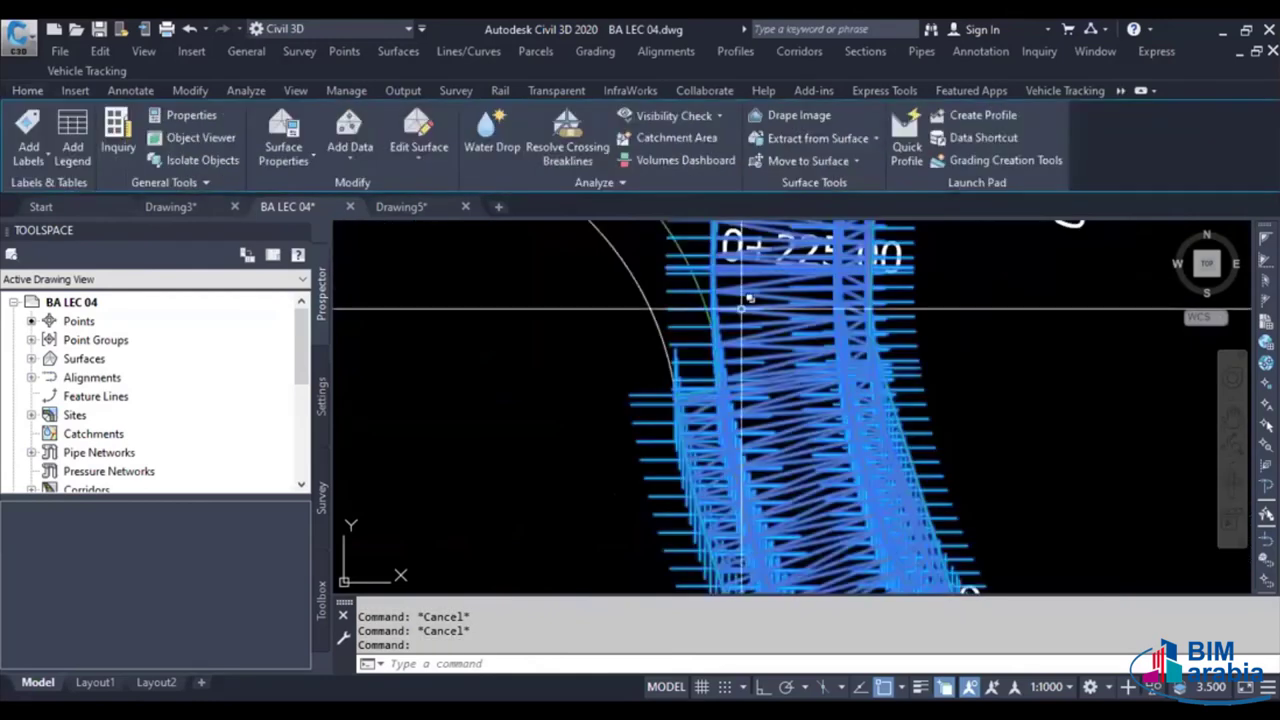
scroll(624, 336, up, 5)
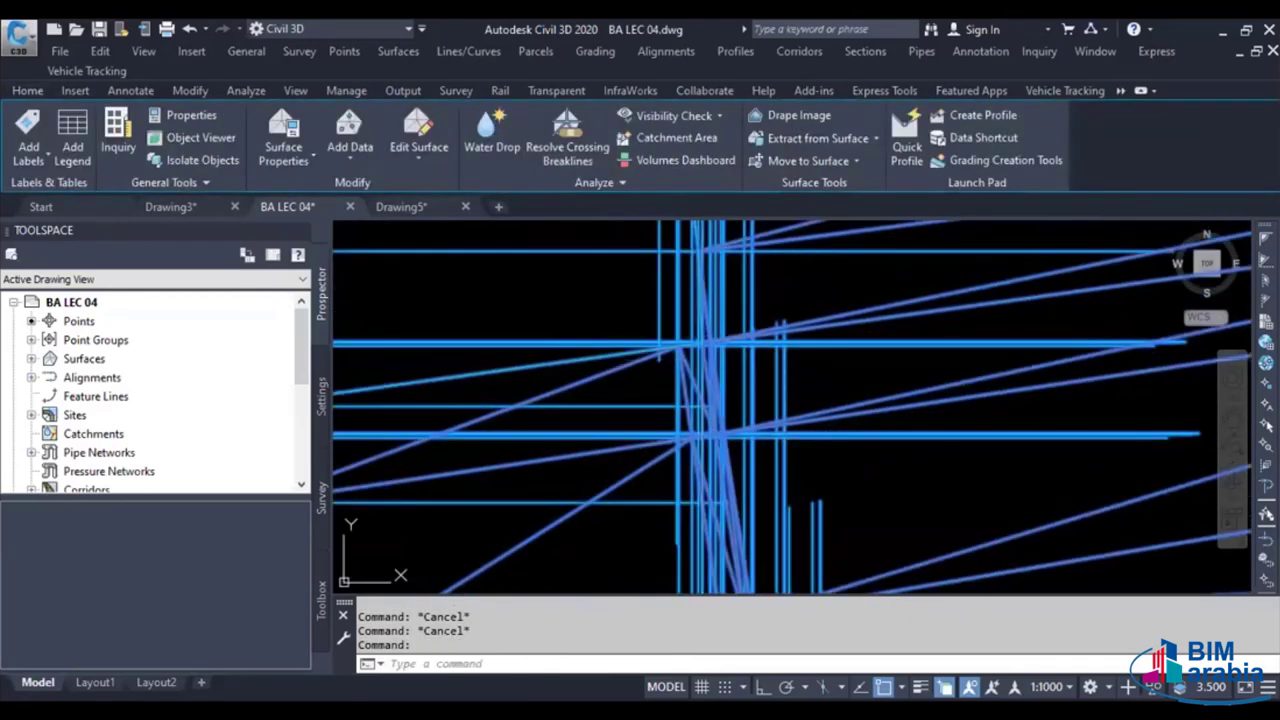
key(Return)
Pick a spot elevation point on R-ABOUT TOP at the alignment crossing
scroll(714, 350, up, 2)
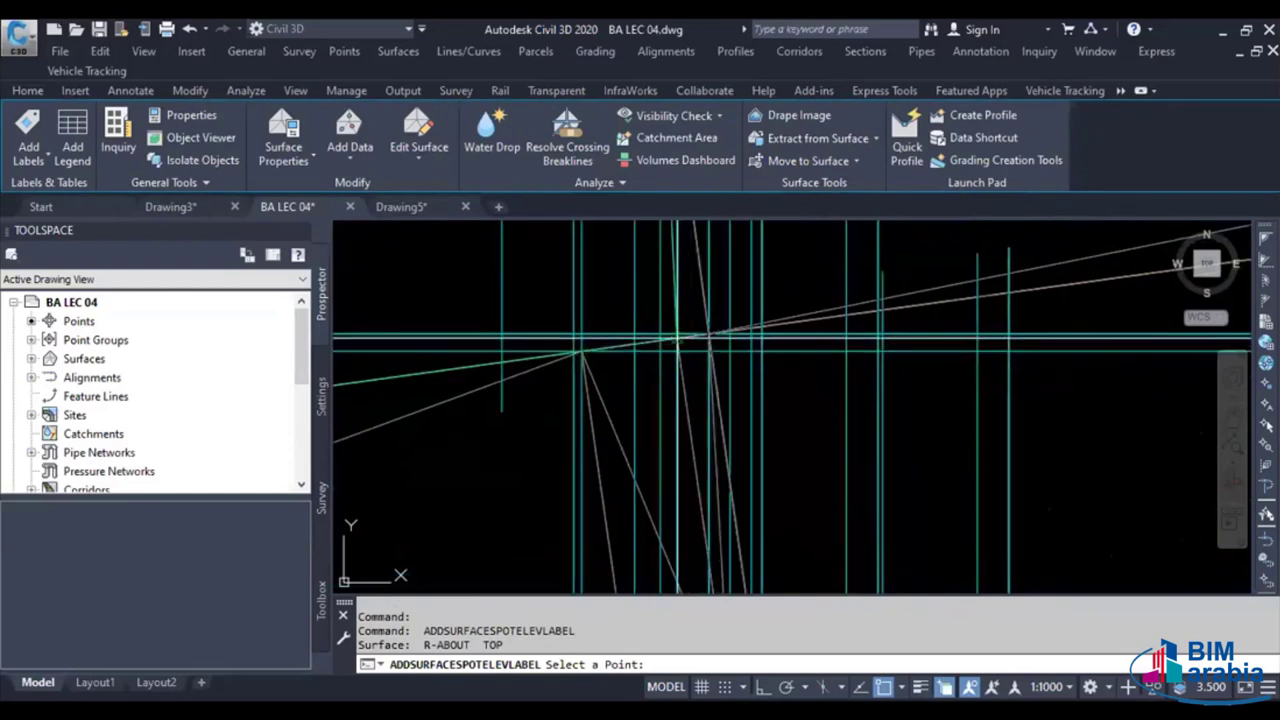
click(679, 350)
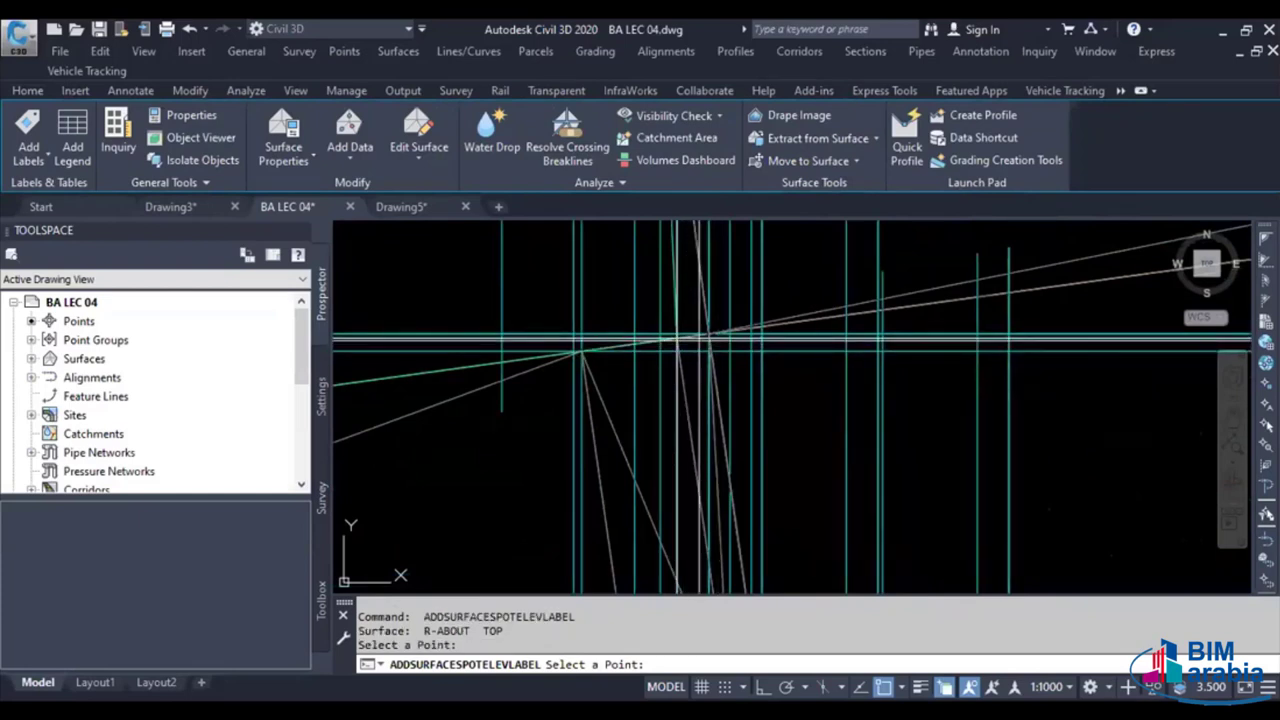
scroll(697, 358, down, 2)
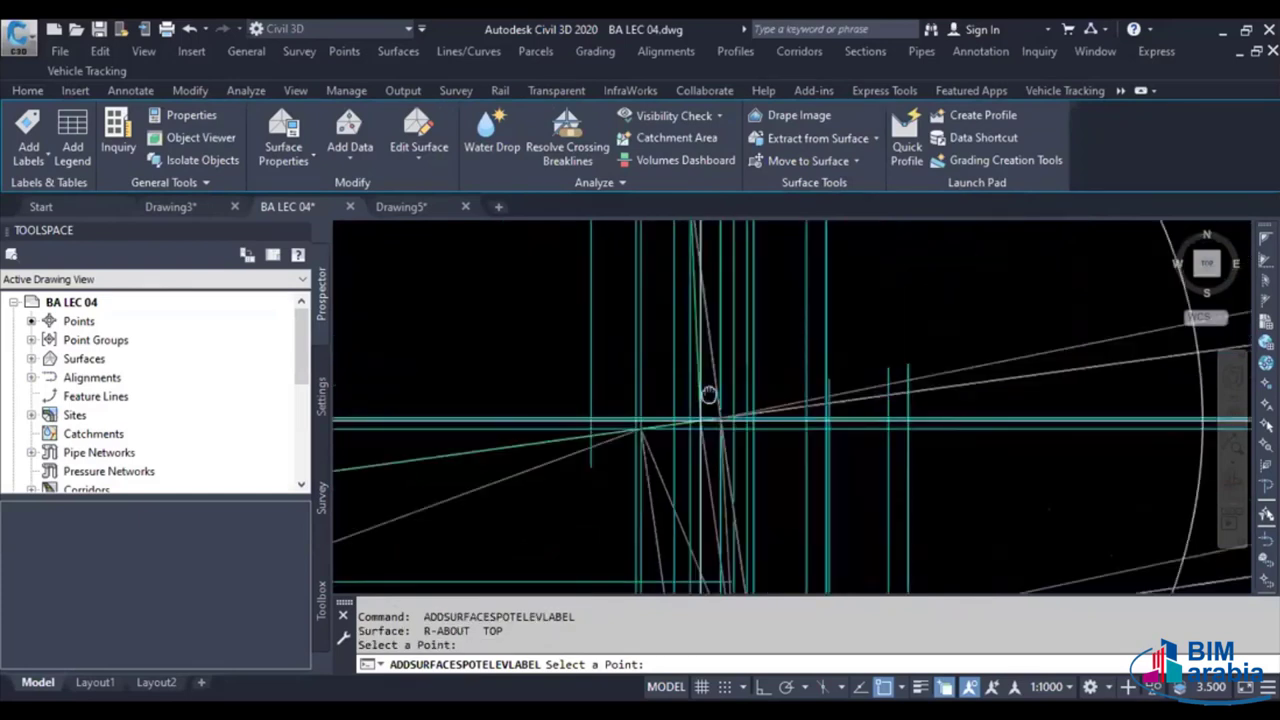
key(Escape)
key(Escape)
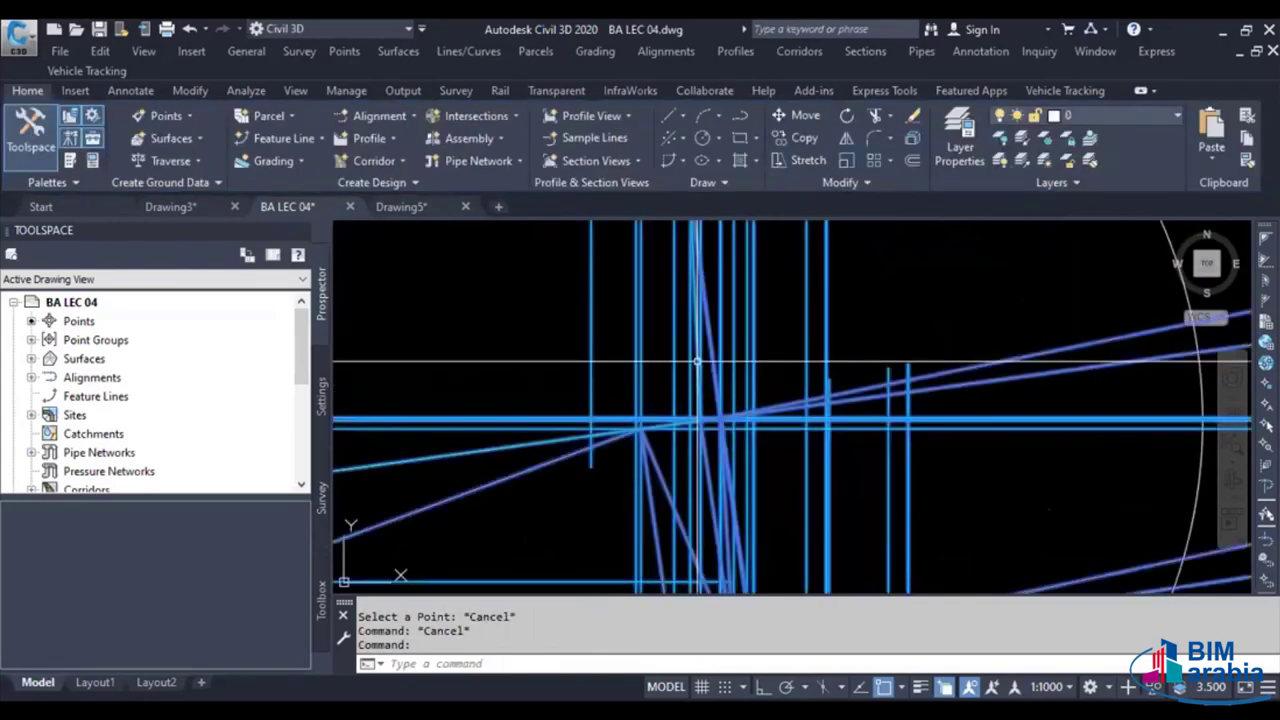
Select the surface, then the CR 01 alignment, and finally the spot elevation label
click(705, 402)
scroll(710, 405, down, 2)
scroll(720, 330, up, 2)
key(Escape)
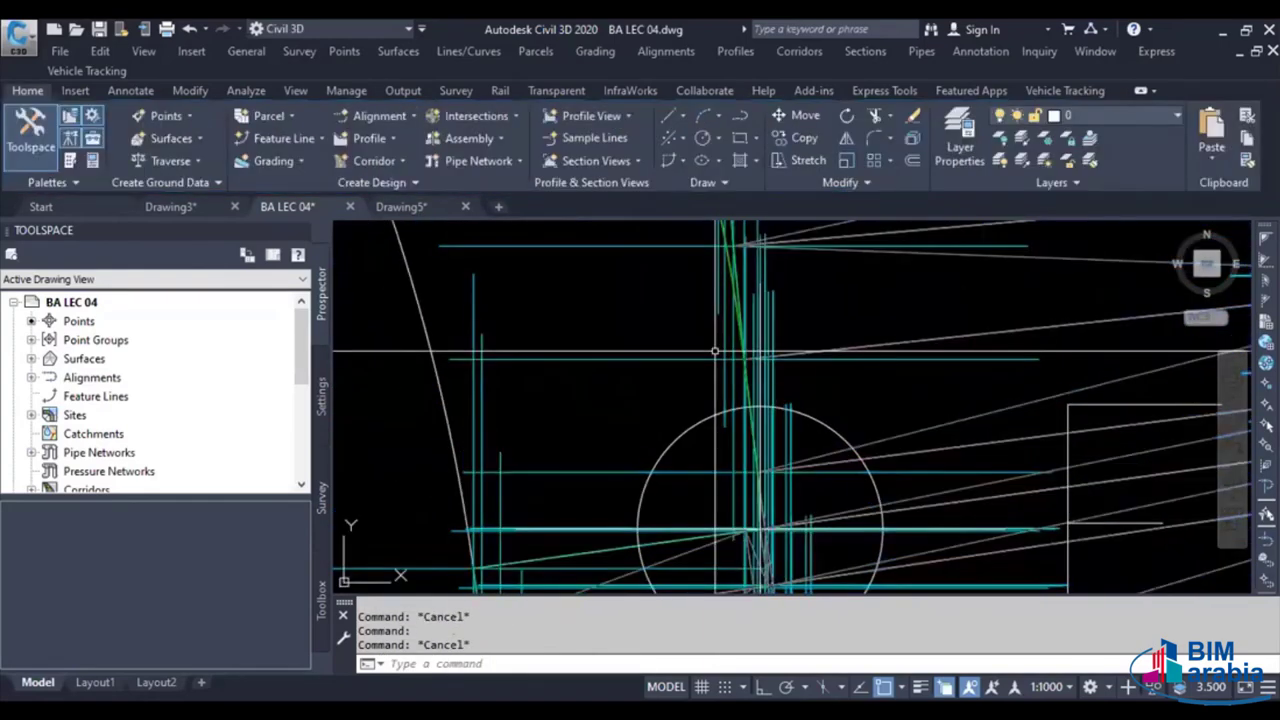
click(733, 255)
scroll(660, 349, down, 1)
scroll(655, 355, down, 1)
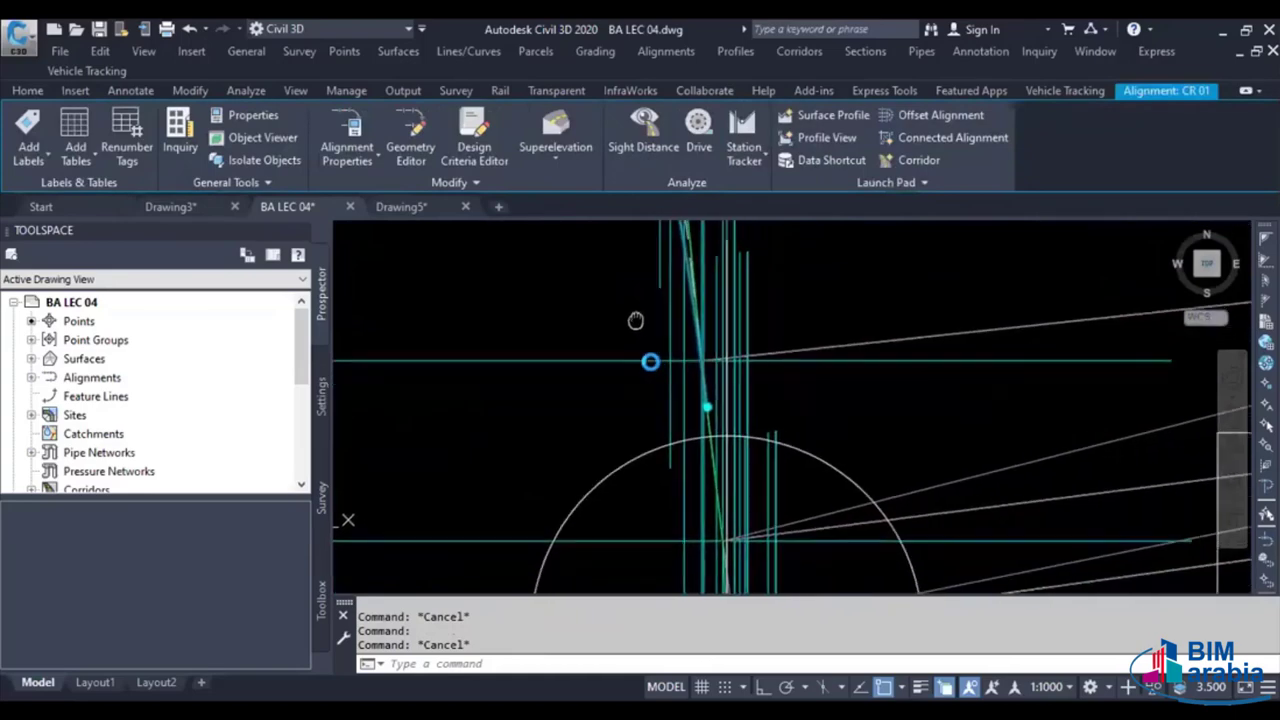
scroll(650, 358, down, 1)
scroll(650, 360, down, 1)
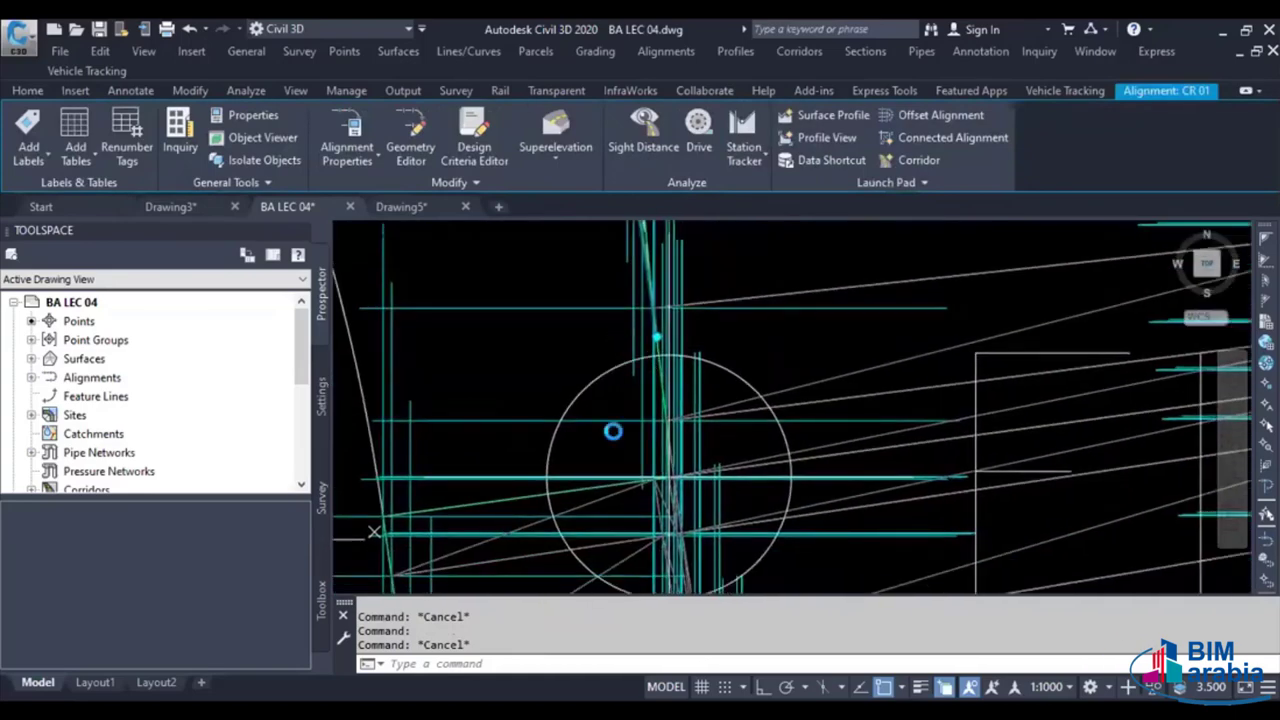
scroll(660, 410, up, 2)
scroll(660, 445, down, 3)
click(614, 433)
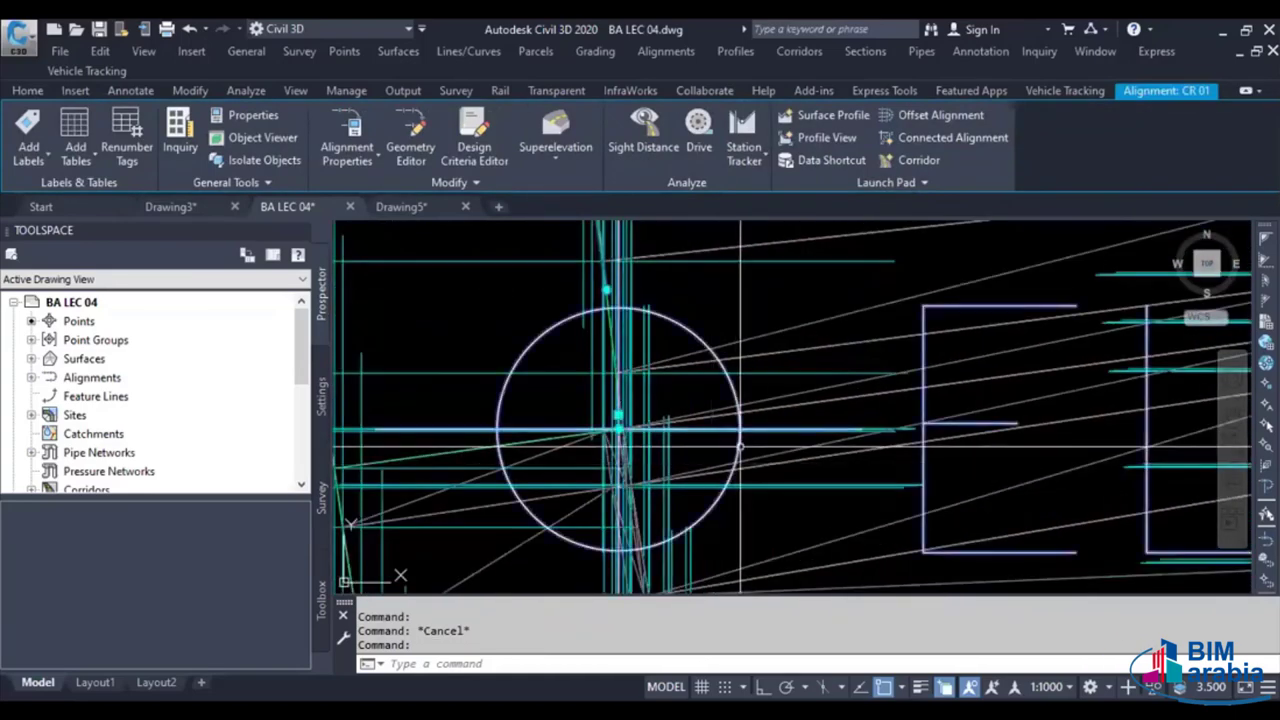
scroll(616, 433, up, 2)
scroll(610, 435, up, 3)
scroll(595, 437, up, 2)
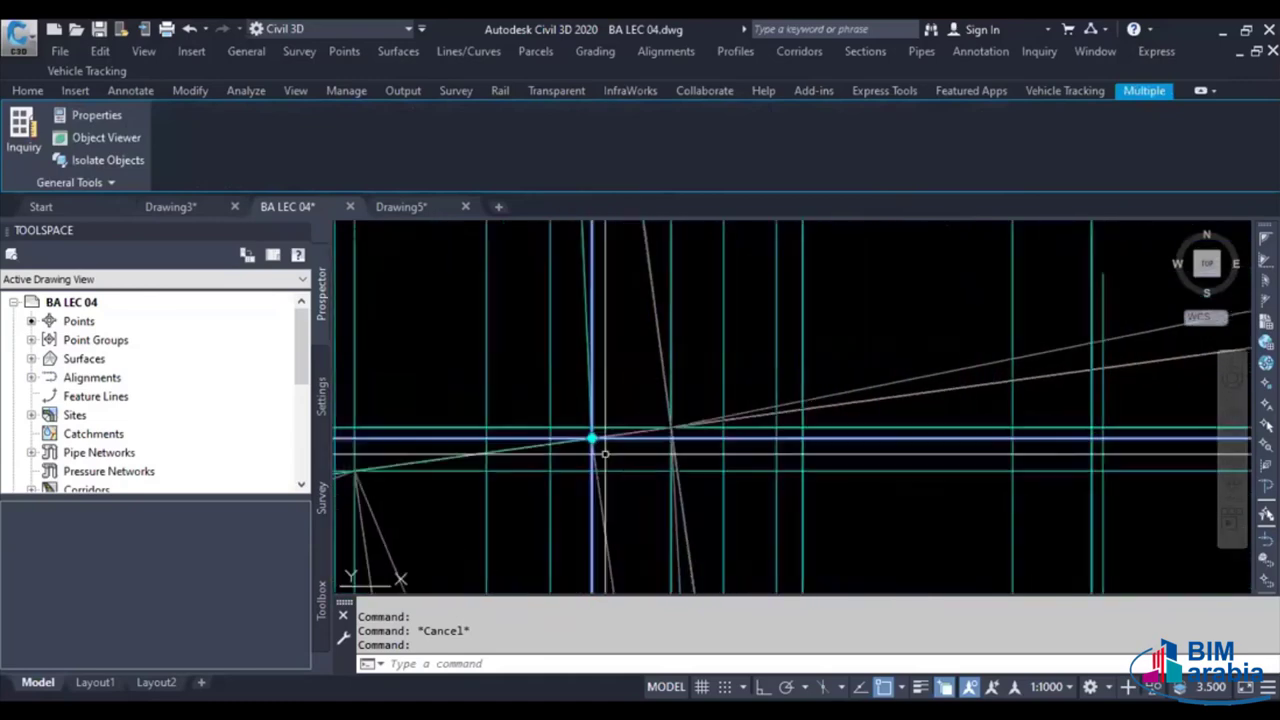
click(591, 438)
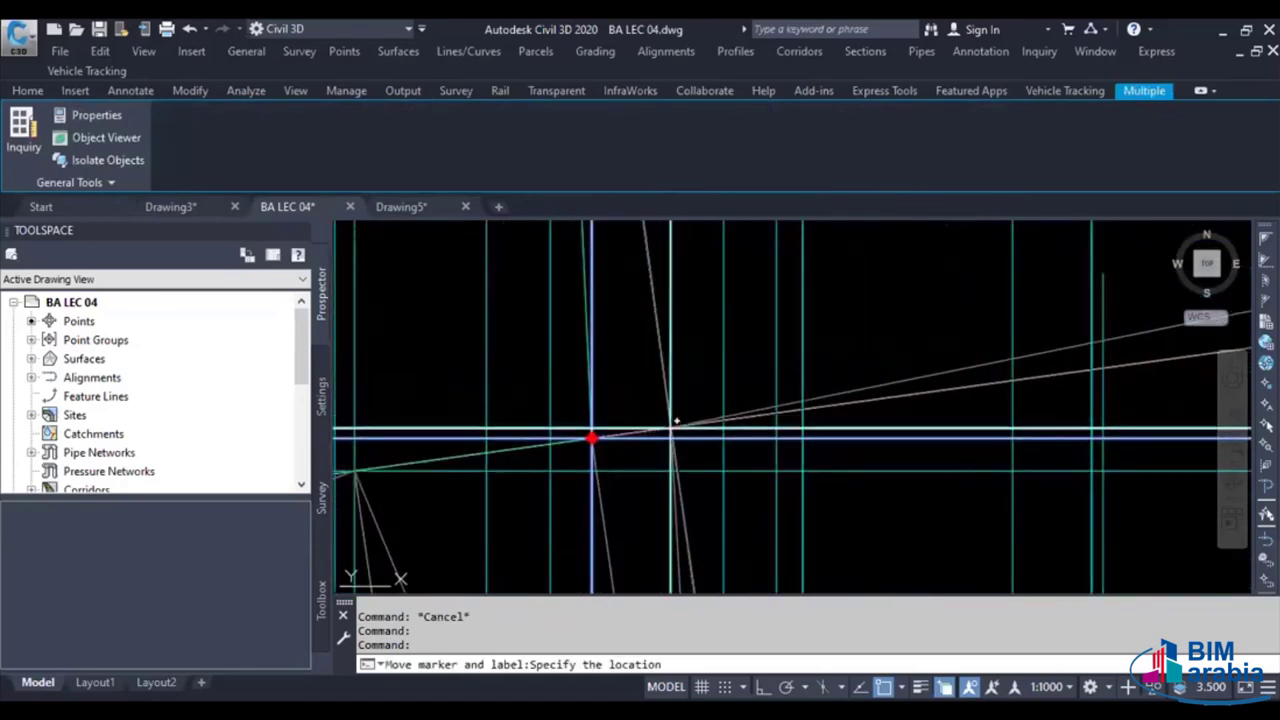
click(671, 427)
scroll(671, 420, down, 2)
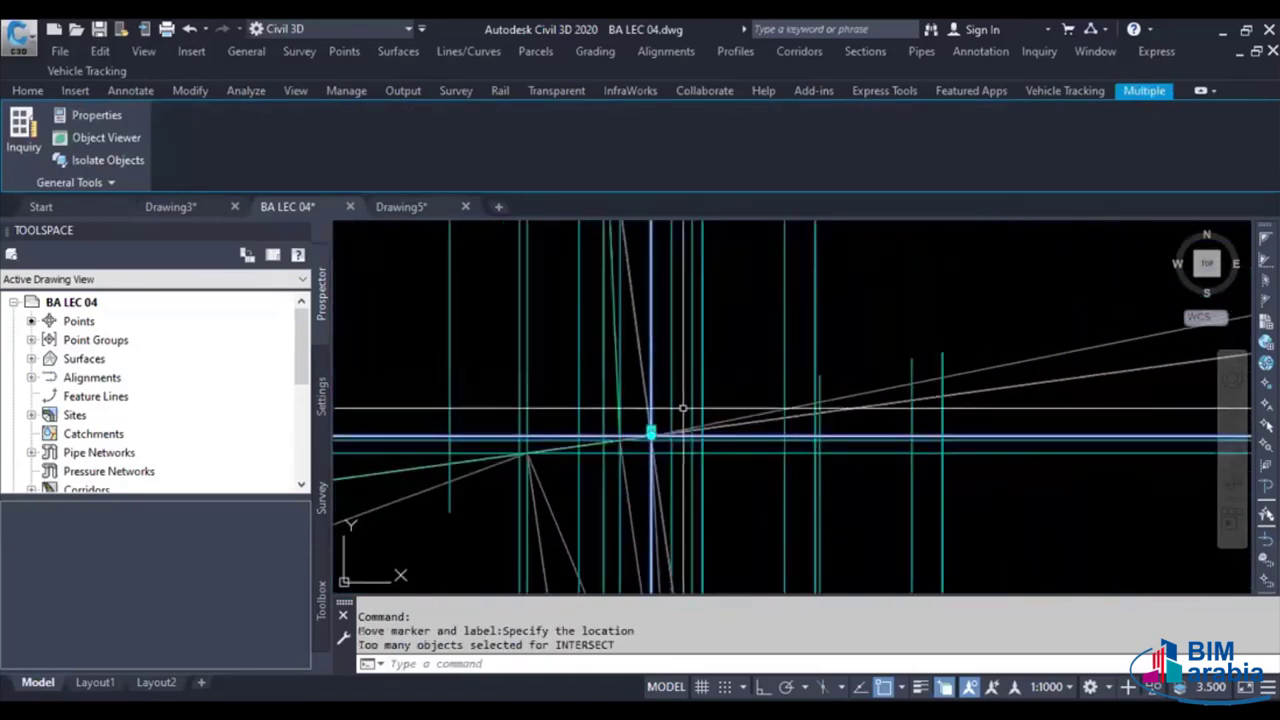
scroll(651, 431, down, 3)
key(Escape)
key(Escape)
scroll(766, 394, down, 1)
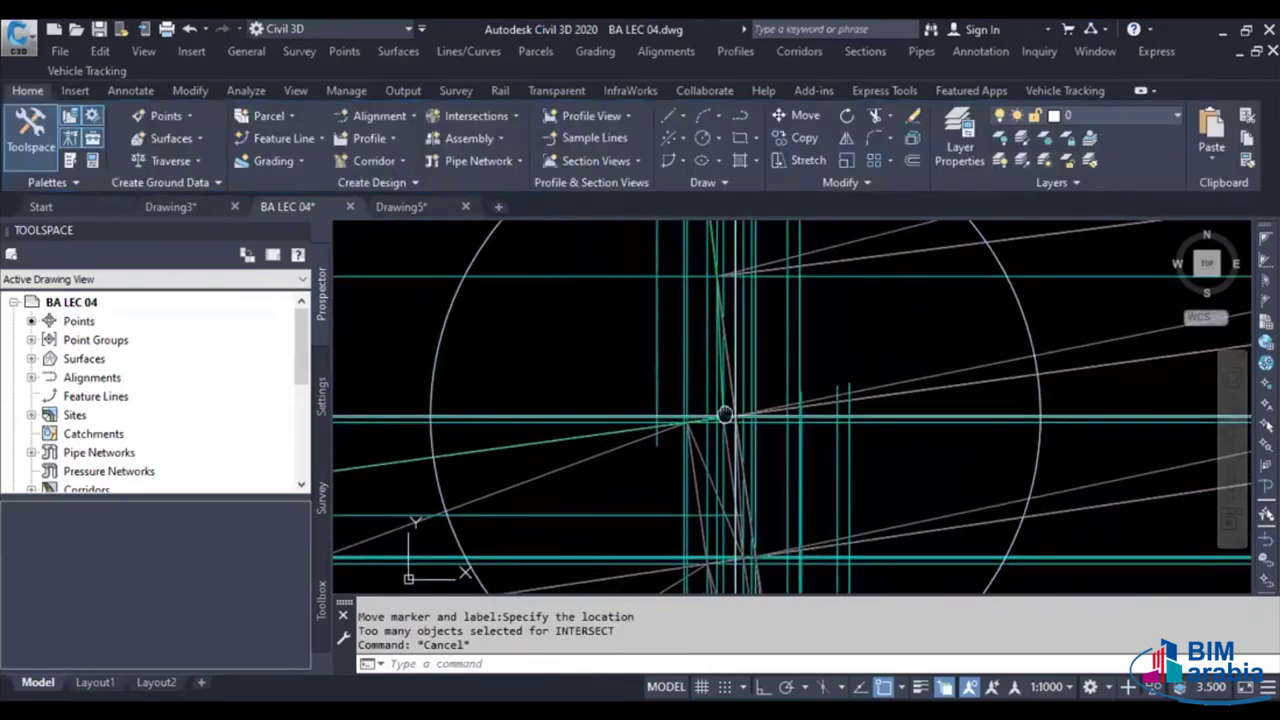
scroll(762, 405, down, 1)
scroll(762, 410, down, 3)
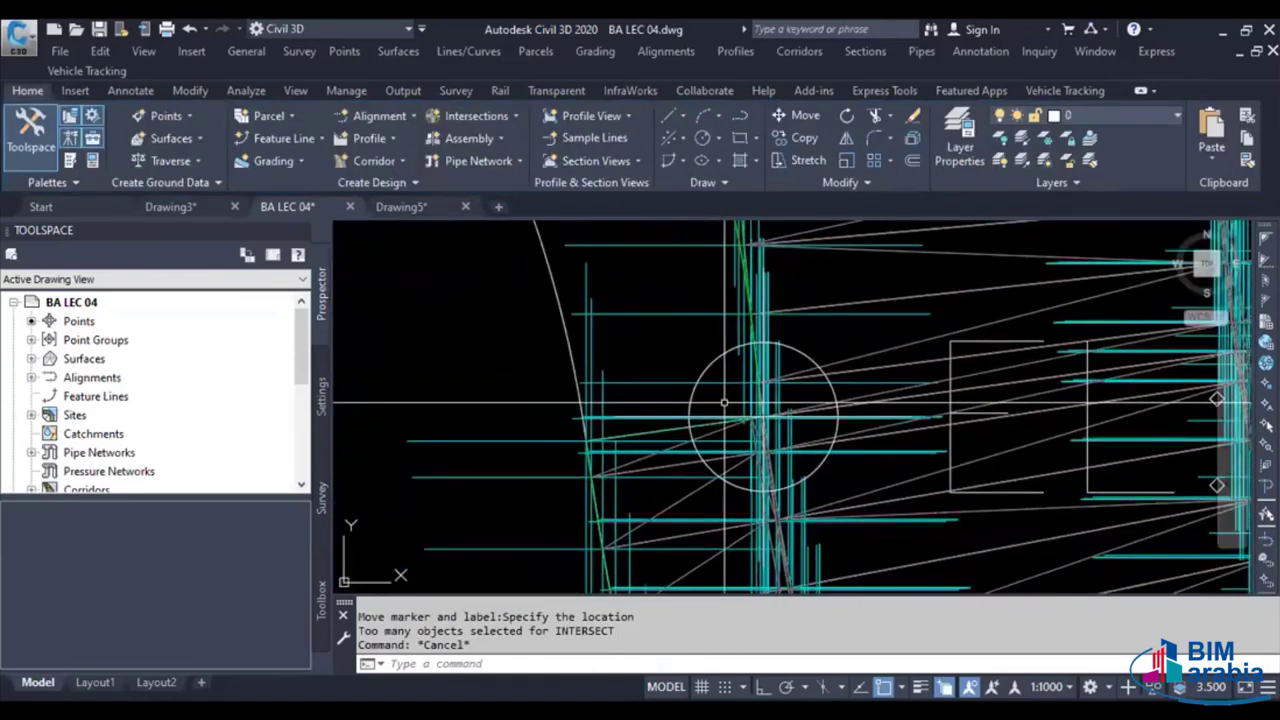
middle_drag(675, 416, 787, 408)
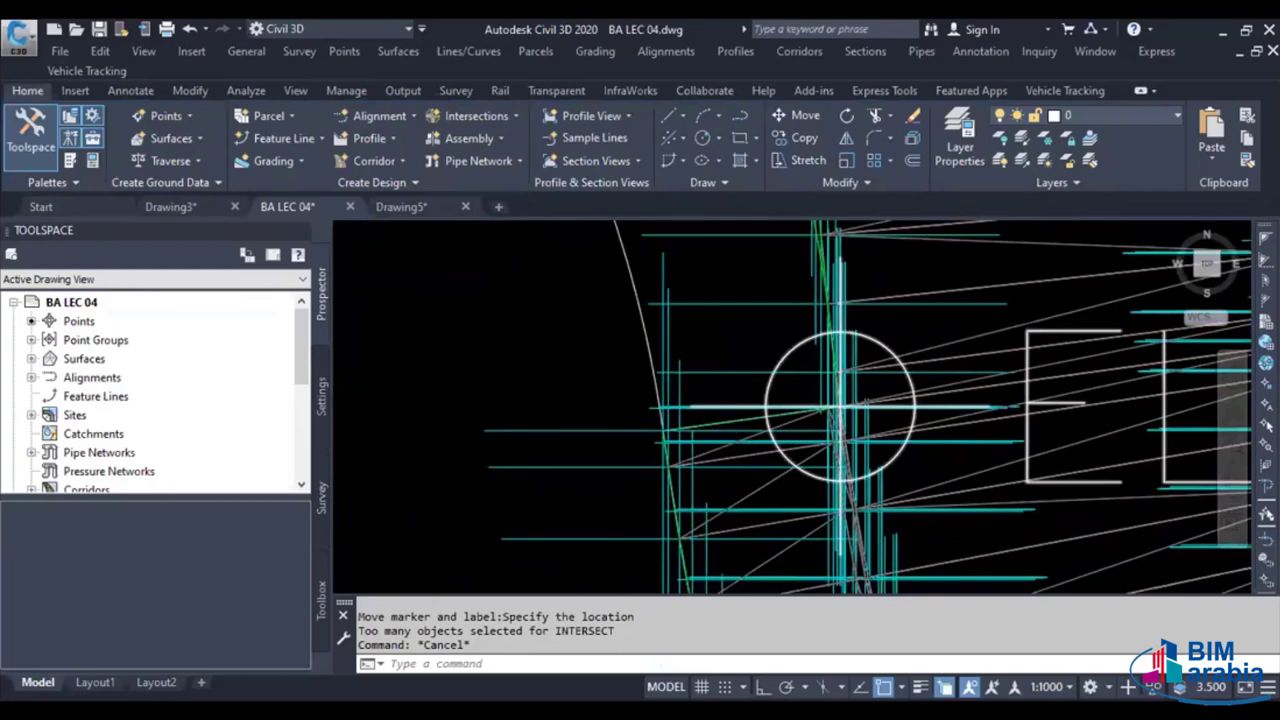
scroll(787, 408, up, 2)
scroll(760, 380, down, 2)
middle_drag(700, 360, 751, 362)
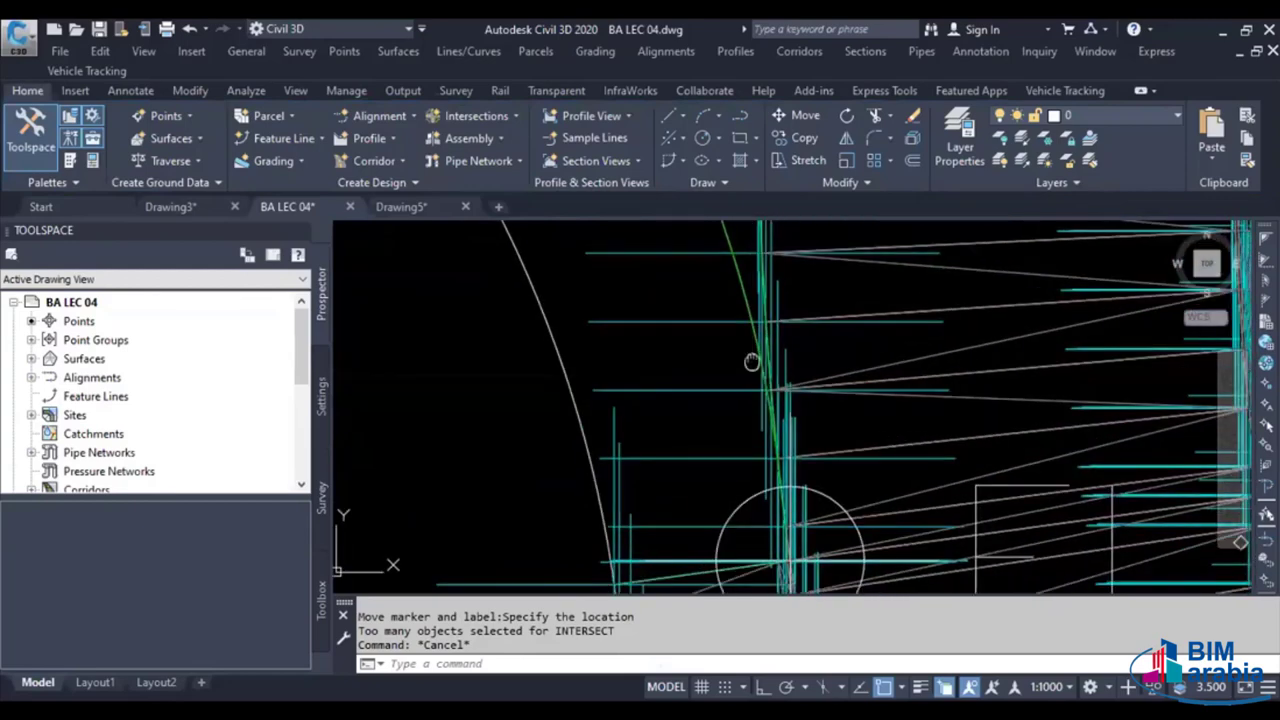
scroll(751, 362, up, 2)
key(Escape)
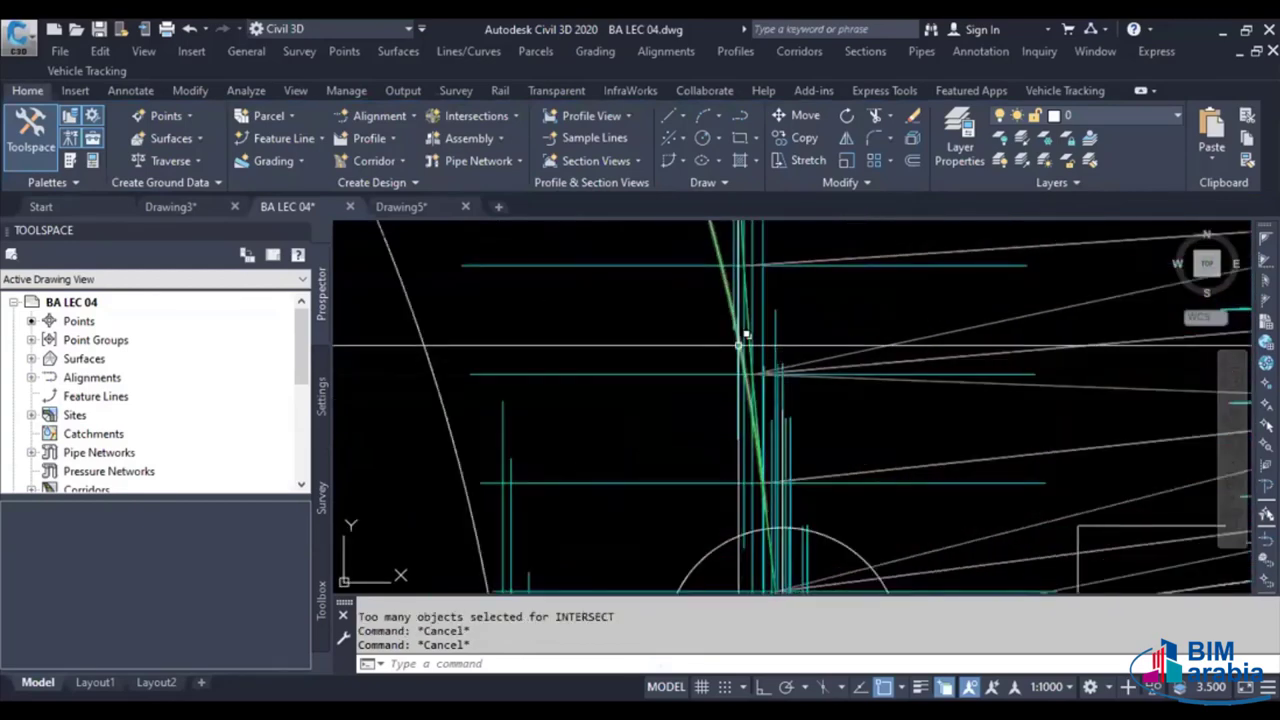
click(742, 335)
scroll(742, 335, down, 2)
scroll(694, 380, up, 2)
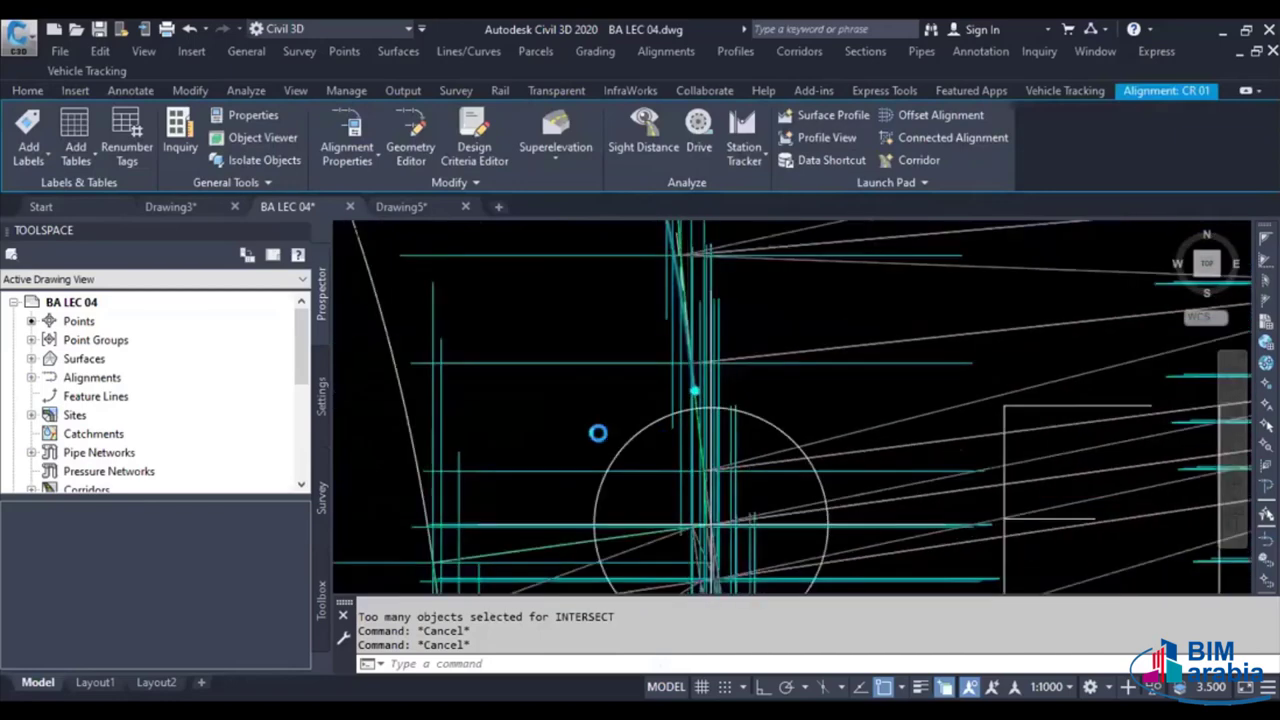
scroll(682, 411, down, 2)
middle_drag(688, 410, 545, 385)
key(Escape)
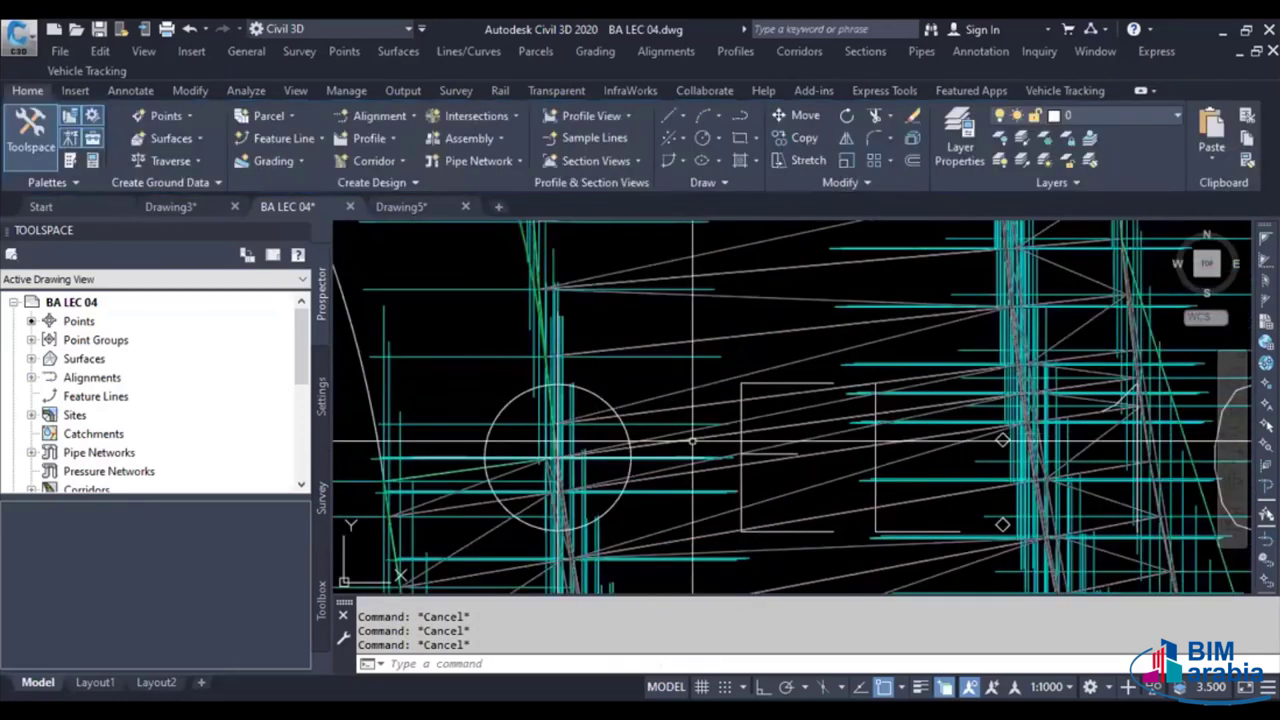
Select the corridor from among the overlapping corridor and surface objects
click(692, 440)
scroll(692, 440, up, 3)
scroll(670, 425, up, 3)
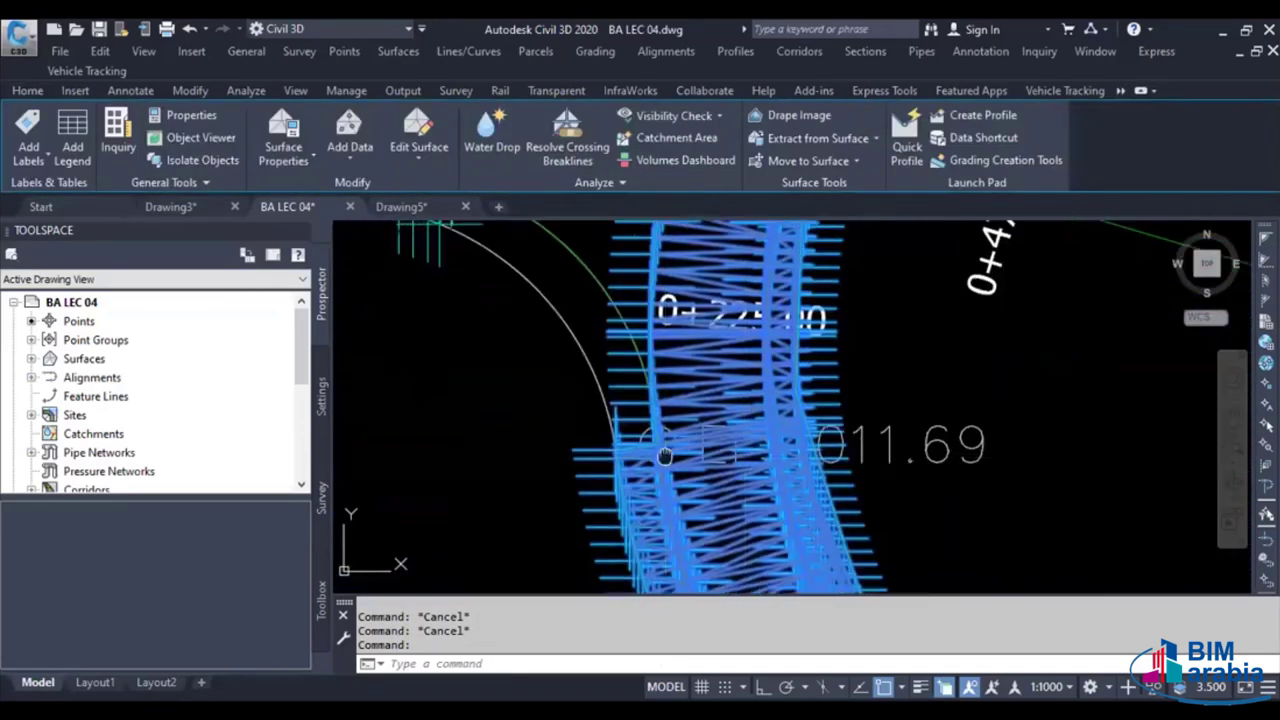
key(Escape)
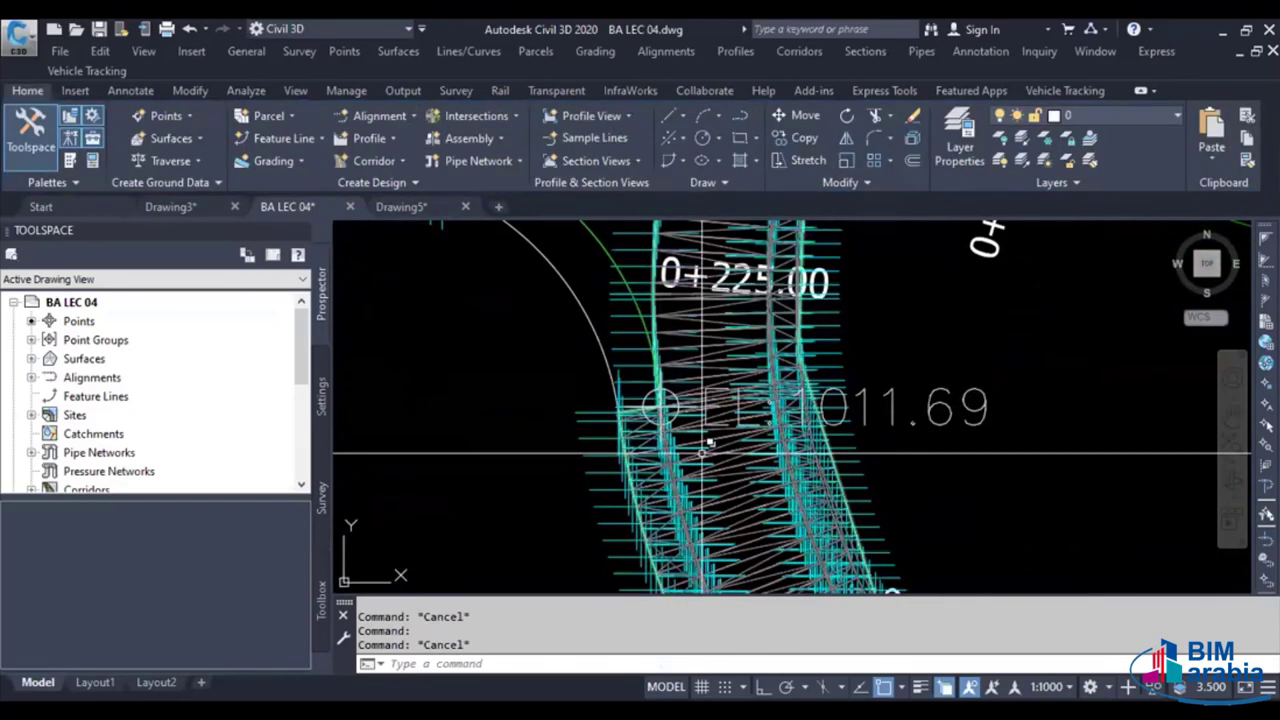
click(720, 478)
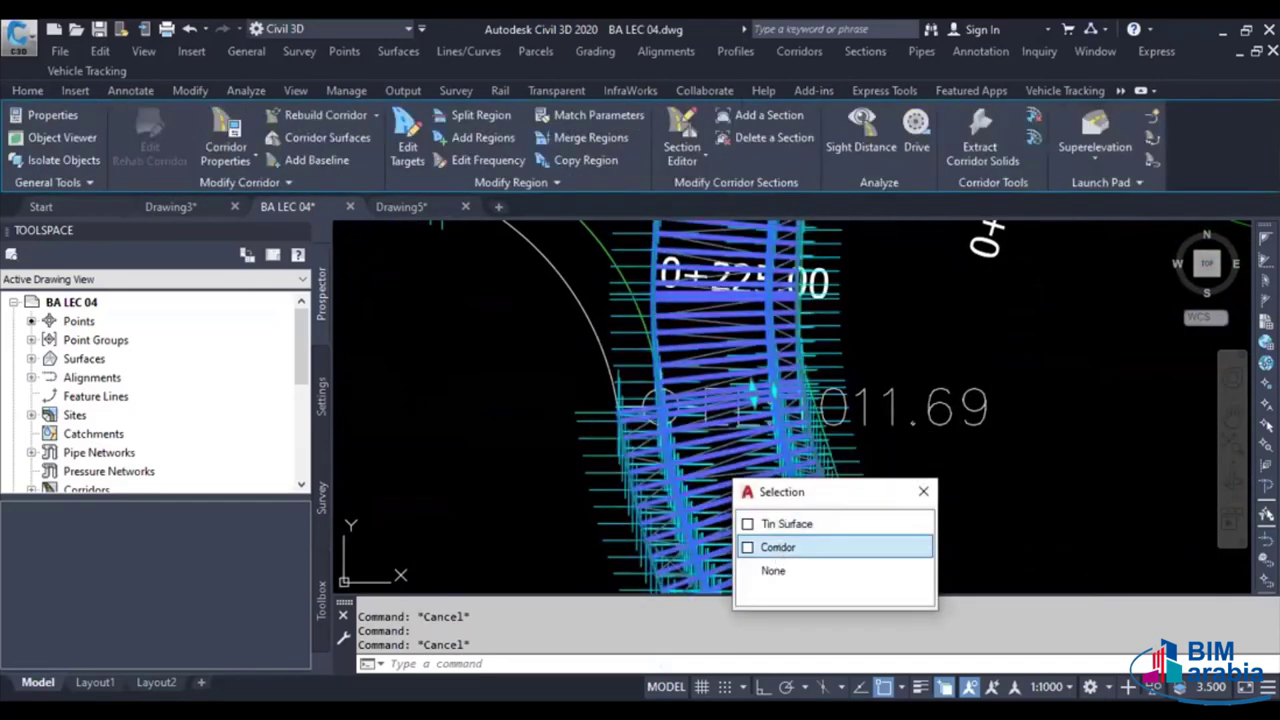
click(777, 547)
scroll(778, 385, up, 2)
scroll(778, 385, up, 2)
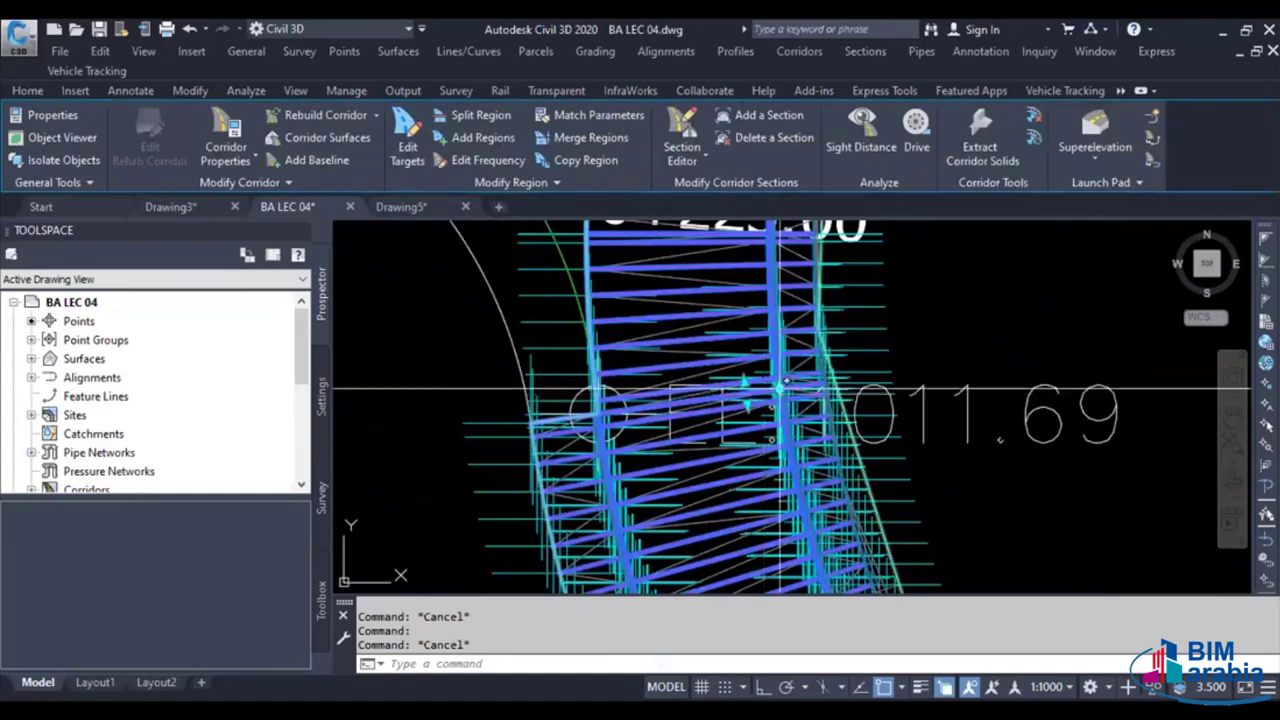
Try stretching the corridor by its grips, cancel, and pan toward the elevation label
click(781, 383)
key(Escape)
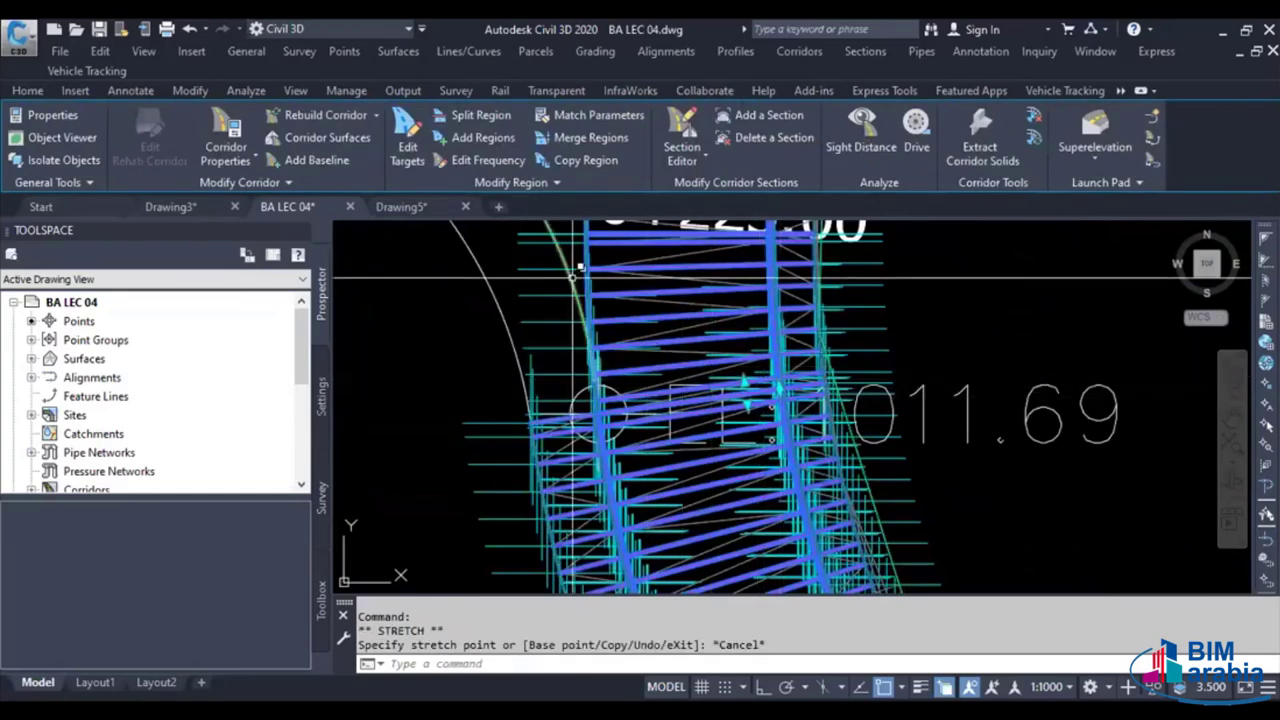
scroll(574, 278, down, 2)
click(648, 358)
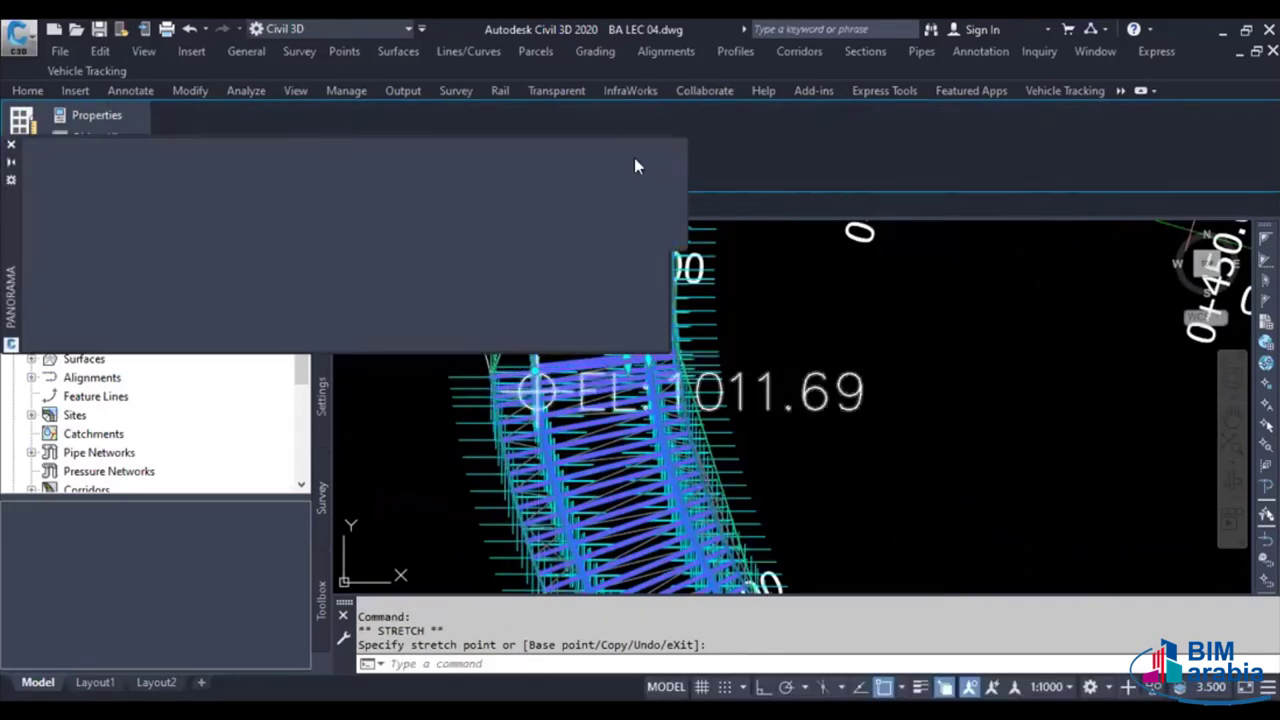
scroll(572, 370, up, 2)
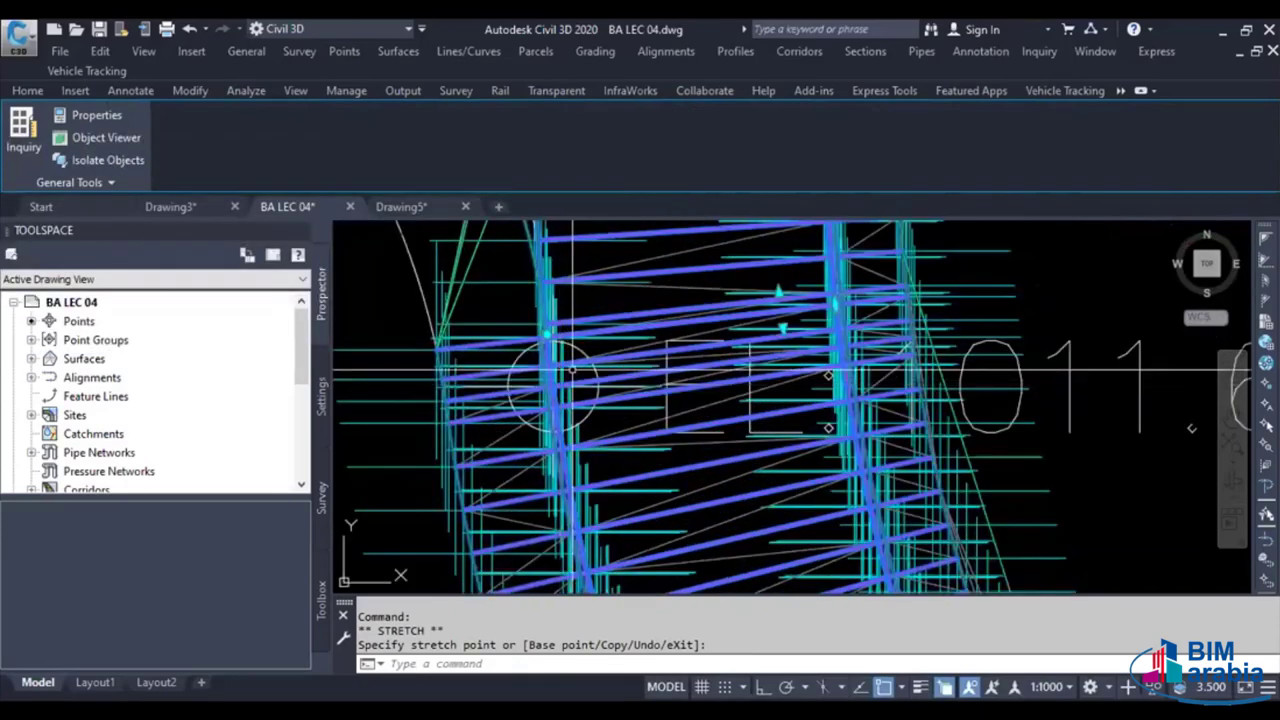
key(Escape)
scroll(575, 342, up, 1)
middle_drag(575, 342, 639, 462)
Grip-move the spot label's marker onto the corridor edge so it reads EL: 1011.67
click(594, 424)
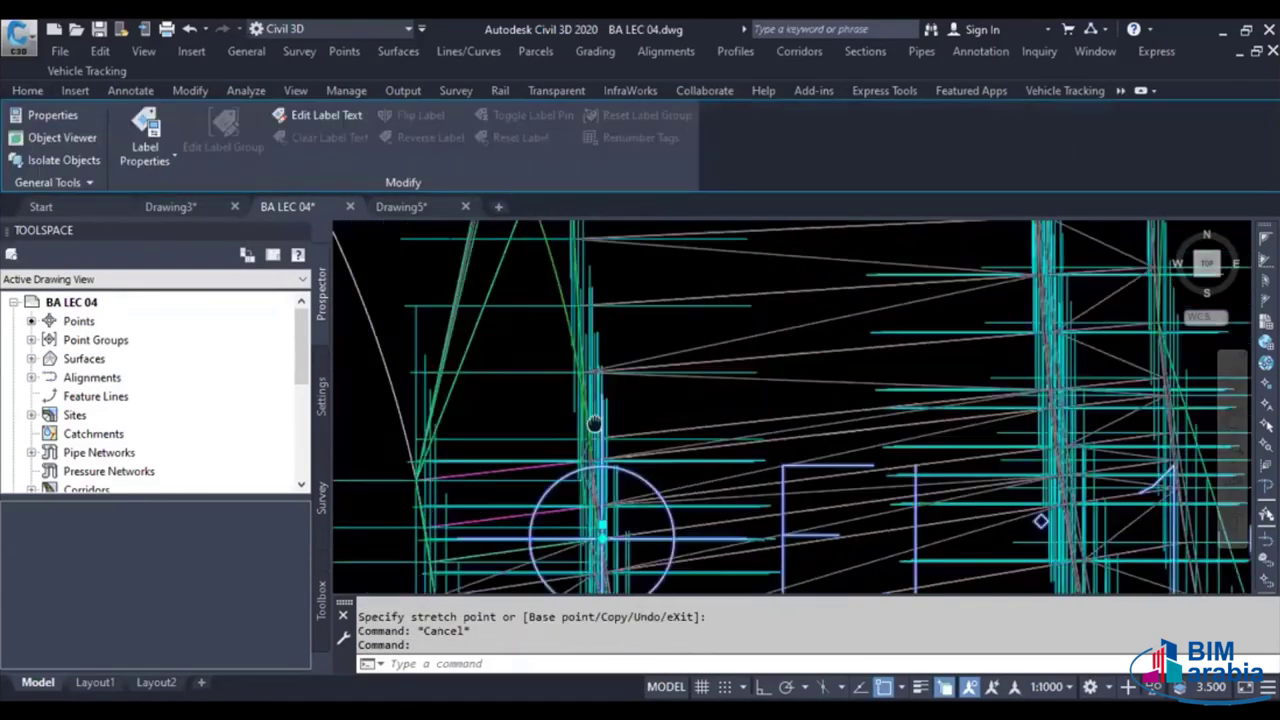
click(597, 440)
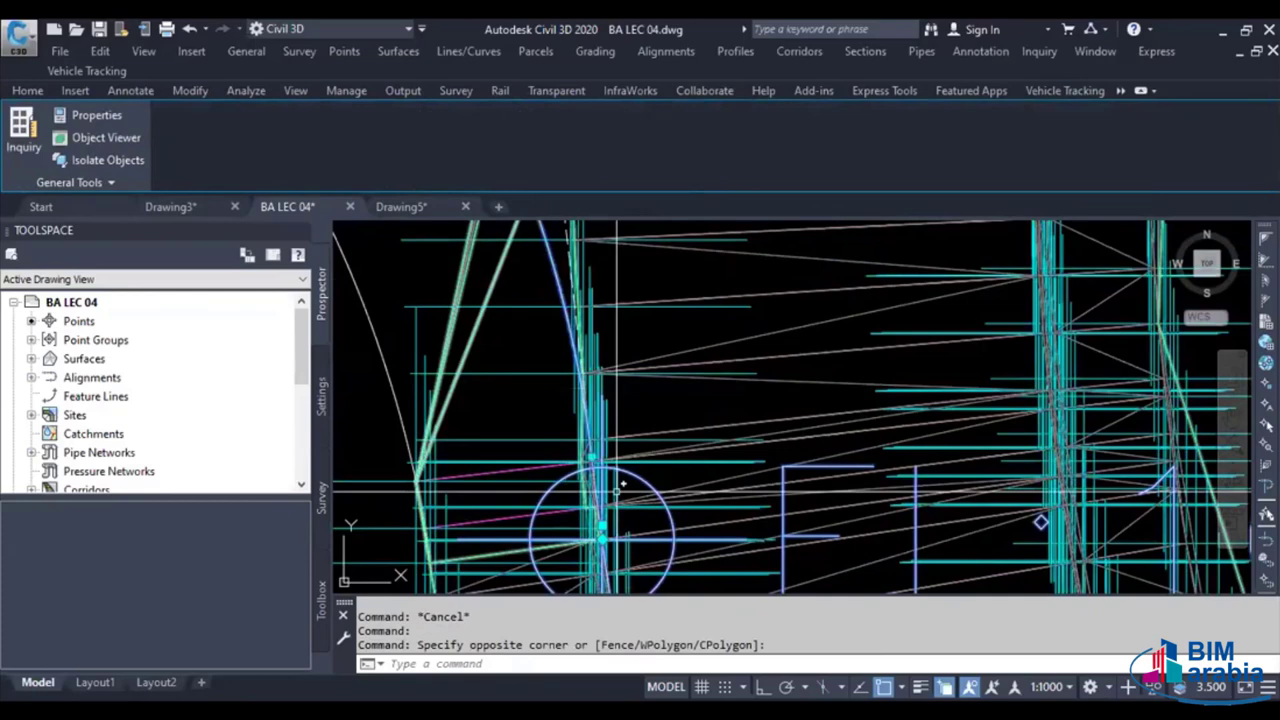
click(601, 538)
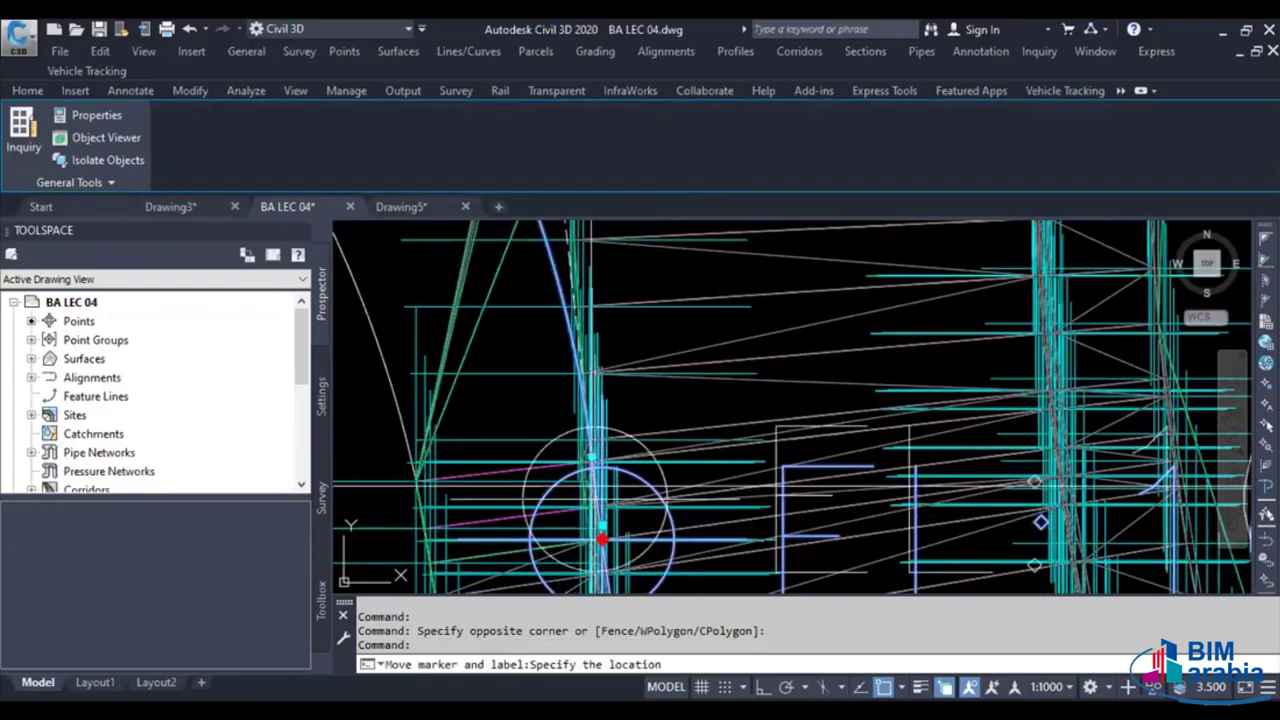
click(590, 458)
scroll(591, 455, down, 2)
scroll(591, 455, down, 2)
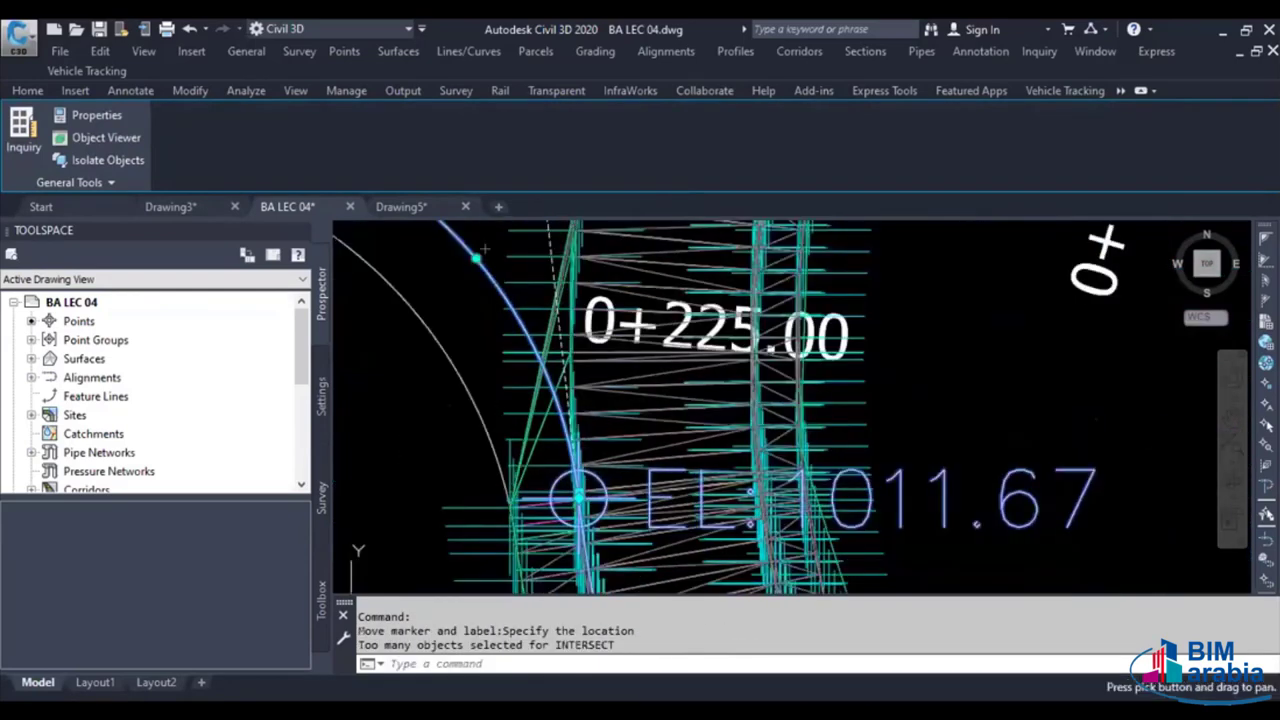
middle_drag(601, 455, 716, 400)
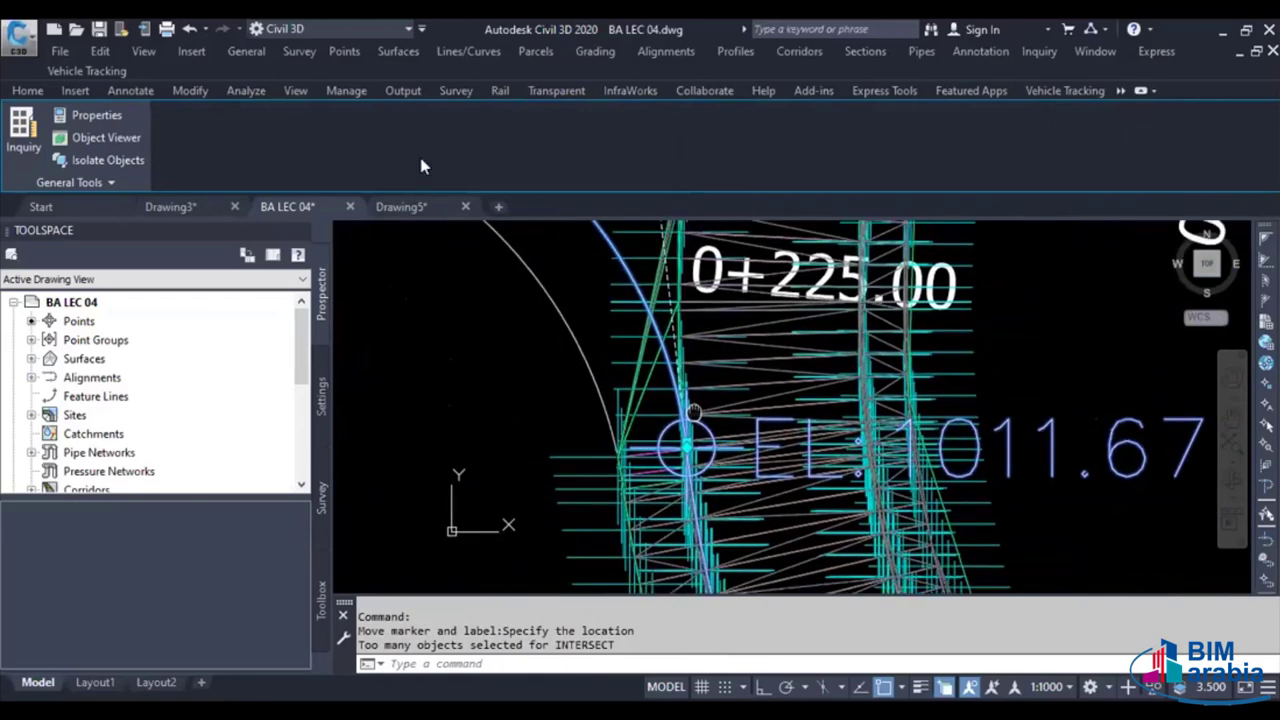
key(Escape)
Start deleting surface lines near the label, then cancel the command
click(478, 240)
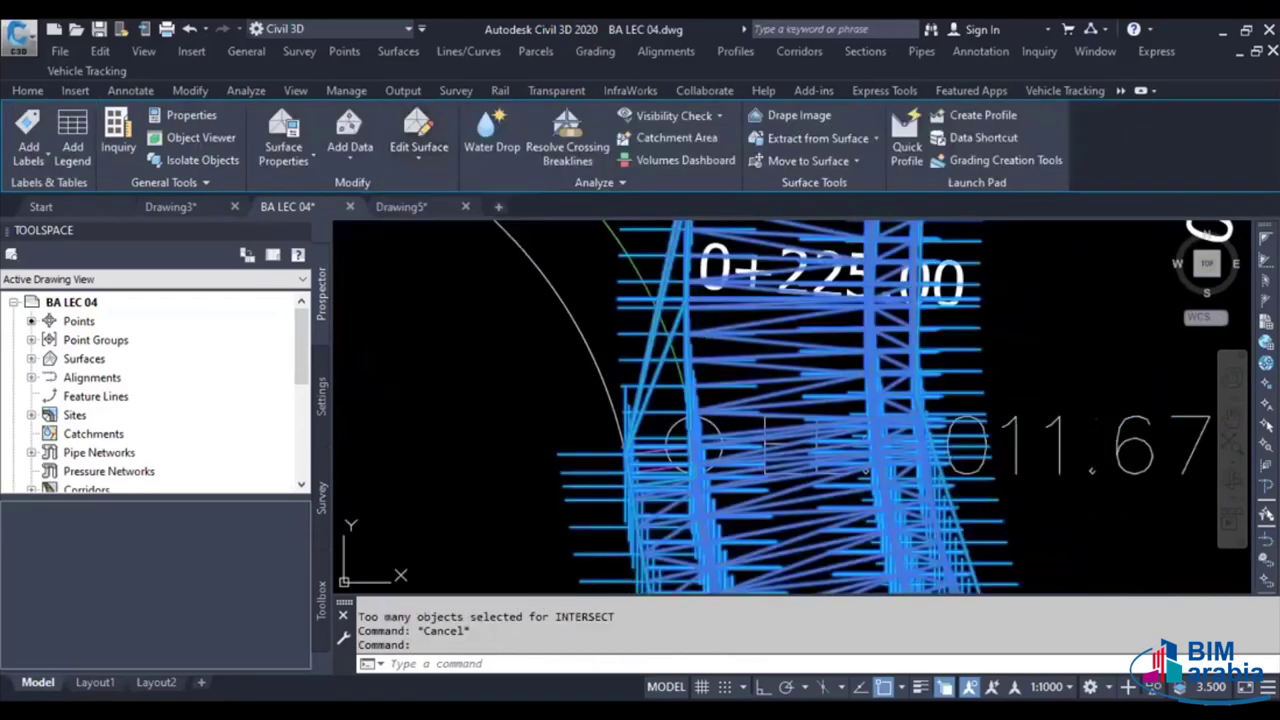
drag(673, 410, 604, 400)
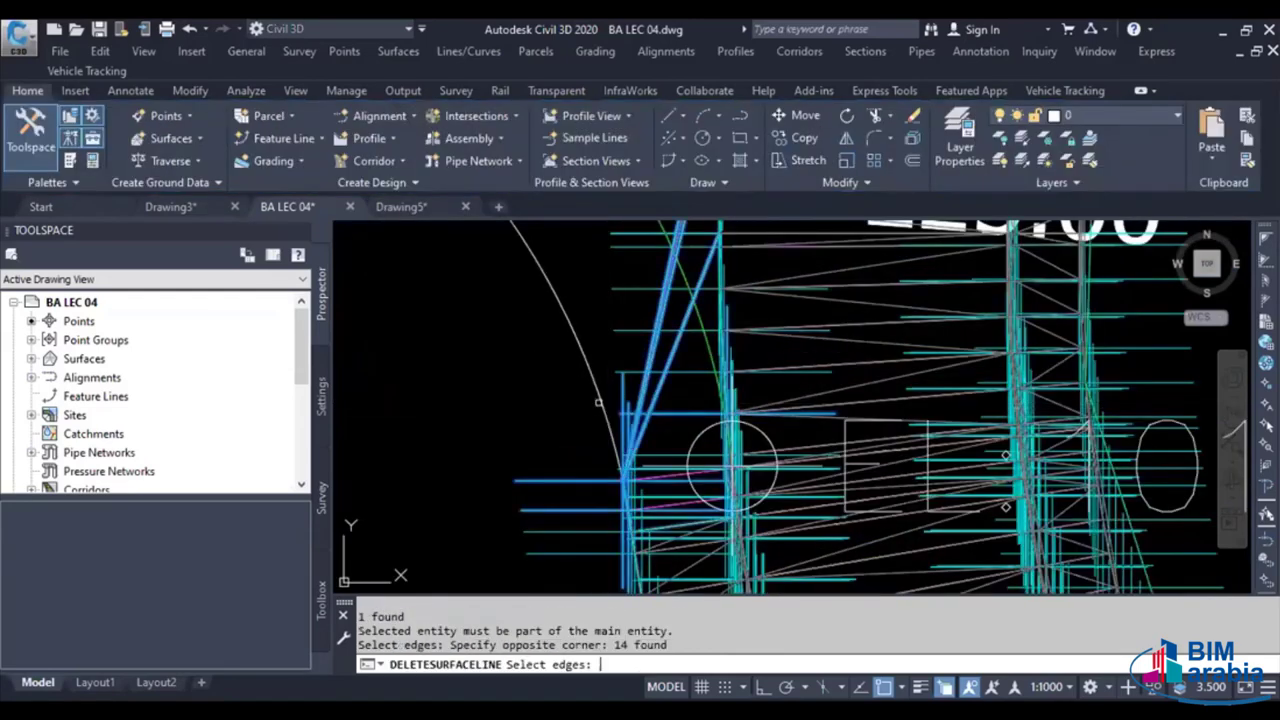
scroll(632, 438, down, 5)
key(Escape)
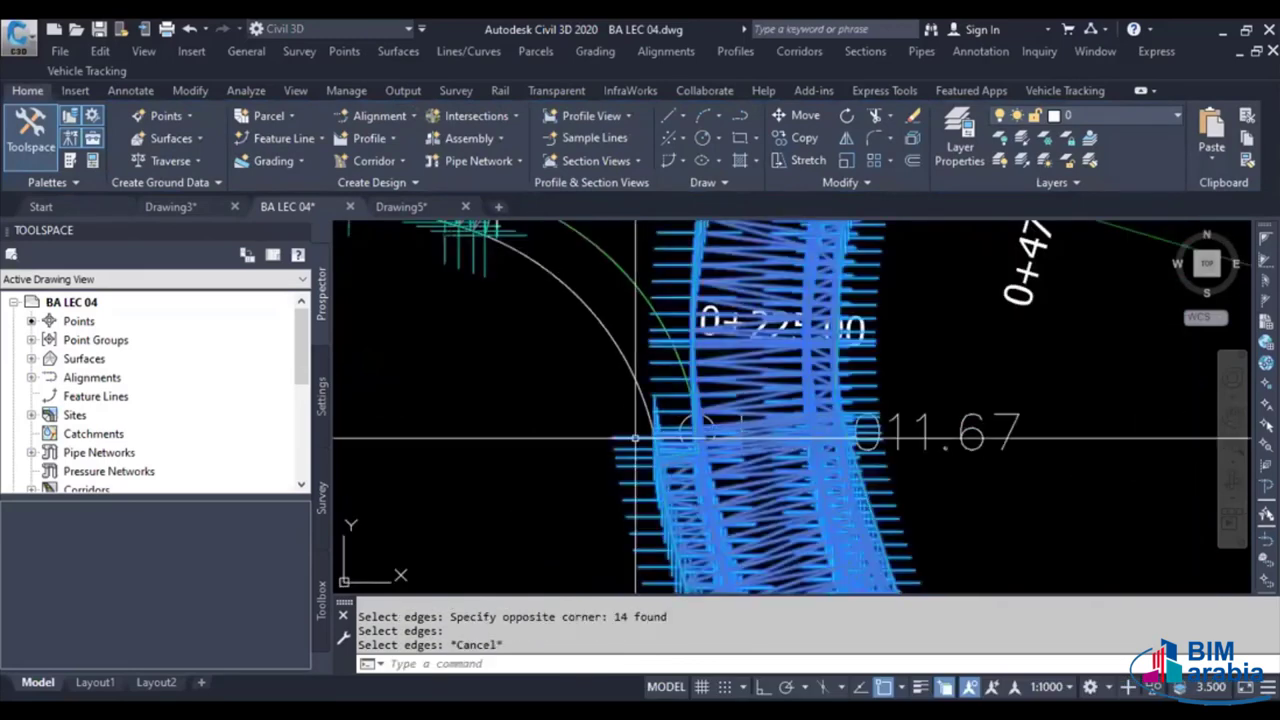
Move the EL: 1011.12 label aside onto a leader and clear the selection
click(683, 436)
scroll(683, 436, up, 2)
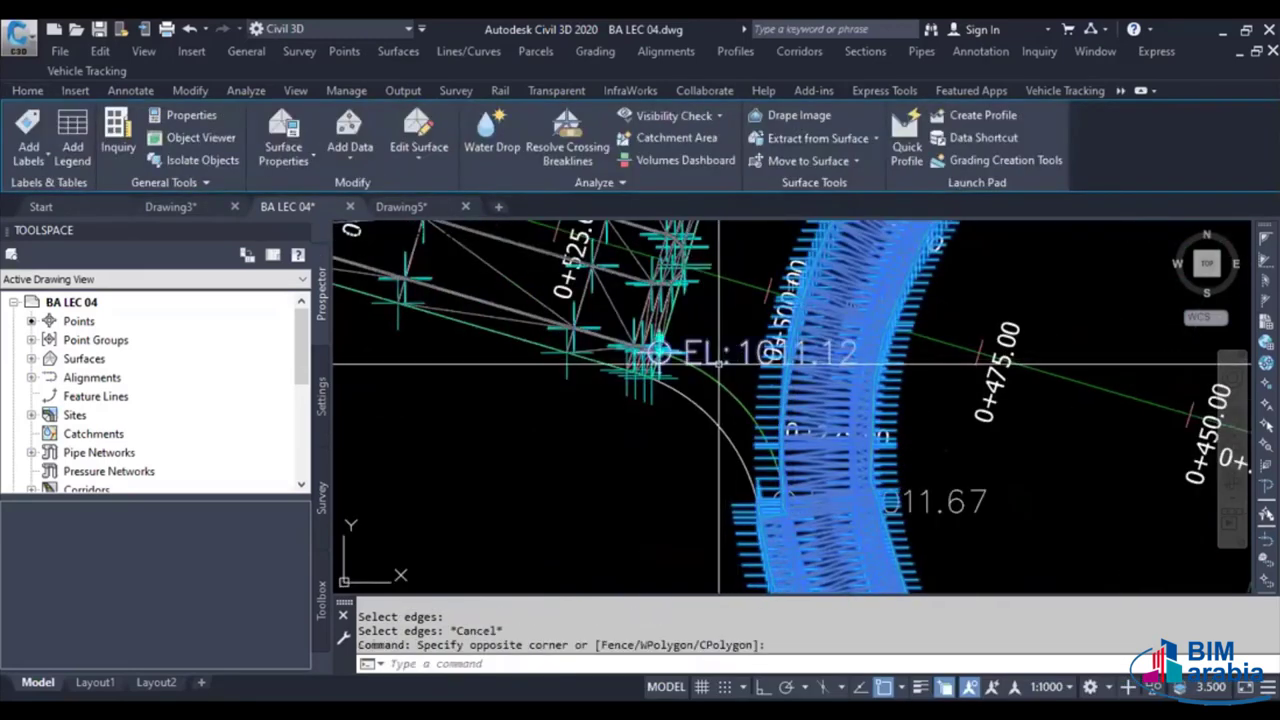
click(673, 335)
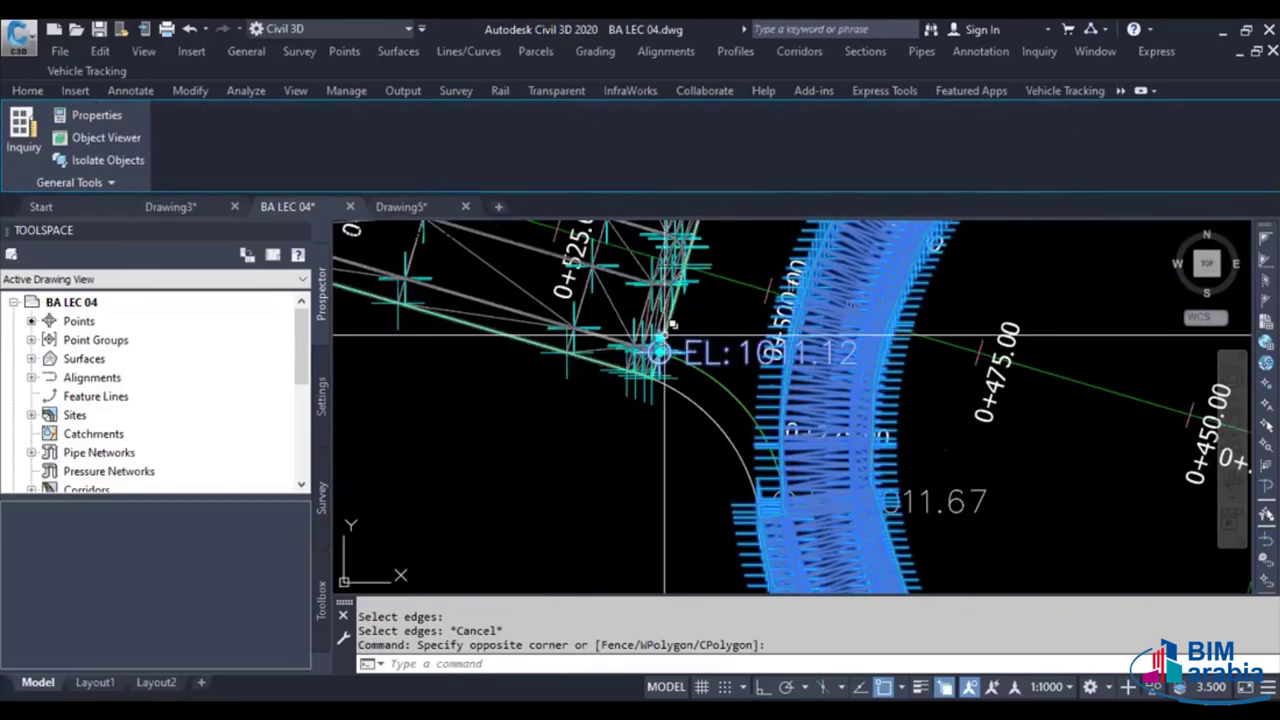
click(660, 341)
click(627, 478)
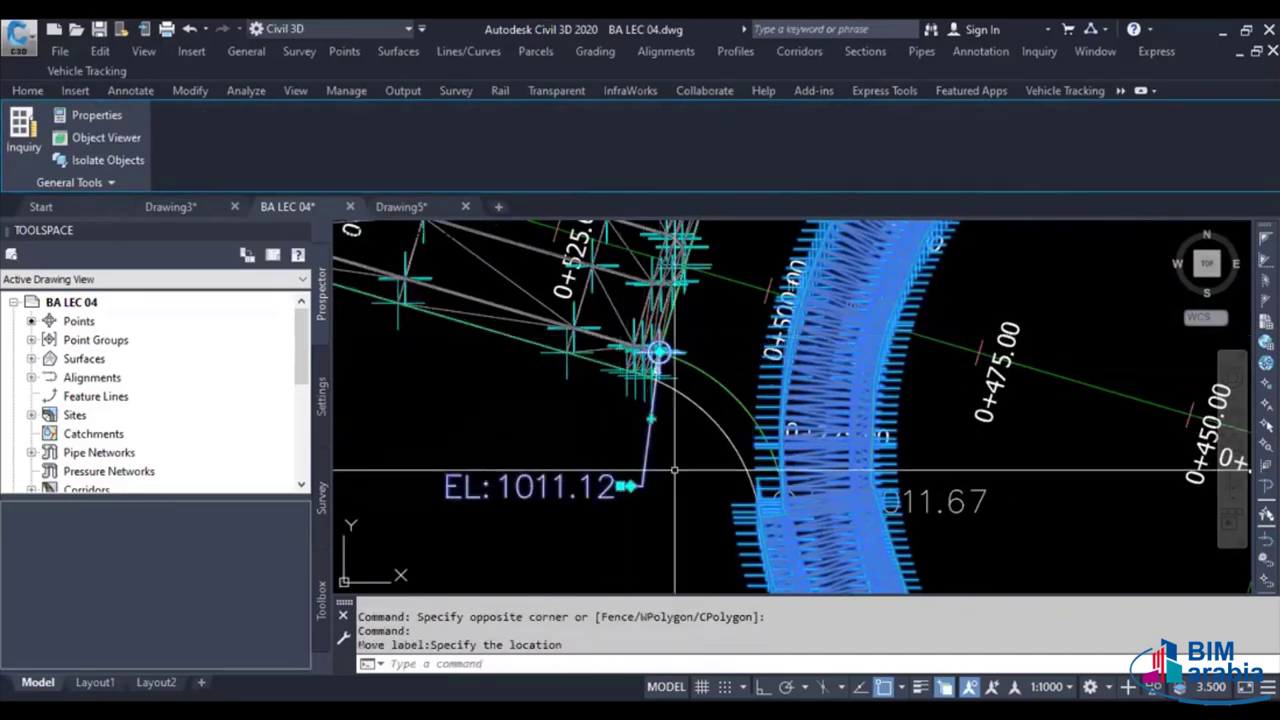
middle_drag(953, 504, 890, 462)
key(Escape)
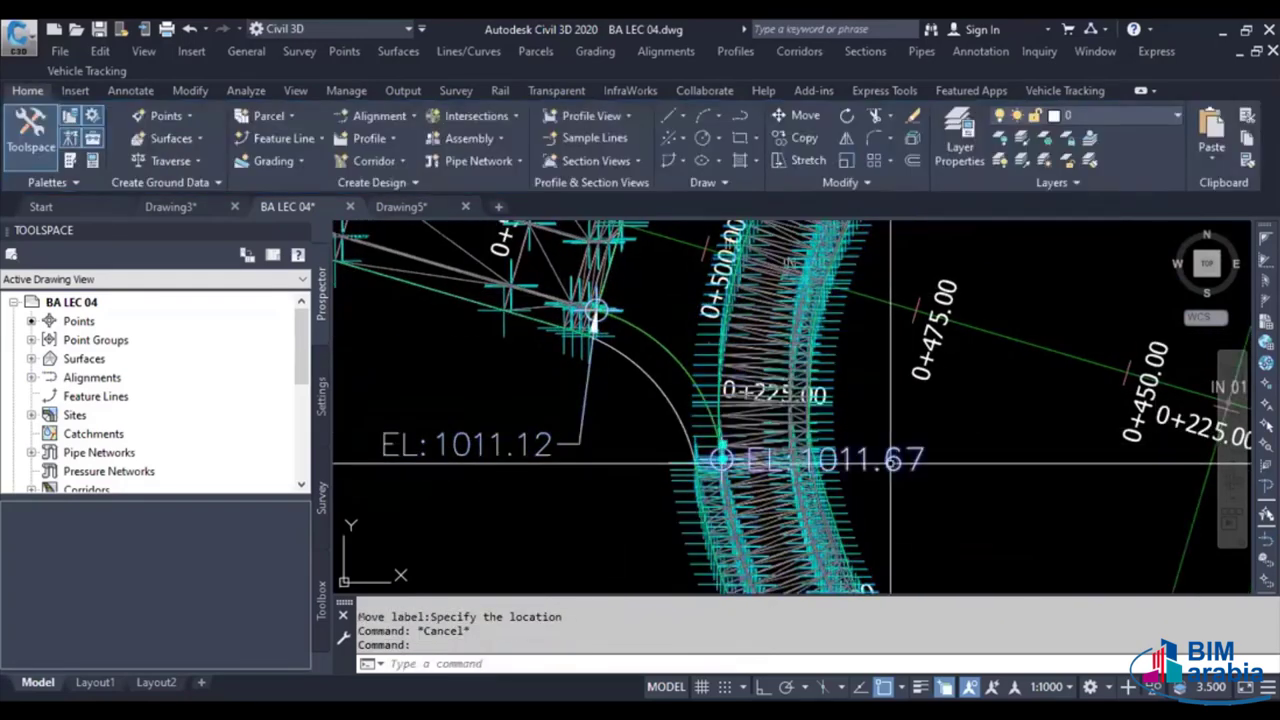
scroll(635, 521, down, 3)
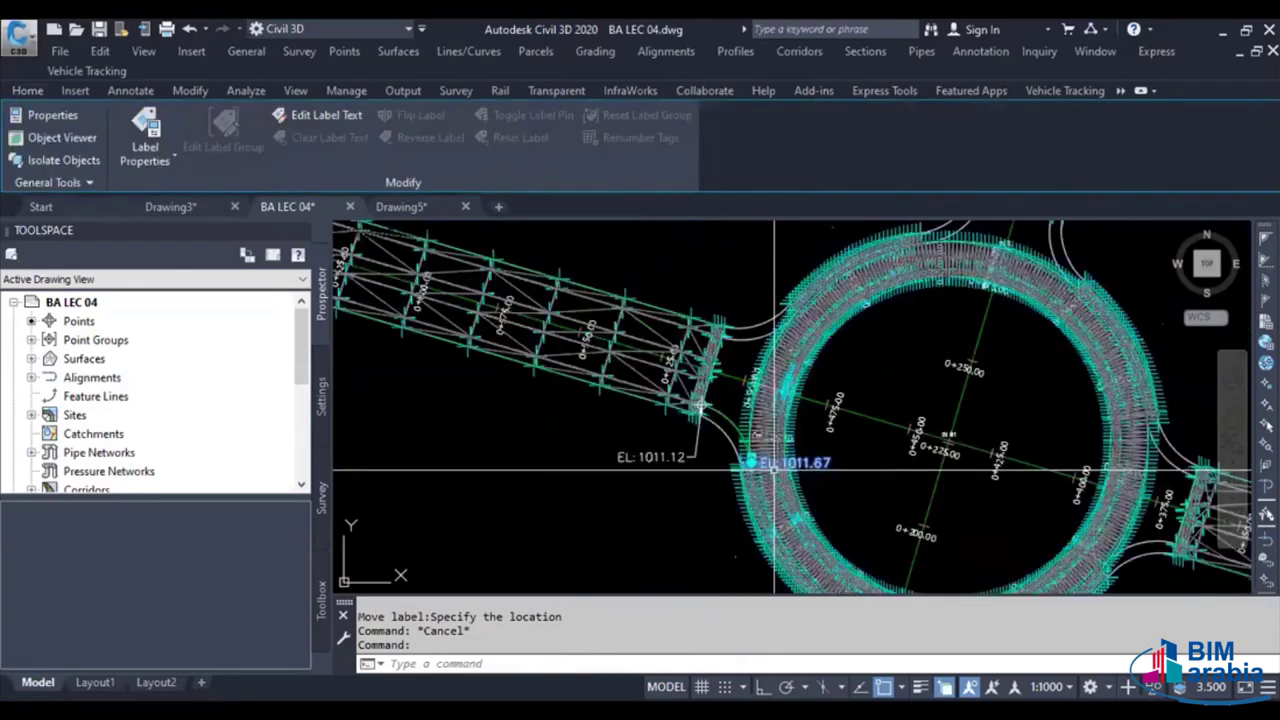
scroll(635, 521, down, 3)
key(Escape)
Start a station/elevation label on the CR 01 profile view with elevation 1011.12
scroll(635, 521, up, 2)
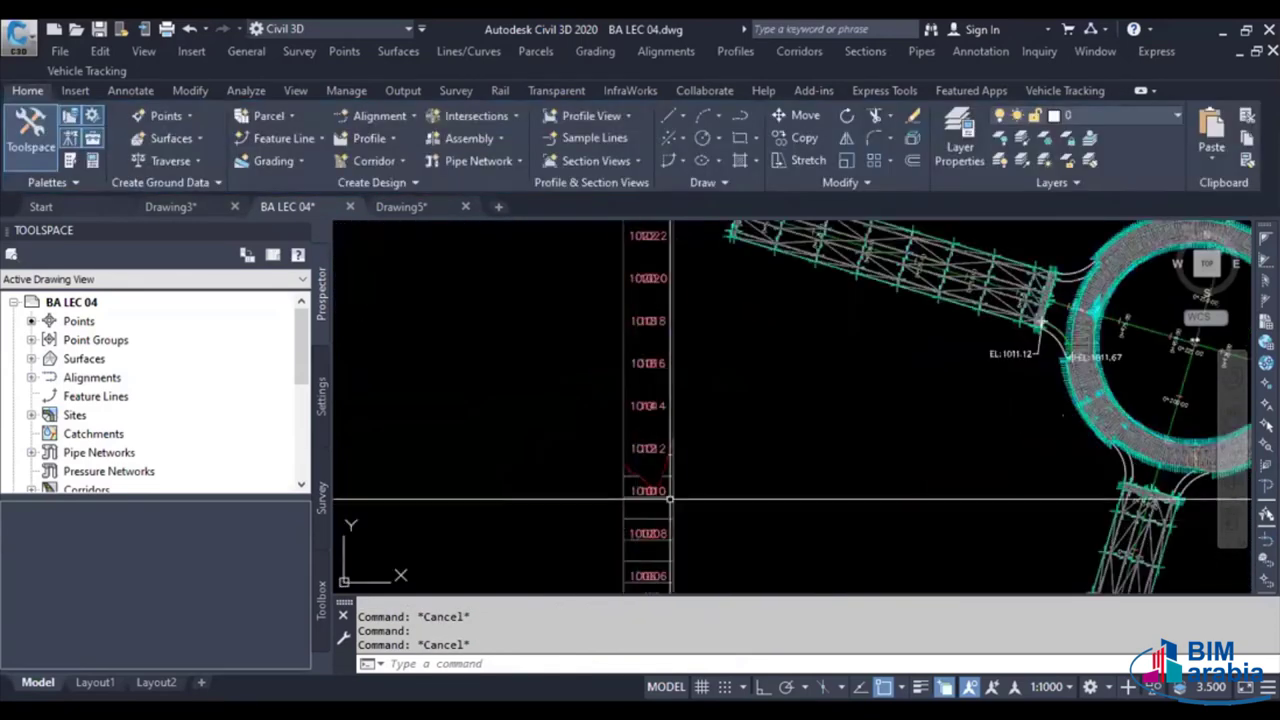
click(630, 509)
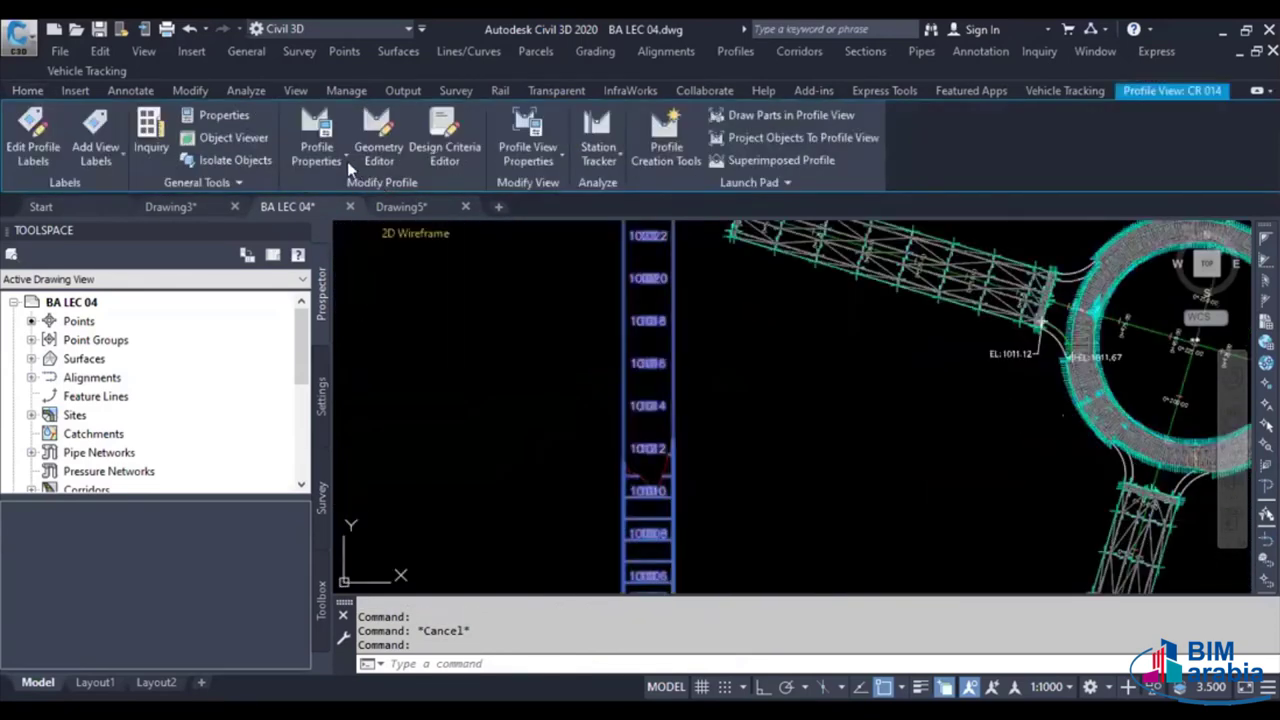
click(96, 158)
click(133, 193)
scroll(627, 342, up, 3)
text(1)
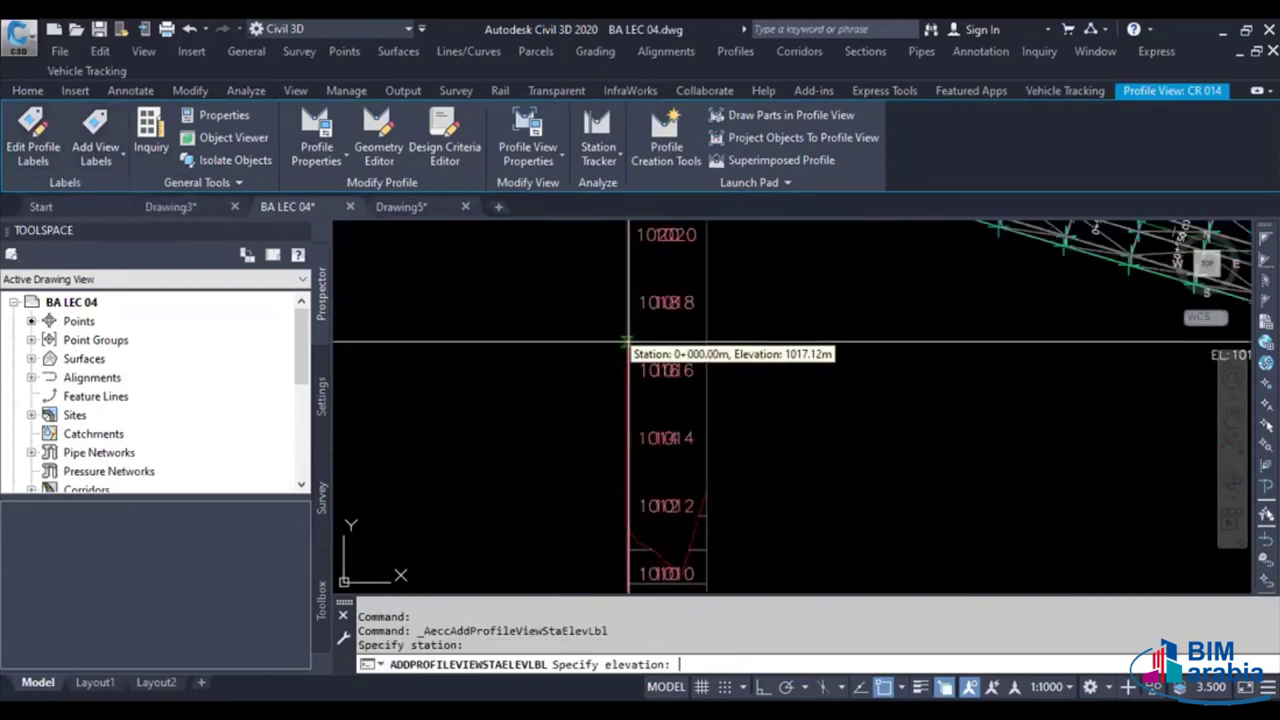
text(011.12)
key(Return)
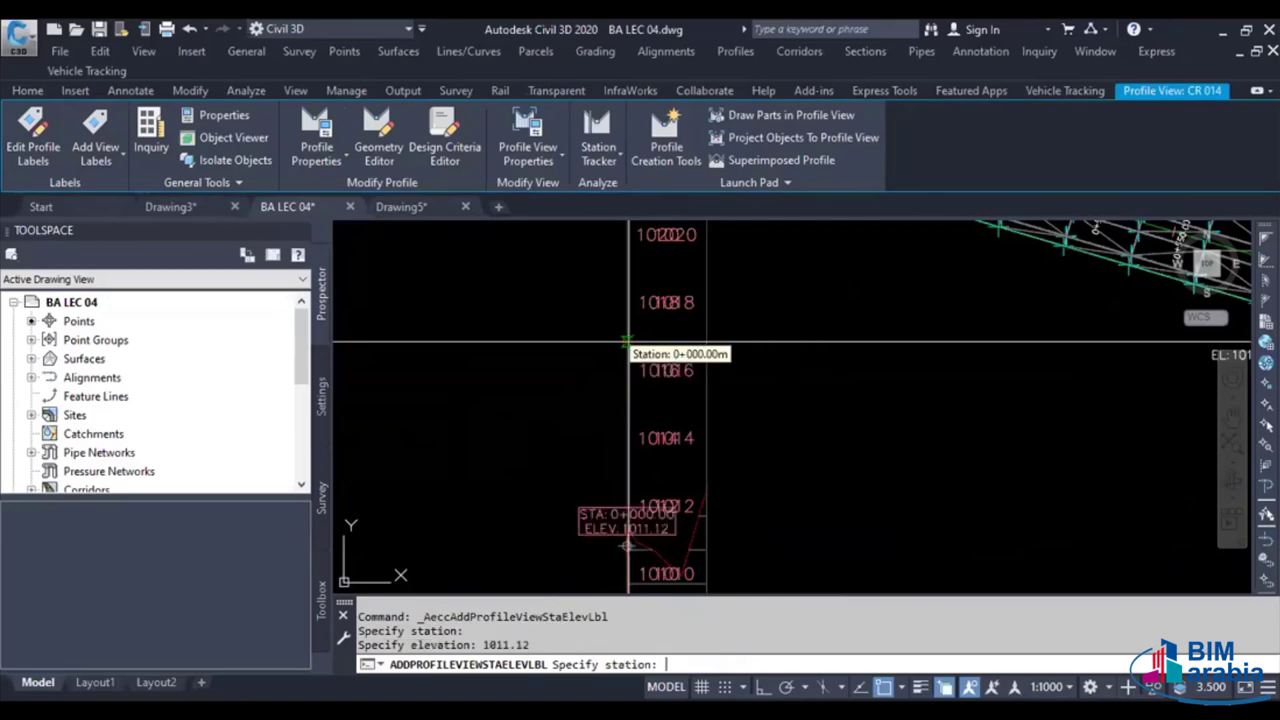
Label station 0+023.46 at elevation 1011.67 and end the labelling command
click(707, 391)
scroll(707, 391, down, 5)
scroll(690, 440, down, 2)
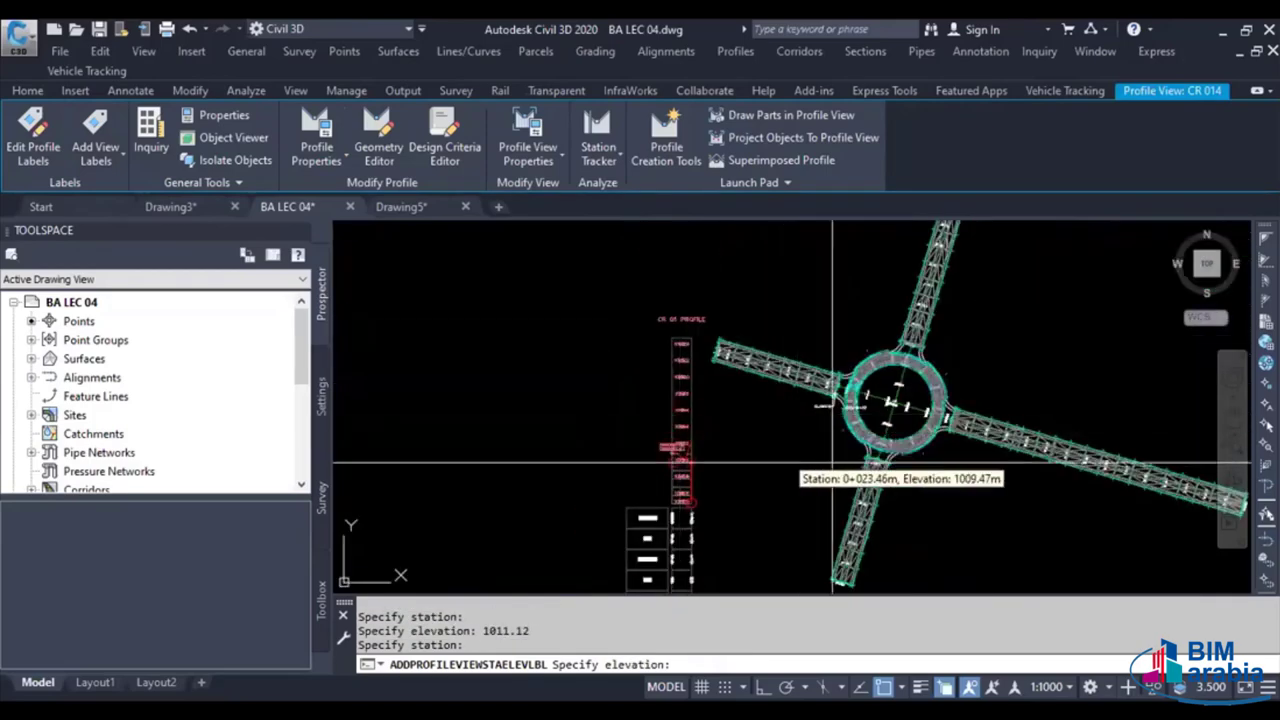
scroll(832, 462, up, 2)
scroll(835, 461, up, 3)
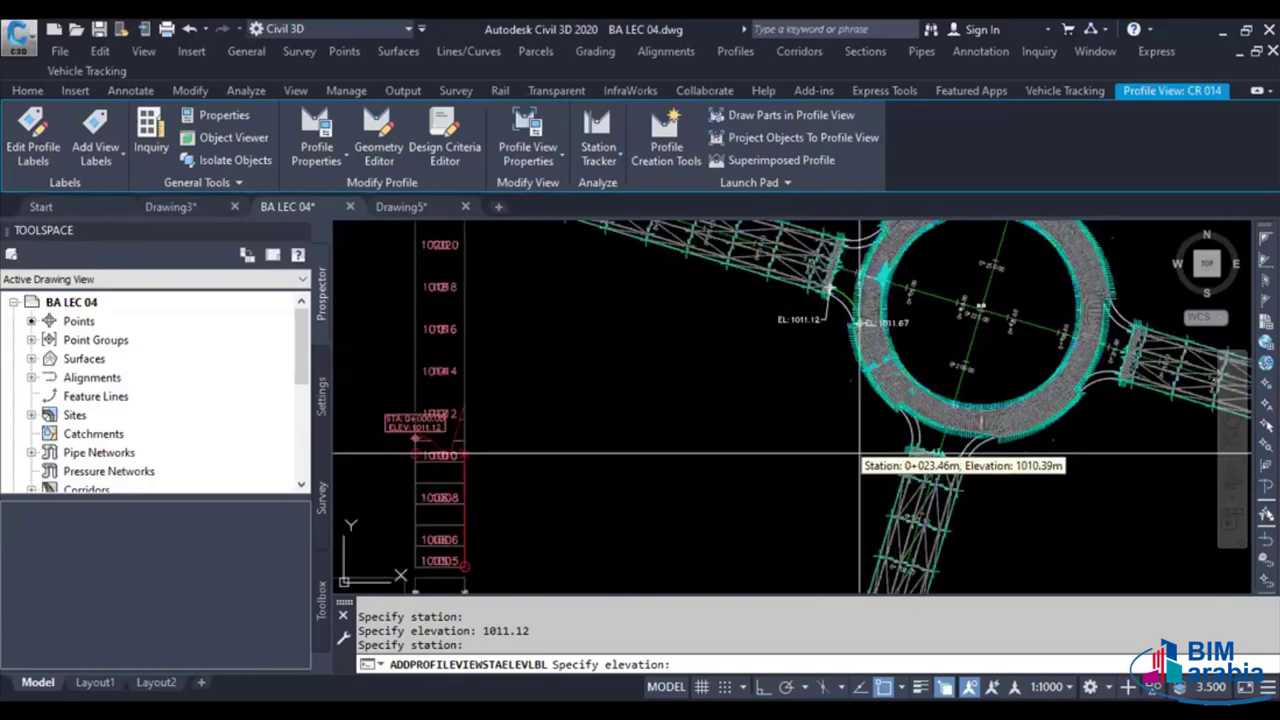
text(1011.67)
key(Return)
key(Escape)
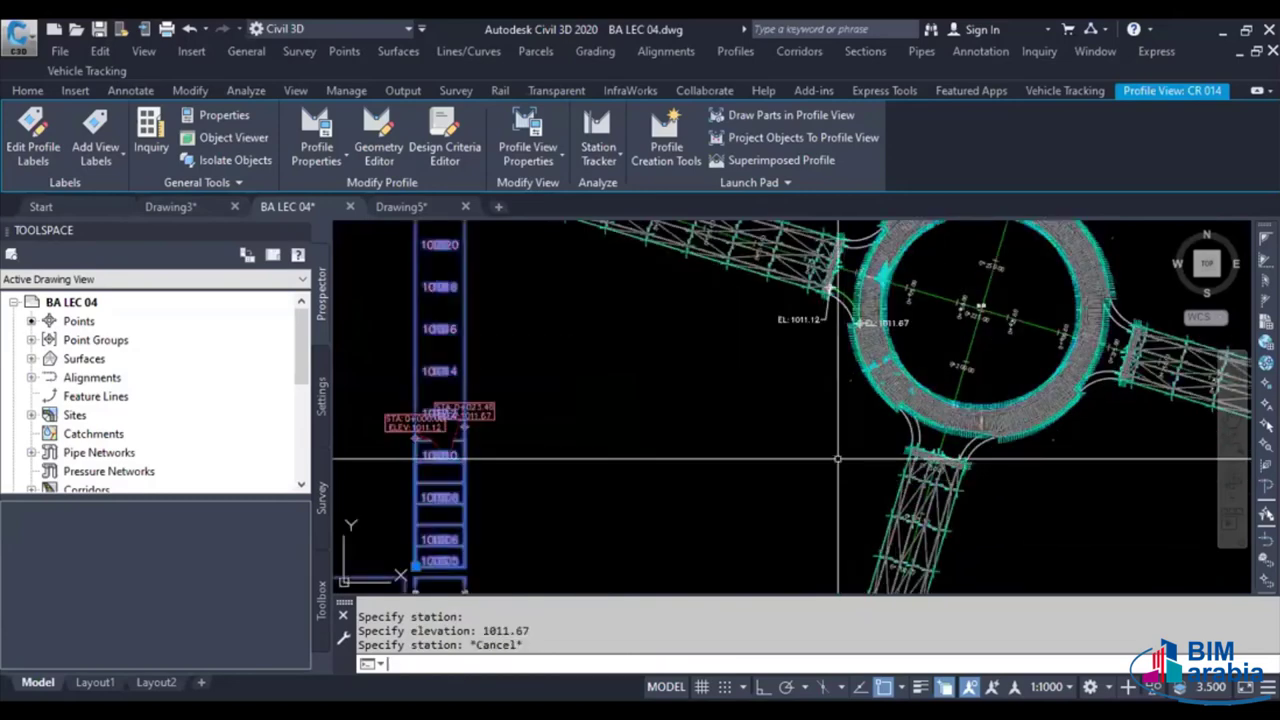
Start a layout profile named CR 01 DES on the CR 01 profile view
click(735, 51)
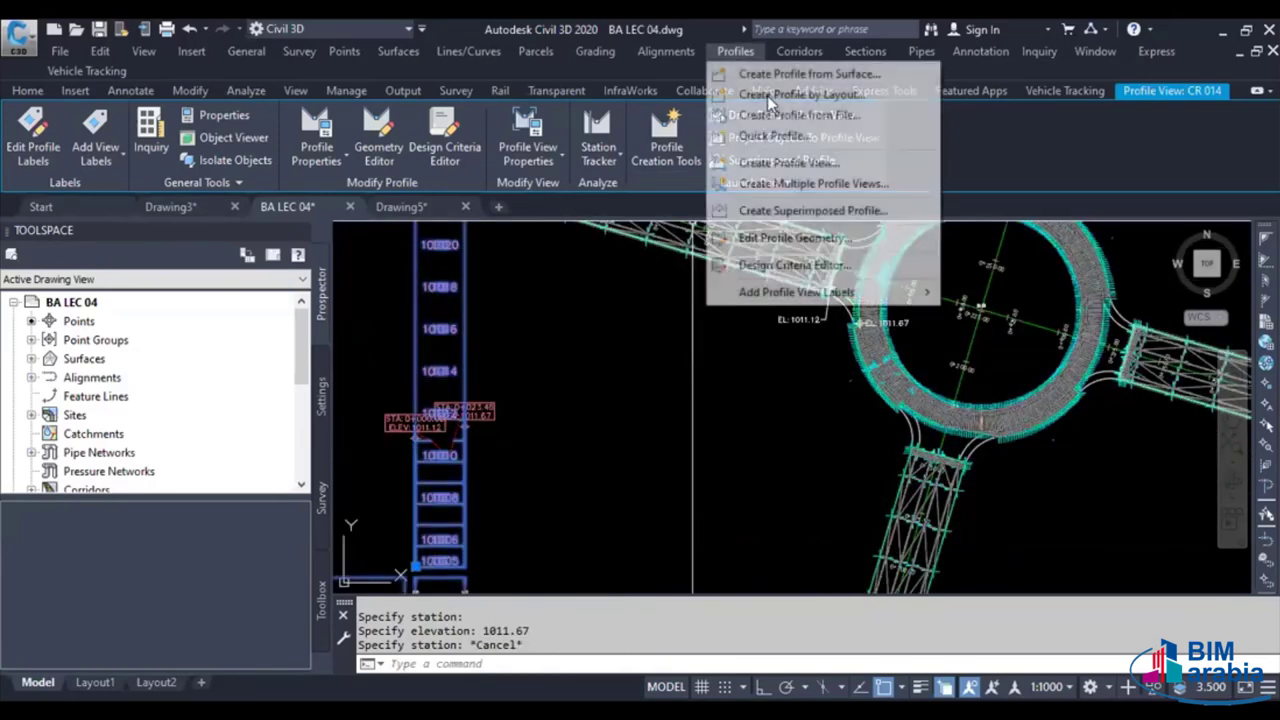
click(486, 342)
click(398, 375)
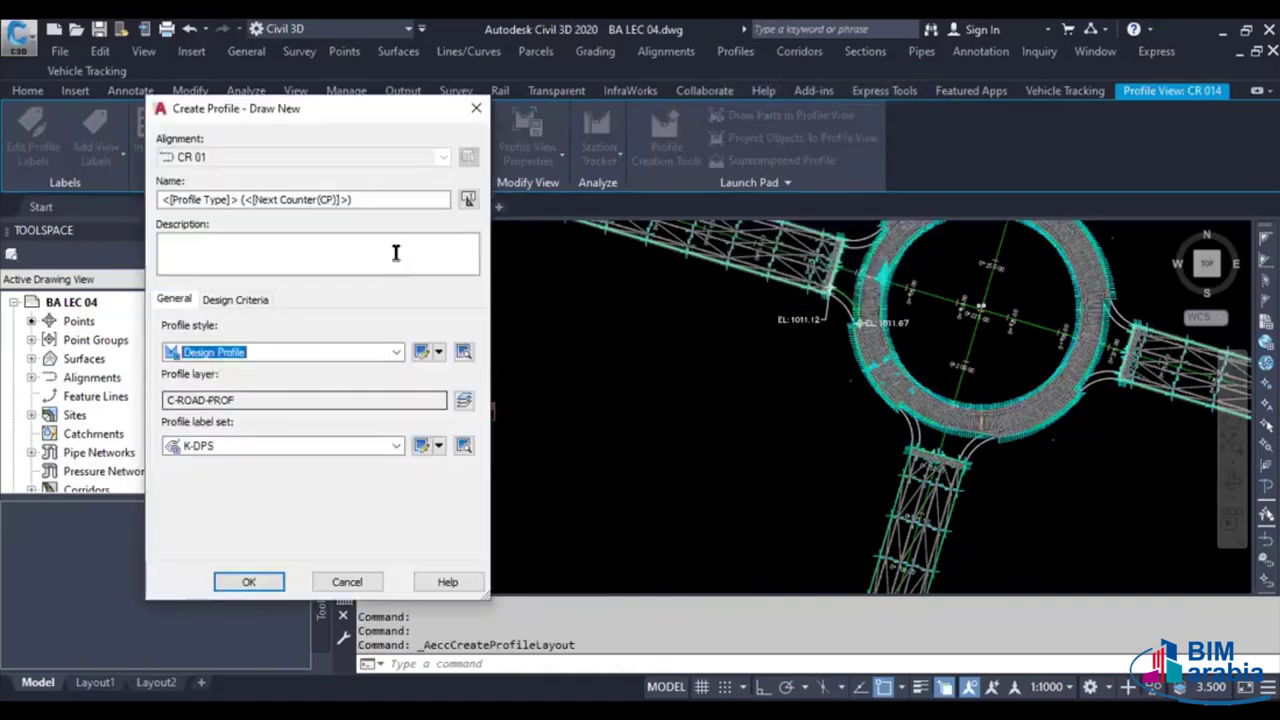
triple_click(300, 199)
text(CR 01 DES)
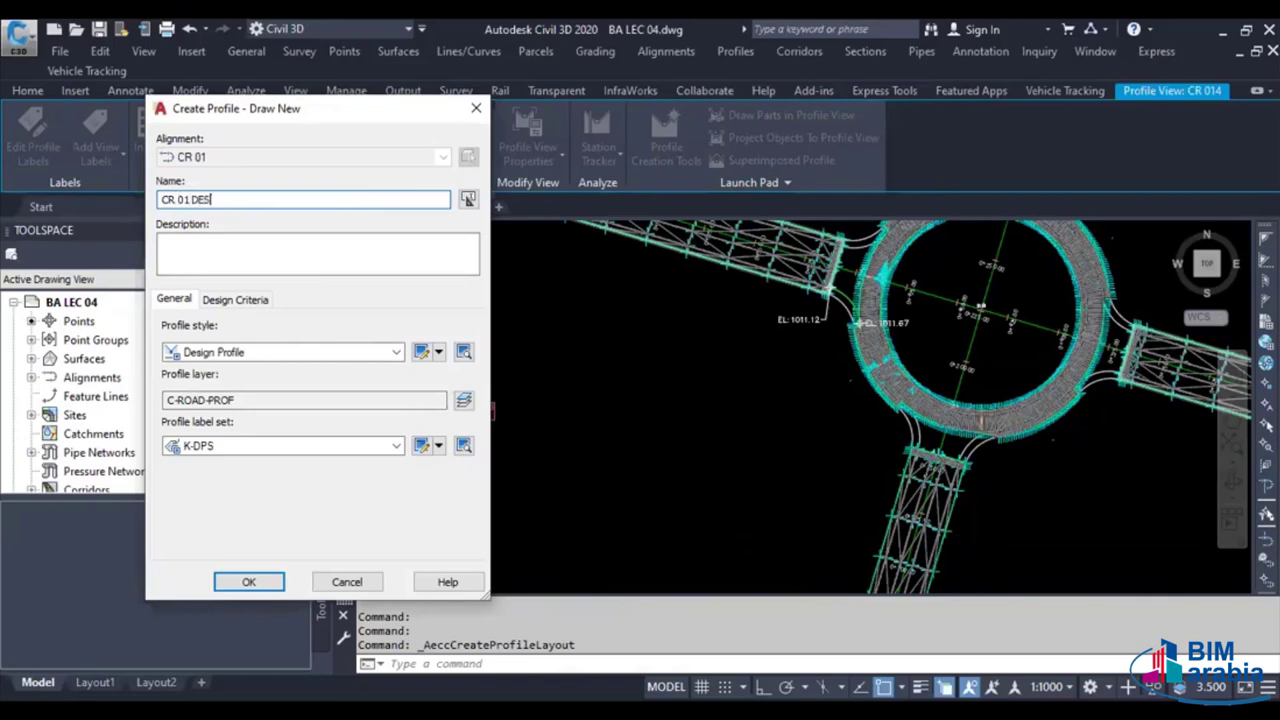
click(245, 300)
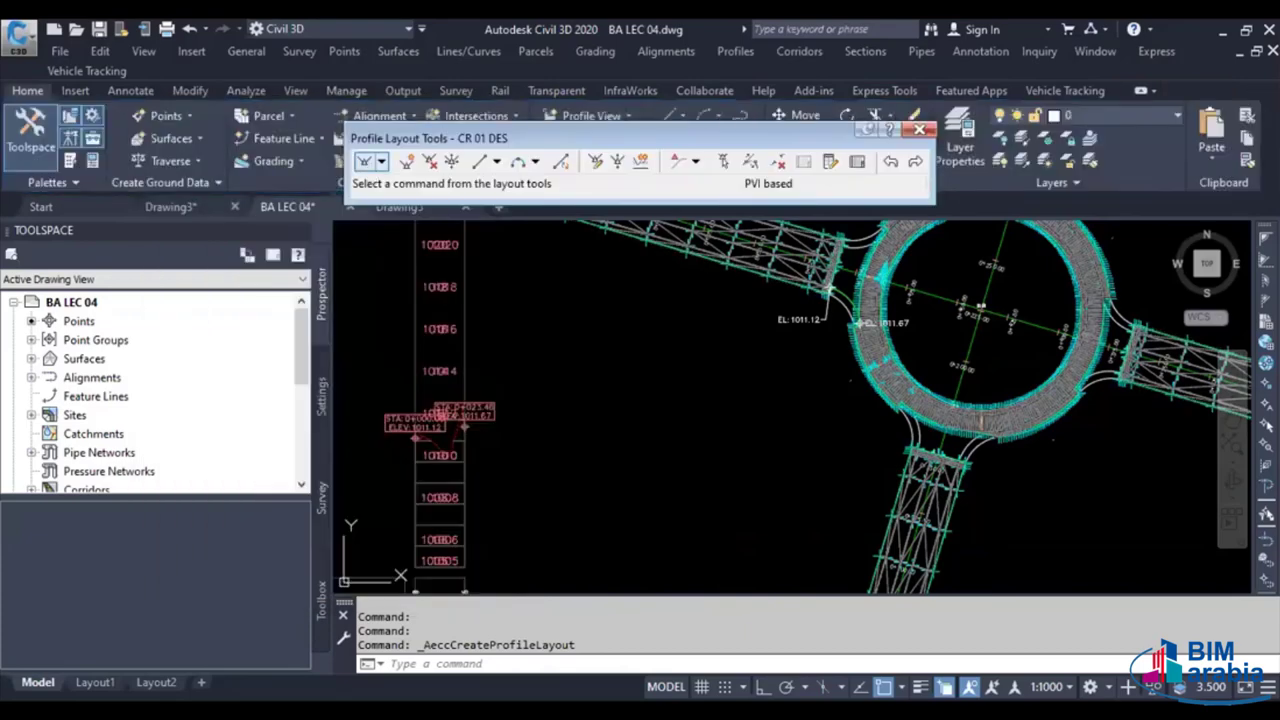
Draw one tangent from station 0+000.00 to the 0+023.46 point
click(364, 161)
scroll(600, 420, up, 5)
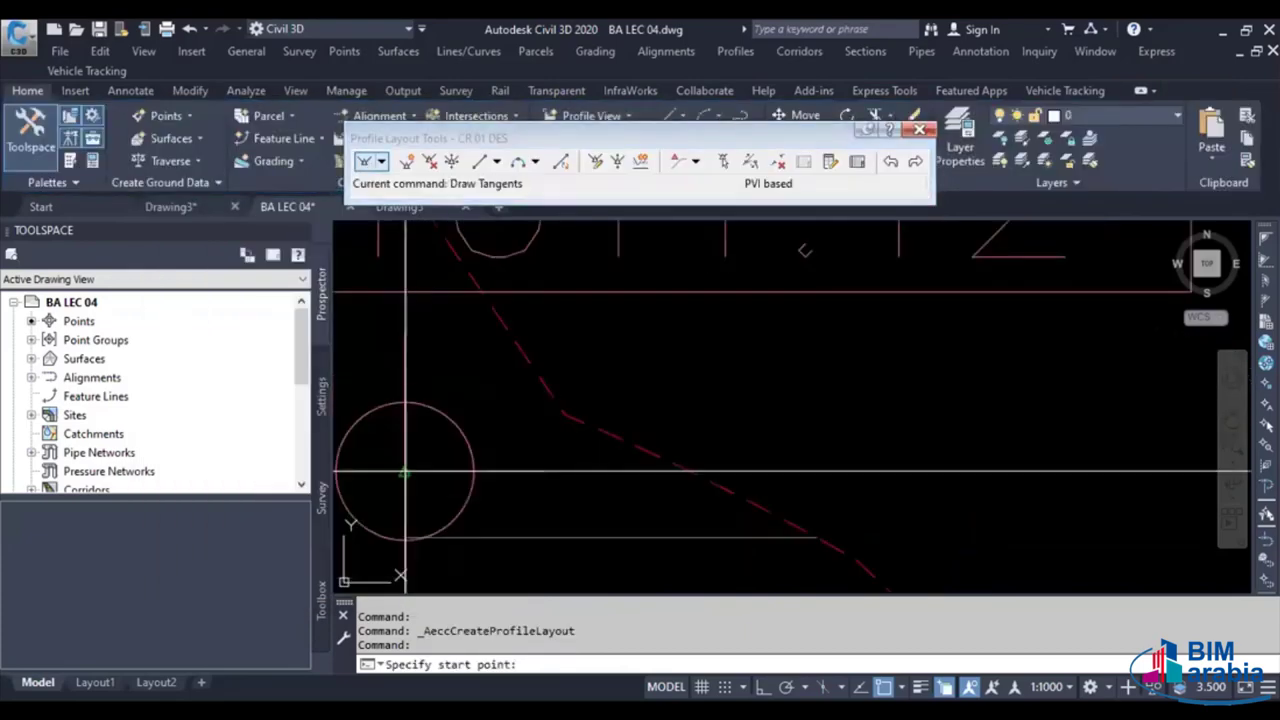
click(390, 480)
click(744, 411)
scroll(700, 430, down, 5)
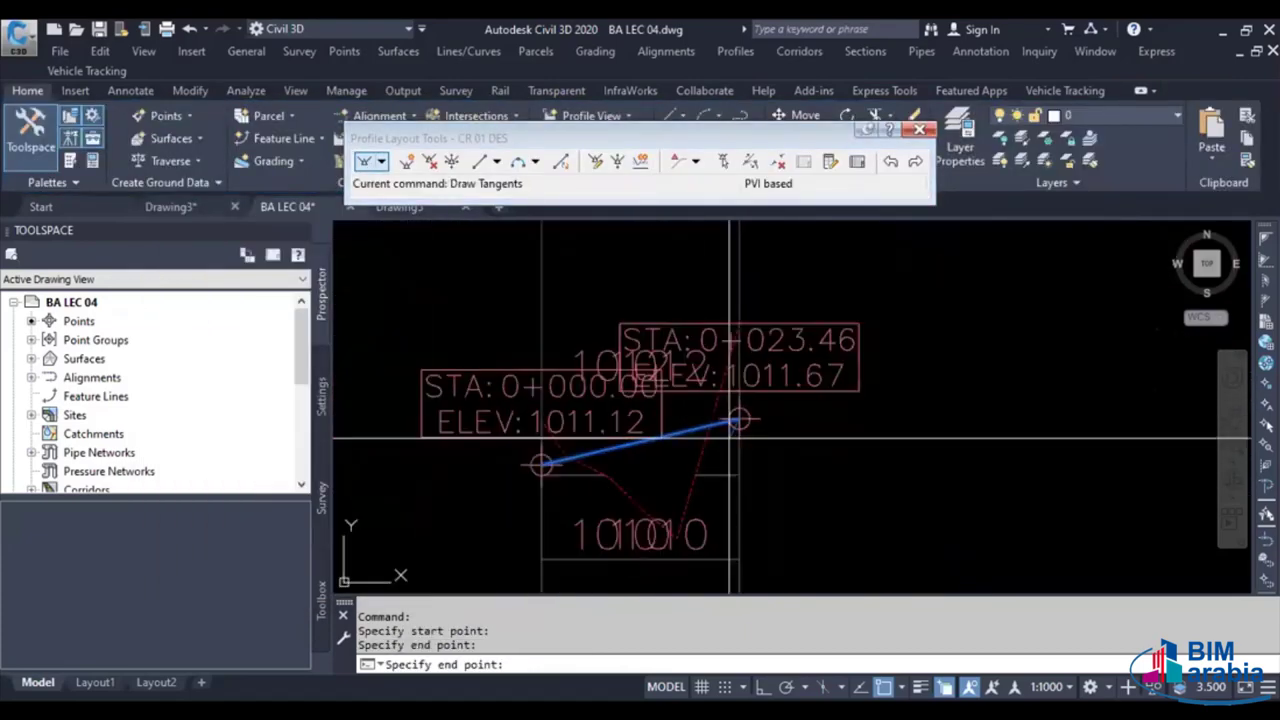
key(Escape)
Bring the road edge near the roundabout into view and close the profile layout tools
scroll(636, 460, down, 3)
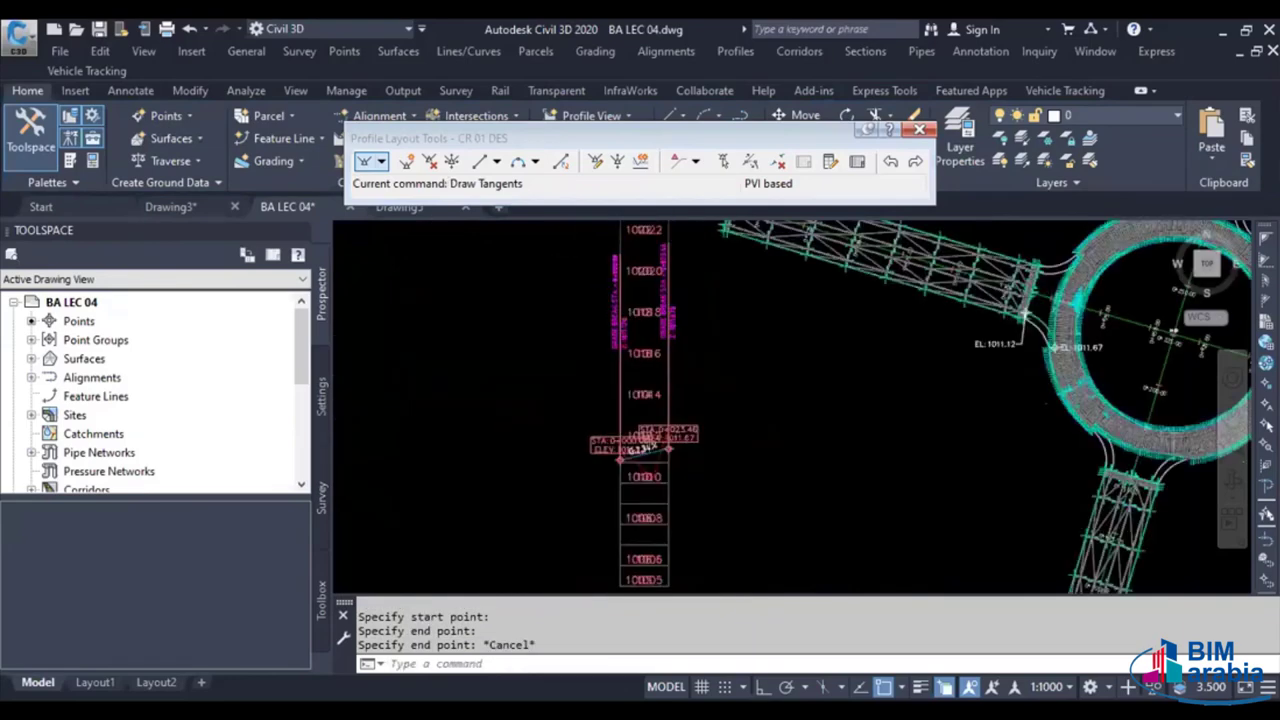
scroll(680, 450, down, 3)
scroll(698, 448, up, 2)
scroll(698, 448, up, 3)
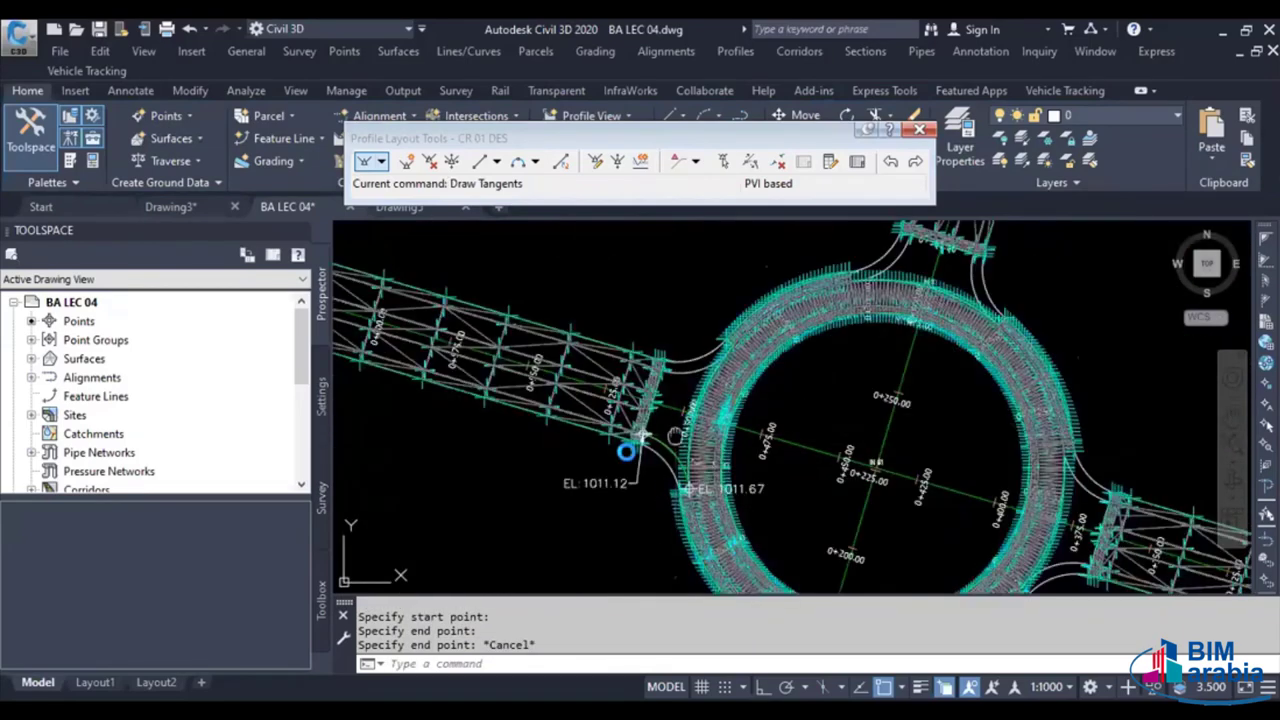
scroll(630, 437, up, 1)
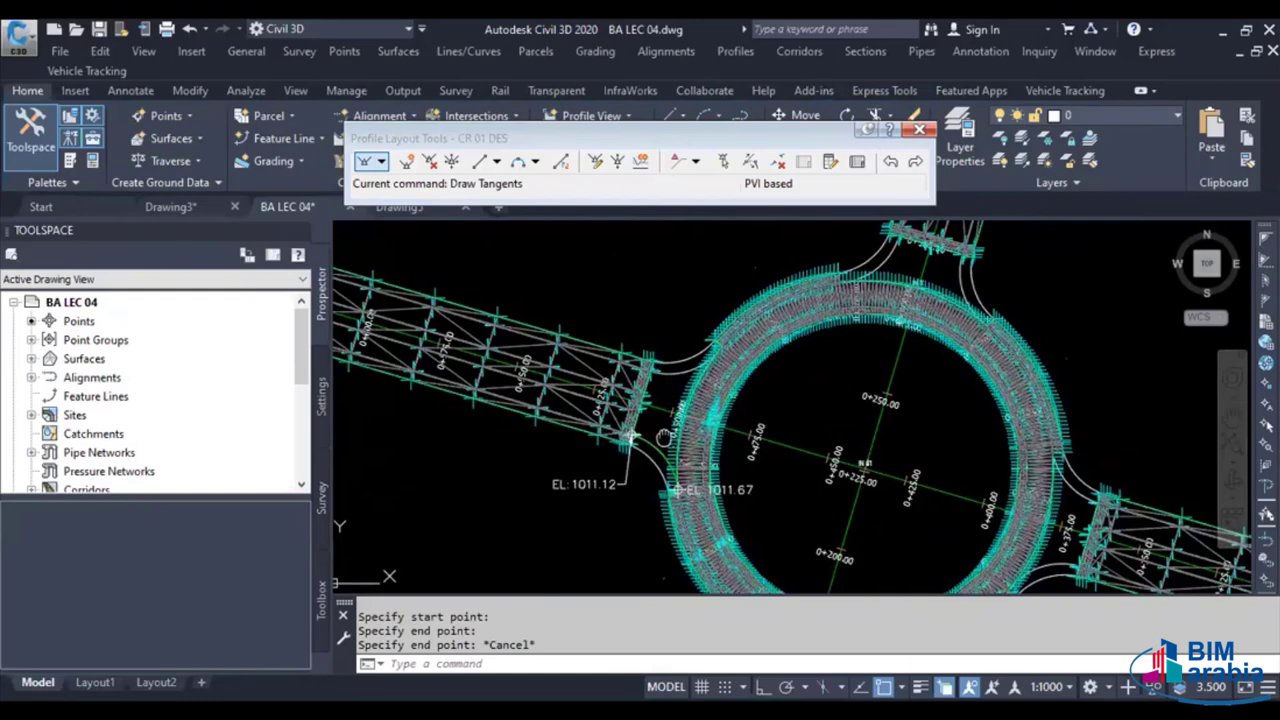
middle_drag(630, 437, 606, 436)
scroll(631, 465, up, 6)
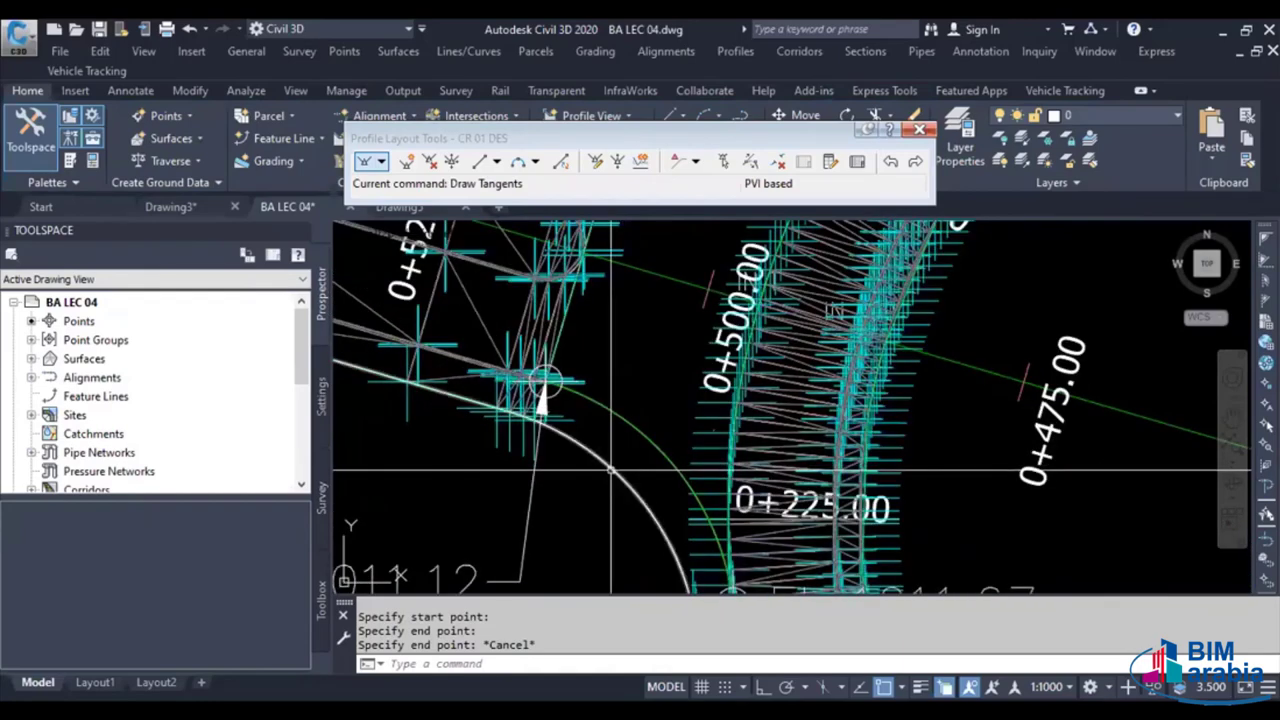
mouse_move(711, 315)
middle_down()
mouse_move(676, 410)
mouse_move(689, 318)
middle_up()
scroll(711, 440, up, 4)
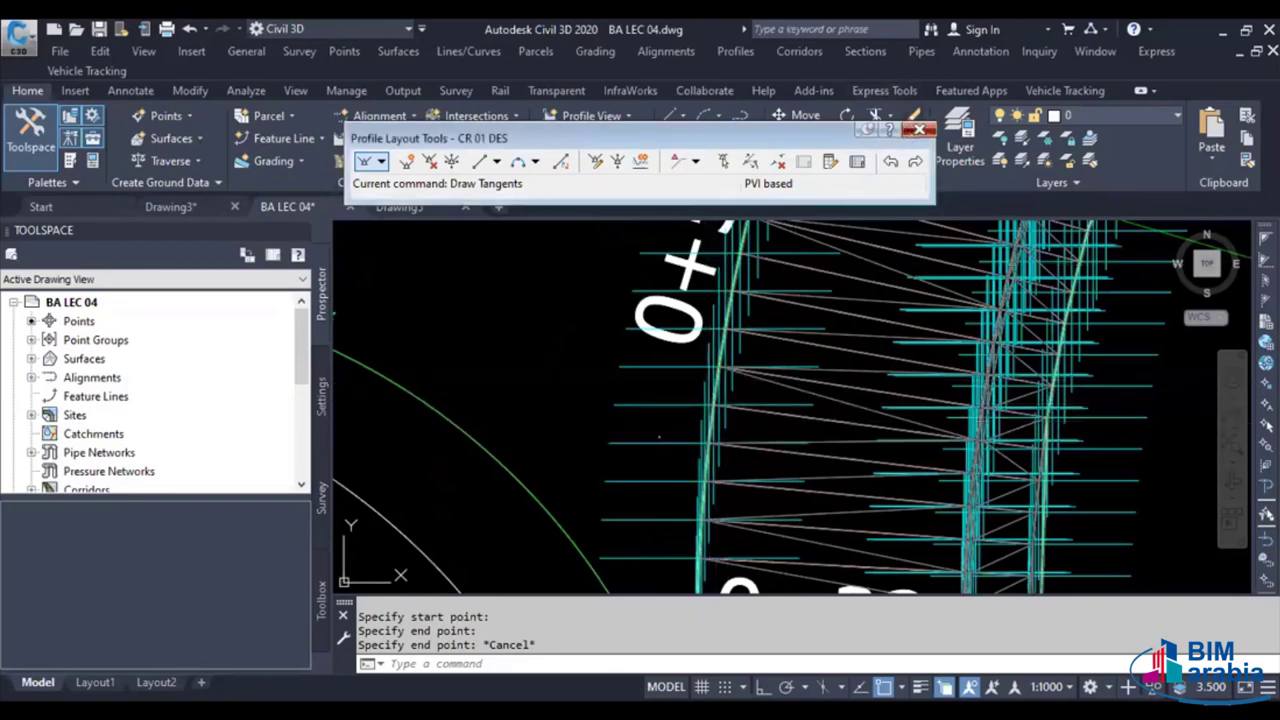
click(919, 130)
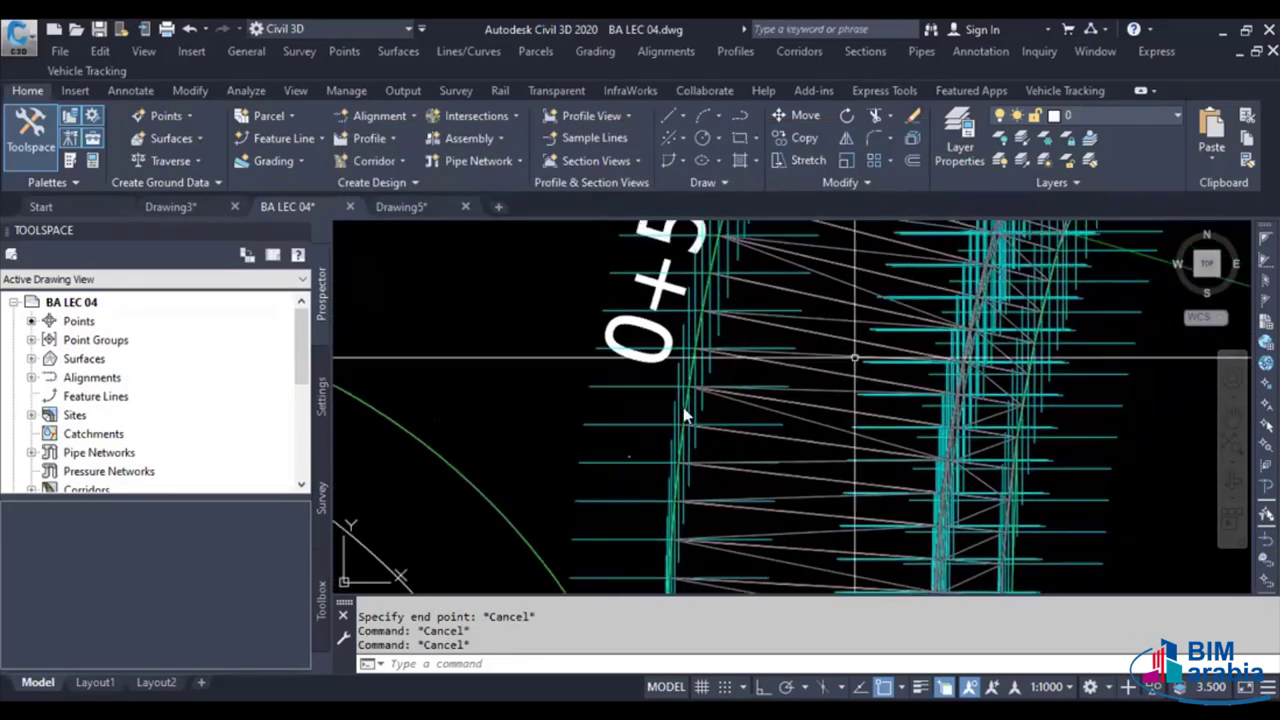
Select the corridor and pick its ETW feature line for extraction
key(Escape)
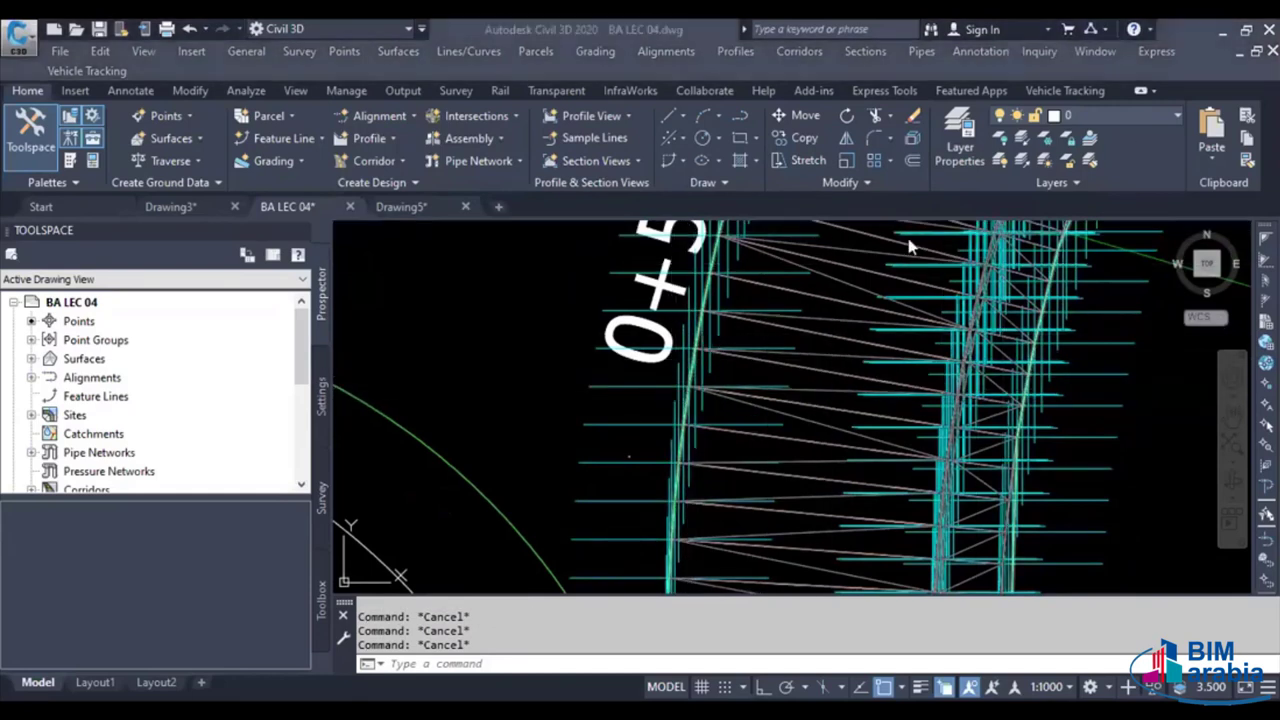
click(800, 400)
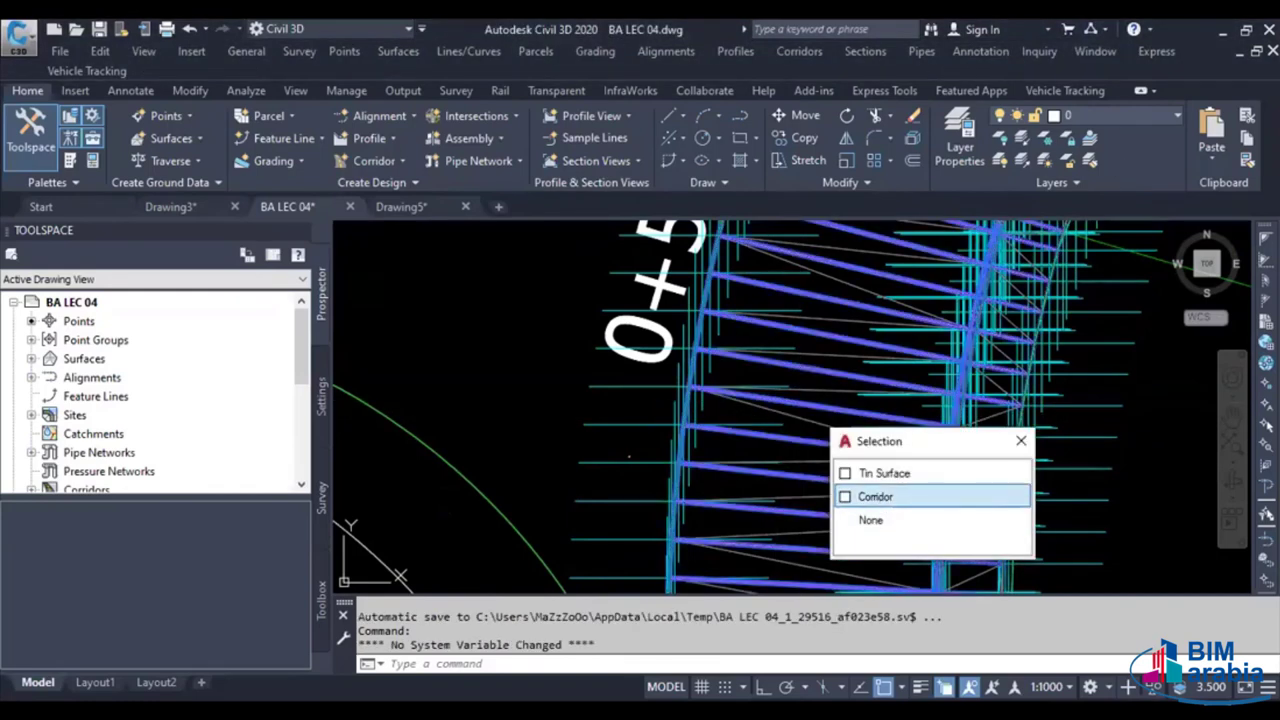
click(875, 496)
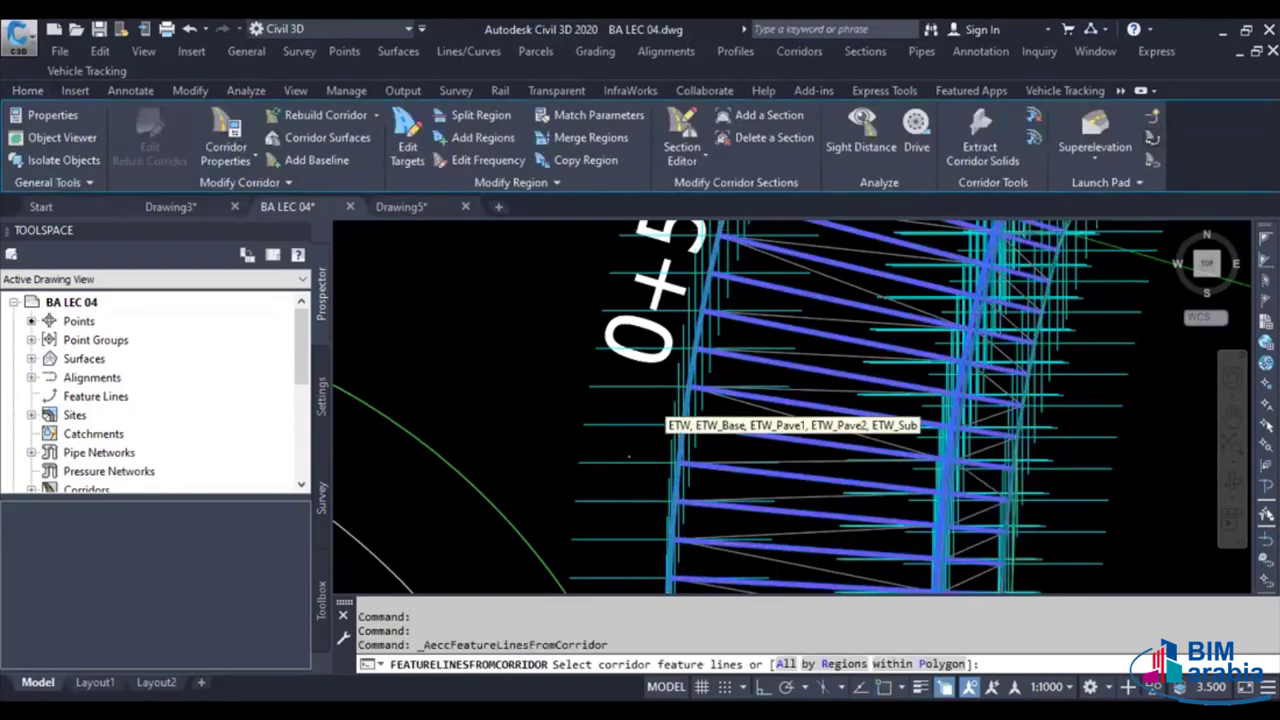
click(628, 456)
scroll(628, 456, up, 5)
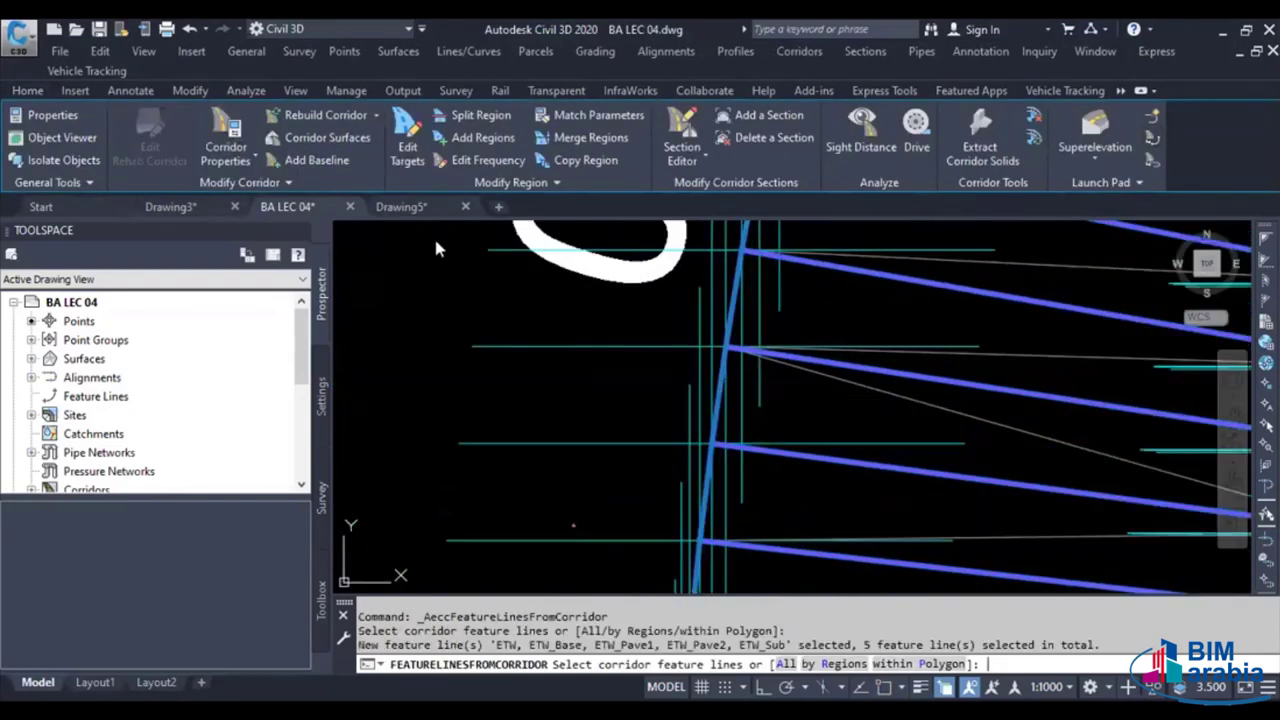
key(Return)
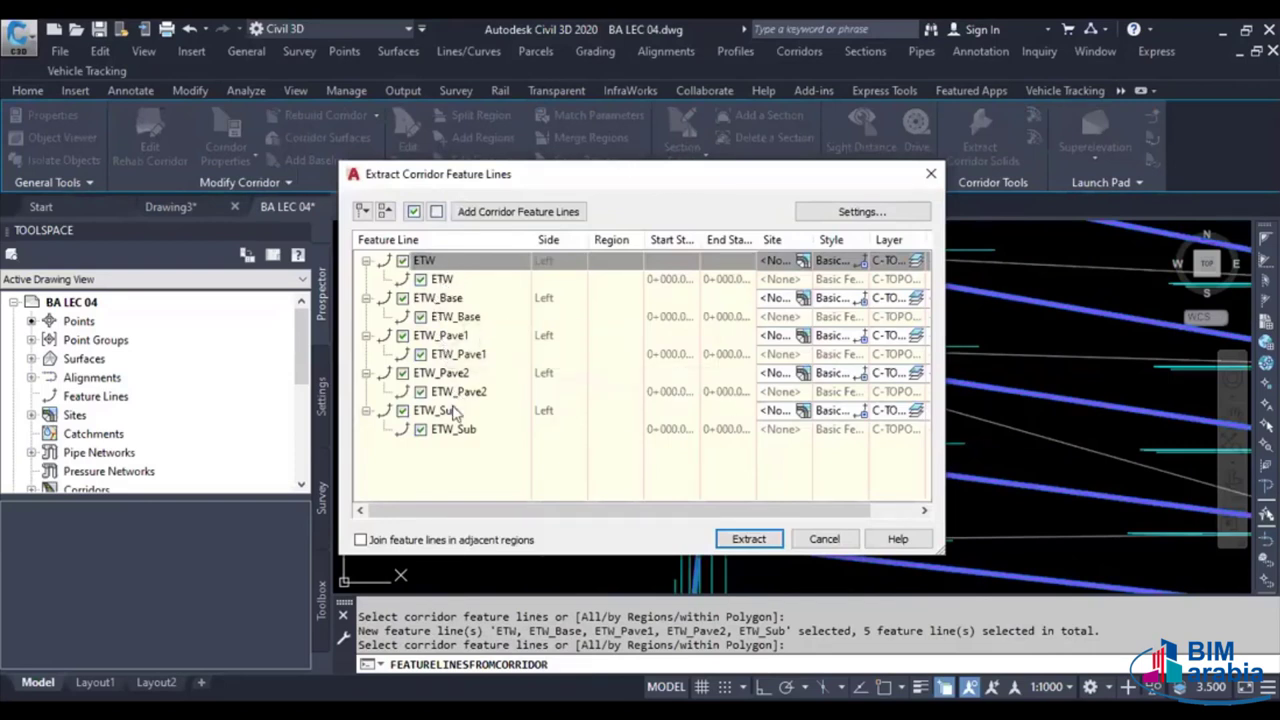
Extract only the ETW feature line with the dynamic corridor link turned off
click(436, 213)
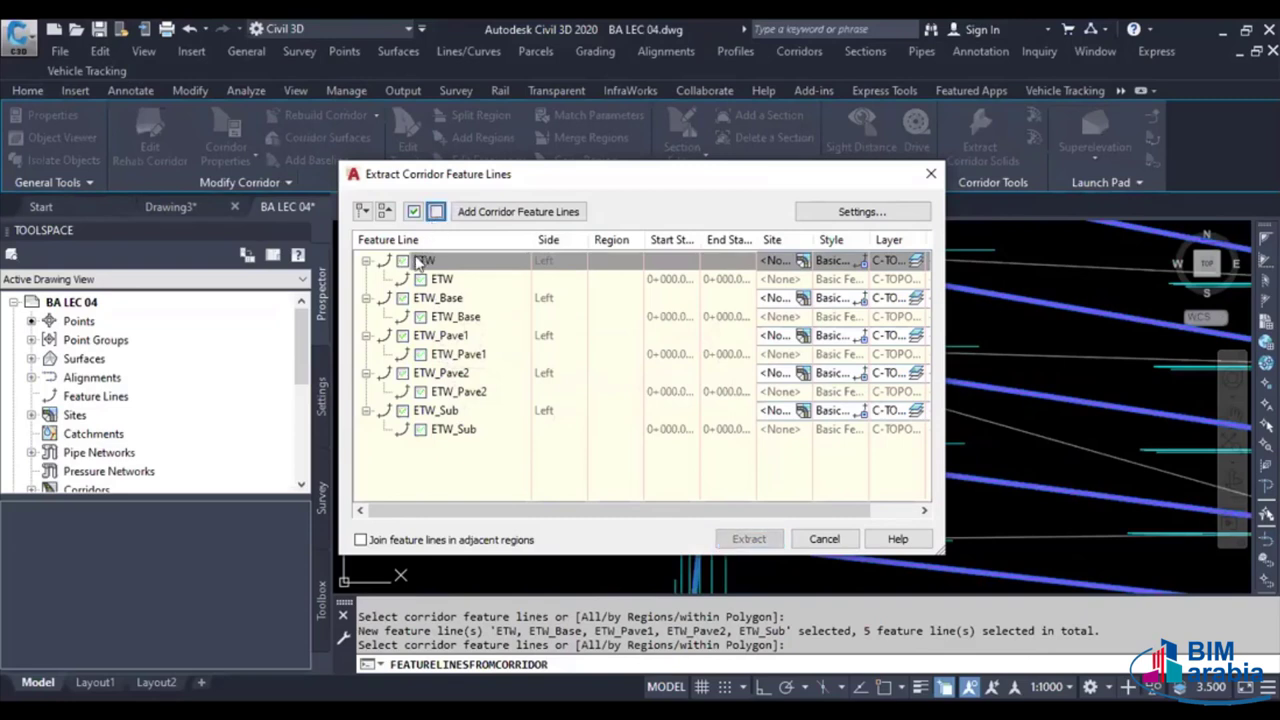
click(403, 260)
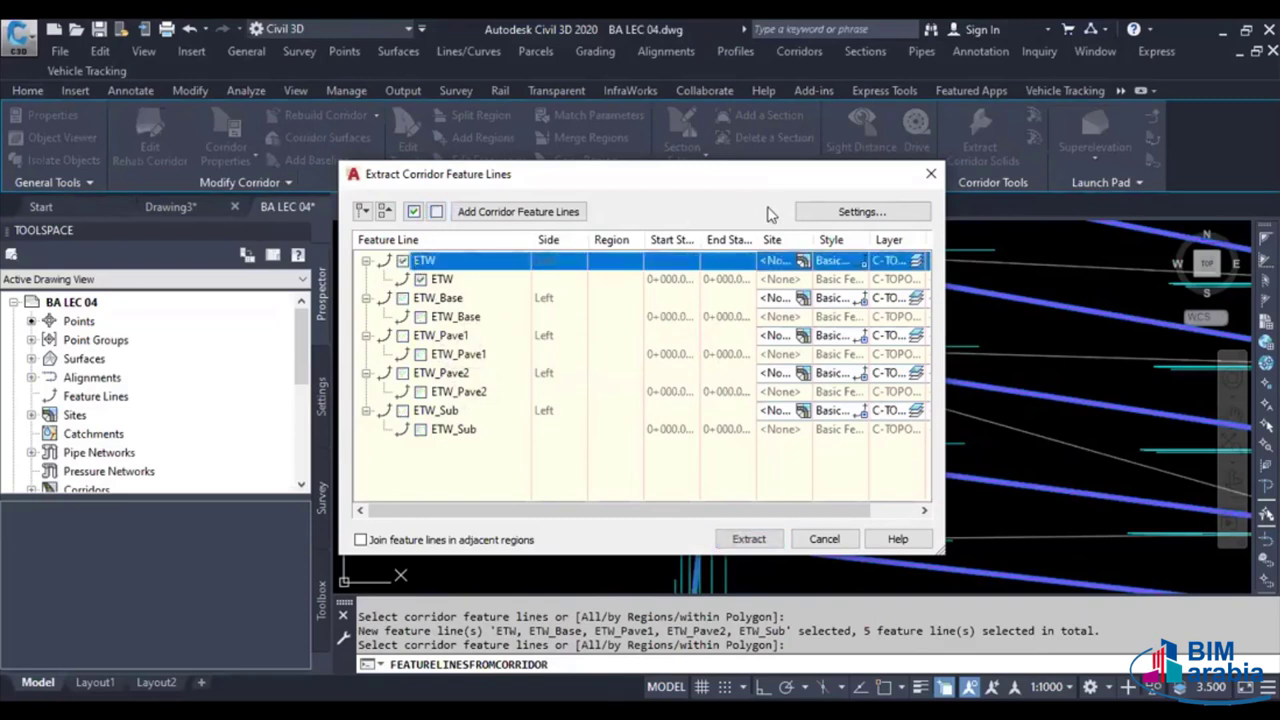
click(824, 214)
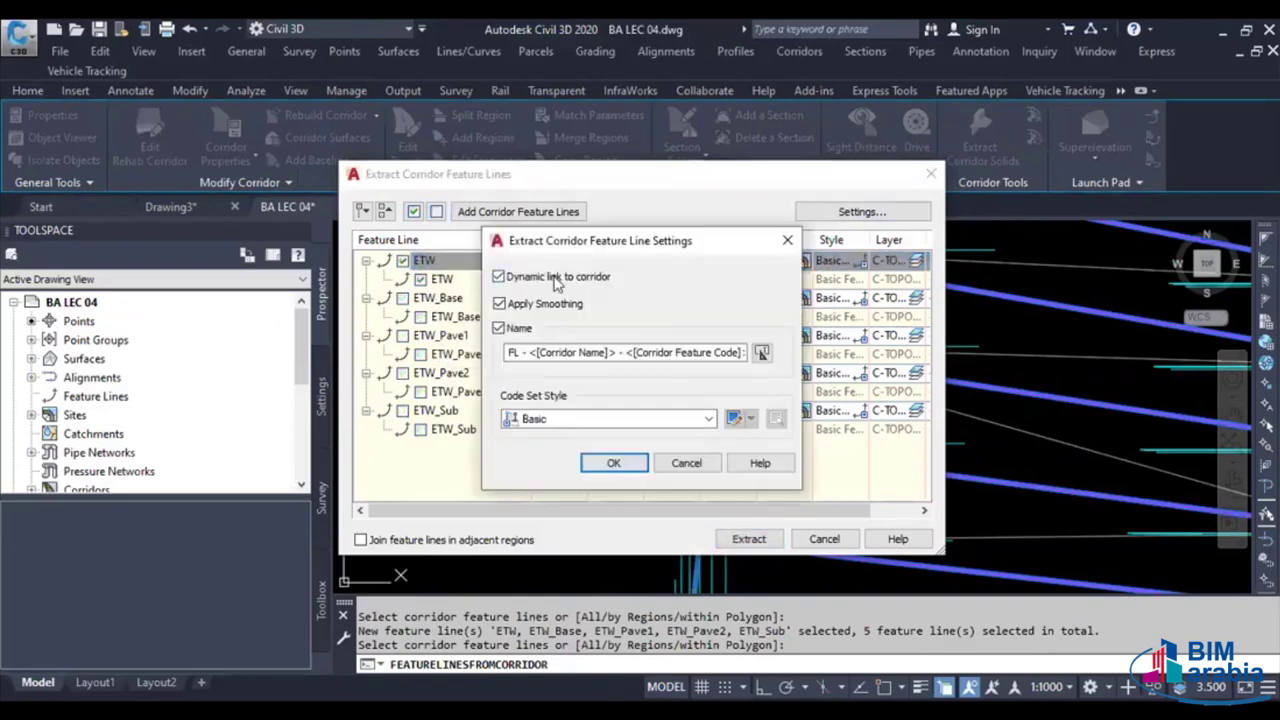
click(555, 277)
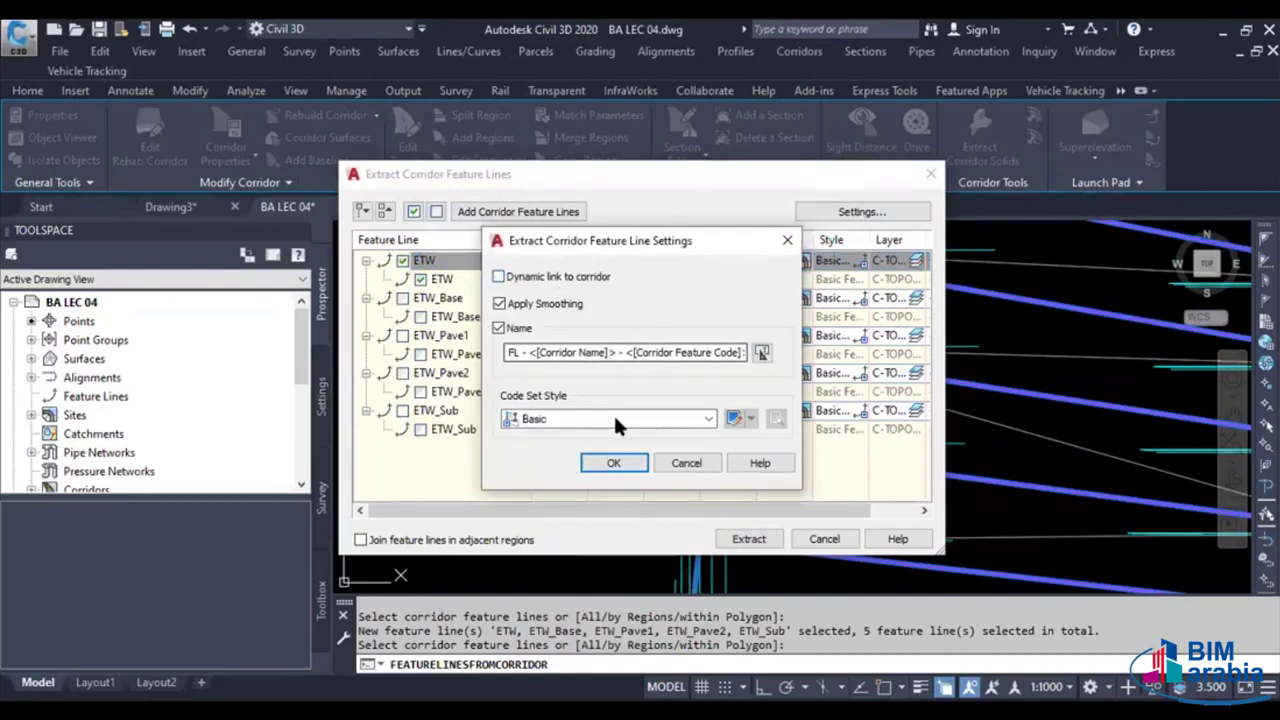
key(Return)
click(748, 539)
key(Escape)
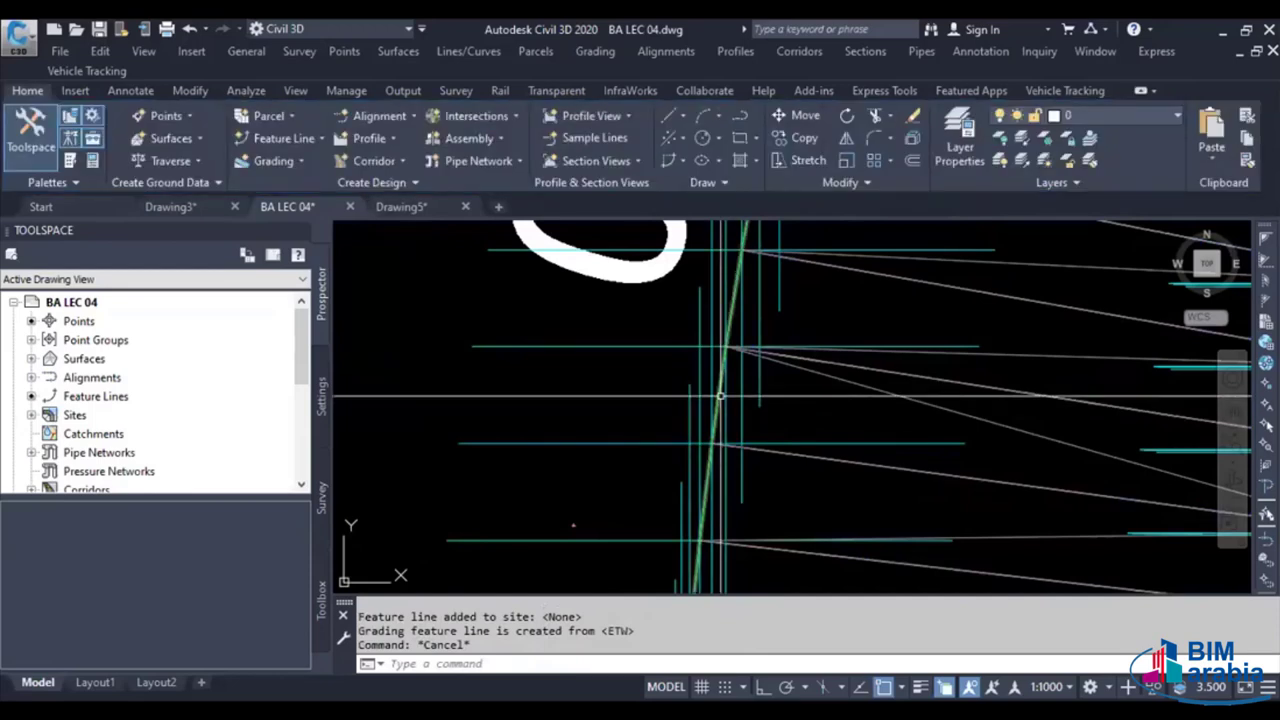
Check the new ETW feature line, then pan over and select the roundabout corridor
click(720, 396)
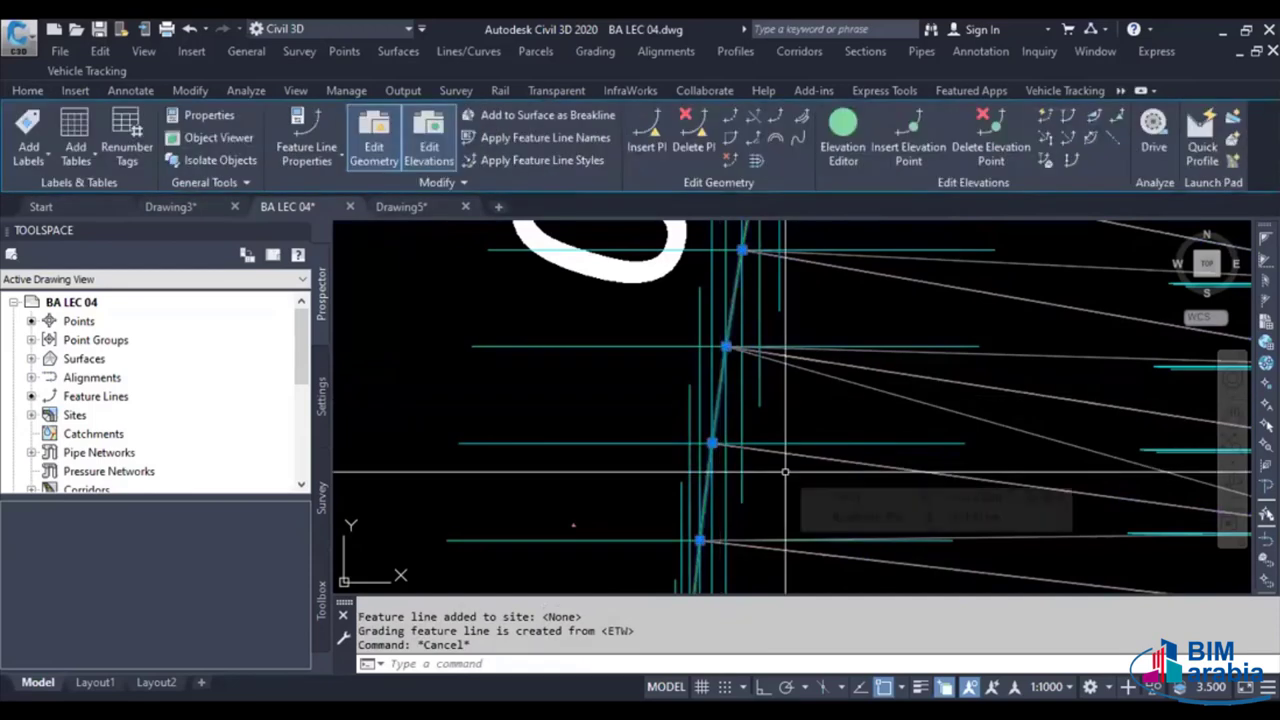
mouse_move(785, 471)
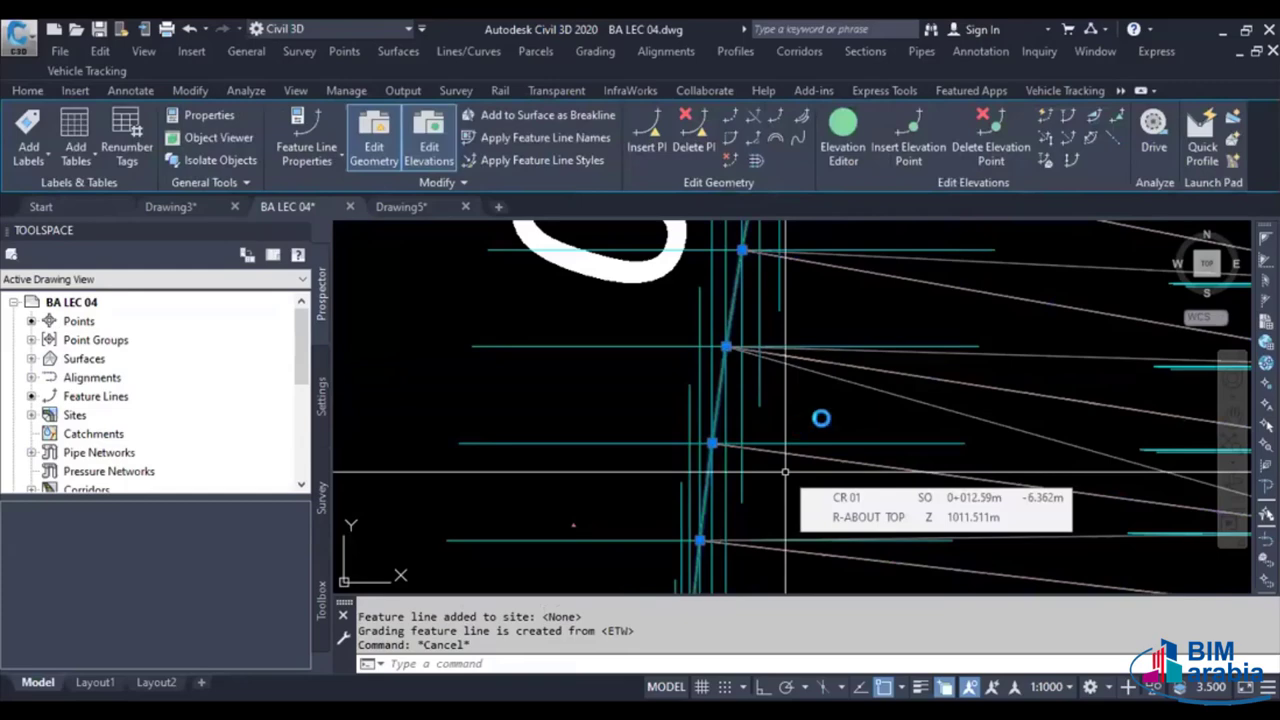
scroll(821, 417, down, 3)
scroll(822, 415, down, 2)
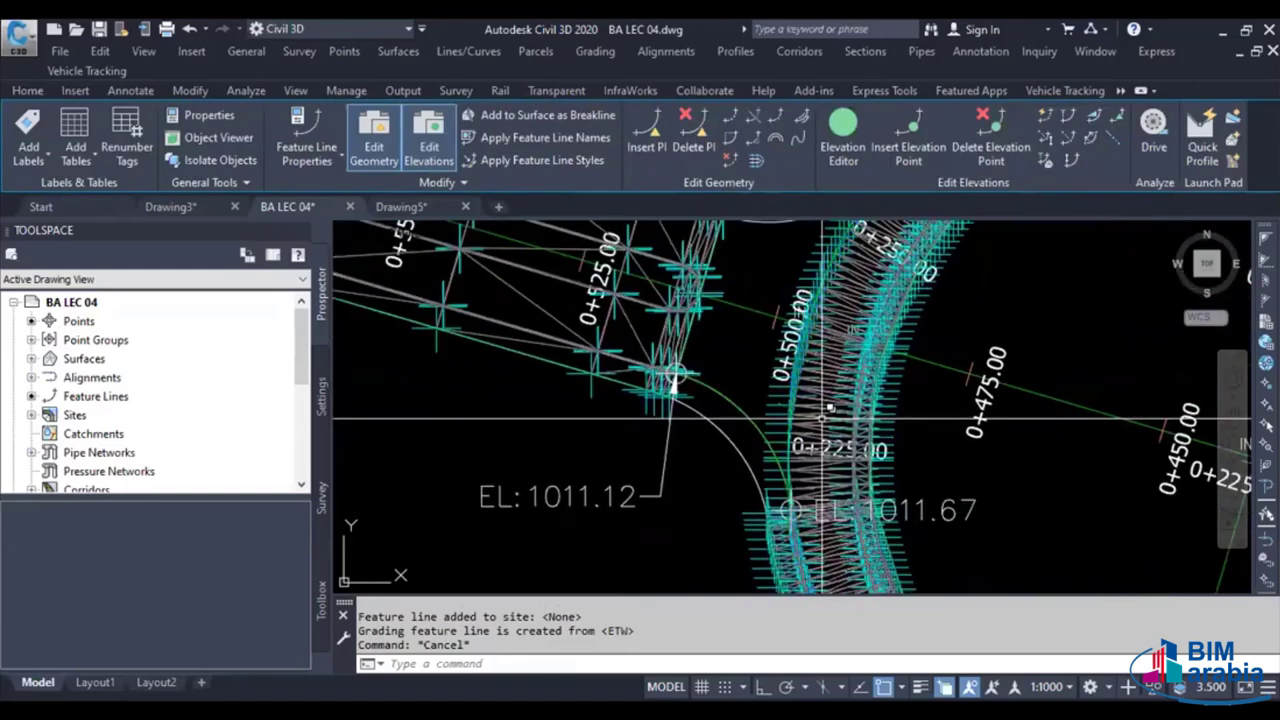
key(Escape)
middle_drag(822, 415, 719, 396)
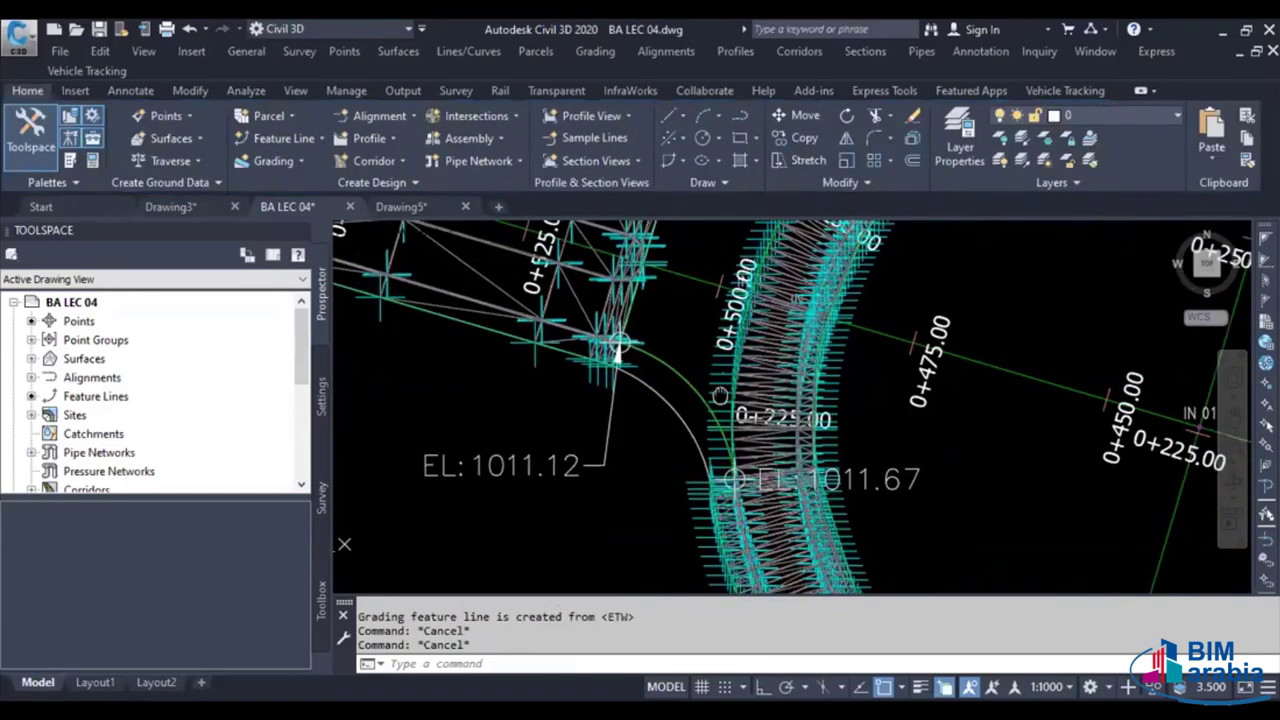
scroll(719, 396, down, 3)
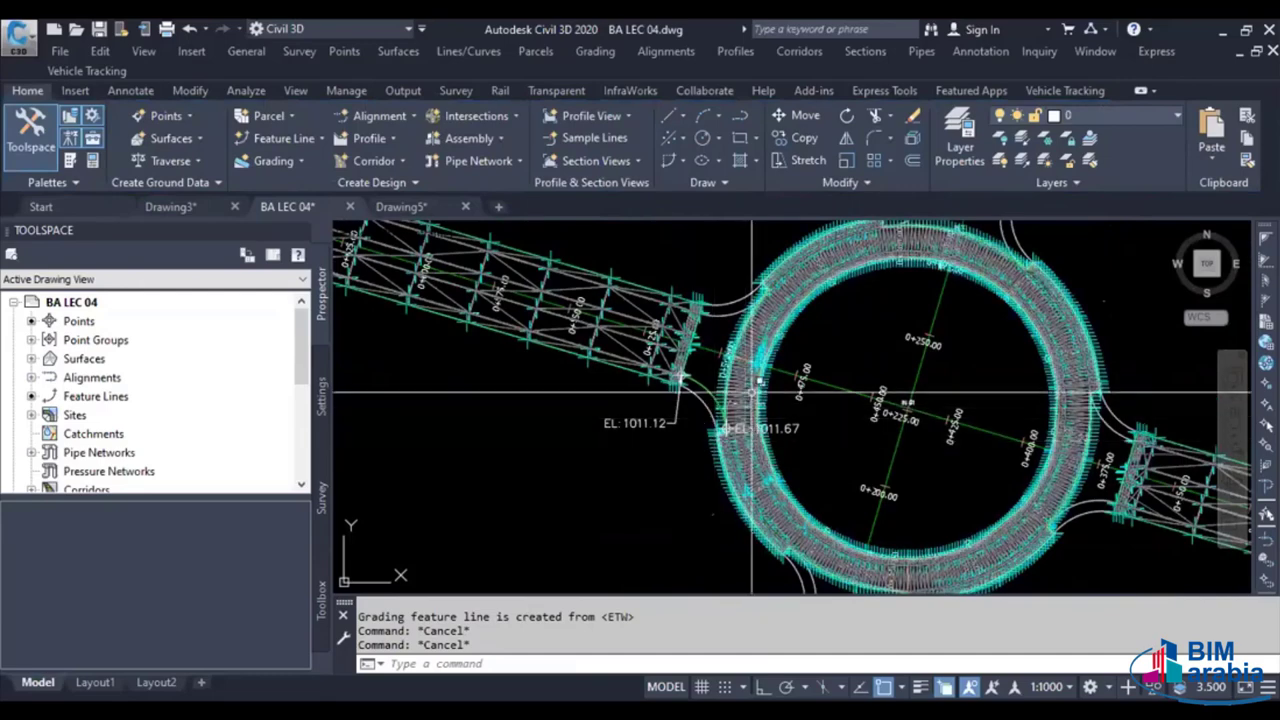
click(752, 390)
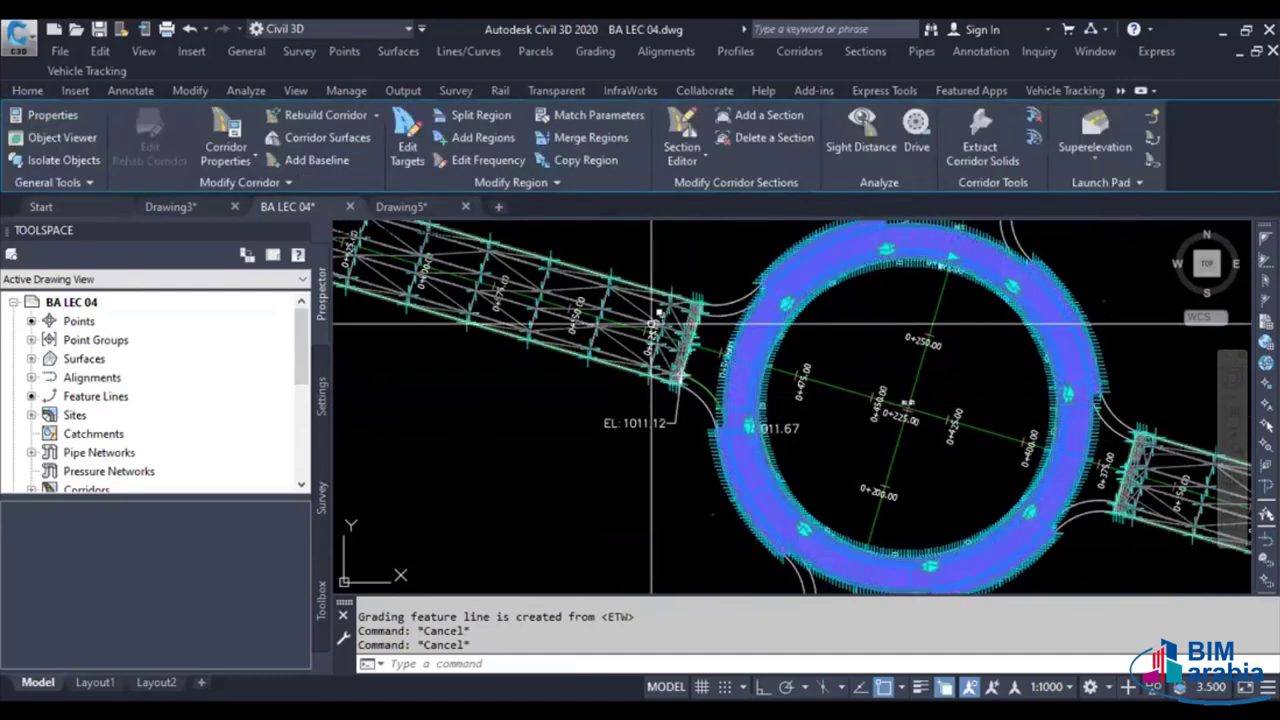
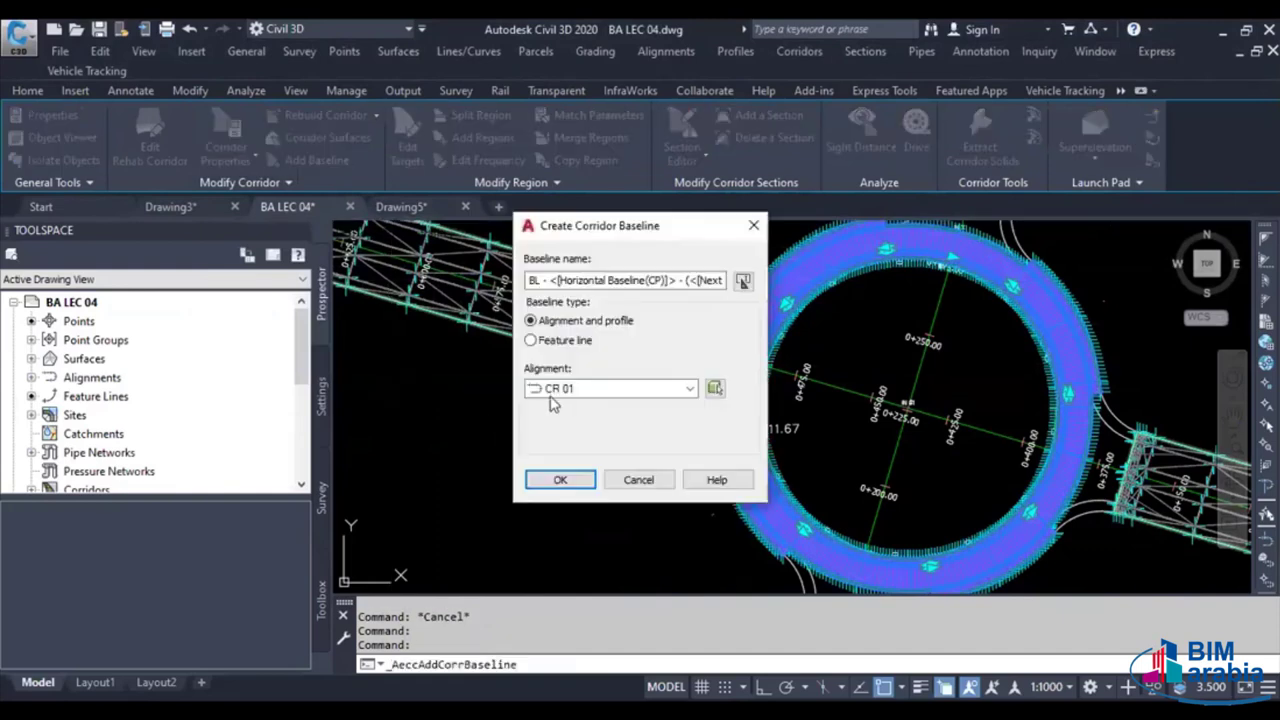
Accept alignment CR 01 and its profile for the new baseline, then dismiss the warnings log
click(580, 488)
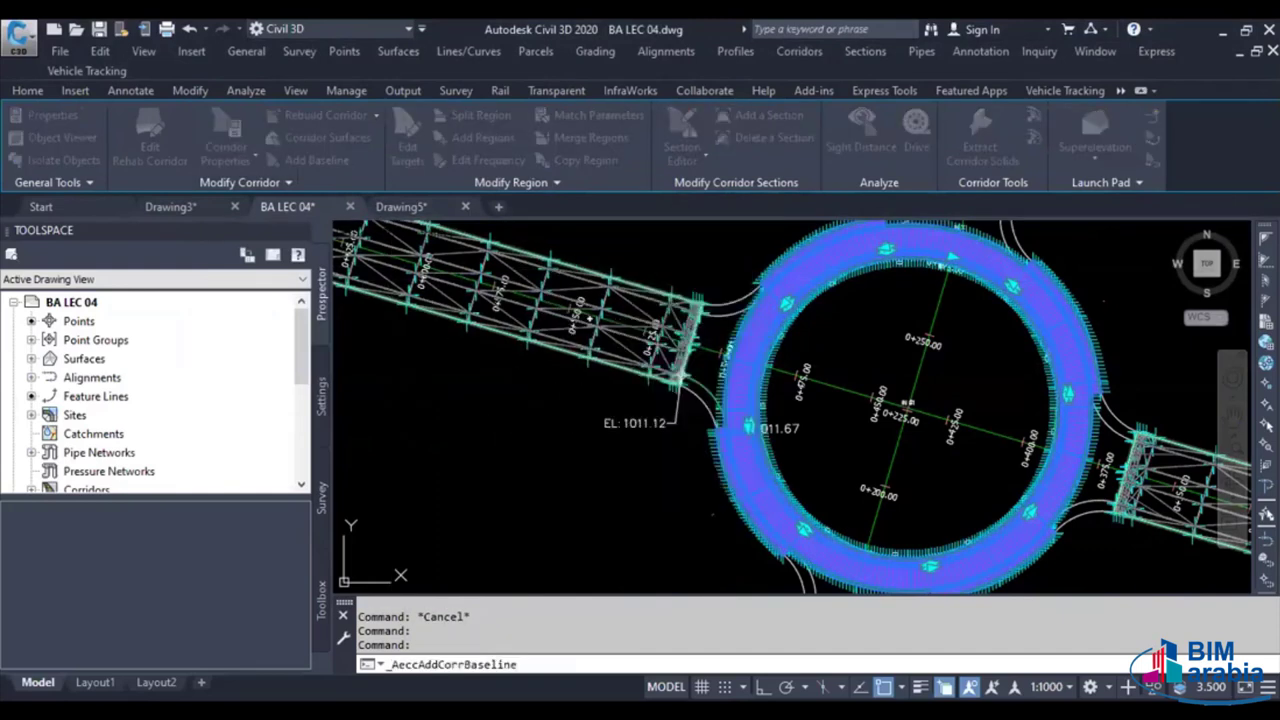
click(566, 420)
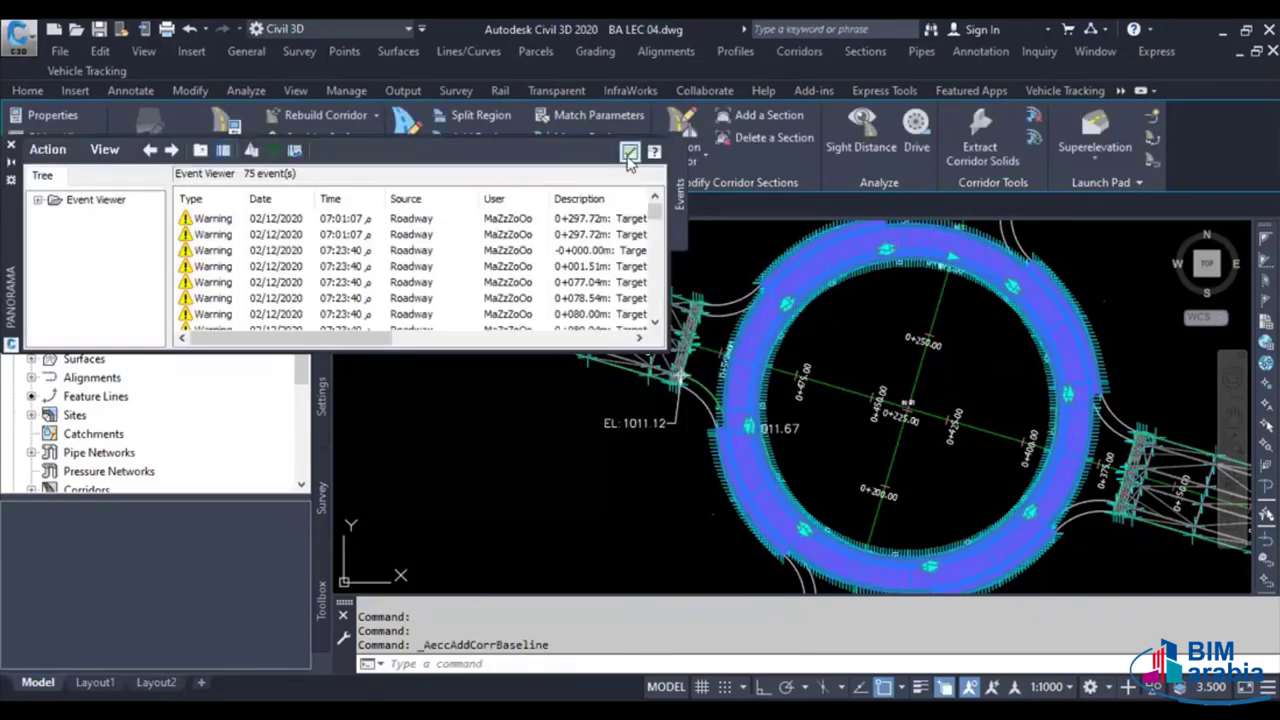
click(629, 153)
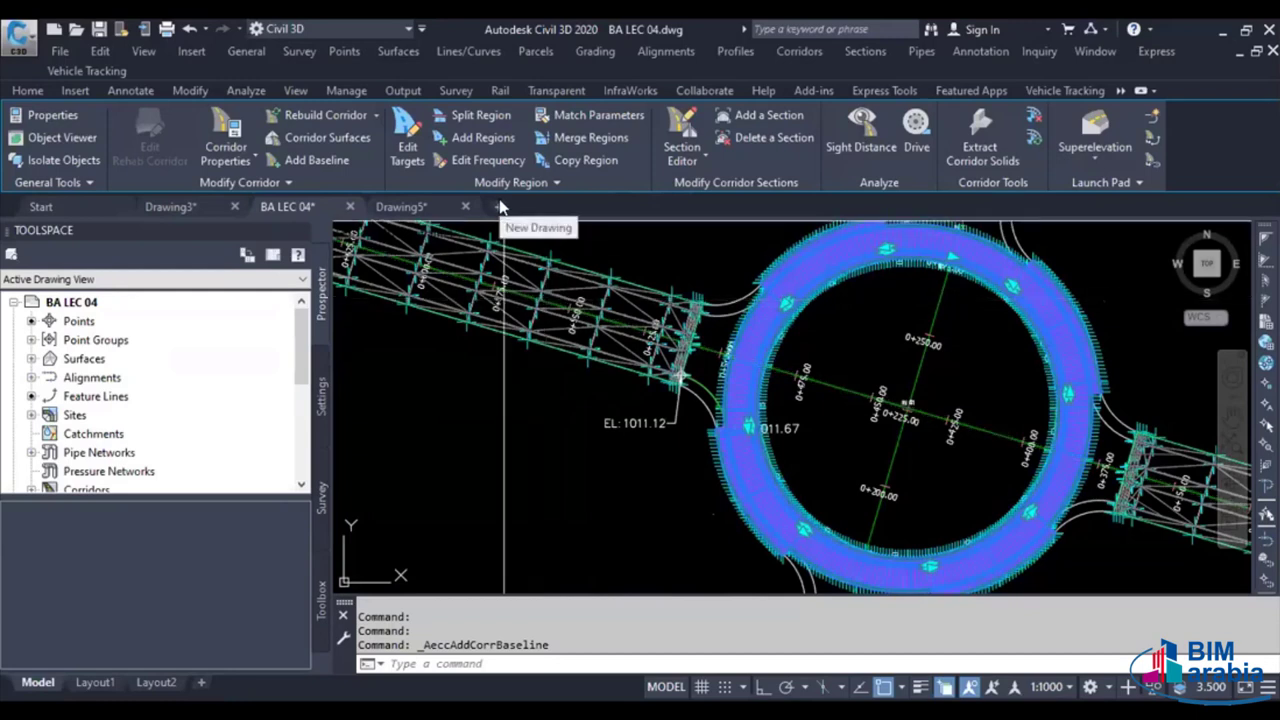
Add a region filling the whole CR 01 baseline (0+000.00 to 0+023.46) with assembly ROUND 02
click(485, 138)
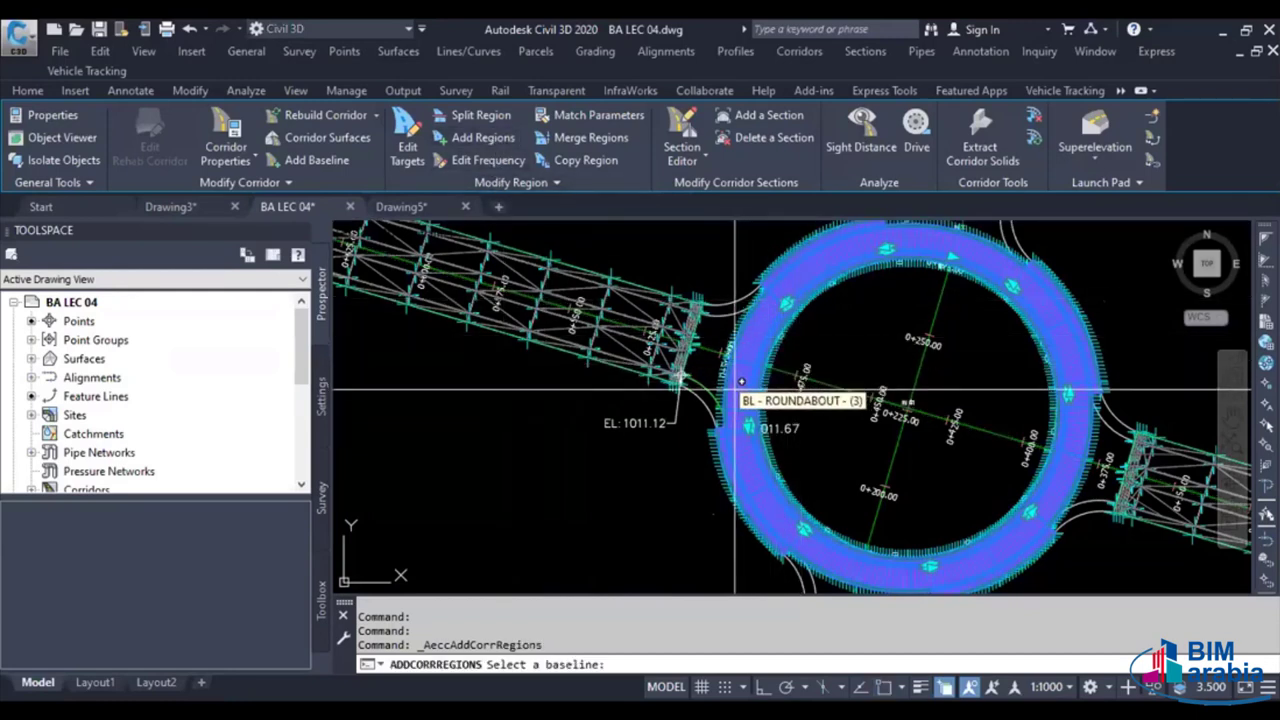
scroll(735, 390, up, 5)
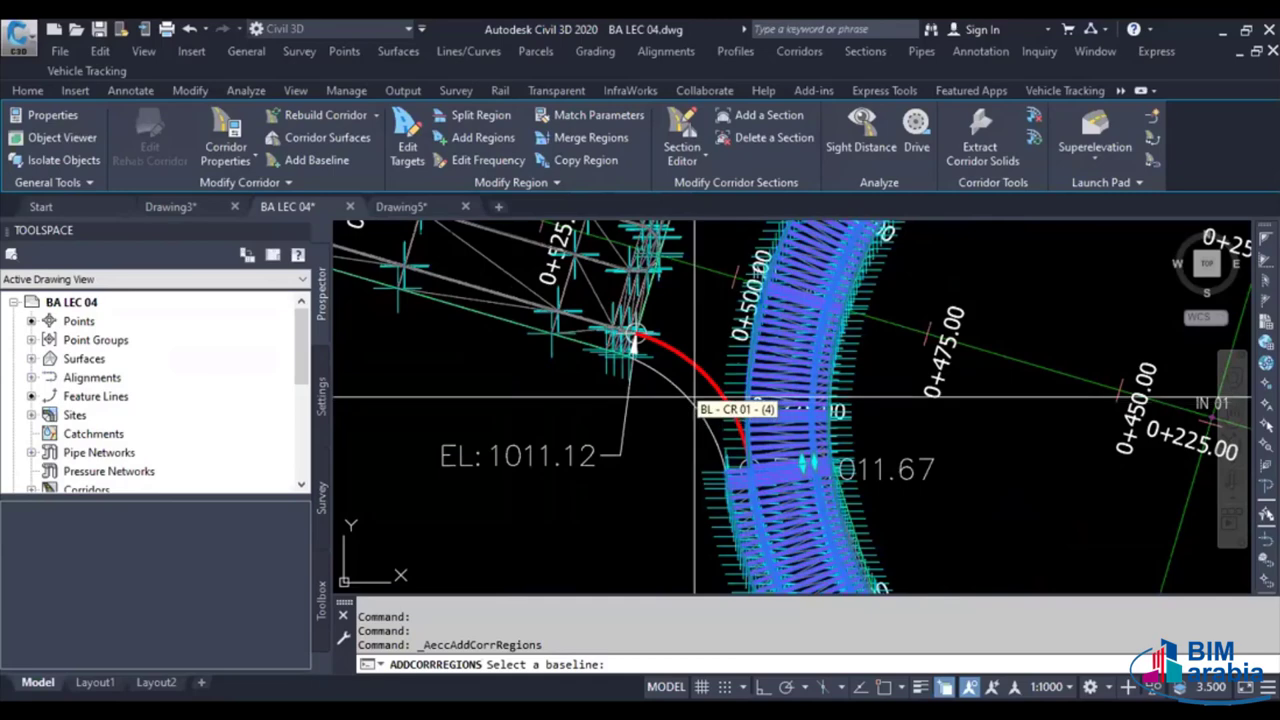
scroll(696, 386, down, 2)
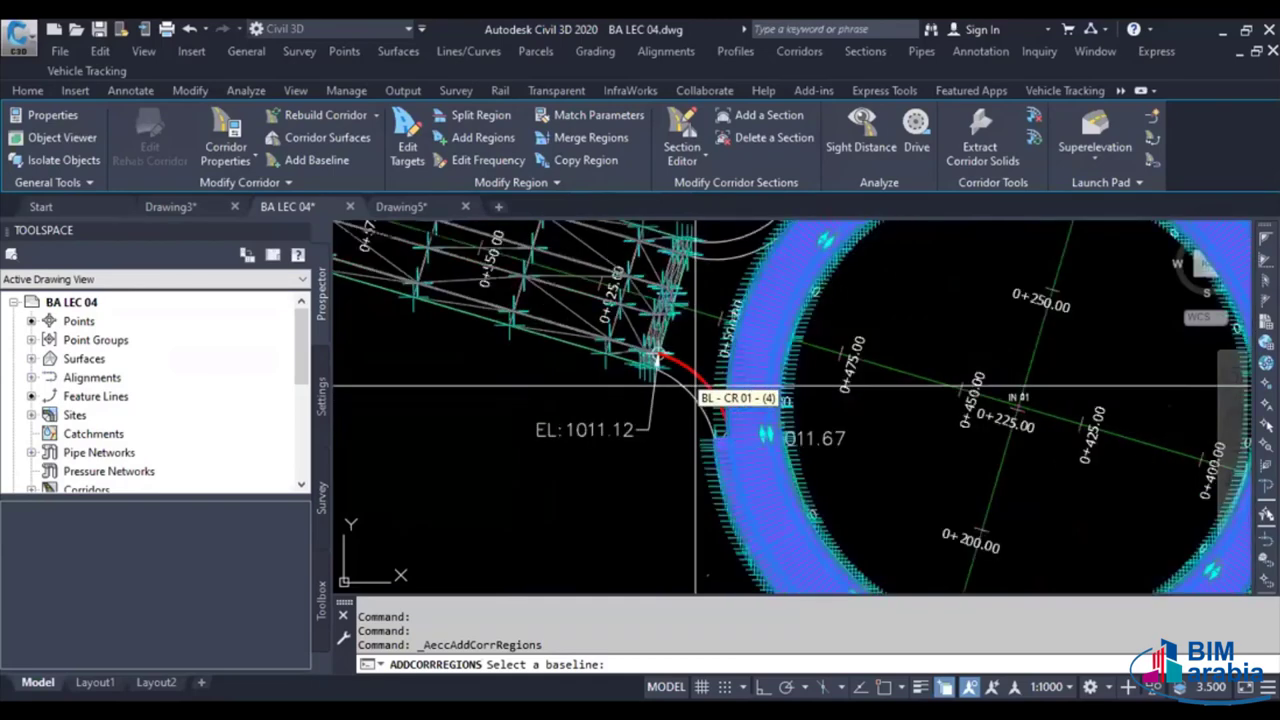
click(696, 386)
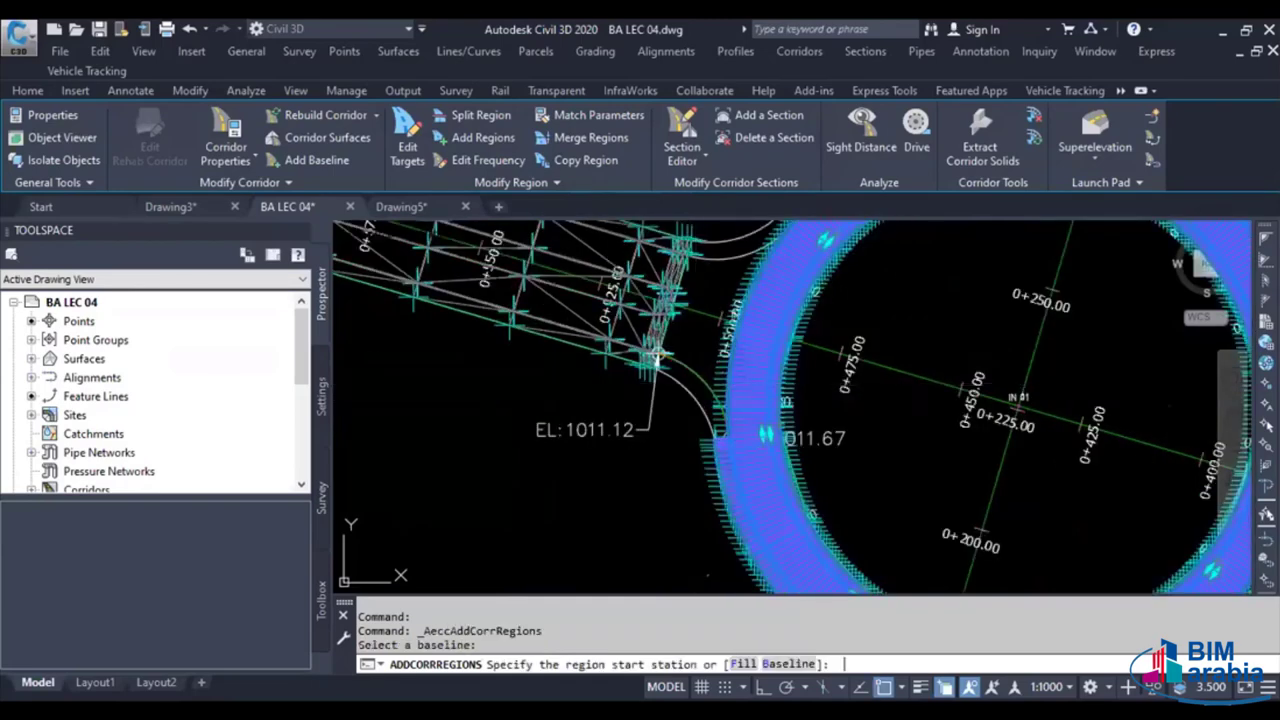
text(F)
key(Return)
click(330, 339)
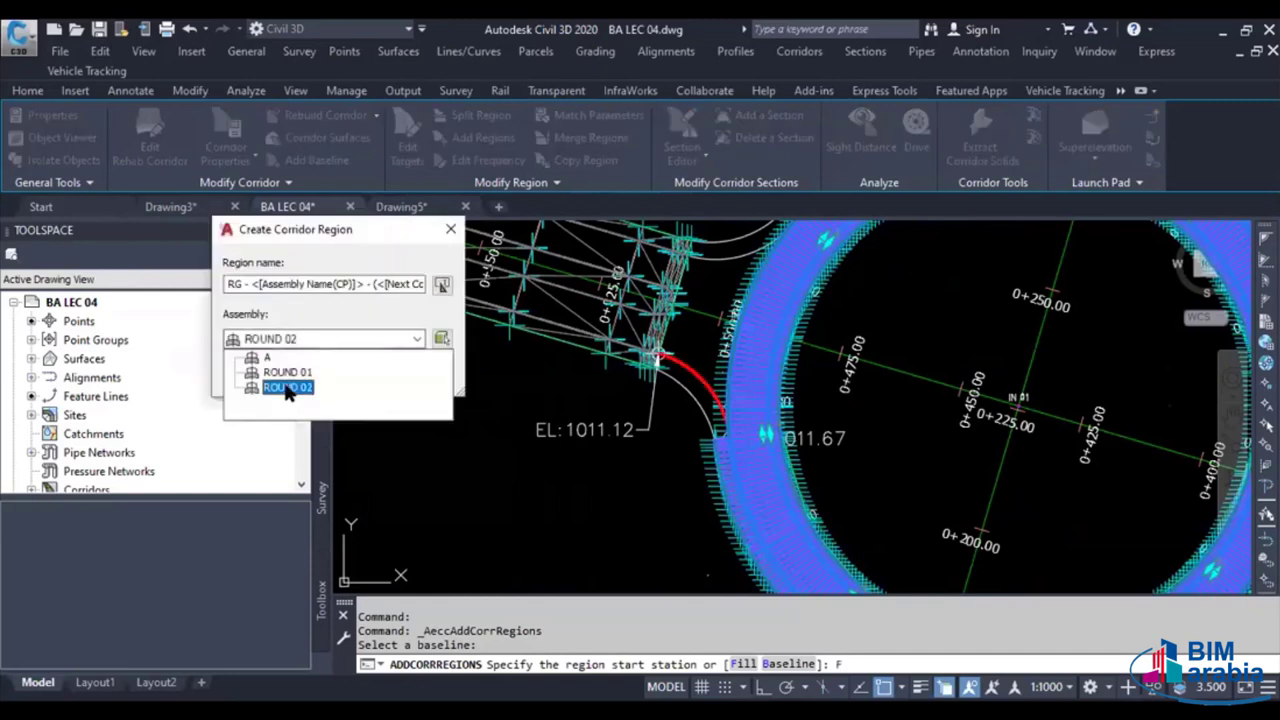
click(289, 391)
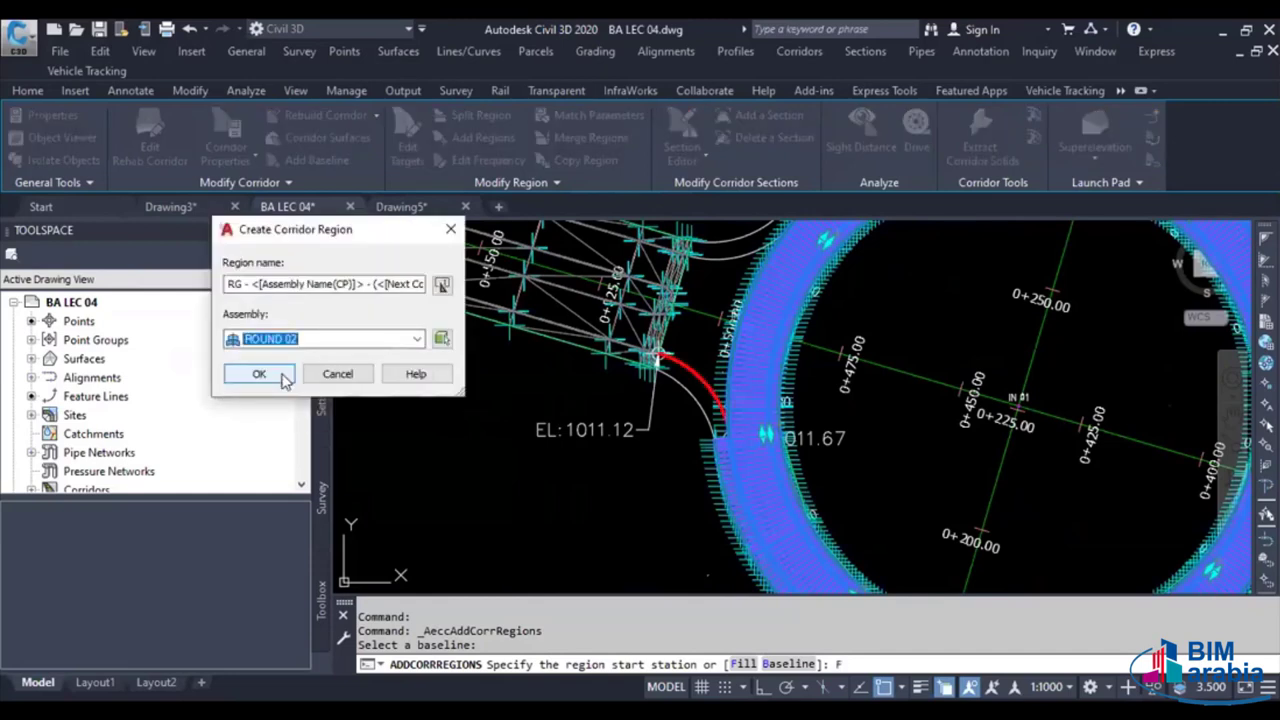
click(284, 376)
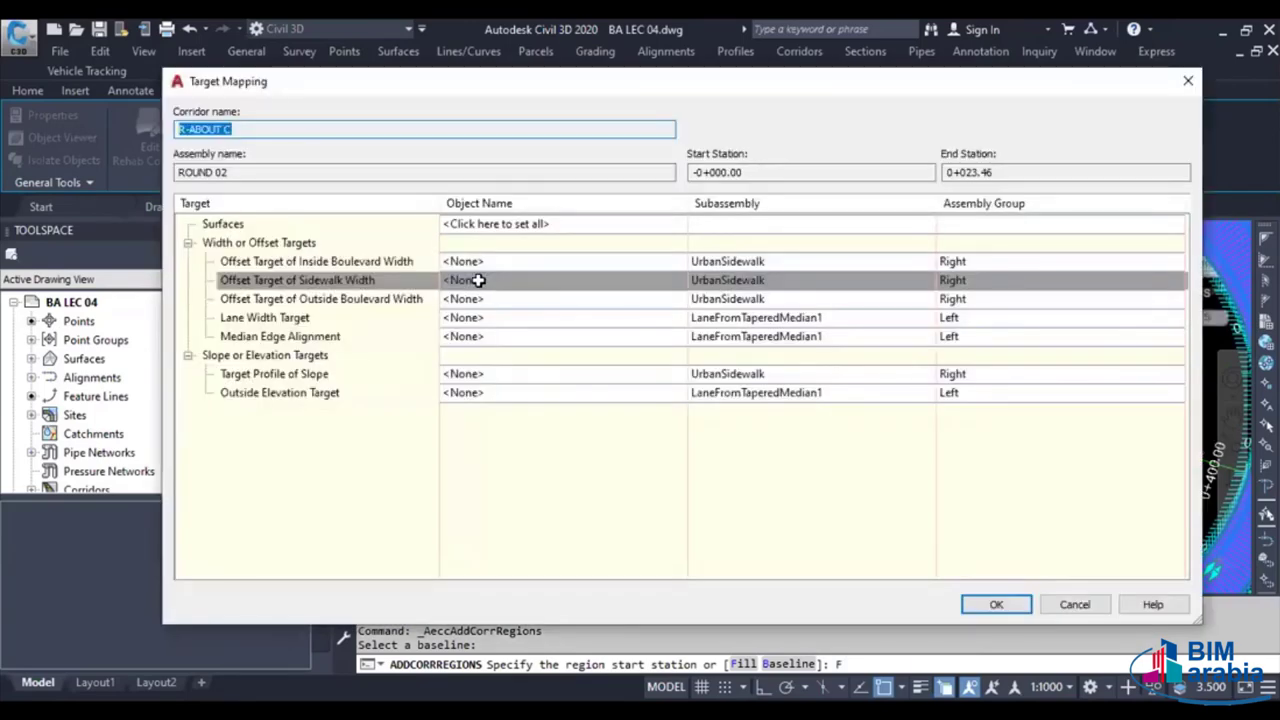
click(478, 280)
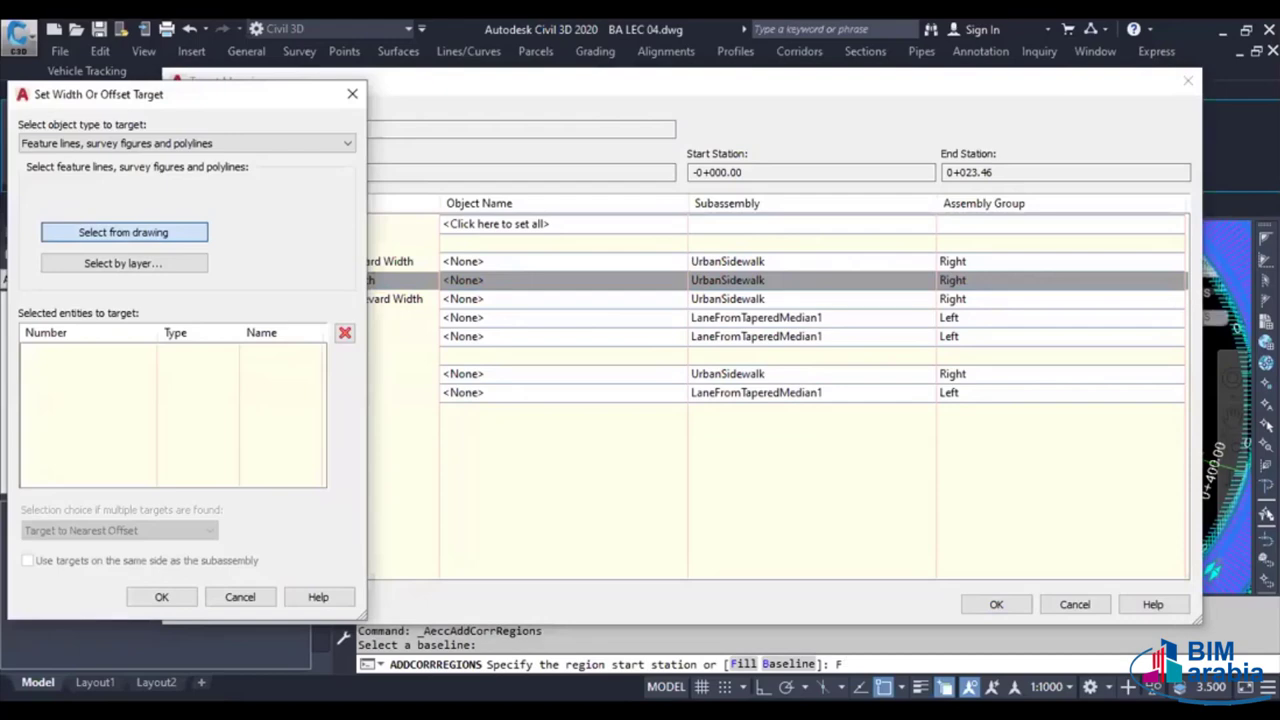
Target the sidewalk width to the red curve line (Polyline-12)
click(123, 232)
click(707, 414)
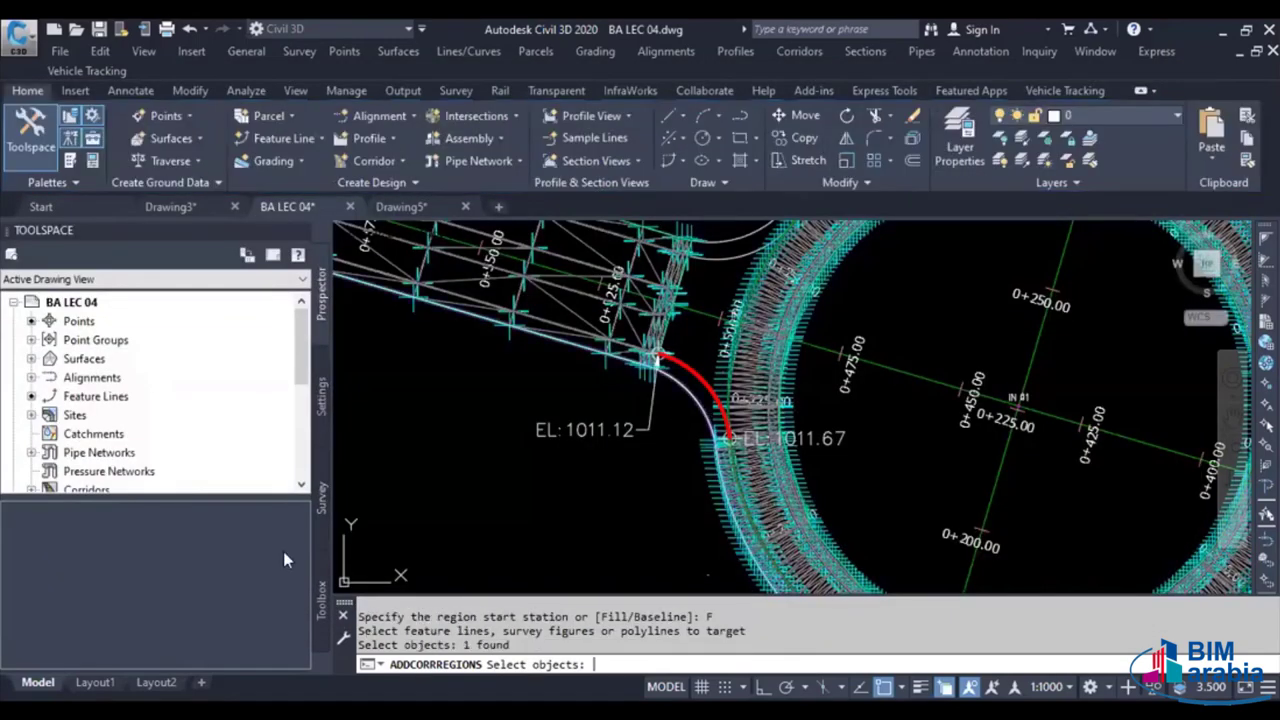
key(Return)
key(Return)
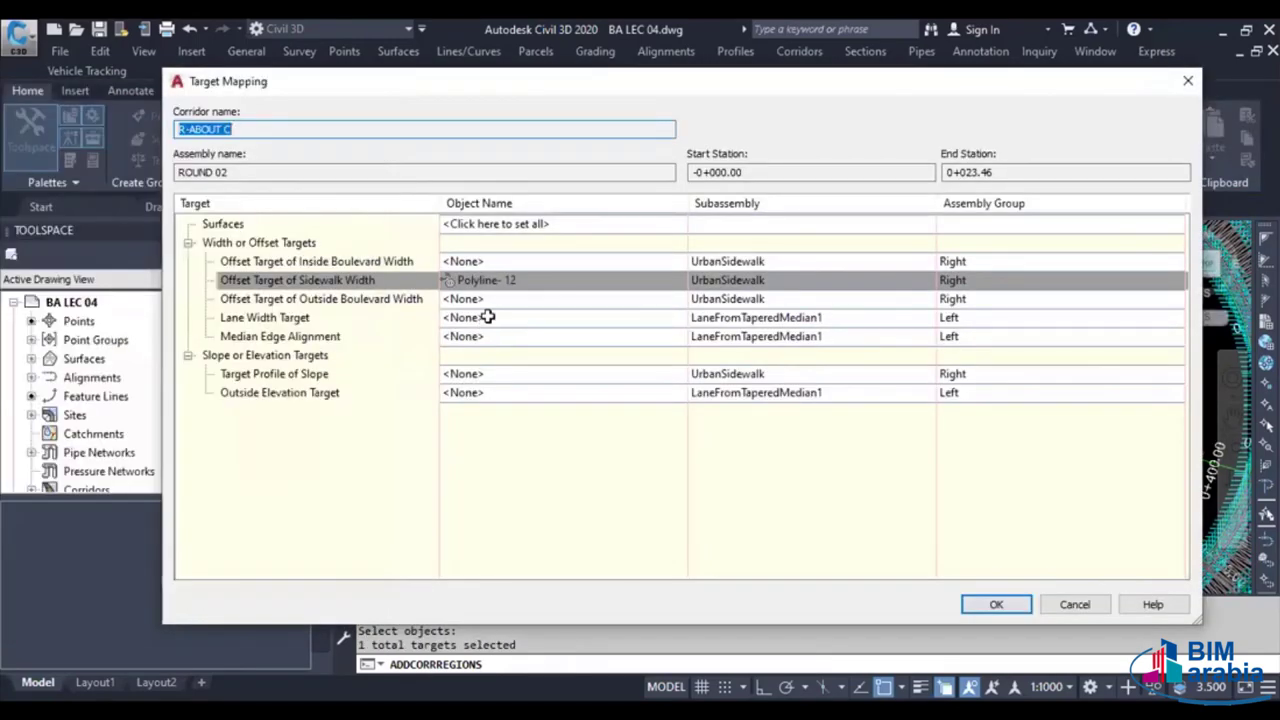
Target the lane width to a feature line plus the RD B alignment
click(487, 317)
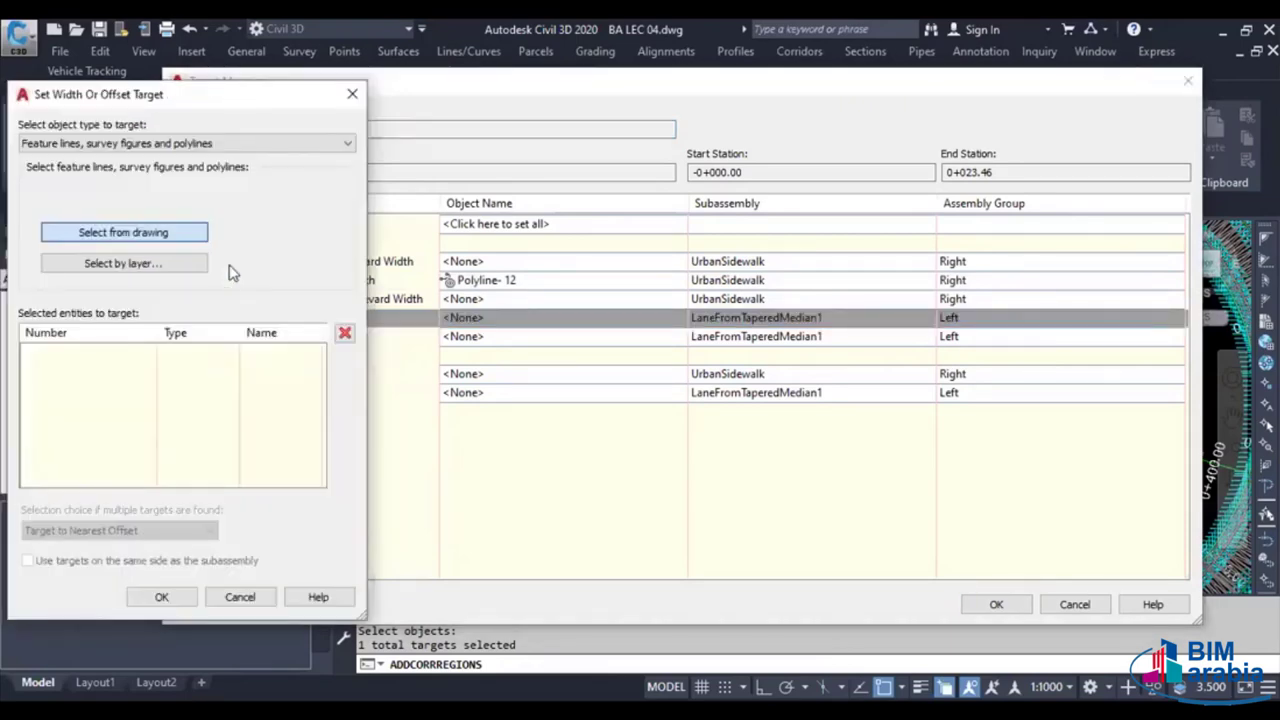
click(123, 232)
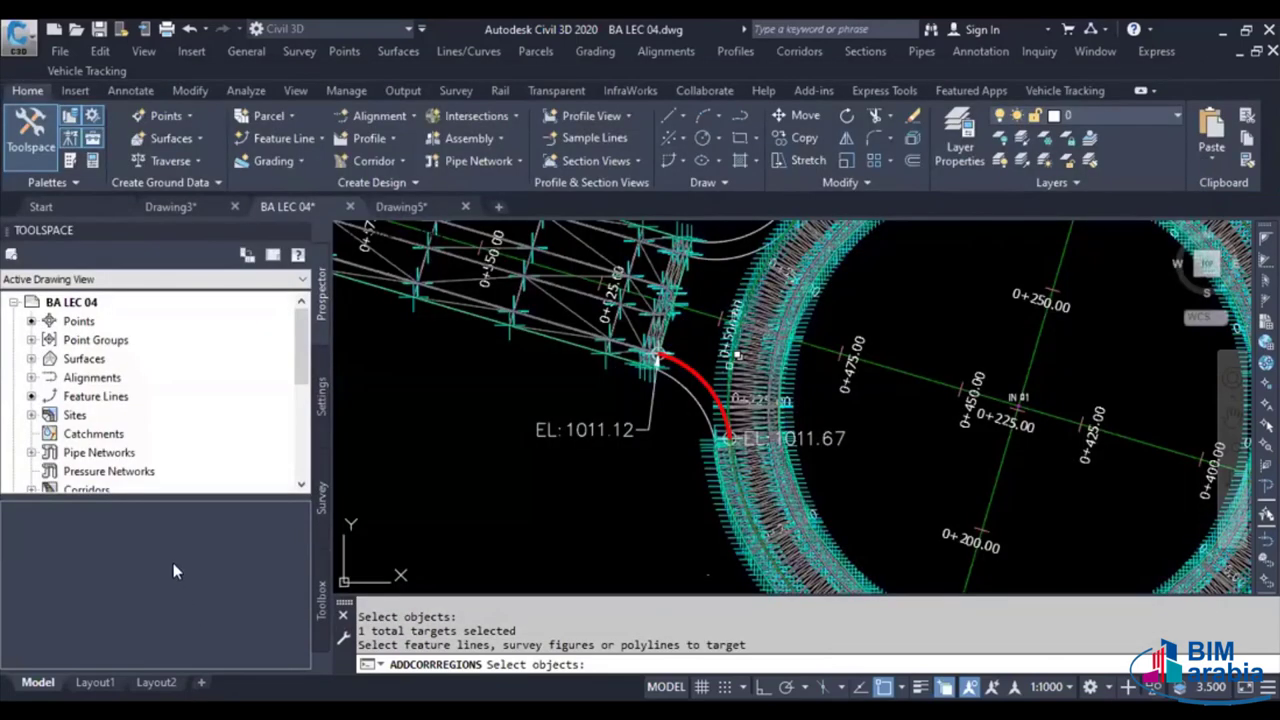
key(Return)
click(128, 146)
click(120, 168)
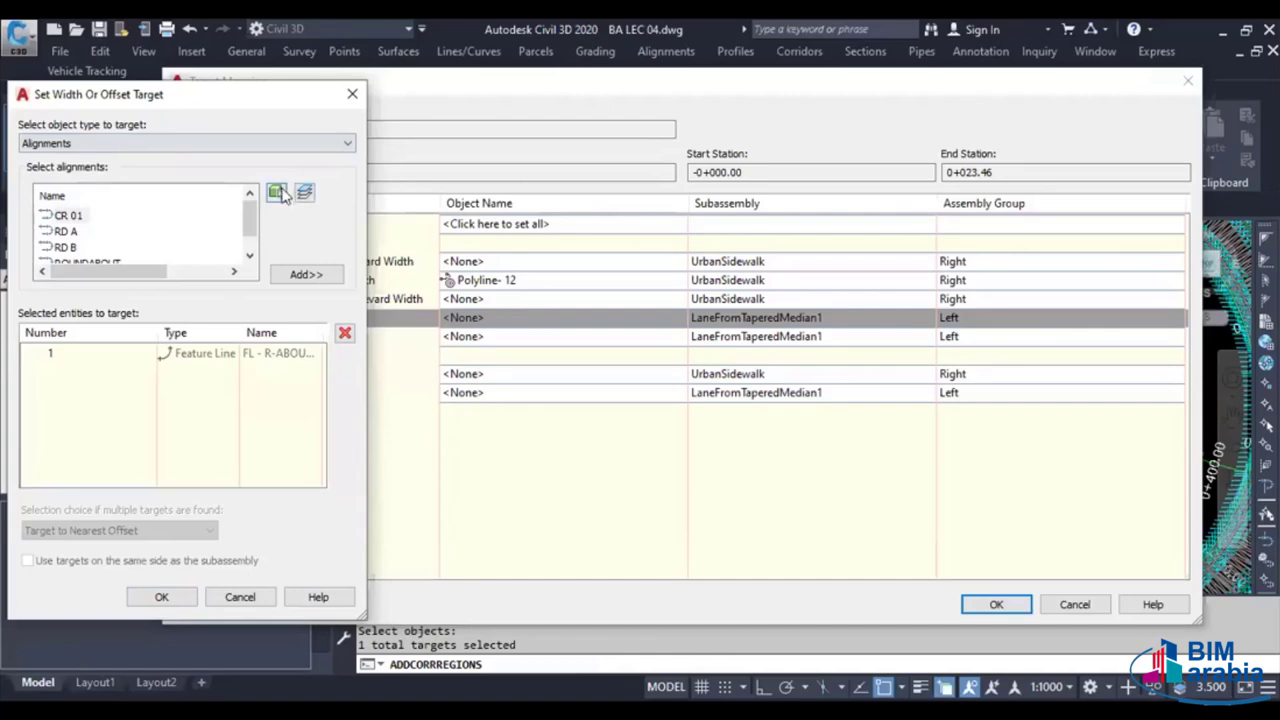
click(276, 192)
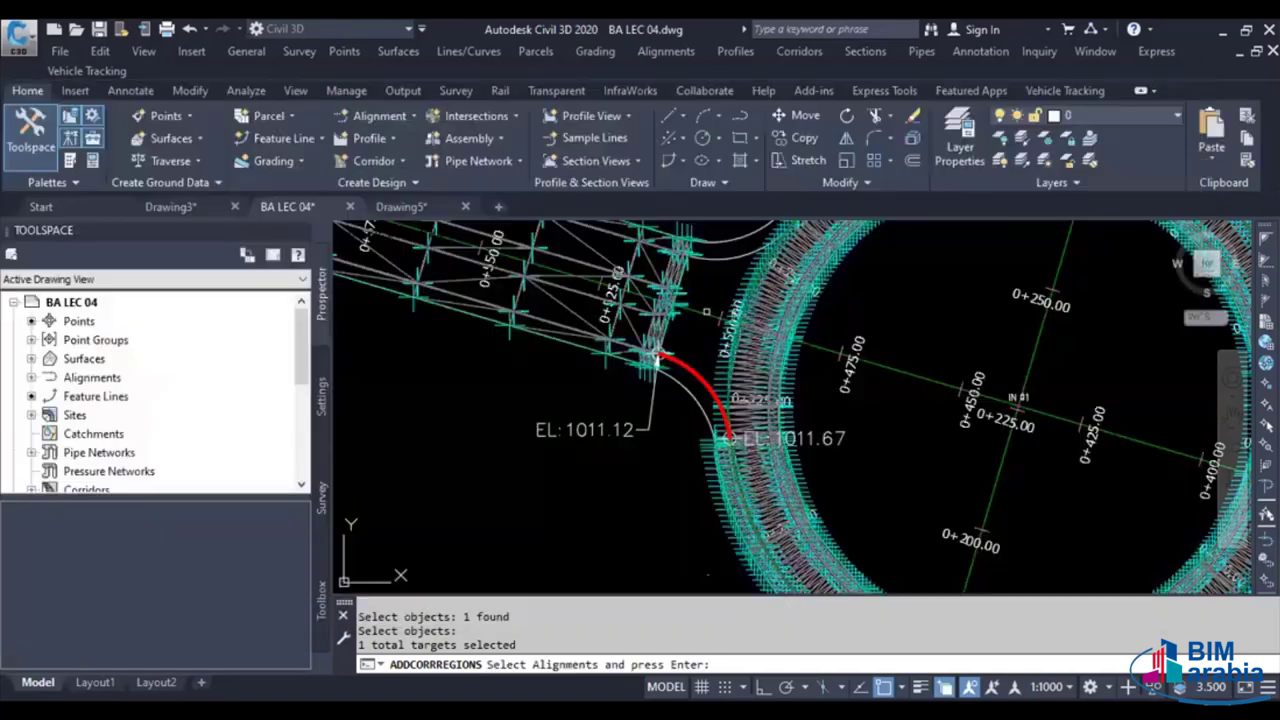
click(708, 315)
click(708, 315)
click(708, 315)
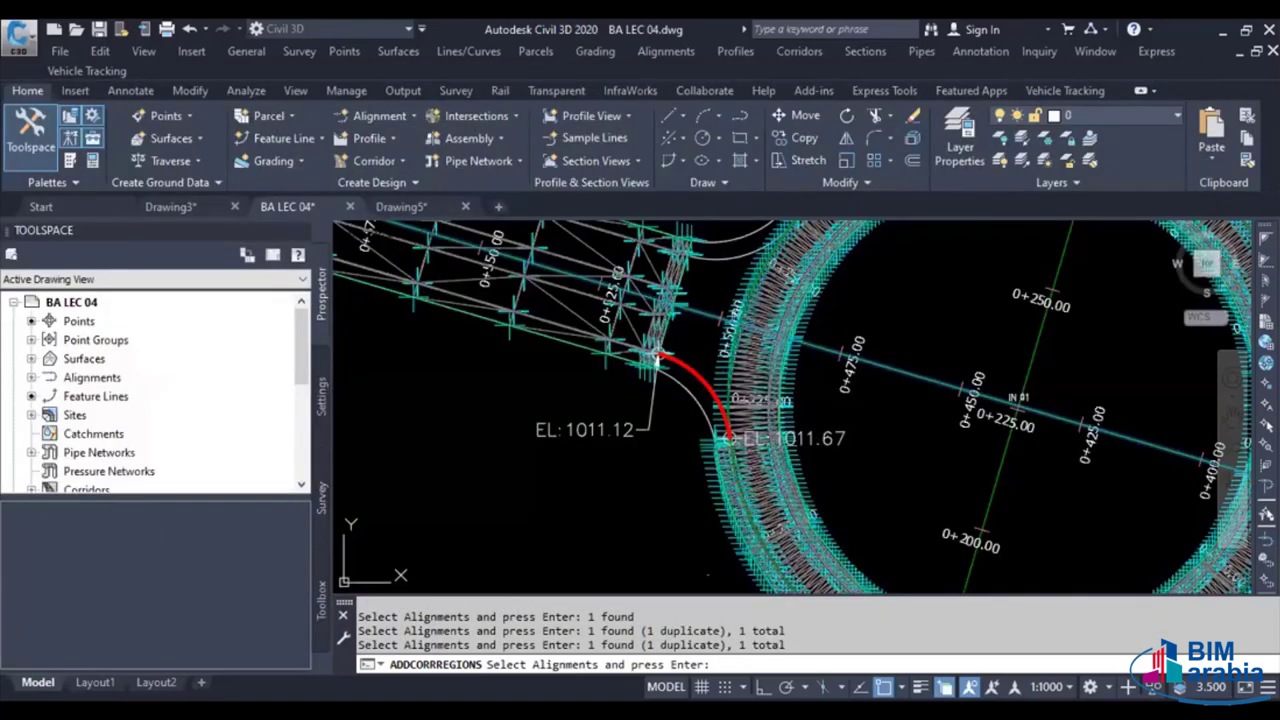
key(Return)
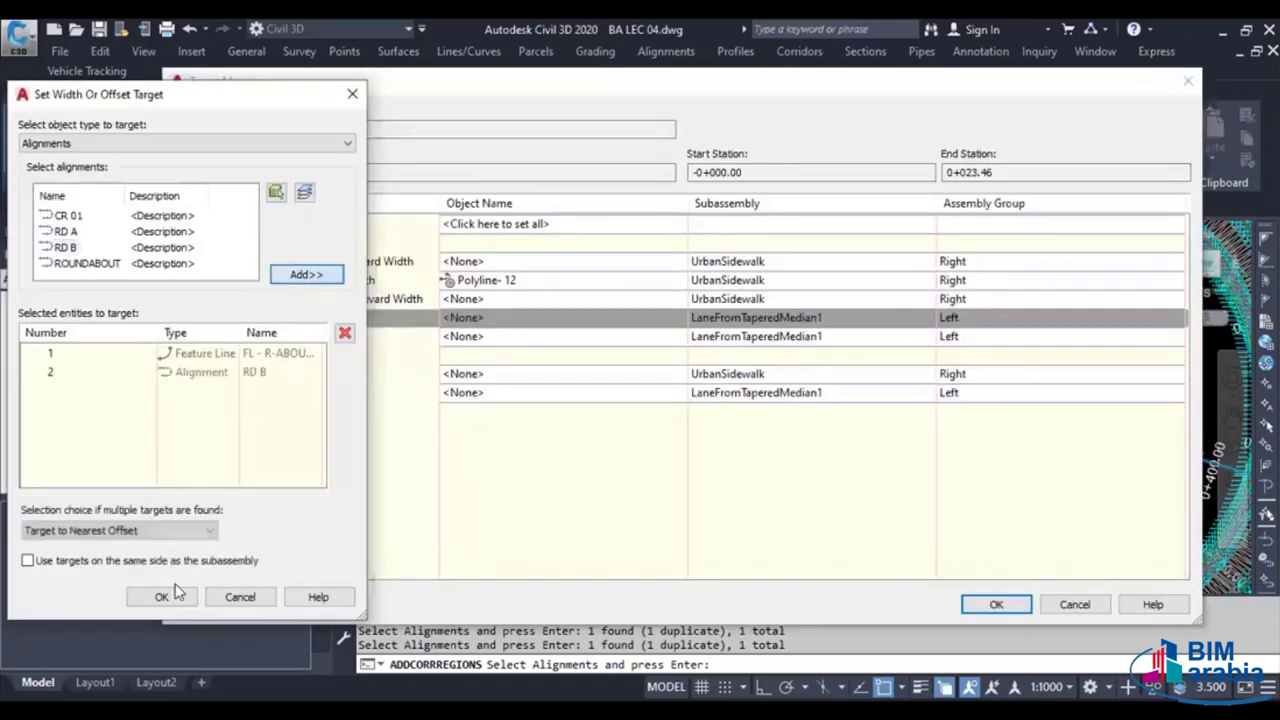
click(170, 594)
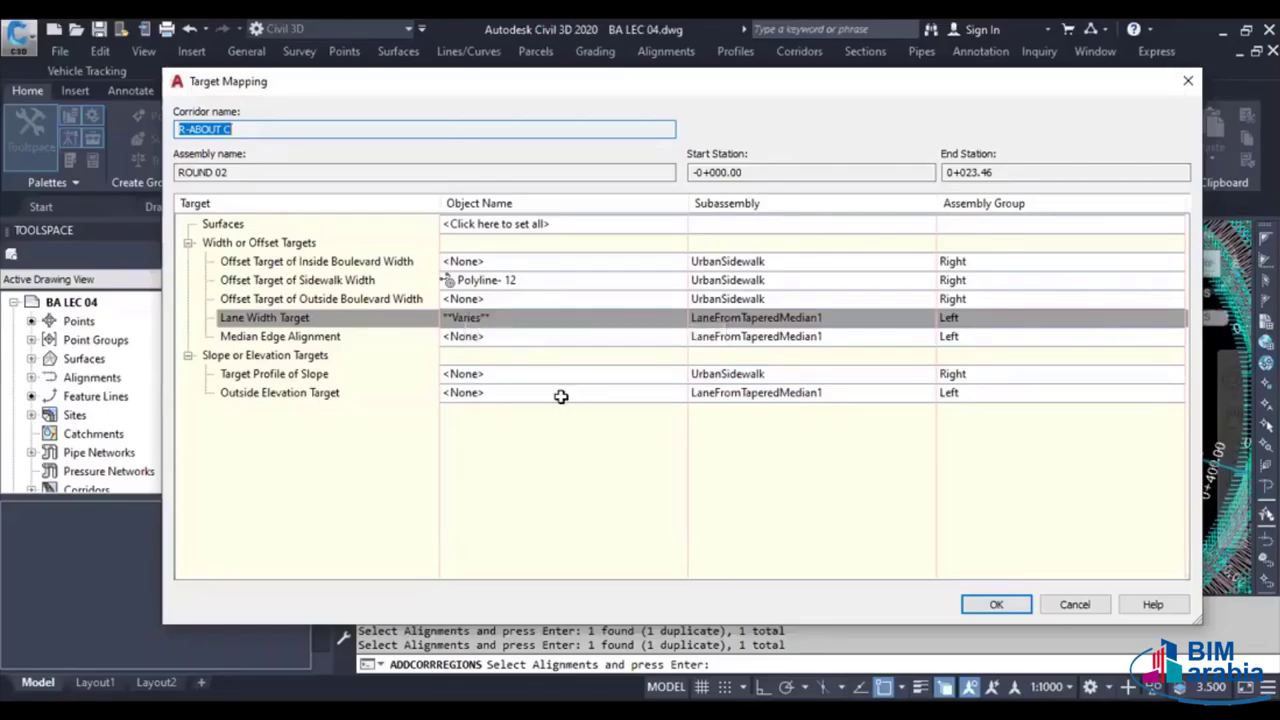
Pick a feature line from the drawing as the outside elevation target
click(561, 393)
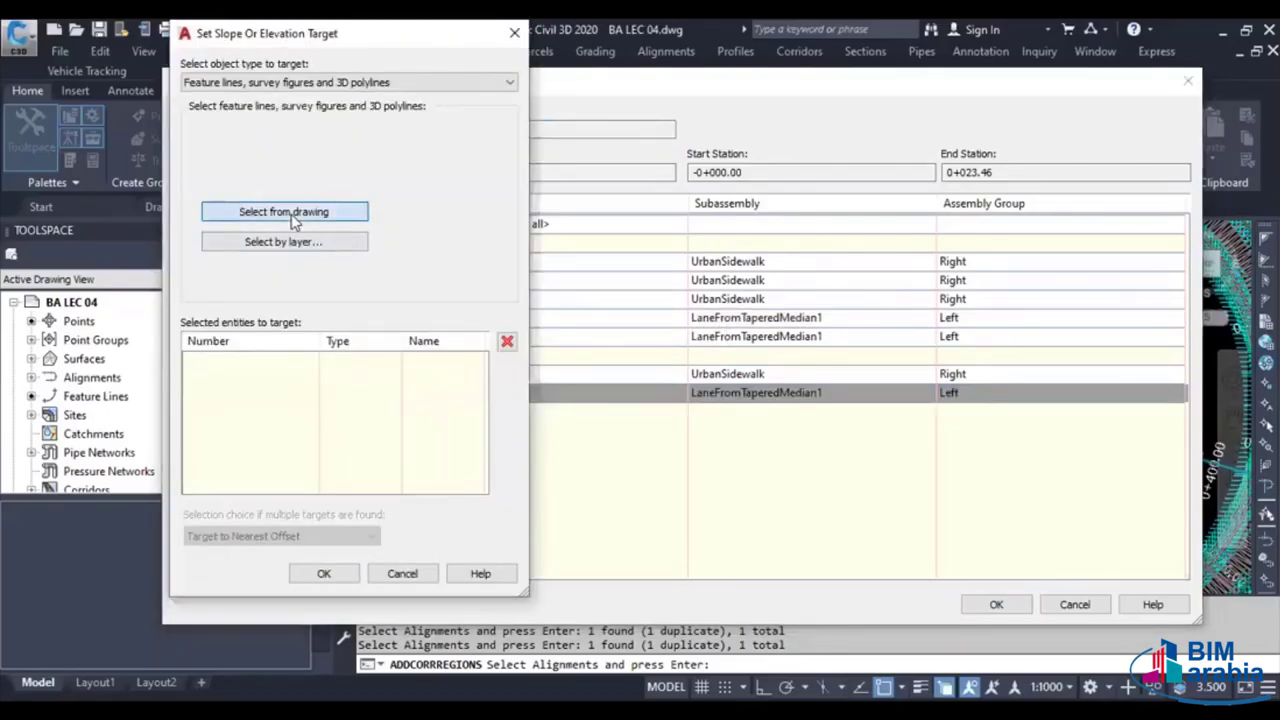
click(284, 211)
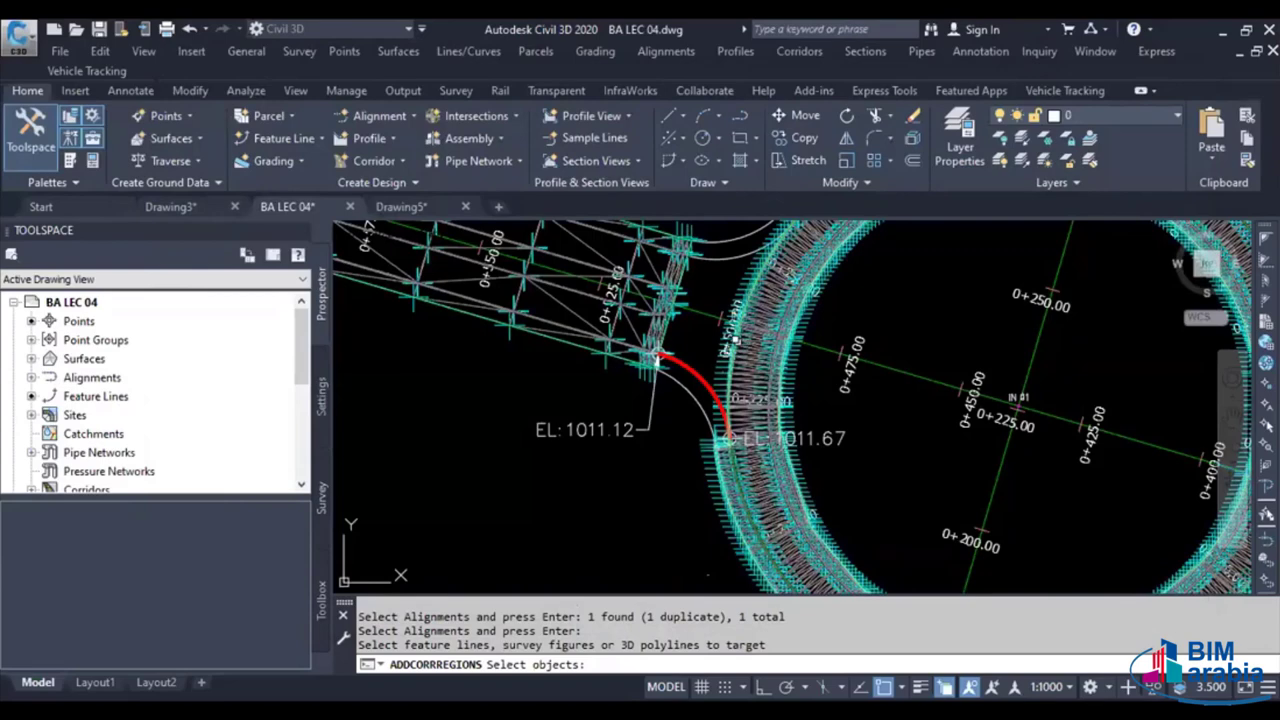
click(760, 402)
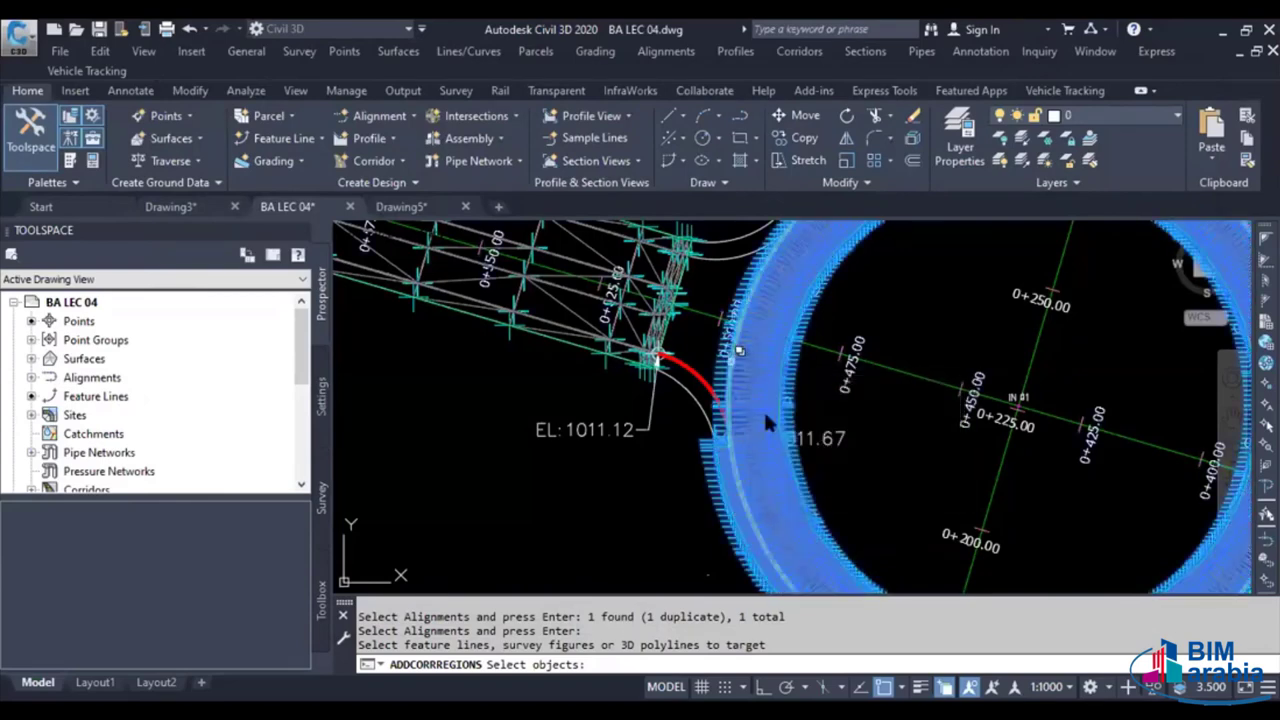
click(789, 441)
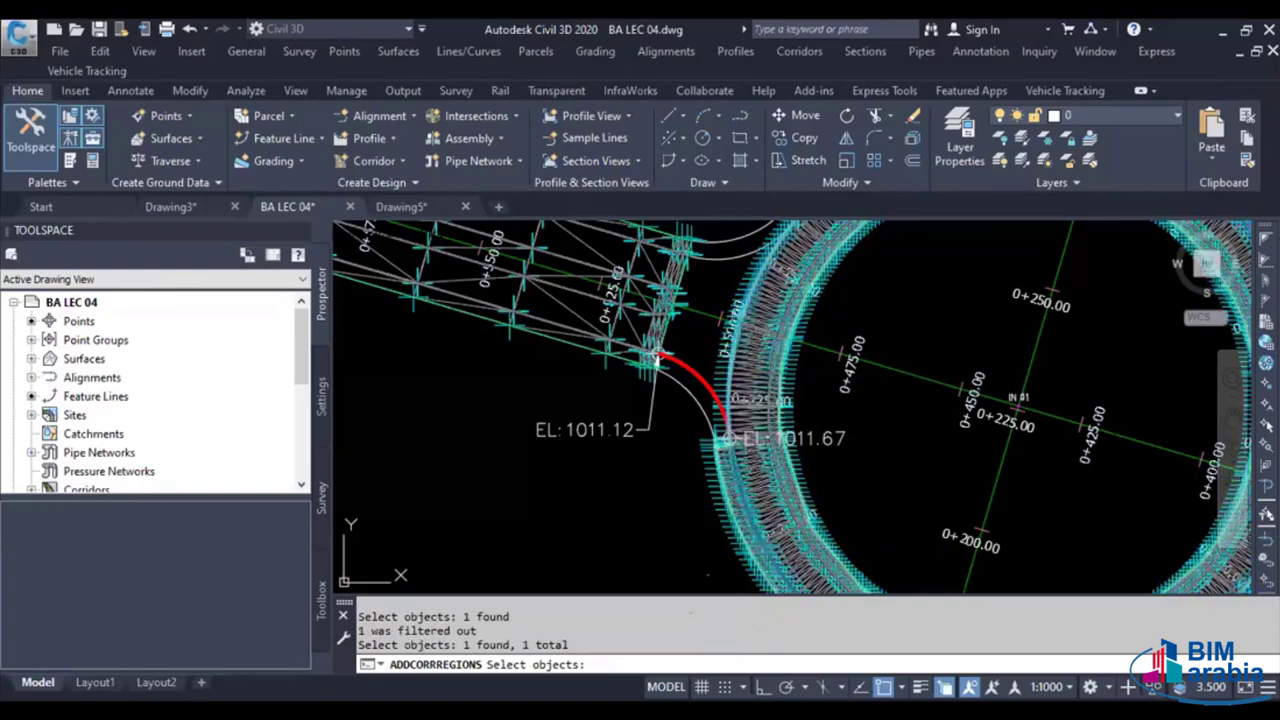
key(Return)
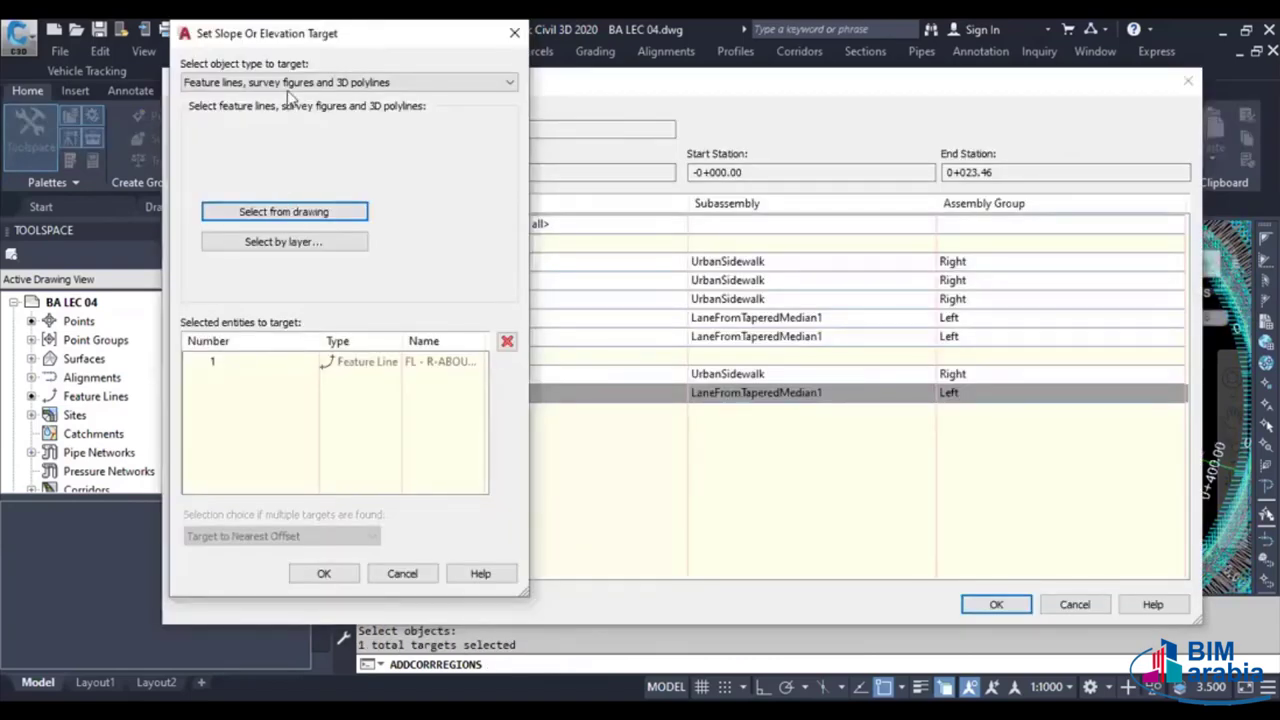
Add profile RD B DP as an outside elevation target and build the region
click(287, 84)
click(280, 102)
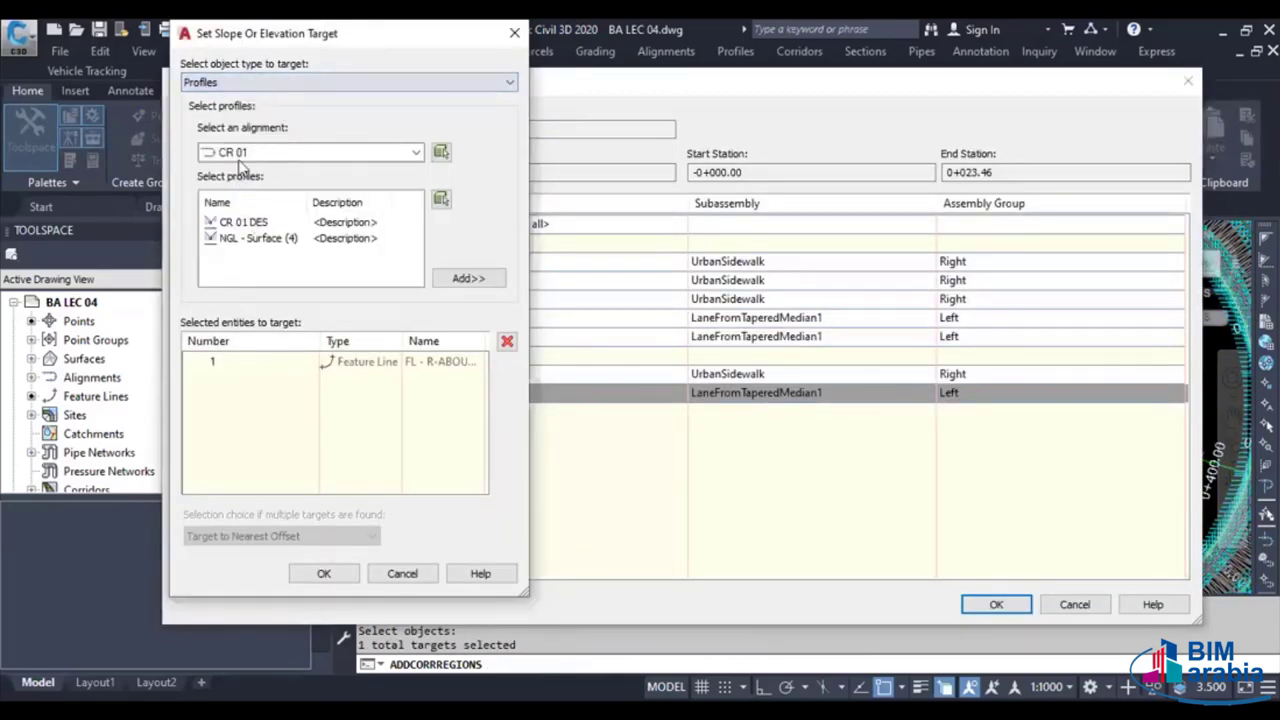
click(250, 152)
click(250, 203)
click(237, 238)
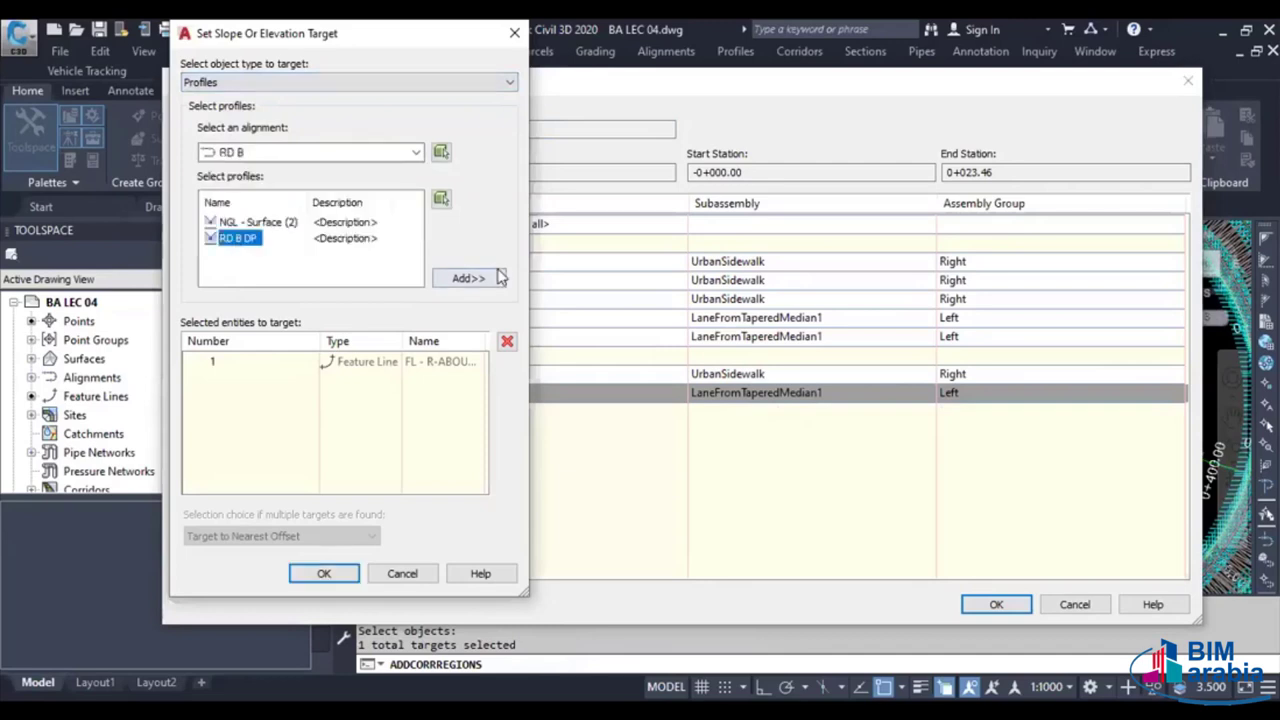
click(468, 278)
click(323, 578)
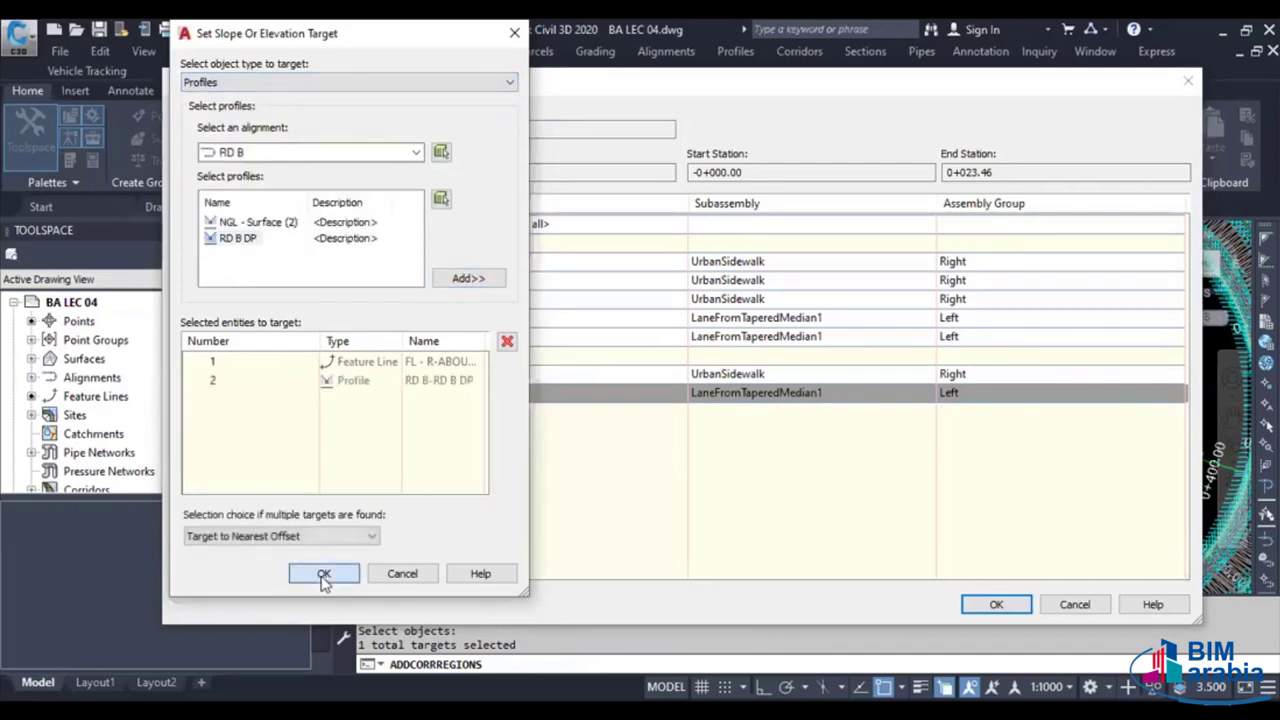
click(996, 606)
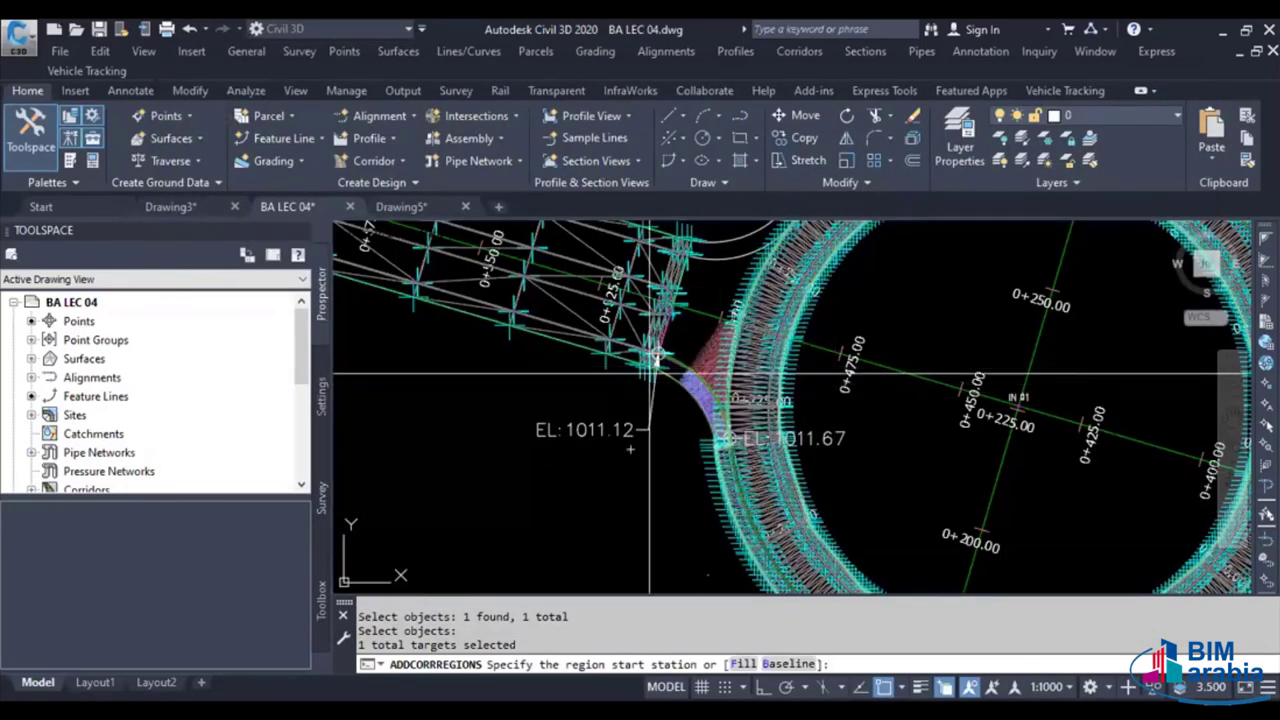
End the add-regions command and navigate the view to the roundabout junction
key(Escape)
click(698, 405)
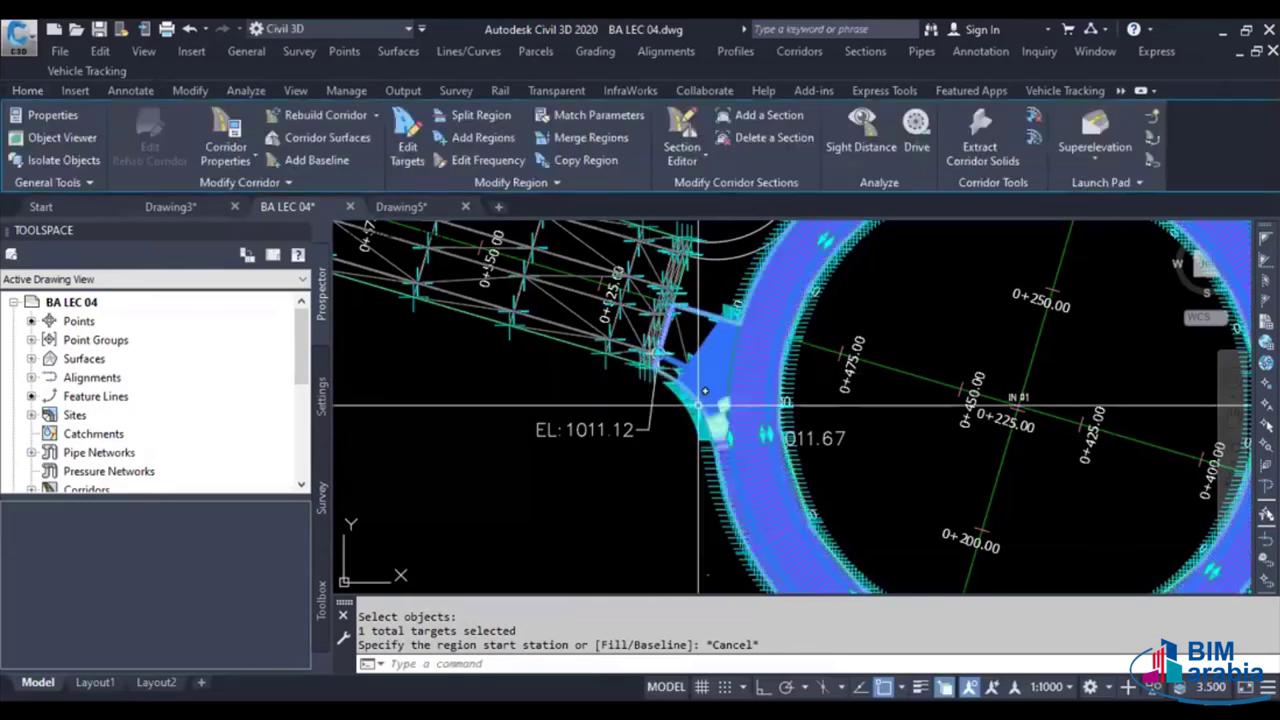
key(Escape)
scroll(694, 400, up, 3)
scroll(690, 398, up, 1)
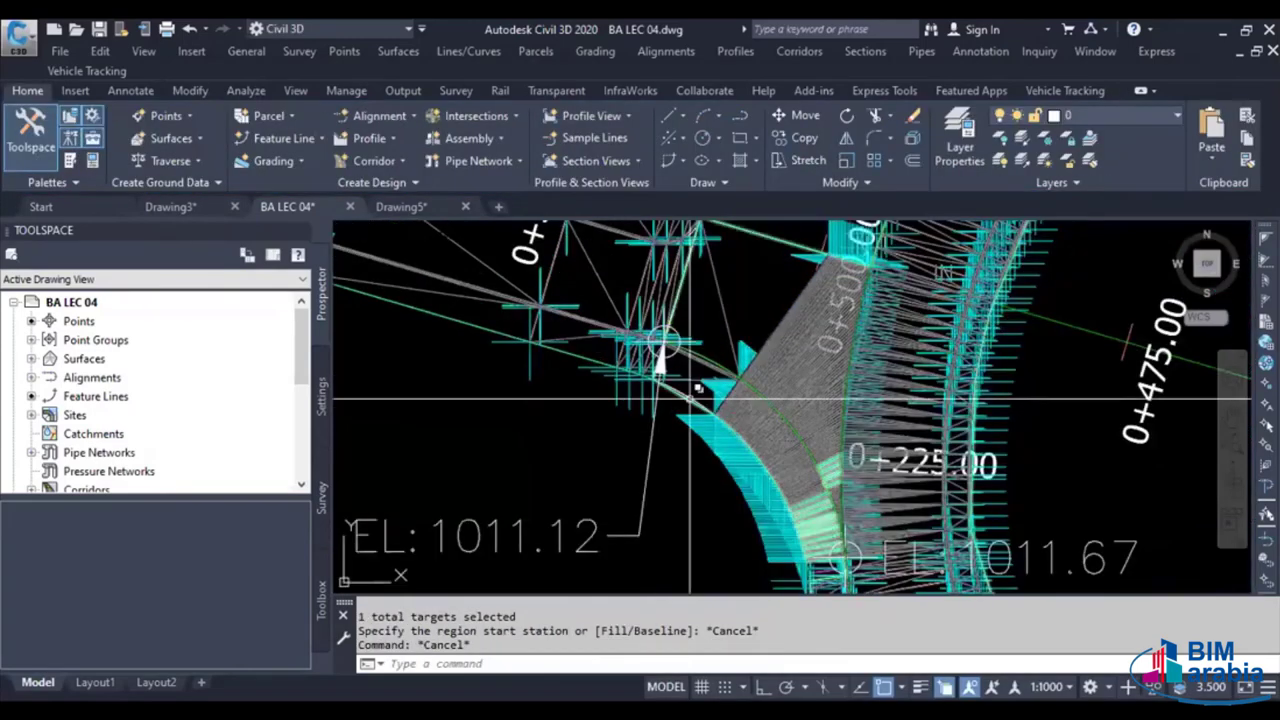
middle_drag(690, 400, 638, 400)
click(718, 378)
scroll(725, 400, down, 2)
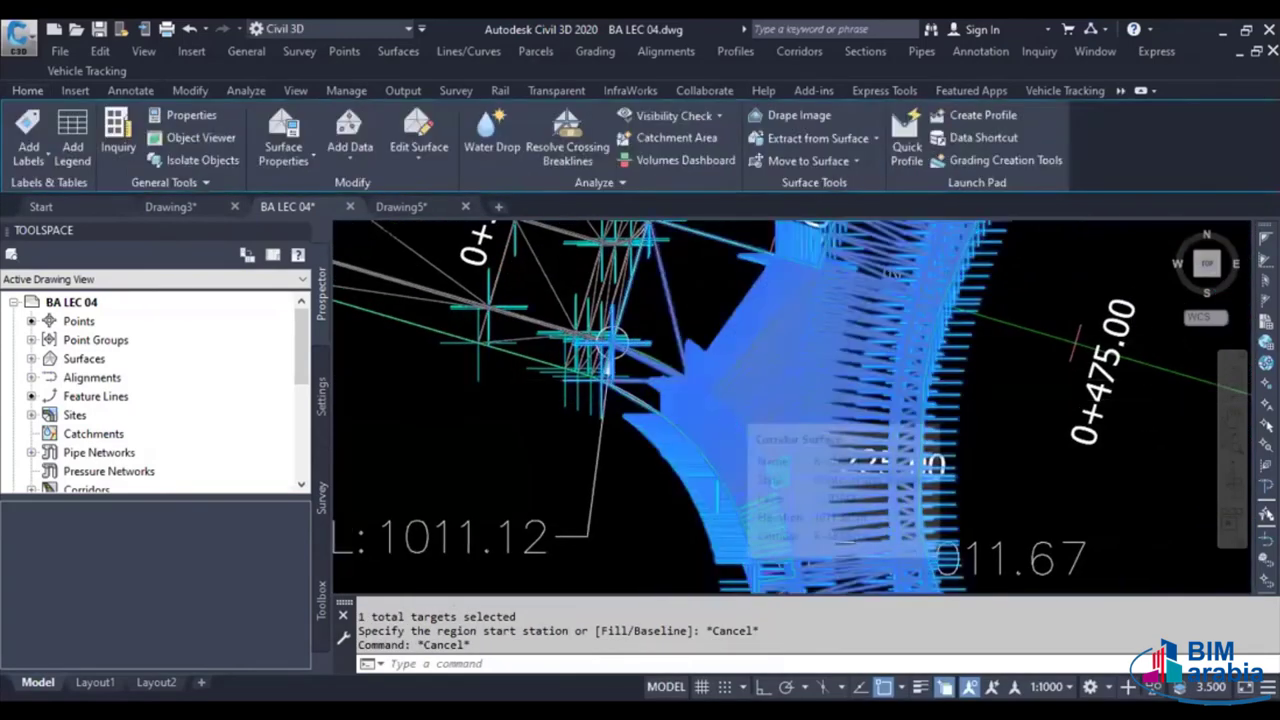
scroll(733, 425, down, 2)
scroll(733, 425, down, 2)
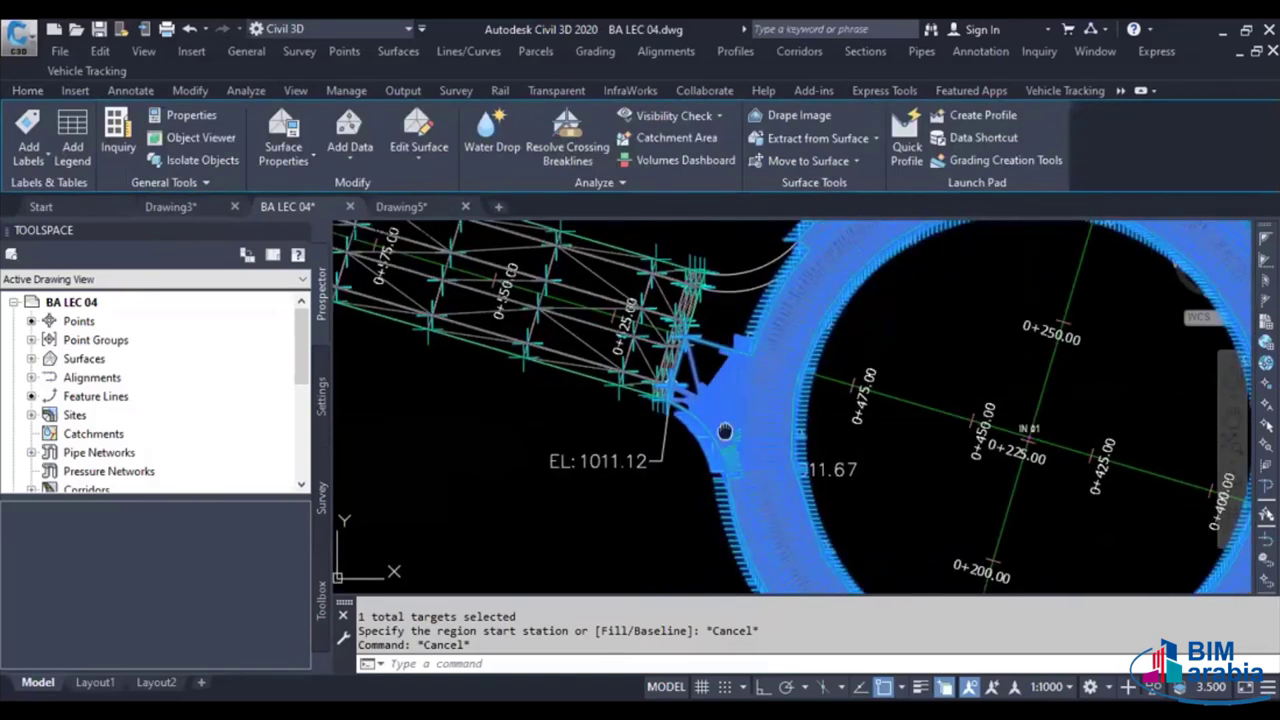
middle_drag(733, 425, 689, 407)
key(Escape)
scroll(642, 418, up, 2)
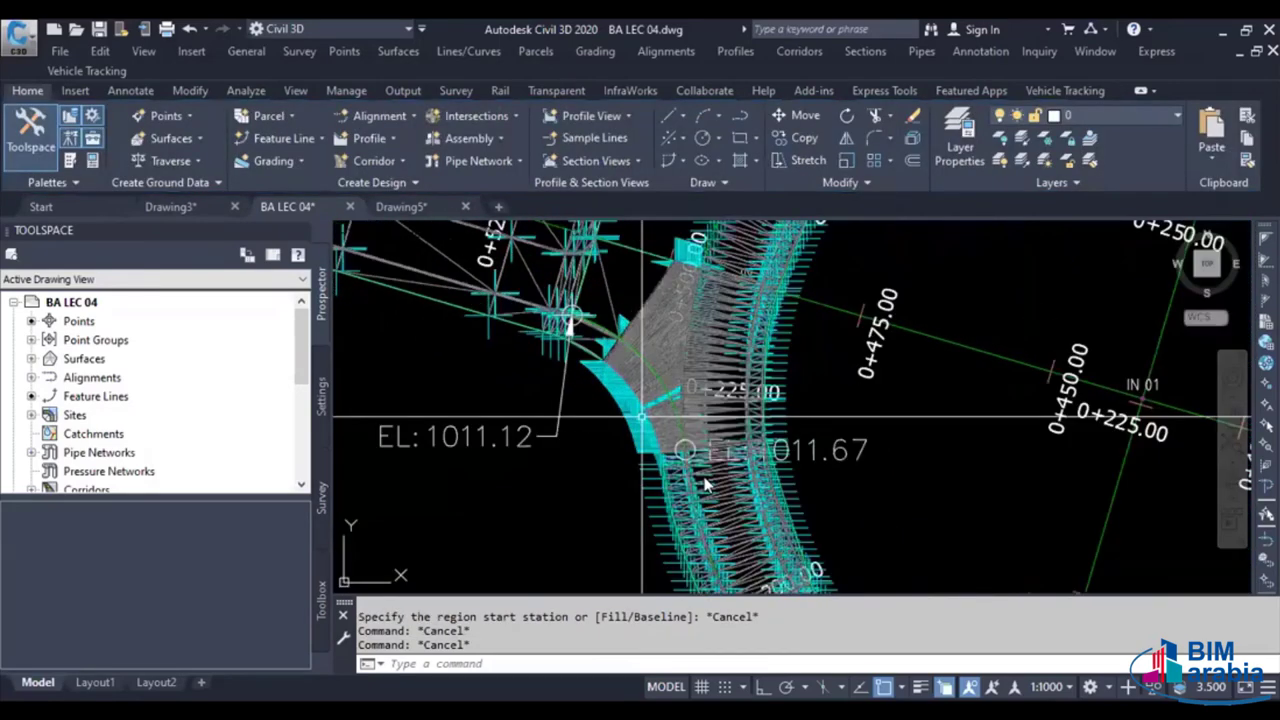
scroll(640, 430, up, 1)
Select the TIN surface and all similar objects, and view them in Object Viewer
click(525, 378)
scroll(525, 378, down, 2)
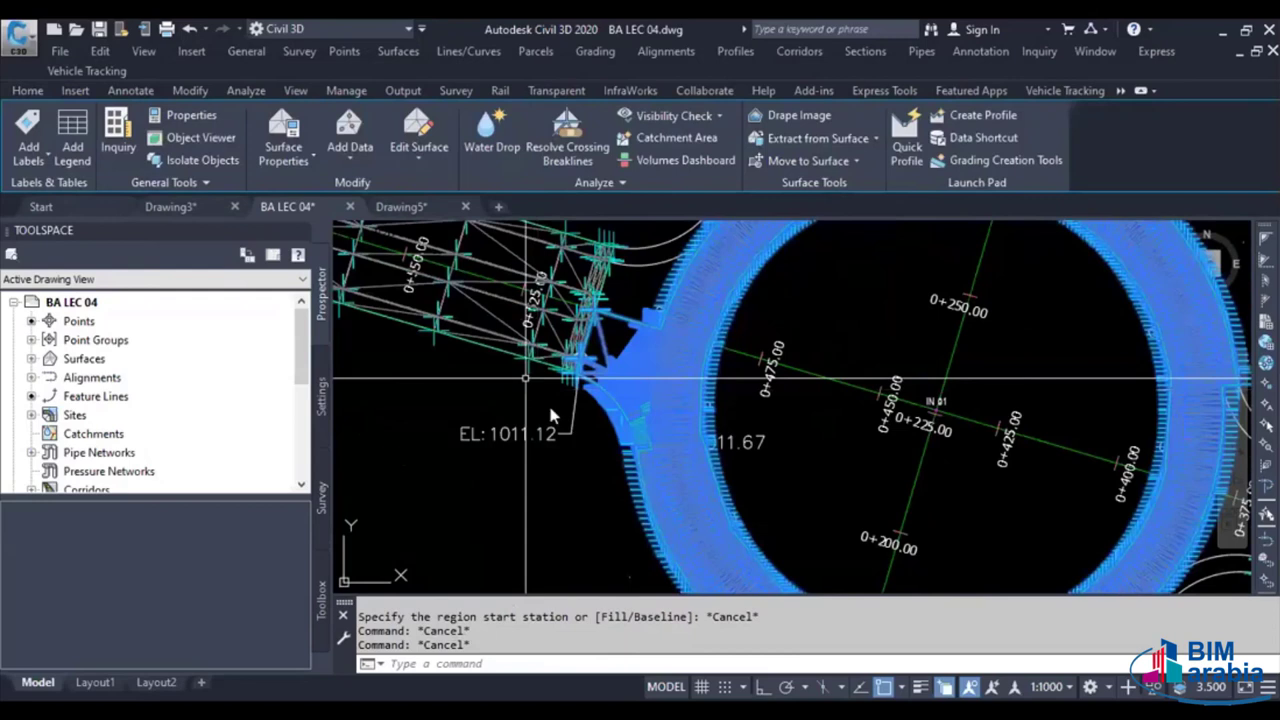
right_click(558, 466)
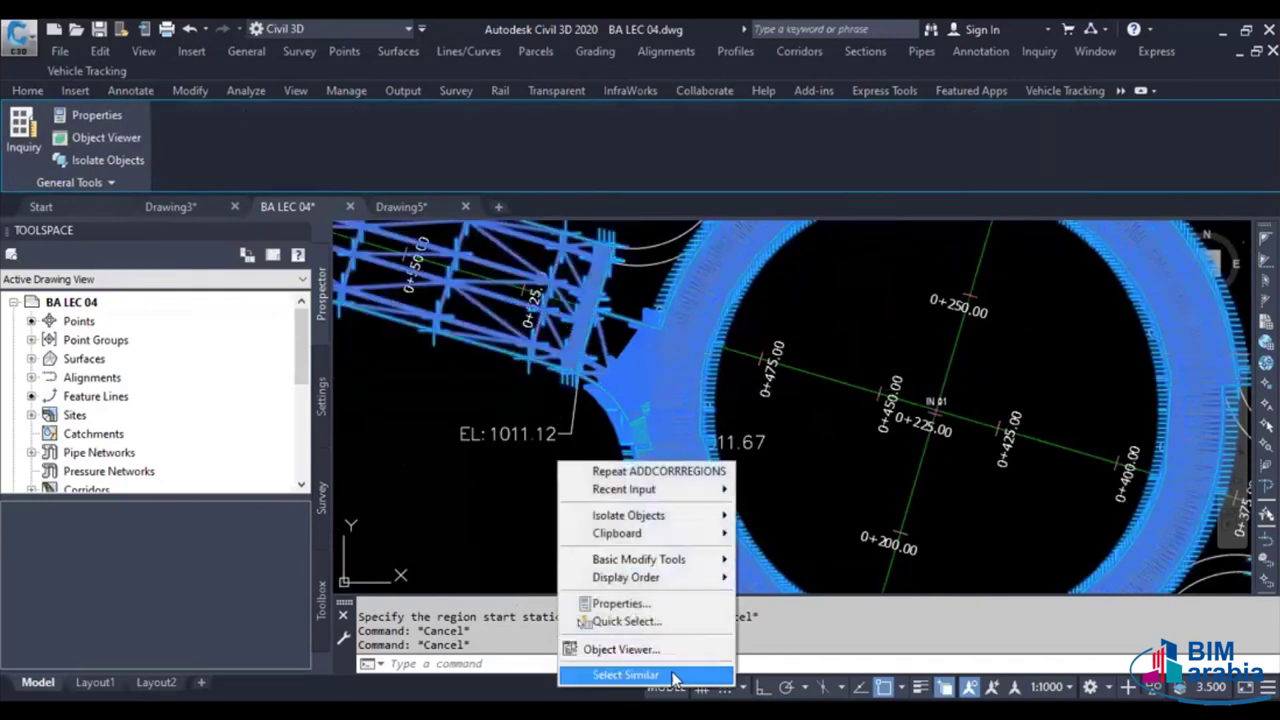
click(630, 674)
right_click(600, 485)
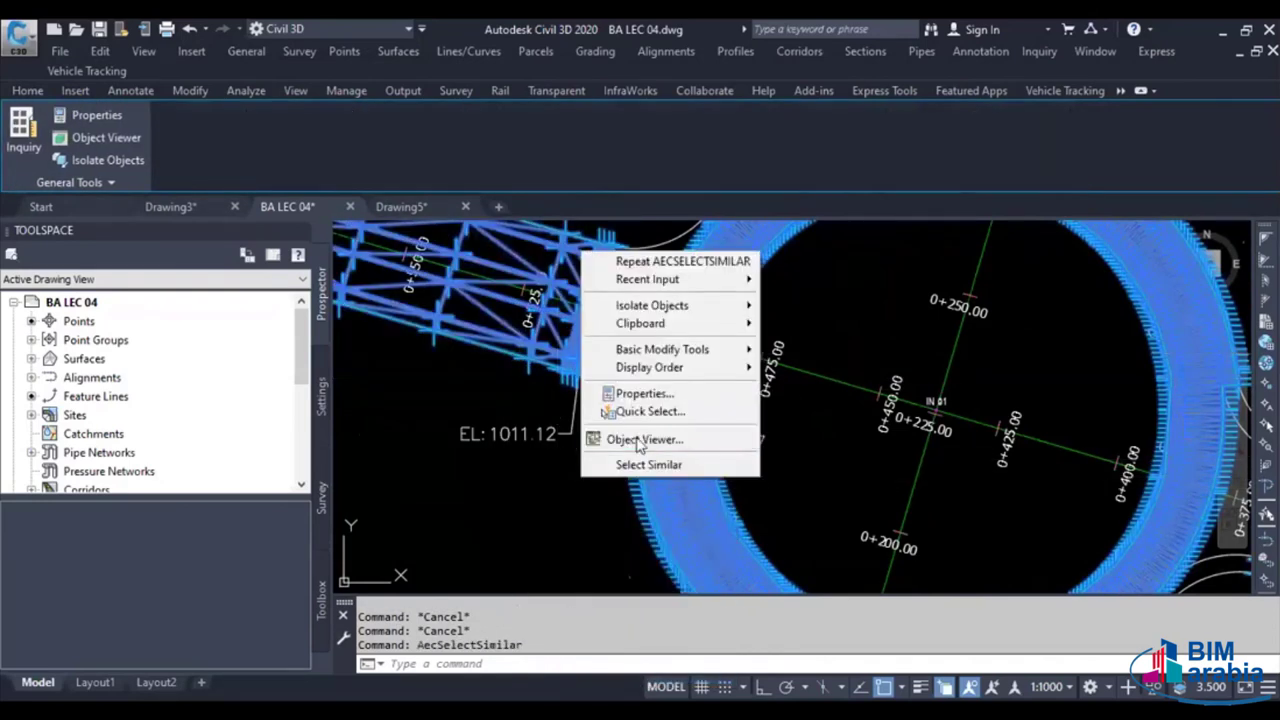
click(625, 520)
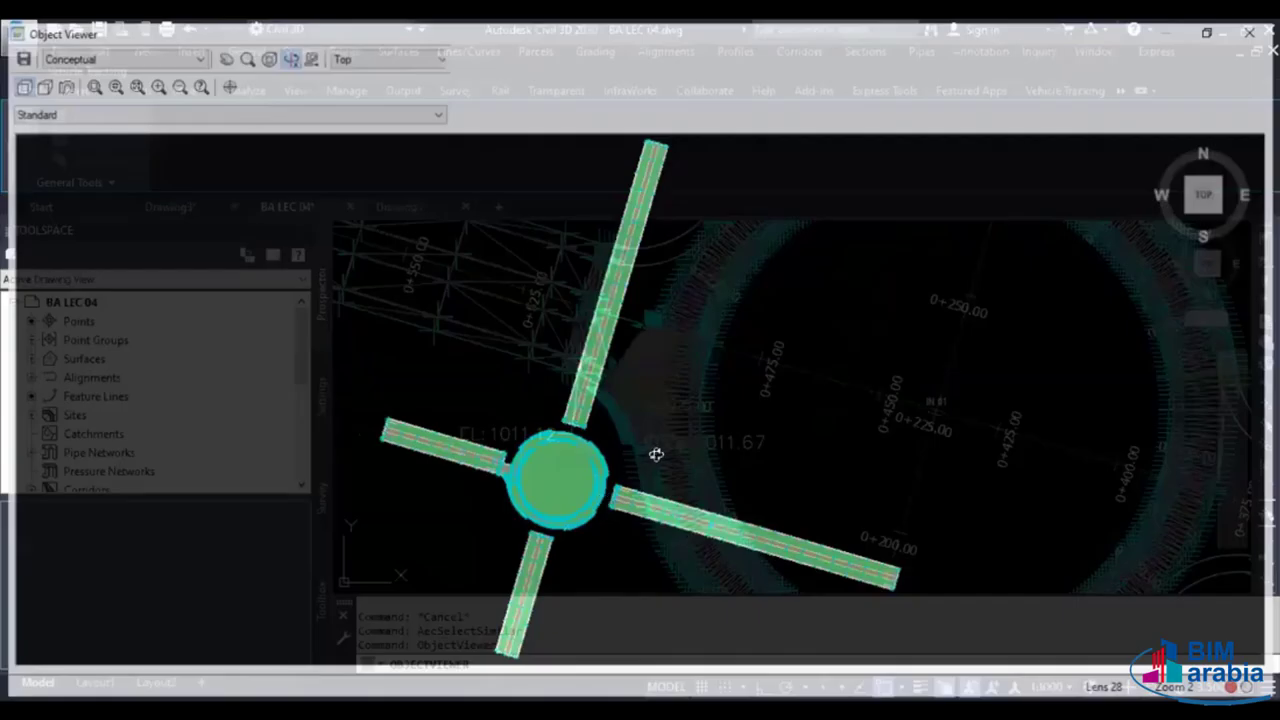
mouse_move(700, 531)
mouse_down()
mouse_move(843, 460)
mouse_move(843, 403)
mouse_move(696, 539)
mouse_up()
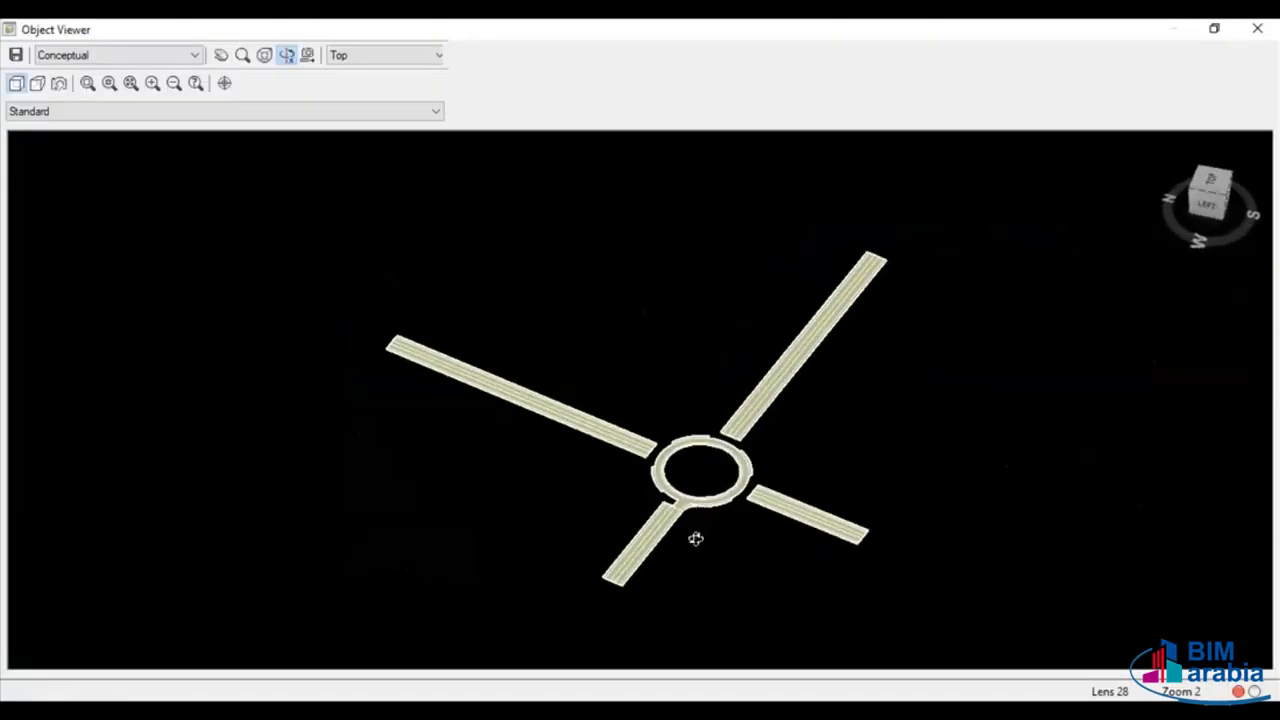
scroll(509, 486, up, 3)
mouse_move(597, 557)
mouse_down()
mouse_move(537, 511)
mouse_move(500, 428)
mouse_up()
scroll(537, 511, up, 3)
scroll(500, 428, up, 3)
scroll(323, 506, up, 2)
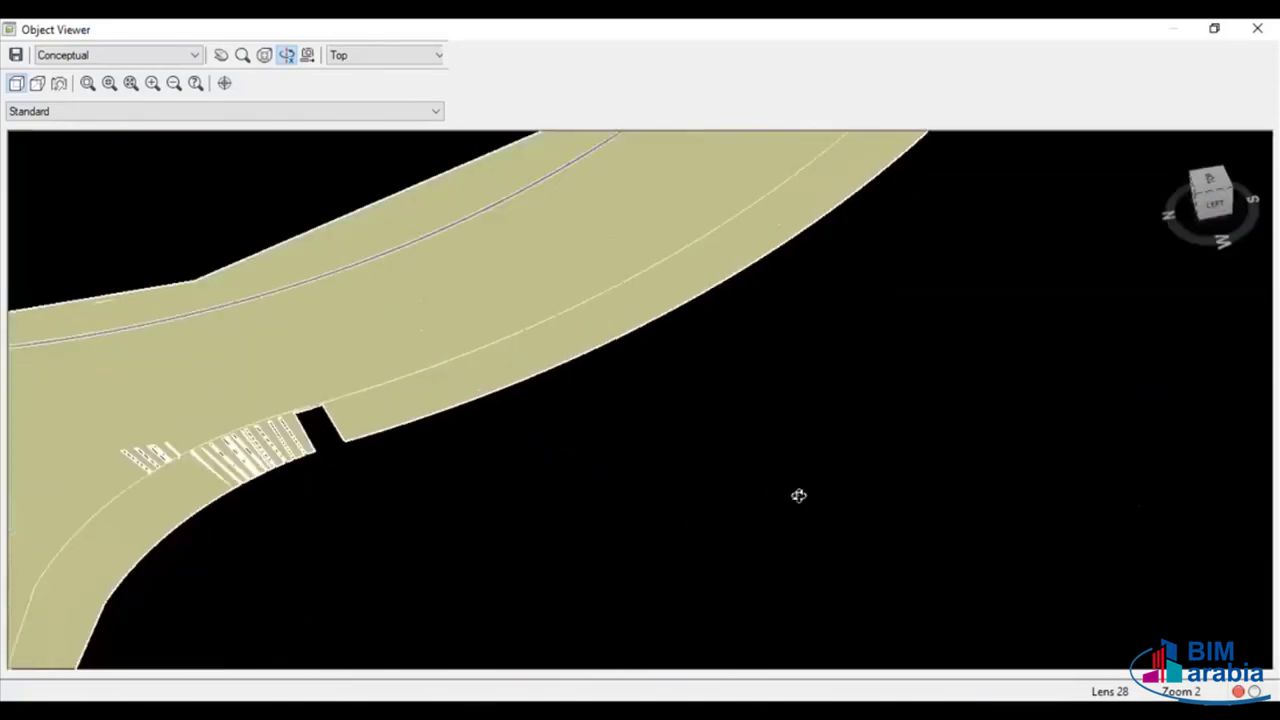
scroll(597, 489, up, 2)
scroll(580, 480, up, 2)
scroll(540, 500, up, 2)
scroll(467, 524, up, 2)
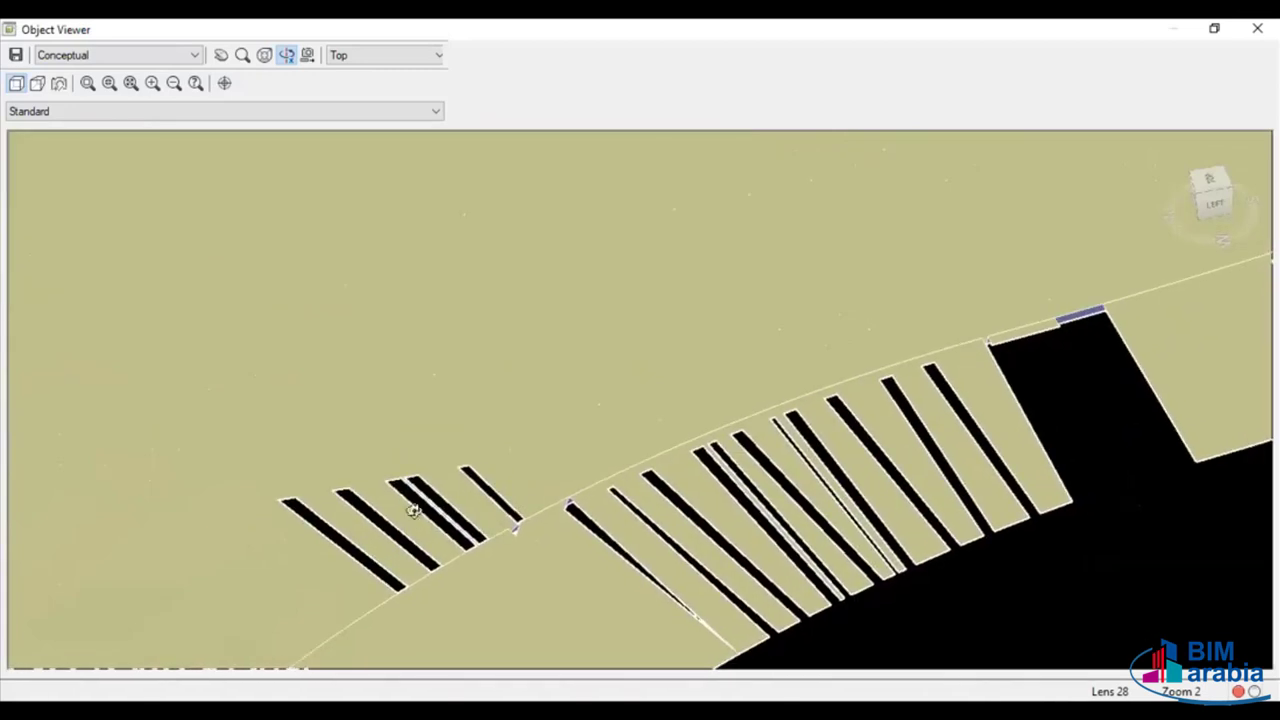
scroll(374, 494, down, 1)
scroll(477, 460, down, 1)
scroll(477, 514, down, 1)
scroll(466, 580, down, 5)
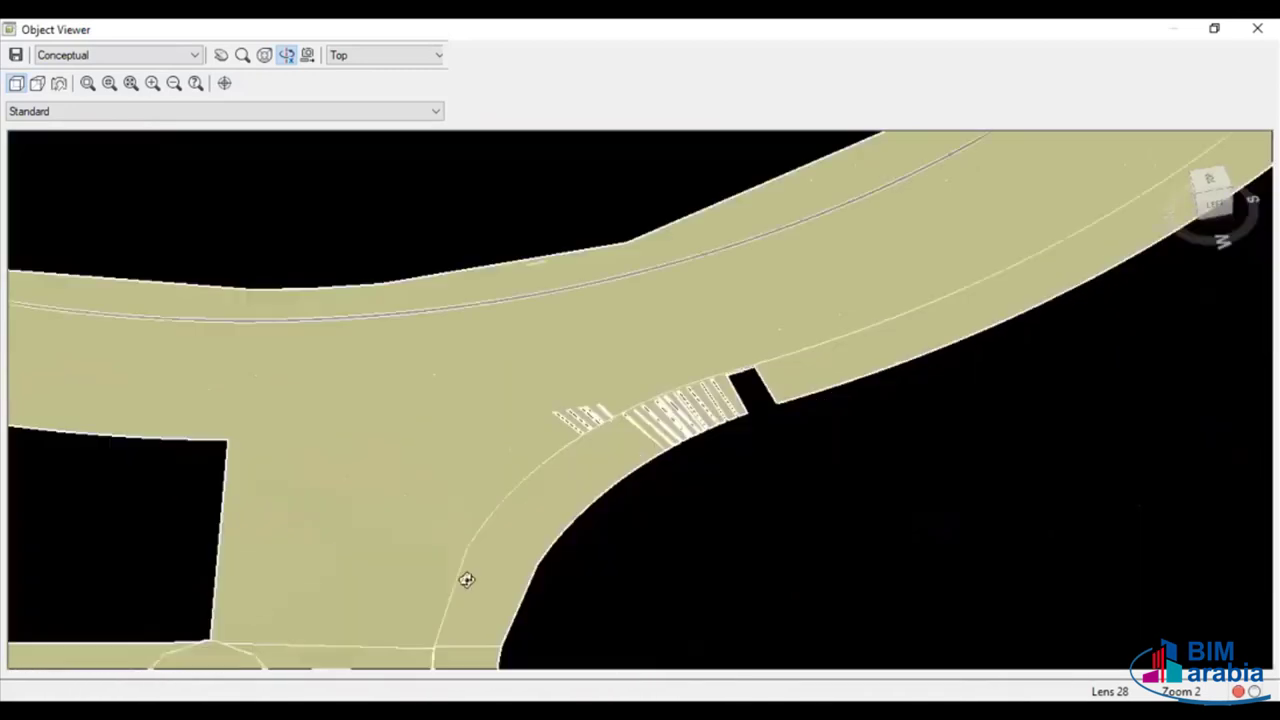
scroll(467, 580, down, 2)
scroll(580, 611, down, 3)
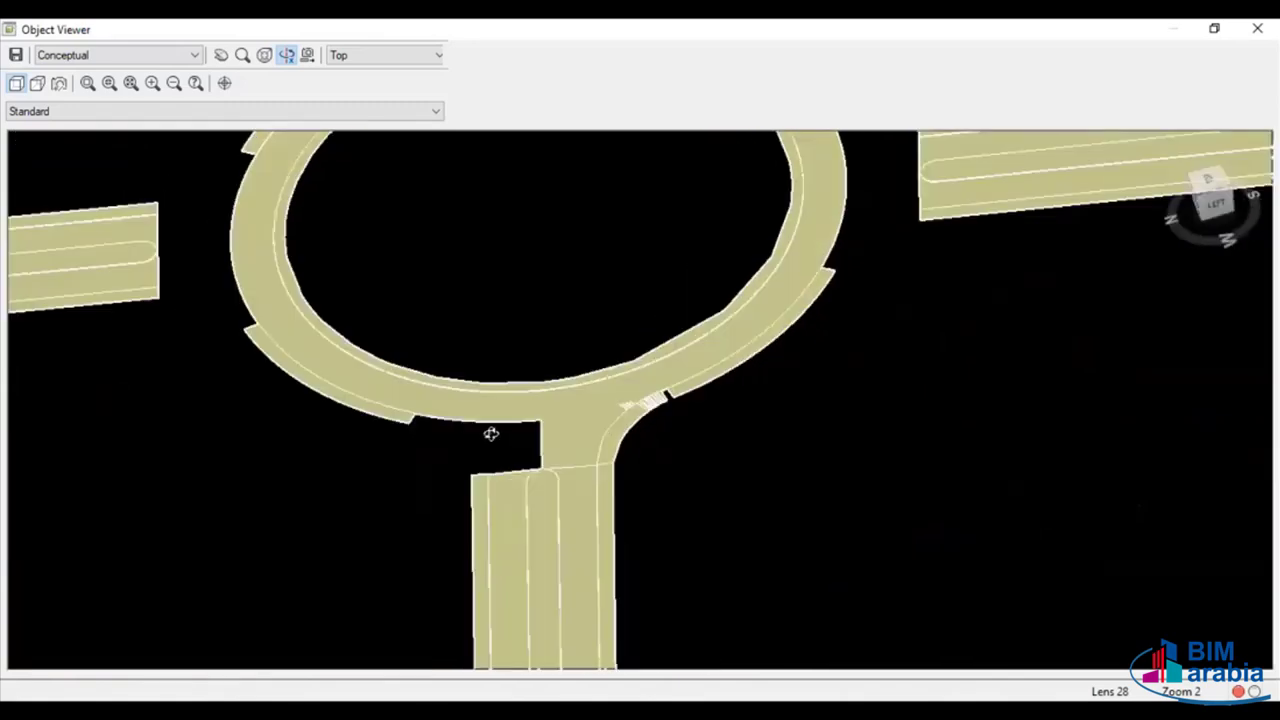
mouse_move(491, 433)
mouse_down()
mouse_move(474, 443)
mouse_move(637, 474)
mouse_move(286, 589)
mouse_move(609, 611)
mouse_move(663, 563)
mouse_move(634, 457)
mouse_up()
scroll(609, 537, up, 3)
scroll(628, 475, up, 3)
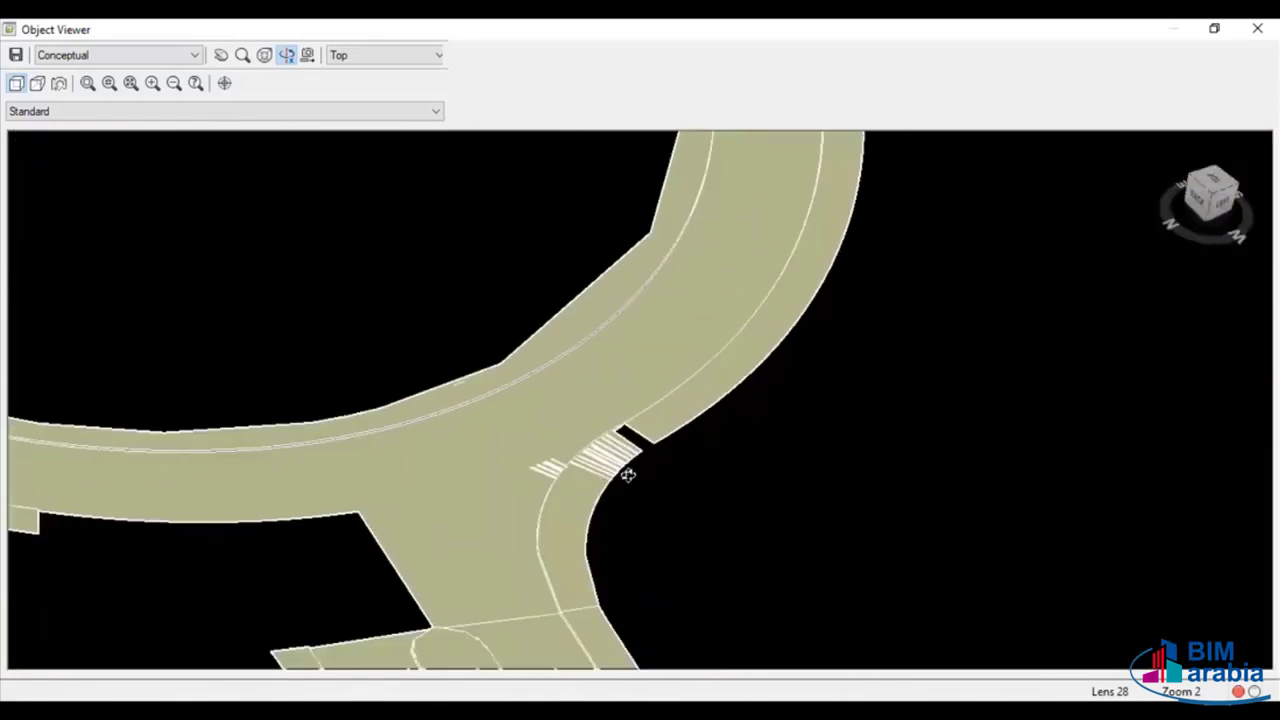
scroll(610, 473, up, 3)
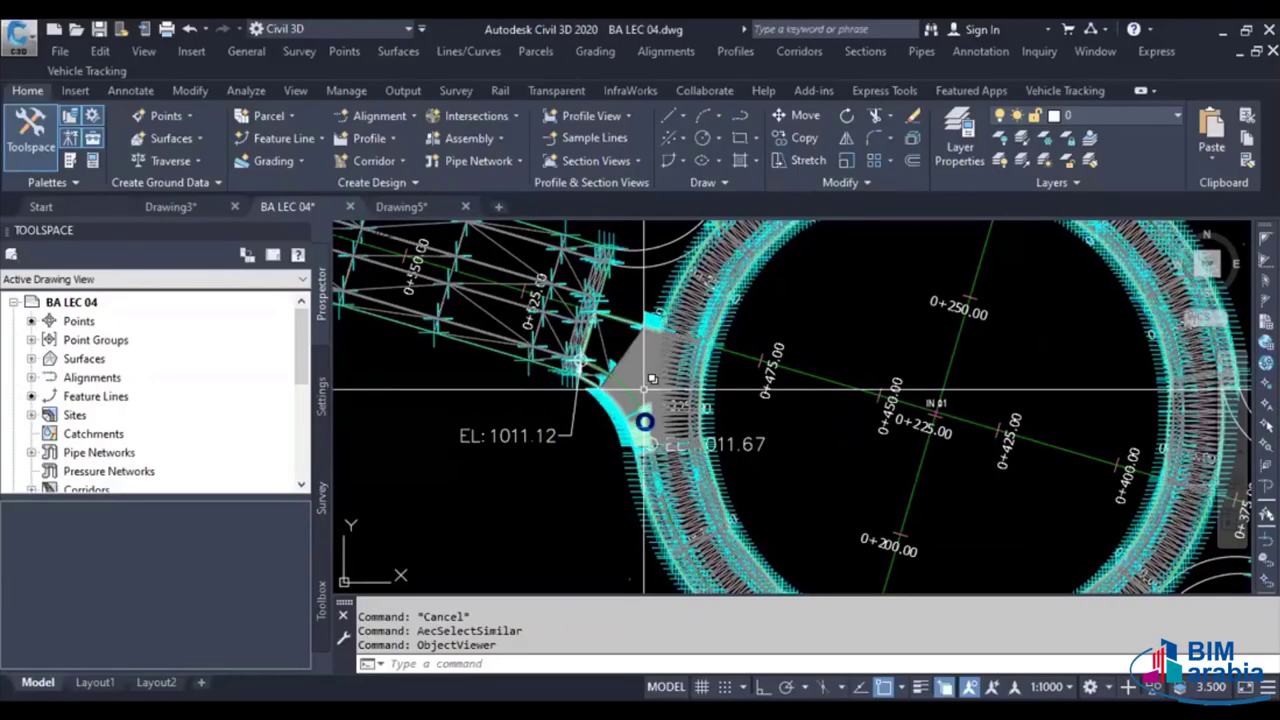
Zoom to the curved junction and select the corridor near station 0+225.00
click(636, 418)
scroll(933, 447, up, 8)
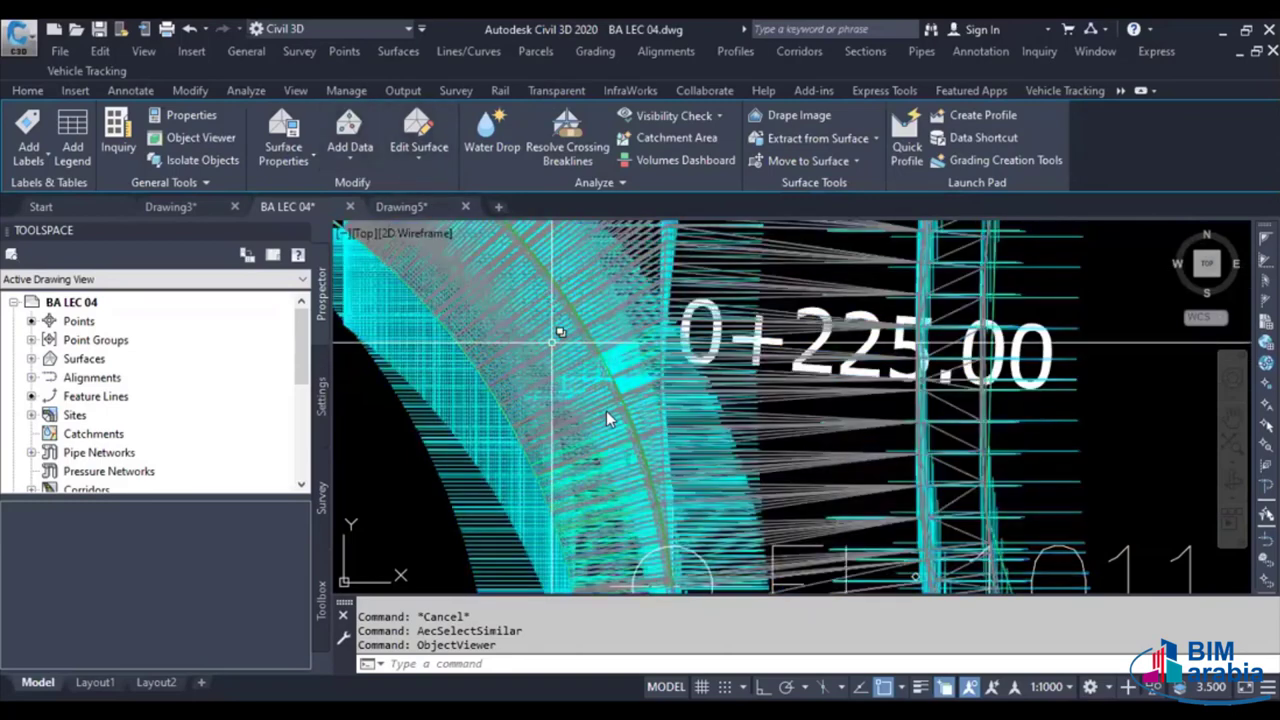
key(Escape)
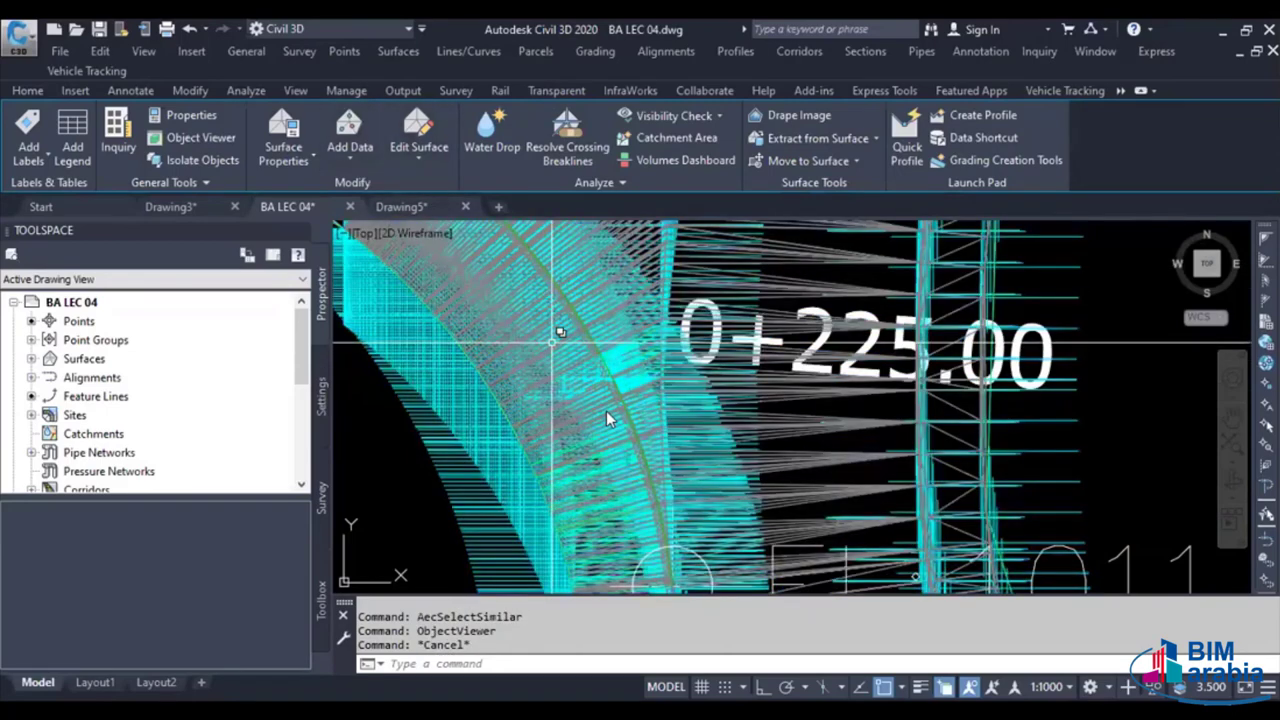
click(606, 411)
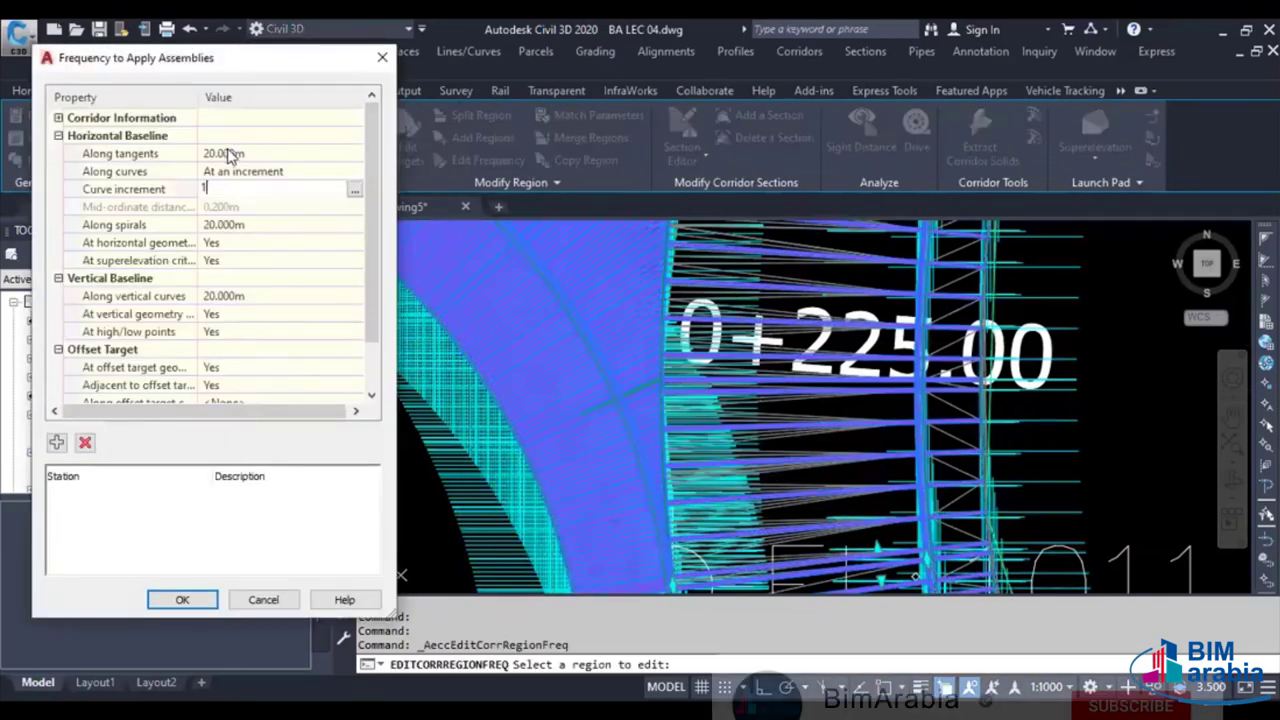
Set the region's Along tangents assembly frequency to 1.000 m
double_click(230, 153)
text(1)
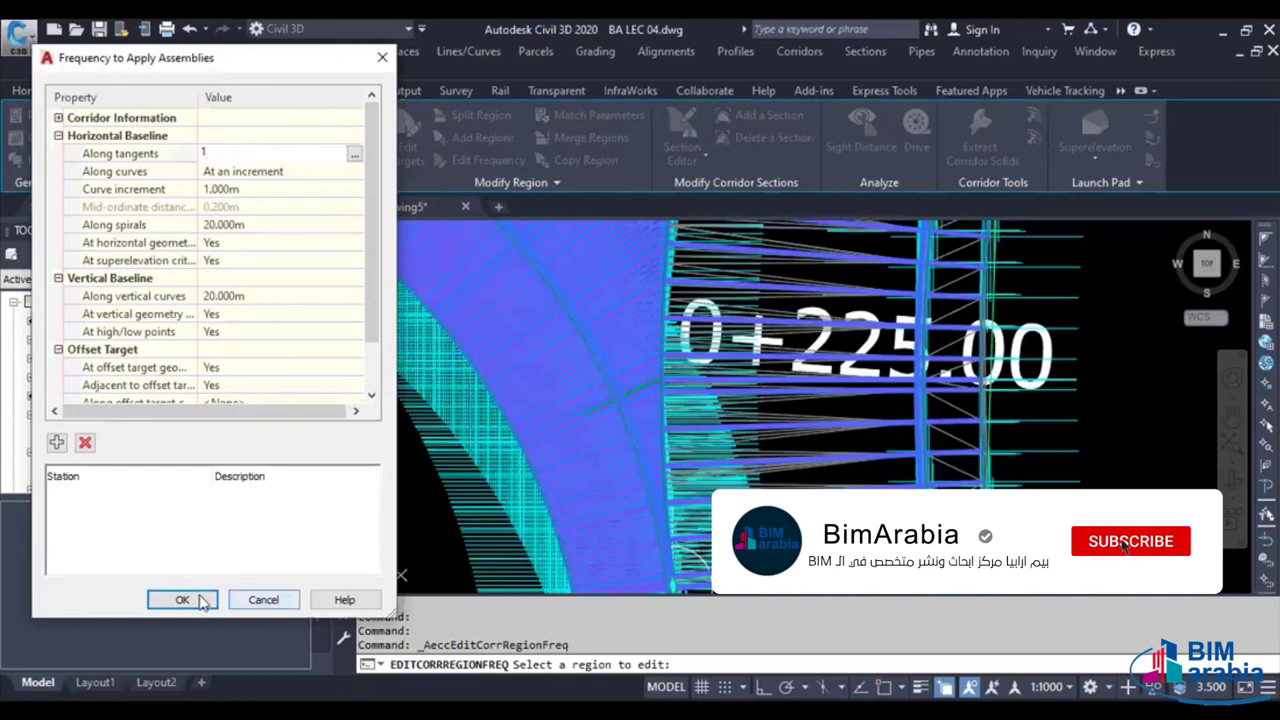
click(203, 601)
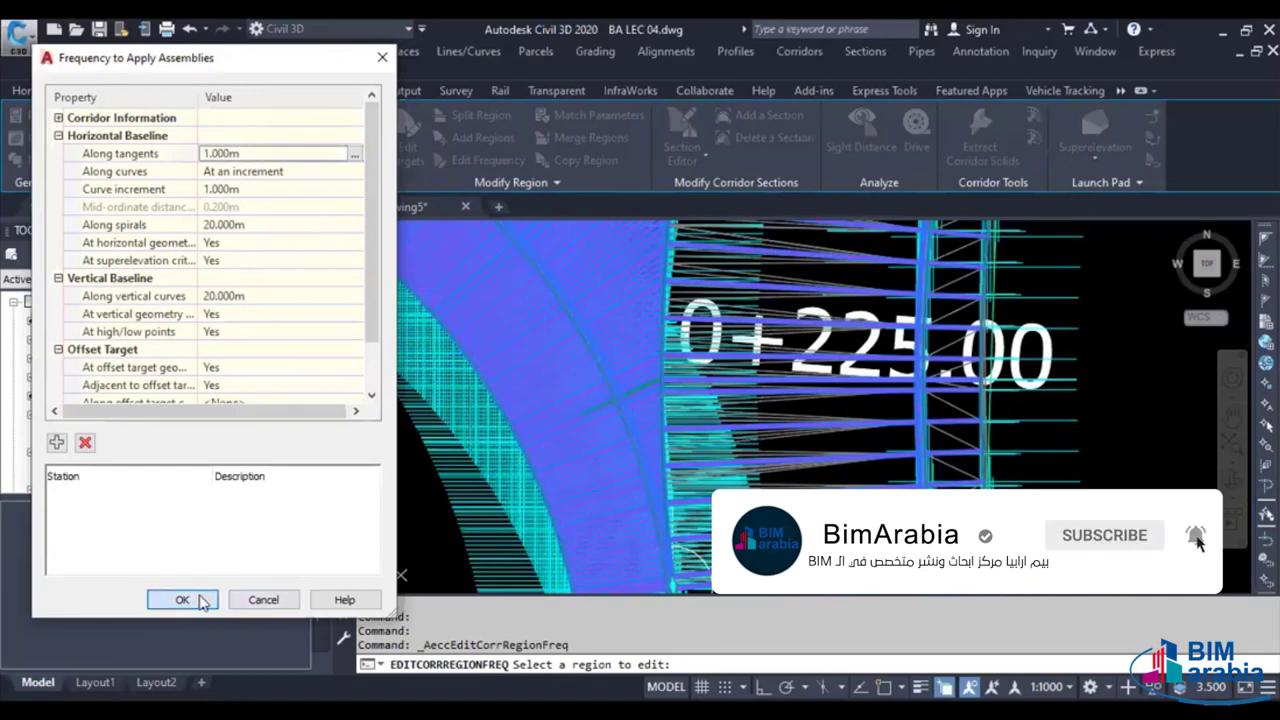
click(203, 601)
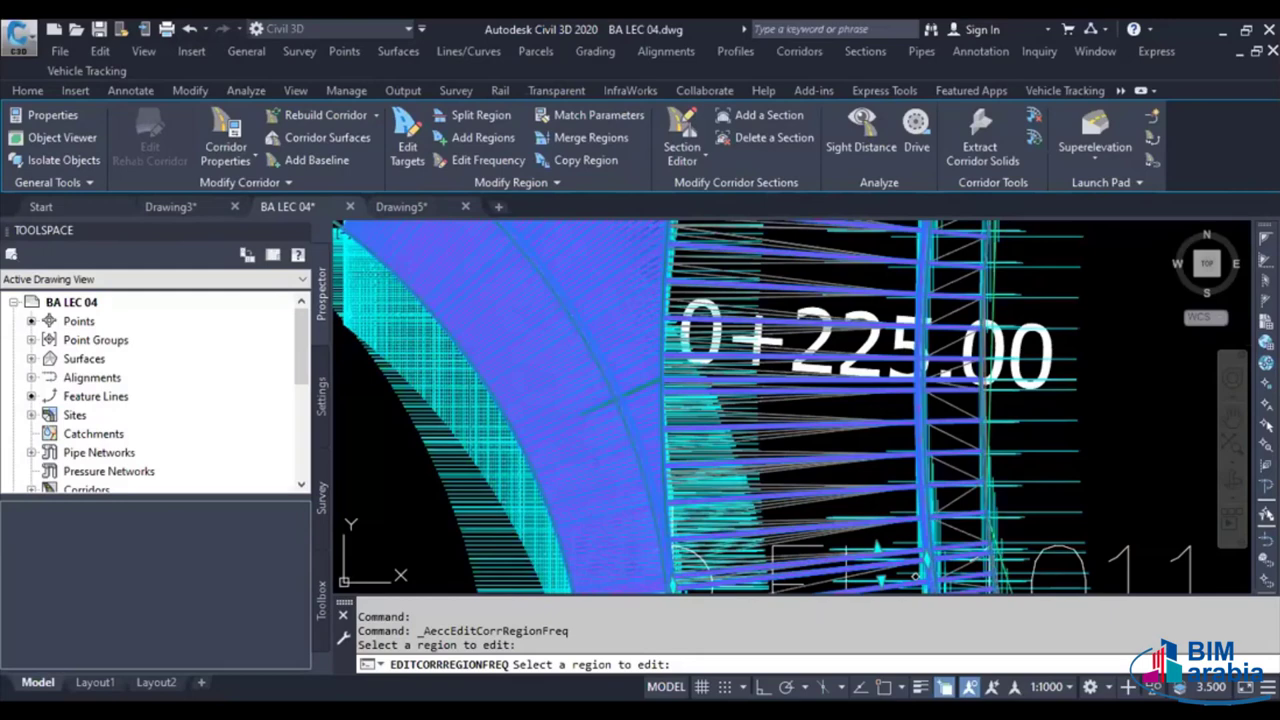
Exit the frequency edit and reselect the overlapping objects at the junction
scroll(690, 466, down, 4)
scroll(690, 463, down, 4)
key(Escape)
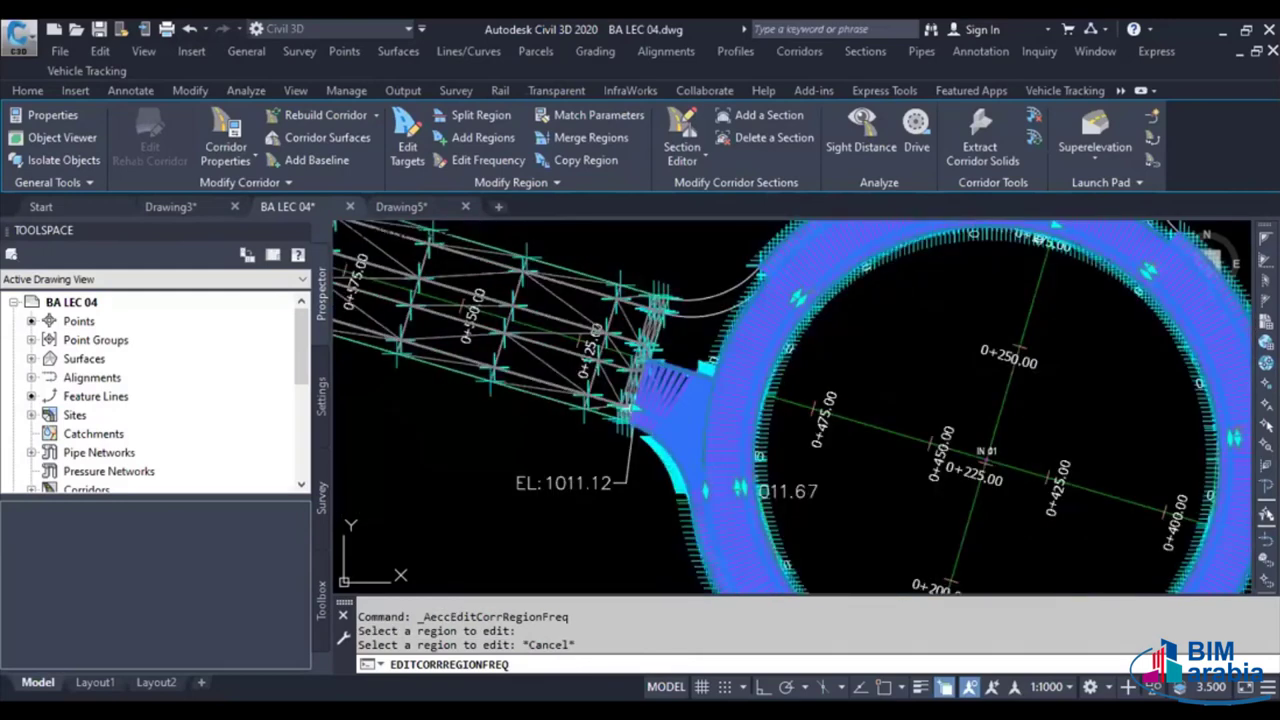
key(Escape)
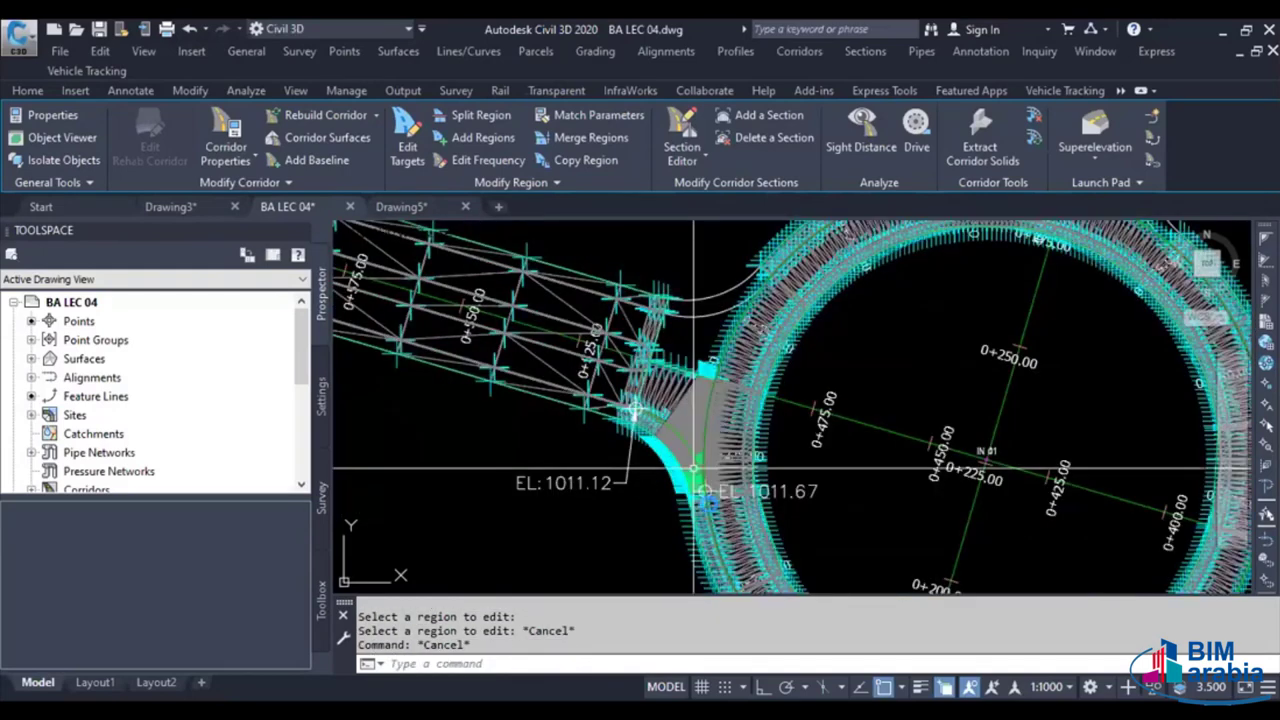
scroll(694, 466, up, 5)
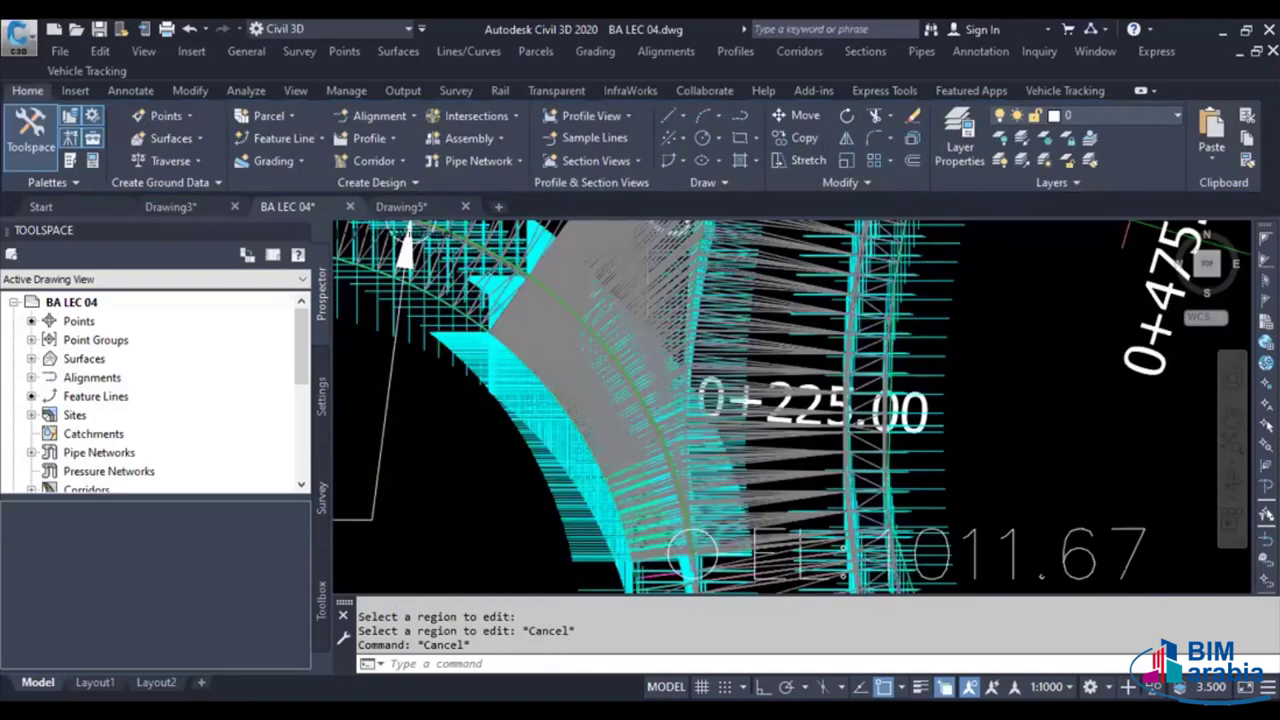
scroll(733, 330, up, 5)
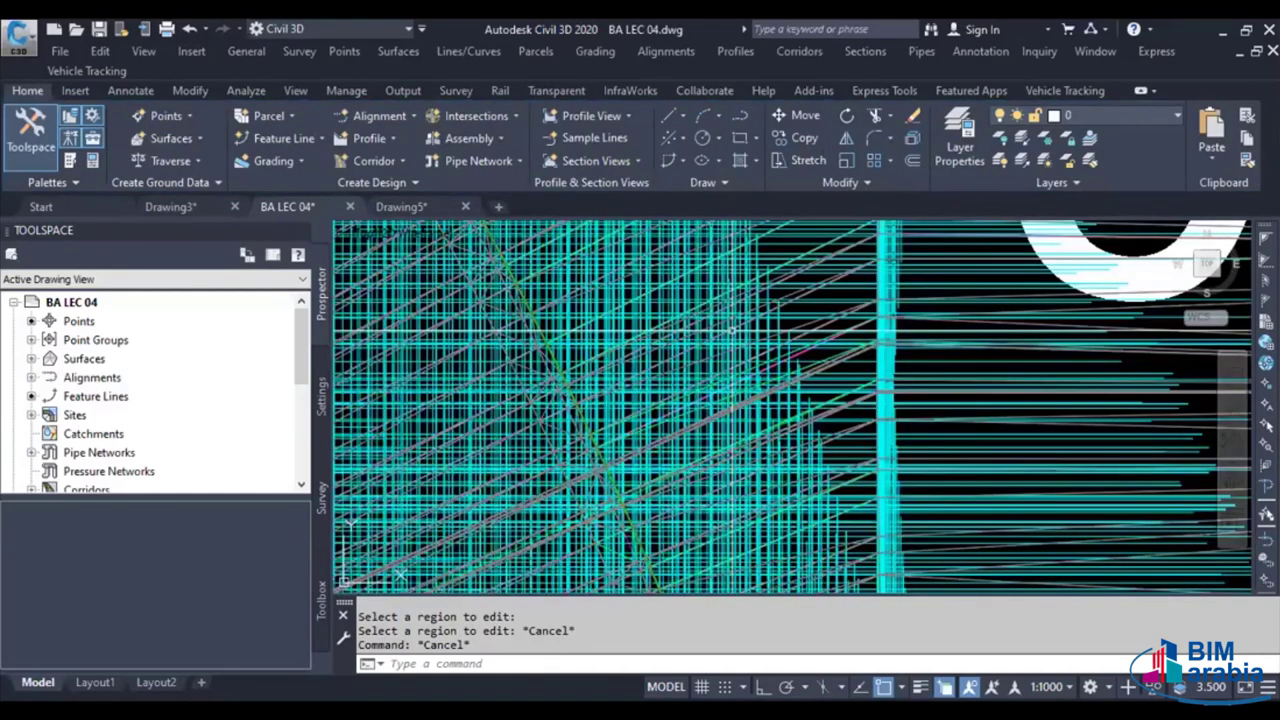
scroll(758, 435, up, 3)
key(Escape)
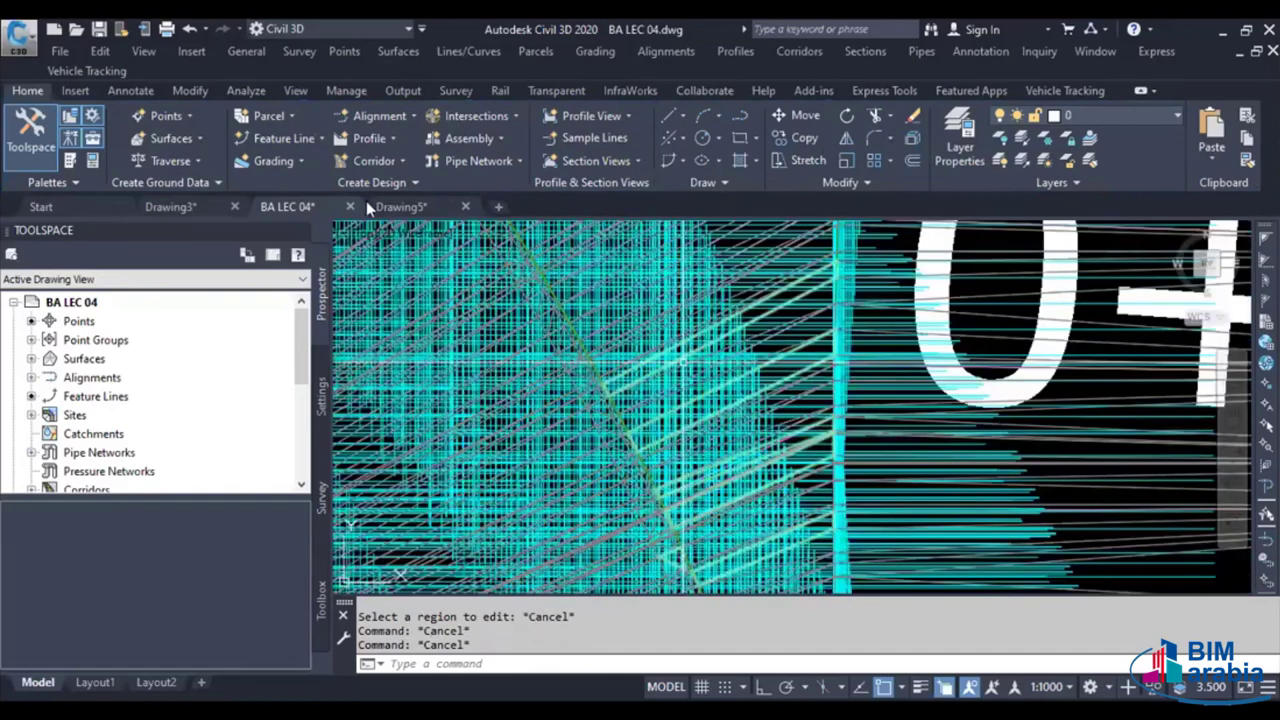
click(597, 228)
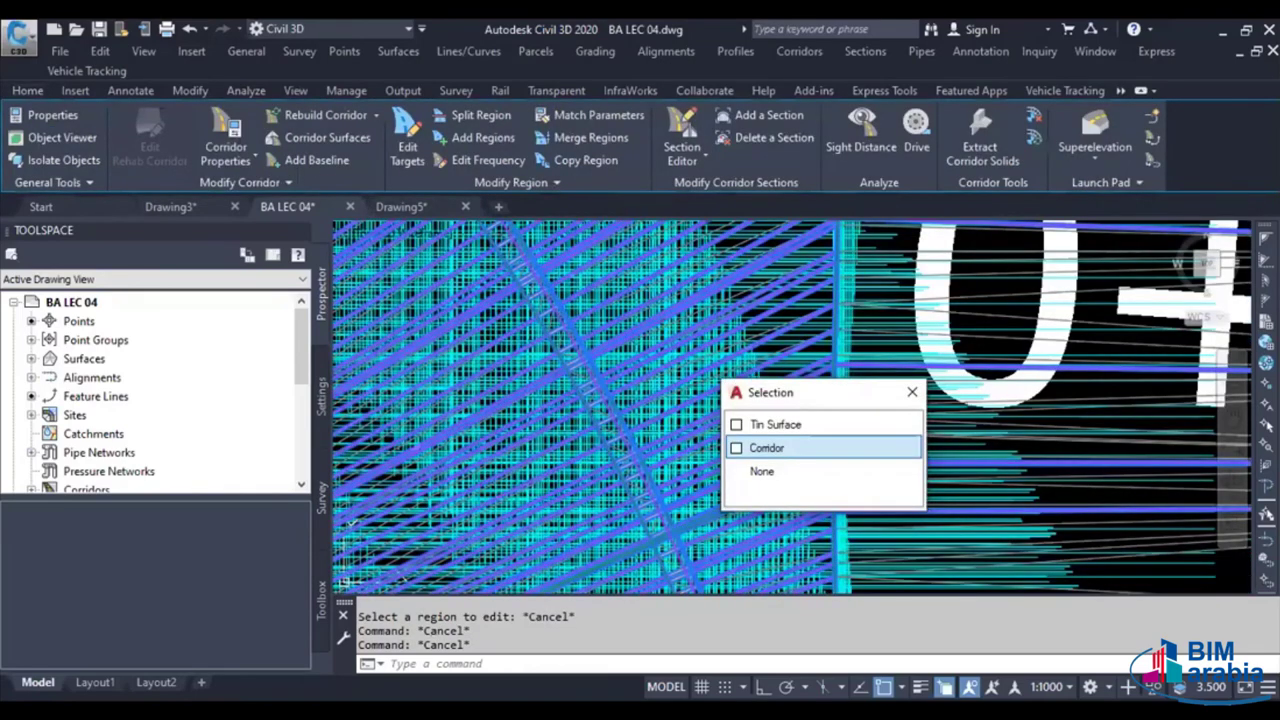
click(766, 448)
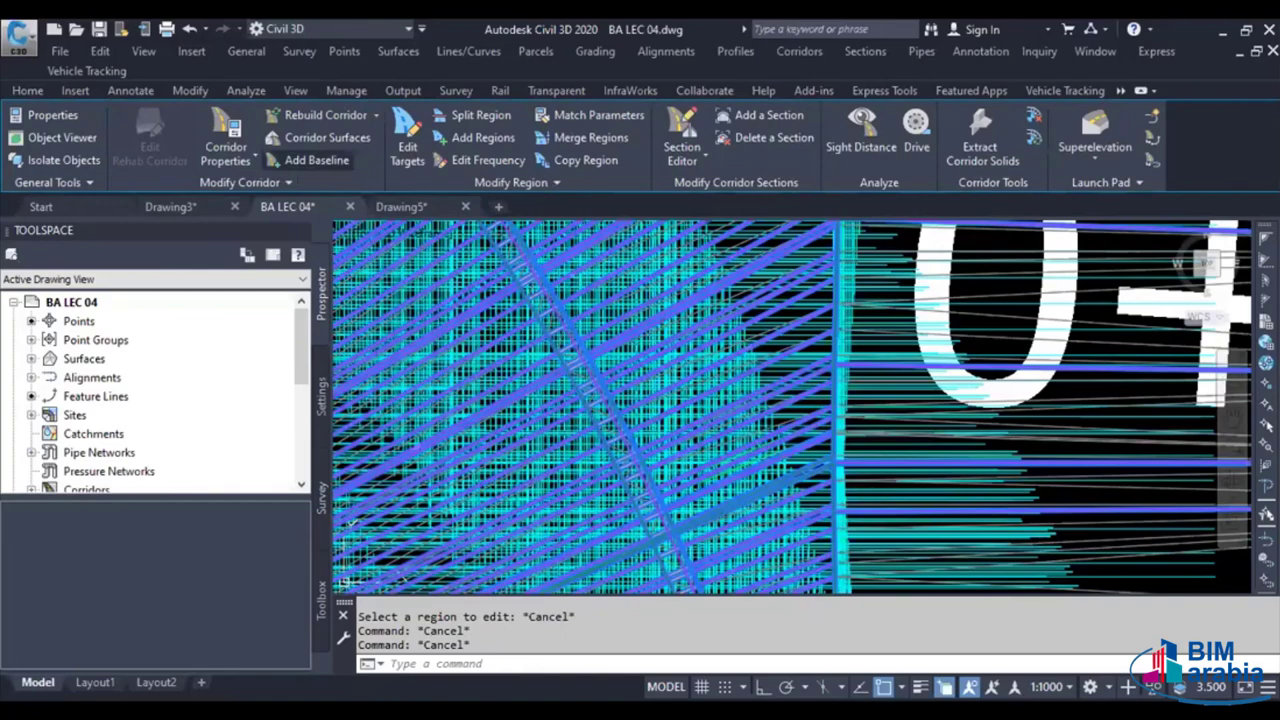
key(Escape)
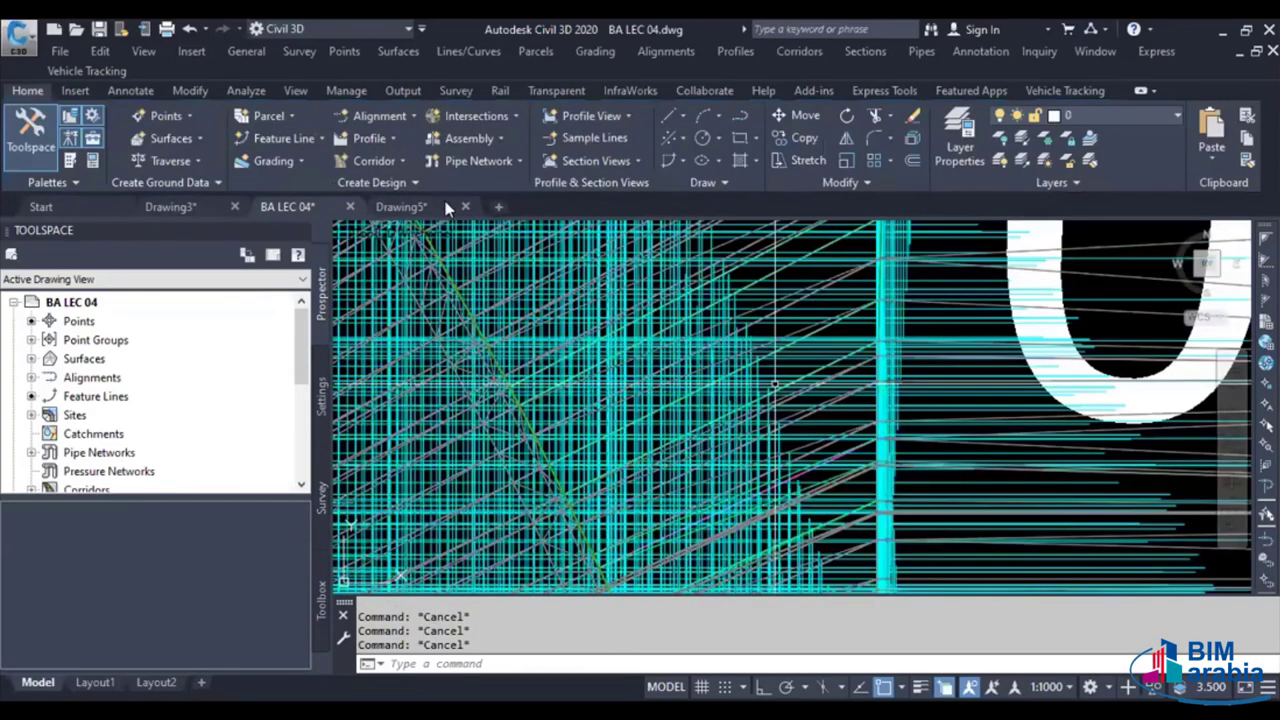
click(466, 292)
Add a point to the R-ABOUT TOP surface at elevation 1011.549143
click(872, 452)
click(419, 140)
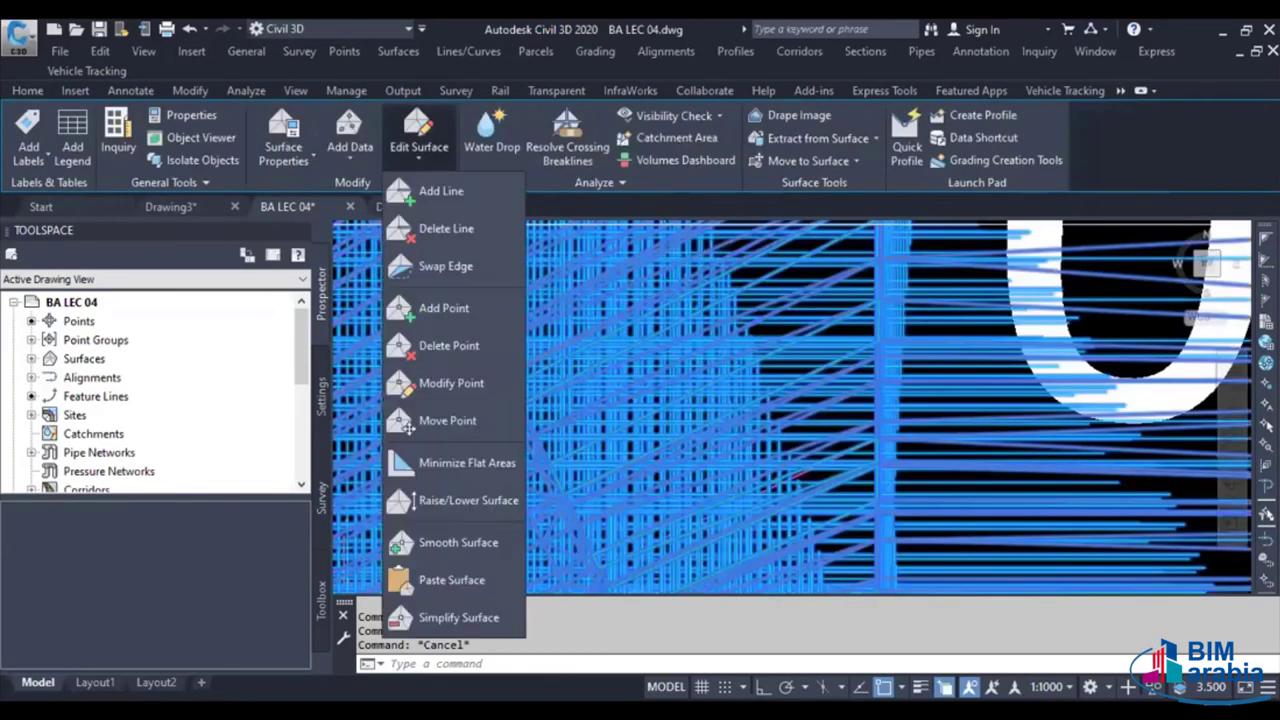
click(423, 306)
scroll(650, 400, up, 3)
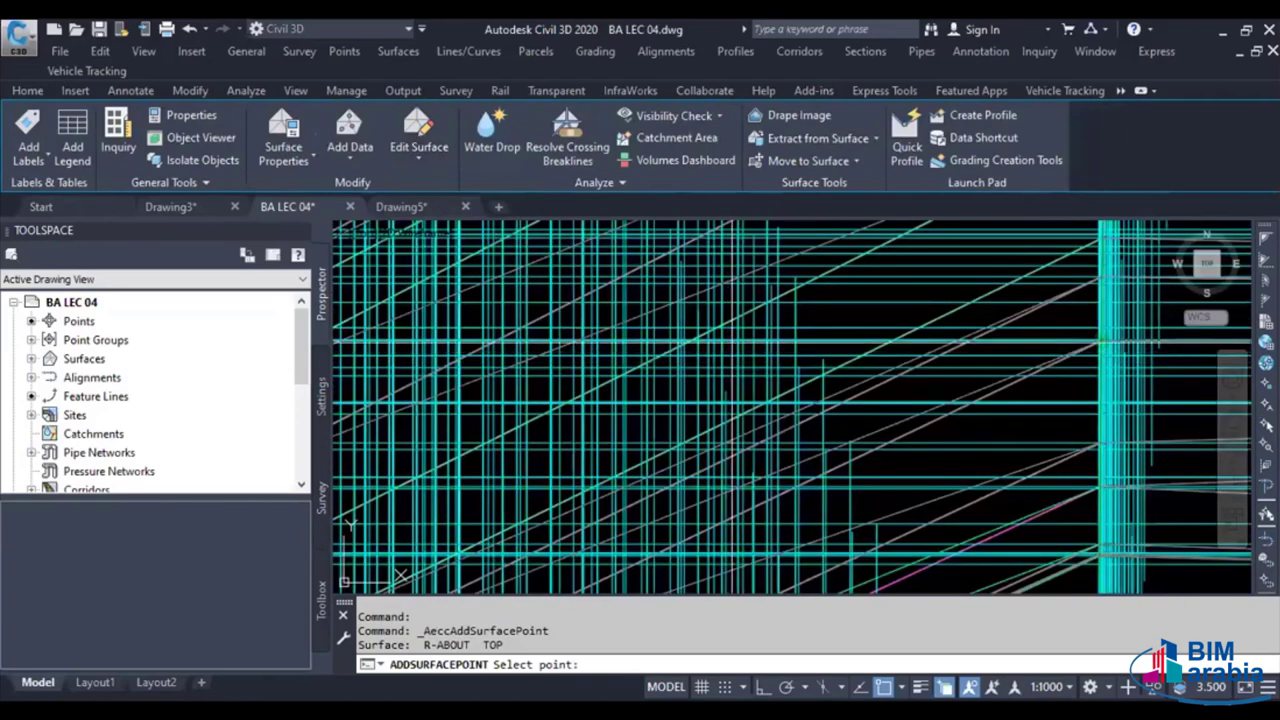
scroll(708, 386, up, 2)
click(663, 323)
key(Return)
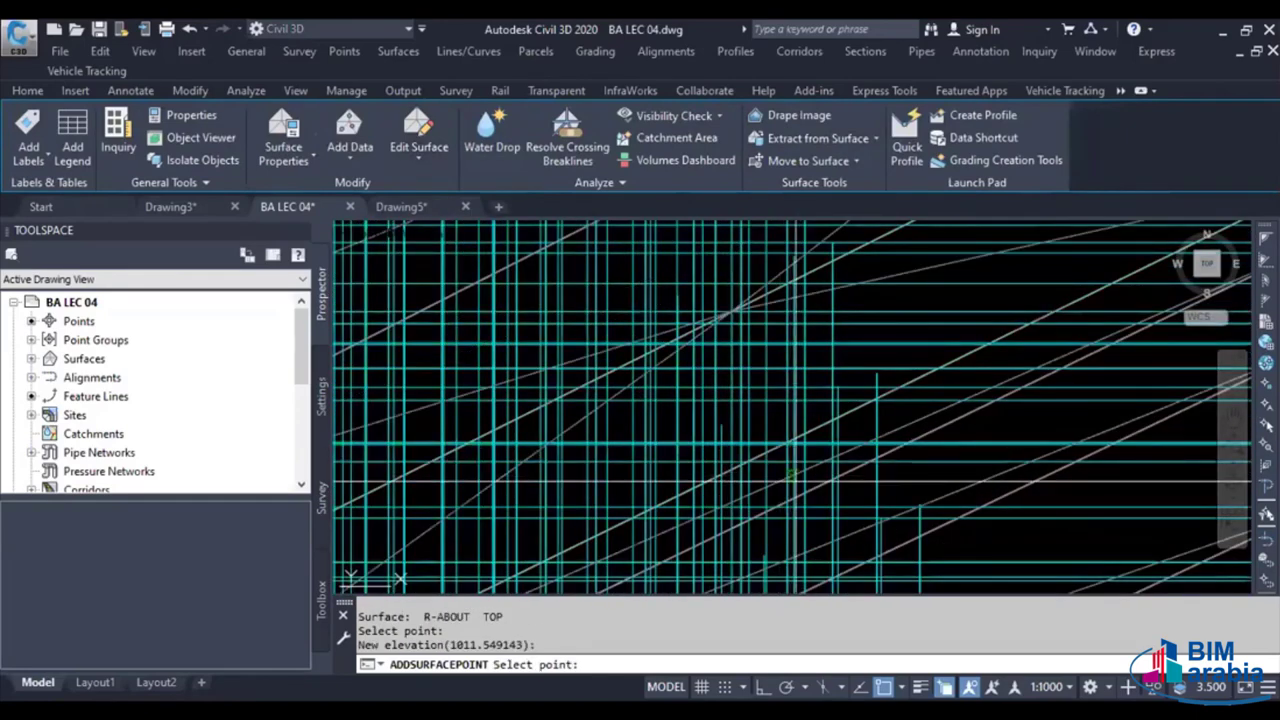
scroll(791, 474, up, 2)
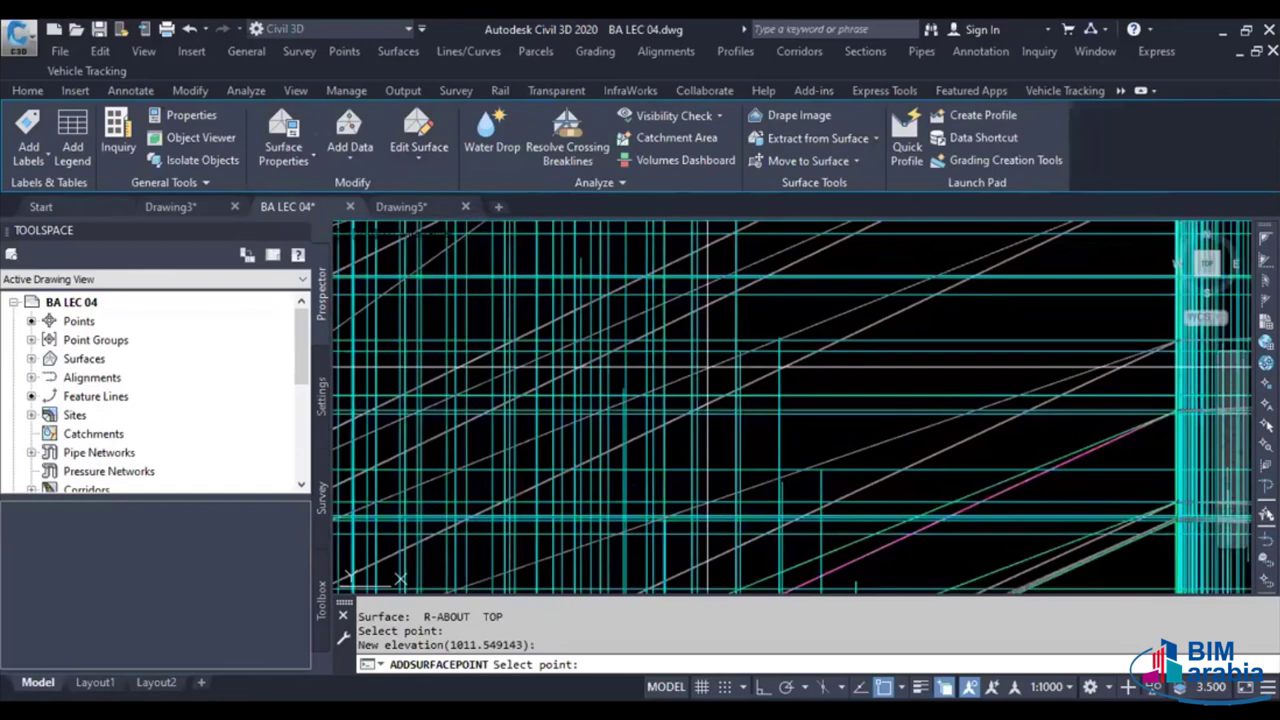
scroll(694, 334, down, 2)
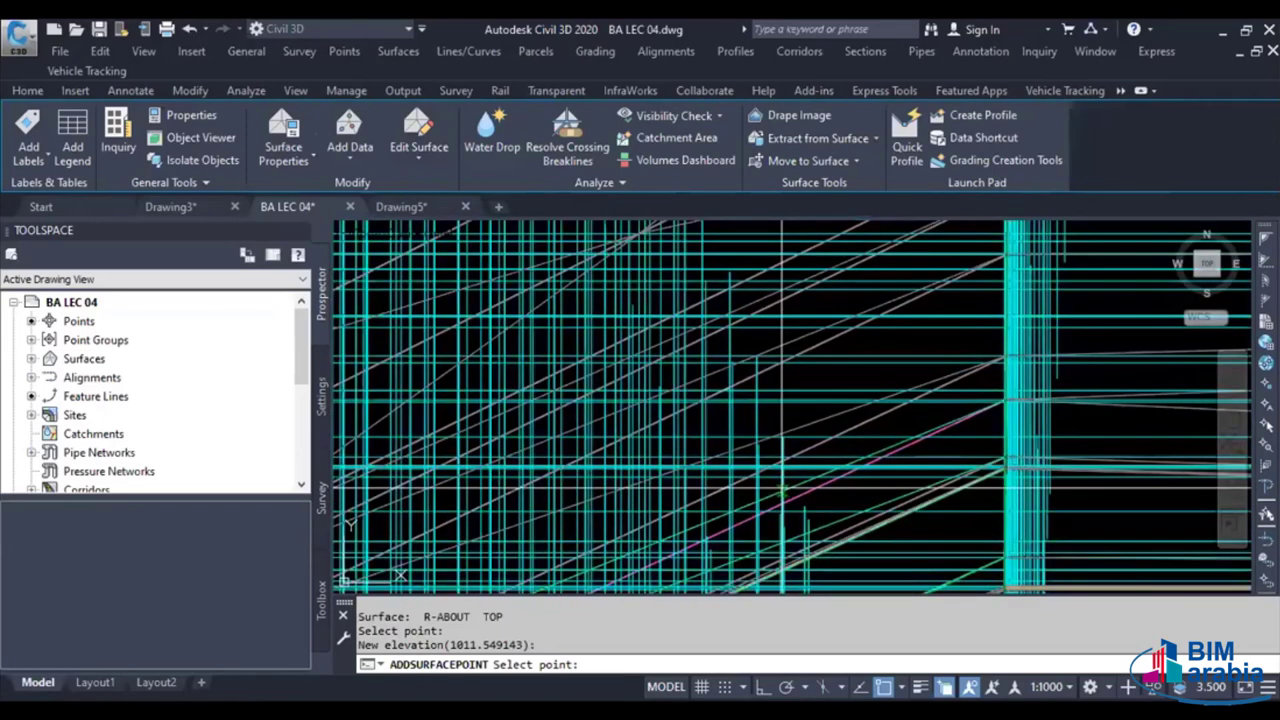
Add three more surface points at line intersections, at elevations such as 1011.574512 and 1011.583027
click(783, 492)
key(Return)
click(800, 450)
scroll(800, 450, up, 1)
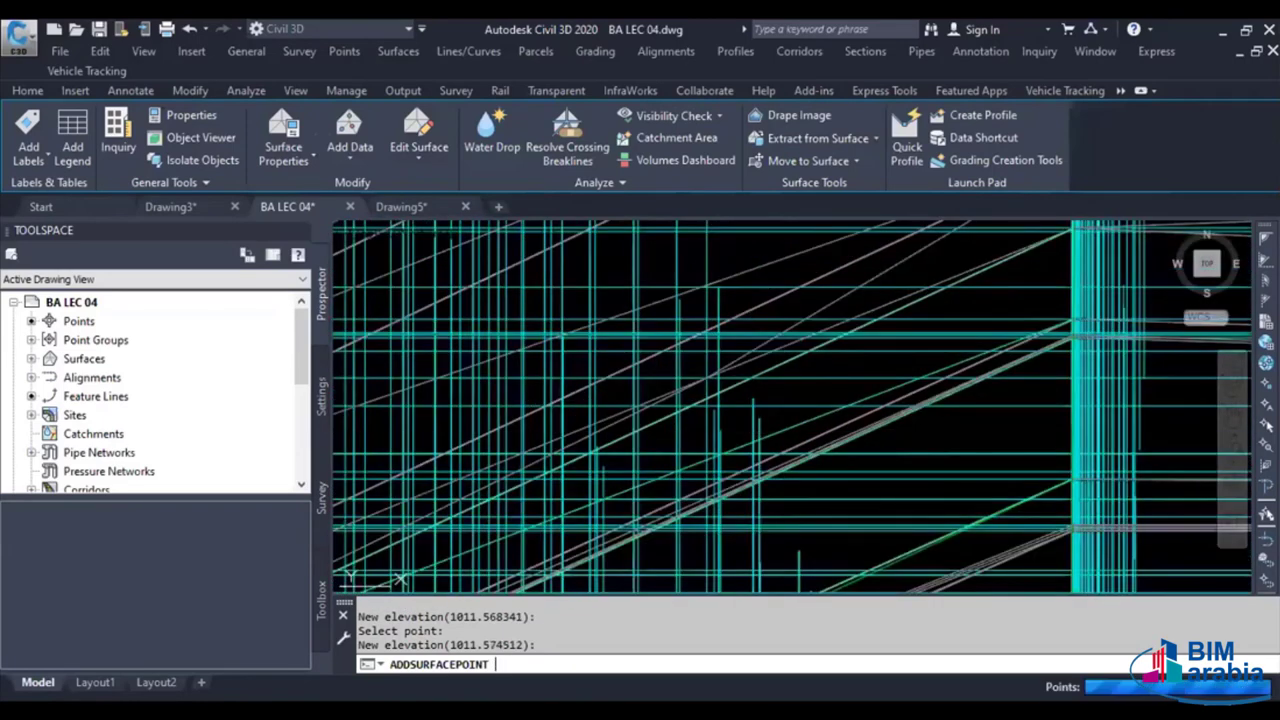
key(Return)
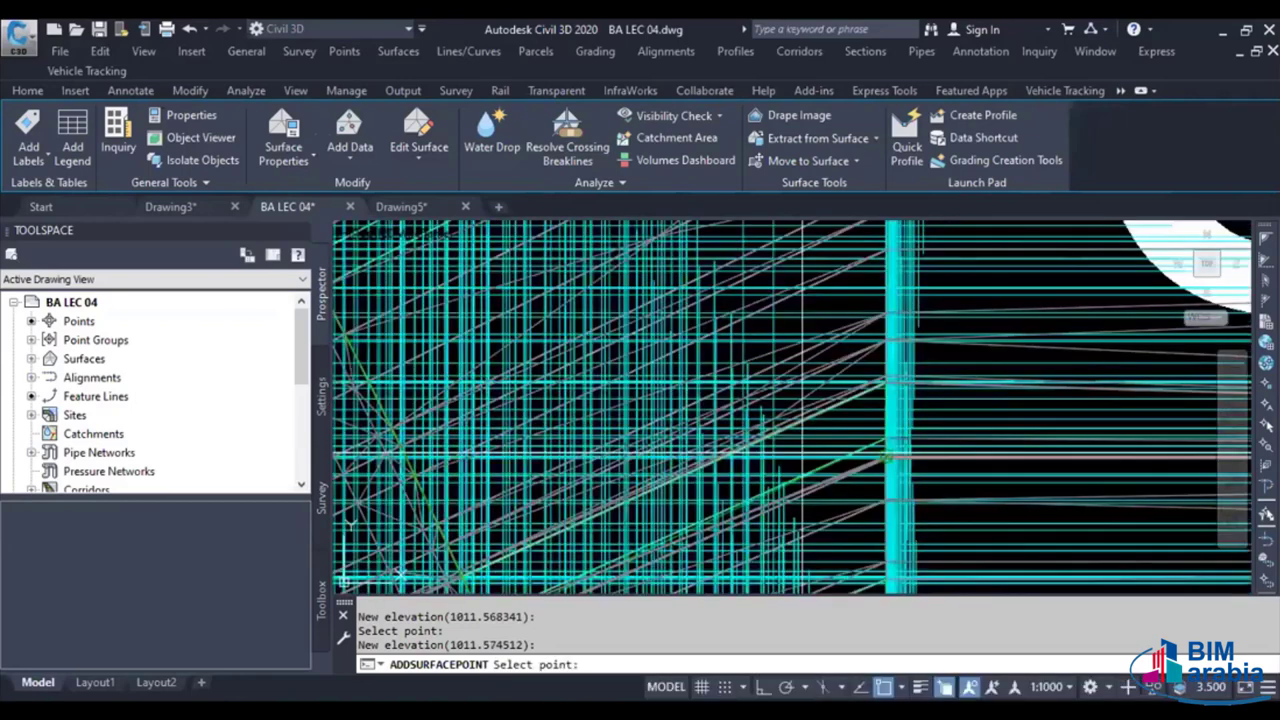
scroll(830, 518, up, 1)
click(830, 518)
key(Return)
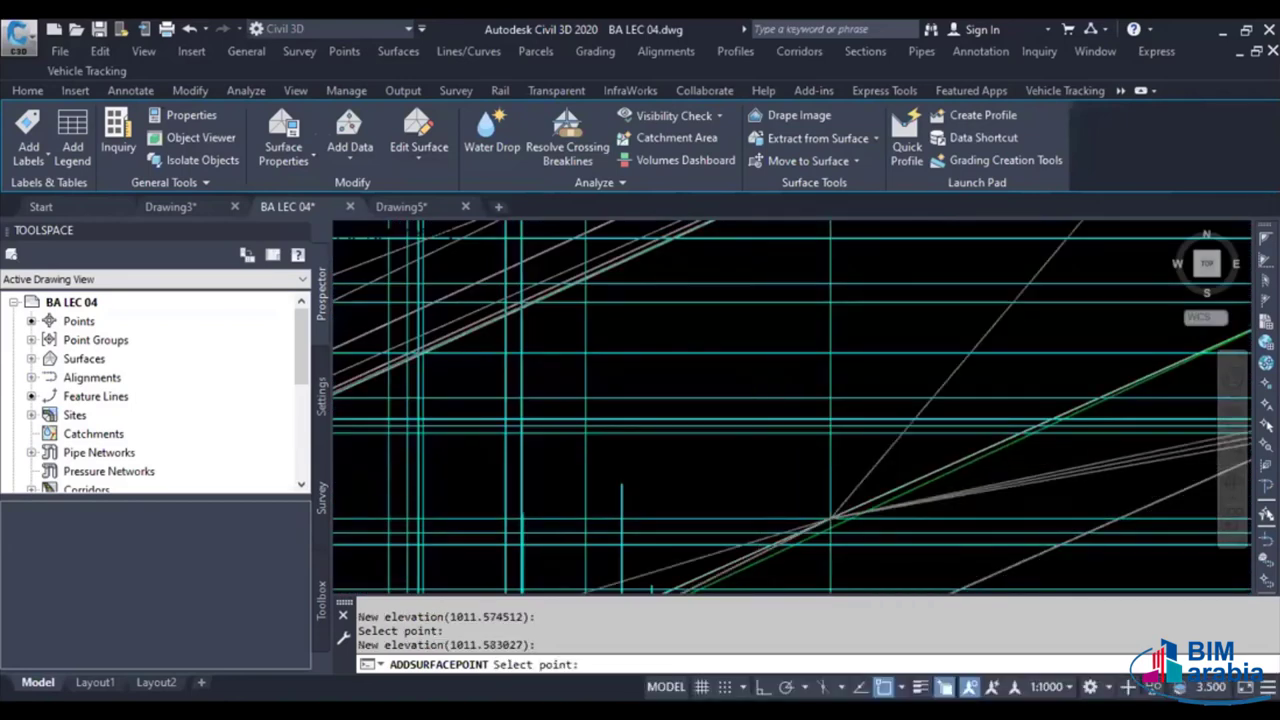
Finish adding points and preview the surface in Object Viewer
scroll(815, 495, down, 1)
scroll(792, 429, down, 1)
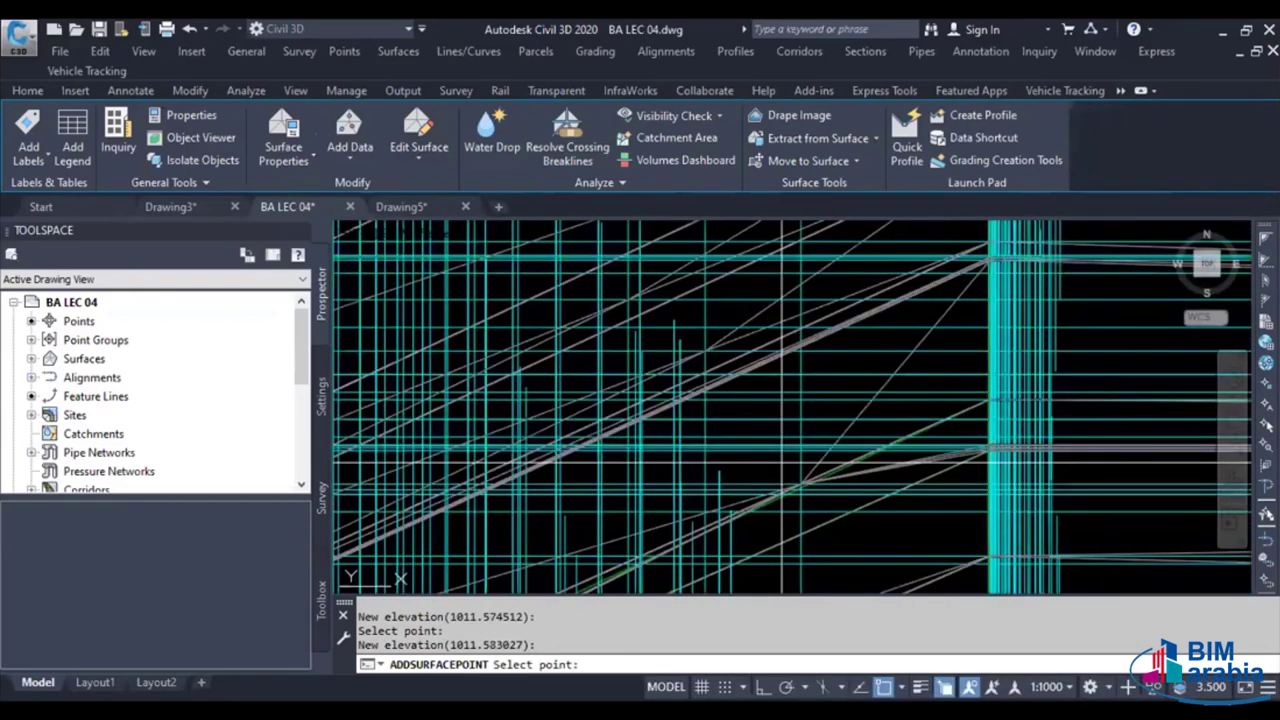
scroll(620, 466, down, 1)
scroll(623, 471, down, 1)
key(Escape)
click(623, 470)
right_click(623, 468)
click(624, 465)
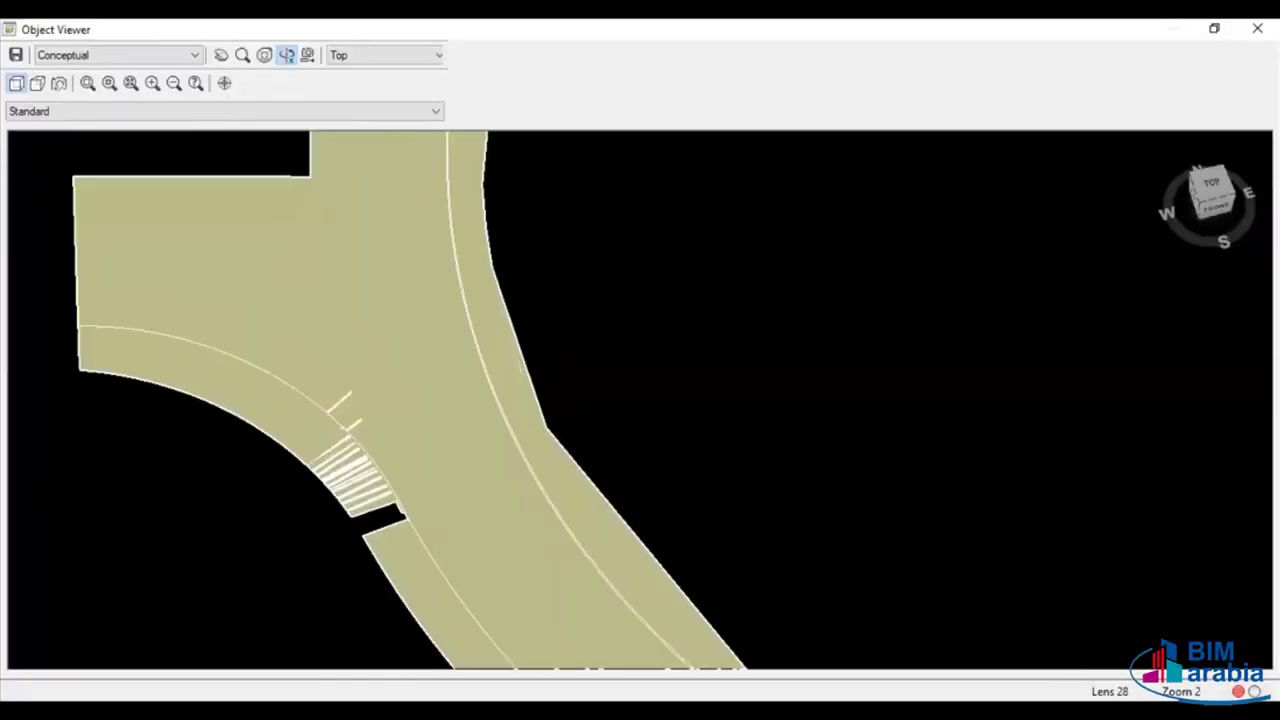
Zoom into the crosswalk gaps and orbit to inspect the dark slivers along the curve
scroll(500, 380, up, 1)
scroll(571, 366, up, 1)
scroll(426, 227, up, 3)
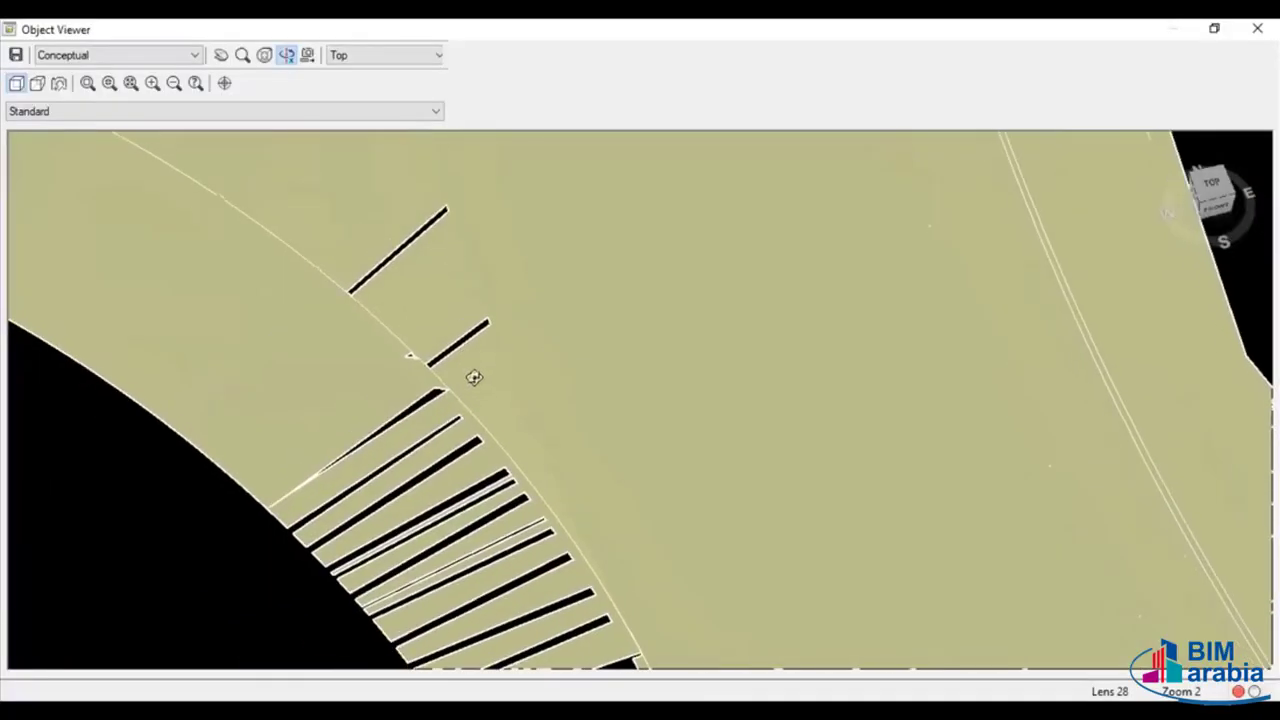
scroll(479, 443, down, 3)
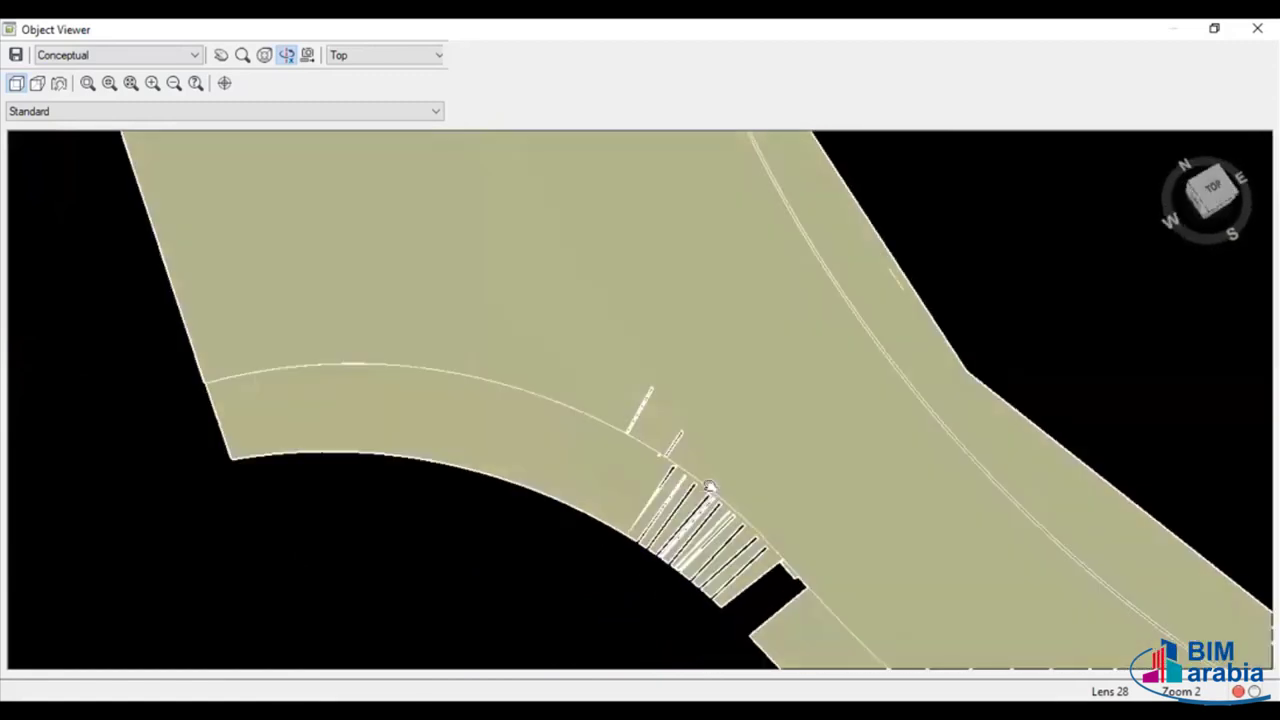
drag(731, 557, 660, 449)
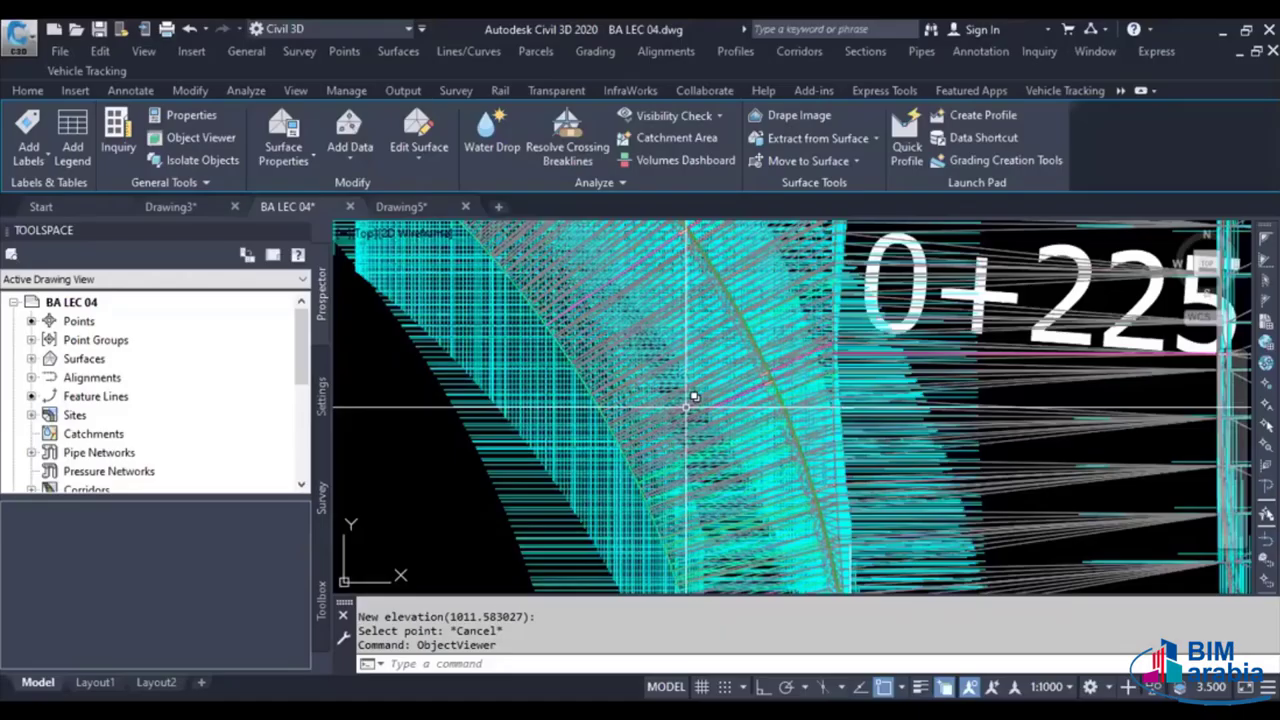
Delete the unwanted point at the intersection from the R-ABOUT TOP surface
scroll(799, 364, up, 3)
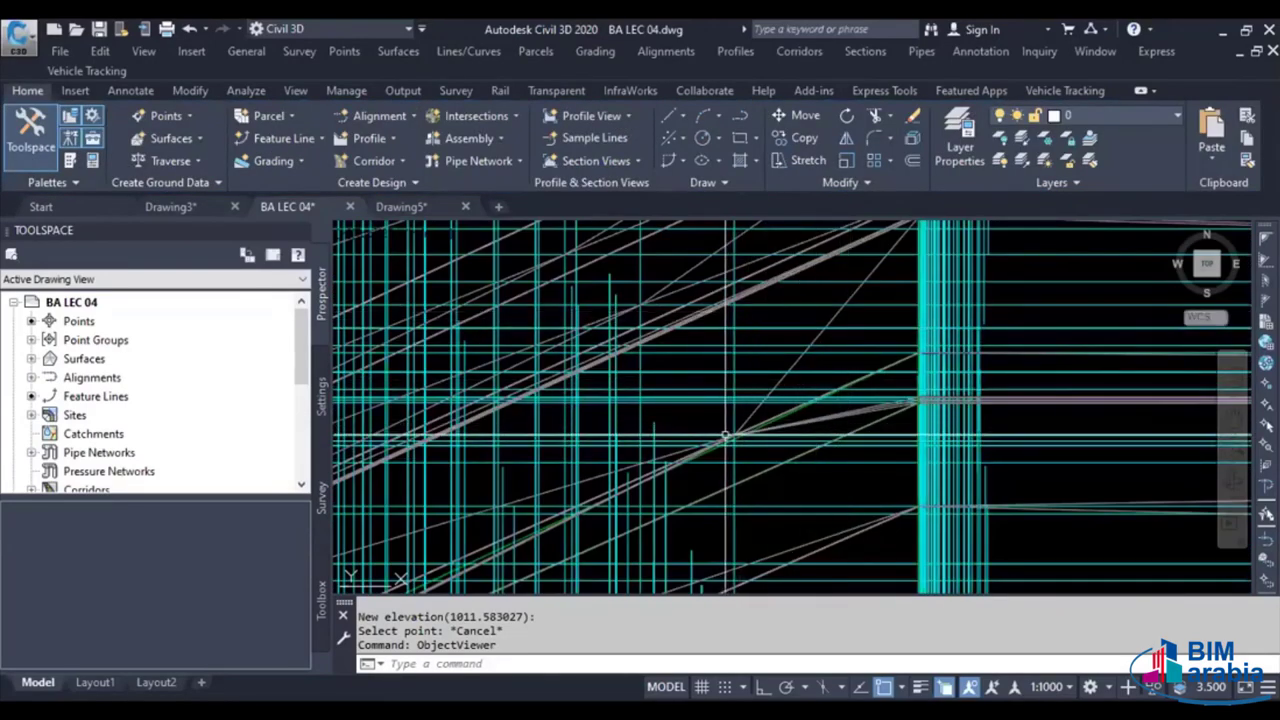
click(733, 455)
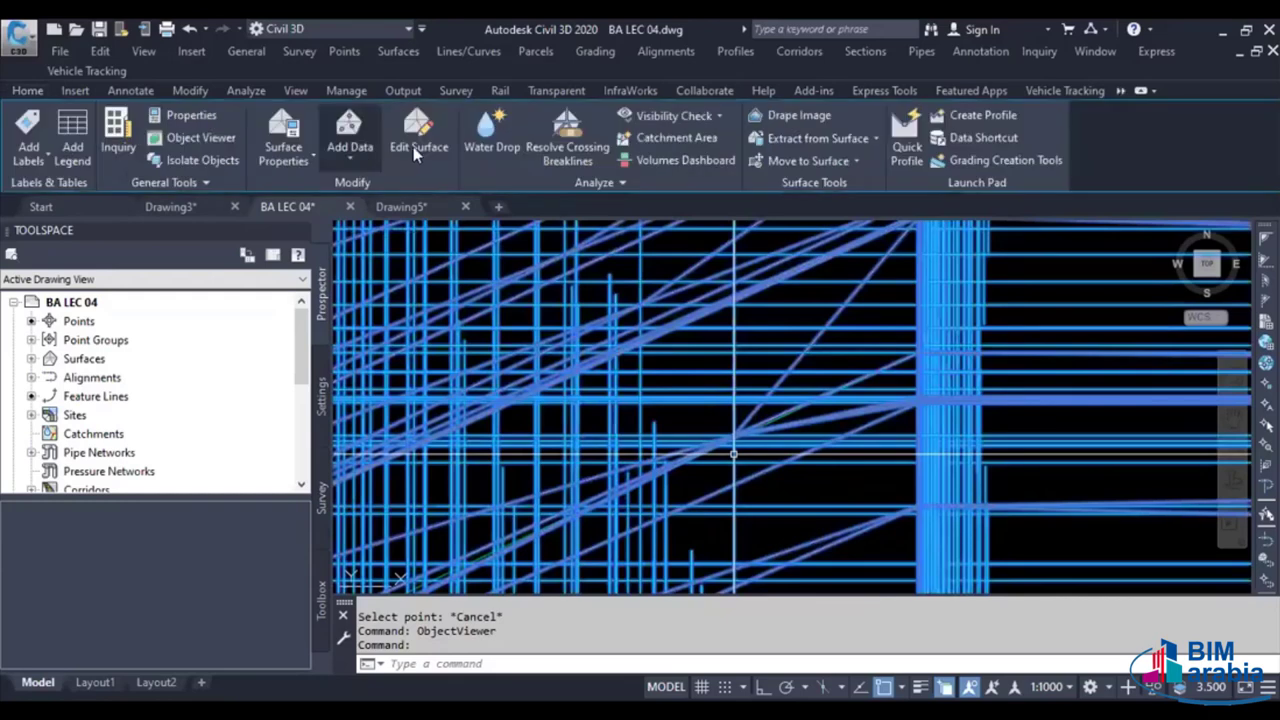
click(418, 150)
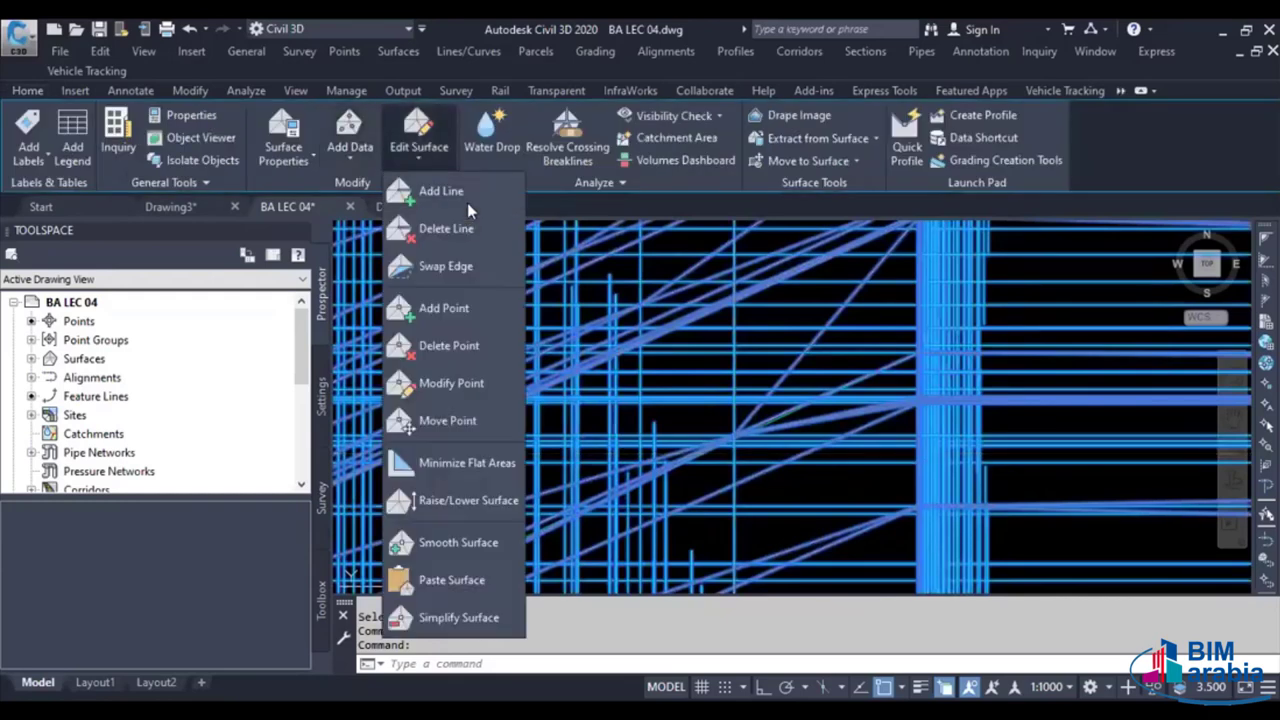
click(493, 340)
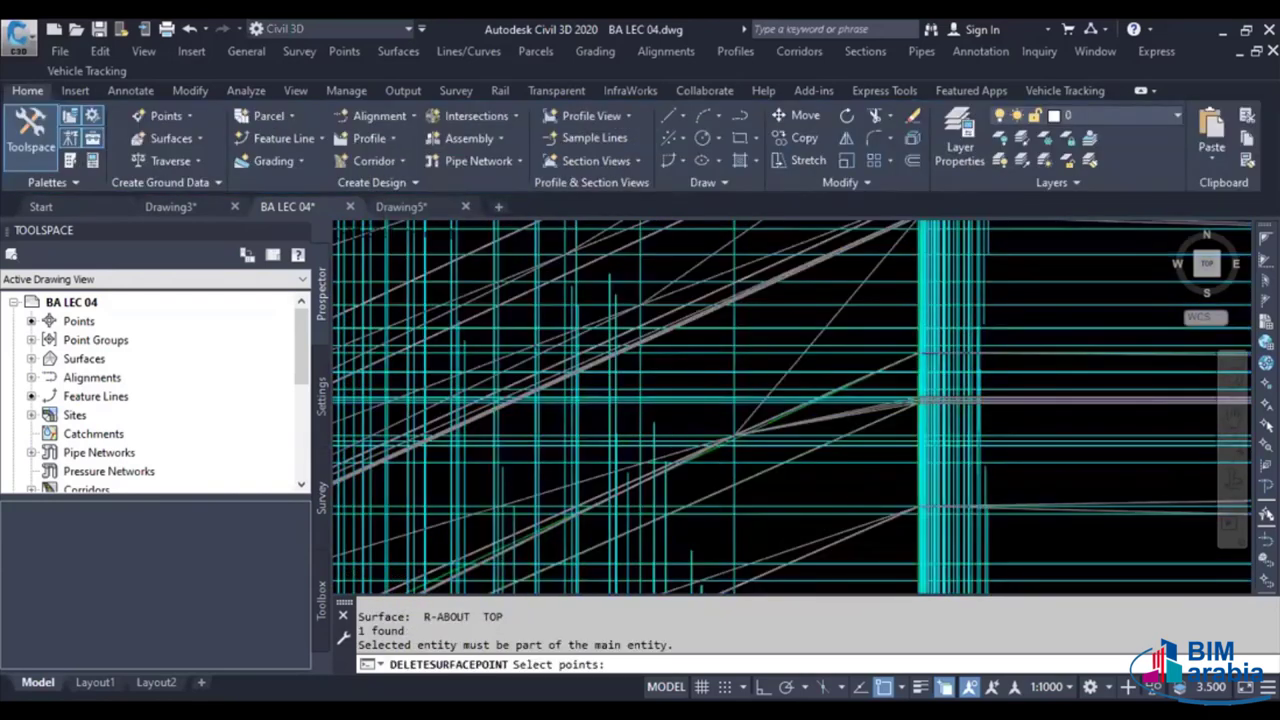
scroll(738, 443, up, 2)
scroll(738, 443, up, 2)
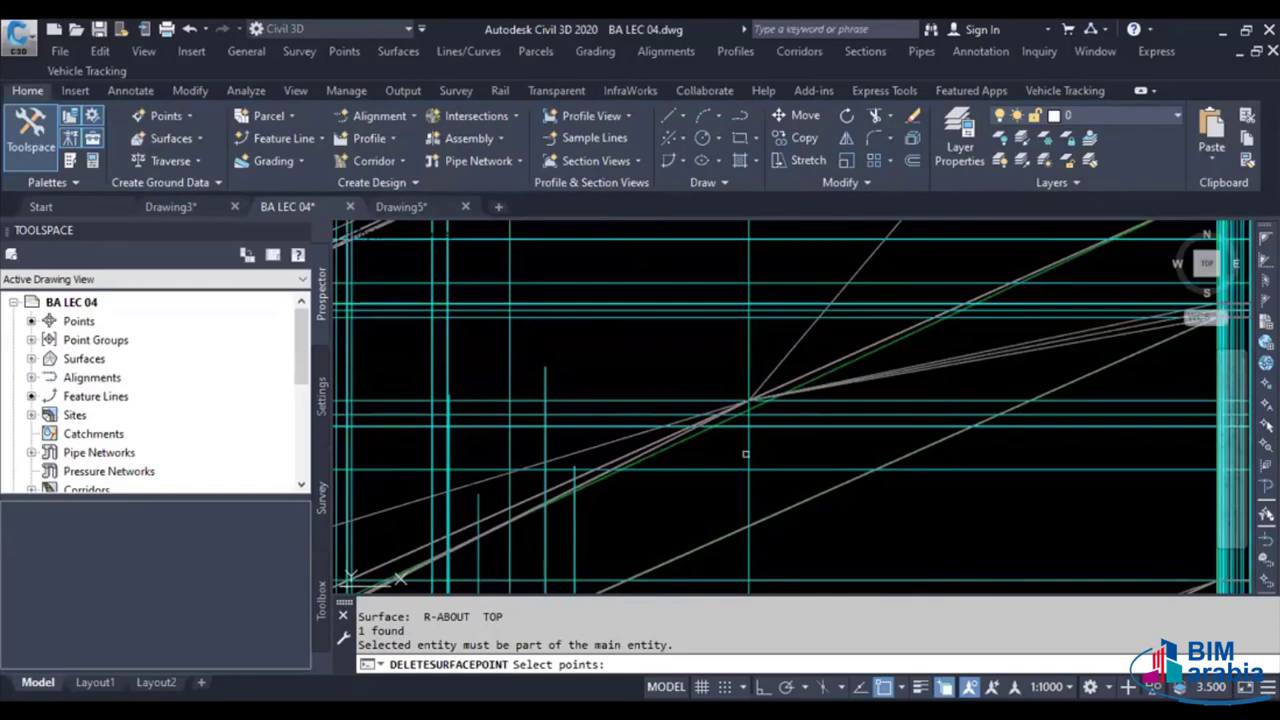
click(748, 456)
key(Return)
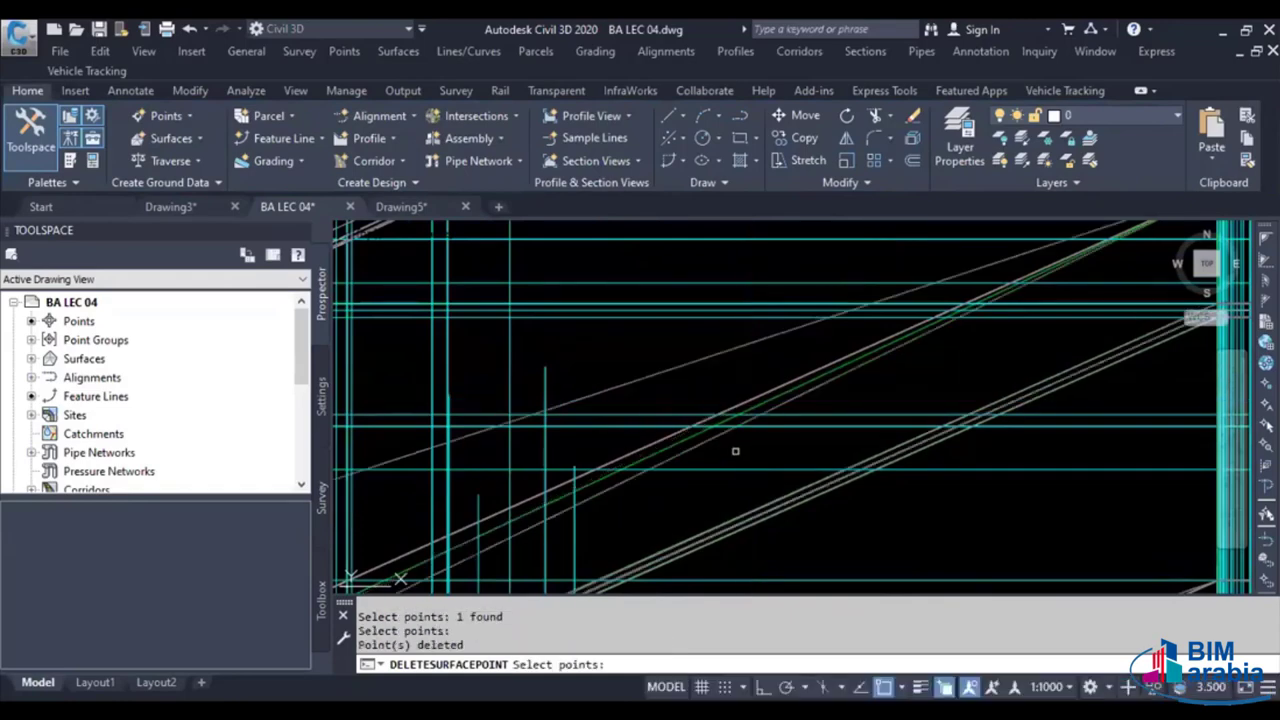
Finish the deletion and reselect the surface for further editing
scroll(720, 450, down, 1)
scroll(734, 450, down, 1)
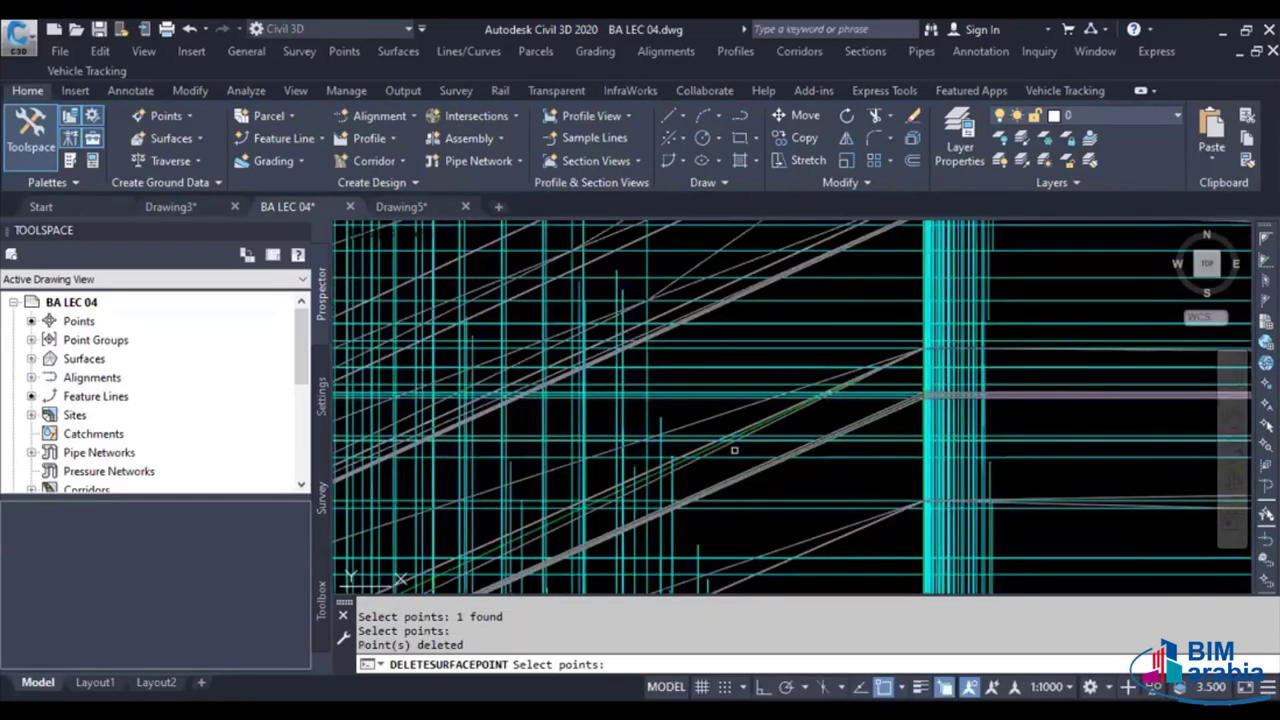
scroll(771, 543, down, 1)
scroll(680, 443, down, 1)
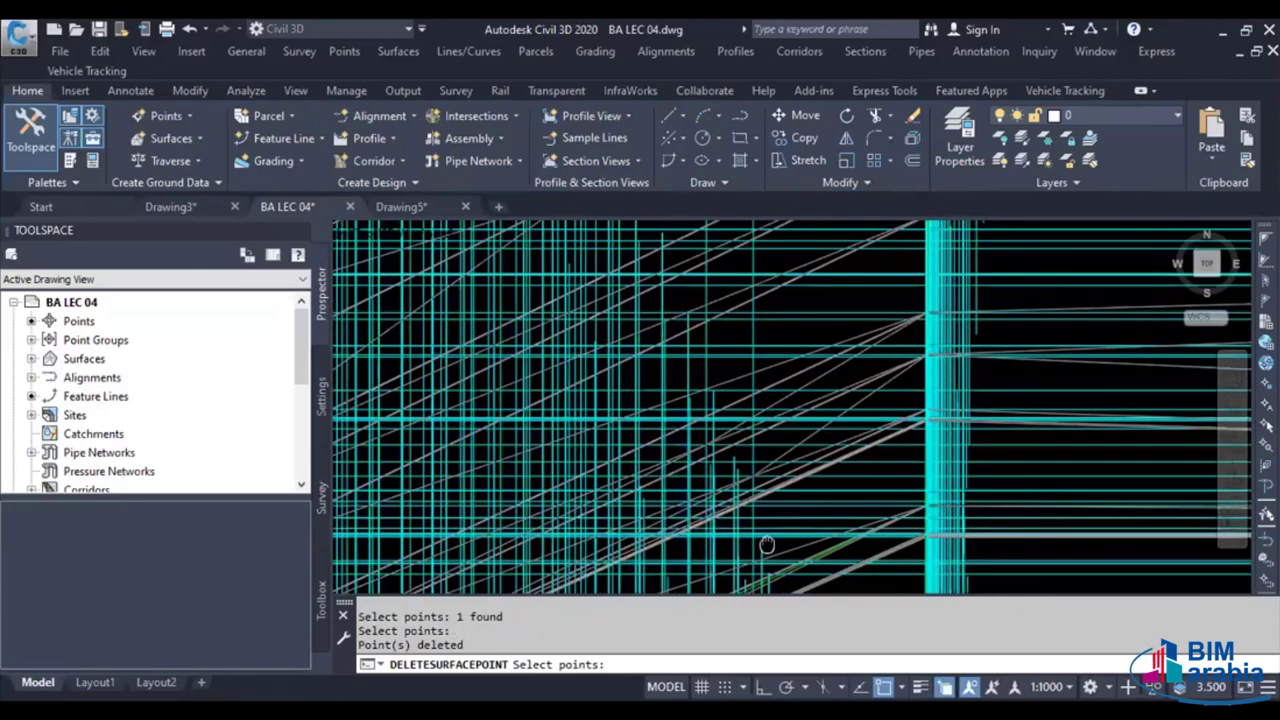
scroll(686, 437, down, 1)
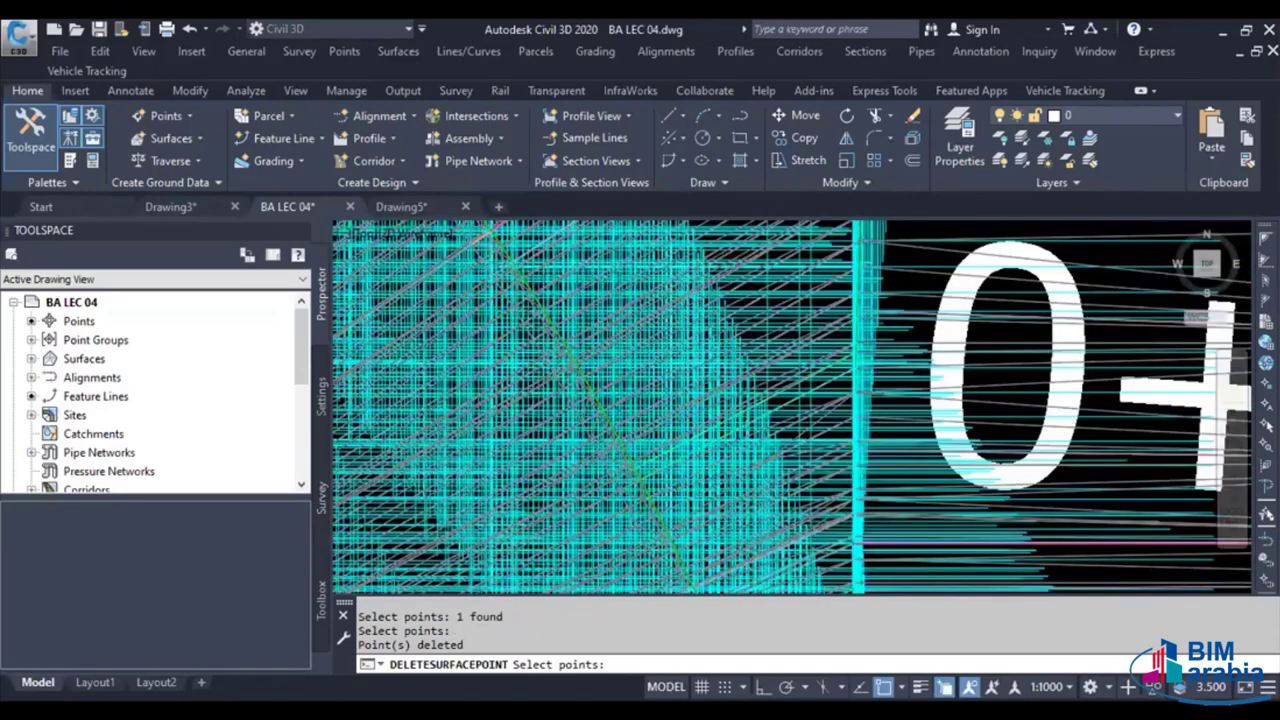
scroll(722, 548, down, 1)
scroll(722, 548, up, 1)
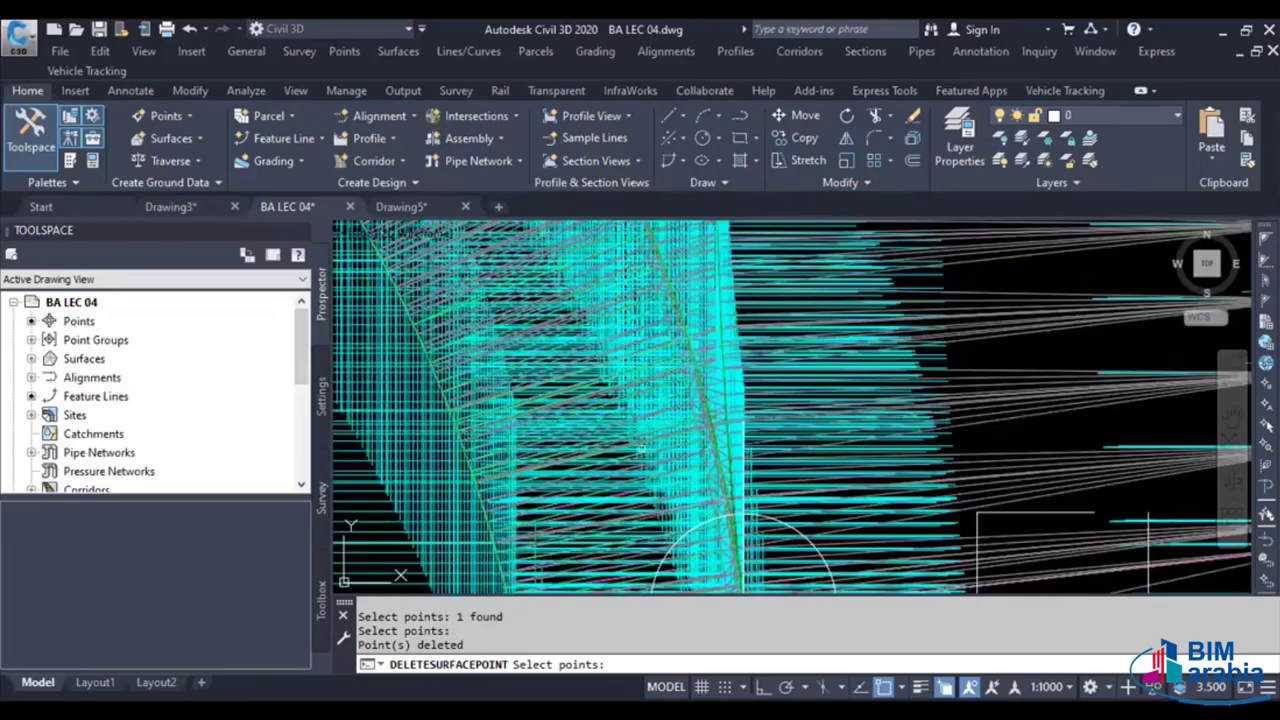
key(Escape)
click(486, 414)
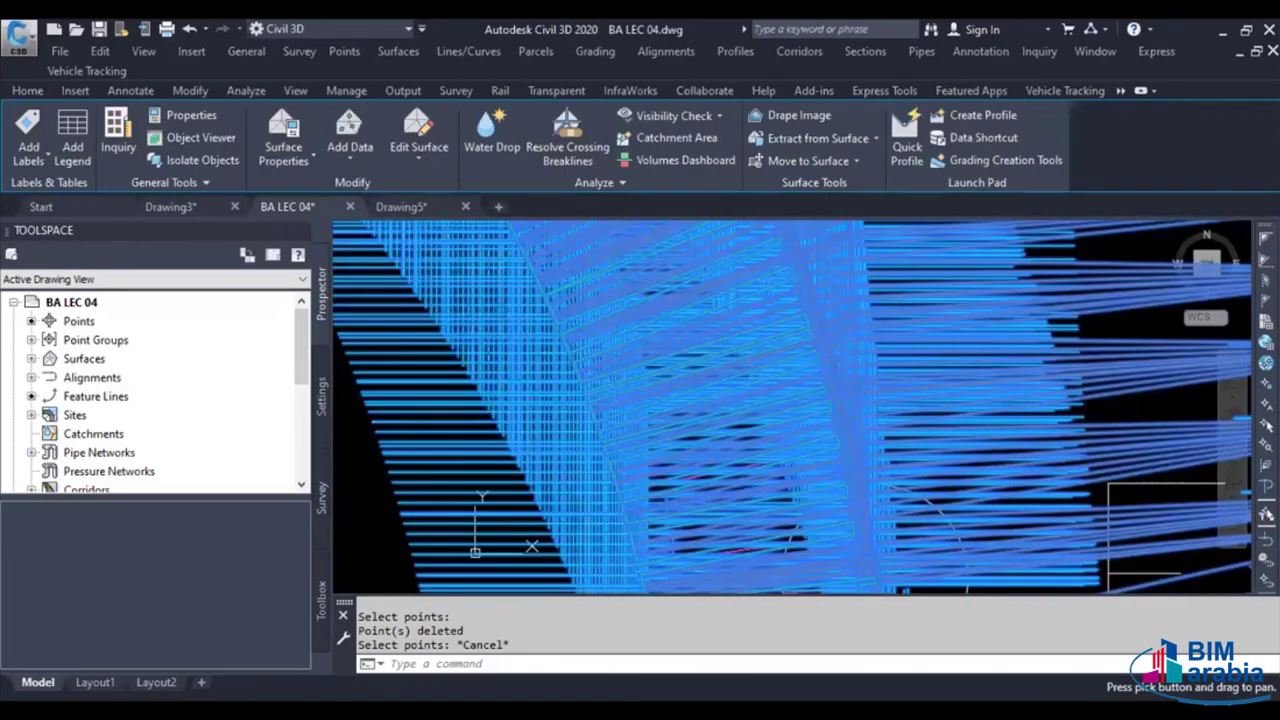
key(Escape)
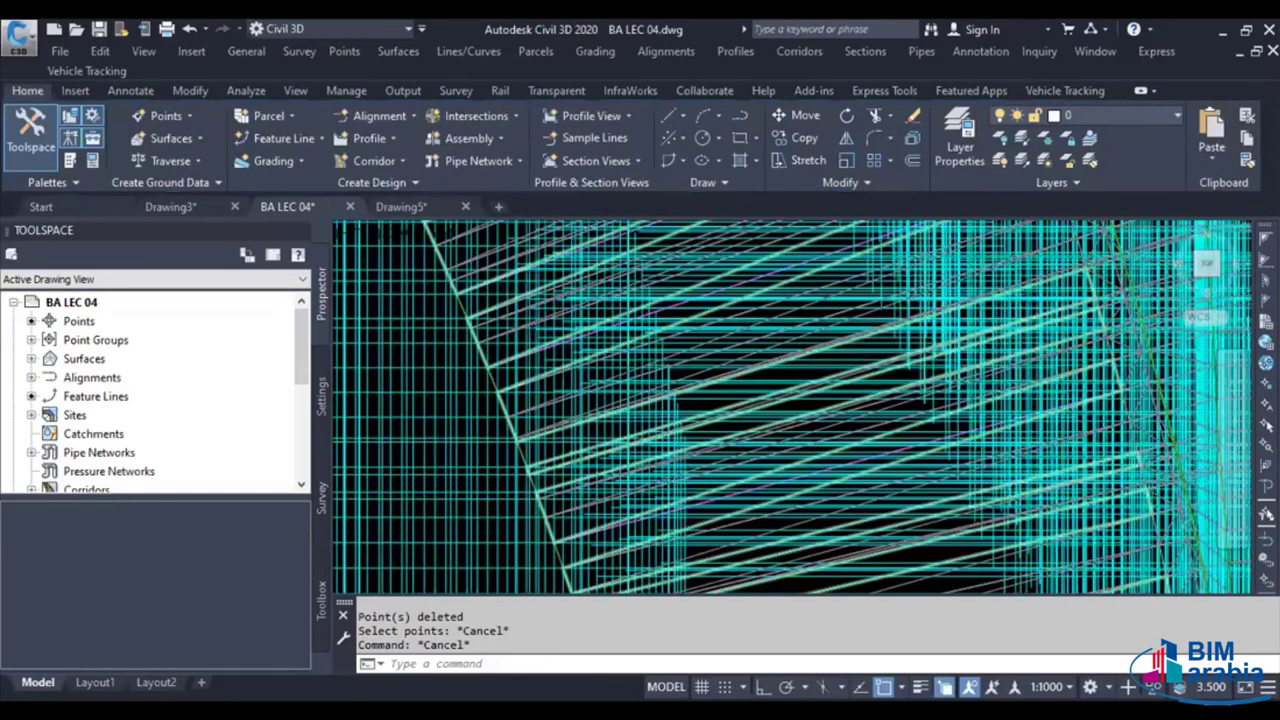
scroll(478, 243, up, 1)
scroll(547, 378, up, 1)
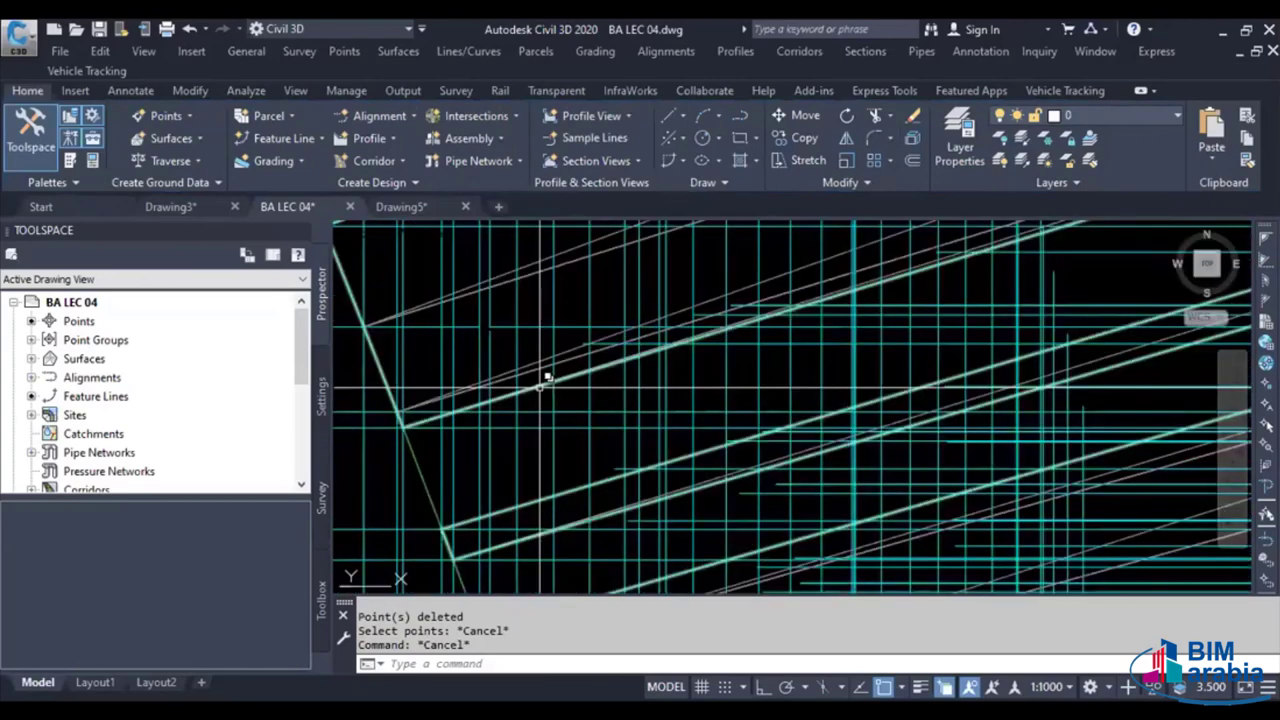
click(547, 378)
click(419, 145)
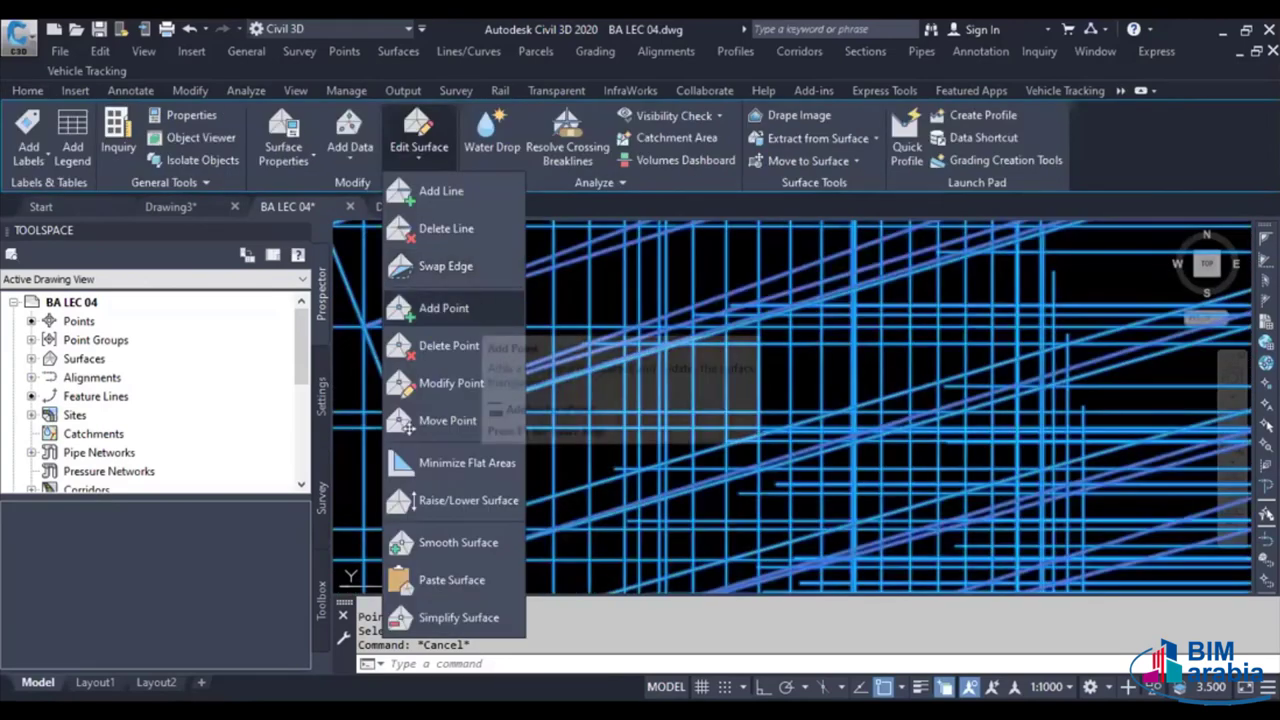
Add two points to the R-ABOUT TOP surface at line intersections, accepting the interpolated elevations
click(444, 308)
key(Return)
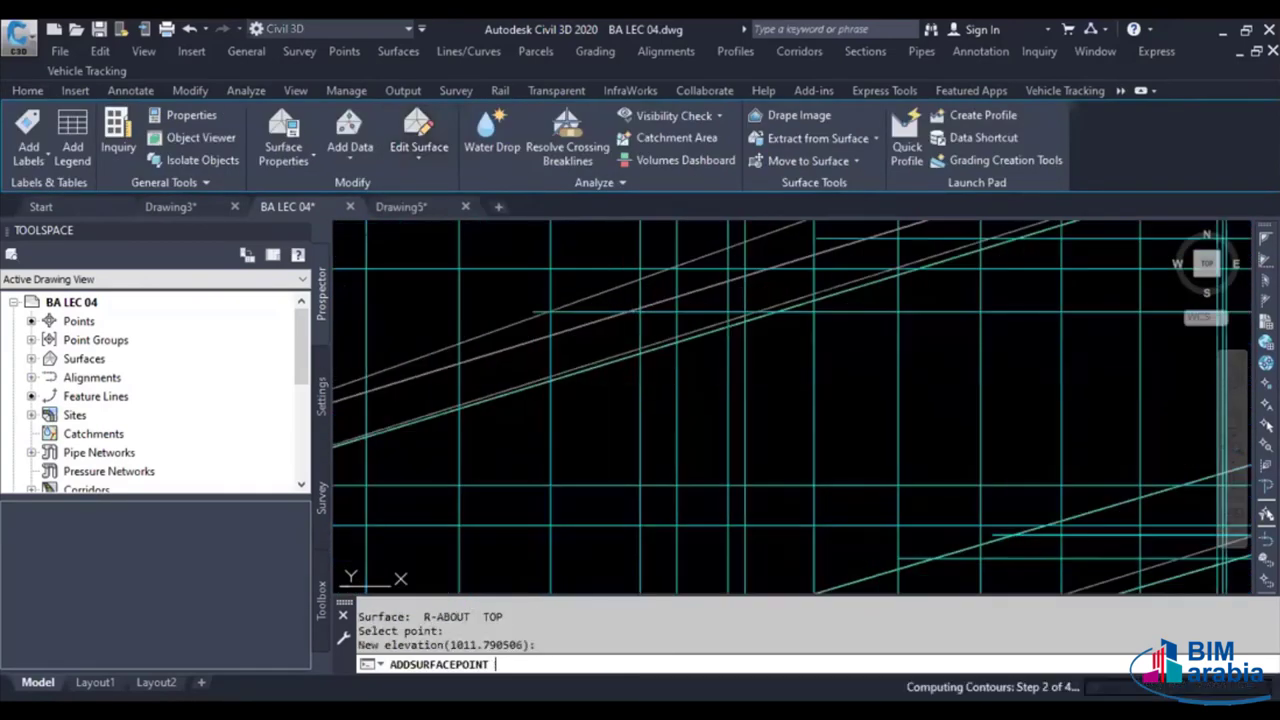
middle_drag(691, 389, 569, 278)
scroll(569, 278, down, 2)
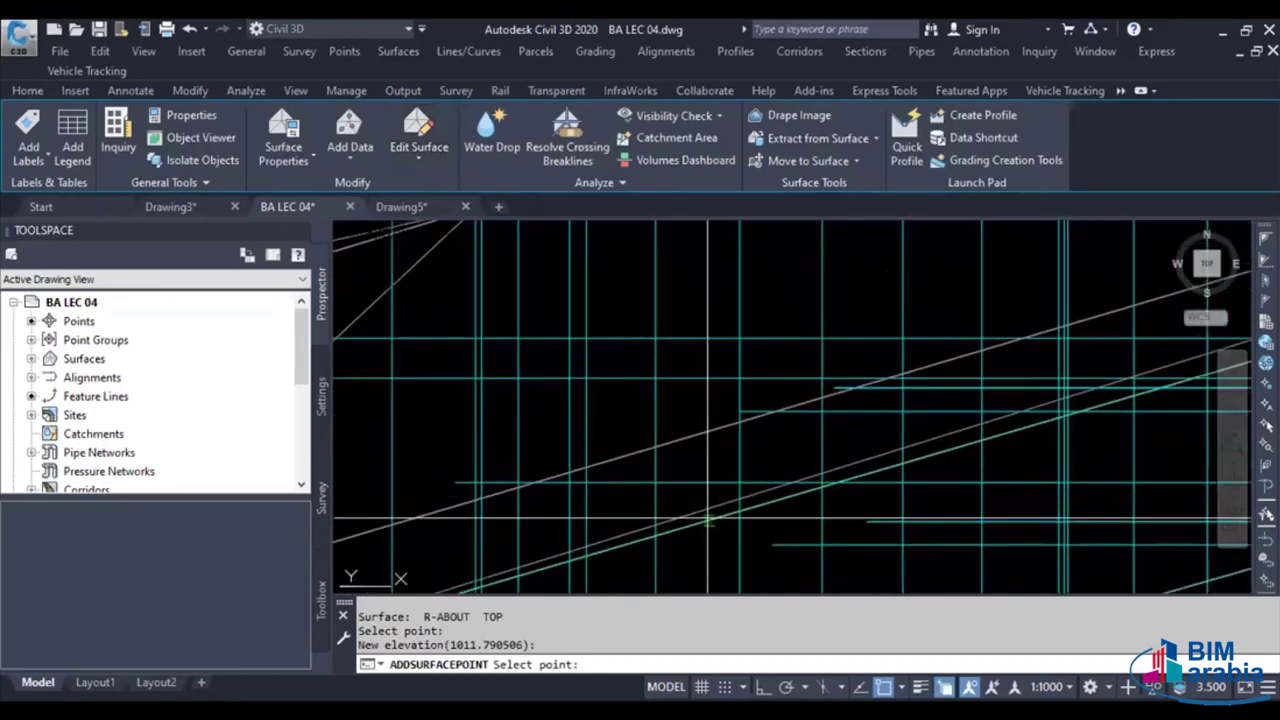
click(569, 278)
key(Return)
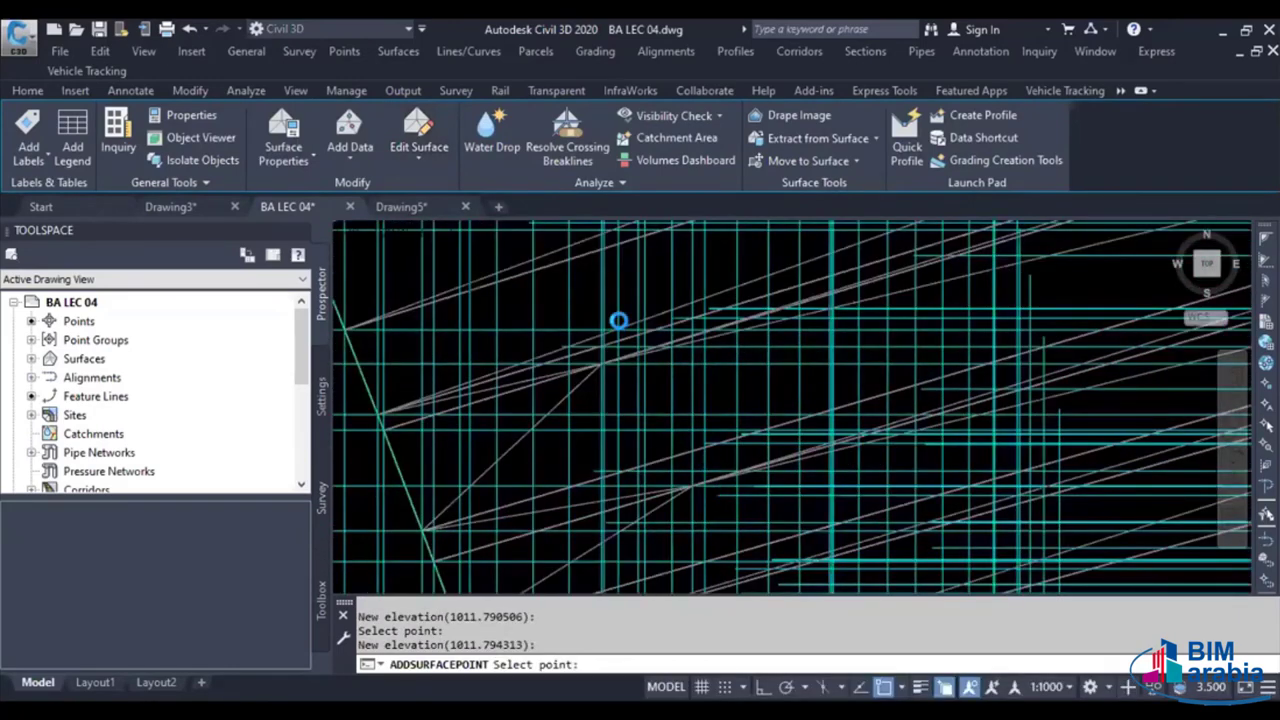
Add two more surface points at elevations 1011.800273 and 1011.798546, then end the point command
scroll(709, 494, down, 2)
scroll(709, 494, up, 2)
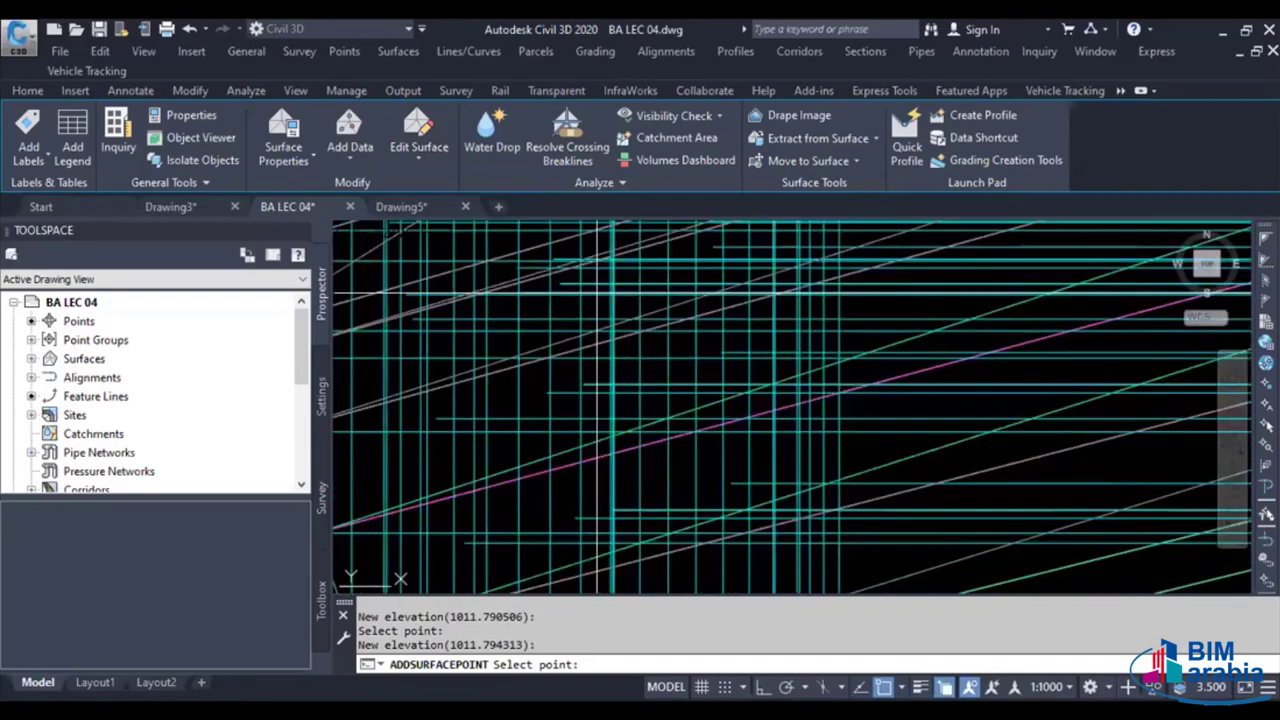
click(872, 463)
key(Return)
click(872, 463)
key(Return)
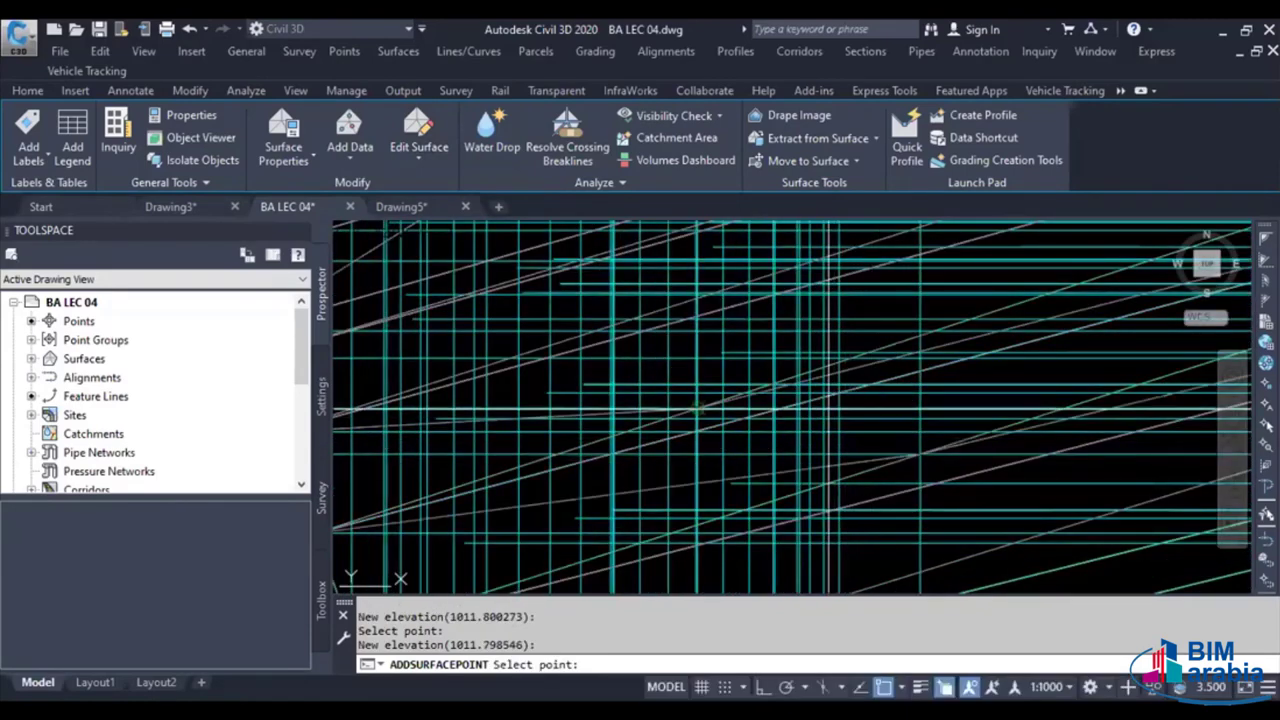
scroll(674, 434, down, 1)
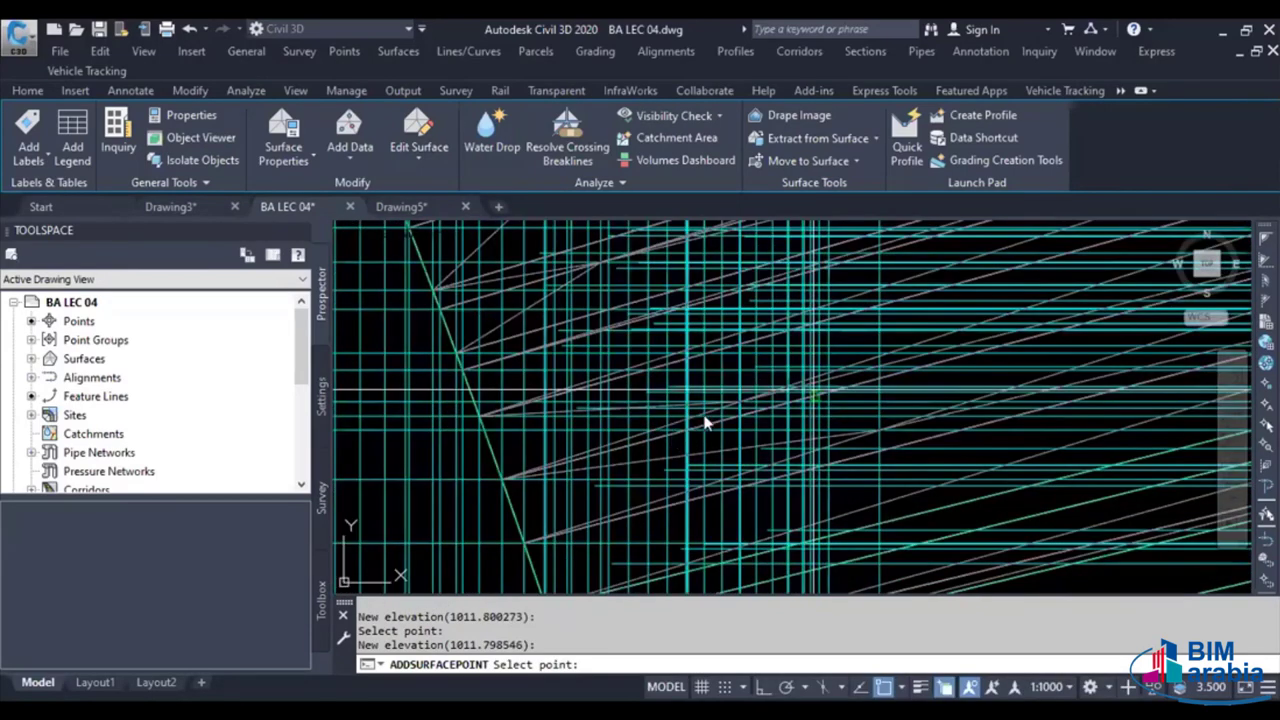
scroll(712, 412, down, 2)
key(Escape)
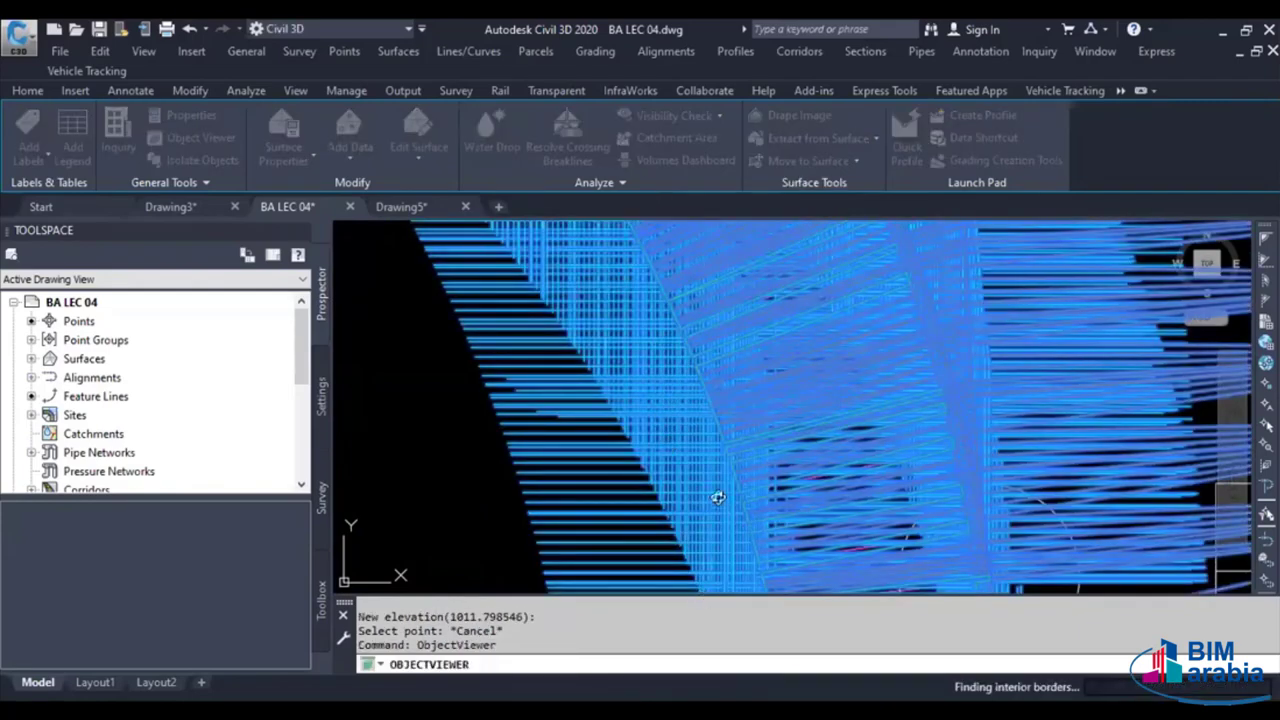
Zoom in on the ring corridor's crosswalk area to inspect the dark slivers along the curve's inner edge
scroll(733, 252, up, 3)
scroll(583, 483, down, 1)
scroll(617, 360, up, 2)
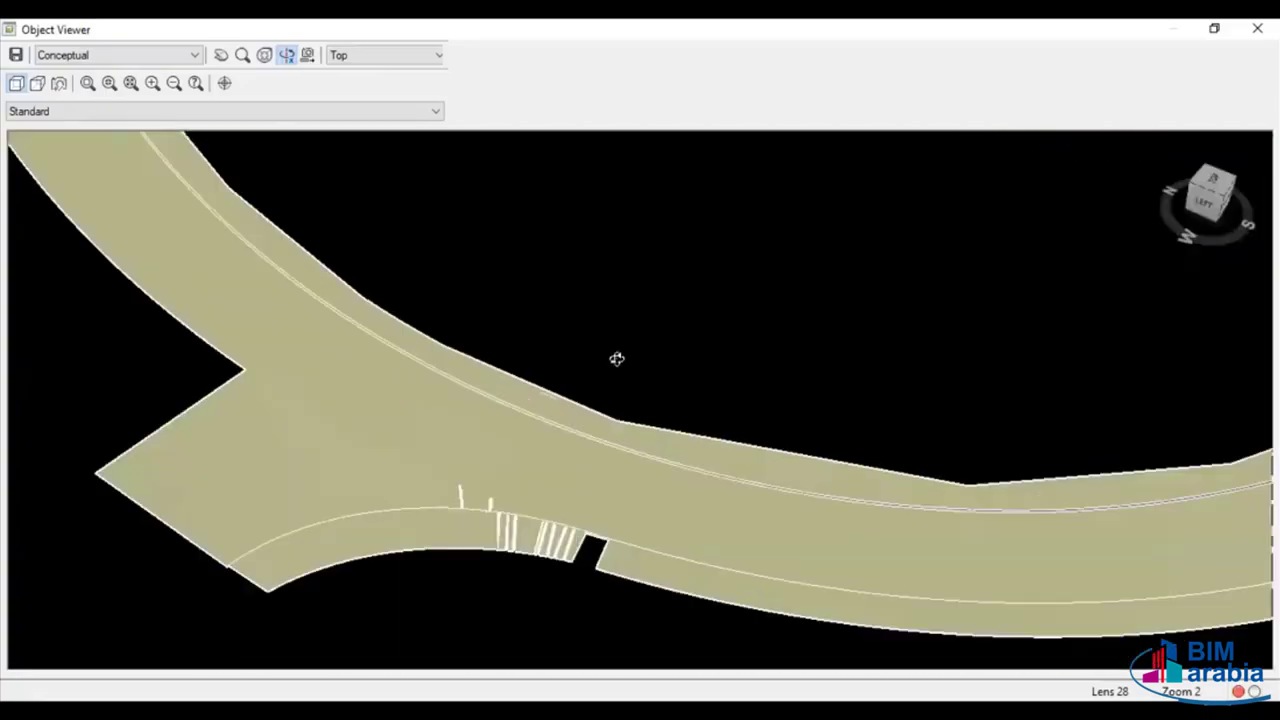
scroll(397, 331, up, 2)
scroll(527, 358, up, 1)
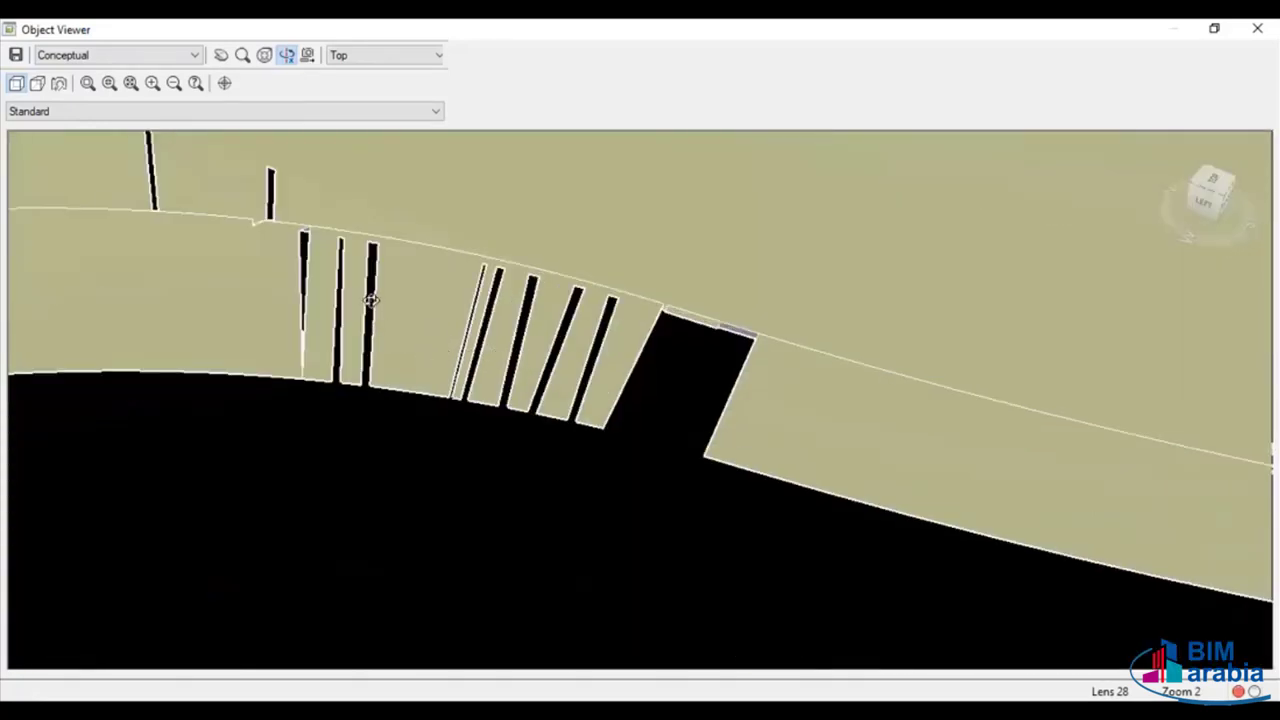